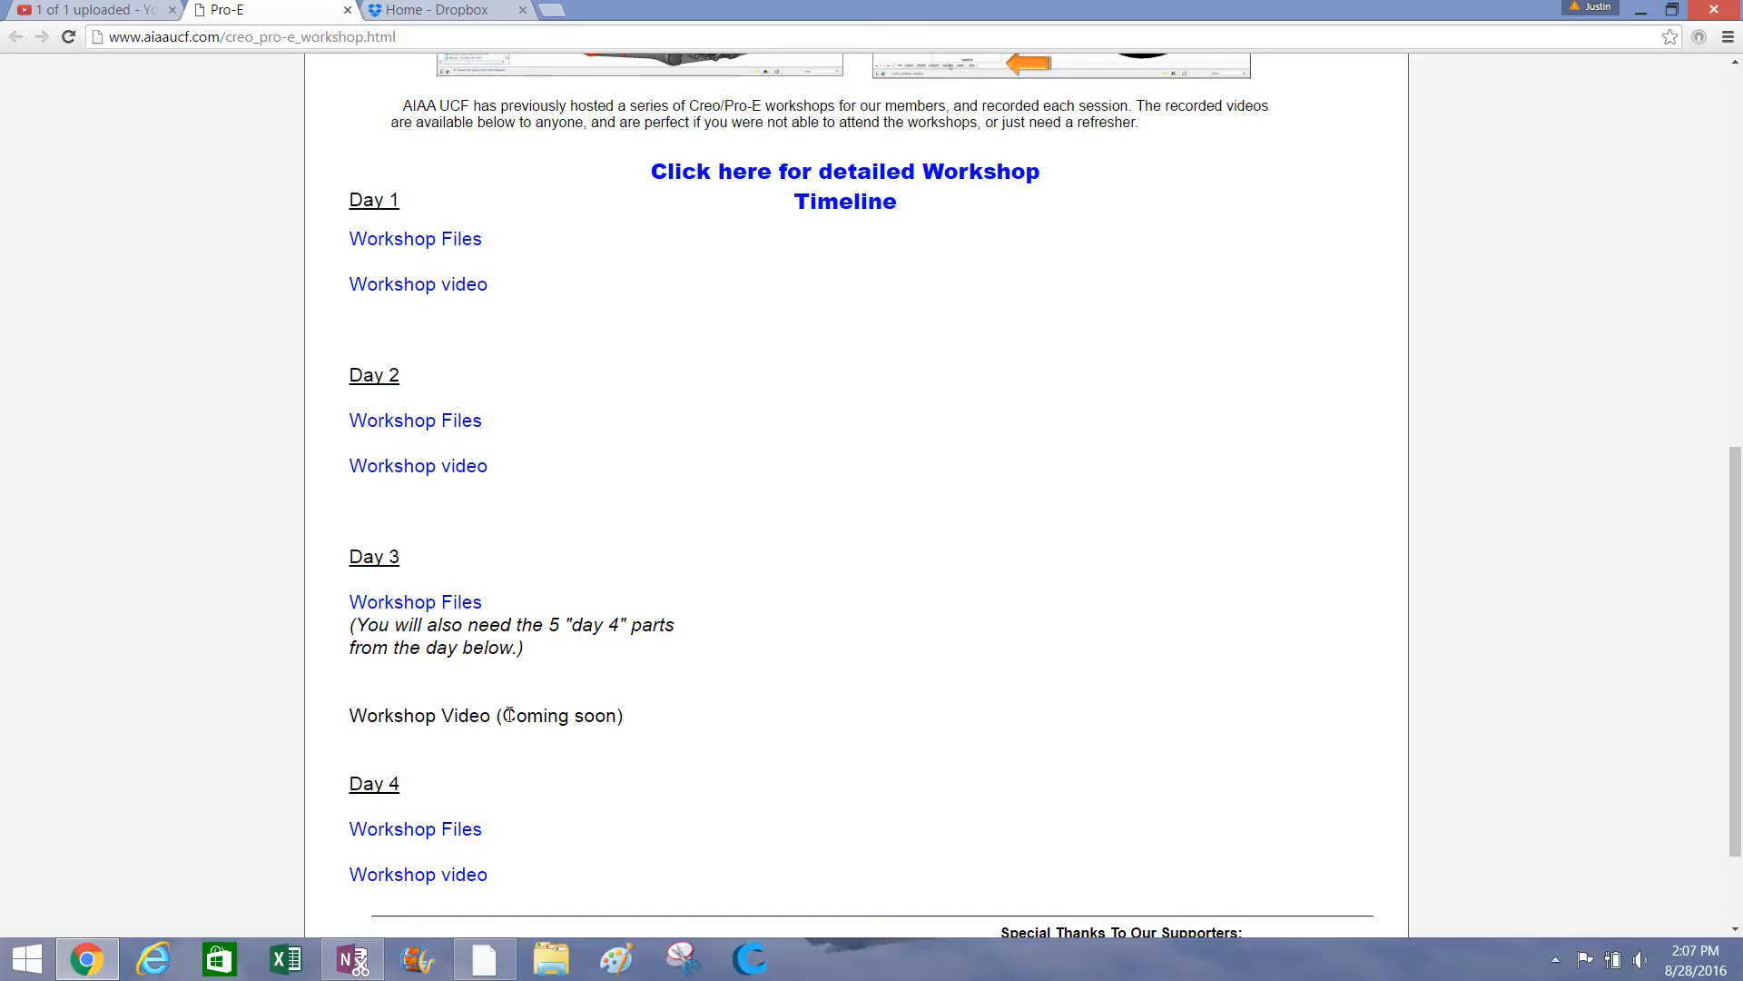
Open the Day 3 workshop files and read the instructions in "How to complete this exercise.txt".
click(445, 606)
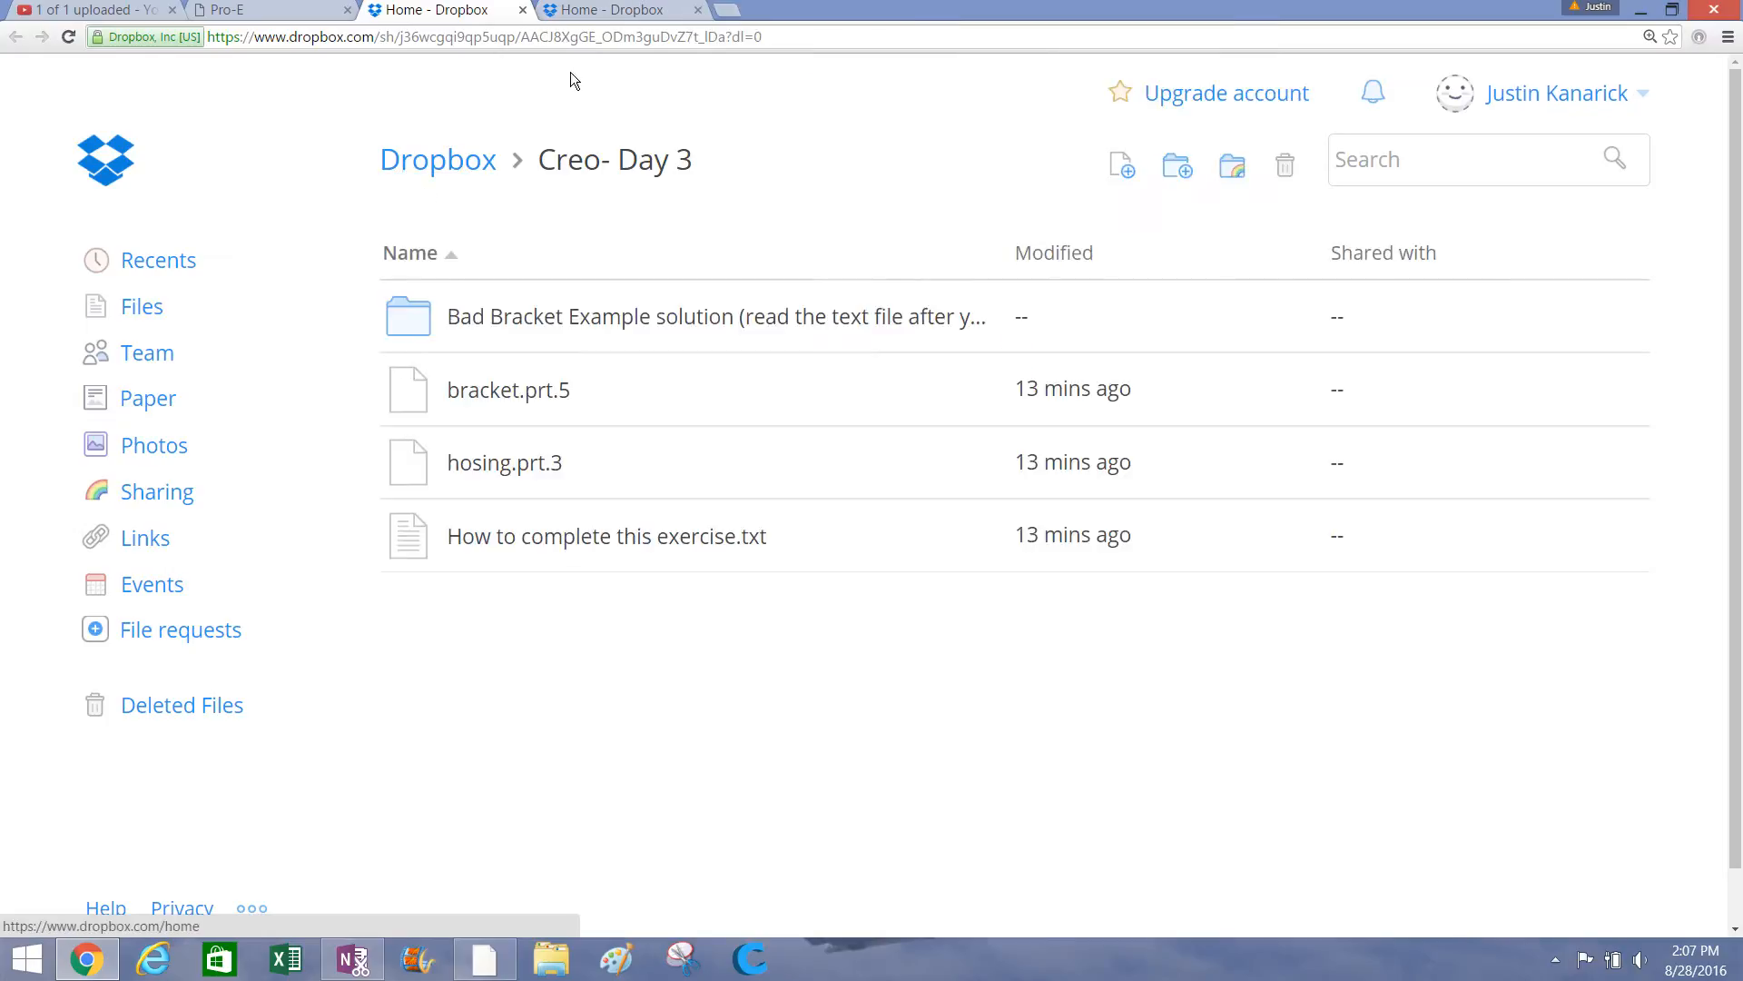
click(697, 10)
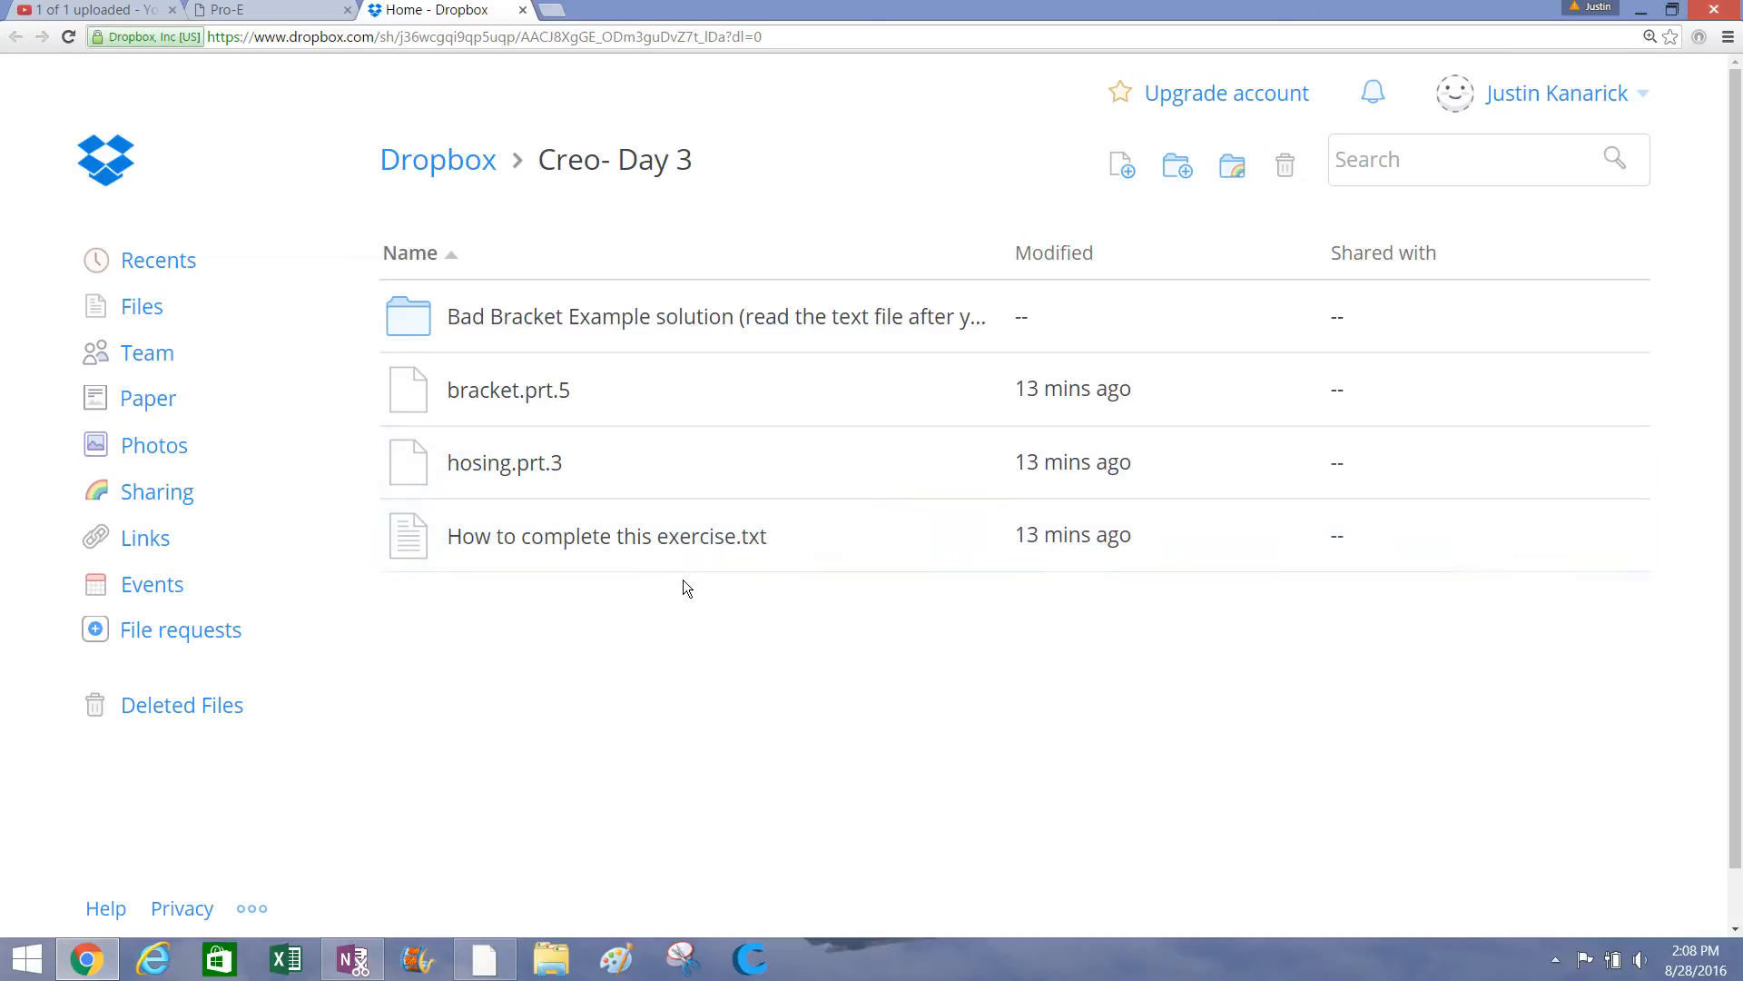
click(601, 541)
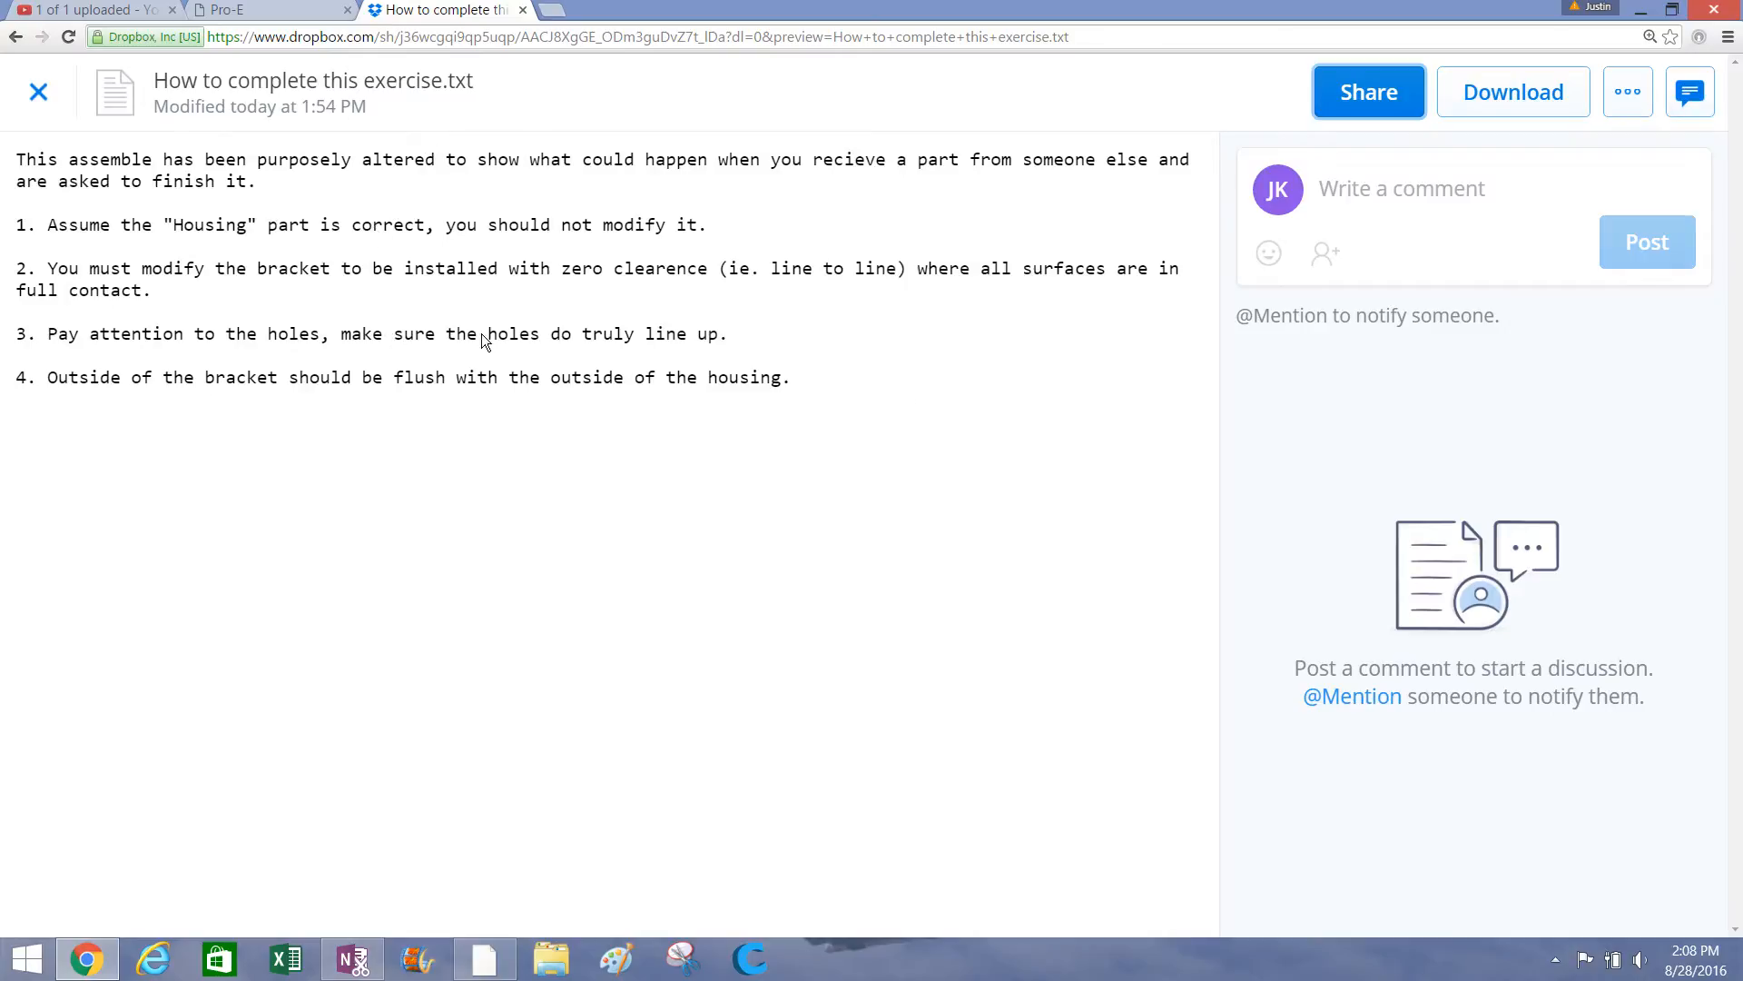
Return to the Creo- Day 3 folder and look in the Bad Bracket Example solution folder for its solution text file.
click(249, 10)
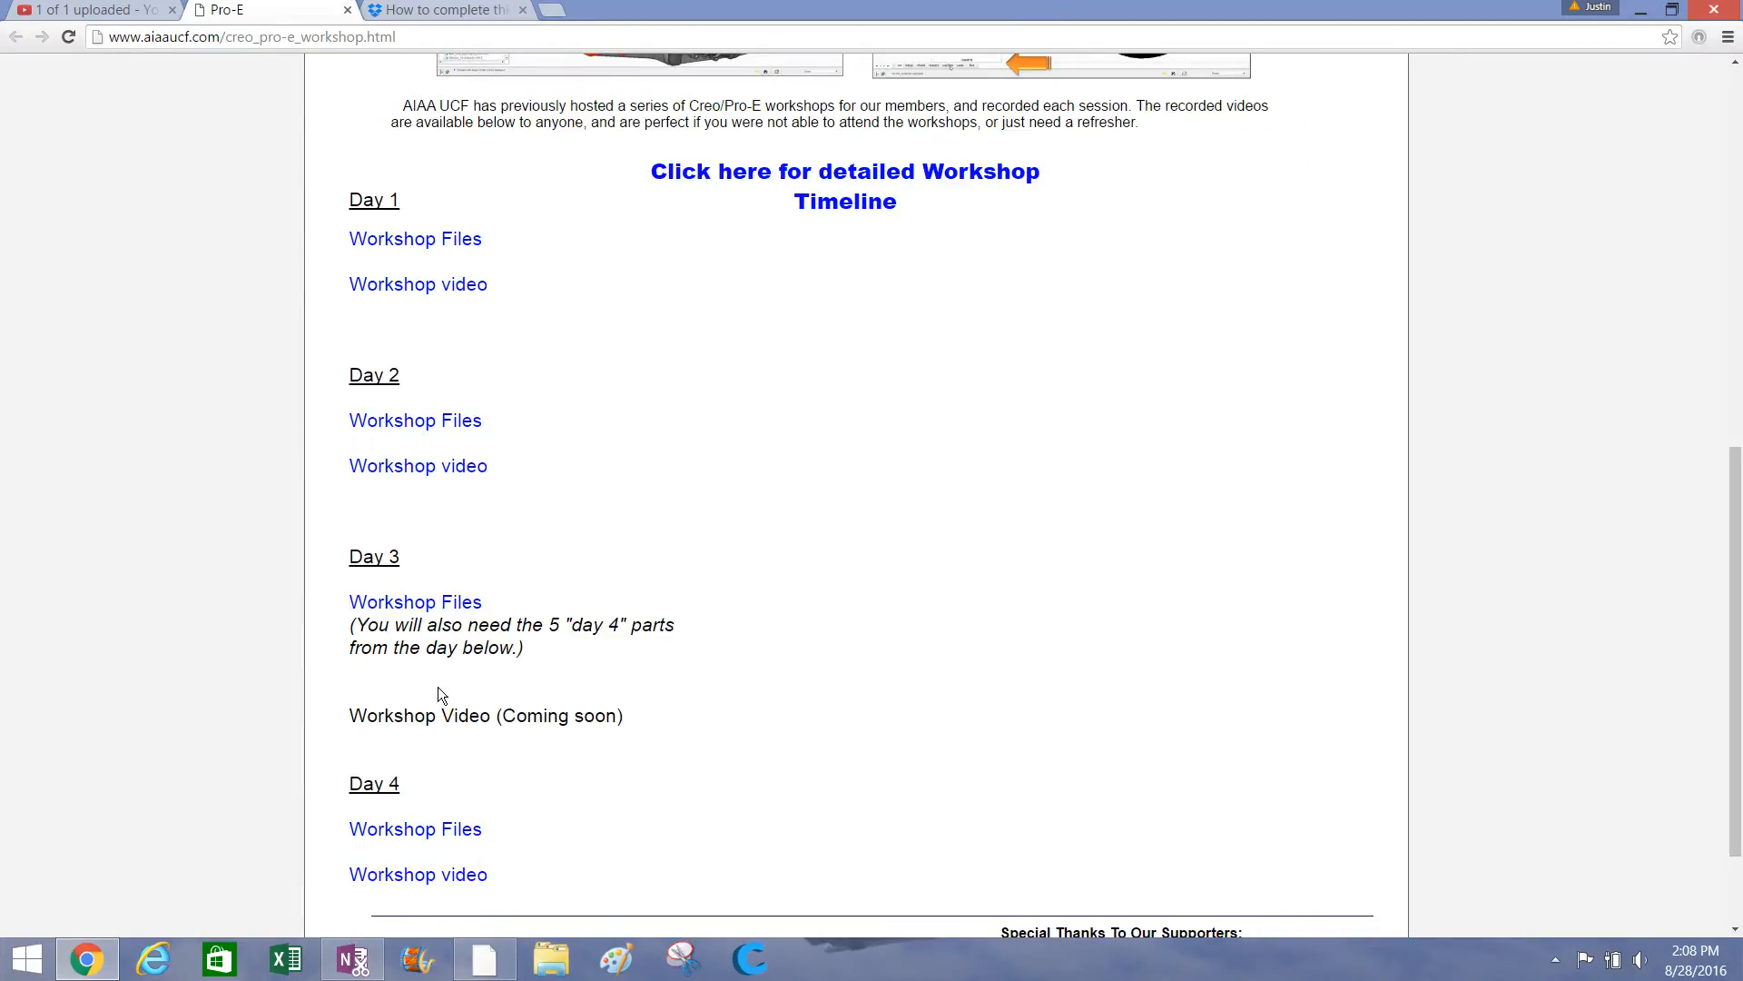
click(451, 10)
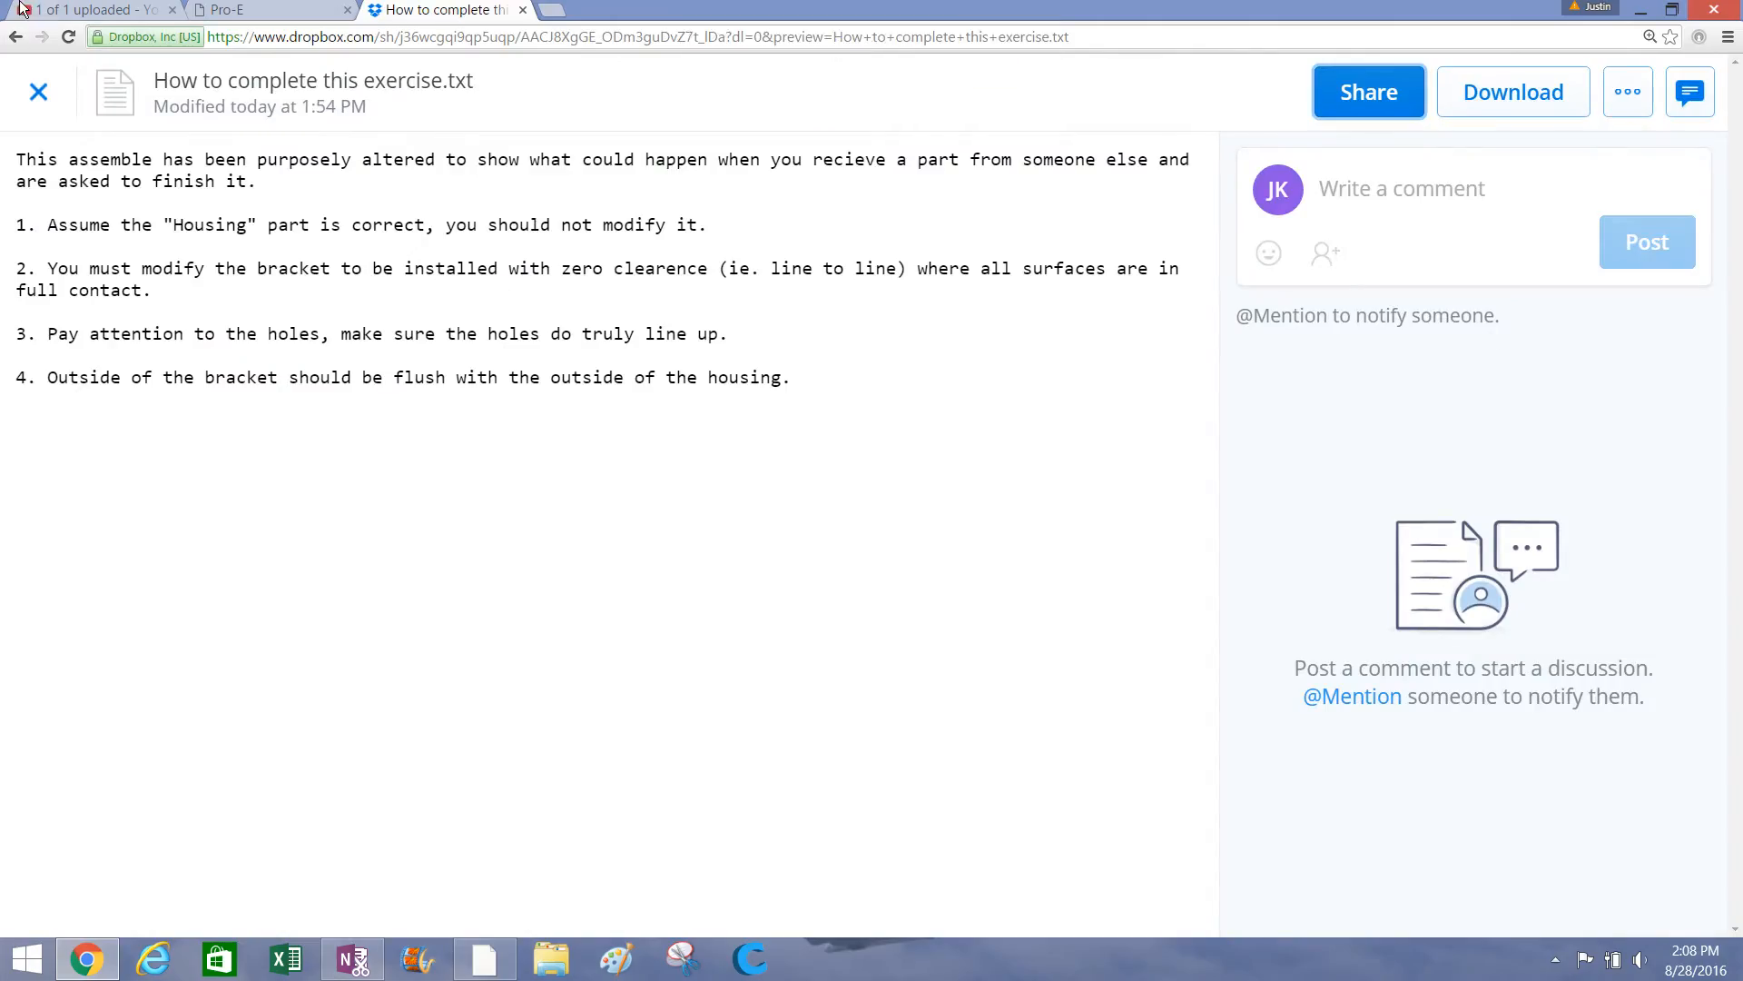
click(39, 89)
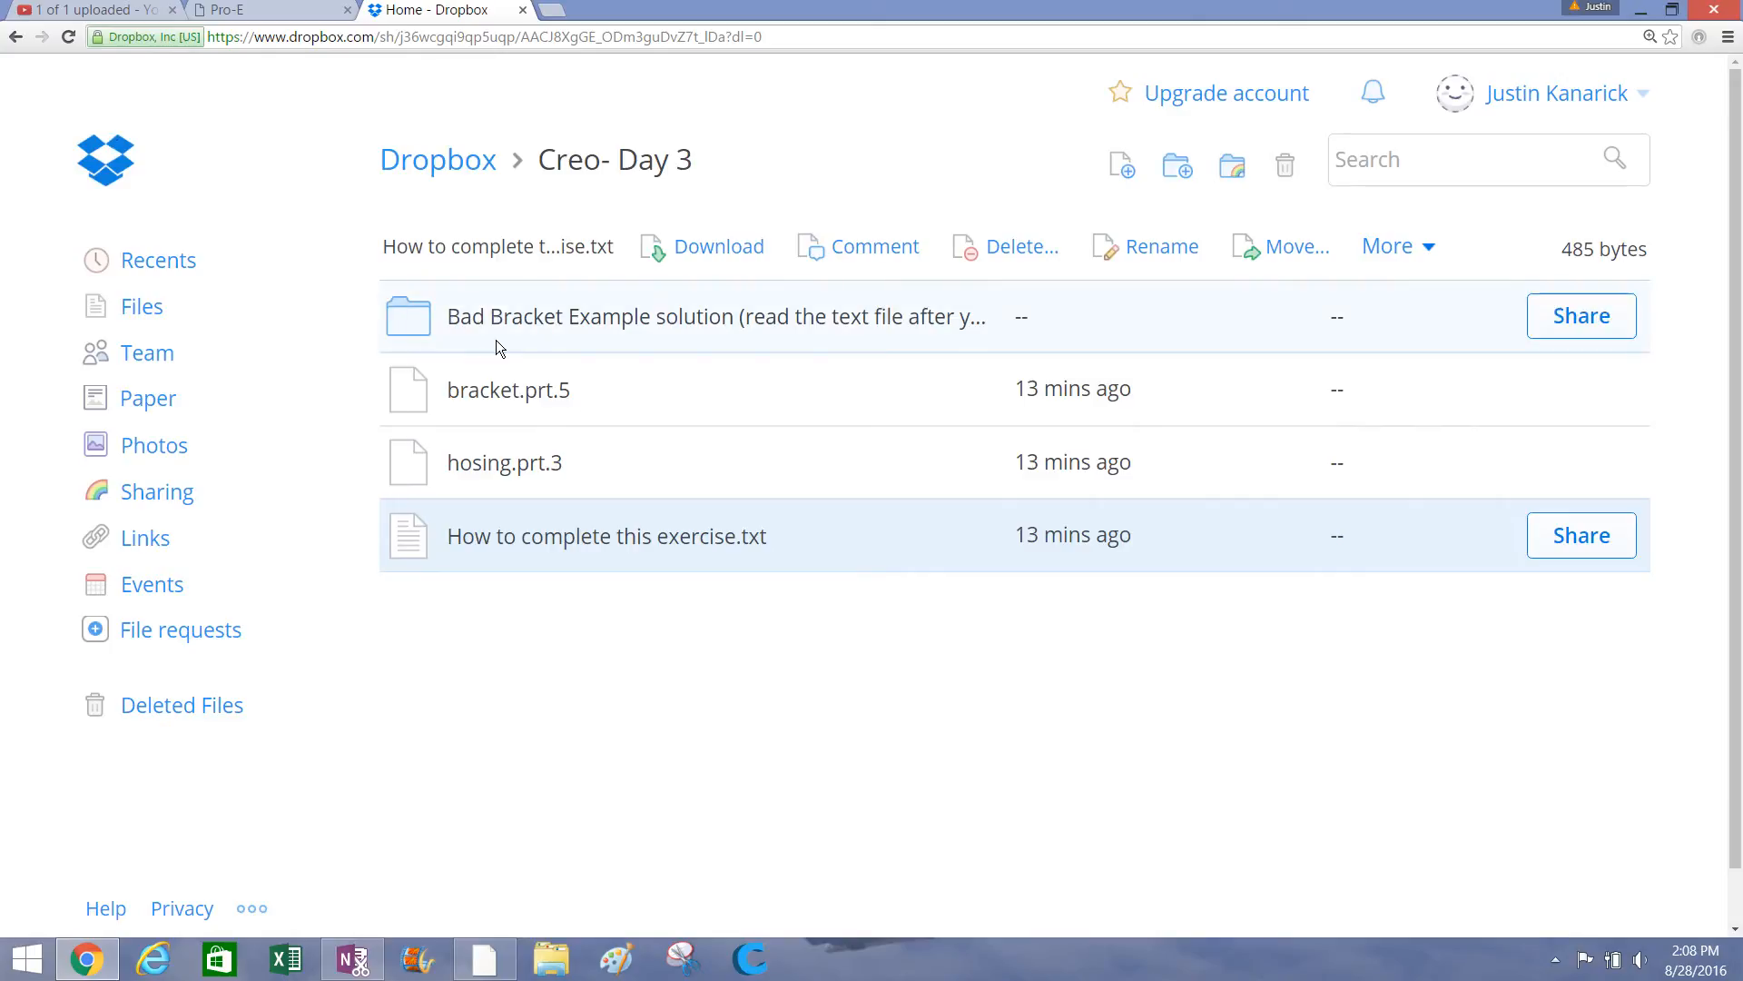
click(684, 318)
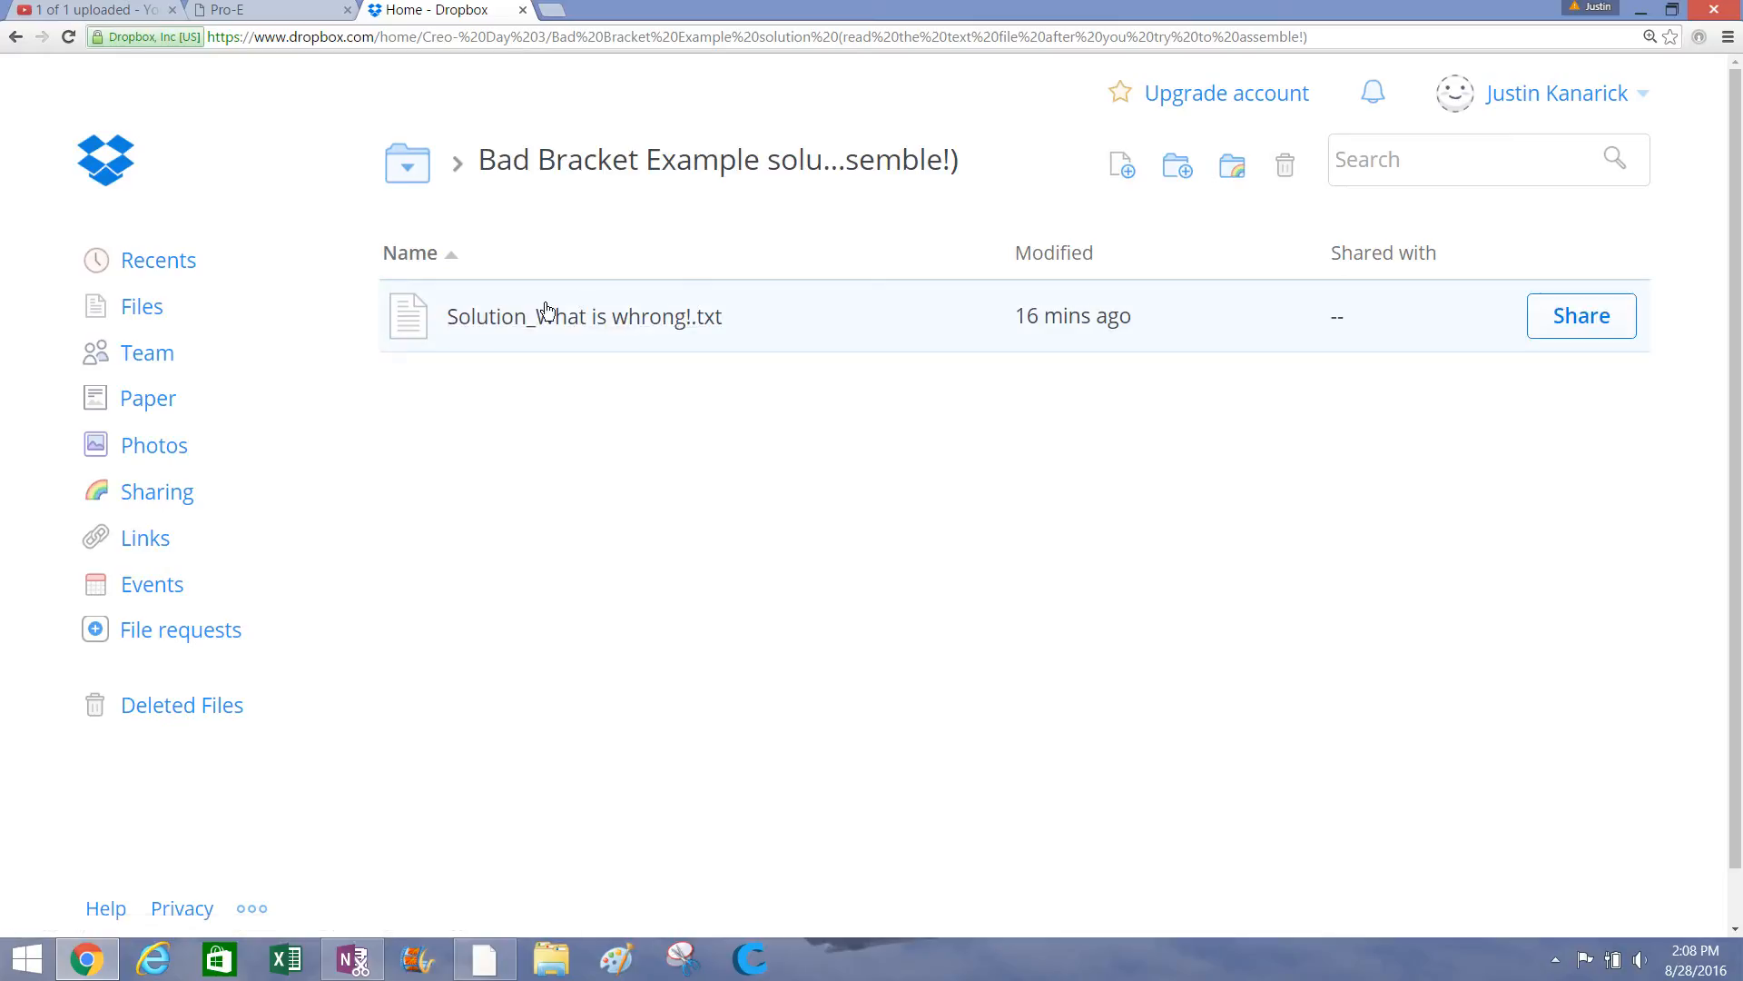
click(630, 316)
Open the Day 4 workshop files from the workshop page and look through the Creo- Day 4 file list.
click(276, 9)
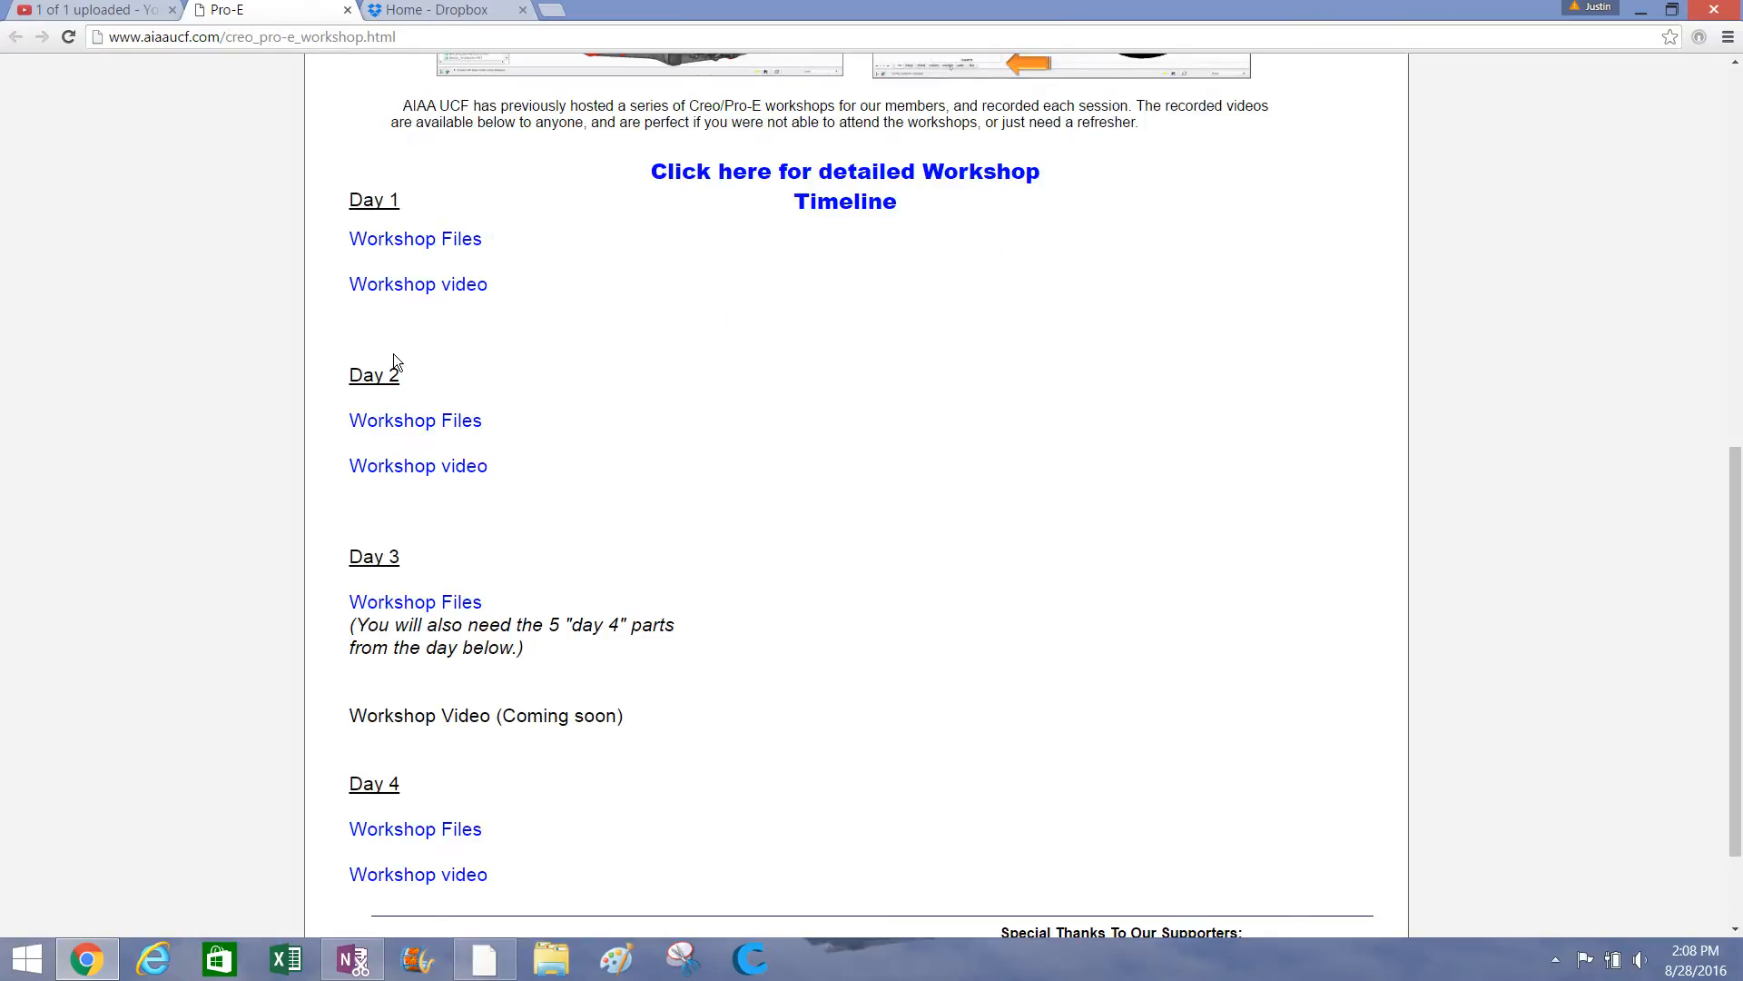
click(366, 829)
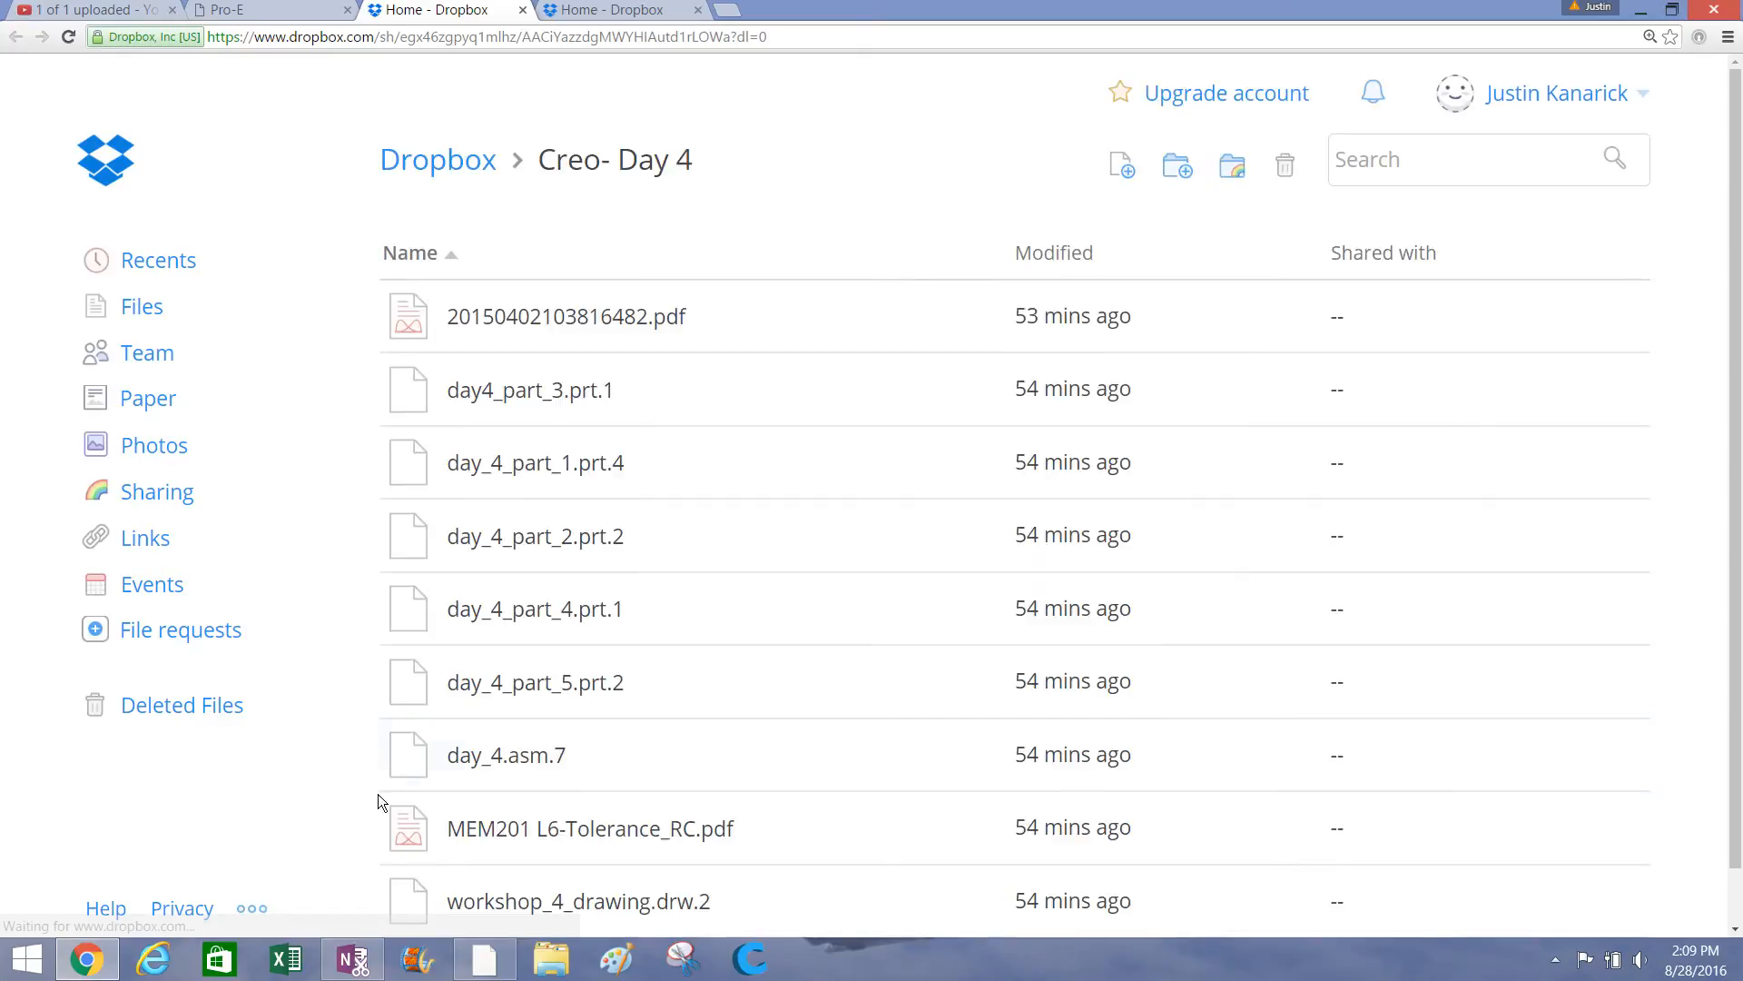
scroll(422, 442, down, 2)
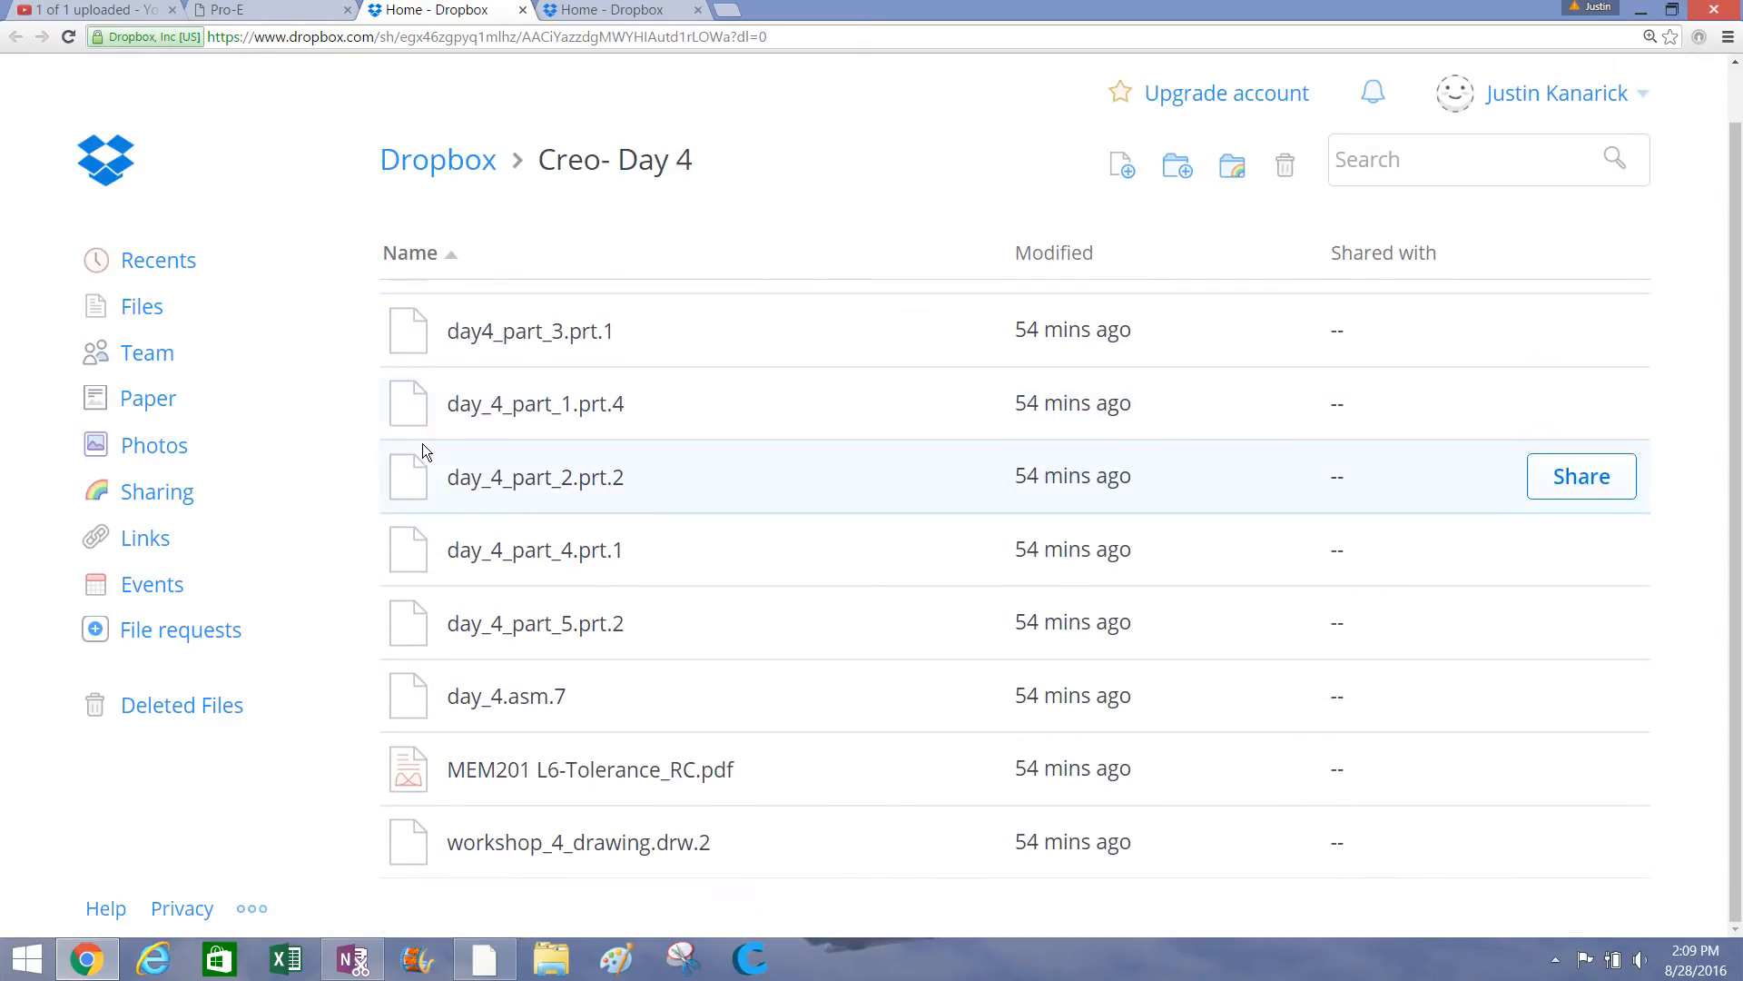
scroll(543, 645, up, 2)
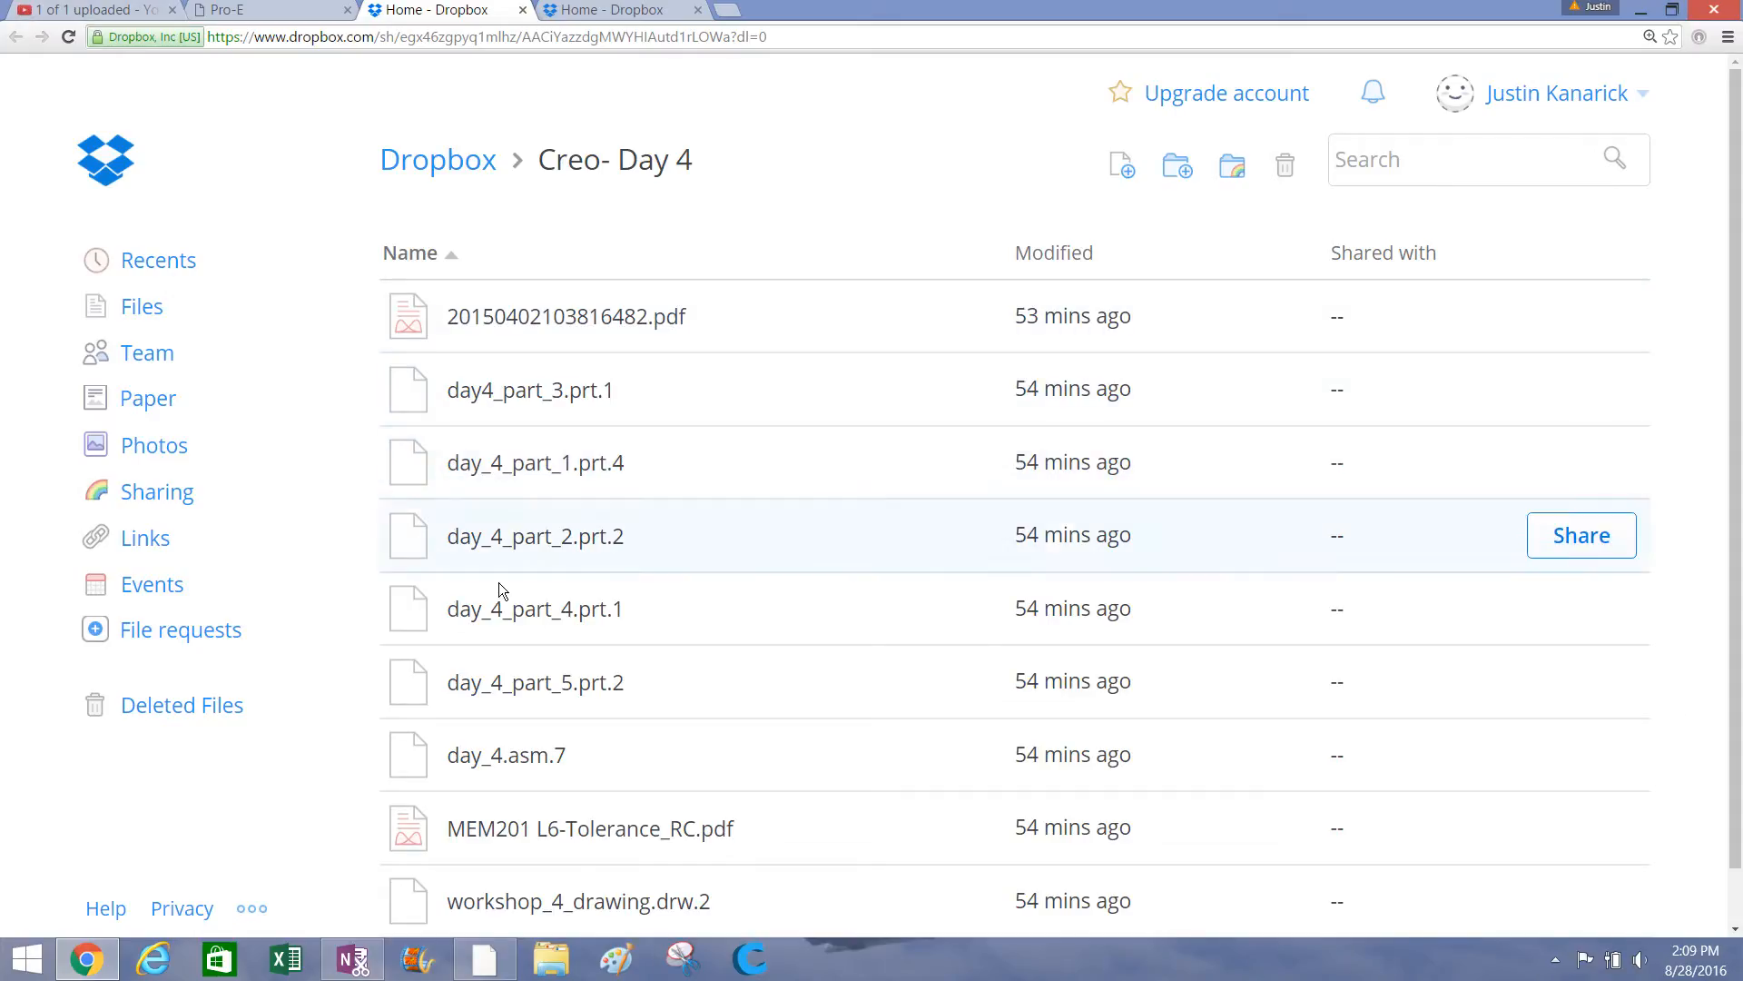
Leave the bad bracket solution folder and reopen the Day 3 workshop files from the workshop page.
click(558, 9)
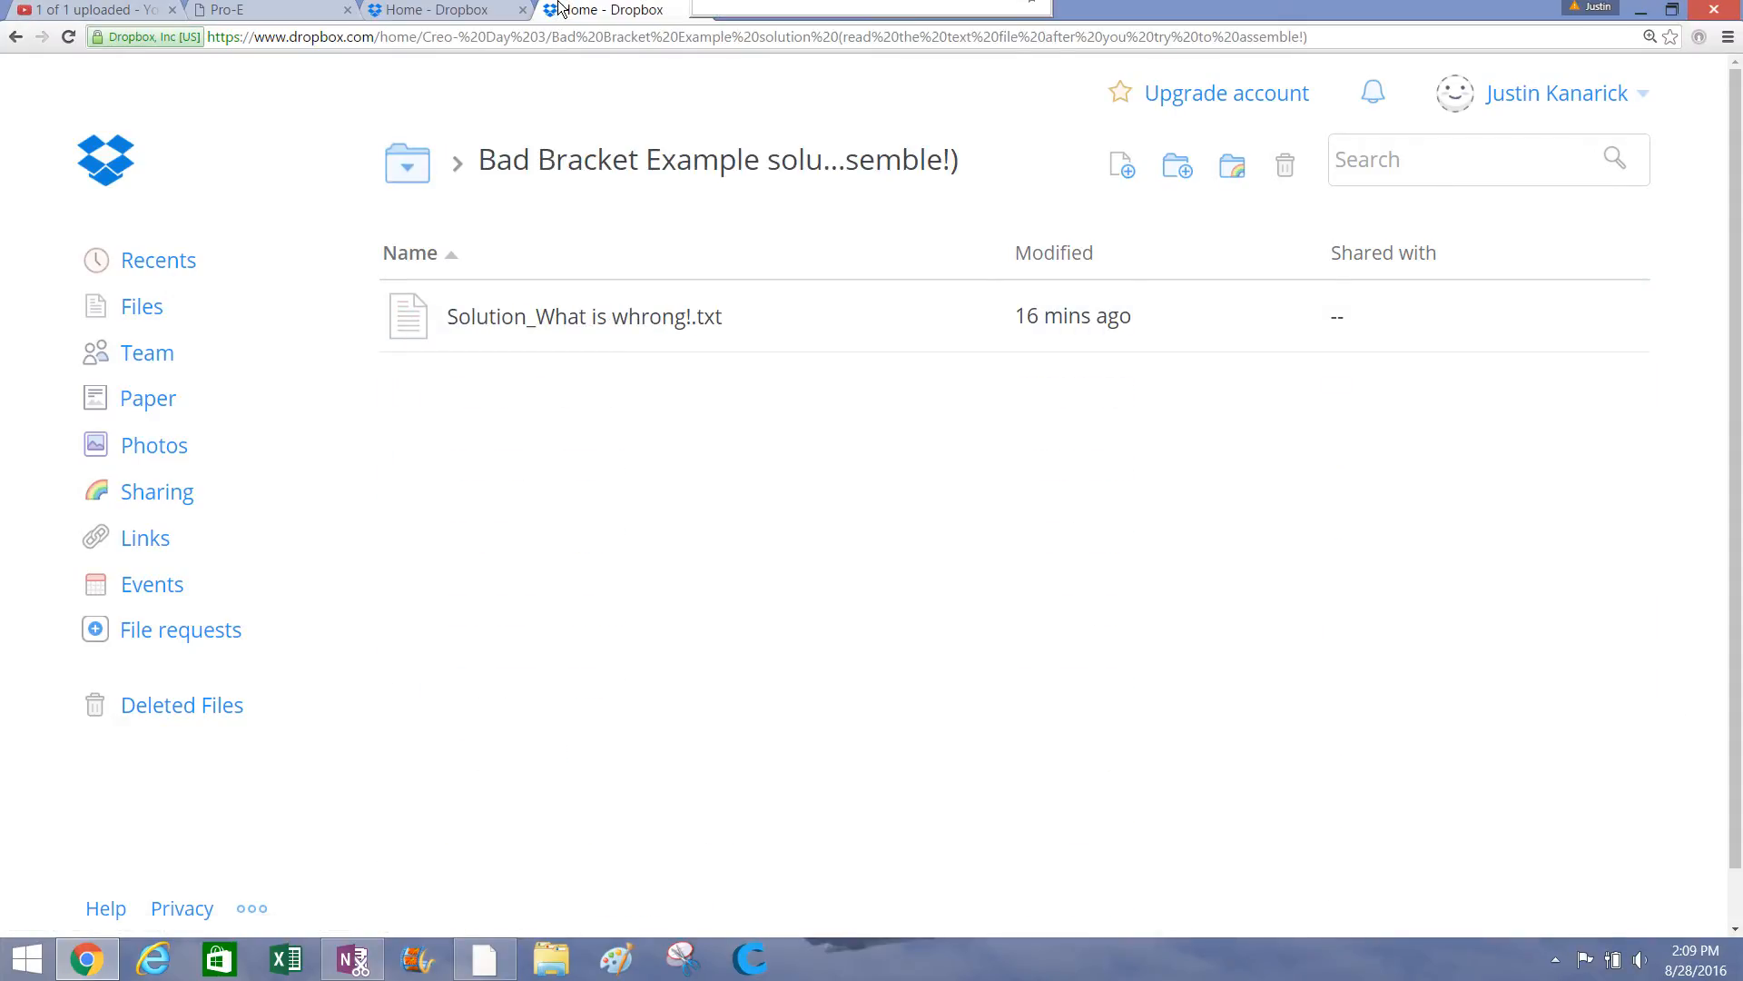
click(15, 38)
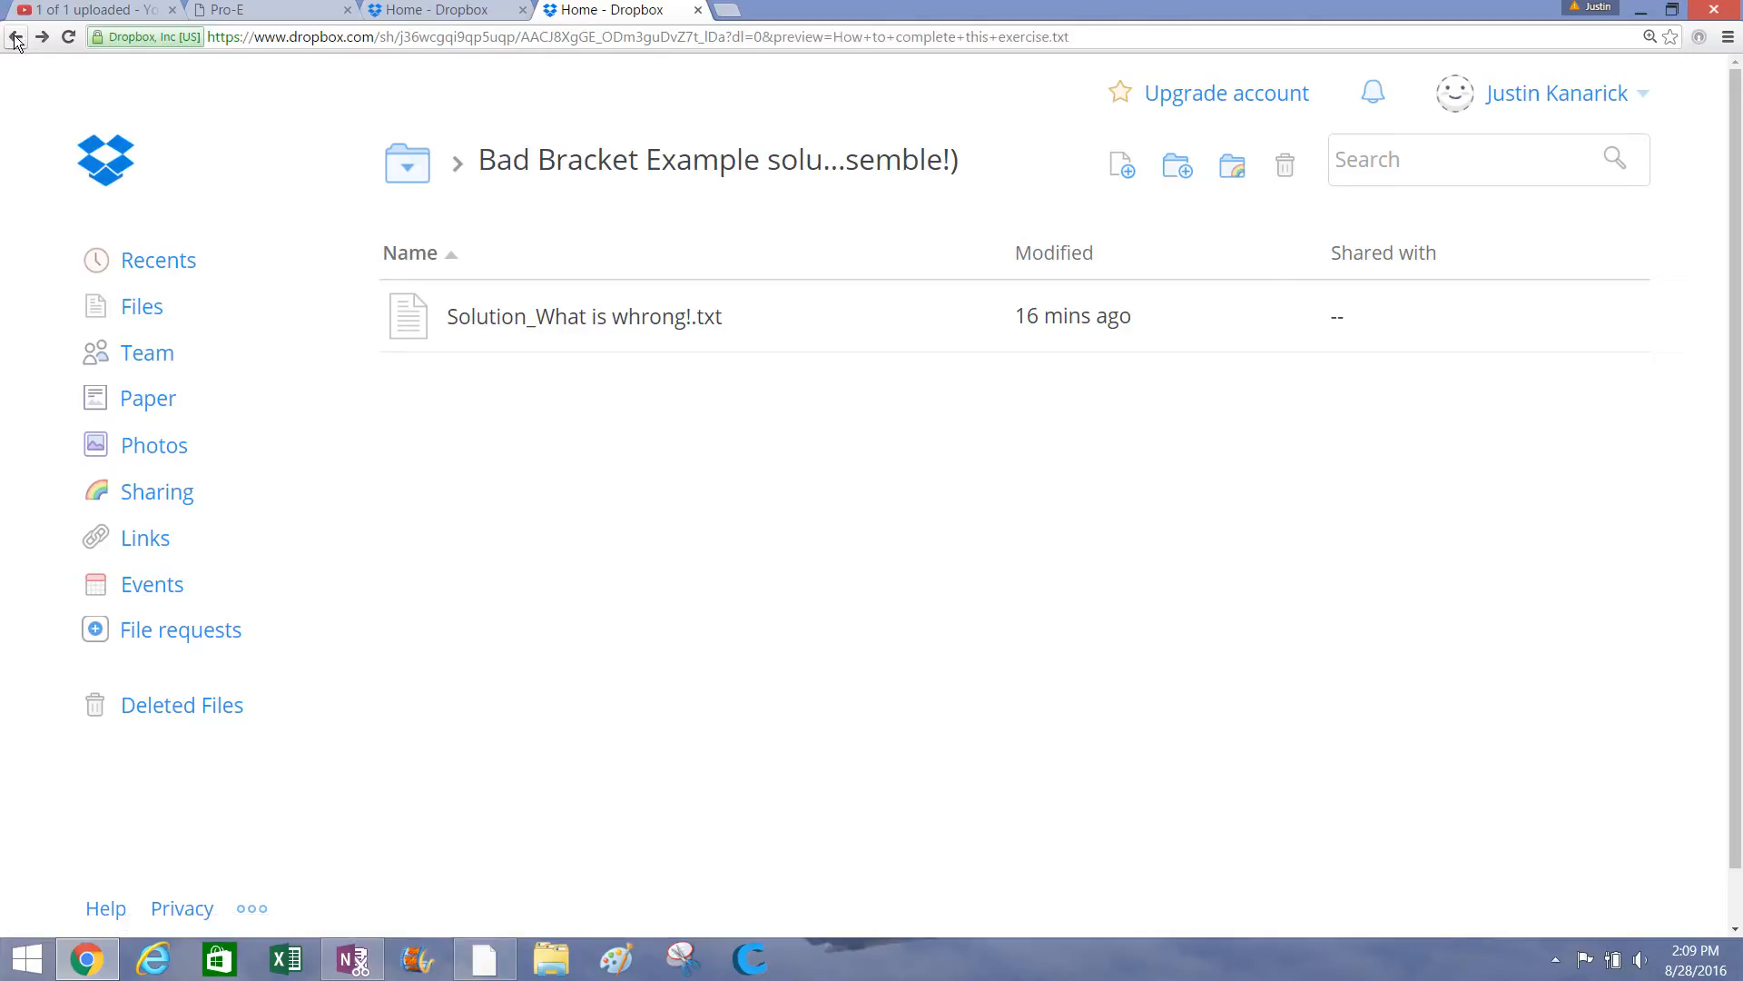
click(15, 38)
mouse_move(666, 4)
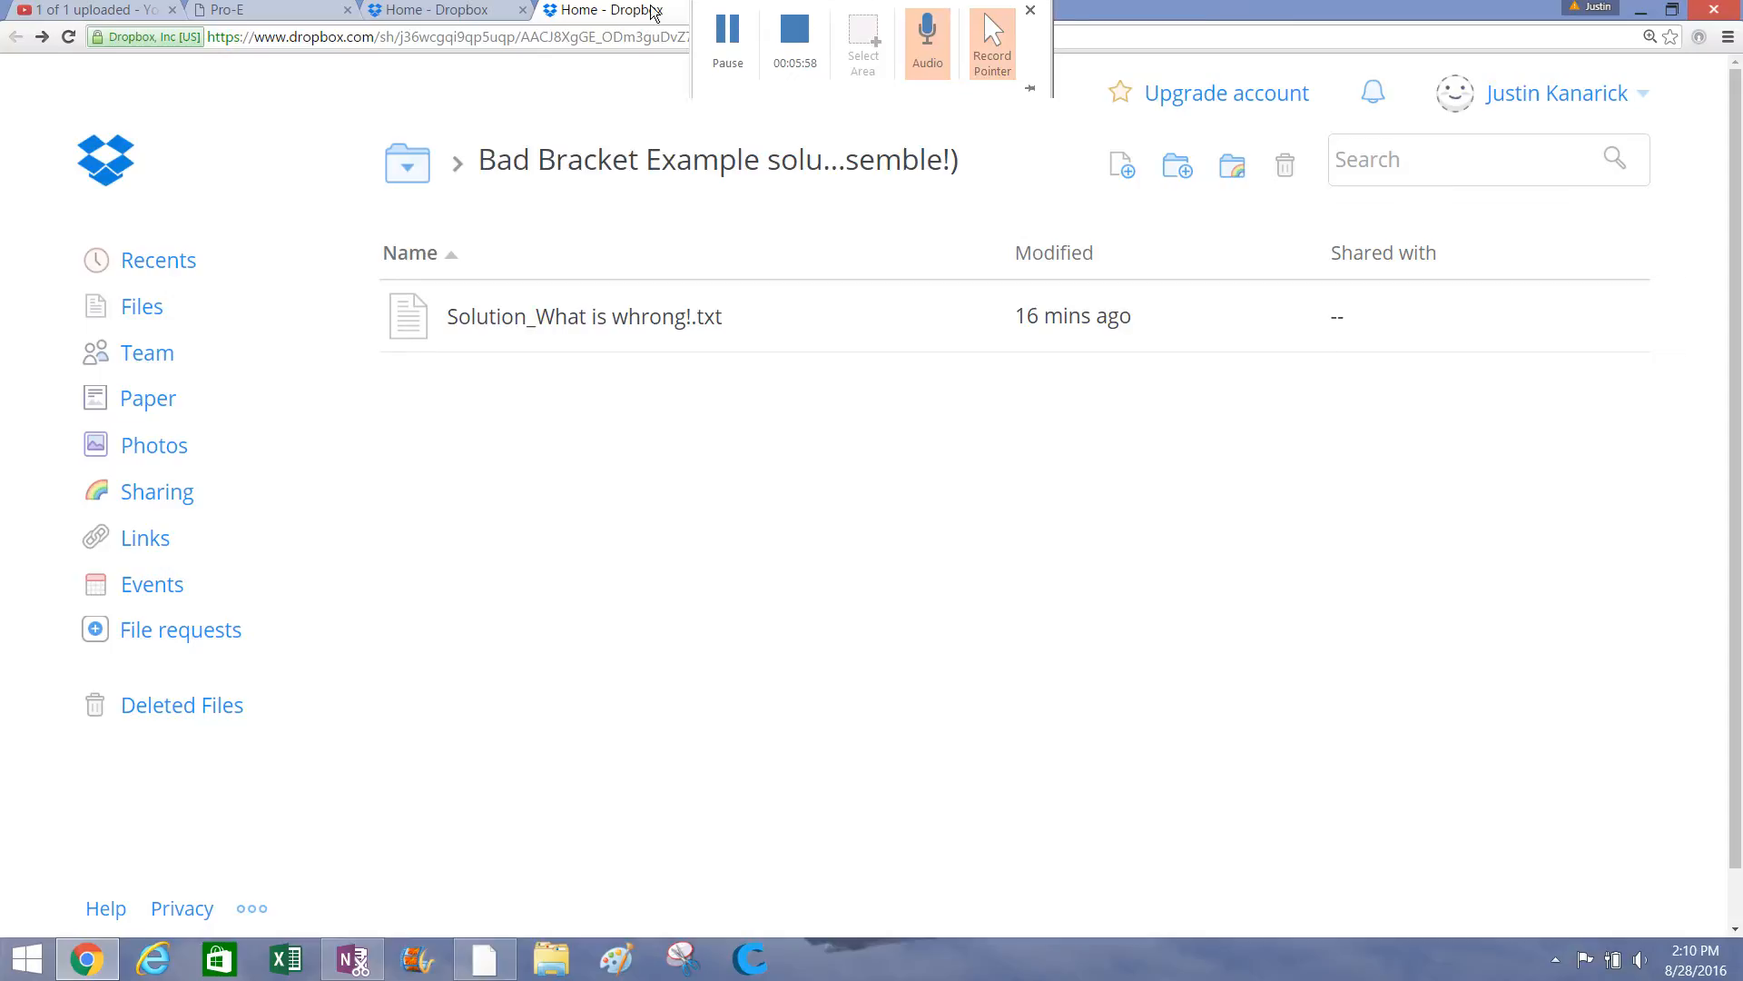
click(258, 8)
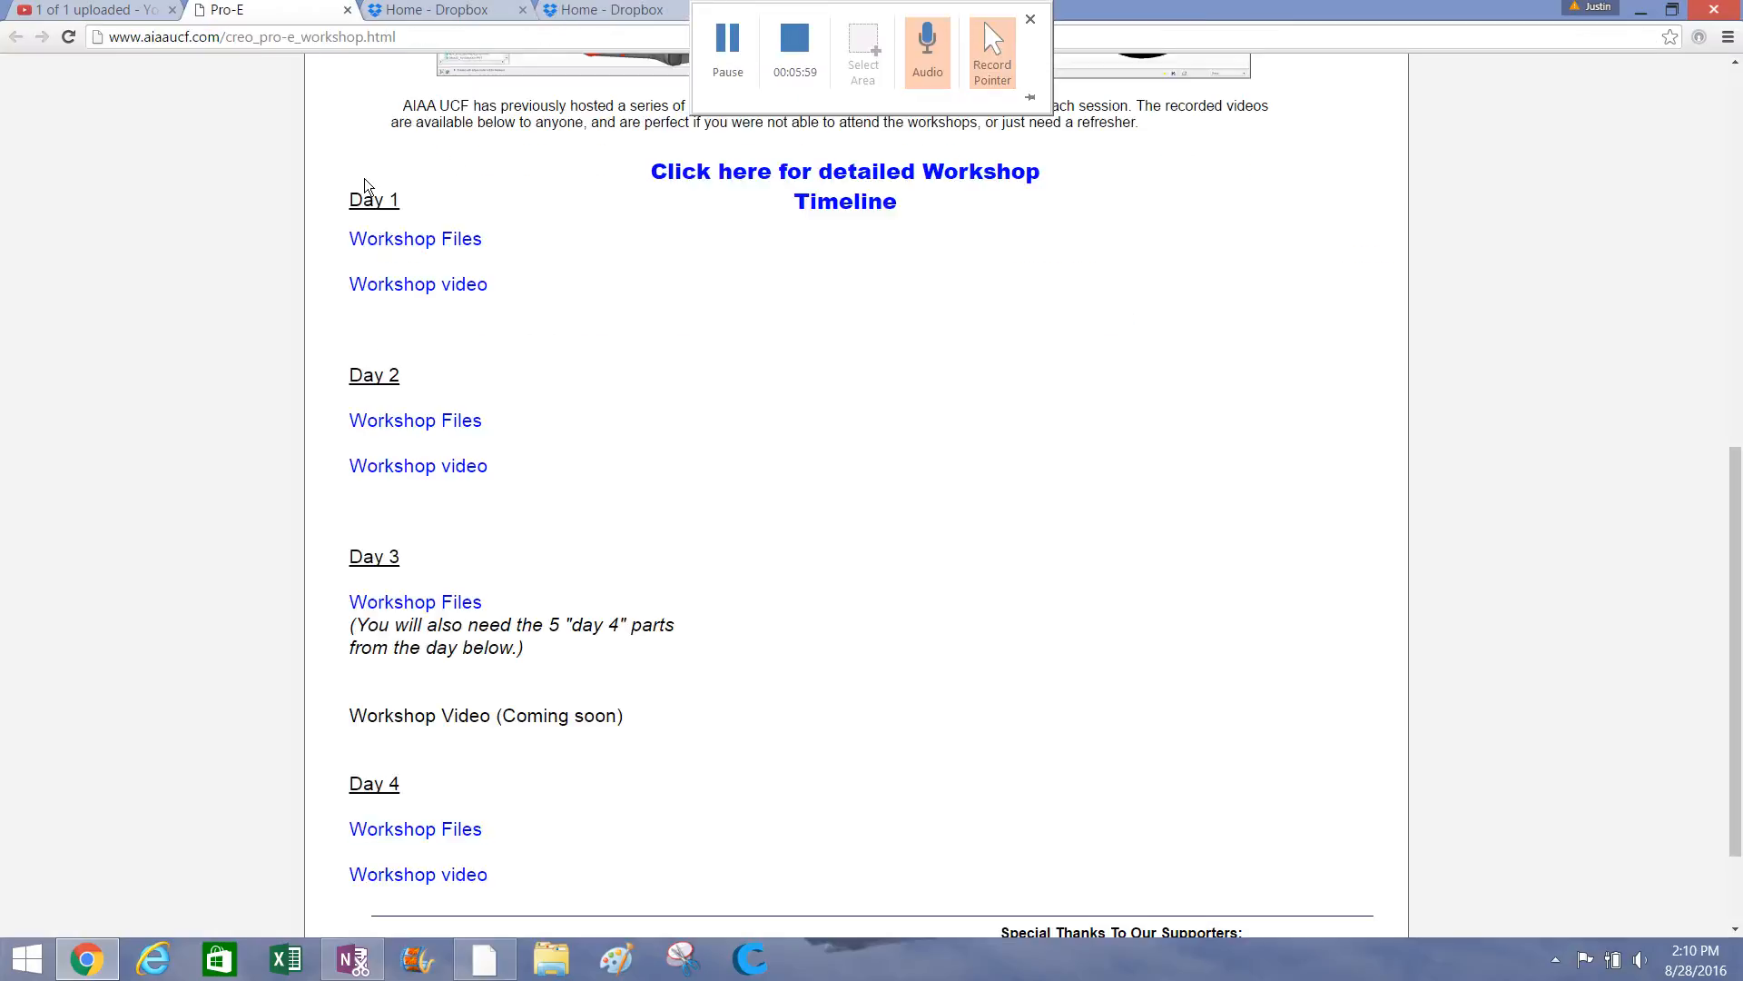
click(392, 601)
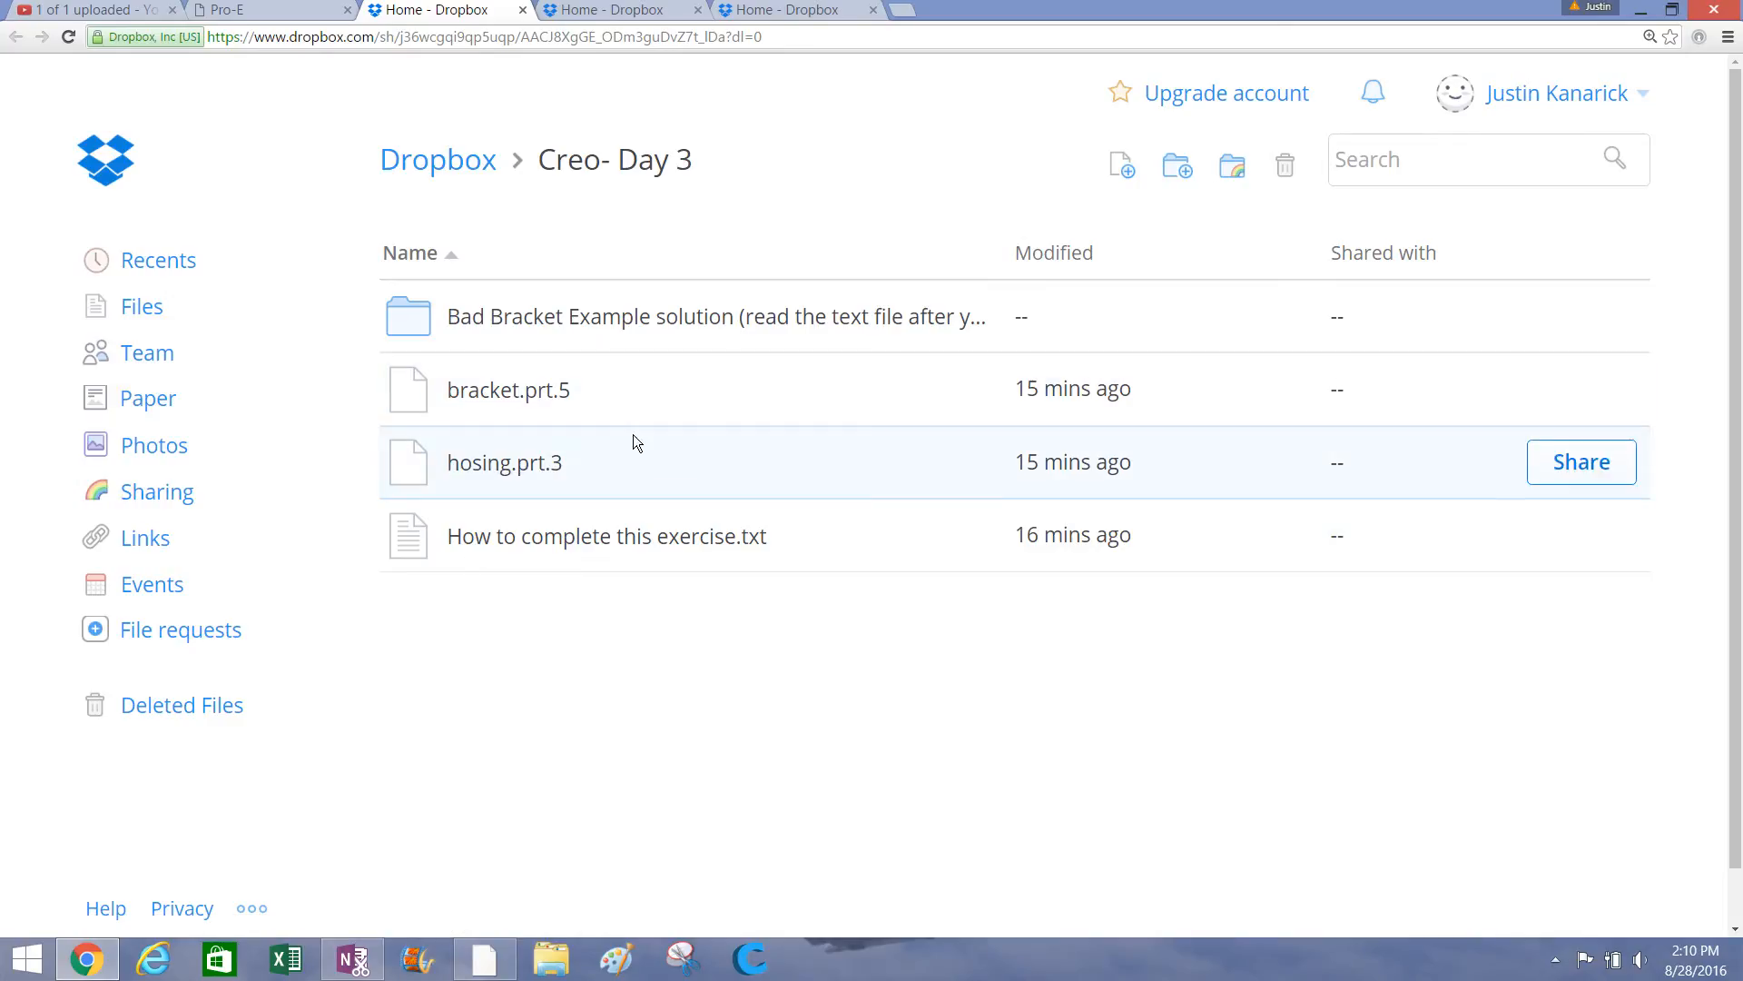
Minimize the open windows and move the dAY4 and Day 3 folders into free space on the desktop.
click(1641, 9)
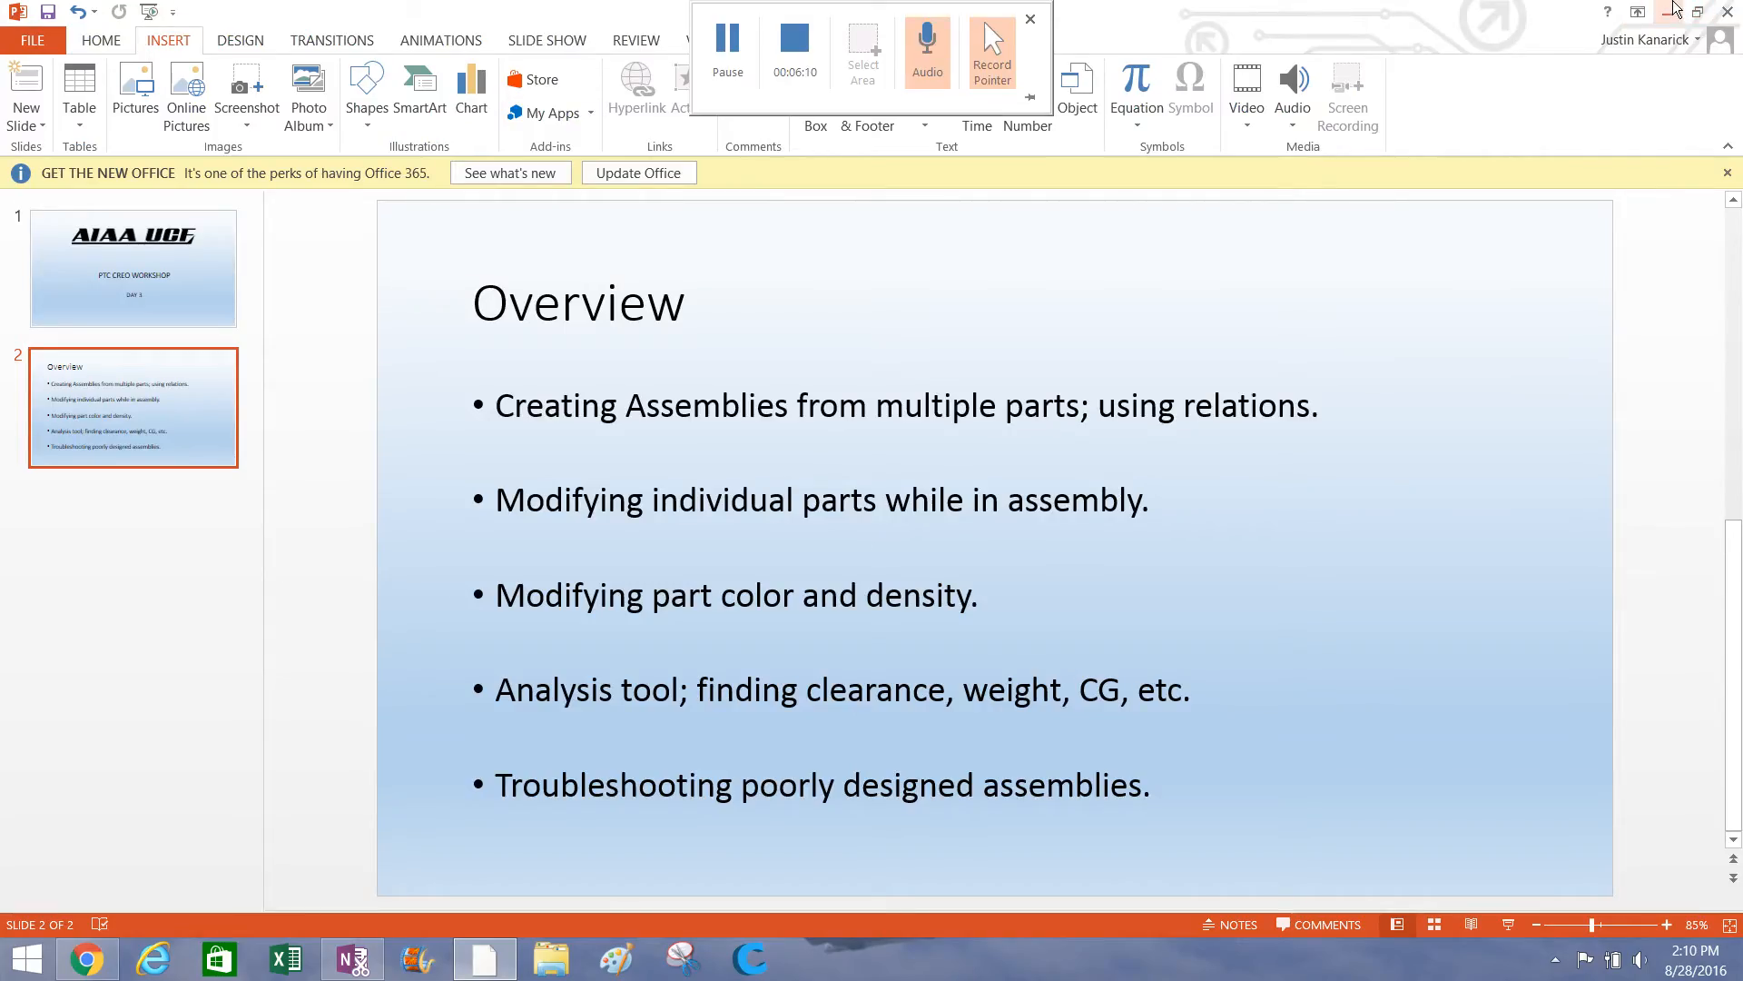
click(1670, 12)
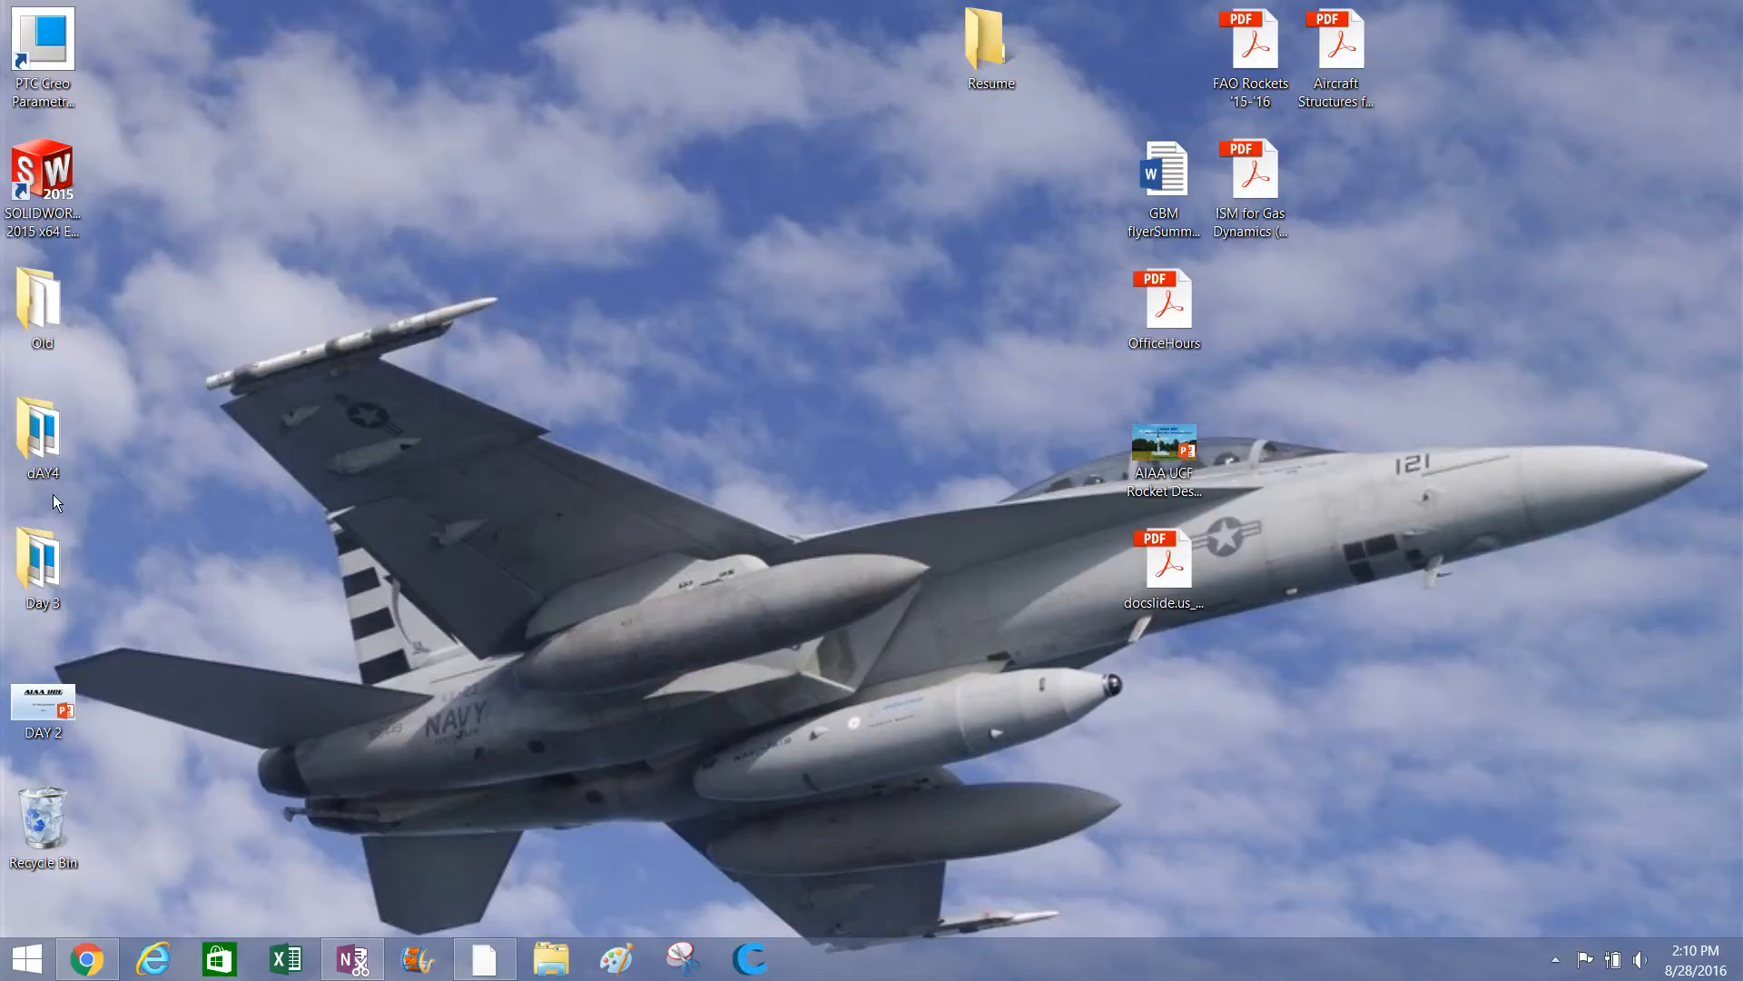
drag(183, 232, 195, 218)
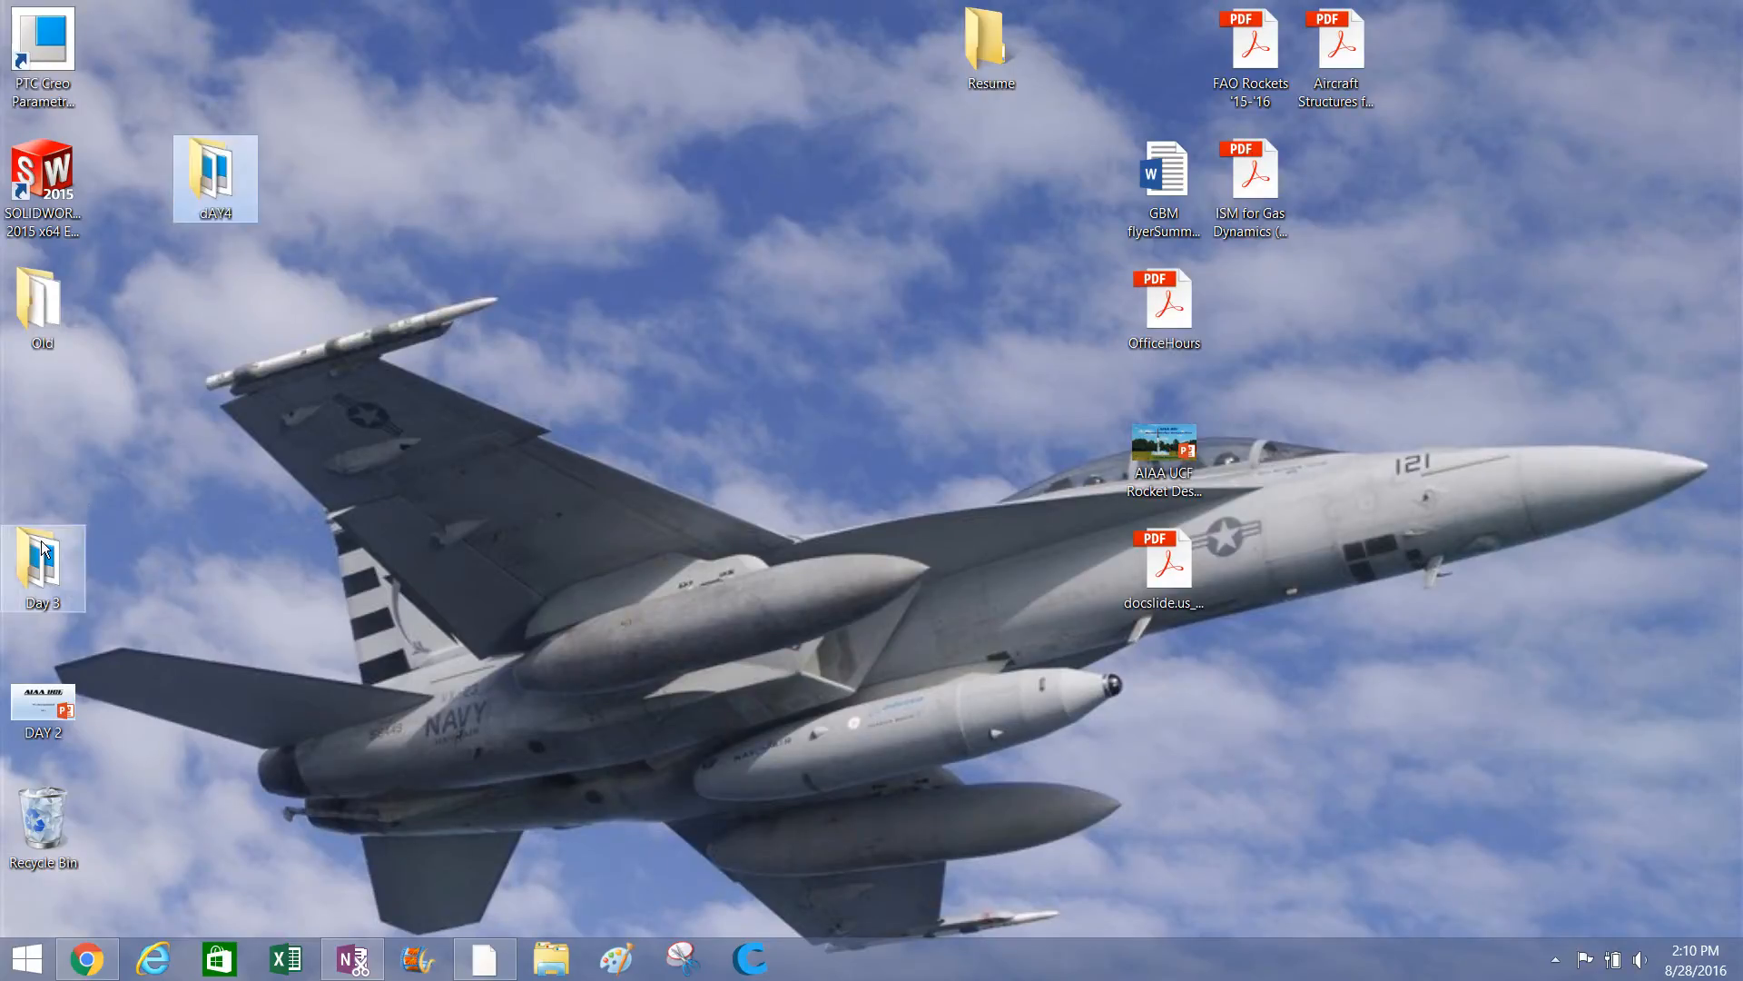
drag(40, 558, 364, 187)
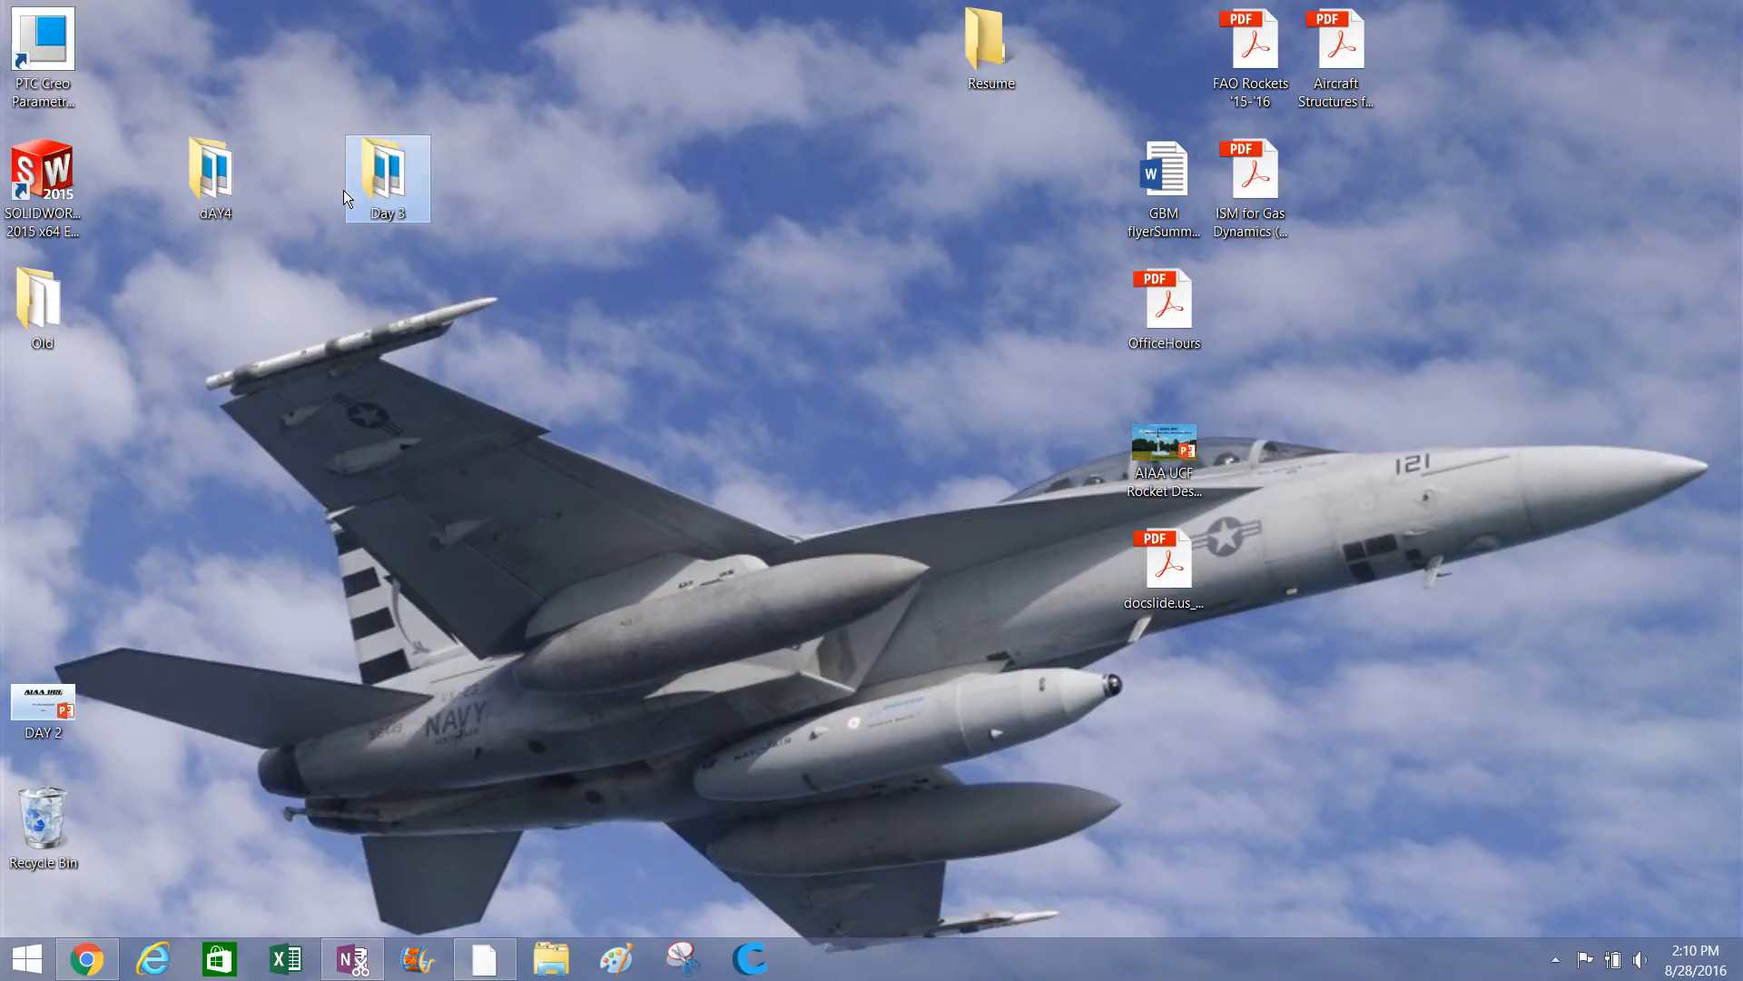
click(265, 296)
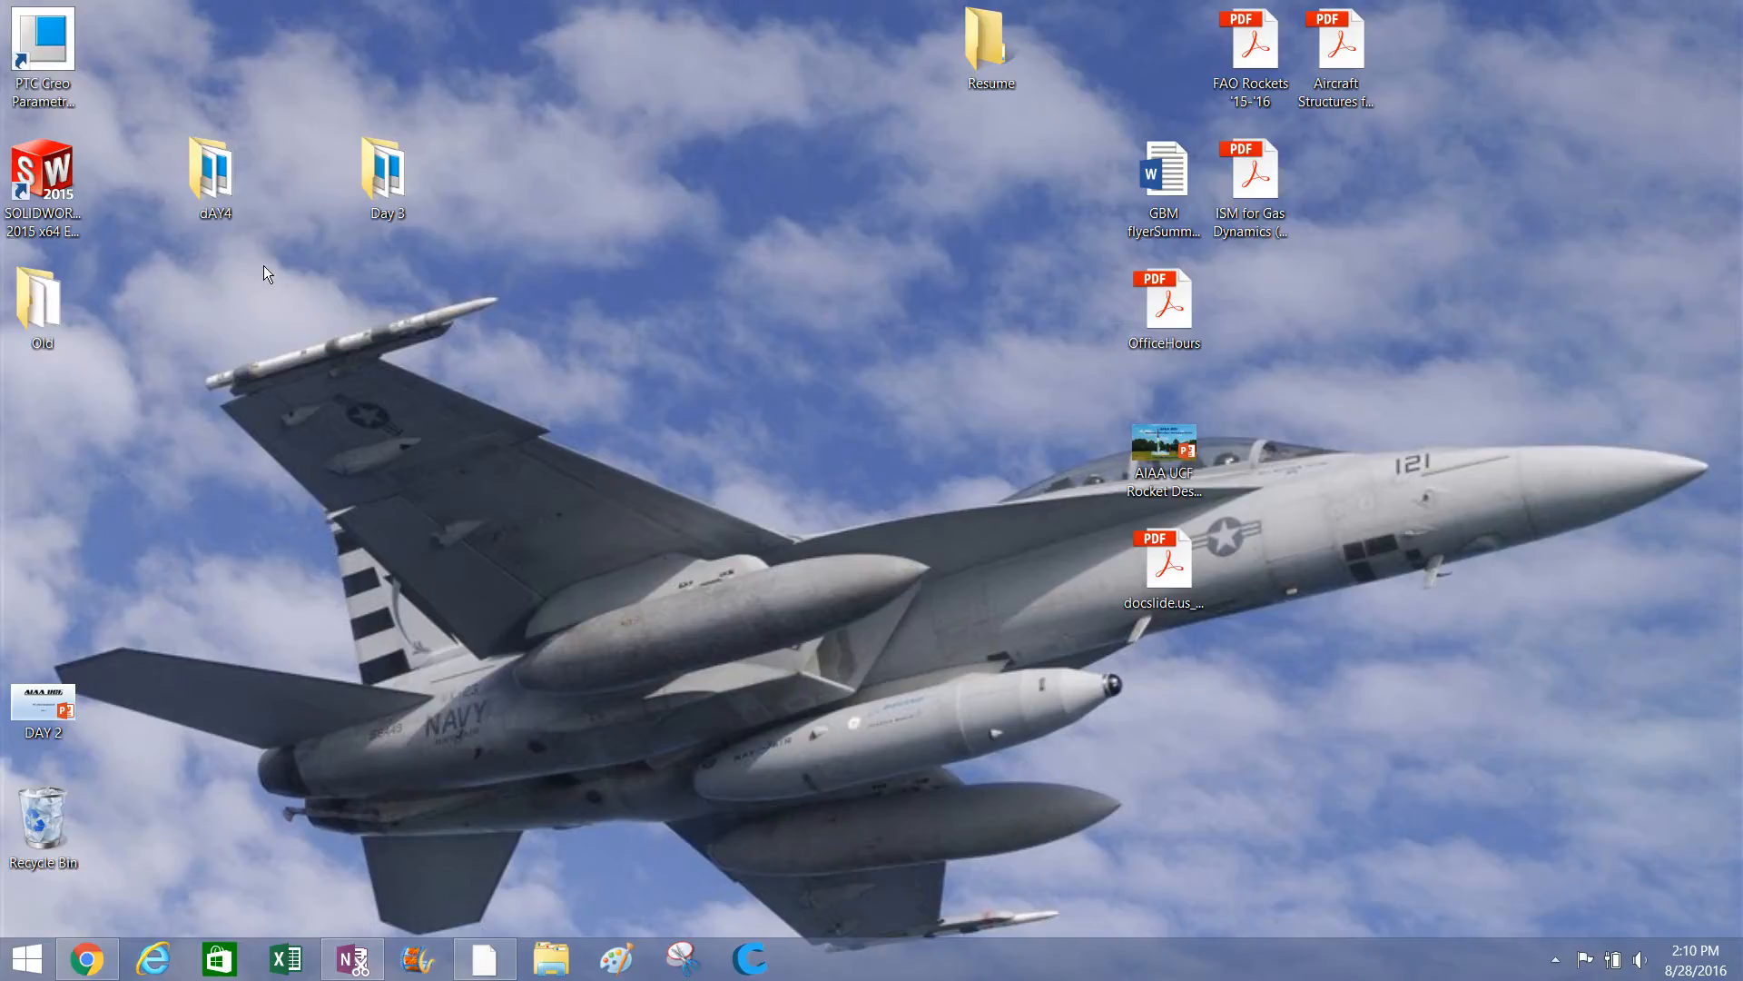
Open day_4.asm from the dAY4 folder in Creo Parametric and turn off the display of all datum features.
double_click(225, 187)
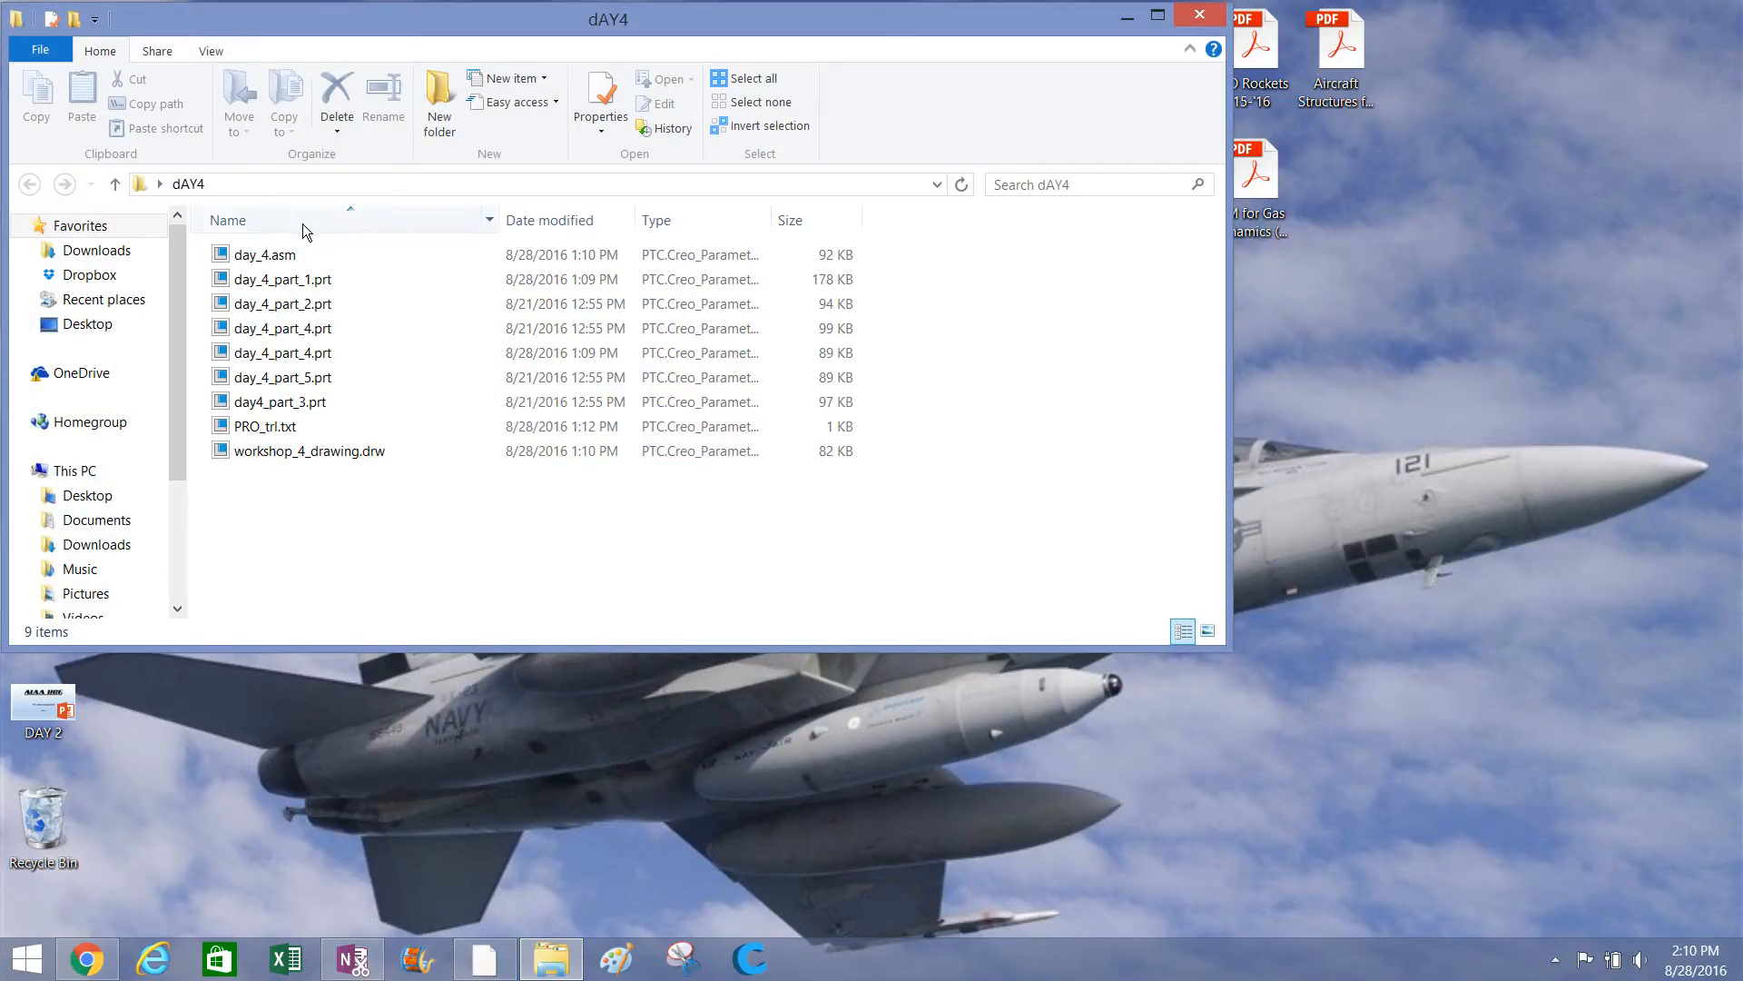
click(284, 254)
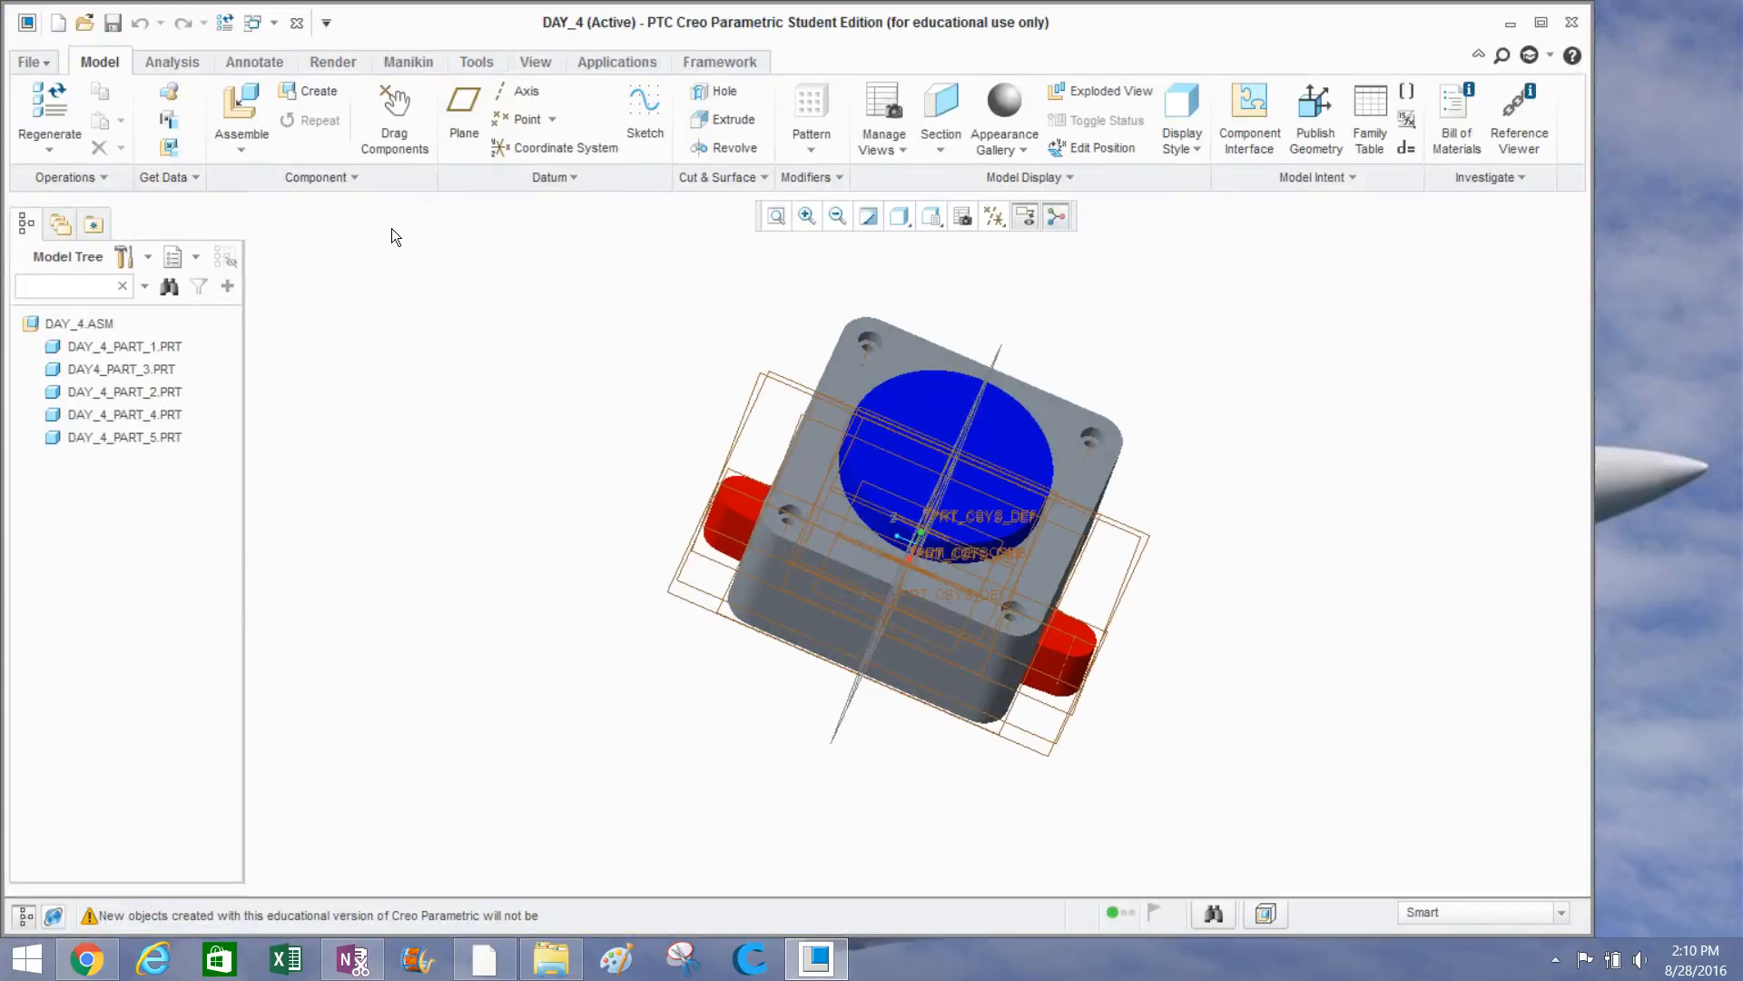
double_click(1163, 27)
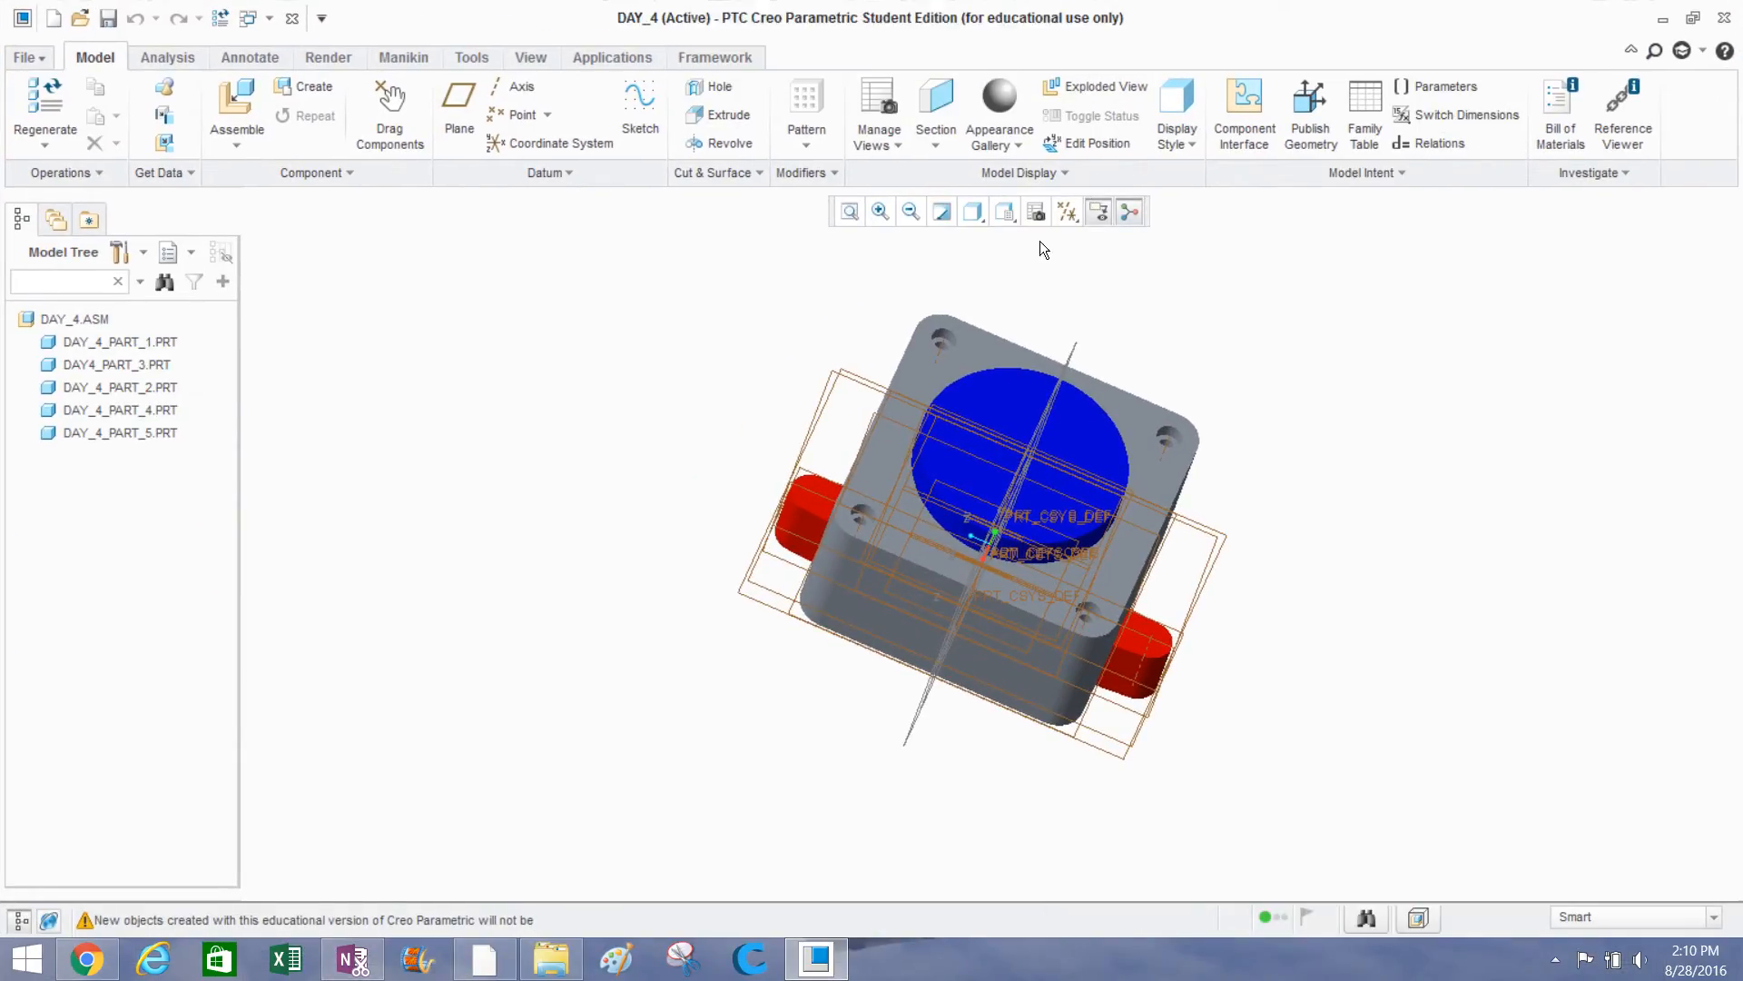
click(1070, 213)
click(1067, 240)
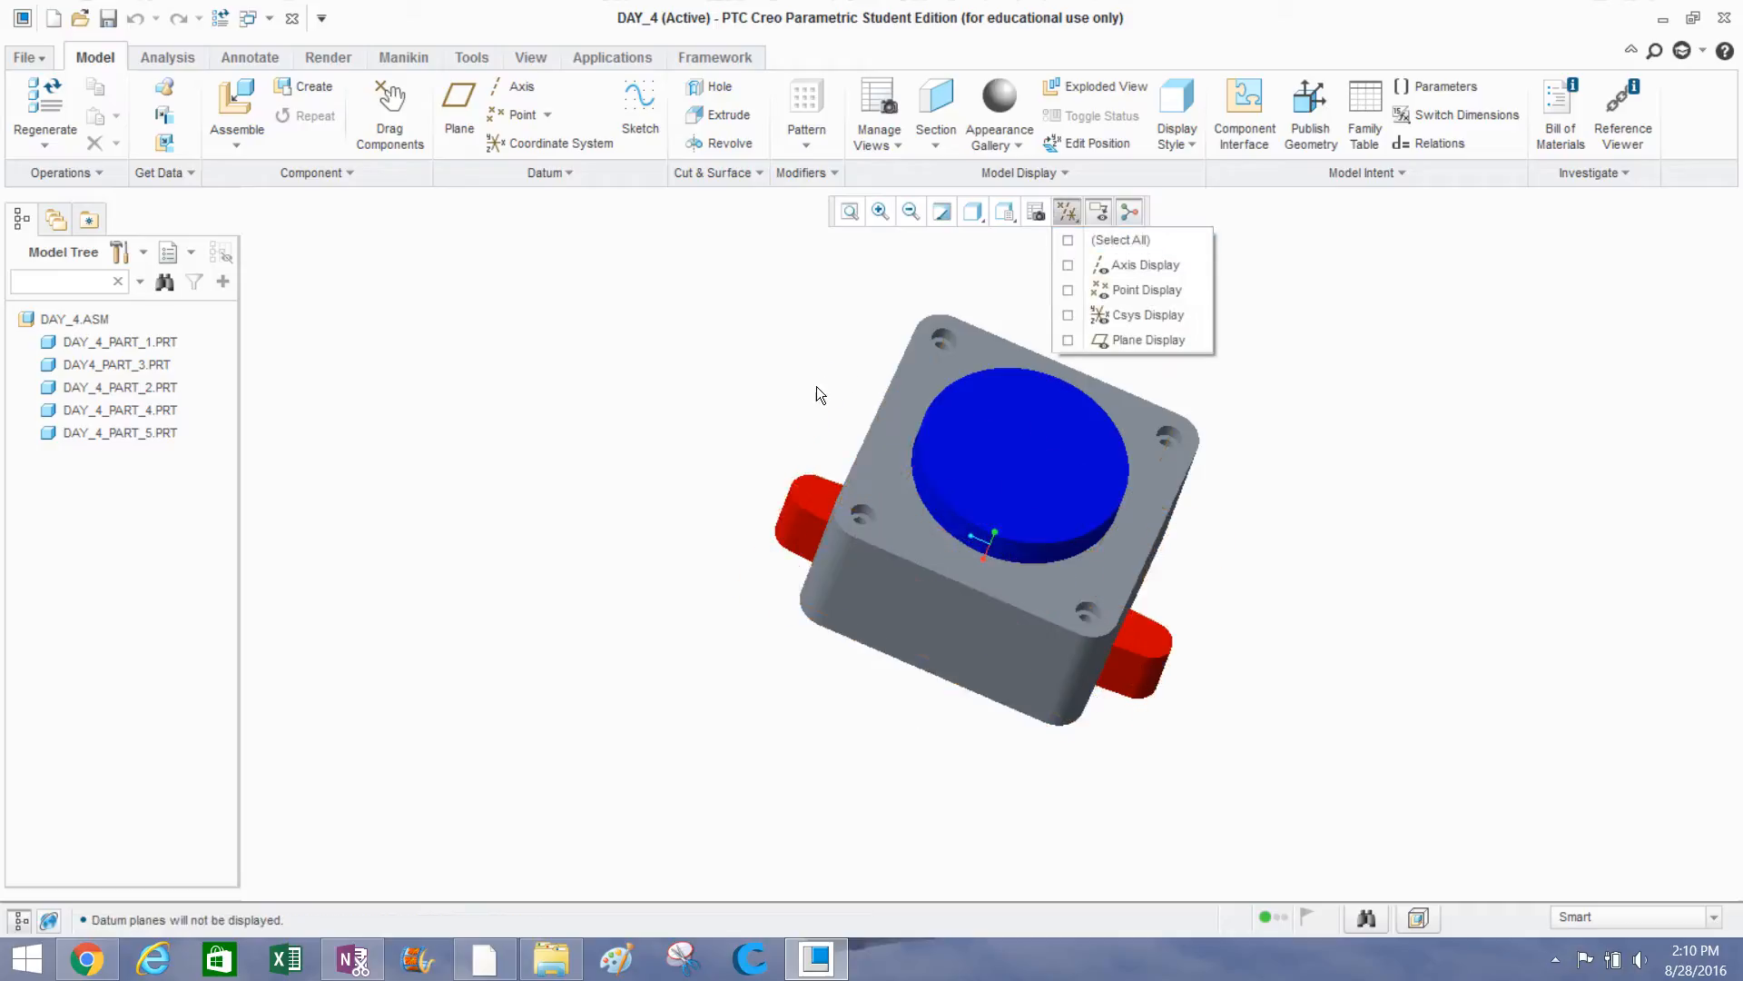
Highlight DAY_4_PART_1 in the assembly and examine the housing and its holes from several angles.
mouse_move(778, 400)
middle_down()
mouse_move(708, 452)
mouse_move(564, 482)
mouse_move(697, 502)
mouse_move(608, 400)
mouse_move(618, 378)
mouse_move(647, 416)
middle_up()
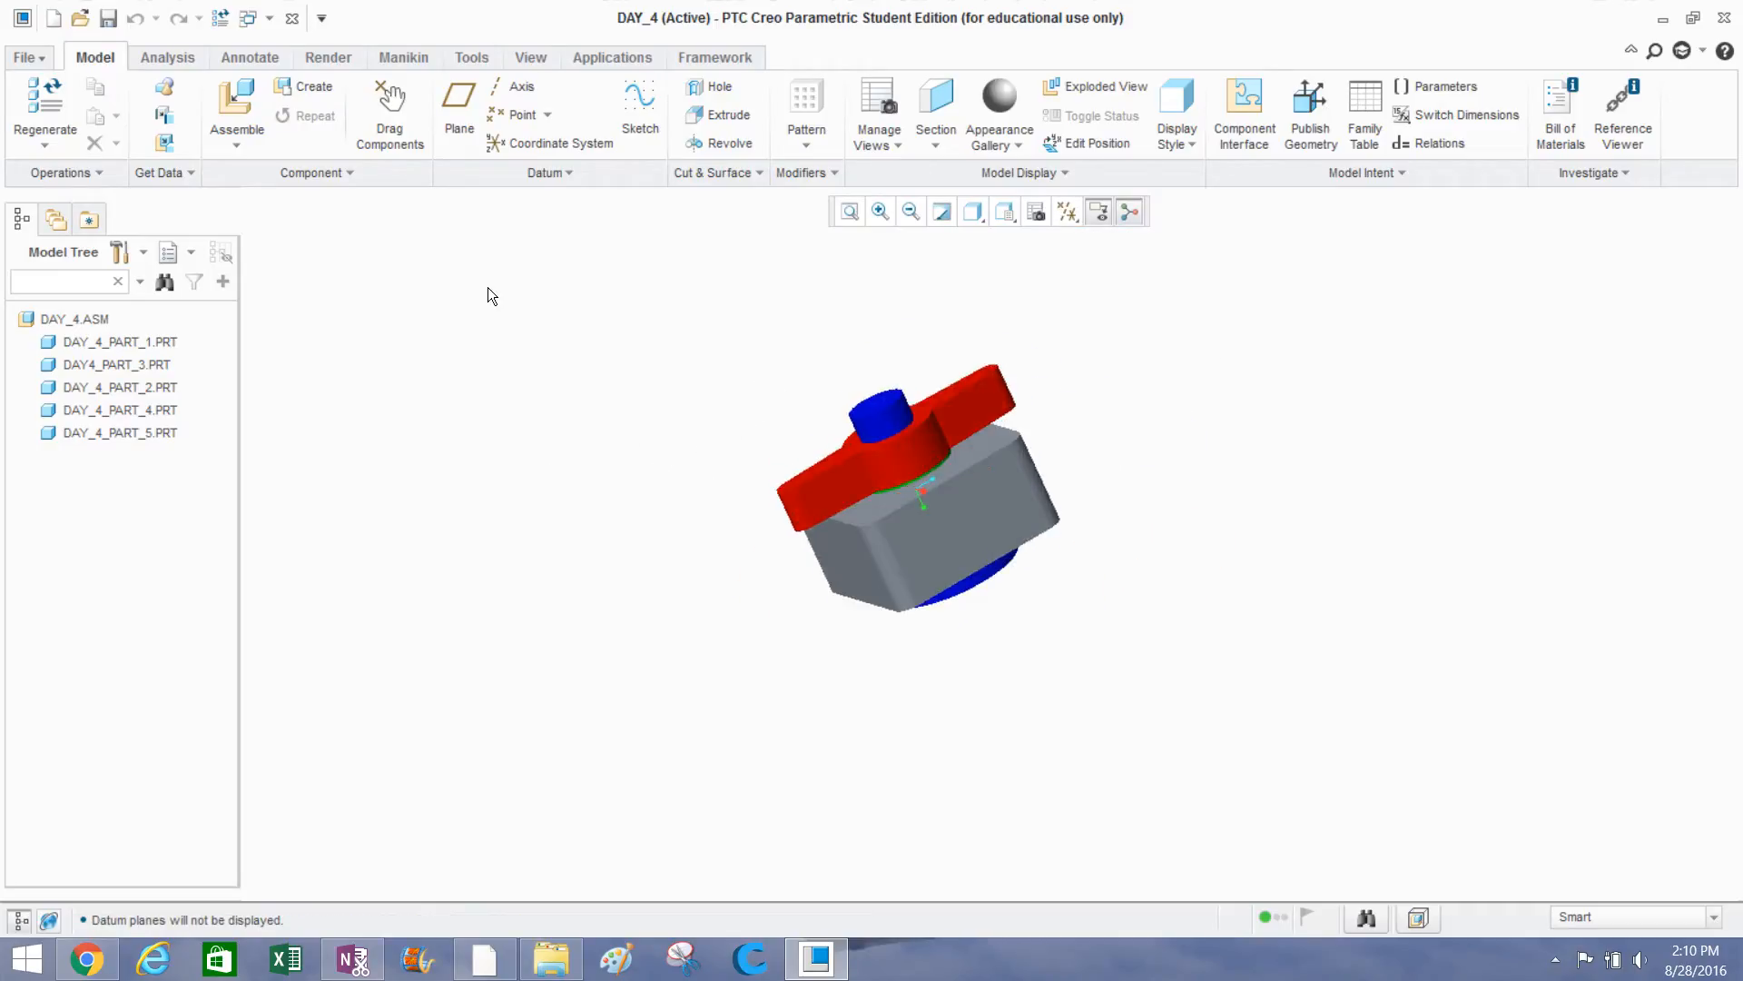
click(101, 341)
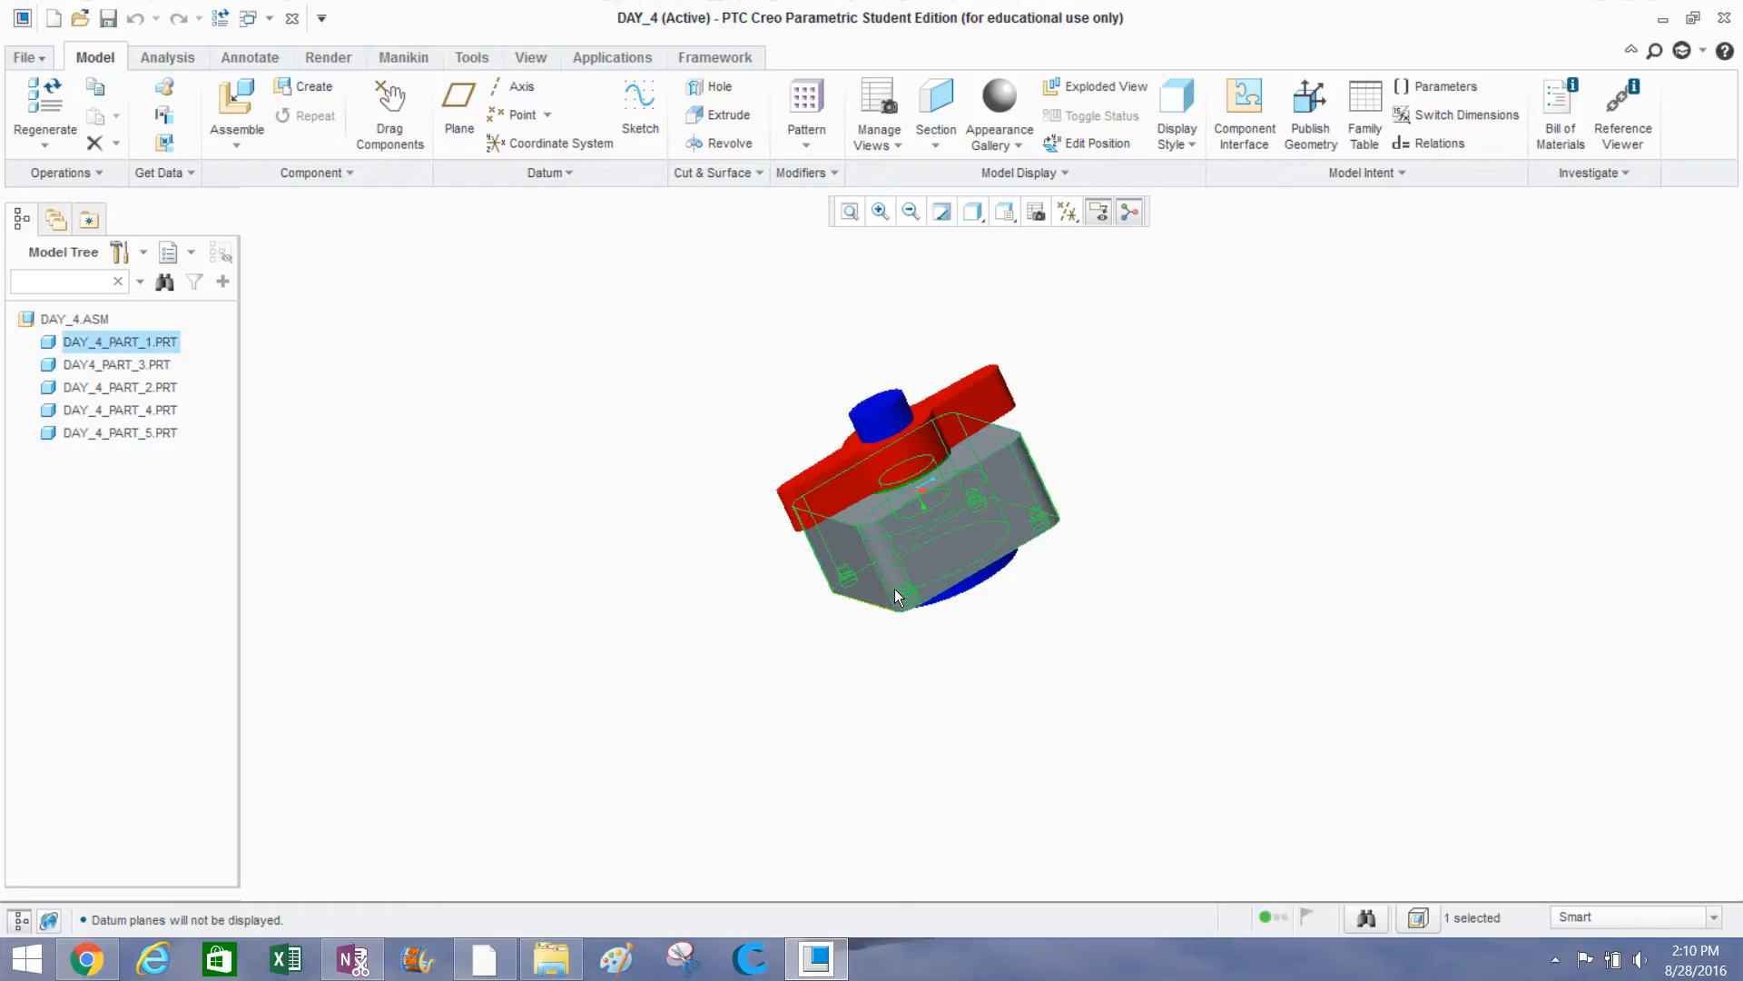
scroll(917, 504, up, 5)
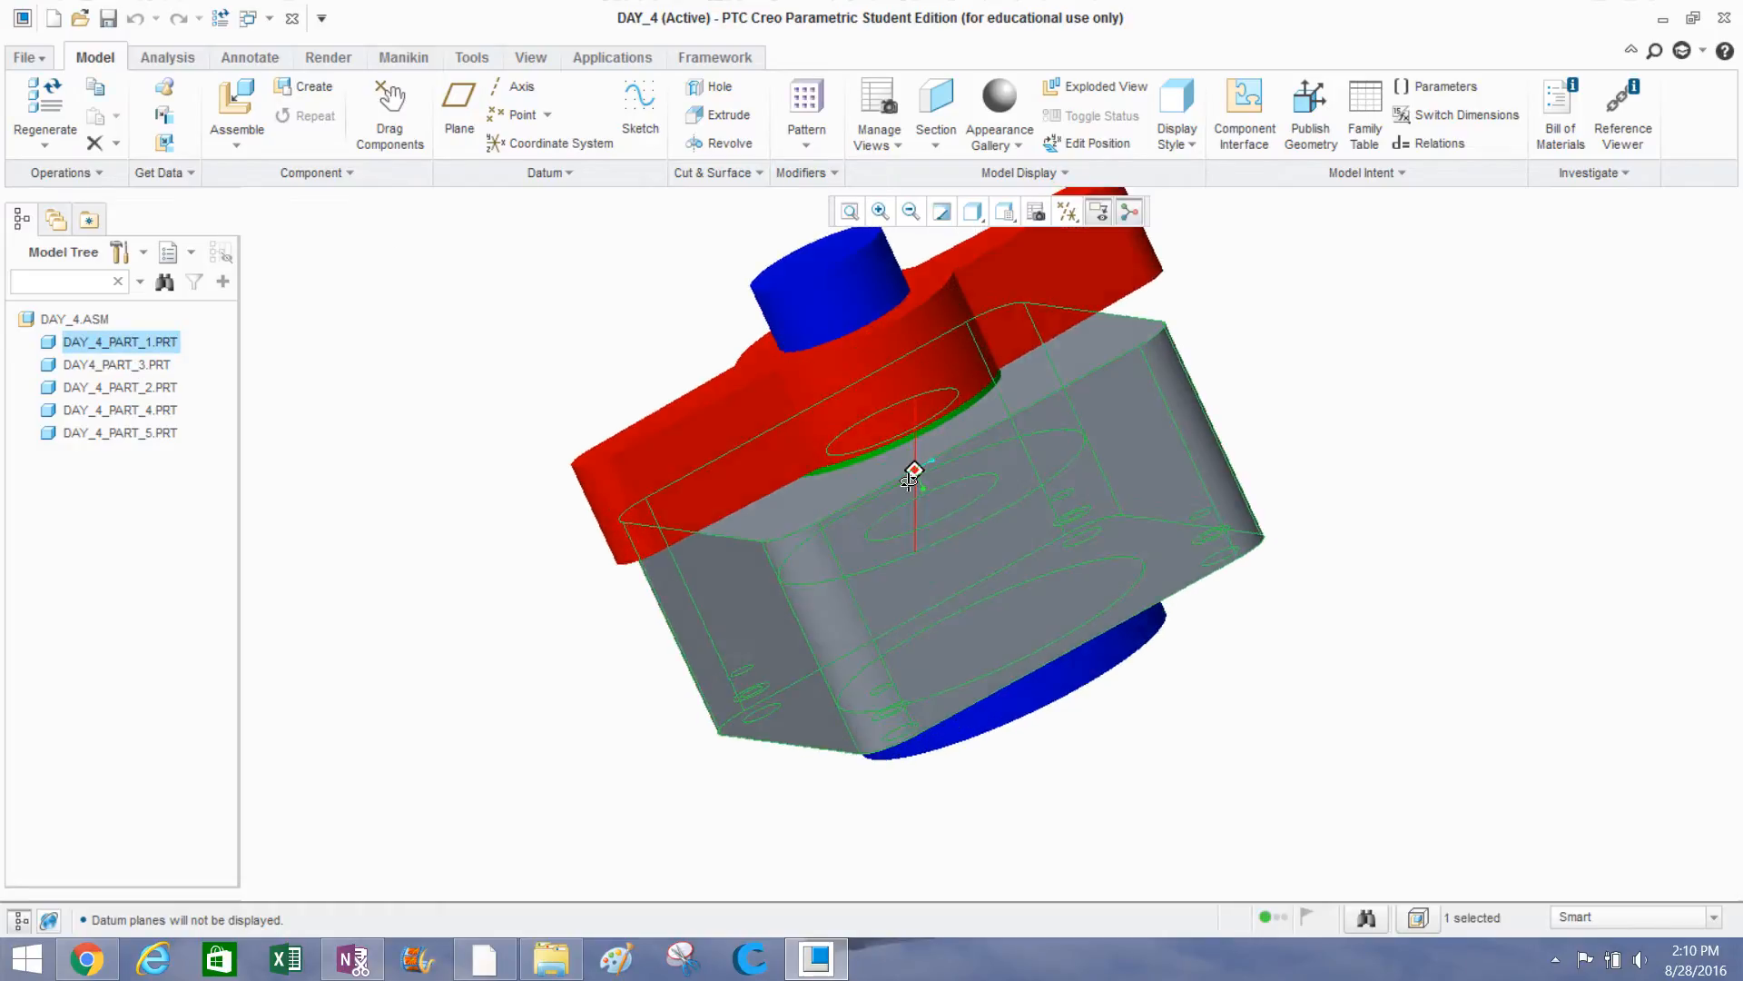
mouse_move(909, 482)
middle_down()
mouse_move(915, 467)
mouse_move(902, 490)
mouse_move(611, 564)
mouse_move(600, 541)
mouse_move(645, 635)
middle_up()
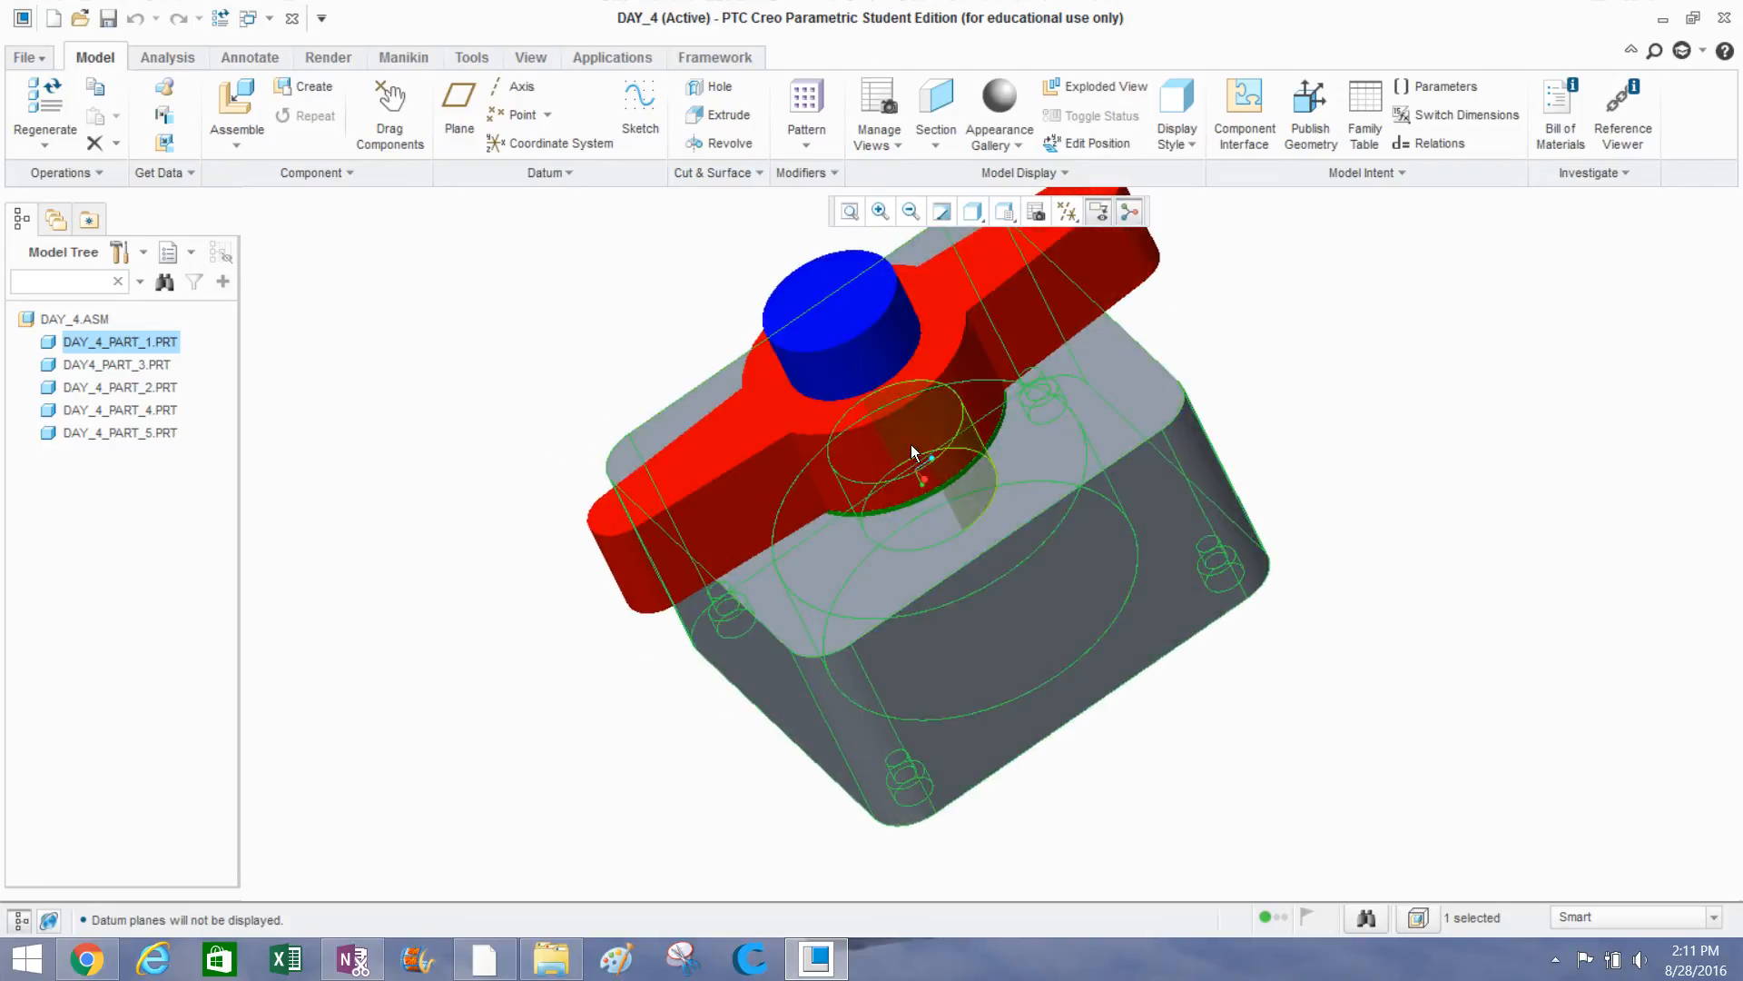
middle_drag(727, 747, 722, 681)
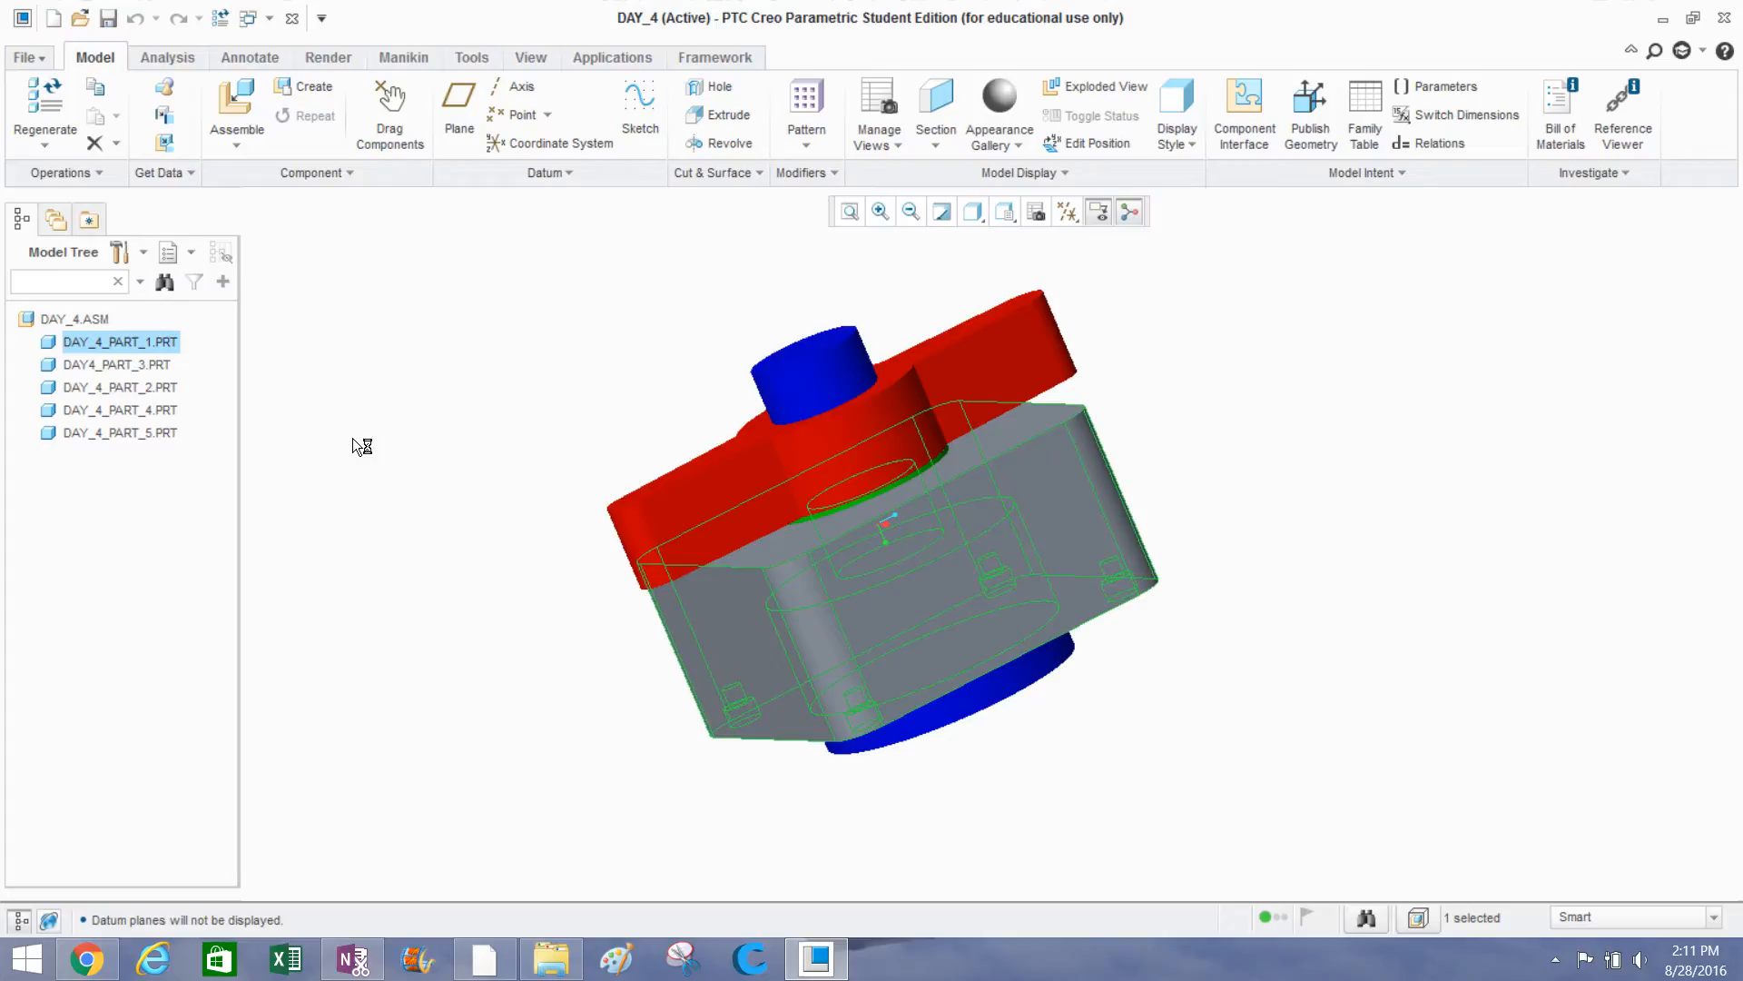
Highlight DAY_4_PART_2 and examine how the blue shaft passes through the housing and the red handle, then clear the selection.
click(113, 390)
middle_drag(433, 617, 405, 572)
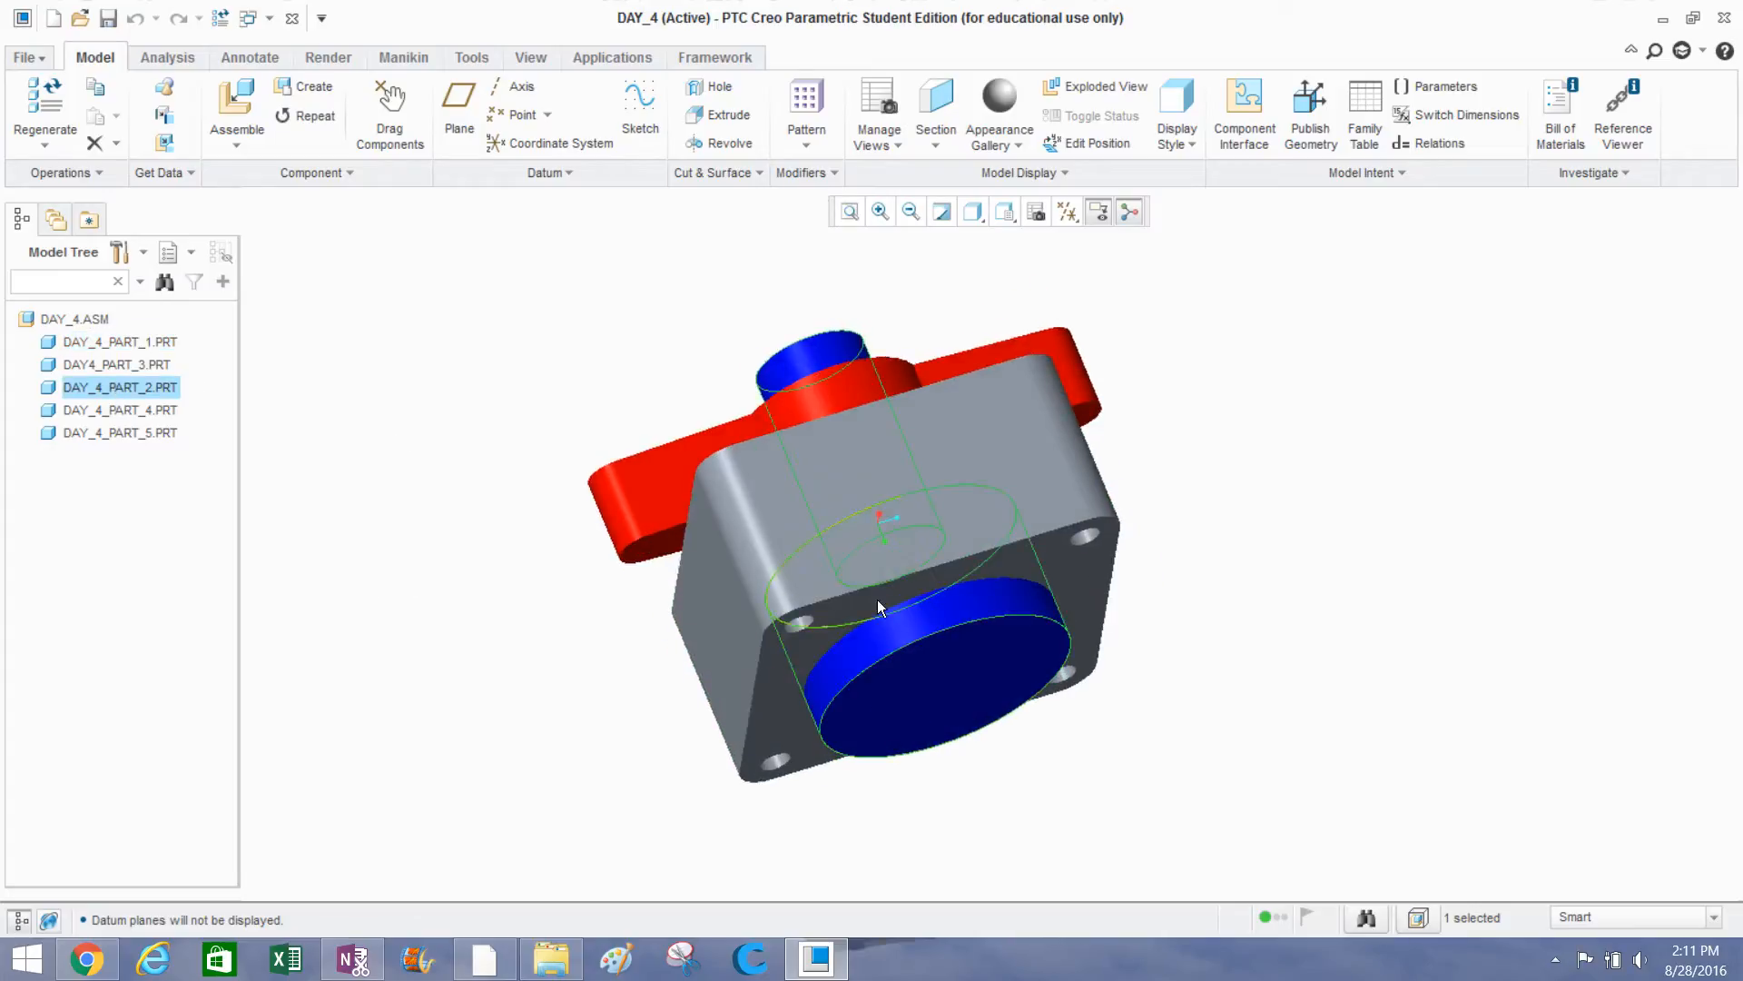
middle_drag(853, 522, 868, 554)
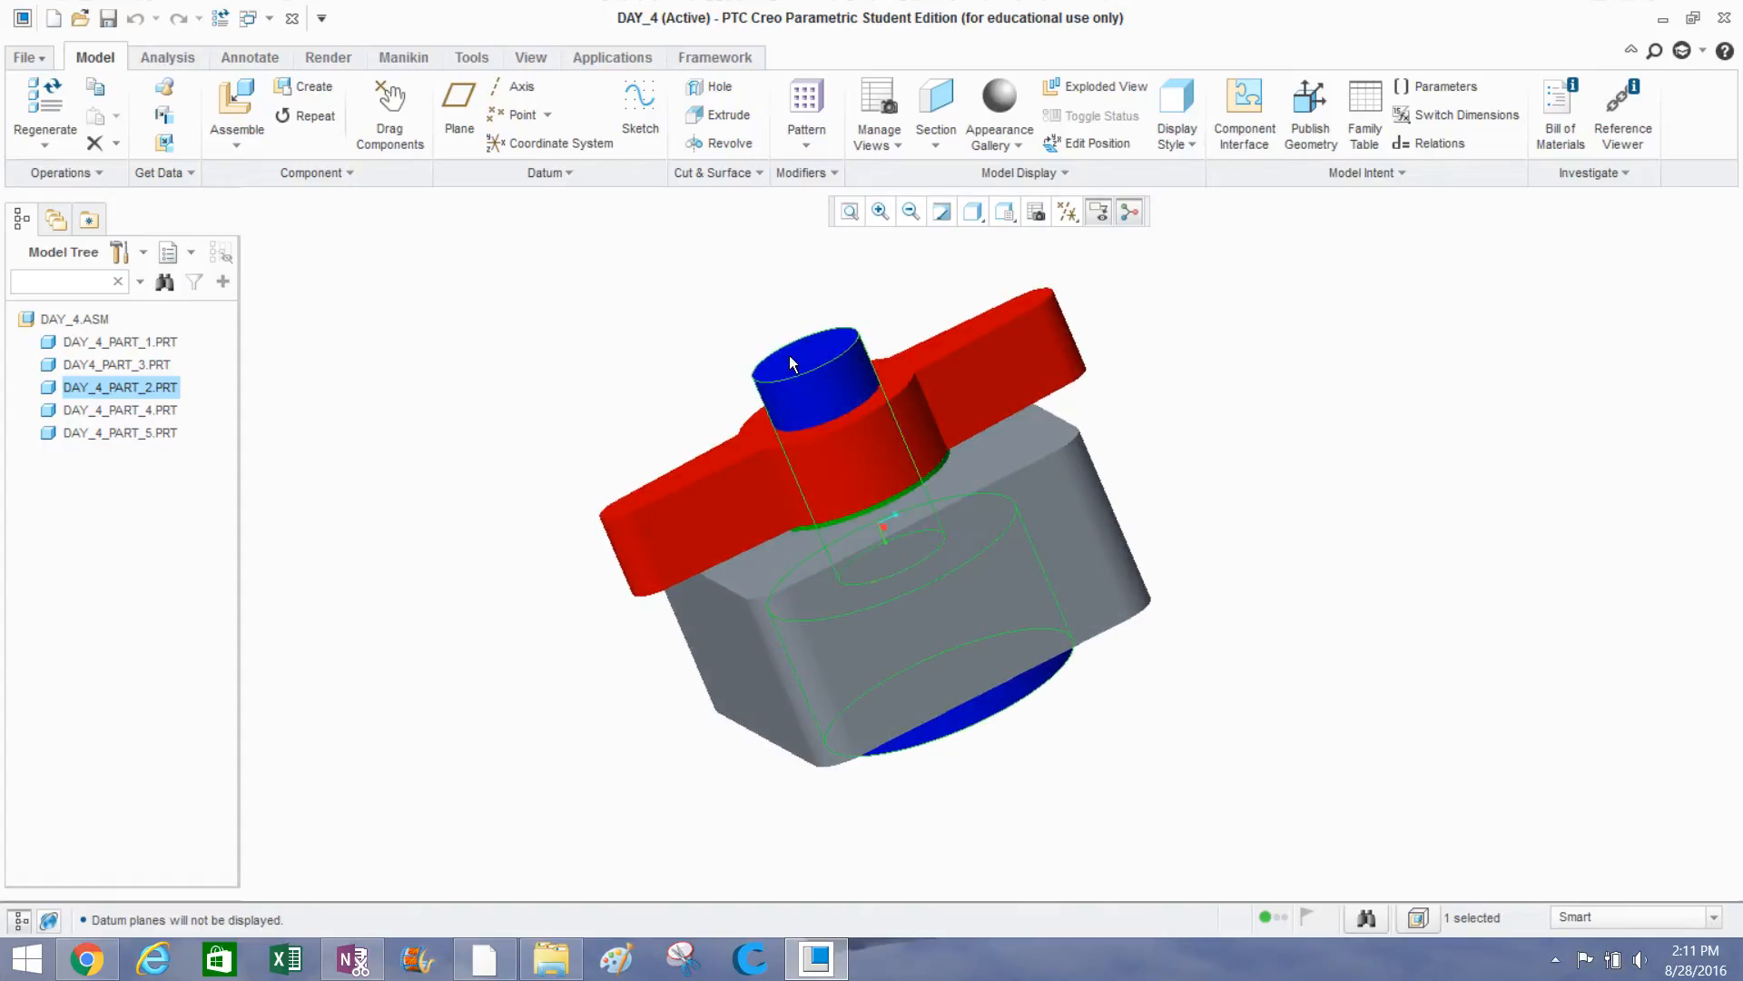
mouse_move(591, 400)
middle_down()
mouse_move(658, 455)
mouse_move(619, 407)
mouse_move(568, 400)
middle_up()
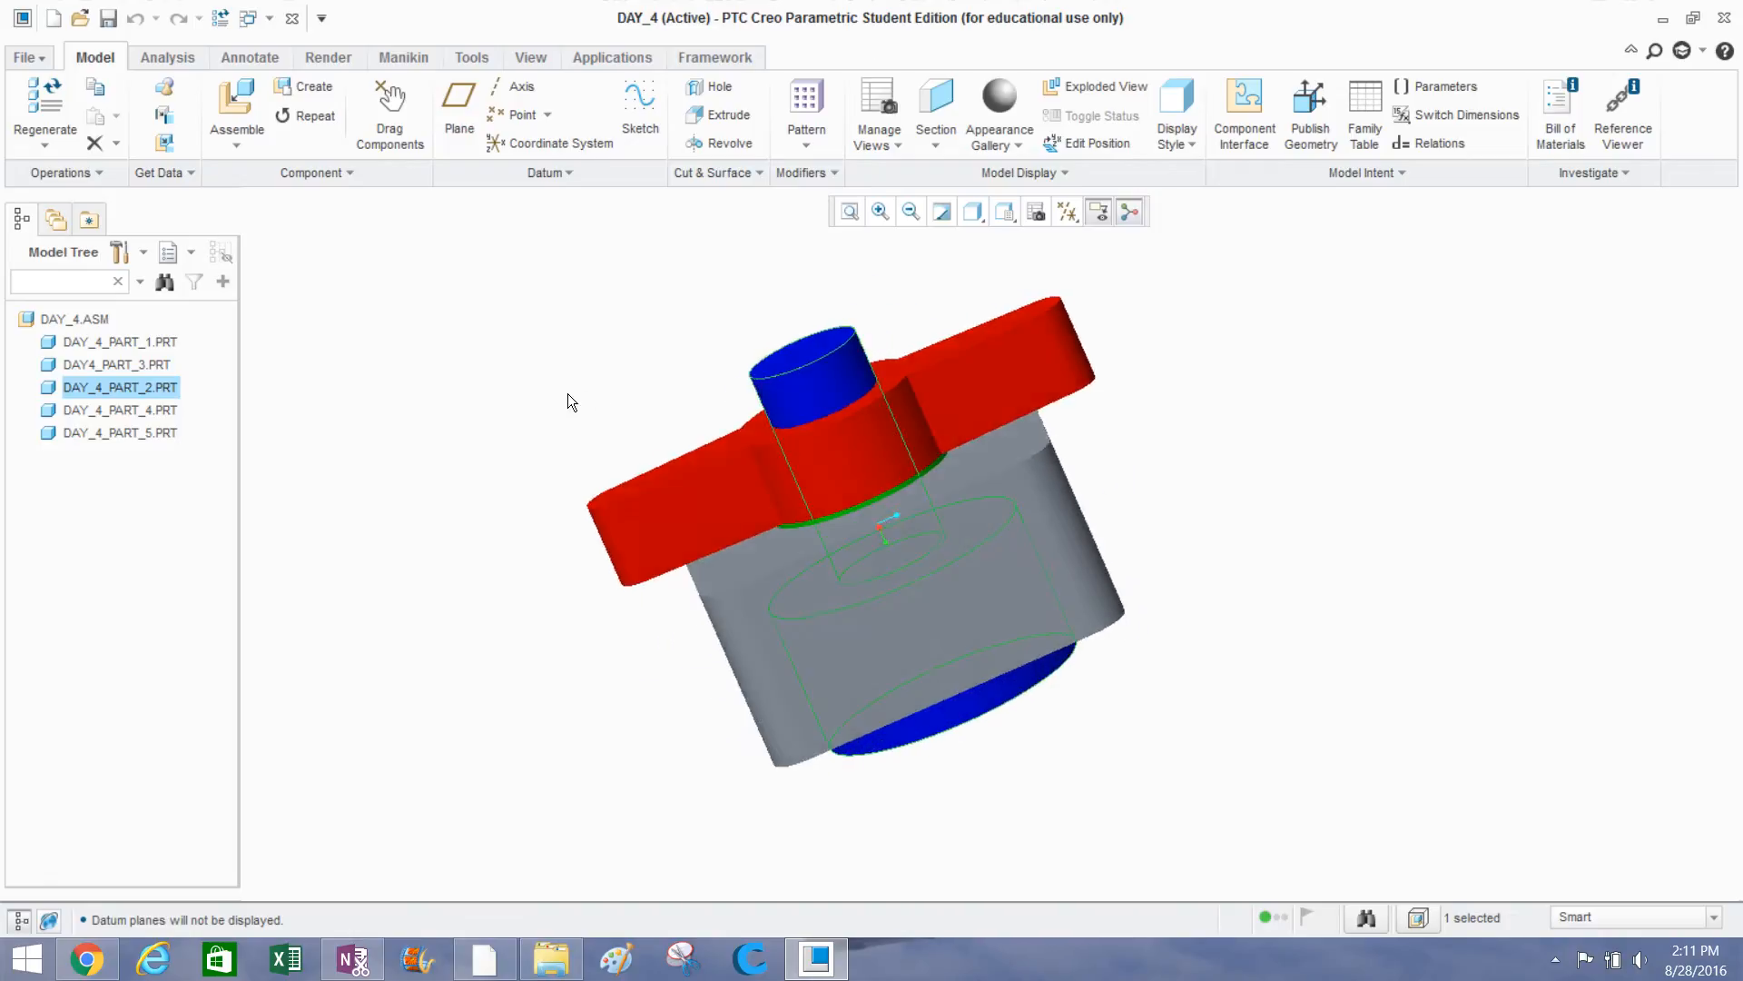
click(522, 378)
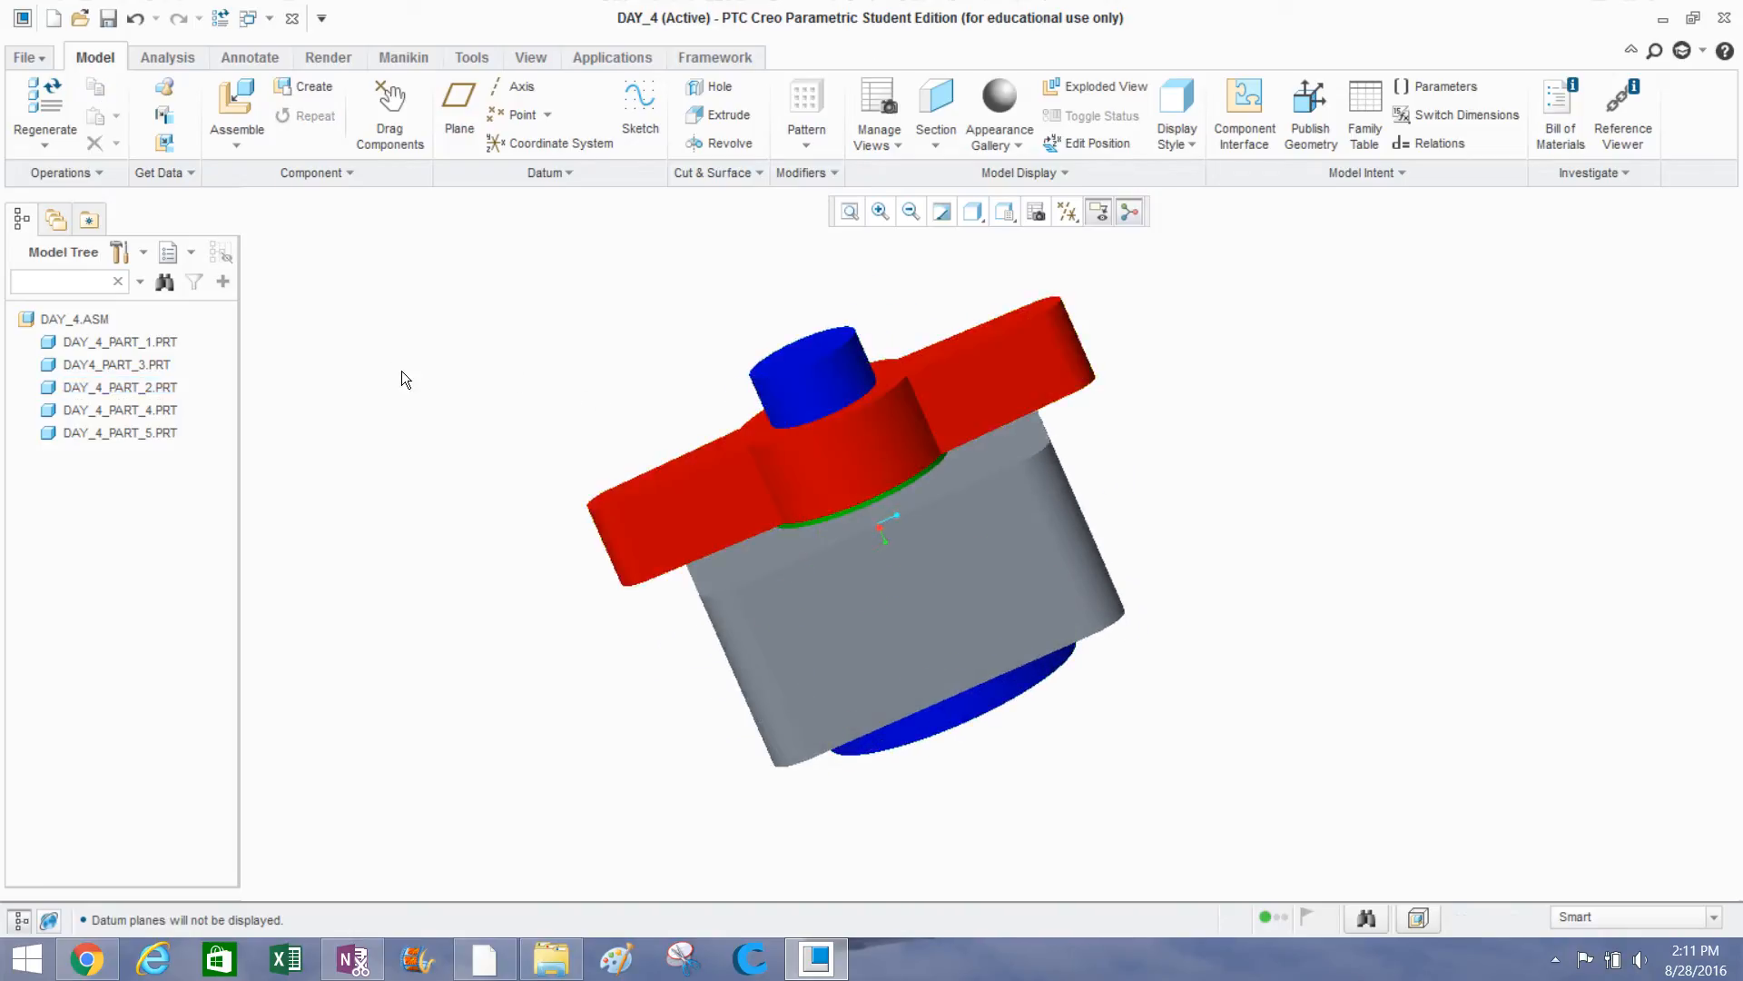
Highlight DAY4_PART_3 to examine where the ring sits inside the housing, then clear the selection.
click(130, 372)
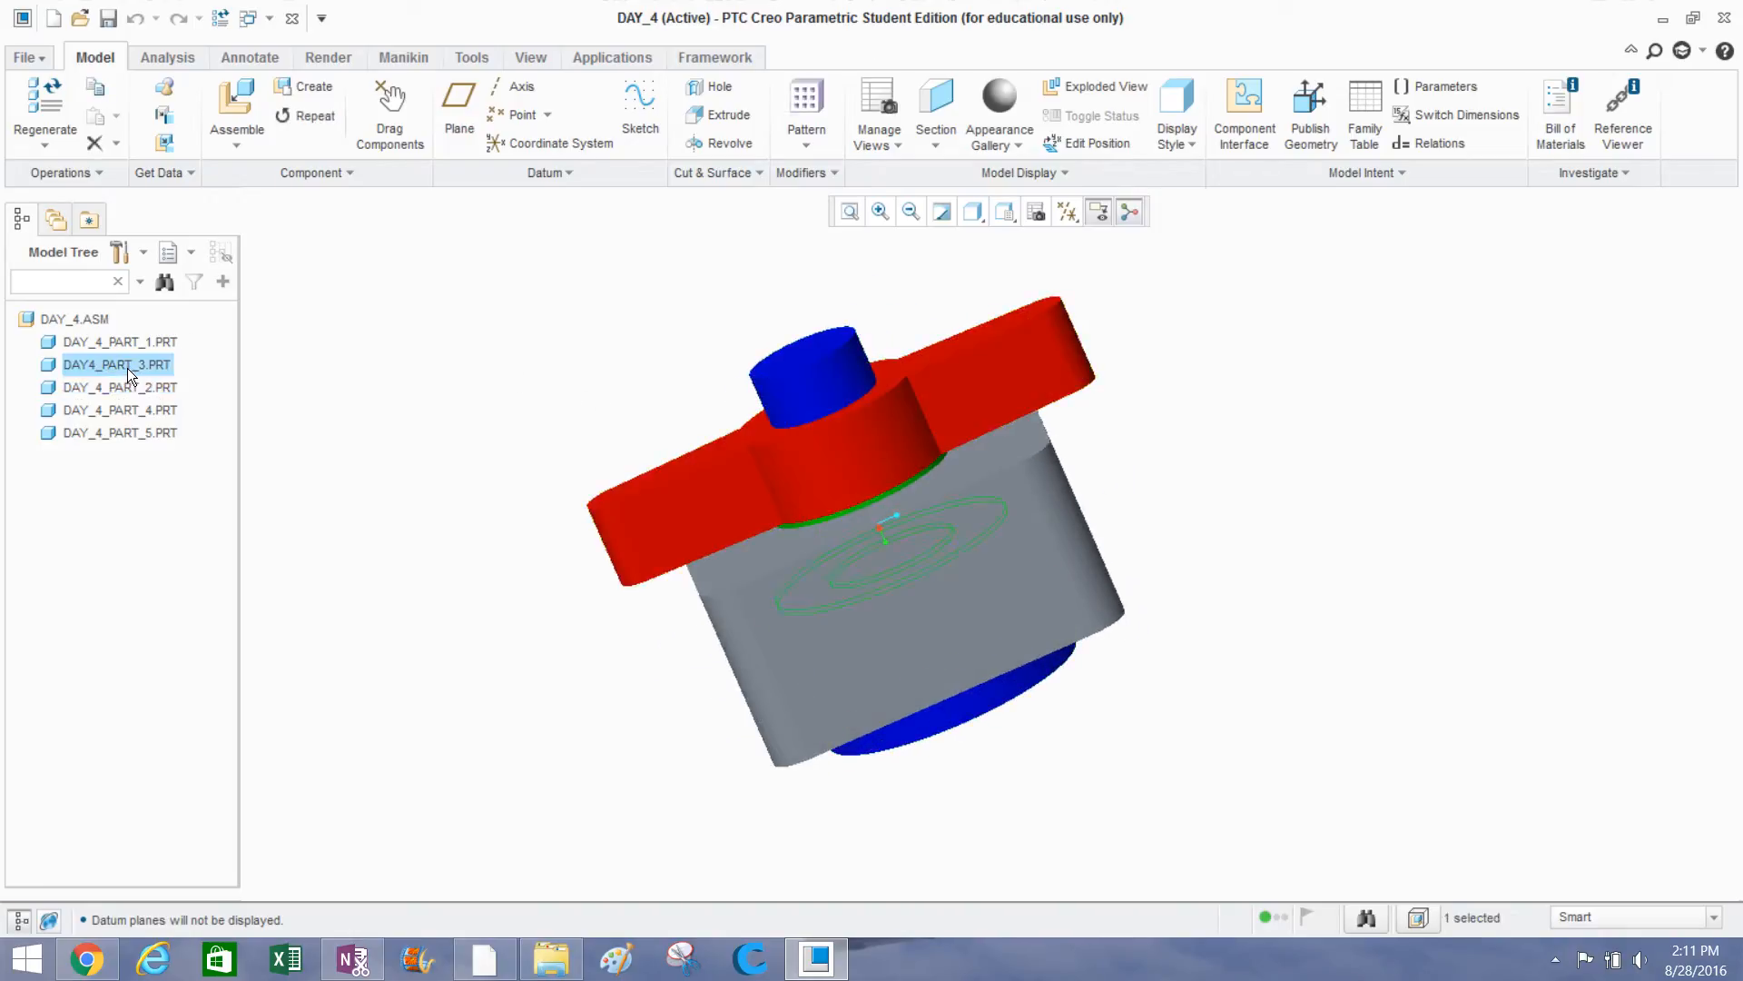
middle_drag(690, 645, 545, 497)
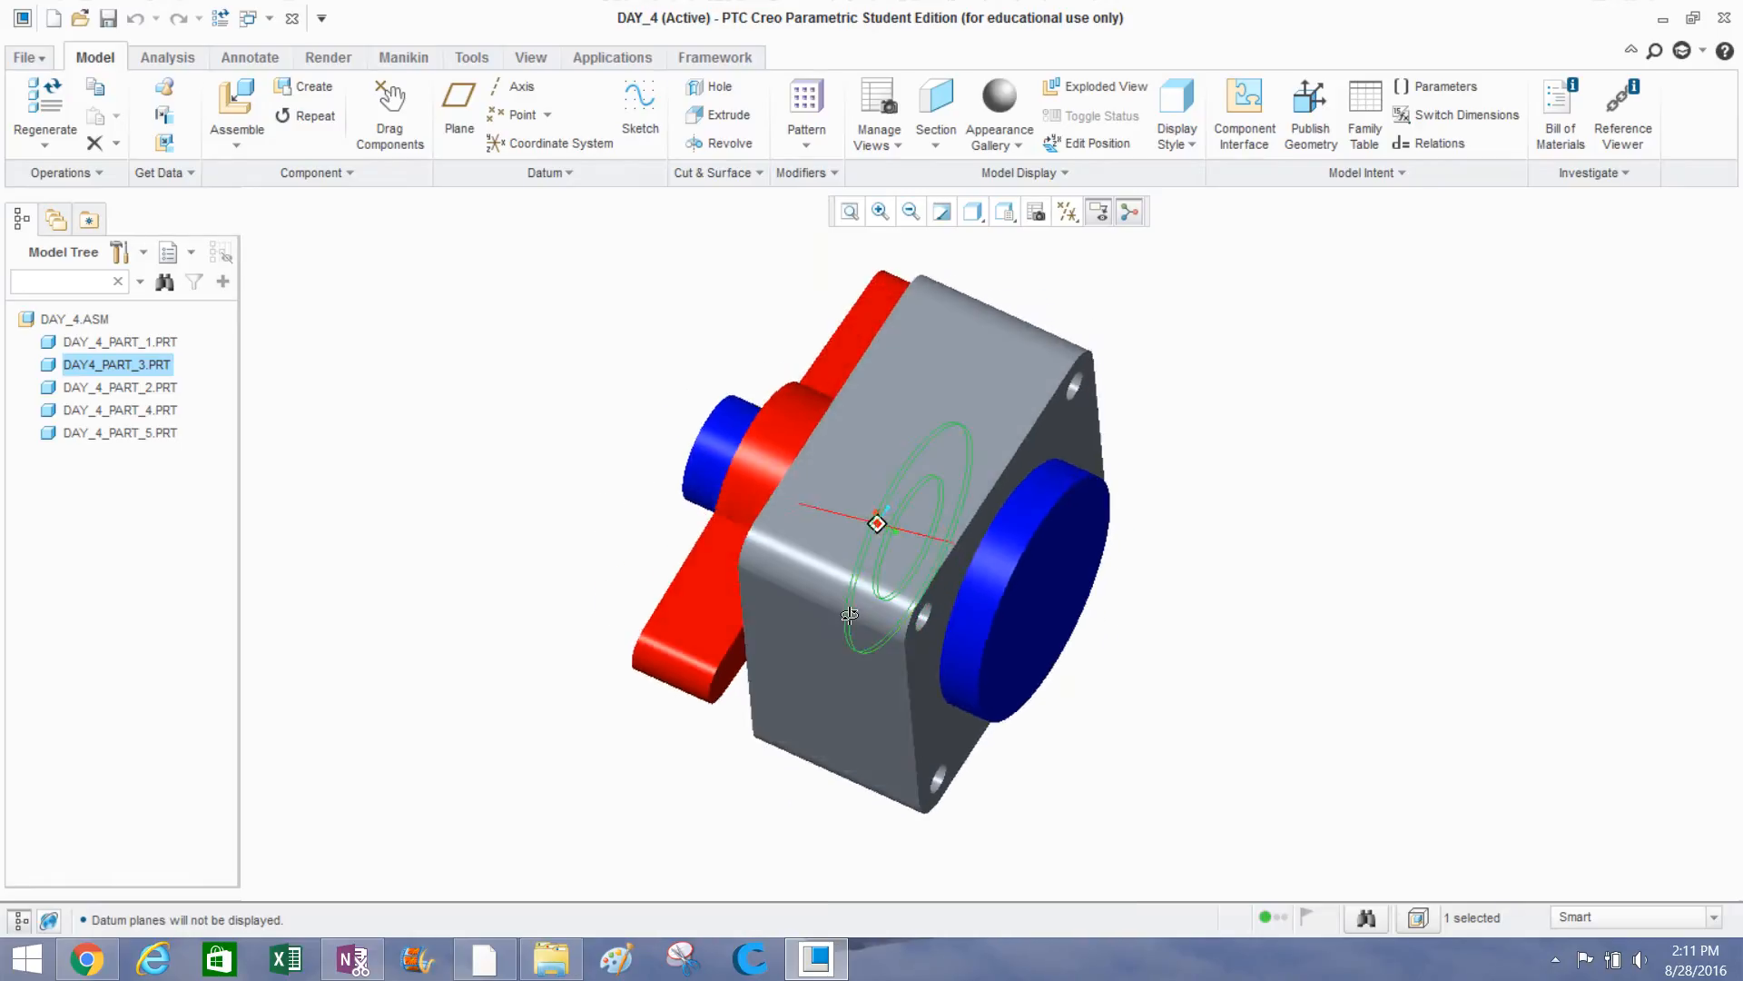
click(473, 468)
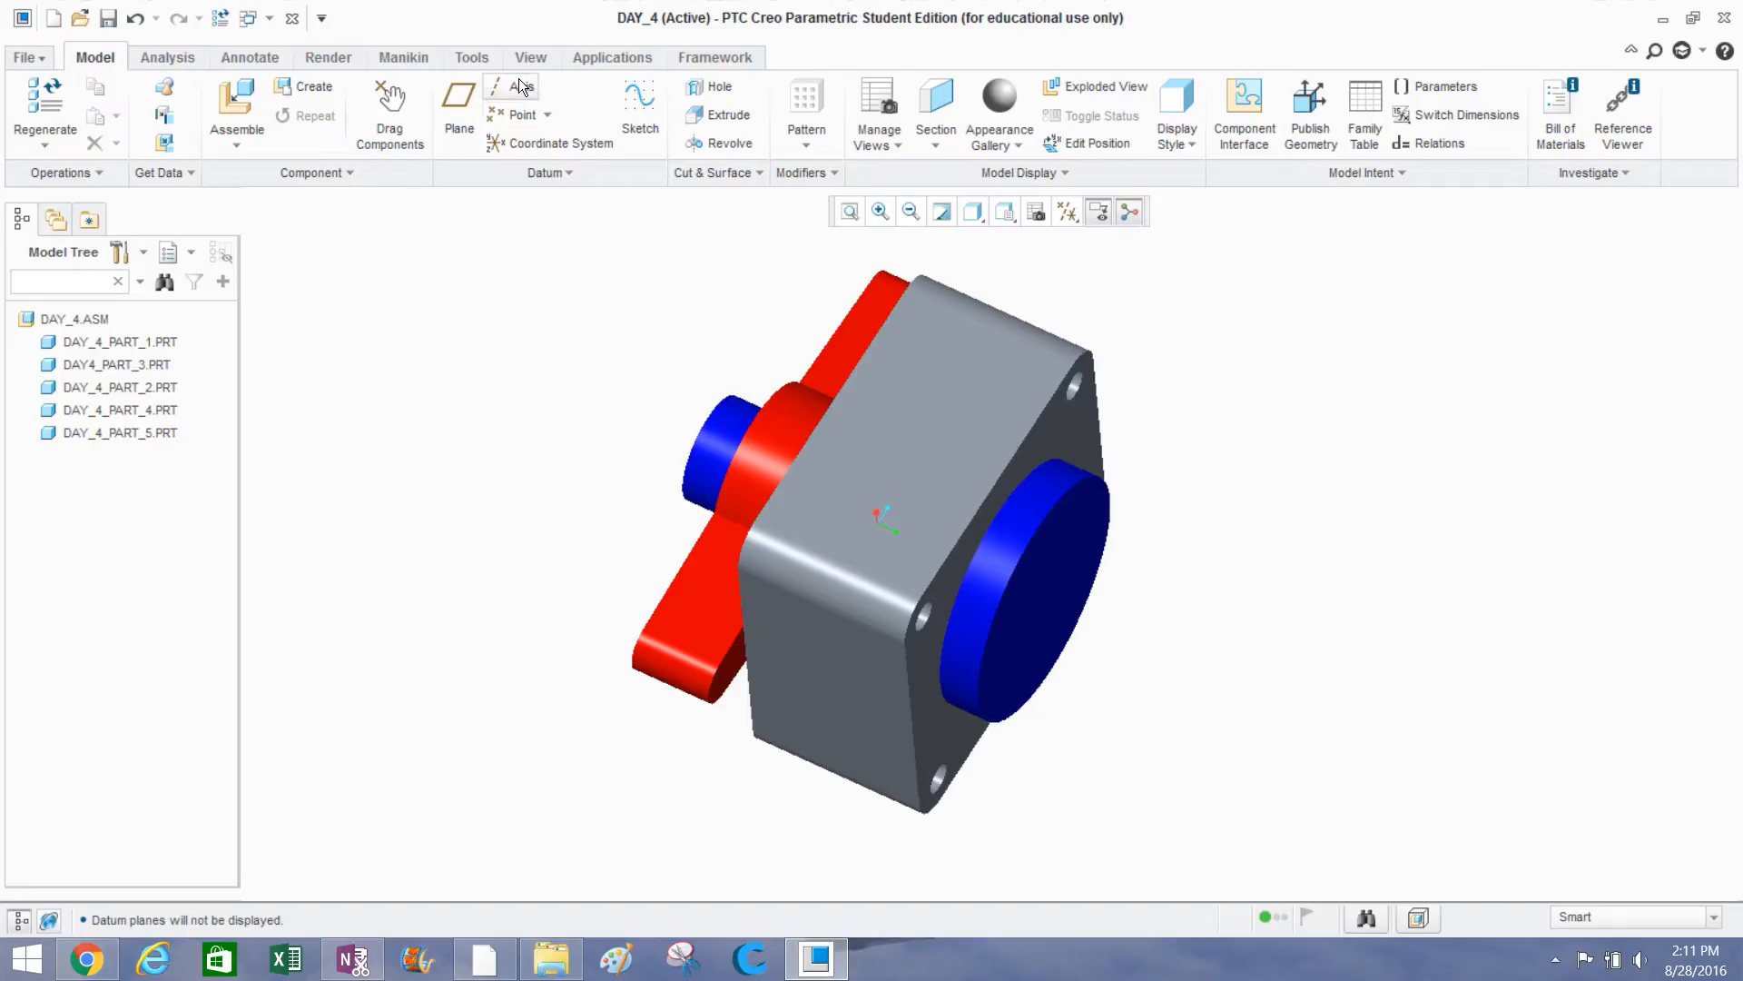
Create a planar cross-section parallel to the housing's flat side face, offset inward to cut through the middle of the shaft.
click(531, 57)
click(648, 104)
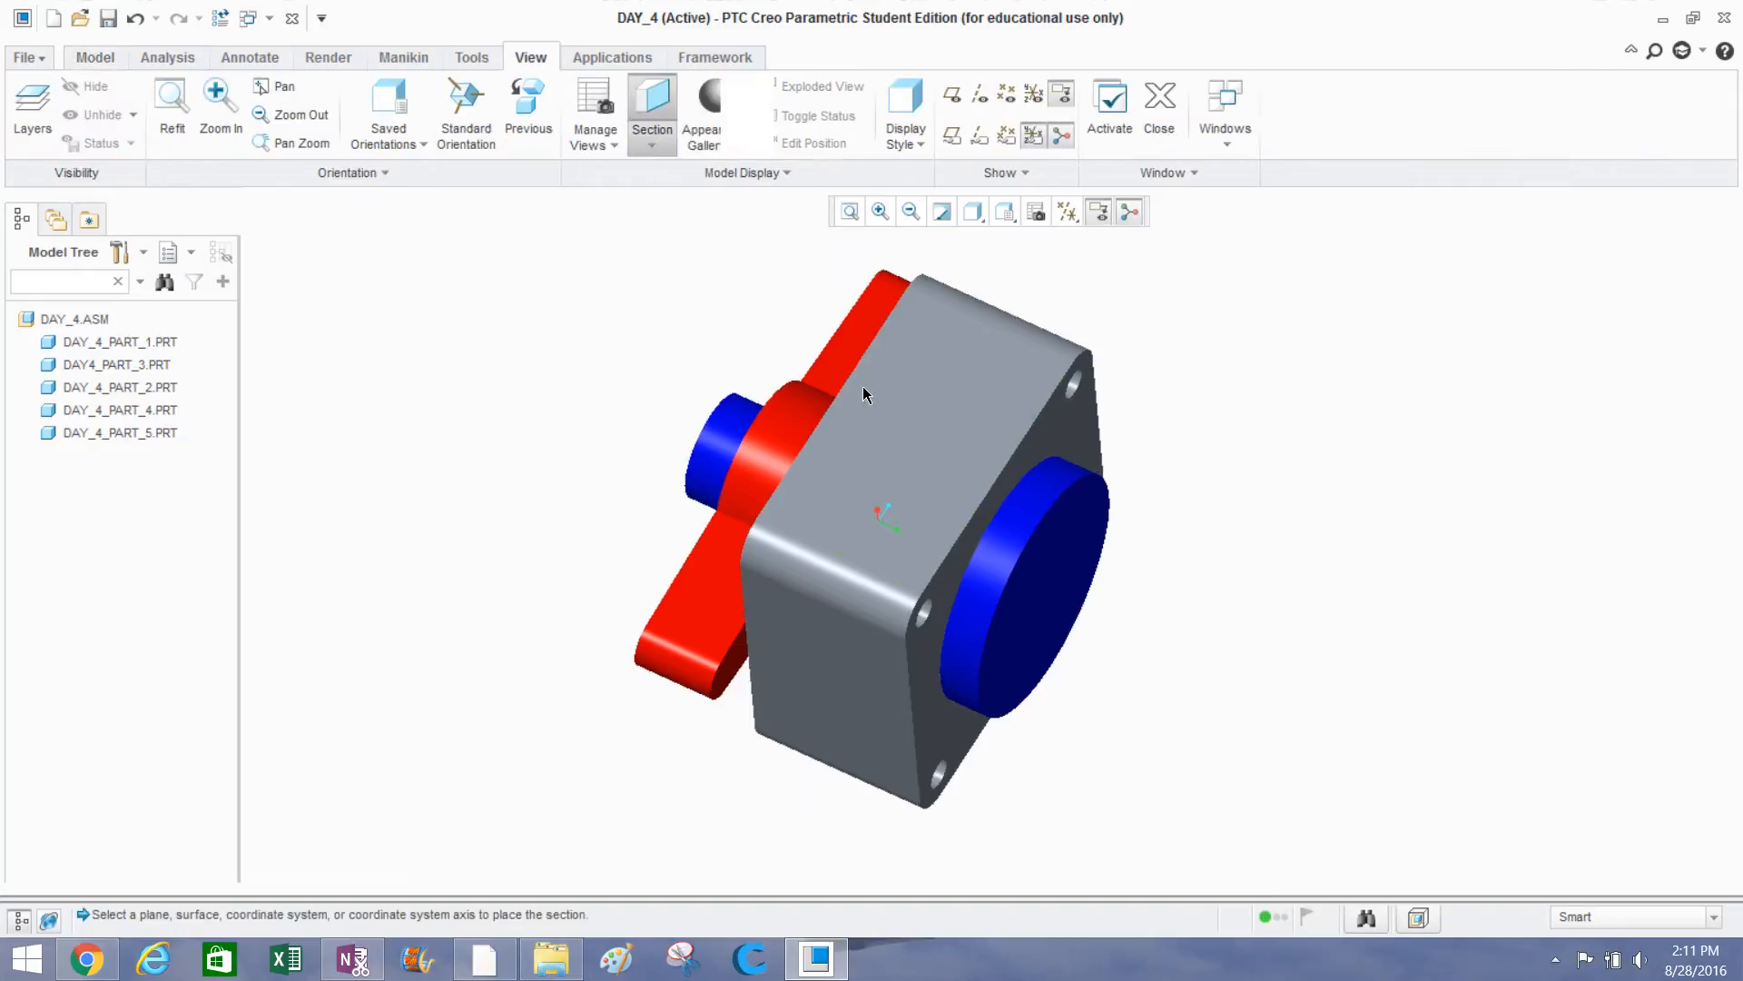
click(902, 423)
drag(863, 370, 856, 456)
click(667, 116)
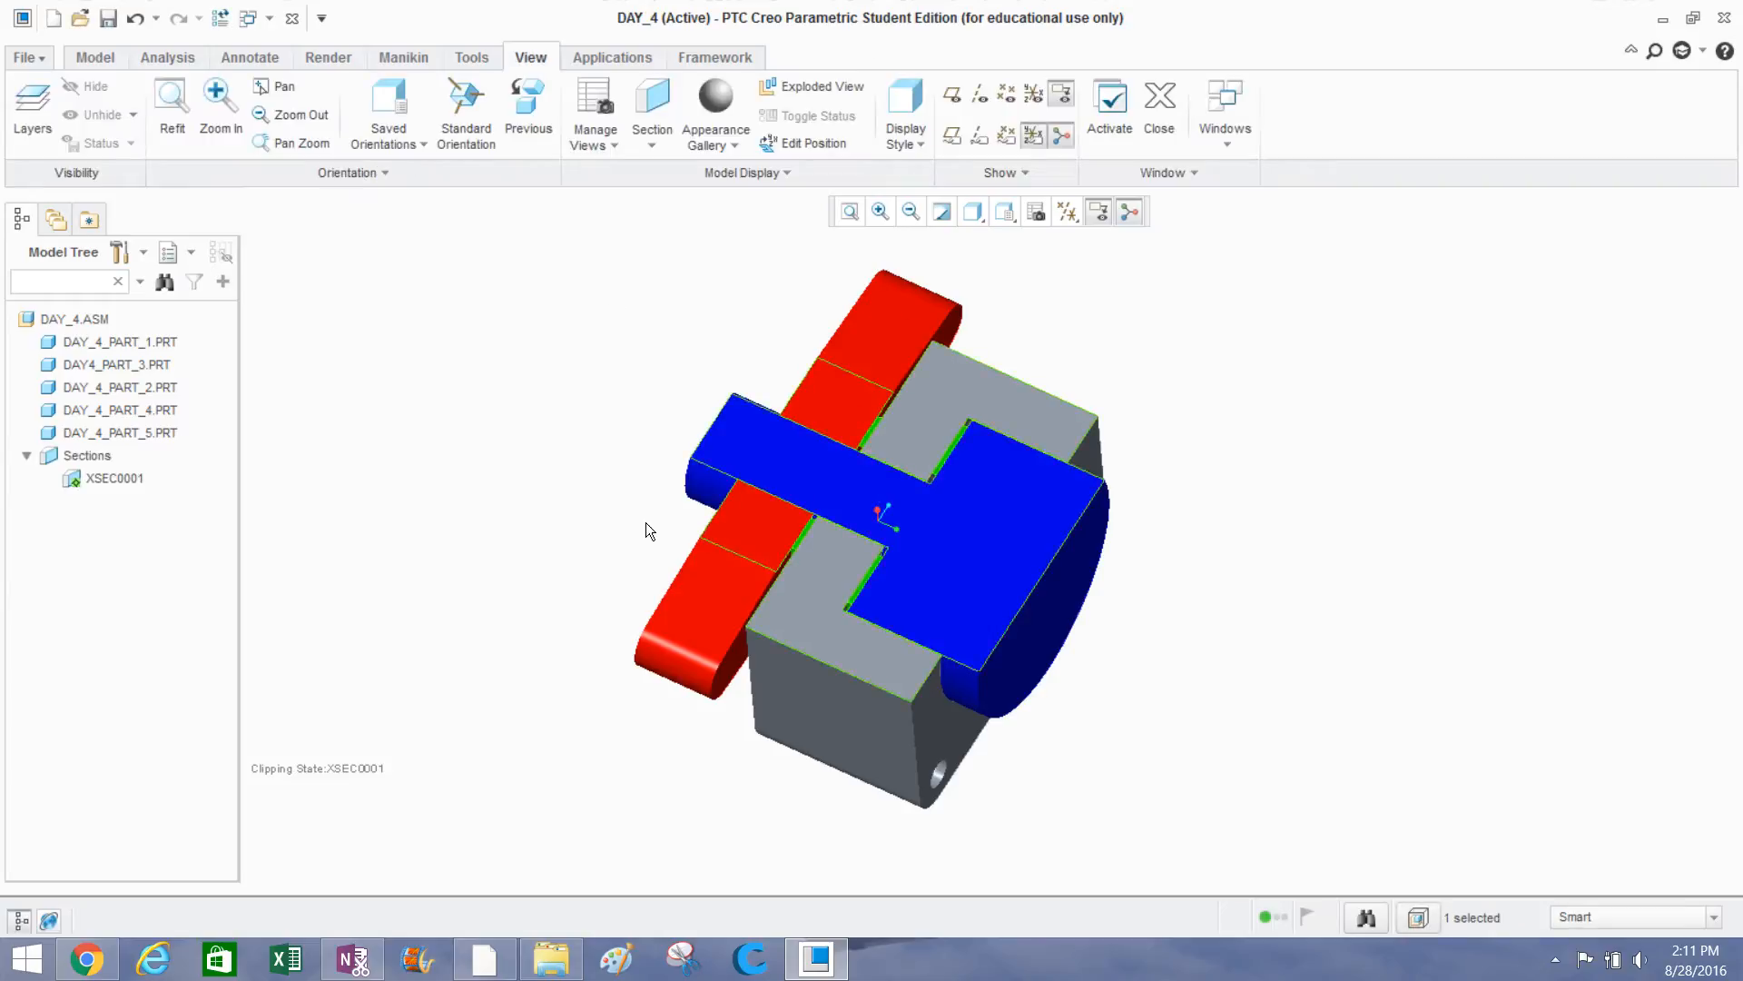
Highlight DAY4_PART_3 in the sectioned assembly and examine the ring between the shaft's shoulder and the housing.
click(105, 364)
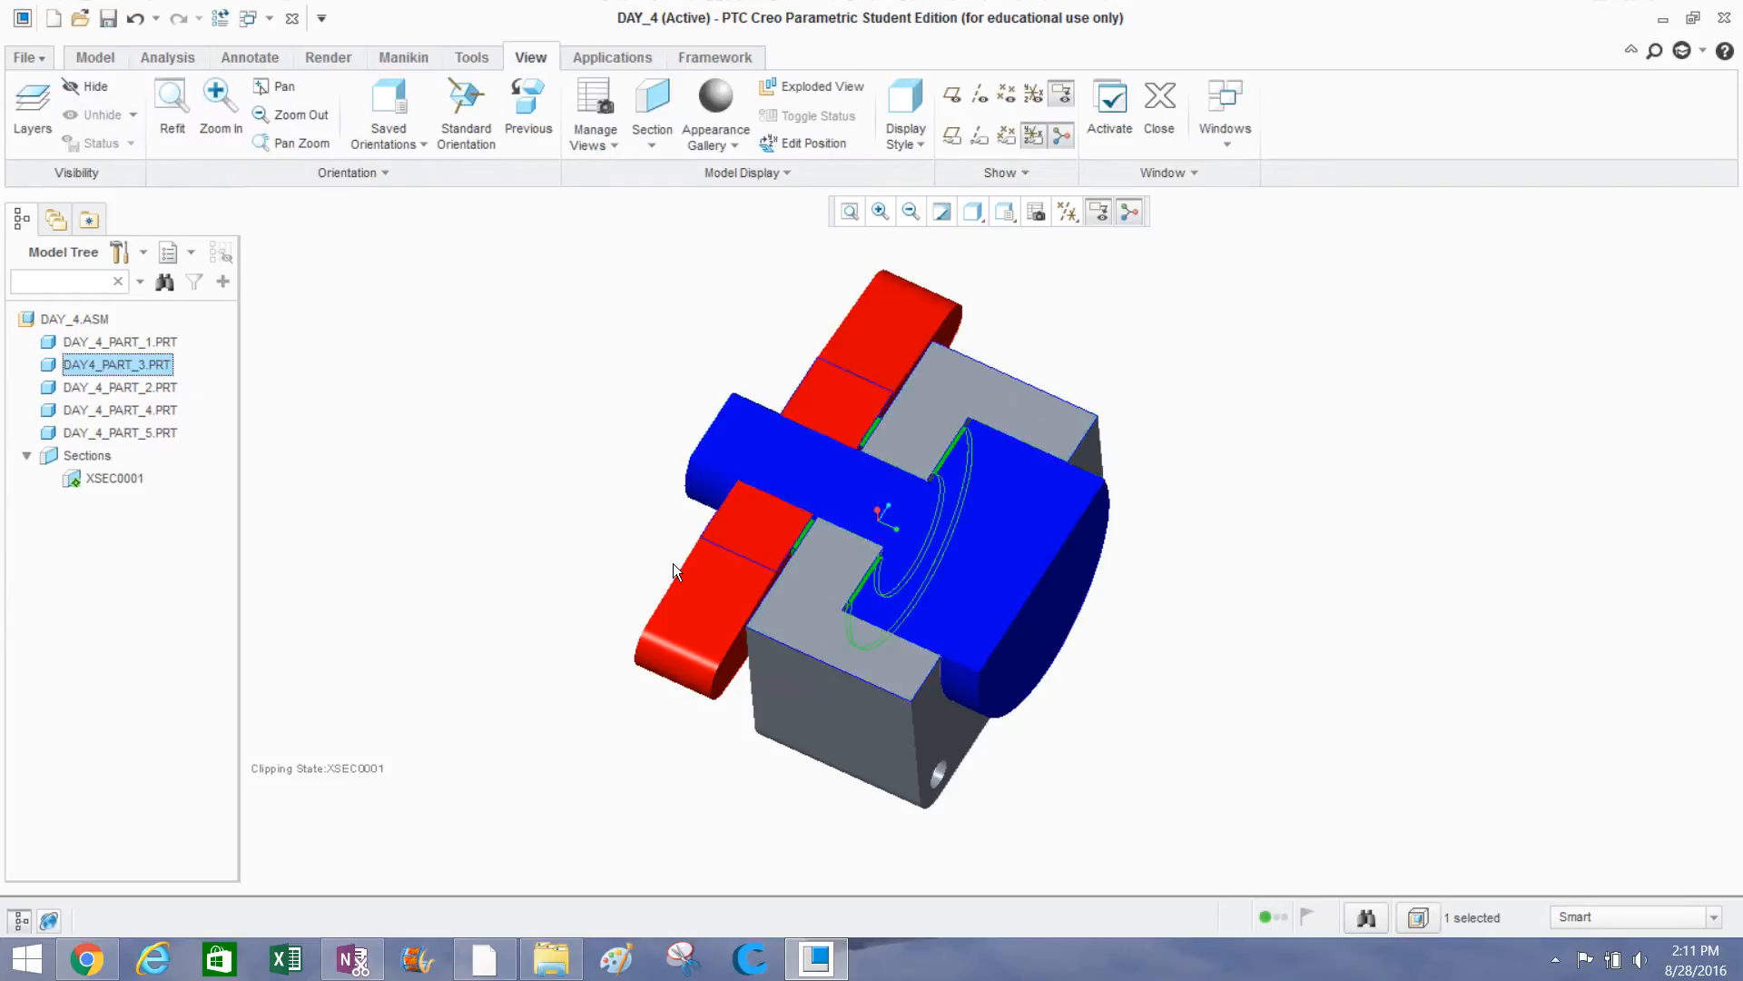
scroll(863, 579, up, 5)
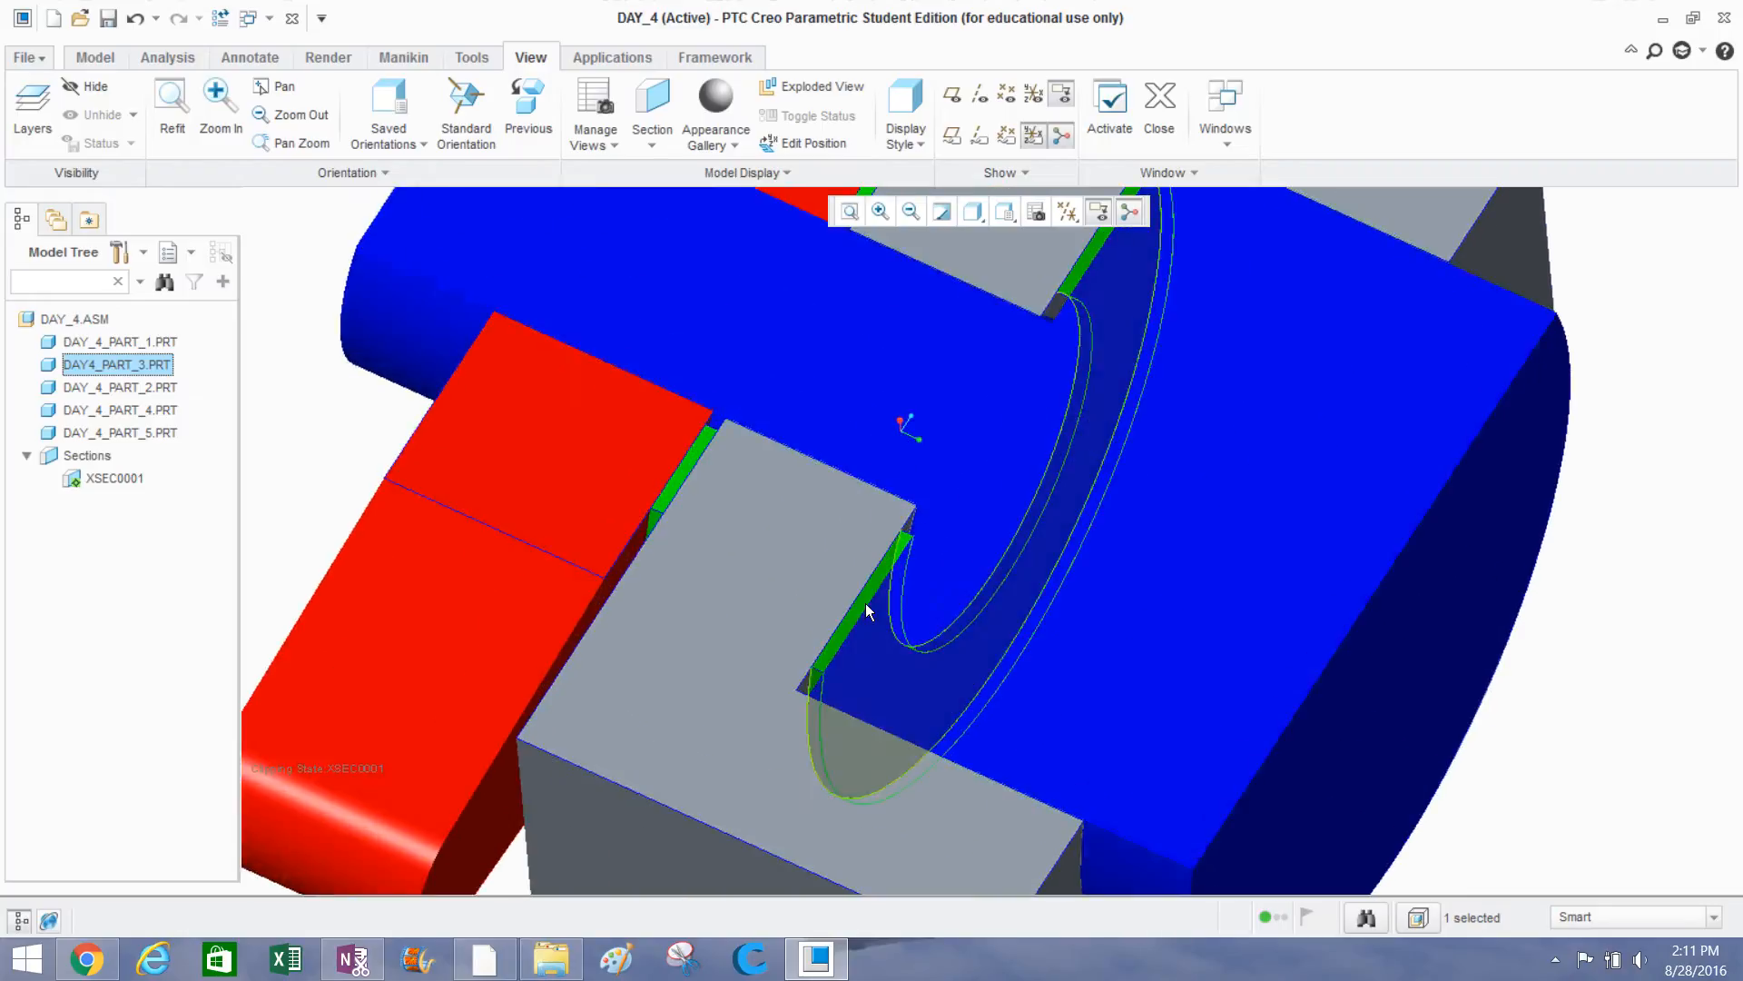
scroll(1016, 625, down, 3)
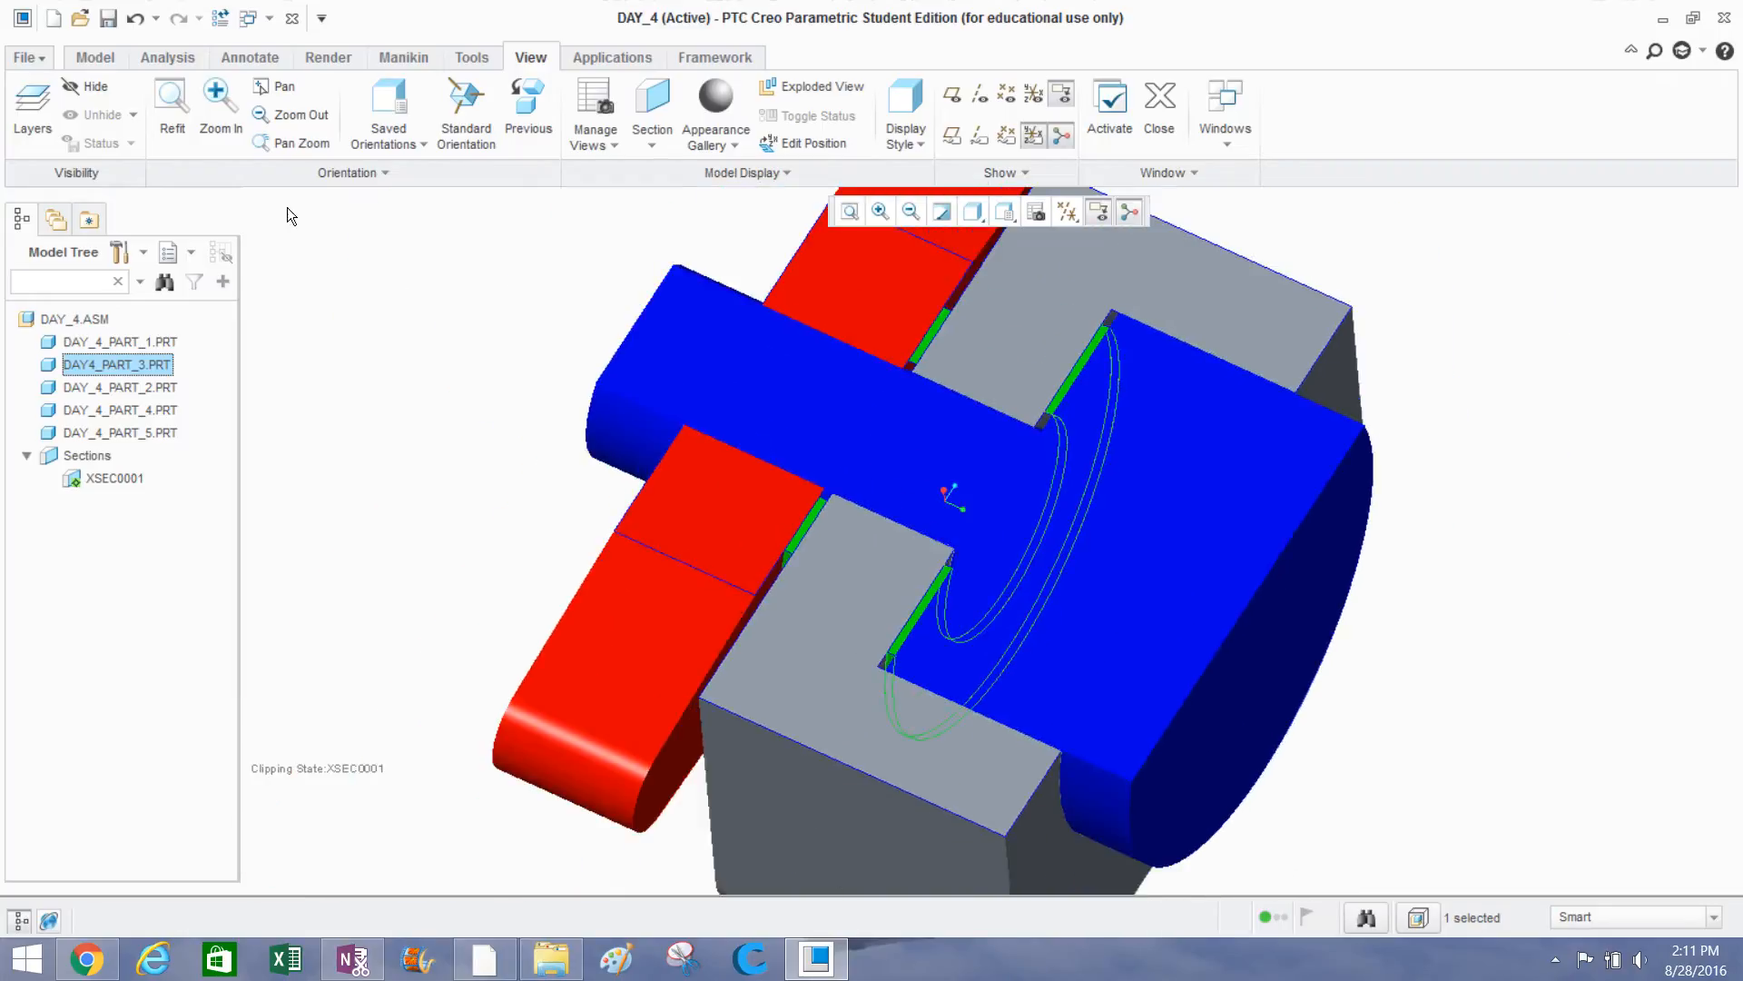
Highlight DAY_4_PART_4 and examine how the red handle fits around the shaft in the section view.
click(160, 413)
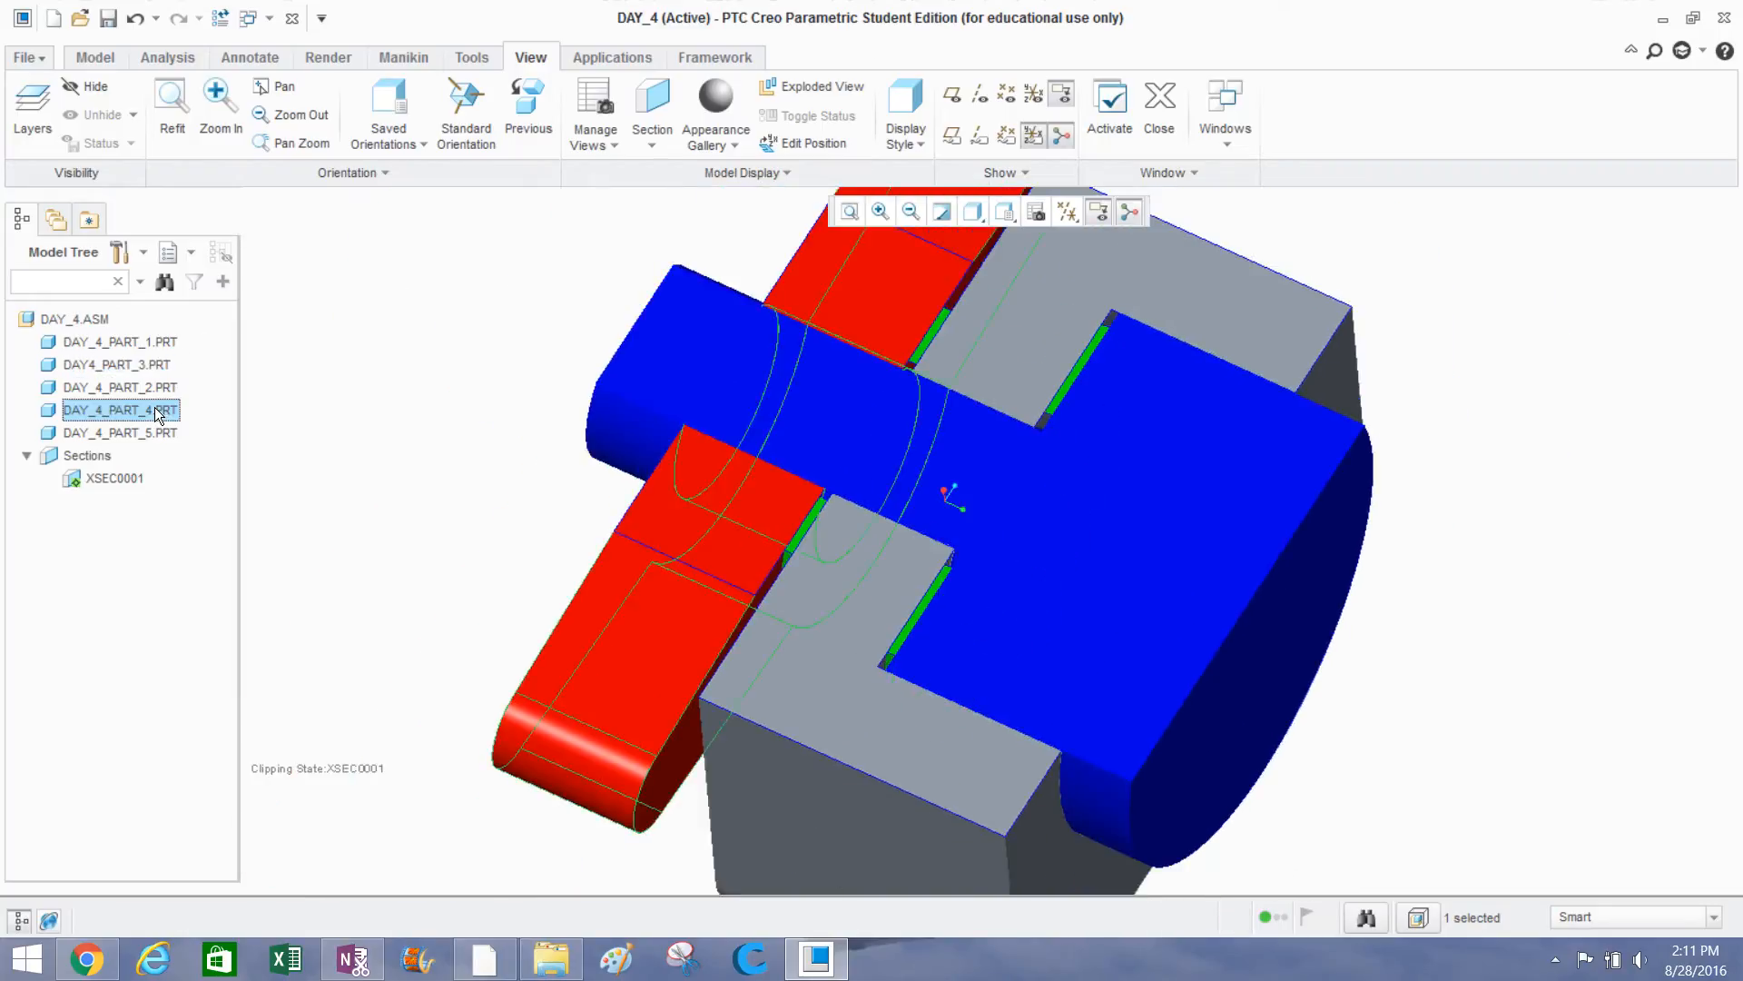
middle_drag(401, 452, 505, 461)
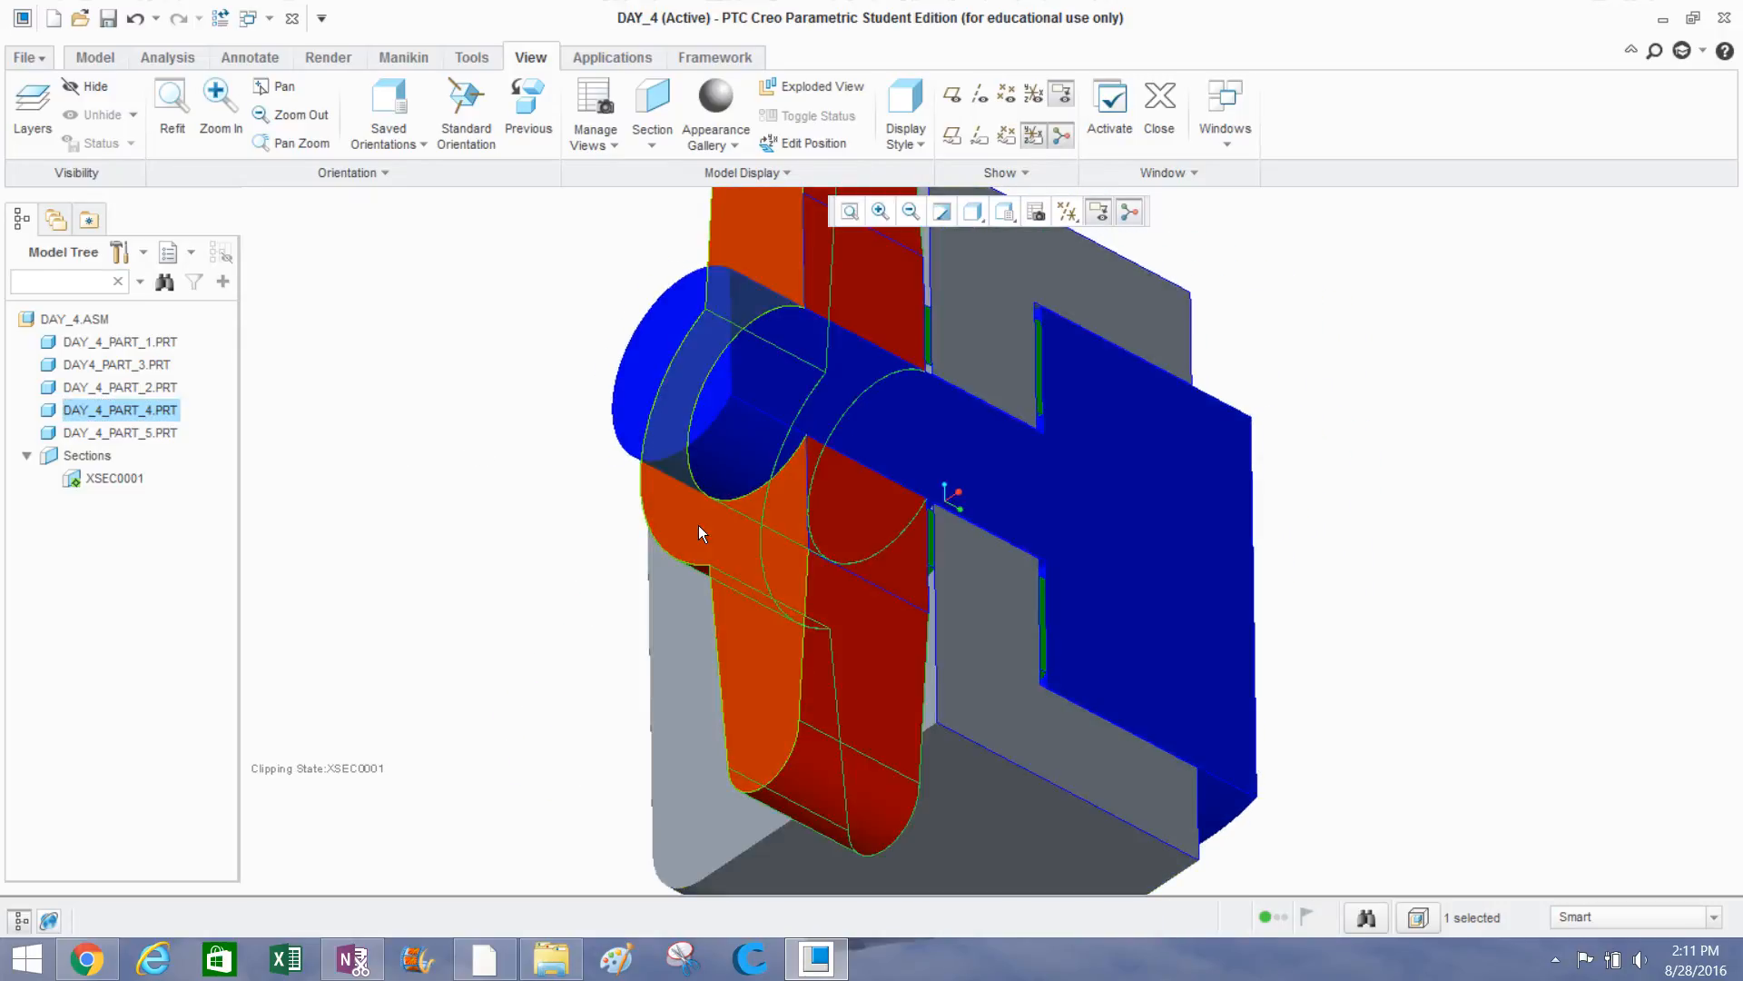
middle_drag(553, 526, 557, 570)
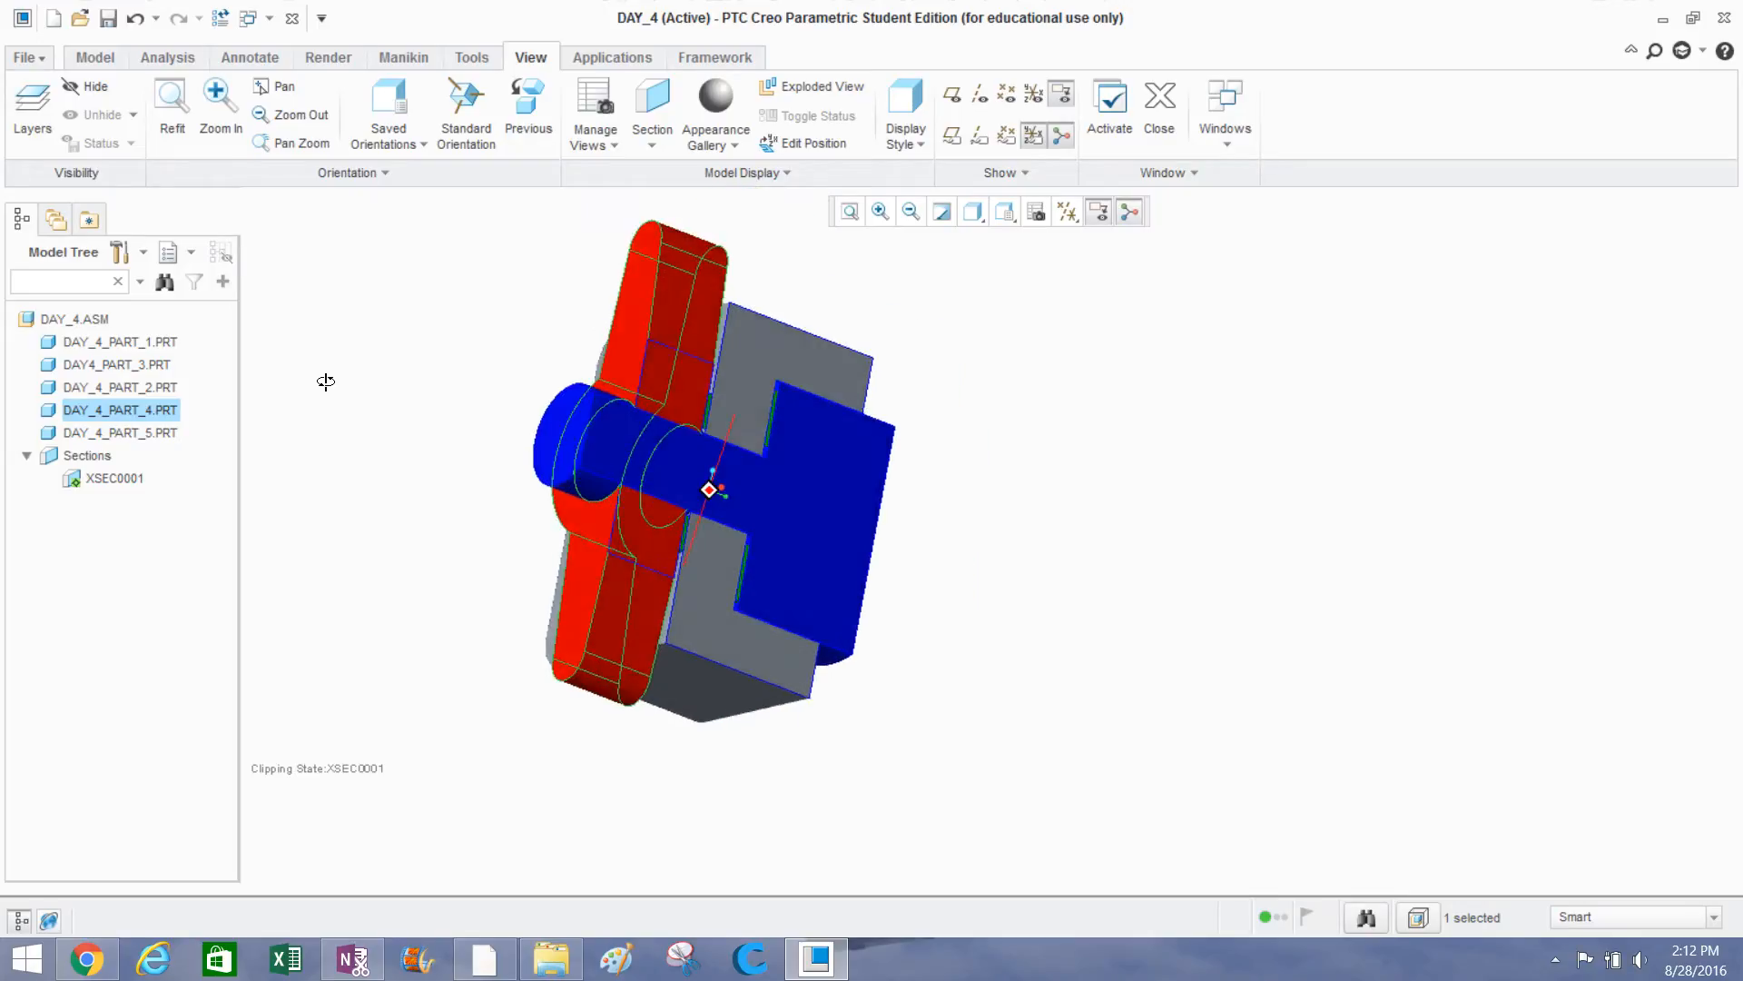
Highlight DAY_4_PART_5 and examine the ring between the handle and the housing, then clear the selection.
click(122, 434)
scroll(636, 501, down, 5)
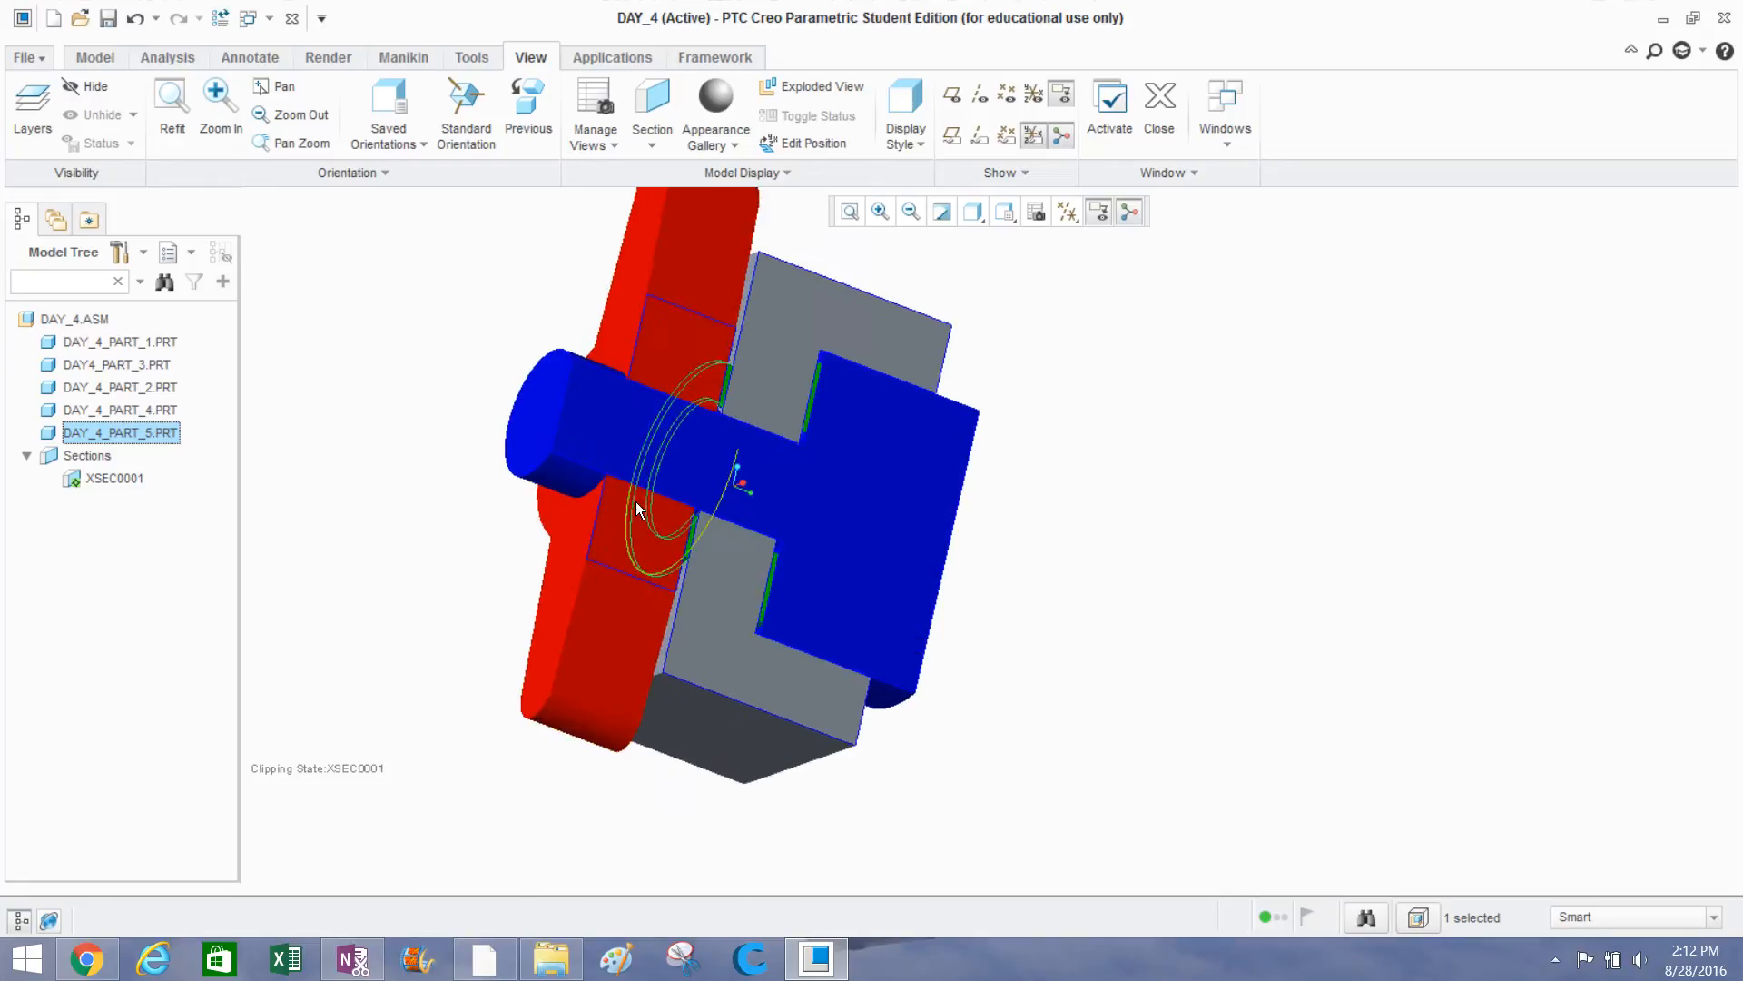
middle_drag(728, 408, 732, 402)
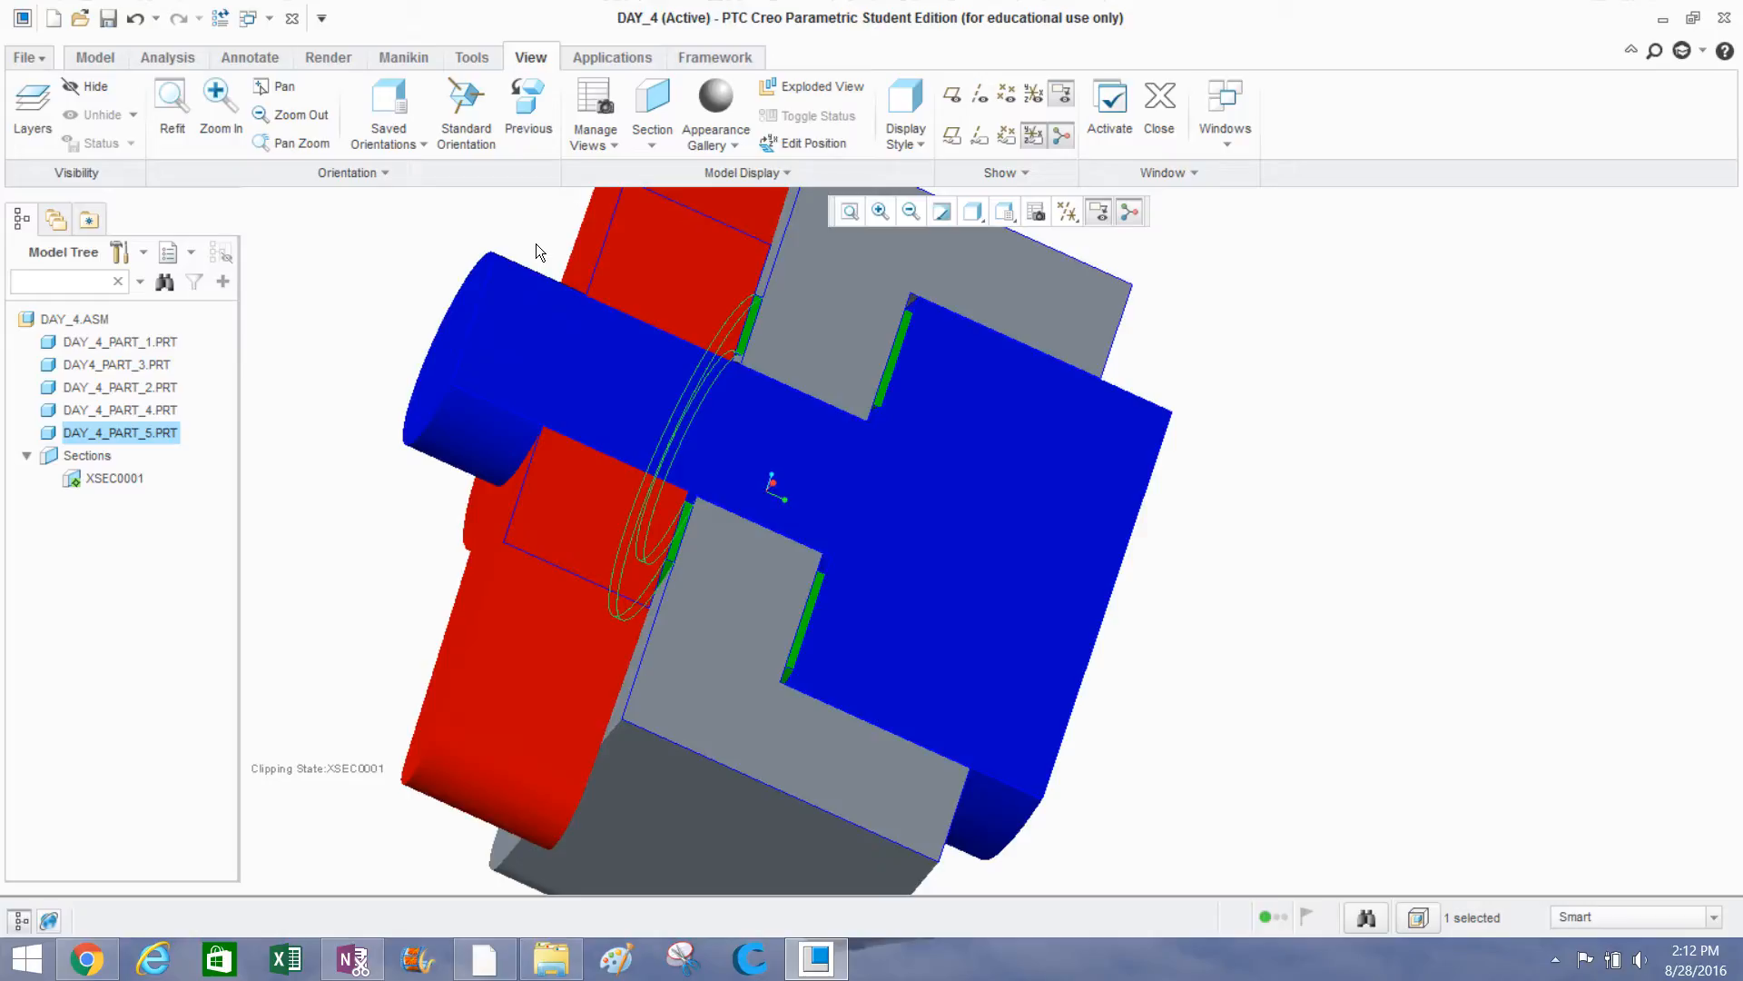
click(423, 251)
scroll(875, 399, up, 3)
middle_drag(1181, 431, 1206, 444)
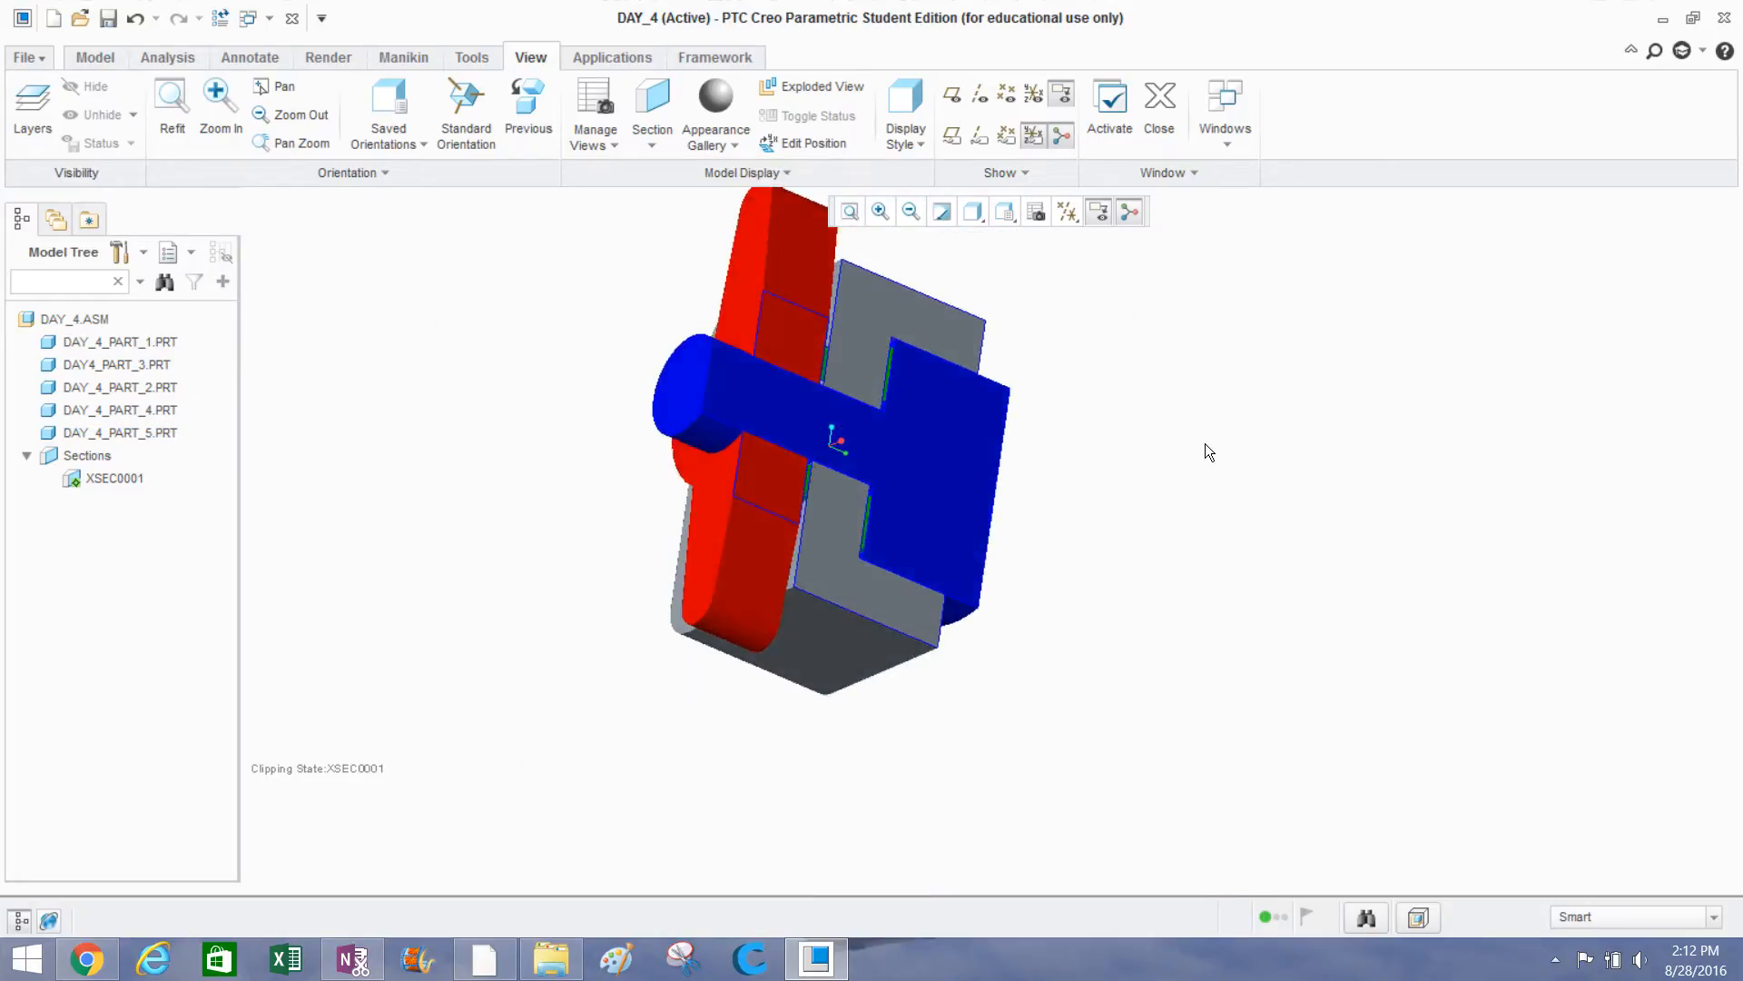
Close the day_4 assembly and minimize Creo Parametric to return to the dAY4 folder.
click(23, 58)
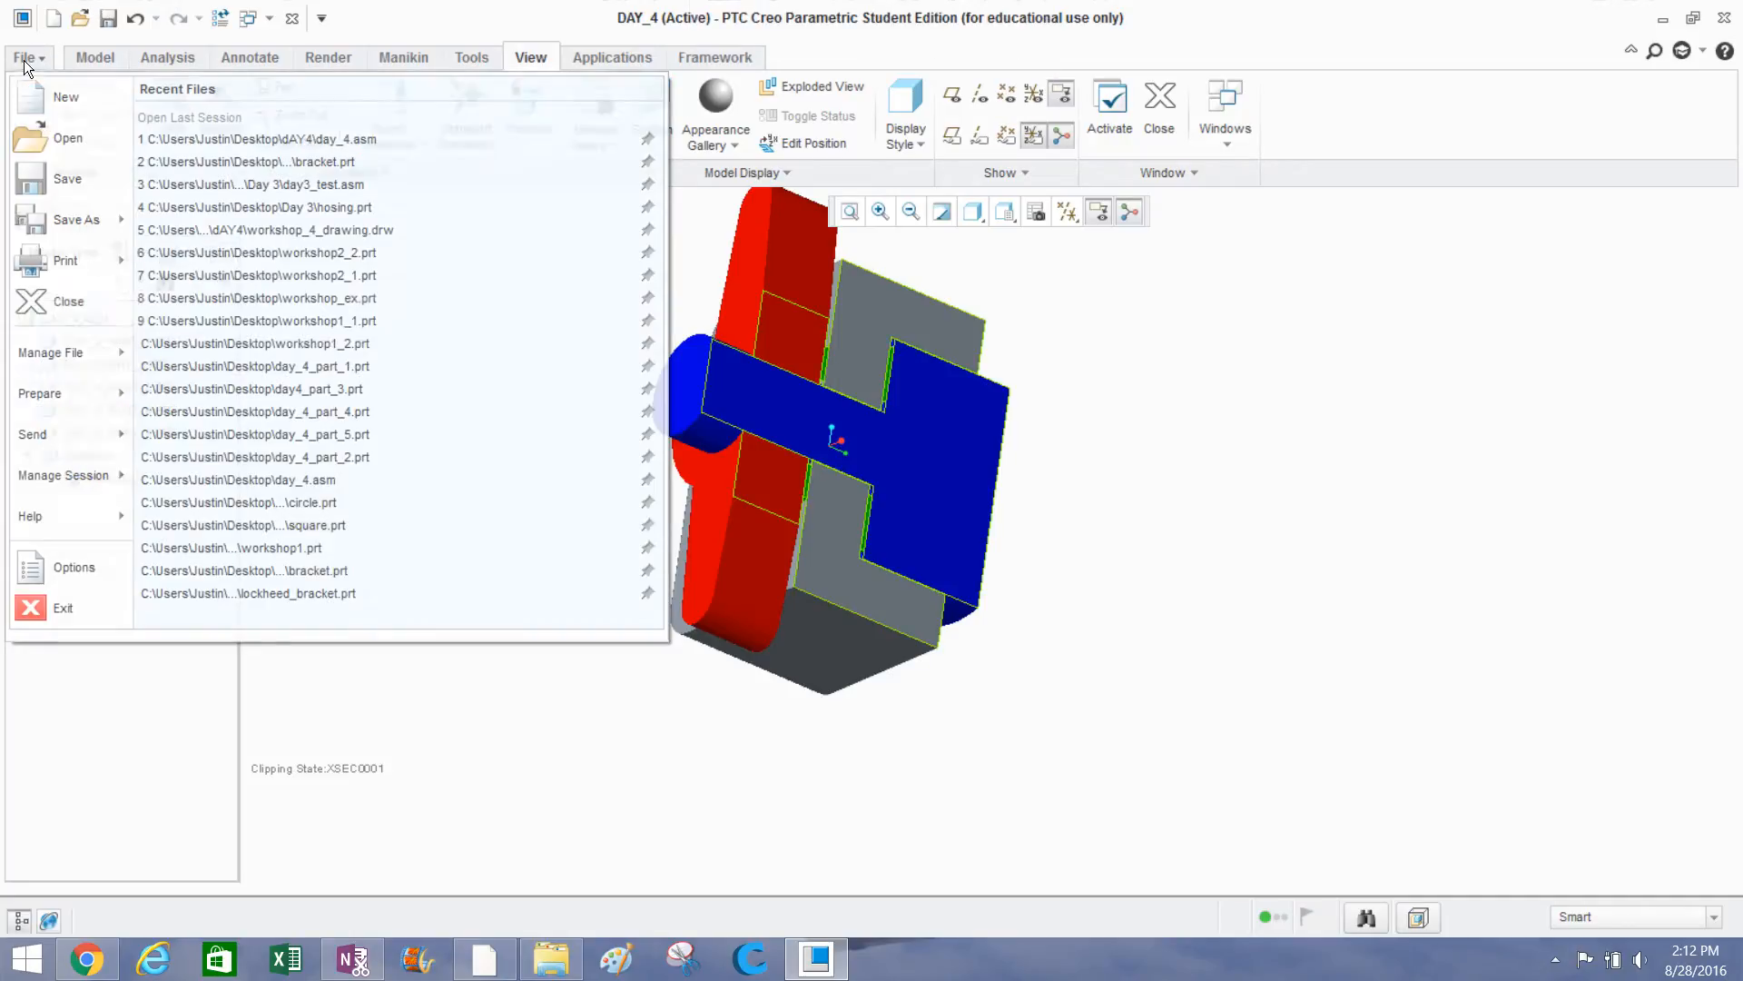
click(47, 293)
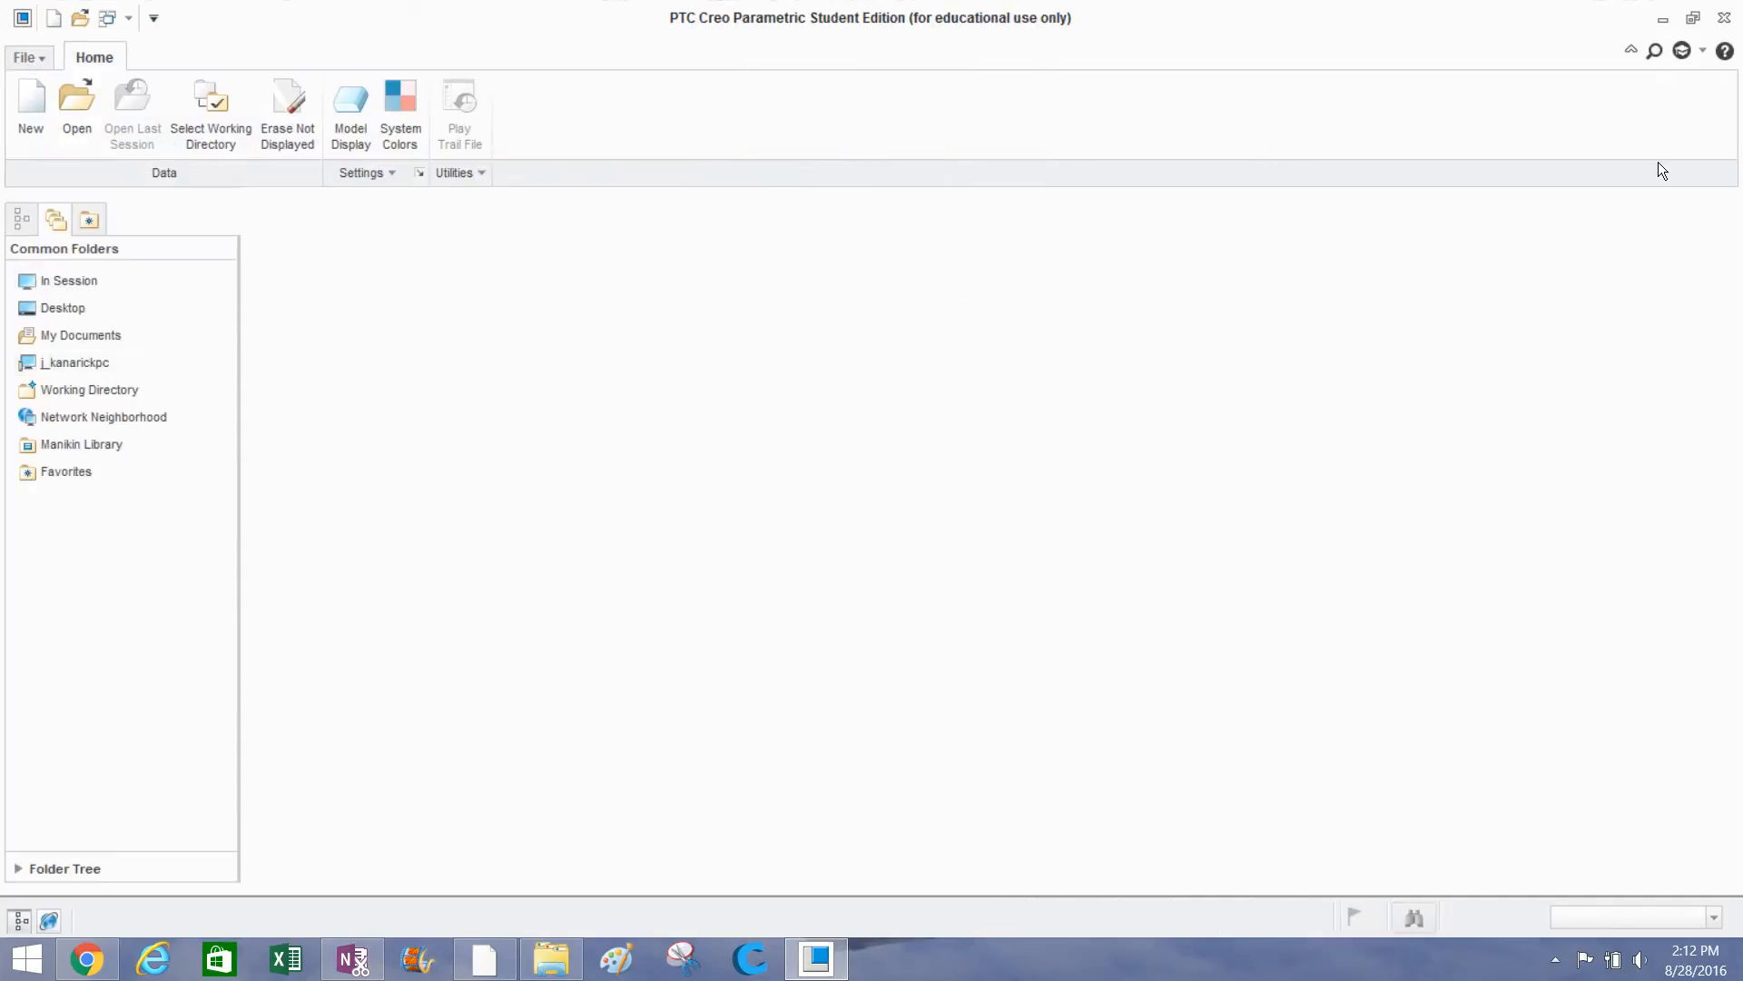
click(1662, 19)
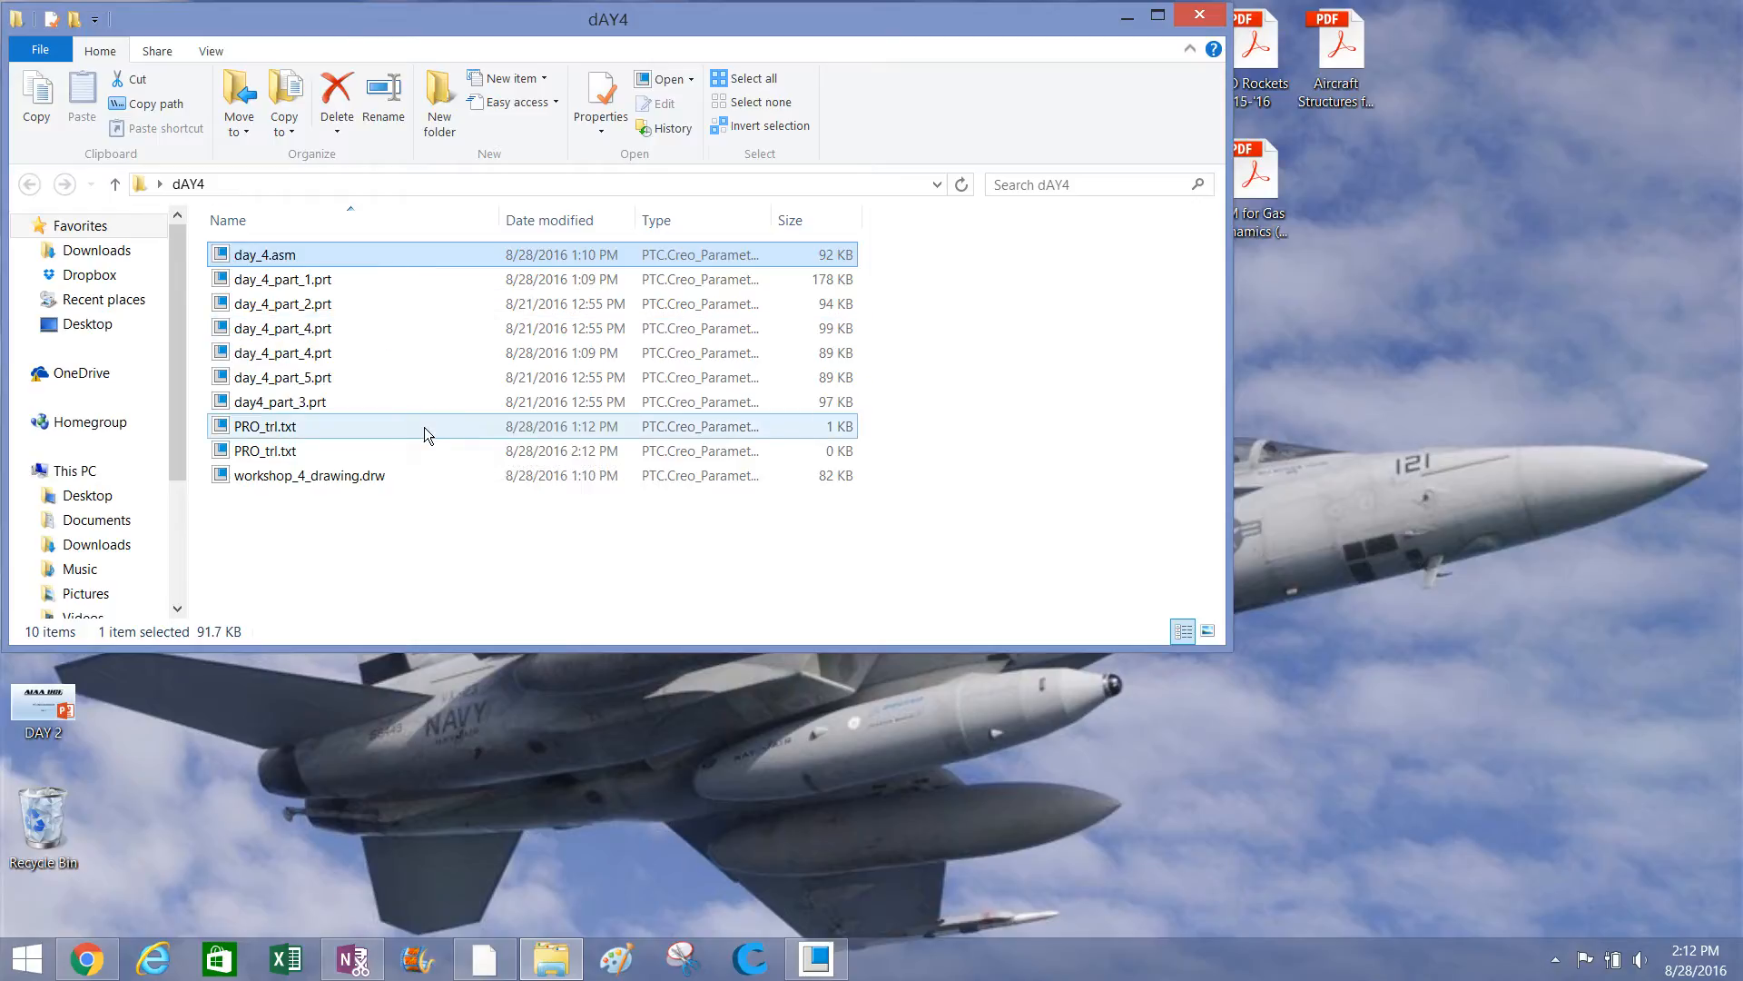
Open day_4_part_1.prt from the dAY4 folder in a maximized Creo window and turn off the display of all datum features.
double_click(337, 282)
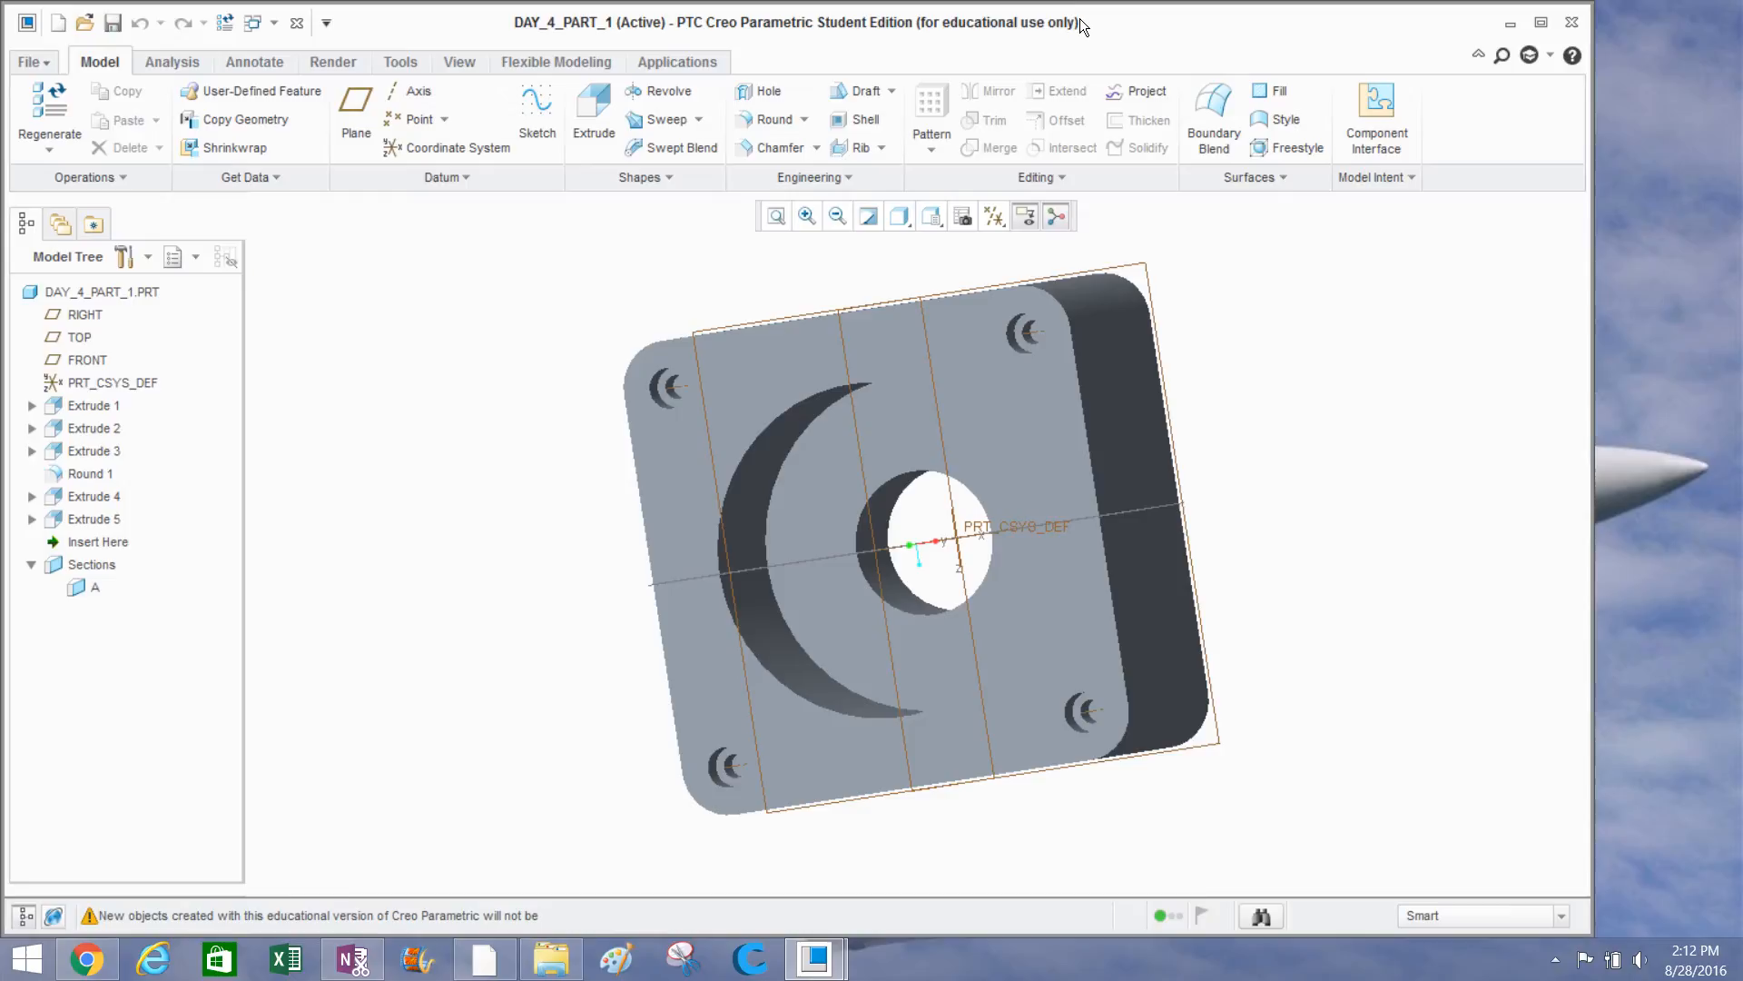
drag(1080, 18, 1198, 2)
click(1068, 214)
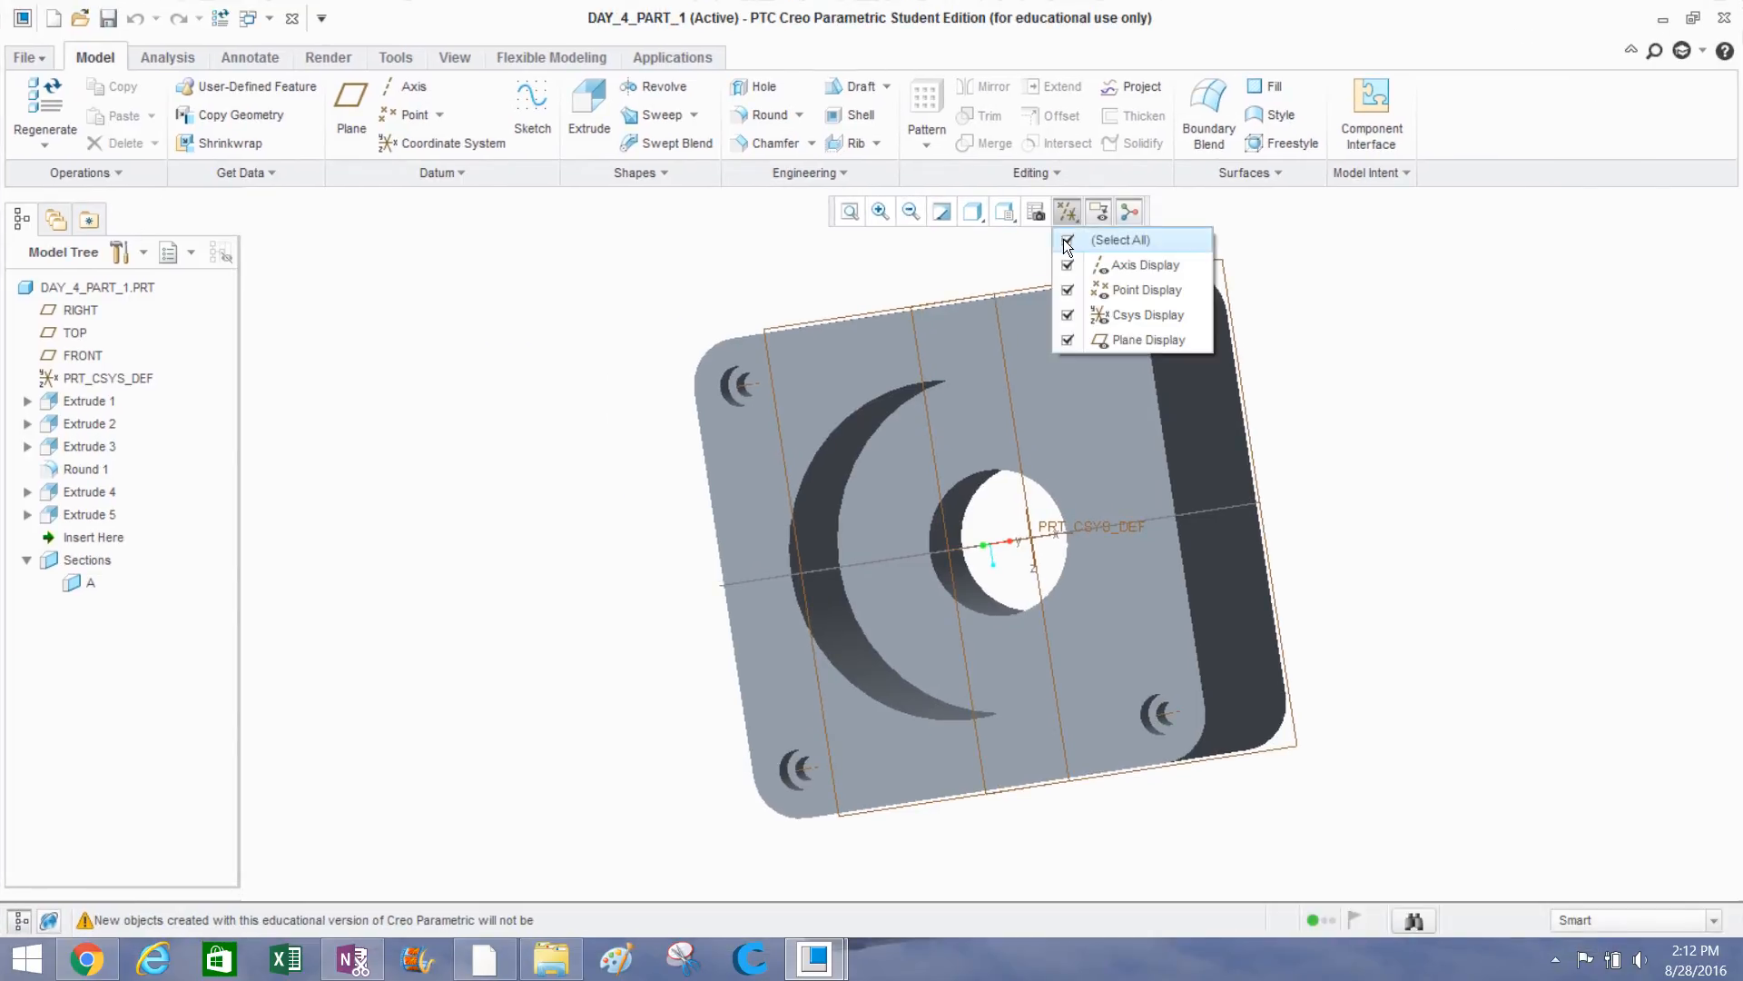
click(1089, 242)
scroll(565, 492, up, 2)
mouse_move(565, 492)
middle_down()
mouse_move(541, 435)
mouse_move(548, 370)
mouse_move(670, 363)
mouse_move(665, 405)
mouse_move(493, 374)
middle_up()
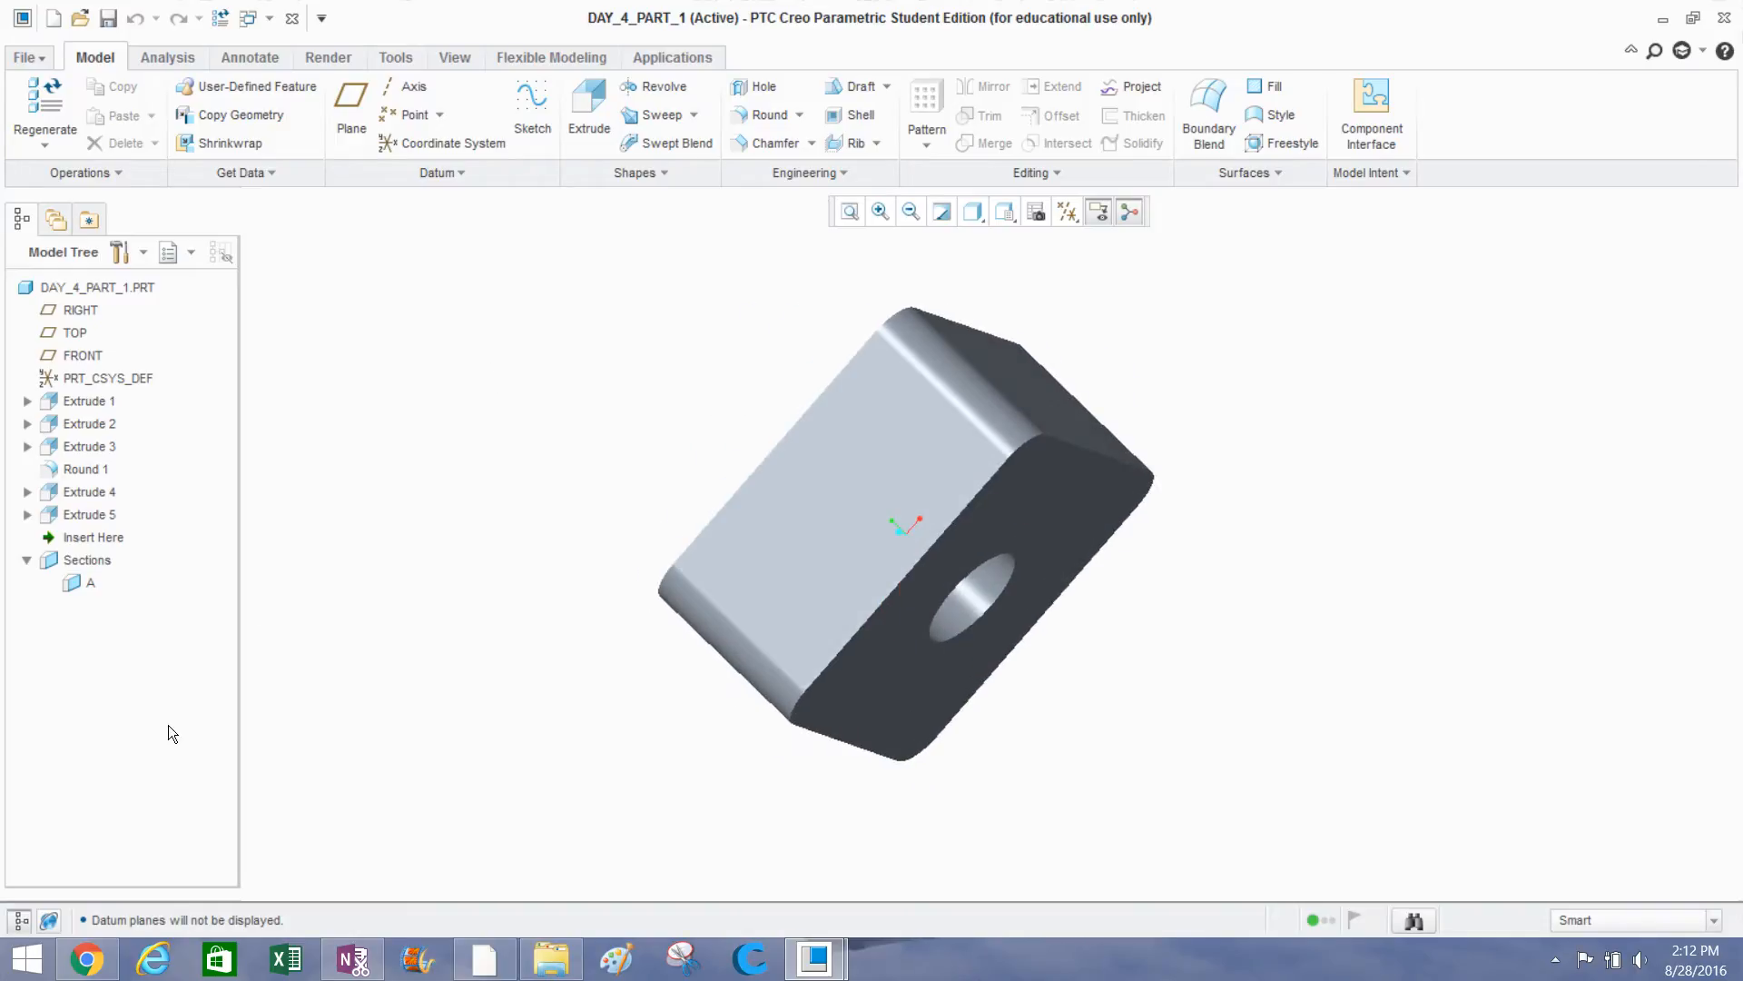
Switch to Chrome and examine the workshop page and the Creo- Day 4 file list for the required part files.
click(86, 958)
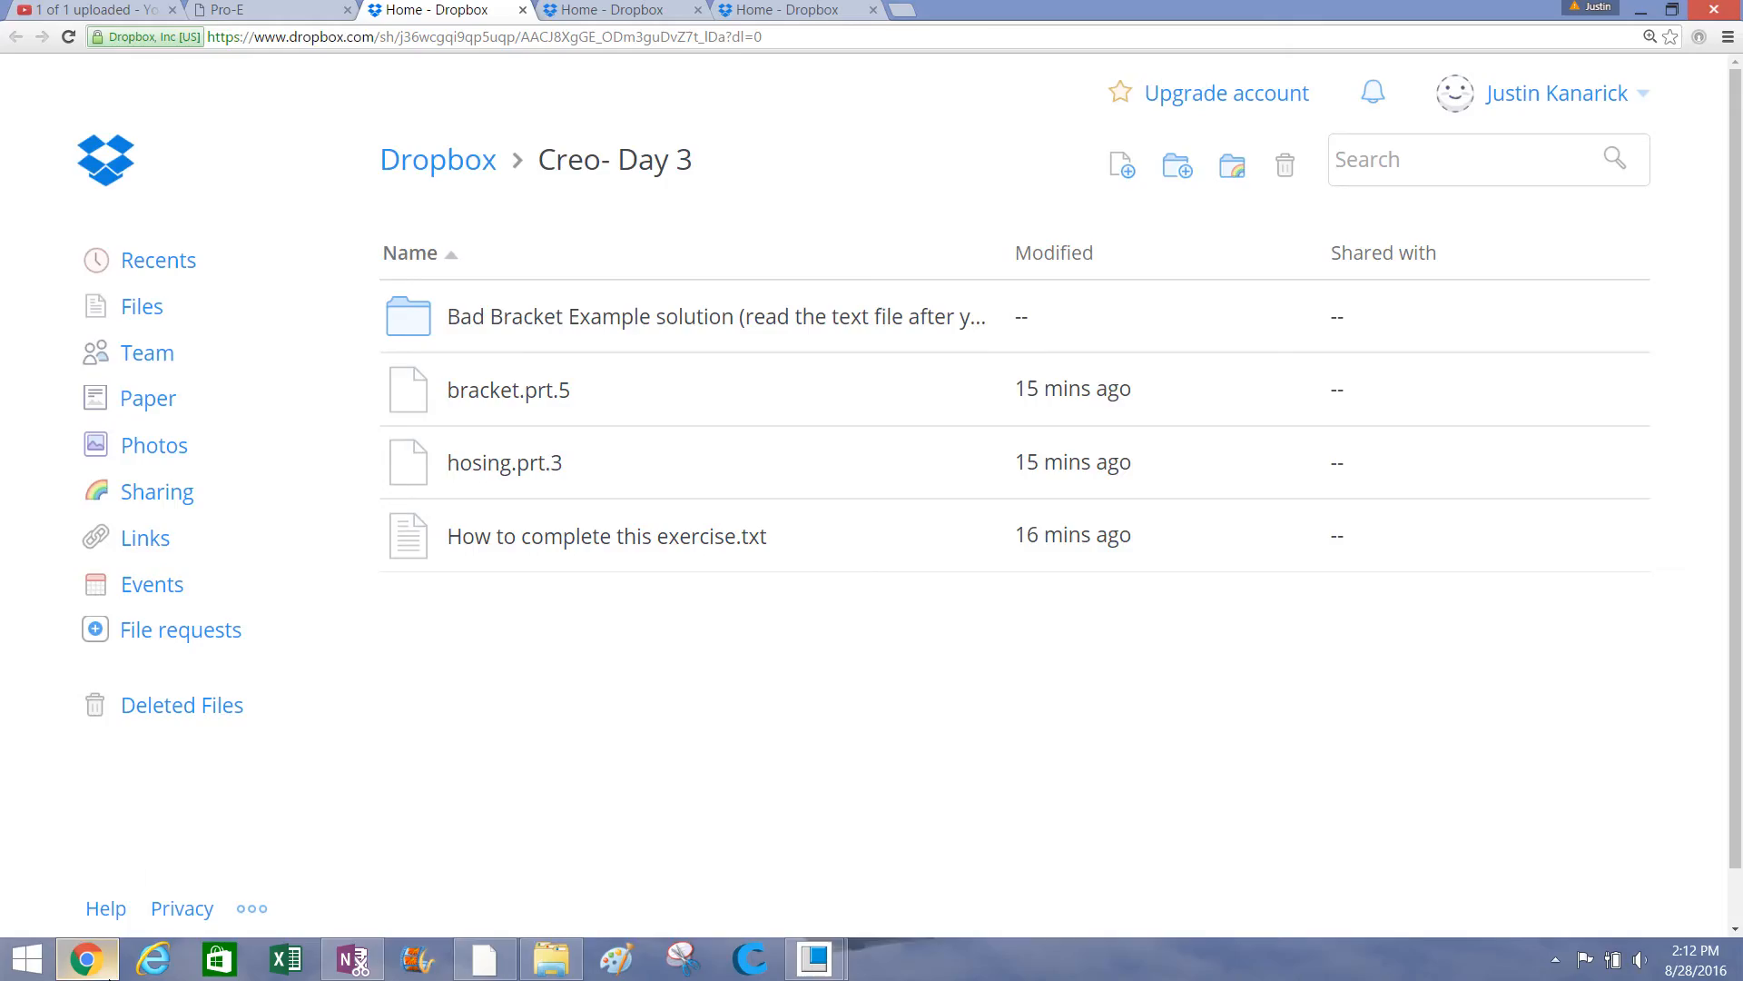
click(216, 9)
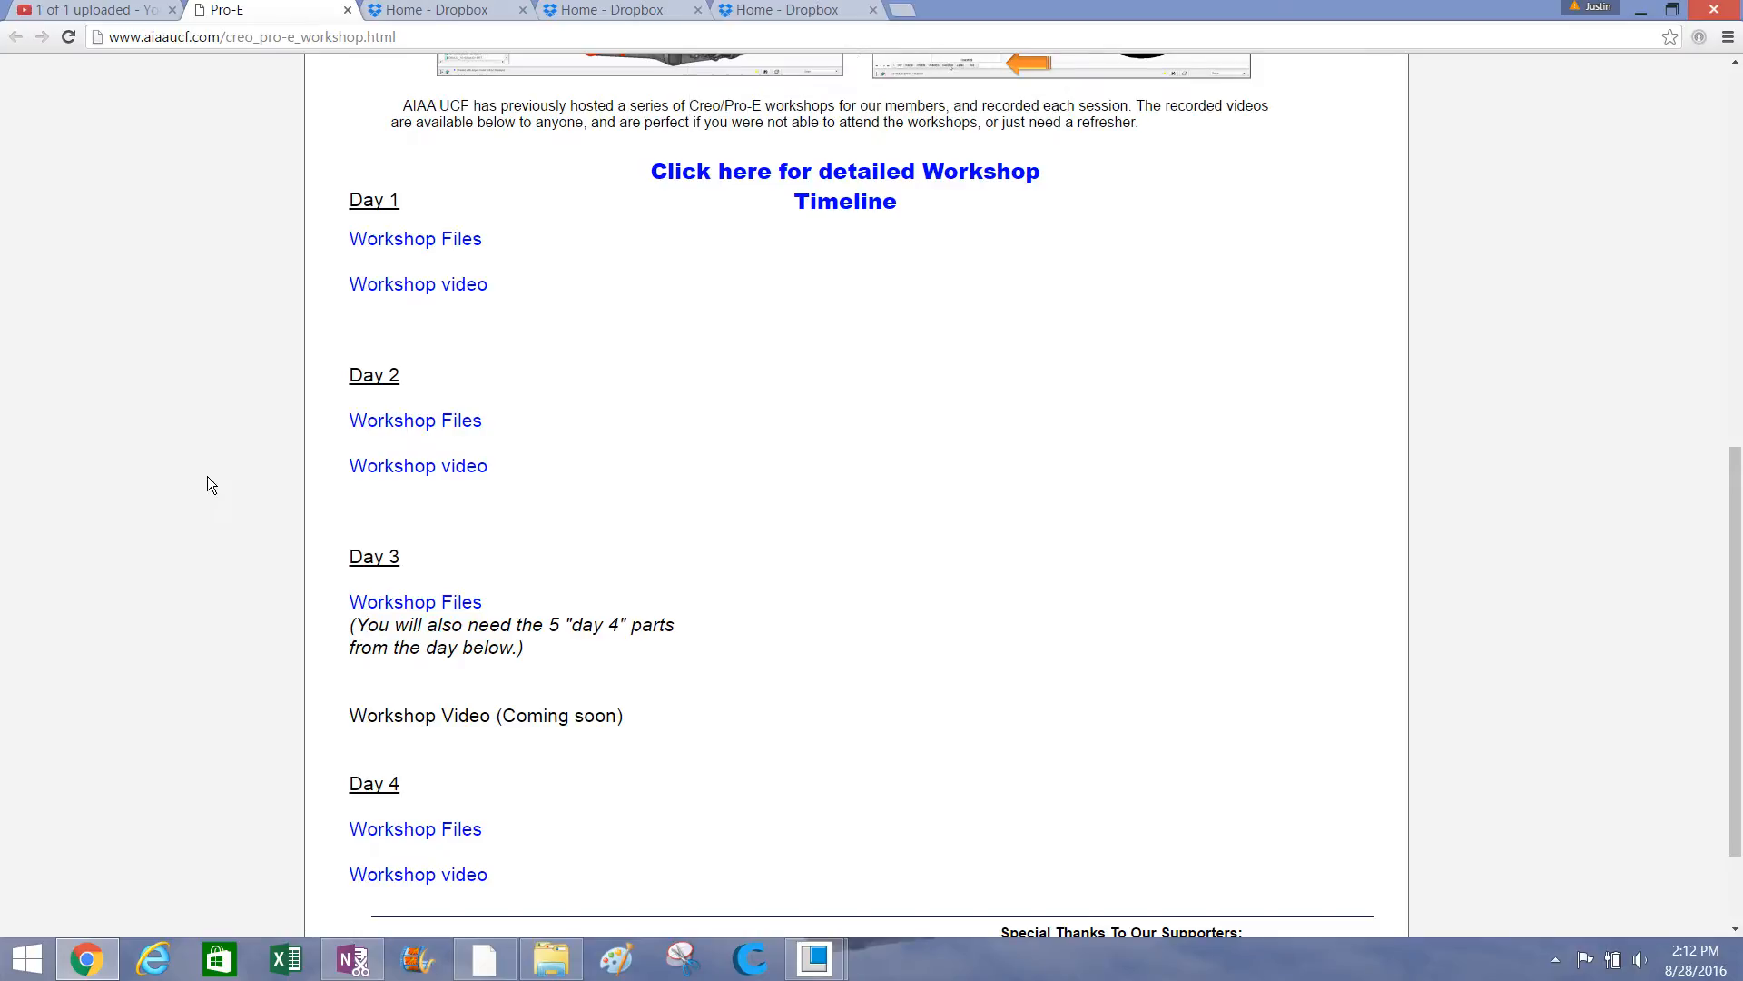
click(542, 9)
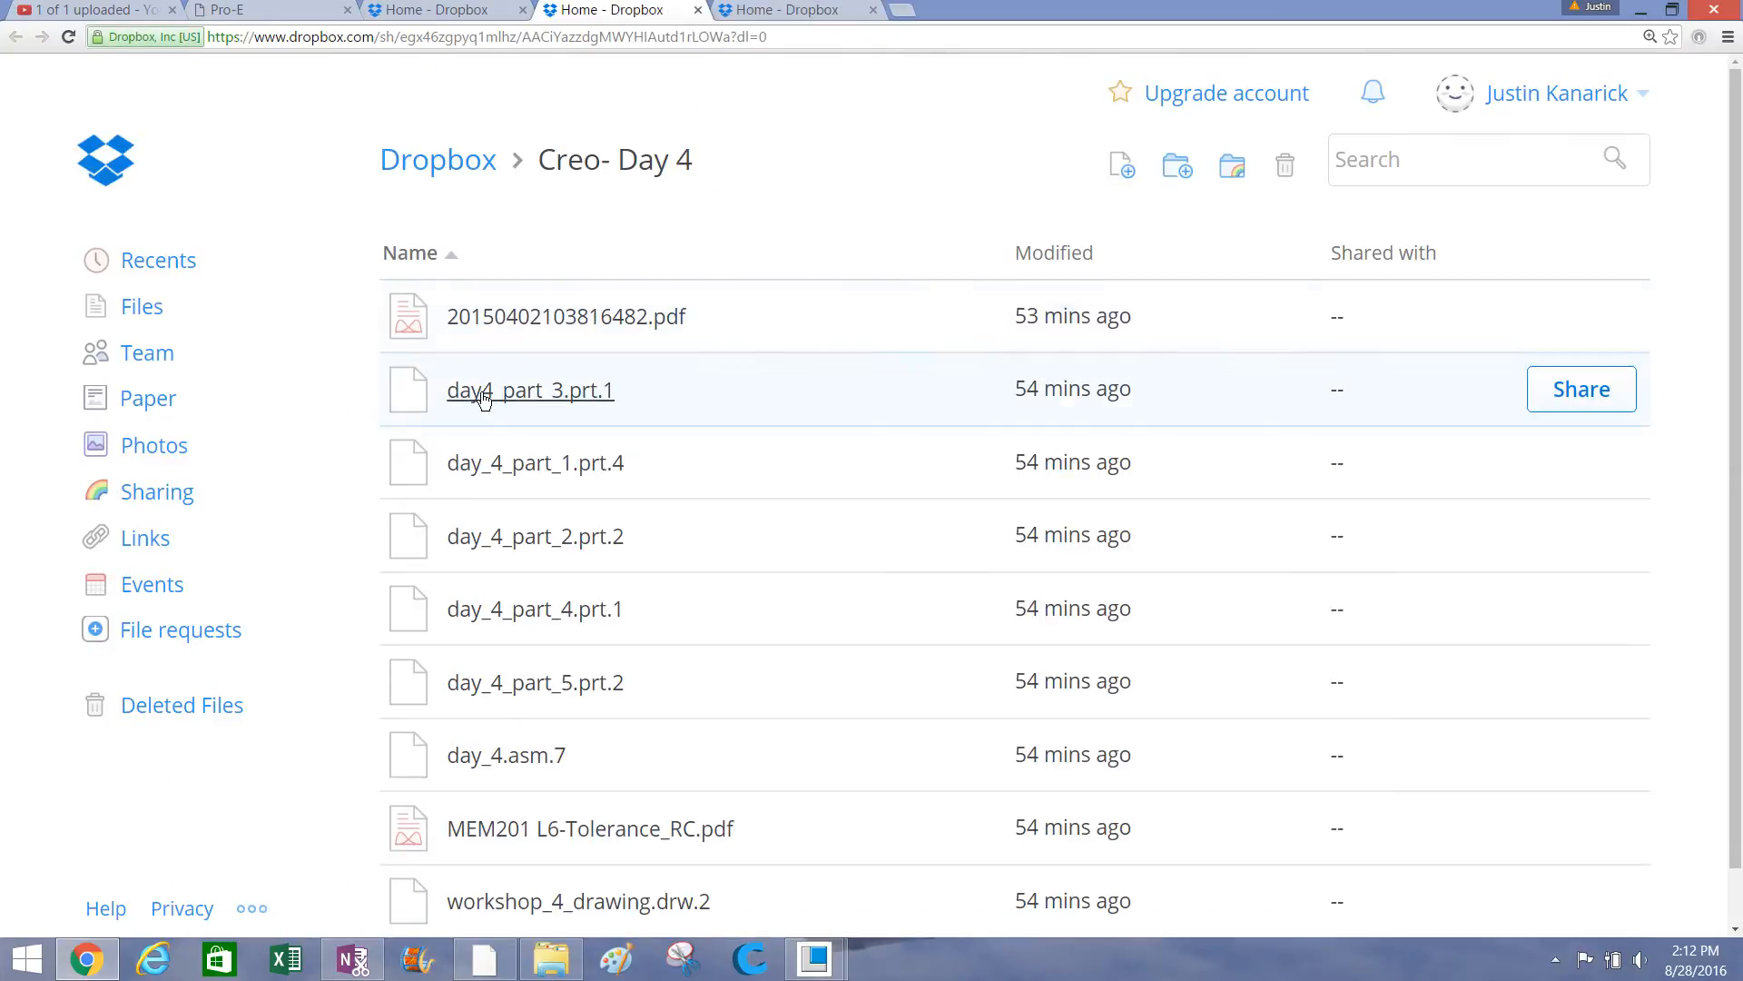
scroll(486, 404, down, 1)
scroll(485, 404, down, 1)
scroll(483, 631, up, 1)
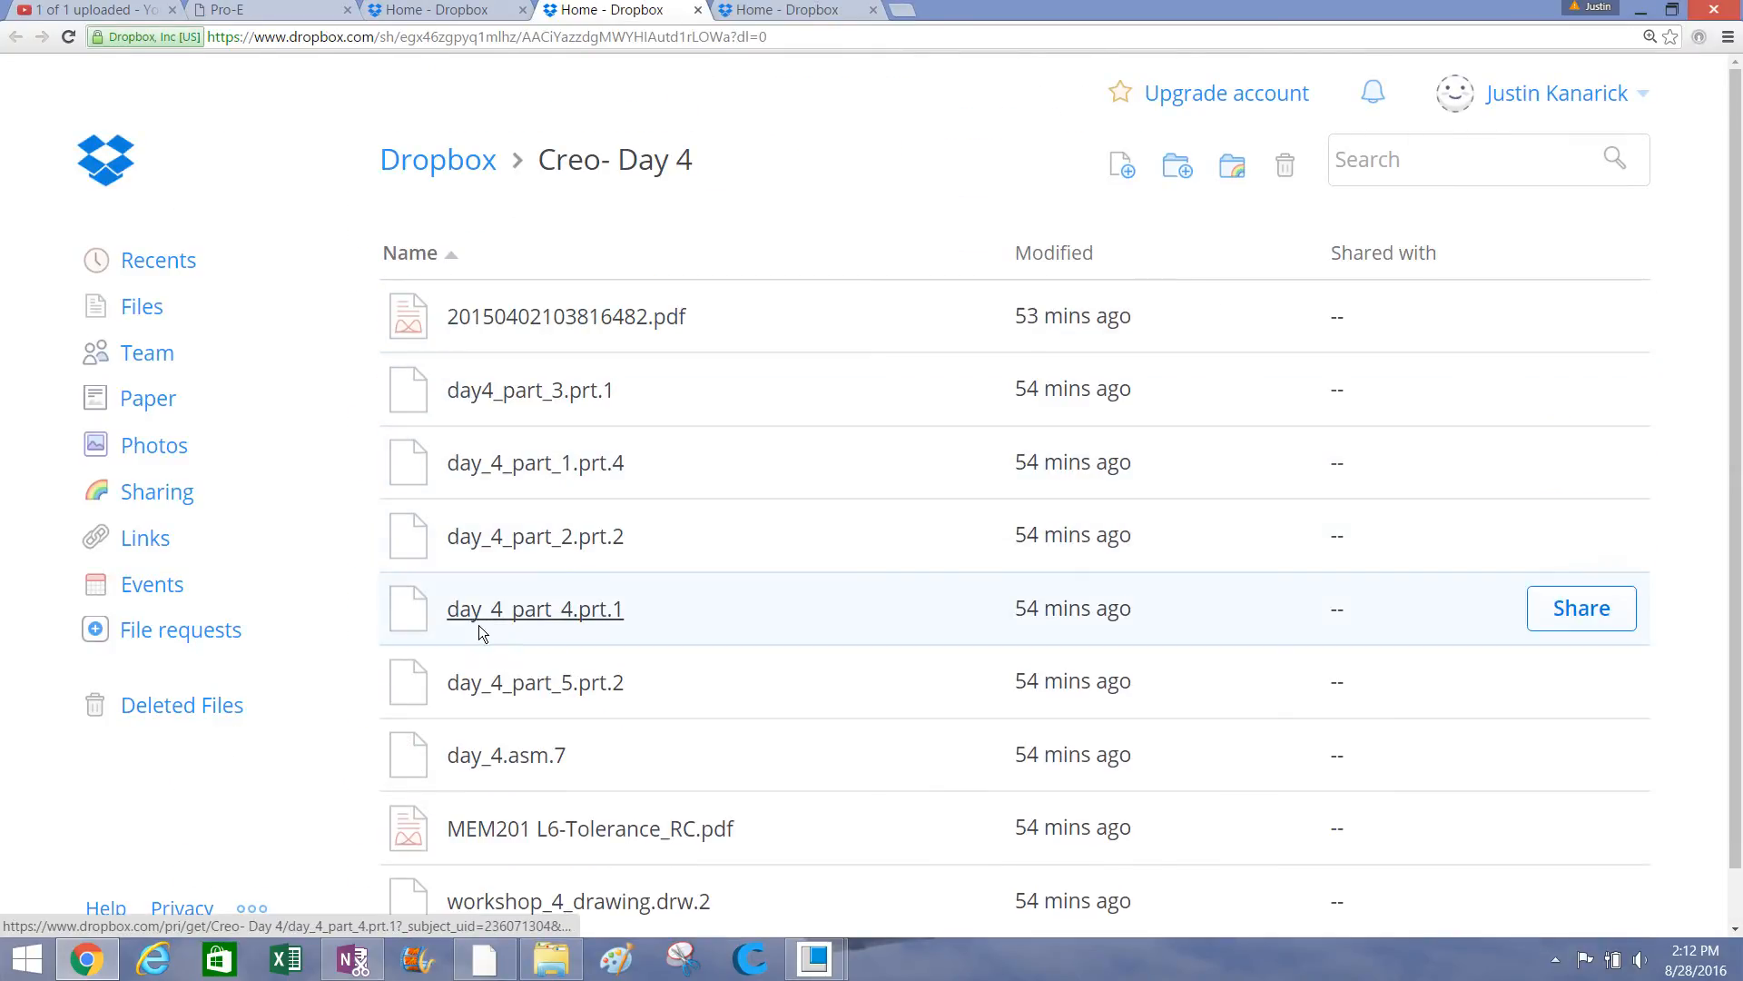
scroll(487, 713, down, 1)
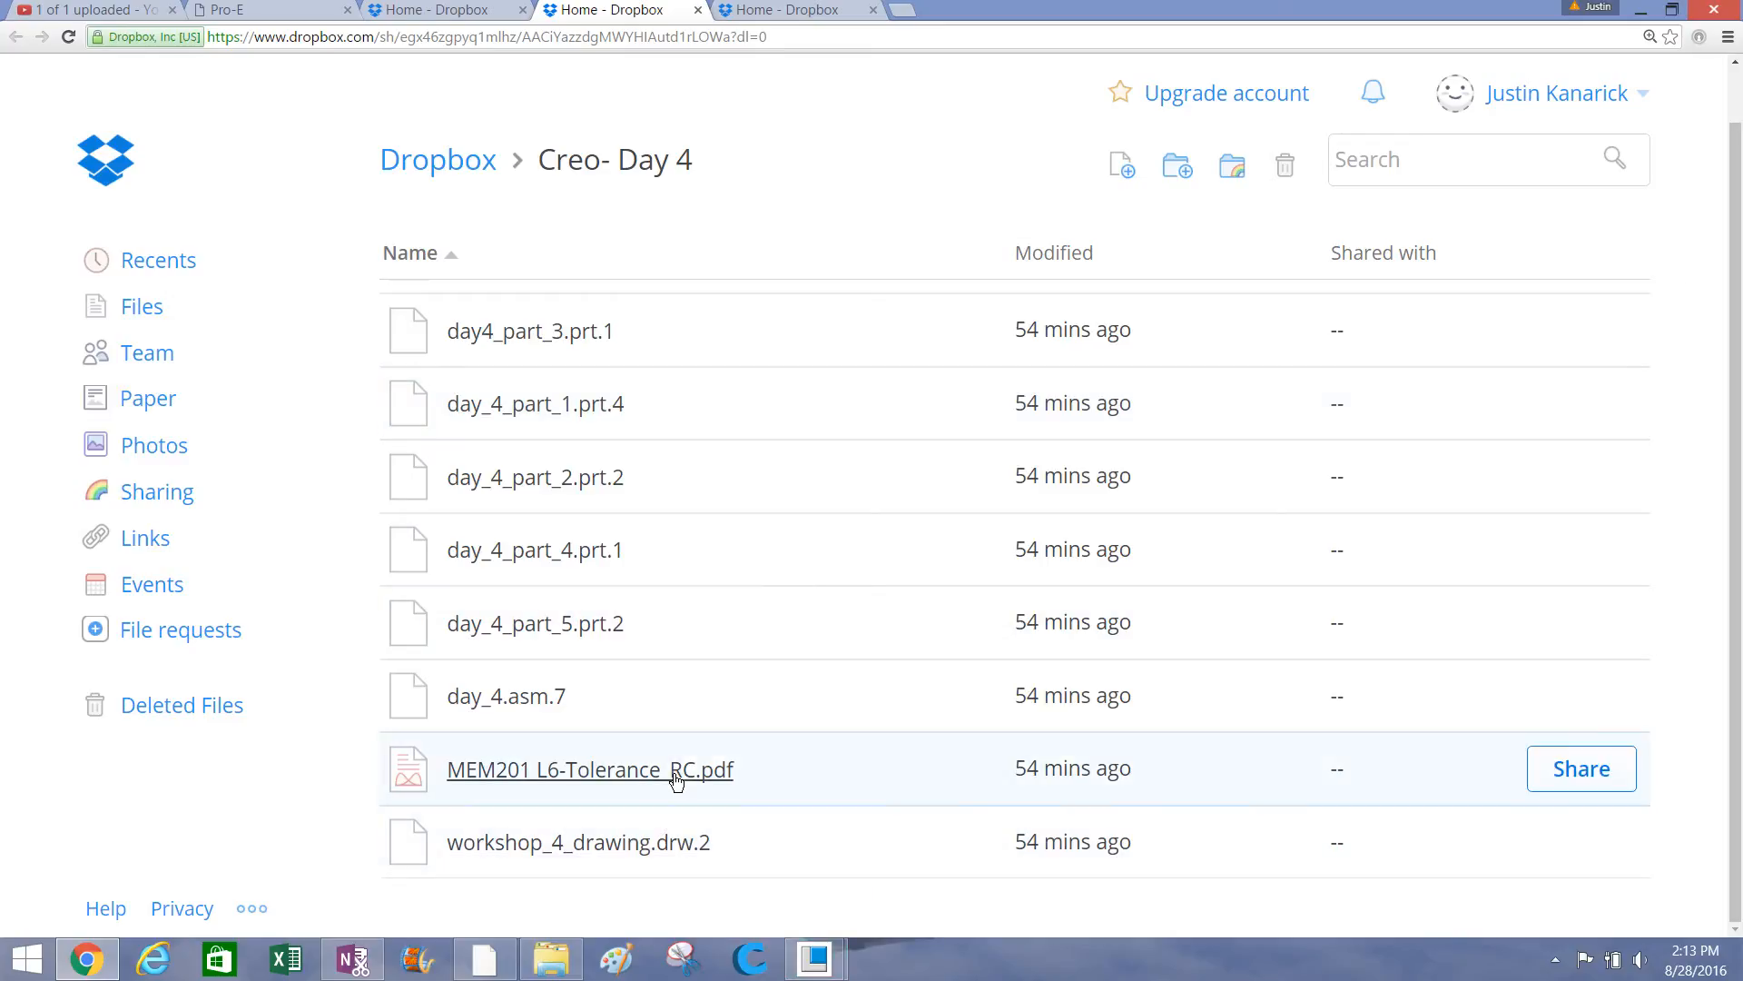
scroll(677, 776, up, 1)
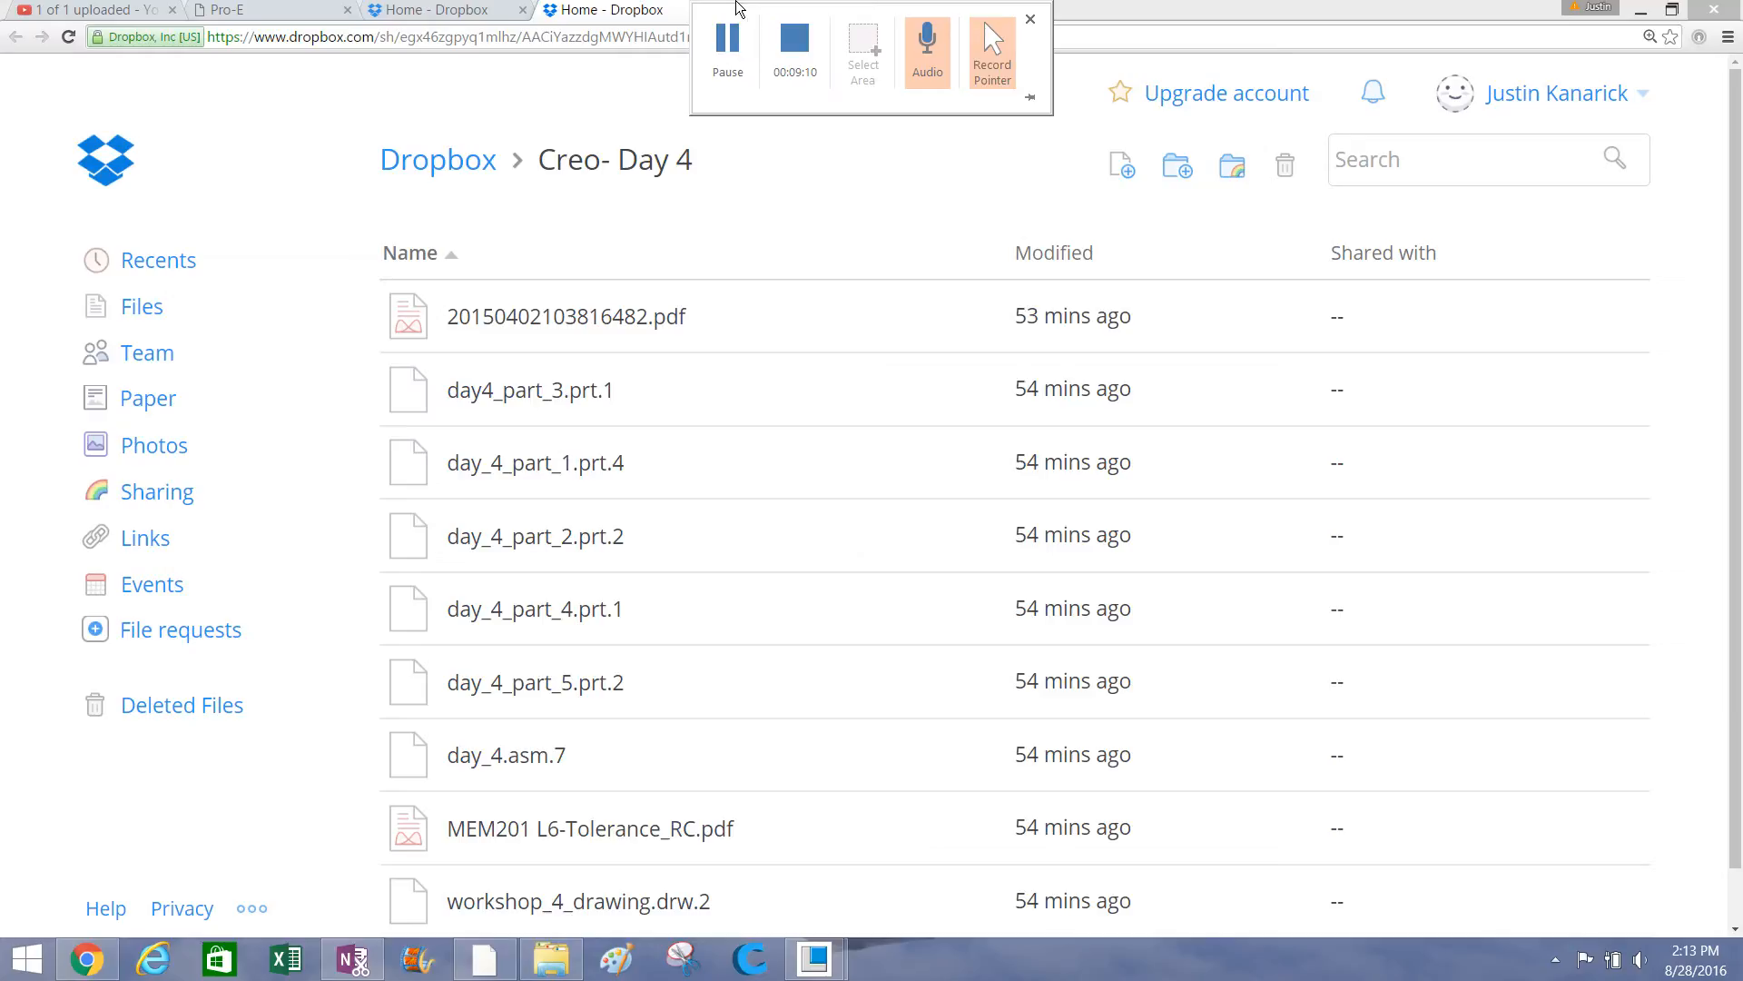
Switch from the browser back to Creo and examine DAY_4_PART_1 in its default orientation and from an angled view.
click(750, 20)
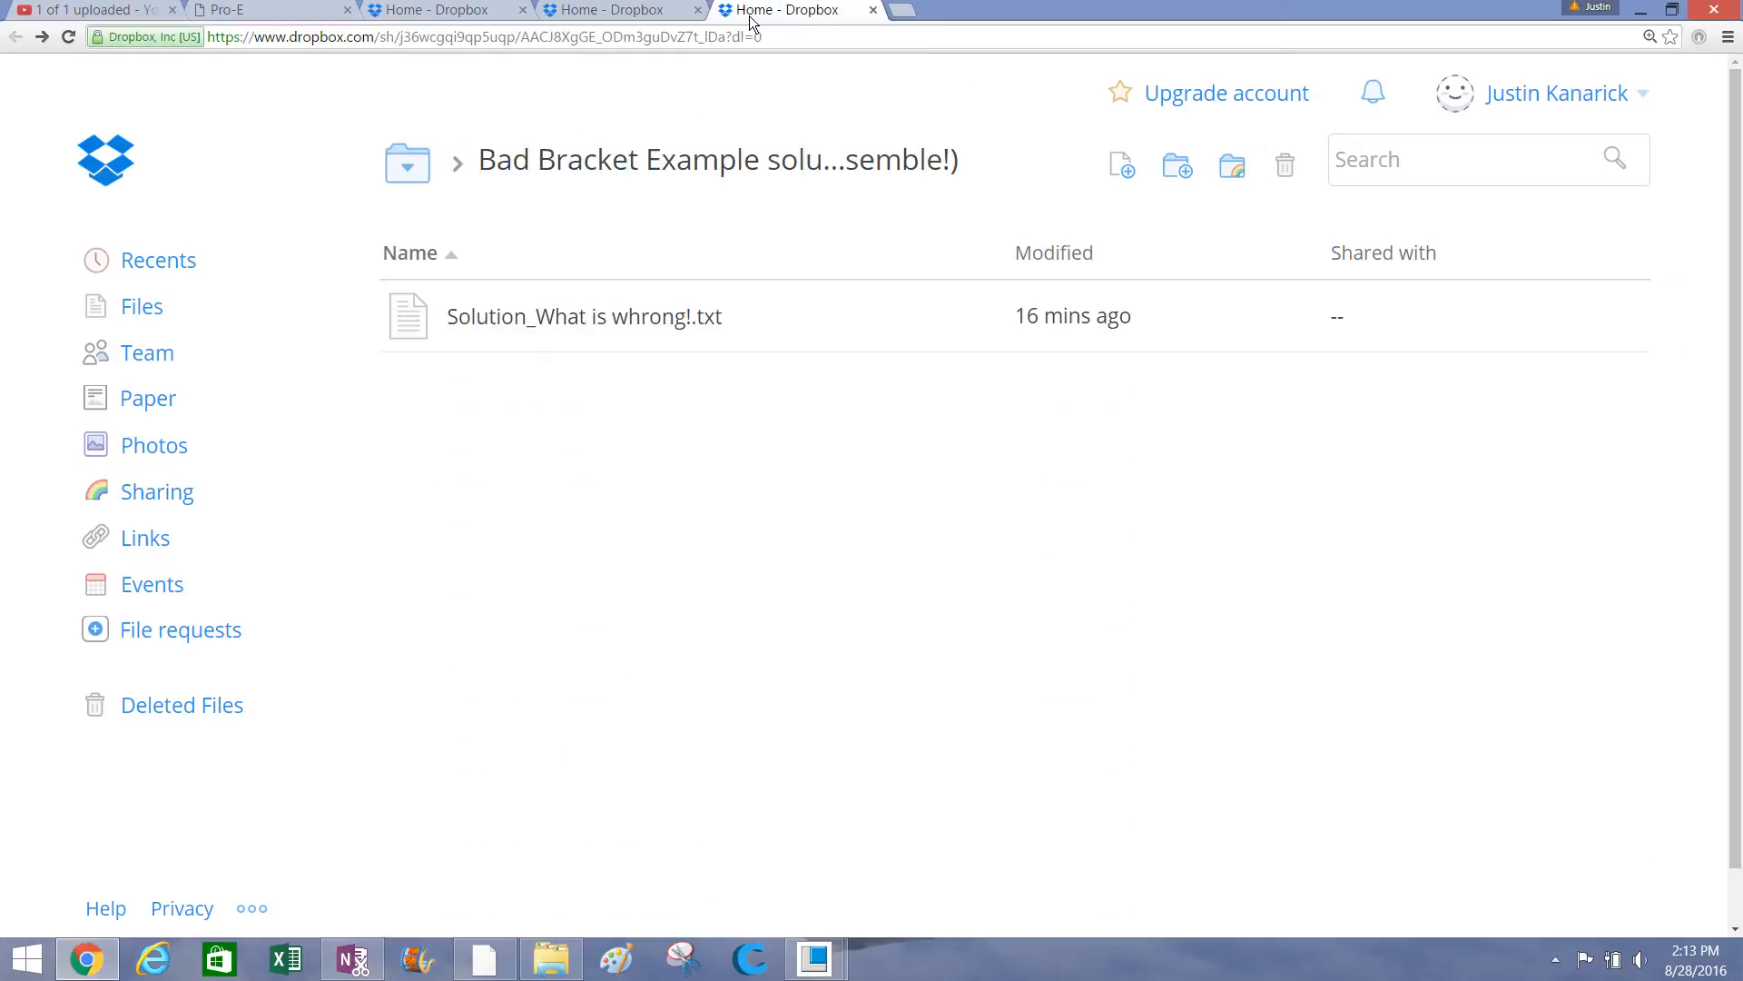
click(1631, 7)
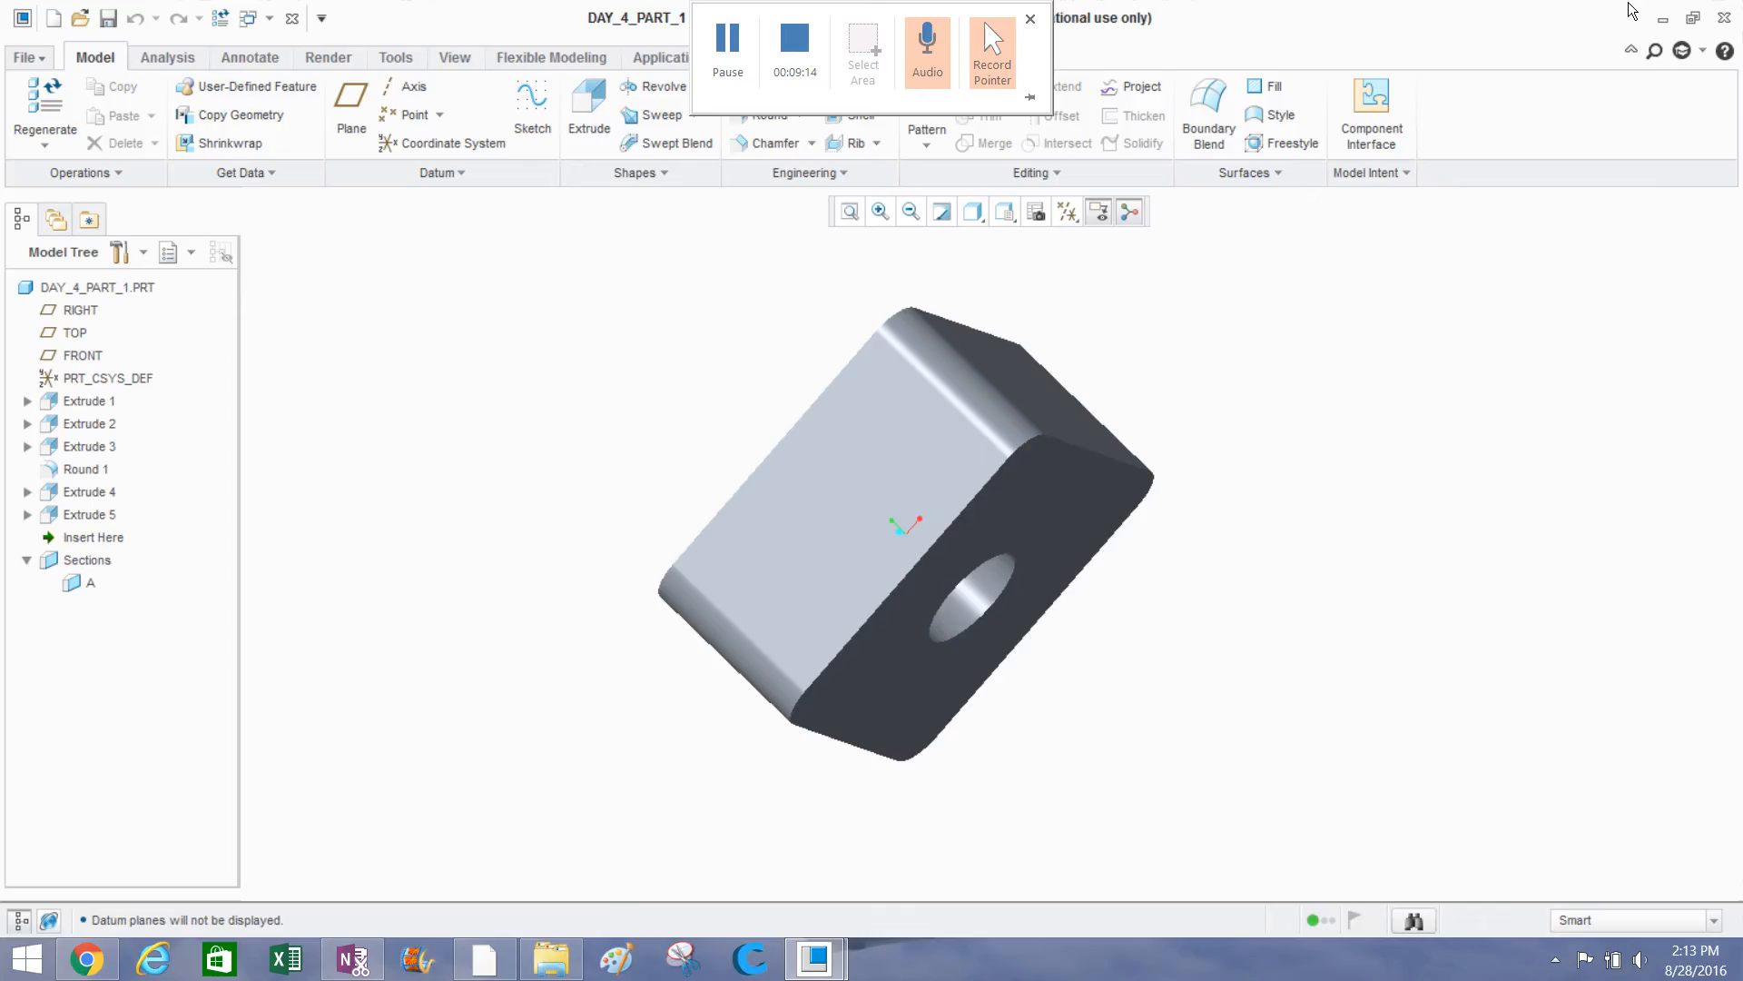
middle_drag(603, 490, 716, 576)
key(ctrl+d)
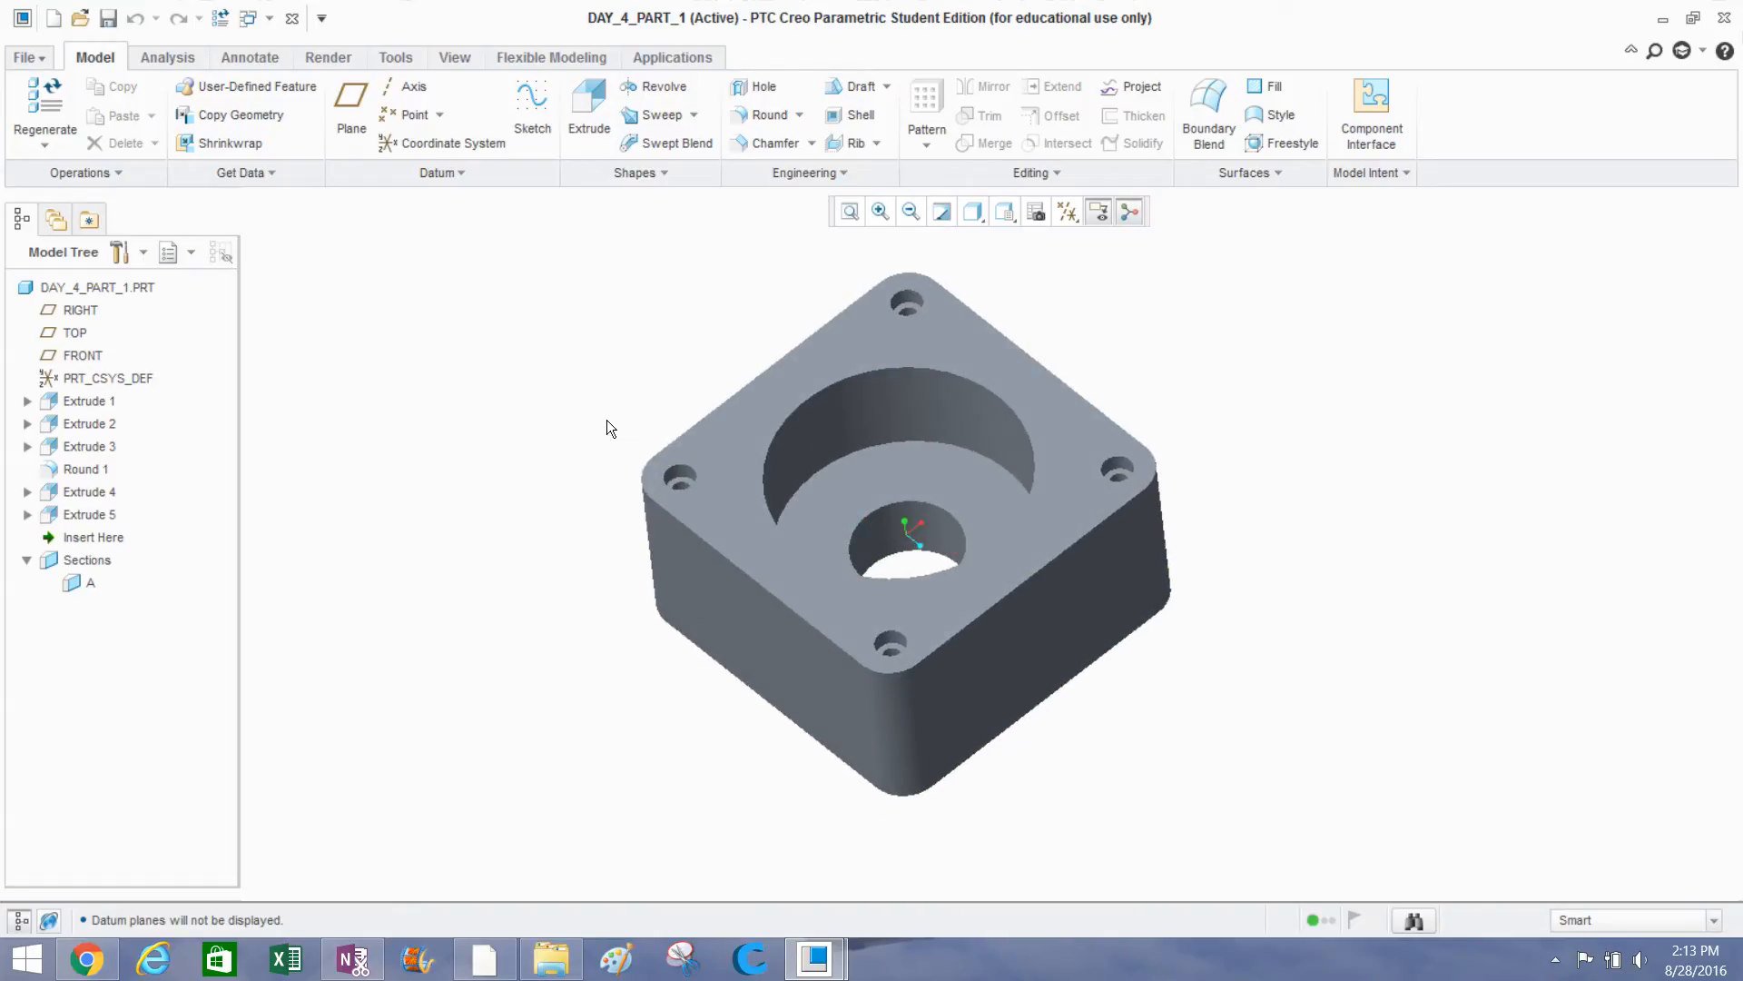
middle_drag(549, 417, 523, 426)
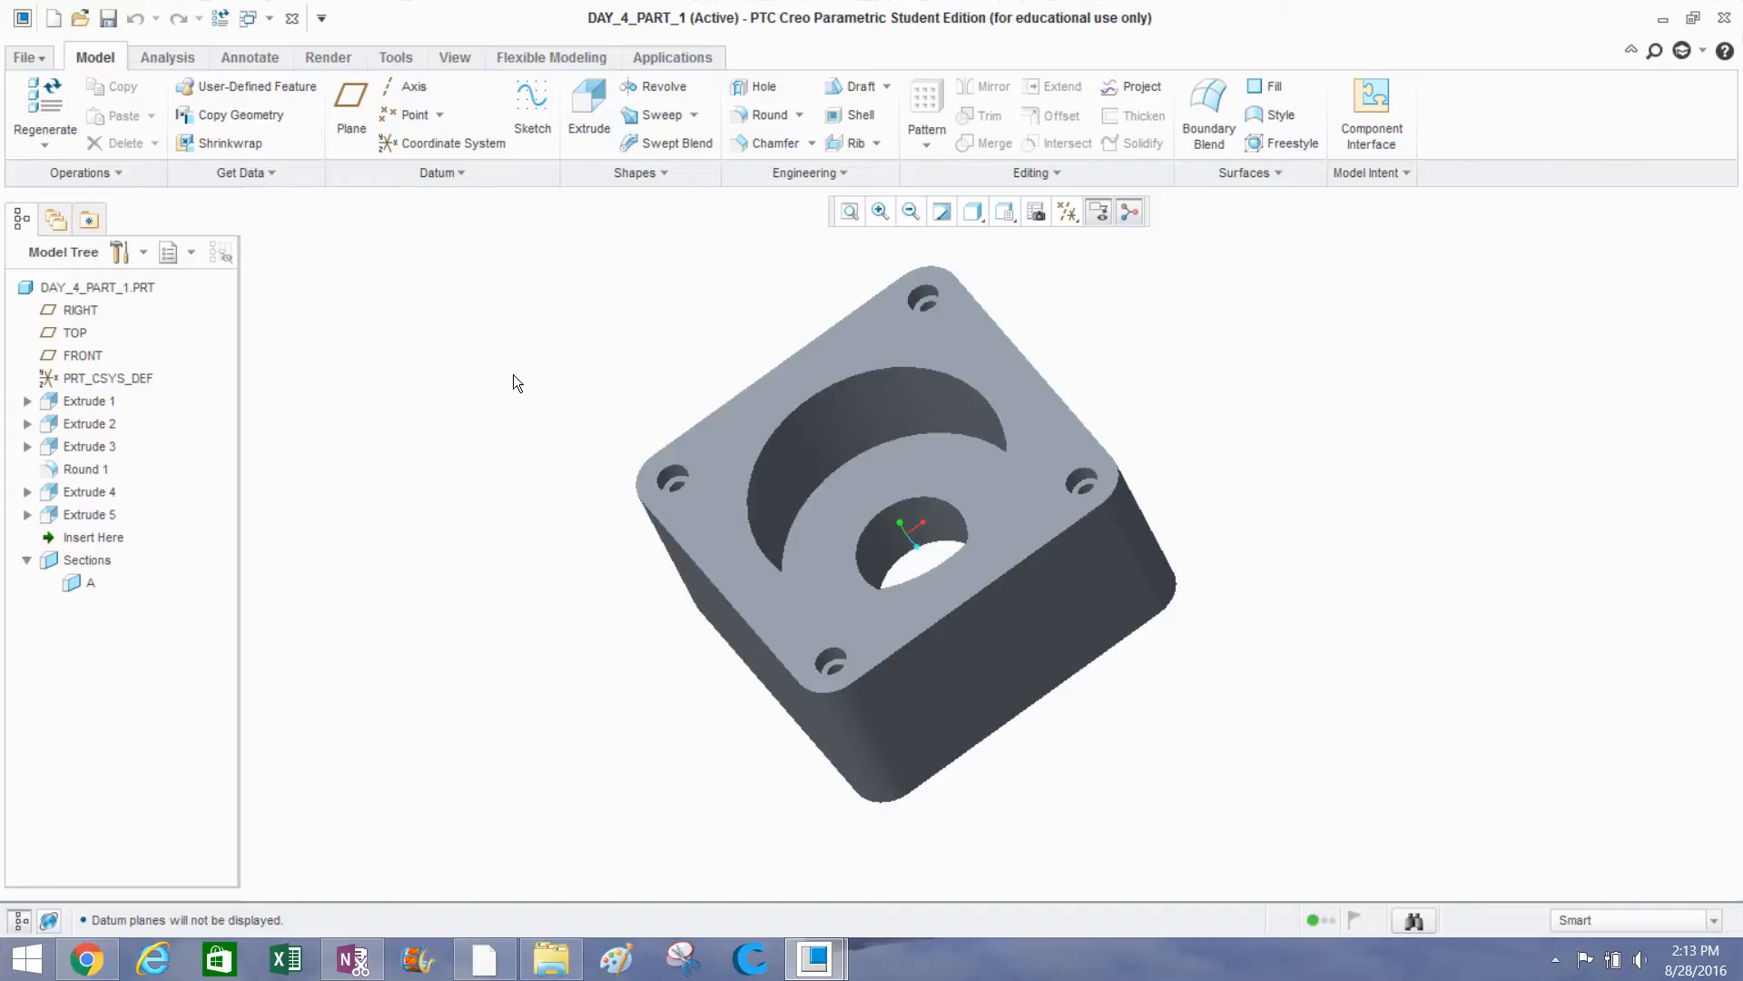
Create a new design assembly named workshops_4_asem with the default template and bring its maximized window to the front.
click(52, 22)
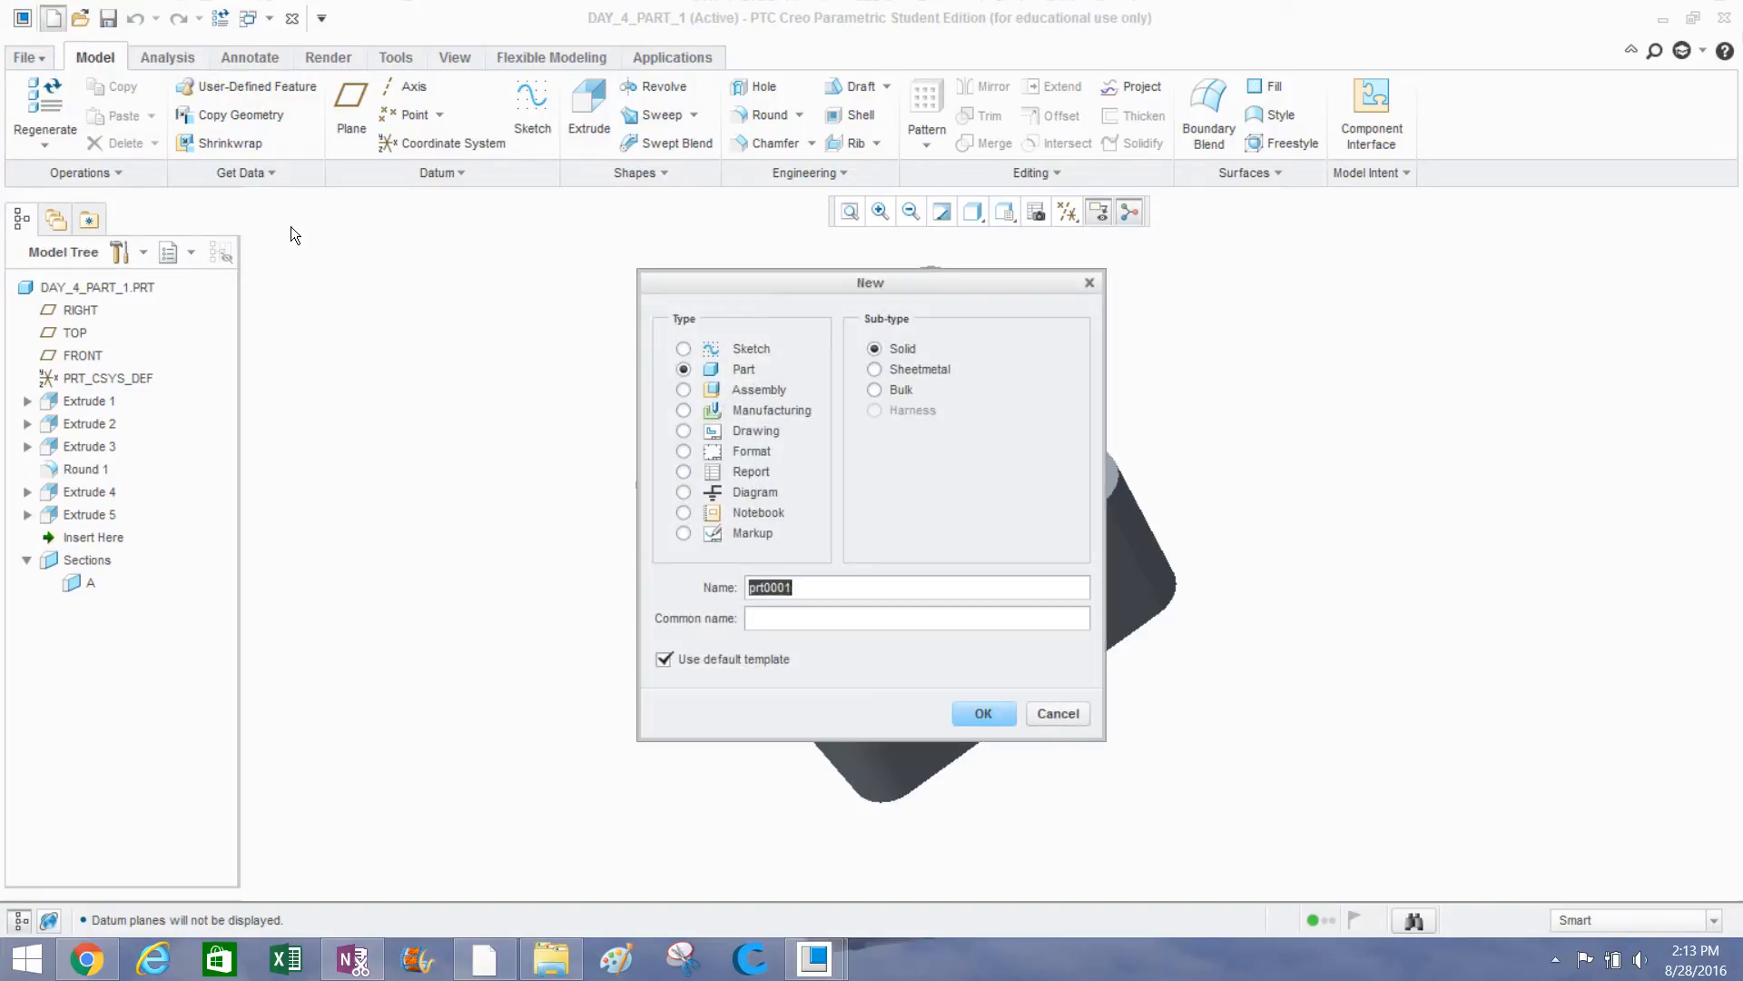
click(683, 396)
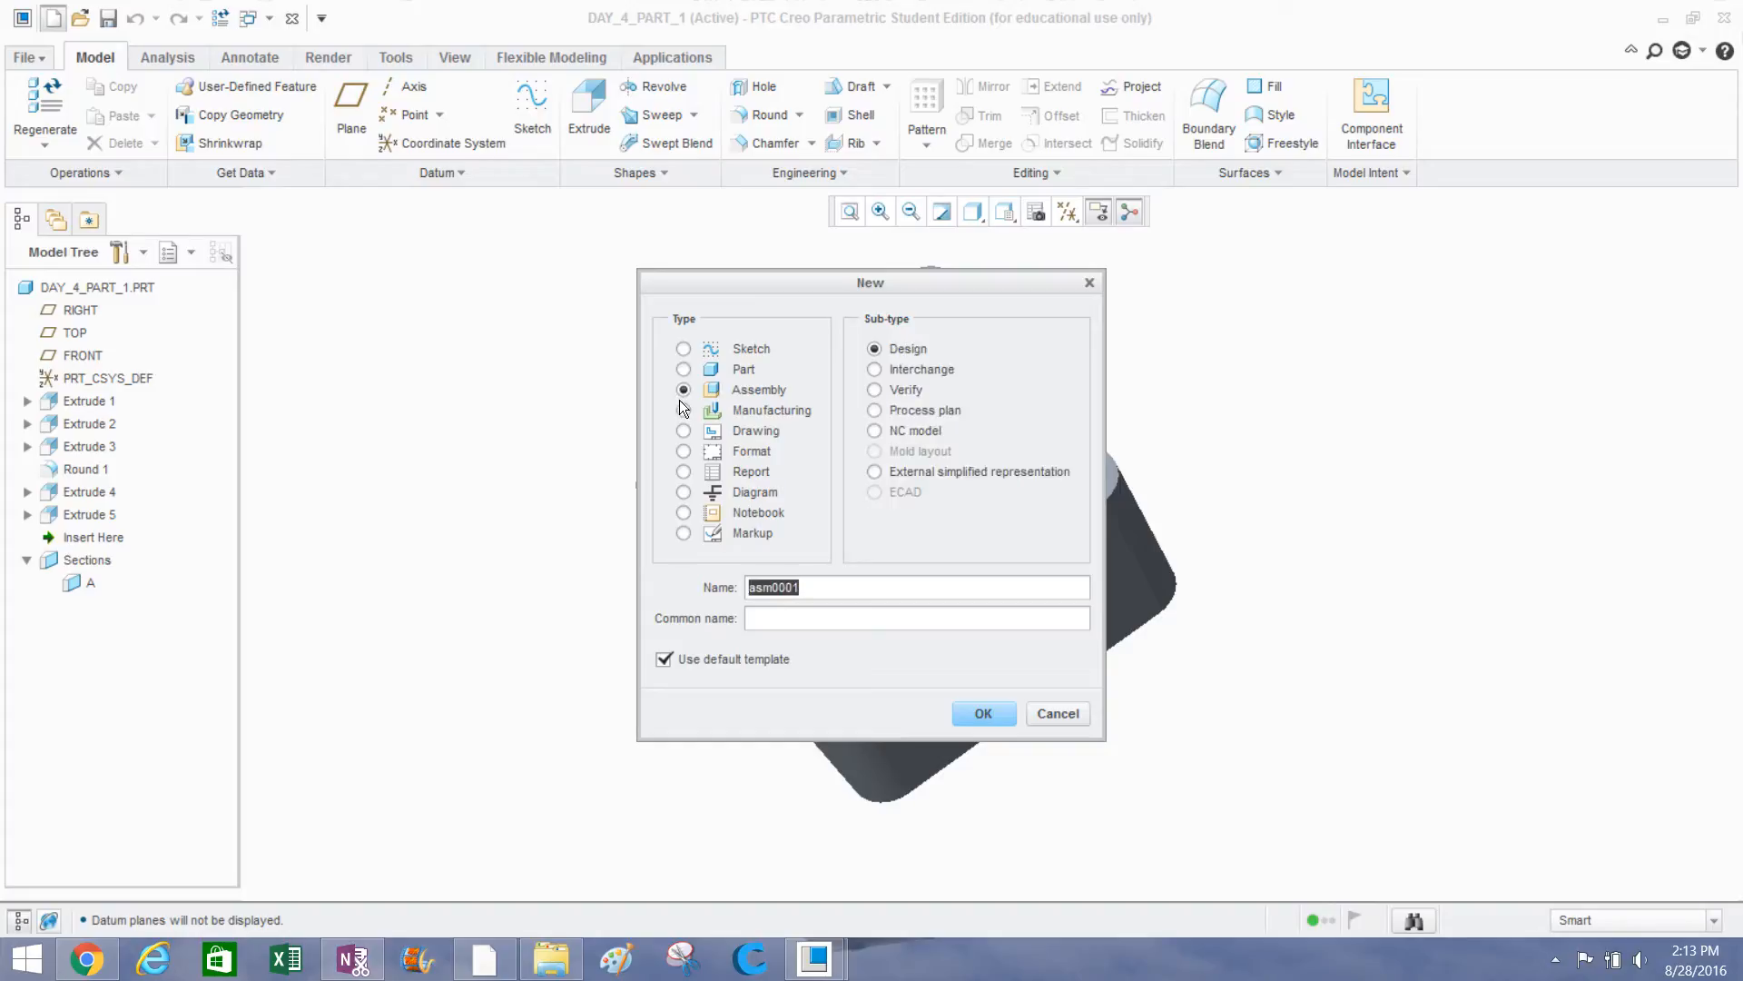
text(workshops_4_asem)
click(983, 712)
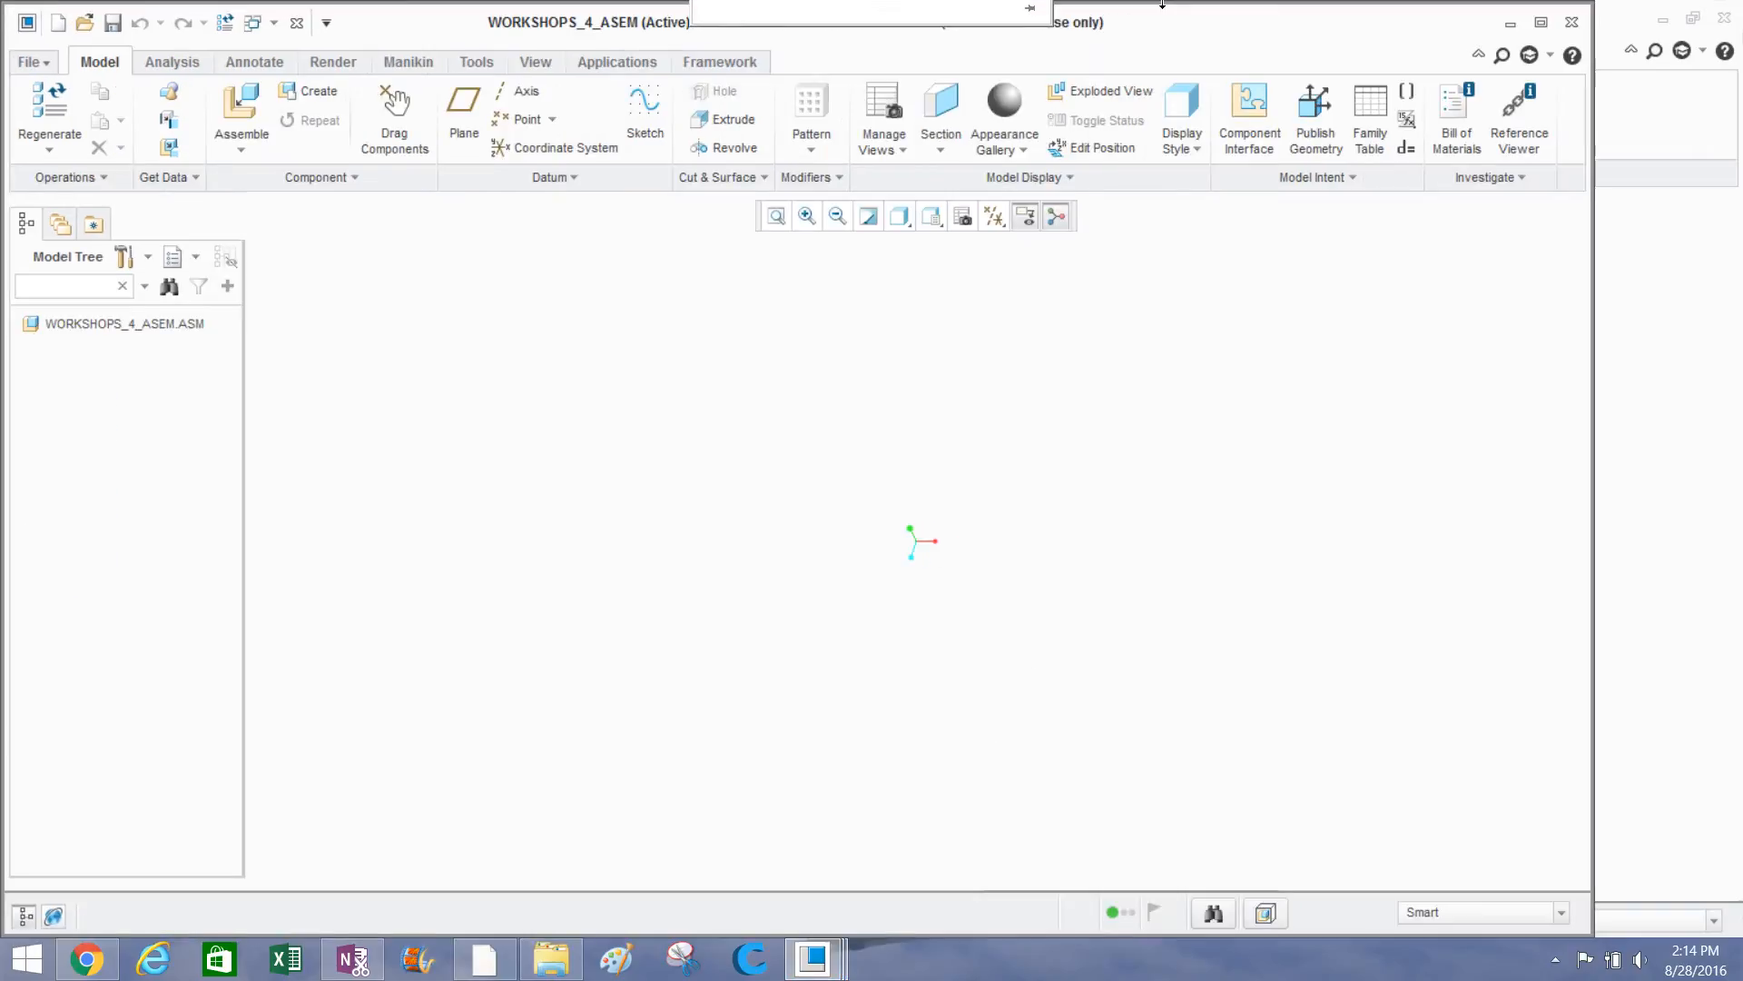
drag(1133, 37, 1212, 4)
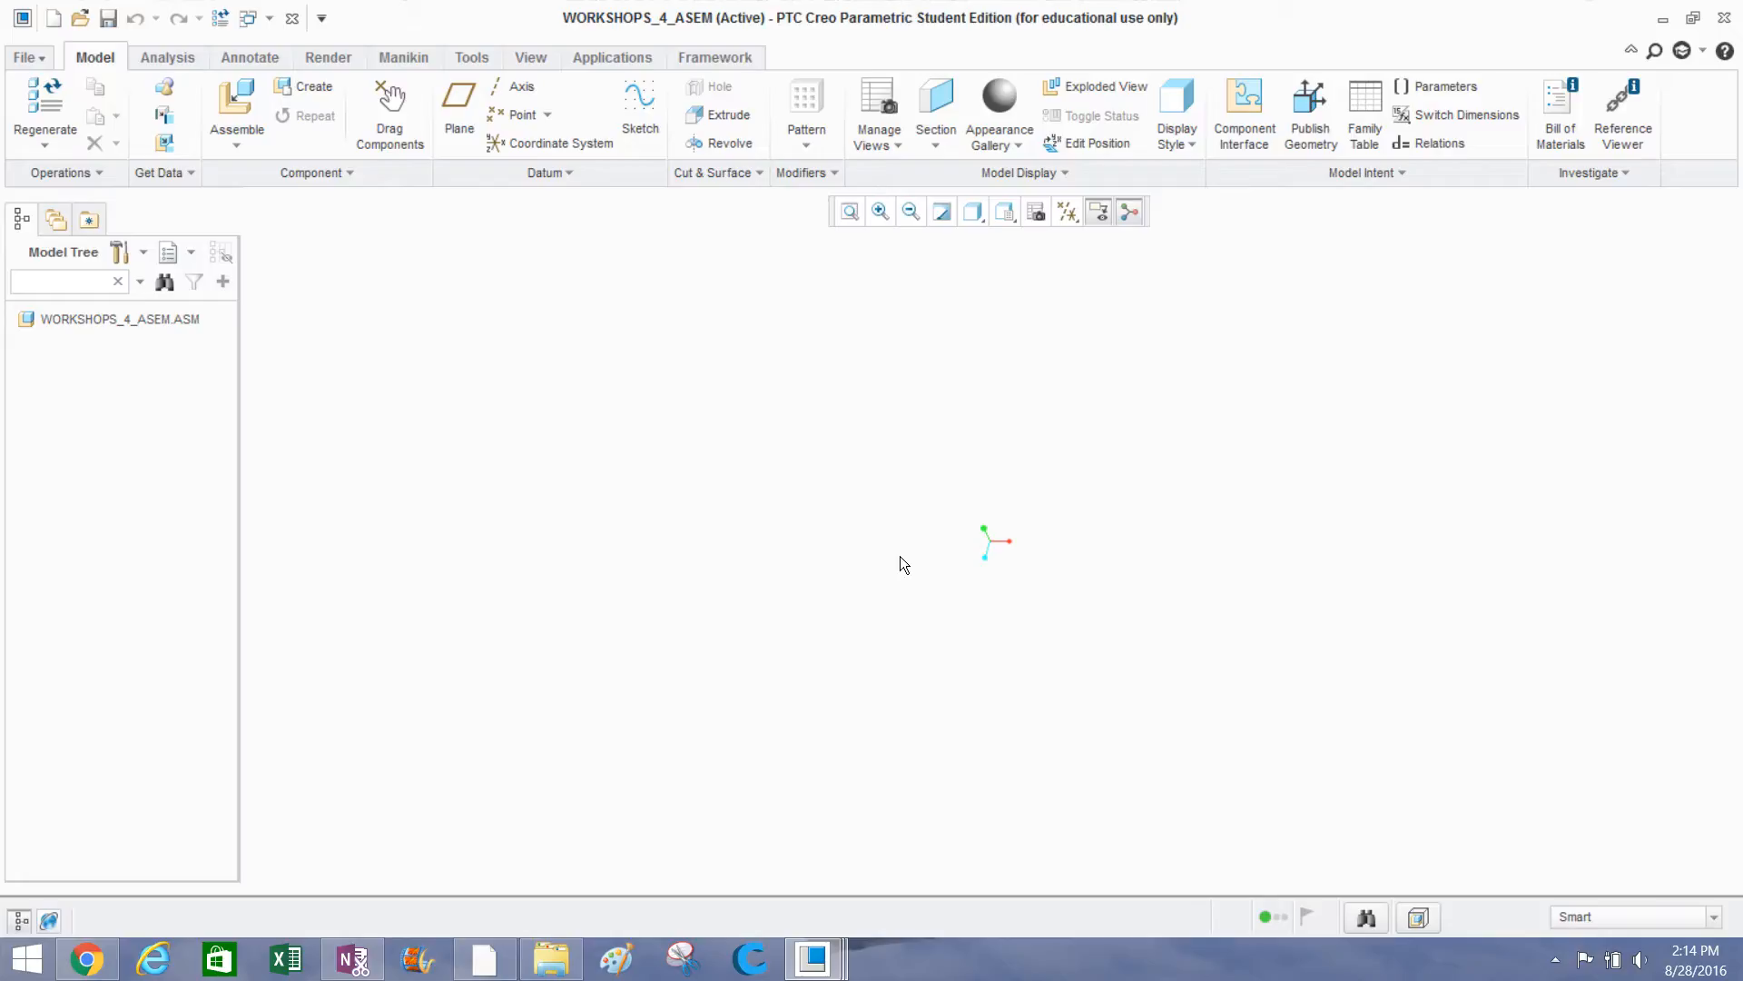
mouse_move(813, 958)
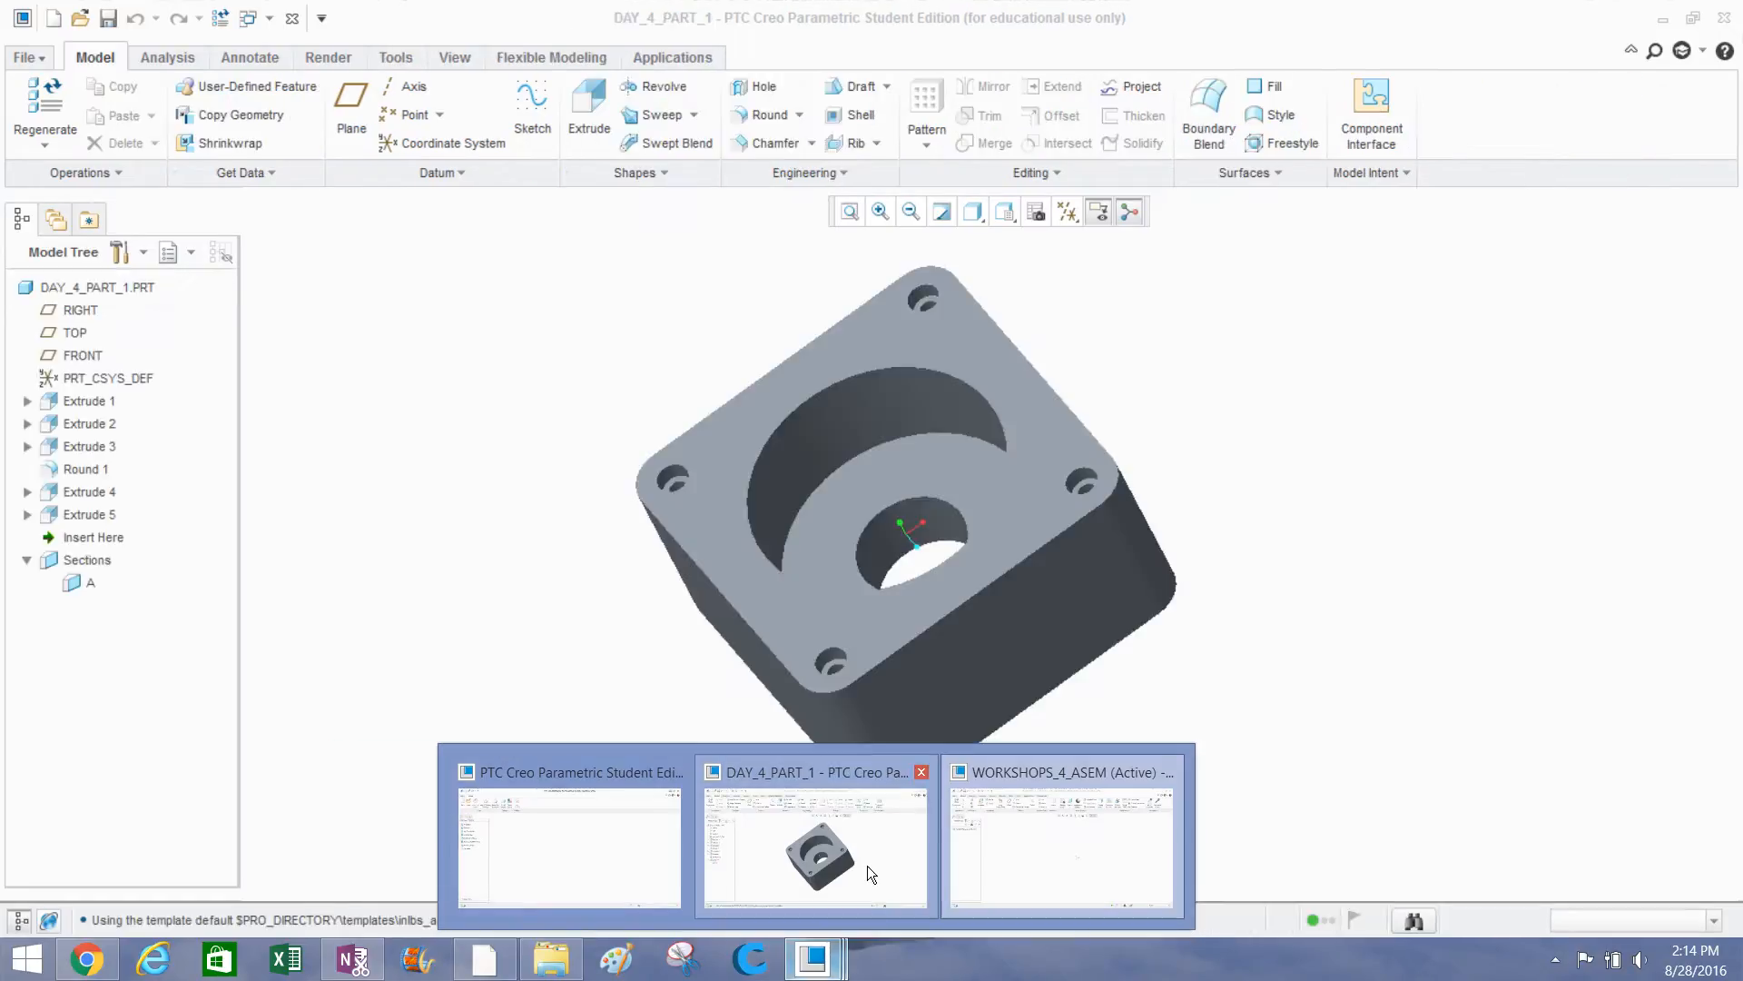
click(1130, 827)
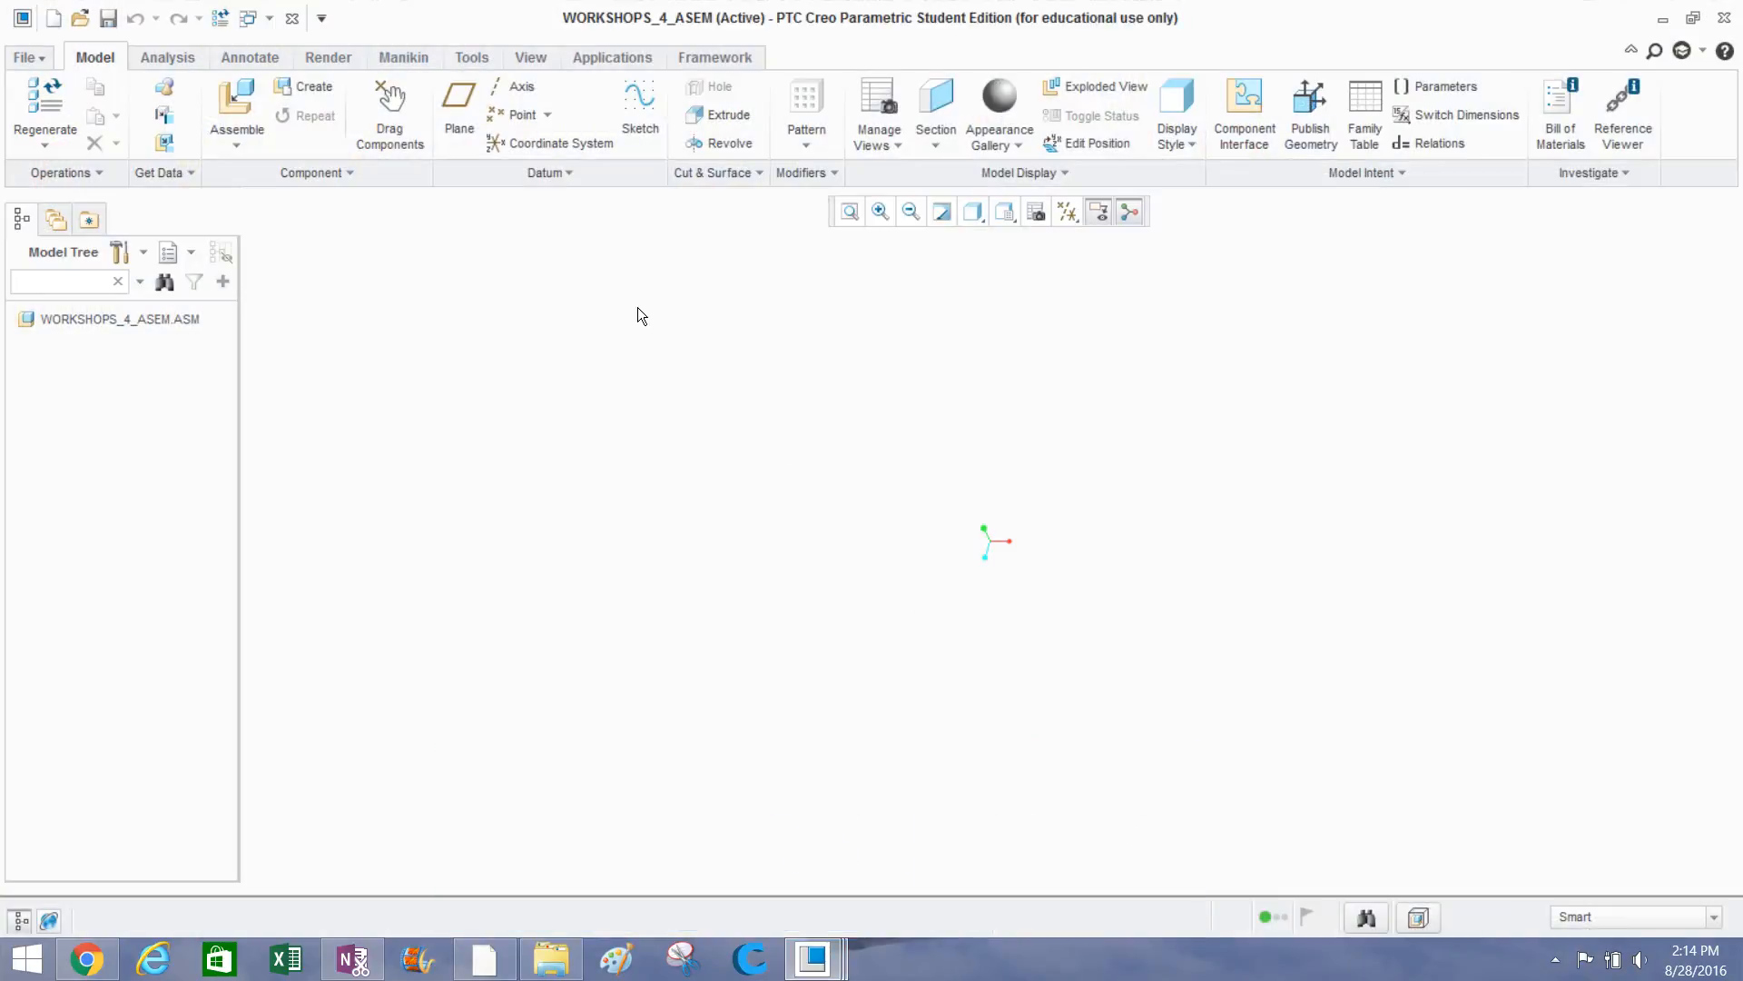
Insert day_4_part_1.prt from the dAY4 folder on the Desktop as the assembly's first component.
click(237, 102)
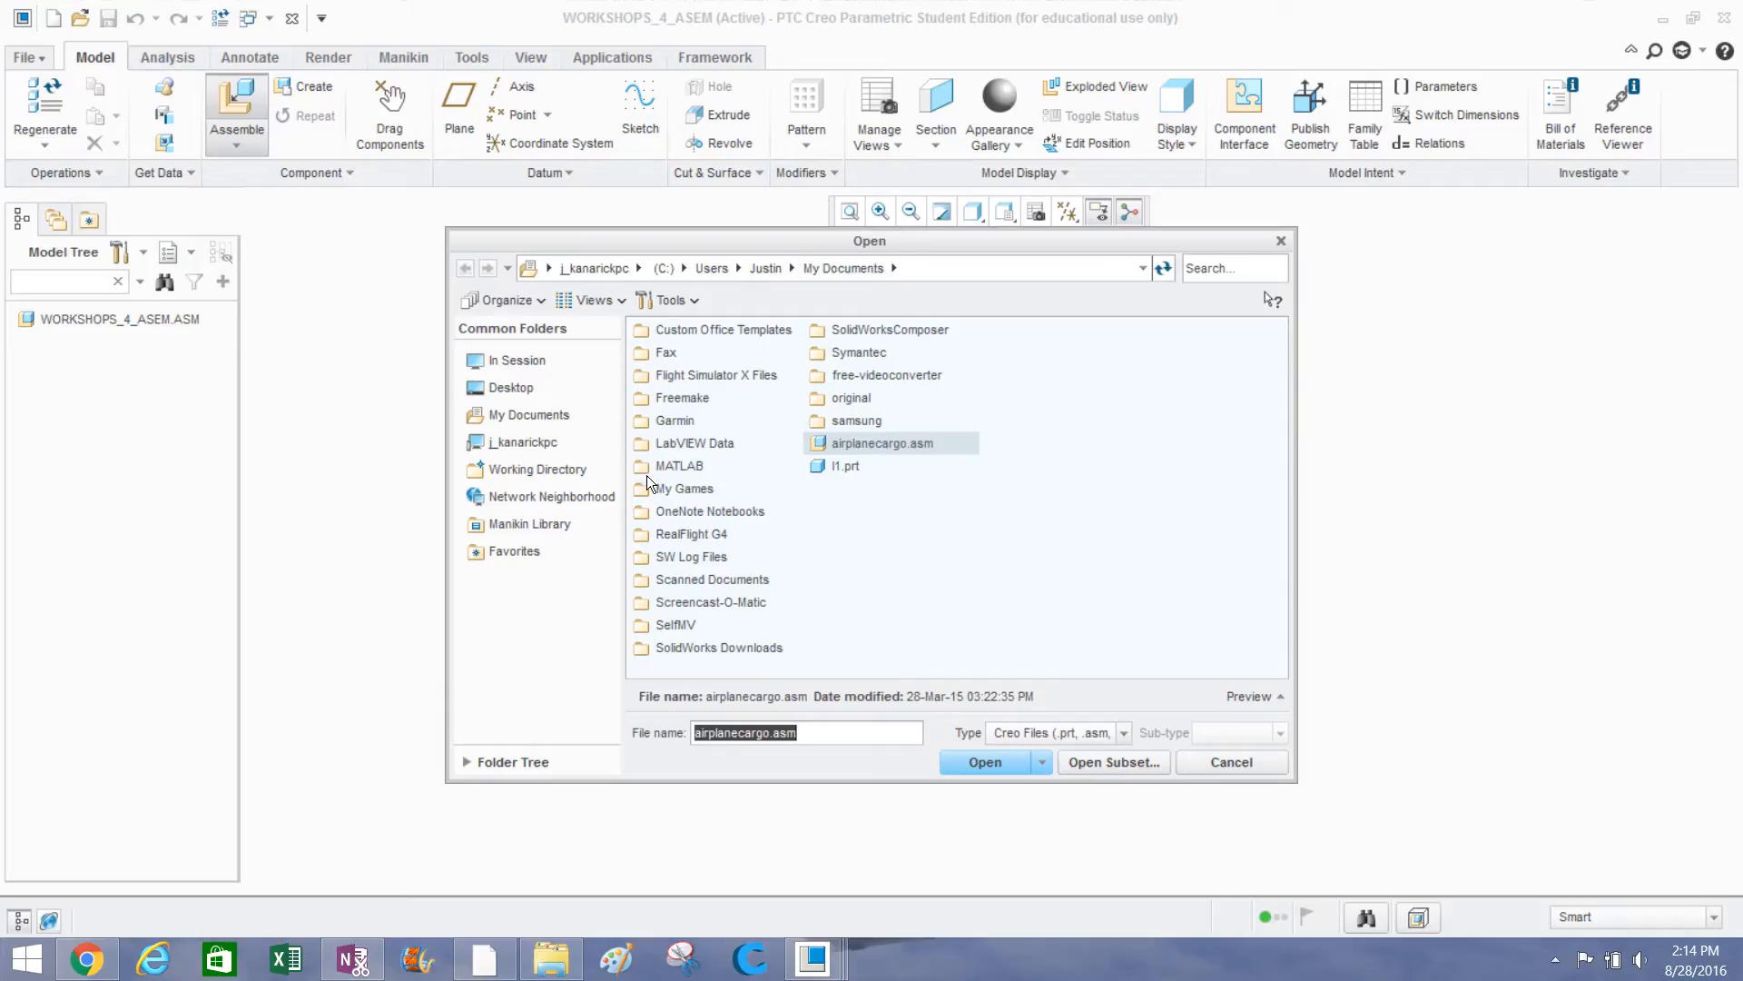
click(511, 389)
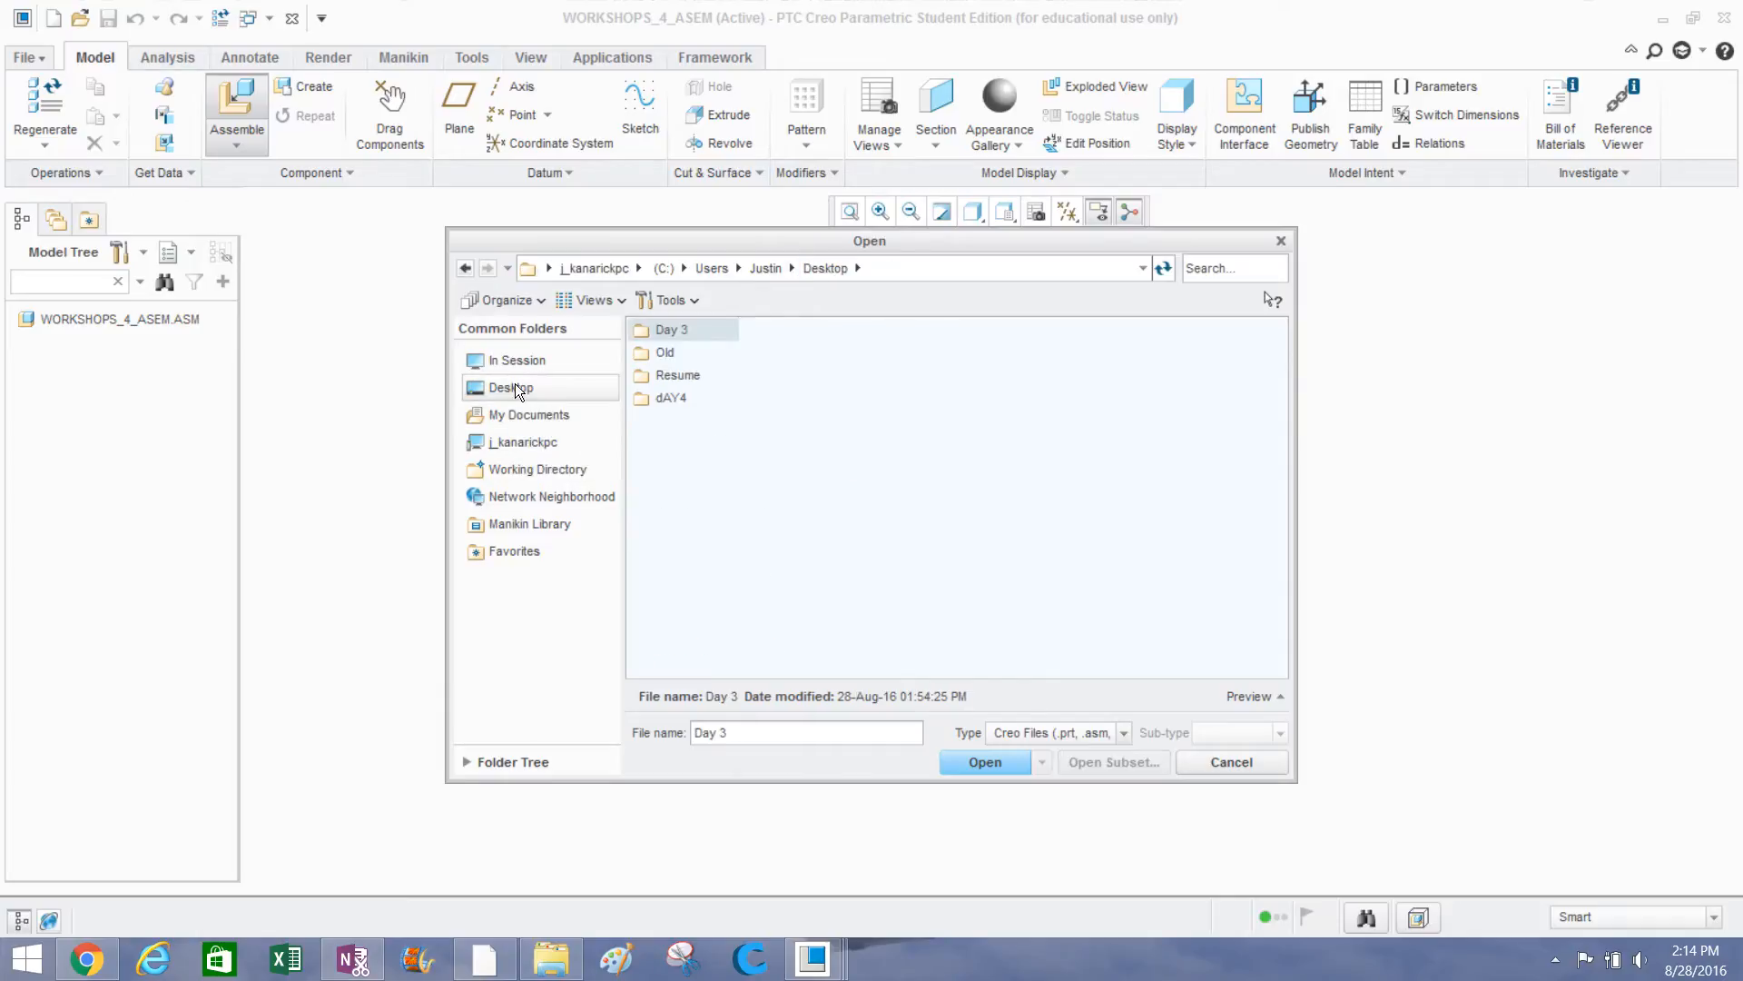
double_click(645, 400)
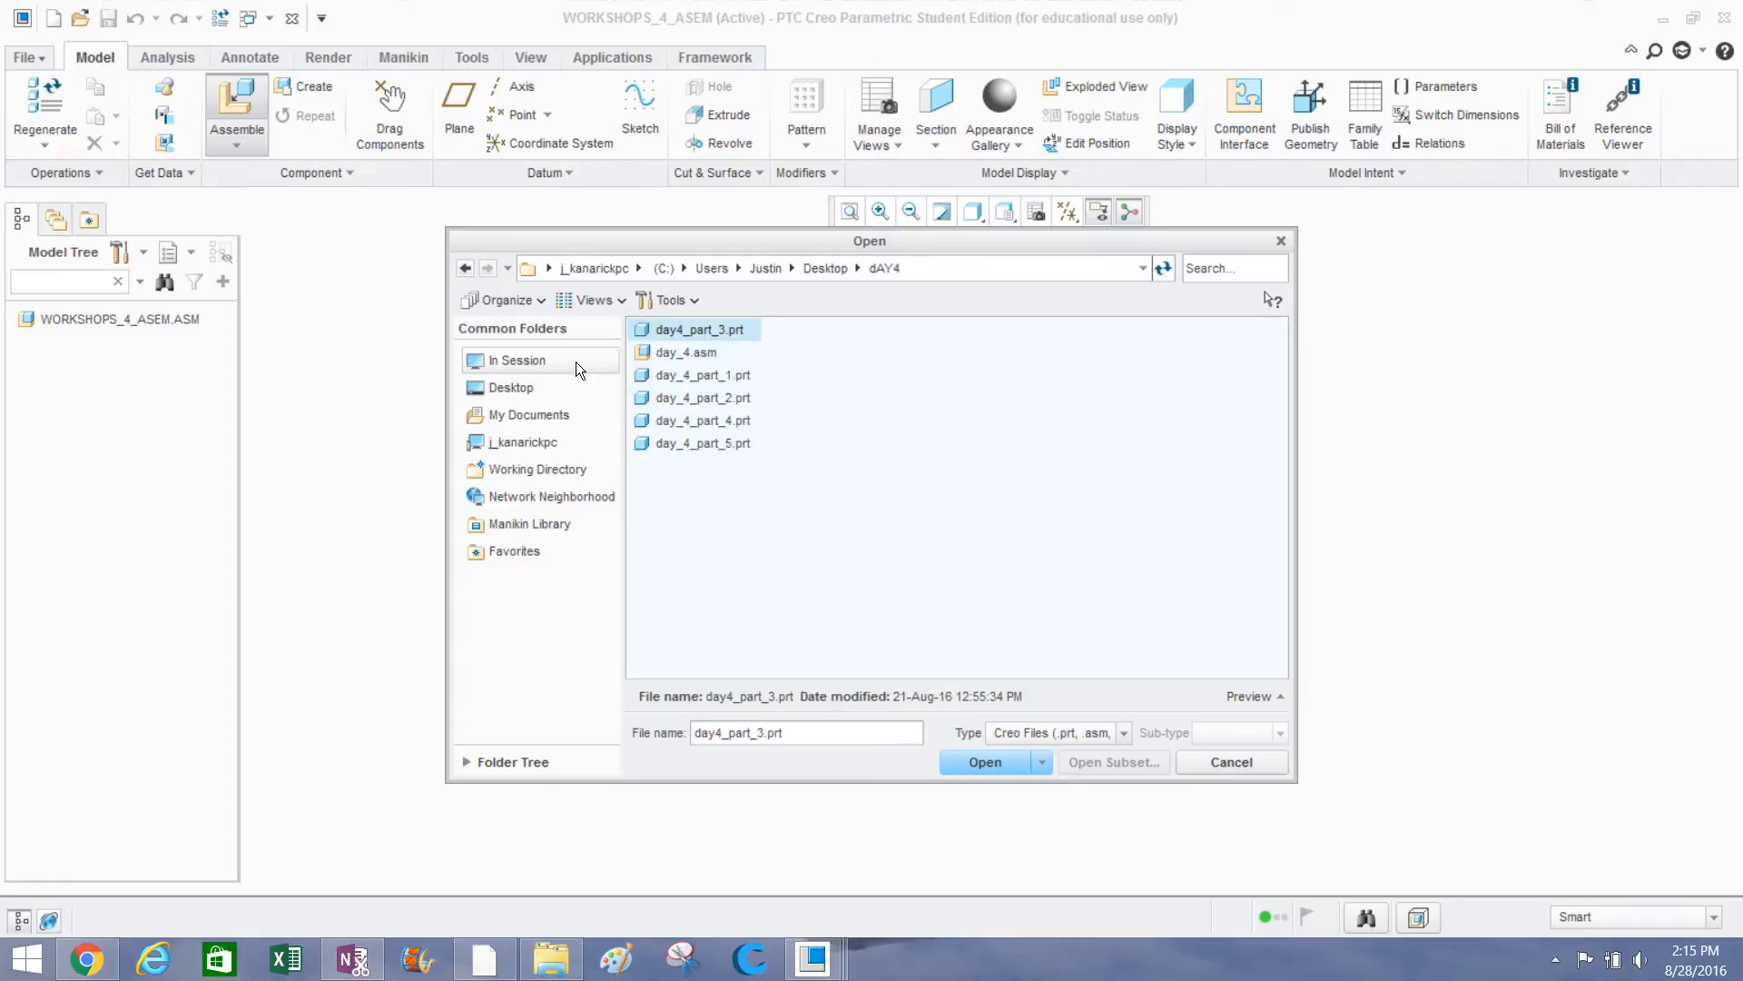
click(545, 360)
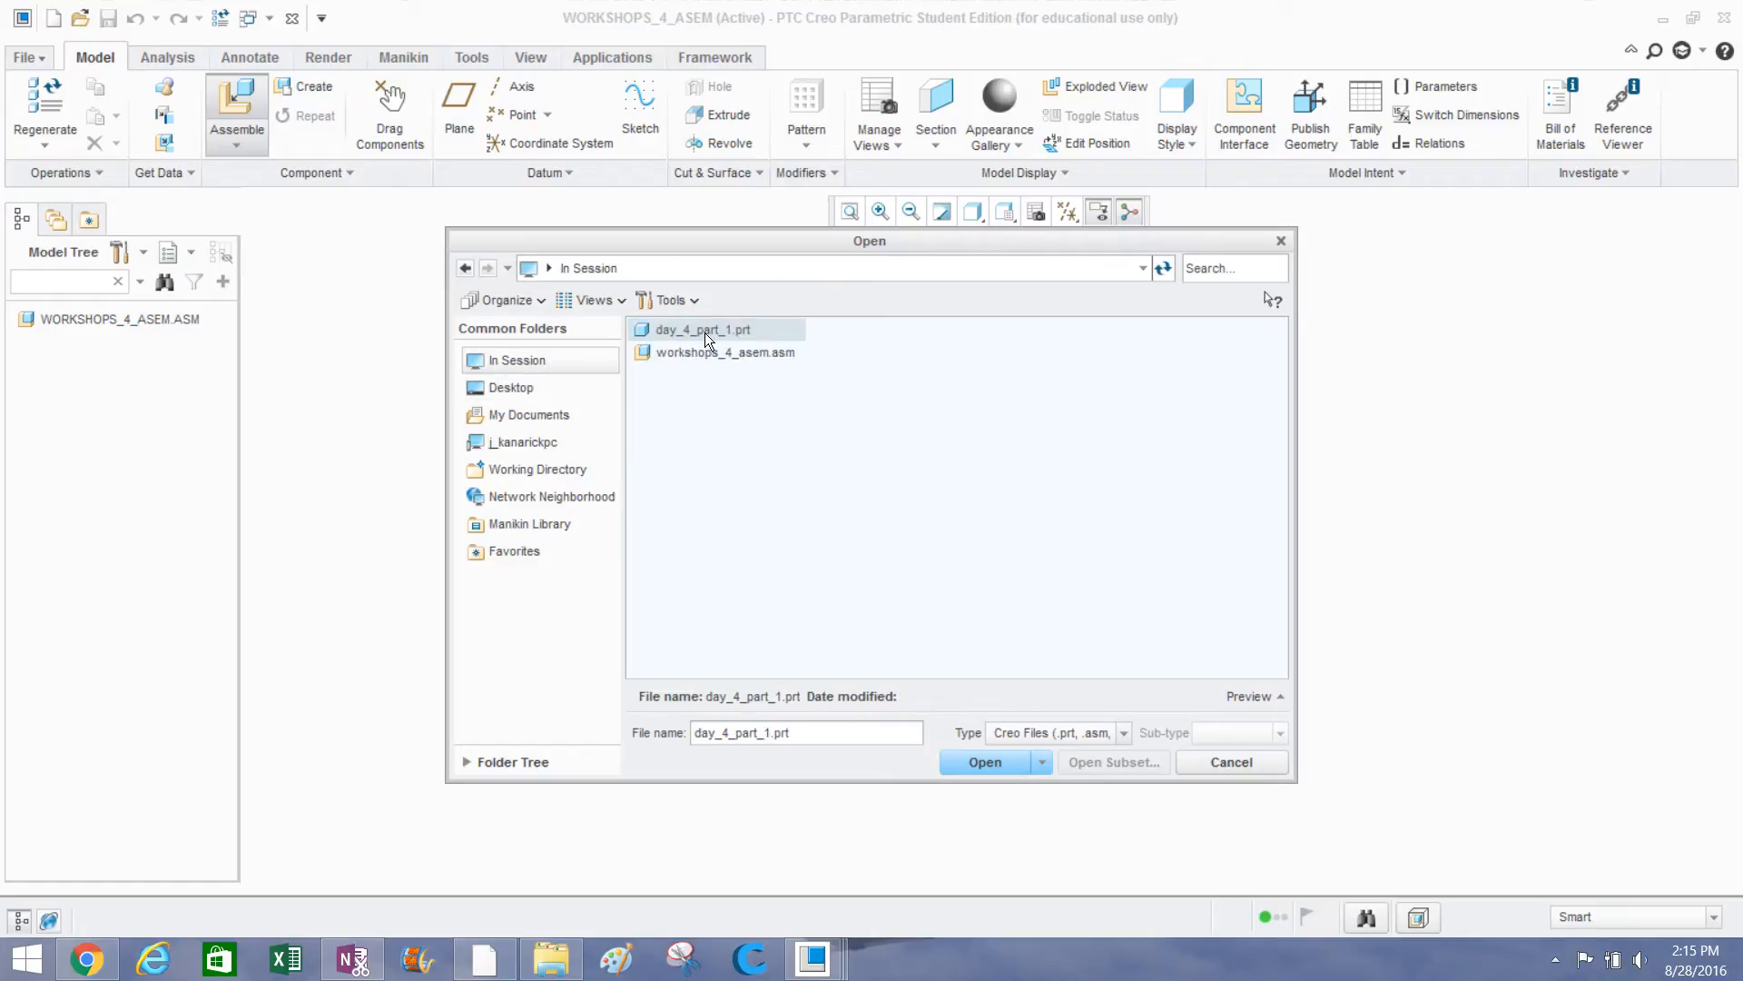
click(806, 975)
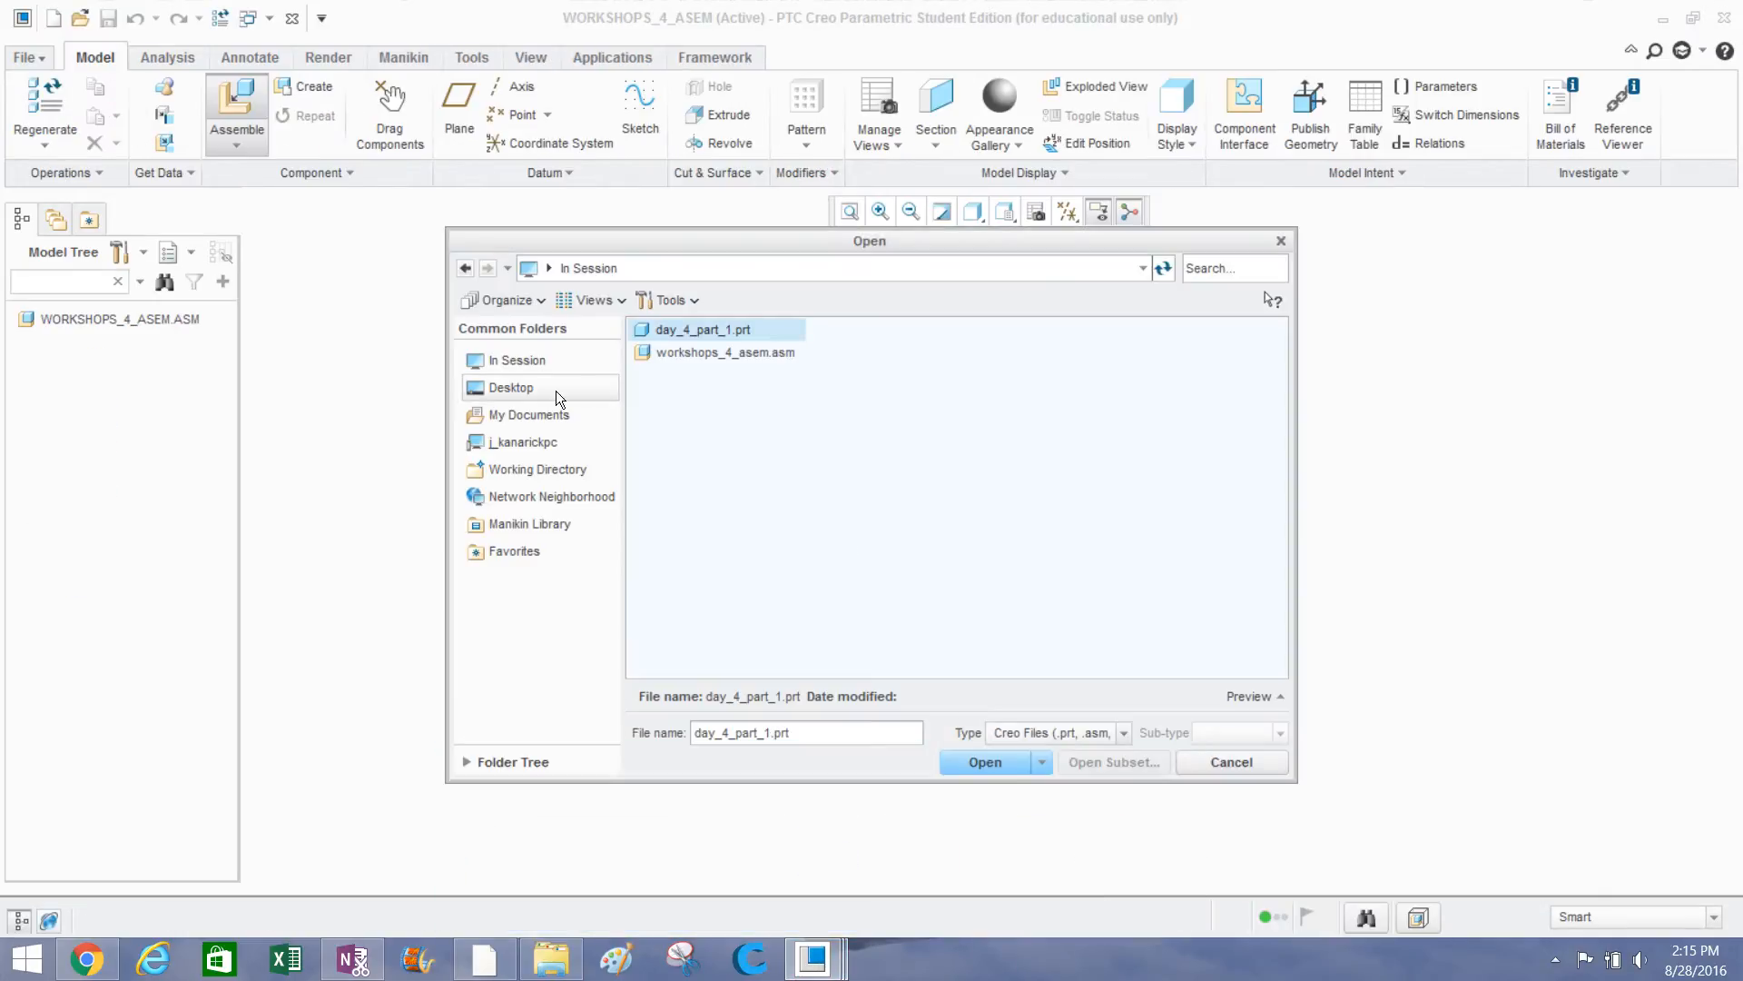
click(547, 391)
double_click(664, 398)
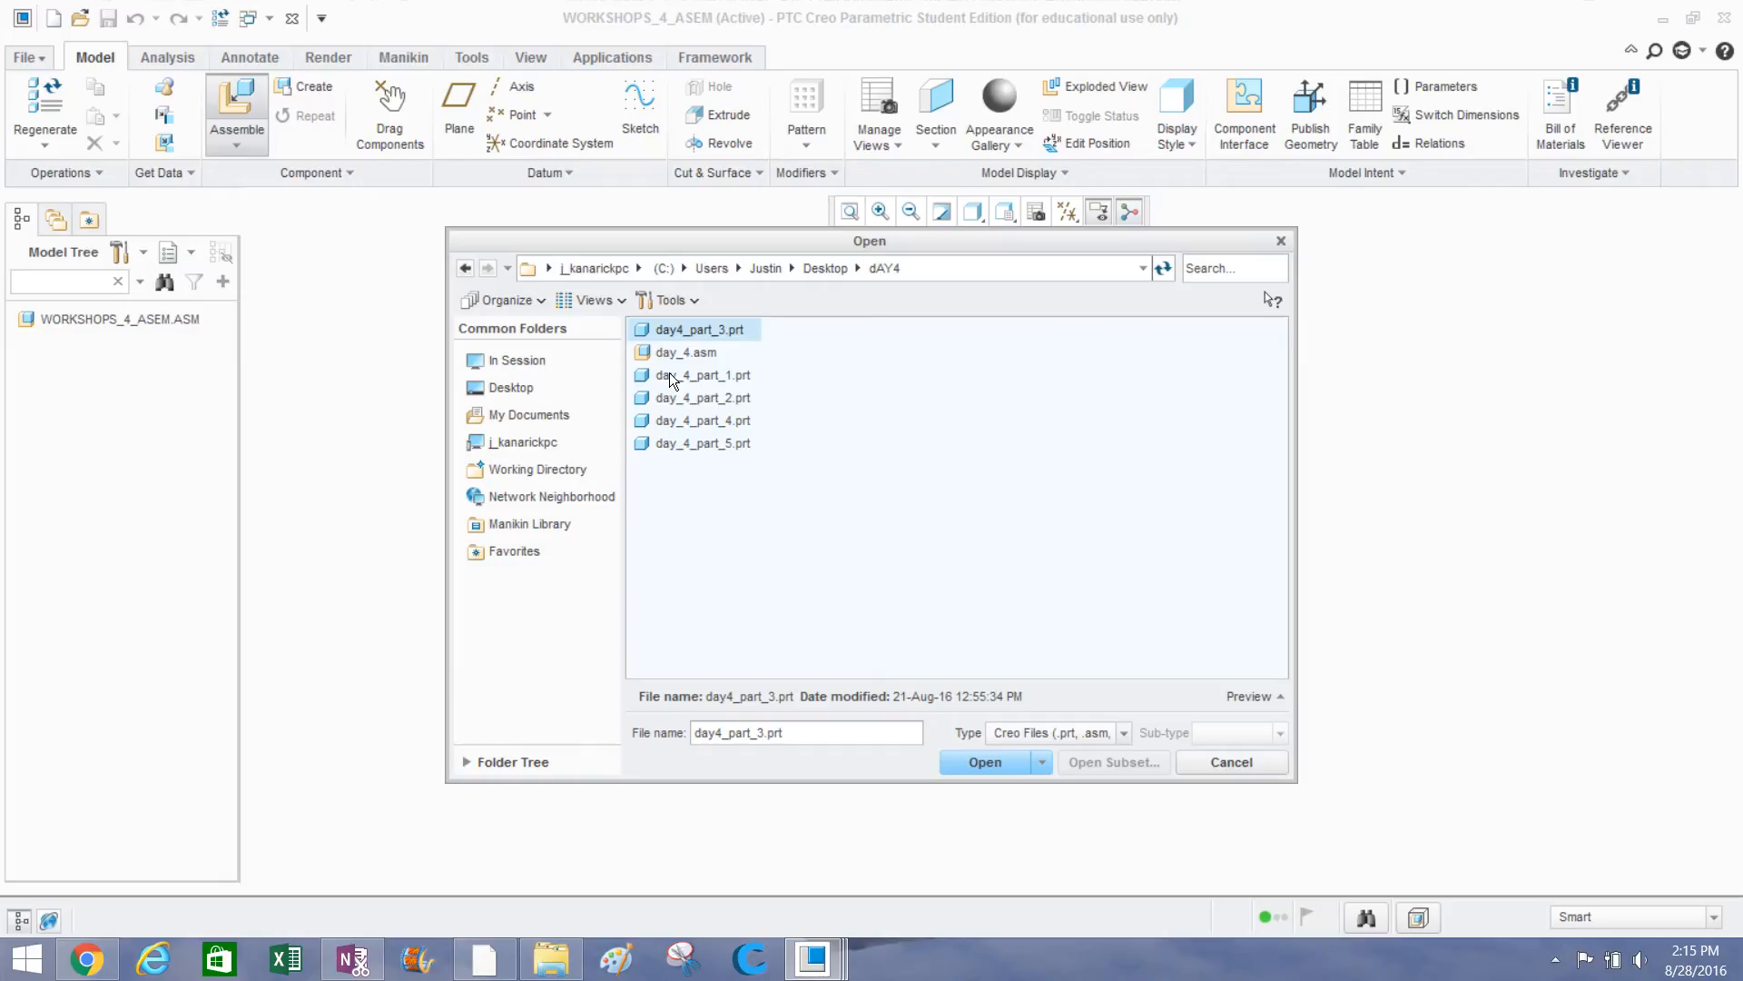
double_click(672, 377)
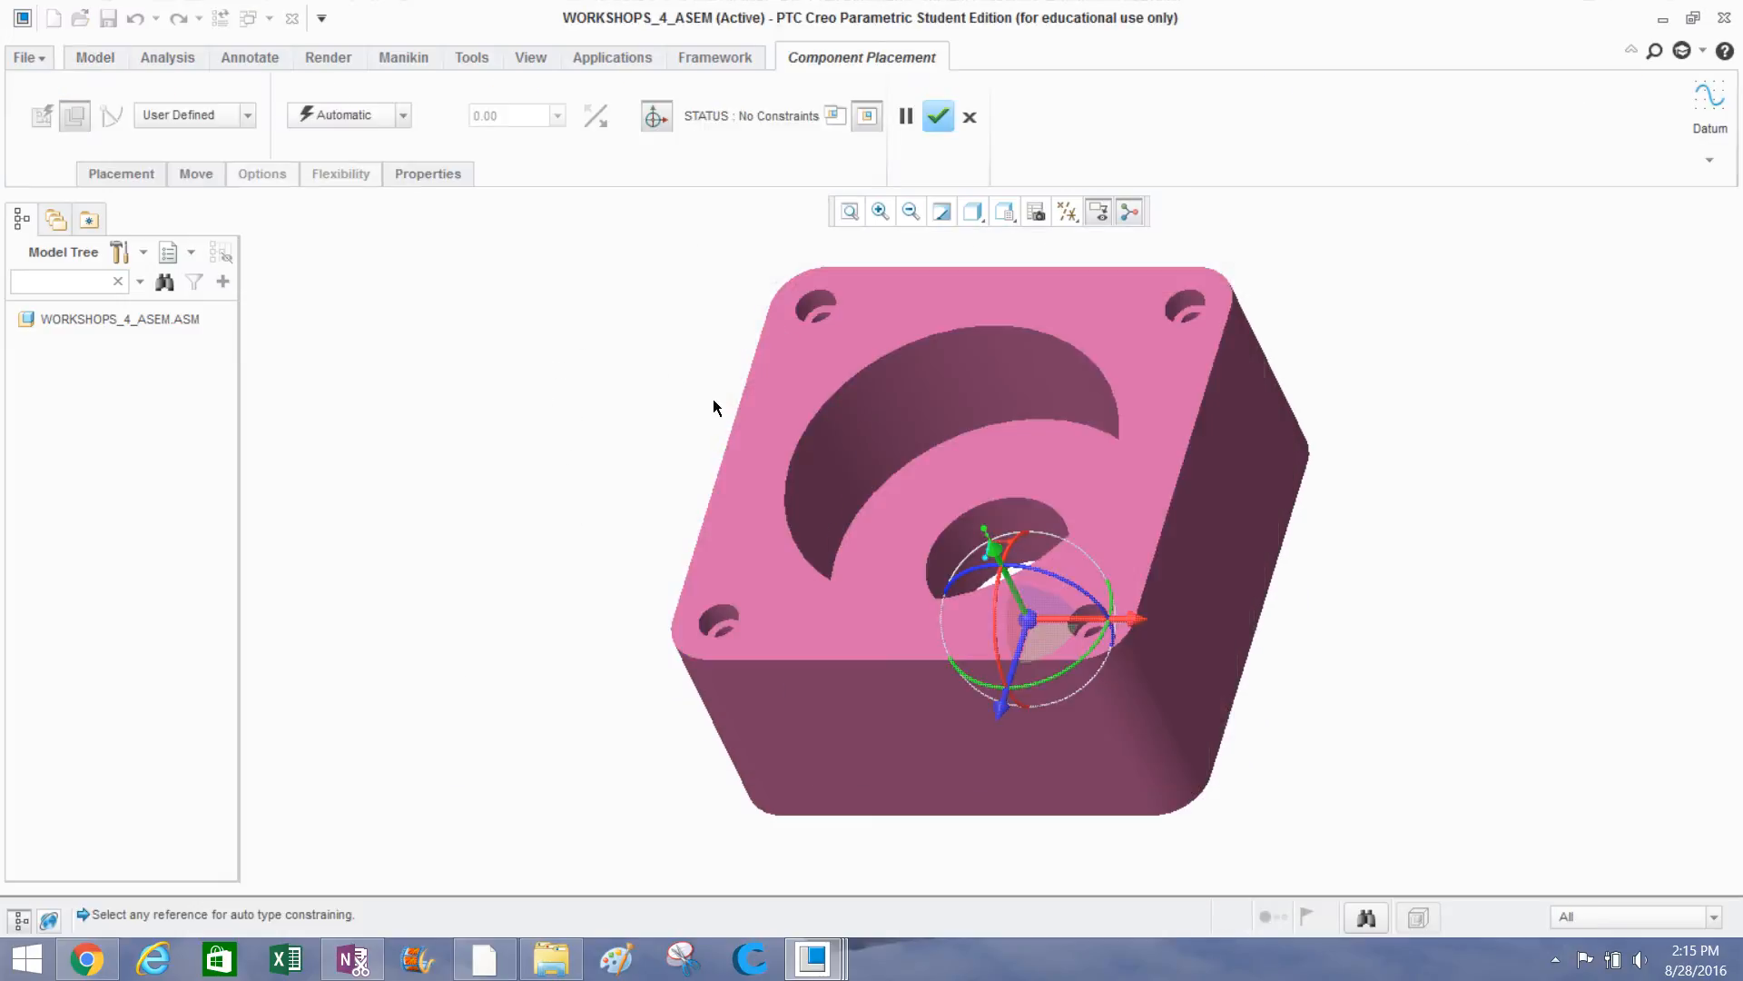
Review the component's placement, move and properties settings before constraining it.
scroll(543, 510, down, 2)
middle_drag(543, 510, 469, 494)
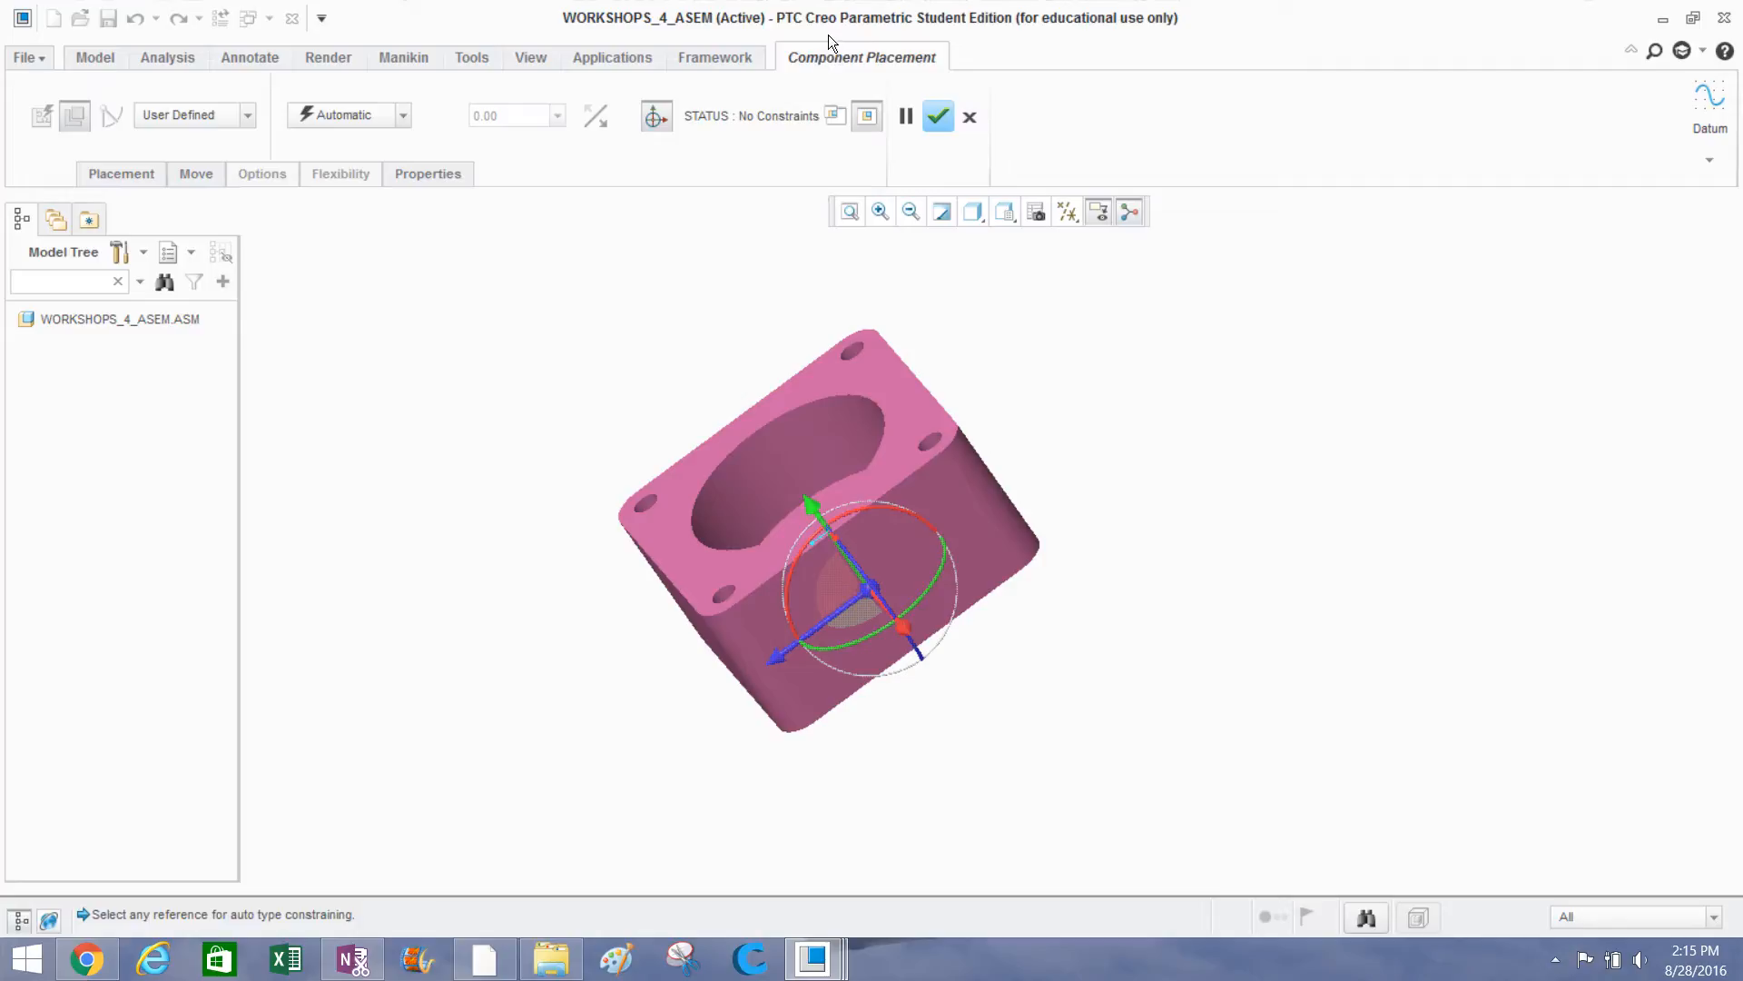
click(142, 173)
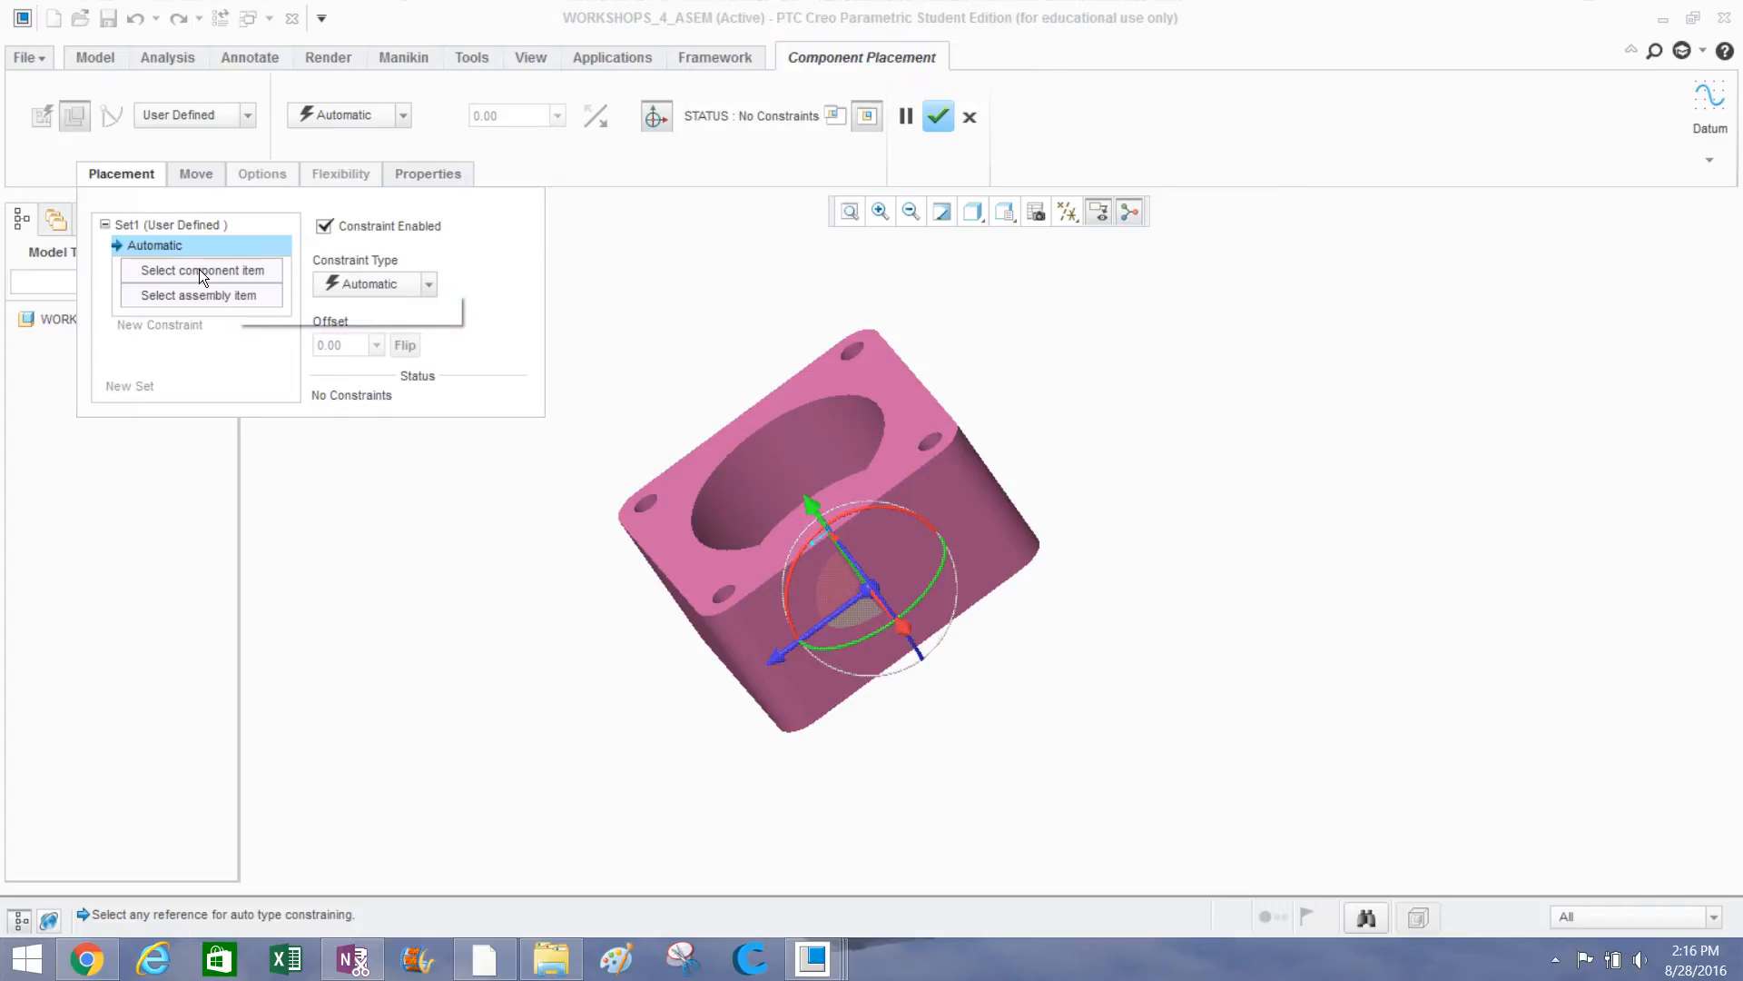
click(452, 174)
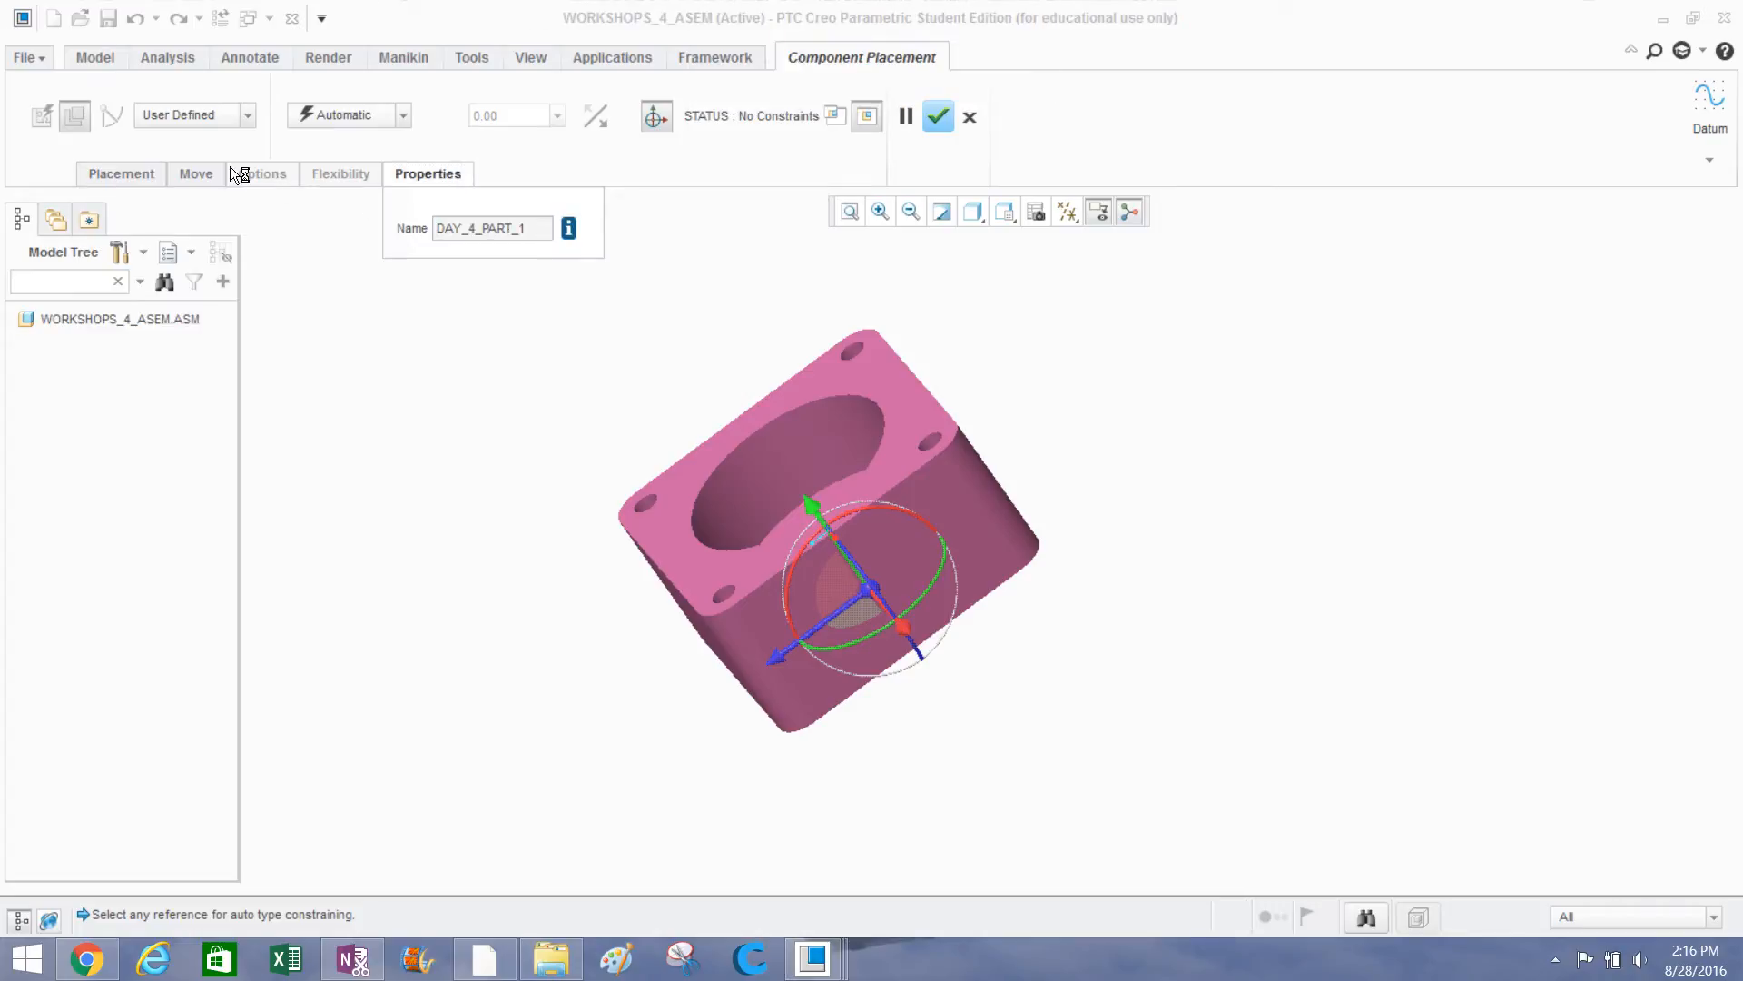
click(203, 174)
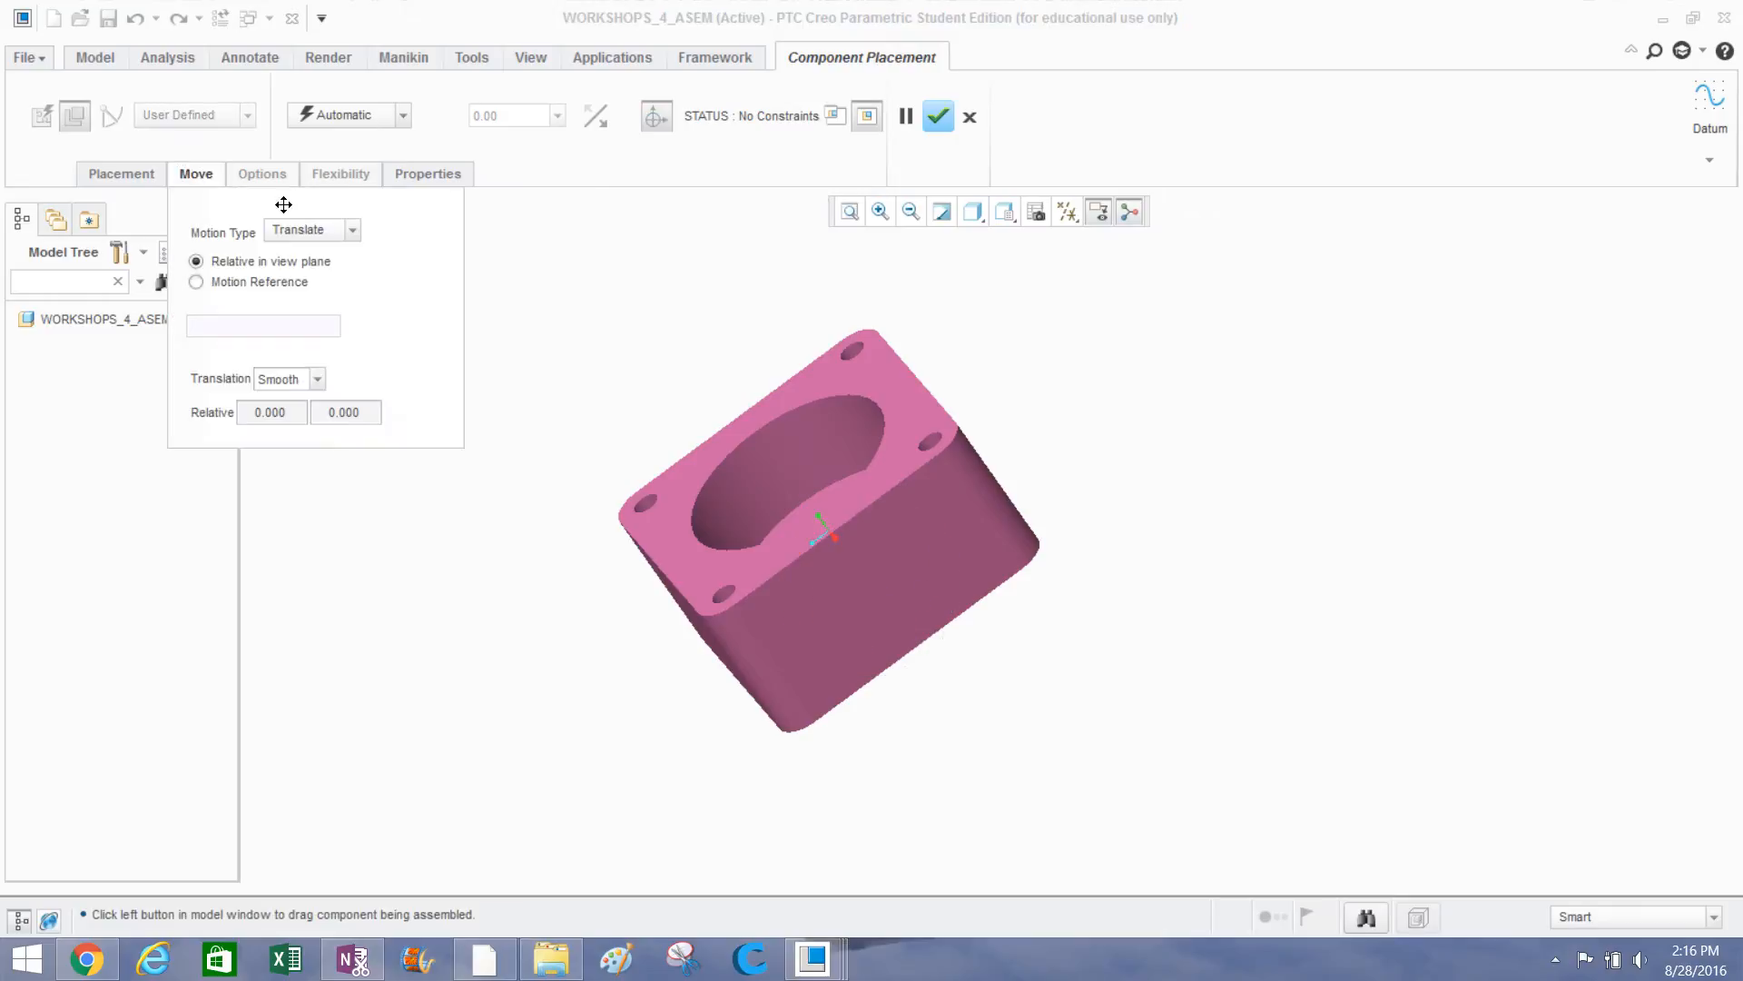
click(144, 180)
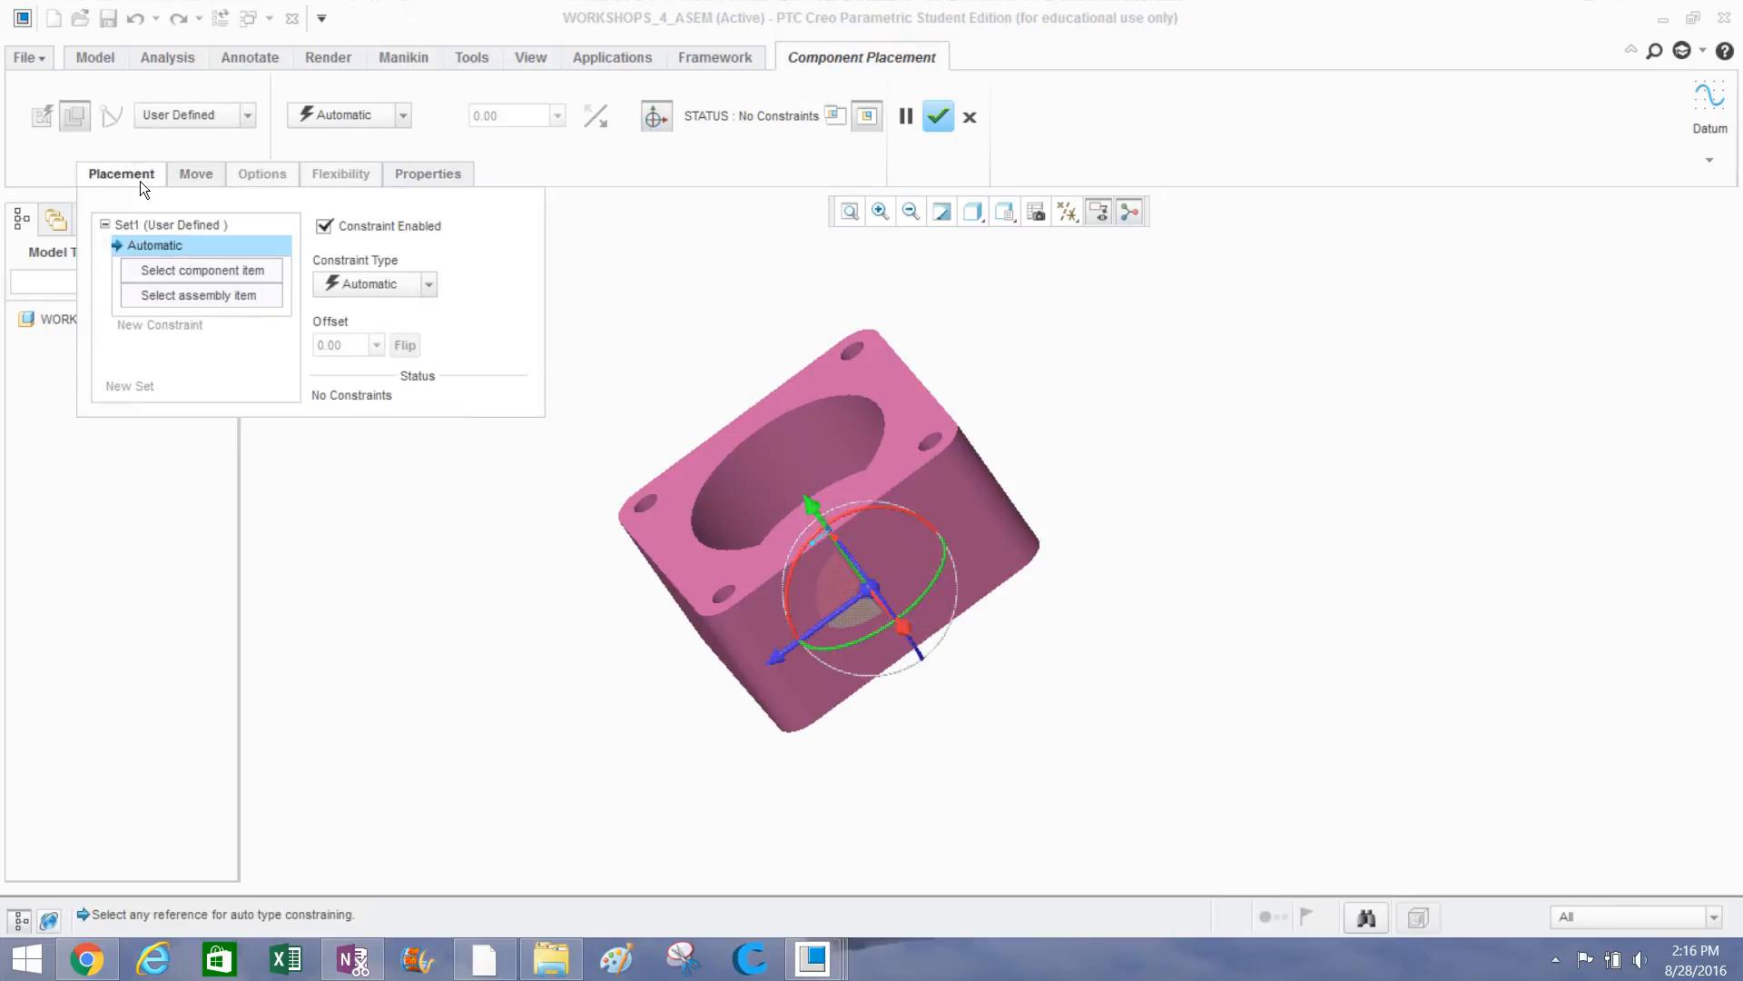
click(184, 174)
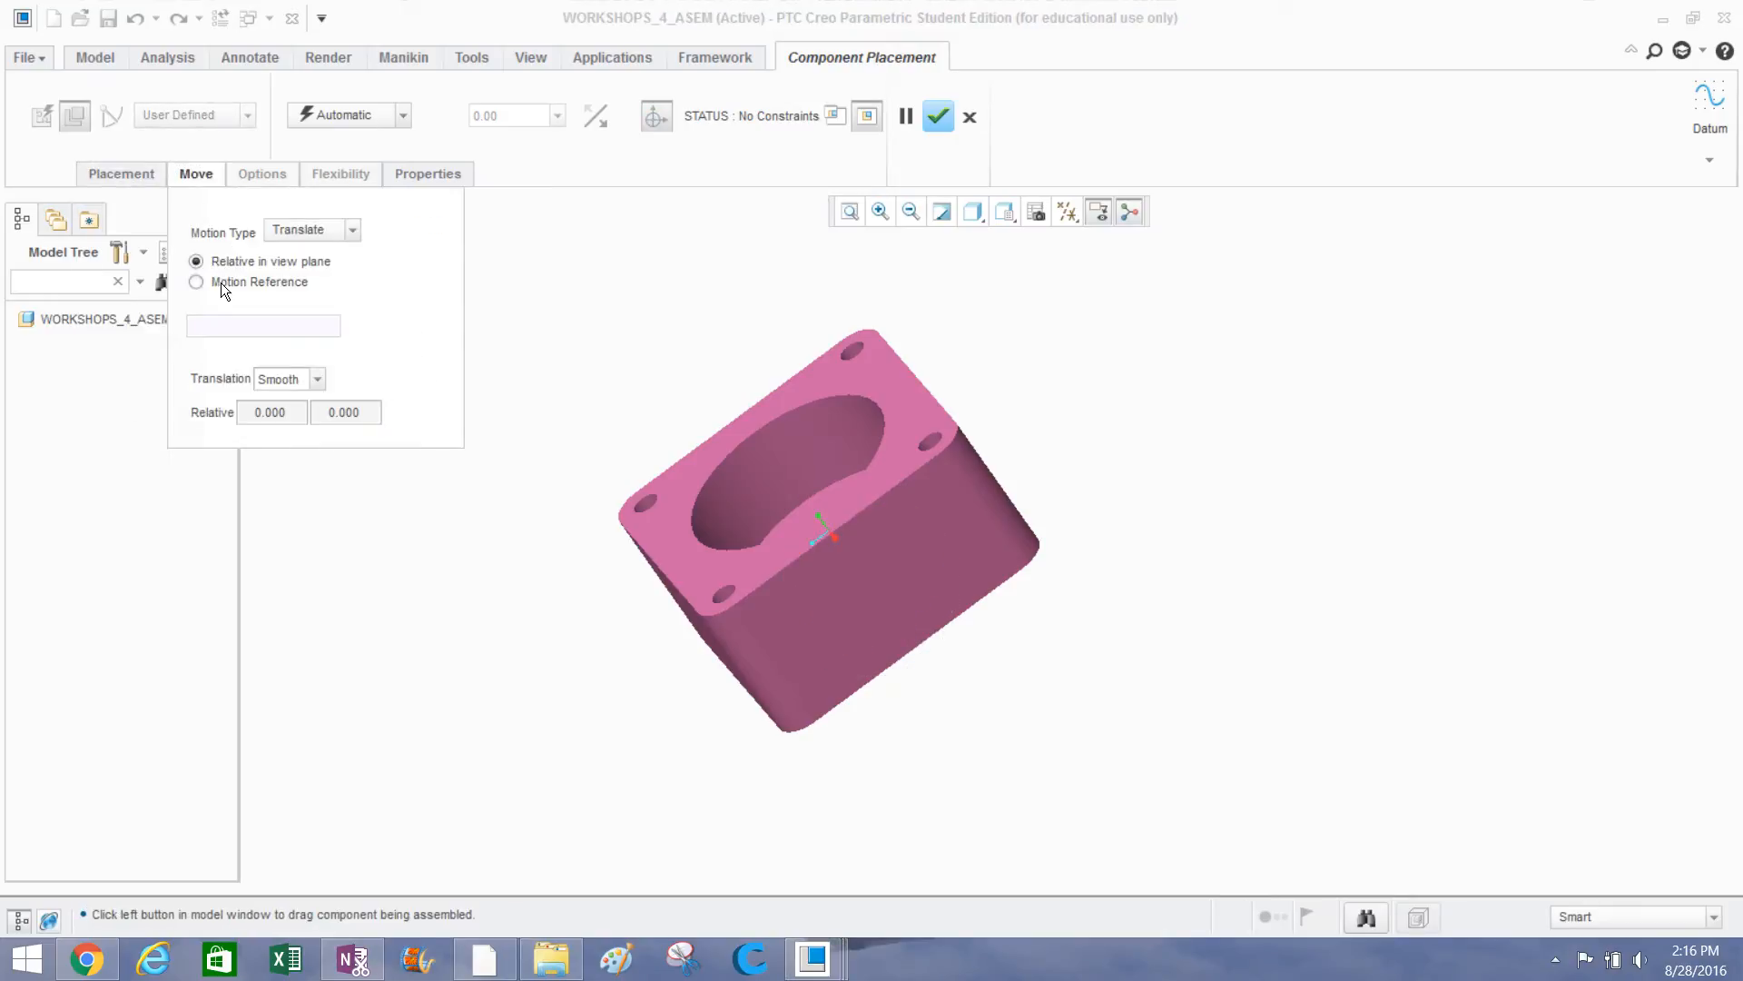
click(127, 177)
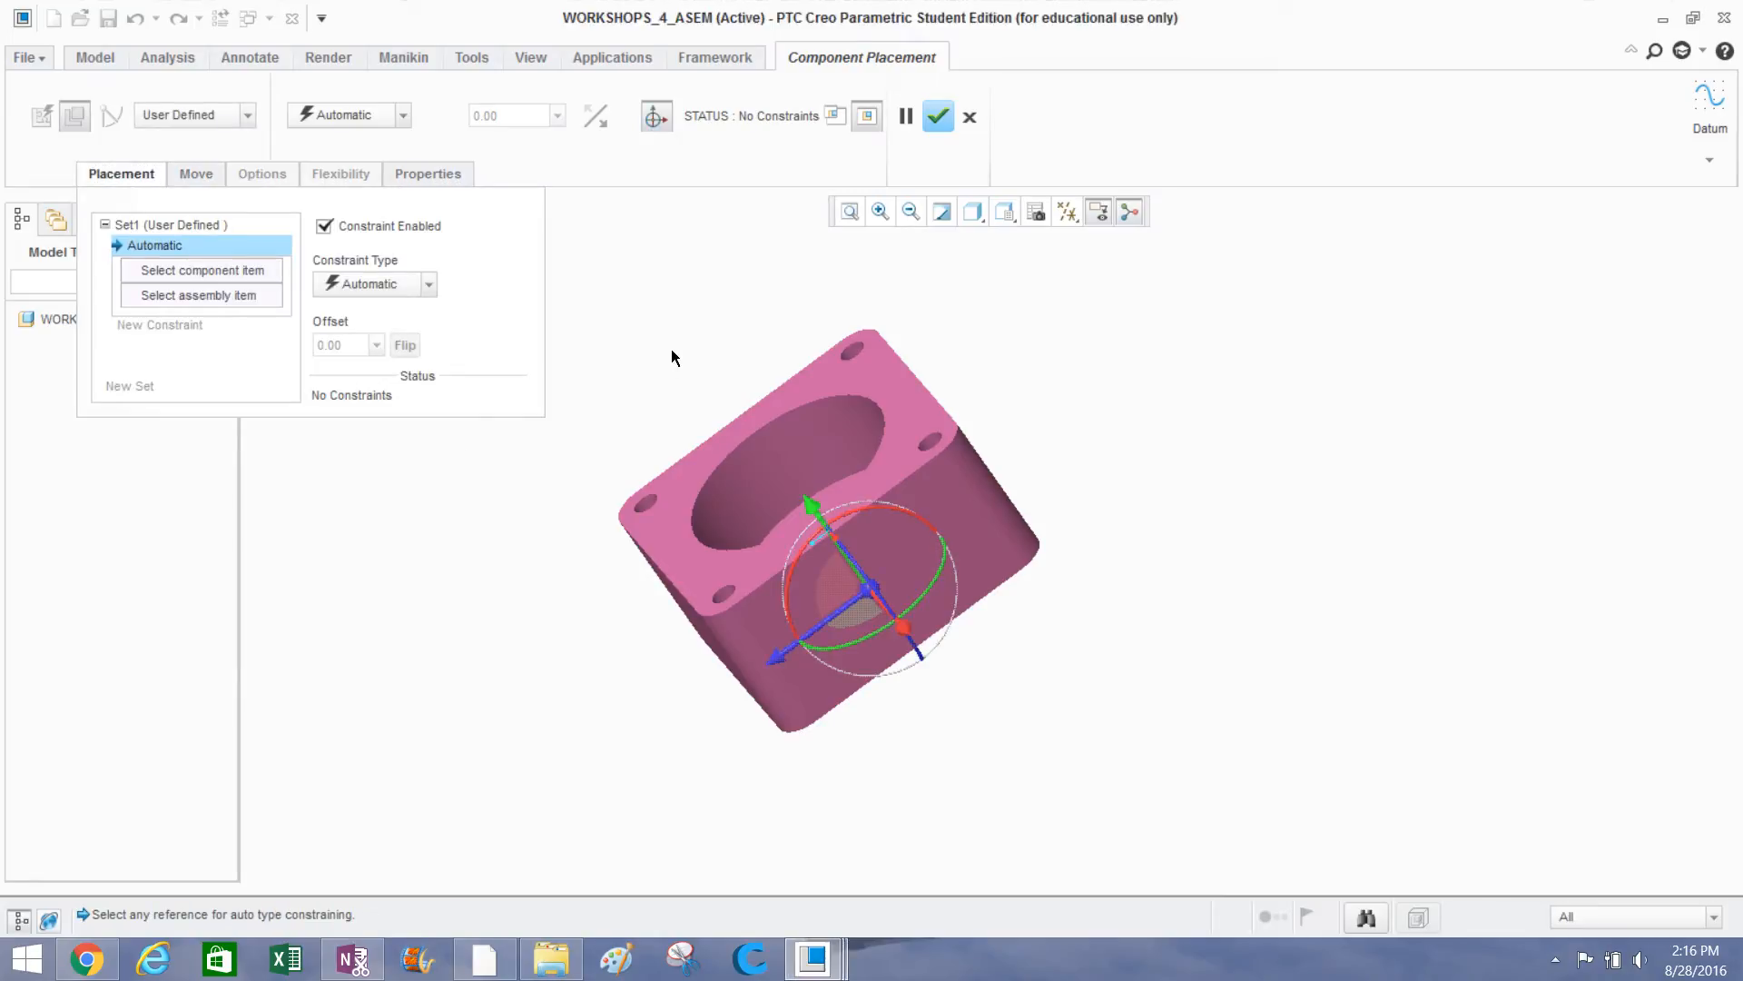
Move the unconstrained DAY_4_PART_1 freely with the 3D dragger and examine its position relative to the assembly origin.
middle_drag(672, 349, 737, 361)
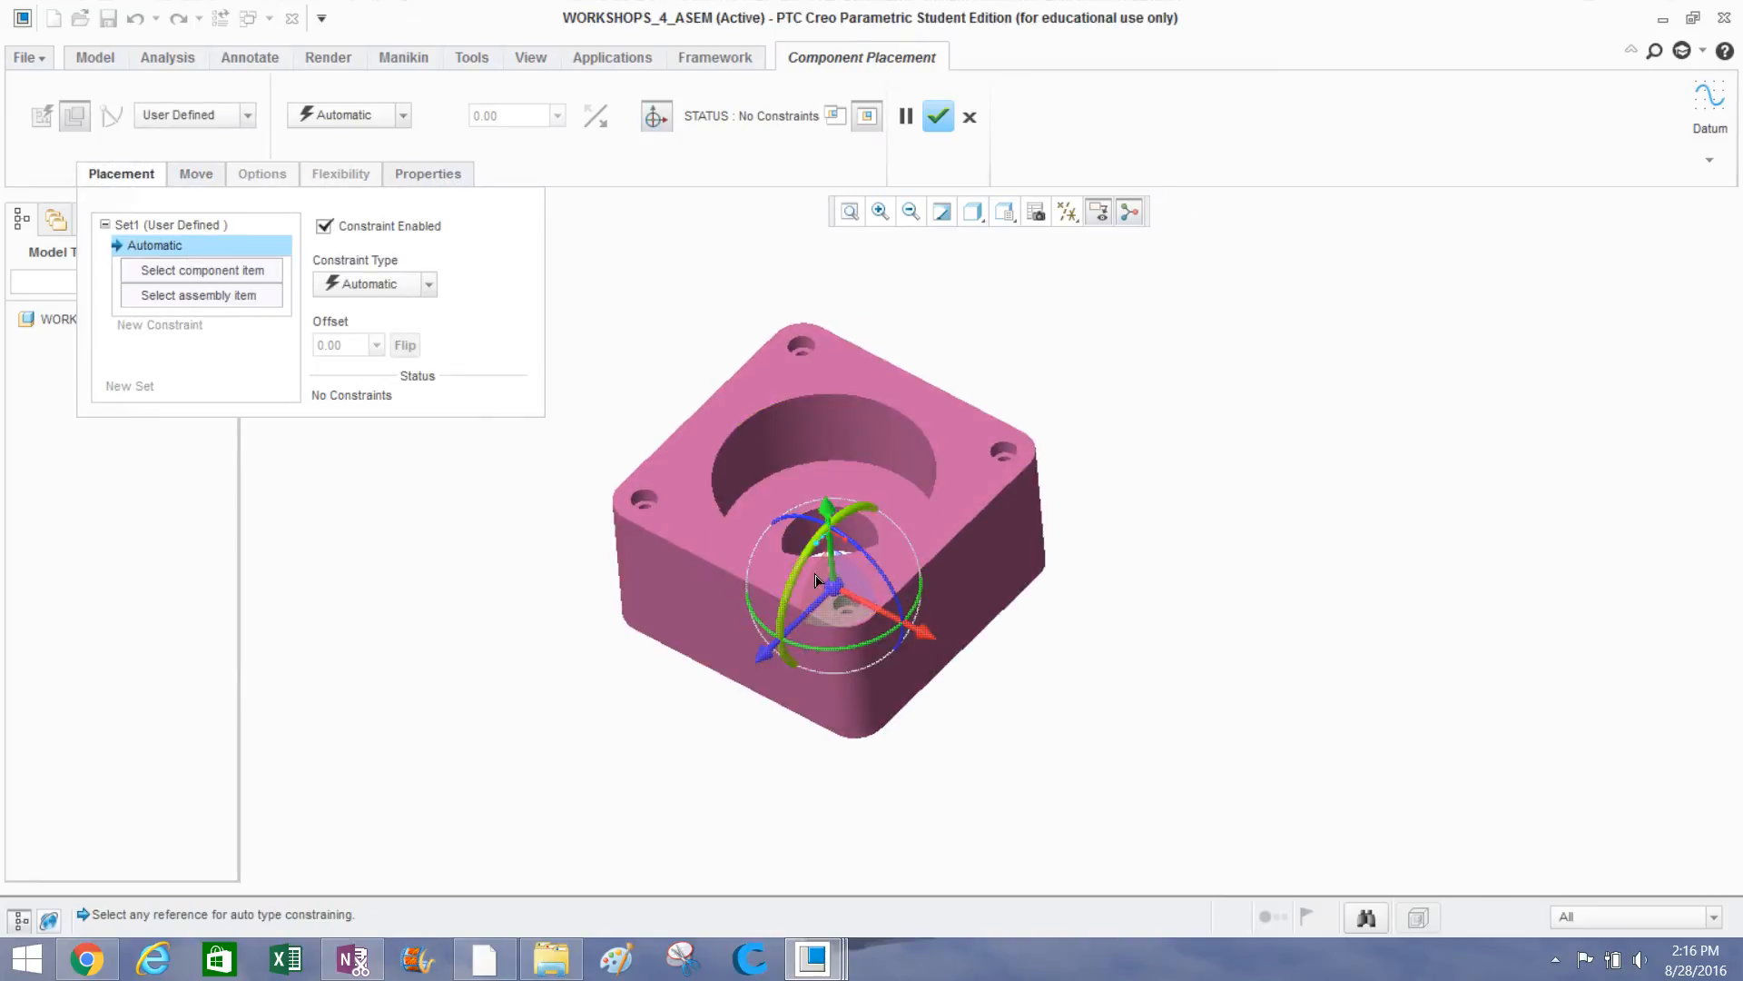
drag(833, 587, 903, 519)
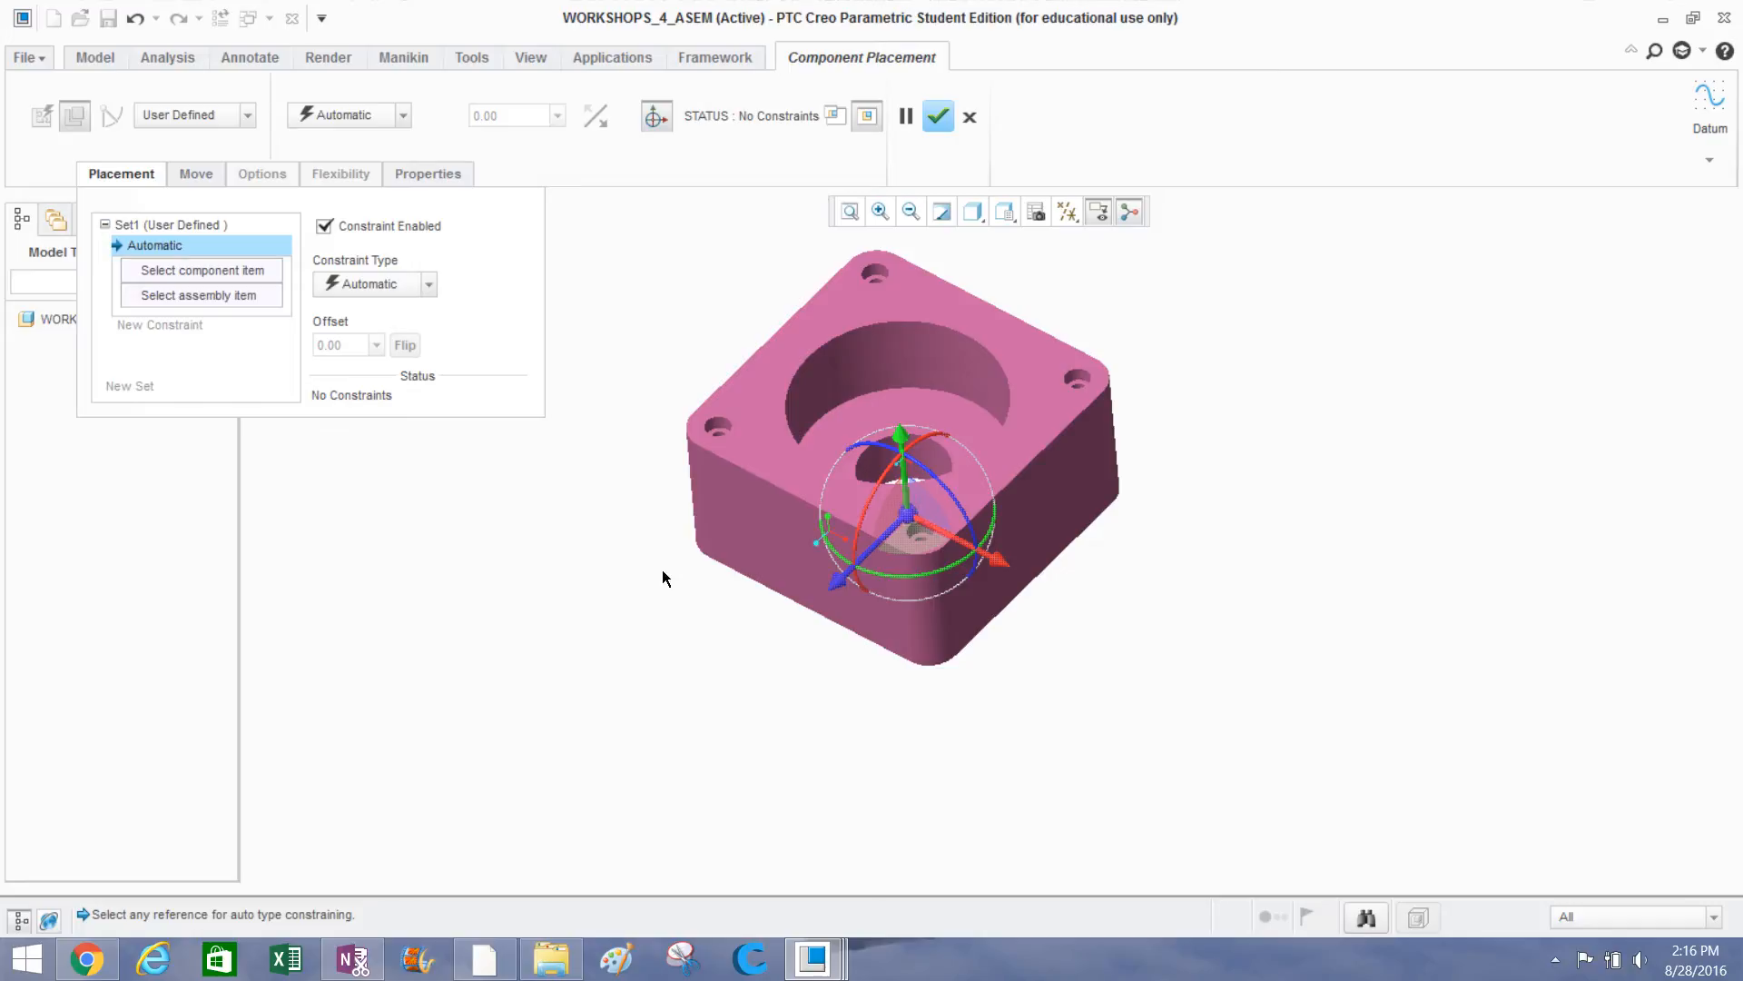
scroll(662, 569, up, 3)
mouse_move(692, 518)
middle_down()
mouse_move(686, 489)
mouse_move(866, 407)
mouse_move(742, 486)
mouse_move(697, 587)
mouse_move(596, 510)
middle_up()
scroll(968, 617, up, 2)
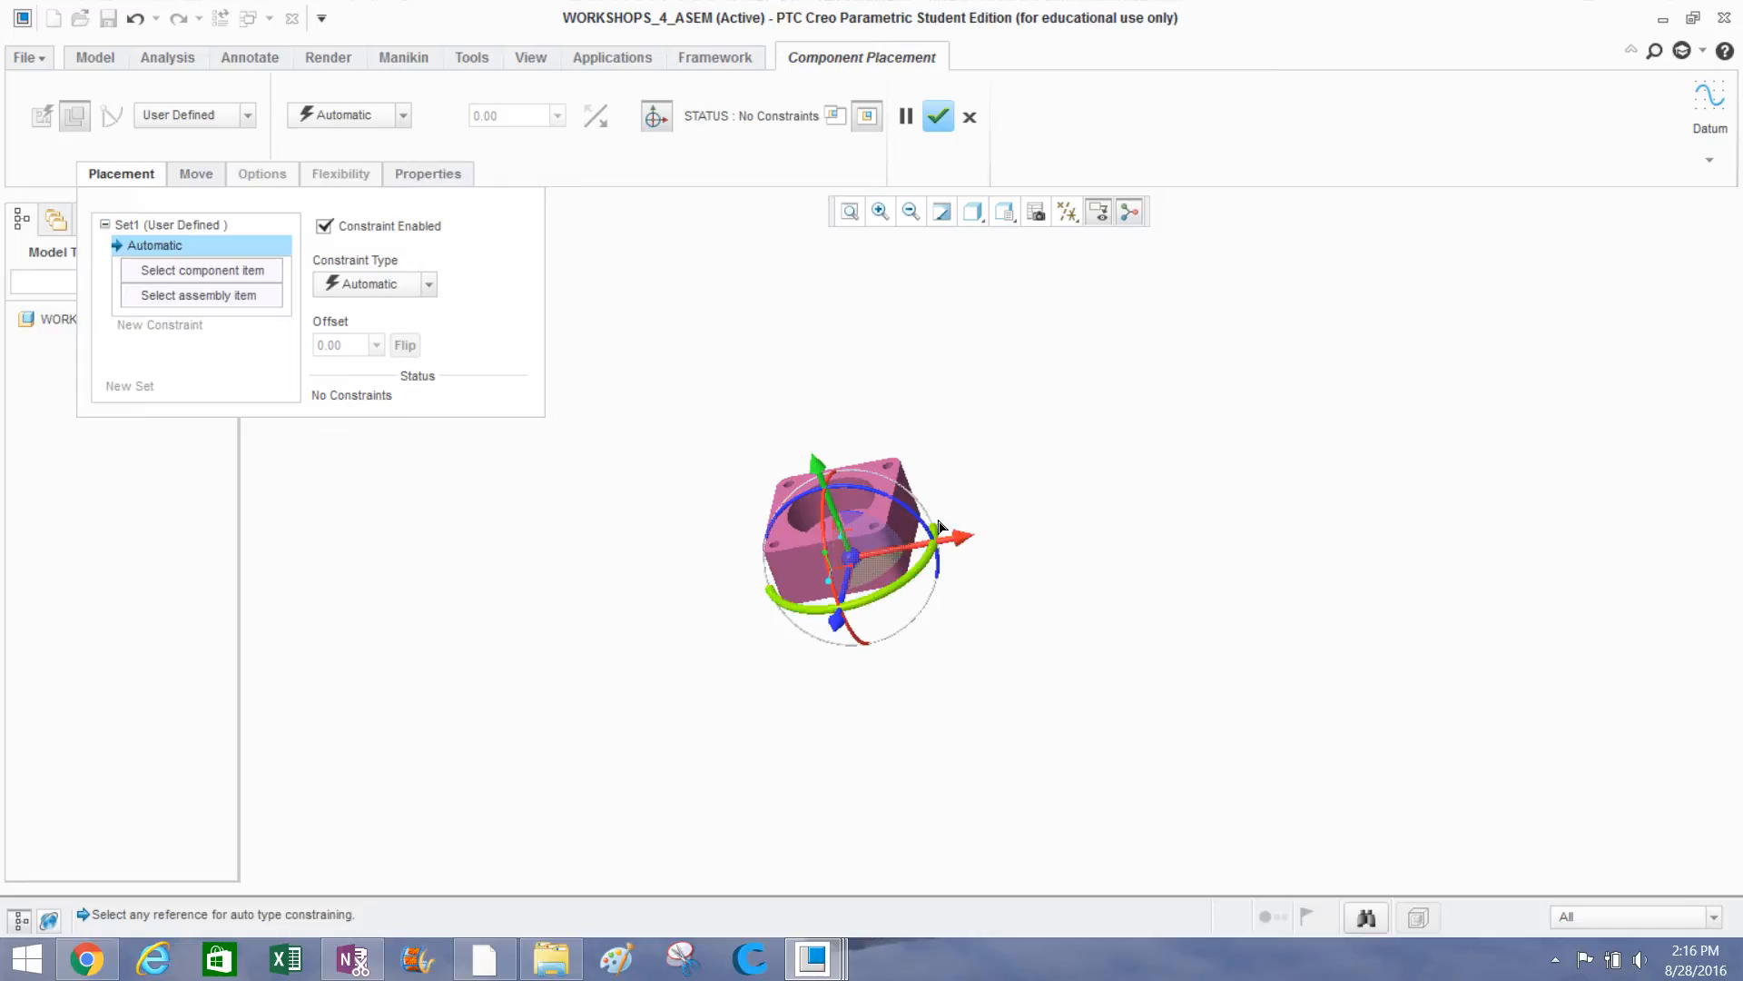
middle_drag(939, 521, 935, 550)
scroll(815, 508, down, 3)
middle_drag(814, 513, 828, 516)
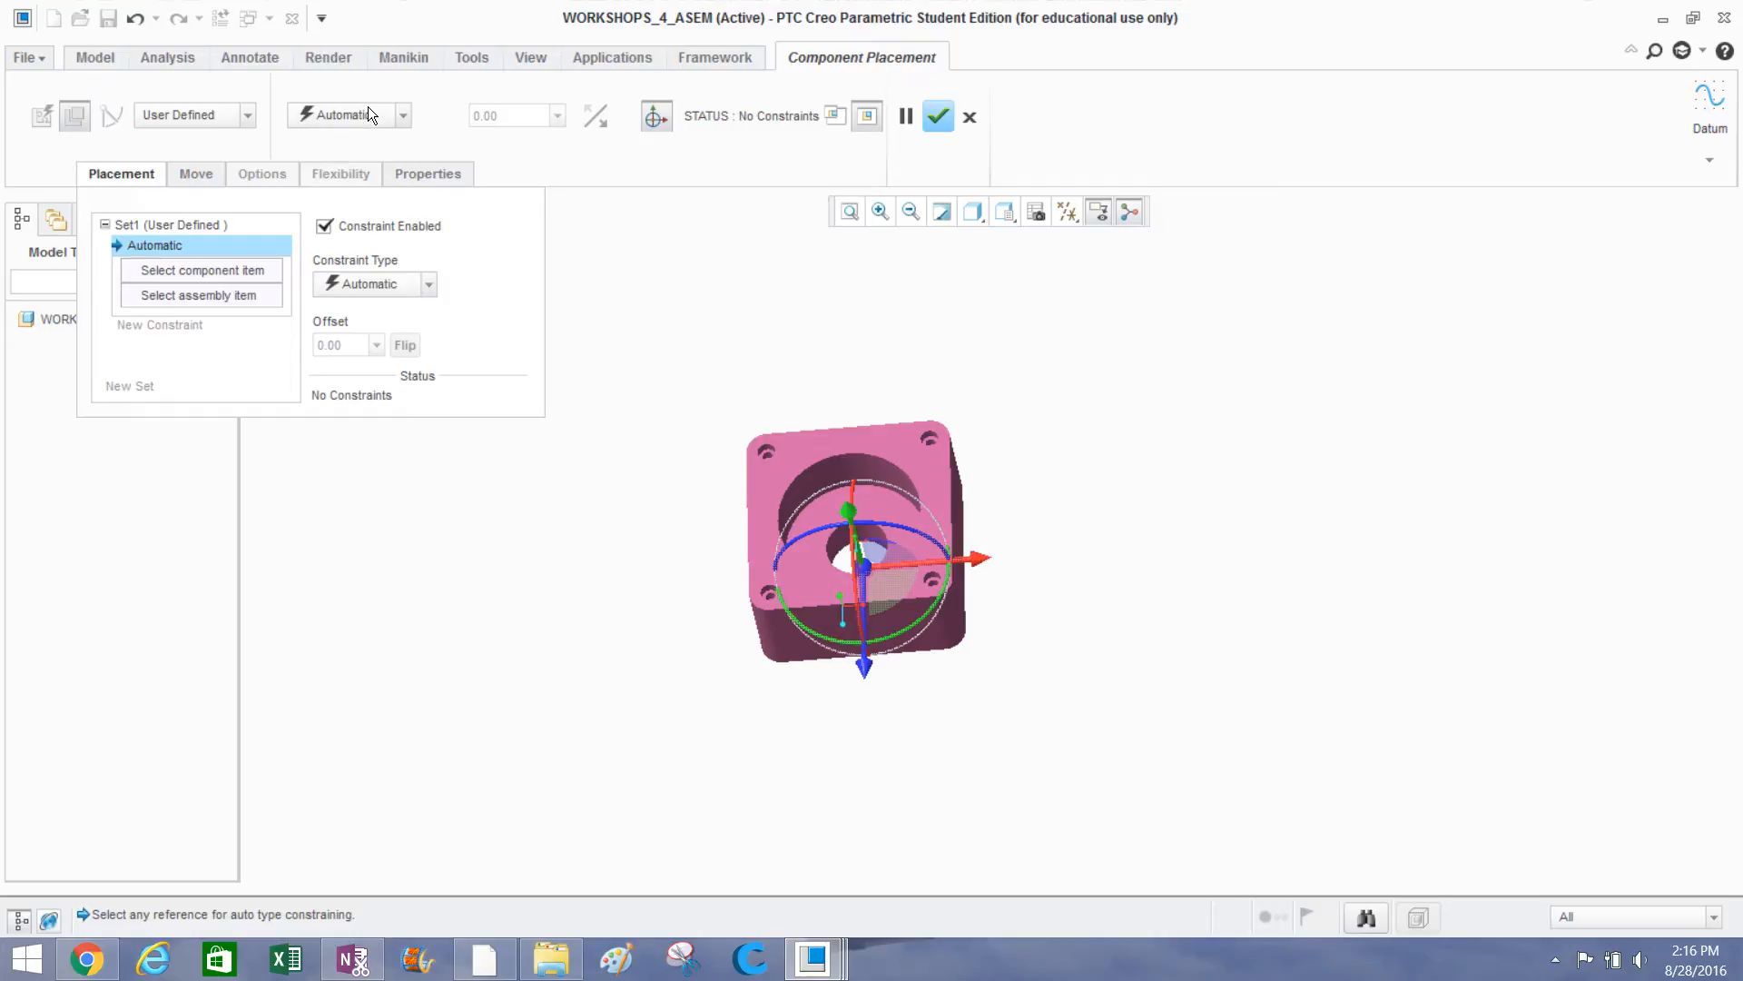
Constrain DAY_4_PART_1 to the assembly origin with the Default constraint and accept the placement.
click(404, 118)
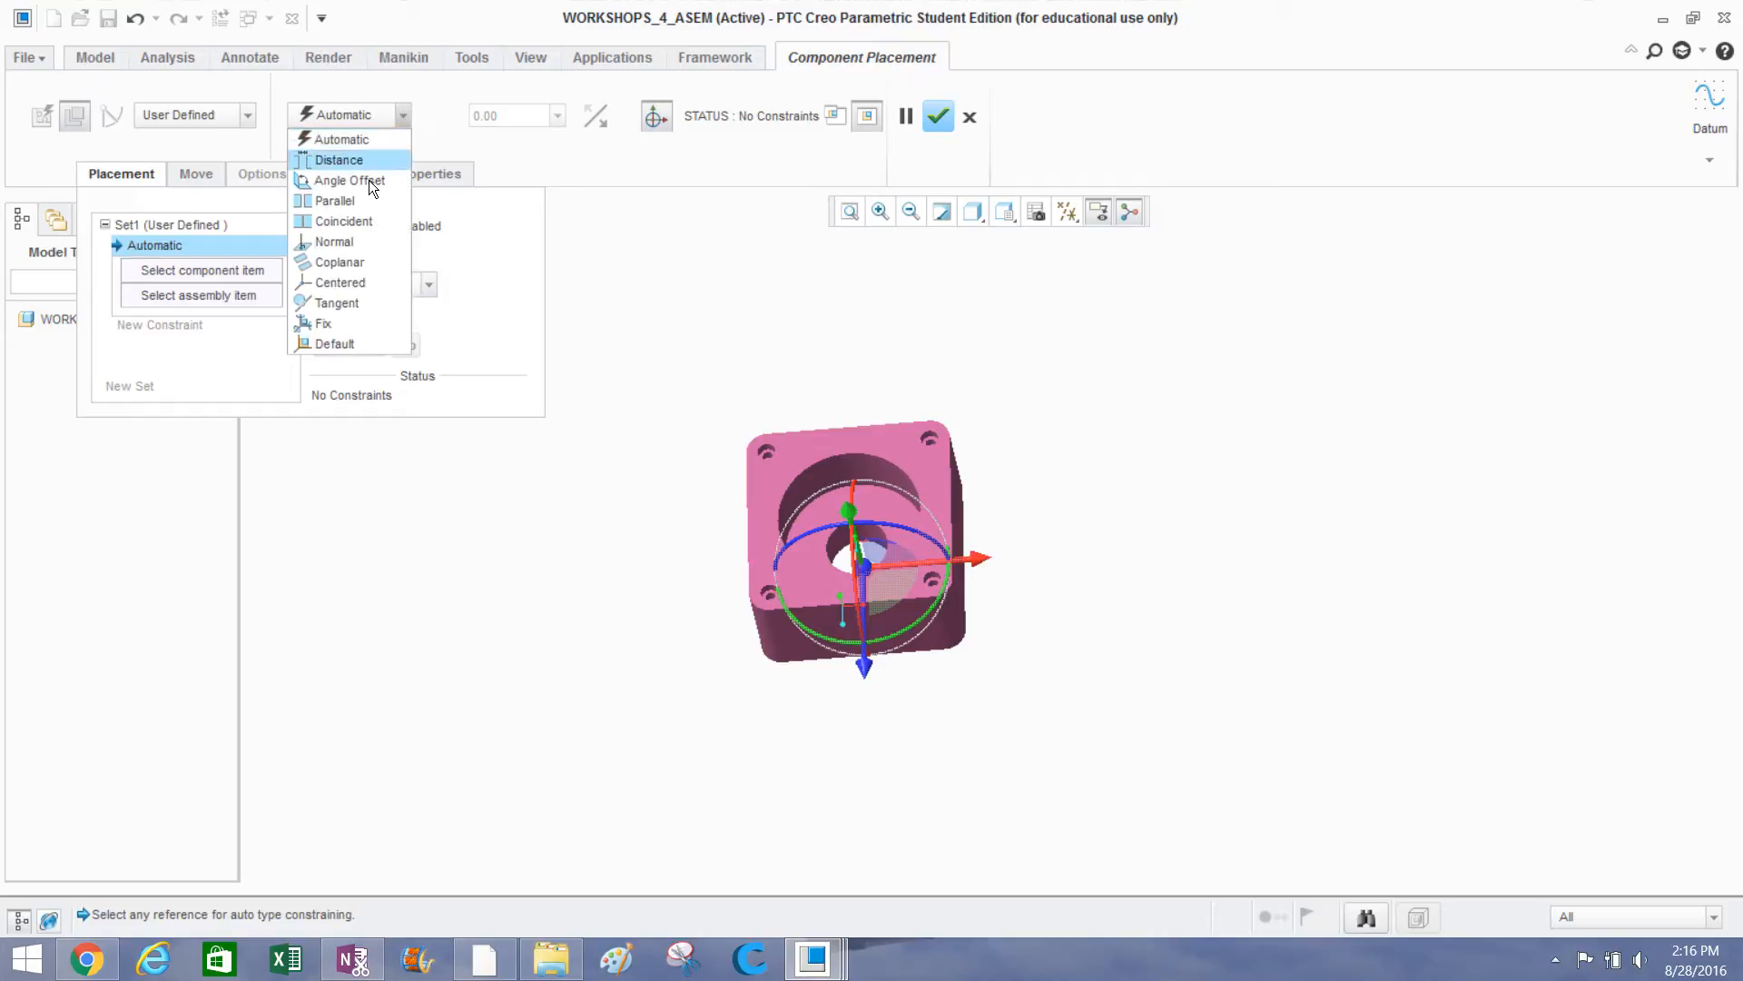
click(319, 344)
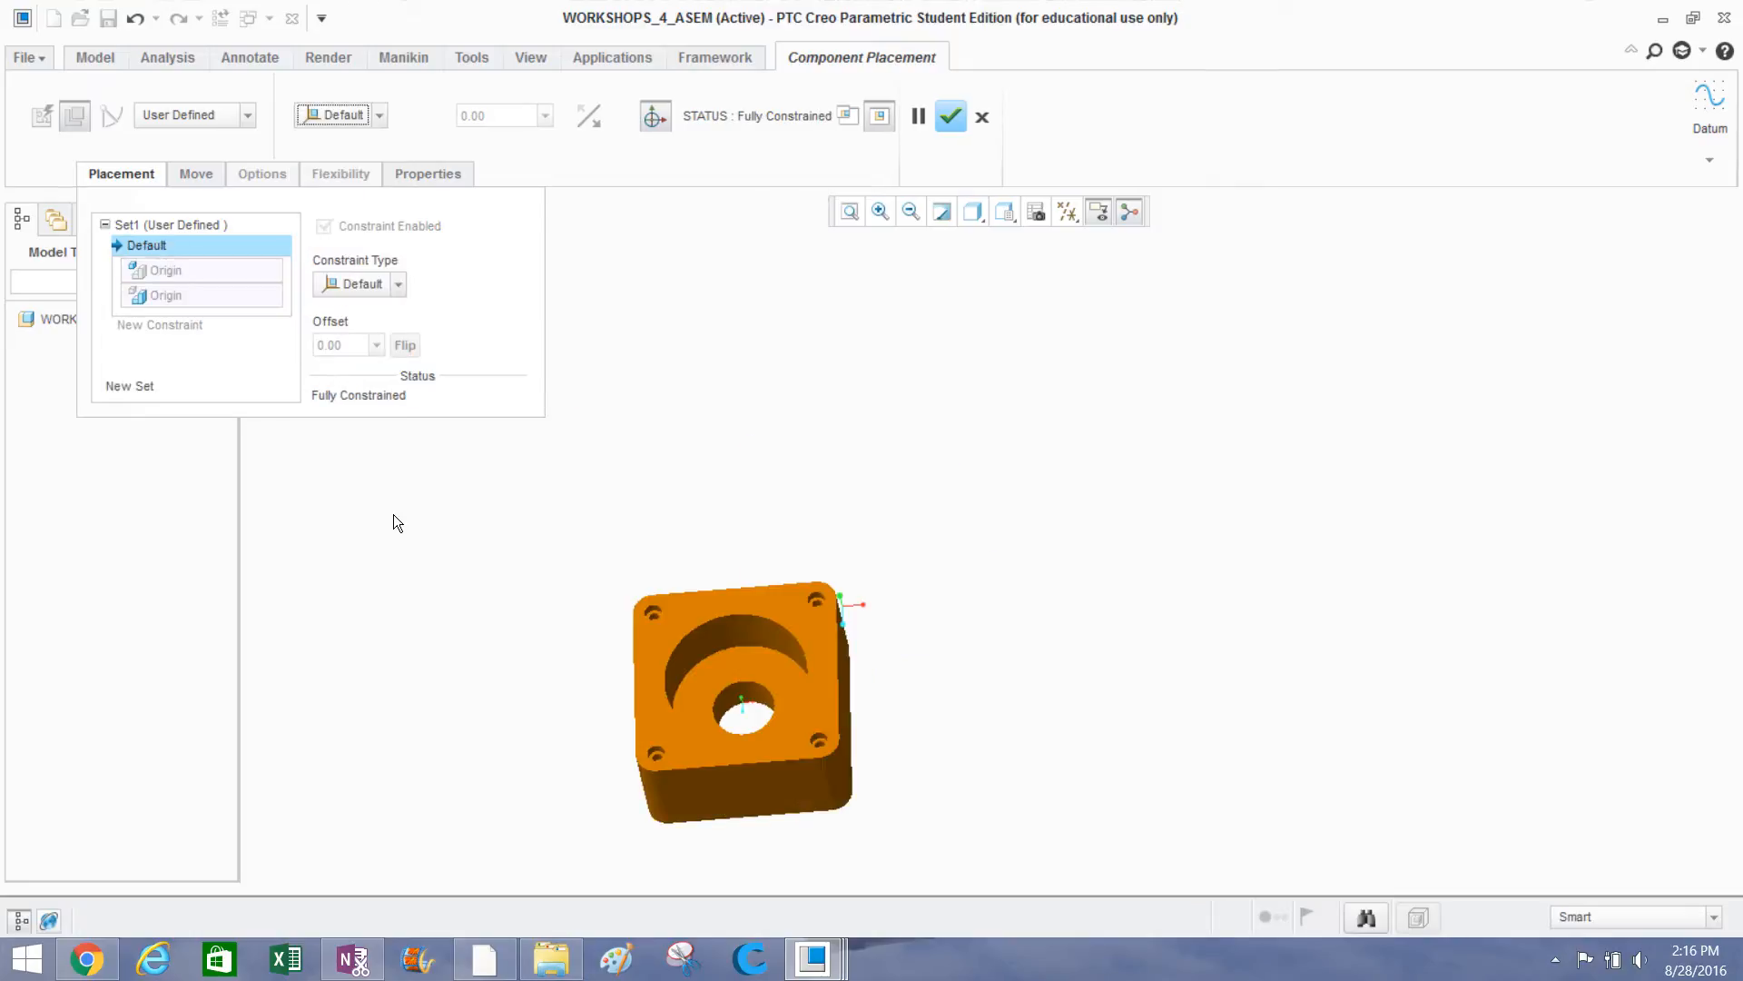
middle_drag(977, 639, 922, 593)
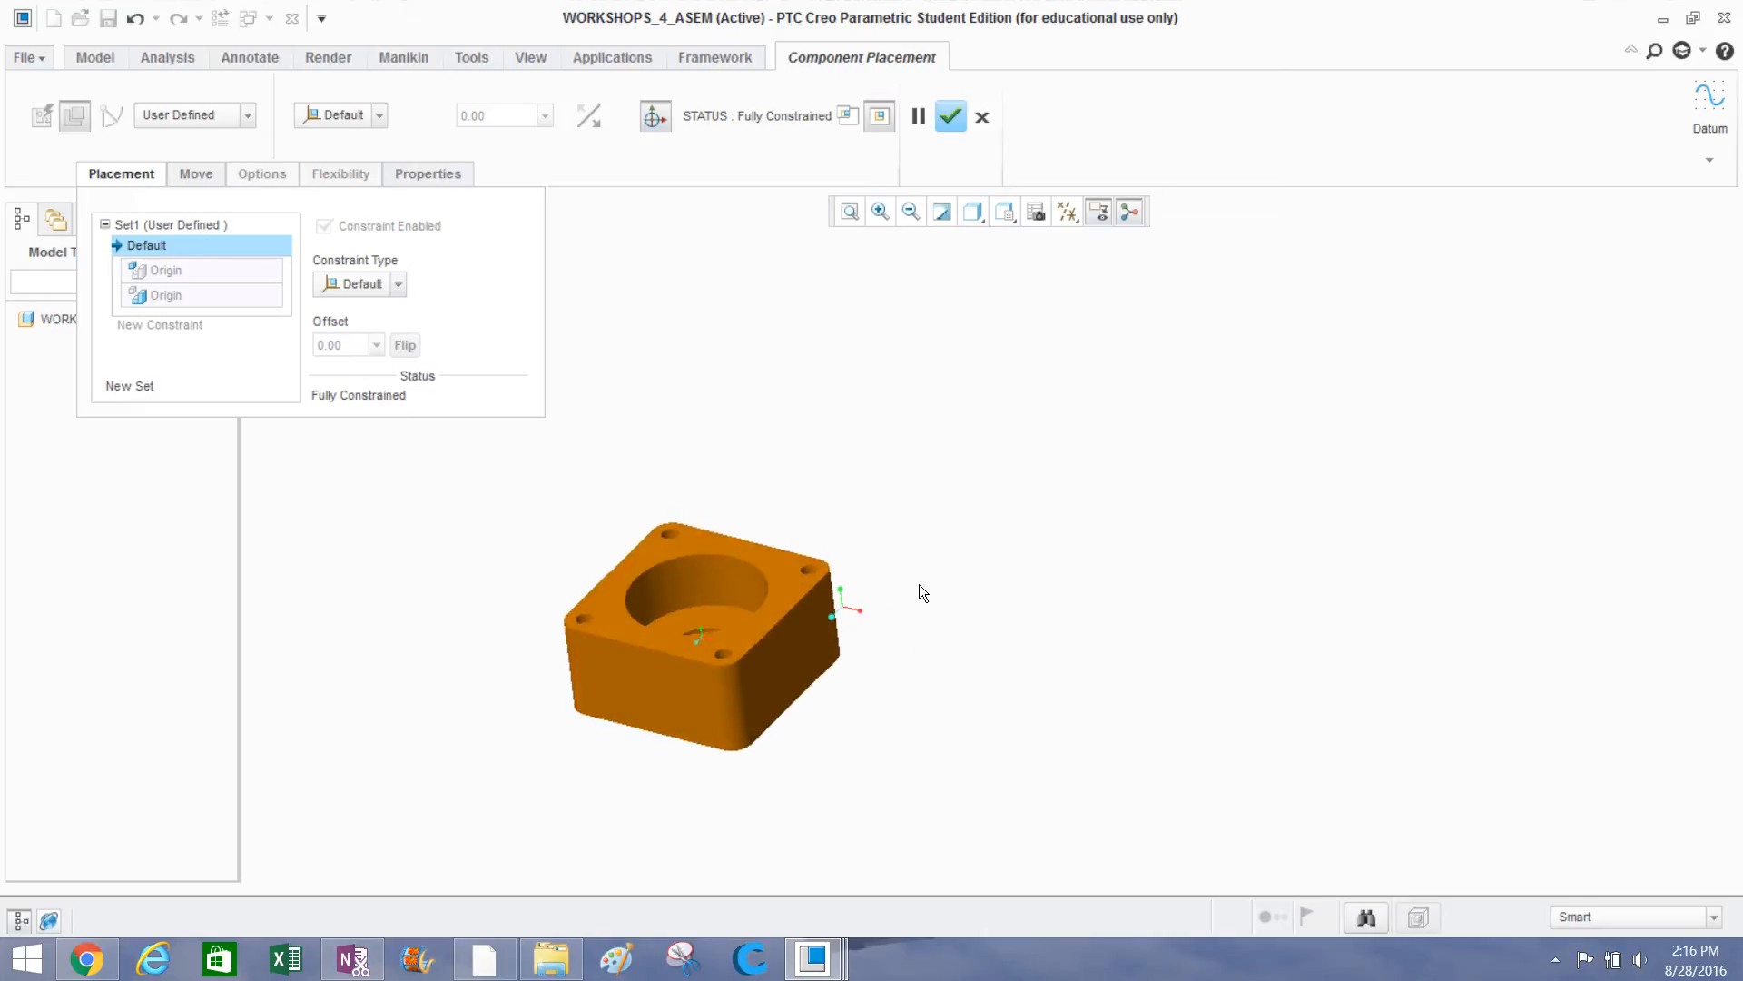
scroll(699, 629, down, 2)
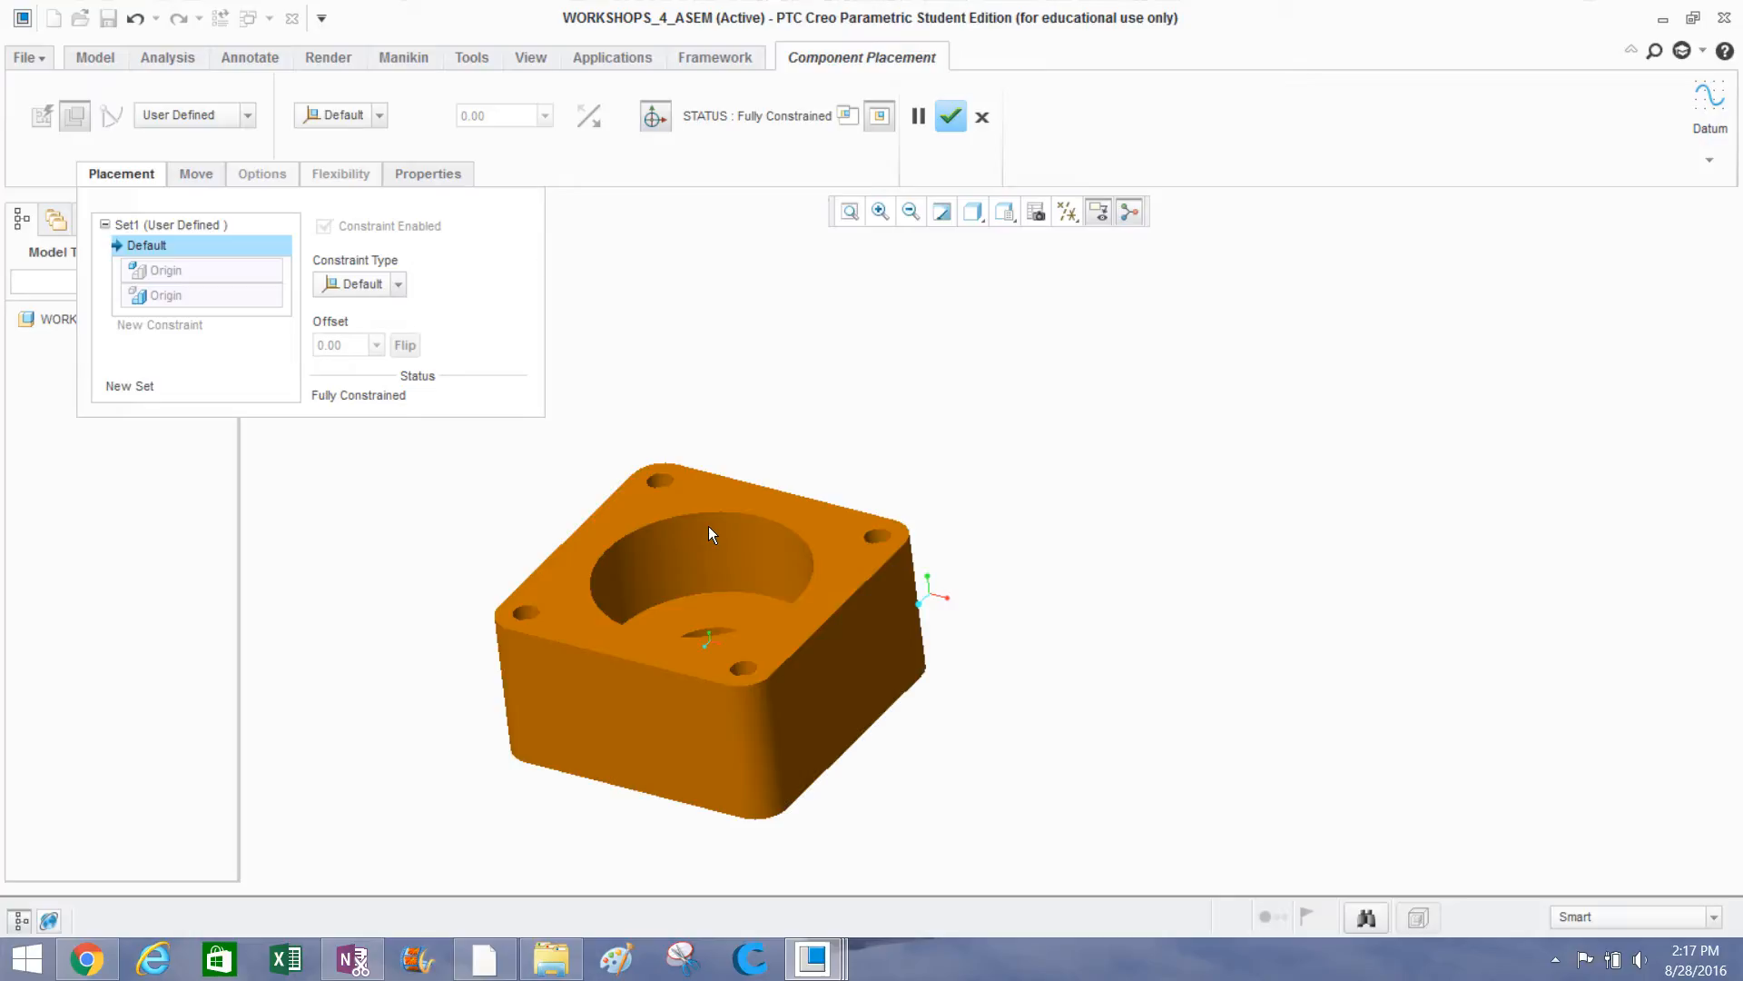
click(381, 117)
mouse_move(692, 445)
middle_down()
mouse_move(630, 385)
mouse_move(640, 493)
mouse_move(621, 454)
middle_up()
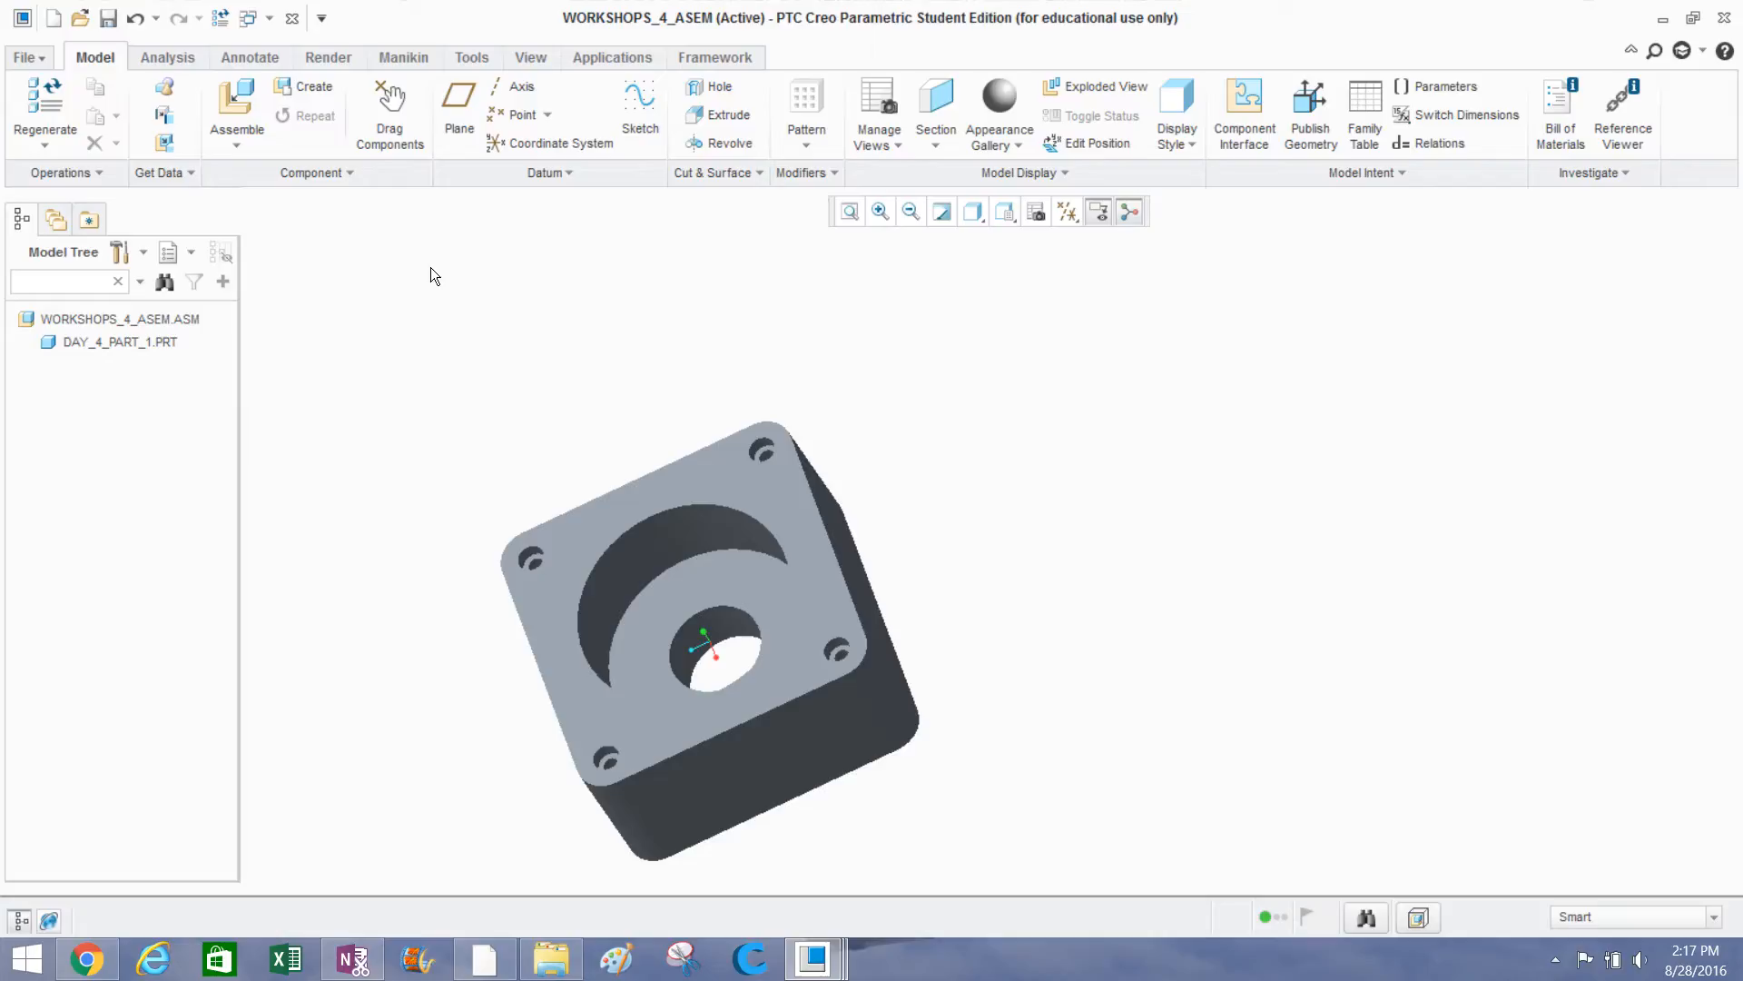
Insert day_4_part_2.prt from the dAY4 folder as the assembly's second component.
scroll(481, 465, up, 2)
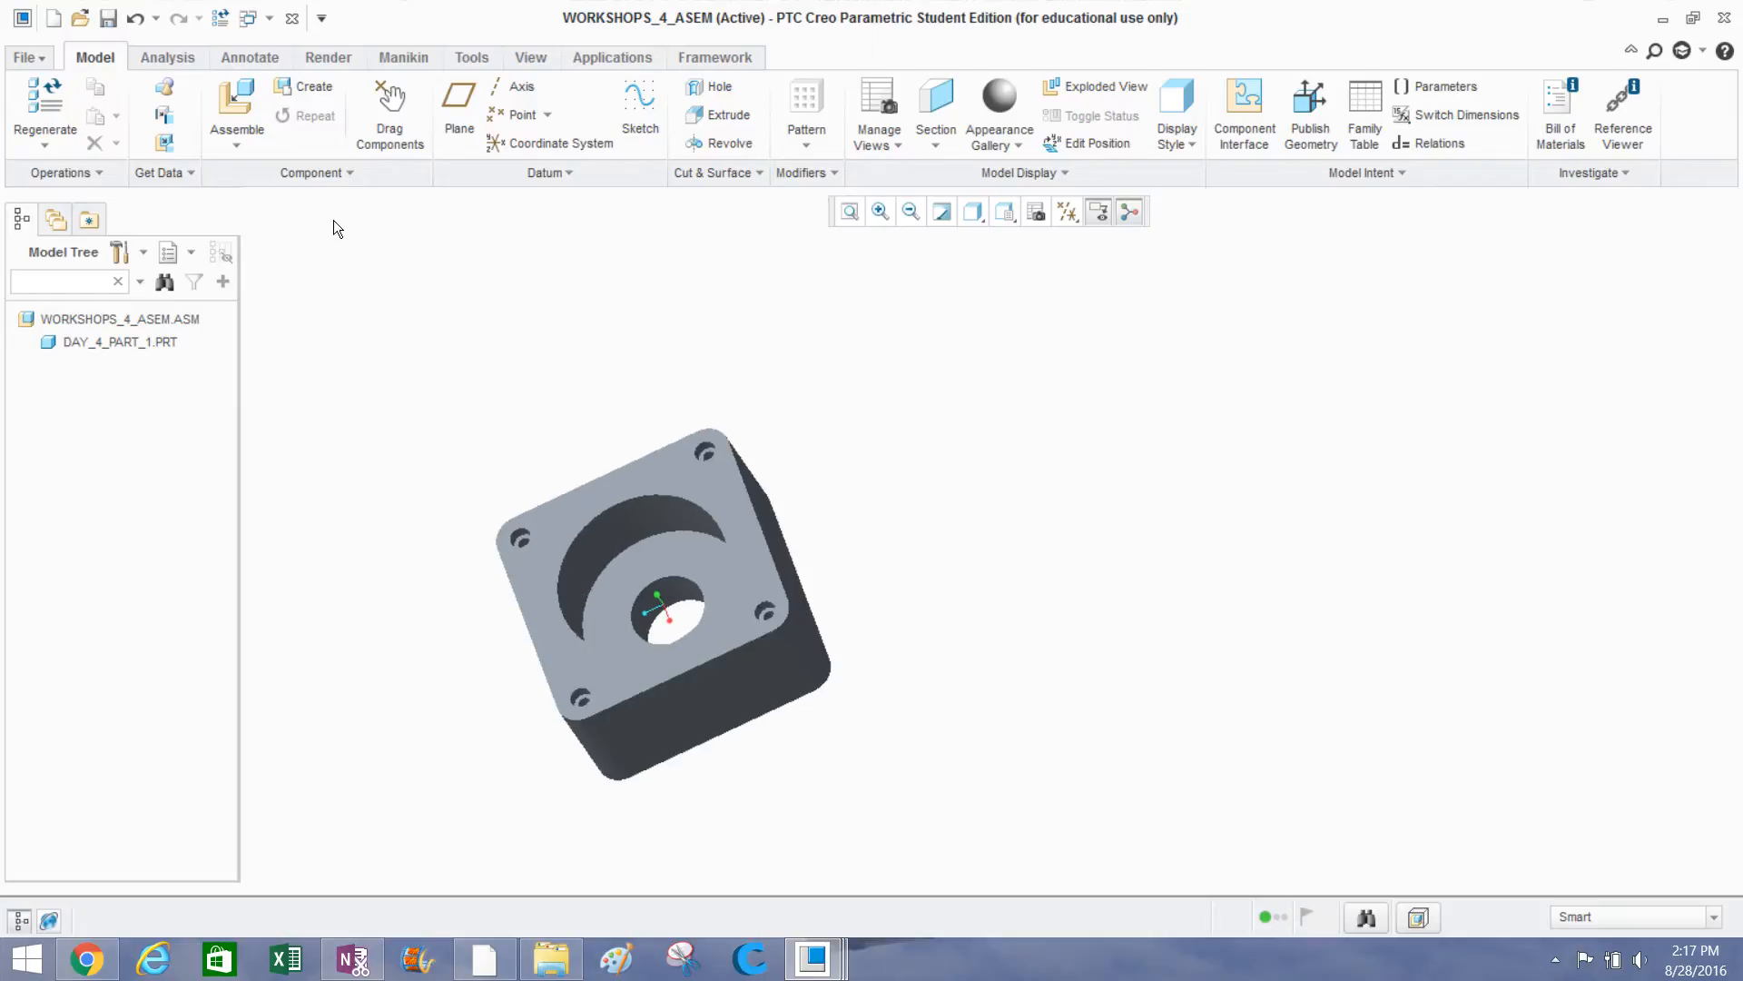
click(237, 106)
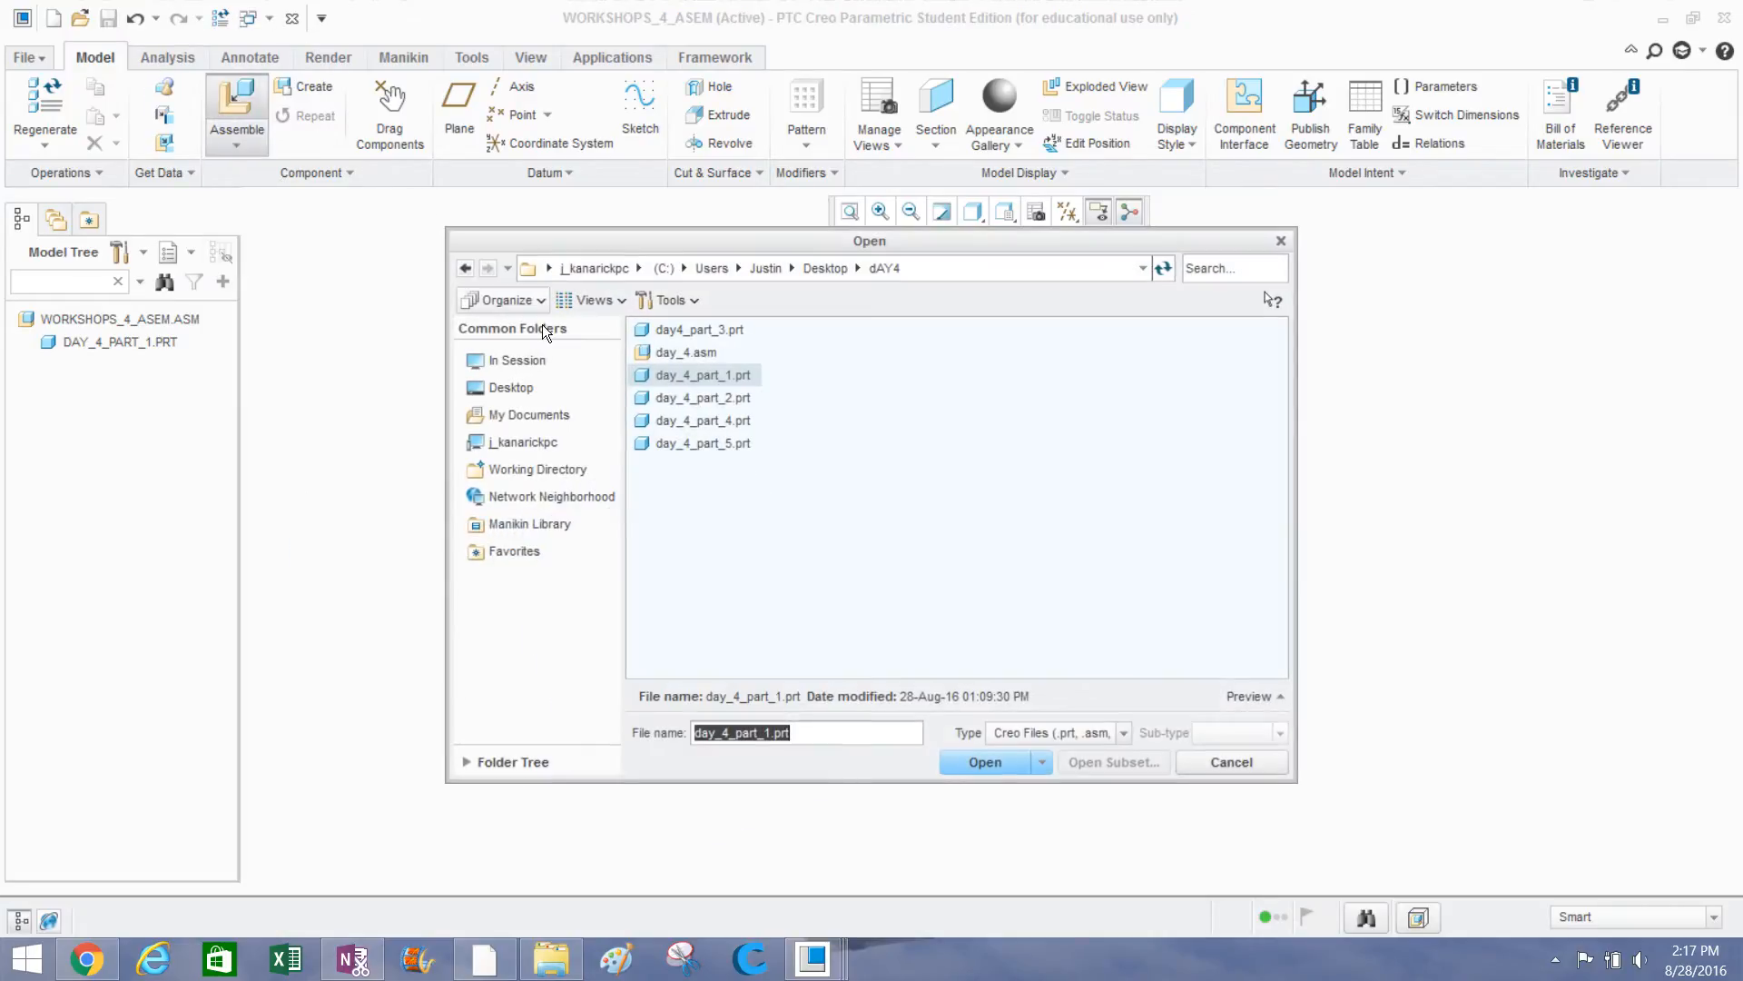
double_click(668, 400)
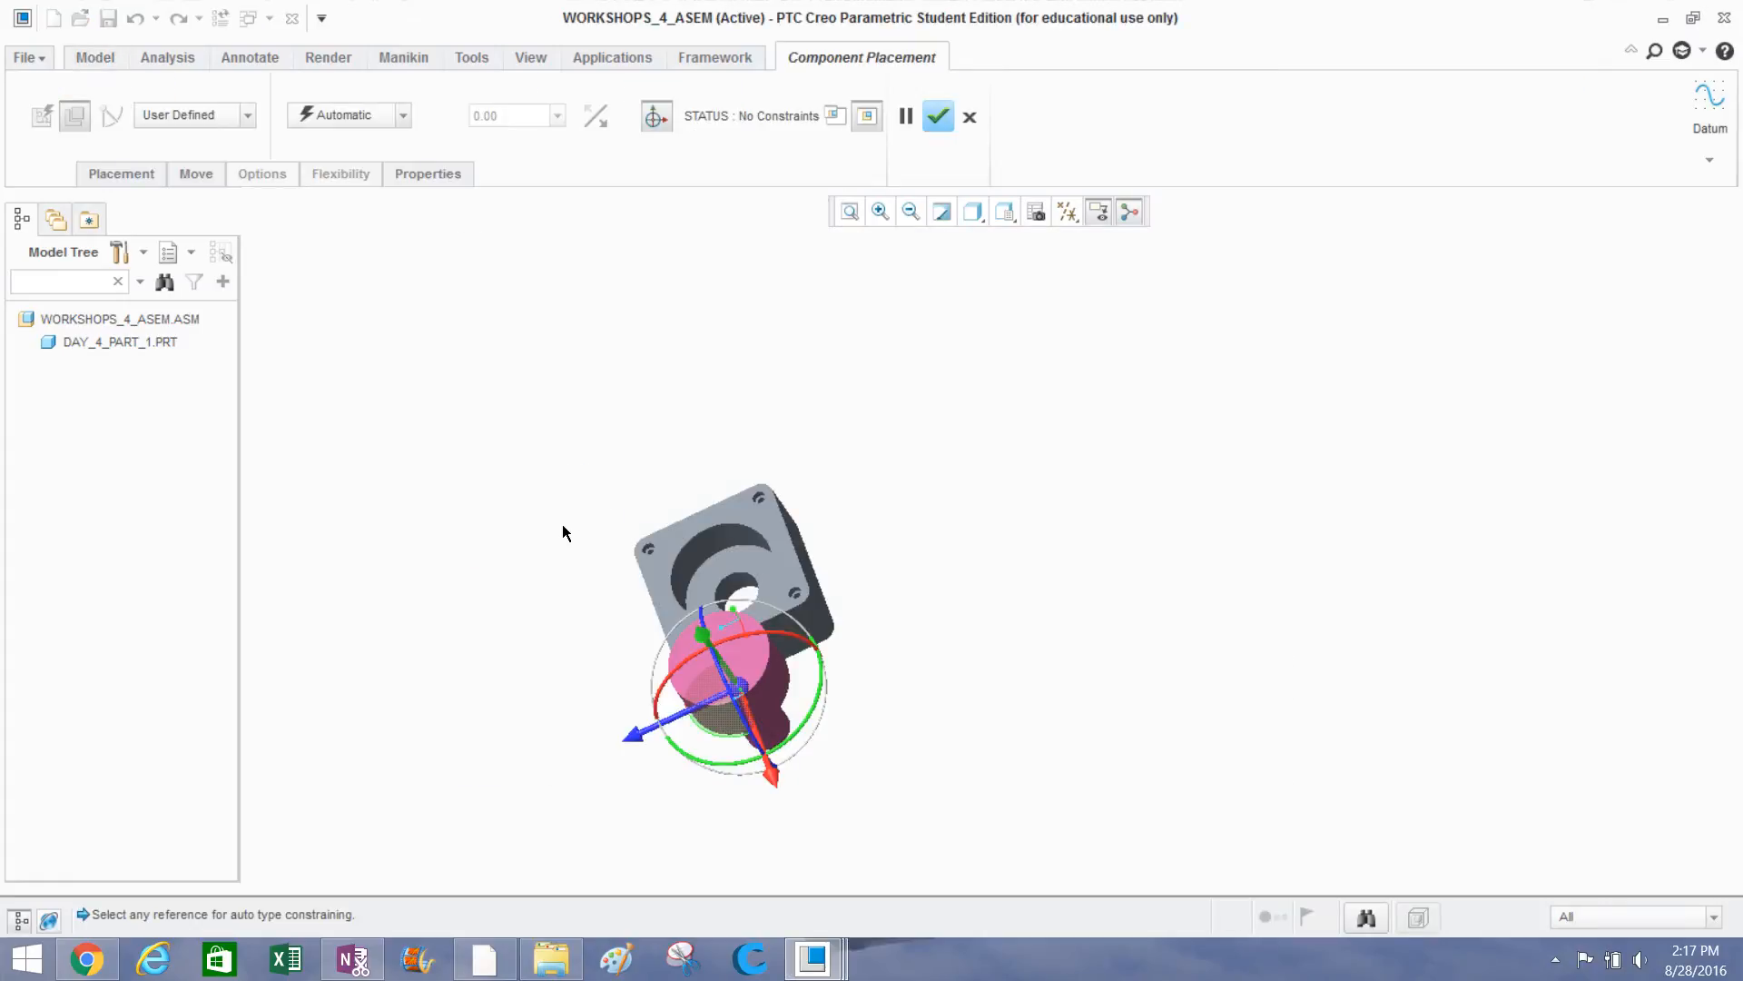
middle_drag(564, 530, 583, 664)
scroll(721, 732, down, 3)
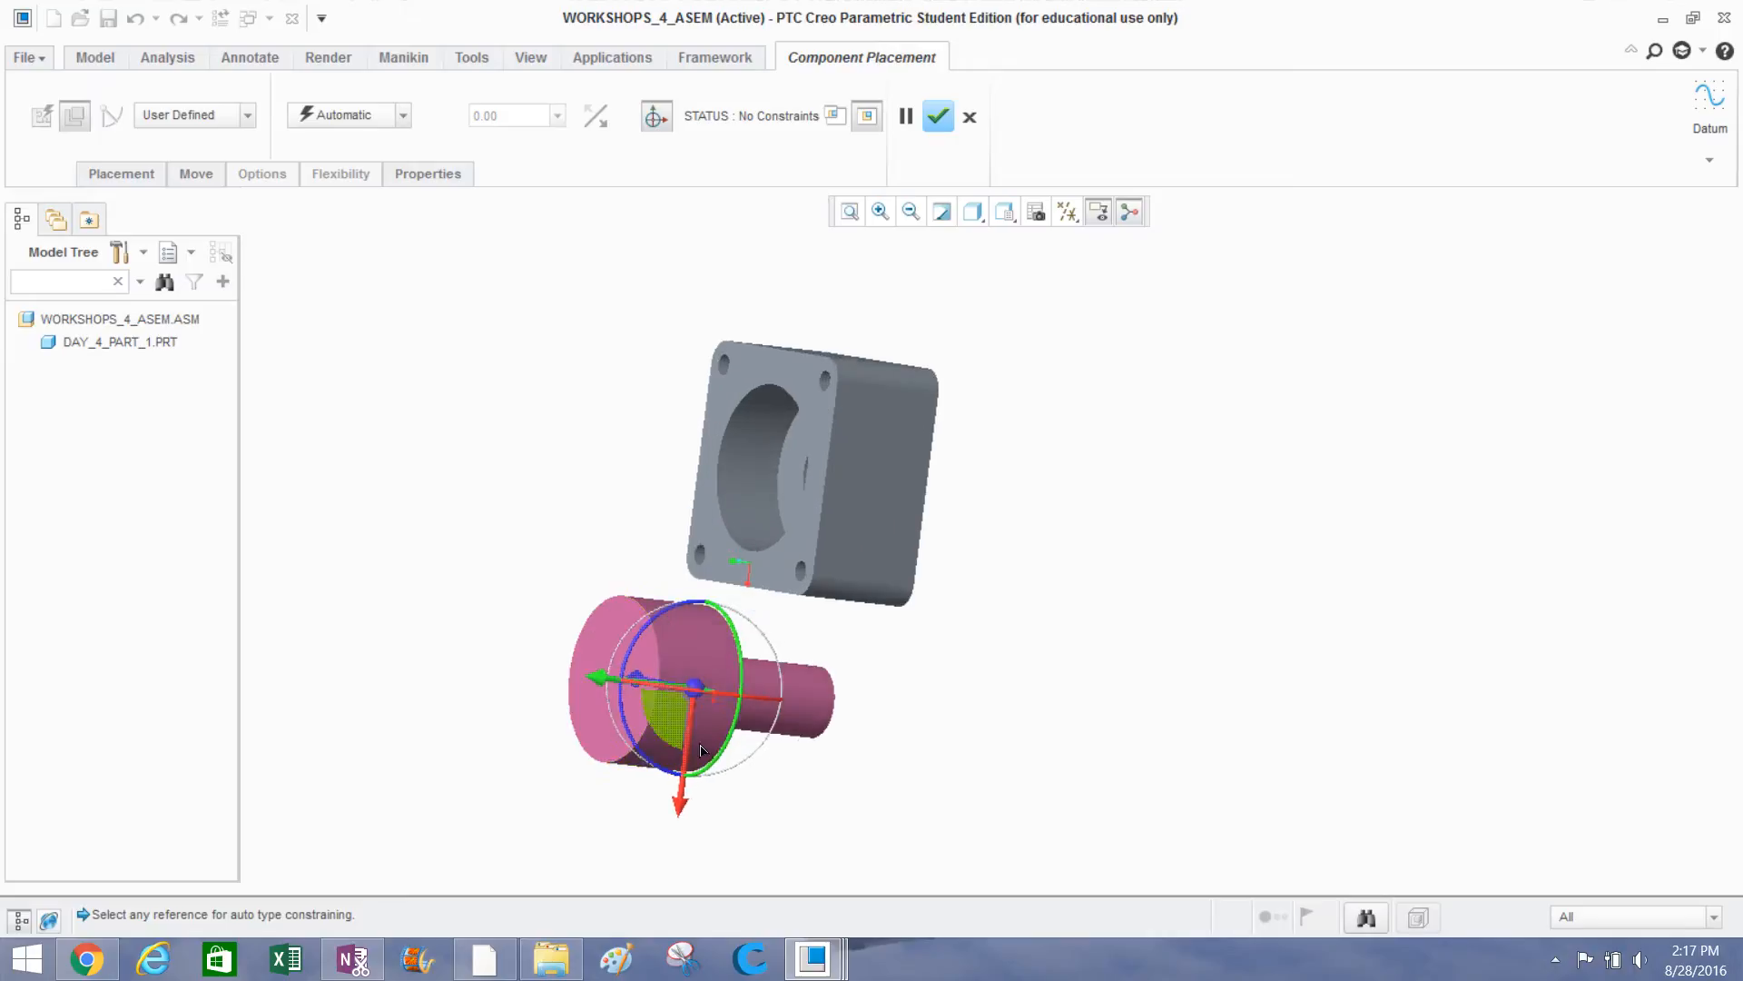
middle_drag(540, 558, 557, 478)
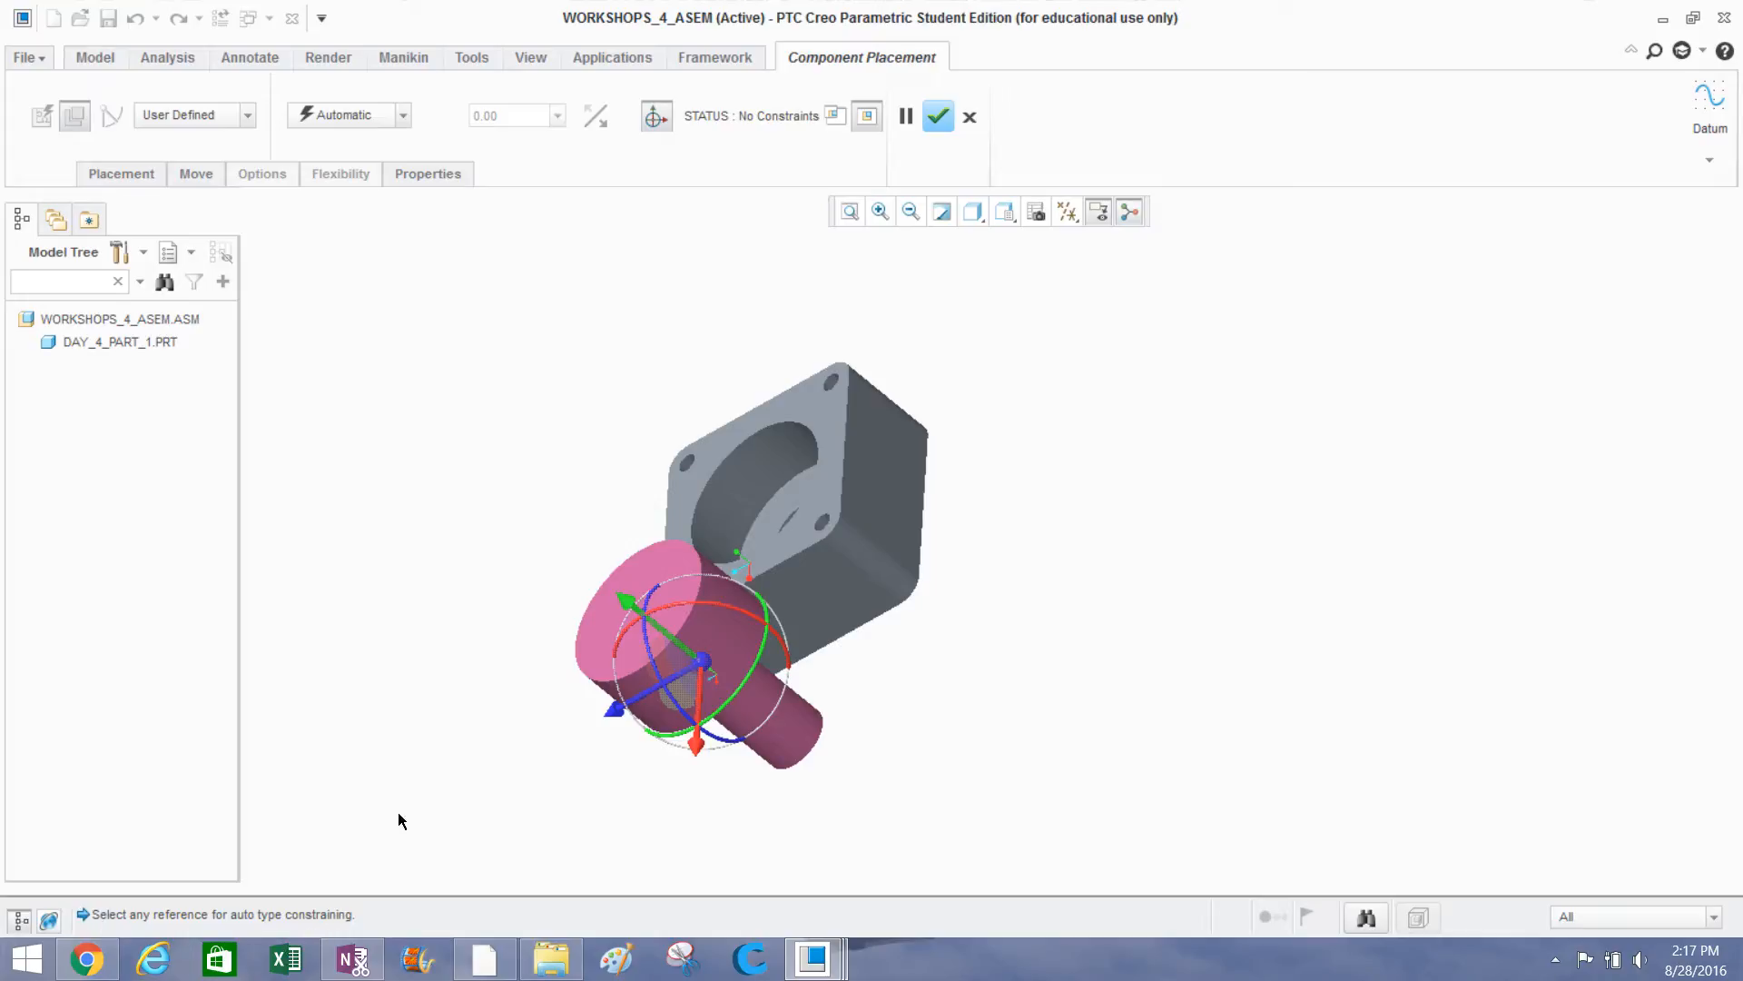
middle_drag(397, 817, 446, 757)
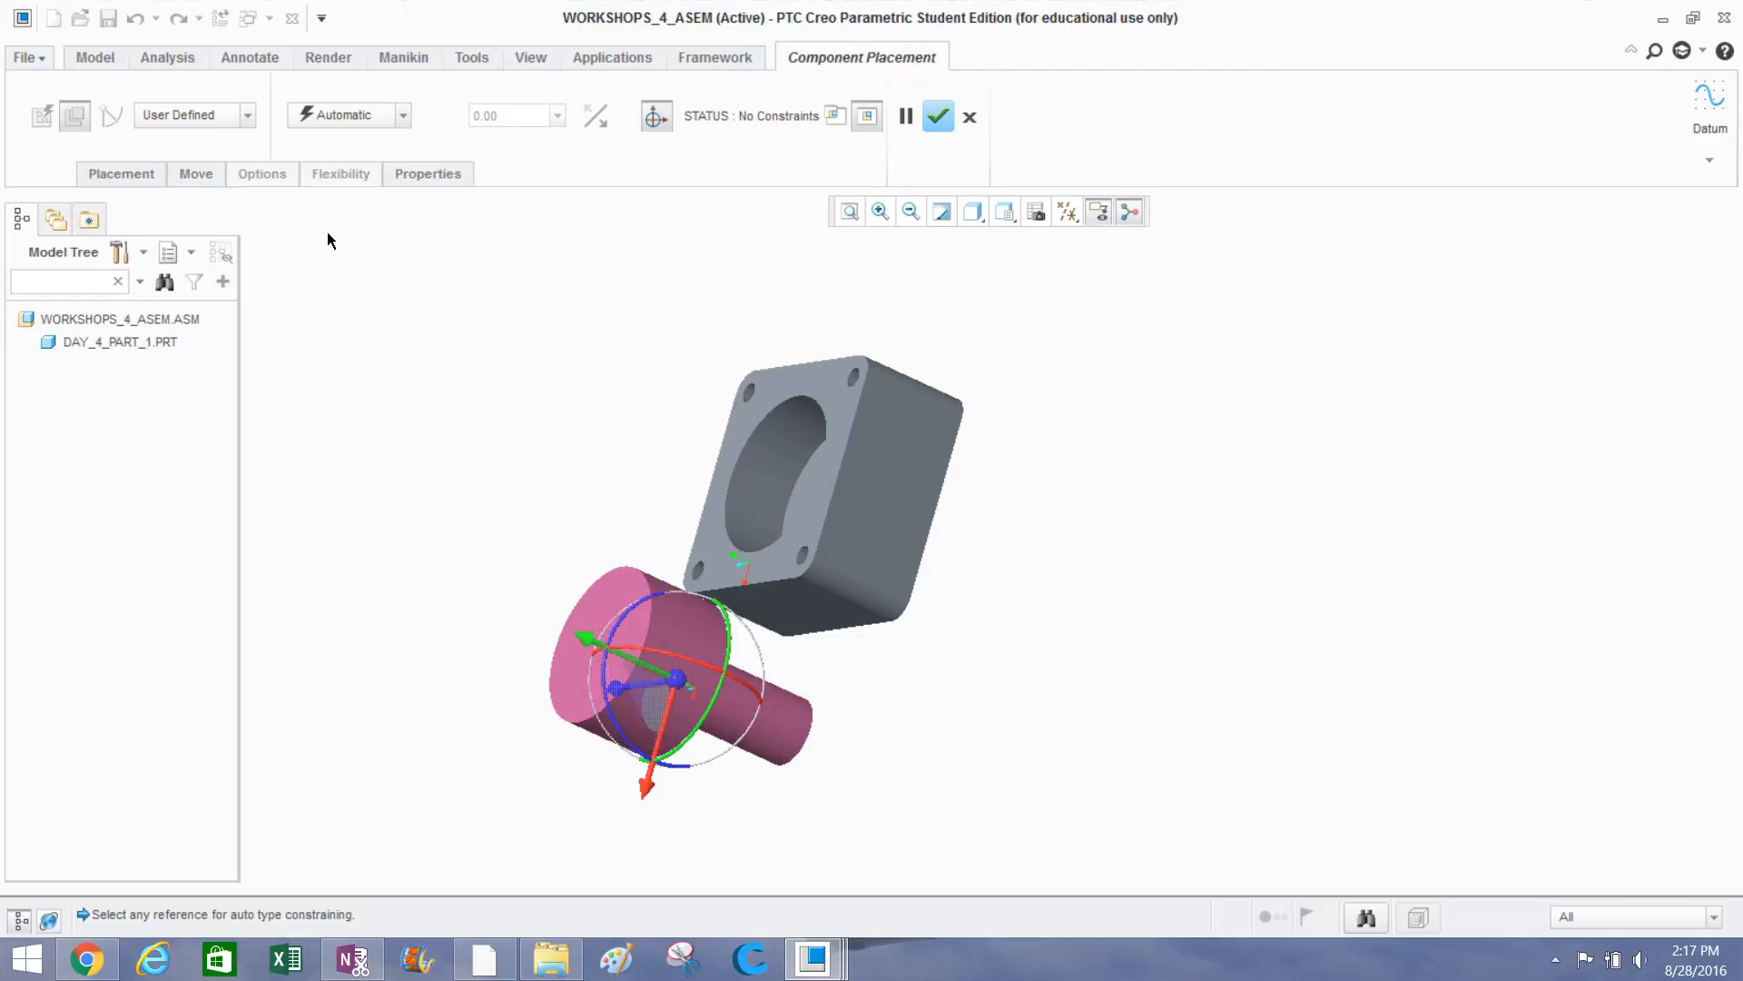
Show the placement constraints, and move and rotate DAY_4_PART_2 beside DAY_4_PART_1 with the 3D dragger, its shaft pointing along the bore direction.
click(134, 173)
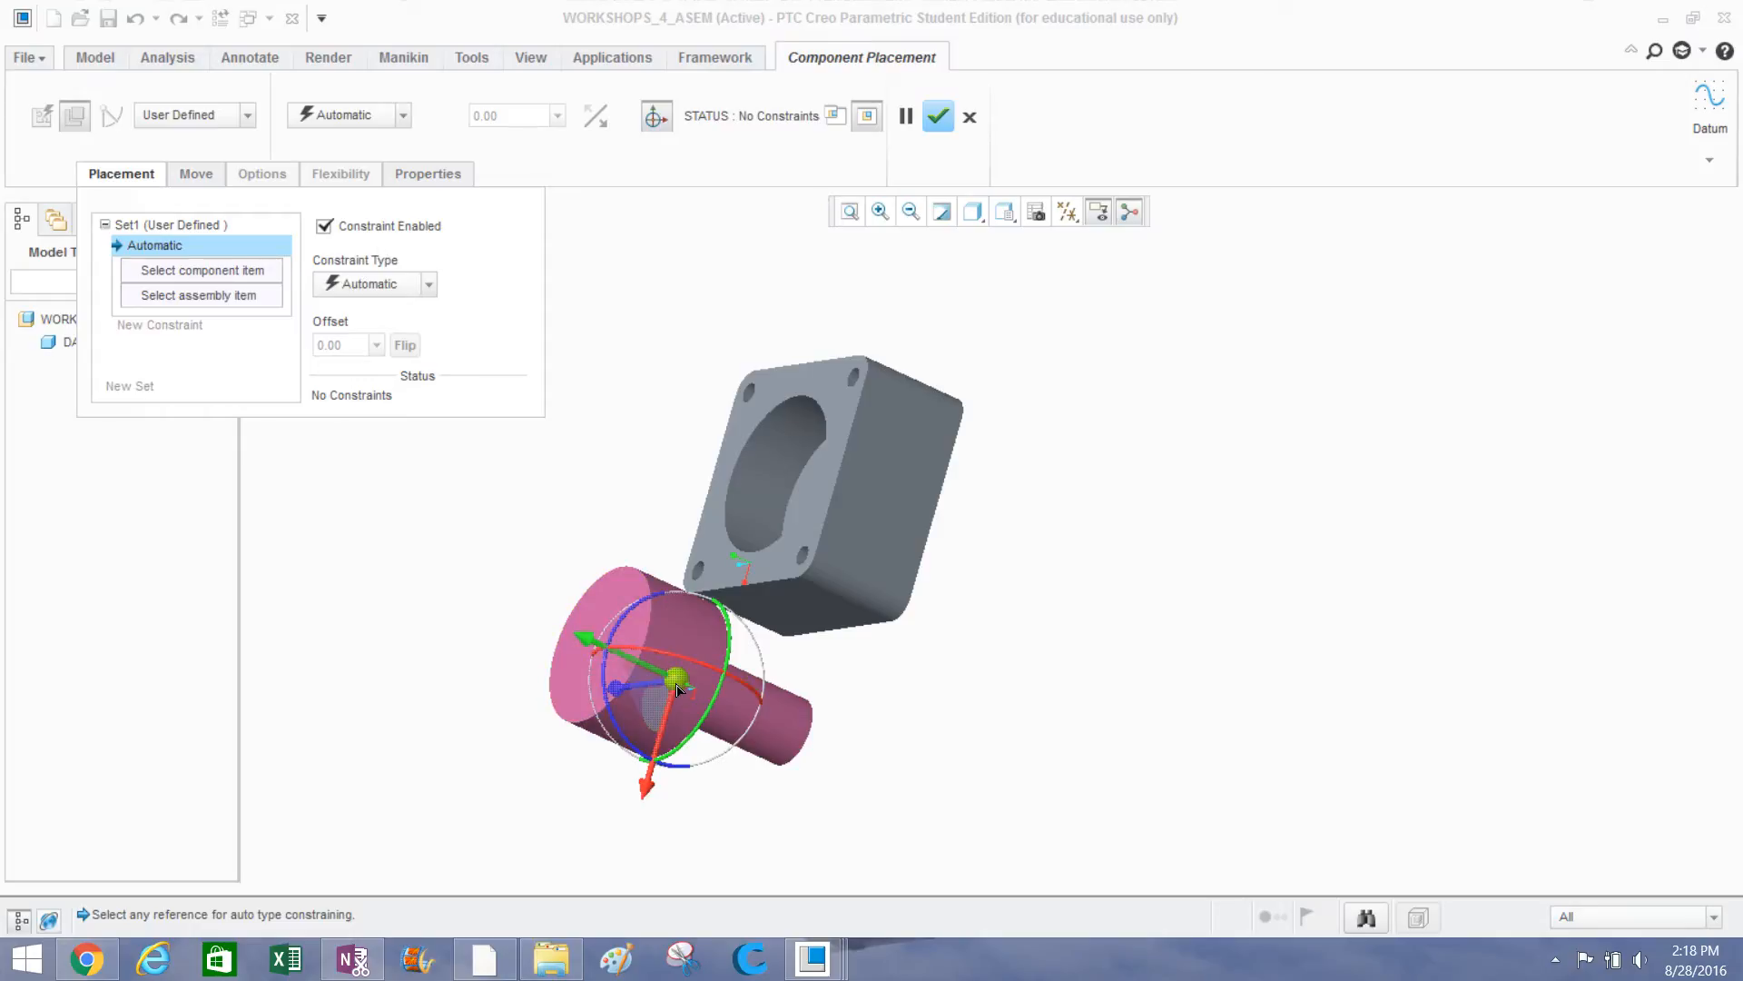
drag(660, 673, 613, 542)
mouse_move(487, 513)
mouse_down()
mouse_move(424, 477)
mouse_move(461, 501)
mouse_up()
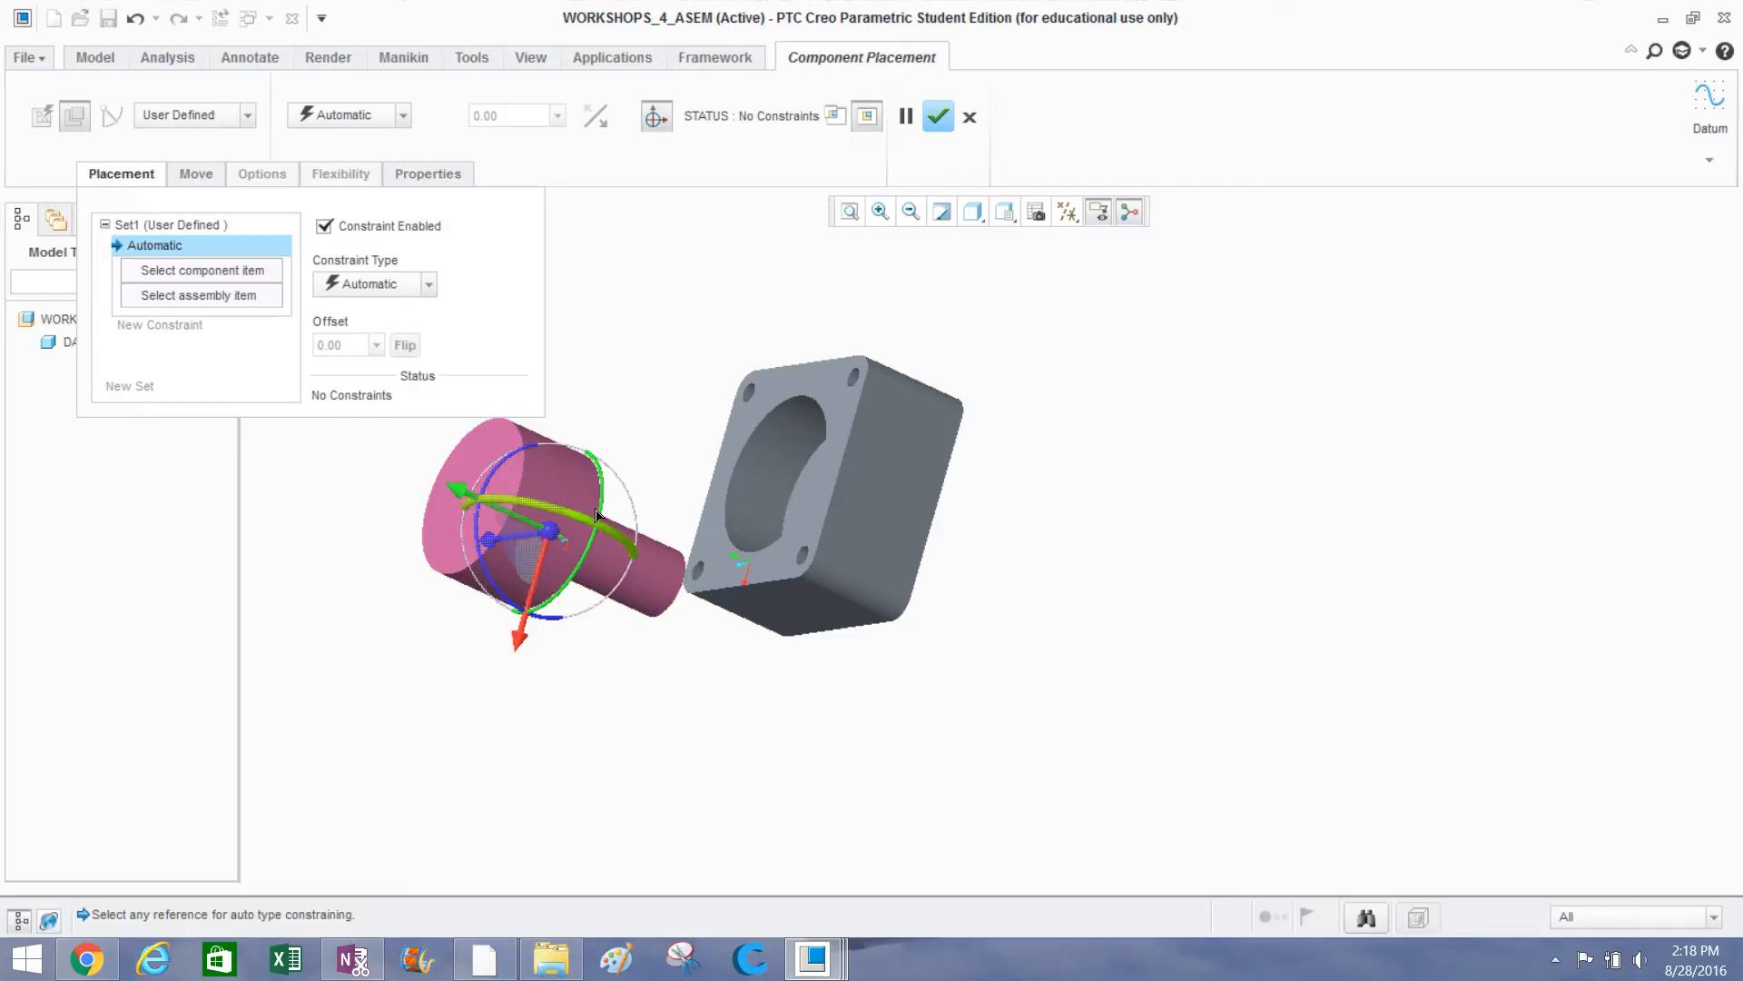
drag(596, 498, 536, 567)
mouse_move(536, 565)
middle_down()
mouse_move(612, 681)
mouse_move(607, 720)
mouse_move(522, 545)
middle_up()
drag(514, 507, 696, 406)
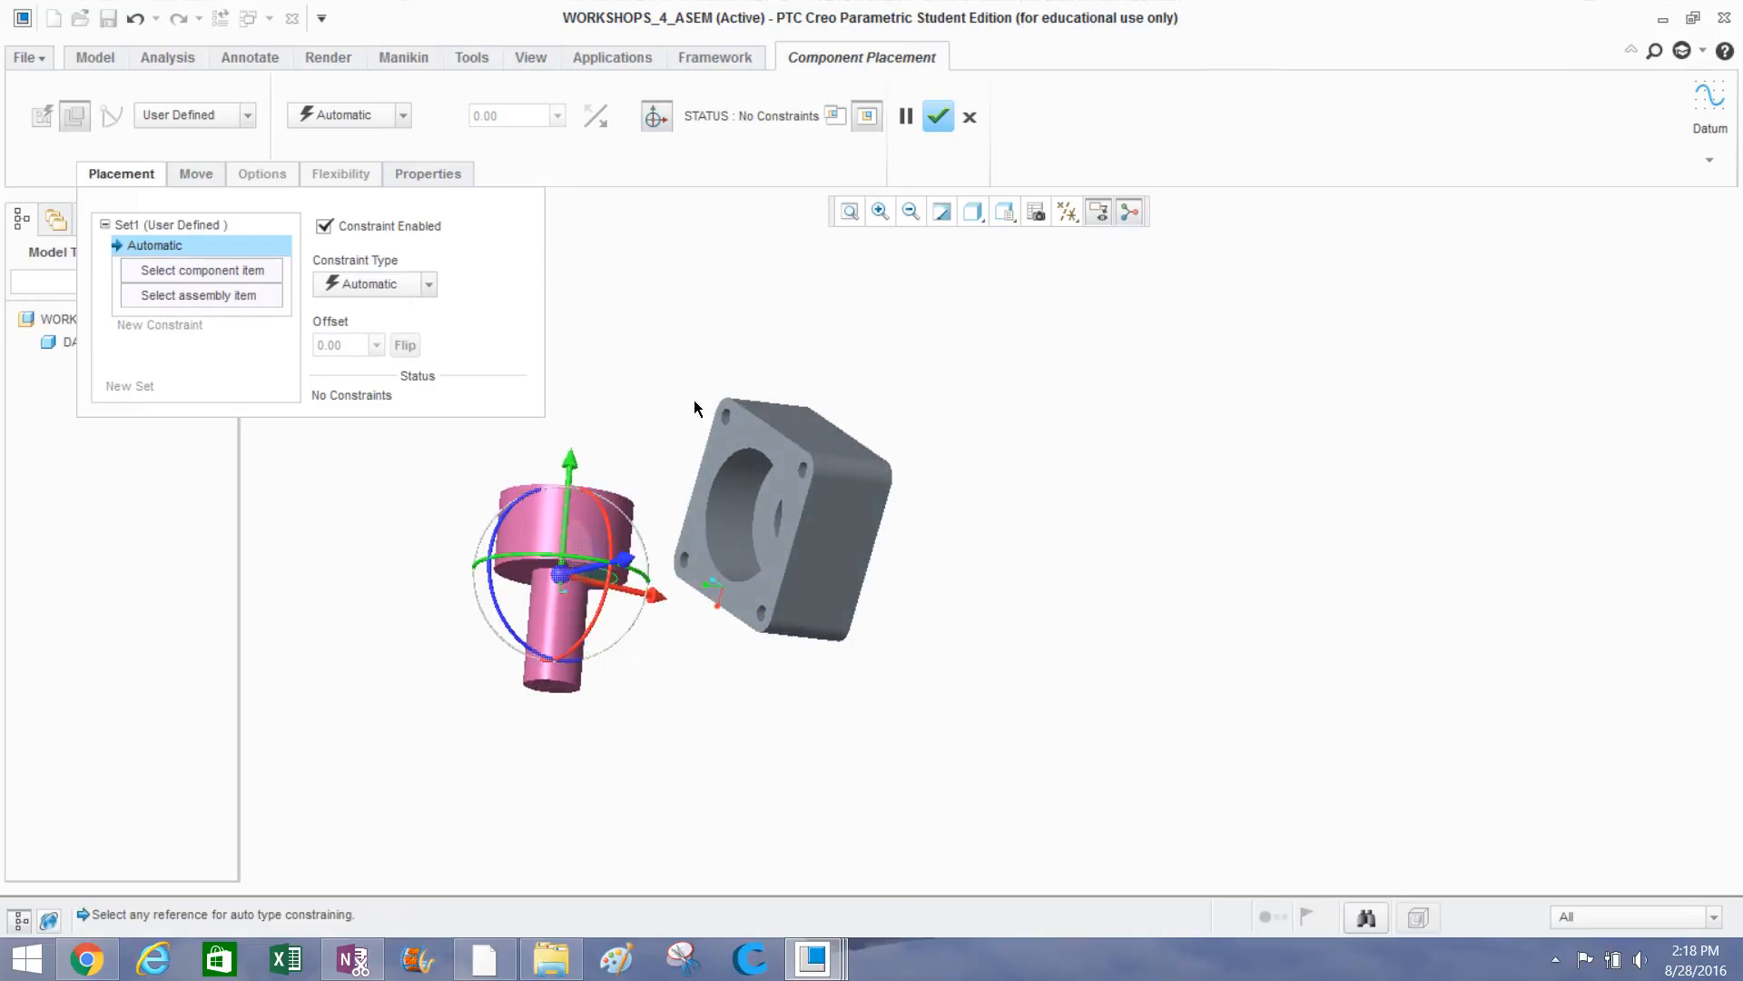
mouse_move(618, 465)
middle_down()
mouse_move(595, 459)
mouse_move(669, 467)
mouse_move(616, 490)
middle_up()
scroll(616, 492, up, 2)
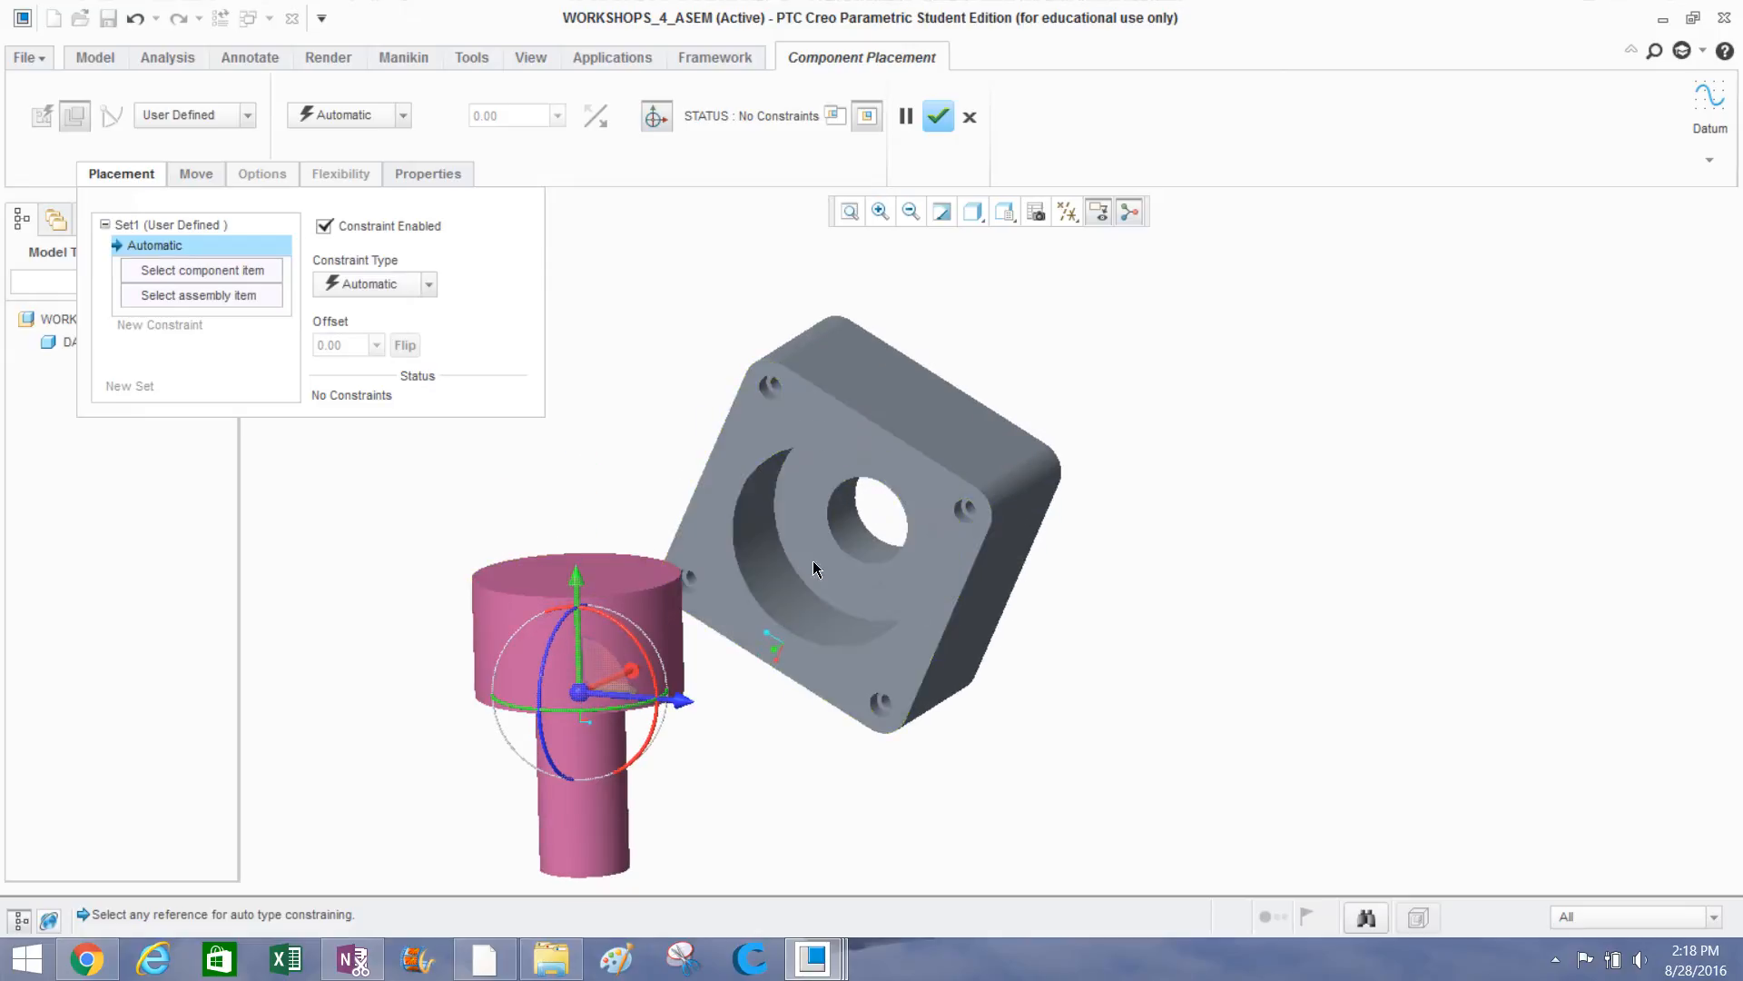
middle_drag(815, 532, 759, 392)
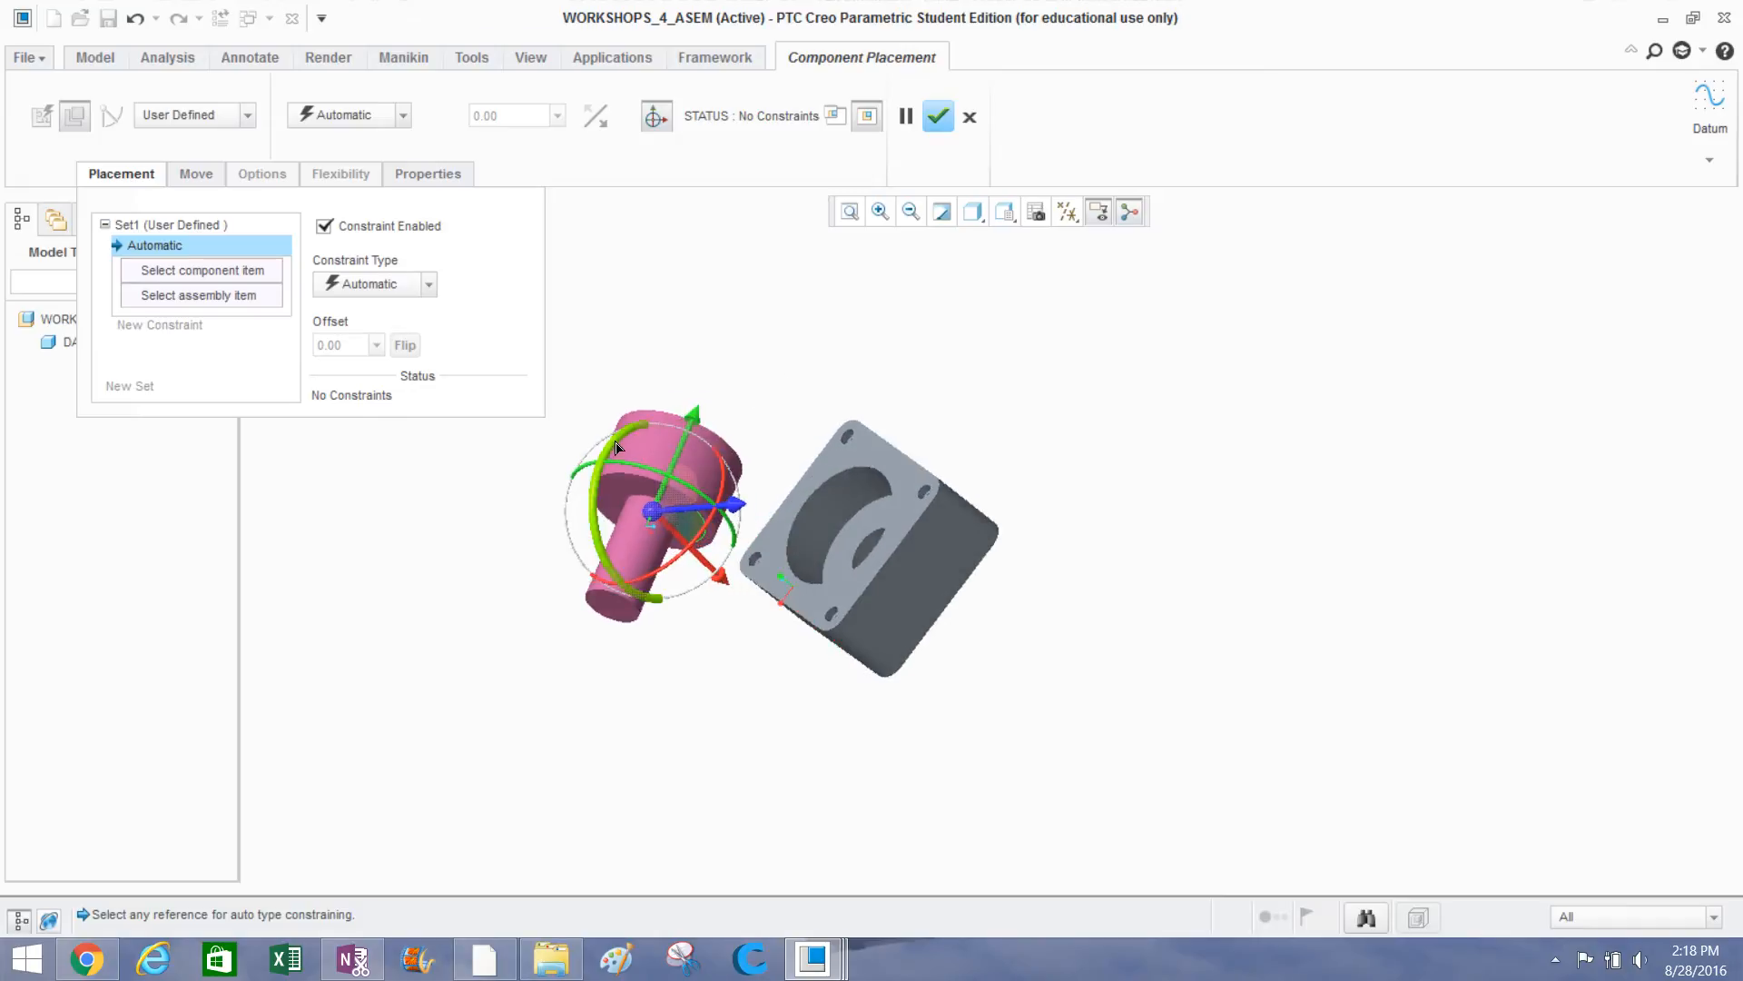
drag(616, 446, 809, 638)
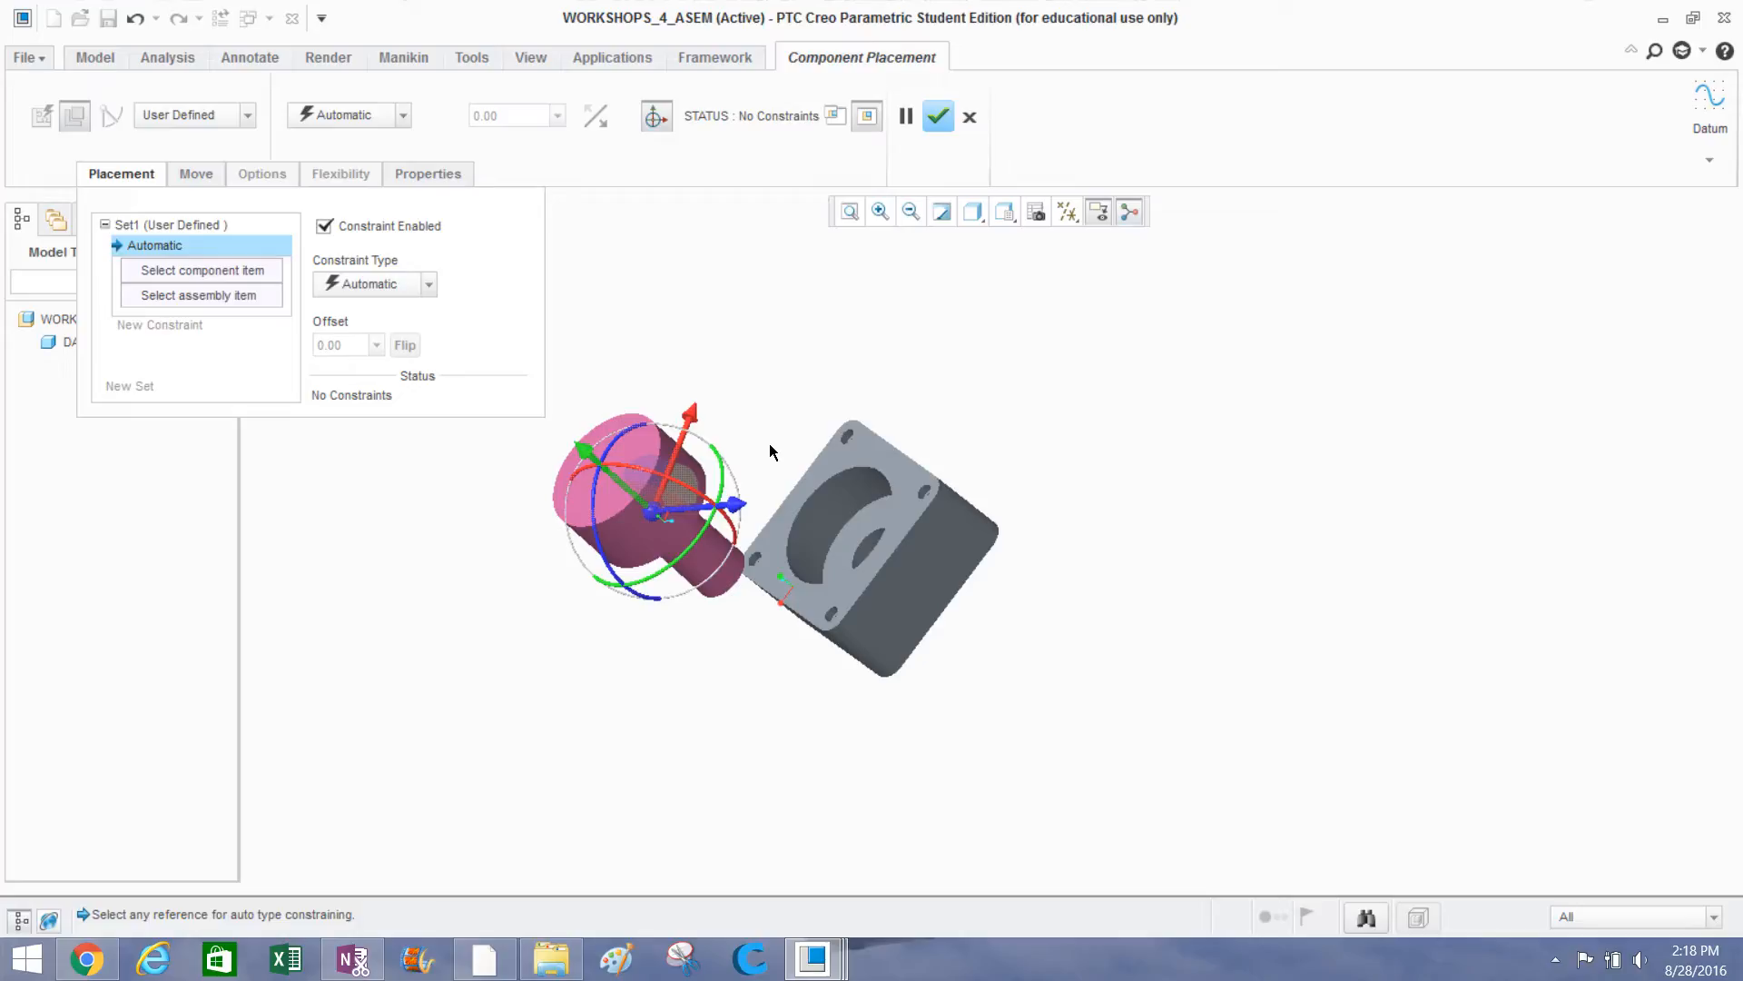
Constrain the cylindrical shaft surface of DAY_4_PART_2 to the small through-hole surface of DAY_4_PART_1, using the Automatic constraint type.
middle_drag(663, 542, 913, 510)
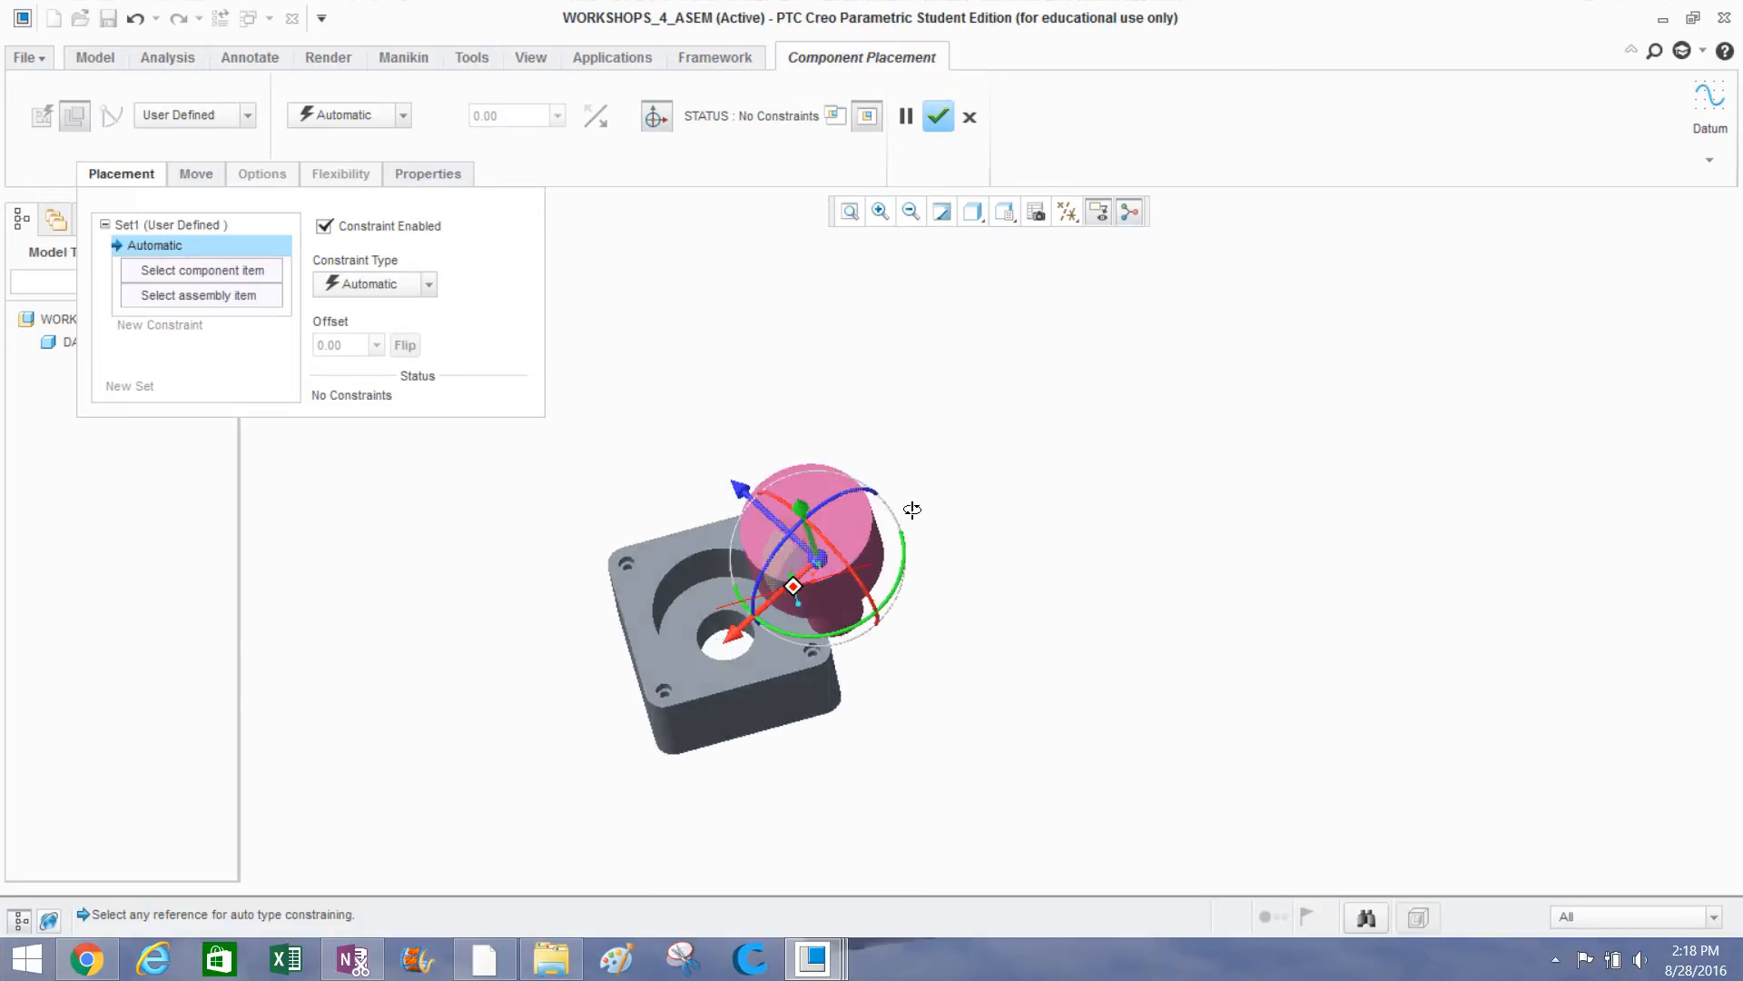
middle_drag(814, 555, 826, 500)
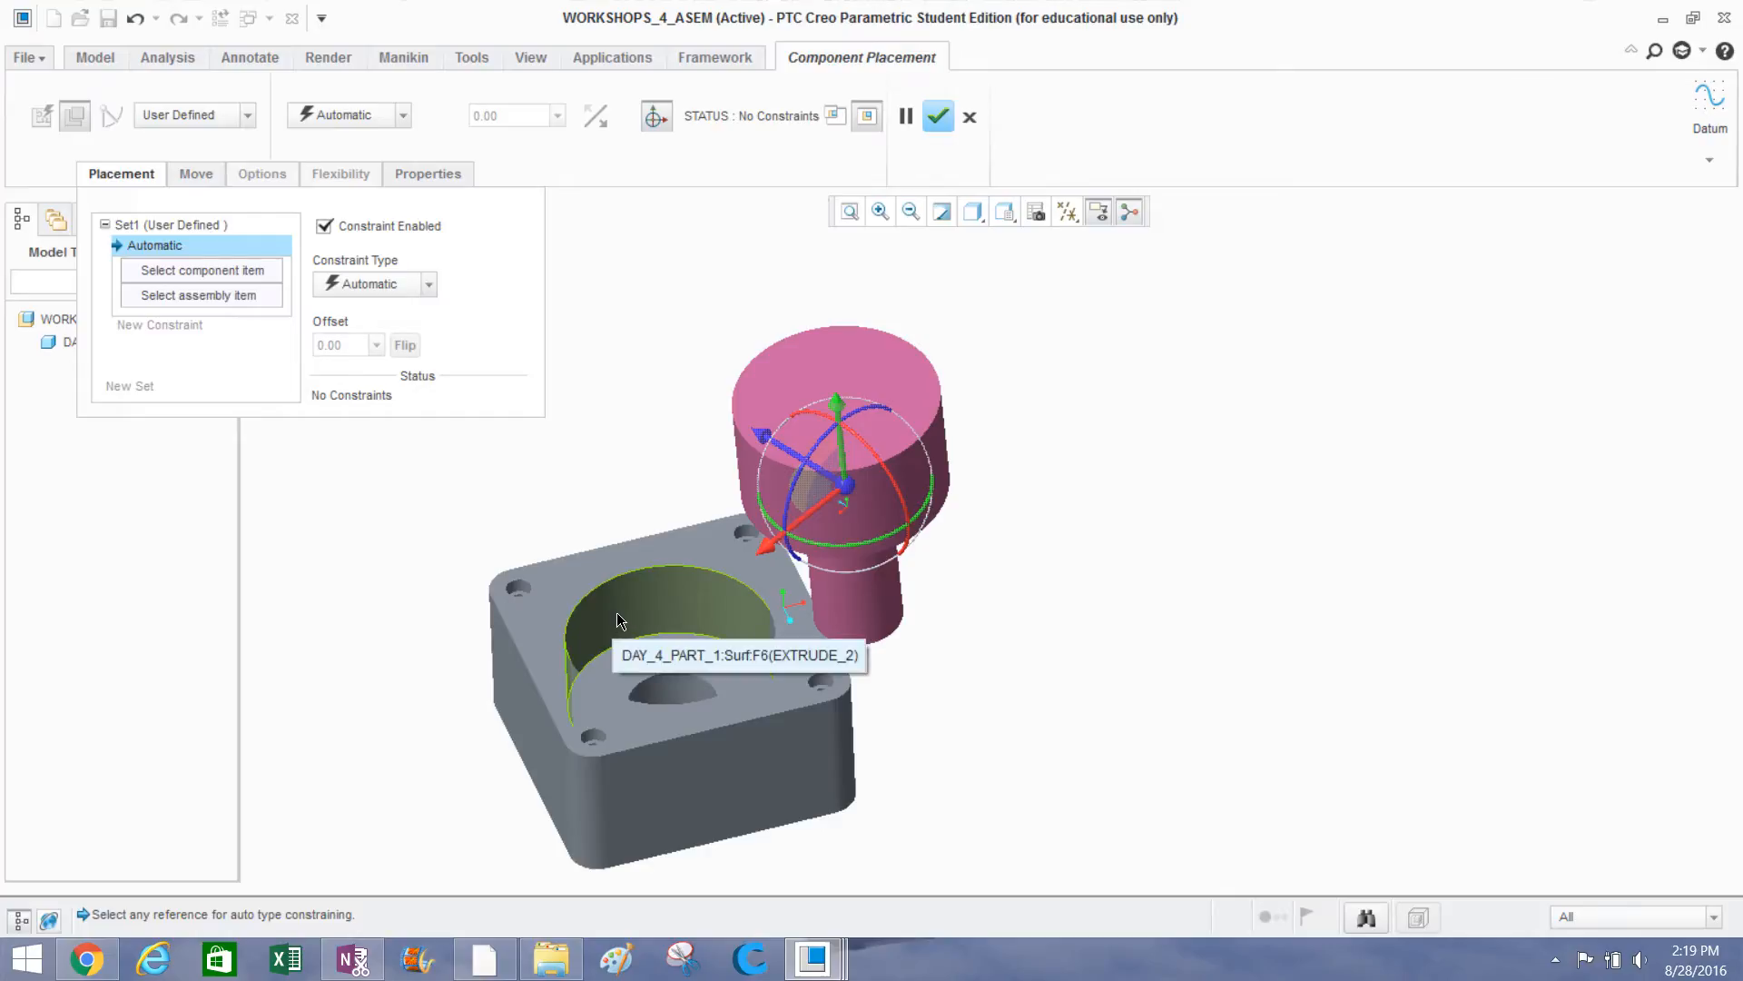
middle_drag(727, 617, 456, 361)
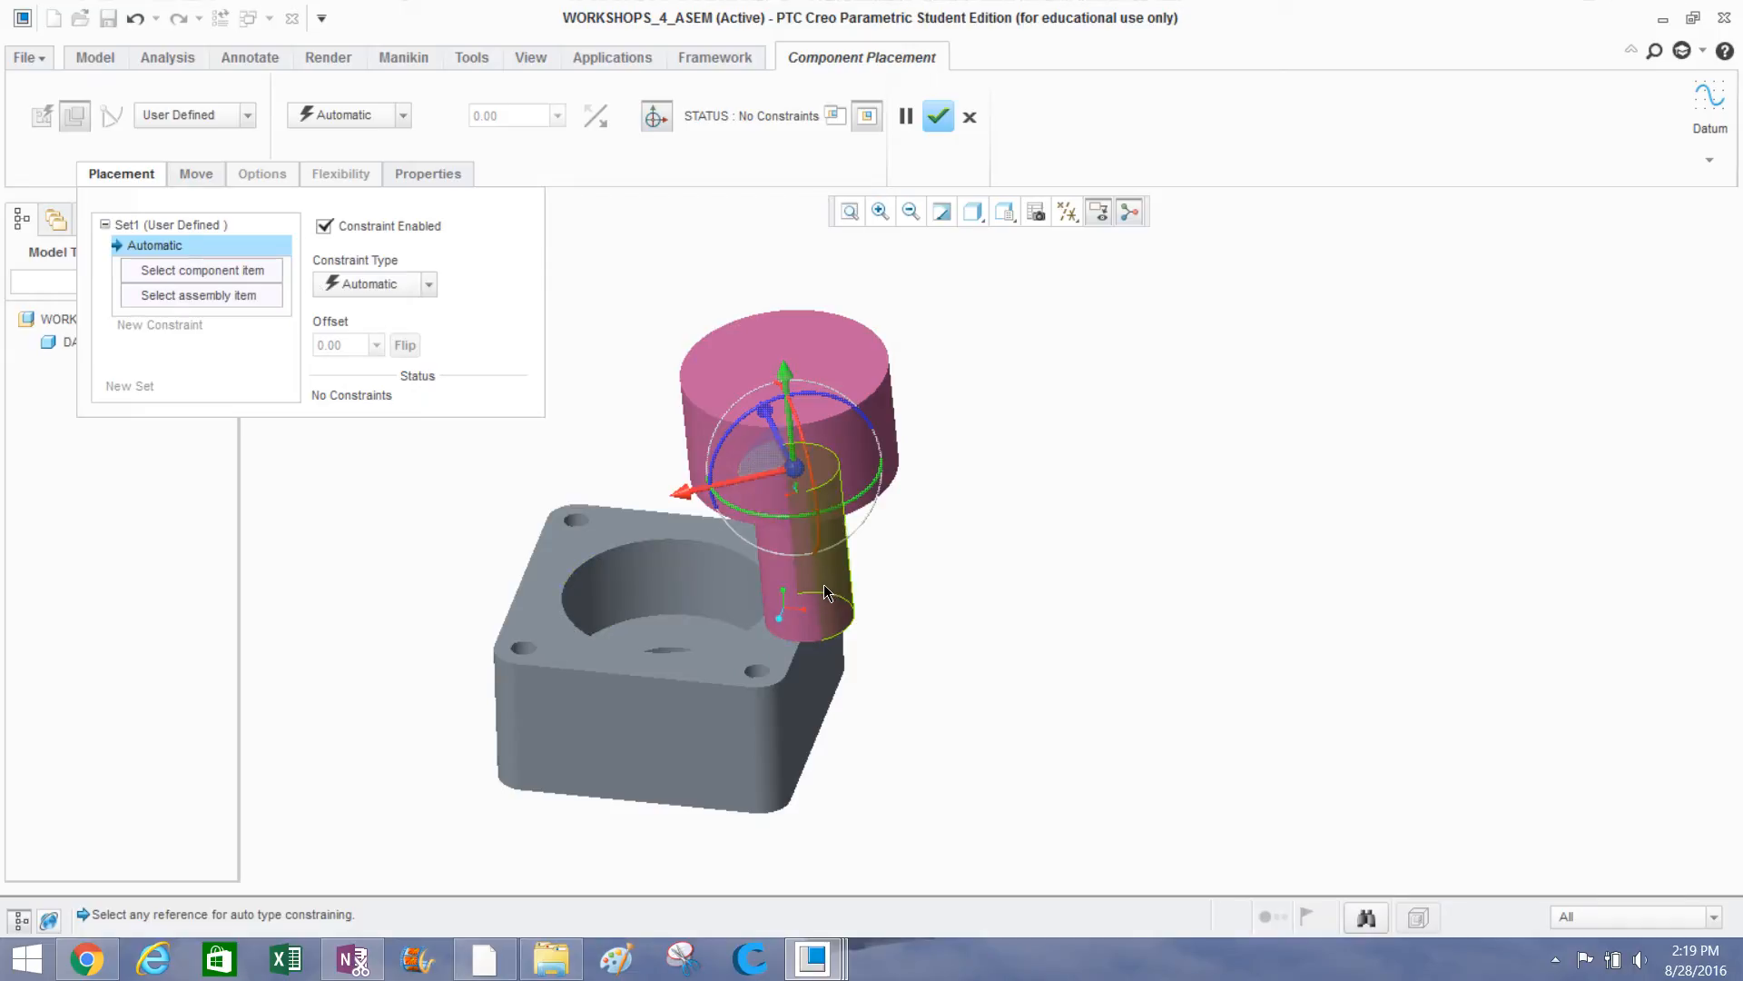
middle_drag(817, 584, 810, 564)
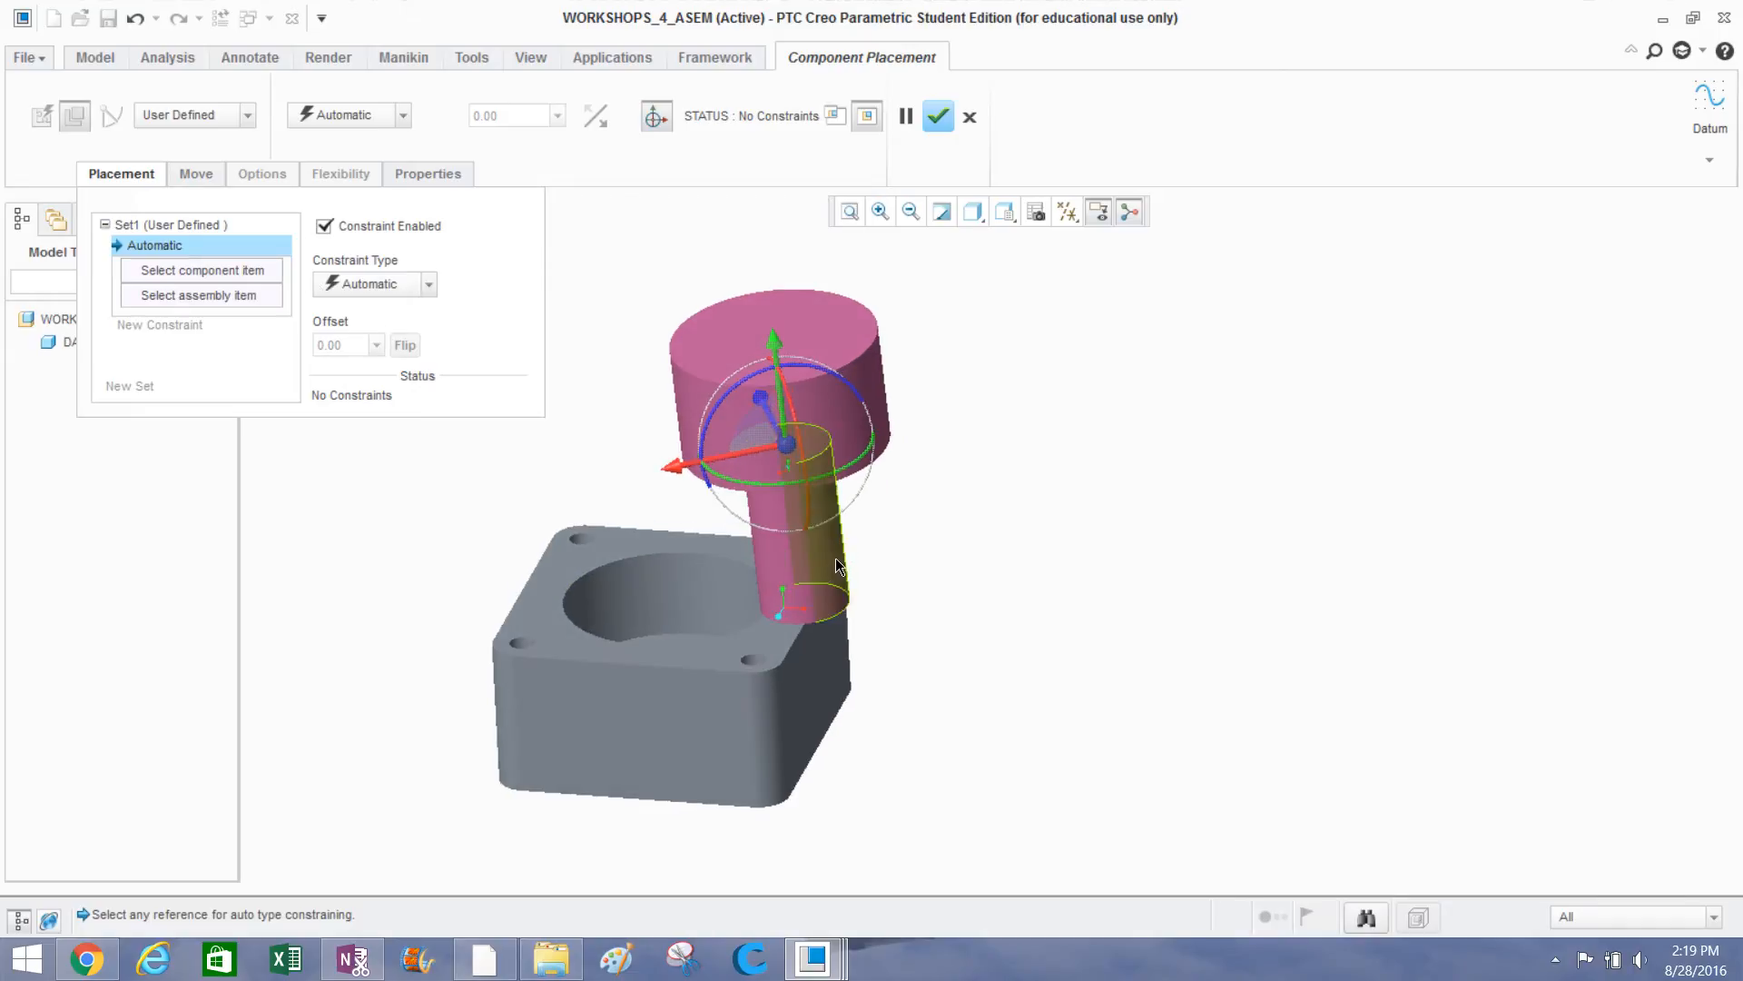
click(828, 563)
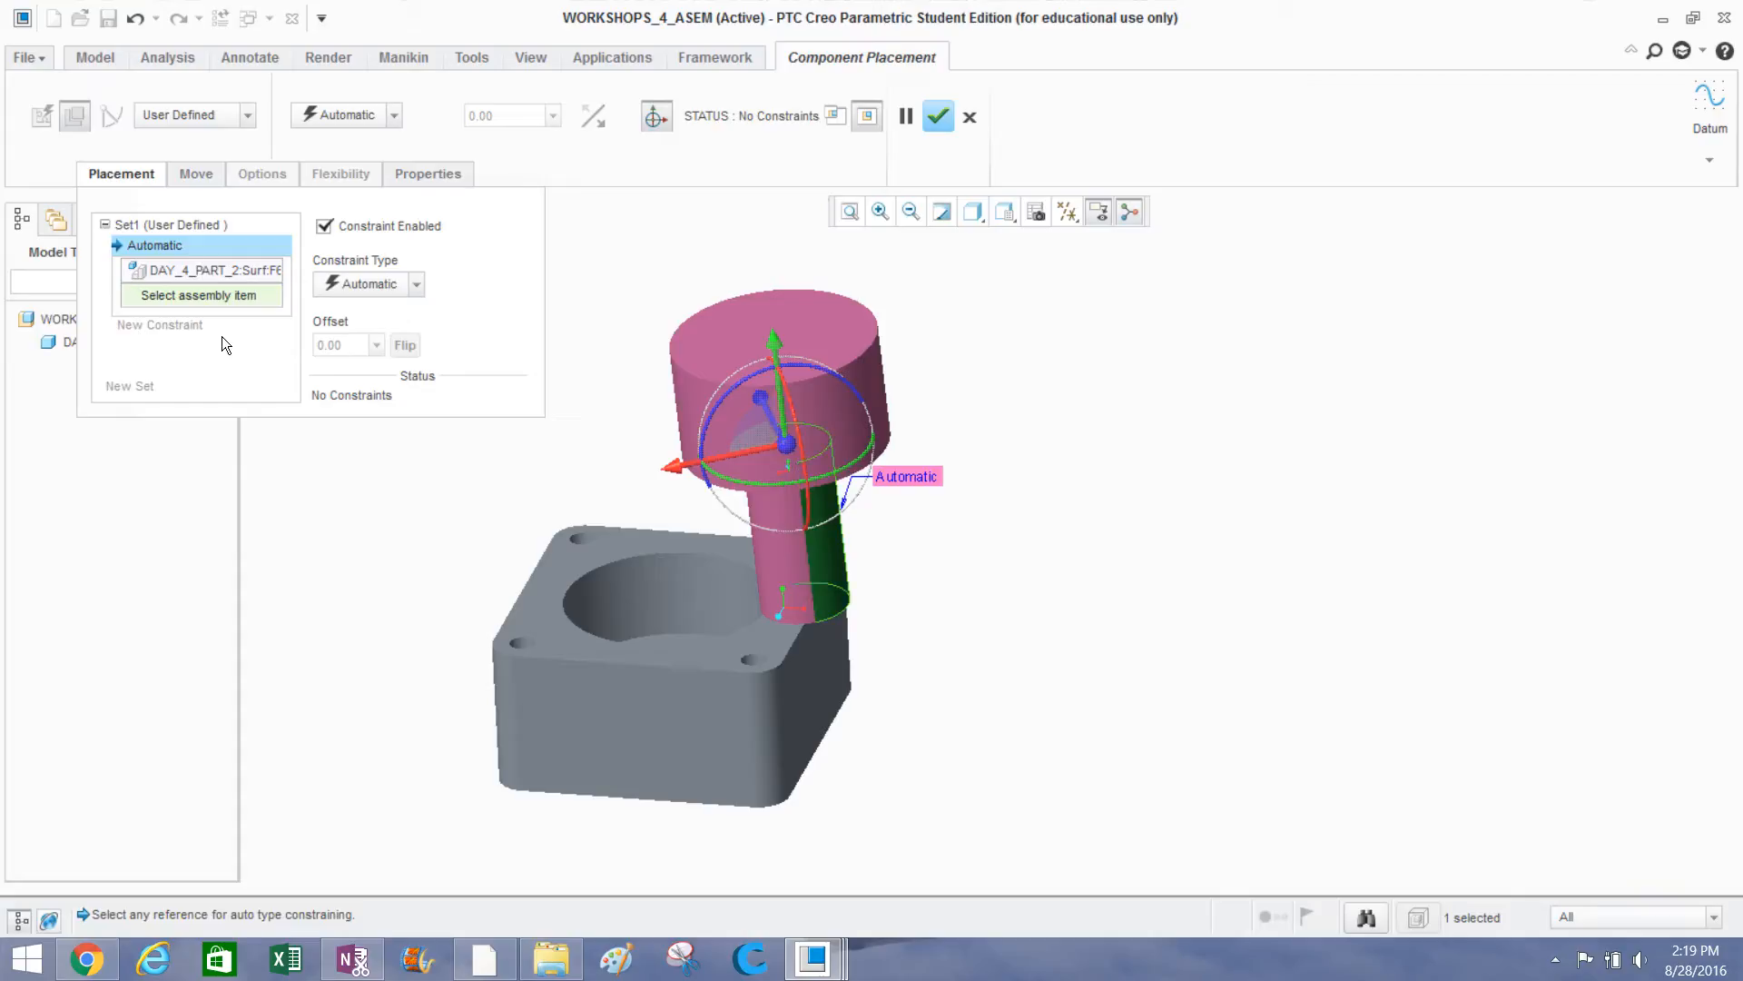
middle_drag(426, 581, 735, 630)
middle_drag(853, 581, 880, 629)
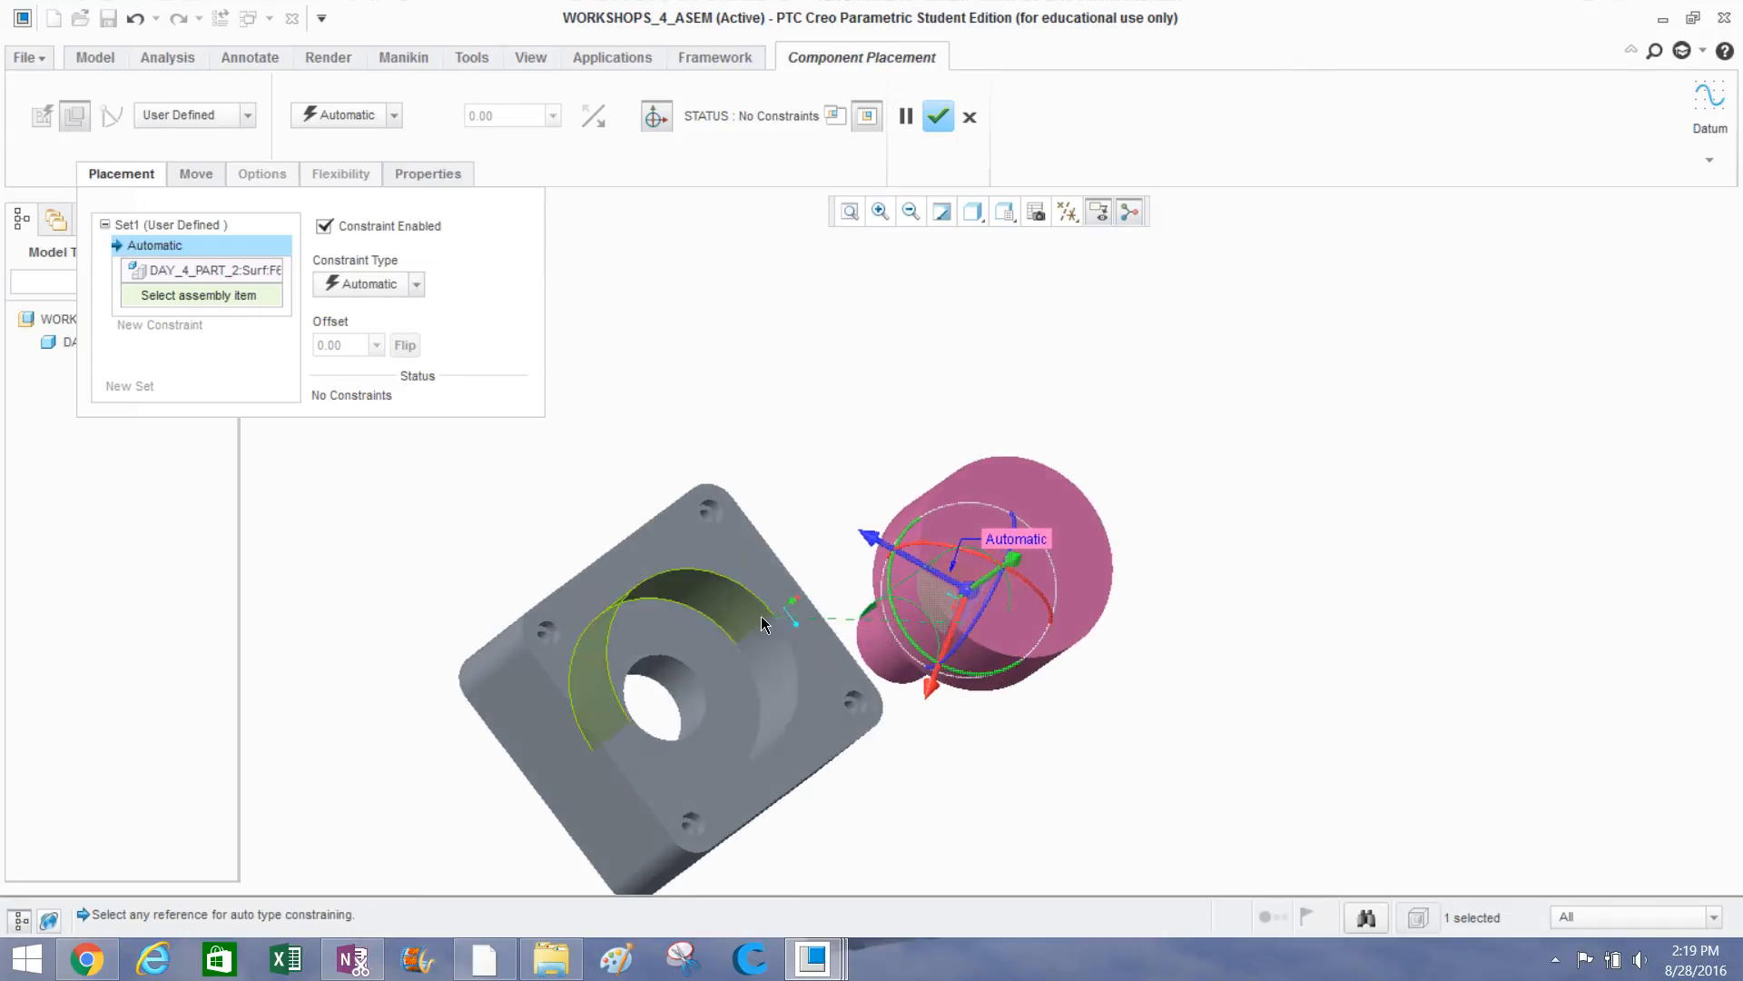
scroll(673, 684, up, 3)
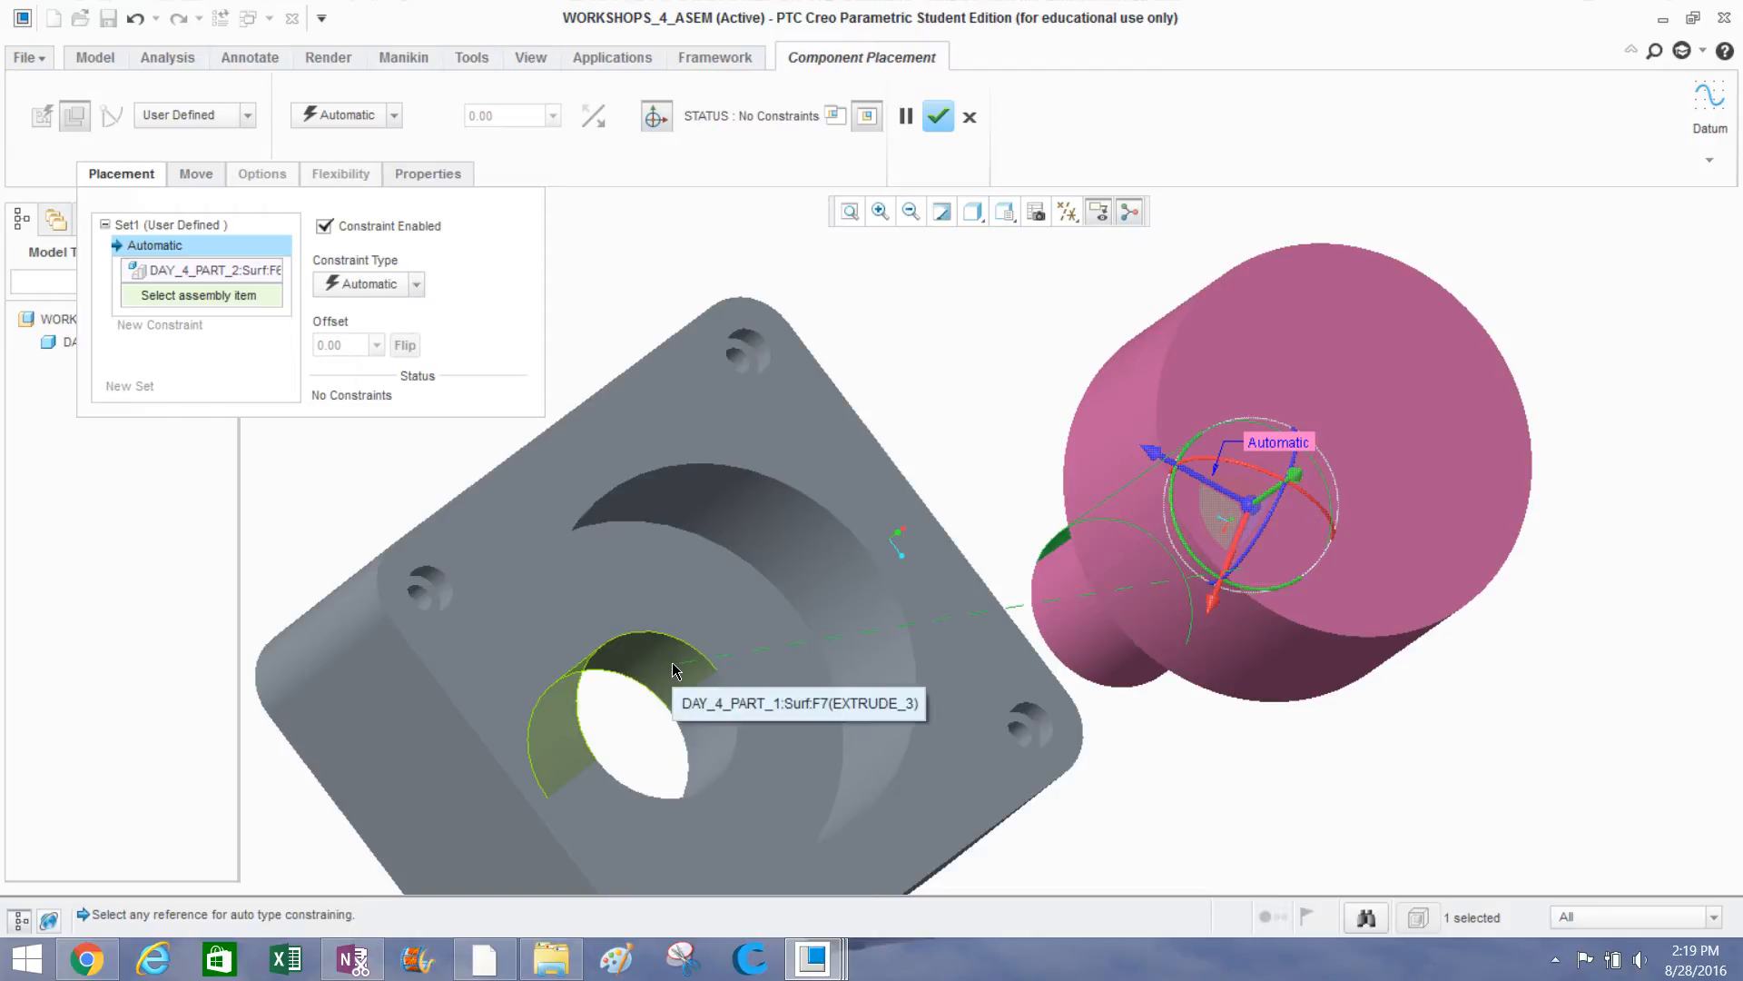
click(672, 662)
Slide DAY_4_PART_2 along the hole axis down into the recess of DAY_4_PART_1.
middle_drag(765, 619, 645, 508)
scroll(652, 579, down, 3)
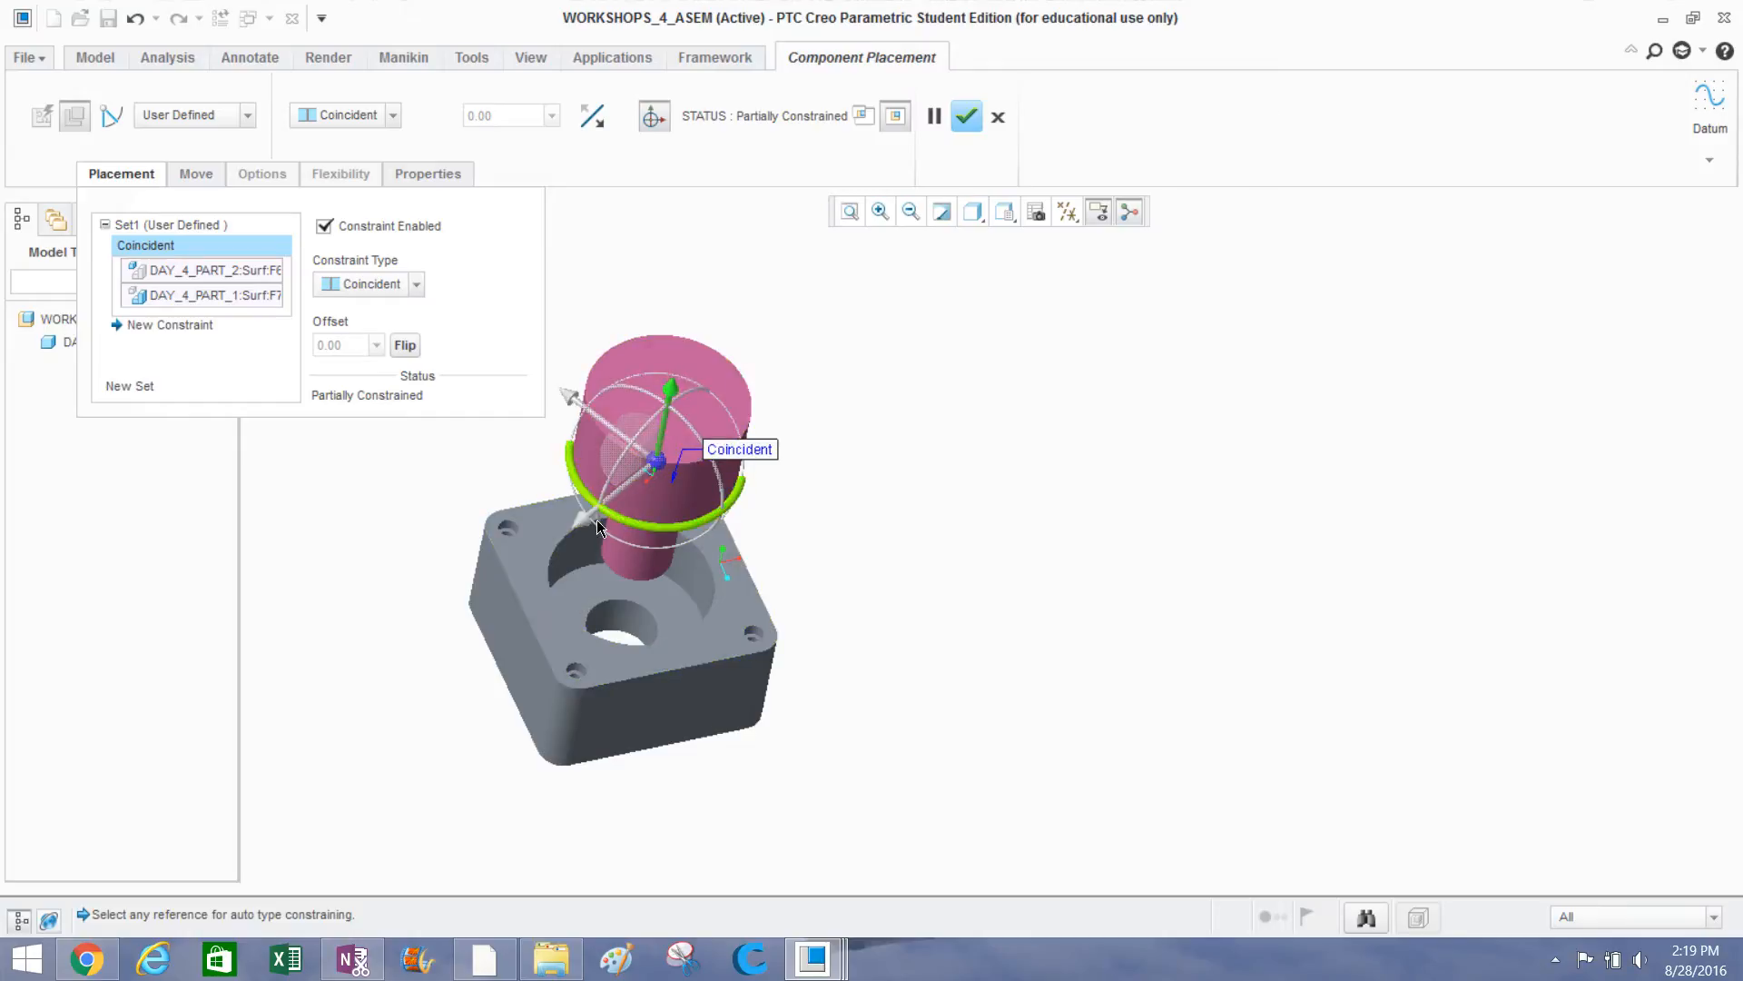
scroll(572, 476, up, 3)
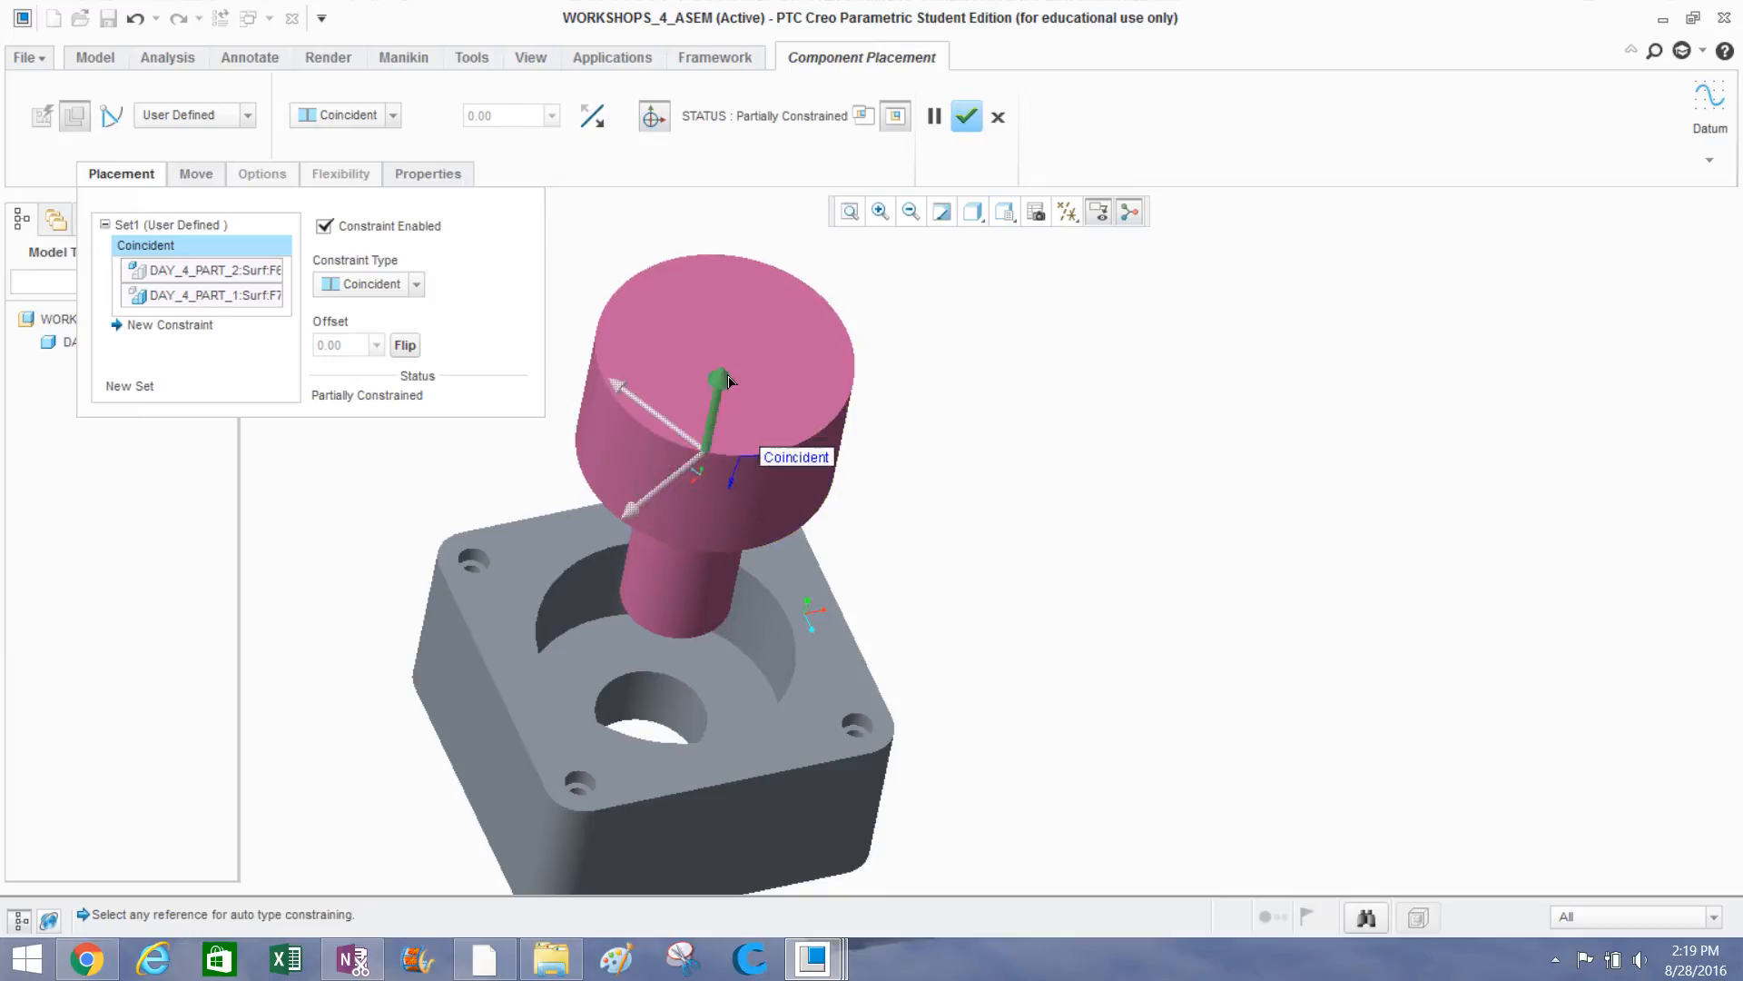
drag(747, 348, 691, 605)
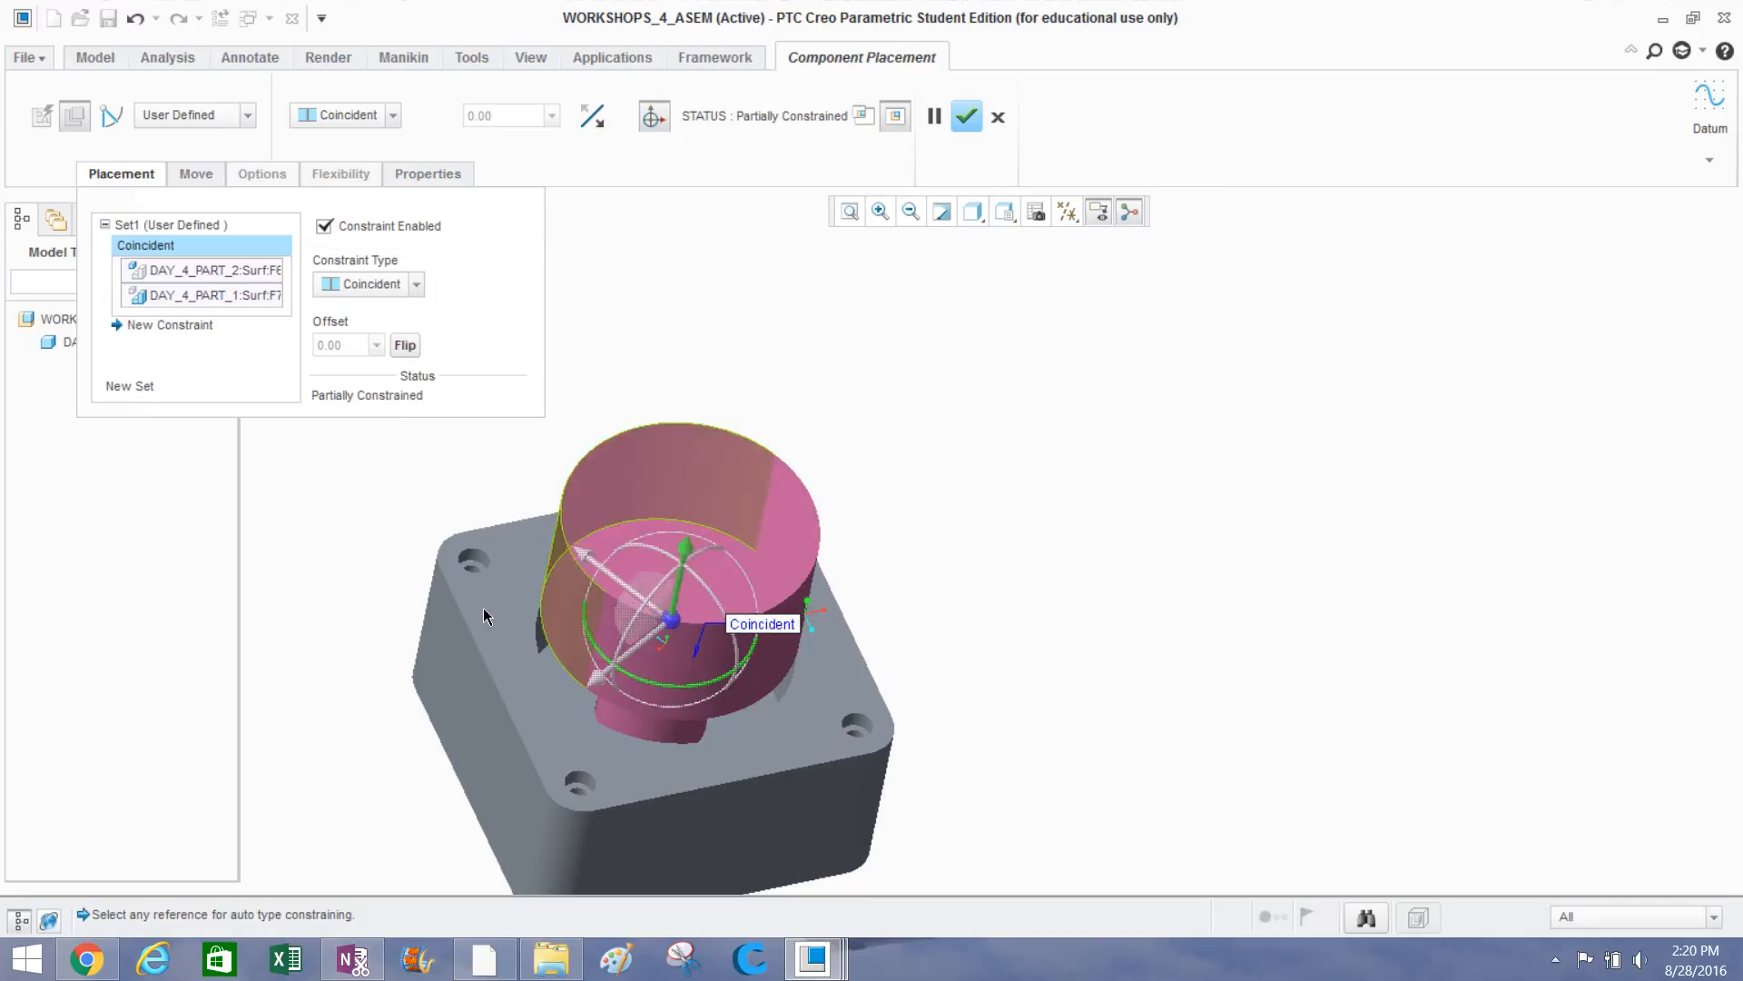
Examine the shaft's fit in the through hole from the underside of DAY_4_PART_1 and pull the shaft part back out.
middle_drag(483, 607, 574, 372)
scroll(776, 397, down, 5)
middle_drag(795, 372, 805, 416)
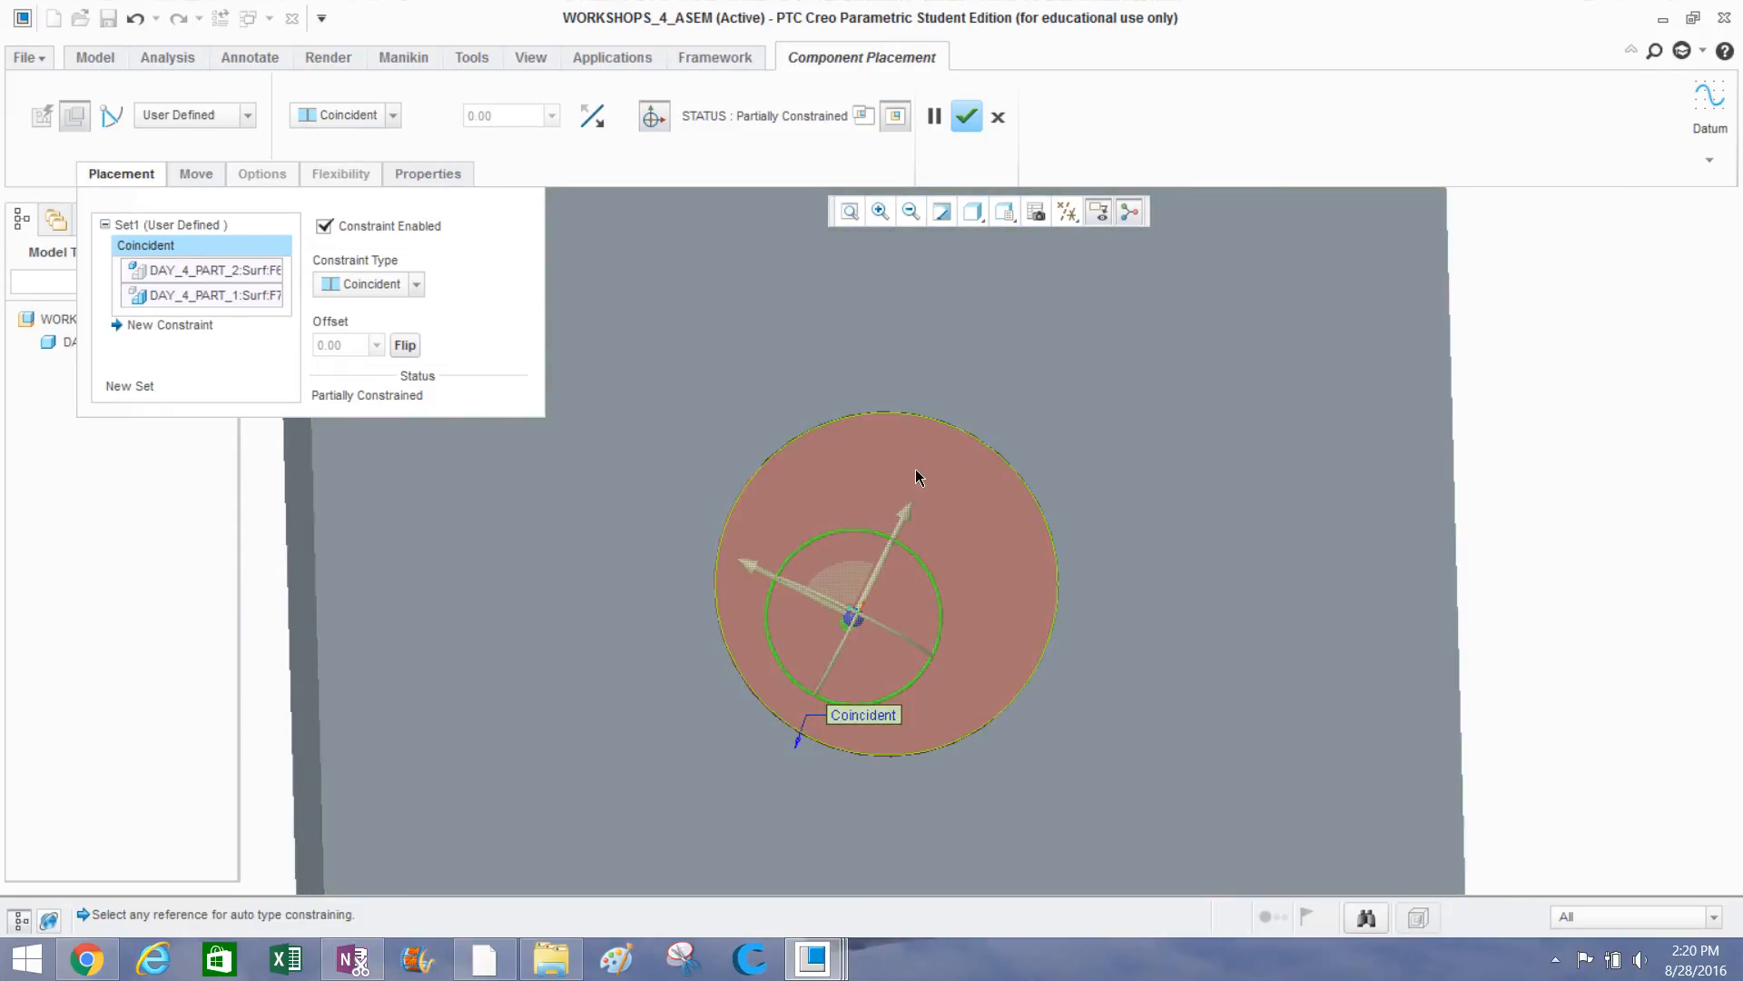
middle_drag(915, 469, 871, 388)
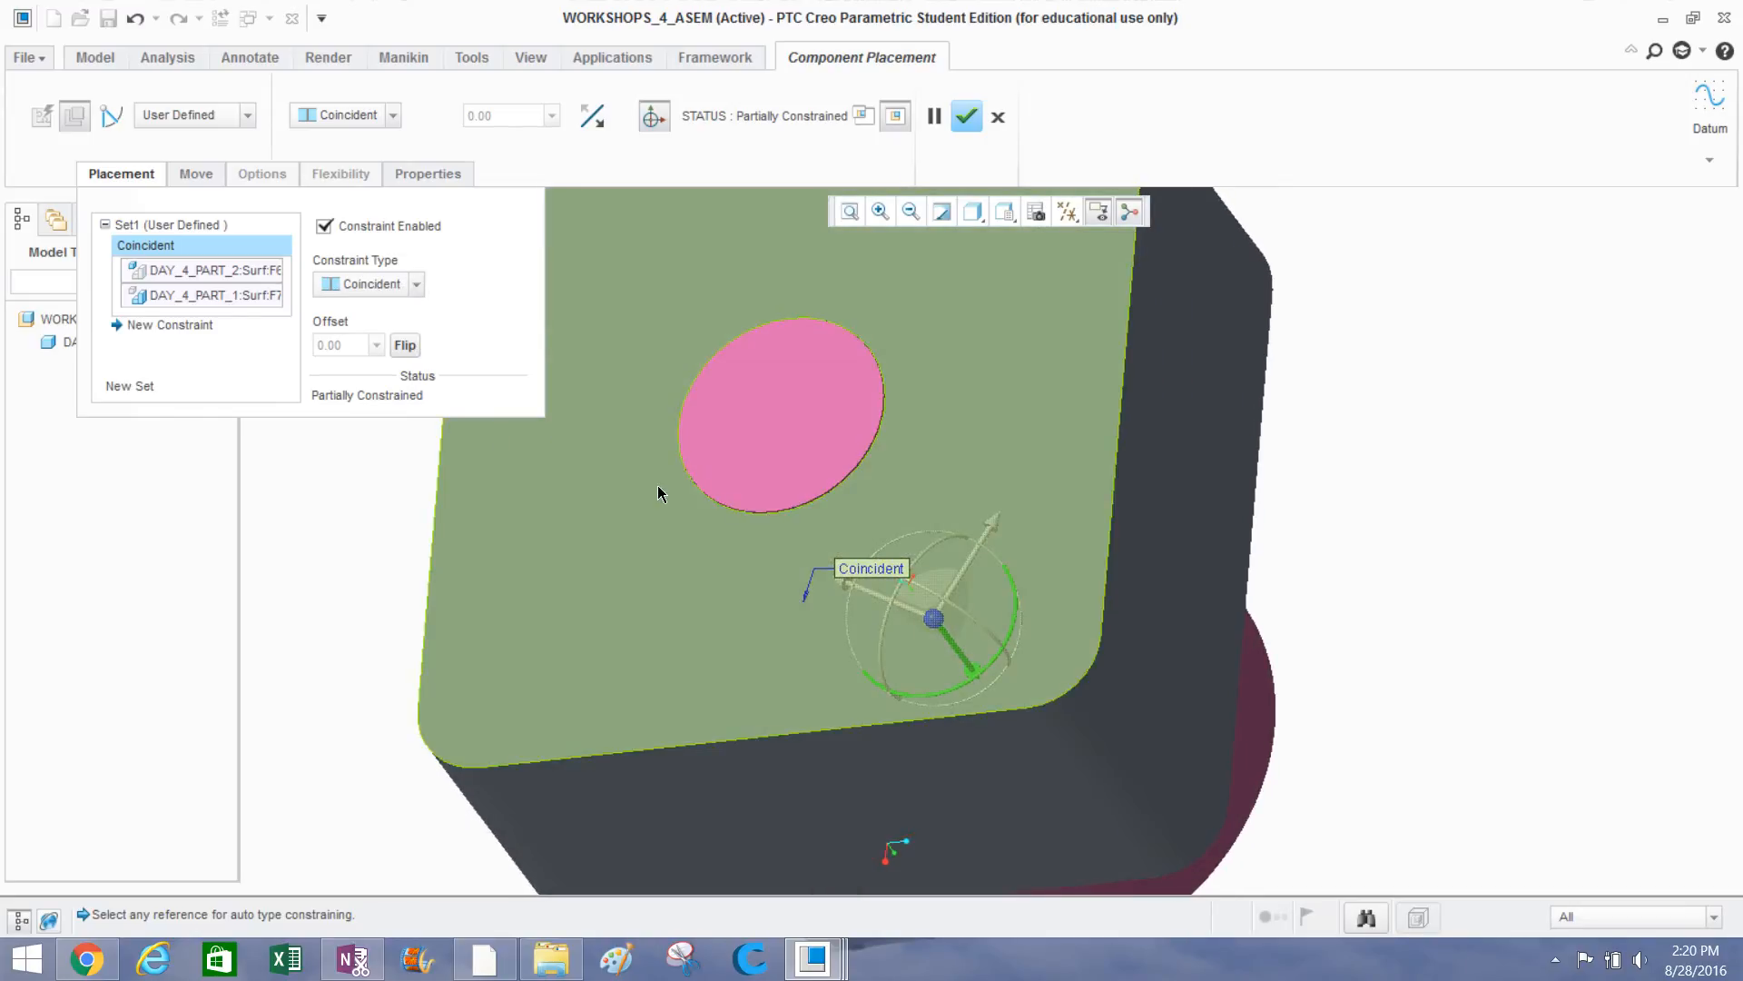
middle_drag(657, 485, 837, 388)
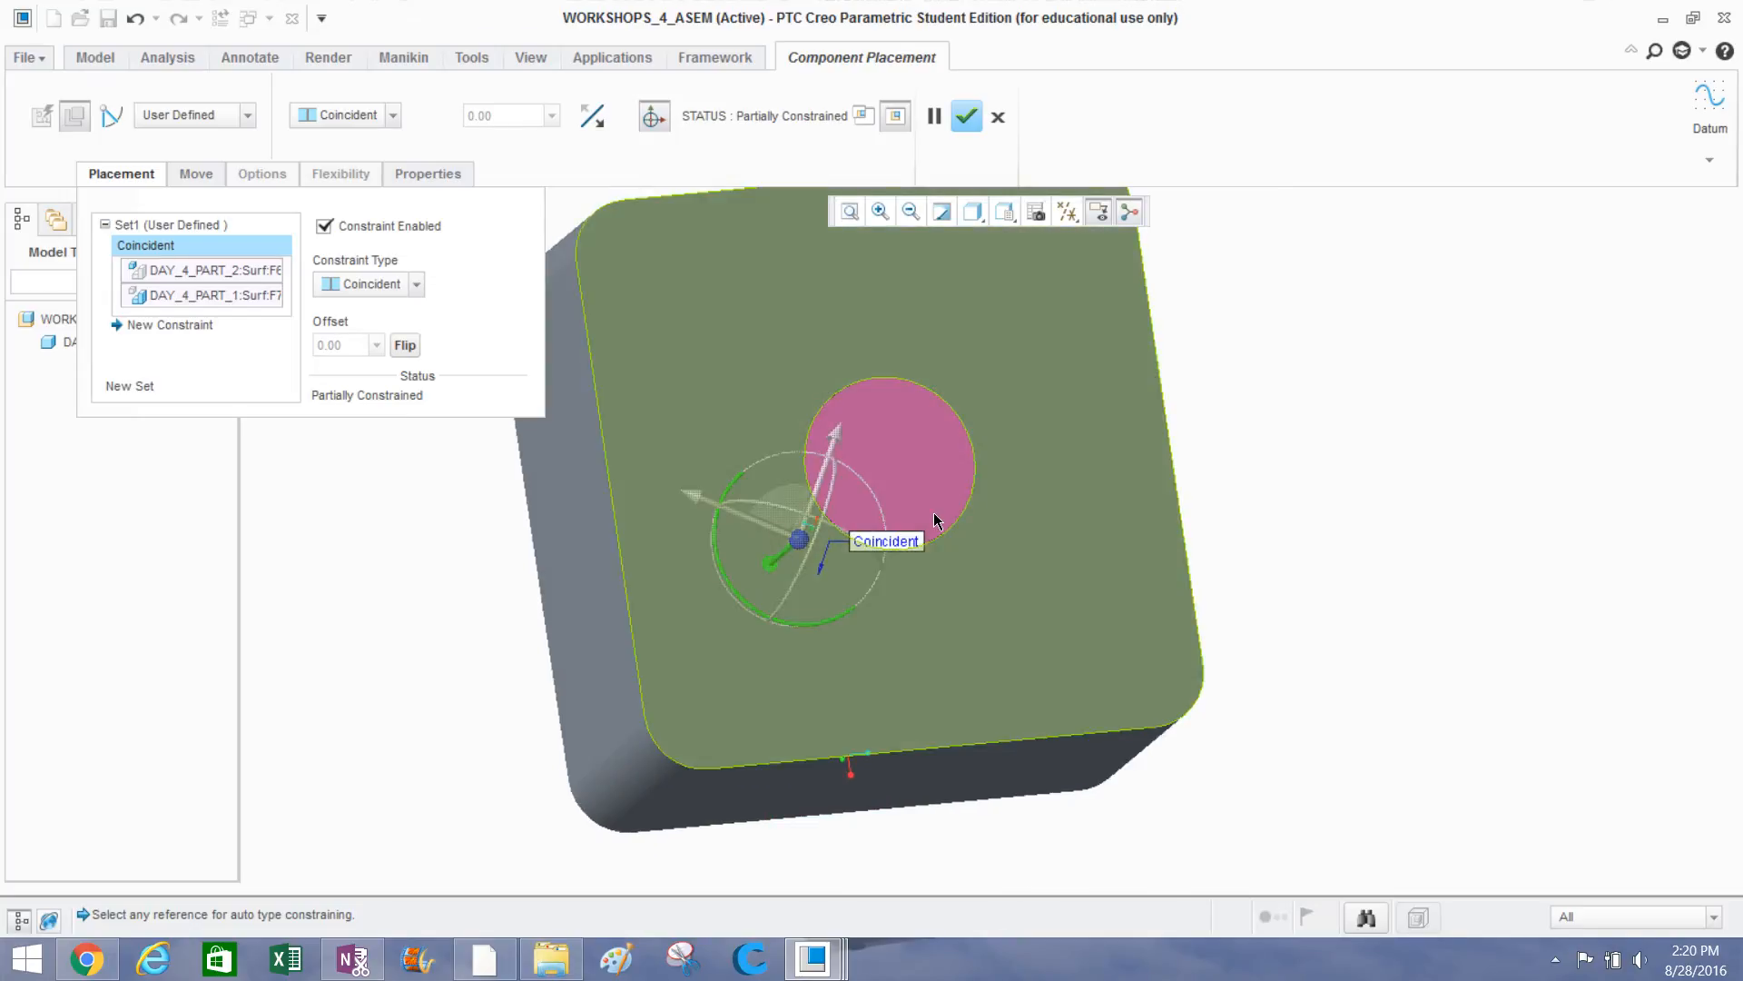
middle_drag(917, 439, 879, 498)
drag(792, 458, 772, 317)
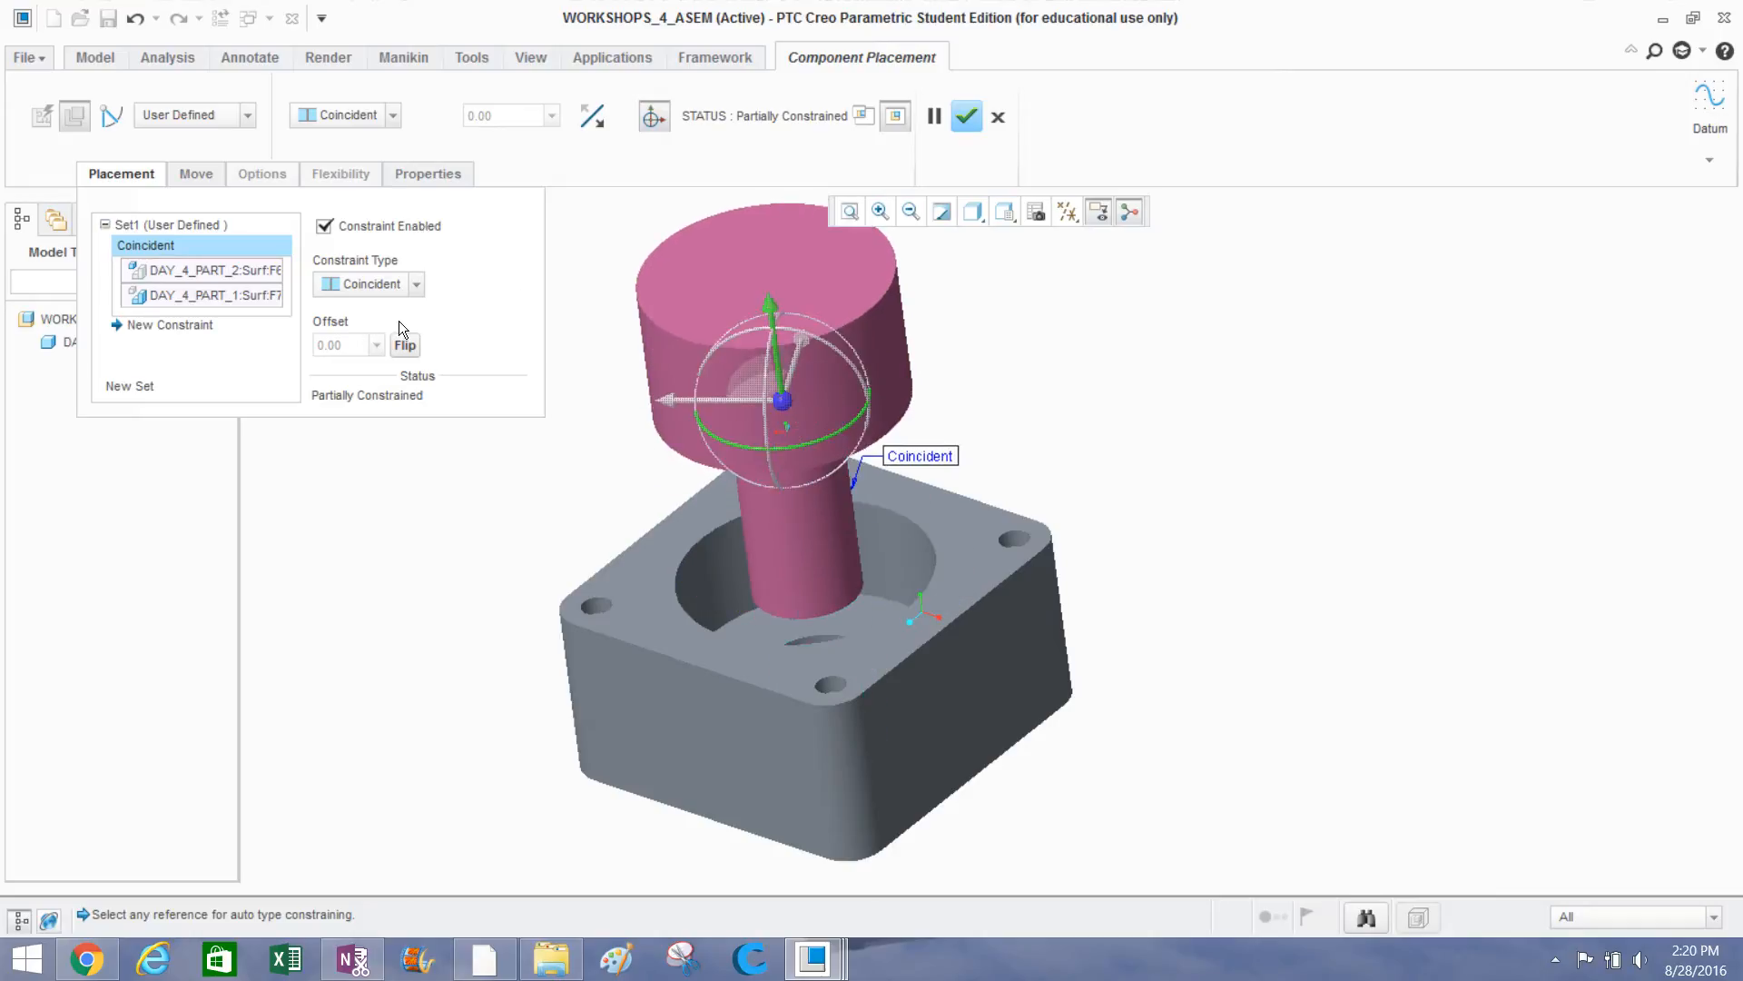
Lift DAY_4_PART_2 further along its axis until the shaft is clear of DAY_4_PART_1.
click(415, 286)
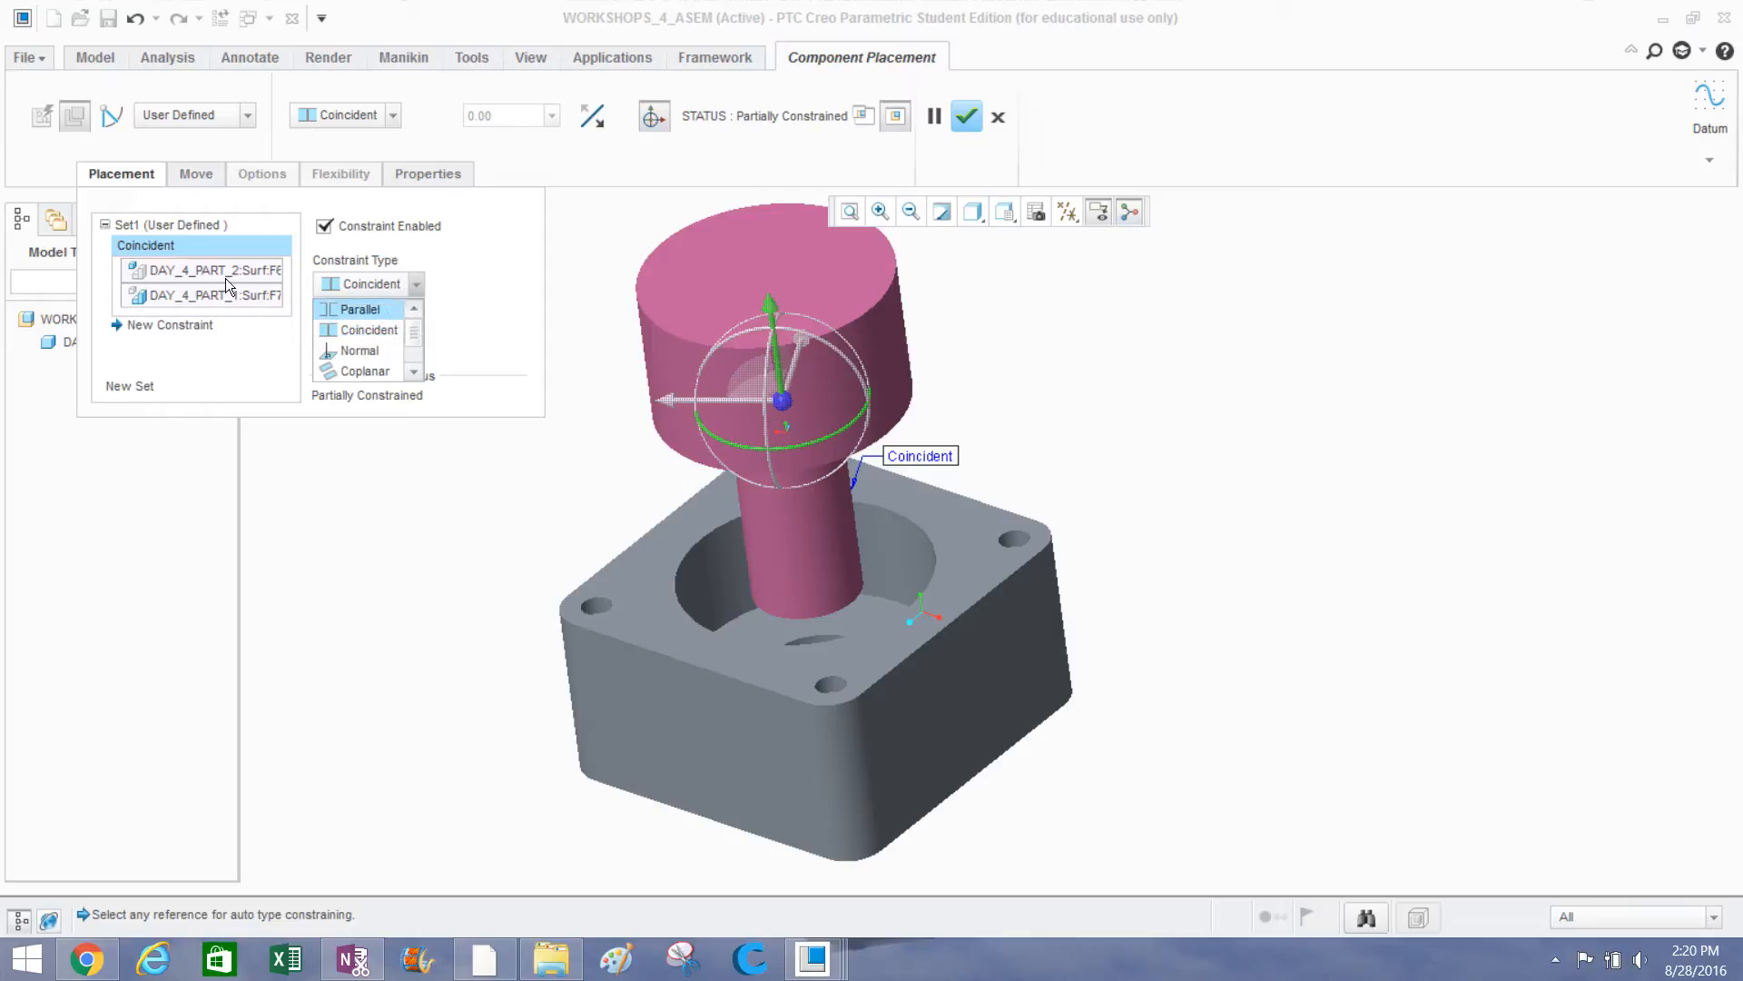
click(466, 251)
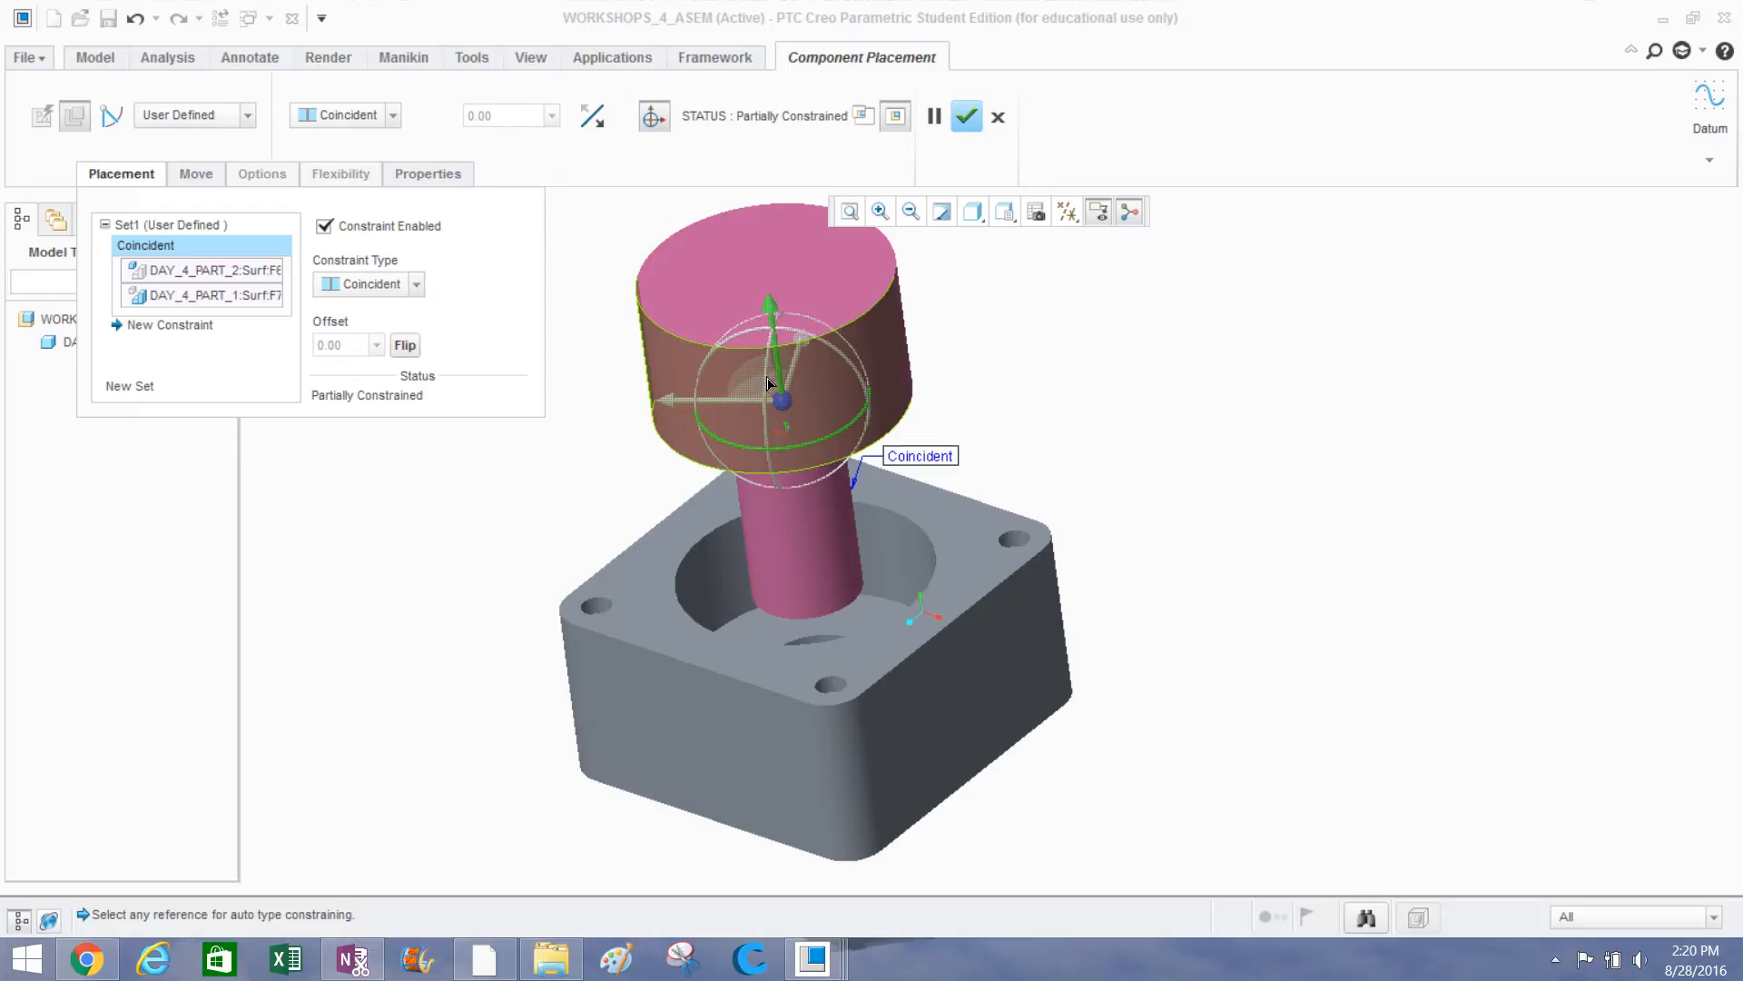
drag(777, 361, 767, 287)
middle_drag(661, 511, 526, 380)
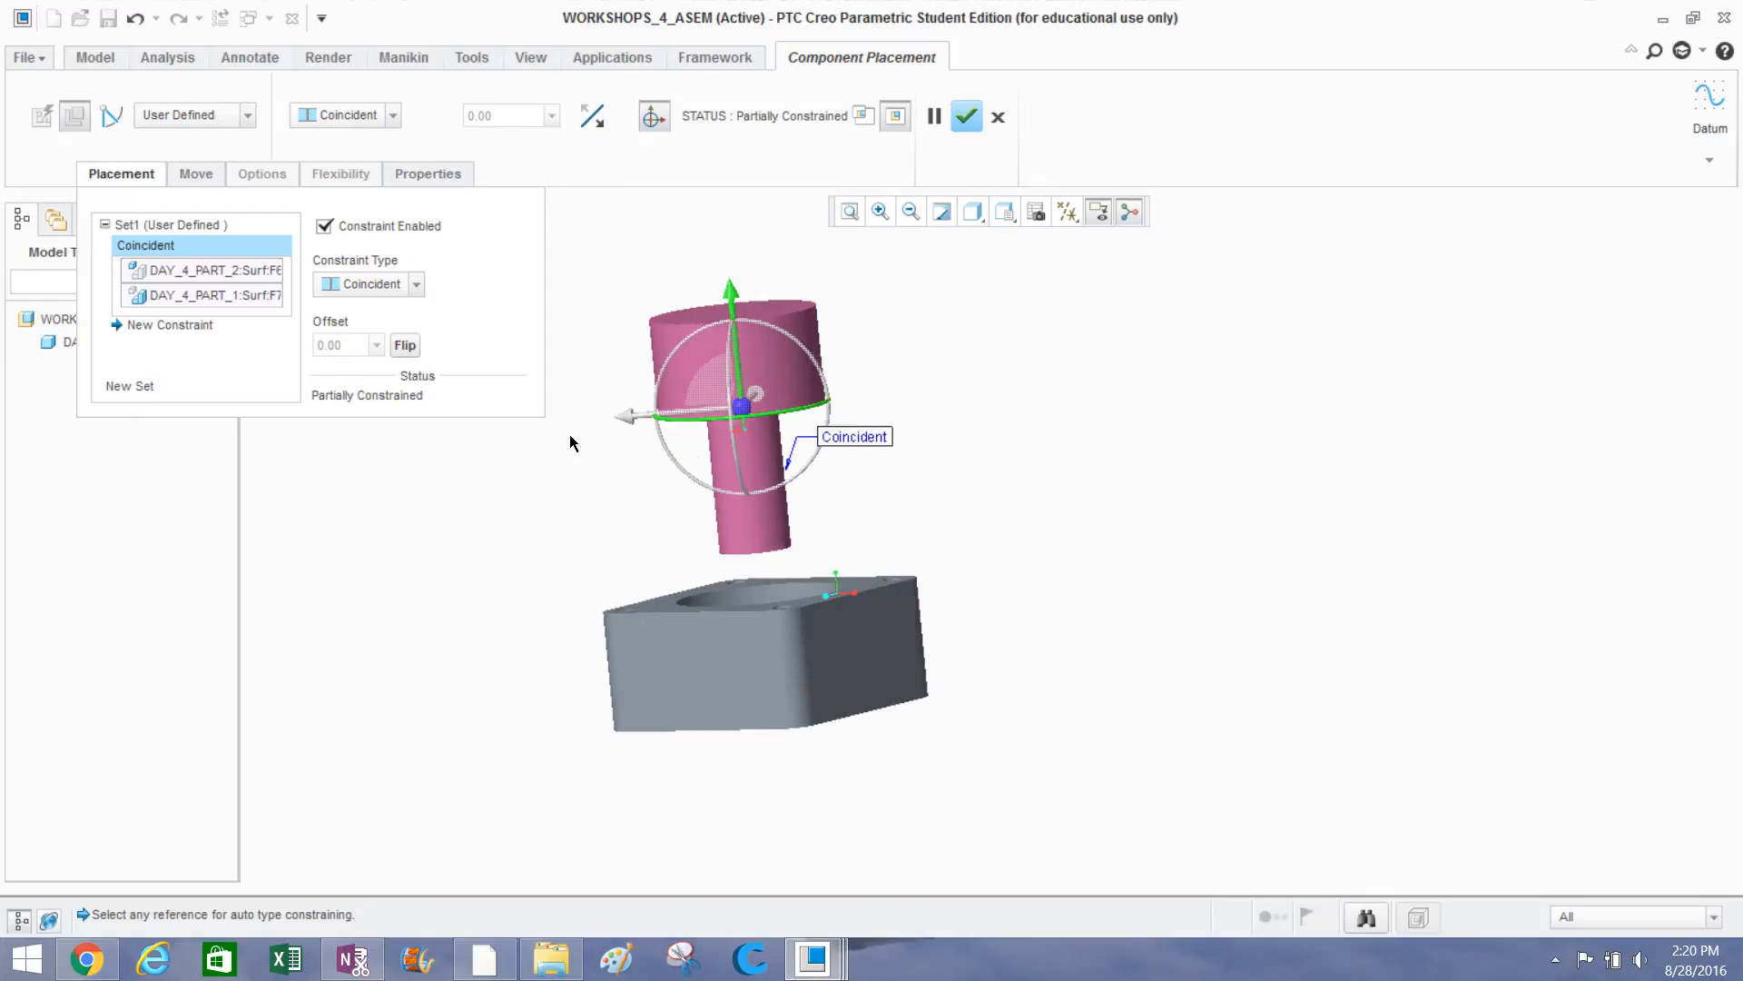
scroll(728, 463, up, 3)
middle_drag(728, 463, 735, 511)
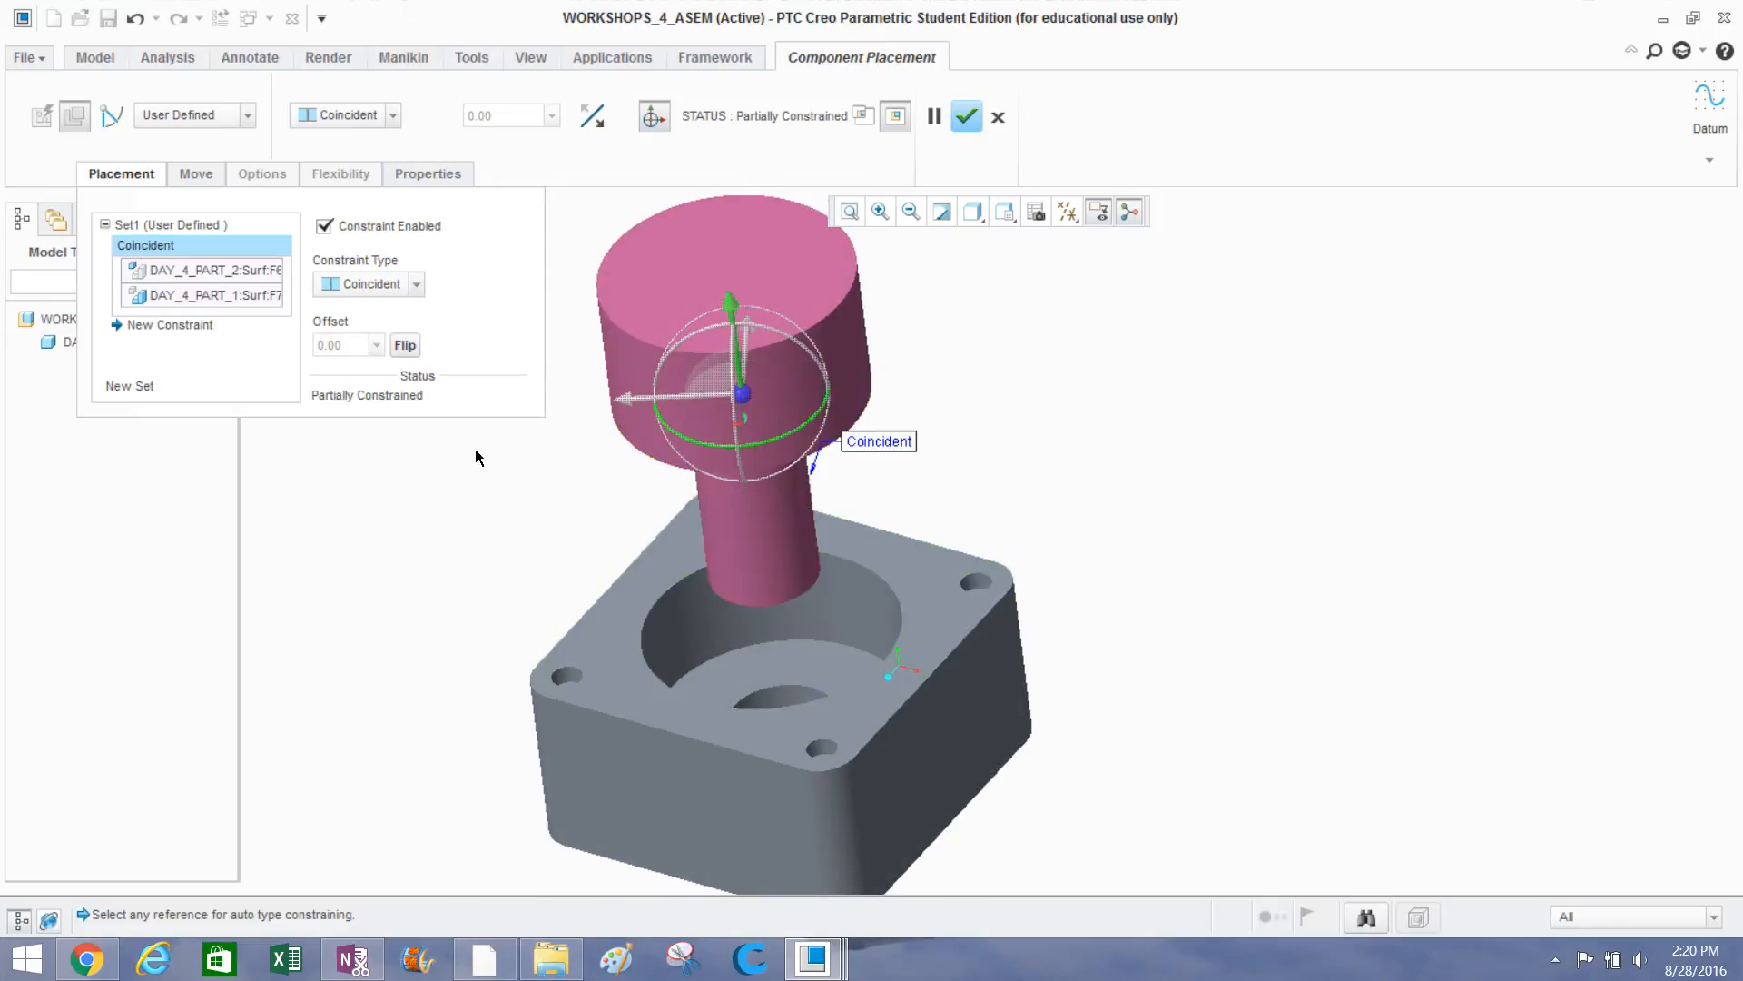
Set the constraint between DAY_4_PART_2's shaft surface and DAY_4_PART_1's through-hole surface to Centered and inspect the alignment from several sides.
click(416, 289)
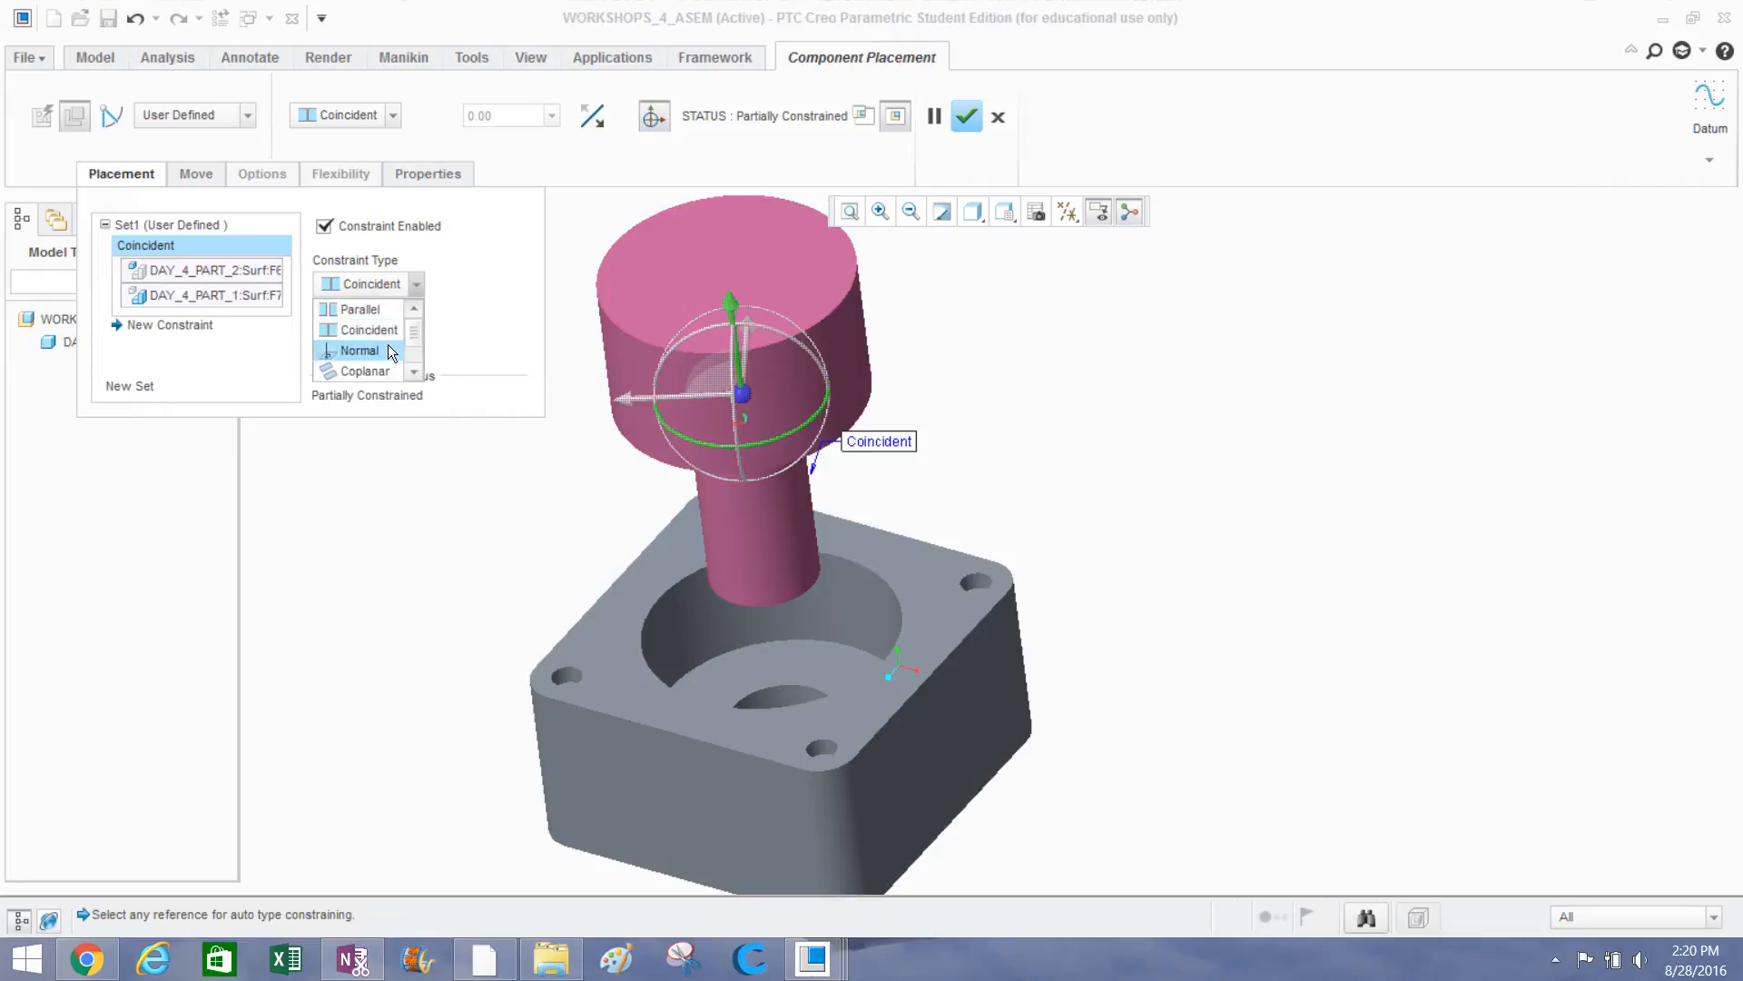
scroll(385, 350, down, 2)
click(369, 351)
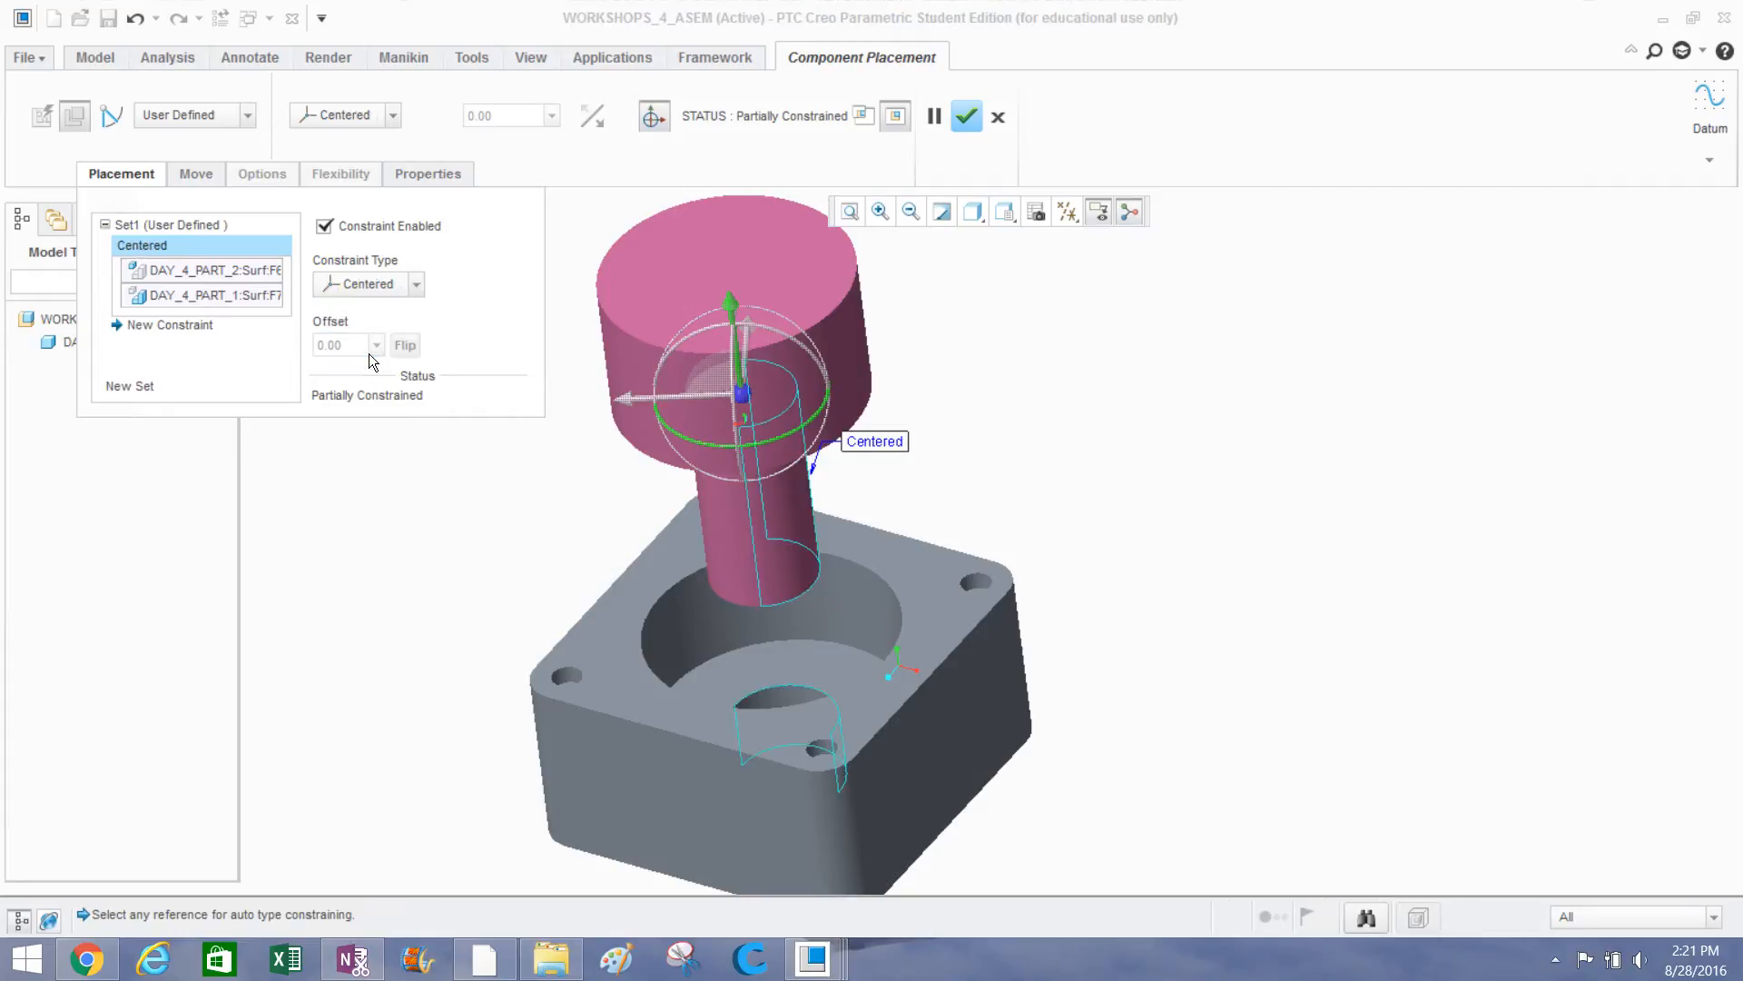
click(417, 288)
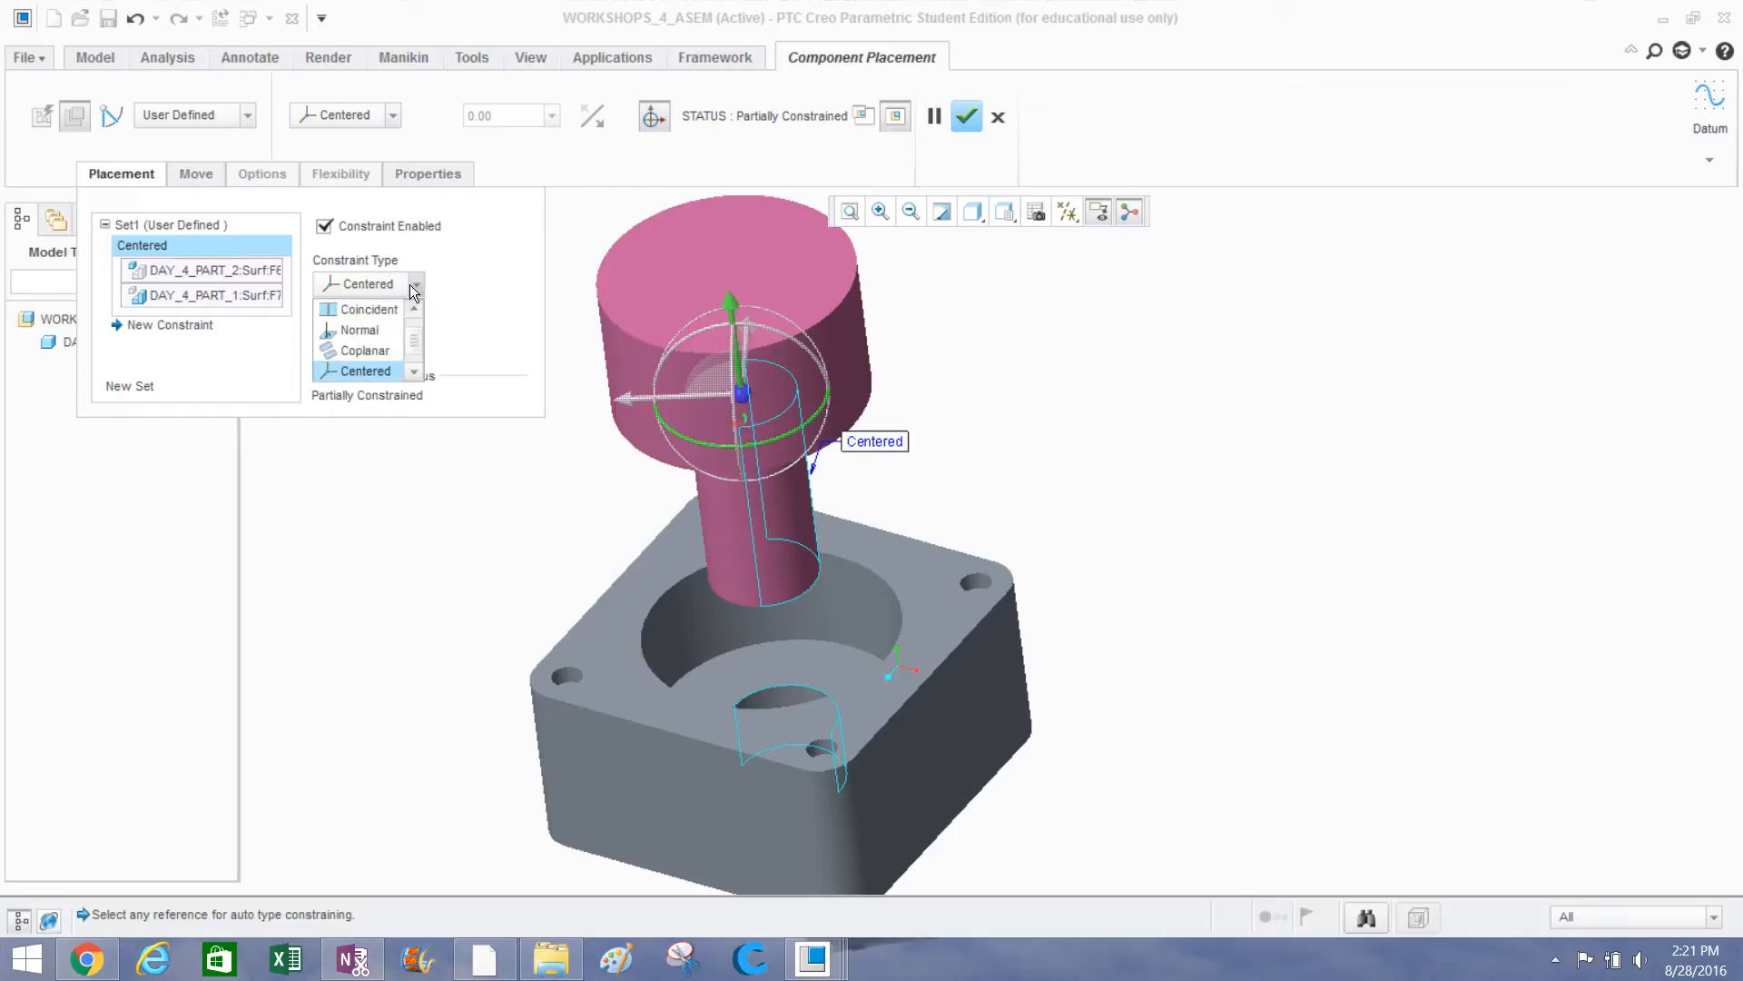
scroll(361, 329, up, 2)
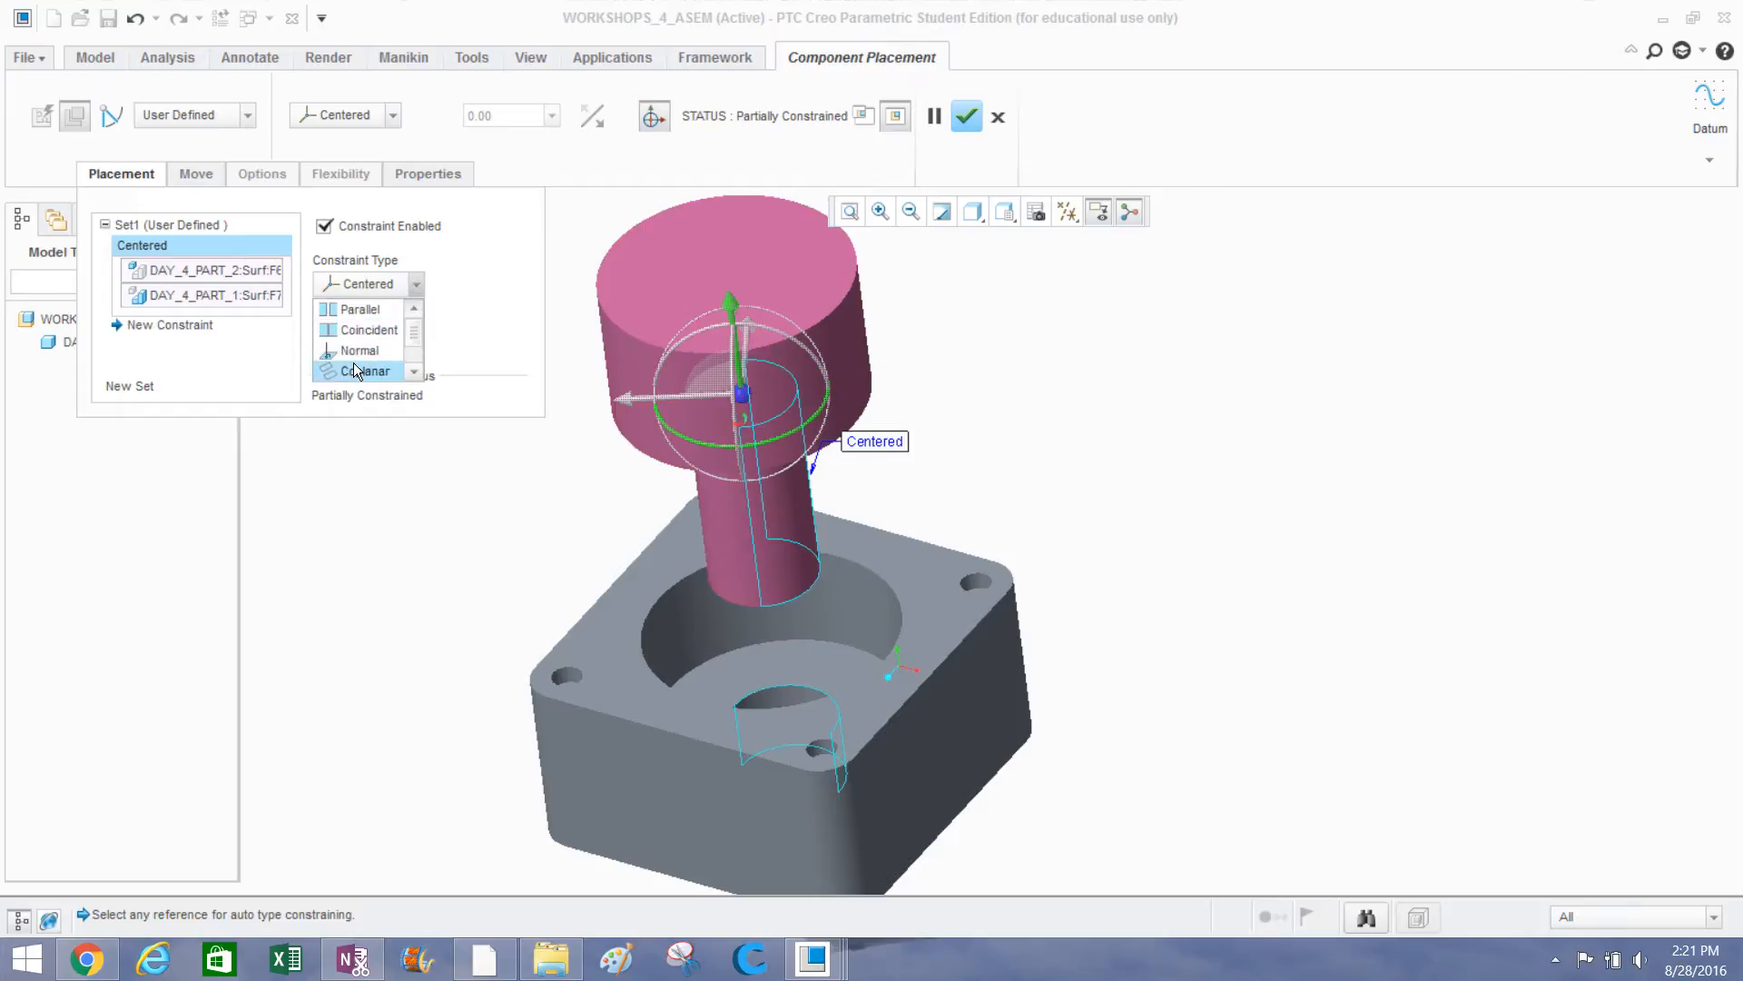
scroll(352, 368, down, 2)
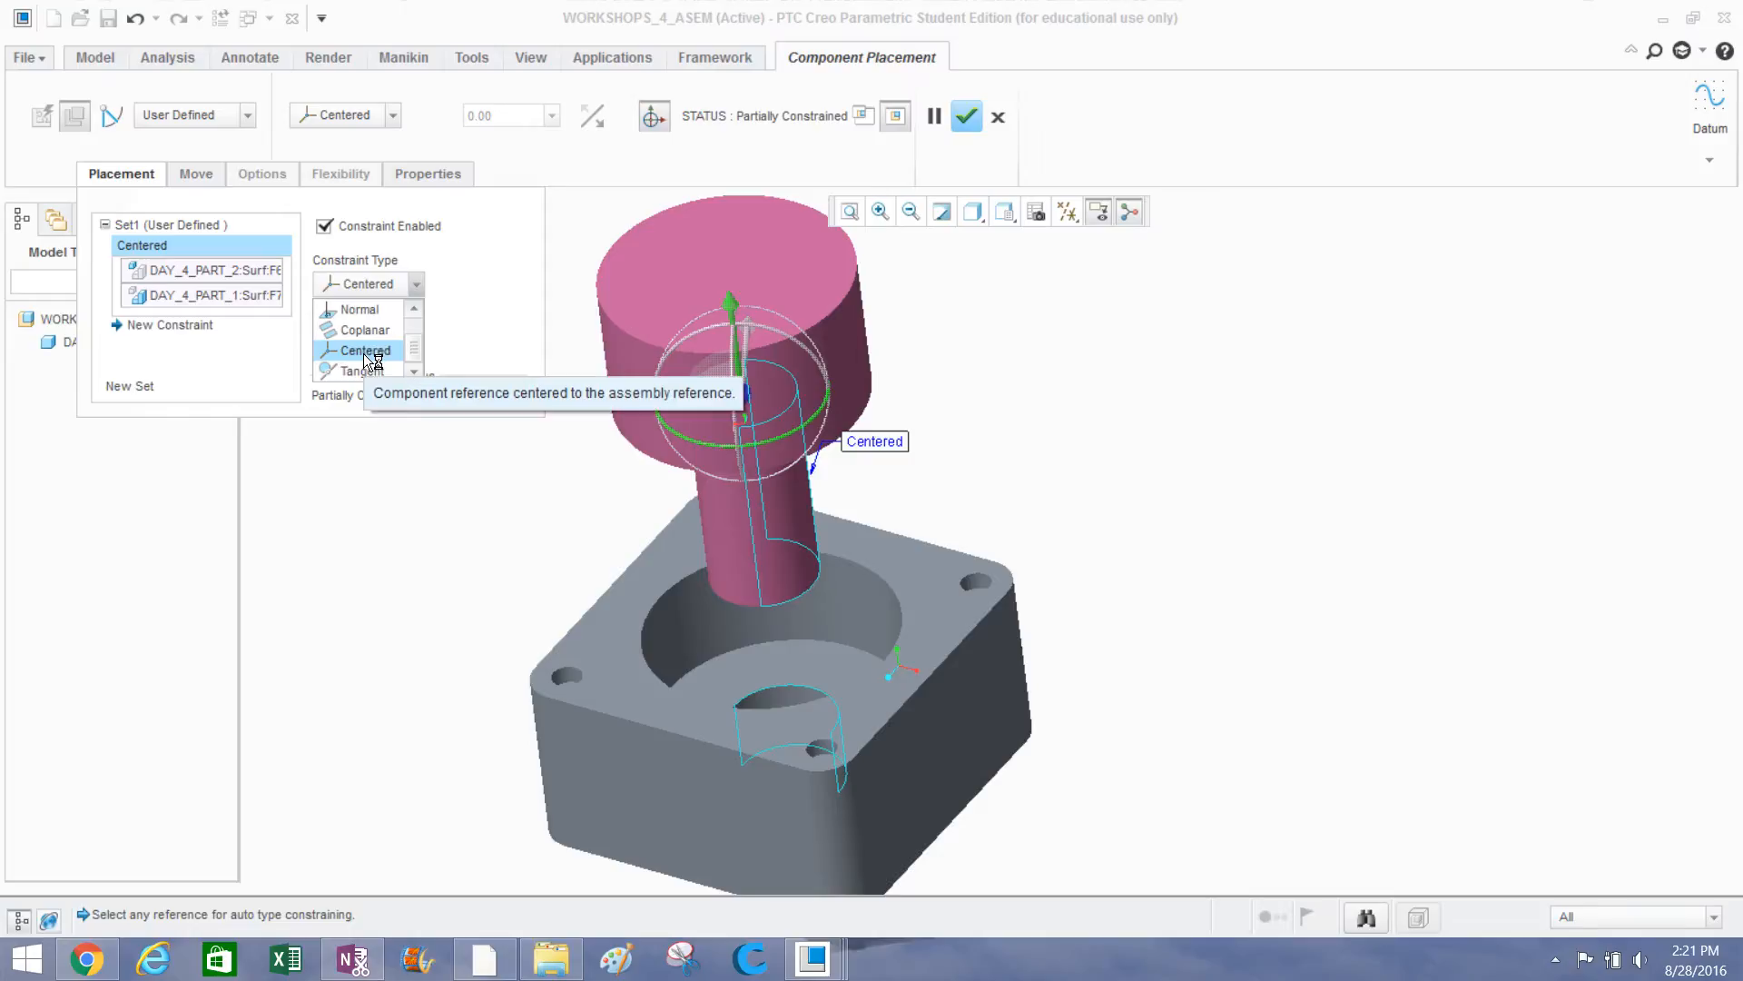
click(750, 531)
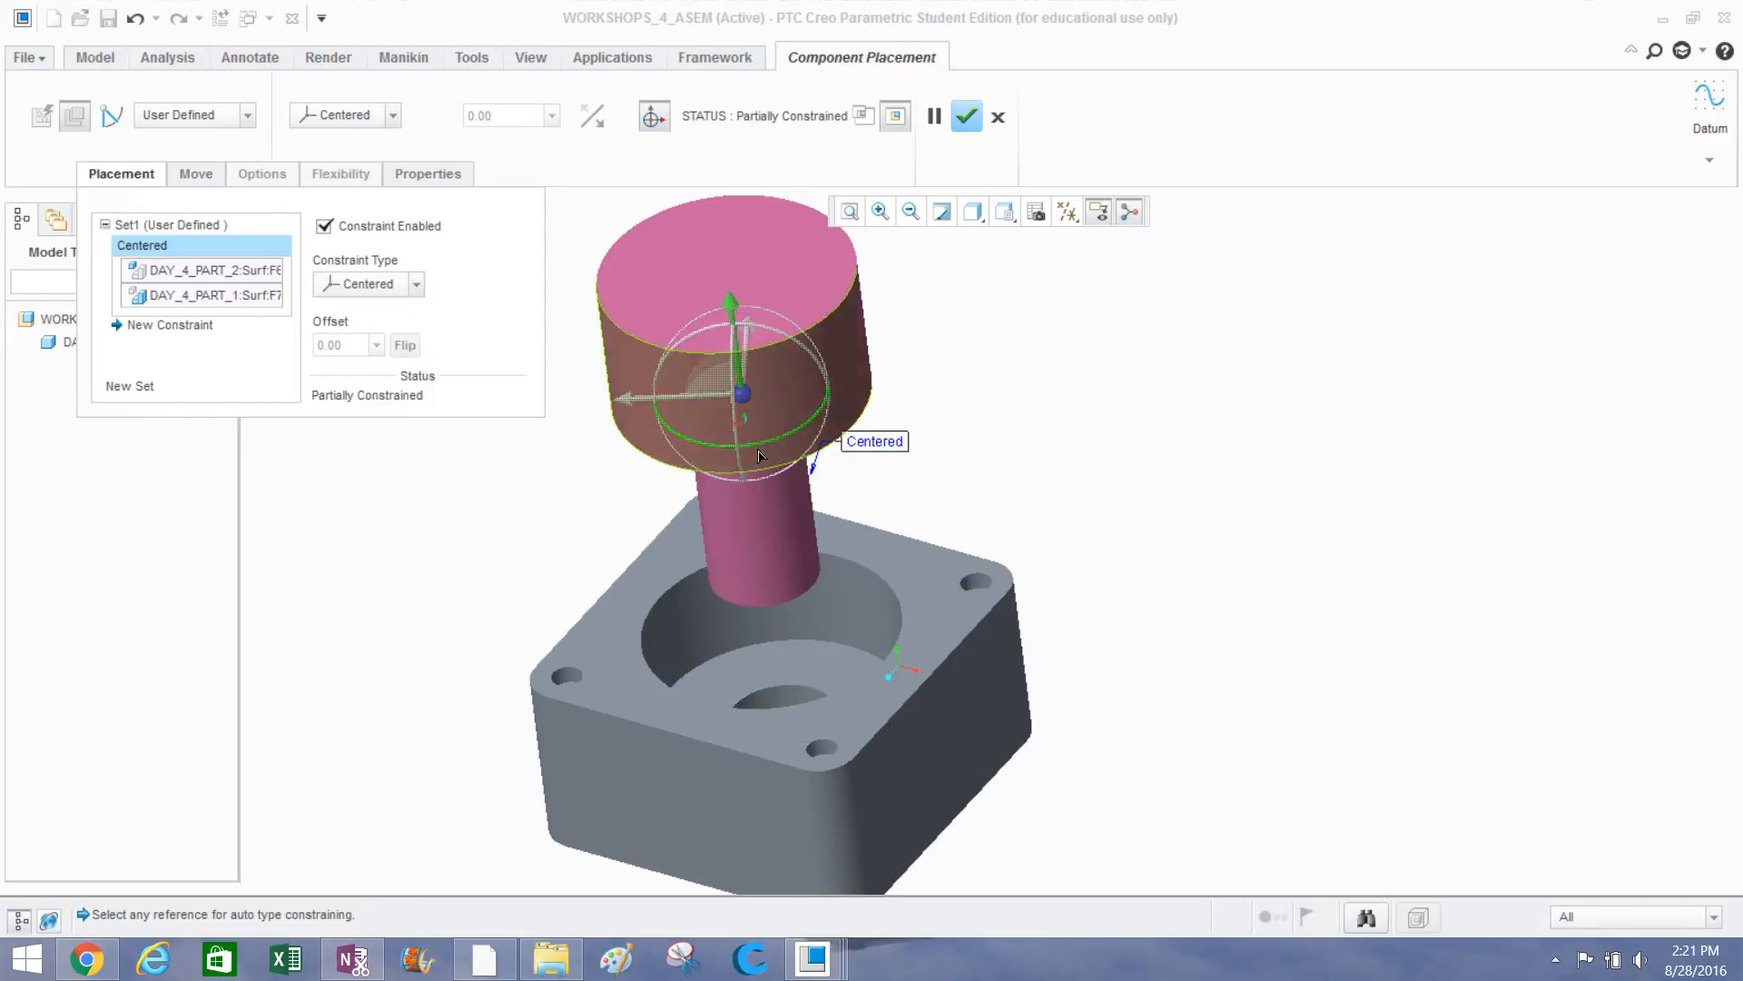
middle_drag(572, 514, 596, 469)
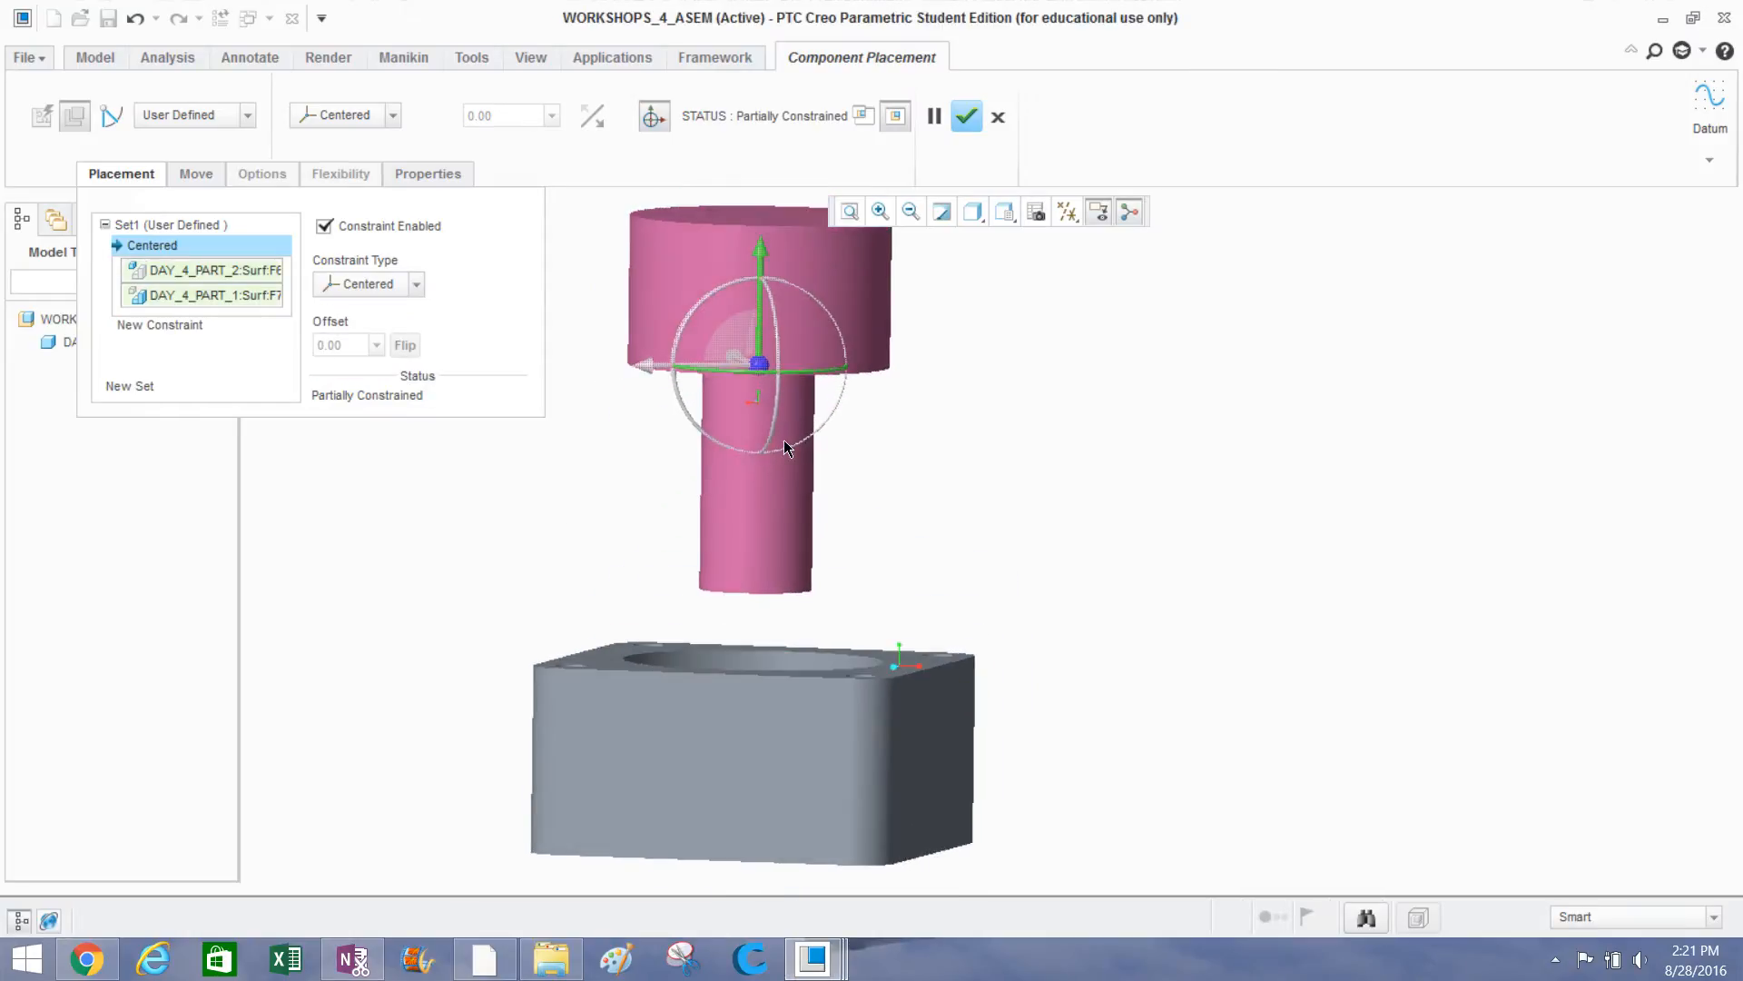
middle_drag(727, 492, 753, 438)
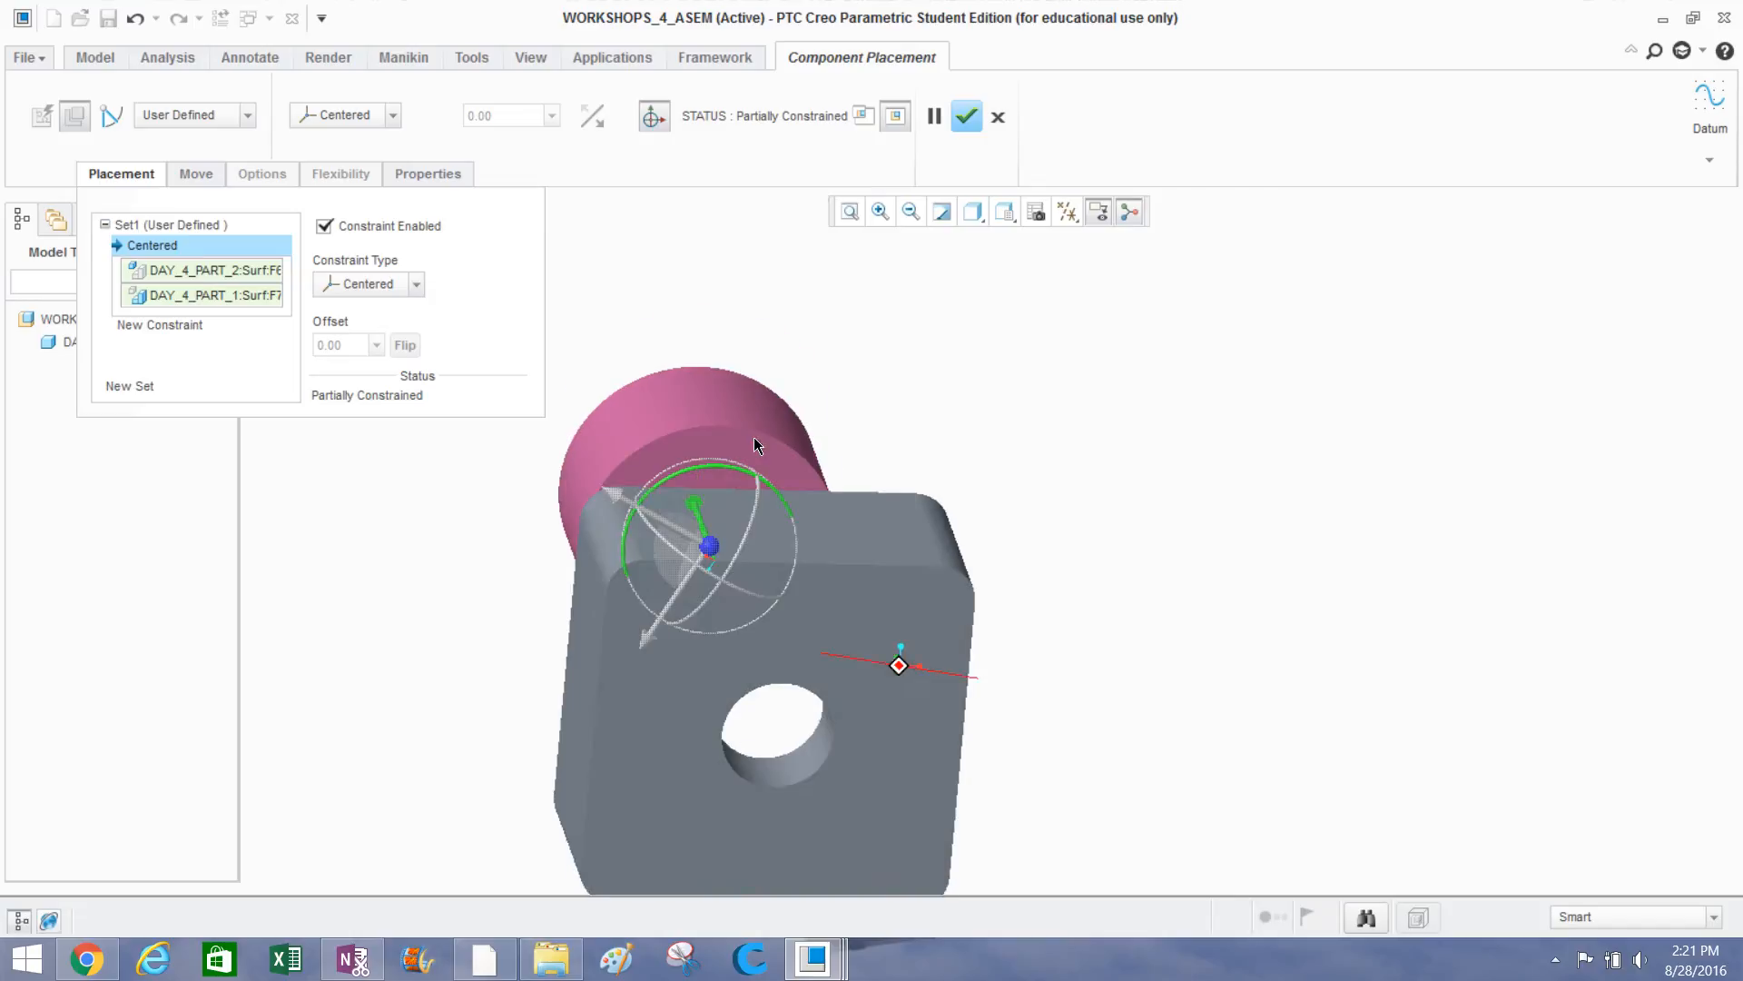
middle_drag(797, 723, 811, 612)
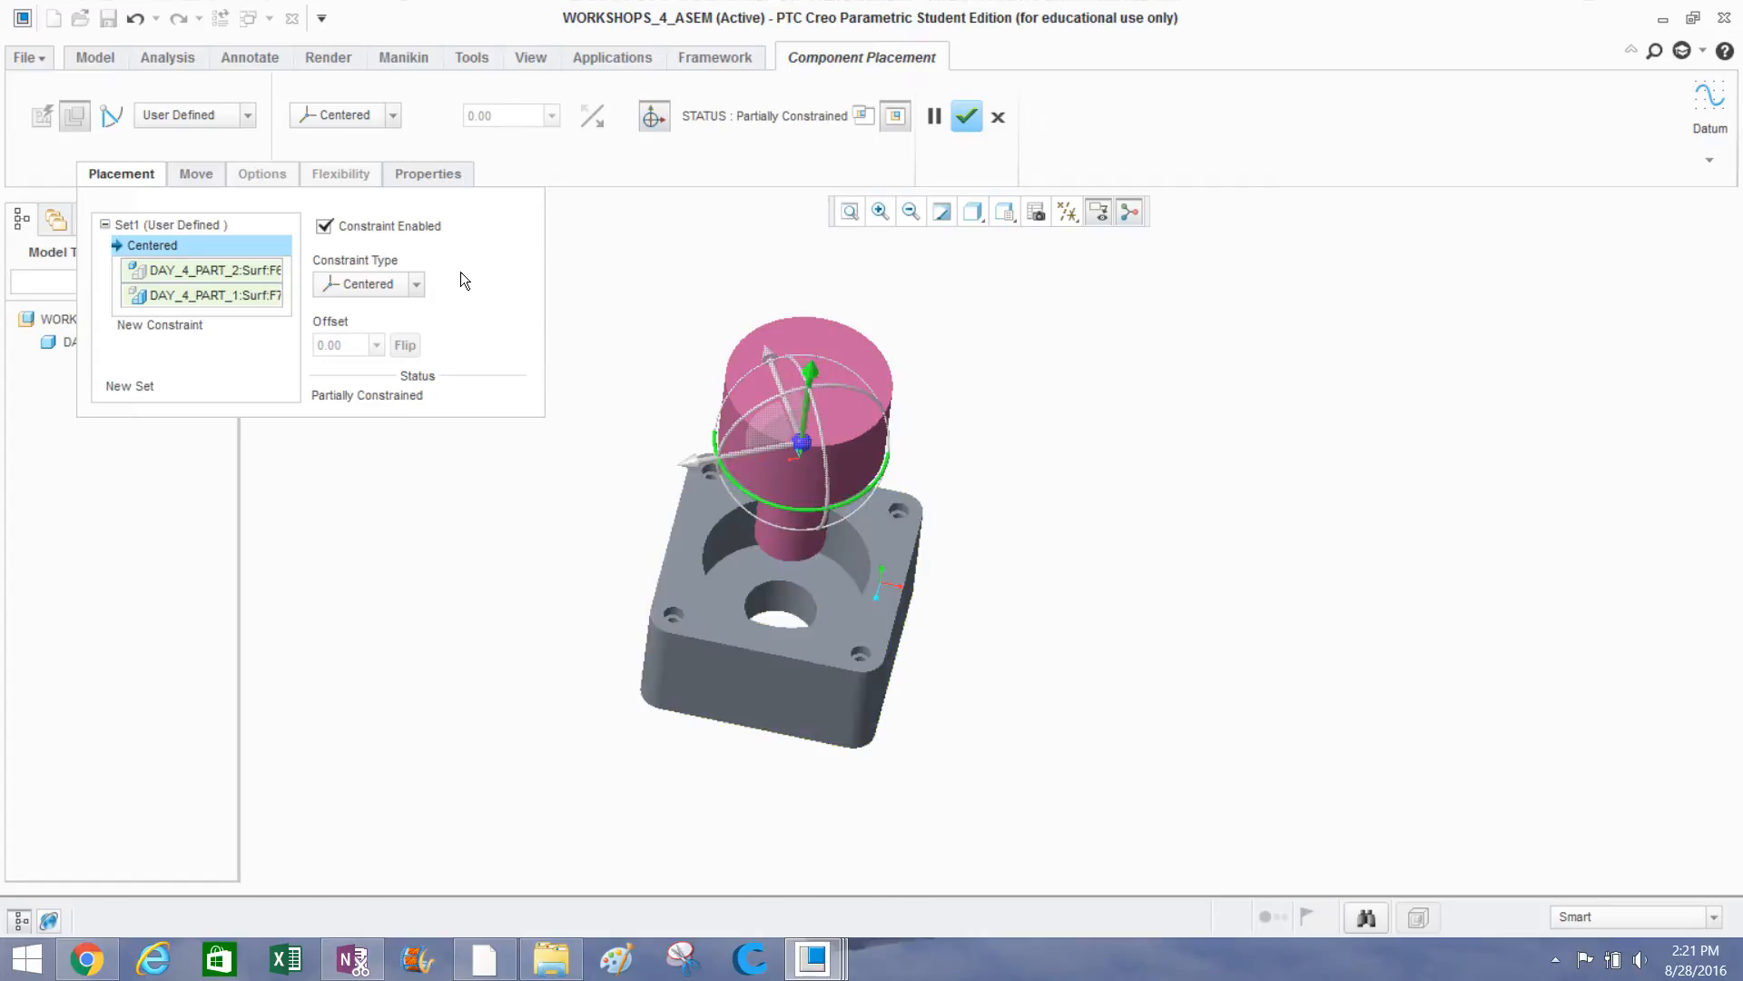
click(416, 286)
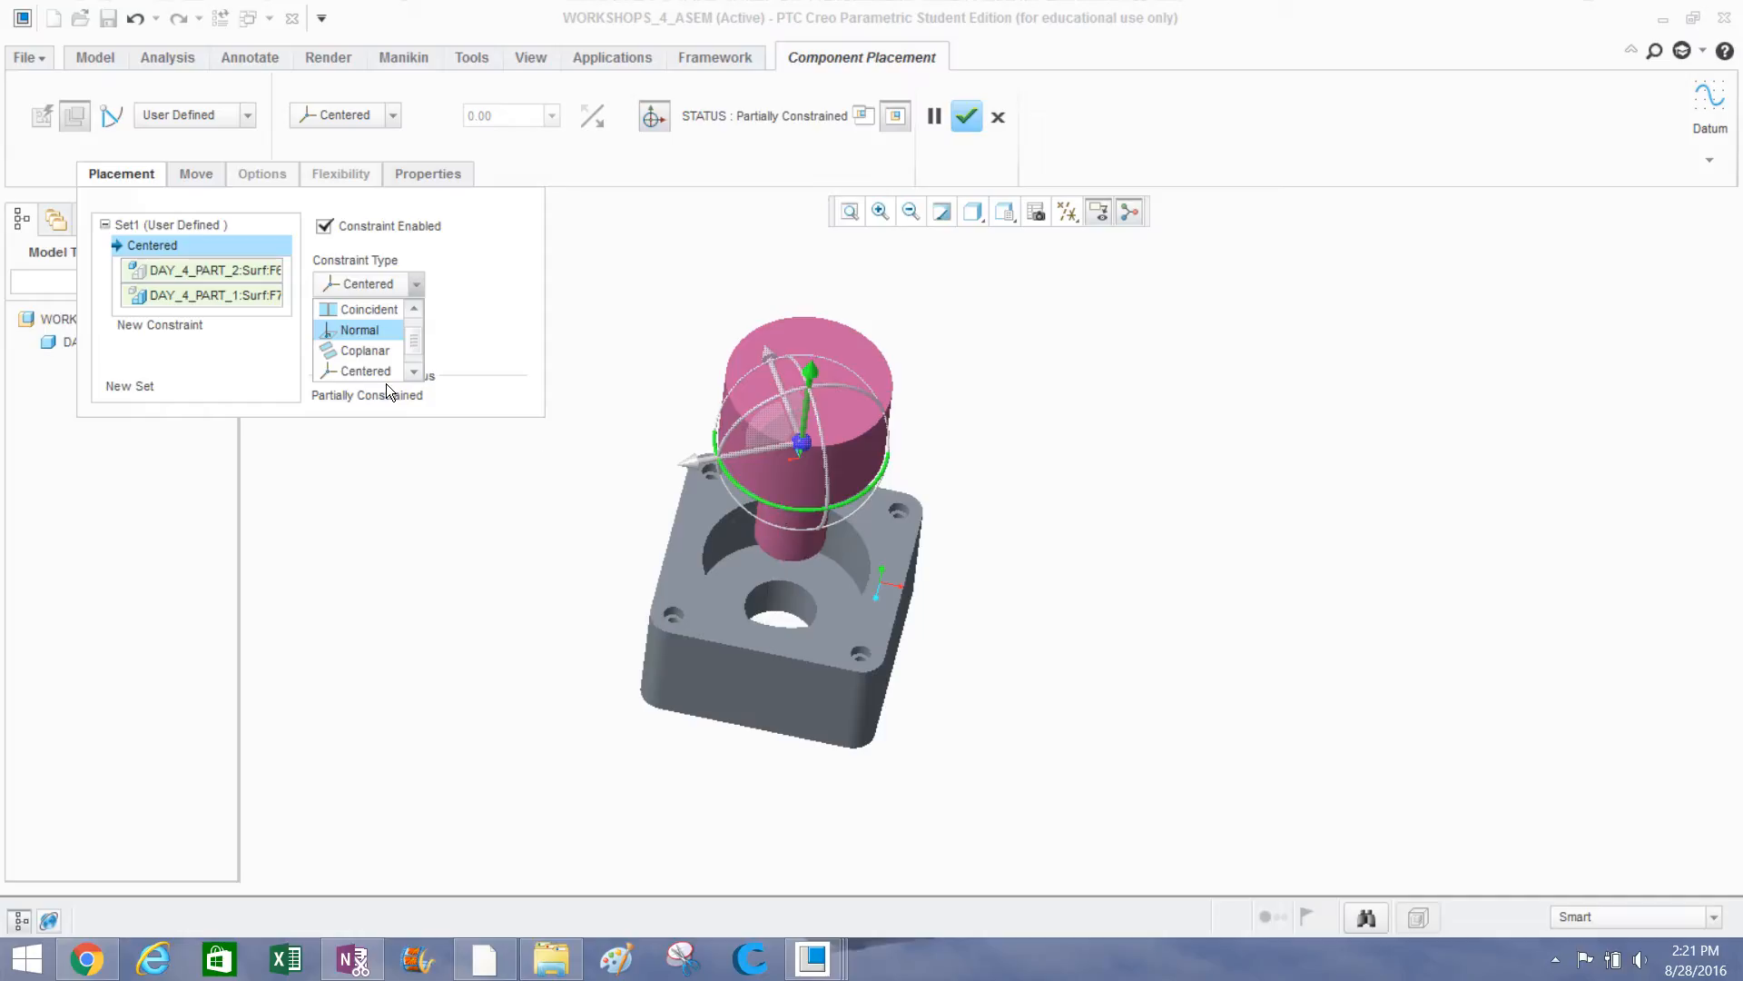
scroll(380, 360, up, 1)
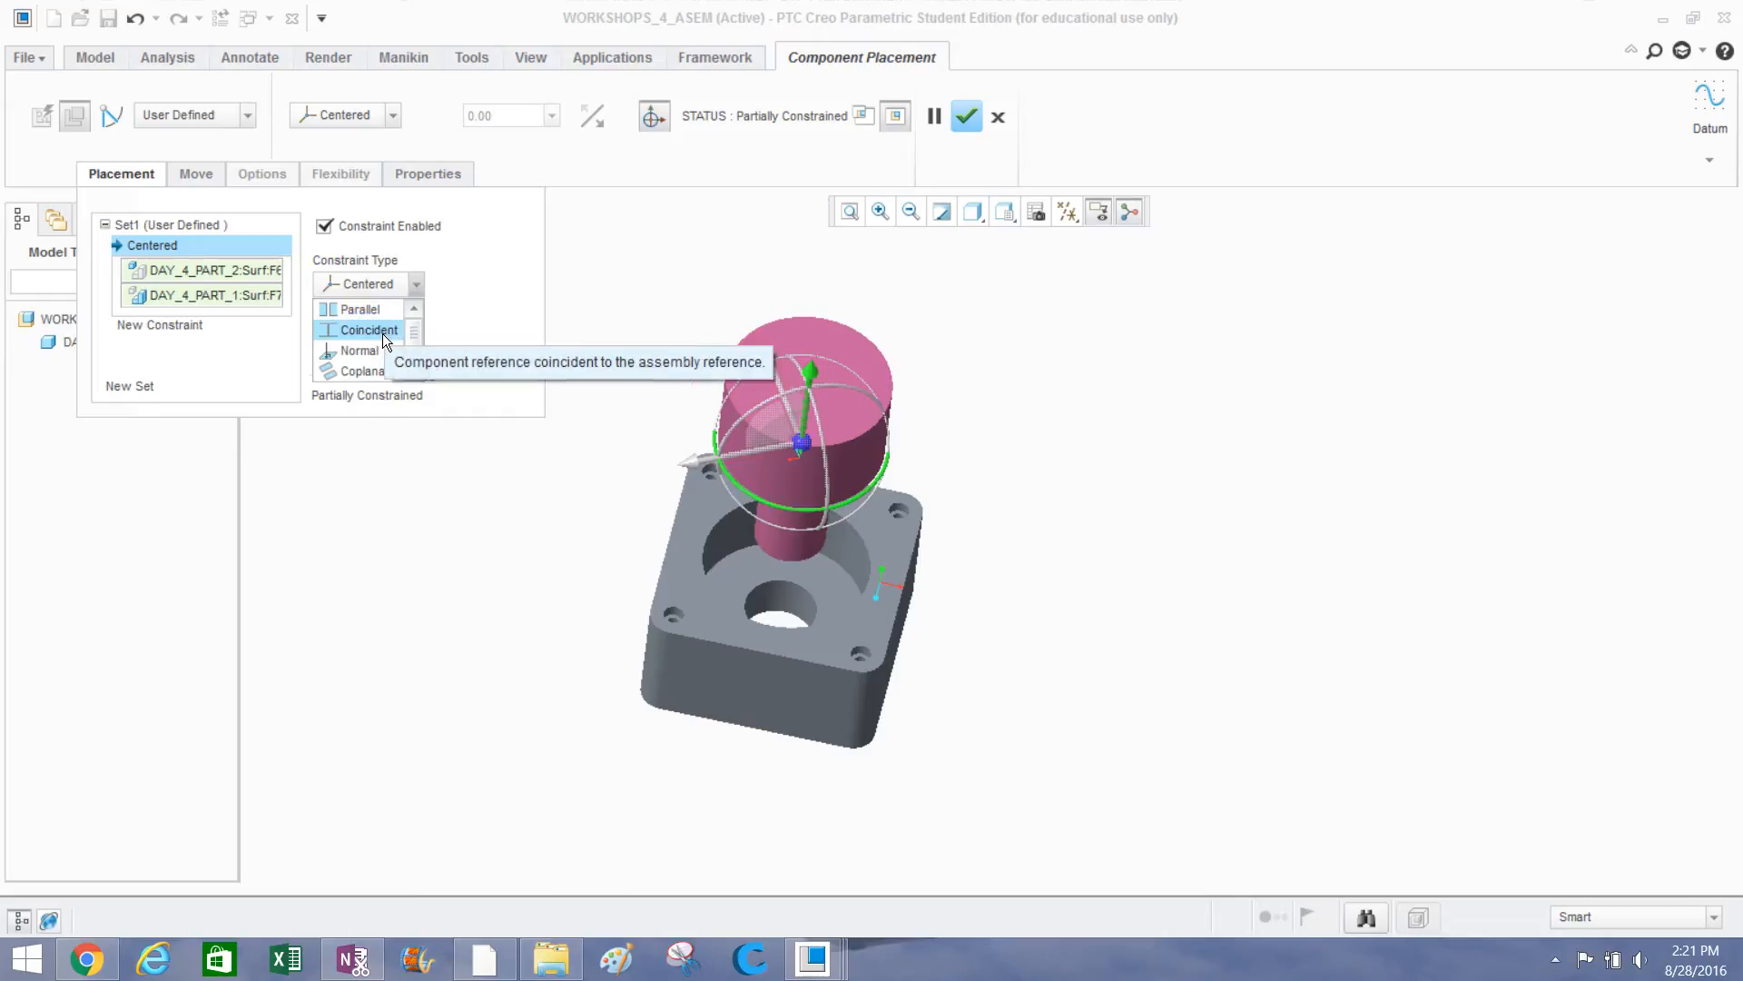
scroll(361, 358, down, 1)
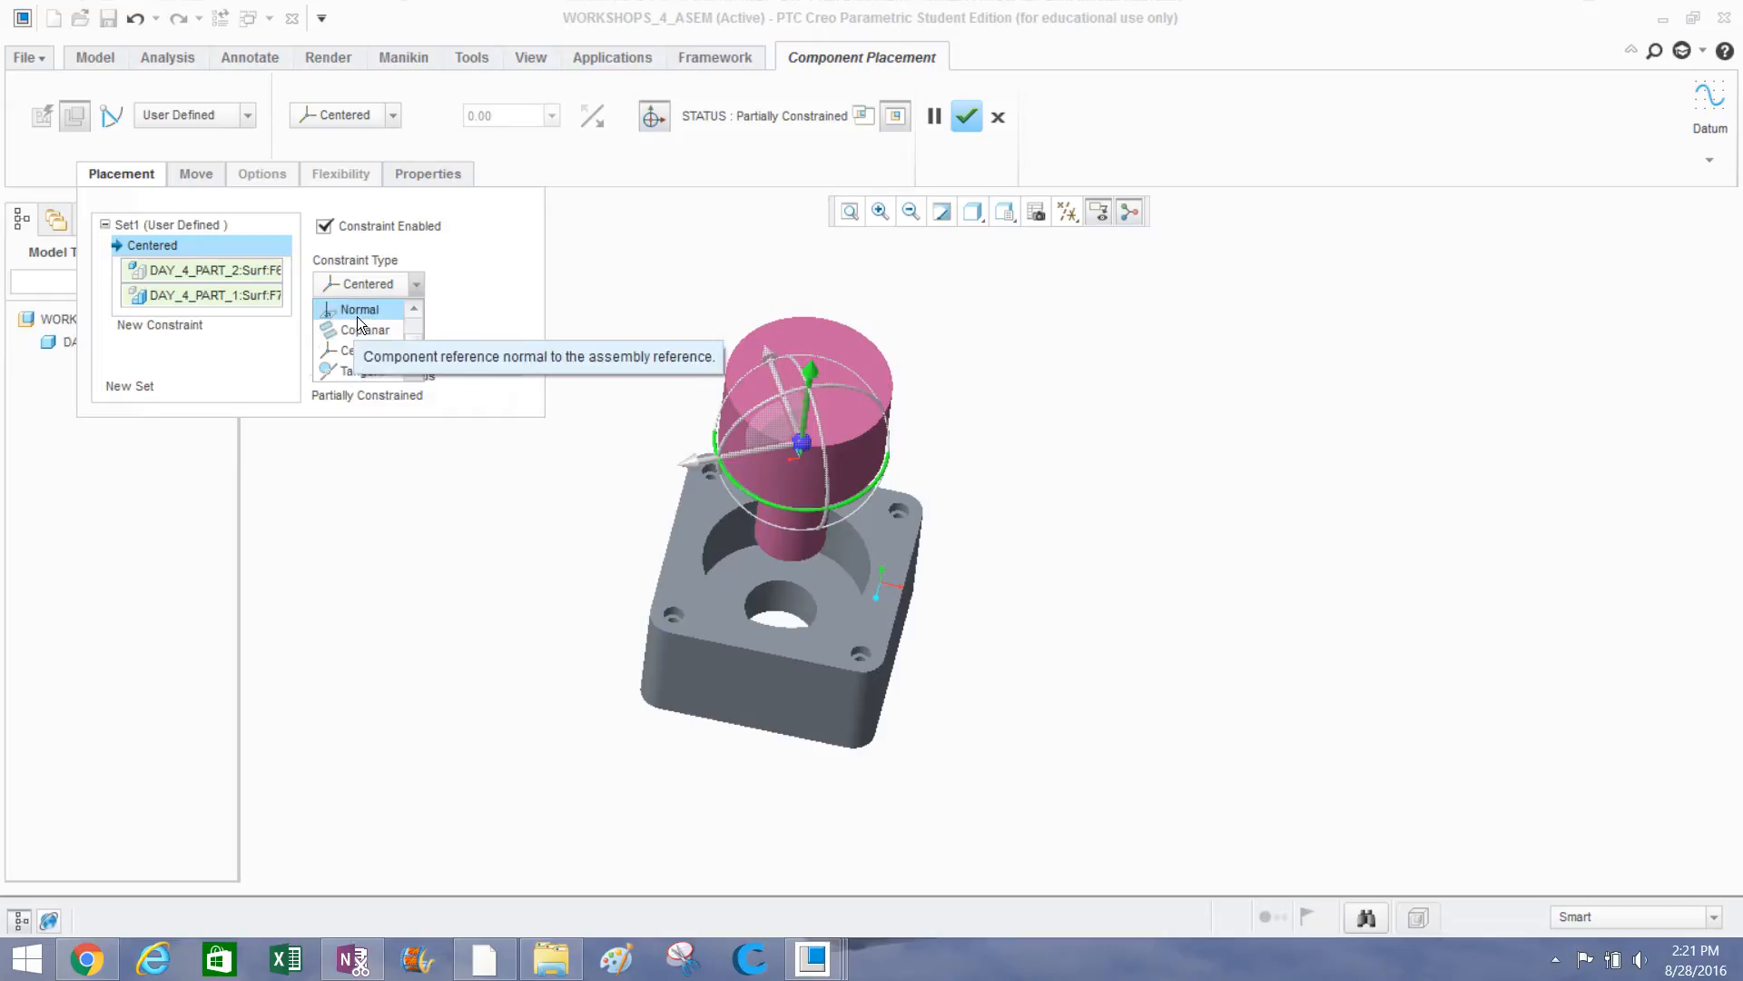
scroll(365, 333, up, 2)
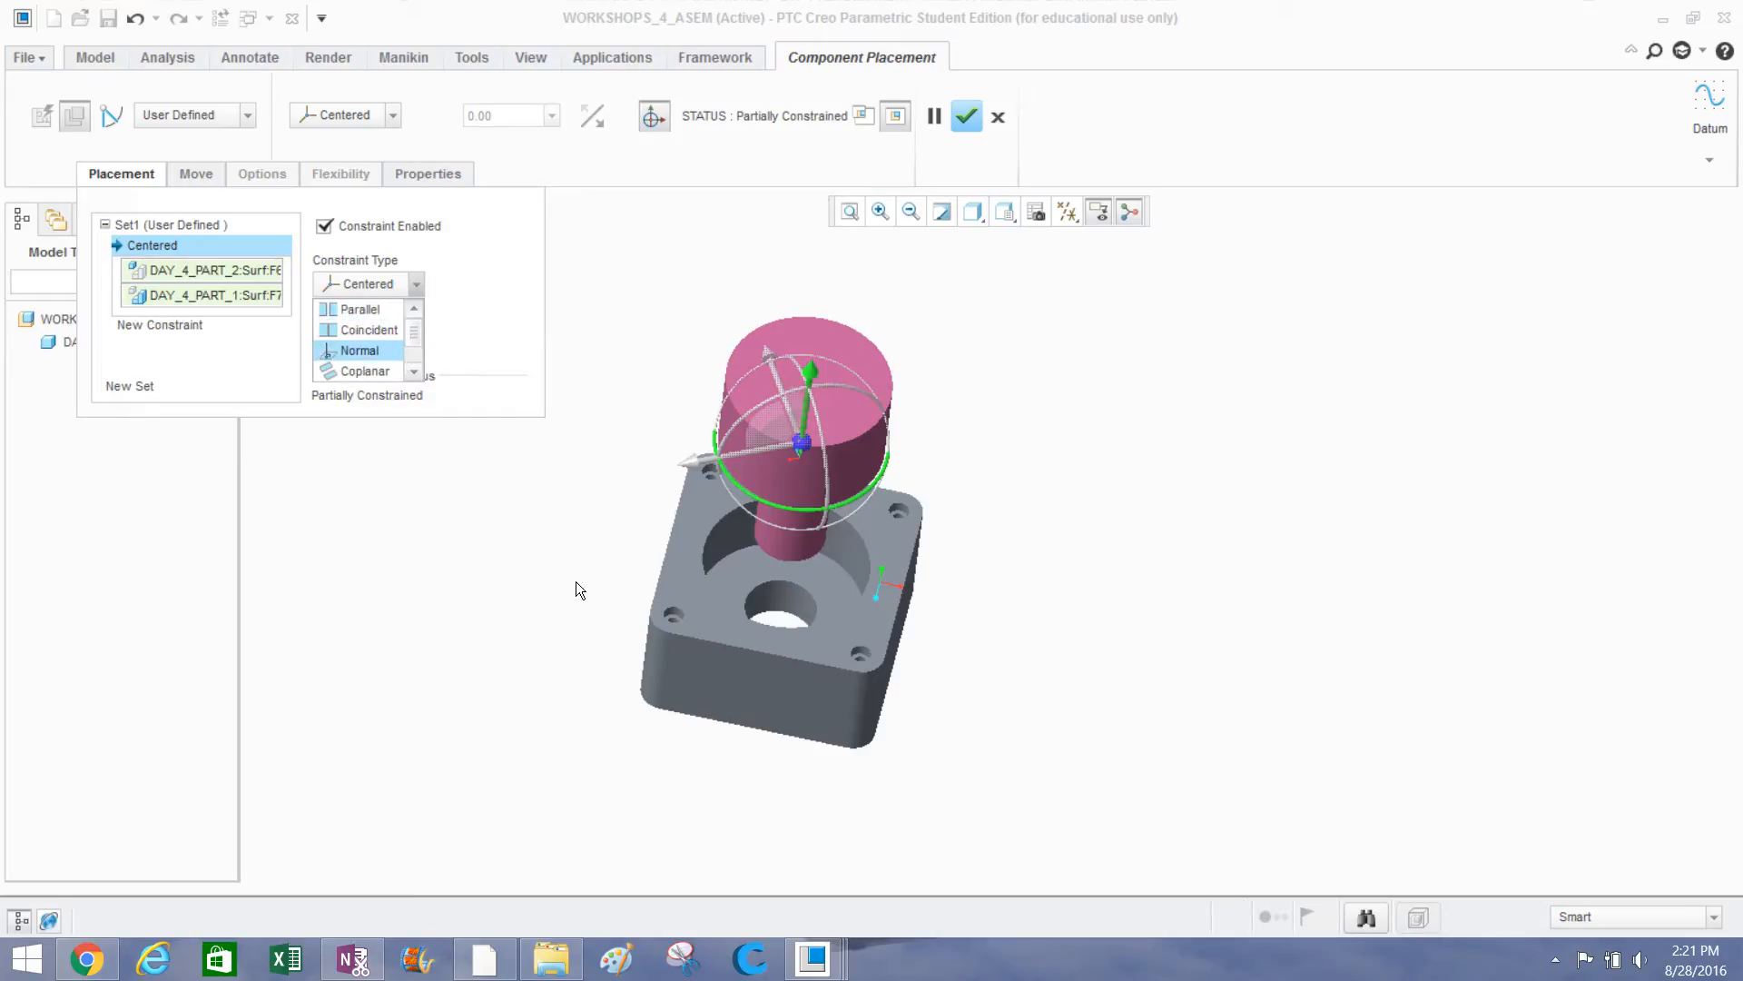
scroll(1049, 626, down, 2)
click(919, 586)
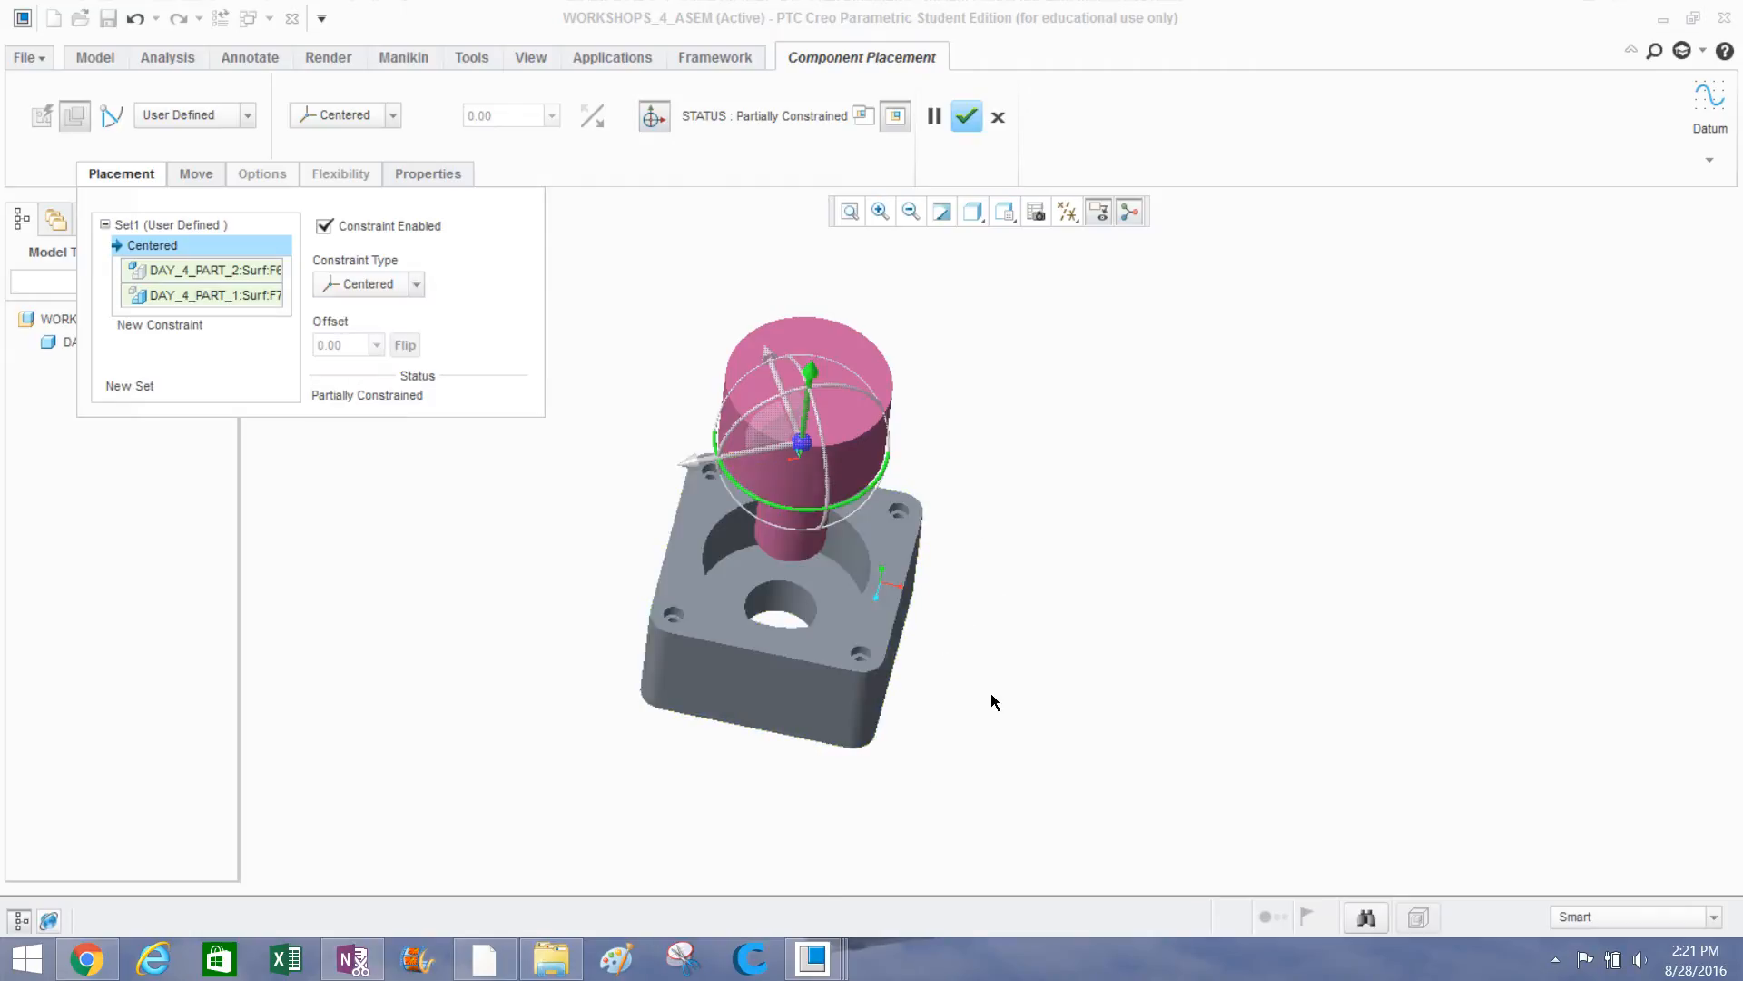
Lift DAY_4_PART_2 along its axis further away from DAY_4_PART_1 so the recess floor can be reached.
mouse_move(993, 699)
middle_down()
mouse_move(977, 623)
mouse_move(996, 695)
middle_up()
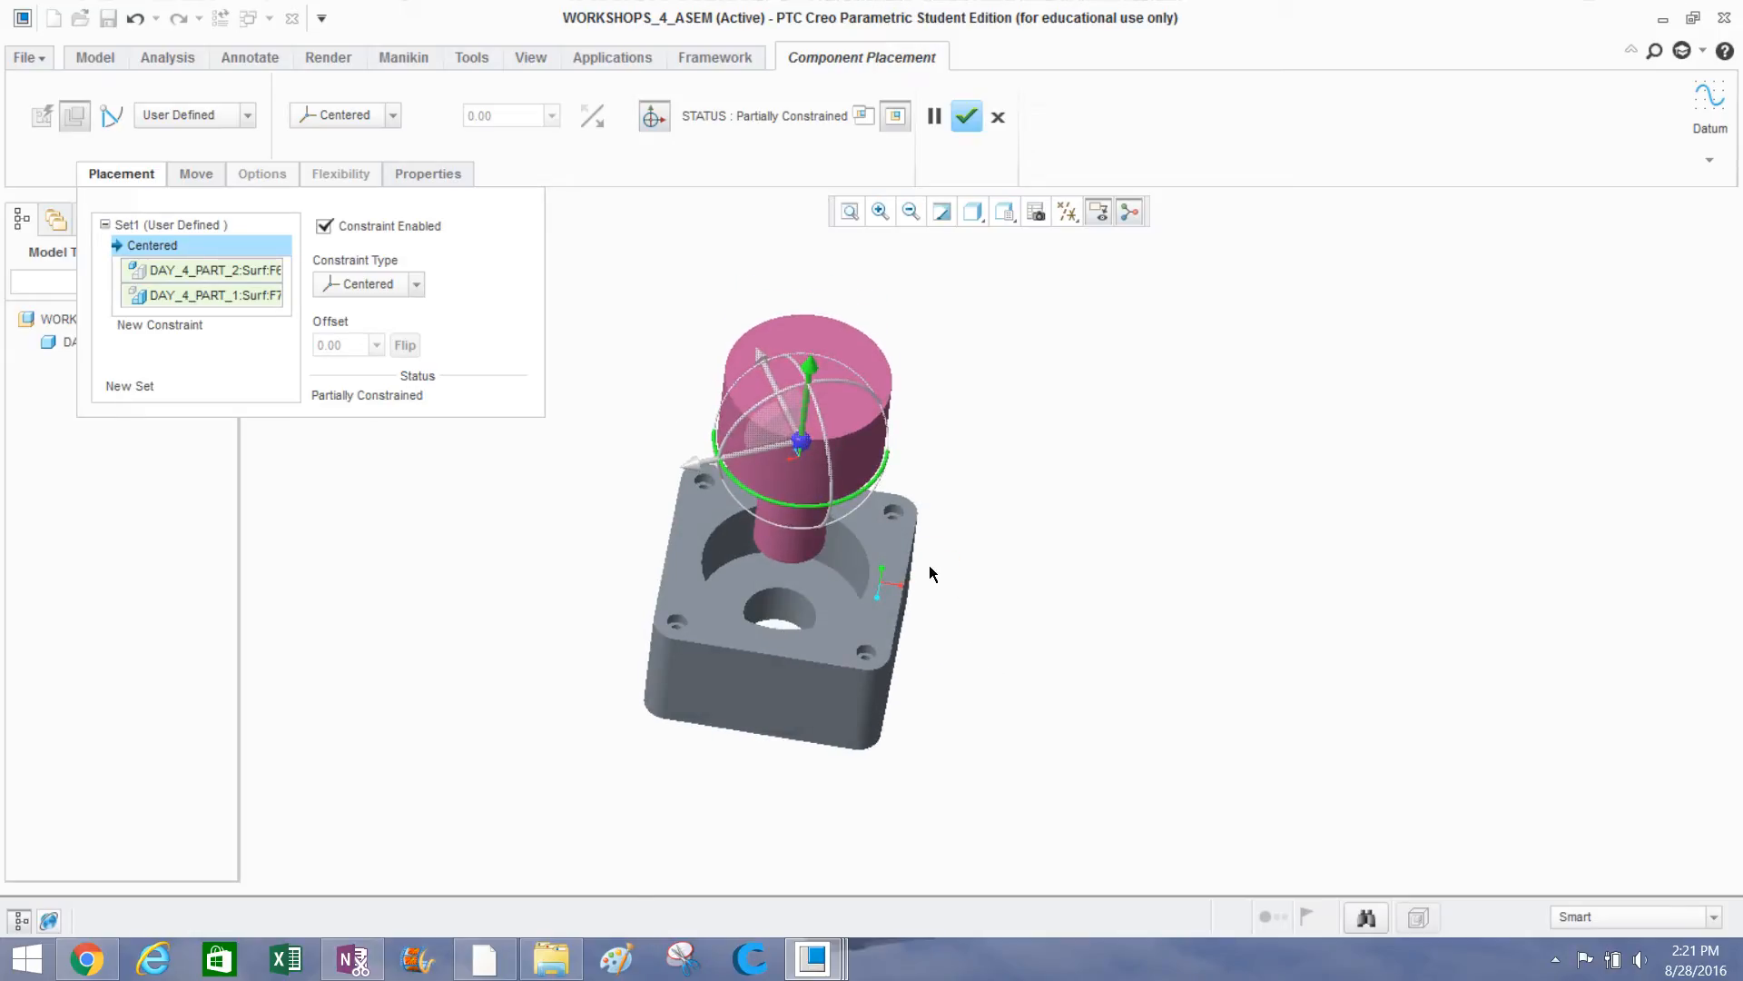
middle_drag(944, 617, 995, 546)
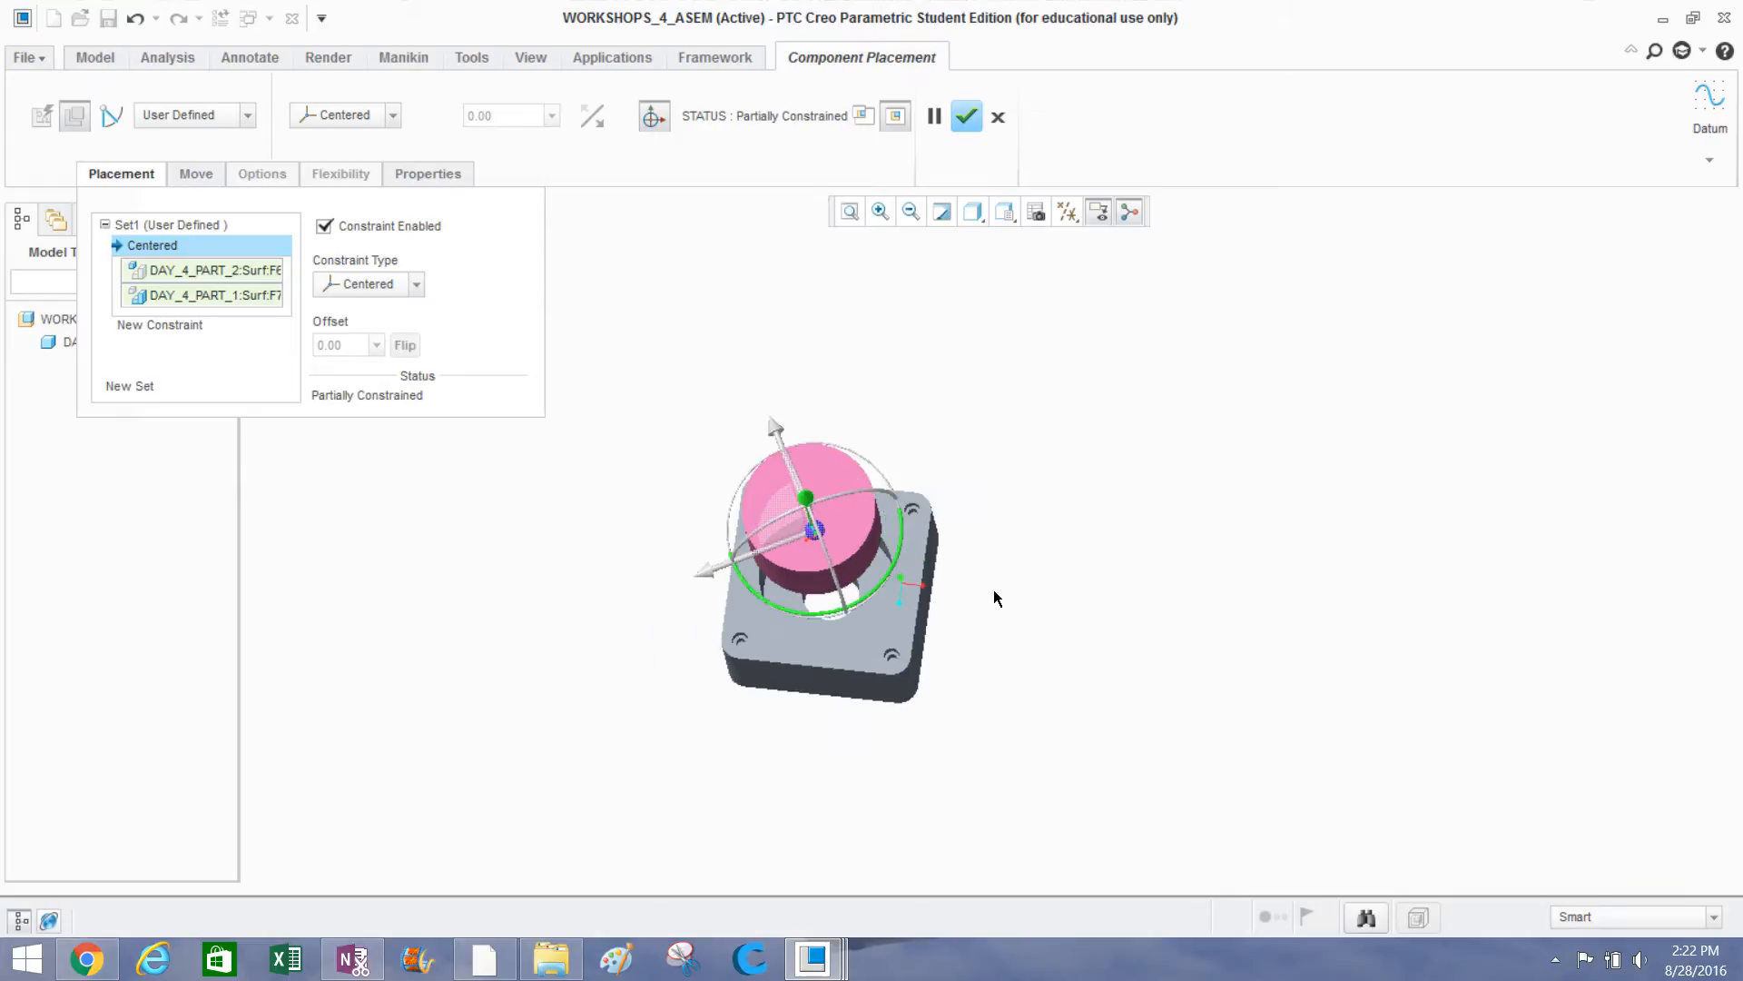
middle_drag(996, 596, 794, 427)
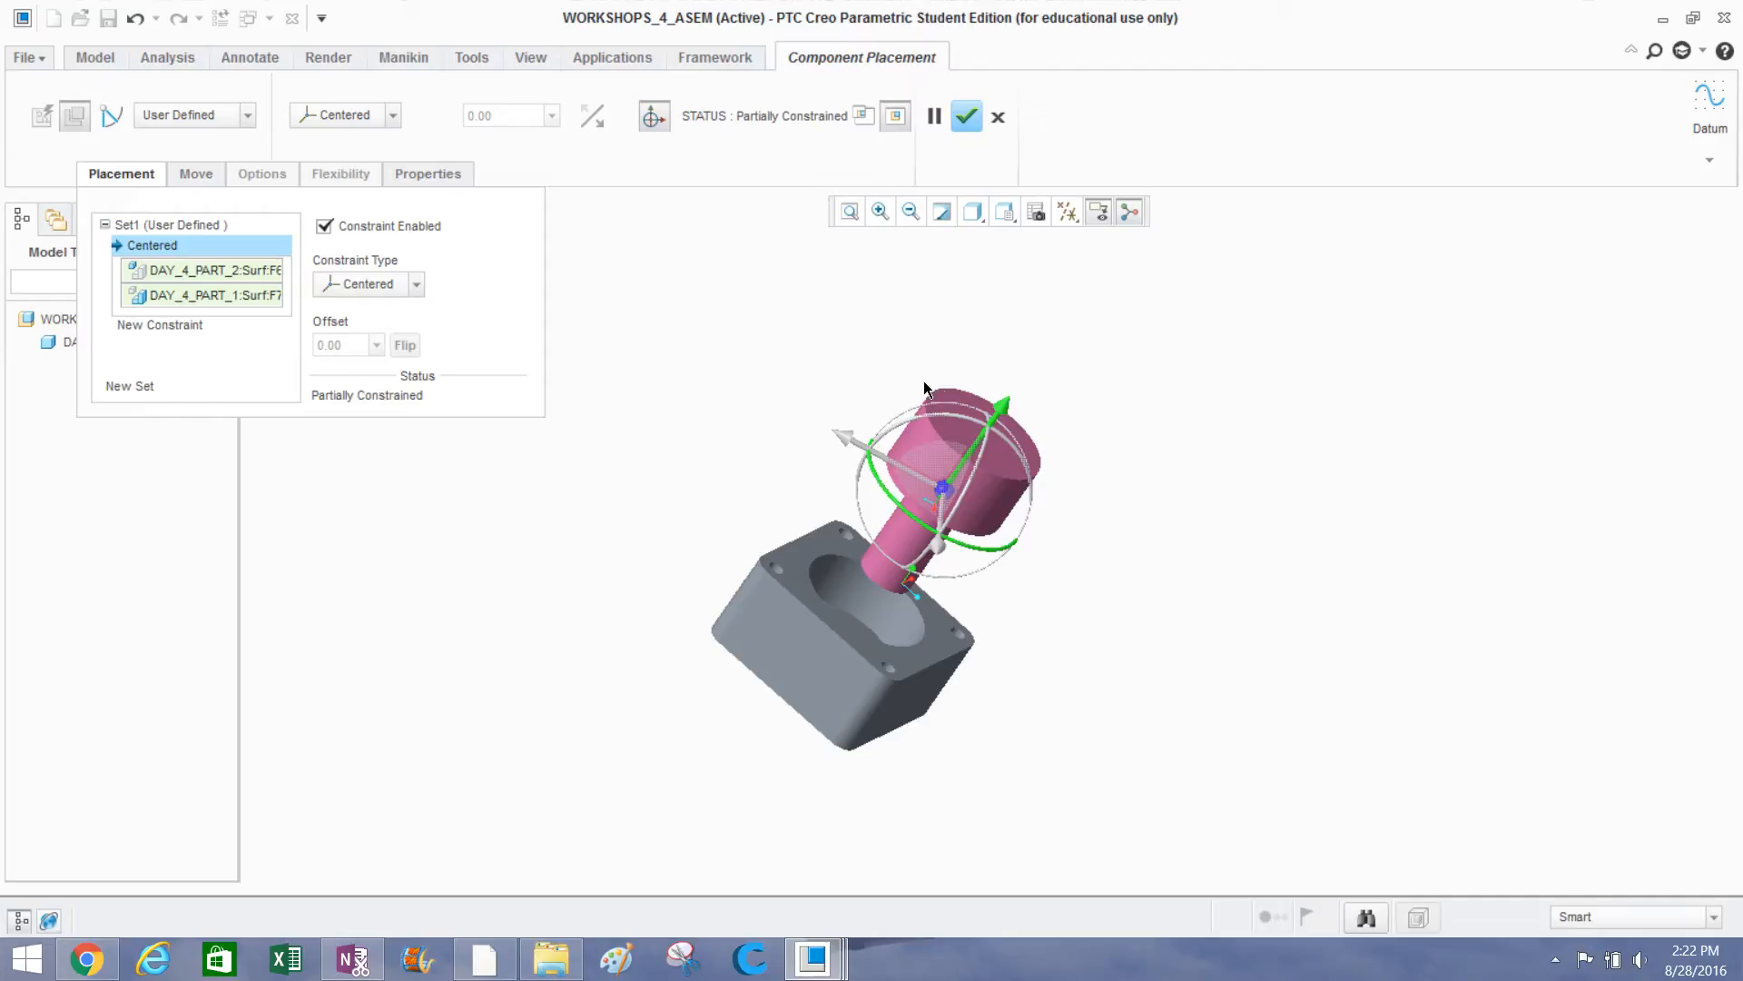
drag(1006, 407, 1046, 350)
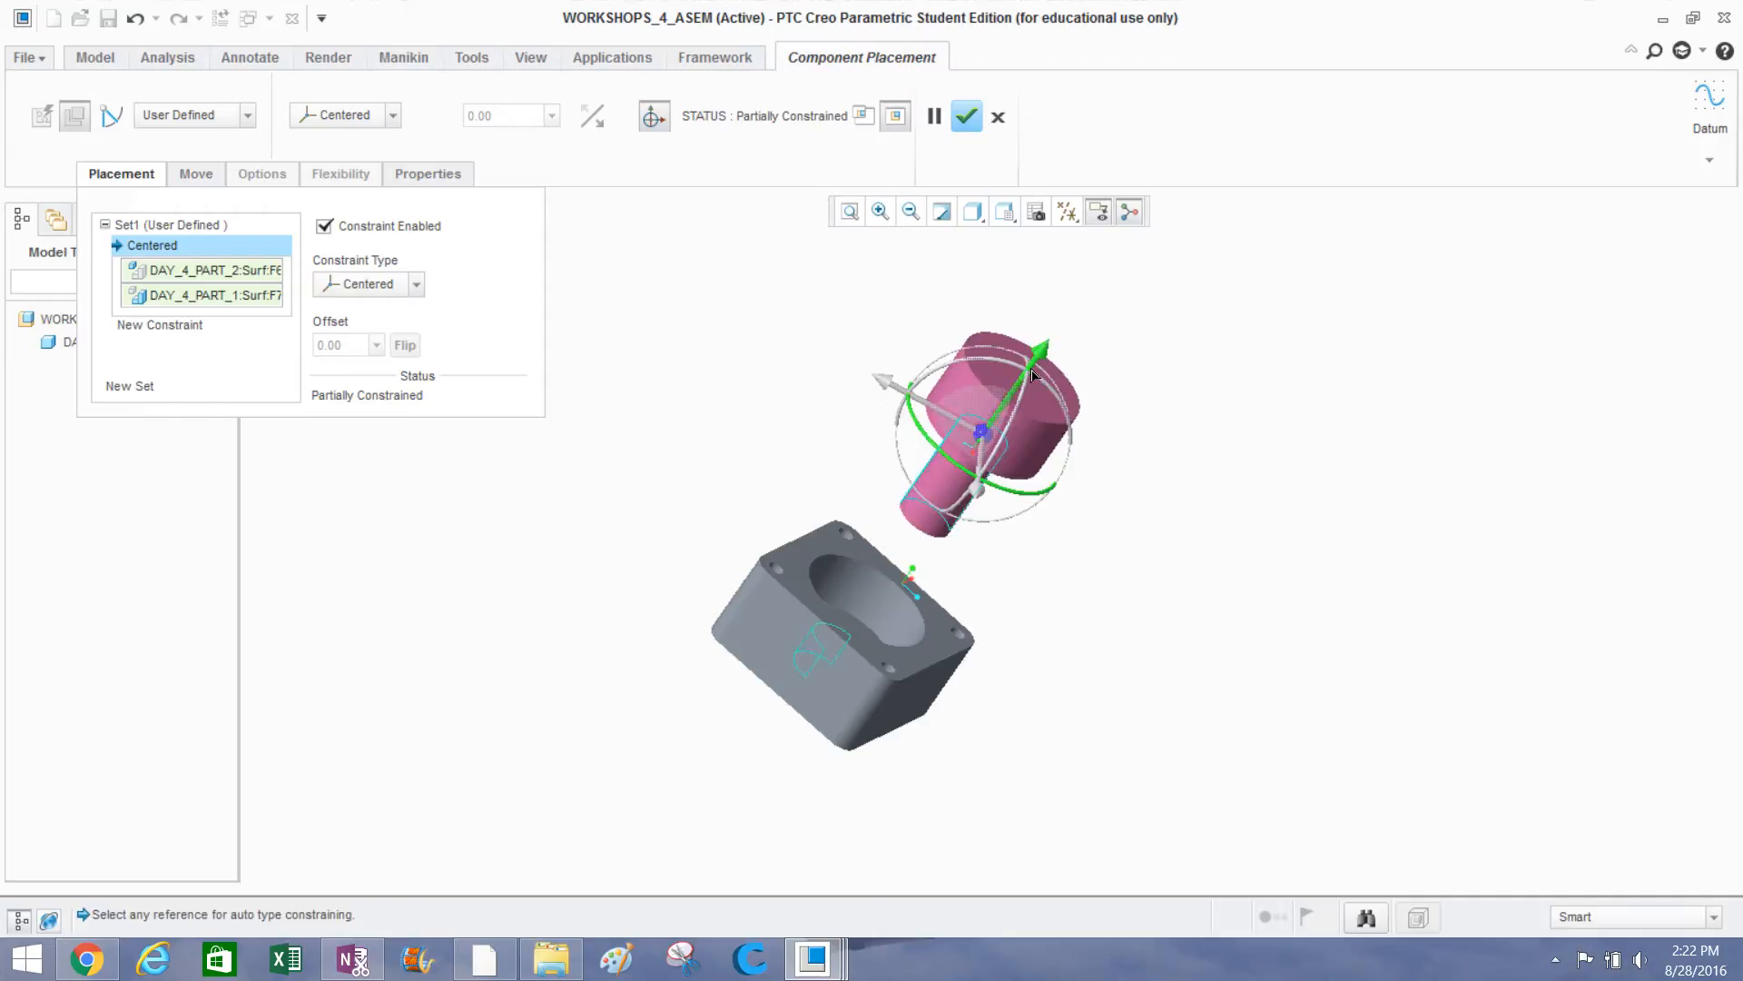
middle_drag(790, 405, 872, 440)
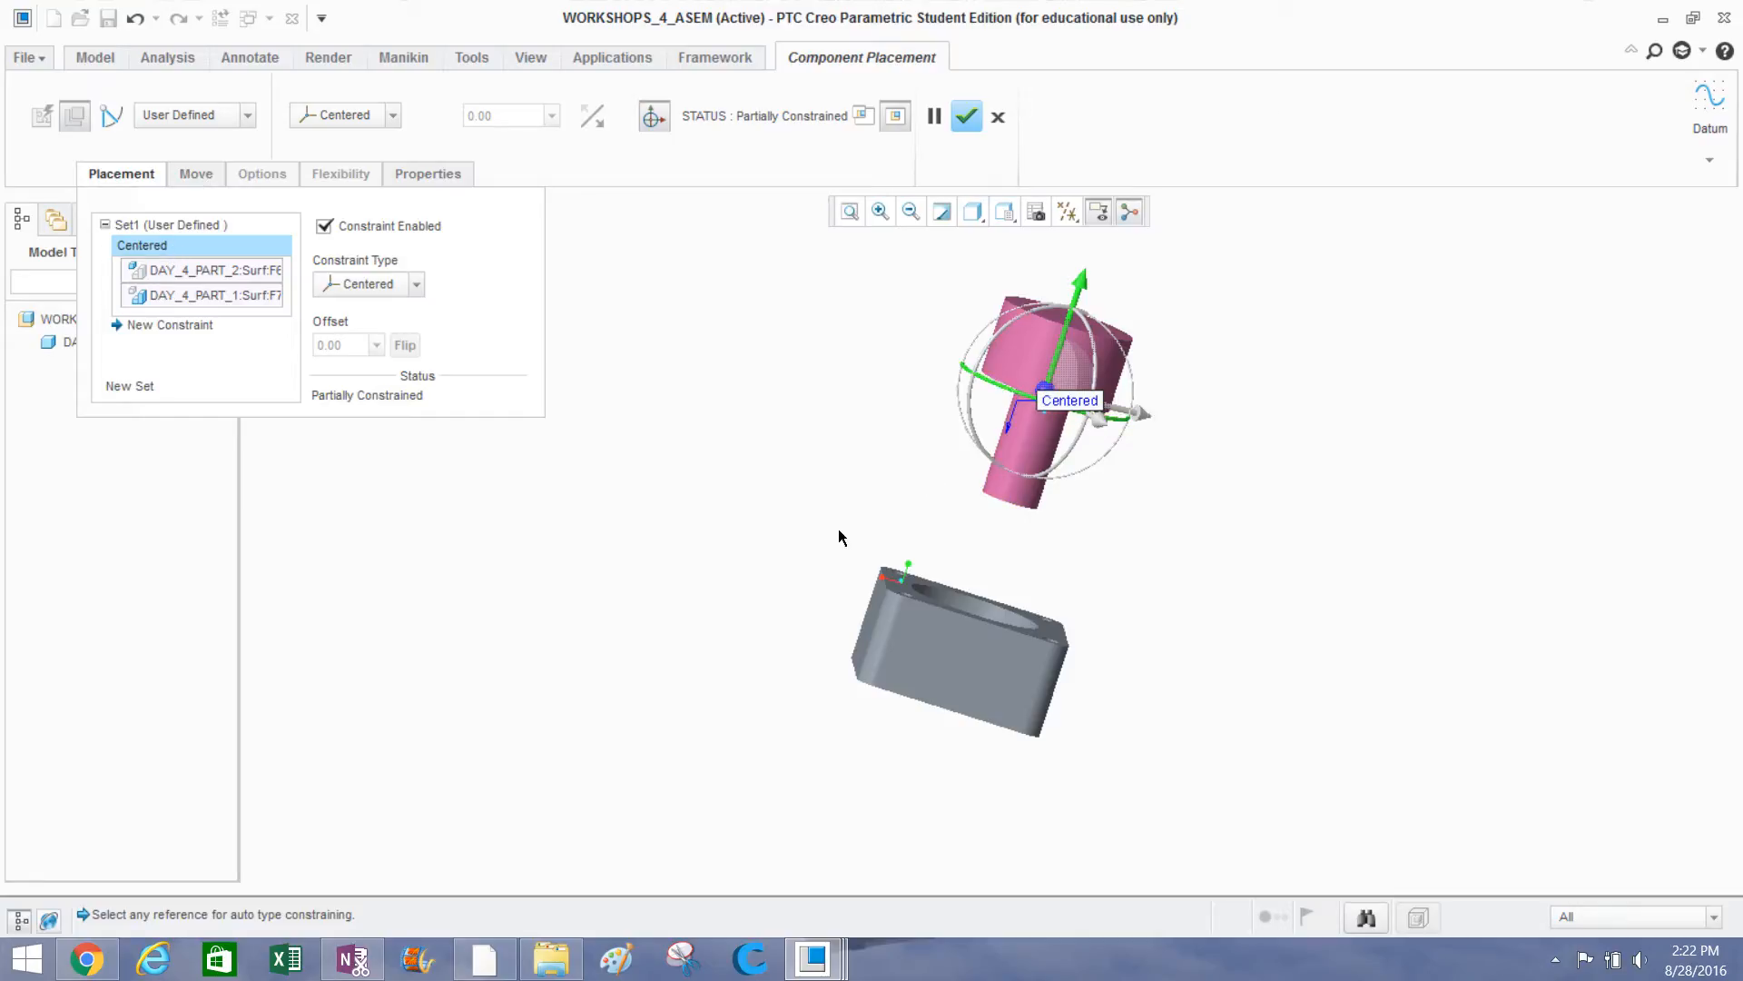
middle_drag(839, 530, 938, 542)
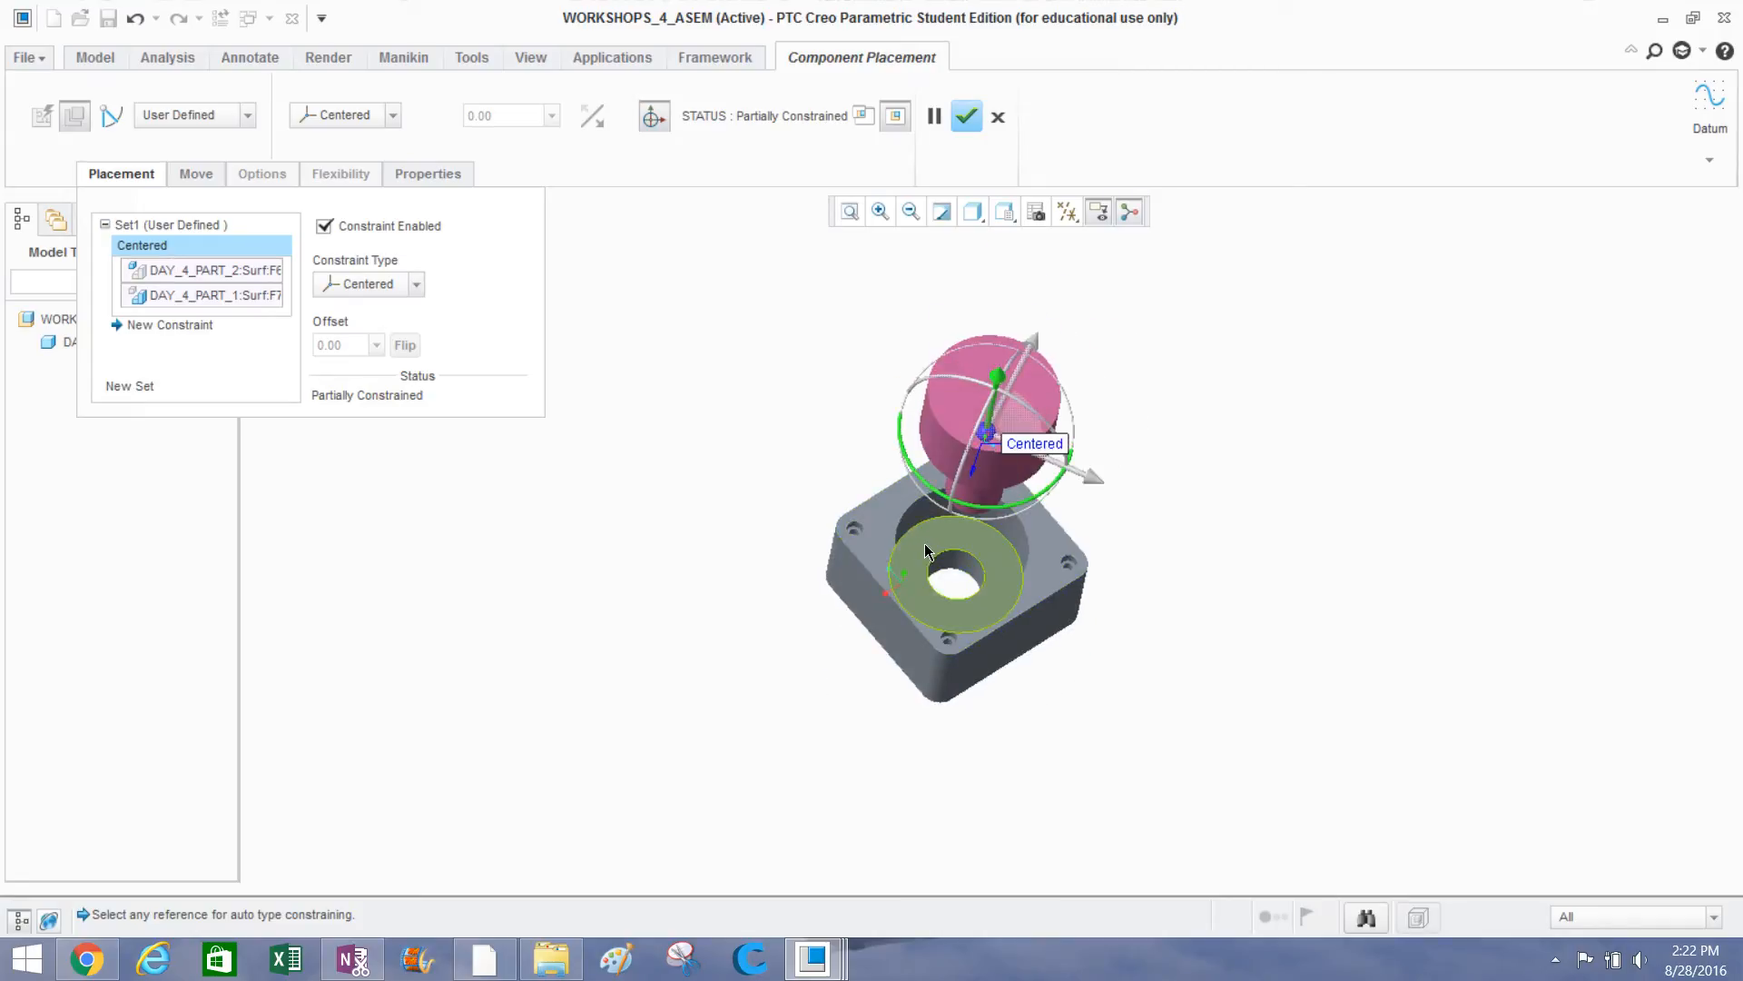
Add a second constraint to the set, with the annular underside of DAY_4_PART_2's head as the component reference.
click(144, 331)
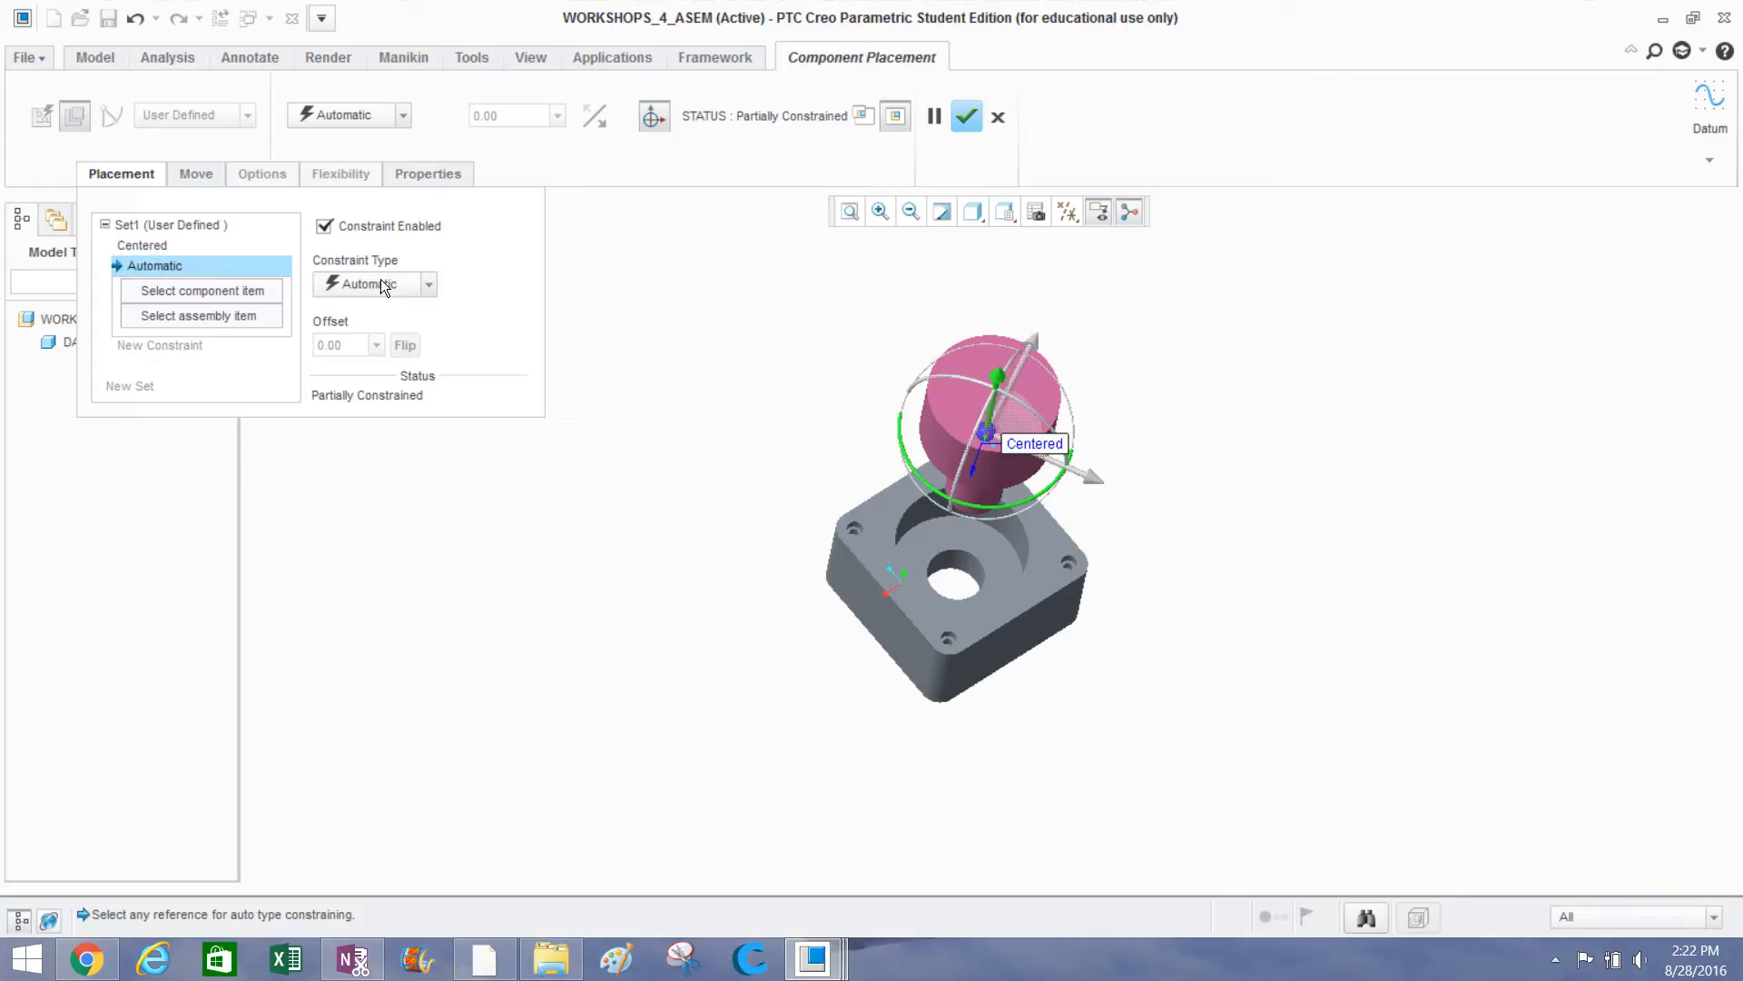
middle_drag(687, 565, 942, 554)
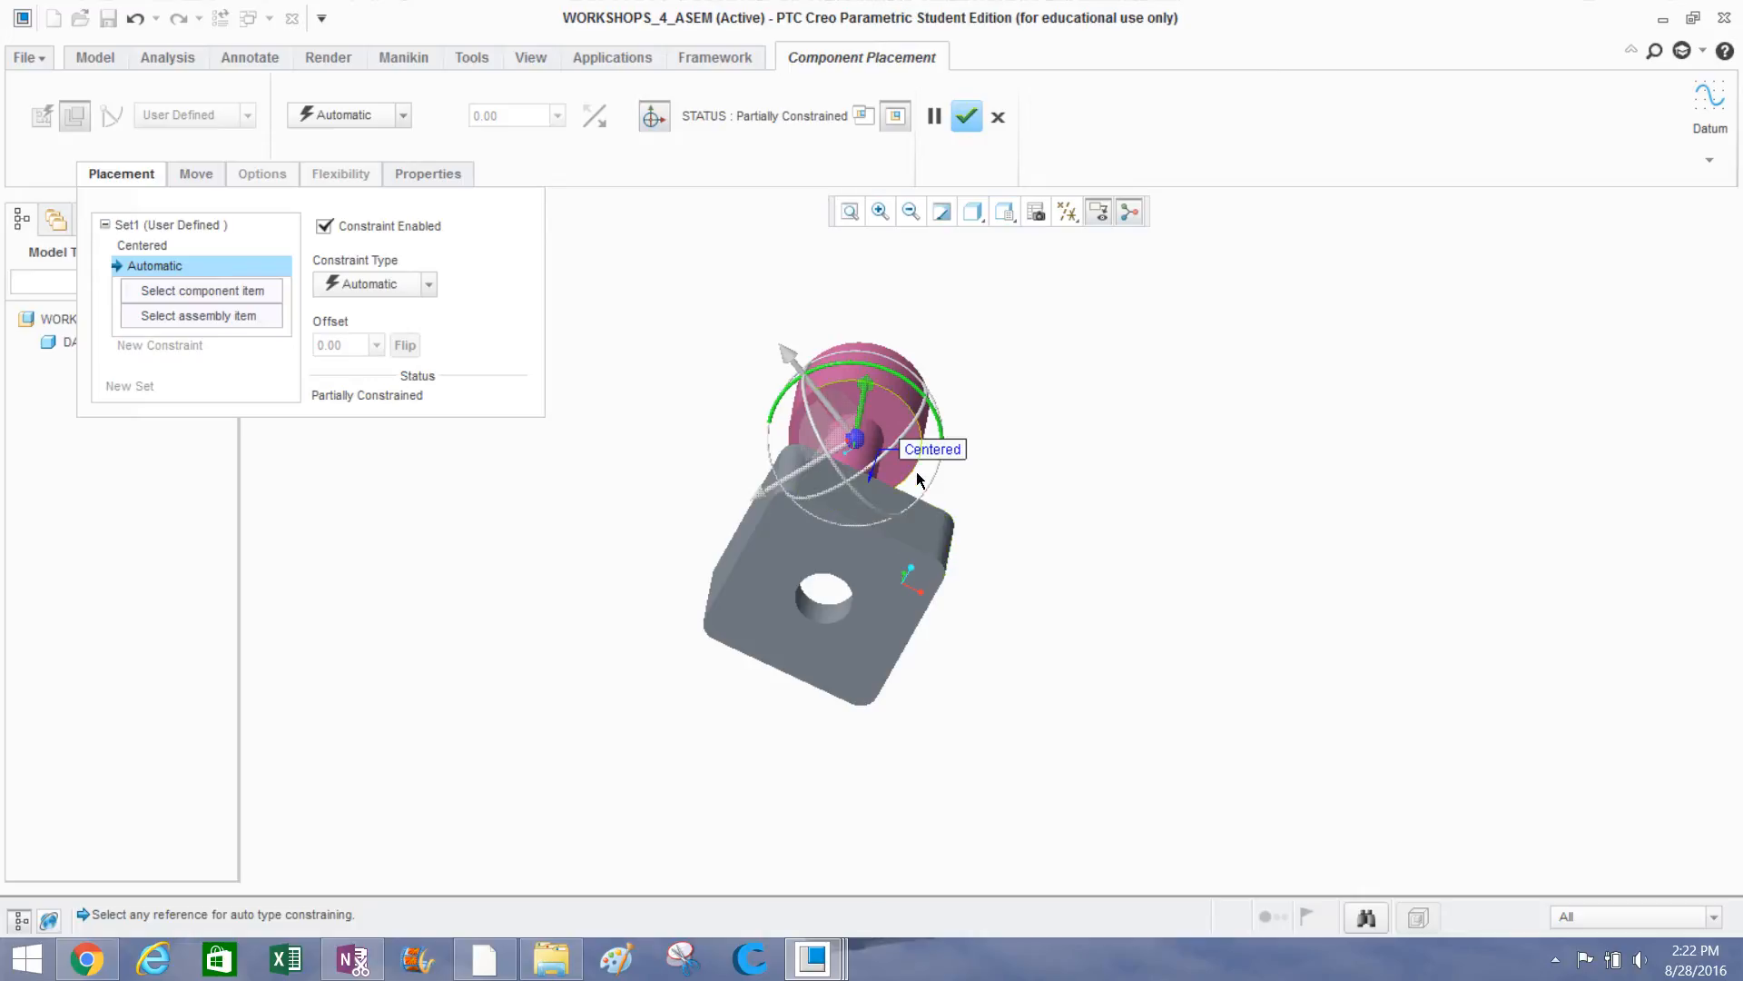
middle_drag(1039, 421, 1029, 454)
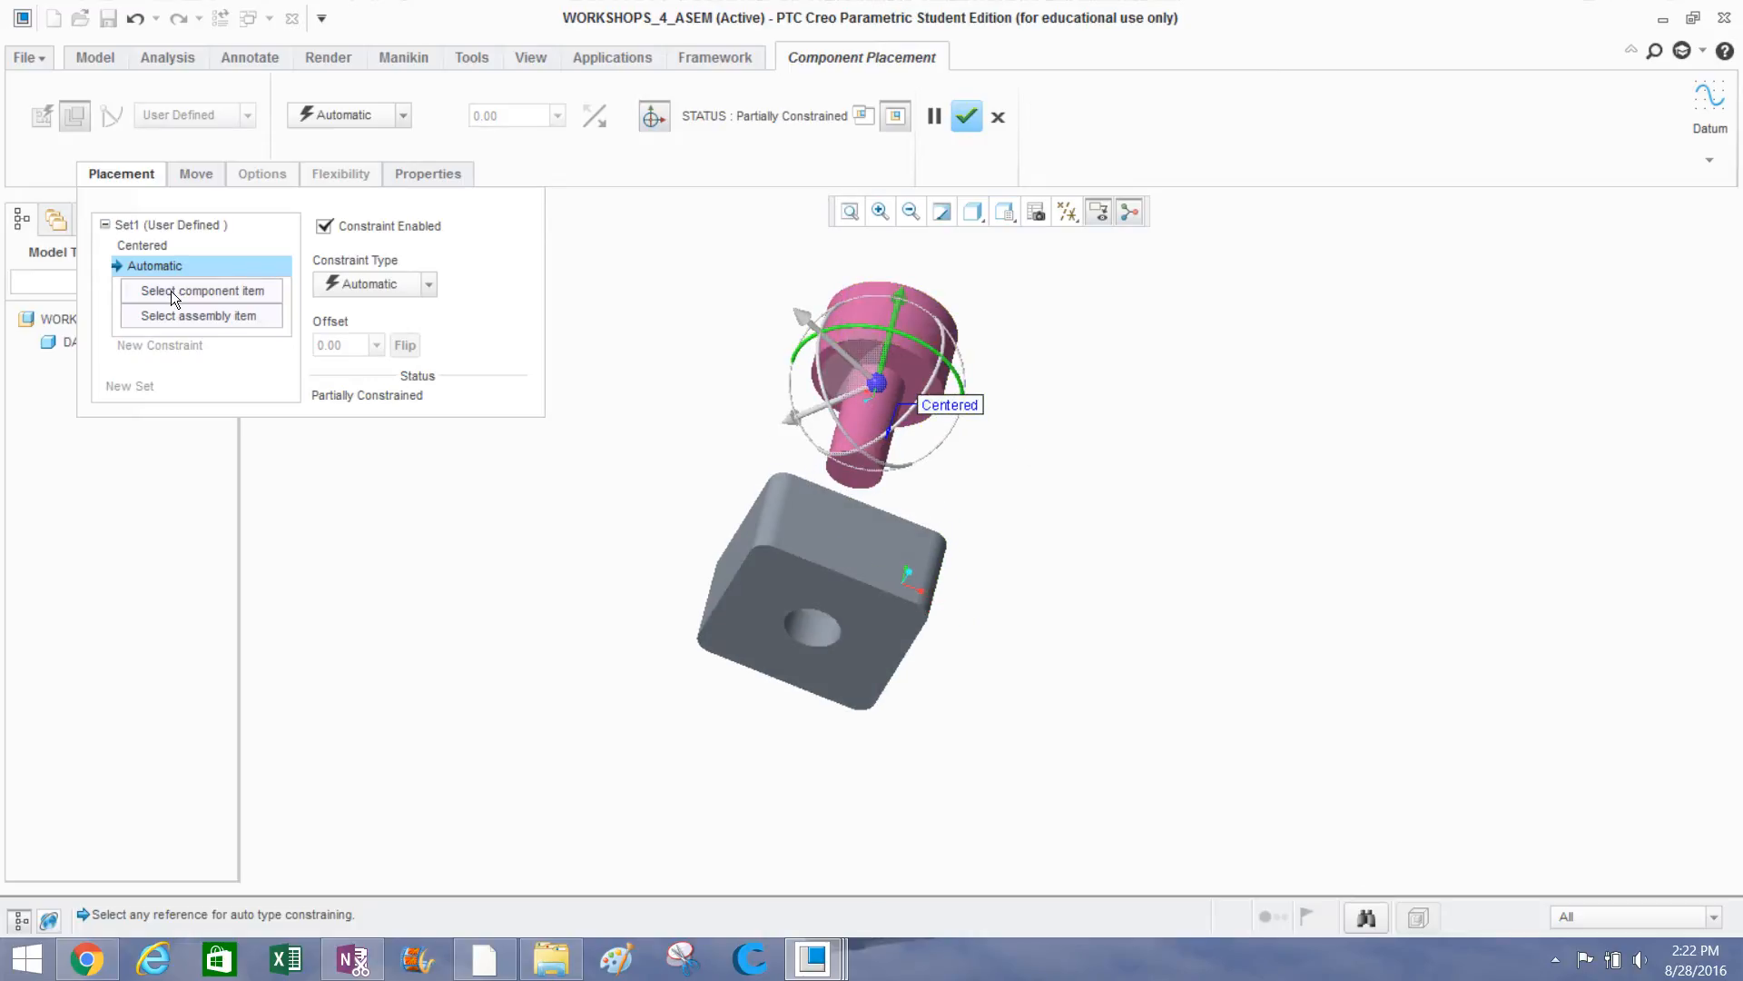
scroll(908, 369, down, 5)
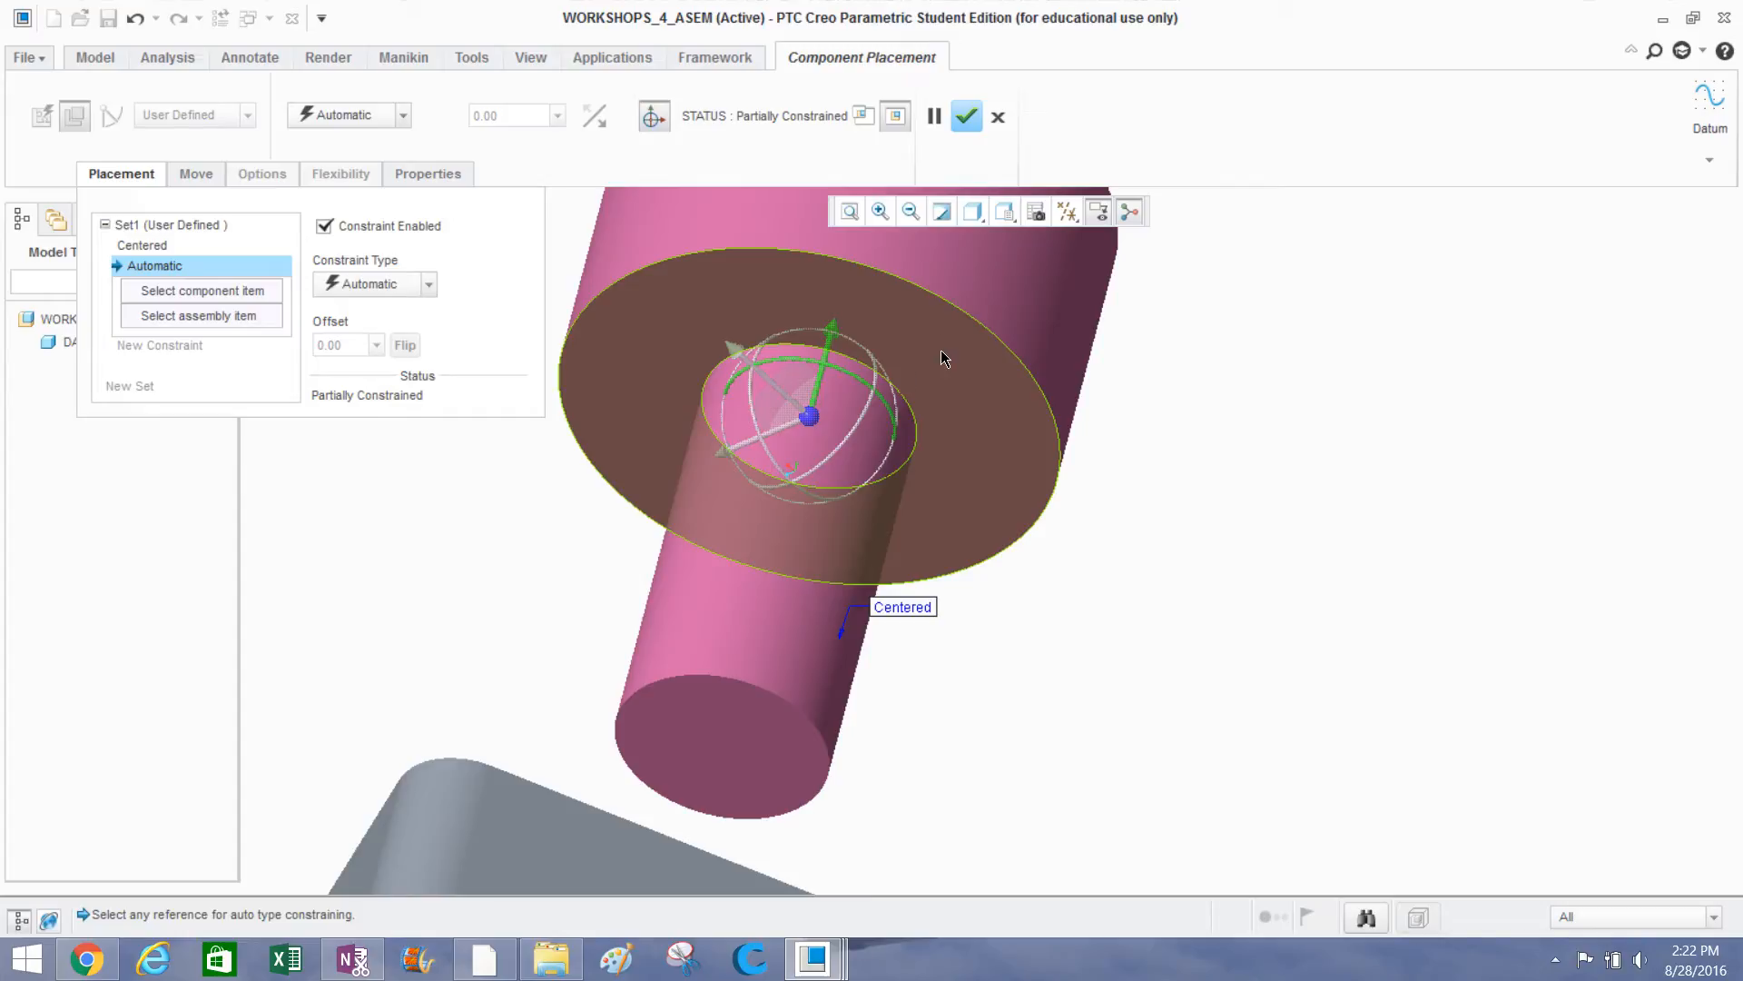
click(940, 350)
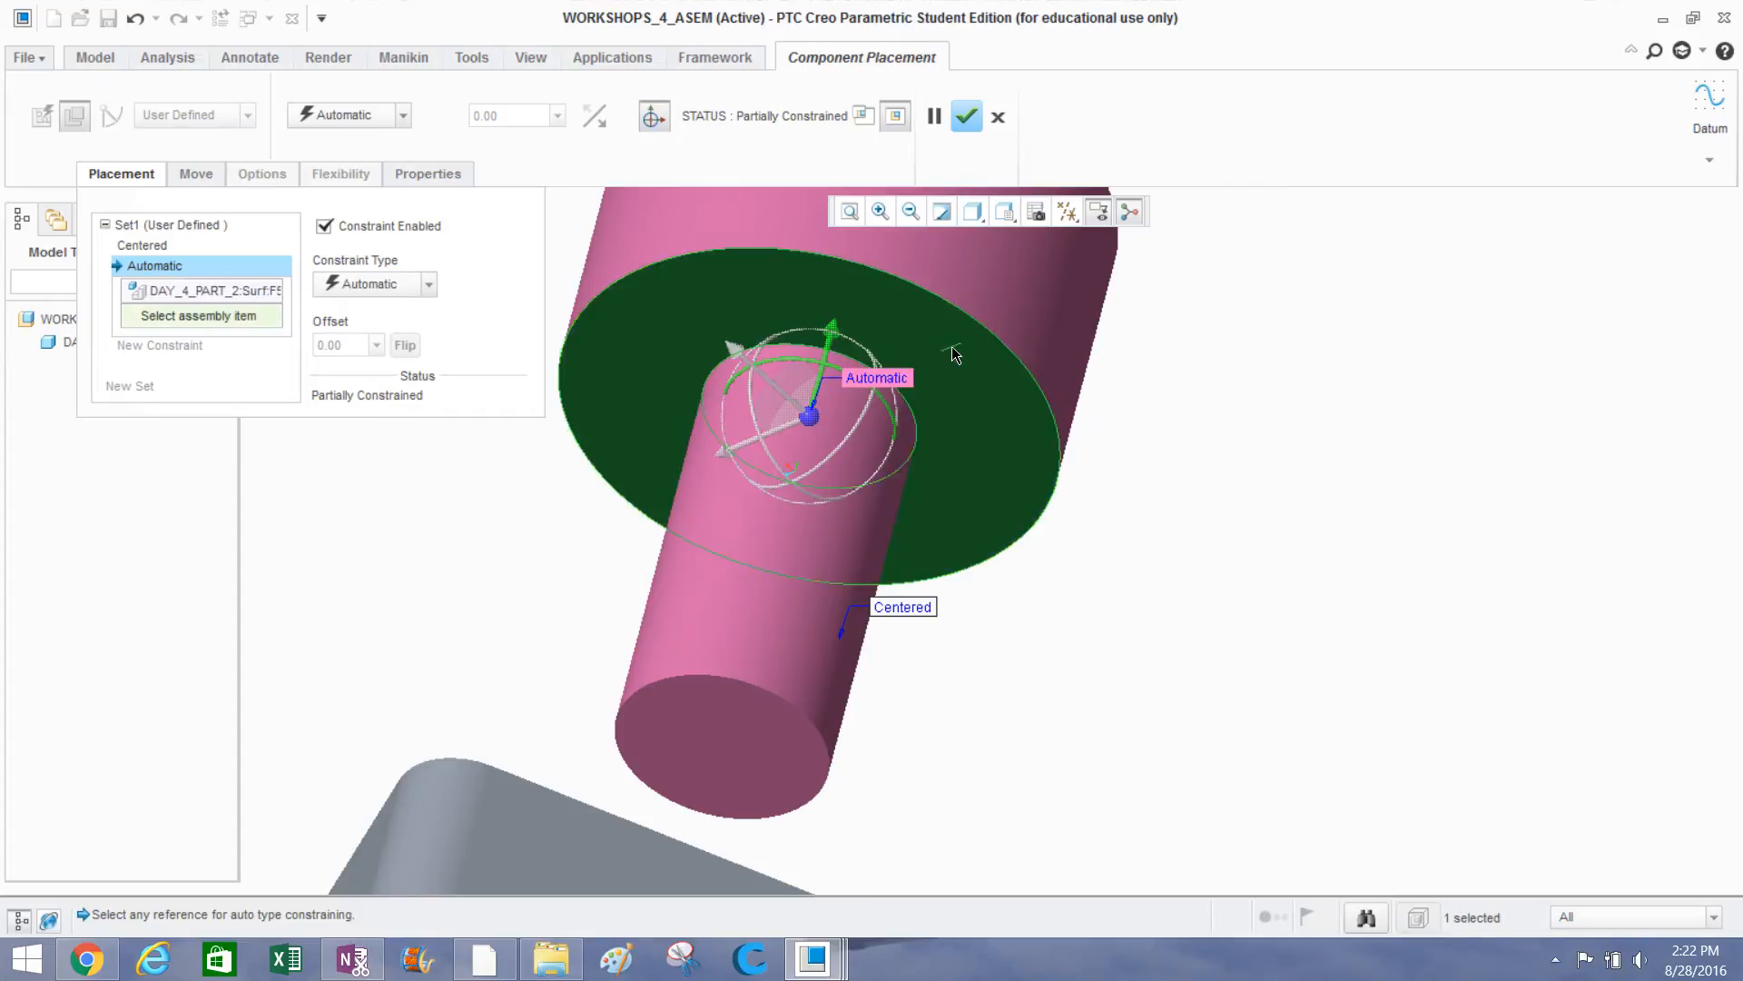
Choose the annular floor of DAY_4_PART_1's recess as the assembly reference for the second constraint.
scroll(874, 517, up, 8)
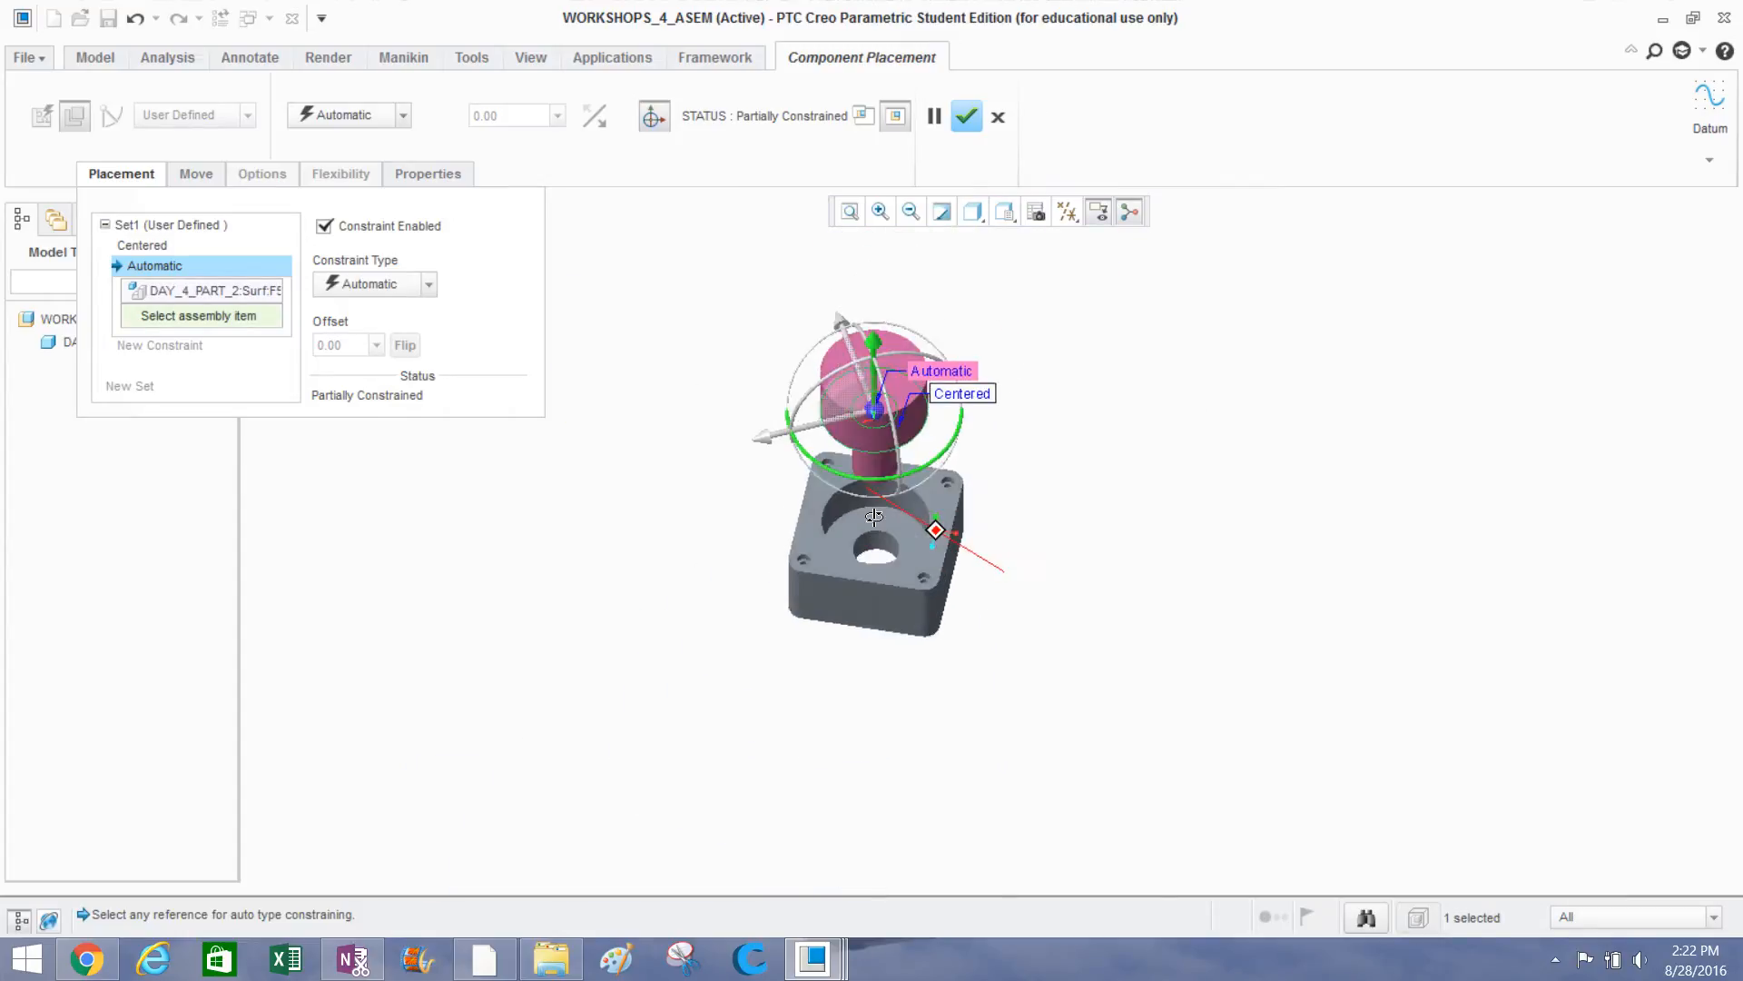
mouse_move(873, 516)
middle_down()
mouse_move(840, 577)
mouse_move(885, 499)
middle_up()
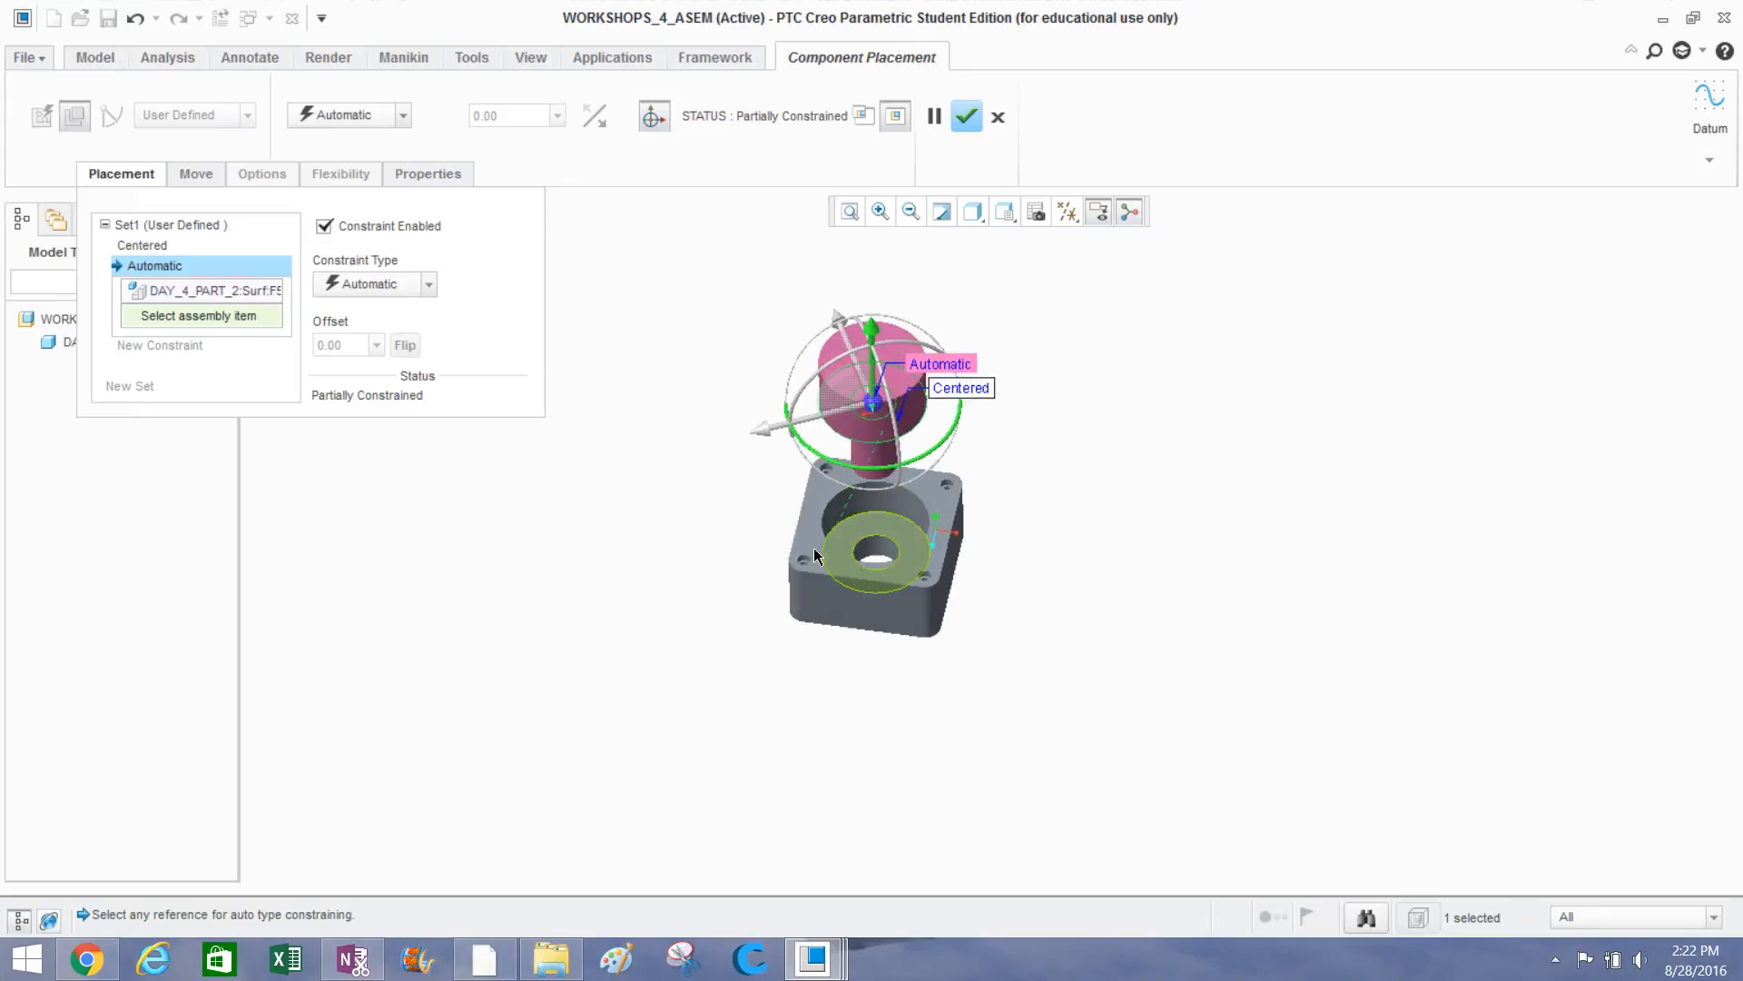
scroll(815, 556, down, 8)
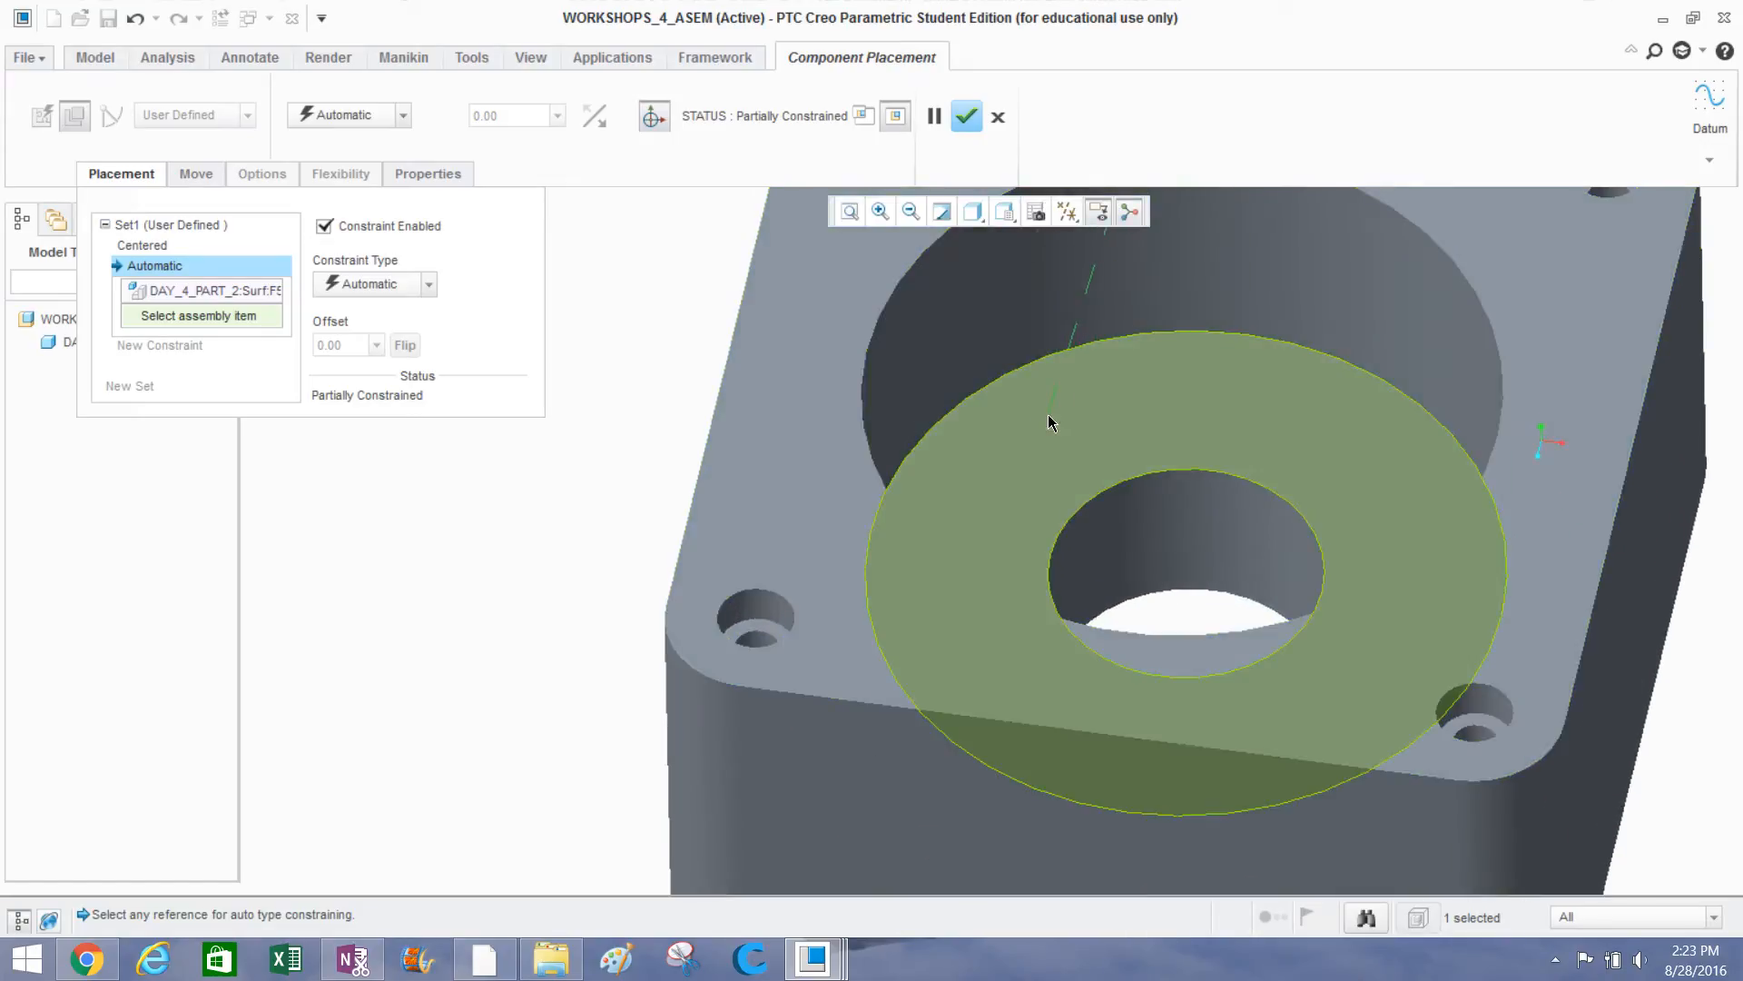
click(1044, 418)
Set the constraint between the head's underside and the recess floor to Coincident and check how the part seats.
scroll(1307, 454, up, 3)
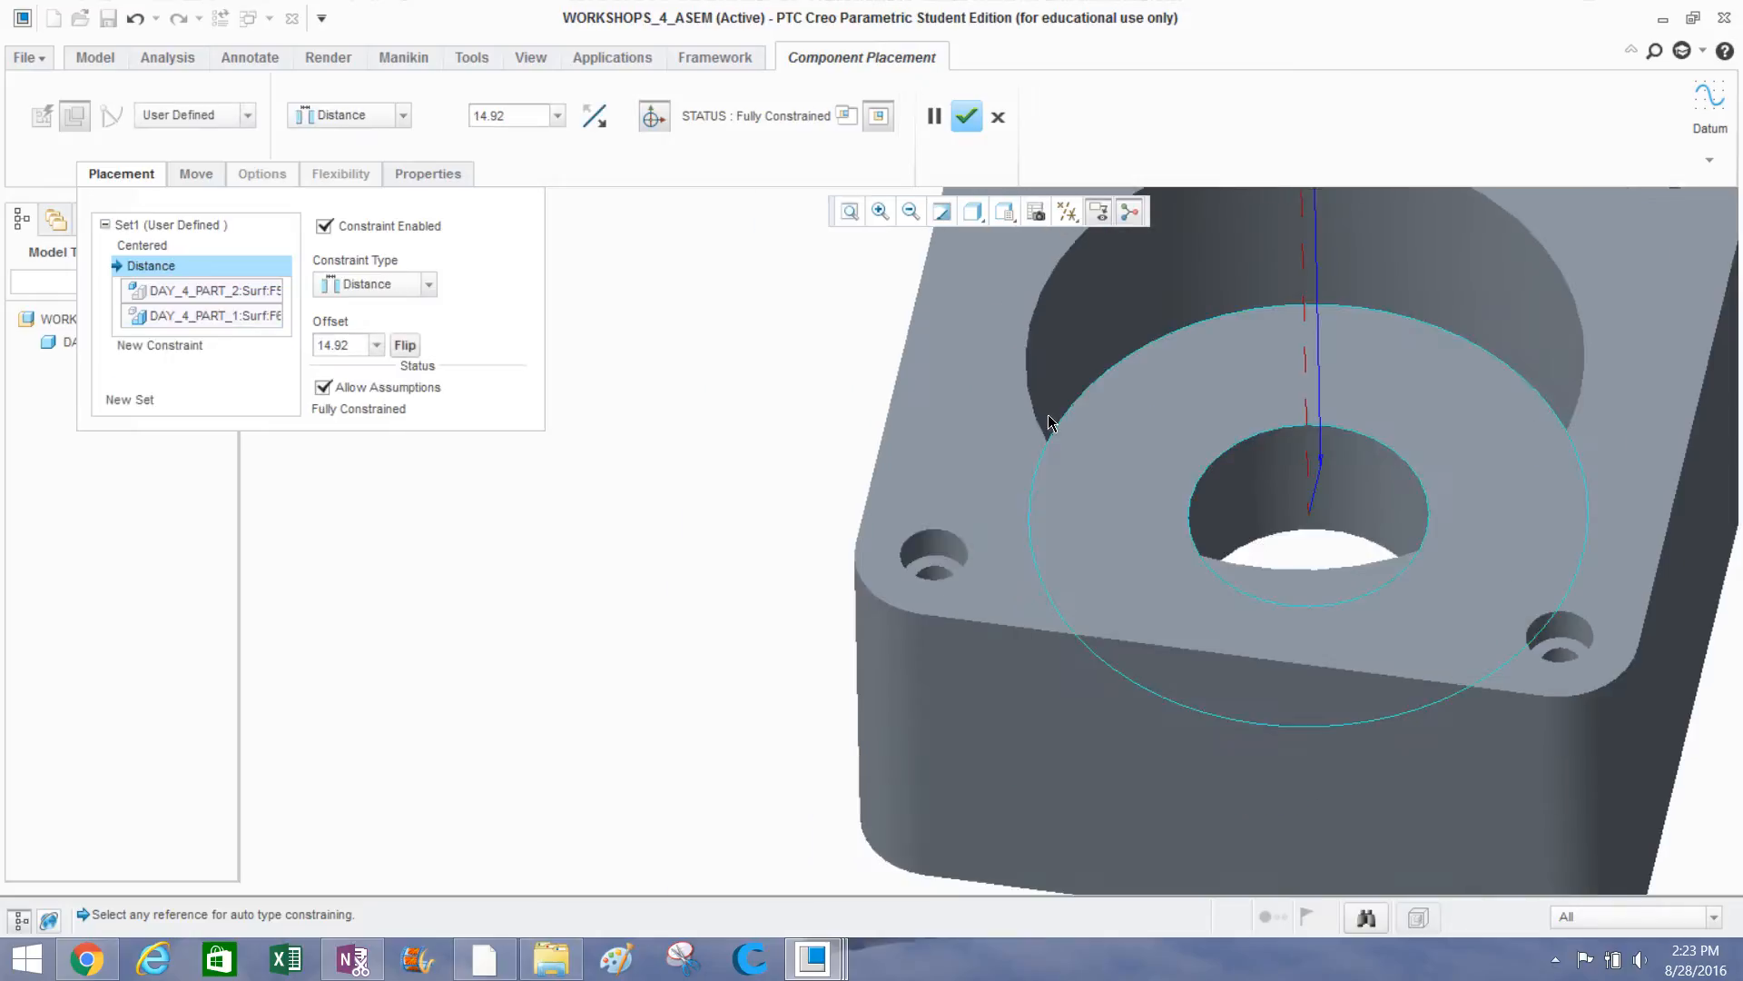
scroll(1274, 470, up, 3)
middle_drag(978, 541, 1016, 502)
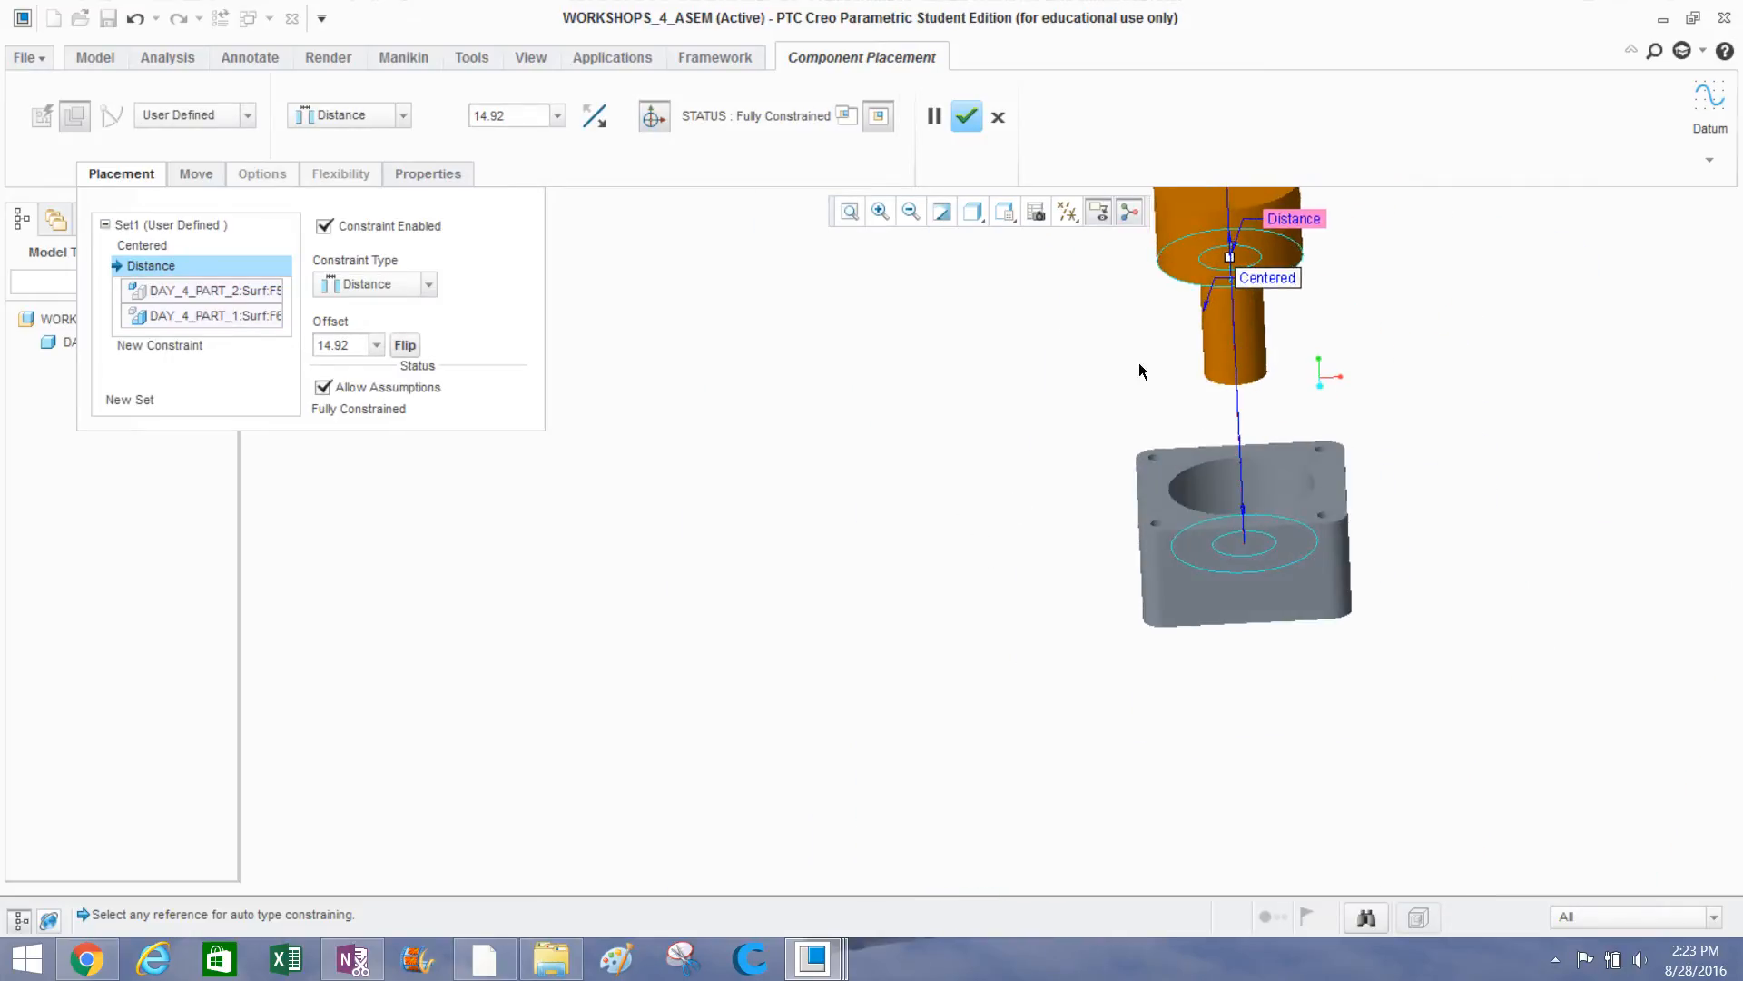
scroll(1214, 243, down, 2)
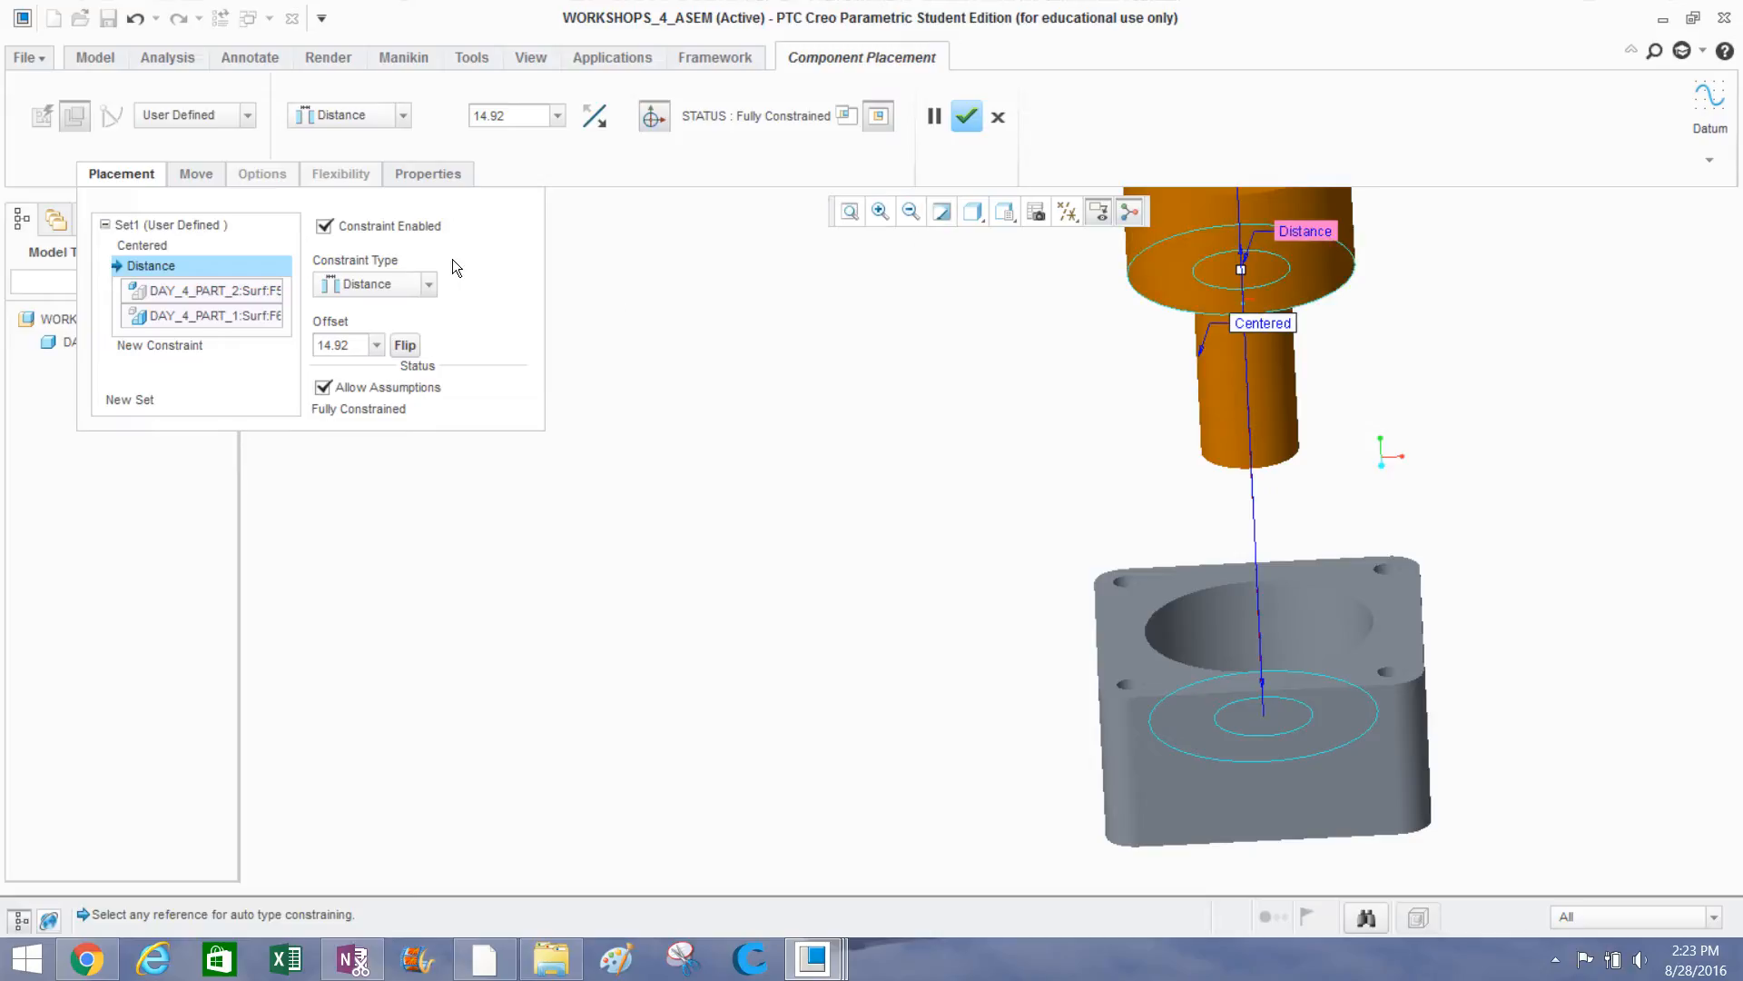
click(432, 285)
scroll(367, 350, down, 2)
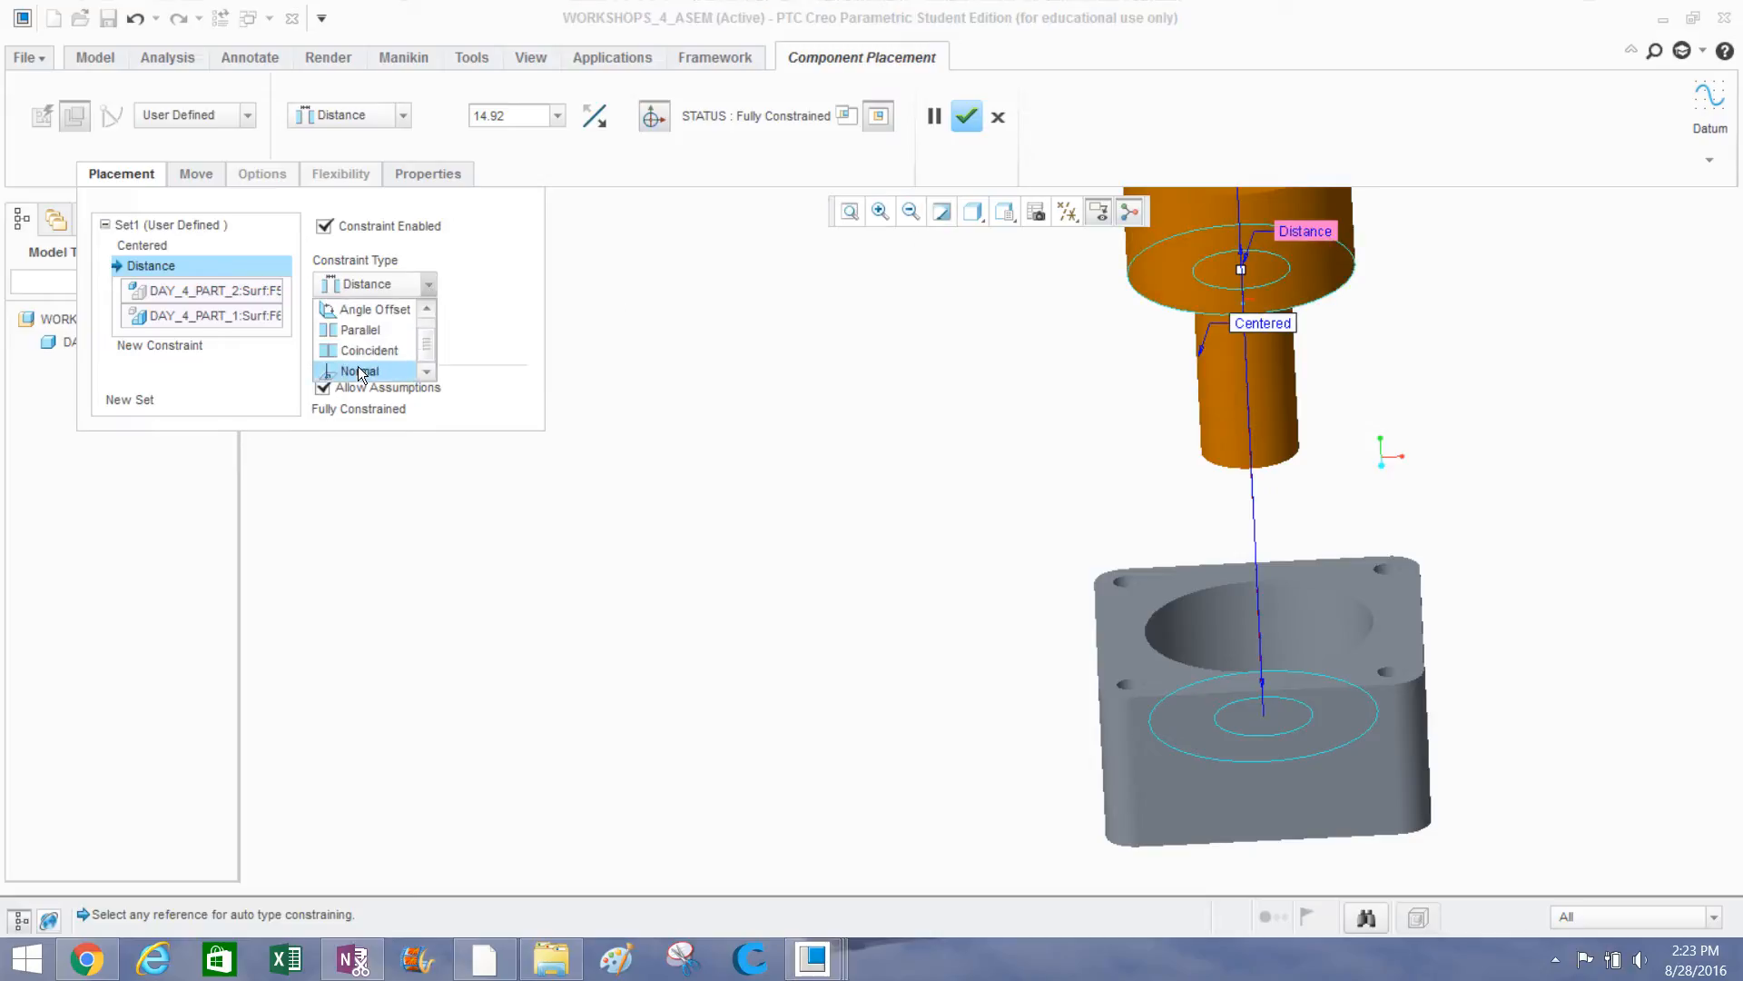
click(362, 351)
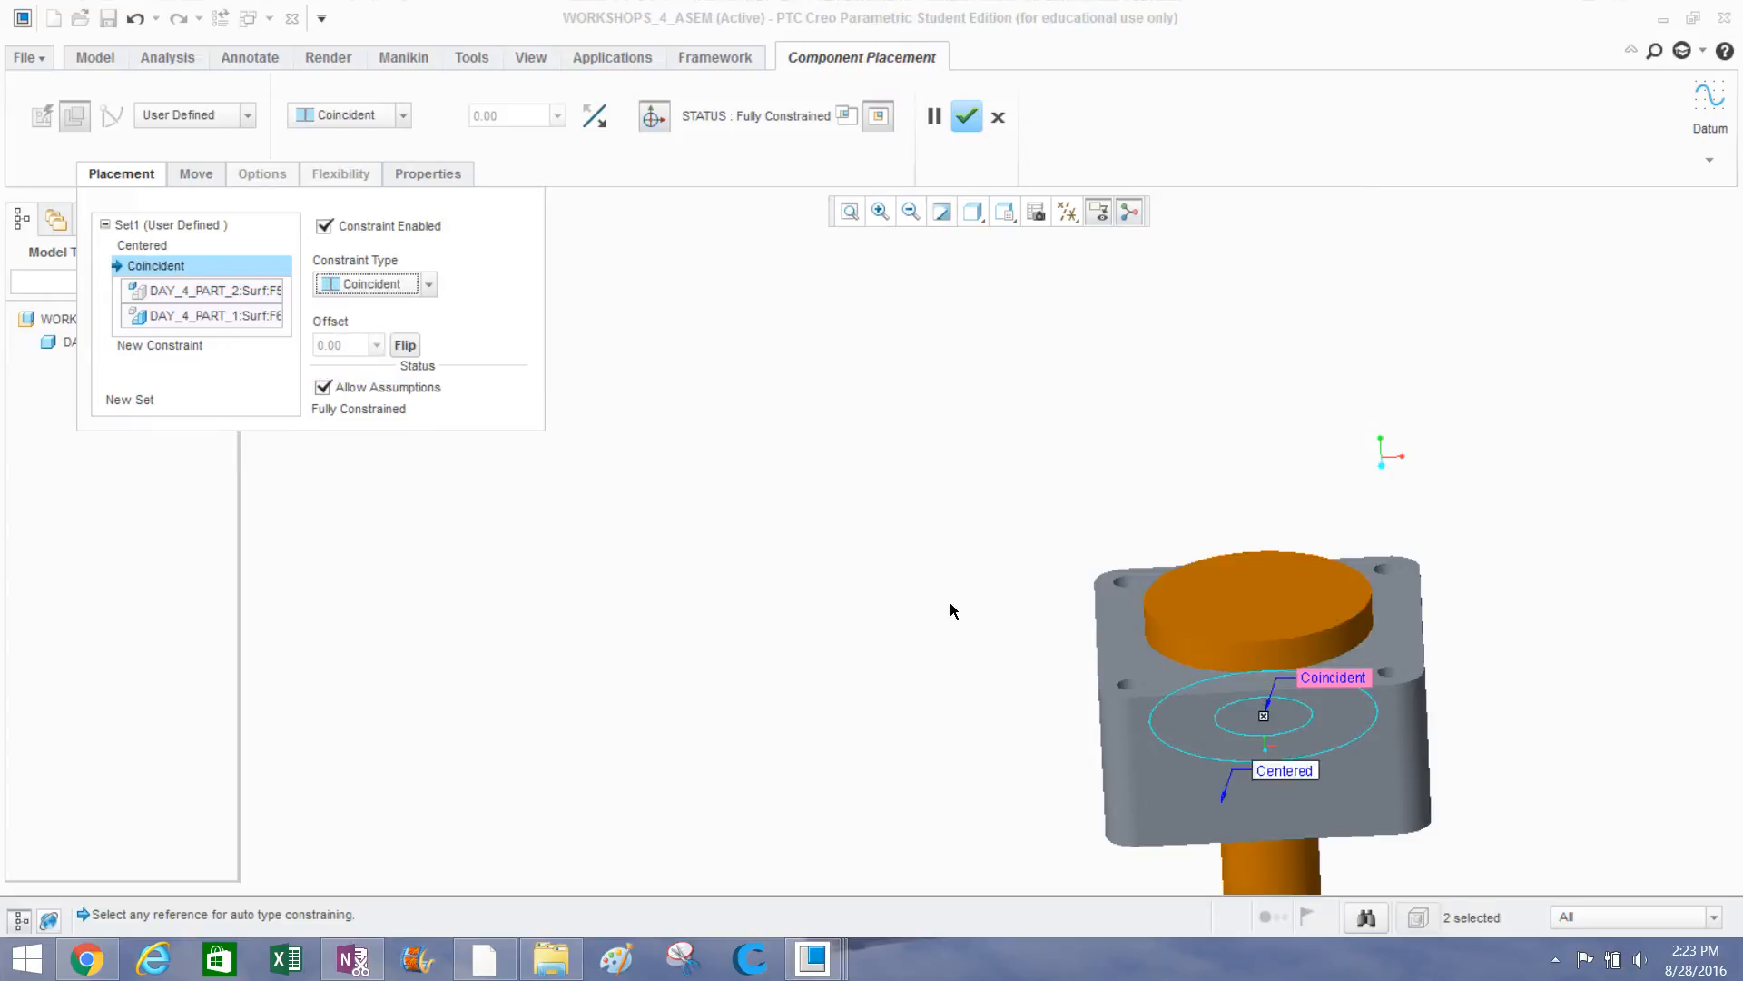
mouse_move(950, 608)
middle_down()
mouse_move(935, 521)
mouse_move(978, 592)
middle_up()
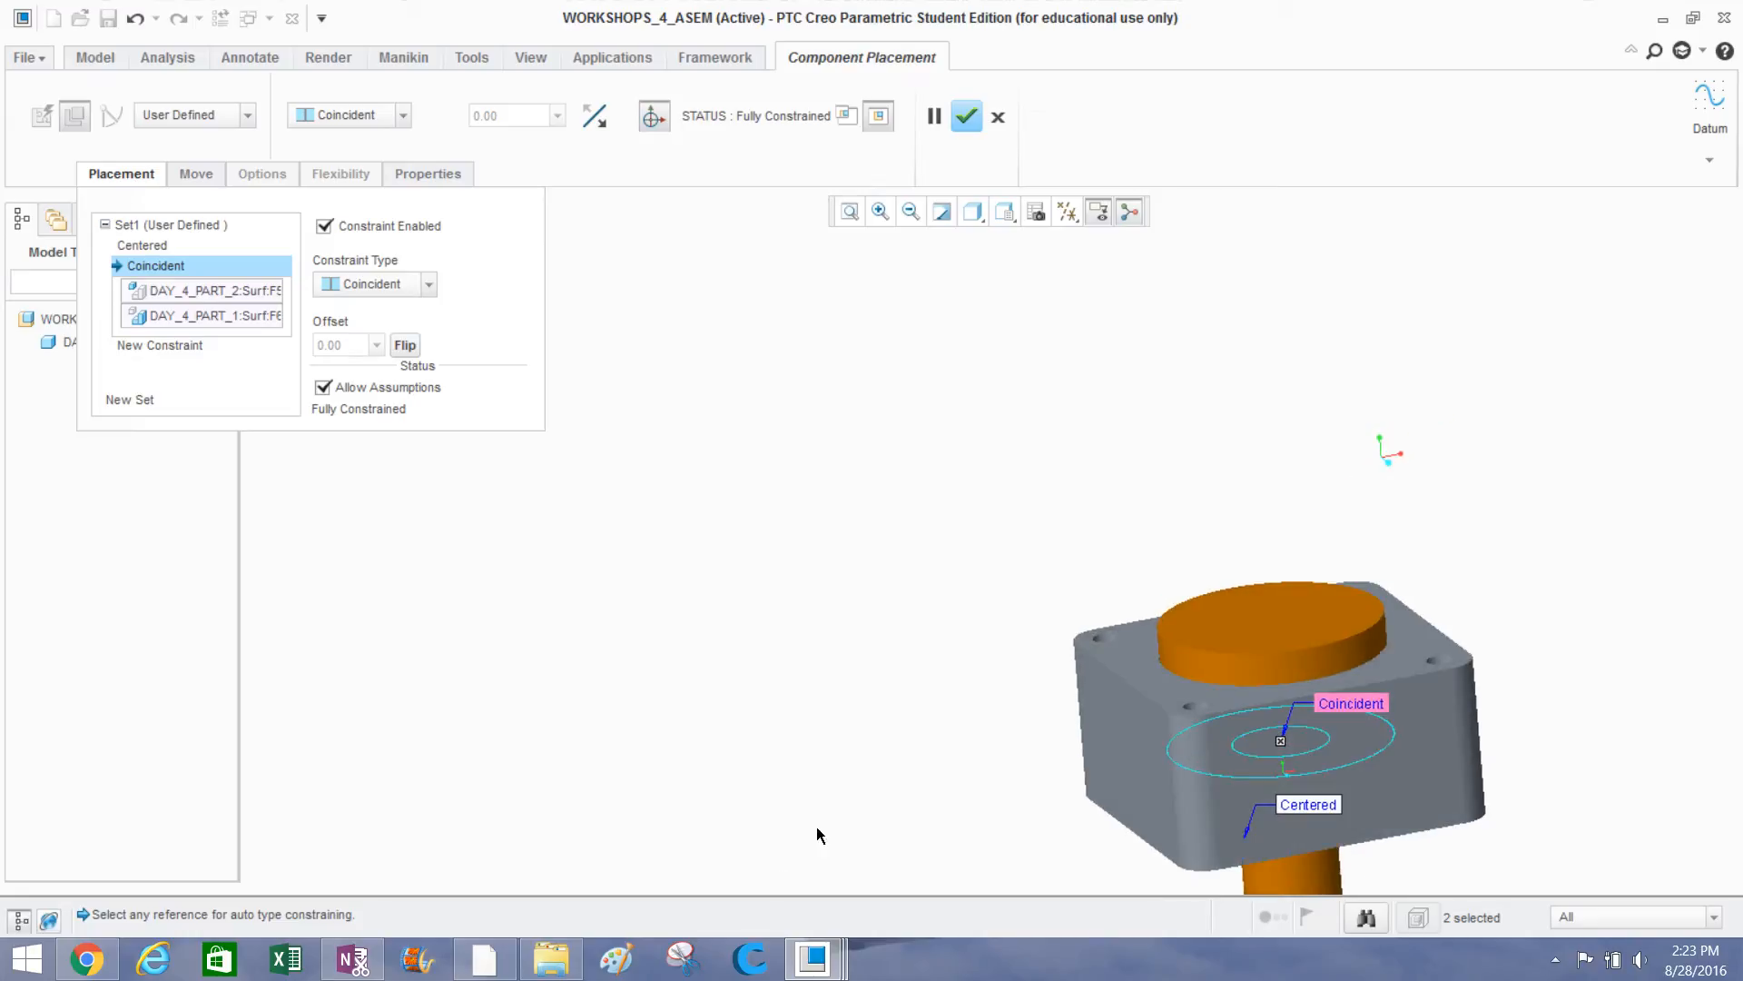
shift+middle_drag(1278, 637, 1124, 601)
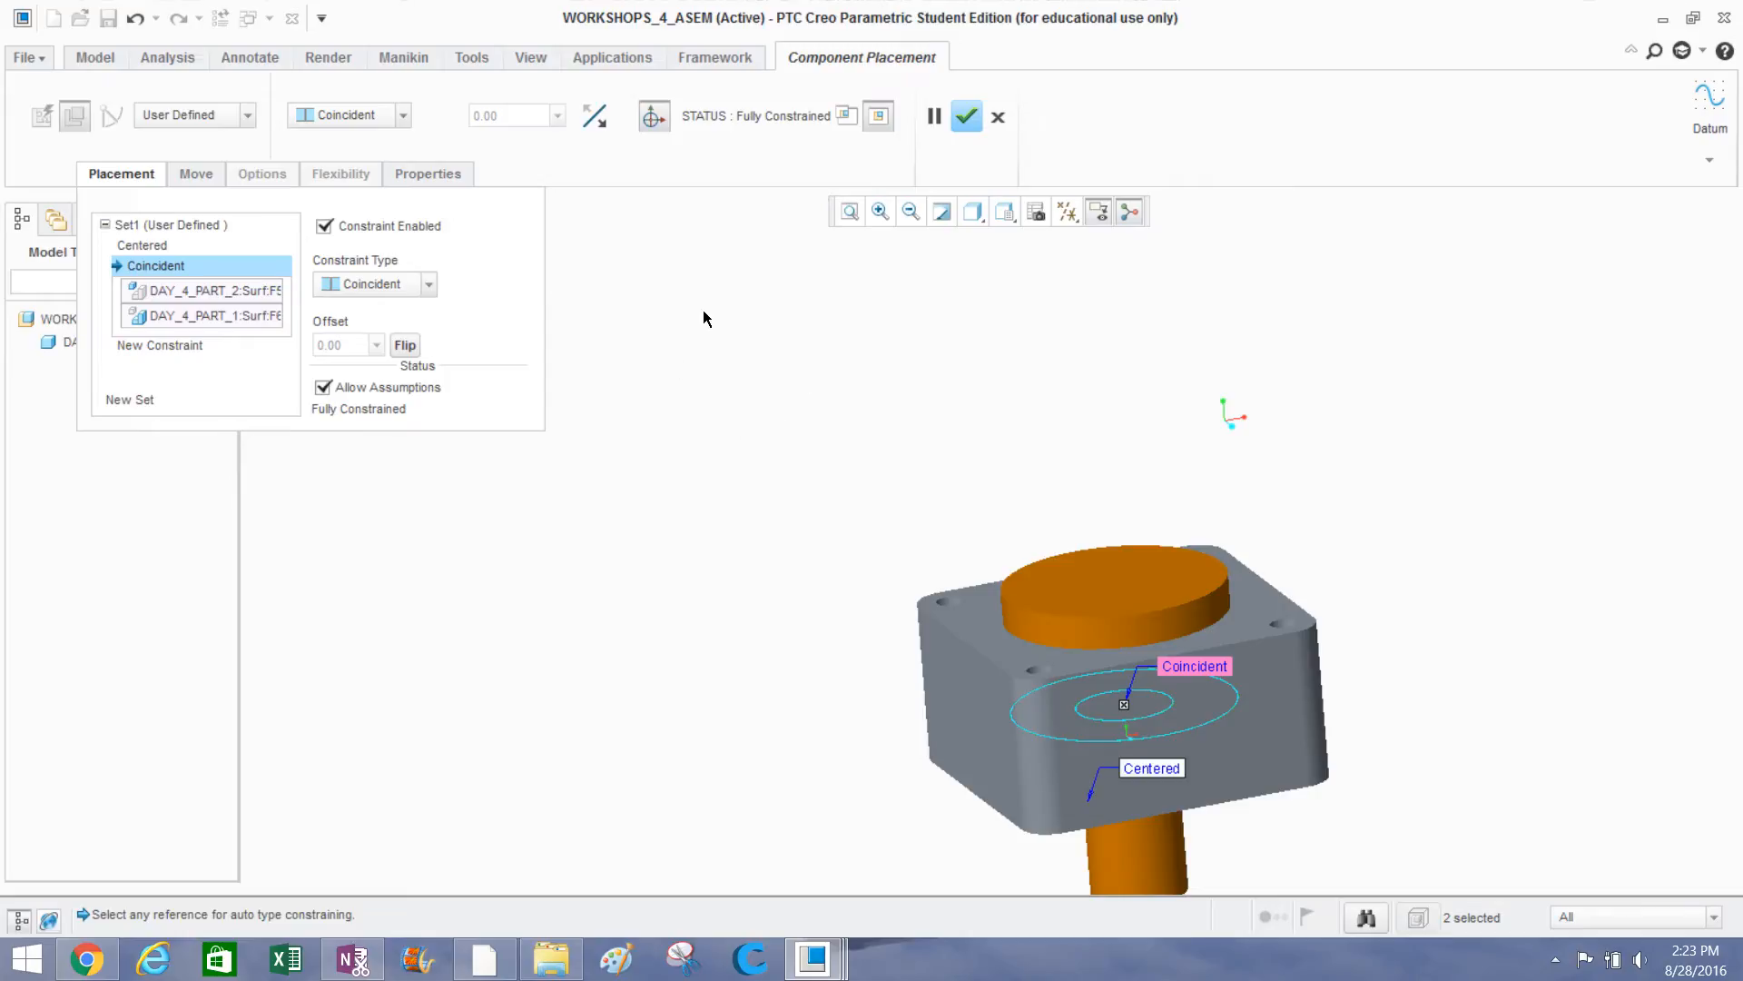
Change the constraint between DAY_4_PART_2's head underside and the recess floor to Distance with an offset of 1.
click(431, 283)
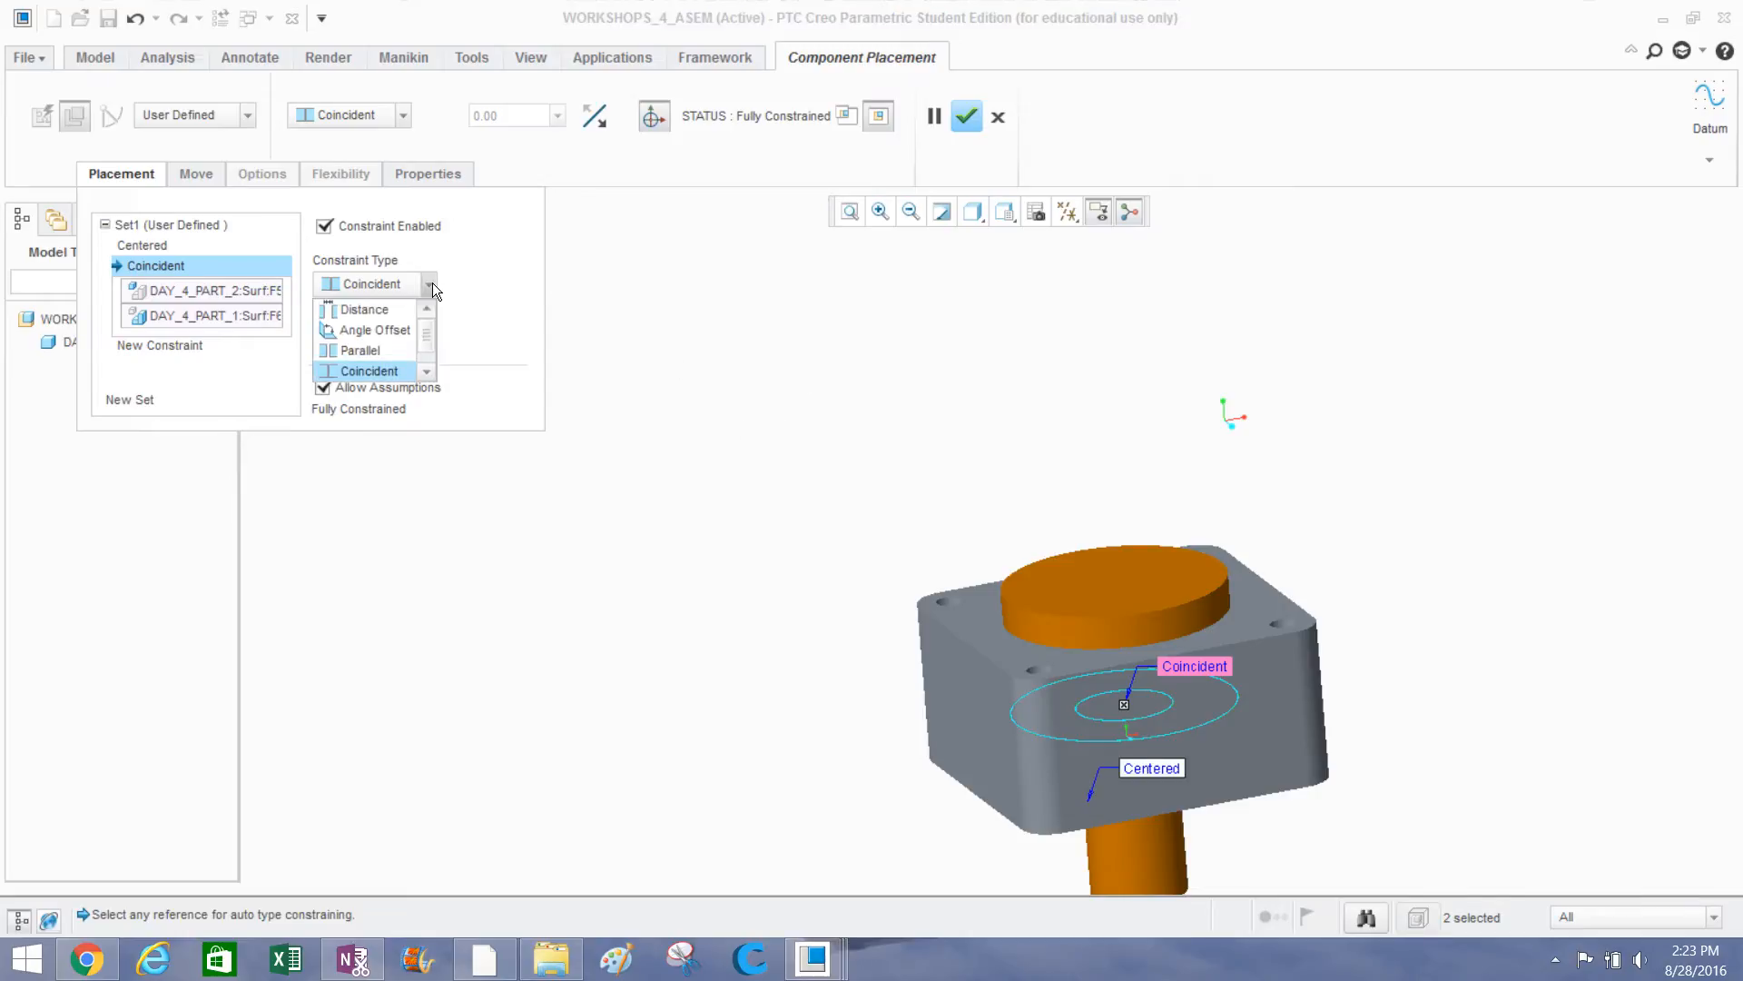
click(385, 313)
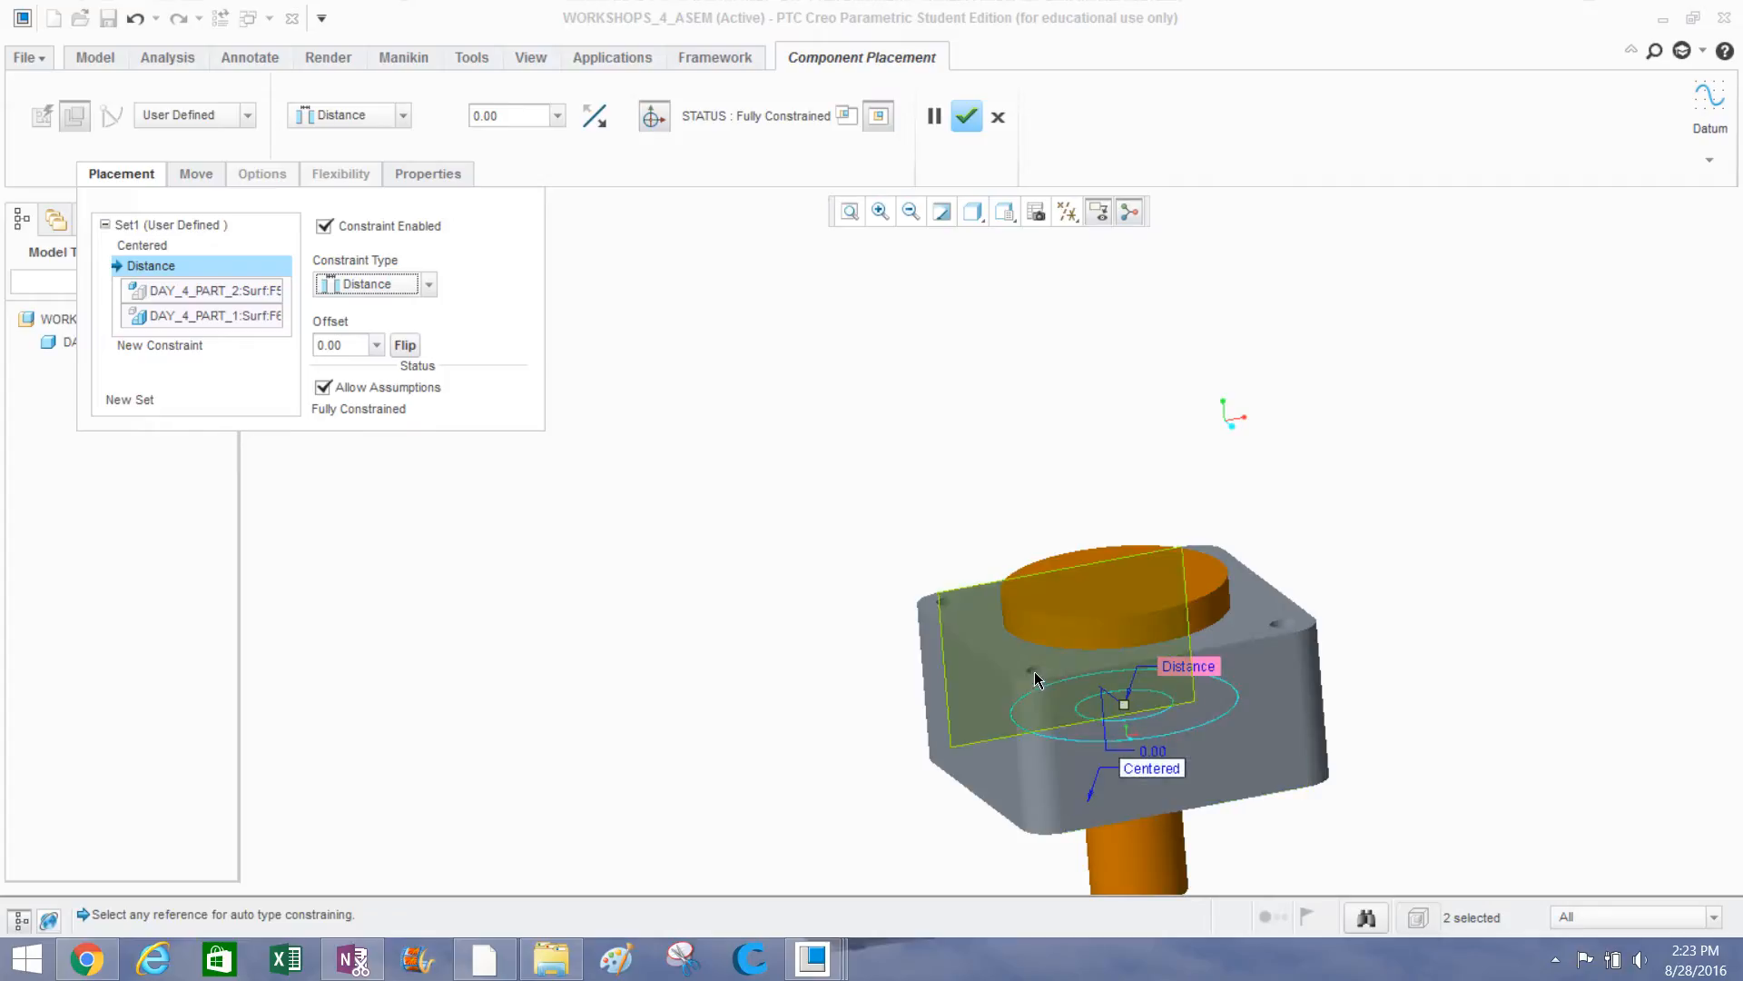
double_click(347, 341)
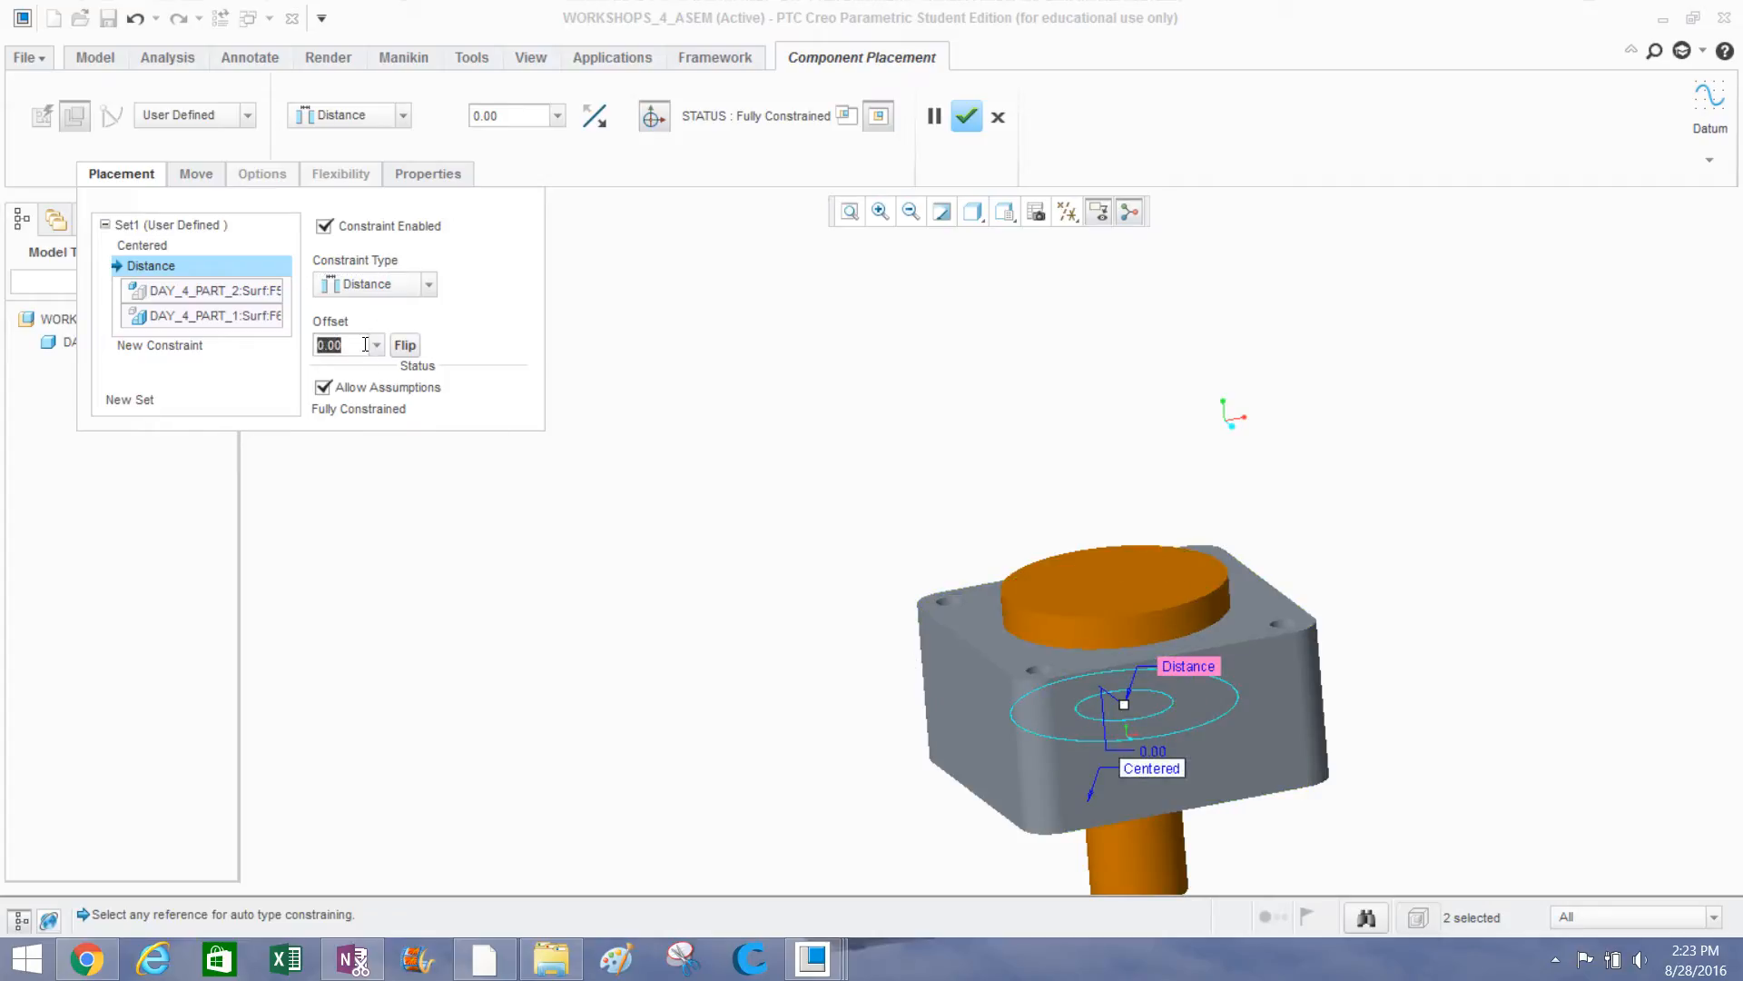
text(1)
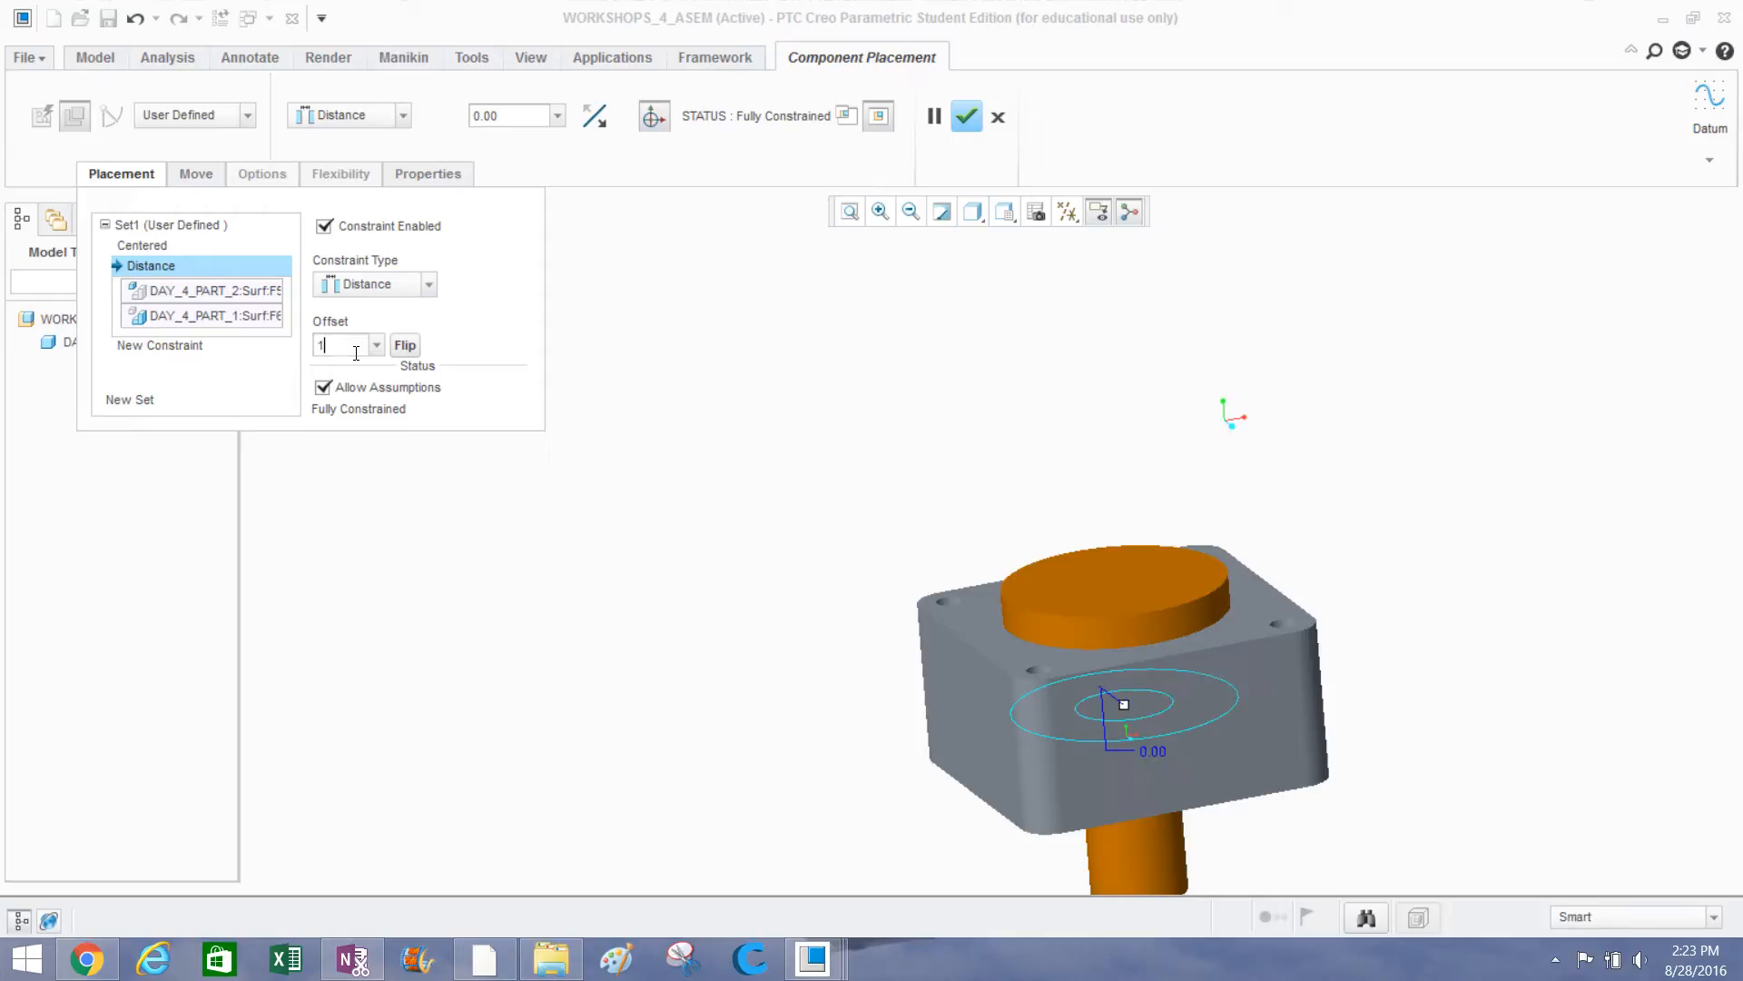
key(Return)
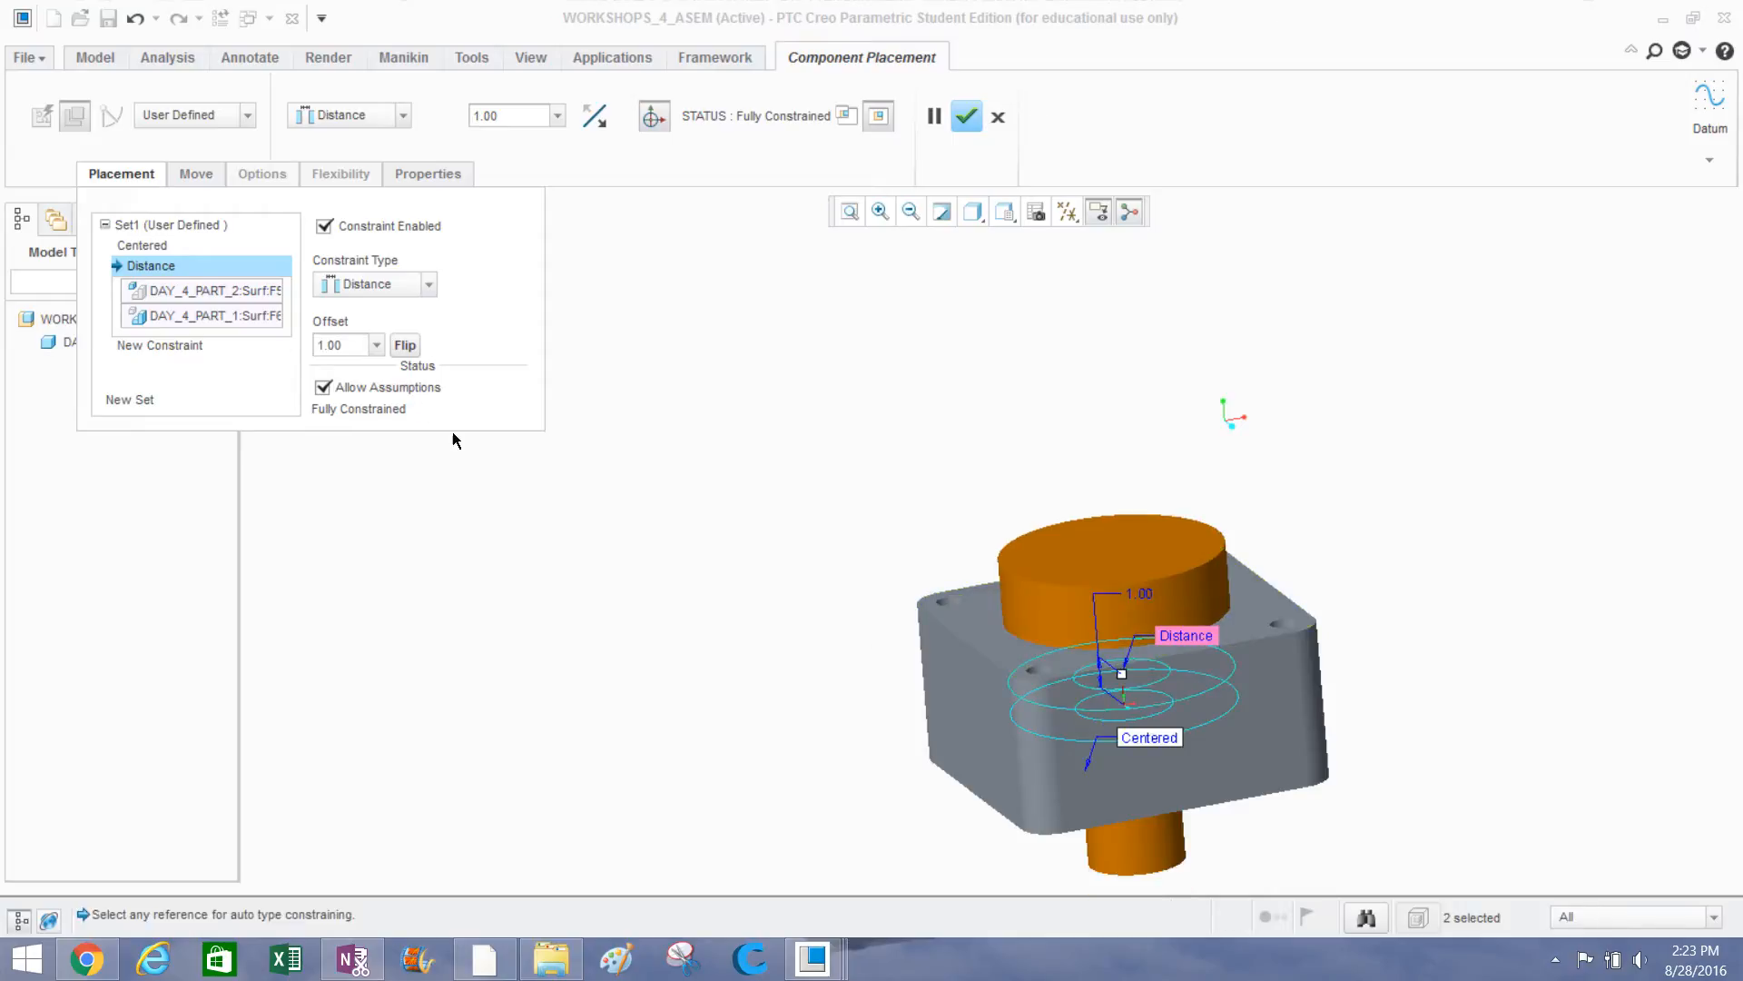
Set the distance offset between the head underside and the recess floor to 5 and inspect the gap from several angles.
double_click(334, 344)
text(5)
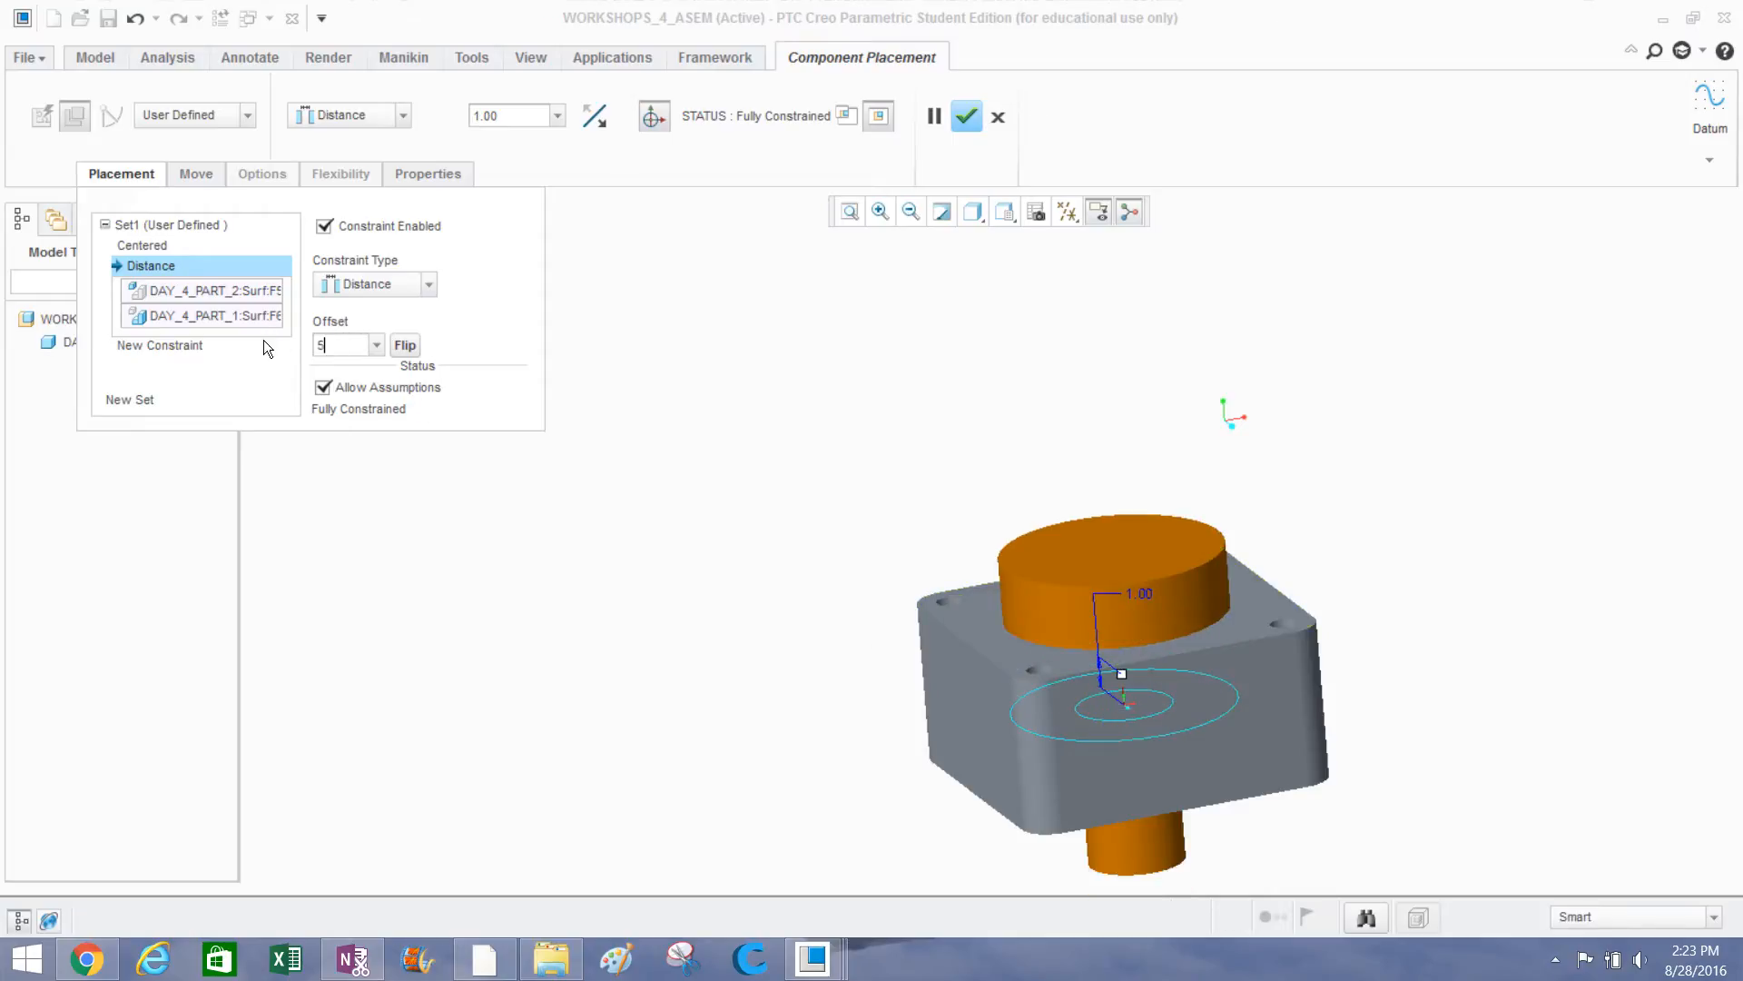
key(Return)
scroll(1033, 554, down, 3)
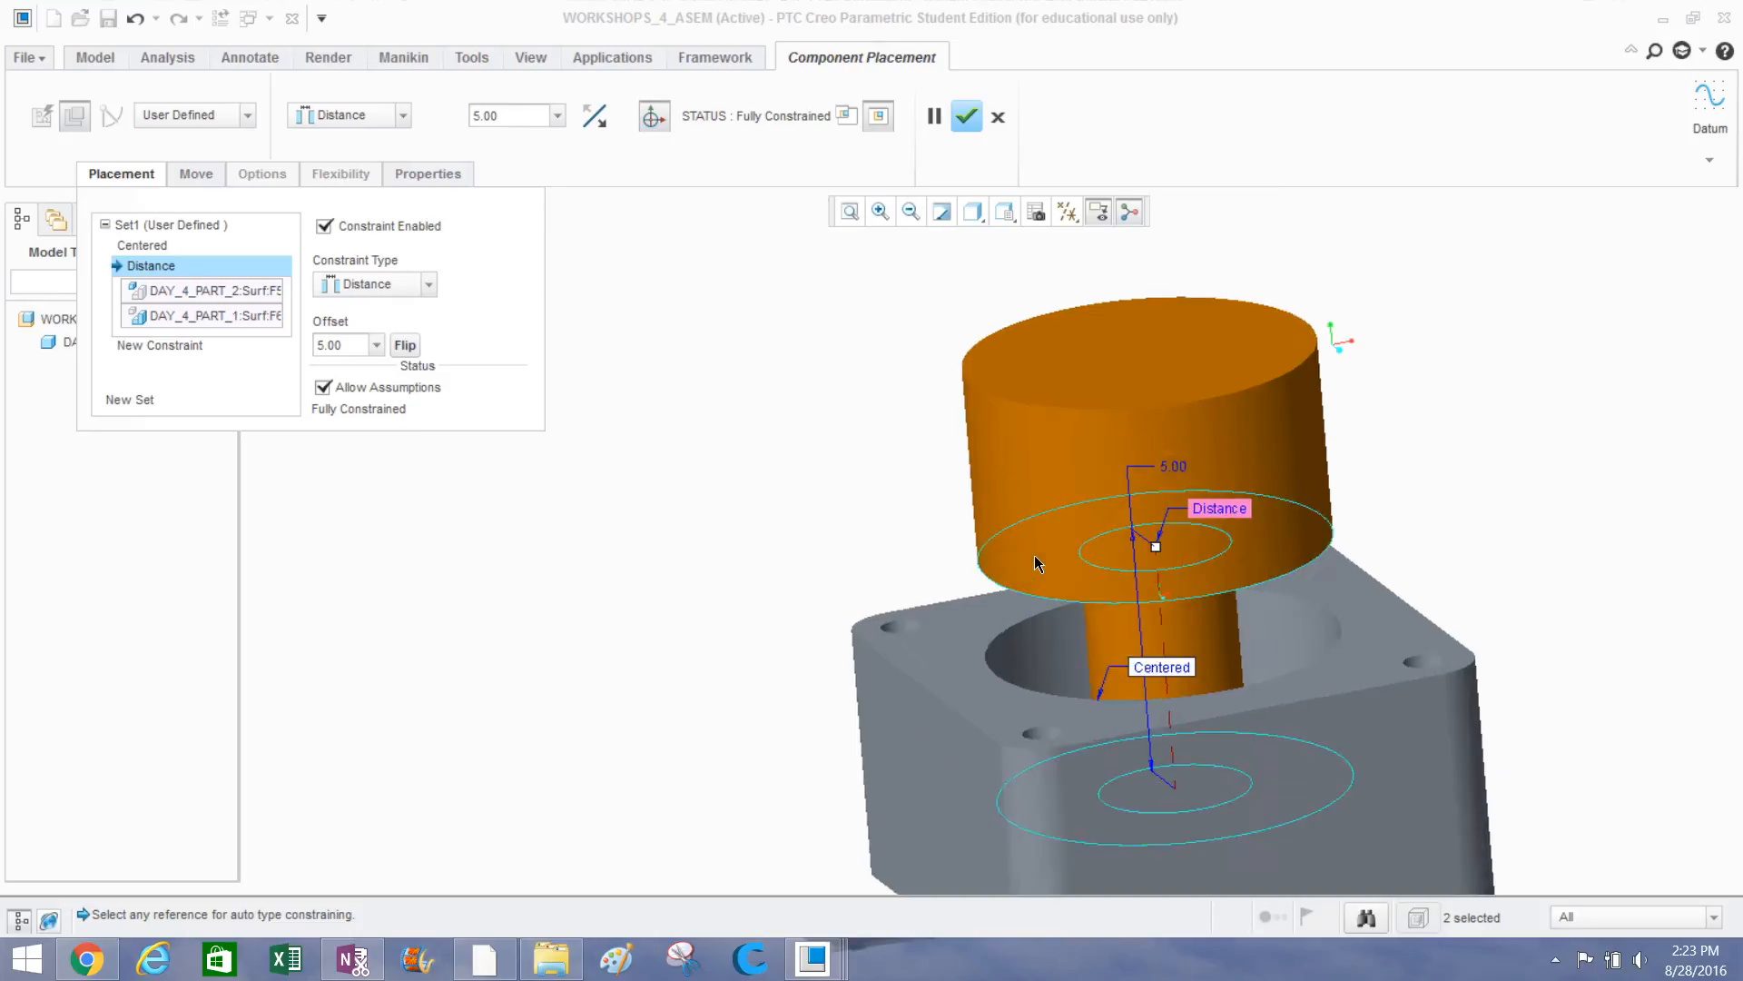
middle_drag(1034, 554, 1129, 508)
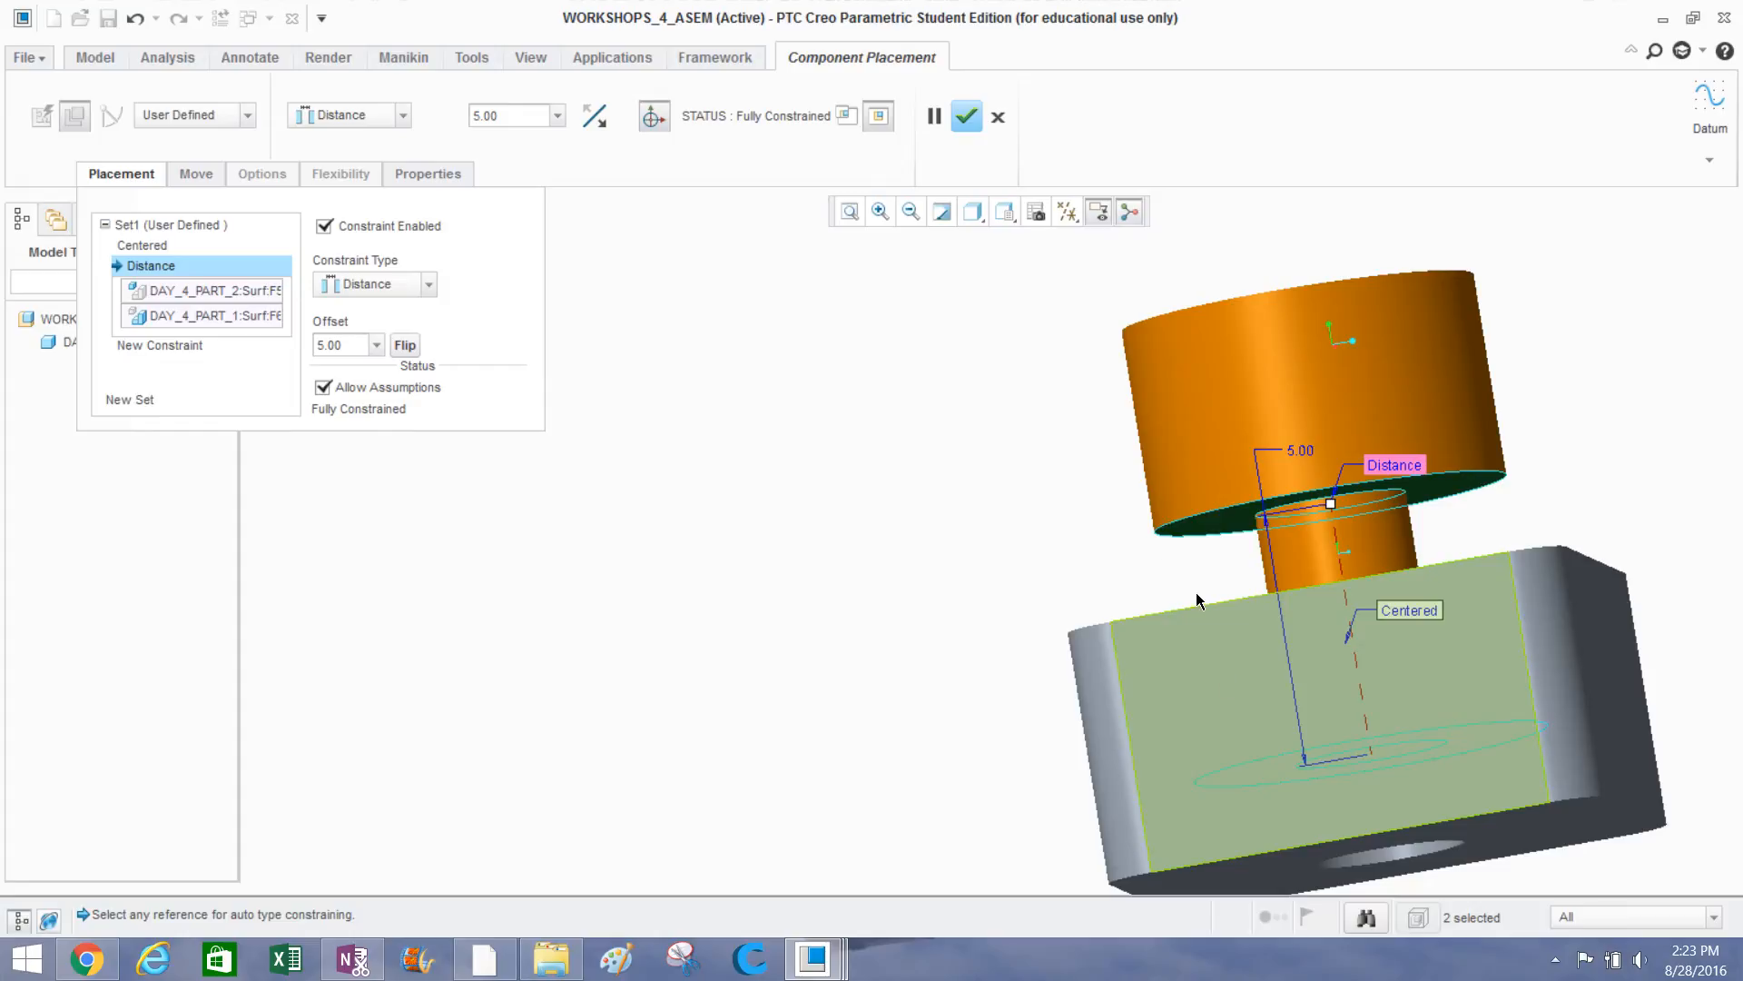
middle_drag(1168, 572, 1156, 624)
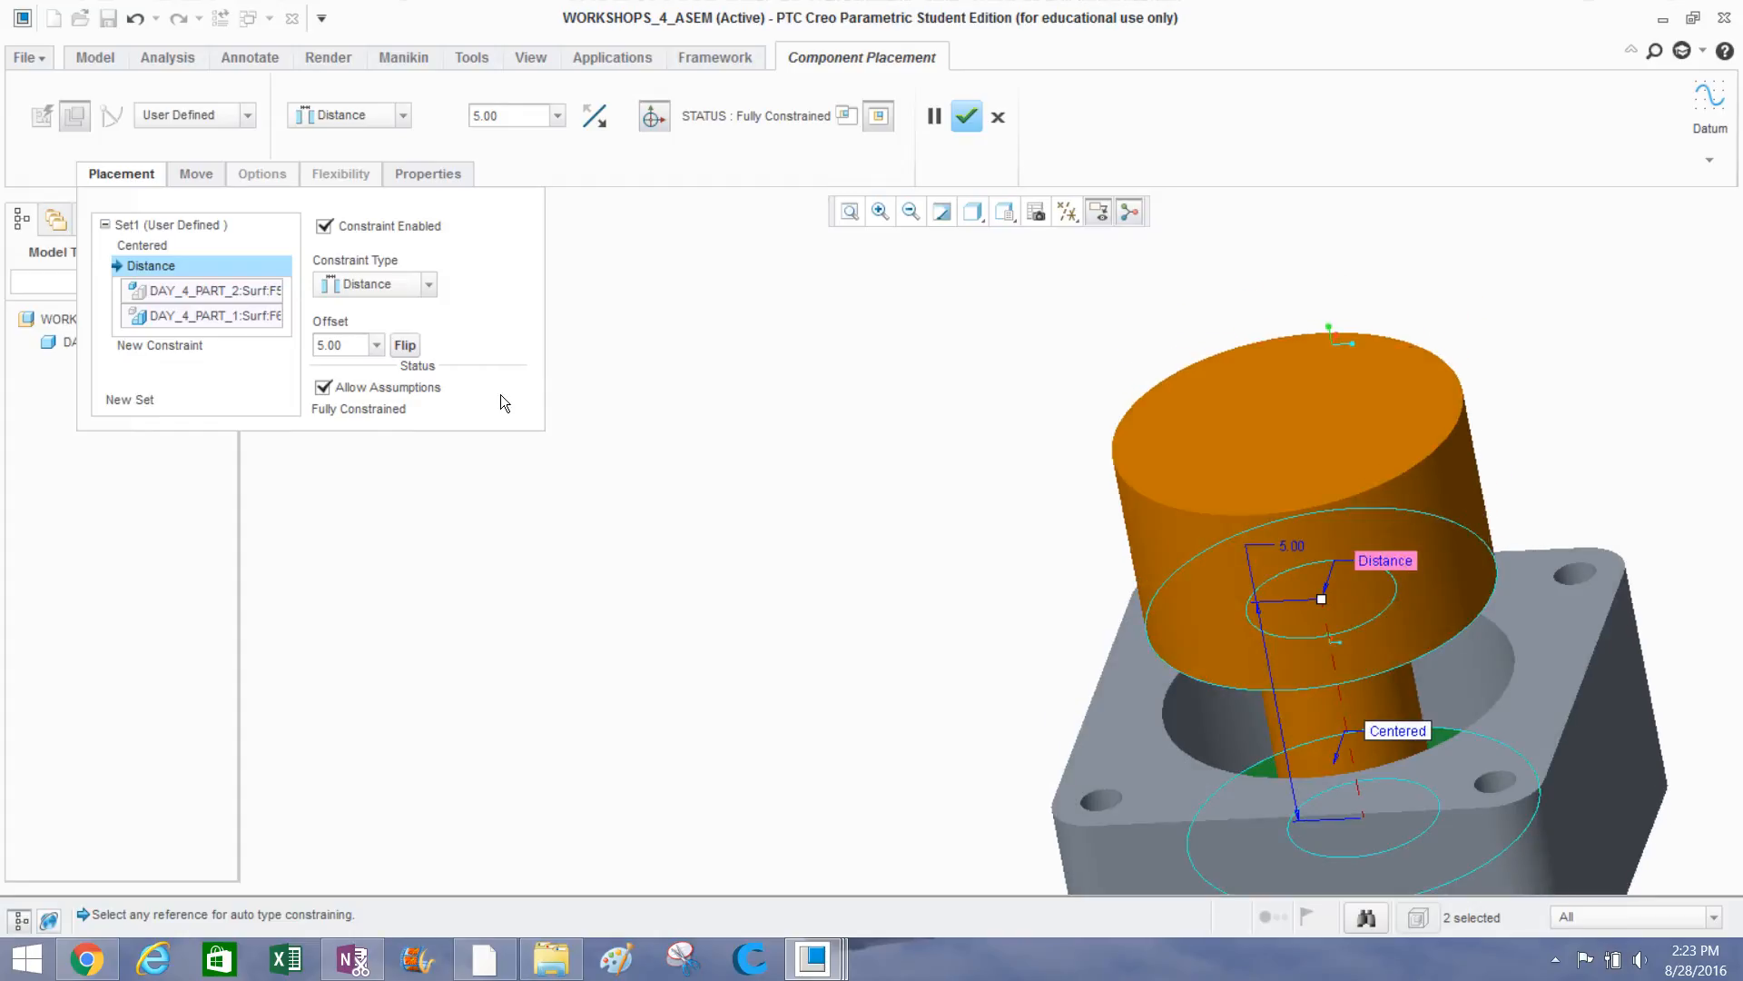
mouse_move(841, 606)
middle_down()
mouse_move(856, 623)
mouse_move(826, 586)
middle_up()
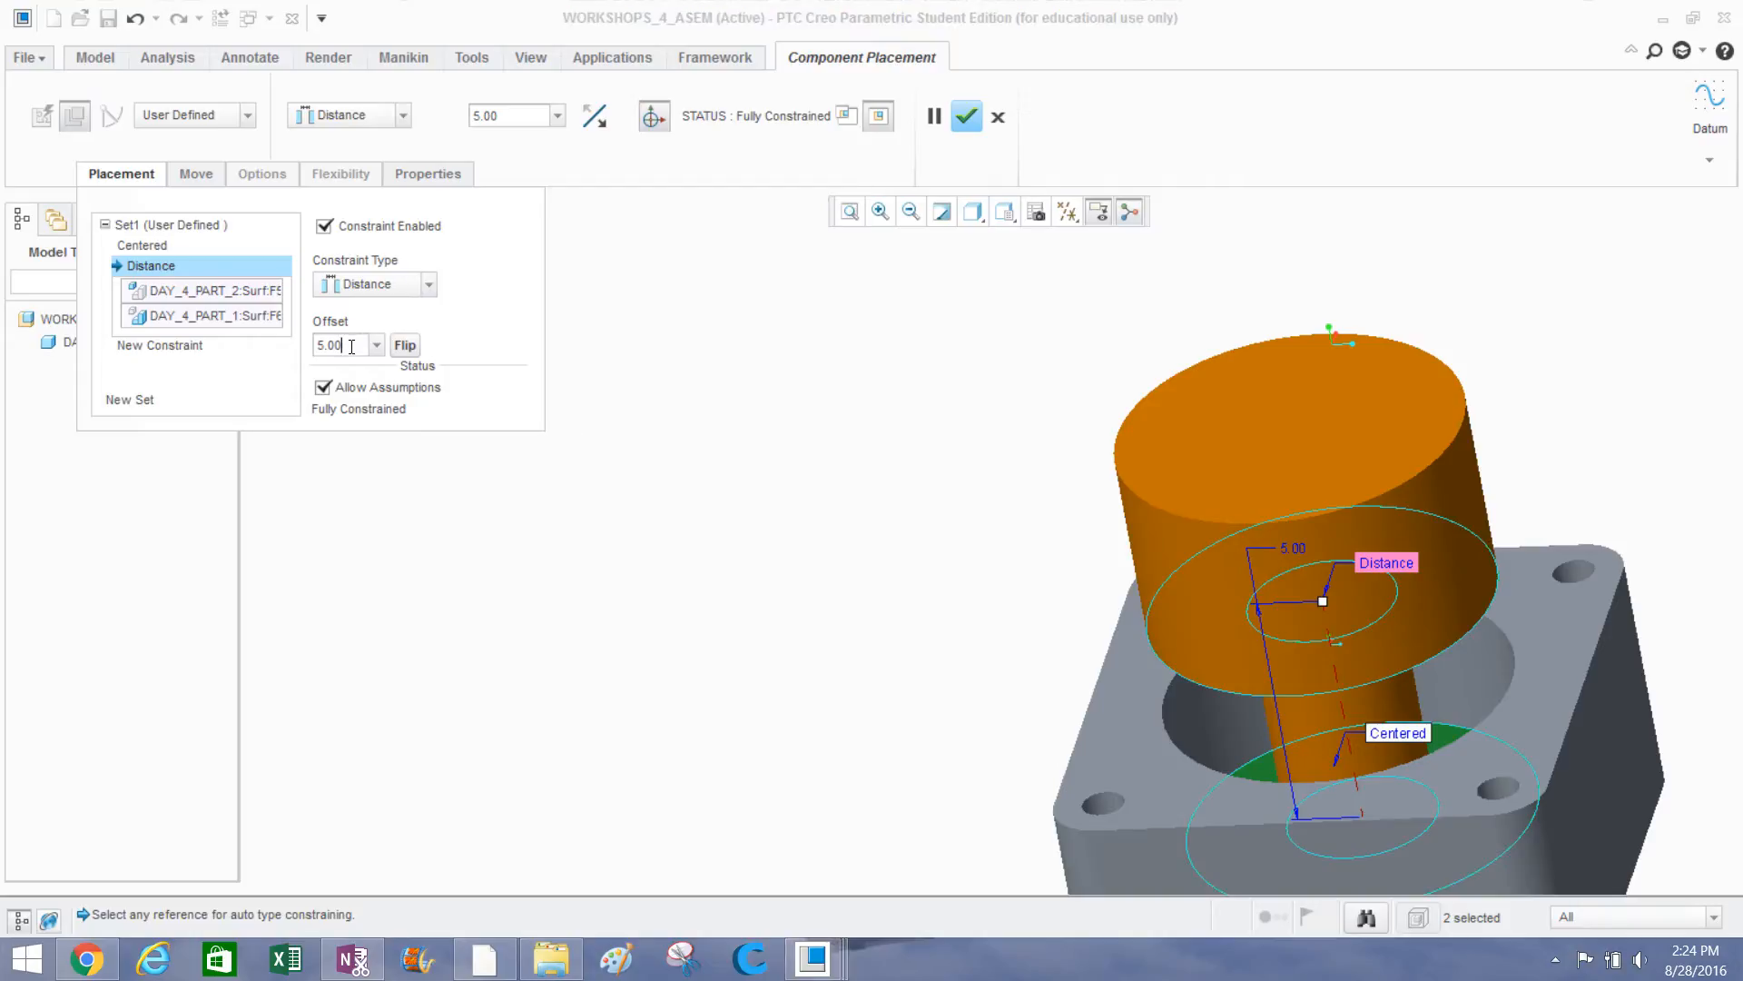
Set the Distance constraint's offset to 1/16 and accept the placement of DAY_4_PART_2.
drag(352, 347, 312, 342)
text(1)
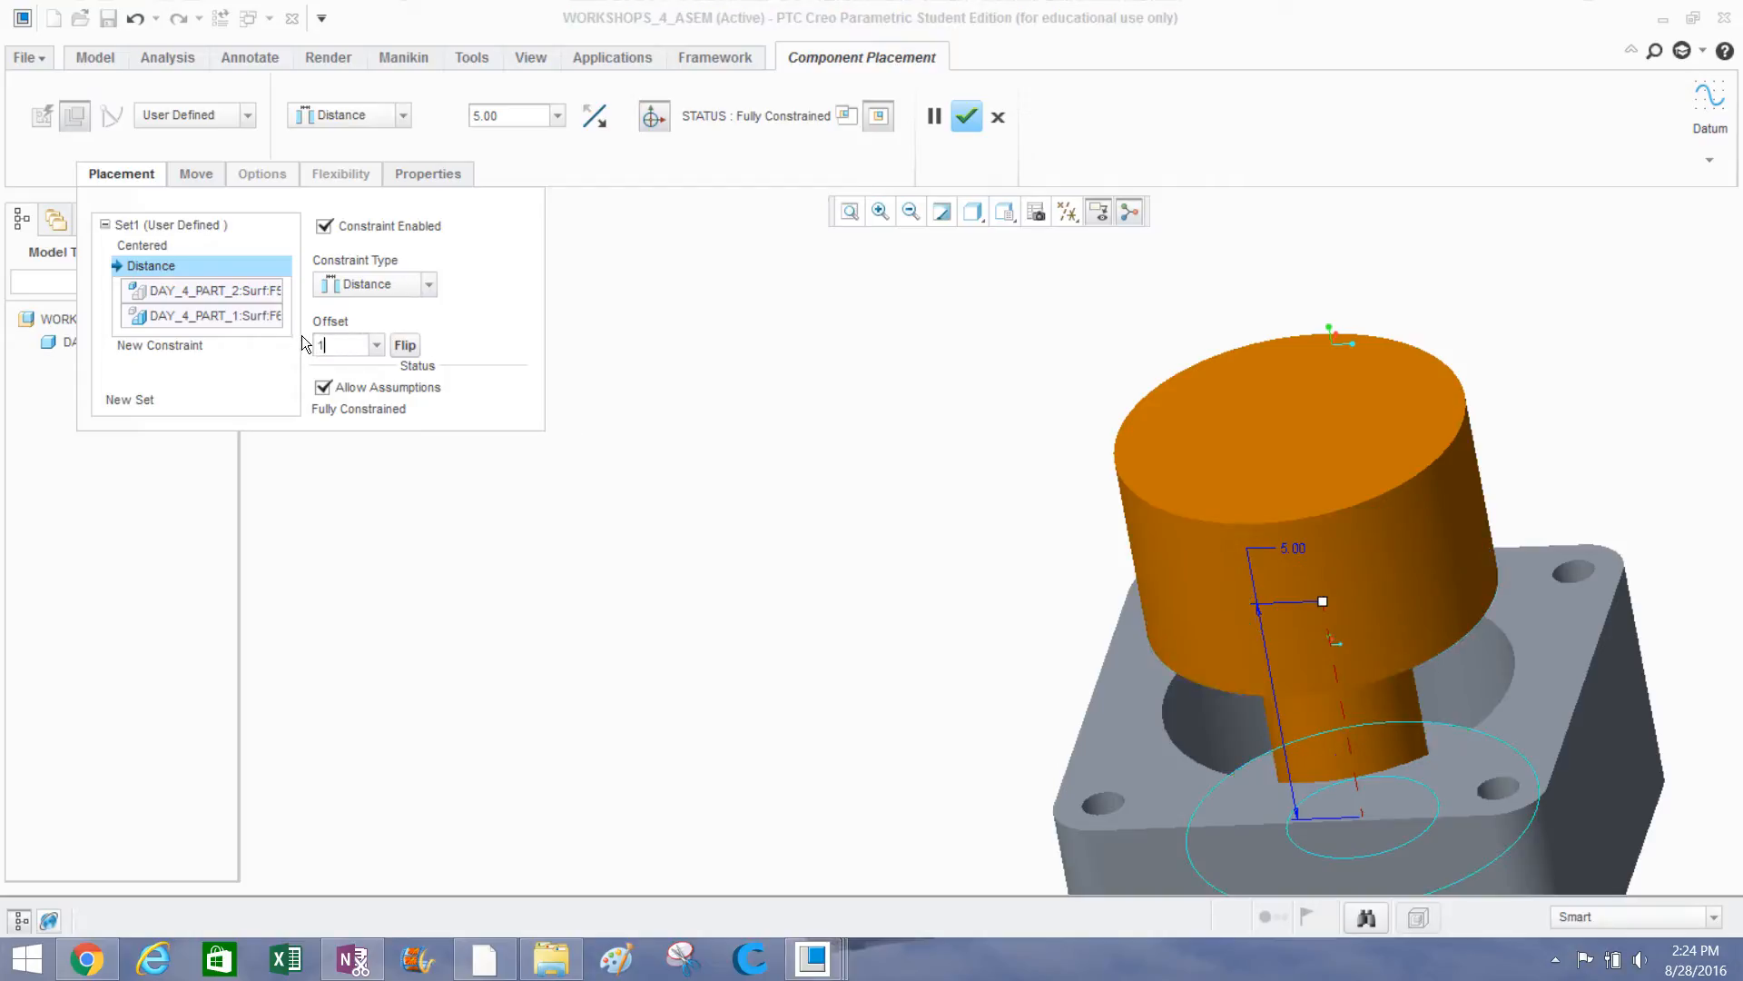
text(/16)
key(Return)
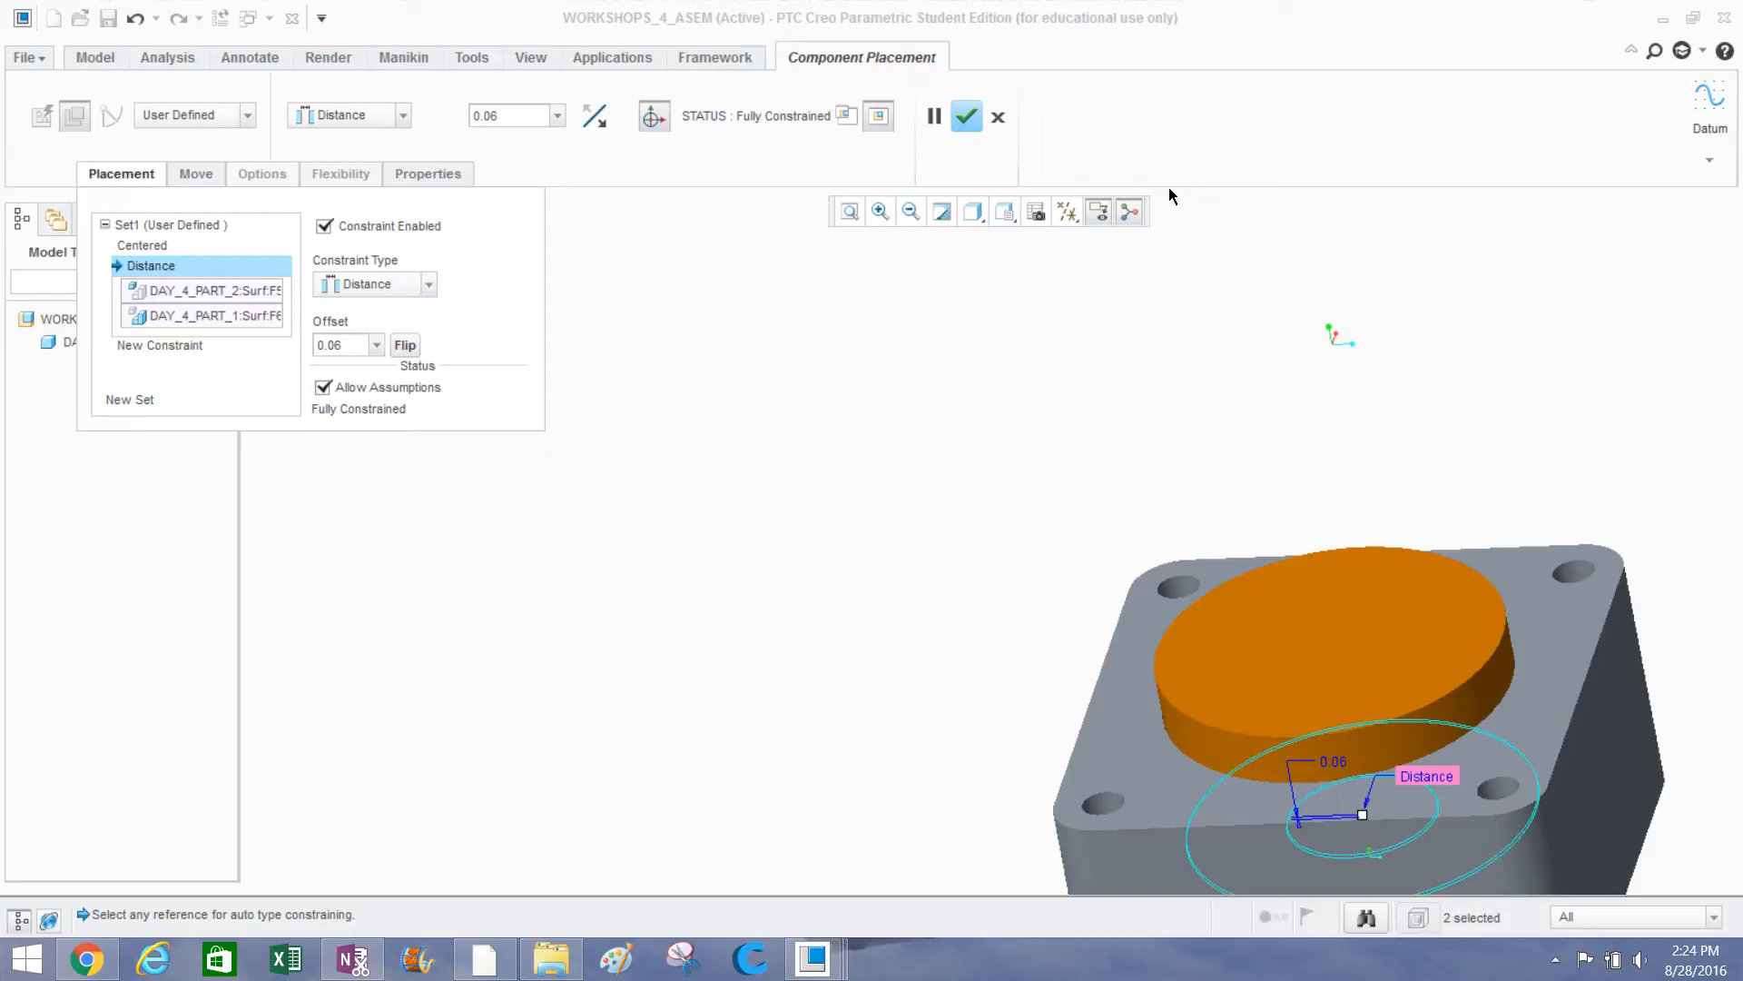
click(967, 116)
key(ctrl+d)
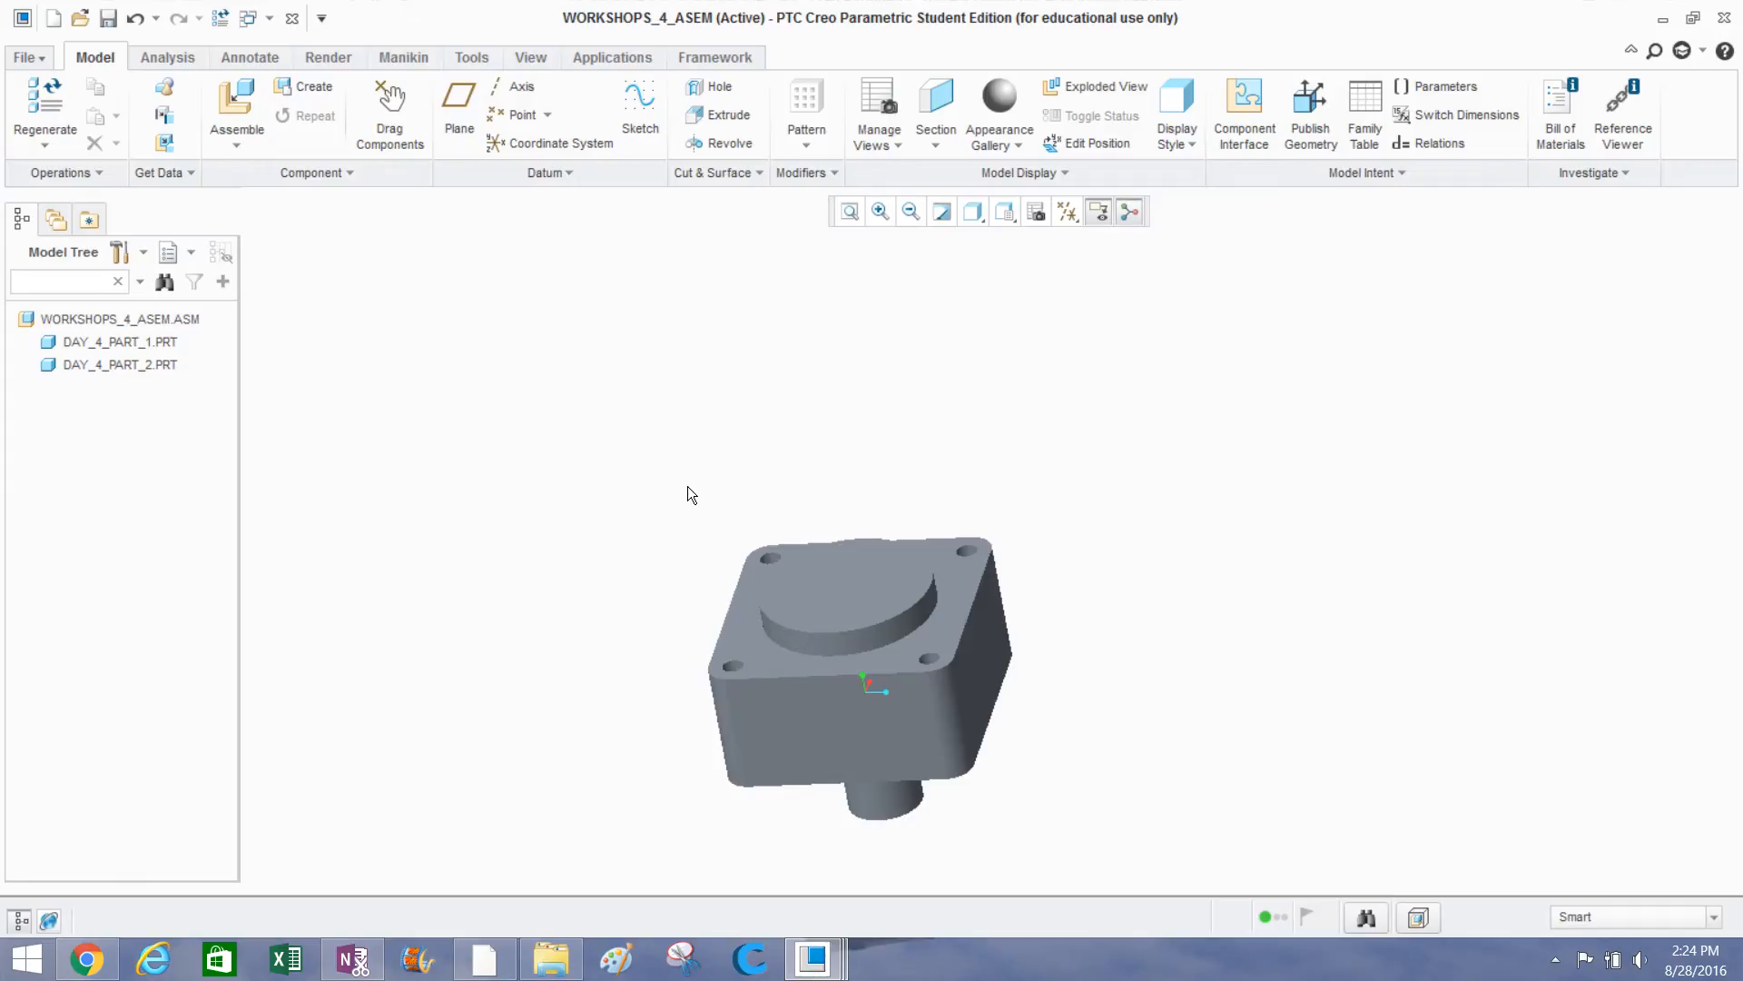
Bring day4_part_3.prt into the assembly, move it clear of the housing and accept it without constraints.
middle_drag(668, 505, 657, 408)
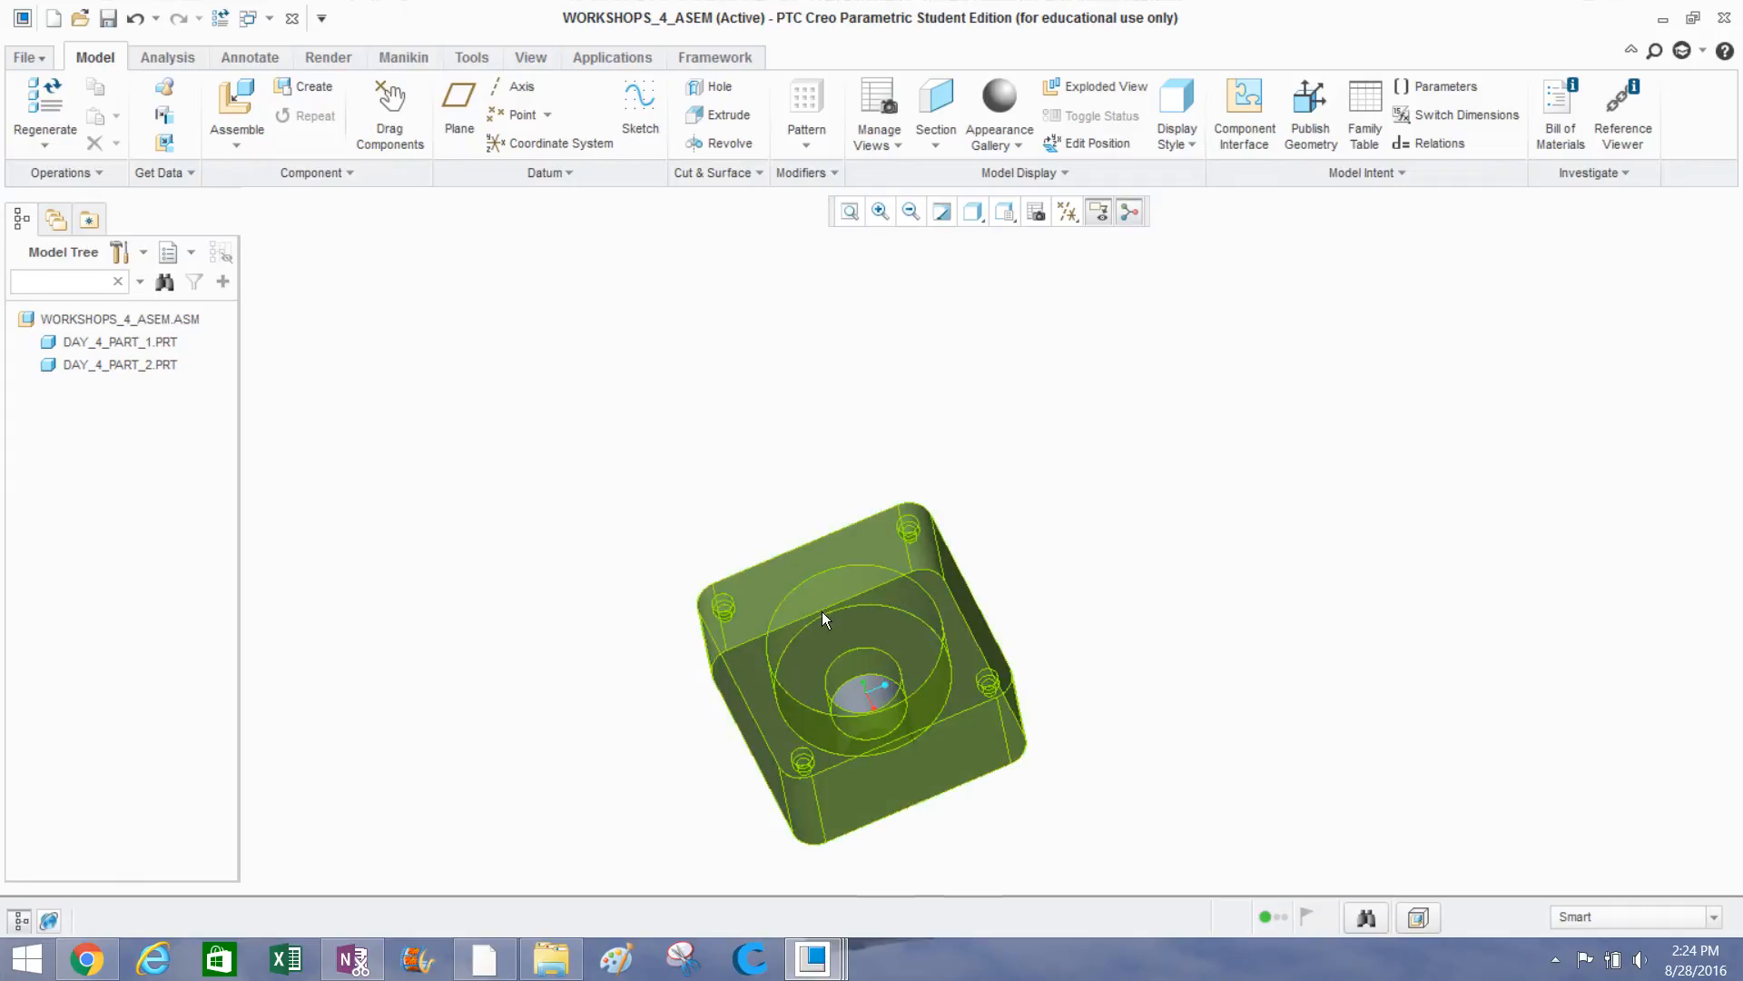
middle_drag(781, 606, 865, 695)
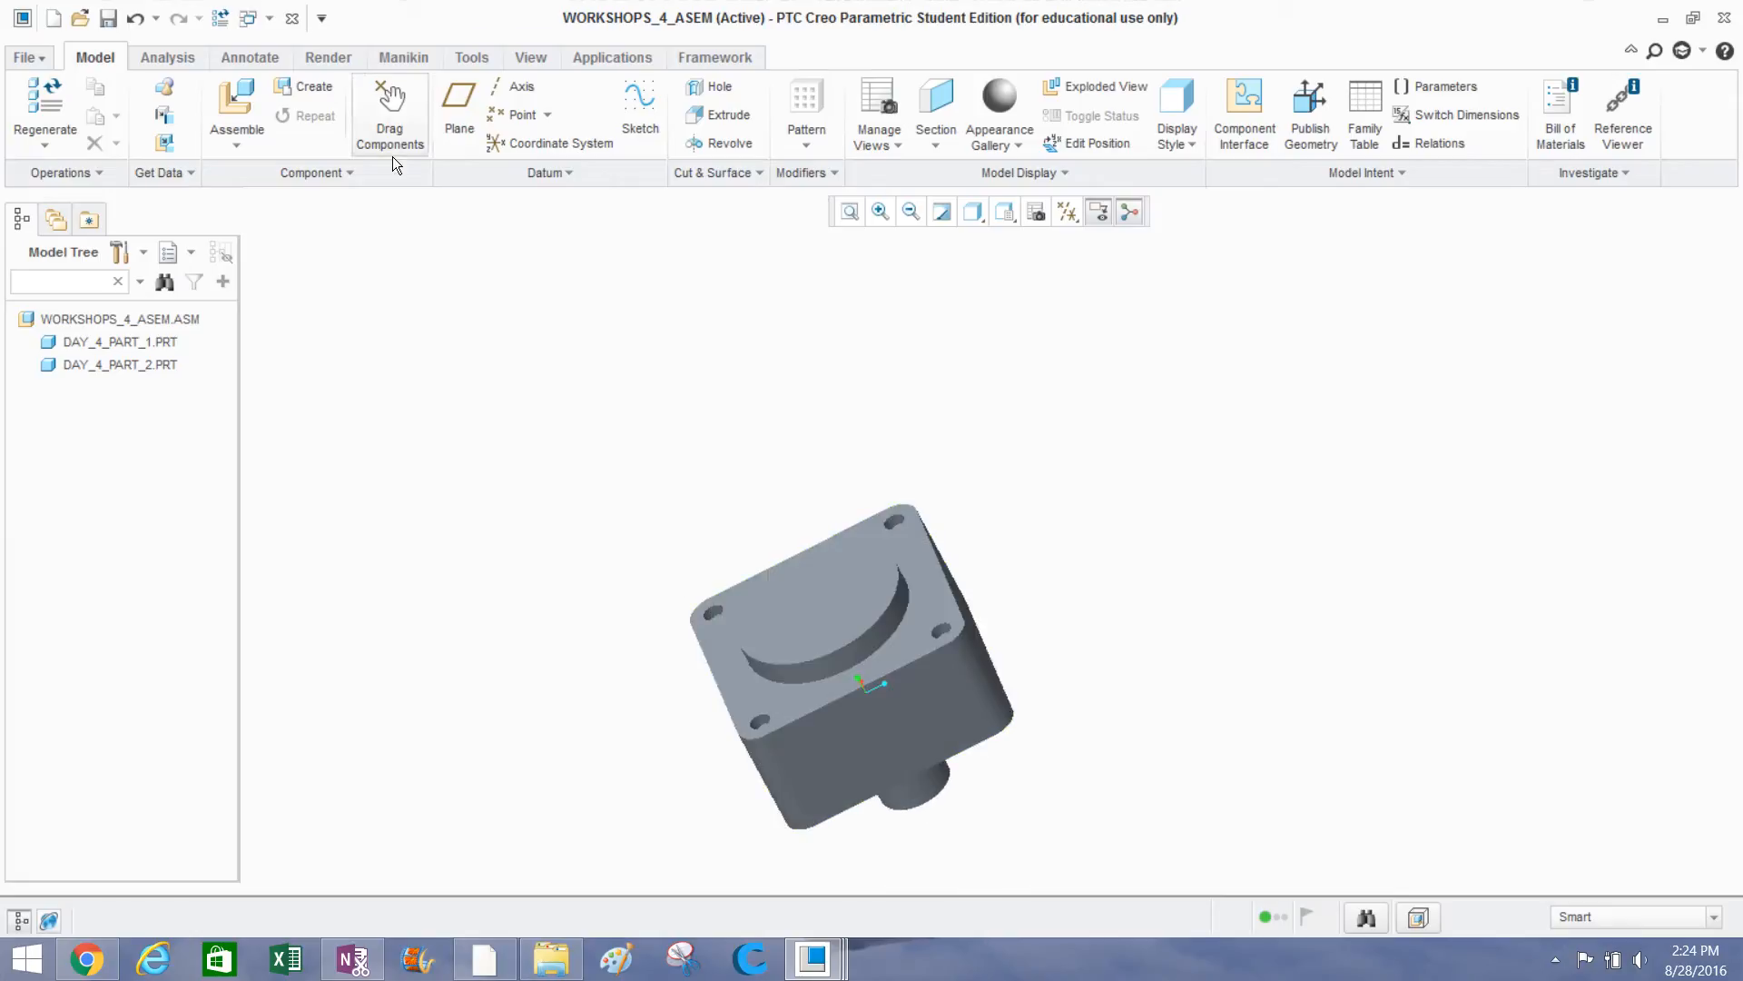
click(237, 103)
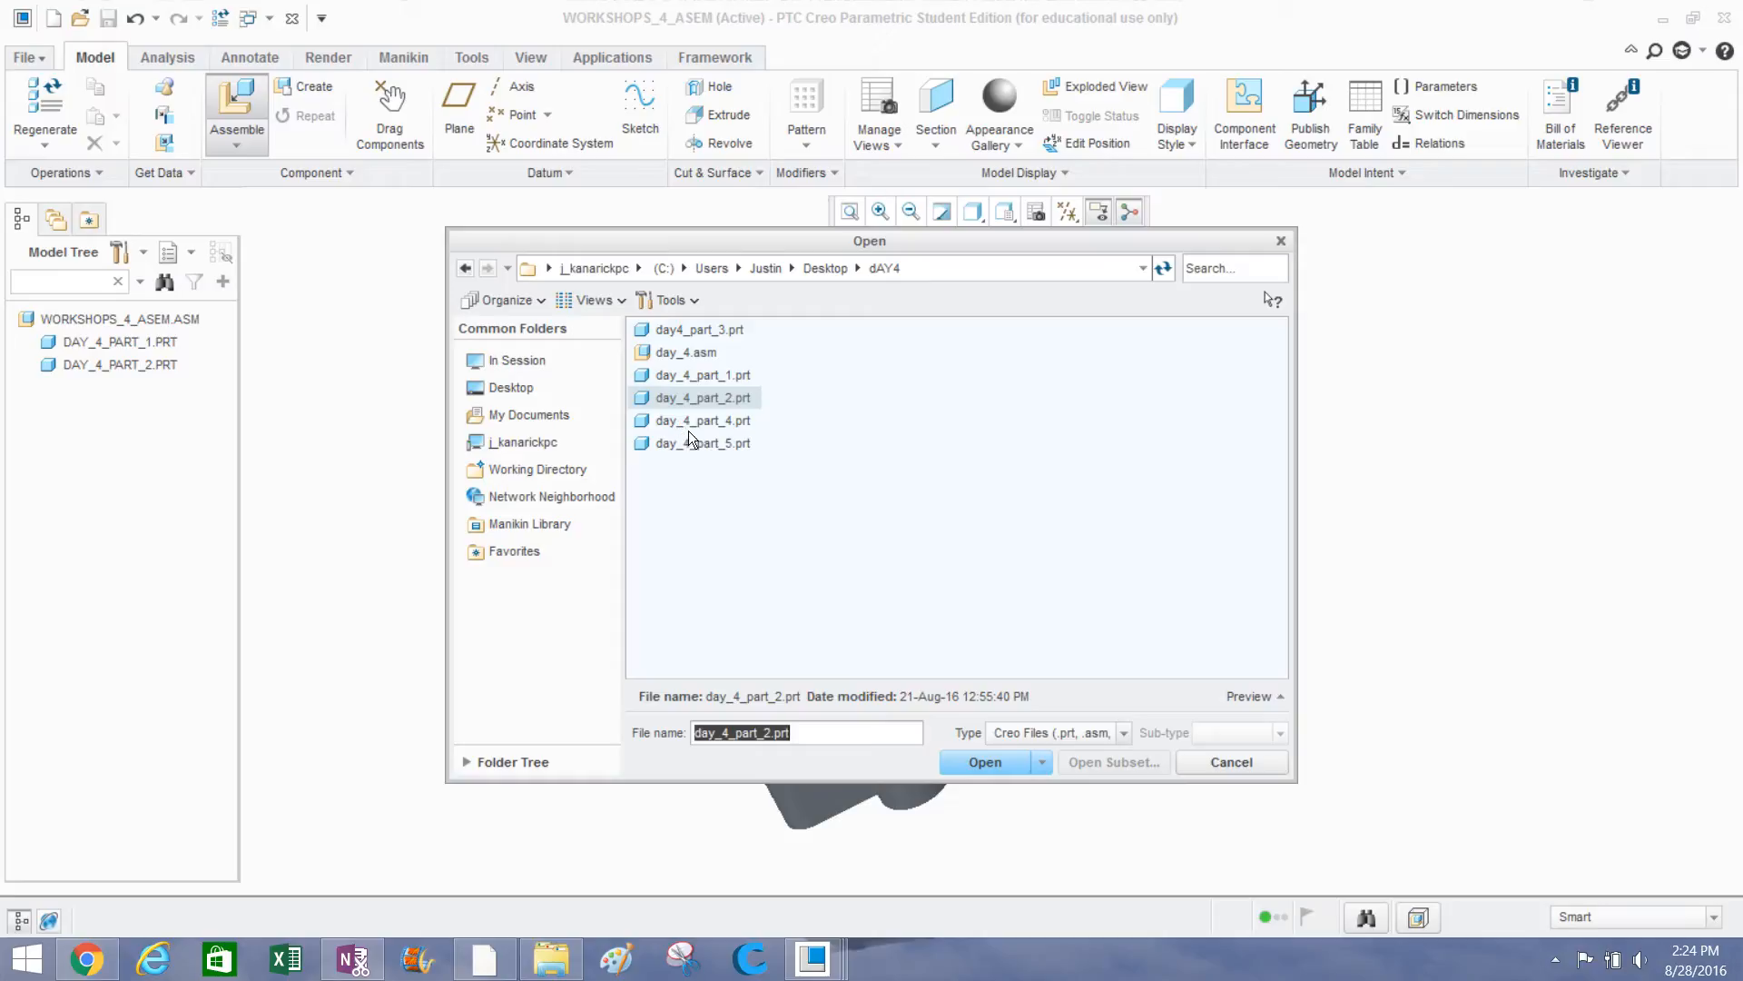
double_click(701, 327)
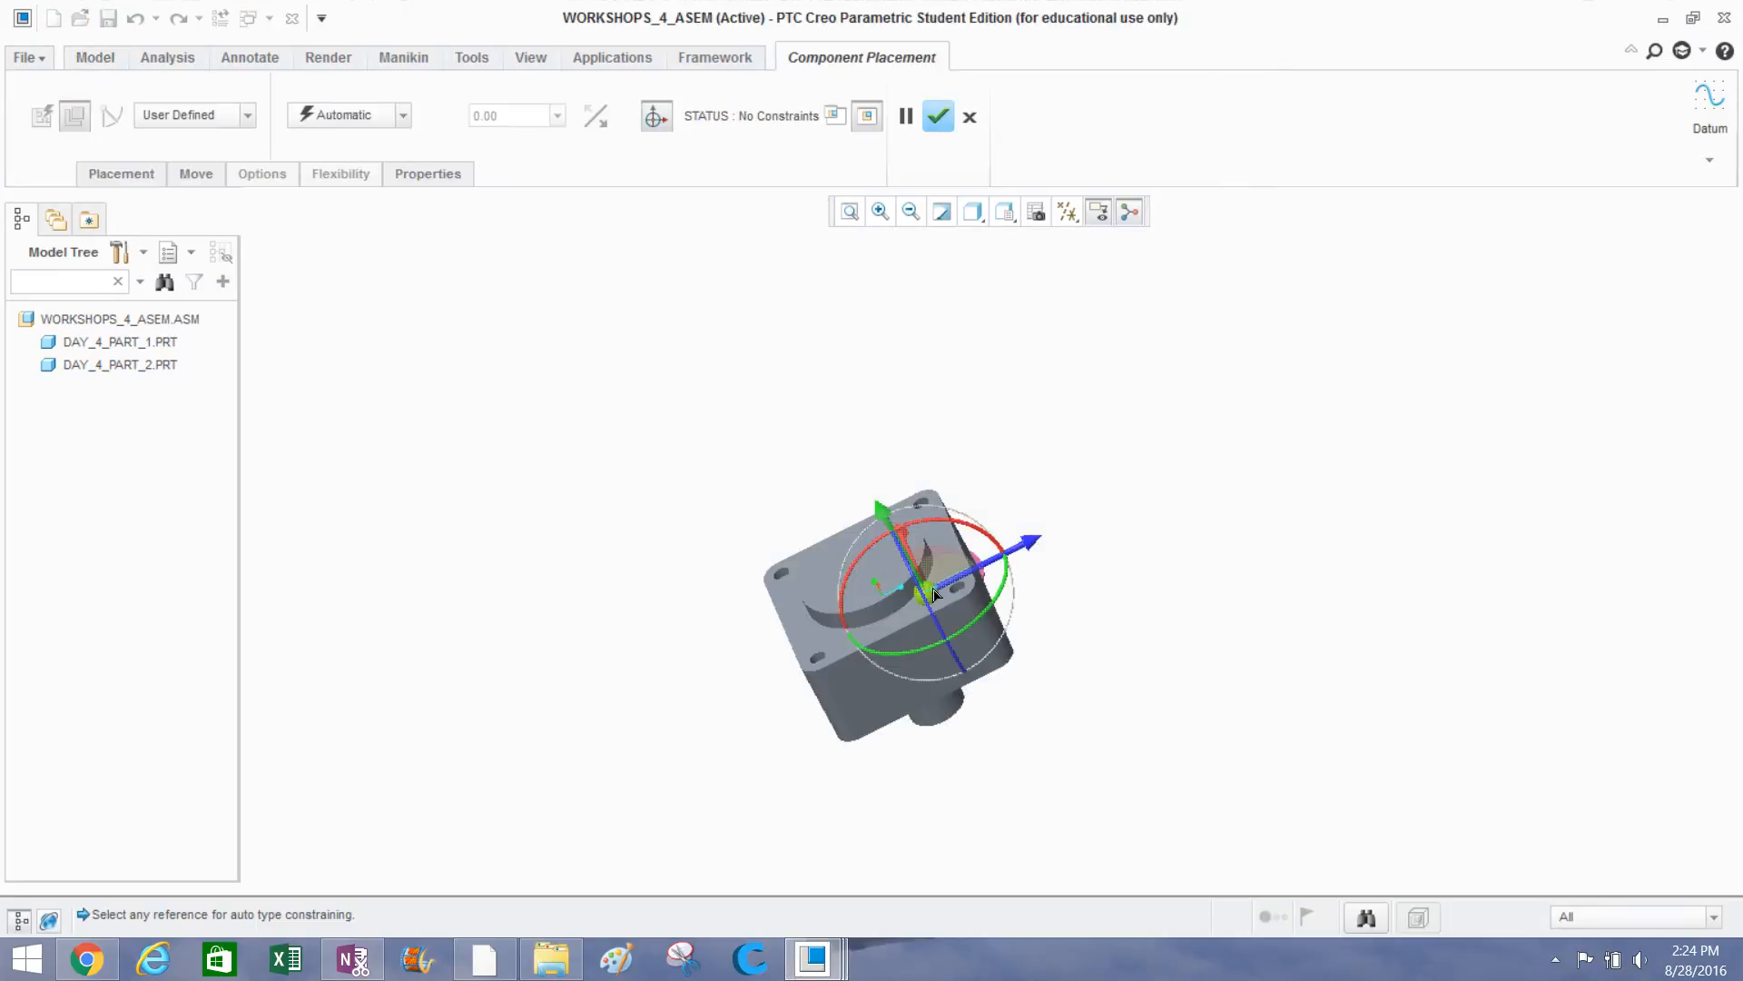
drag(924, 531, 759, 470)
middle_drag(759, 469, 988, 526)
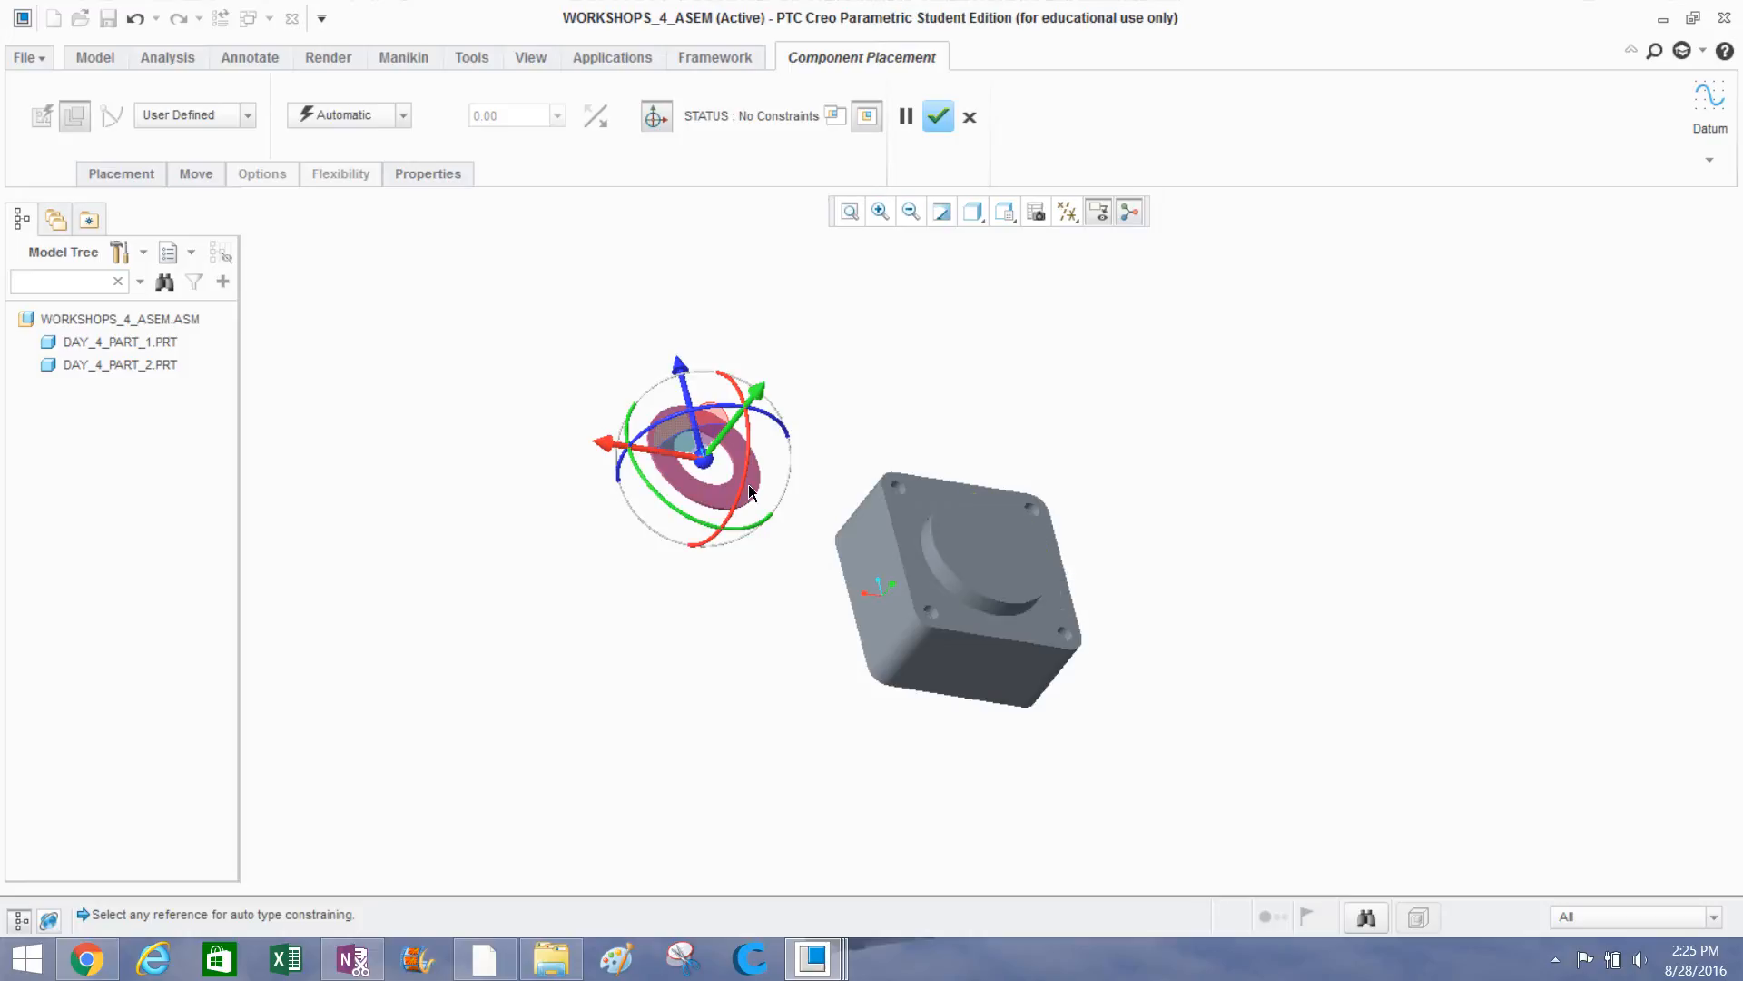
click(936, 117)
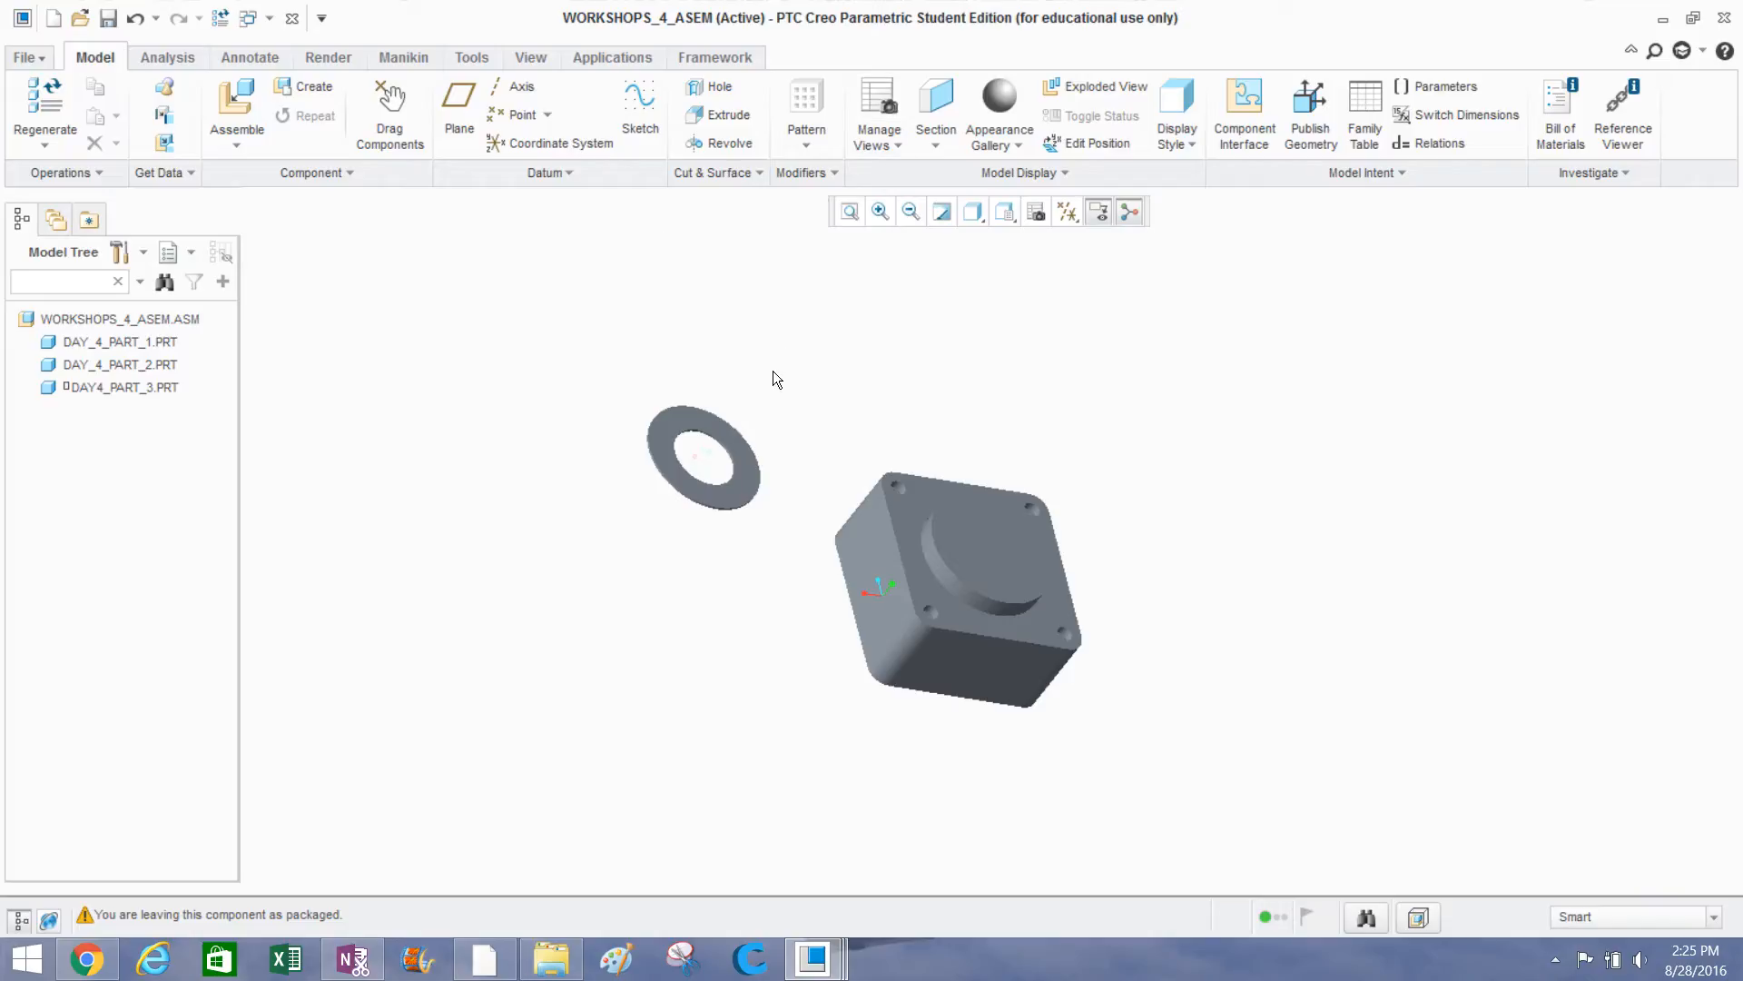
Reopen the placement definition of DAY4_PART_3 and shift the free ring slightly beside the housing.
mouse_move(759, 370)
middle_down()
mouse_move(724, 307)
mouse_move(736, 285)
mouse_move(706, 400)
mouse_move(715, 435)
middle_up()
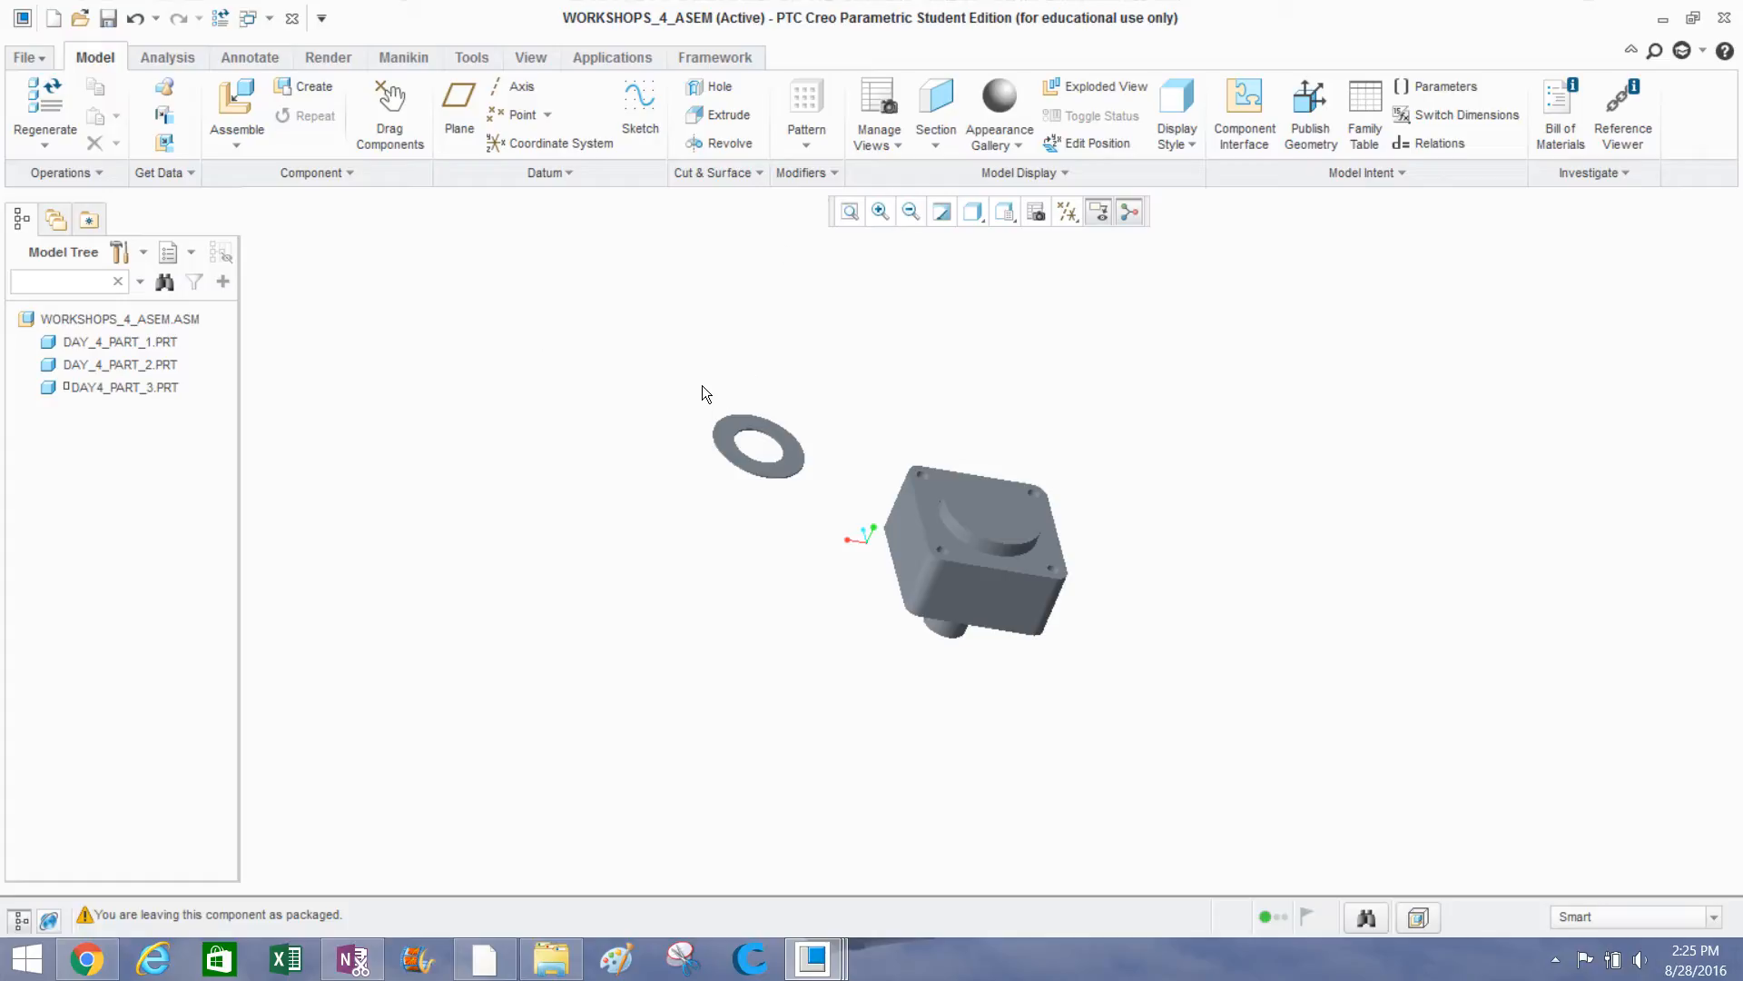
scroll(737, 423, down, 2)
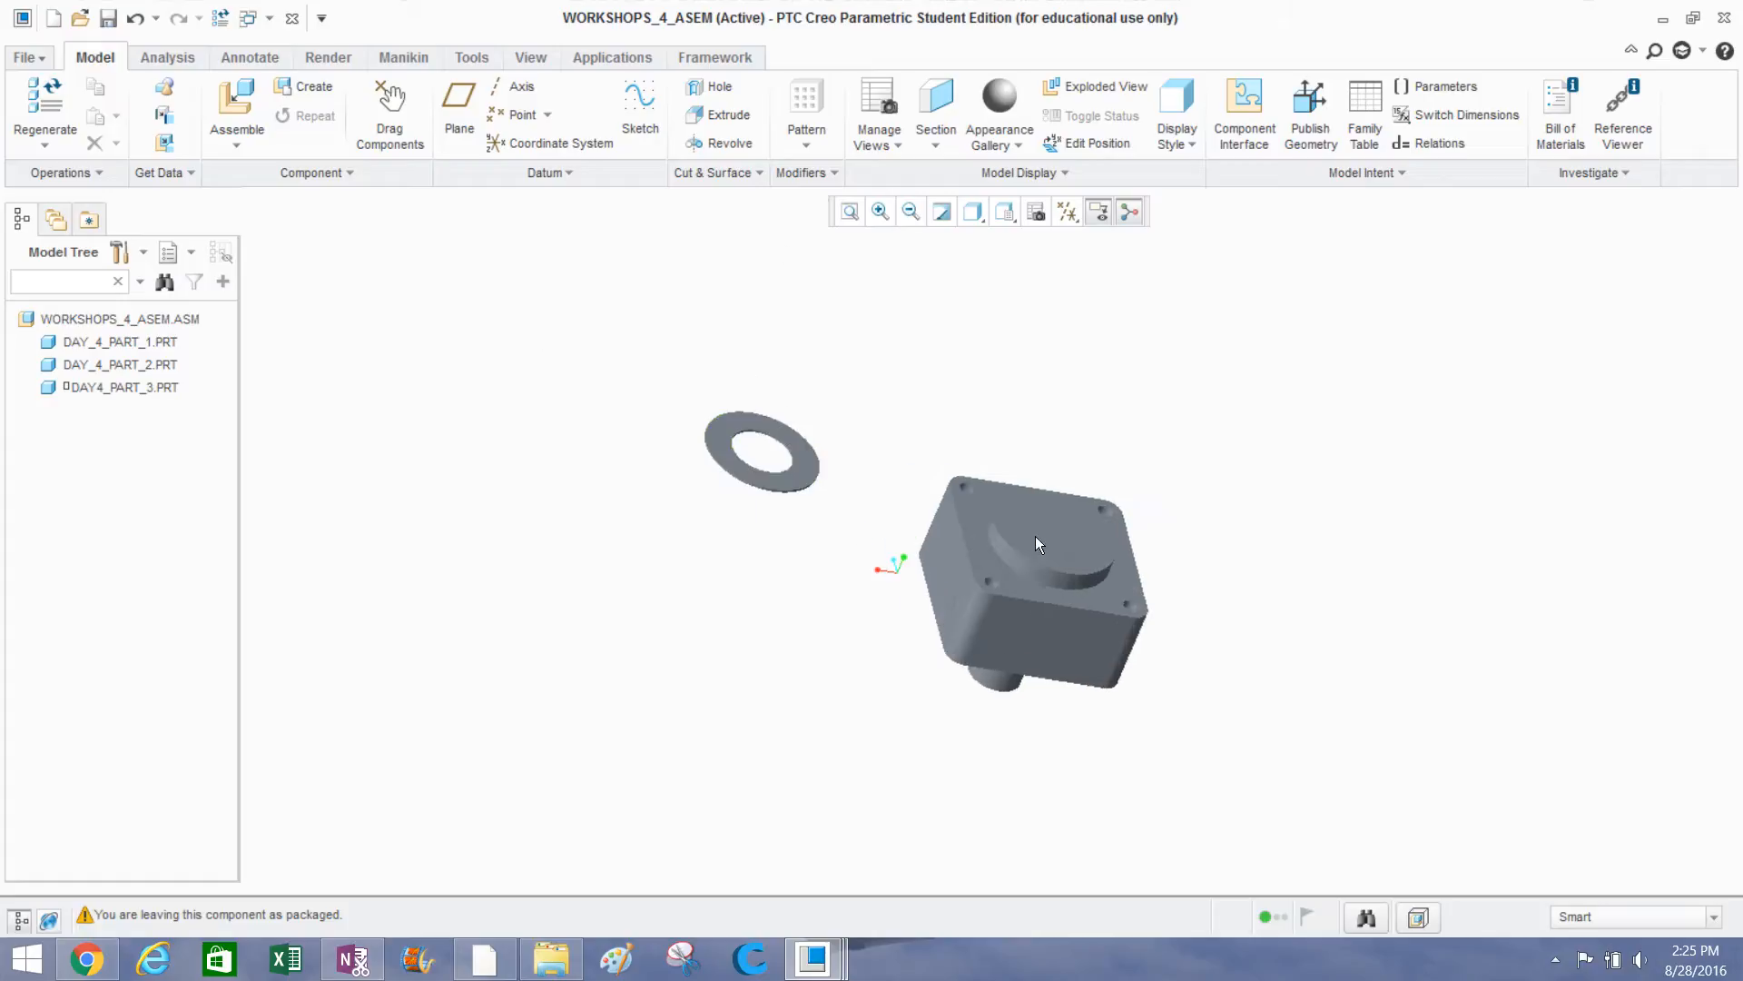
right_click(797, 454)
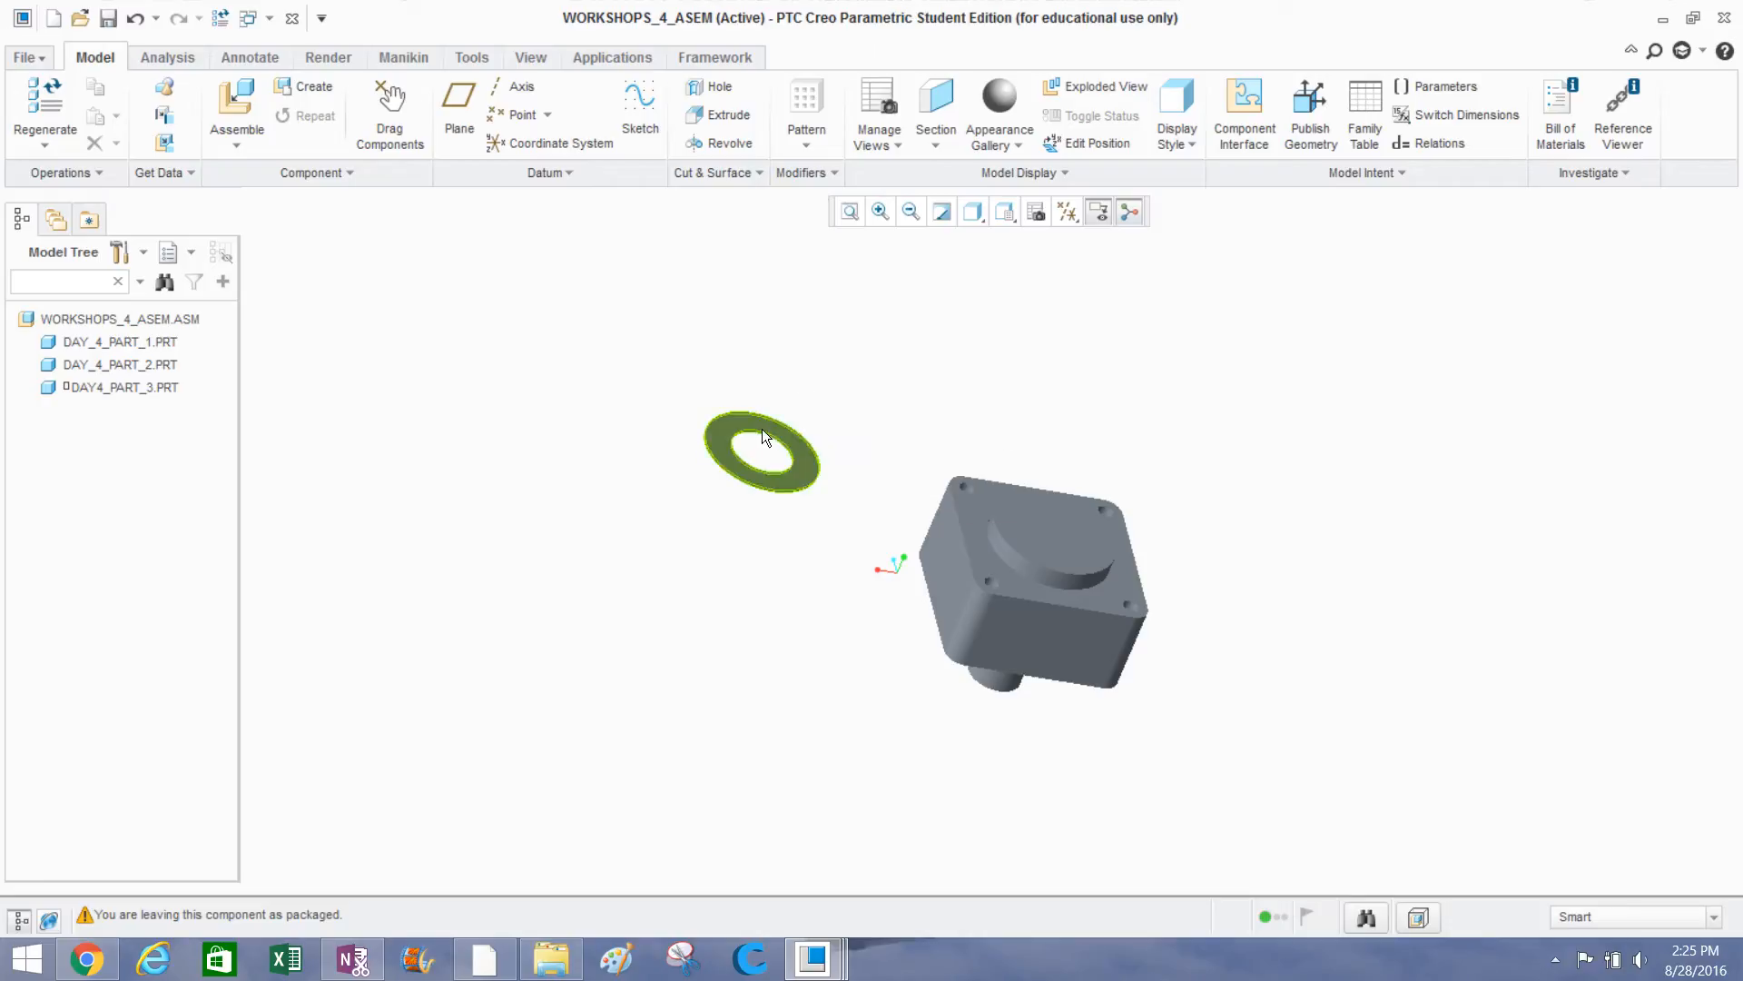
click(761, 430)
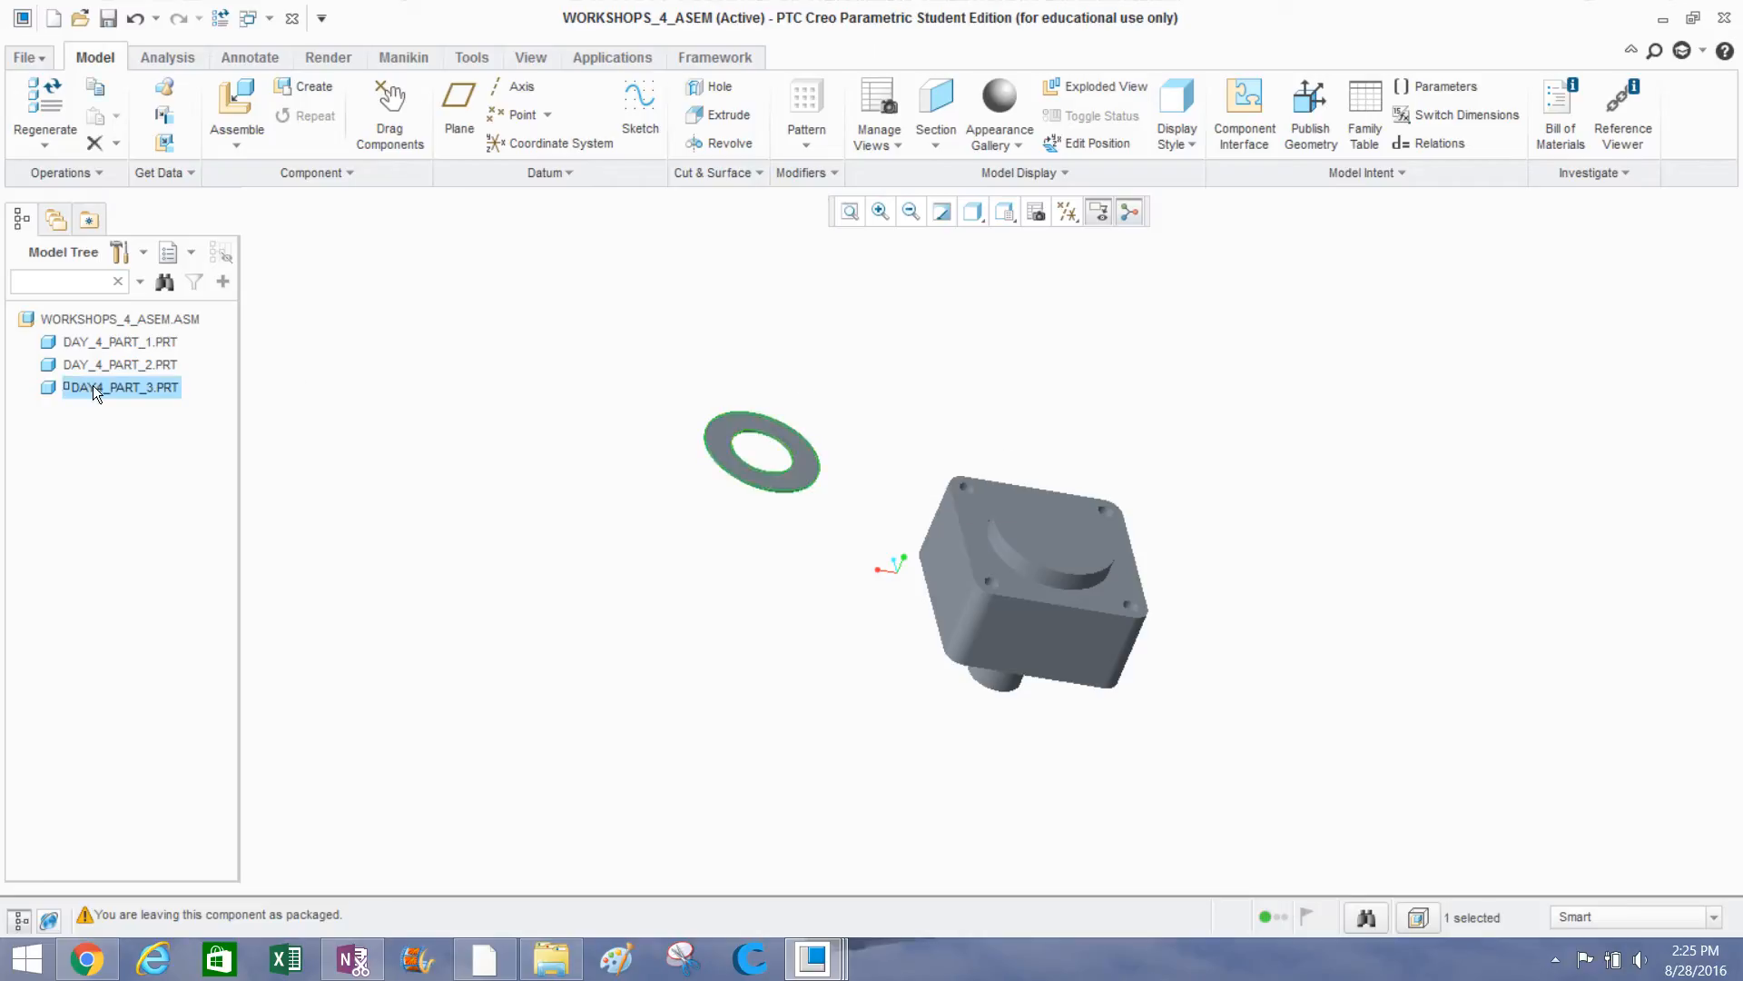
click(433, 446)
click(156, 390)
right_click(157, 388)
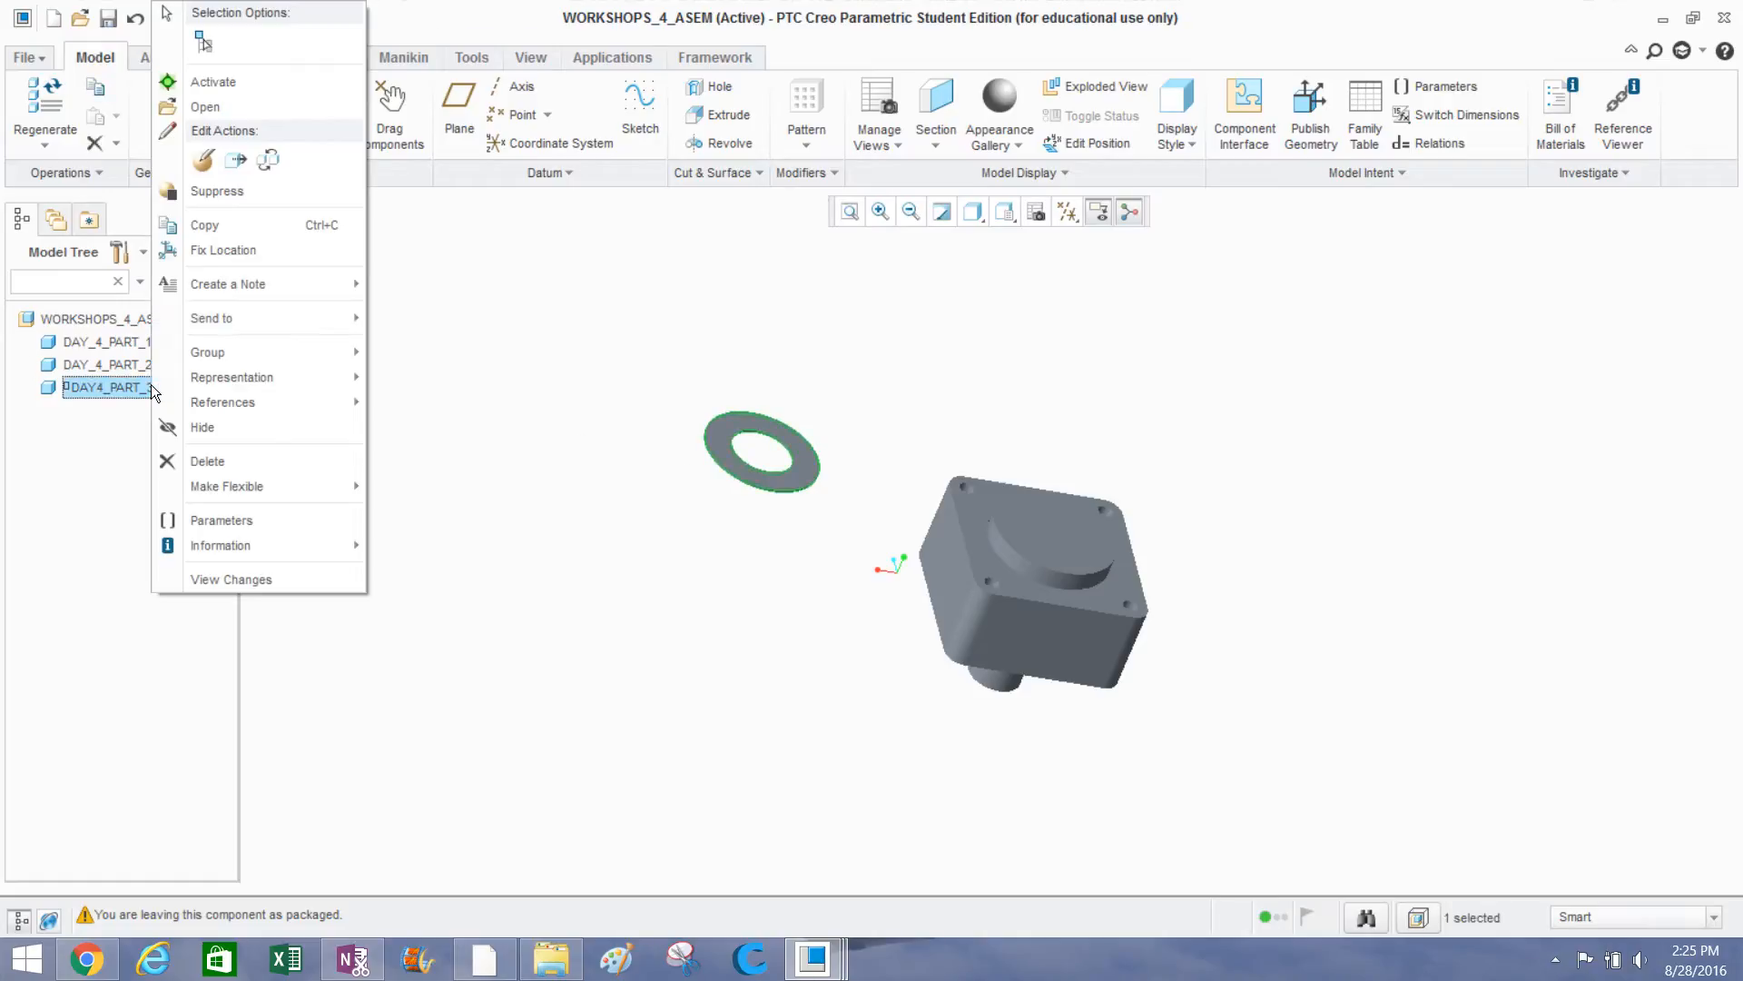
click(205, 159)
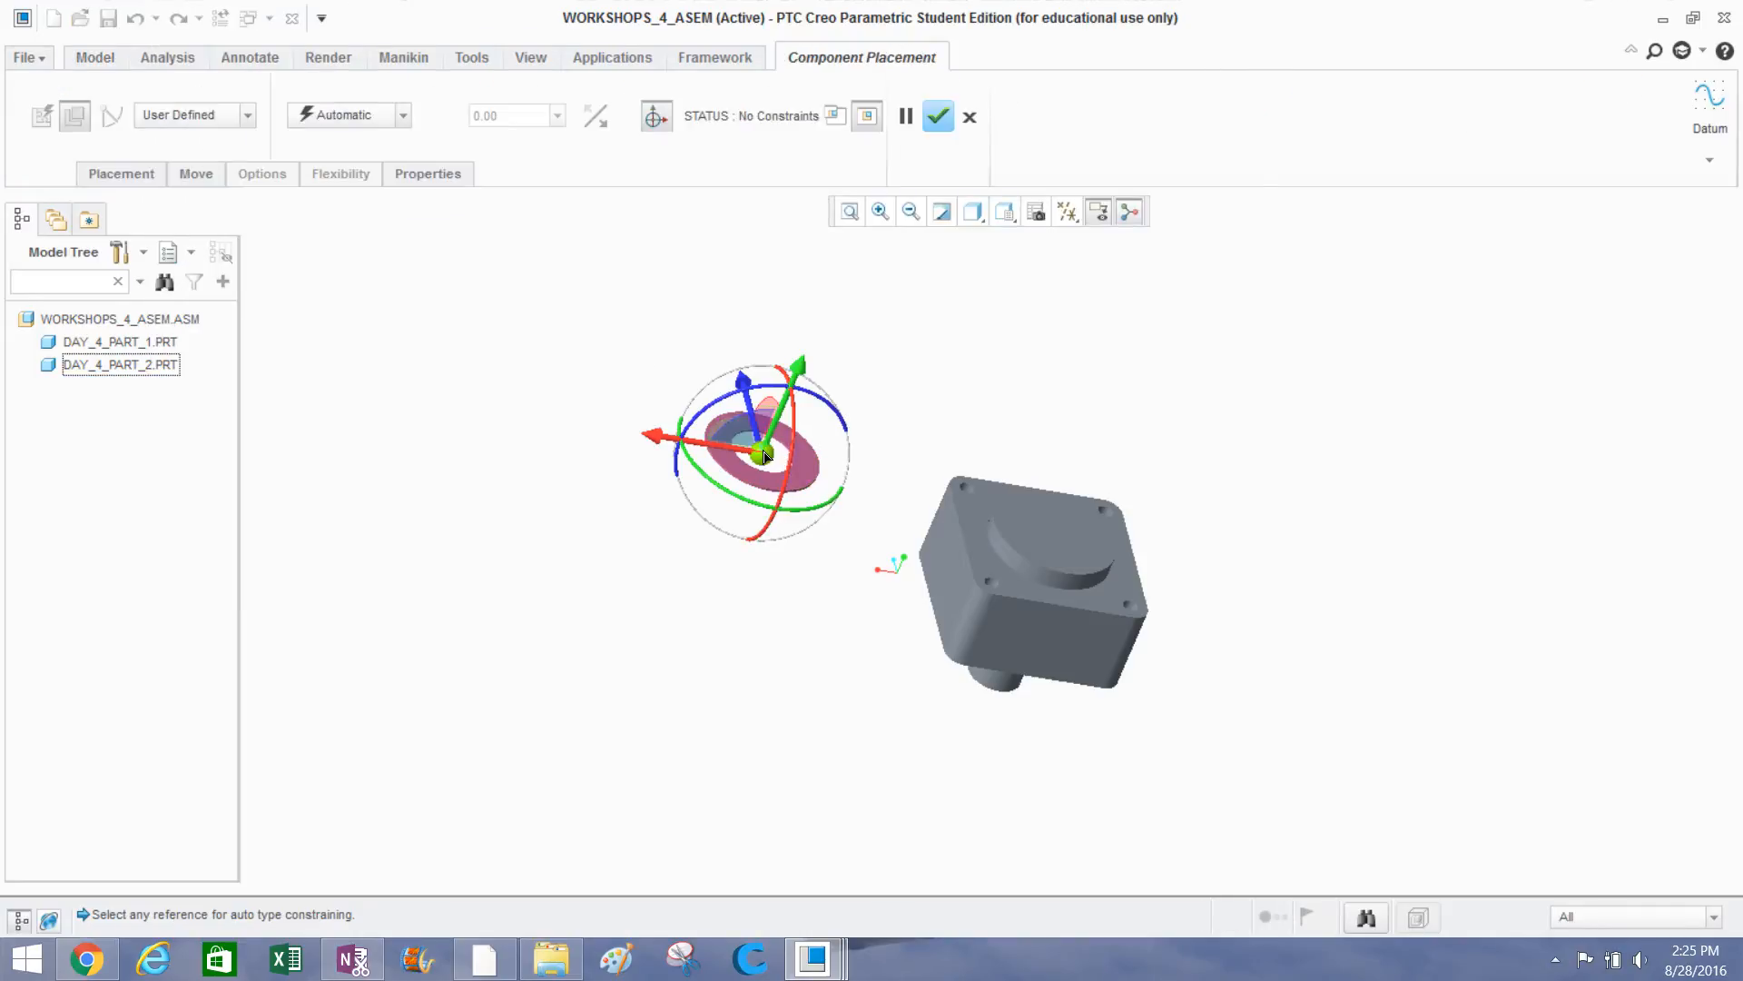
mouse_move(762, 452)
mouse_down()
mouse_move(944, 469)
mouse_move(774, 412)
mouse_move(779, 441)
mouse_up()
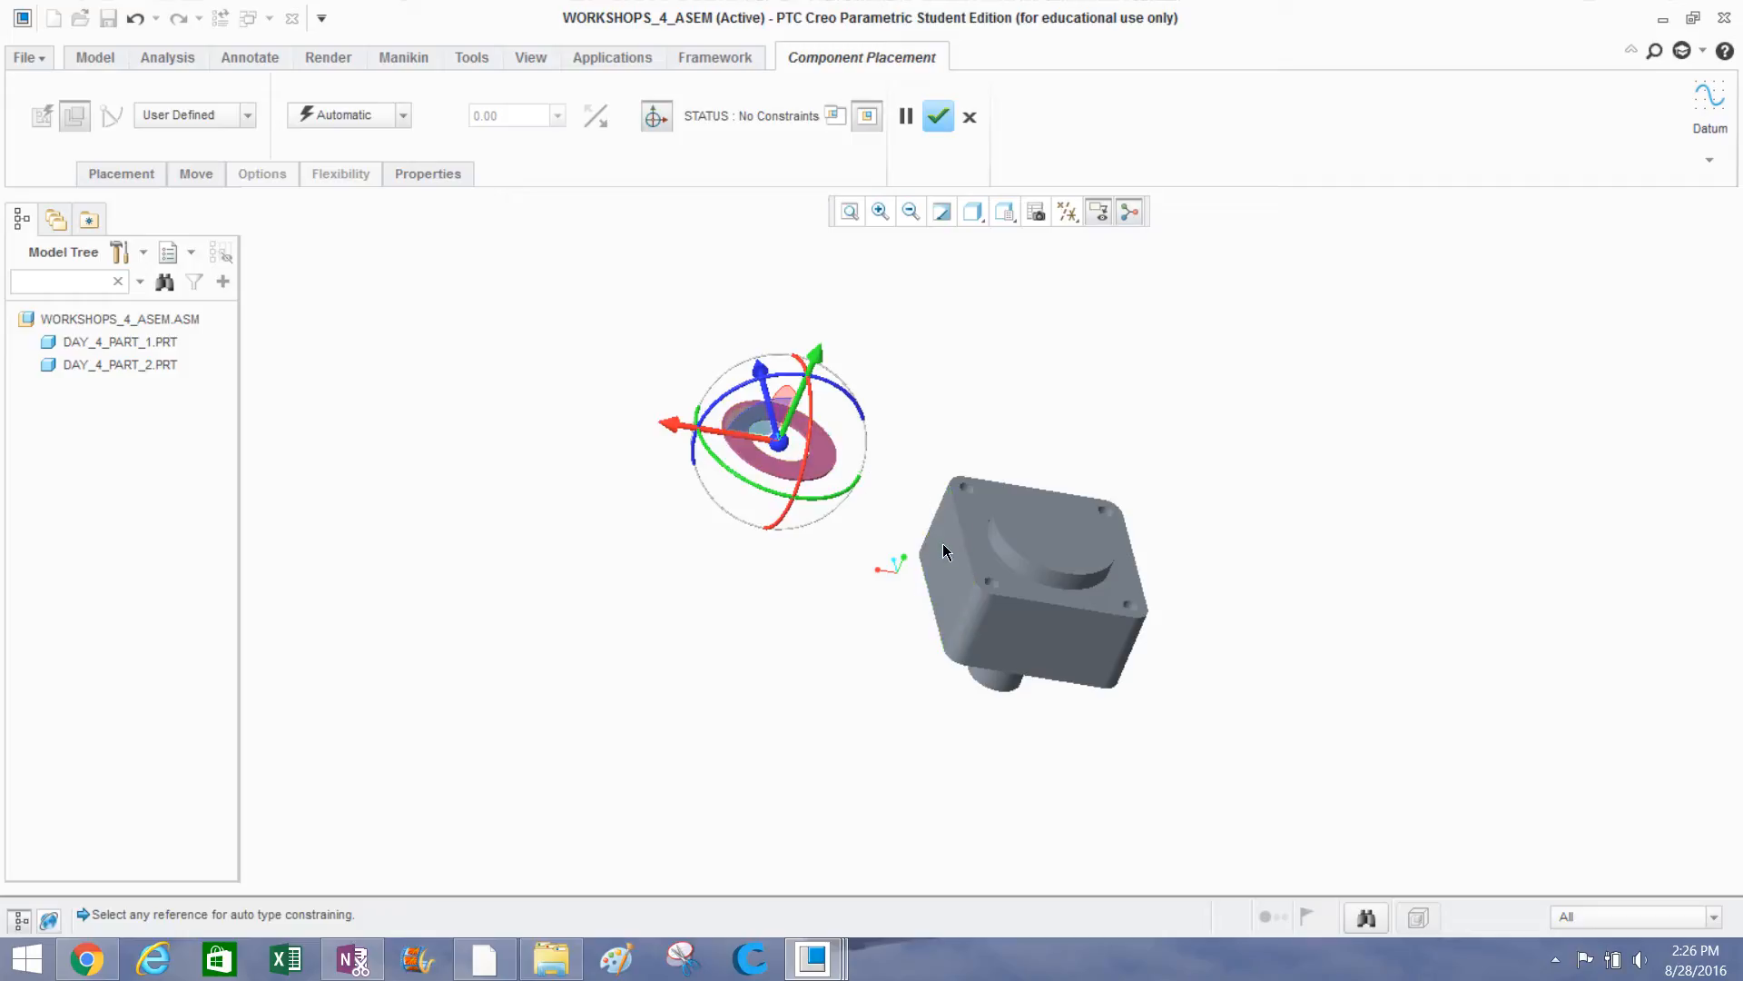
Constrain the thin outer cylindrical face of DAY4_PART_3 to the cylindrical side face of DAY_4_PART_2's head.
click(138, 174)
scroll(823, 463, down, 5)
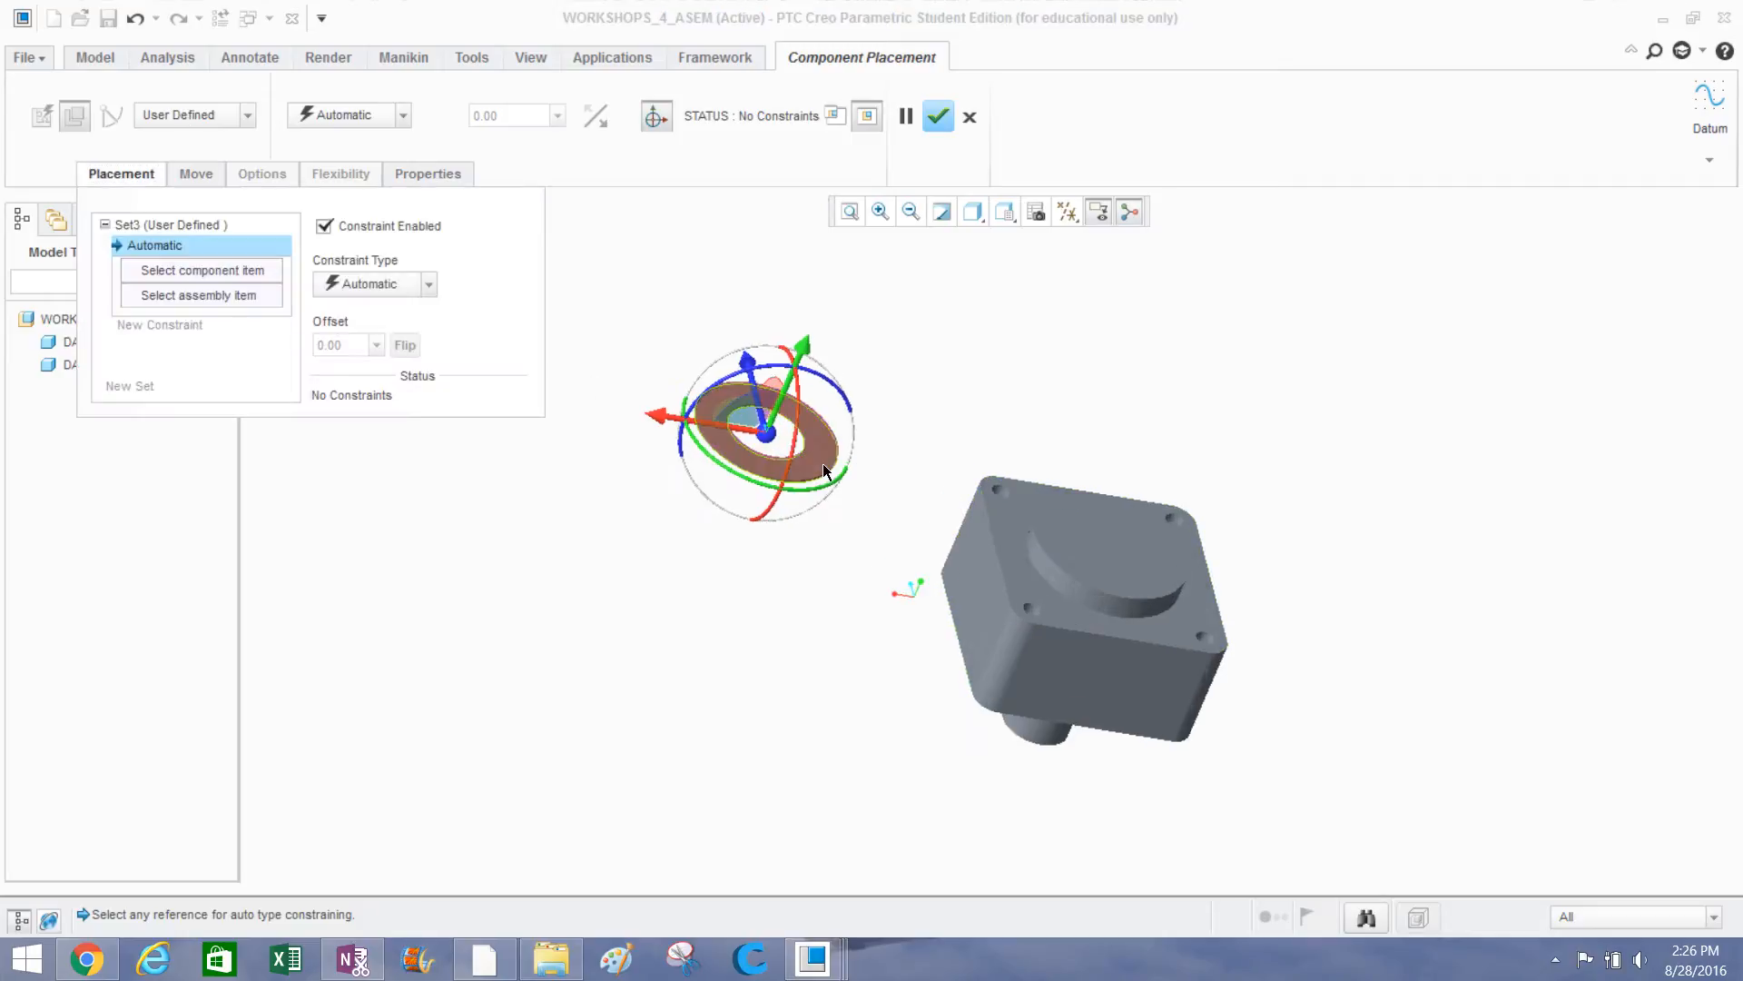
scroll(787, 506, down, 3)
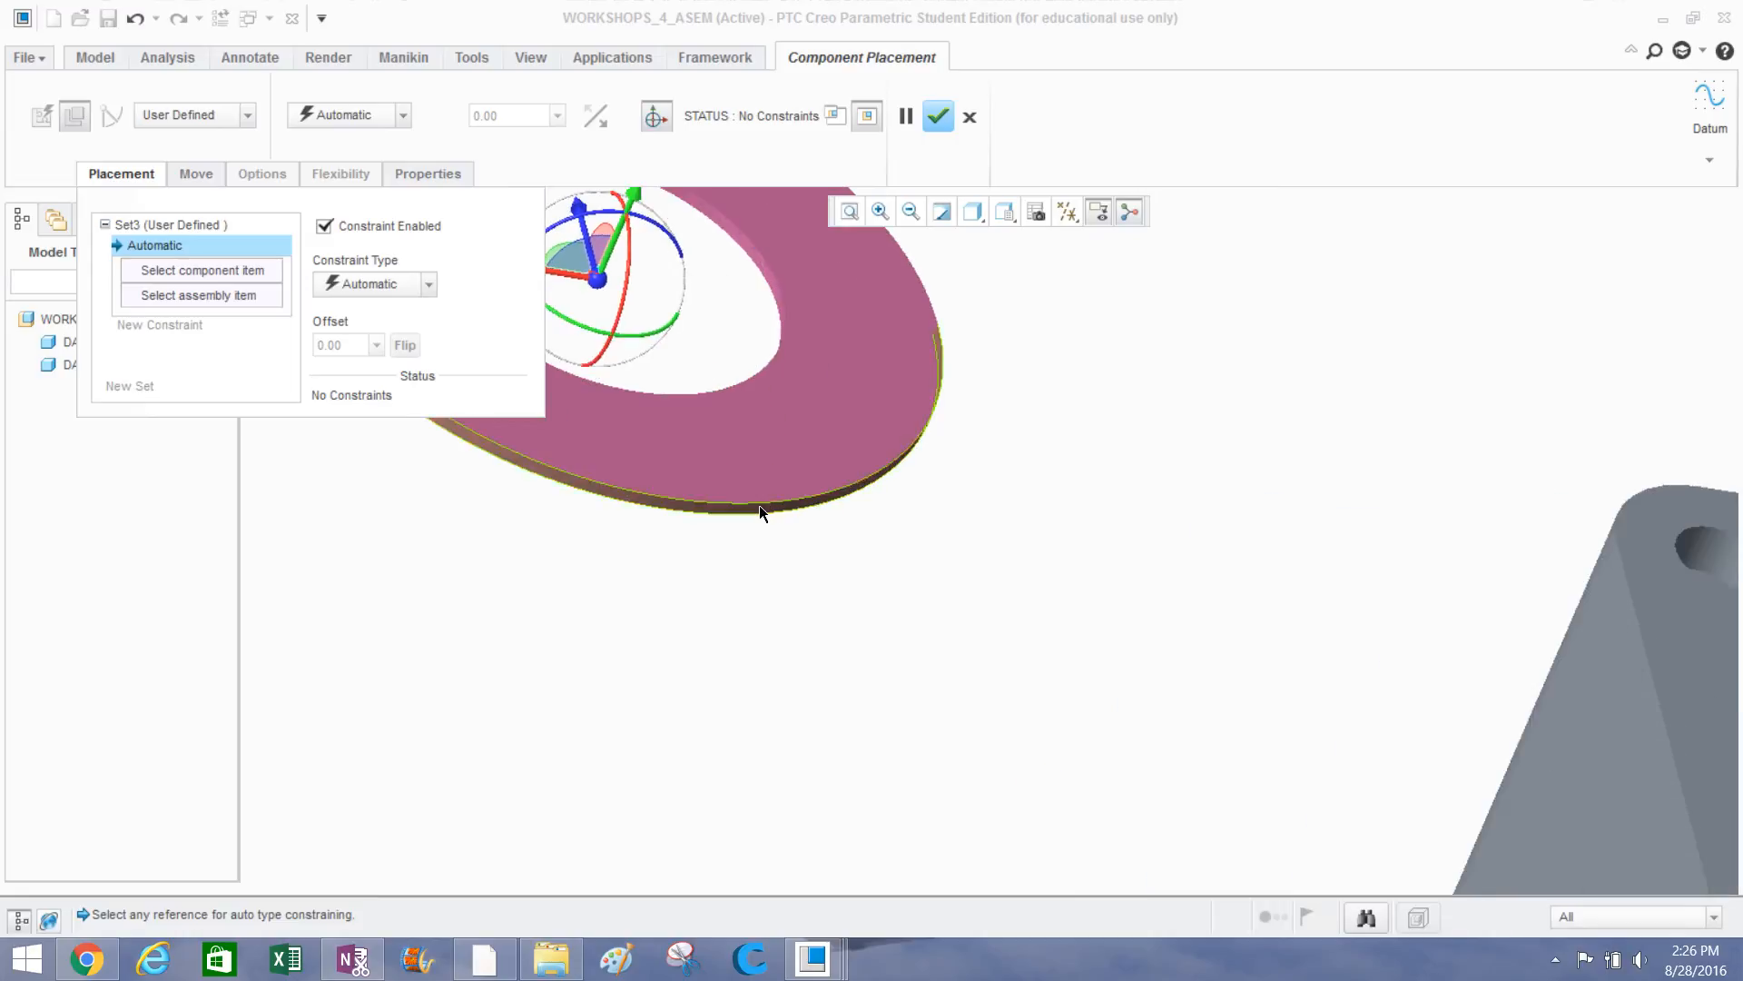
click(752, 507)
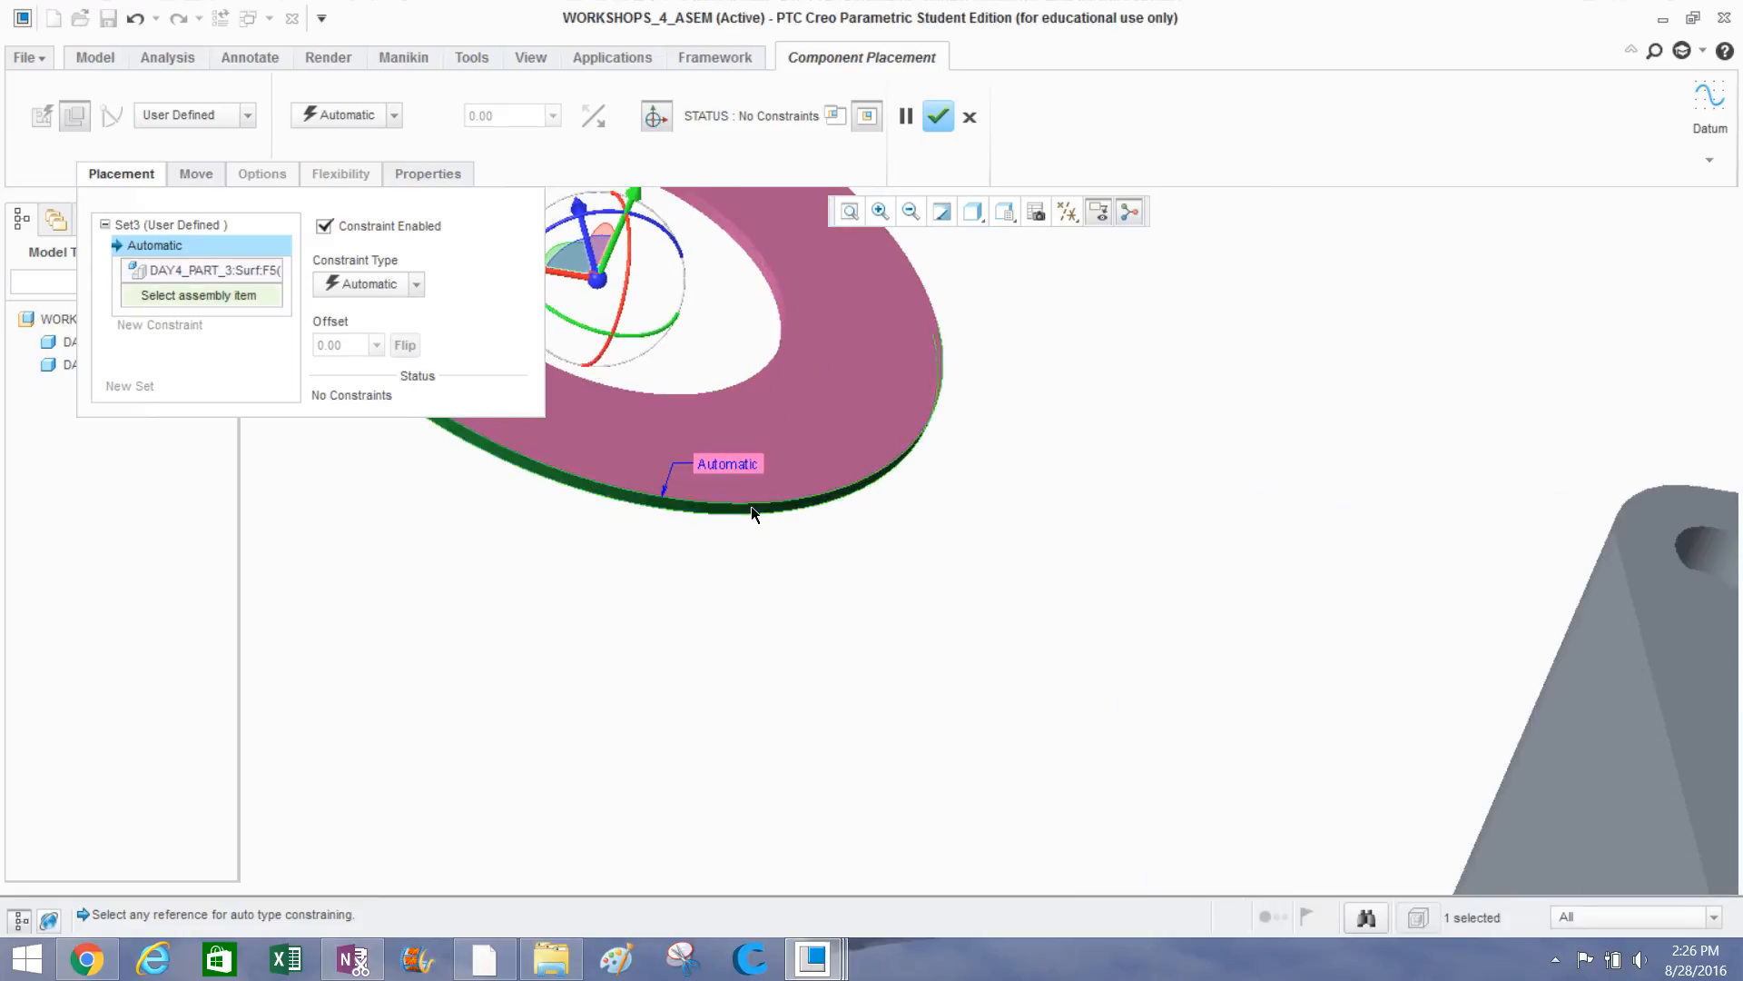
scroll(881, 556, up, 3)
scroll(882, 563, up, 2)
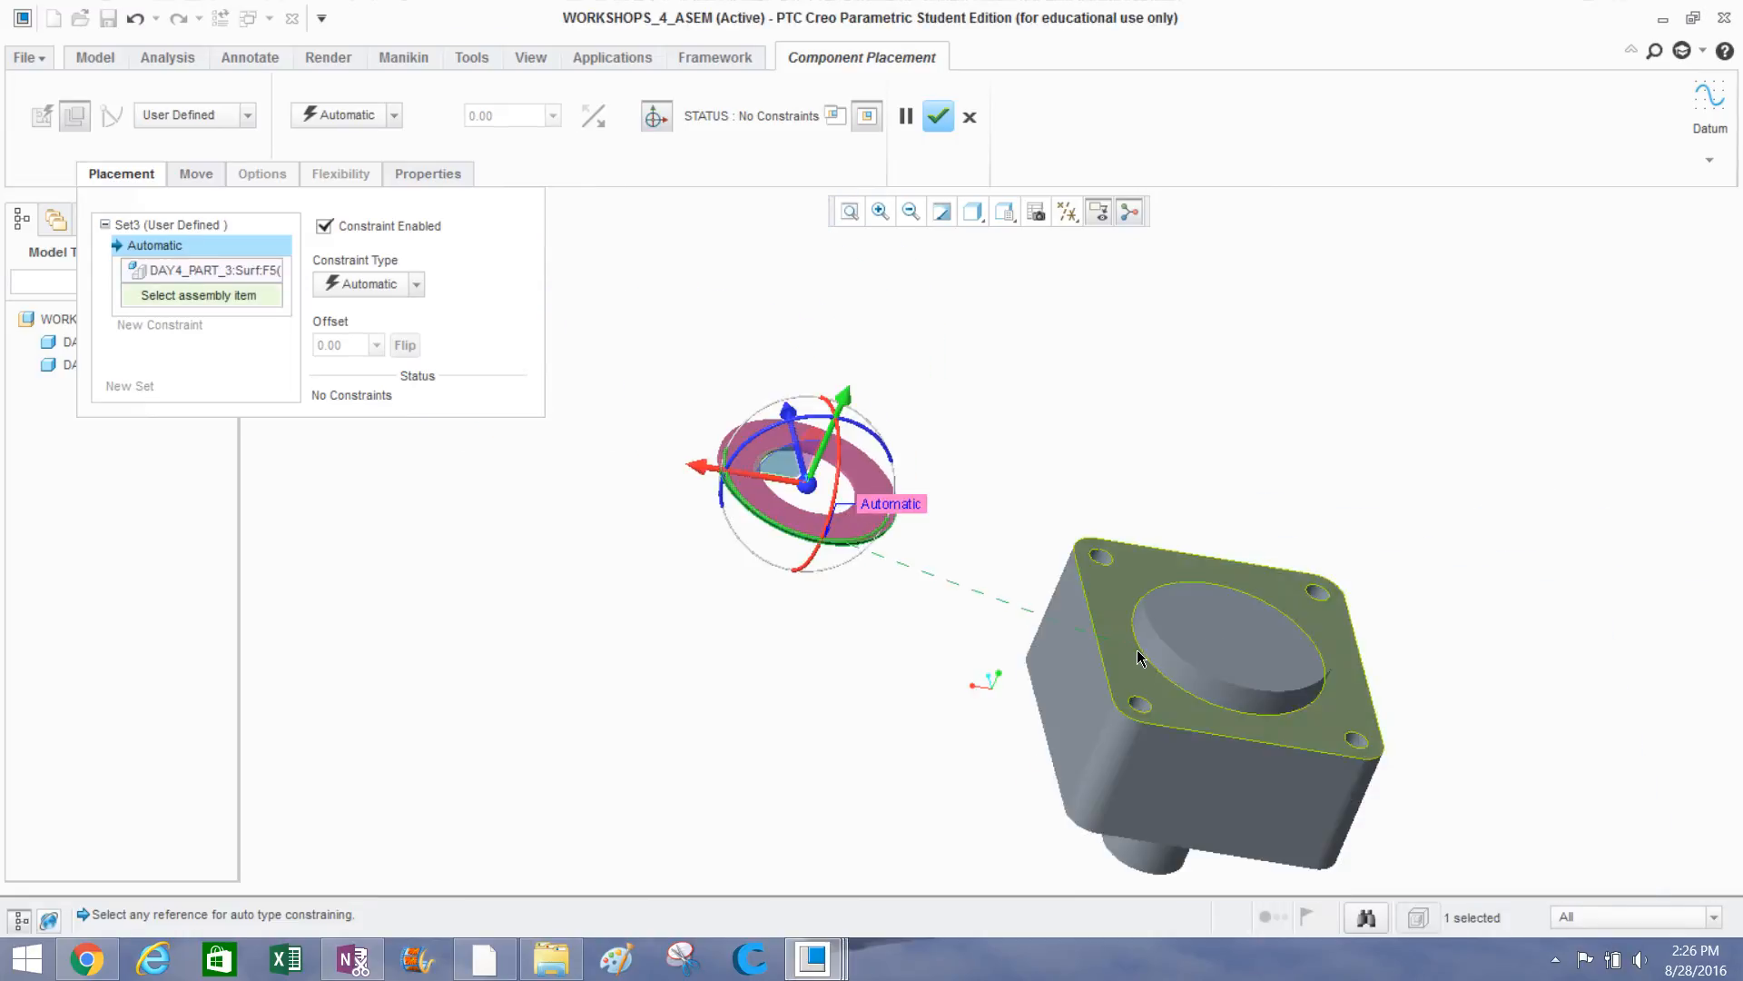
click(1196, 679)
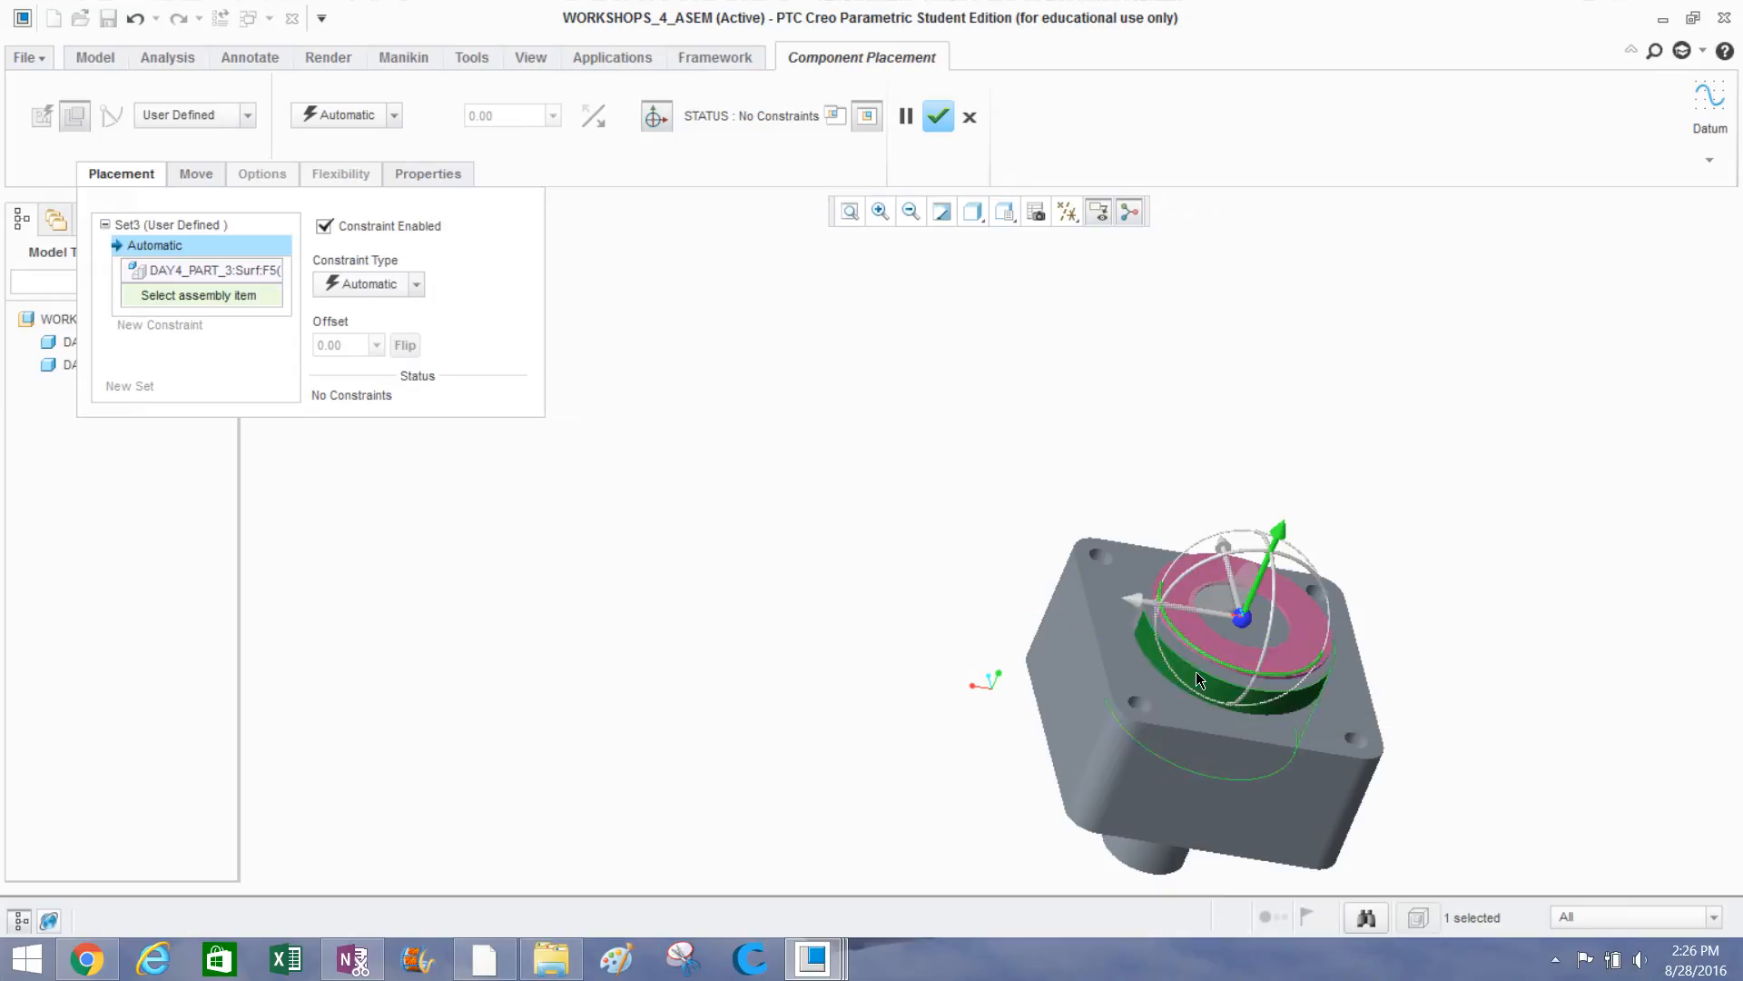
Lift DAY4_PART_3 along its axis above DAY_4_PART_2's head and change its constraint type to Centered.
drag(1273, 578, 1290, 477)
middle_drag(934, 518, 889, 493)
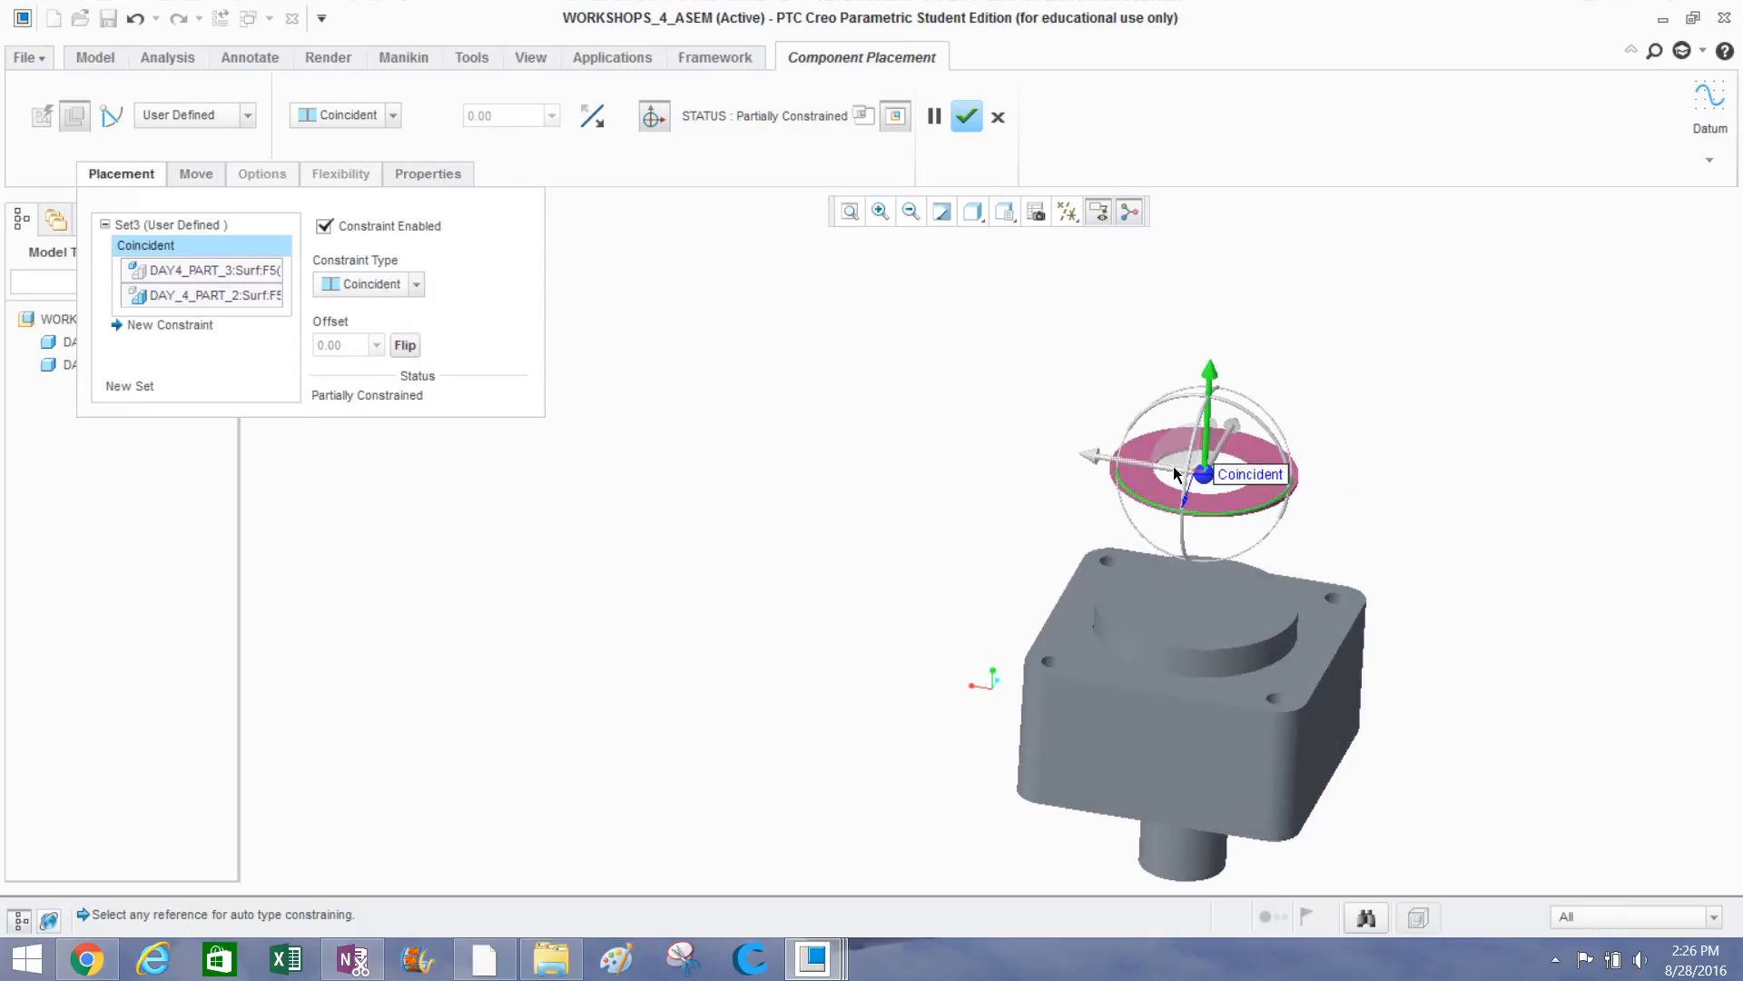
scroll(1173, 466, down, 3)
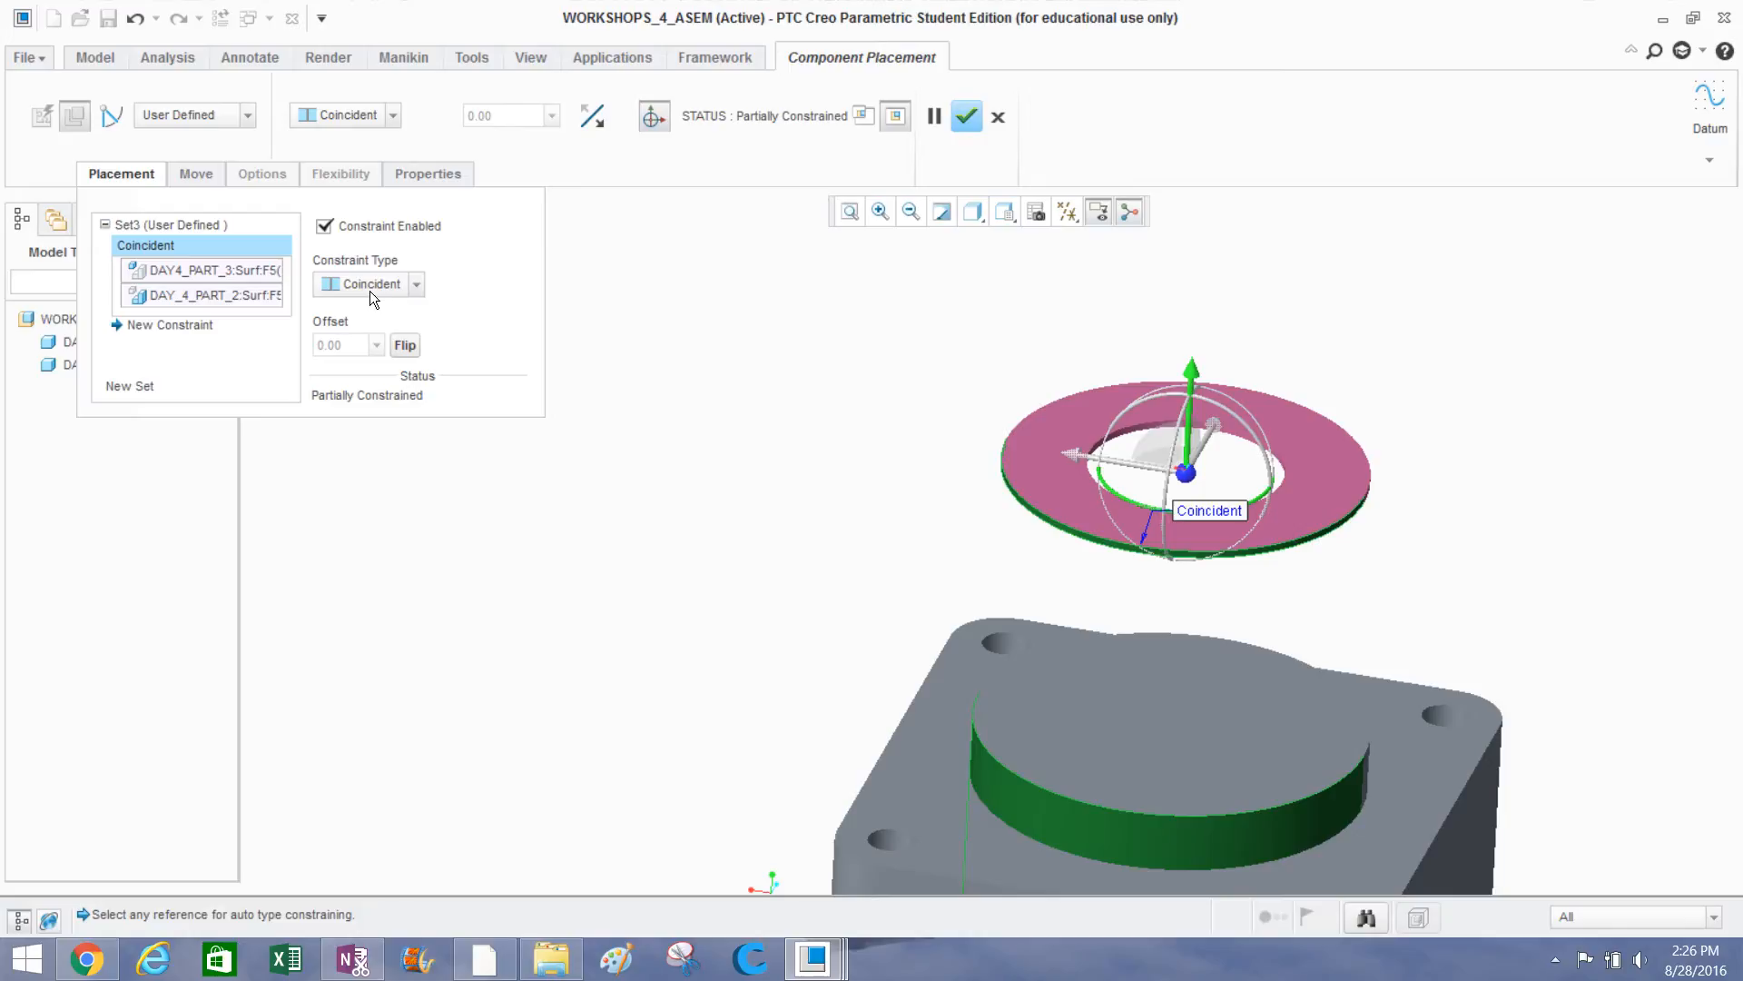
click(417, 285)
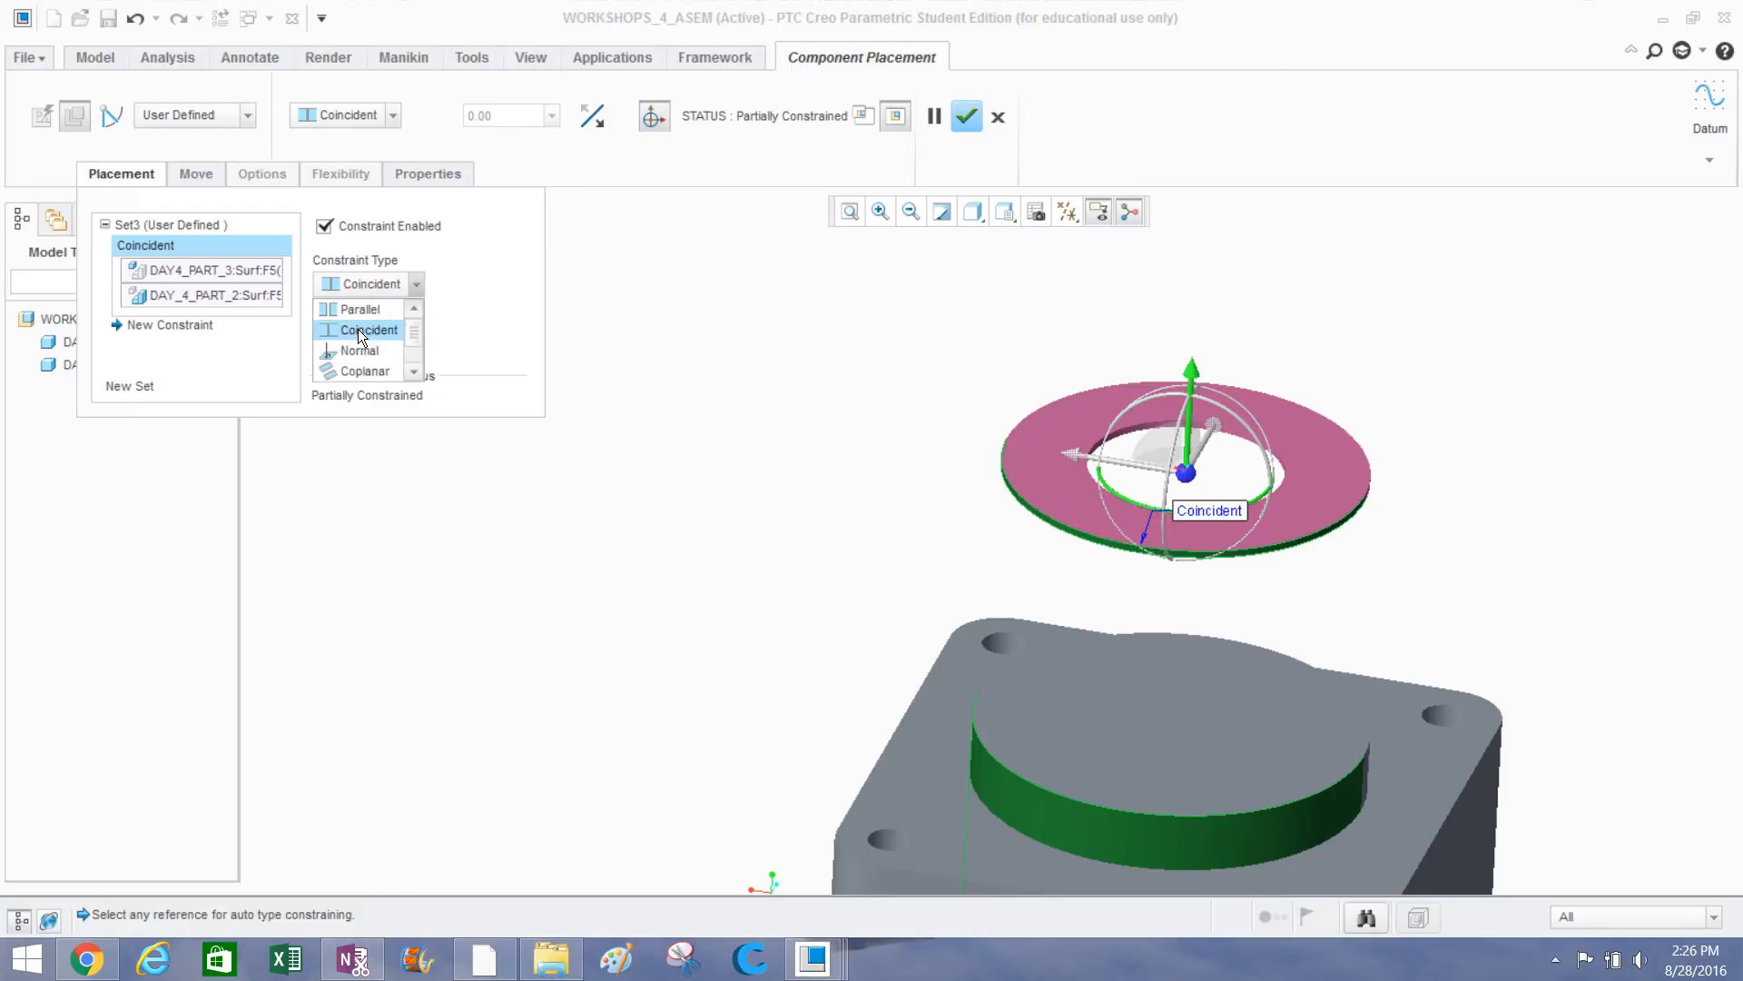
click(340, 372)
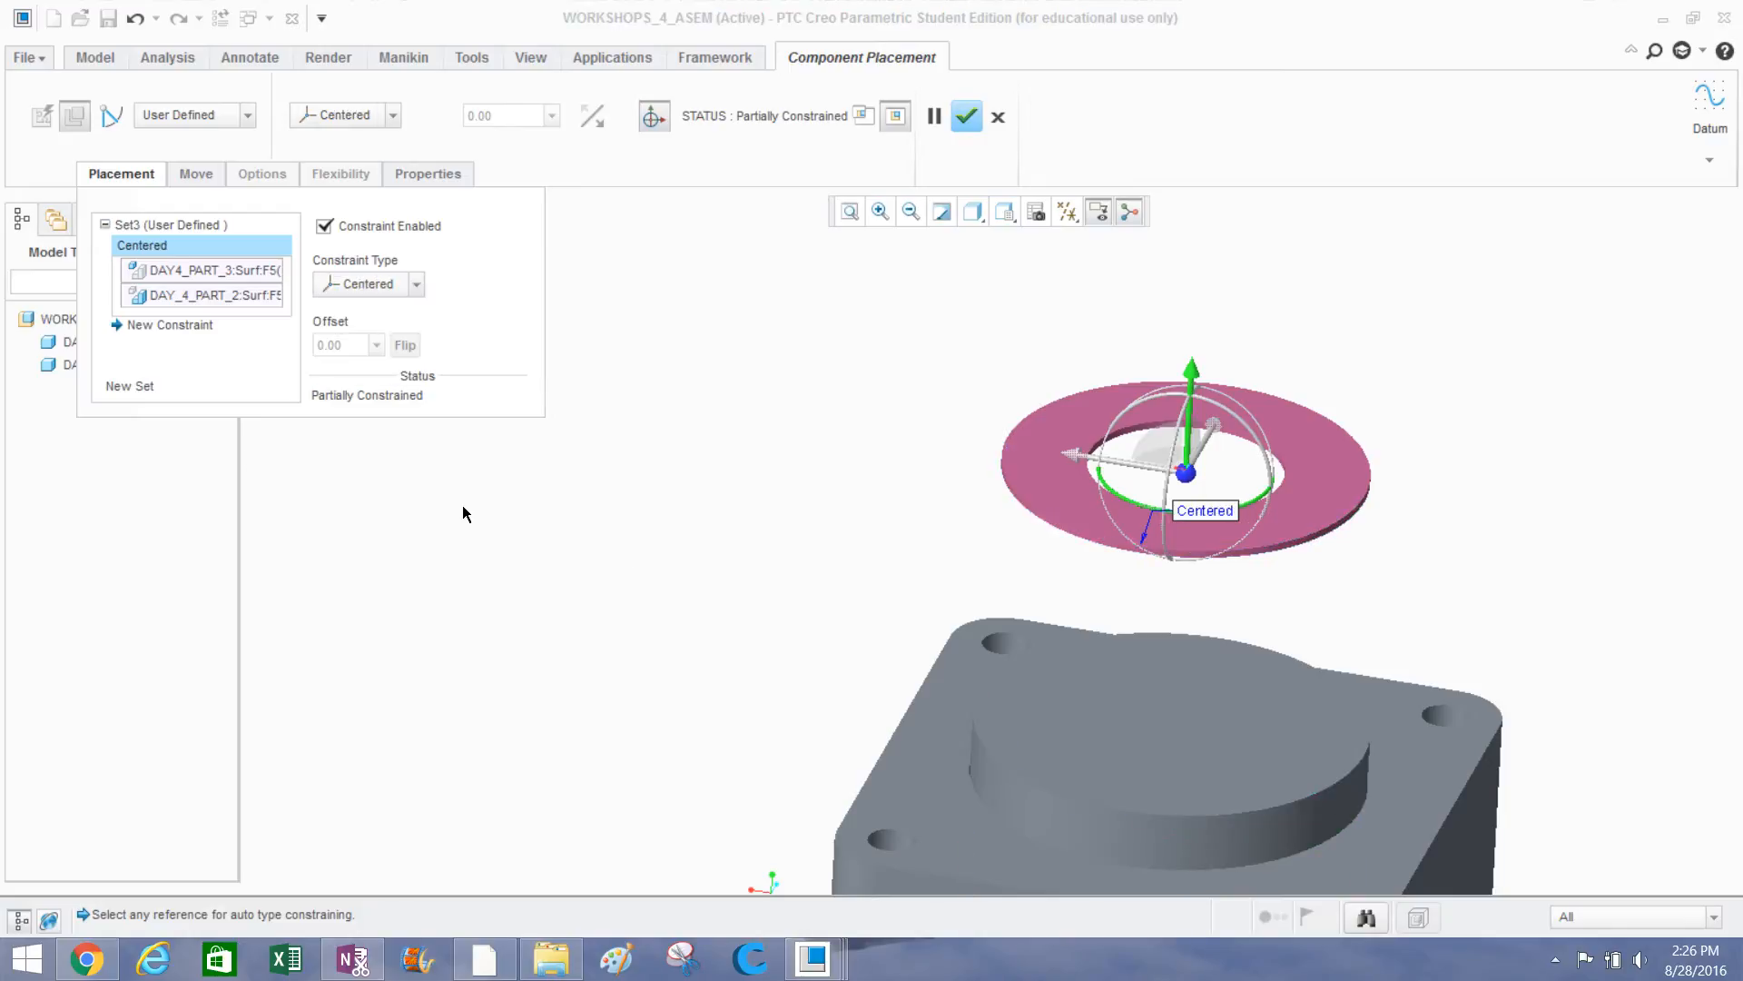
Add a second constraint pairing DAY4_PART_3's flat underside with the hidden recessed annular face inside DAY_4_PART_1.
click(134, 327)
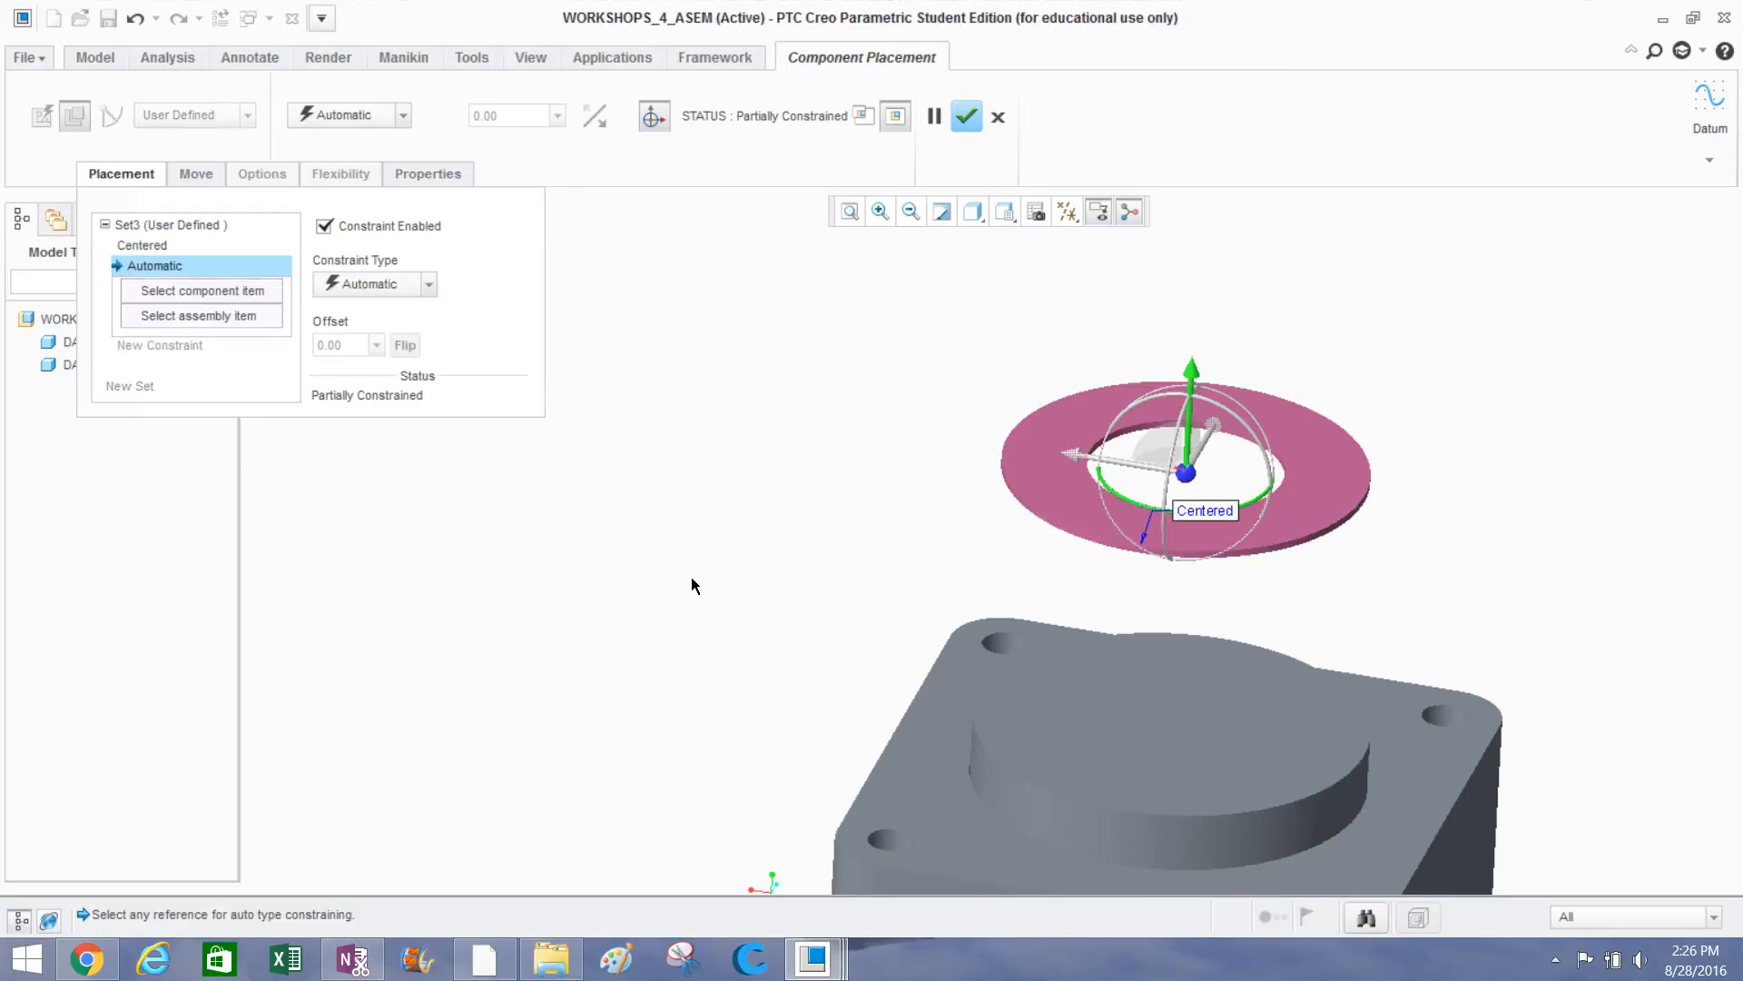
middle_drag(690, 576, 844, 552)
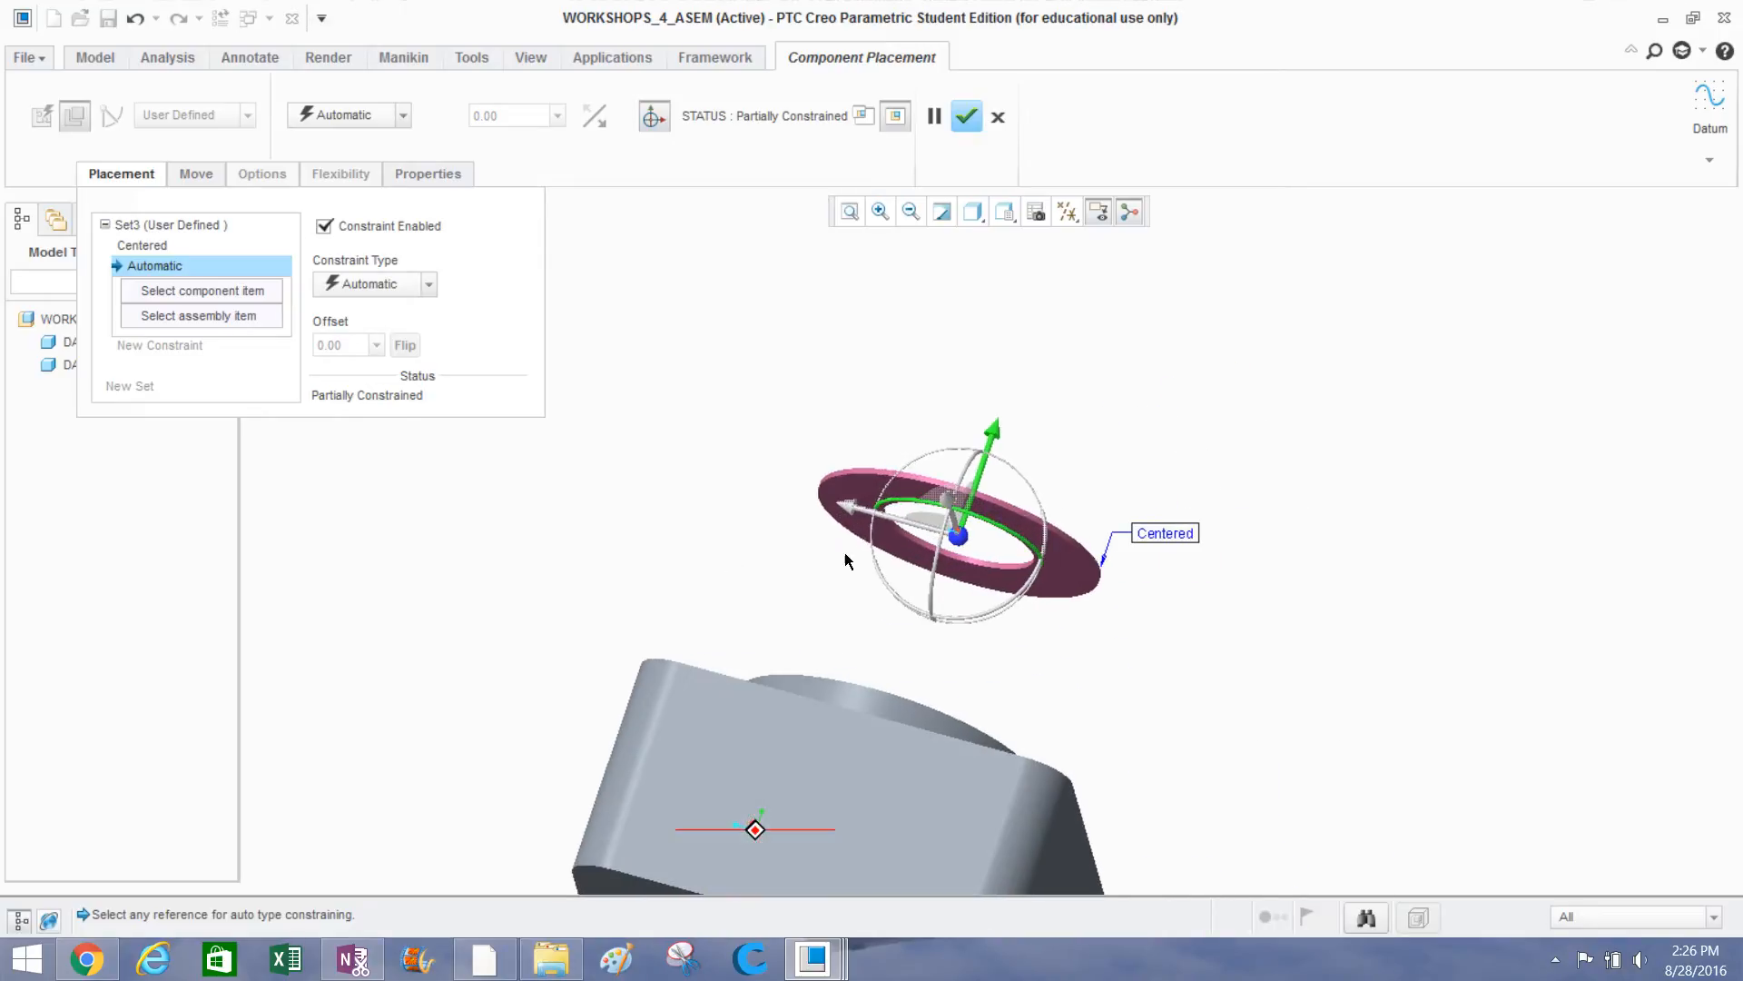
scroll(692, 490, up, 1)
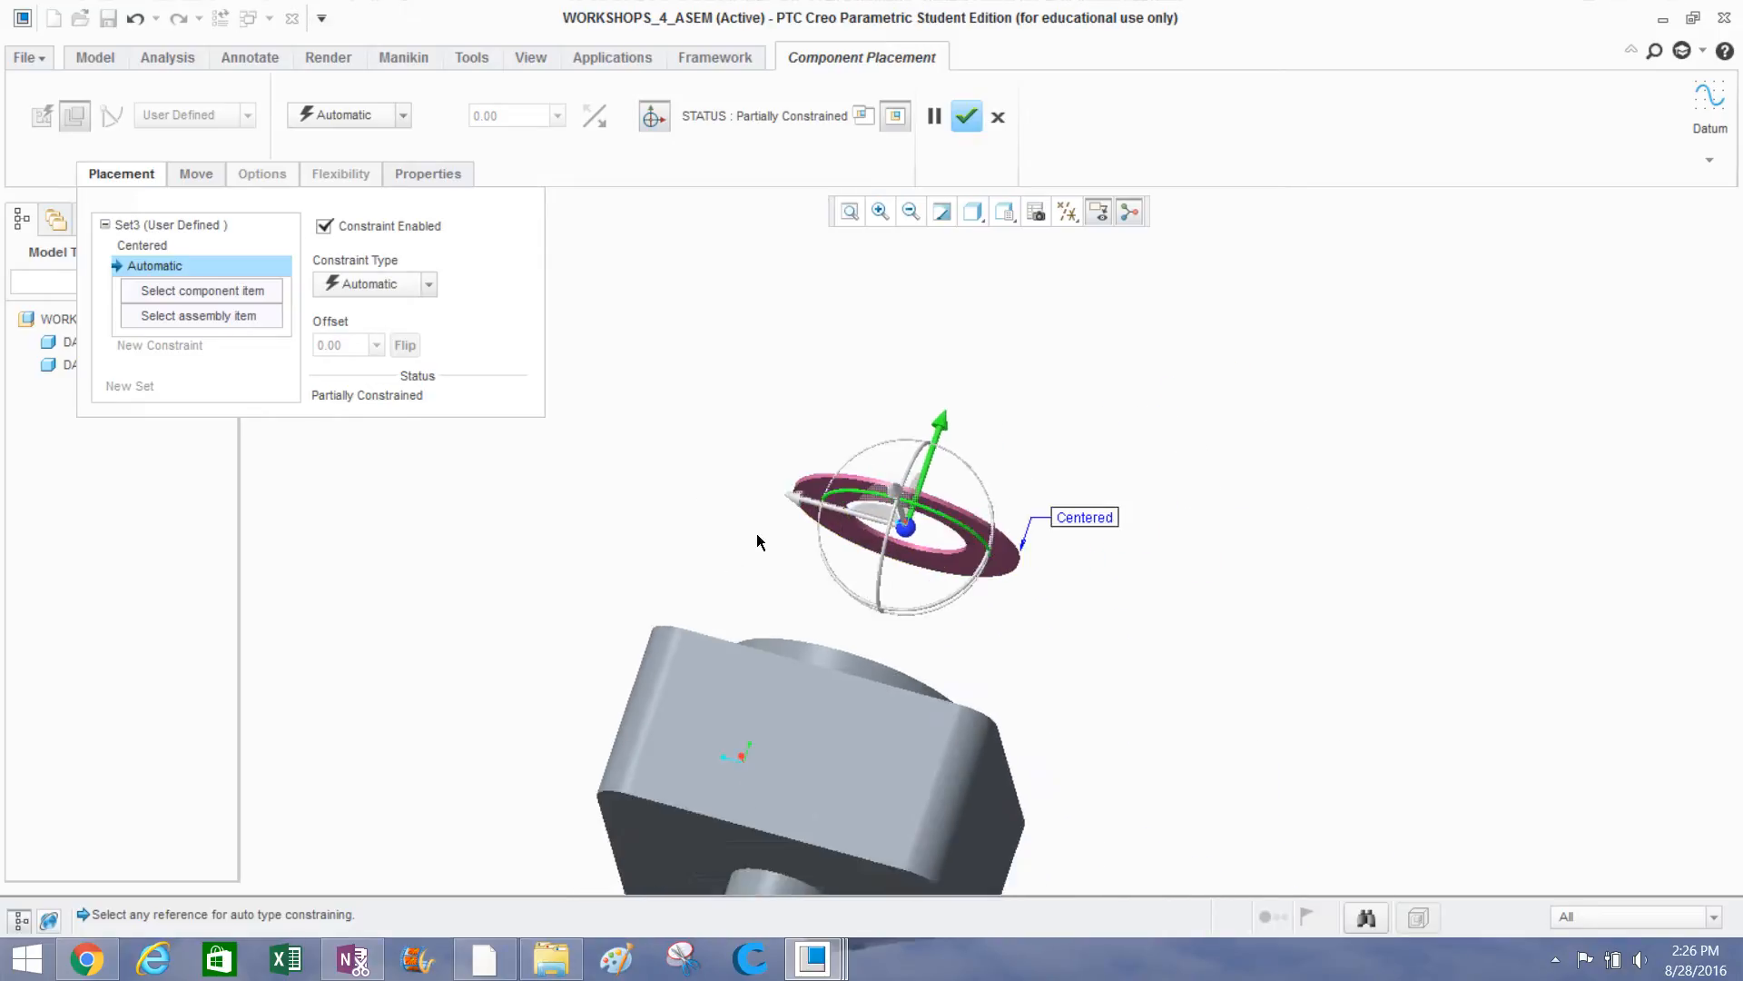
scroll(817, 493, down, 3)
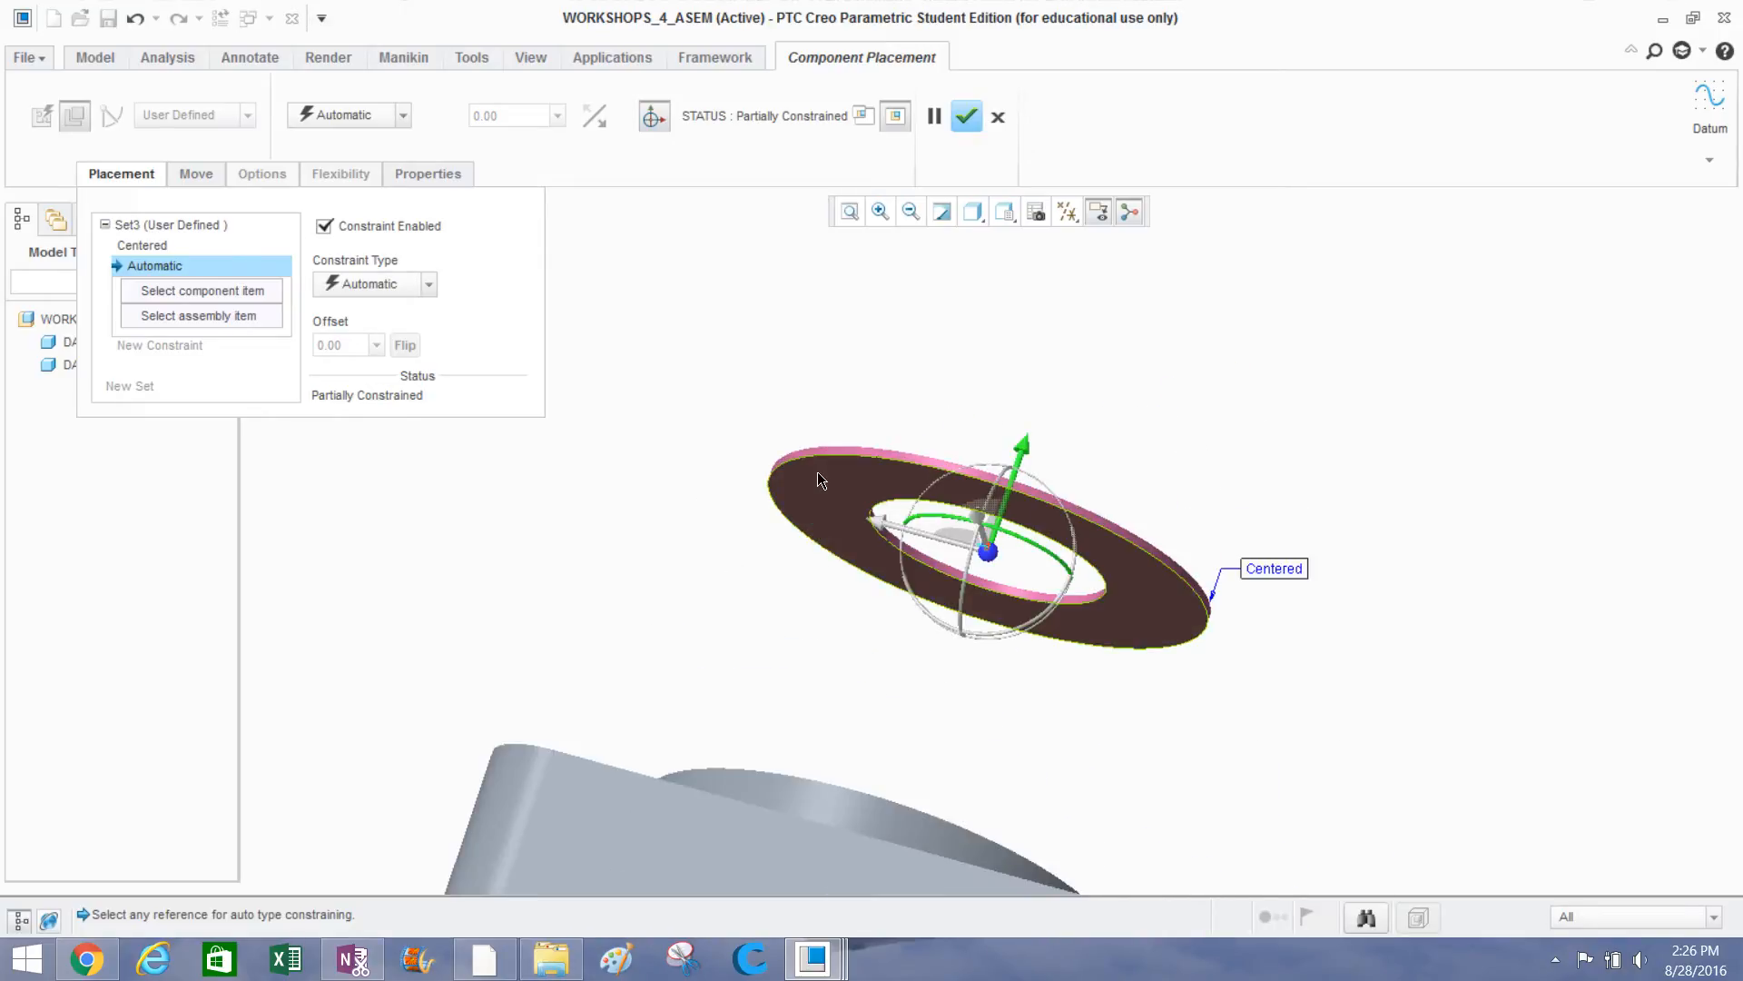
click(816, 475)
scroll(799, 485, up, 3)
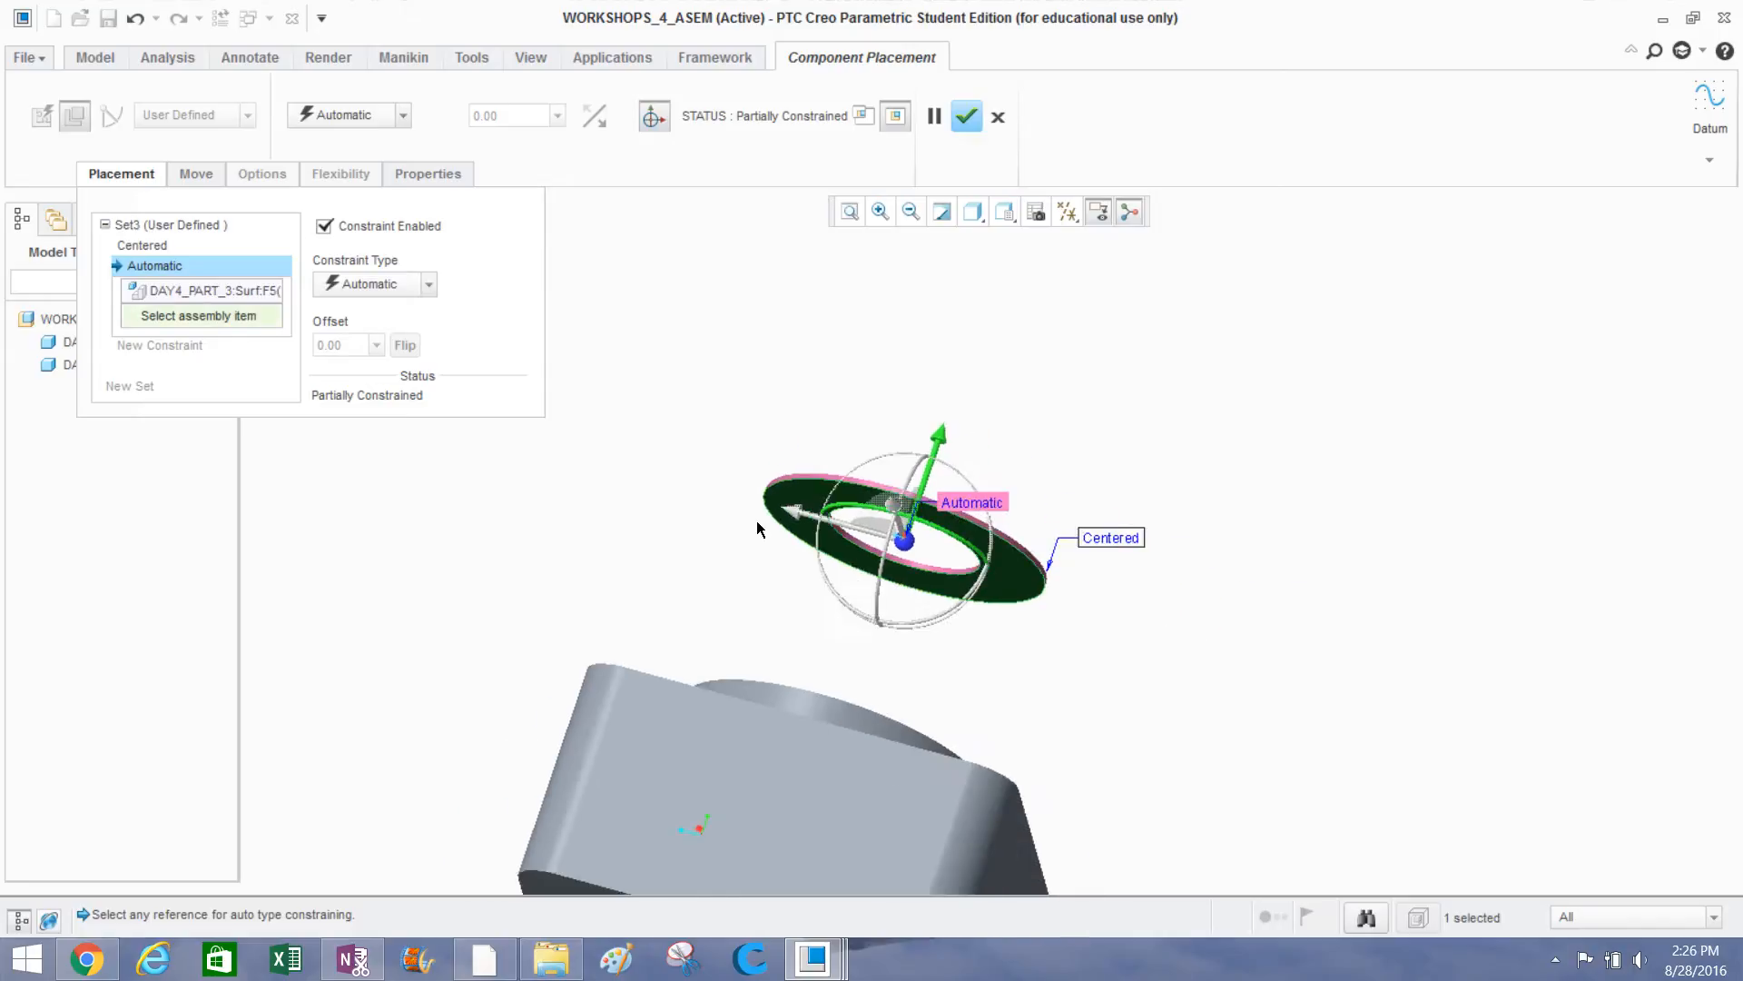
middle_drag(755, 520, 815, 548)
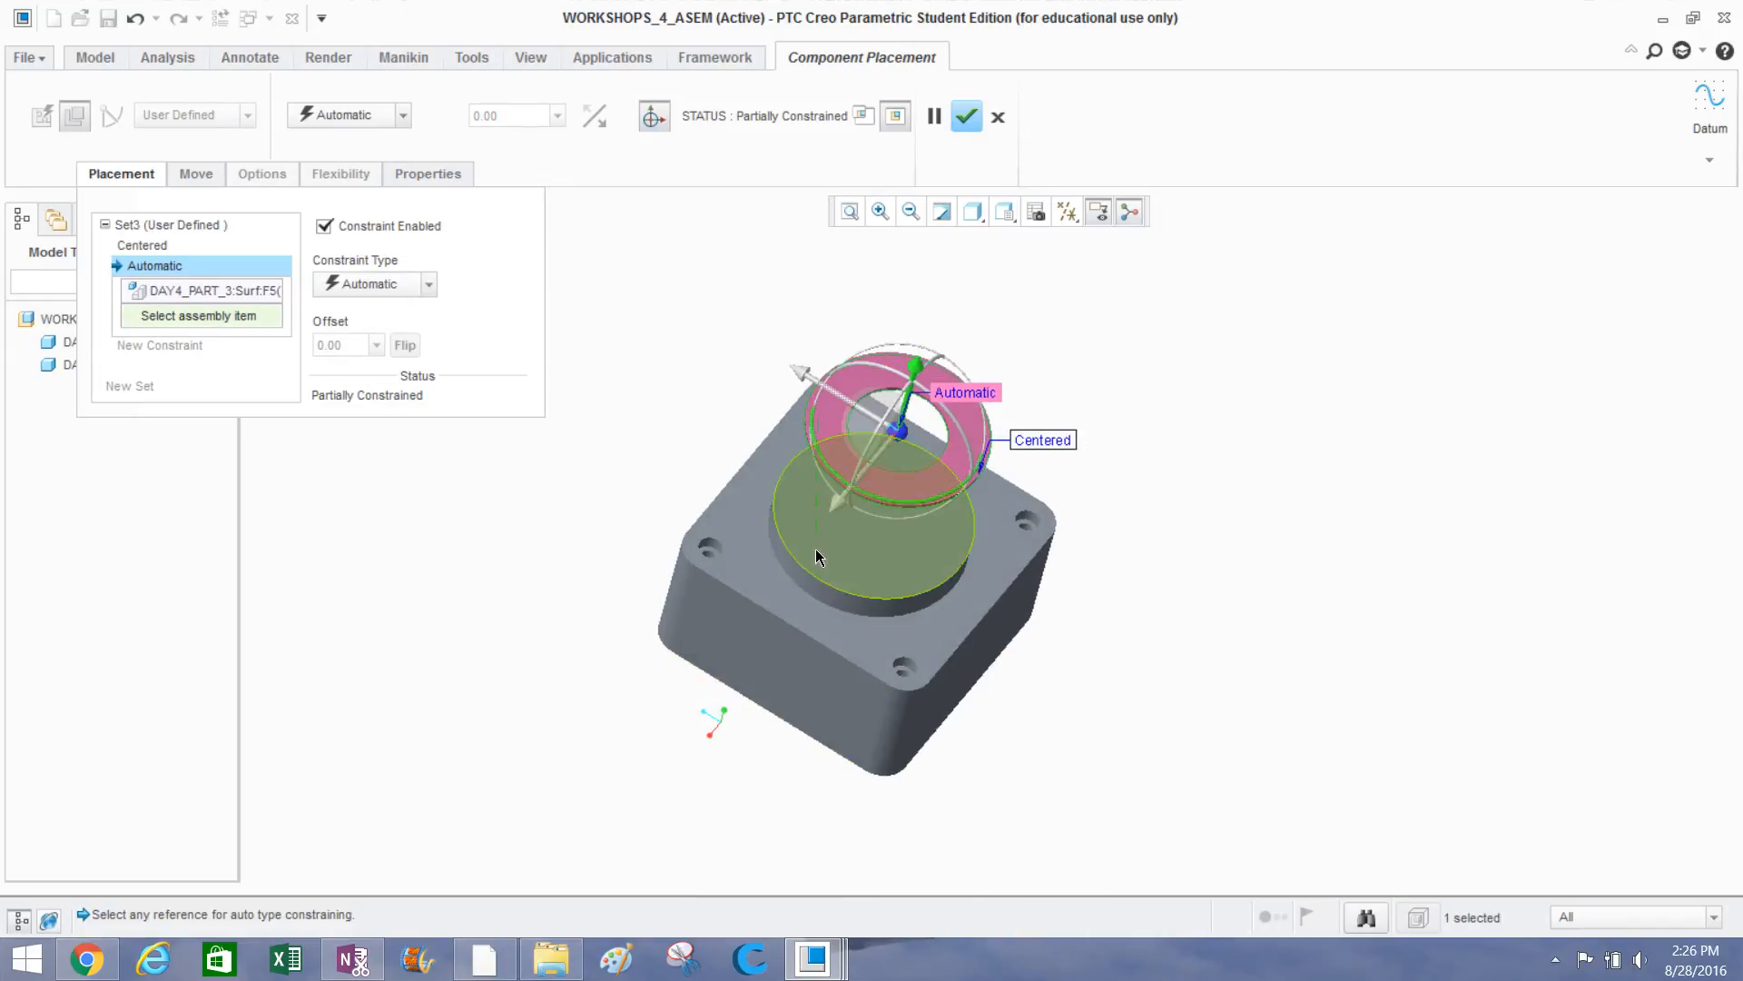
scroll(799, 553, down, 3)
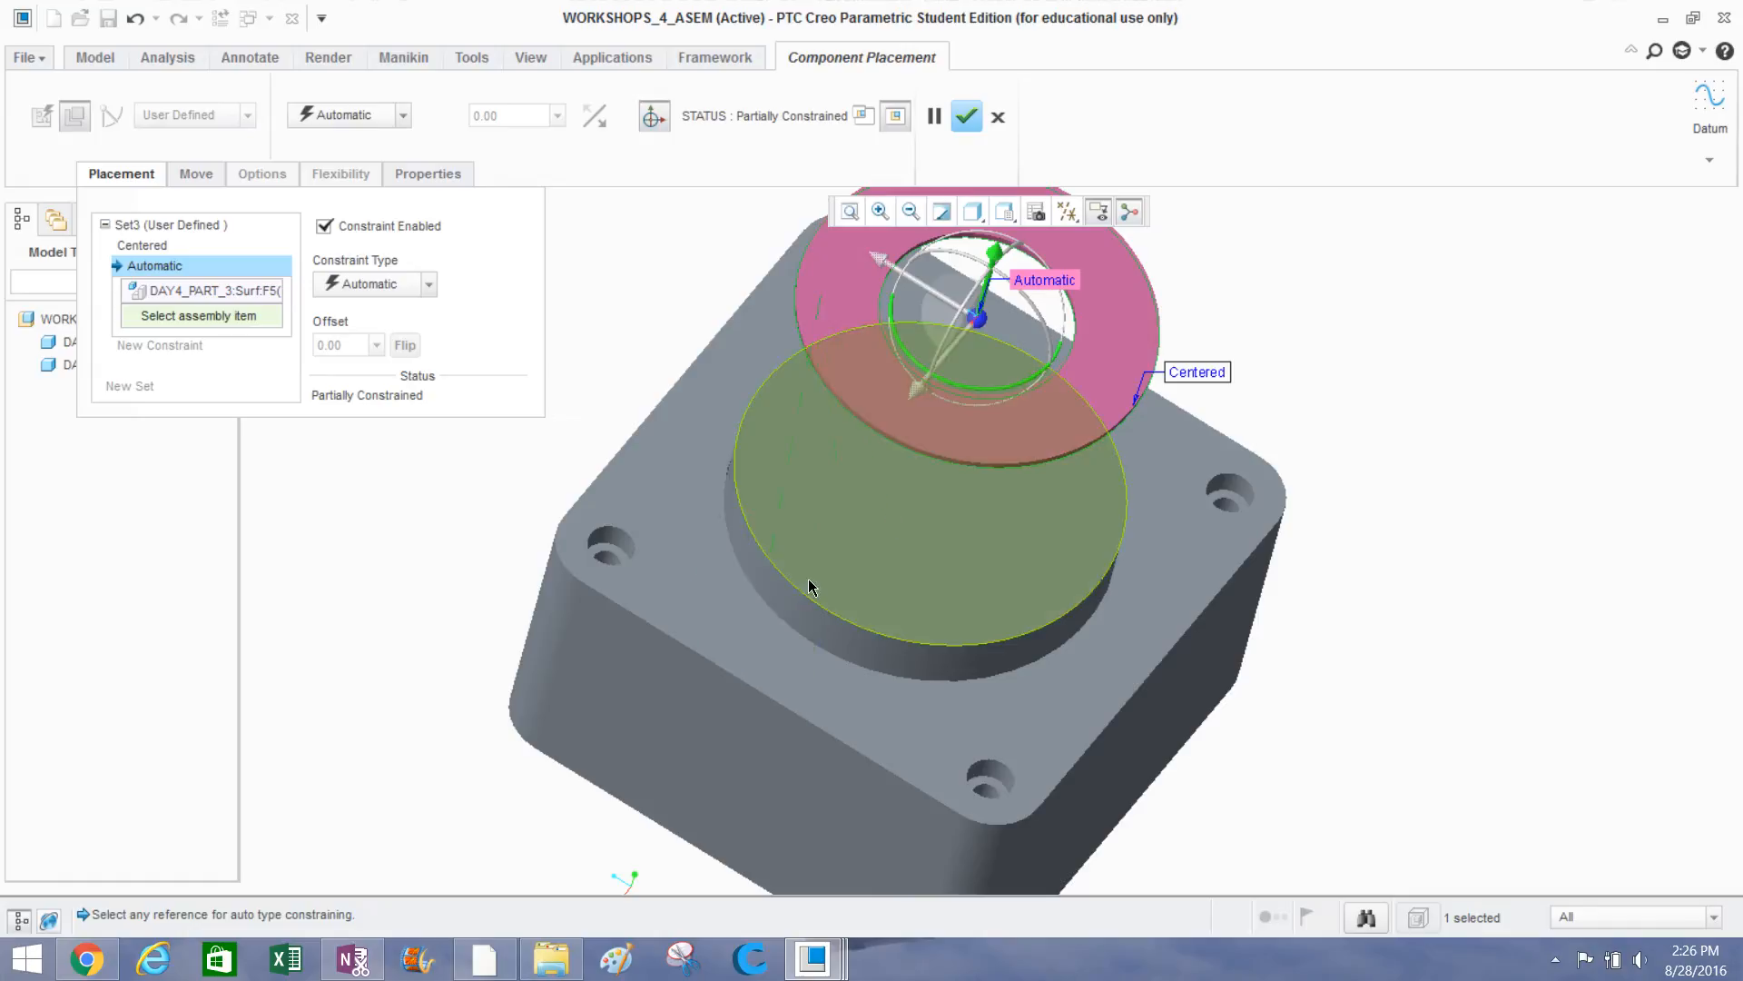
mouse_move(892, 610)
middle_down()
mouse_move(803, 563)
mouse_move(878, 575)
mouse_move(879, 590)
middle_up()
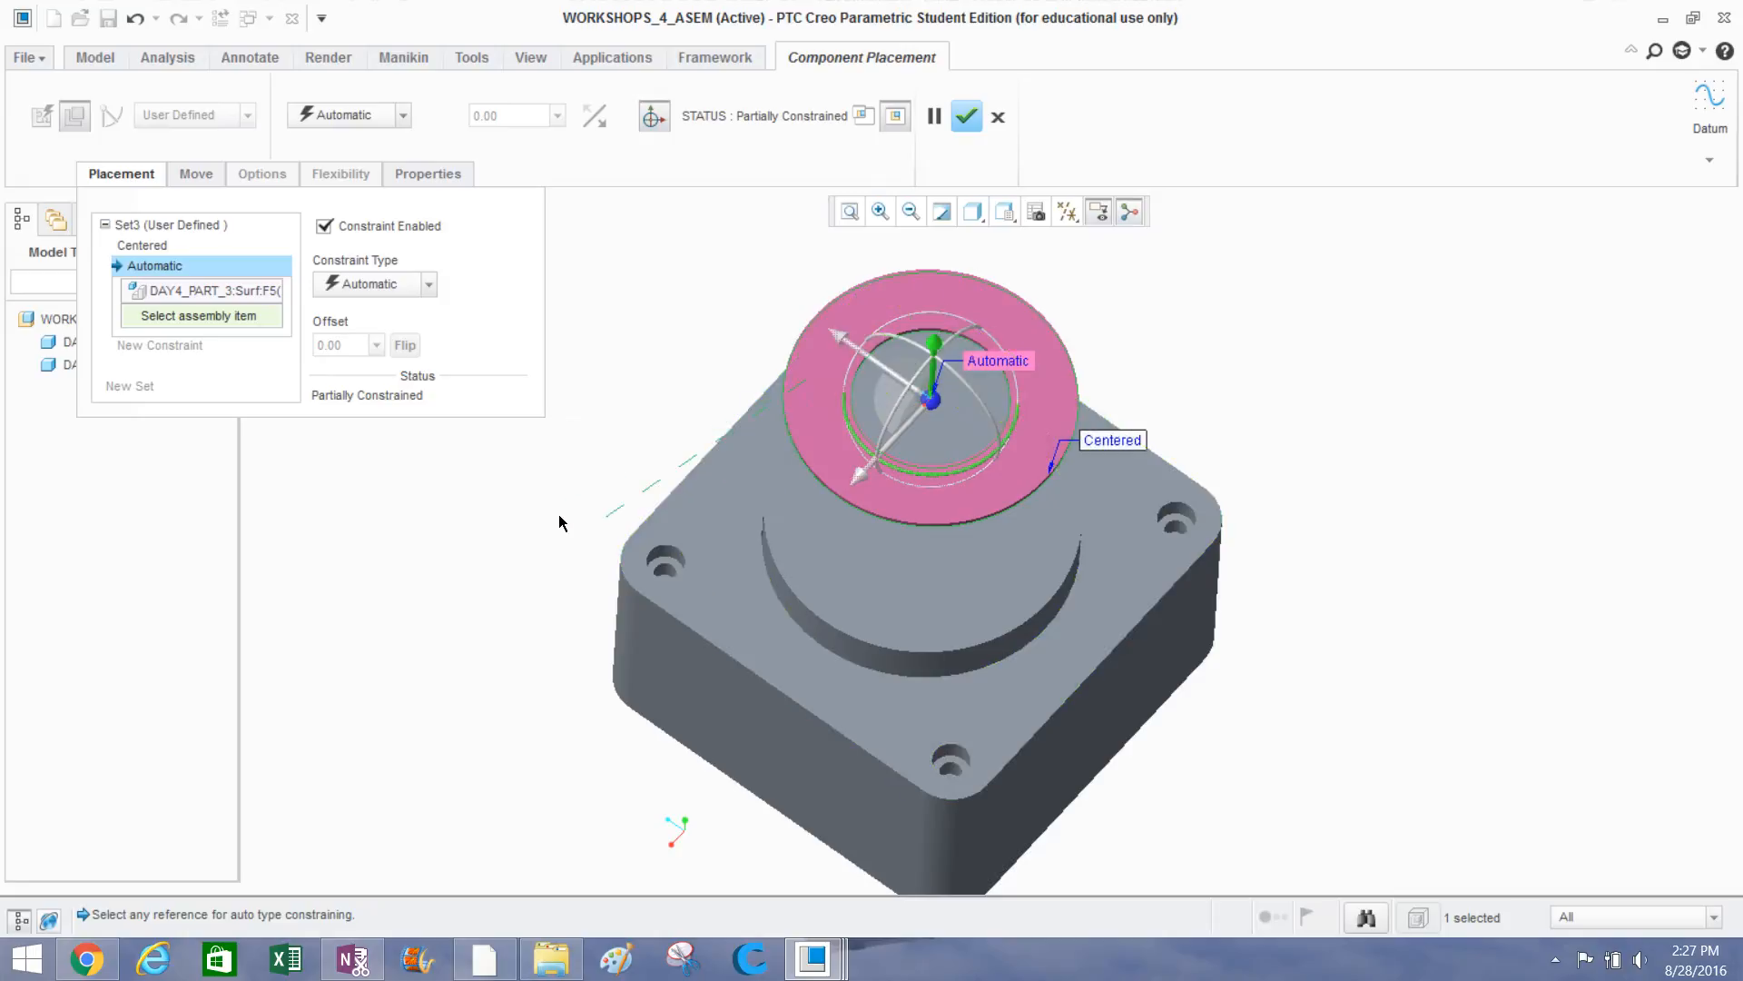
right_click(822, 555)
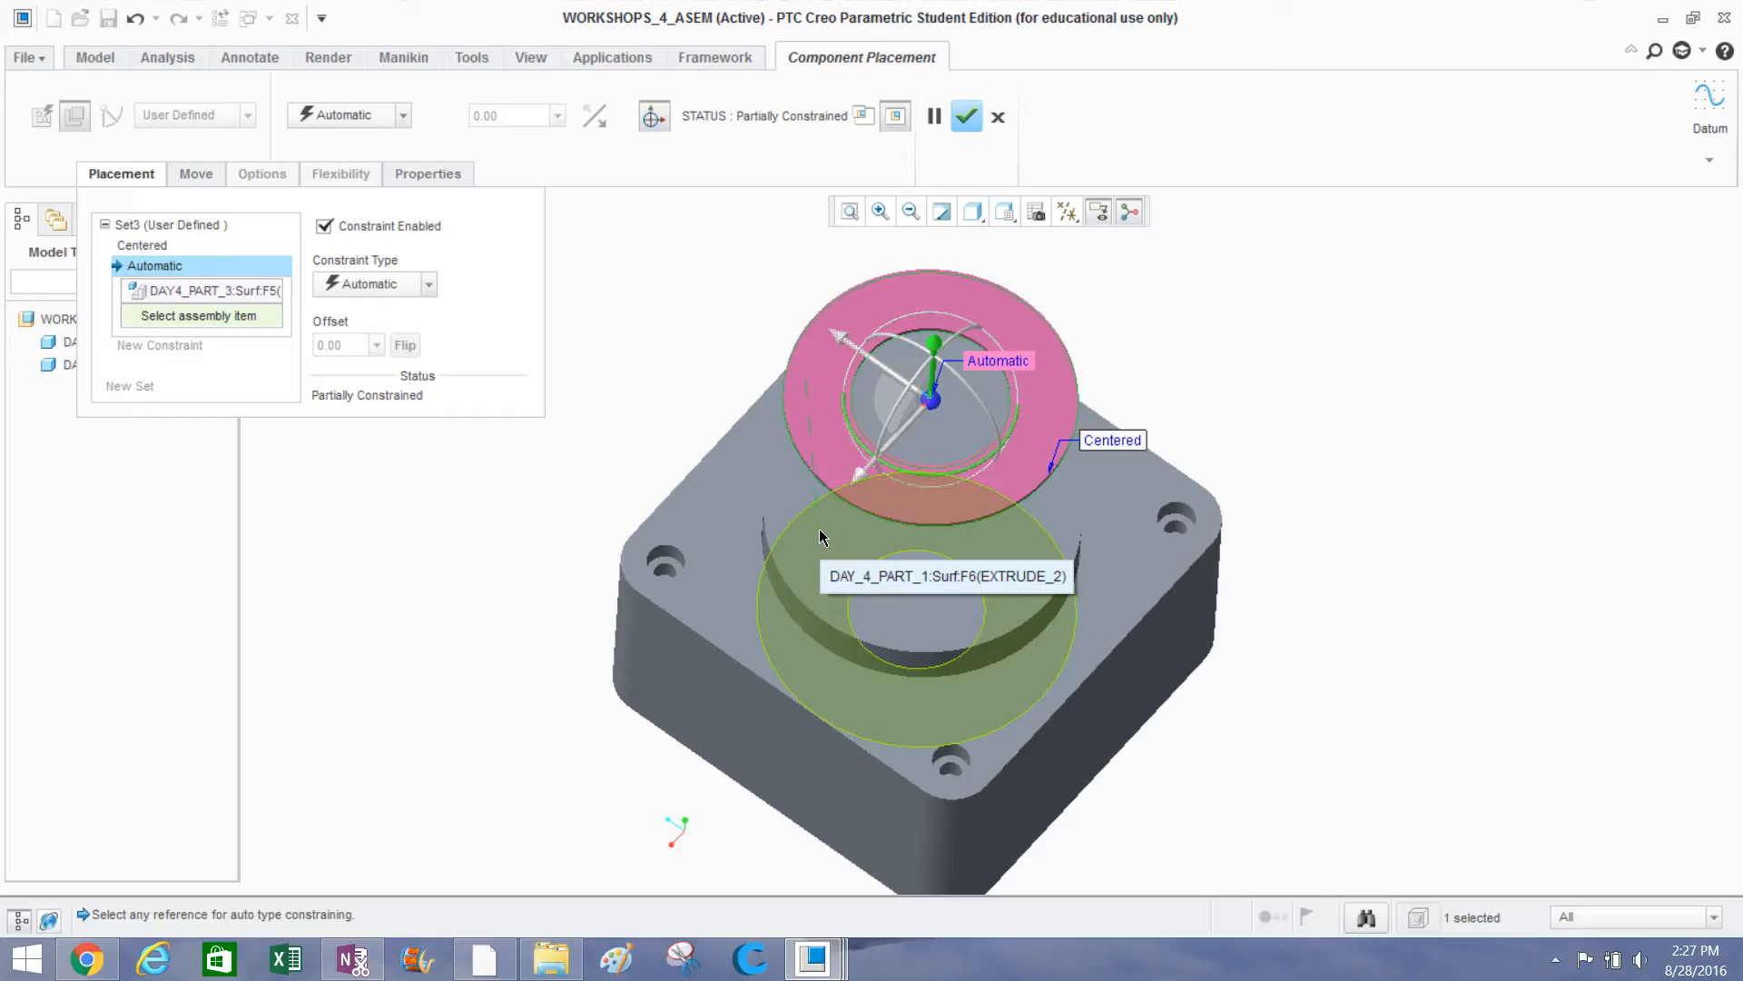
click(821, 537)
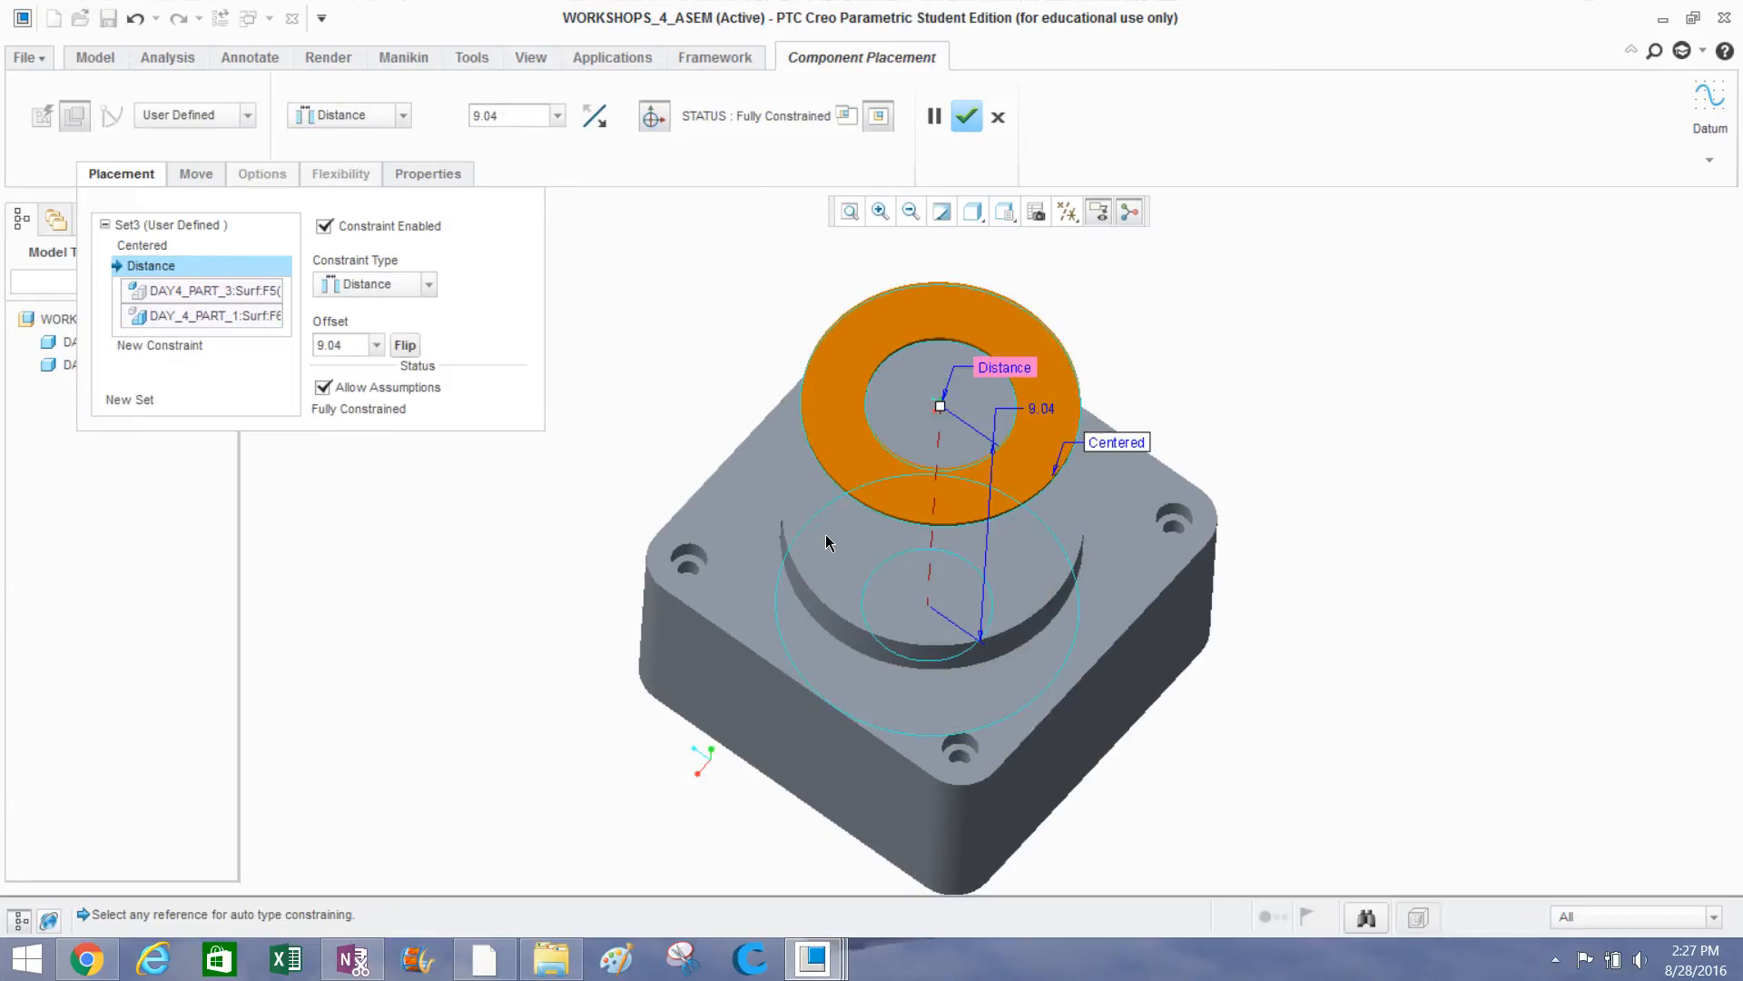
Change the ring's second constraint to Coincident and accept the placement of DAY4_PART_3.
click(430, 284)
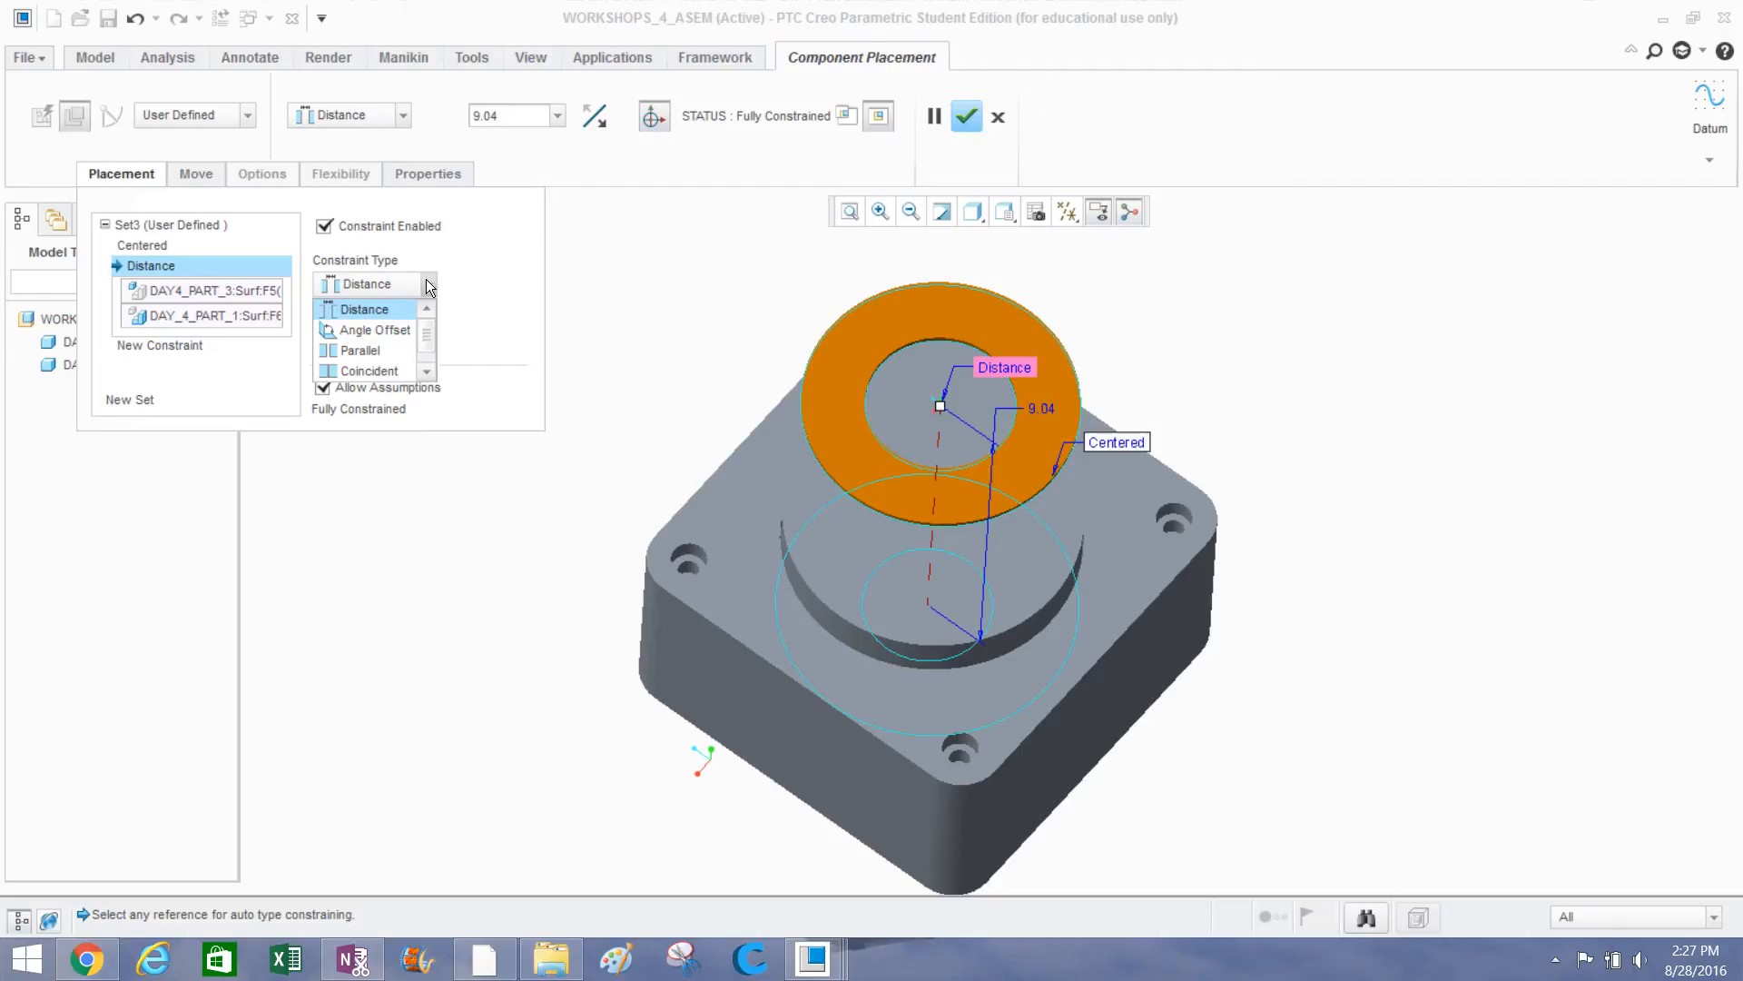
click(374, 372)
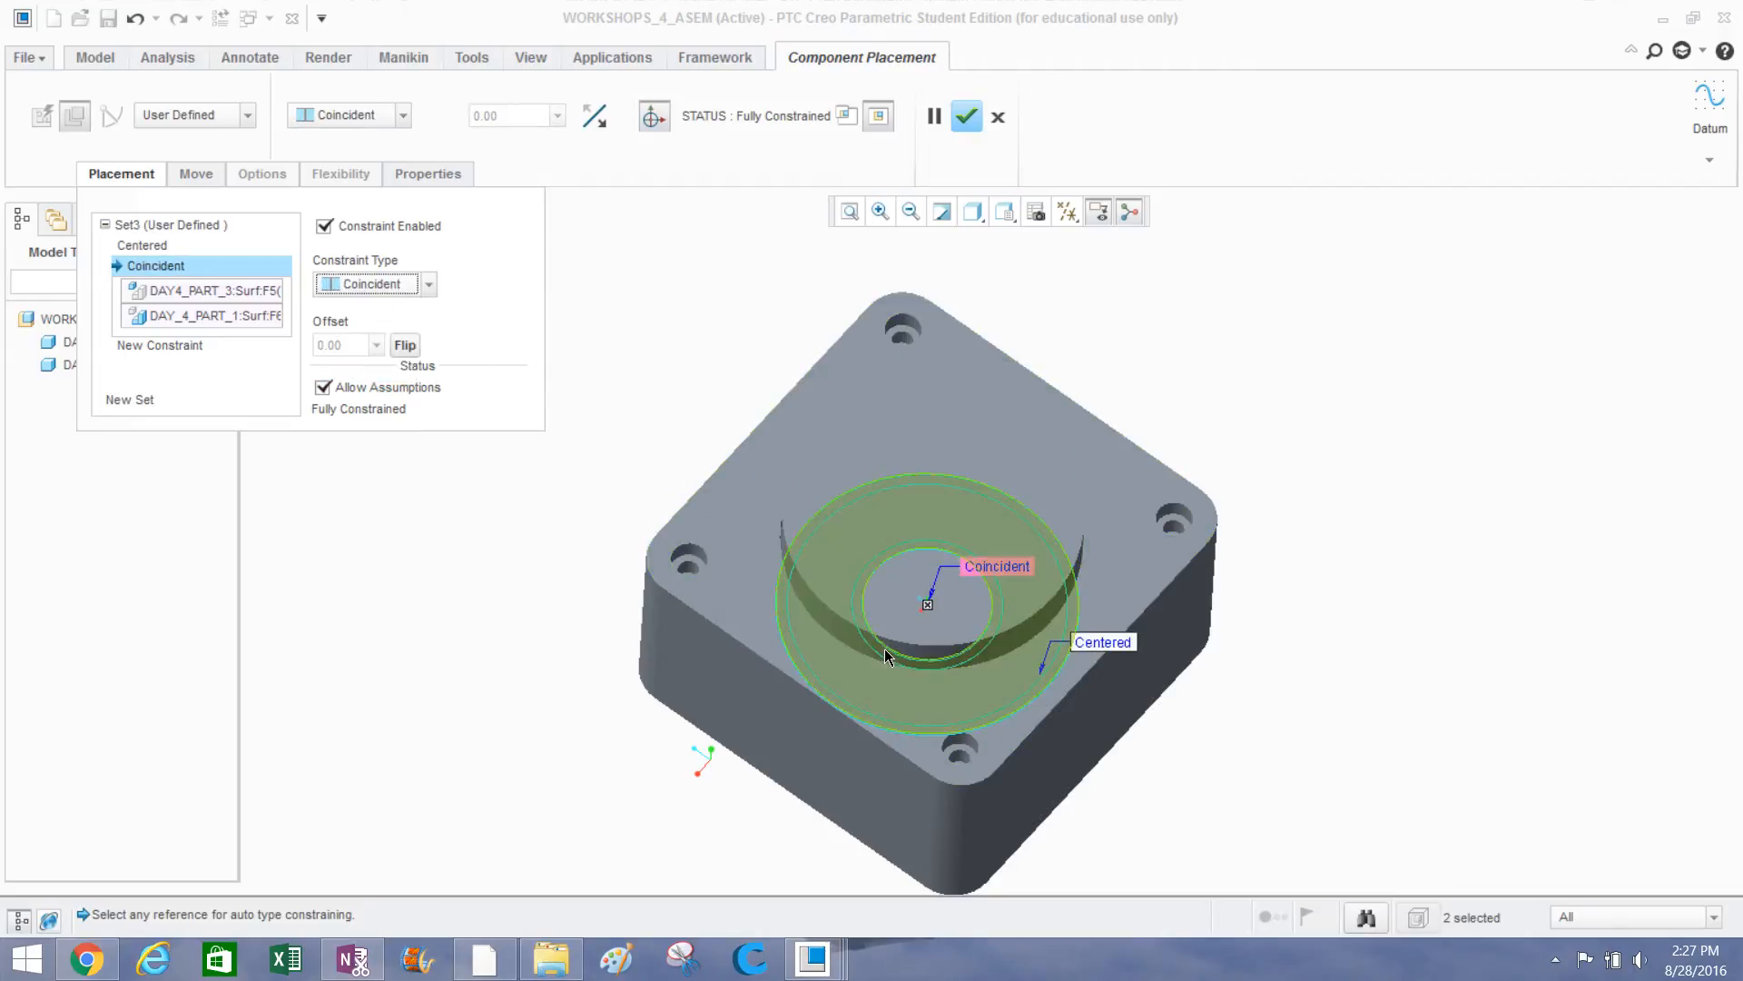
middle_drag(917, 581, 871, 568)
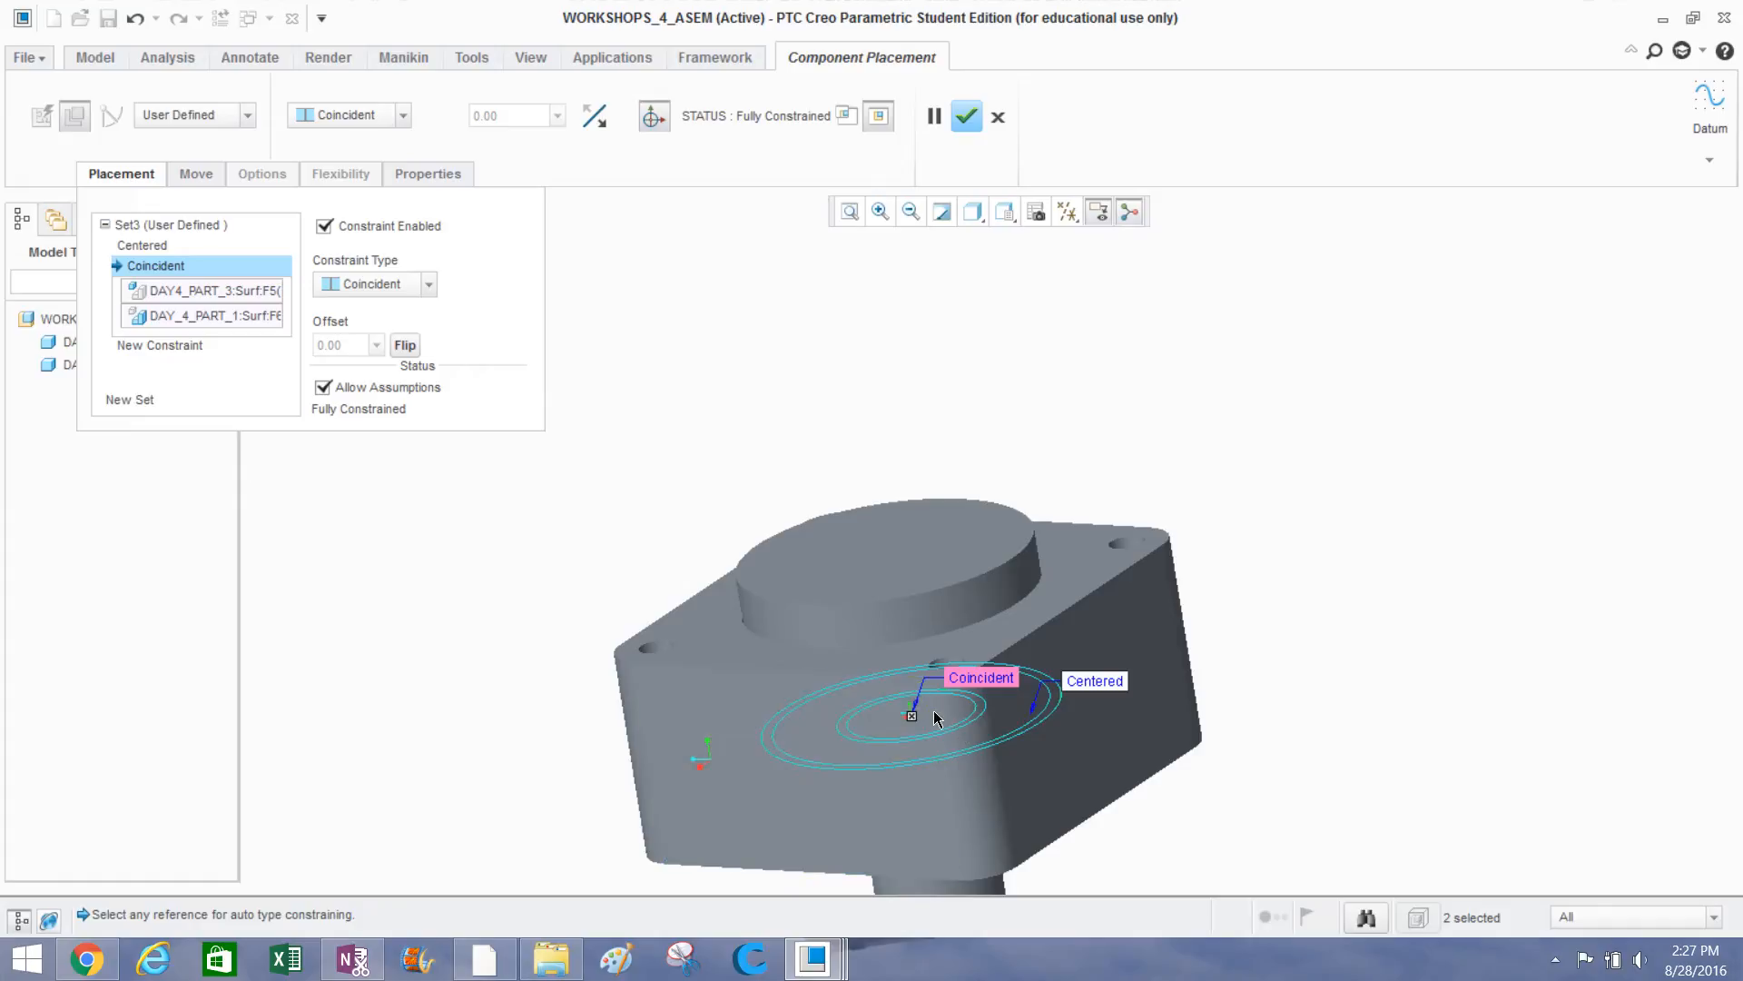
click(966, 115)
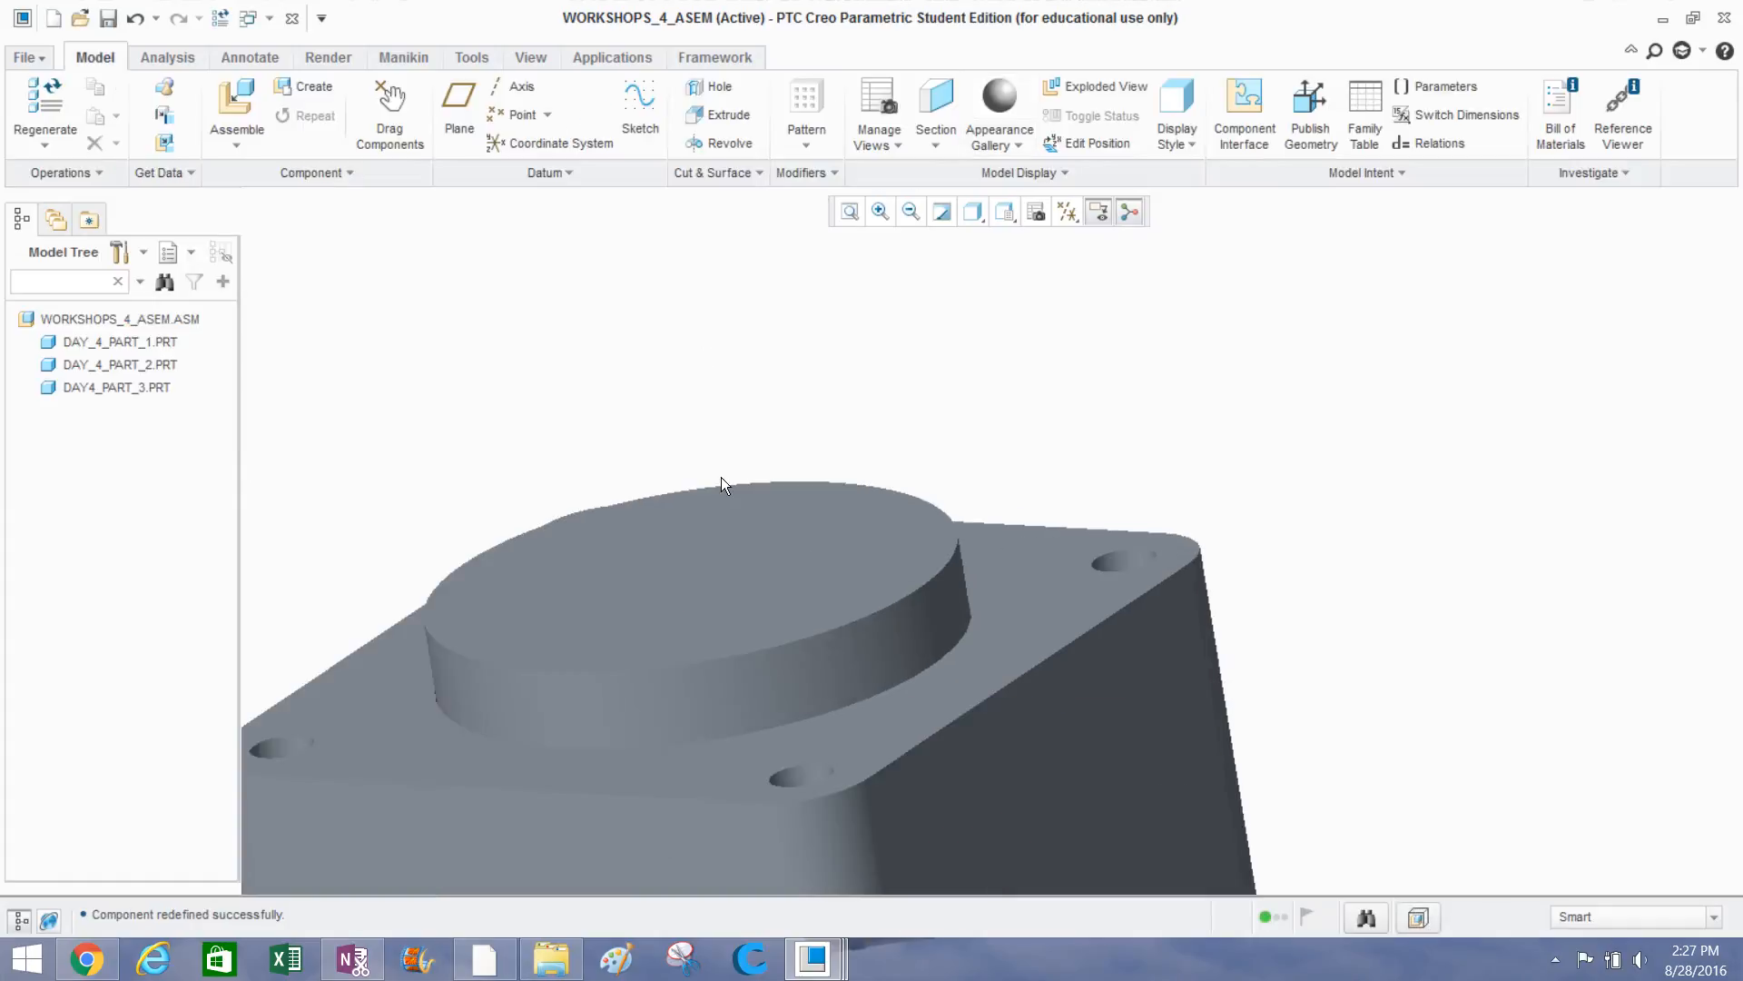
Create a planar cross-section parallel to the housing's flat side face, offset about 4.84 into the assembly.
scroll(908, 363, down, 3)
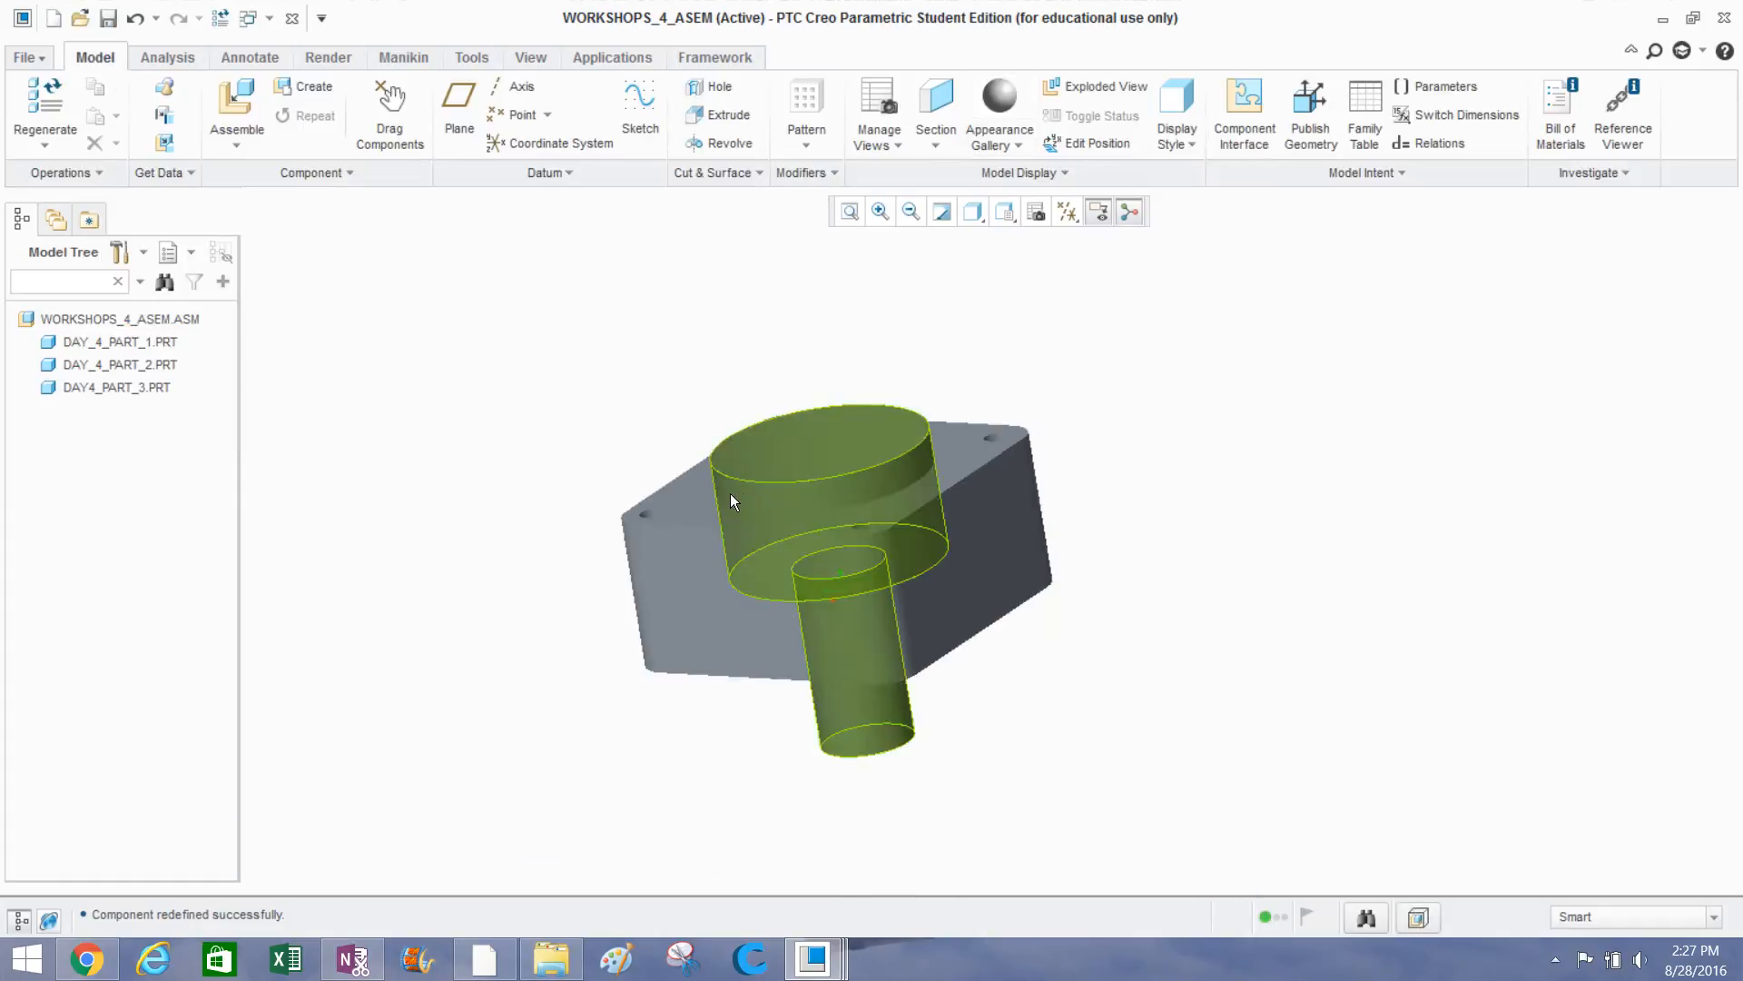
mouse_move(730, 493)
middle_down()
mouse_move(645, 431)
mouse_move(635, 377)
mouse_move(735, 397)
mouse_move(710, 470)
middle_up()
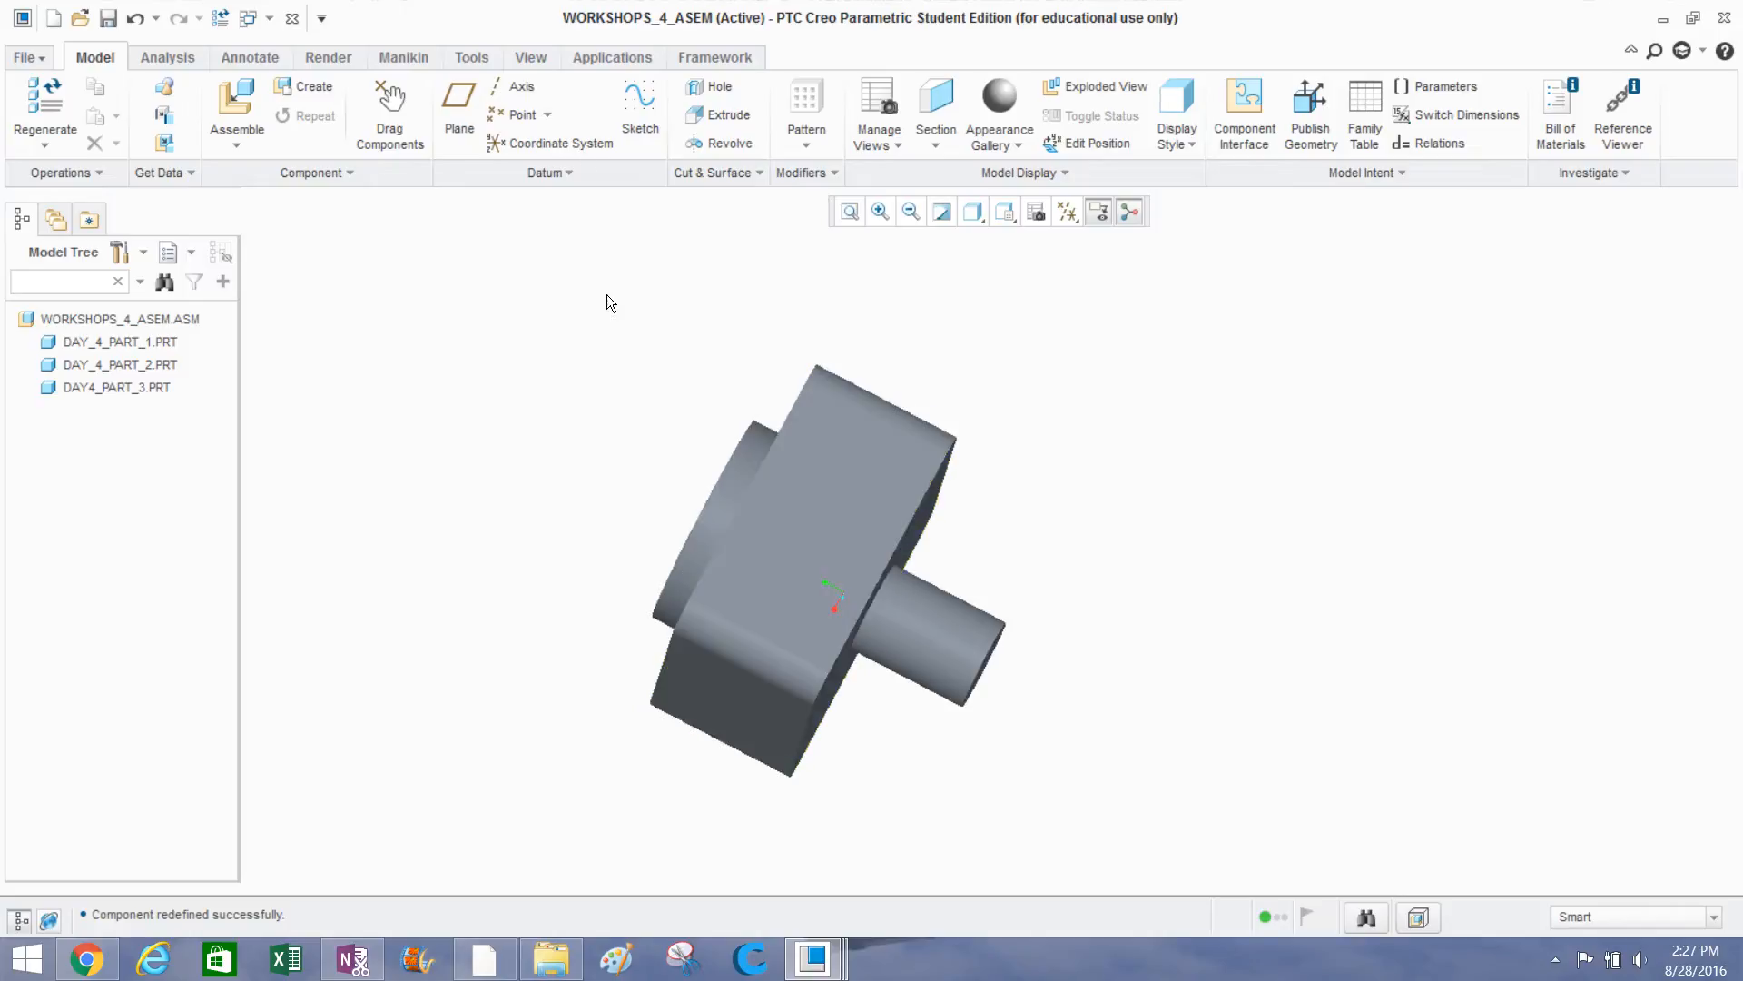
click(532, 60)
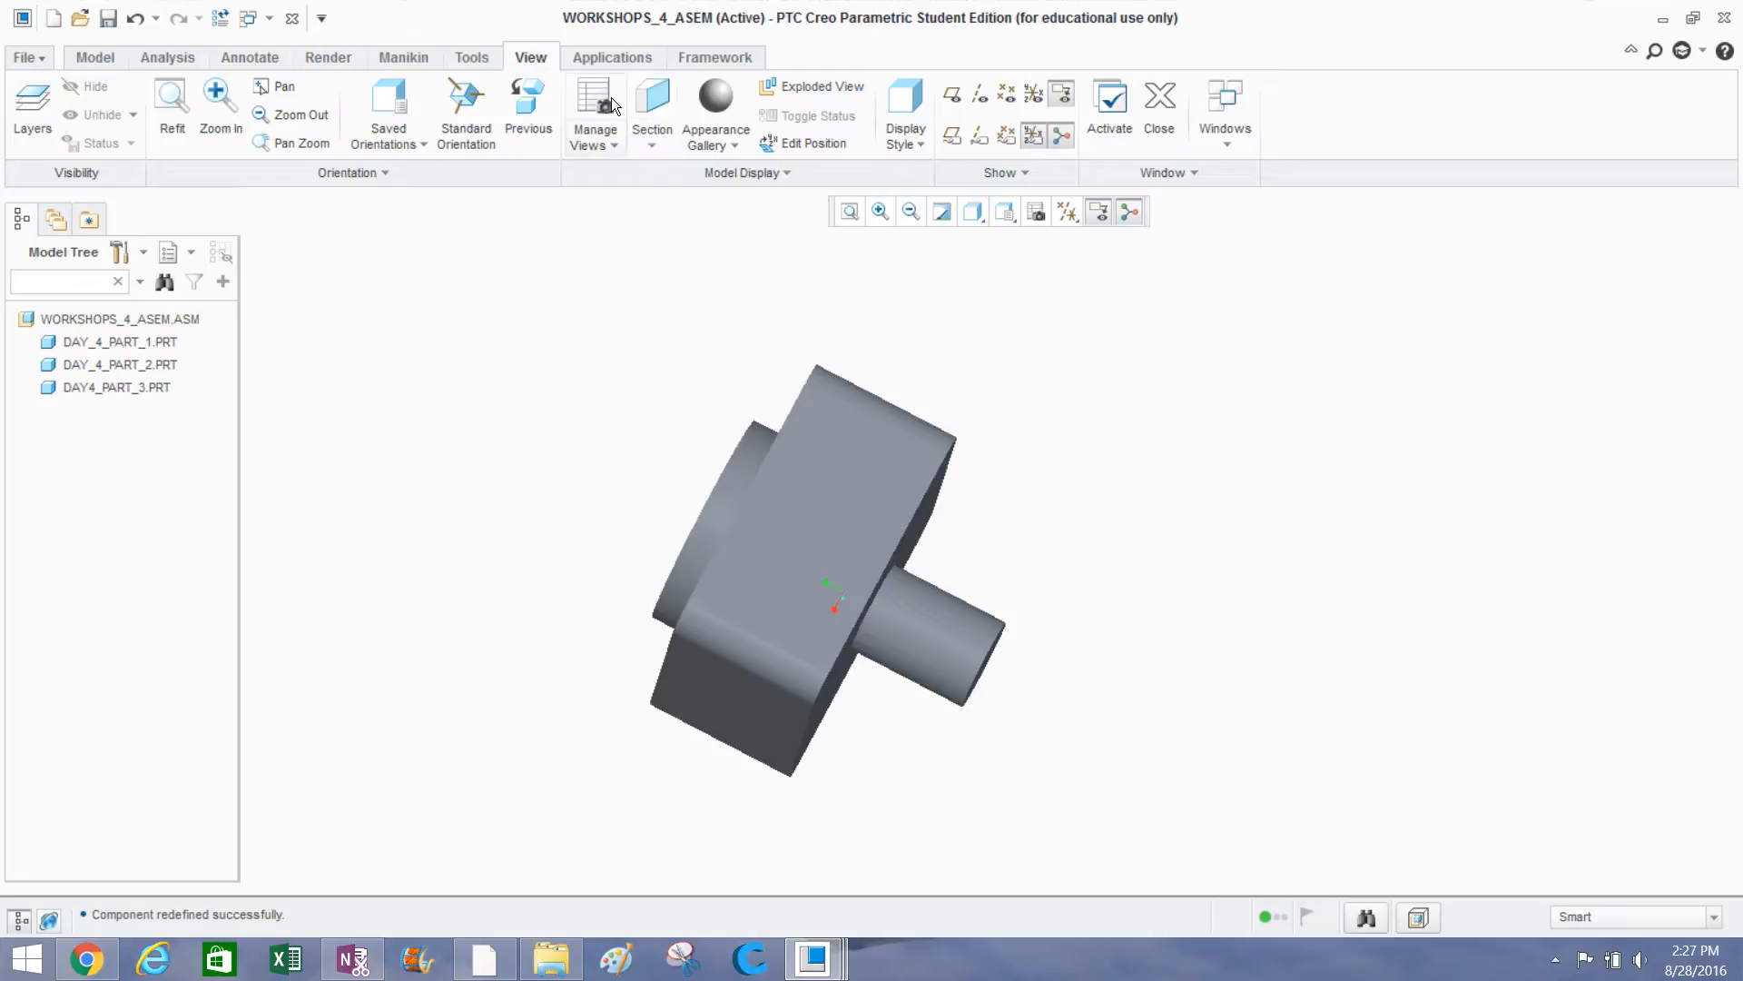
click(646, 107)
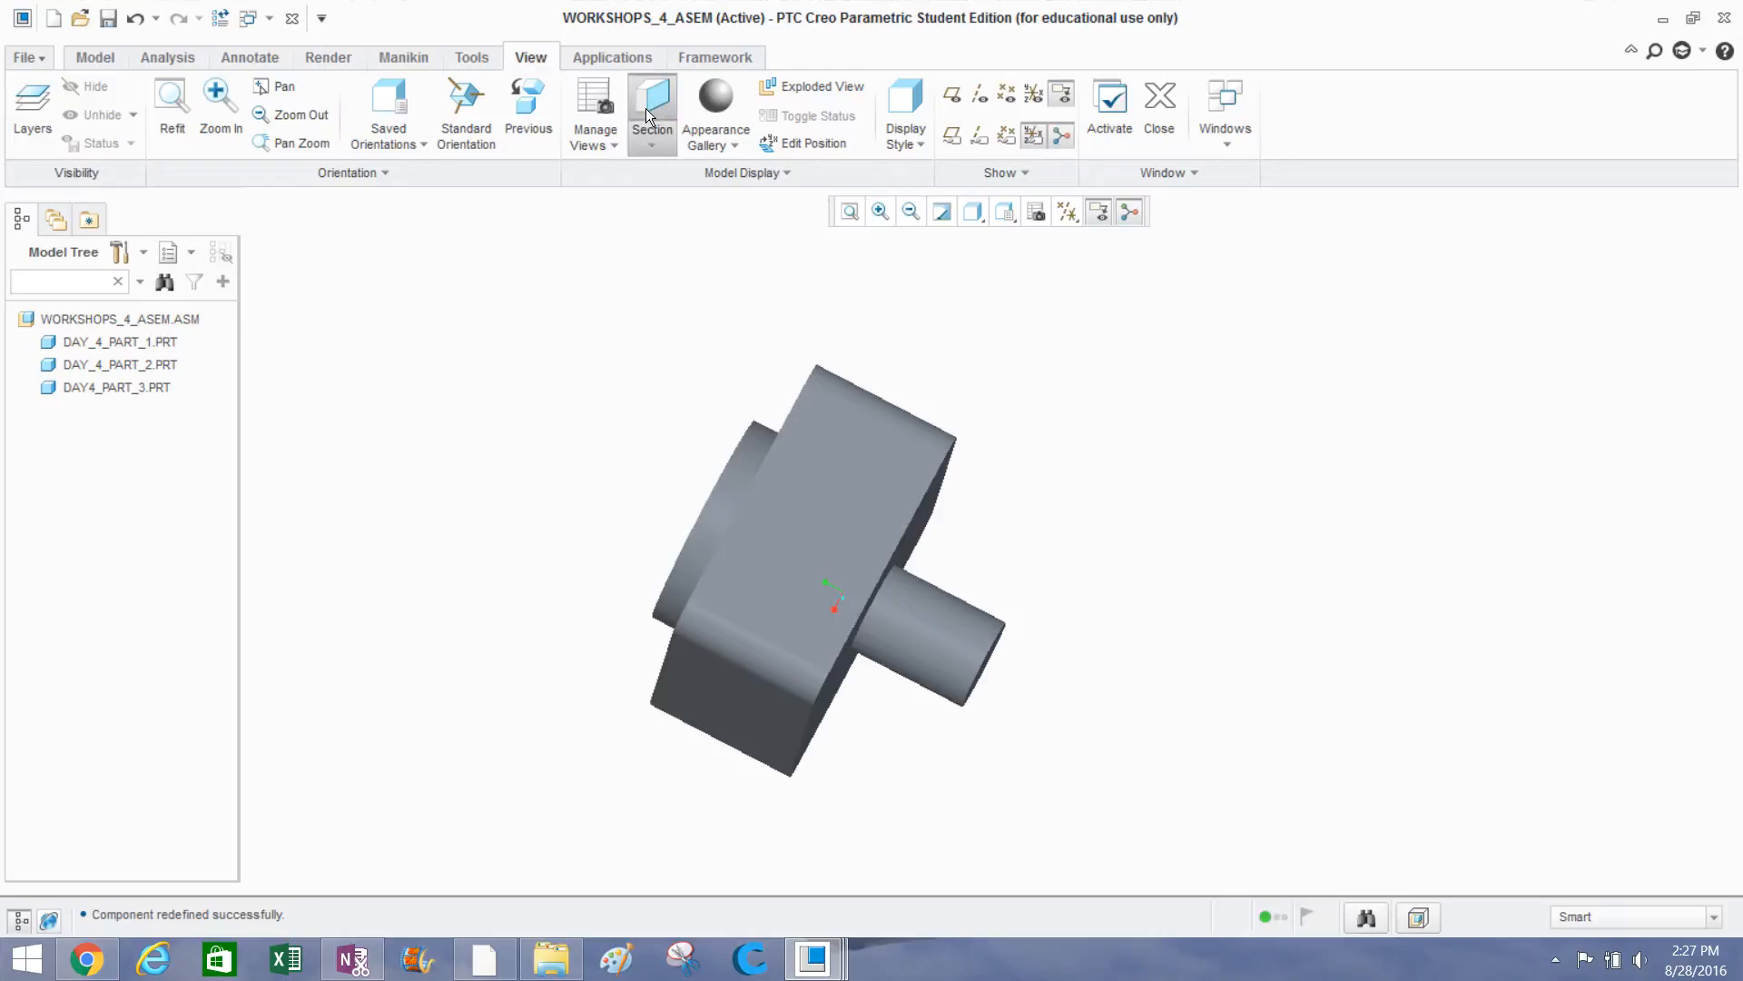
click(802, 487)
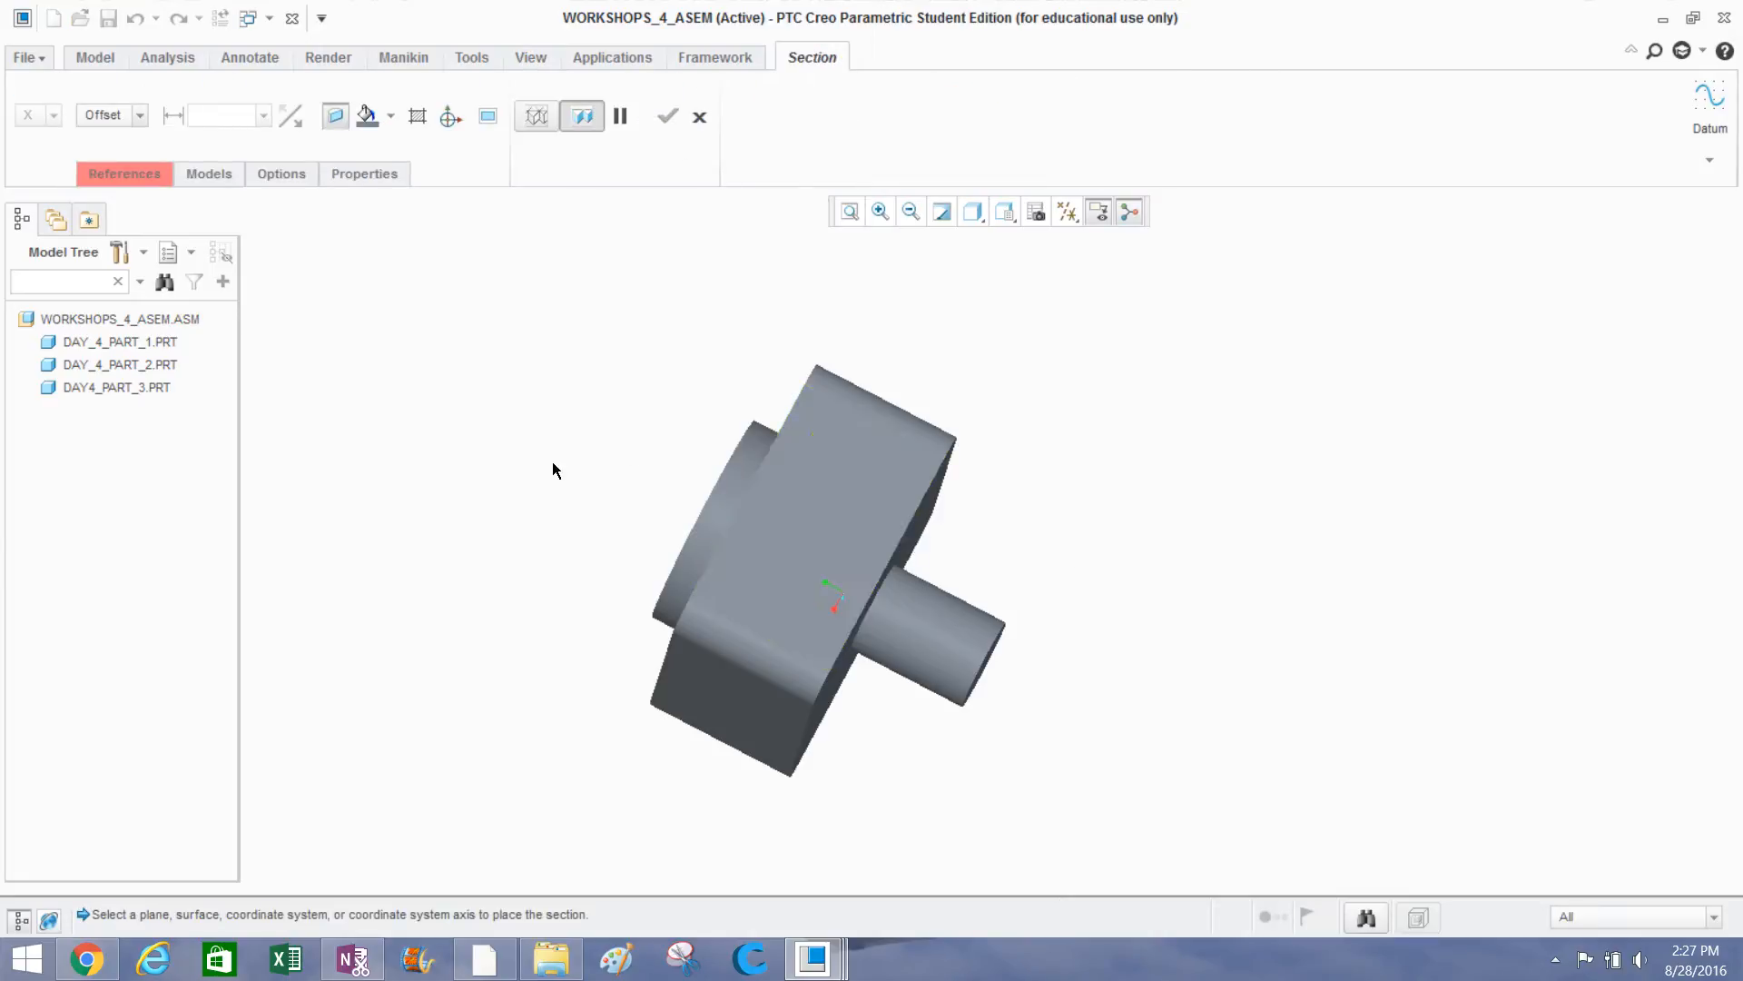
middle_drag(513, 446, 776, 453)
click(820, 445)
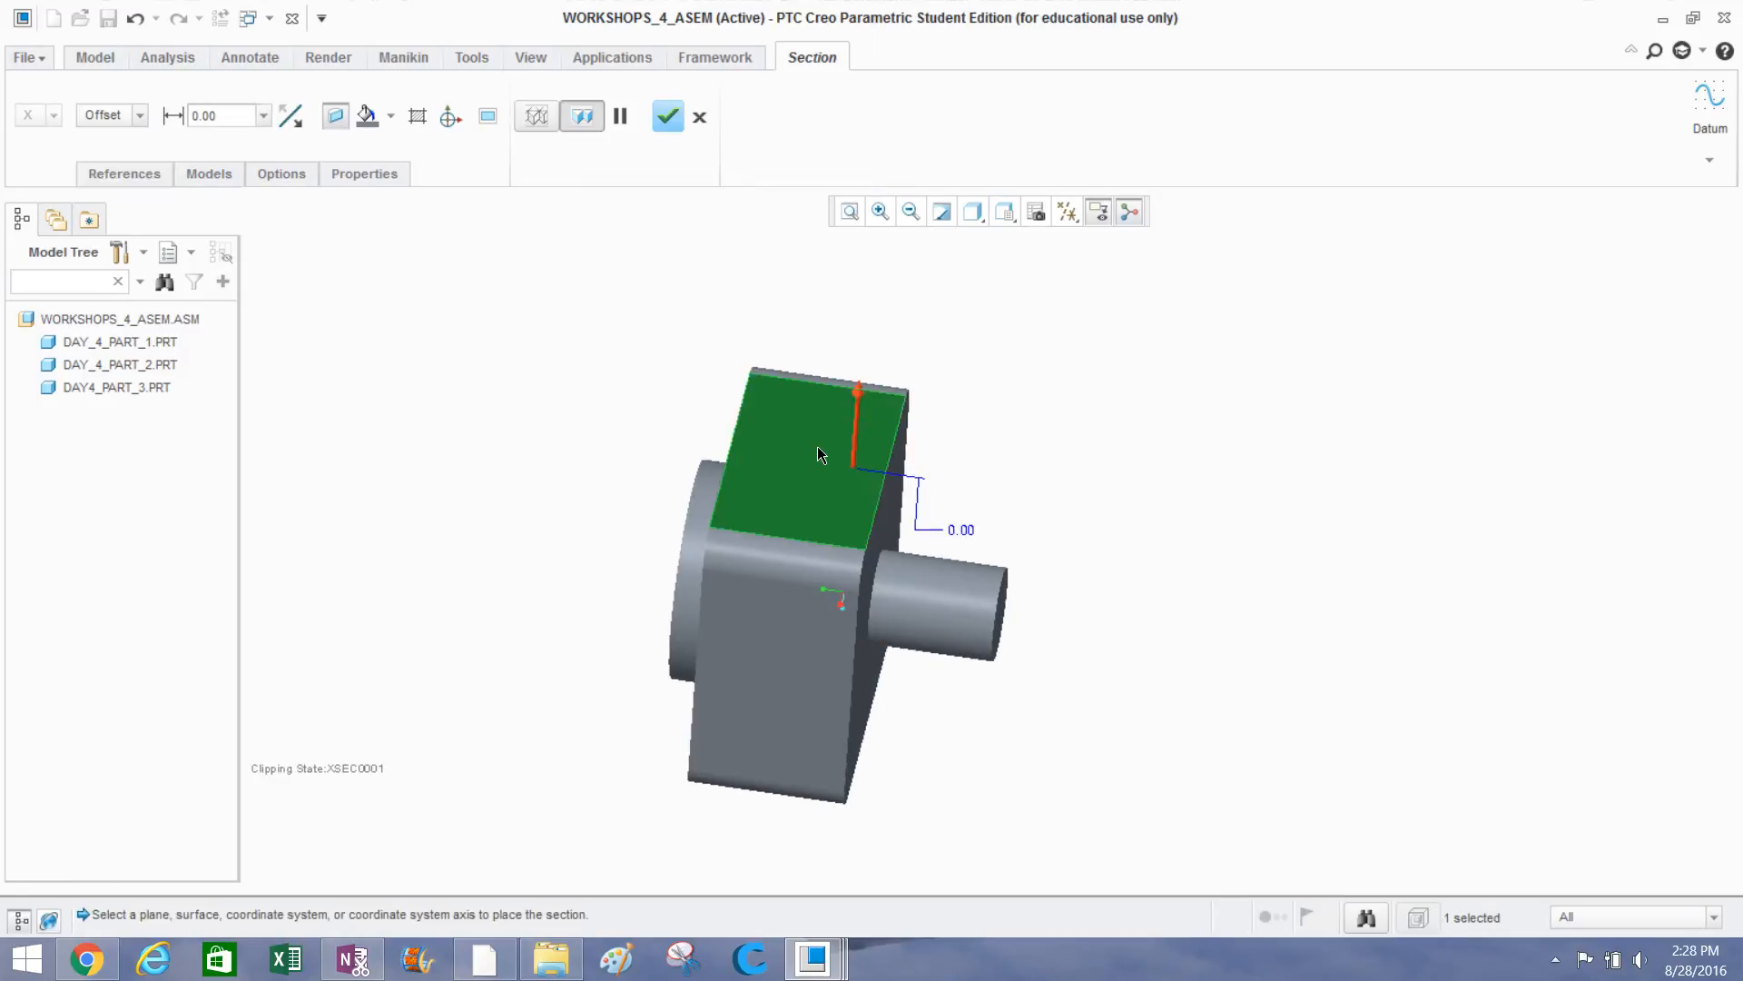
drag(852, 410, 841, 533)
middle_drag(650, 502, 576, 576)
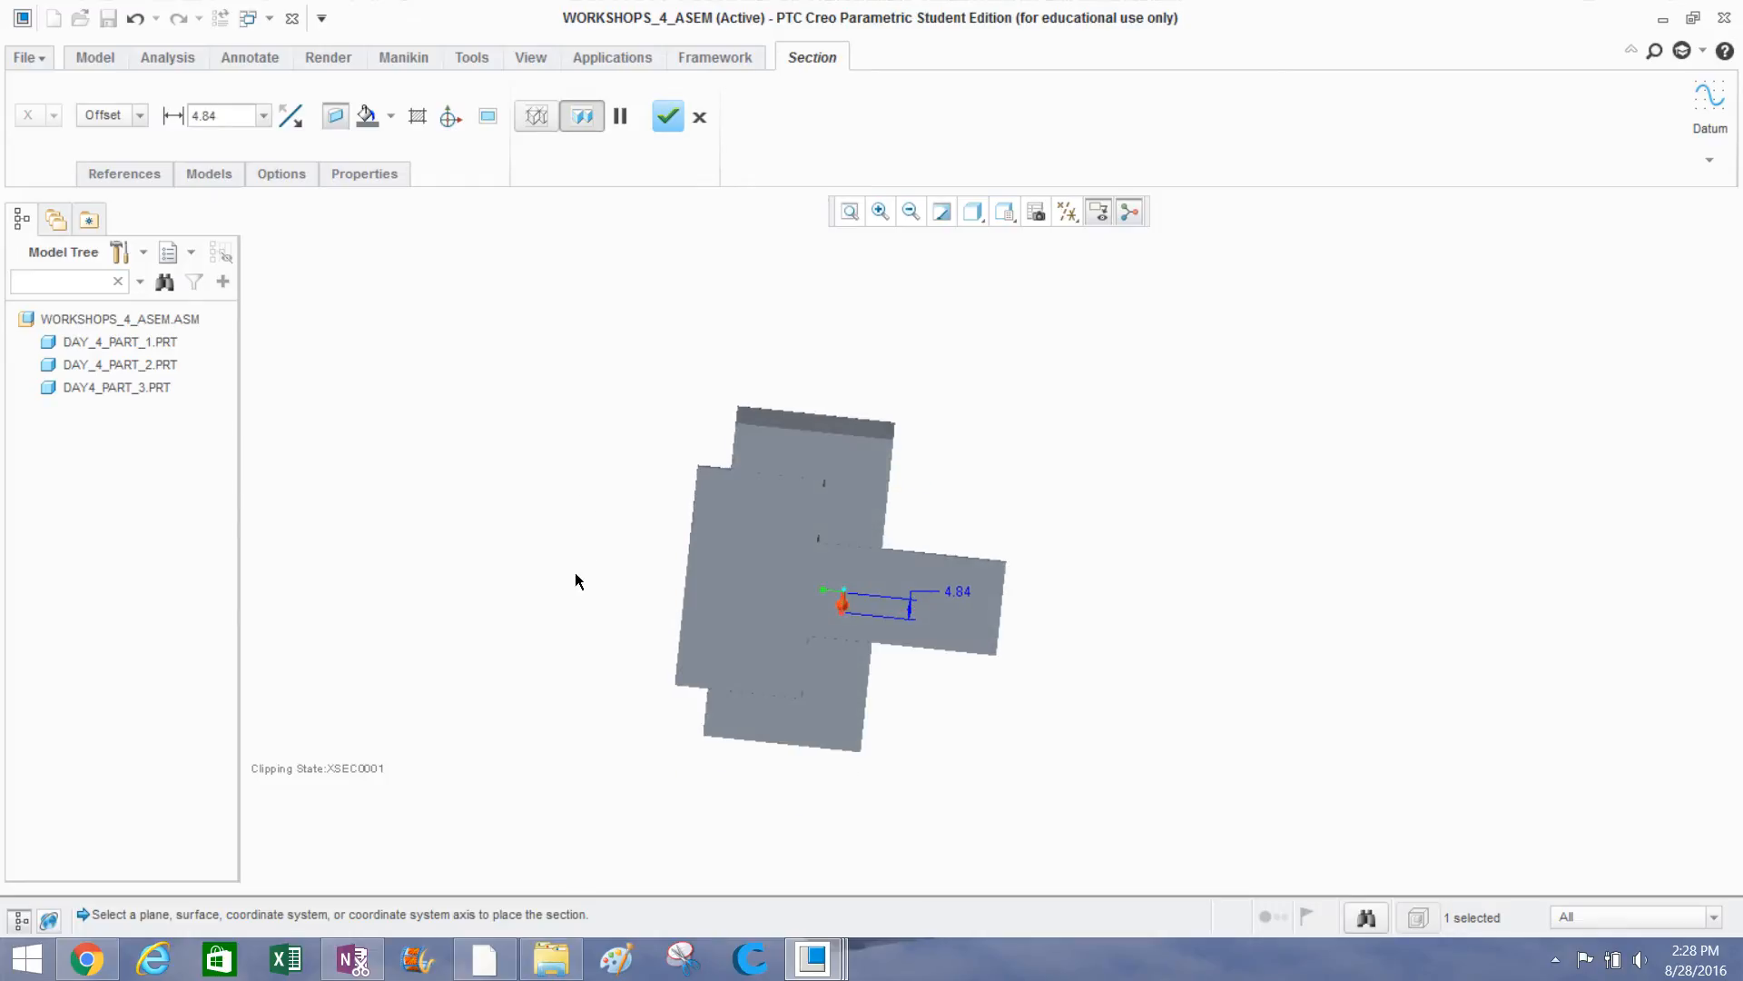
click(668, 116)
Examine in the sectioned view how DAY4_PART_3 sits between DAY_4_PART_2's head and the recess in the housing.
middle_drag(797, 572, 854, 473)
scroll(754, 548, down, 6)
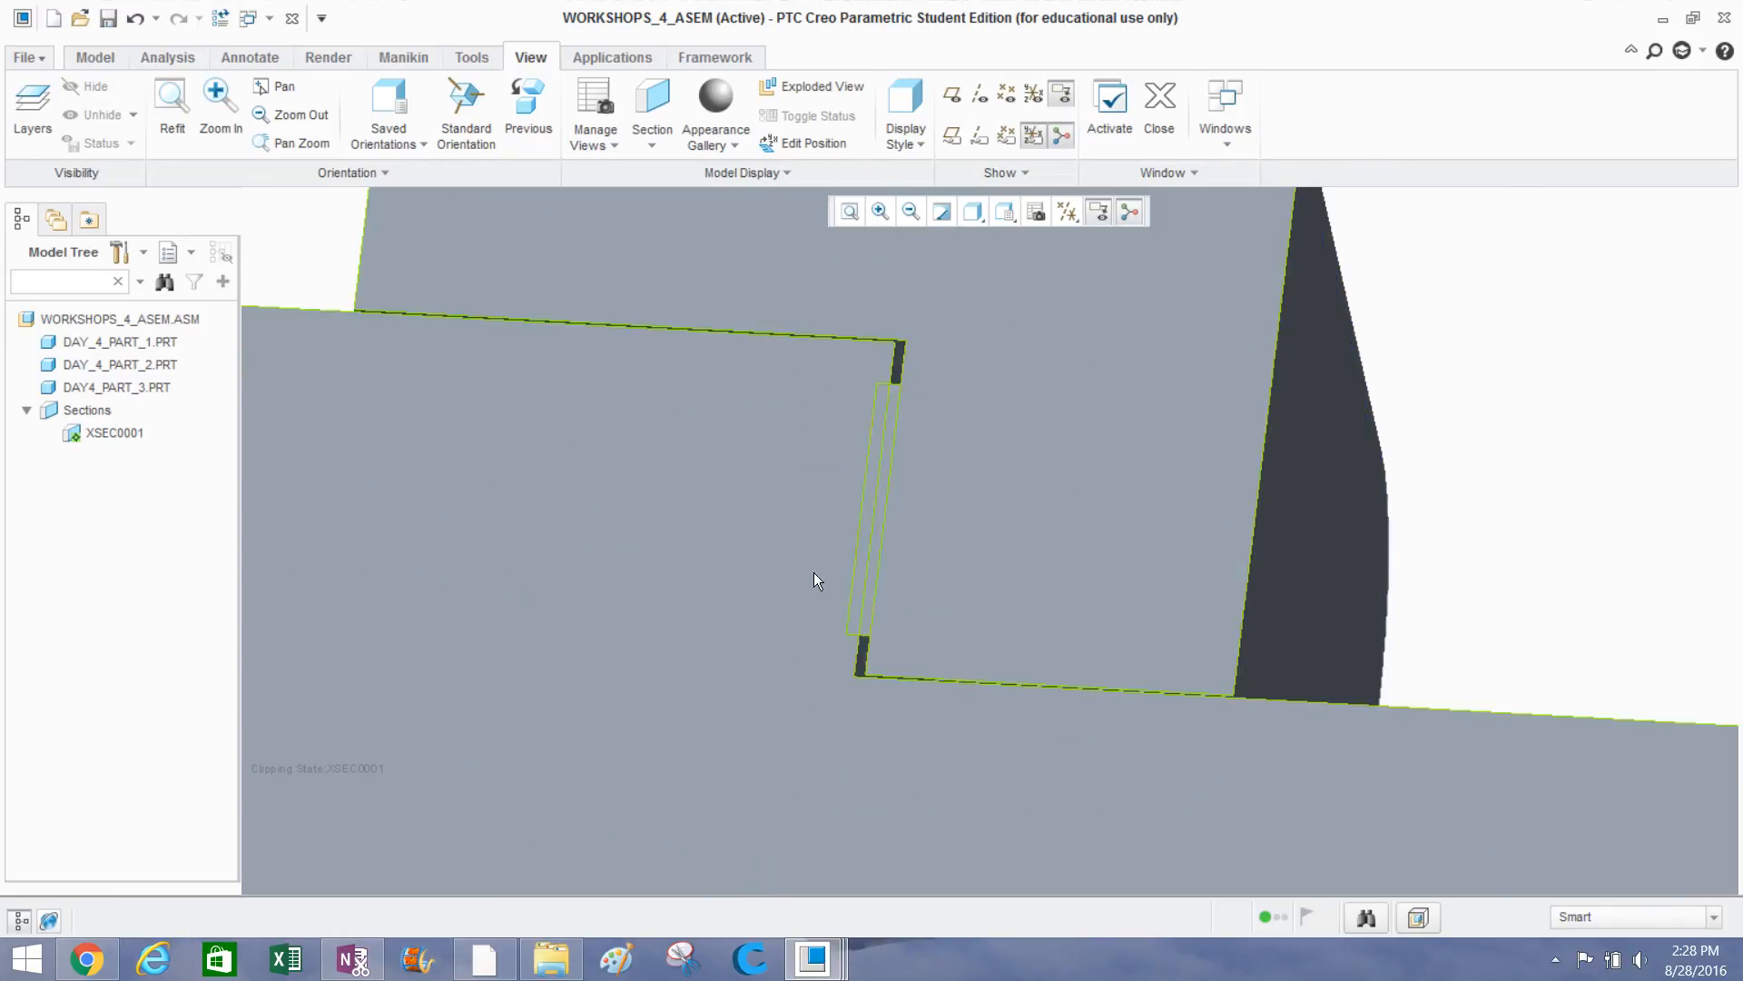
scroll(1065, 519, up, 3)
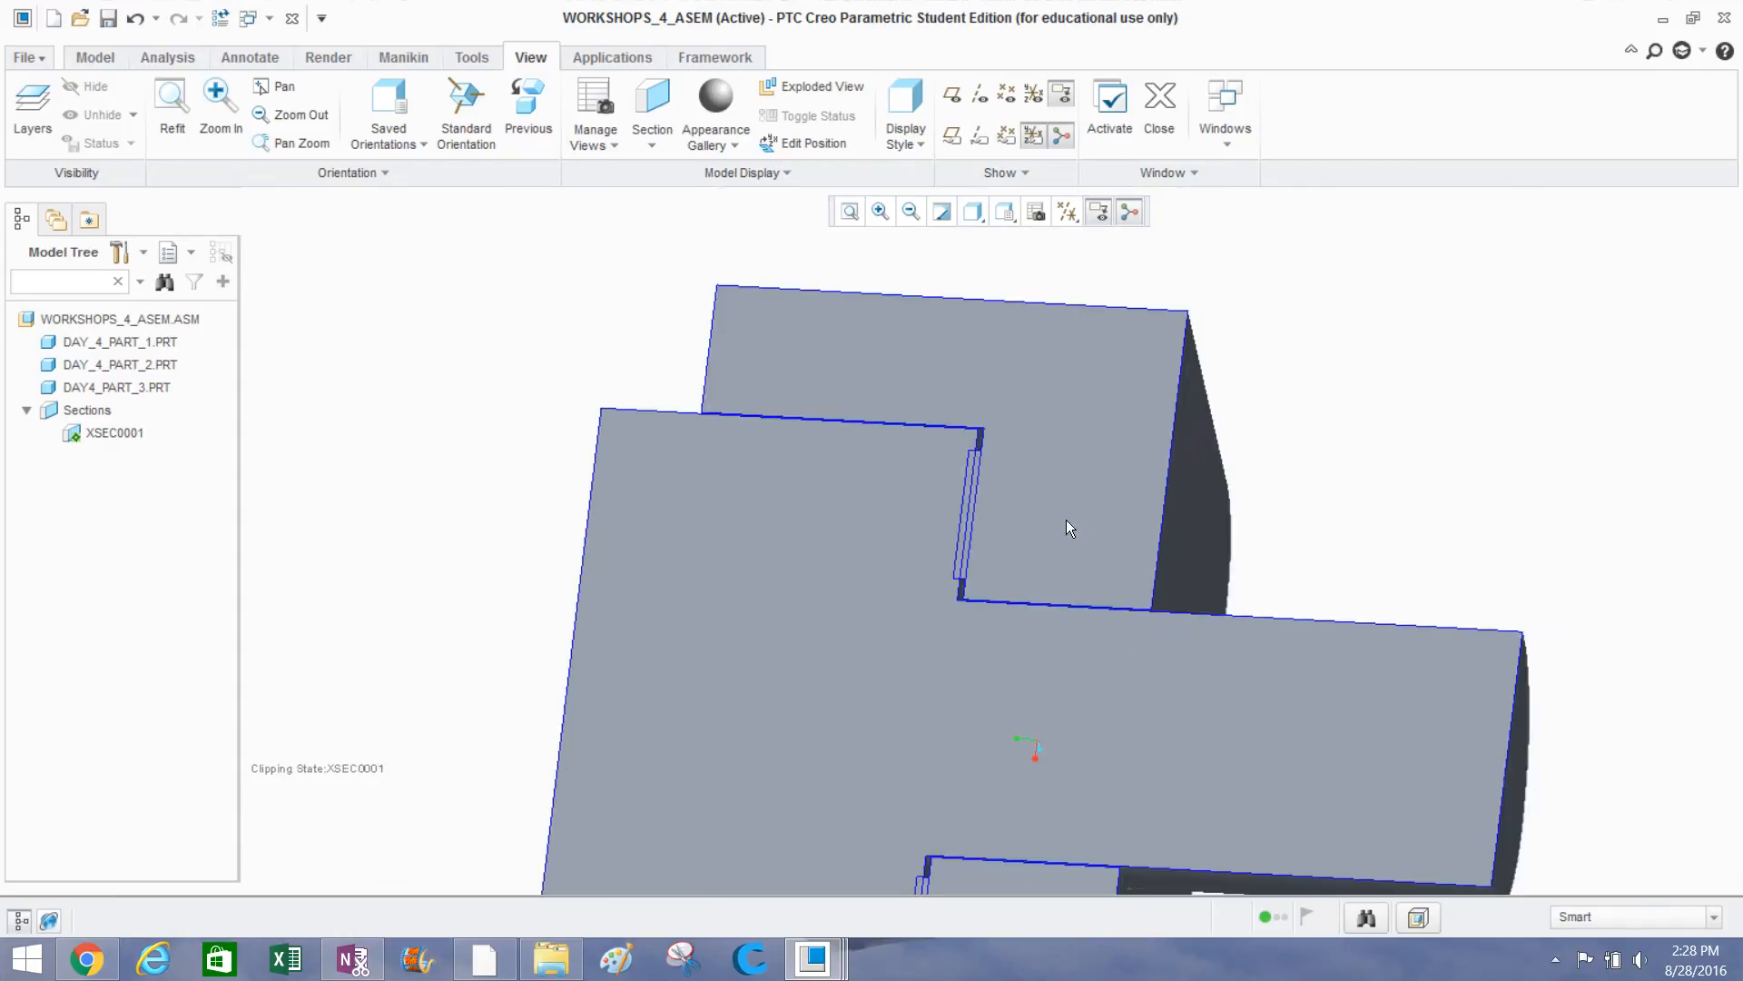
mouse_move(1066, 519)
middle_down()
mouse_move(1103, 518)
mouse_move(1055, 527)
mouse_move(1090, 560)
mouse_move(1050, 525)
middle_up()
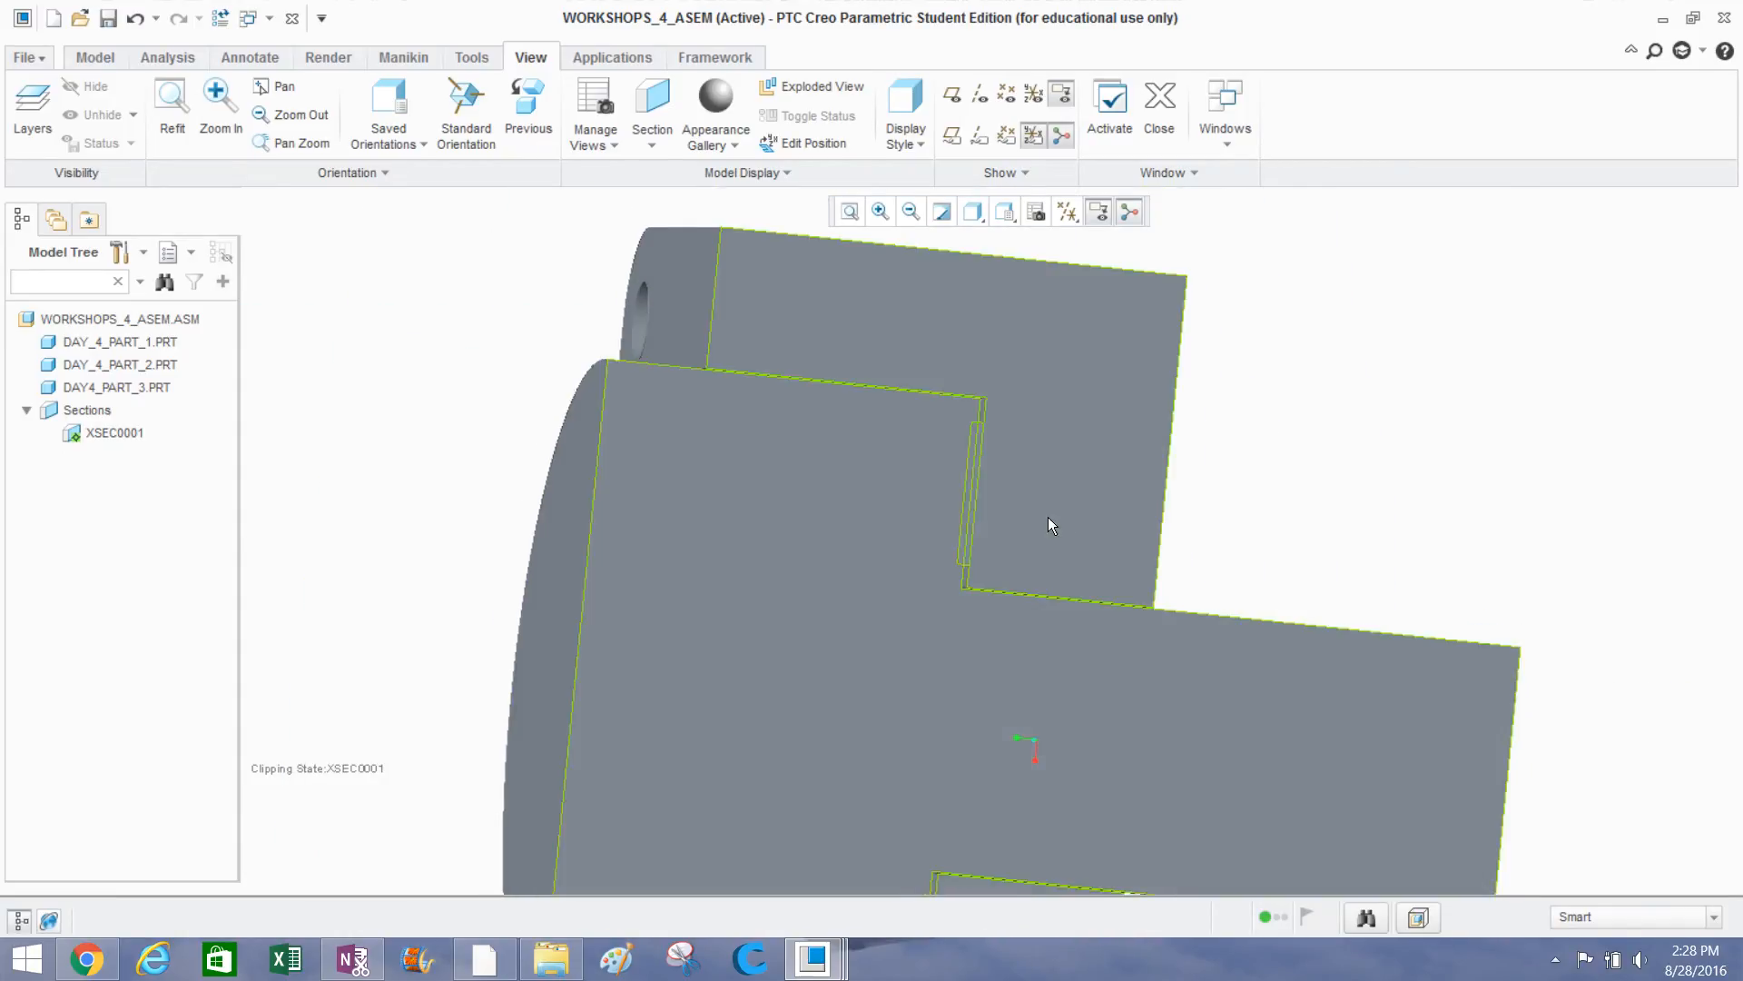
scroll(963, 429, down, 3)
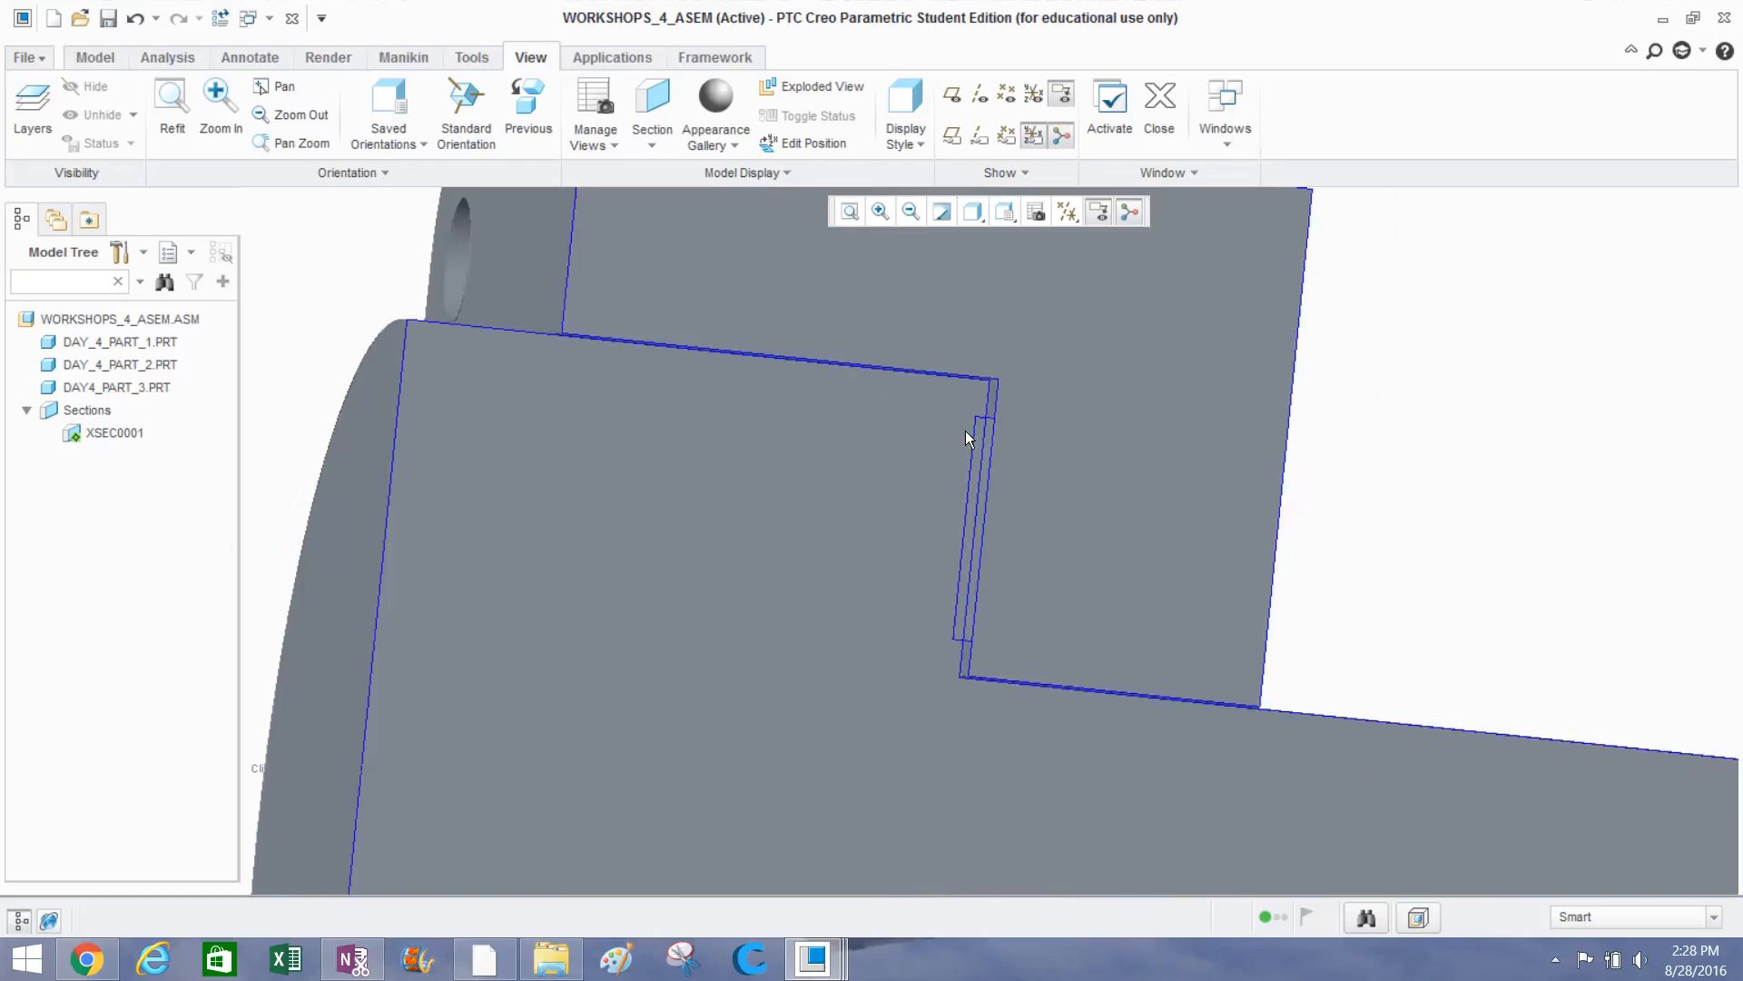
mouse_move(961, 429)
middle_down()
mouse_move(932, 417)
mouse_move(961, 432)
middle_up()
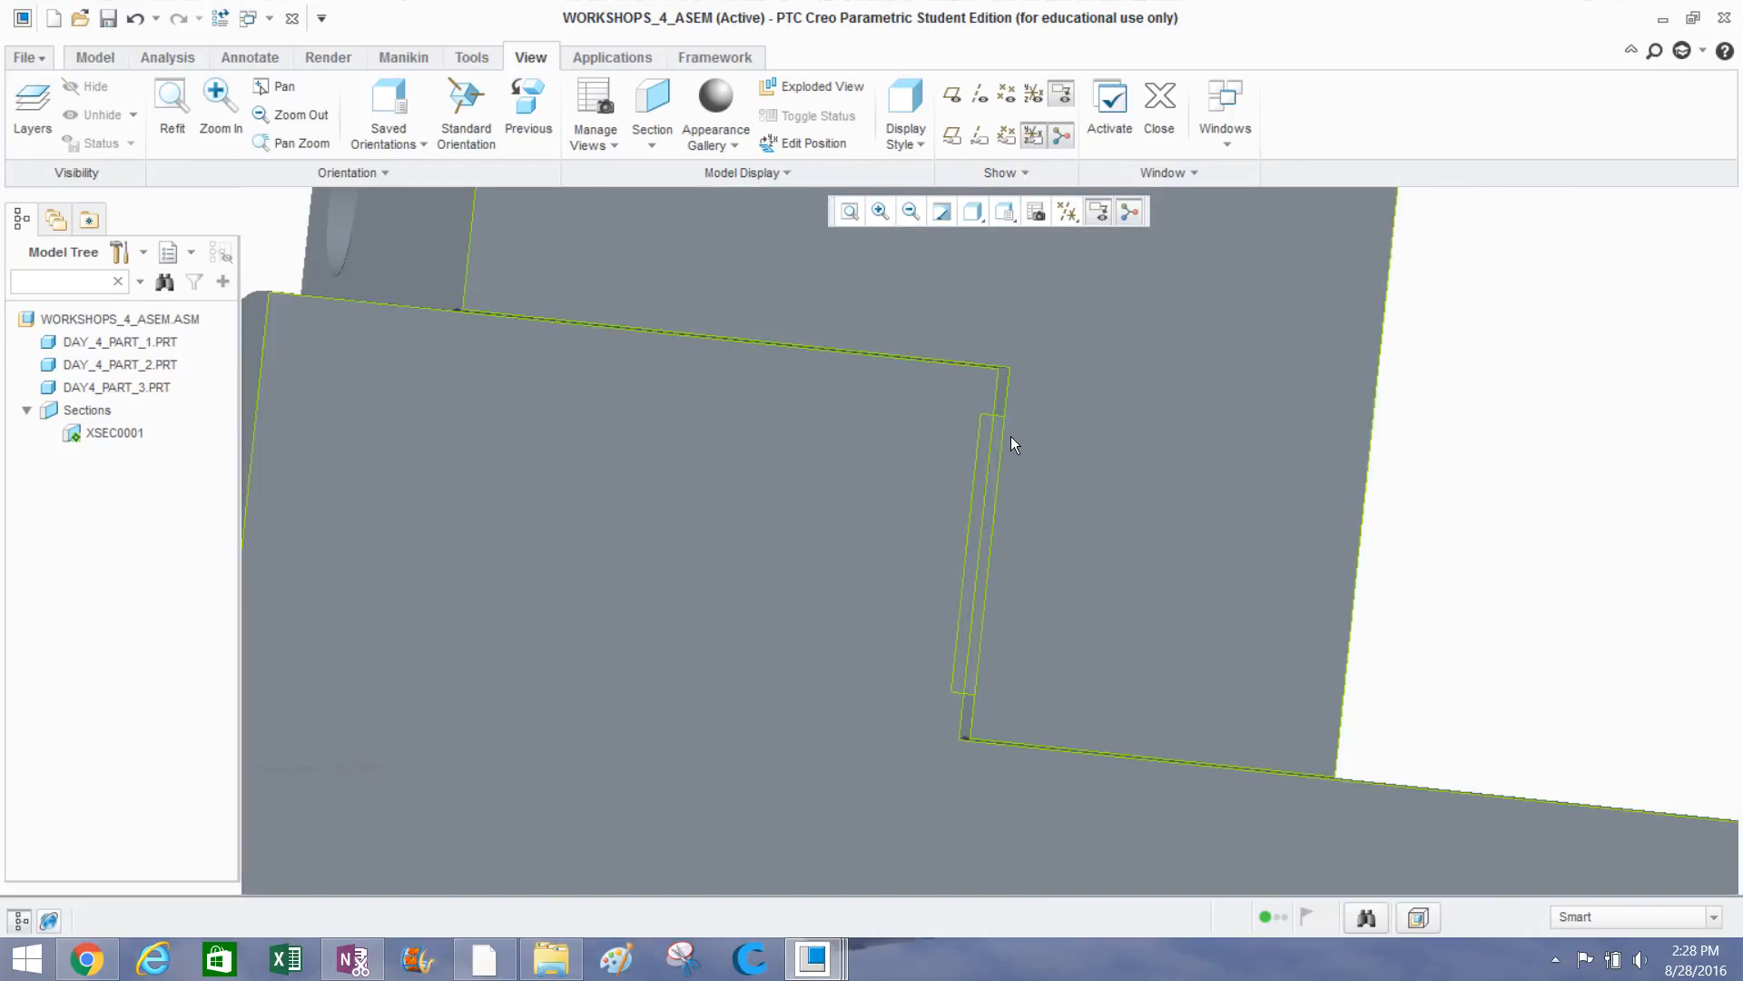
scroll(1012, 437, up, 3)
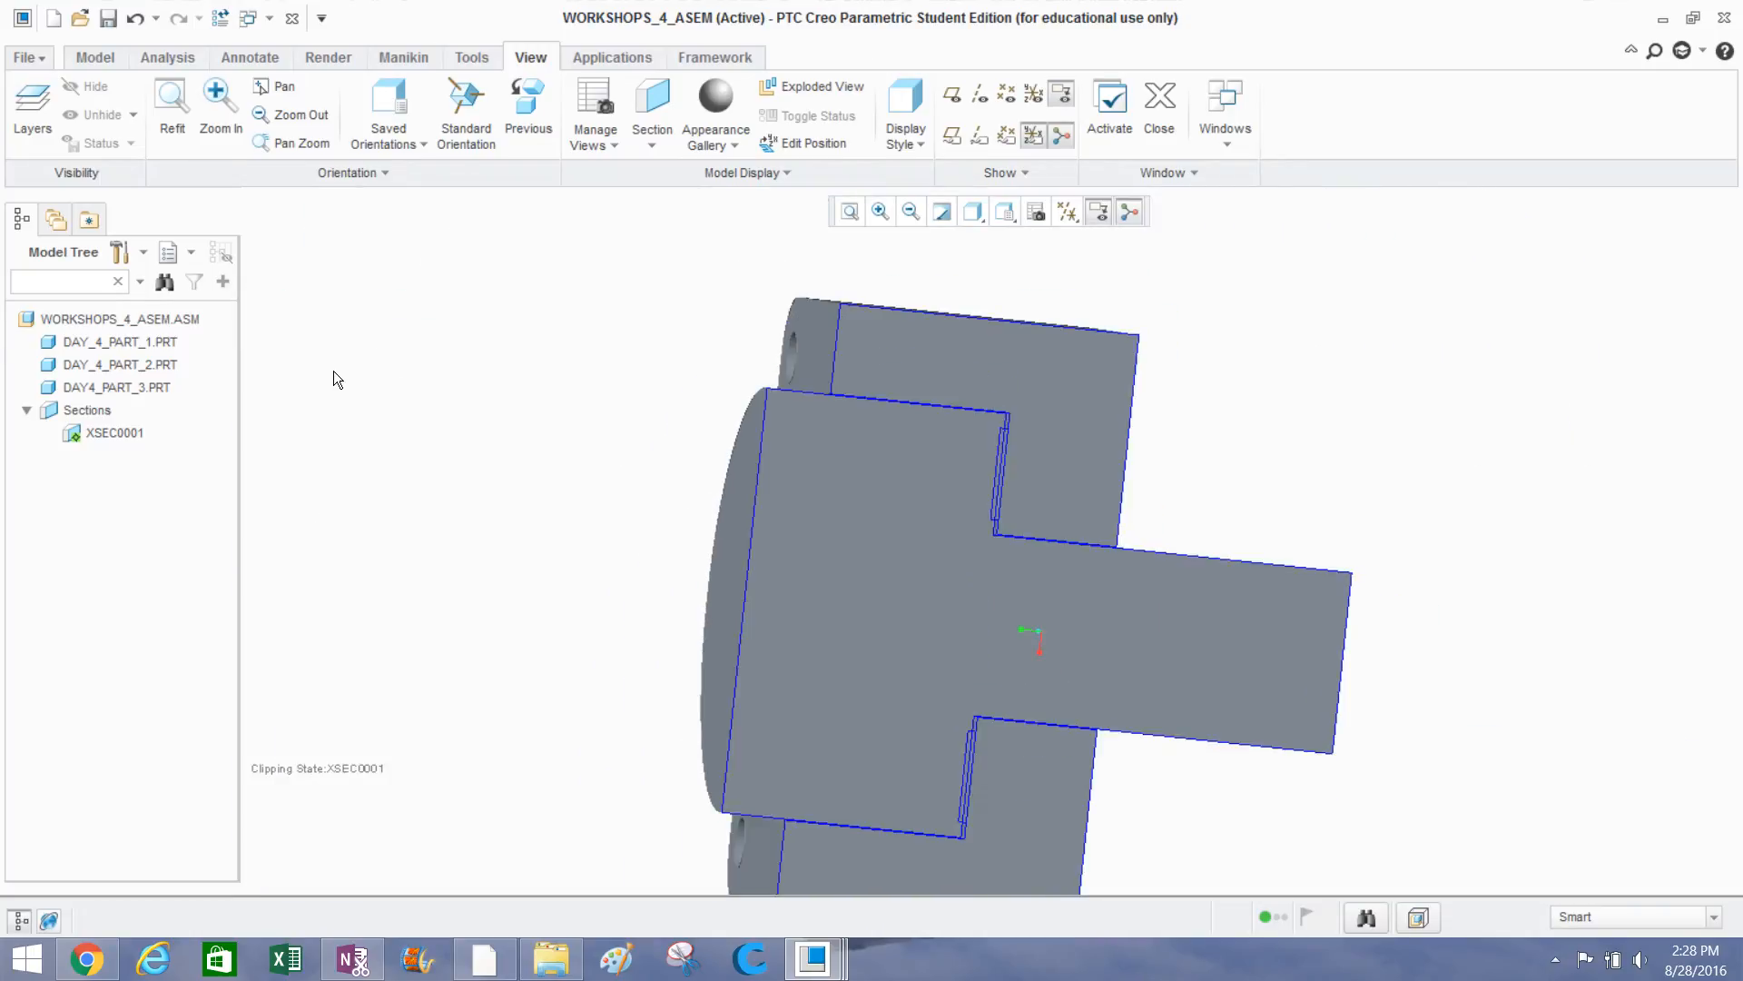
Deactivate the cross-section so the assembly is shown unclipped.
right_click(96, 439)
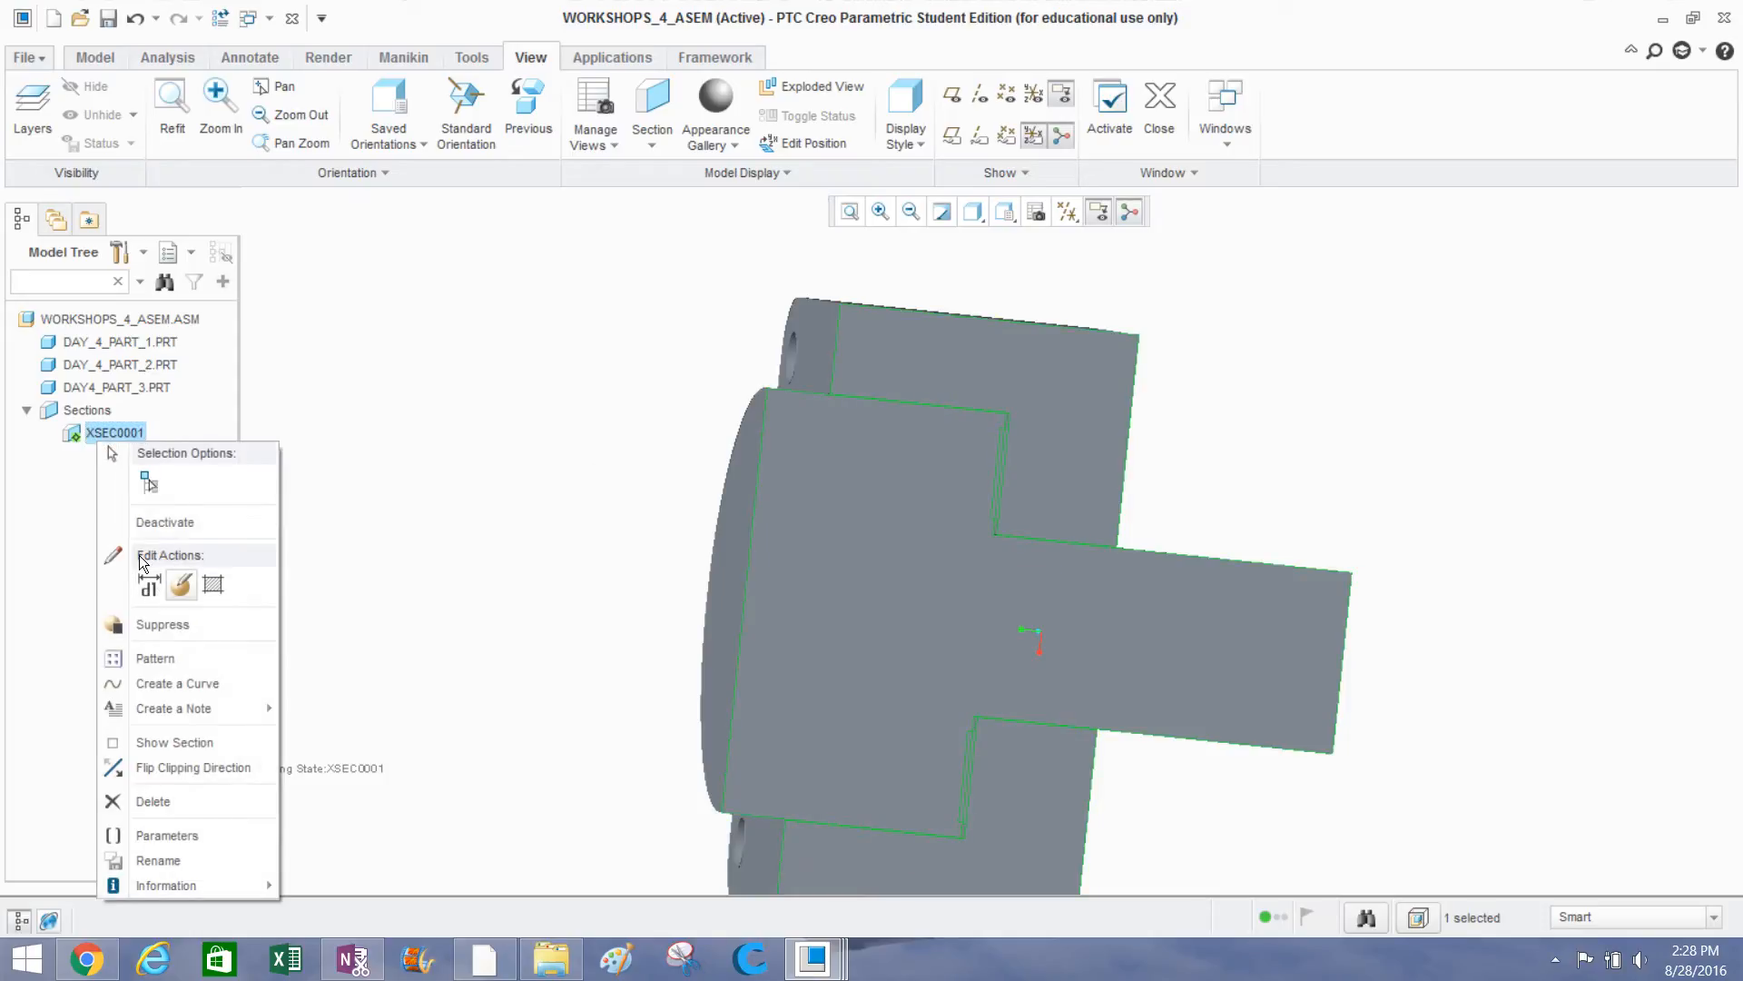
click(503, 459)
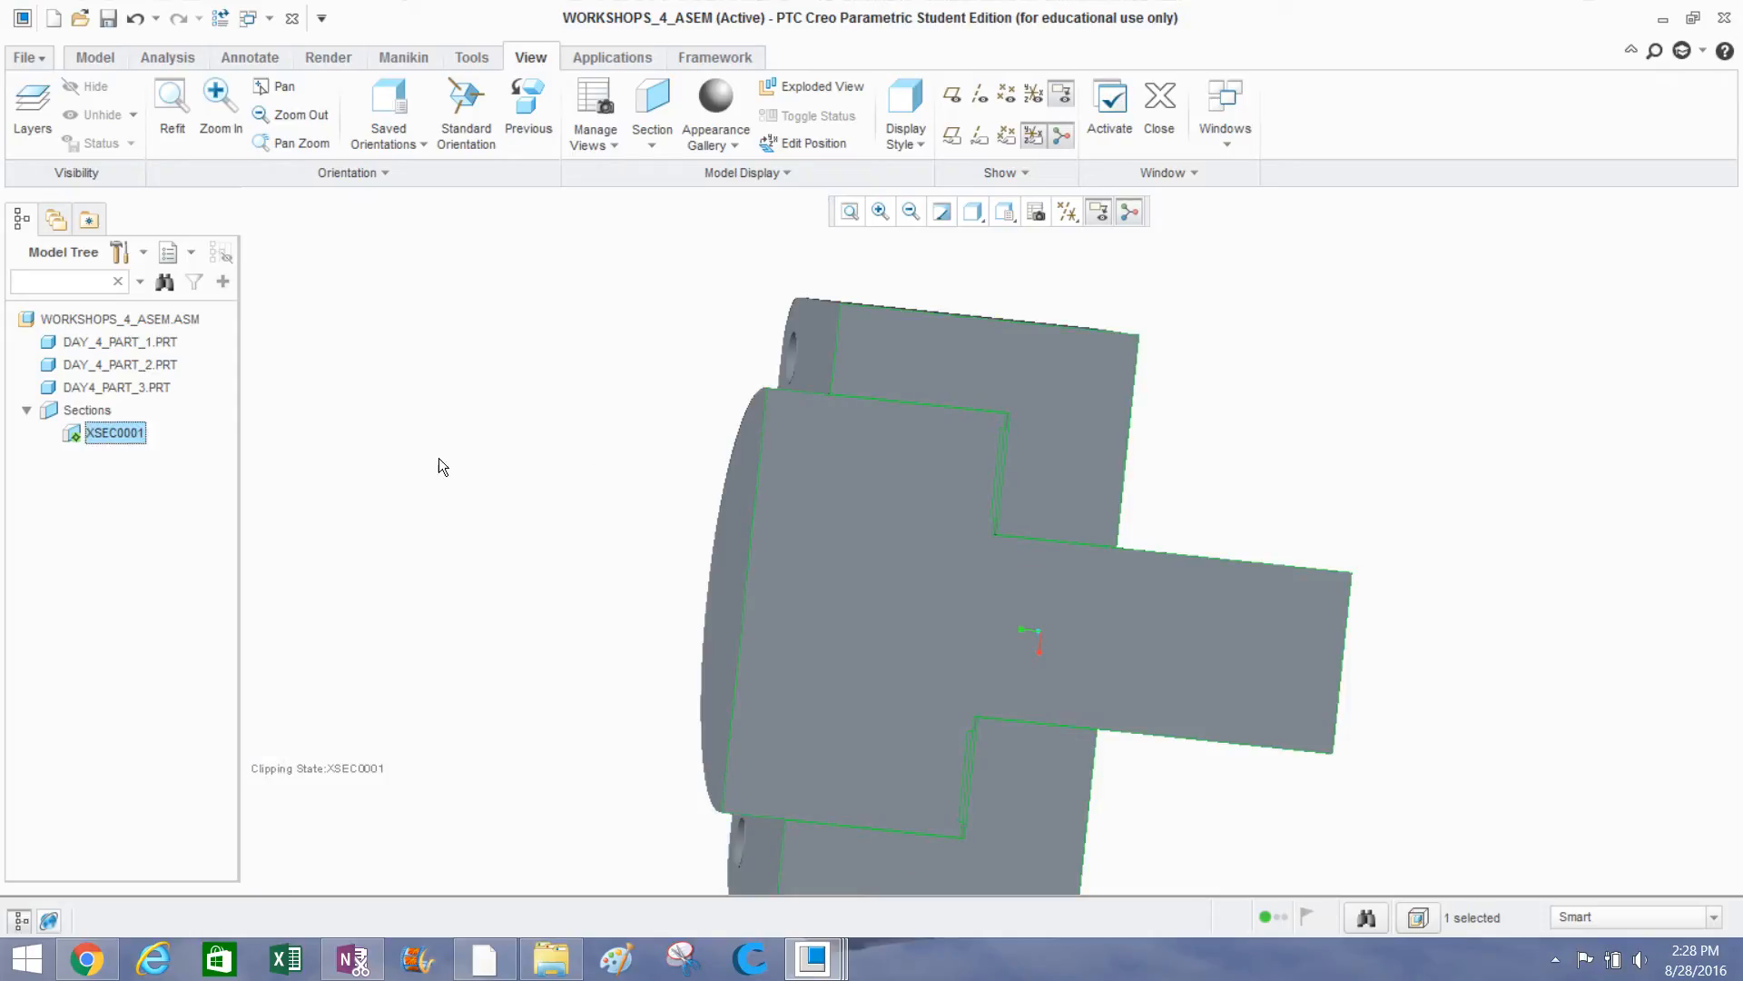
right_click(98, 437)
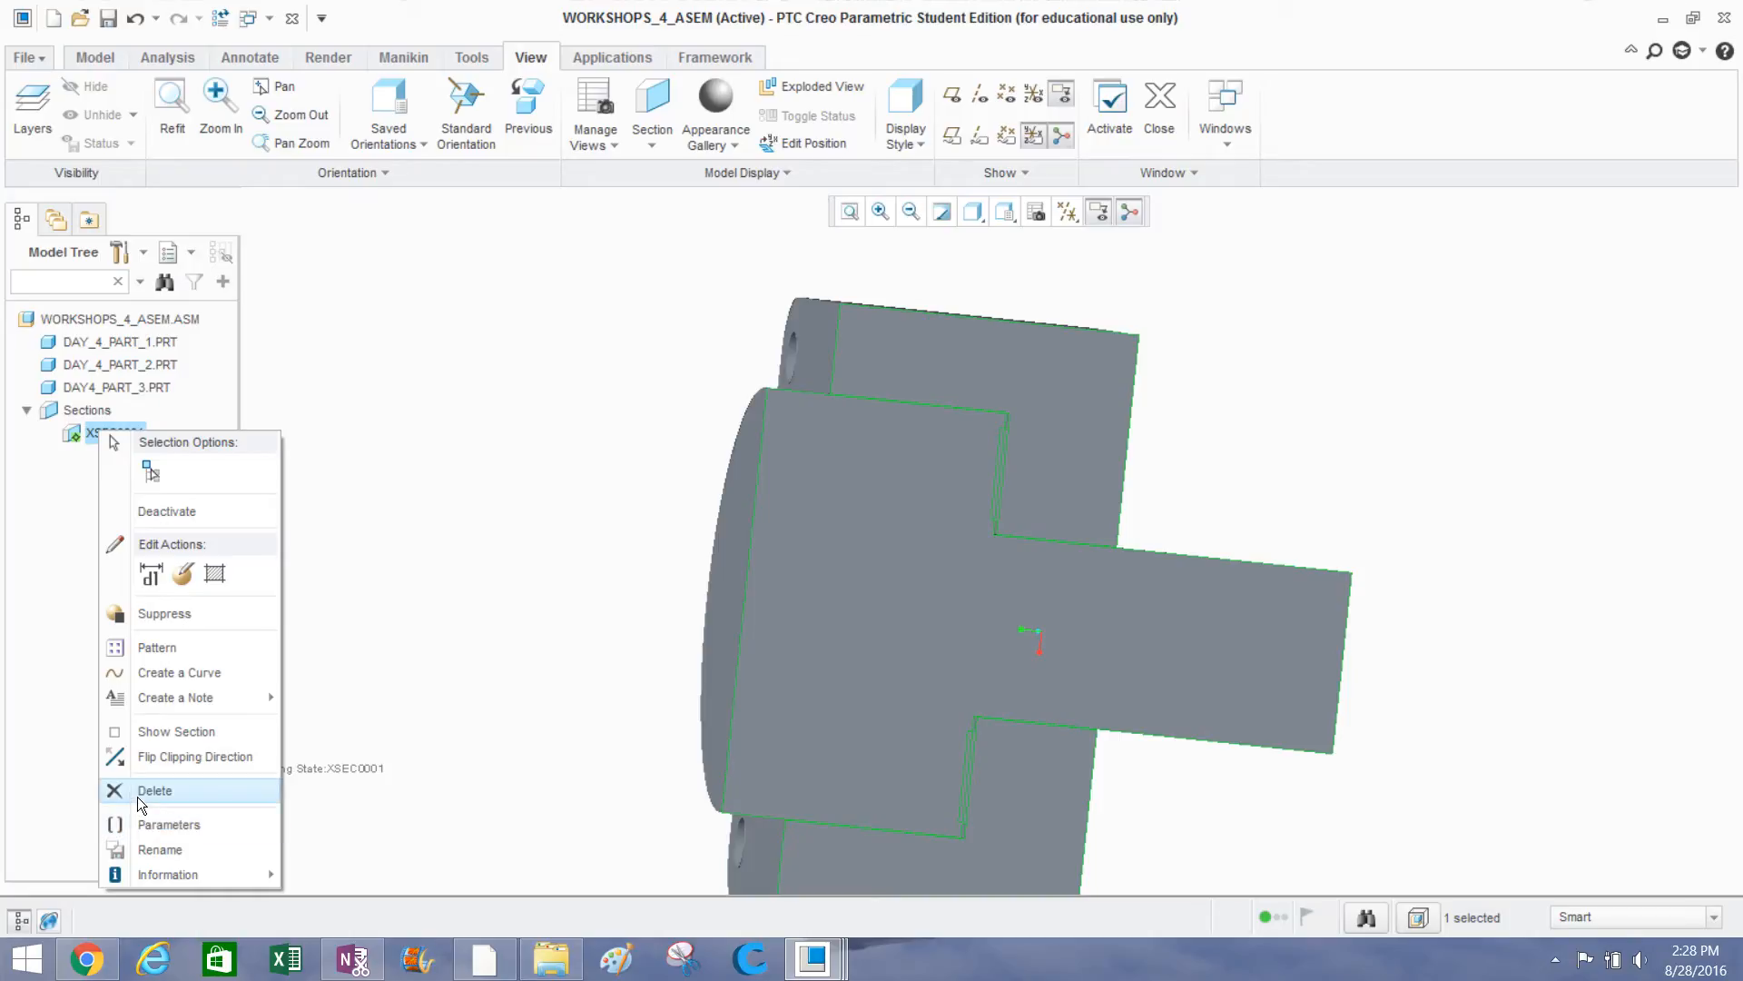
click(176, 503)
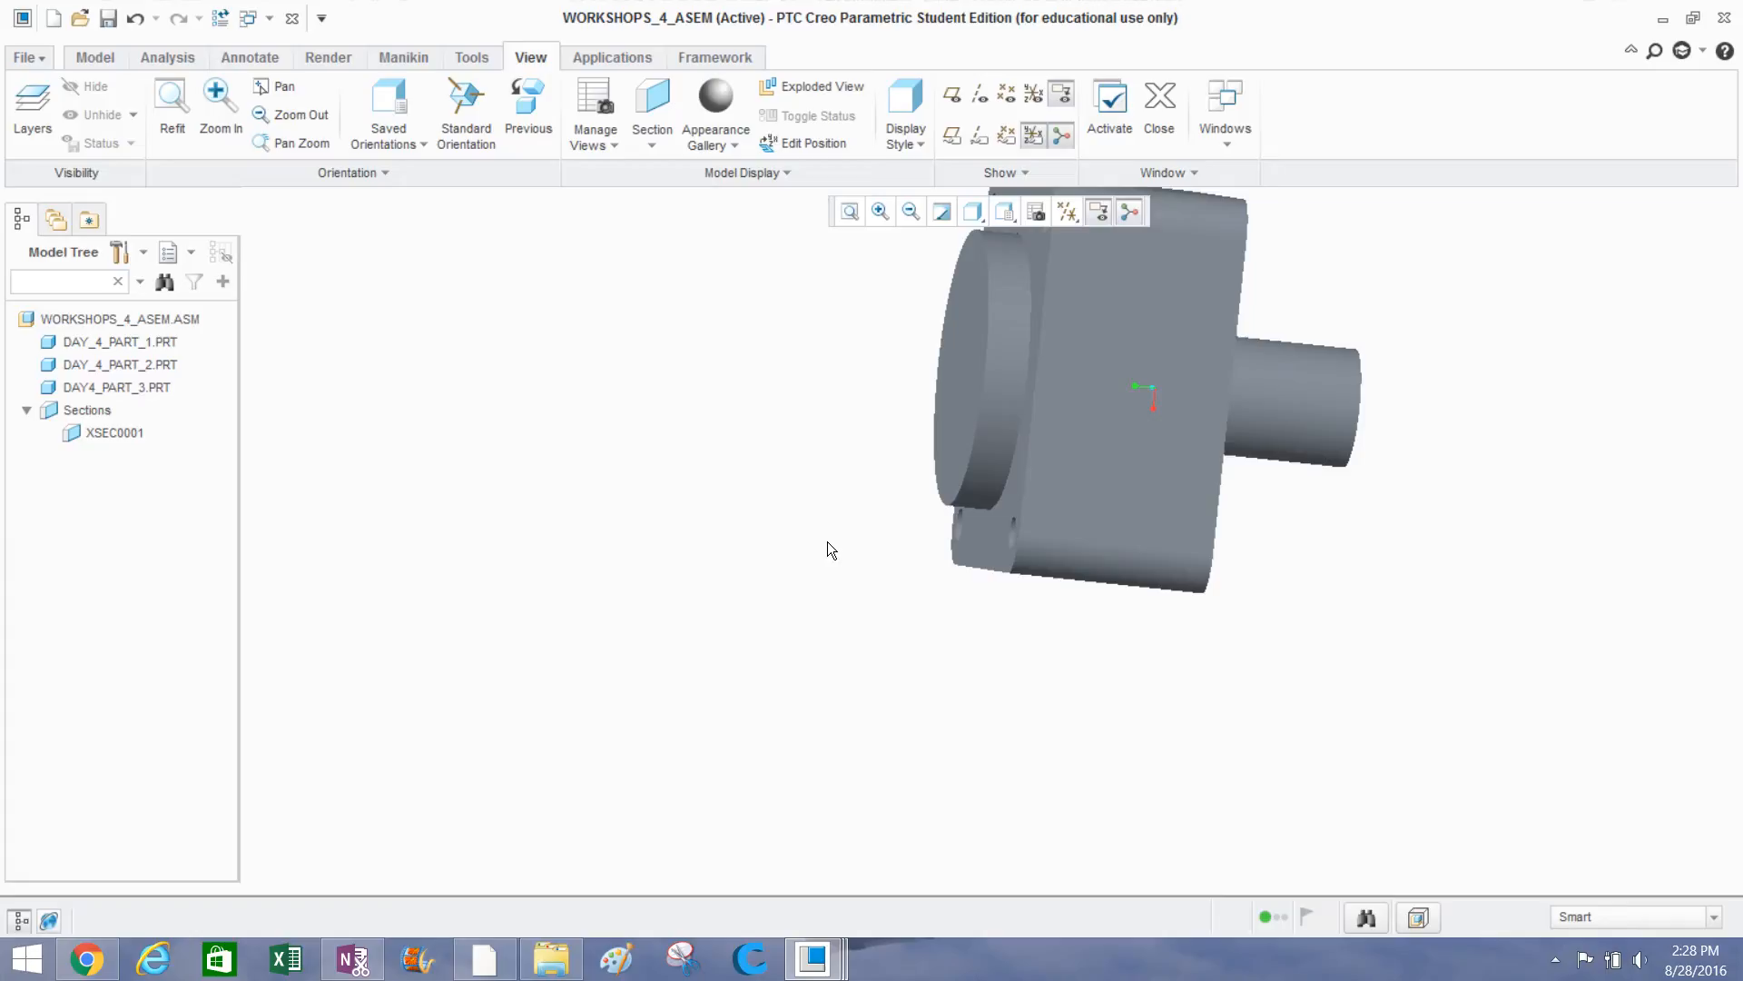
Redefine DAY_4_PART_2's placement by setting its Distance constraint offset to 0.13, and accept the change.
middle_drag(826, 542, 906, 727)
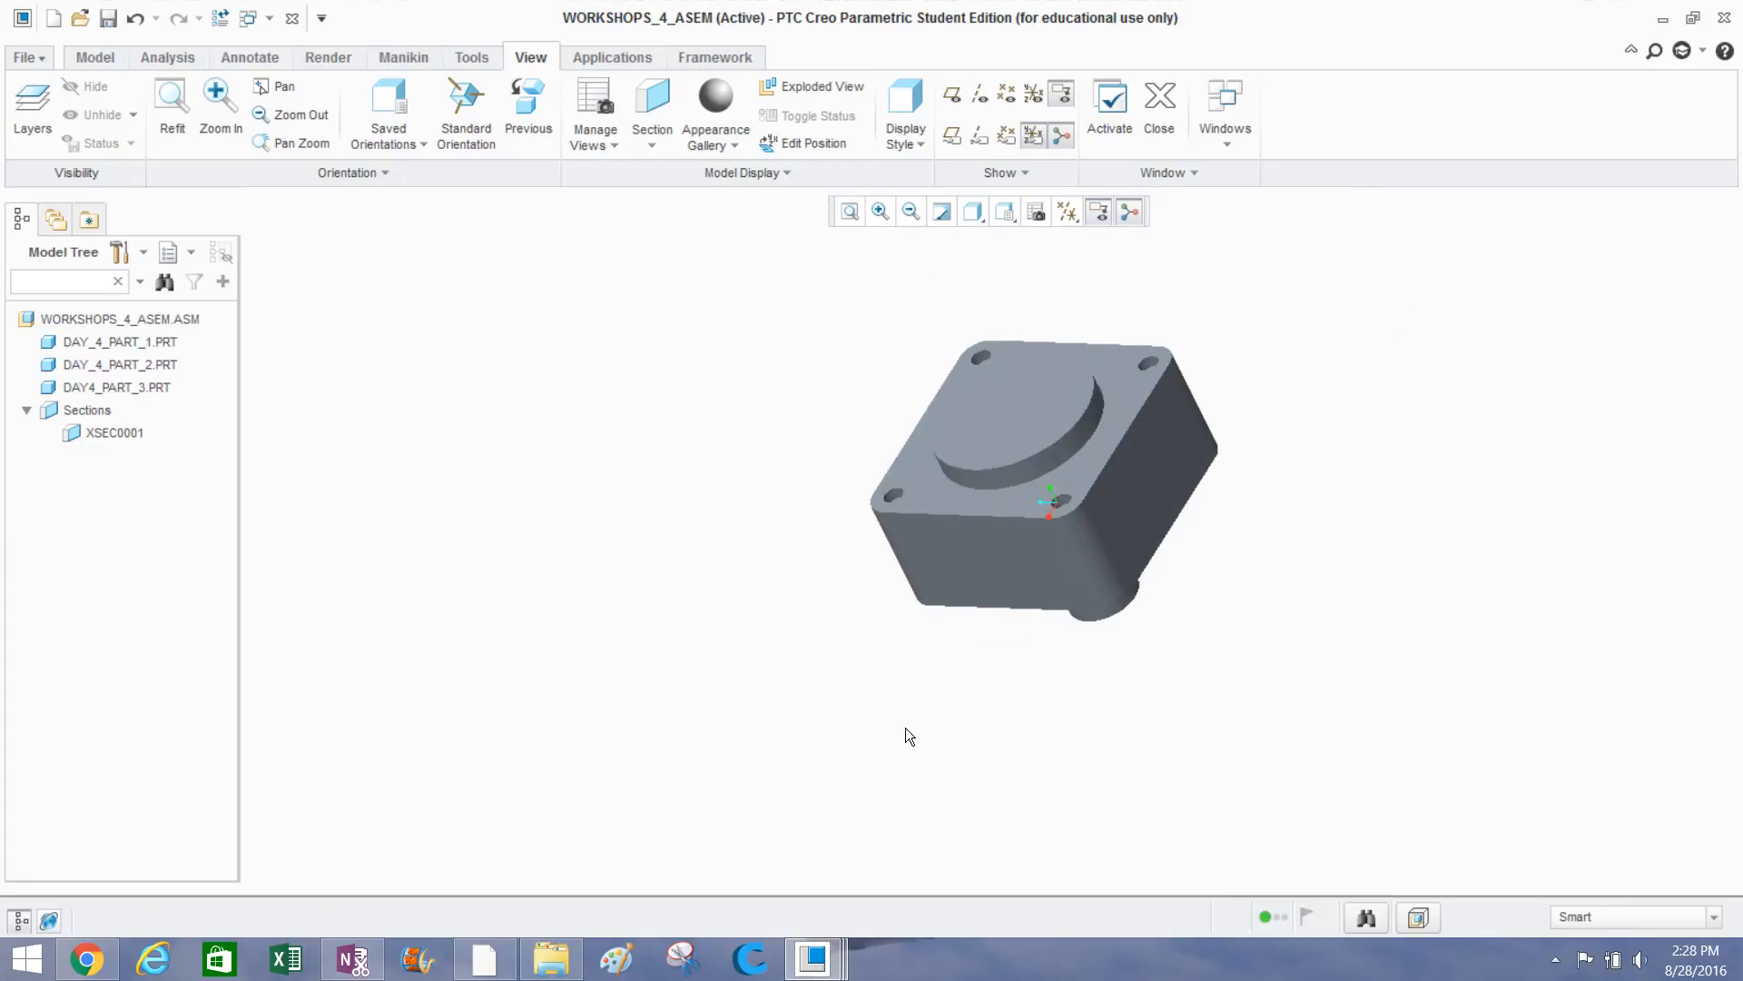
middle_drag(1042, 448, 982, 467)
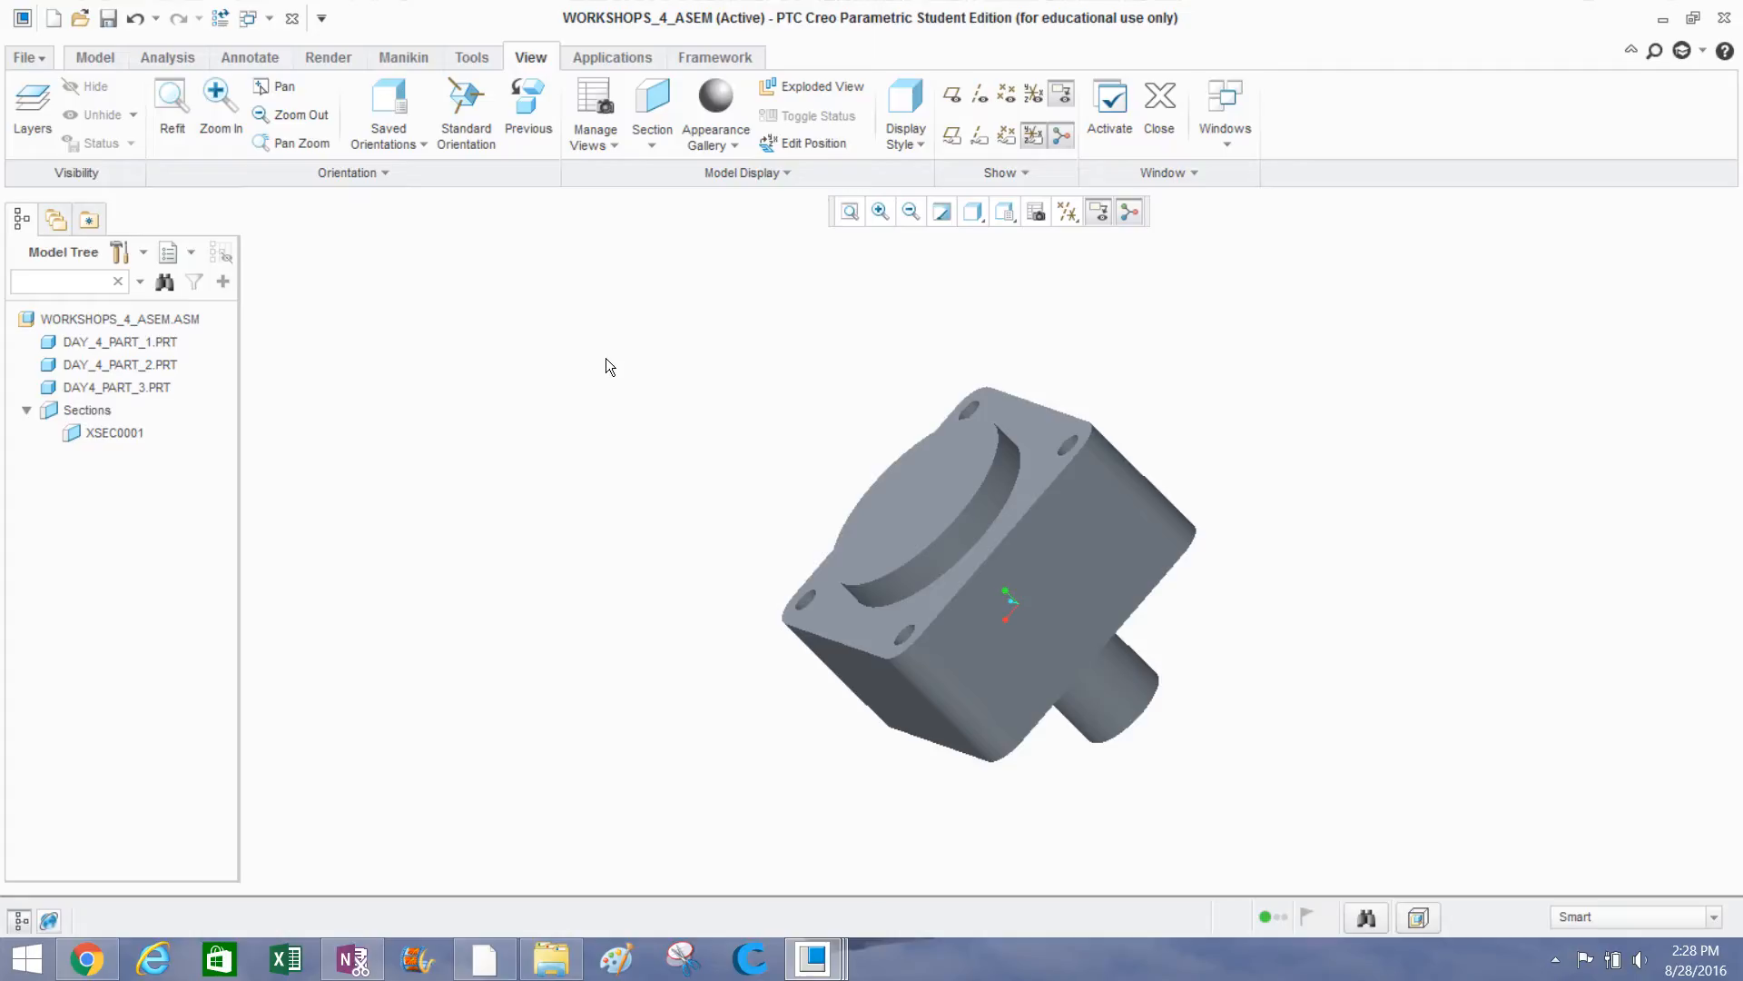
middle_drag(608, 363, 705, 412)
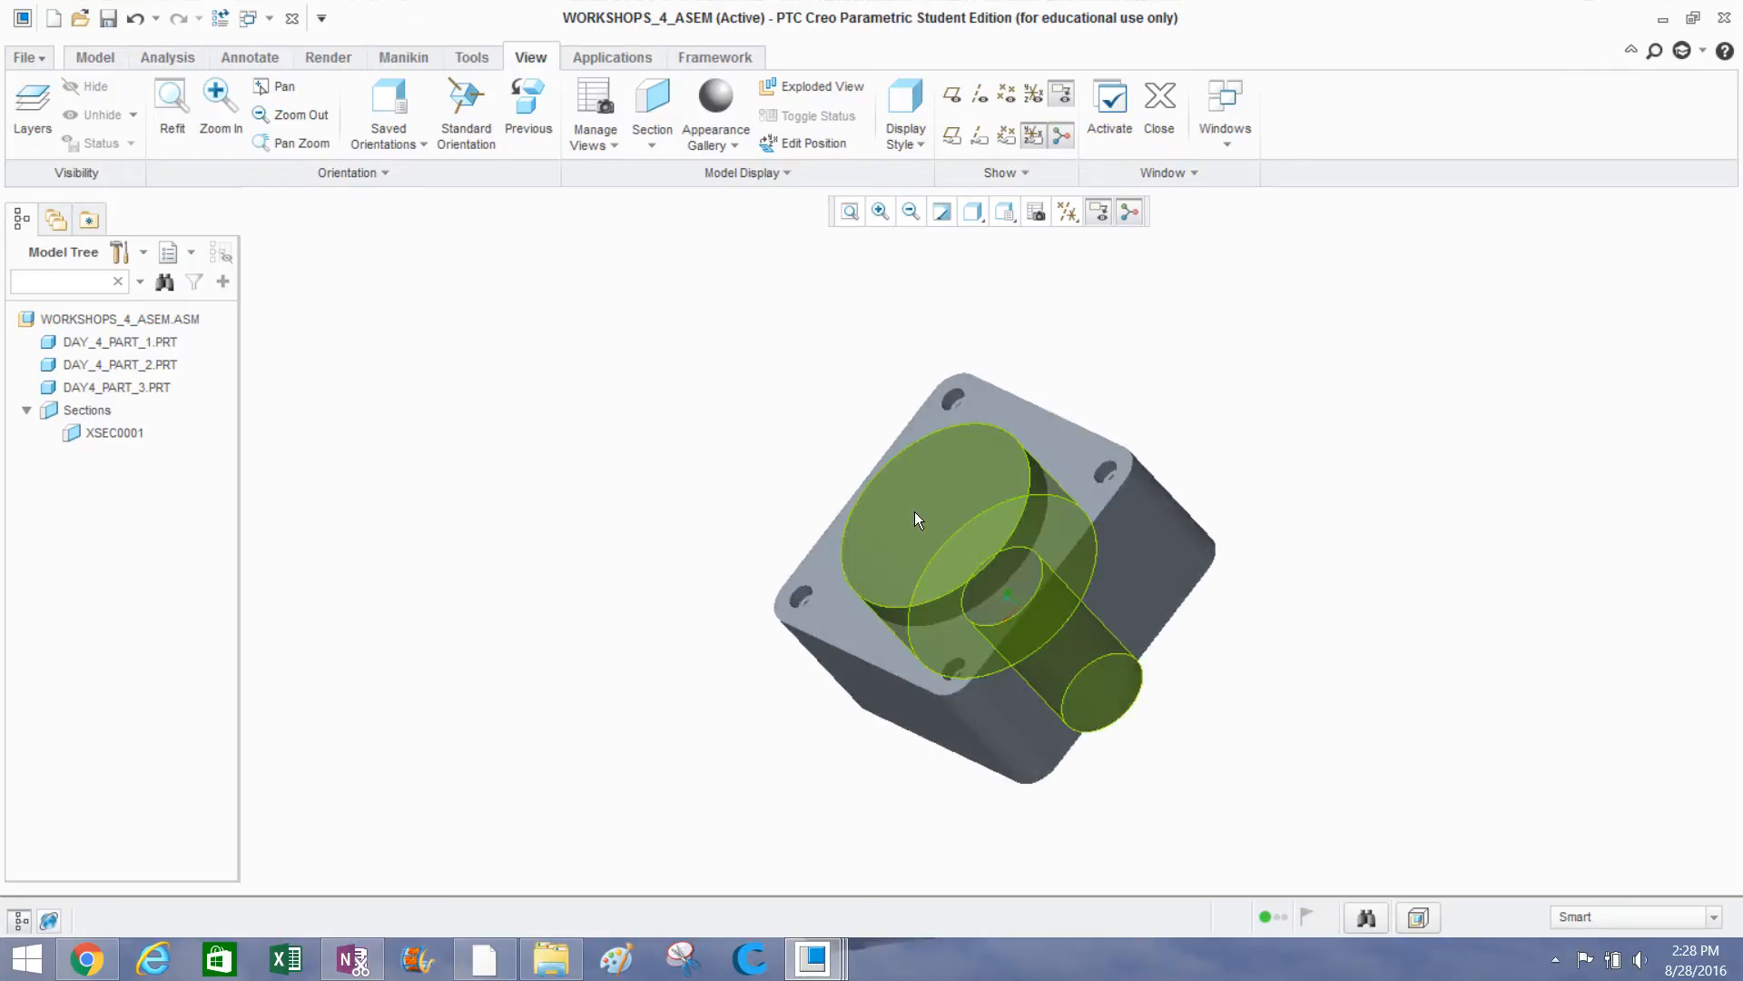
click(917, 510)
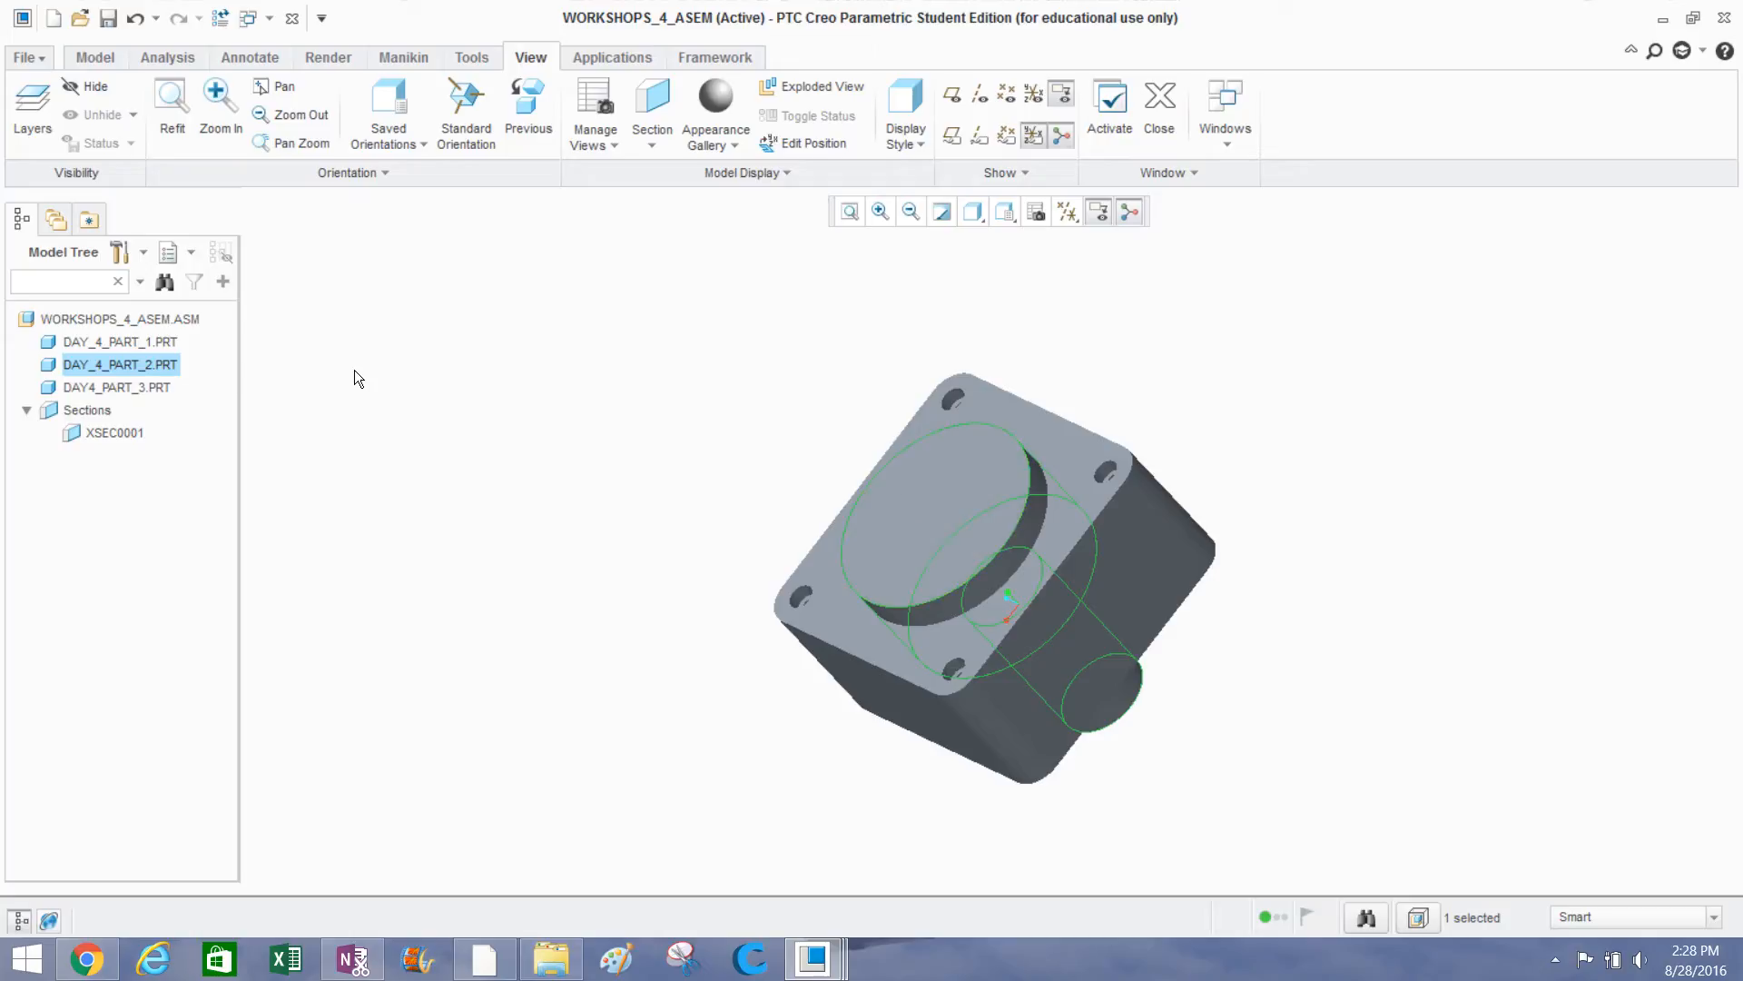
right_click(161, 362)
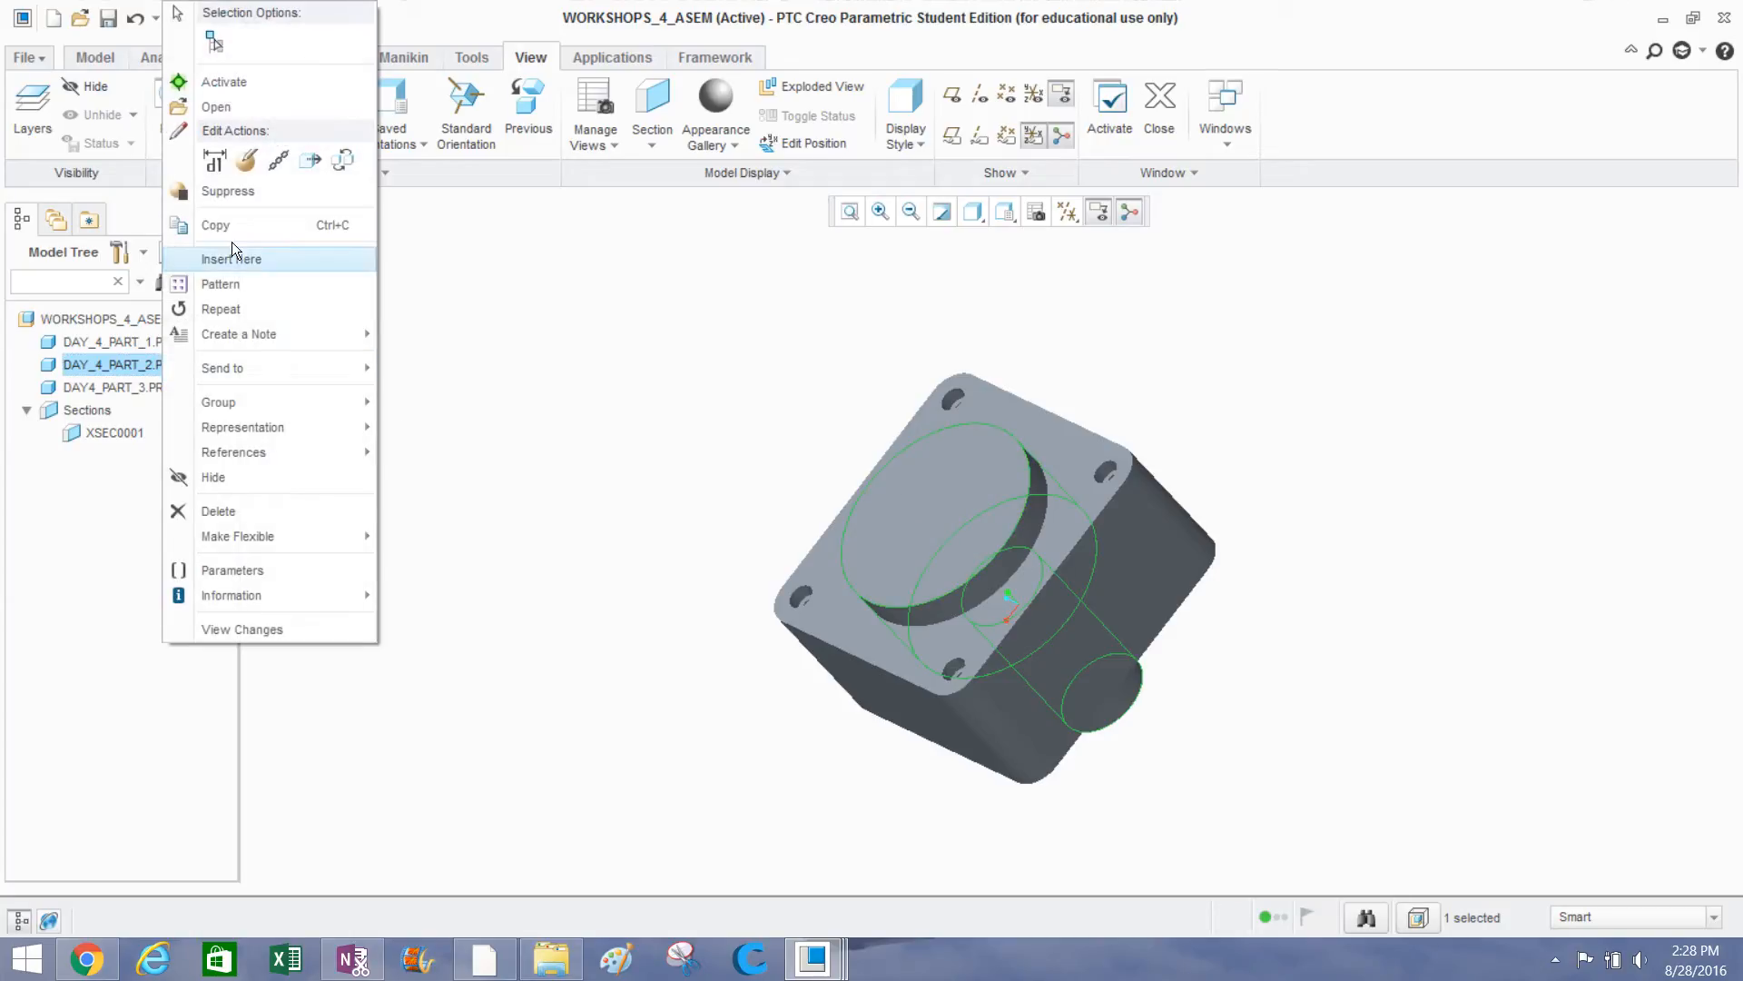
click(243, 159)
mouse_move(915, 23)
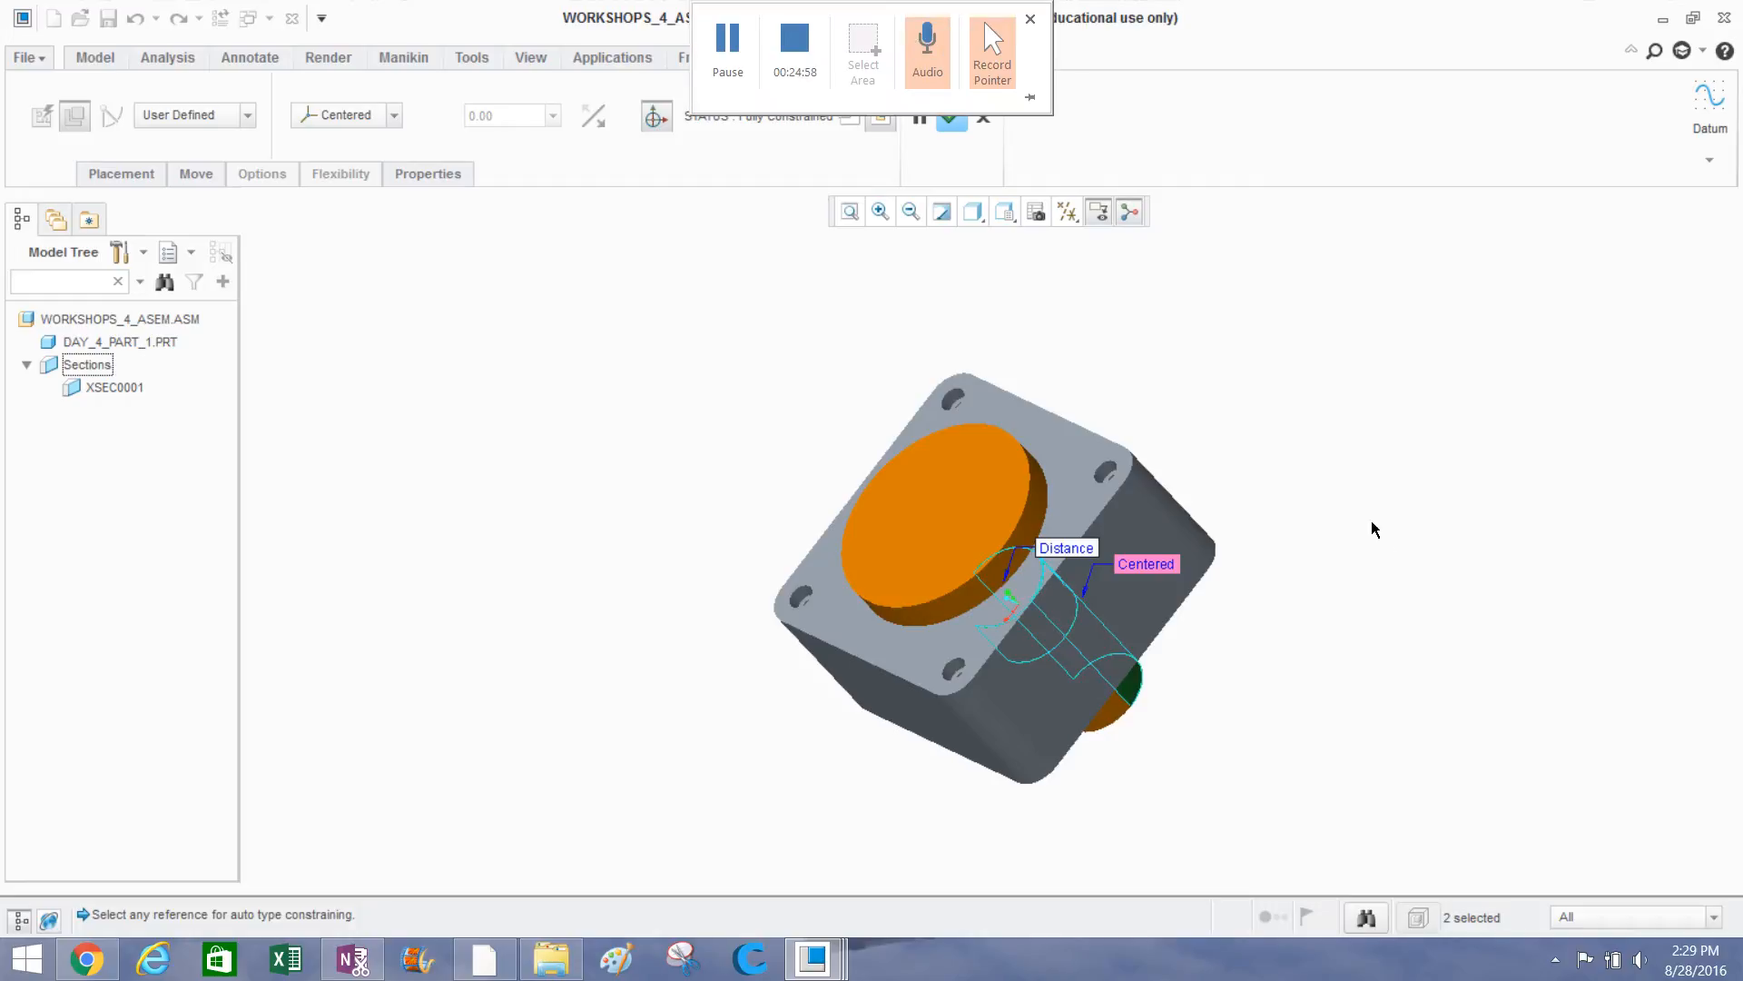
click(111, 175)
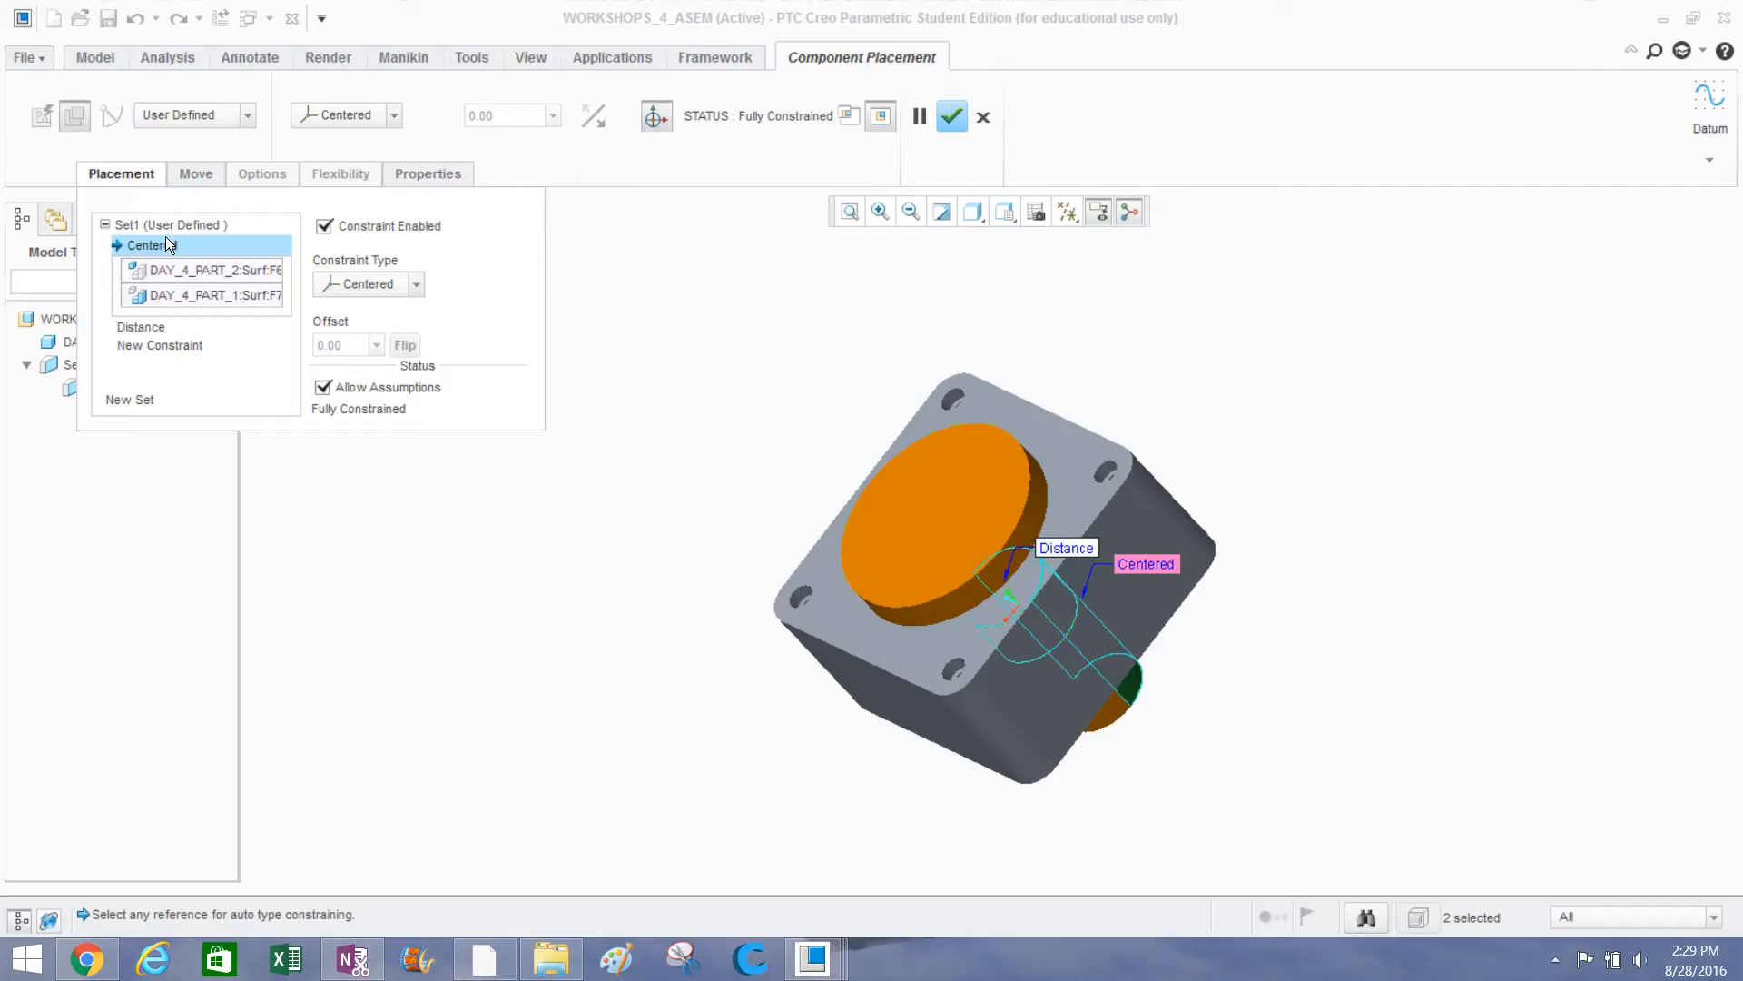
click(143, 326)
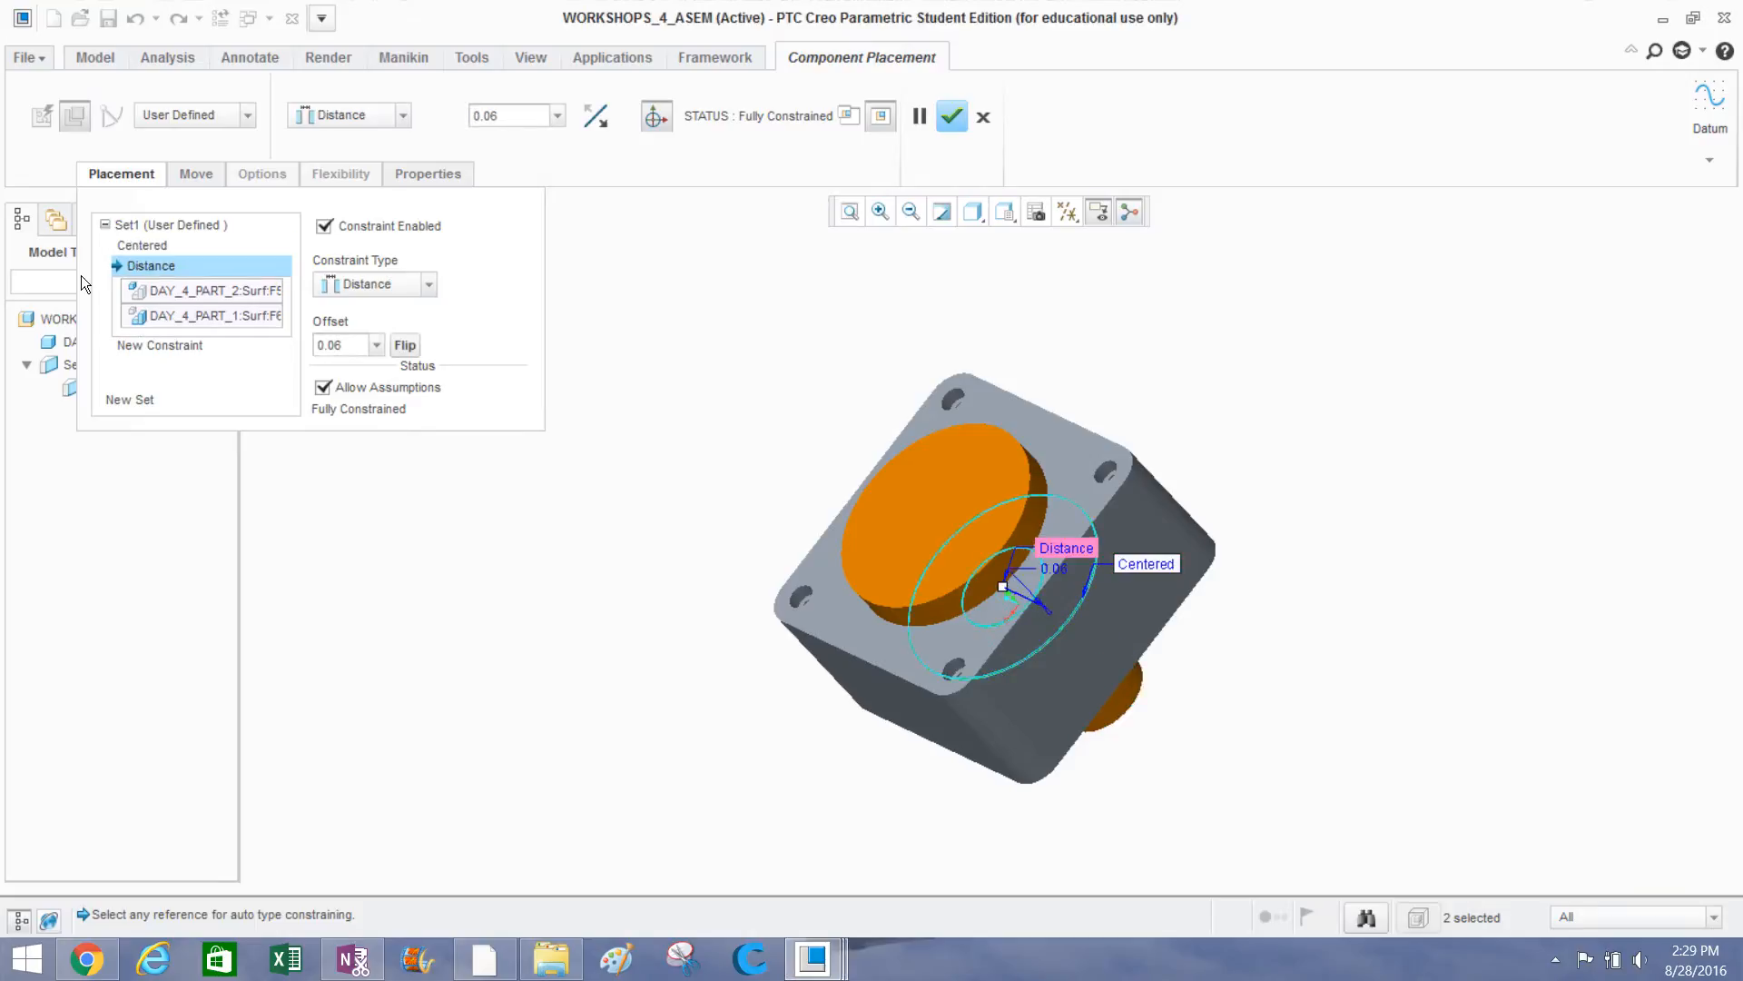
double_click(350, 344)
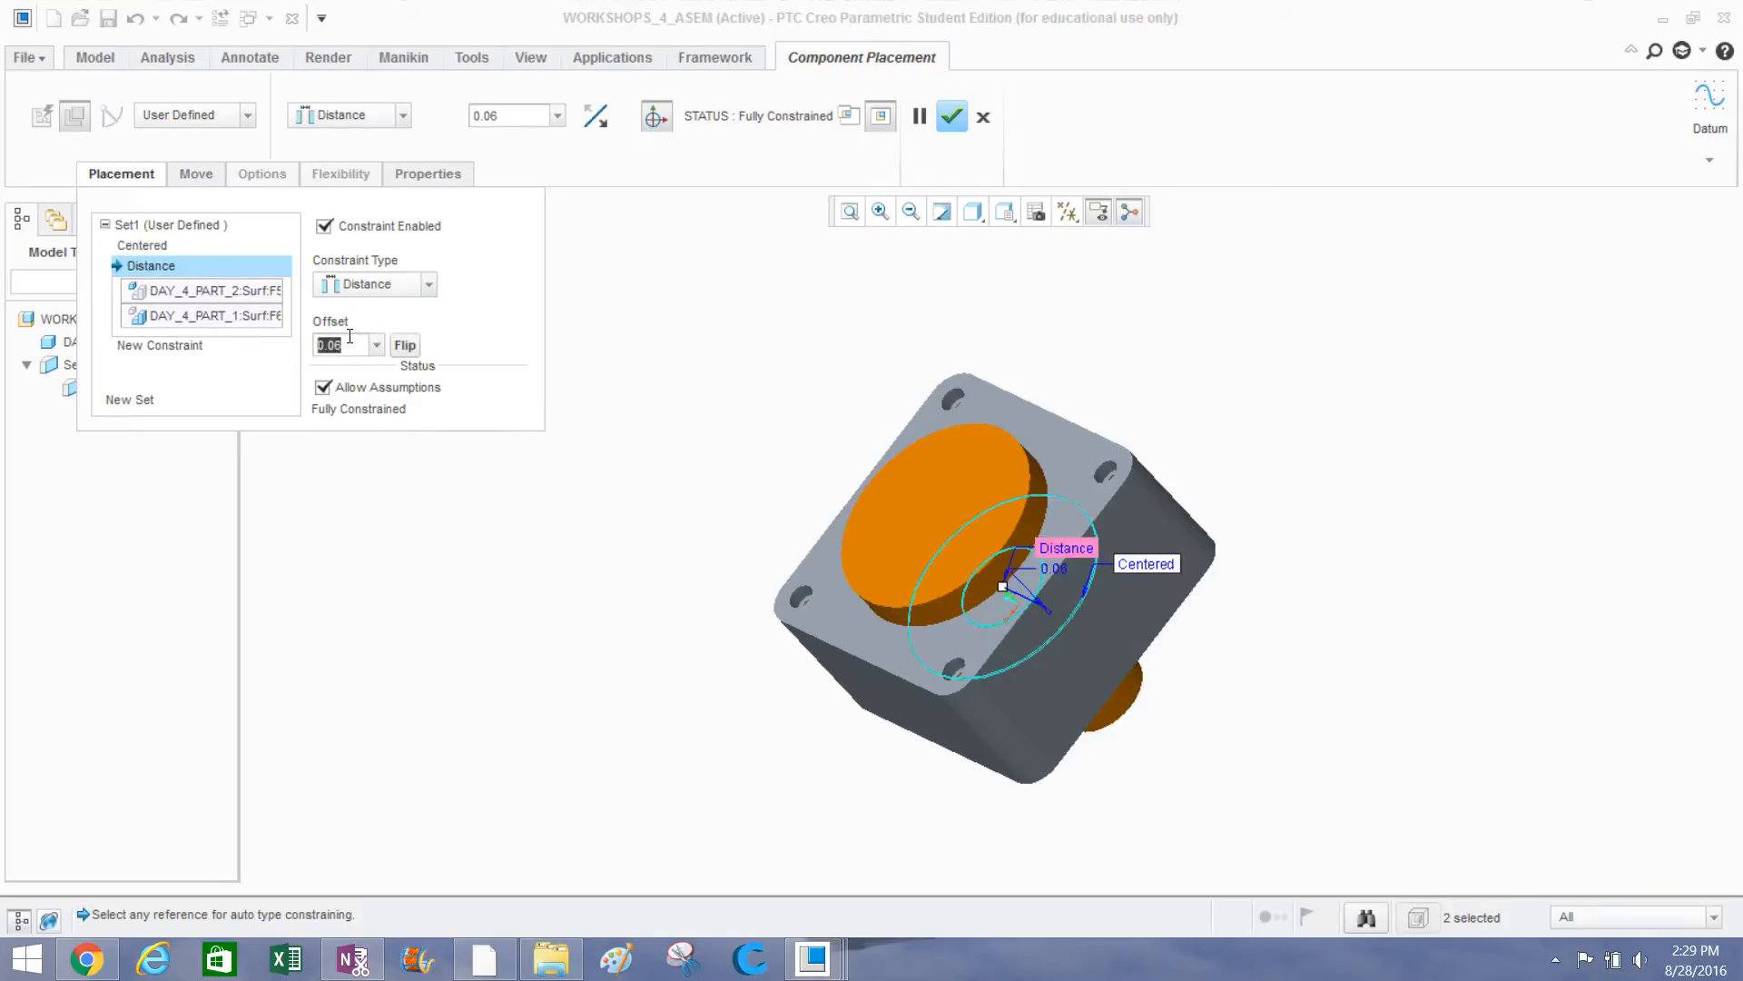
text(0.13)
key(Return)
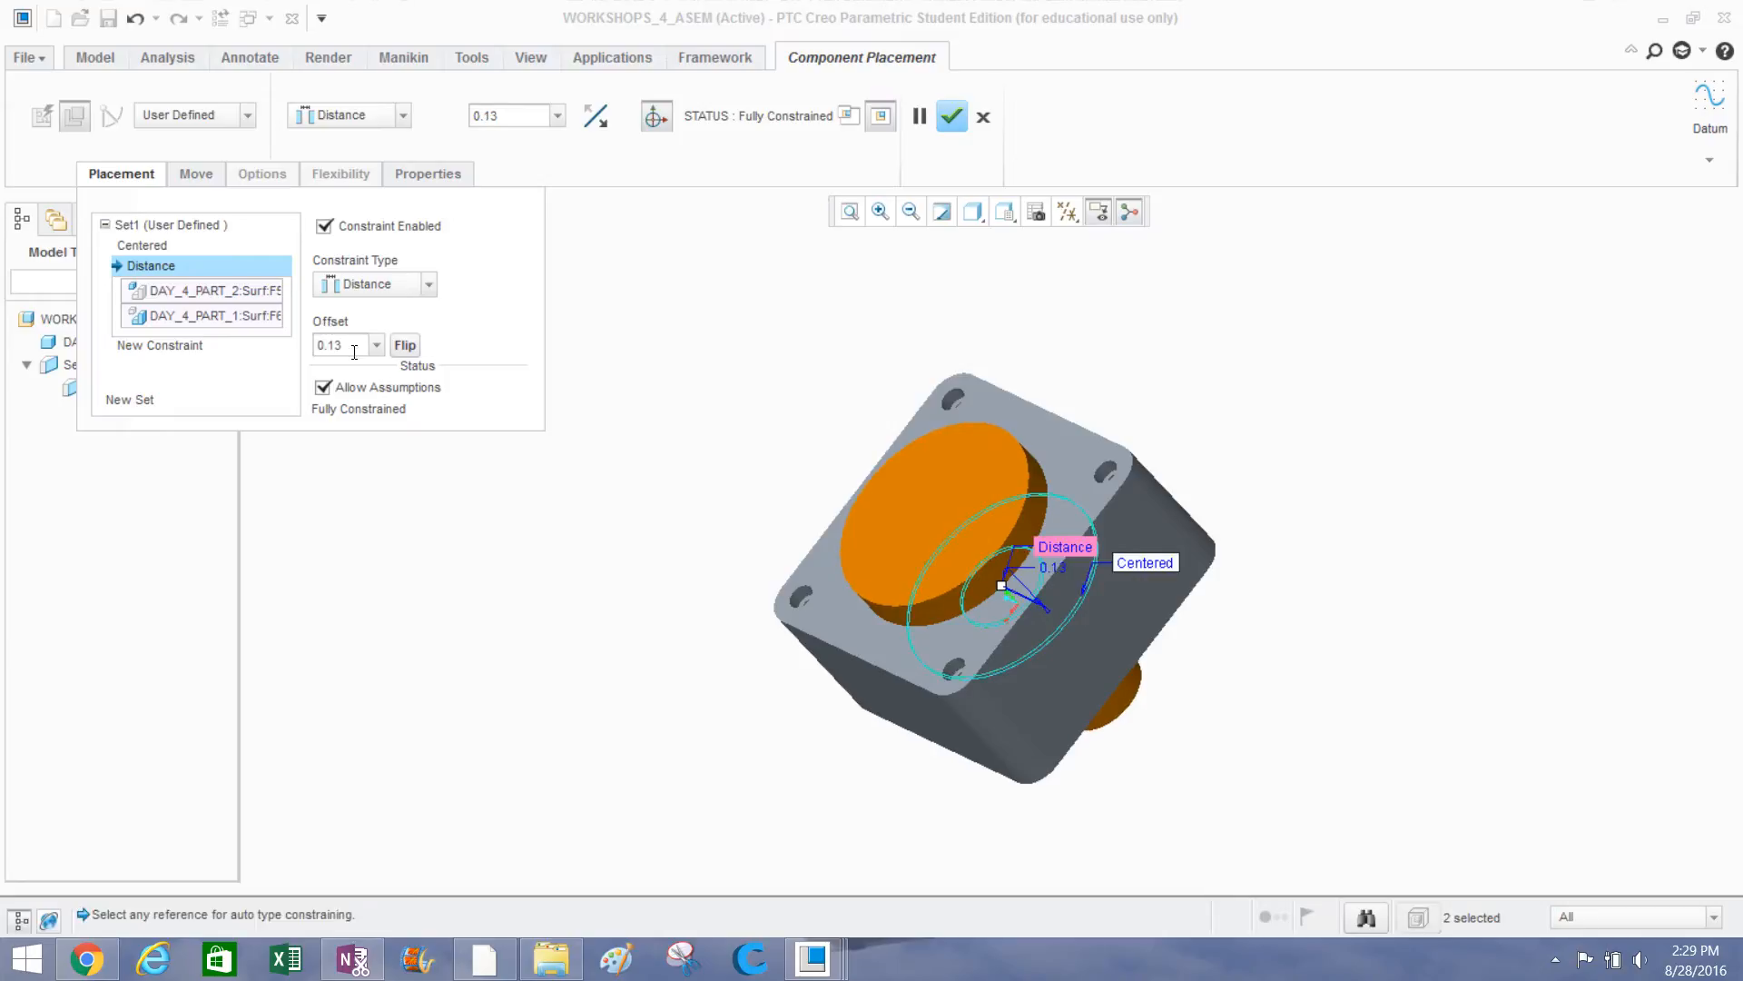
middle_drag(944, 563, 976, 590)
scroll(977, 590, down, 2)
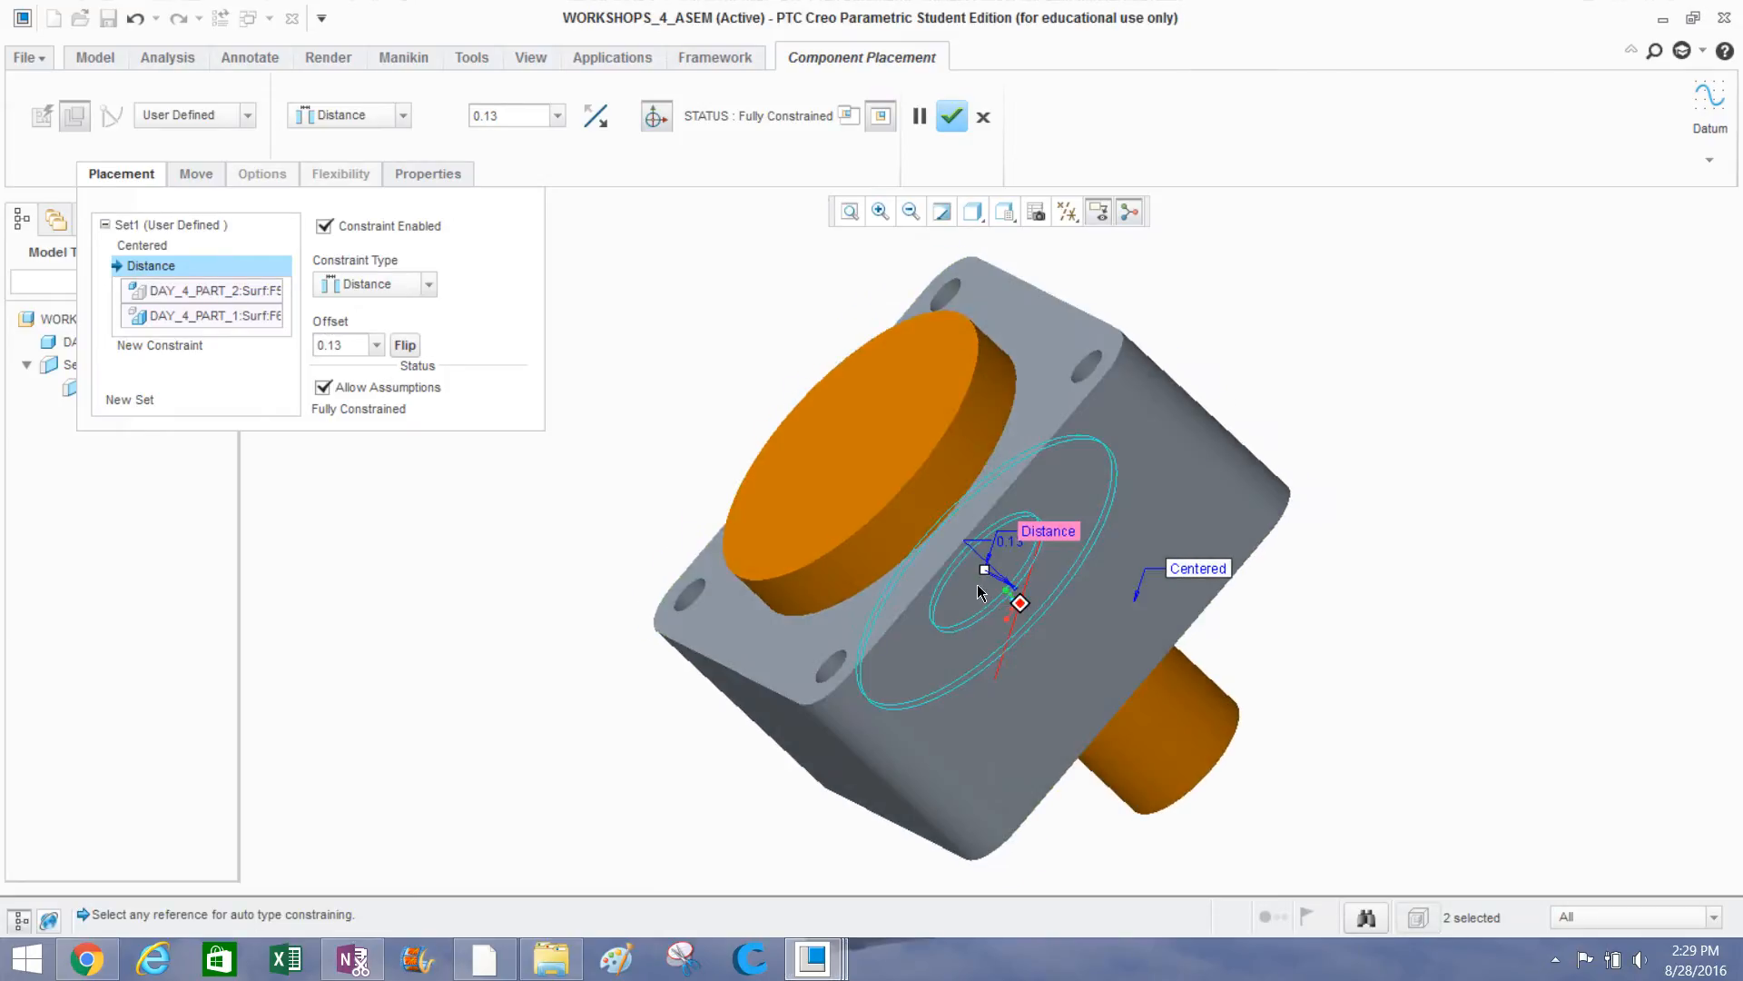
click(952, 116)
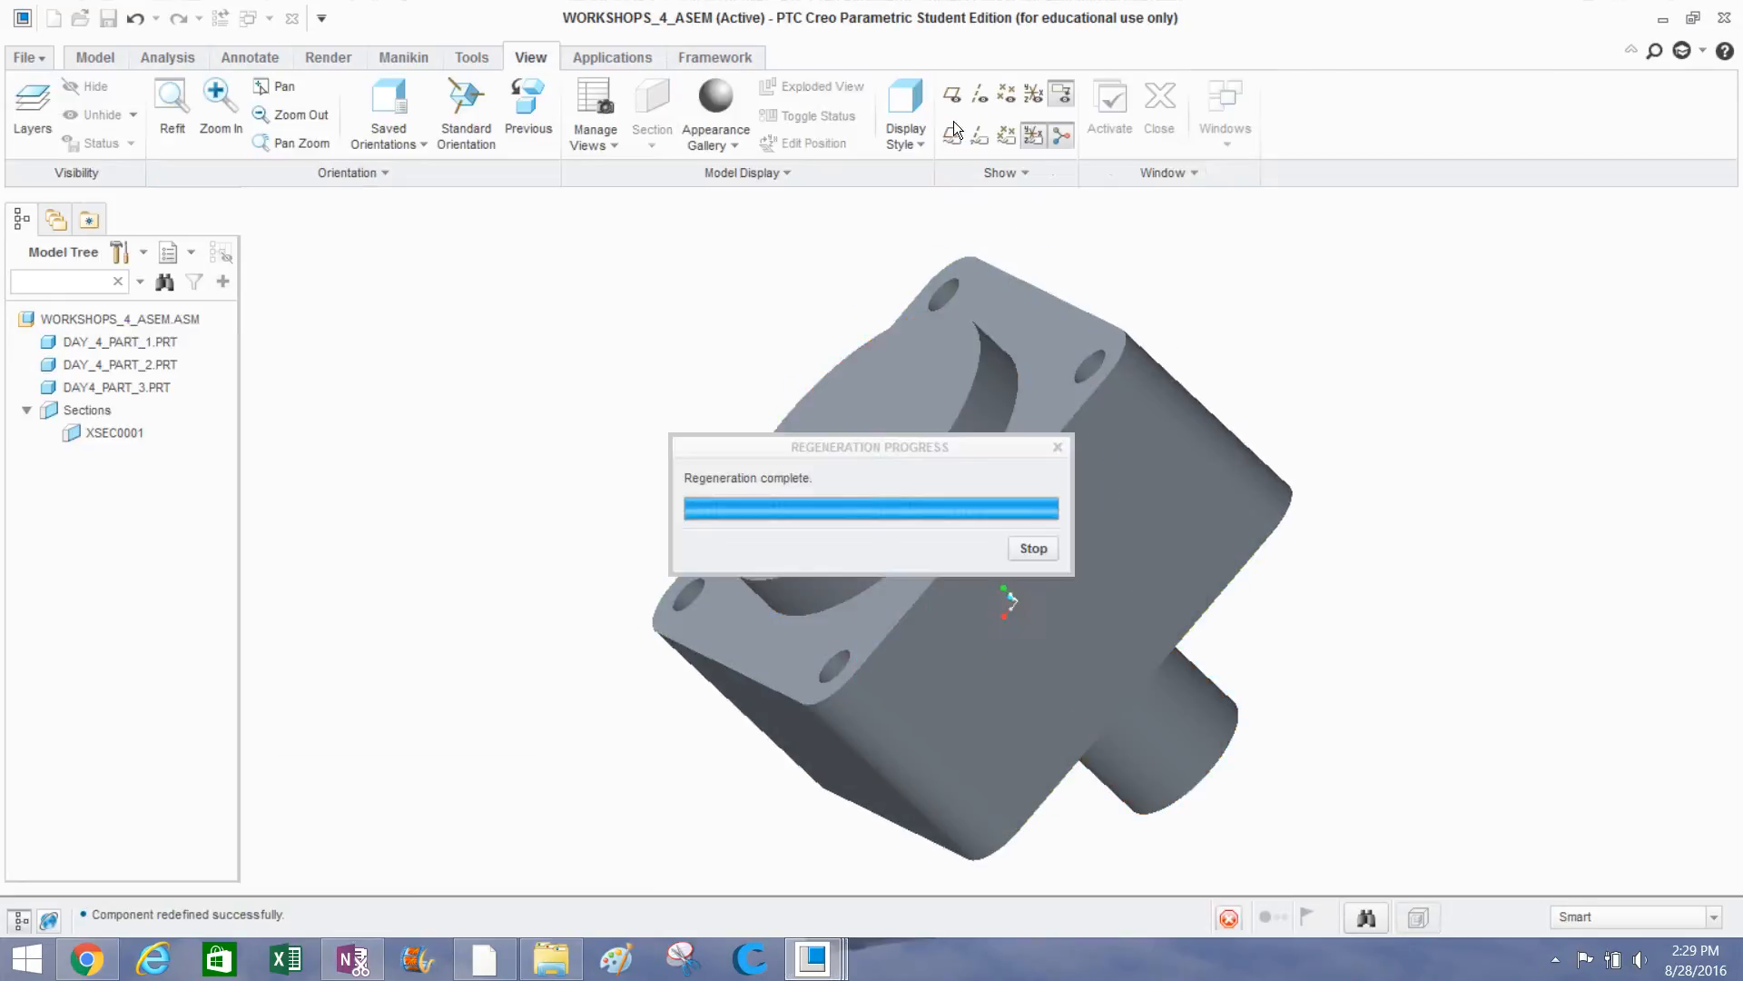
Delete the Centered and Coincident constraints of DAY4_PART_3, move the ring out beside the housing, and accept its unconstrained placement.
middle_drag(549, 345, 517, 386)
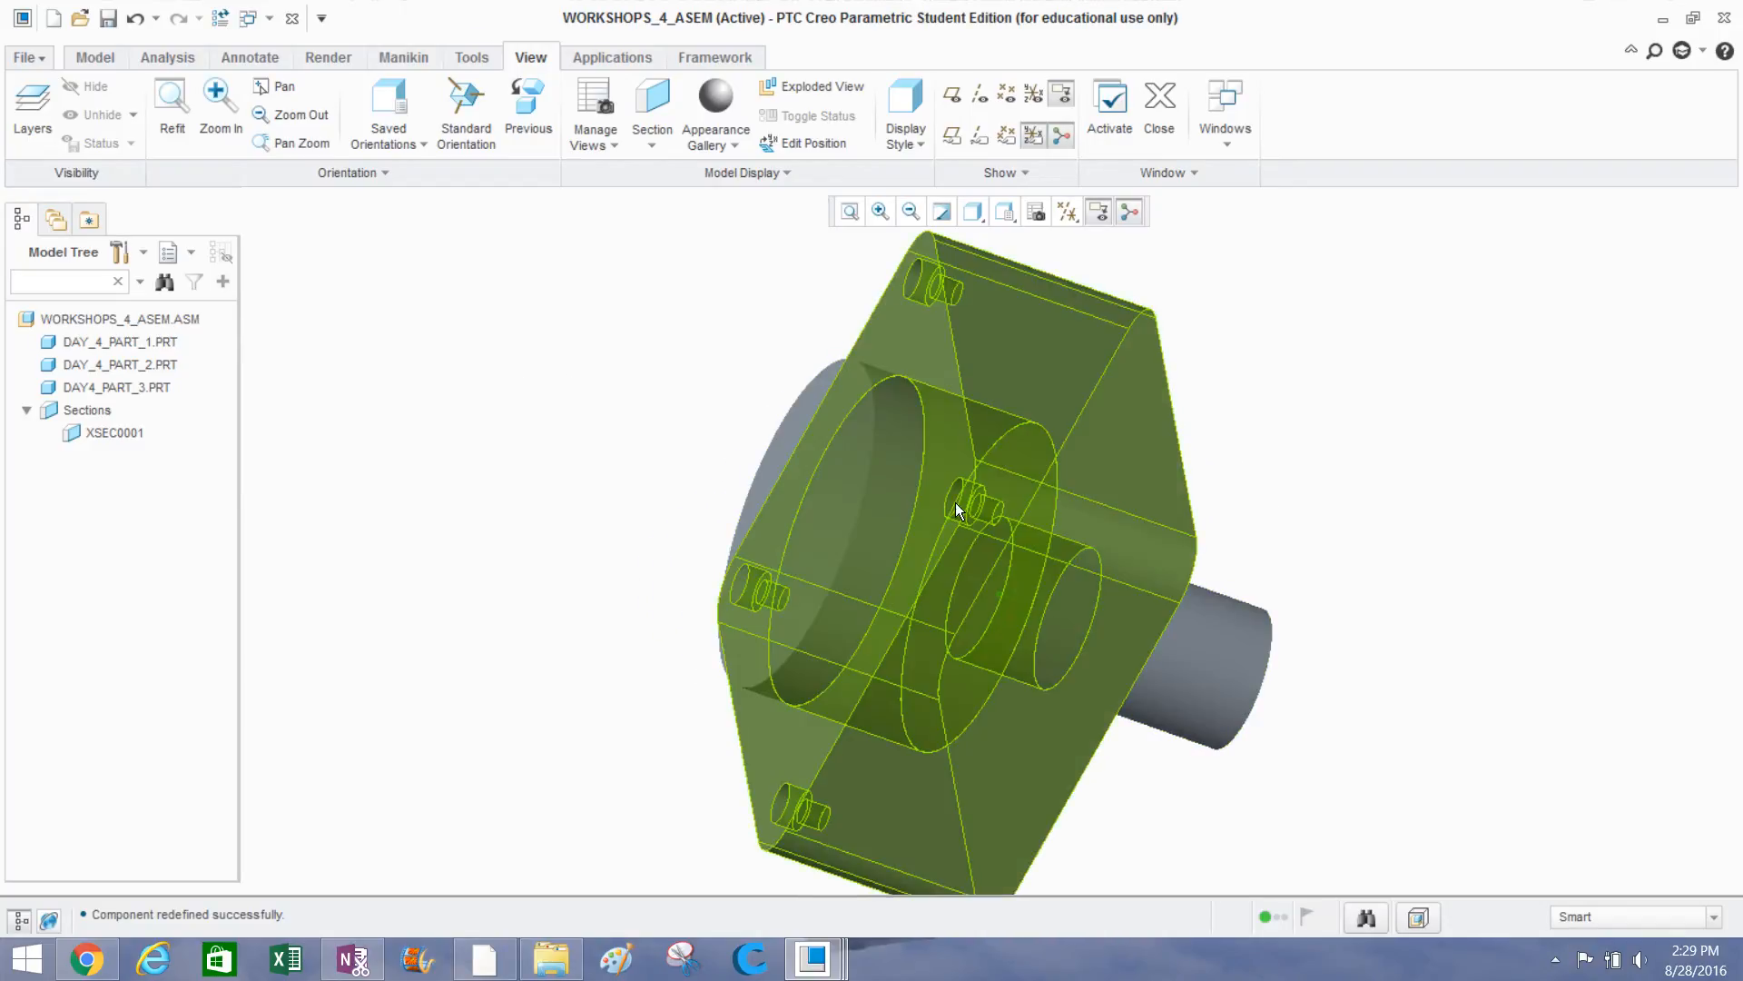
middle_drag(955, 503, 624, 430)
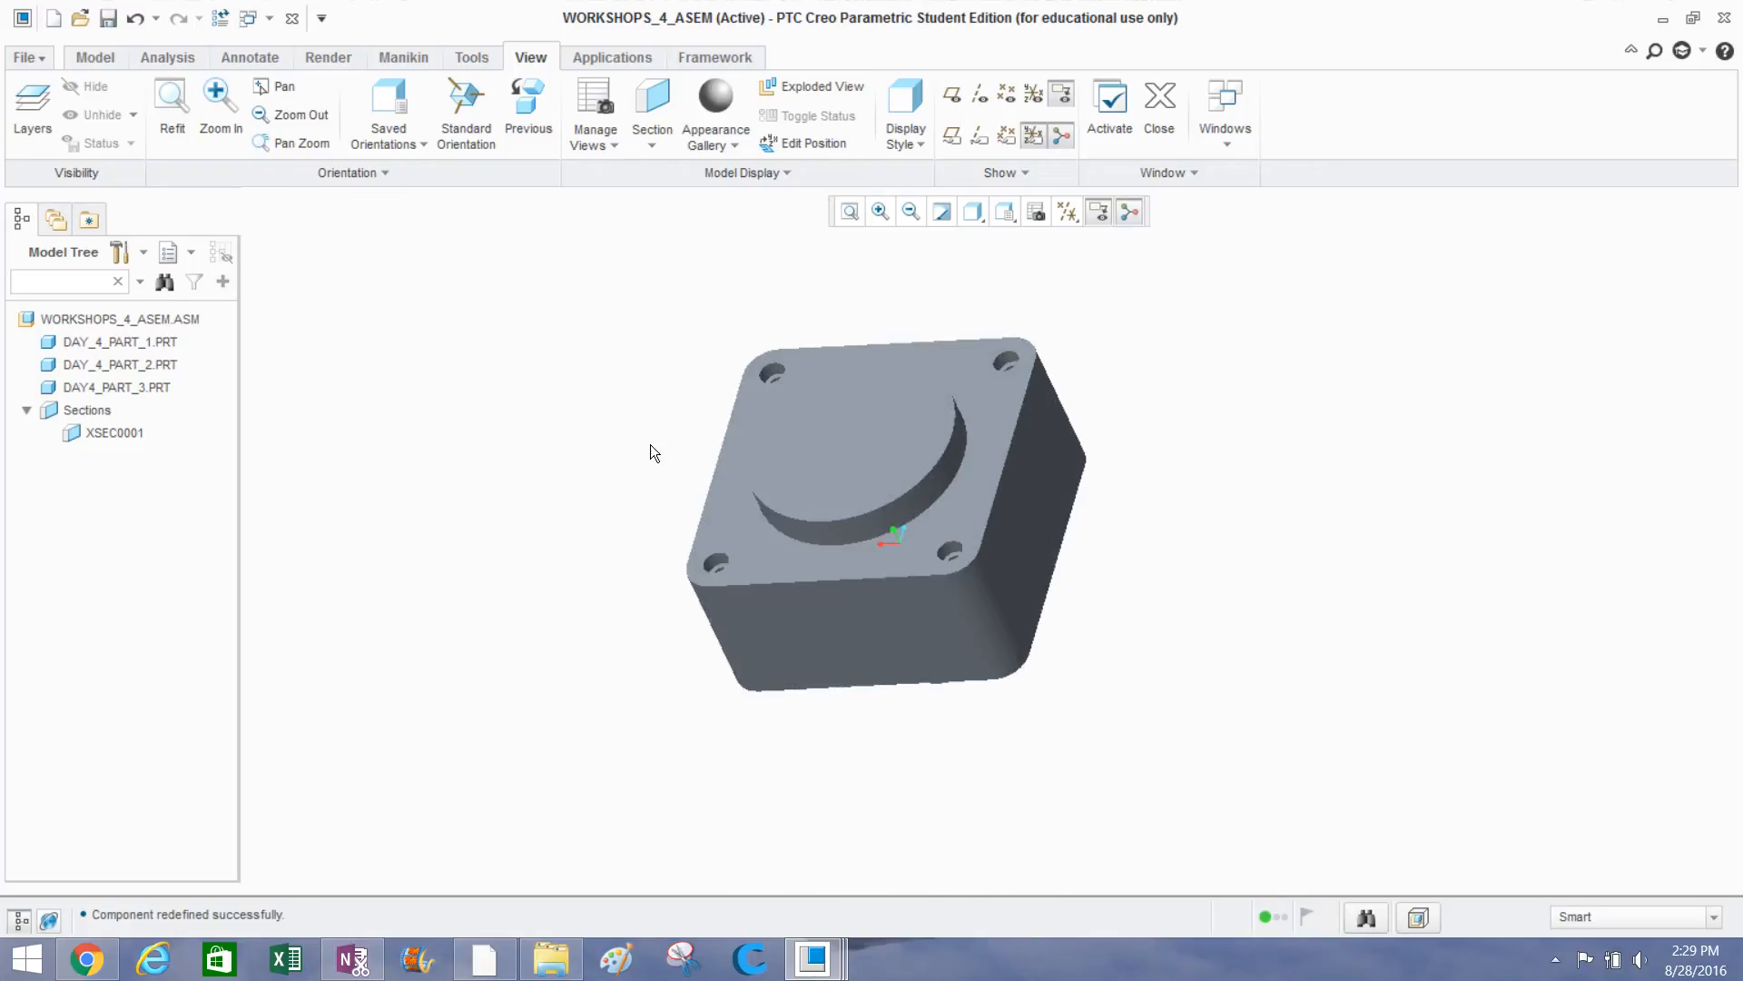
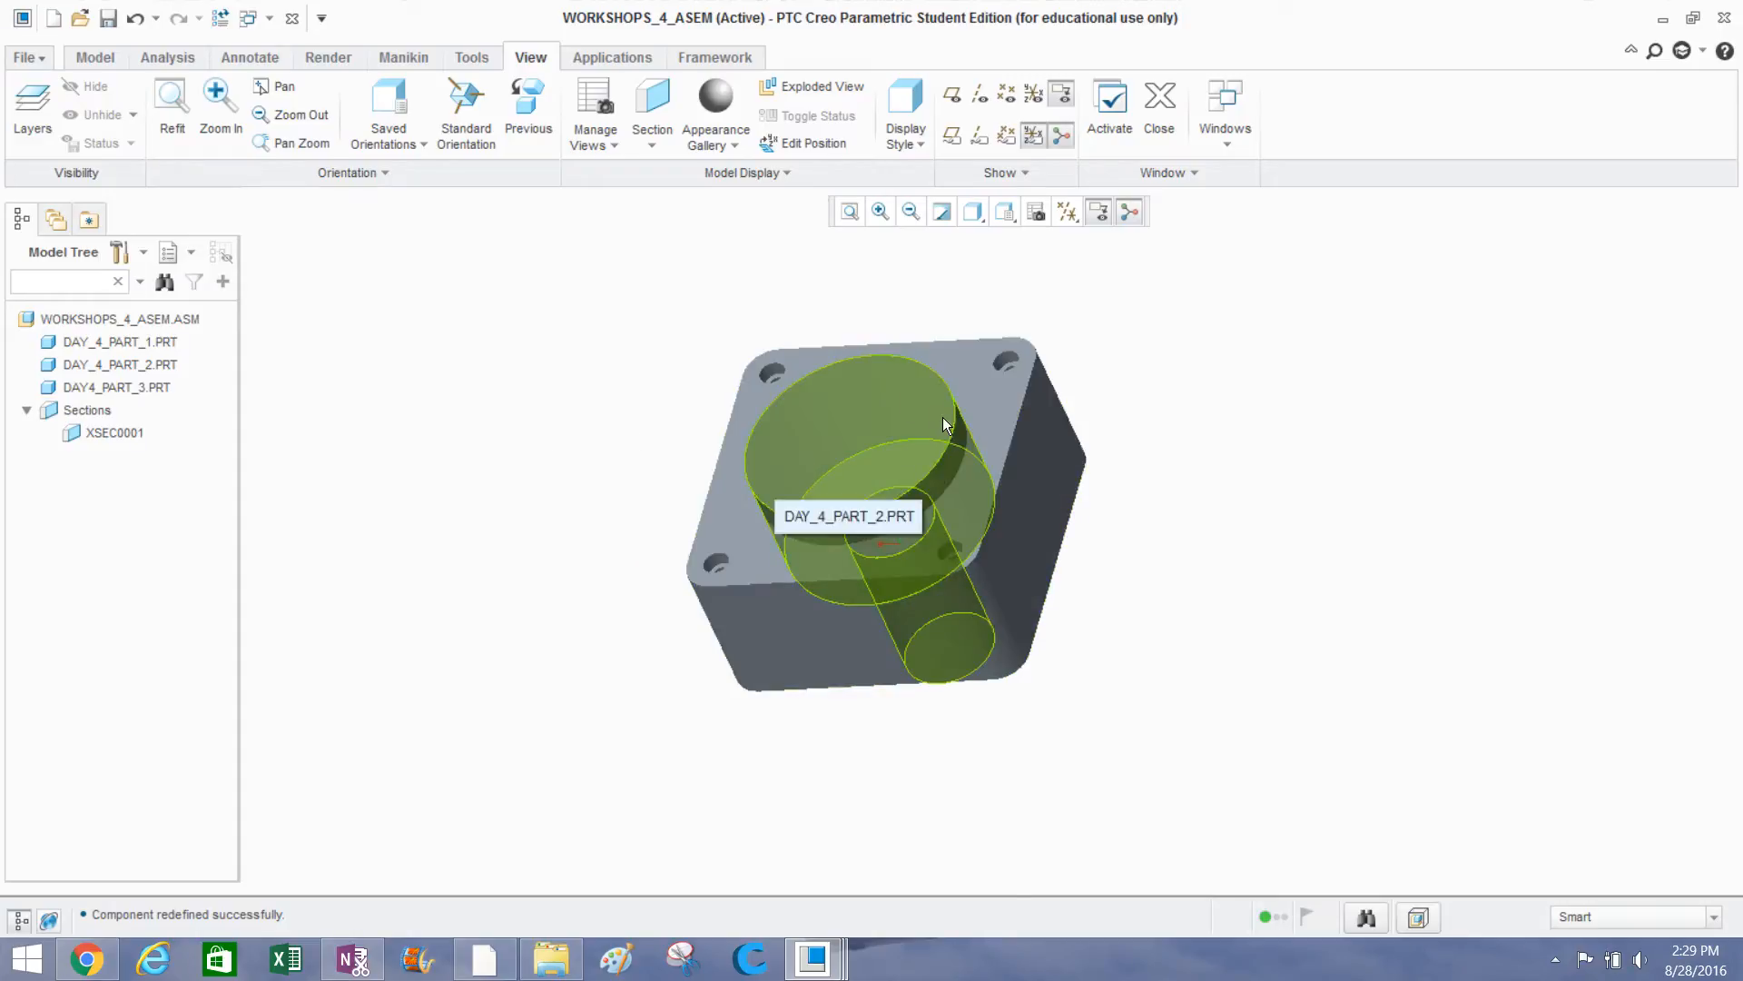
click(141, 390)
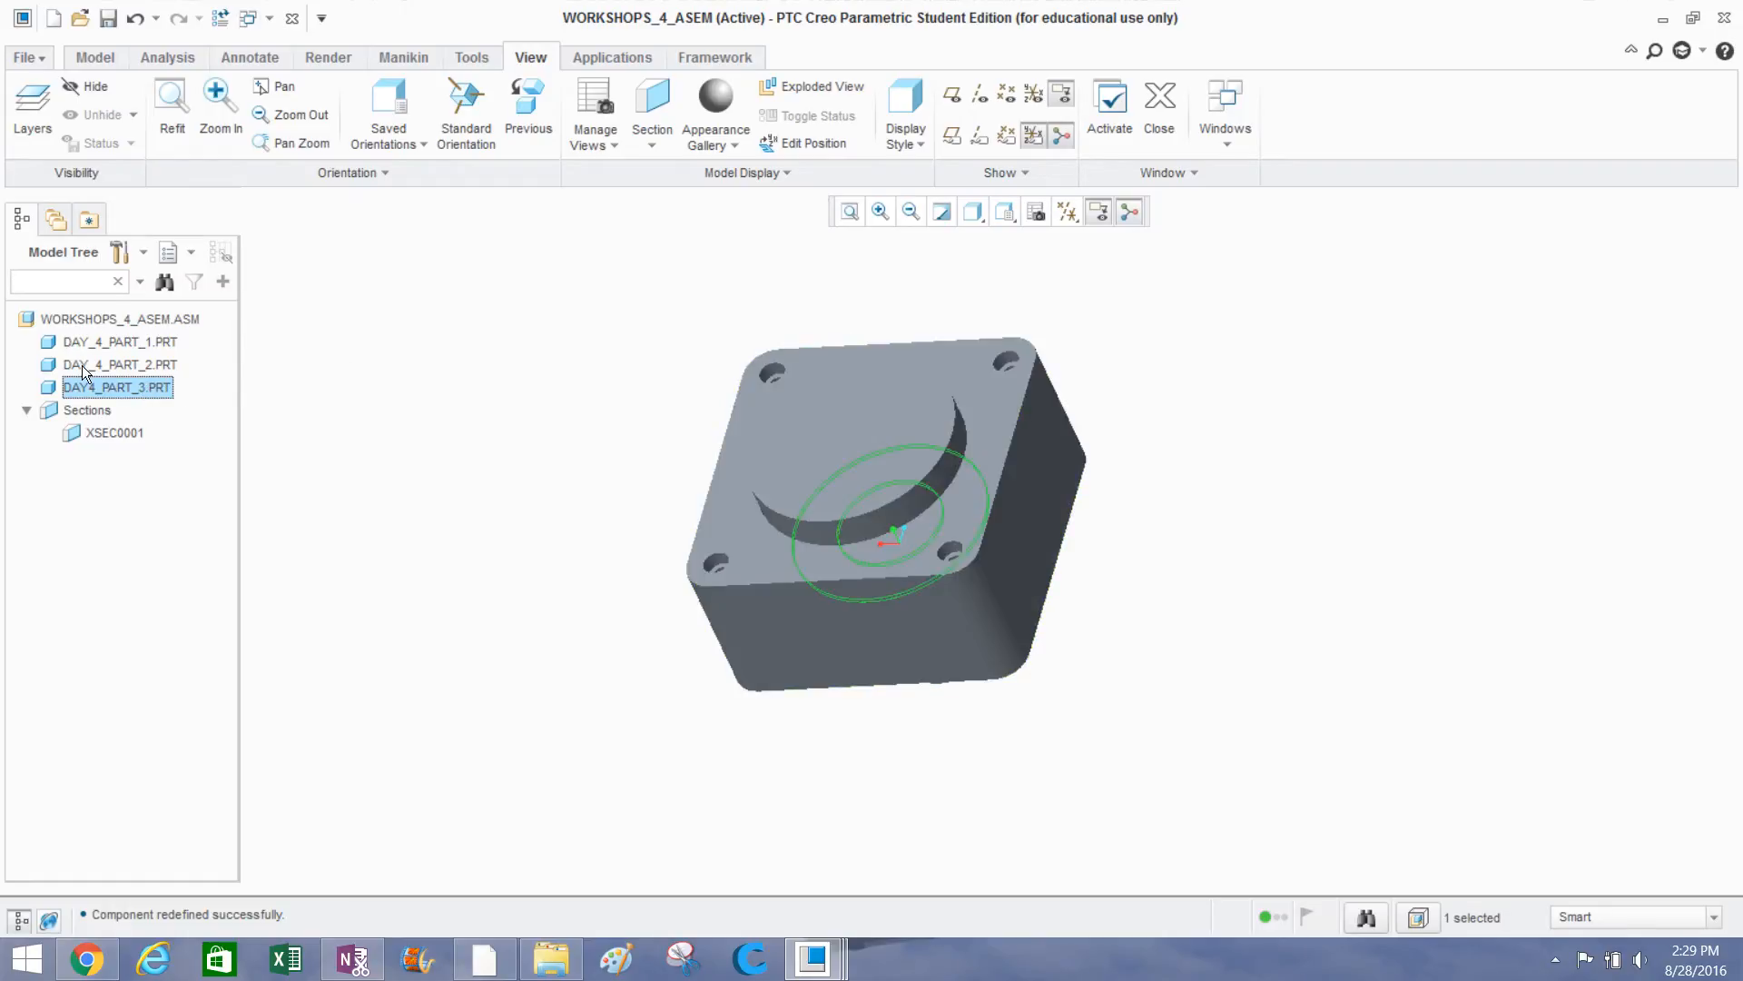
right_click(111, 389)
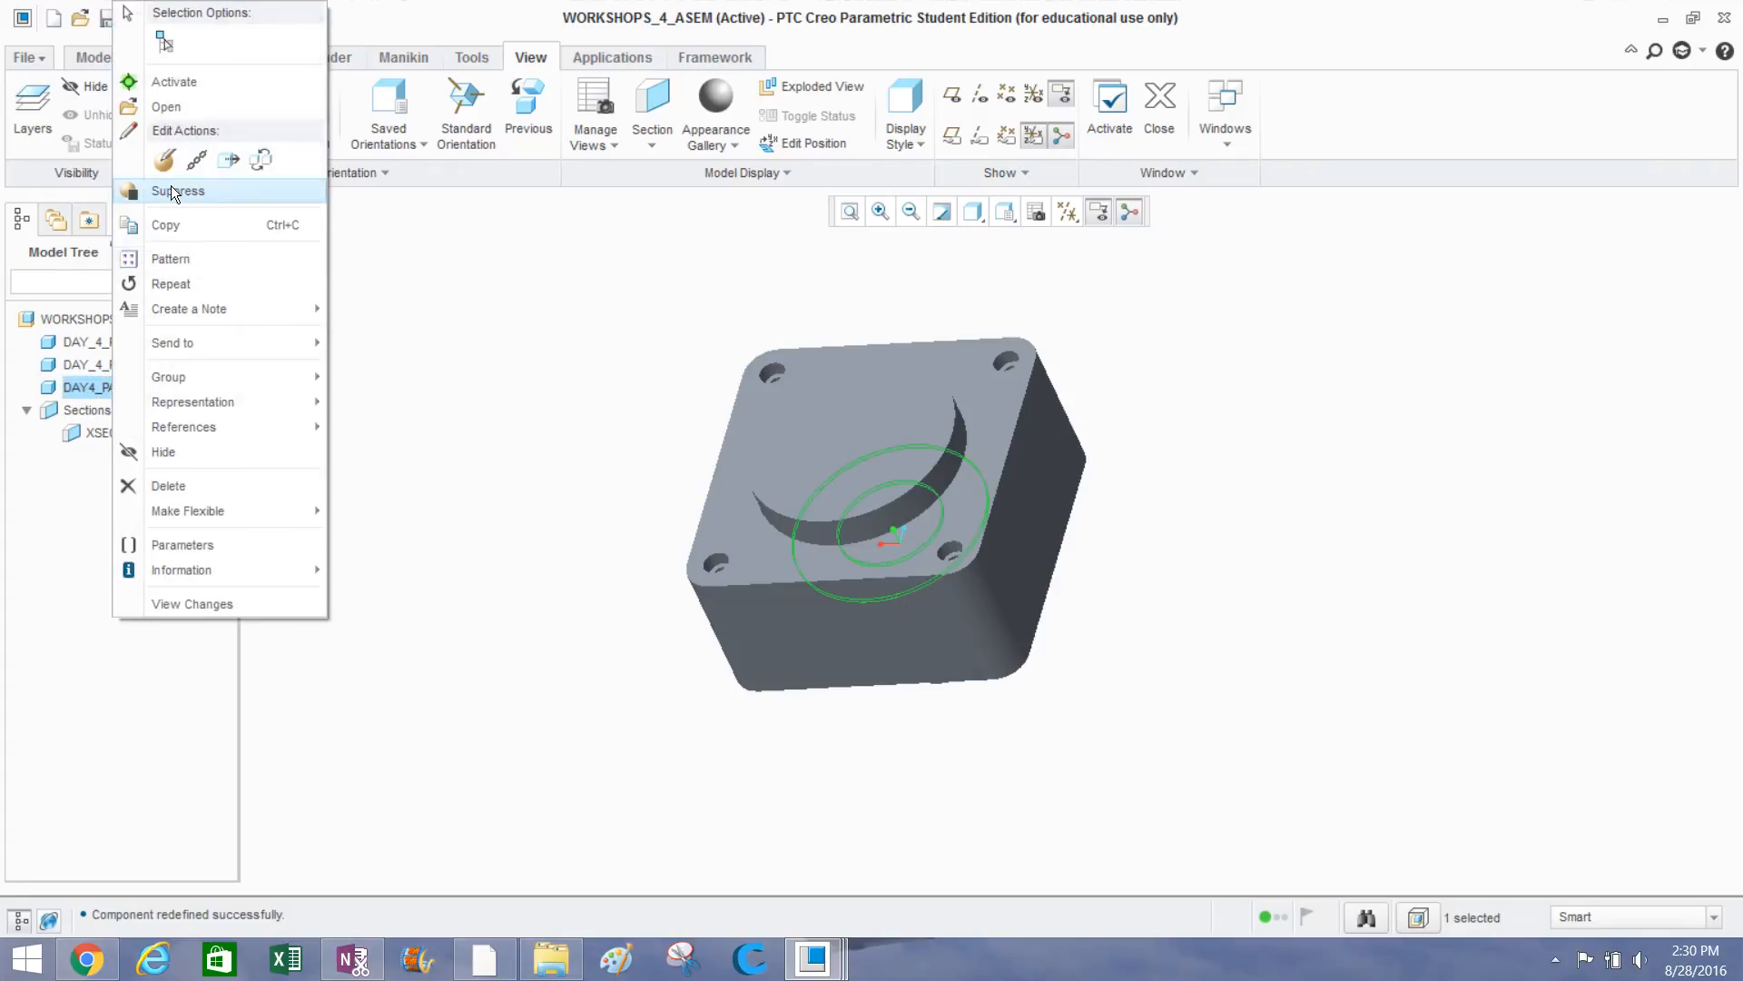
click(162, 154)
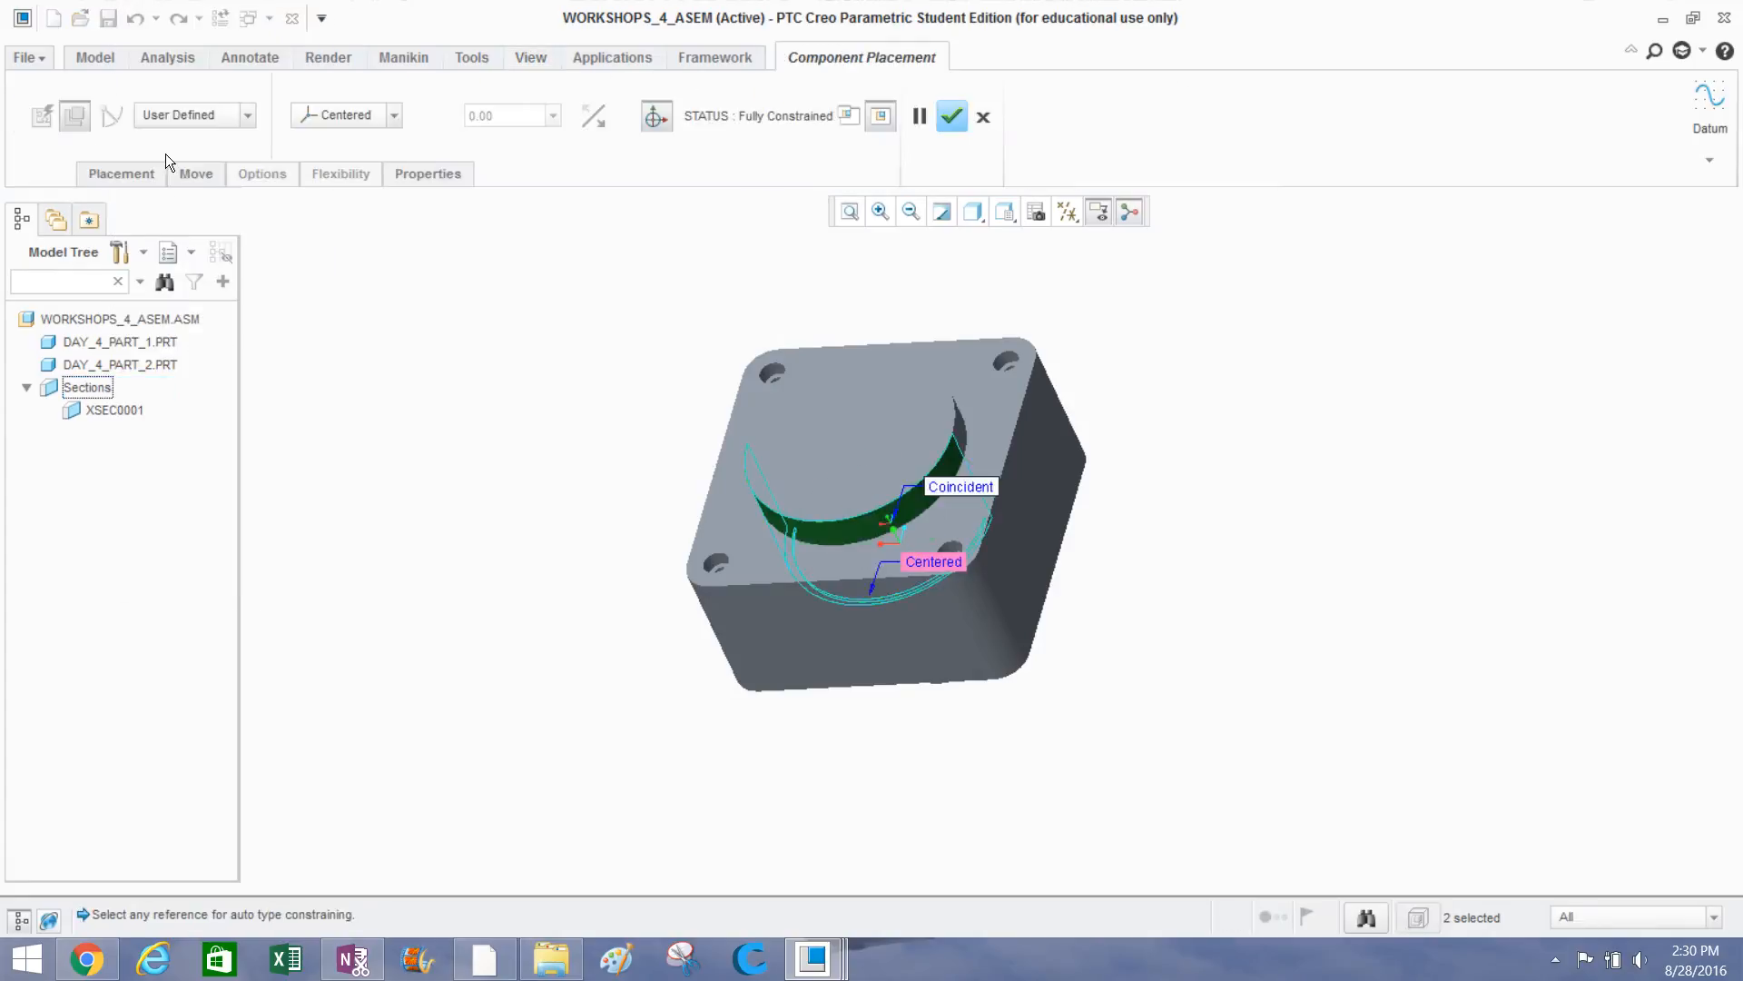
click(136, 178)
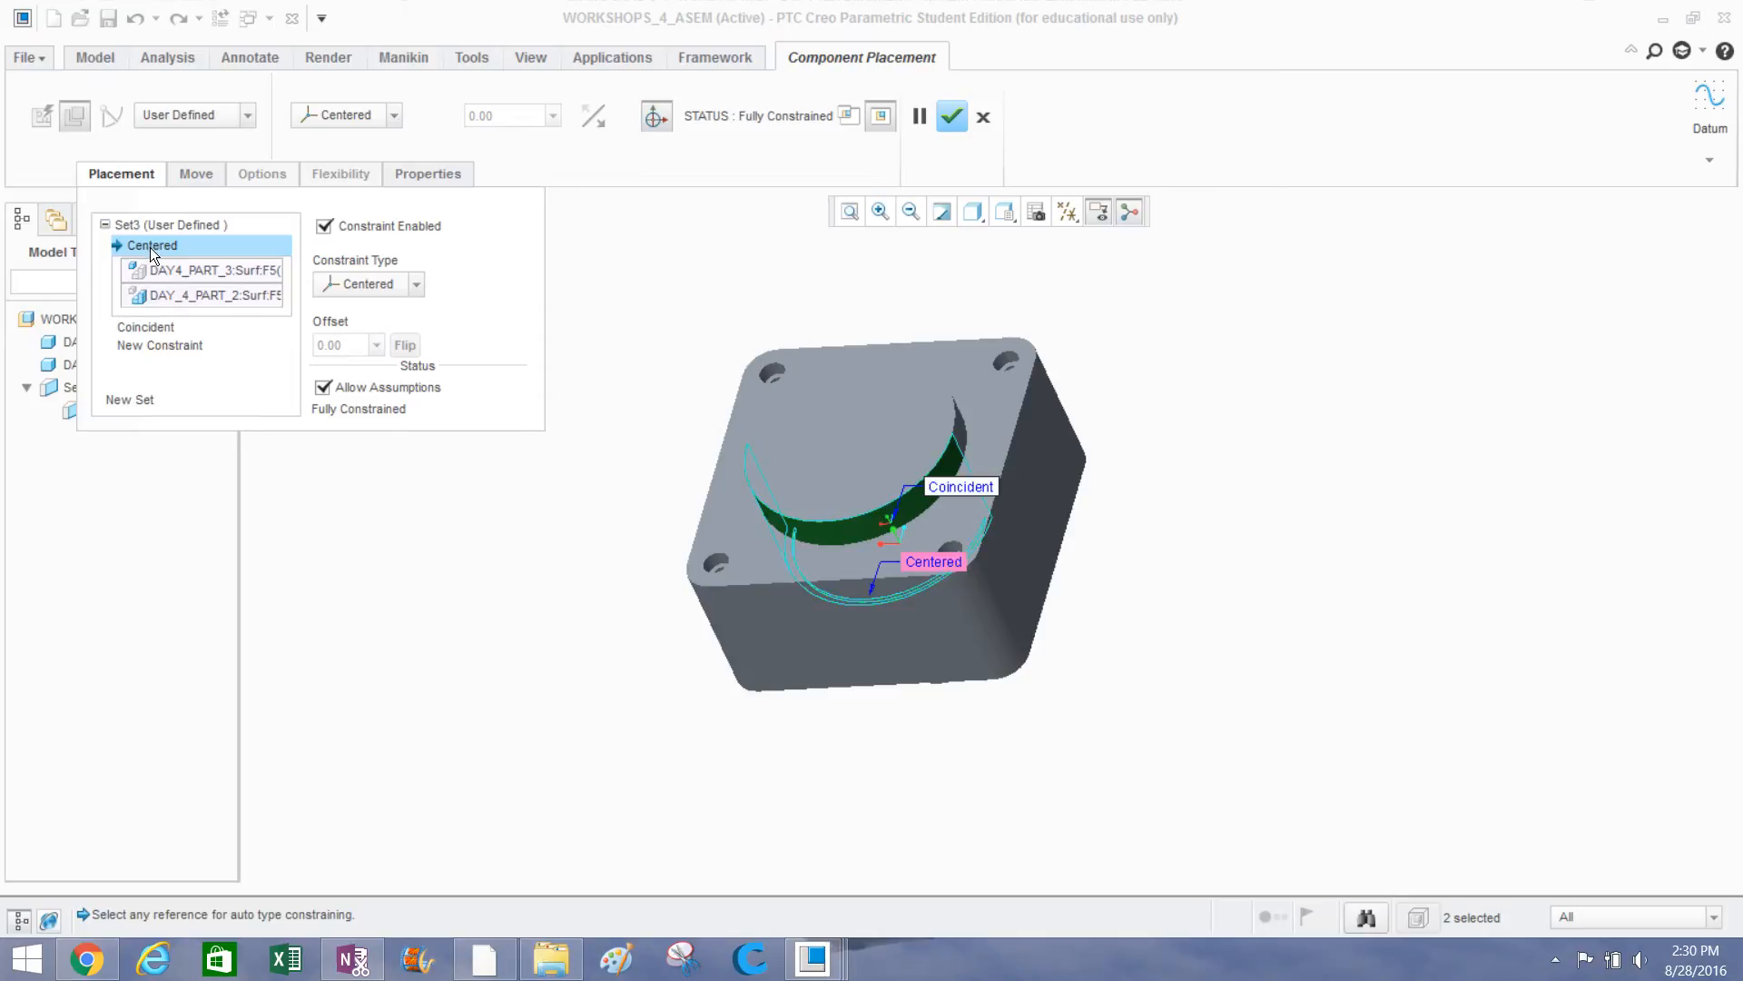
right_click(149, 243)
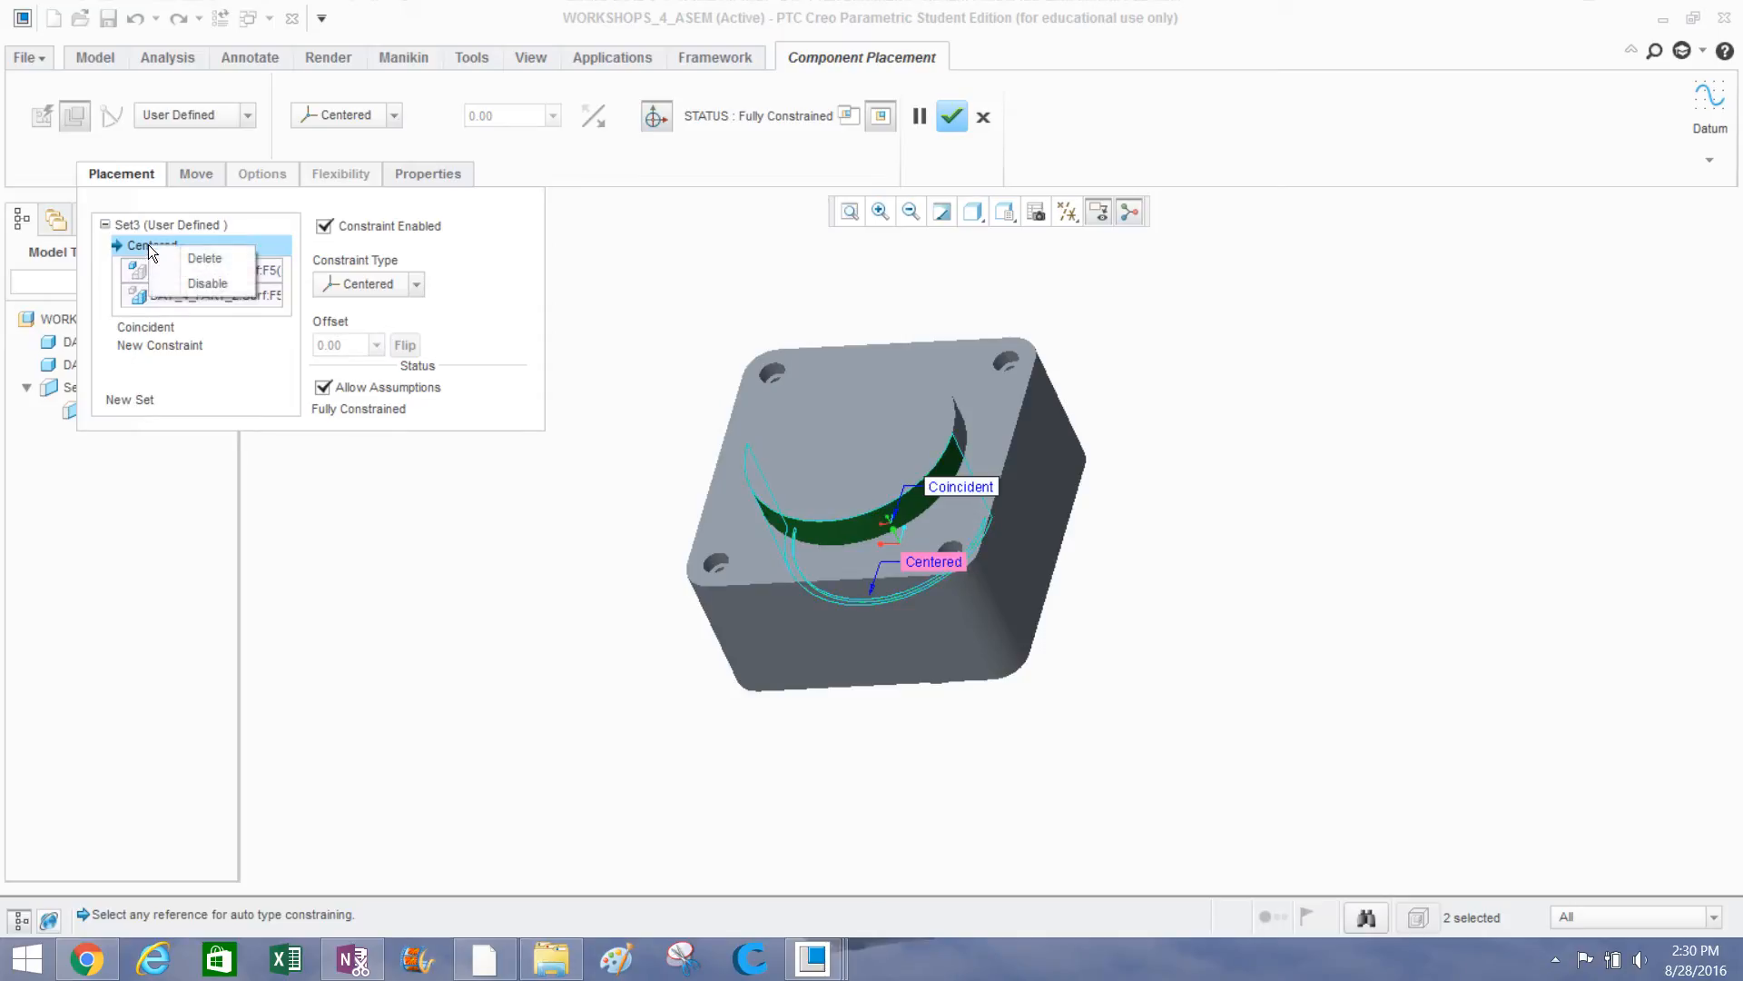
click(176, 260)
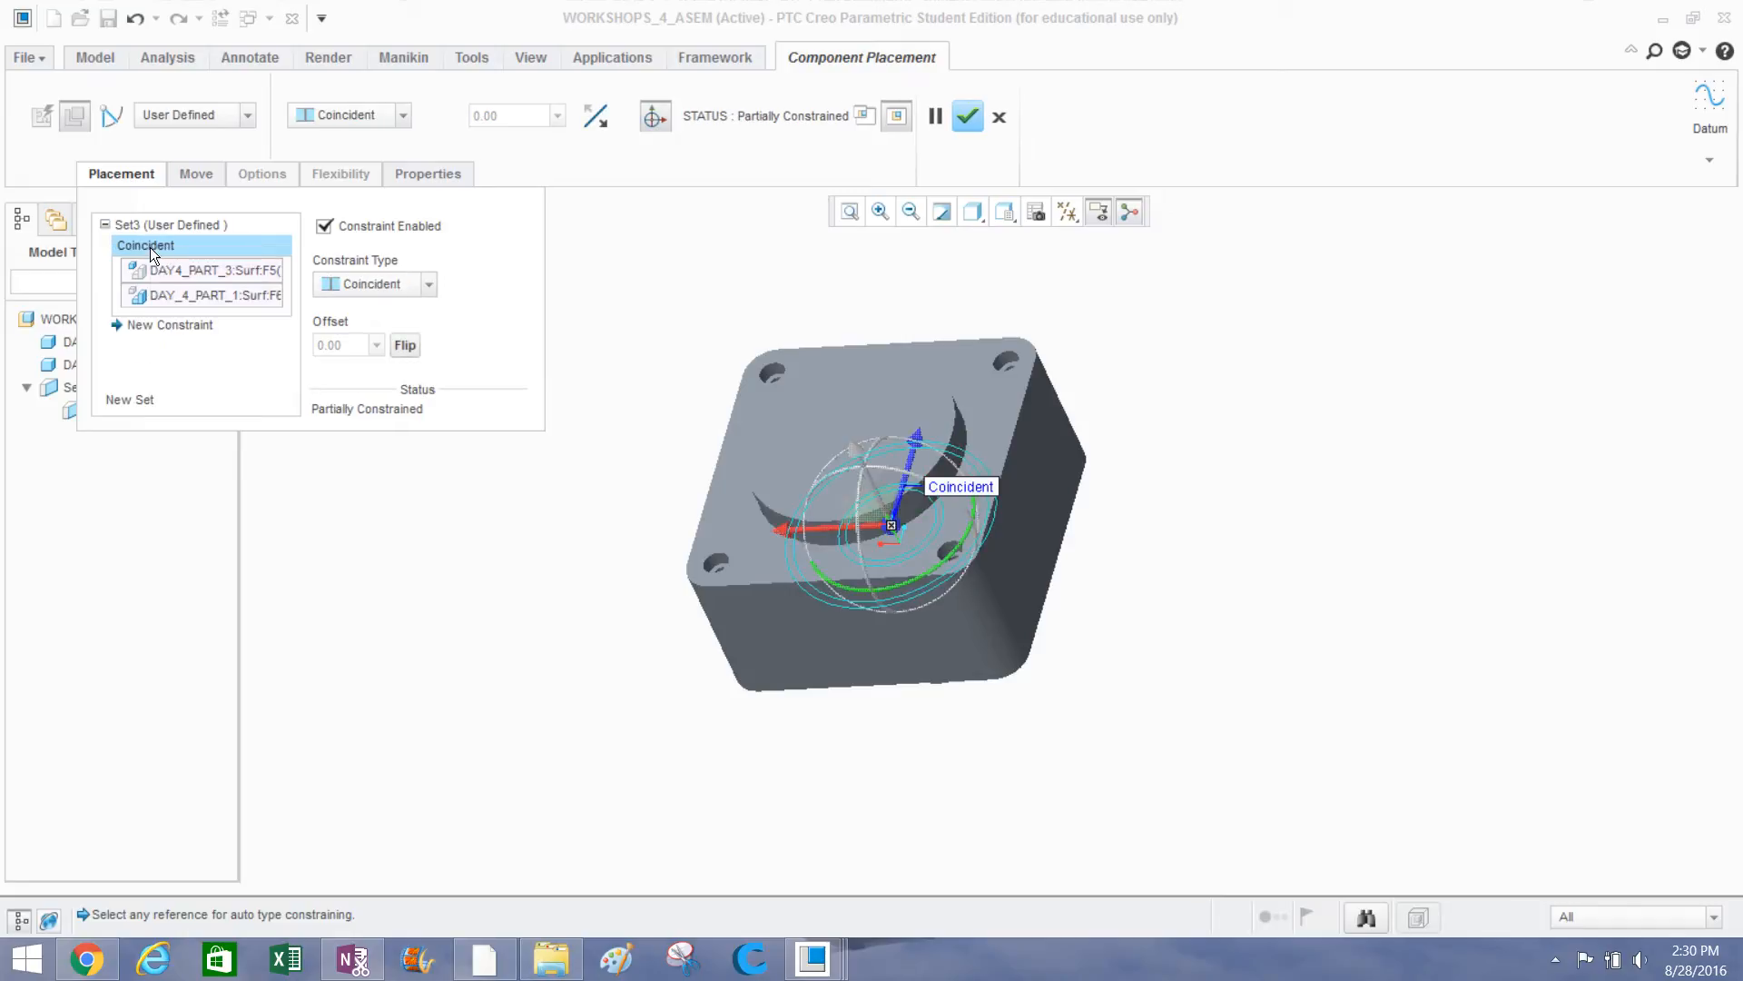
right_click(150, 247)
click(178, 260)
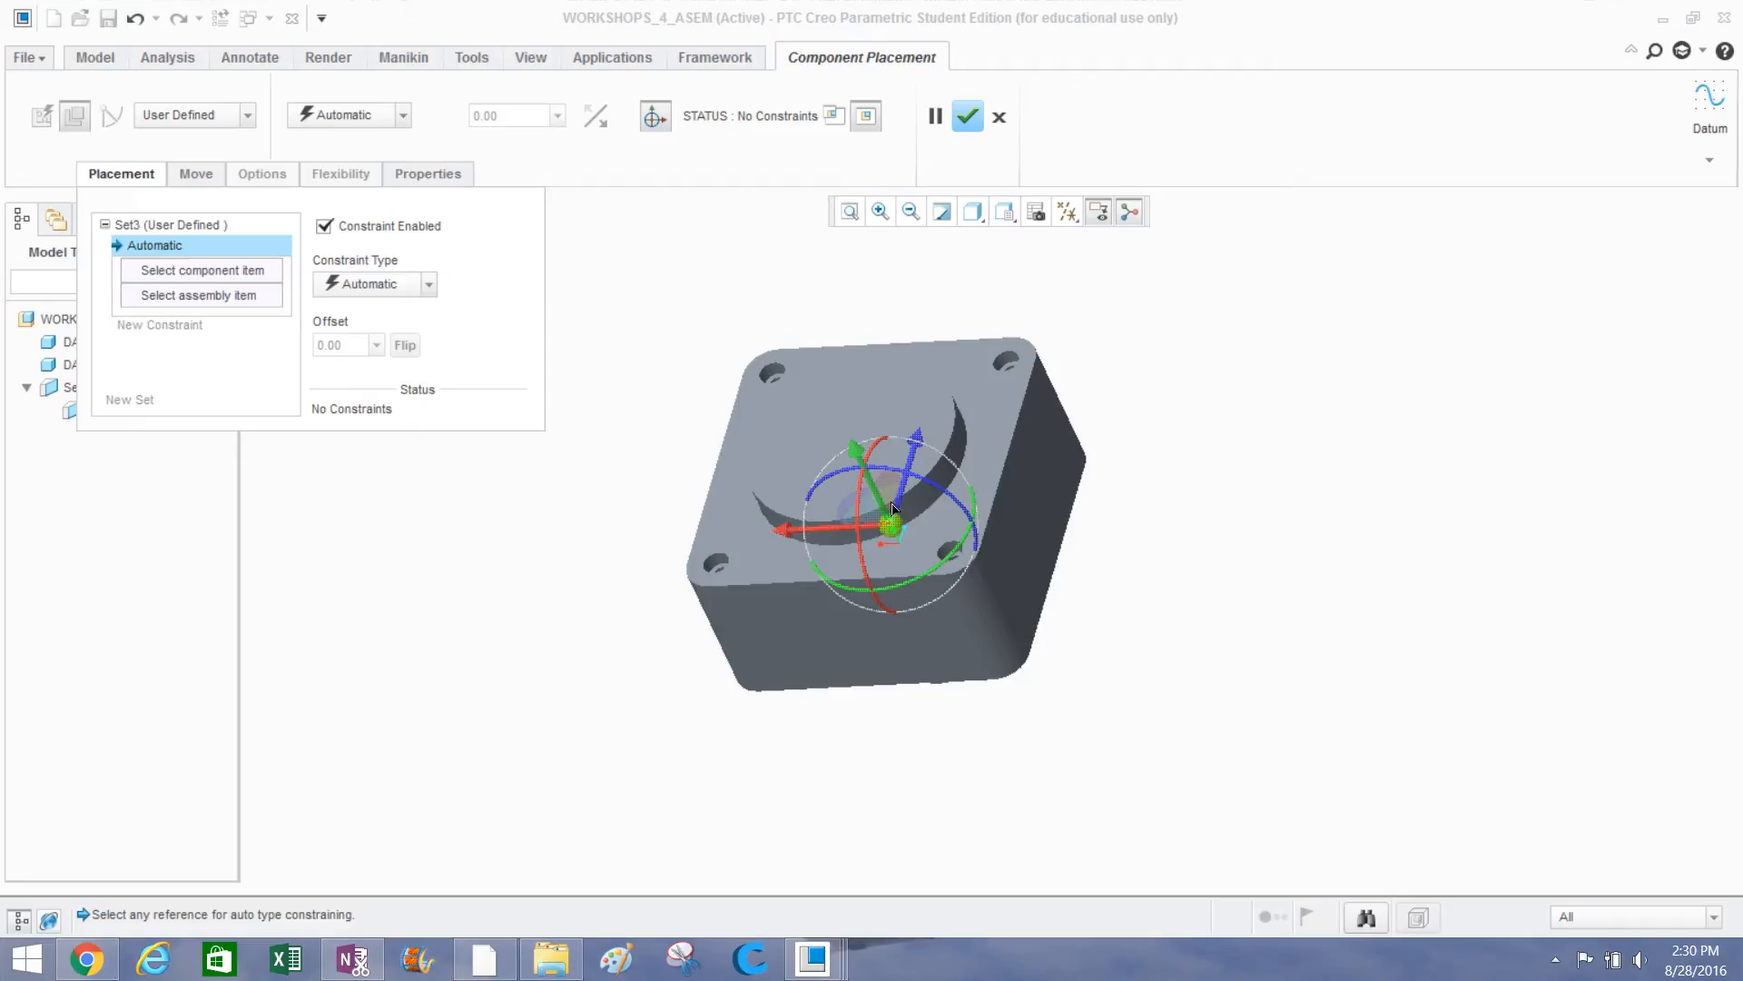
drag(892, 531, 1293, 454)
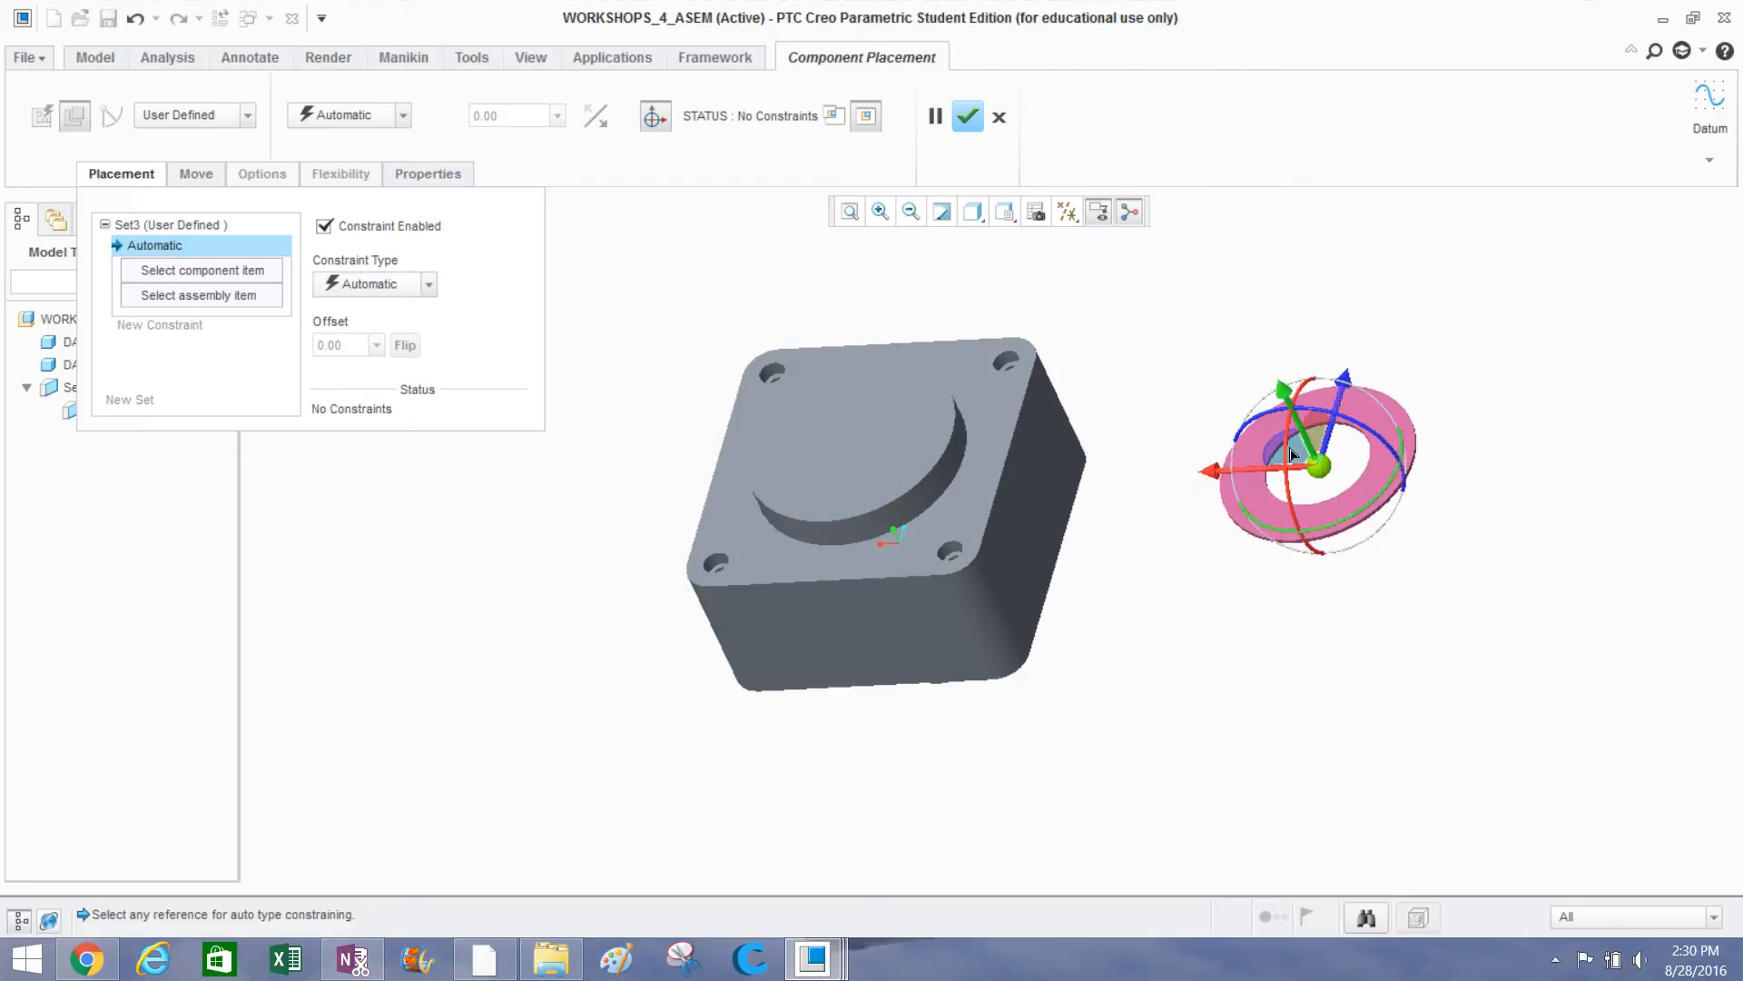
click(978, 121)
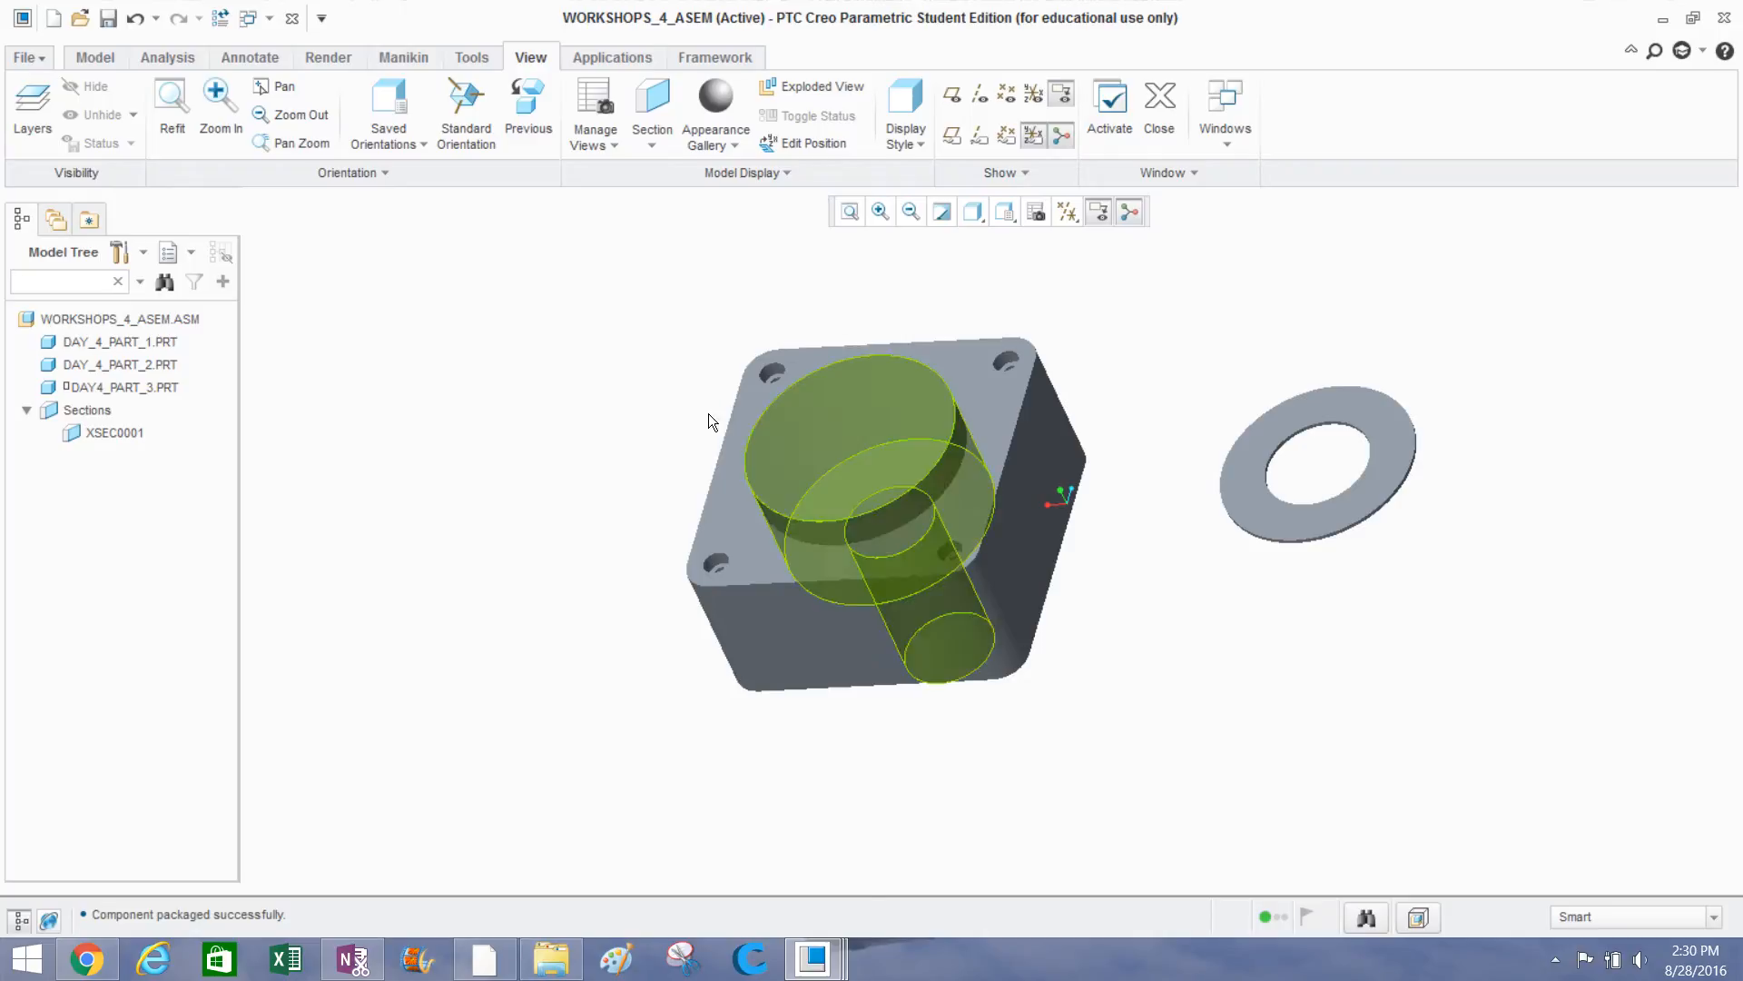
Delete the Centered and Distance constraints of DAY_4_PART_2, pull it out to the housing's side opposite the ring, and accept the placement.
right_click(110, 363)
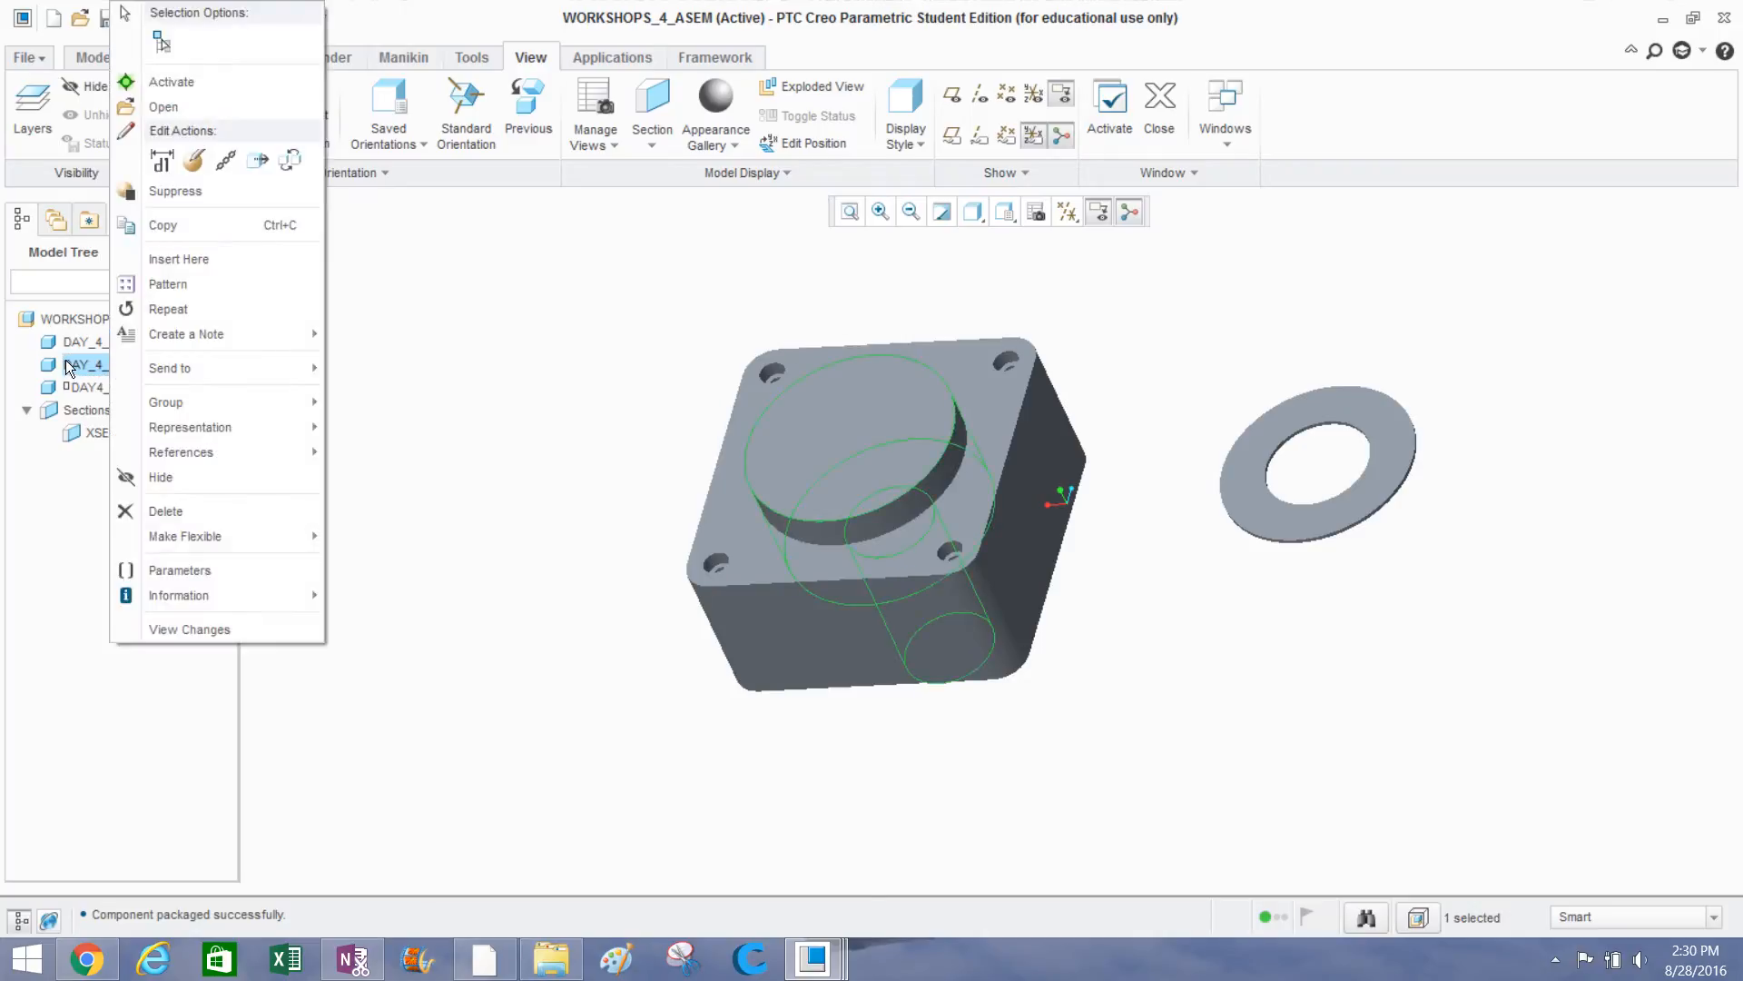
click(197, 162)
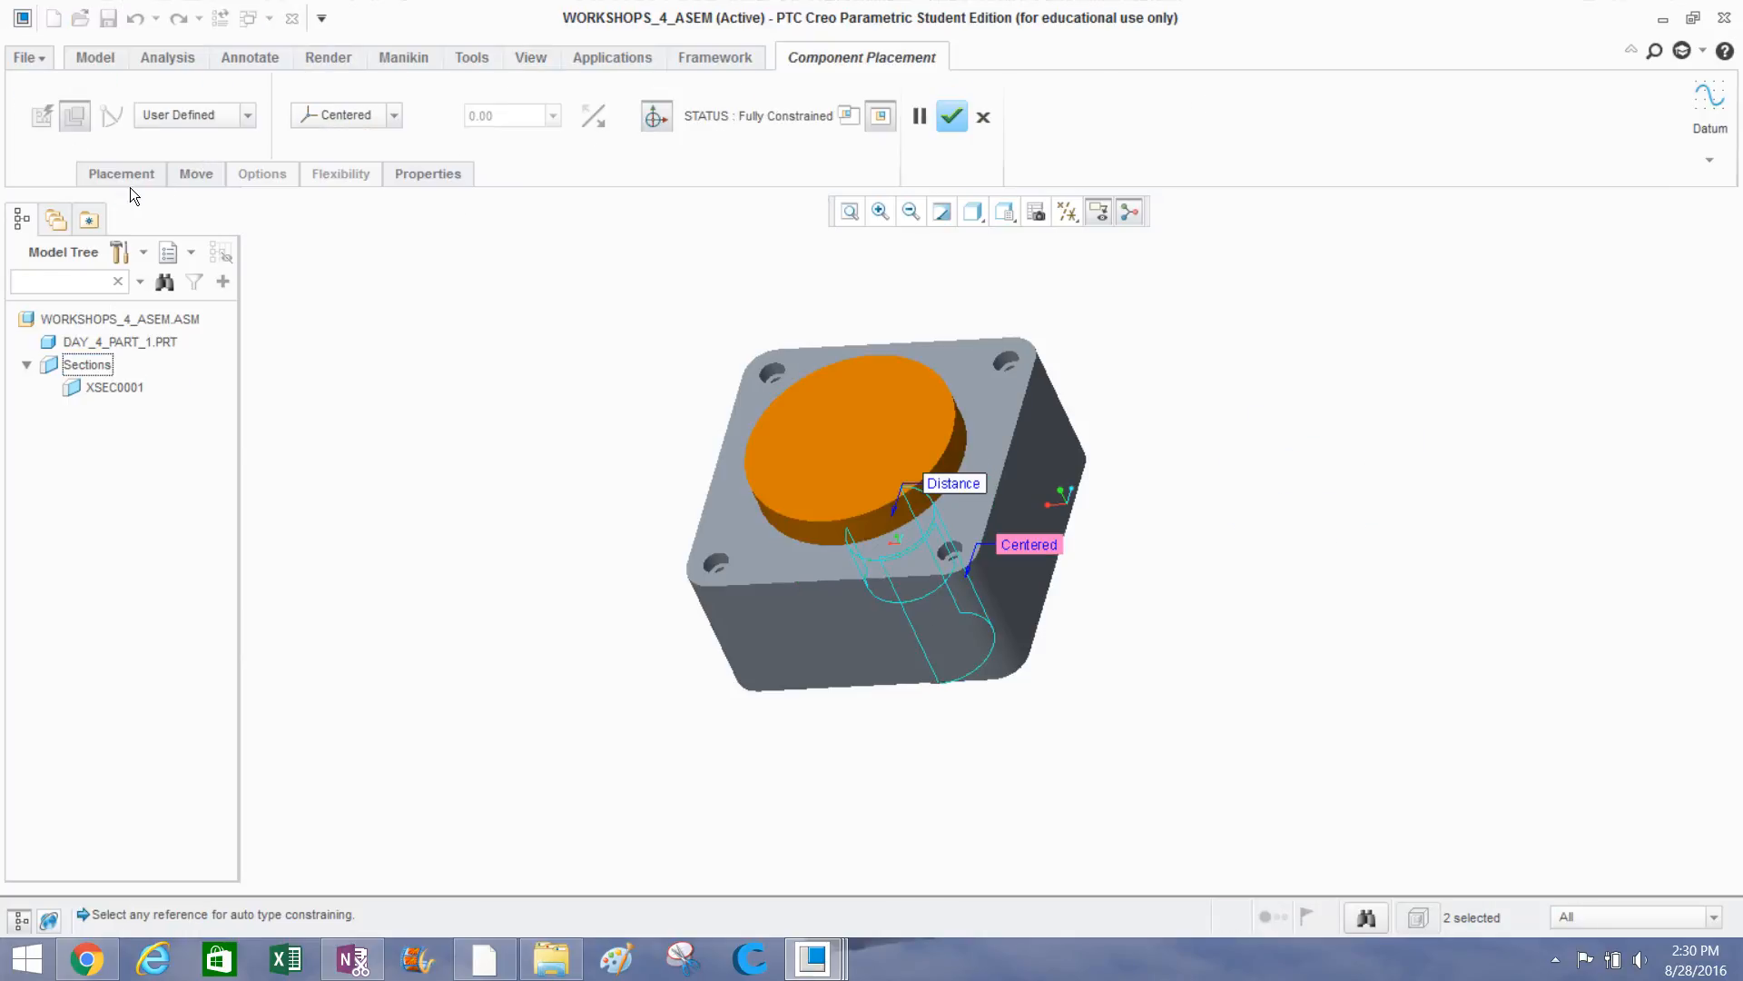
click(123, 180)
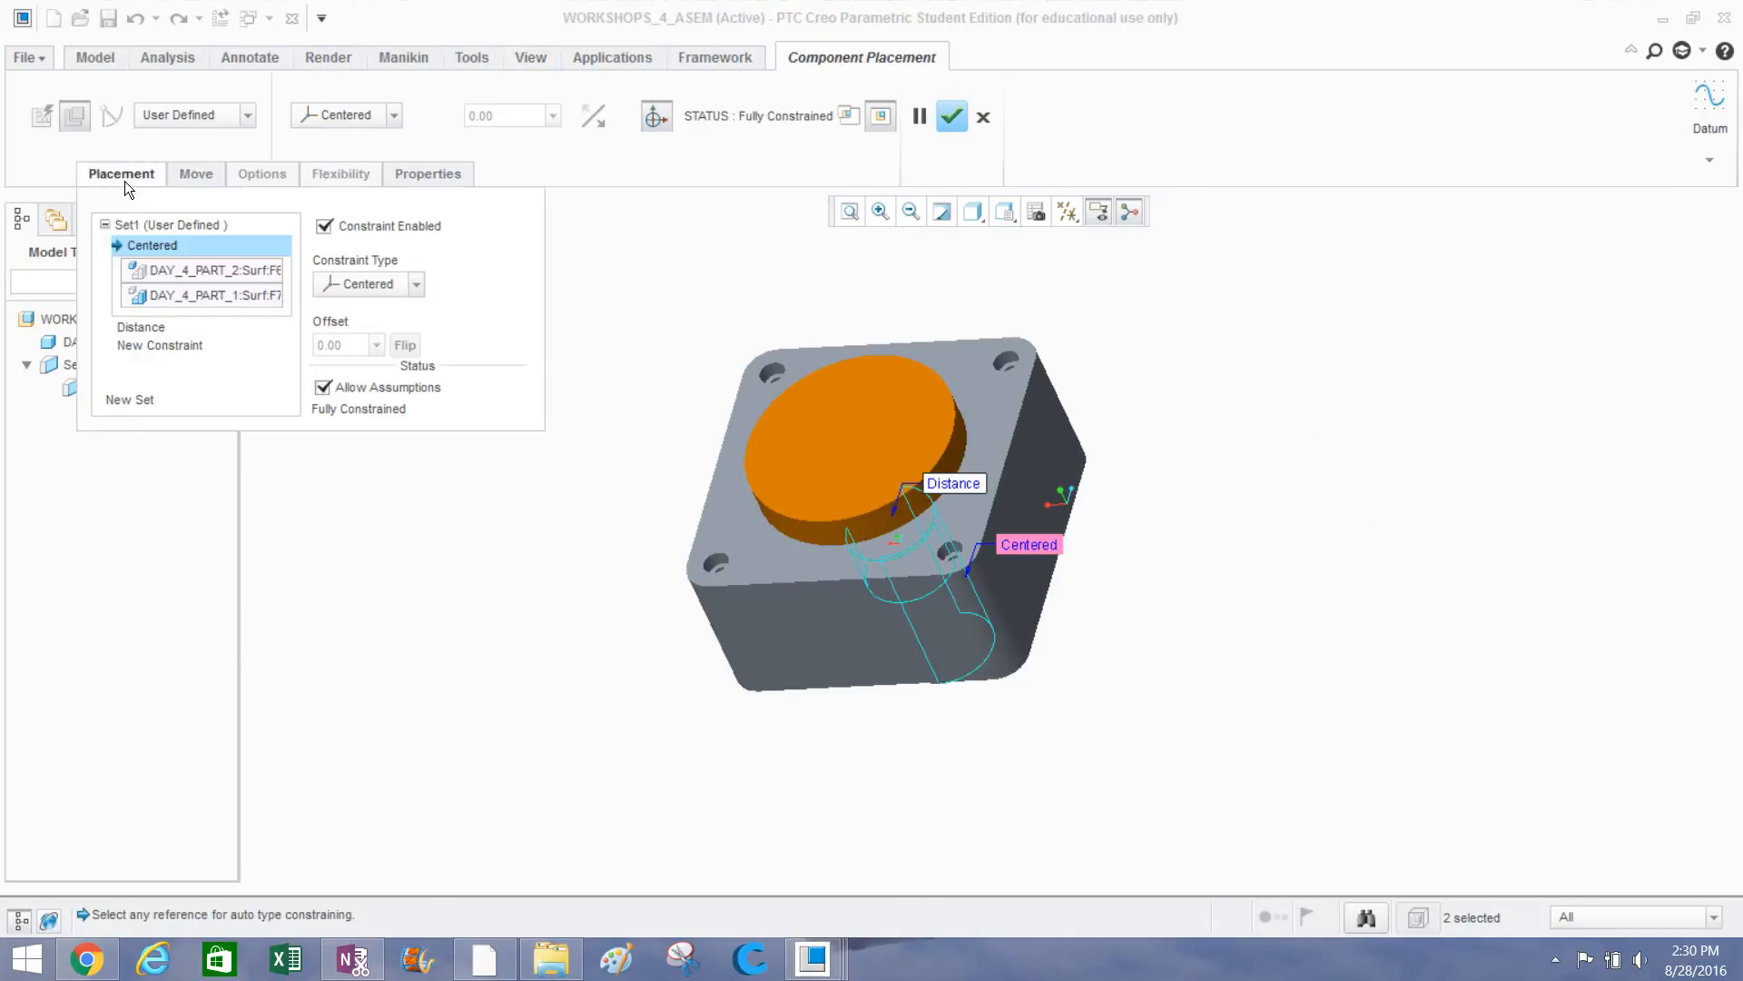
right_click(142, 248)
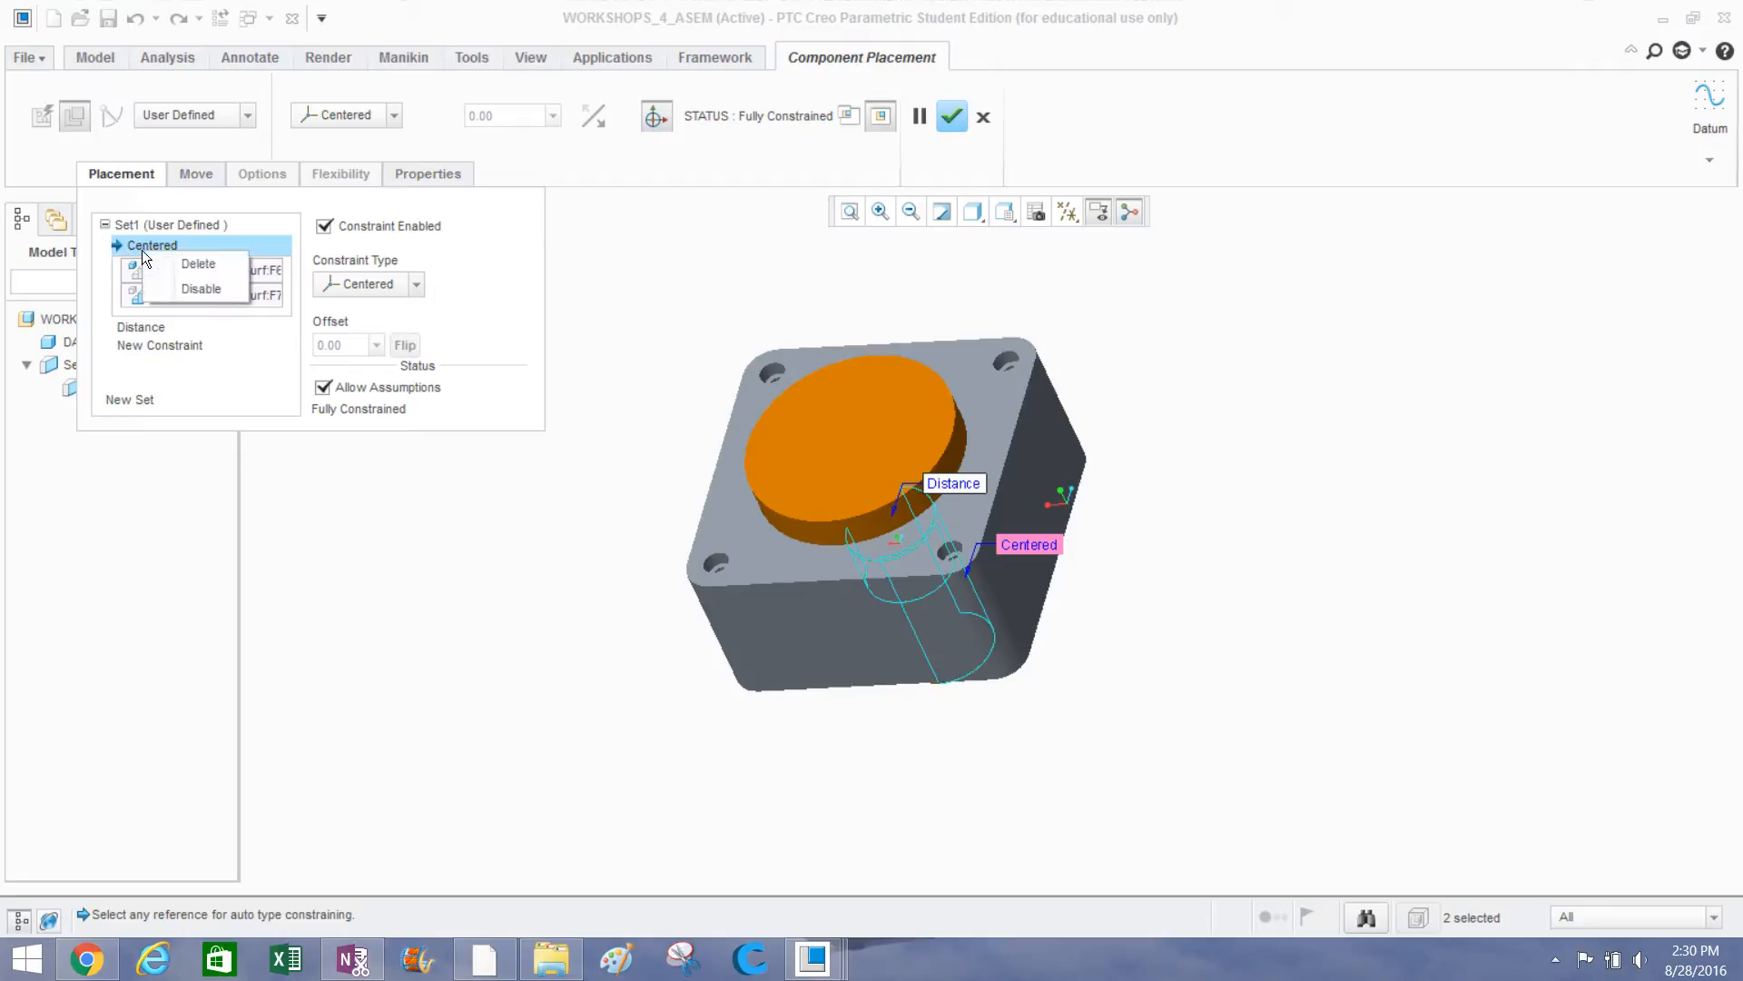
click(150, 257)
right_click(150, 248)
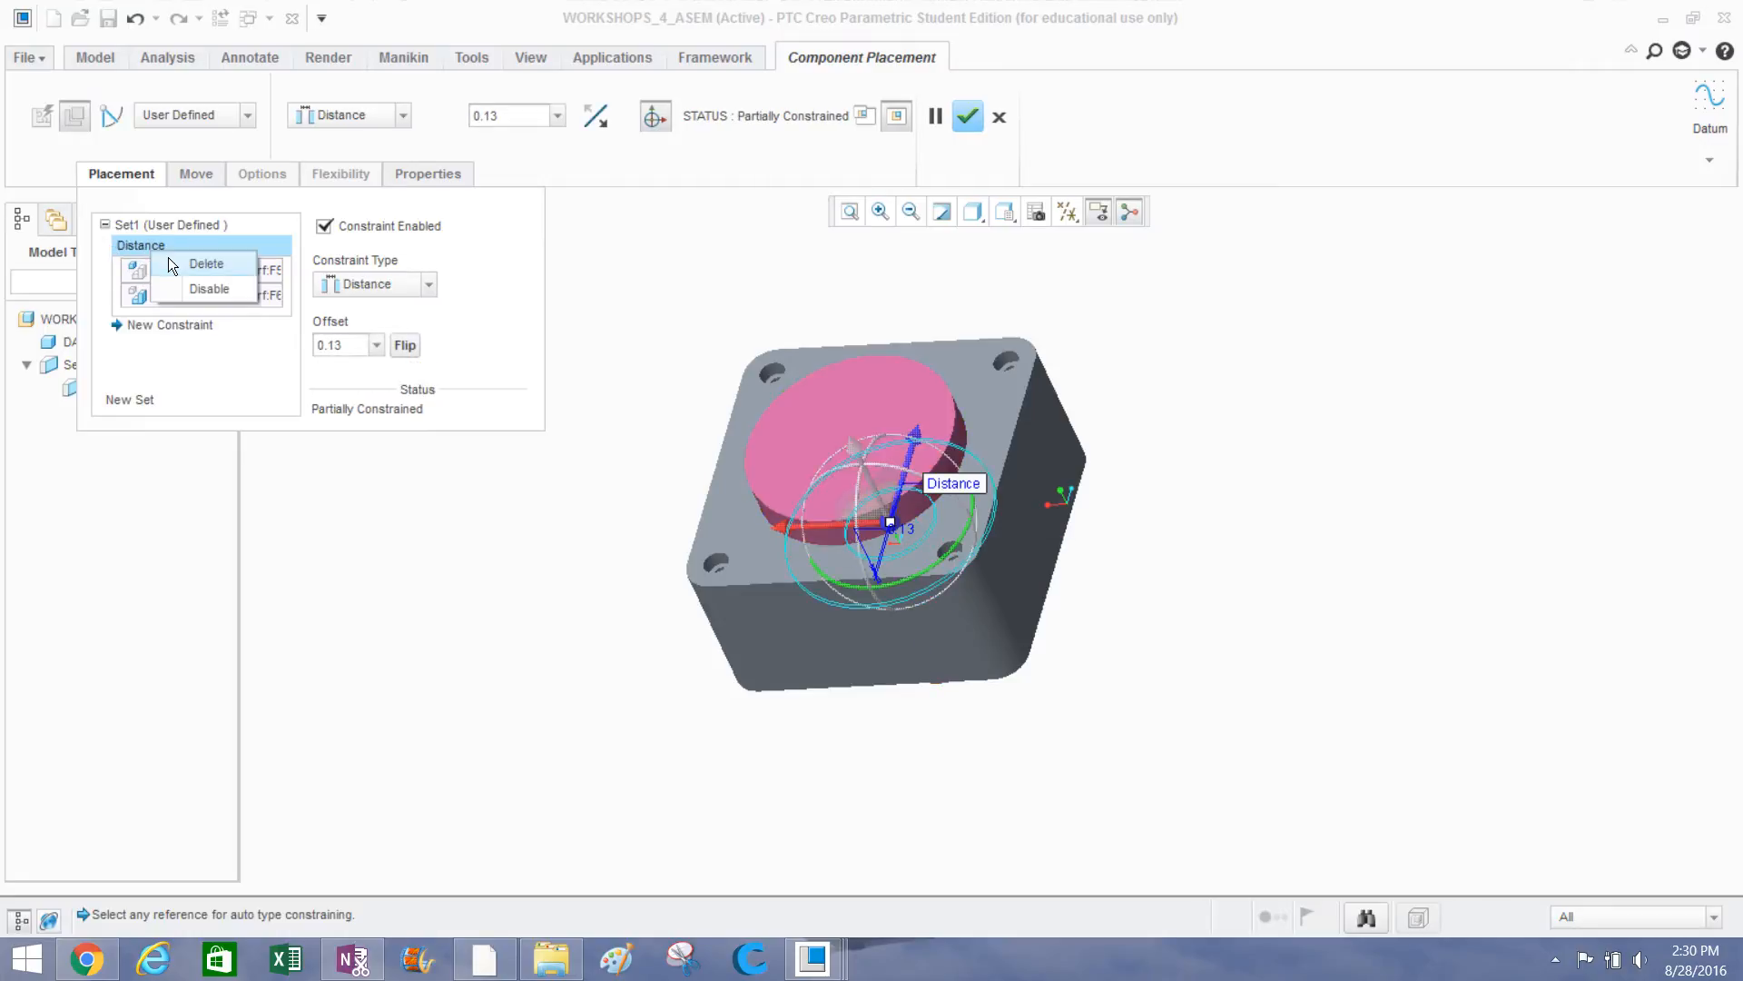
click(167, 258)
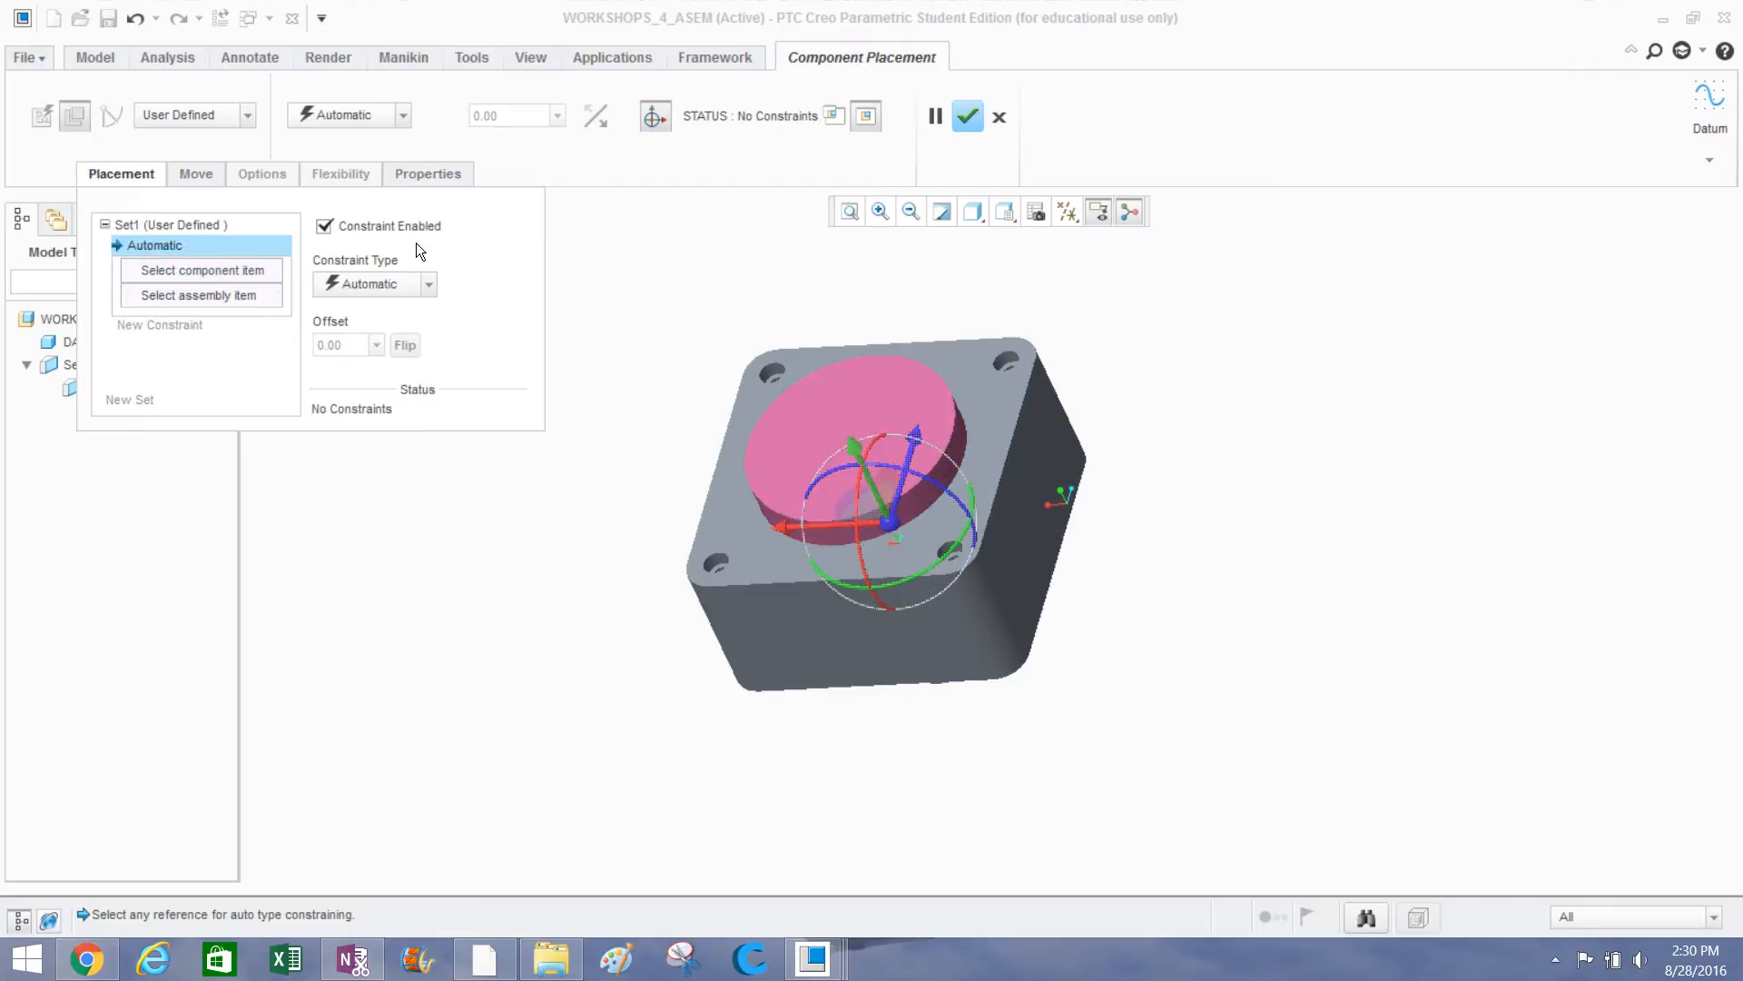
drag(890, 522, 519, 580)
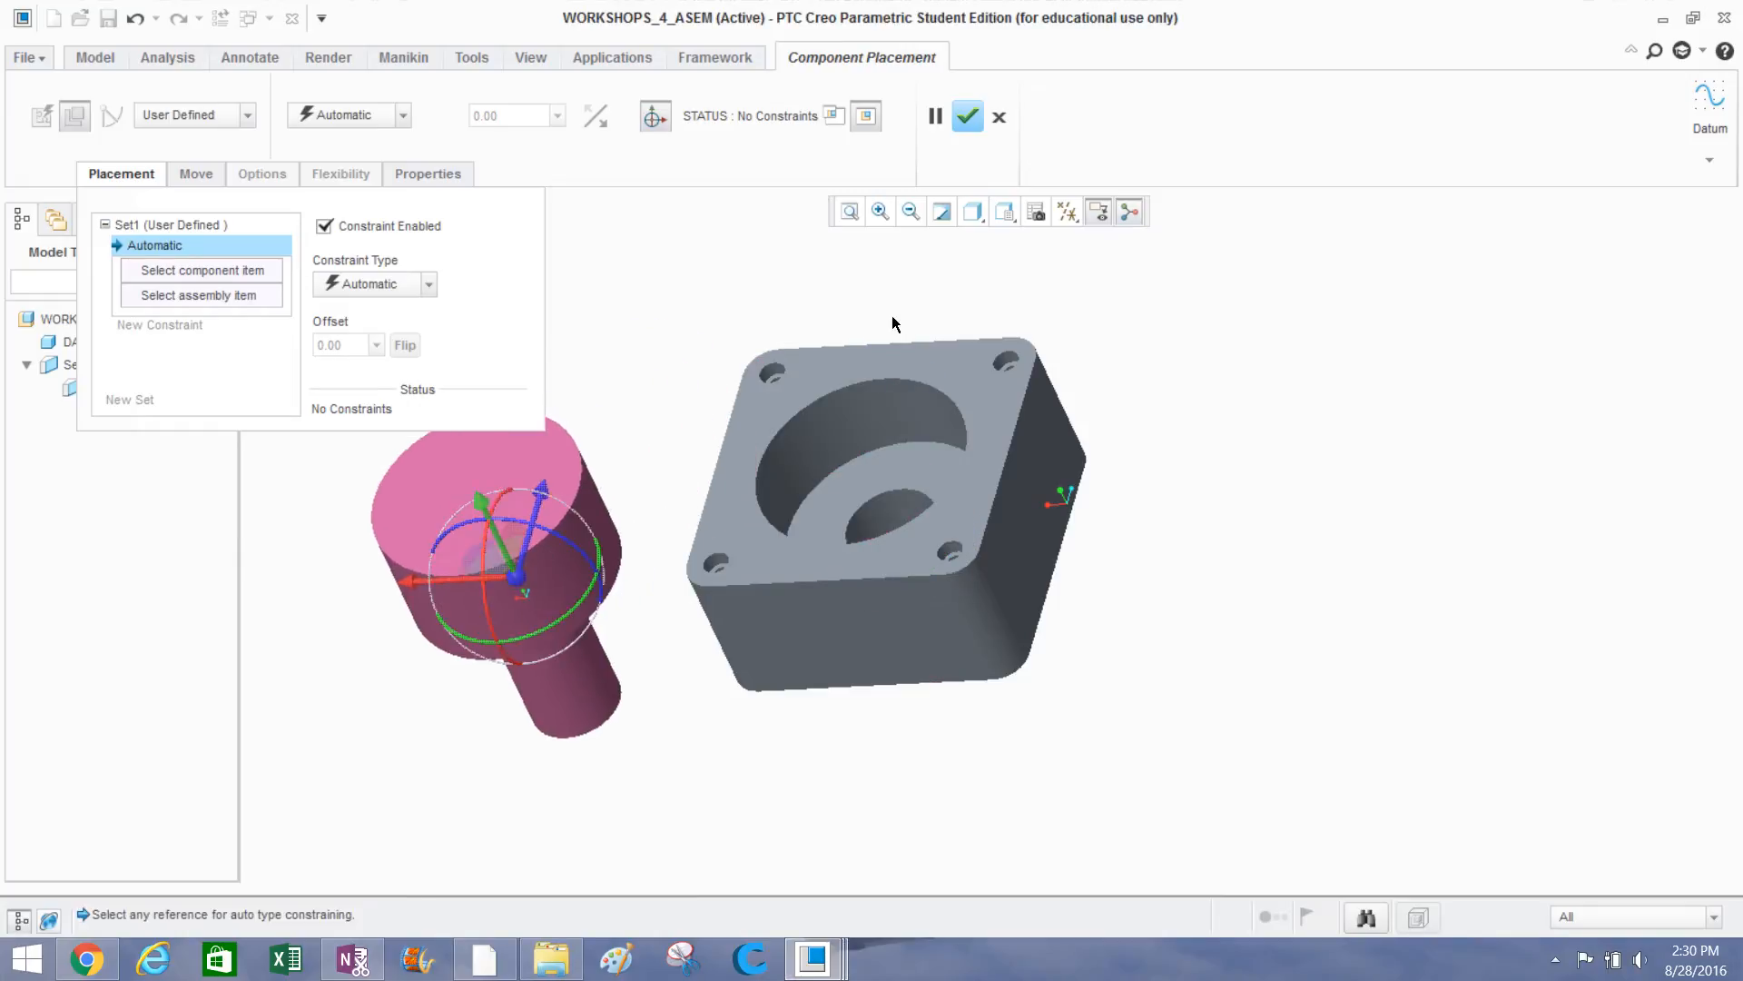
click(978, 117)
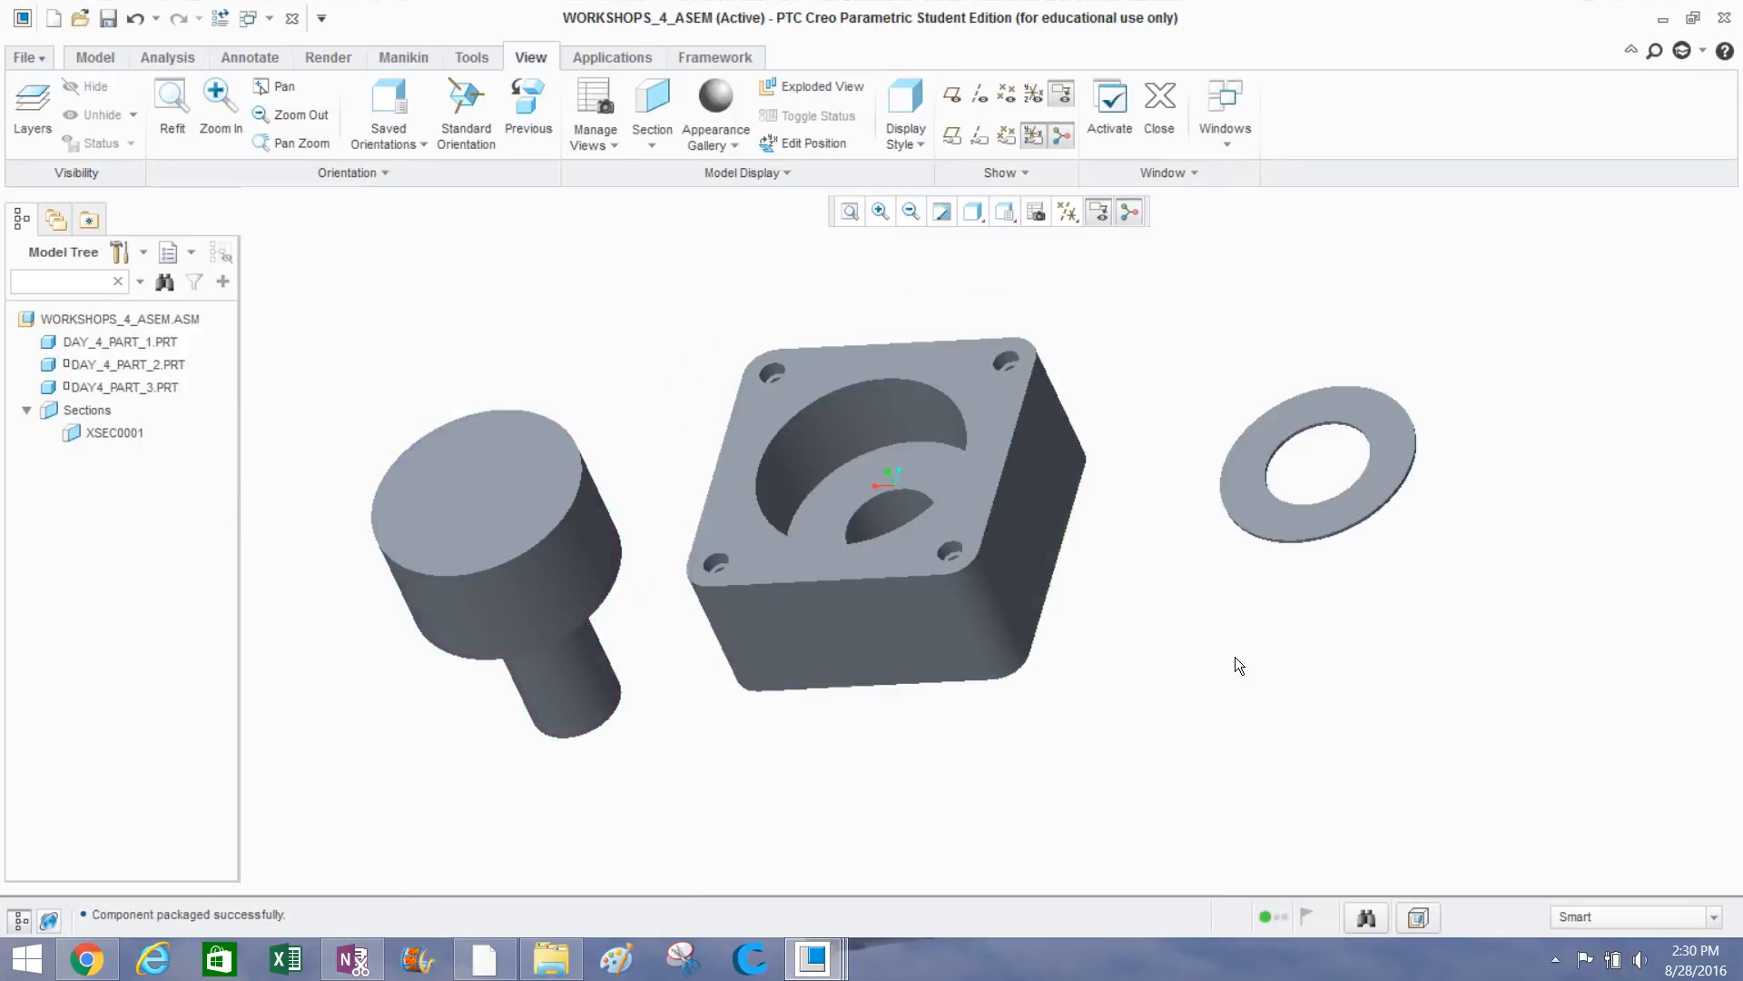
Open DAY_4_PART_2's placement definition to check which components are available as references, and close it without adding constraints.
middle_drag(986, 554, 990, 547)
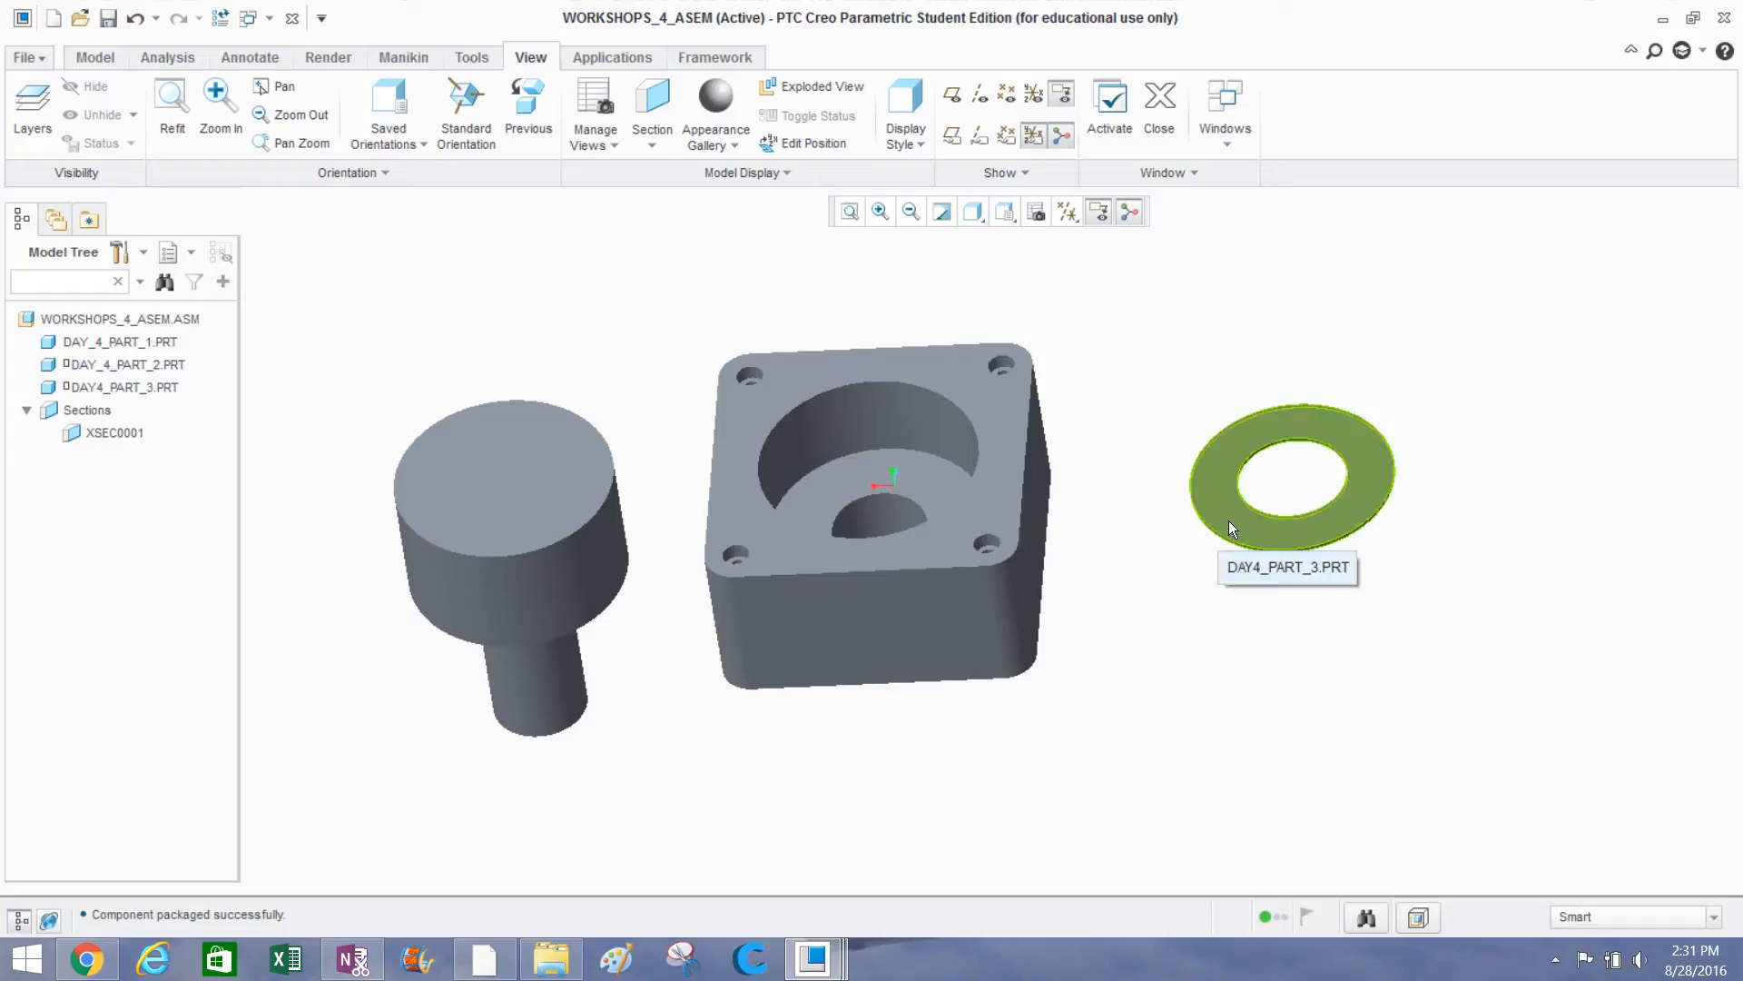
right_click(141, 363)
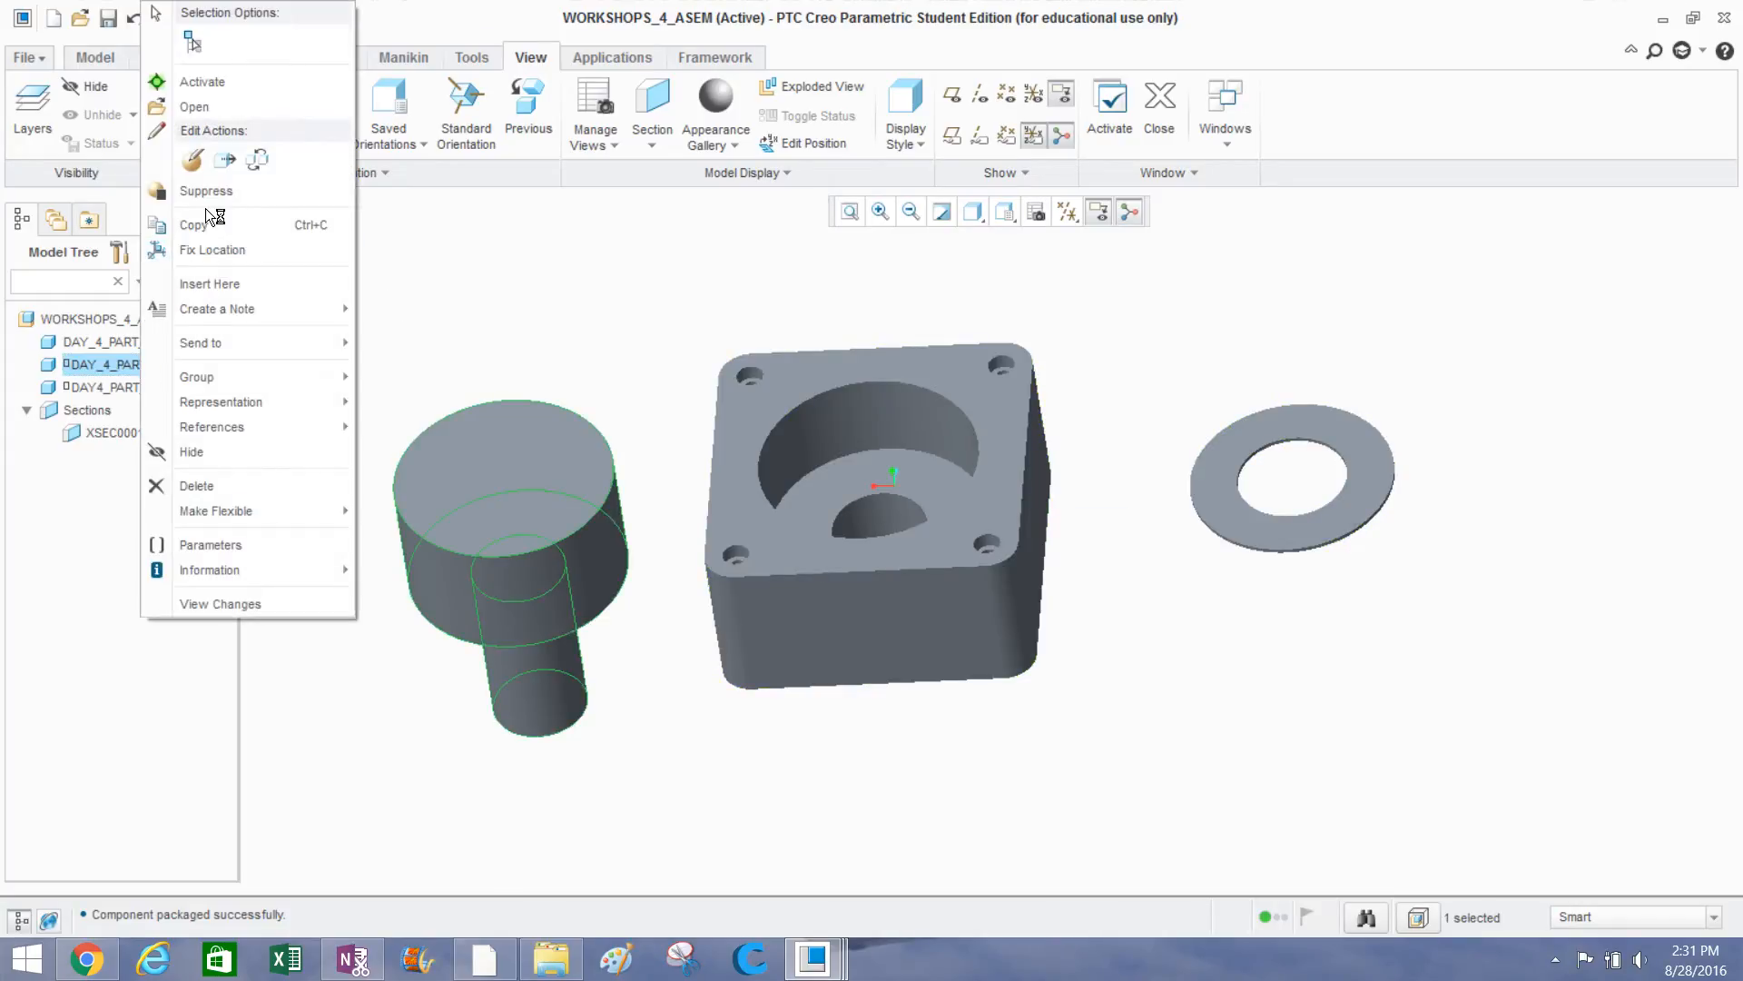
click(188, 159)
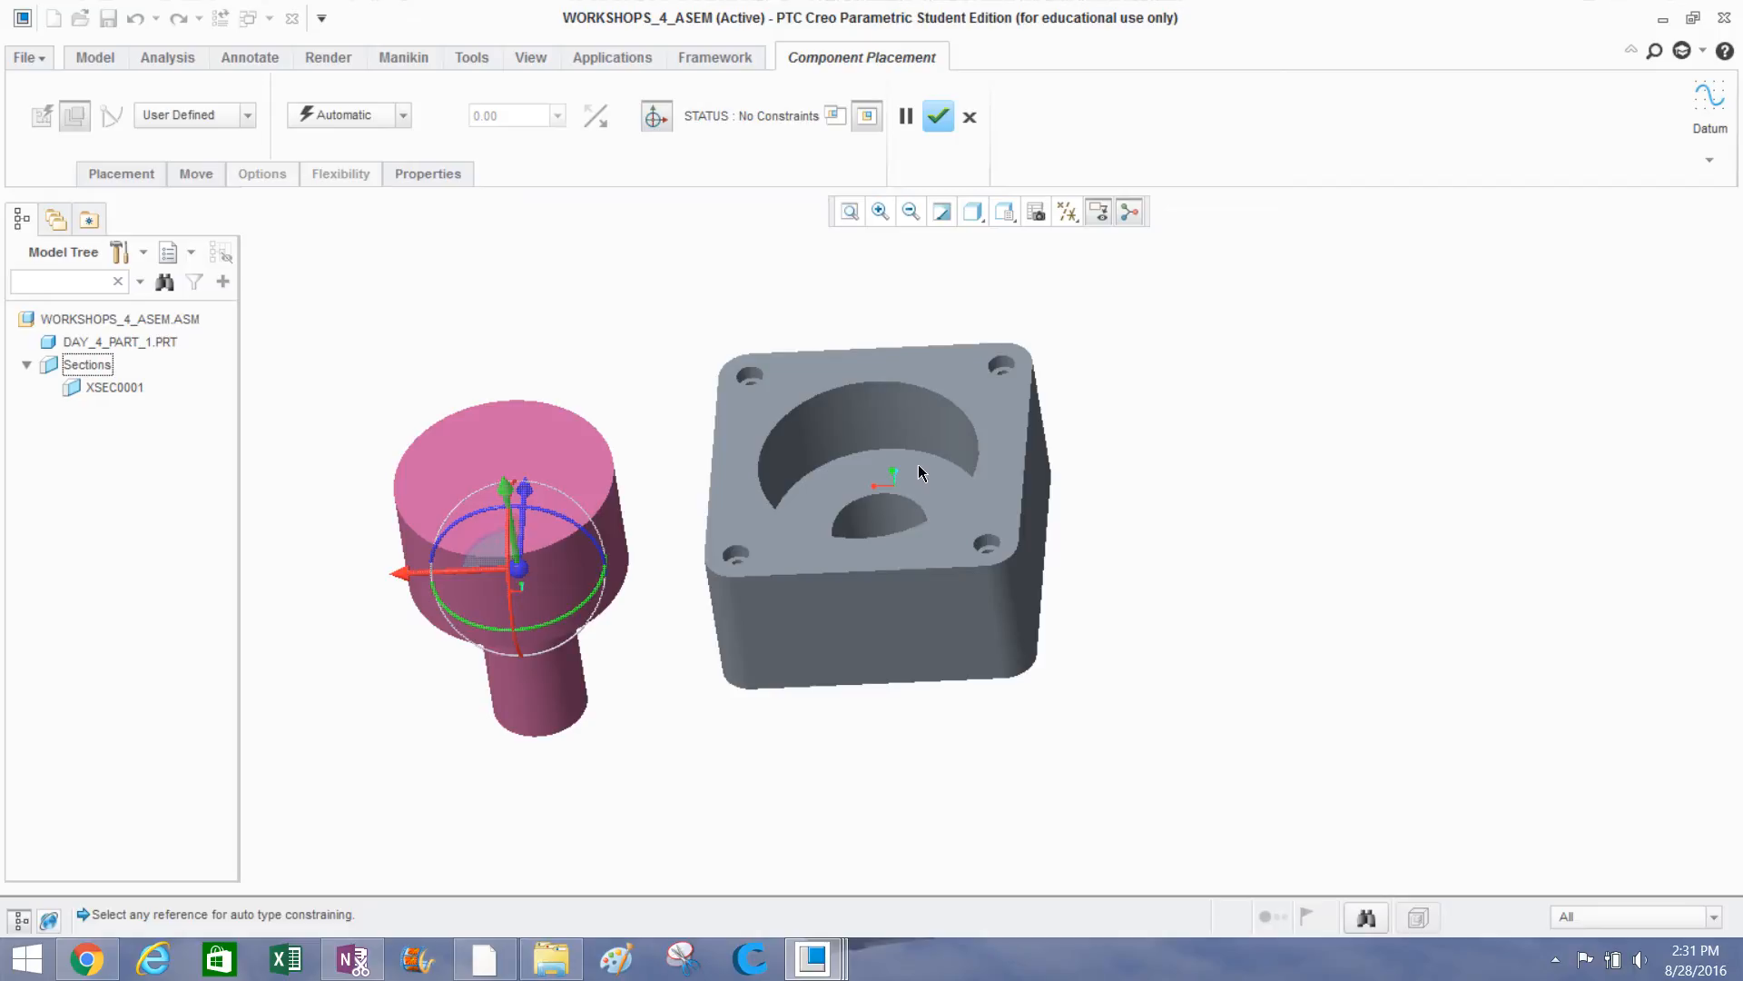
click(940, 115)
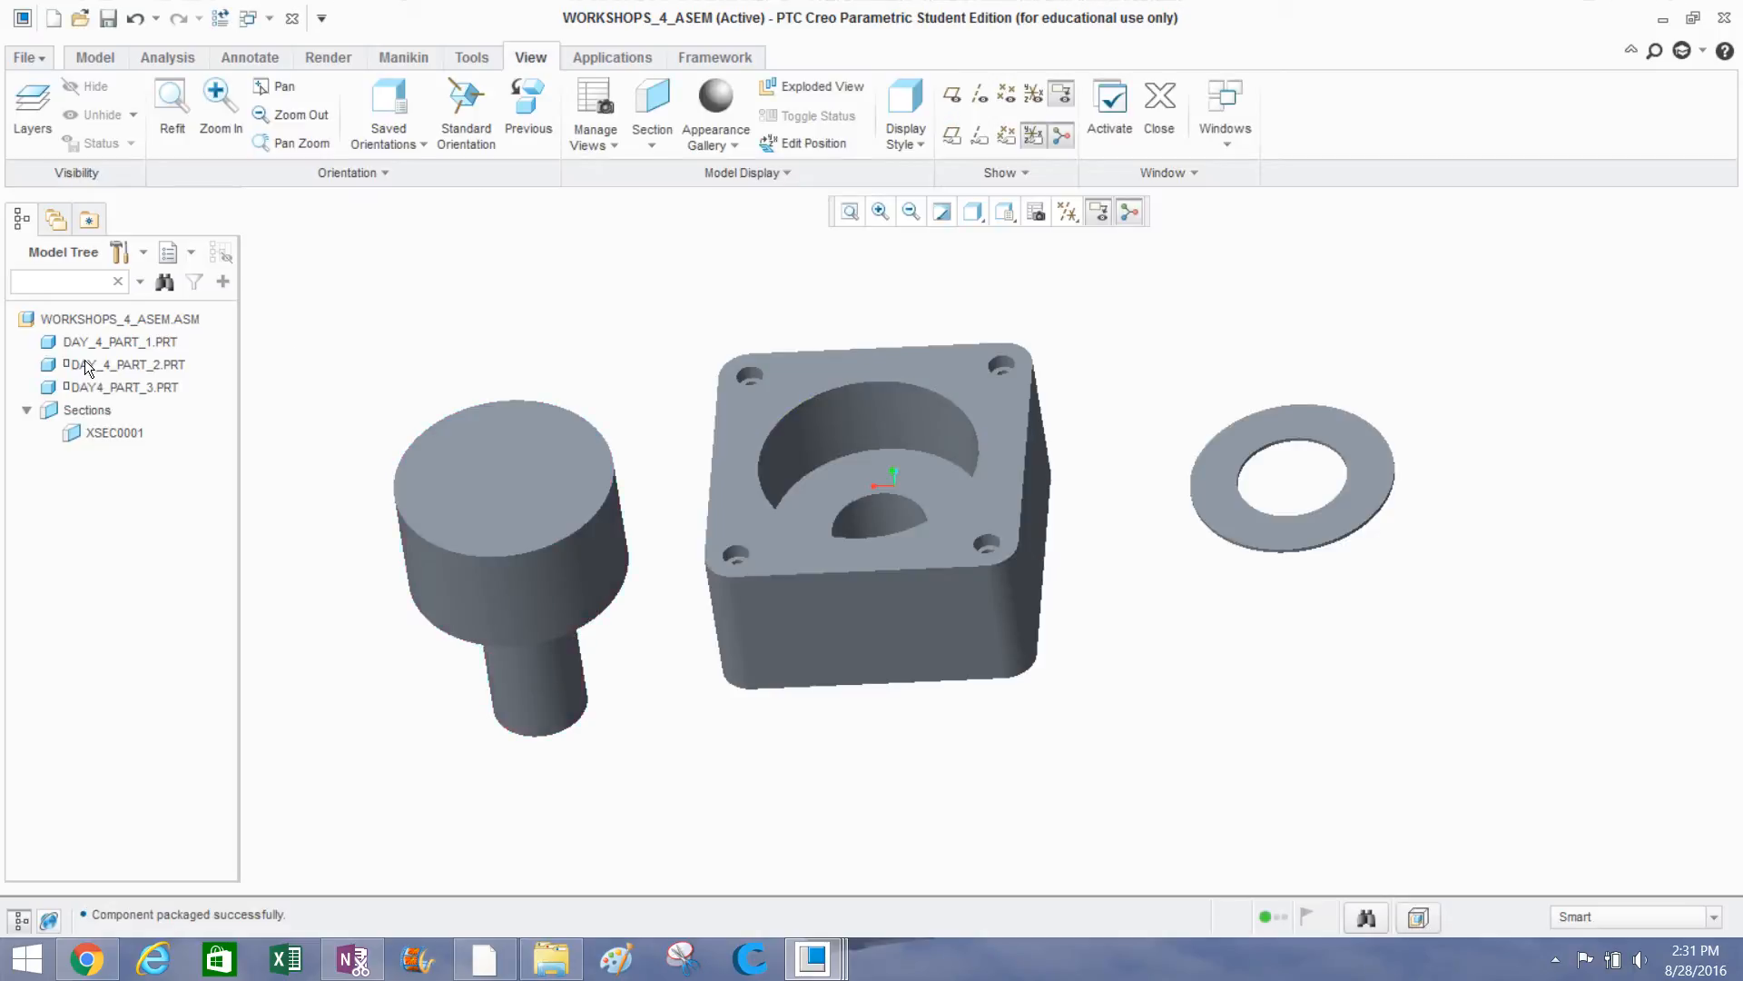
Reorder the model tree so that DAY4_PART_3 comes before DAY_4_PART_2.
click(108, 358)
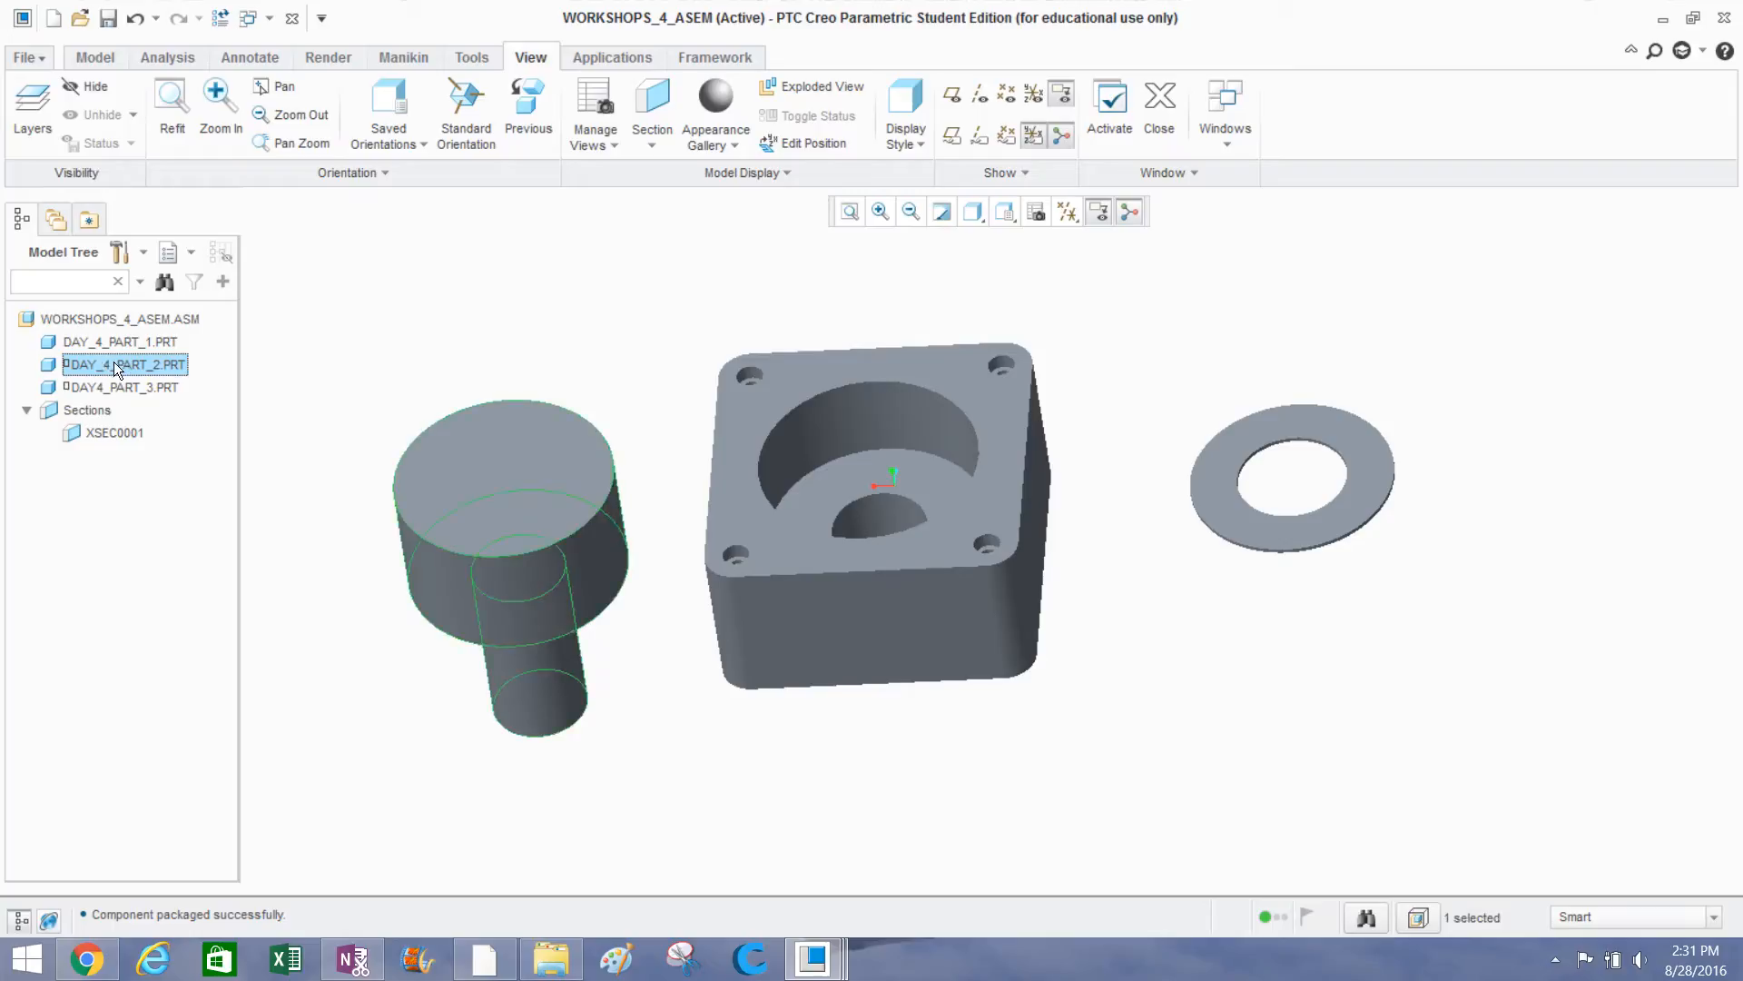
click(117, 388)
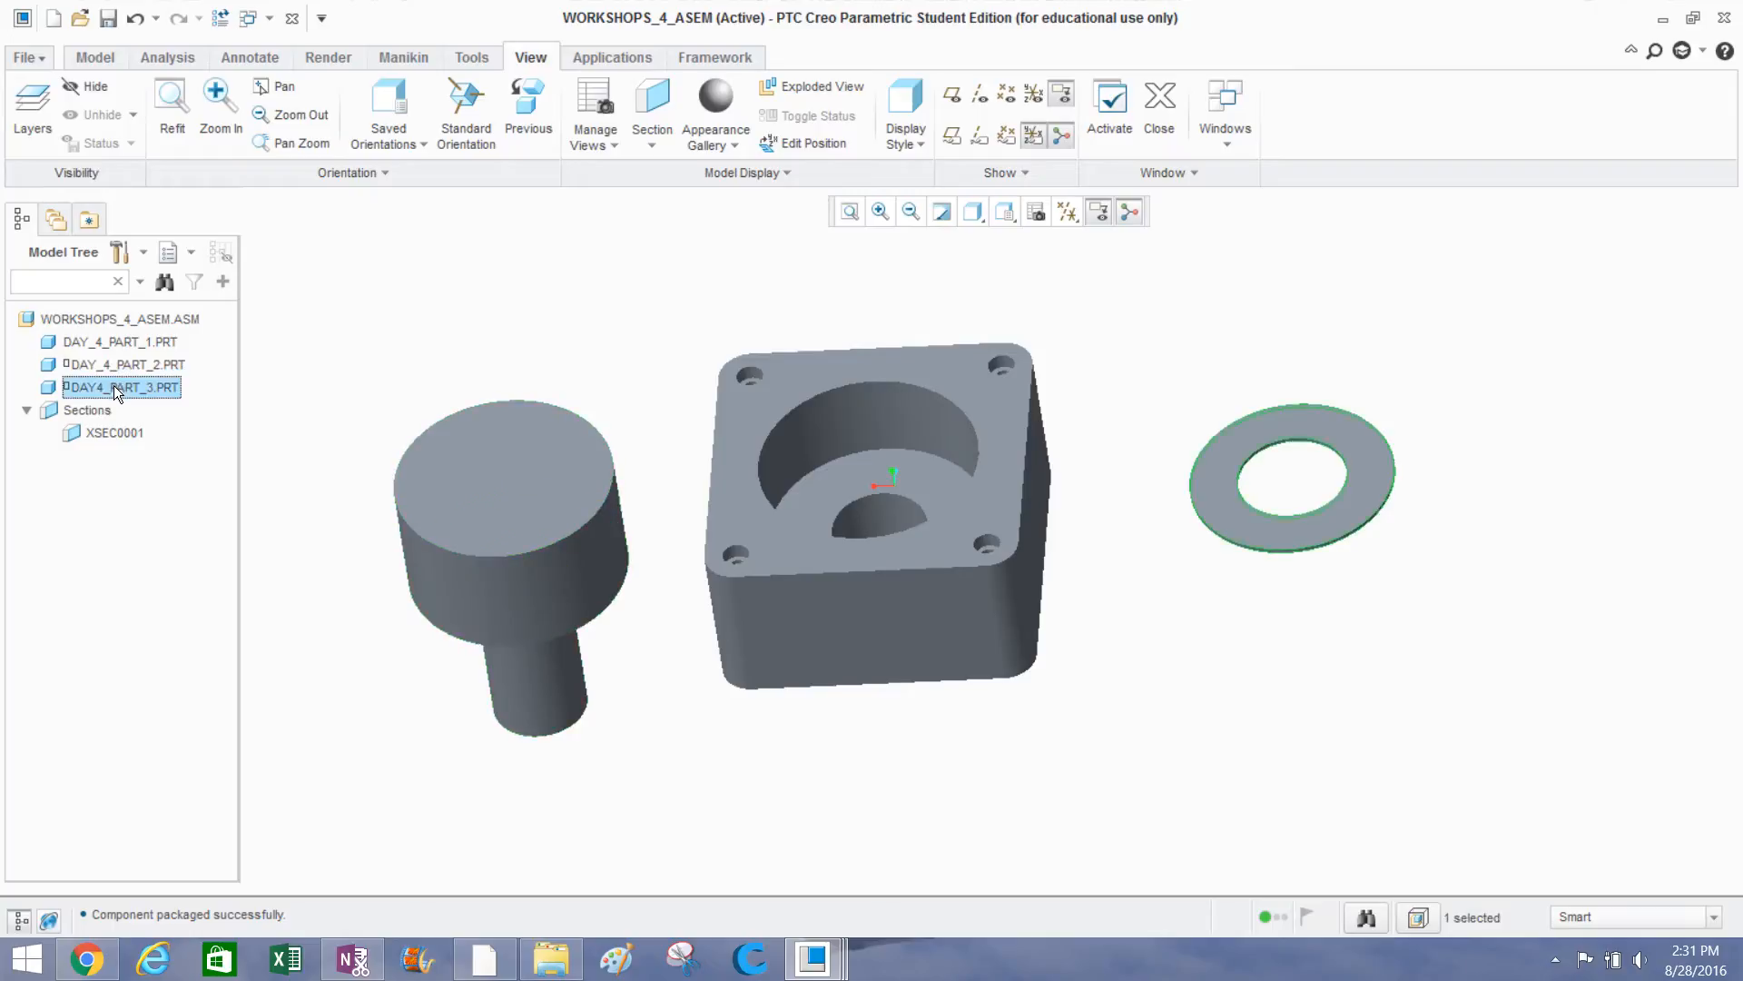
click(112, 366)
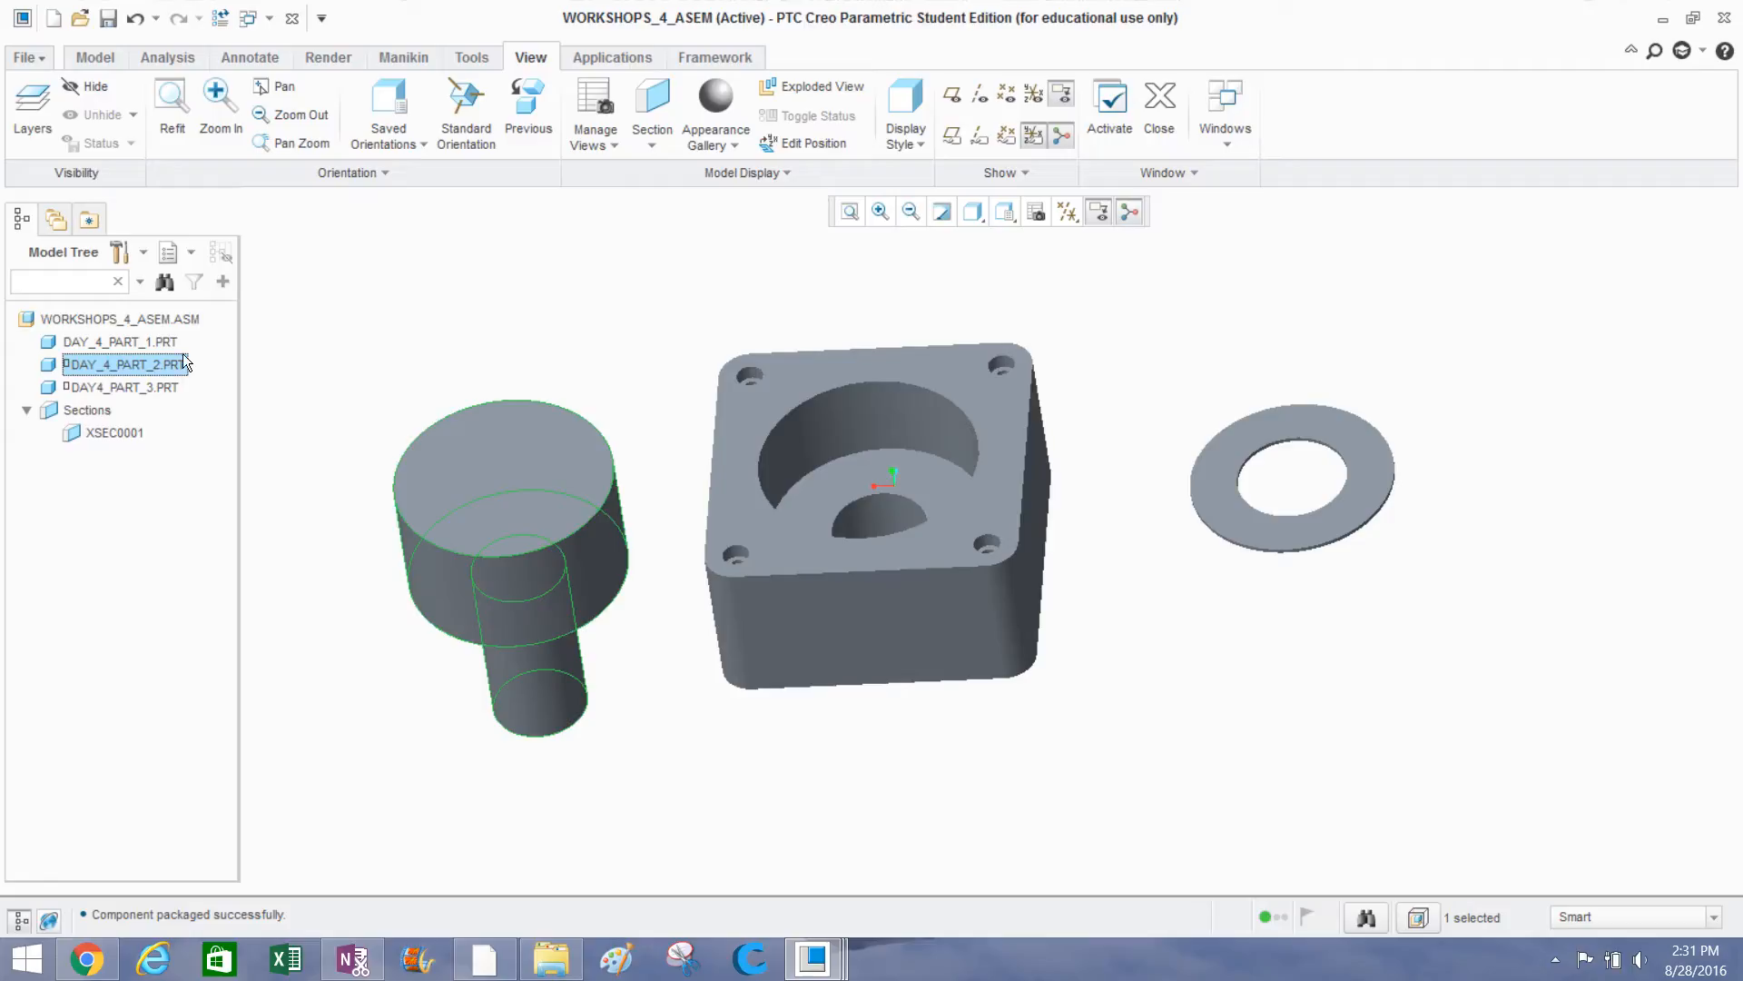
click(433, 351)
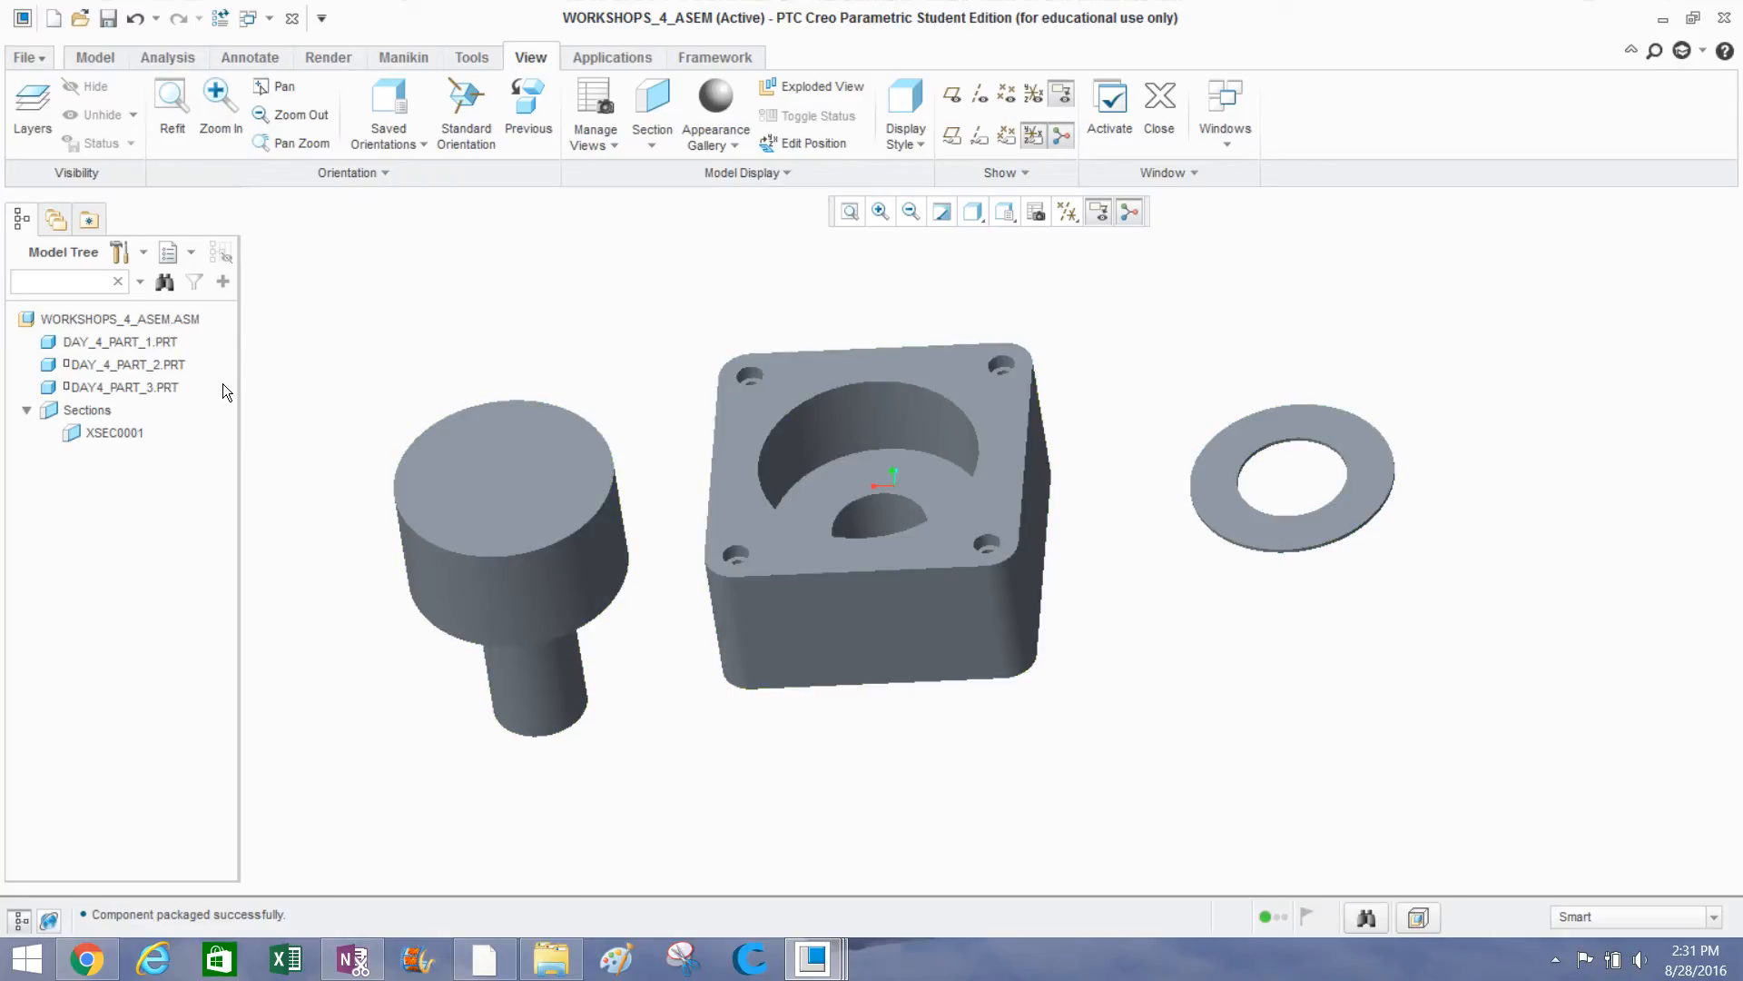
click(115, 382)
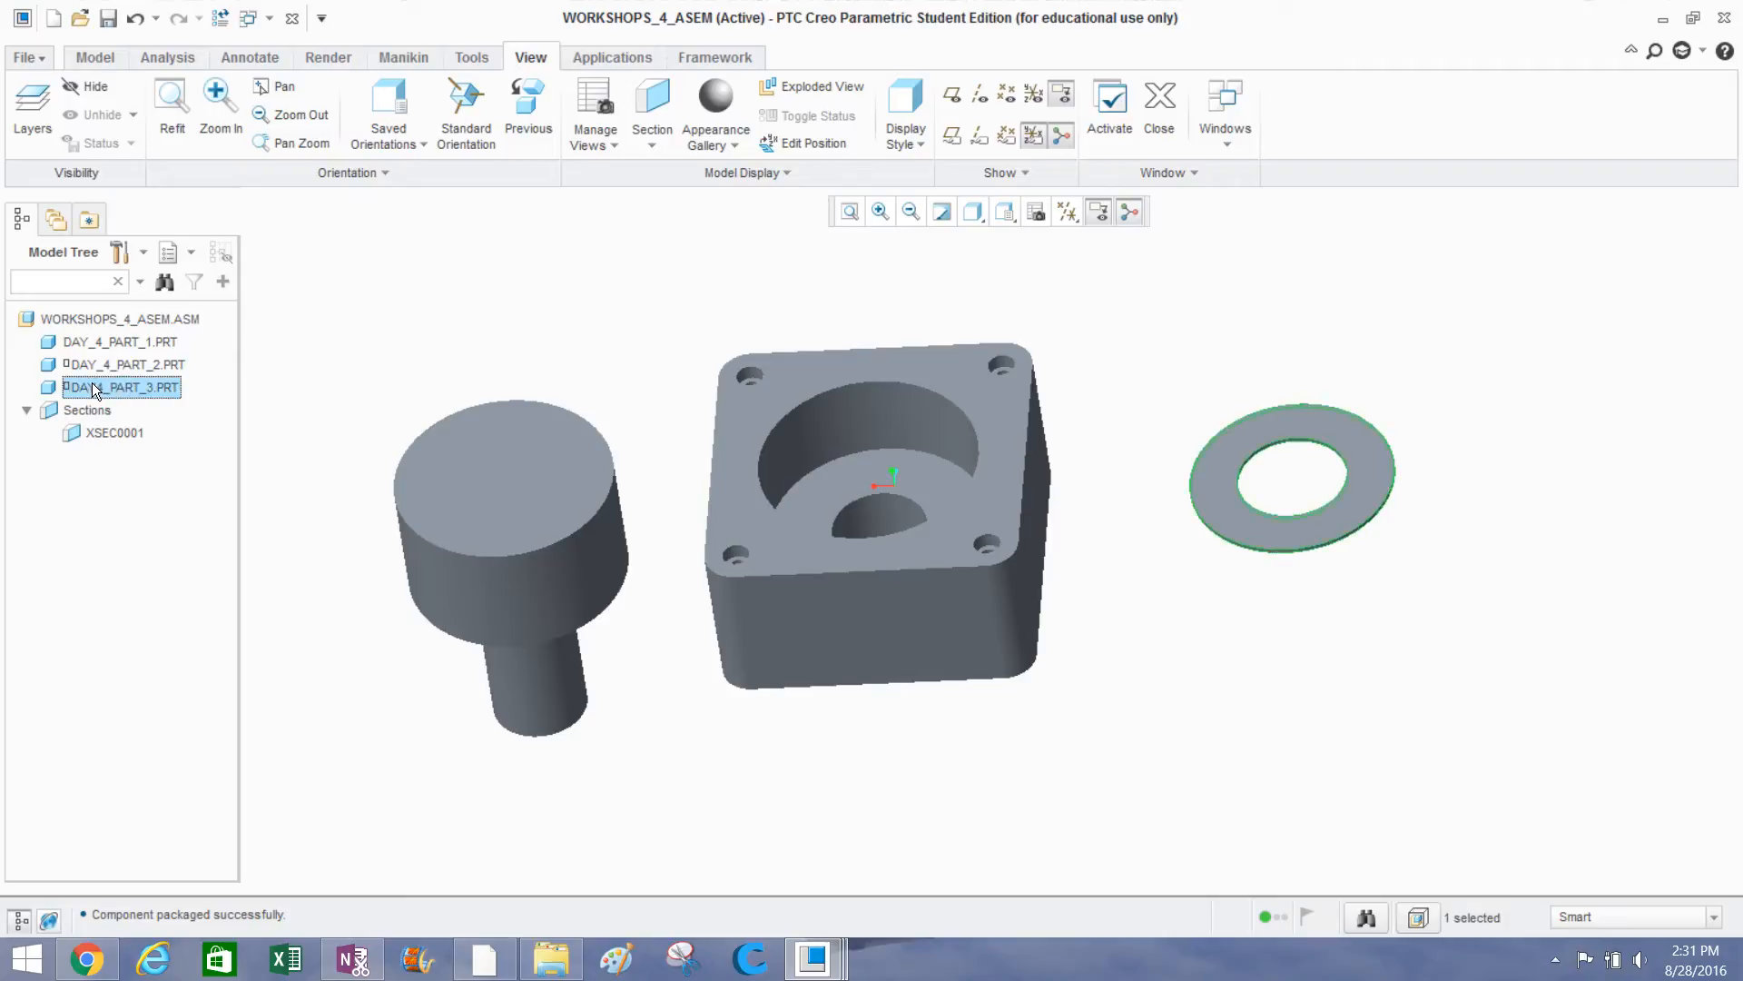
drag(95, 389, 86, 353)
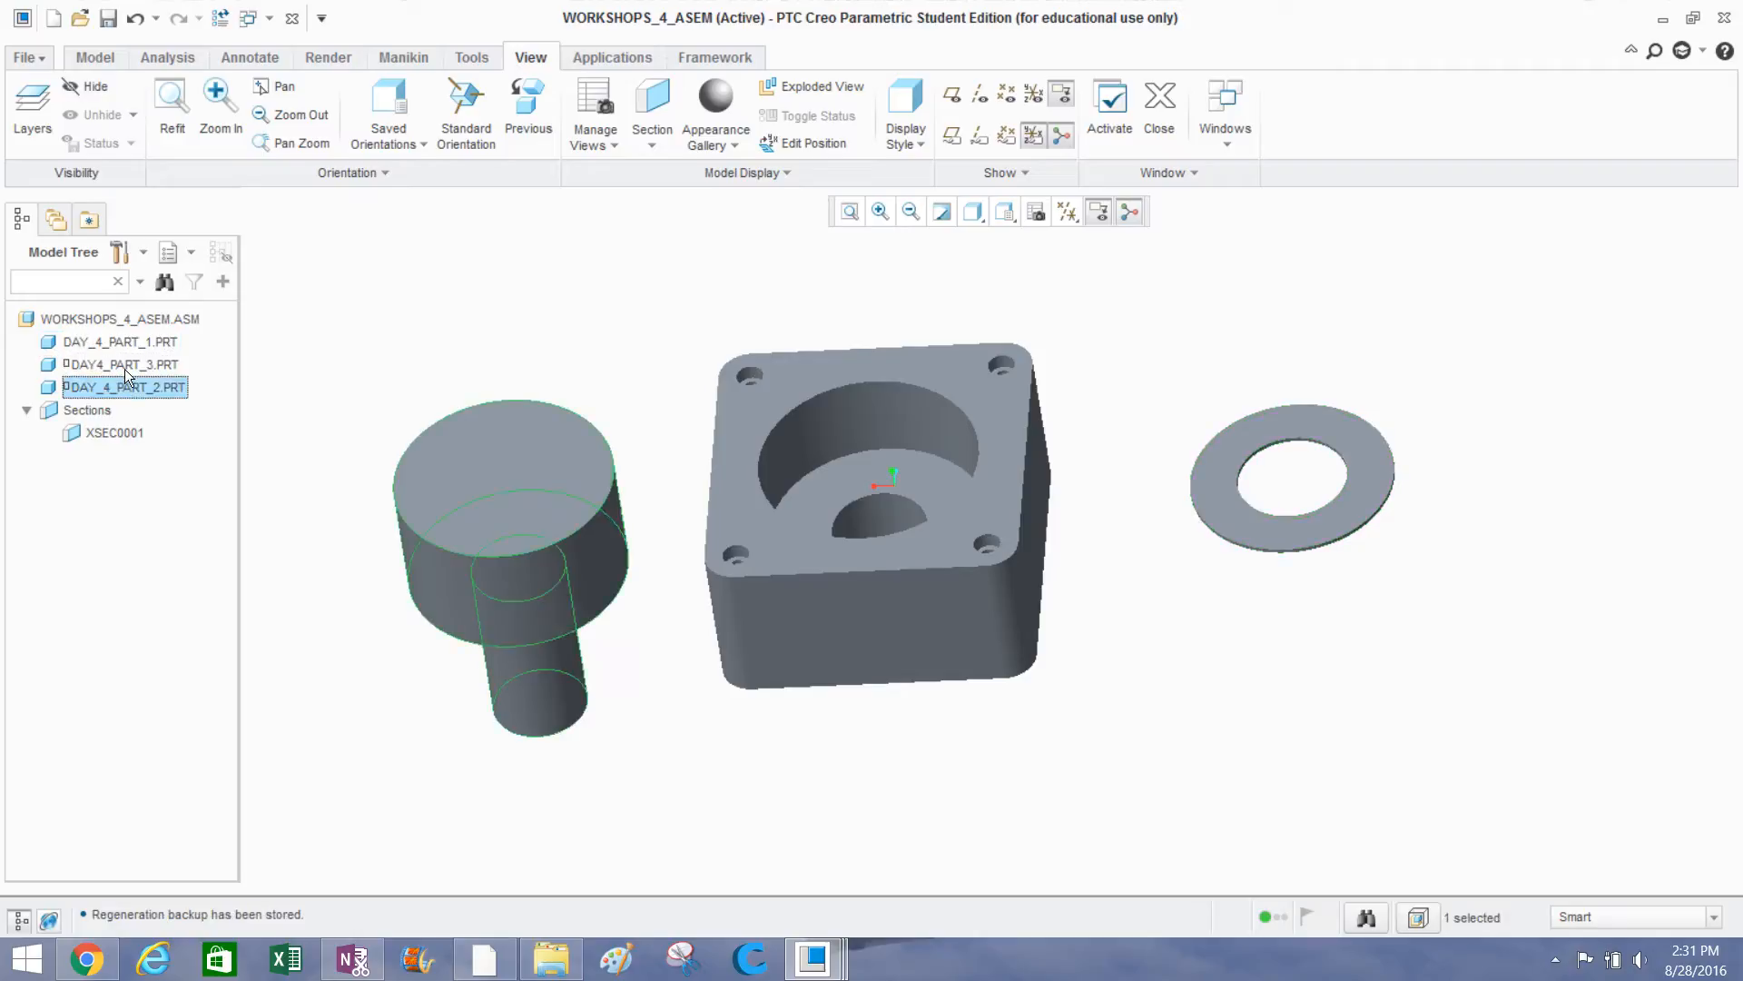
click(127, 368)
click(374, 364)
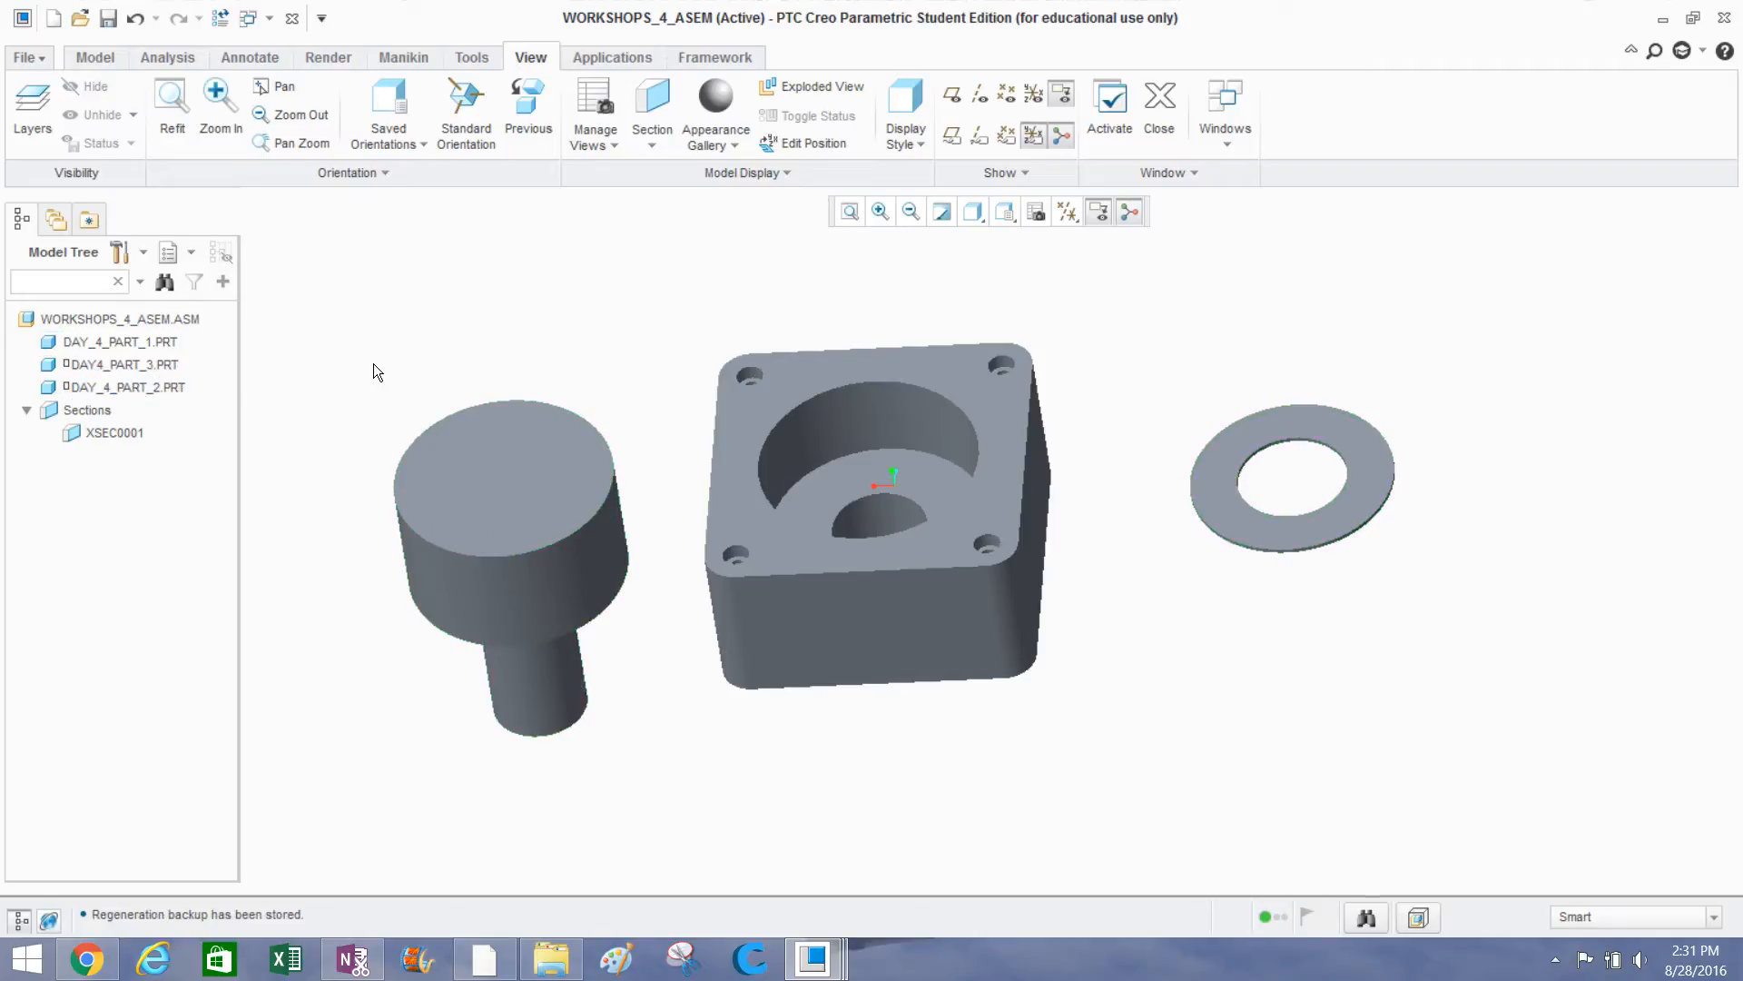
Check the components available during DAY_4_PART_2's placement with the reordered tree, and close the definition without adding constraints.
click(91, 392)
right_click(91, 394)
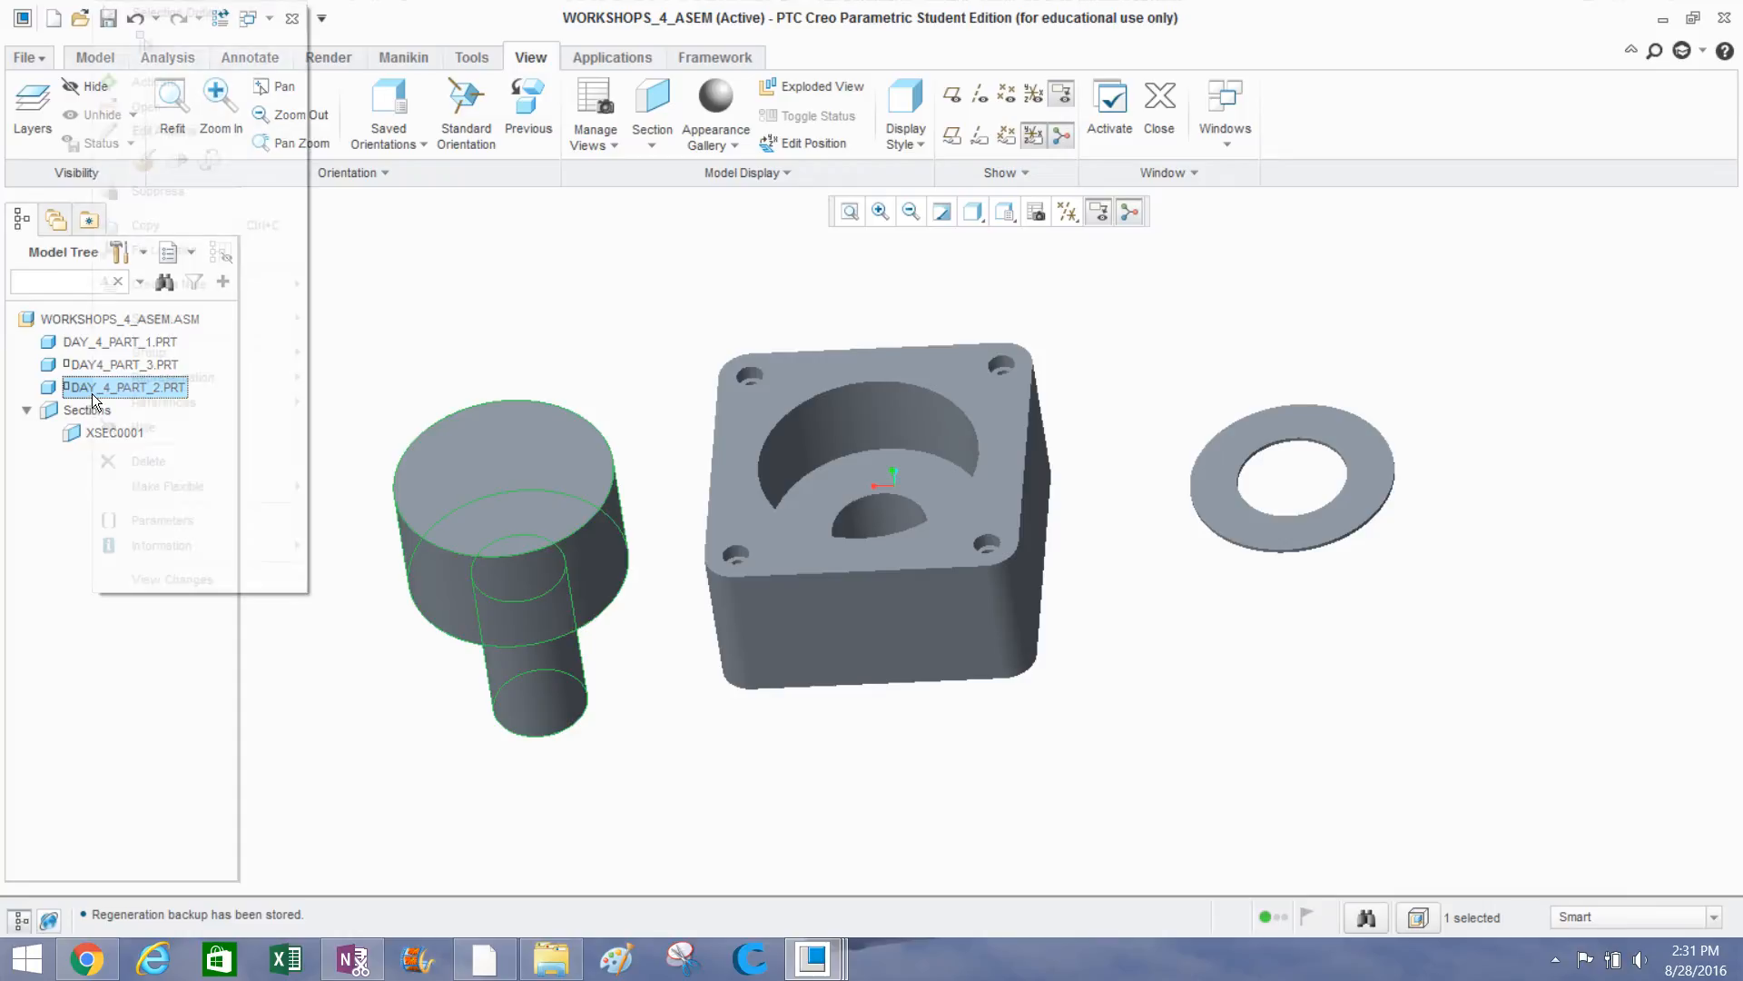
click(136, 159)
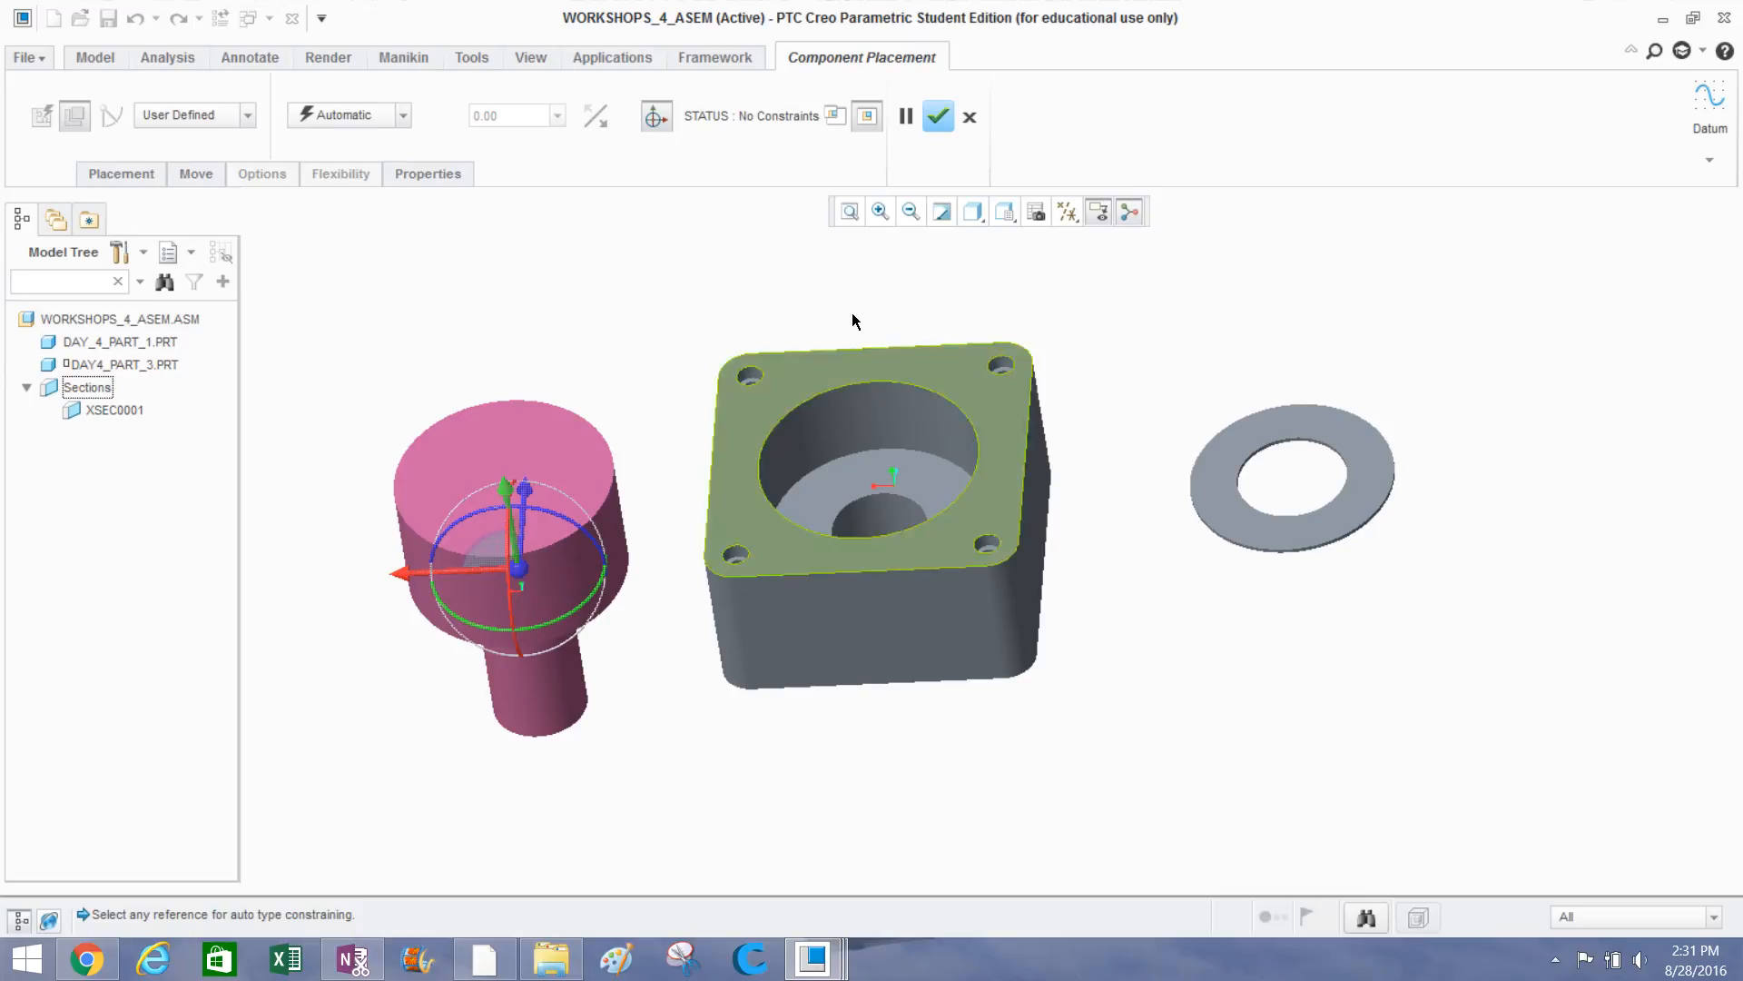
click(938, 118)
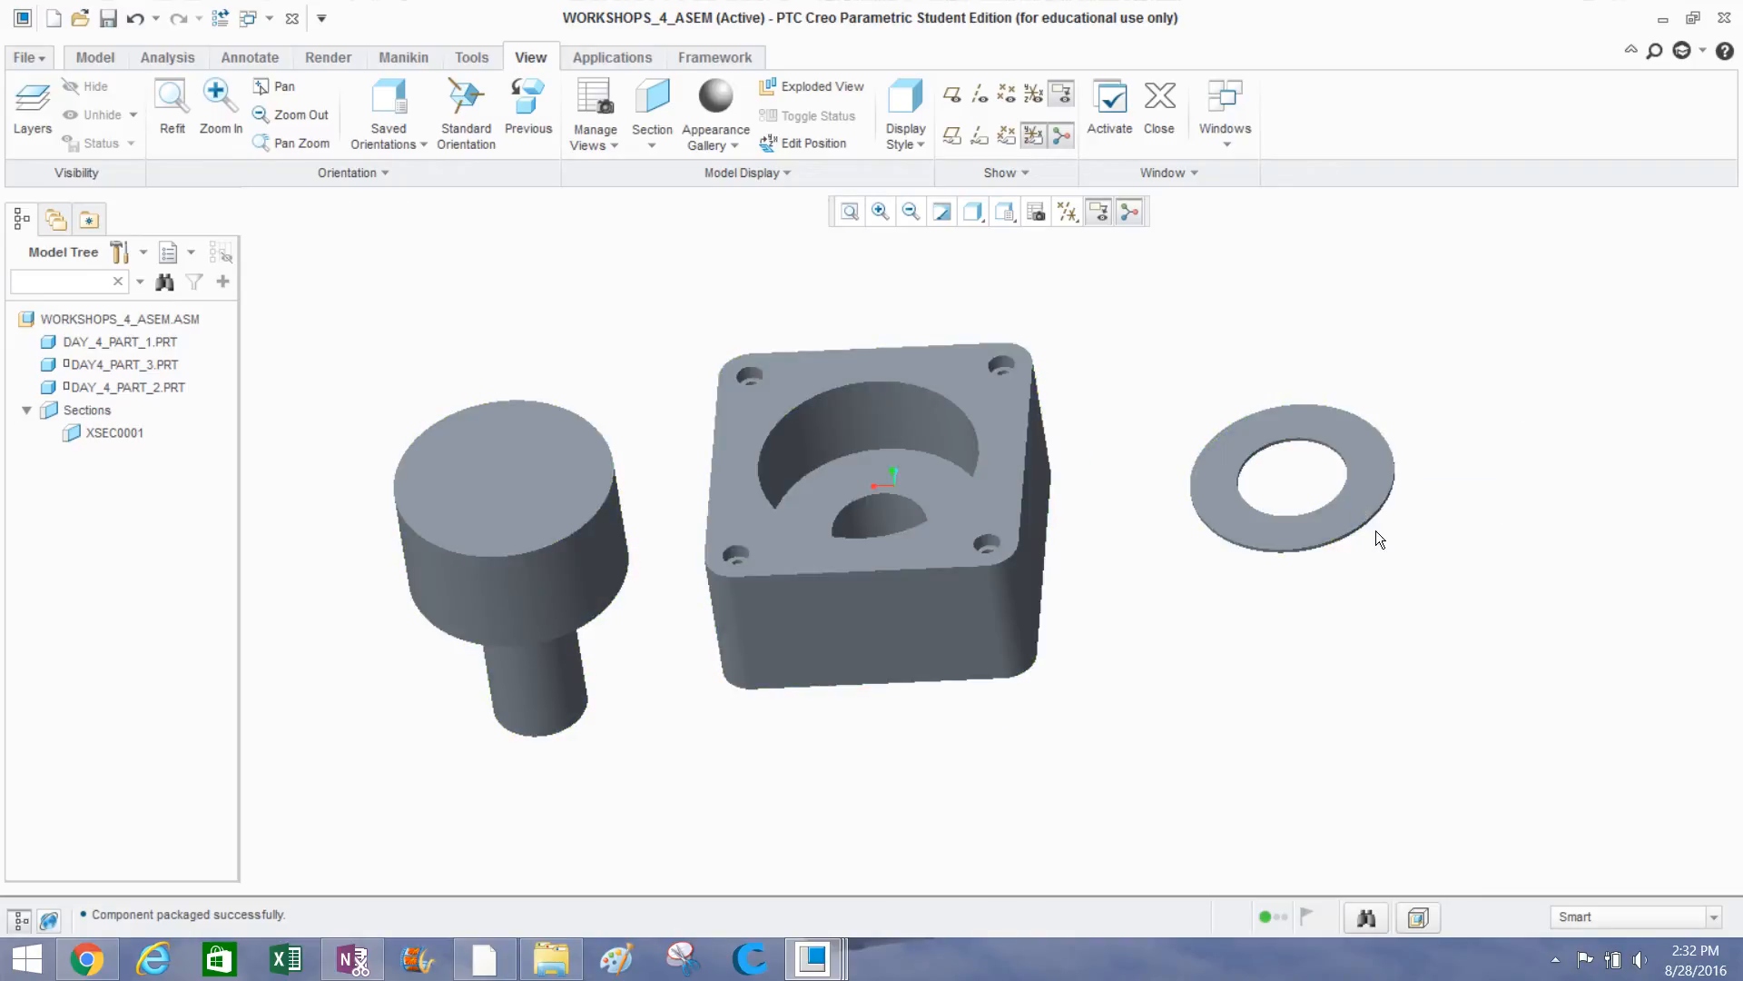
Redefine DAY4_PART_3's placement with a Coincident constraint between the ring's inner cylindrical surface and the housing's central bore.
click(1353, 516)
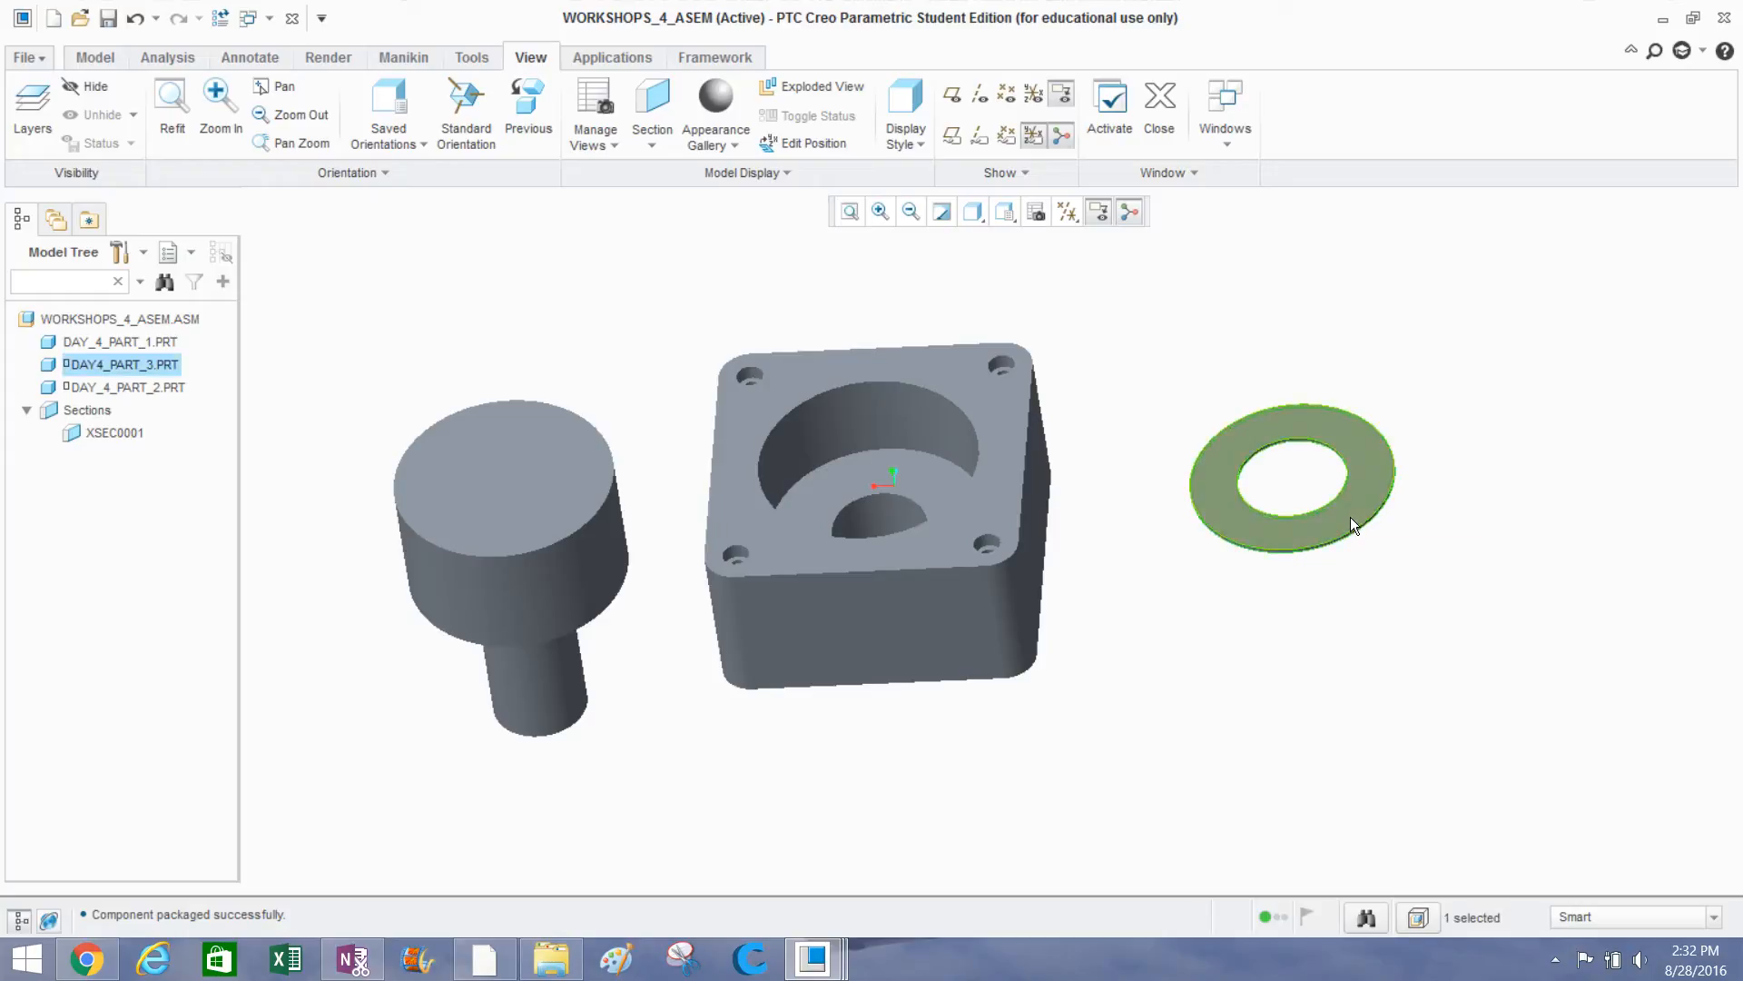
right_click(1267, 538)
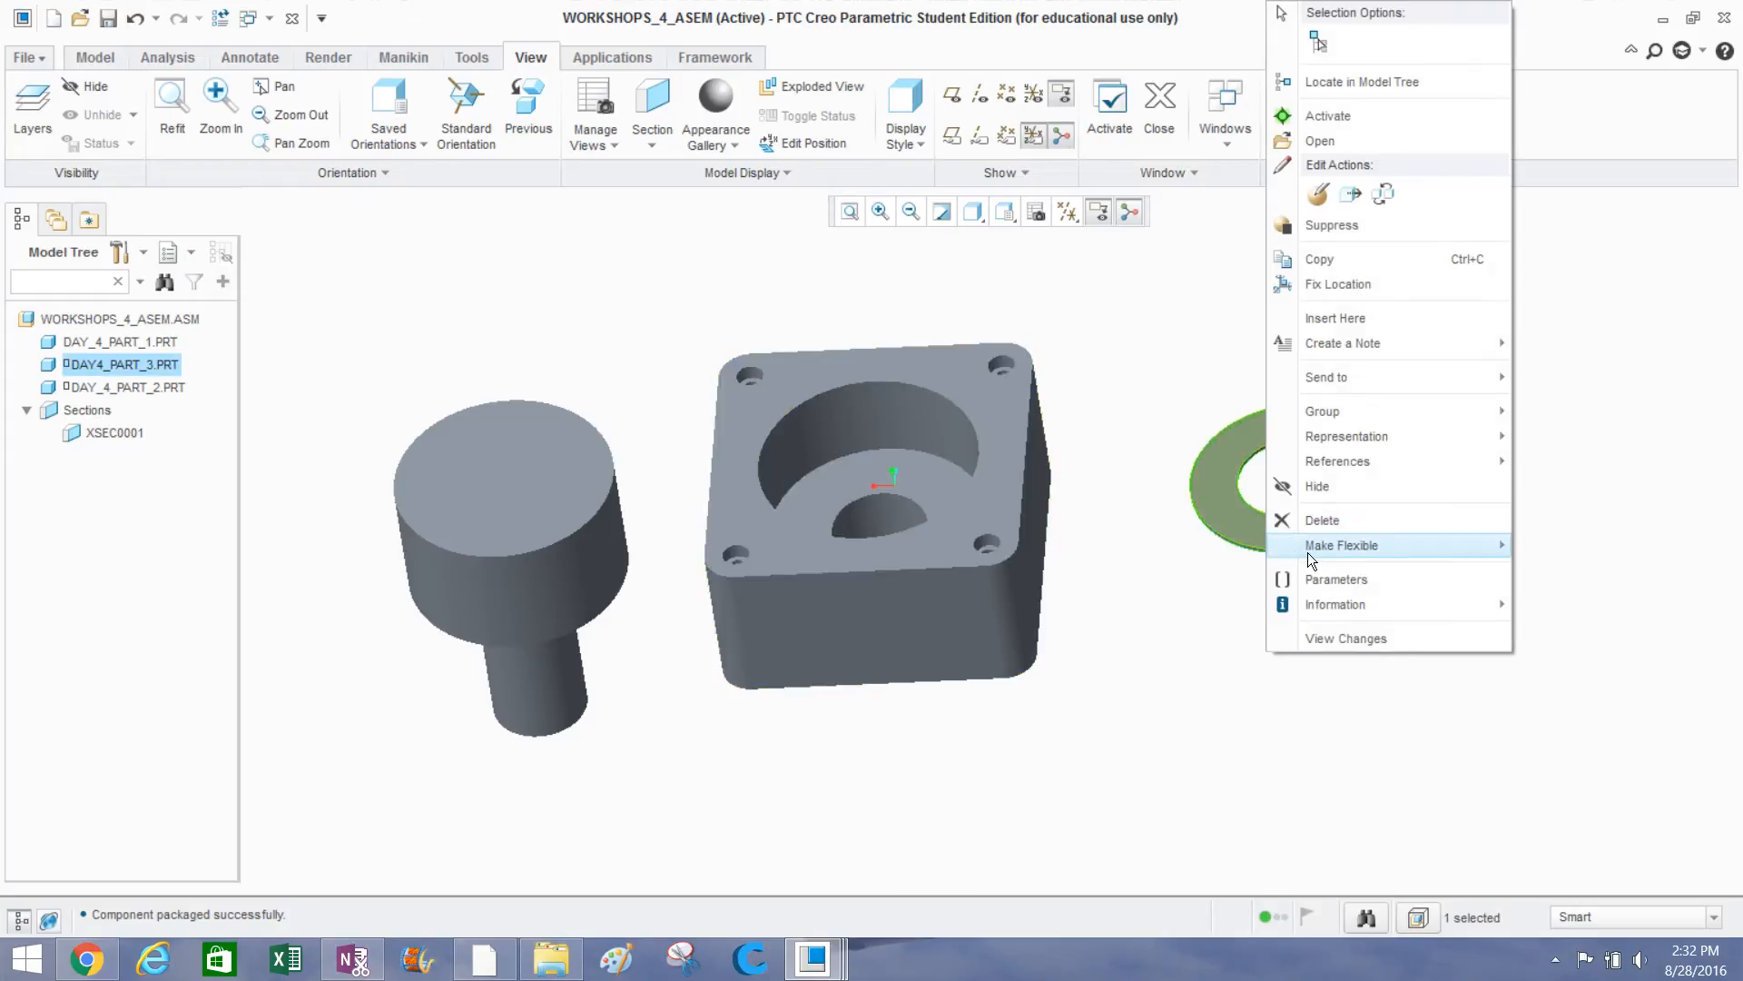
click(1320, 193)
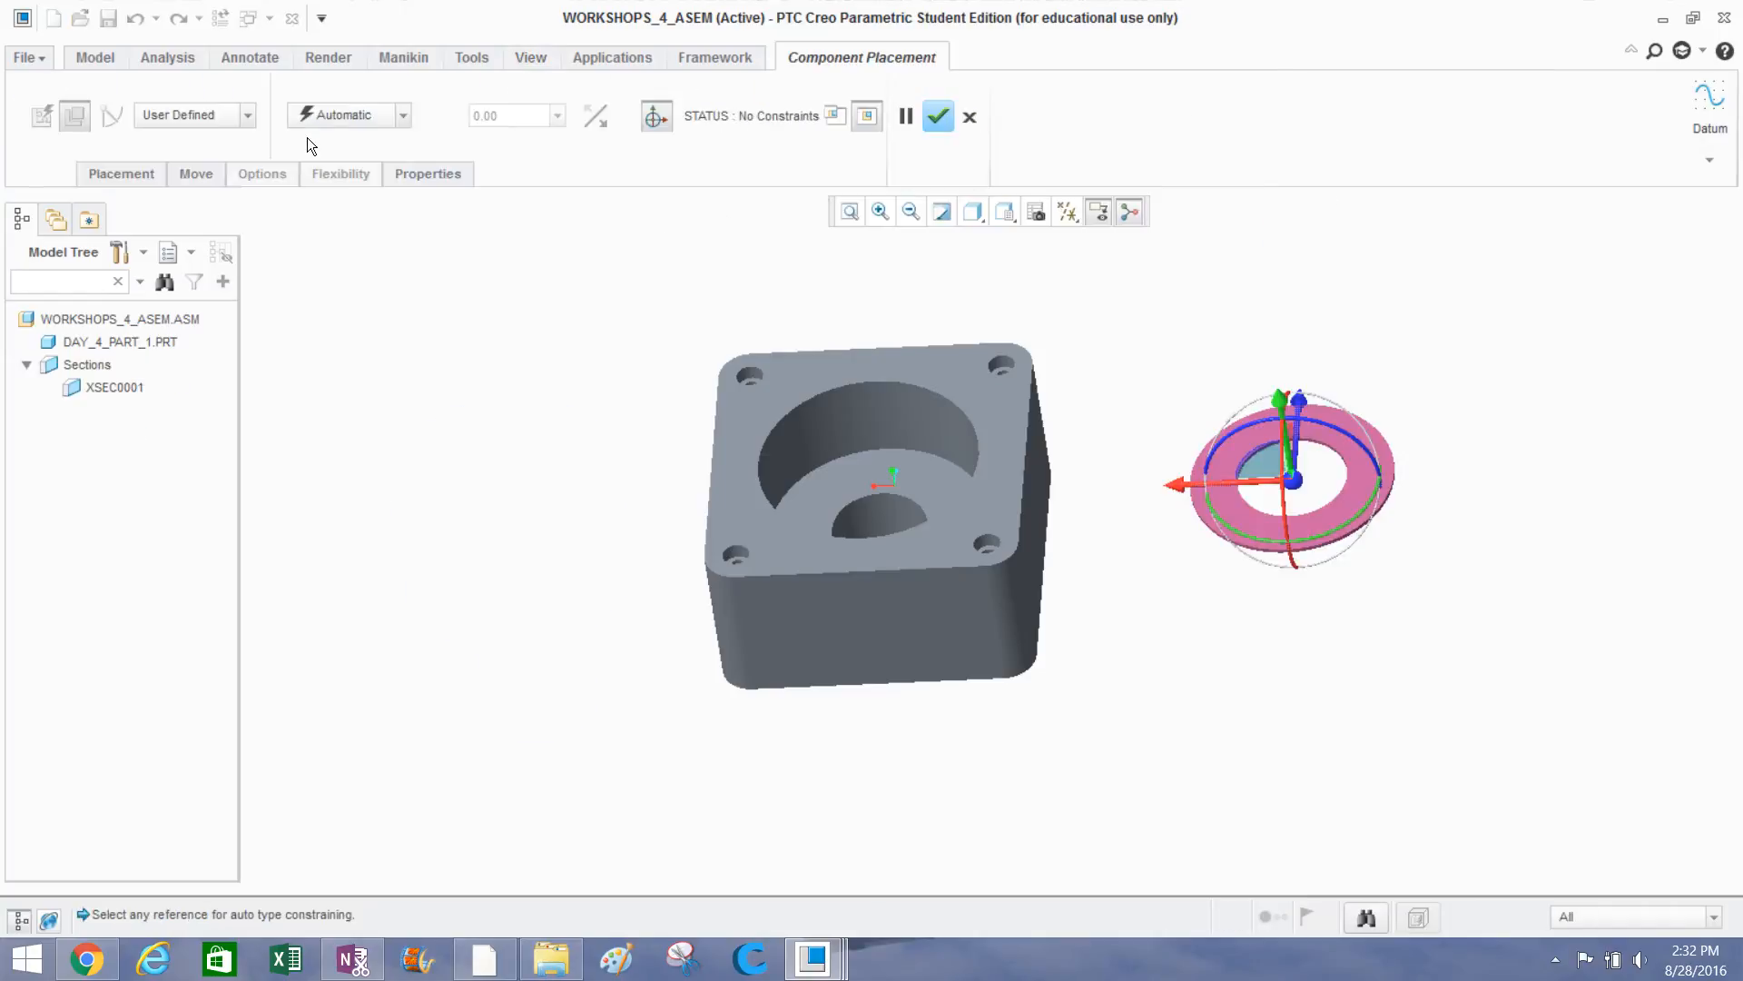
click(107, 174)
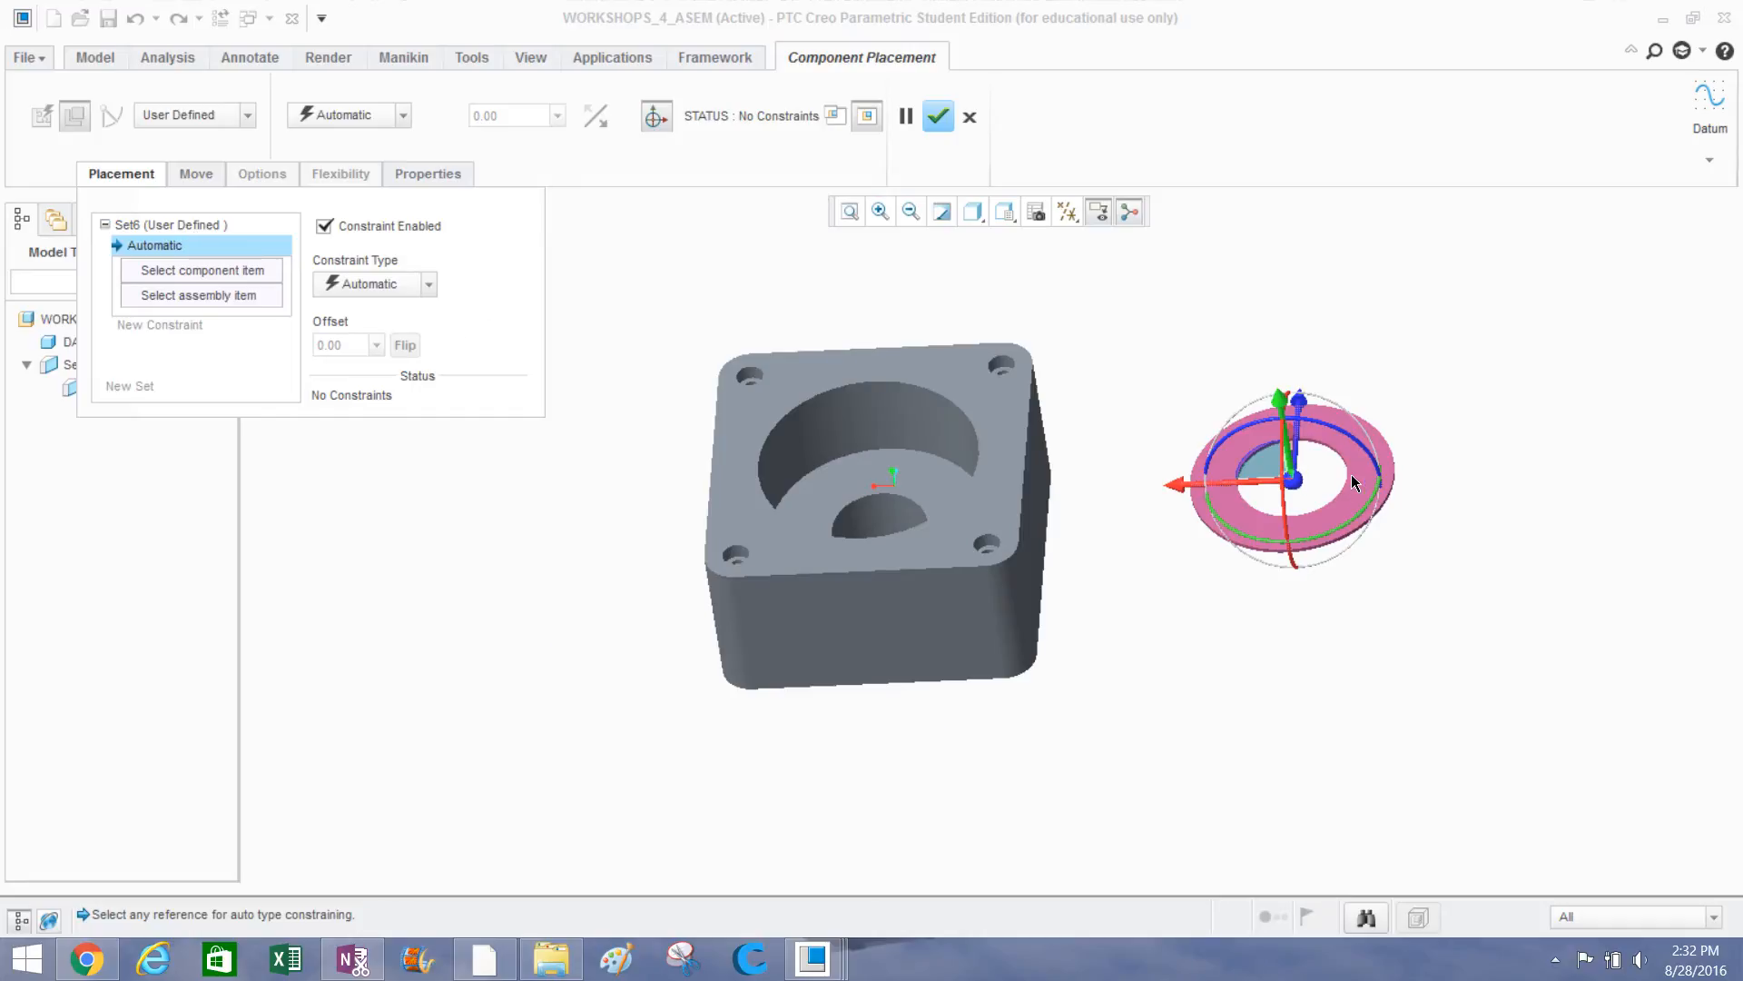
scroll(1311, 434, down, 5)
scroll(1267, 412, down, 5)
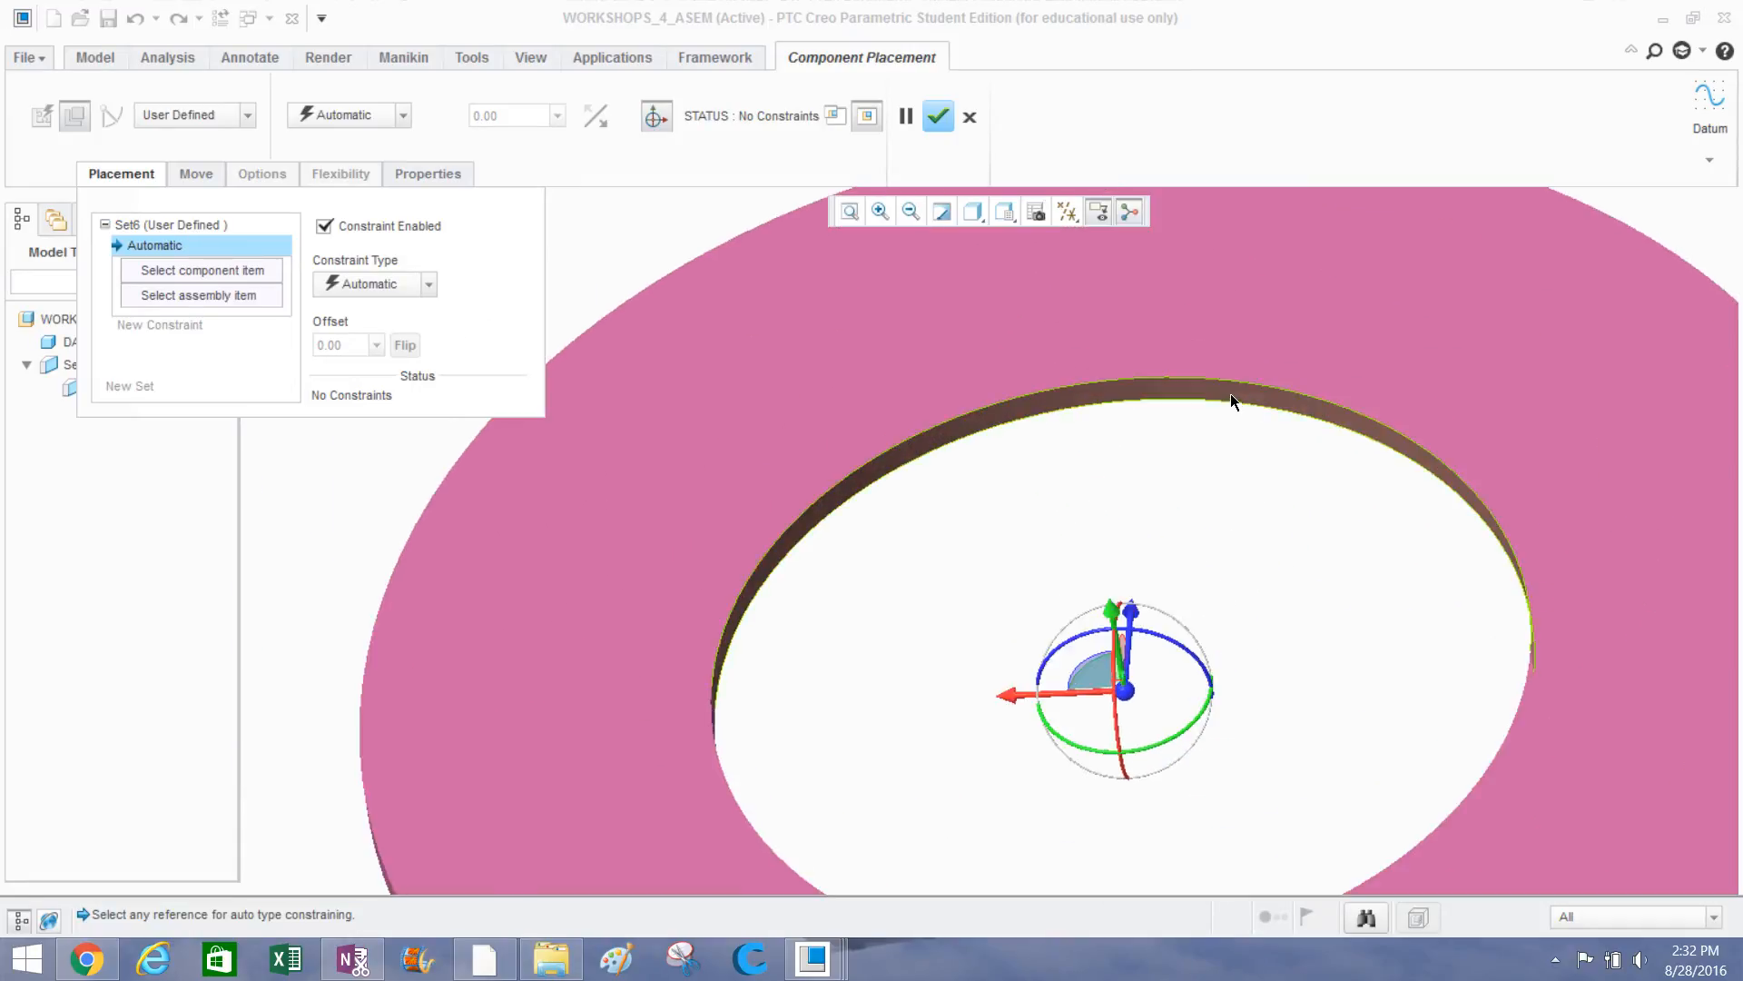
click(1229, 394)
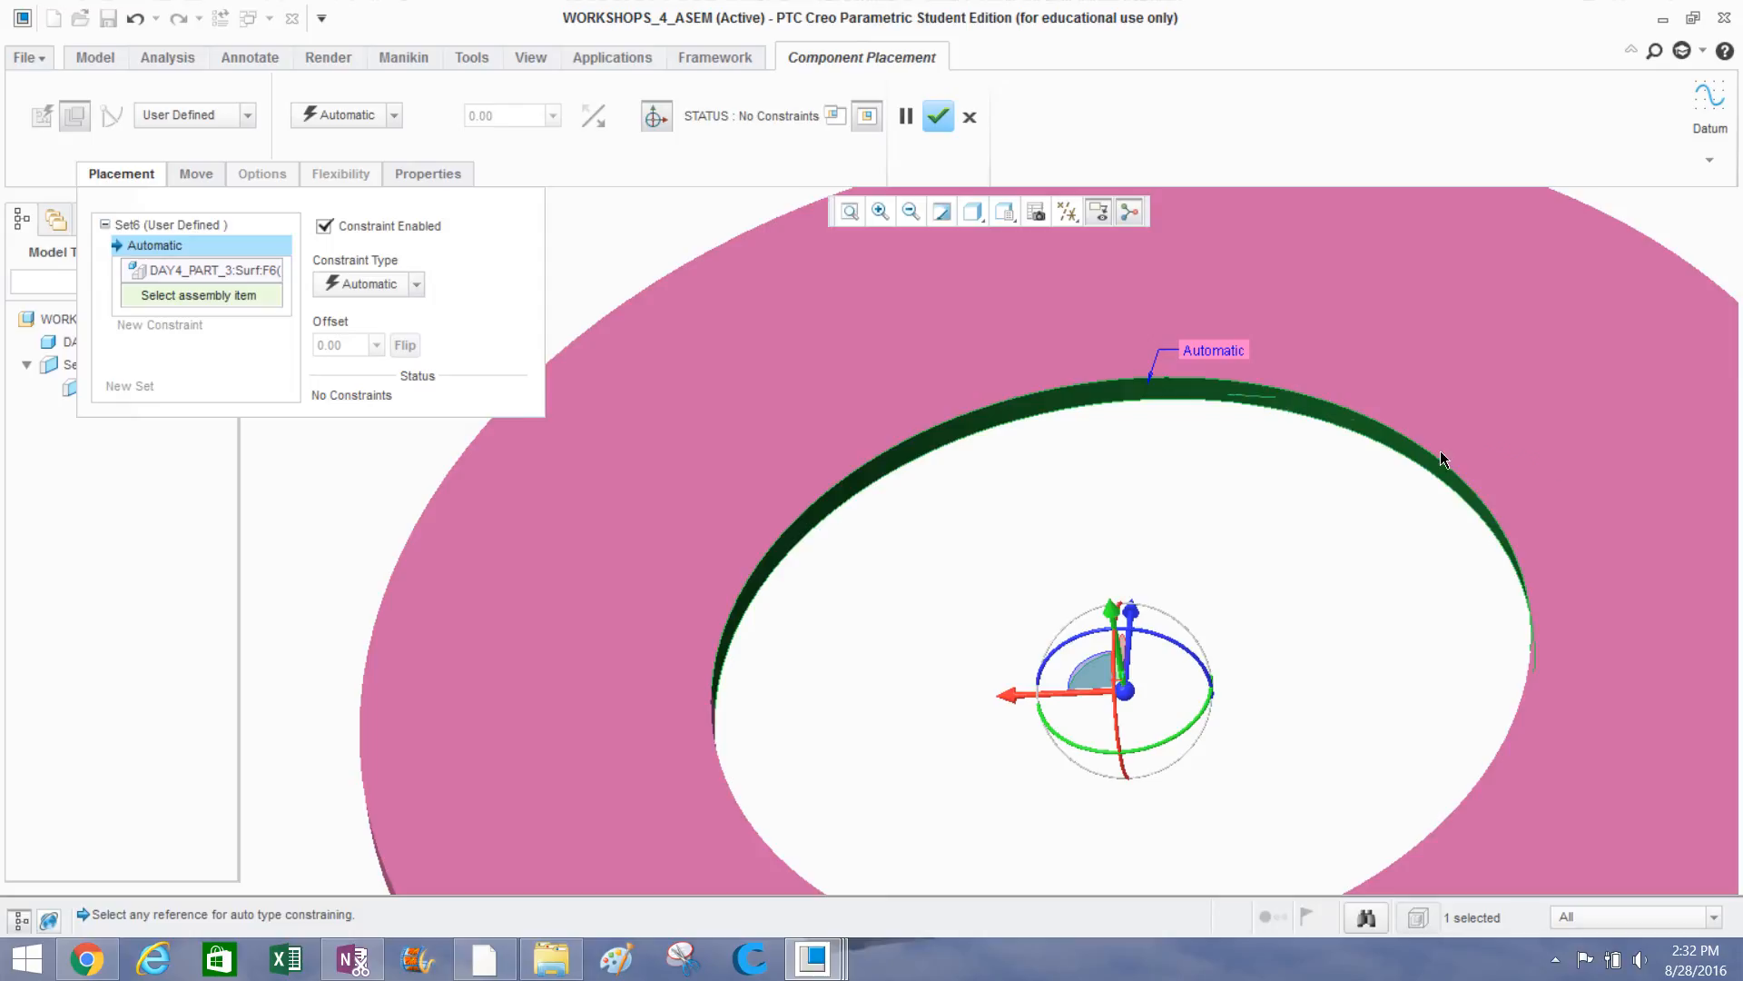
scroll(1549, 457, up, 3)
scroll(1549, 457, up, 3)
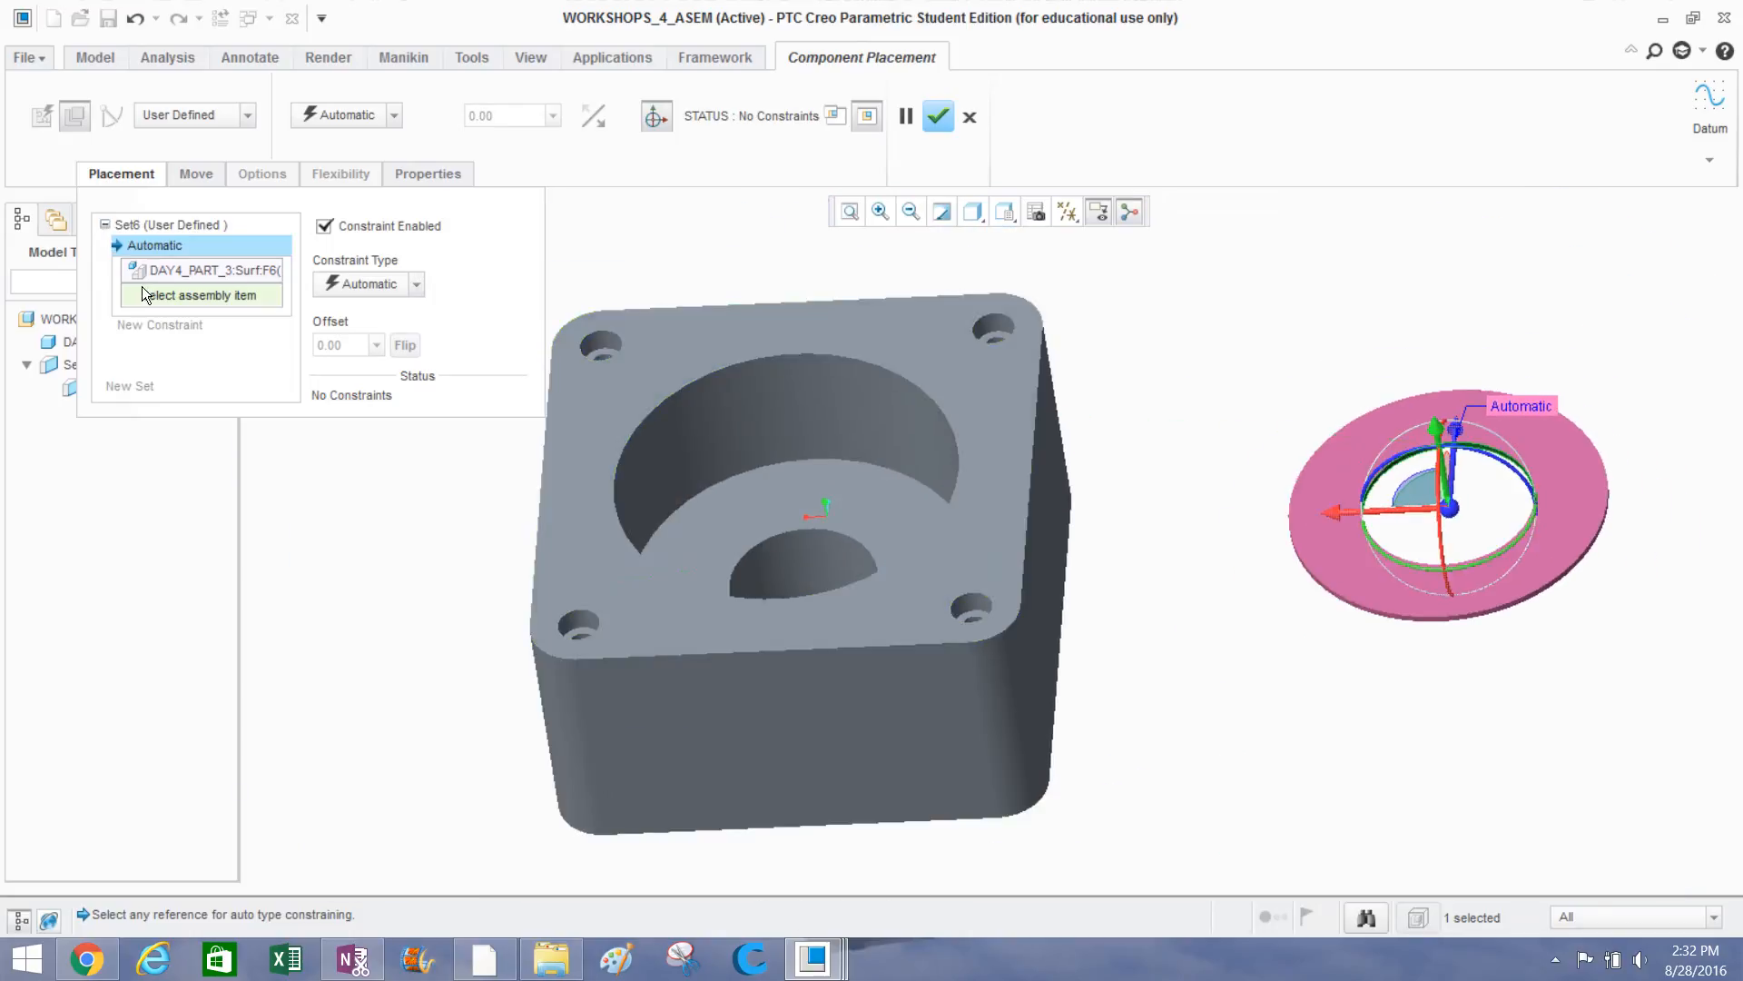
click(774, 583)
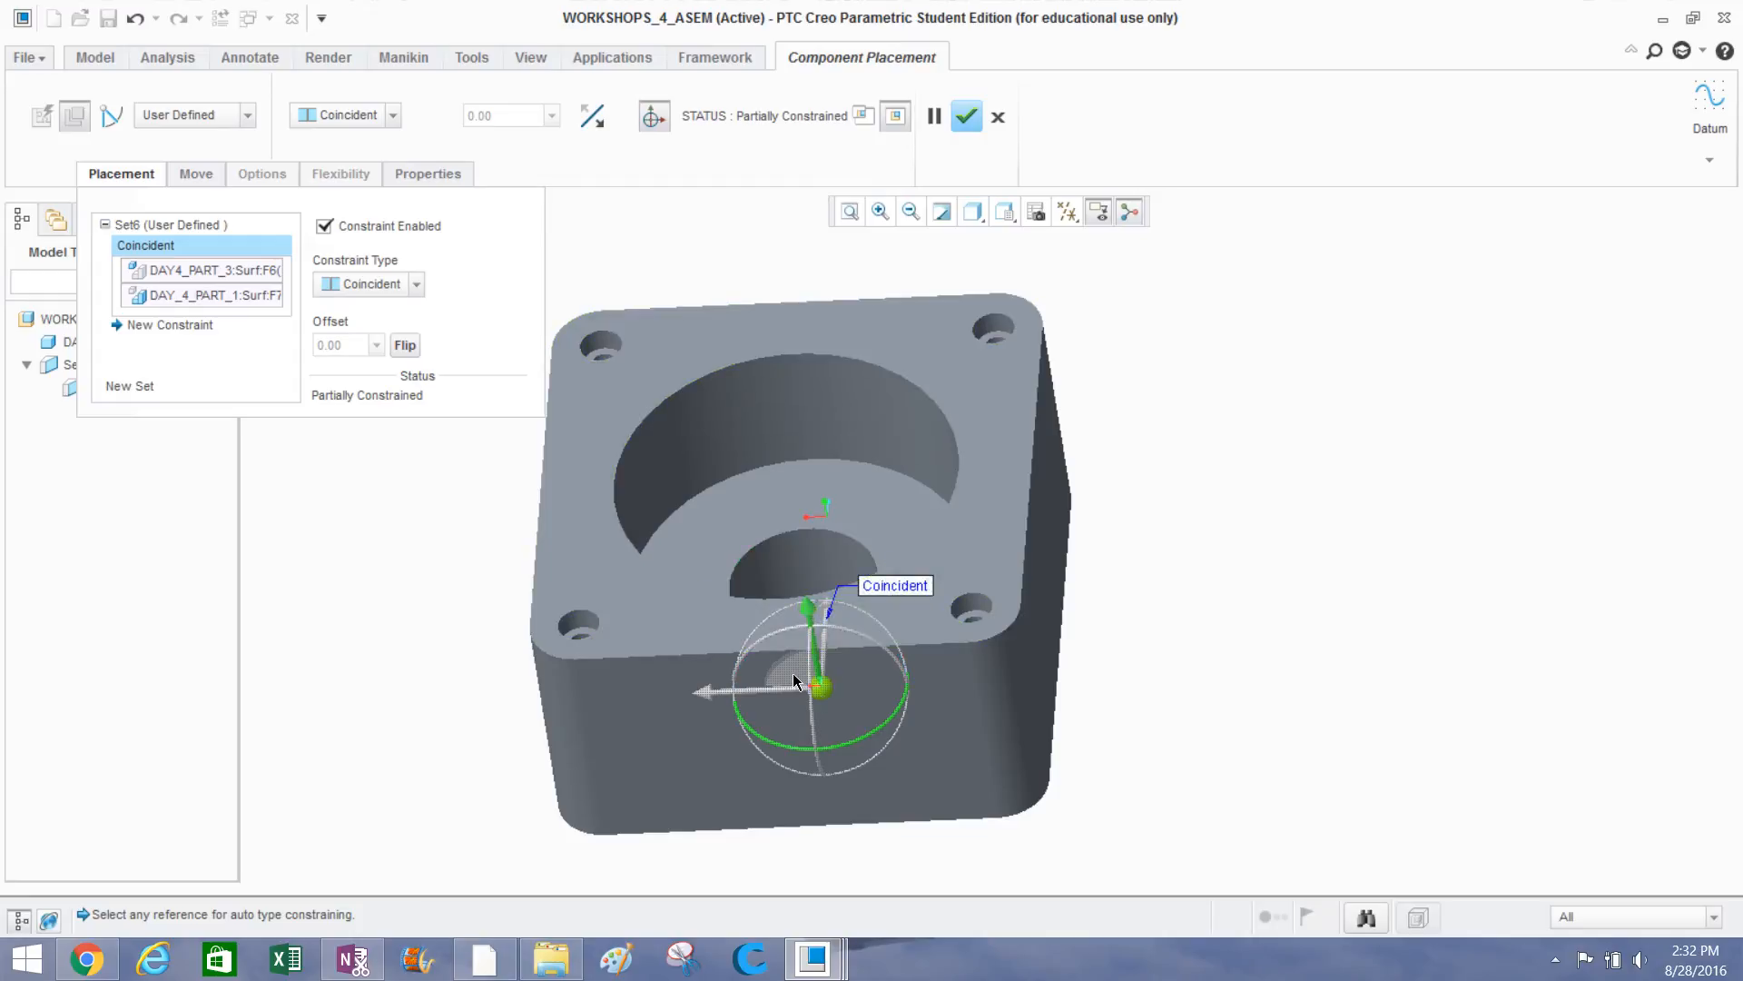
Move the partially constrained ring along its axis until it sits clear above the housing.
scroll(790, 695, up, 3)
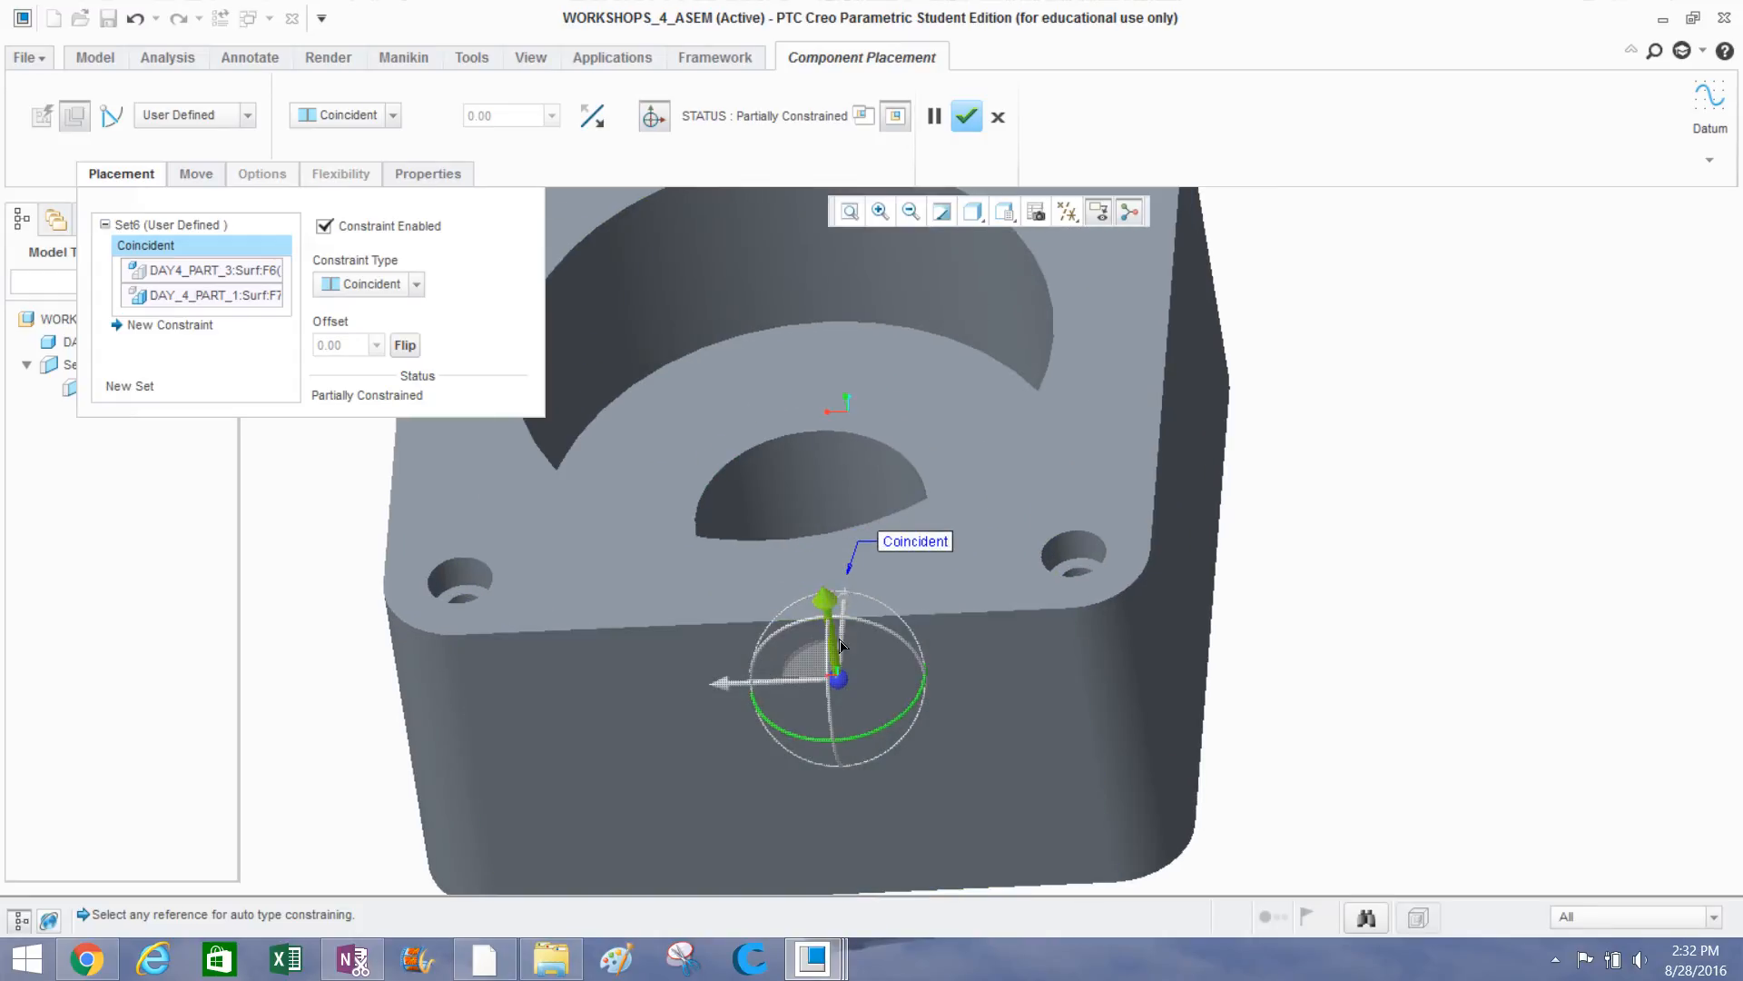
click(793, 349)
middle_drag(794, 348, 972, 518)
scroll(1070, 627, down, 2)
scroll(1069, 618, up, 3)
drag(906, 348, 870, 192)
scroll(677, 429, up, 2)
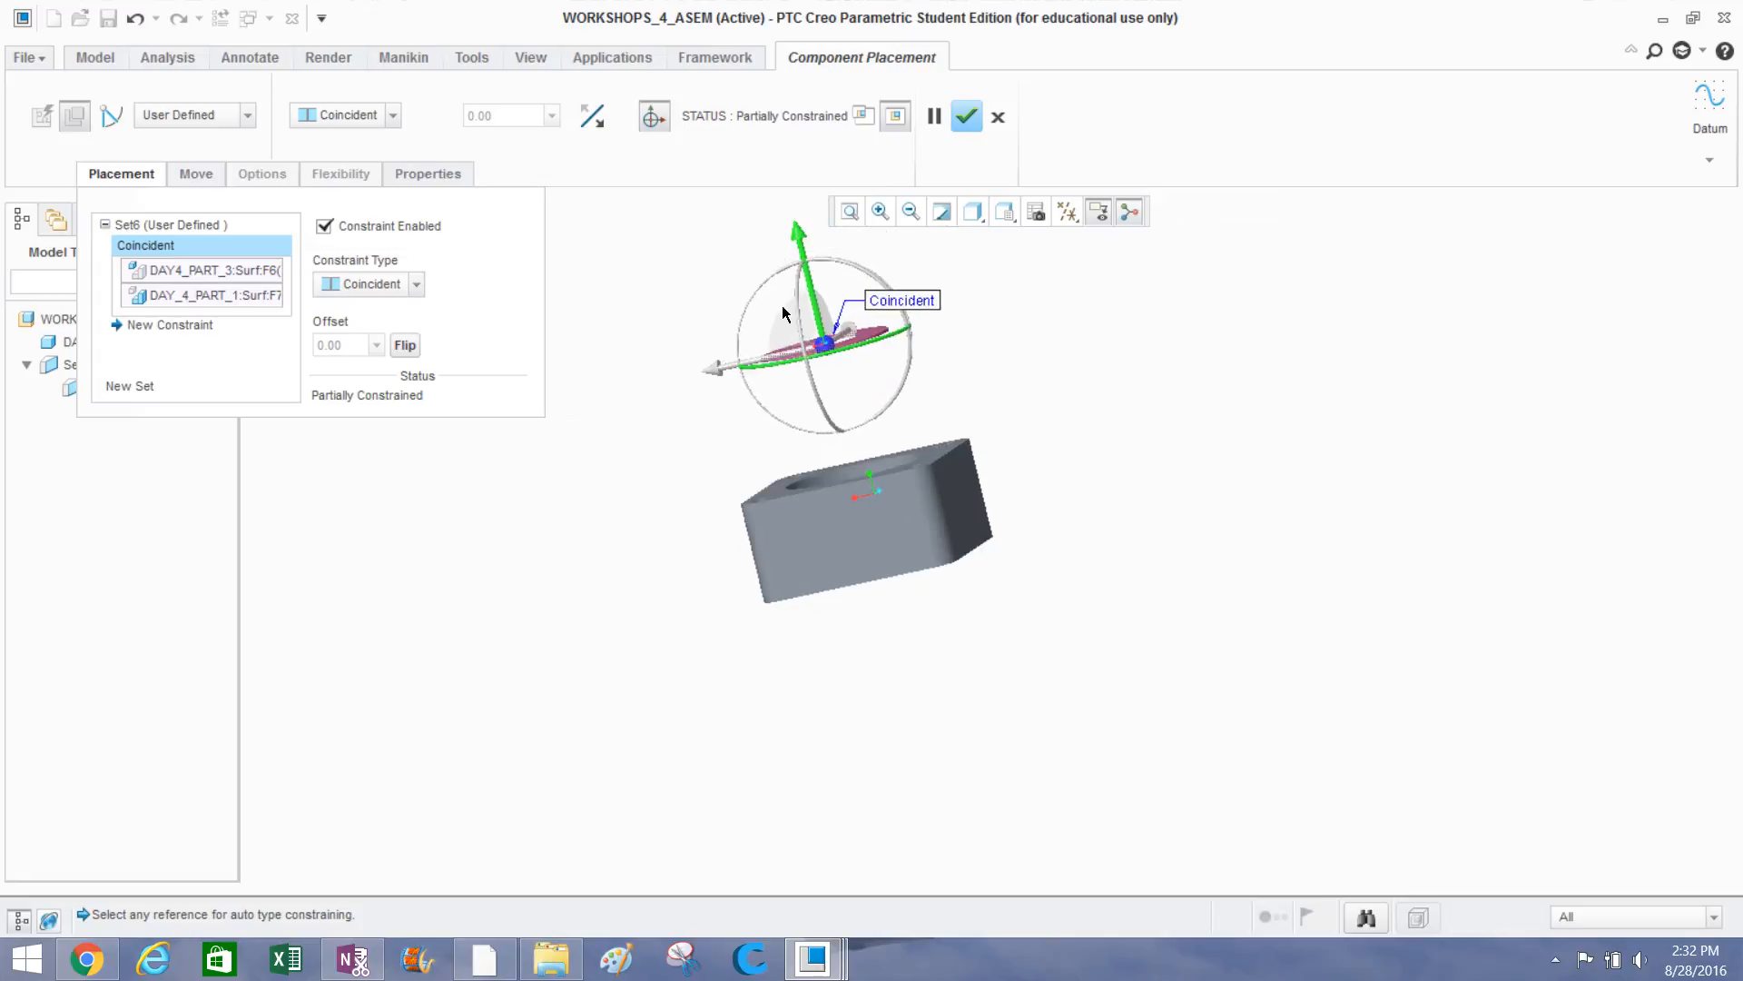
scroll(792, 288, down, 2)
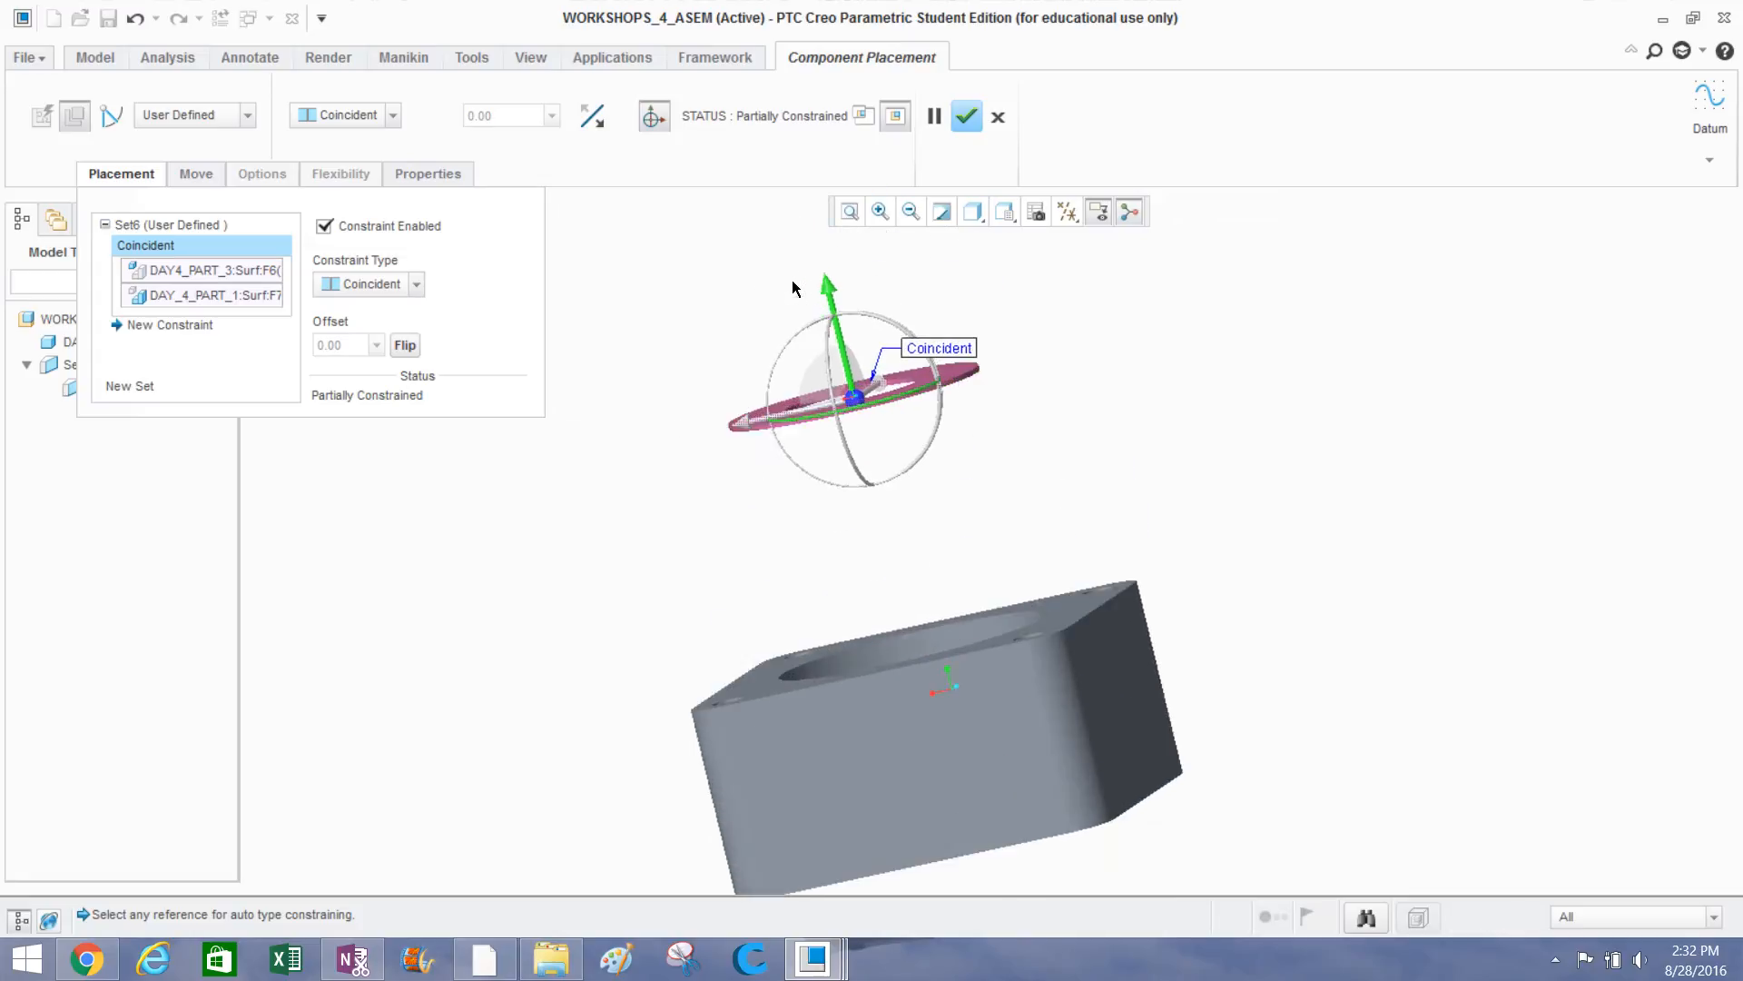
Add a second constraint between the ring's flat face and the floor of the housing's large recess, and set its type to Coincident.
click(161, 321)
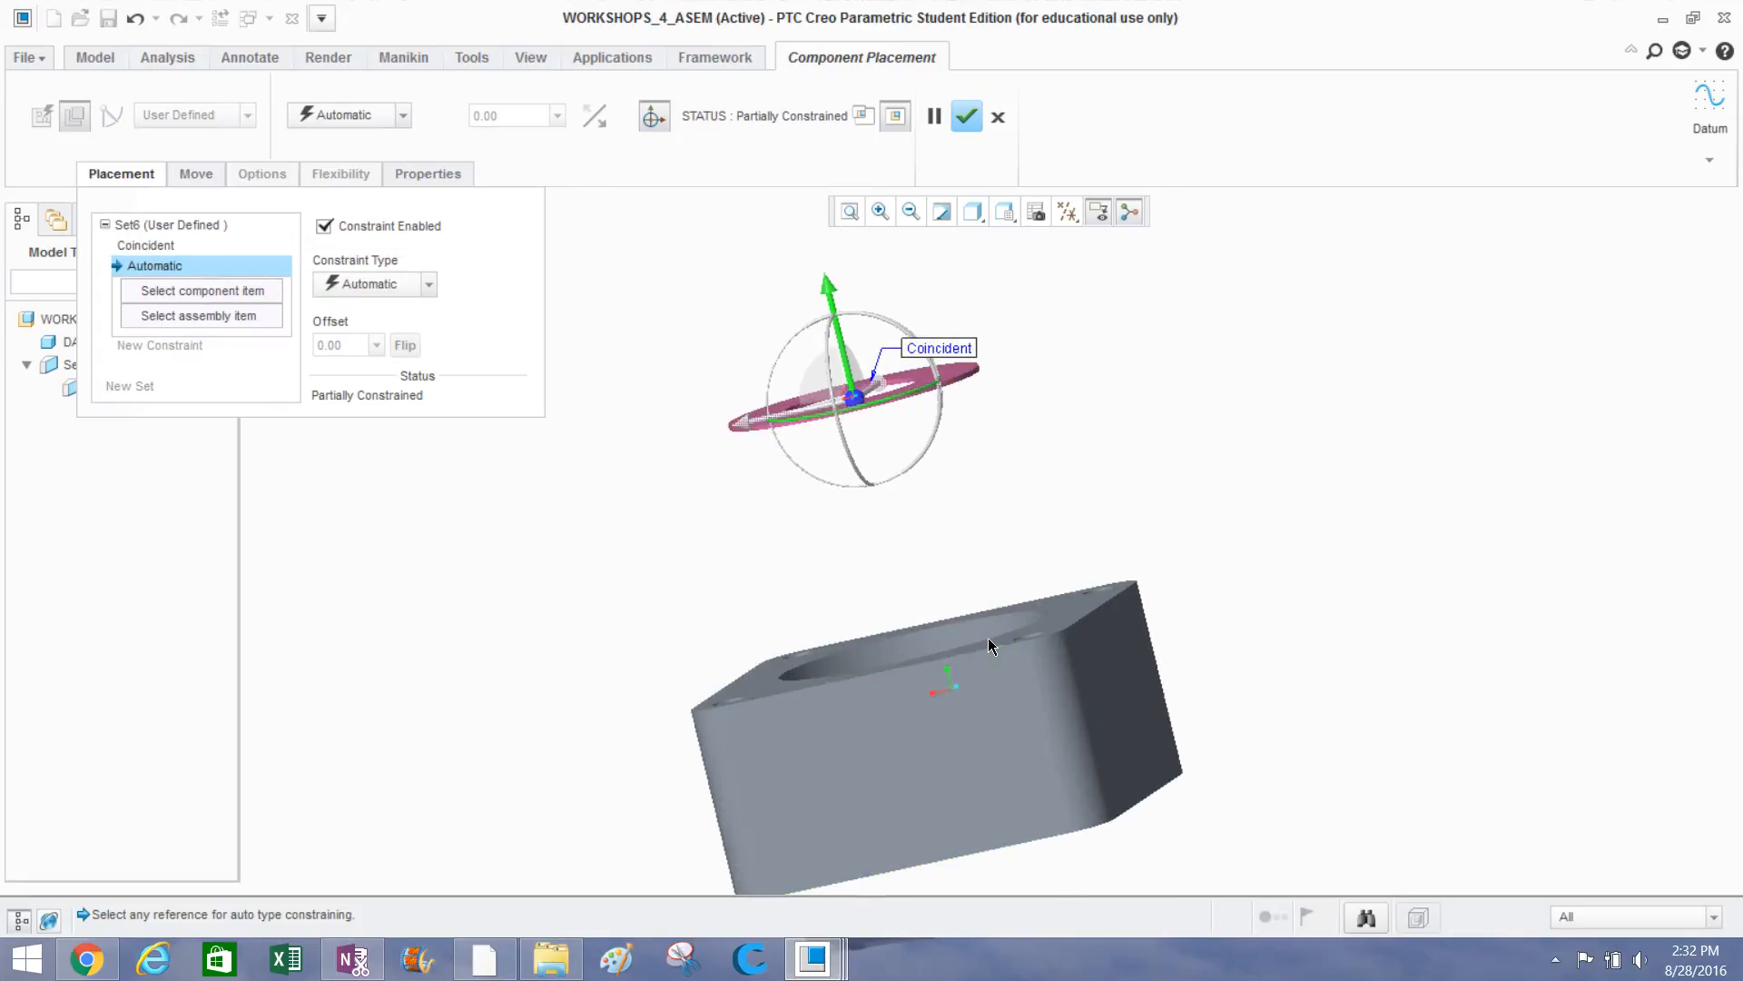
middle_drag(988, 637, 798, 591)
click(728, 399)
click(789, 601)
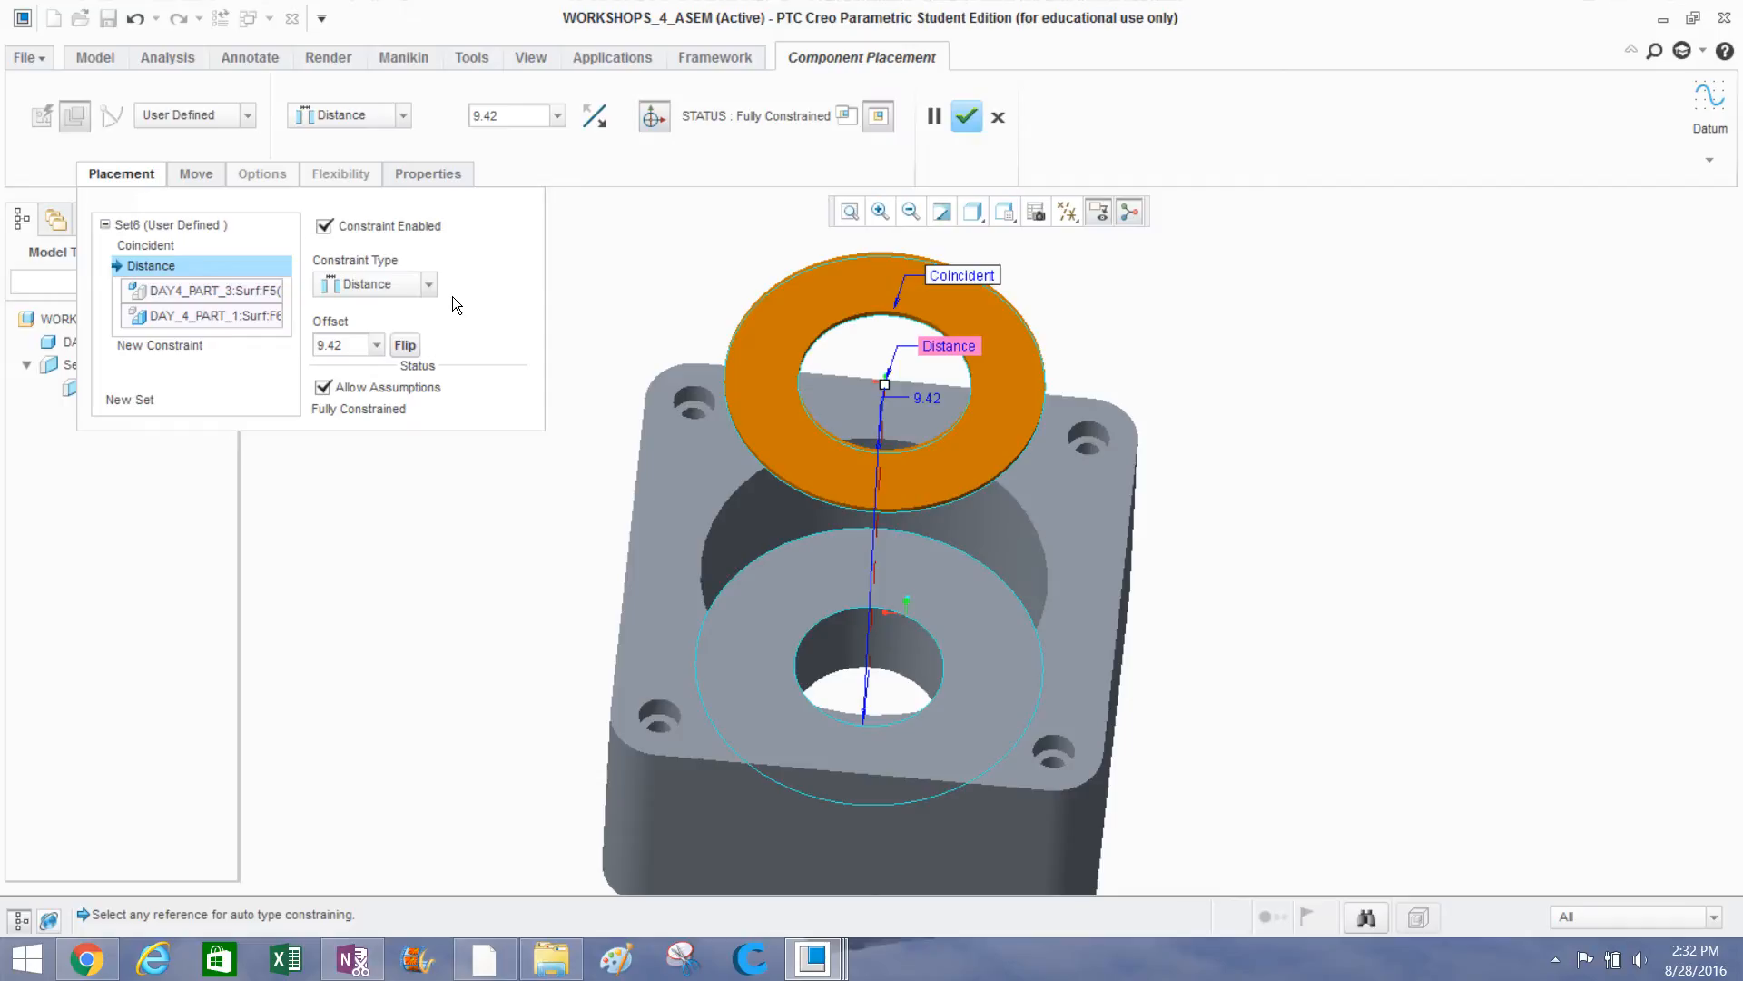
click(428, 286)
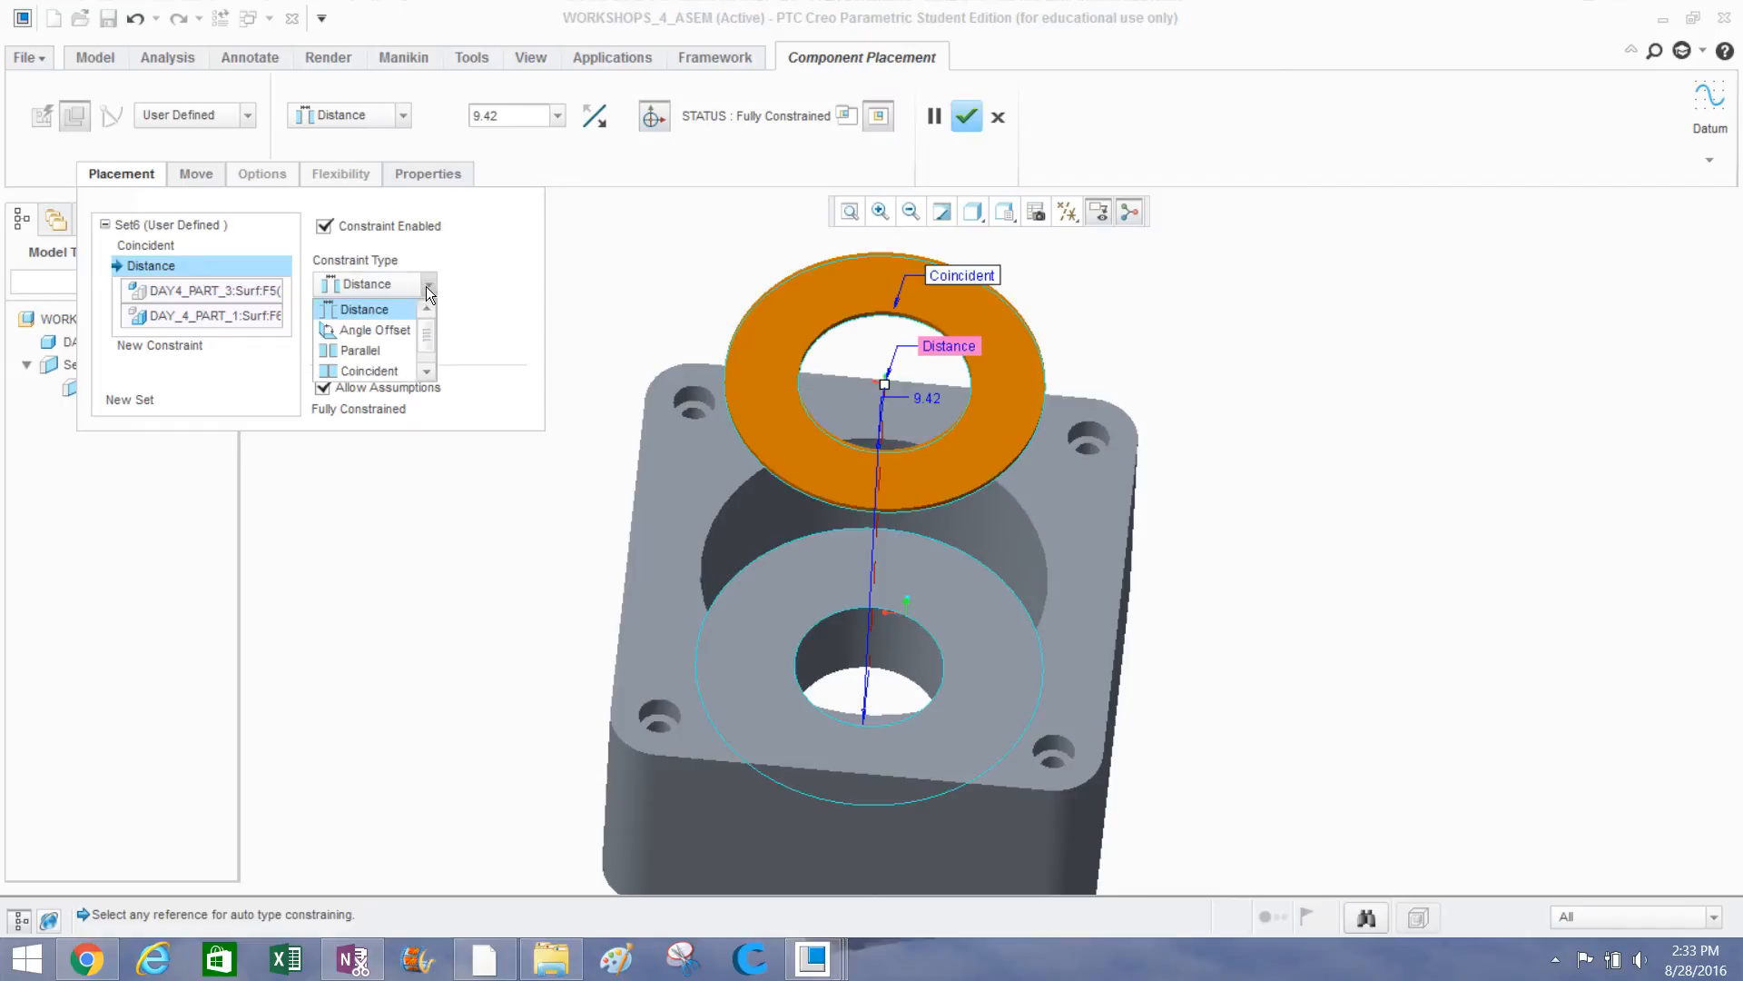
click(364, 370)
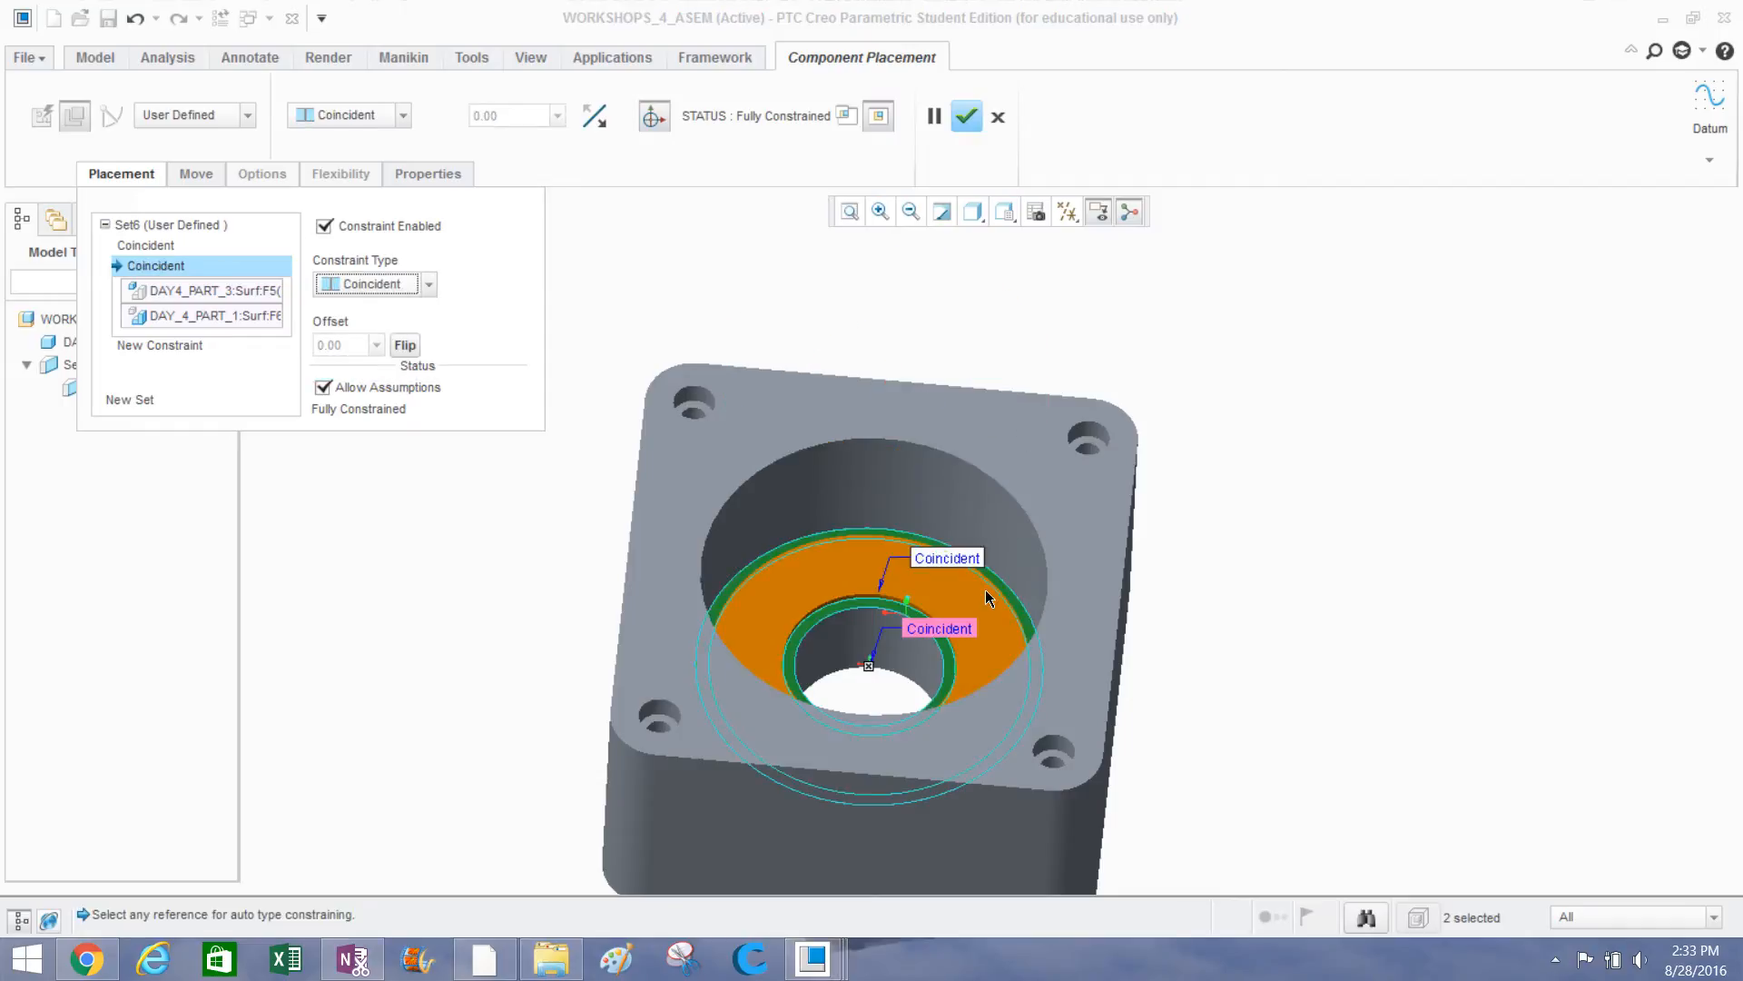
Change the constraint between the ring's inner surface and the housing's central bore from Coincident to Centered.
scroll(984, 590, down, 2)
scroll(996, 601, up, 6)
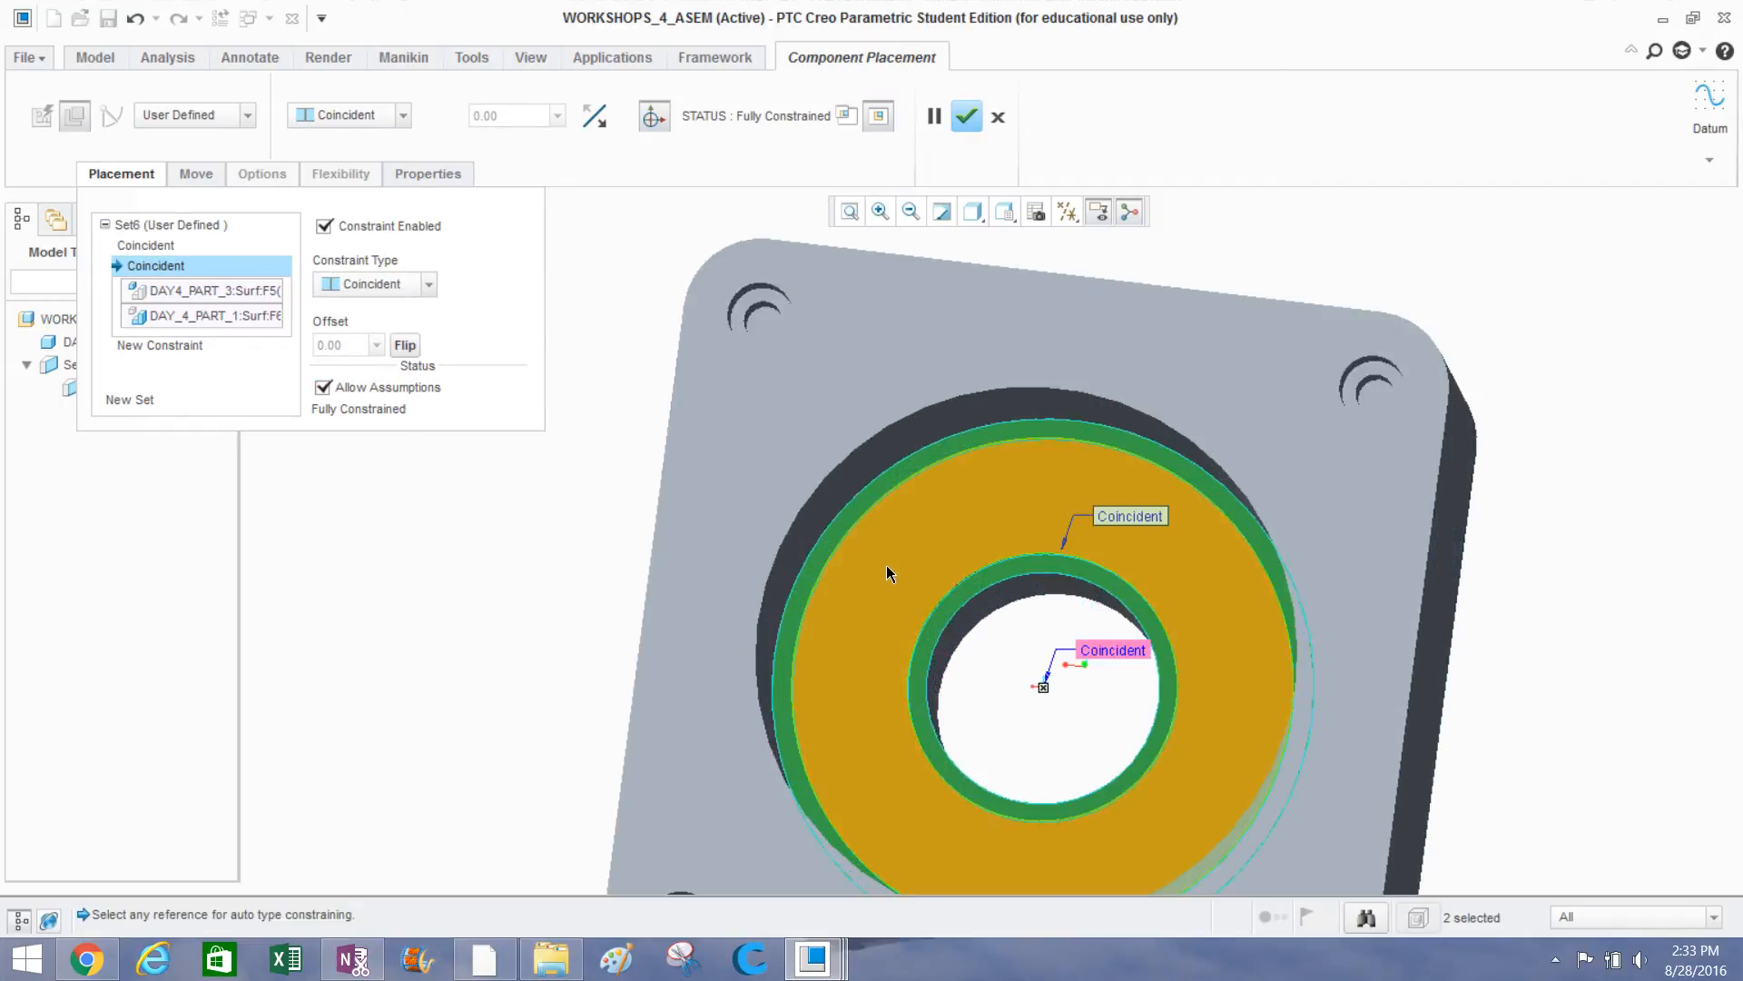
middle_drag(888, 535, 903, 511)
middle_drag(962, 677, 1089, 750)
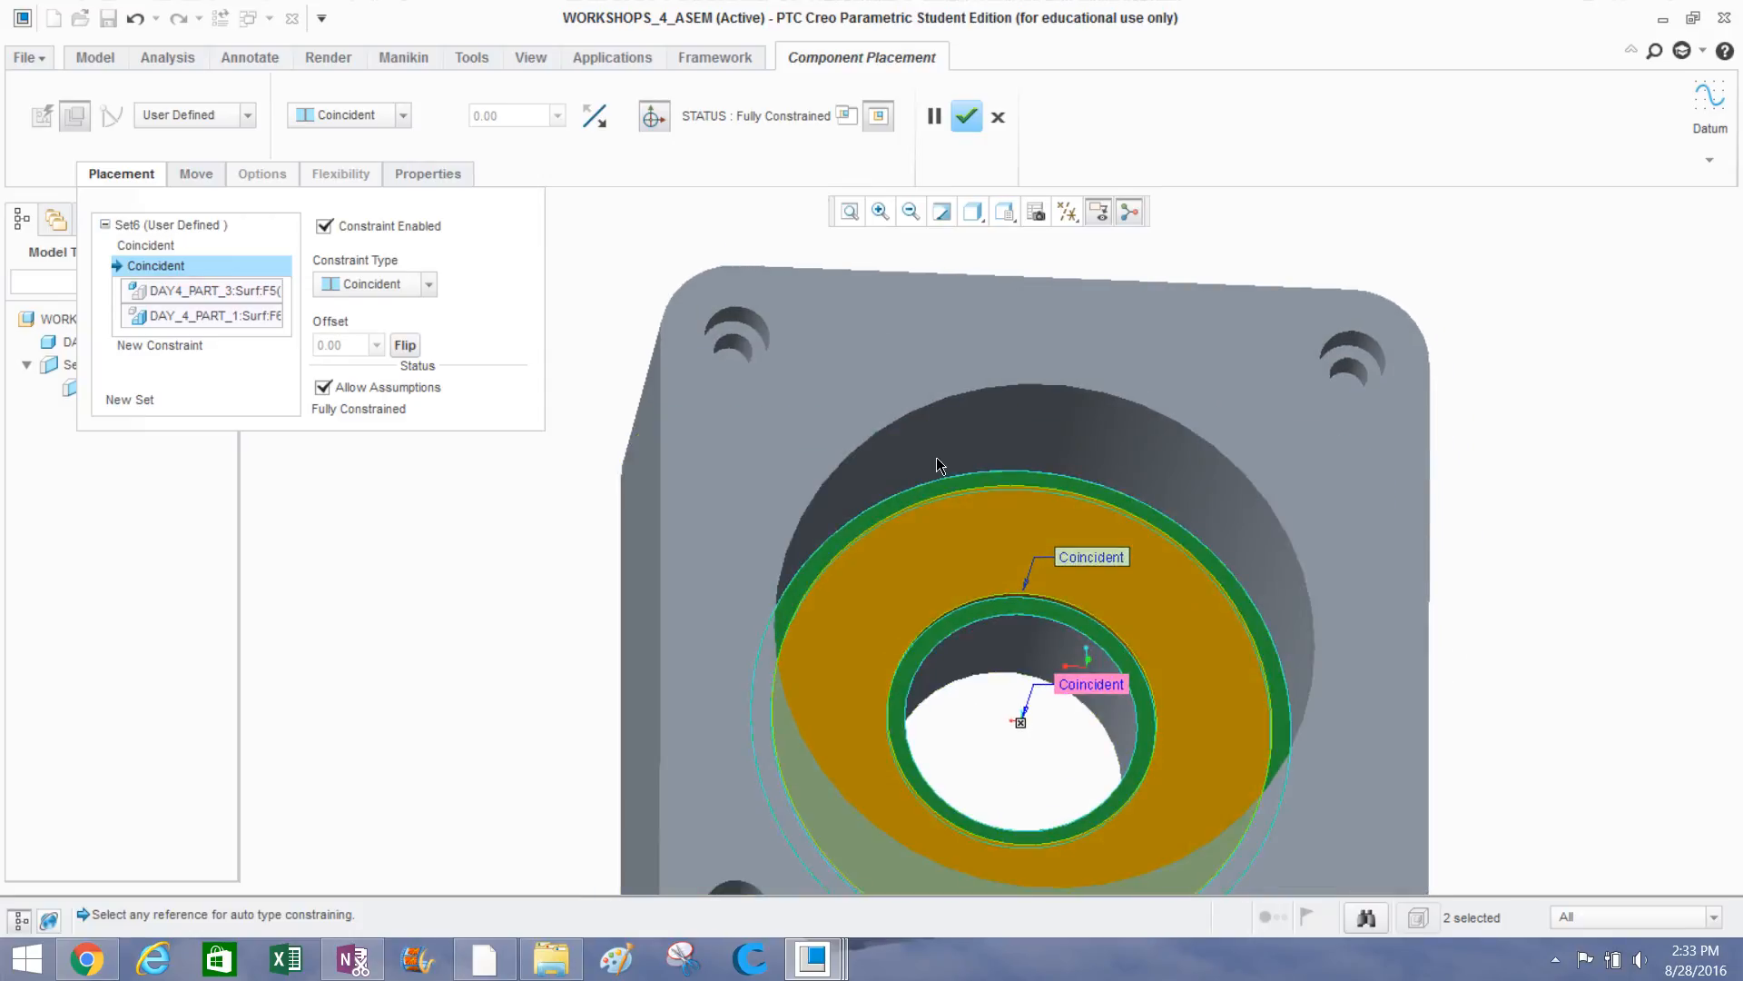
click(163, 245)
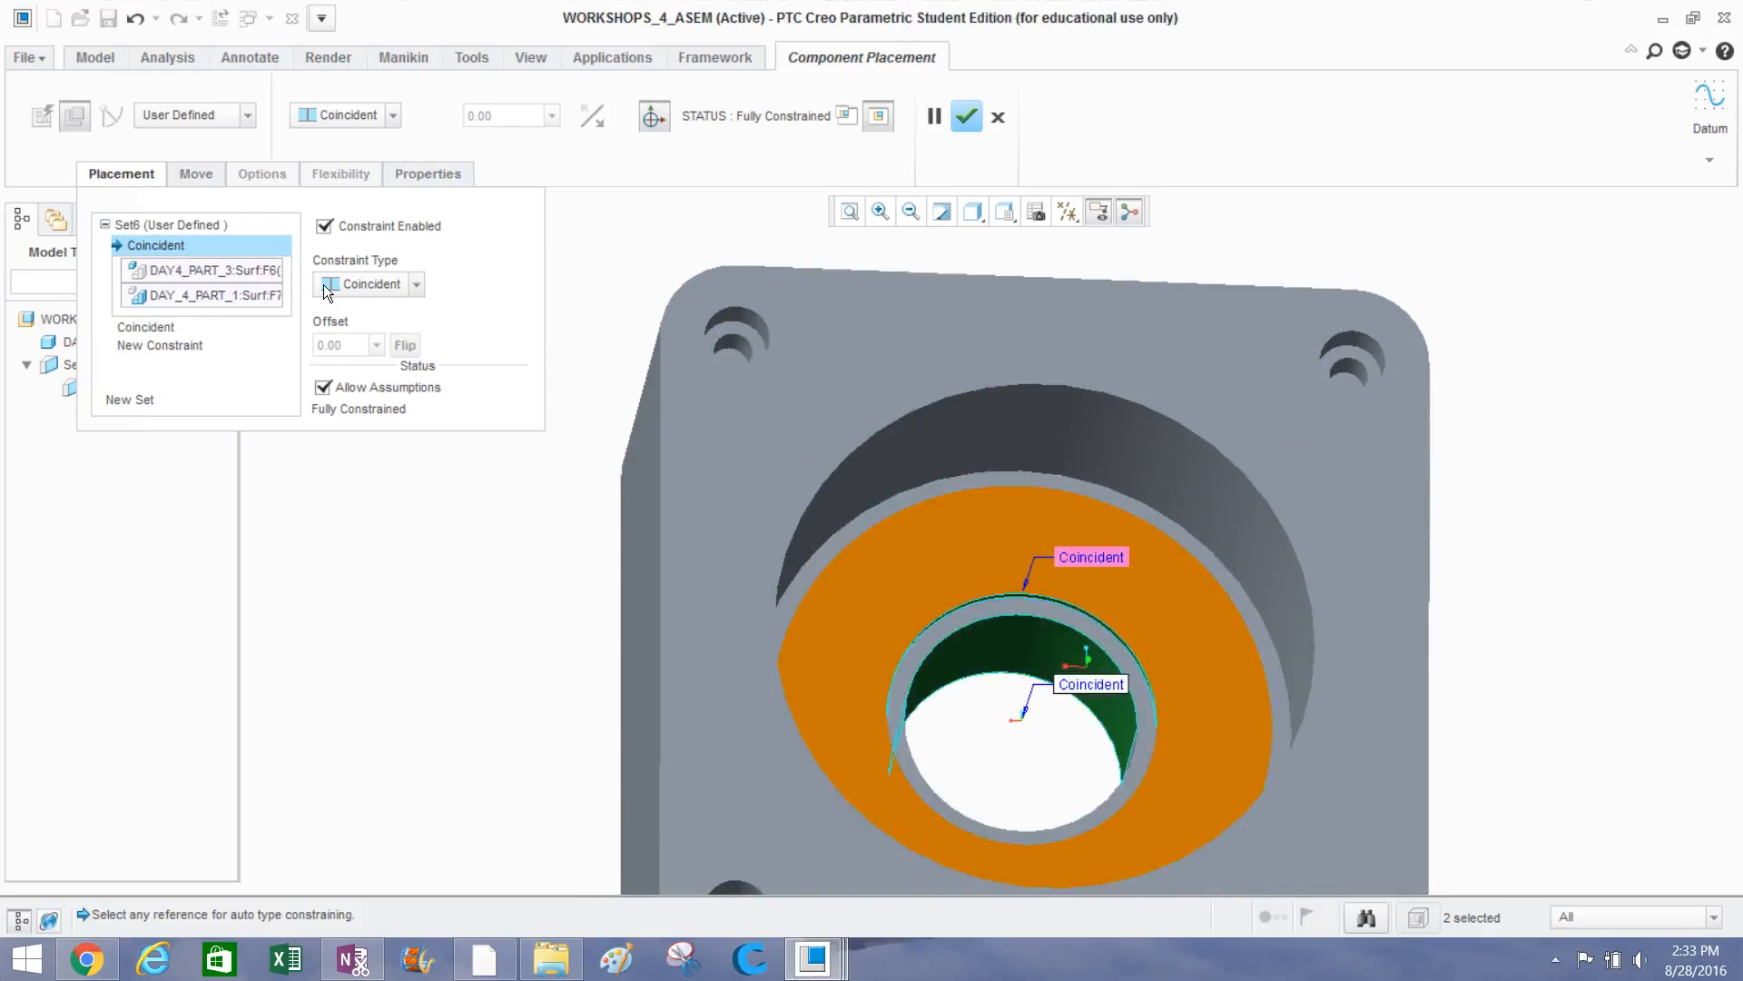
click(351, 288)
scroll(330, 332, down, 1)
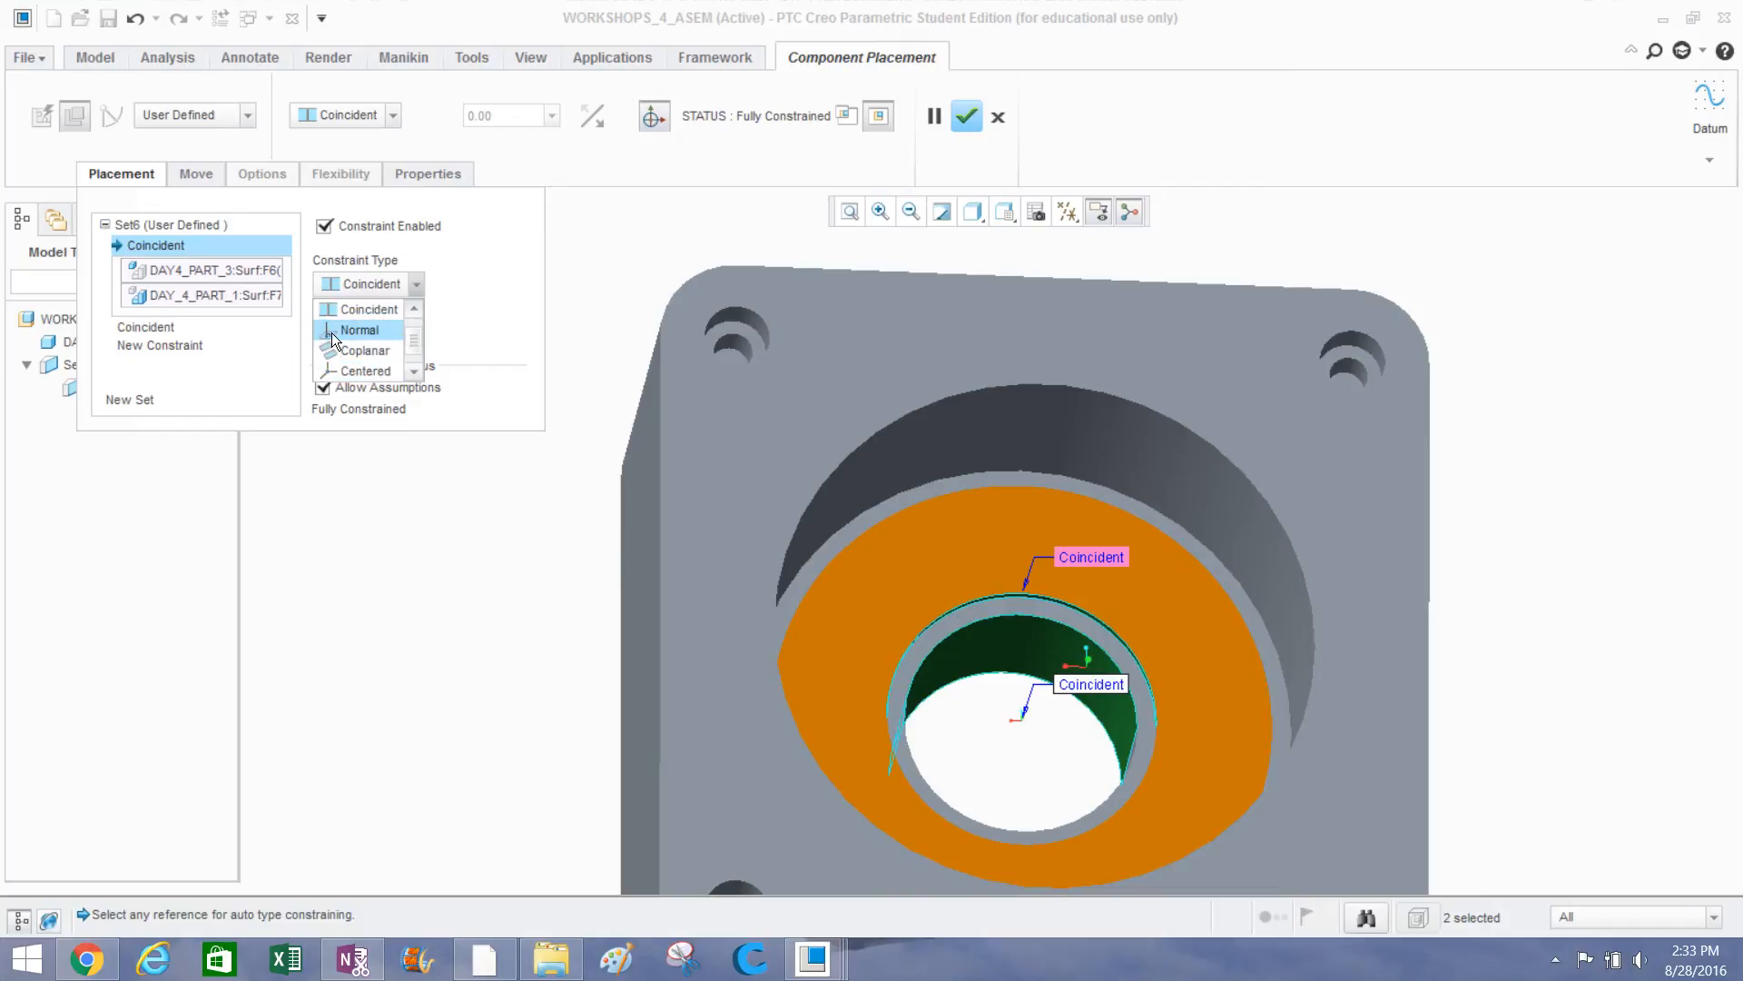
click(358, 370)
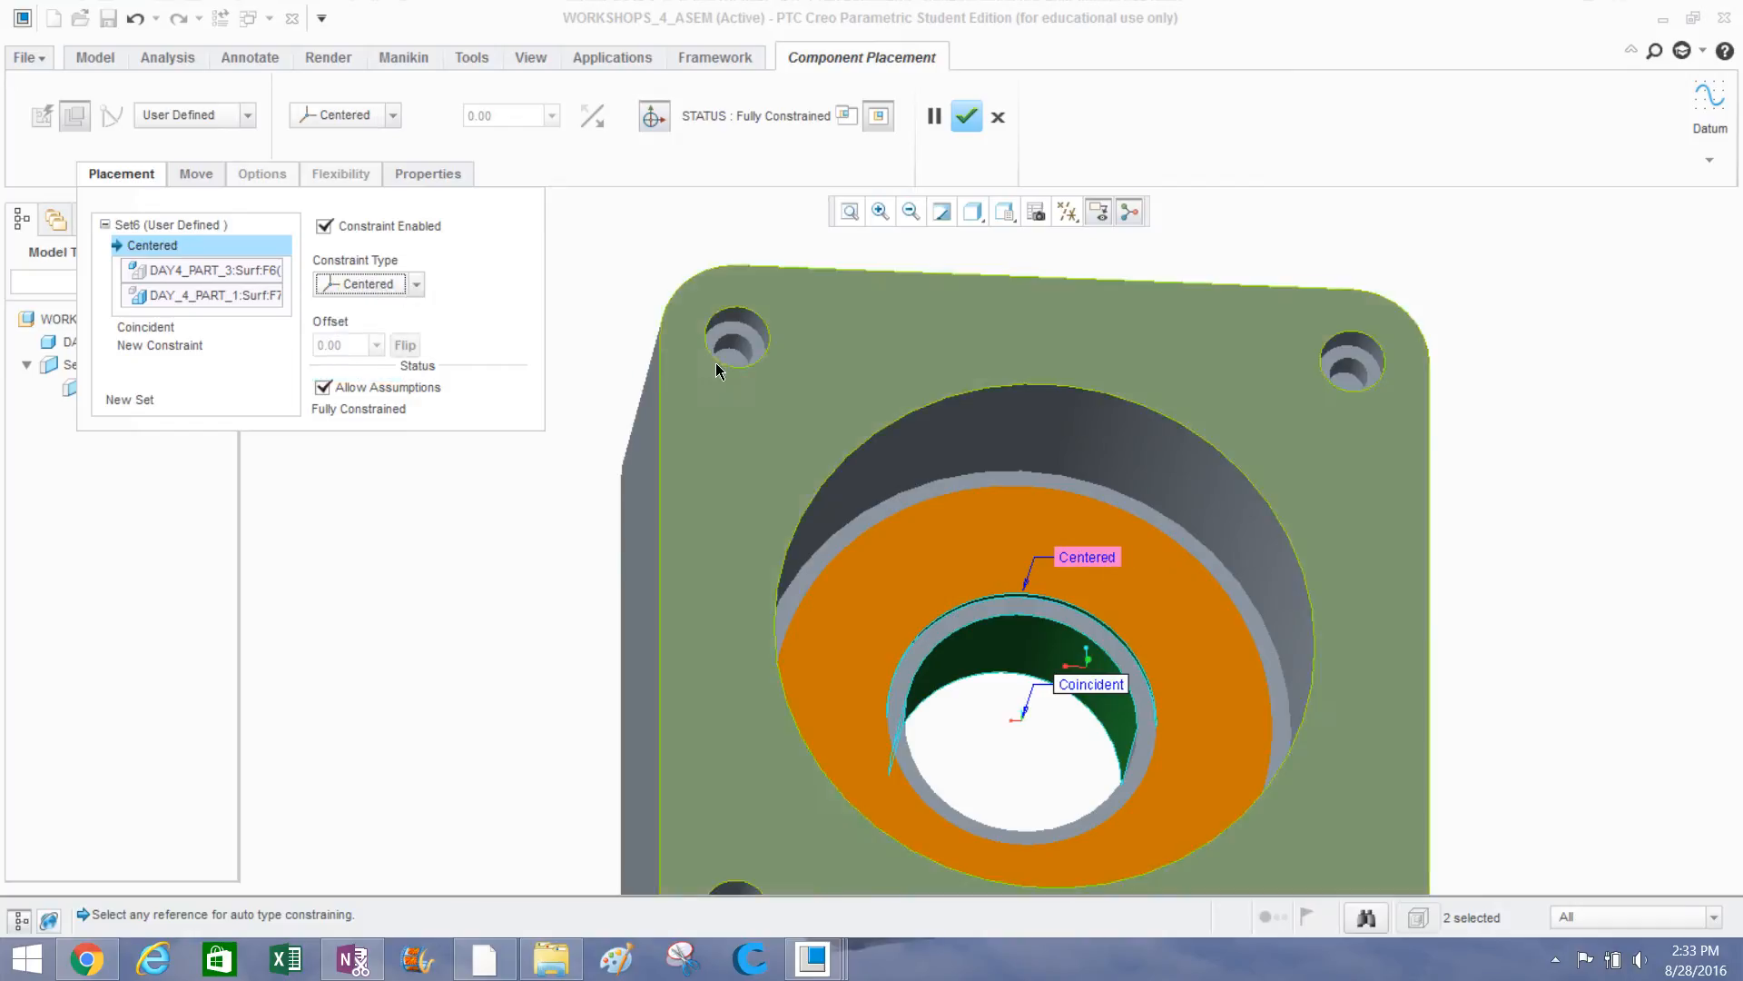
middle_drag(1018, 456, 970, 430)
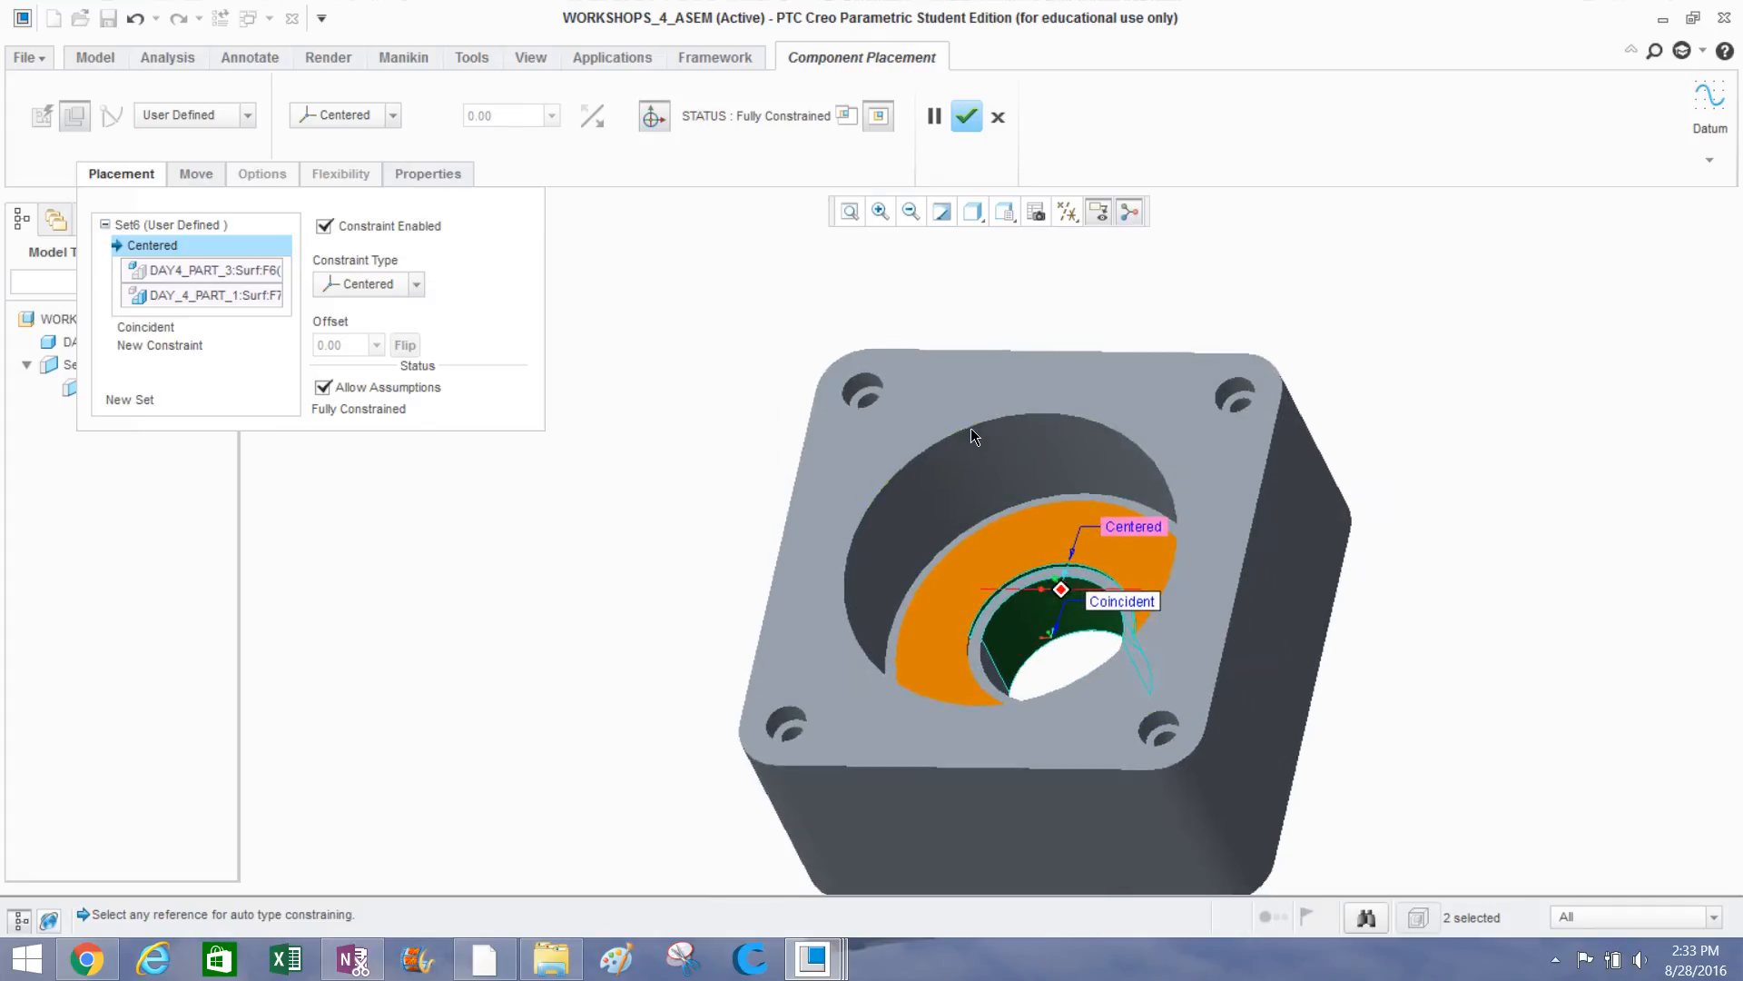
Accept the redefined placement of the DAY4_PART_3 ring in the housing.
scroll(970, 429, up, 2)
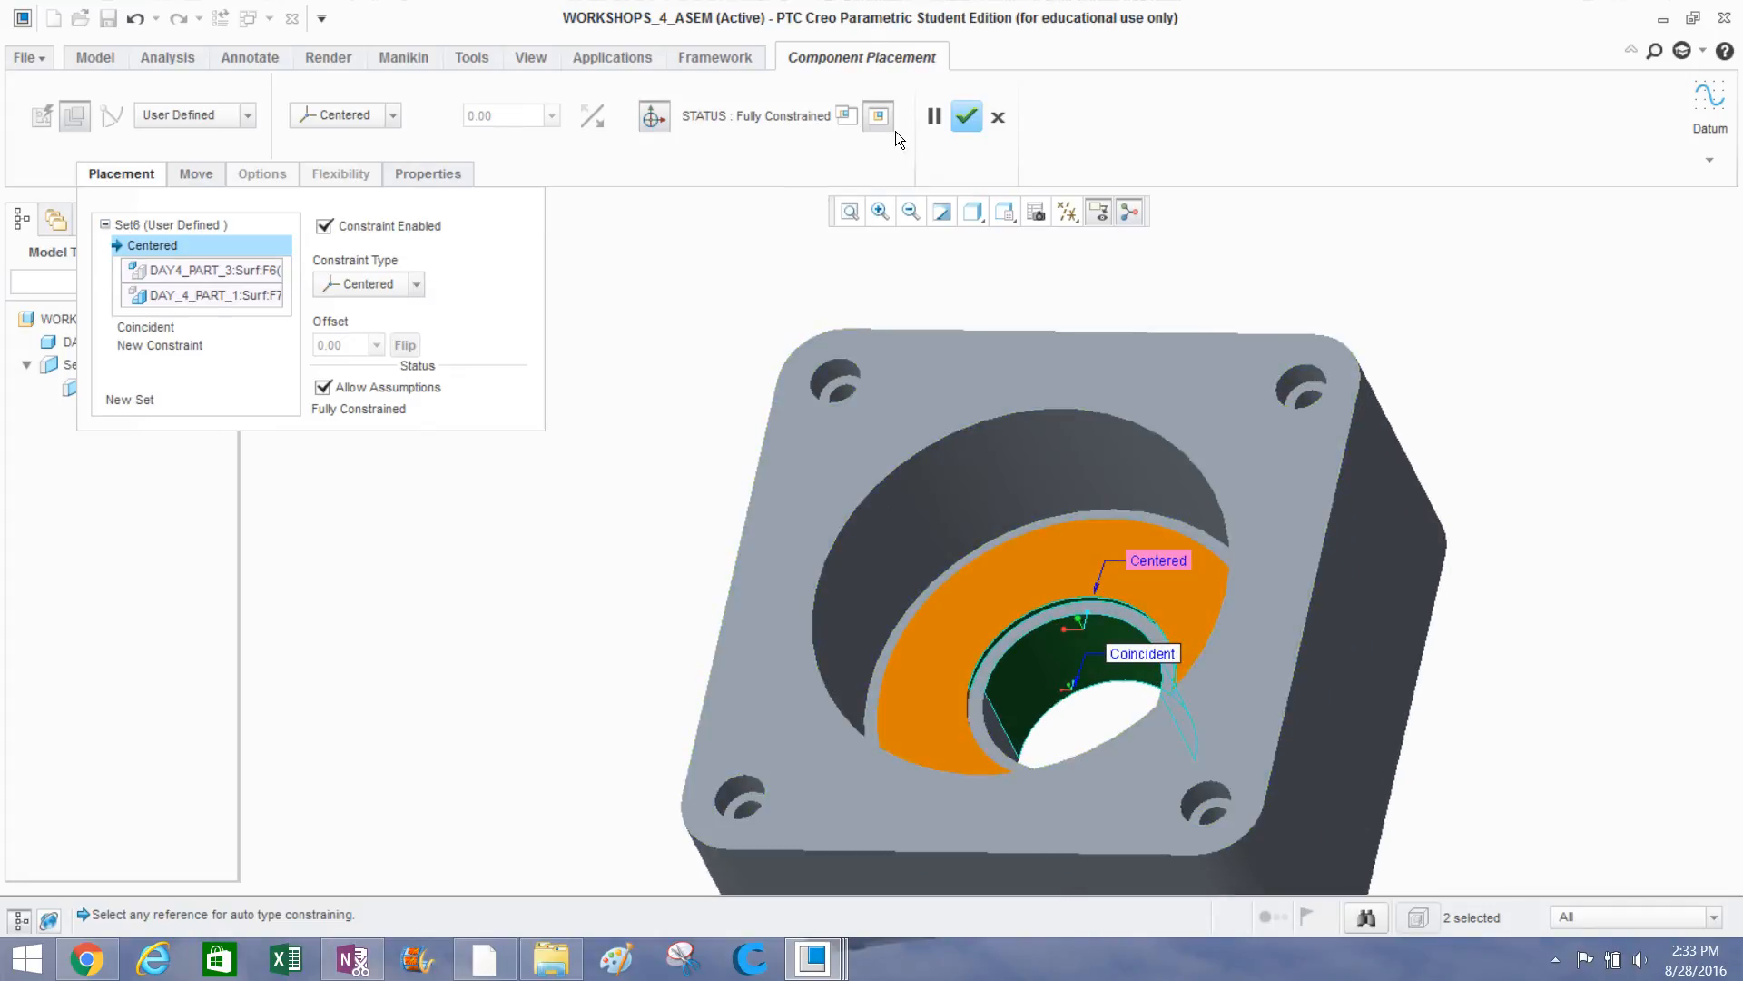
click(965, 116)
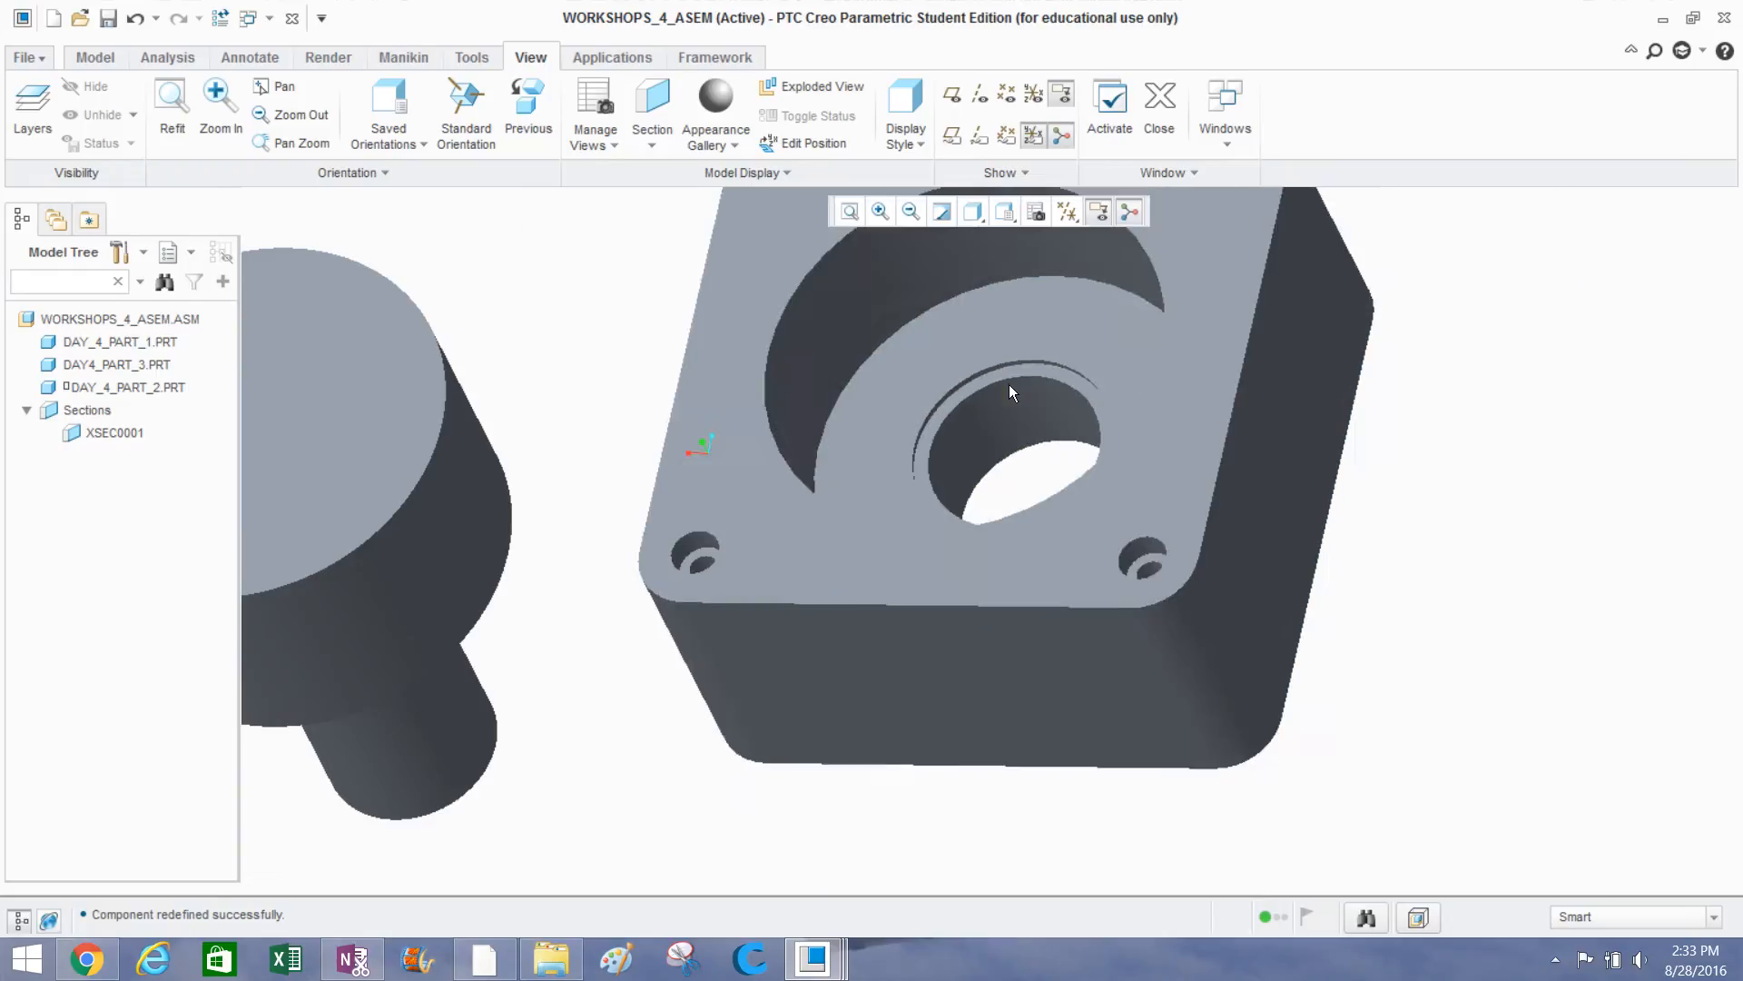
scroll(1492, 520, down, 5)
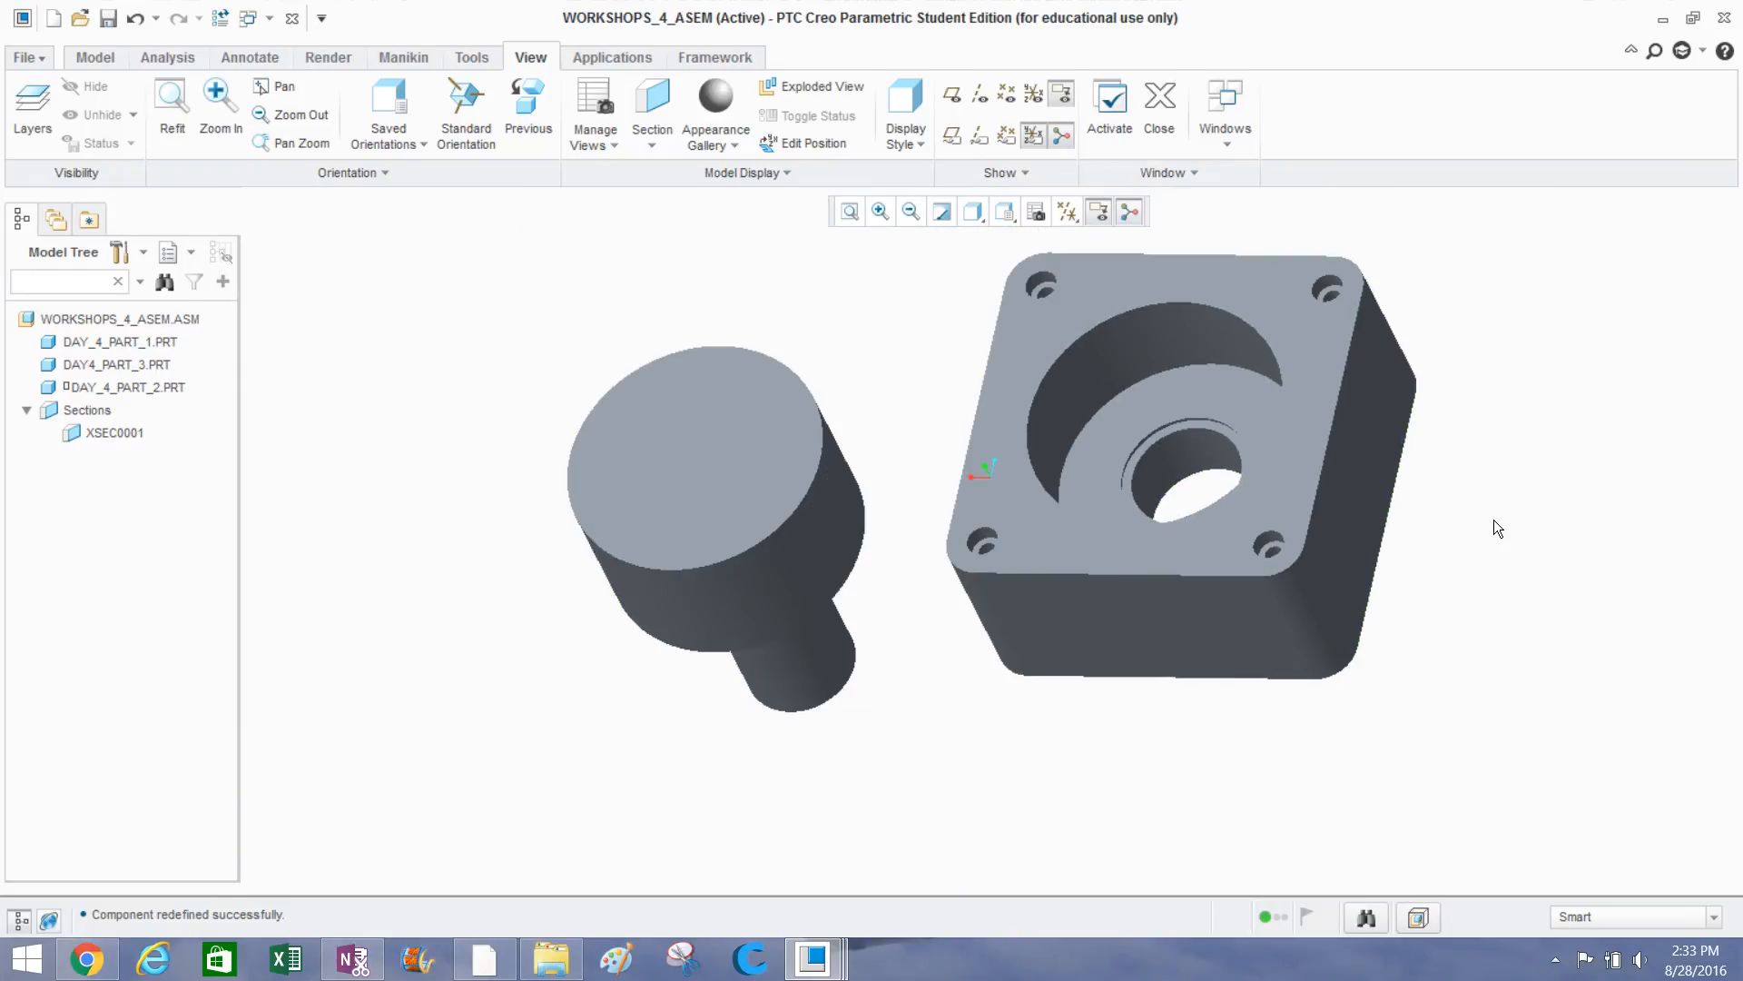
middle_drag(1494, 520, 1523, 494)
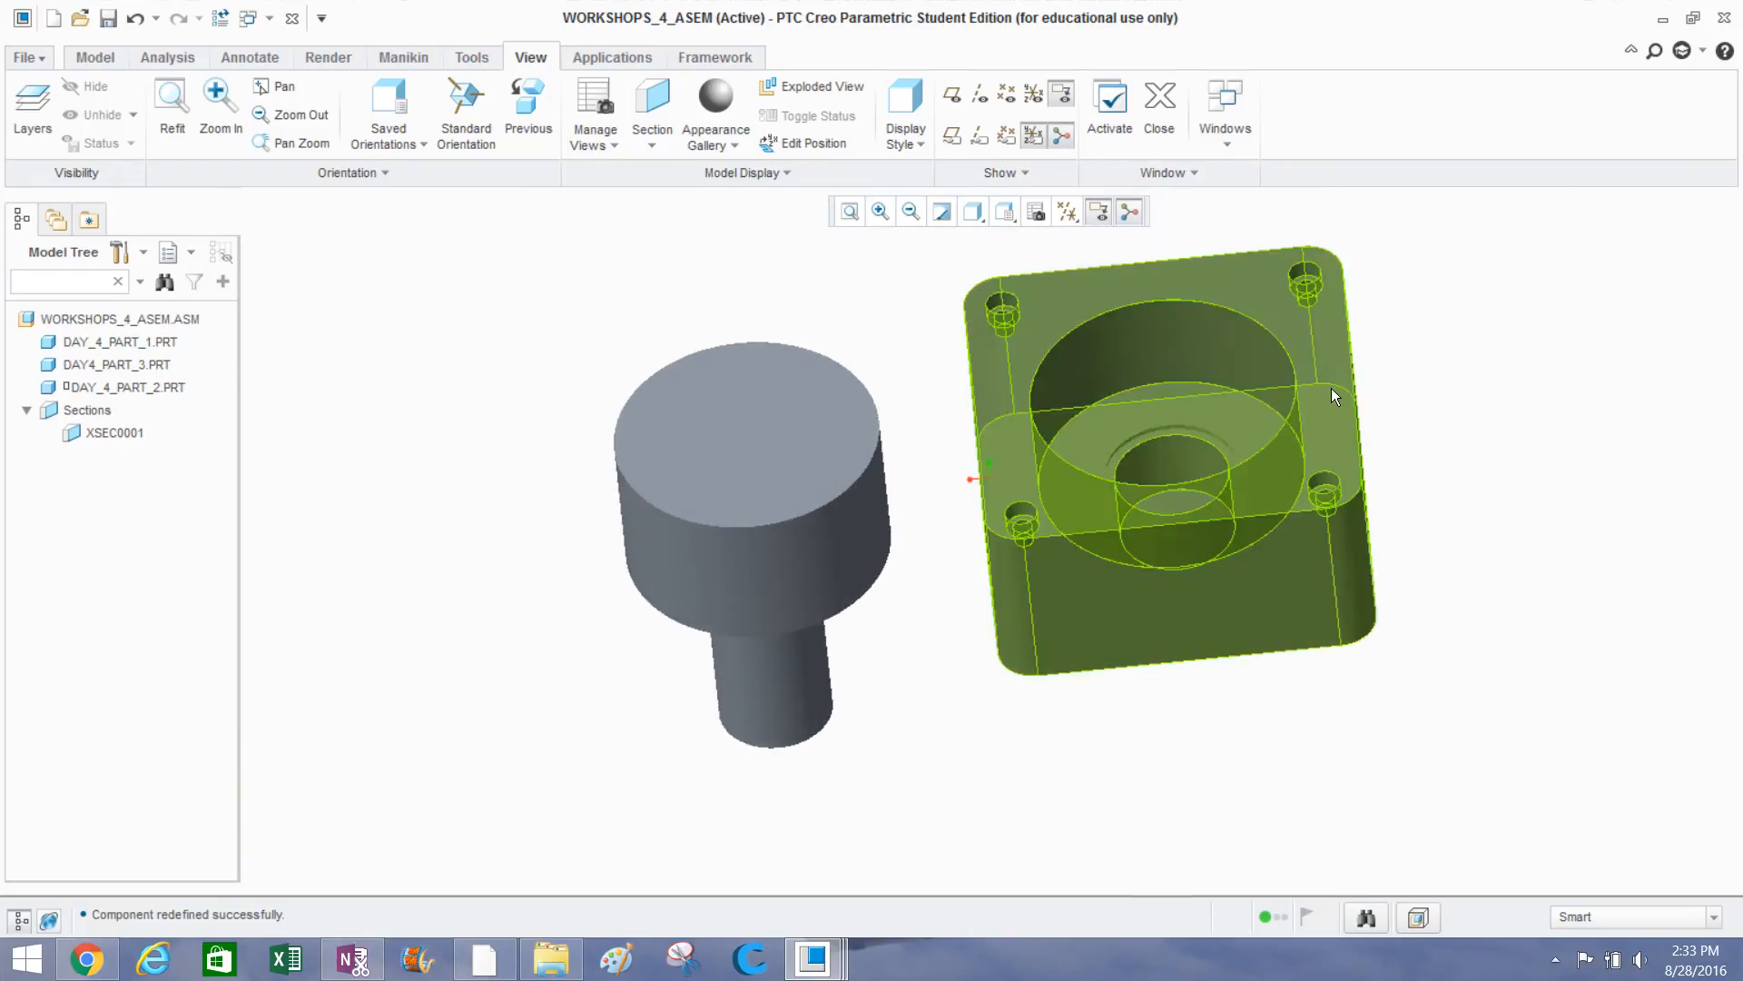
middle_drag(933, 488, 929, 499)
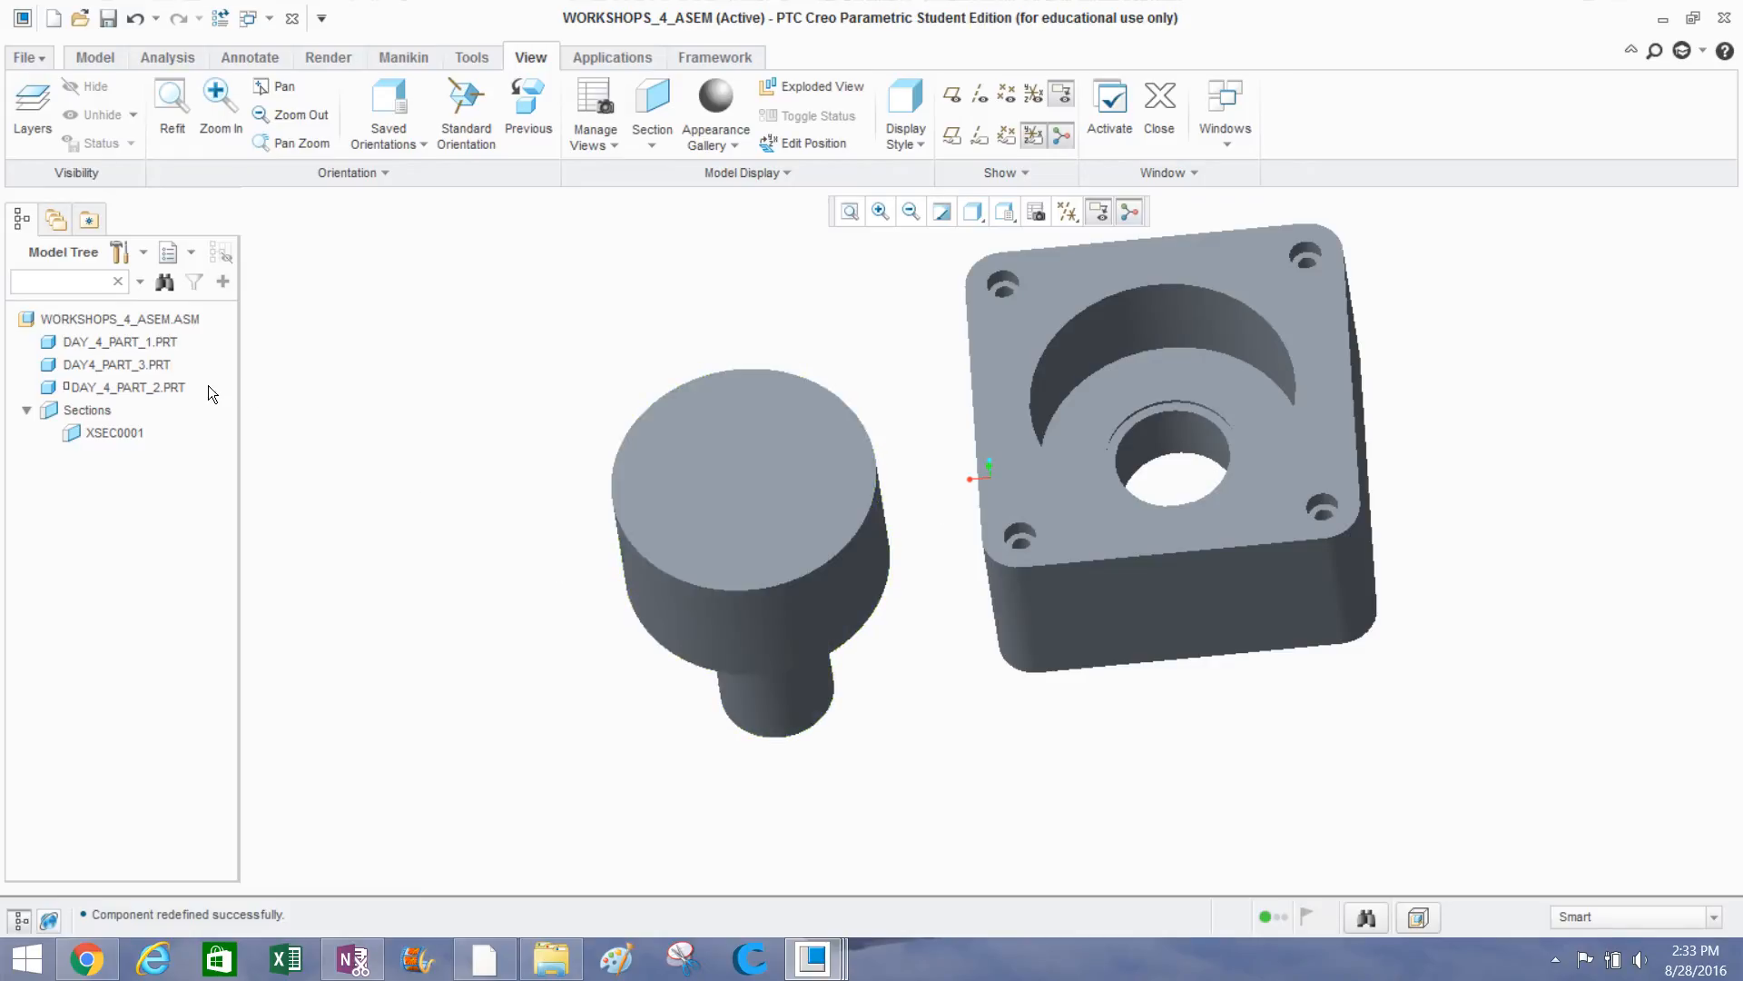
Redefine DAY_4_PART_2's placement with a constraint between its shaft's cylindrical surface and the housing's central bore.
click(162, 388)
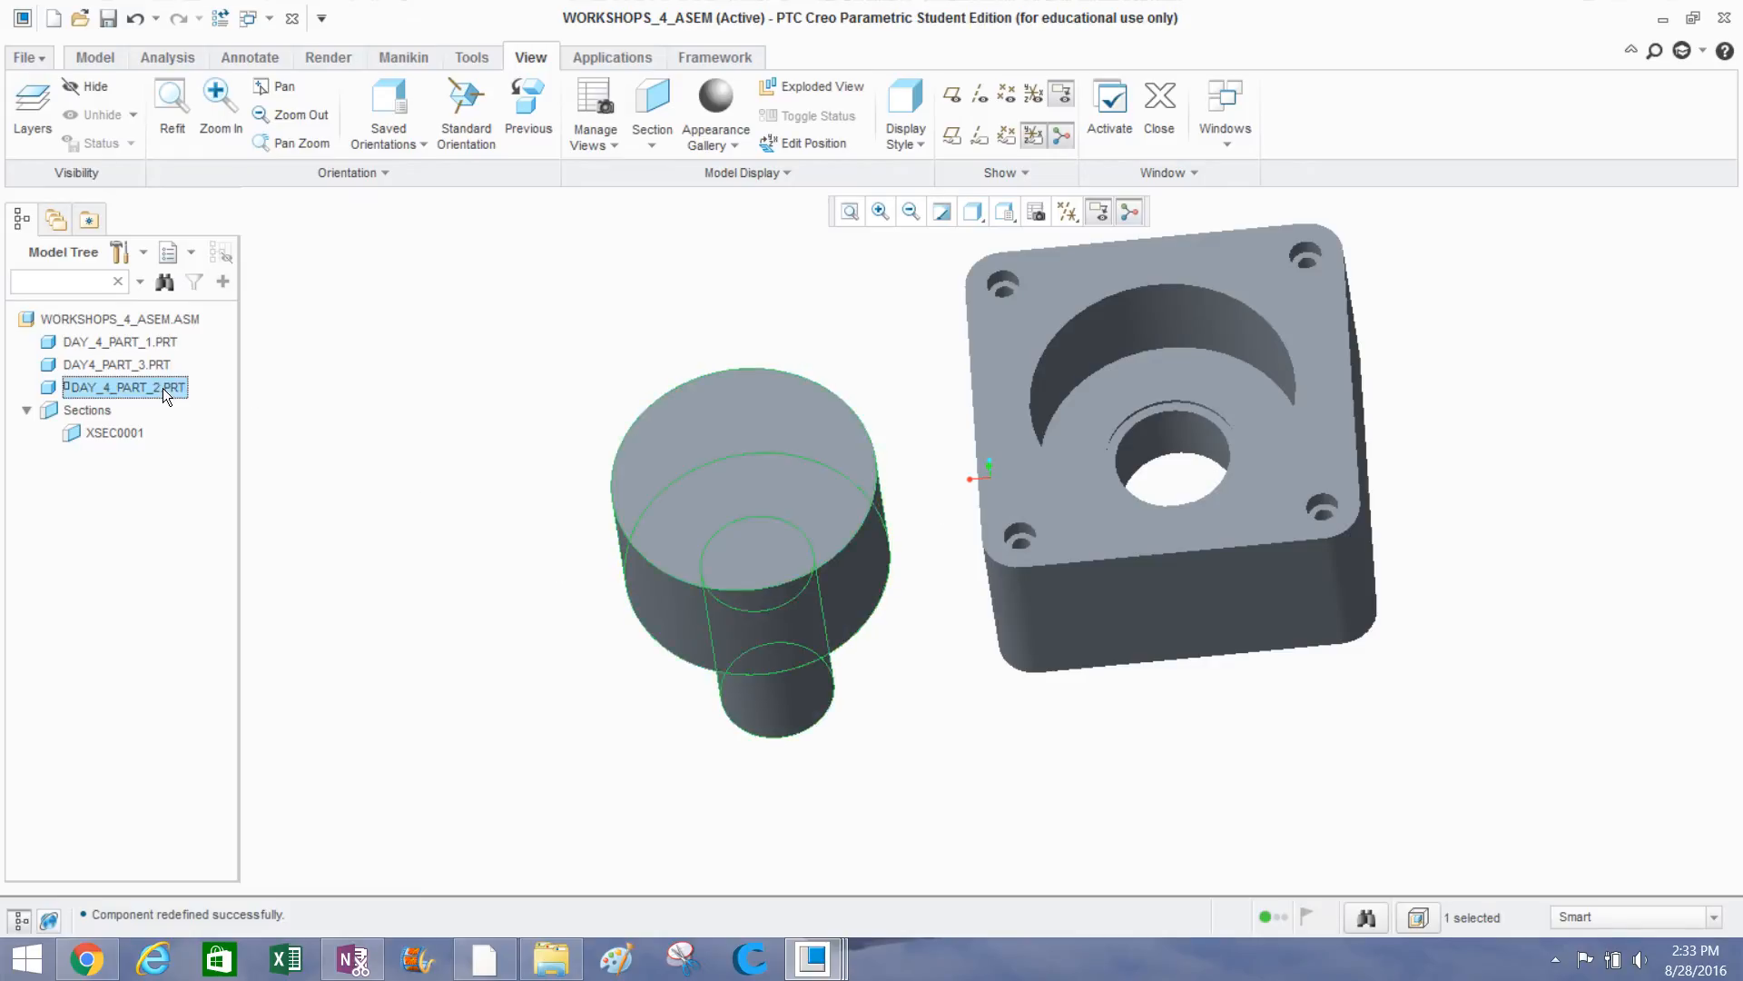
right_click(162, 388)
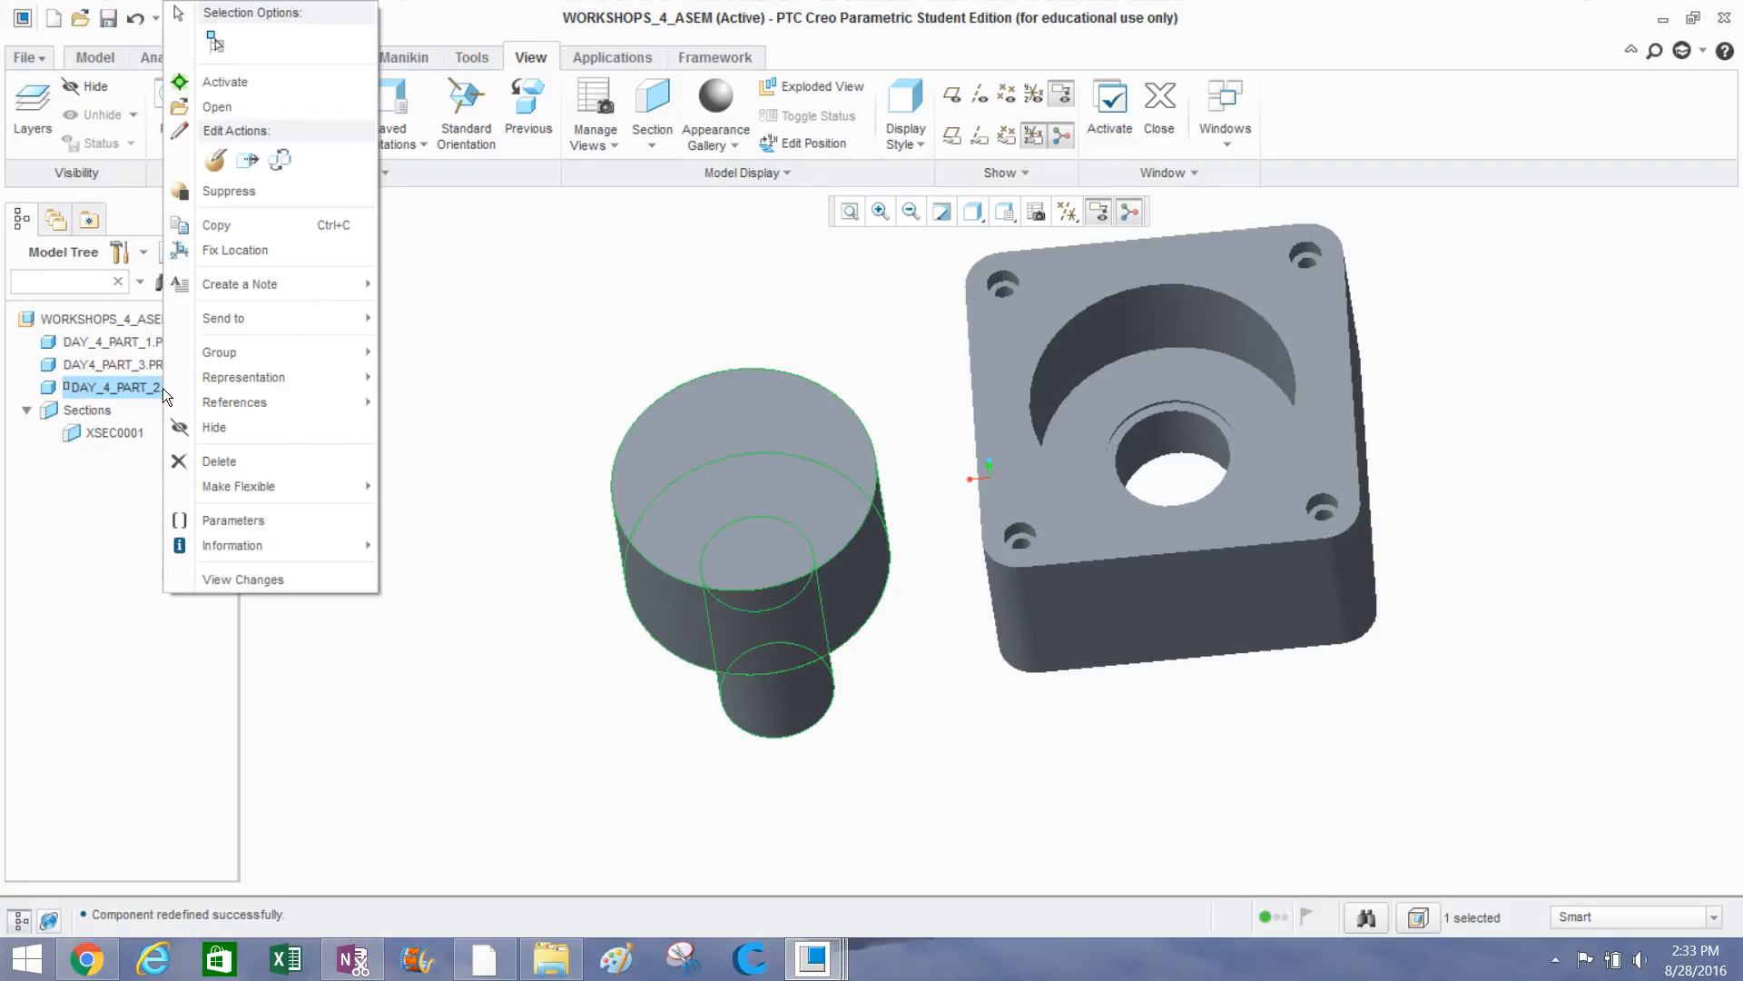
click(217, 159)
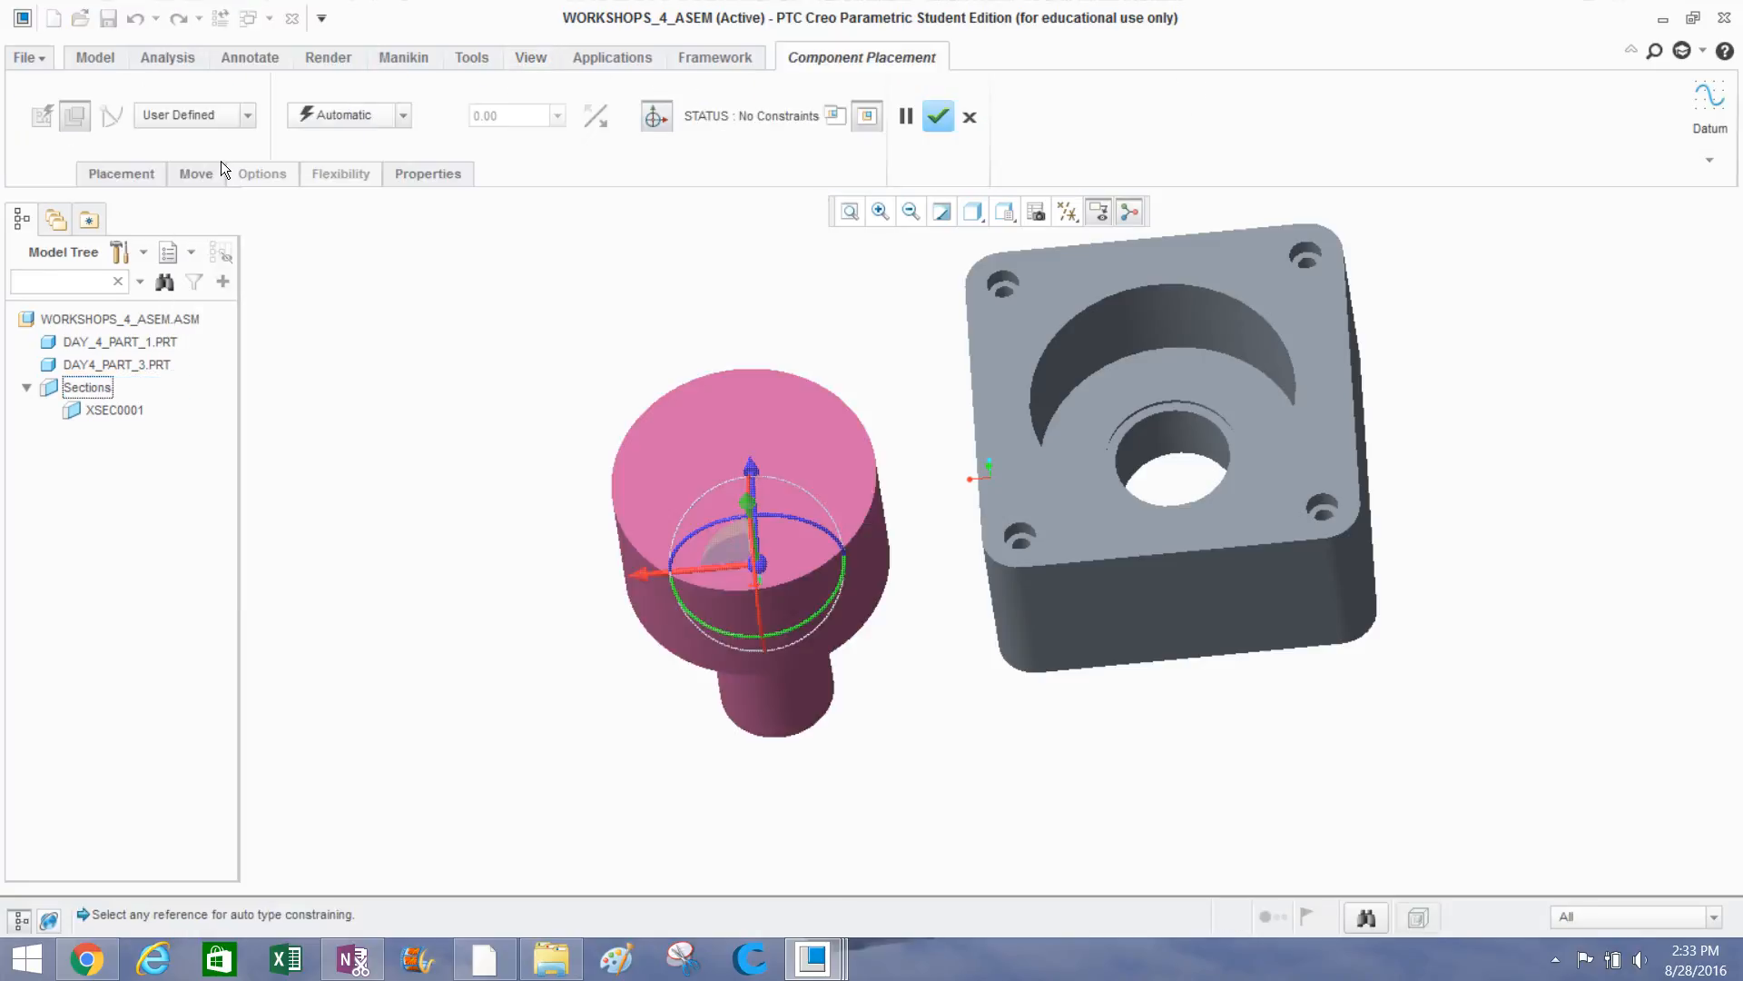
click(134, 169)
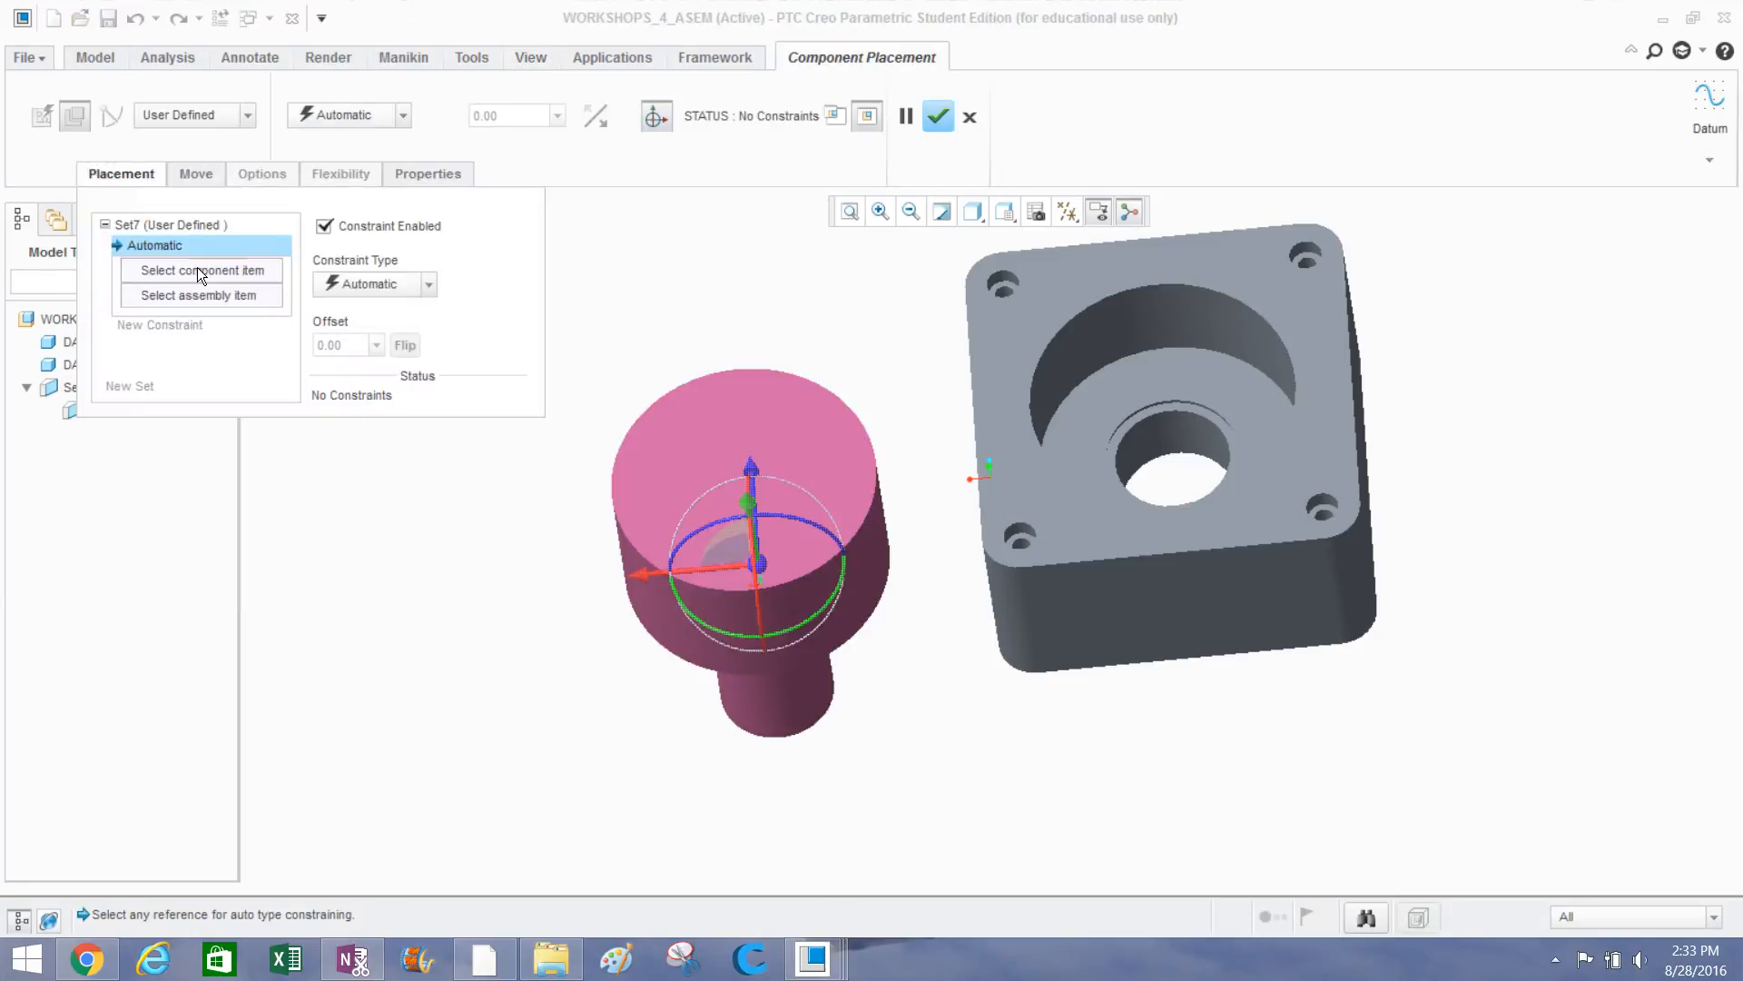
middle_drag(581, 508, 659, 638)
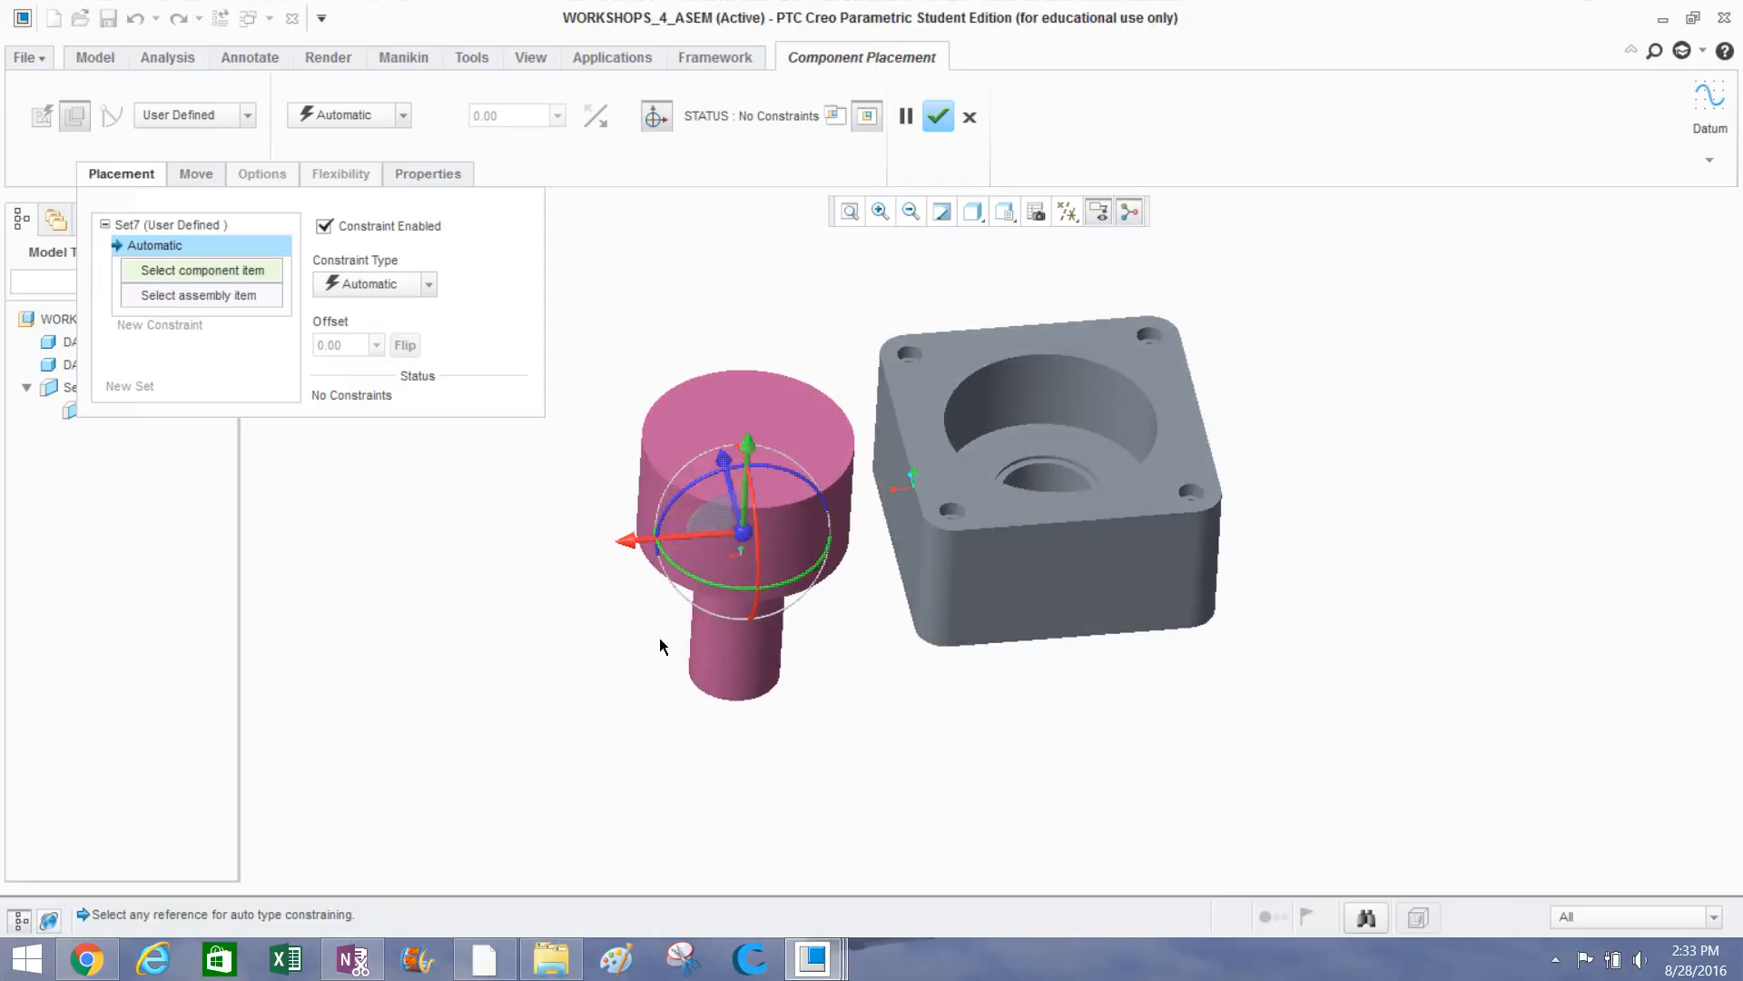
click(713, 668)
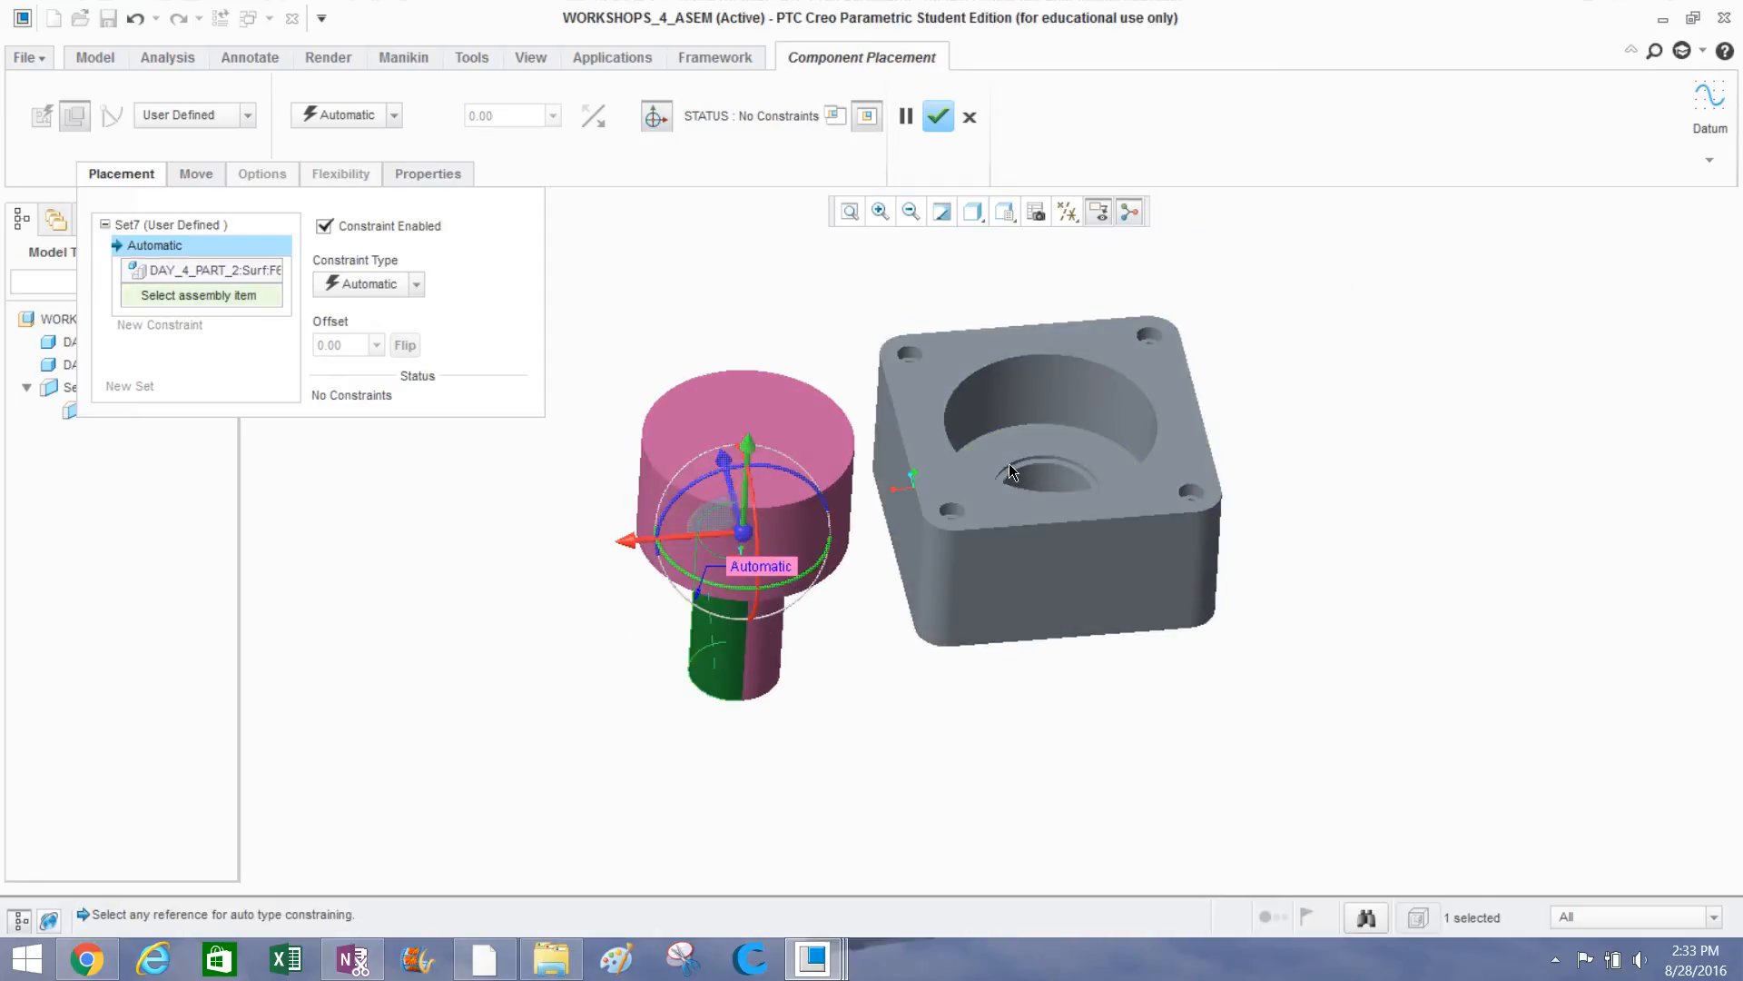
scroll(1055, 458, up, 4)
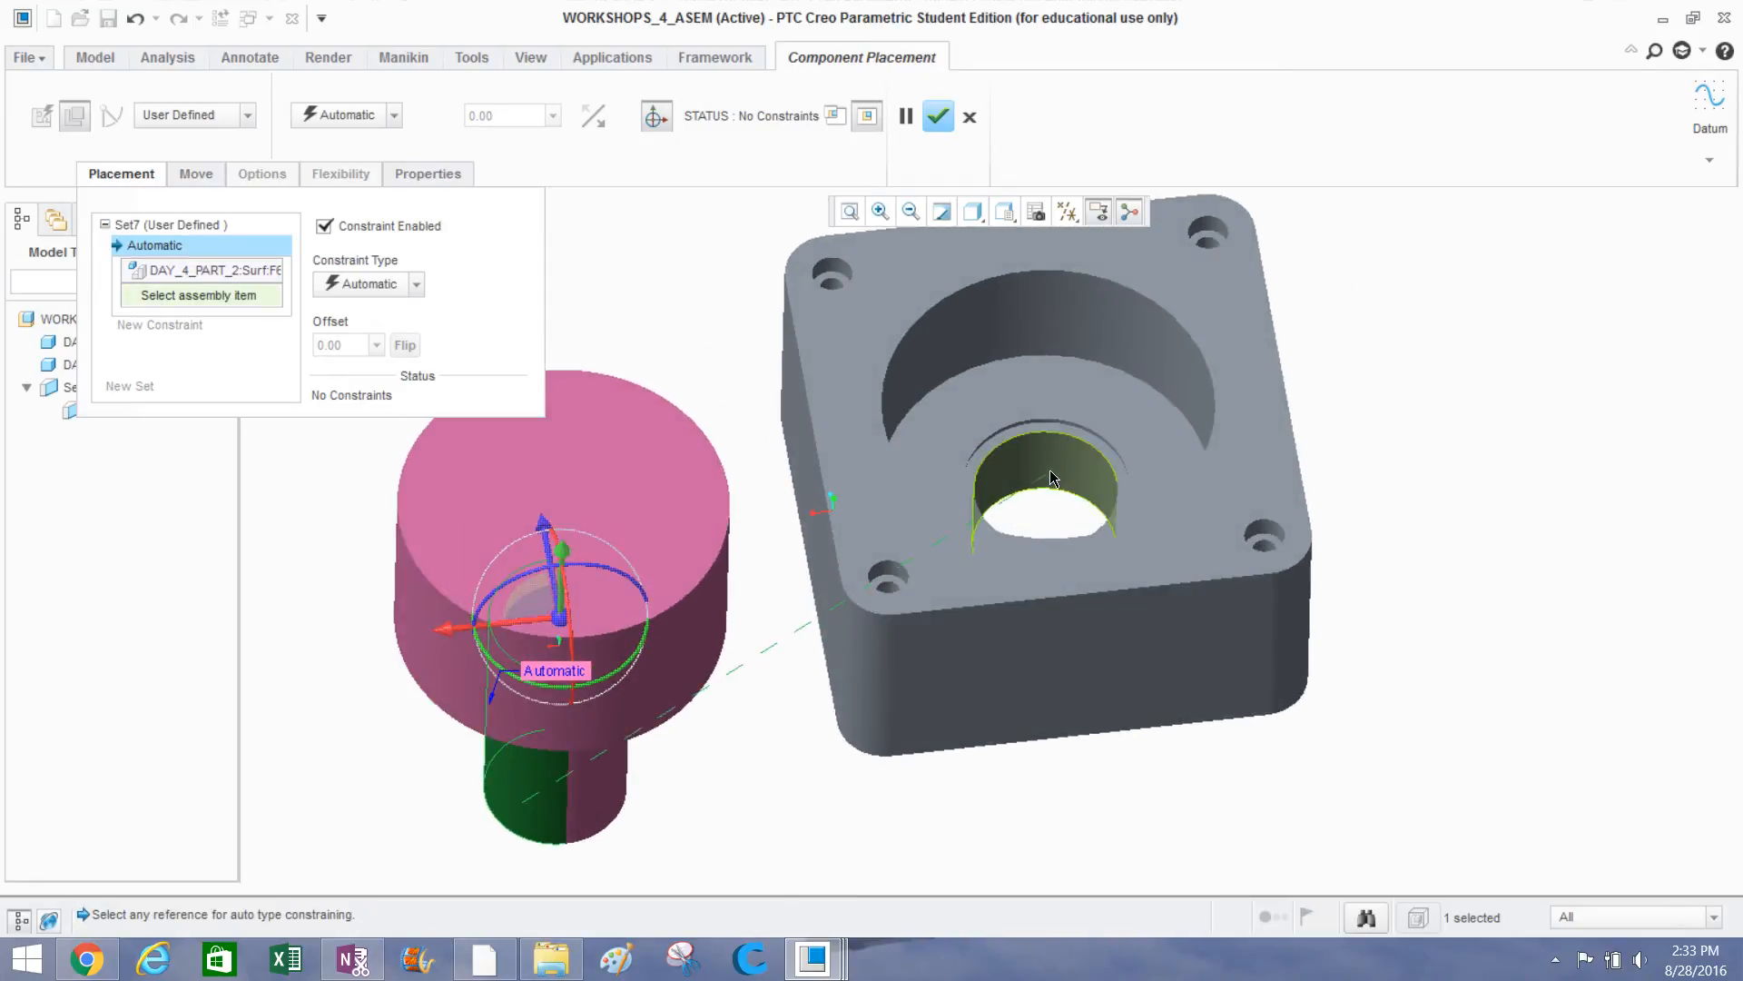
click(1049, 470)
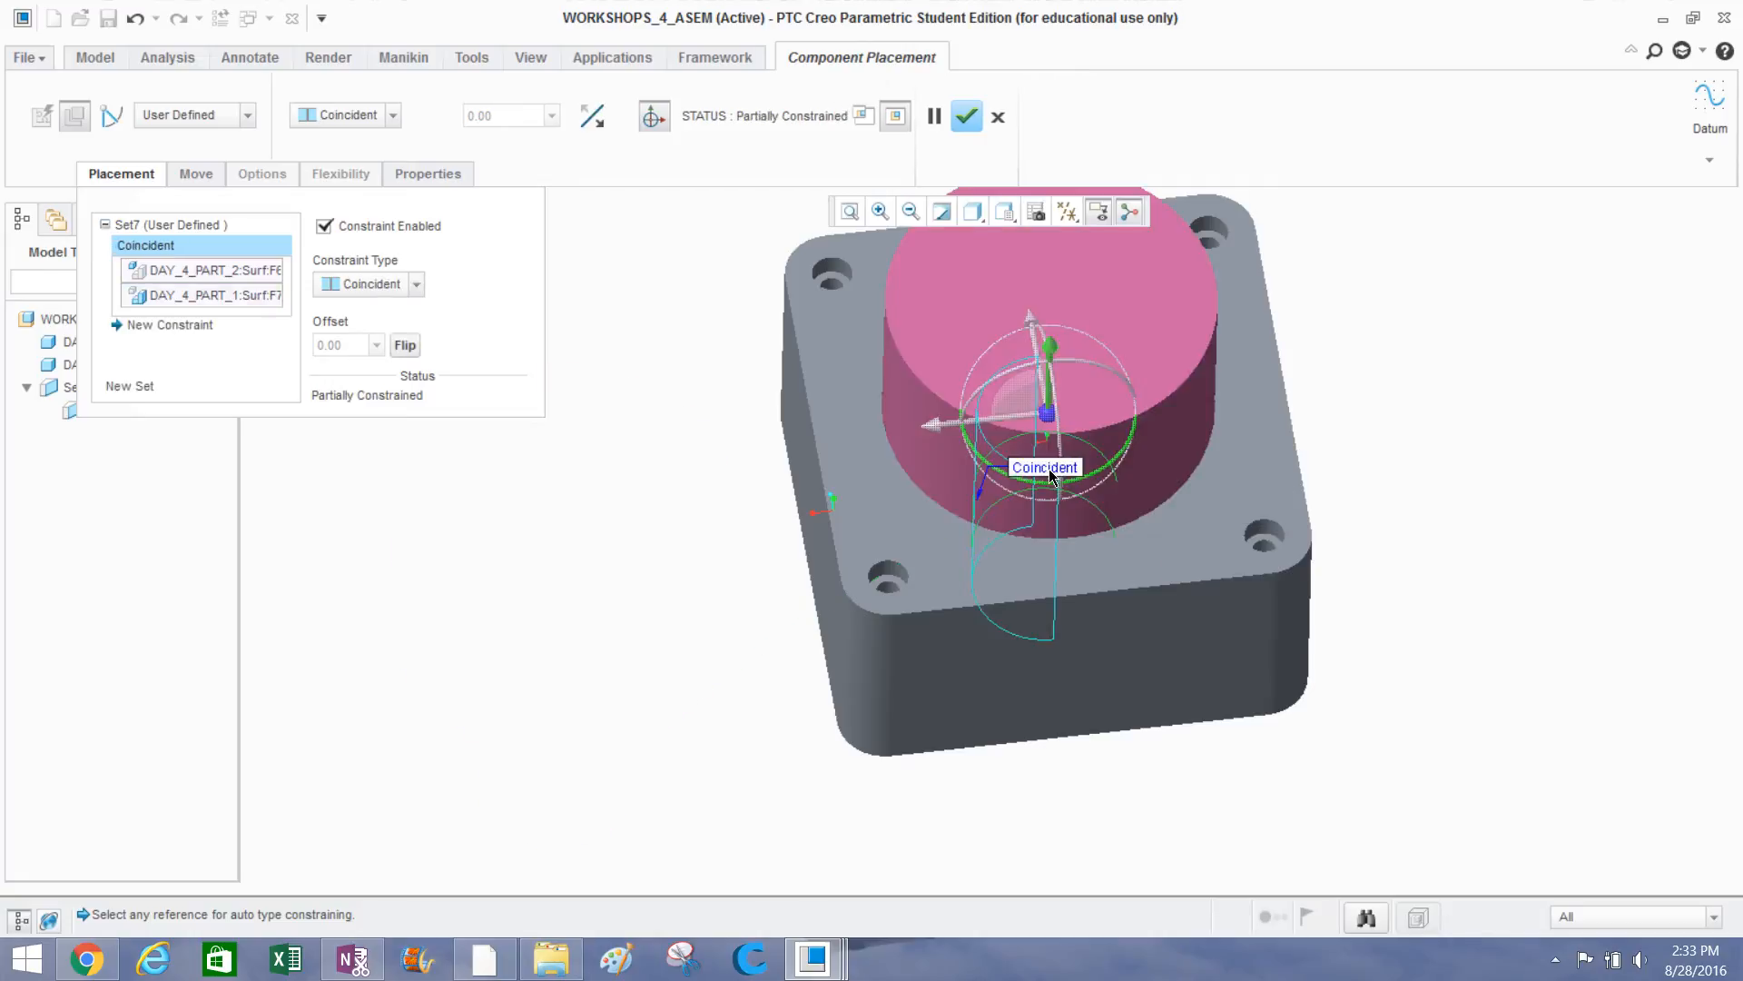
Change the shaft-to-bore constraint type to Centered and move DAY_4_PART_2 along its axis until it sits clear above the housing.
scroll(778, 454, down, 4)
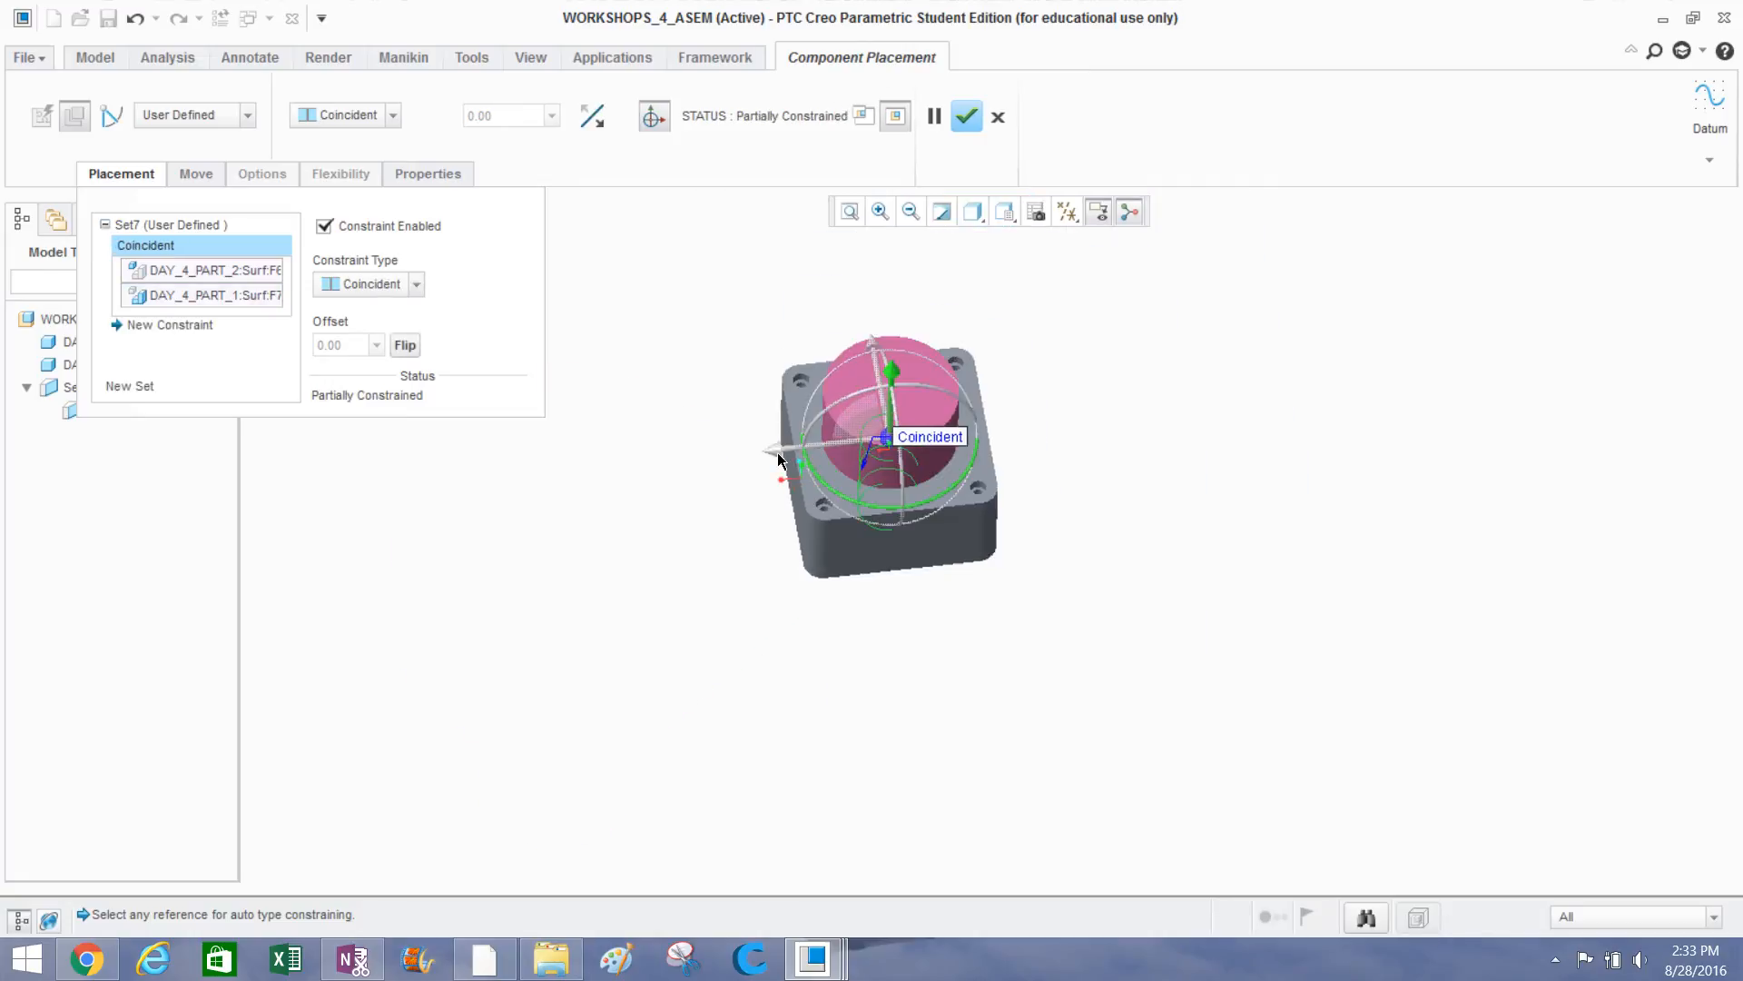
middle_drag(778, 453, 784, 395)
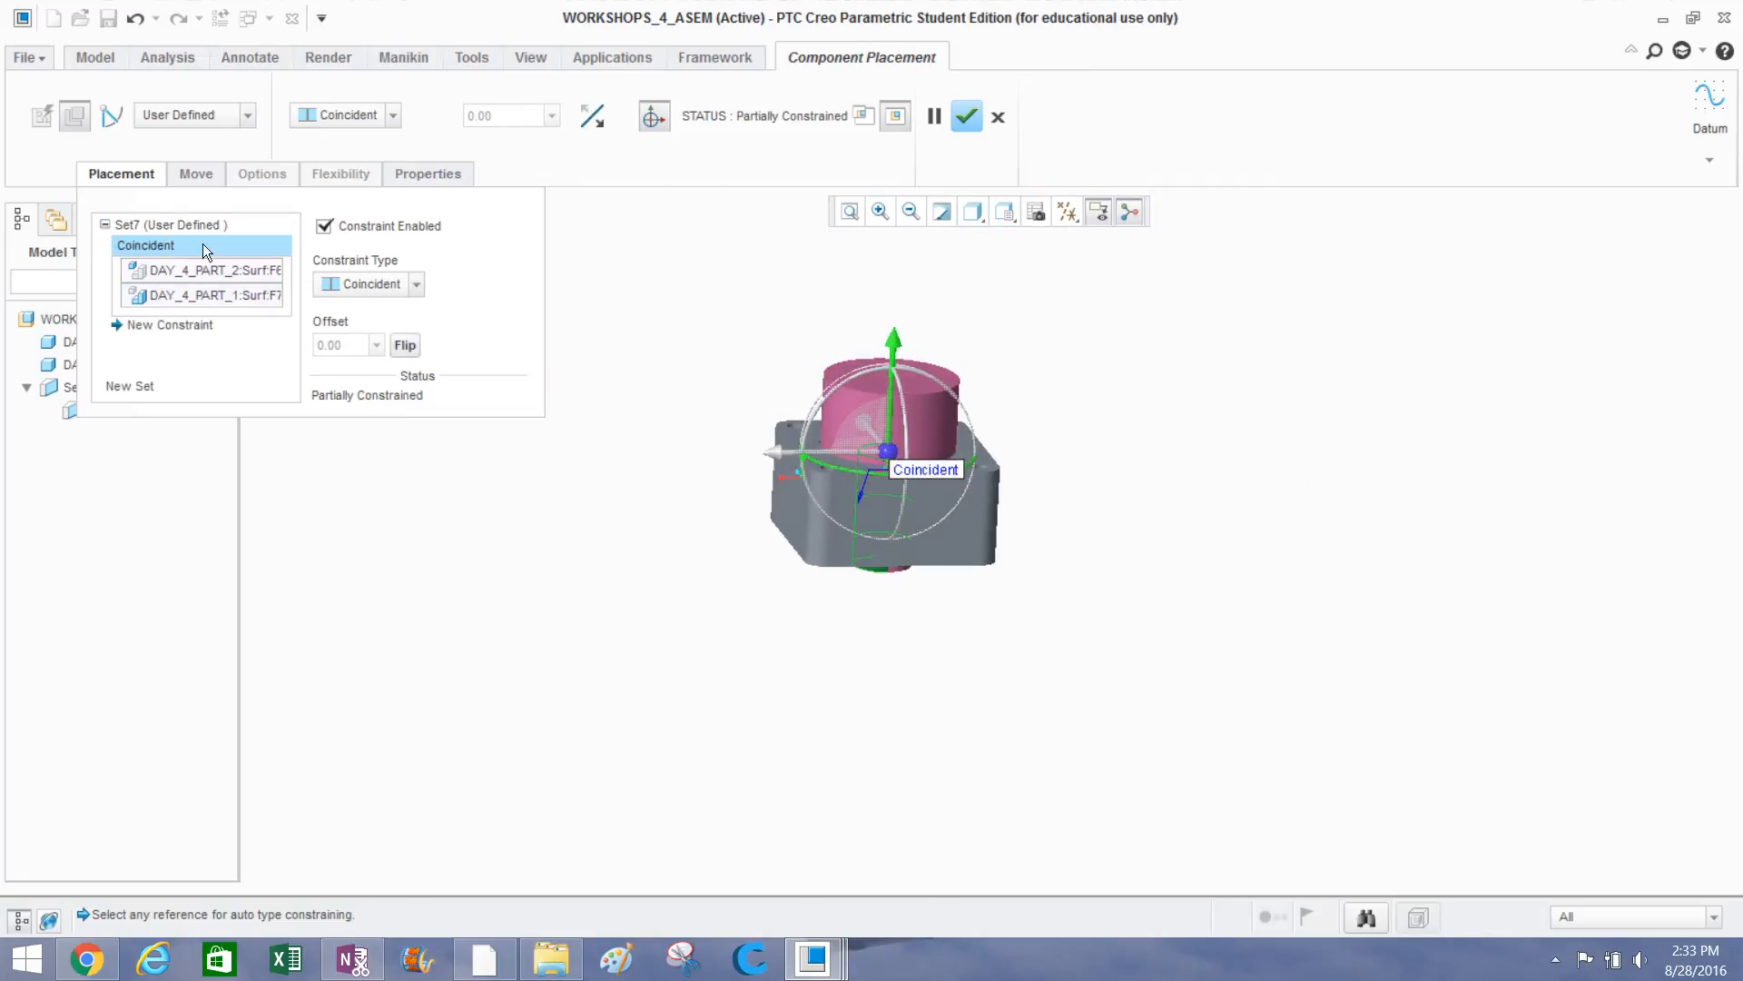
click(417, 285)
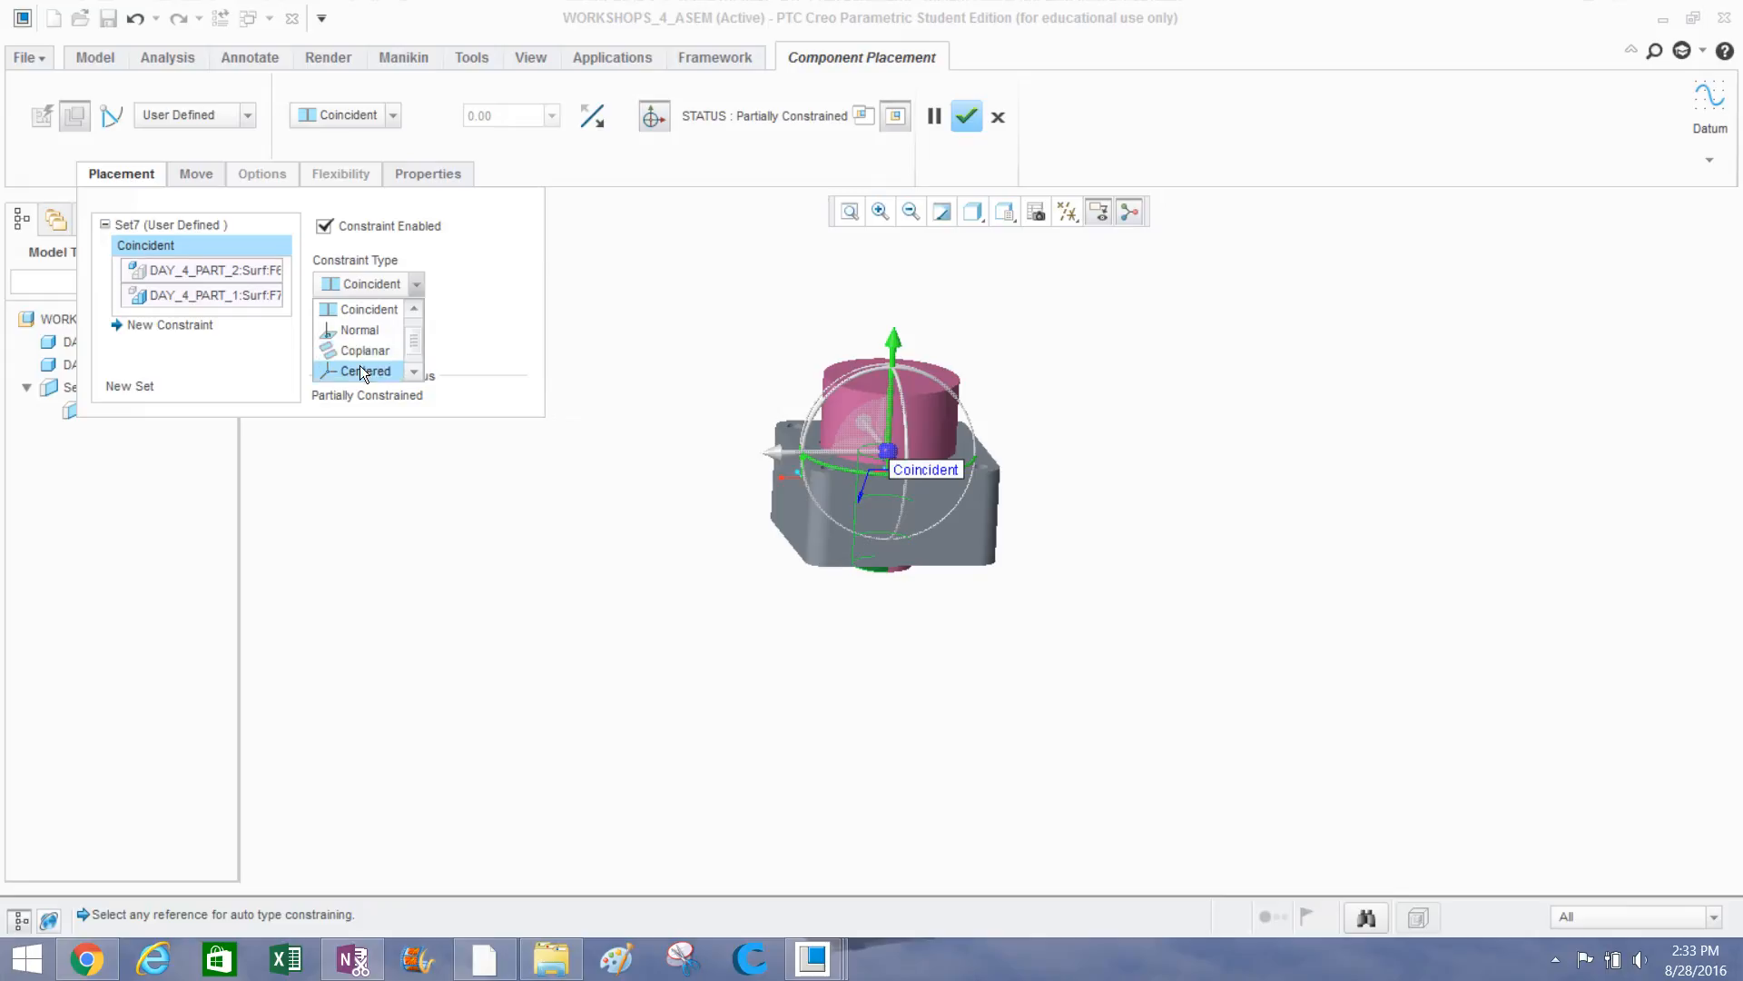
click(364, 370)
drag(879, 355, 895, 195)
scroll(844, 510, down, 3)
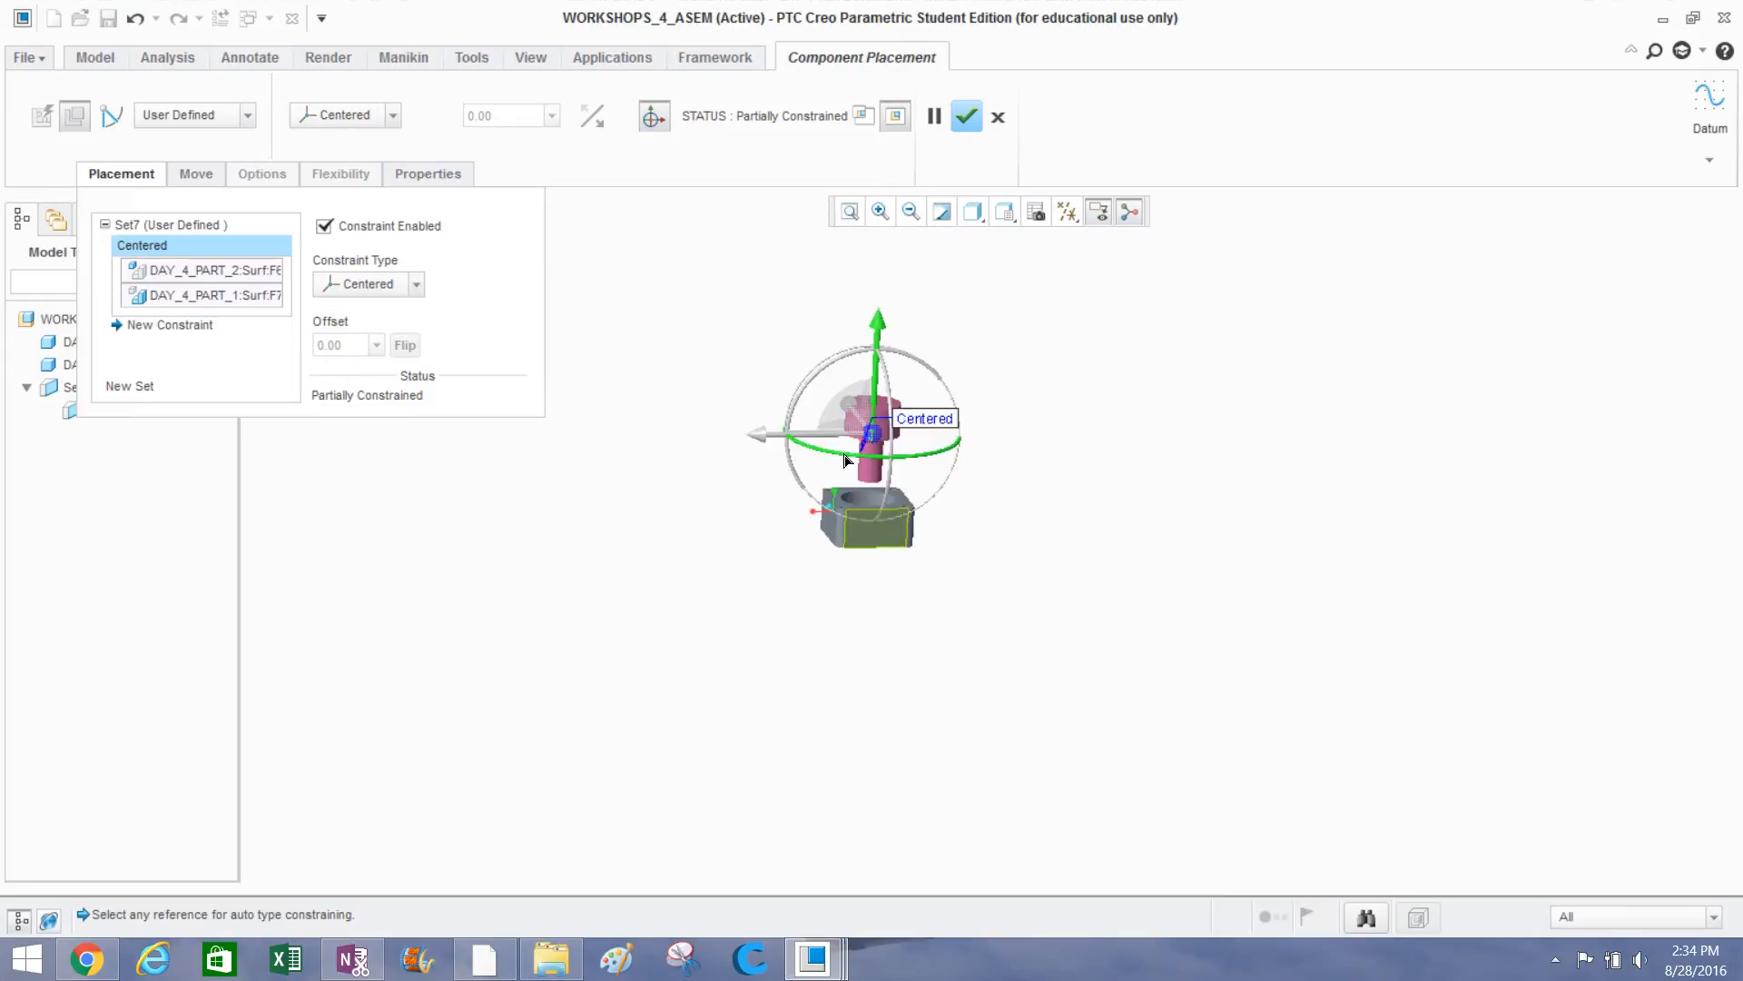
Add a second constraint between the underside of DAY_4_PART_2's large head and the flat face of the DAY4_PART_3 ring.
middle_drag(844, 510, 843, 426)
scroll(843, 427, up, 6)
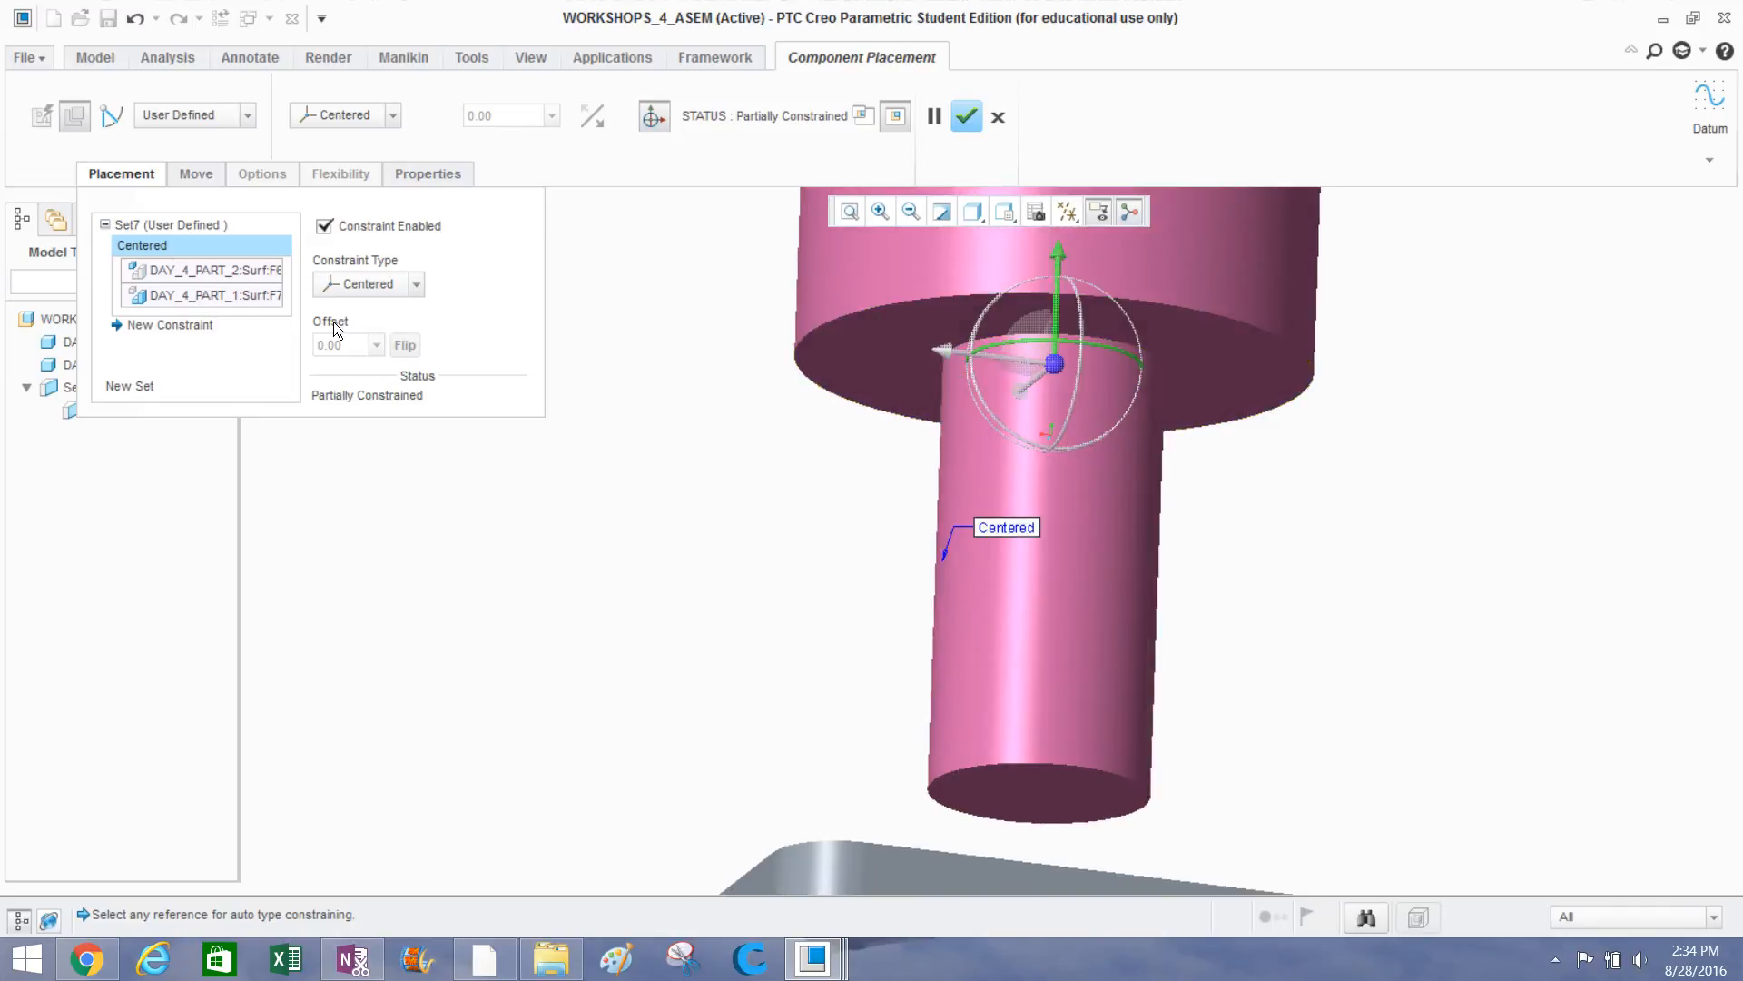
click(175, 327)
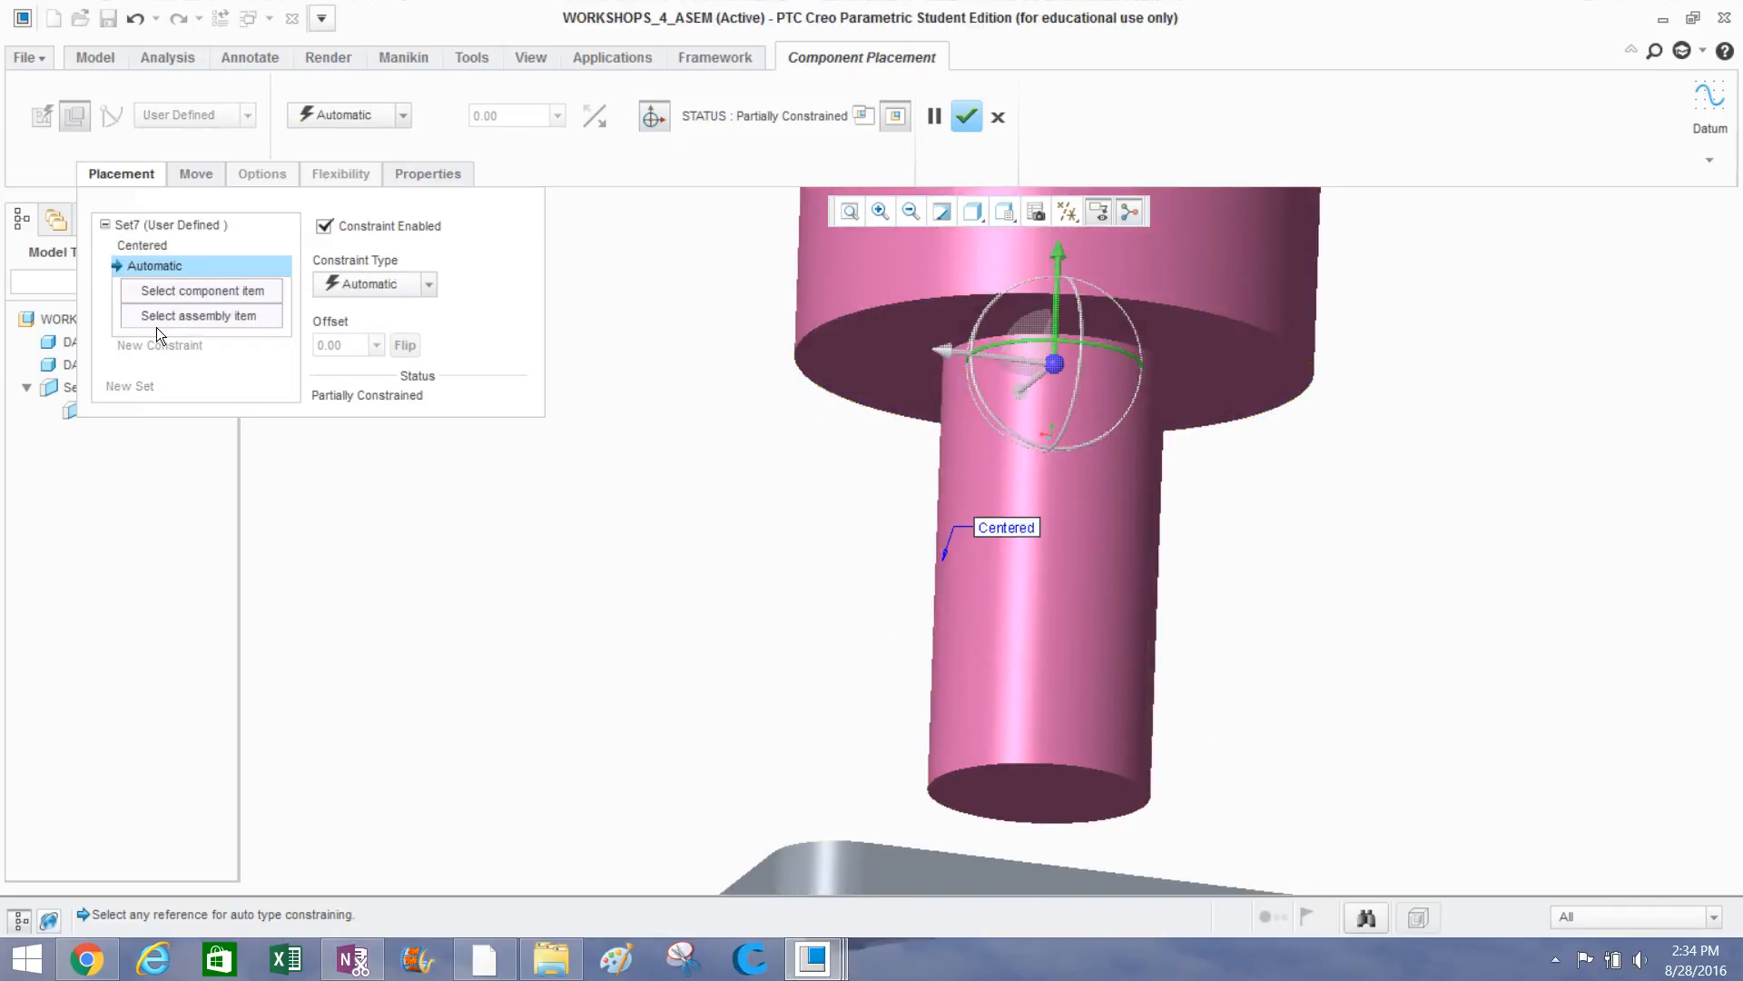
click(144, 246)
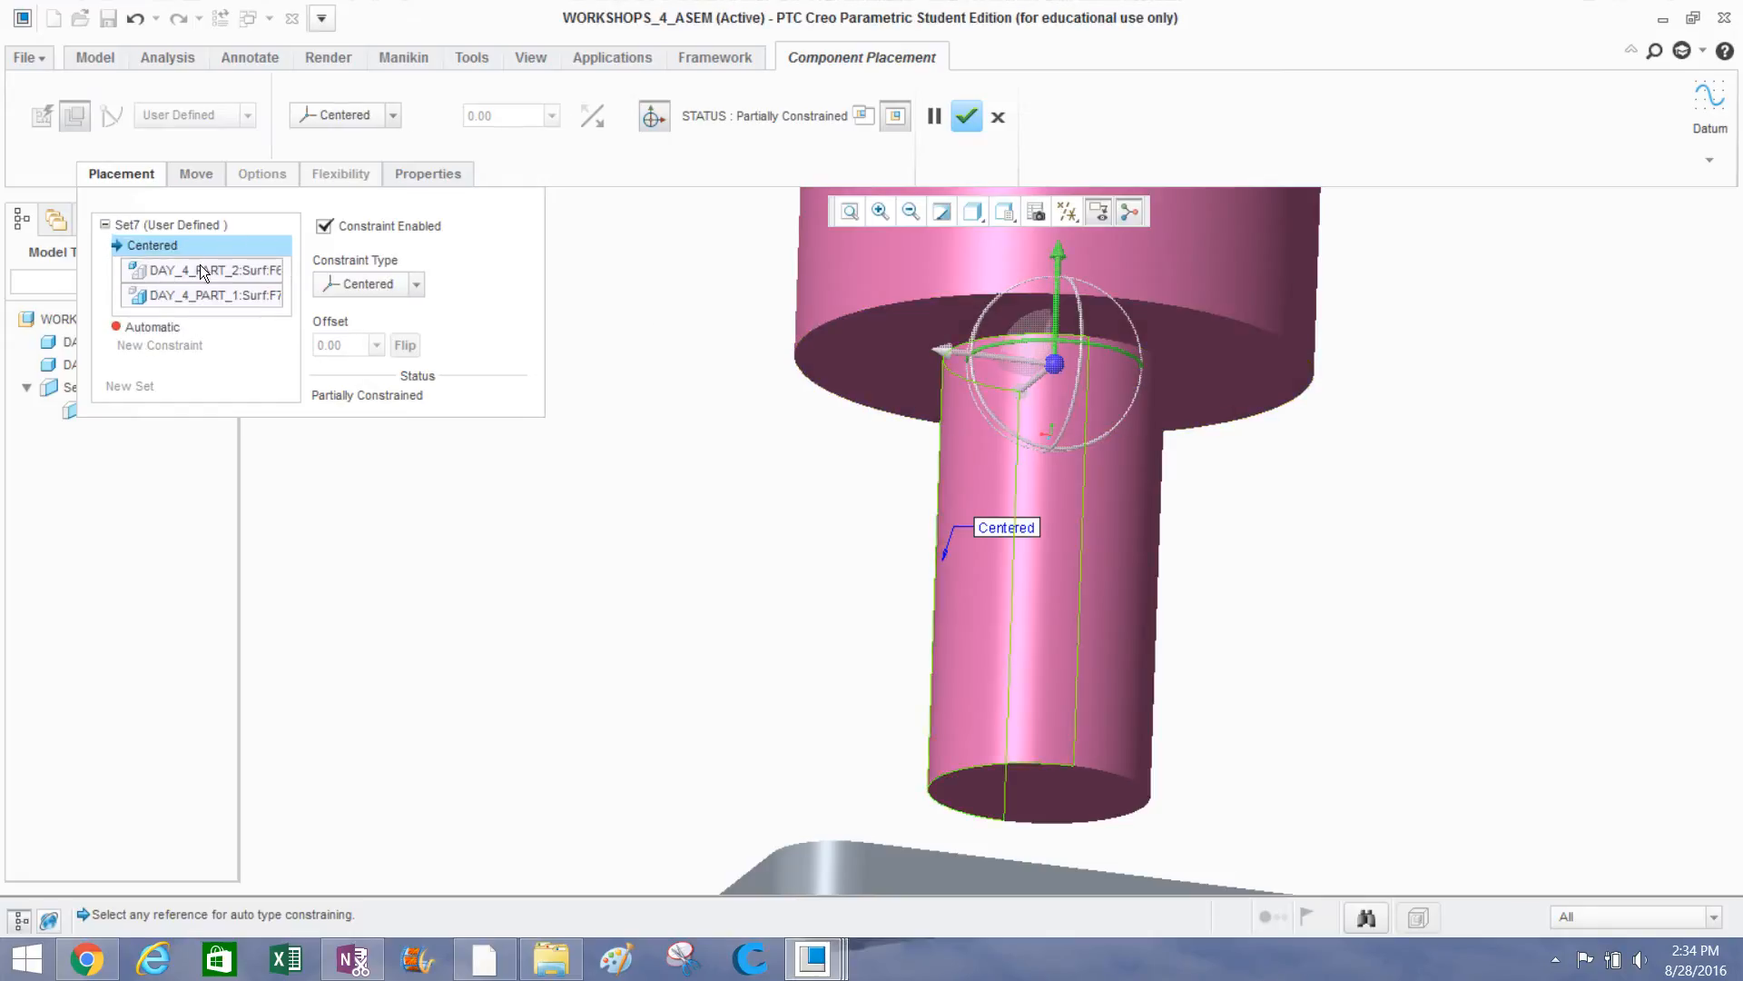
click(141, 324)
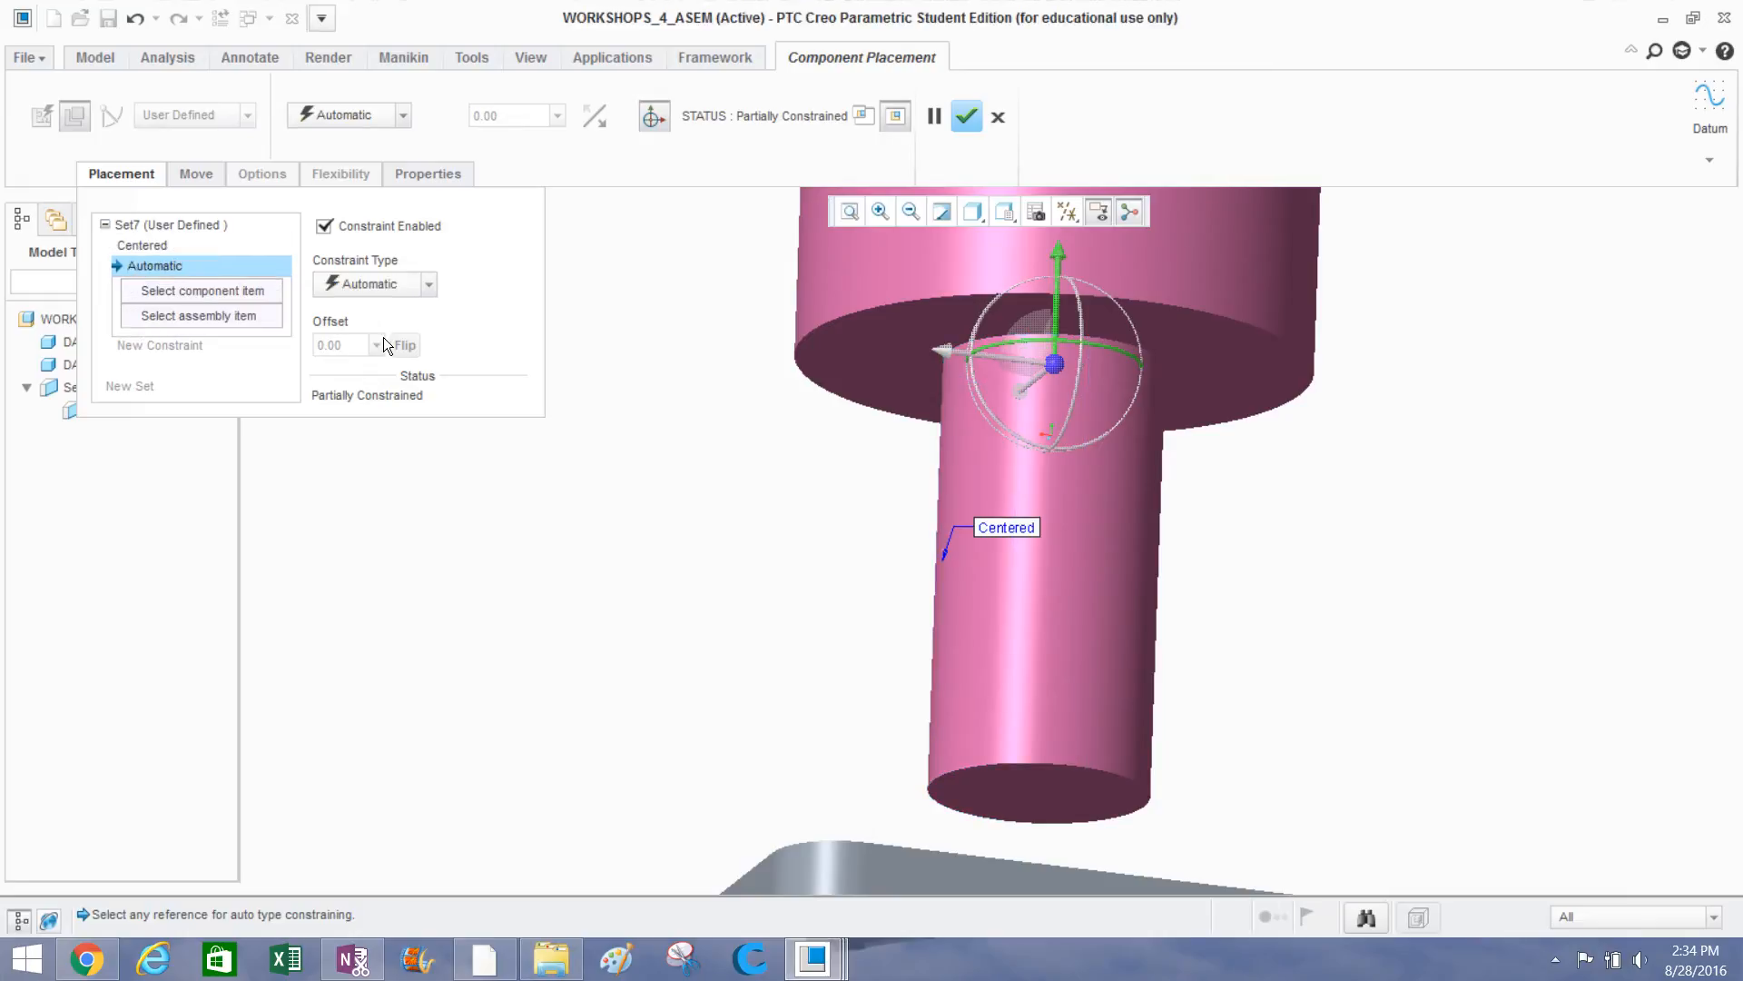
click(843, 373)
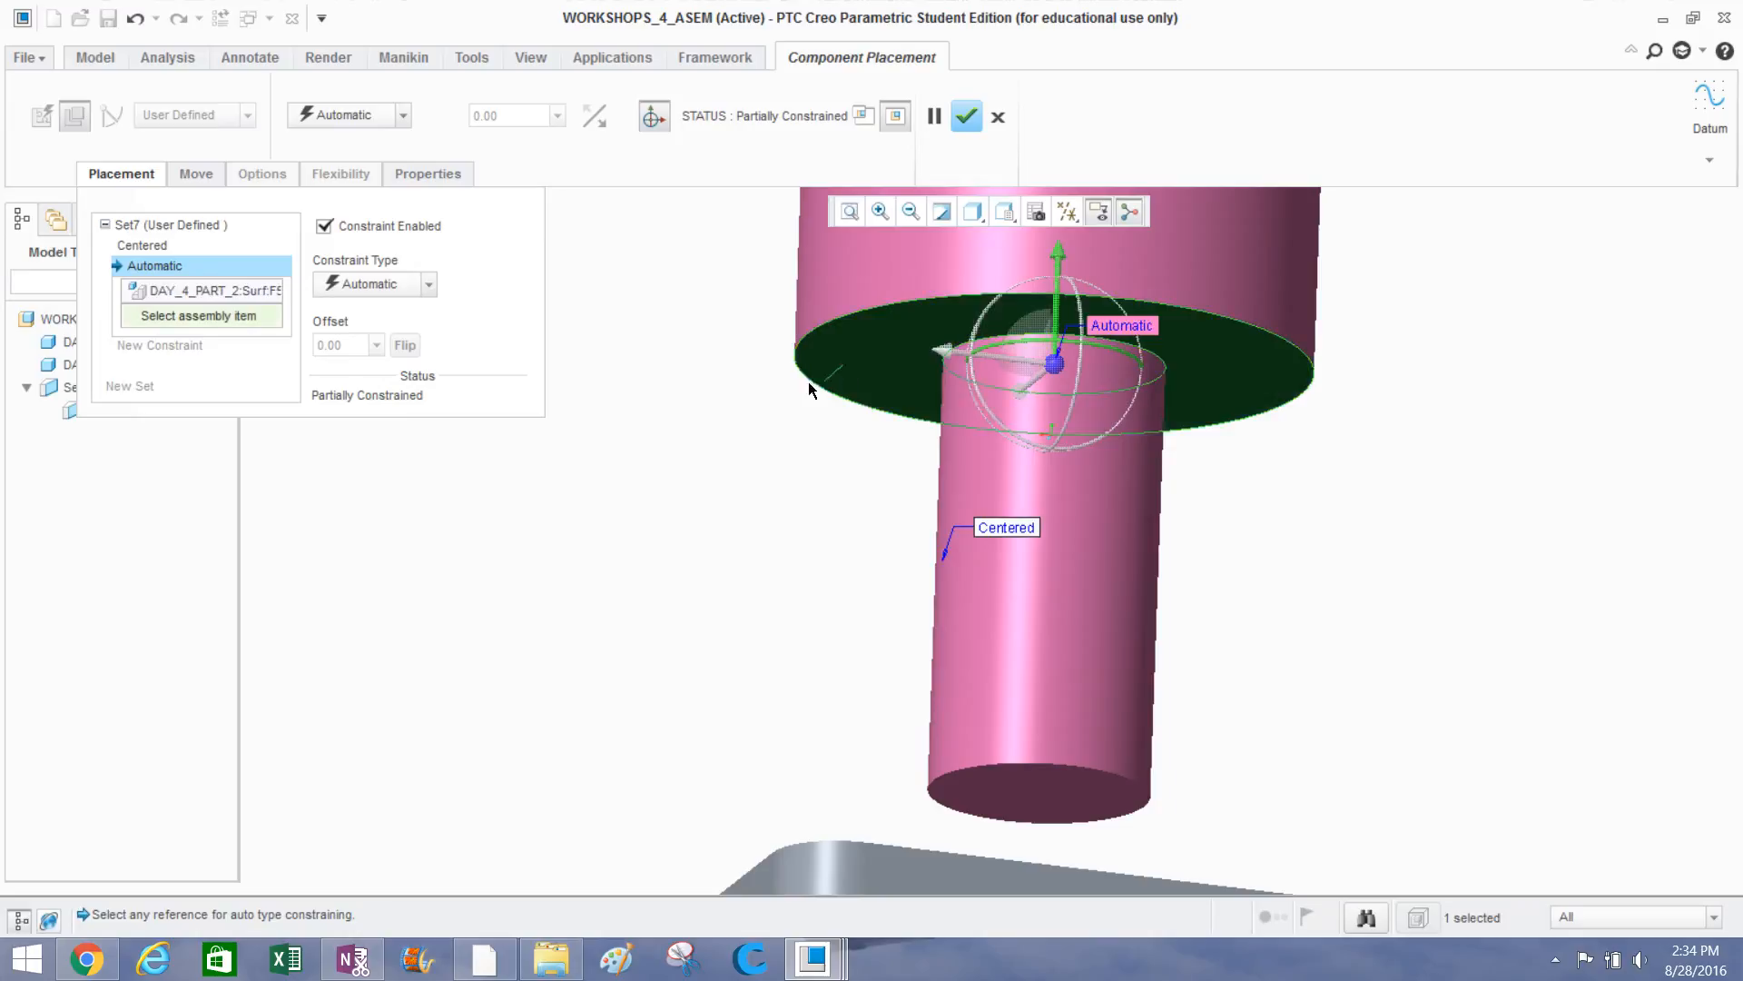
scroll(808, 386, down, 5)
middle_drag(804, 382, 819, 493)
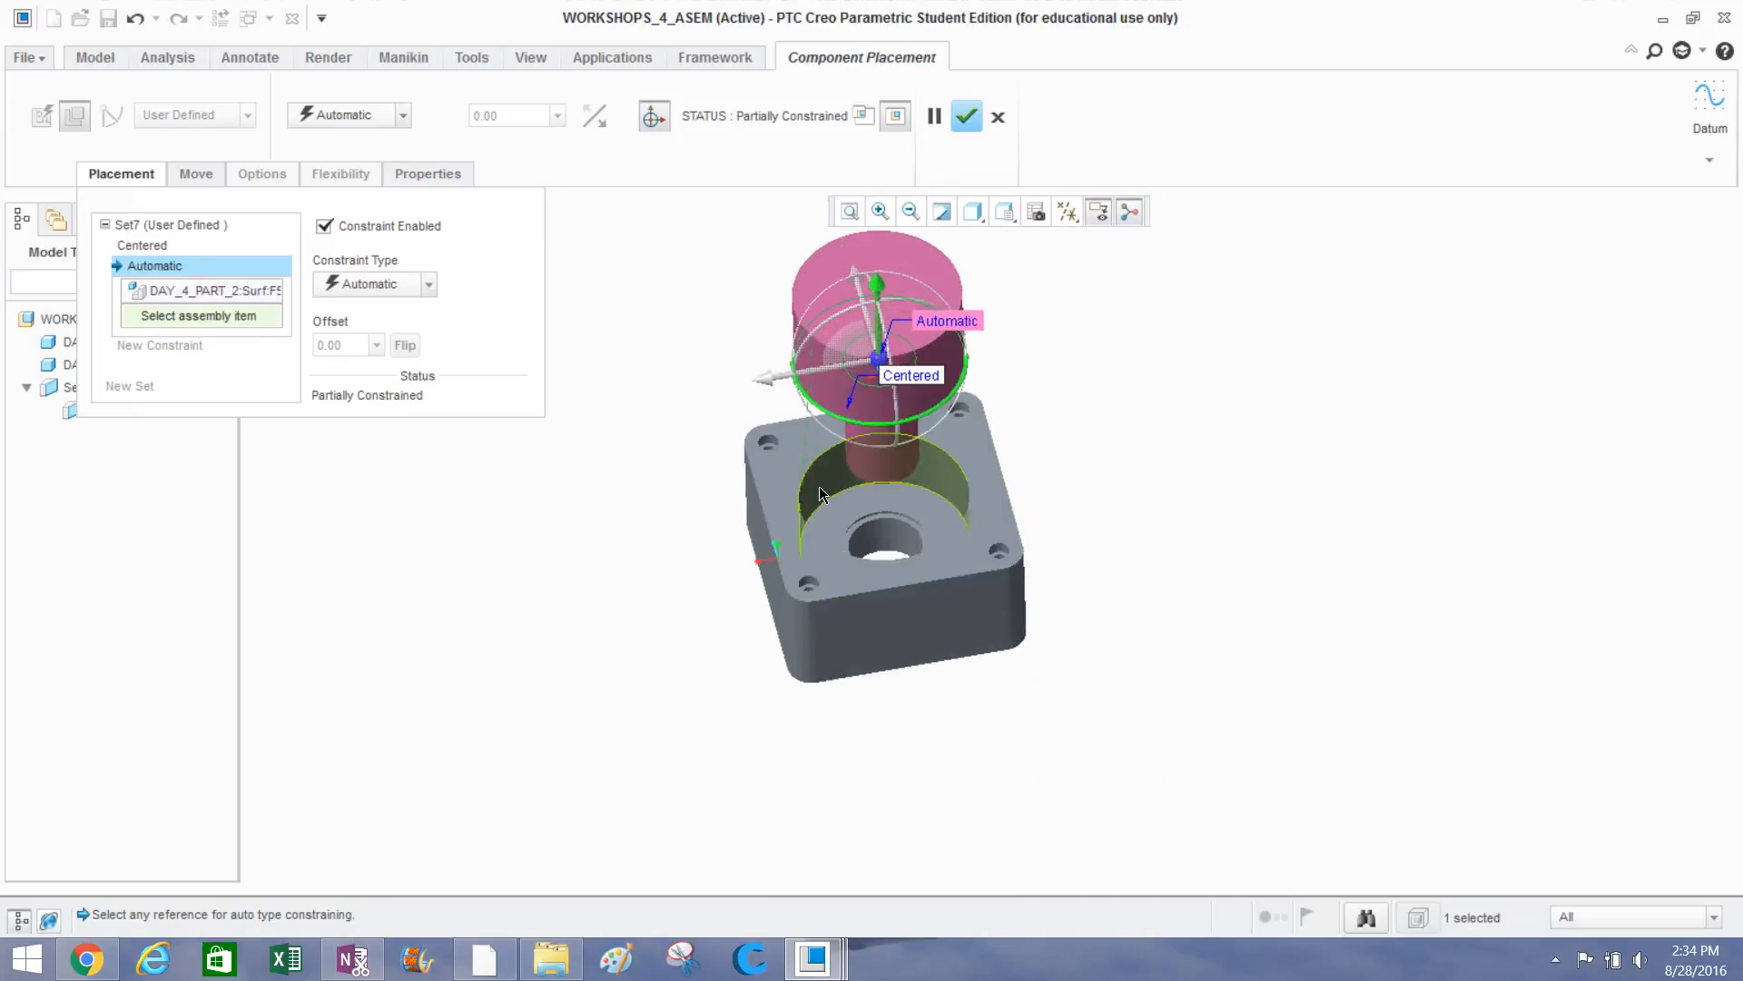
scroll(818, 493, up, 5)
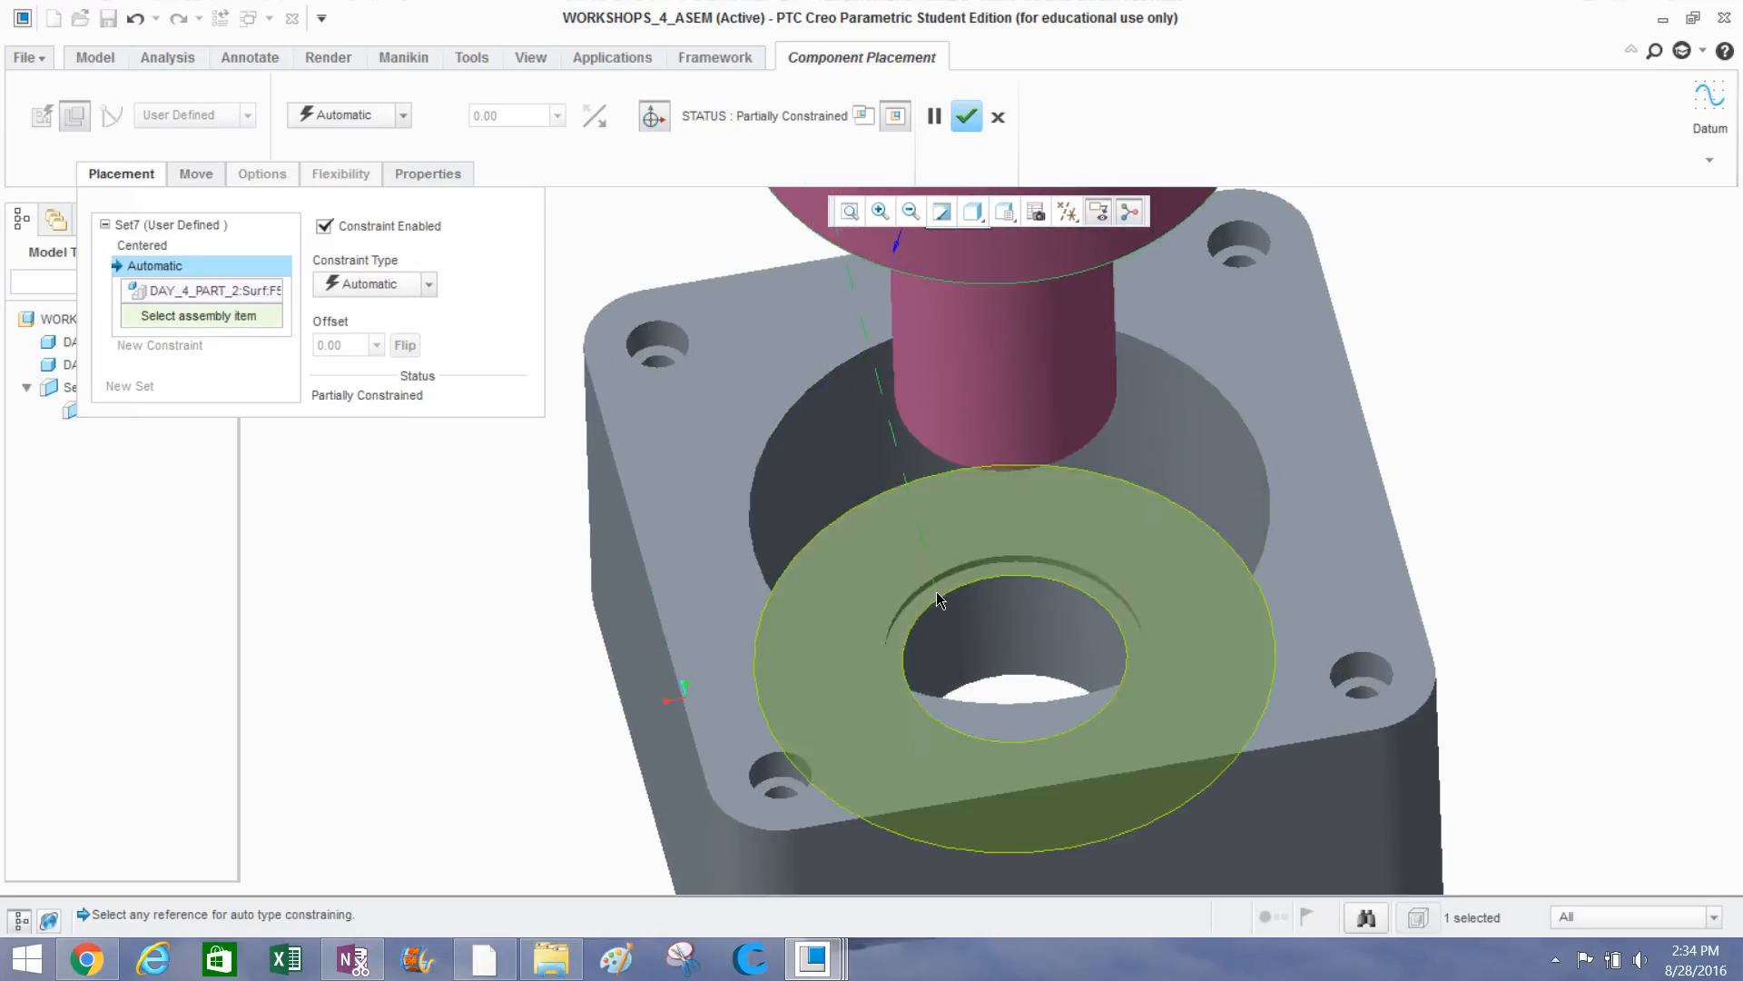
click(908, 547)
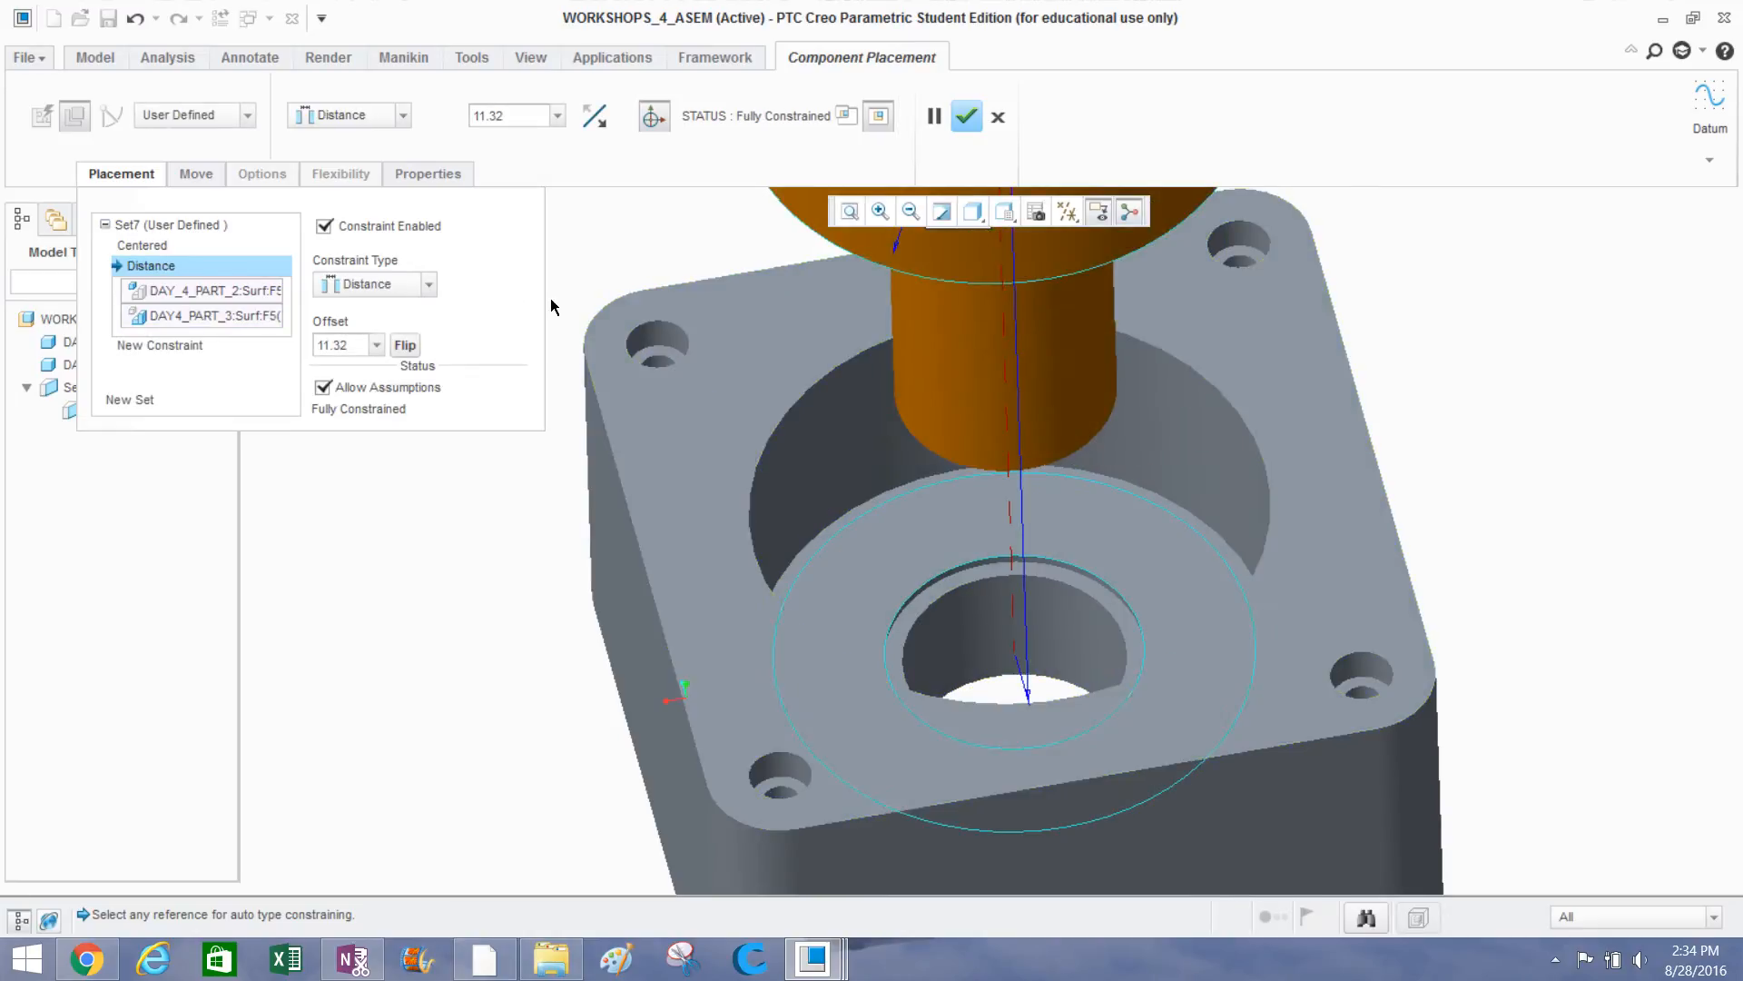
Set the head-to-ring constraint type to Coincident and accept DAY_4_PART_2's placement.
click(427, 285)
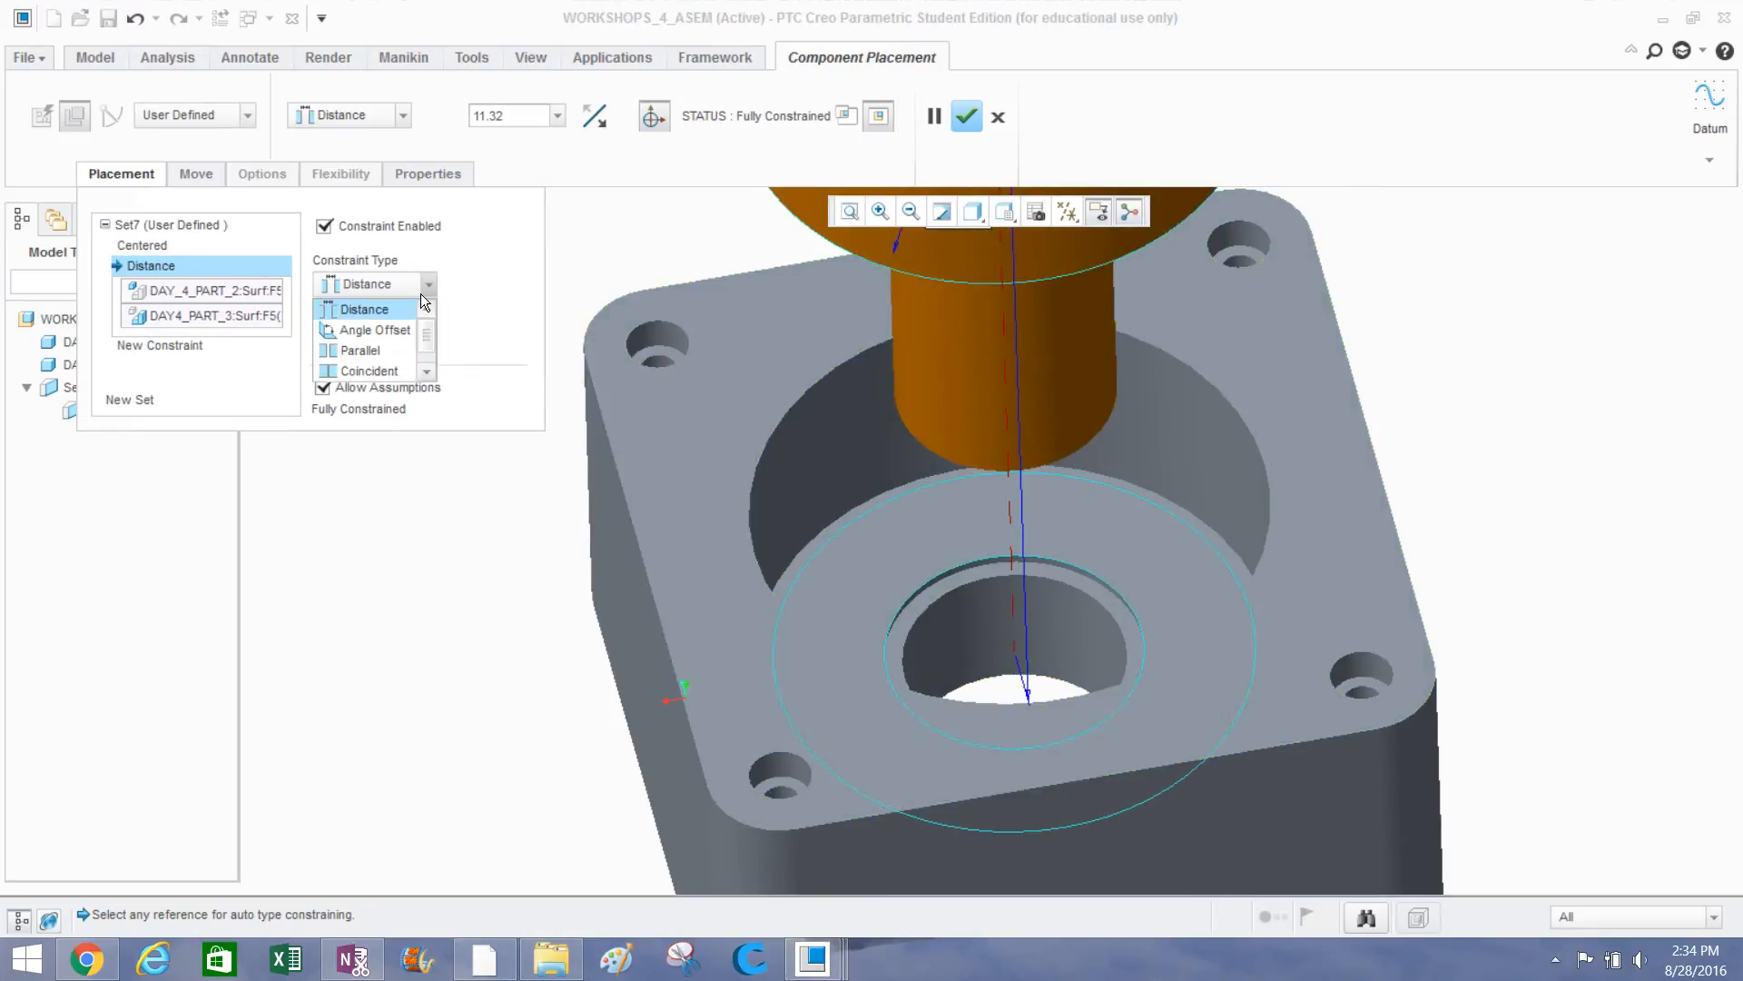
click(401, 368)
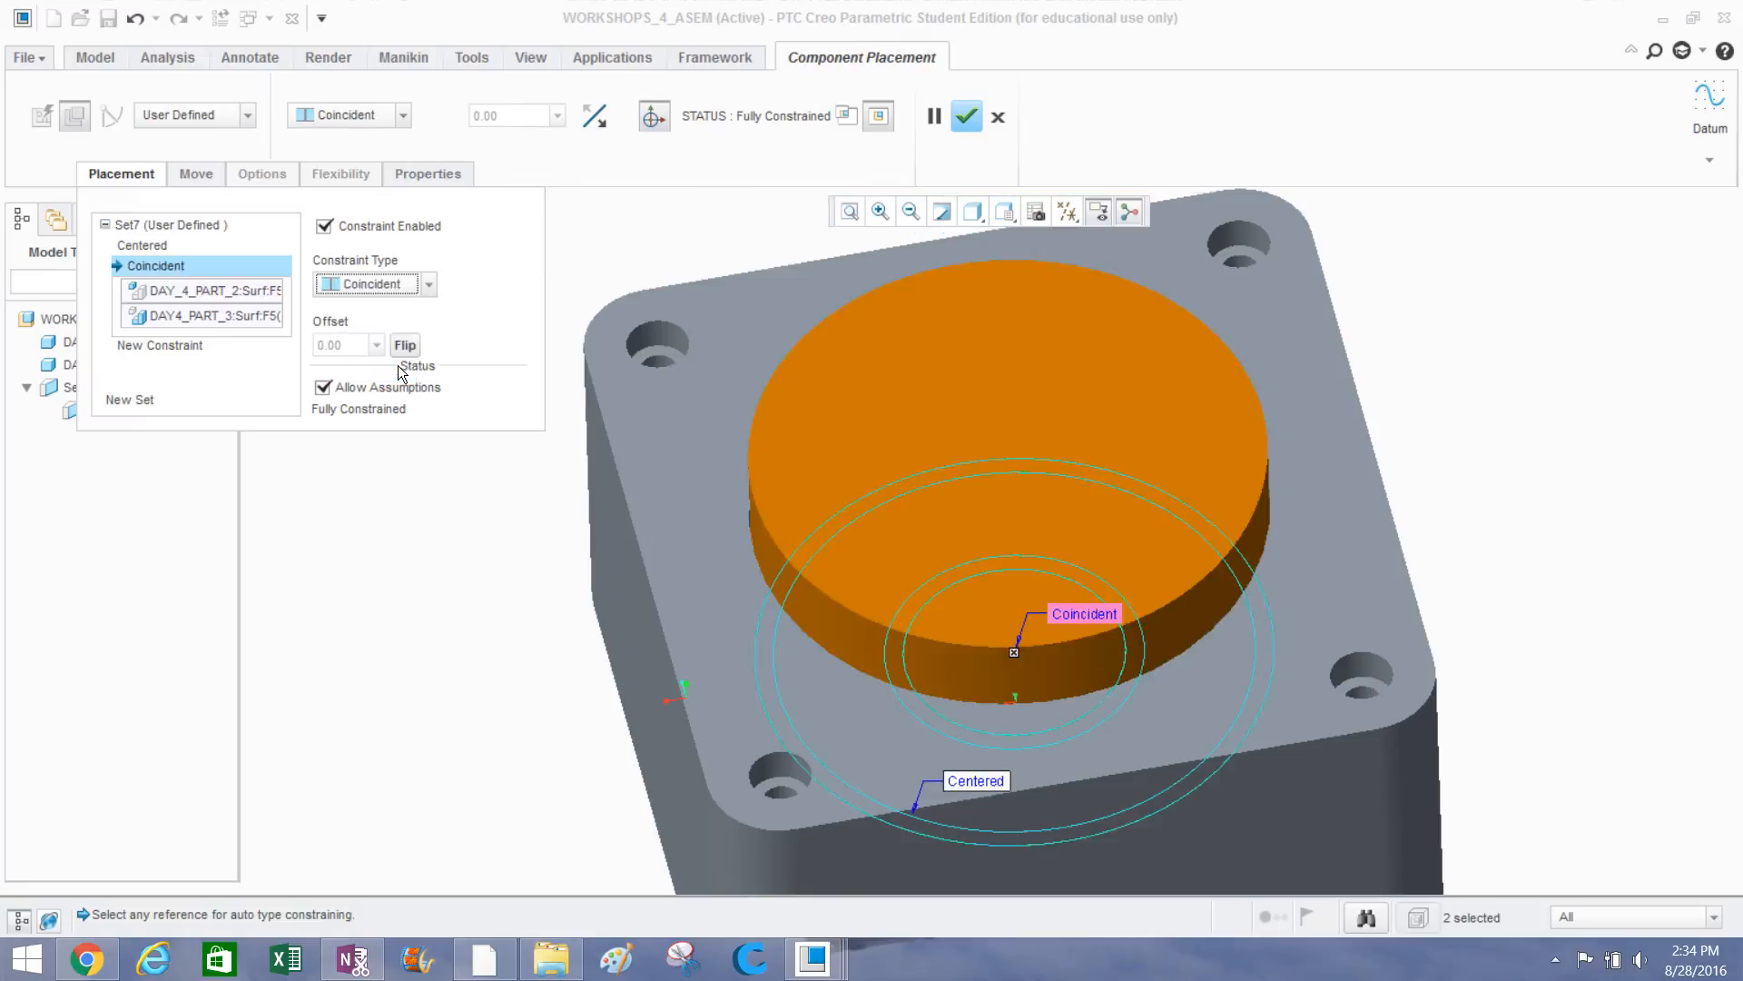
click(966, 118)
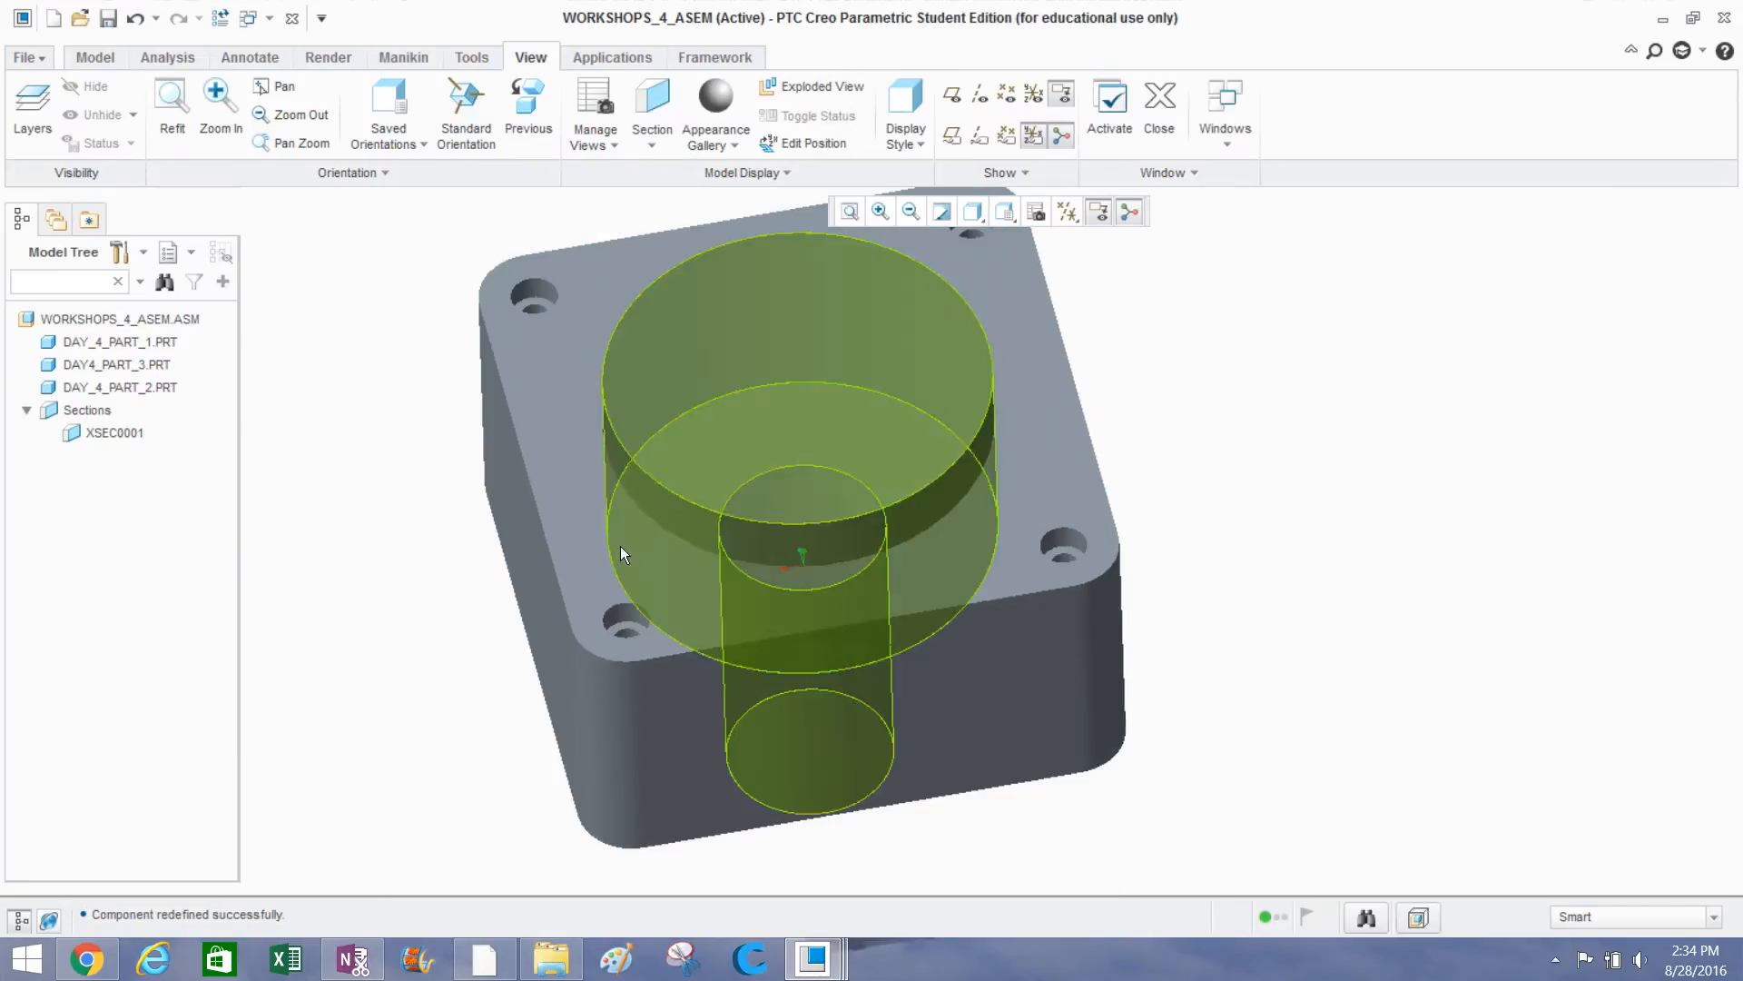
Activate the cross section XSEC0001 and inspect how the three parts fit together on the cut face.
middle_drag(773, 581, 694, 565)
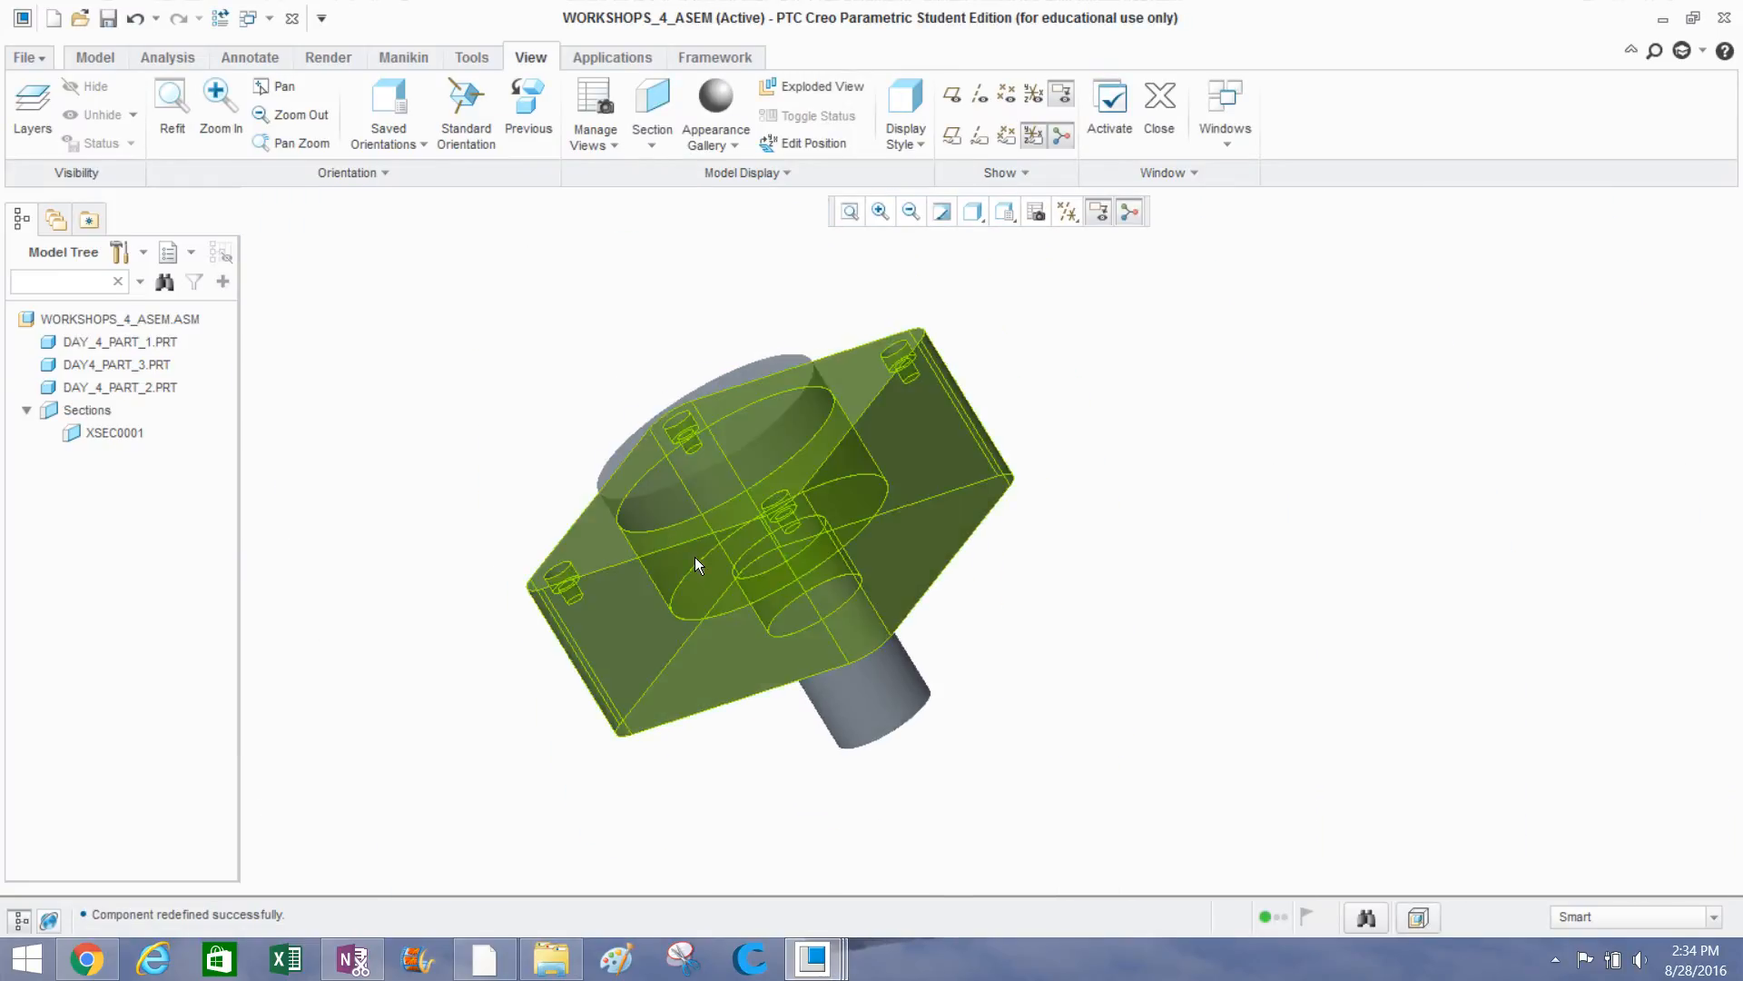
mouse_move(700, 479)
middle_down()
mouse_move(568, 409)
mouse_move(710, 450)
middle_up()
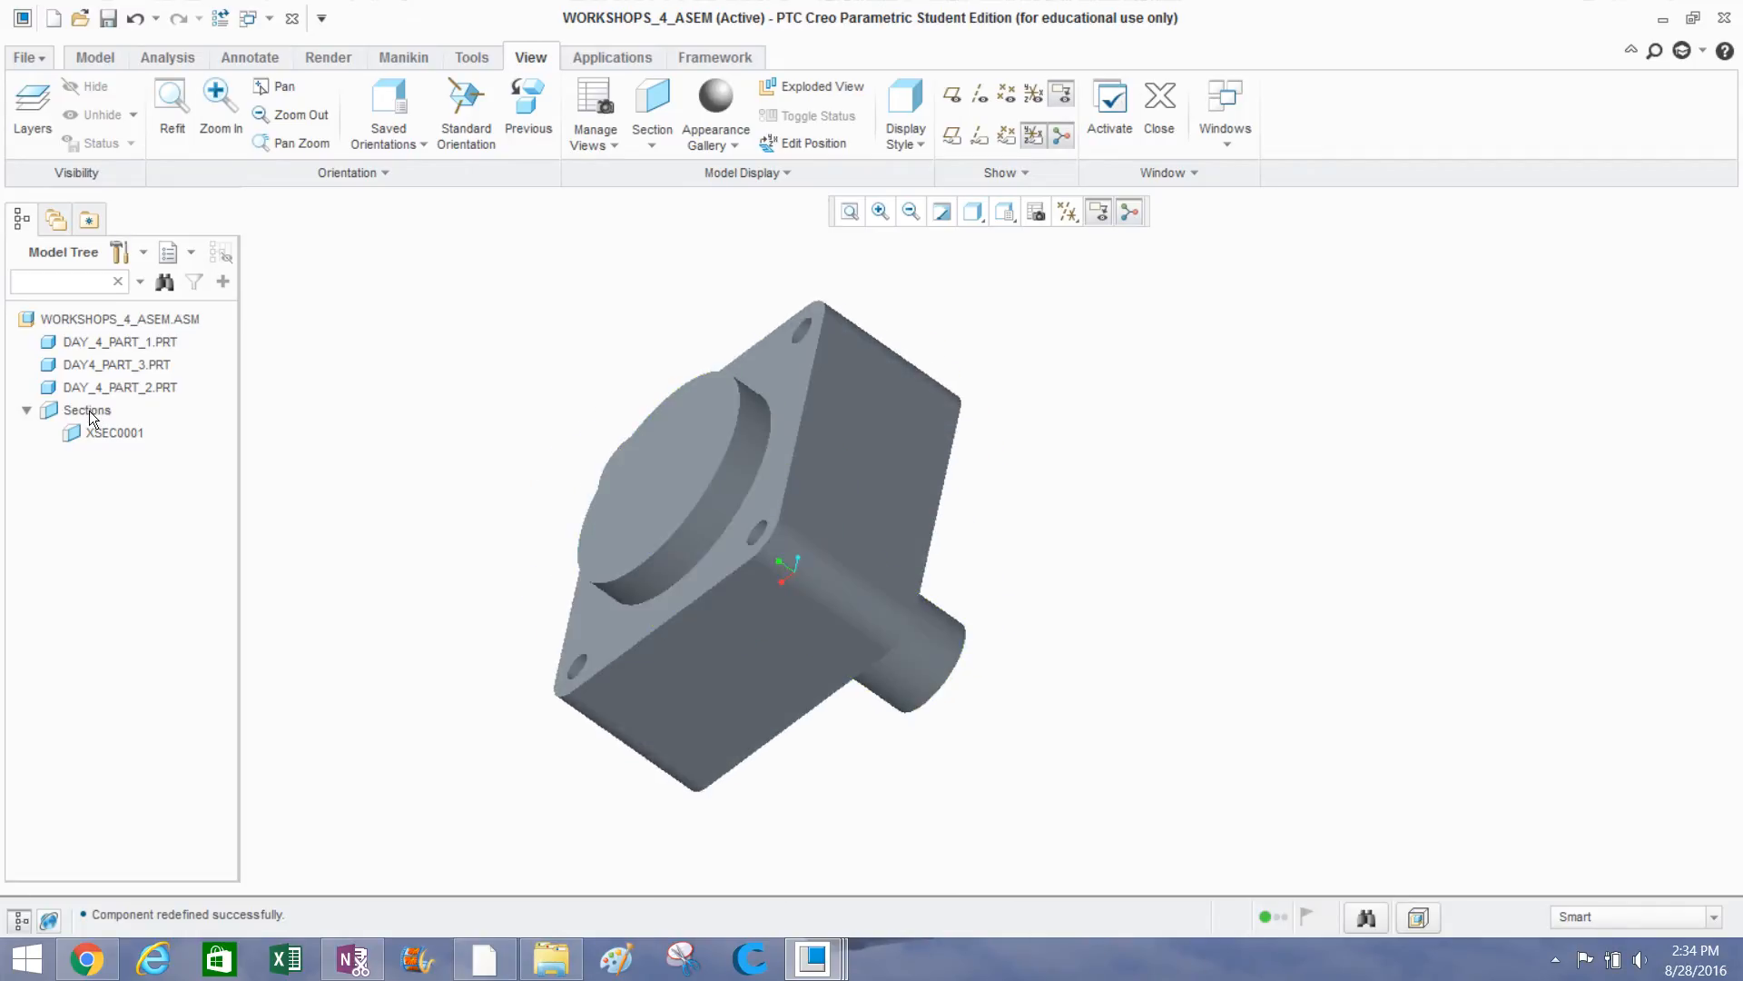
click(84, 433)
right_click(90, 433)
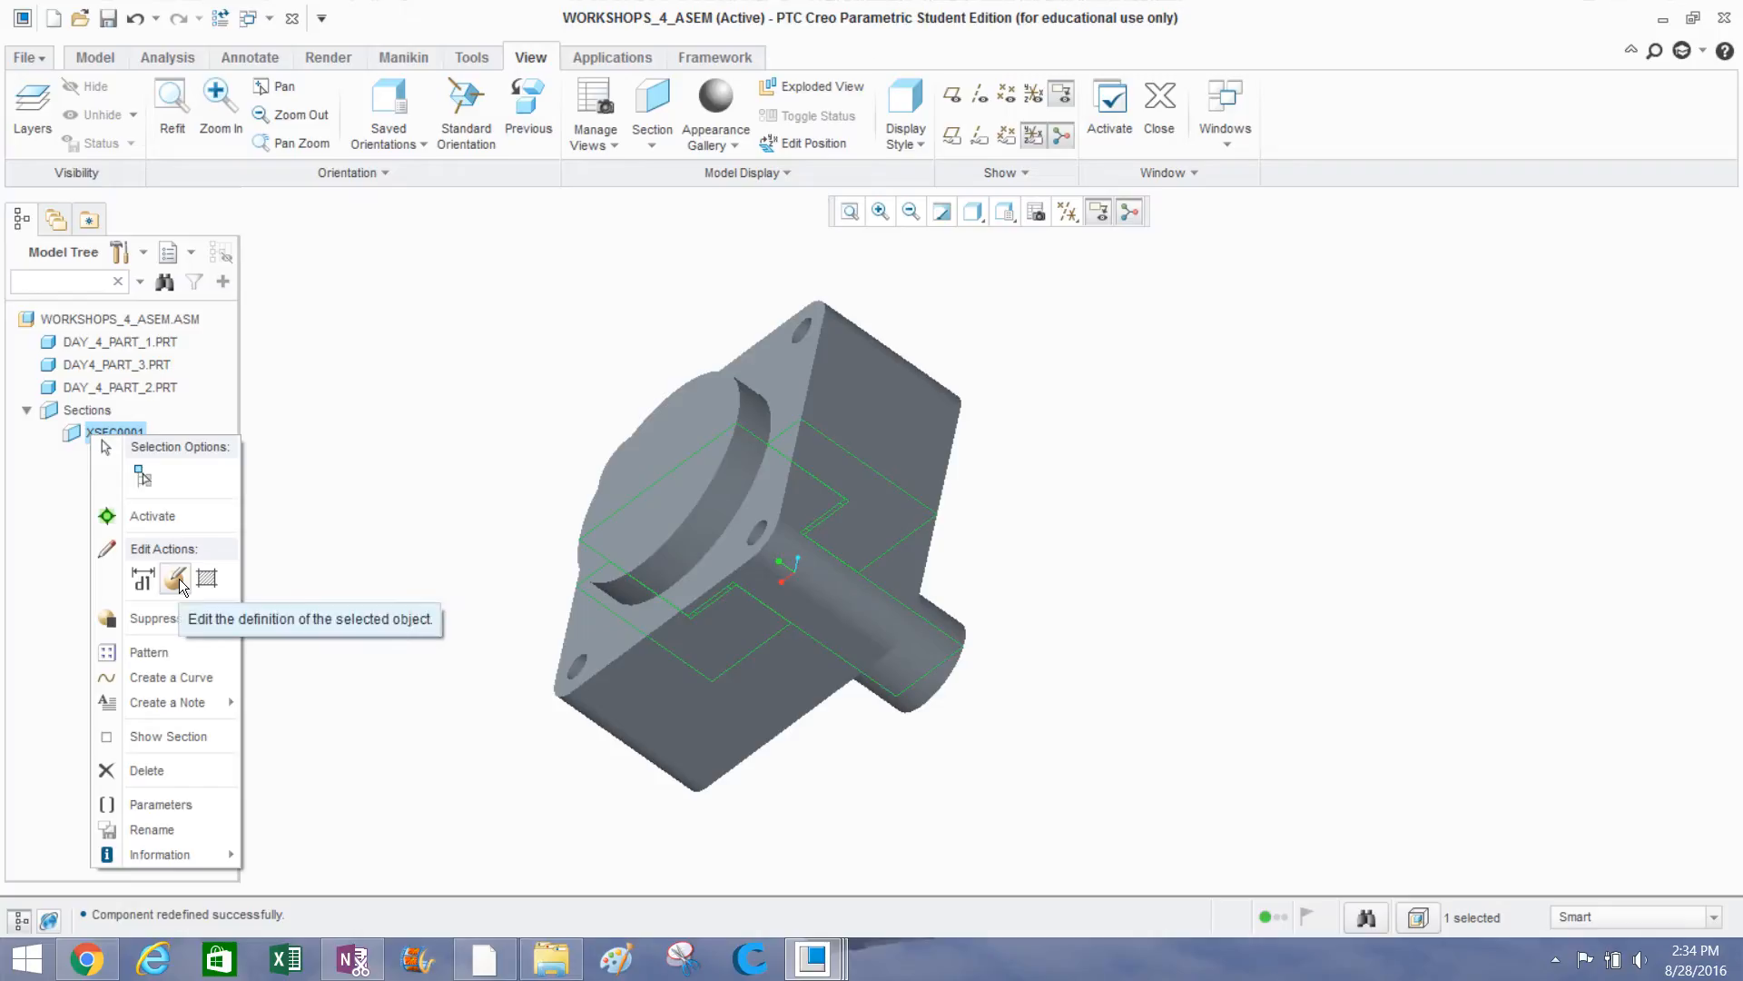
click(129, 516)
click(345, 598)
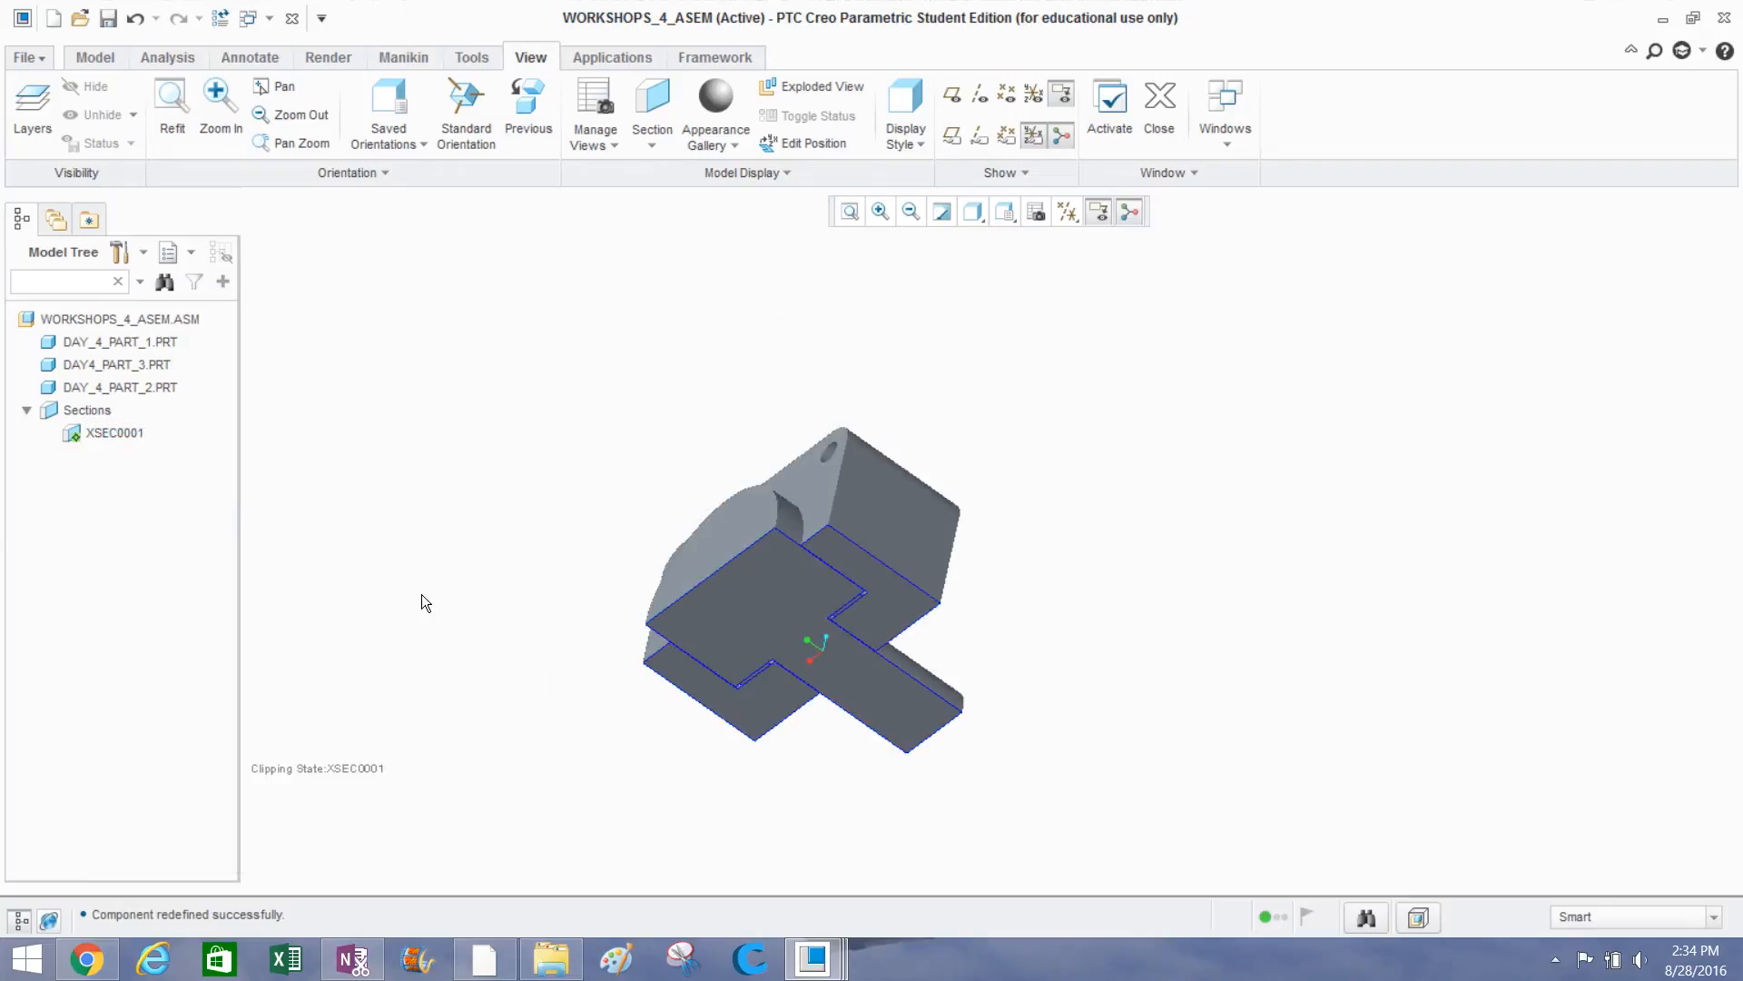
middle_drag(667, 536, 661, 436)
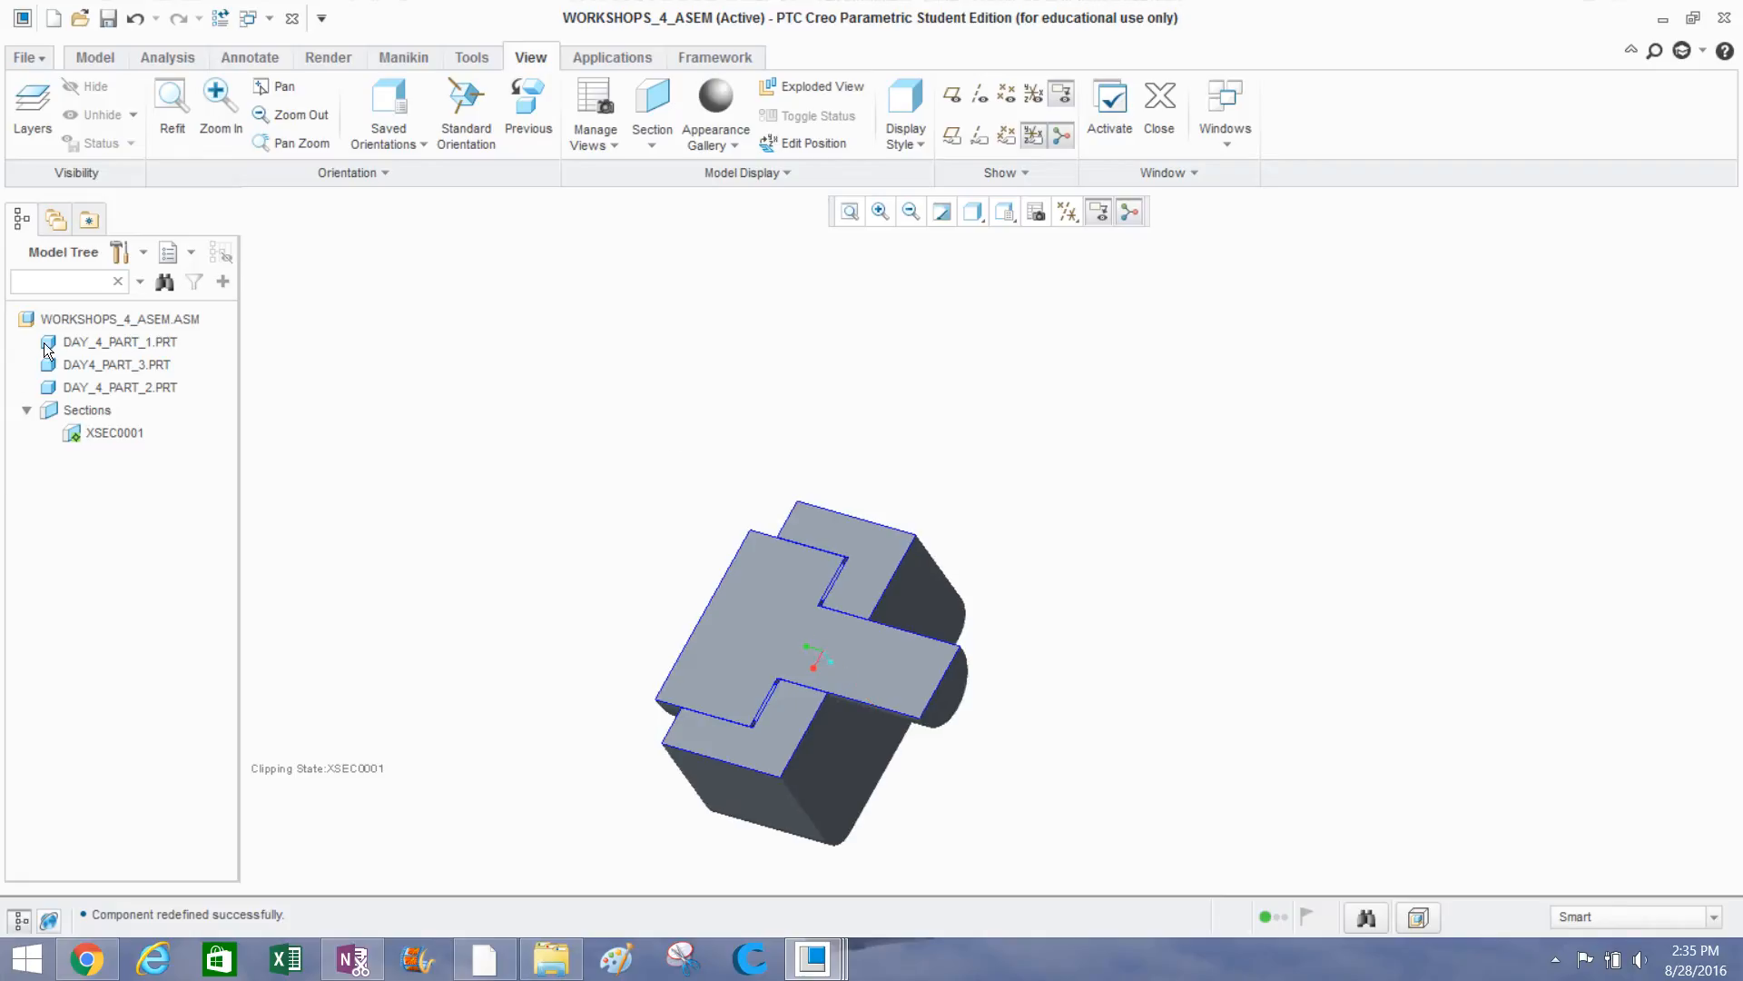
click(105, 436)
right_click(105, 436)
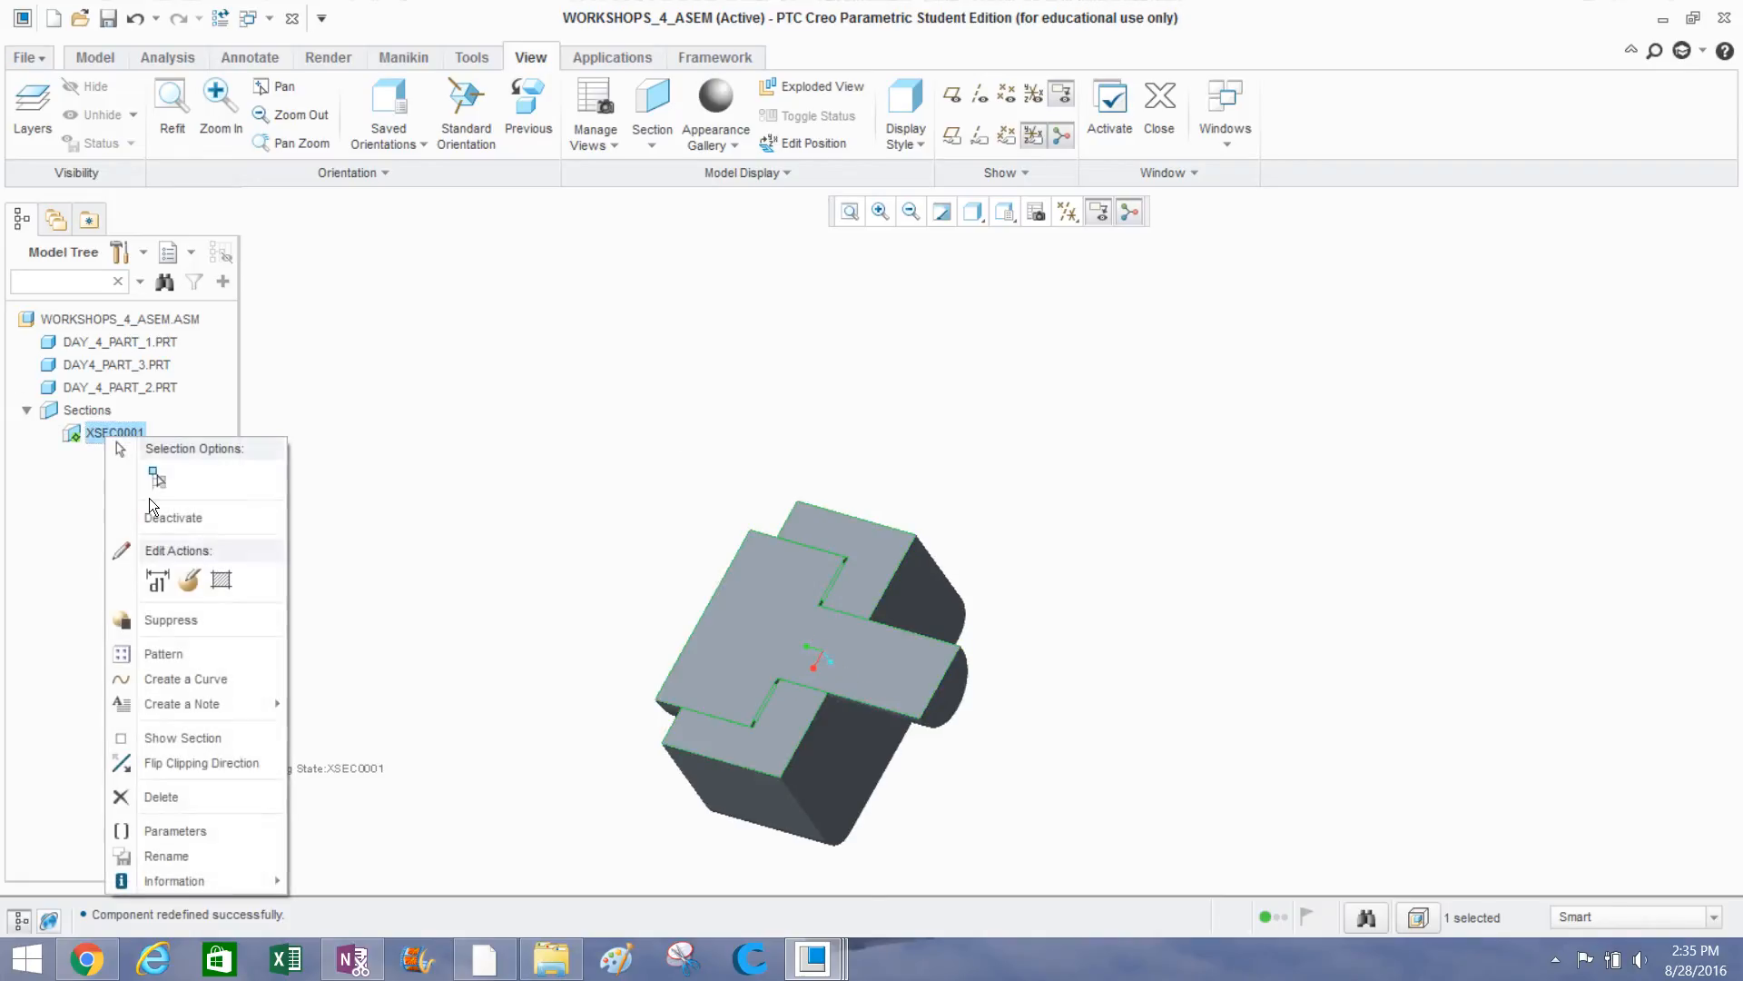
click(514, 498)
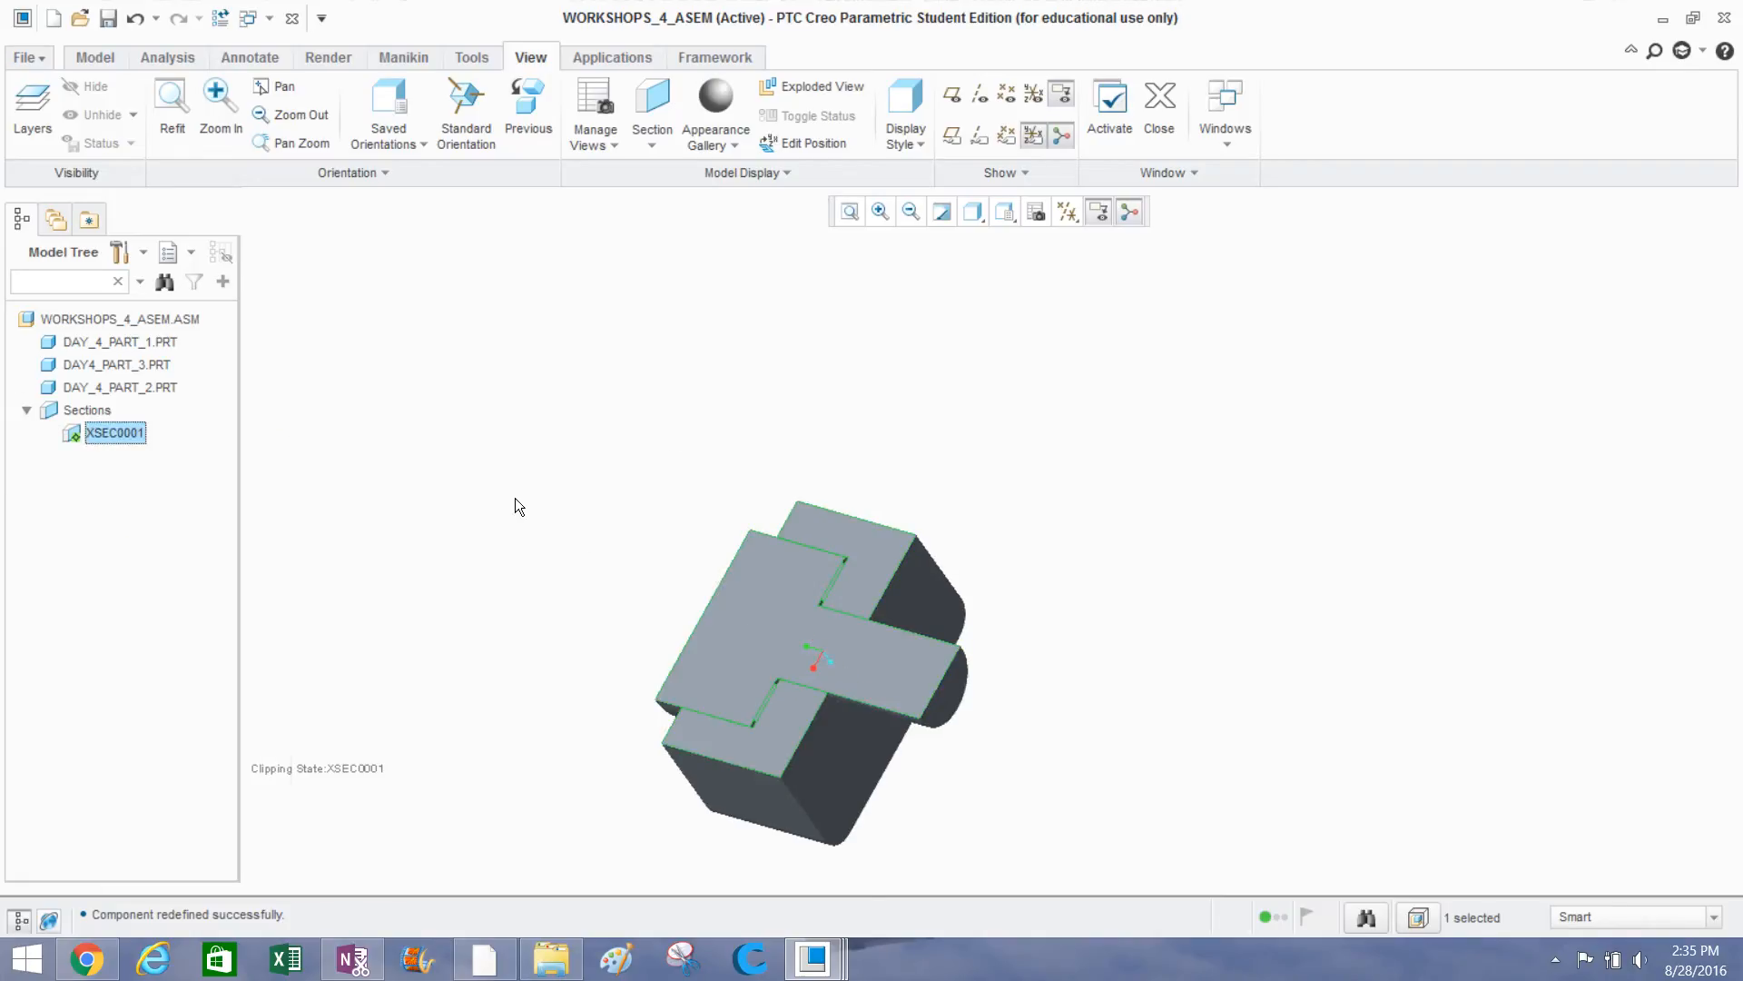
Deactivate the cross section XSEC0001 and view the uncut assembly from the shaft side.
right_click(118, 432)
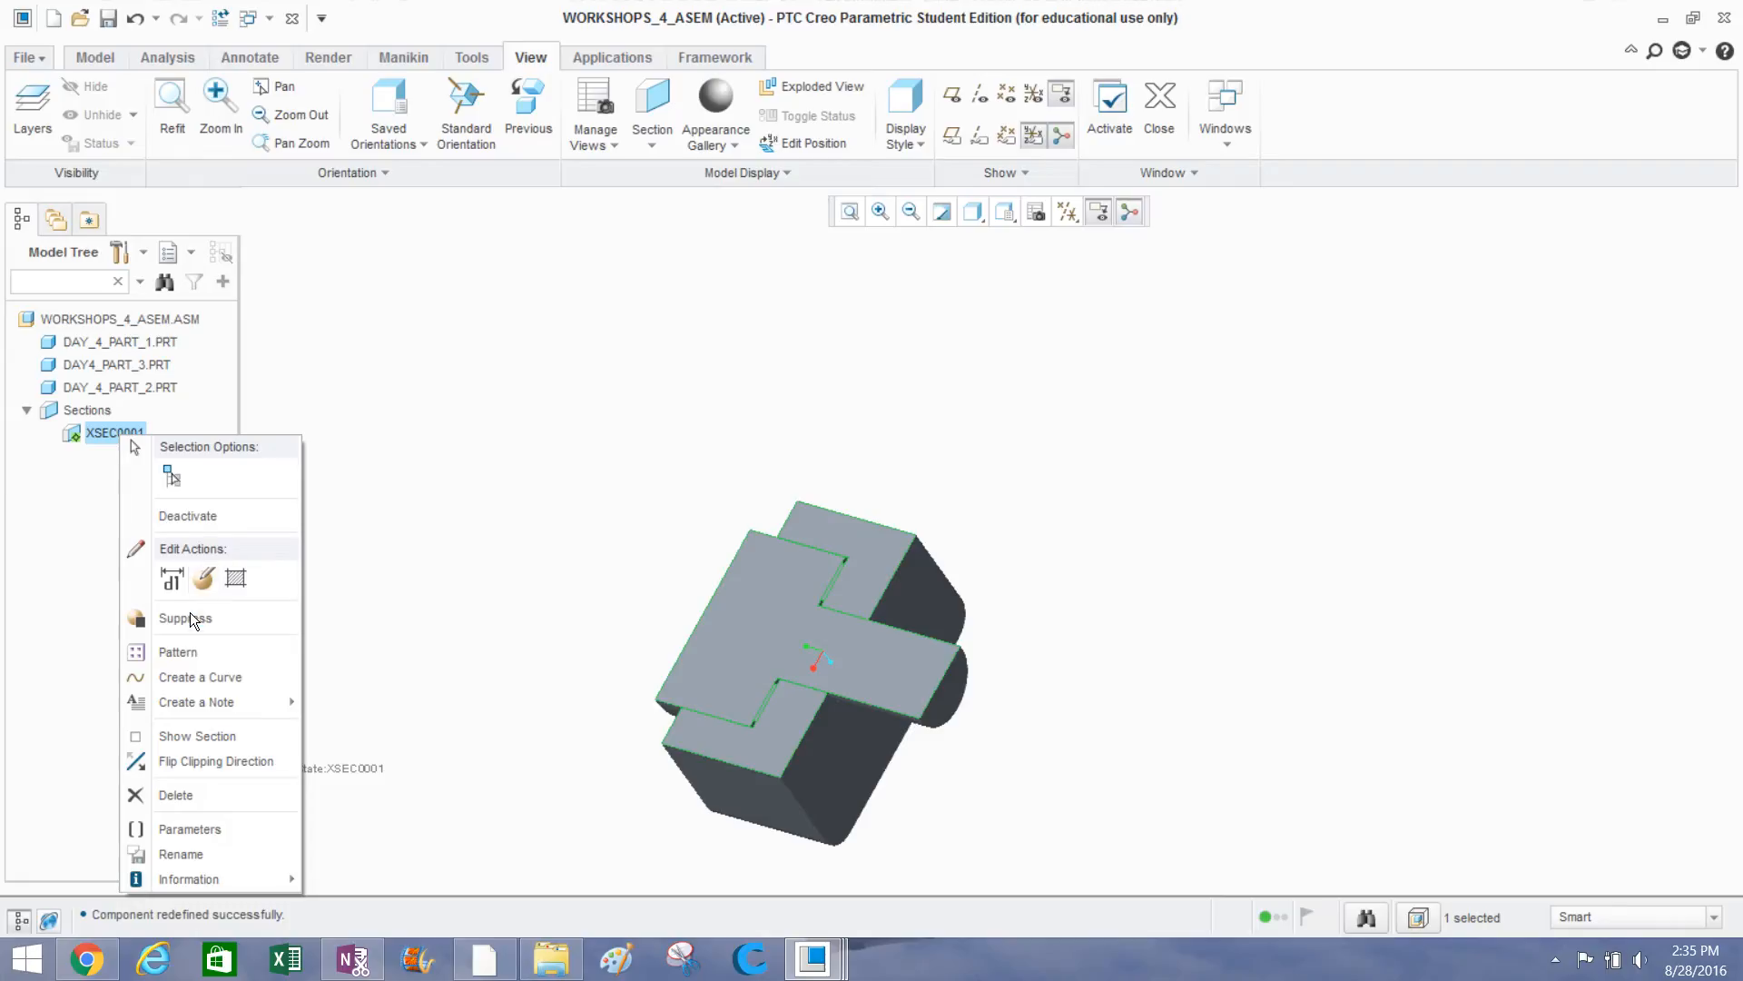
click(591, 537)
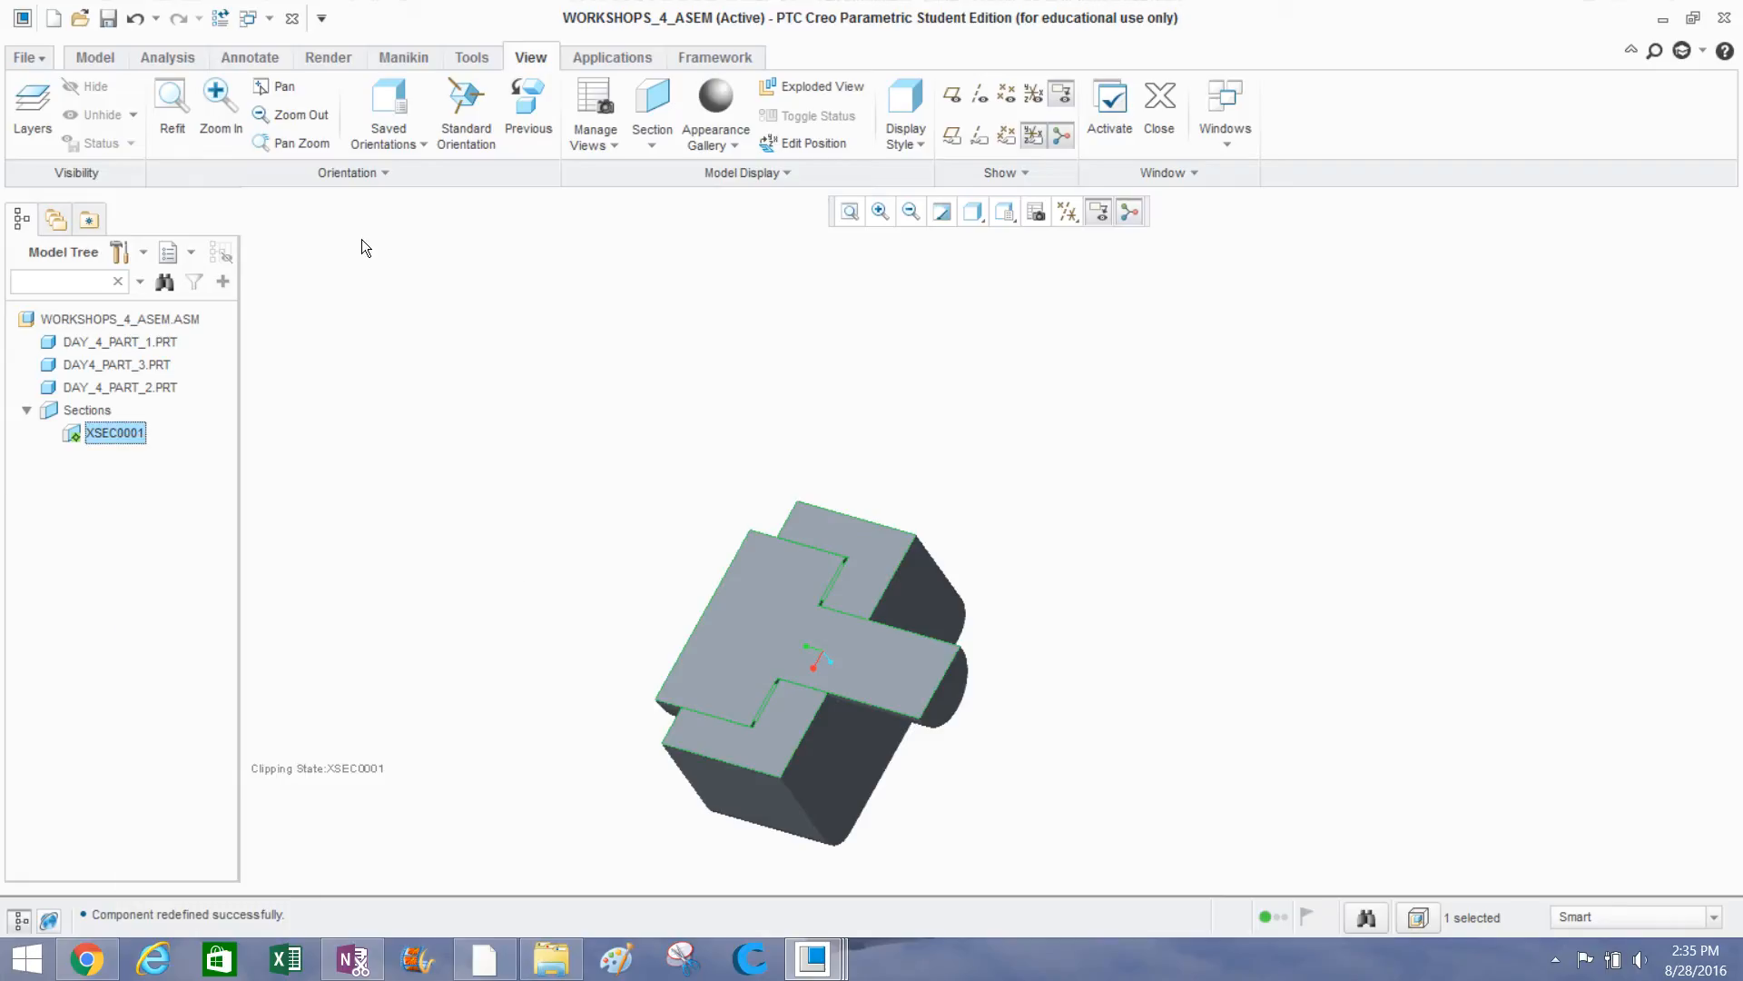
click(639, 653)
middle_drag(736, 694, 754, 716)
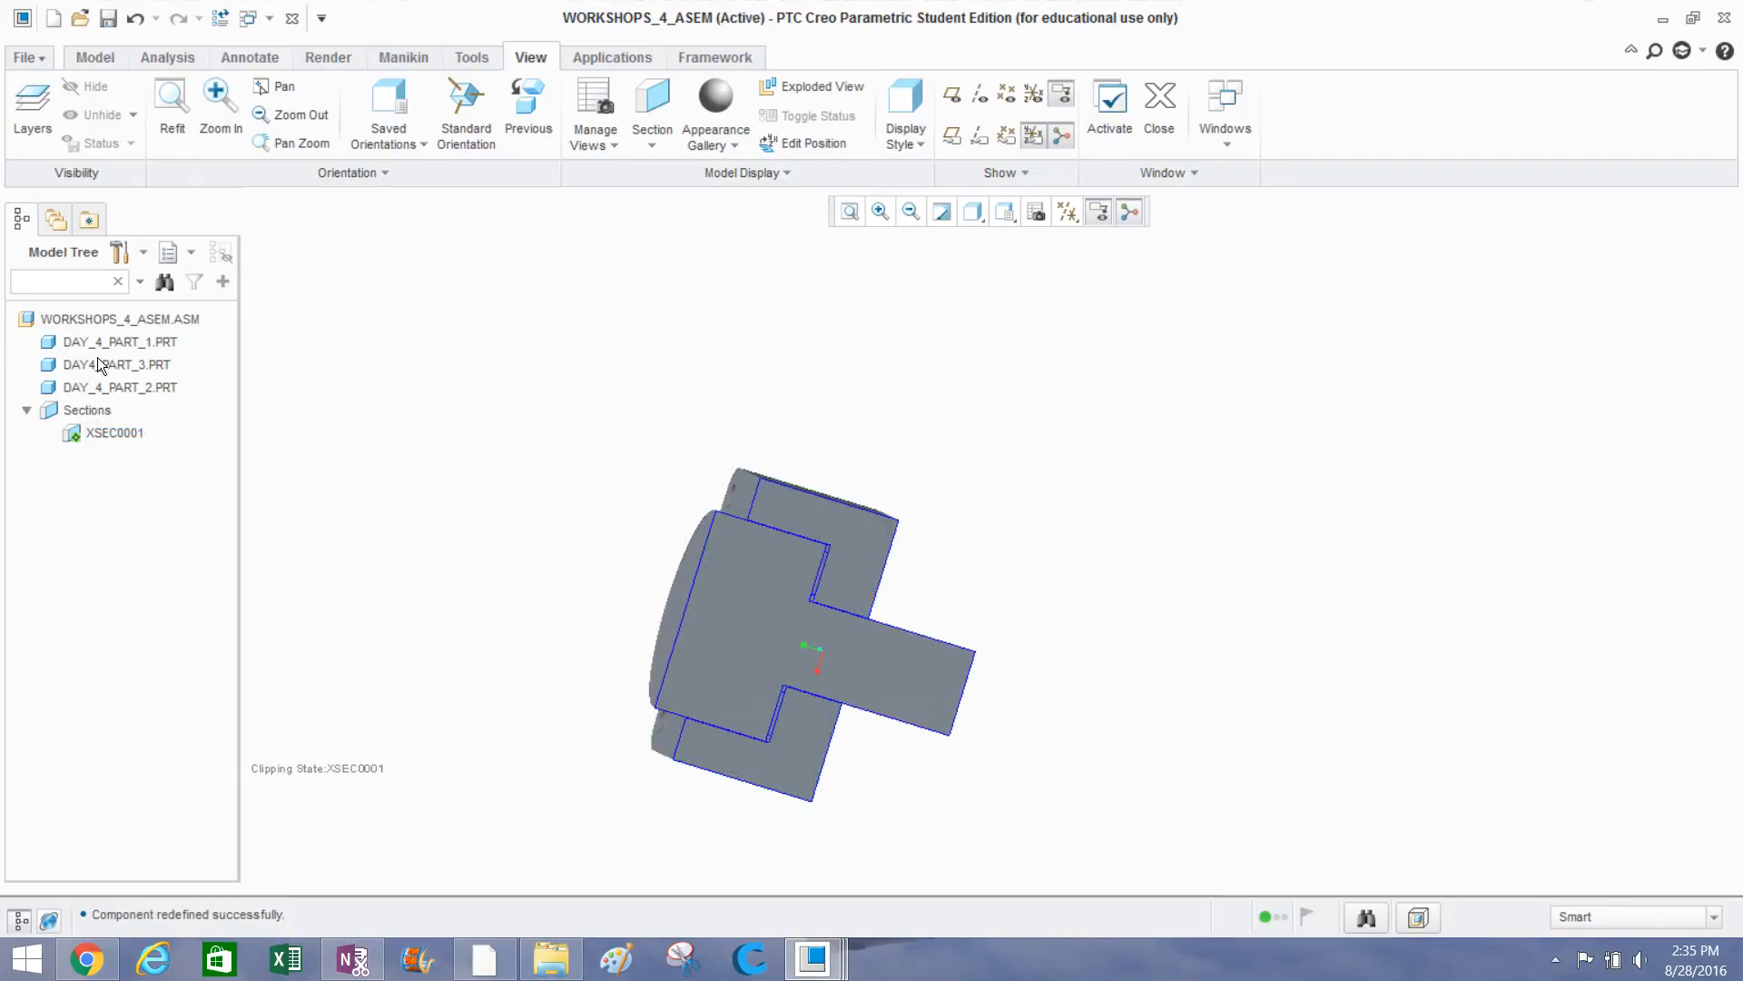
right_click(108, 432)
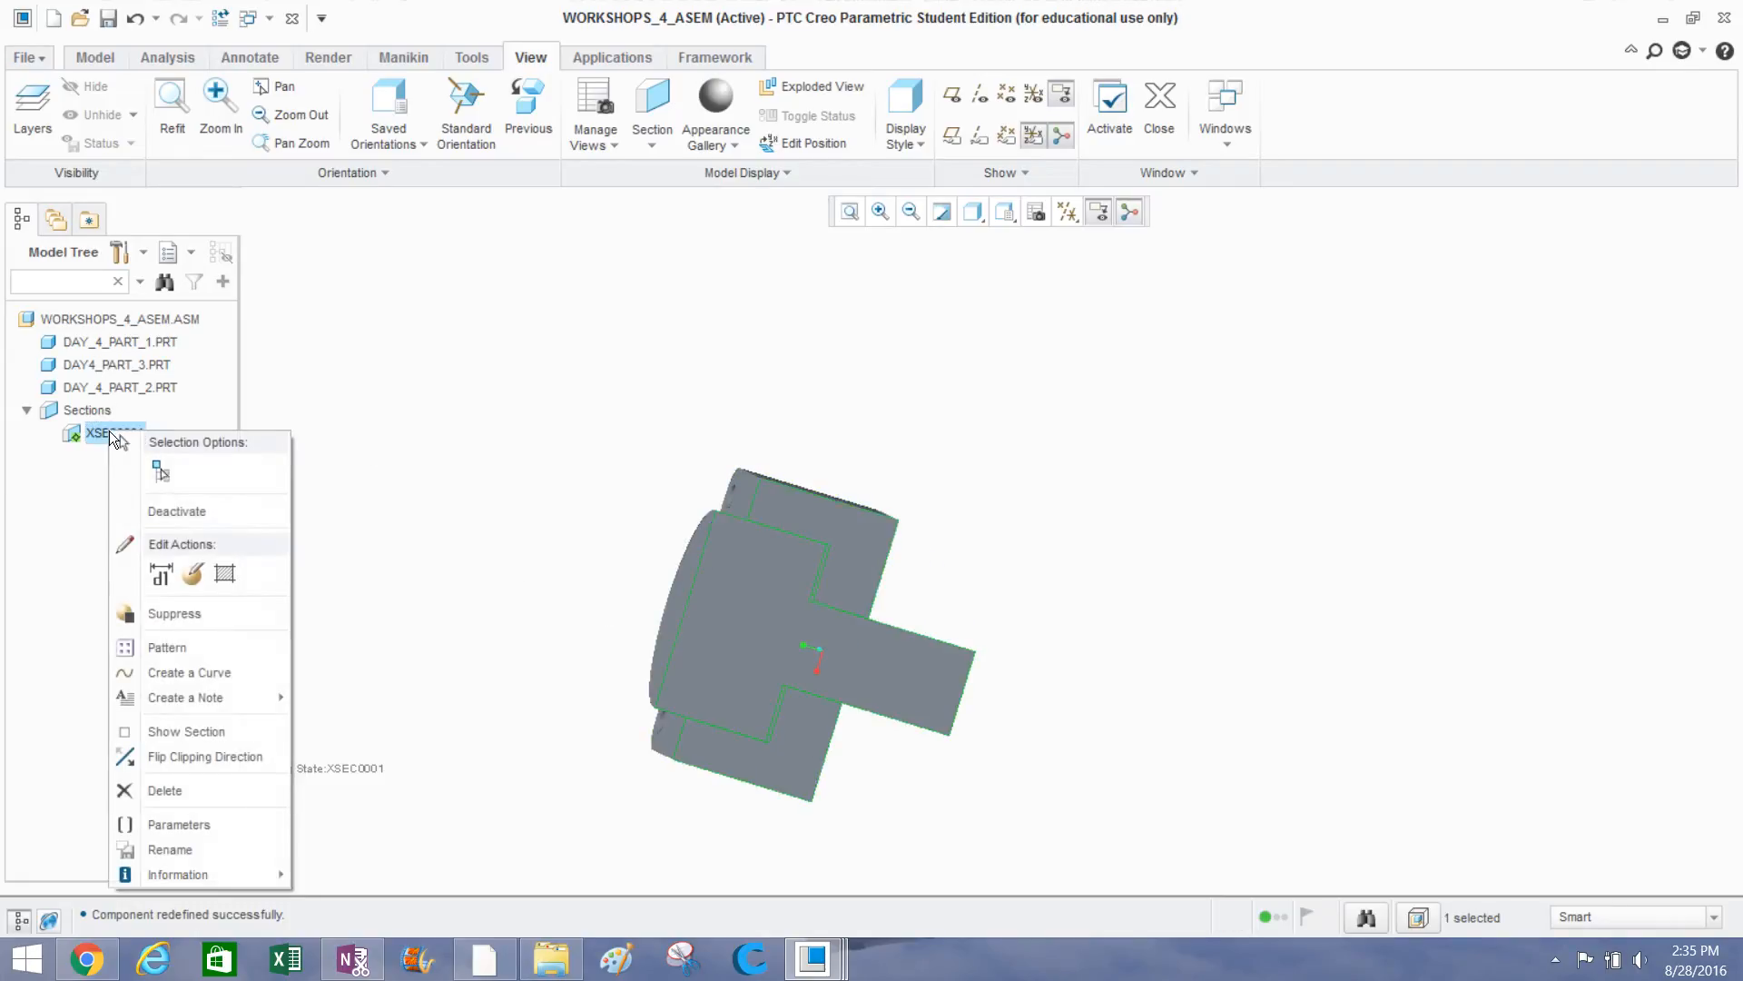
click(161, 510)
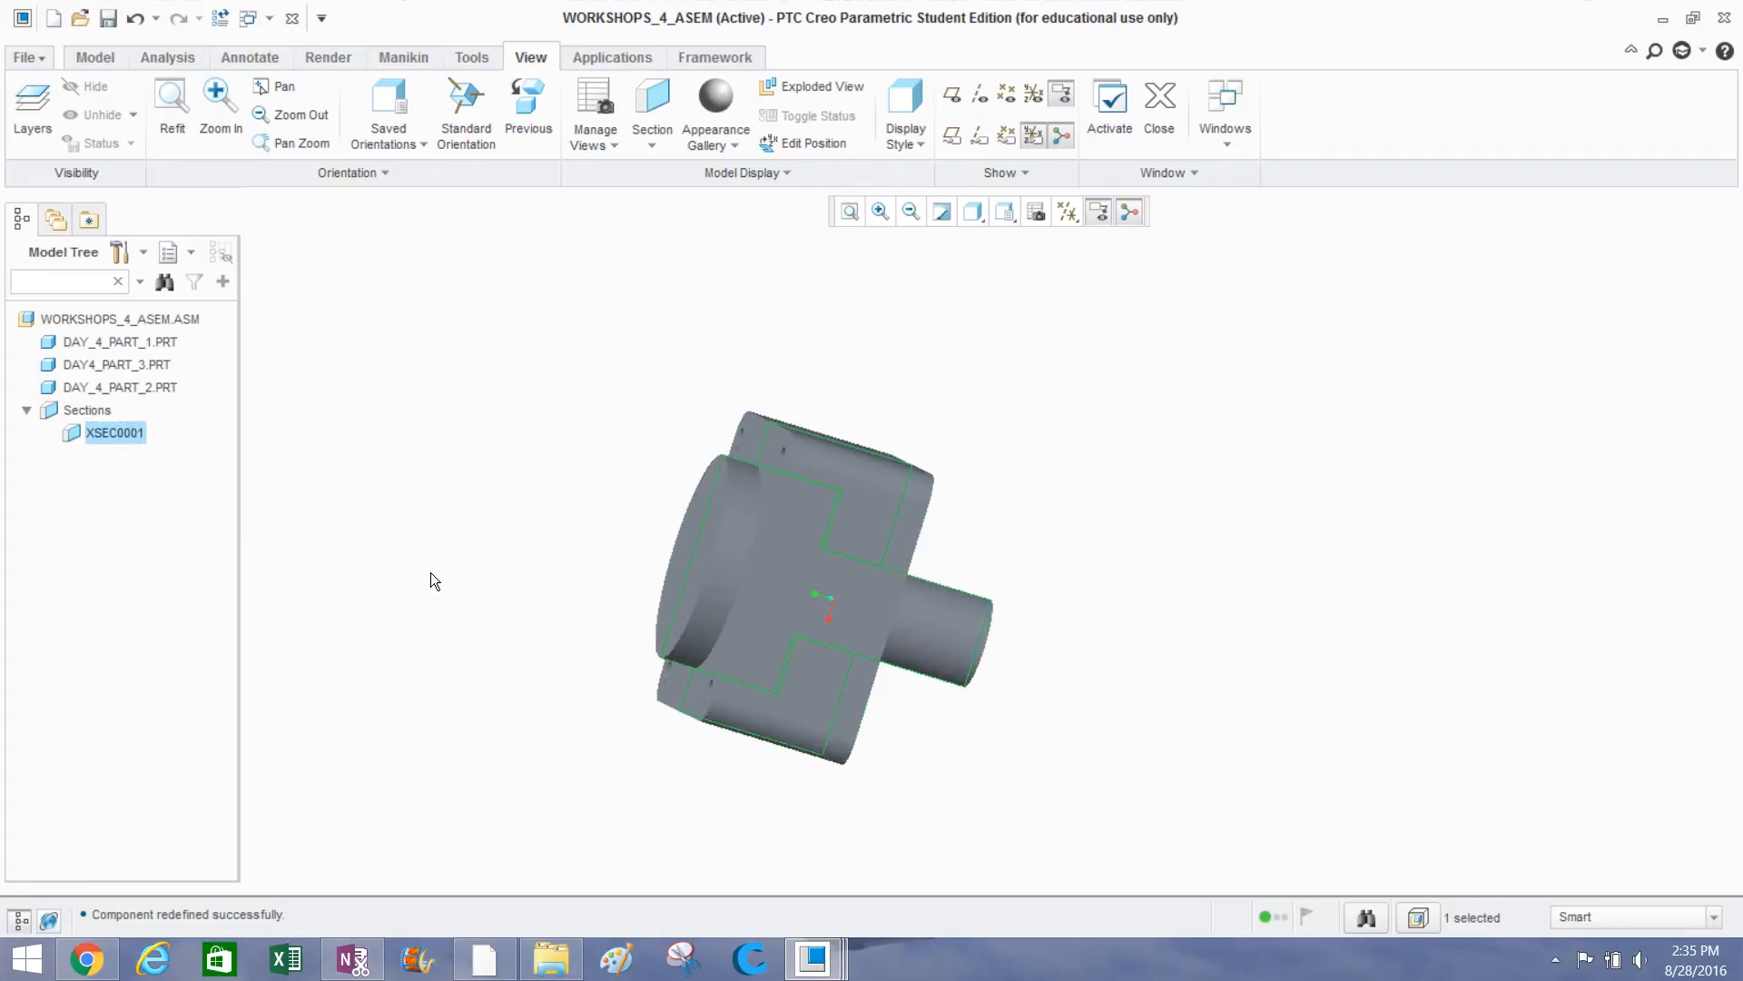
click(415, 527)
middle_drag(415, 528, 385, 496)
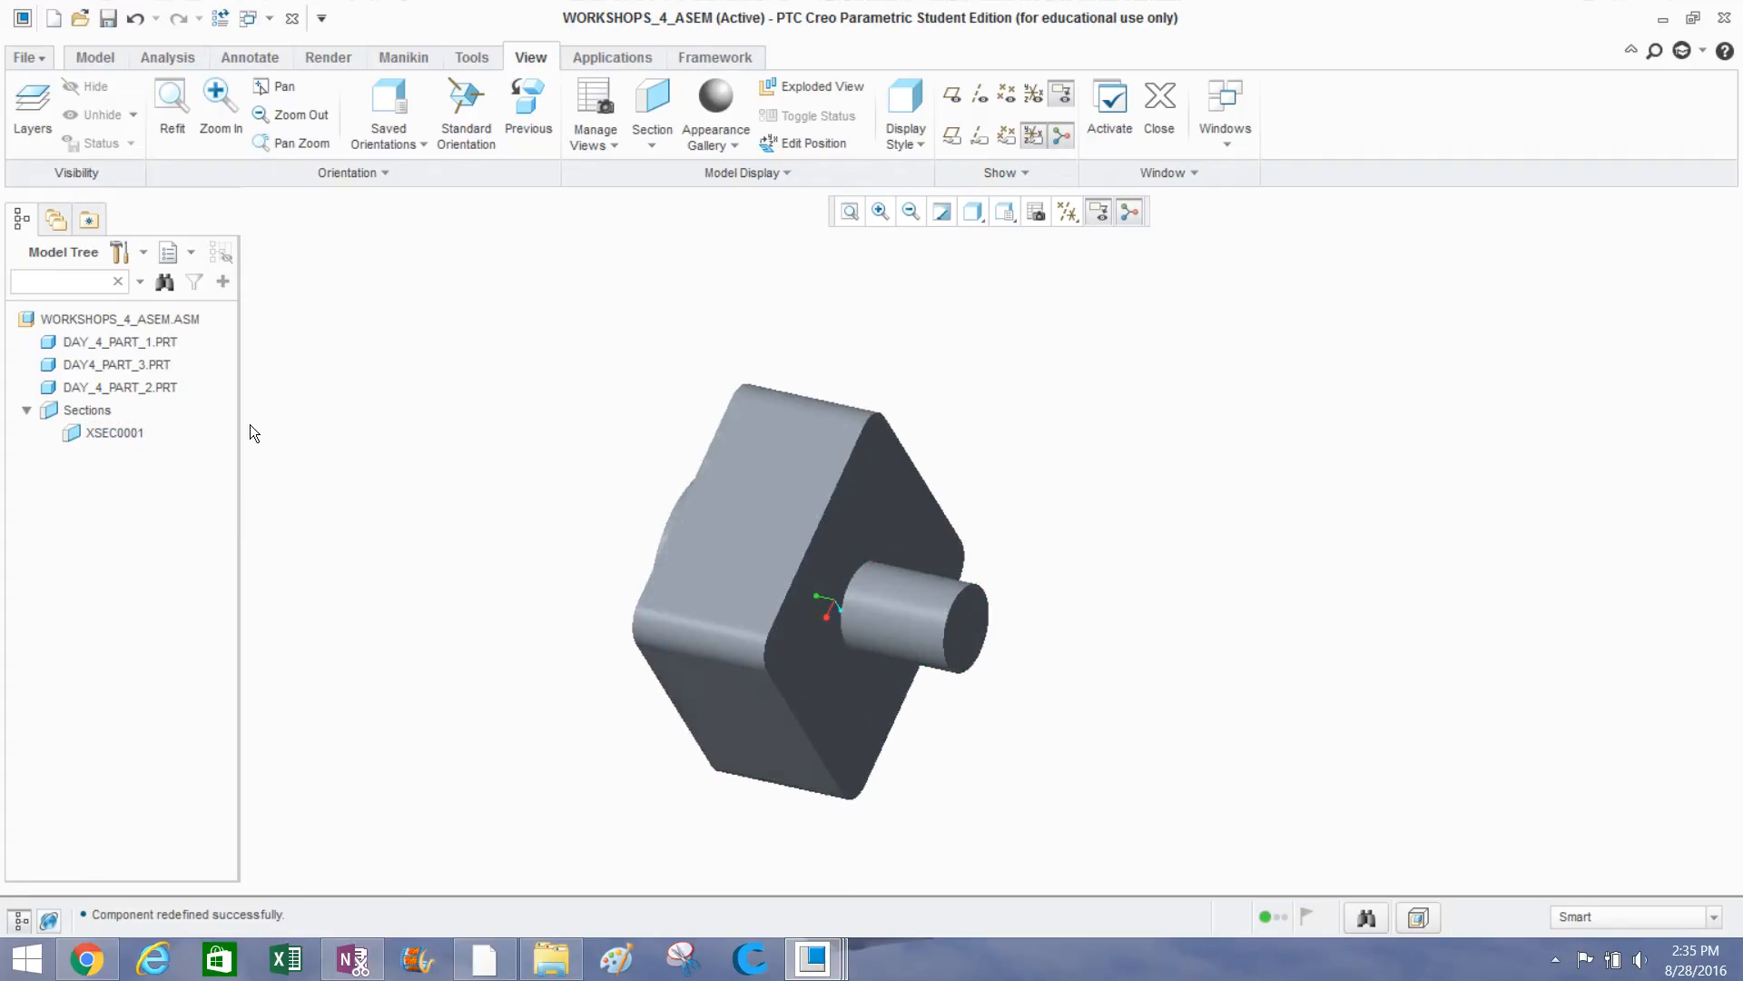
Reopen the definition of the cross section XSEC0001, check the offset cut through the assembly and accept it.
right_click(117, 436)
click(198, 582)
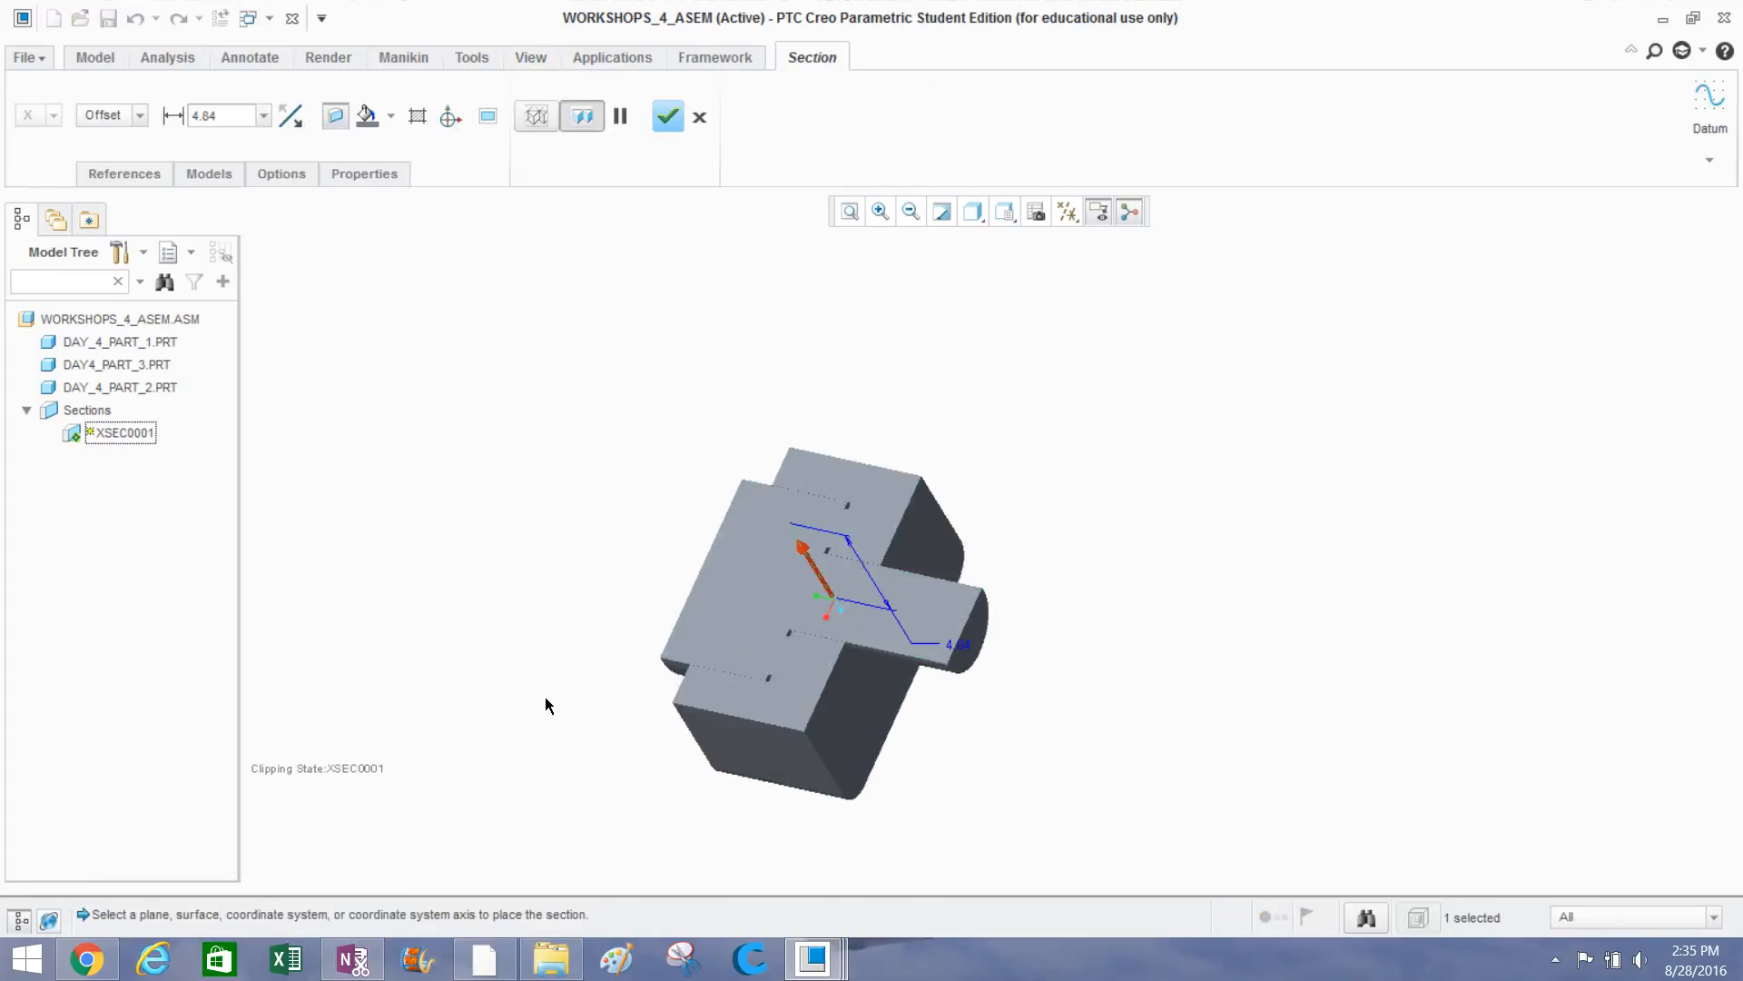
mouse_move(824, 557)
mouse_down()
mouse_move(796, 519)
mouse_move(818, 579)
mouse_move(808, 550)
mouse_move(821, 559)
mouse_up()
middle_drag(579, 514, 661, 341)
click(668, 117)
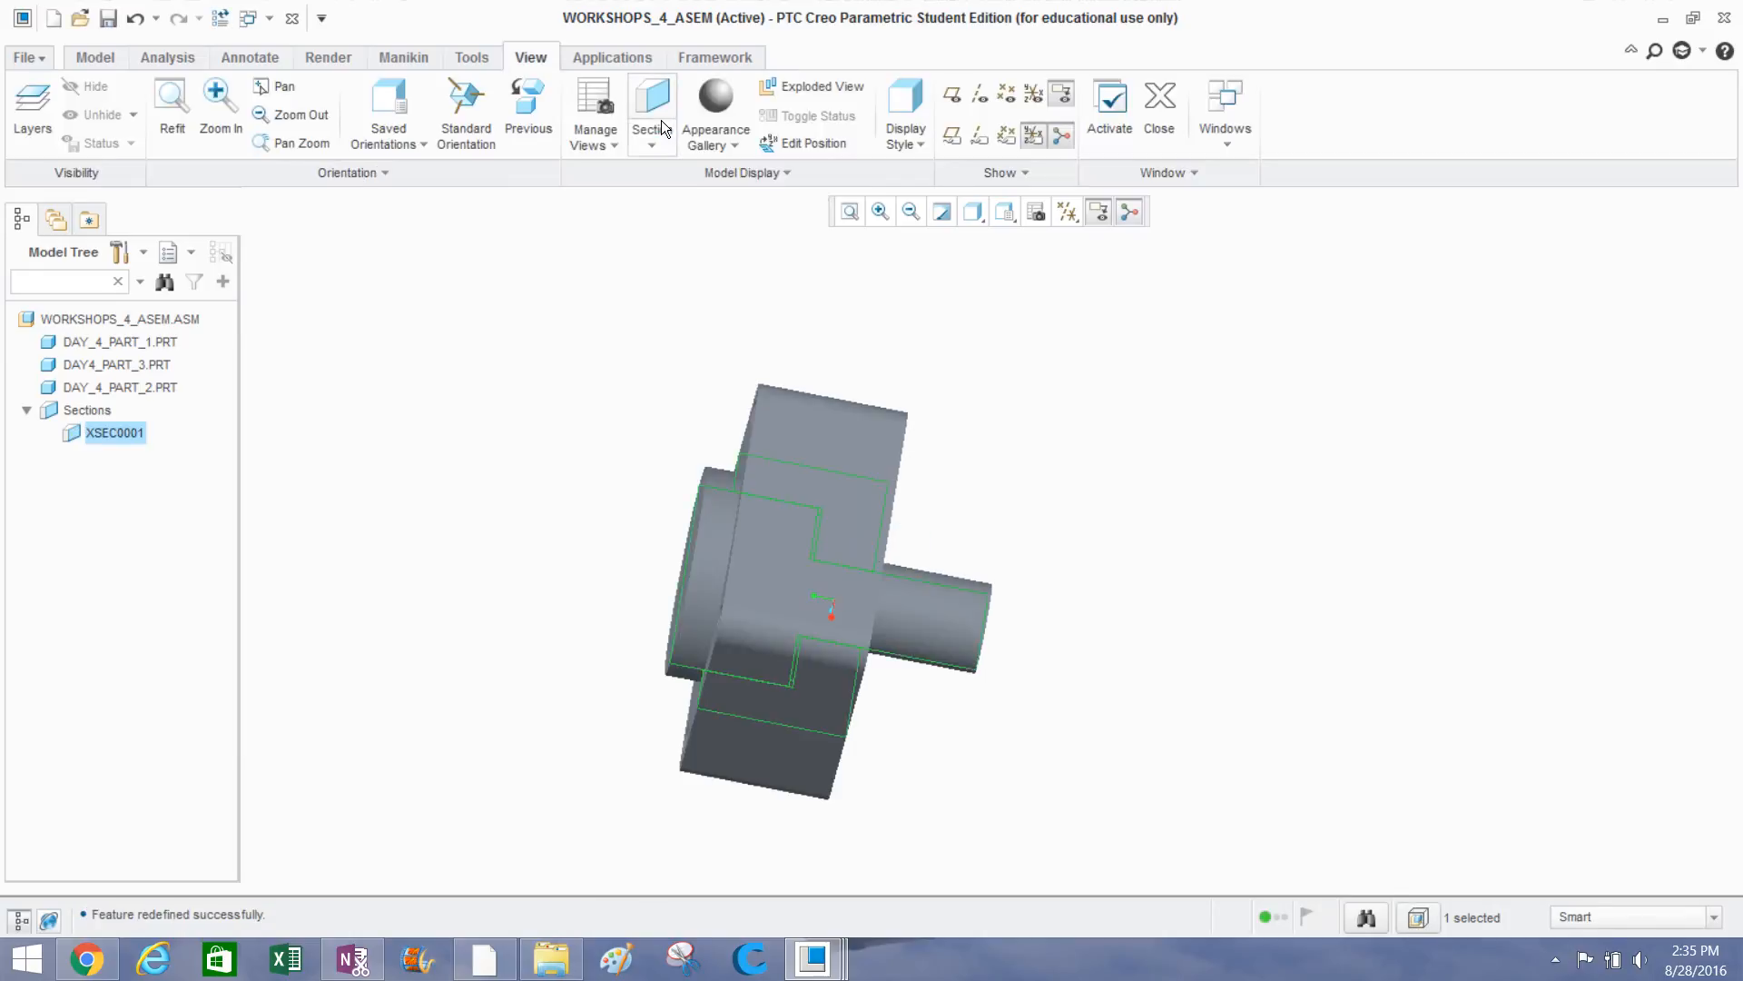
click(461, 370)
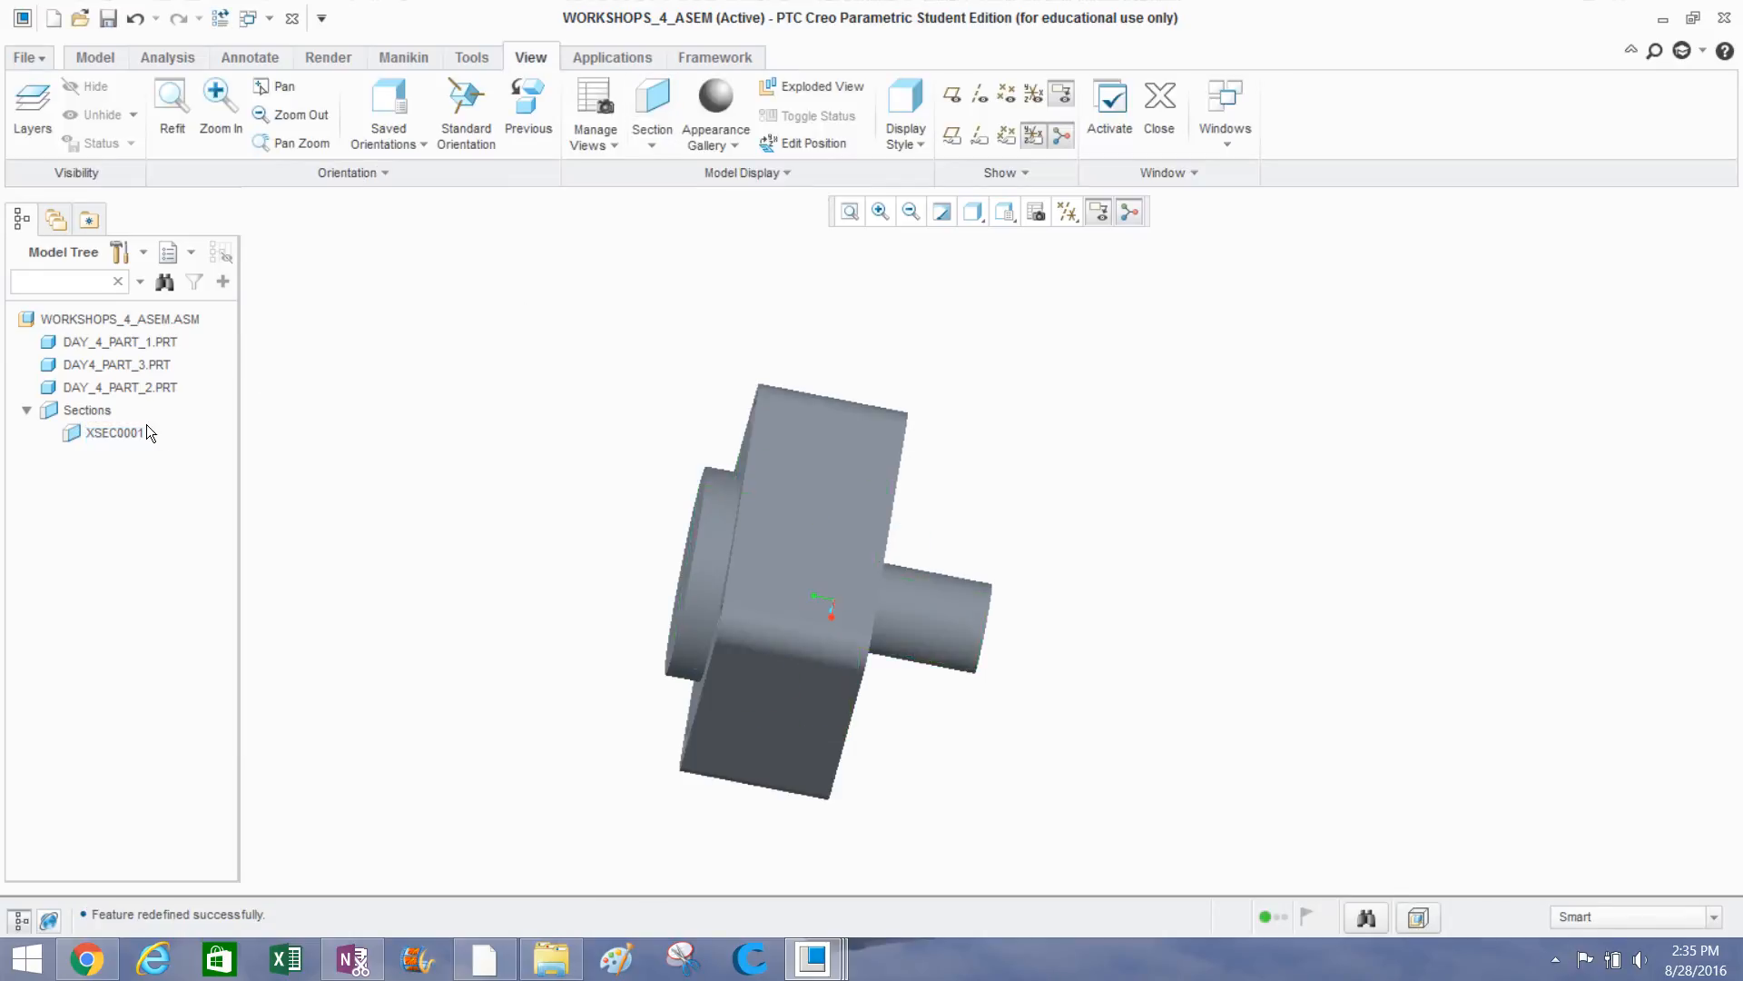
Activate the cross section XSEC0001 and examine the ring seated between the shaft head and the housing step up close.
click(123, 432)
right_click(123, 432)
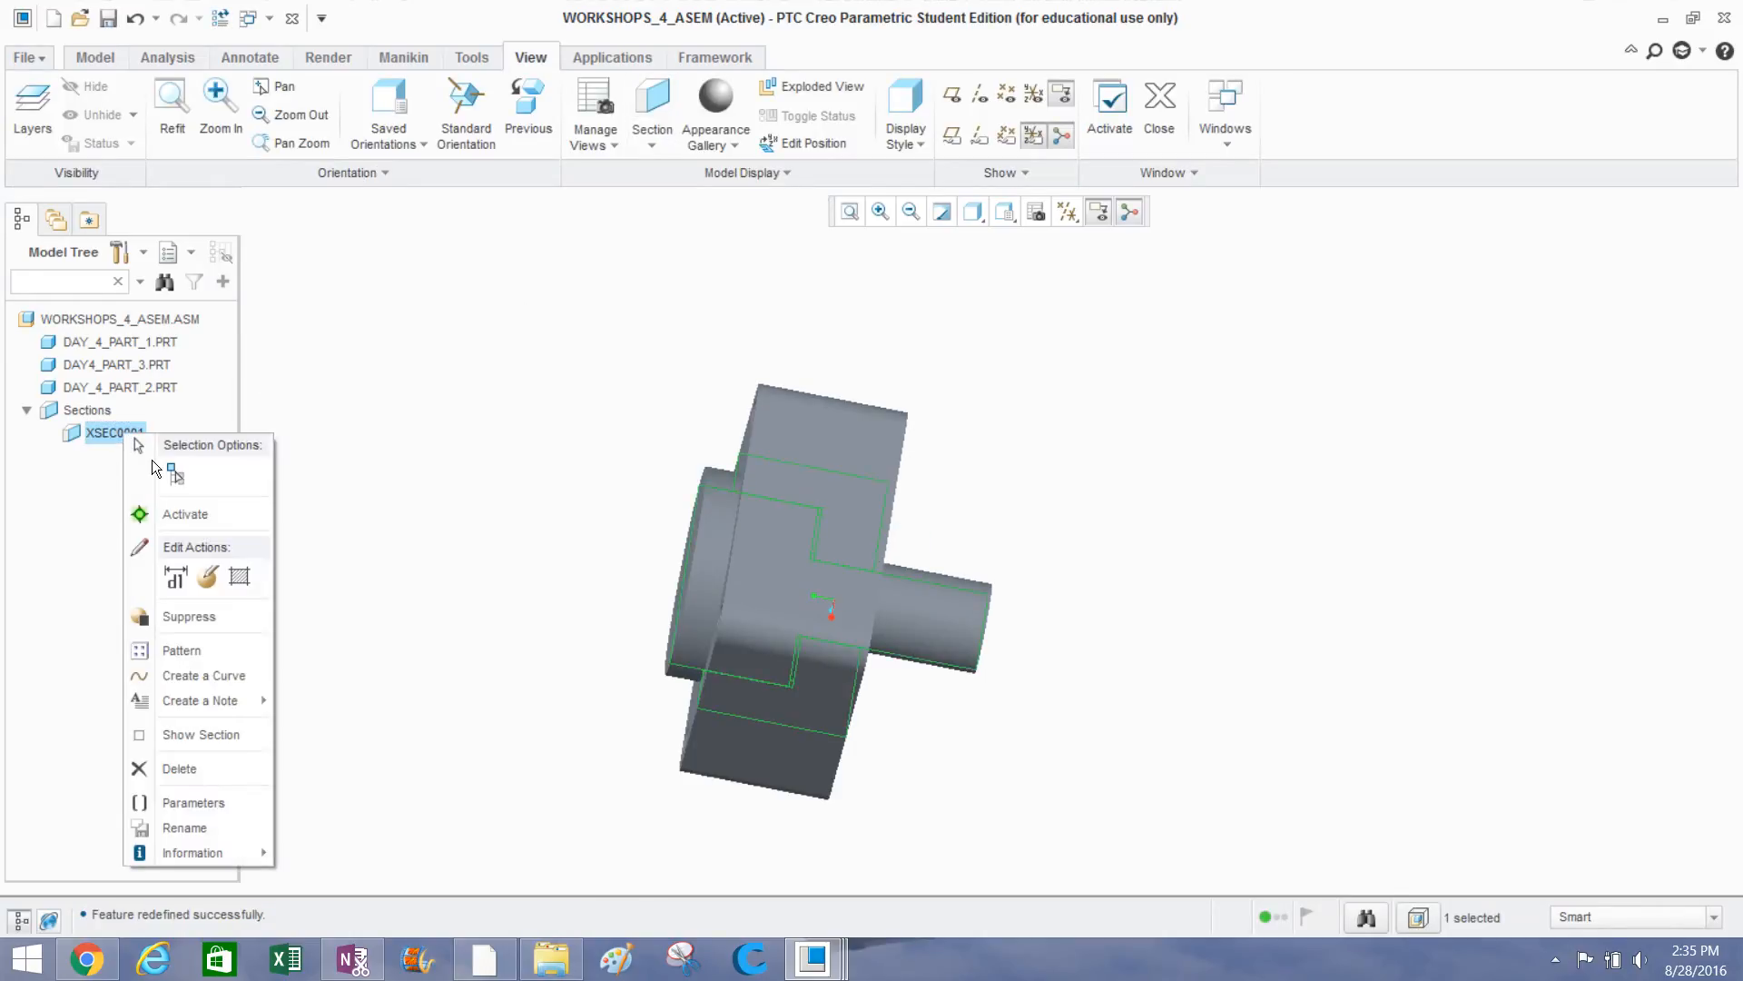
click(187, 525)
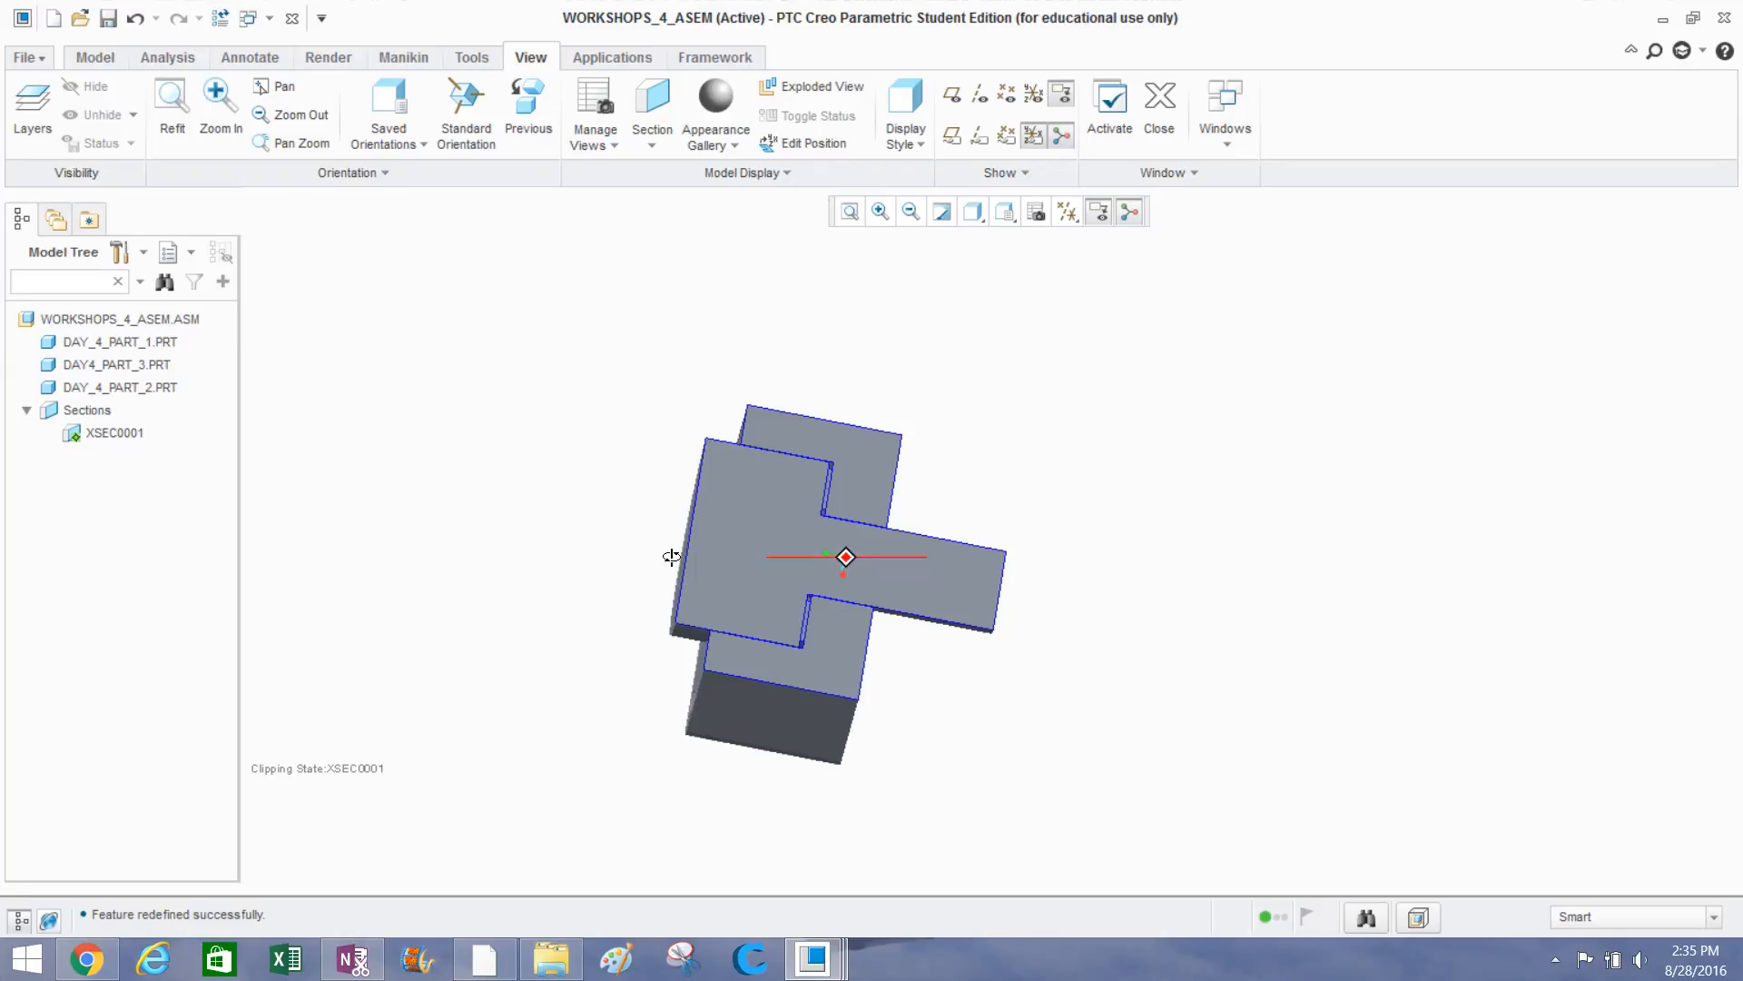
scroll(783, 501, down, 6)
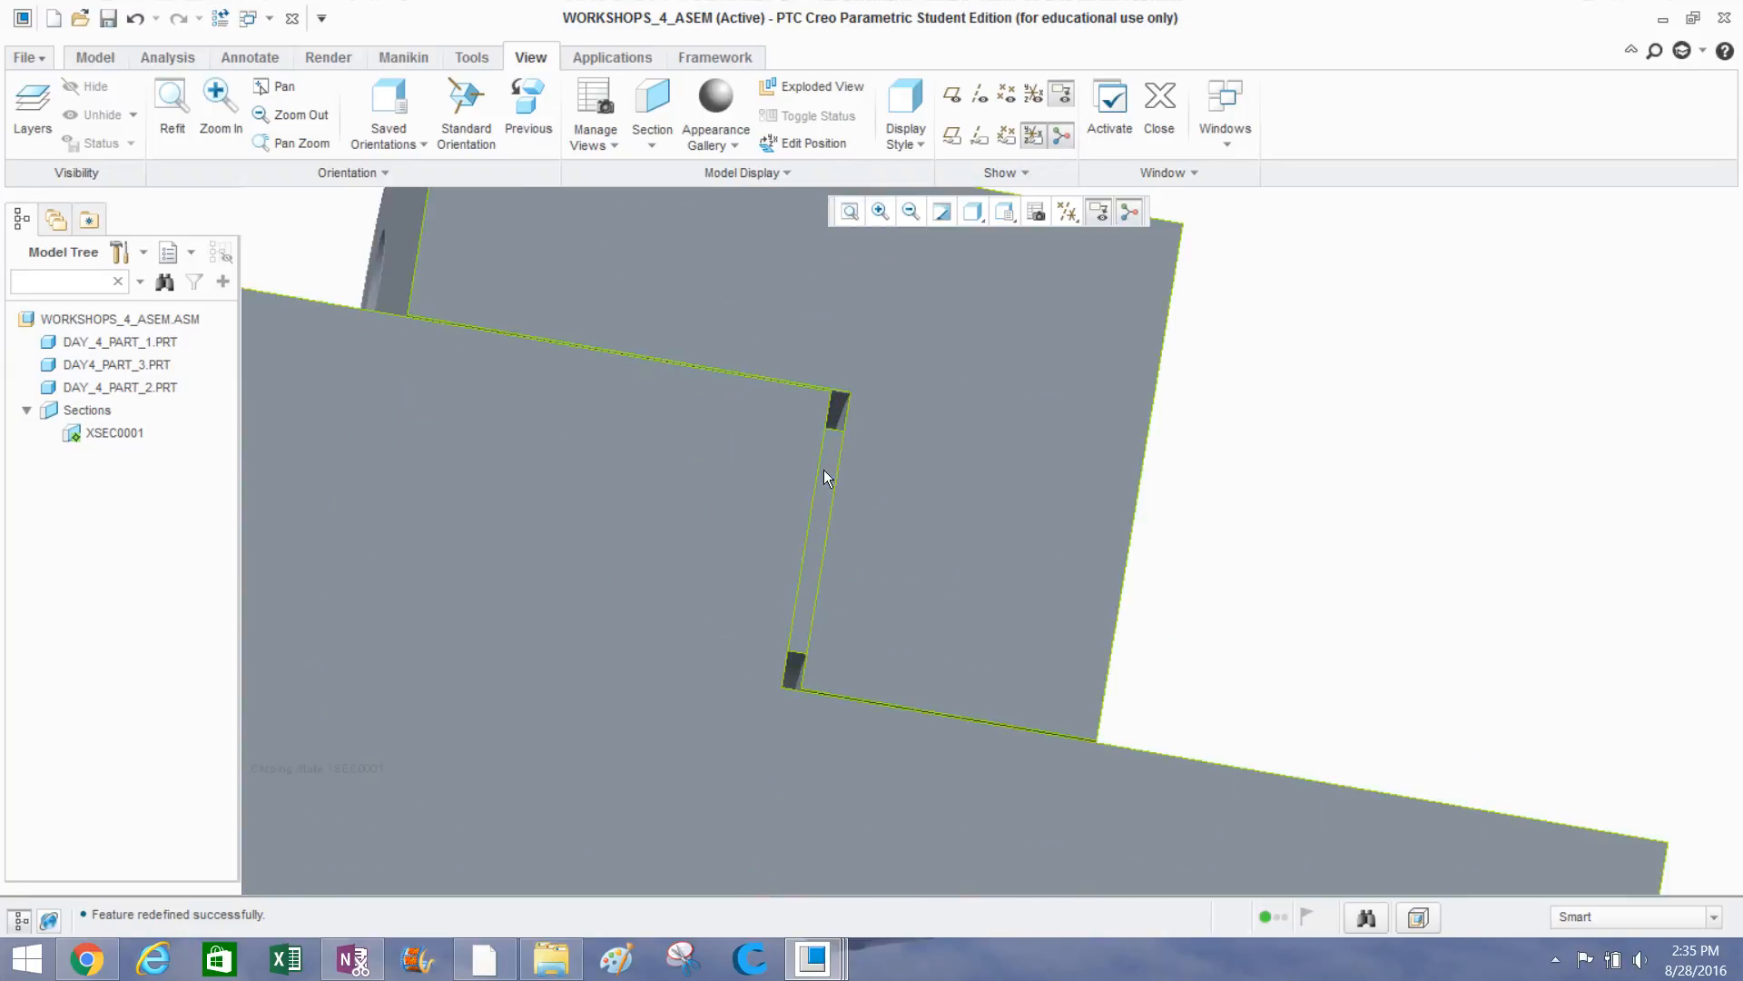
scroll(703, 484, up, 6)
mouse_move(712, 489)
middle_down()
mouse_move(682, 452)
mouse_move(706, 512)
mouse_move(397, 466)
middle_up()
mouse_move(977, 417)
middle_down()
mouse_move(950, 514)
mouse_move(918, 451)
mouse_move(971, 438)
middle_up()
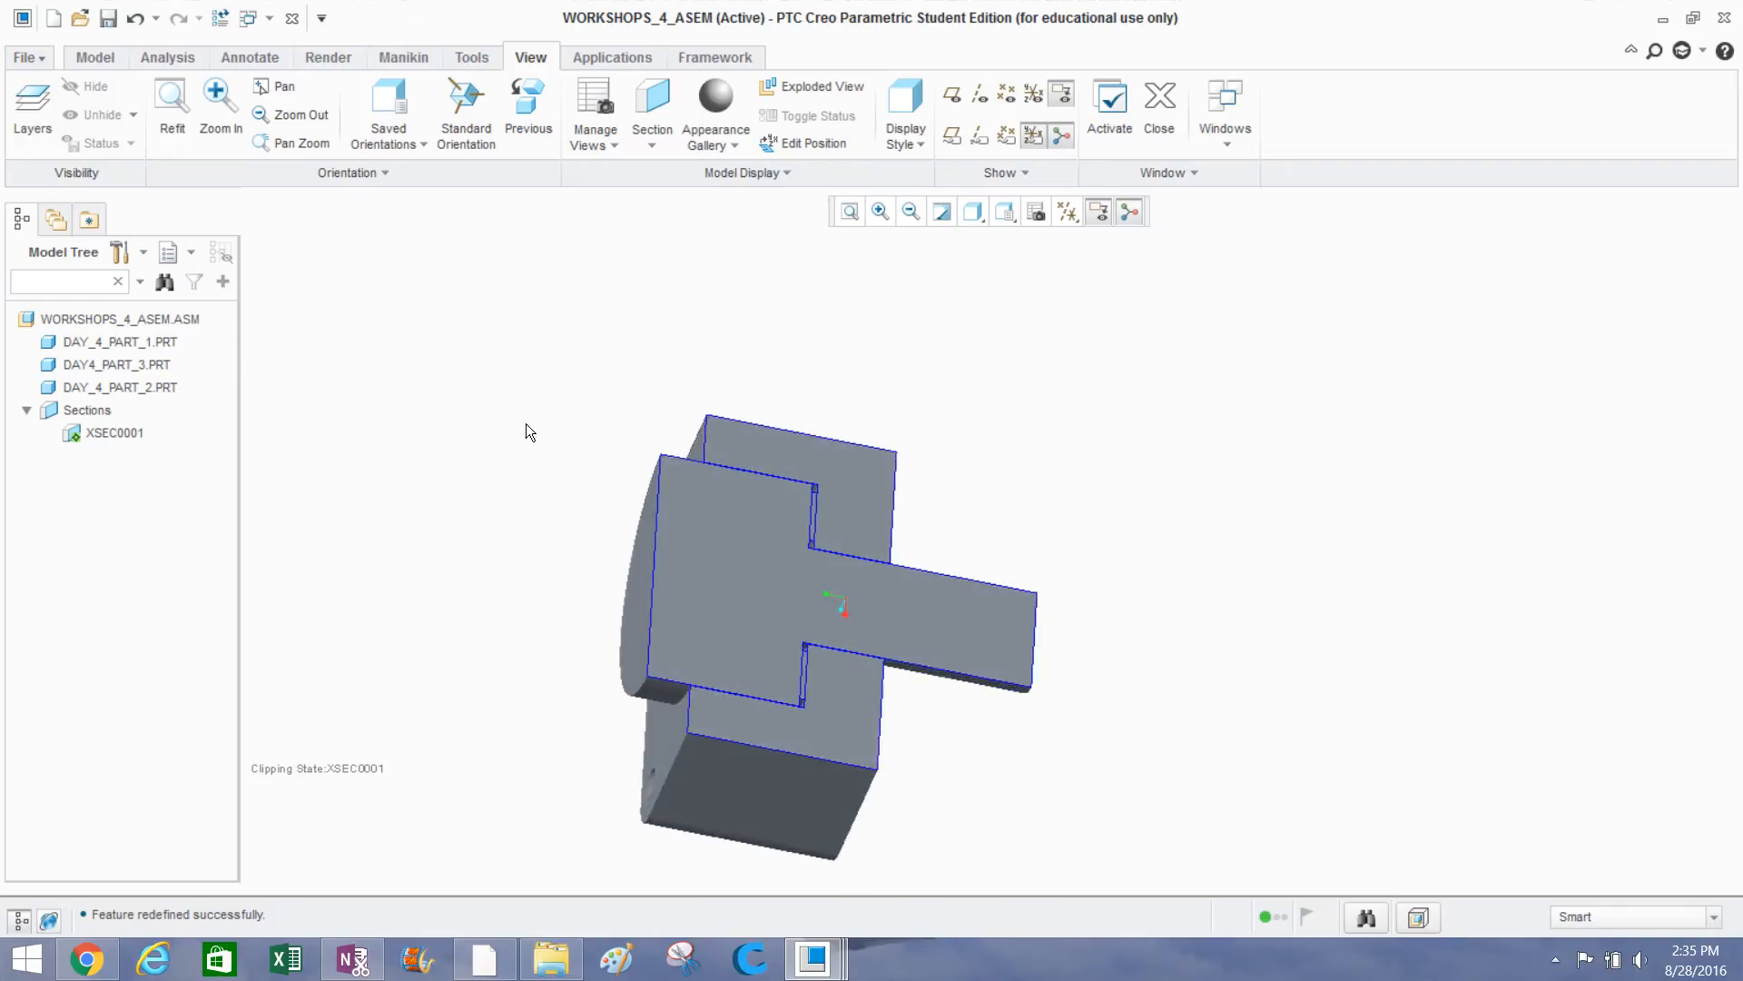
scroll(804, 537, down, 6)
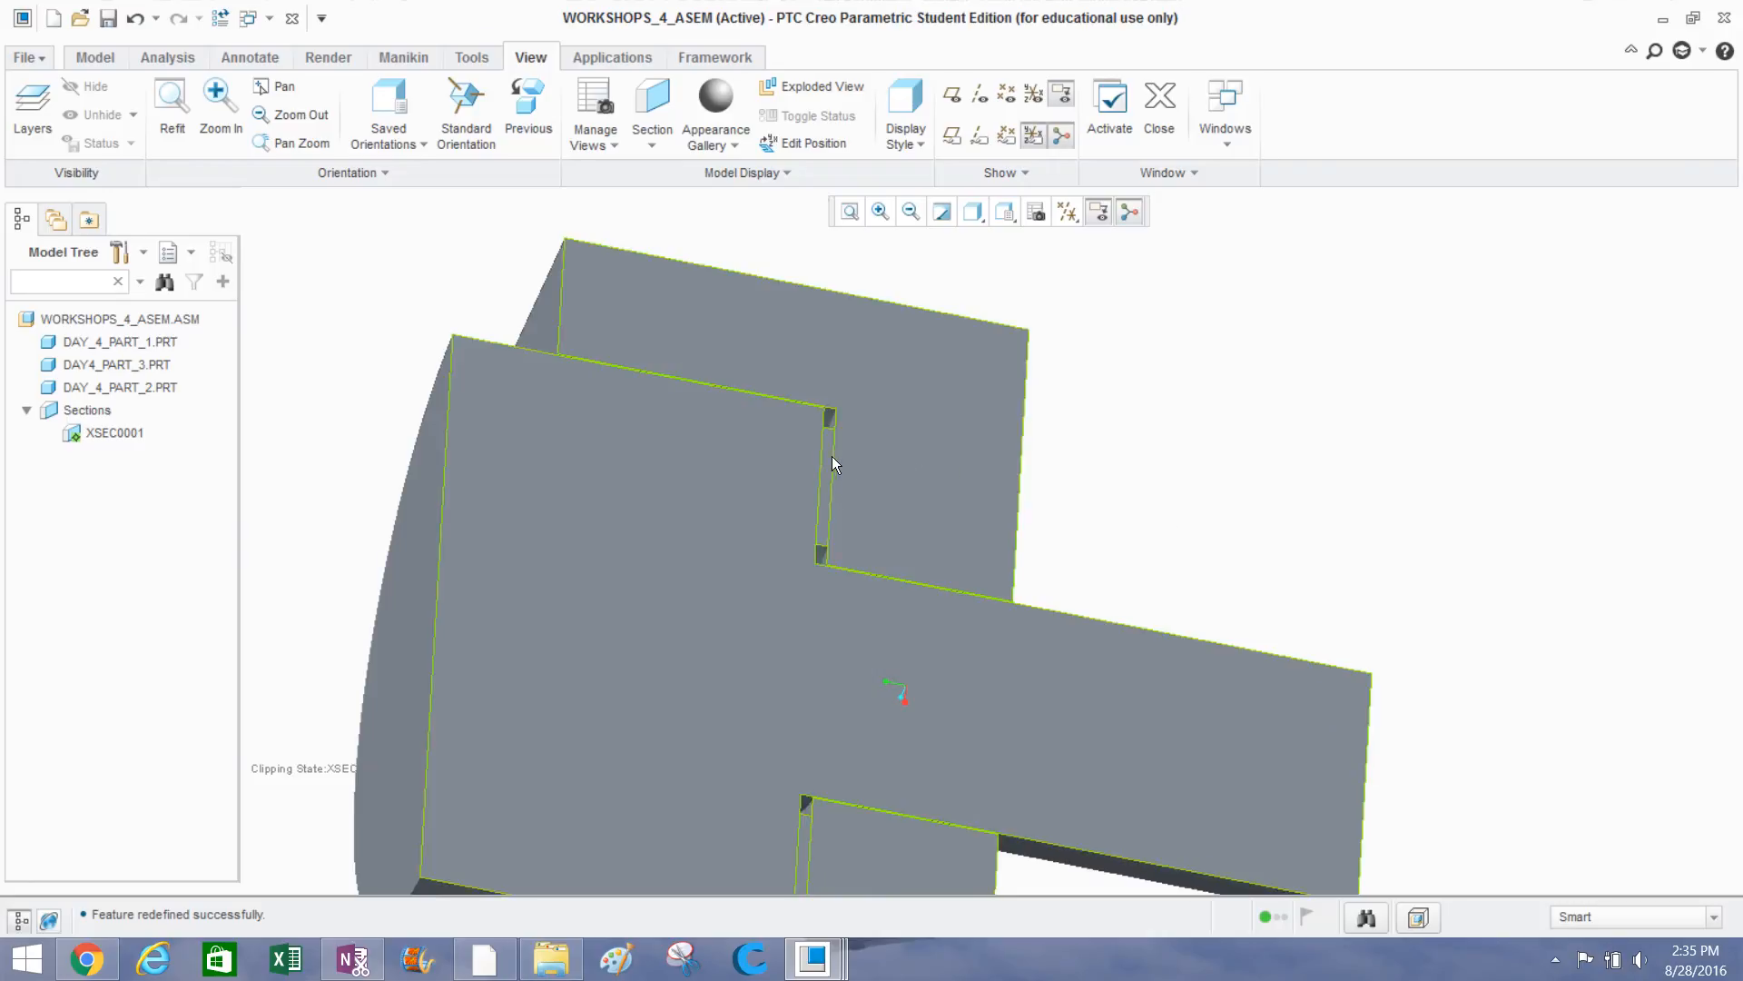
scroll(929, 458, up, 5)
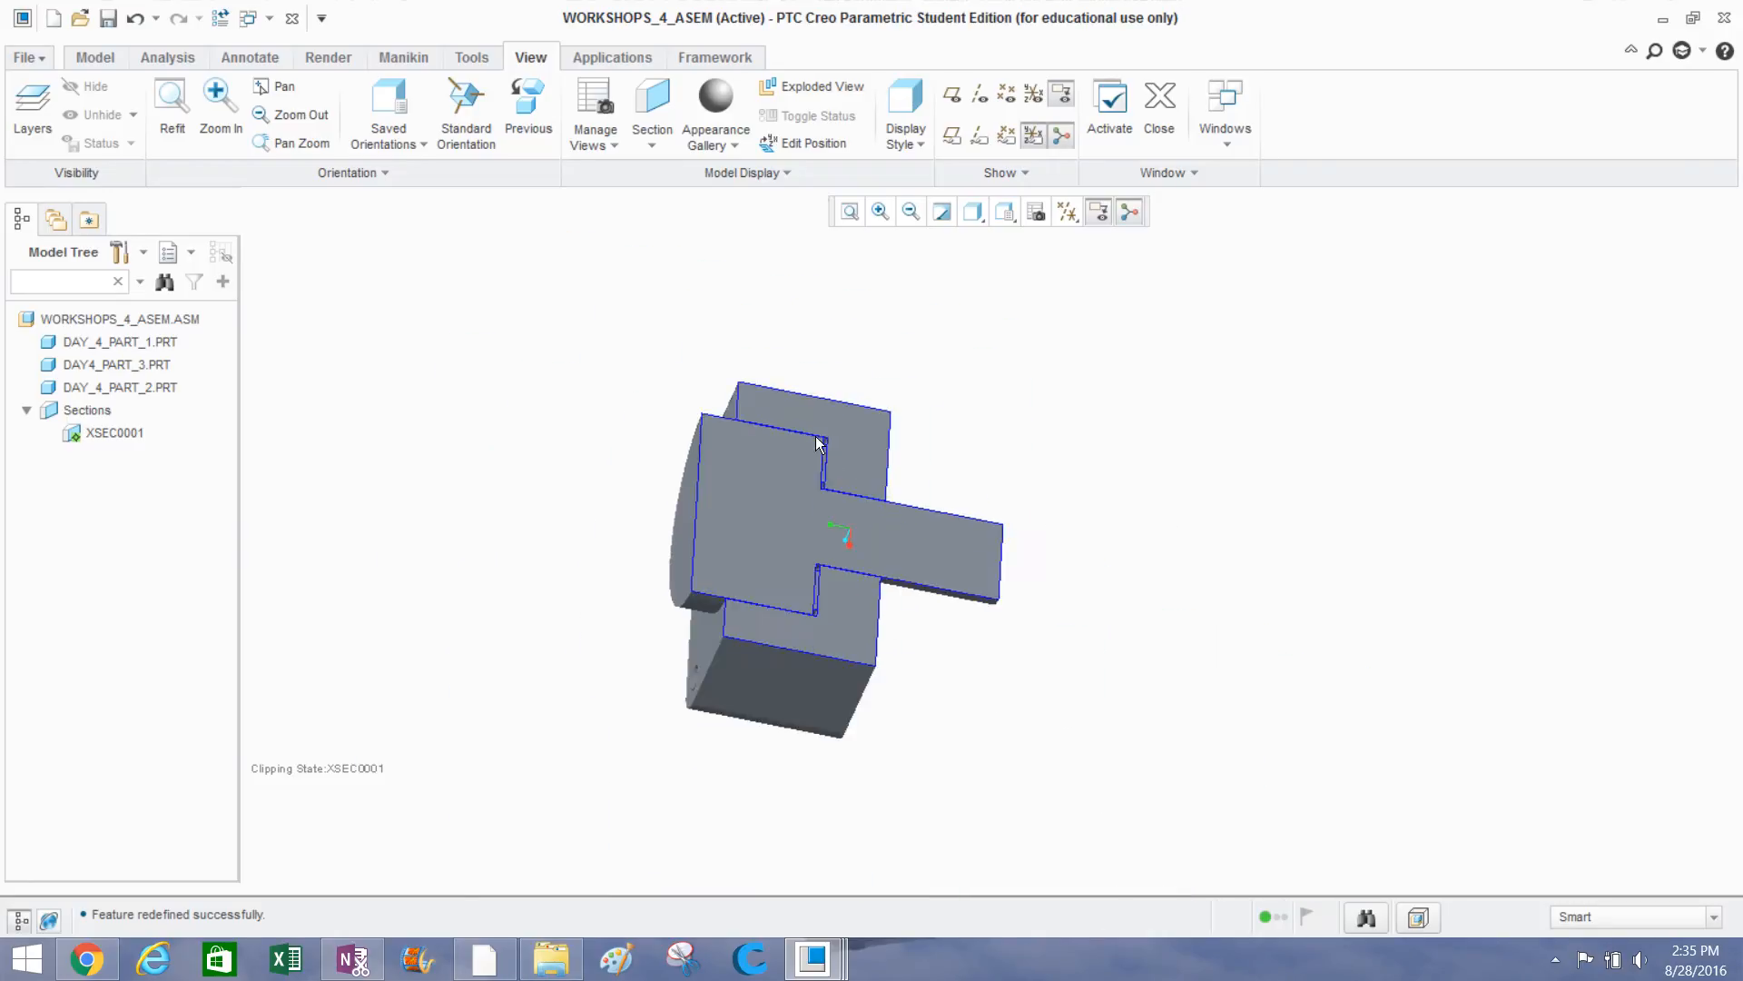
middle_drag(929, 457, 768, 497)
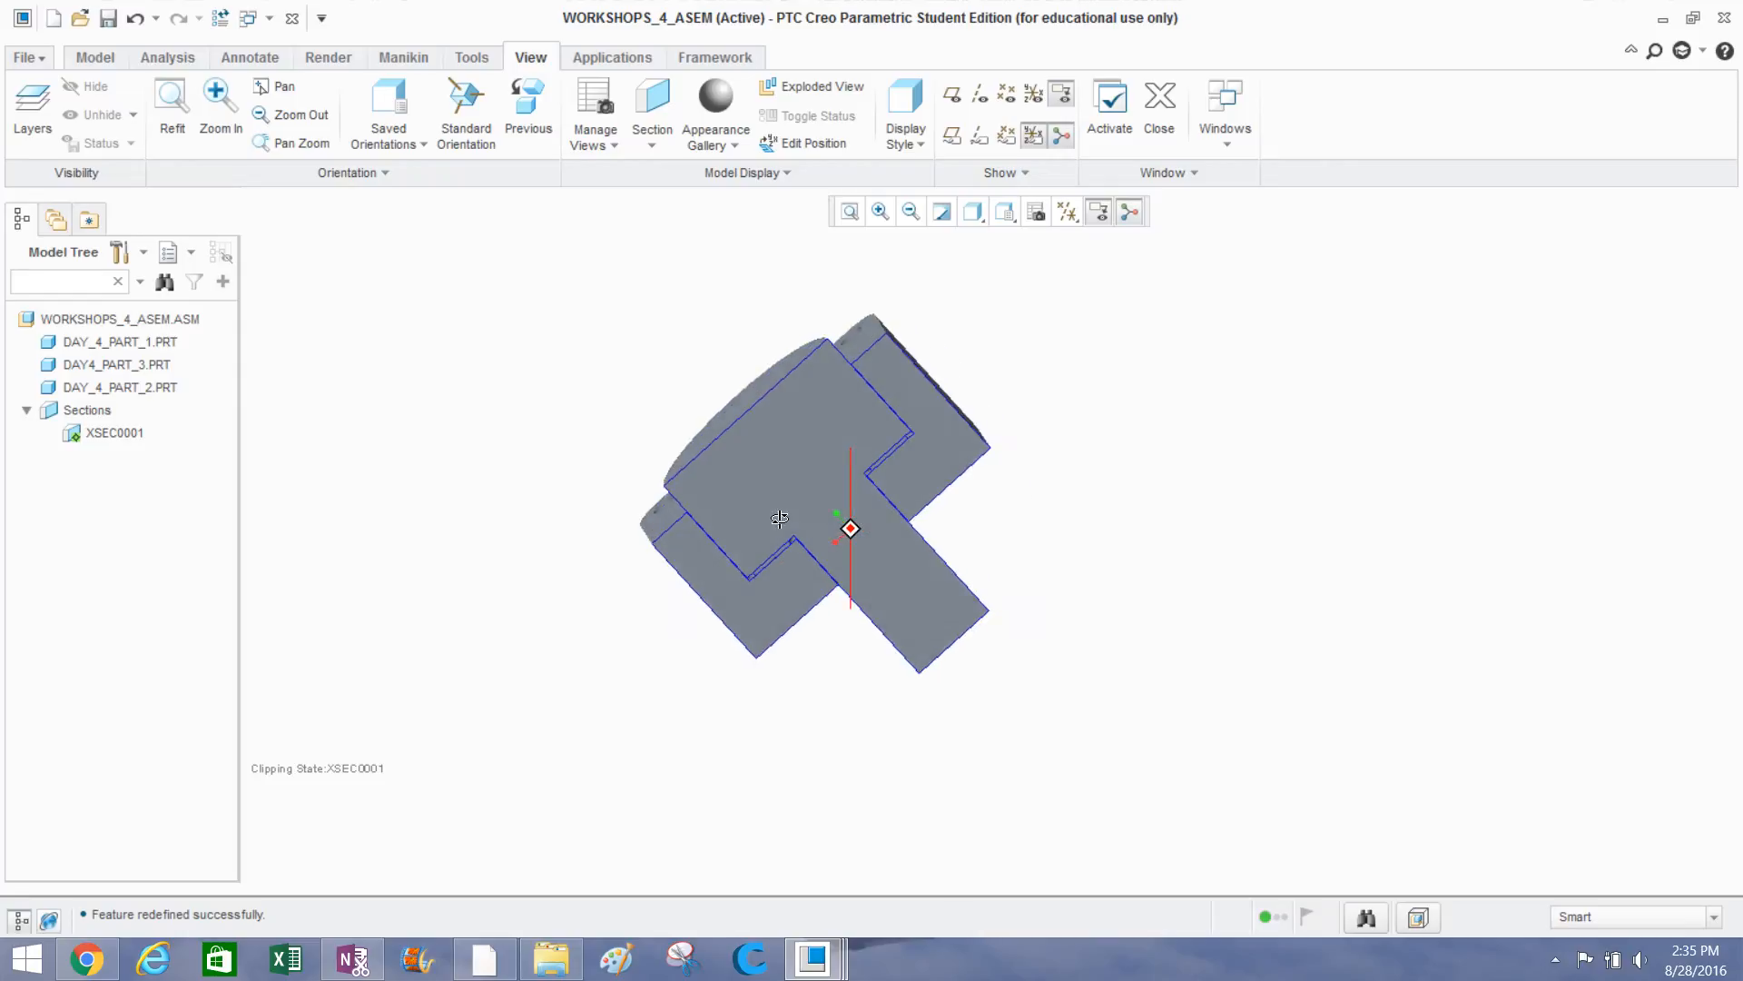
Open DAY4_PART_3 in its own window, examine the ring's shape and return to the assembly.
click(133, 365)
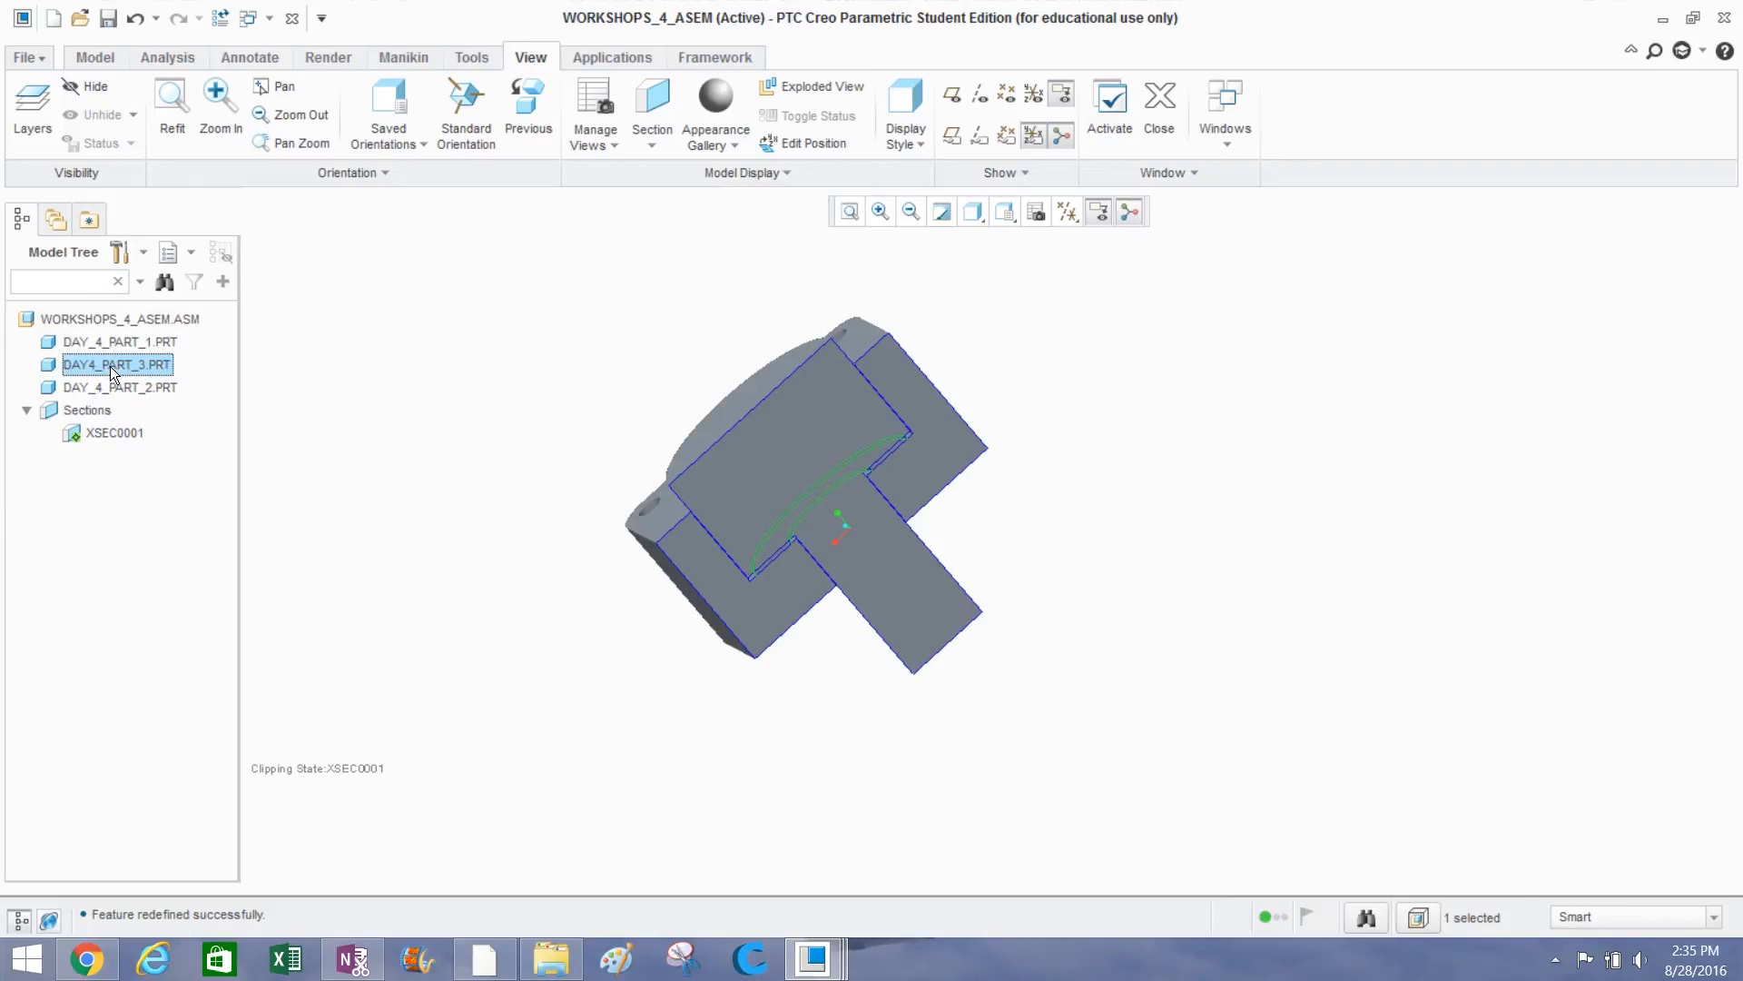
right_click(111, 369)
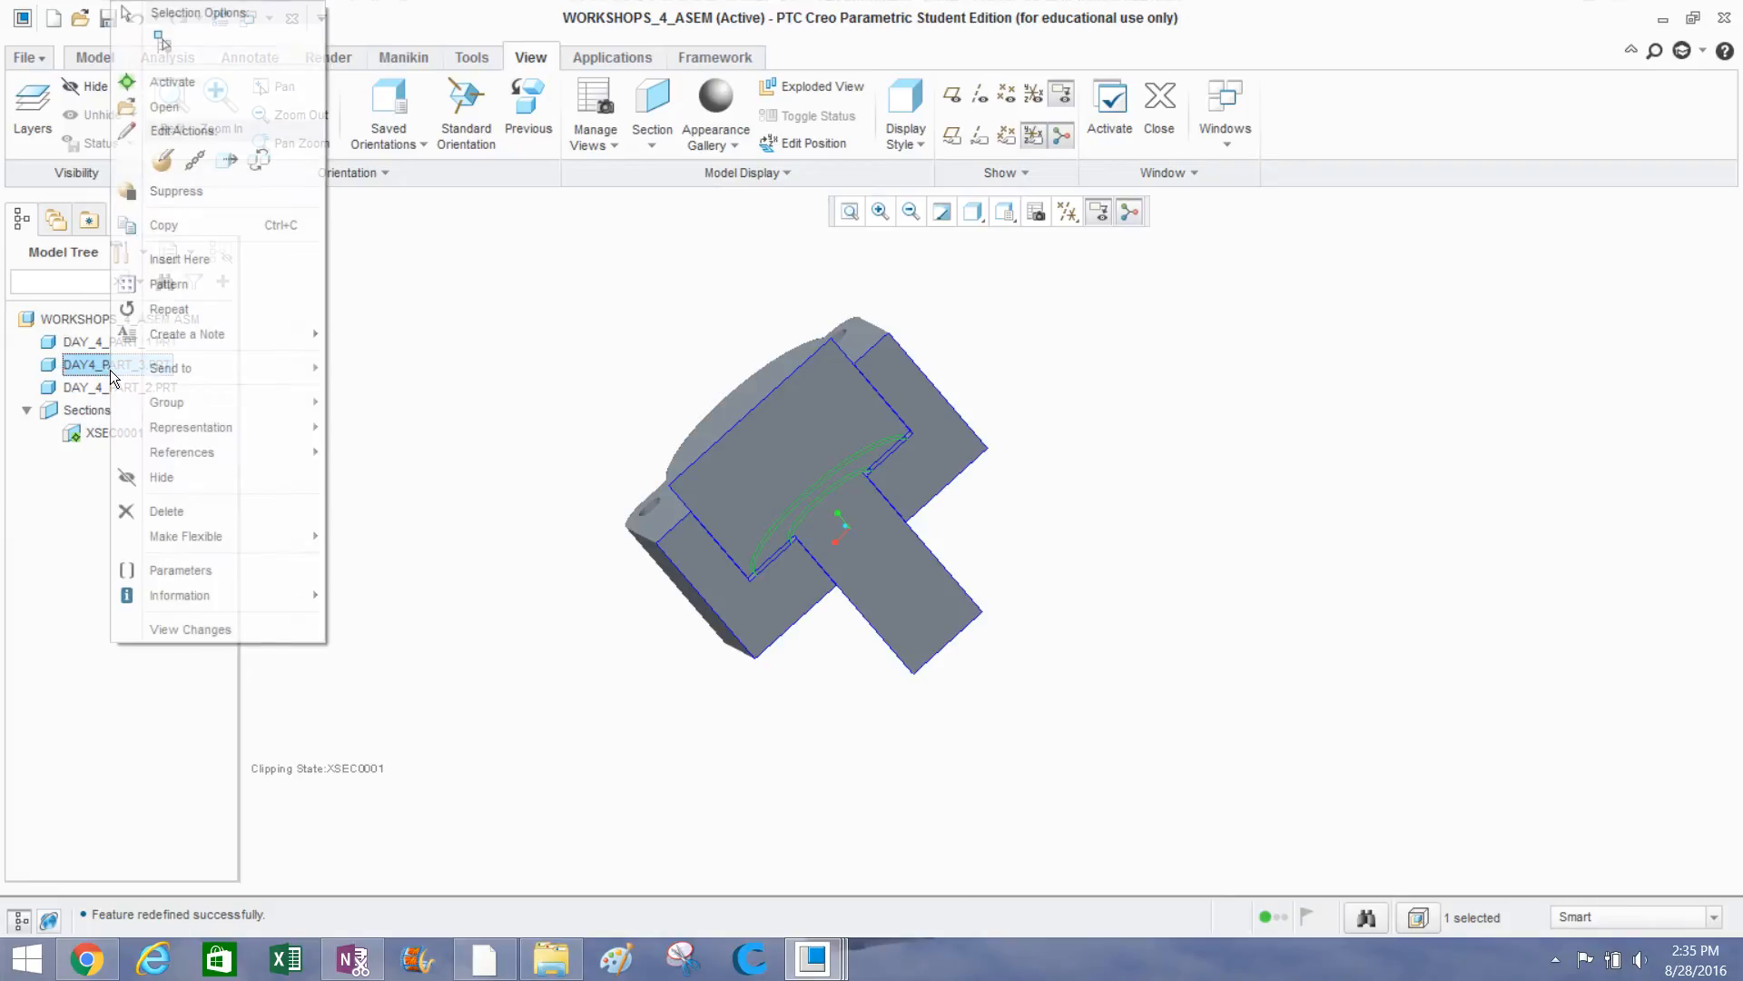
click(168, 106)
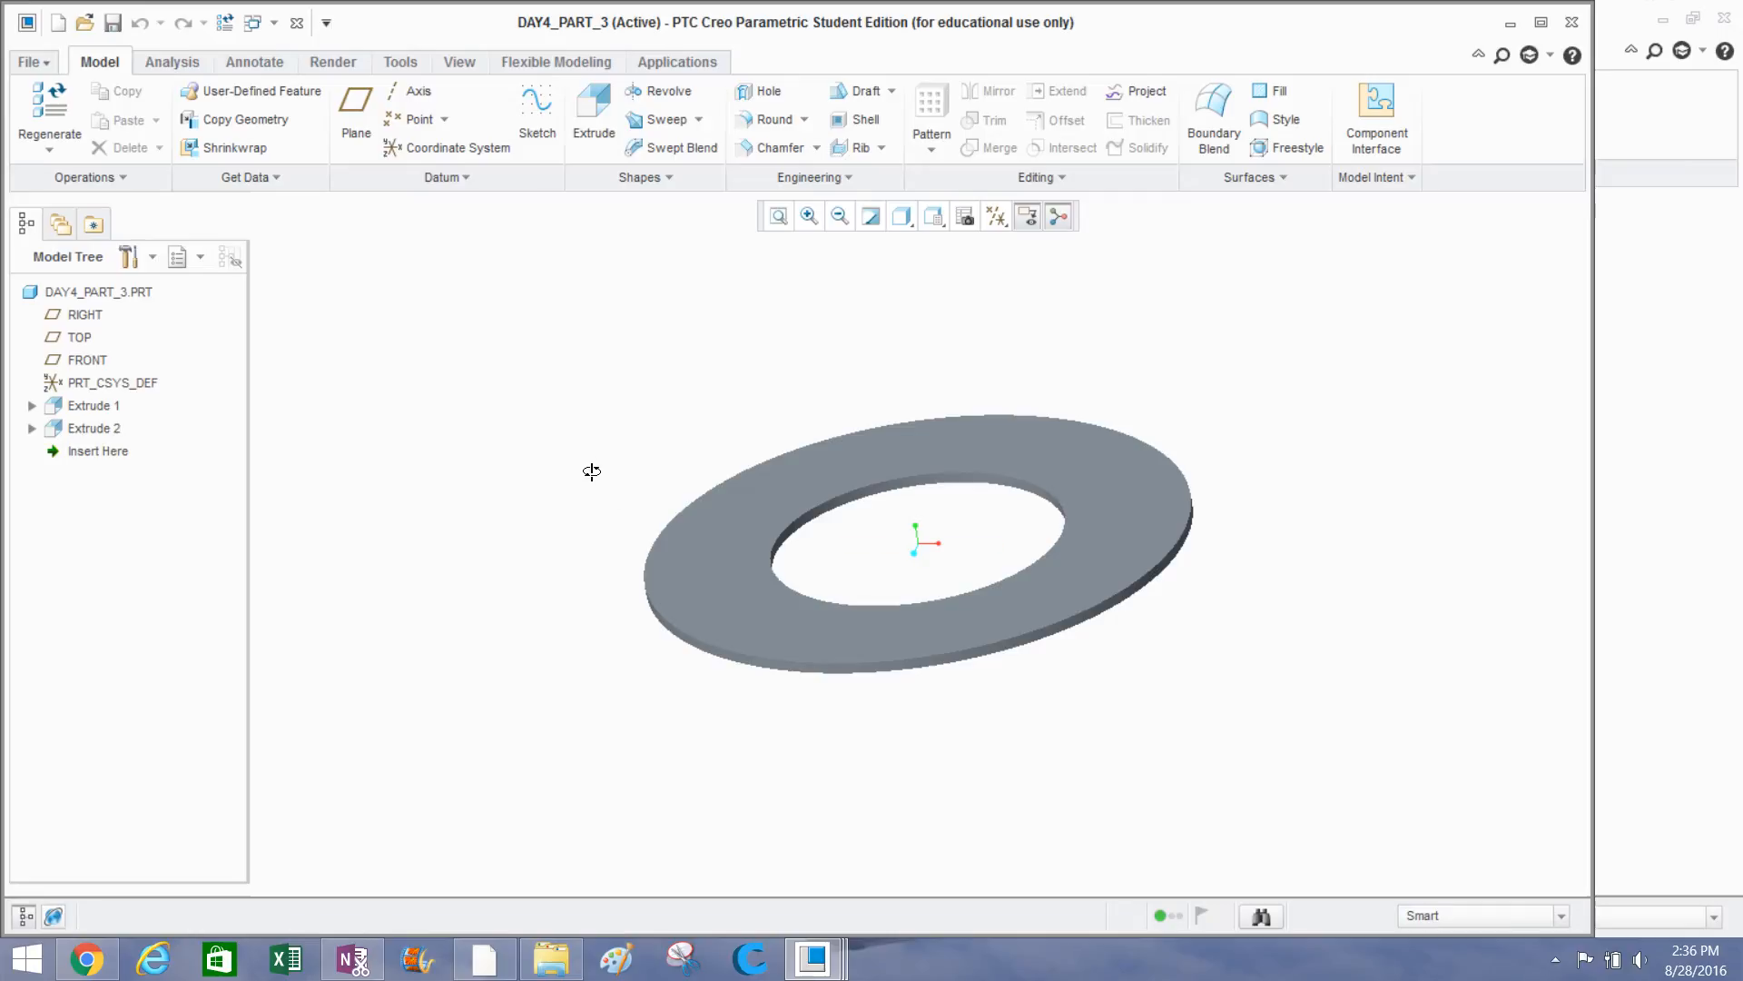
middle_drag(591, 471, 604, 530)
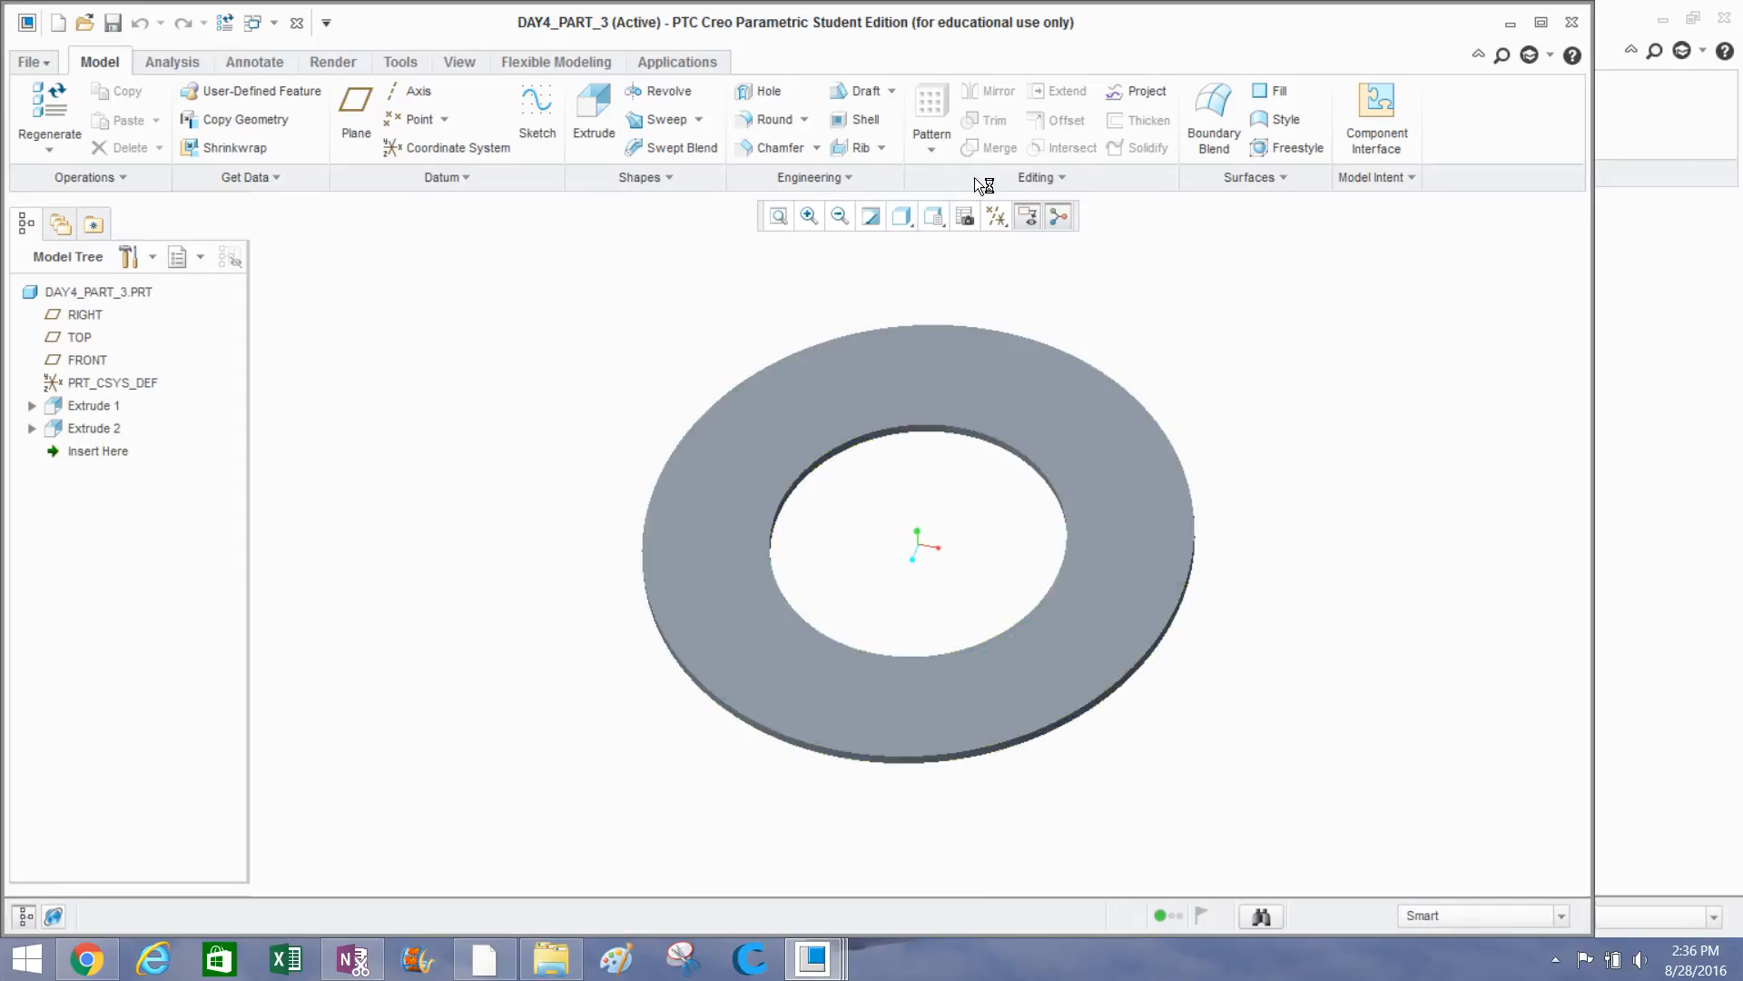
click(1509, 22)
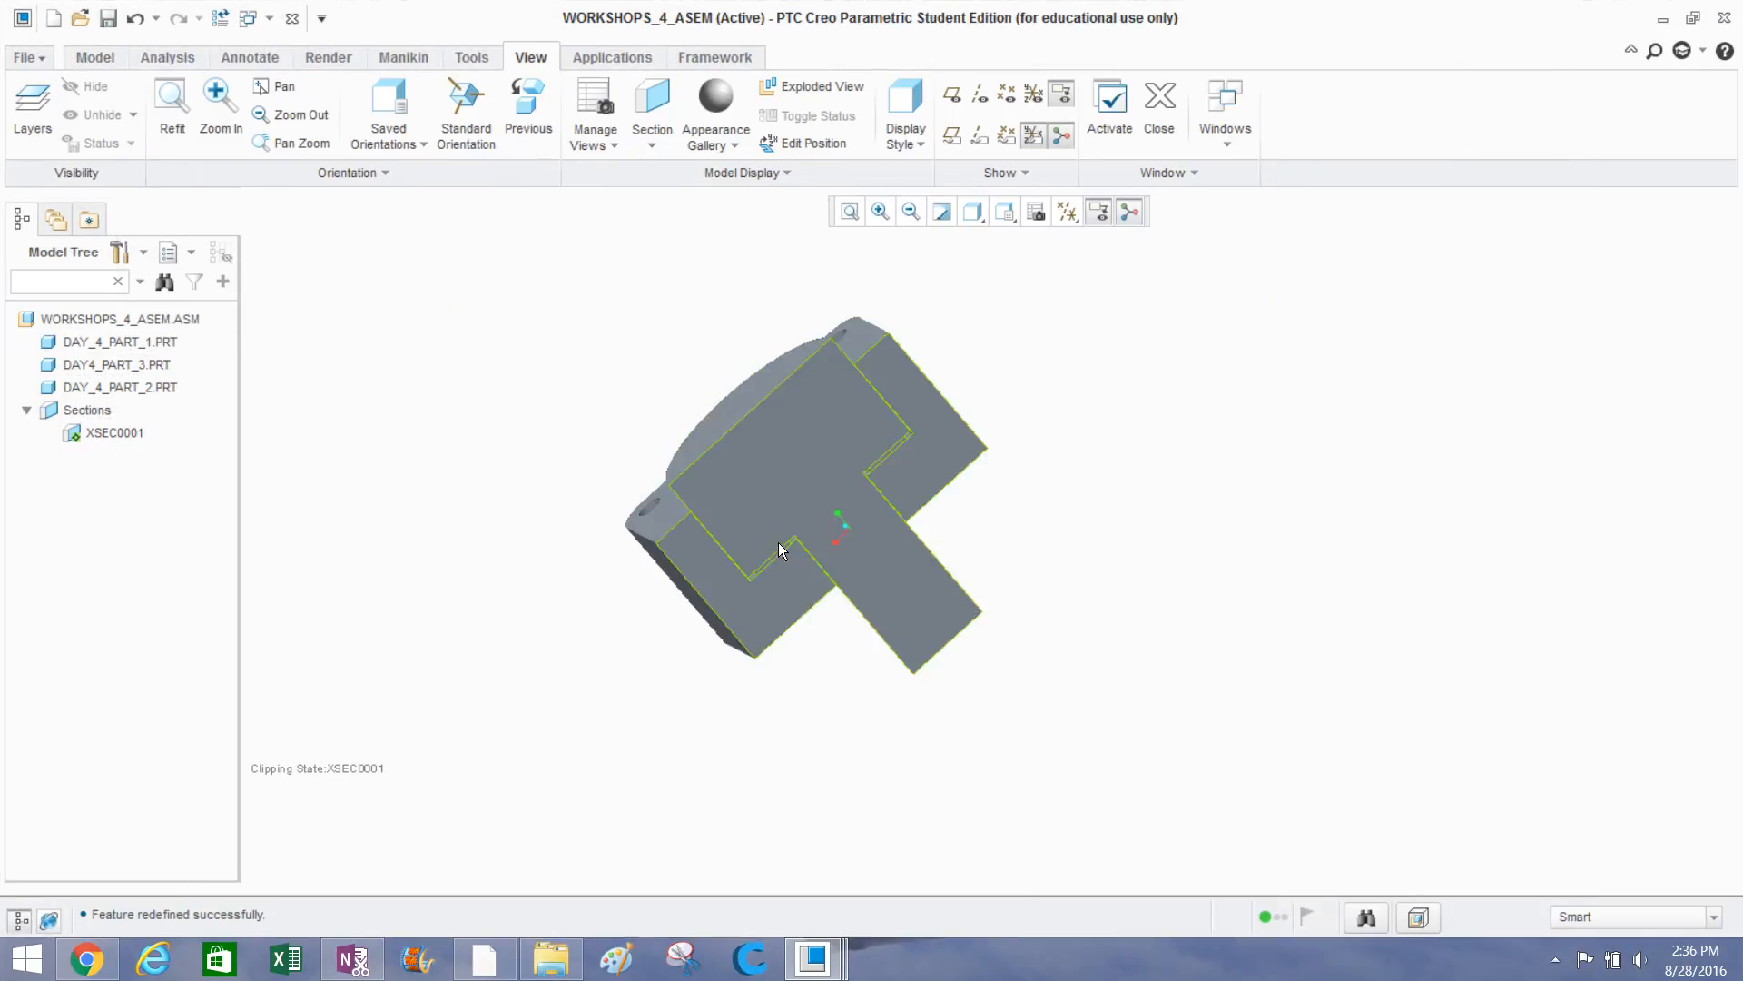
Compare the ring's cut profile in the assembly section with the full ring in the DAY4_PART_3 window.
scroll(797, 558, down, 5)
middle_drag(712, 514, 708, 487)
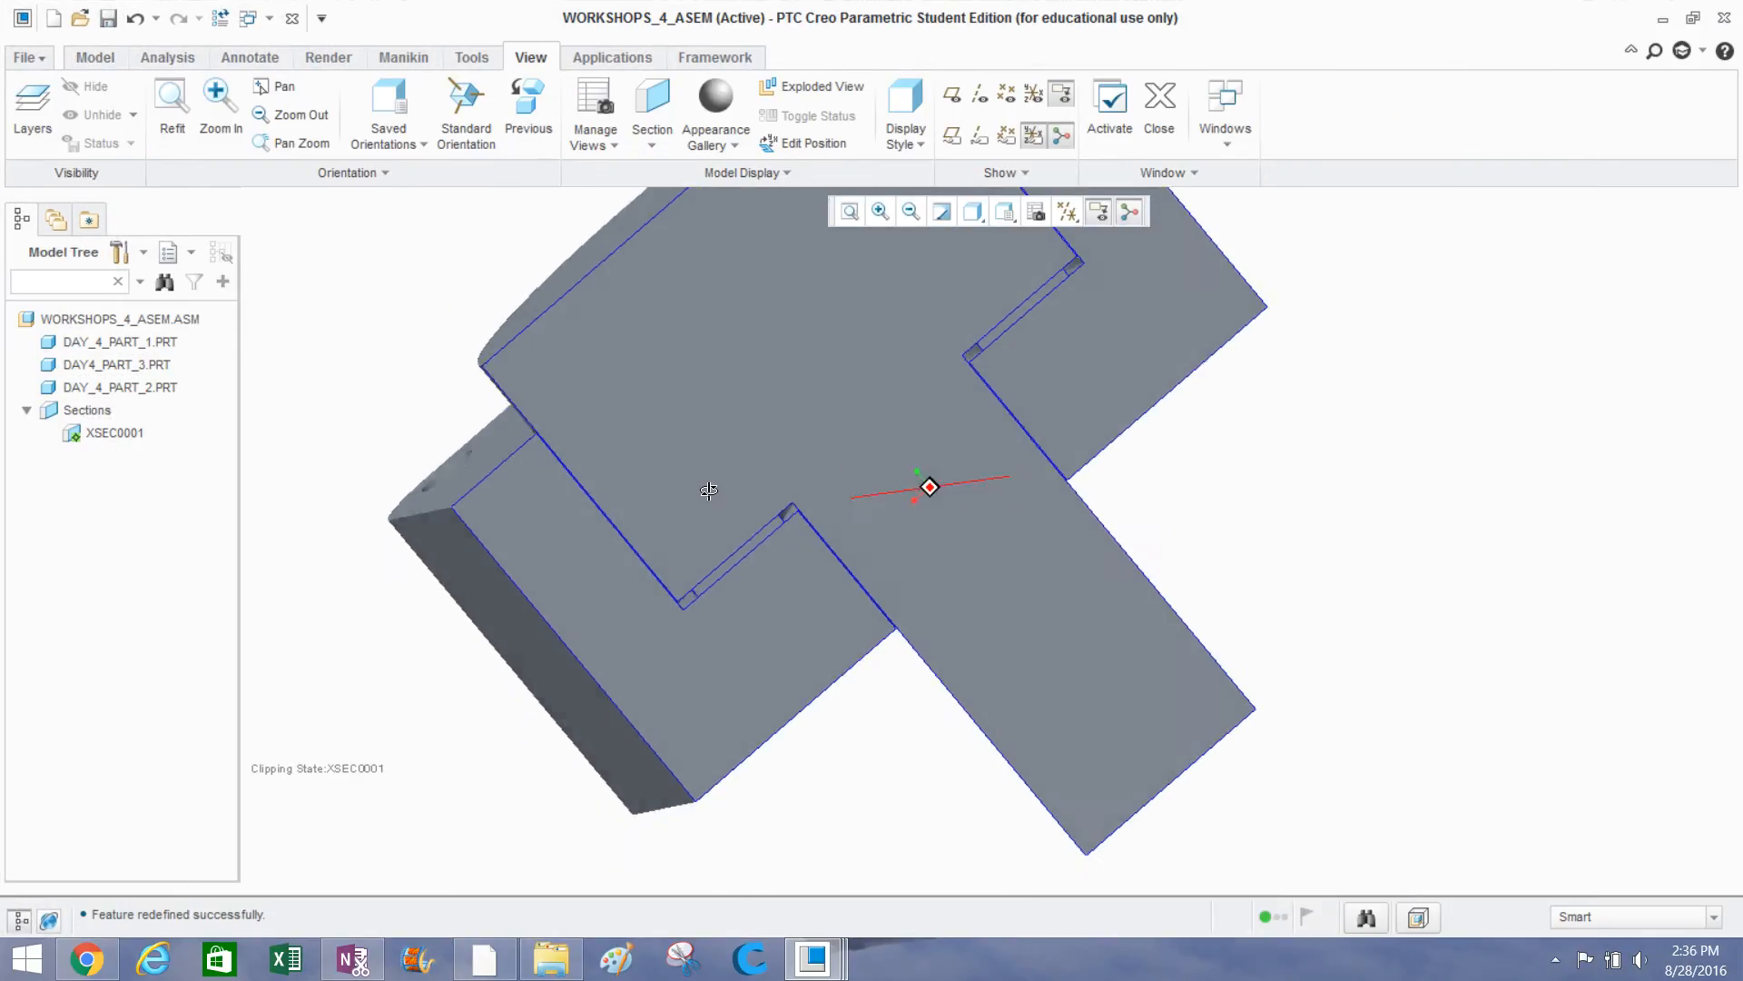
mouse_move(790, 970)
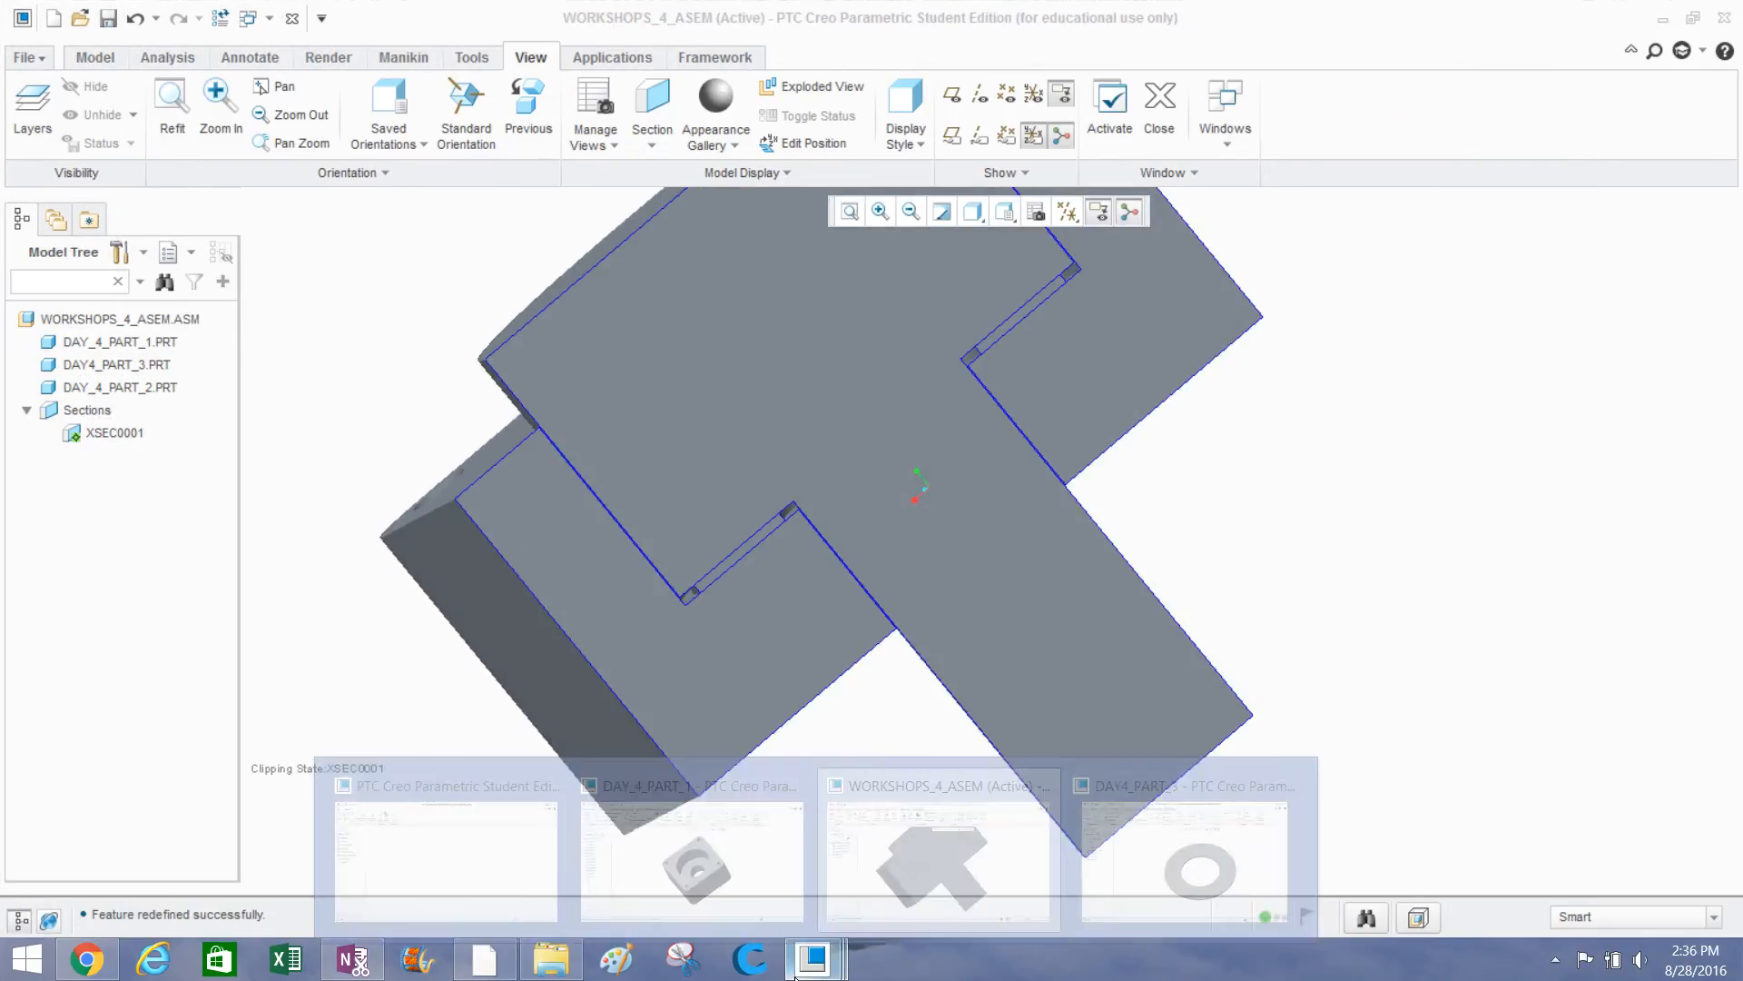
click(1229, 848)
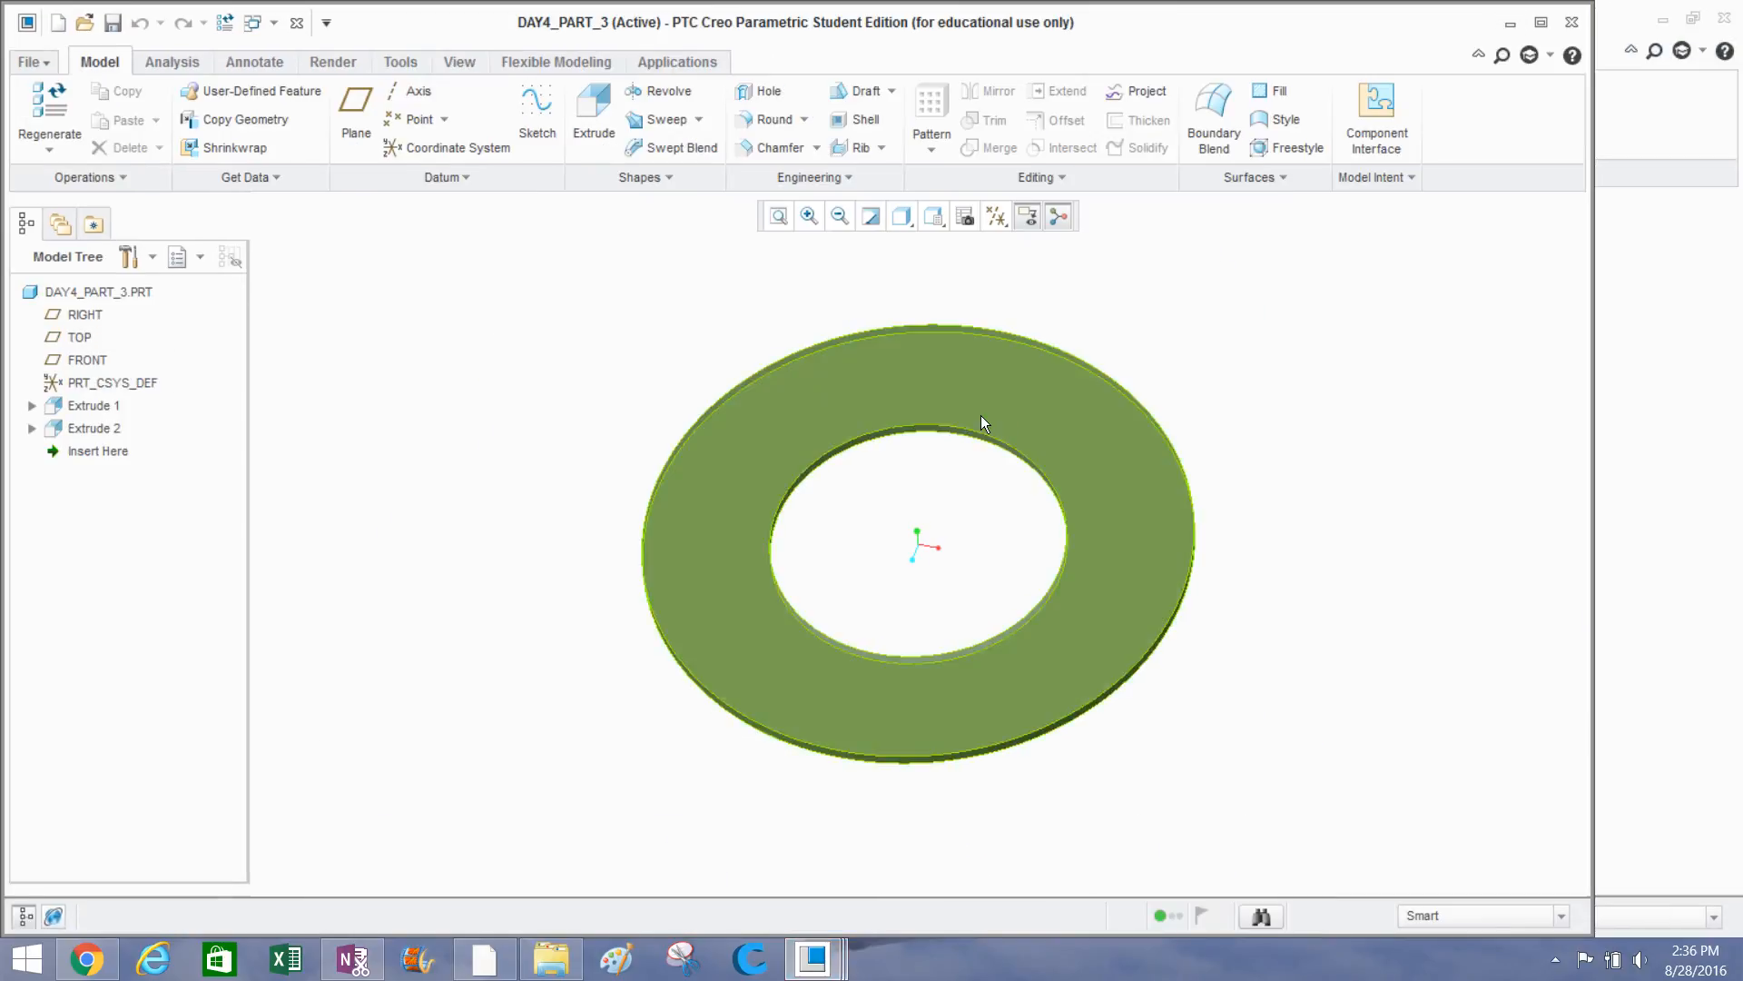
click(1510, 23)
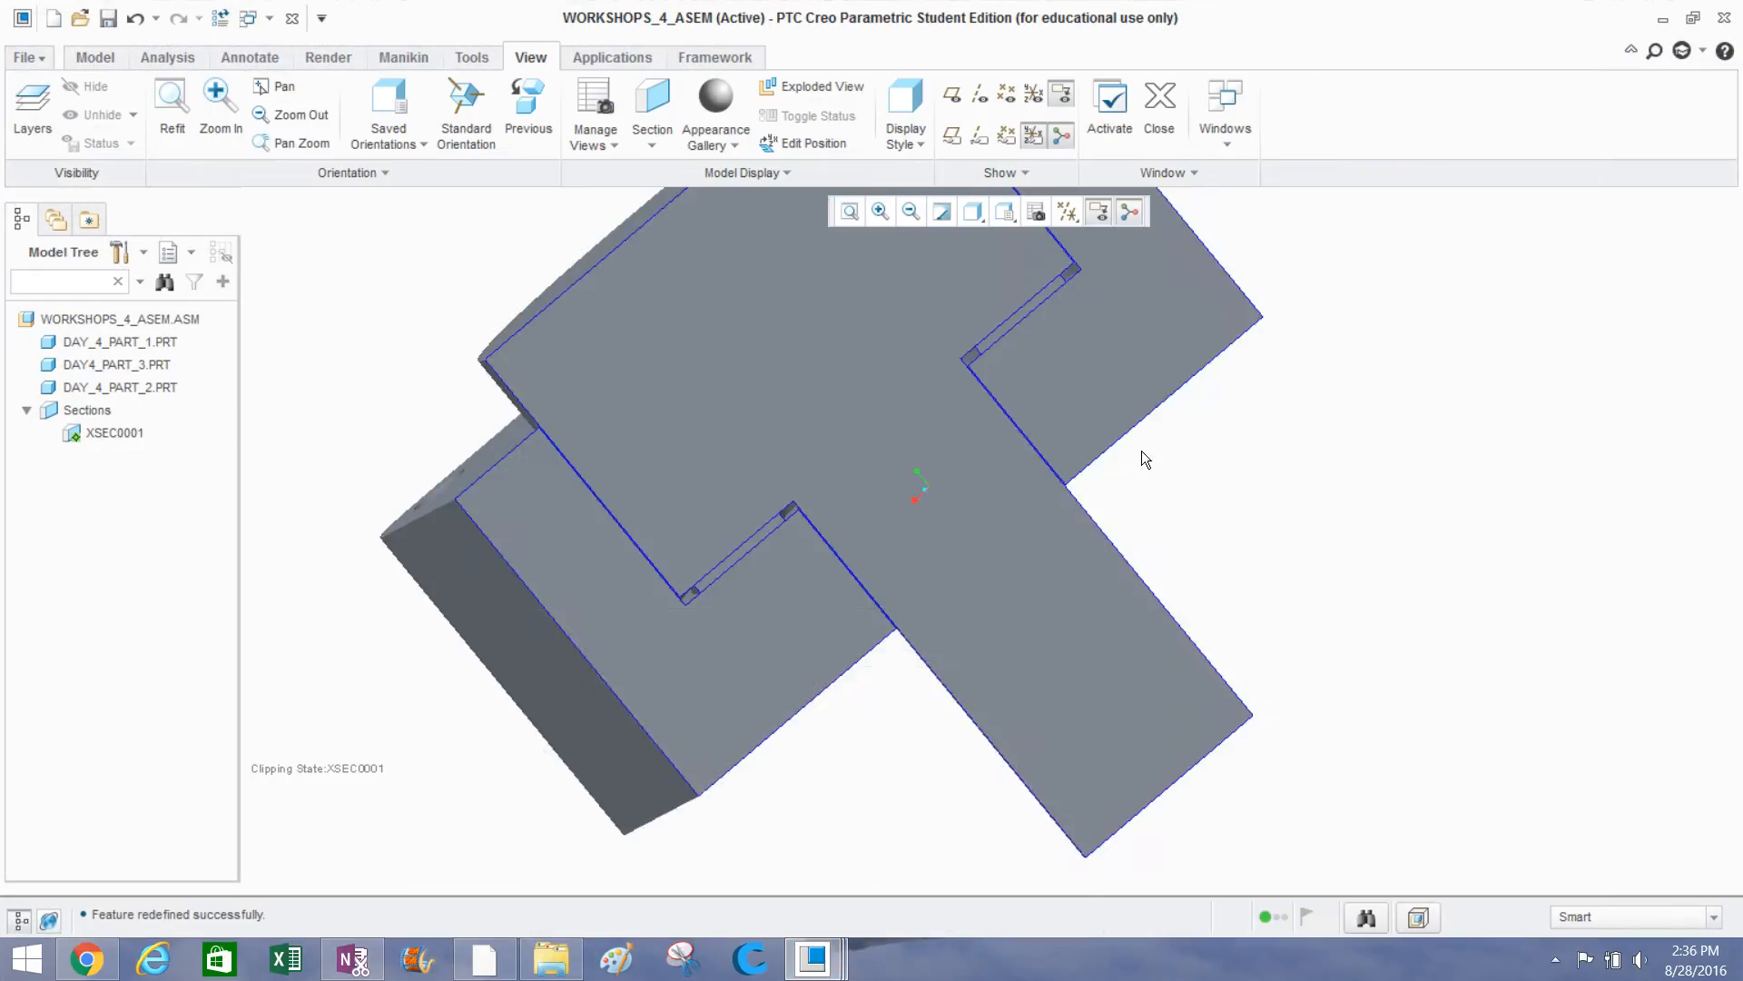
mouse_move(984, 654)
middle_down()
mouse_move(944, 567)
mouse_move(1027, 591)
mouse_move(1507, 373)
middle_up()
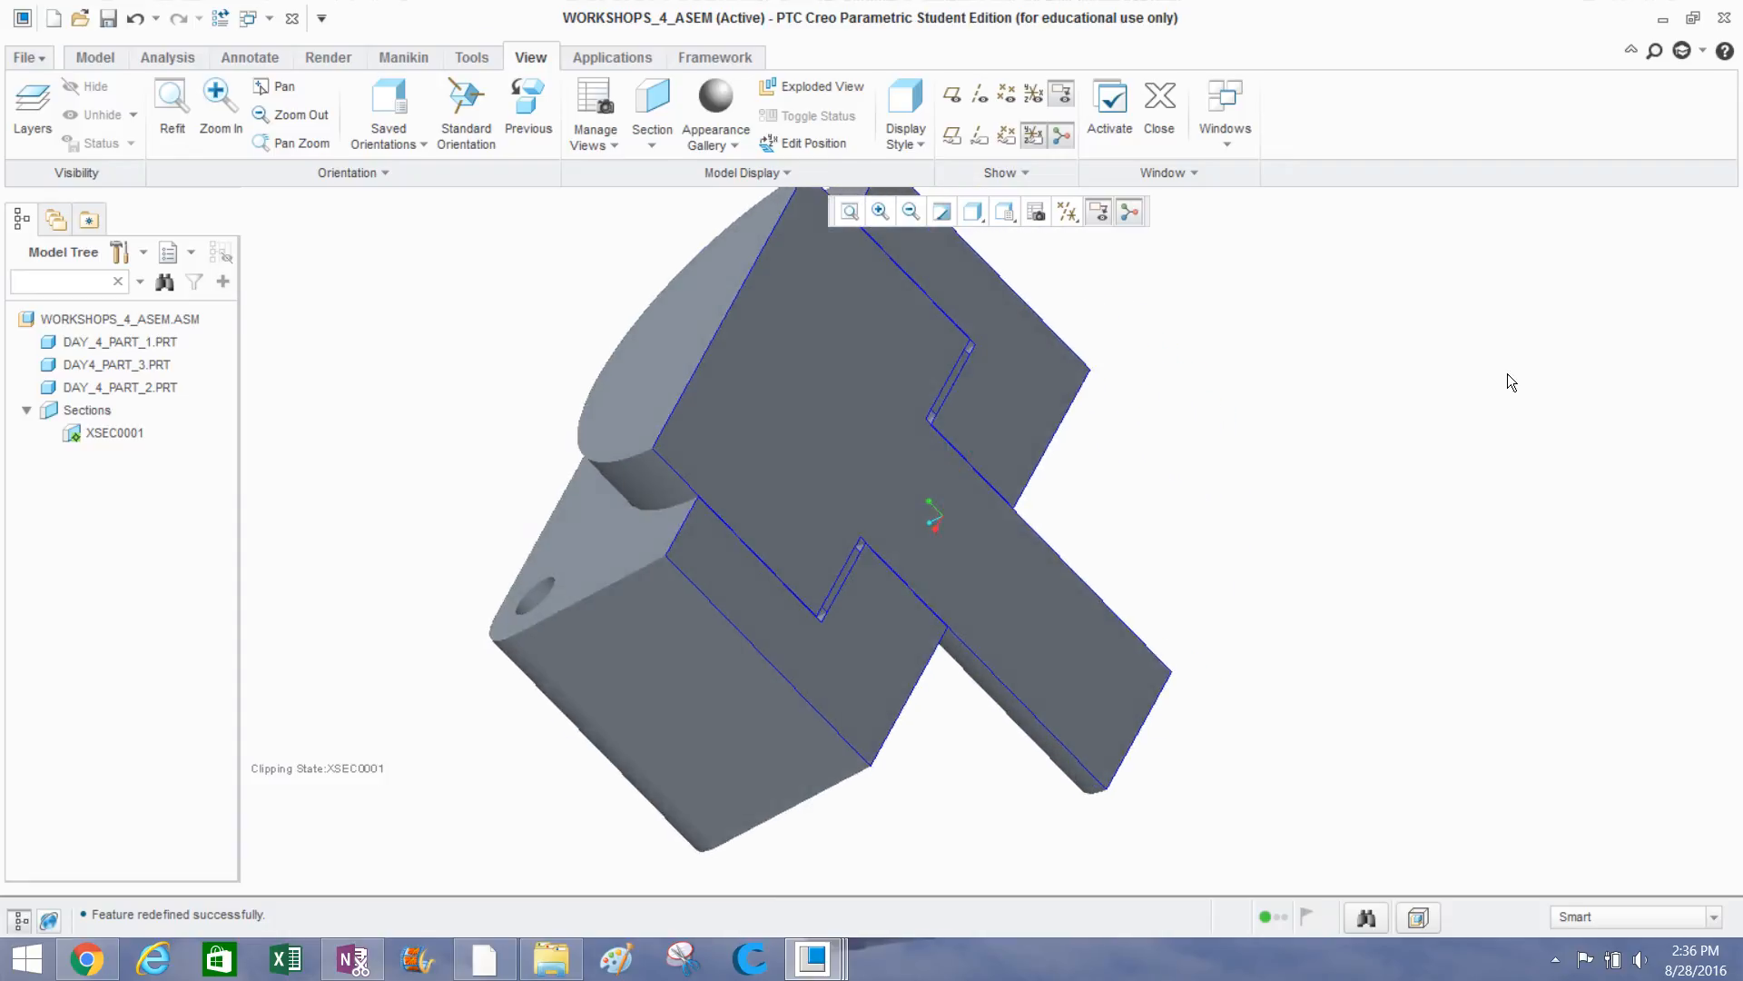
middle_drag(1001, 474, 979, 486)
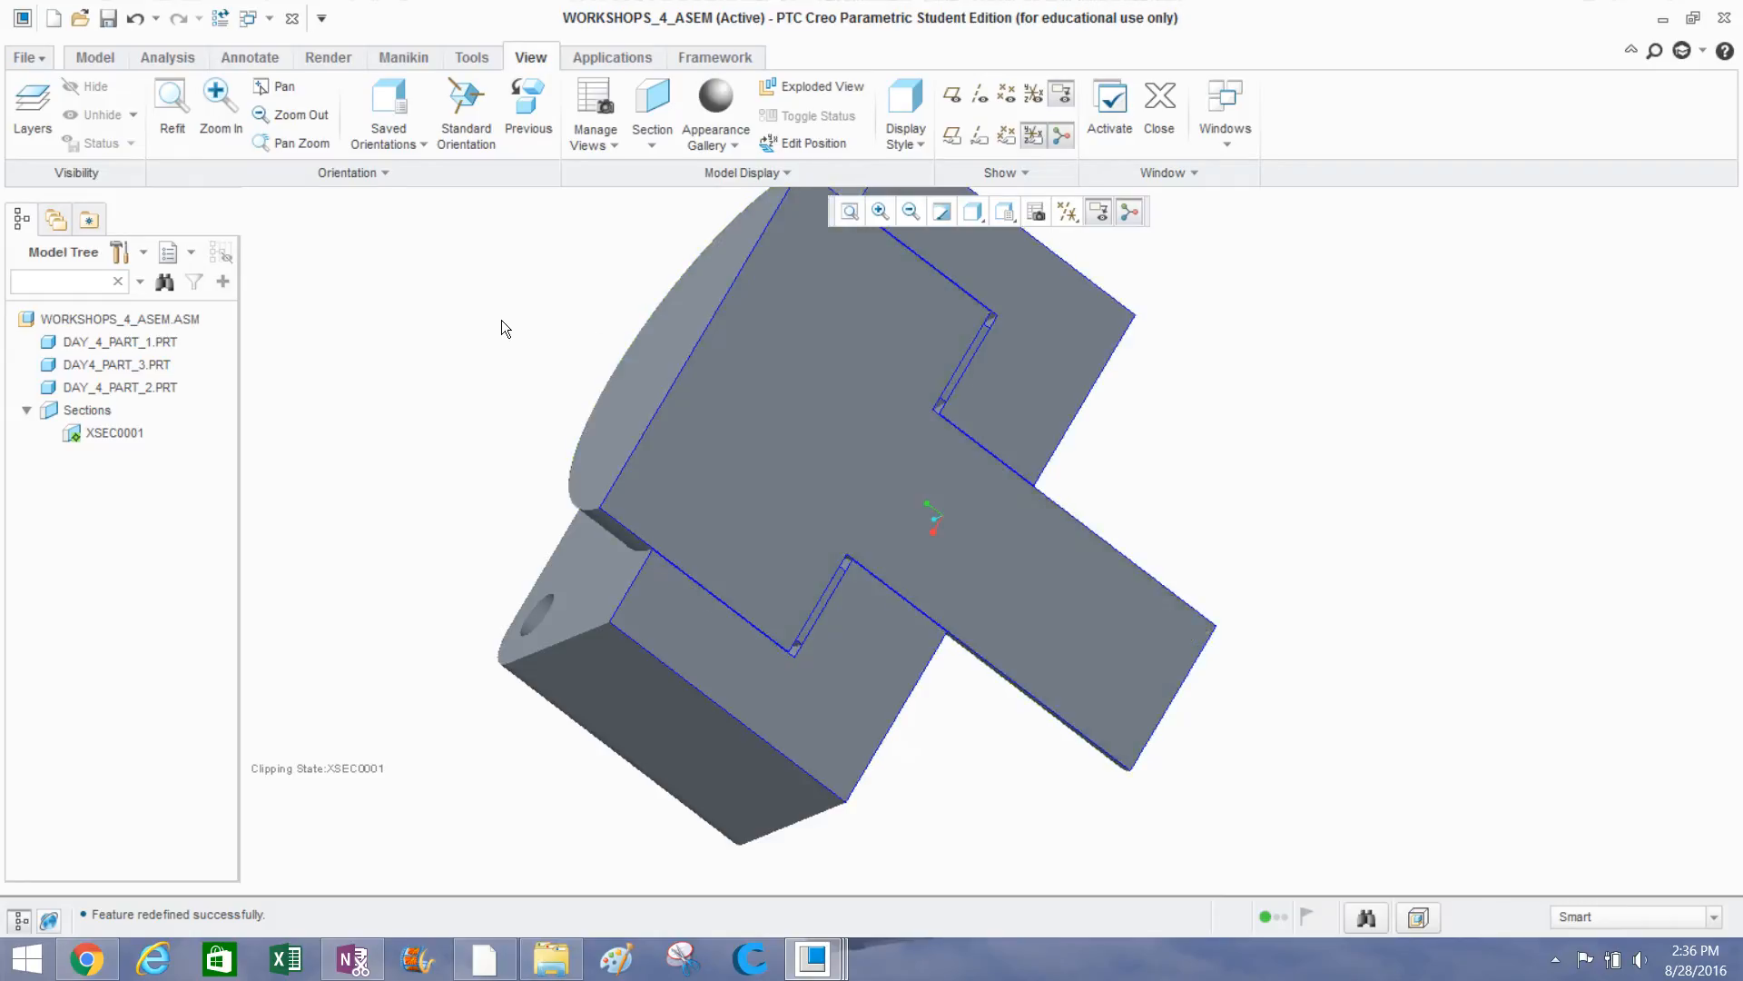
Activate DAY_4_PART_2 within the assembly and examine it against the dimmed housing on the section cut.
click(134, 387)
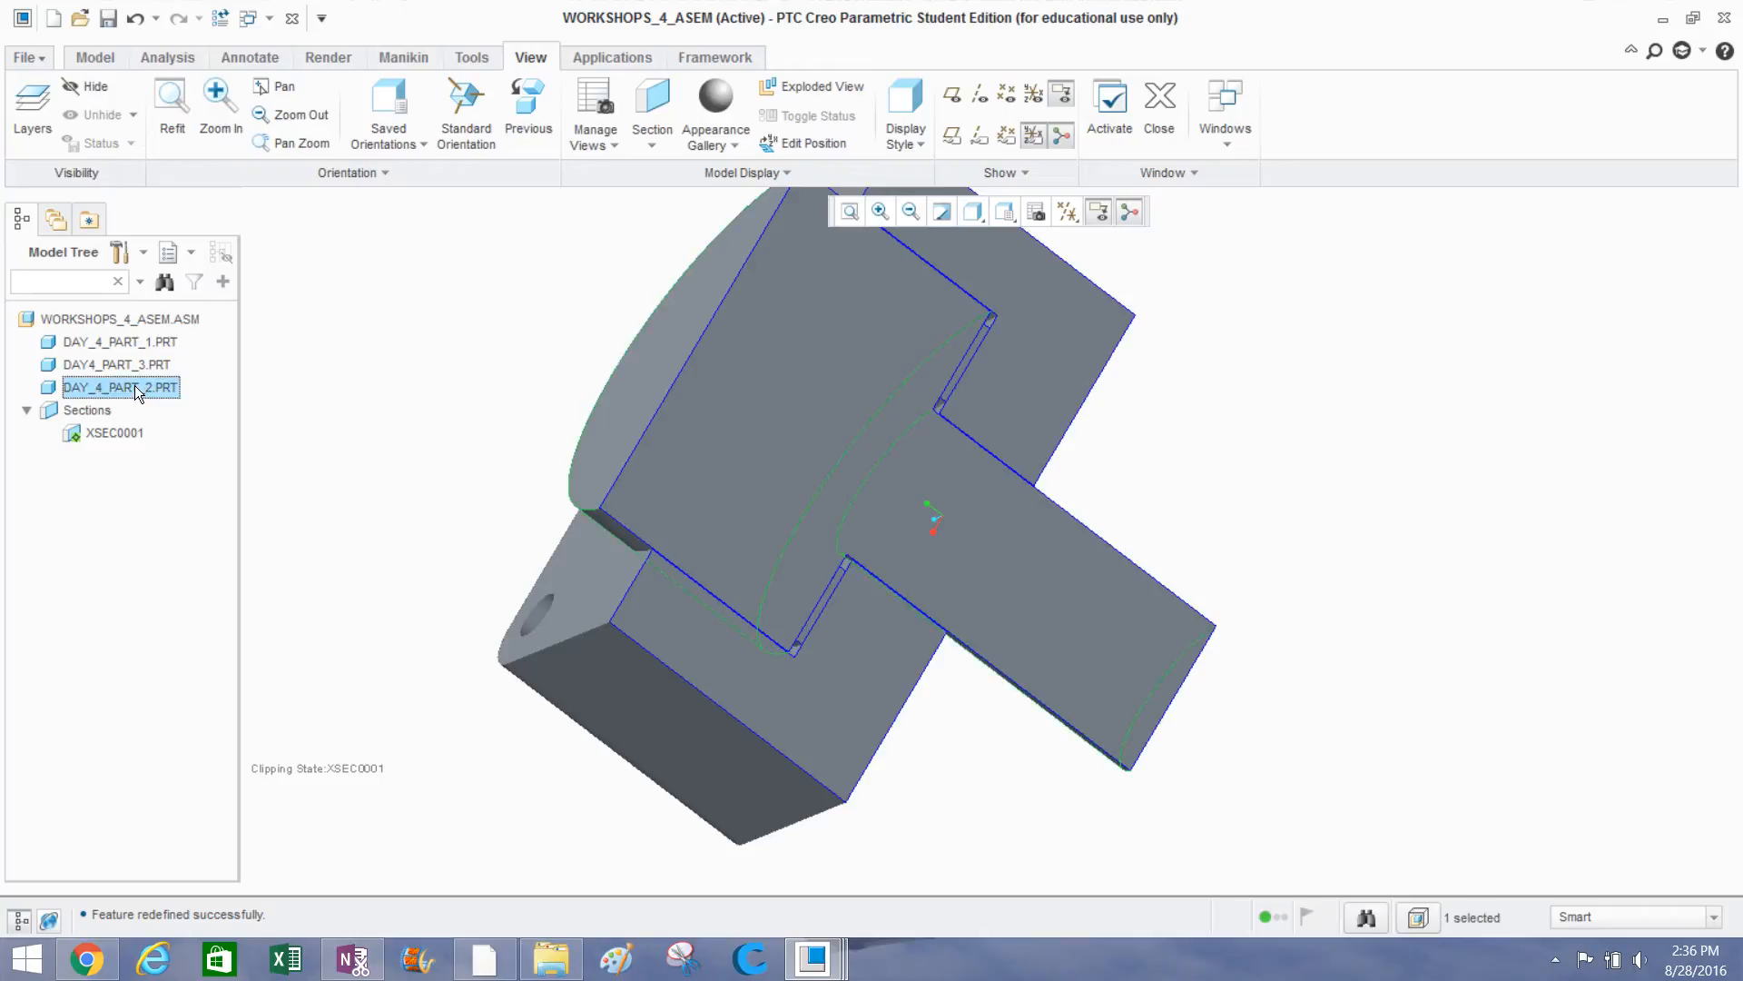
right_click(135, 384)
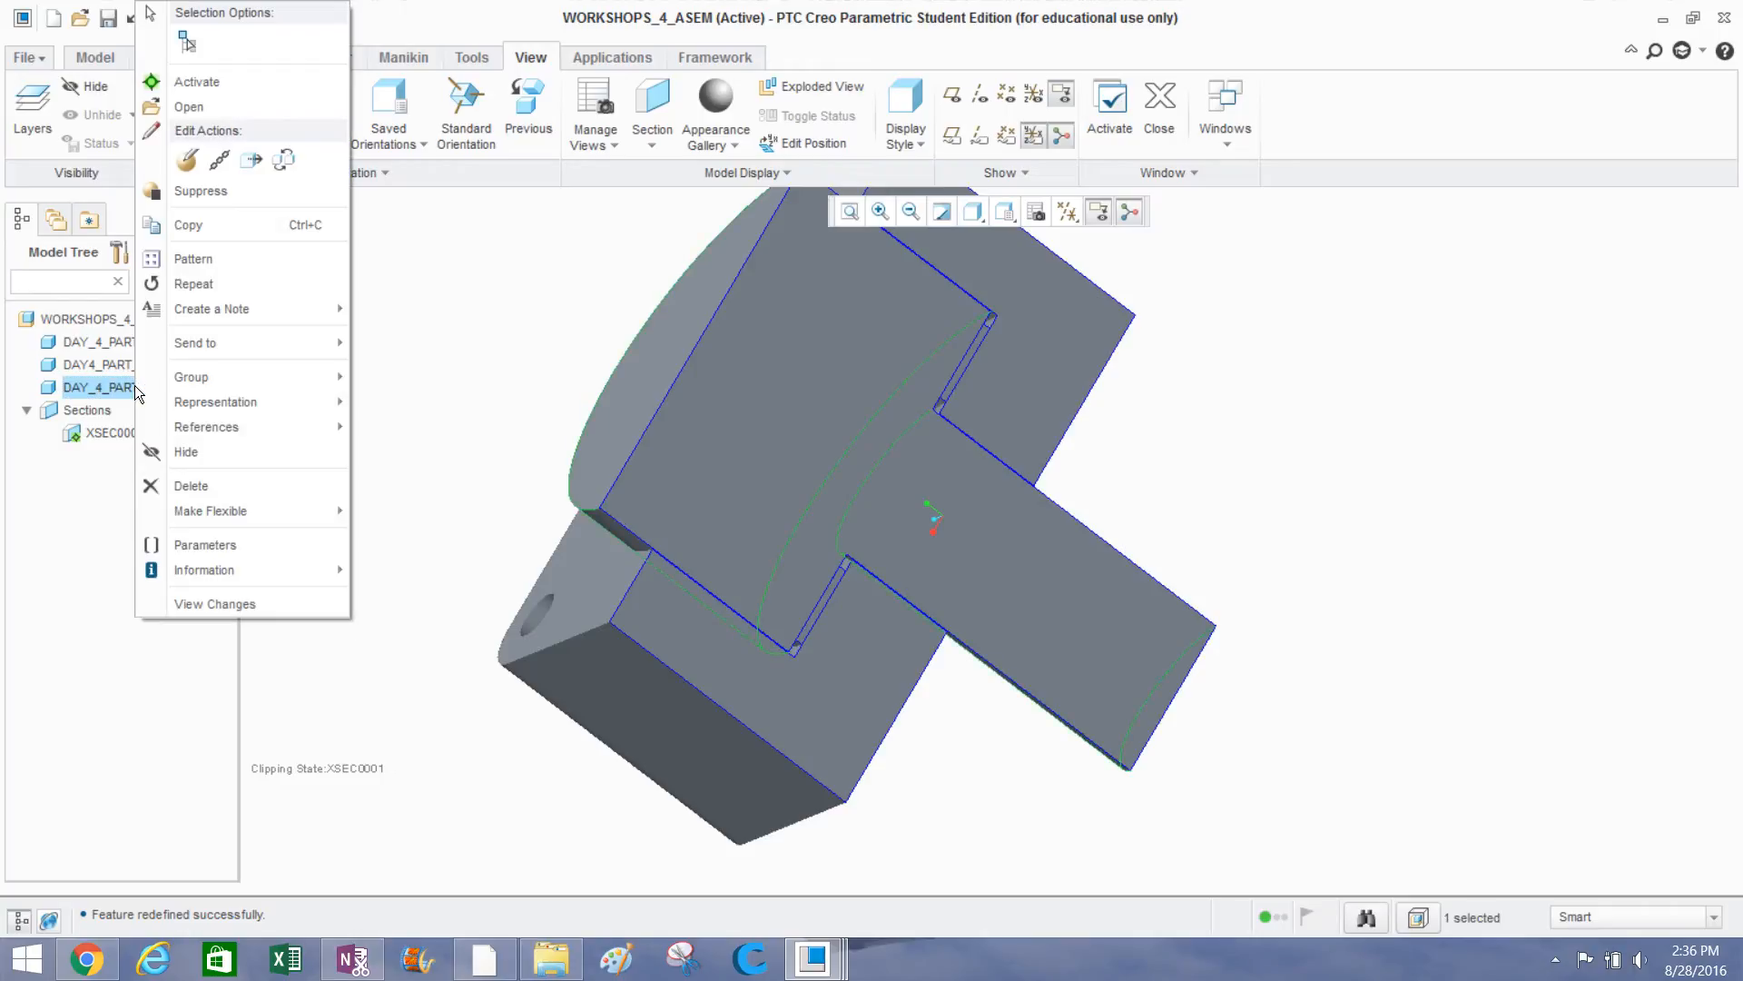
click(194, 81)
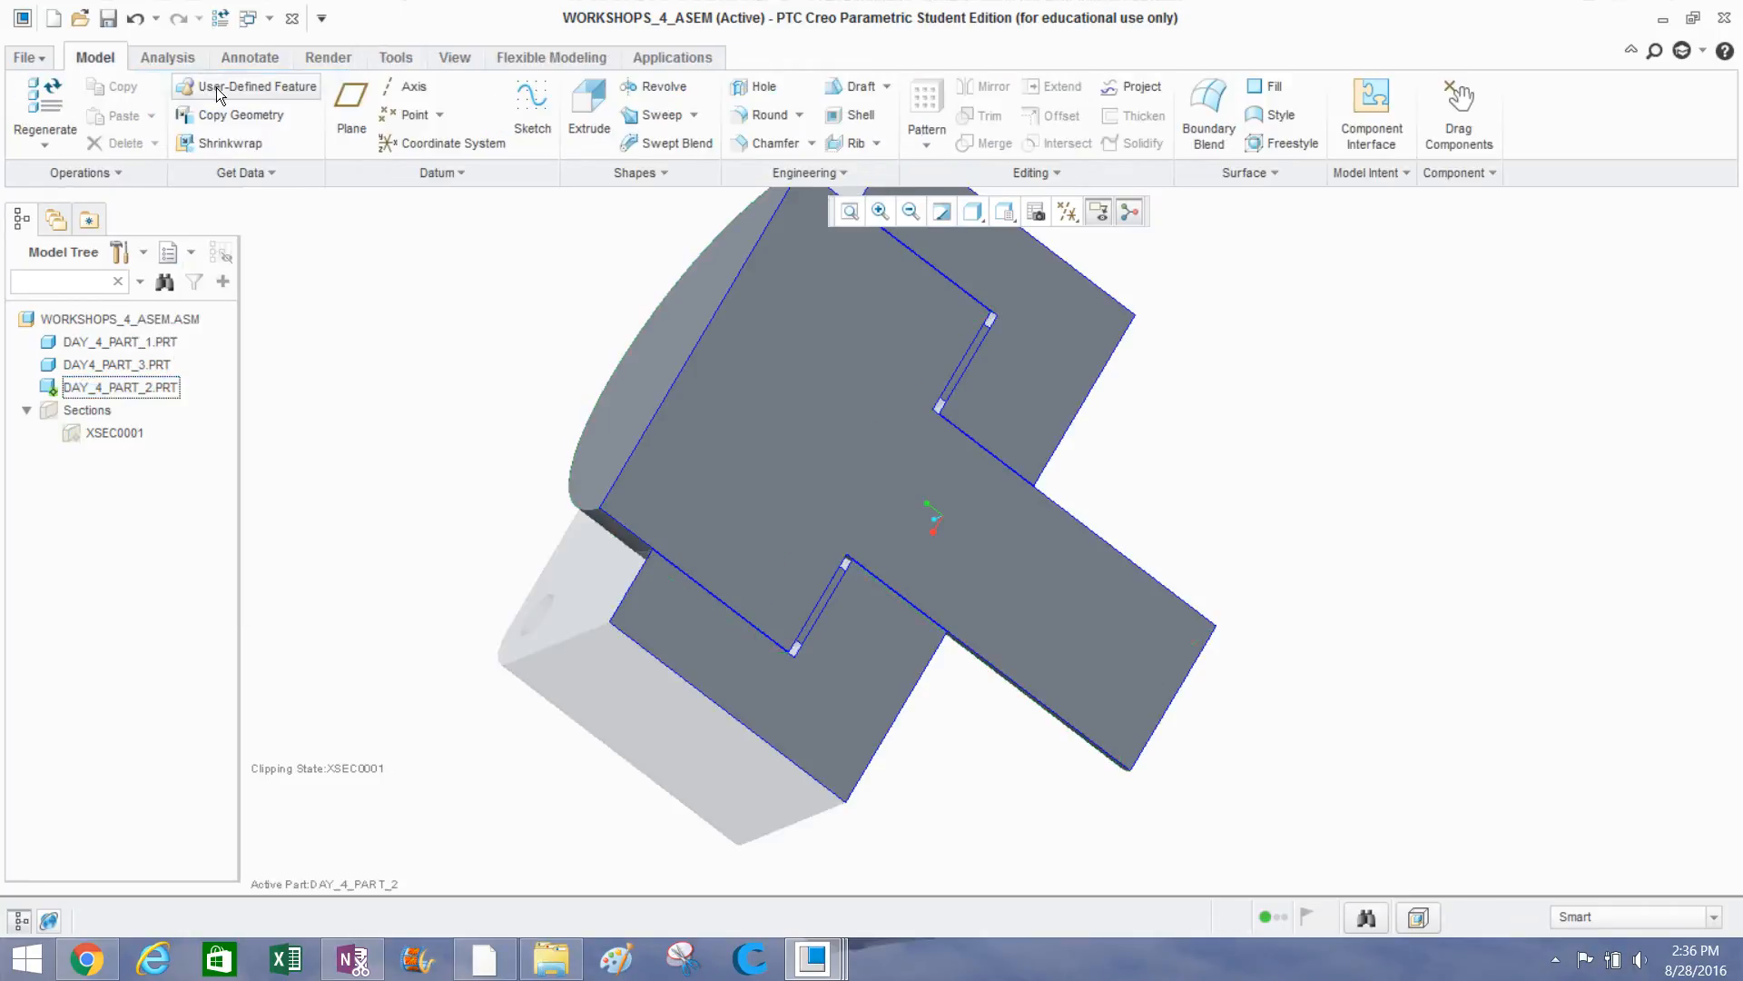
mouse_move(588, 393)
middle_down()
mouse_move(611, 432)
mouse_move(724, 495)
mouse_move(603, 358)
mouse_move(563, 354)
mouse_move(576, 407)
middle_up()
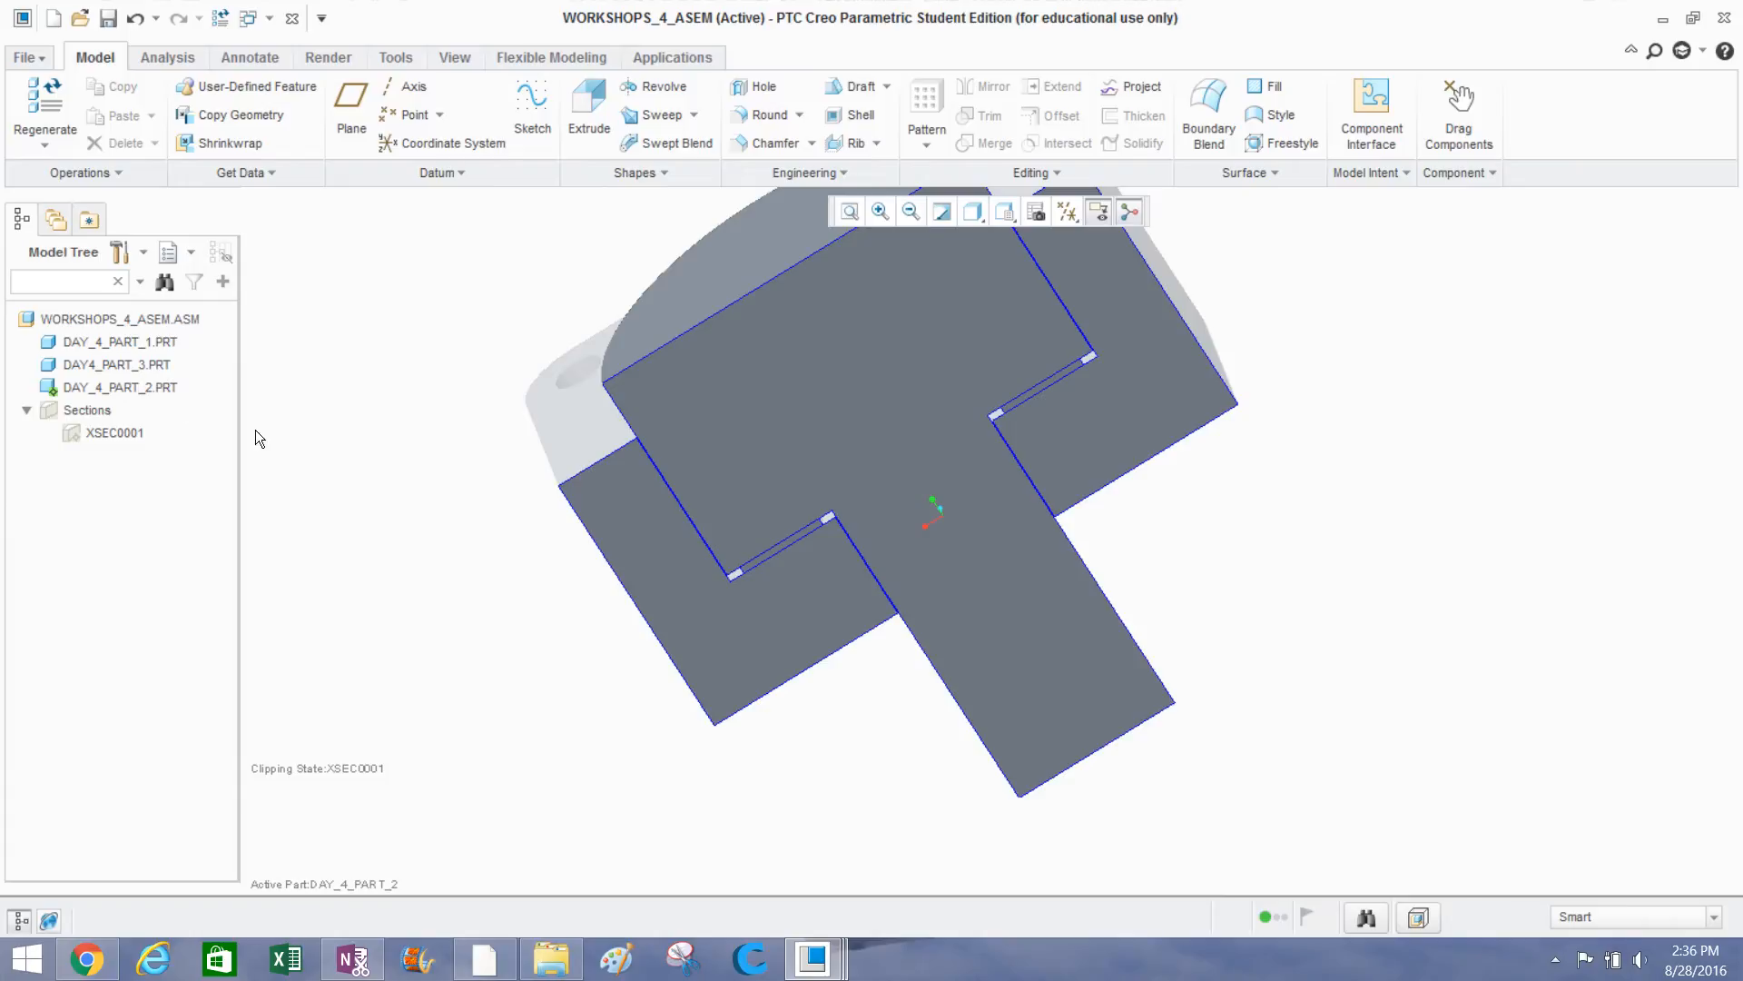
middle_drag(665, 607, 700, 548)
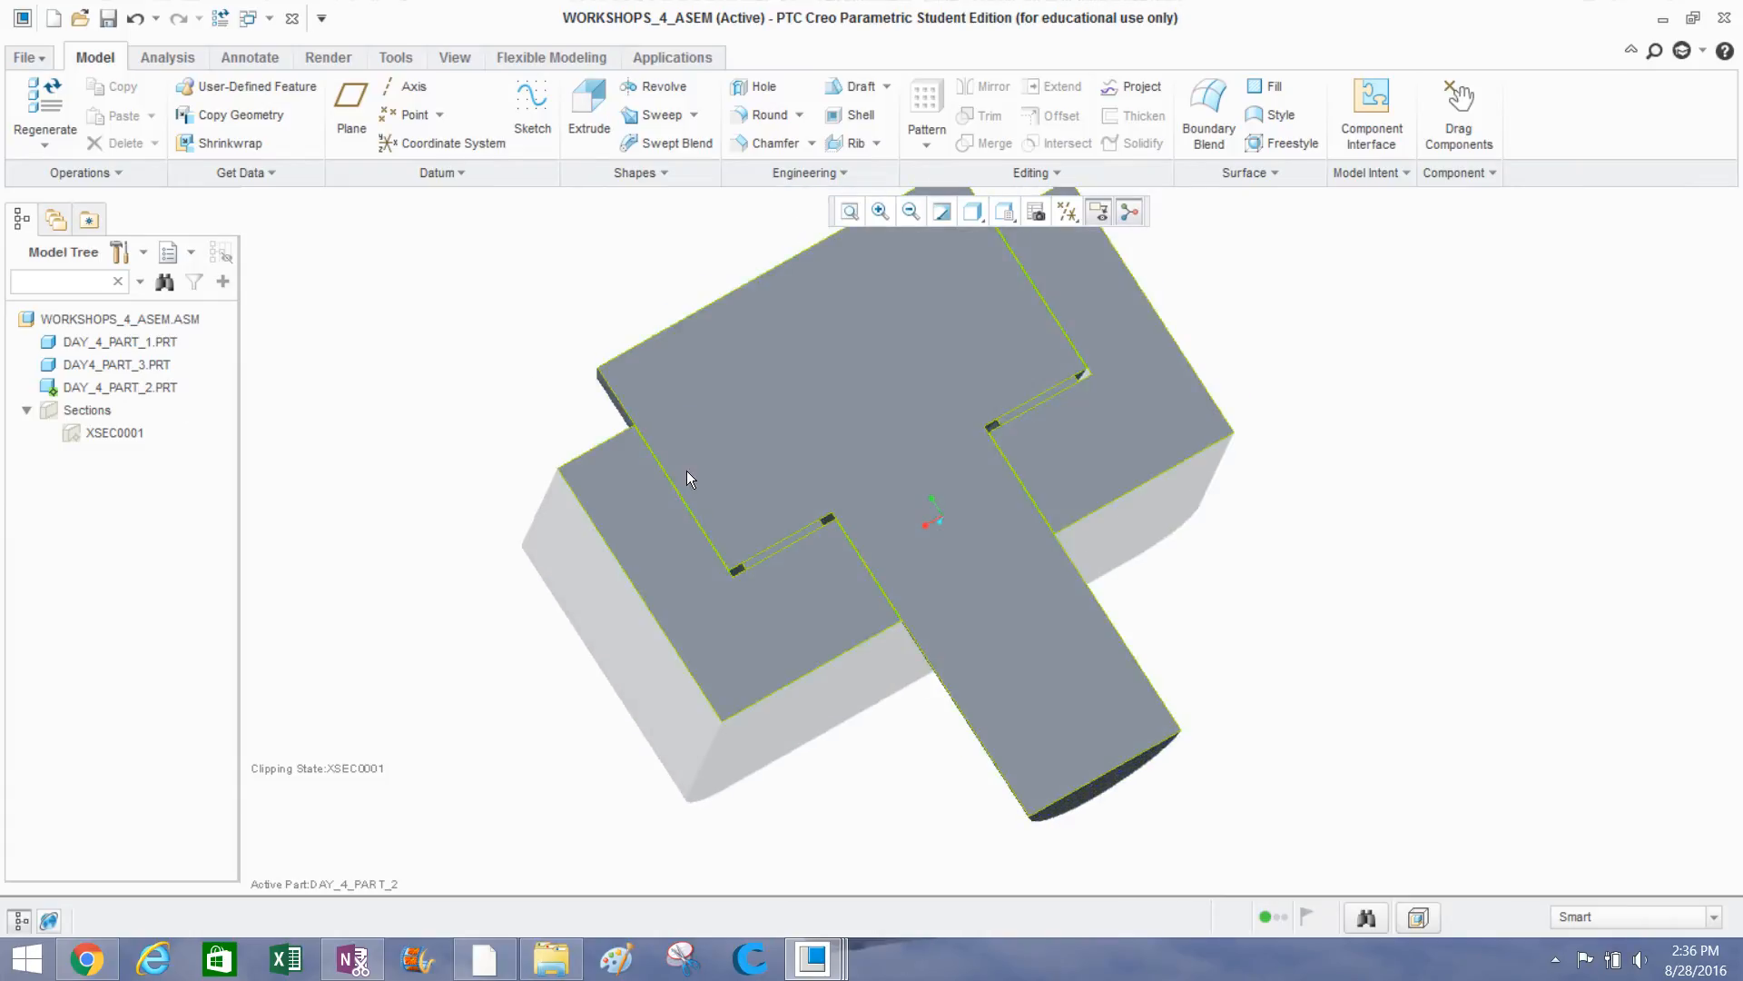
Open the appearance gallery for the active DAY_4_PART_2.
click(454, 55)
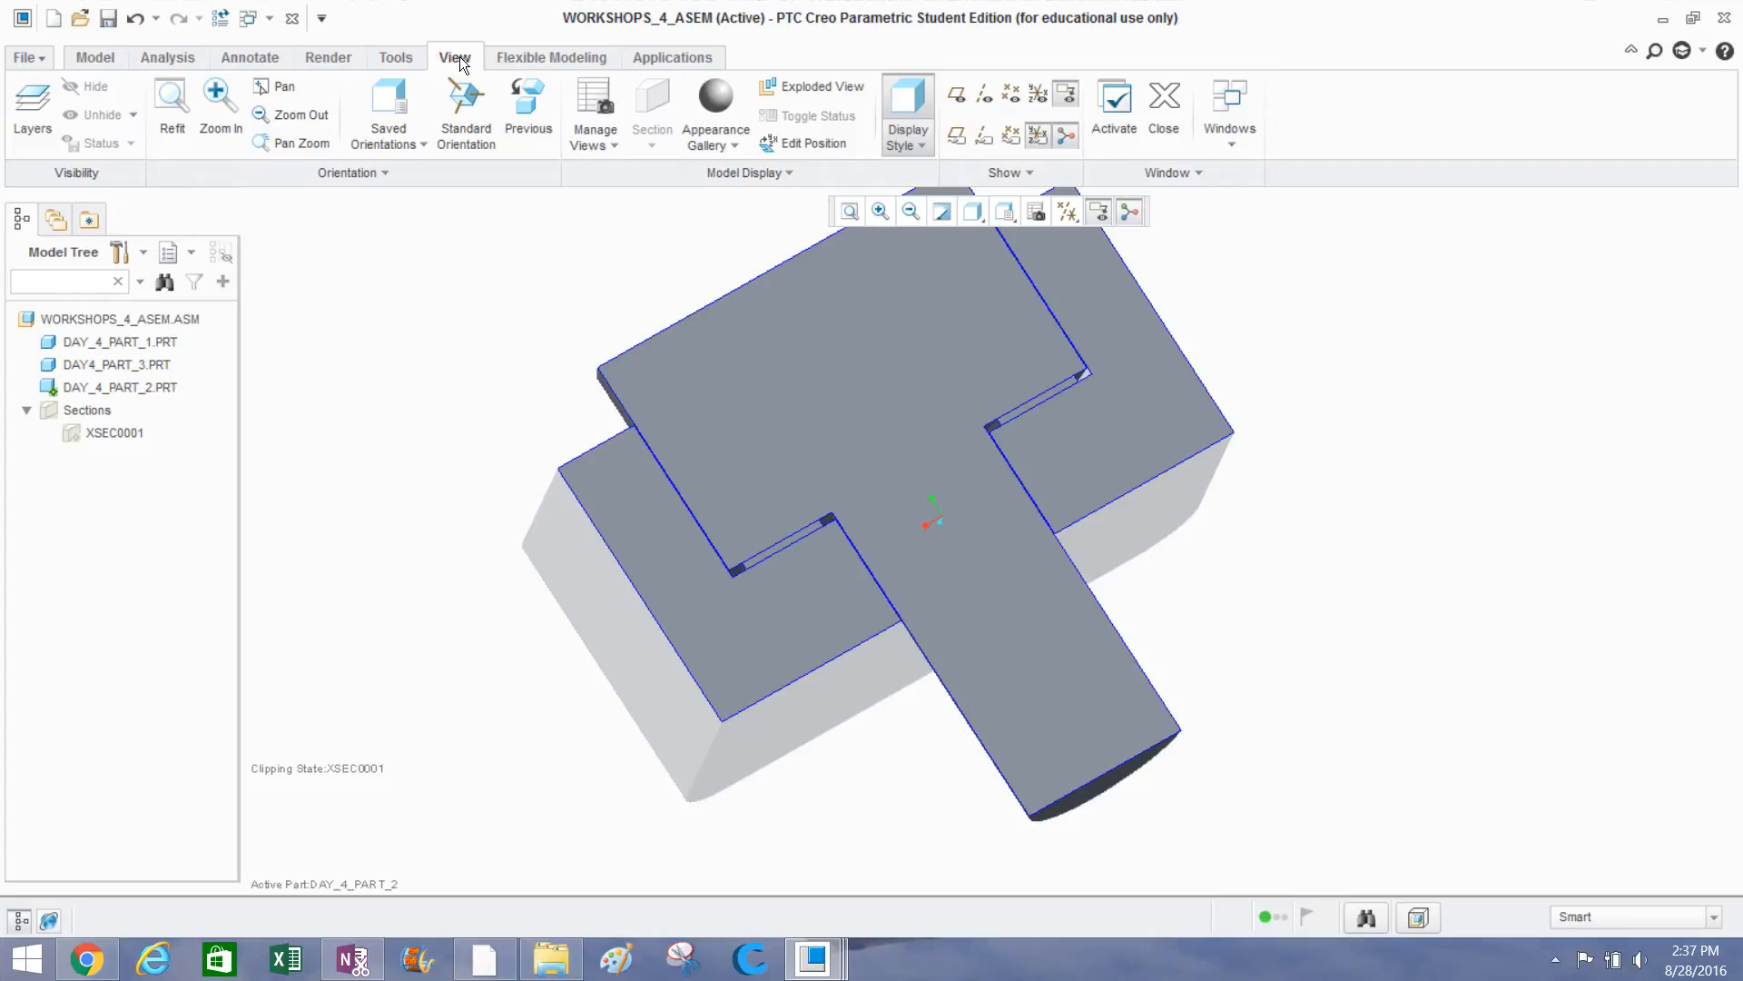
click(705, 136)
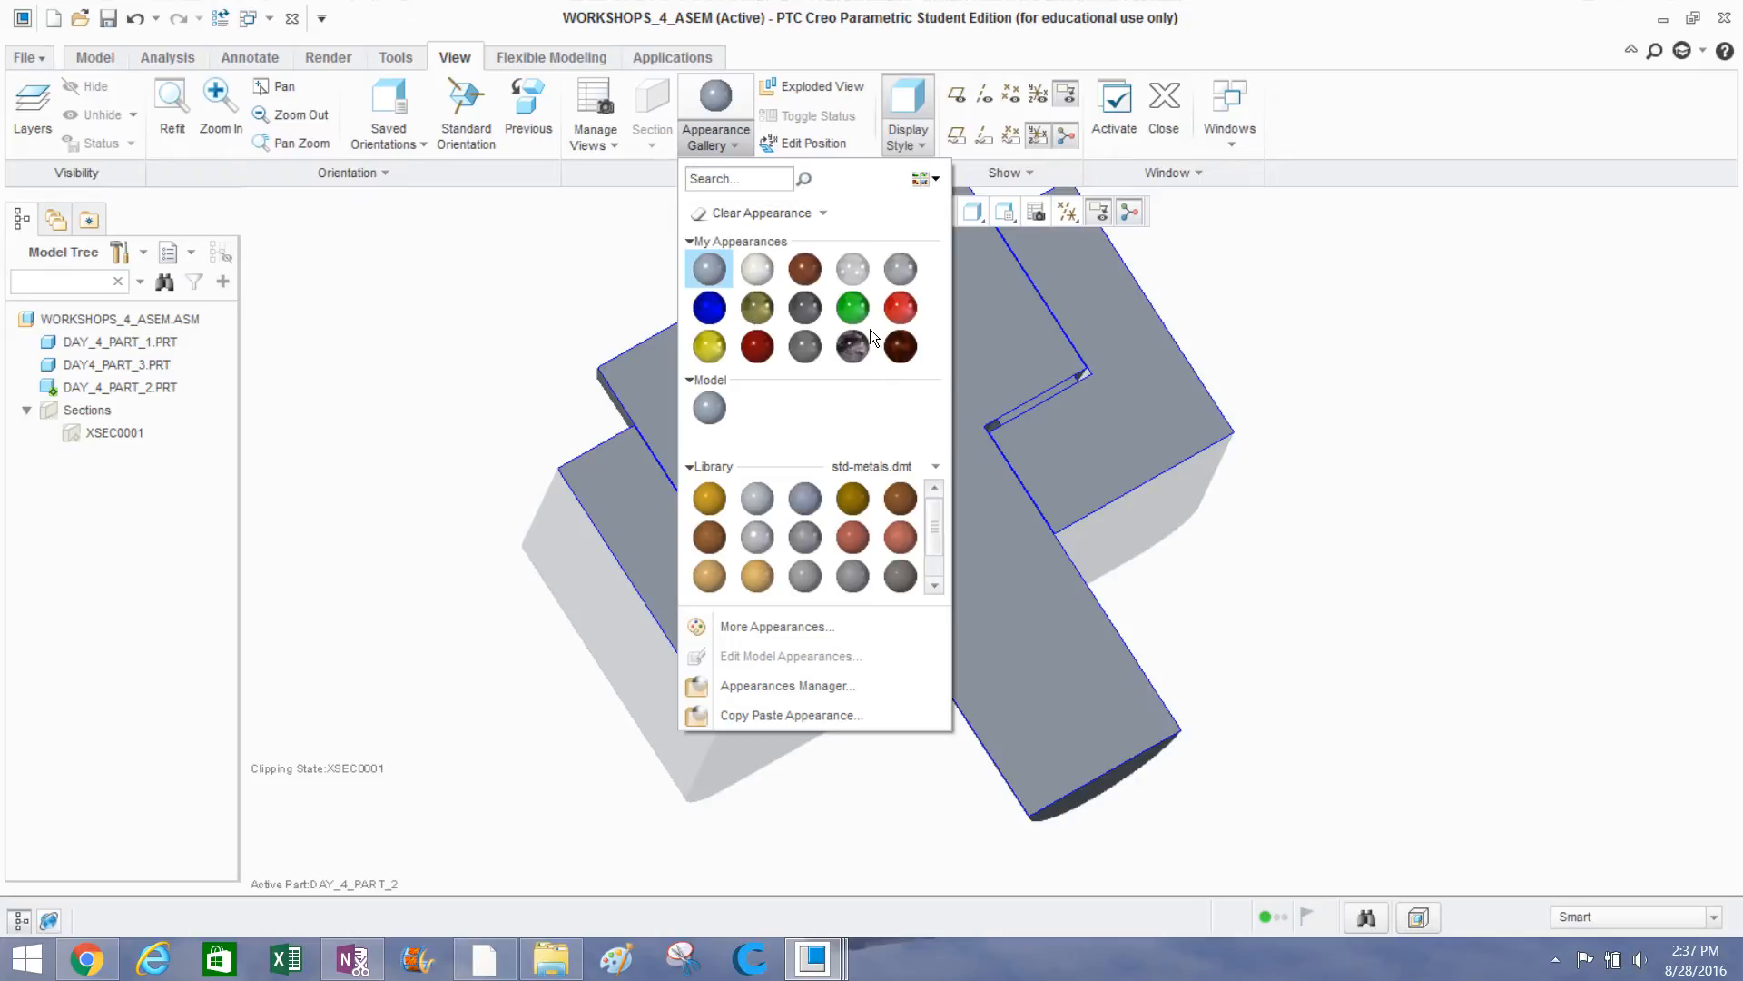
Apply the blue appearance to the whole DAY_4_PART_2 component, with the selection filter set to Part.
click(710, 299)
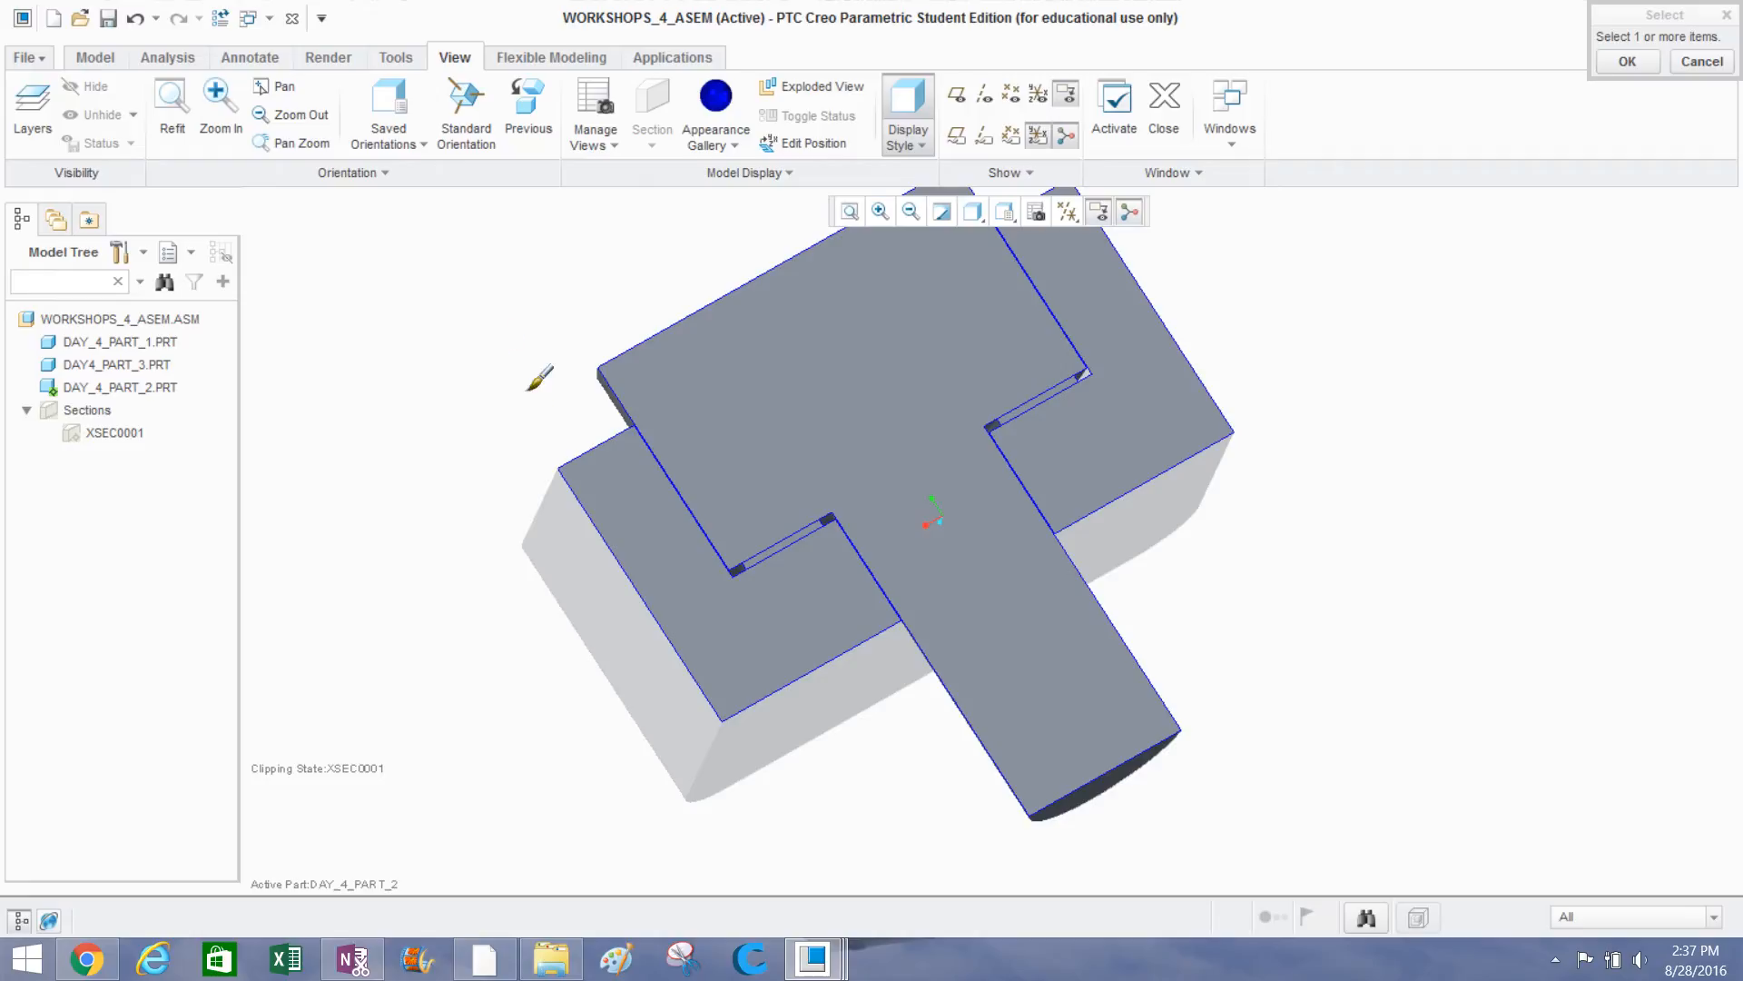
middle_drag(525, 393, 562, 439)
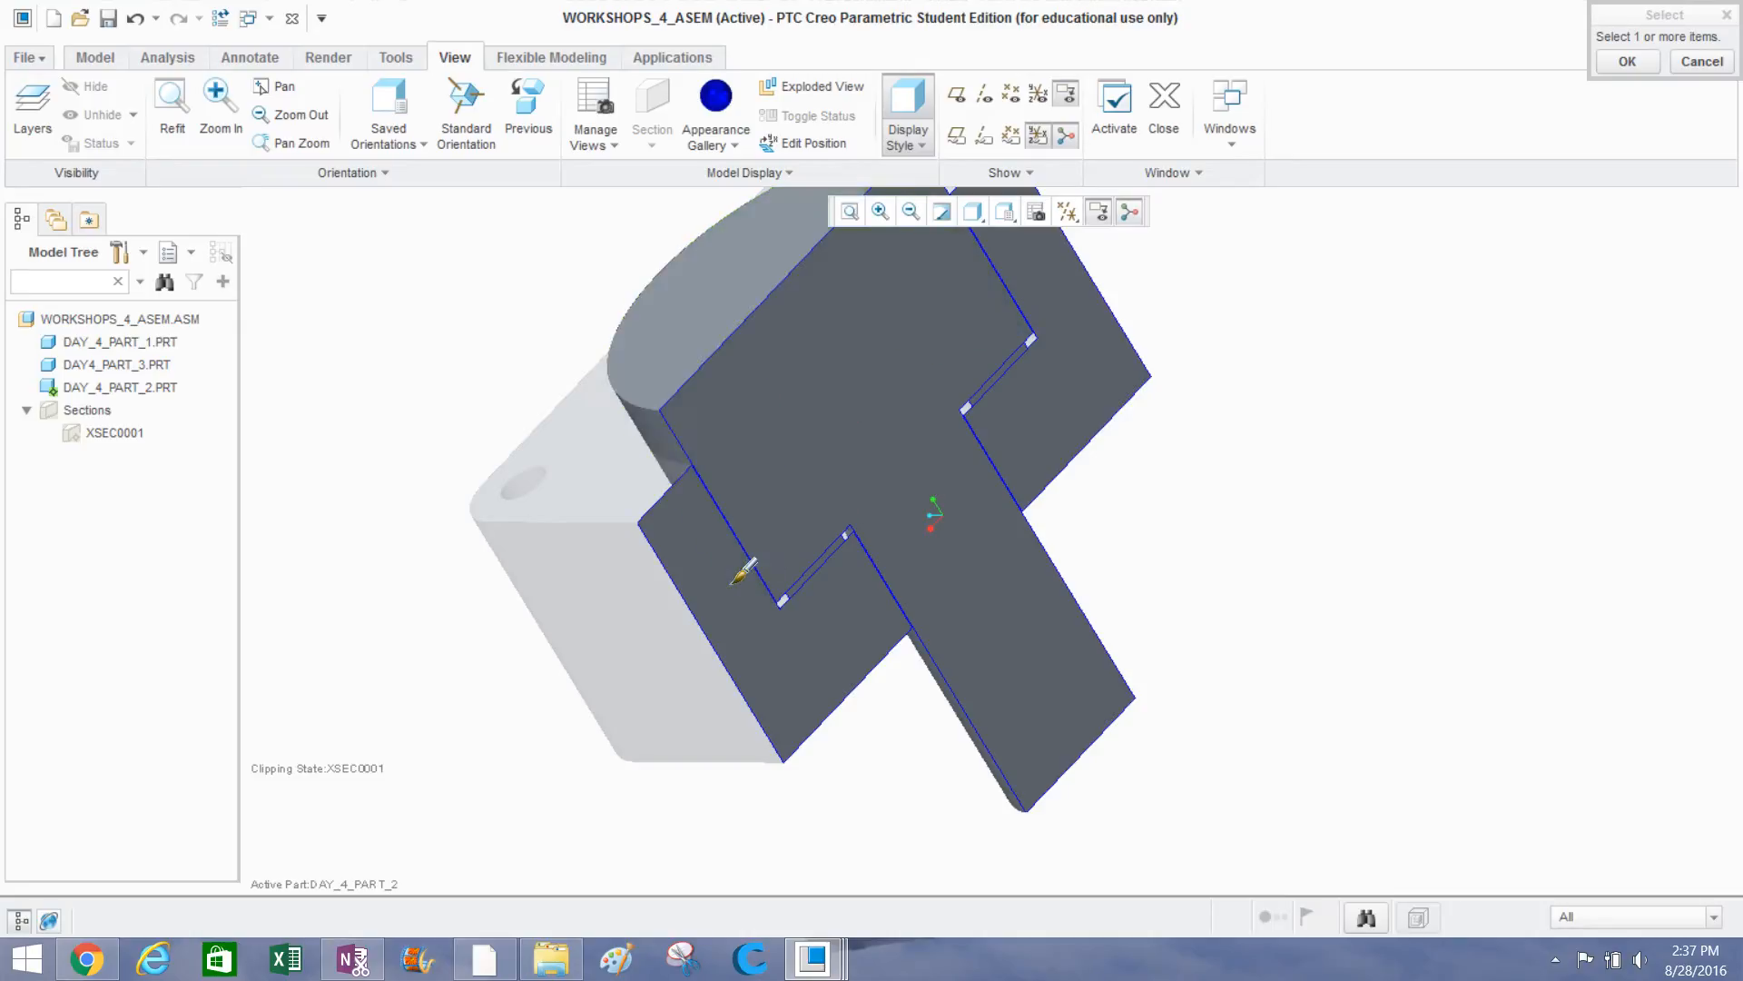
middle_drag(740, 573, 722, 543)
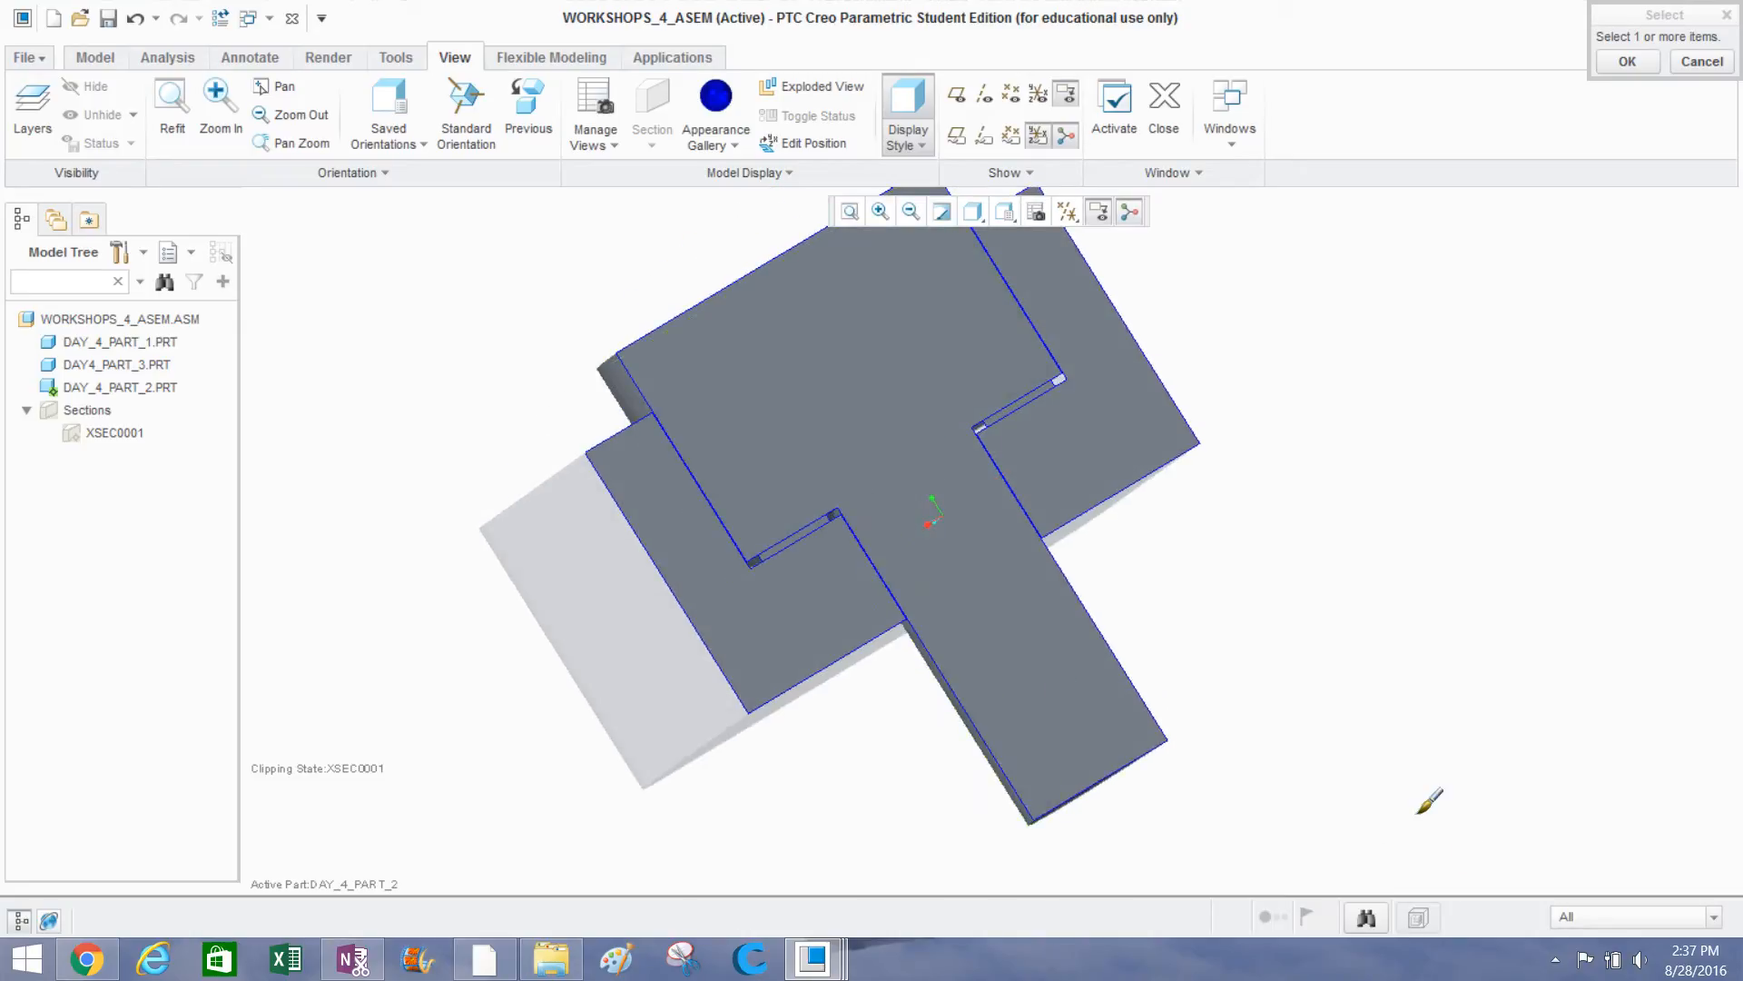
click(1587, 912)
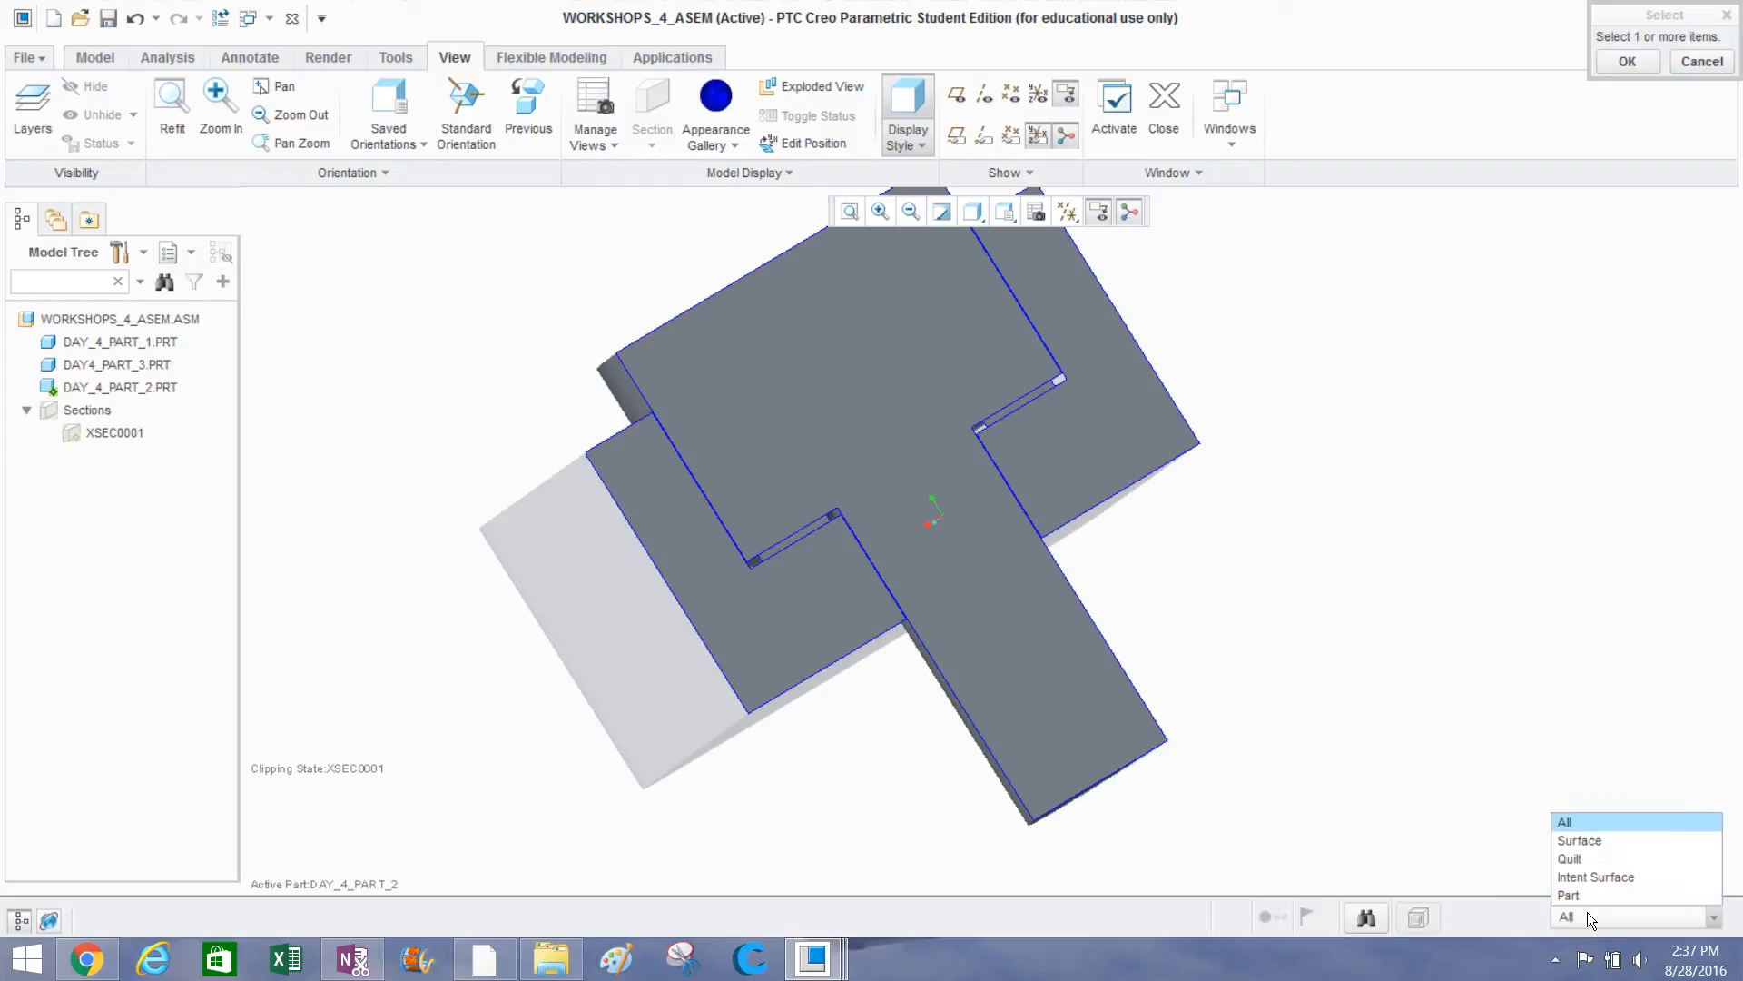
click(1587, 899)
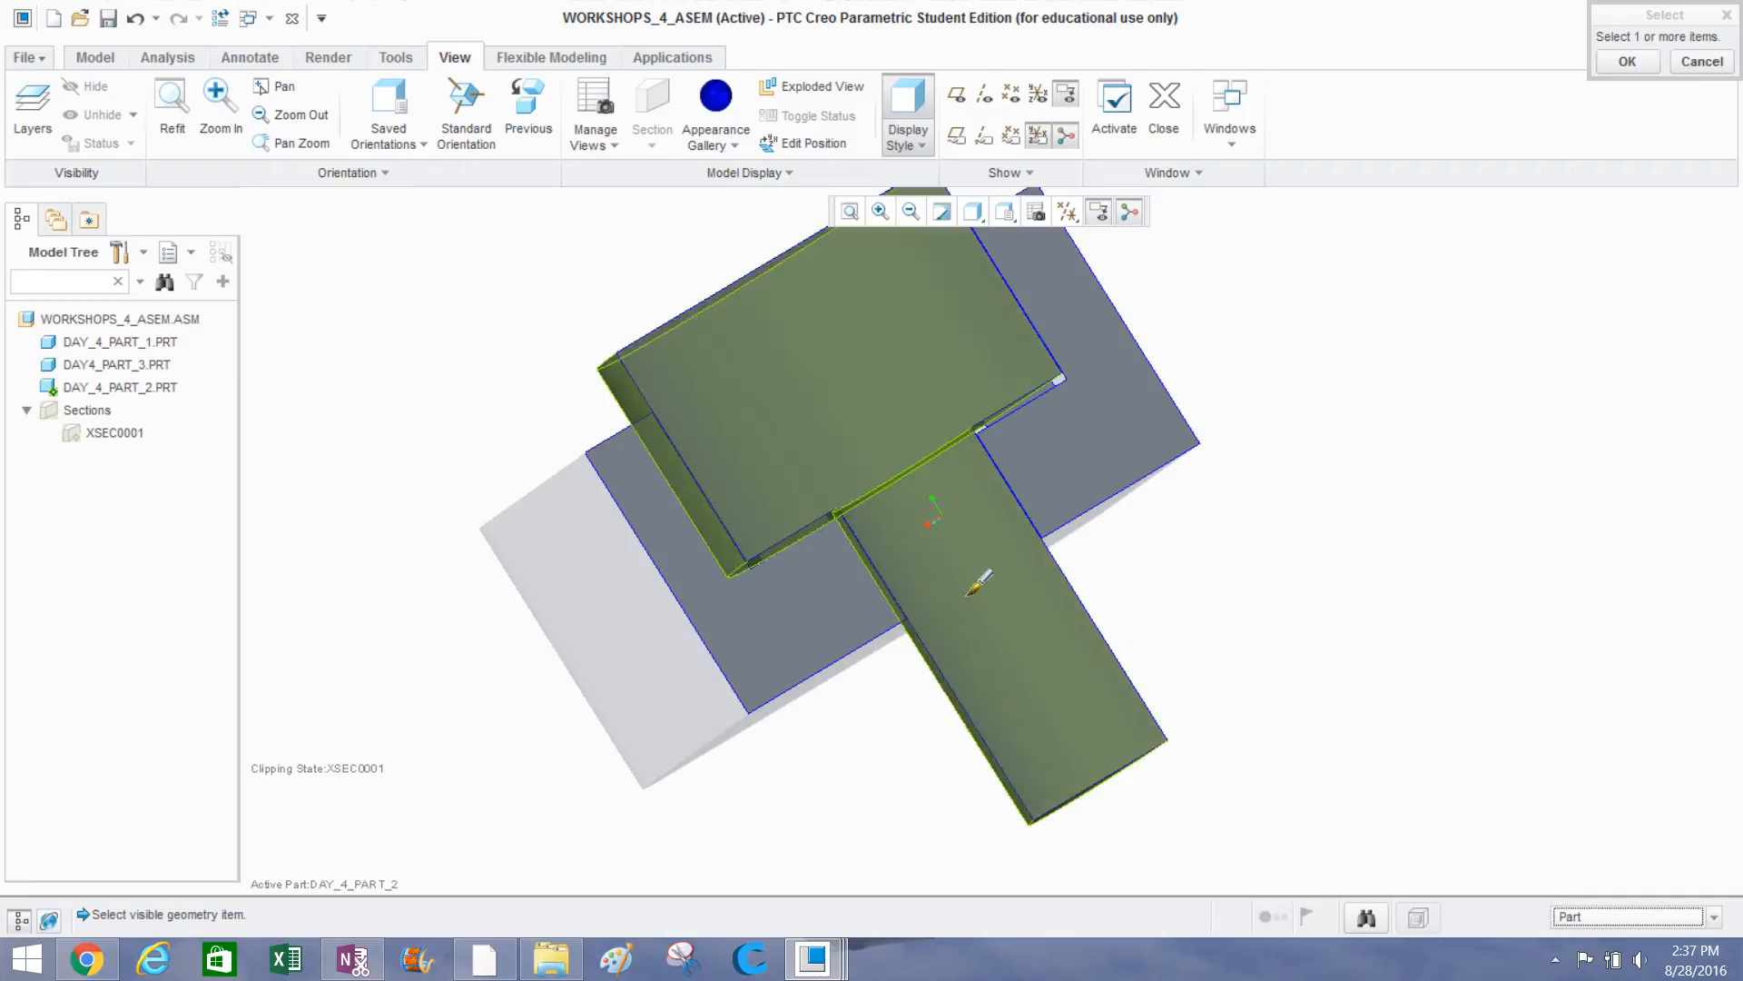
middle_drag(826, 526, 792, 490)
scroll(792, 490, down, 5)
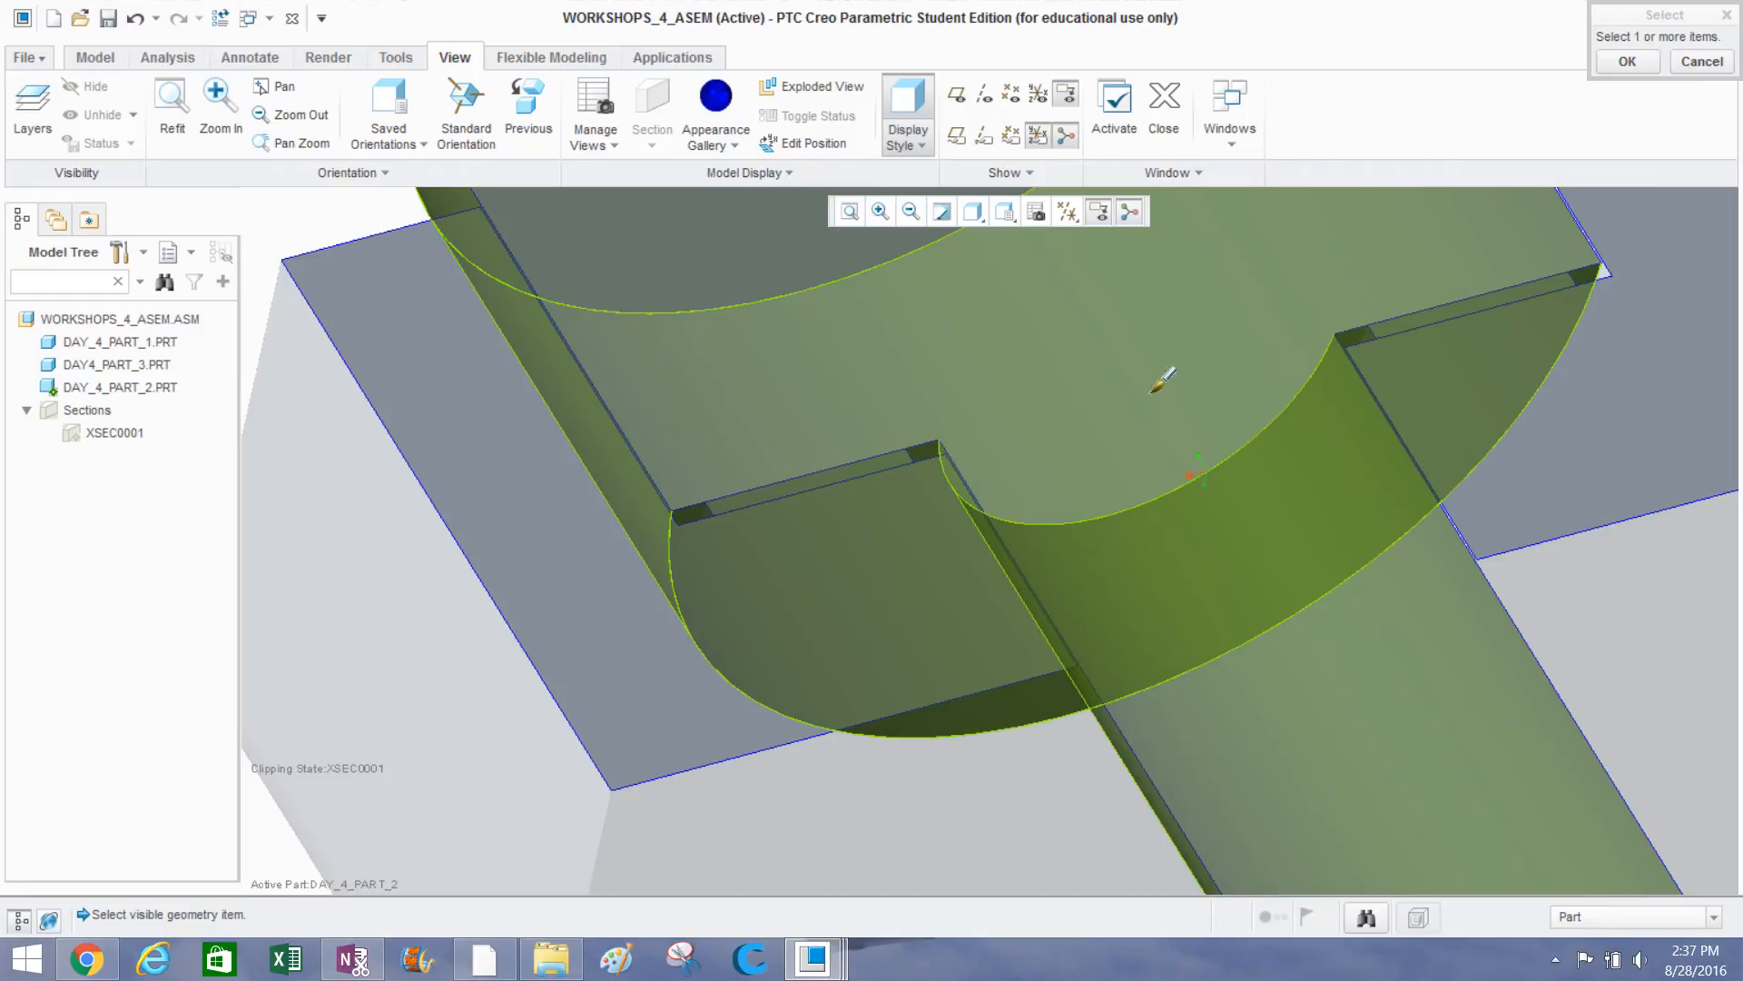
scroll(1244, 414, up, 4)
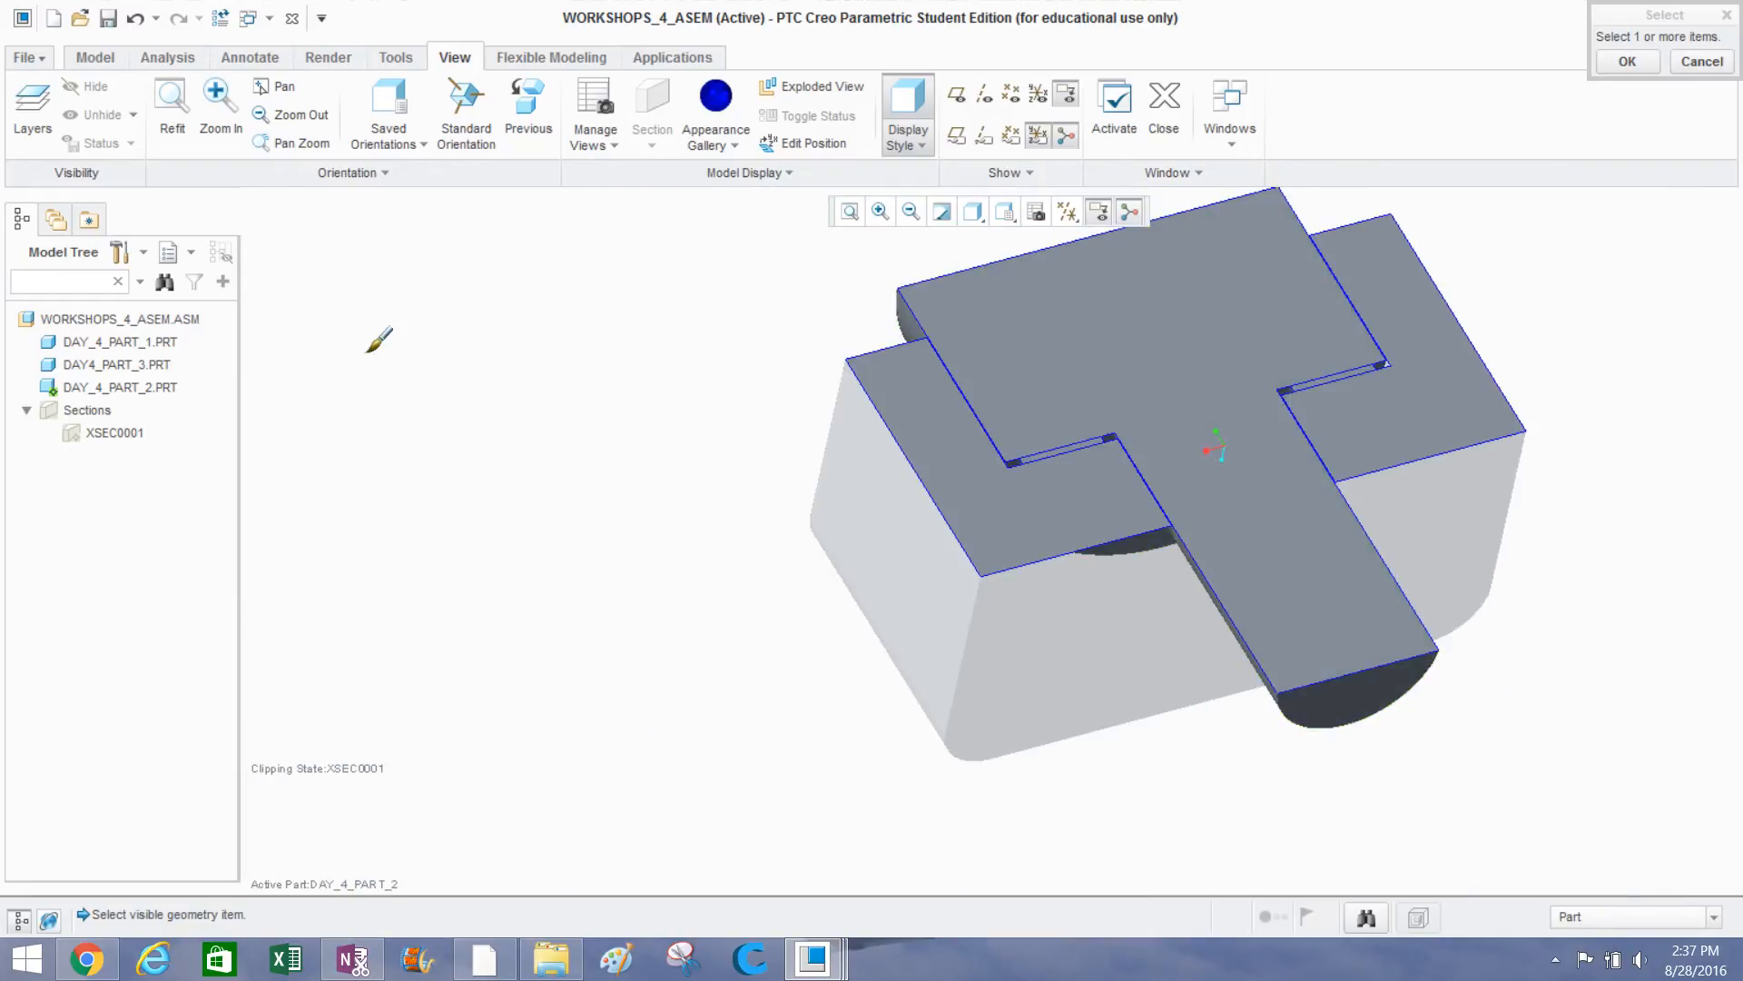
click(129, 386)
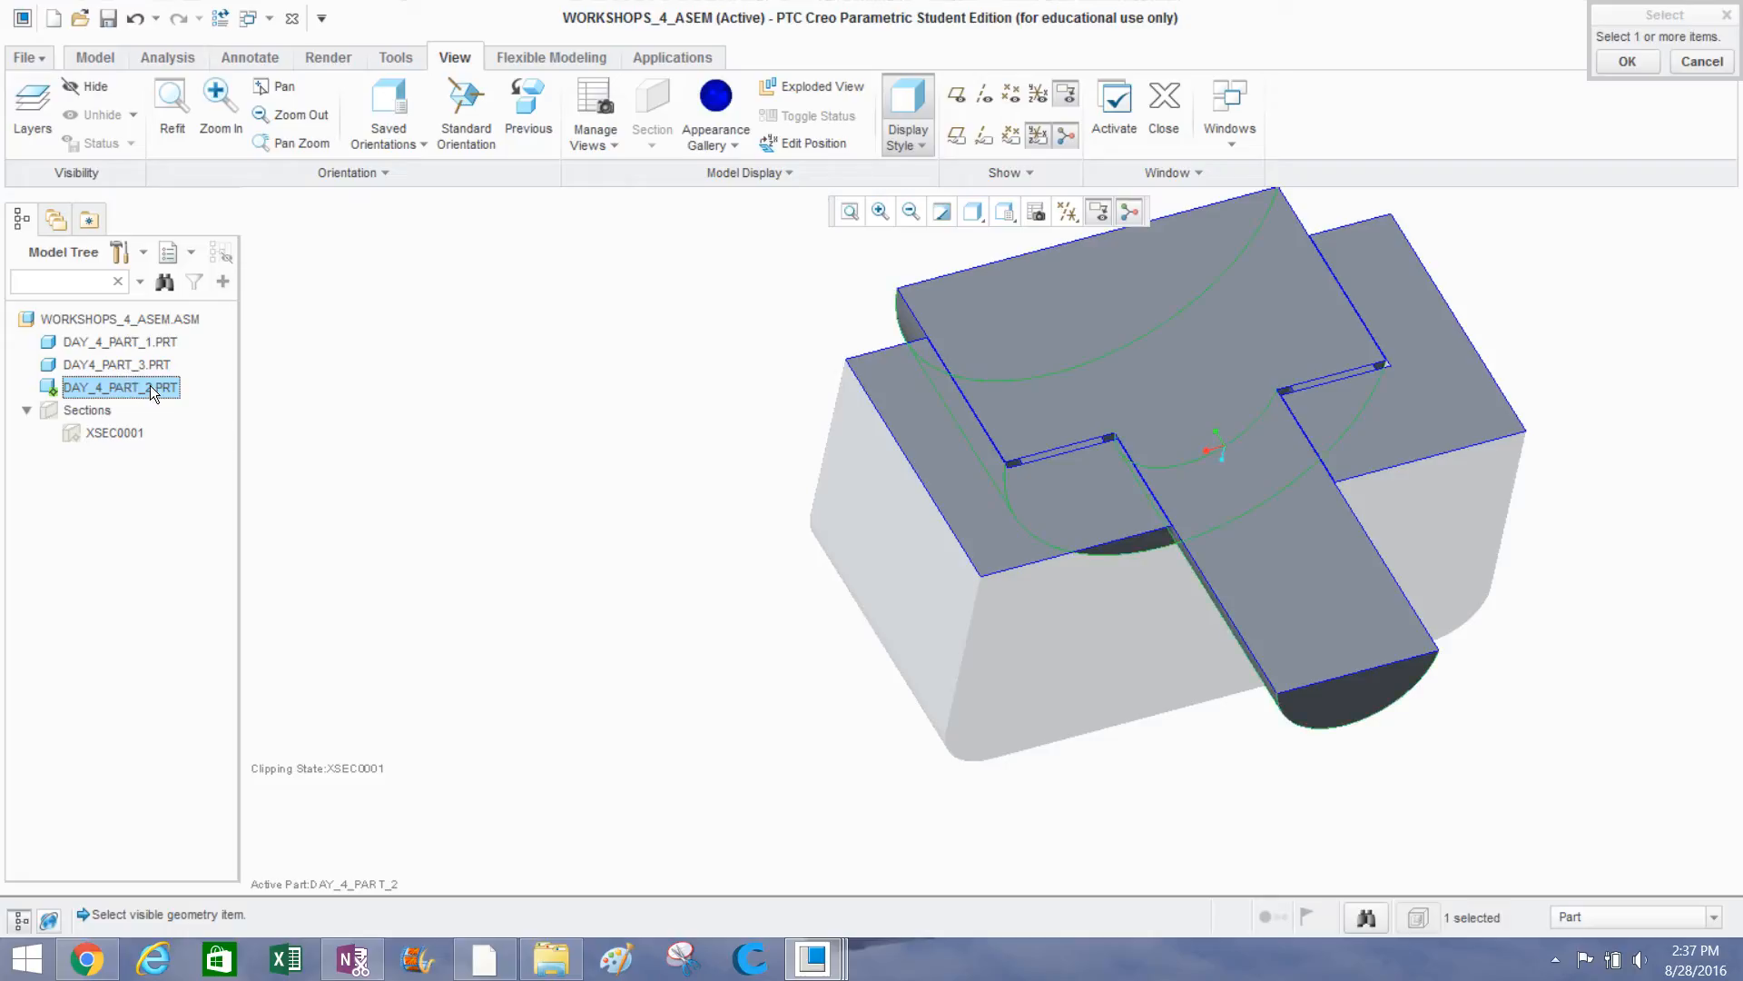
middle_click(582, 505)
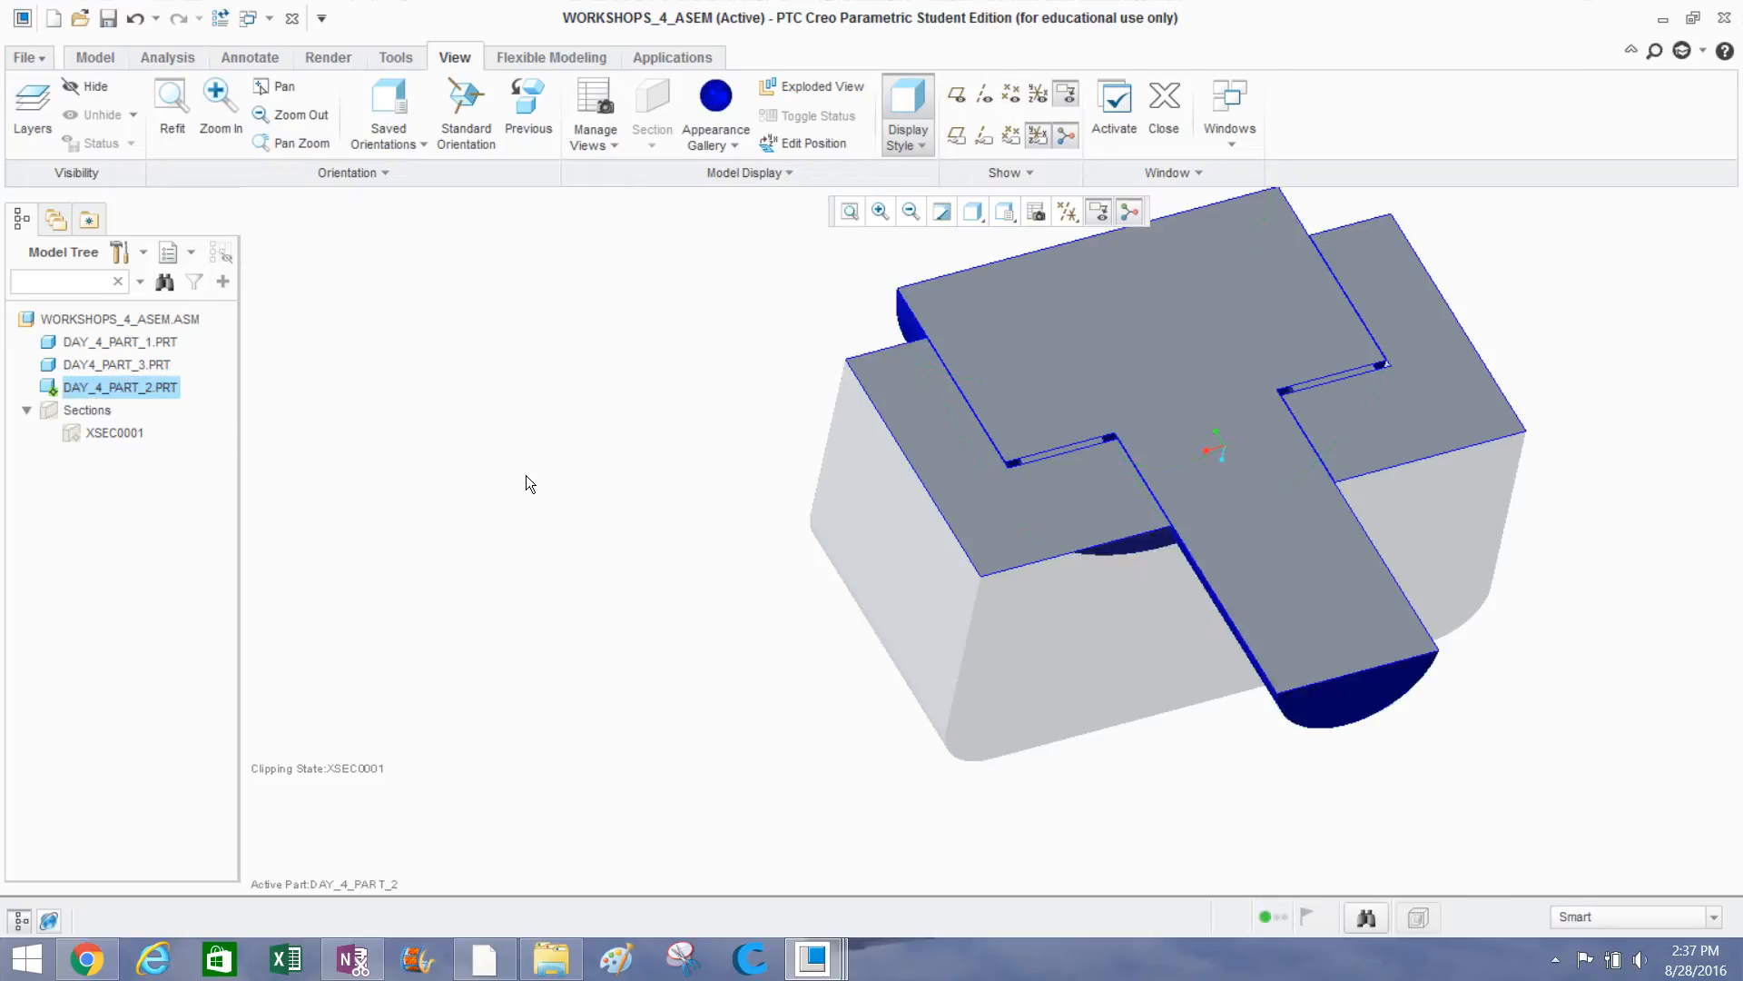
Turn off the XSEC0001 section clipping and regenerate both the assembly and DAY_4_PART_2.
middle_drag(564, 475, 934, 580)
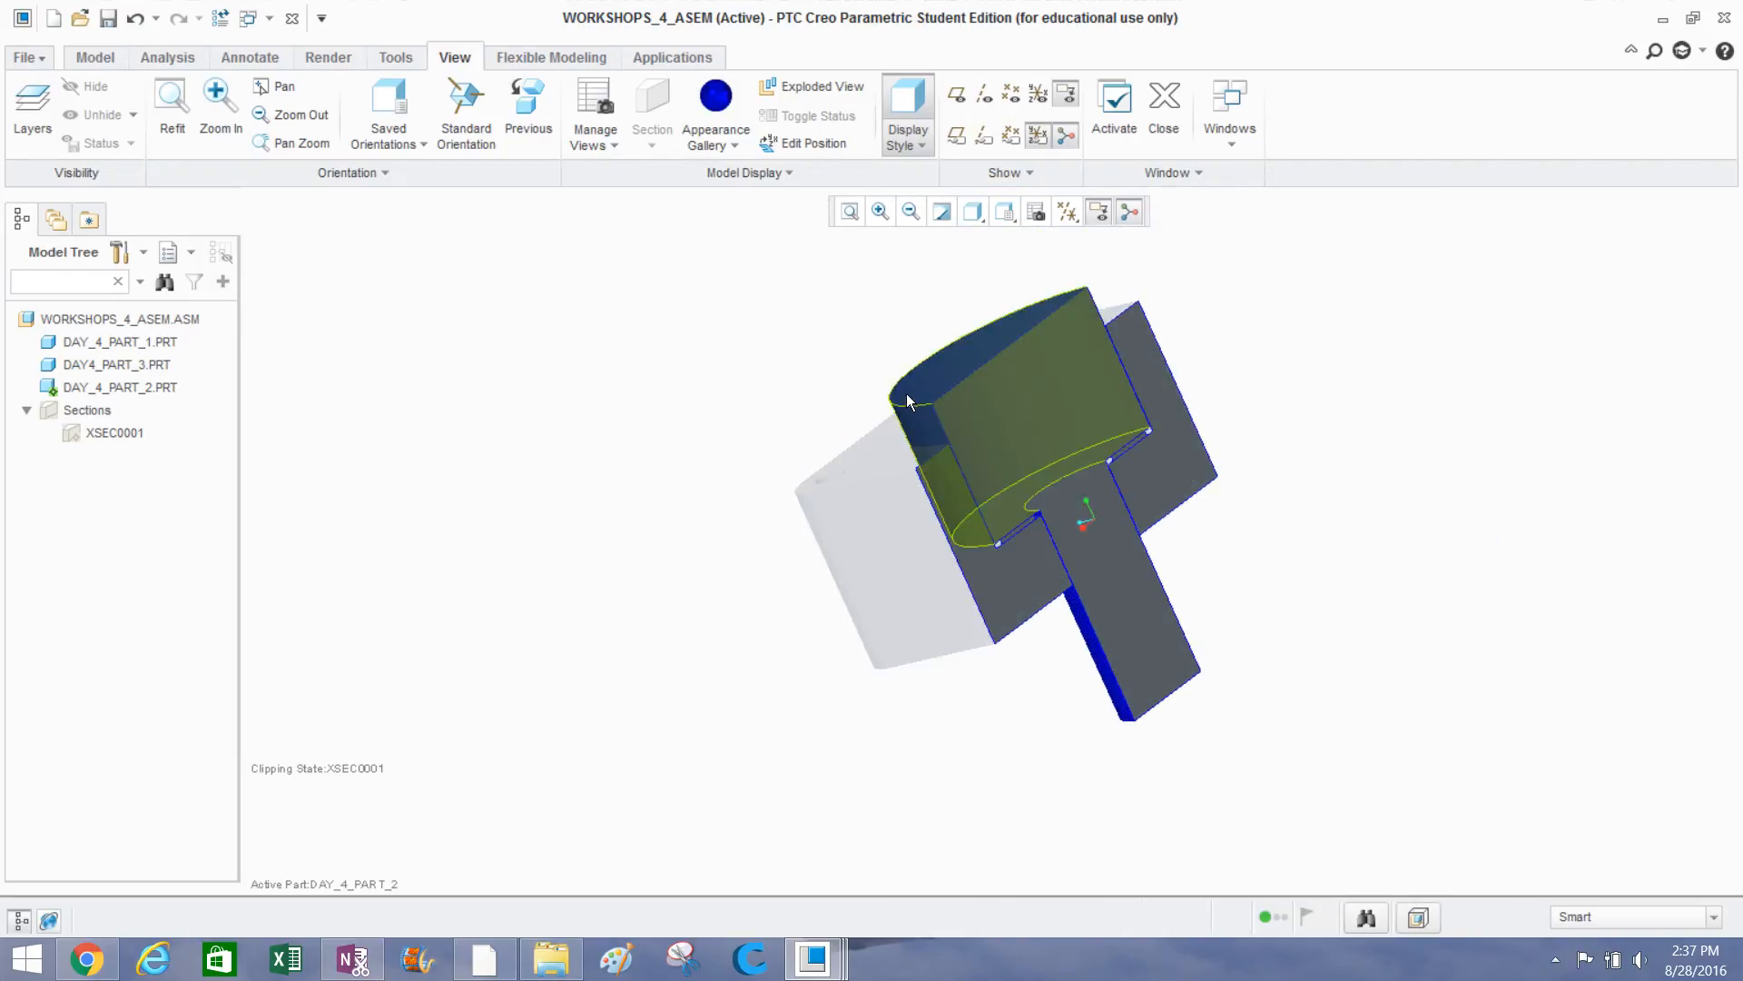
key(ctrl+g)
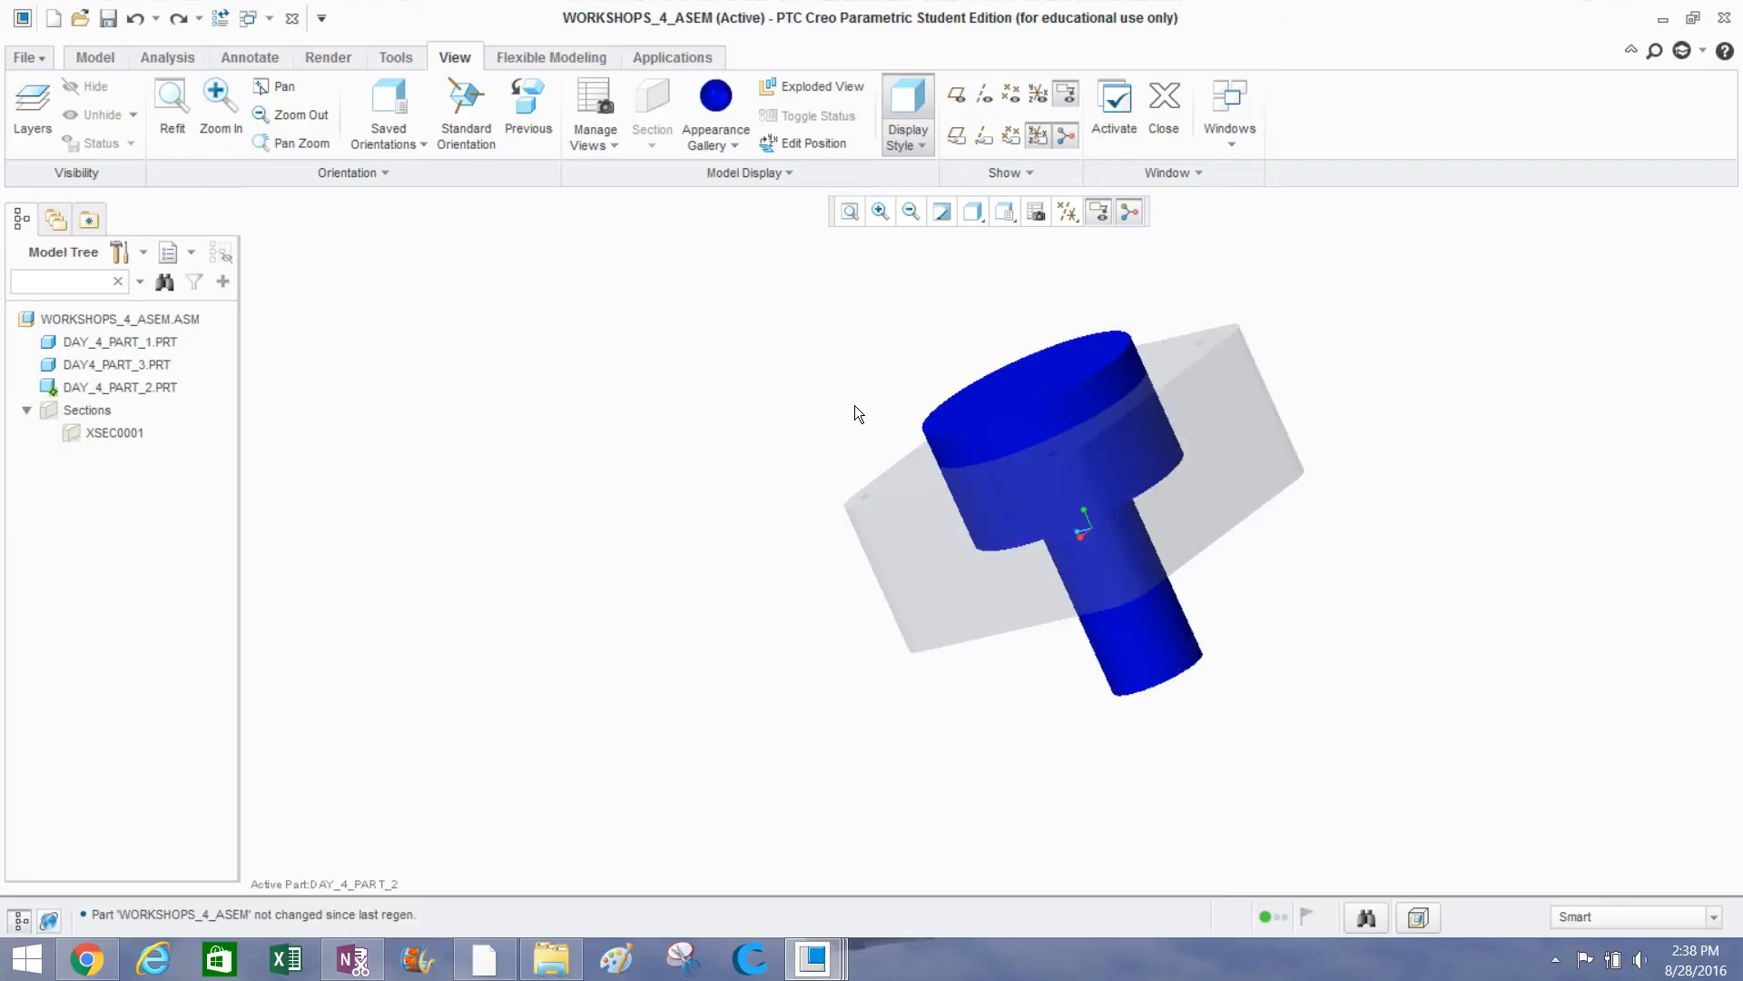
key(ctrl+g)
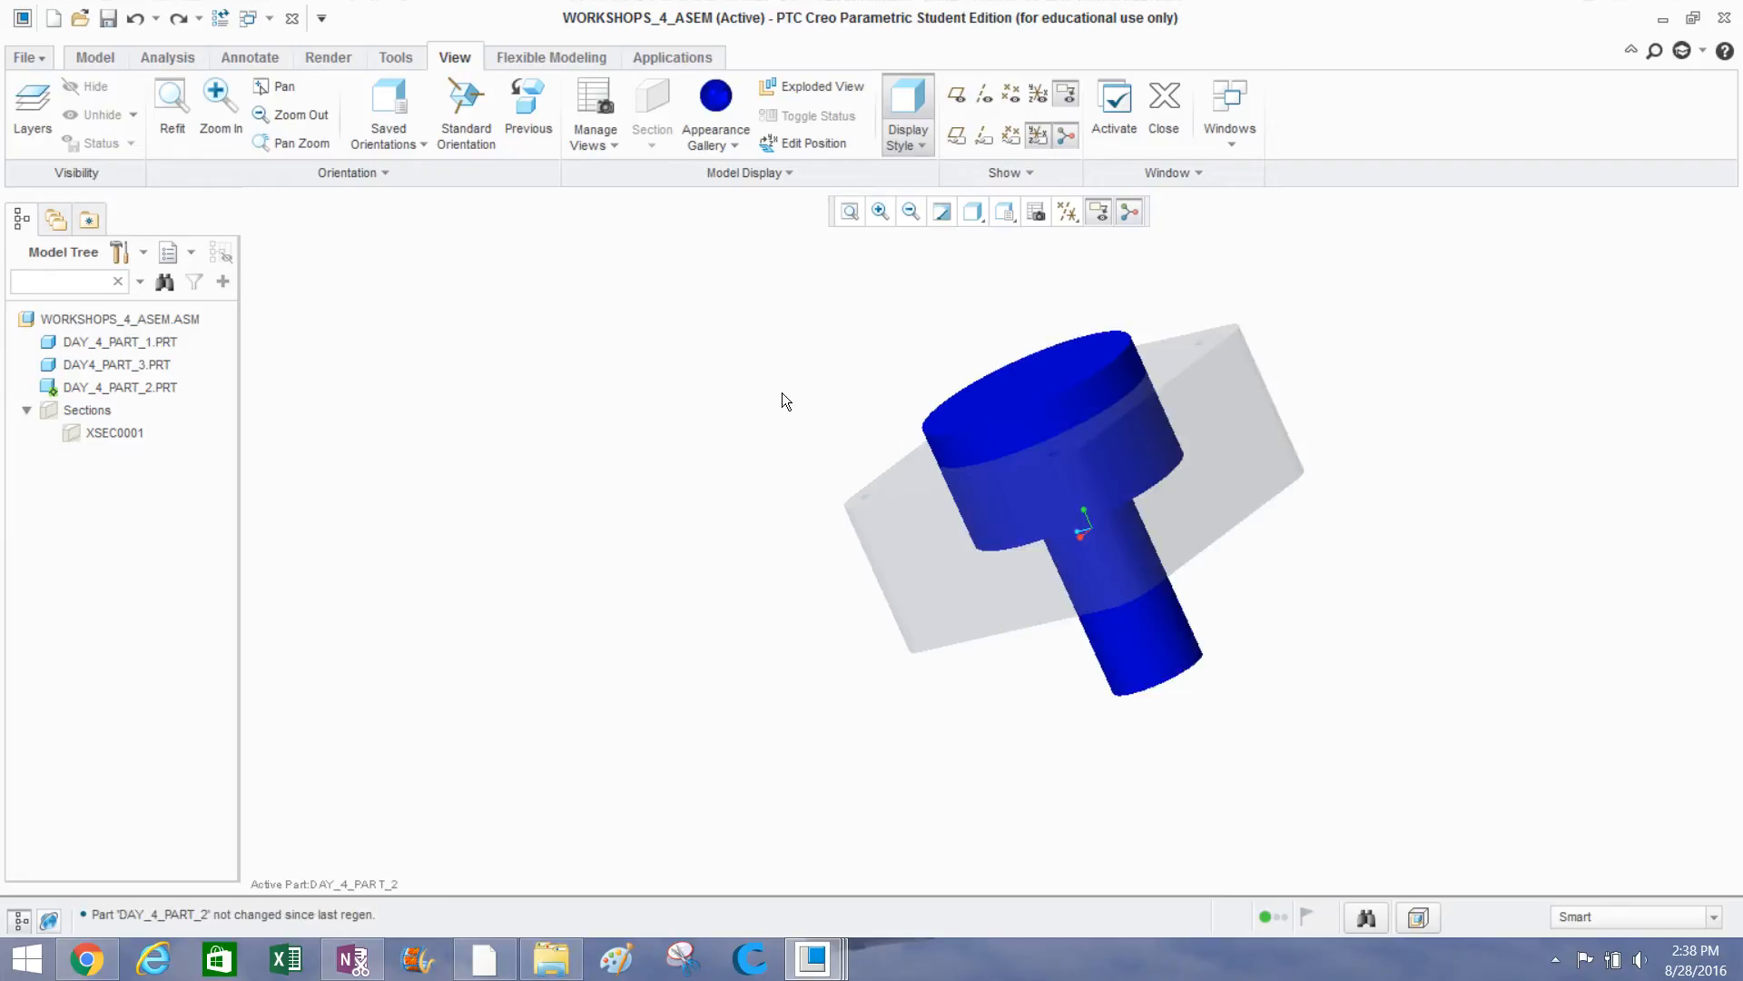
middle_drag(781, 397, 685, 459)
scroll(968, 504, up, 3)
scroll(969, 508, up, 1)
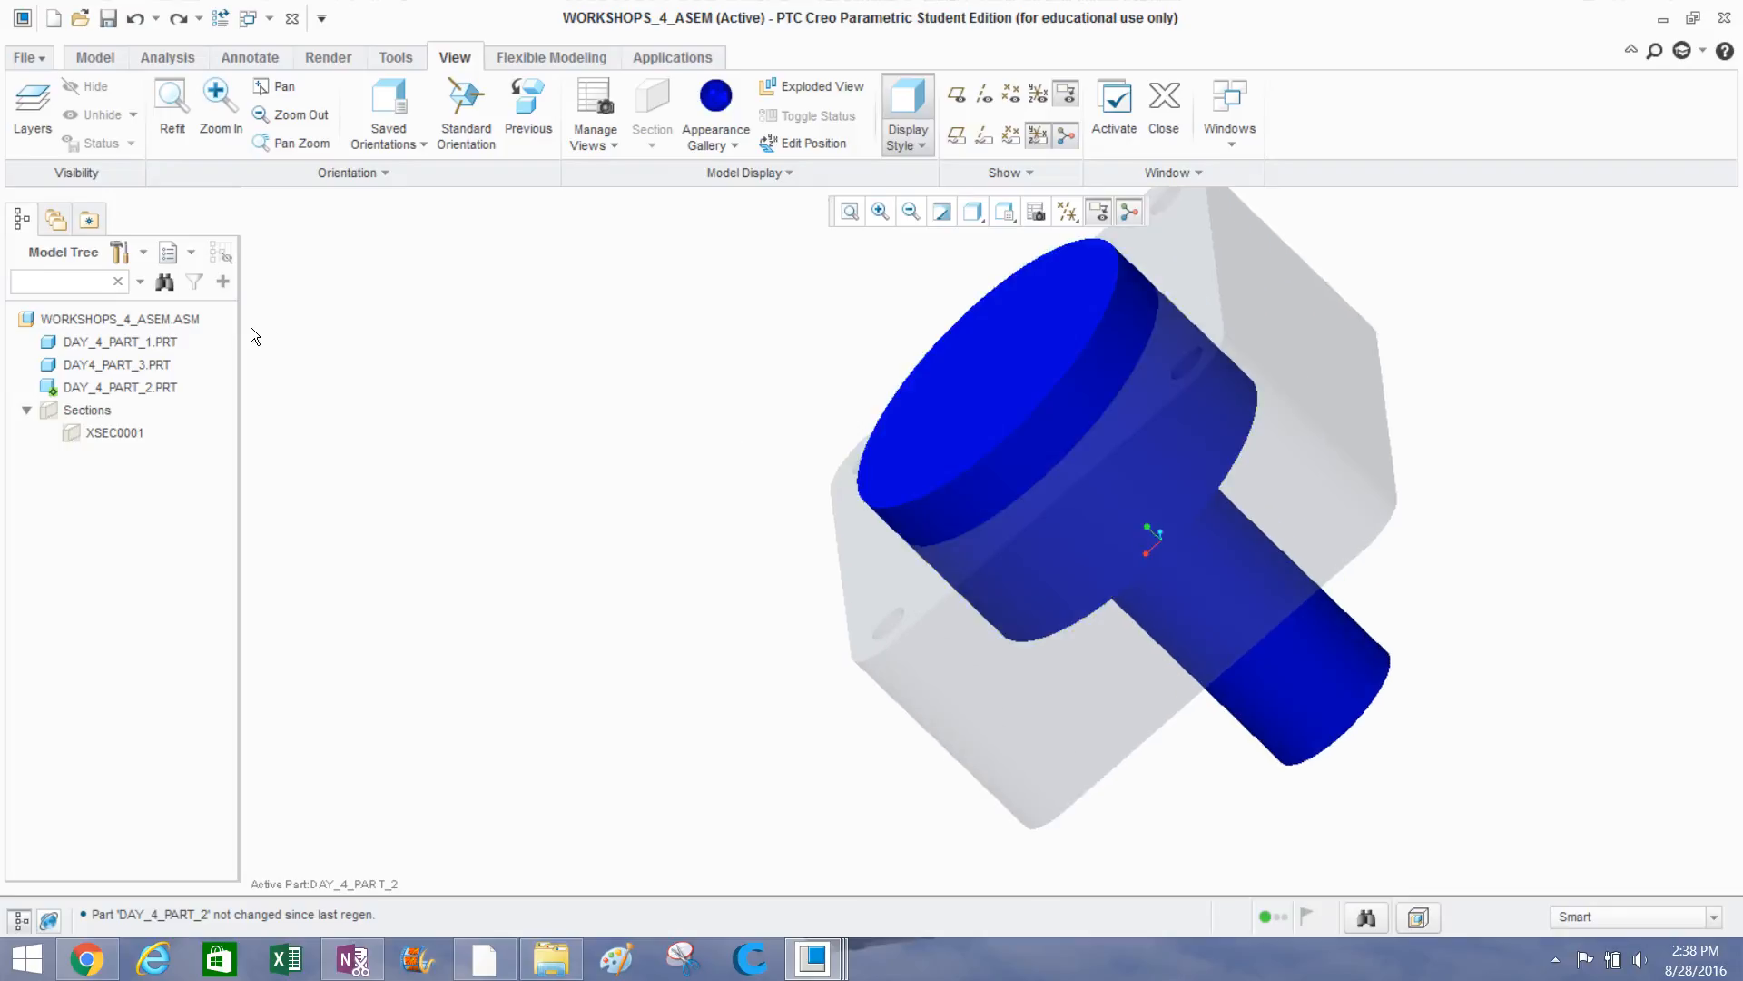
Activate the top-level assembly WORKSHOPS_4_ASEM and inspect the coloured part from another angle.
click(63, 318)
right_click(64, 318)
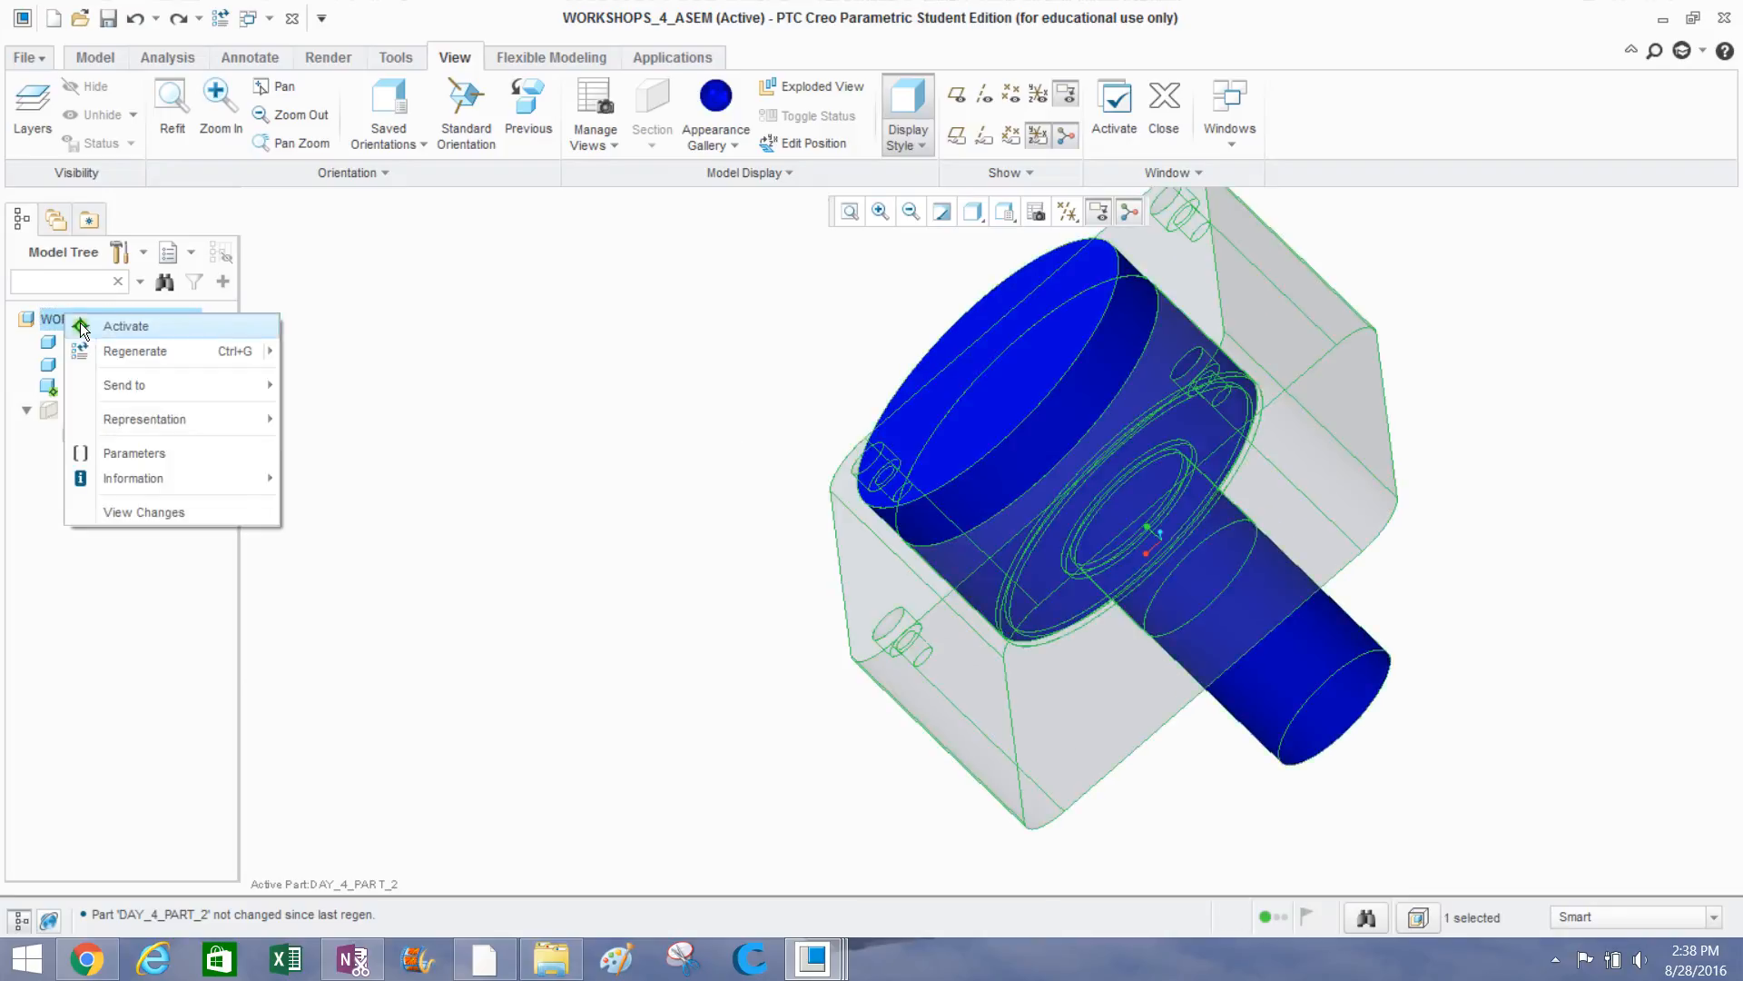
click(80, 323)
click(531, 410)
mouse_move(709, 454)
middle_down()
mouse_move(646, 338)
mouse_move(686, 367)
middle_up()
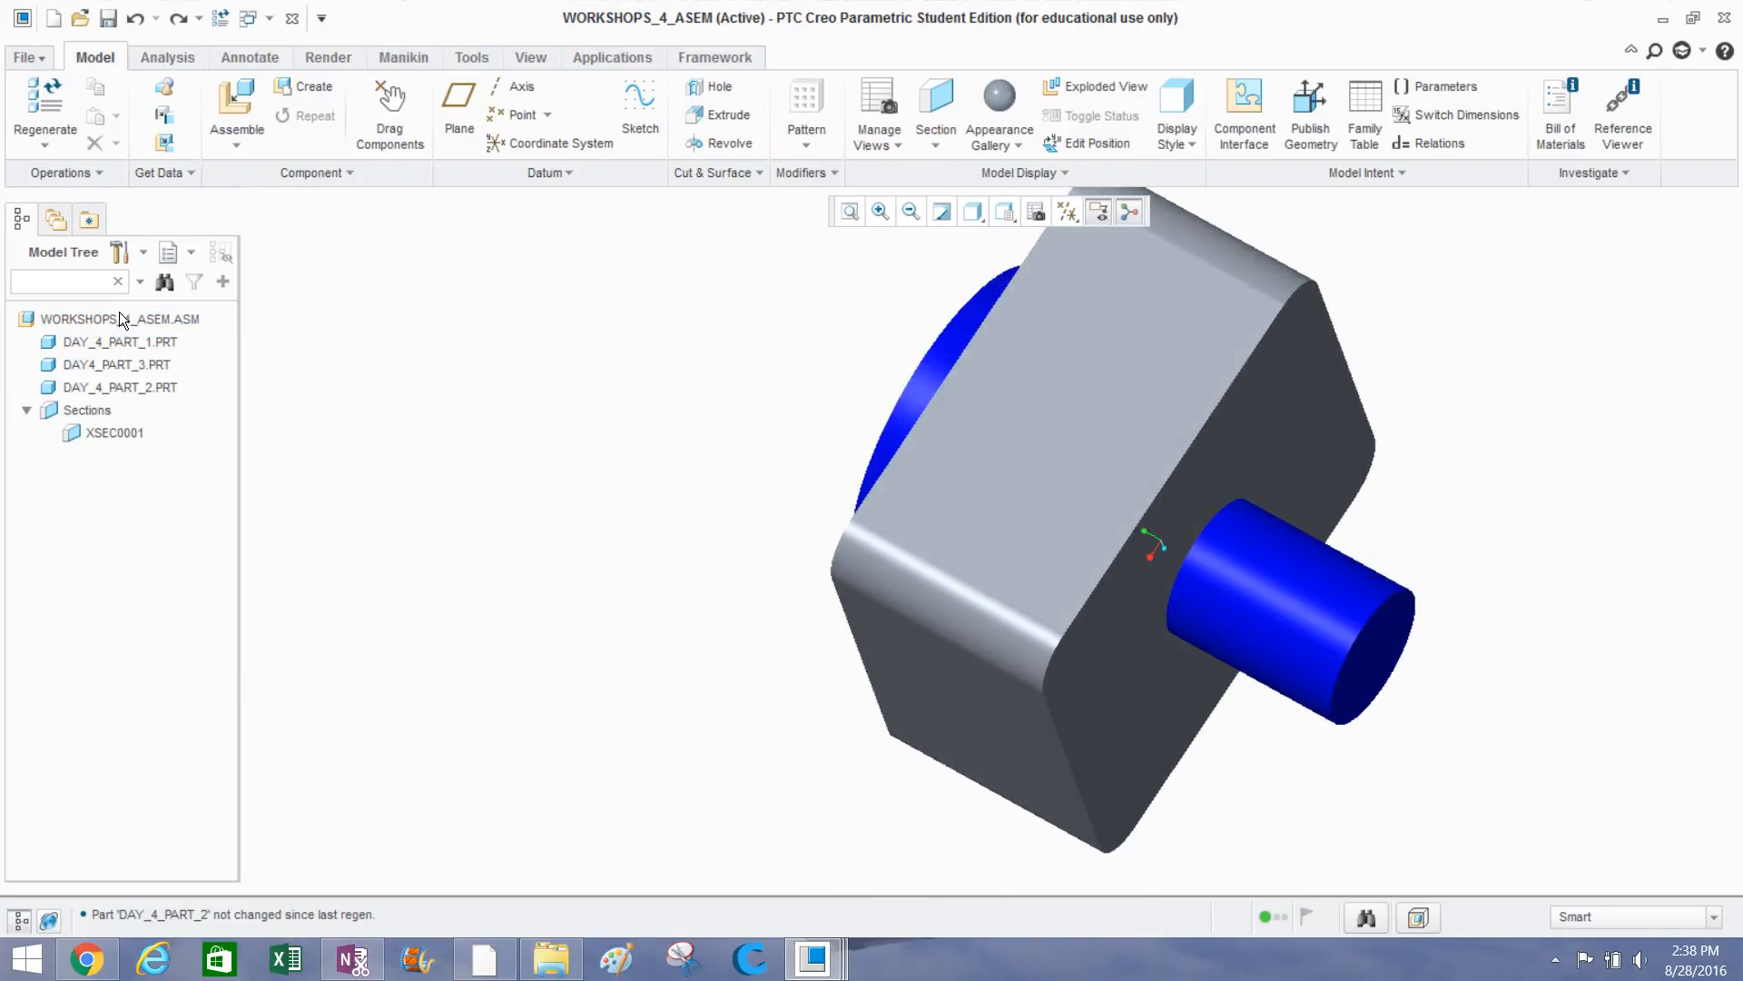
Activate the component DAY_4_PART_2 for editing within the assembly.
click(124, 383)
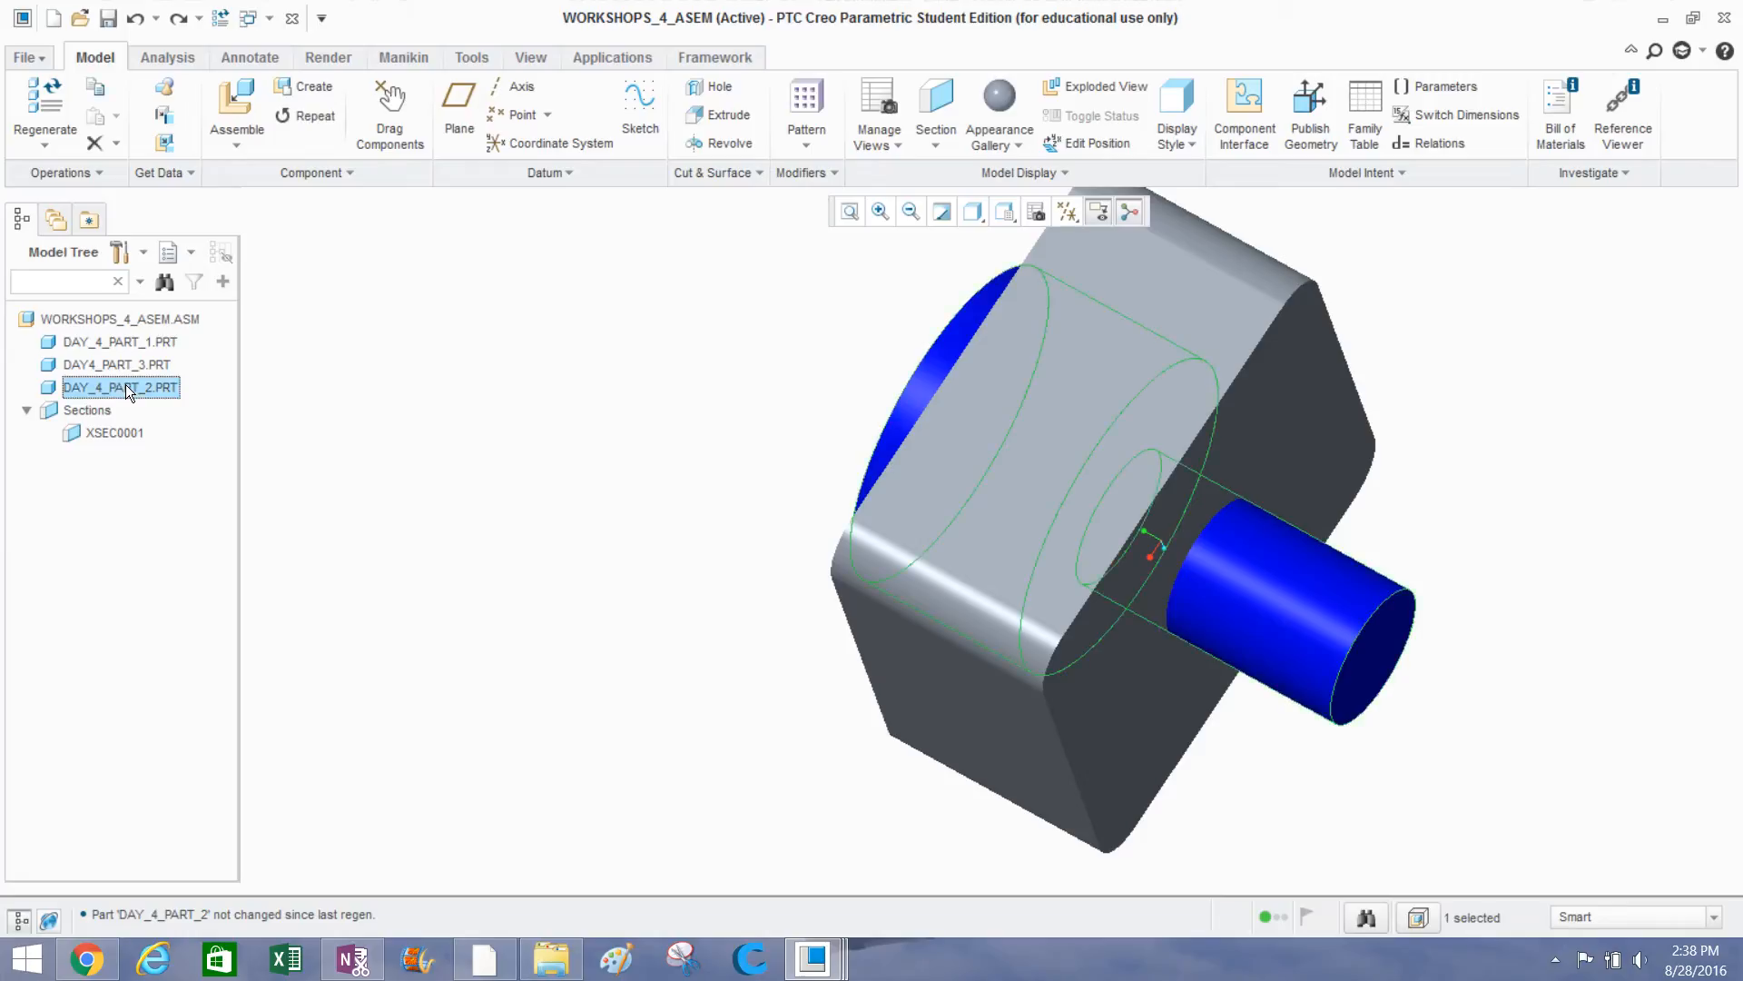
right_click(125, 384)
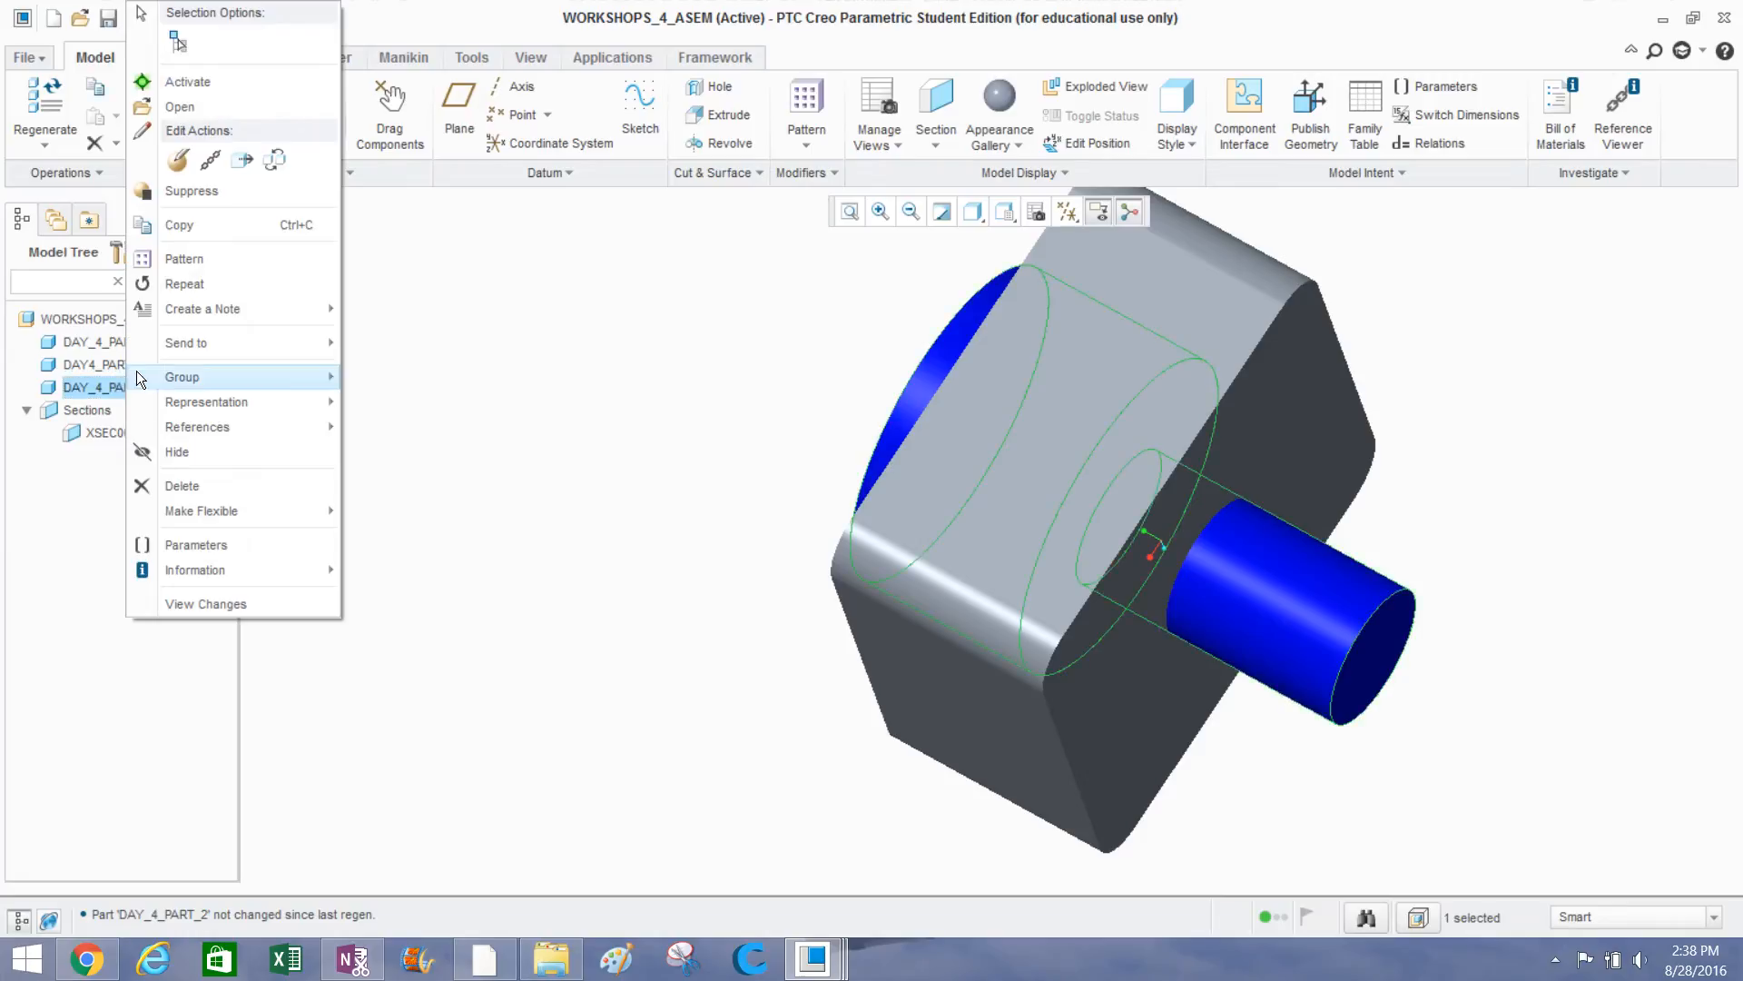
click(184, 80)
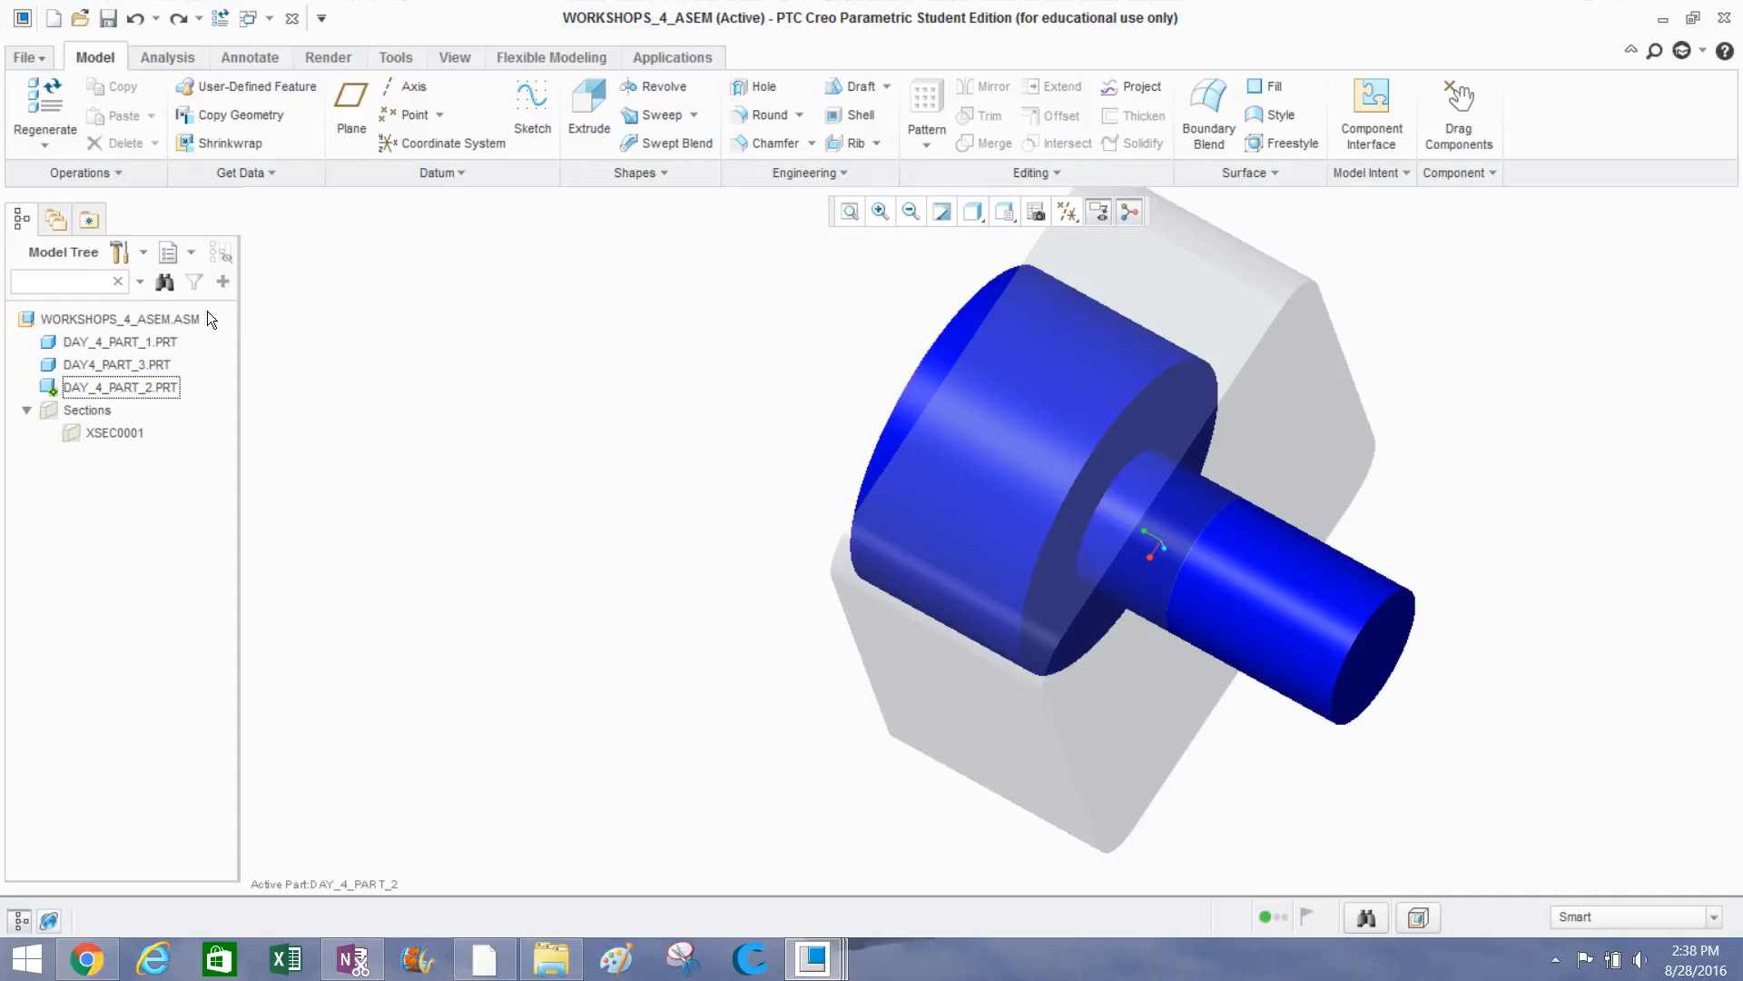
middle_drag(1136, 436, 1044, 457)
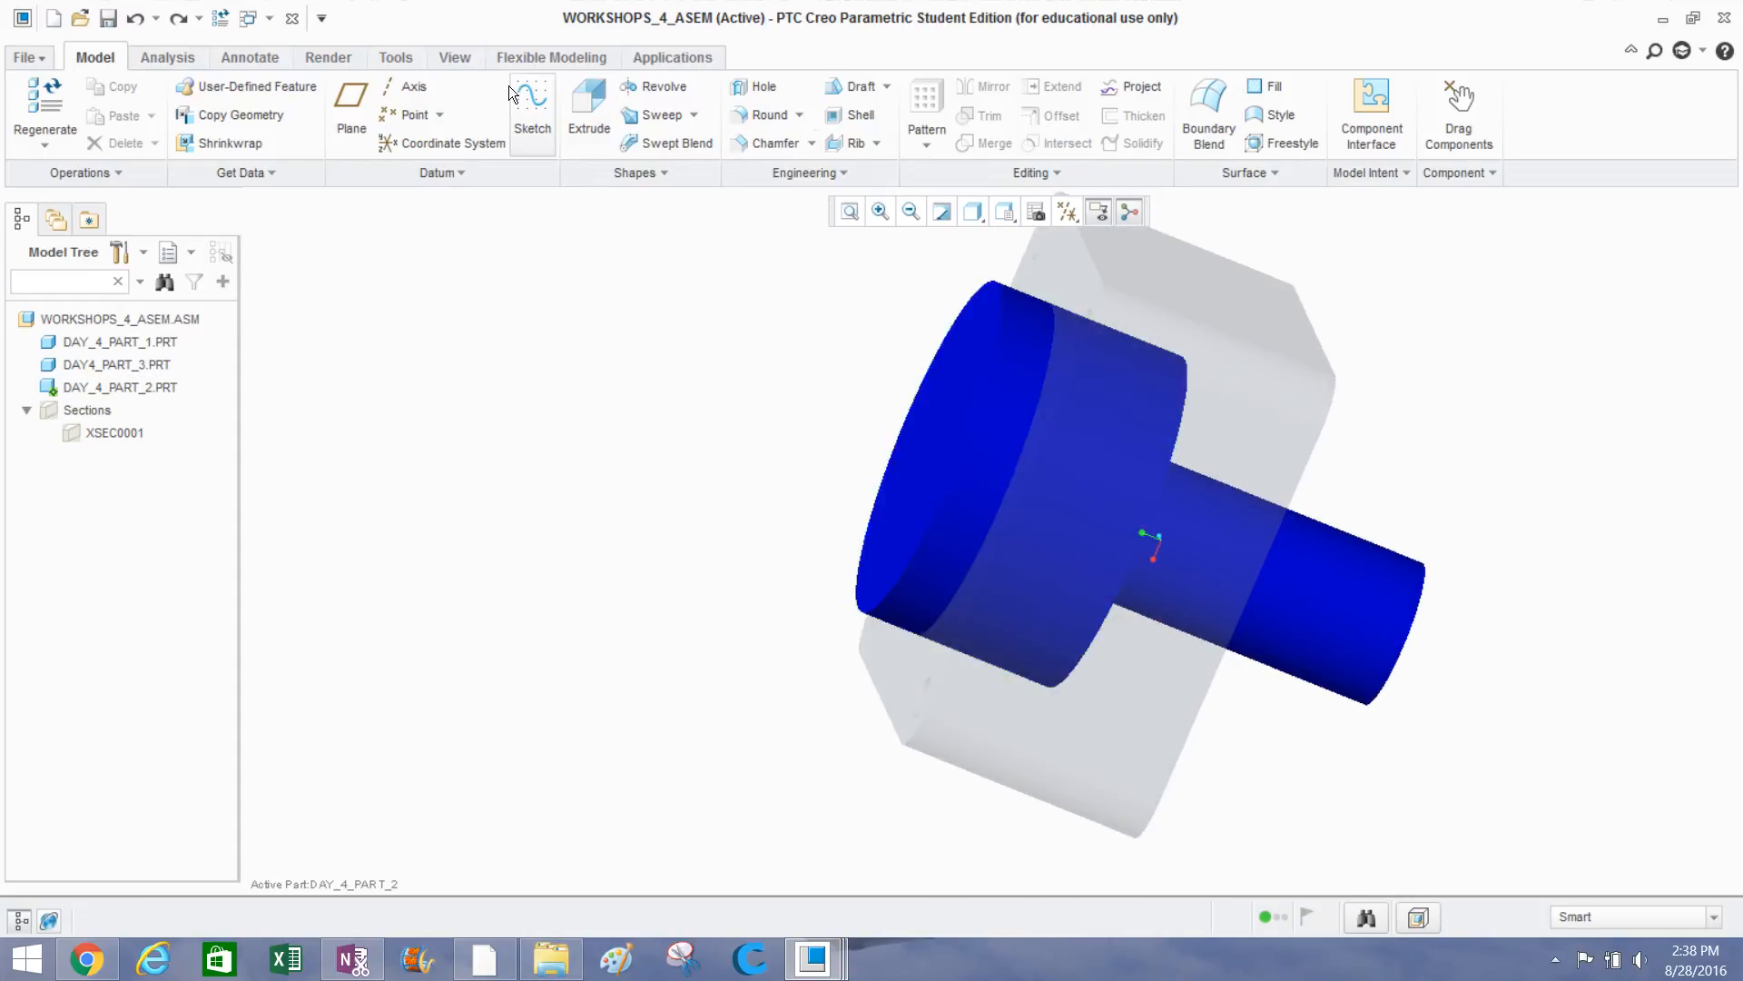
Apply the default grey appearance to all of DAY_4_PART_2, with the selection filter set to Part.
click(463, 57)
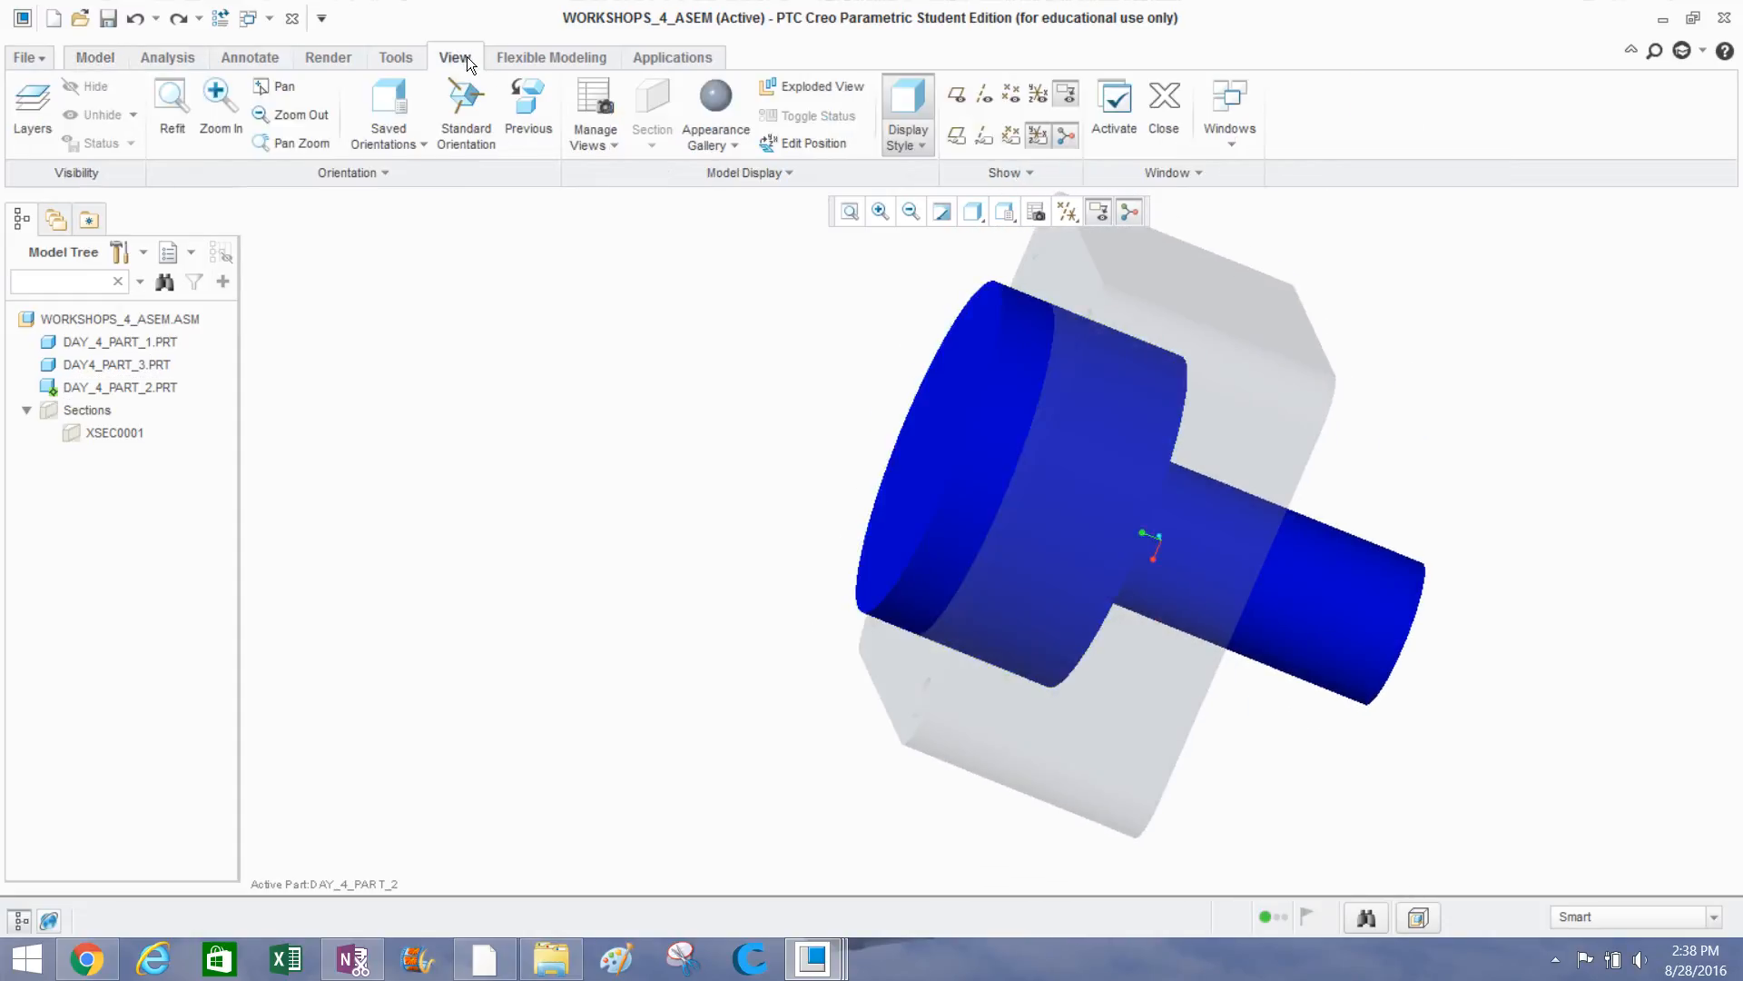
click(701, 130)
click(706, 96)
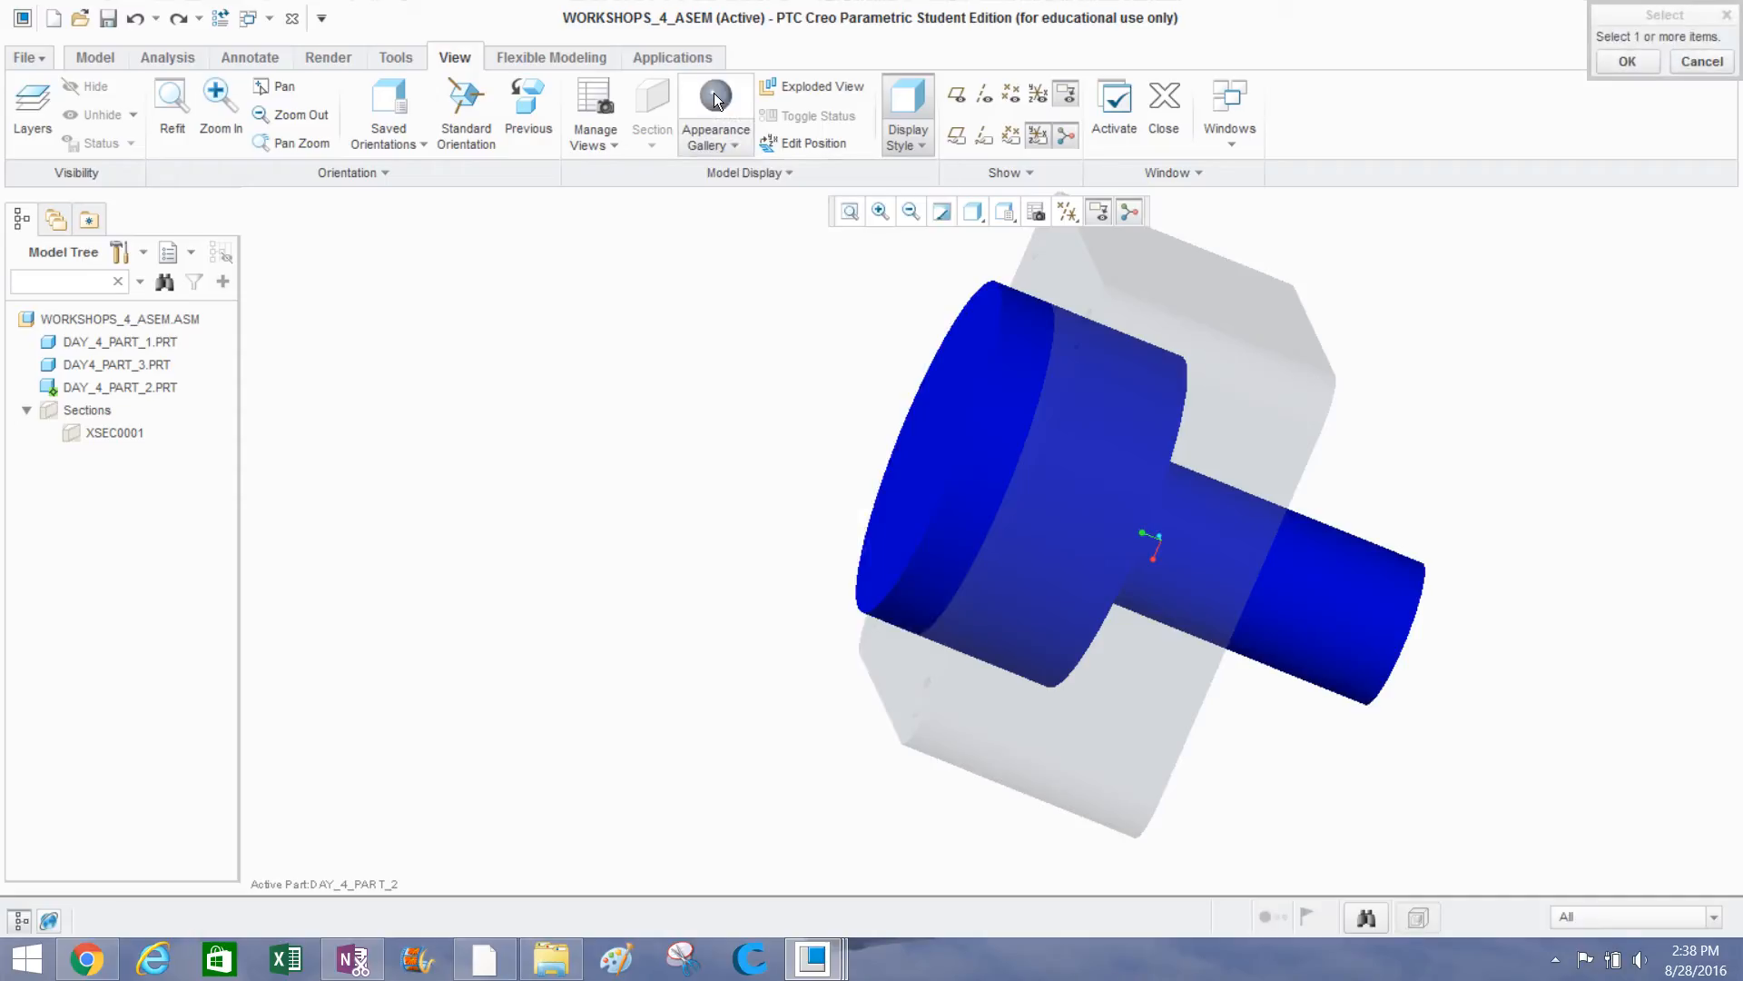
click(1567, 912)
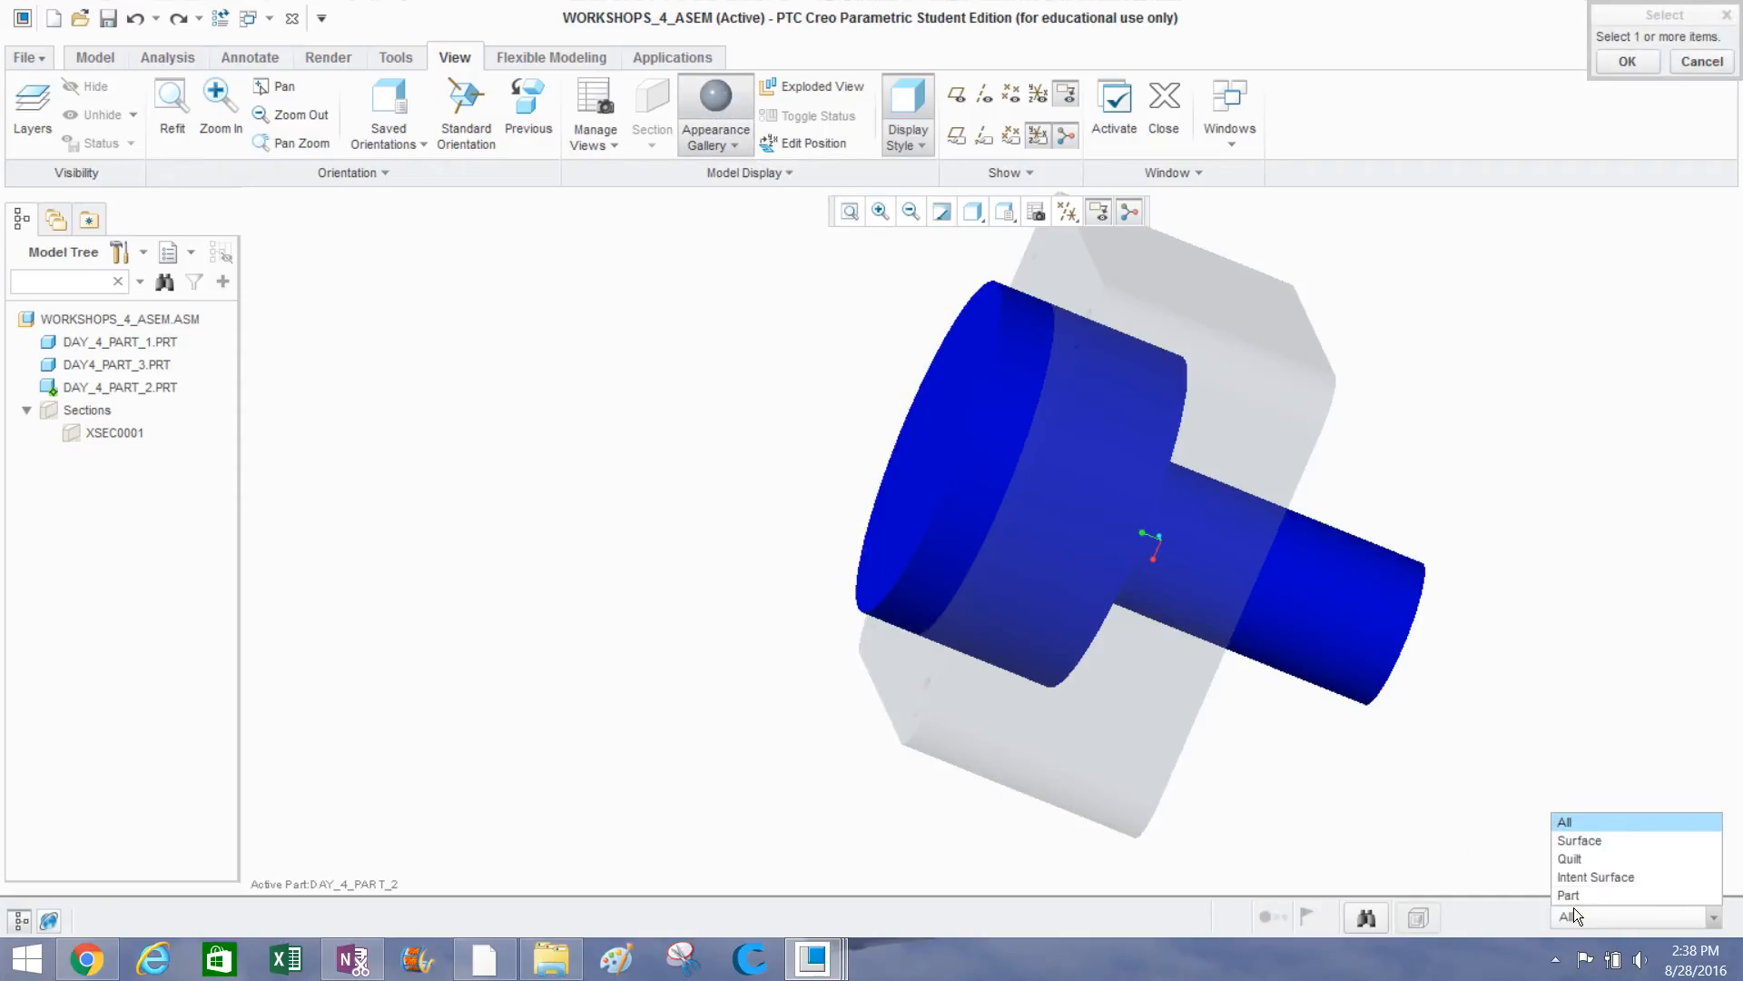
click(1571, 893)
click(1126, 572)
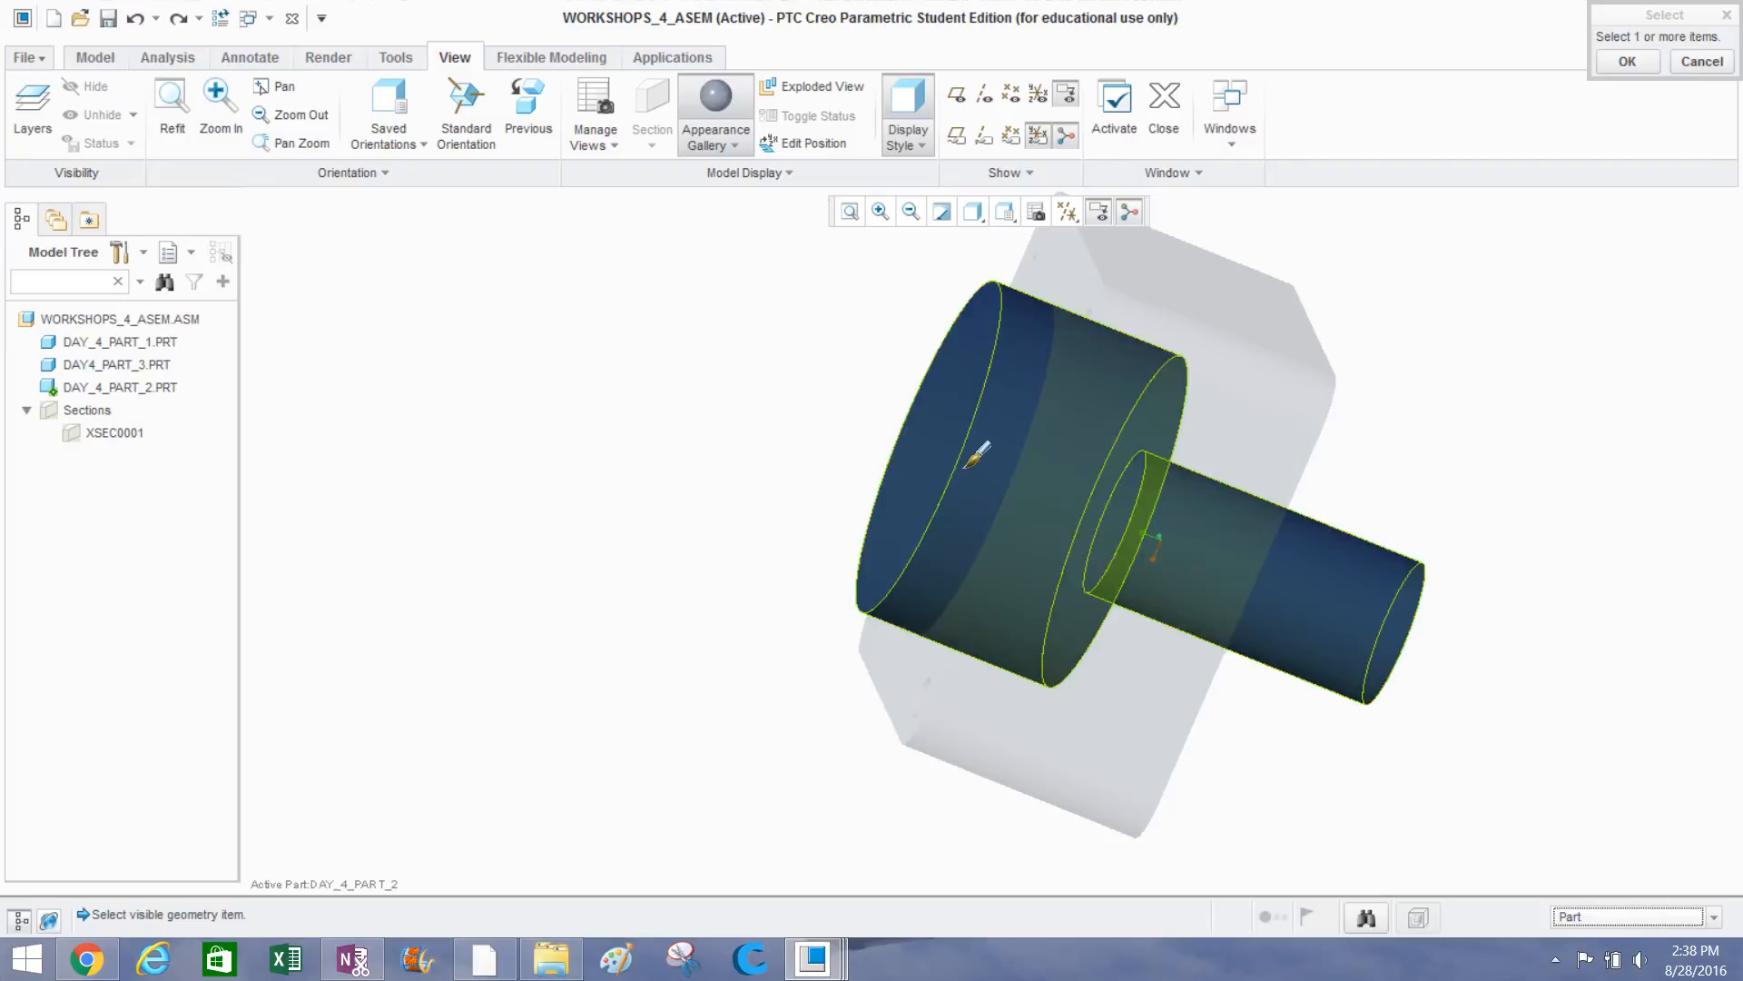
click(977, 454)
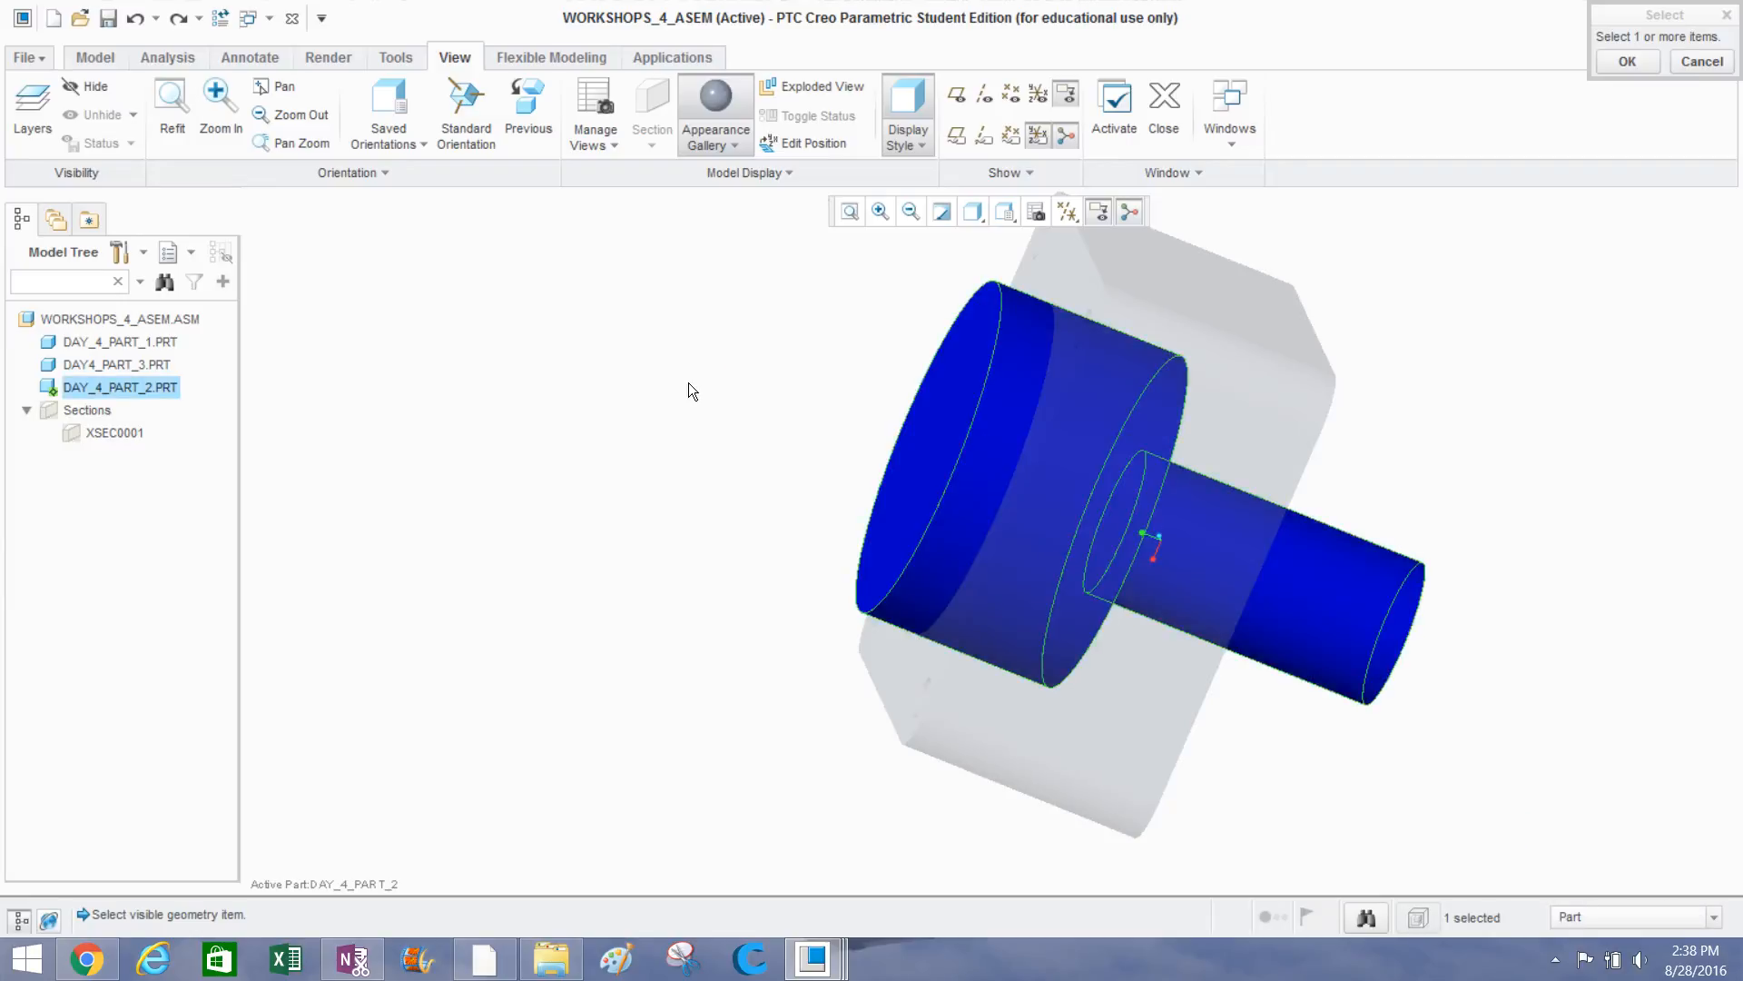
middle_click(689, 383)
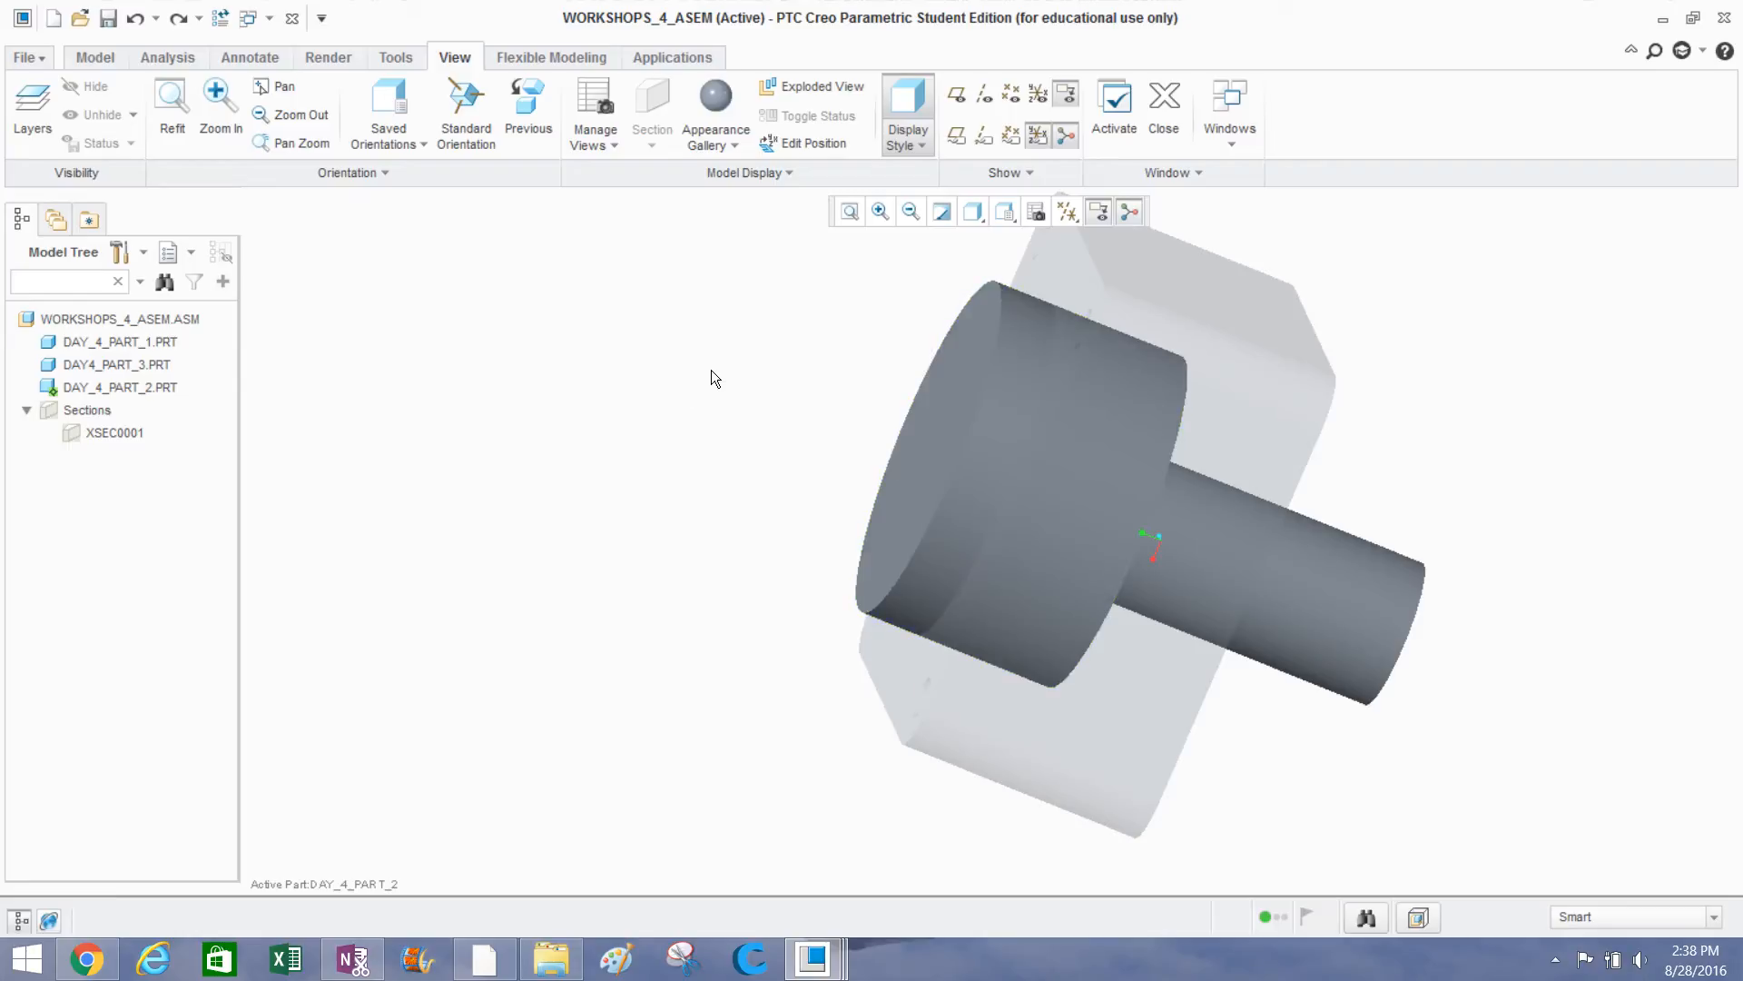
Make the top-level assembly WORKSHOPS_4_ASEM the active model again.
right_click(160, 314)
click(178, 327)
click(697, 448)
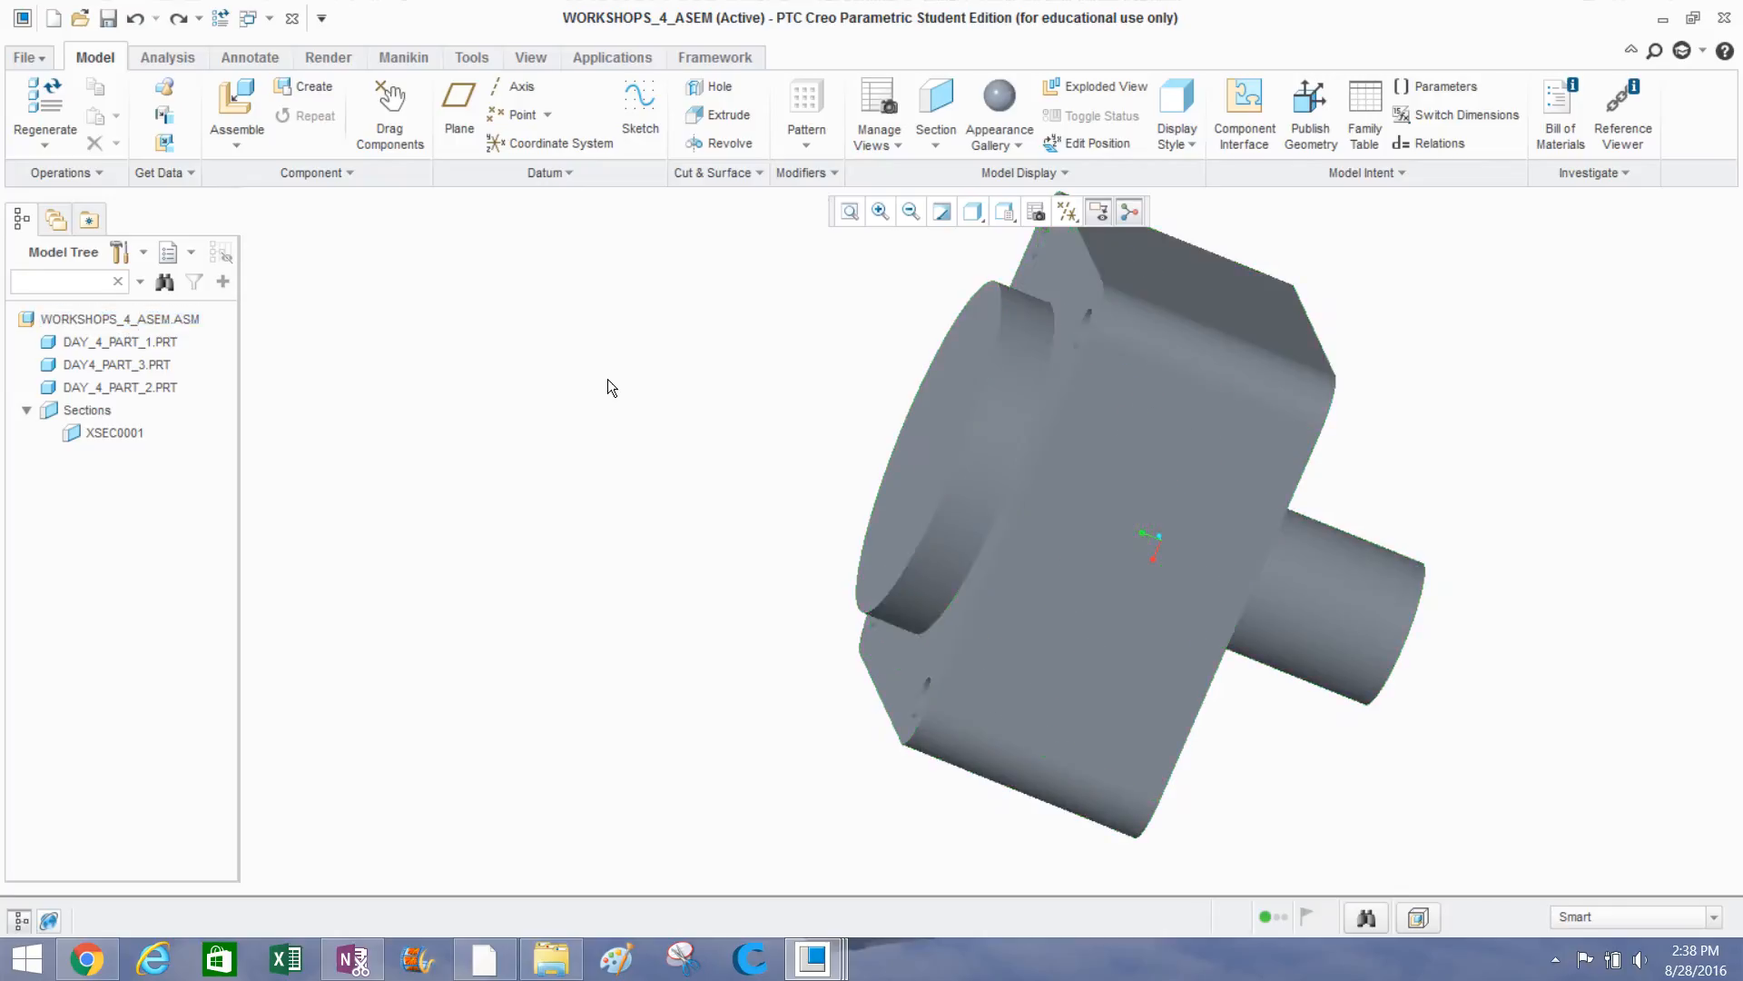
middle_drag(607, 385, 538, 423)
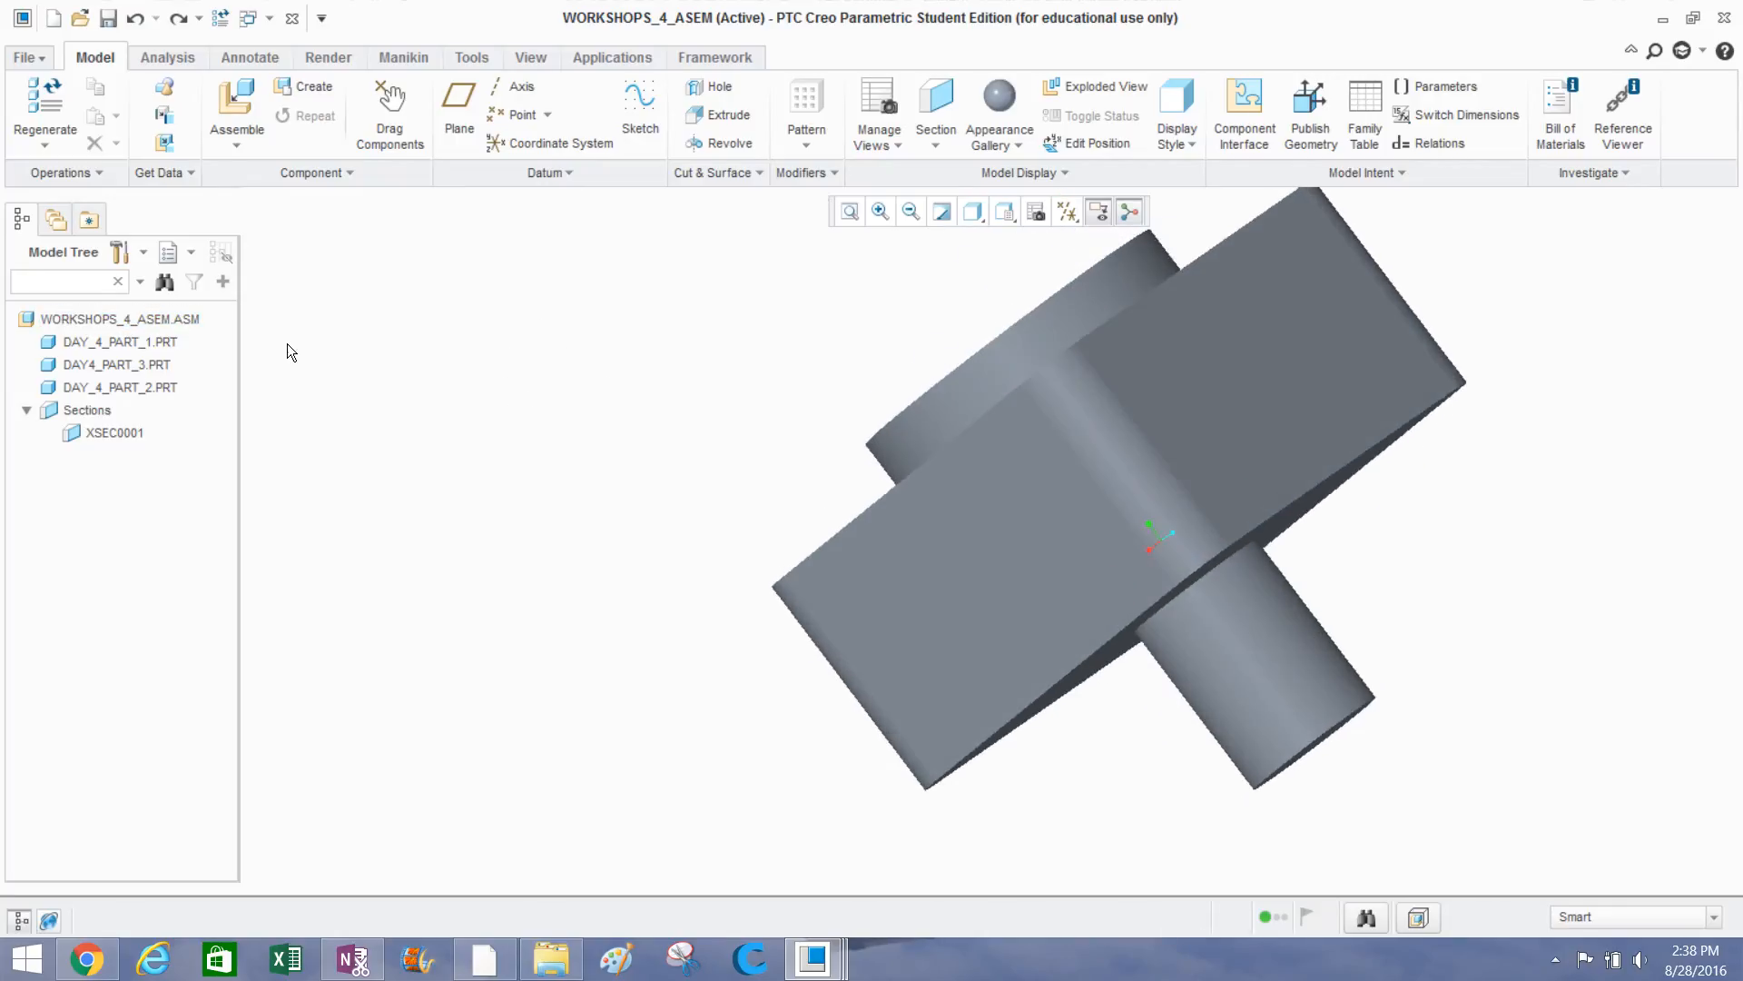
Activate the ring component DAY4_PART_3 for editing within the assembly.
click(132, 364)
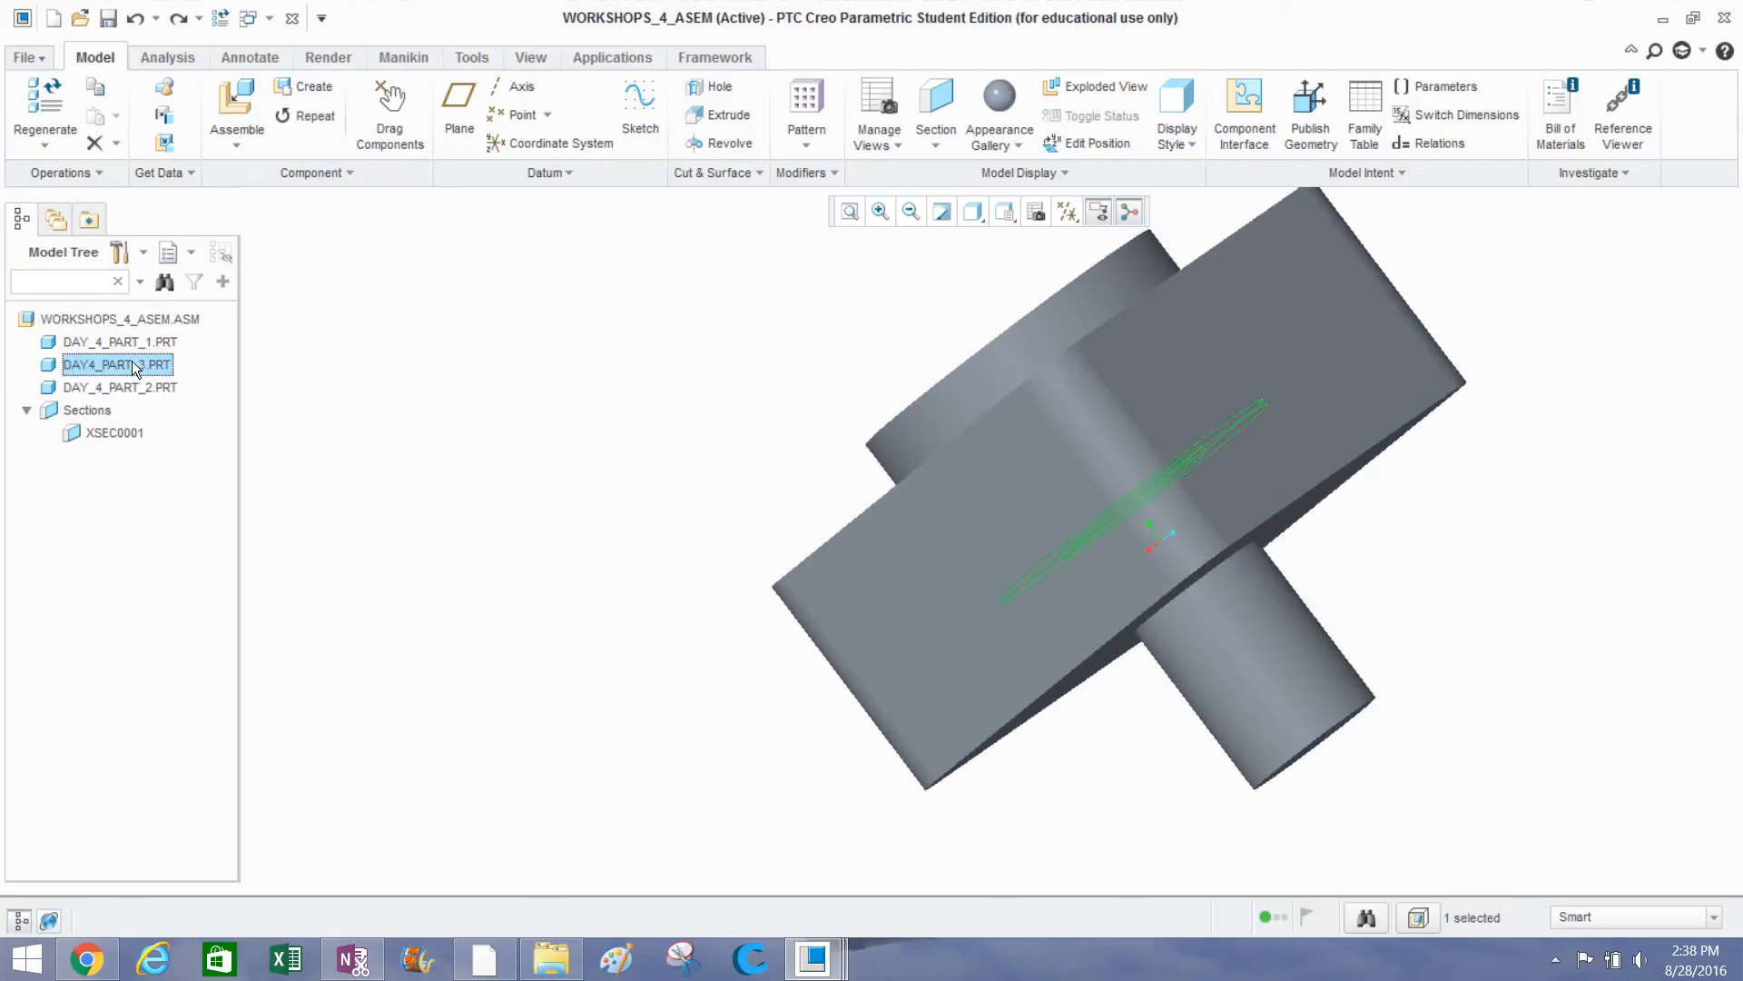
right_click(133, 363)
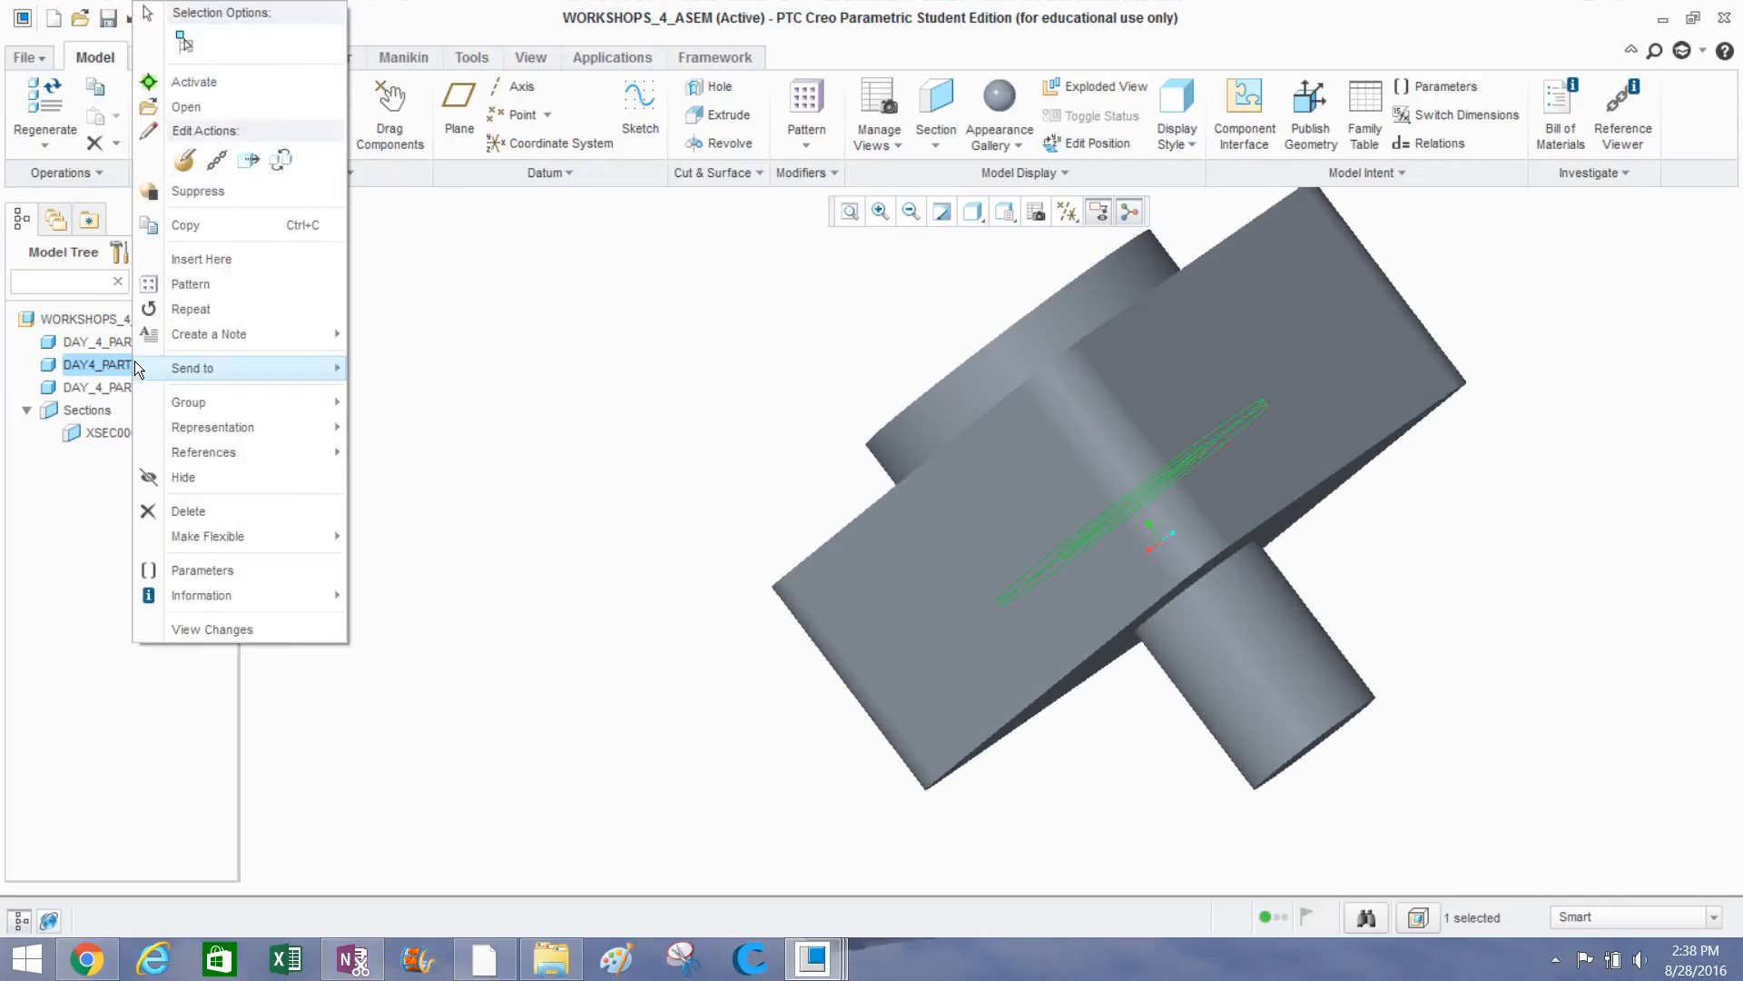
click(233, 84)
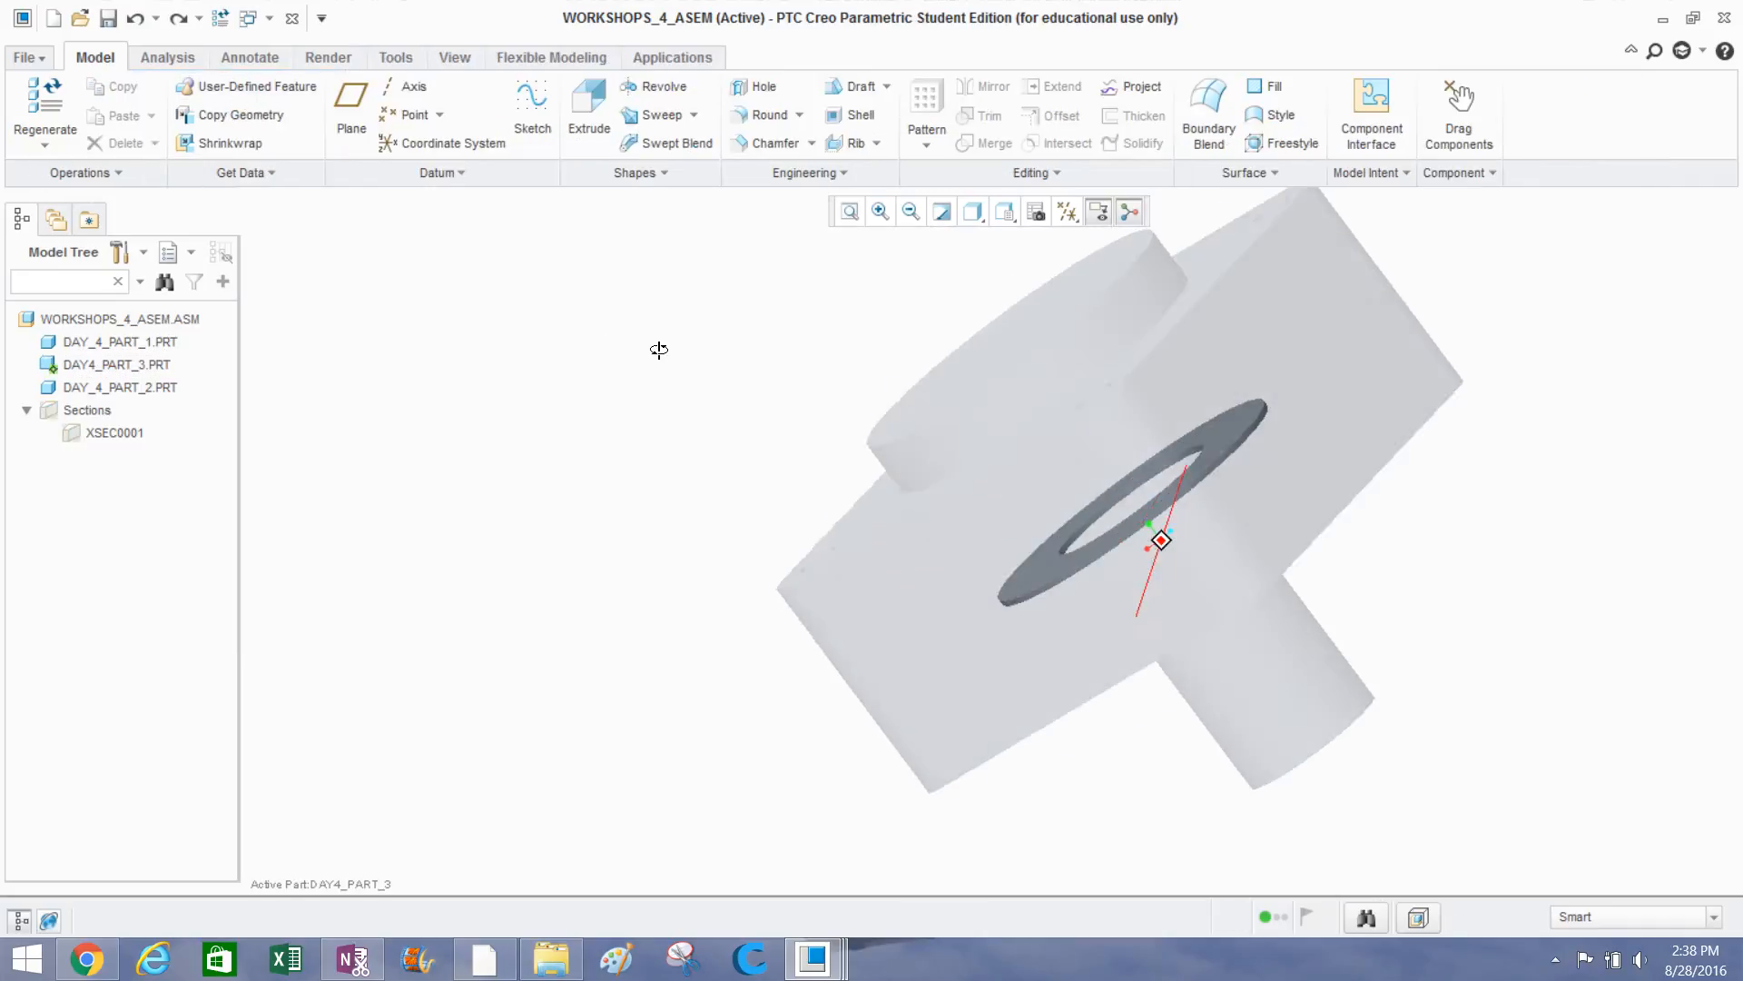
middle_drag(659, 349, 690, 381)
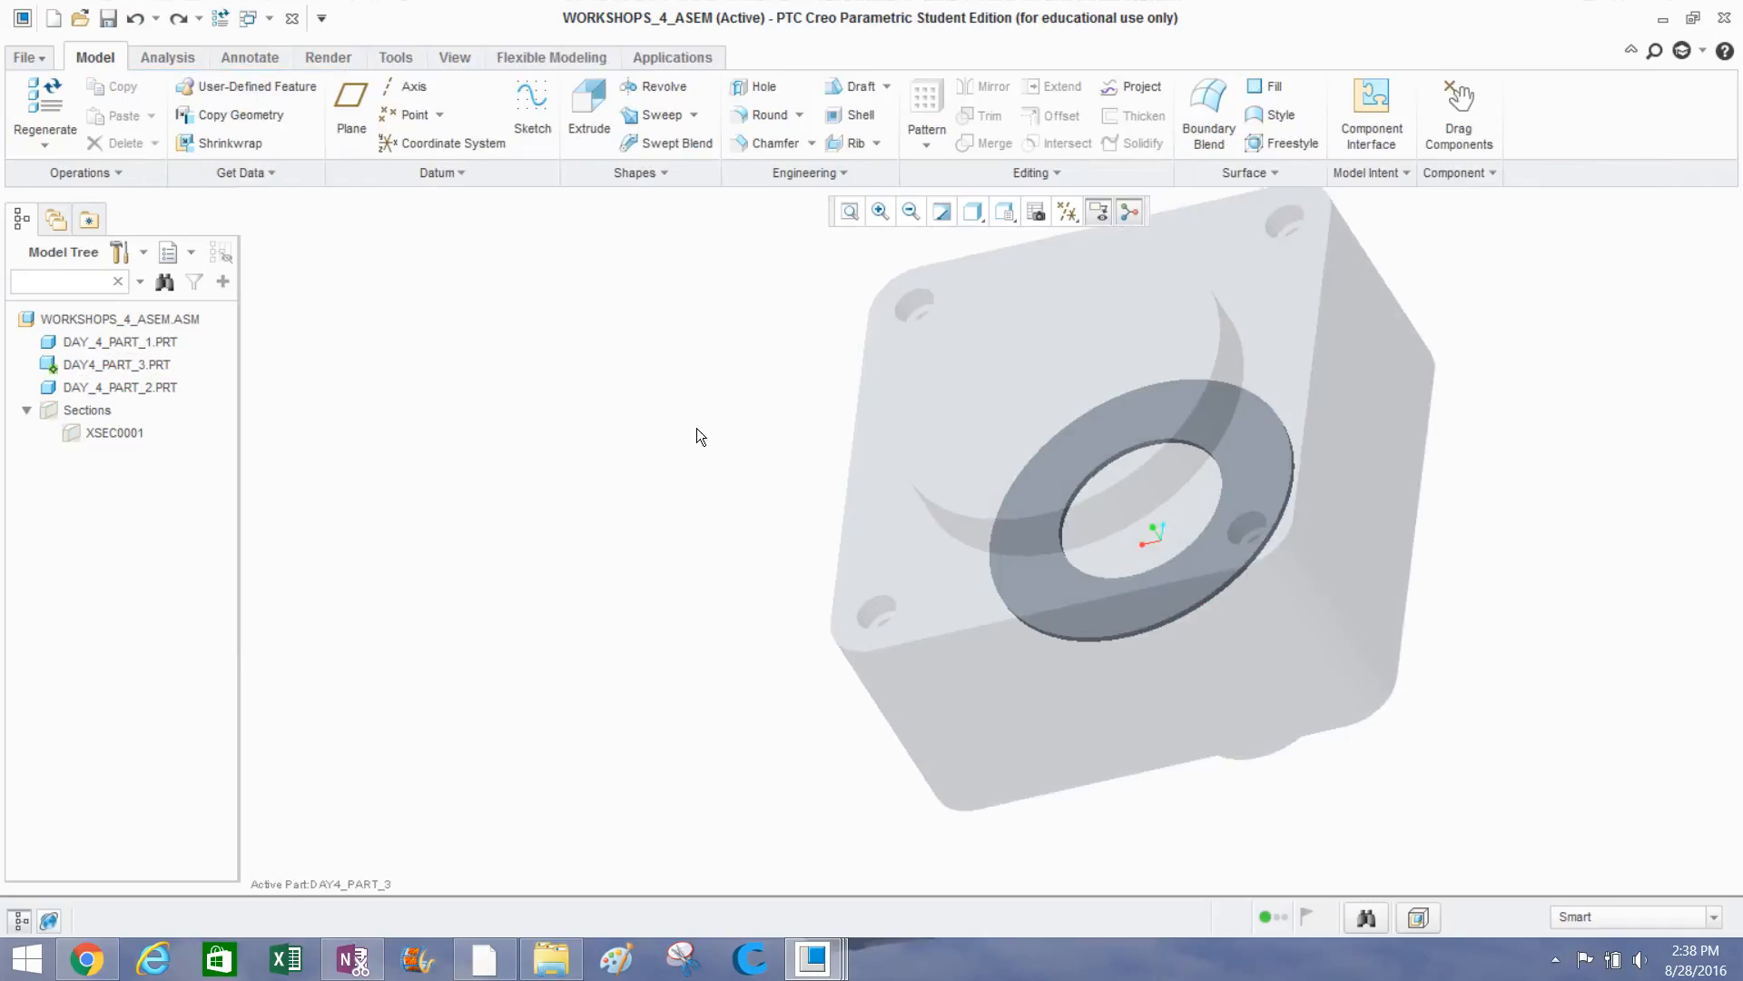
middle_drag(984, 630, 879, 392)
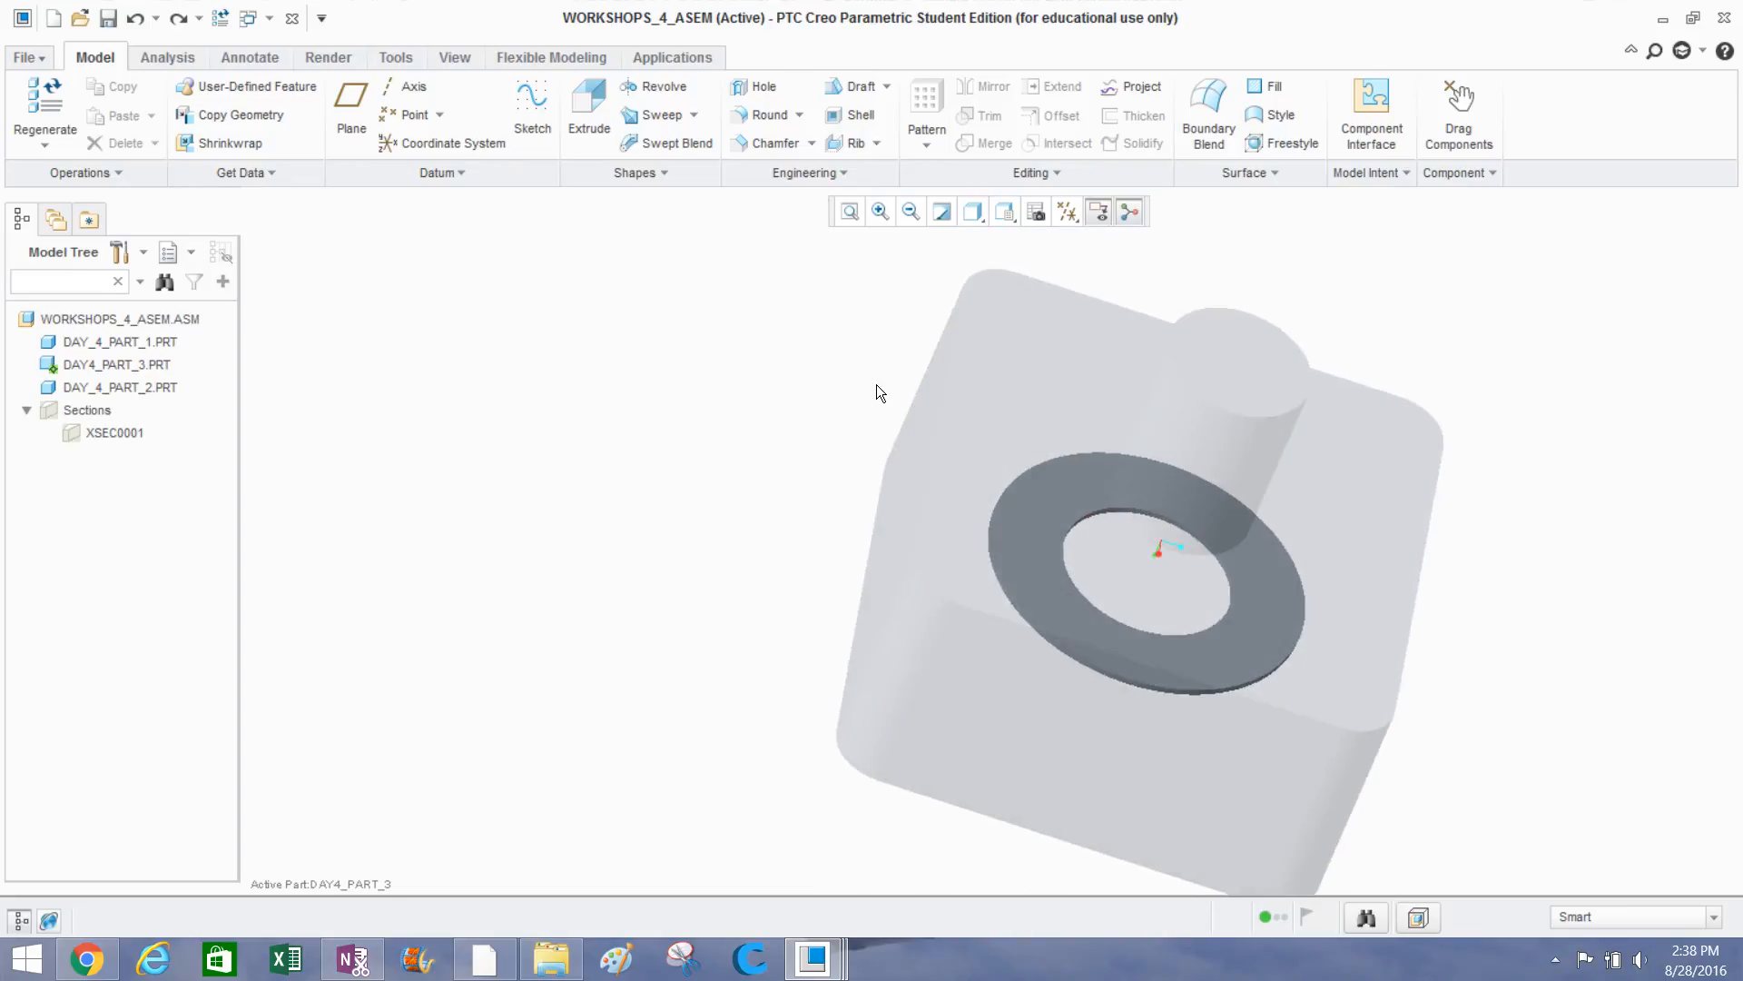
Apply the blue appearance to all of the ring DAY4_PART_3, with the selection filter set to Part.
click(455, 57)
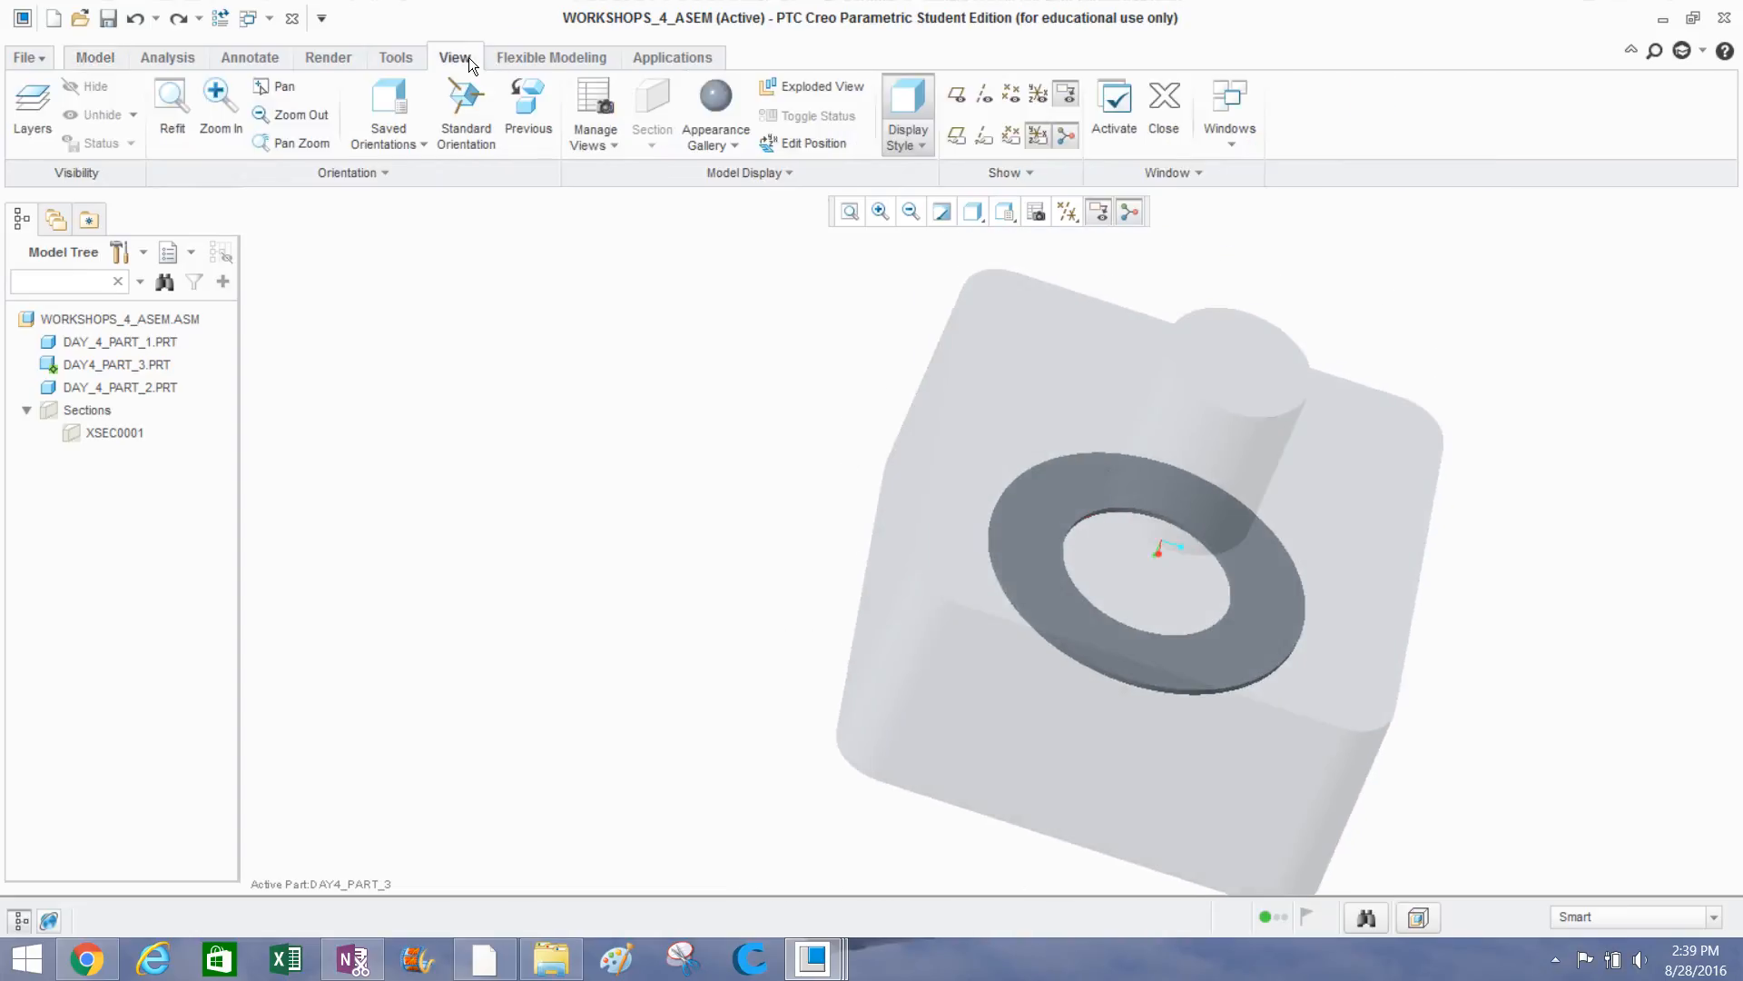
click(721, 149)
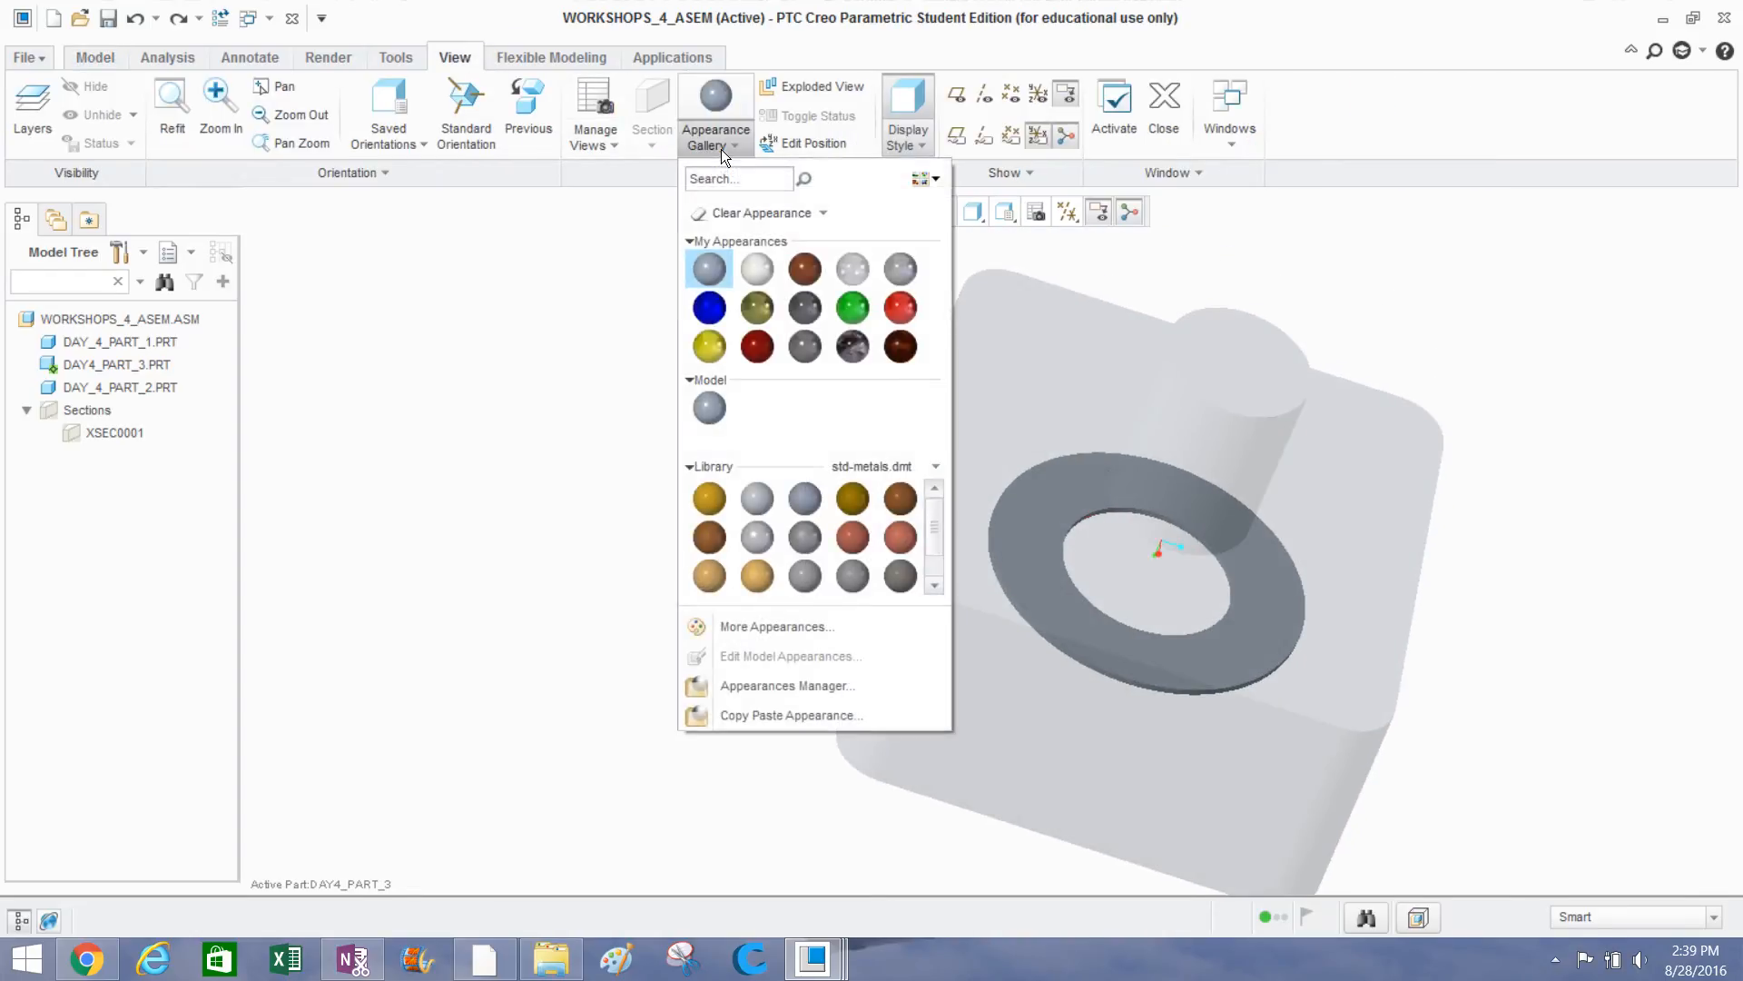
click(709, 308)
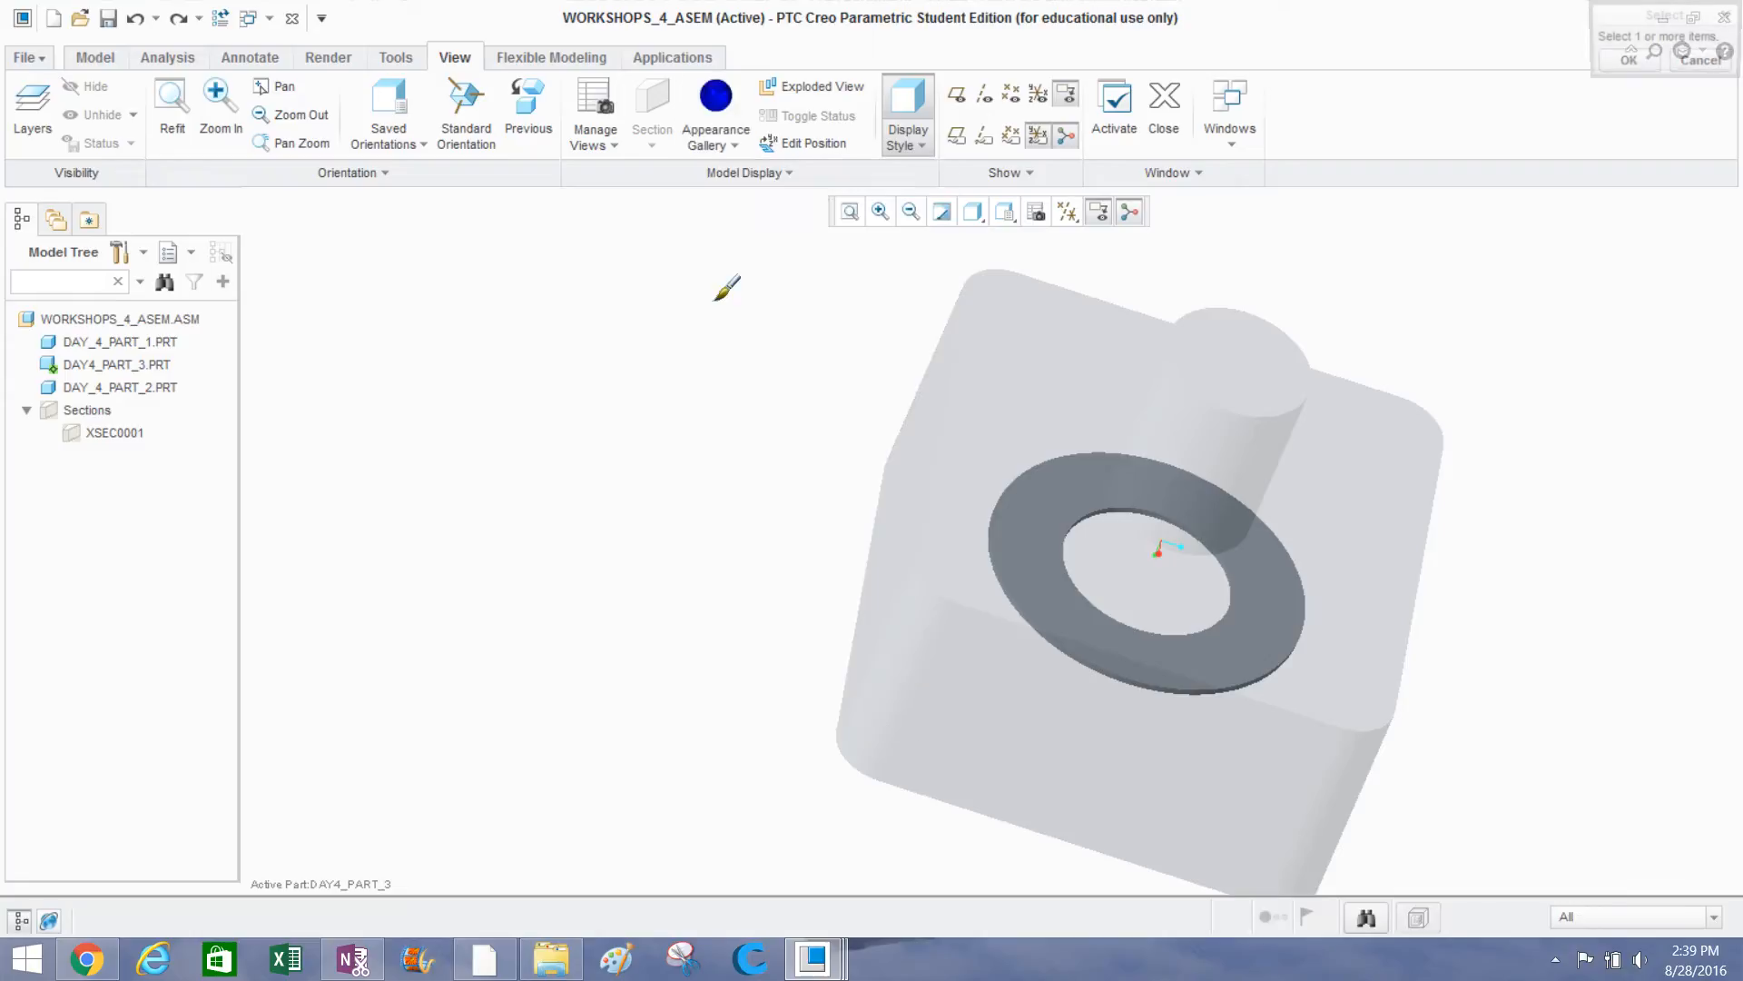
click(1596, 914)
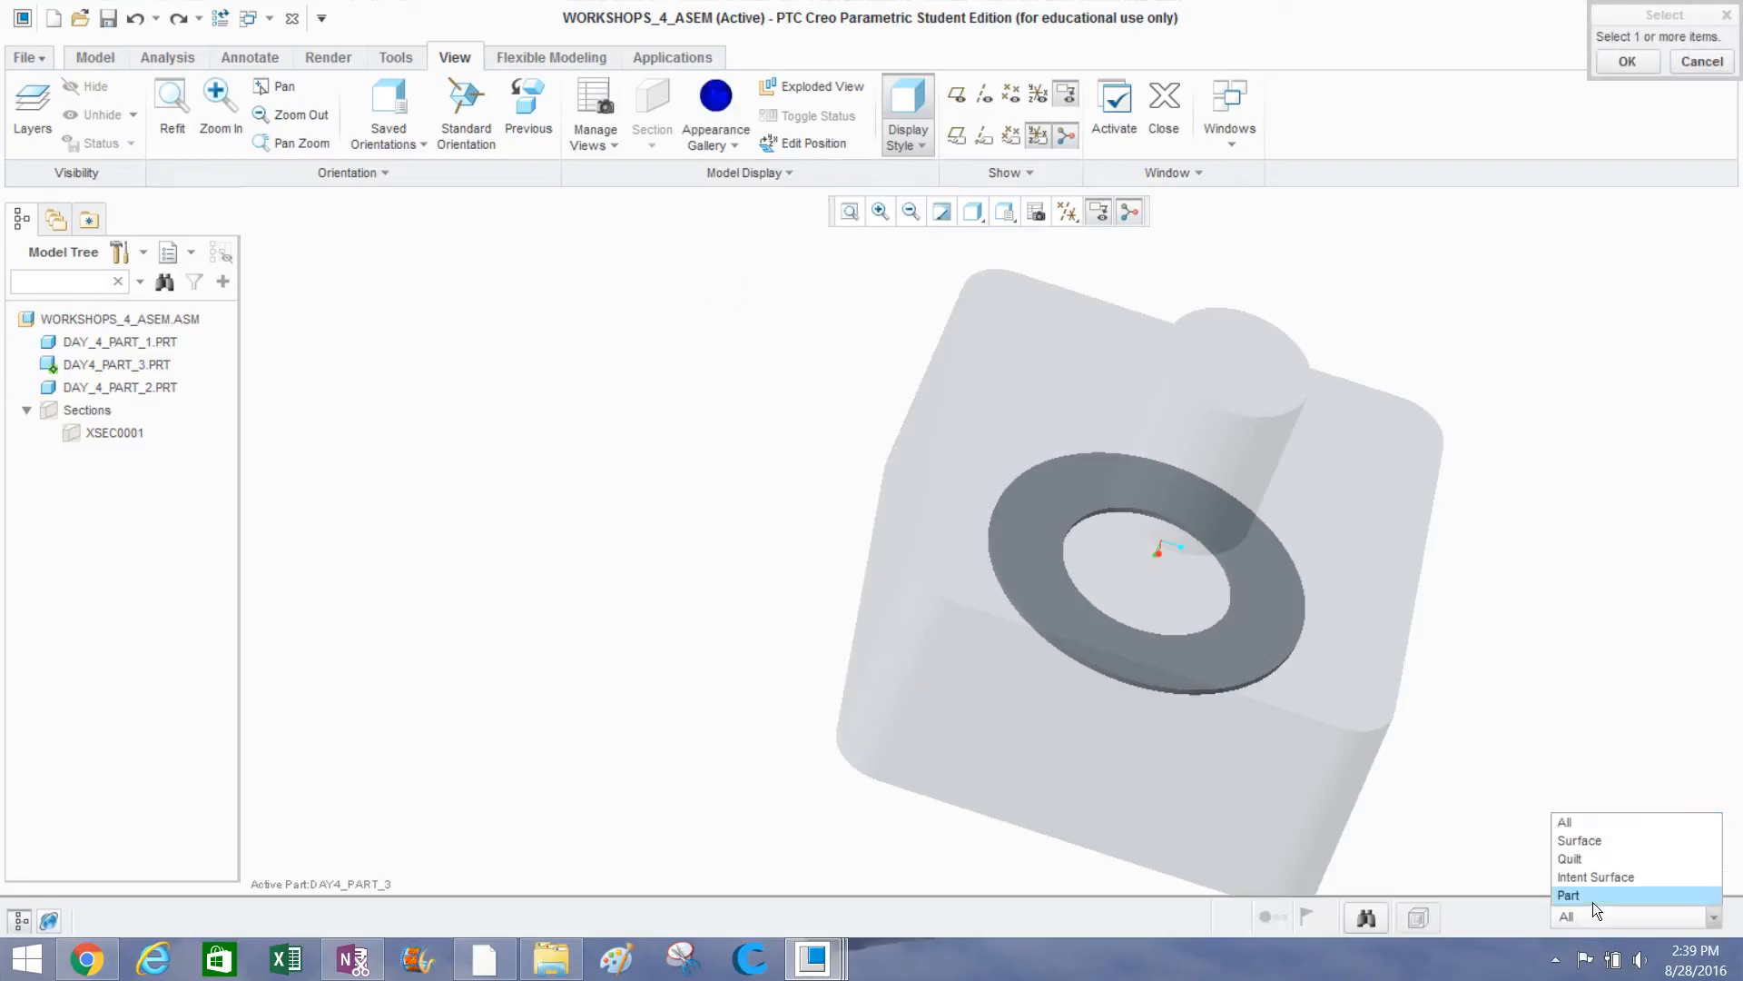
click(1592, 900)
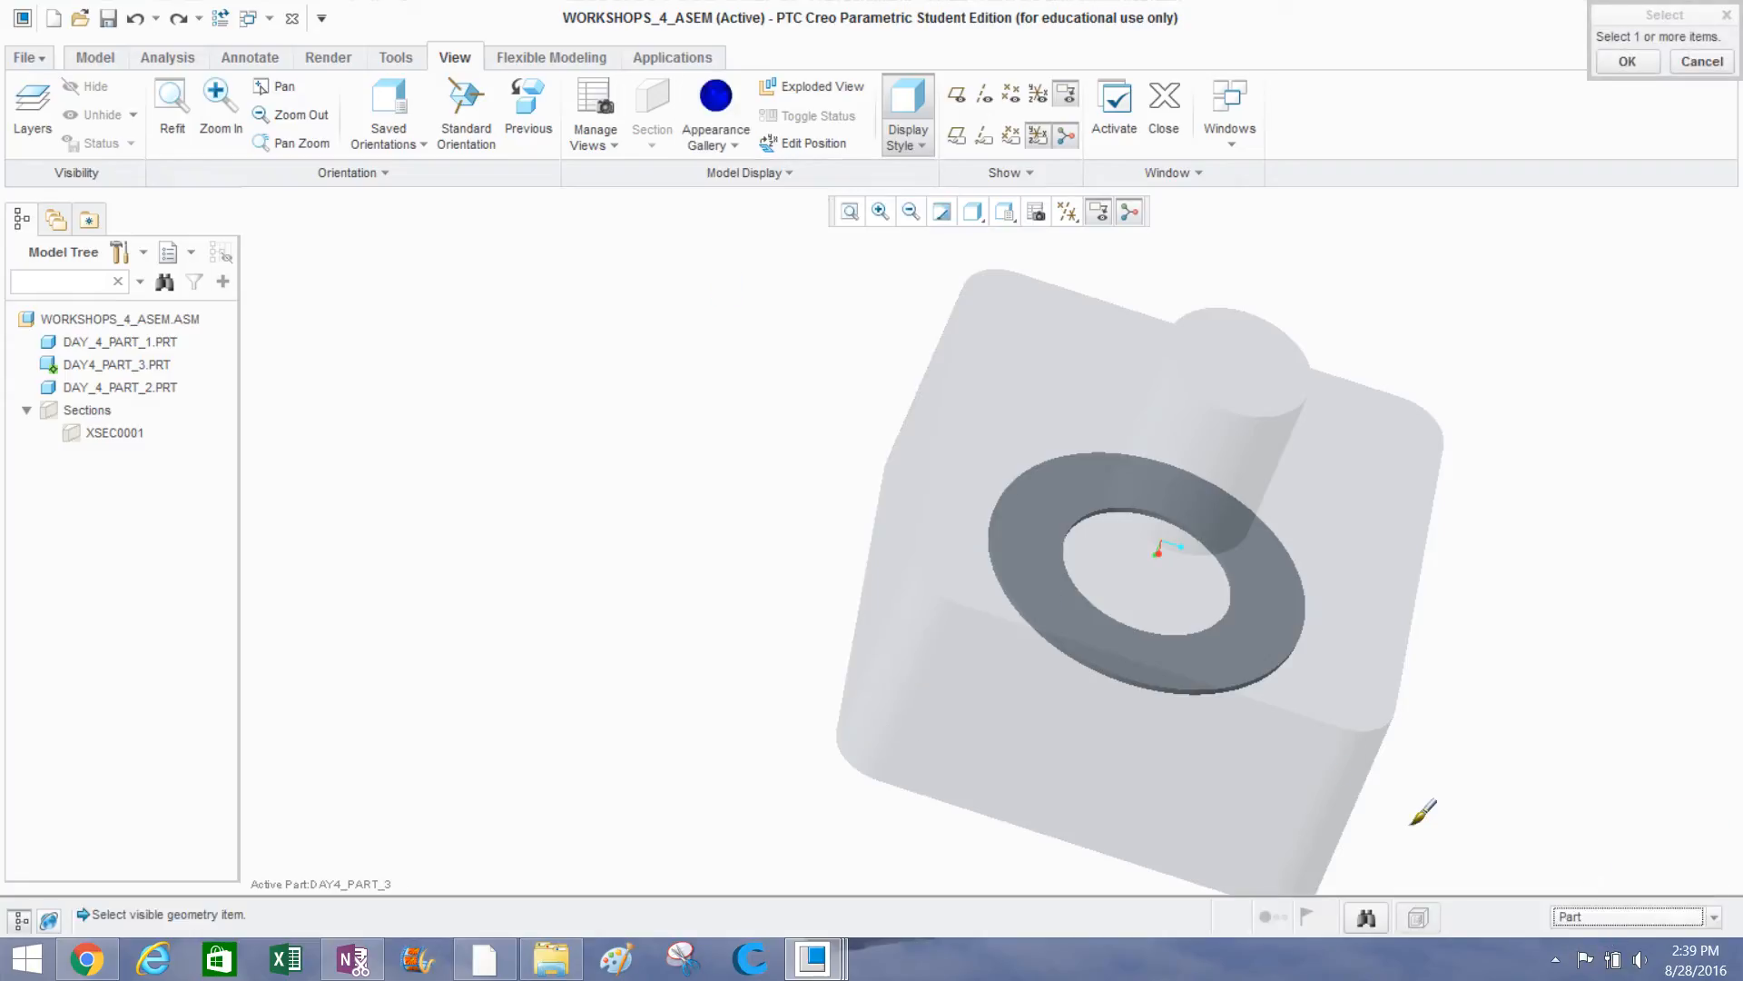
click(1063, 541)
middle_click(815, 480)
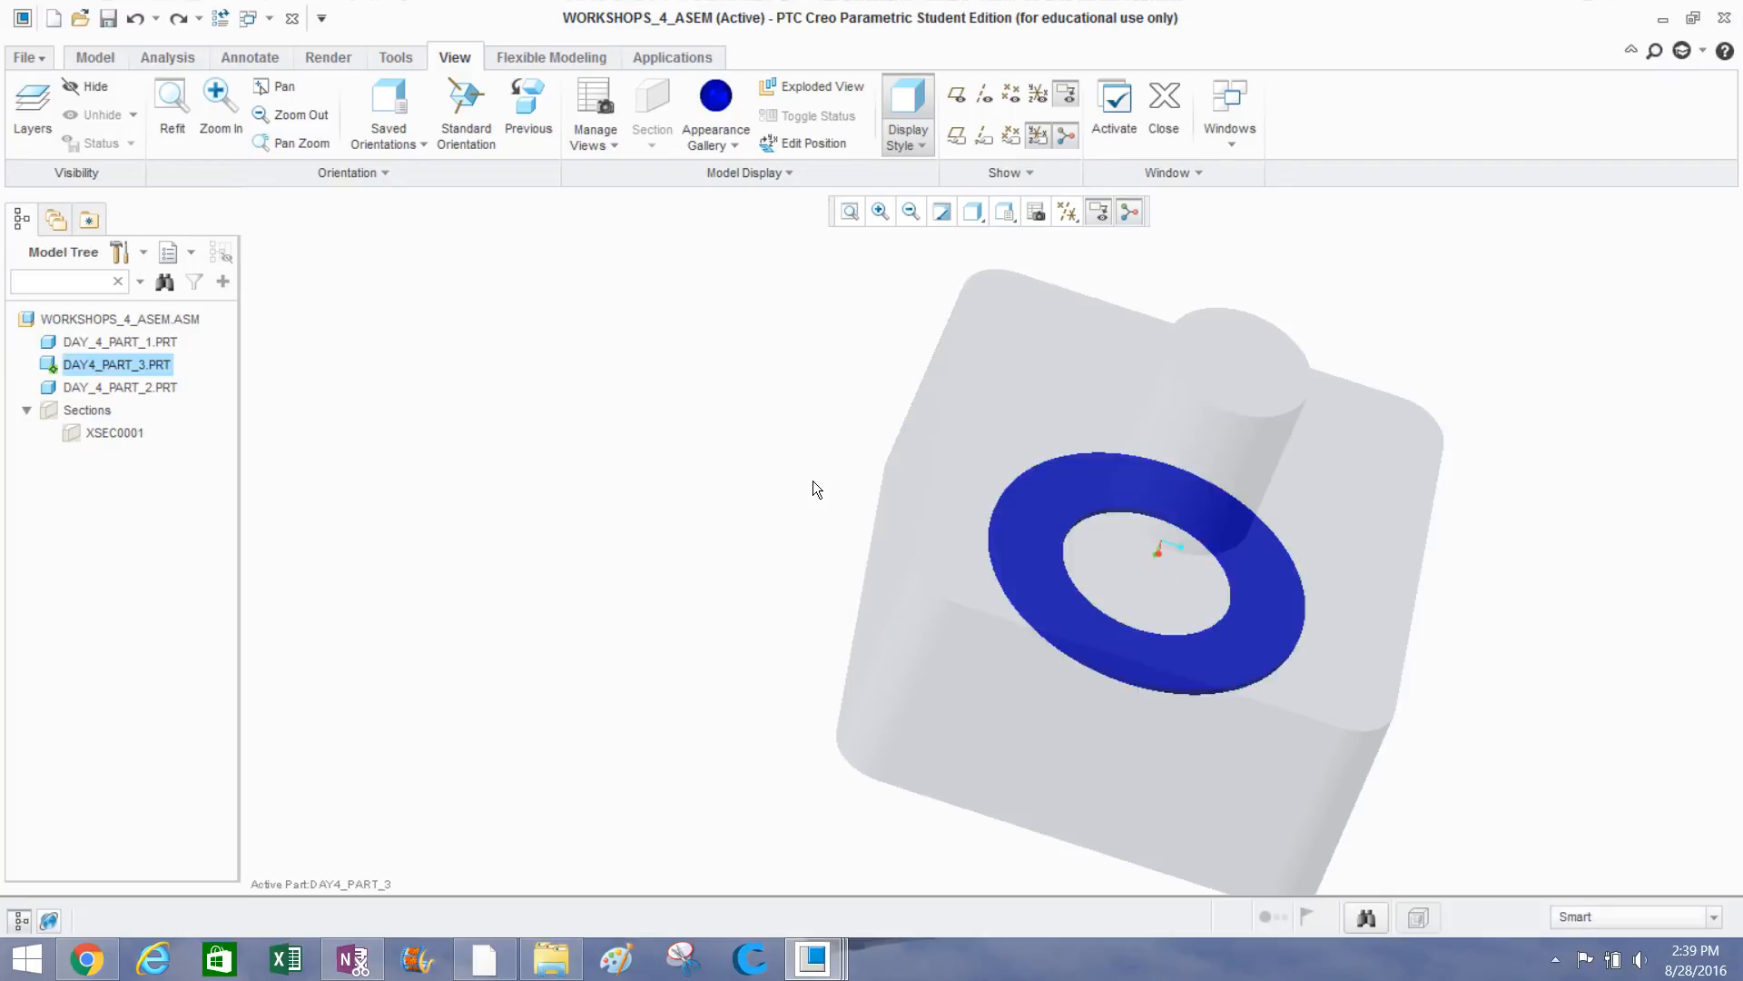
Make the top-level assembly WORKSHOPS_4_ASEM the active model again after colouring the ring.
middle_drag(706, 501, 581, 413)
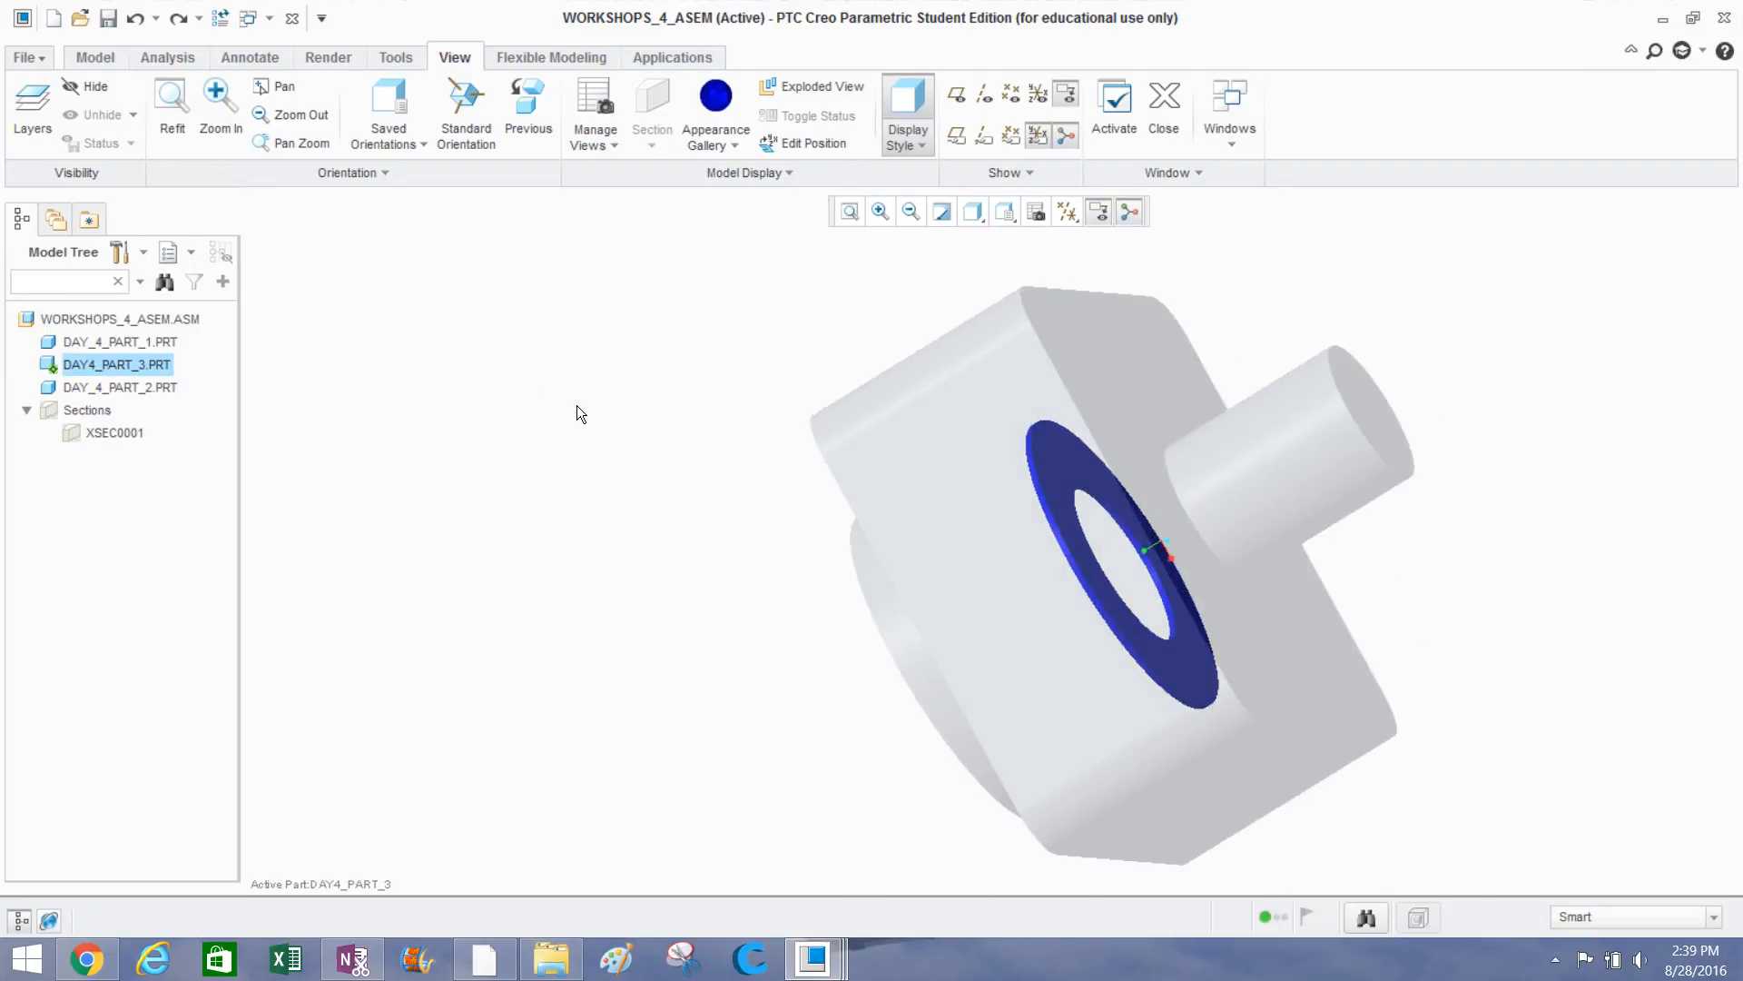
click(162, 315)
right_click(164, 315)
click(194, 323)
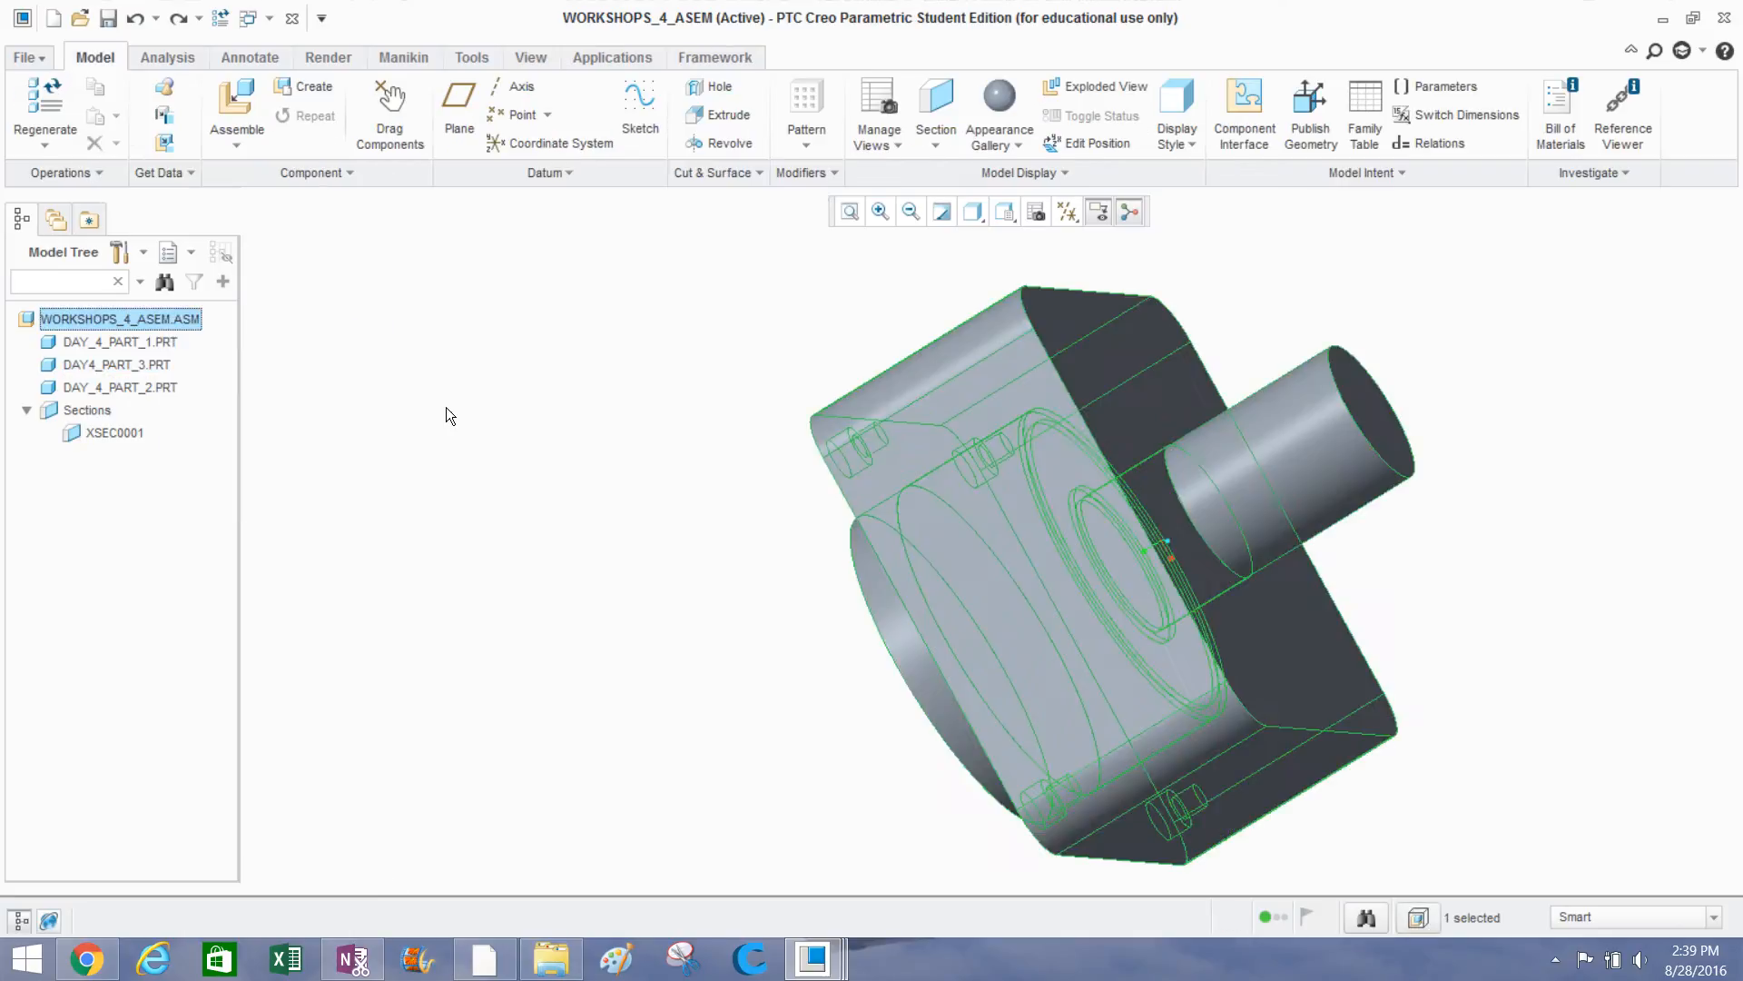
Activate the cross section XSEC0001 to inspect the ring inside the assembly, and deactivate it again.
mouse_move(576, 499)
middle_down()
mouse_move(653, 536)
mouse_move(725, 502)
middle_up()
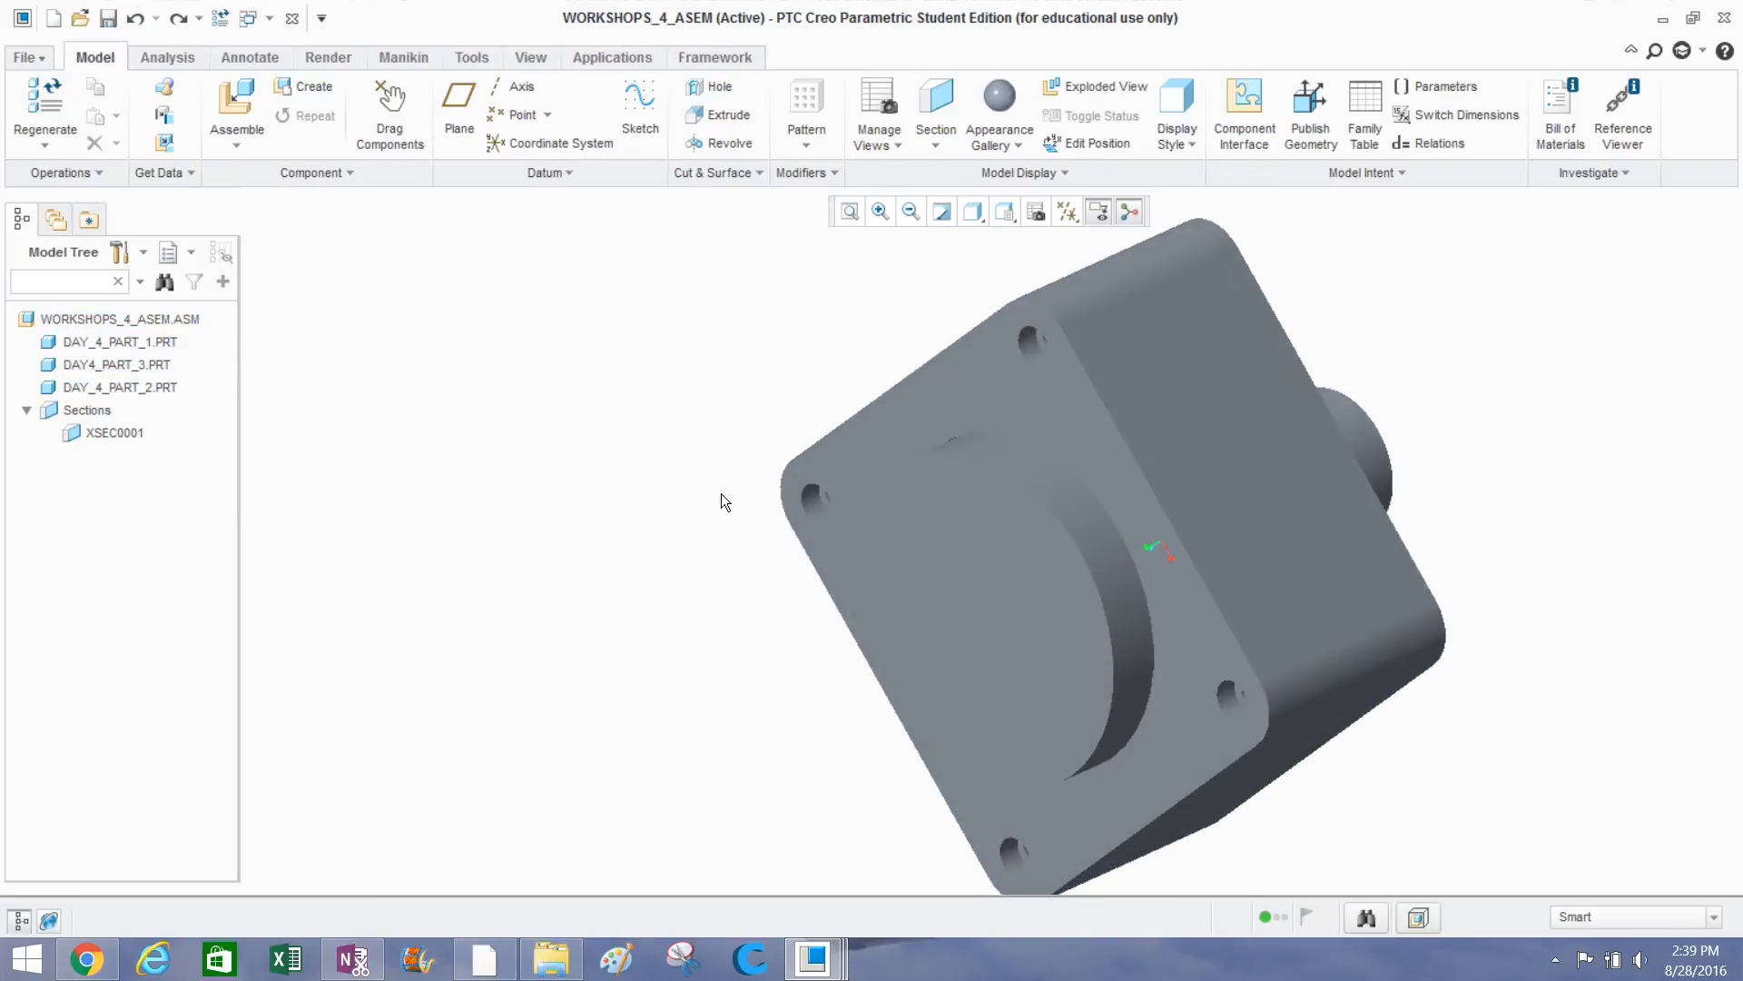
right_click(94, 430)
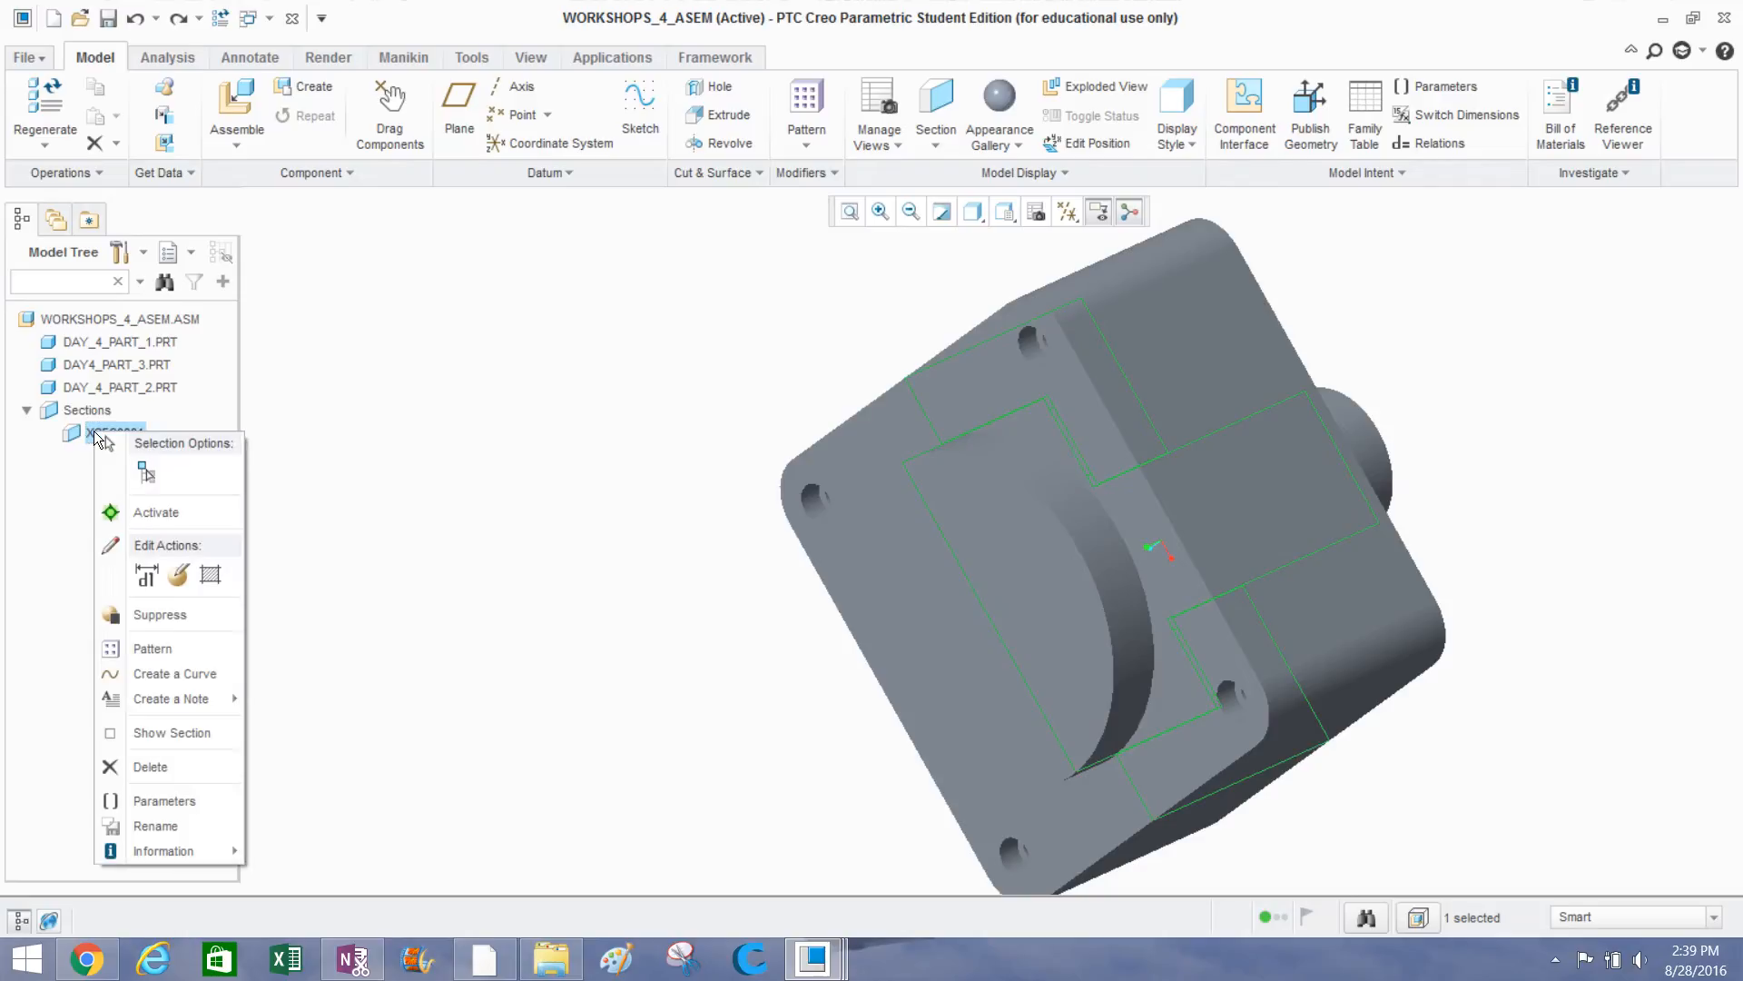
click(136, 512)
mouse_move(641, 530)
middle_down()
mouse_move(720, 444)
mouse_move(681, 409)
mouse_move(646, 451)
mouse_move(1156, 819)
mouse_move(1114, 790)
middle_up()
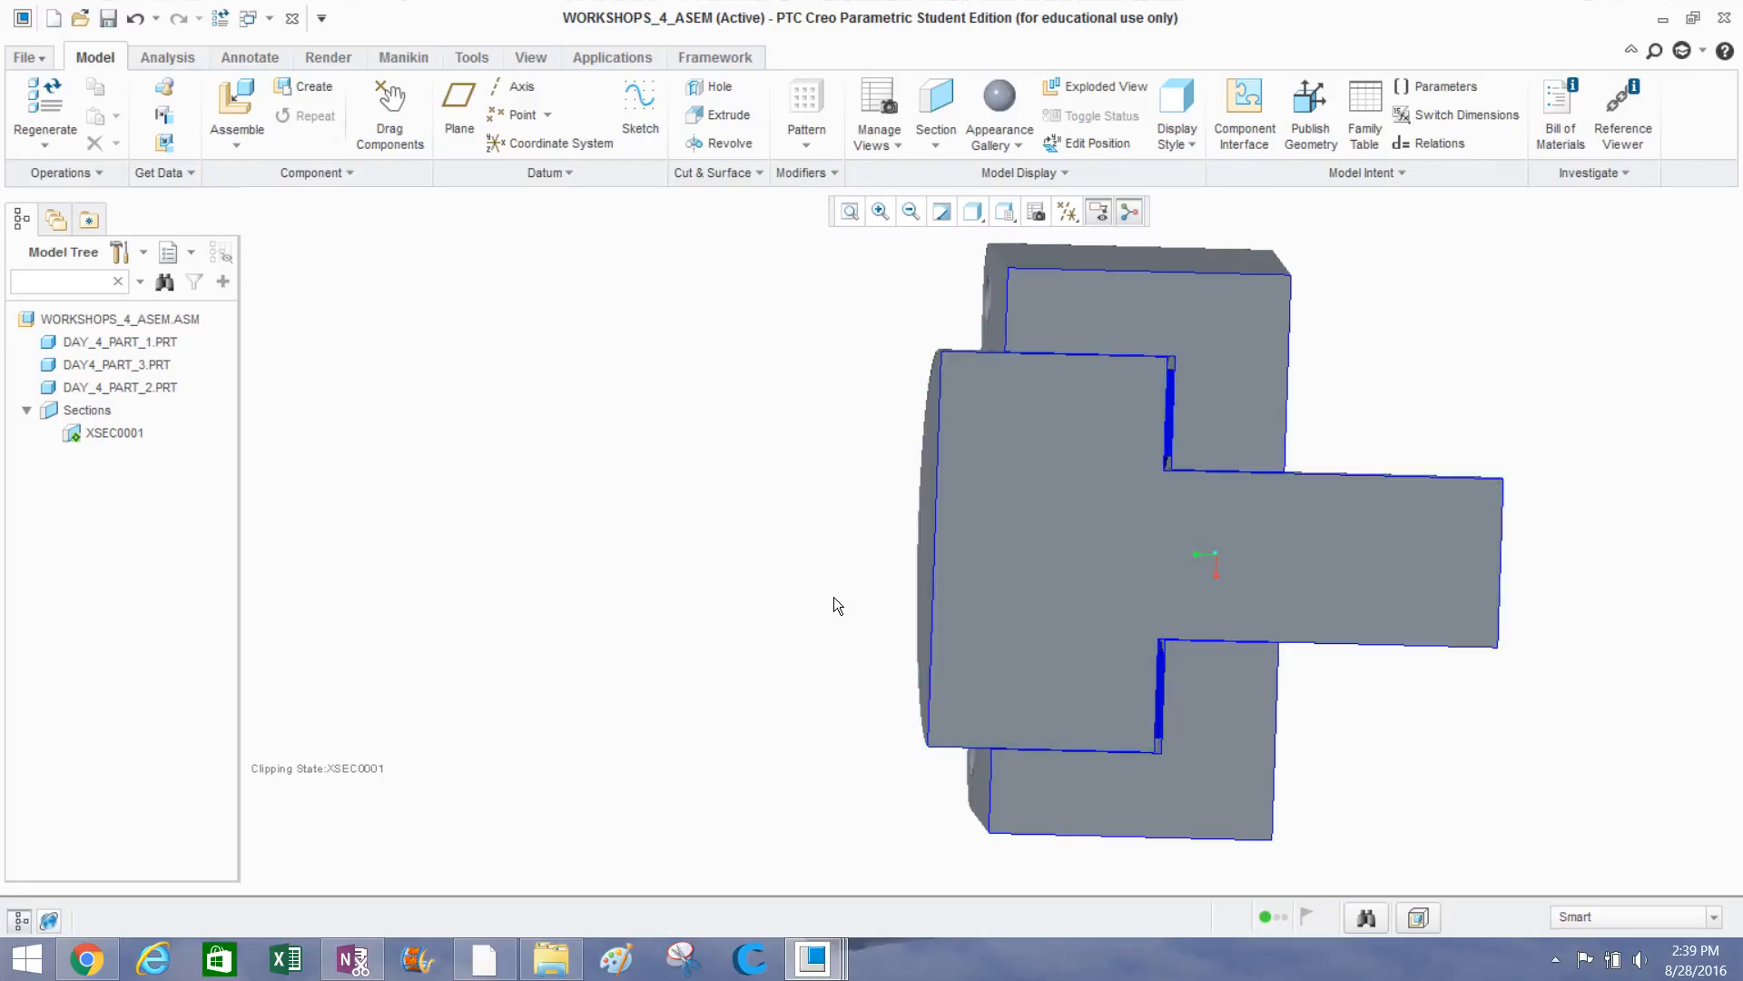
middle_drag(686, 559, 771, 510)
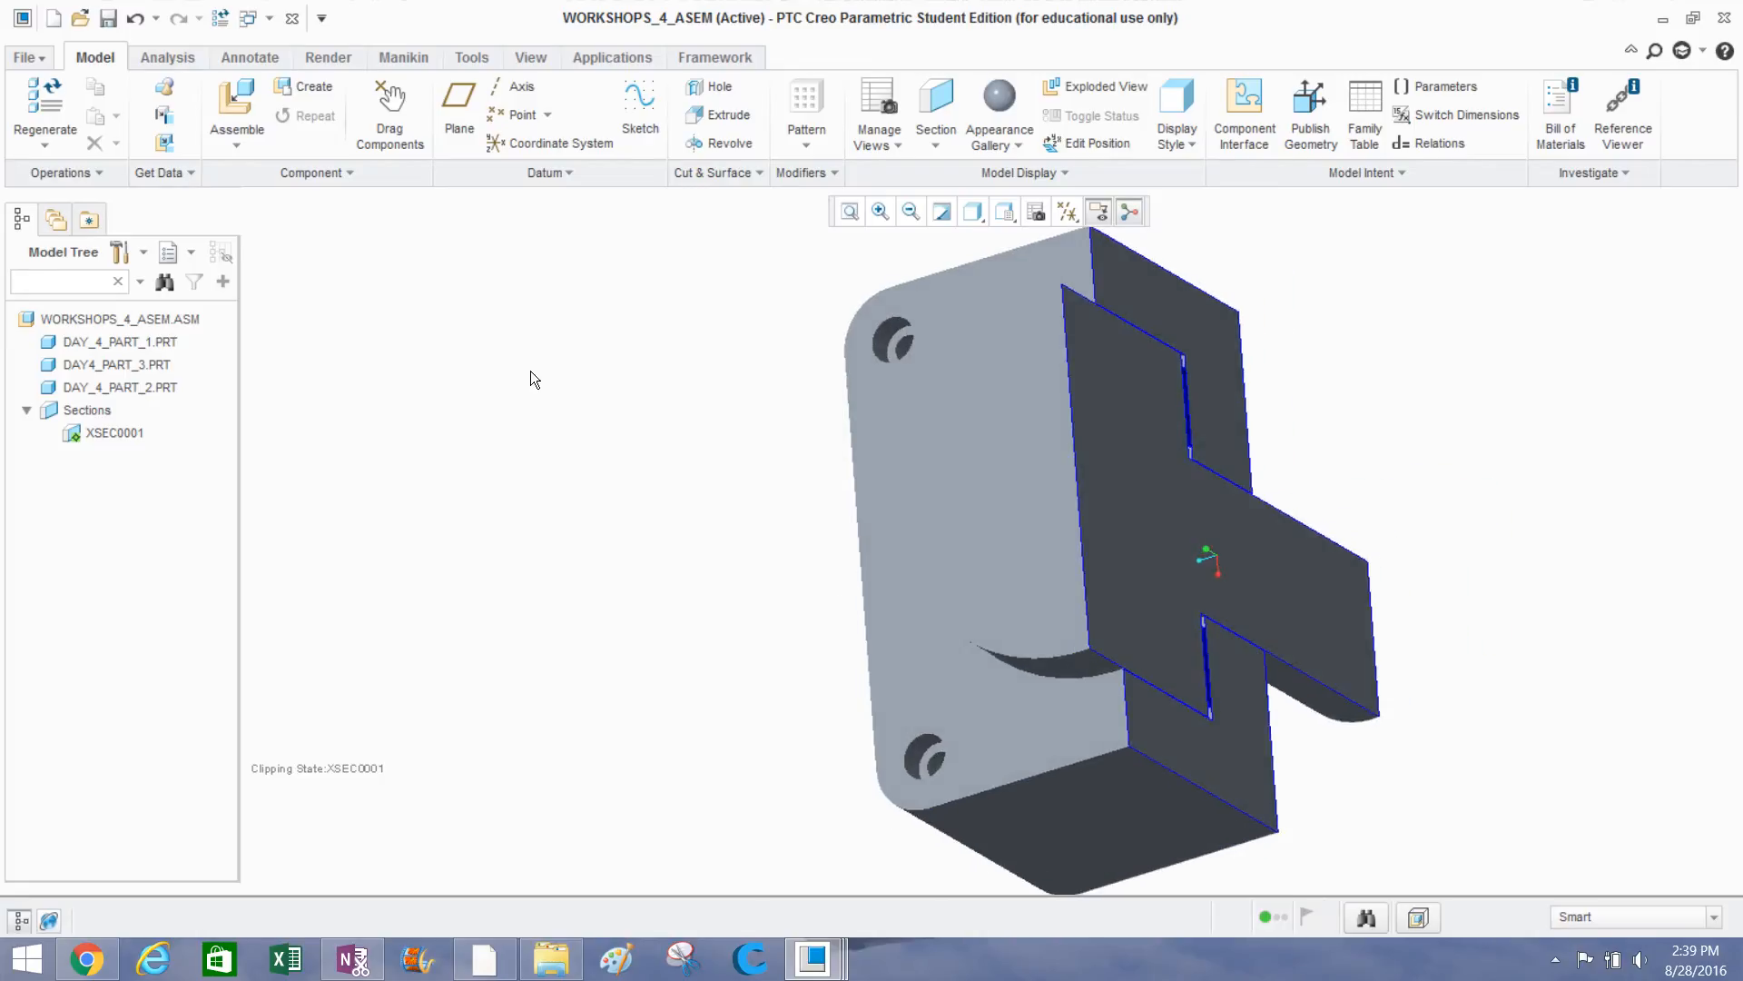
click(137, 437)
right_click(137, 437)
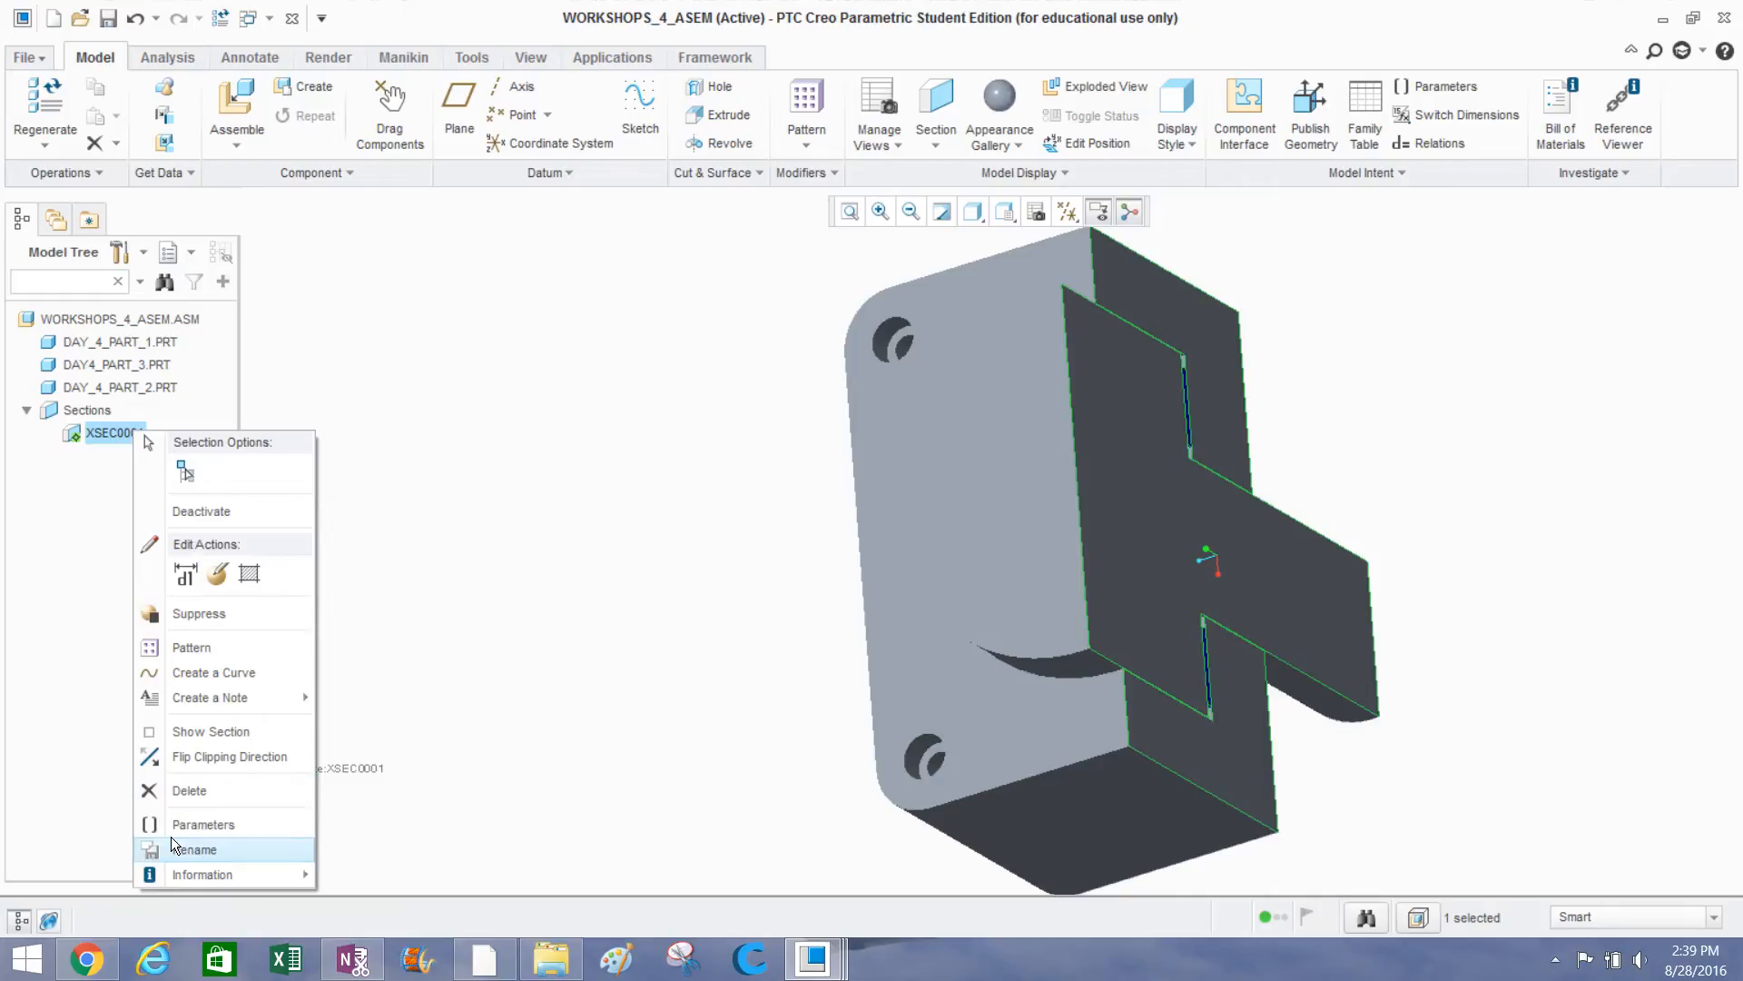
click(218, 511)
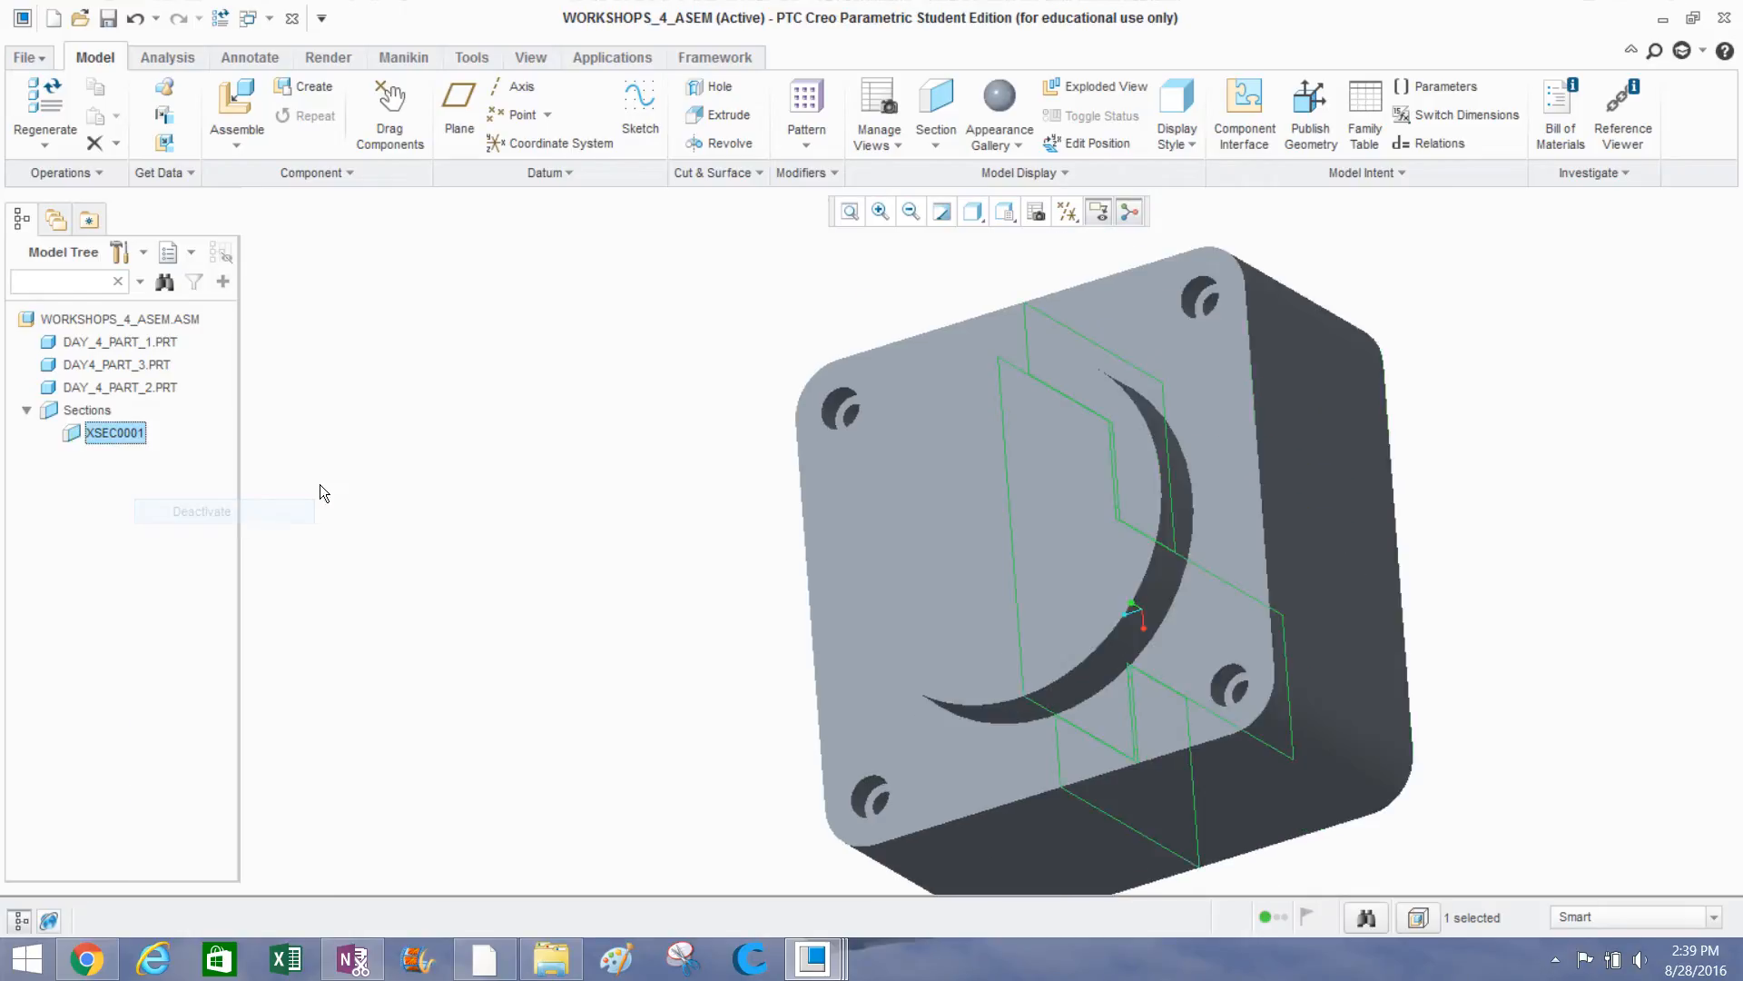
Apply the green appearance to the whole component DAY_4_PART_2 directly from the top-level assembly.
middle_drag(662, 526, 611, 533)
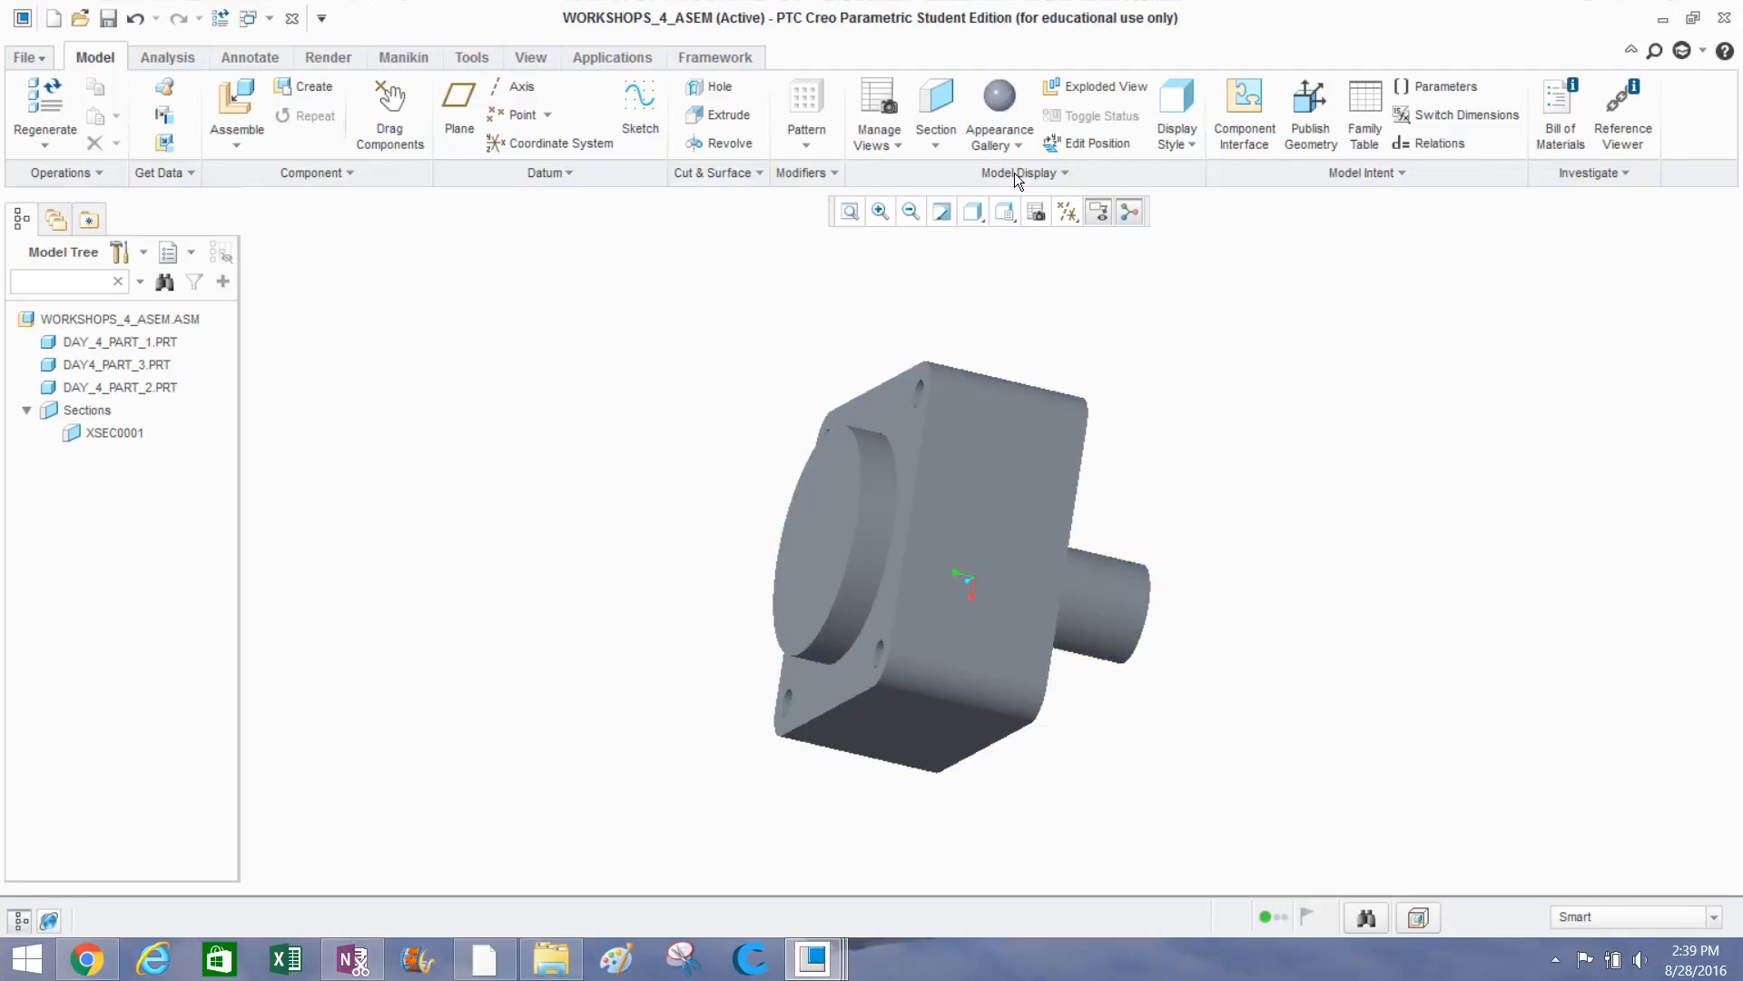
click(1001, 147)
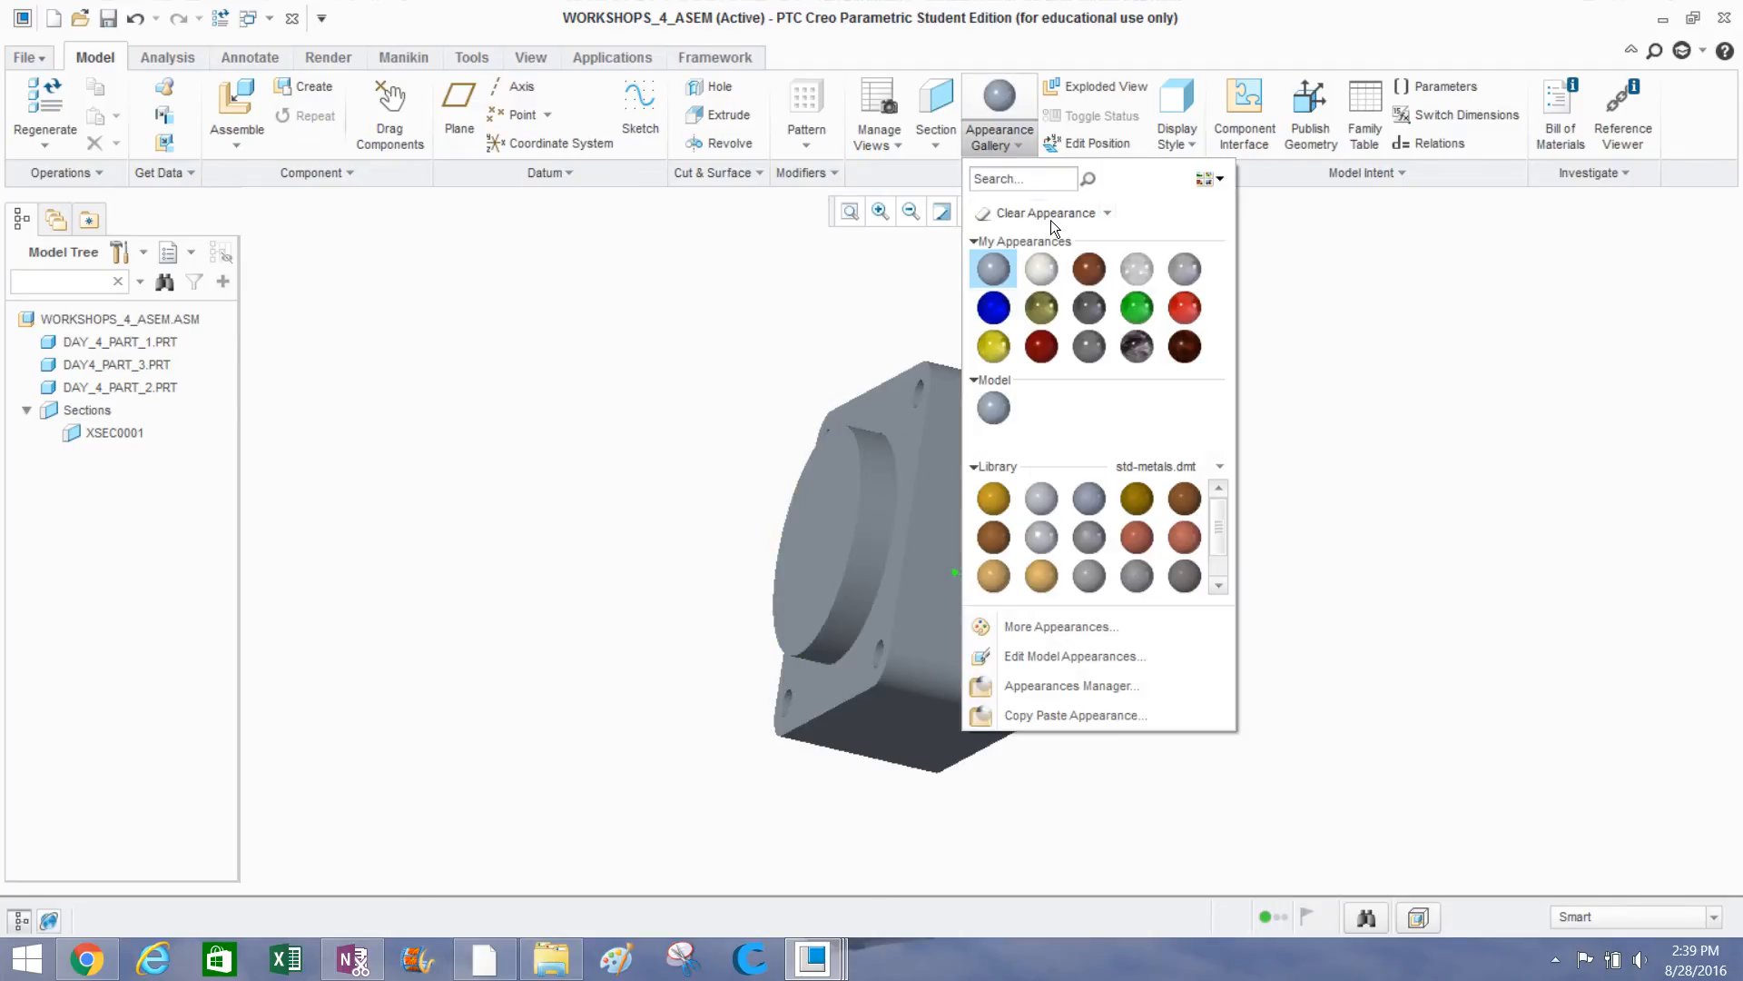
click(1137, 299)
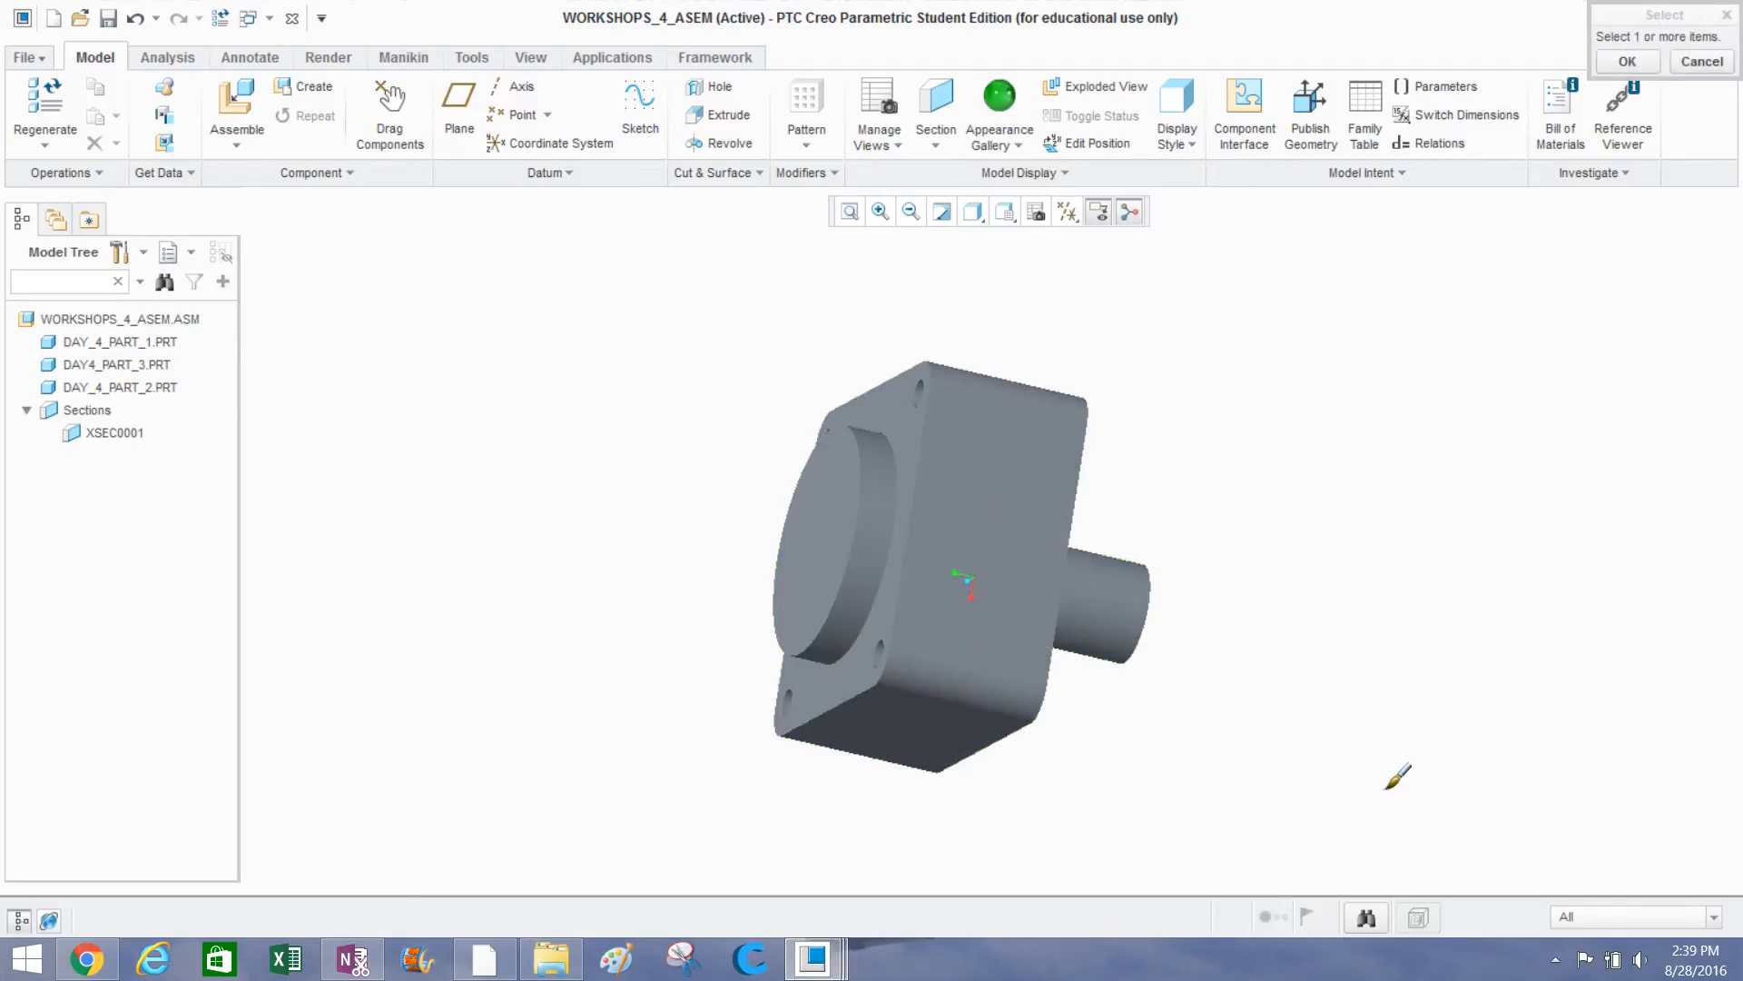
click(1601, 917)
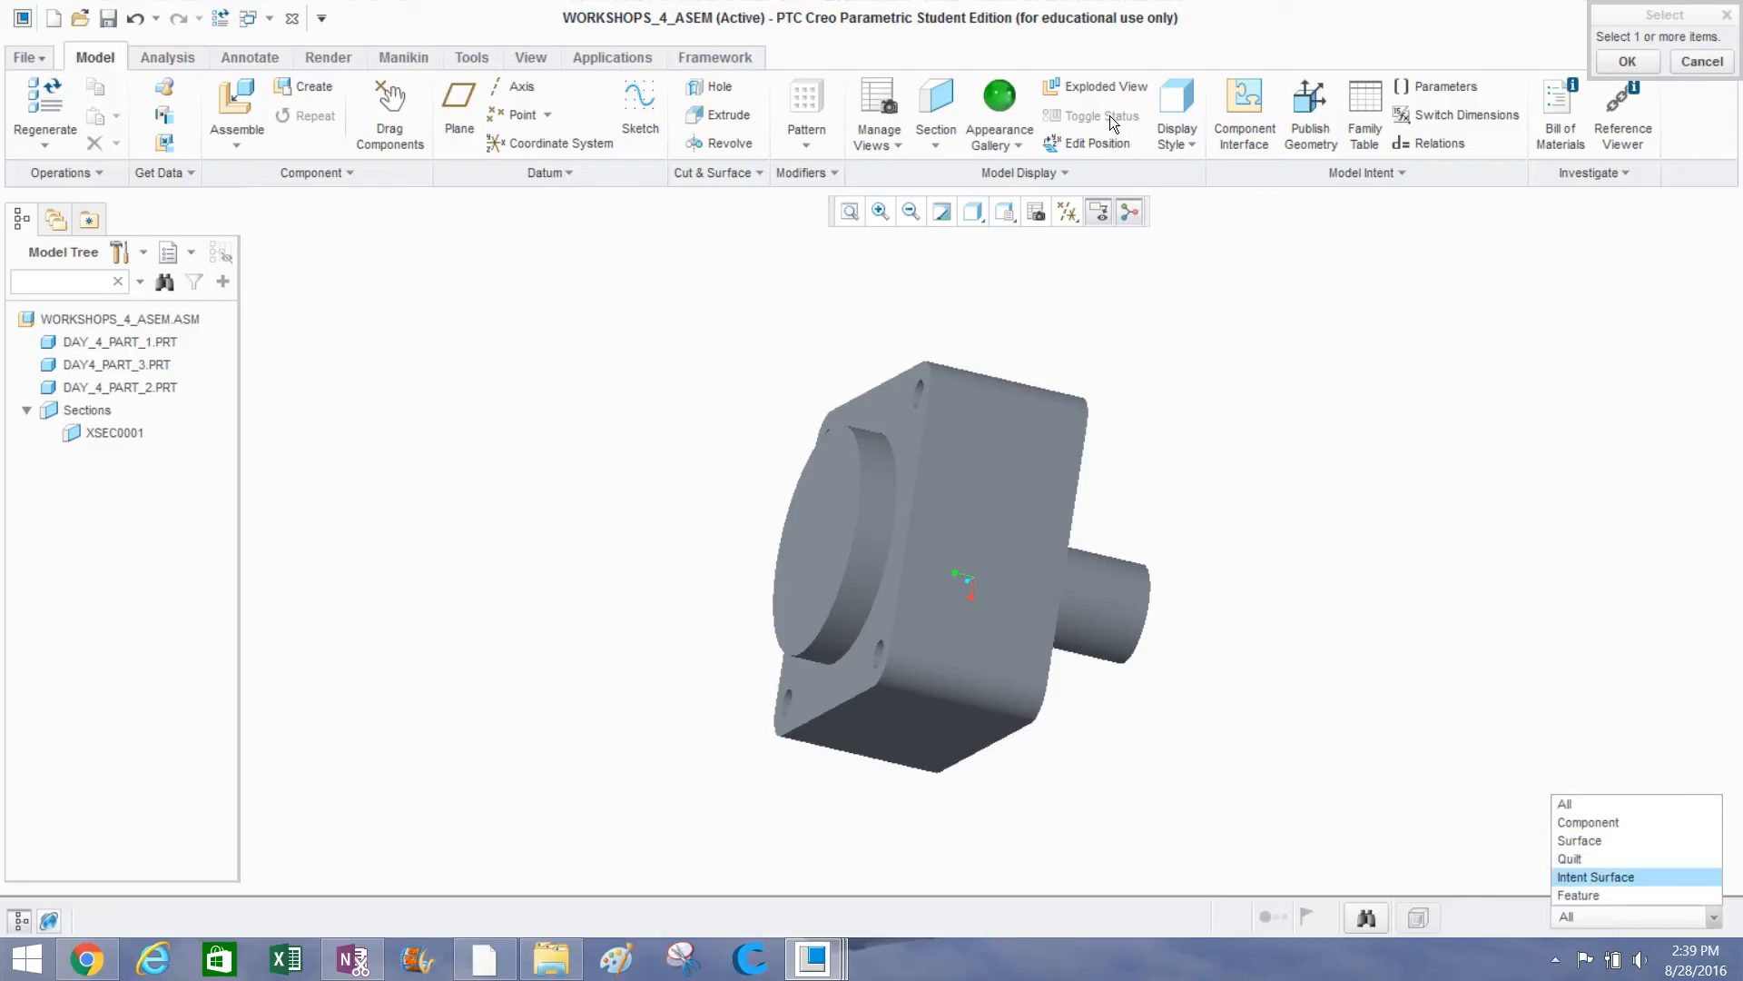
click(1428, 676)
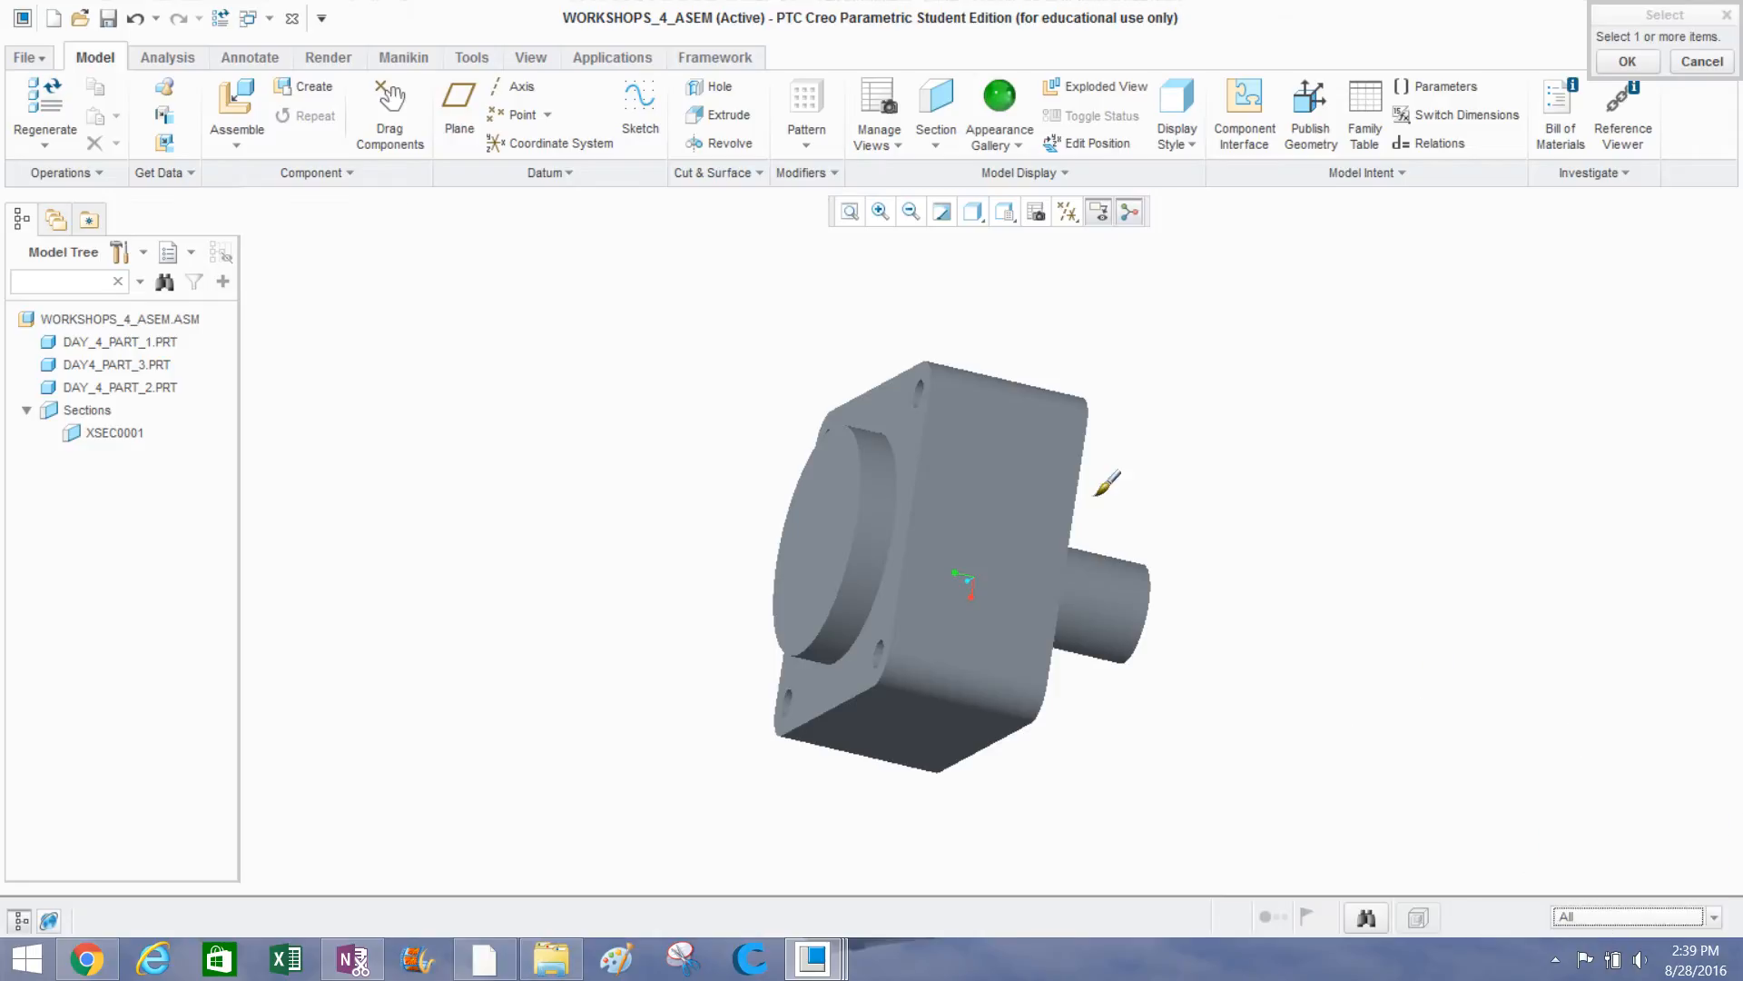
click(1625, 917)
click(672, 513)
click(831, 498)
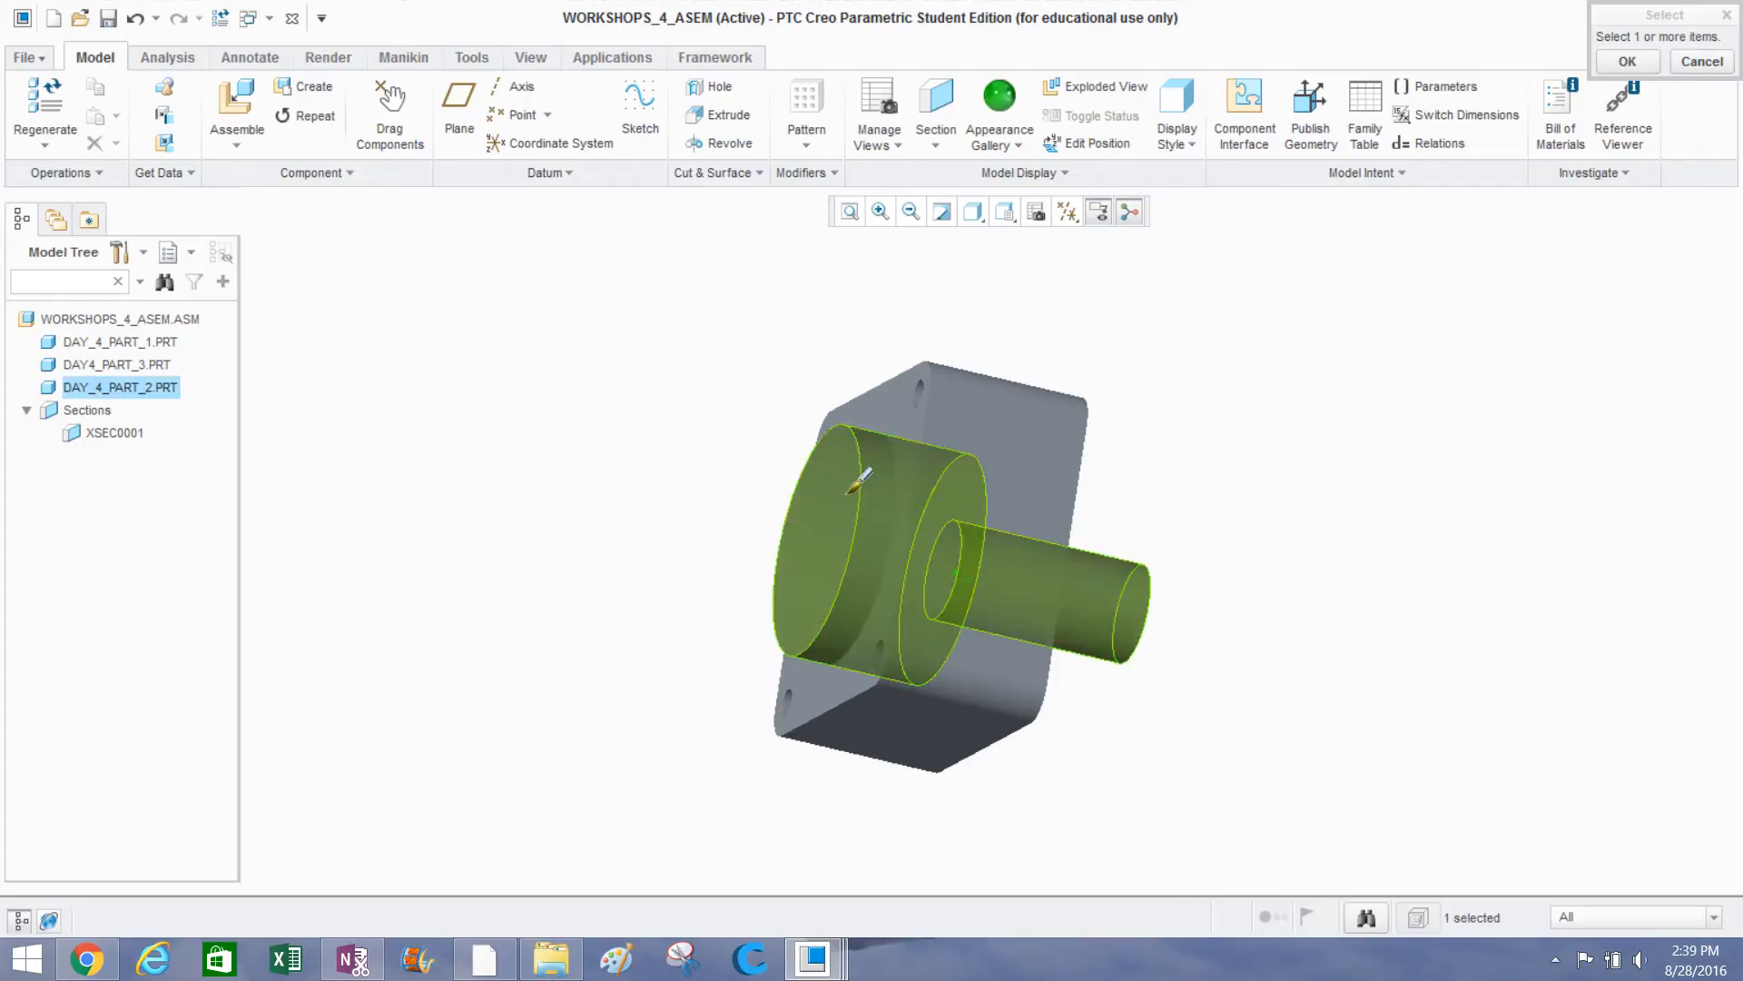
middle_click(630, 455)
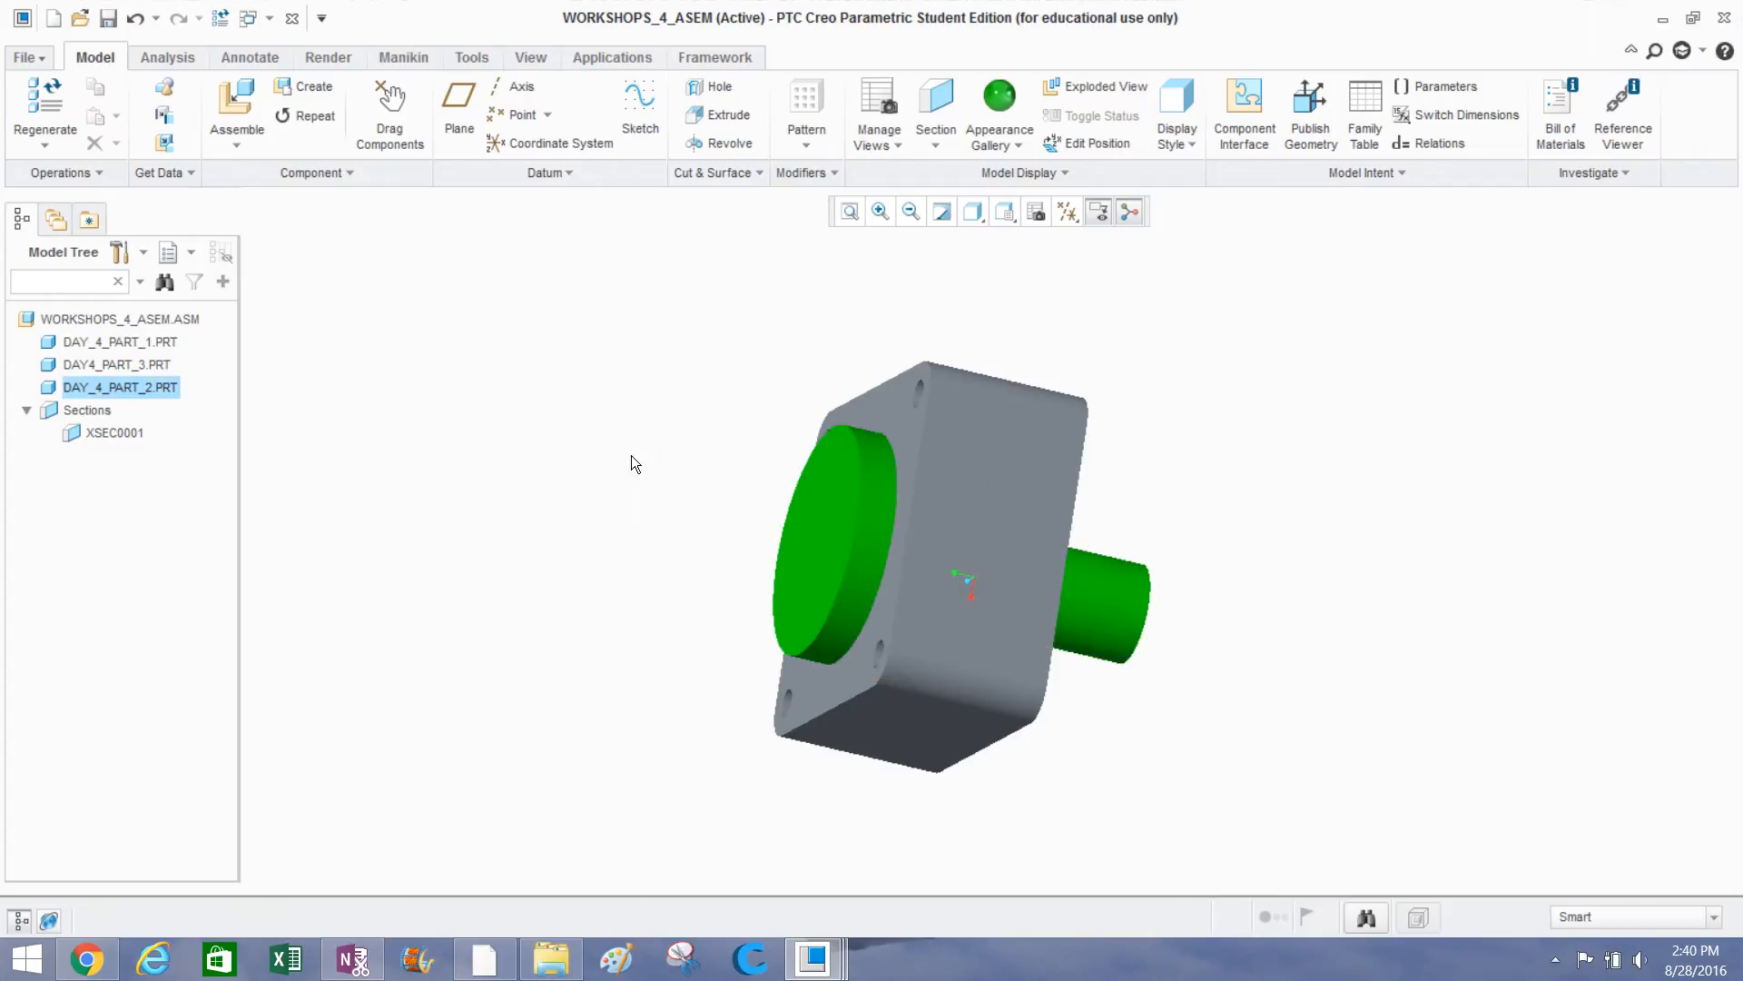
middle_drag(695, 445, 669, 600)
click(996, 650)
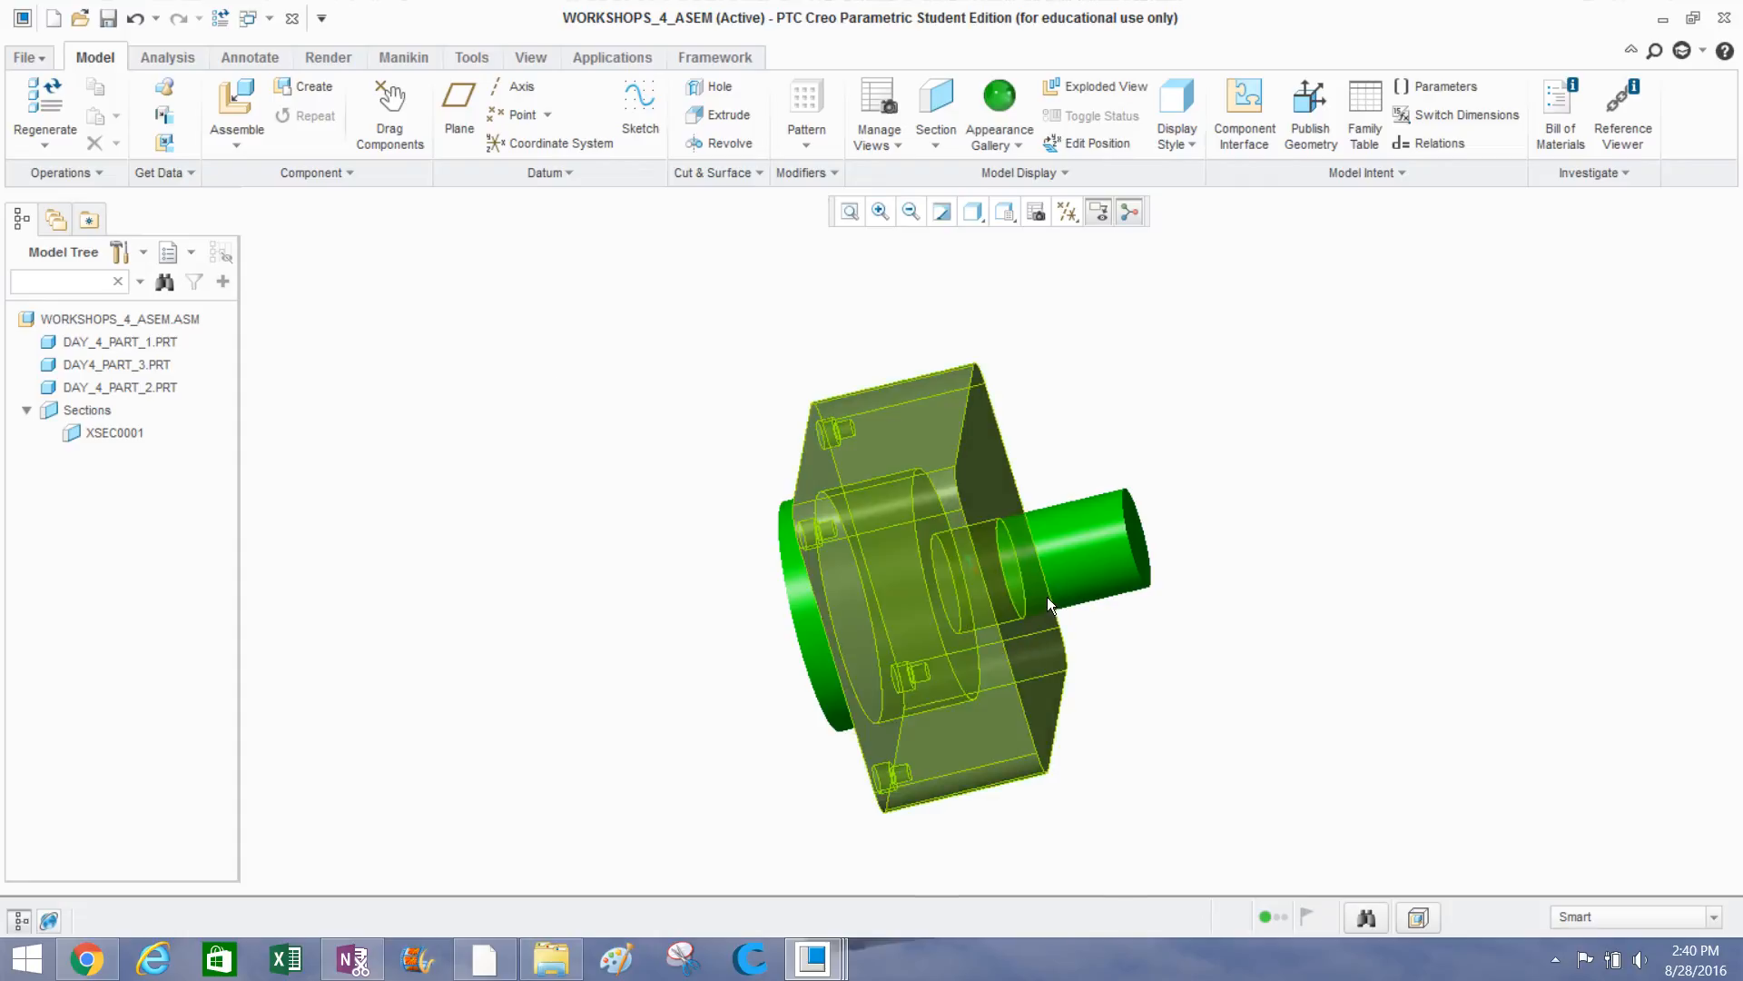
middle_drag(1048, 598, 903, 494)
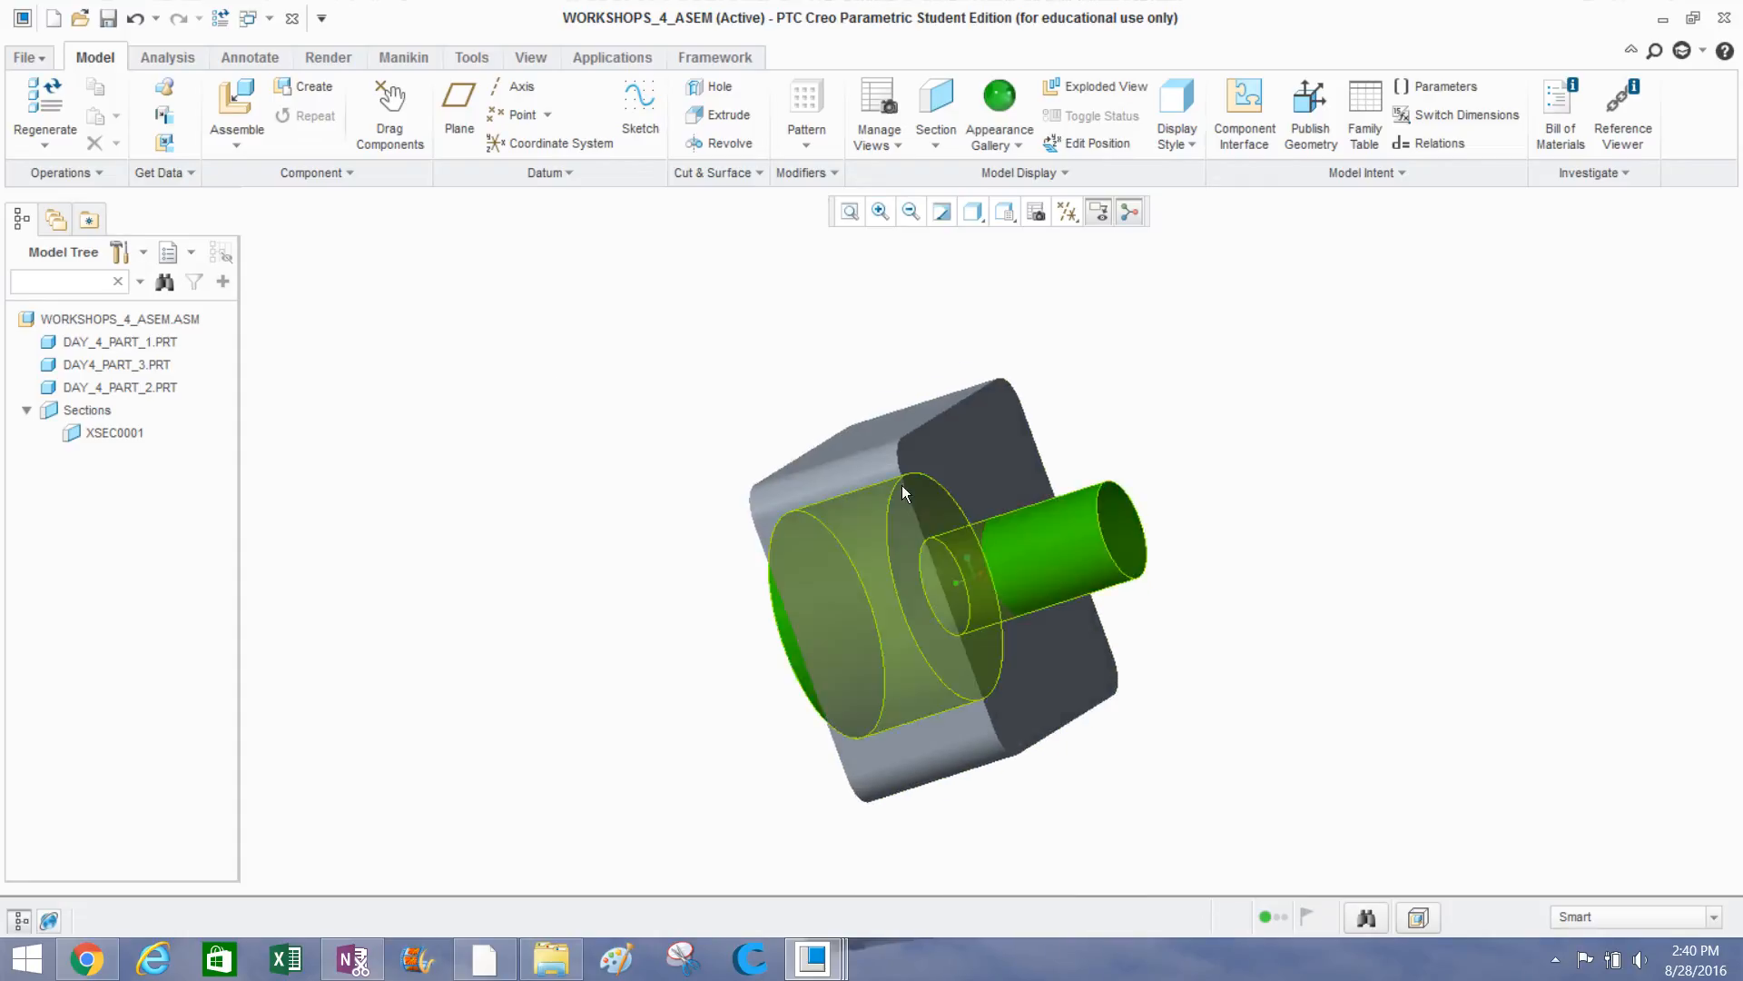
click(238, 100)
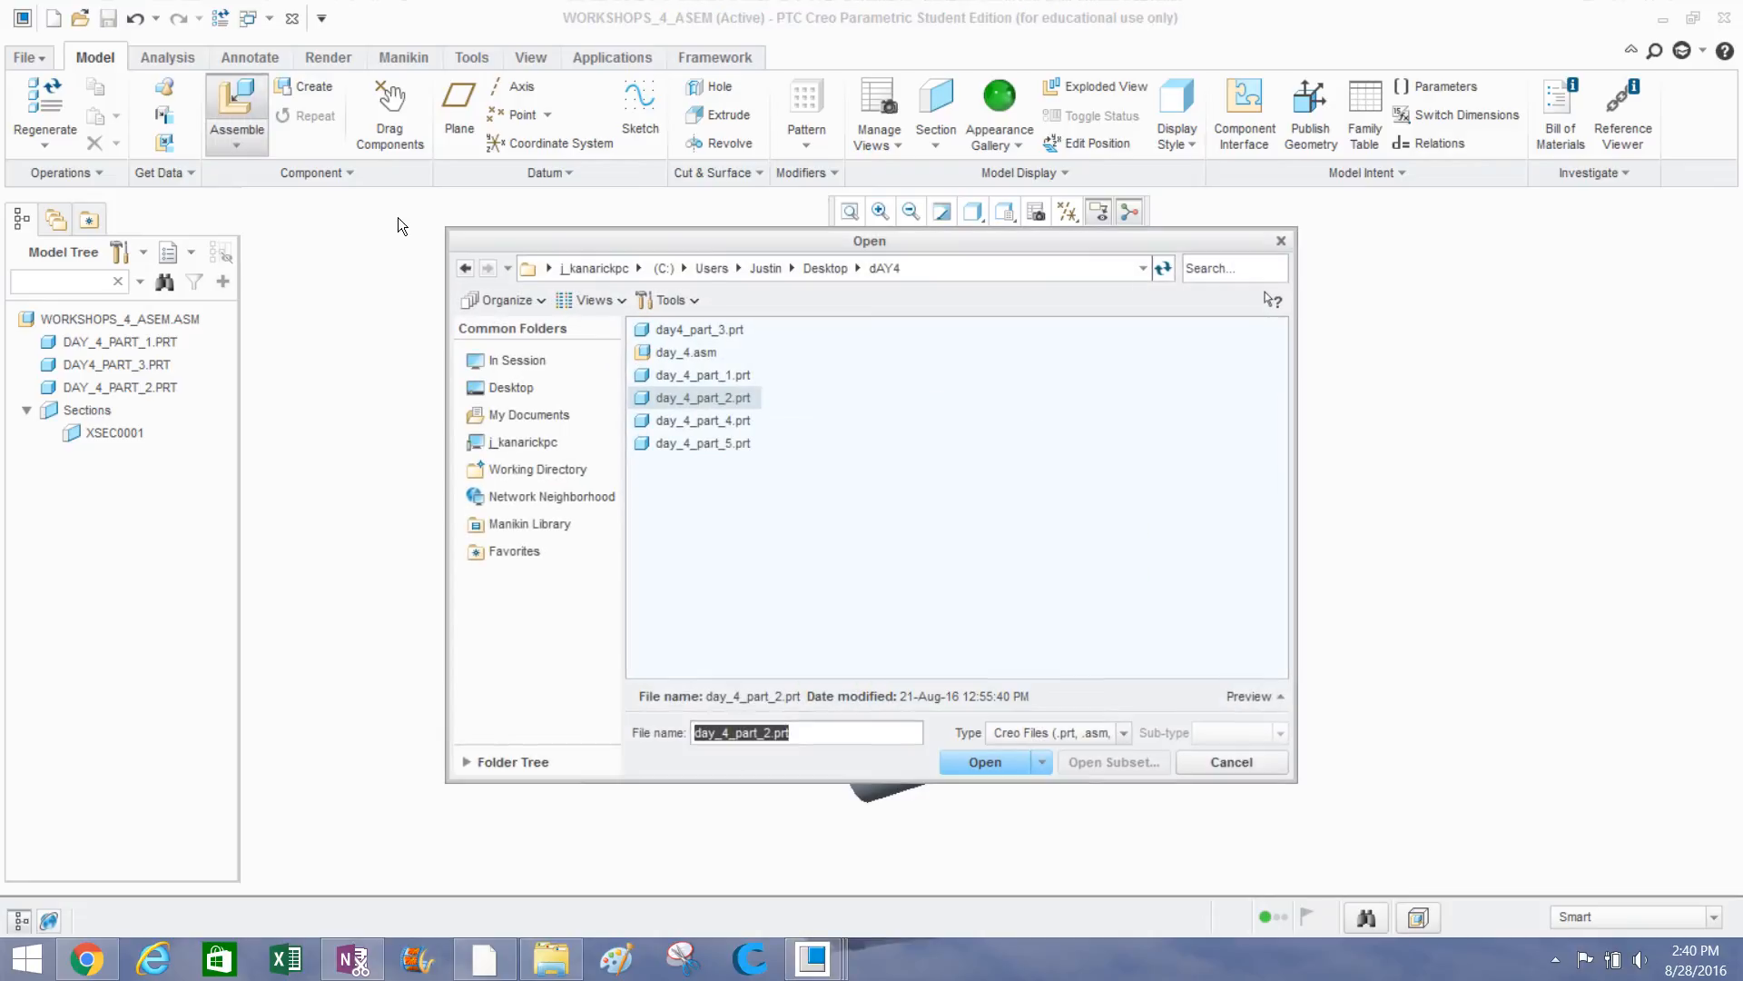
double_click(690, 420)
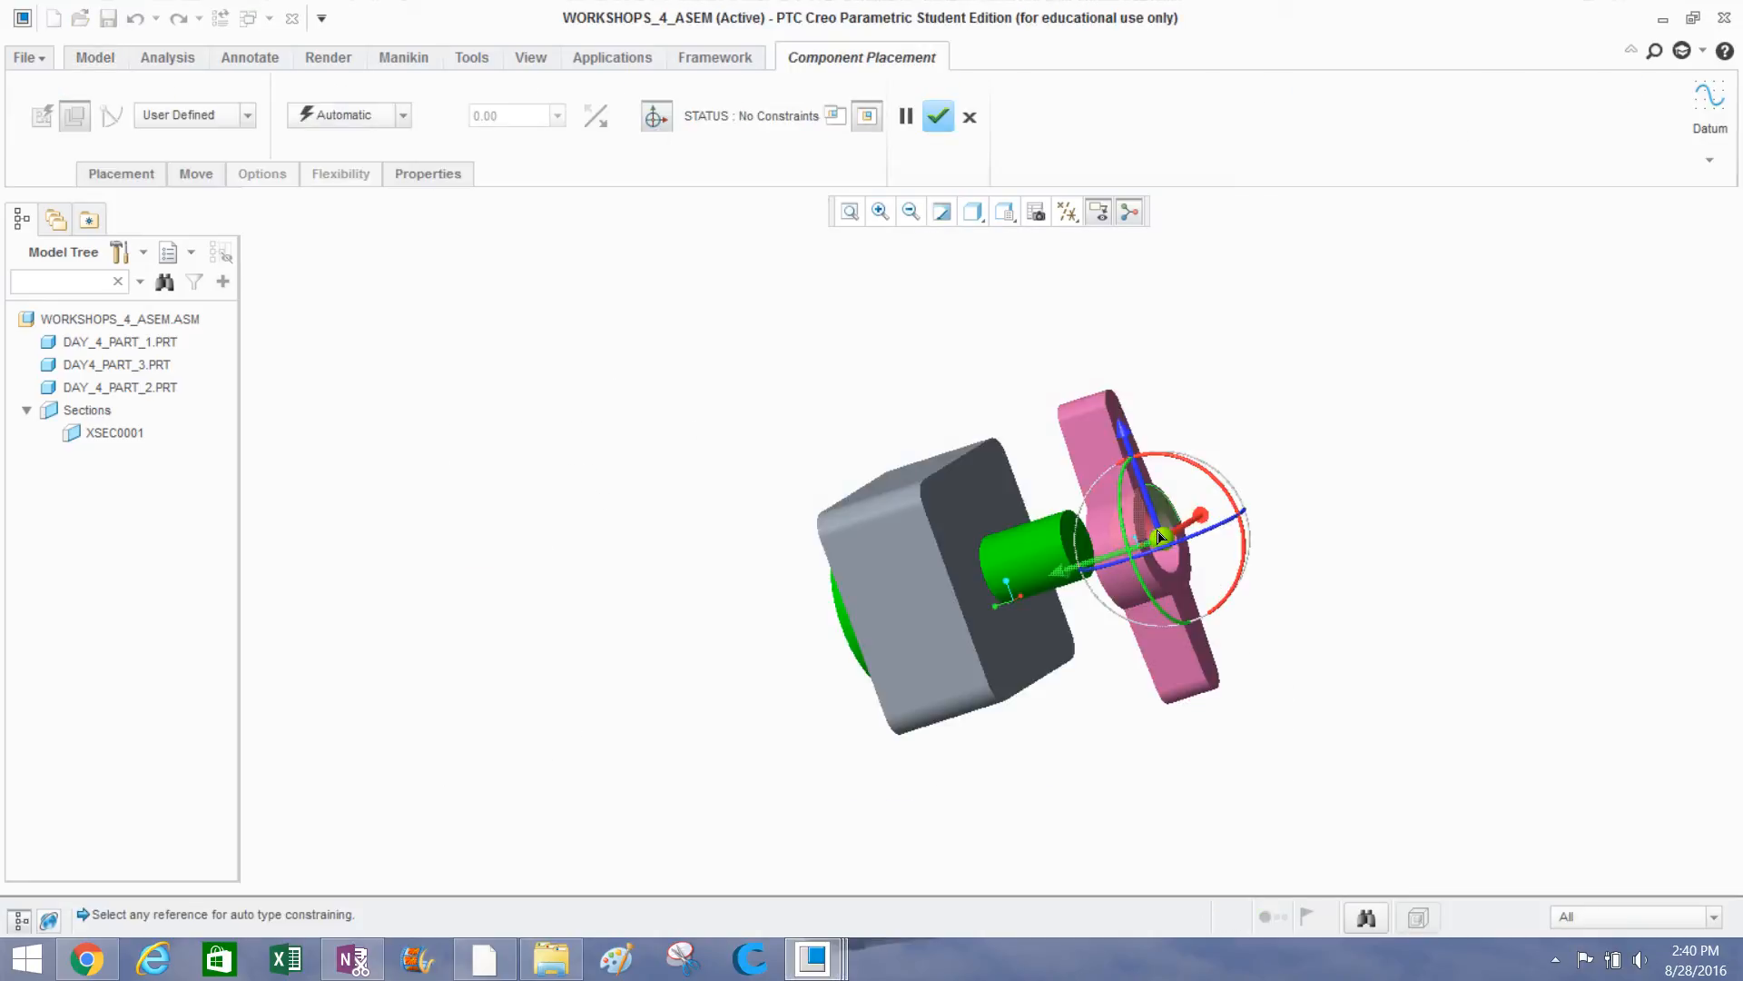
drag(1159, 534, 1394, 403)
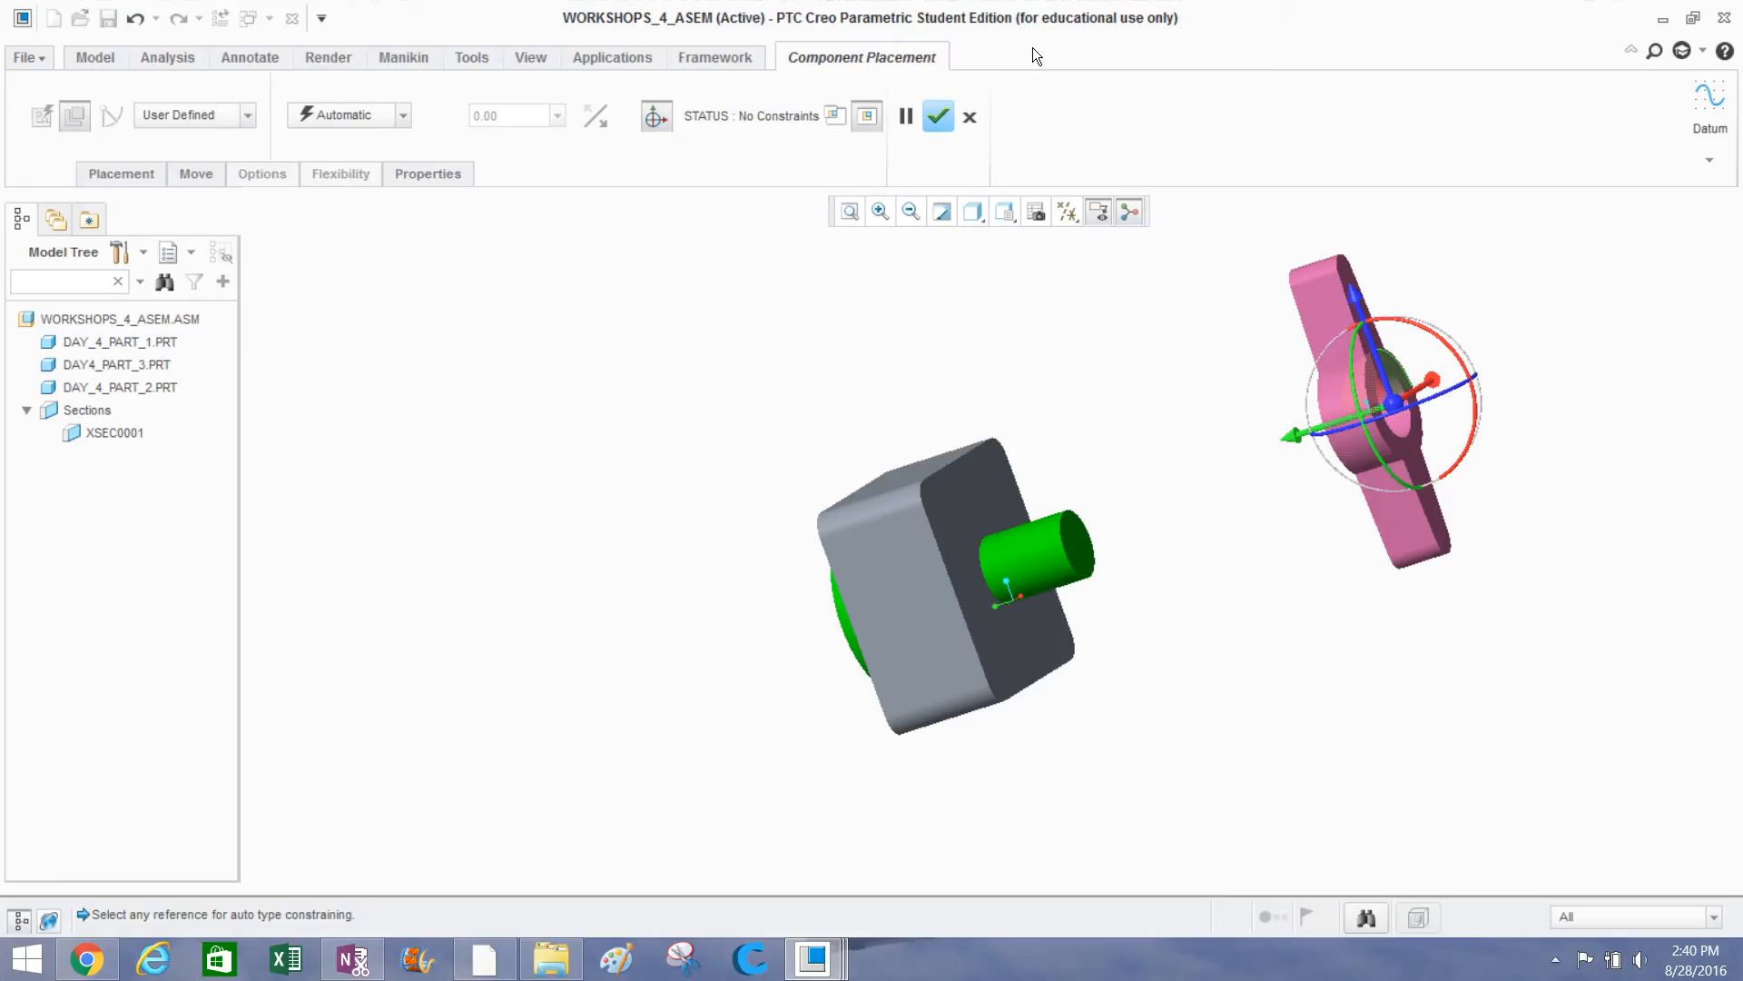
click(971, 113)
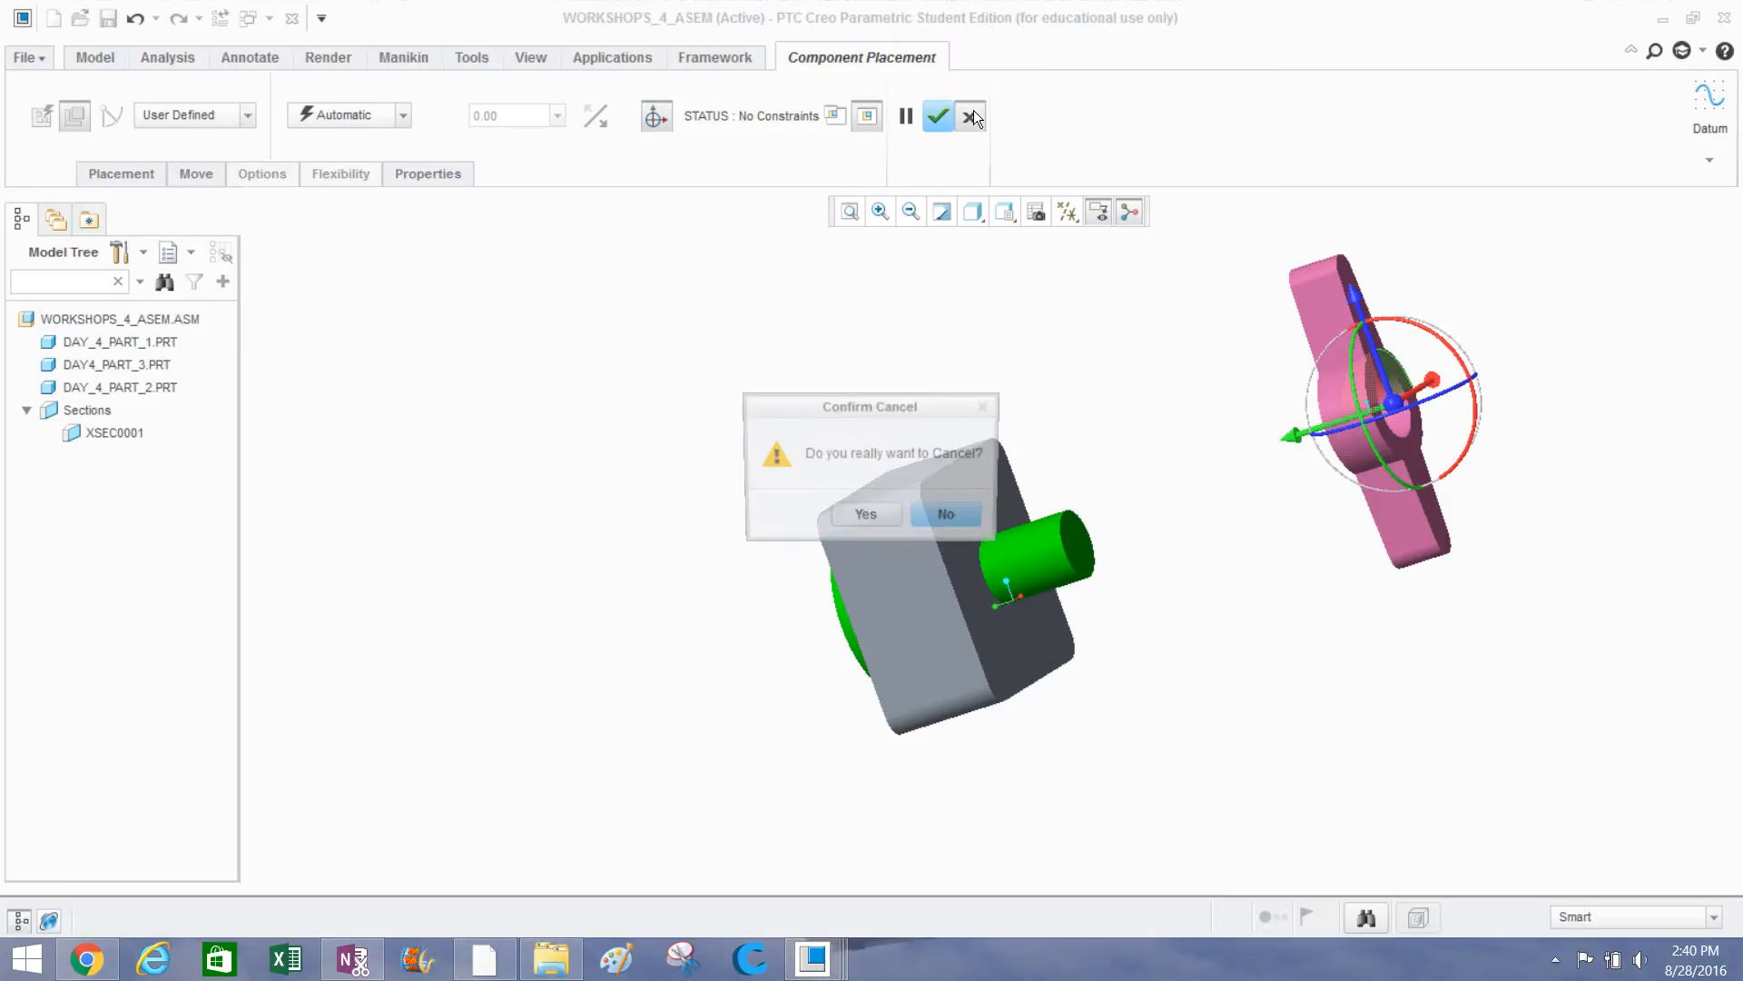
click(865, 516)
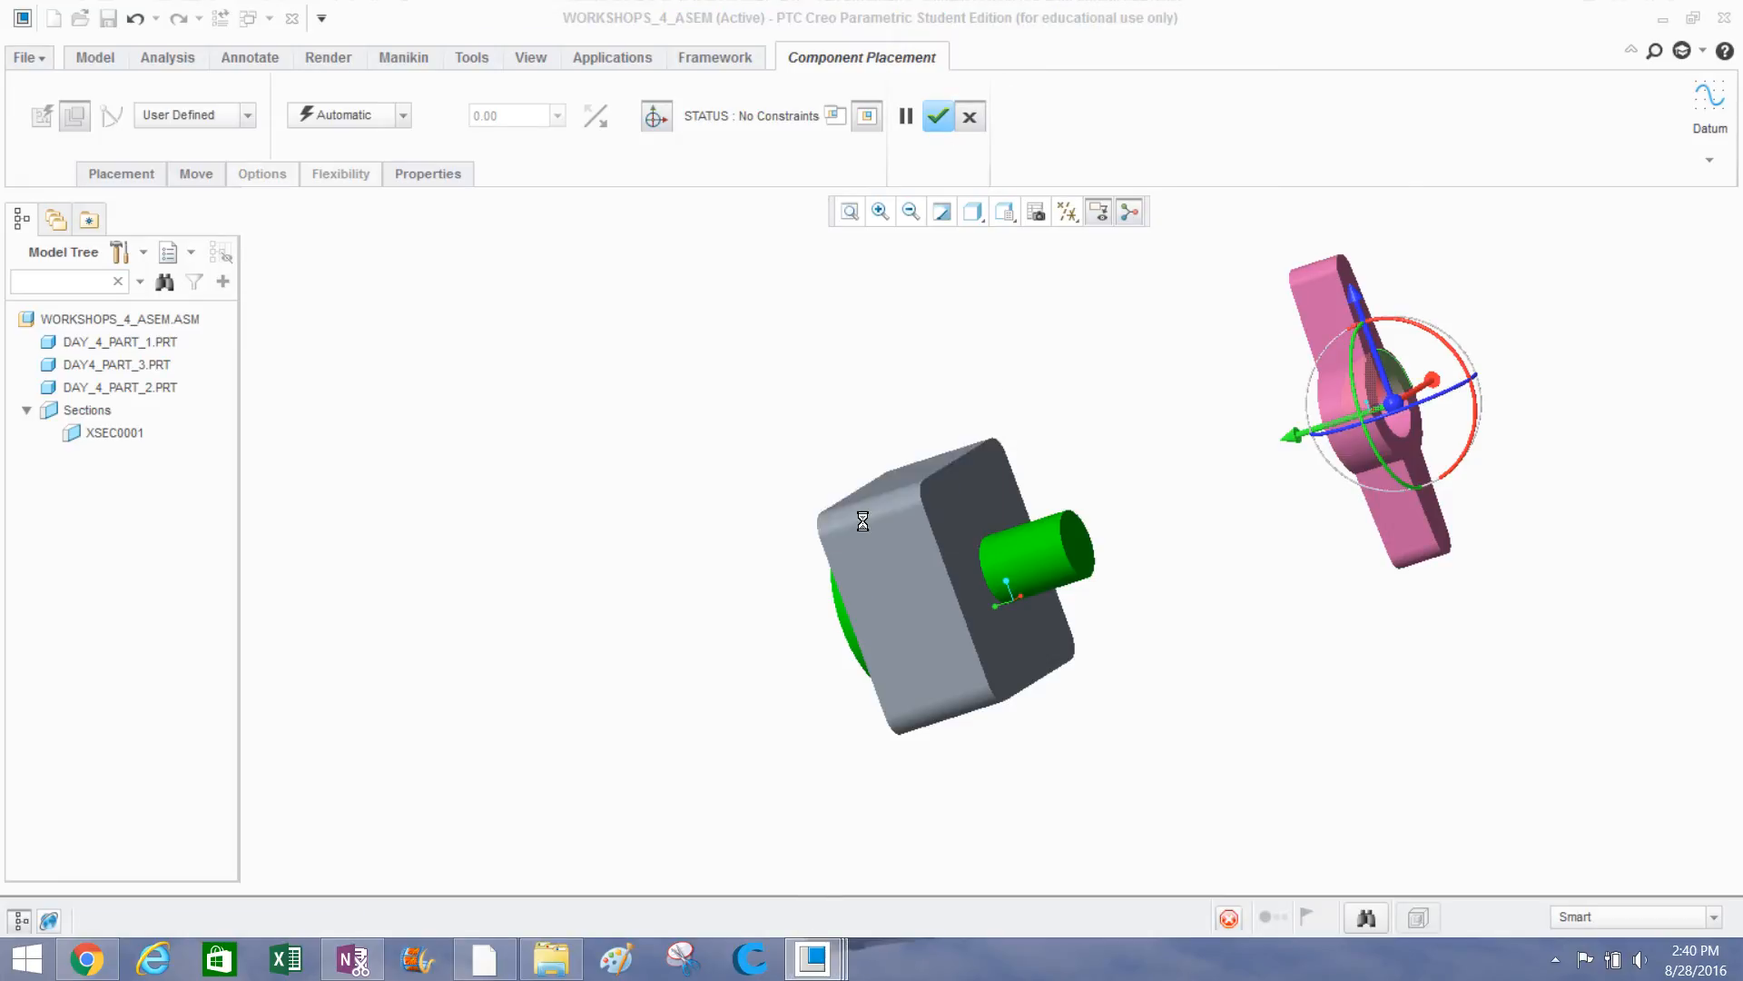
Insert the ring component day_4_part_5.prt into the assembly.
middle_drag(637, 441, 591, 401)
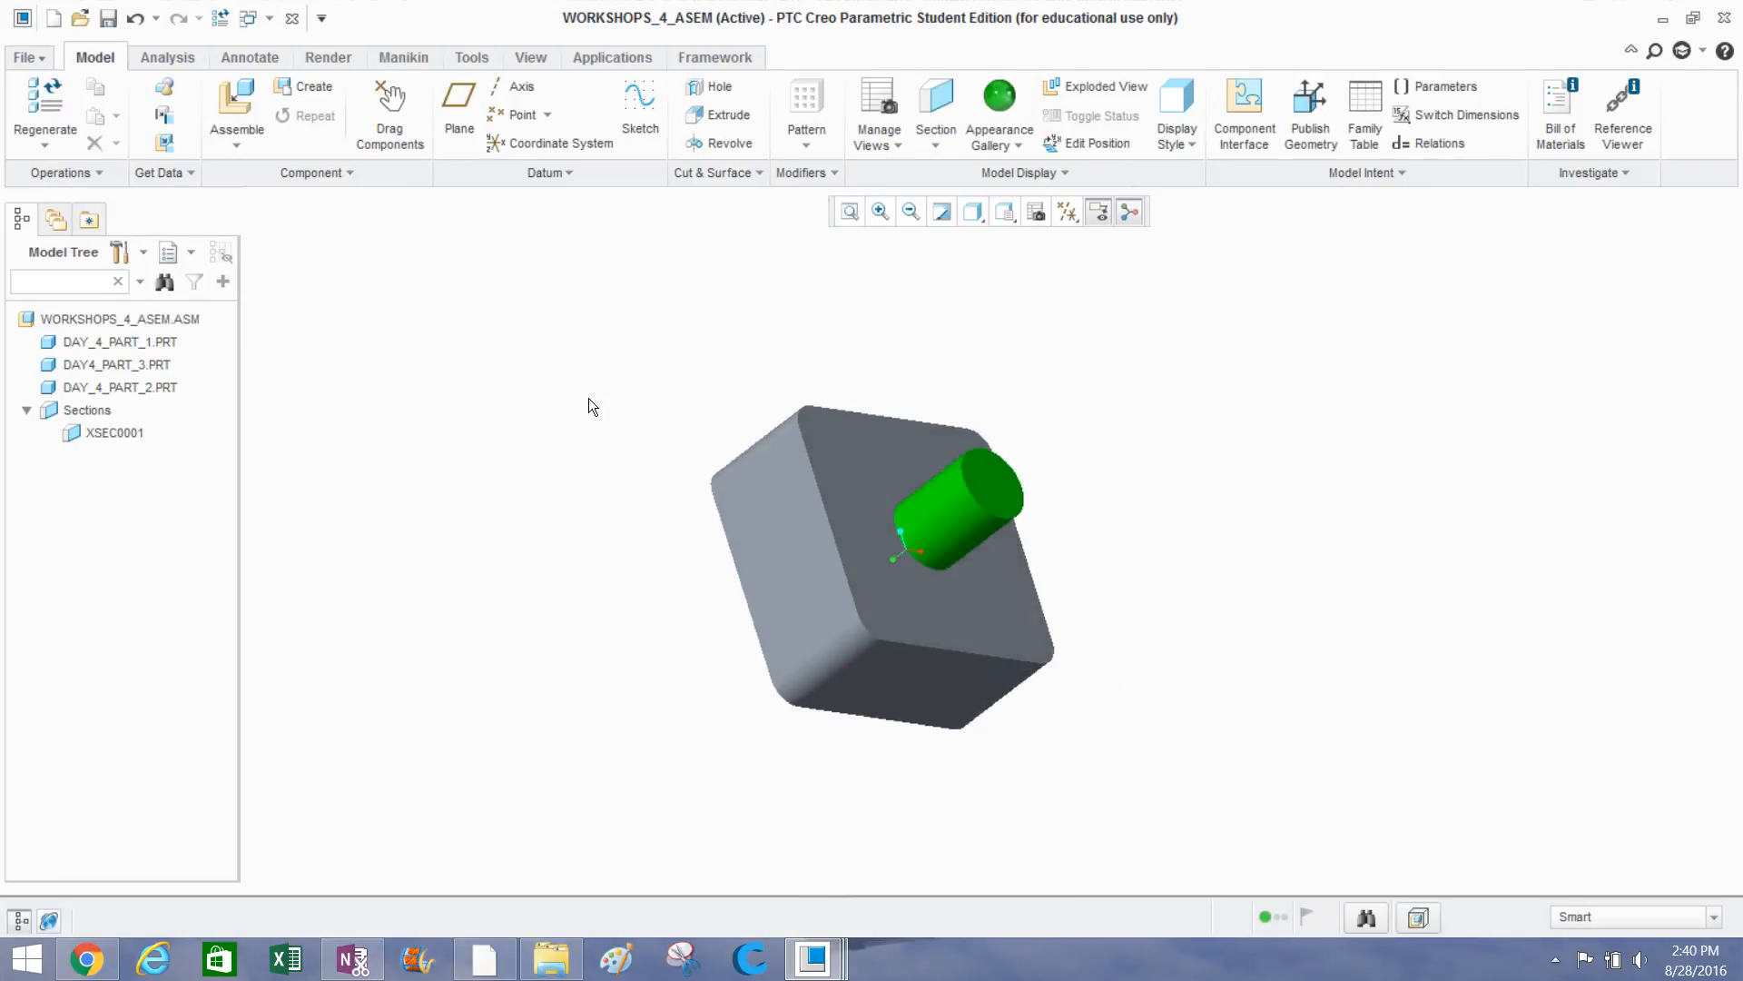
click(245, 106)
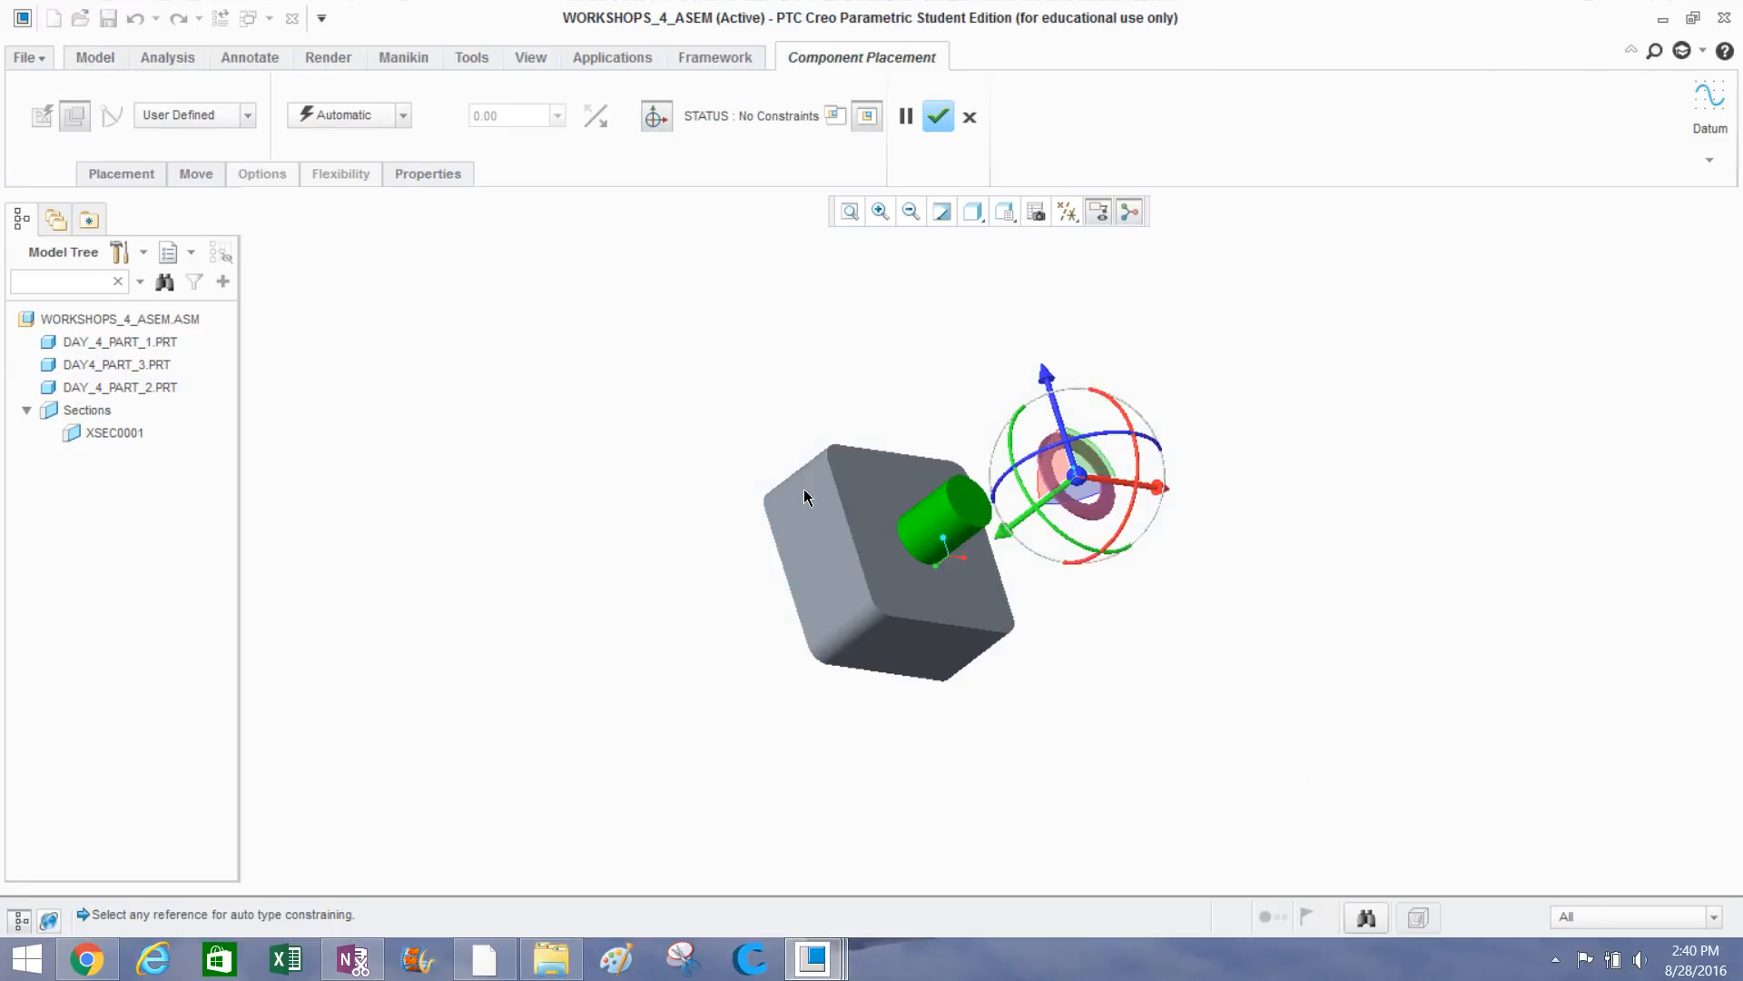
middle_drag(1086, 439, 992, 397)
scroll(993, 519, down, 5)
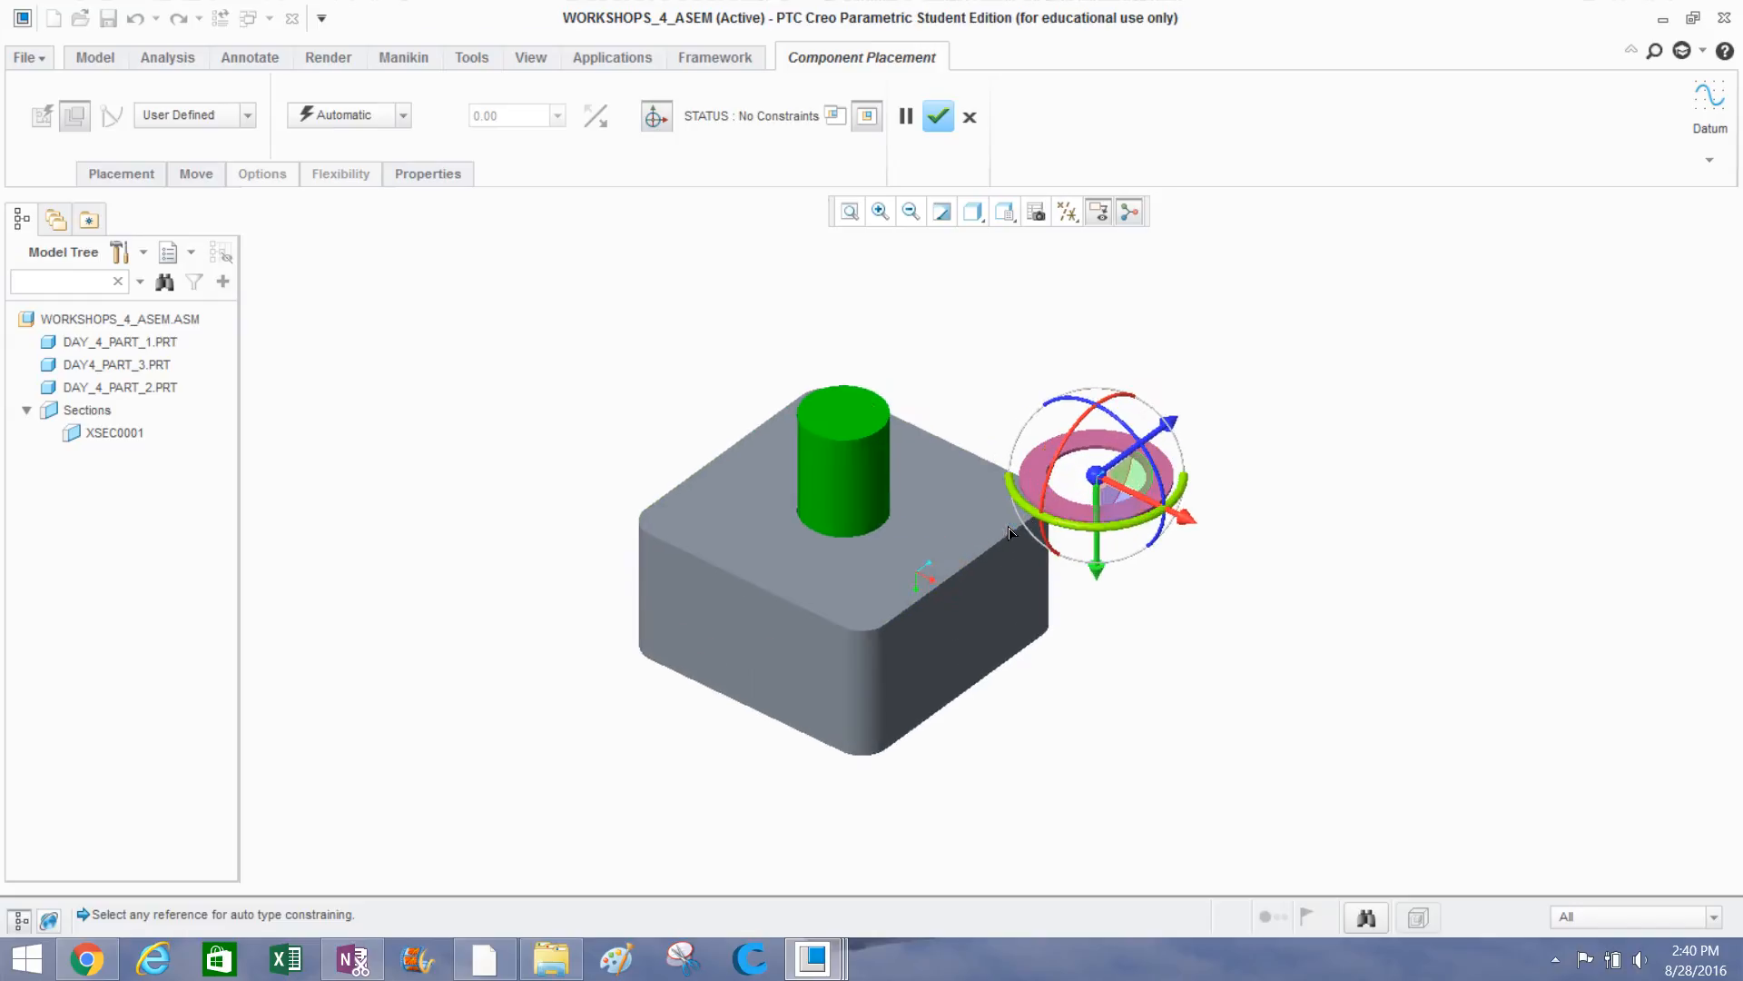
Constrain the ring's inner cylindrical surface to the outer cylindrical surface of the green shaft DAY_4_PART_2.
click(170, 178)
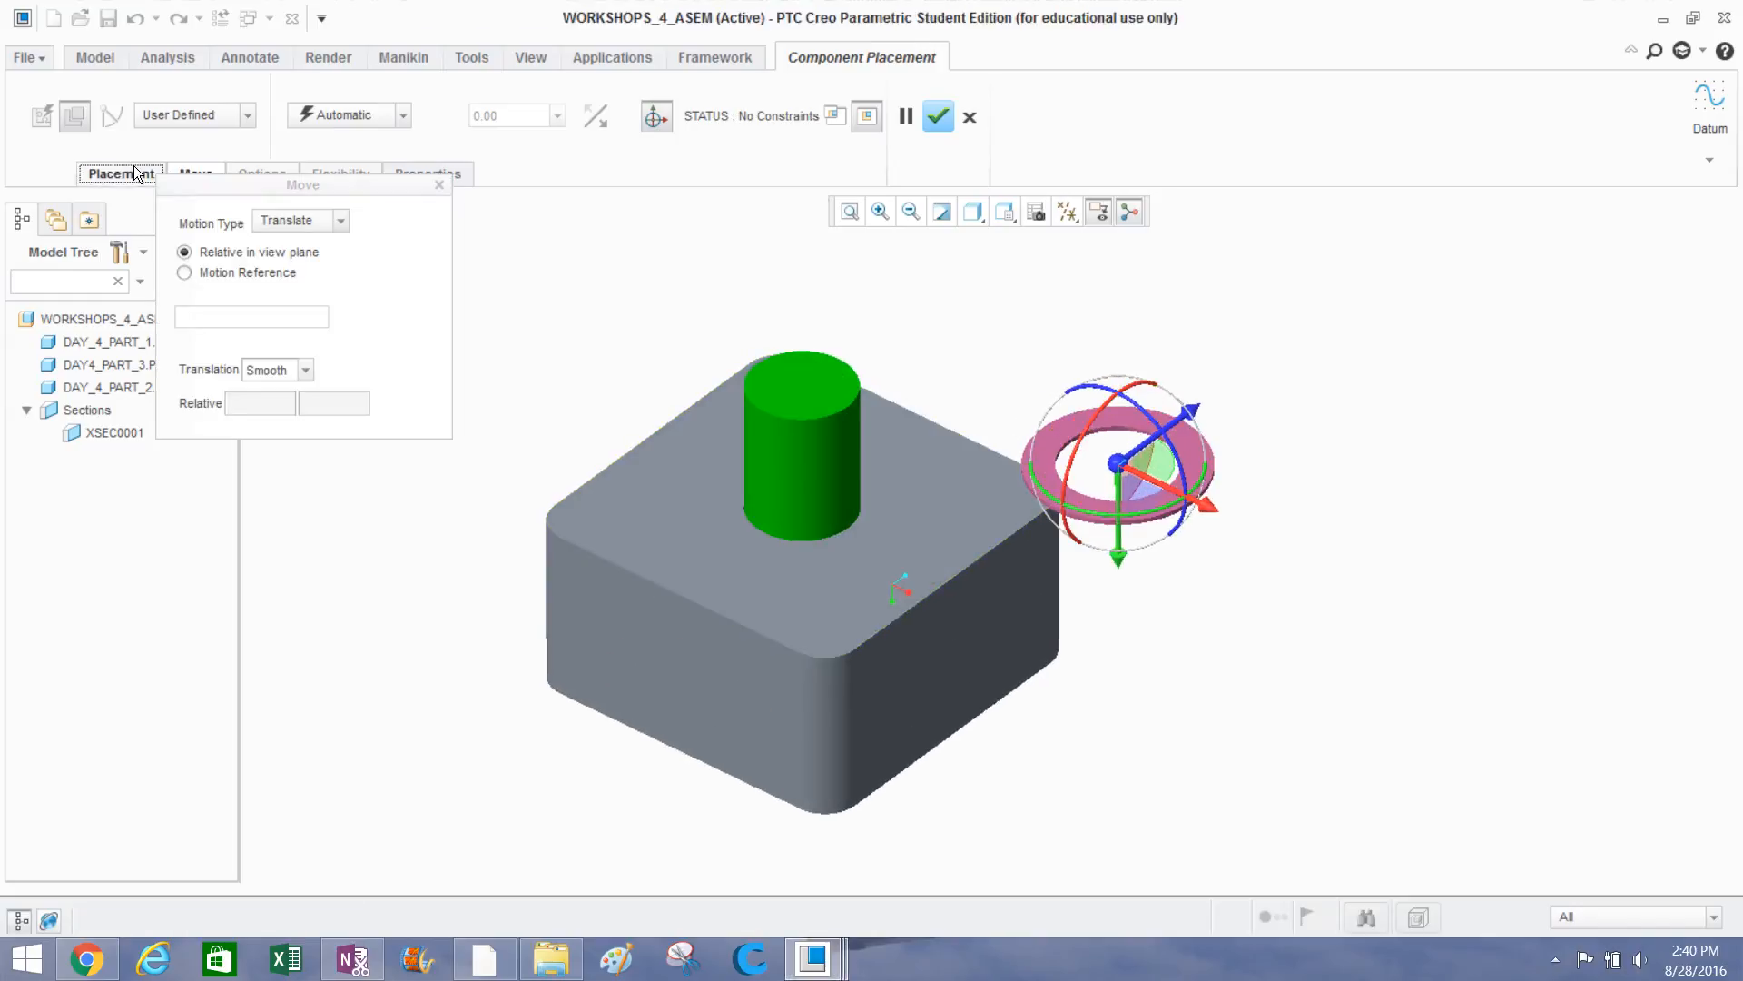
click(121, 174)
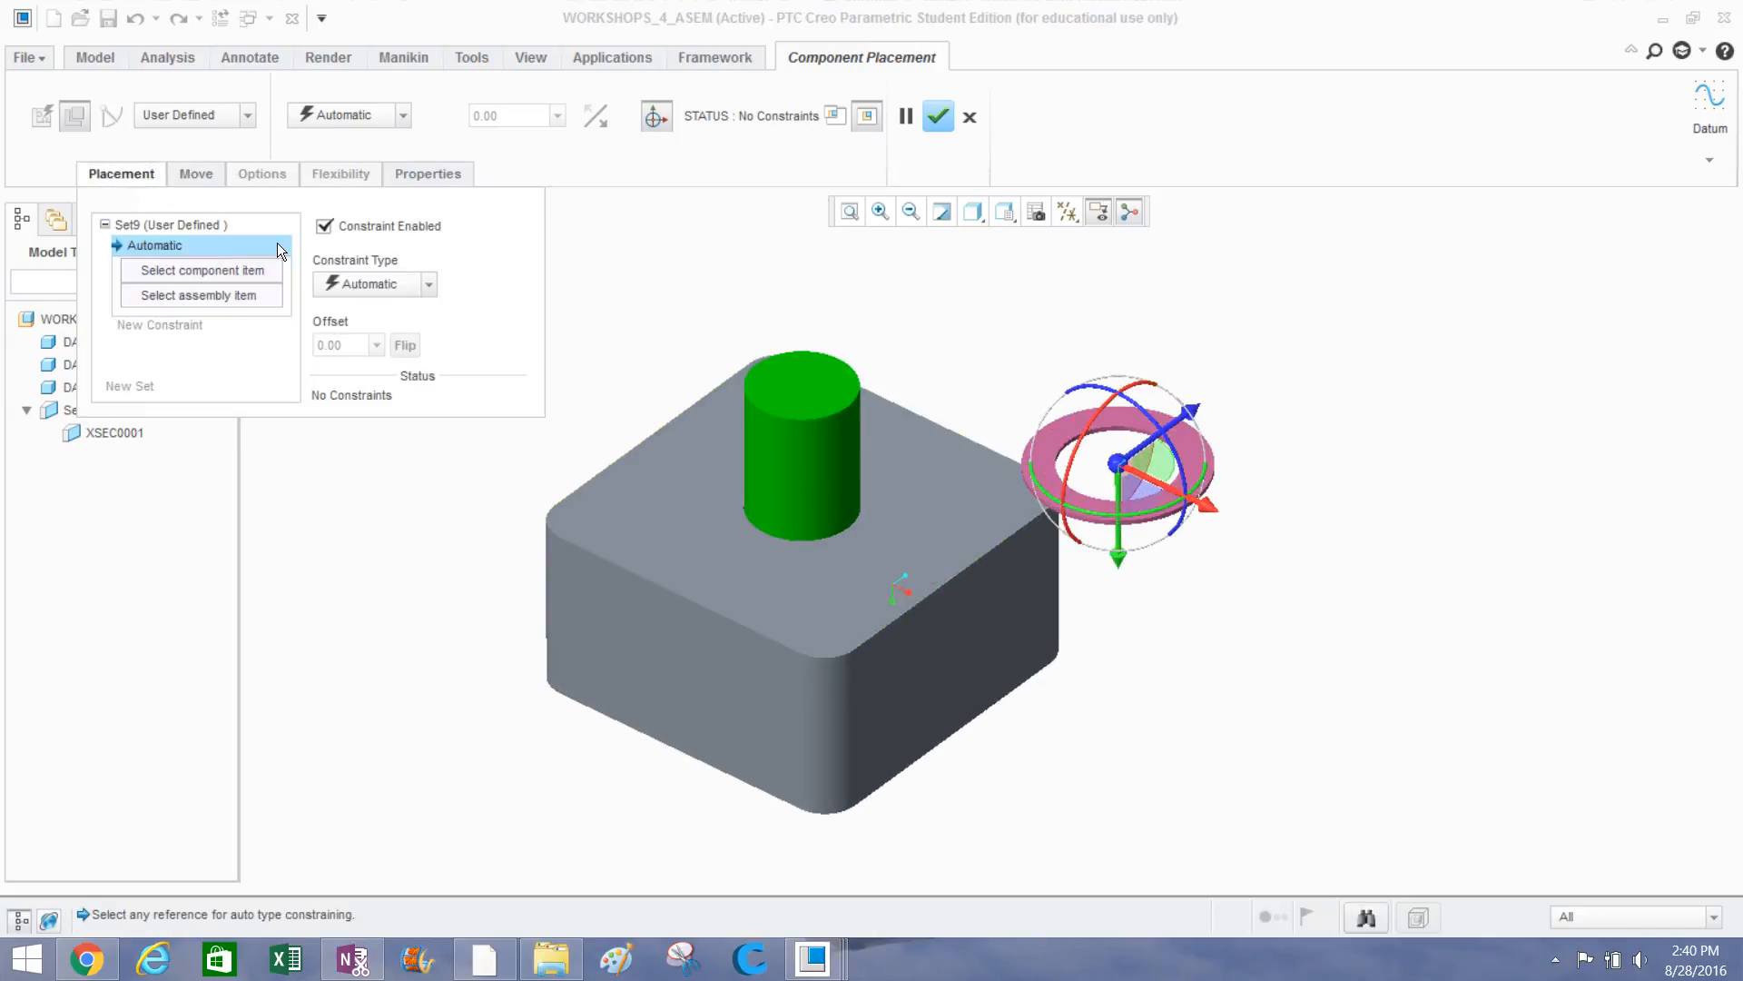
scroll(1118, 427, down, 4)
click(1104, 434)
scroll(1117, 436, up, 2)
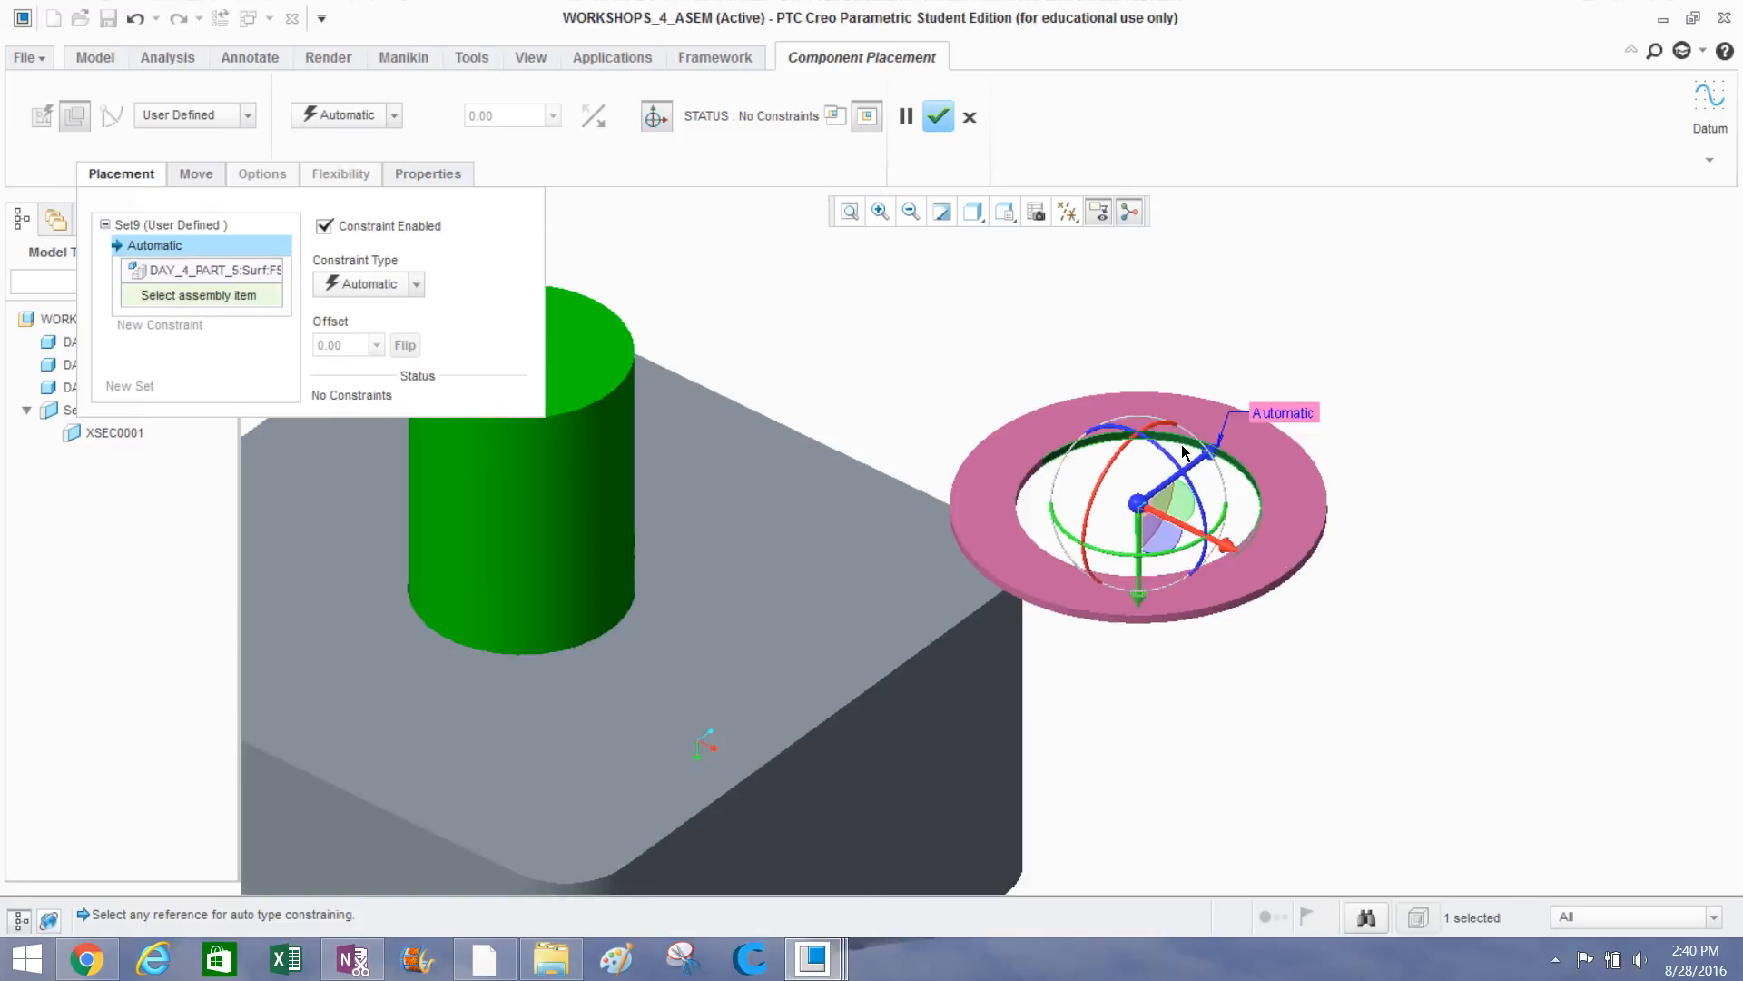
scroll(1173, 440, down, 5)
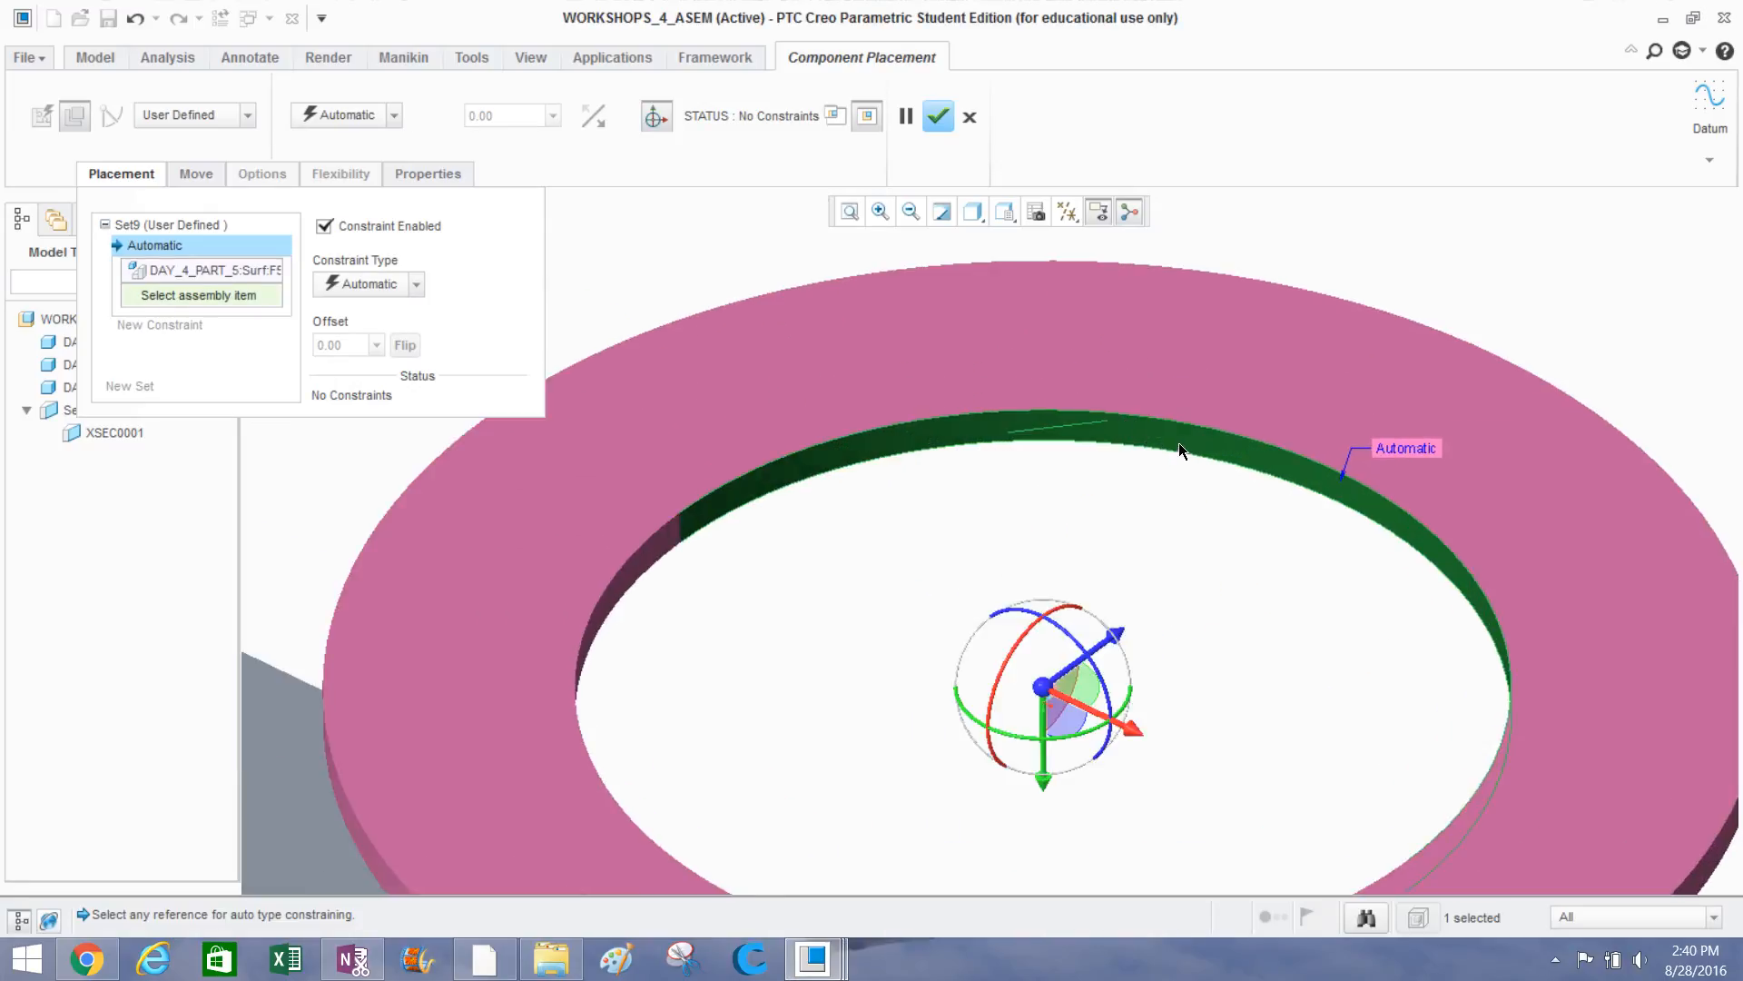
scroll(1204, 449, up, 2)
scroll(1204, 447, up, 3)
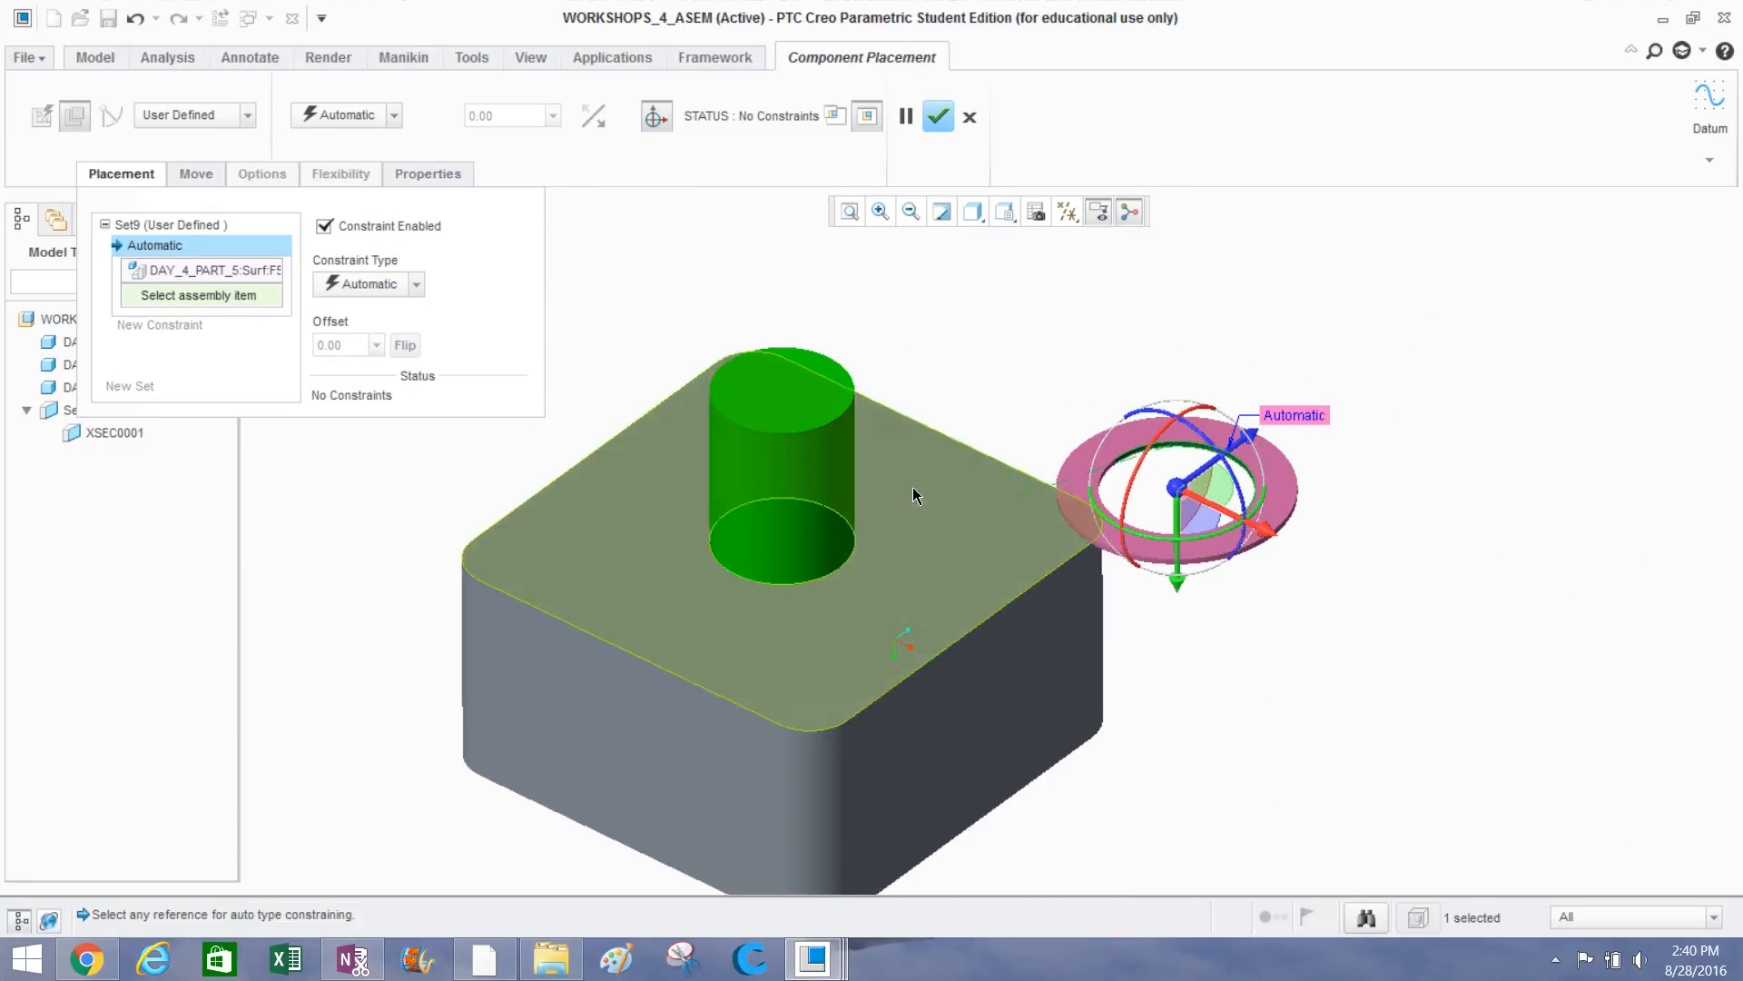
click(814, 477)
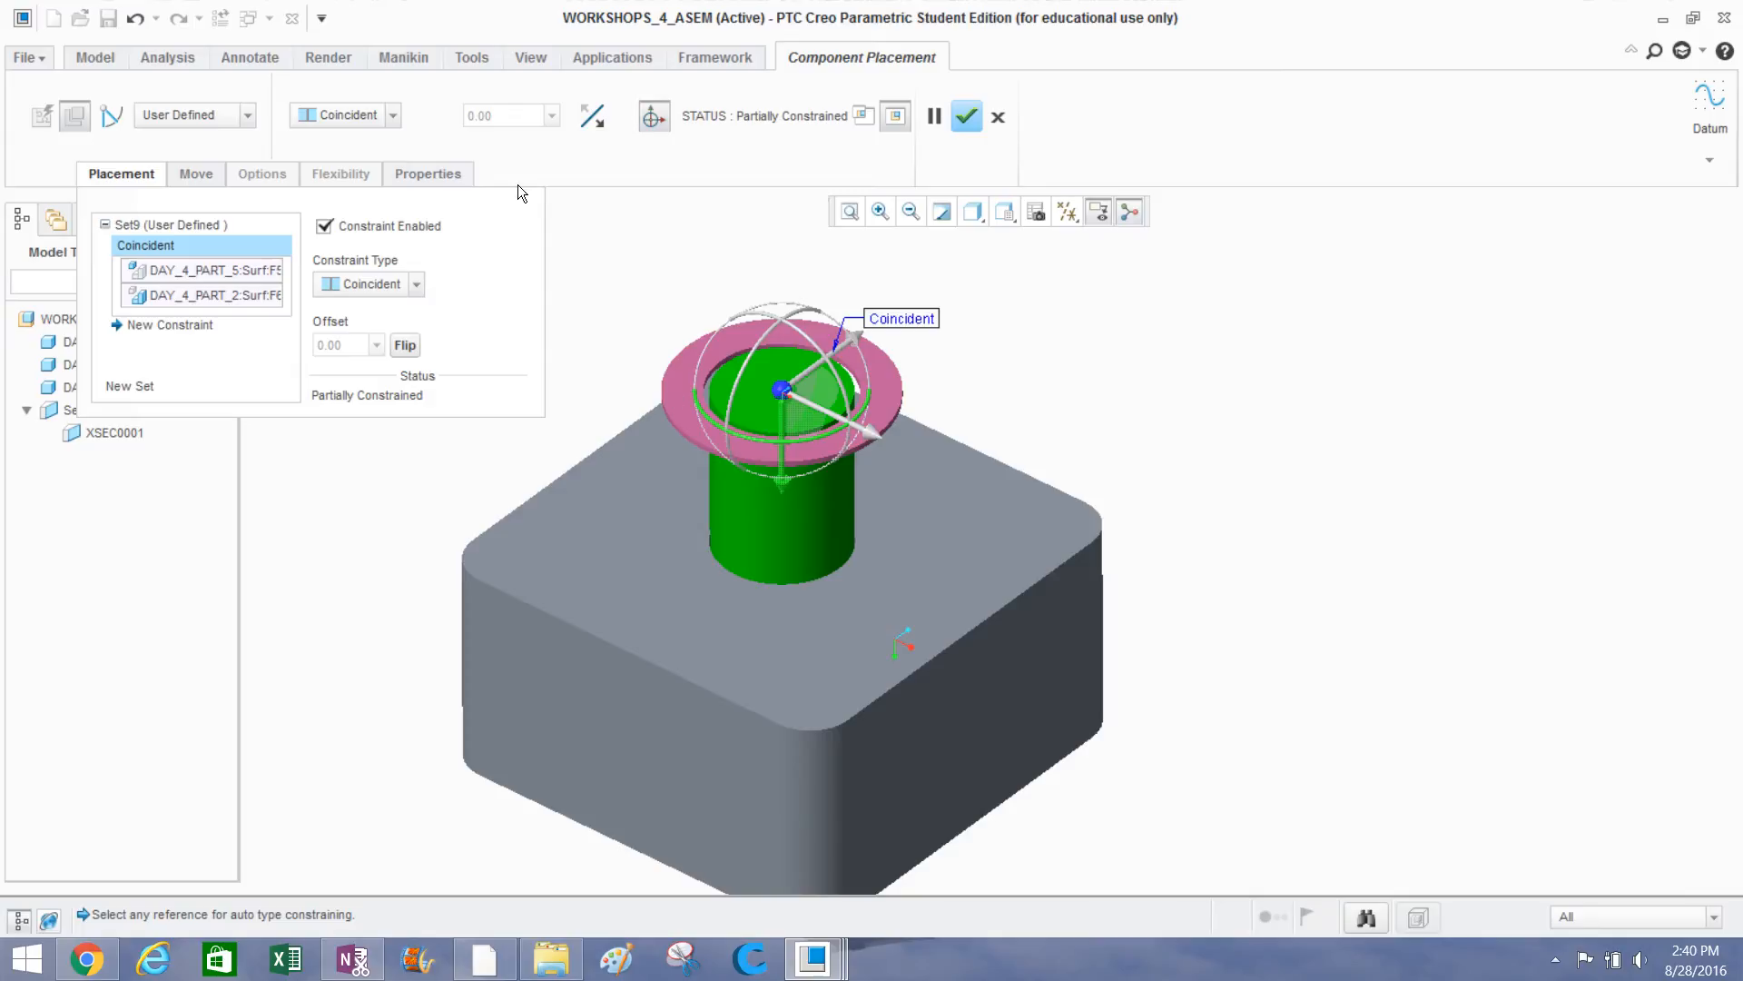
Change the constraint type between the ring and the green shaft to Centered.
middle_drag(922, 490, 946, 464)
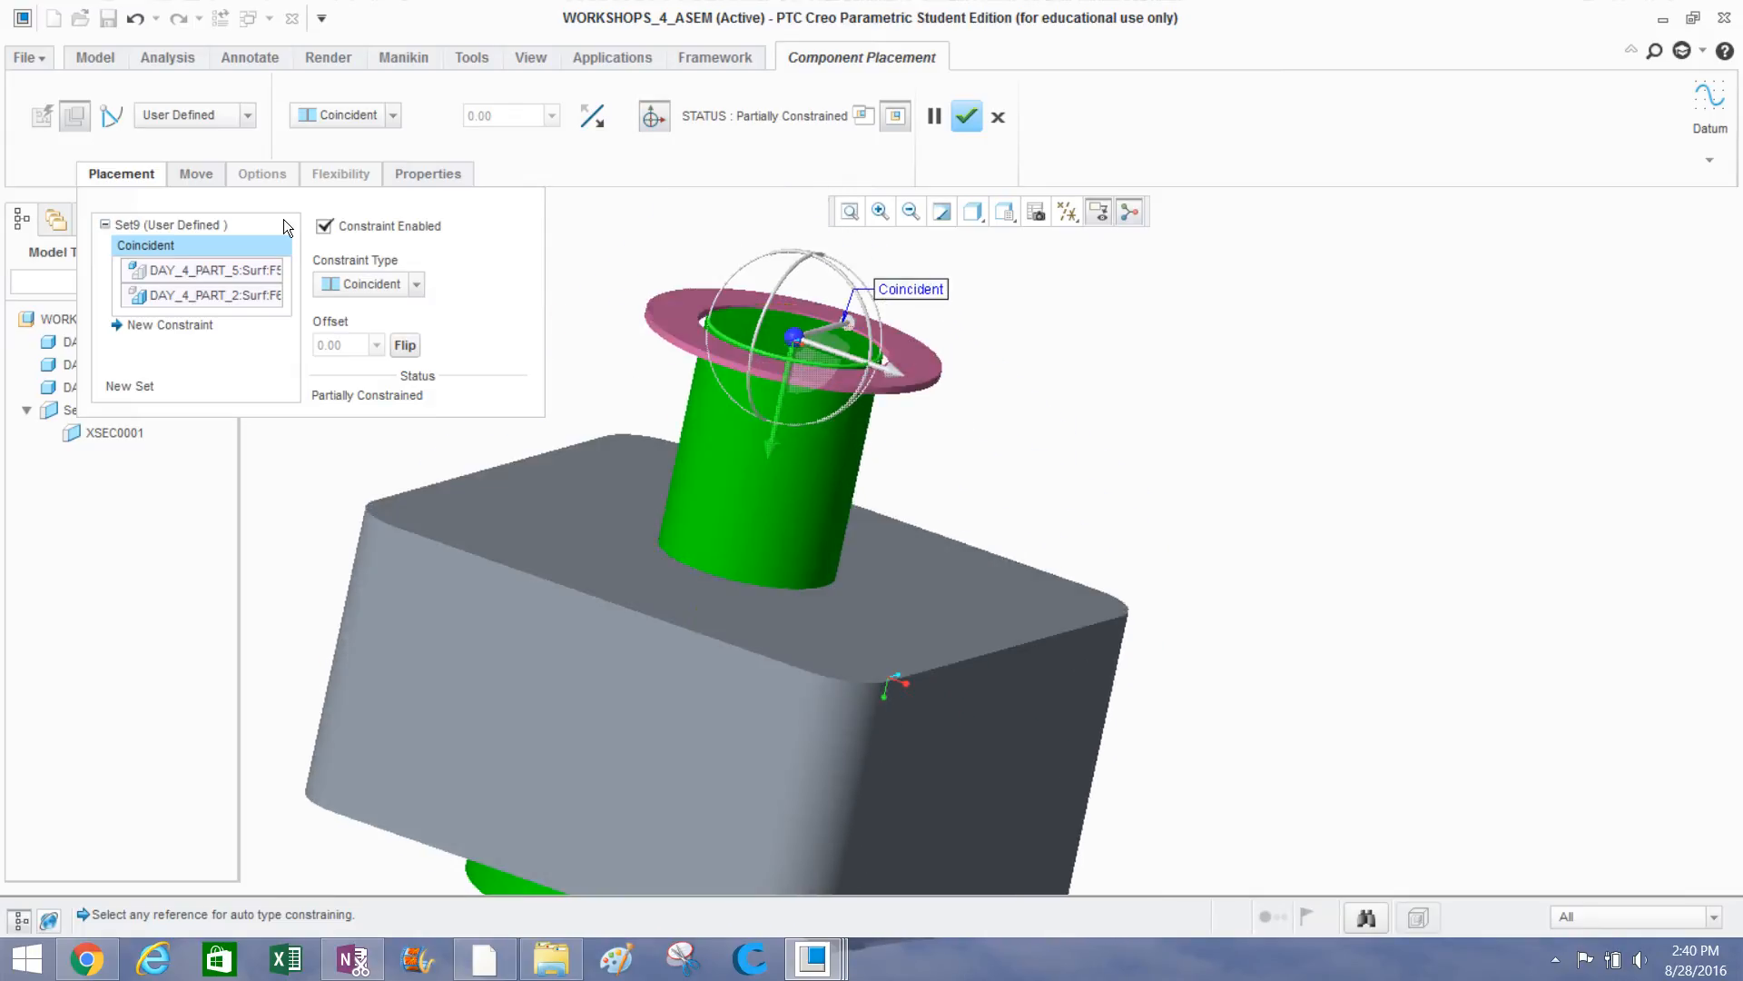
click(367, 285)
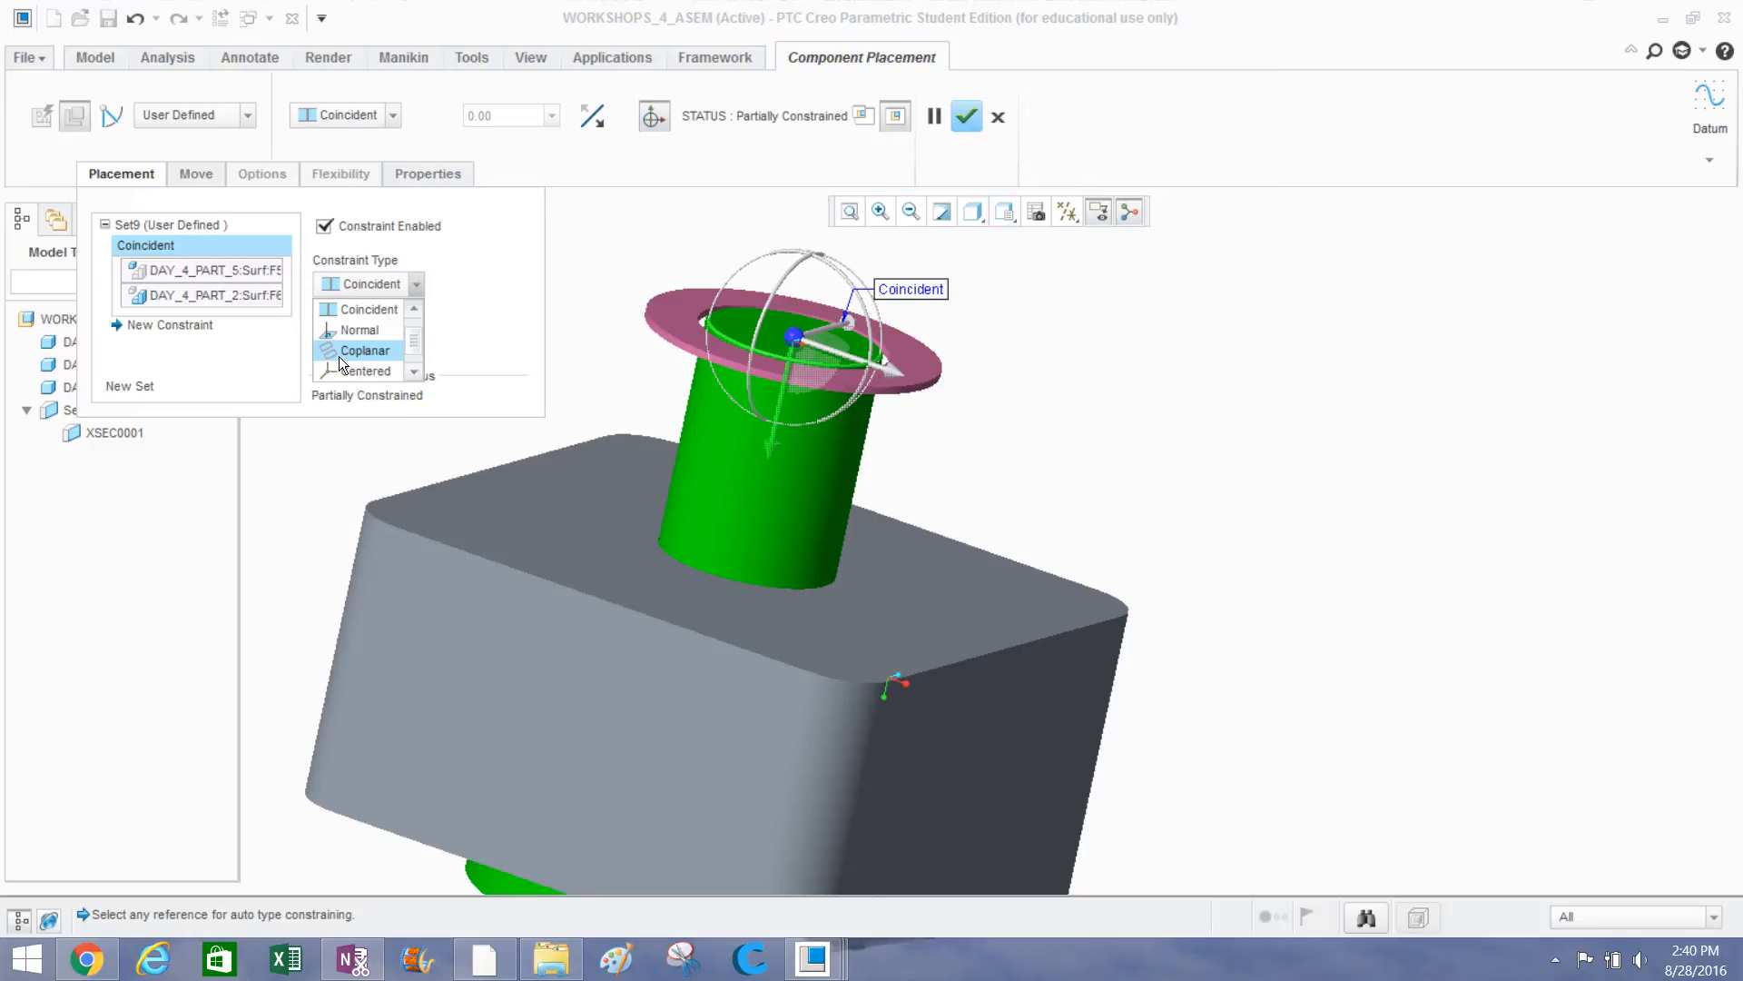
click(358, 372)
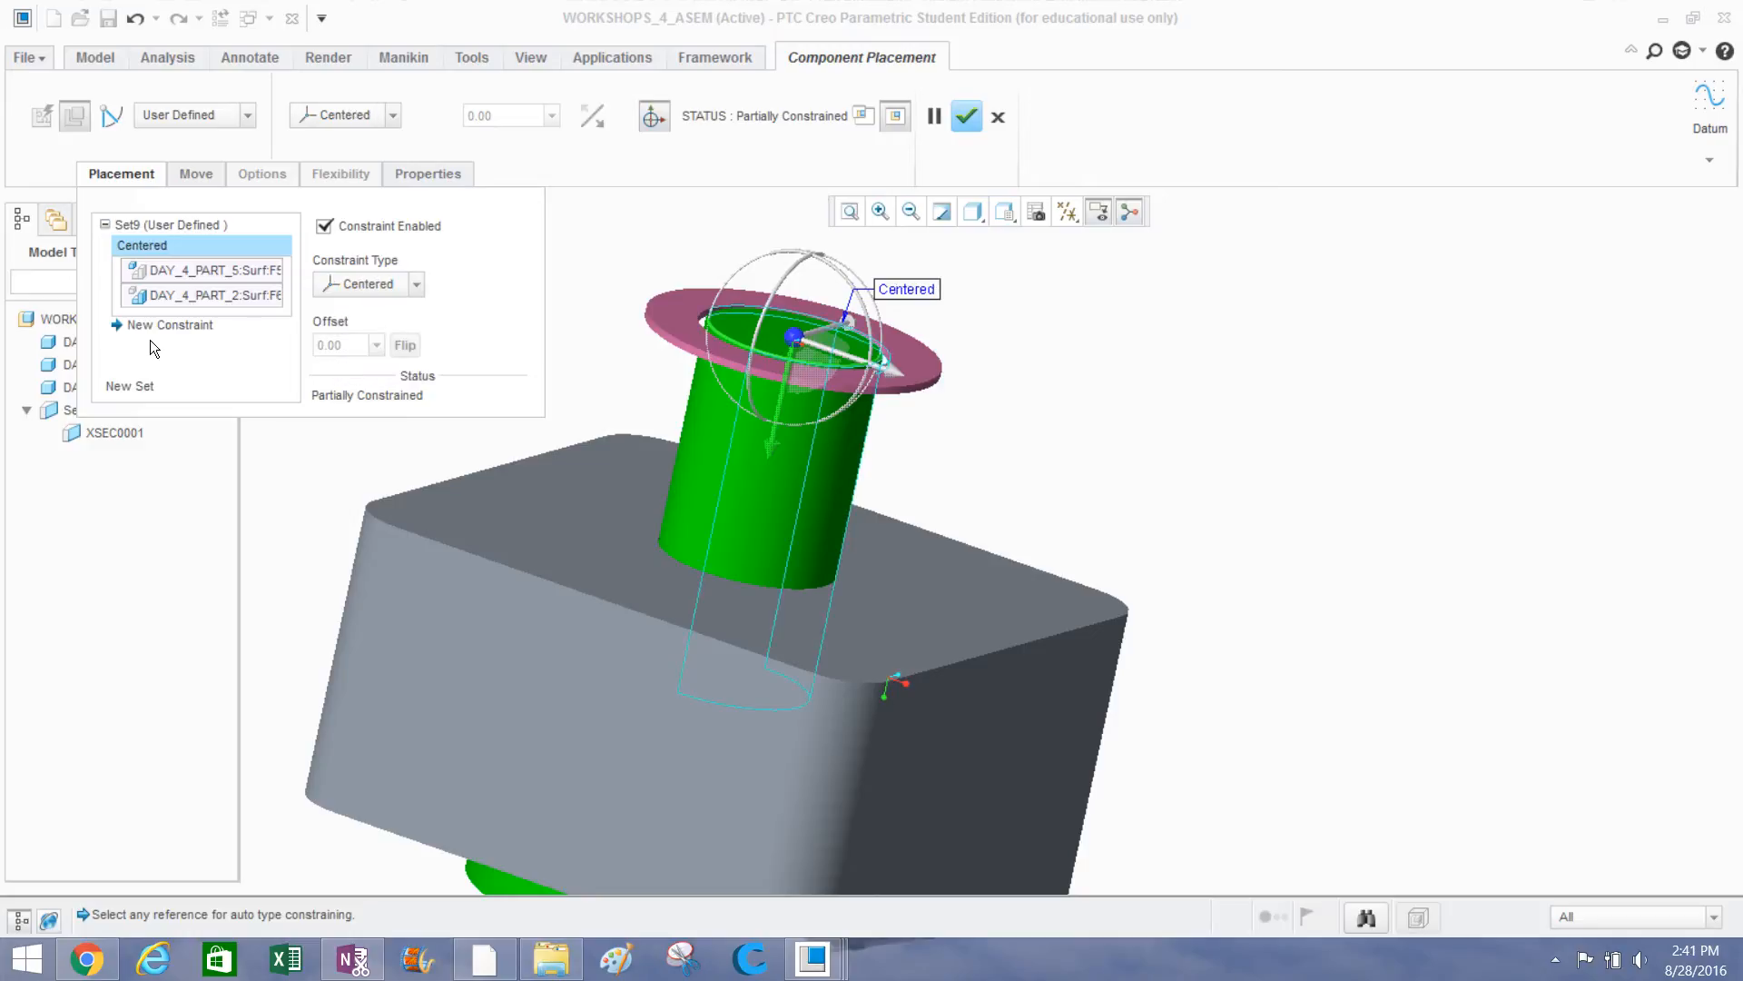
Add a Coincident constraint between the ring's flat face and the upper face of the block DAY_4_PART_1, and finish placing the ring.
click(167, 324)
middle_drag(341, 421, 536, 547)
click(615, 352)
click(537, 548)
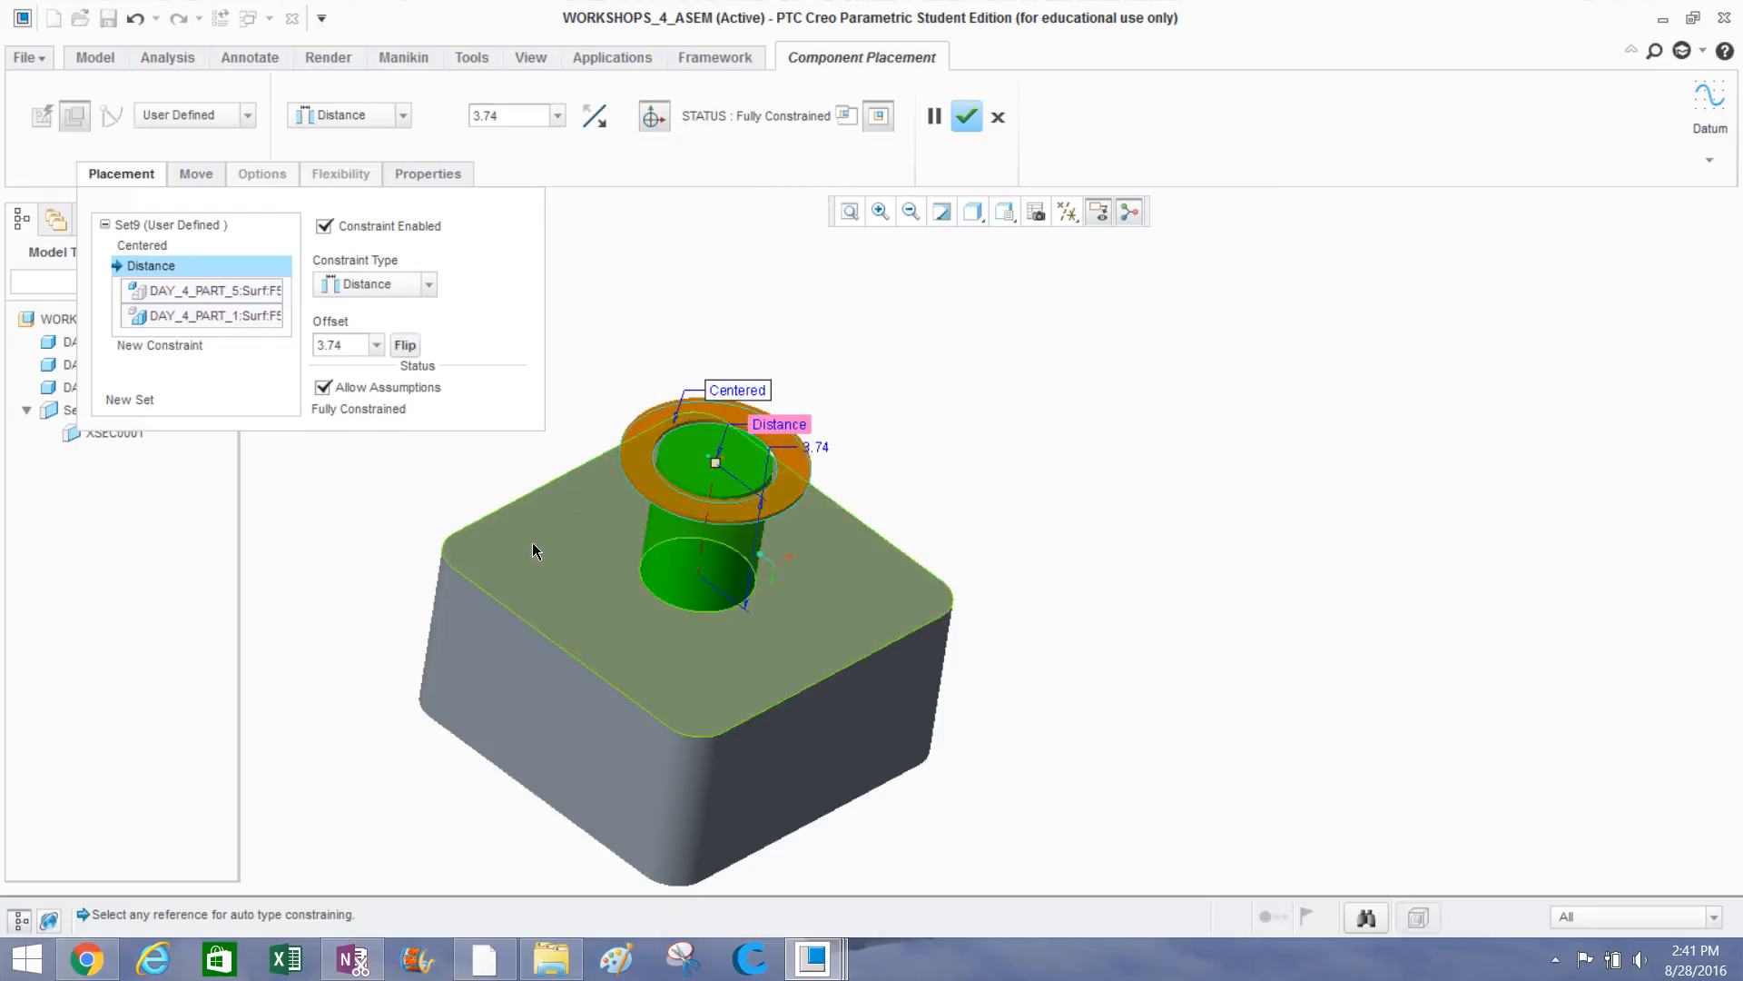
click(431, 286)
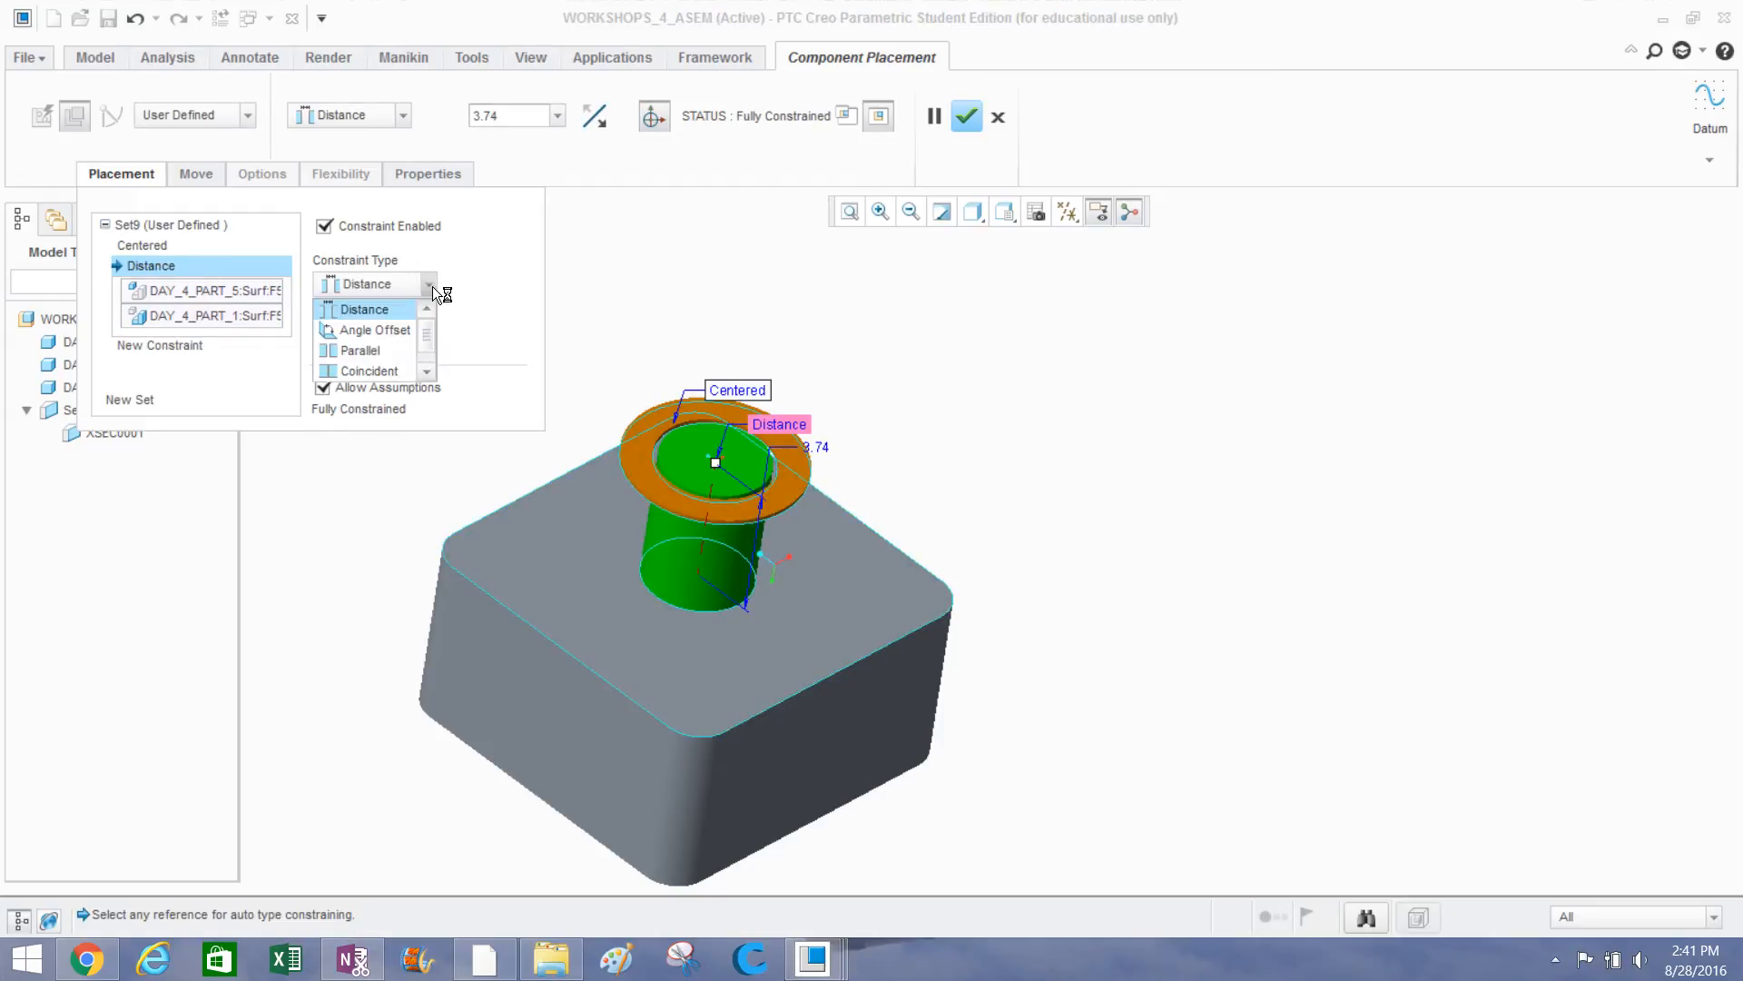
scroll(370, 365, down, 1)
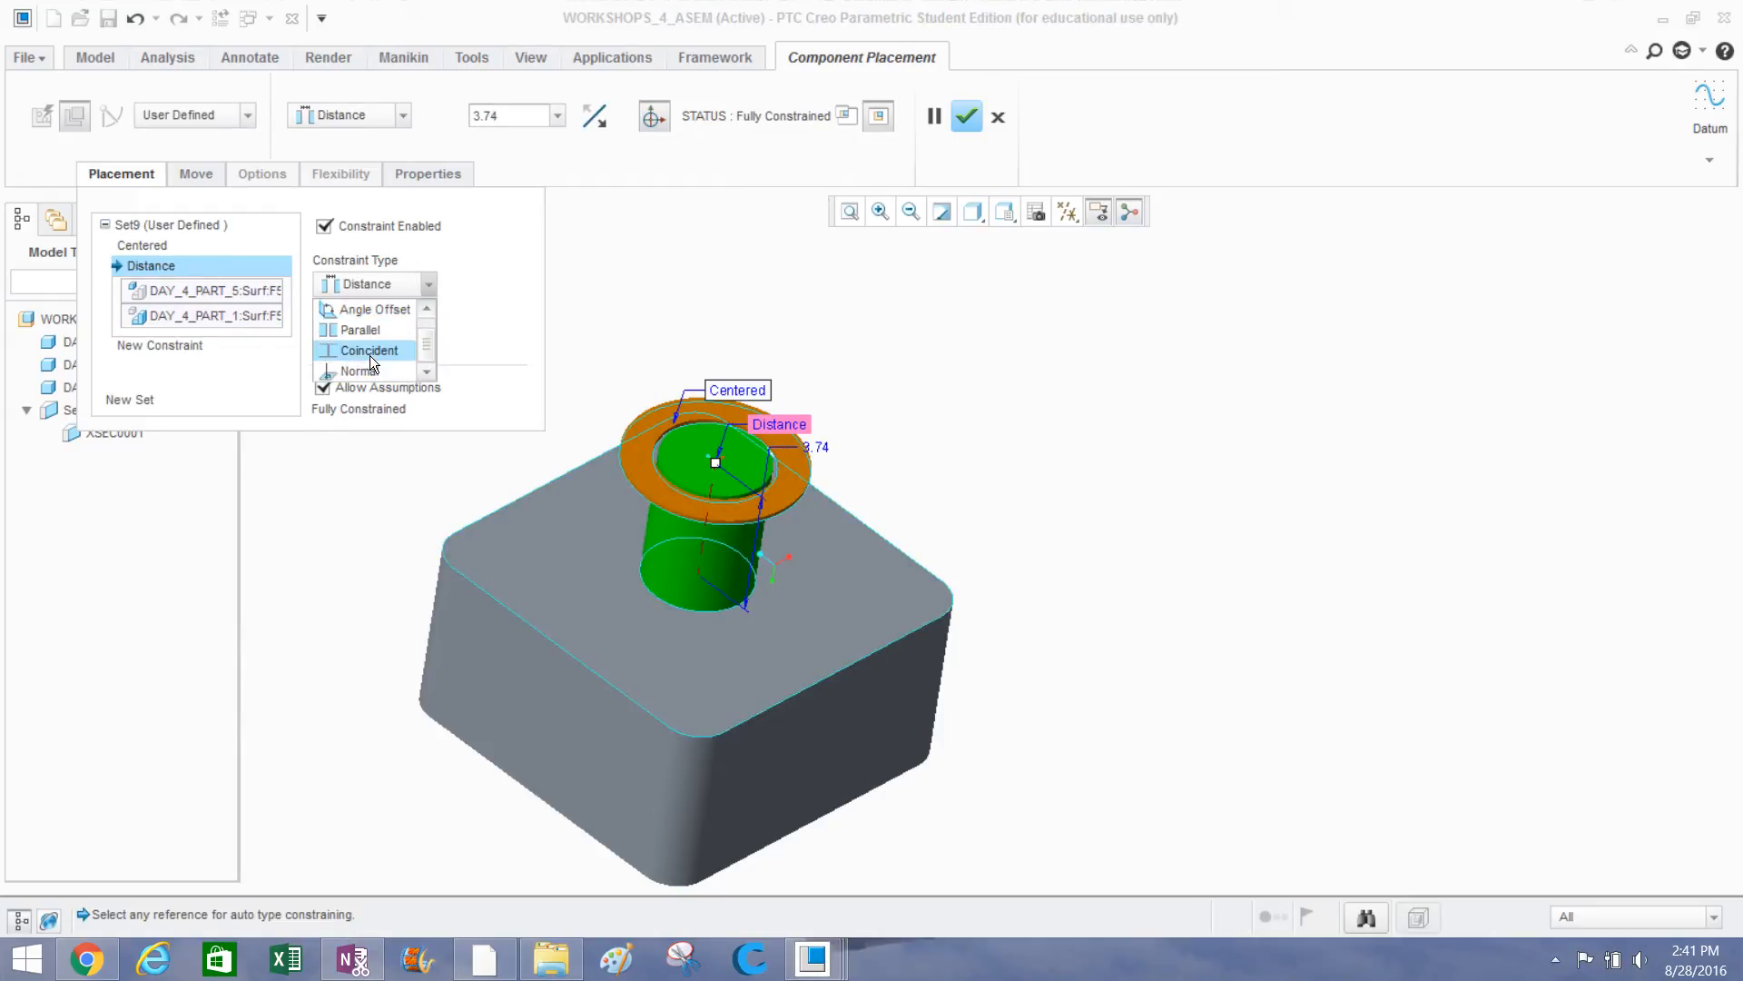
click(368, 351)
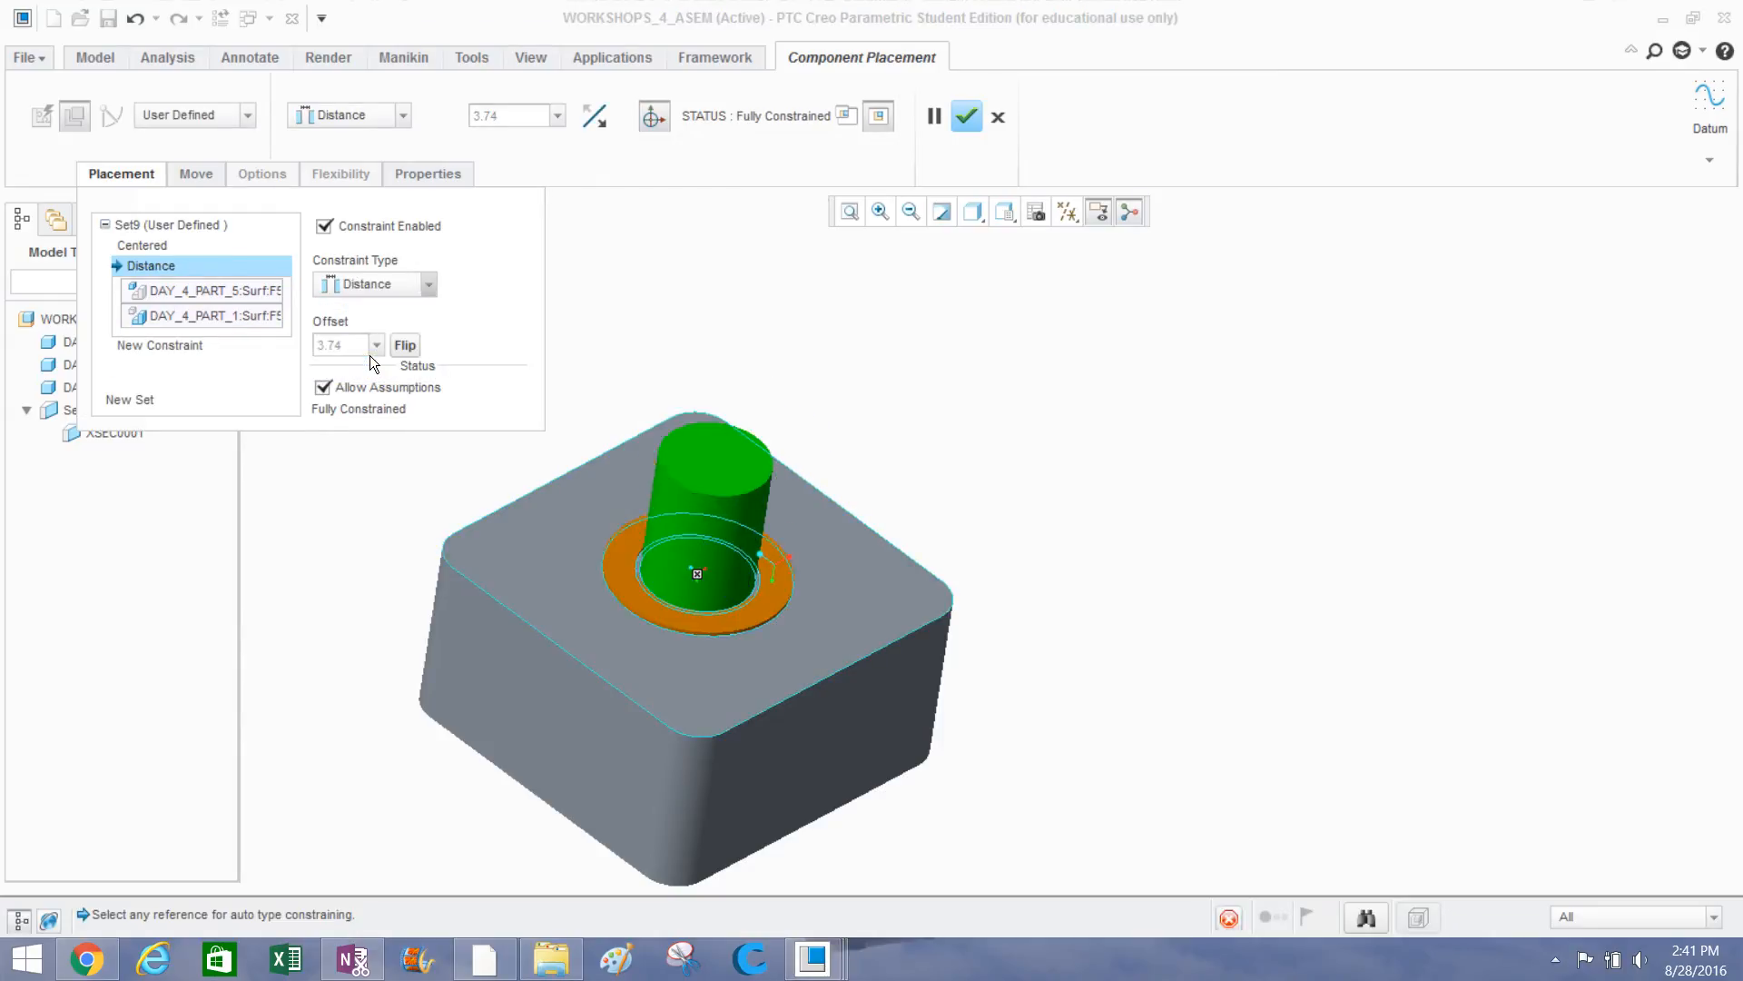
click(967, 116)
Apply the blue appearance to the ring component DAY_4_PART_5.
middle_drag(432, 348, 586, 428)
key(ctrl+d)
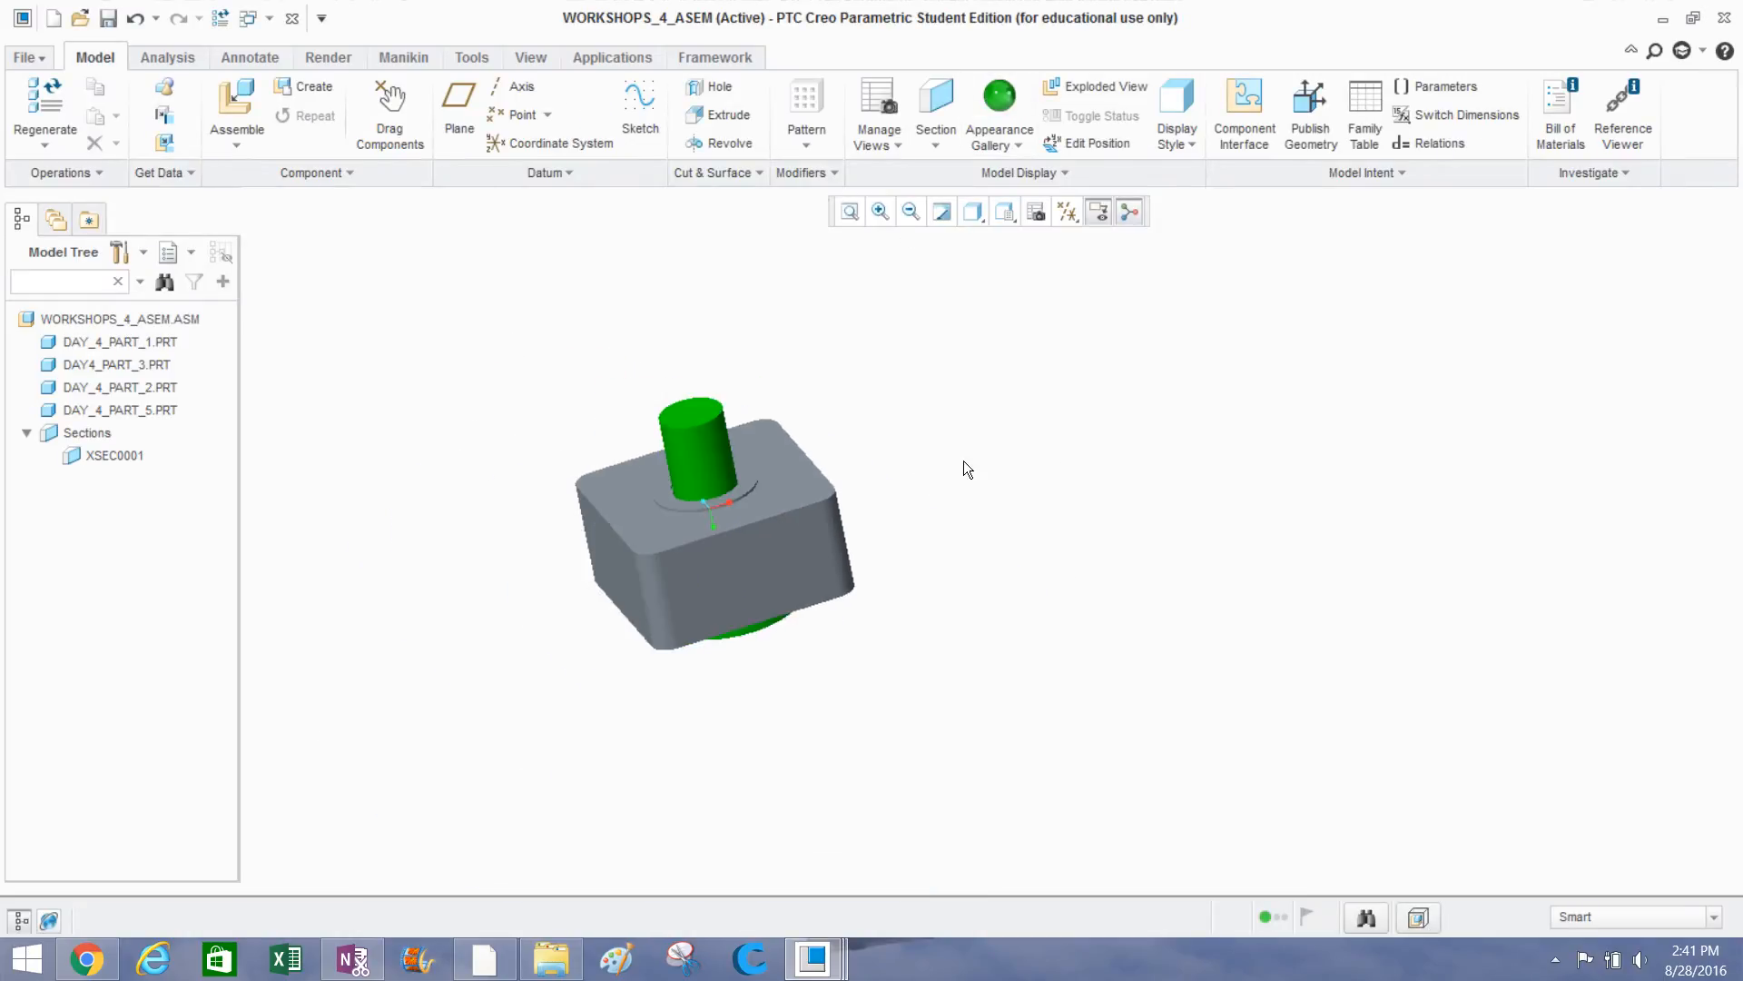
scroll(591, 483, up, 3)
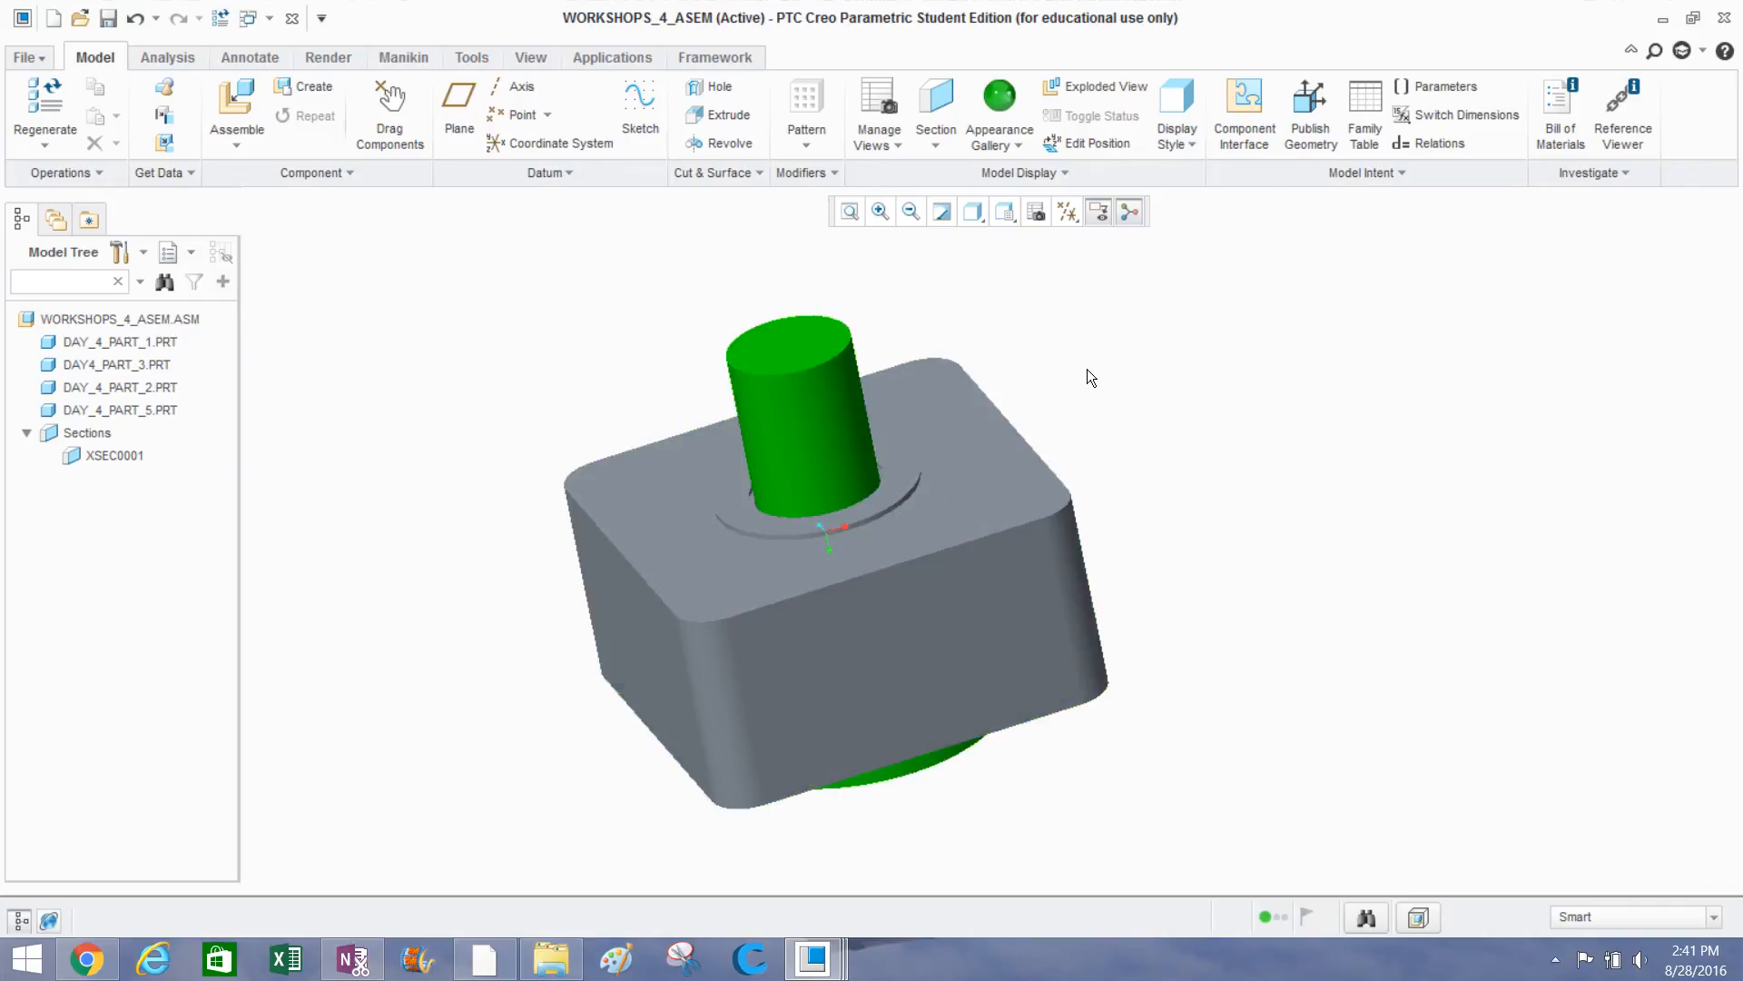
click(1009, 140)
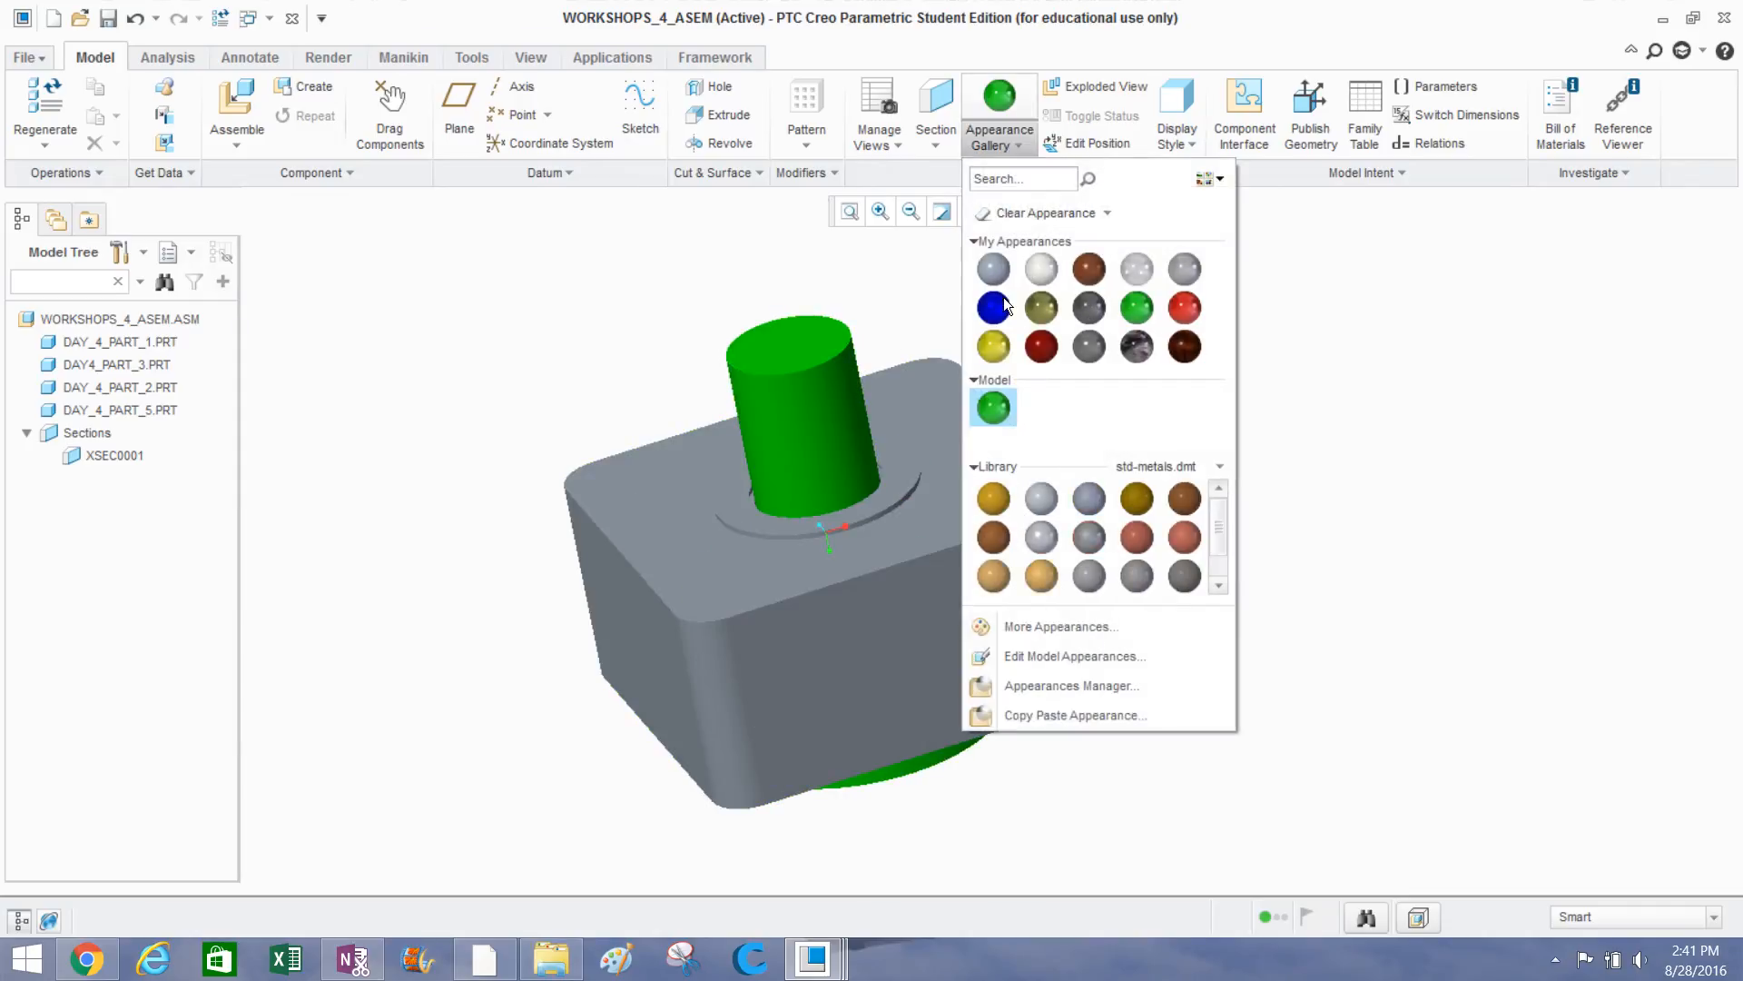
click(1003, 298)
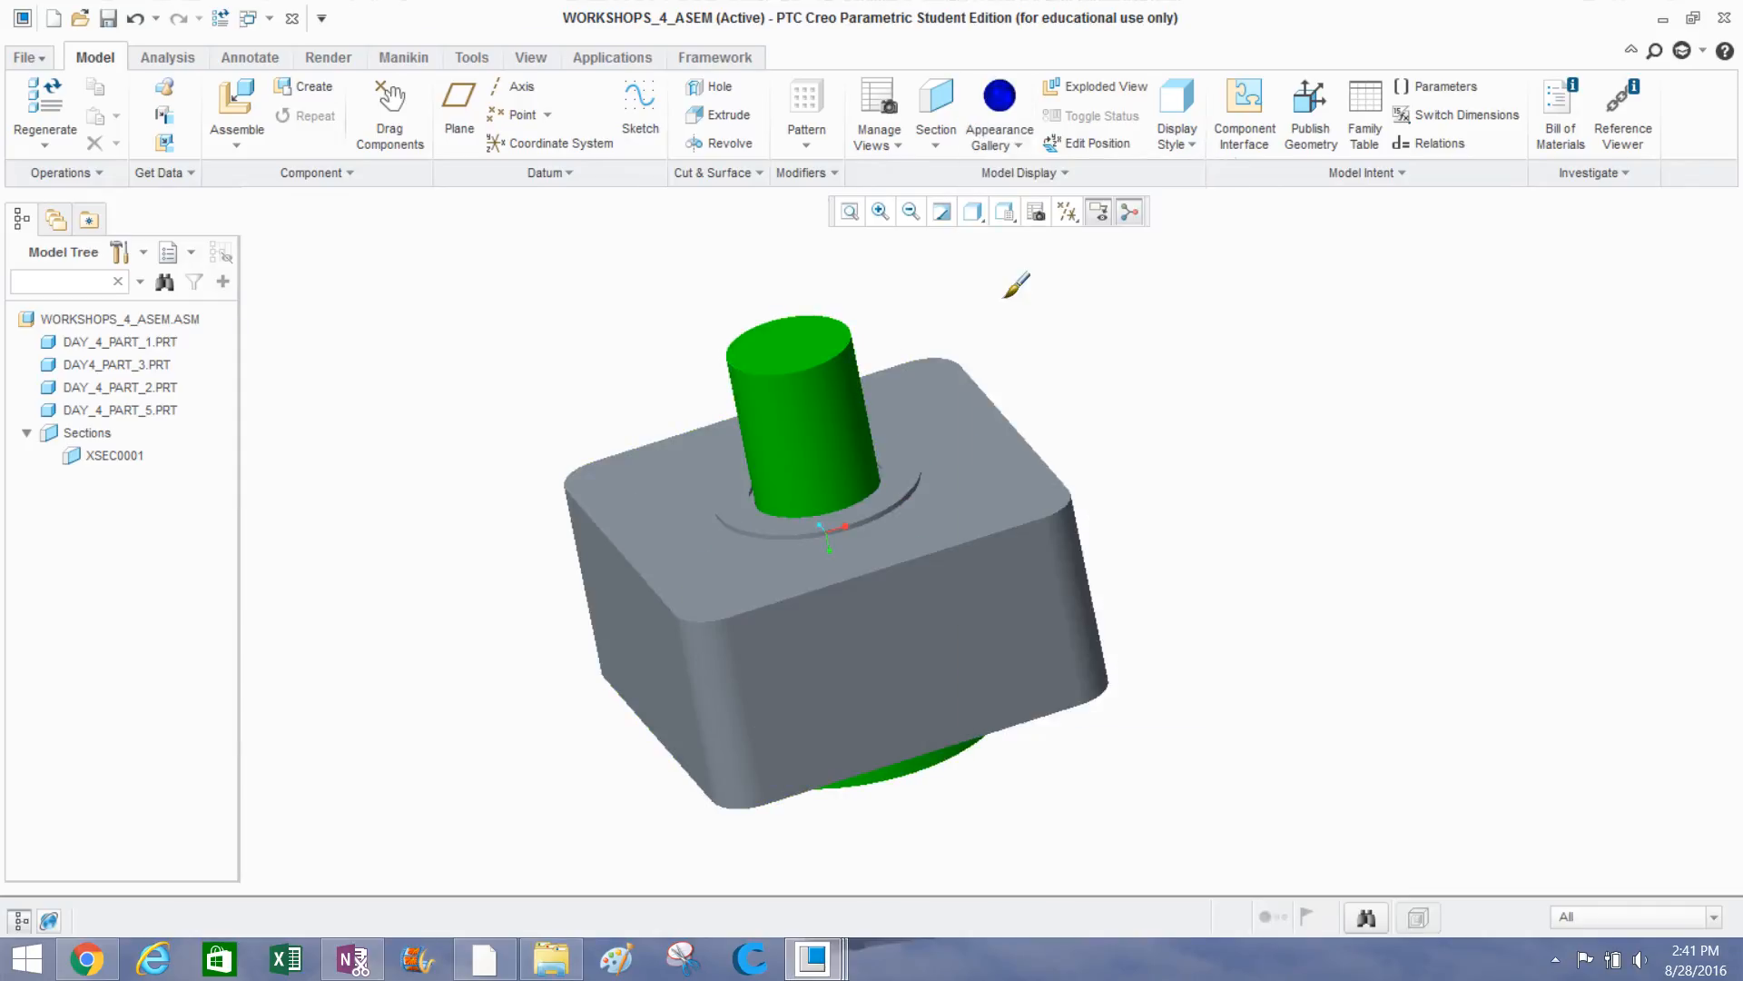
click(899, 446)
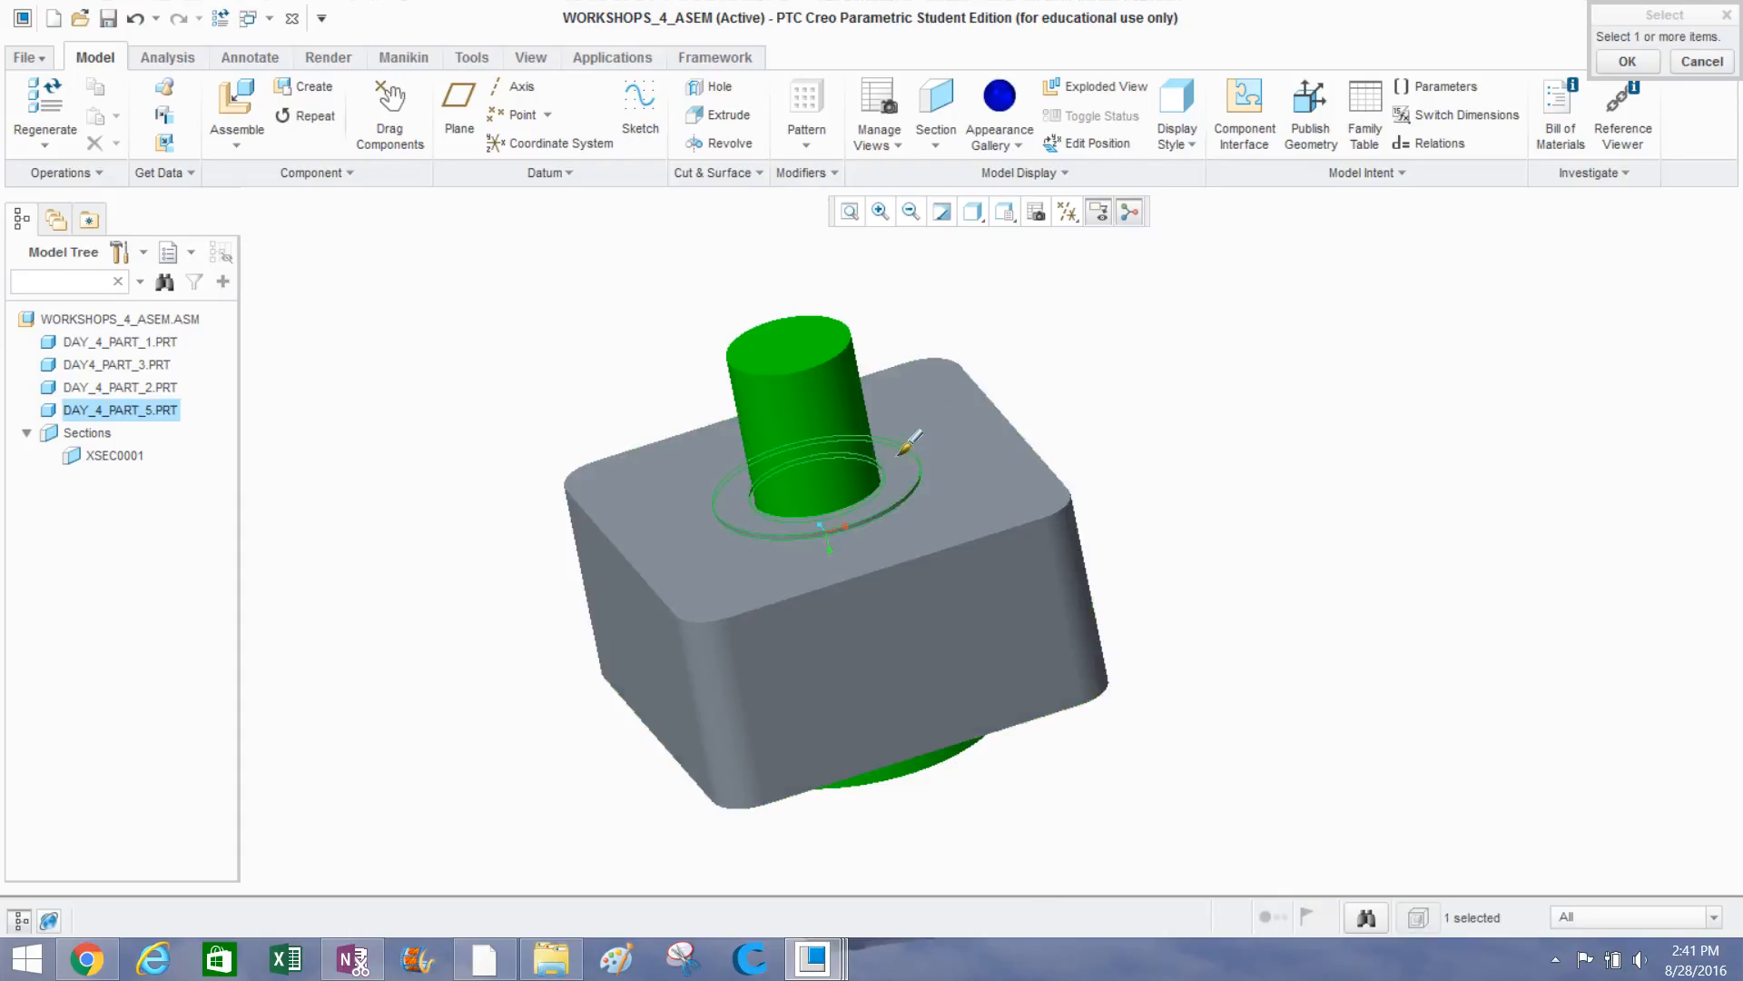
middle_click(1093, 359)
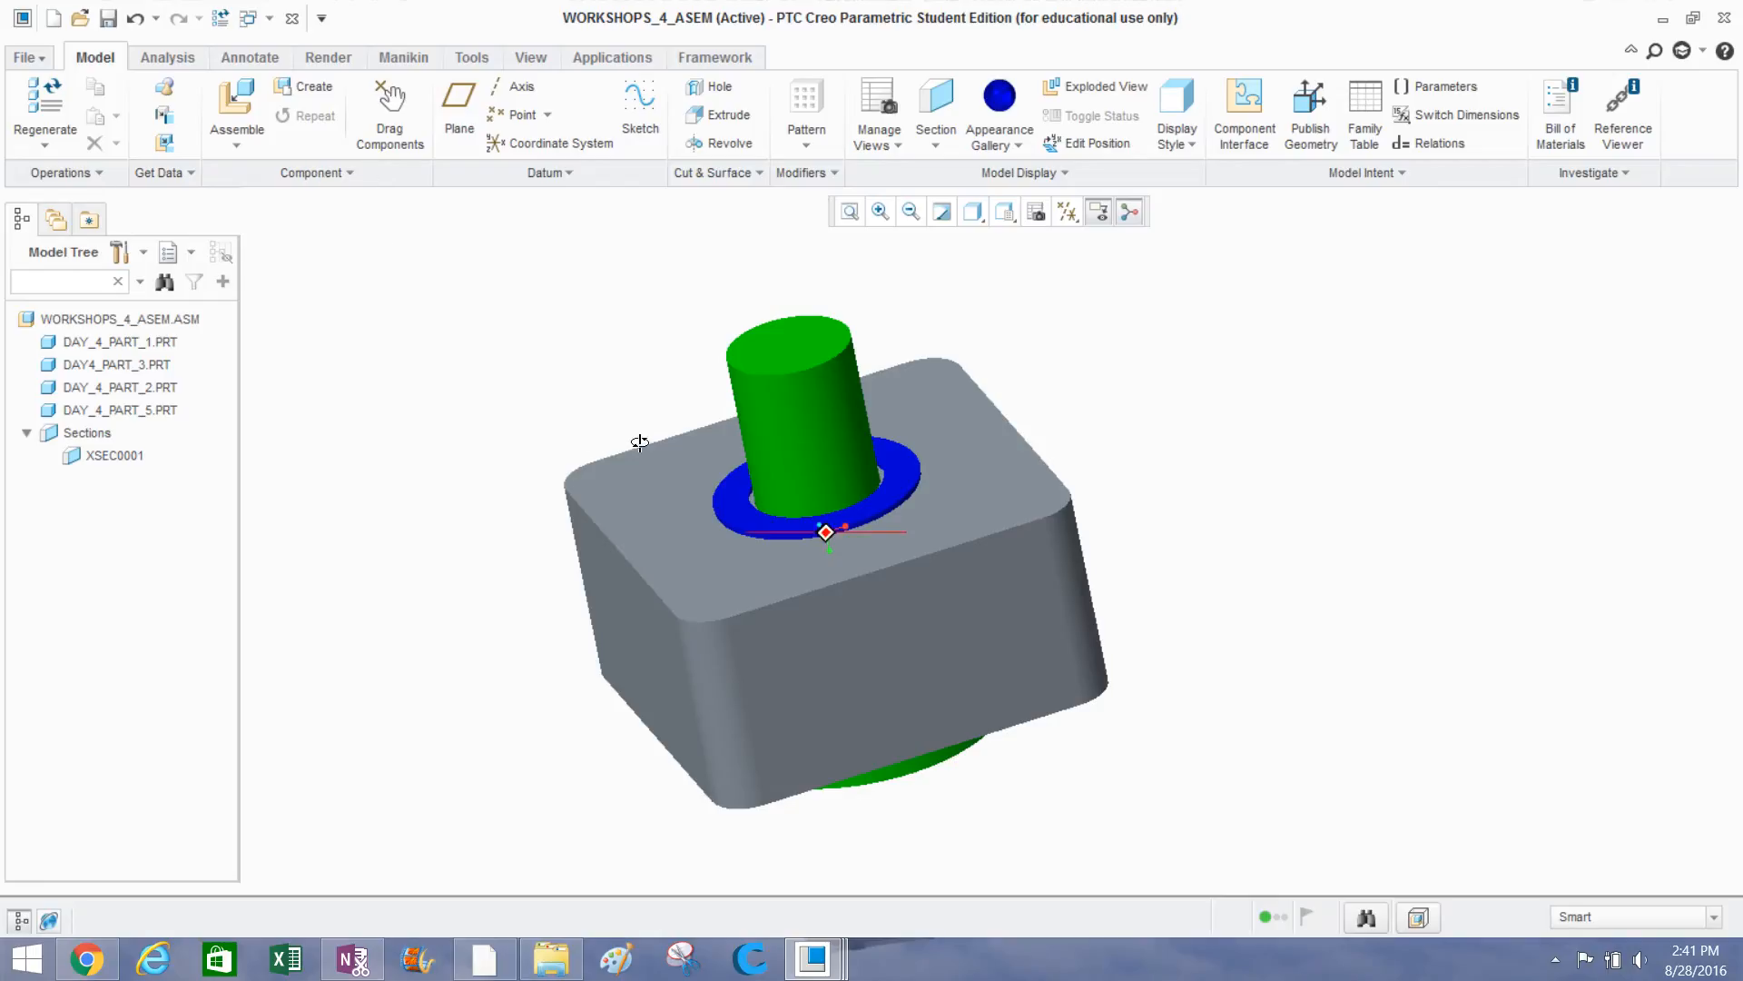
Insert the component day_4_part_4.prt into the assembly and move it above the green shaft.
middle_drag(642, 439, 352, 215)
click(236, 94)
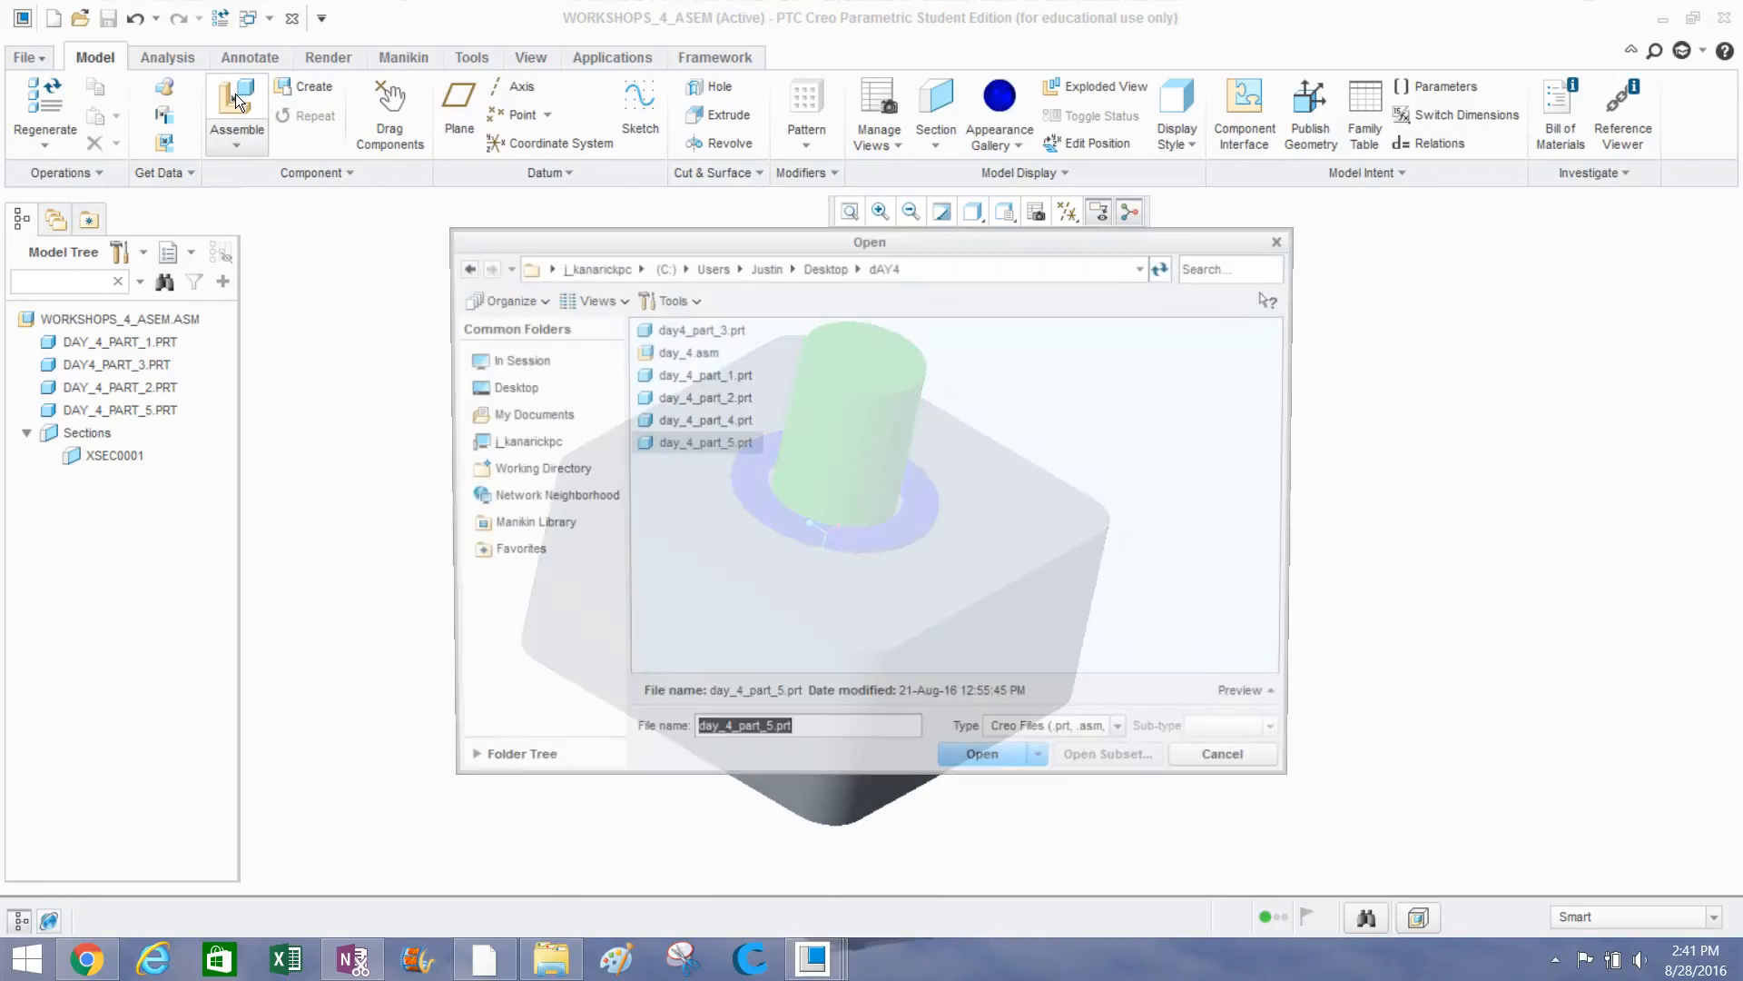
double_click(679, 420)
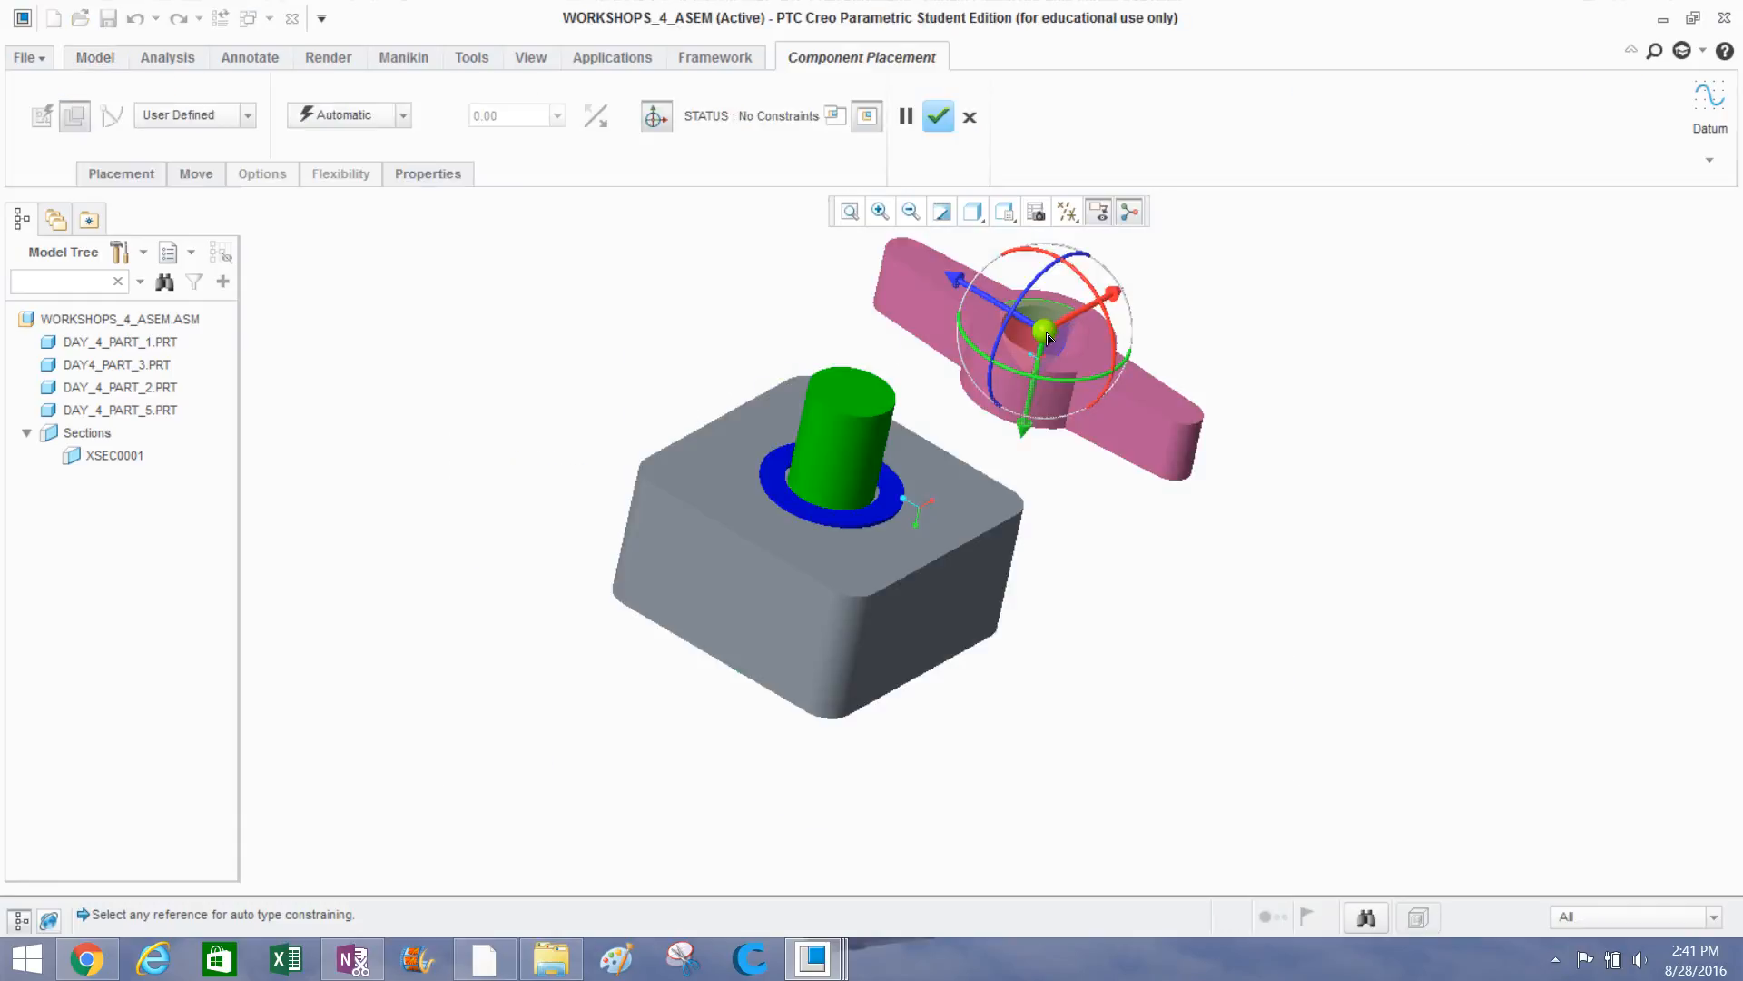
drag(1046, 328, 989, 275)
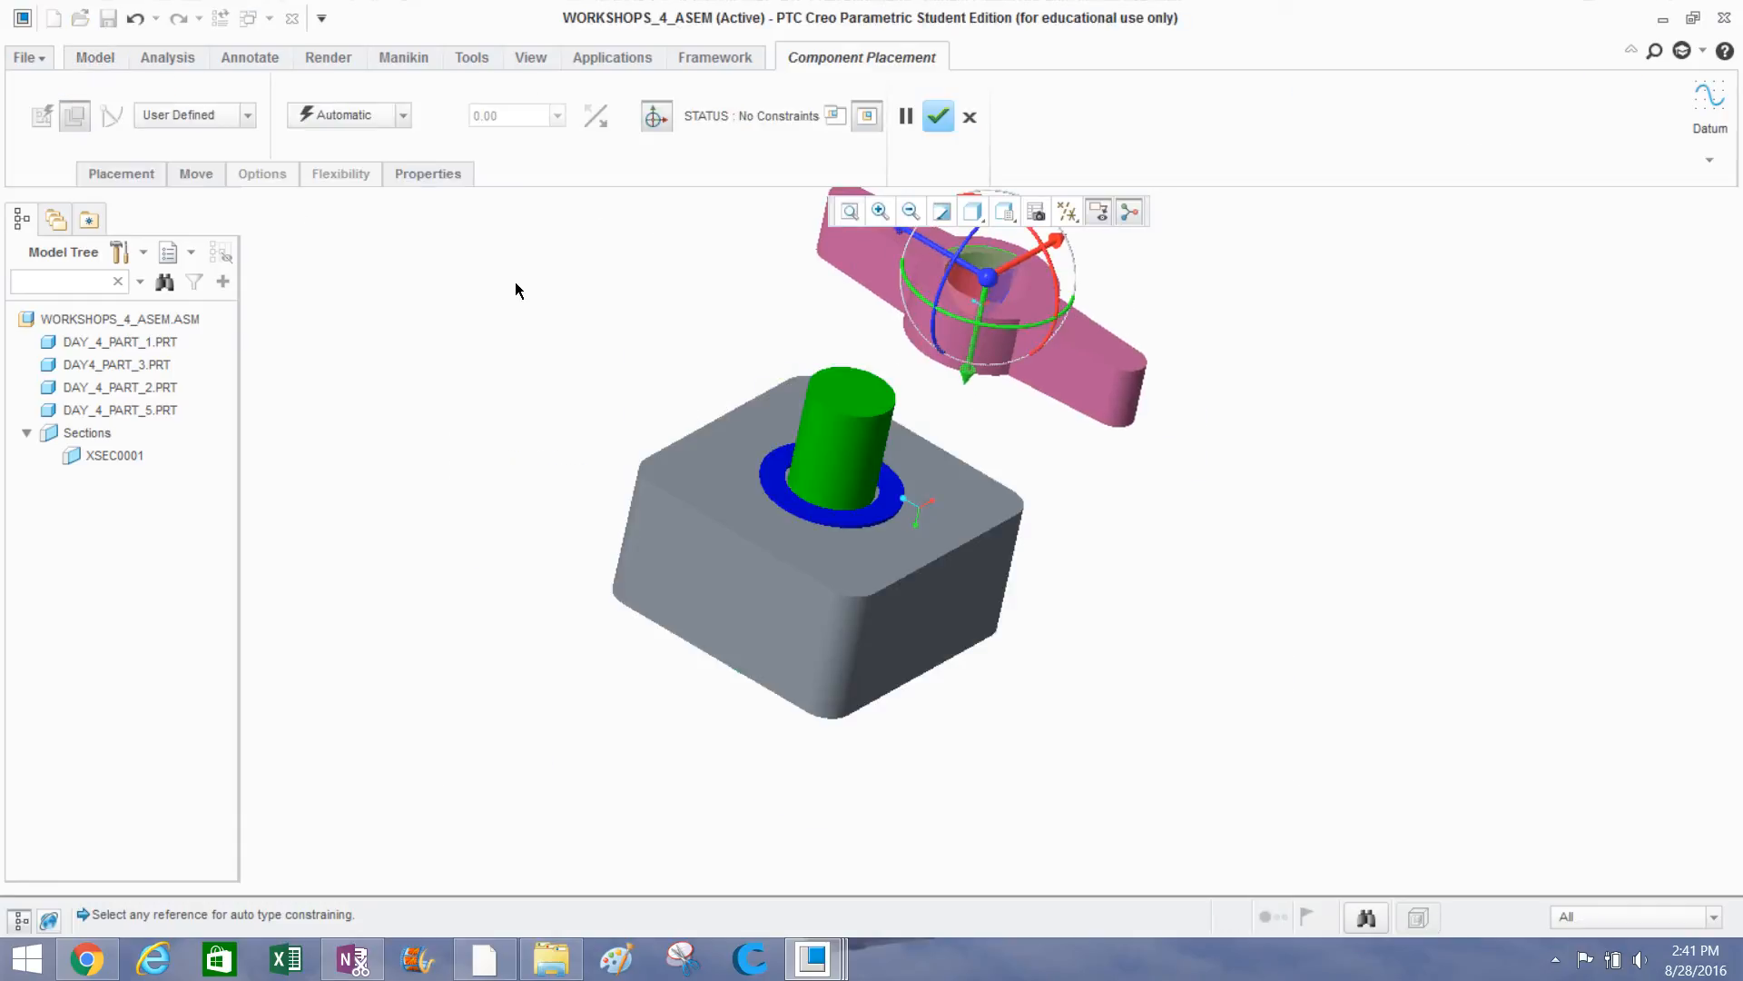
Constrain the bore surface of DAY_4_PART_4 as coincident with the outer cylindrical surface of the green shaft.
click(145, 174)
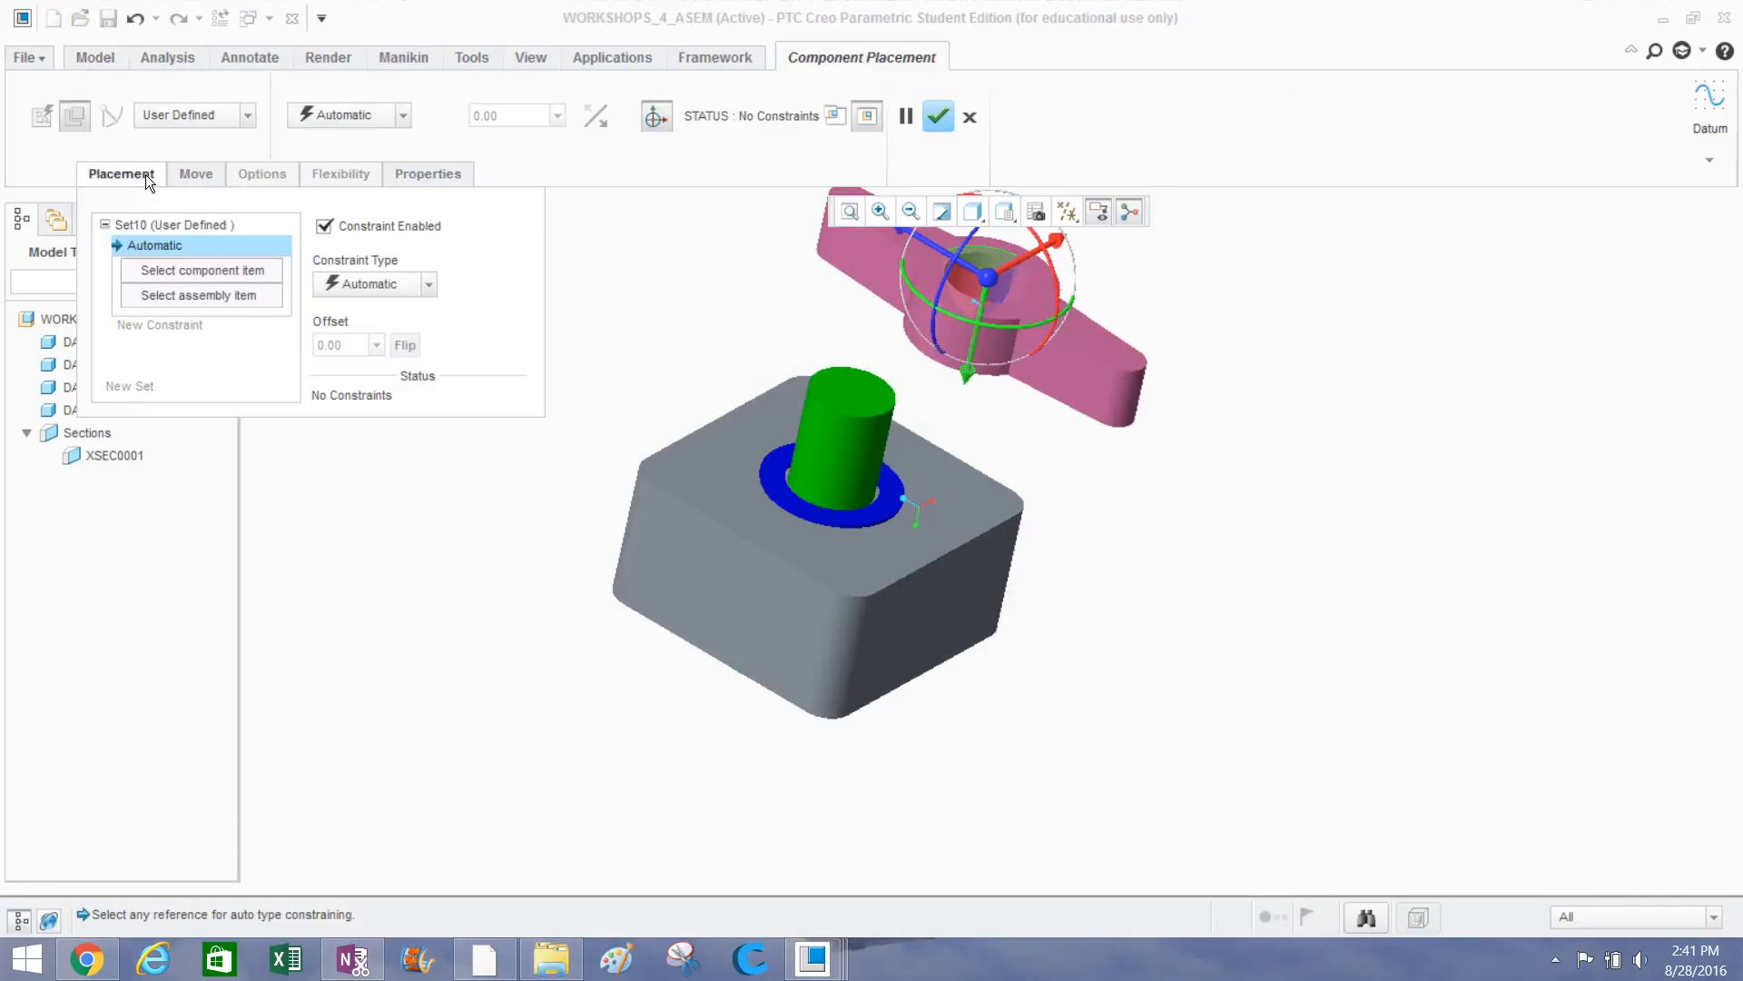
click(203, 269)
scroll(1074, 267, up, 5)
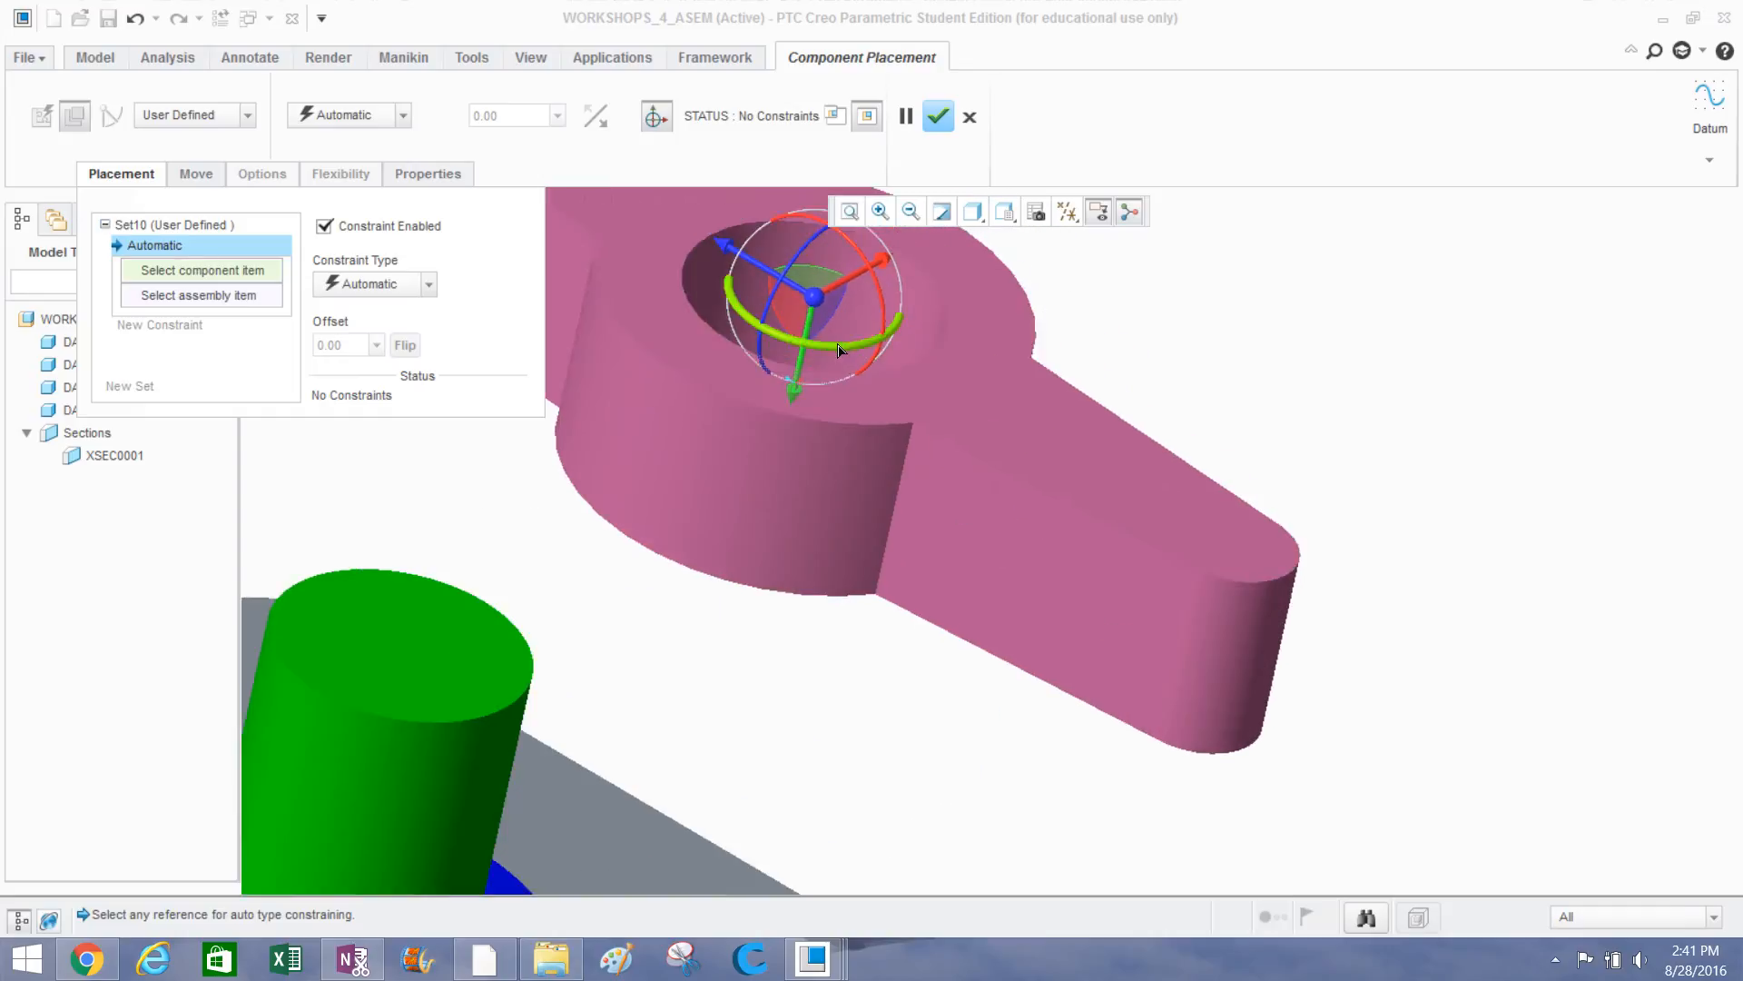
click(929, 309)
scroll(913, 339, down, 5)
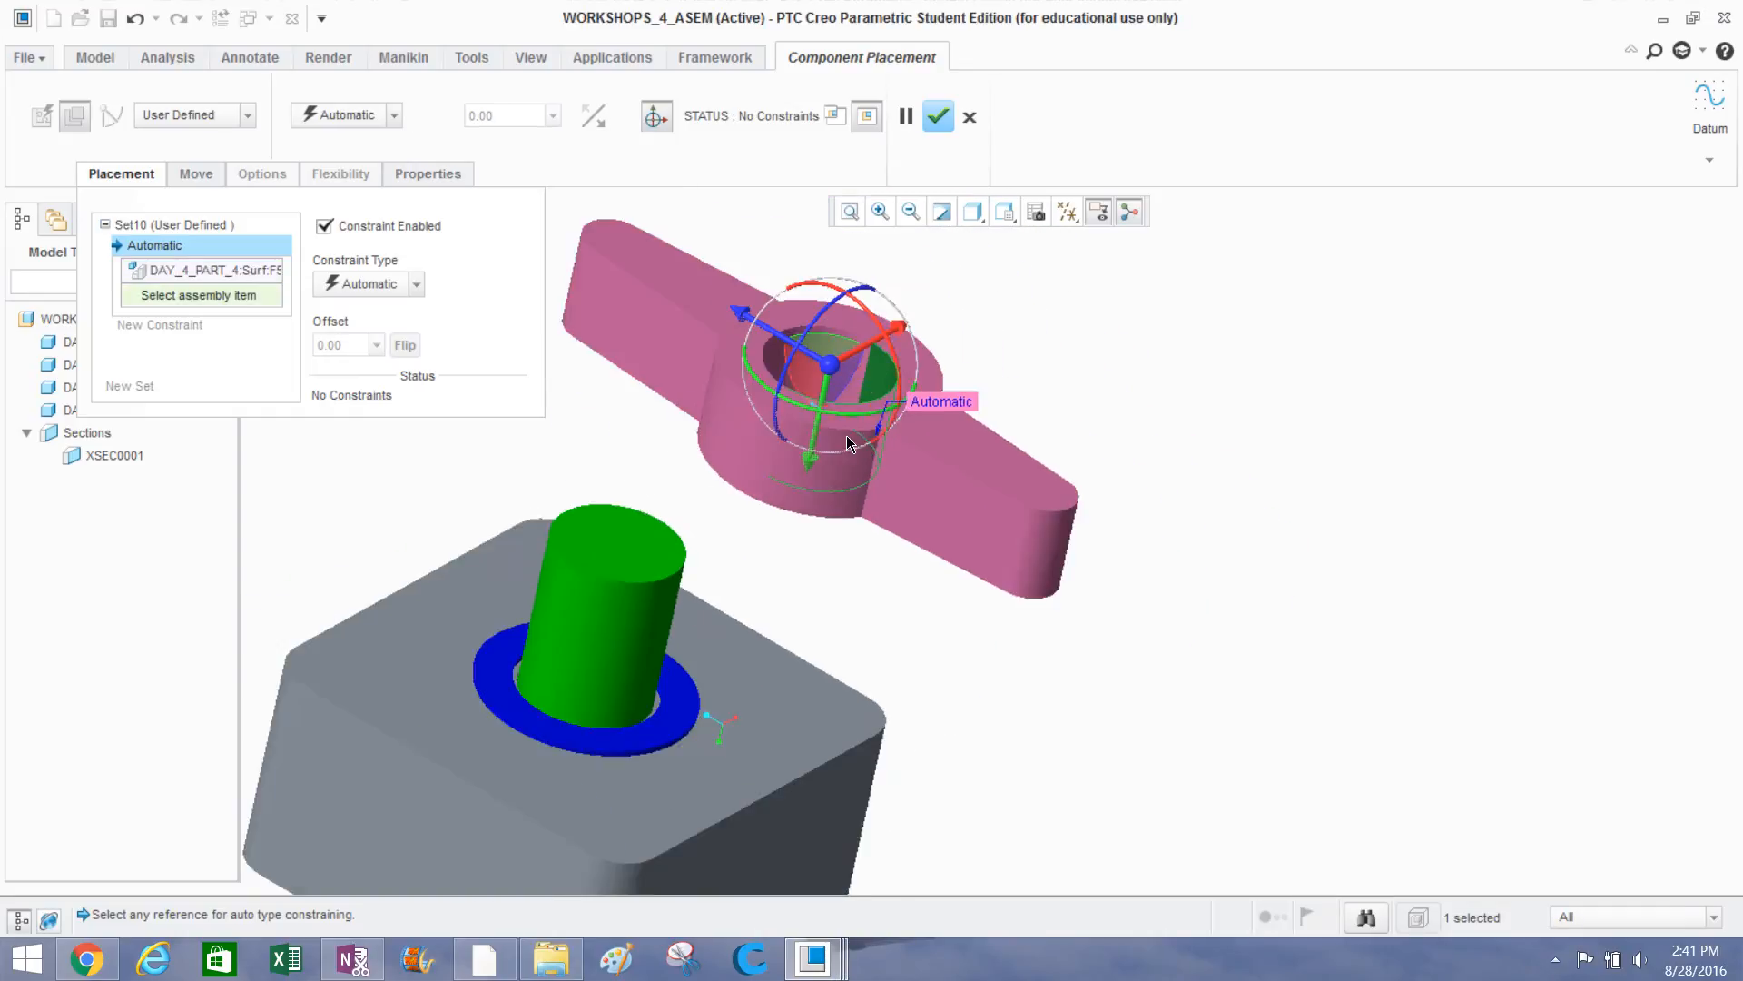
click(638, 578)
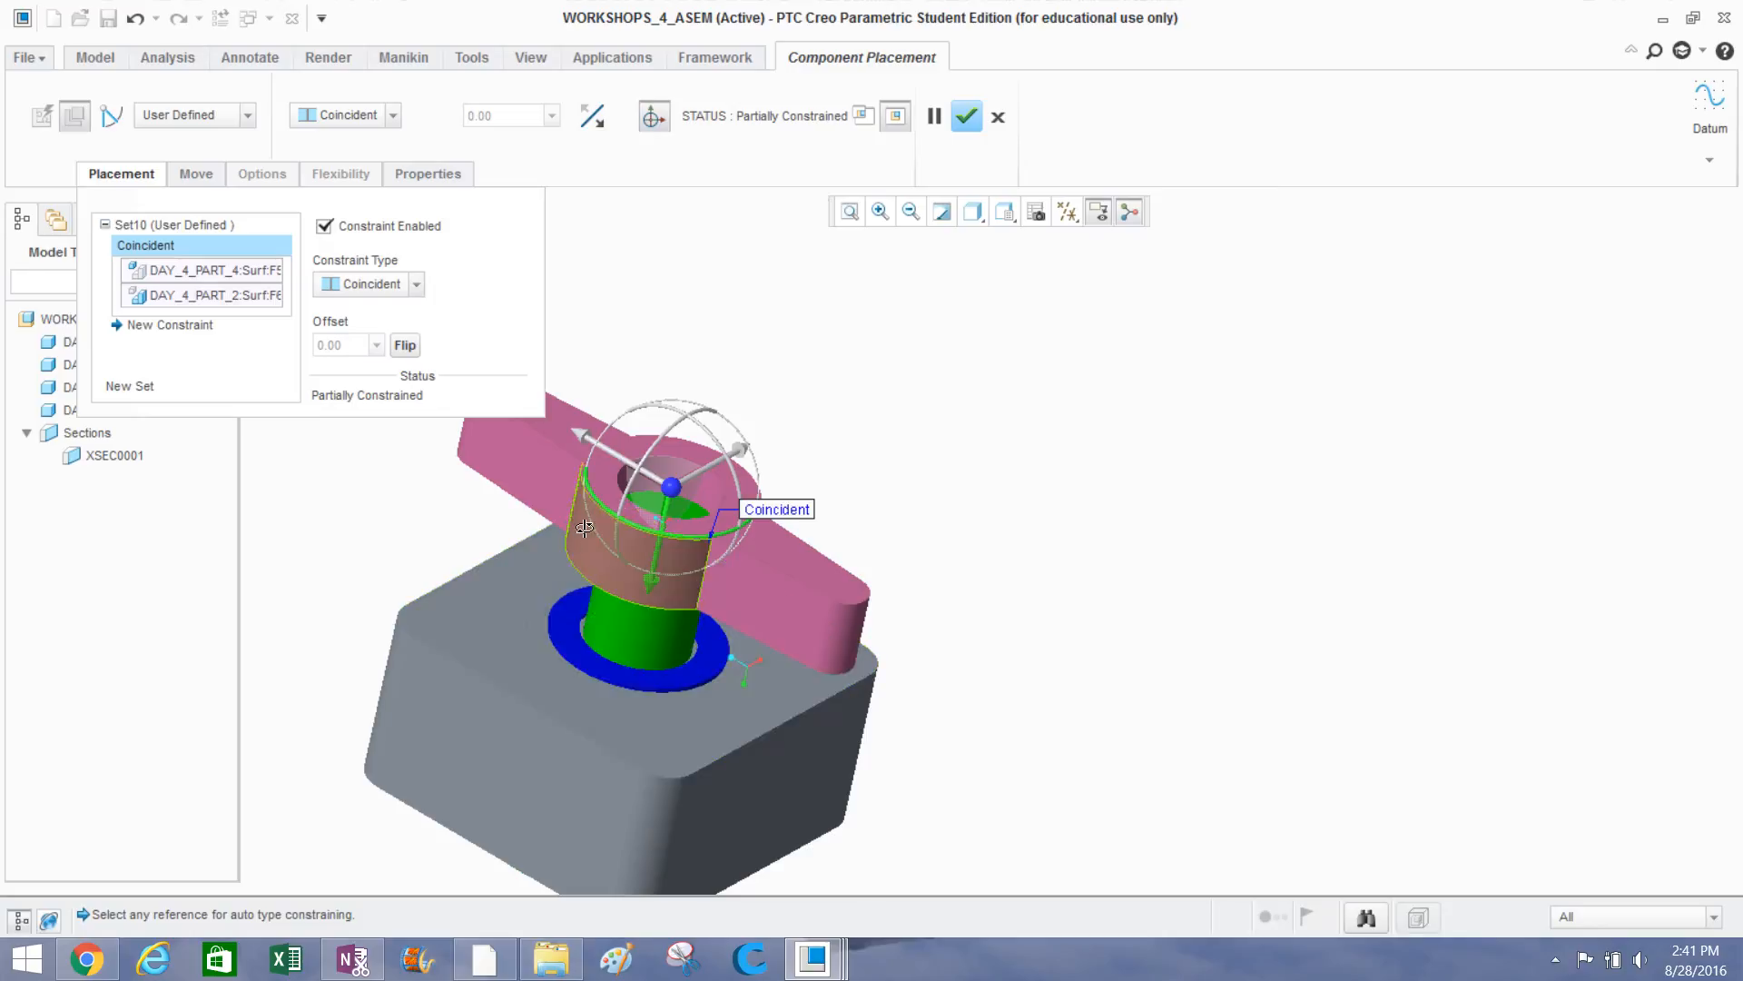
Add a second constraint making the underside of DAY_4_PART_4 coincident with the upper face of the block DAY_4_PART_1.
mouse_move(587, 528)
middle_down()
mouse_move(724, 514)
mouse_move(770, 548)
mouse_move(693, 523)
middle_up()
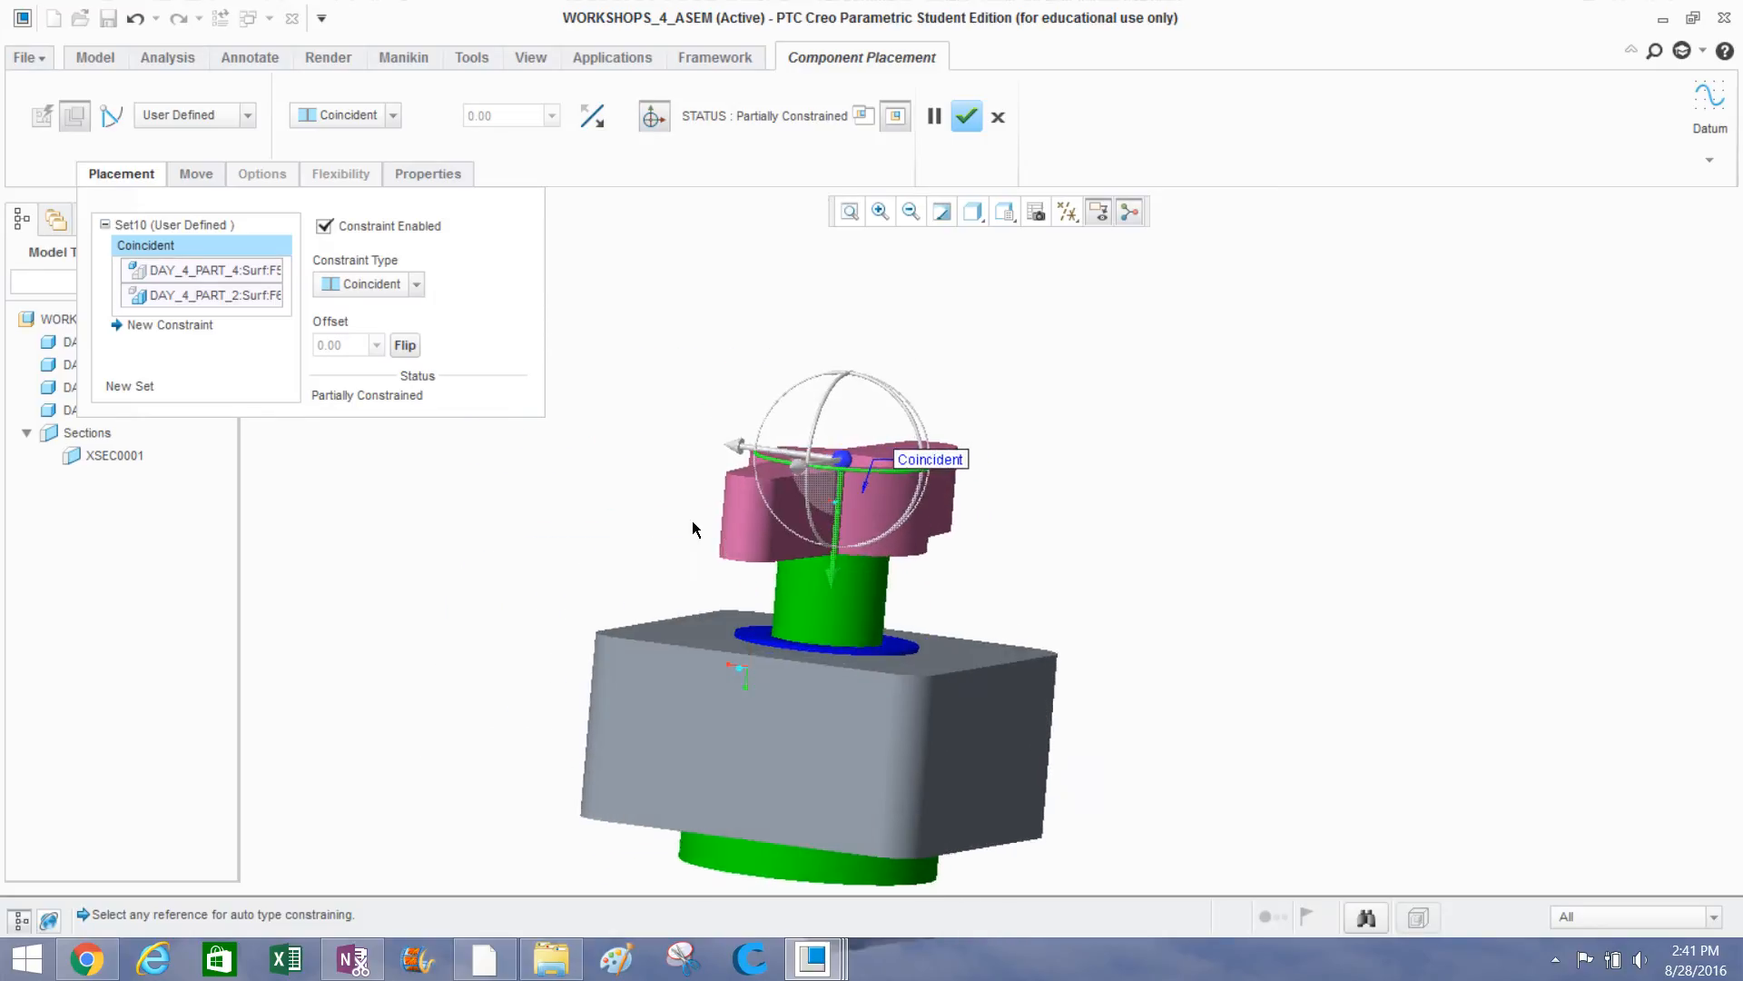
click(171, 324)
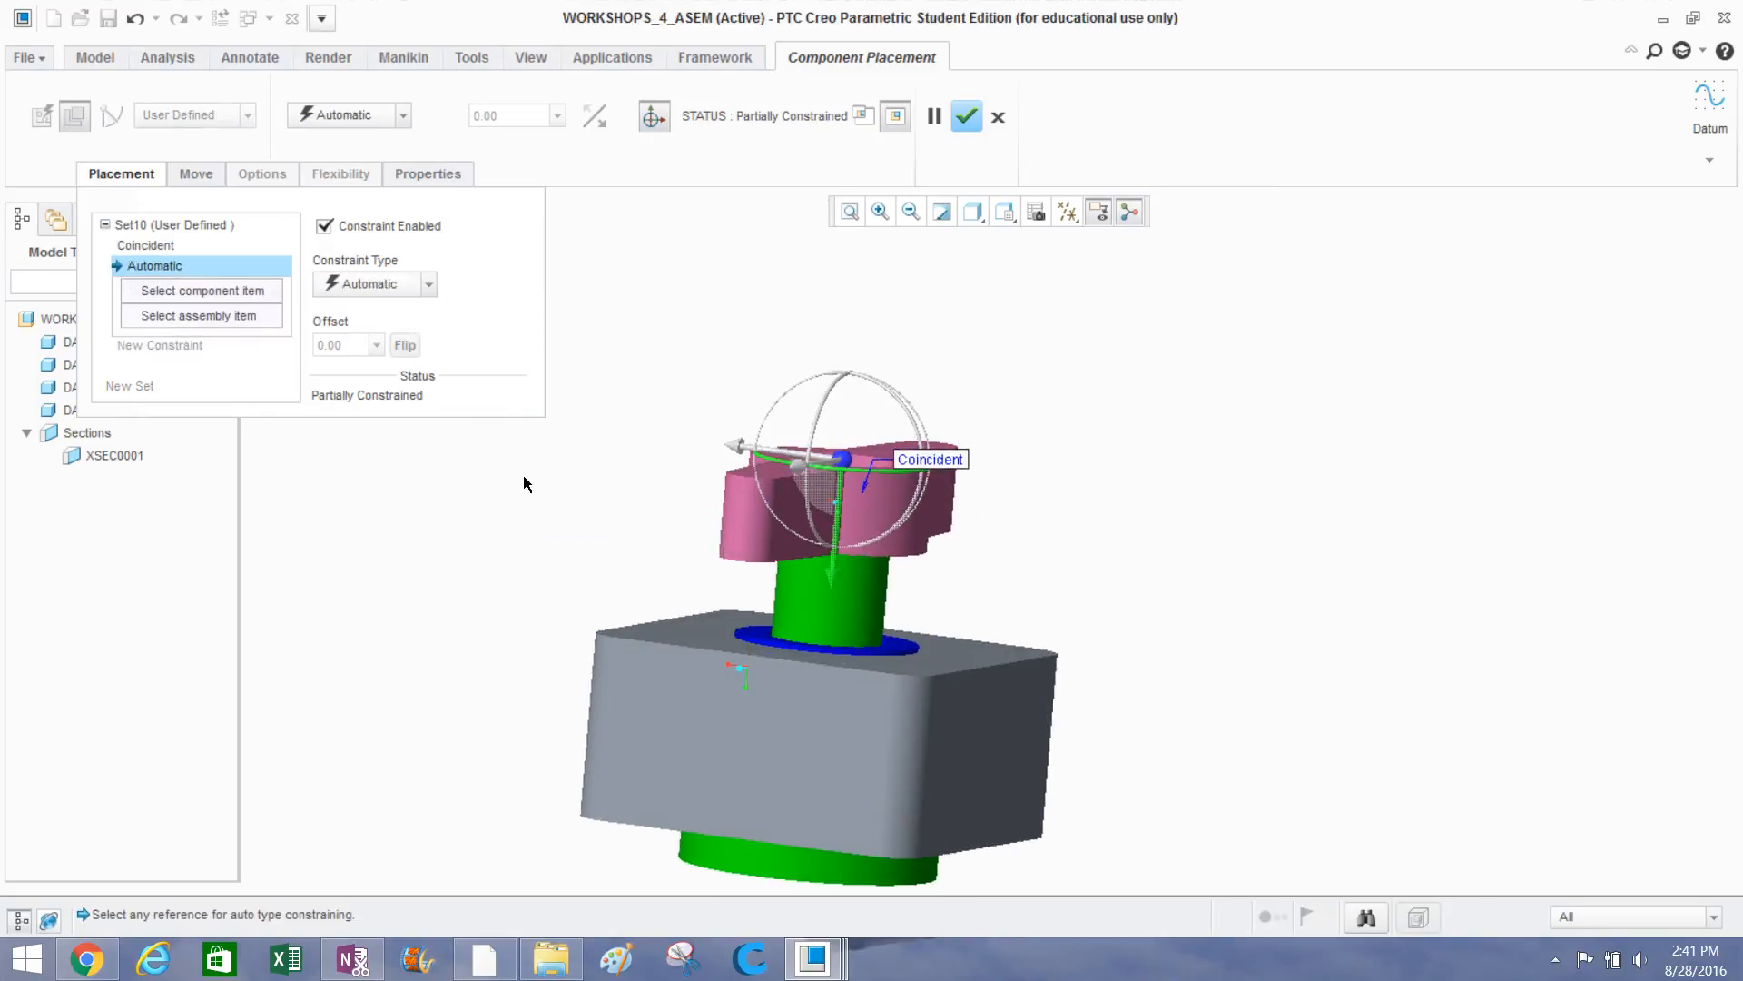
middle_drag(585, 509, 513, 432)
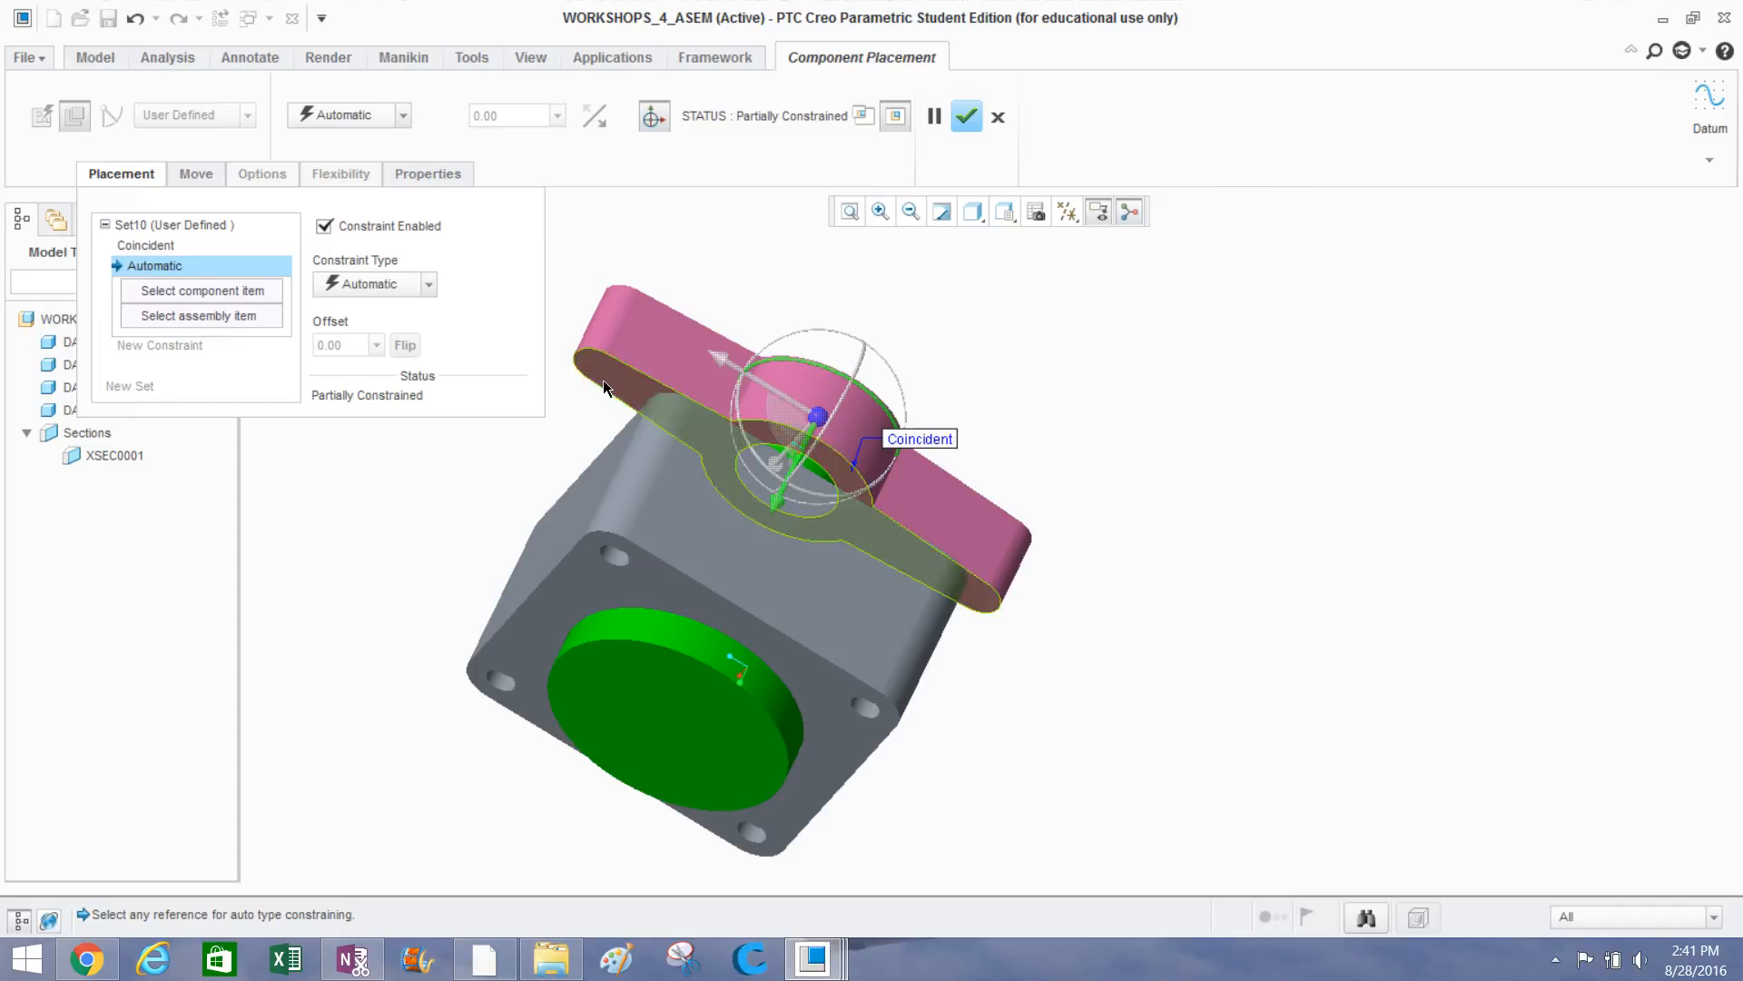
click(609, 386)
mouse_move(677, 354)
middle_down()
mouse_move(716, 536)
mouse_move(689, 688)
middle_up()
click(689, 690)
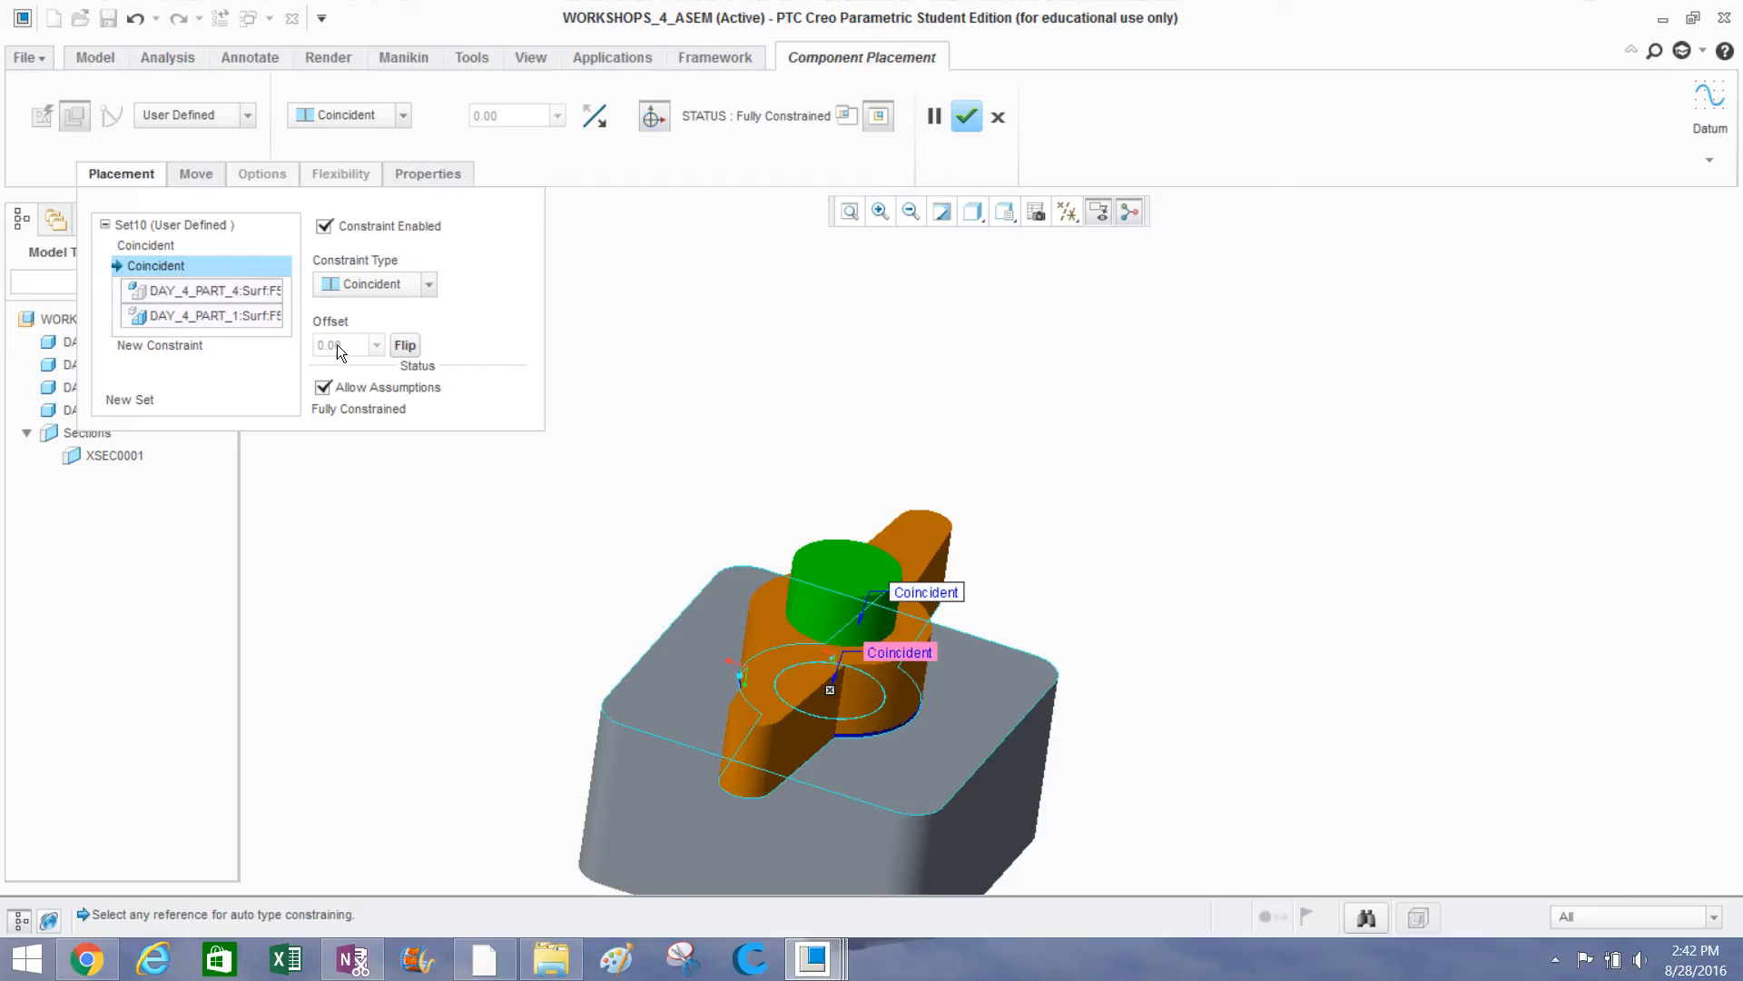
click(156, 345)
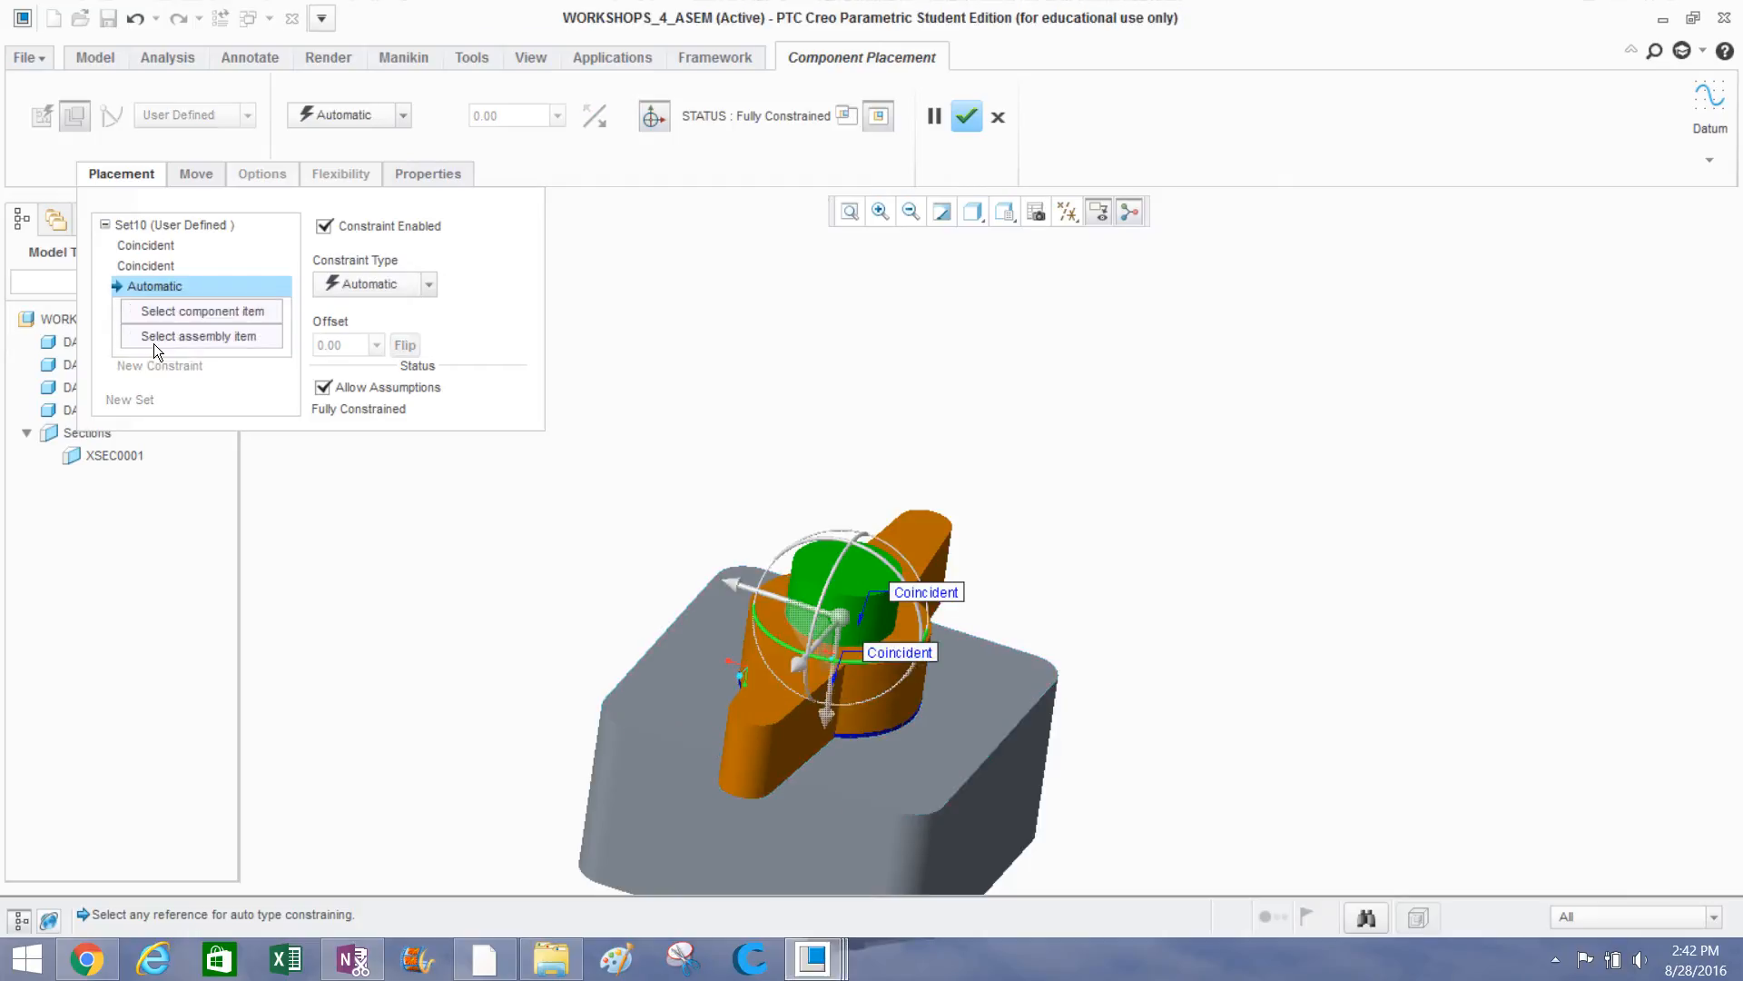
right_click(161, 291)
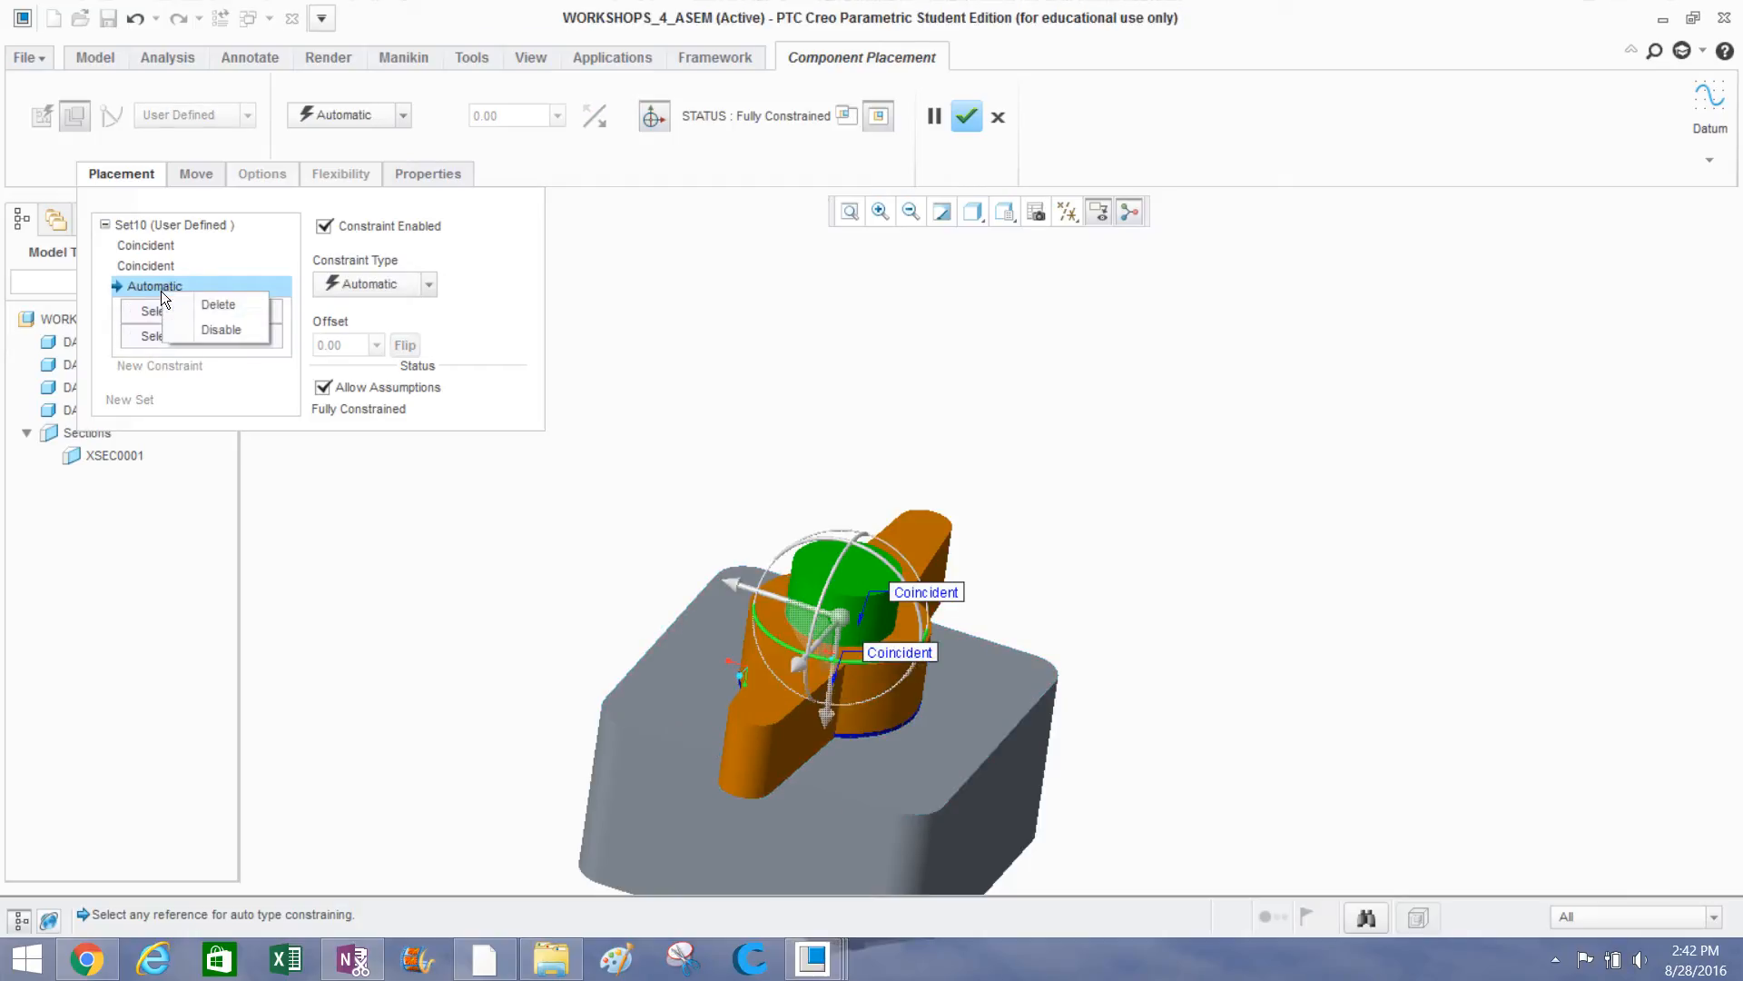
click(187, 303)
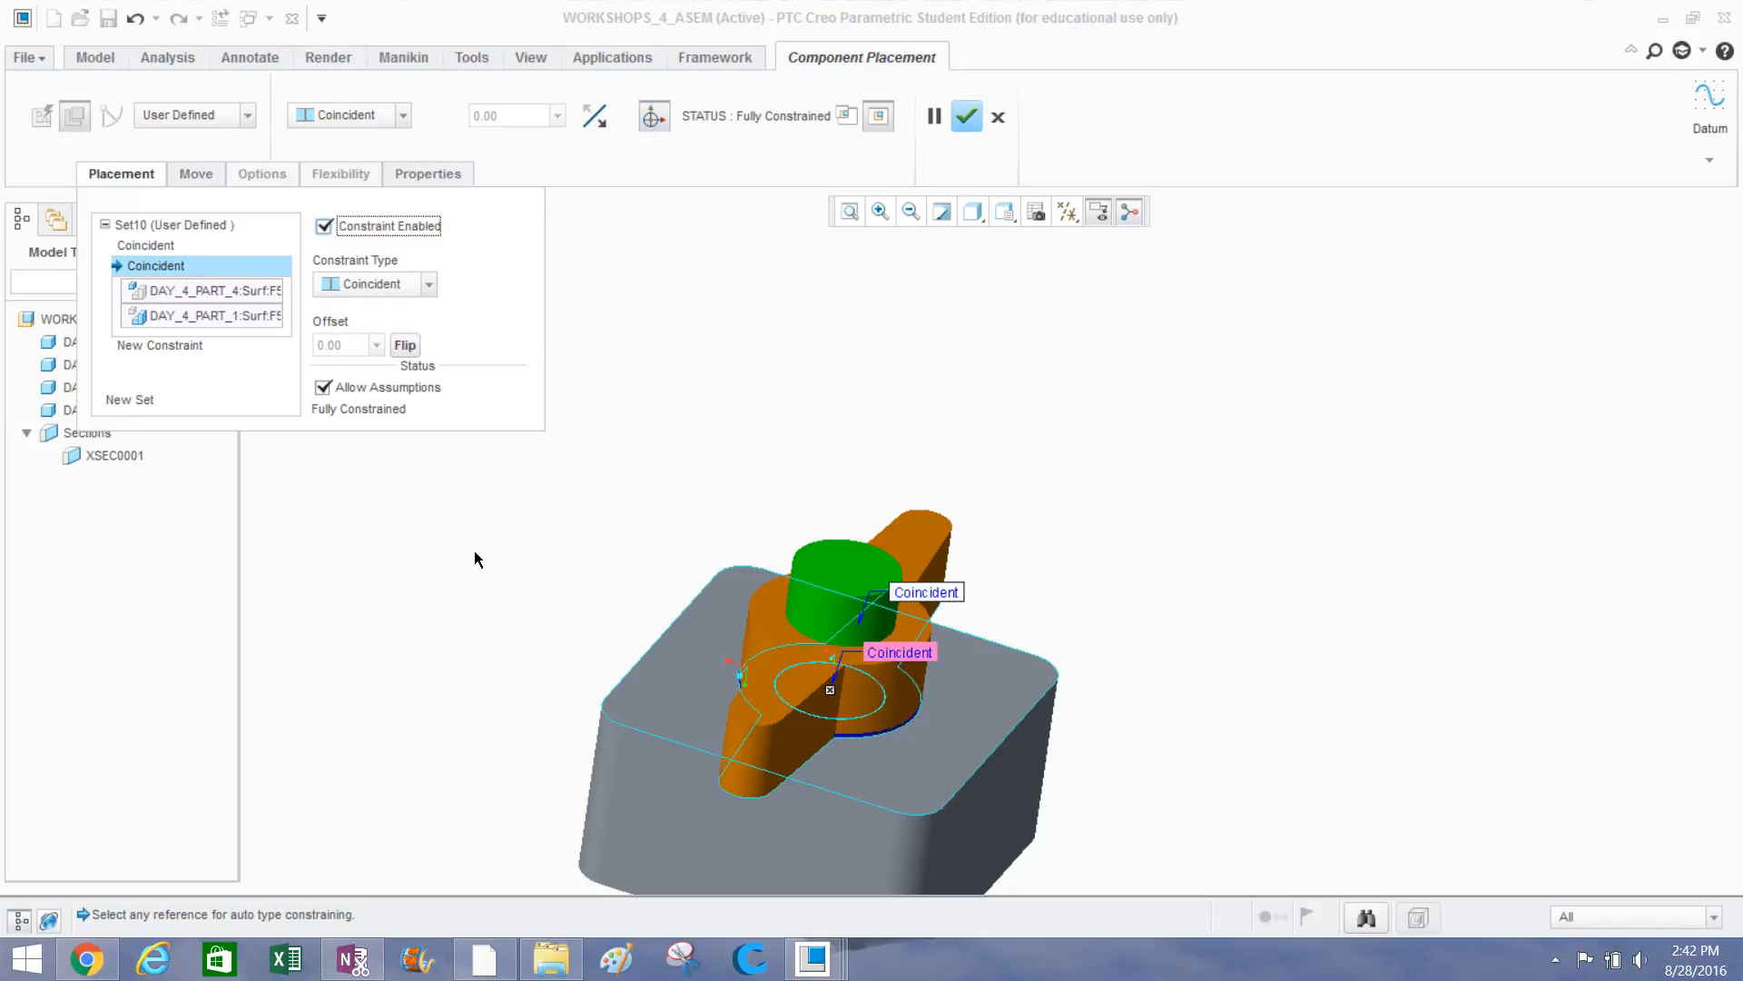
Add a third constraint between the flat side face of one DAY_4_PART_4 arm and the adjacent vertical side face of the block DAY_4_PART_1.
middle_drag(650, 679, 603, 723)
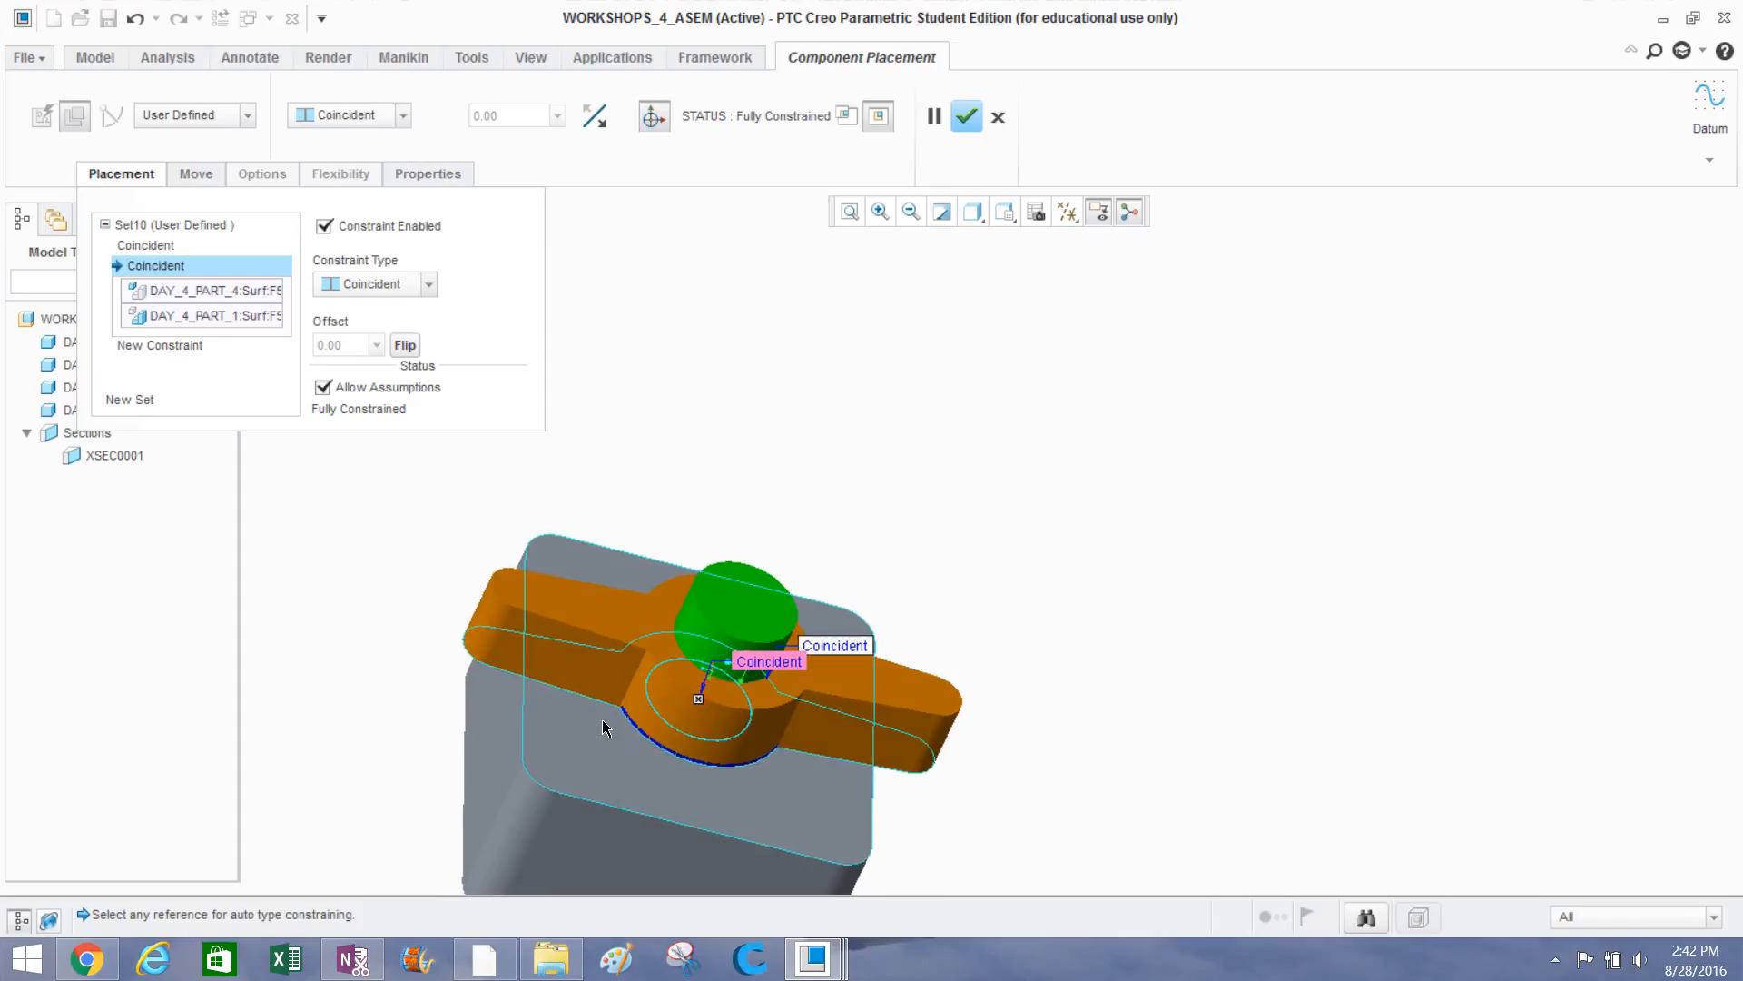
click(160, 345)
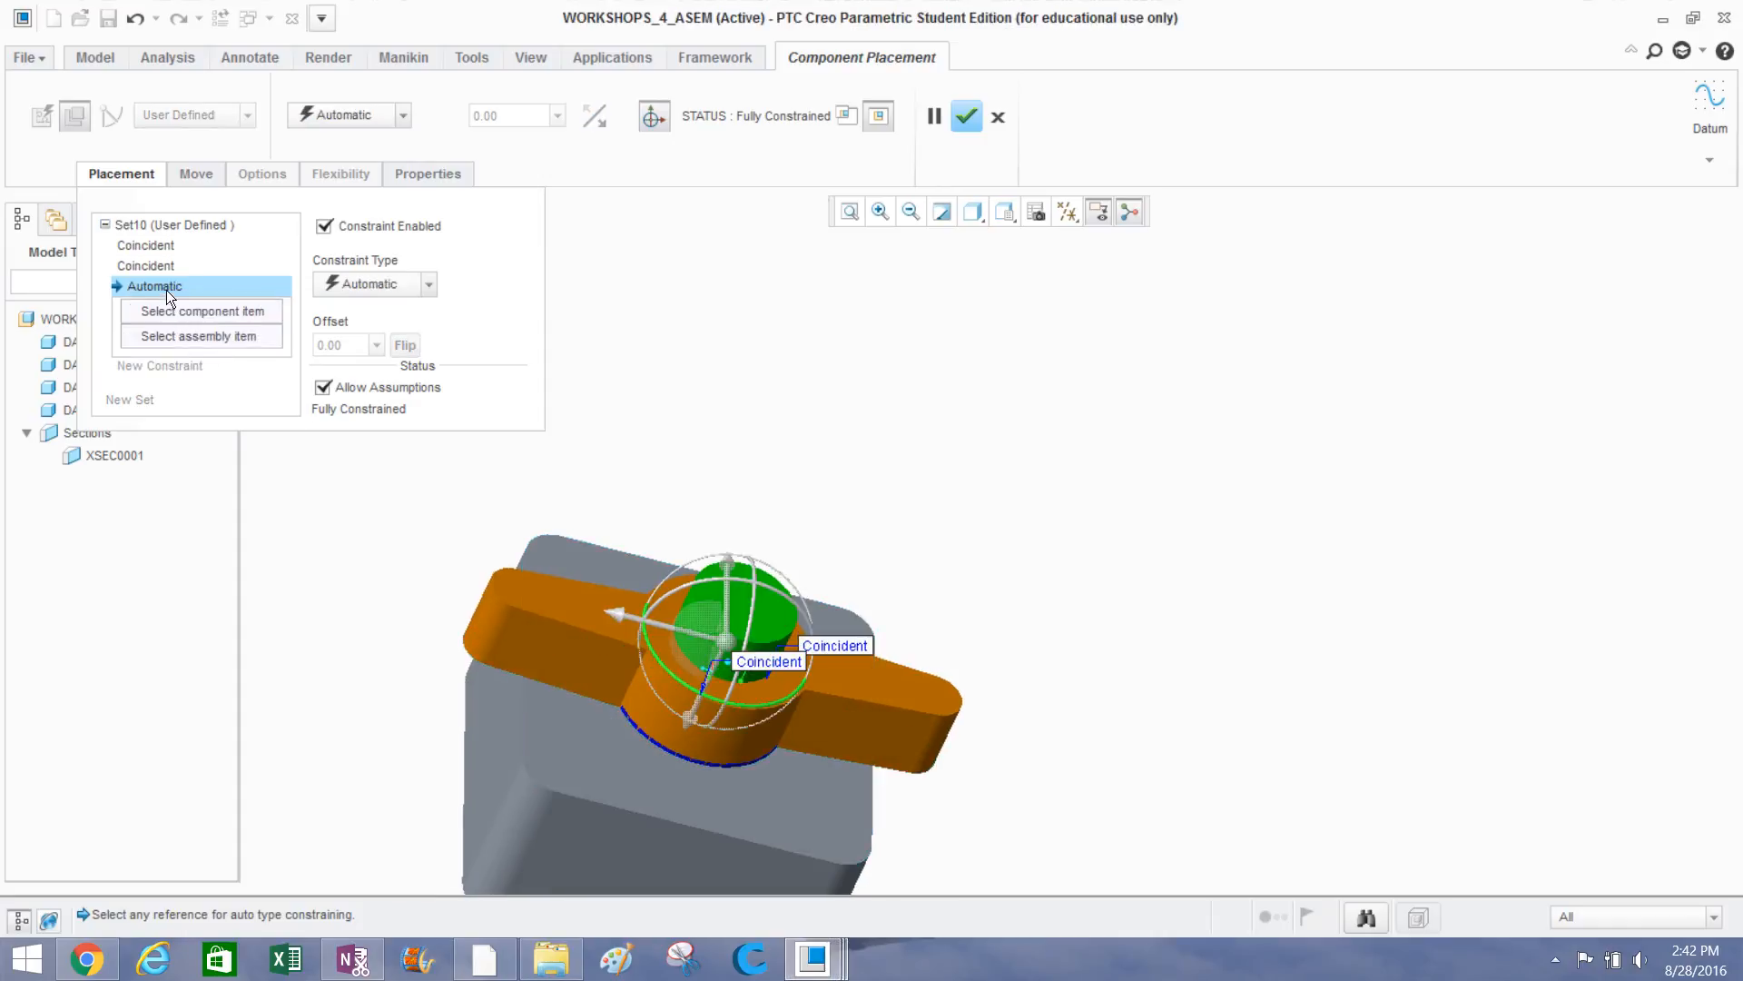
drag(660, 655, 853, 640)
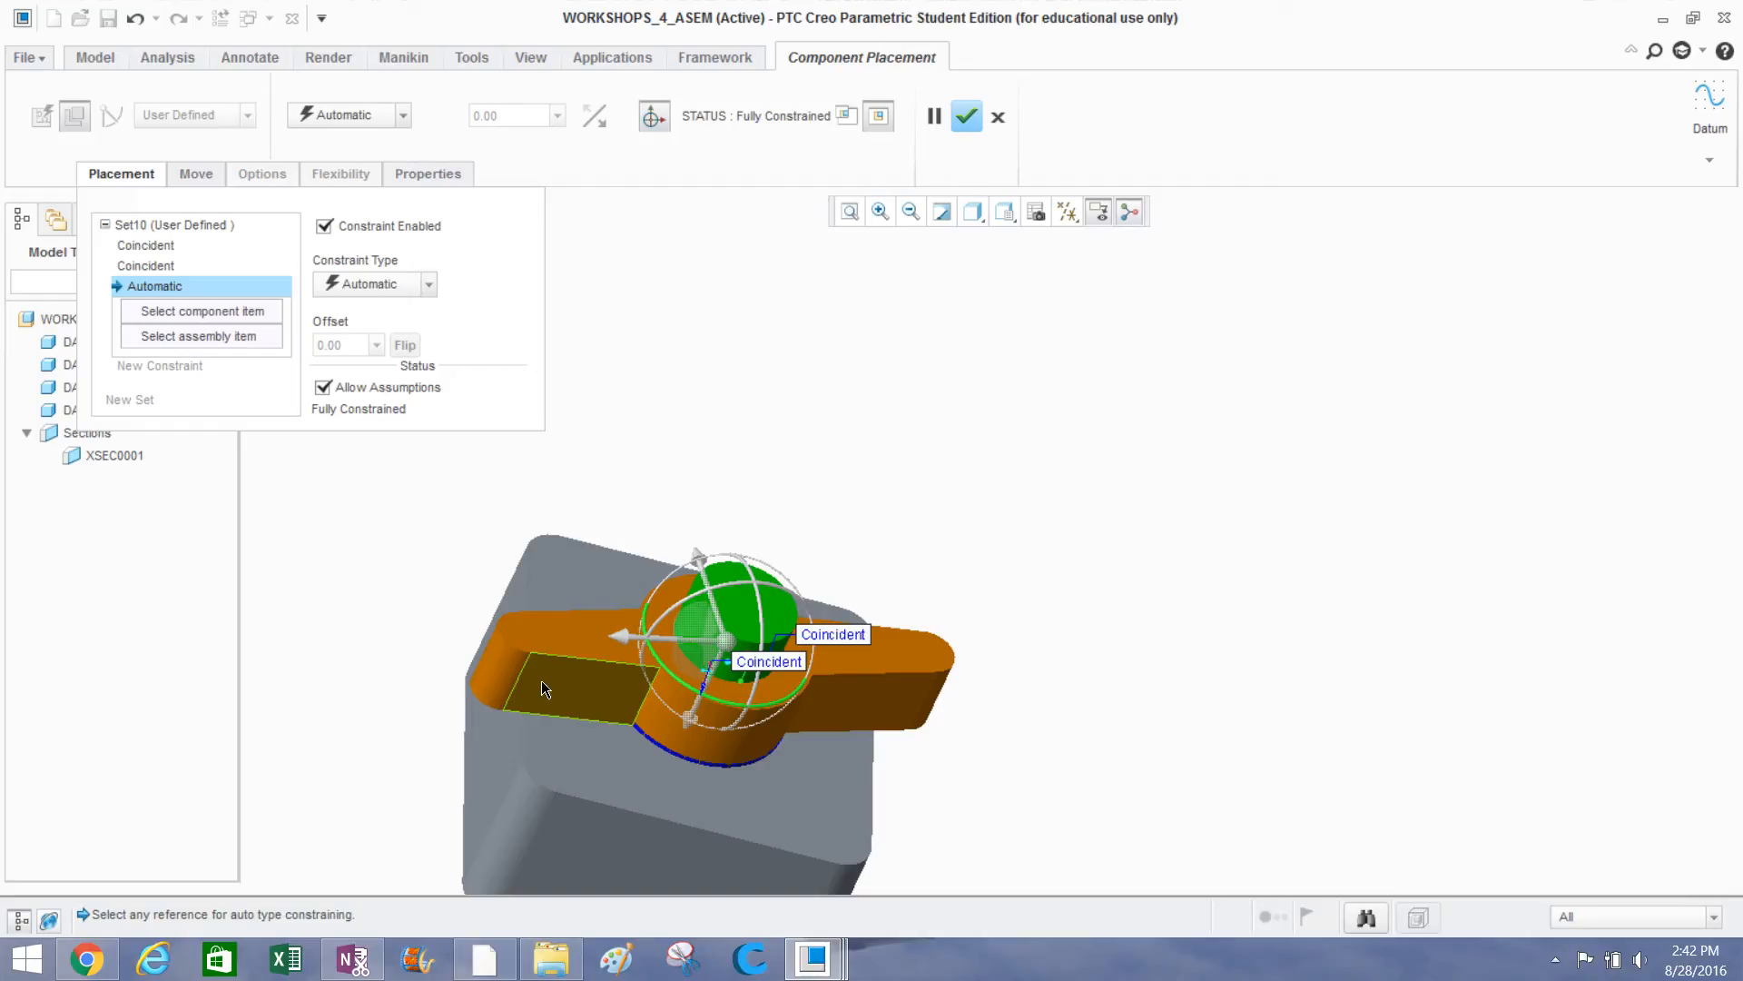
middle_drag(591, 853, 426, 708)
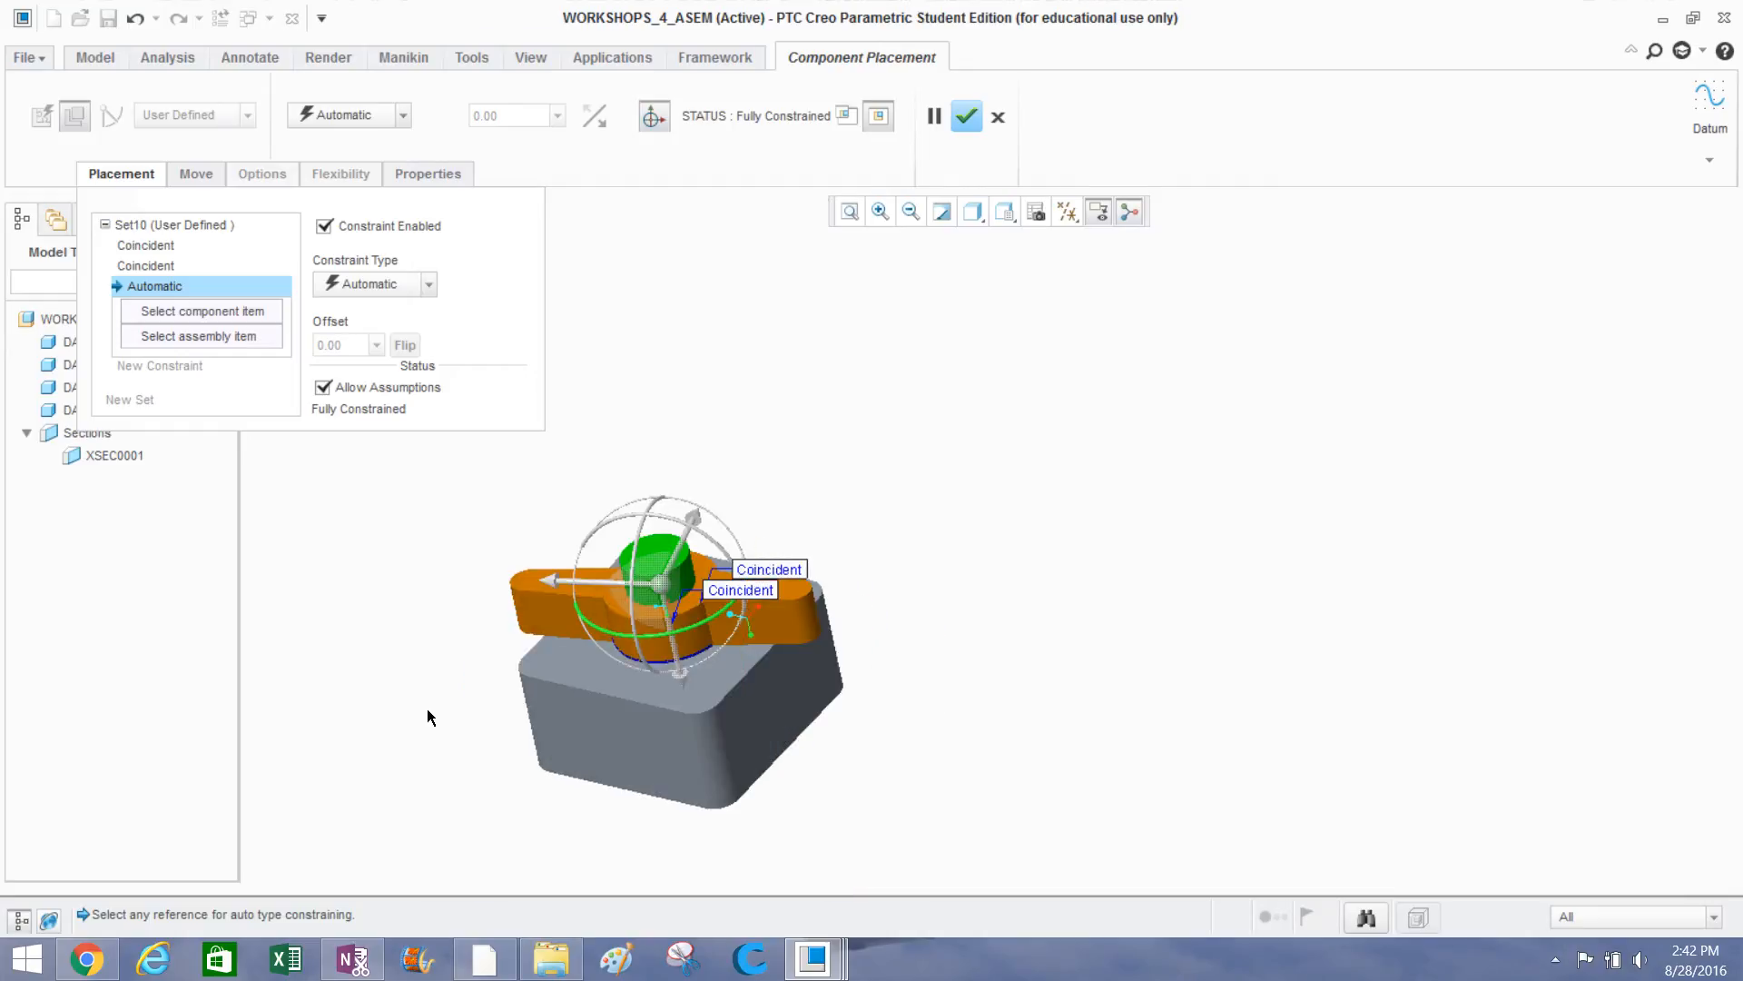
scroll(520, 629, up, 5)
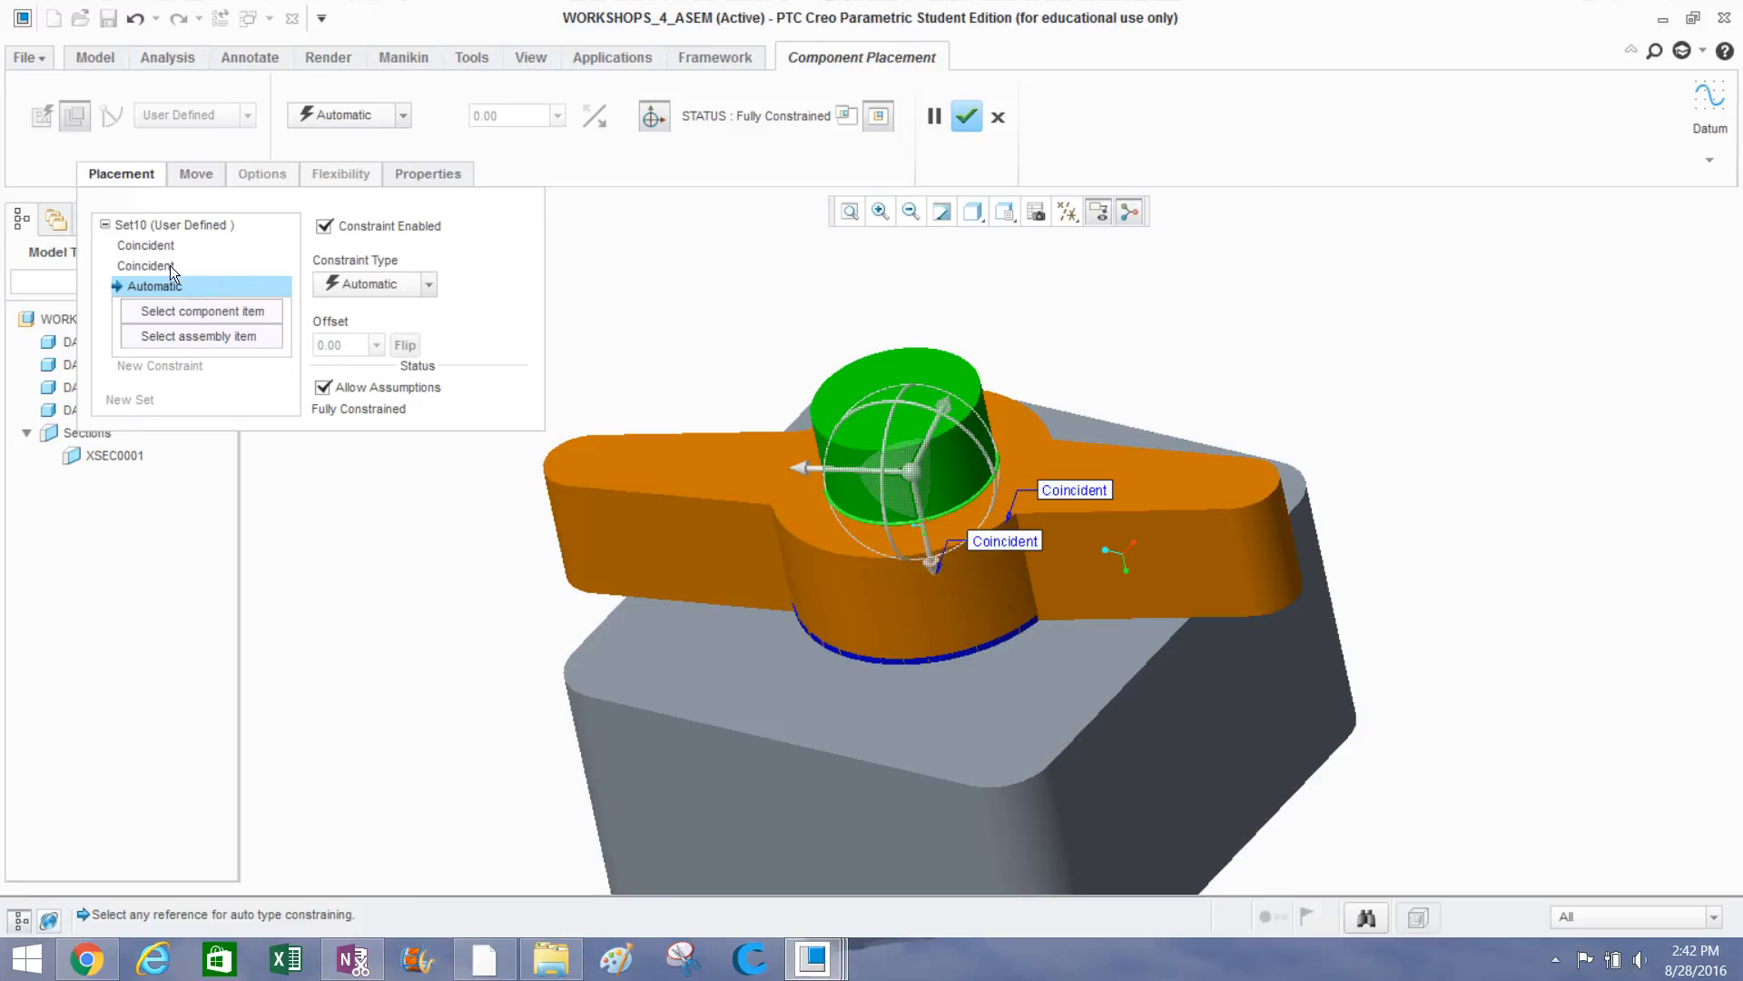
click(167, 311)
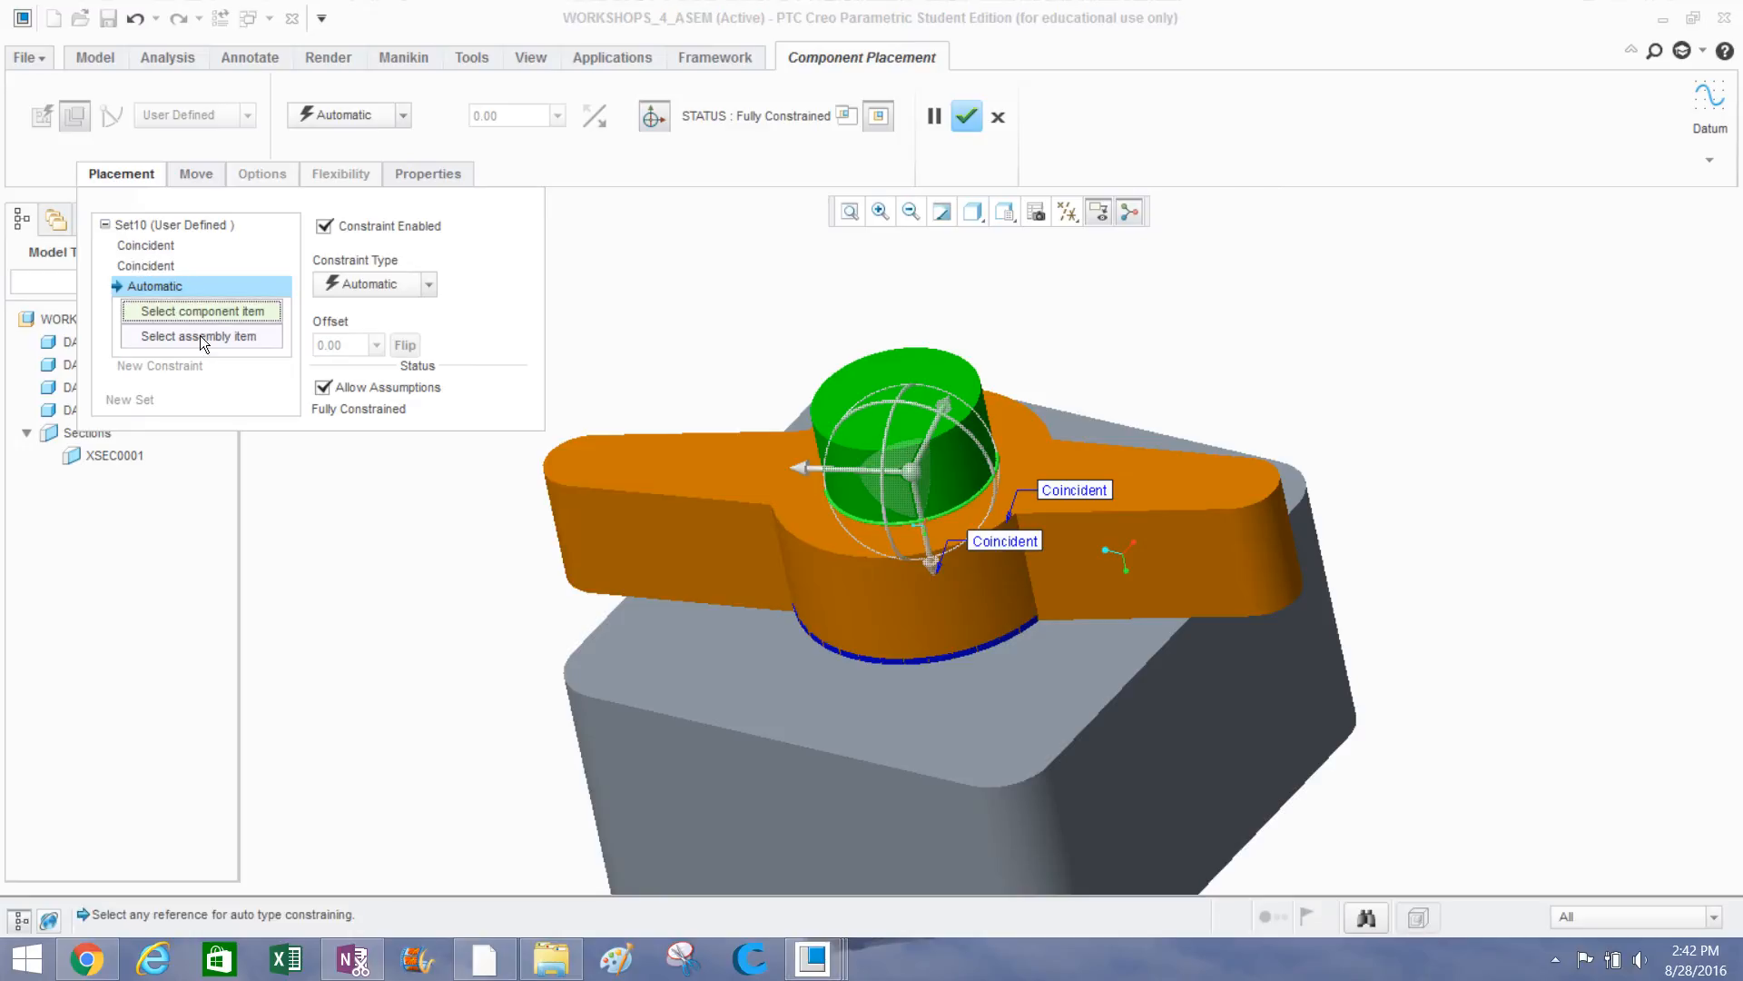
click(683, 556)
click(648, 786)
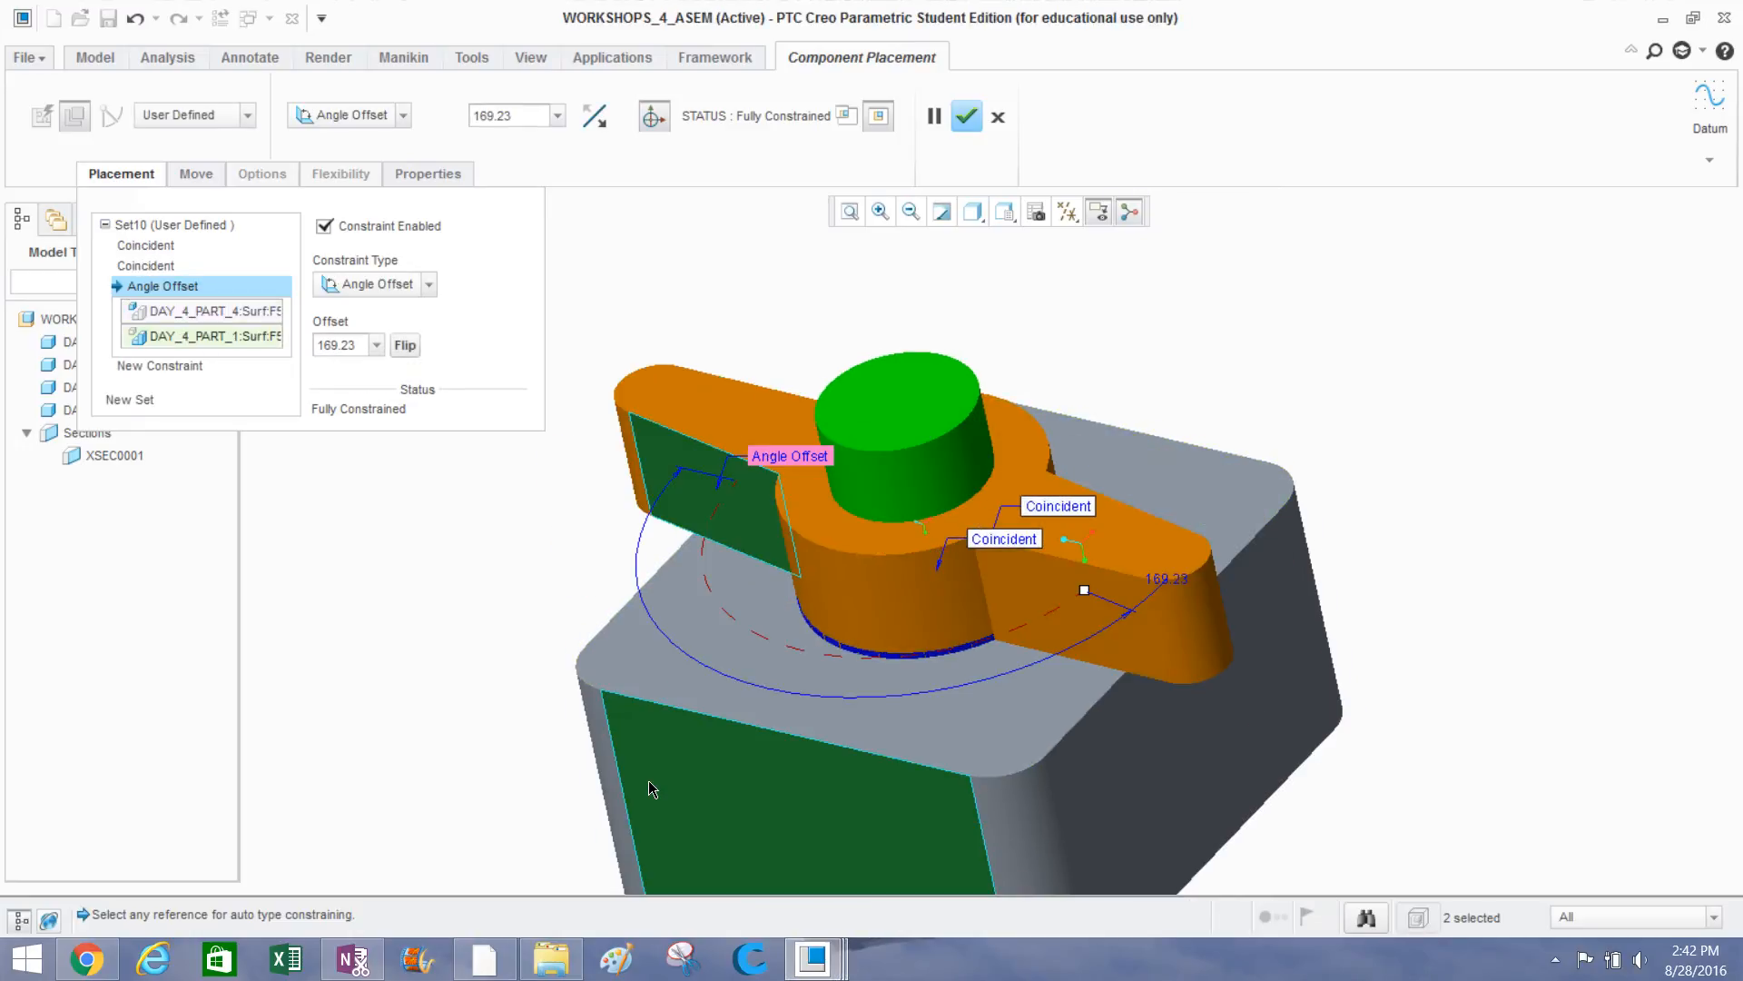
Try the Parallel type for the third constraint of DAY_4_PART_4, and switch it back to Angle Offset.
click(429, 286)
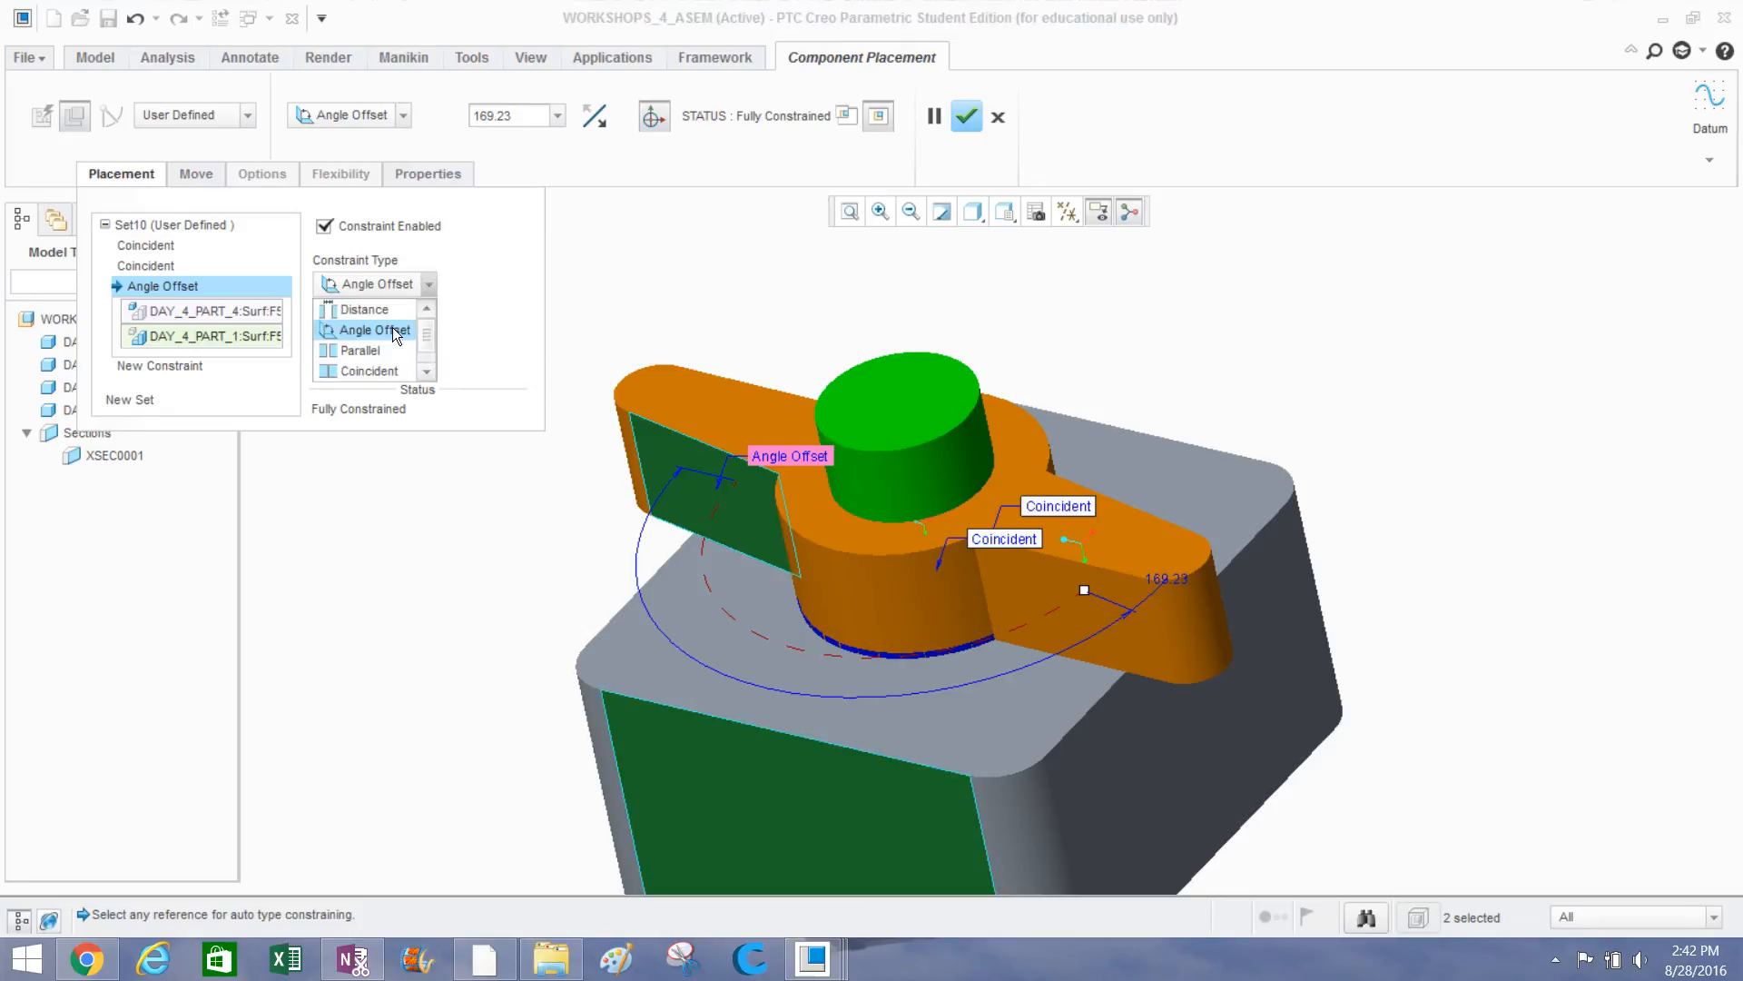
click(373, 355)
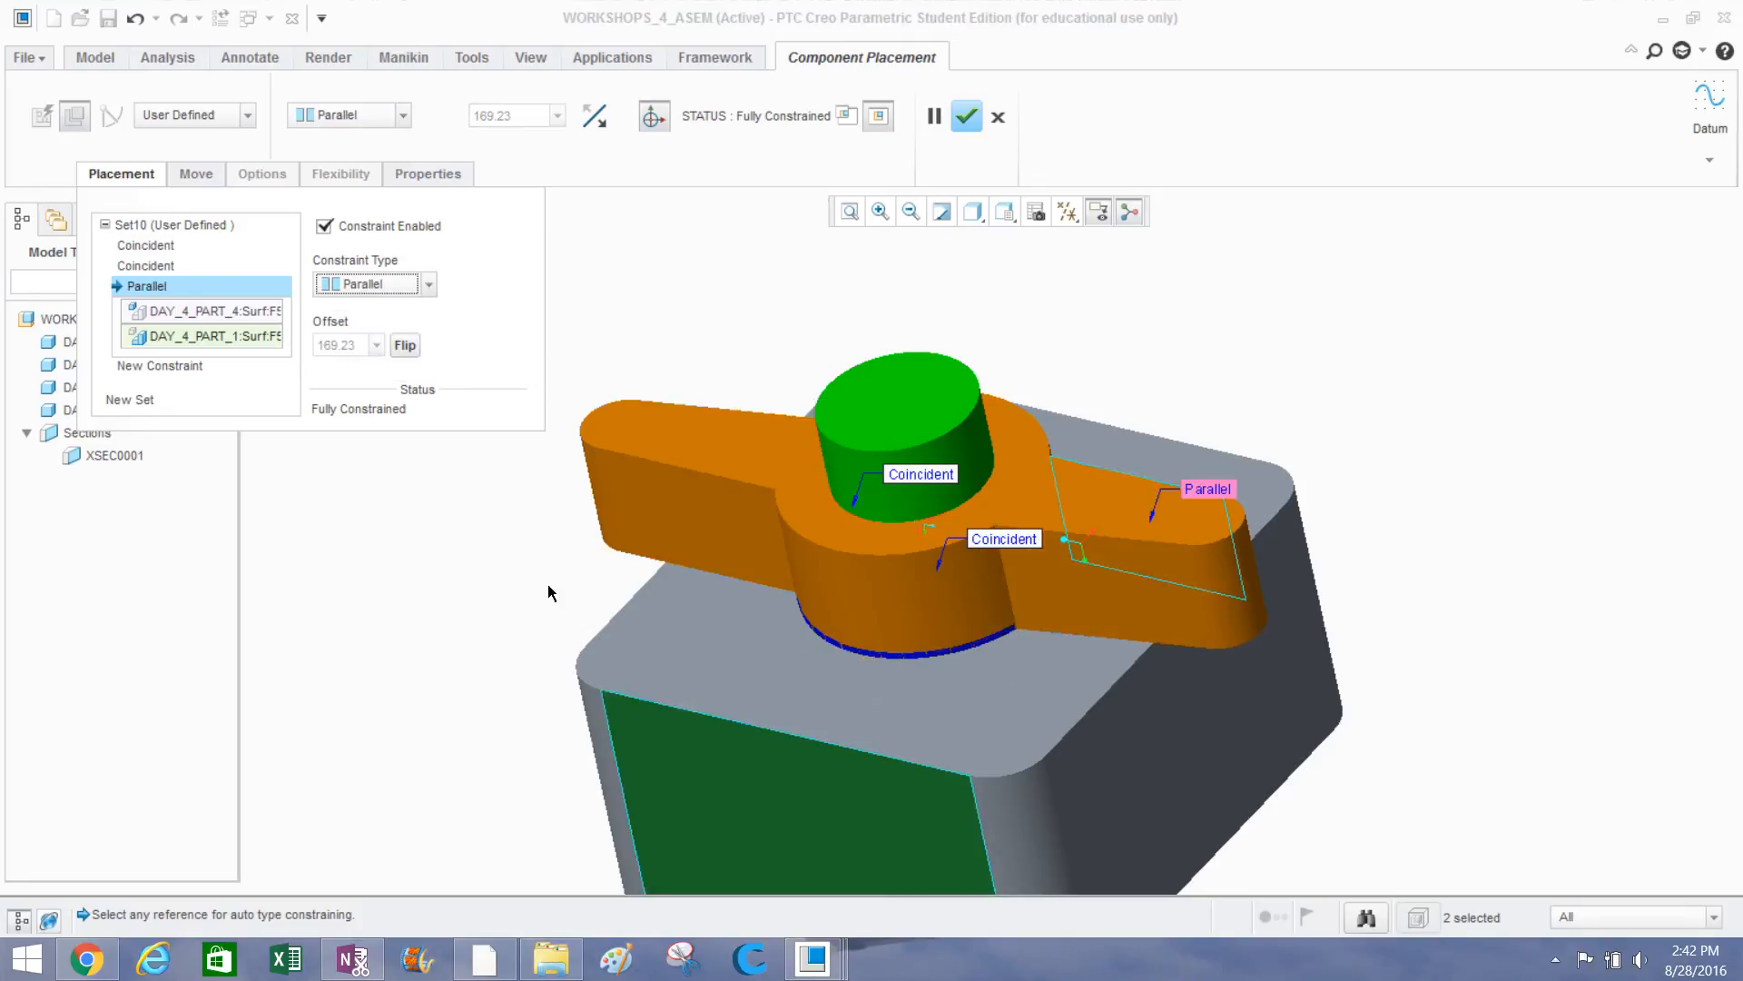
middle_drag(548, 585, 566, 667)
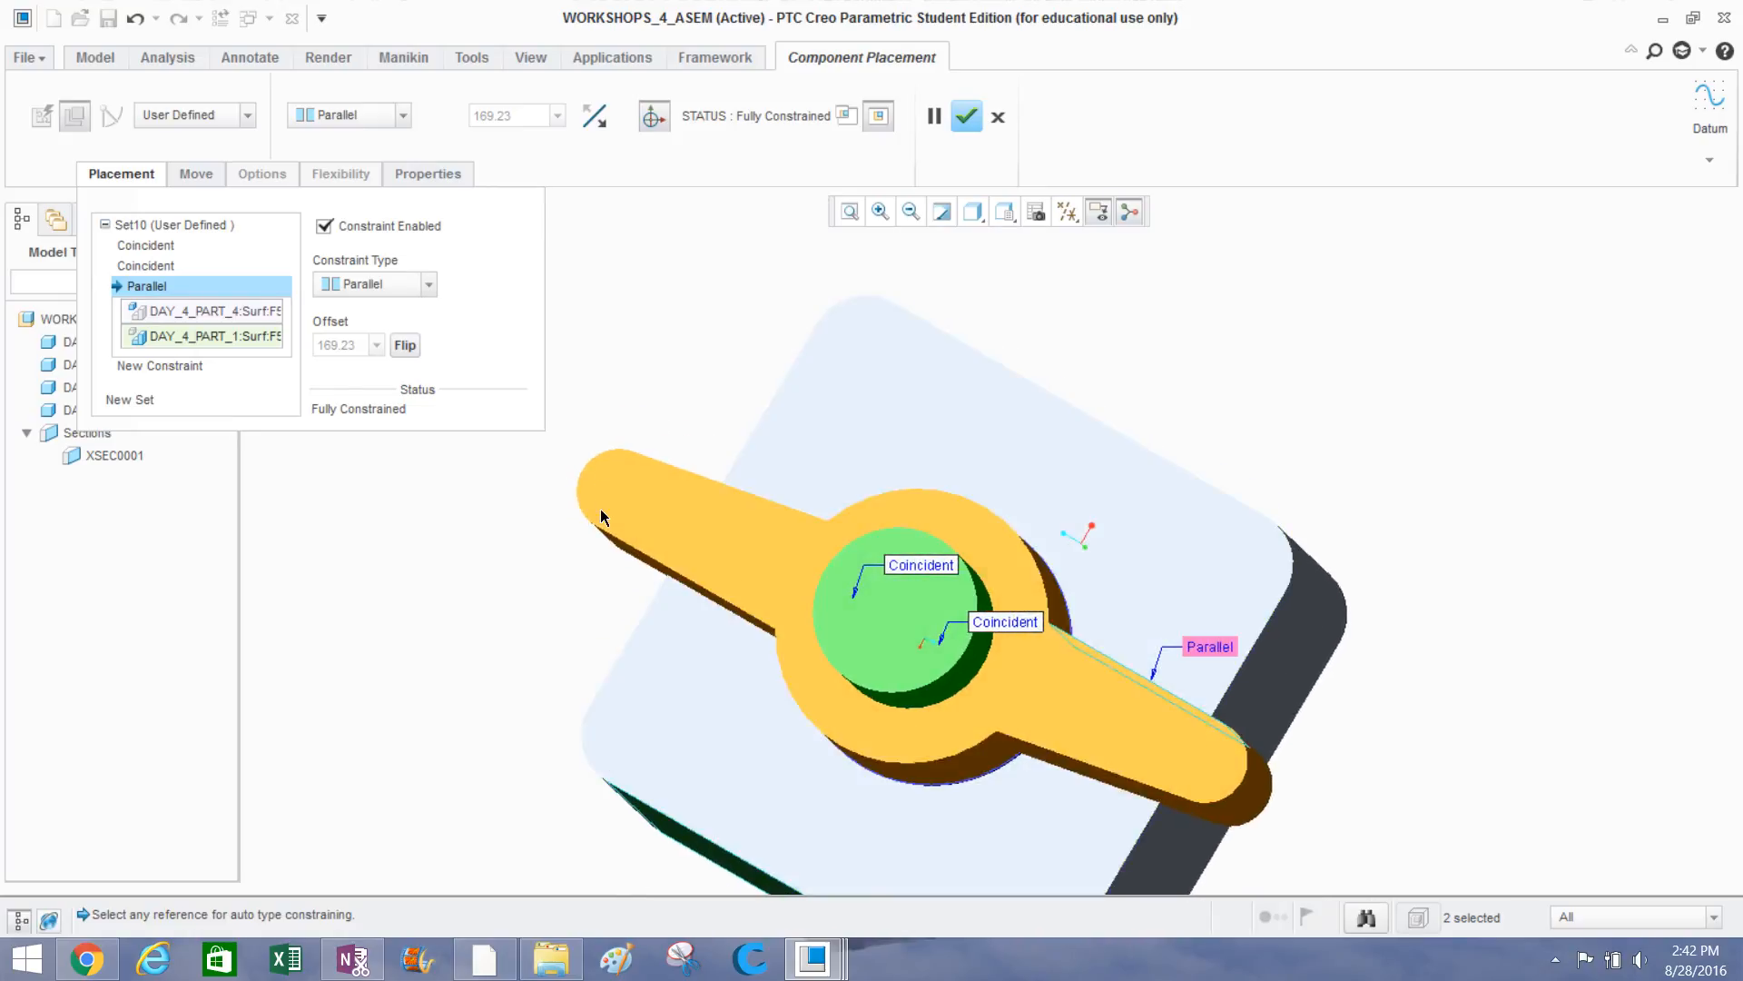
mouse_move(683, 563)
middle_down()
mouse_move(709, 594)
mouse_move(693, 575)
mouse_move(739, 503)
middle_up()
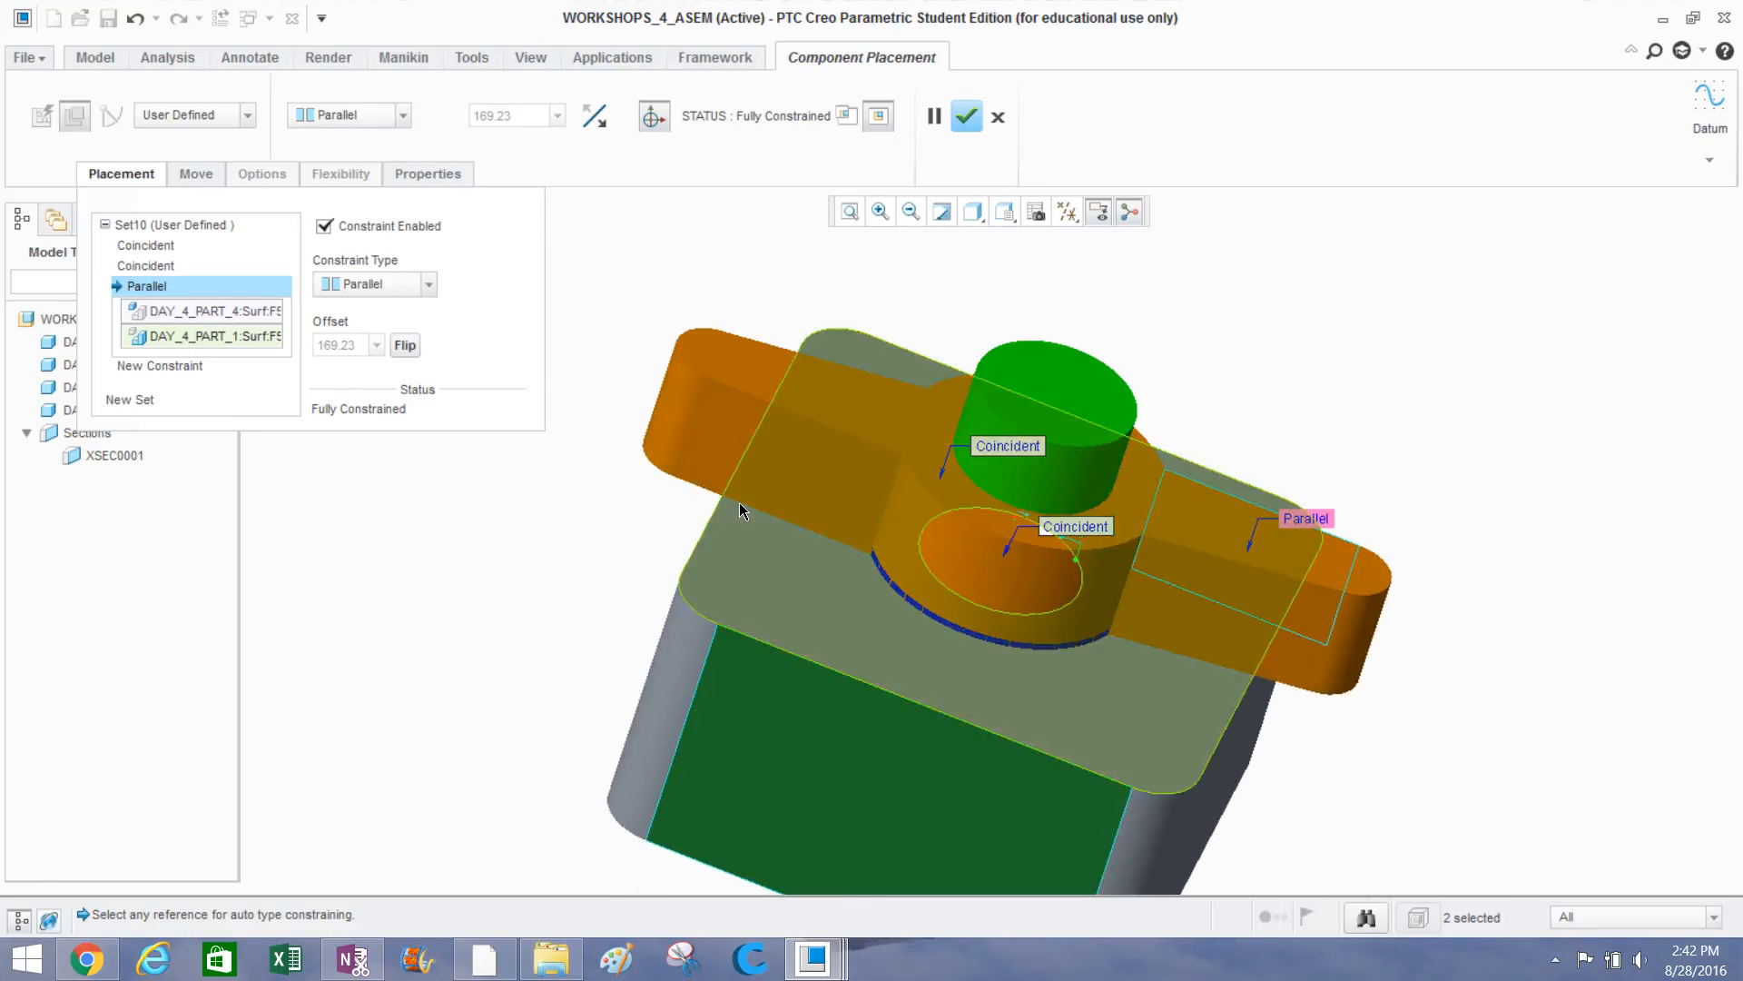
click(428, 285)
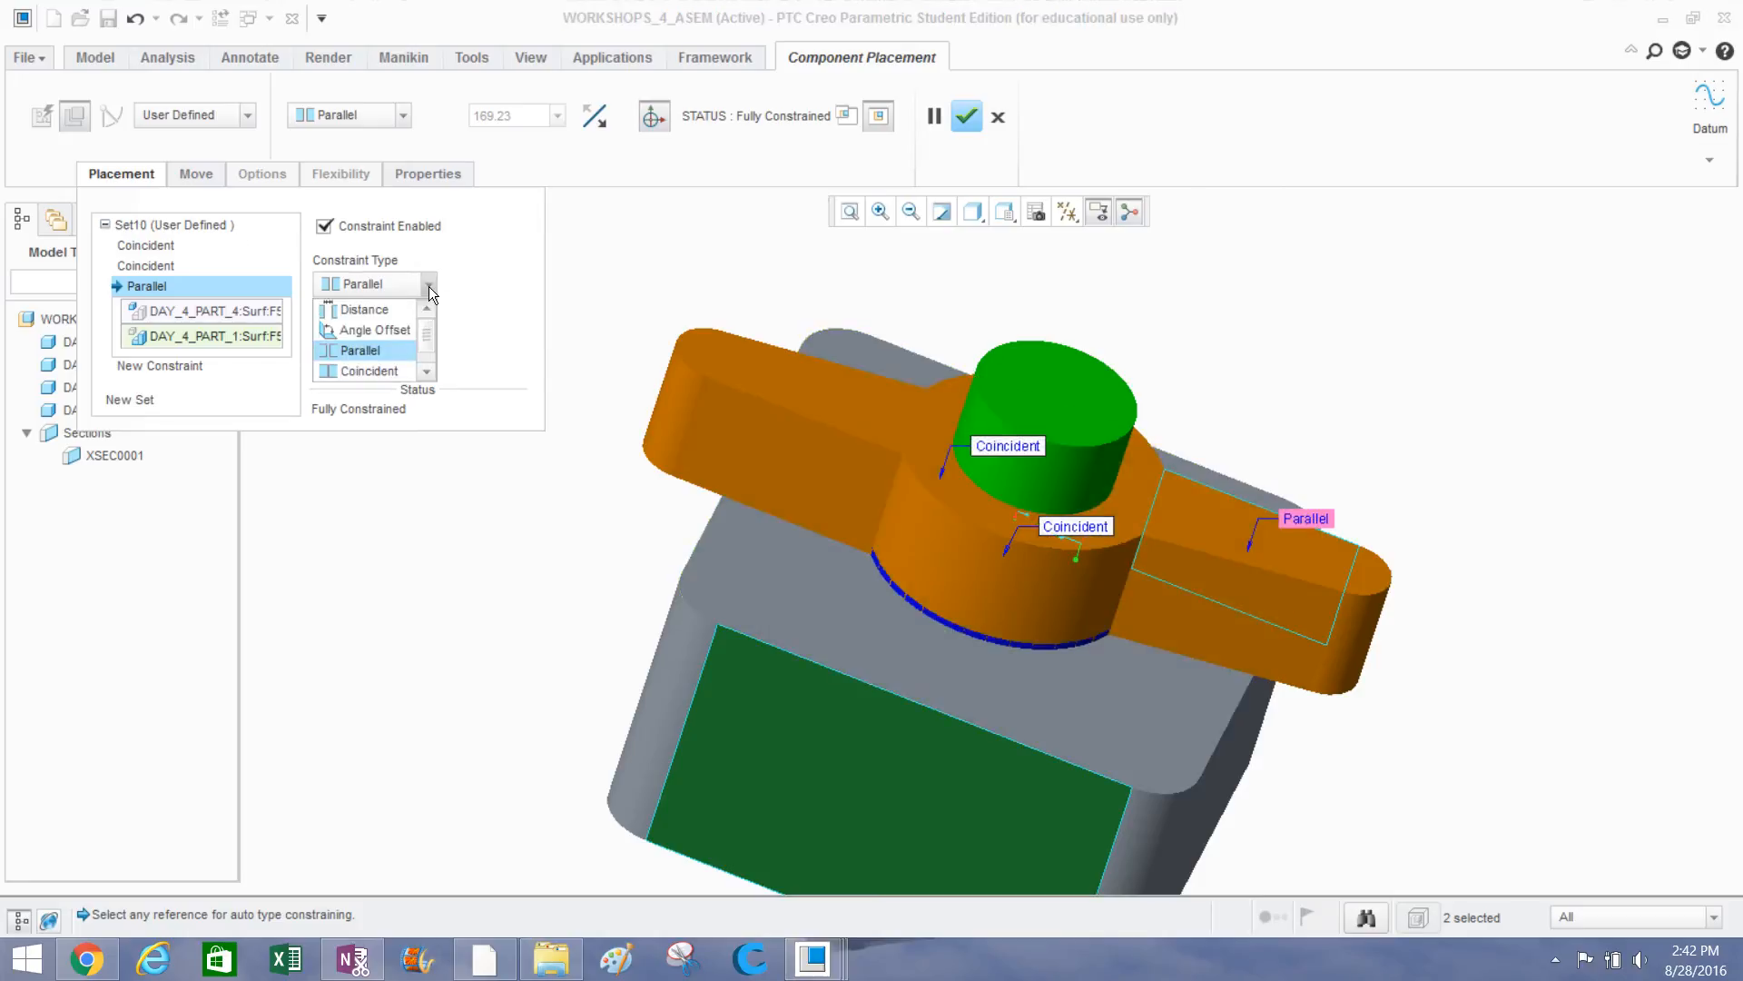
click(392, 323)
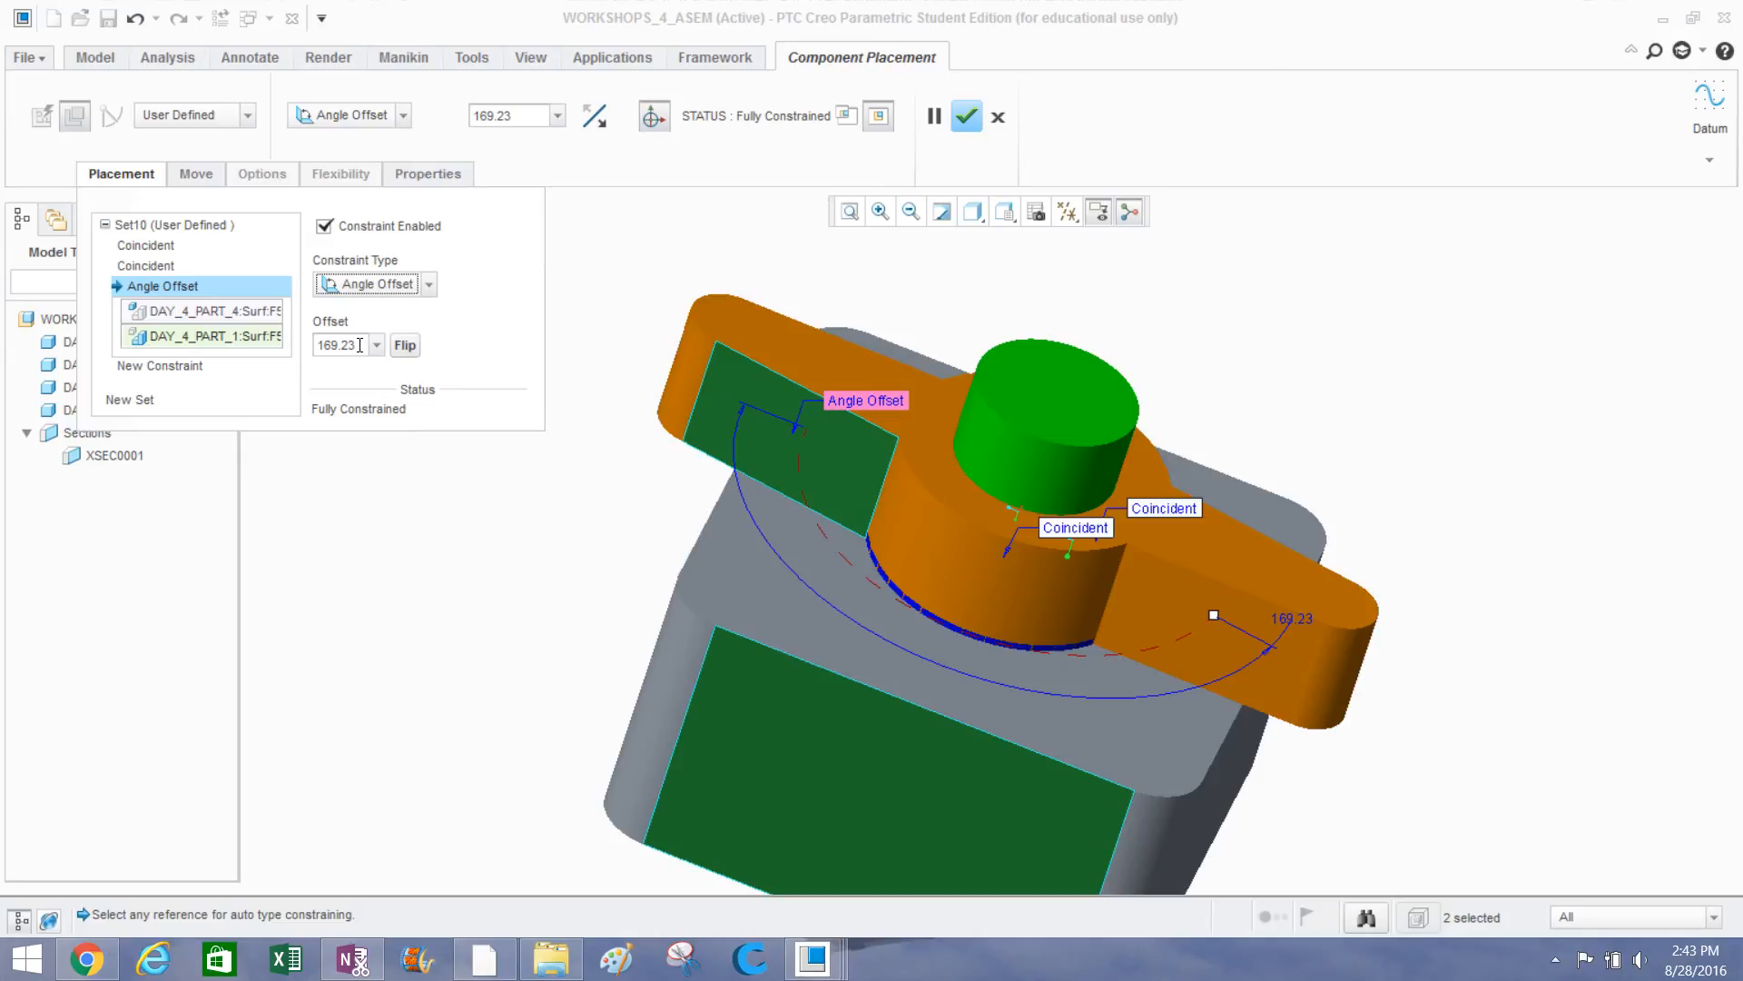
Set the angle offset between the DAY_4_PART_4 arm face and the block's side face to 90 degrees.
middle_drag(908, 545, 732, 580)
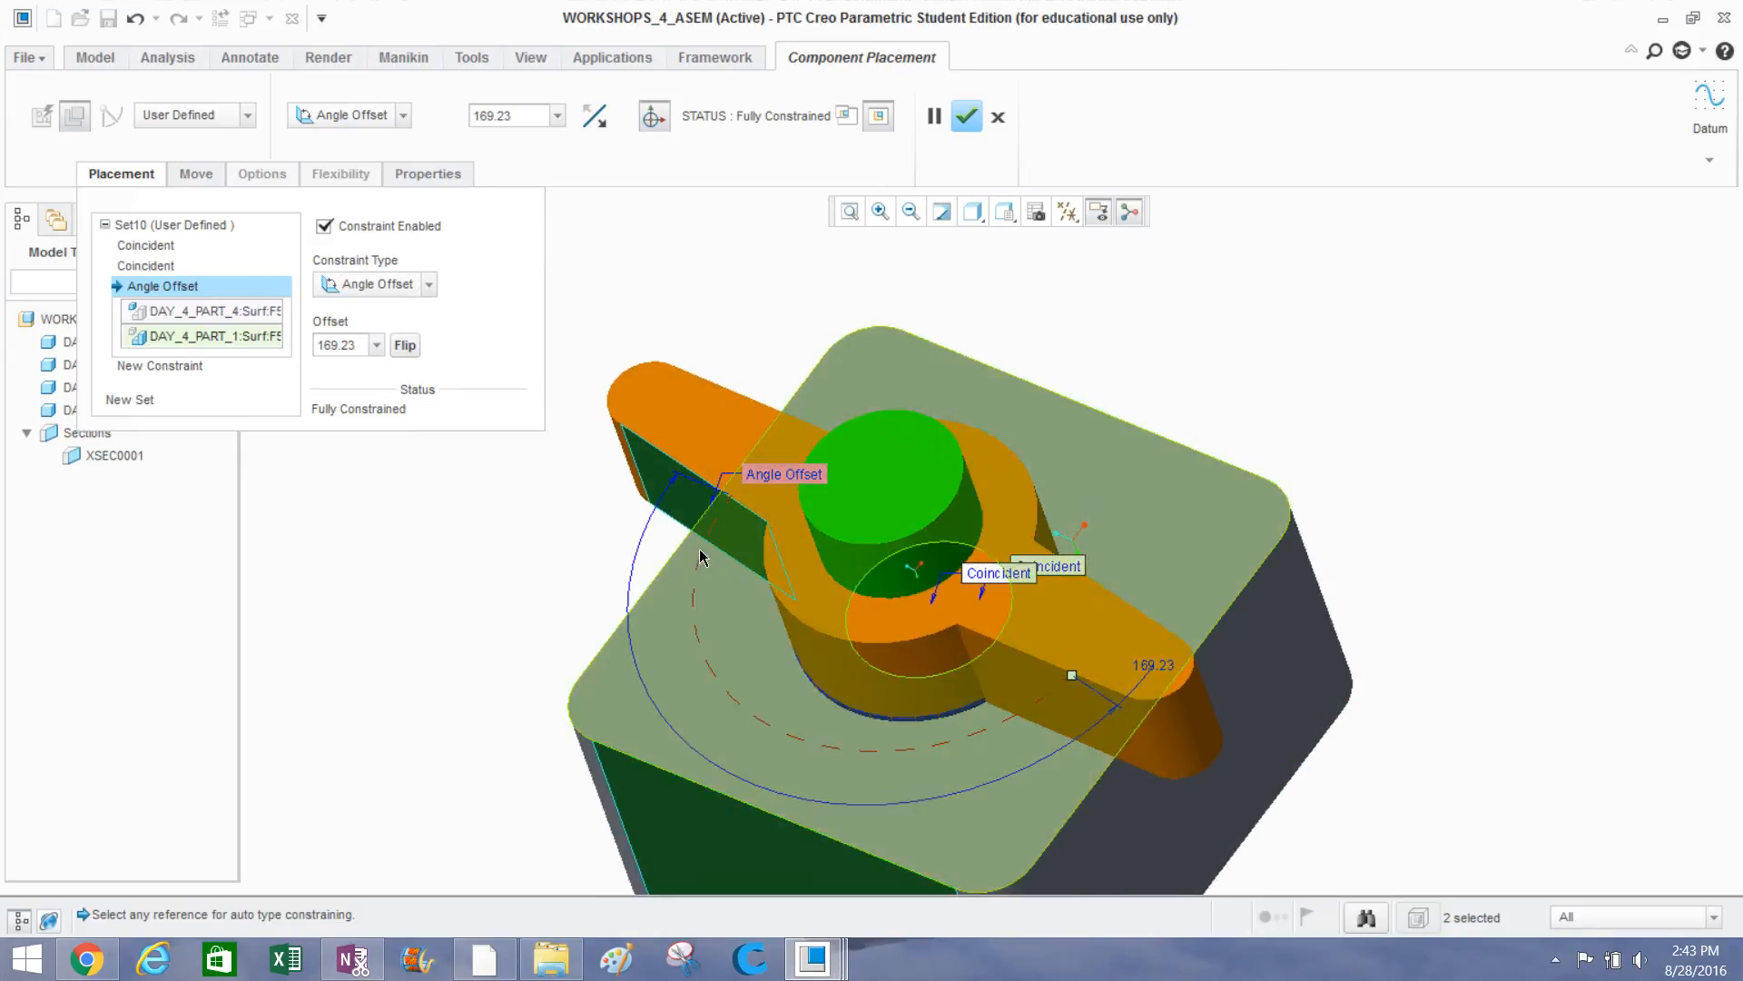
double_click(366, 346)
text(90)
key(Return)
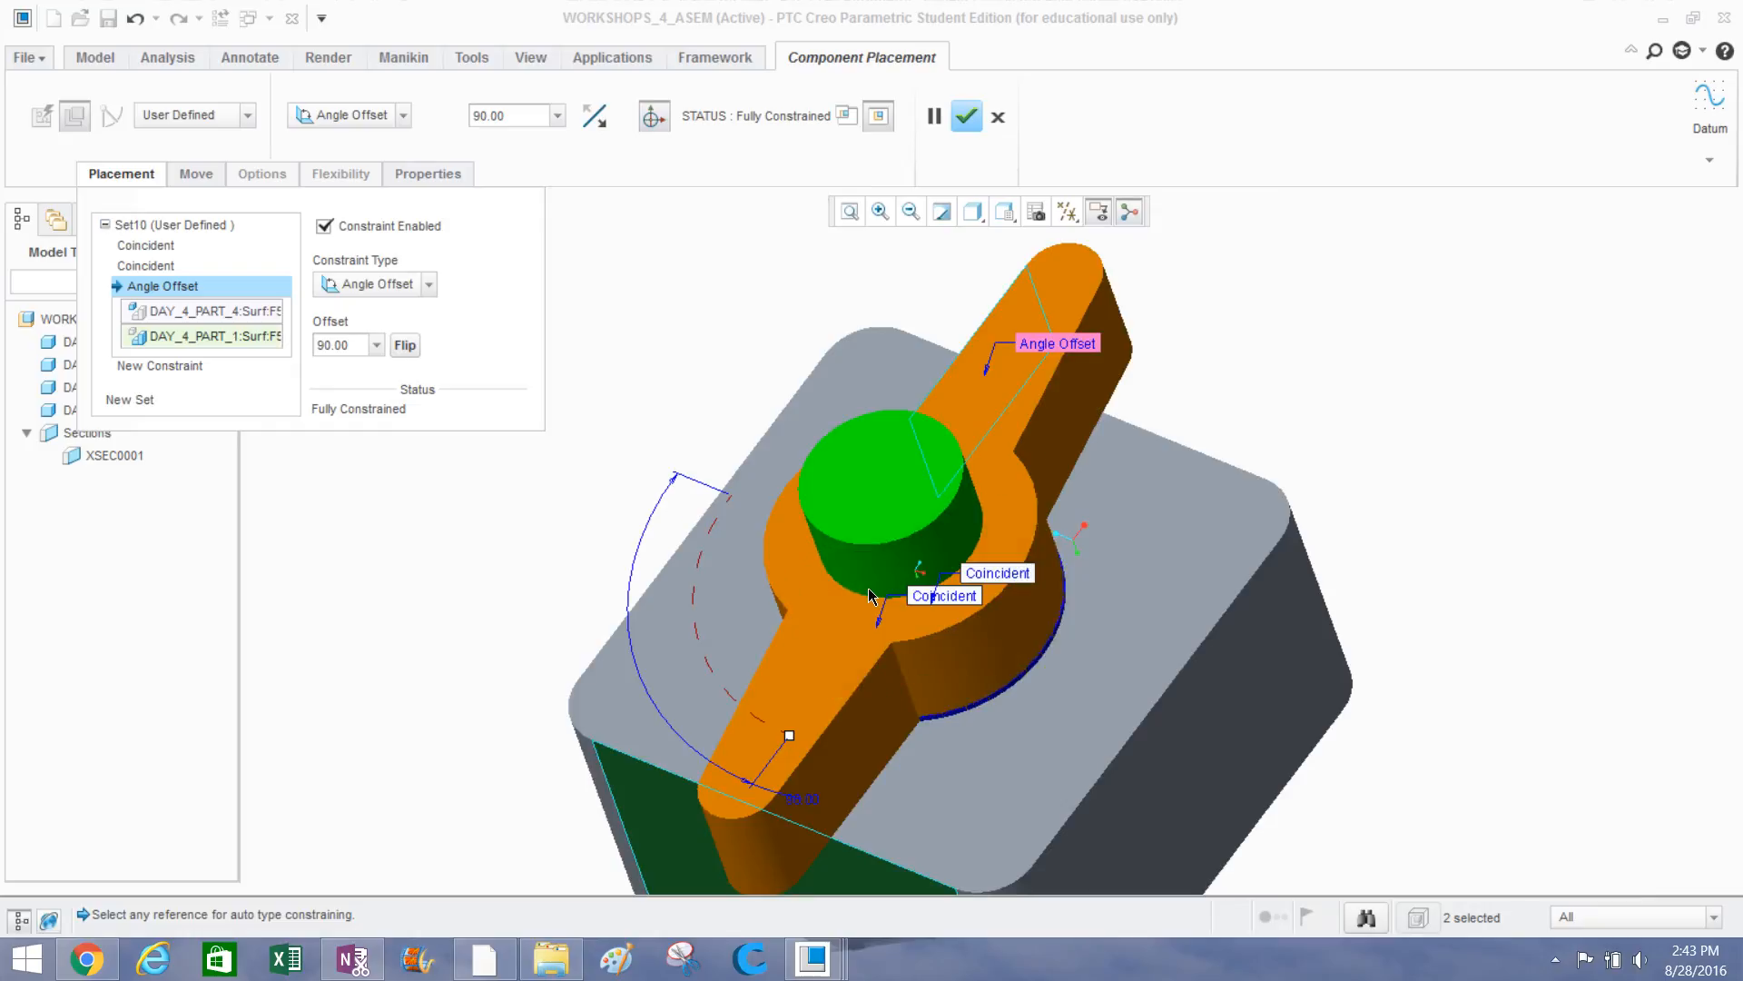
Set the arm's angle offset to 100 degrees and complete the placement of DAY_4_PART_4.
middle_drag(868, 586, 486, 376)
drag(358, 345, 299, 343)
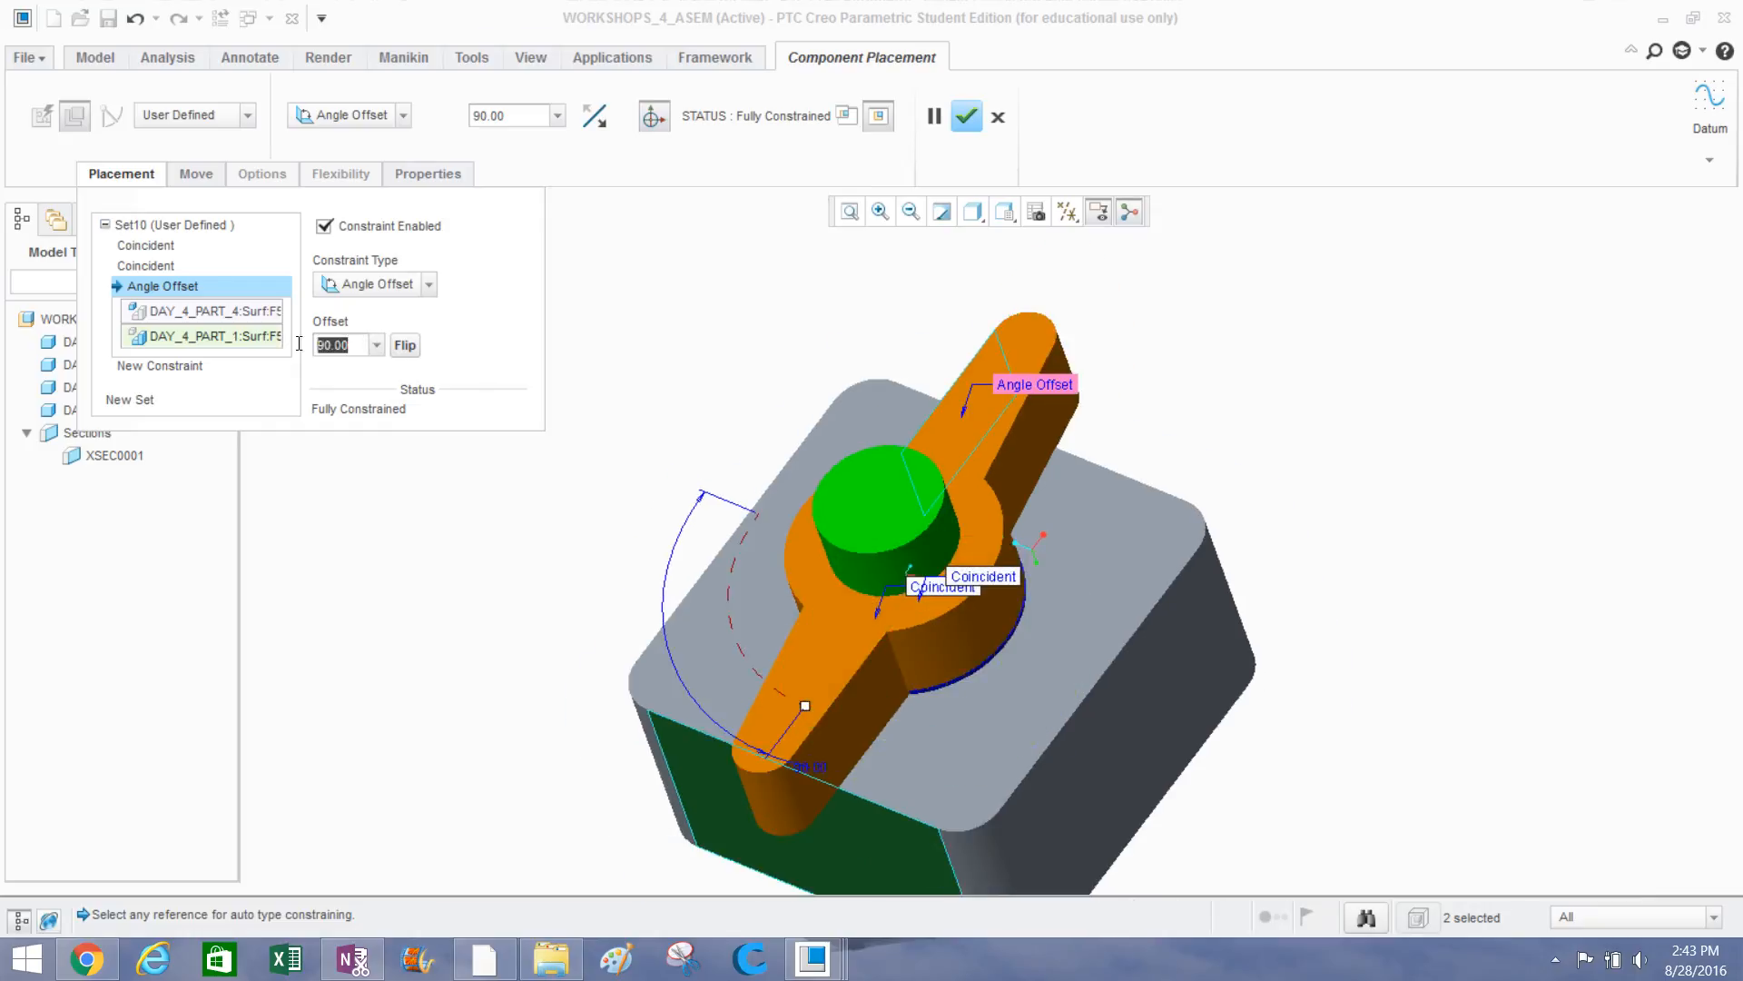
text(100)
key(Return)
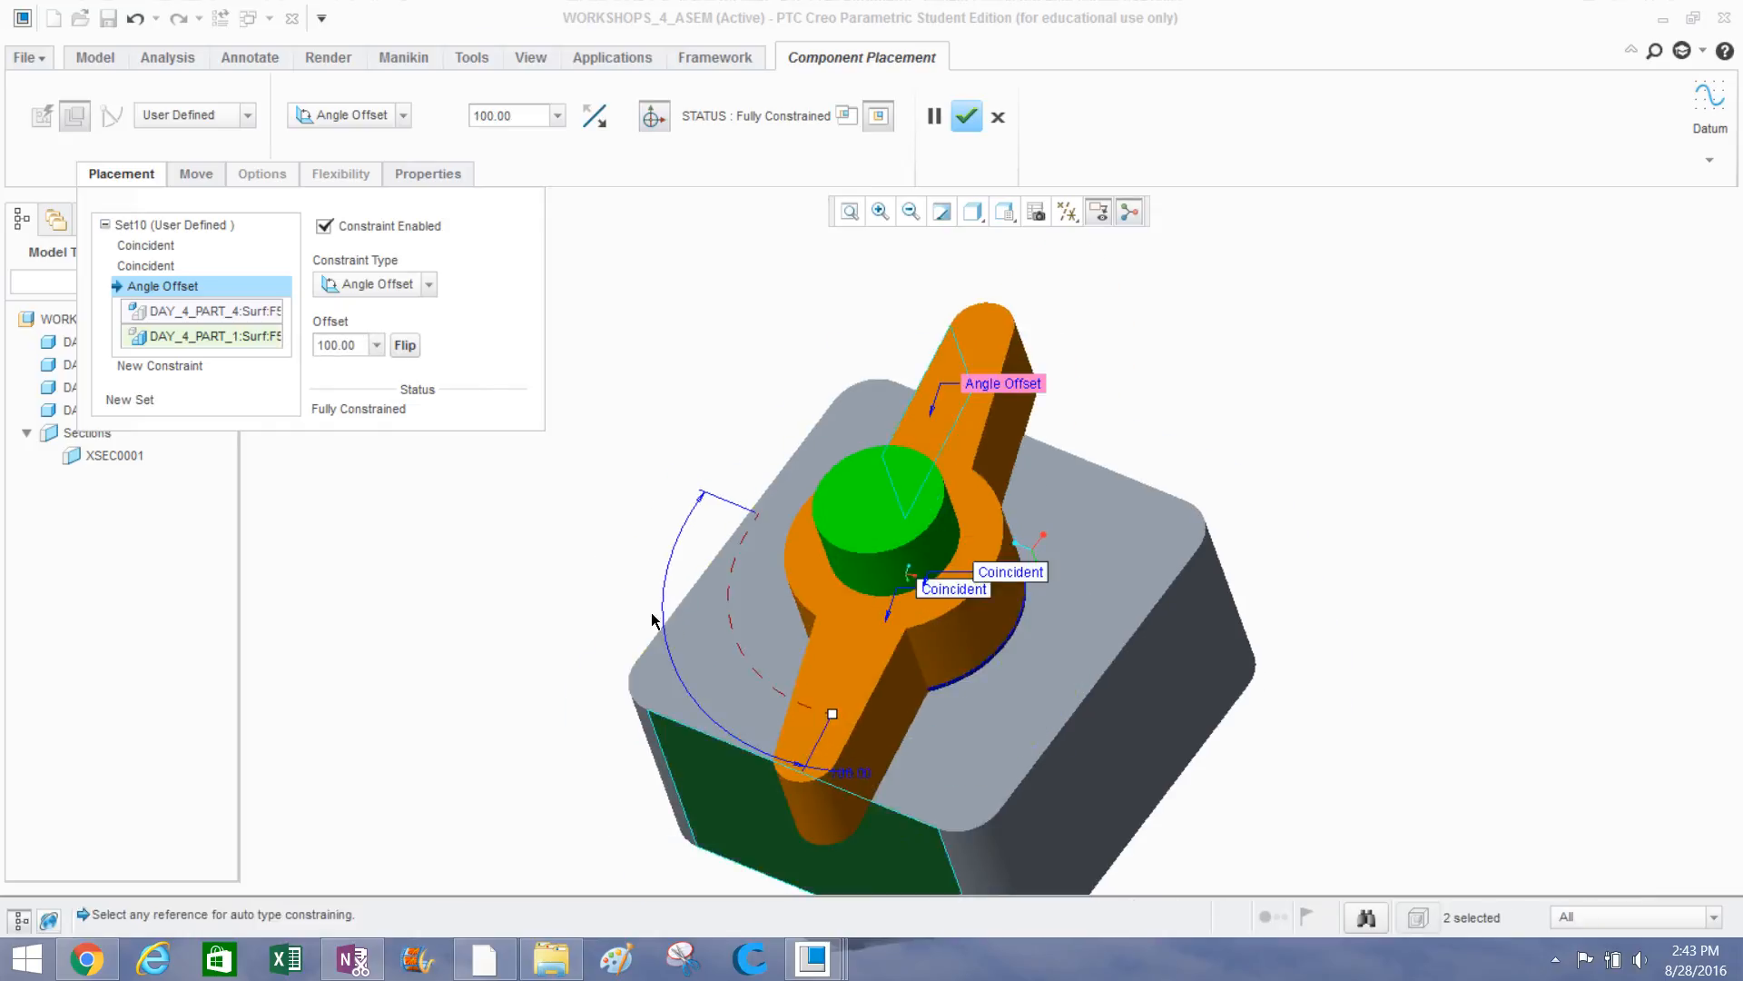
middle_drag(563, 508, 765, 619)
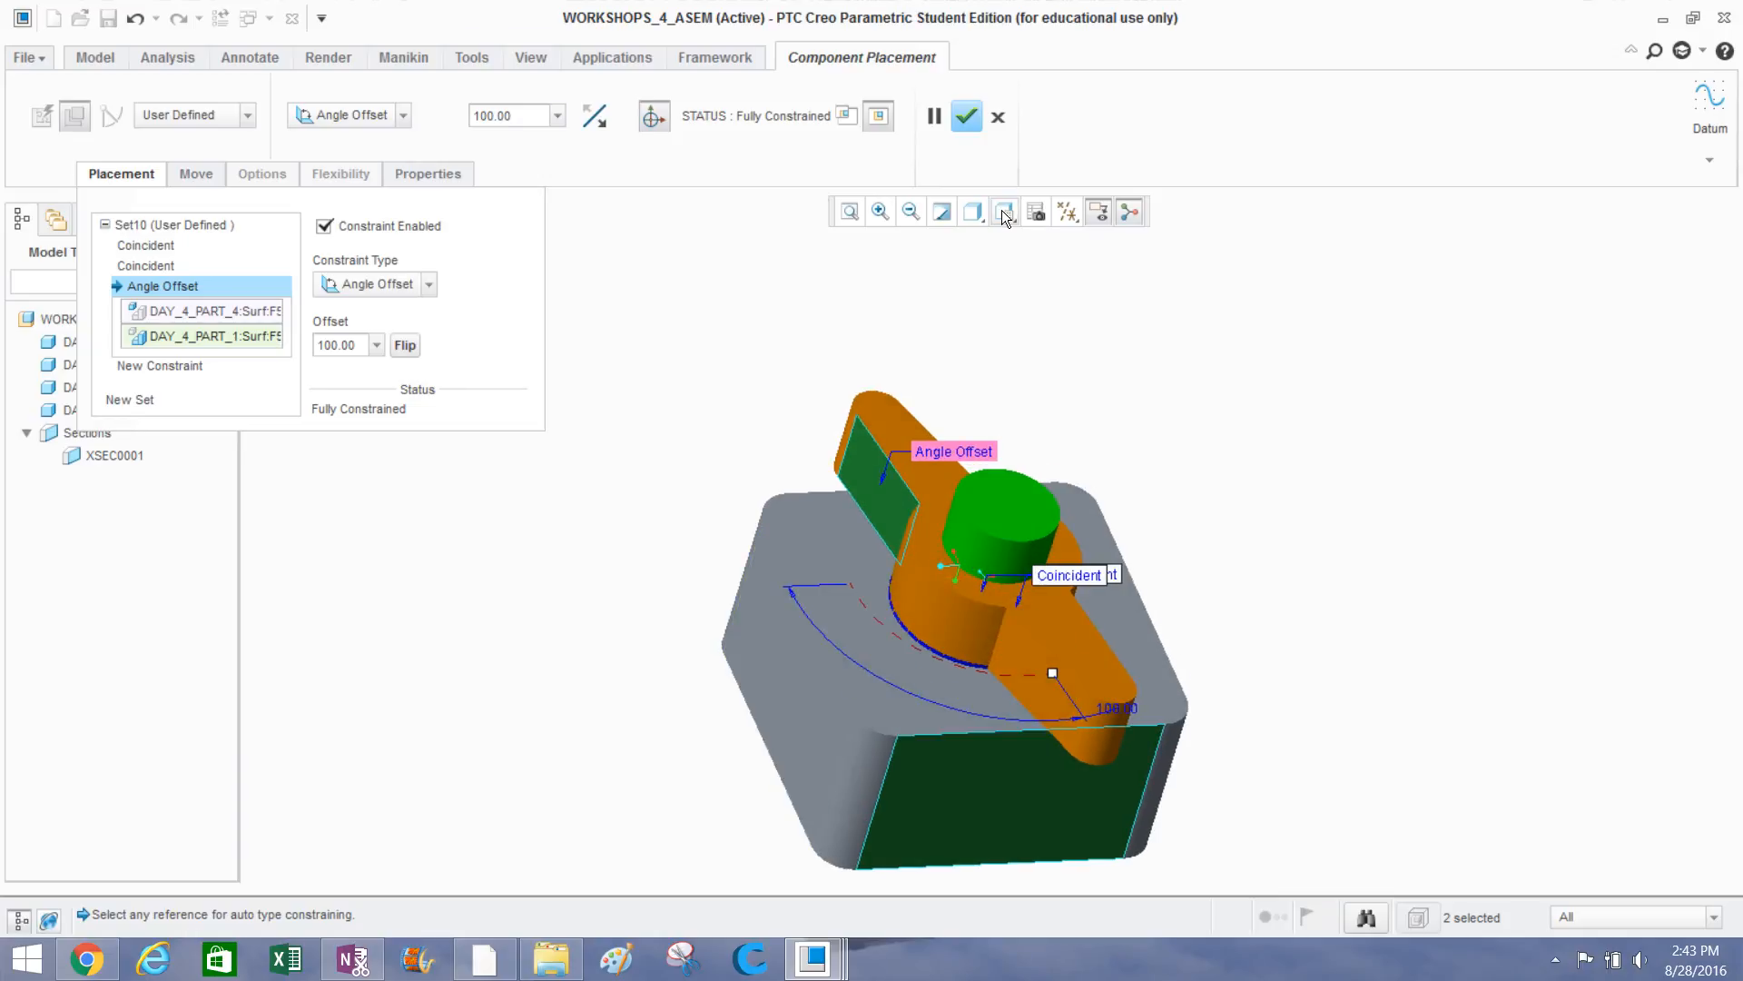
click(966, 114)
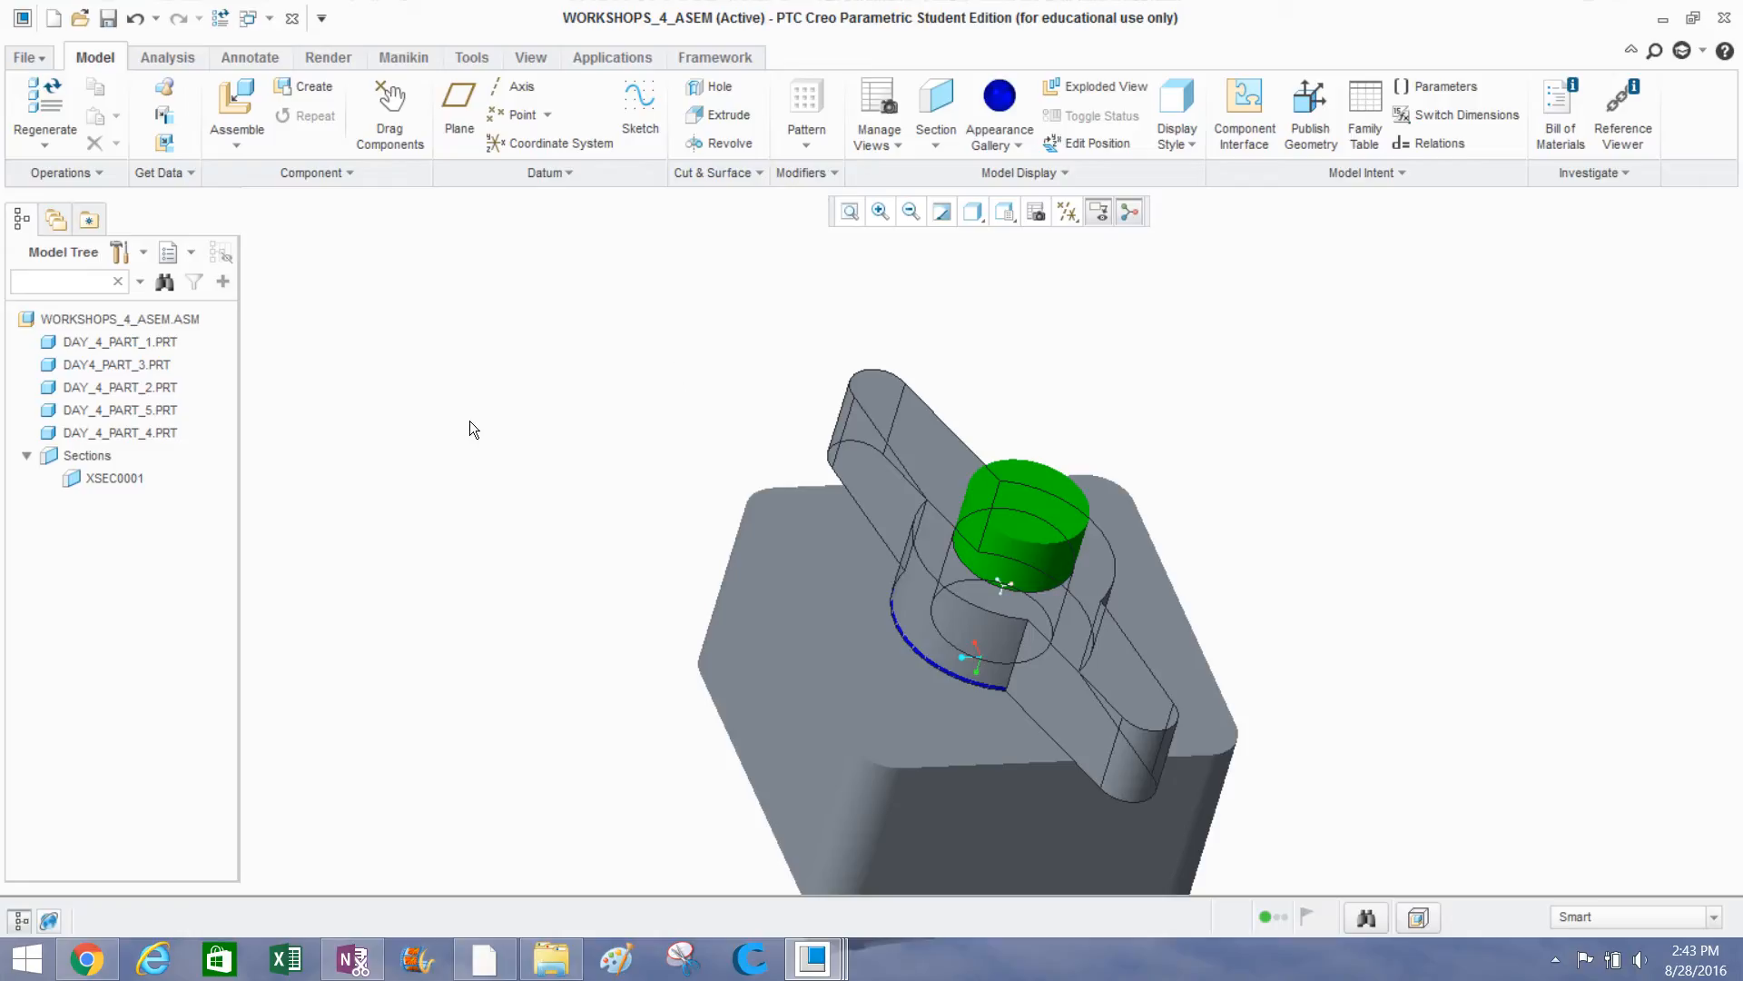
middle_drag(700, 482, 553, 416)
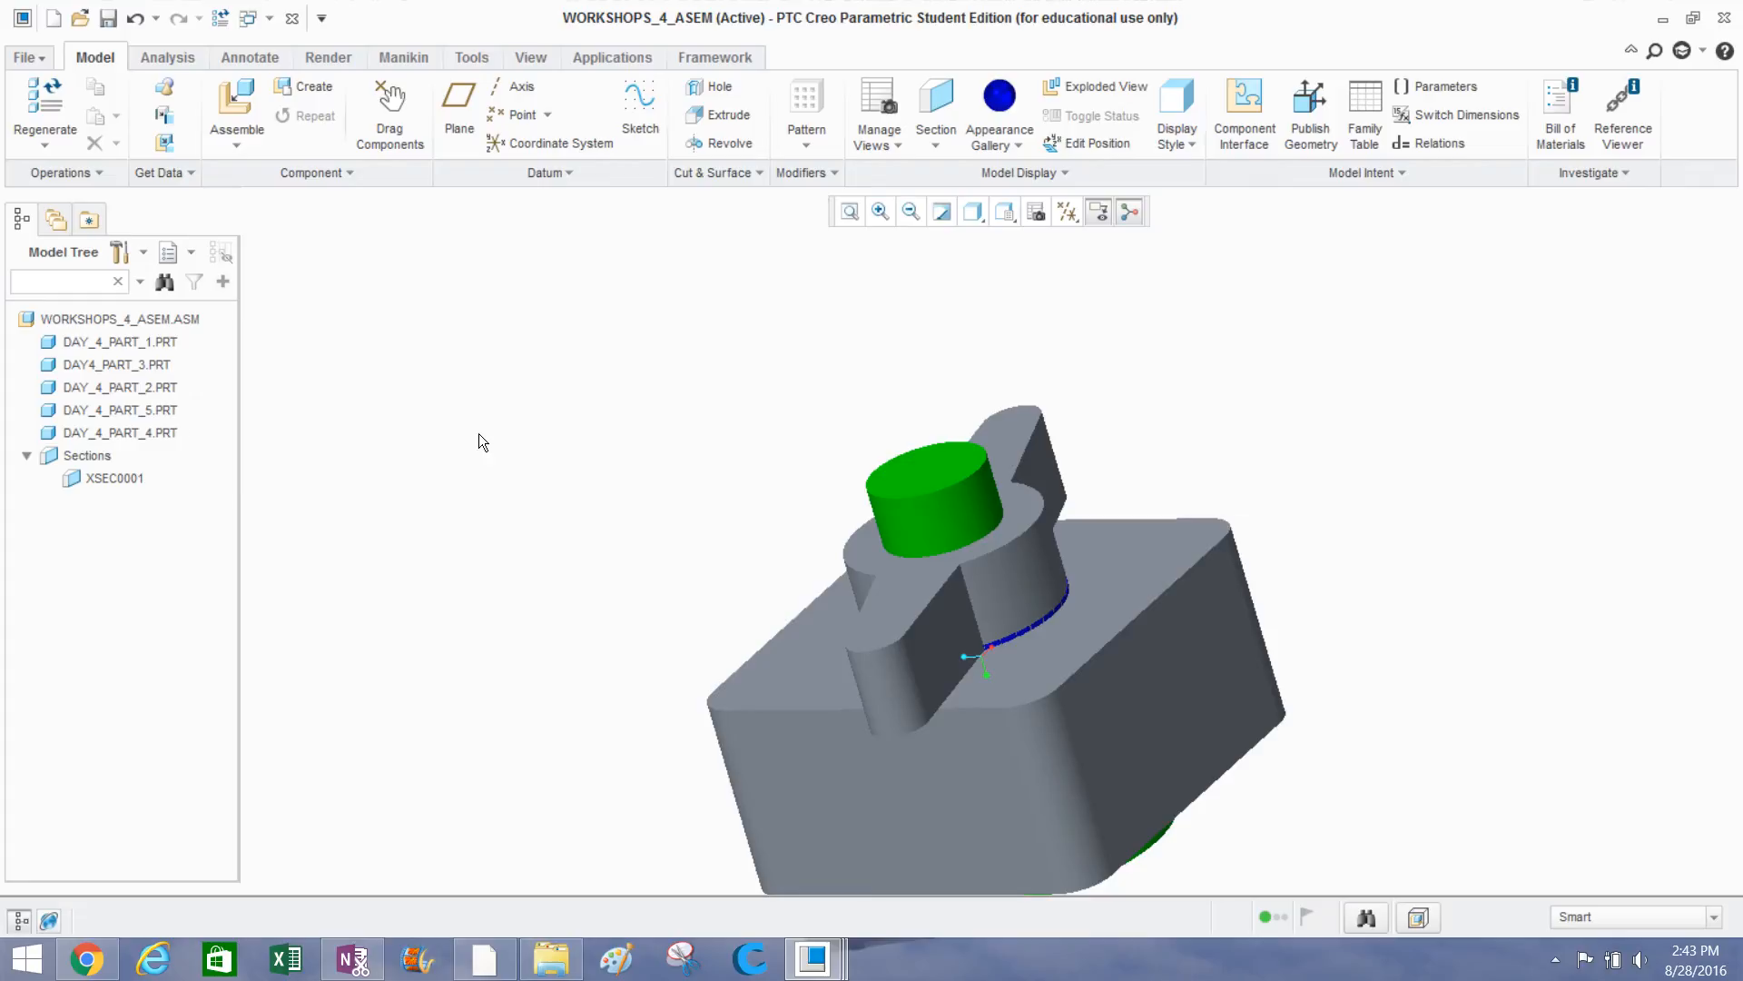
mouse_move(869, 564)
middle_down()
mouse_move(735, 490)
mouse_move(810, 524)
mouse_move(660, 495)
middle_up()
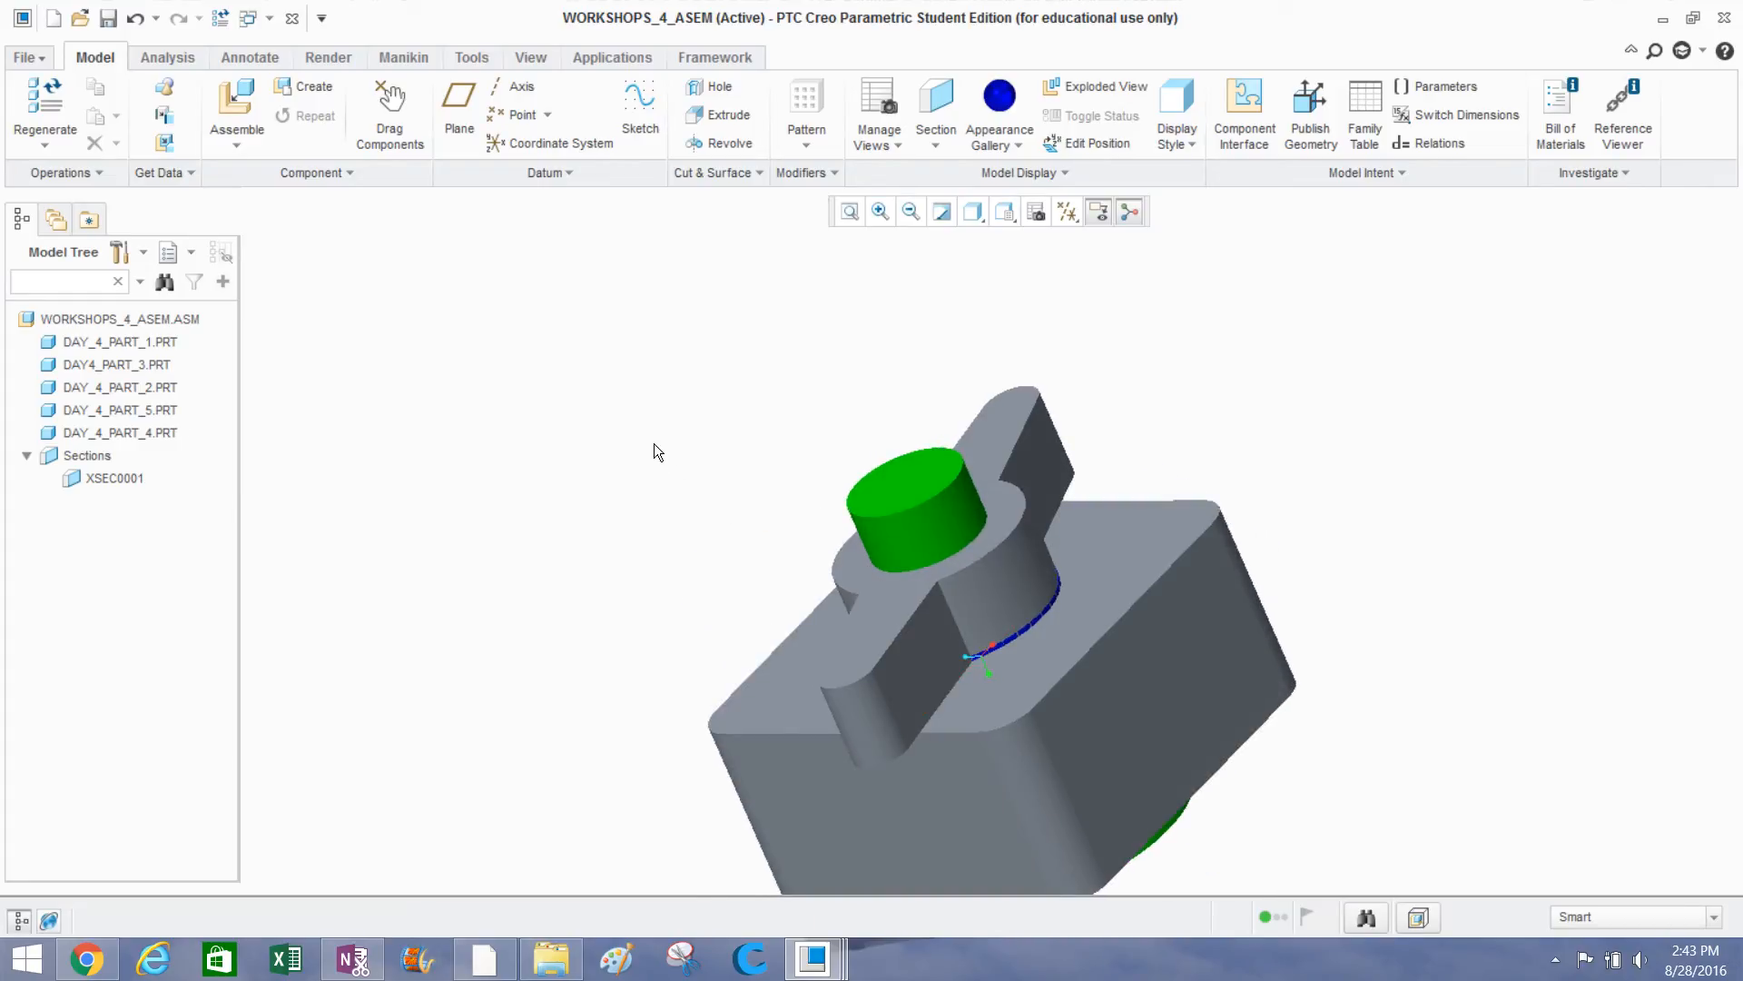
mouse_move(670, 444)
middle_down()
mouse_move(634, 412)
mouse_move(715, 494)
mouse_move(635, 498)
mouse_move(650, 527)
middle_up()
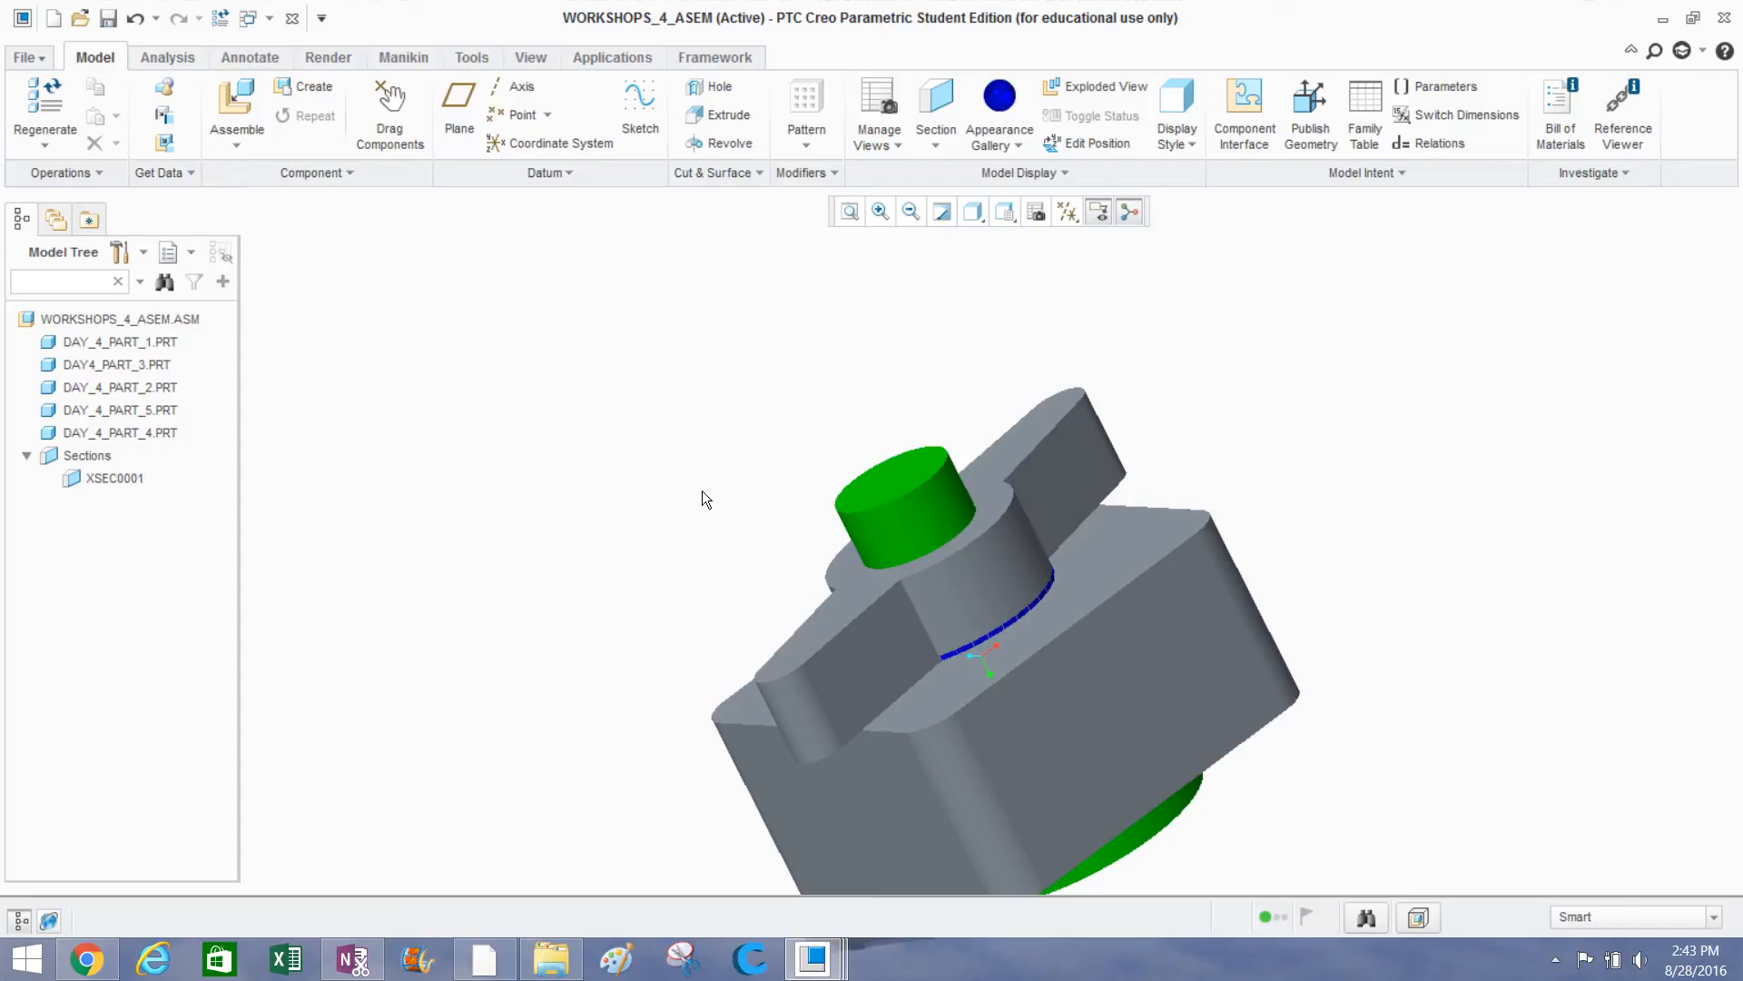
middle_drag(661, 470, 633, 458)
middle_drag(665, 495, 686, 505)
Open the green shaft component DAY_4_PART_2 from the assembly in its own part window.
middle_drag(470, 573, 469, 382)
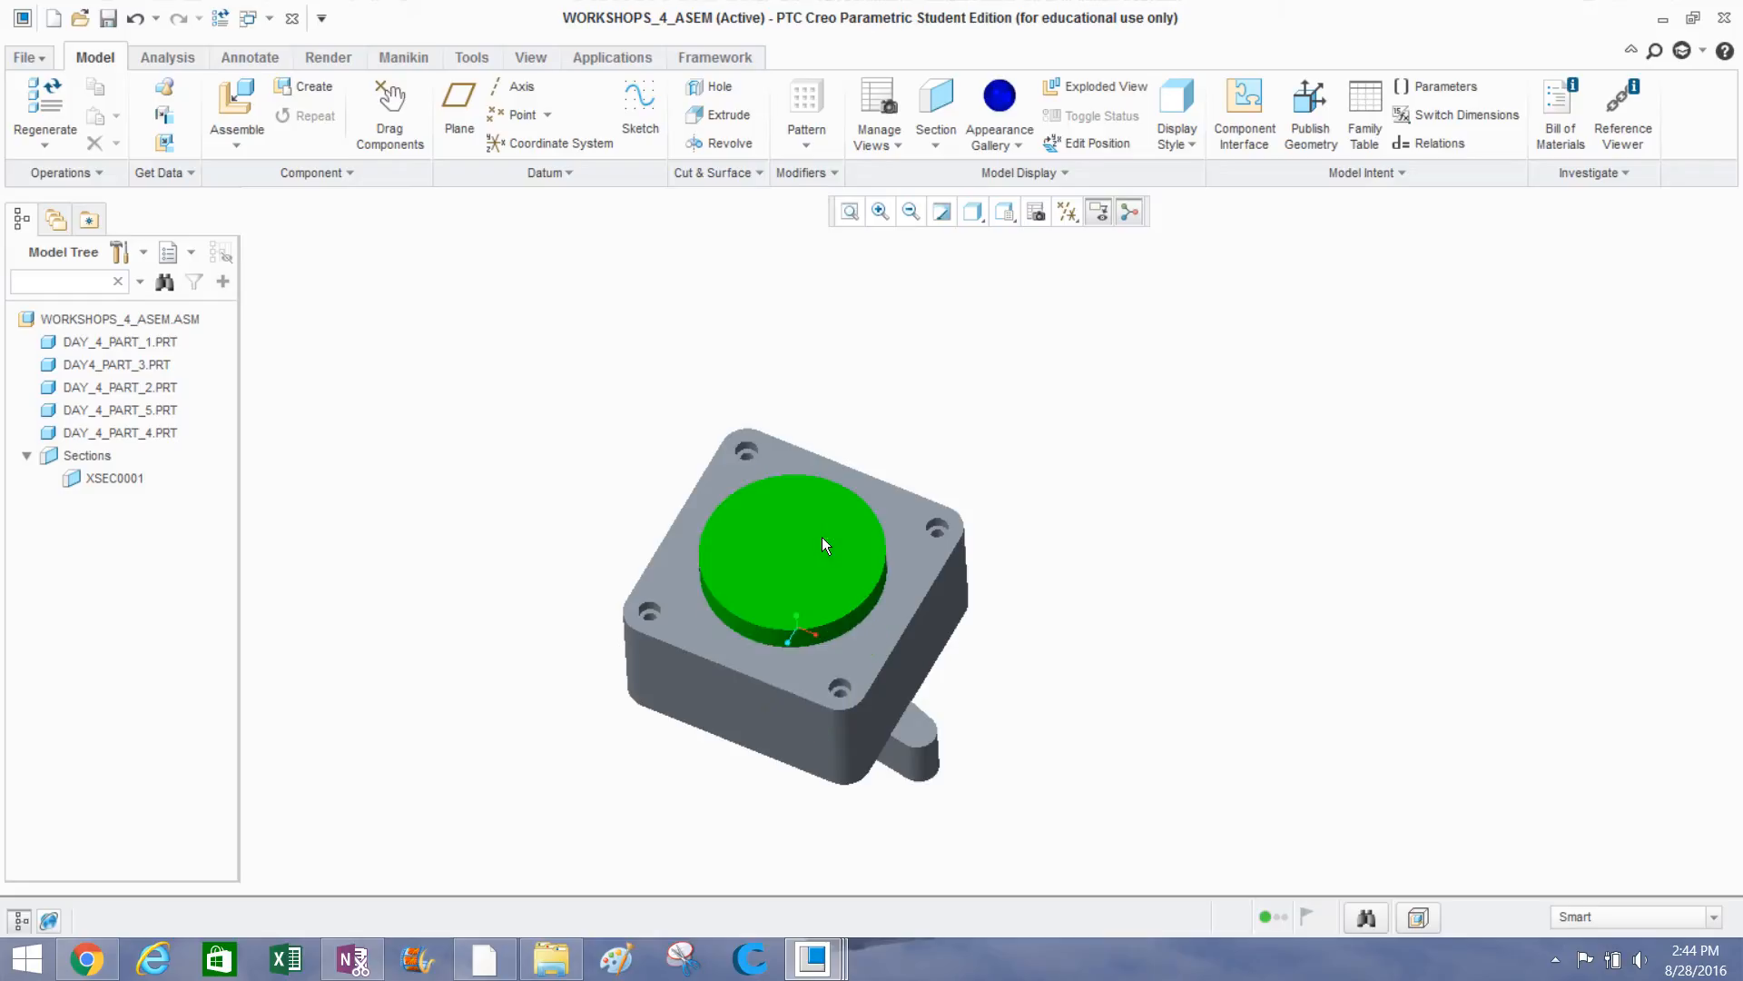
click(161, 364)
click(130, 387)
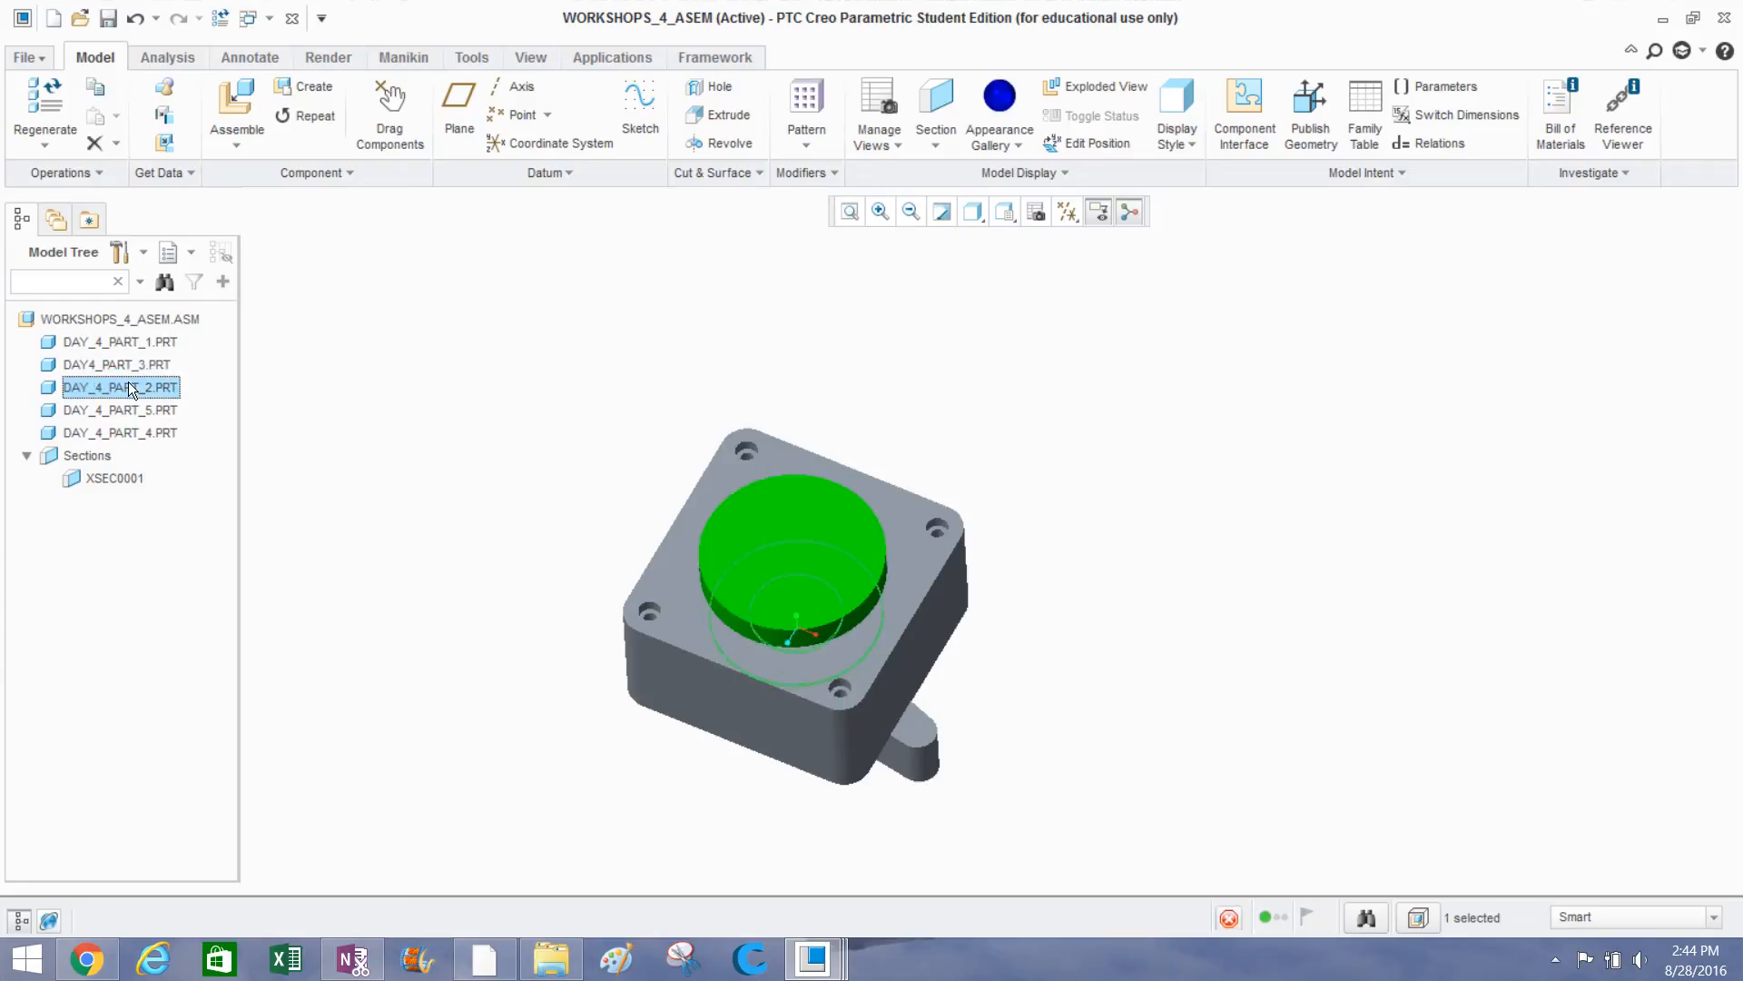
right_click(130, 387)
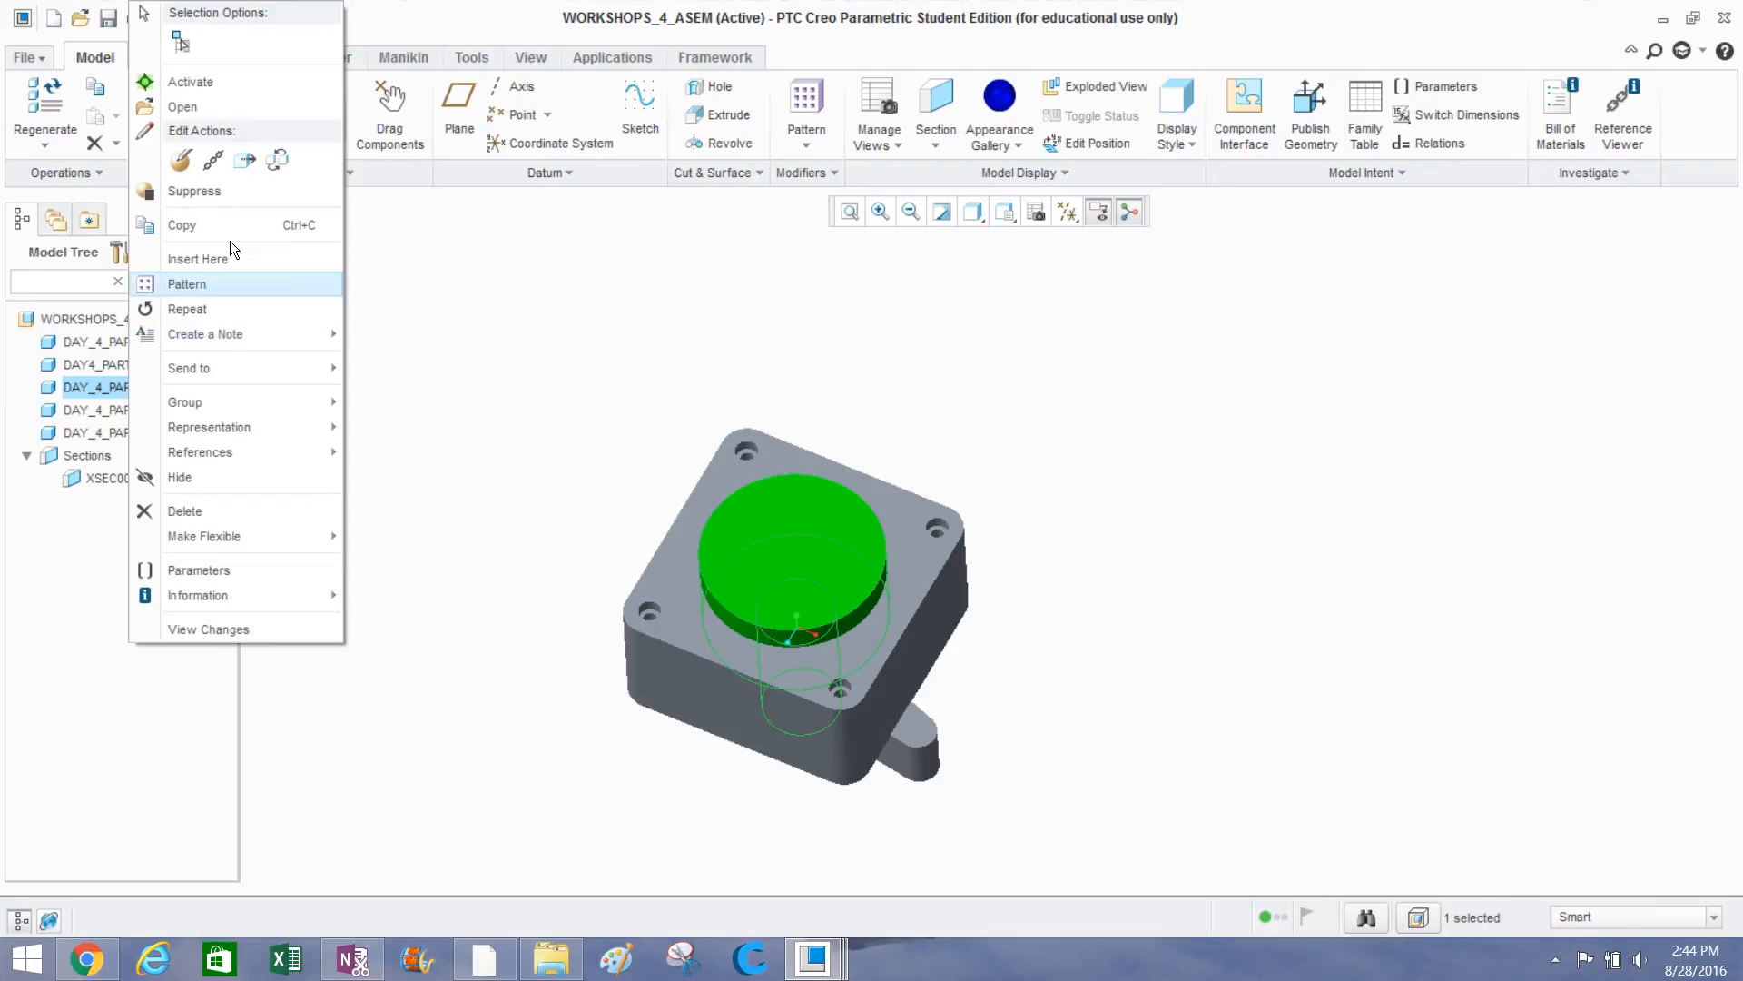
click(203, 112)
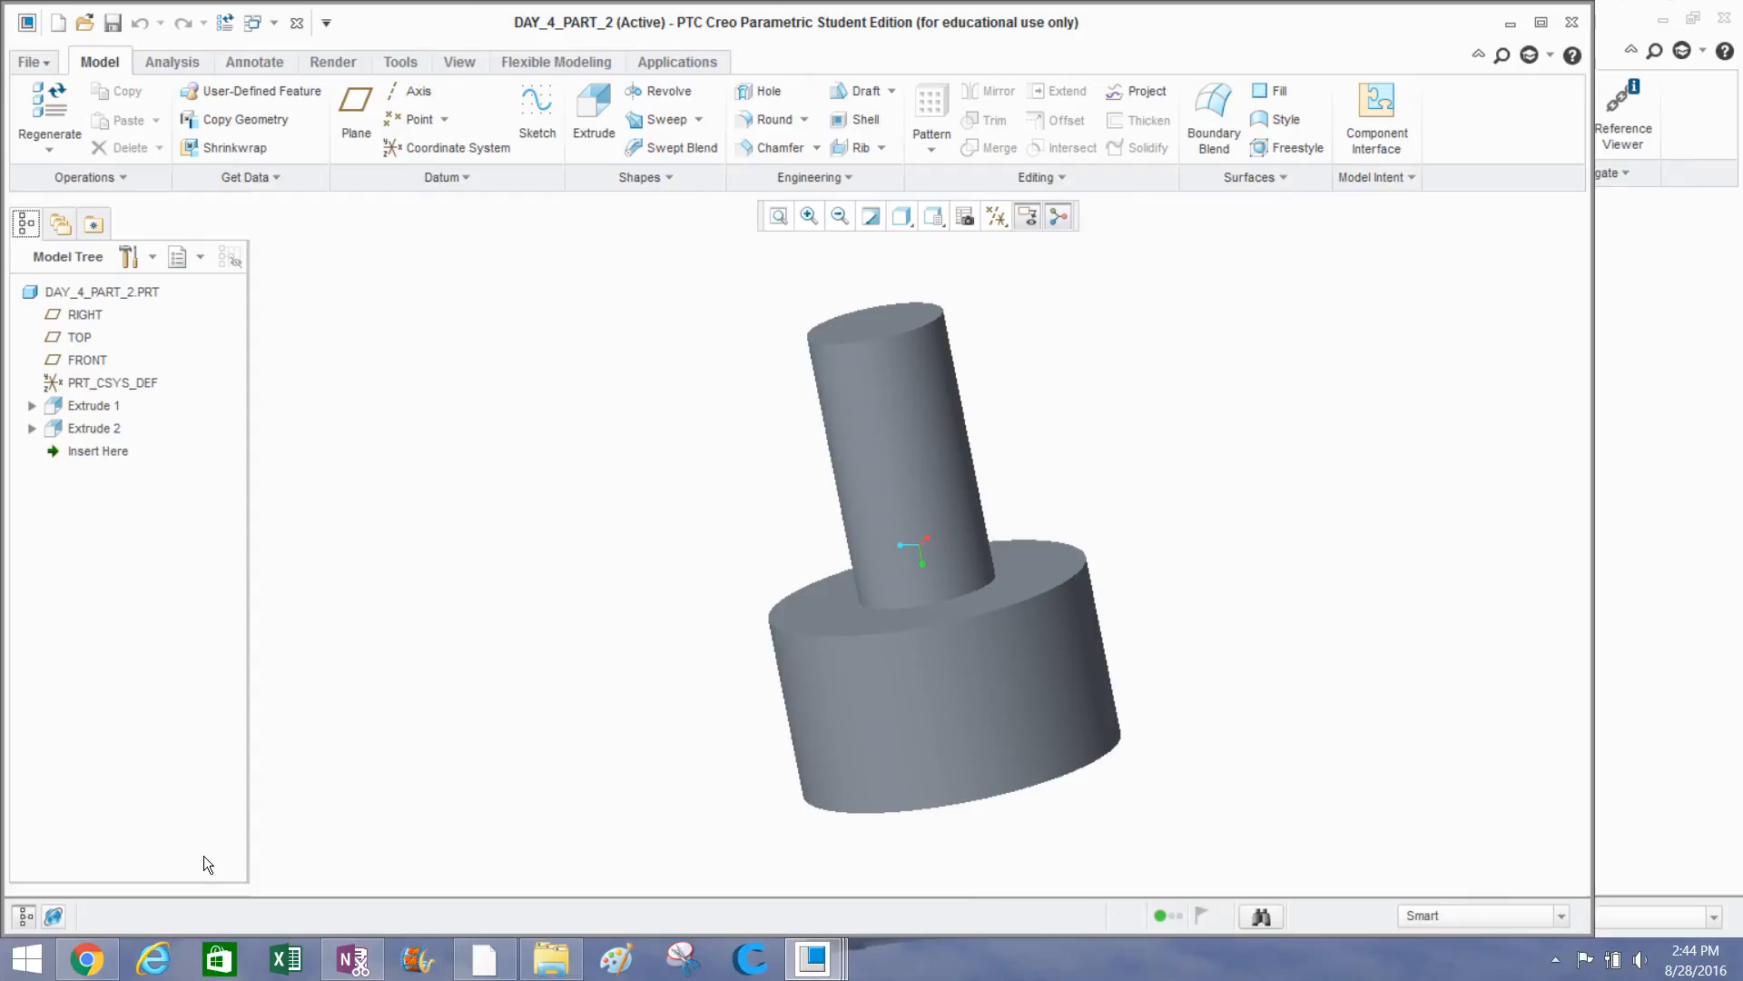
Switch to Chrome and search Google for "density of steel" in a new browser tab.
key(alt+Tab)
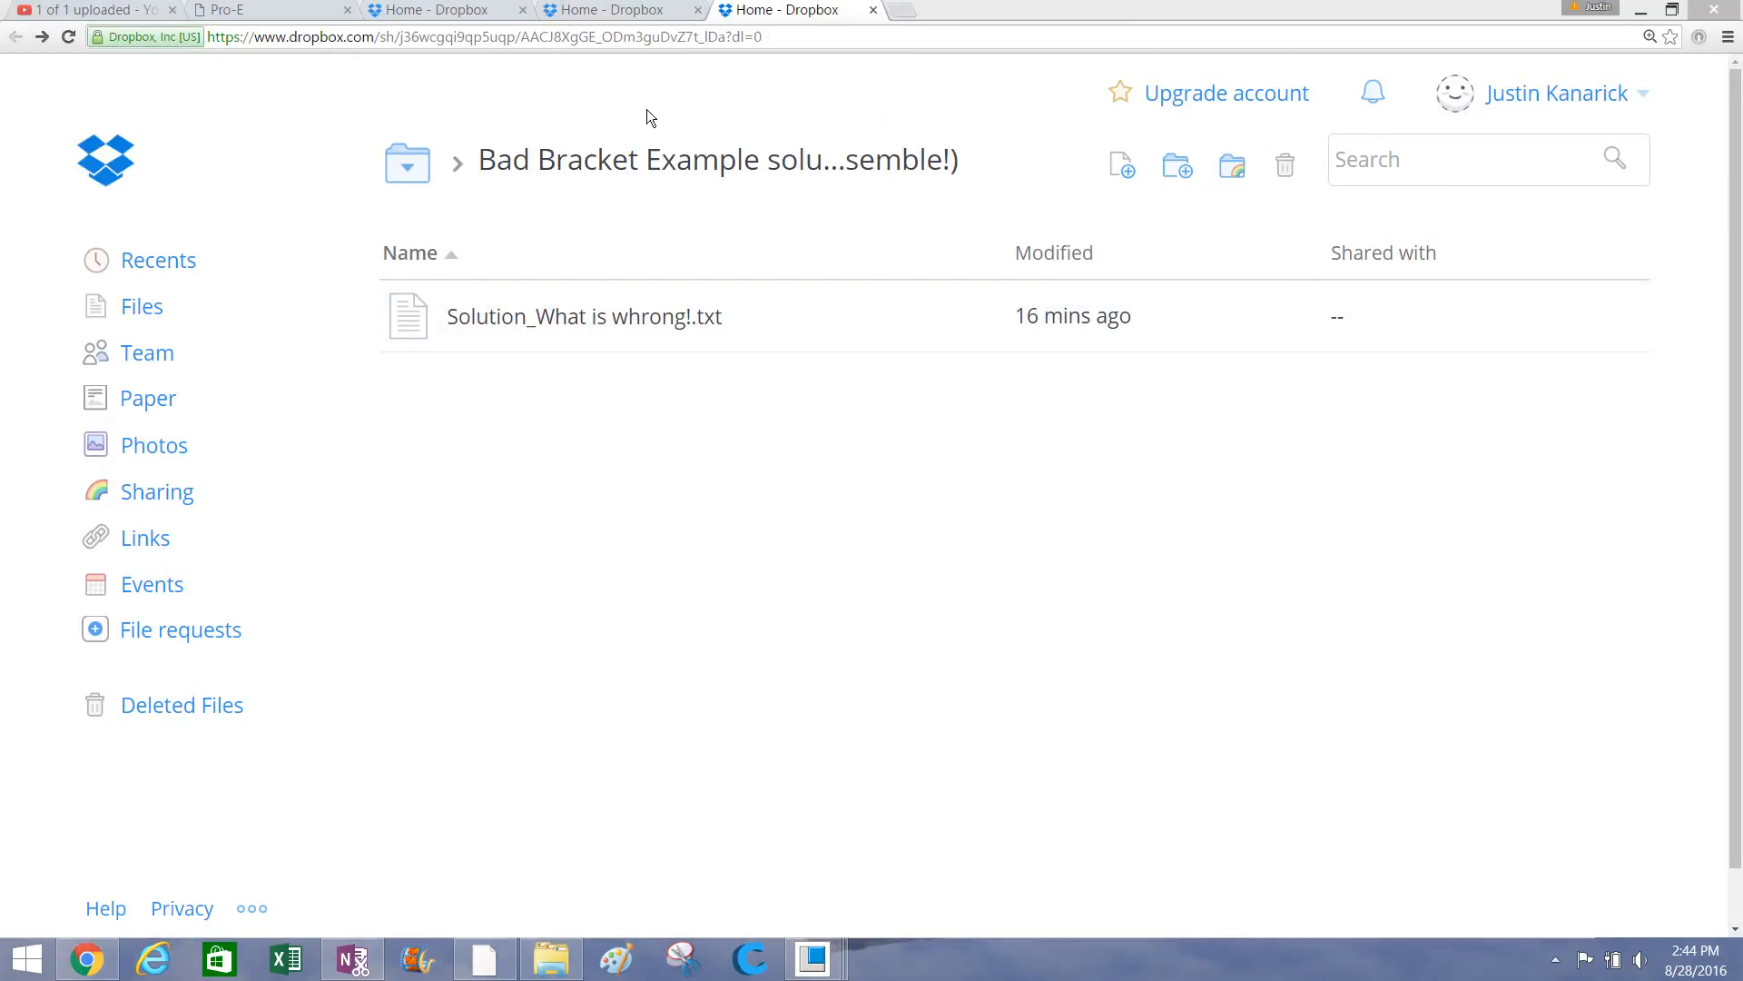
click(902, 11)
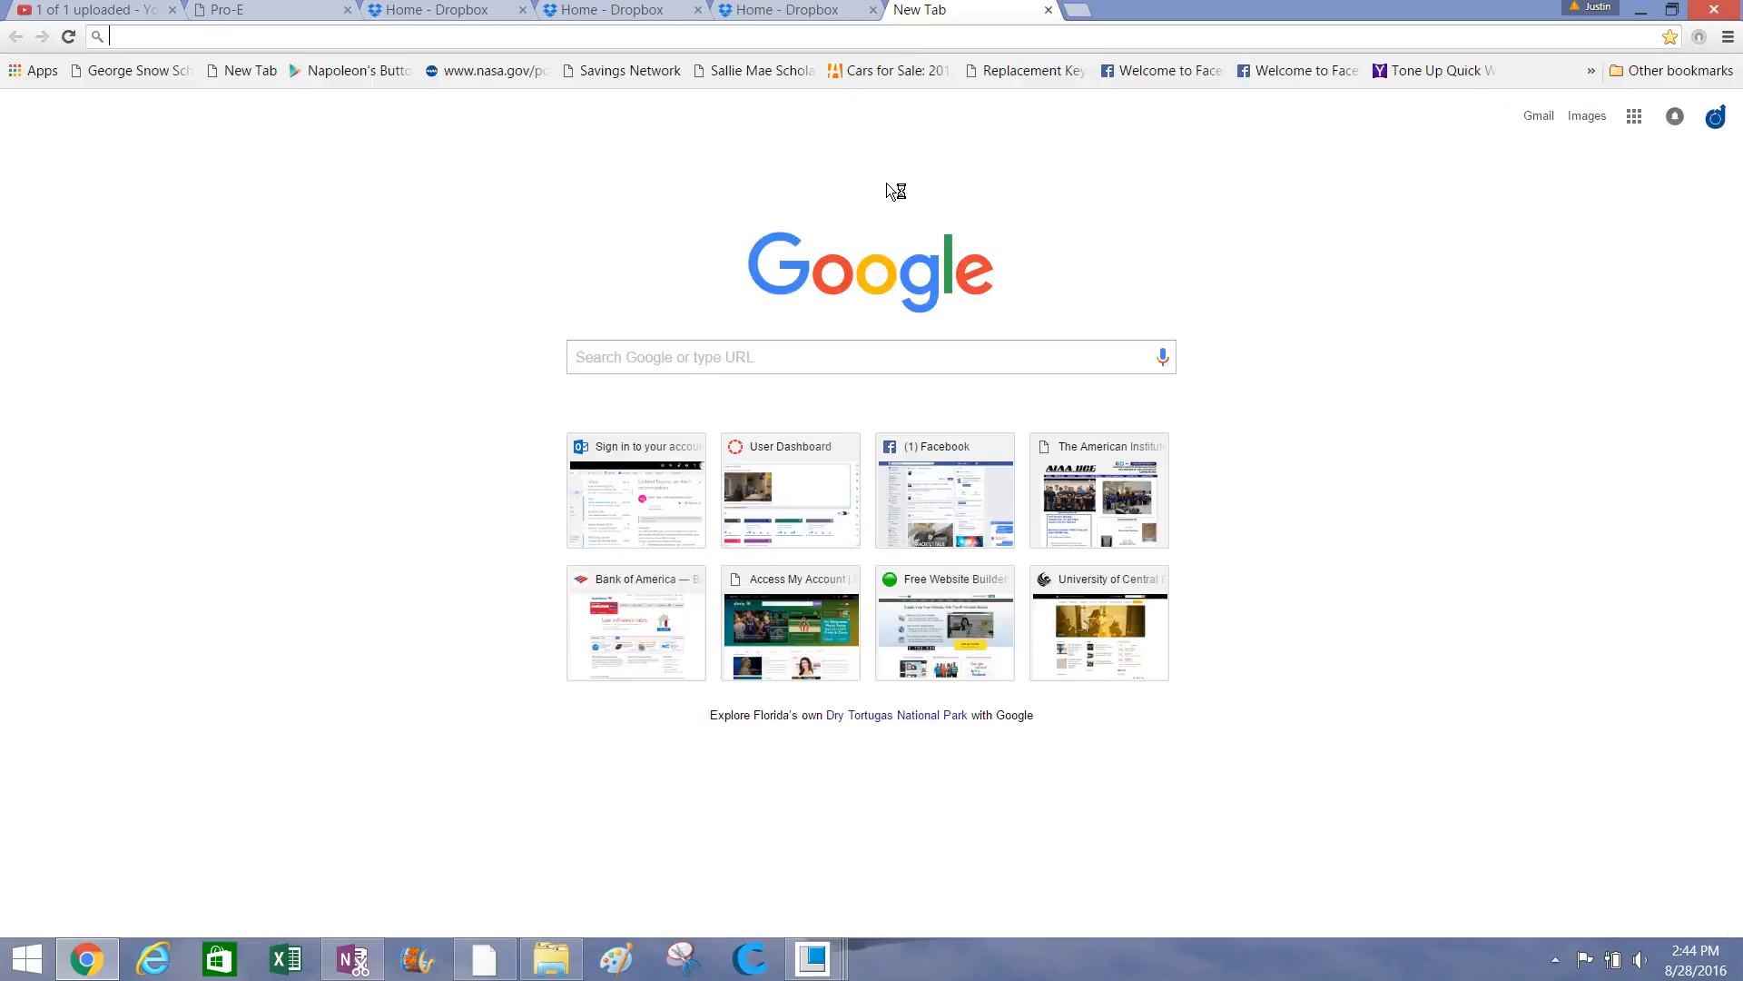
text(dens)
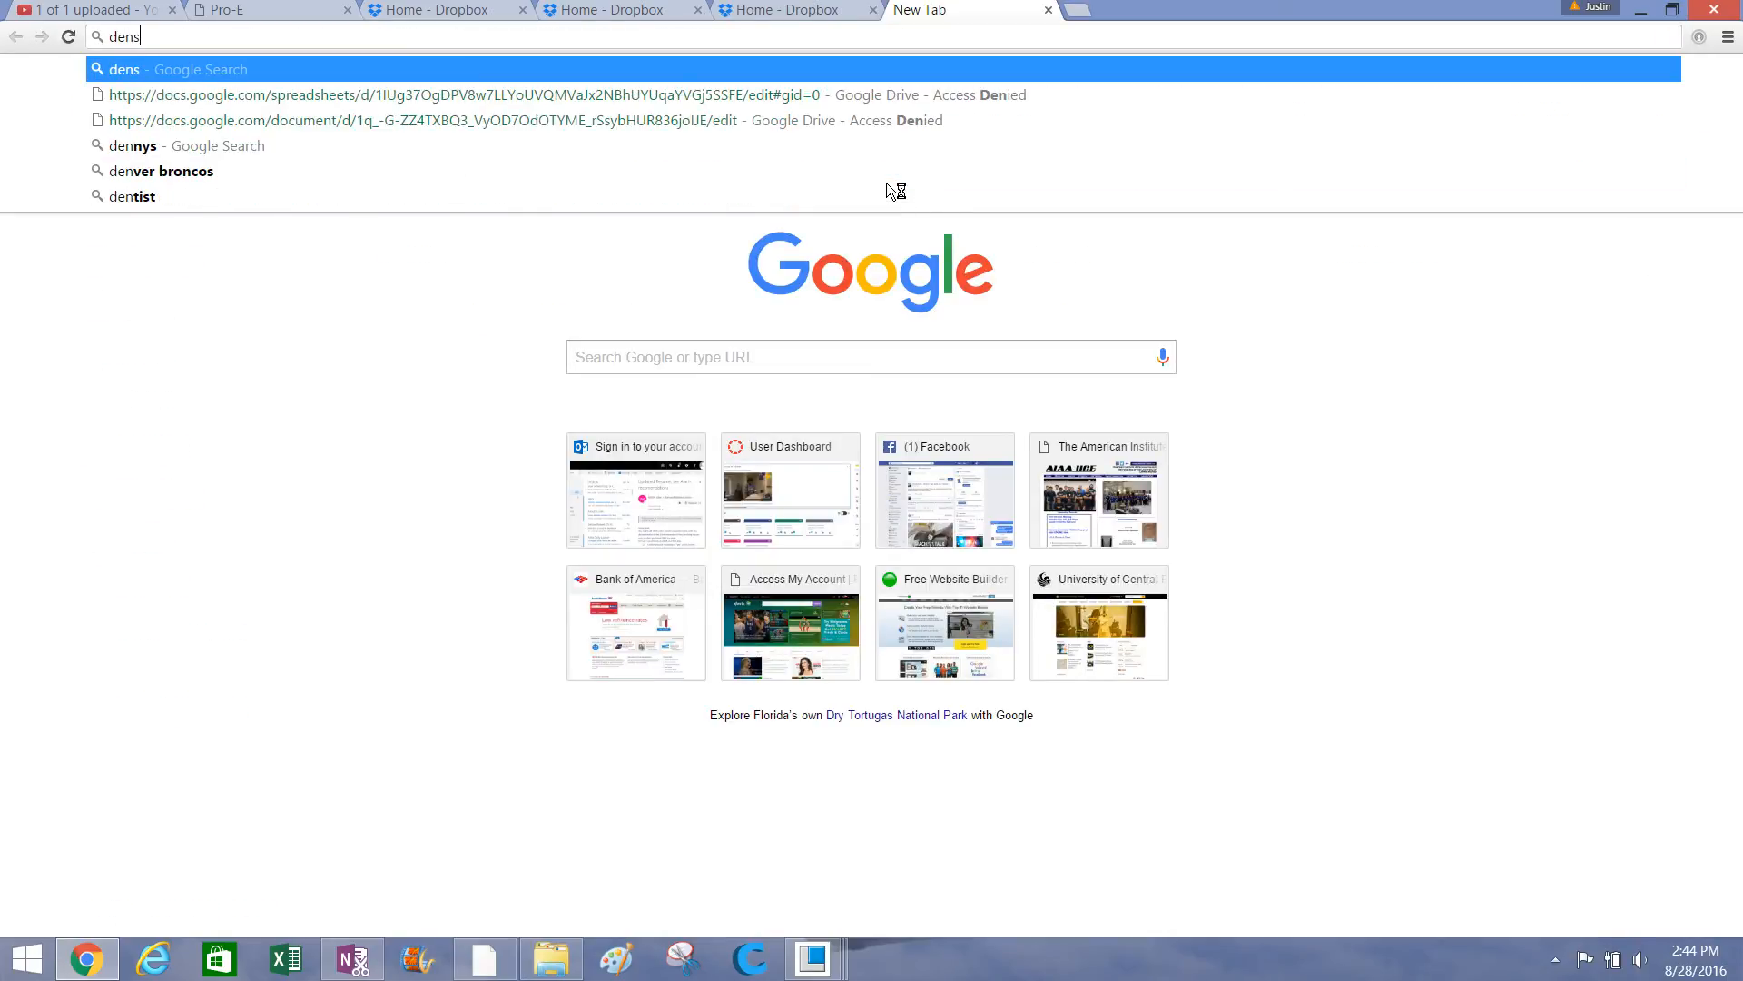
text(ity of steel)
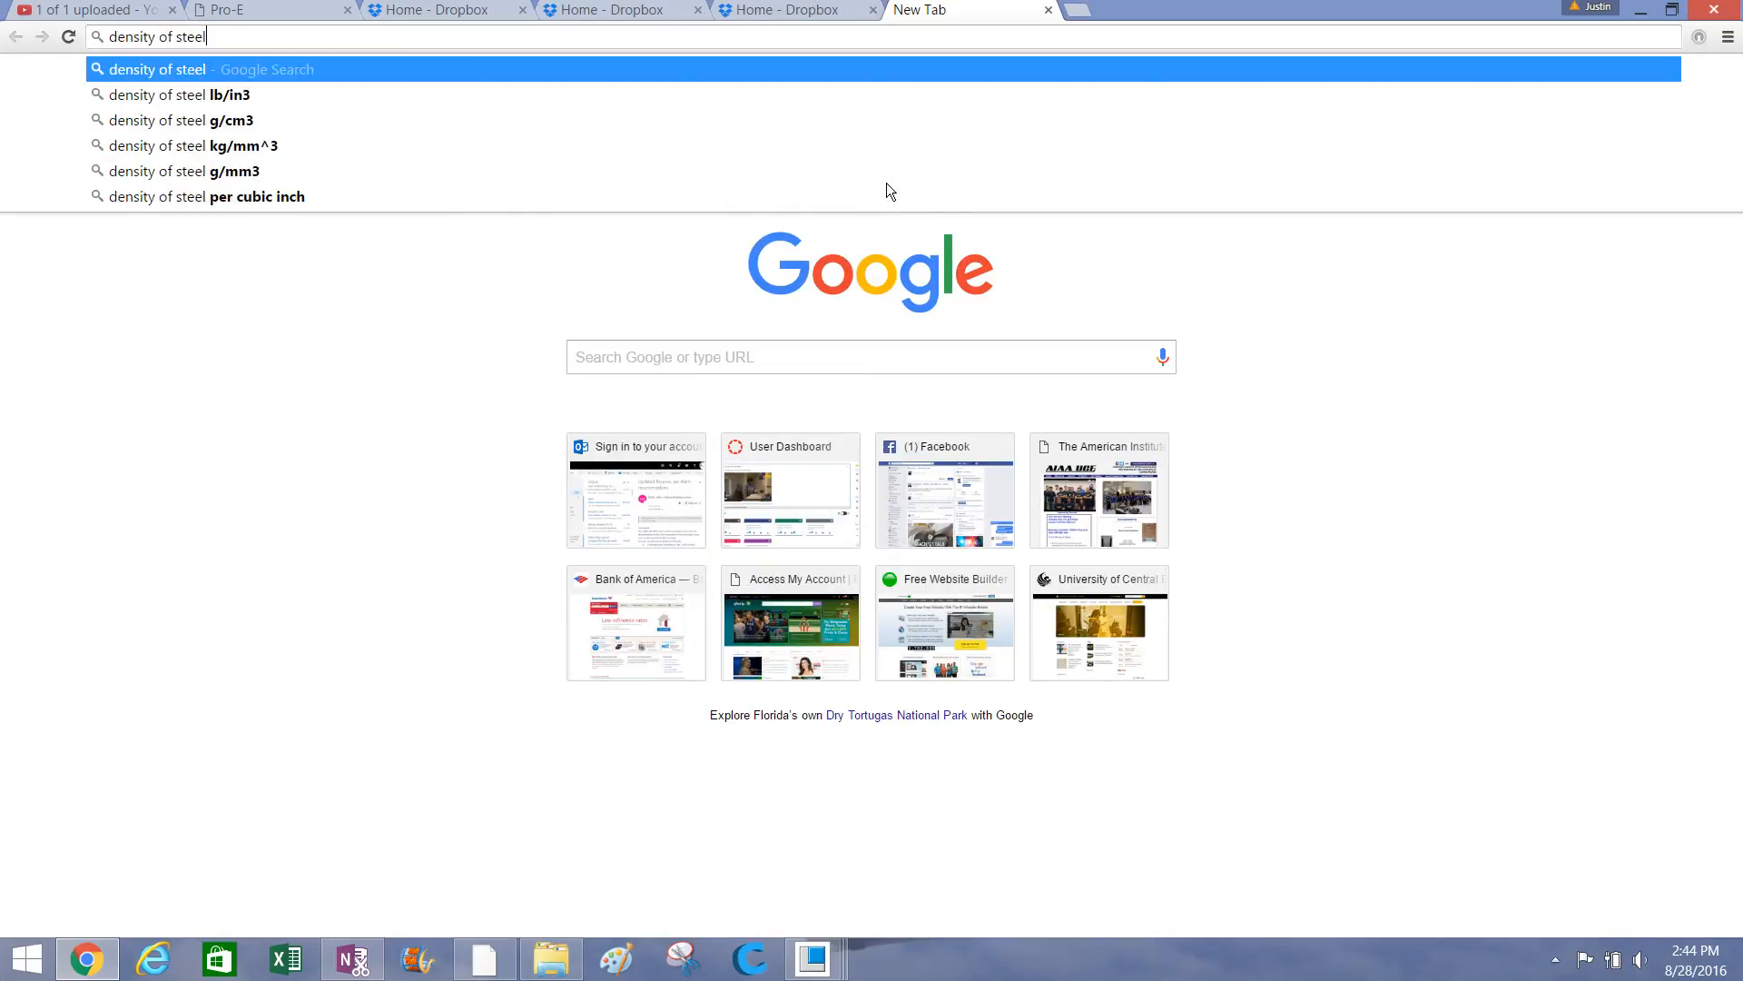
key(Return)
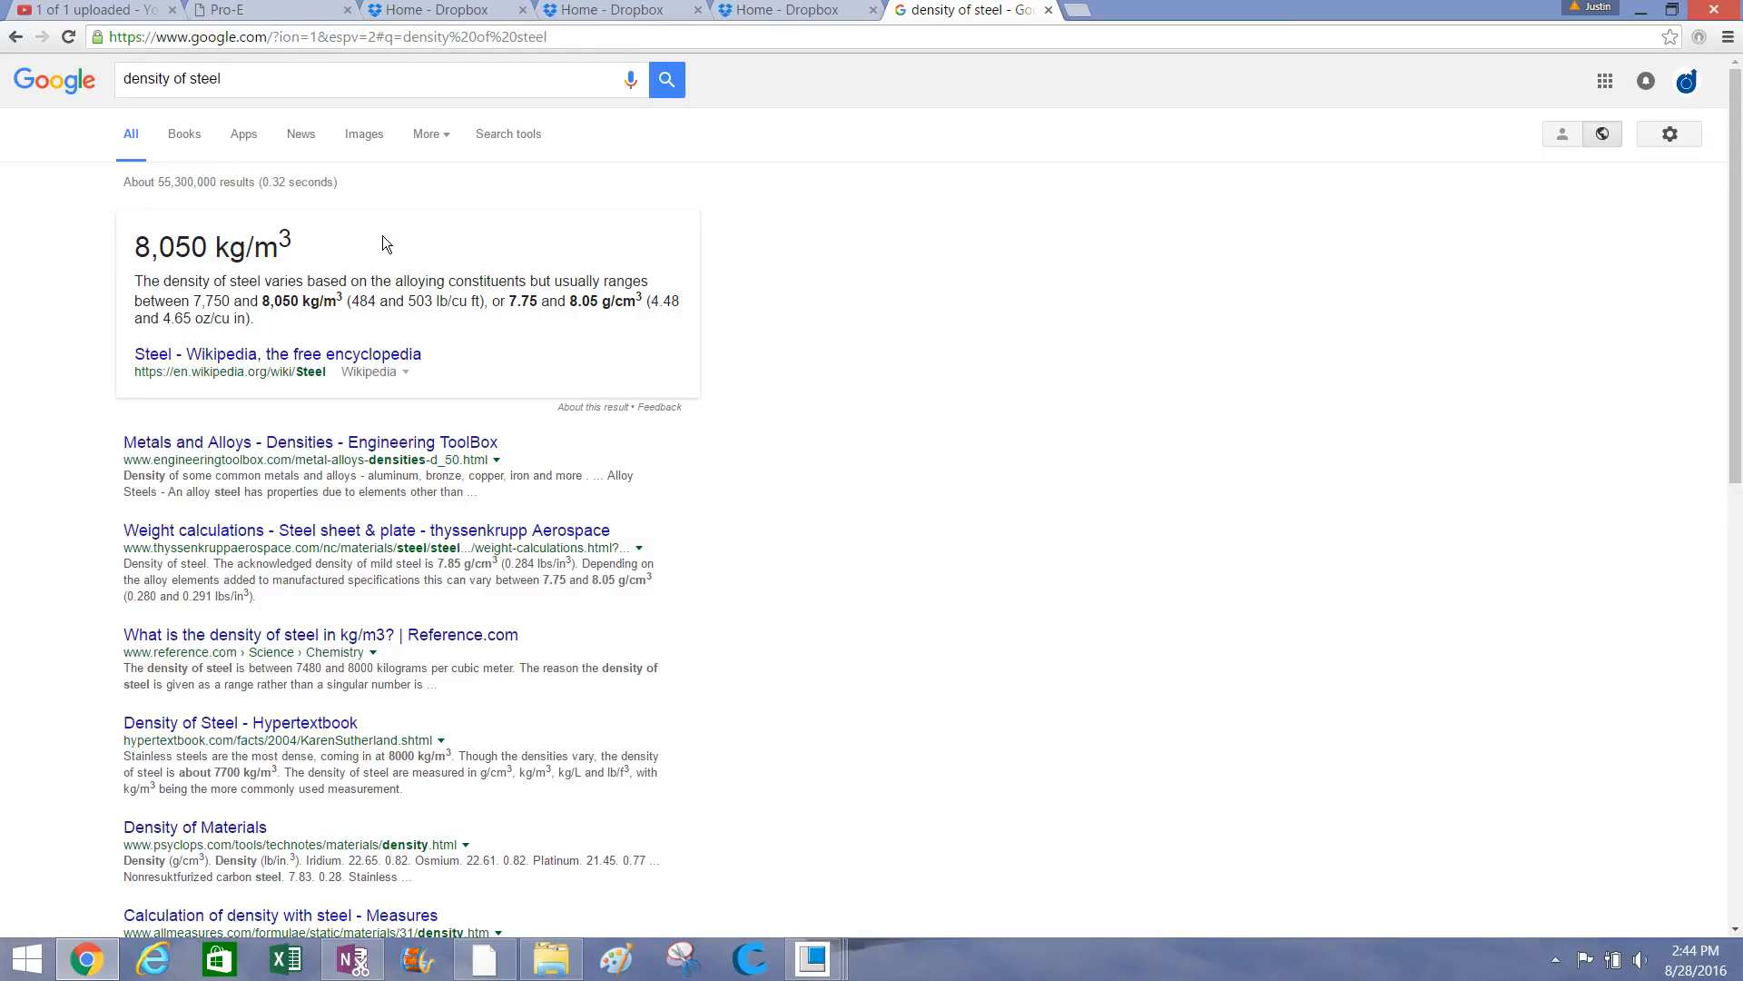
Refine the Google search to "density of steel english" and return to the DAY_4_PART_2 window in Creo Parametric.
click(345, 80)
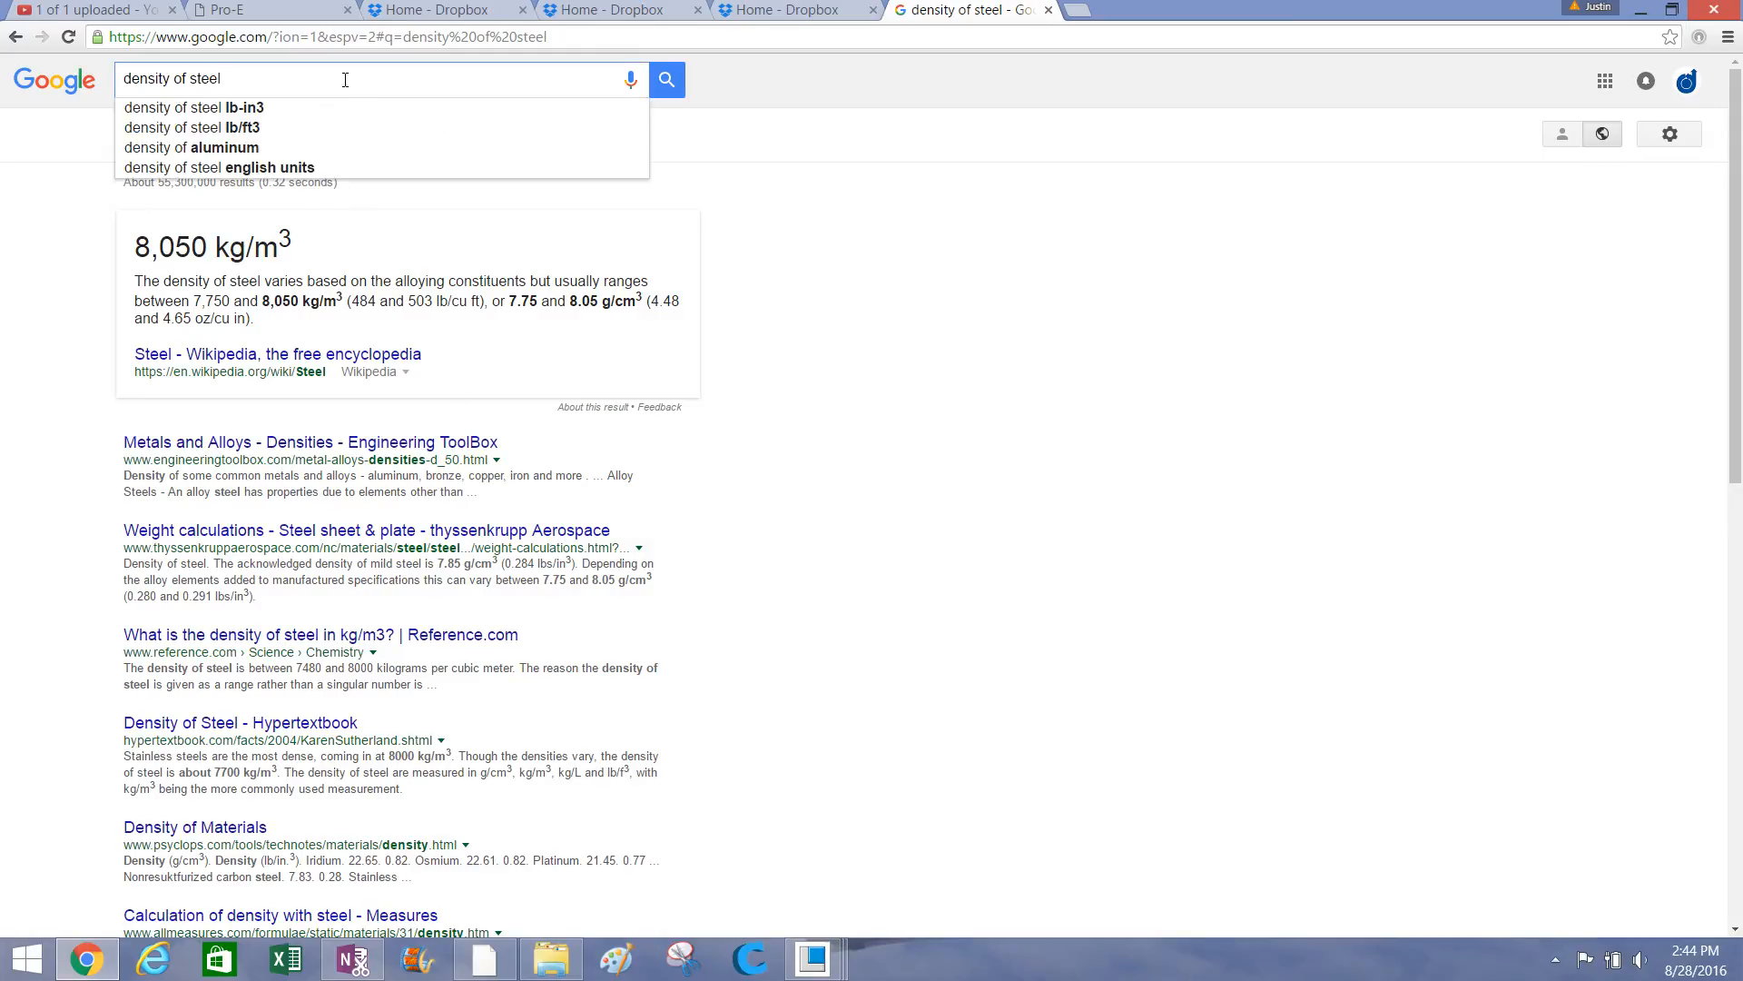
text(english)
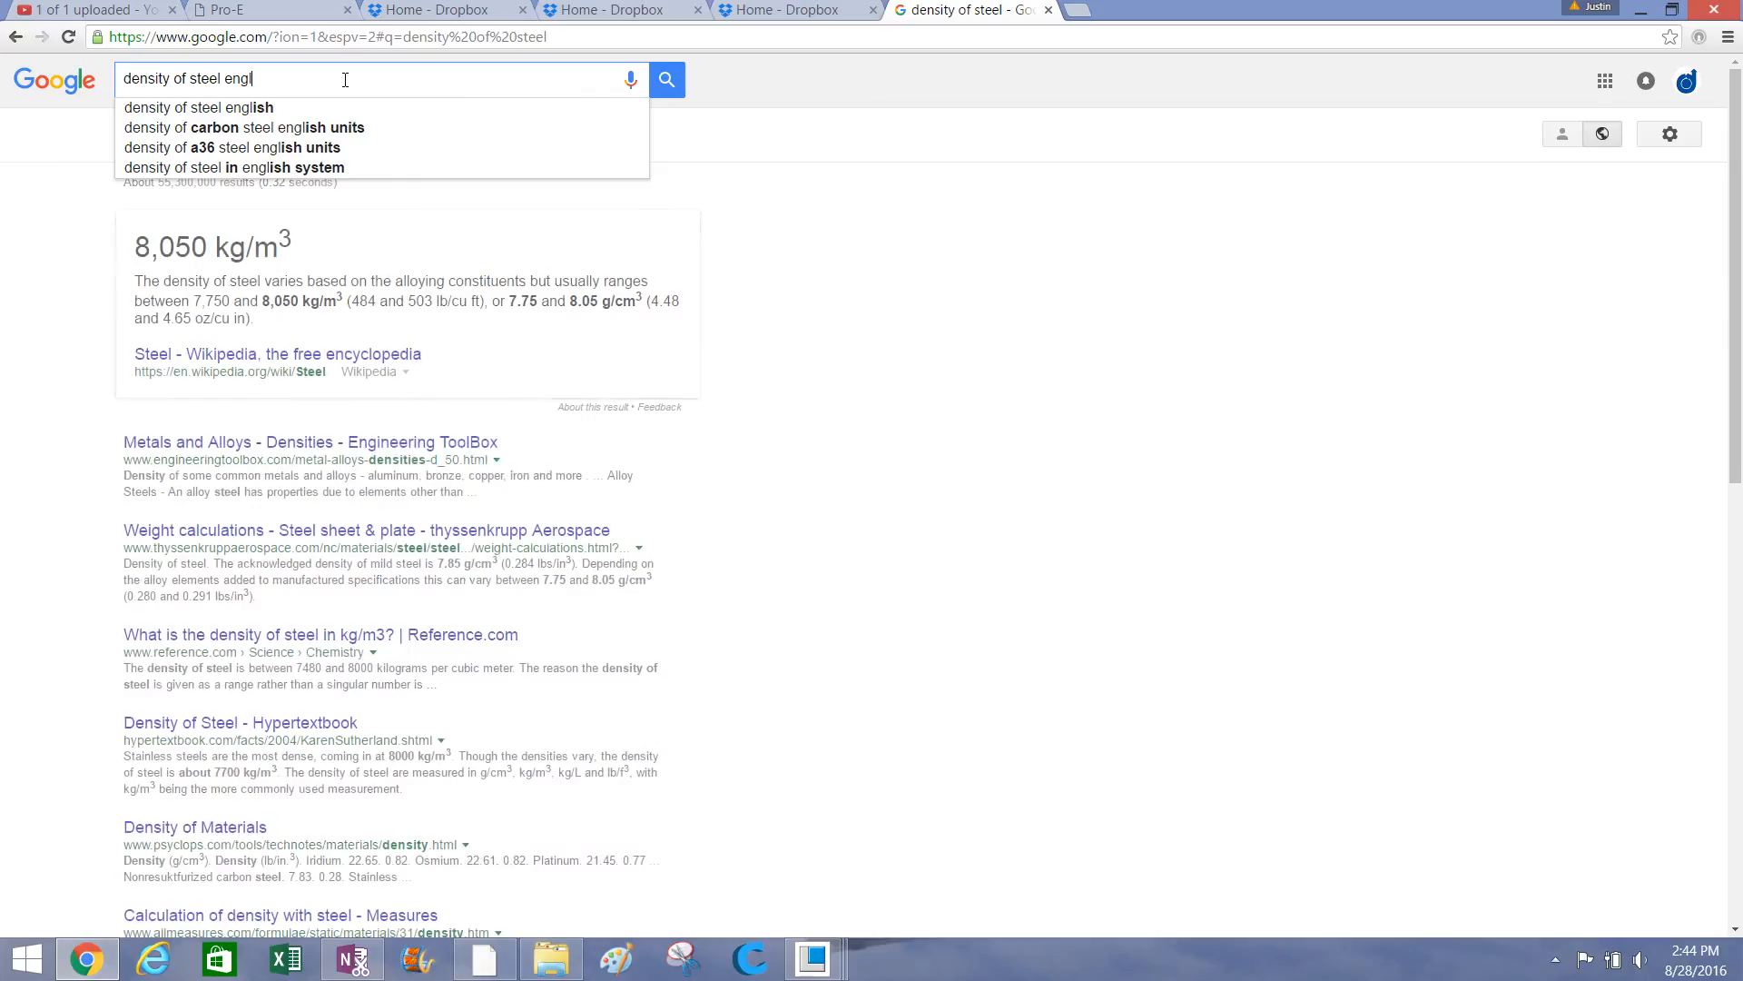
key(Return)
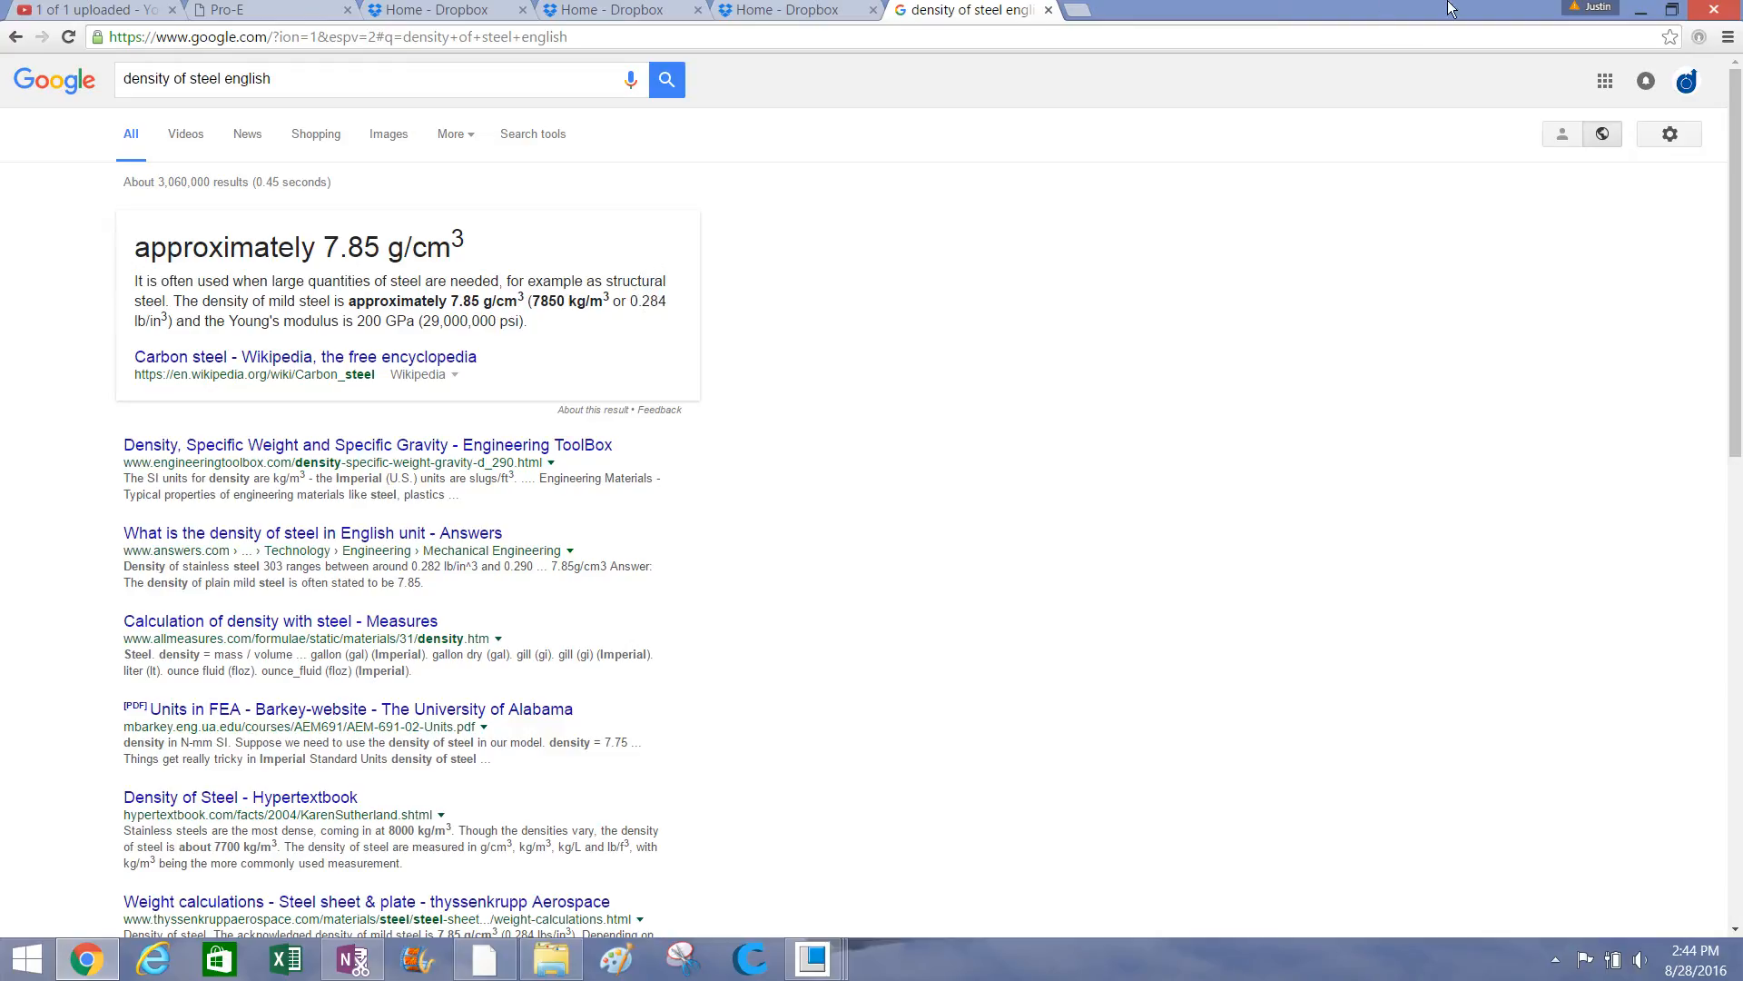
key(alt+Tab)
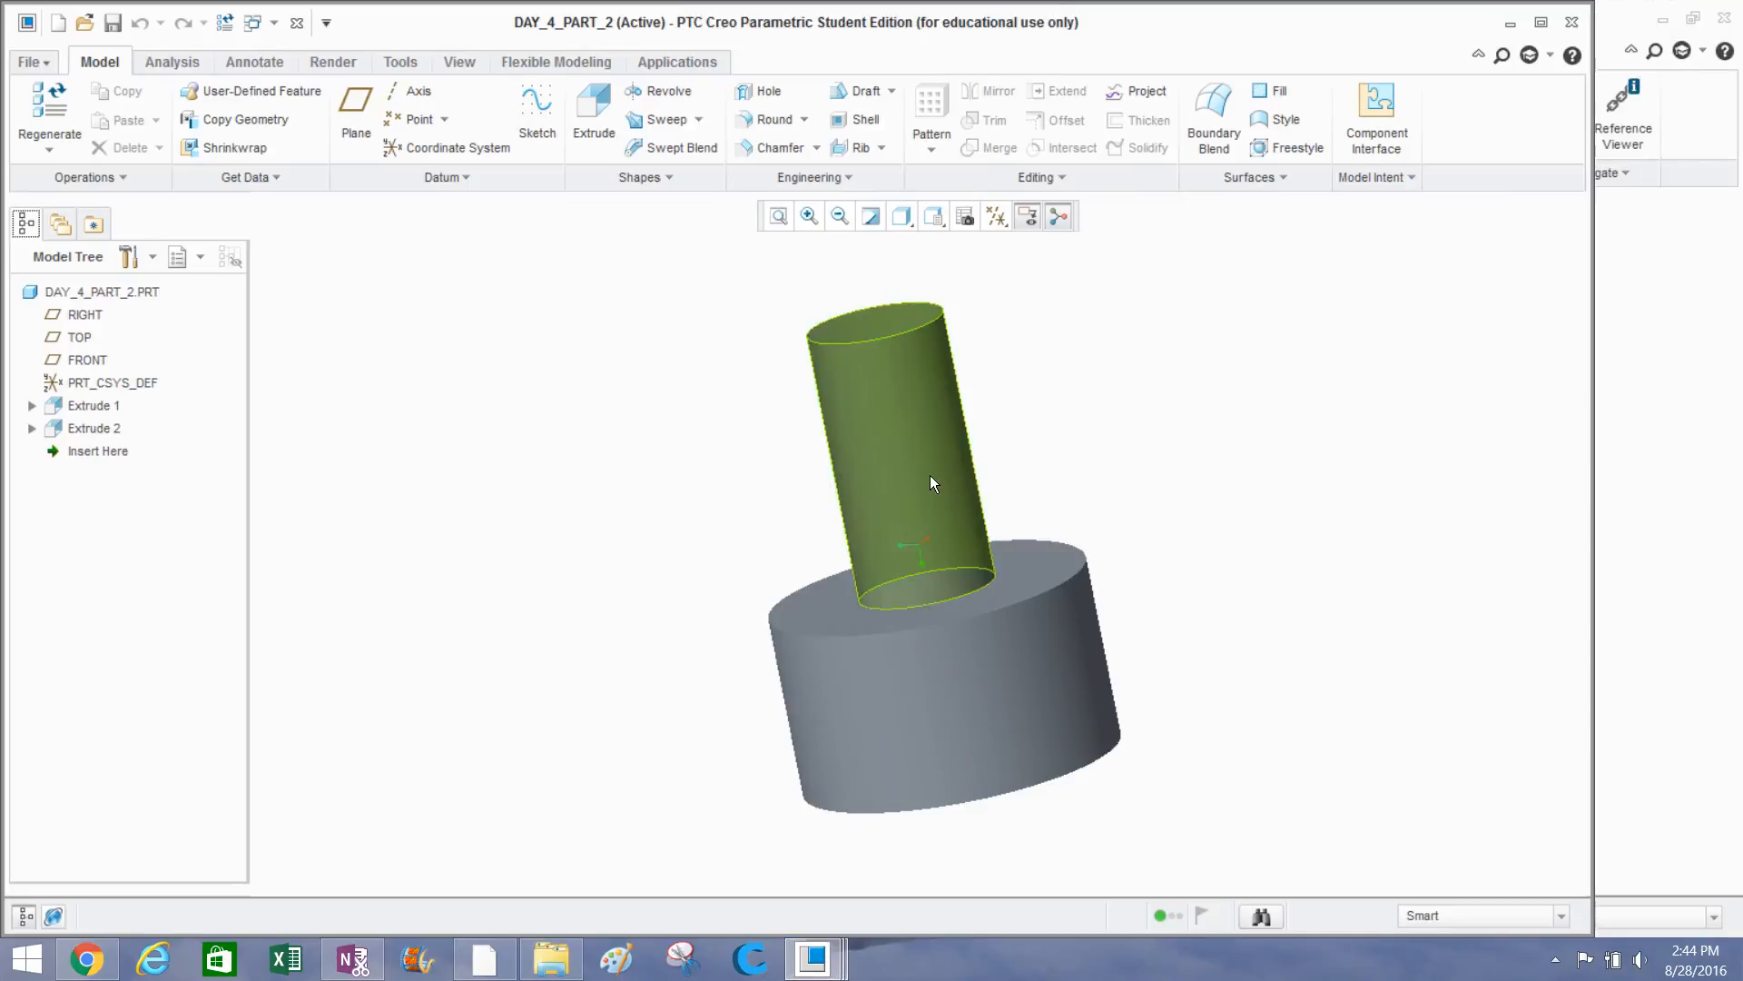
Maximize the DAY_4_PART_2 window and start a Mass Properties analysis with the density set to 0.284.
drag(1077, 23, 1172, 0)
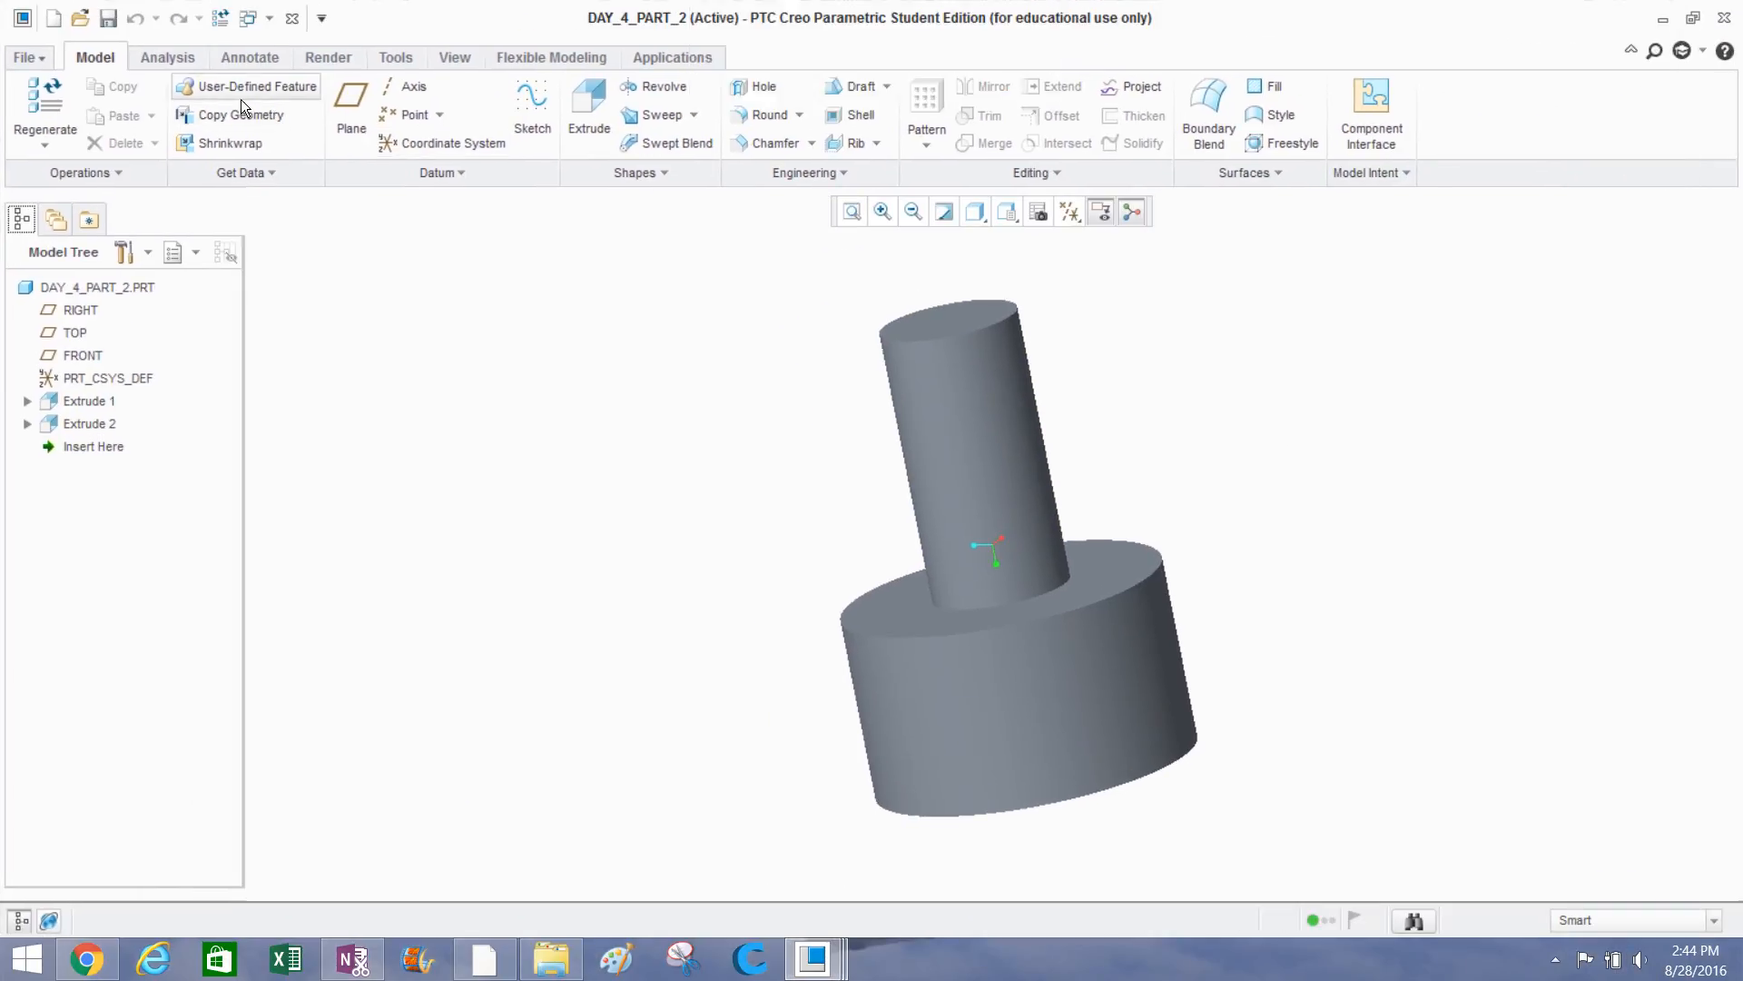
click(151, 53)
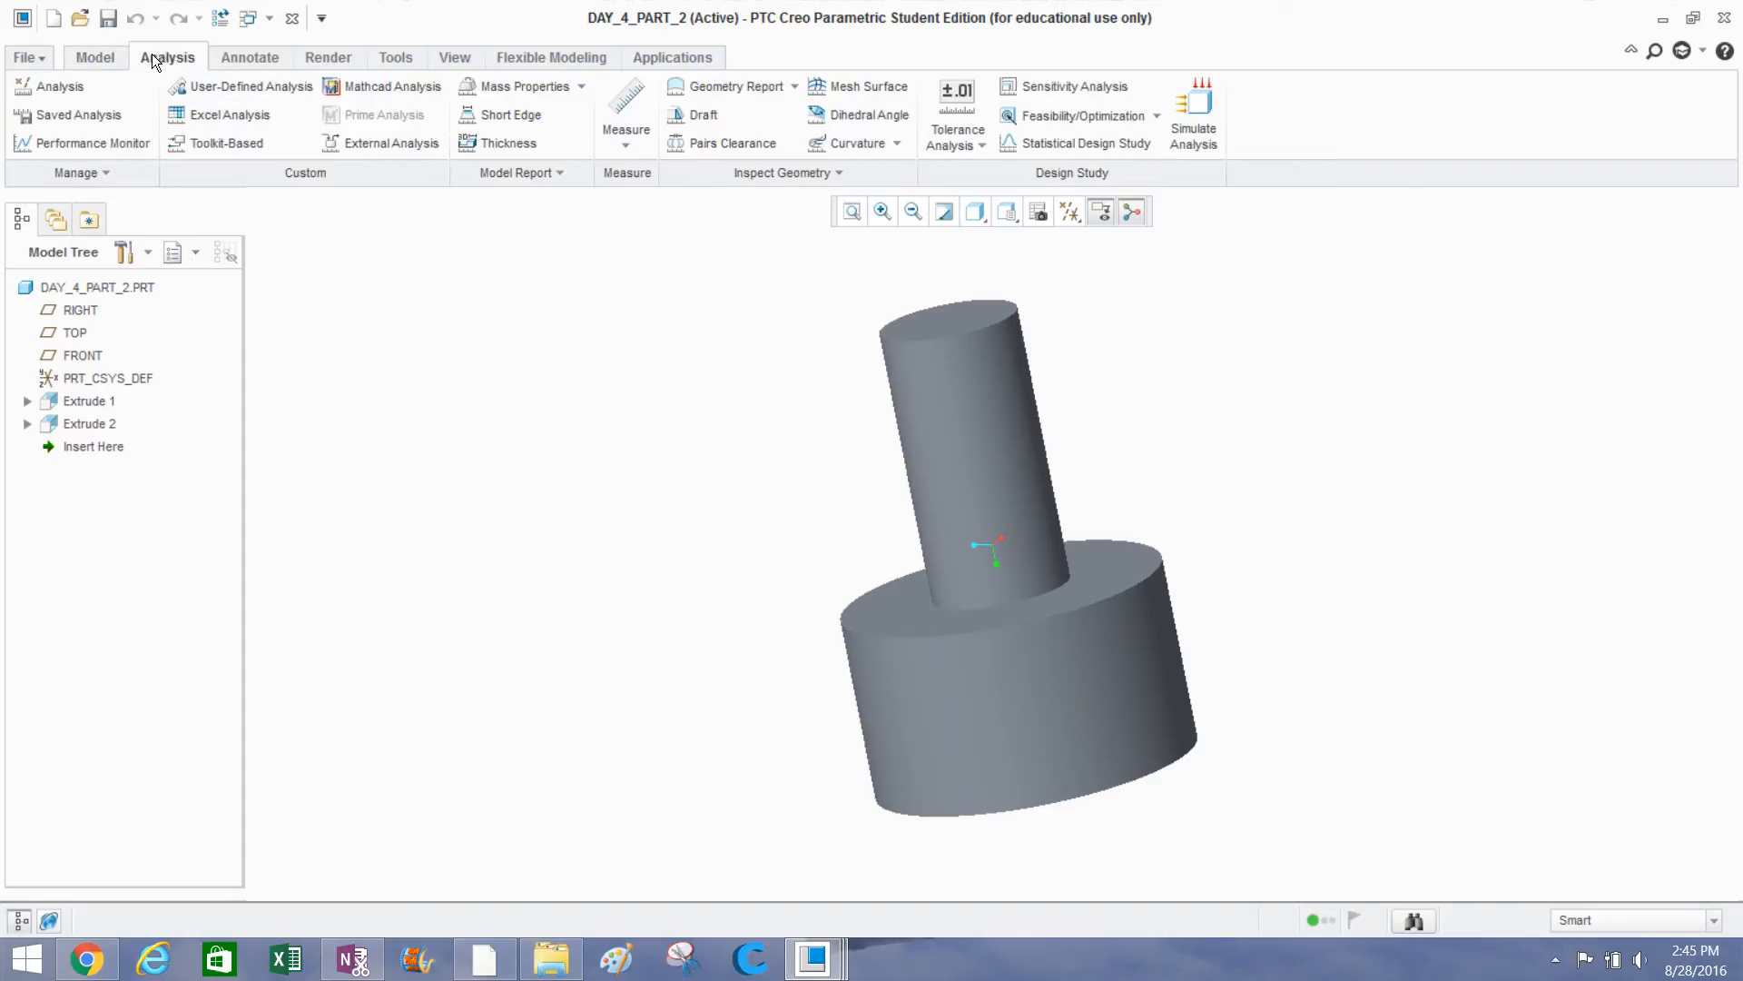
click(498, 88)
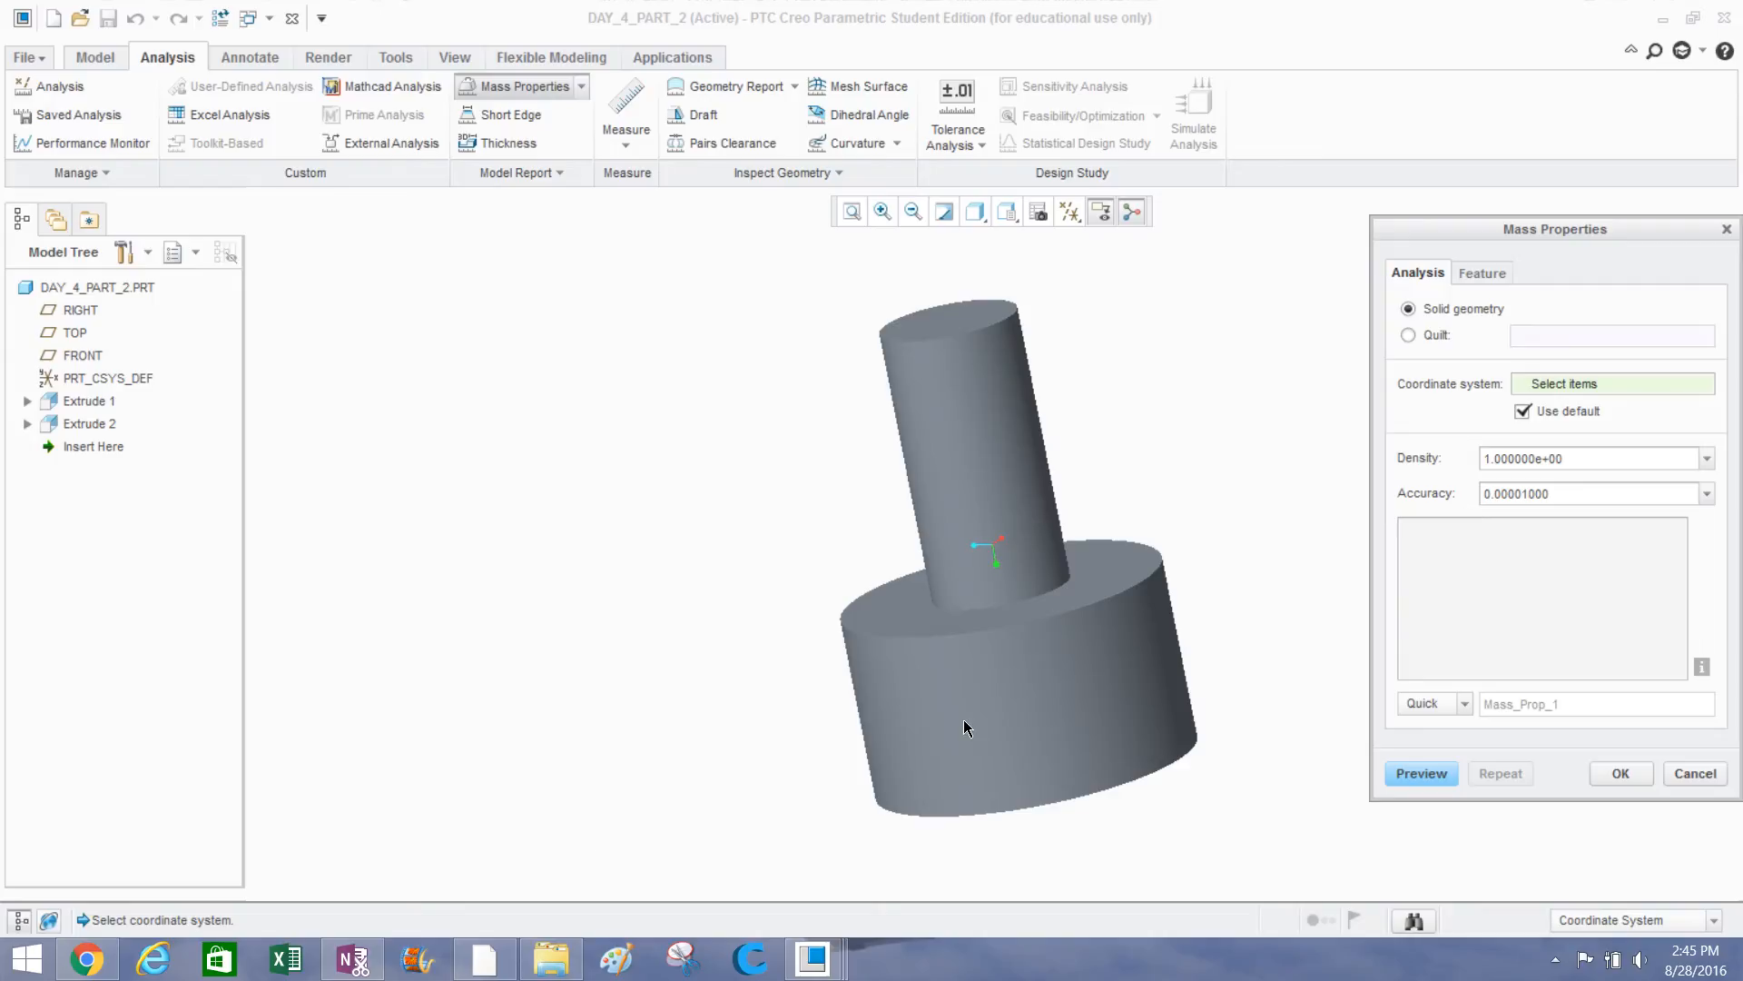
click(87, 968)
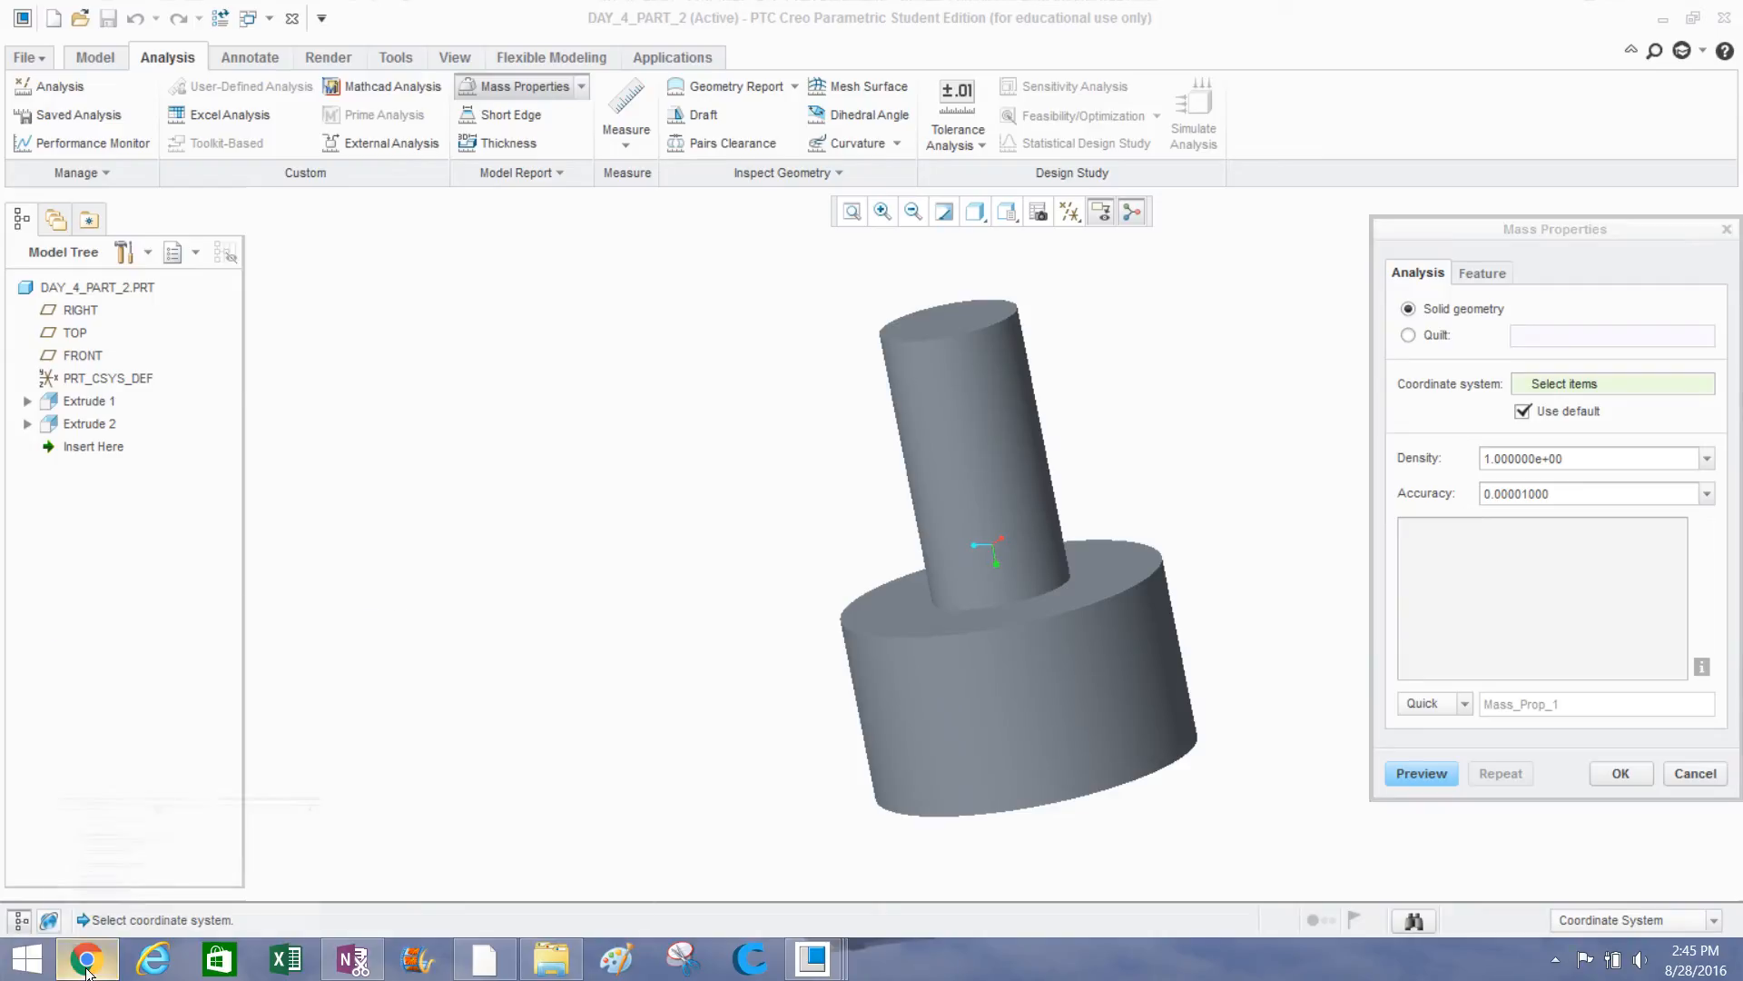
click(87, 968)
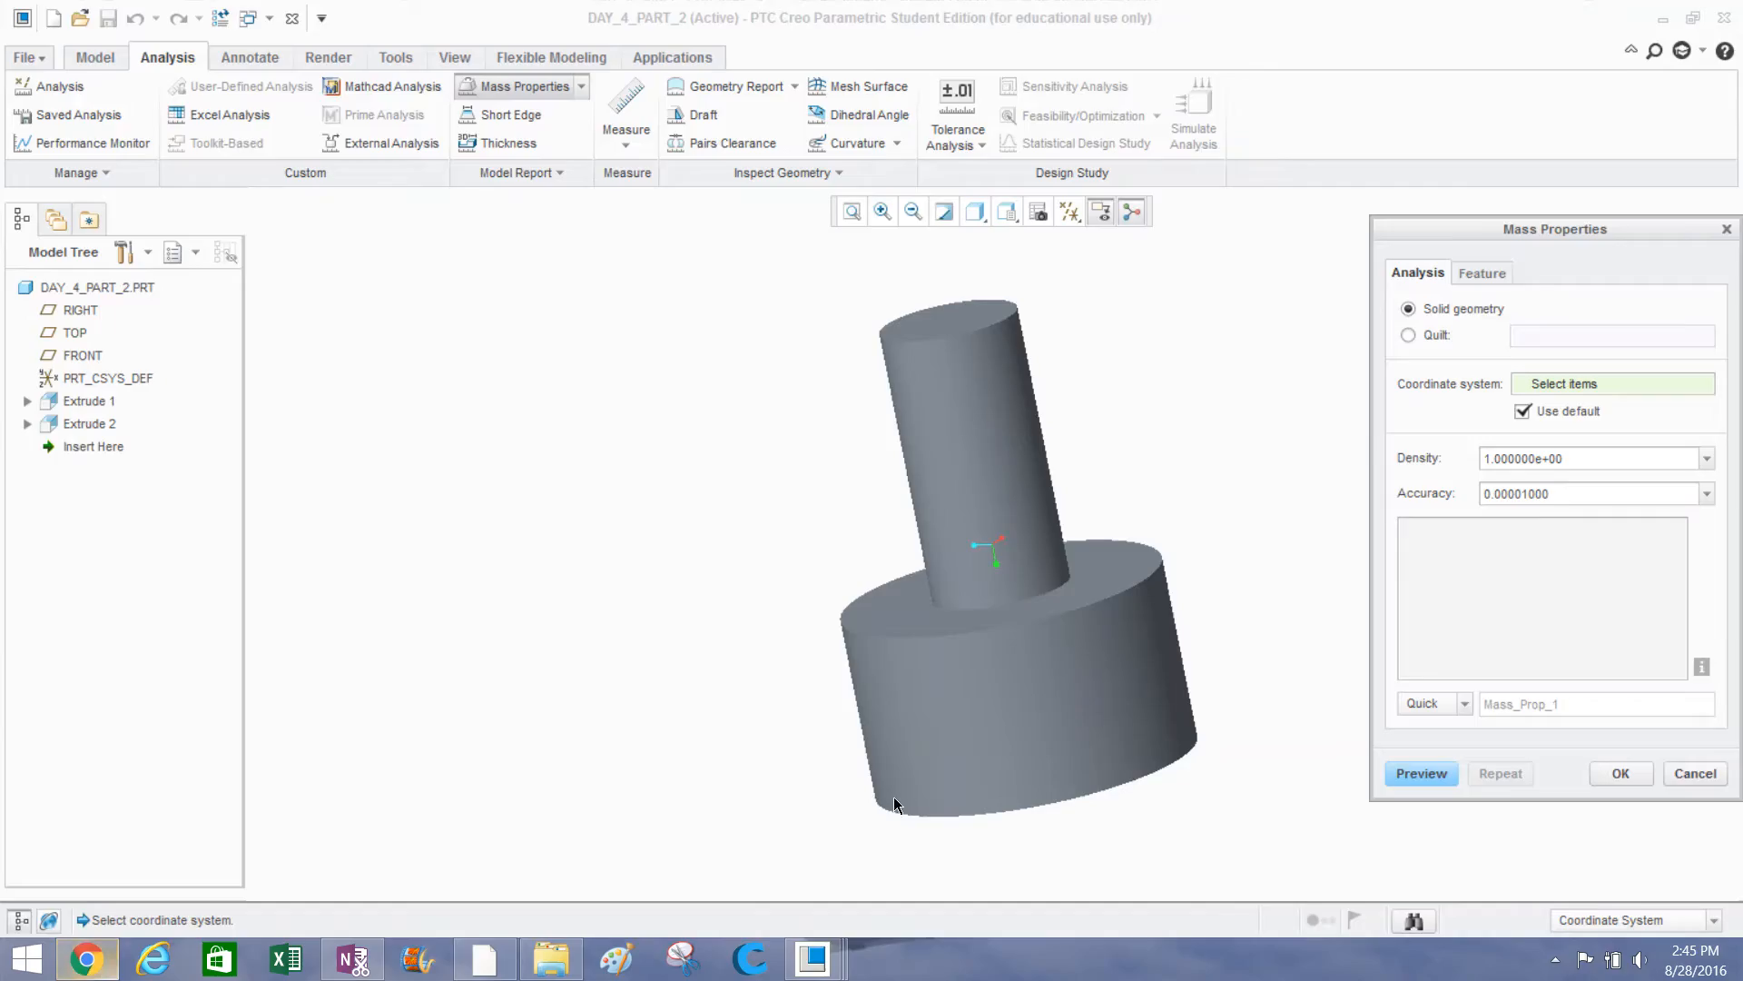
triple_click(1586, 460)
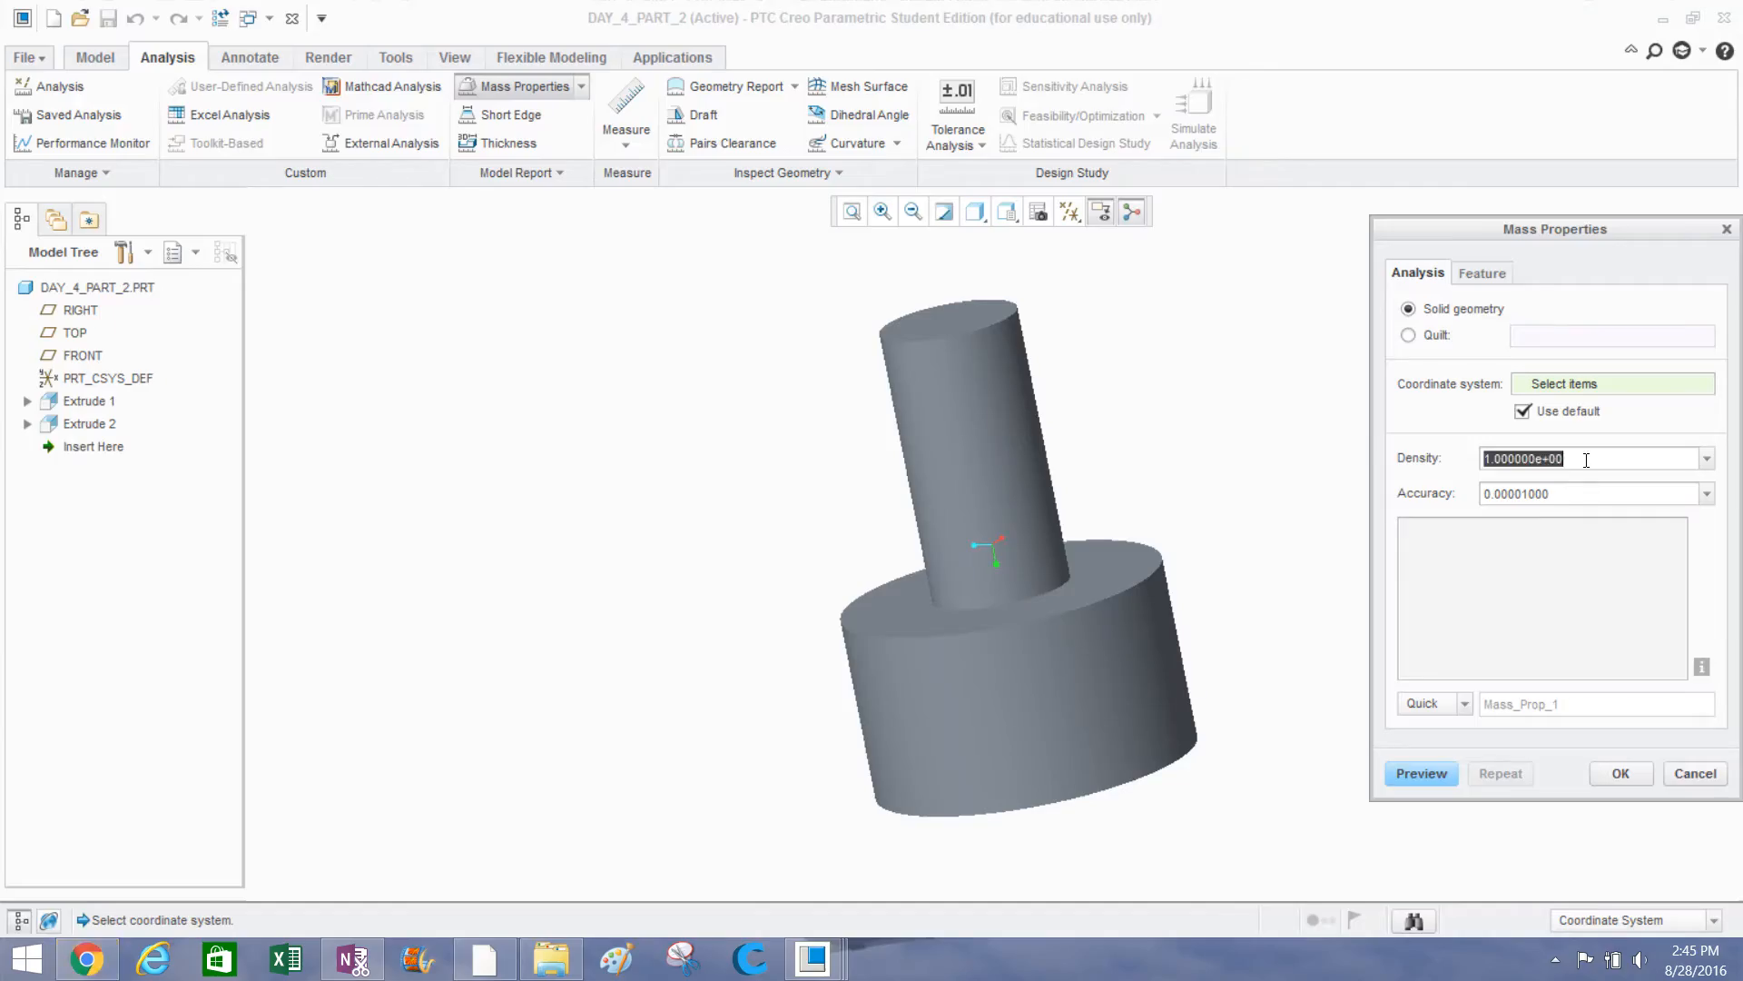
text(.284)
click(1513, 648)
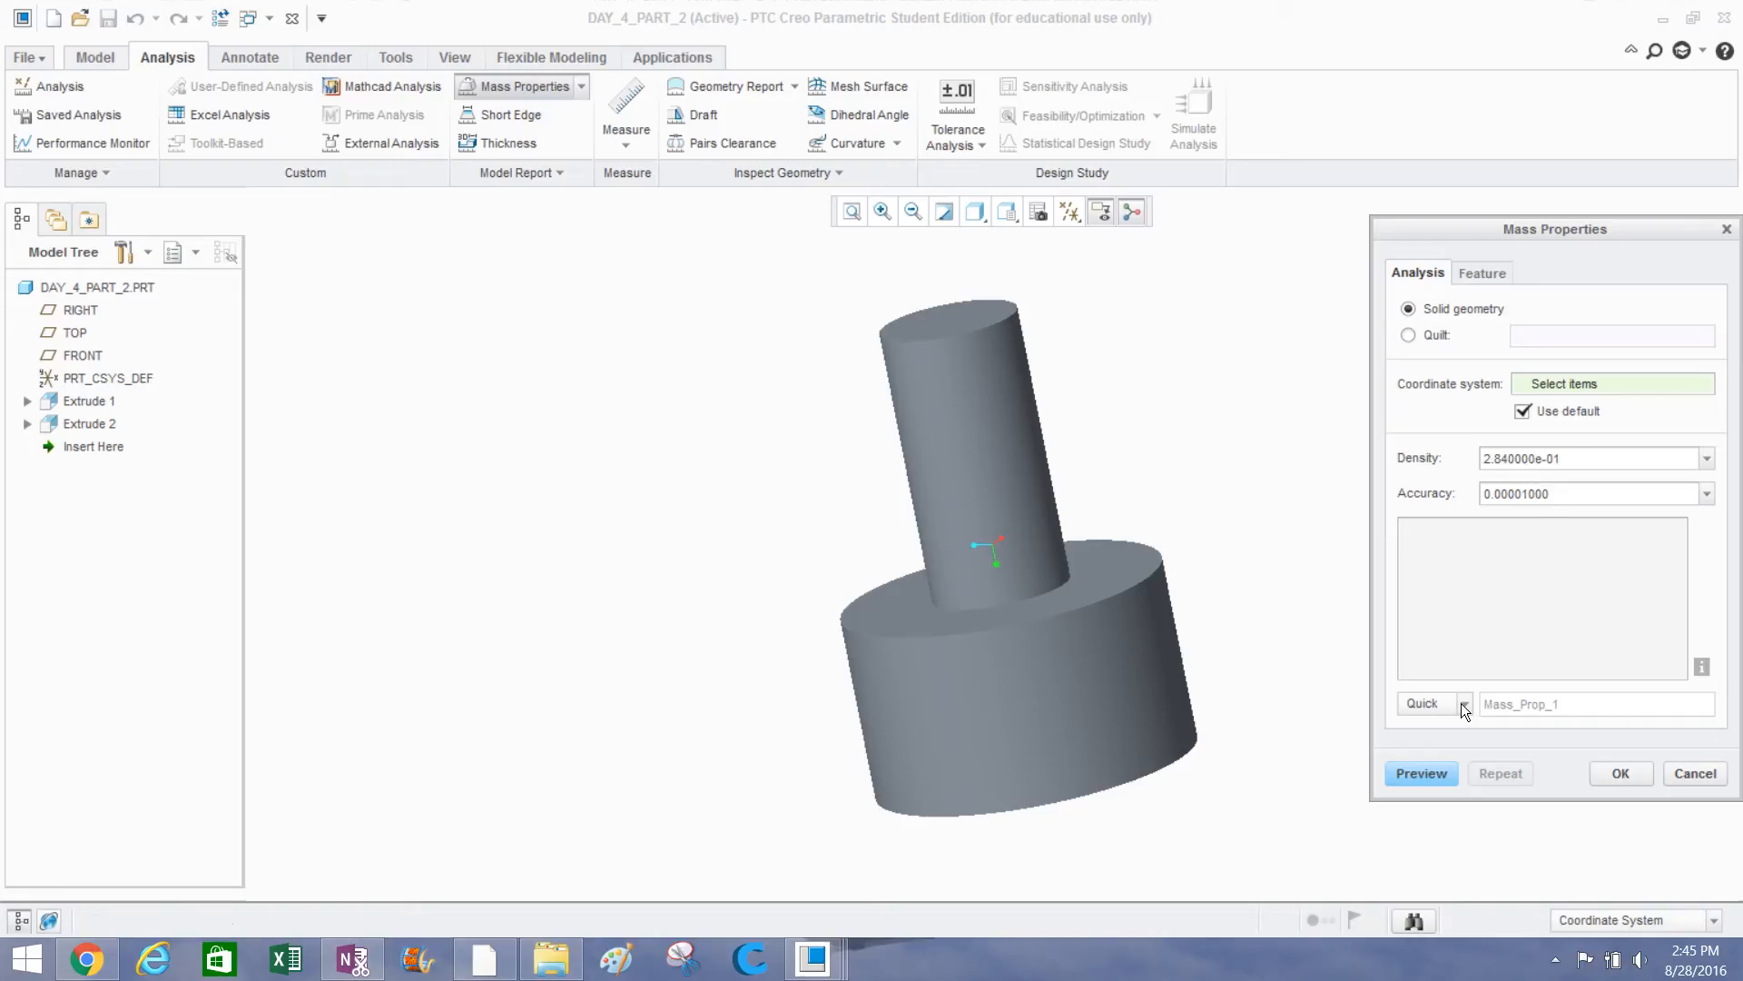
Compute the mass properties of DAY_4_PART_2, inspect the center of gravity on the model, and accept the analysis.
click(1405, 776)
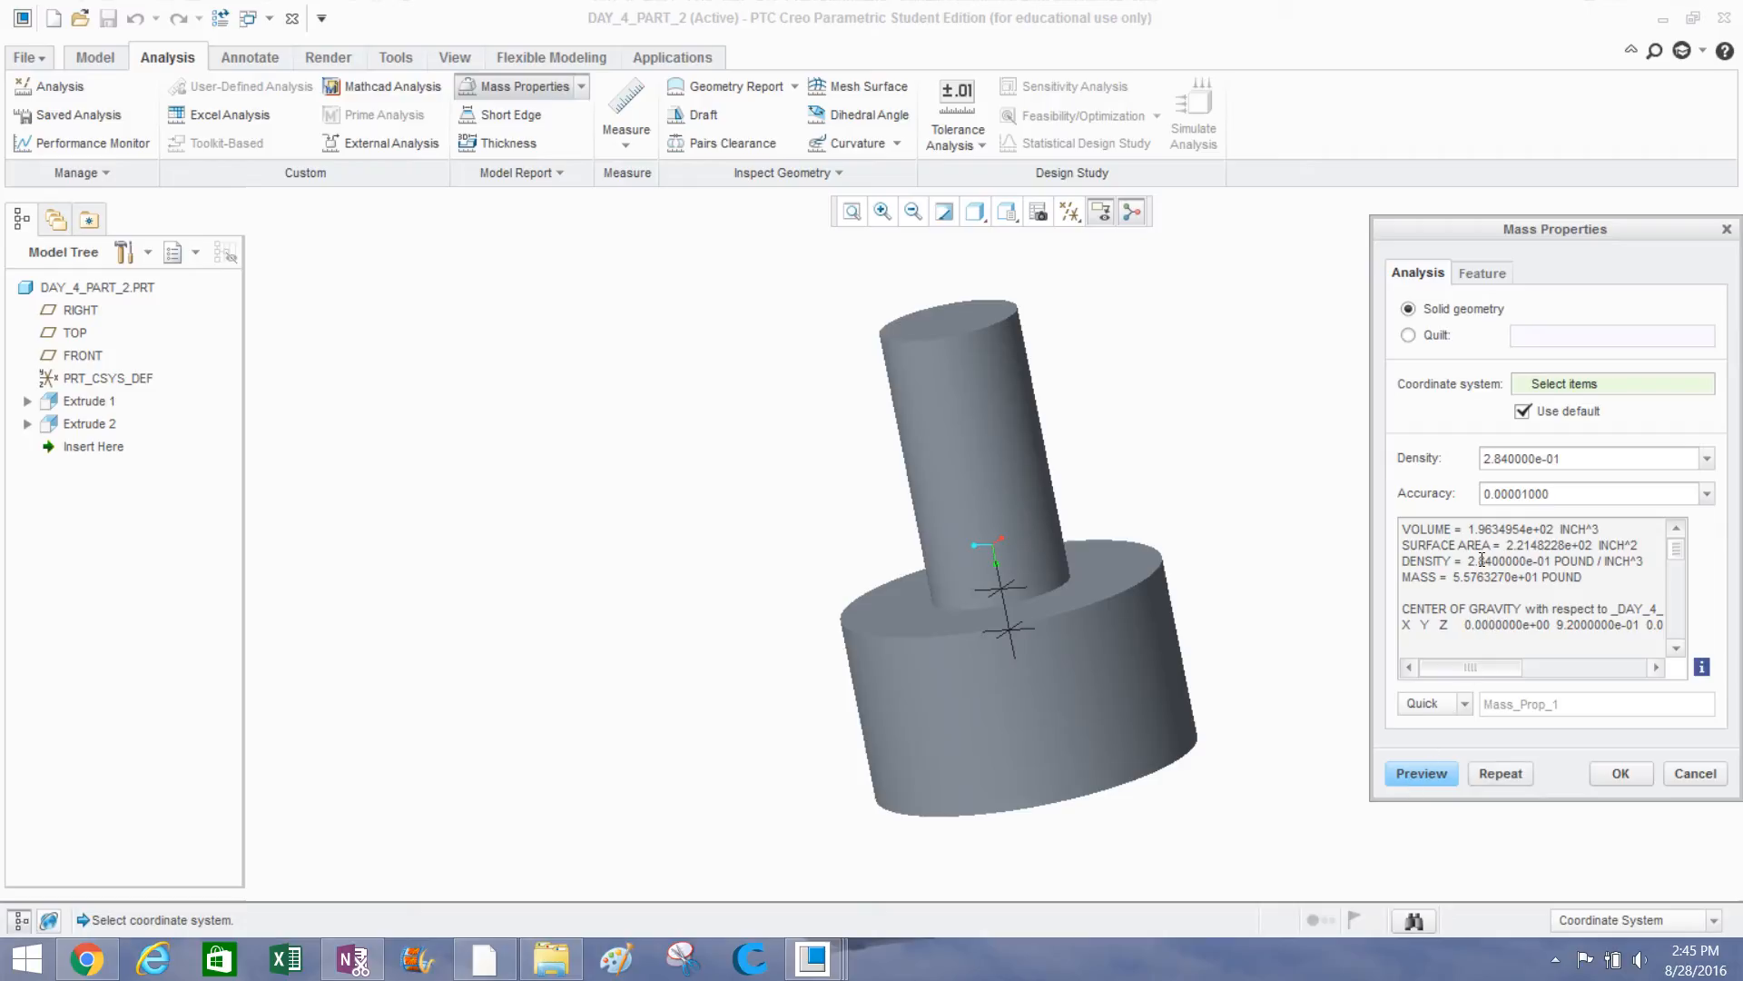
scroll(1237, 491, down, 3)
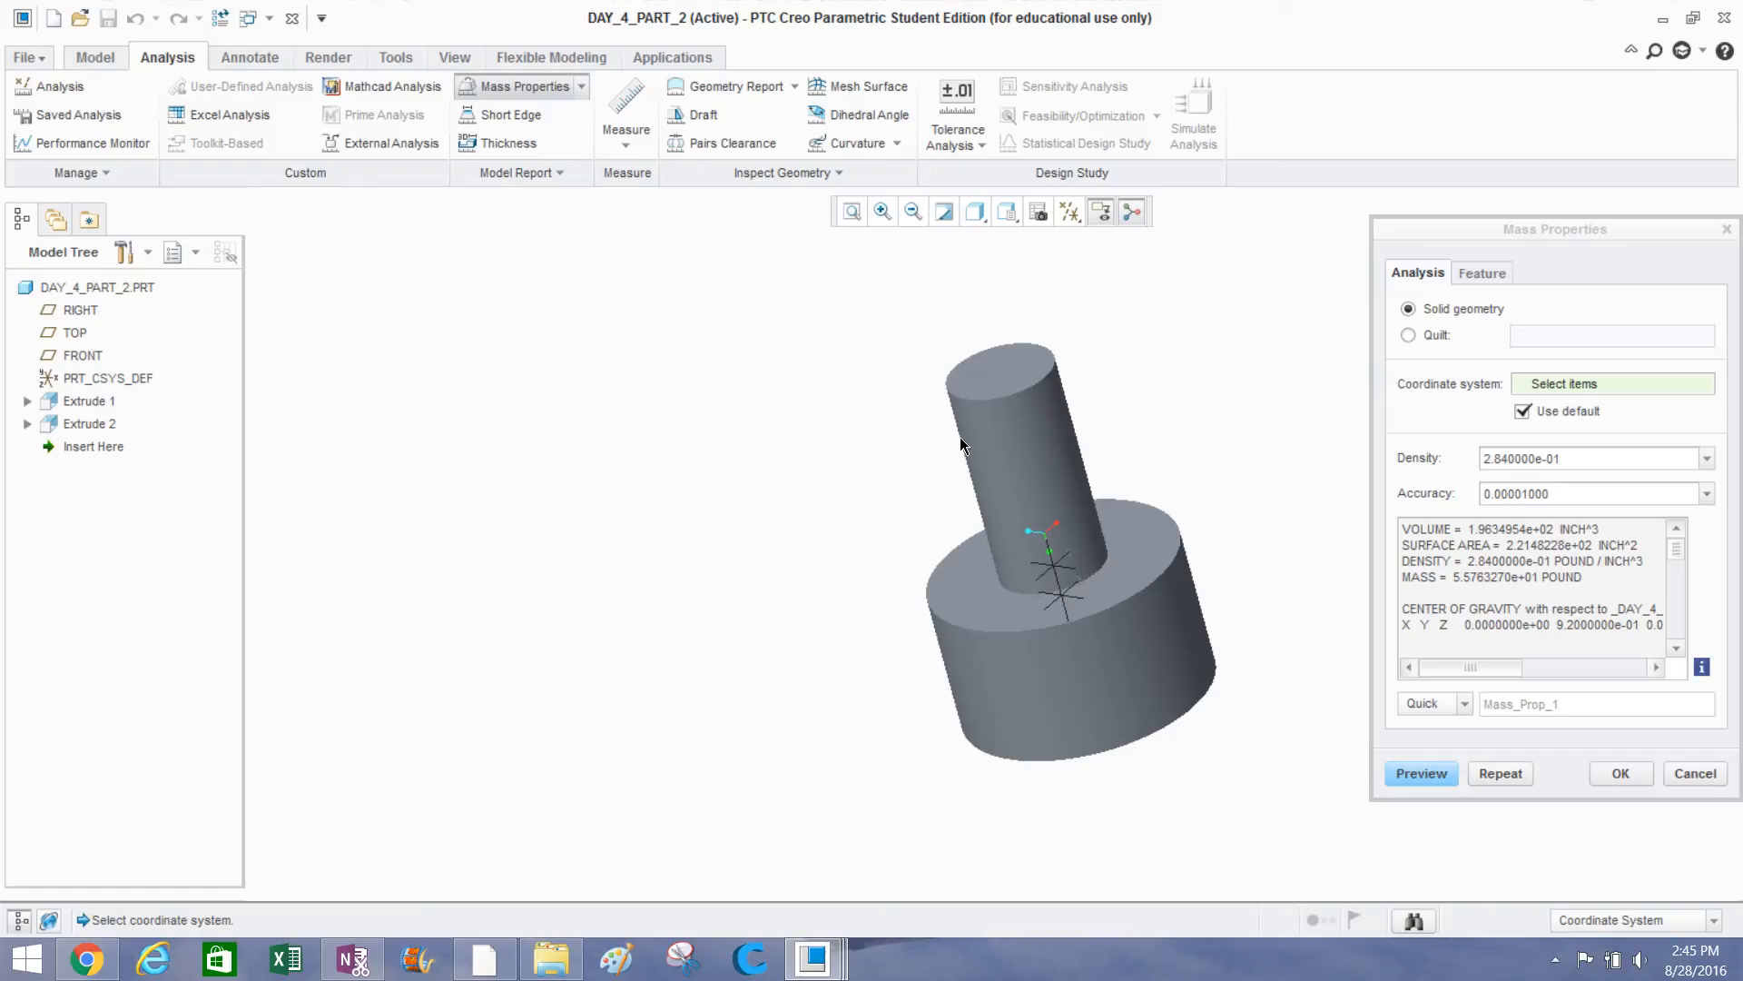
scroll(607, 568, up, 3)
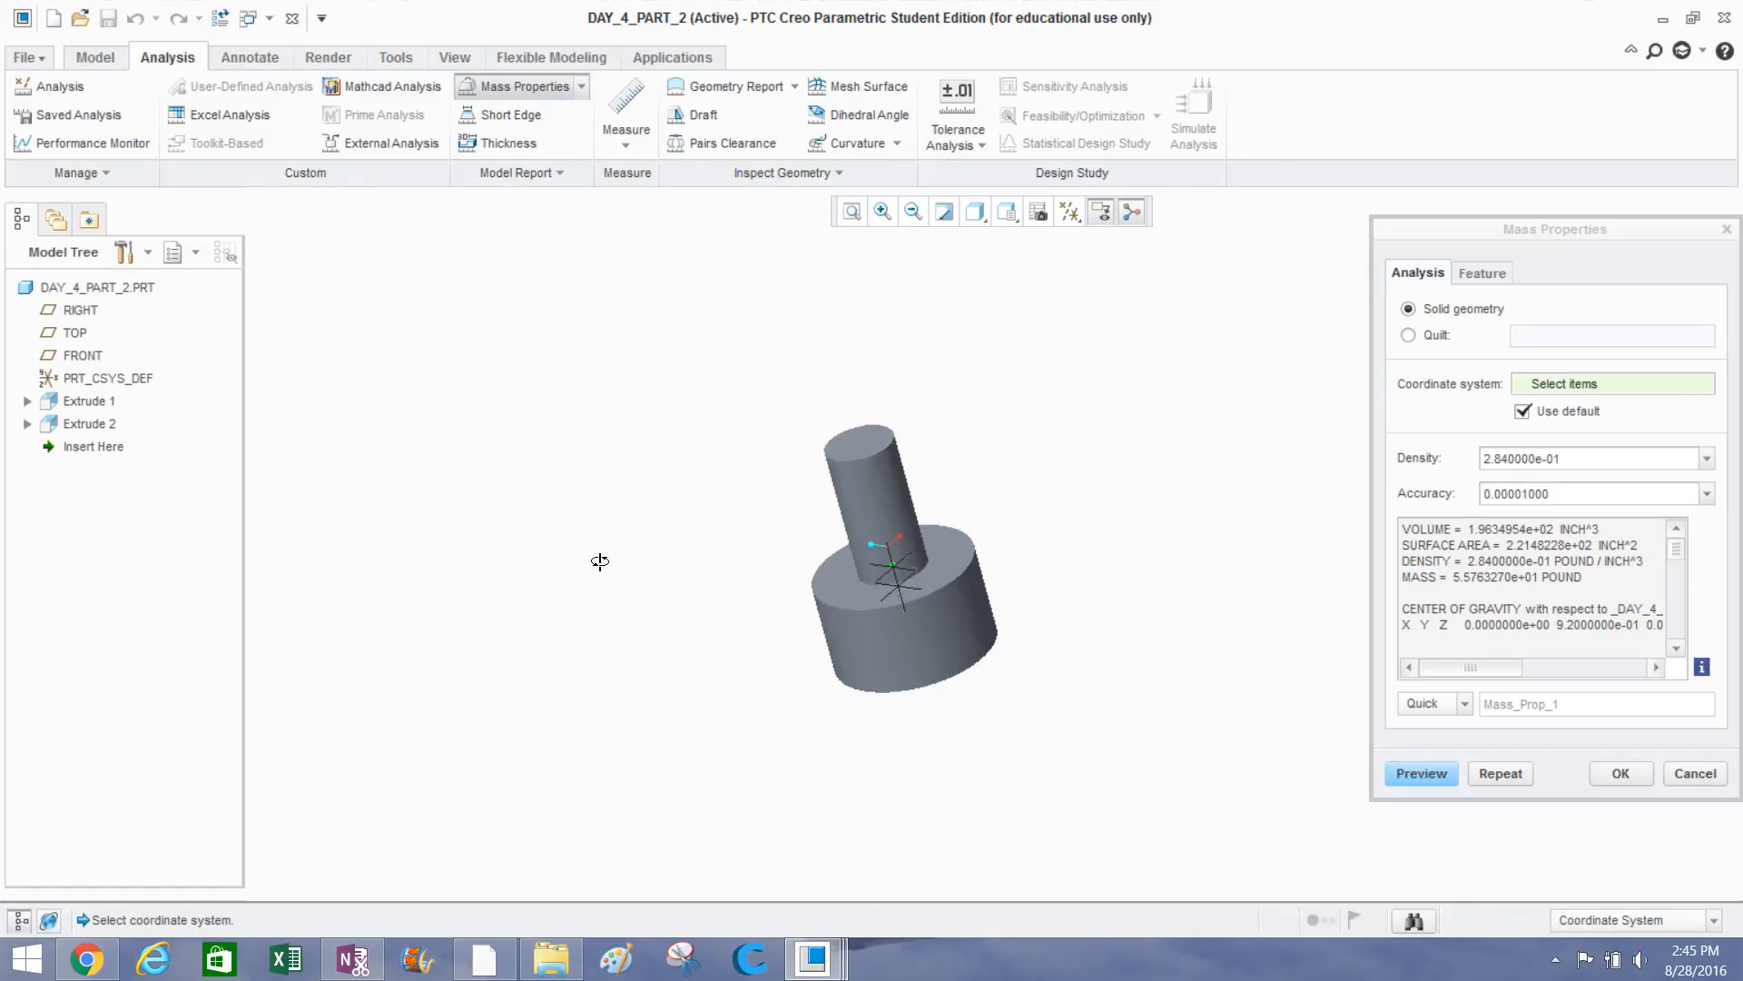
middle_drag(599, 562, 930, 614)
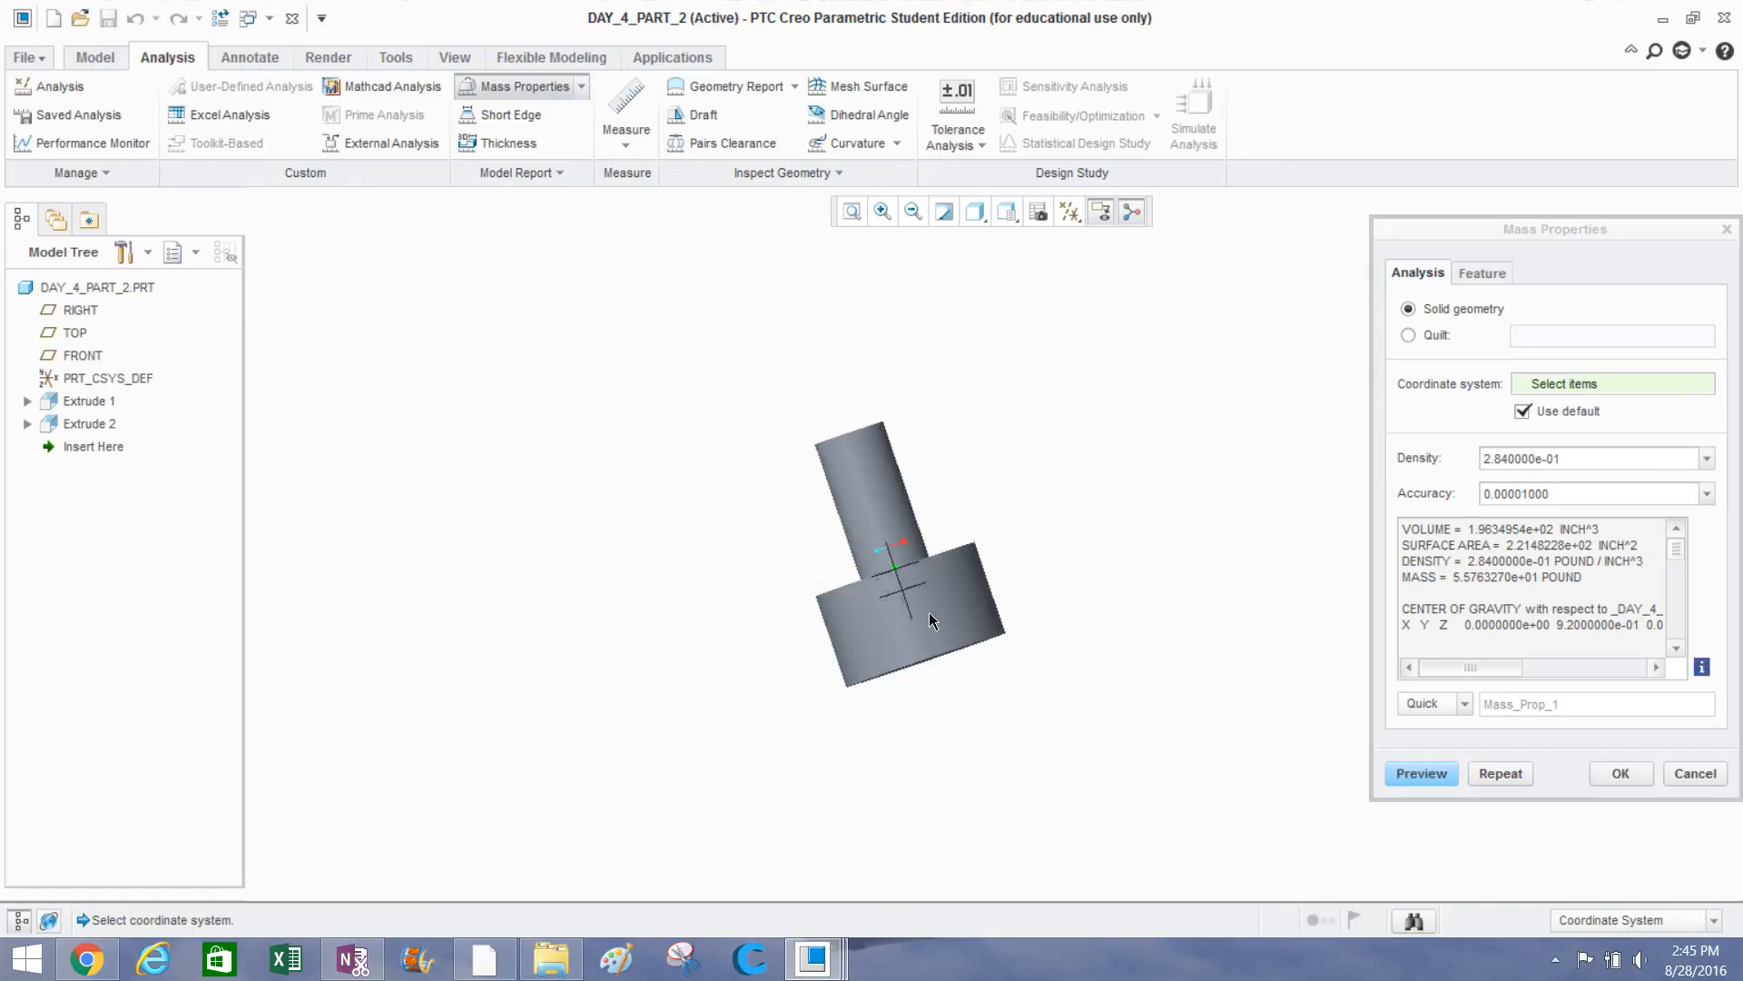
click(1628, 772)
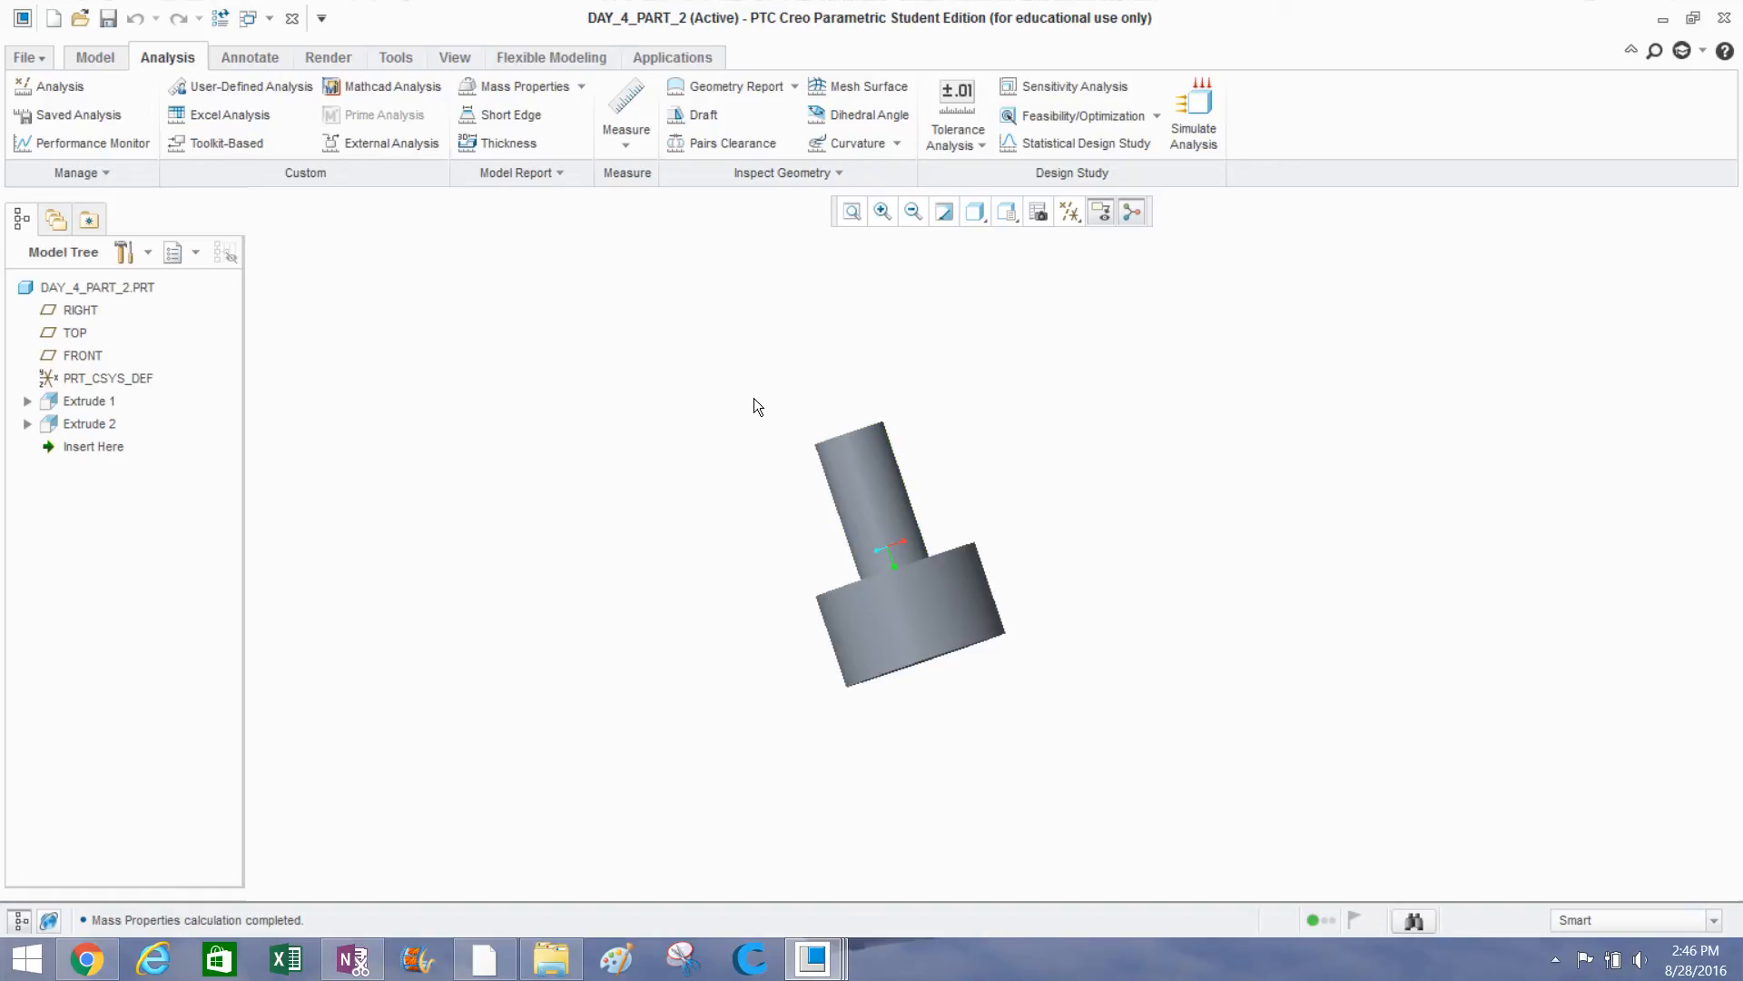
Measure the distance between the large cylinder's outer end face and the shaft's free end face, and close the measurement.
click(613, 109)
middle_drag(678, 487, 633, 433)
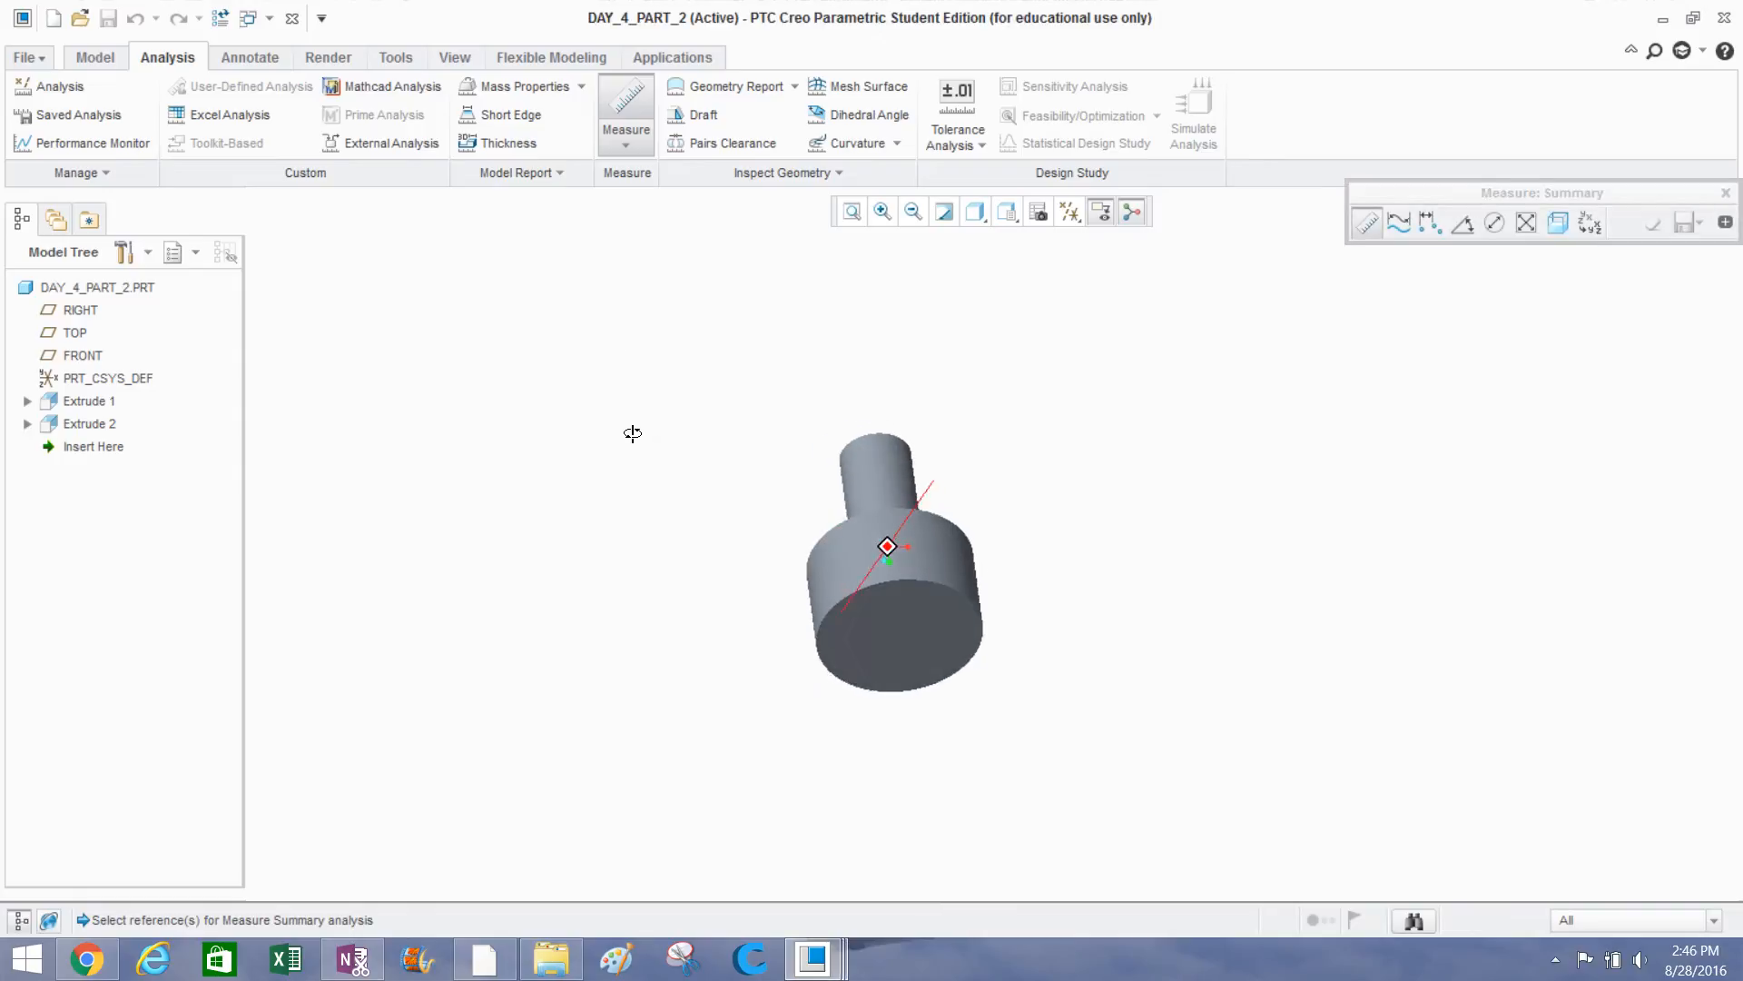
click(905, 651)
middle_drag(805, 518, 841, 585)
scroll(898, 478, up, 3)
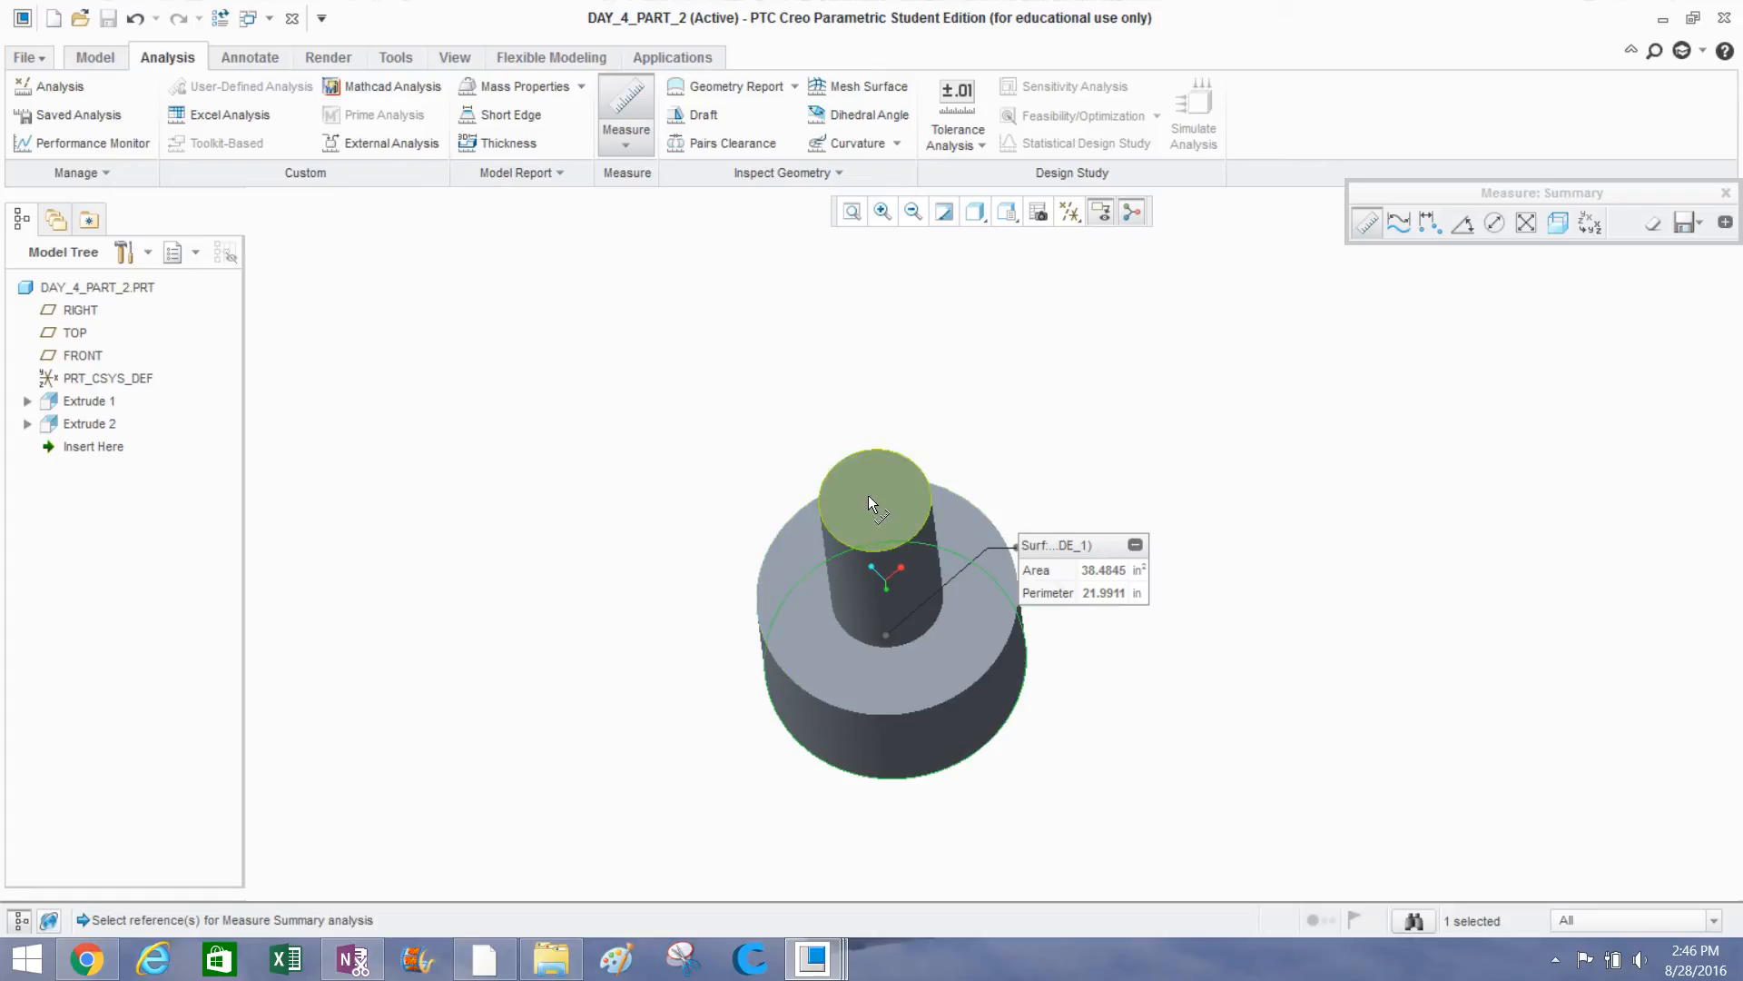
ctrl+click(868, 494)
middle_drag(675, 451, 633, 328)
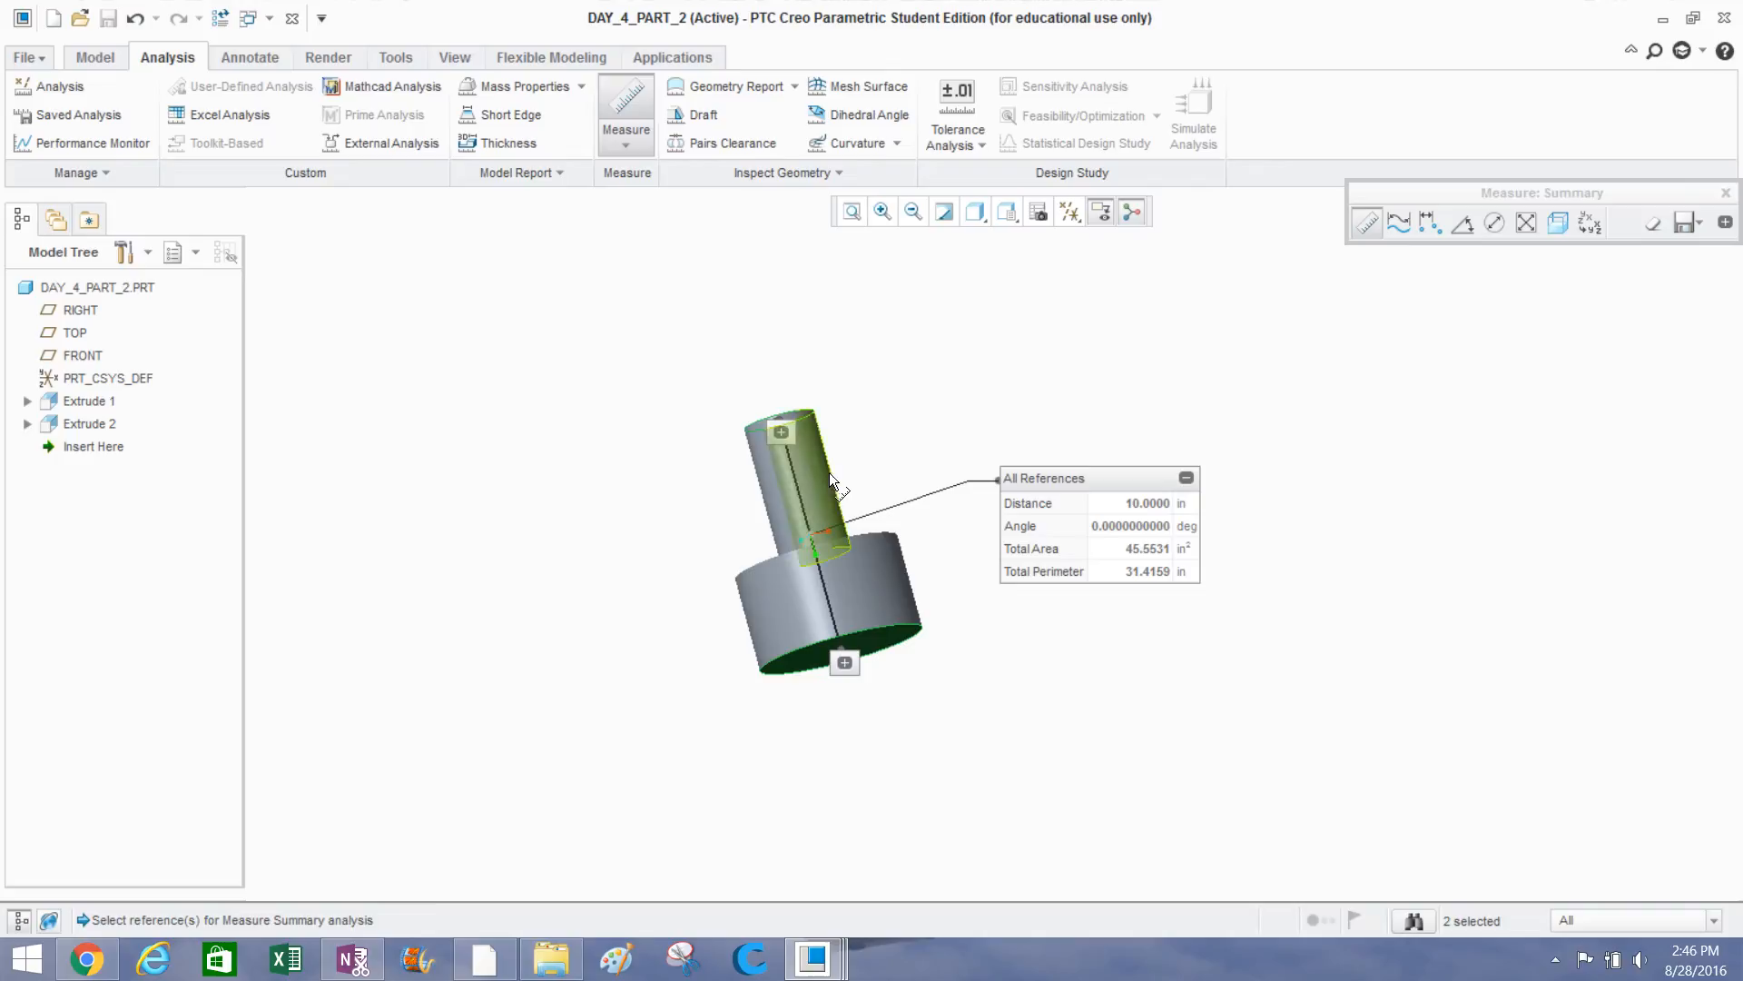
click(1186, 478)
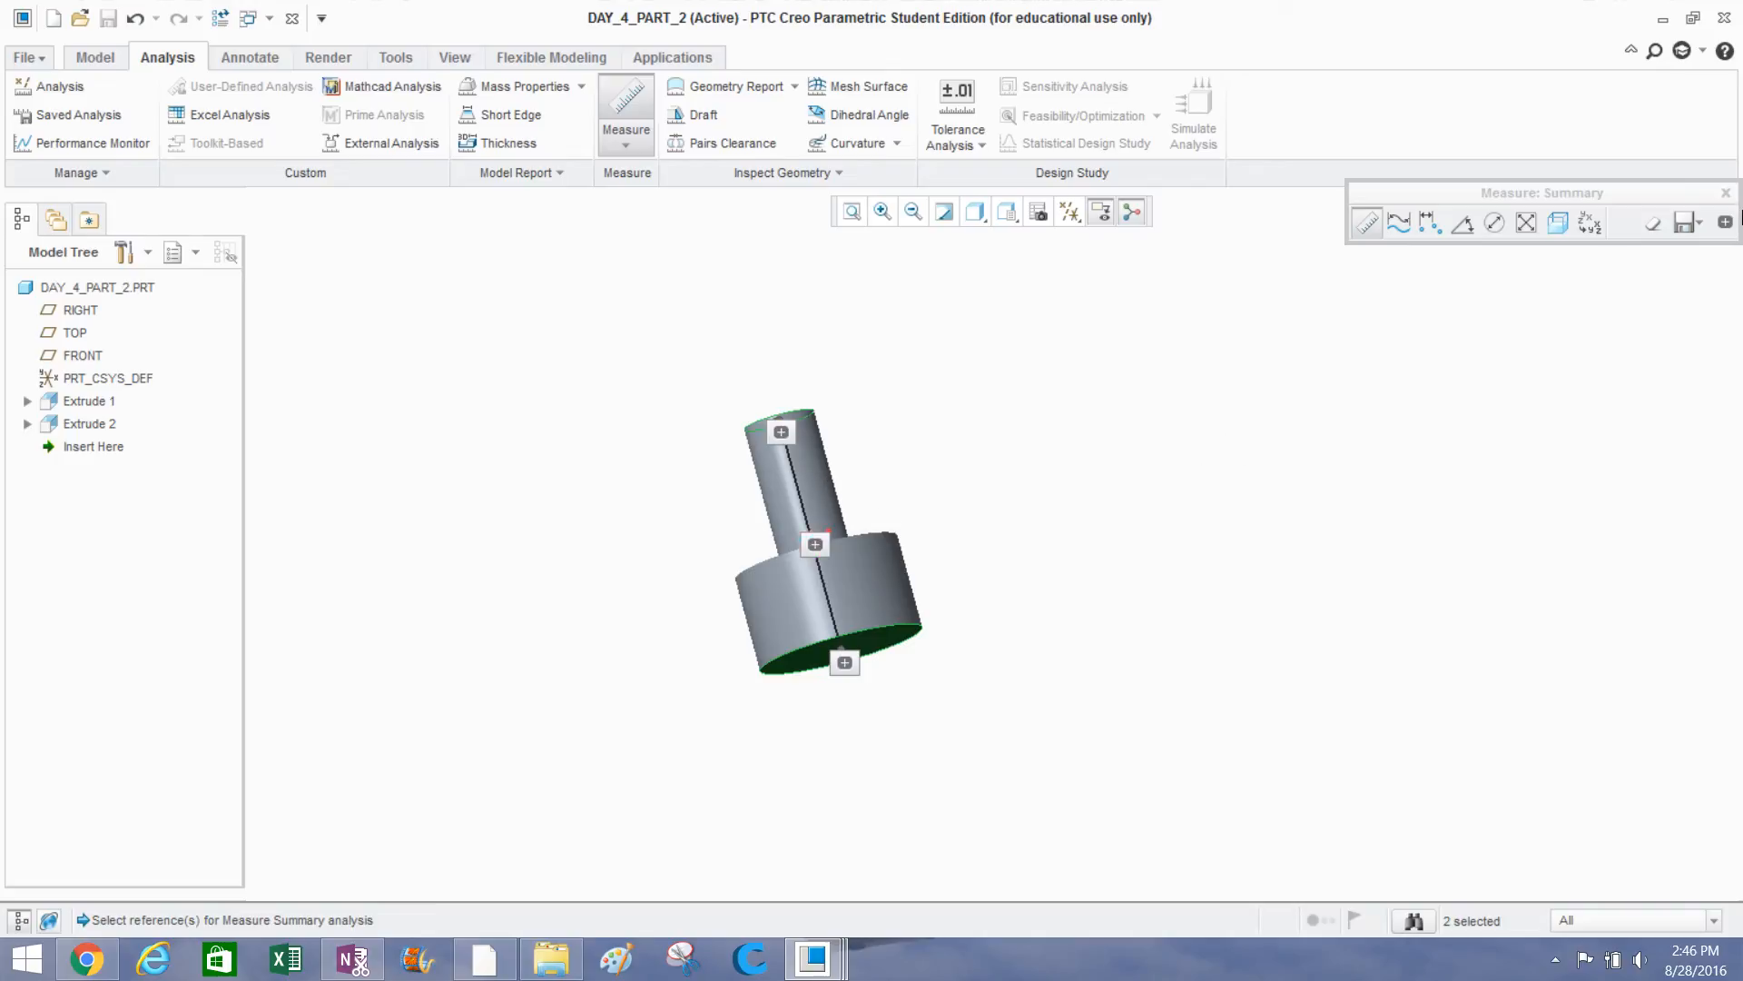
click(1726, 192)
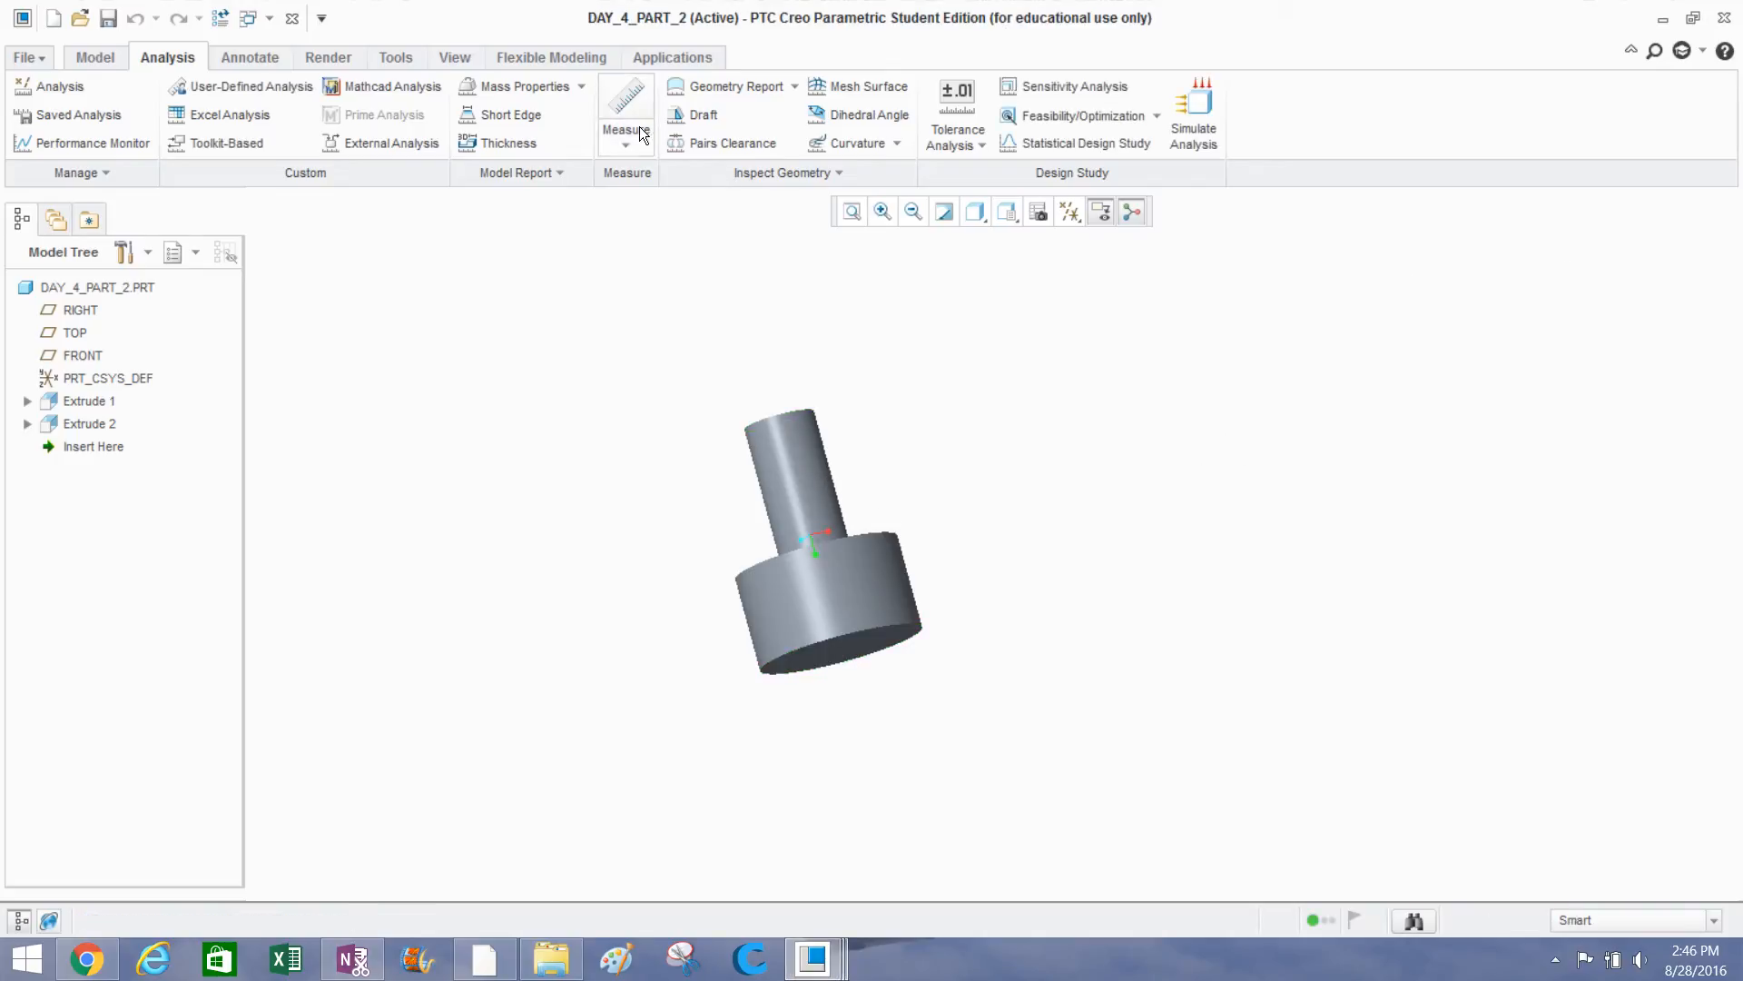
Measure the area and perimeter of the large cylinder's outer end face and close the measurement.
click(623, 103)
middle_drag(874, 597, 788, 450)
scroll(803, 436, down, 3)
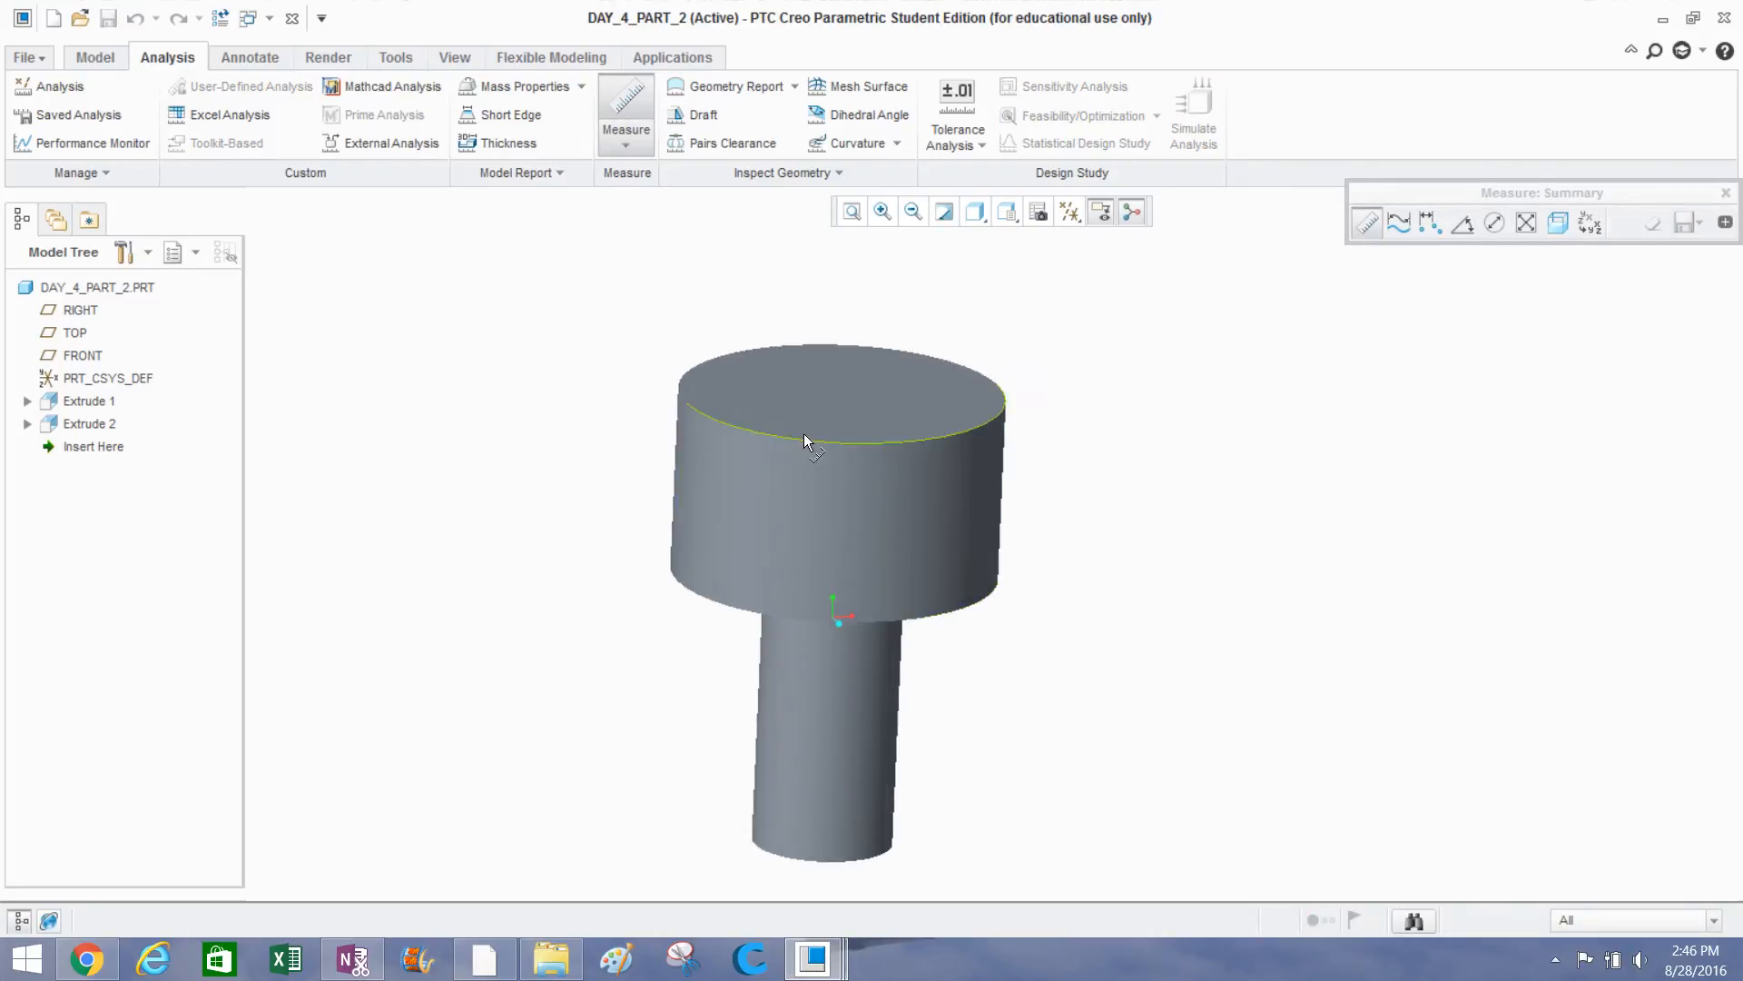
click(803, 432)
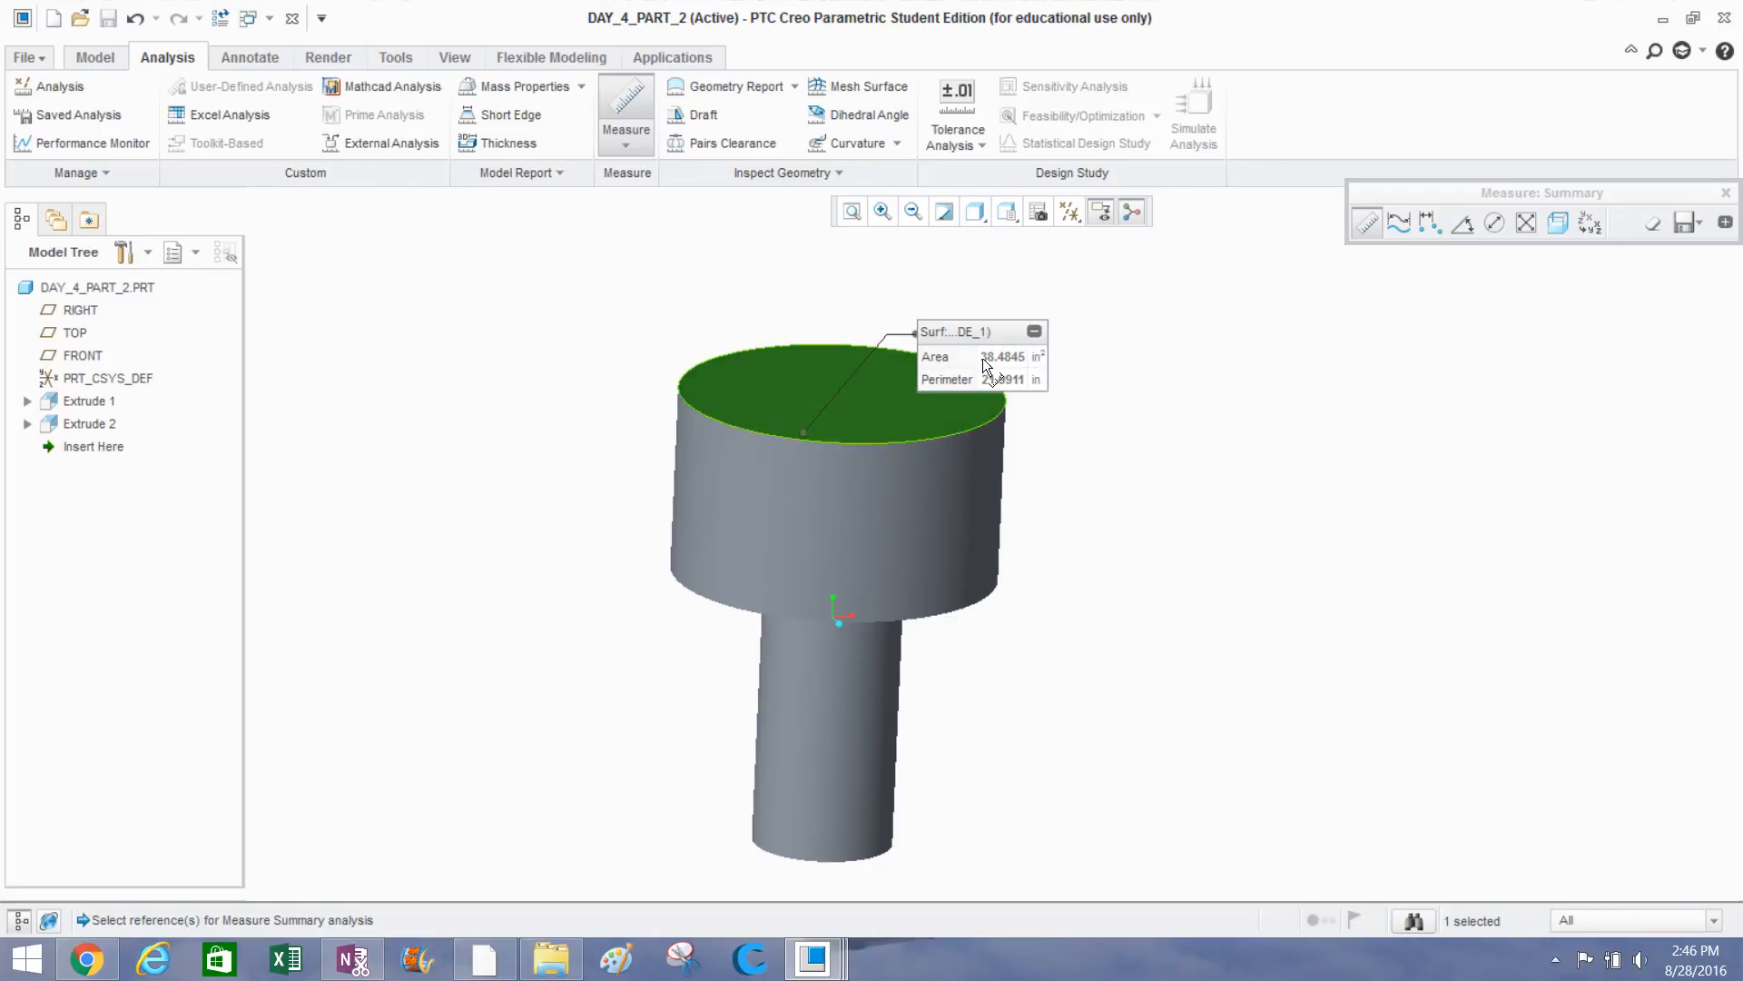
click(1033, 333)
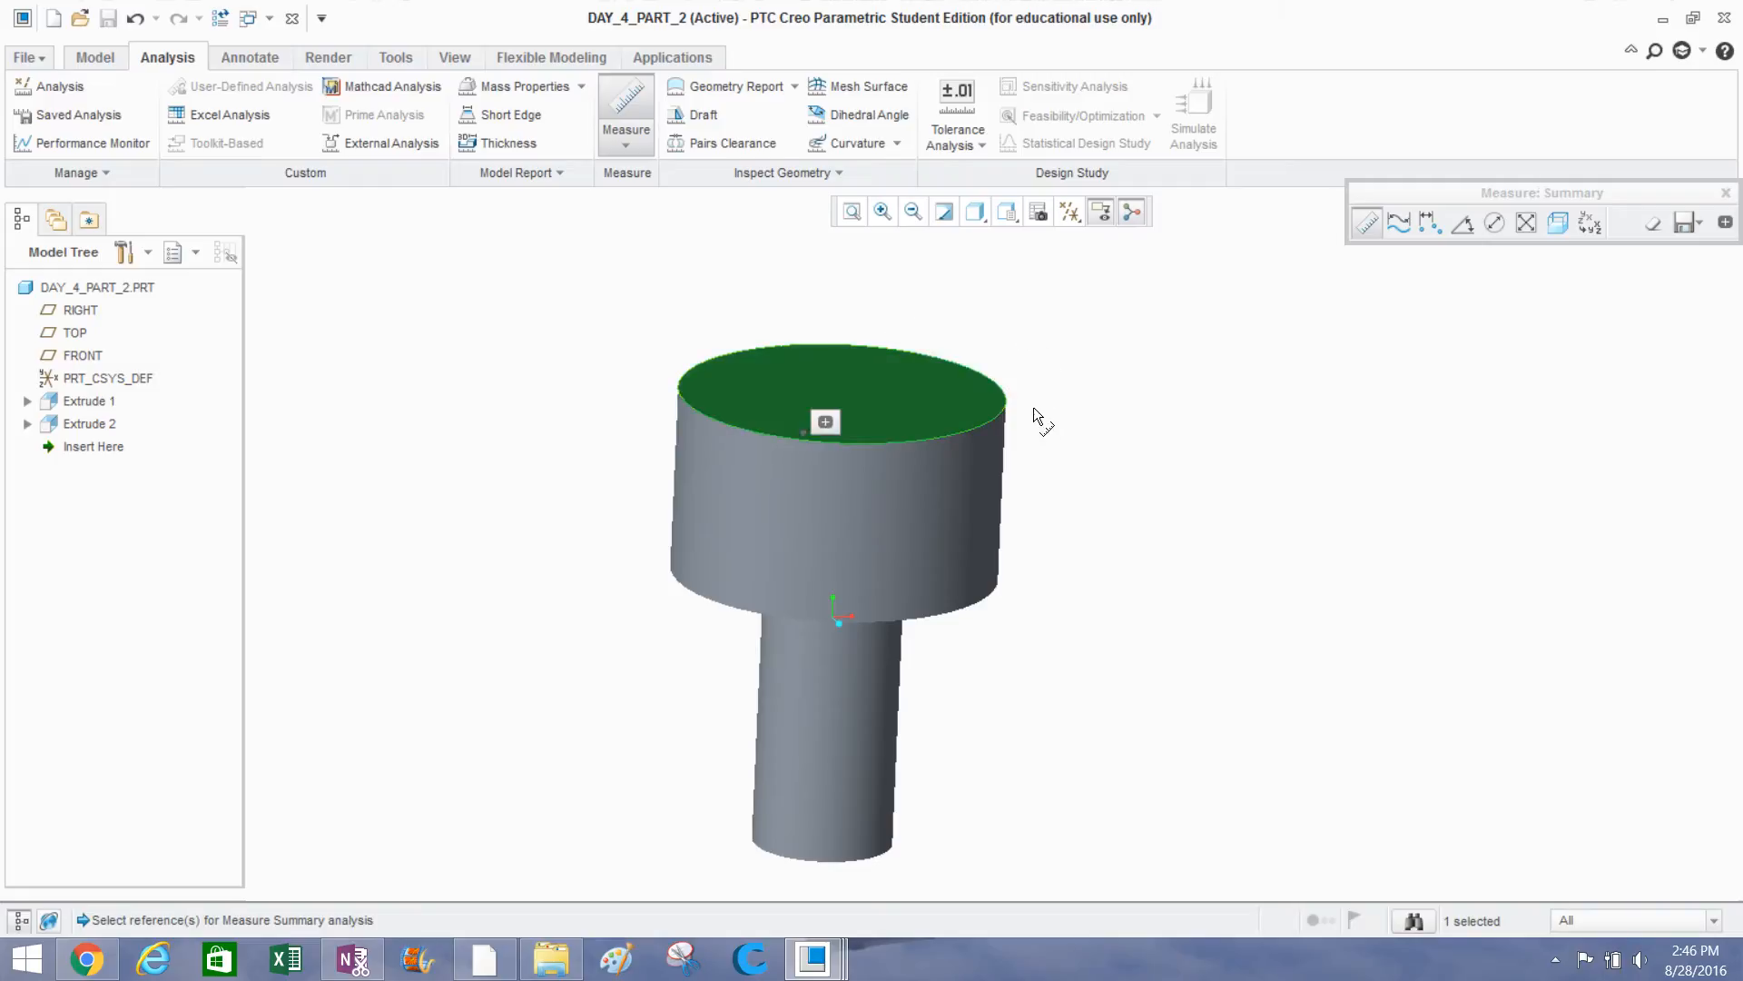
click(1725, 192)
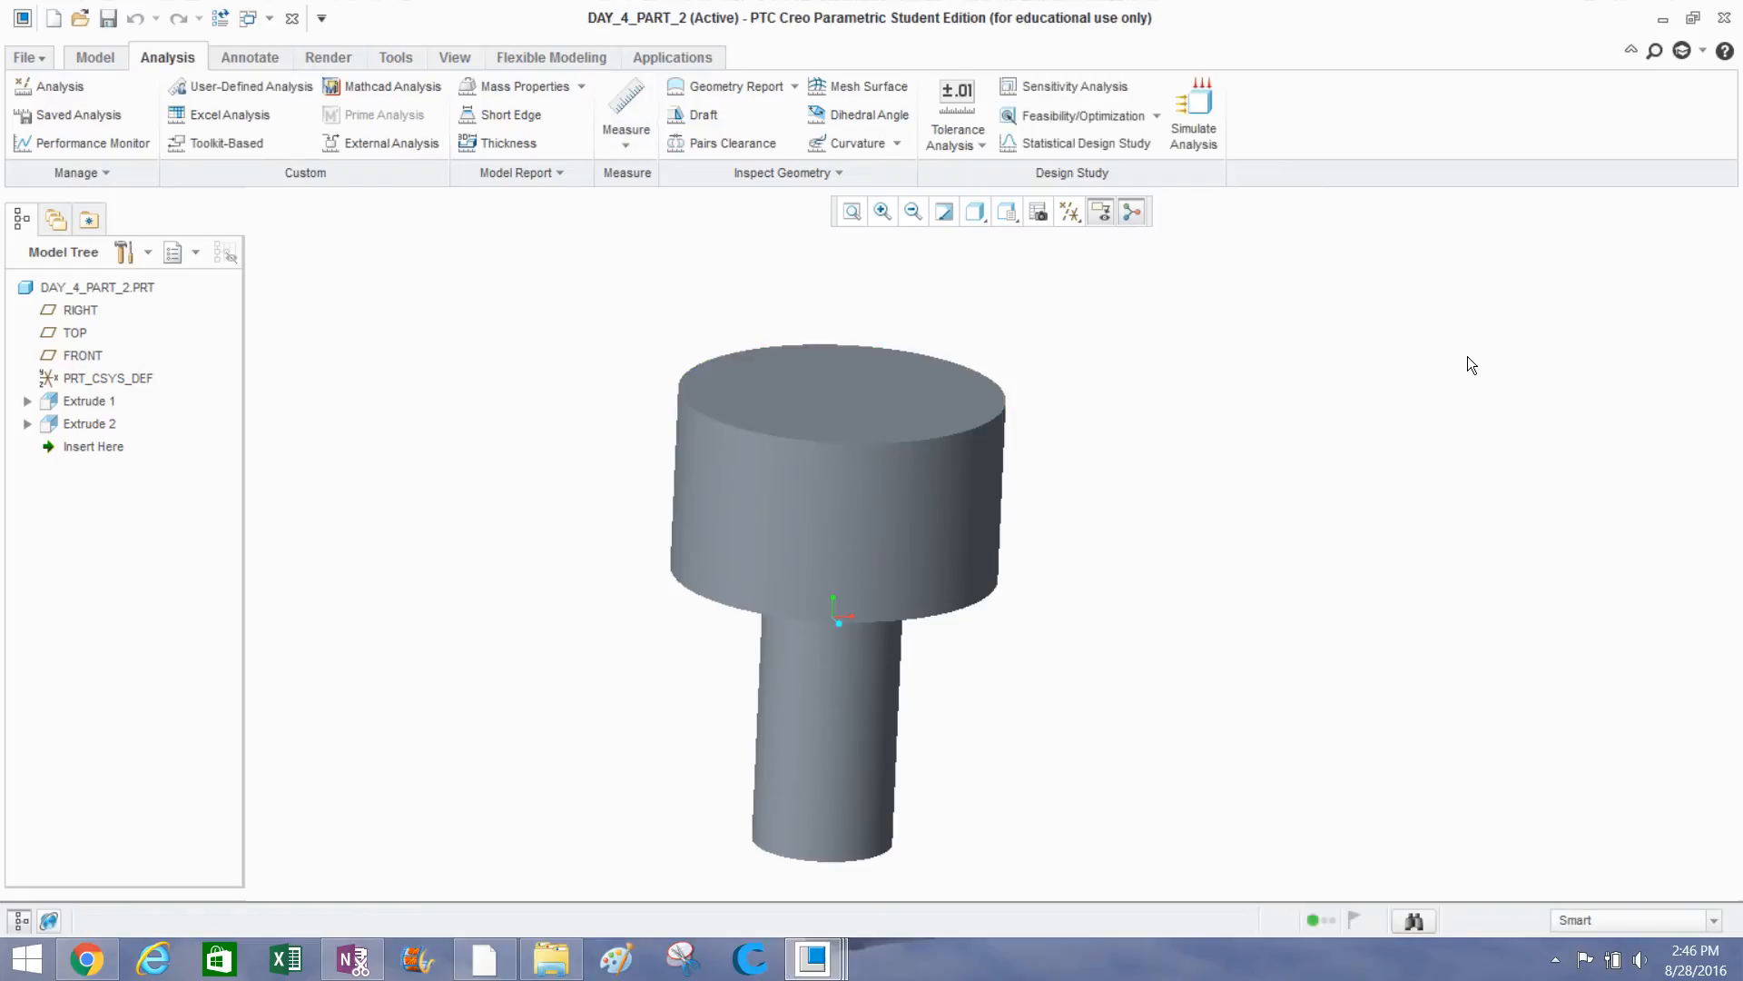
Measure the diameter of the circular edge on the large cylinder's outer end face and close the measurement.
click(626, 105)
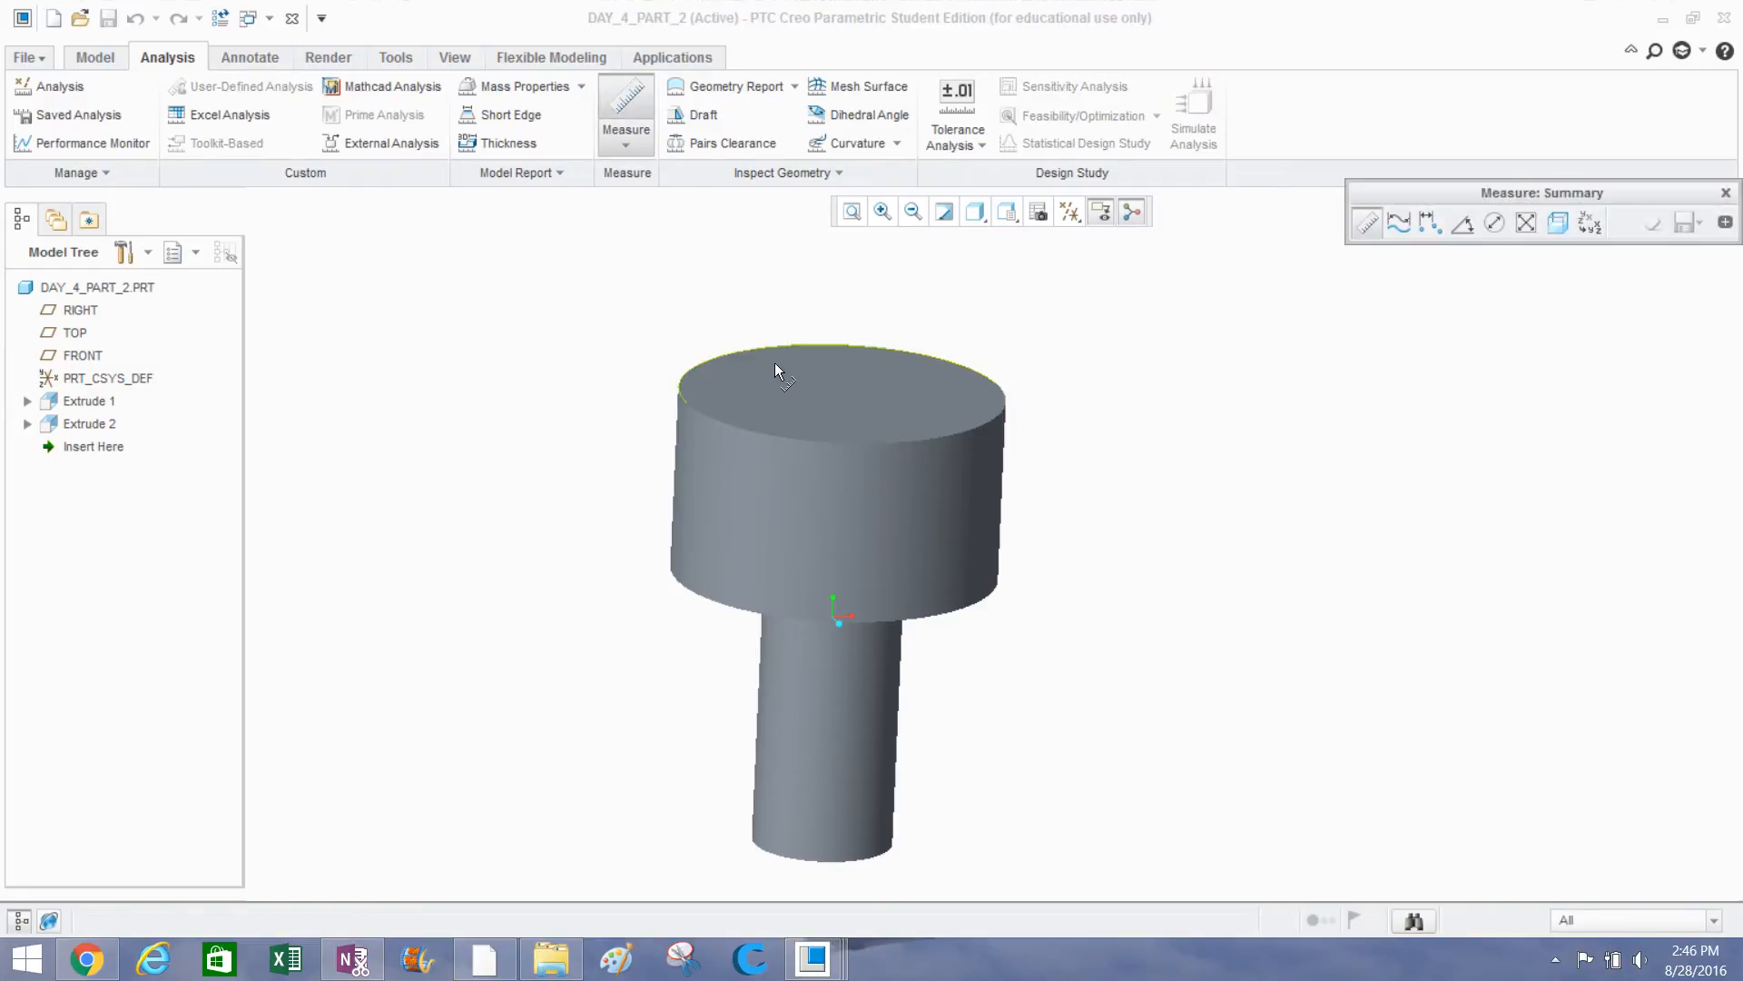
click(720, 423)
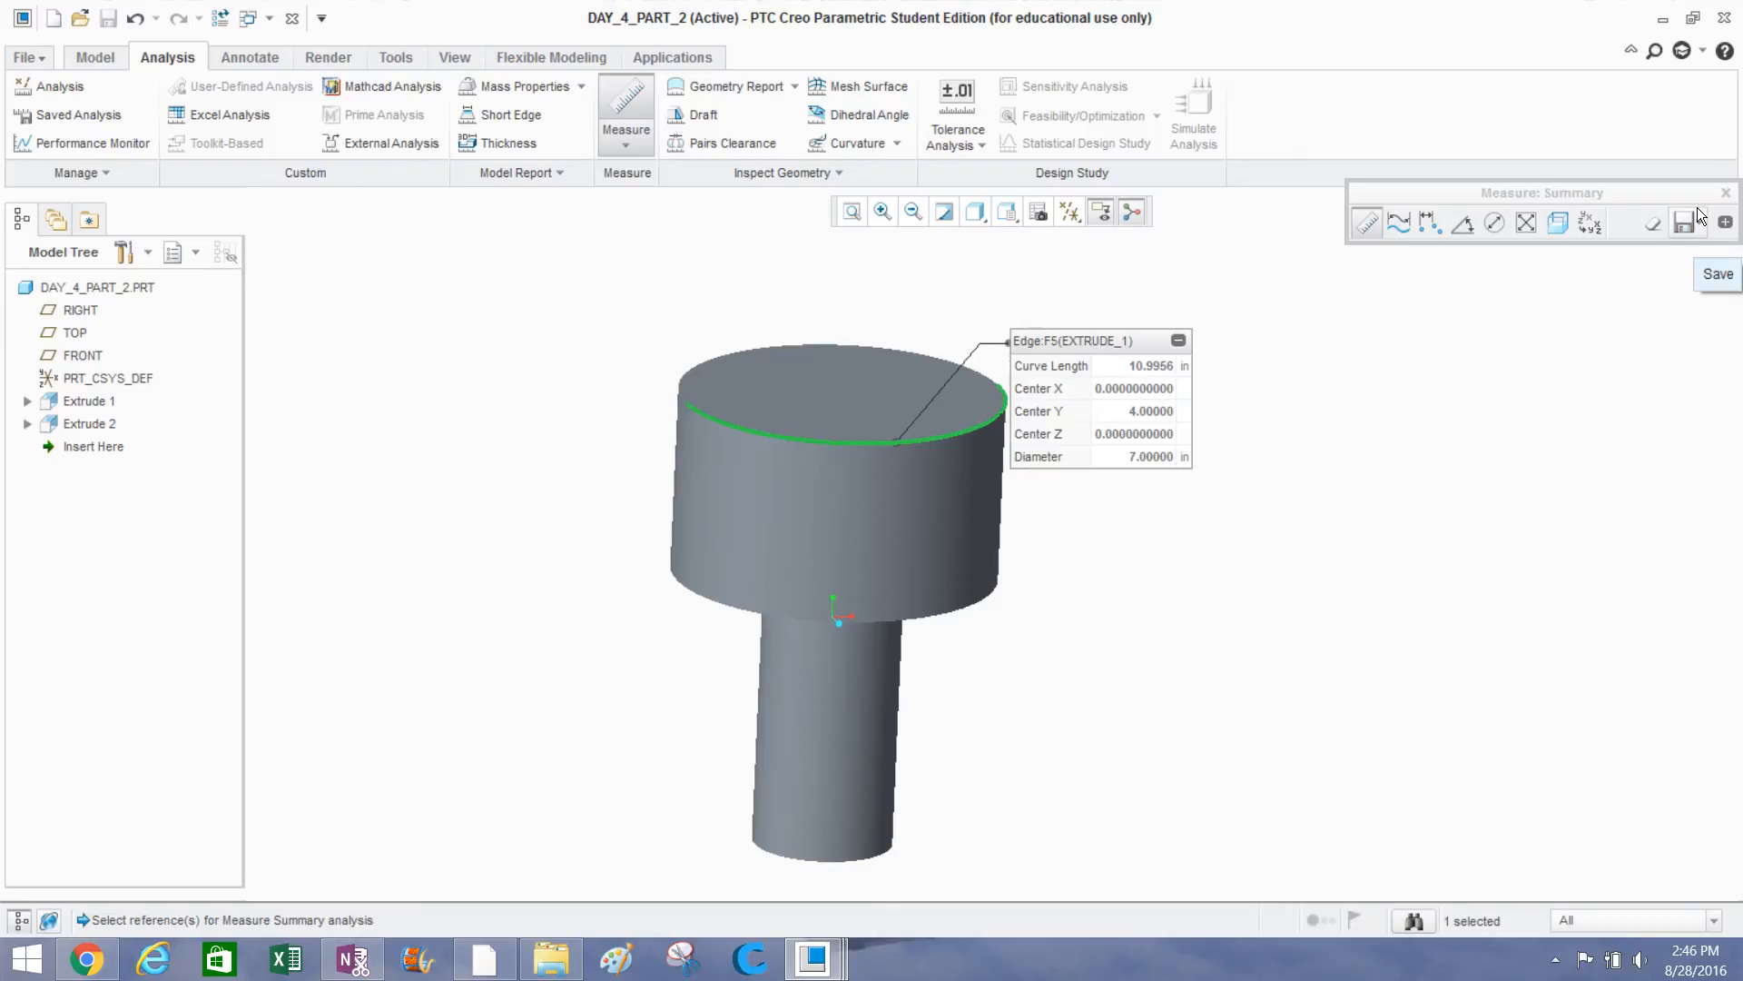
click(1725, 194)
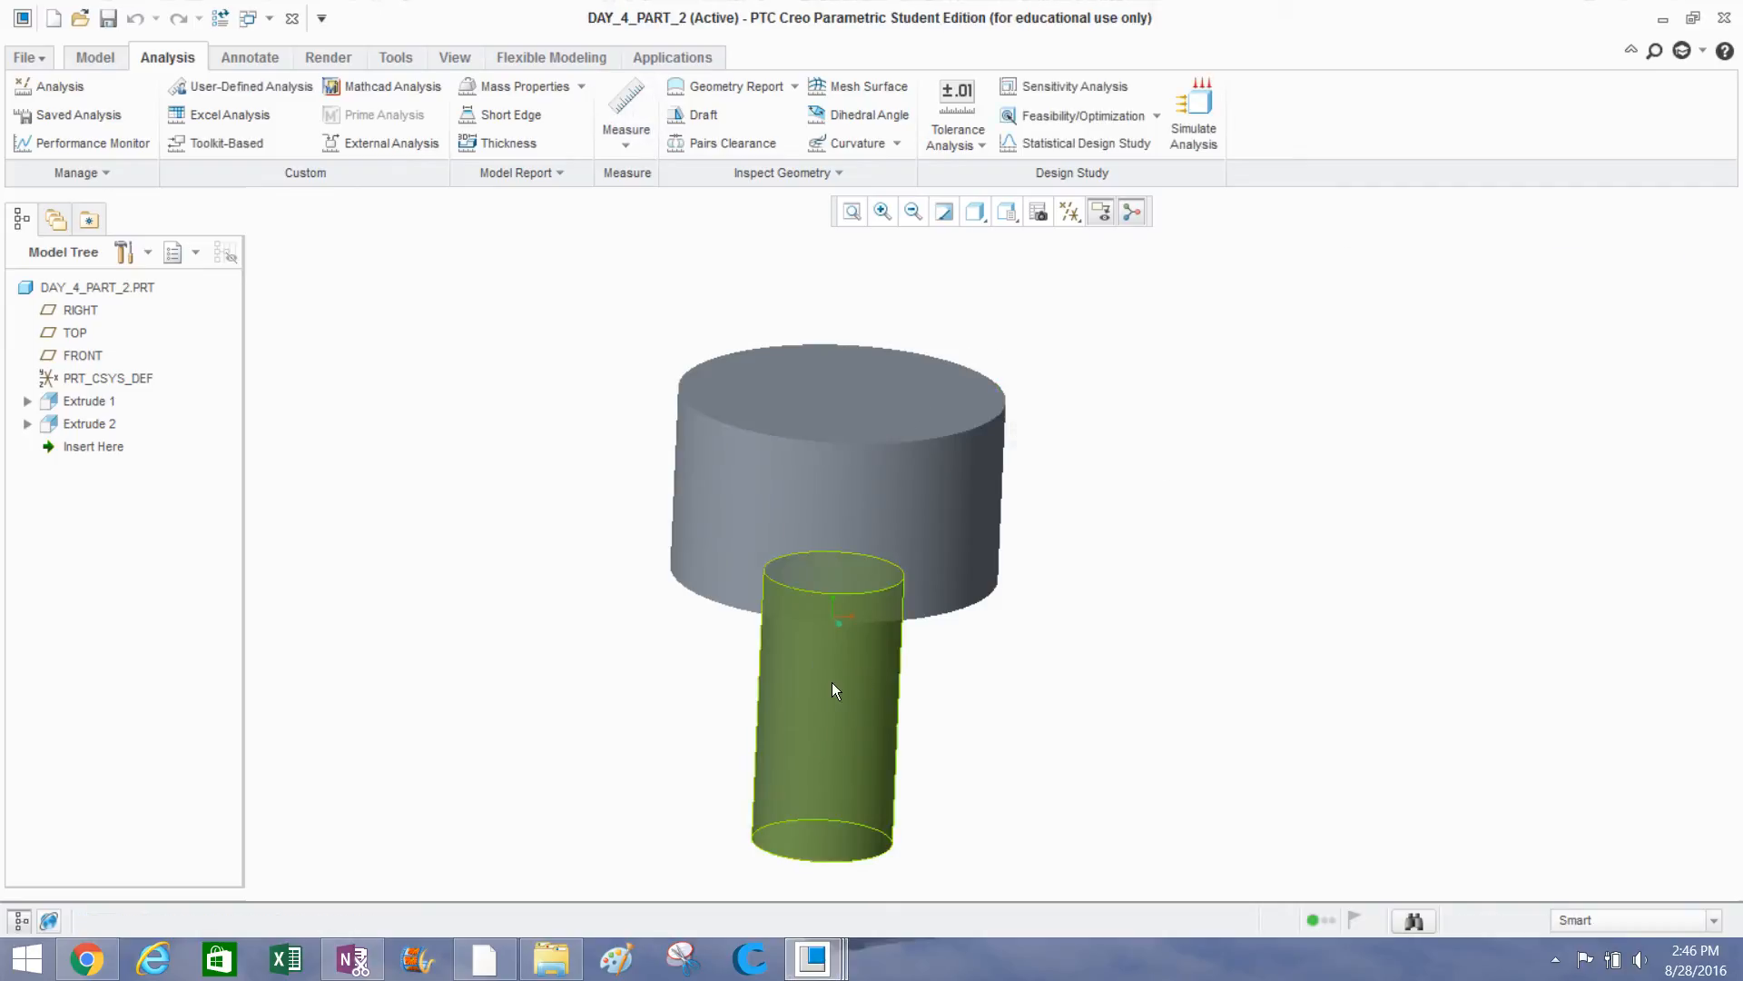
Save DAY_4_PART_2 and return to the WORKSHOPS_4_ASEM assembly window.
scroll(612, 684, down, 3)
middle_drag(612, 684, 661, 492)
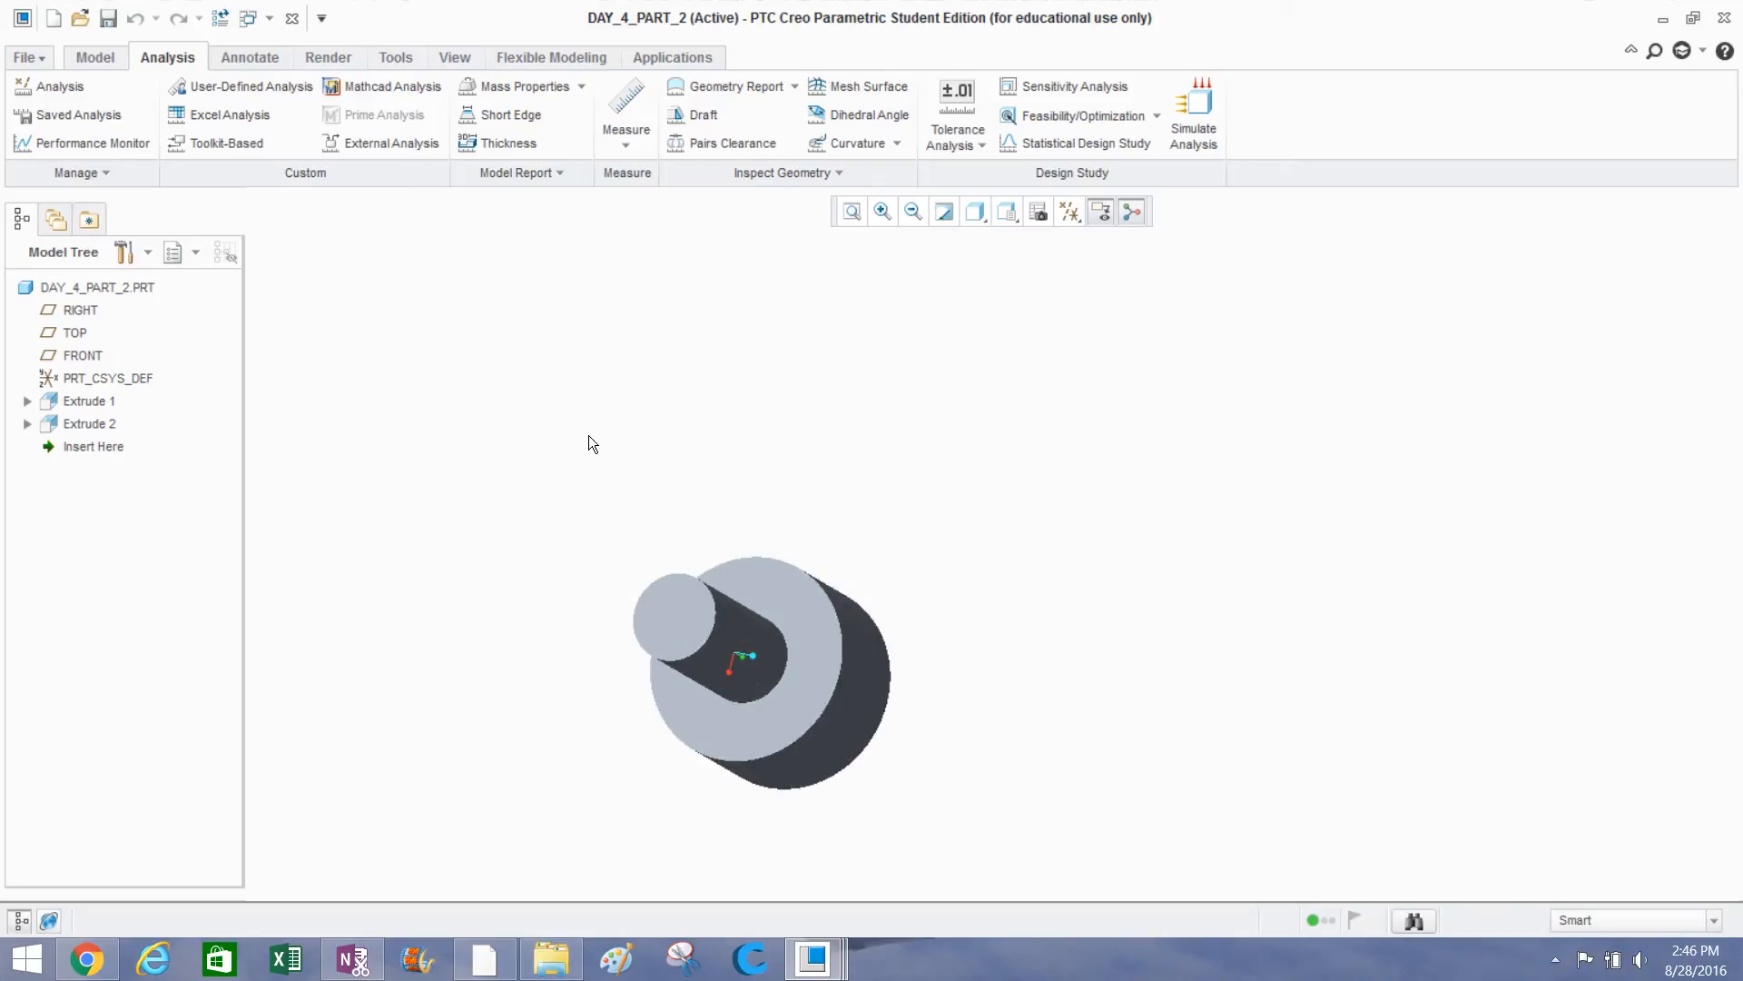
key(ctrl+s)
click(811, 951)
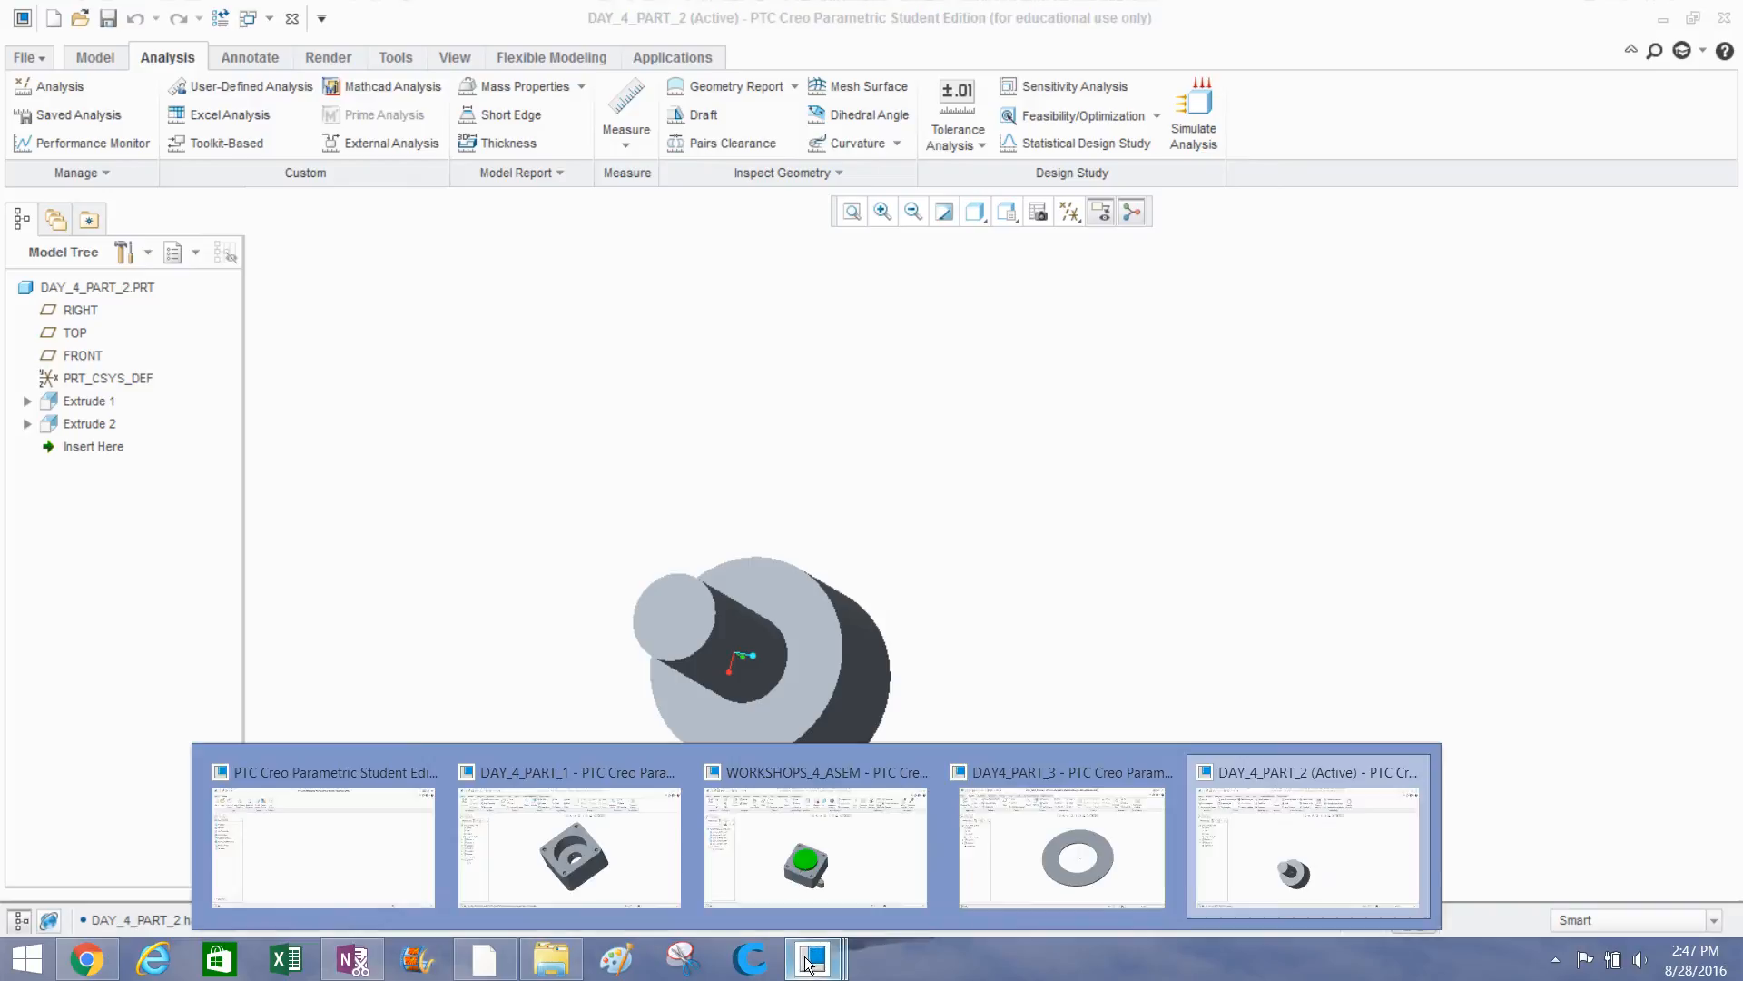
click(749, 840)
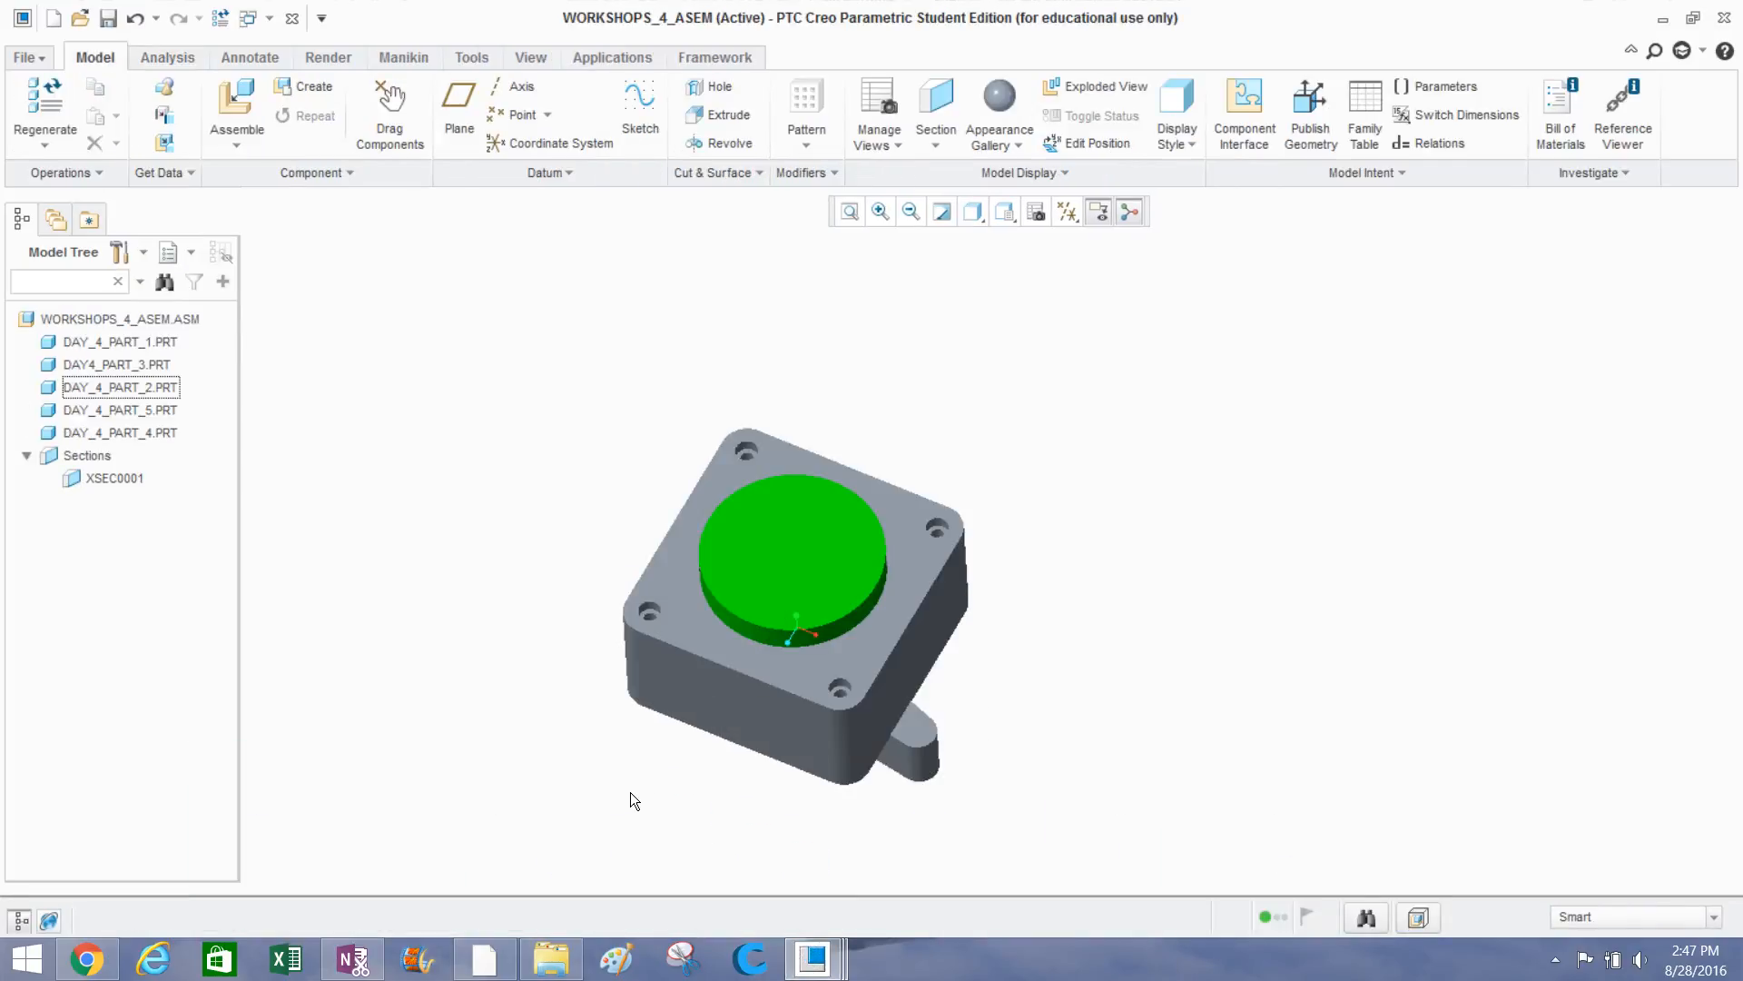
Activate the housing component DAY_4_PART_1 within the WORKSHOPS_4_ASEM assembly.
mouse_move(579, 736)
middle_down()
mouse_move(541, 653)
mouse_move(545, 595)
mouse_move(580, 595)
mouse_move(624, 637)
mouse_move(756, 648)
middle_up()
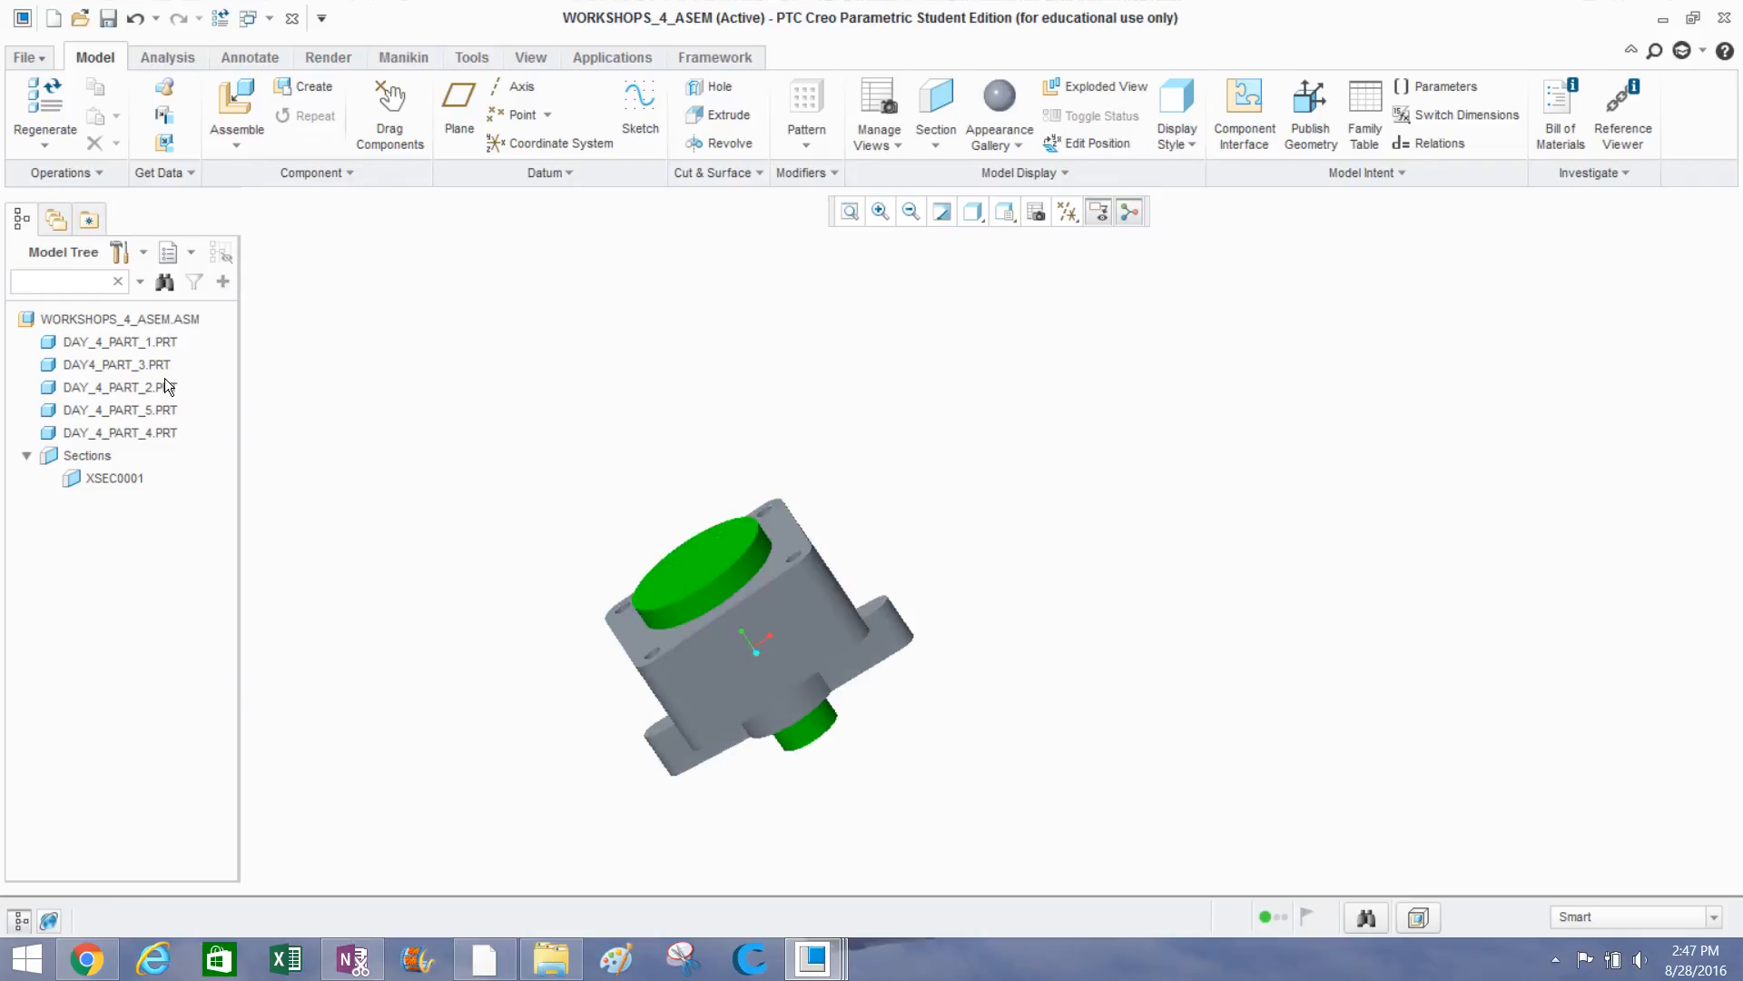
click(131, 345)
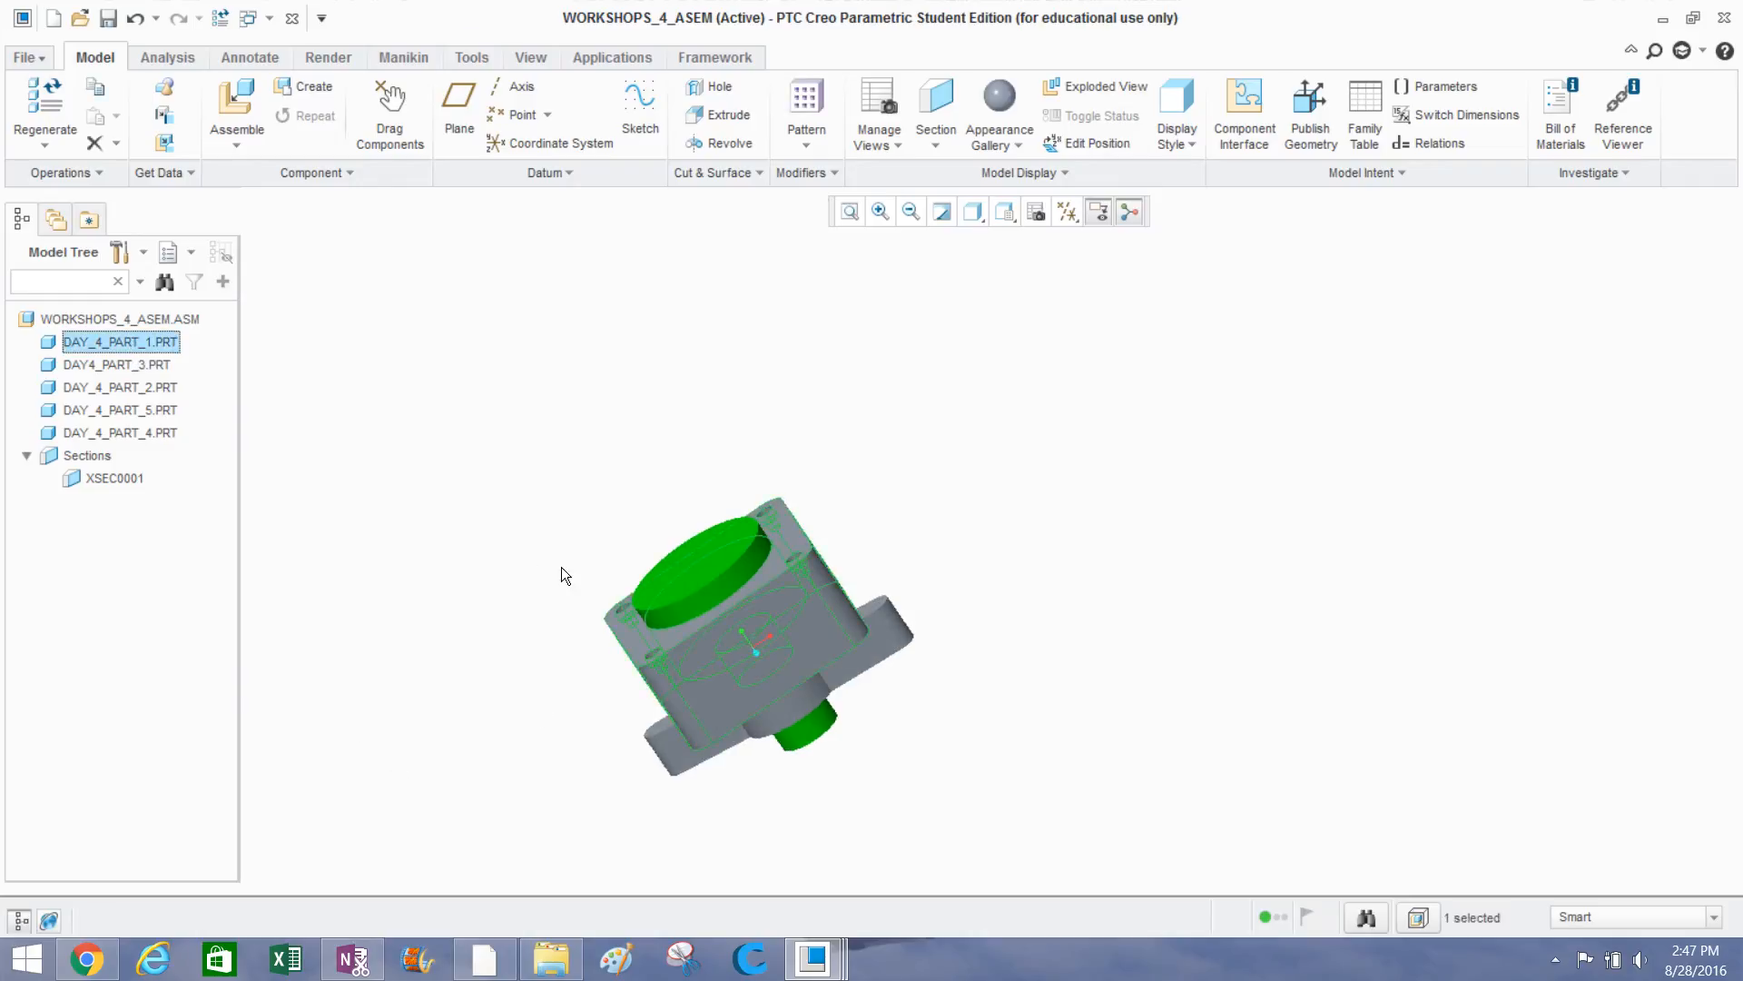
middle_drag(562, 568, 624, 597)
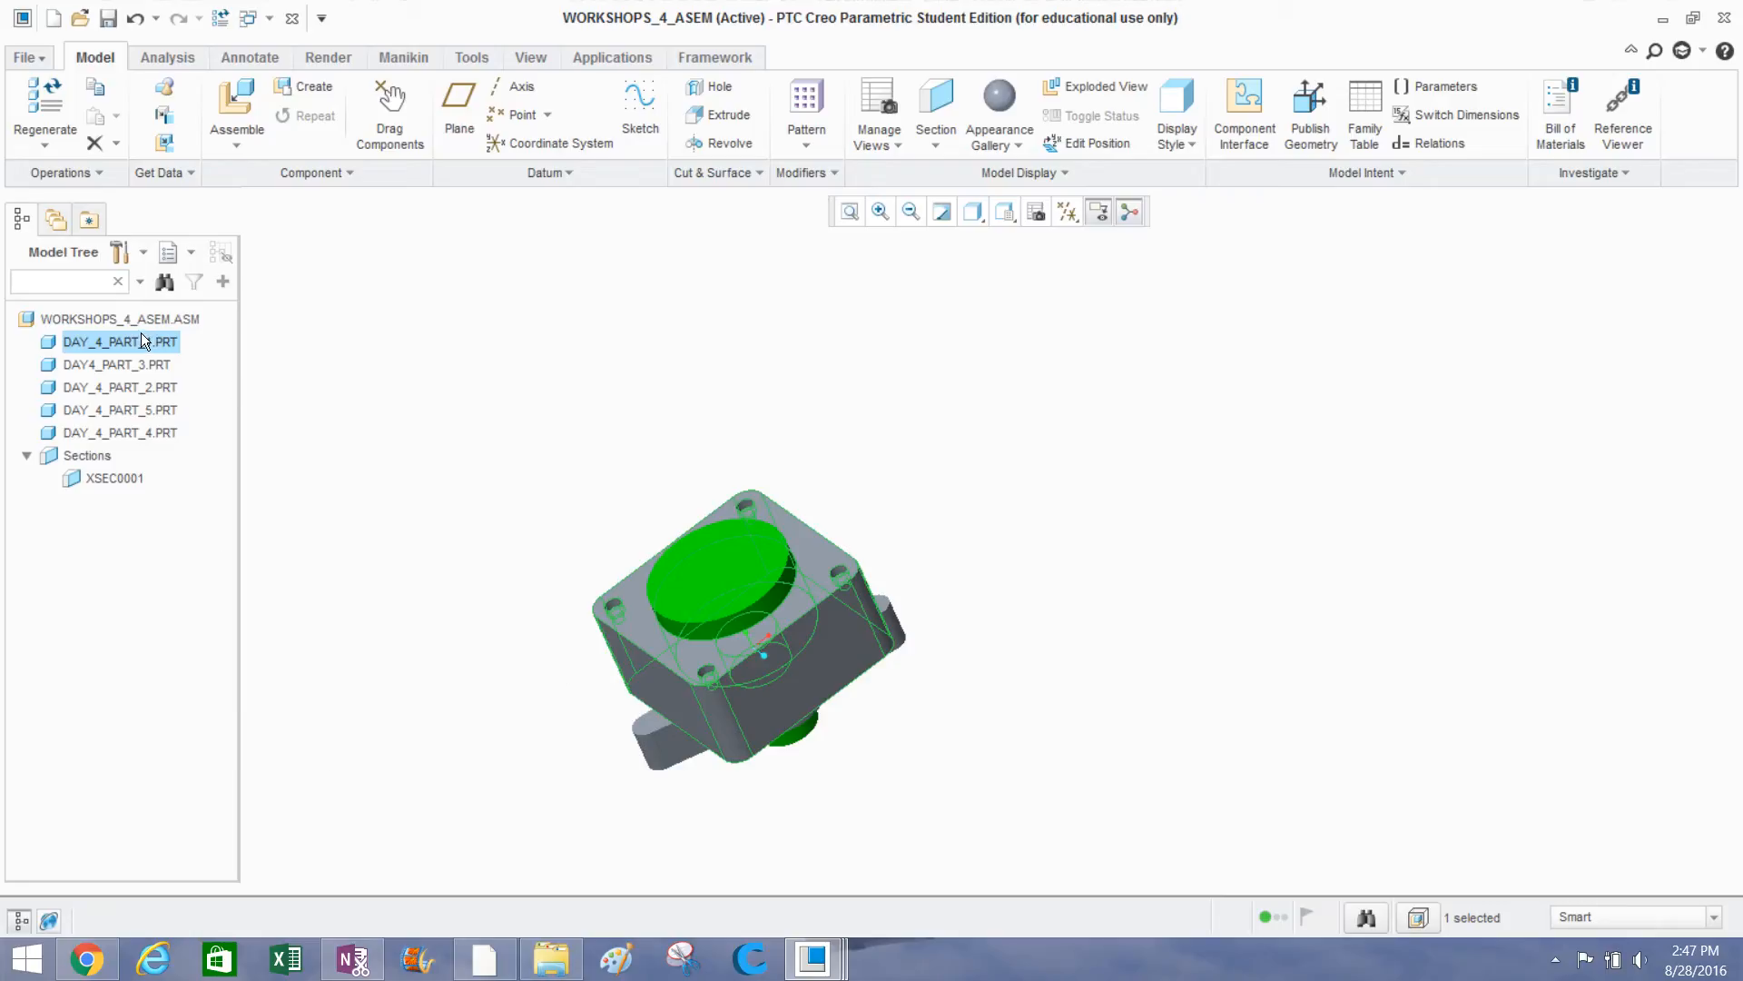
right_click(163, 352)
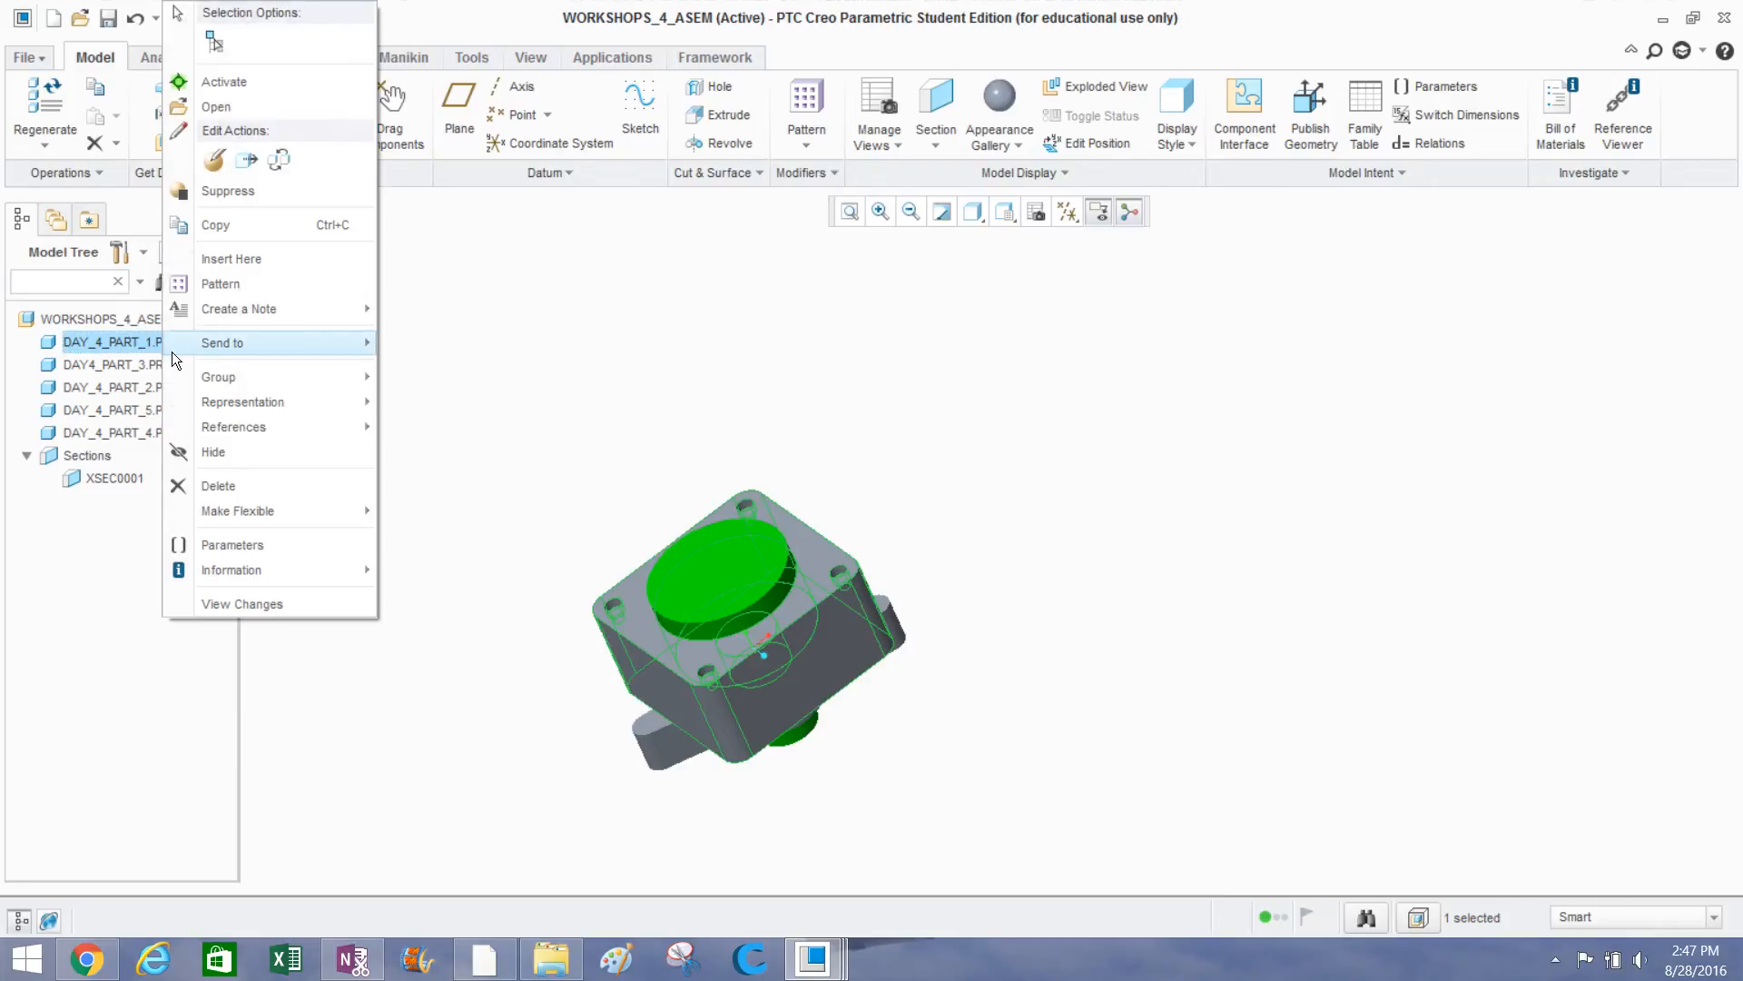
click(209, 81)
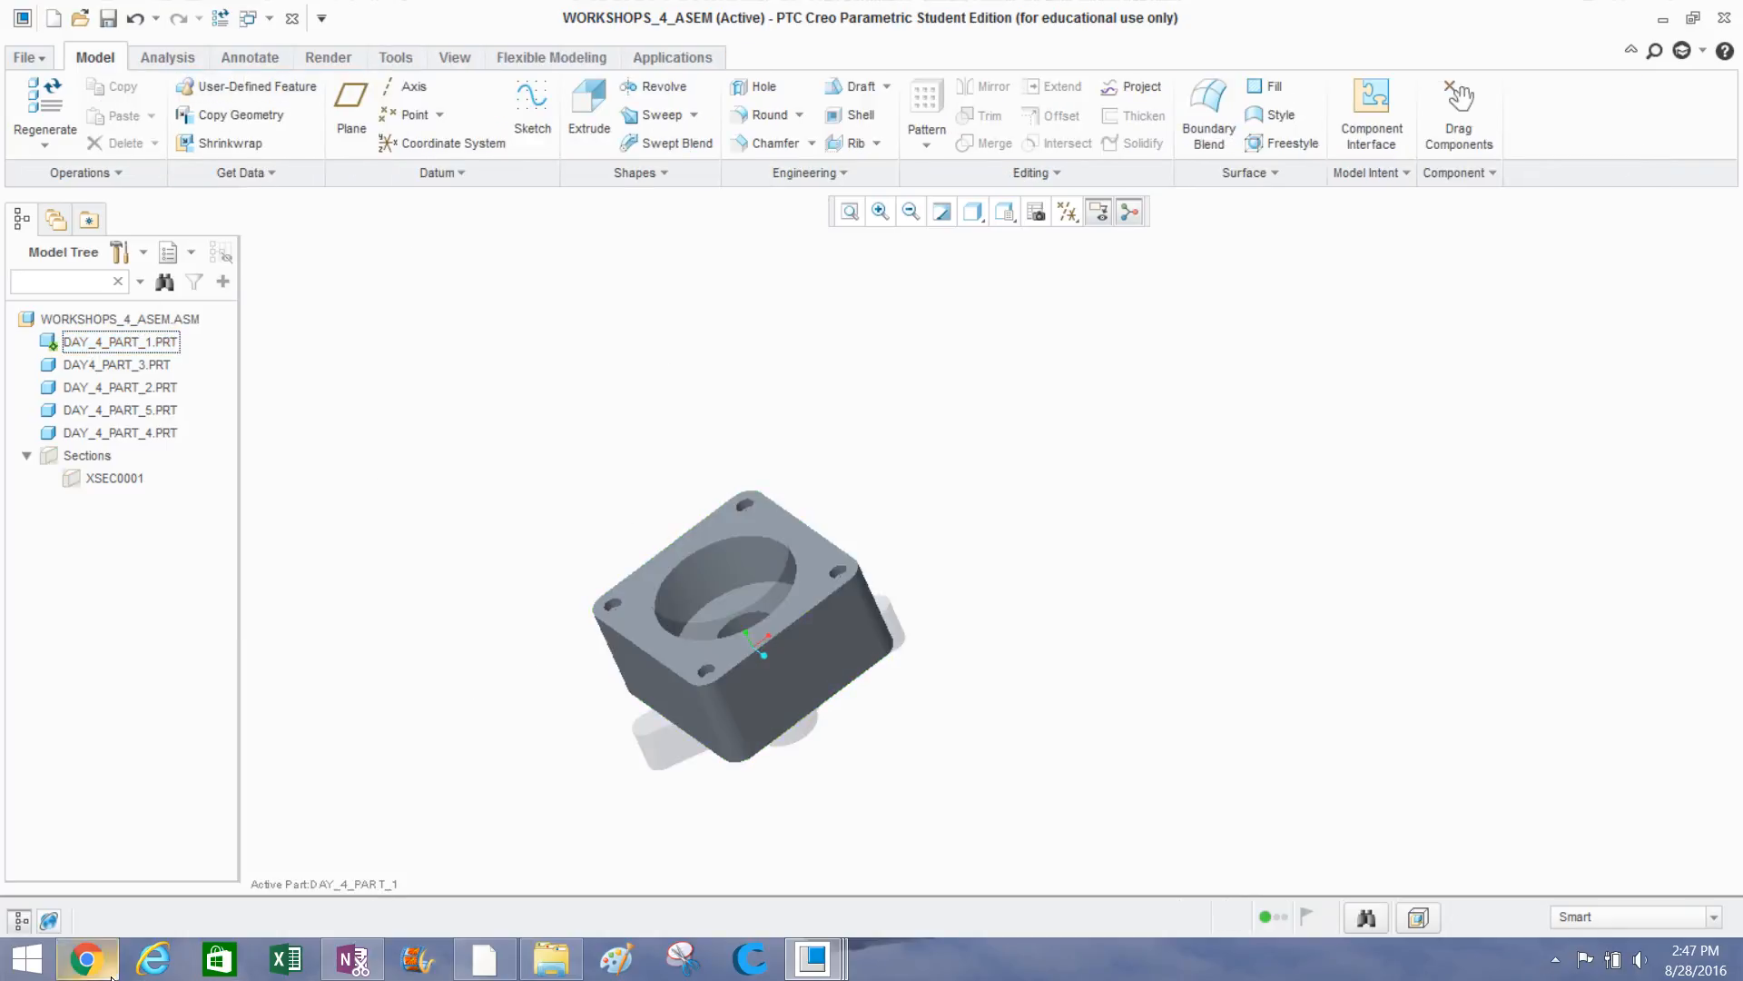
Switch to Chrome and search Google for "density of aluminum english".
click(87, 959)
drag(420, 78, 193, 53)
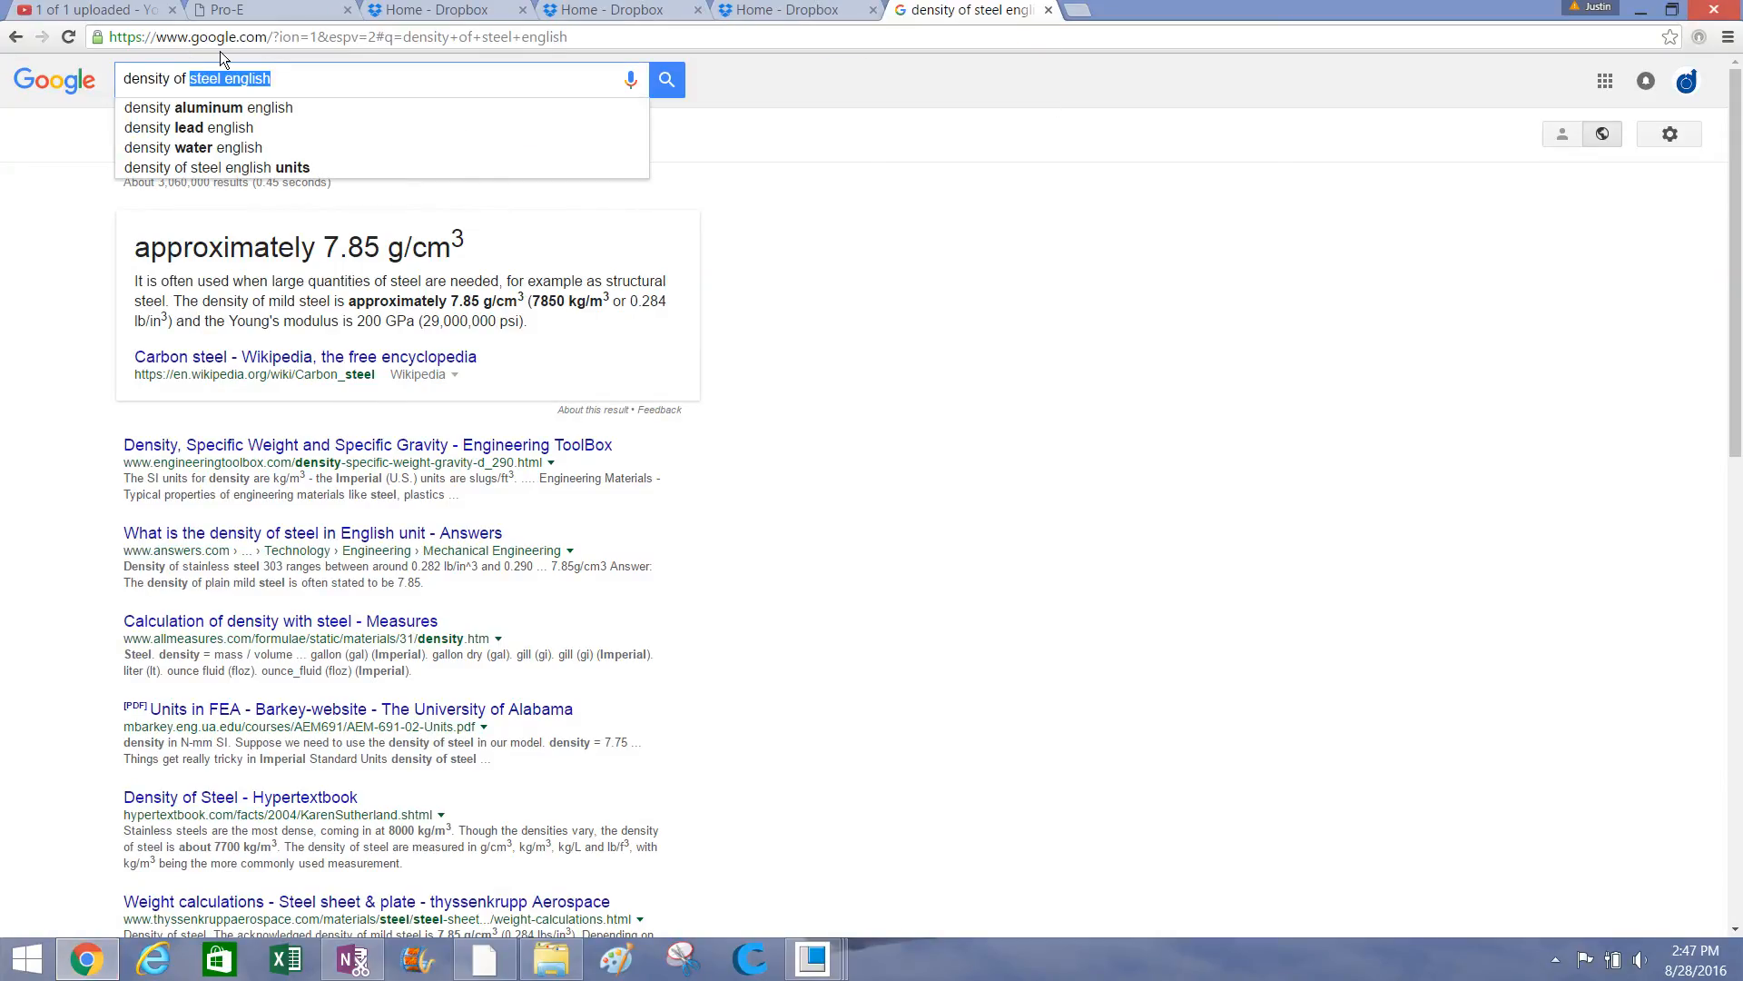
text(aluminum)
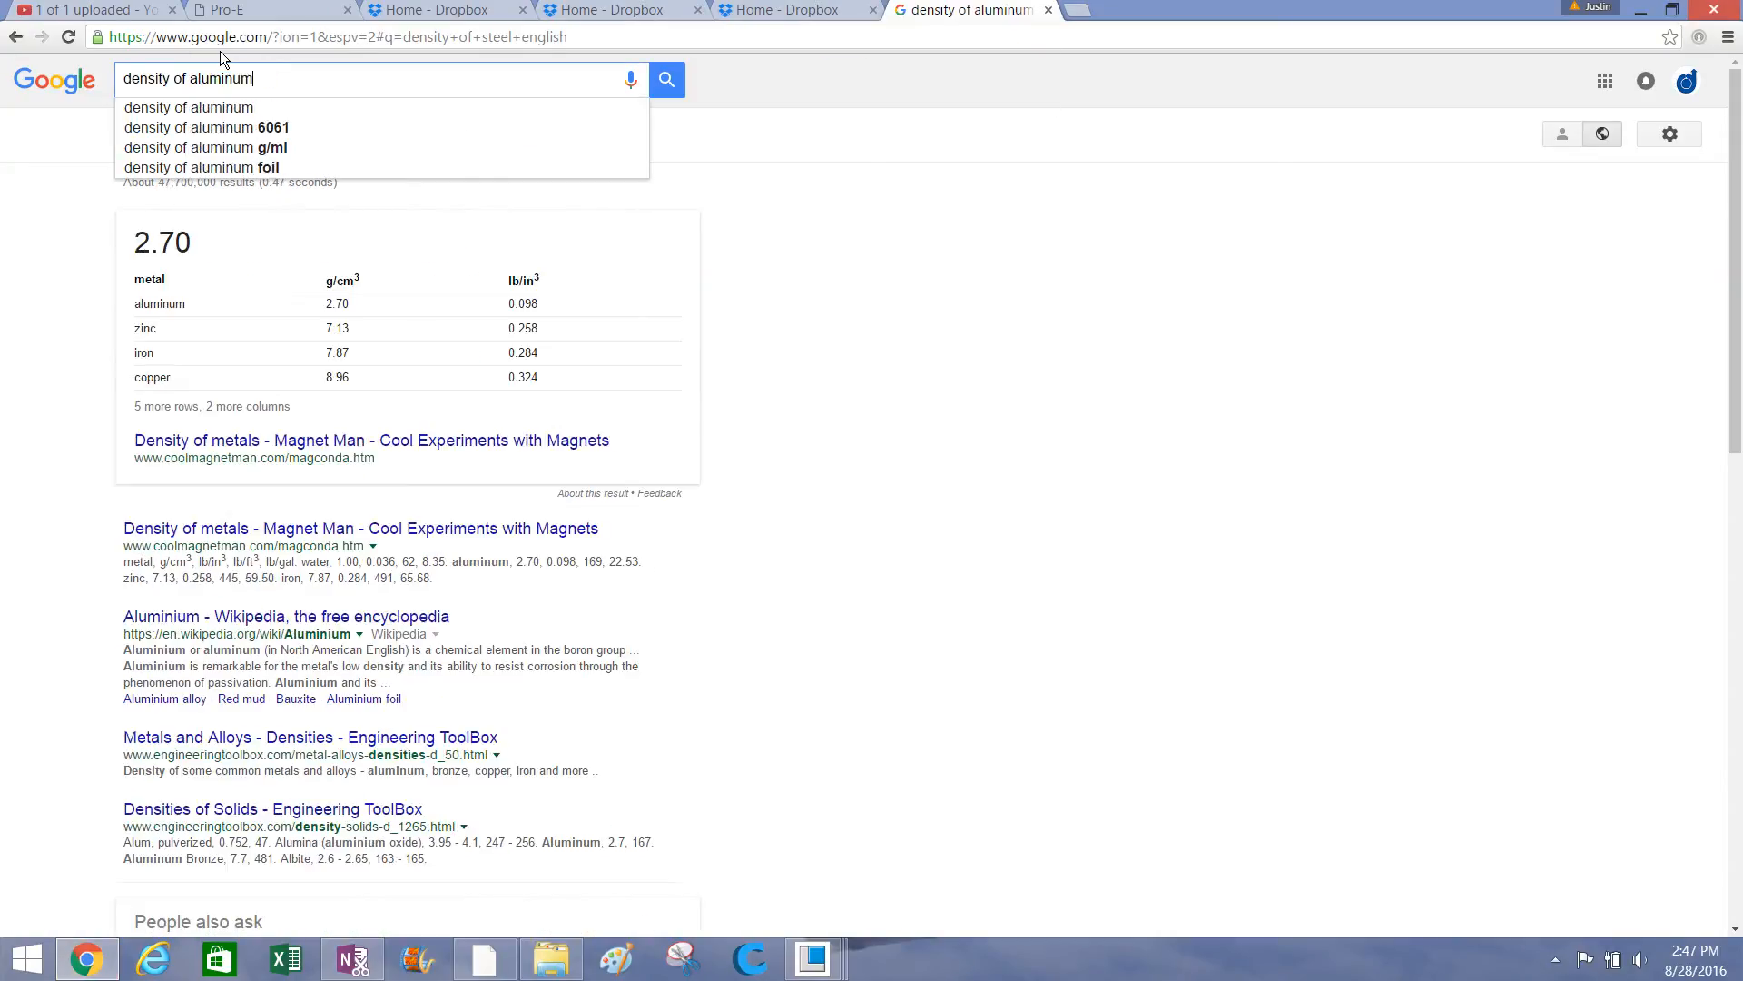
text( englis)
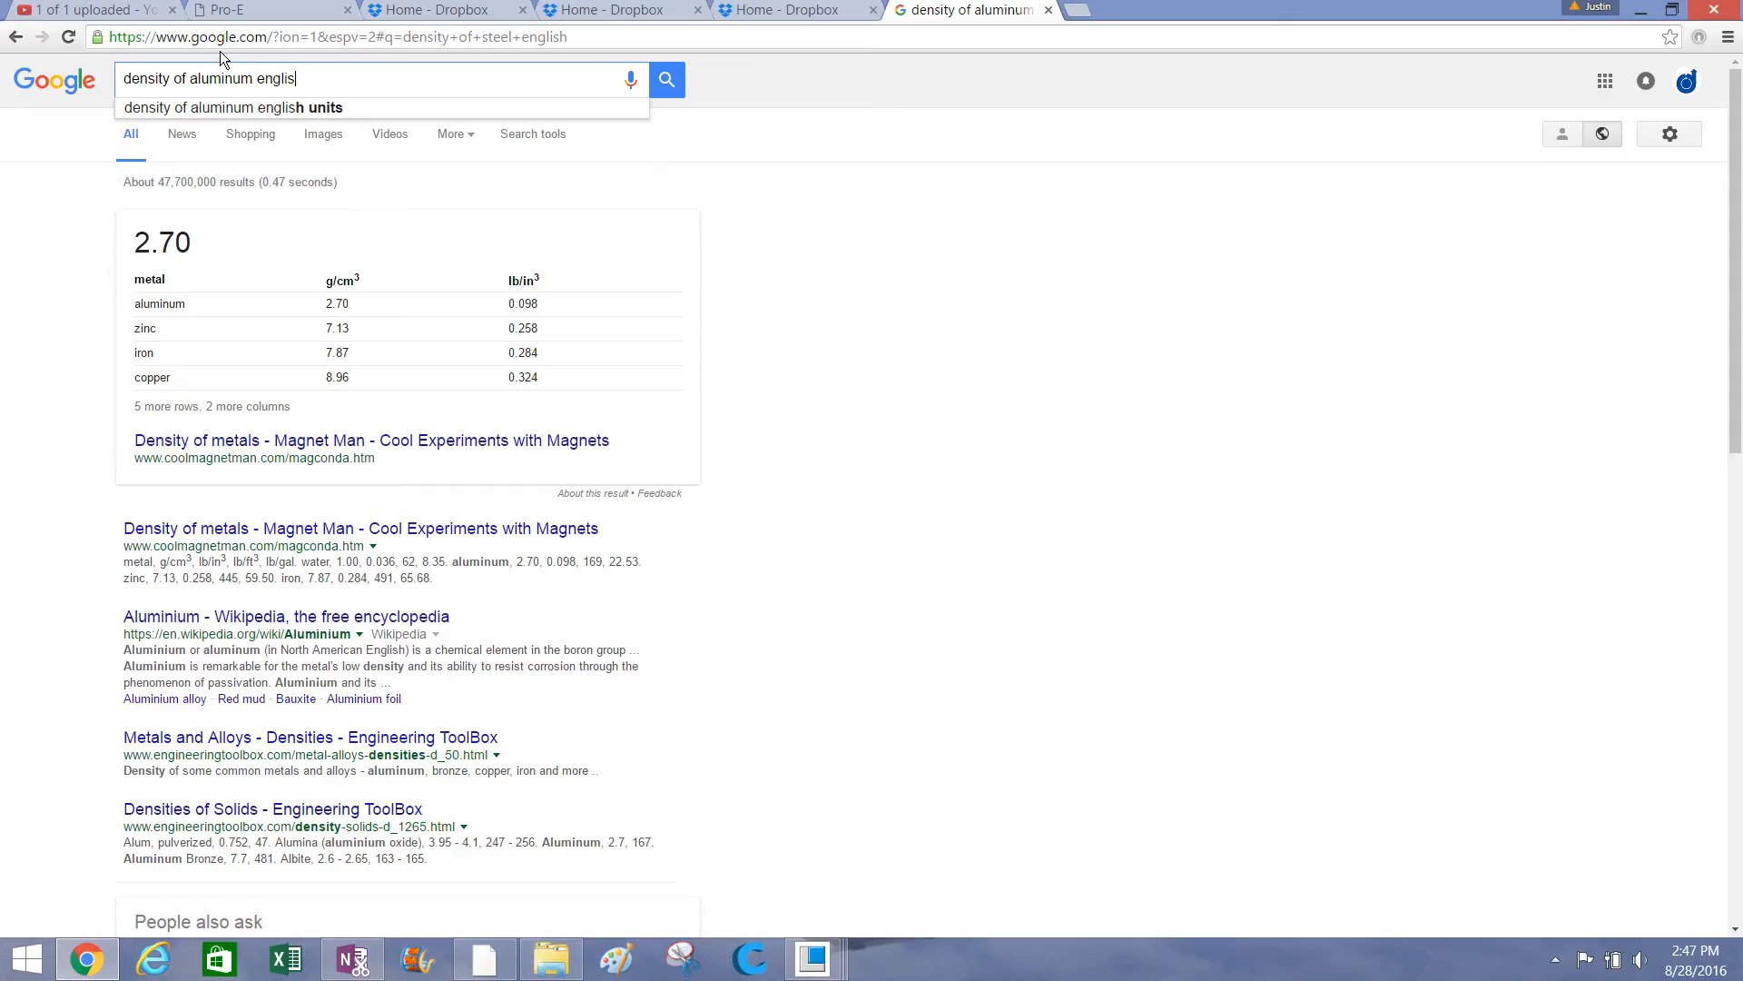
text(h)
key(Return)
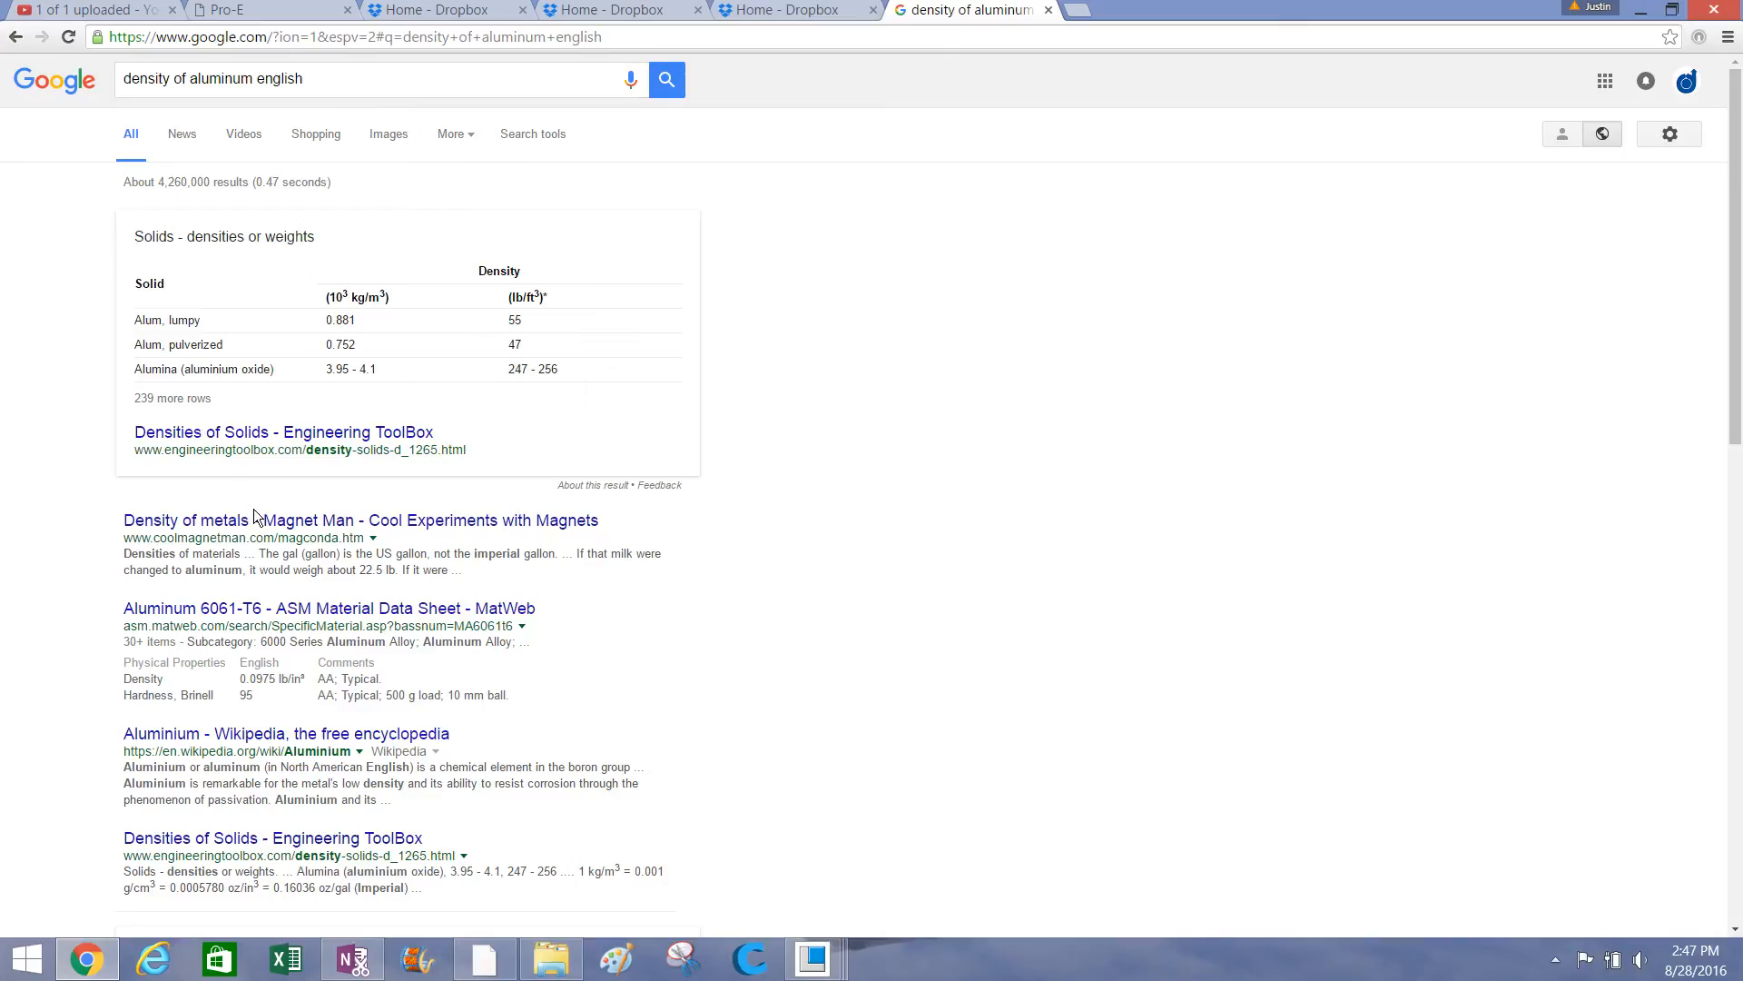
Look up aluminum's lb/ft³ density on the Engineering ToolBox Densities of Solids page and return to the search results.
click(290, 433)
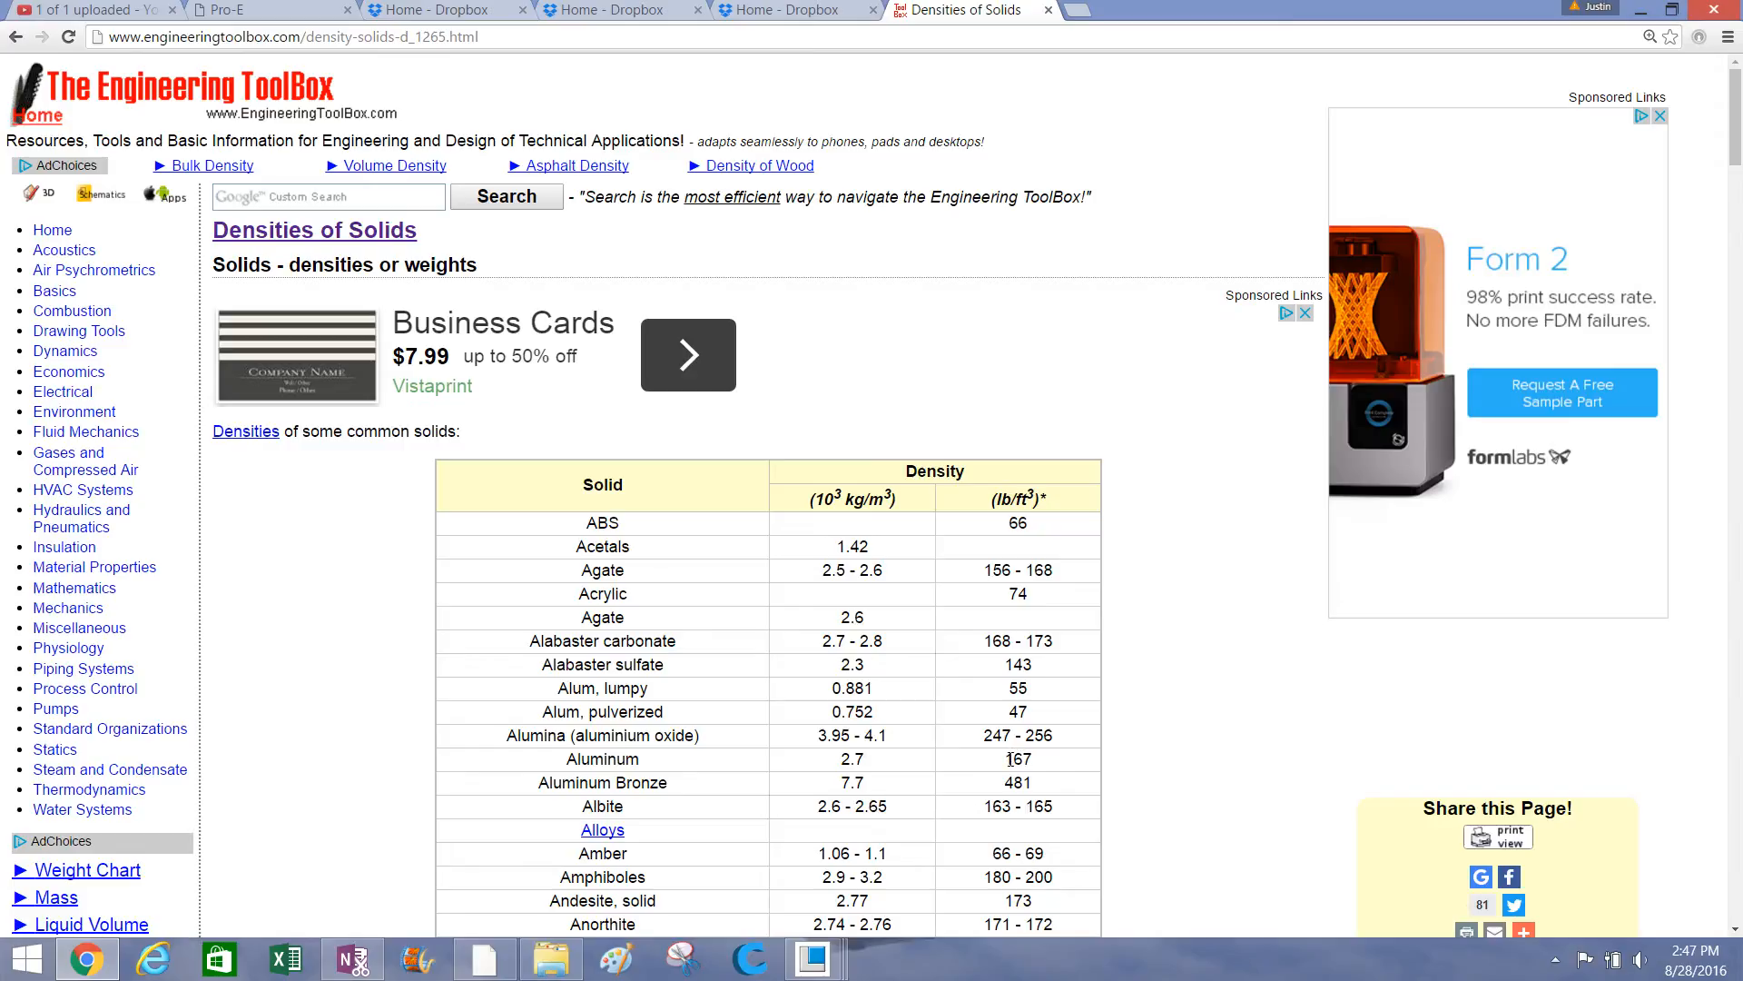
drag(1010, 758, 1056, 761)
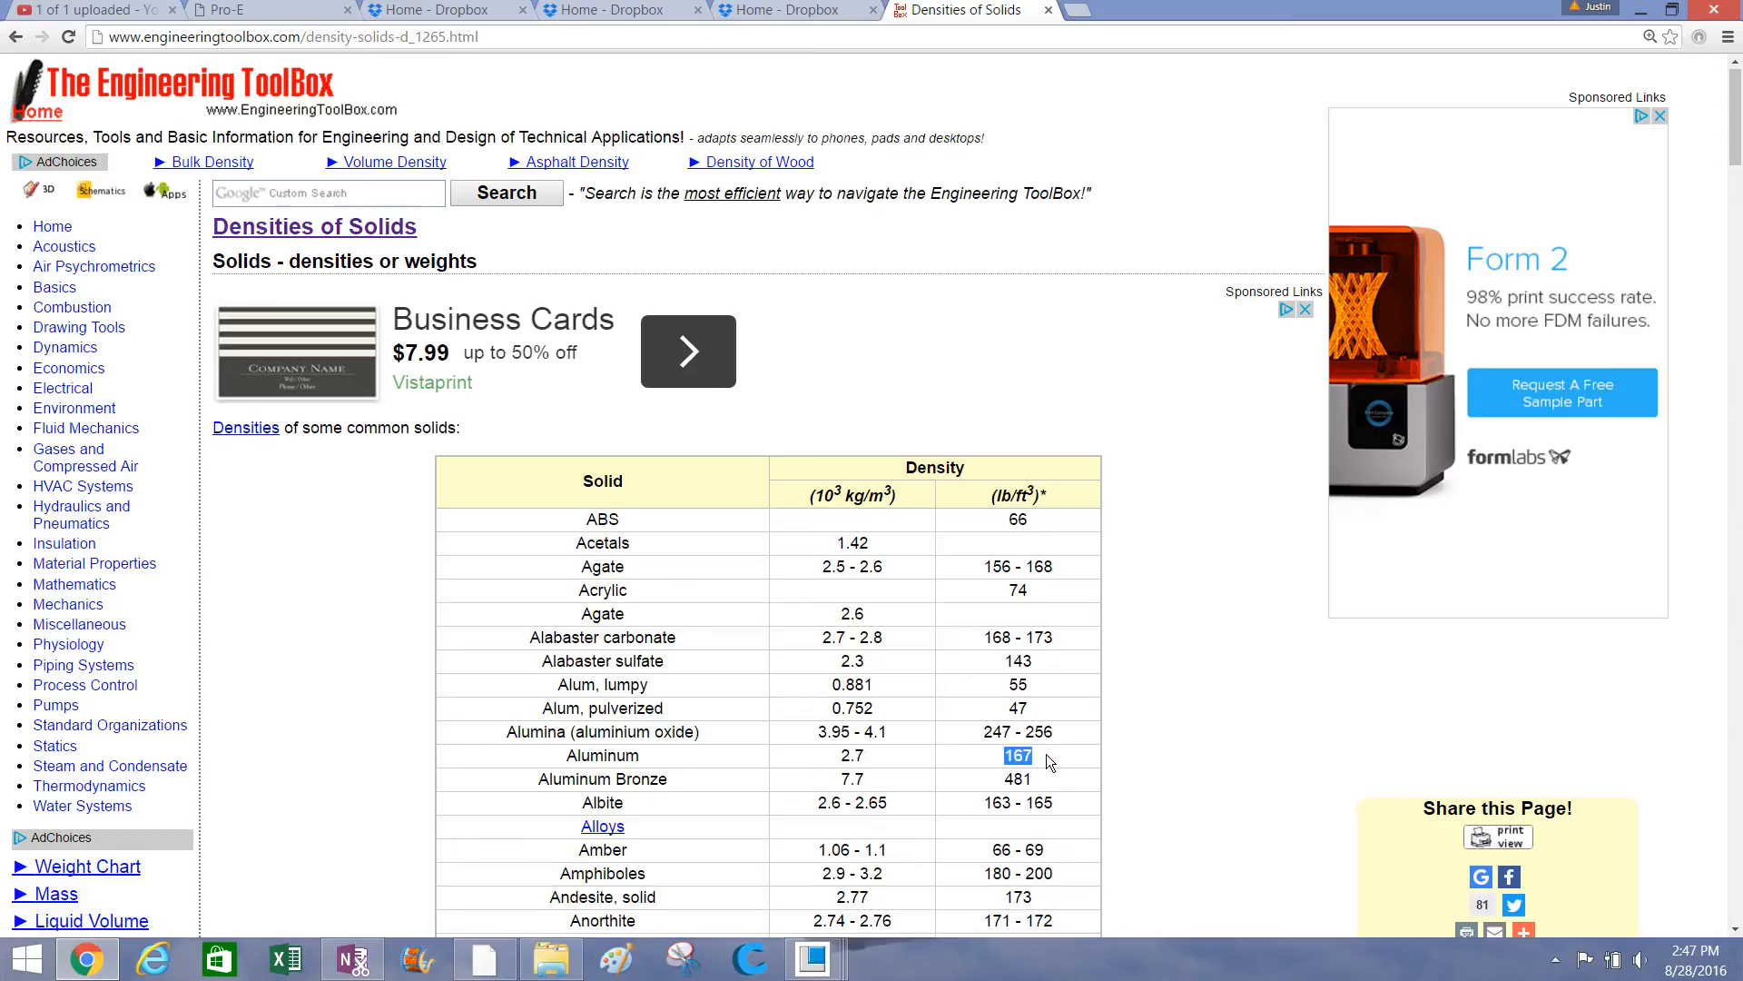
scroll(1090, 313, down, 3)
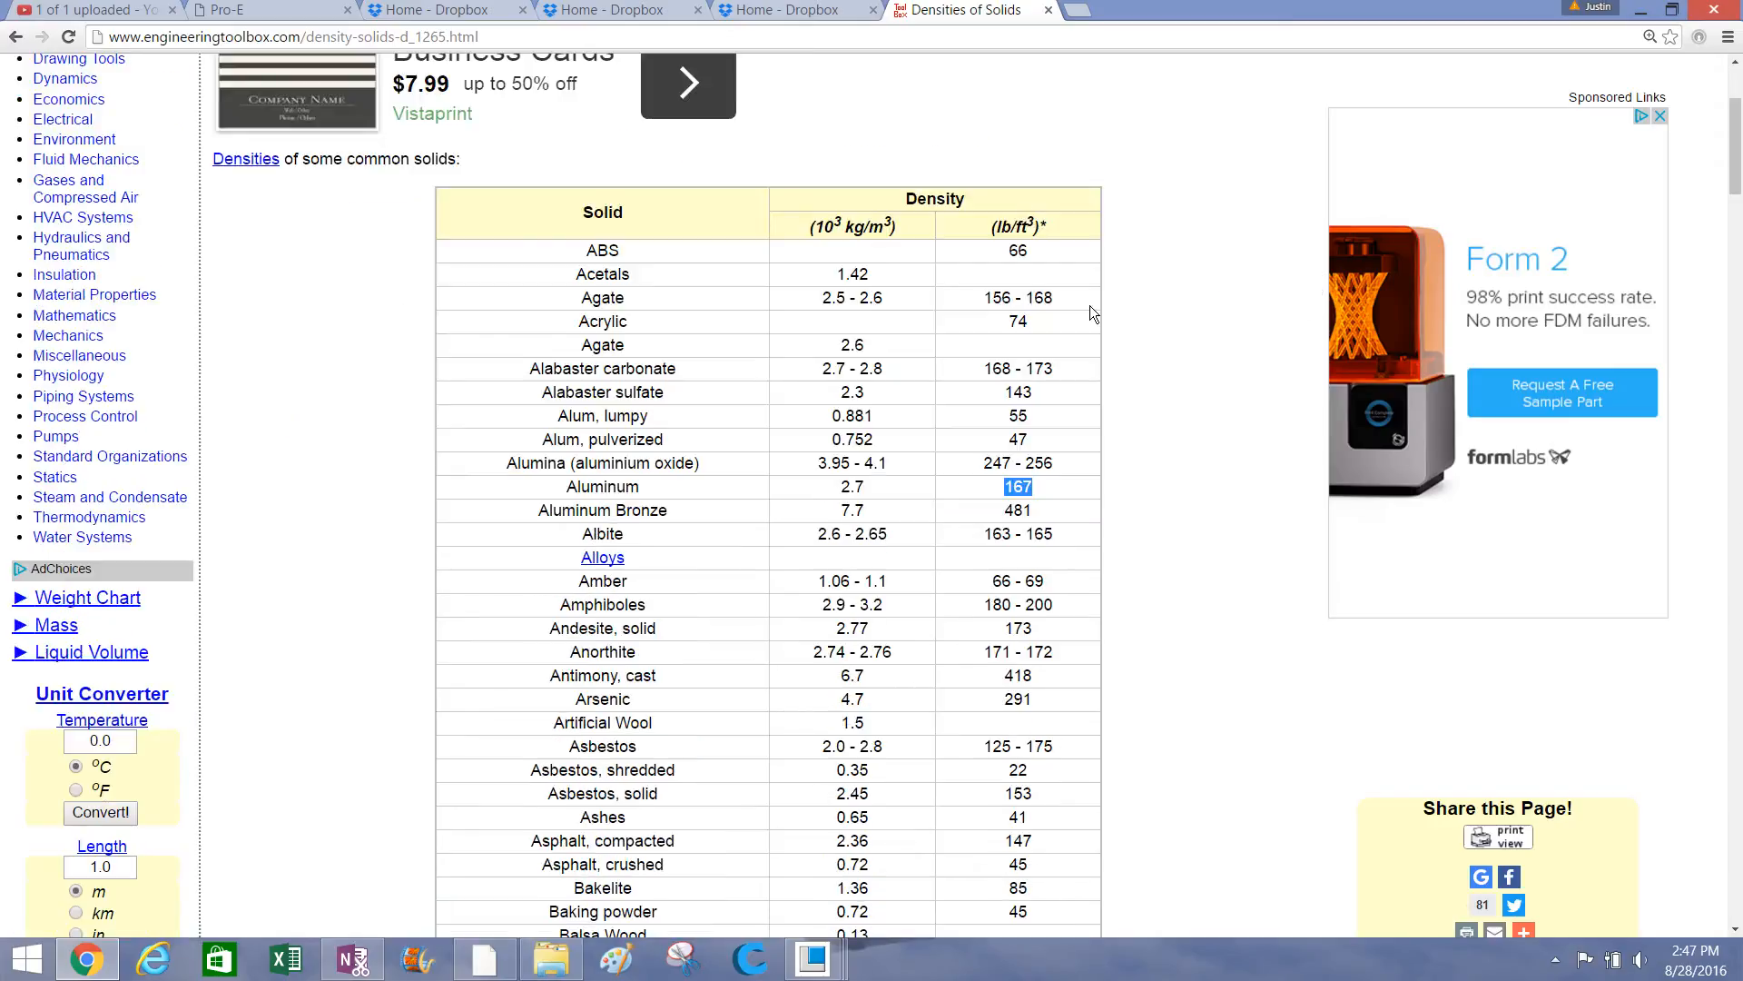
click(15, 37)
Refine the search to "density of aluminum english lb/in3", accepting the suggested spelling of the unit.
click(369, 89)
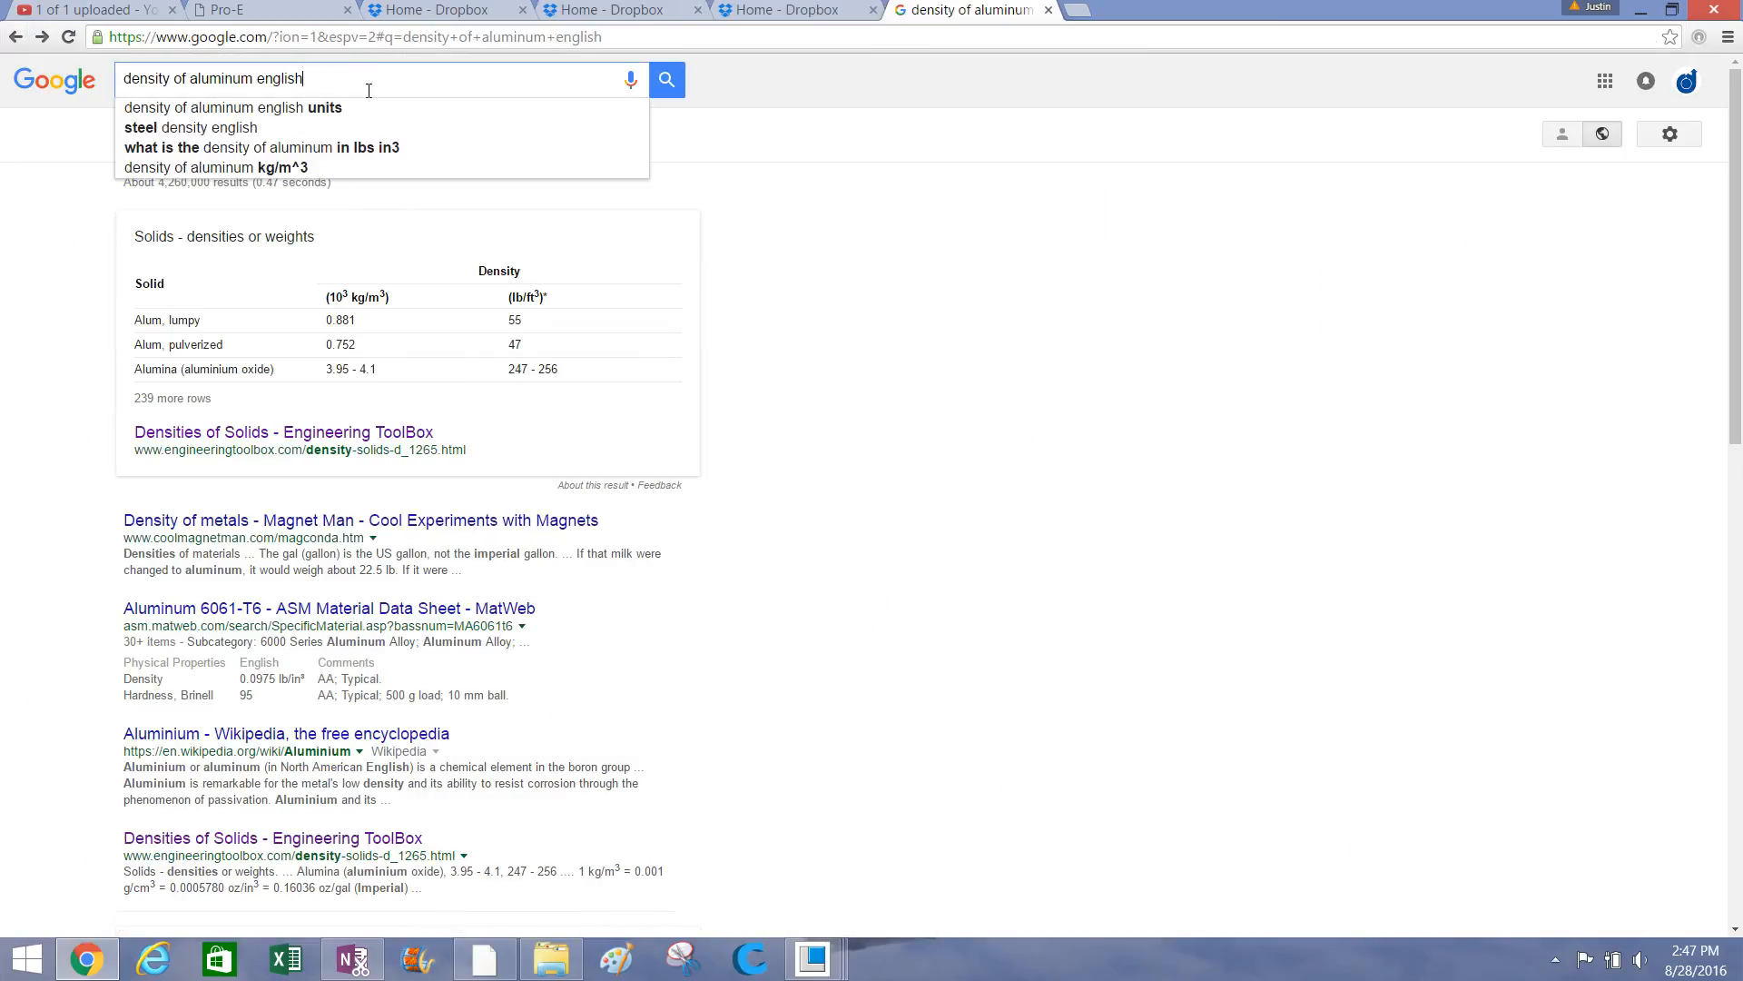
text(lb/)
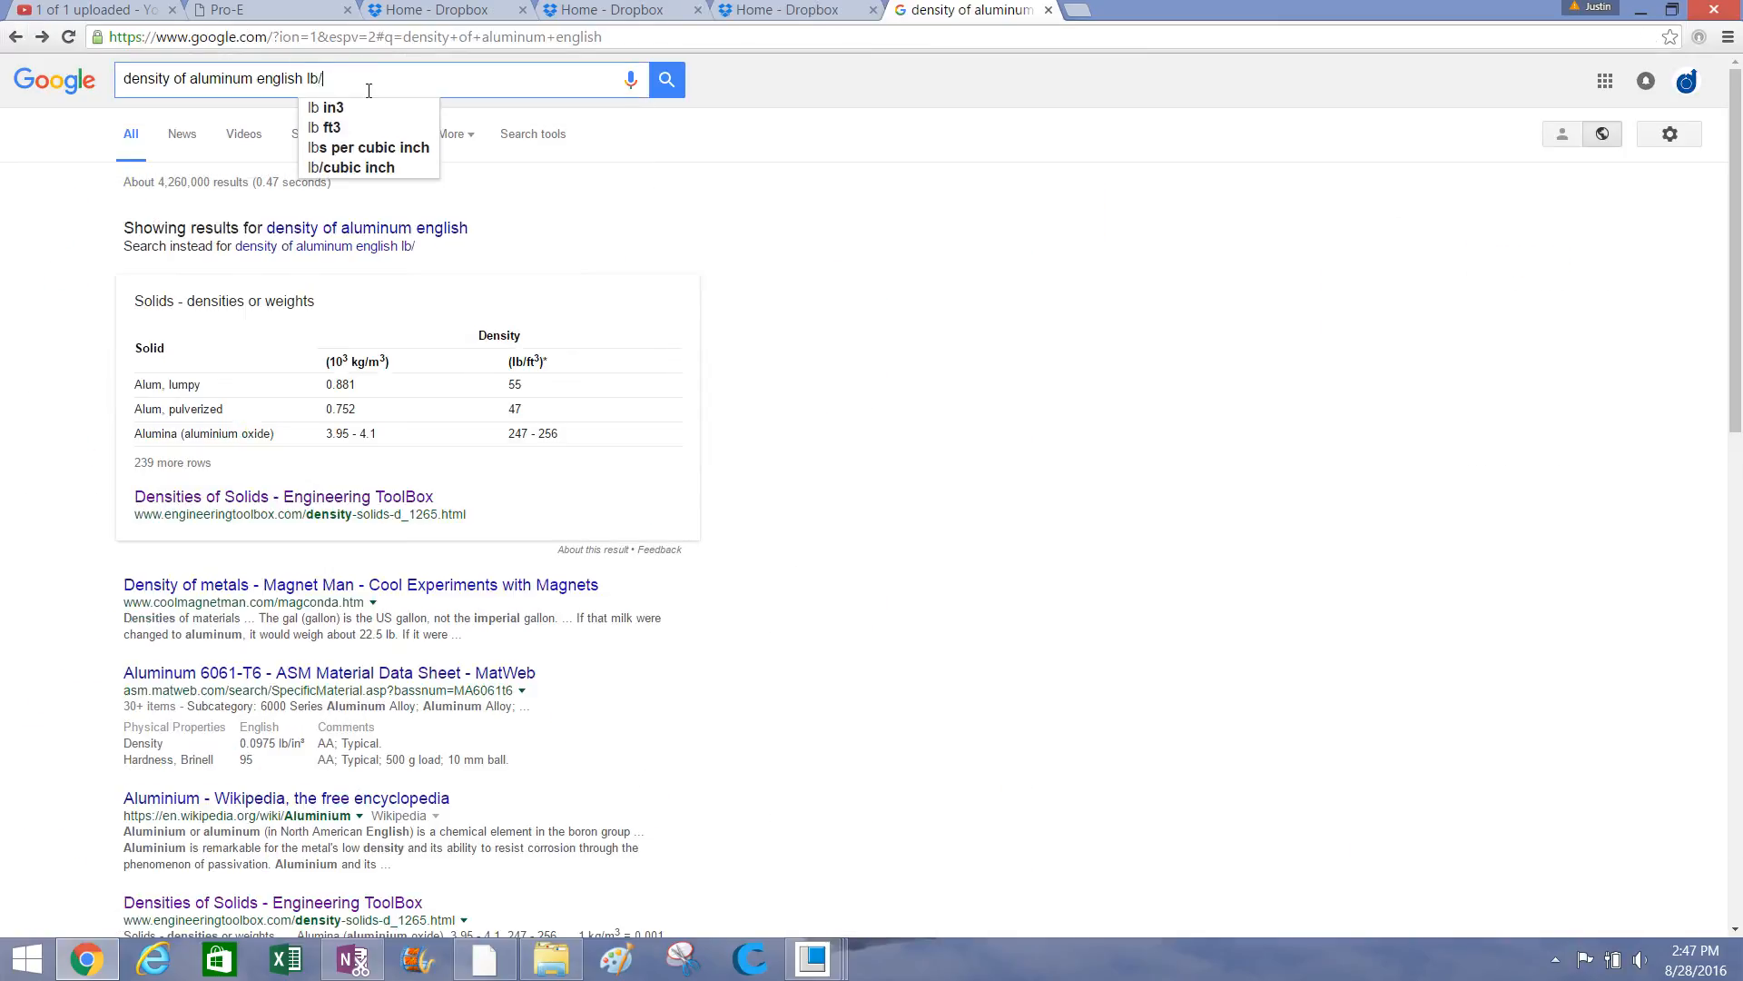
text(in^3)
key(Return)
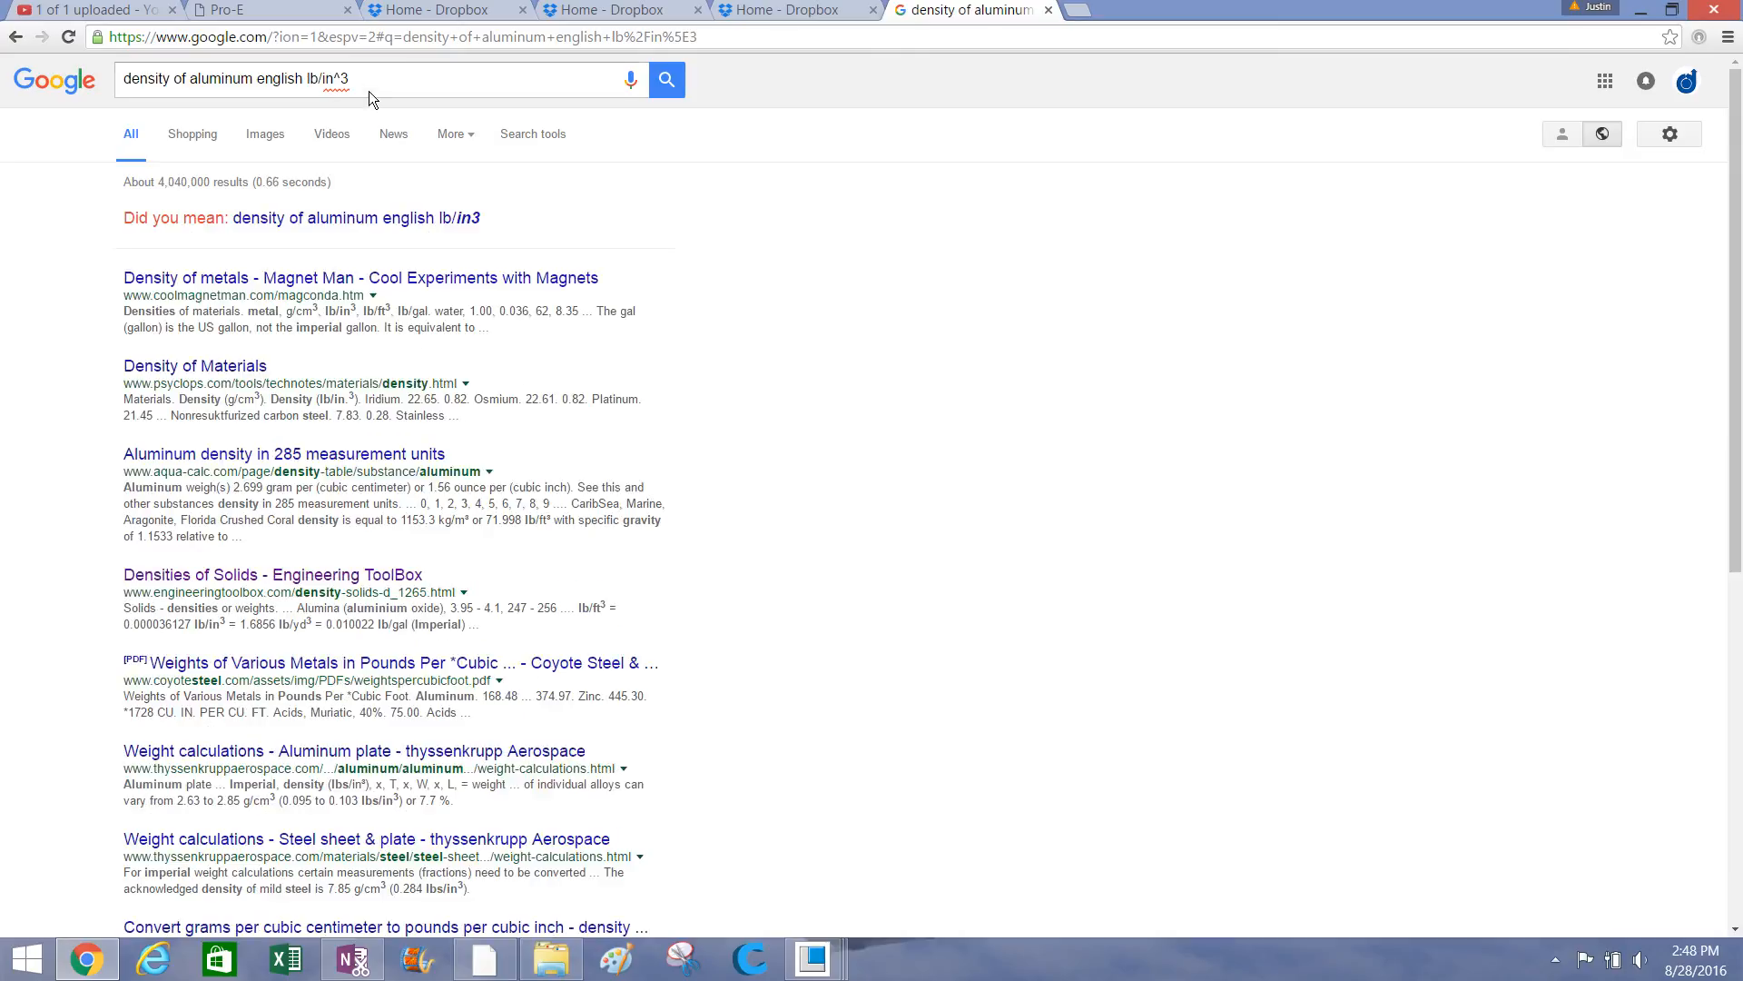
click(313, 220)
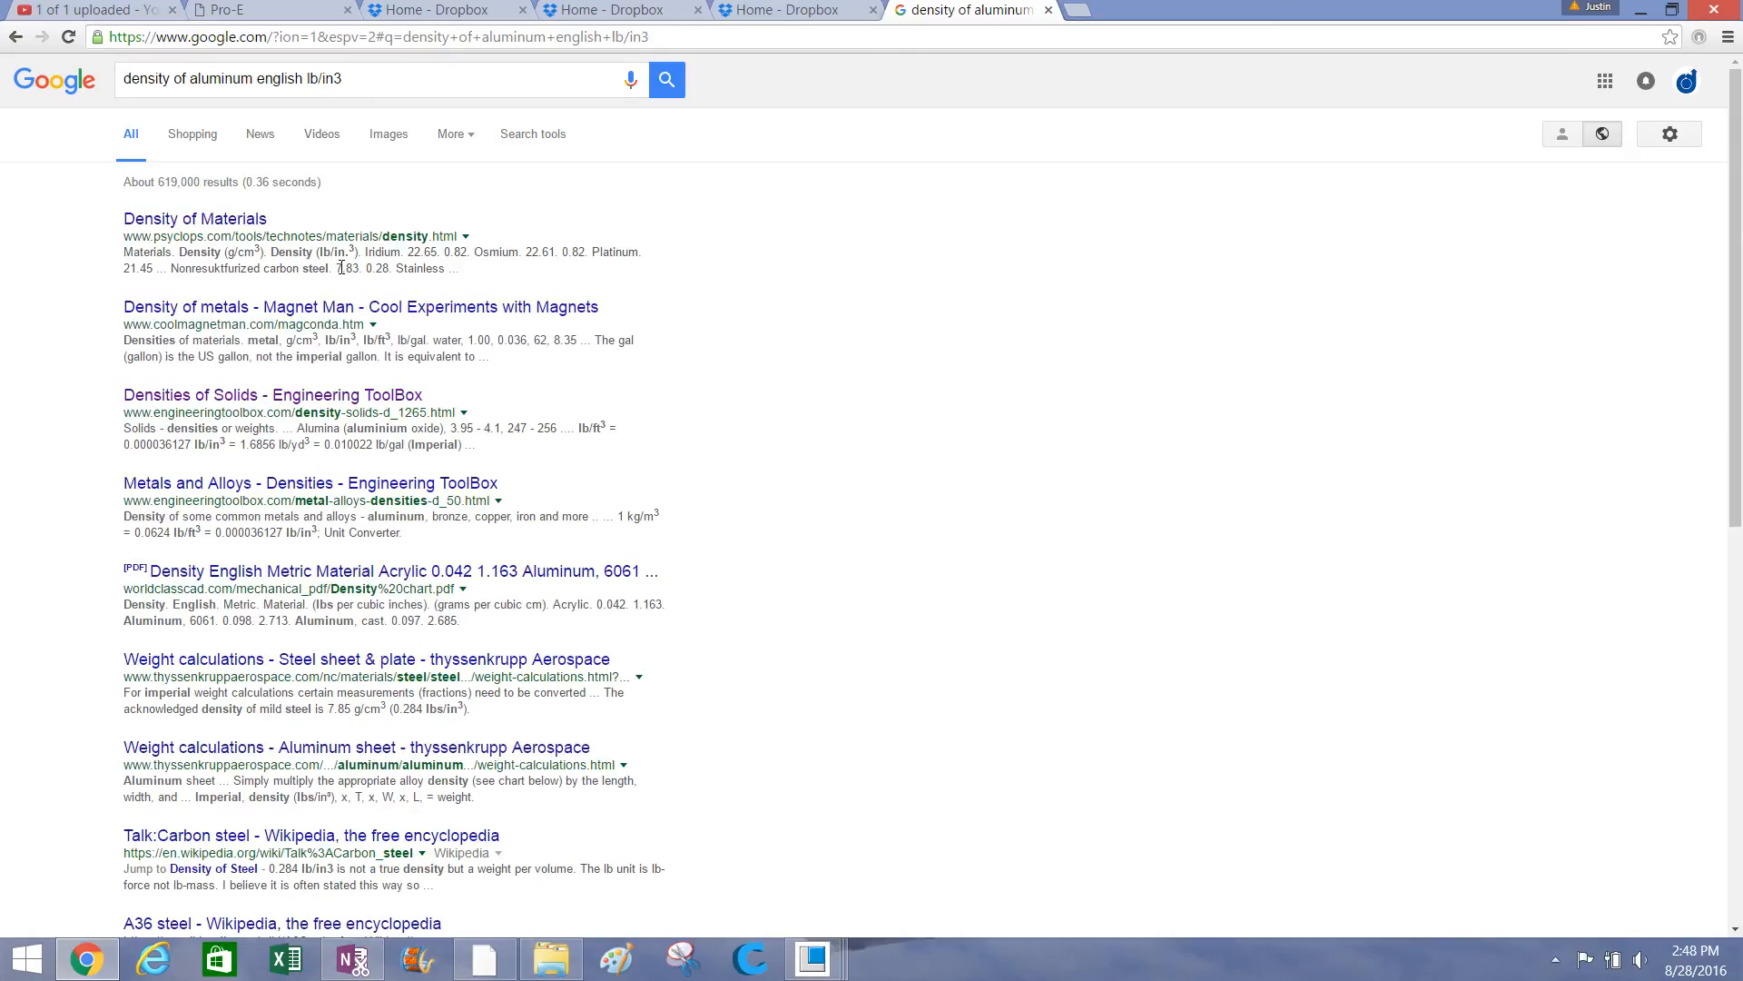
Open the Engineering ToolBox Densities of Solids result and look through its density table for aluminum.
click(265, 393)
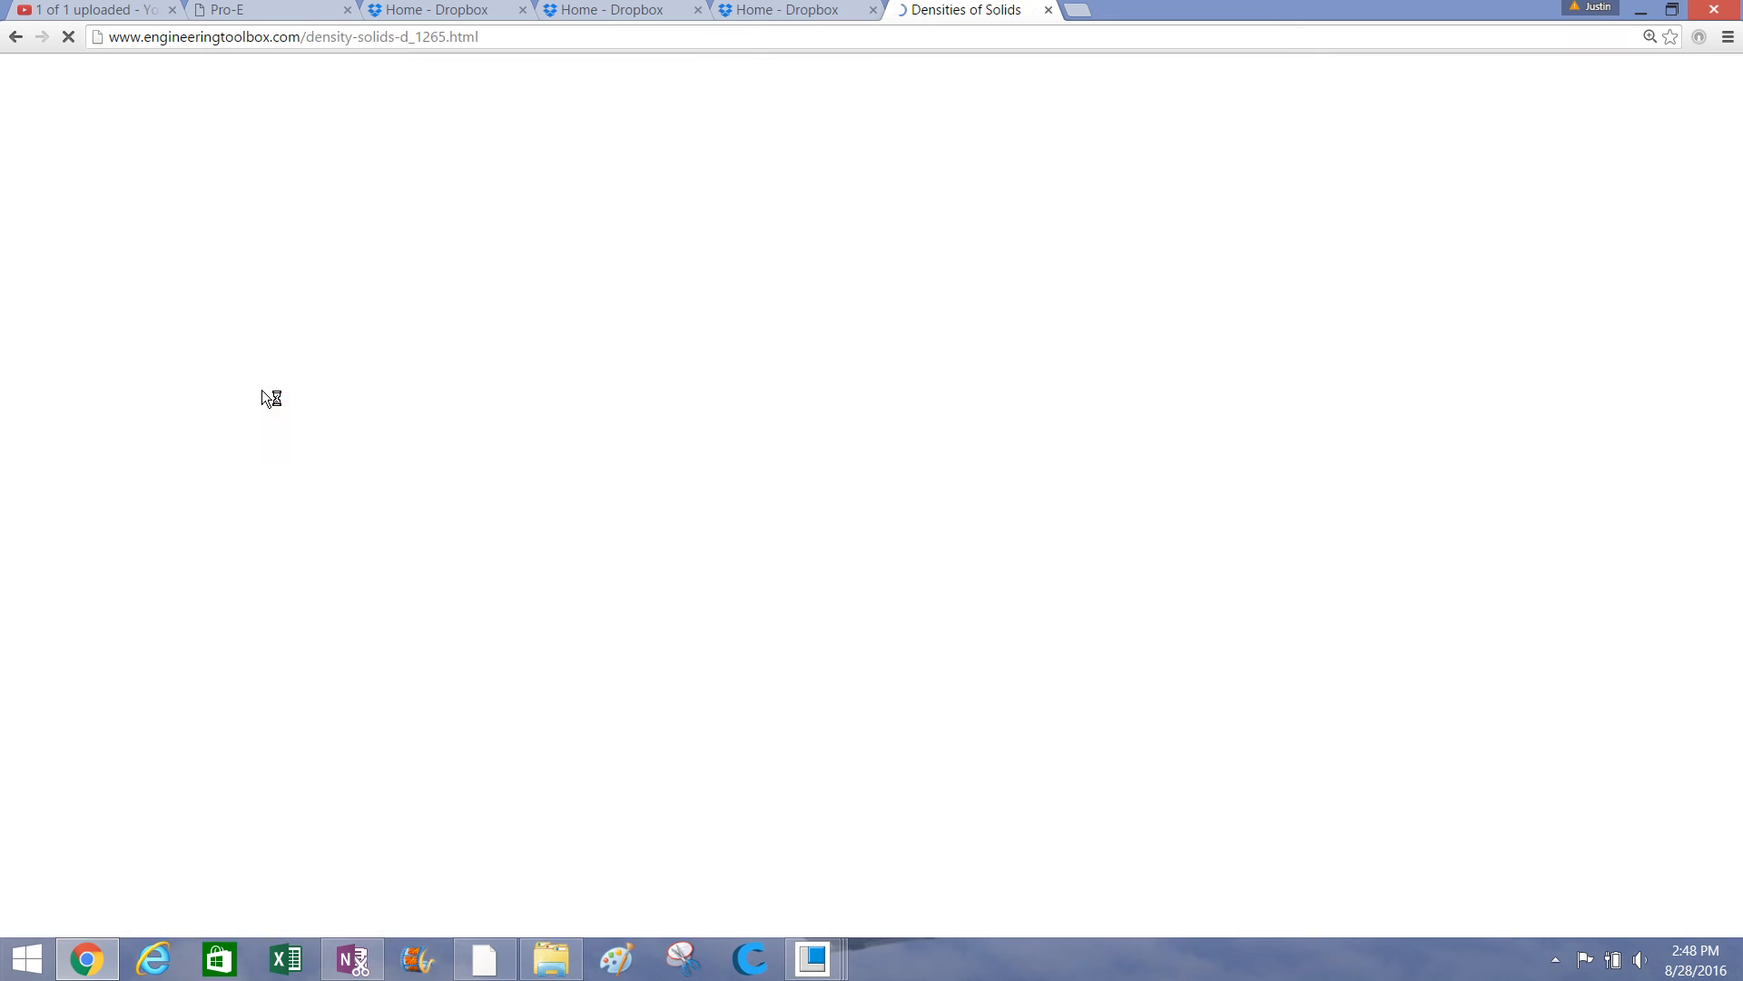
scroll(919, 392, down, 20)
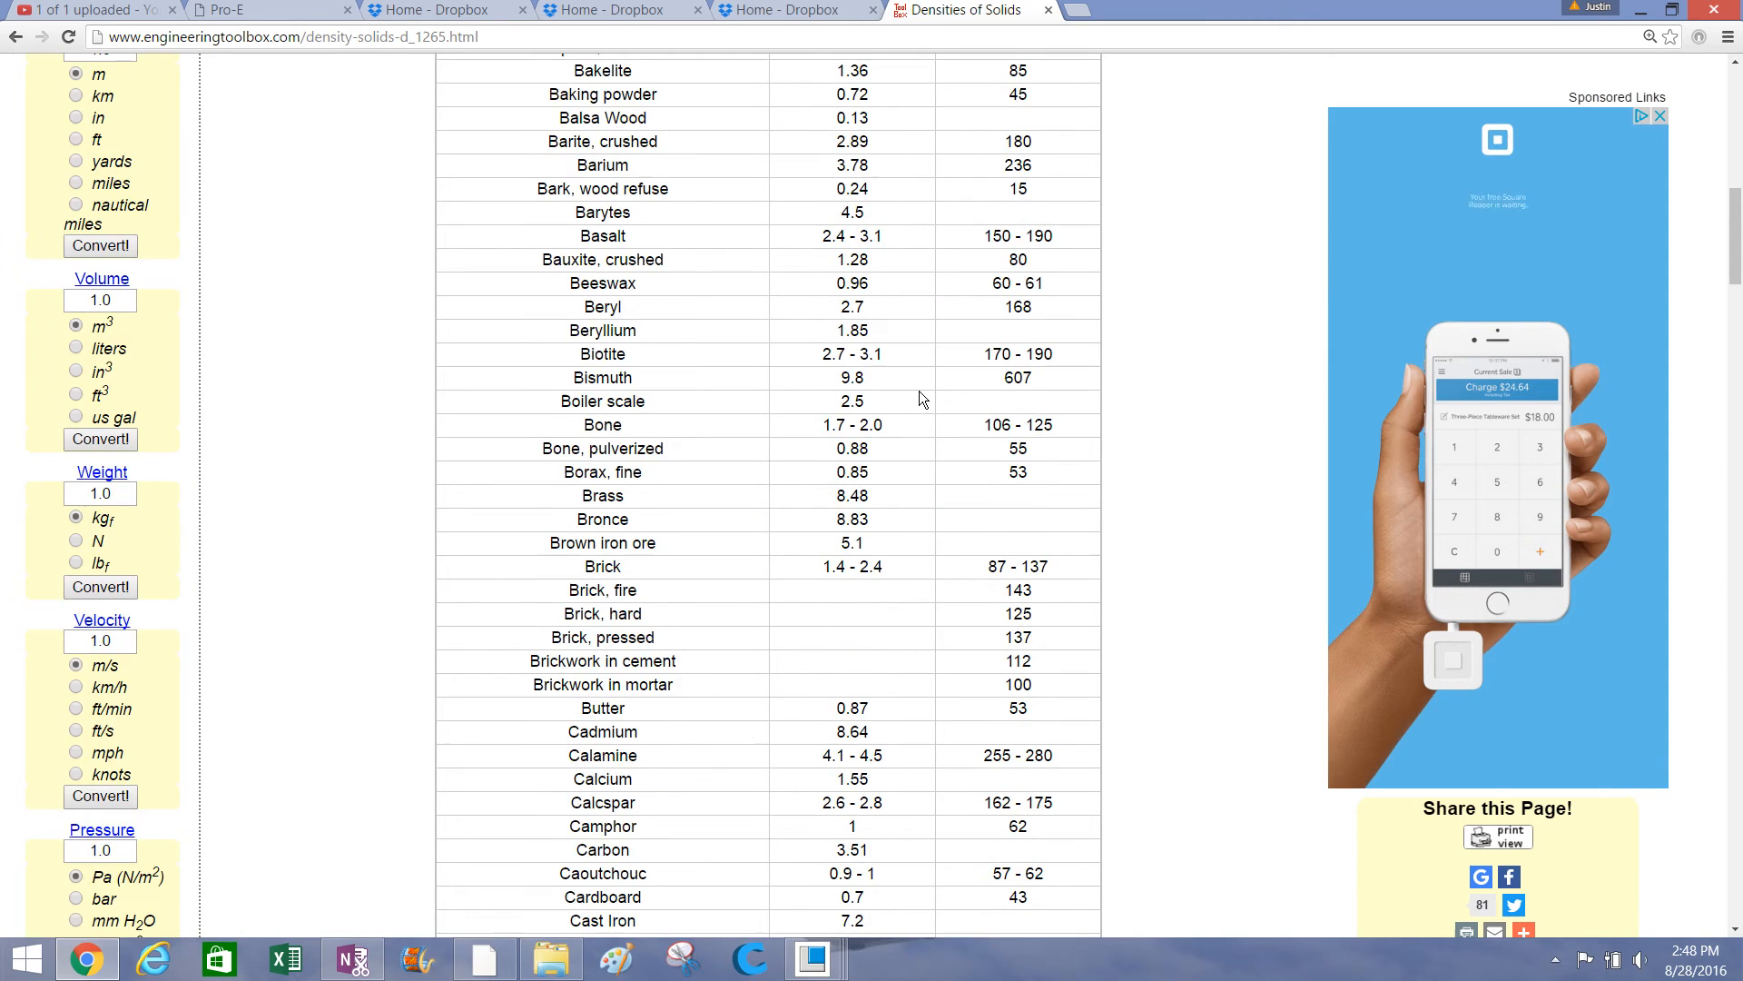
scroll(919, 390, up, 18)
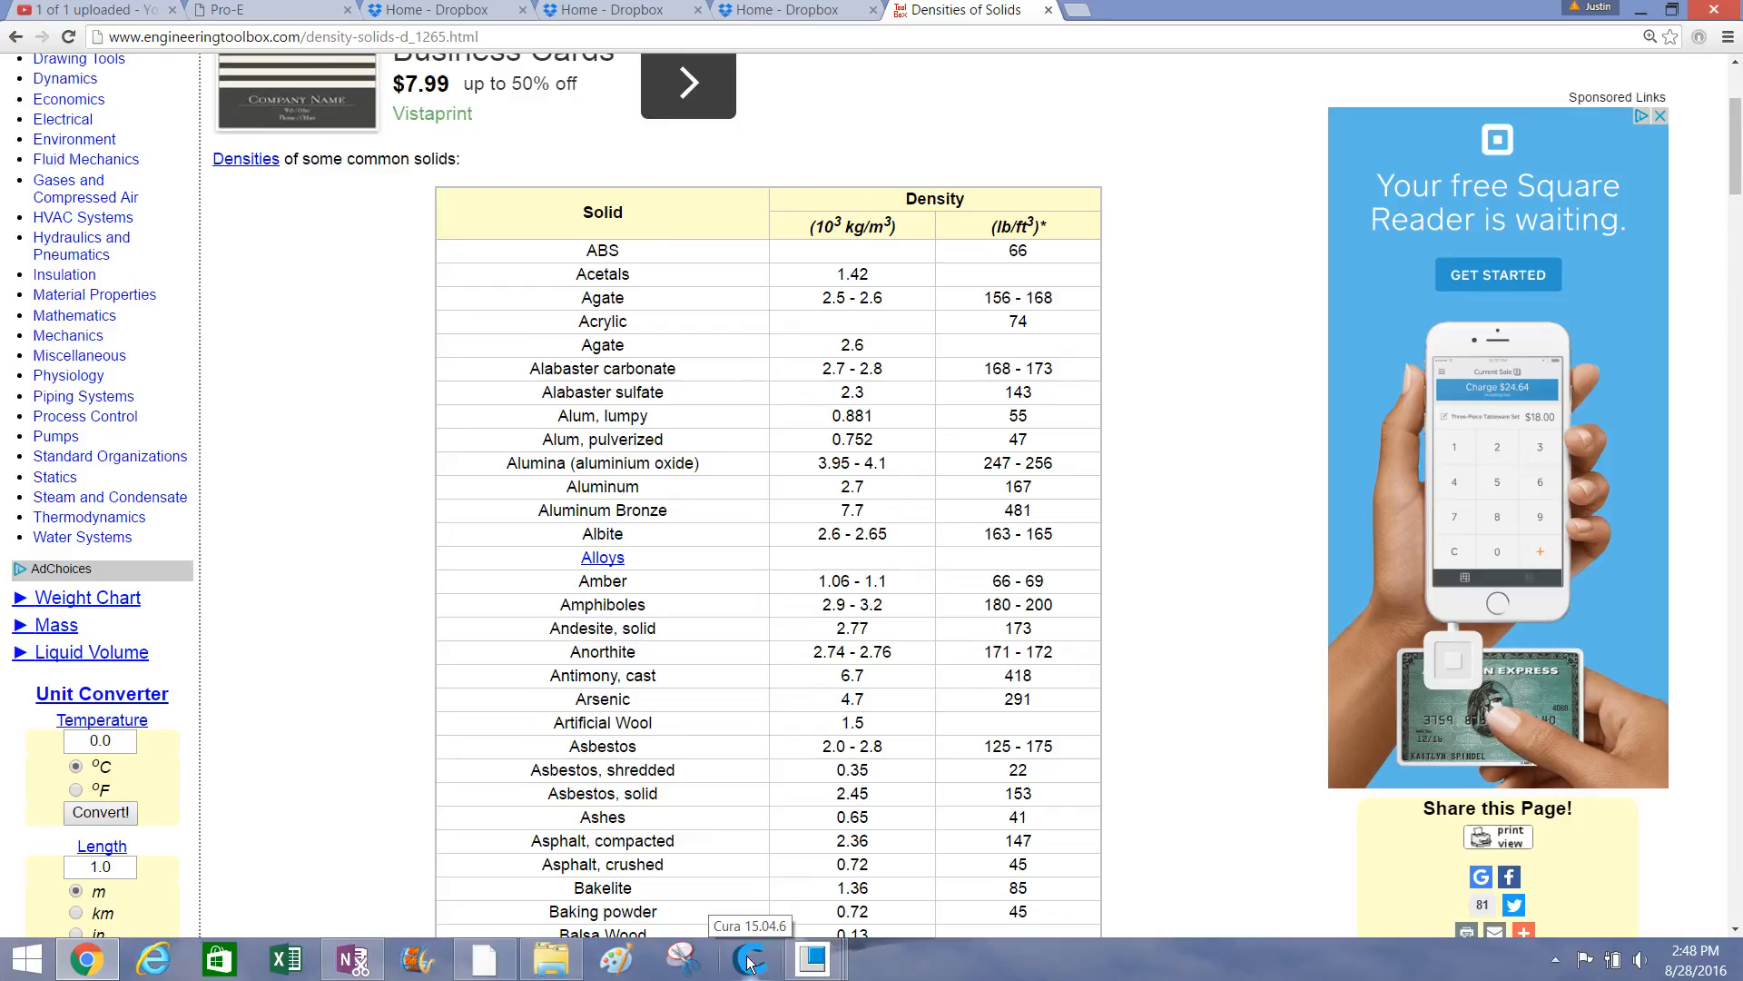
Check the converted aluminum density in Calculator and switch back to the WORKSHOPS_4_ASEM assembly window in Creo.
mouse_move(984, 20)
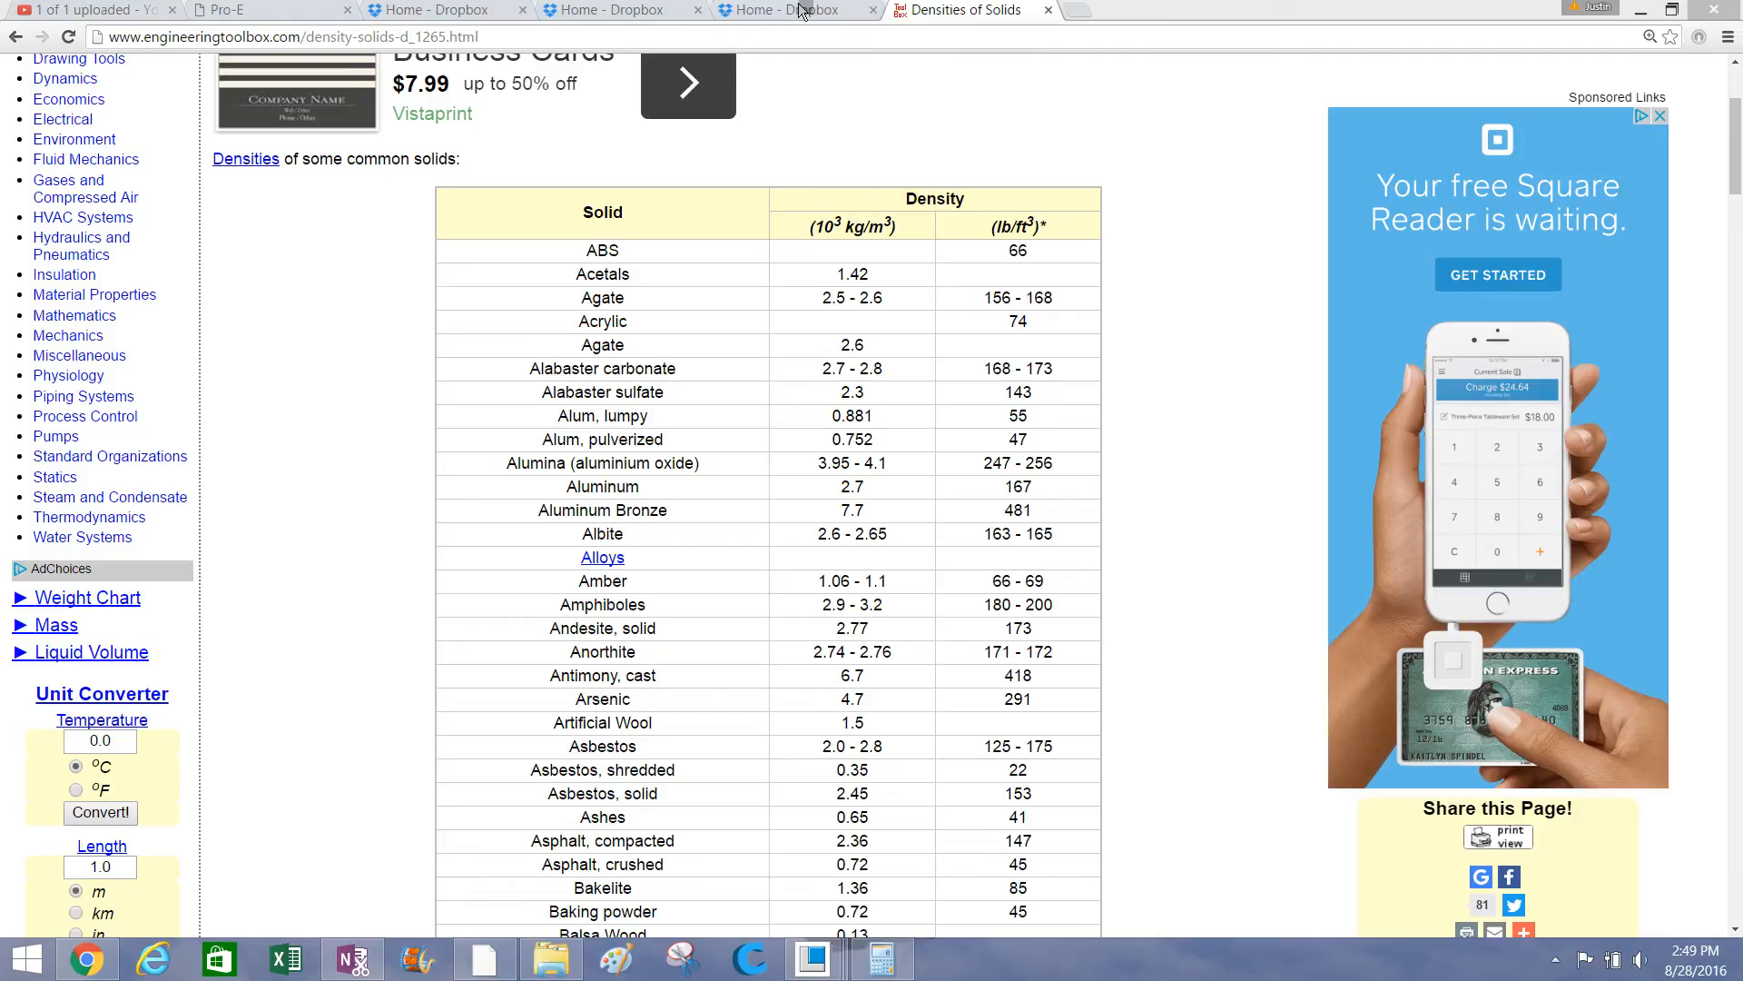
click(881, 959)
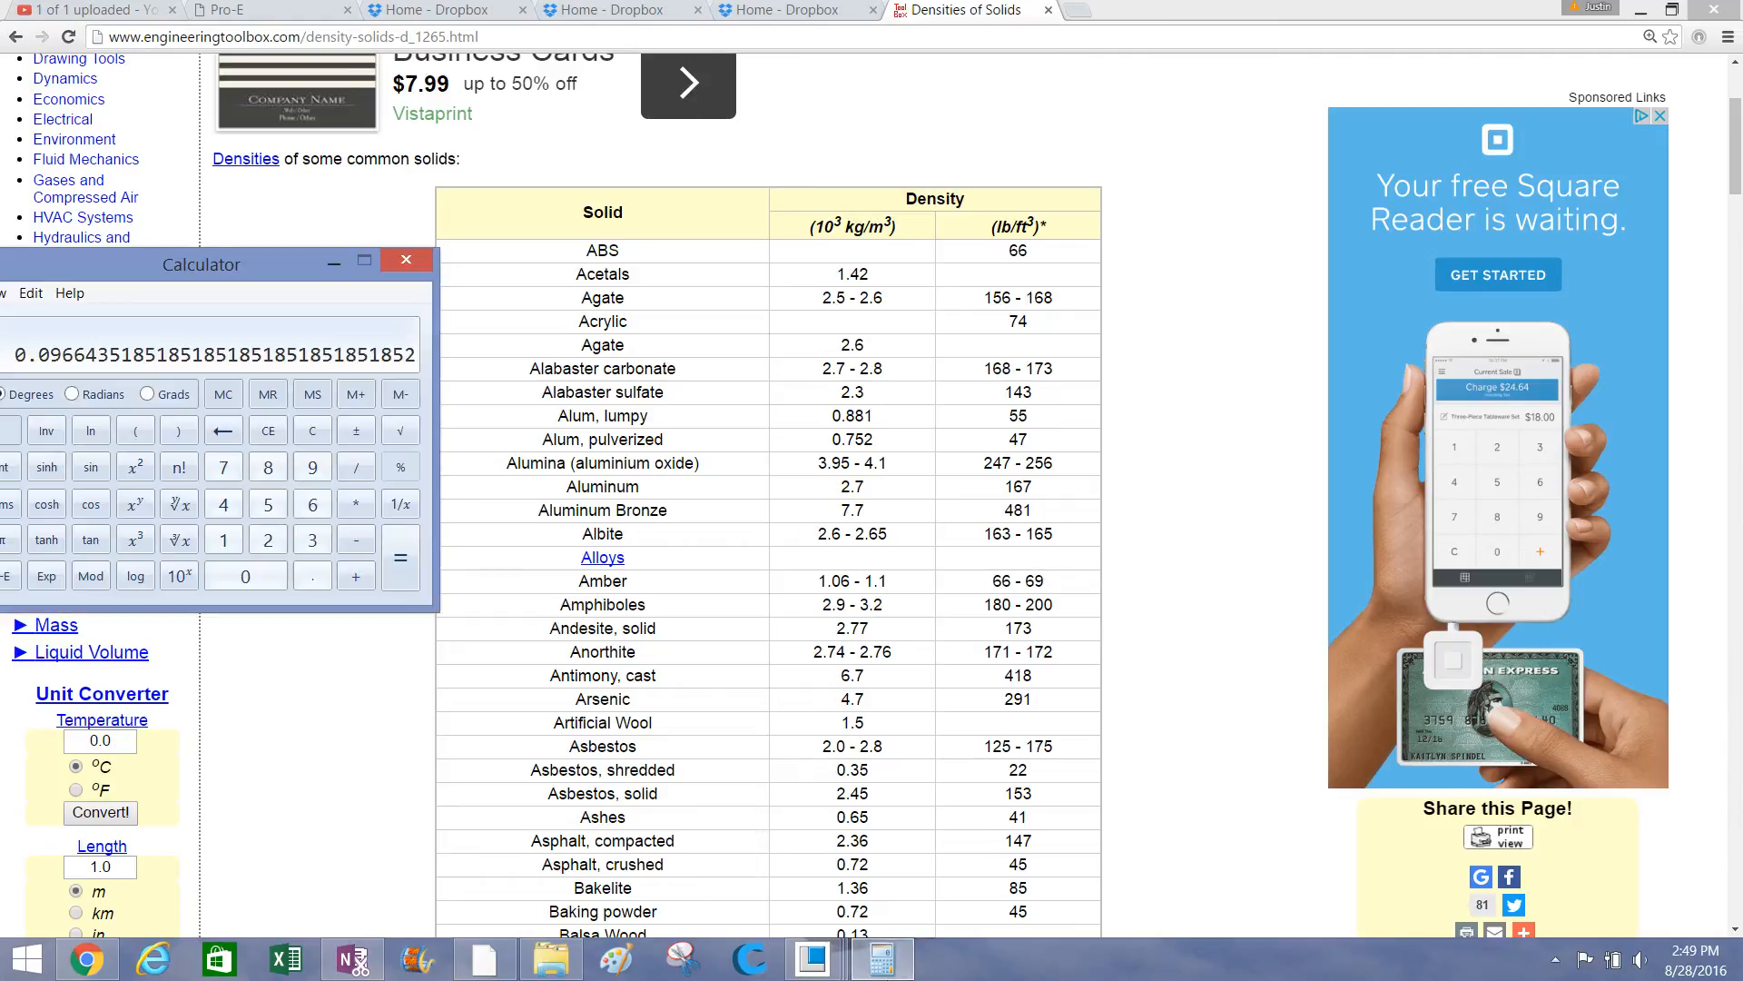
click(881, 959)
mouse_move(820, 945)
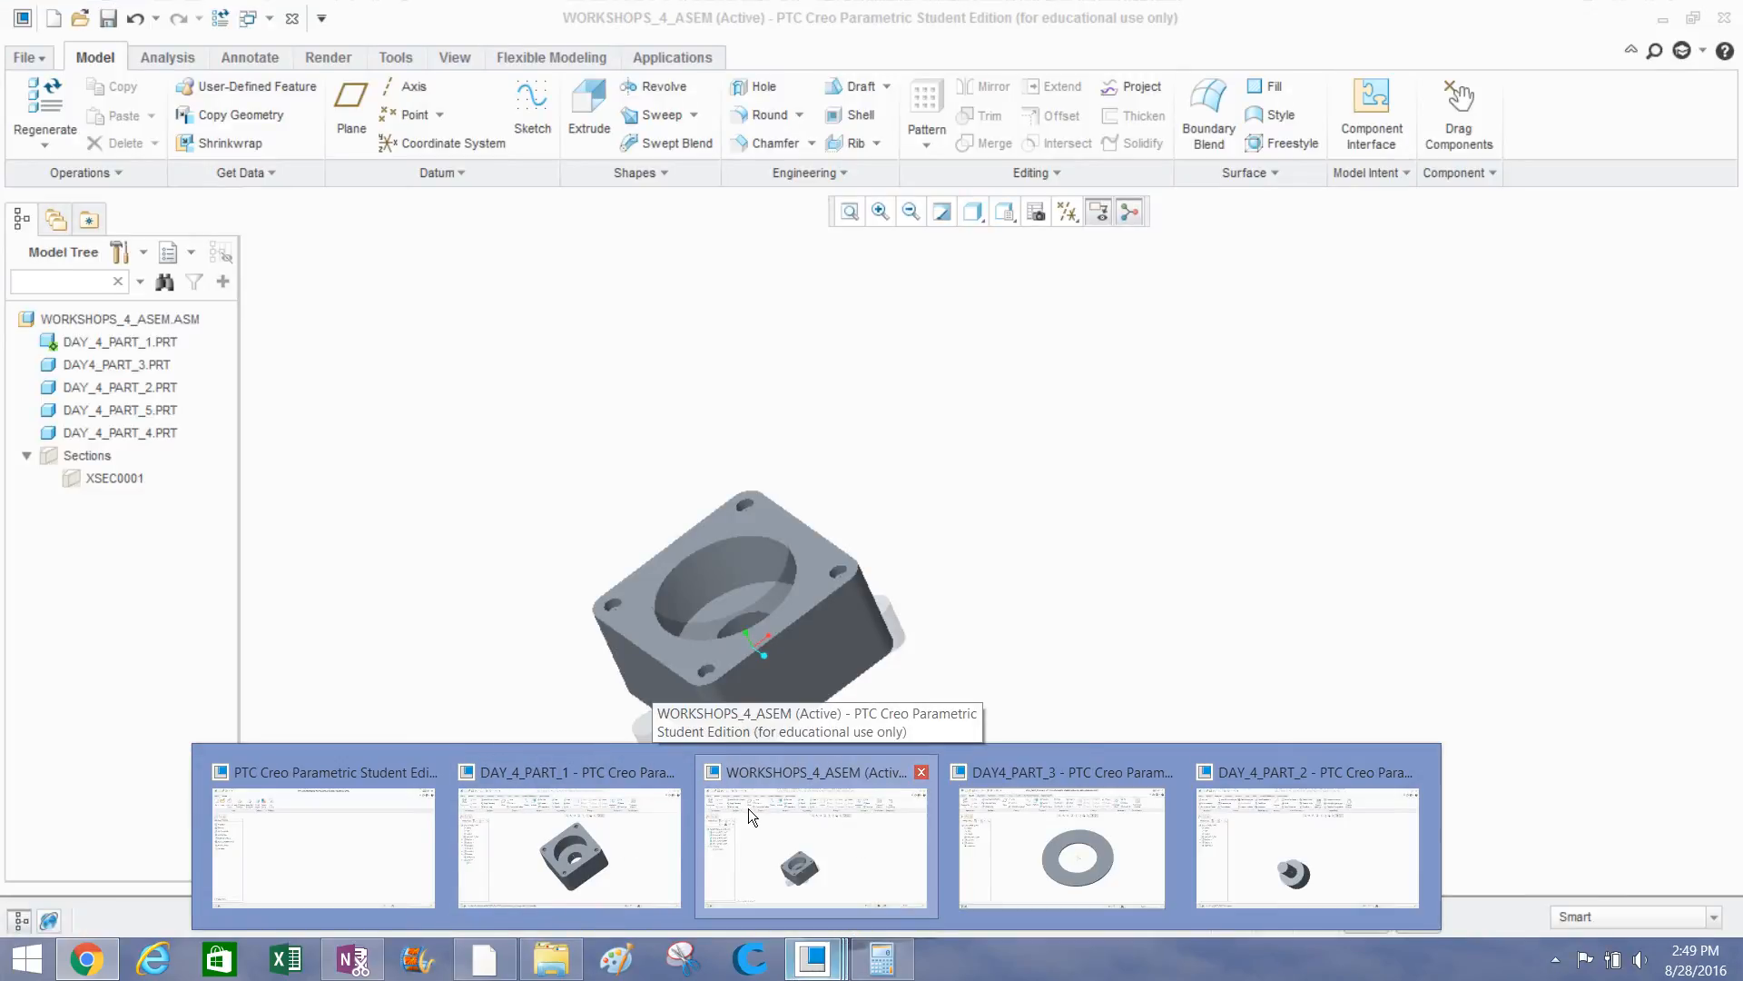
click(748, 808)
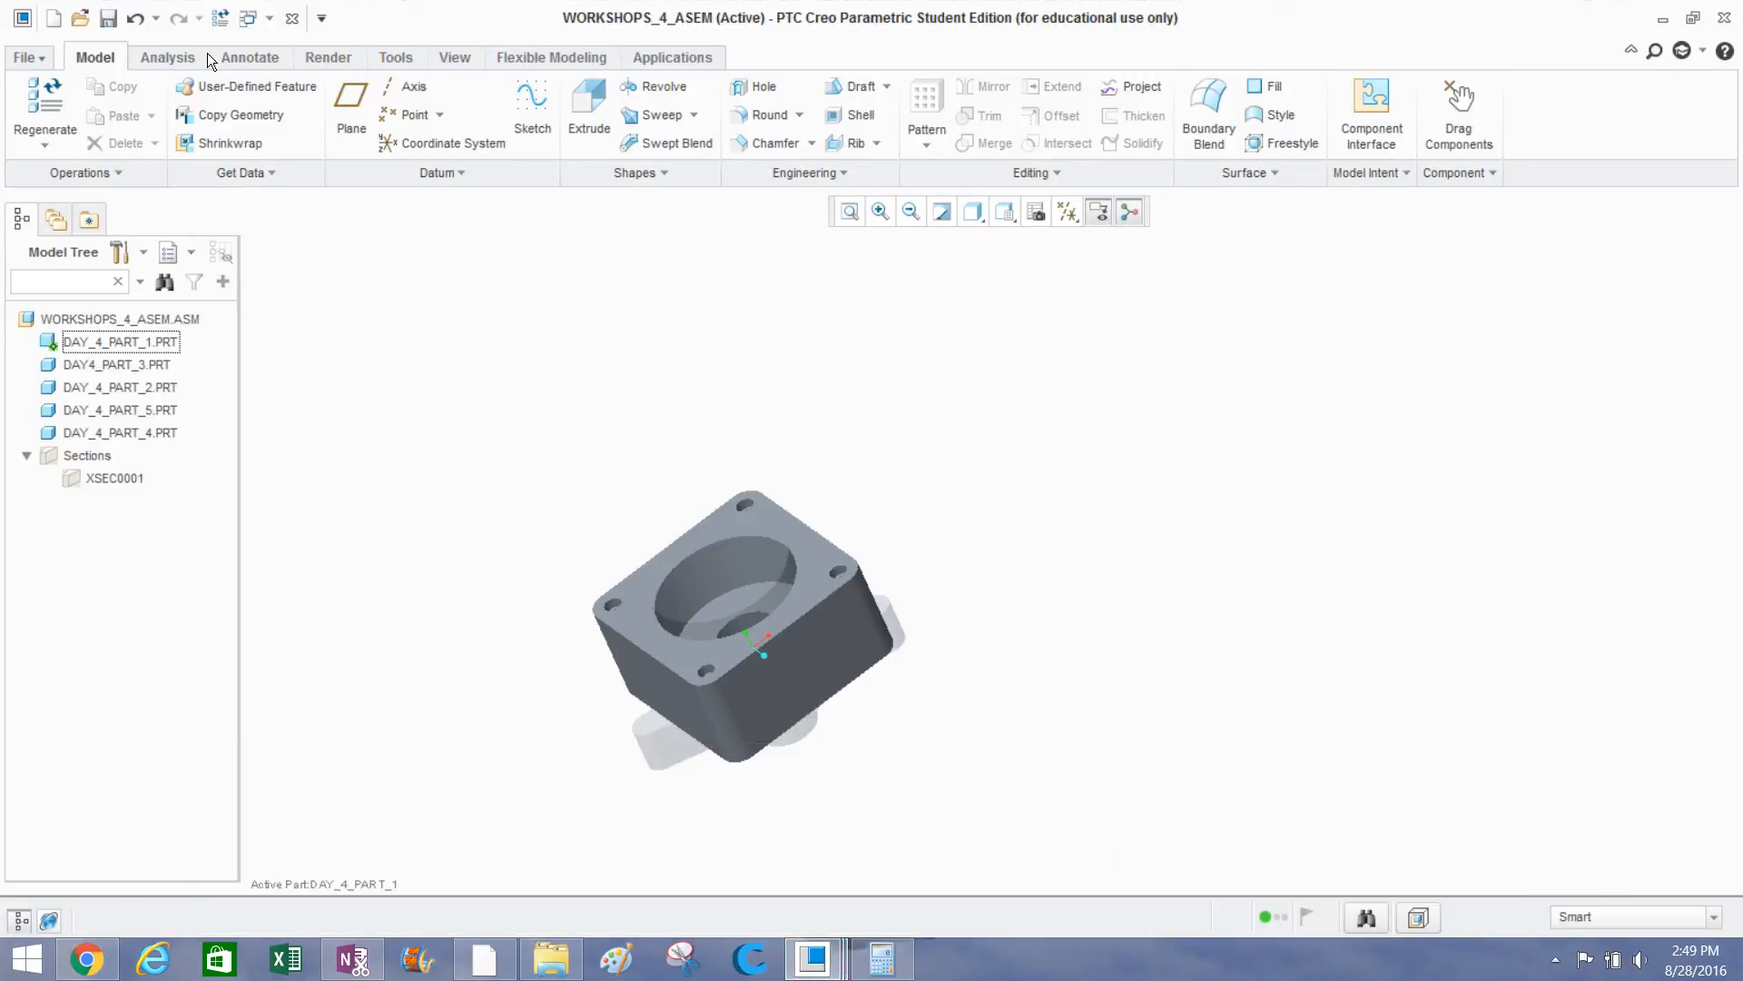
Calculate the mass properties of DAY_4_PART_1 with a density of 0.097 and close the analysis.
click(177, 57)
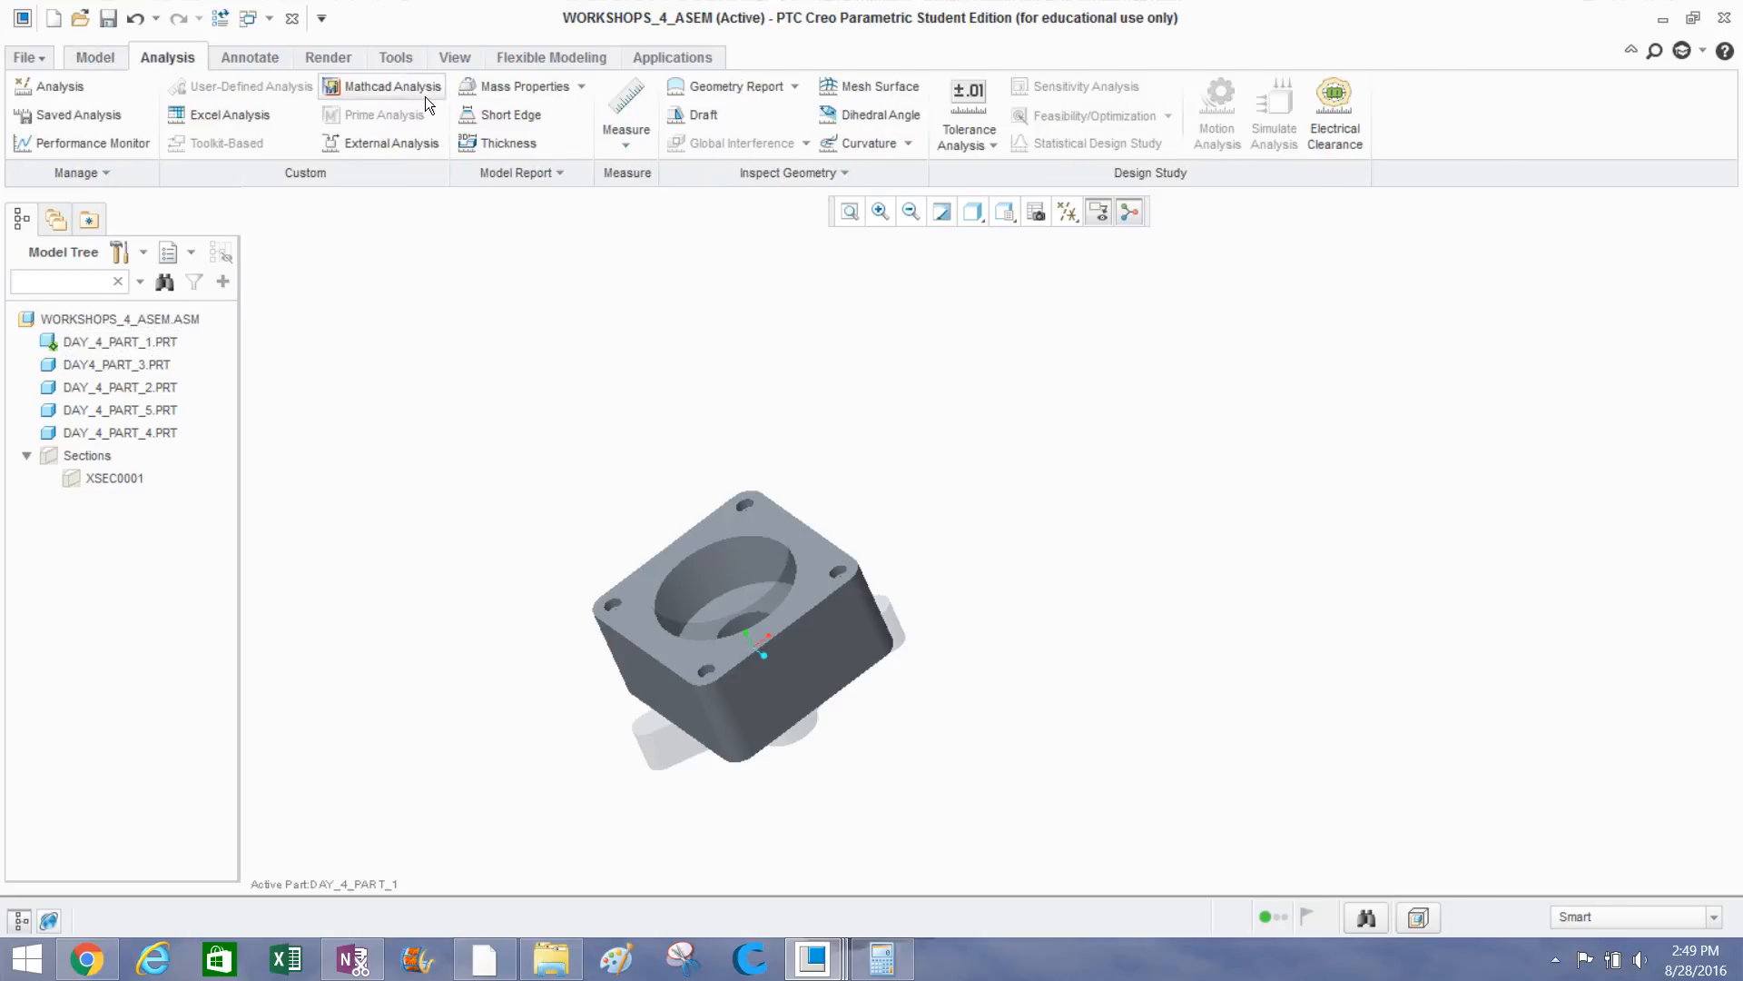
click(492, 85)
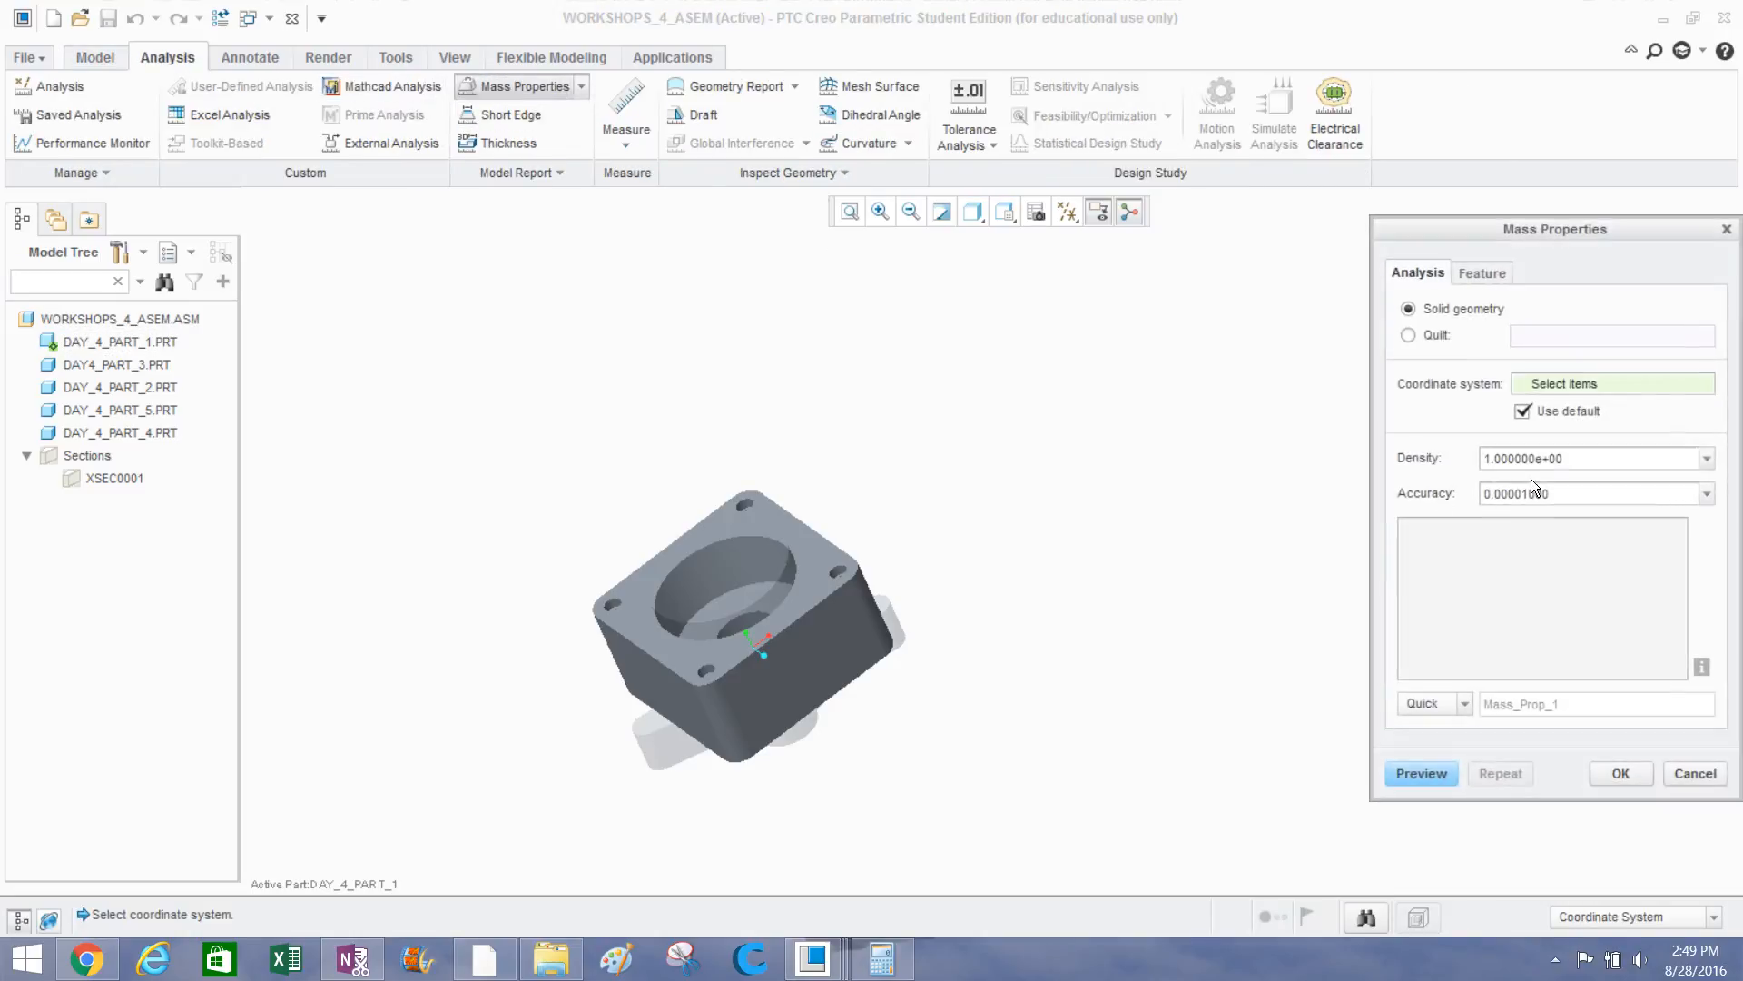
drag(1568, 456, 1469, 448)
text(.097)
click(1421, 777)
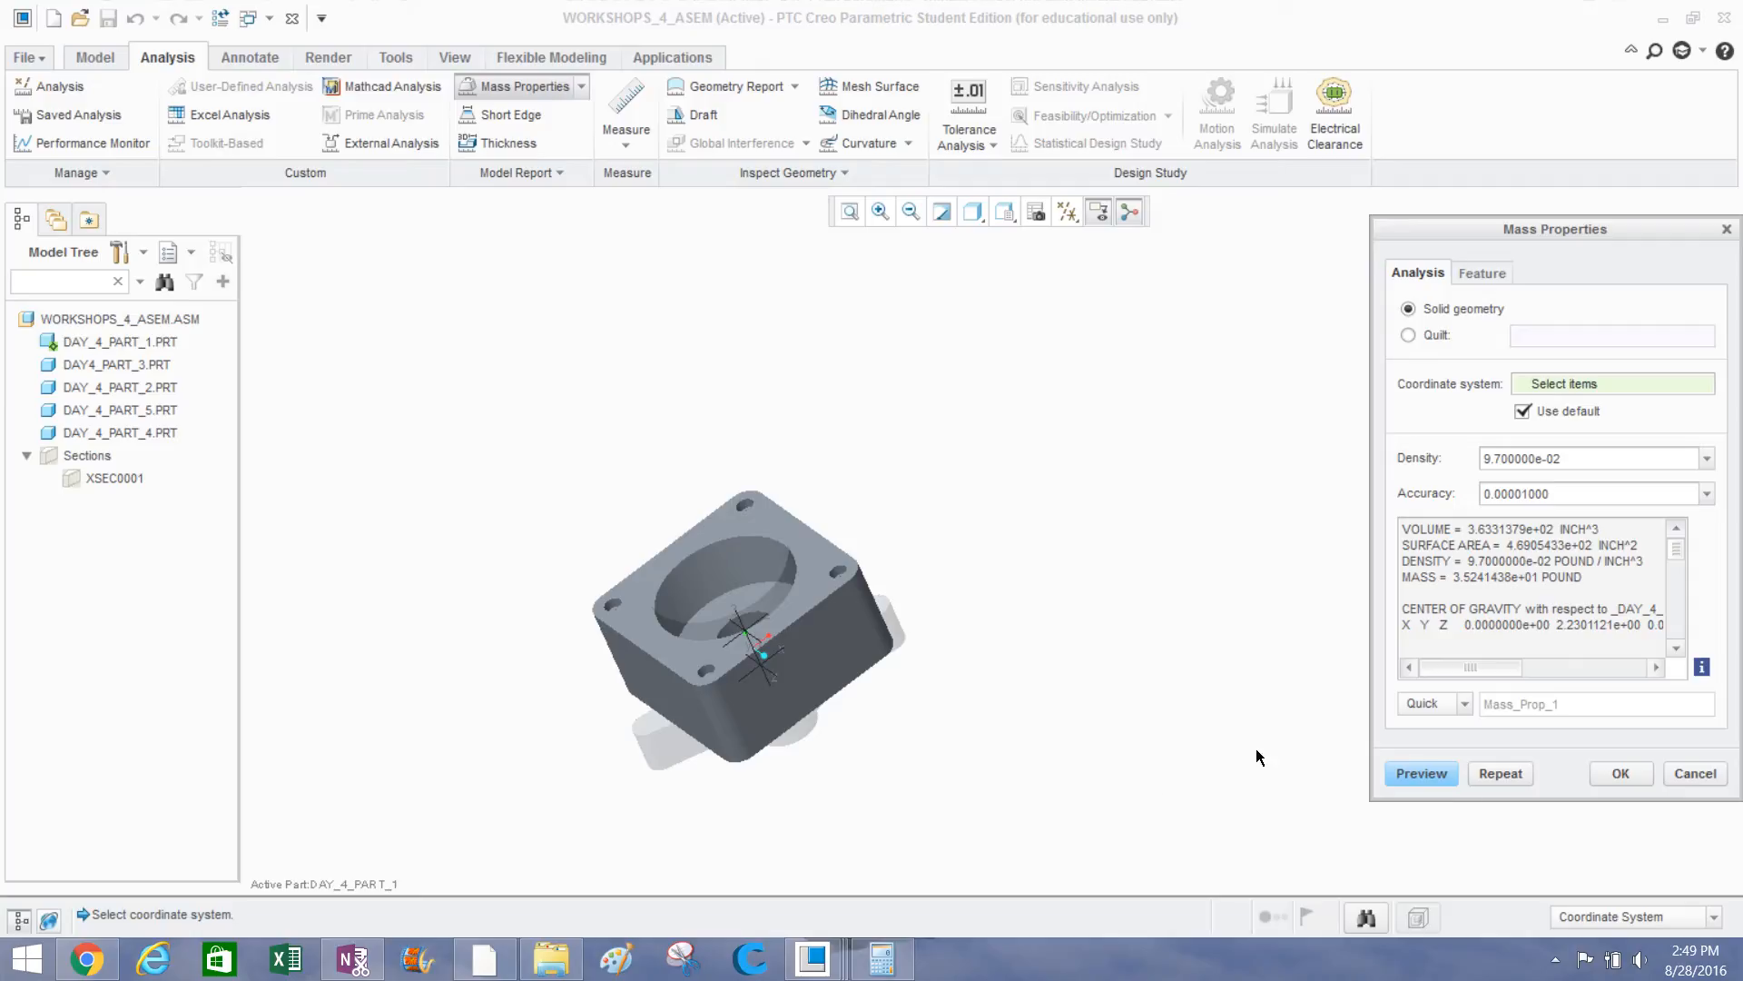
click(1618, 773)
Activate the top-level assembly WORKSHOPS_4_ASEM.
middle_drag(898, 451, 751, 249)
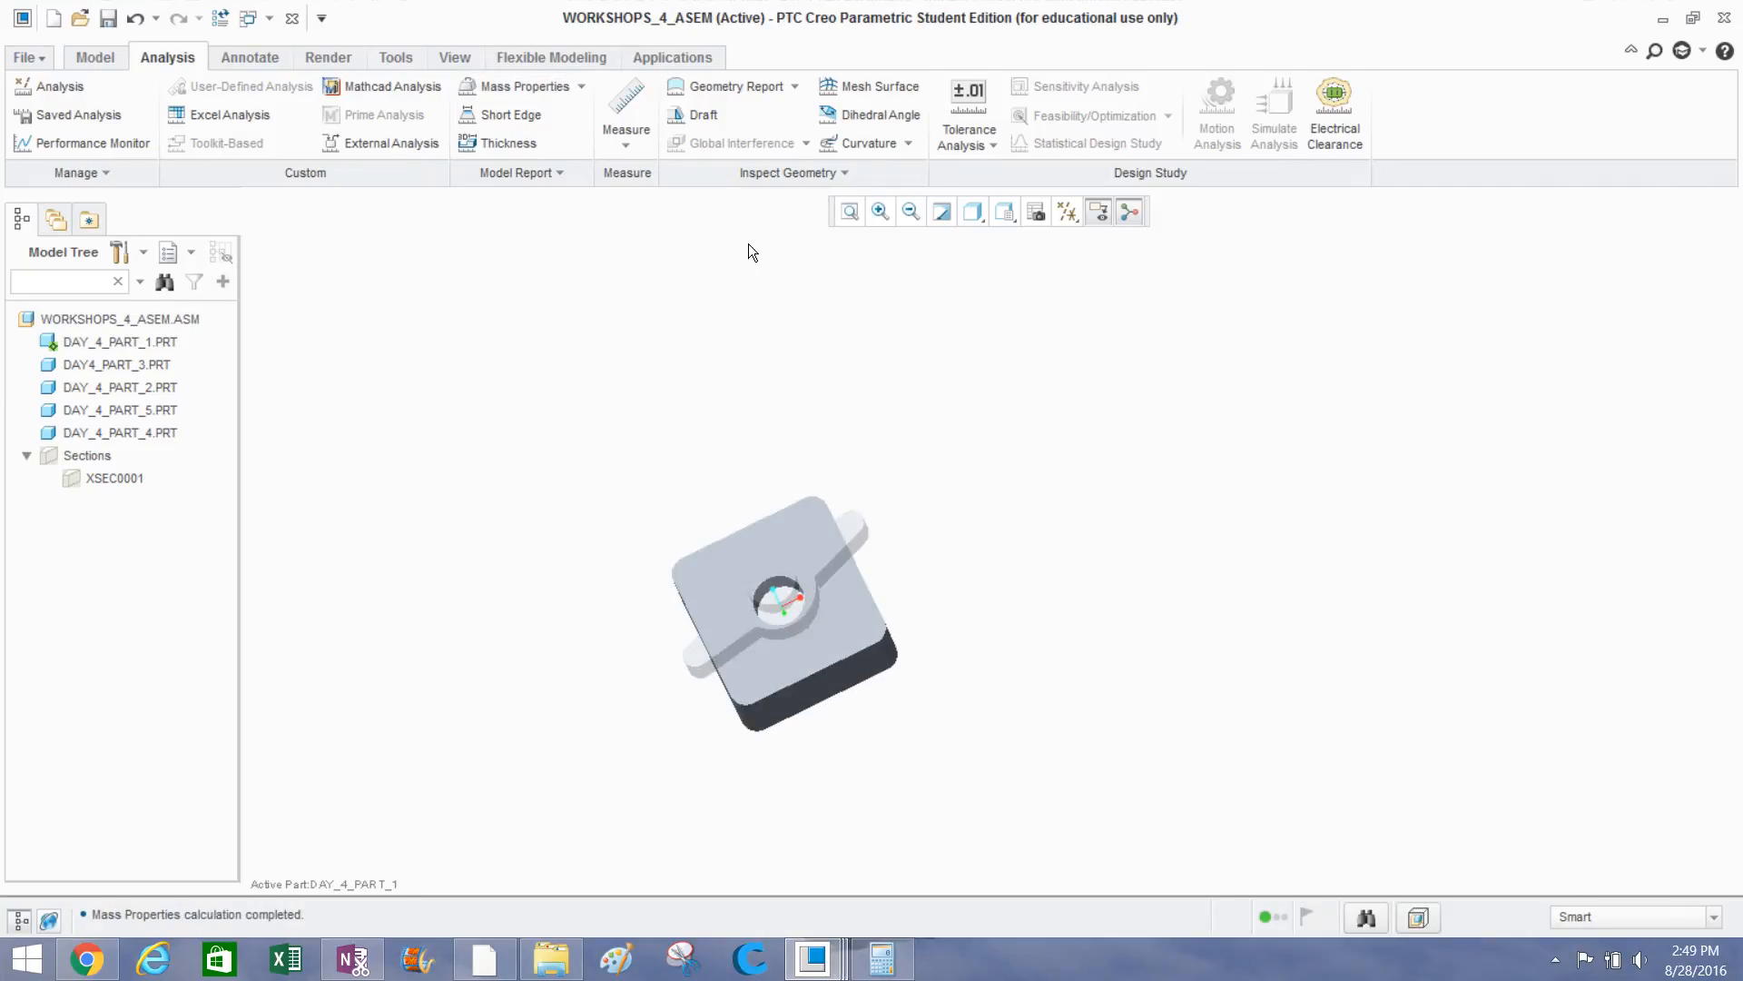
right_click(118, 313)
click(141, 329)
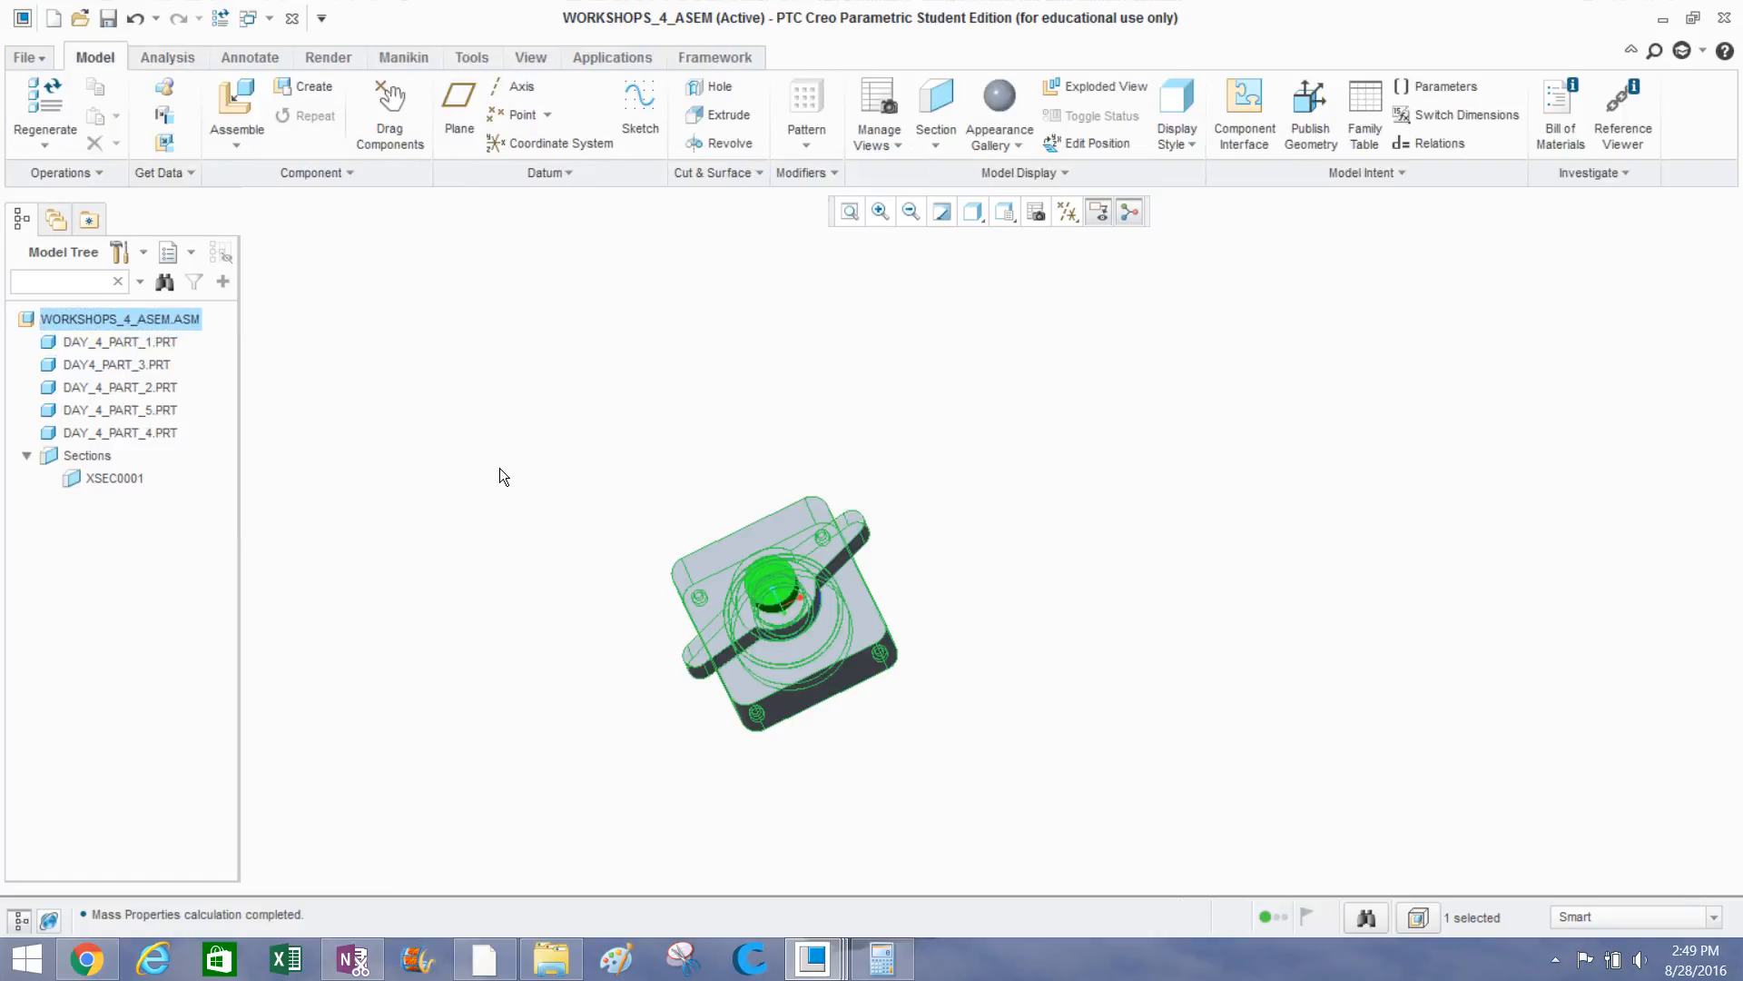
Activate the winged component DAY_4_PART_4 within the assembly.
middle_drag(500, 467, 770, 565)
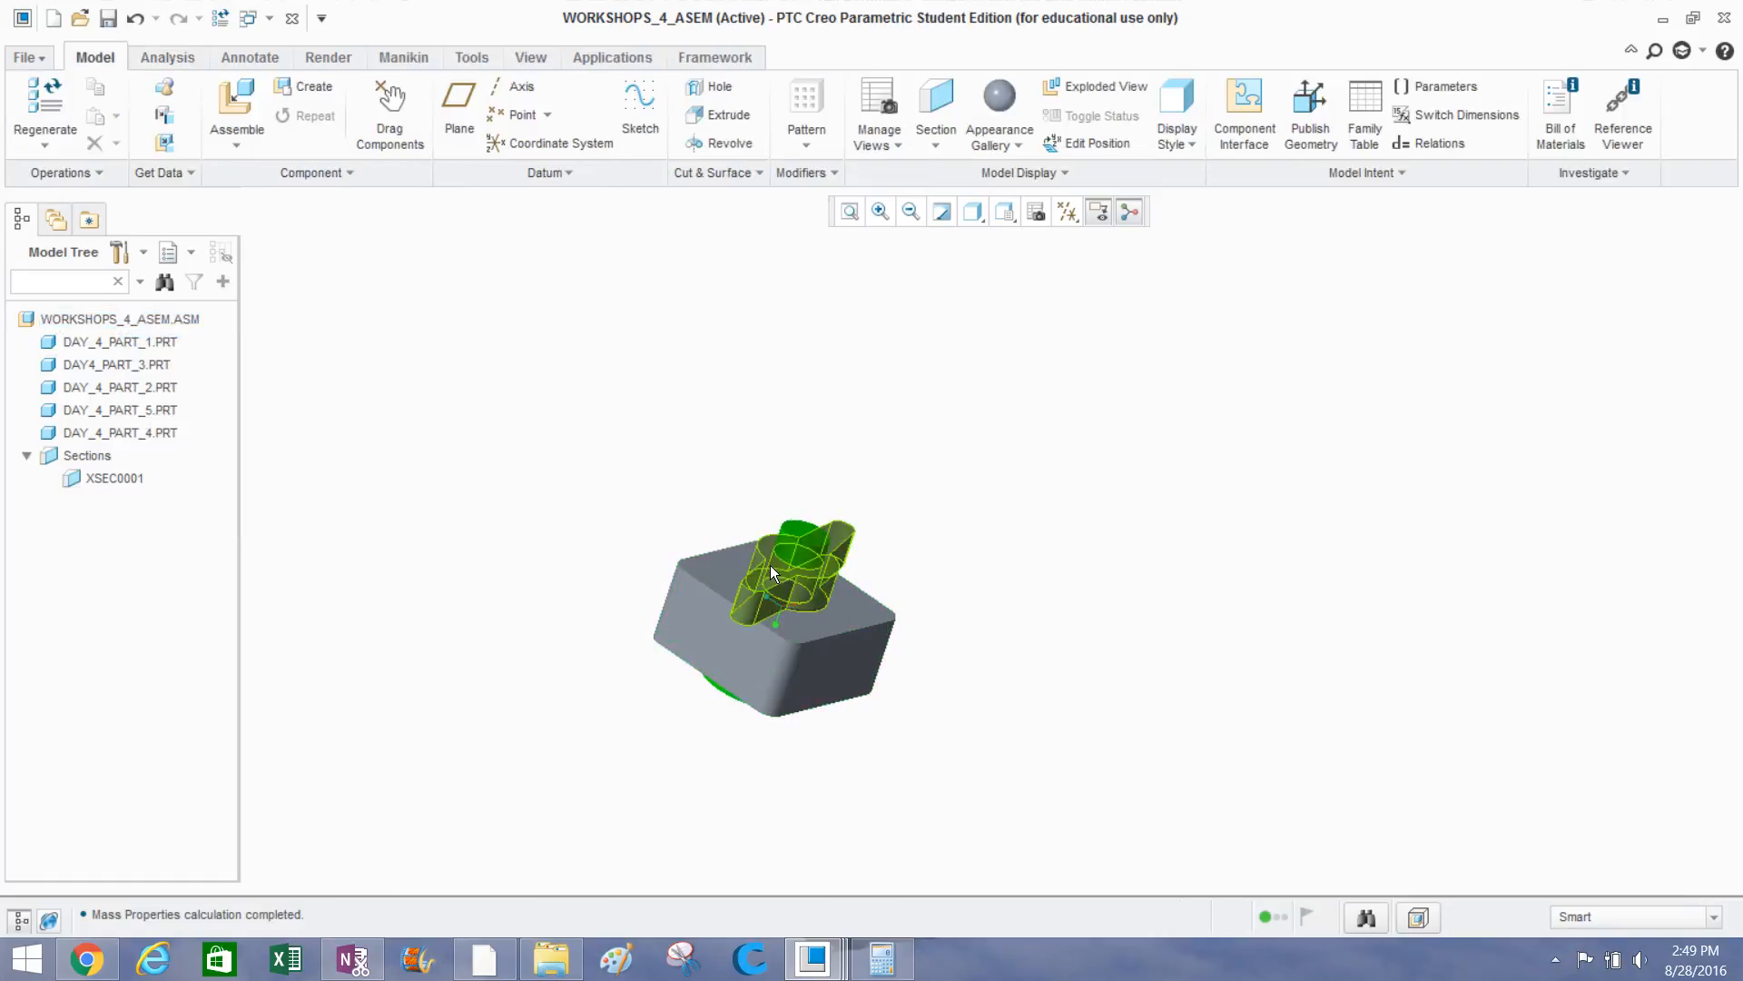
scroll(770, 561, down, 3)
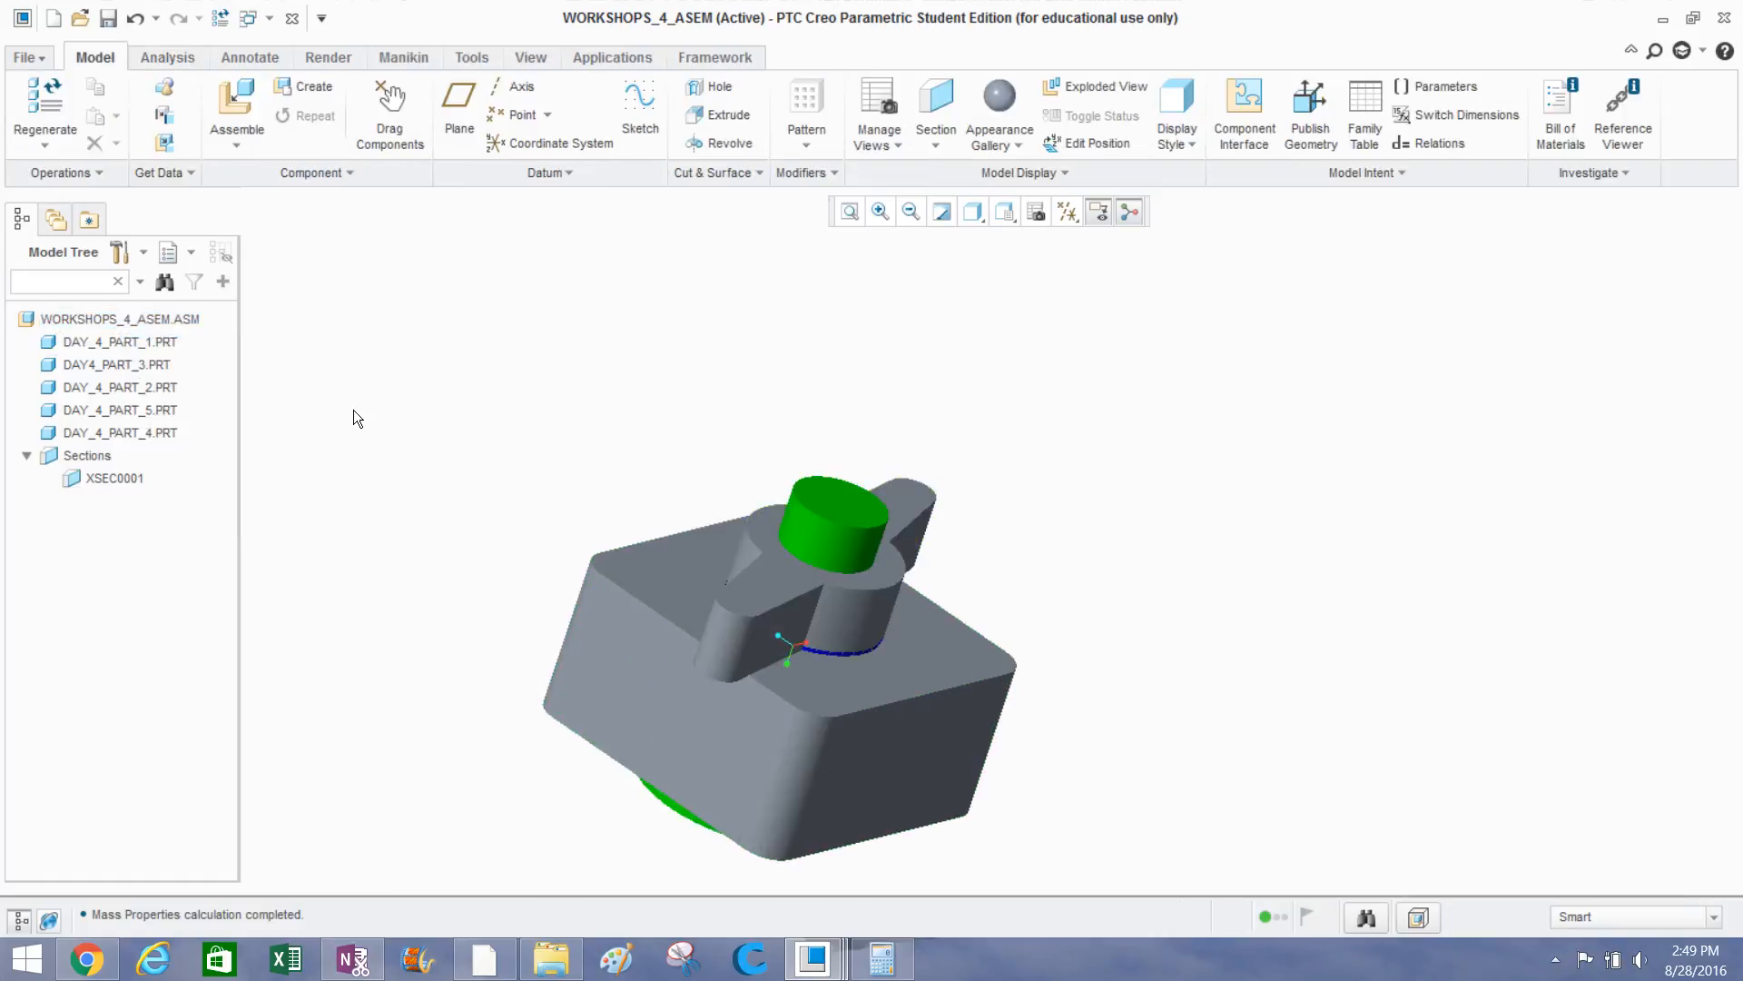
click(178, 430)
right_click(178, 430)
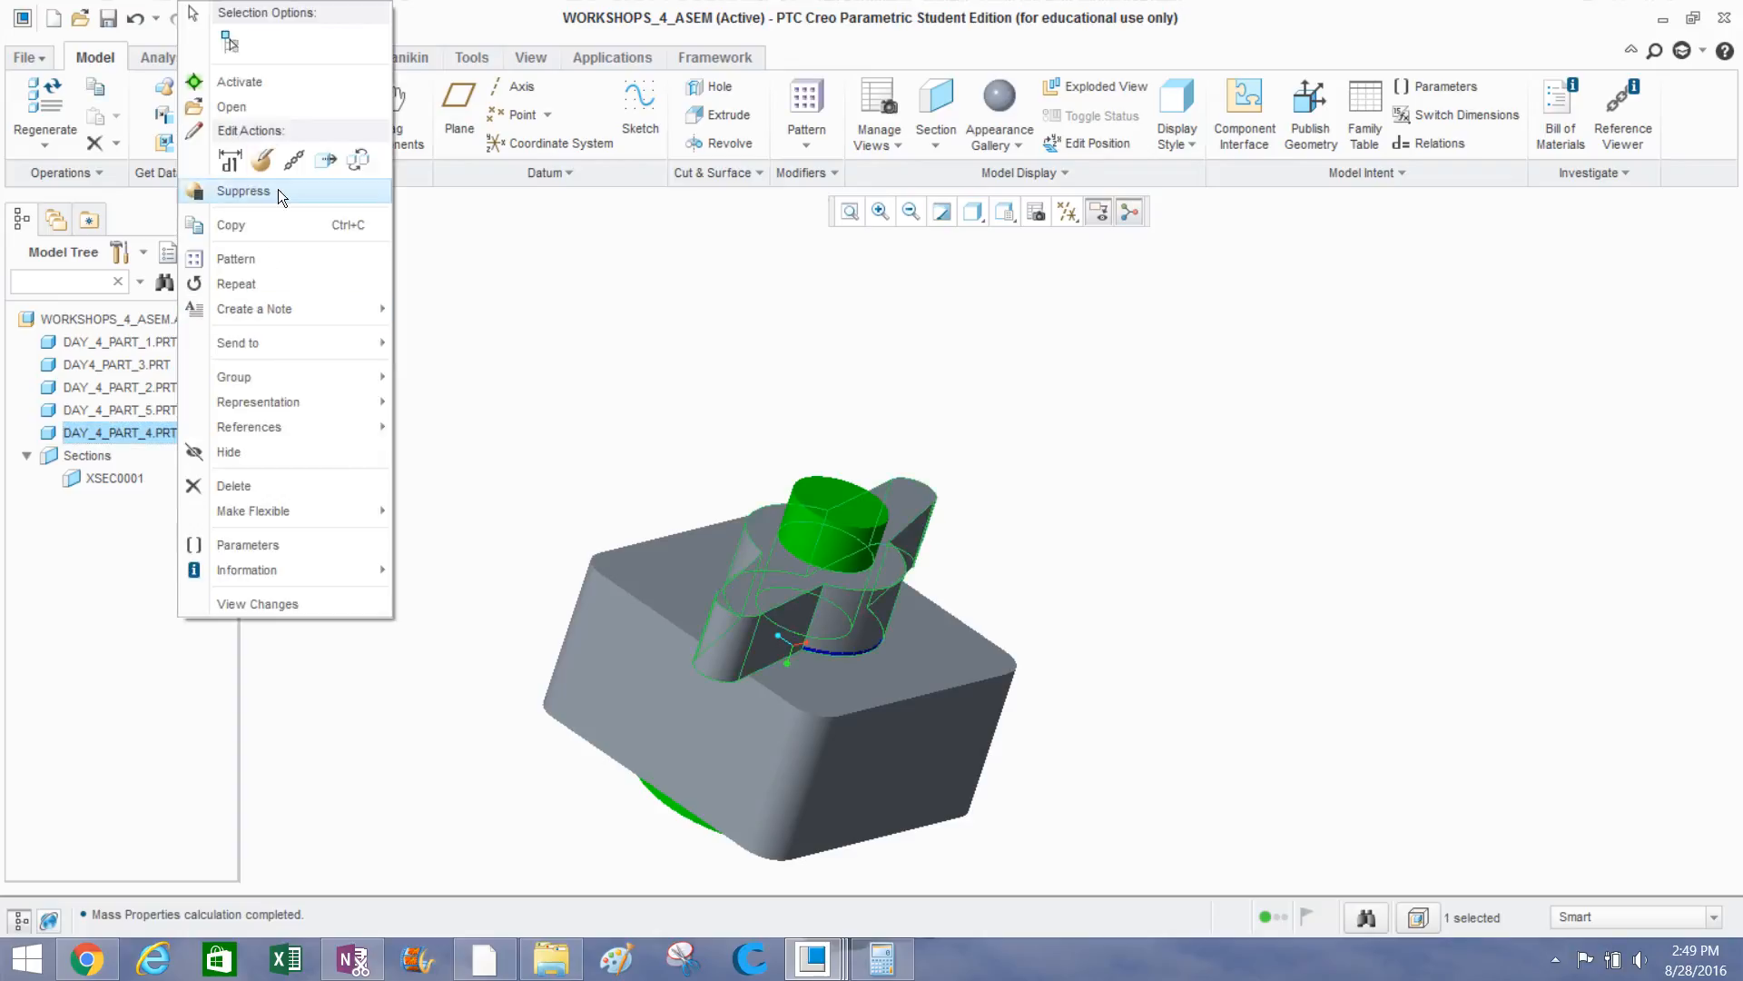
click(259, 86)
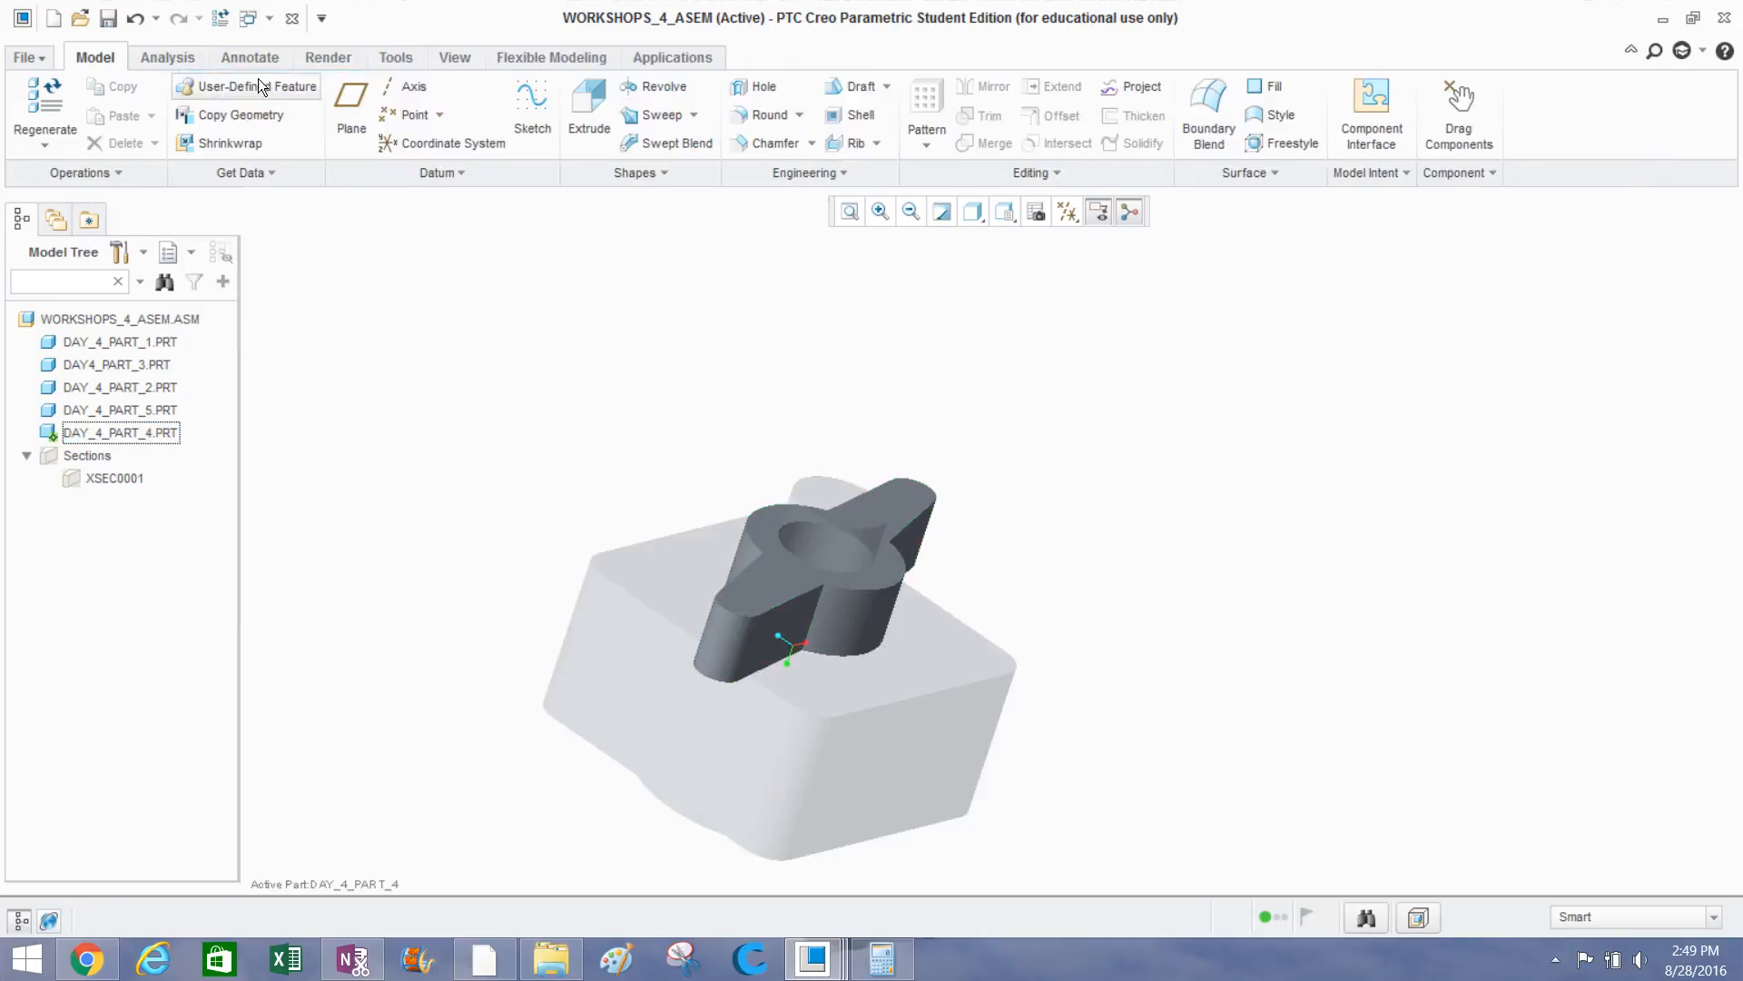
Calculate the mass properties of DAY_4_PART_4 with a density of 0.097 and close the analysis.
click(185, 52)
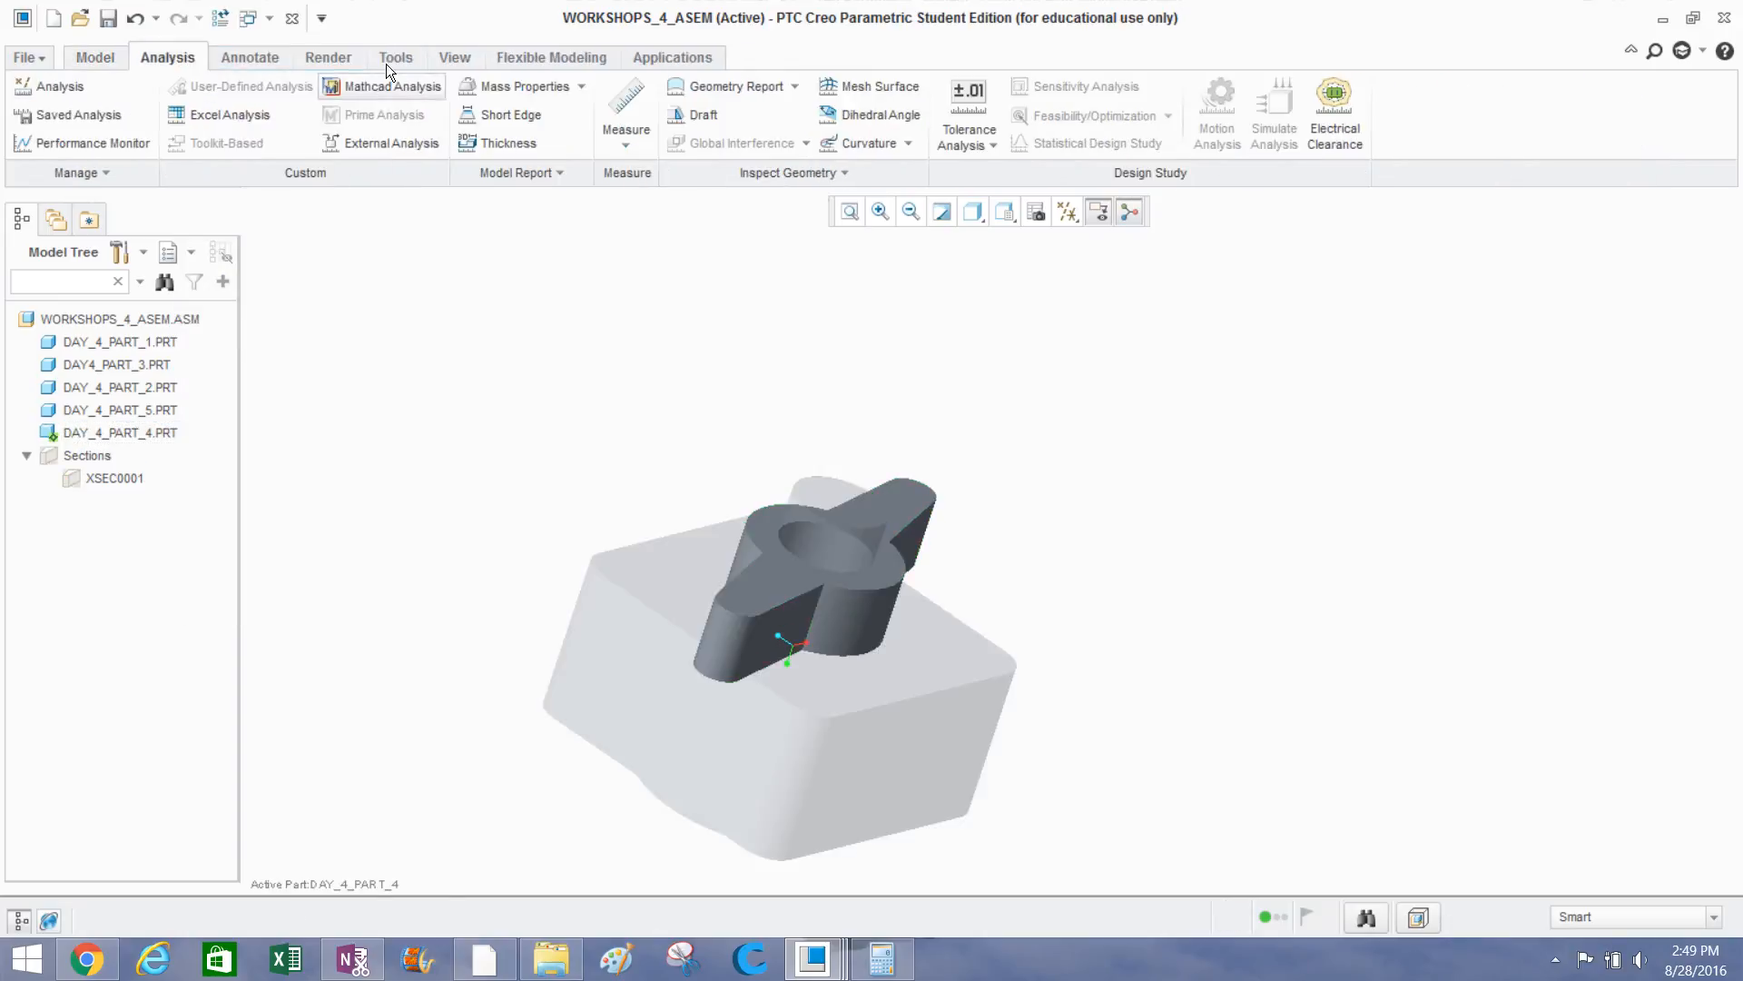
click(522, 86)
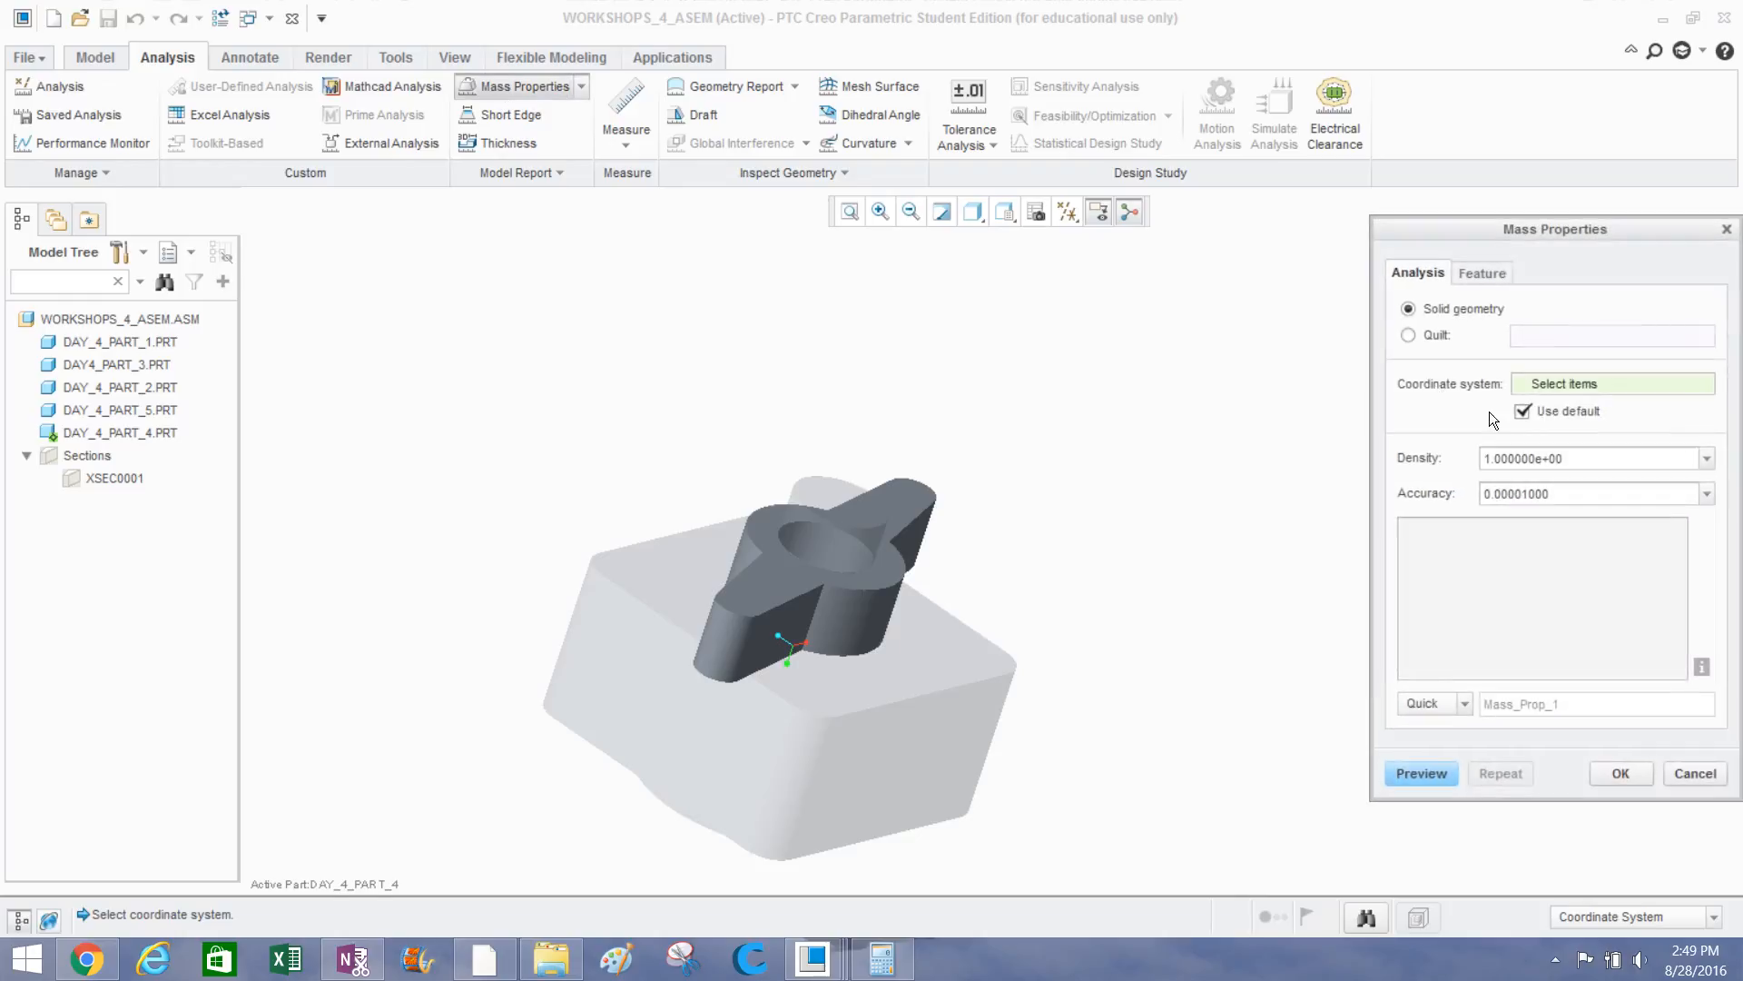
drag(1563, 458, 1485, 459)
key(BackSpace)
click(1427, 770)
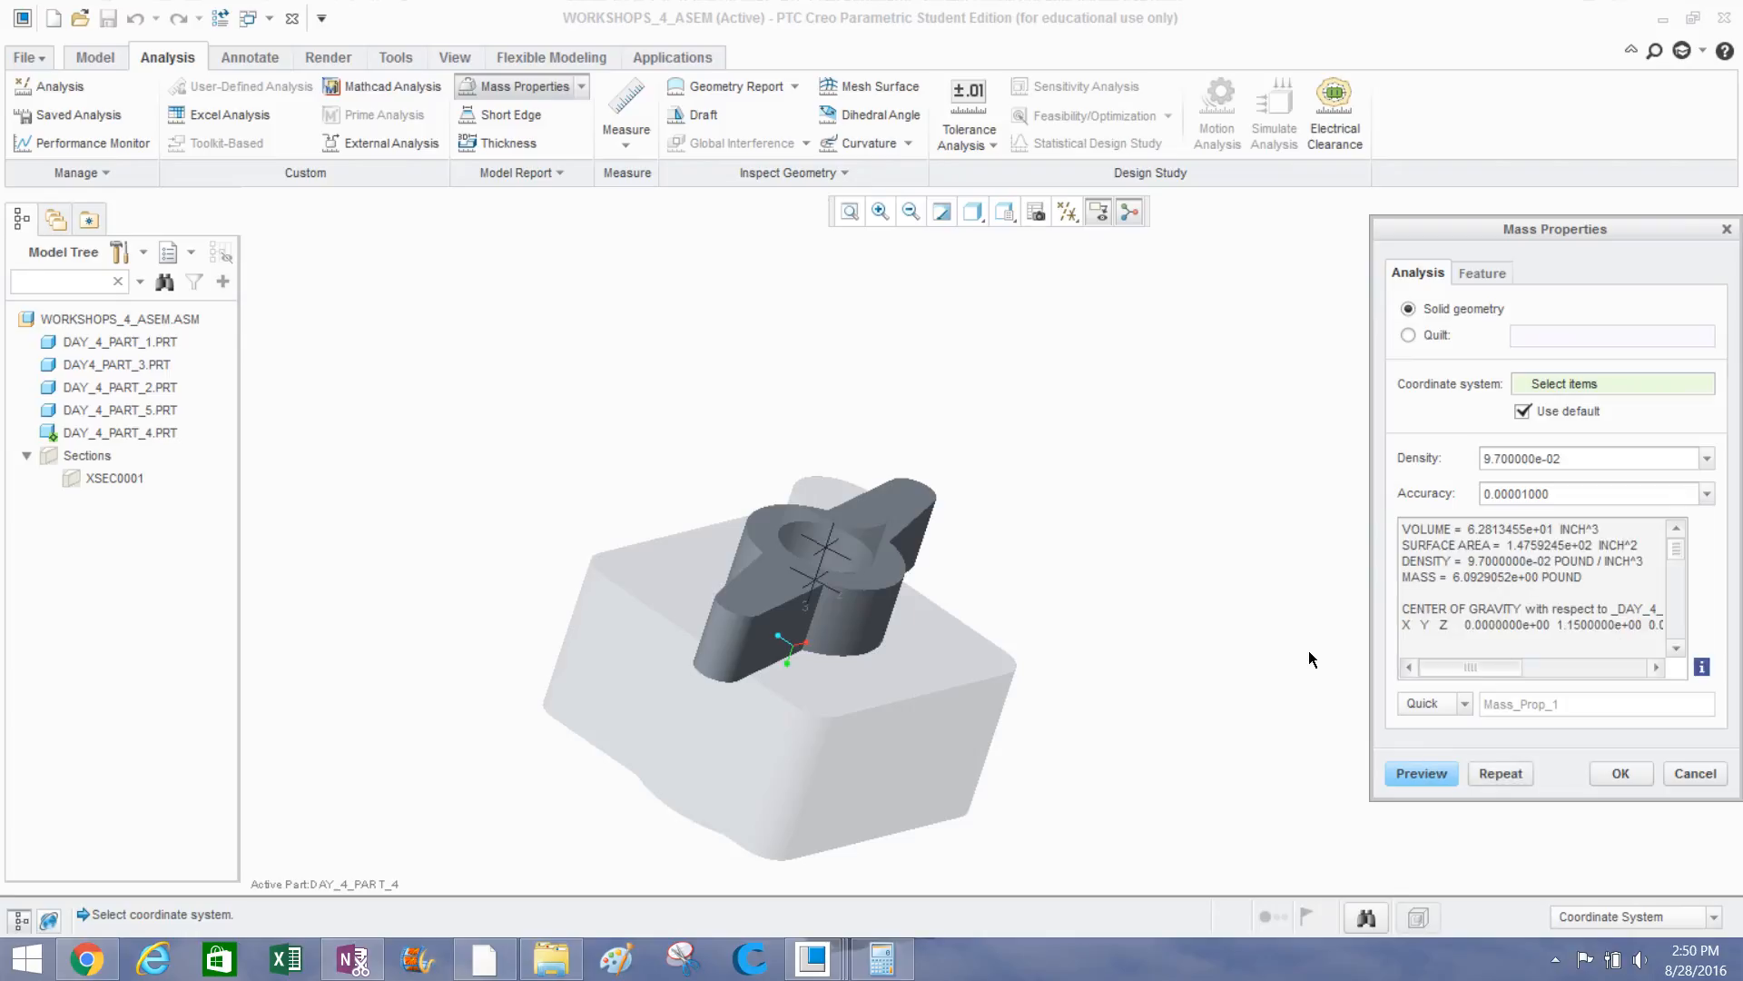
click(1622, 773)
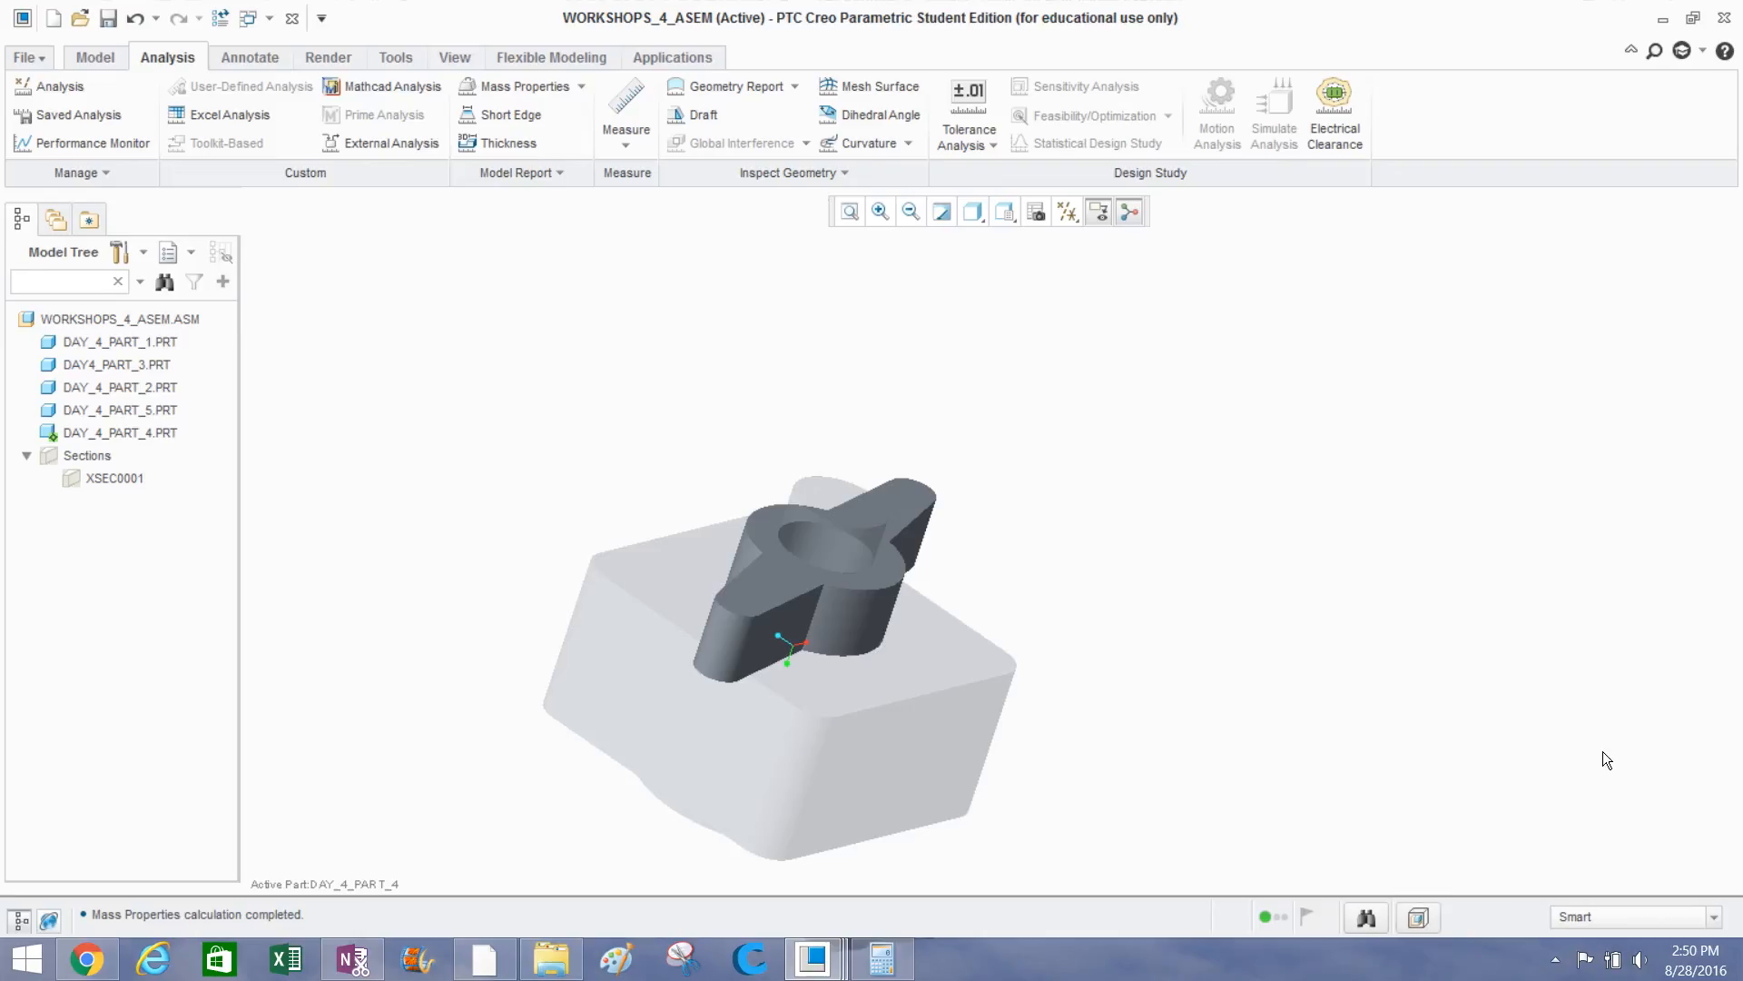
Make WORKSHOPS_4_ASEM the active model again in place of DAY_4_PART_4.
scroll(798, 378, up, 2)
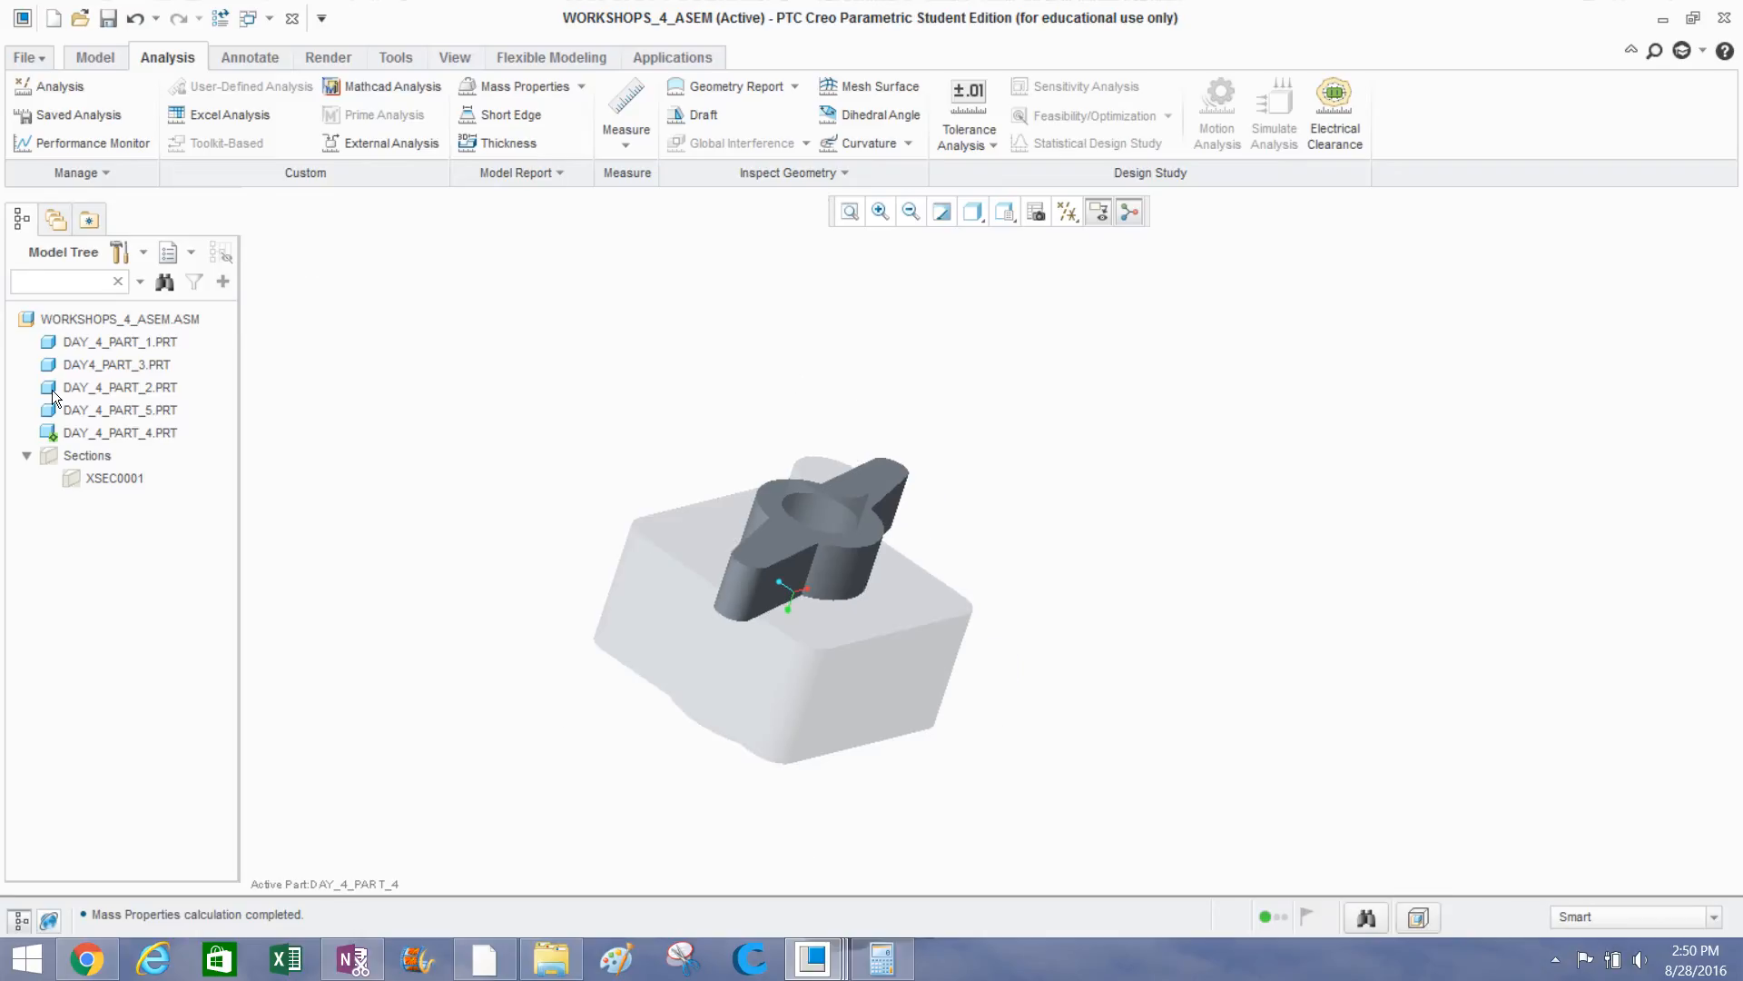
right_click(85, 320)
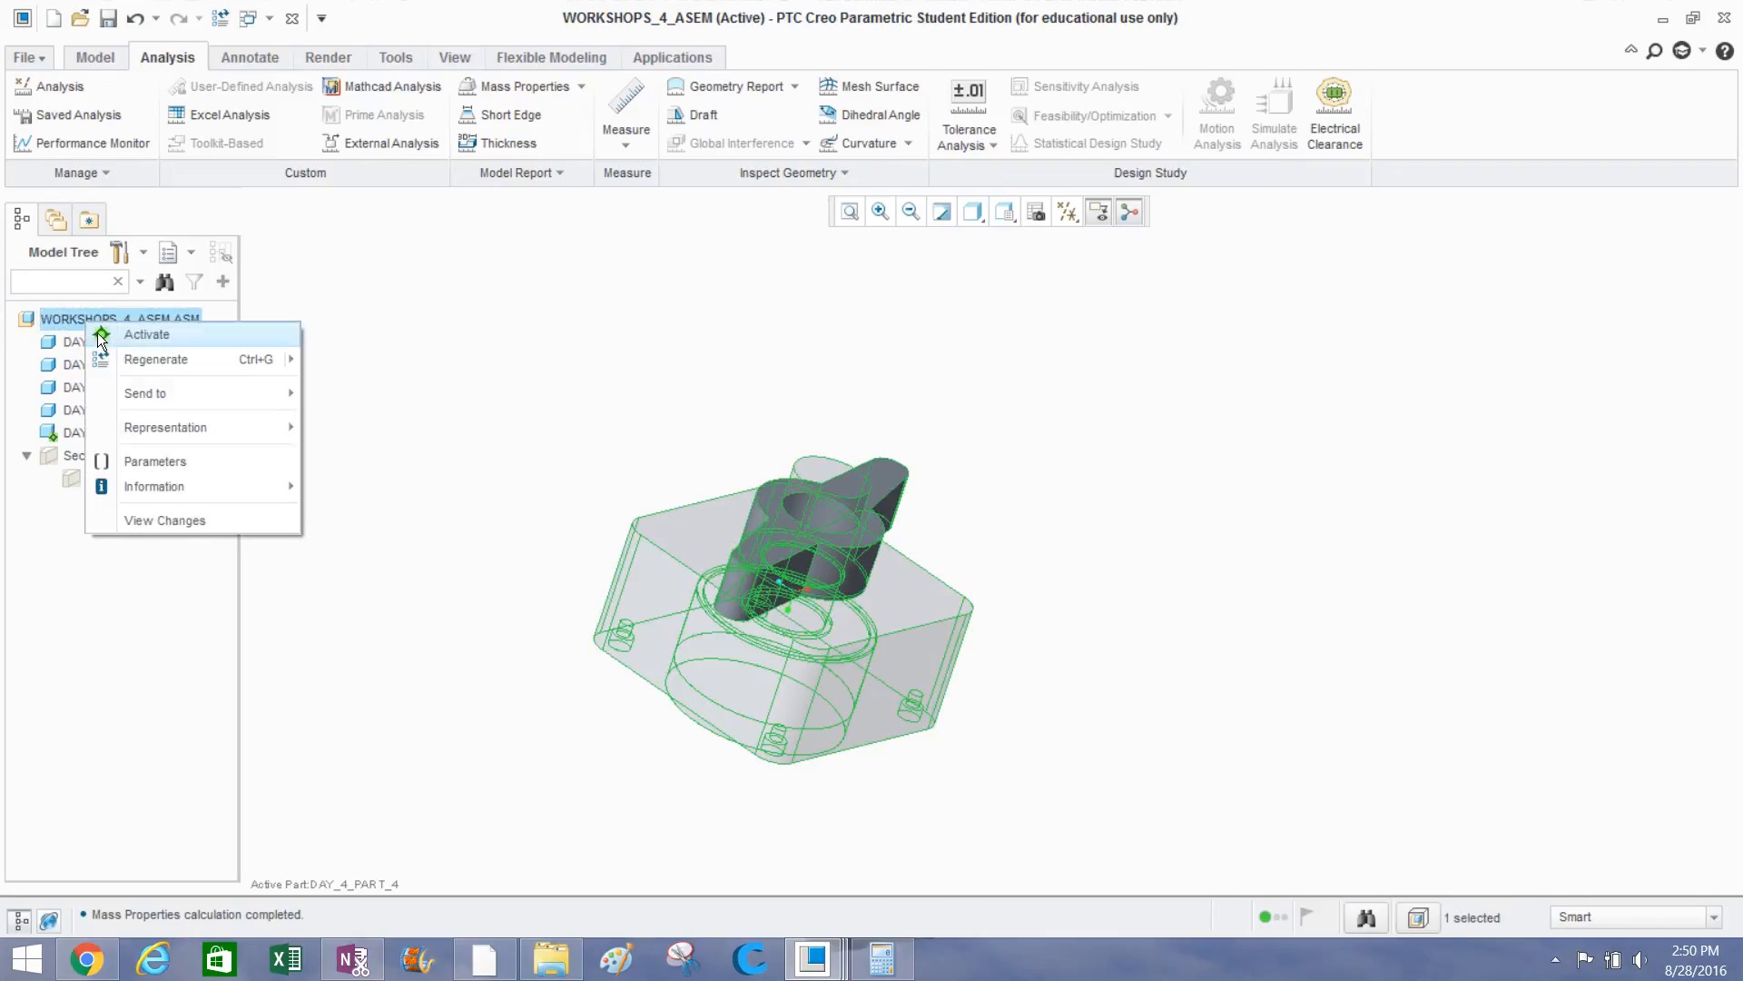
click(98, 333)
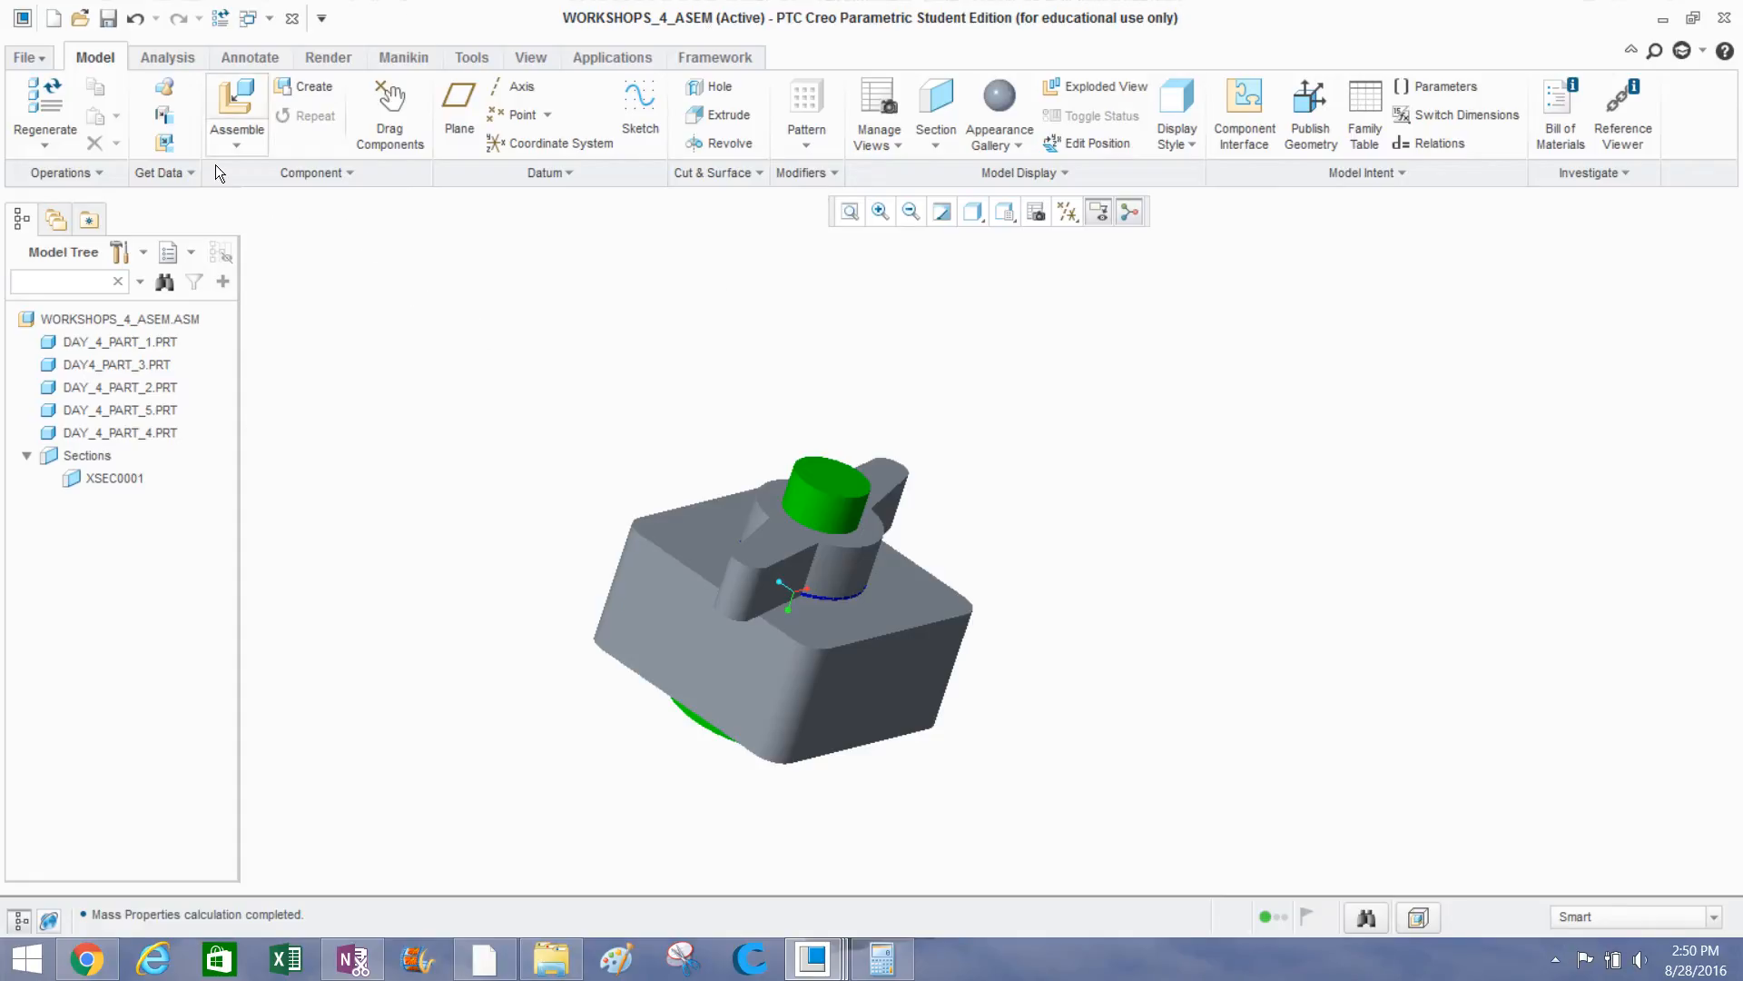
Add the mass properties parameter MP_DENSITY as a column in the assembly's model tree.
click(119, 253)
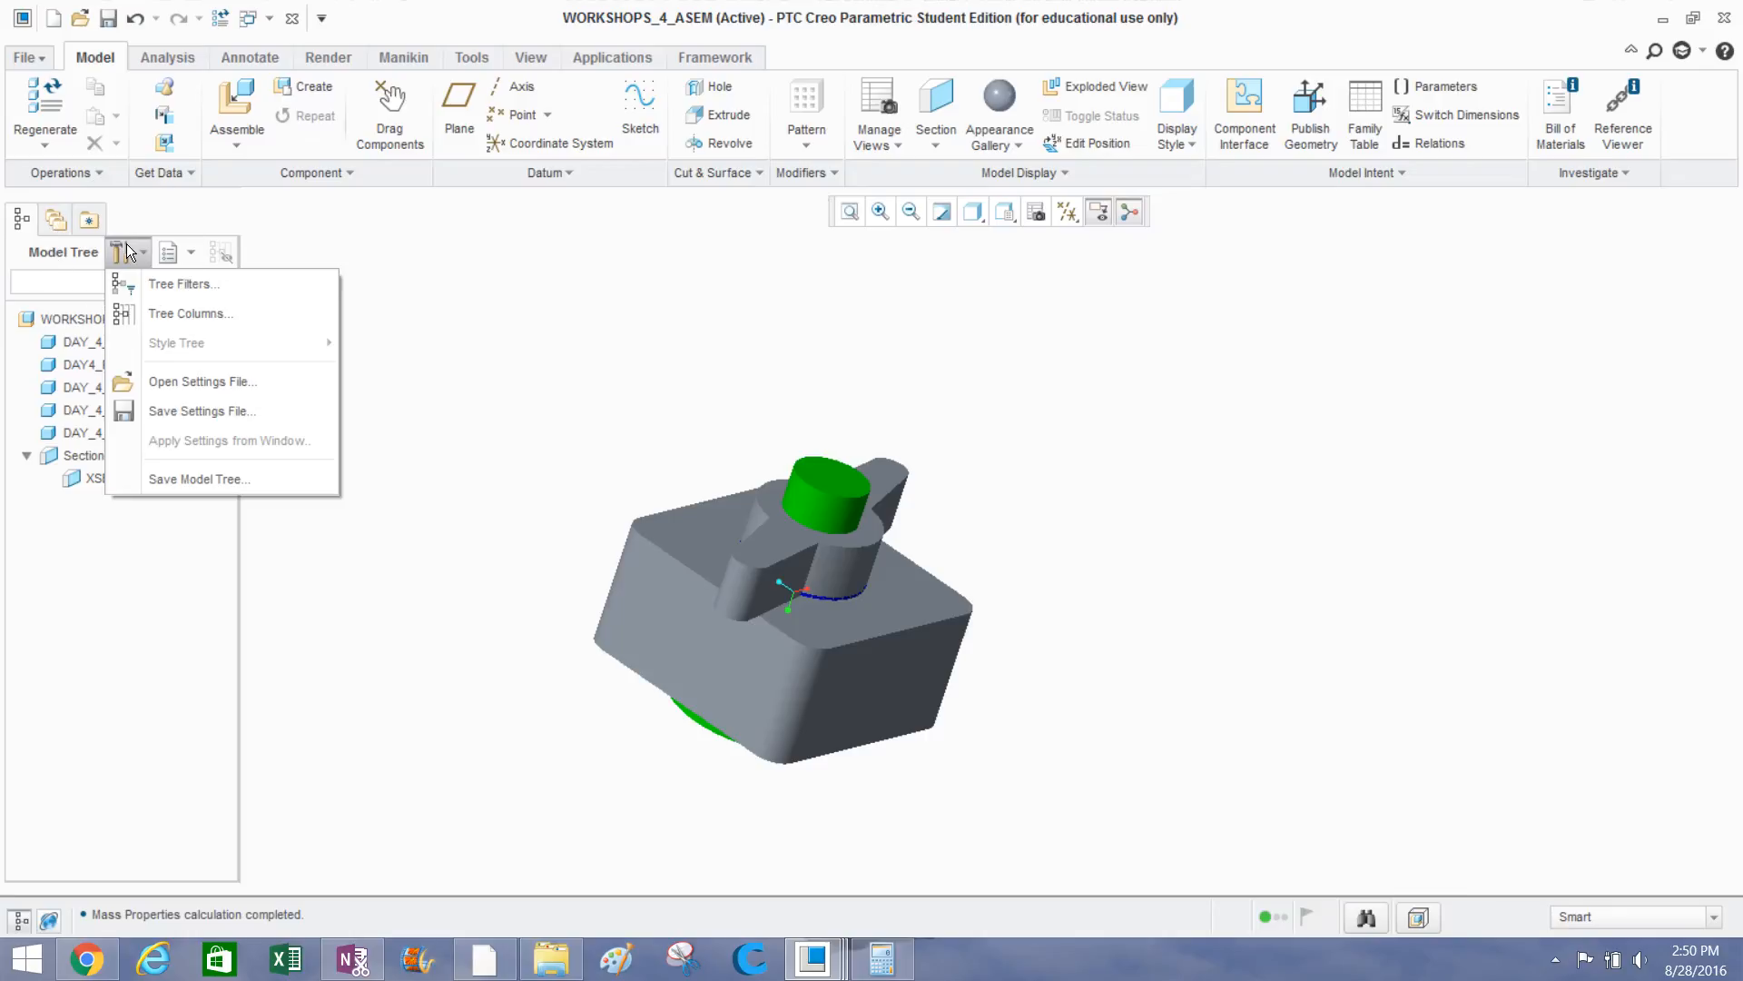
click(140, 314)
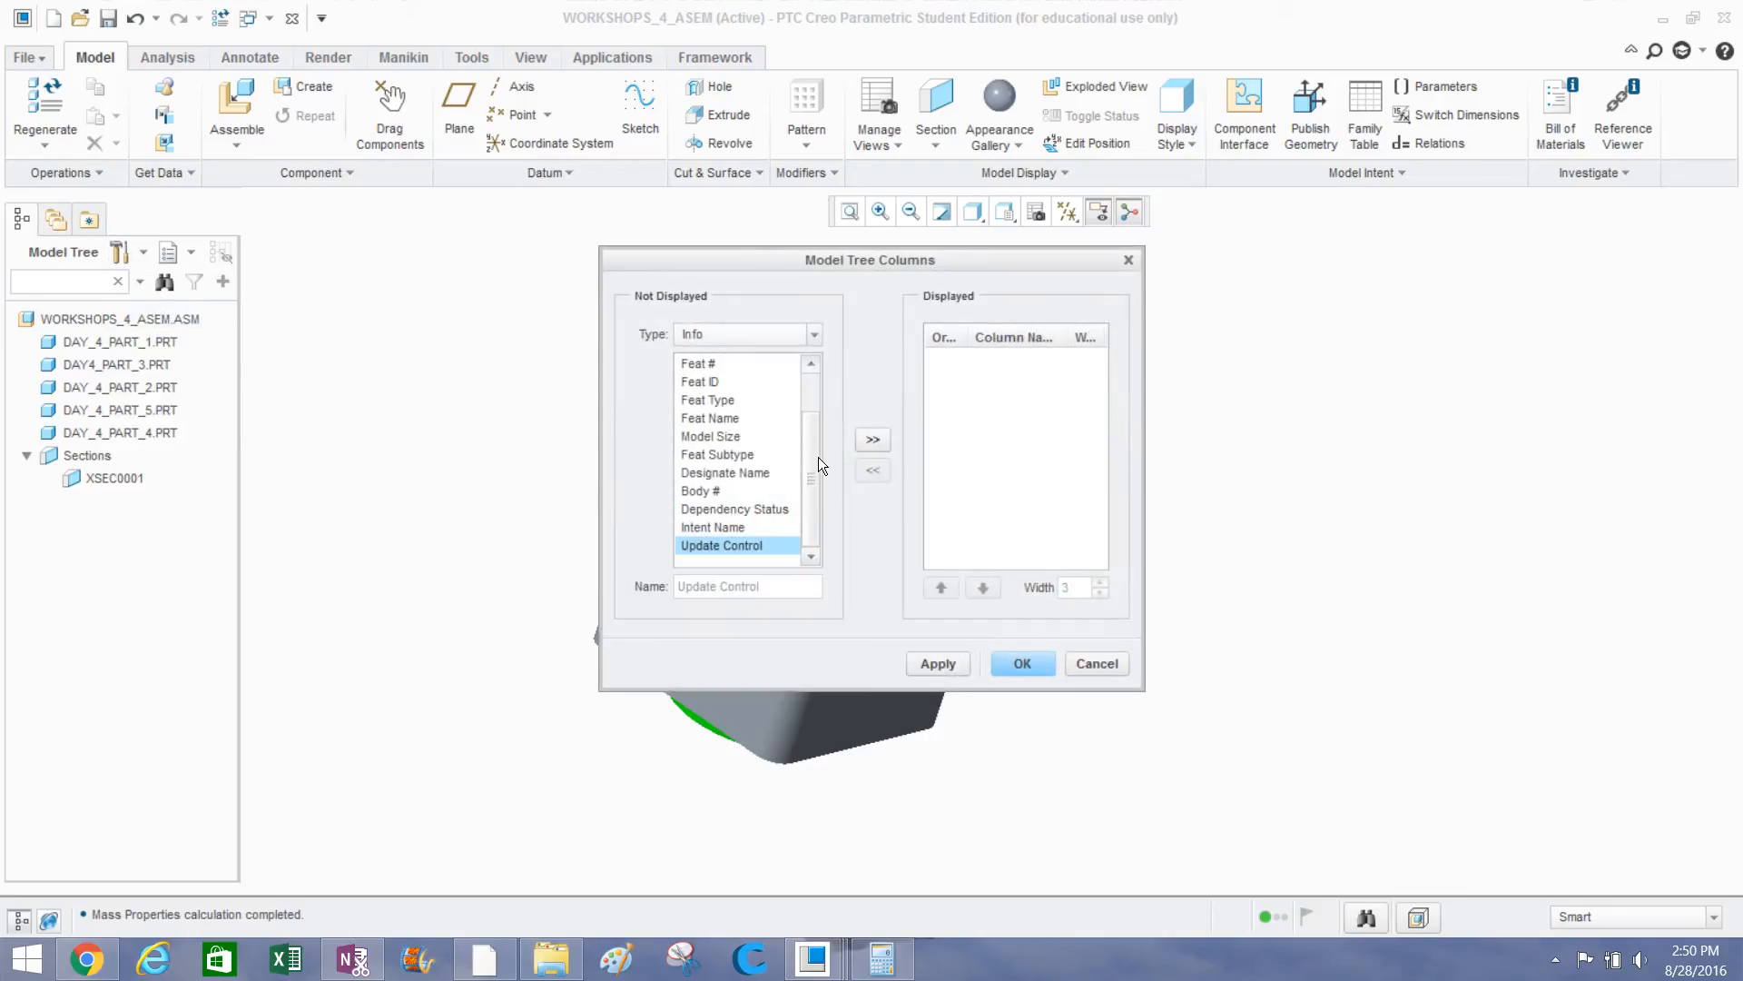
drag(810, 454, 837, 401)
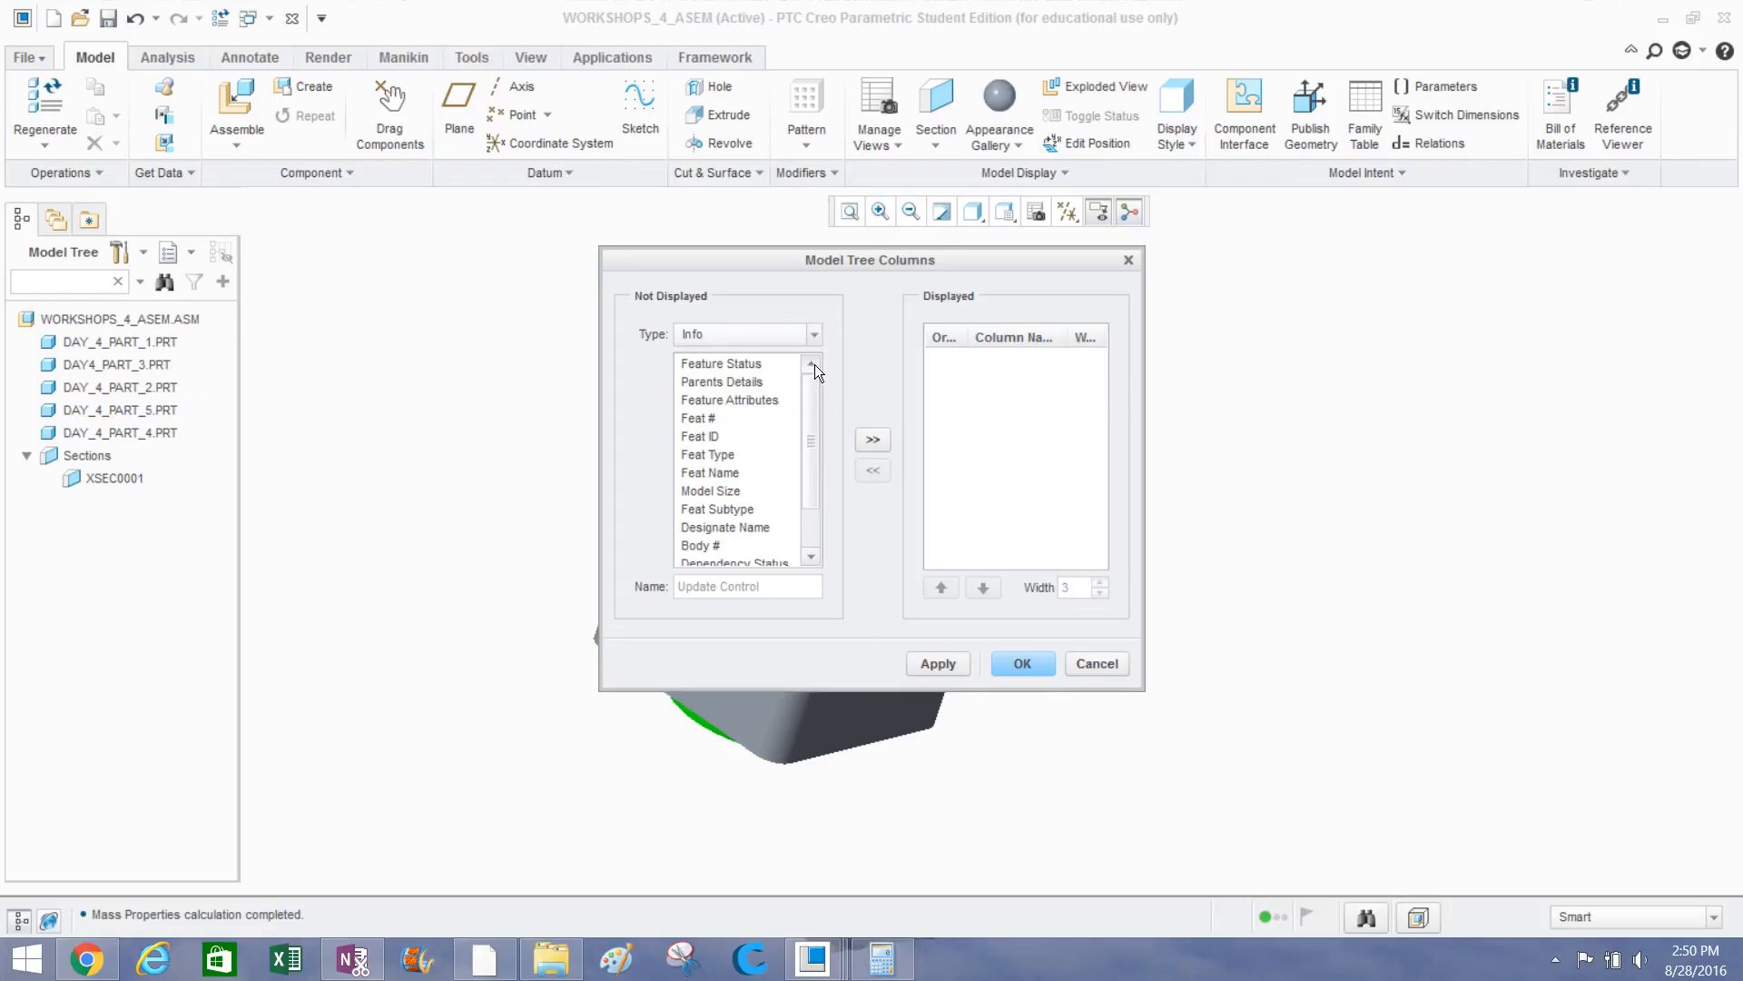
click(717, 331)
scroll(715, 381, down, 3)
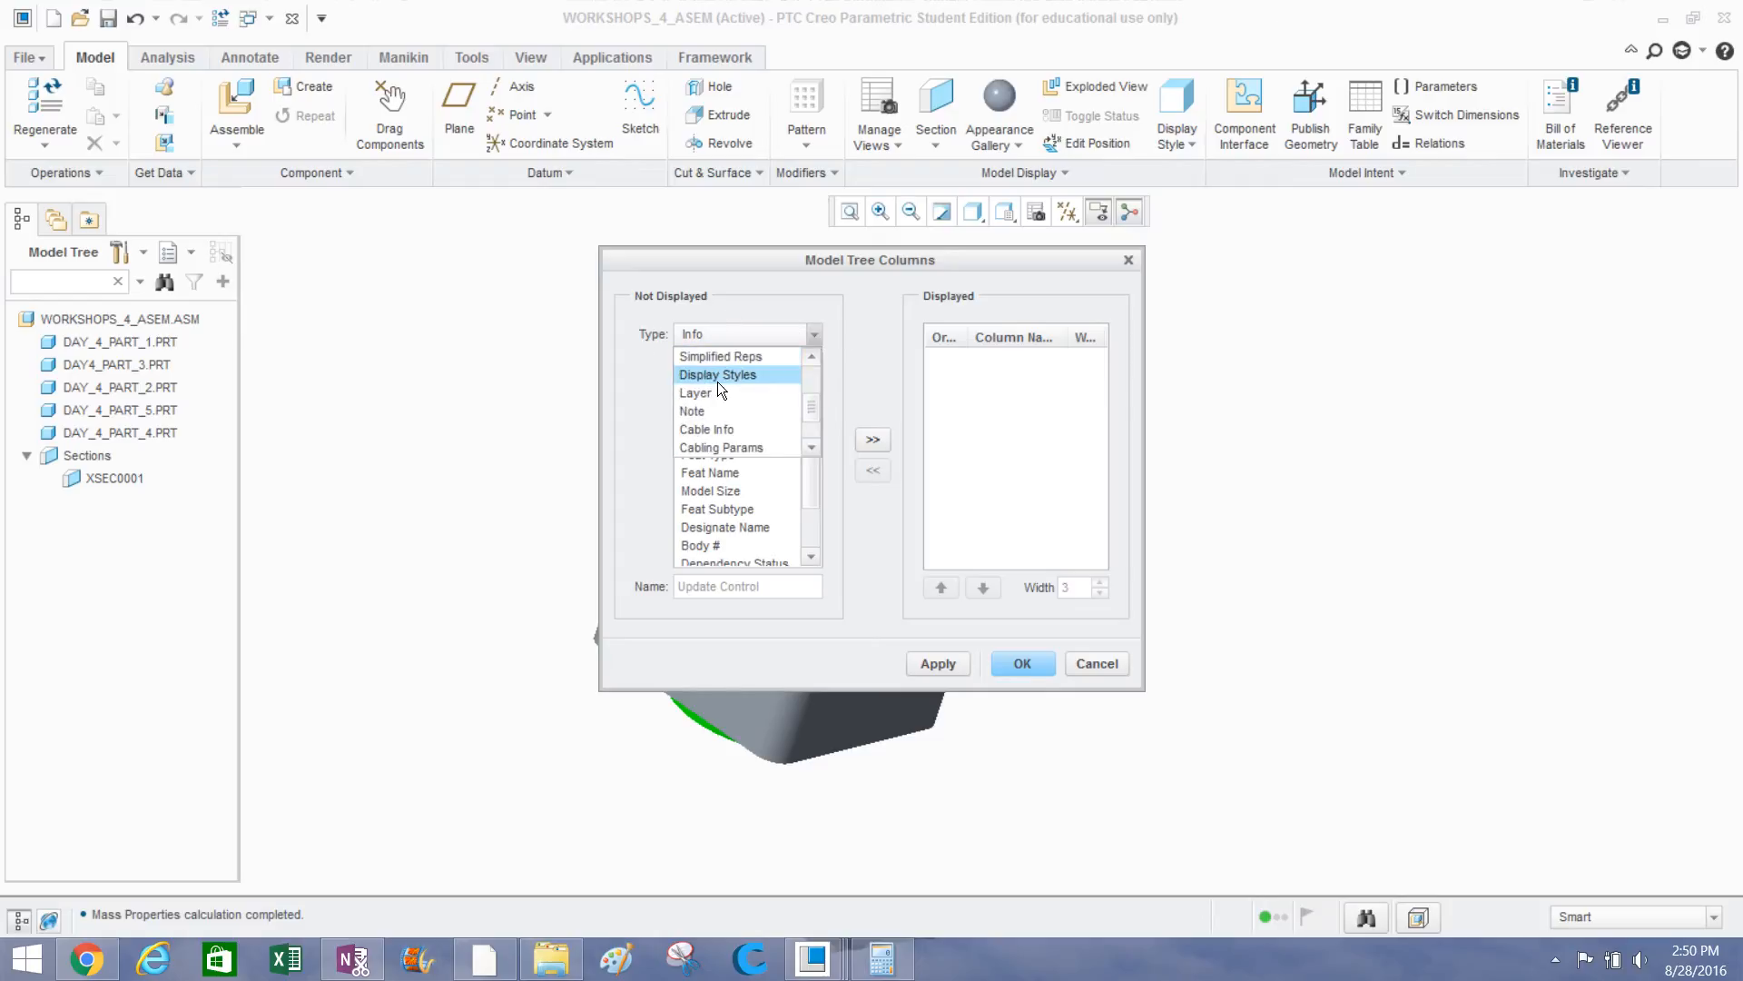
scroll(717, 382, down, 1)
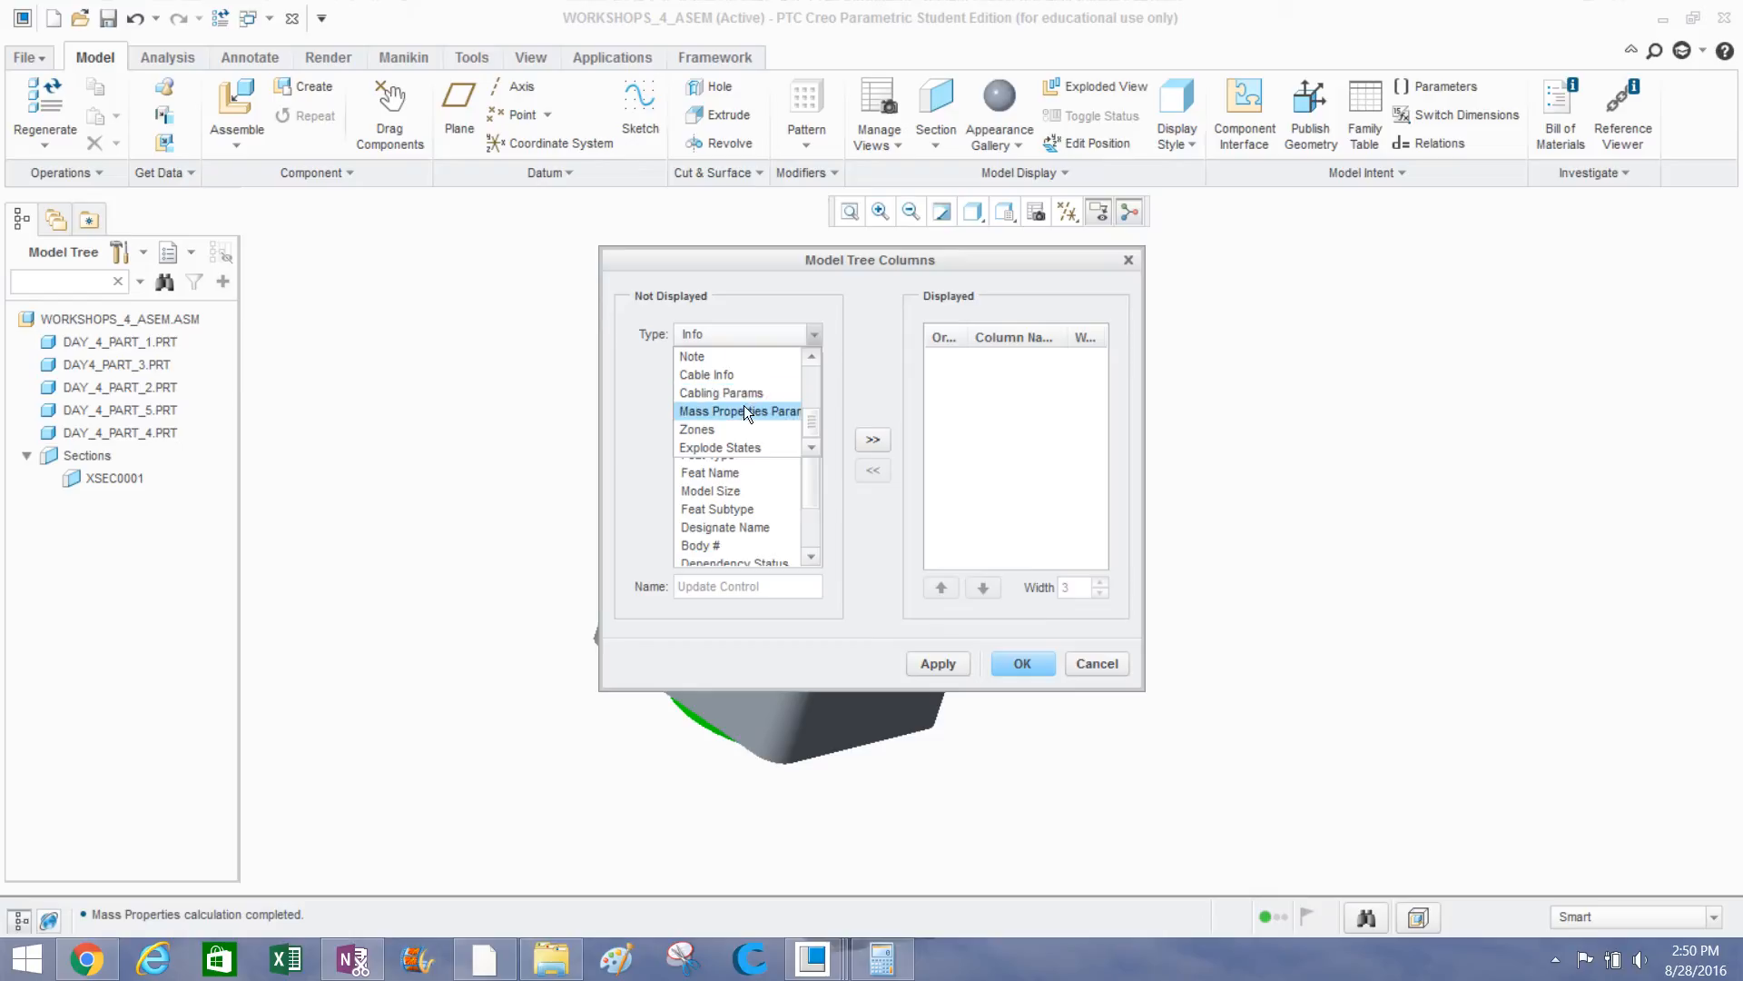
click(743, 408)
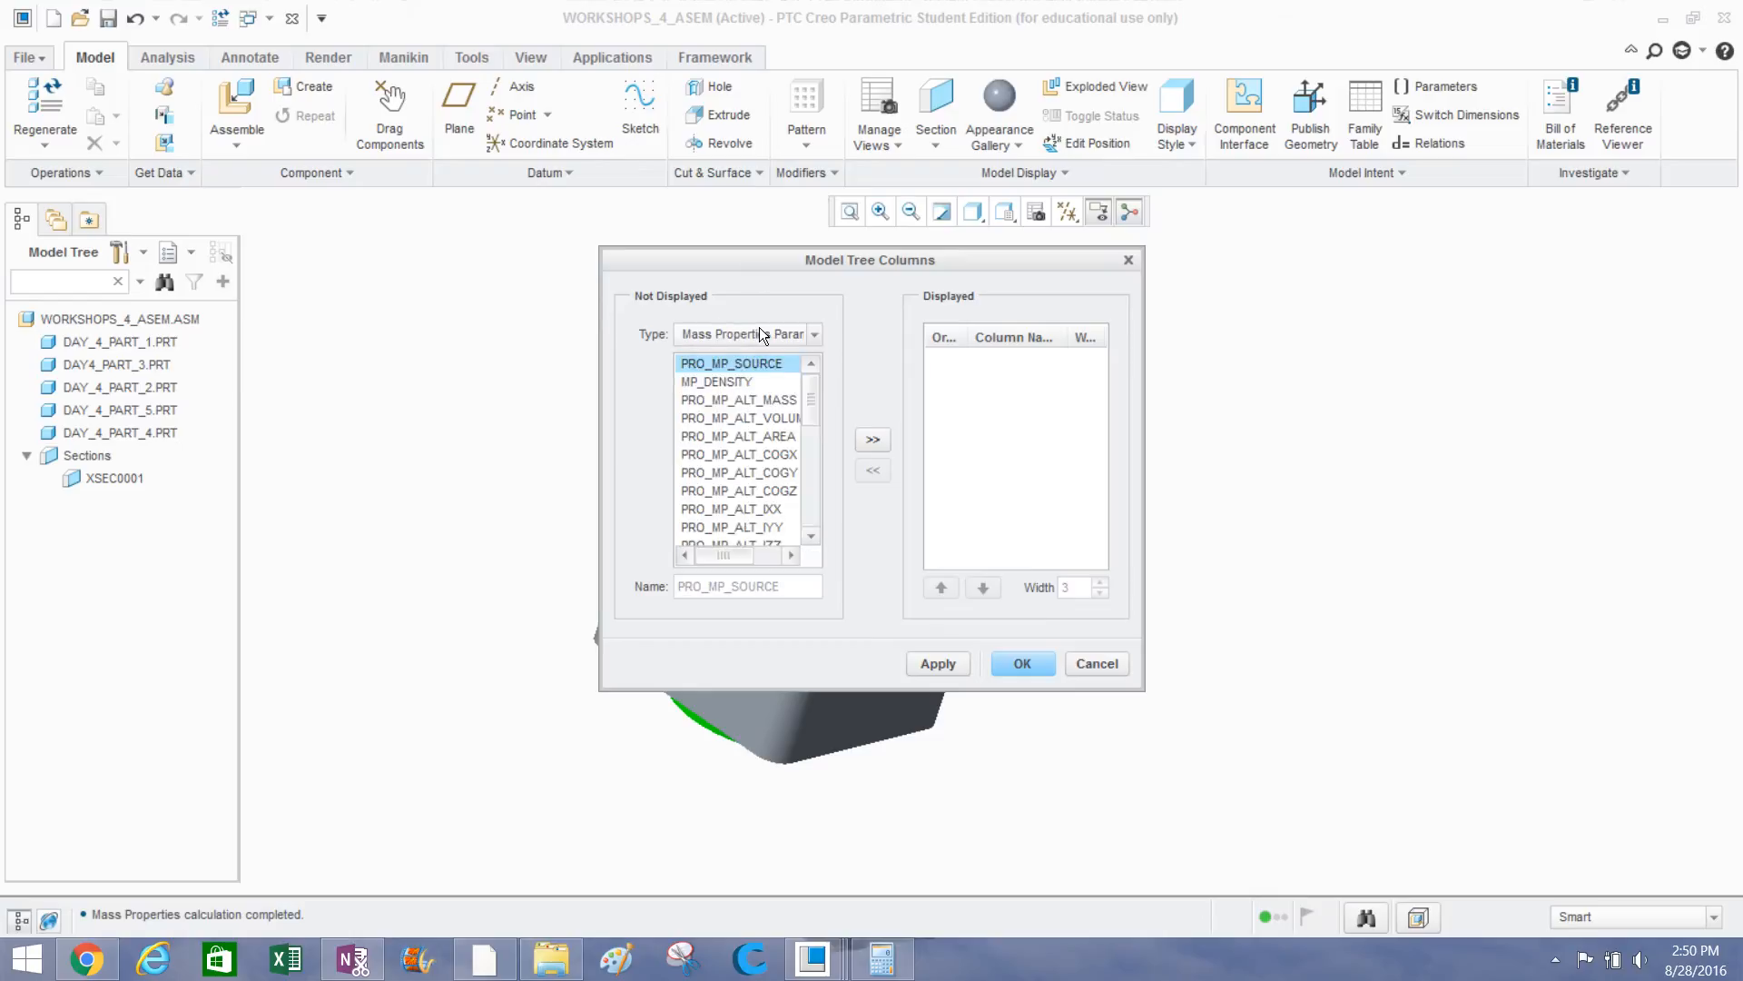
double_click(738, 375)
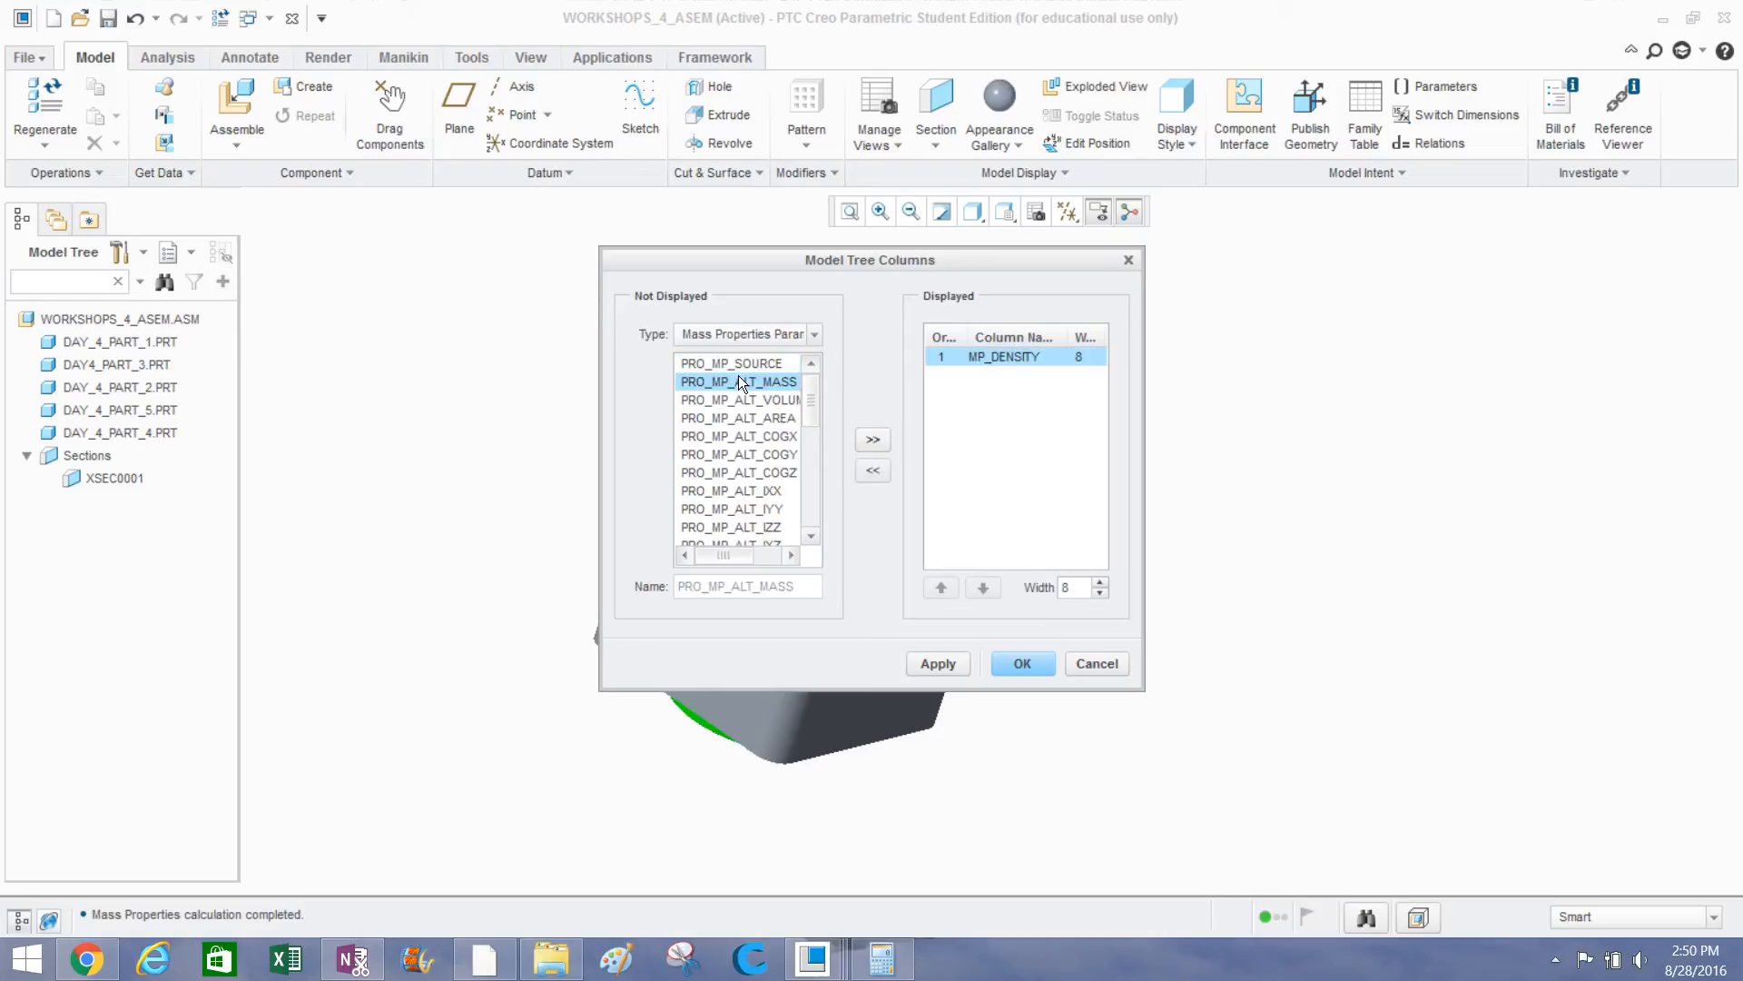
click(944, 664)
click(997, 663)
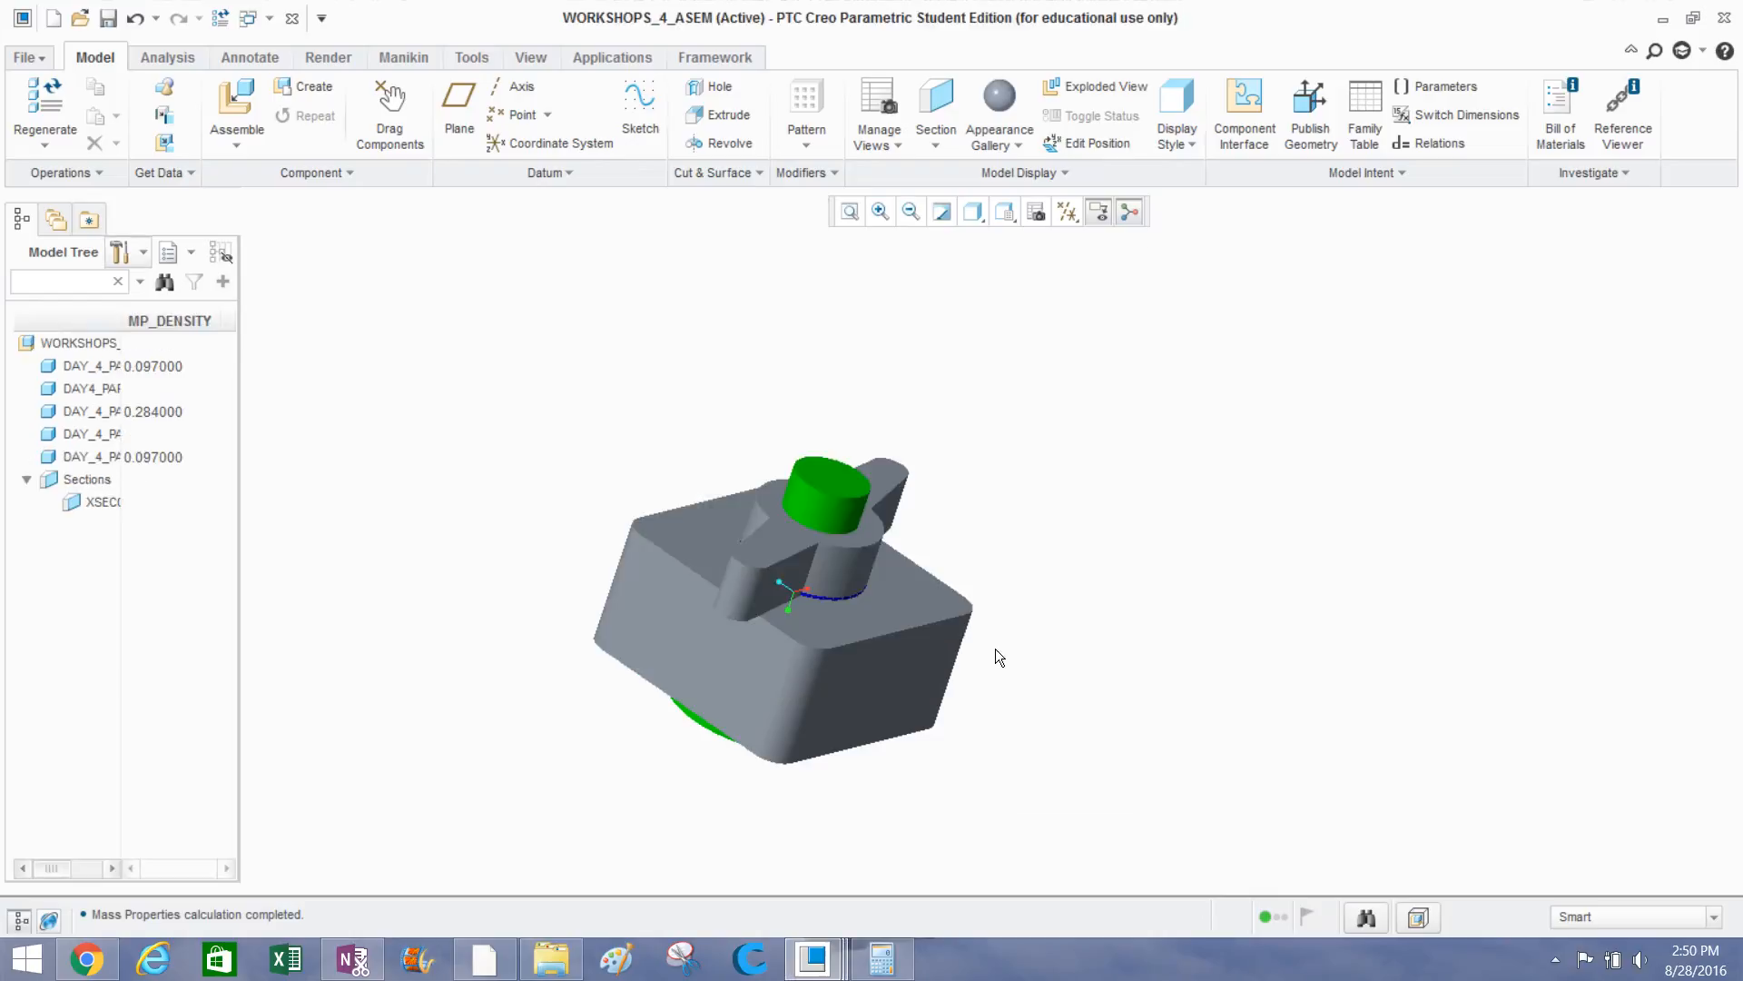
Widen the model tree and its name column, and set the density of DAY4_PART_3 and DAY_4_PART_5 to 0.008.
drag(238, 397, 493, 381)
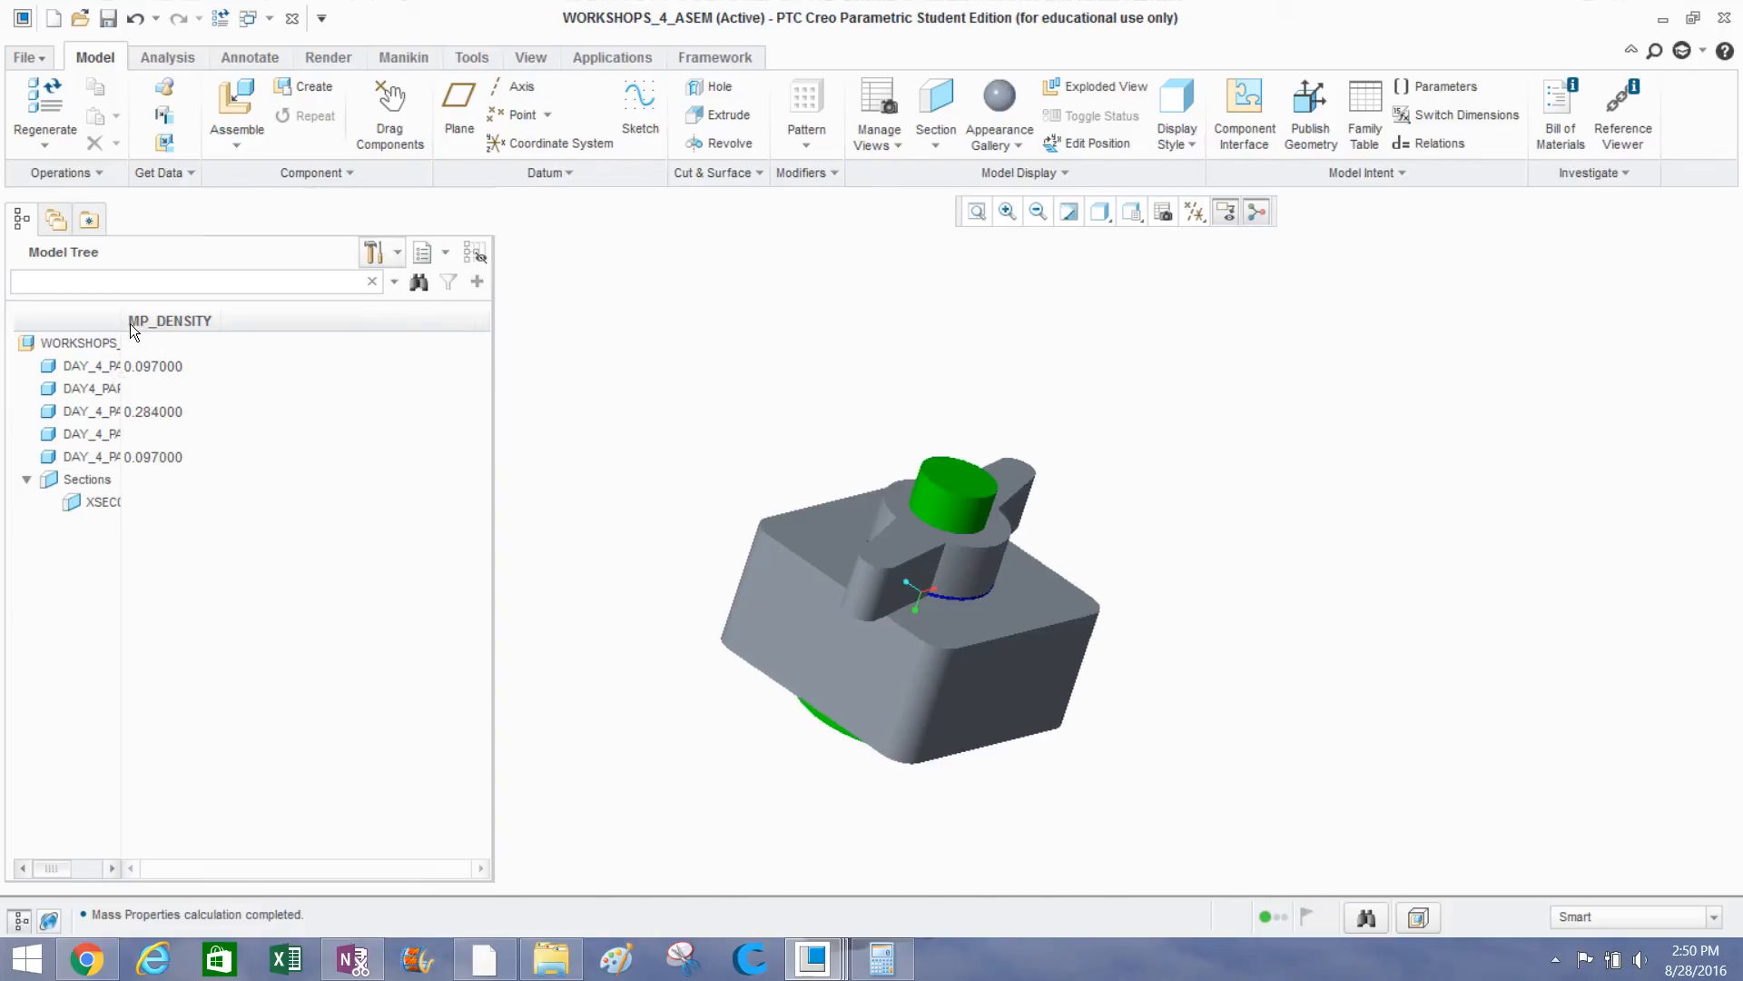
drag(122, 320, 234, 325)
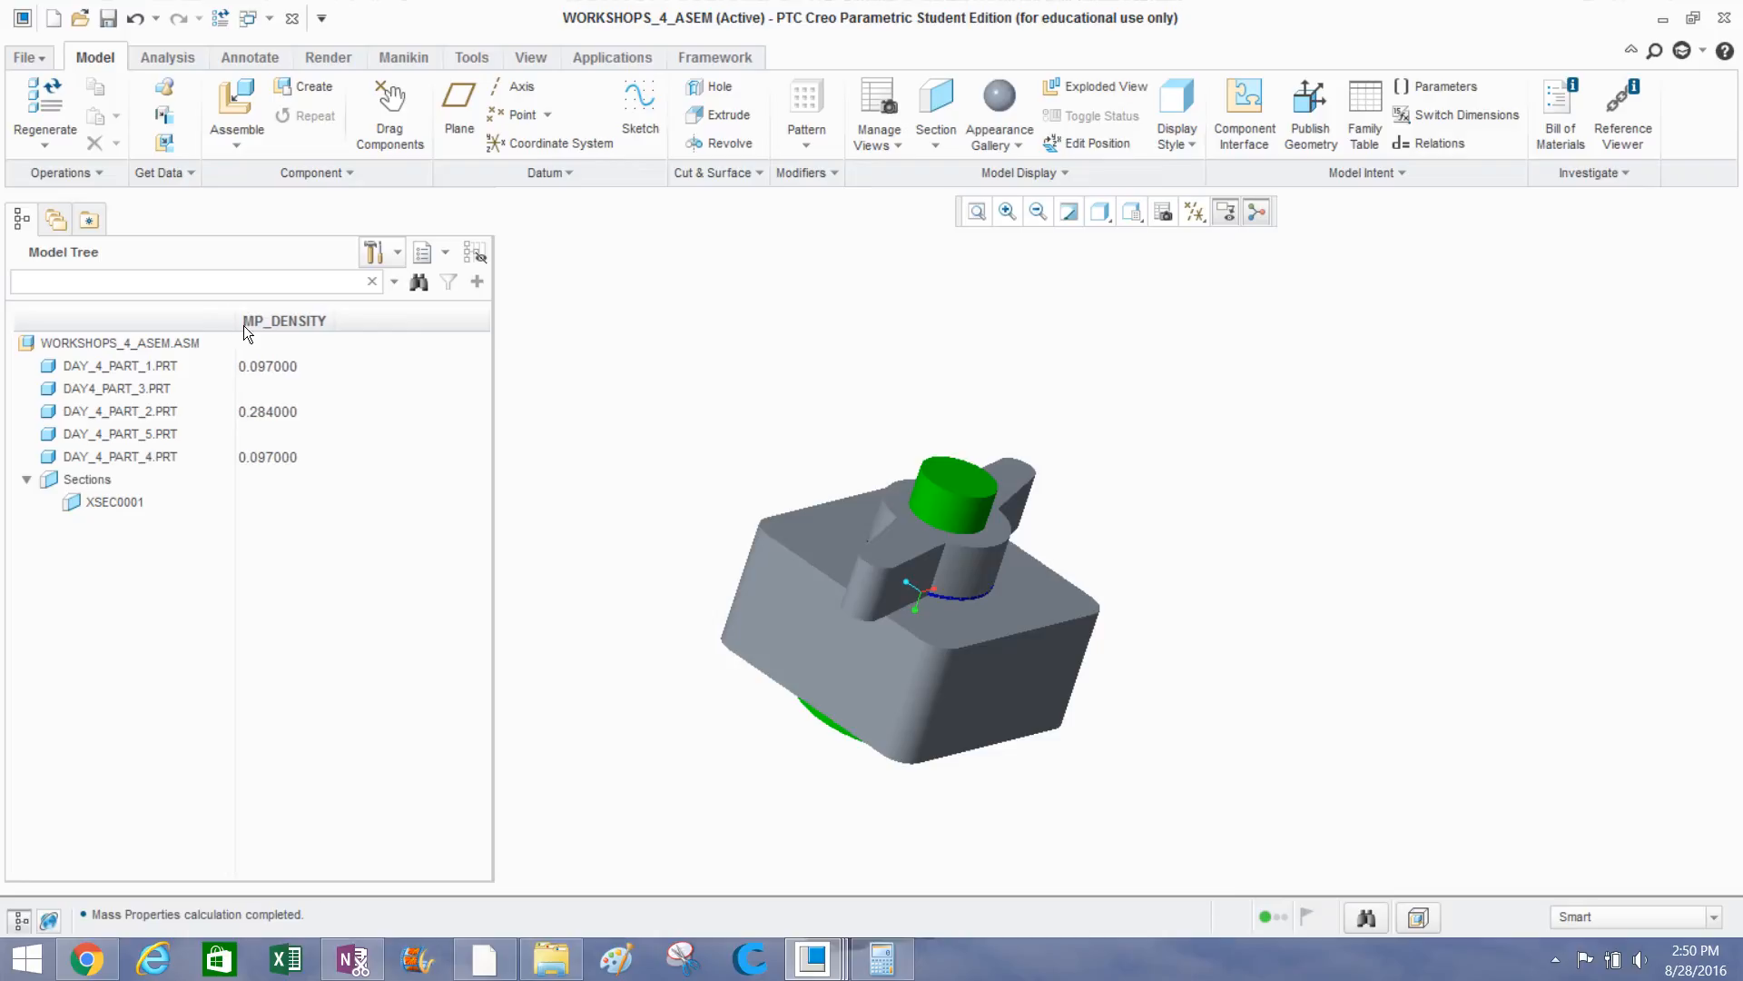
click(266, 388)
text(.0)
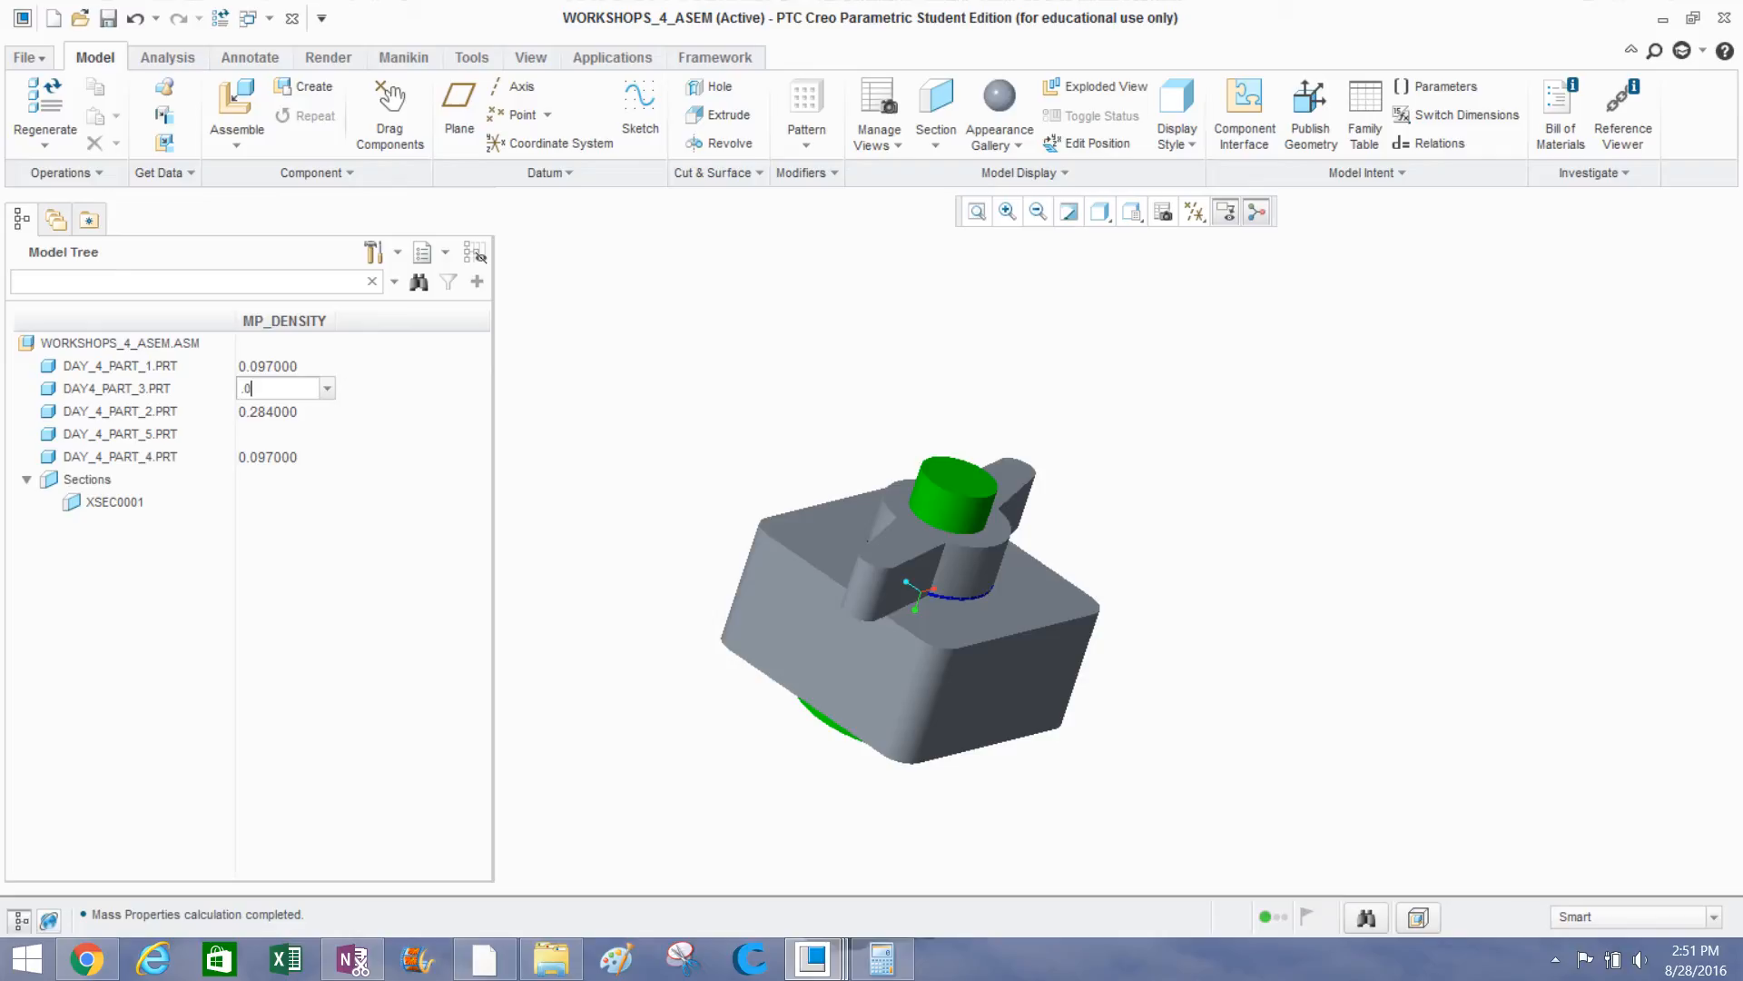
text(08)
click(278, 425)
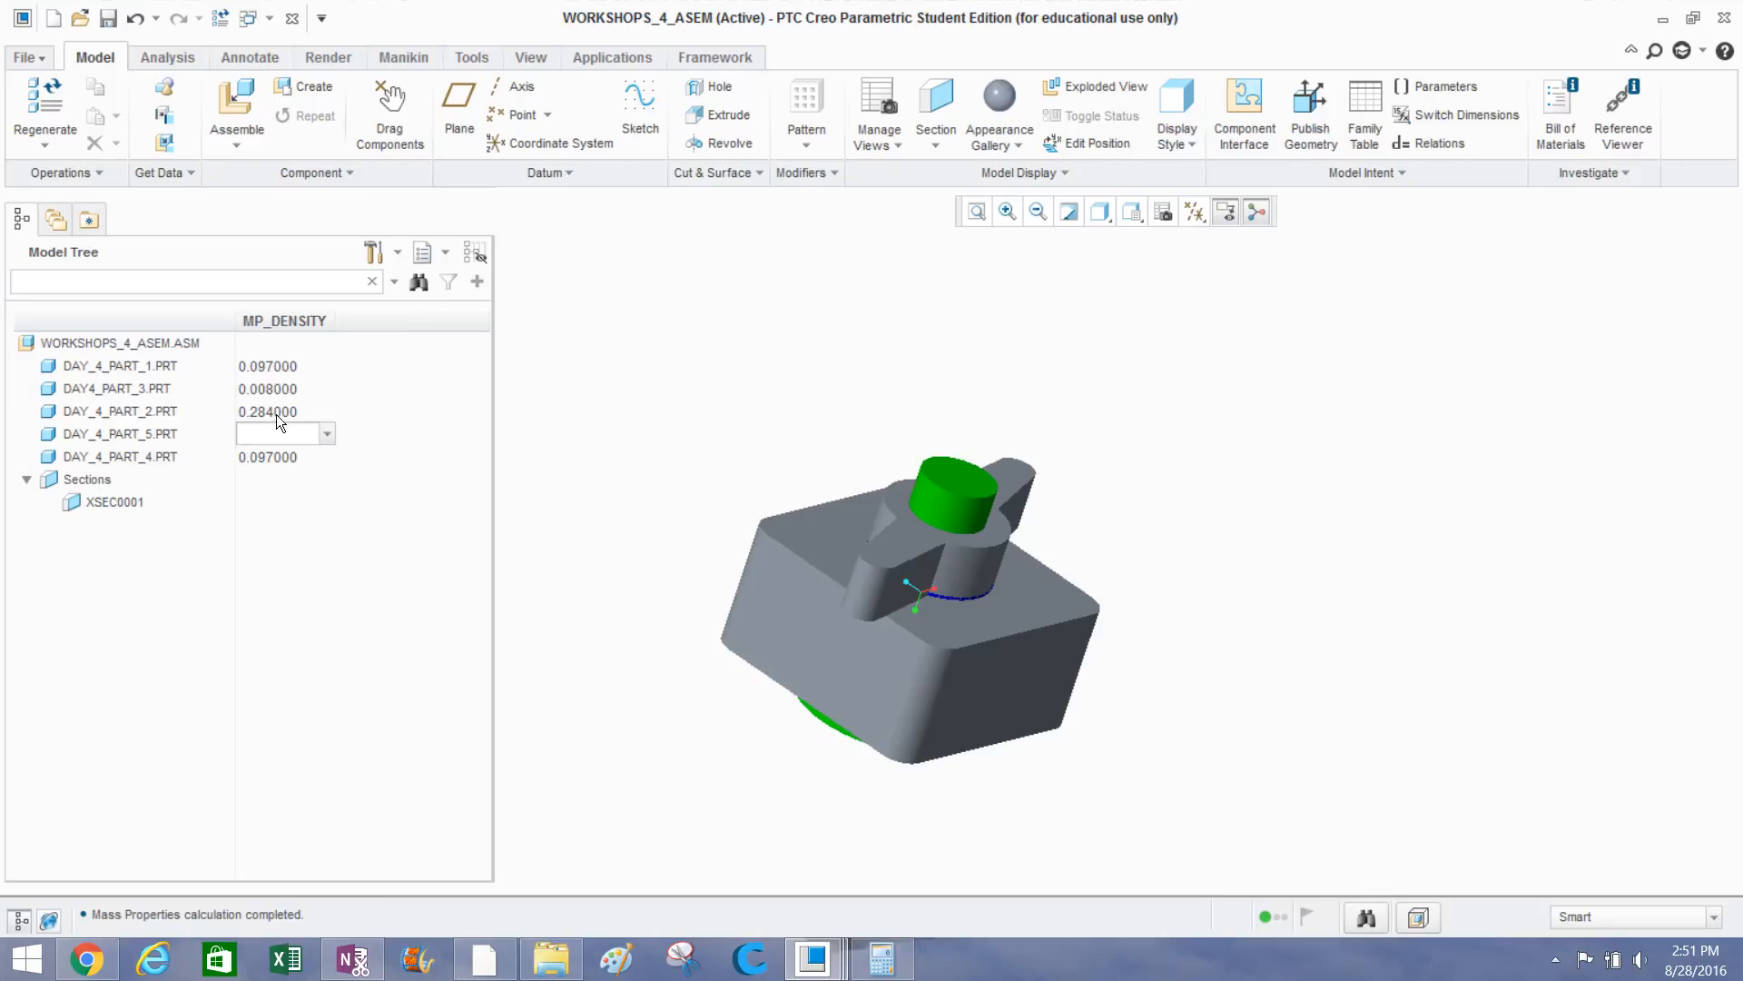
text(.008)
click(267, 456)
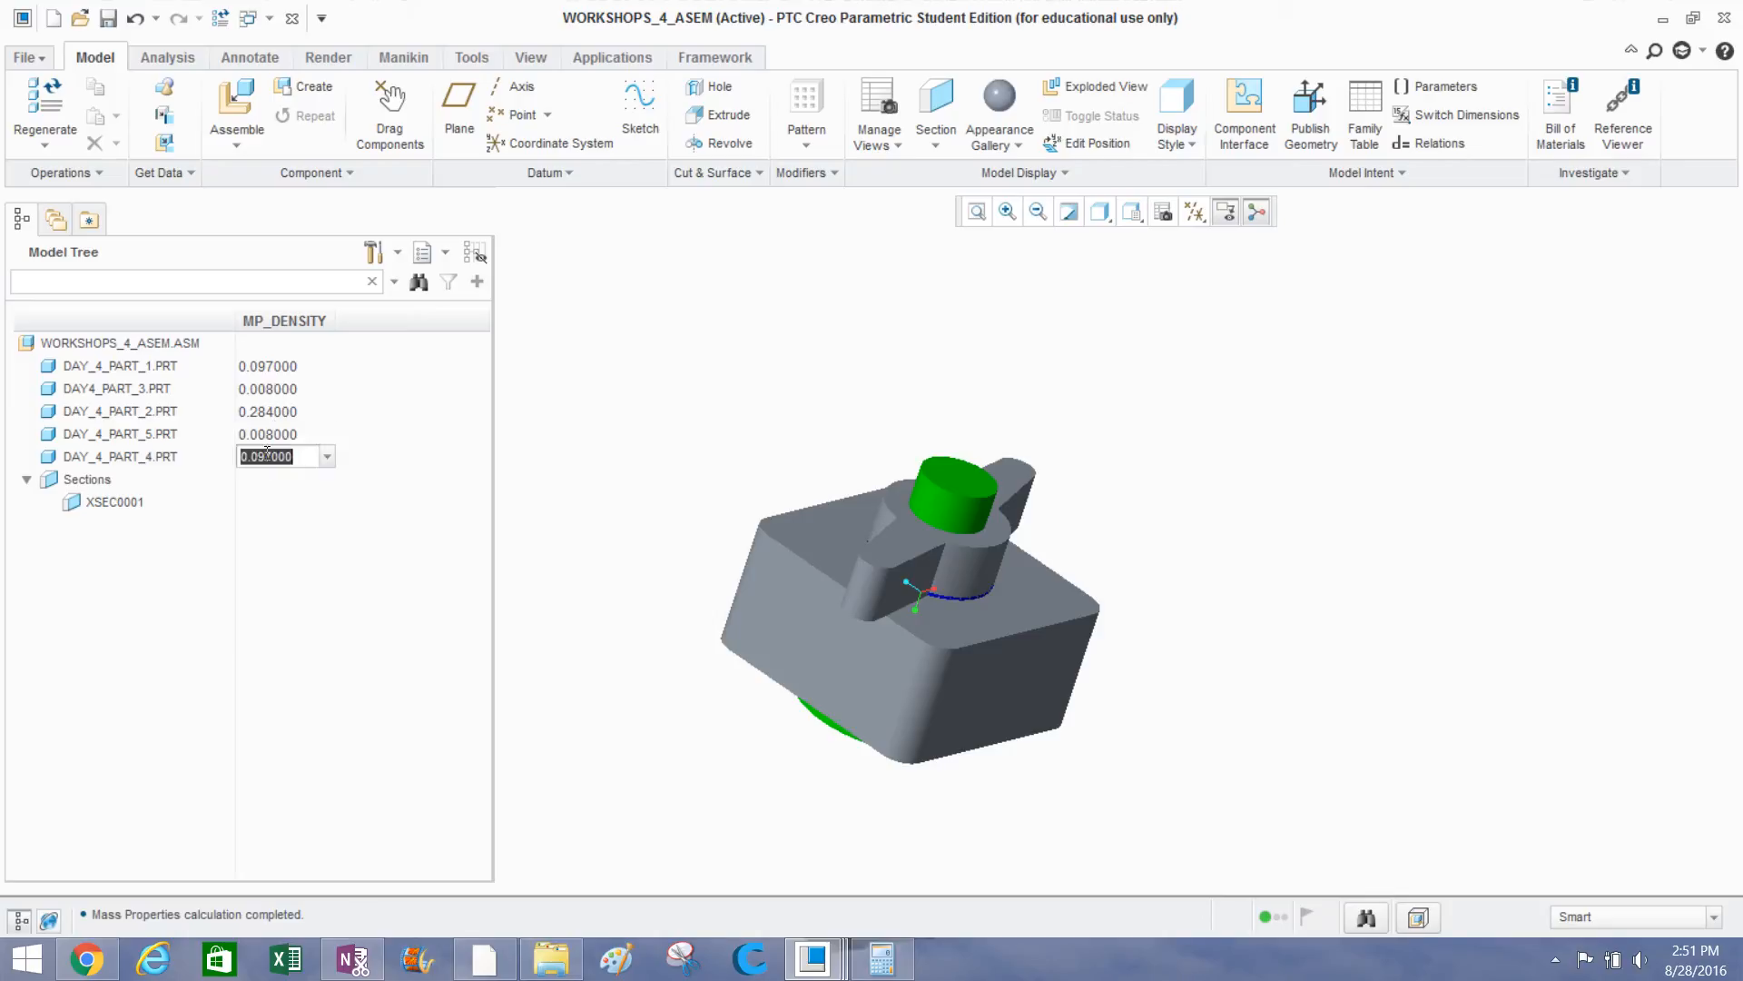
click(279, 505)
Remove the MP_DENSITY column from the model tree display.
click(372, 254)
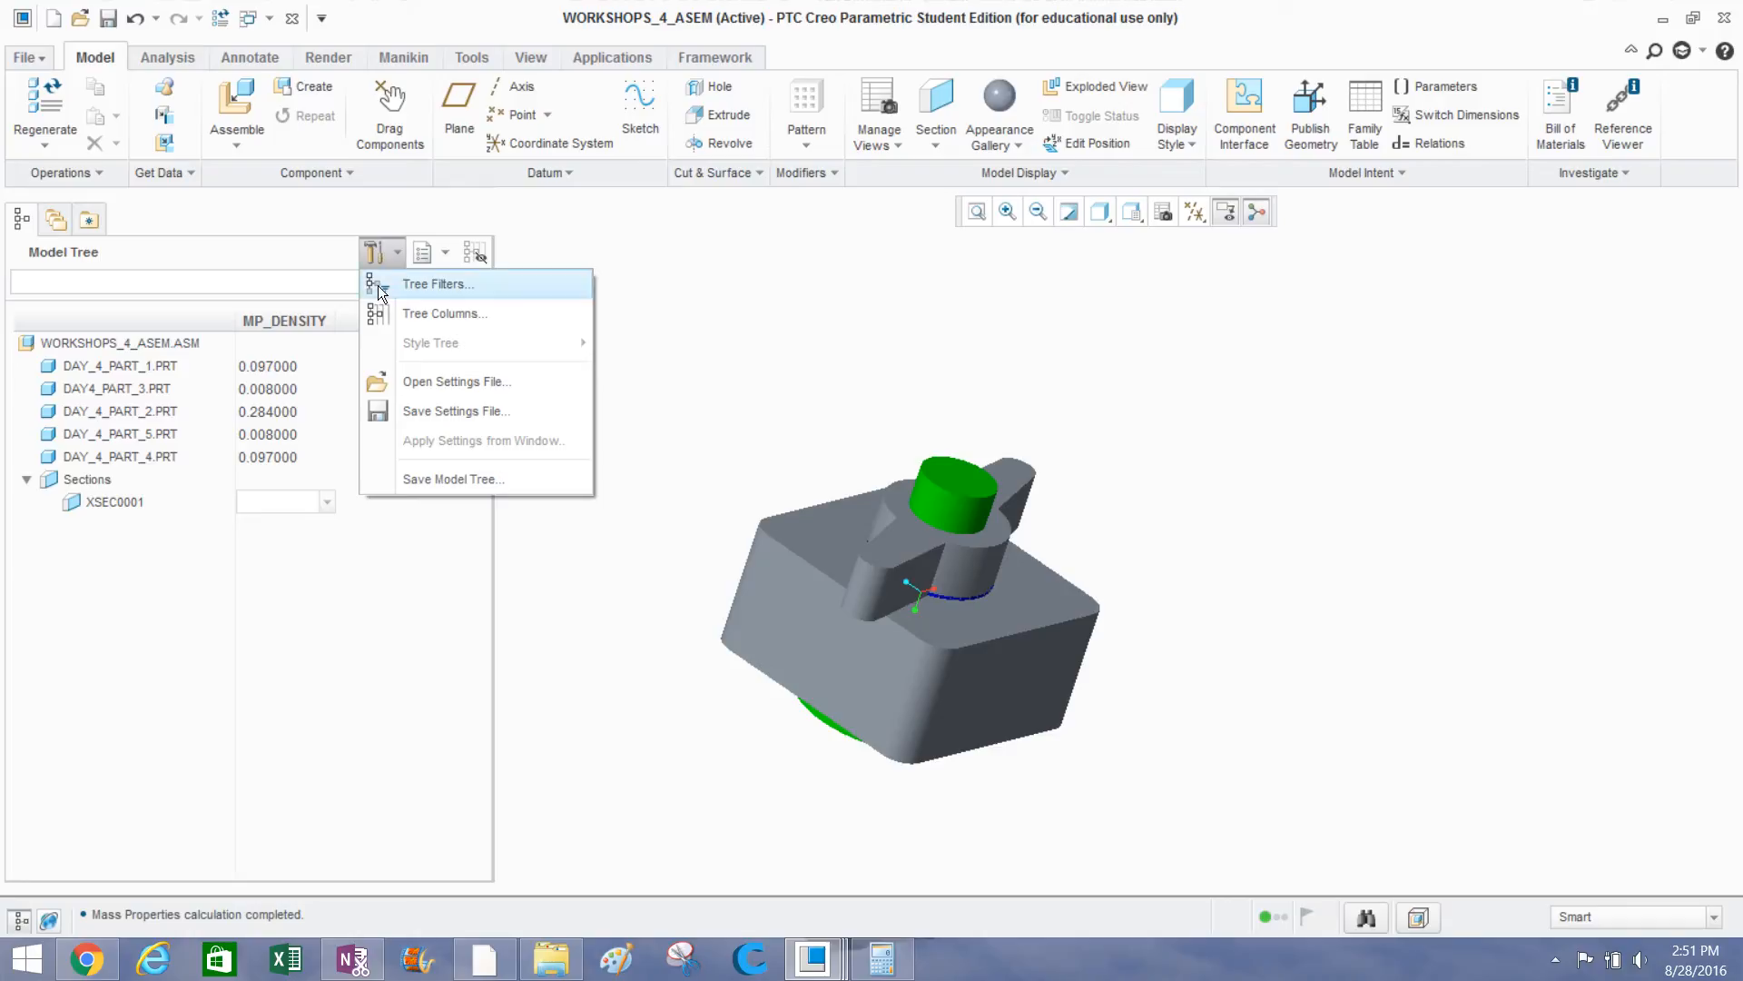
click(381, 313)
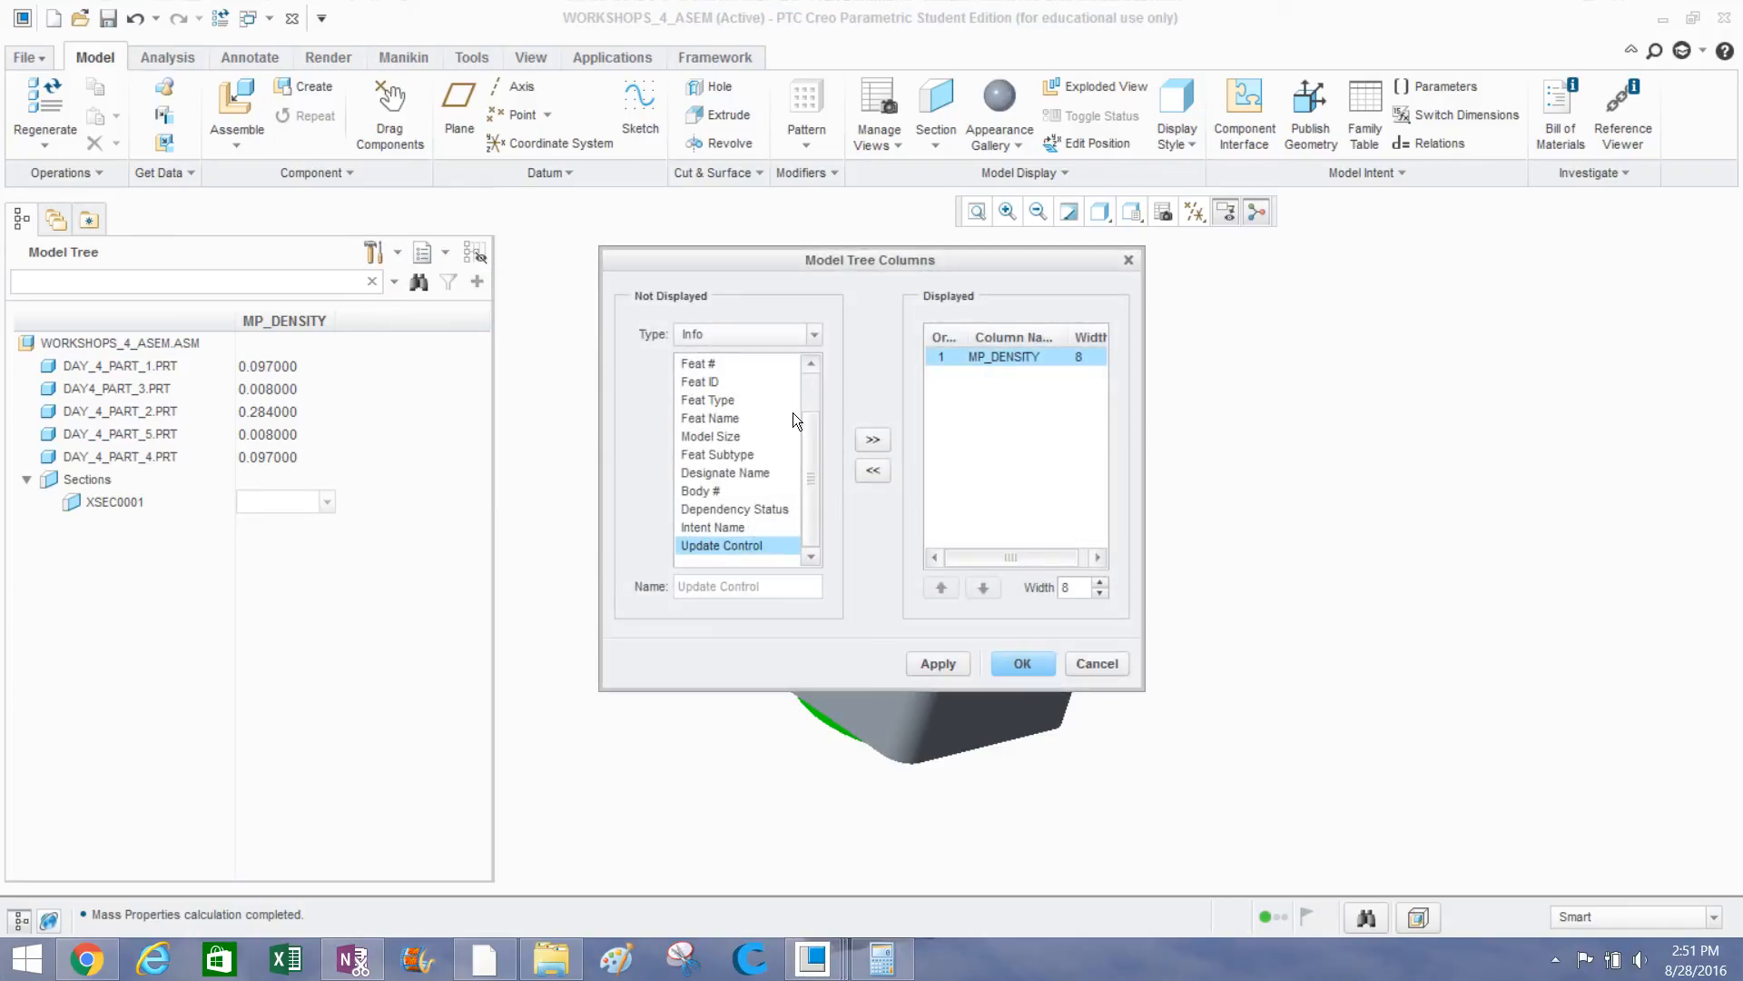
click(777, 333)
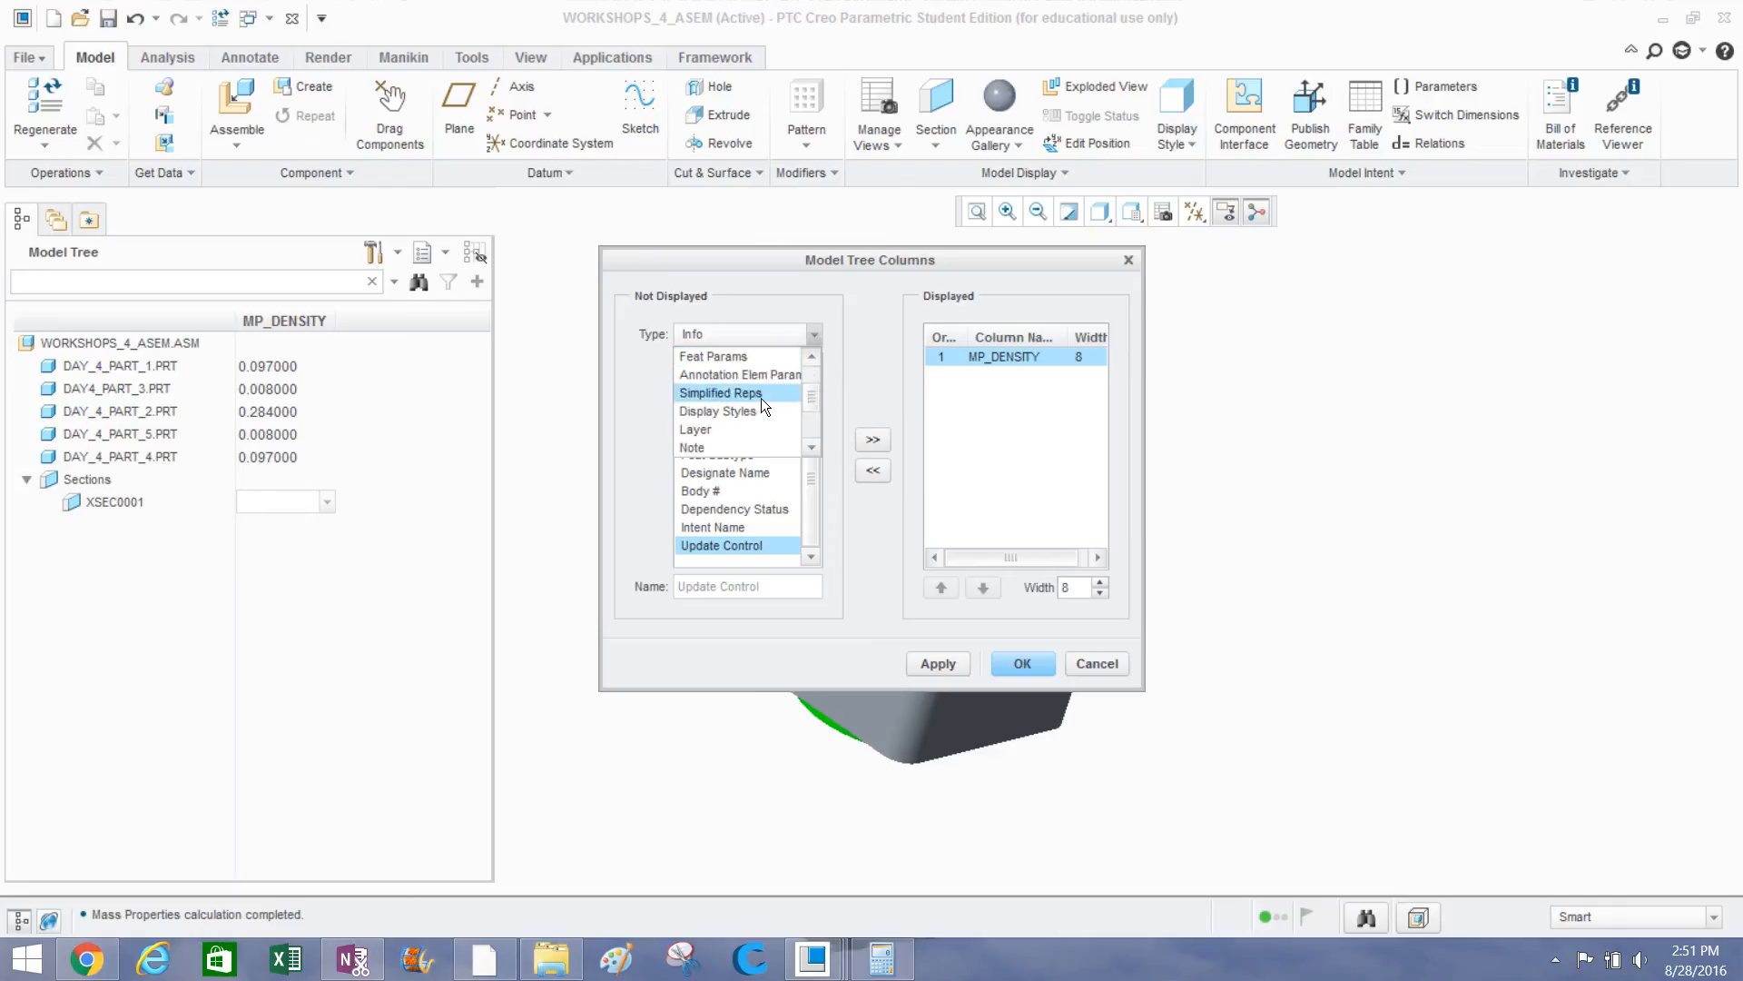
click(754, 447)
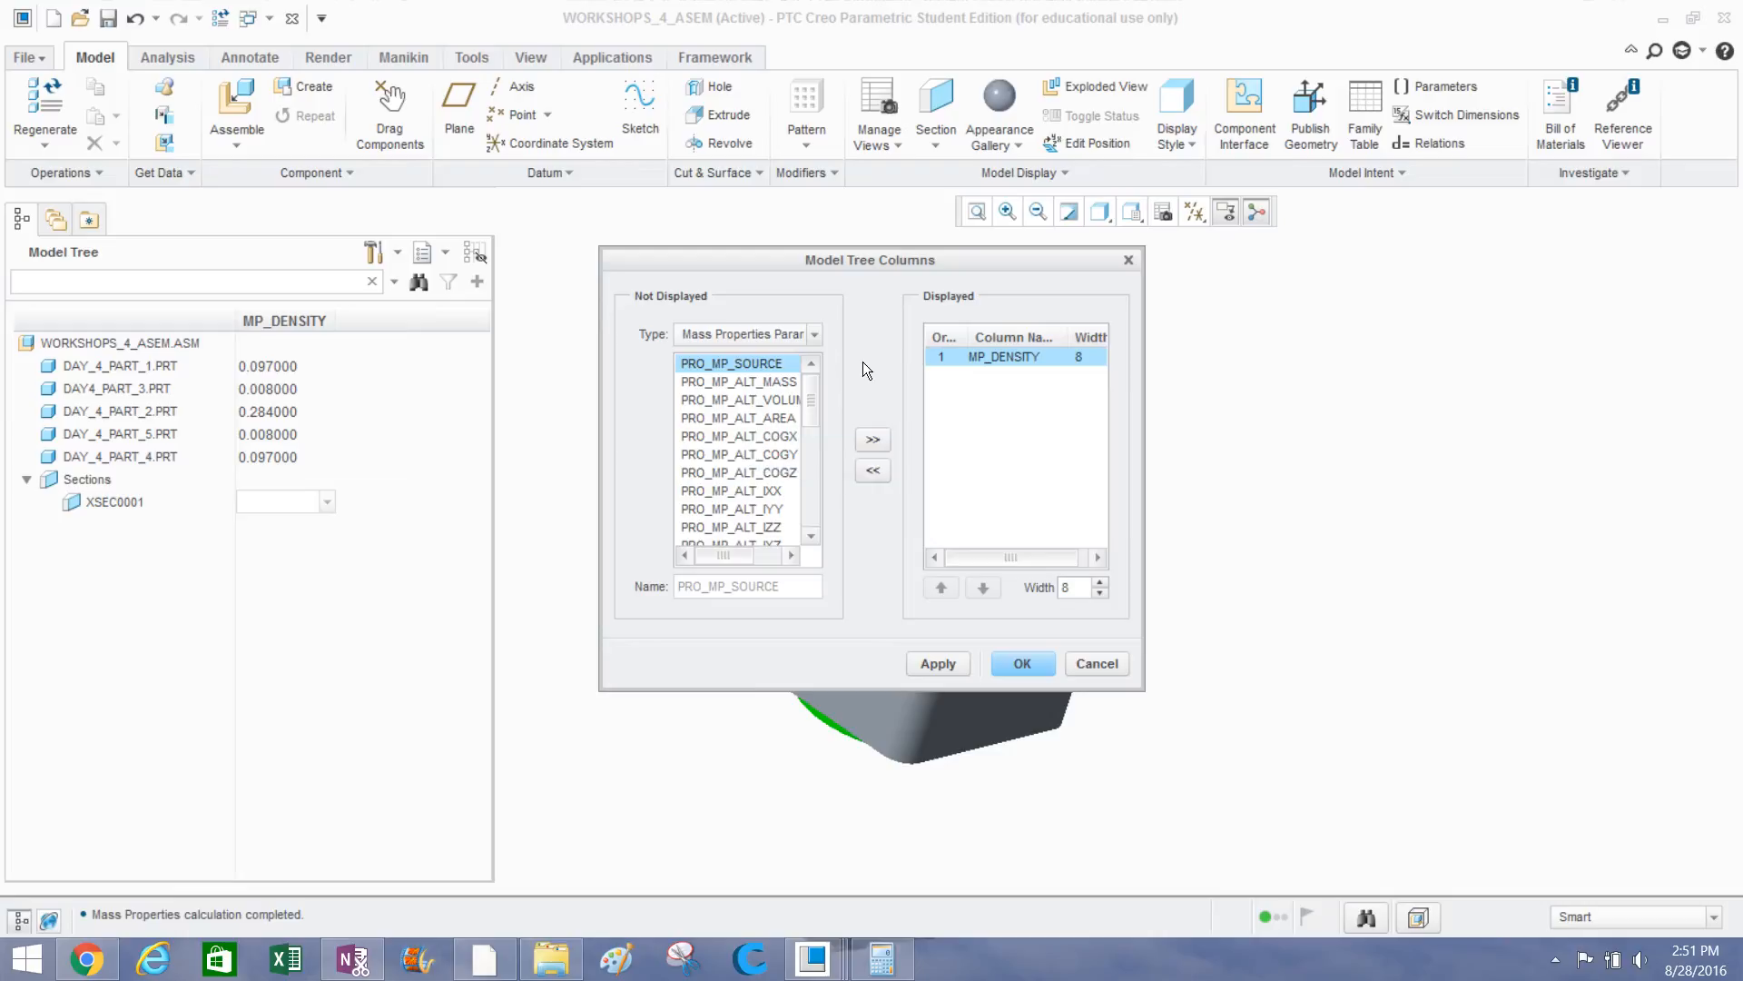
double_click(955, 355)
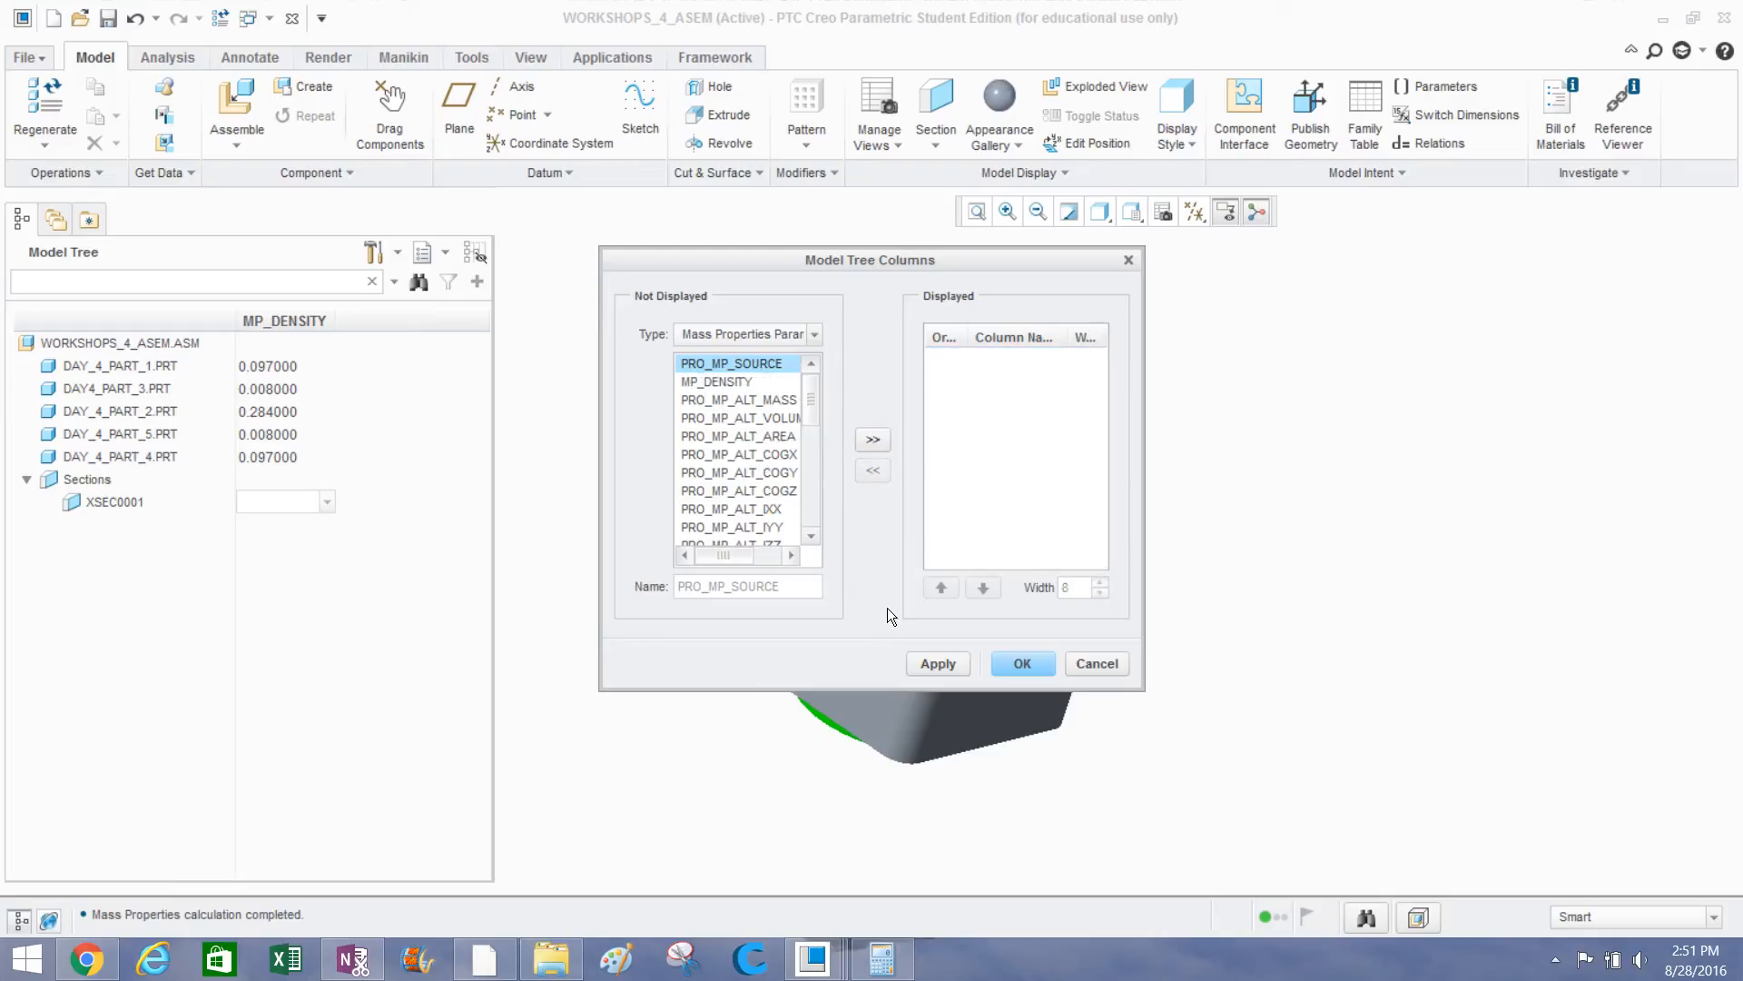
click(928, 653)
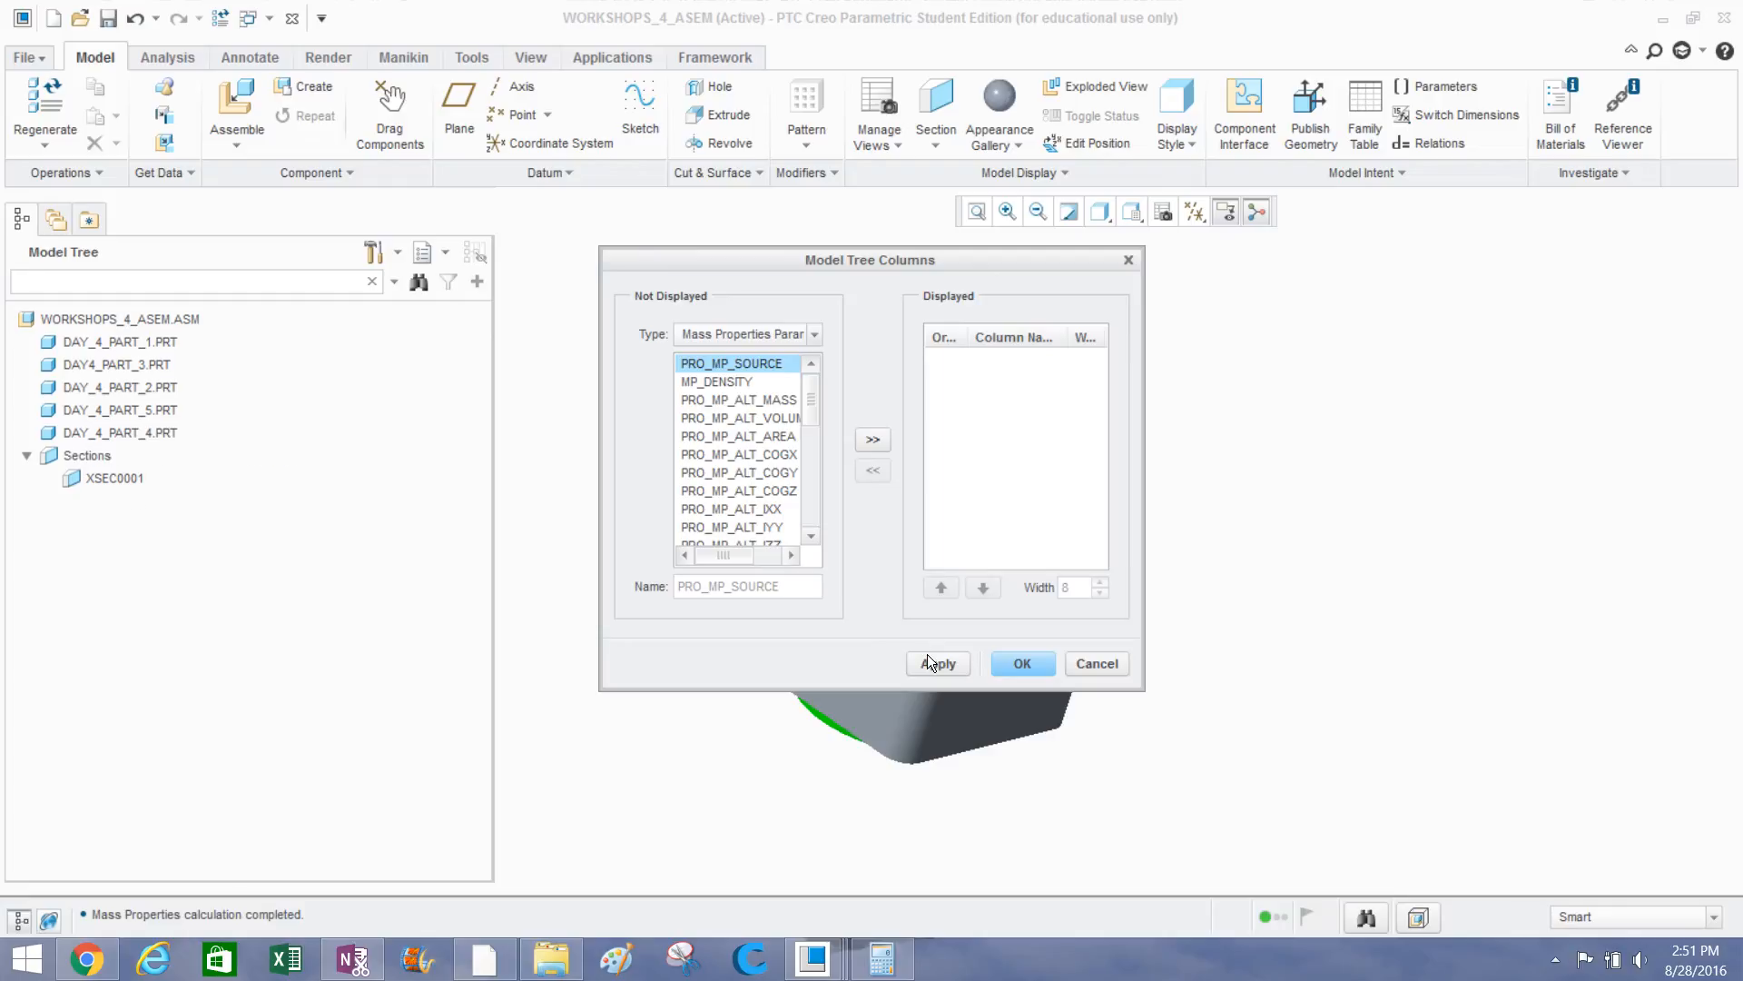
click(999, 664)
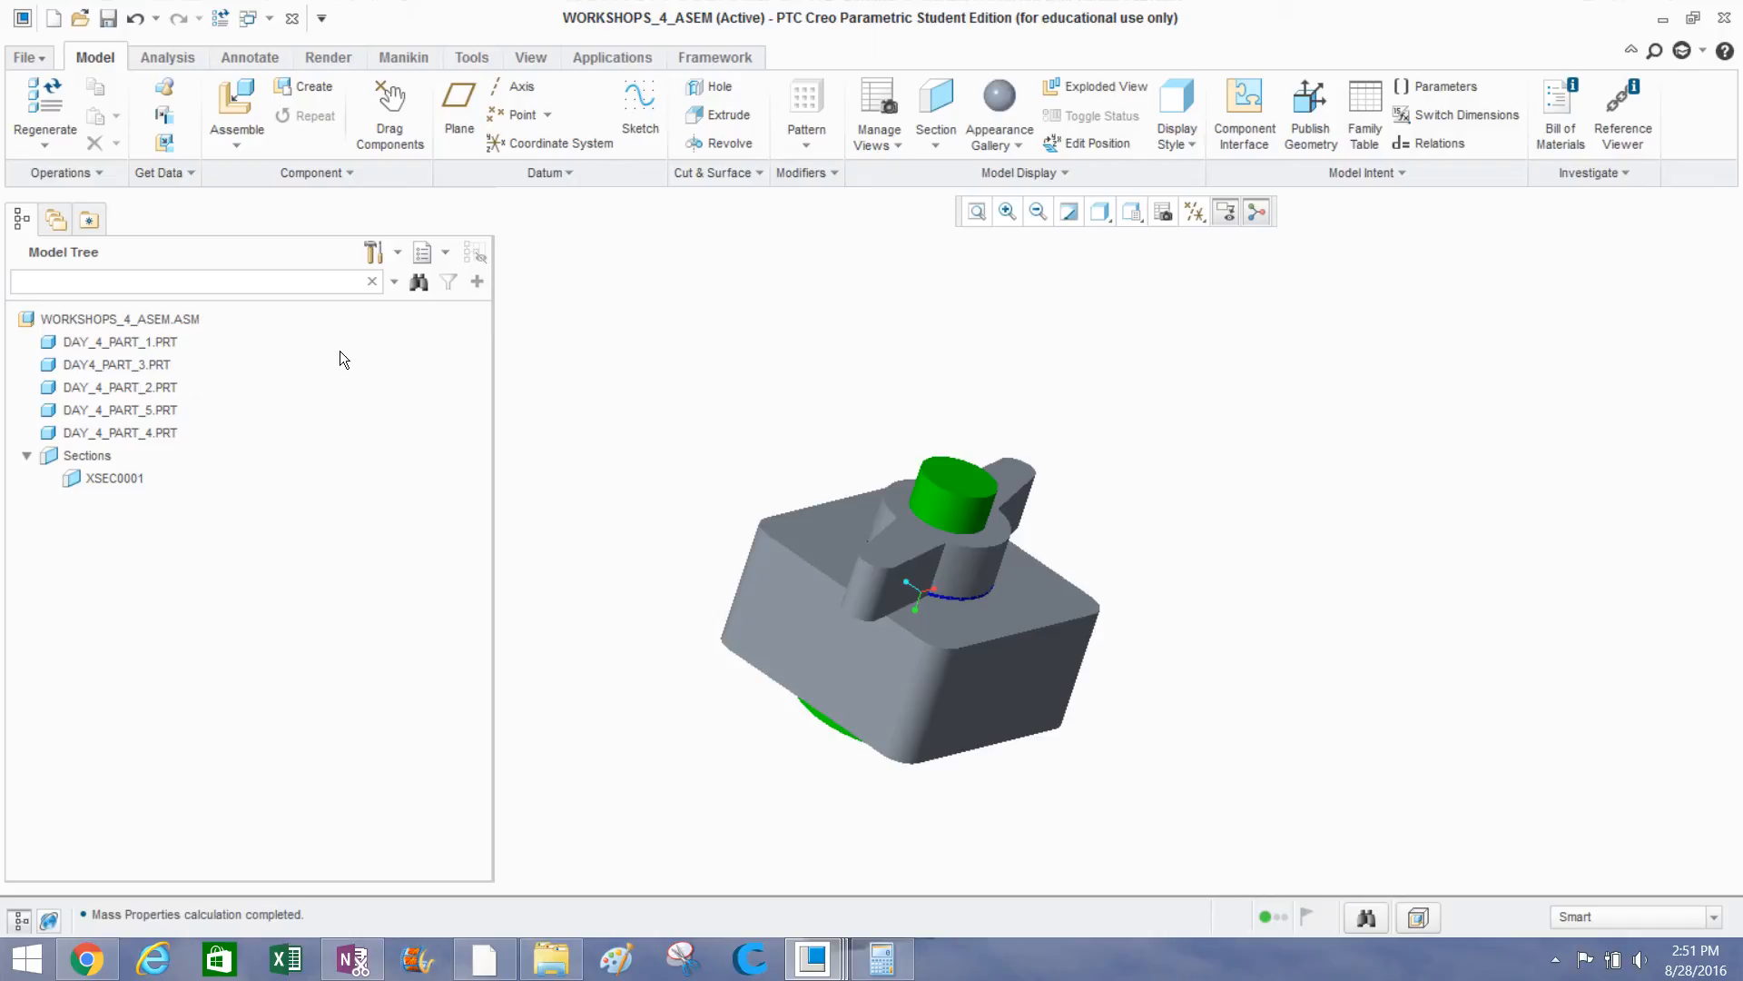
Calculate the mass properties of the whole assembly with the default coordinate system, inspect the centers of gravity, and close the analysis.
mouse_move(386, 3)
click(172, 56)
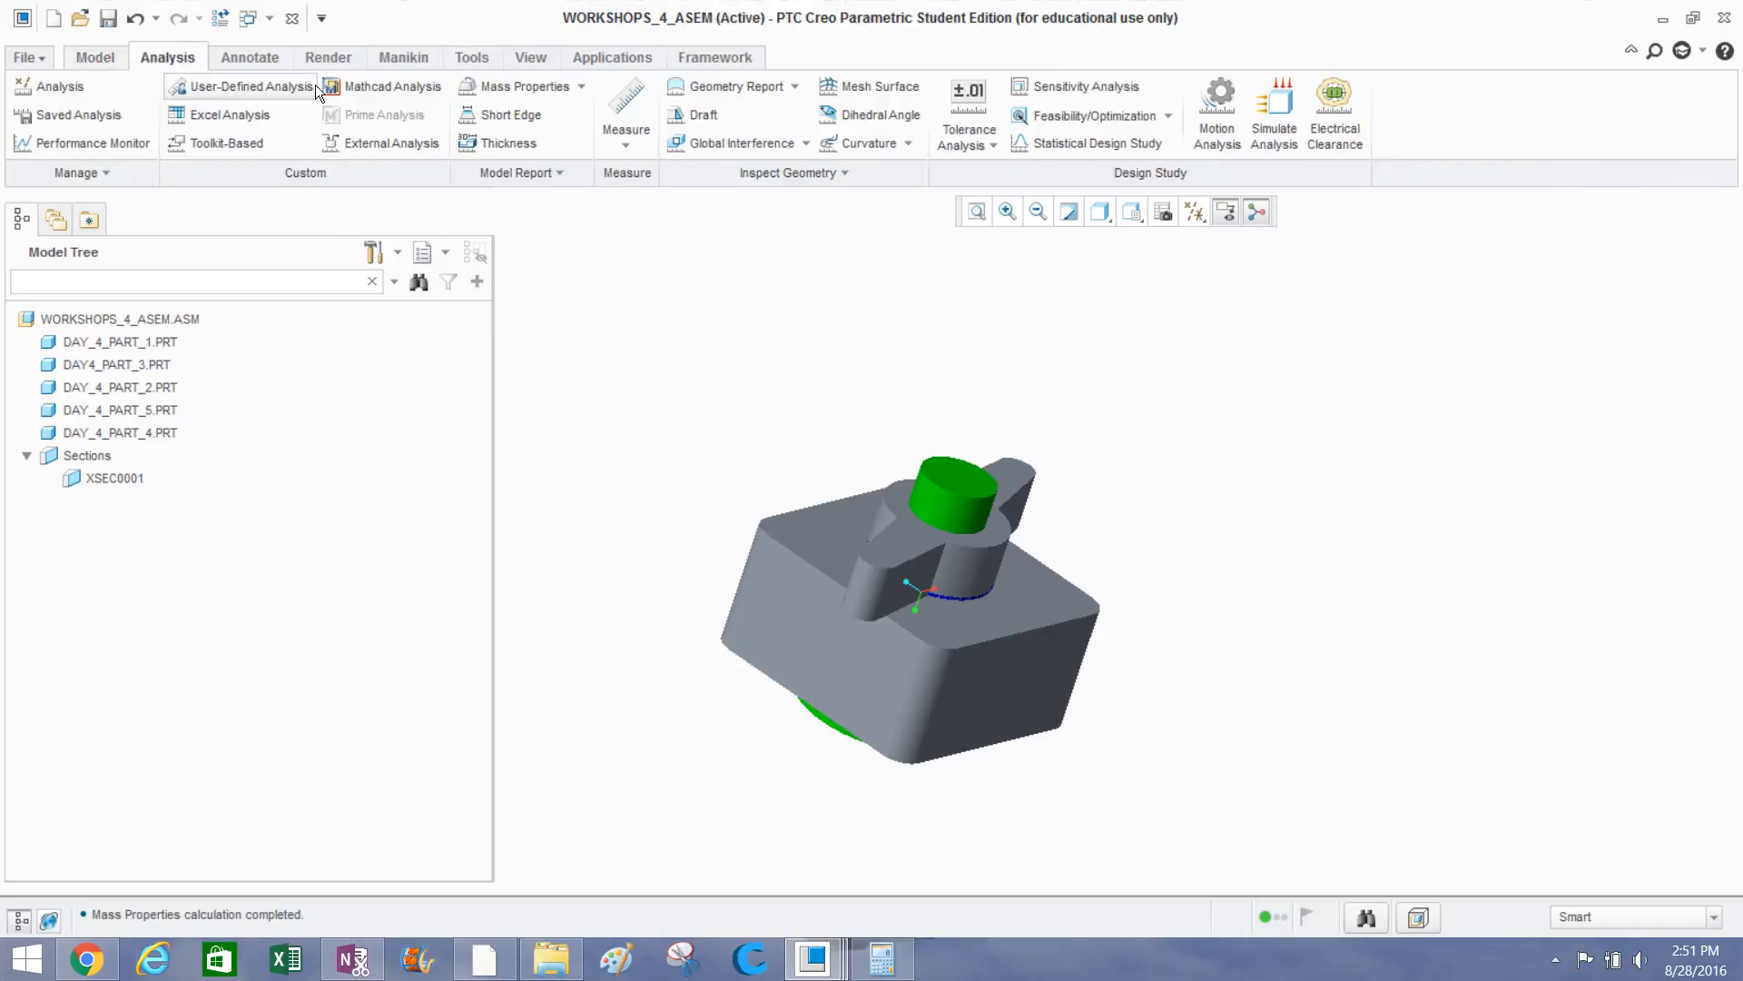
click(491, 86)
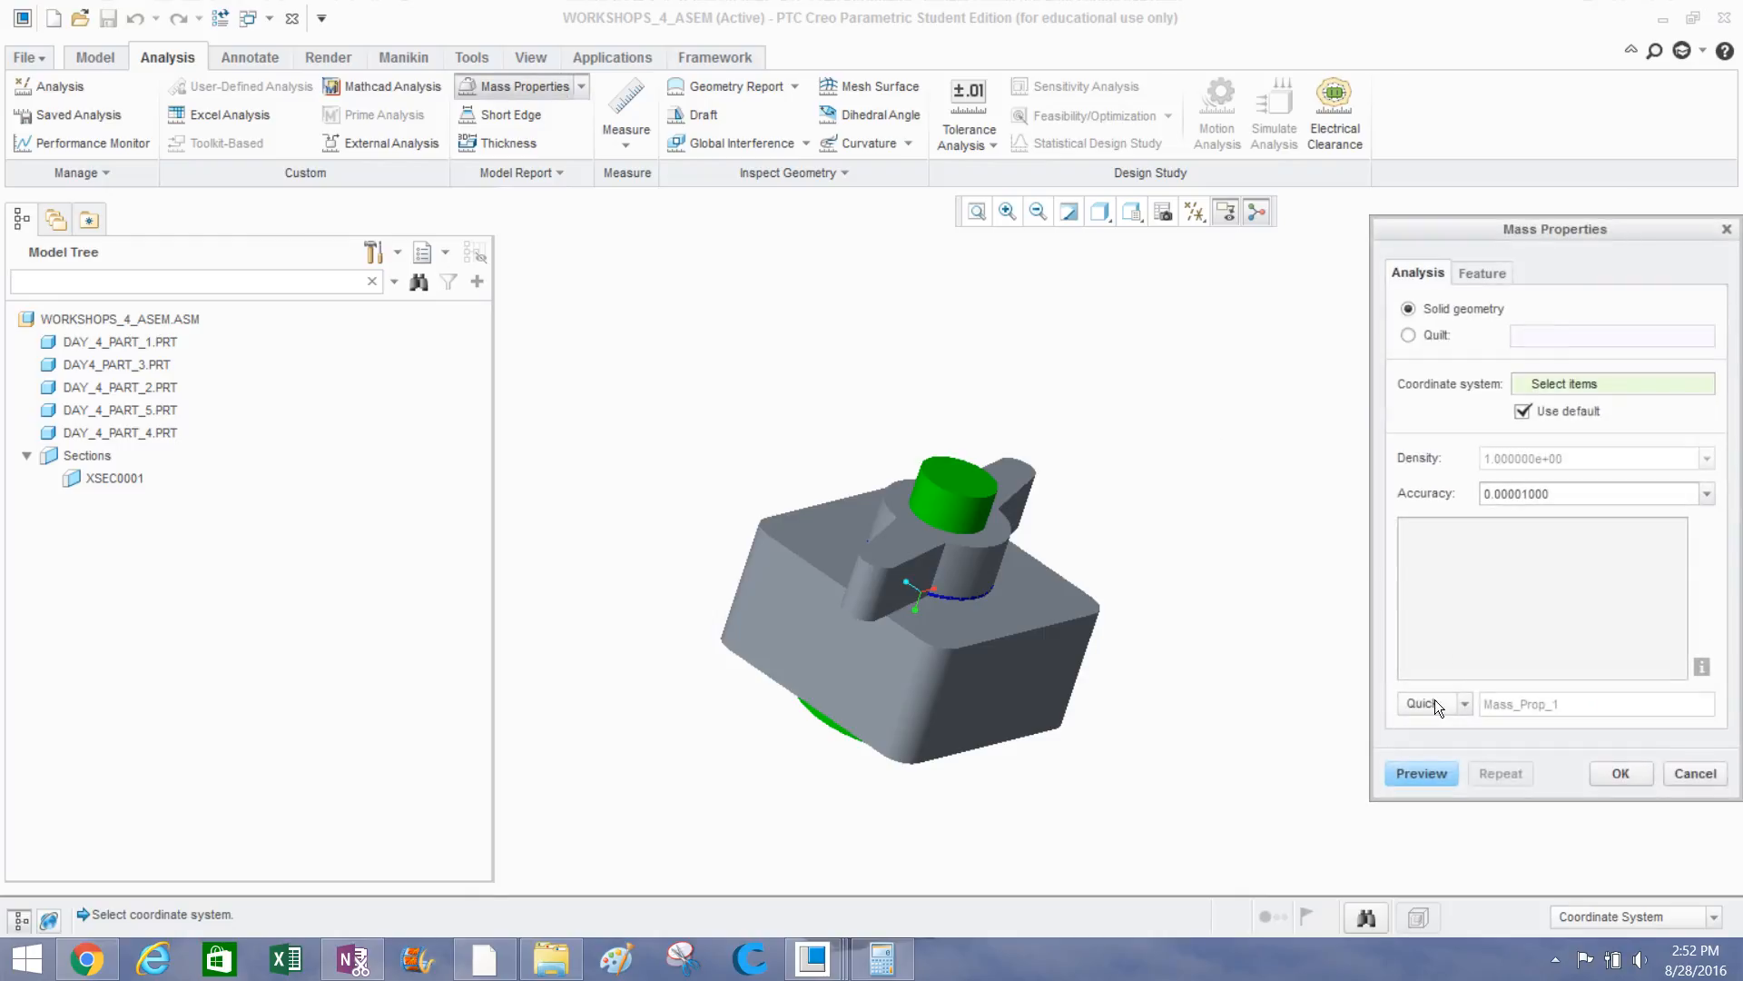
click(1418, 776)
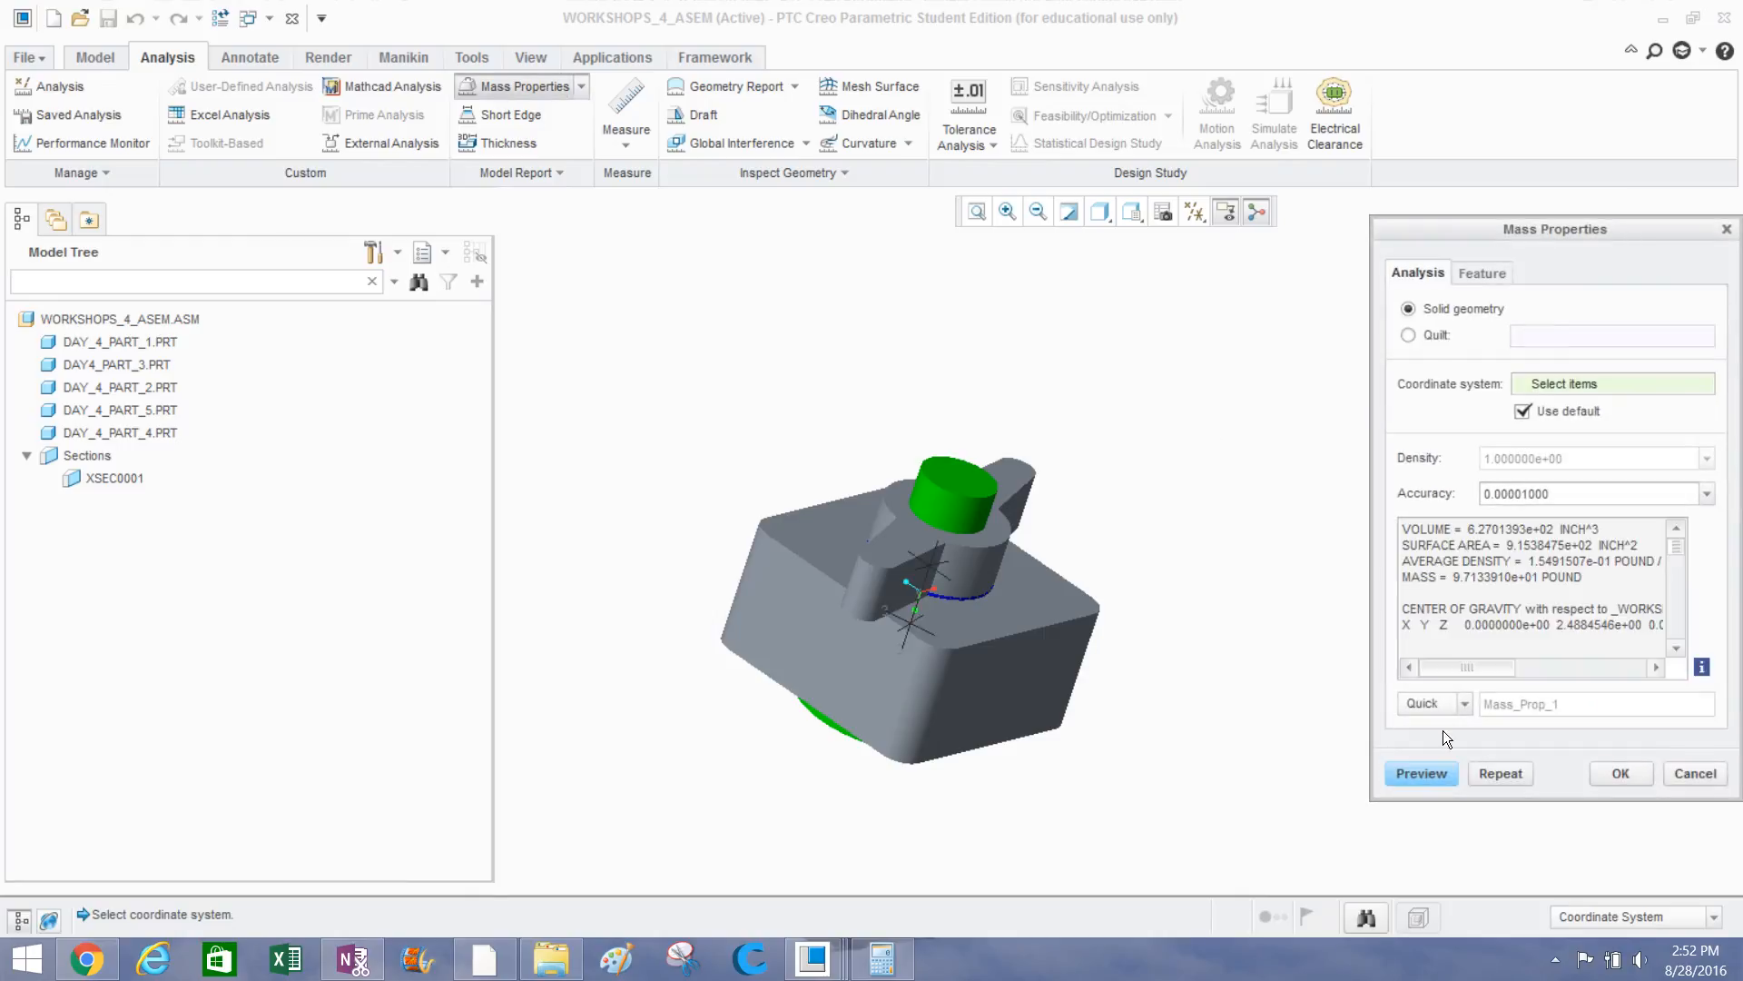
middle_drag(1240, 554, 1136, 489)
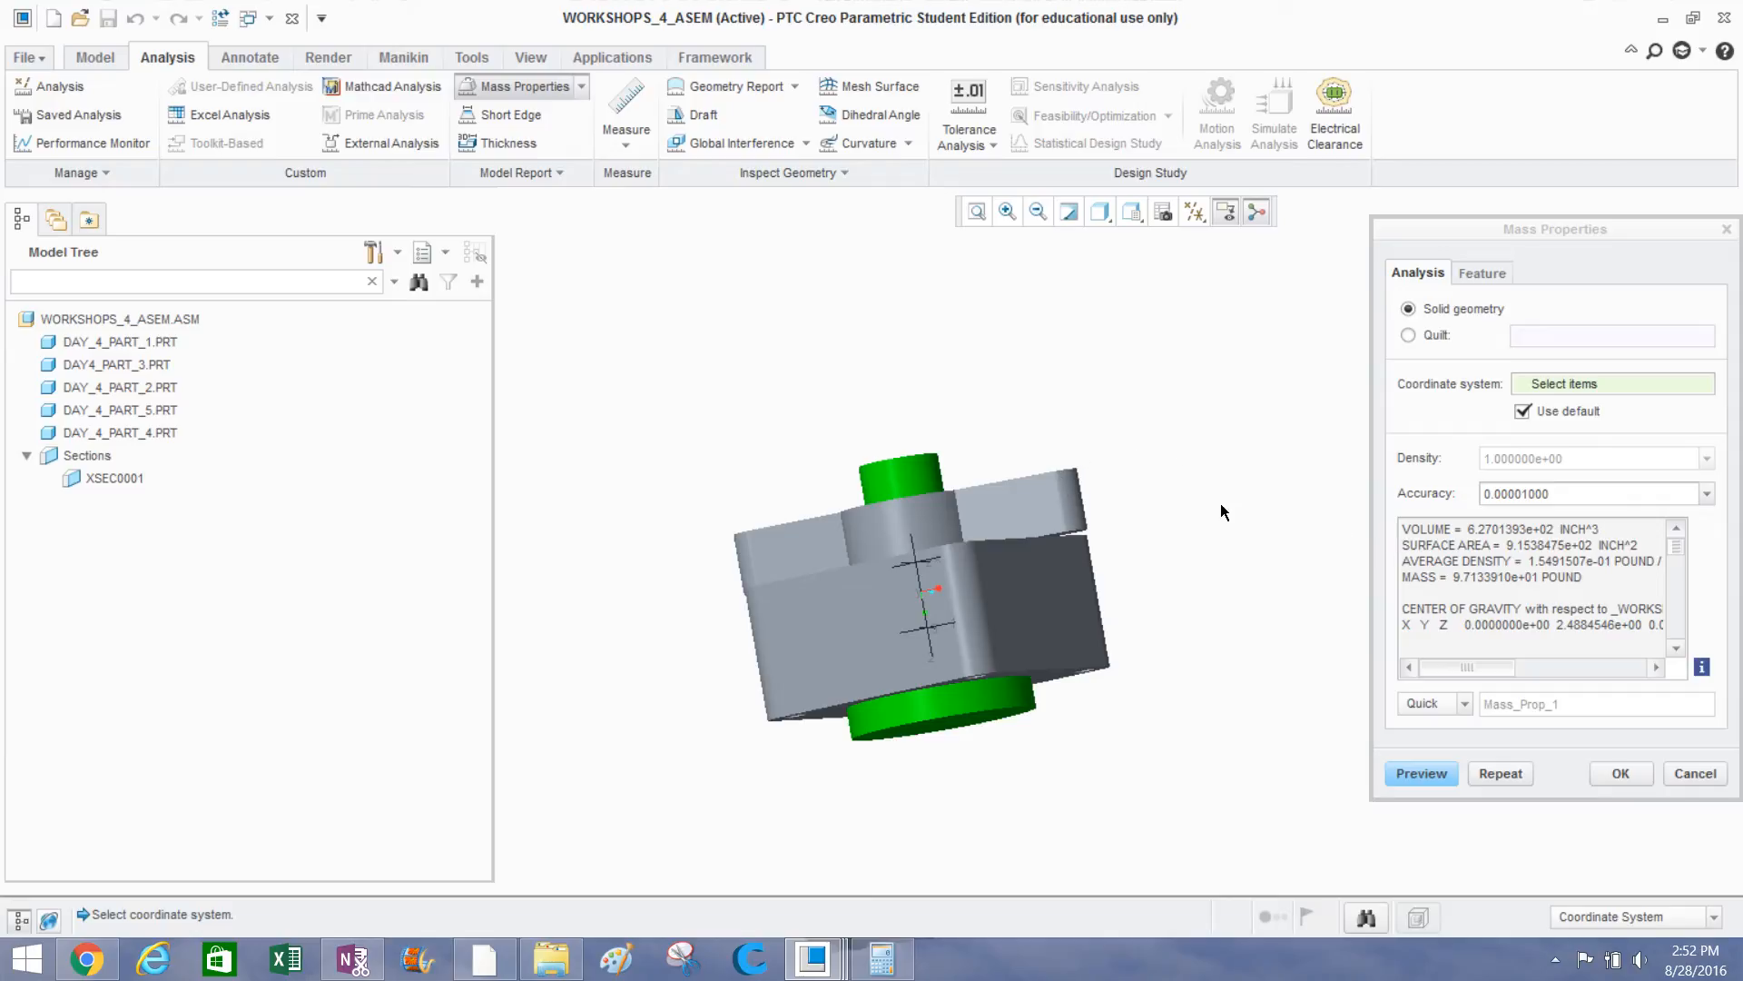
middle_drag(1217, 505, 1233, 540)
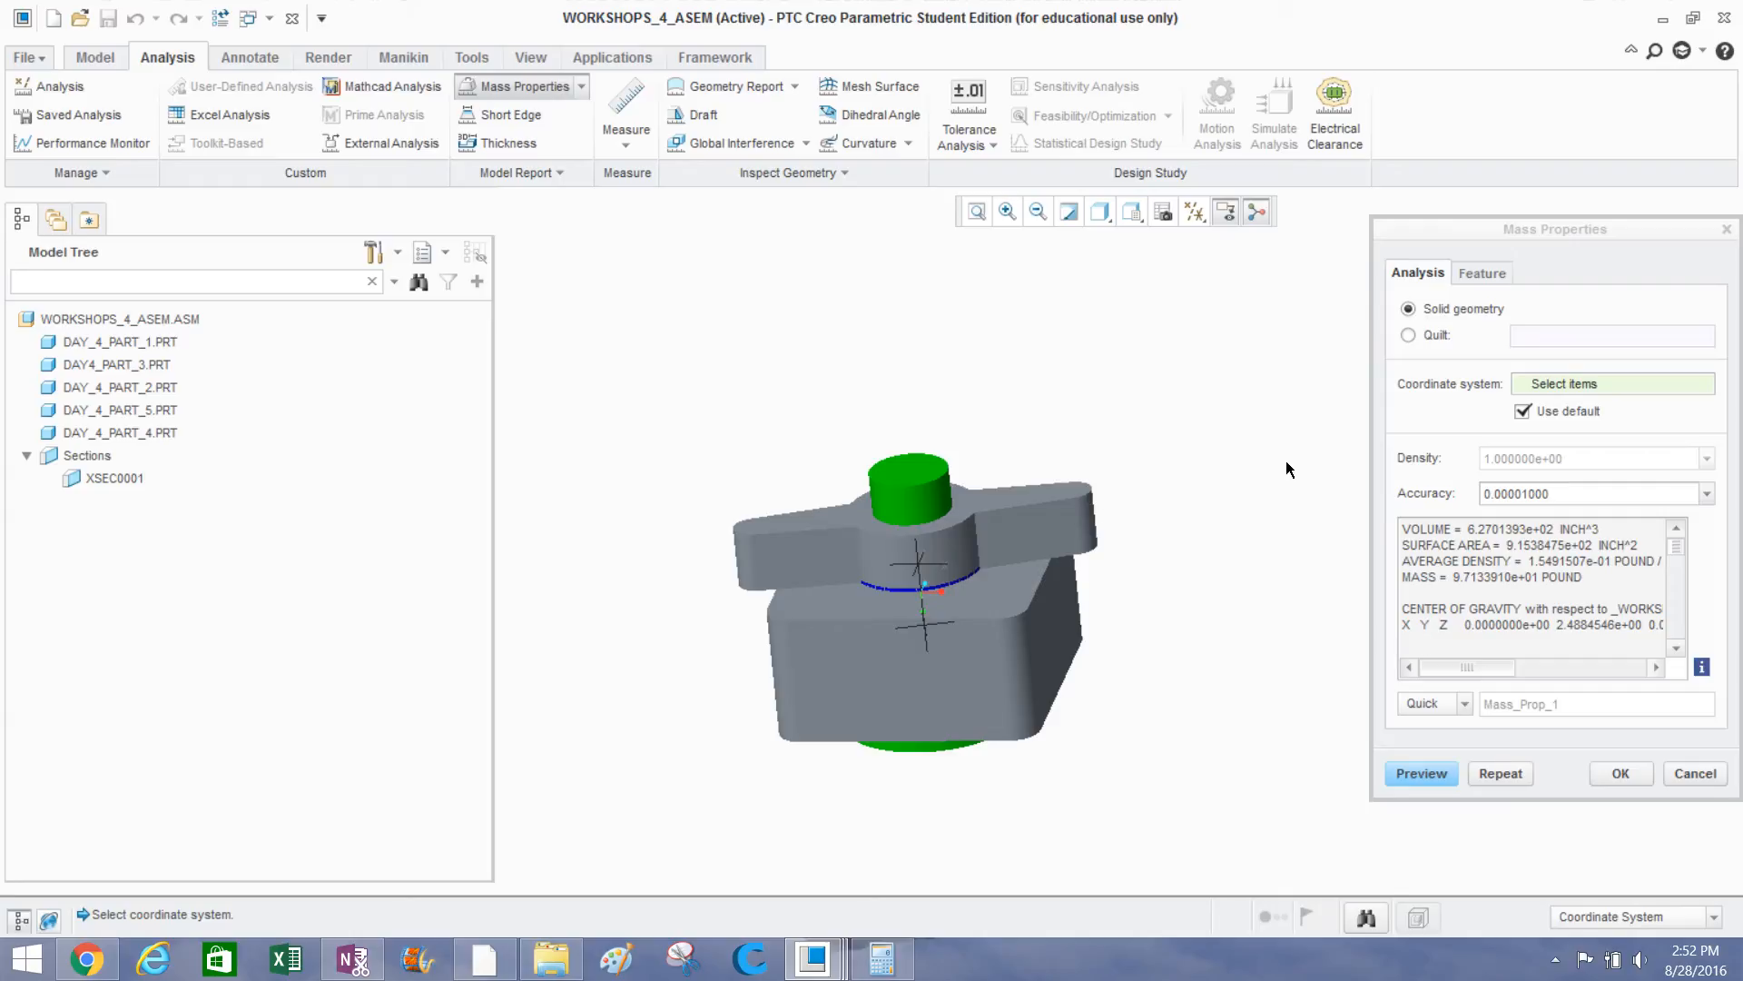
click(1621, 773)
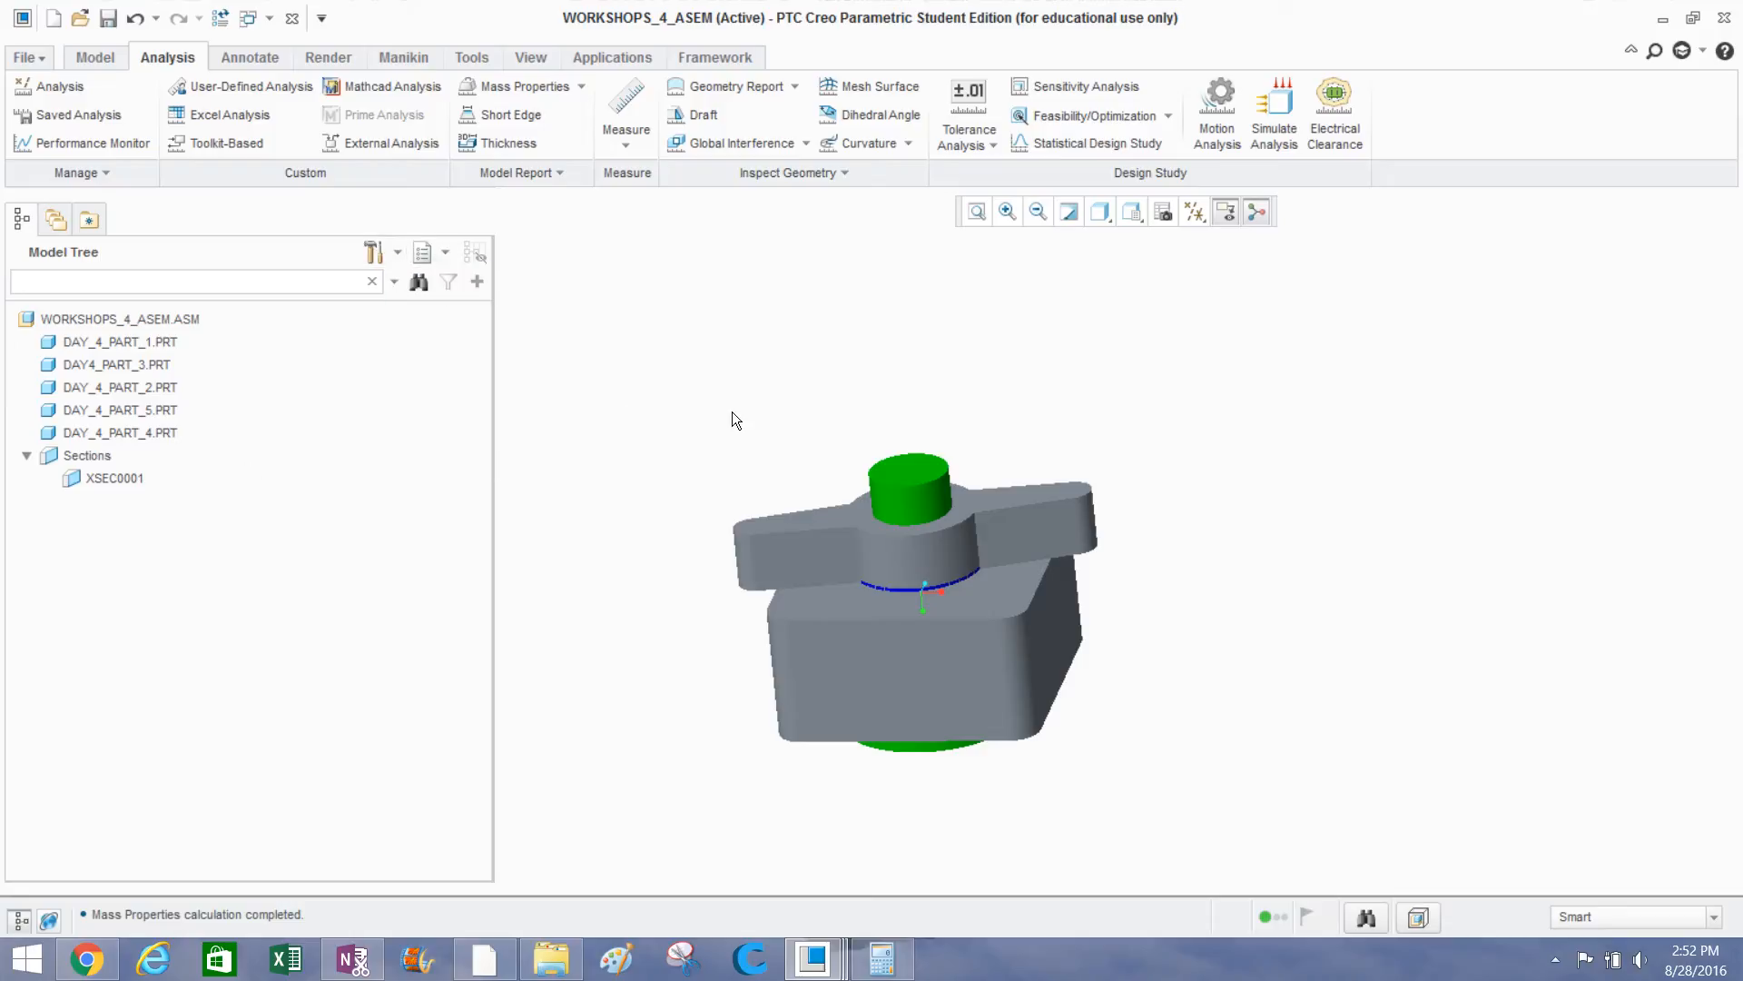
Turn on the display of features in the assembly's model tree filters.
middle_drag(732, 412, 652, 354)
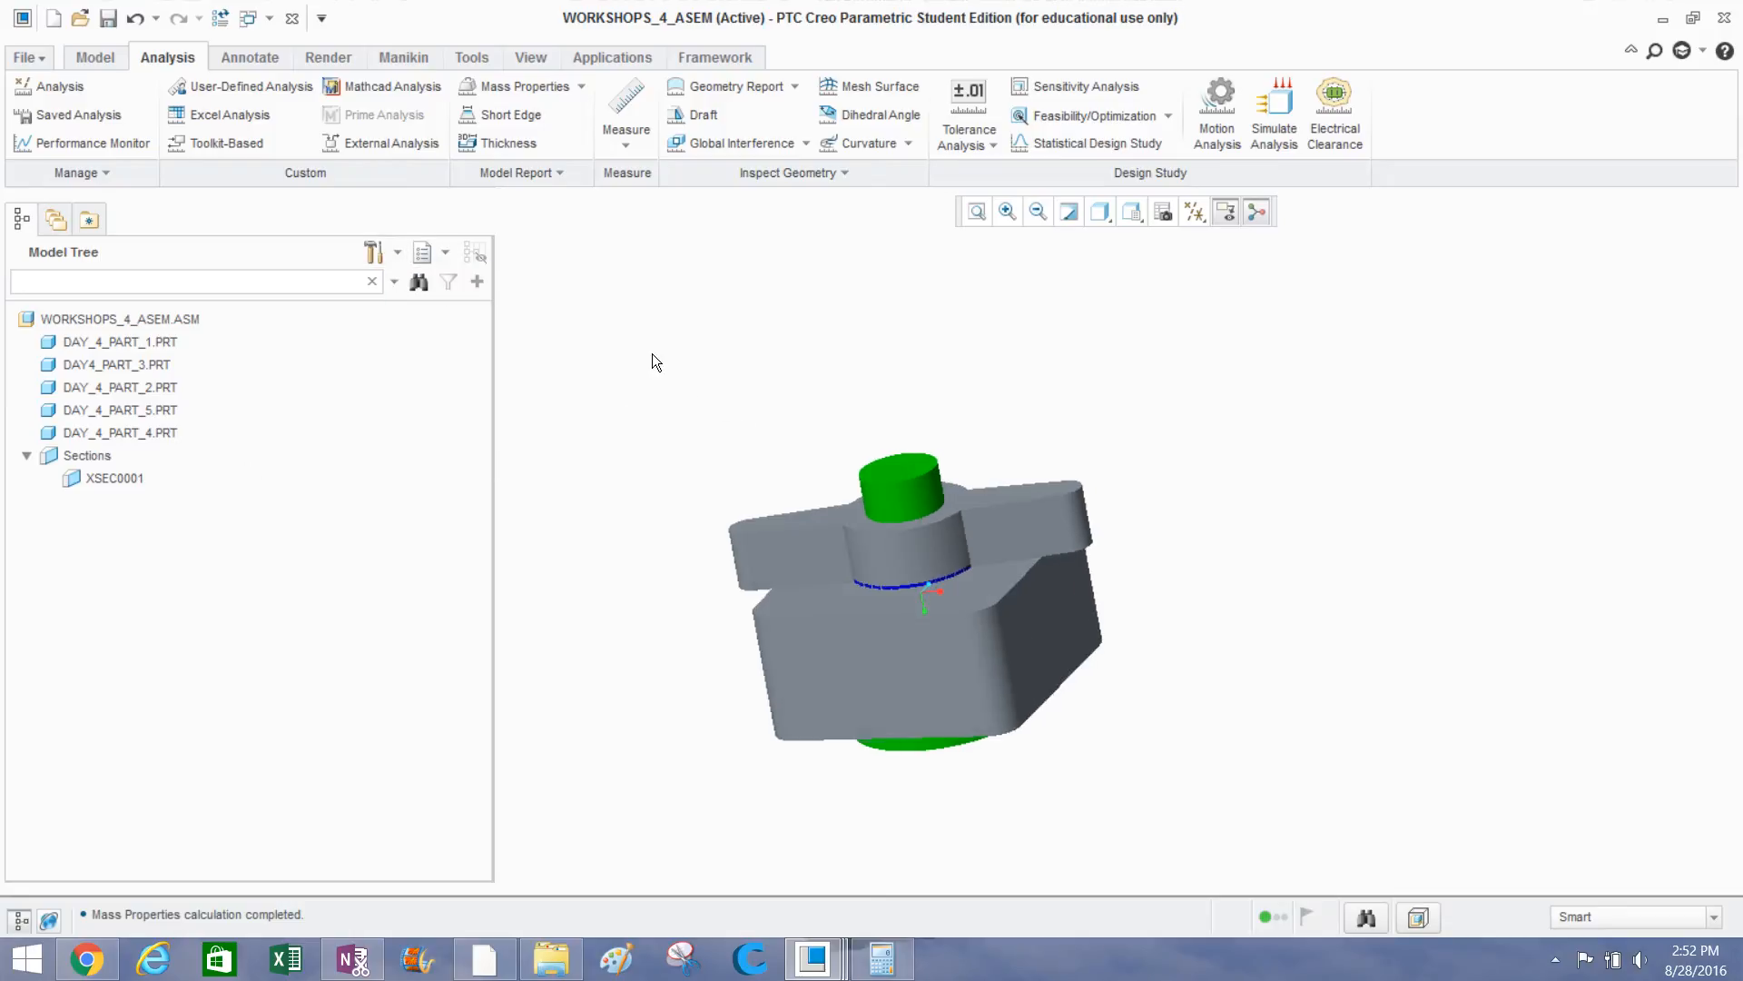
click(382, 255)
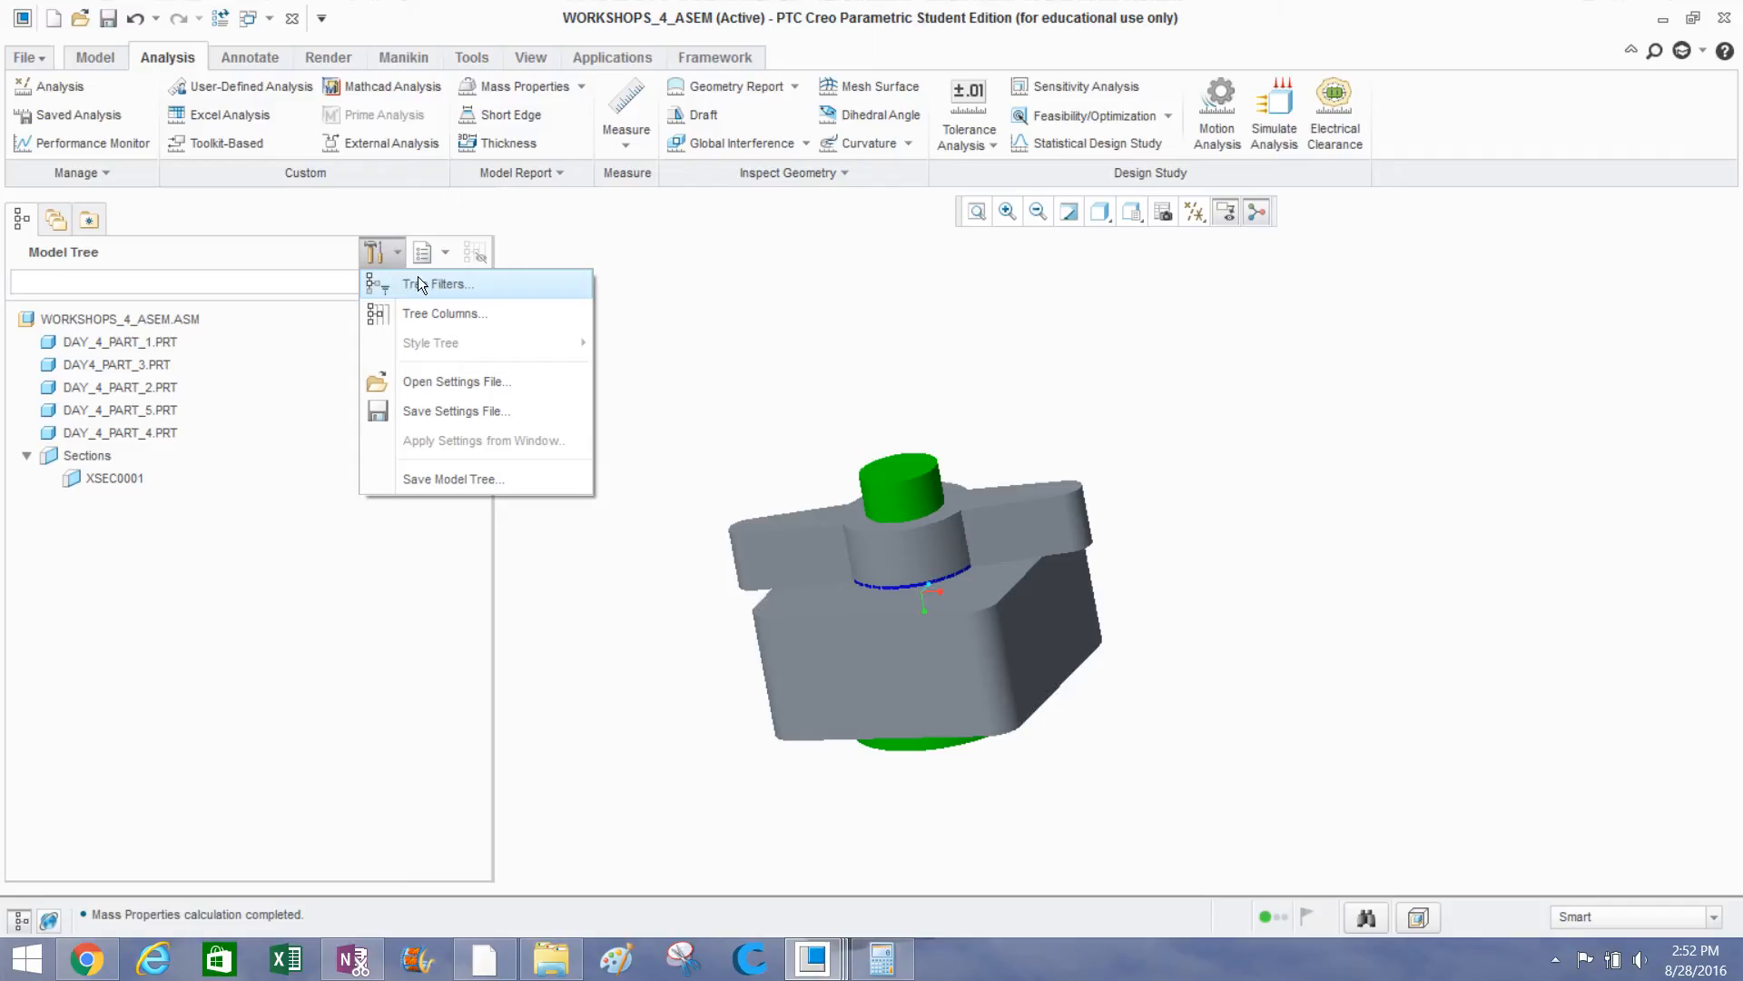
click(417, 278)
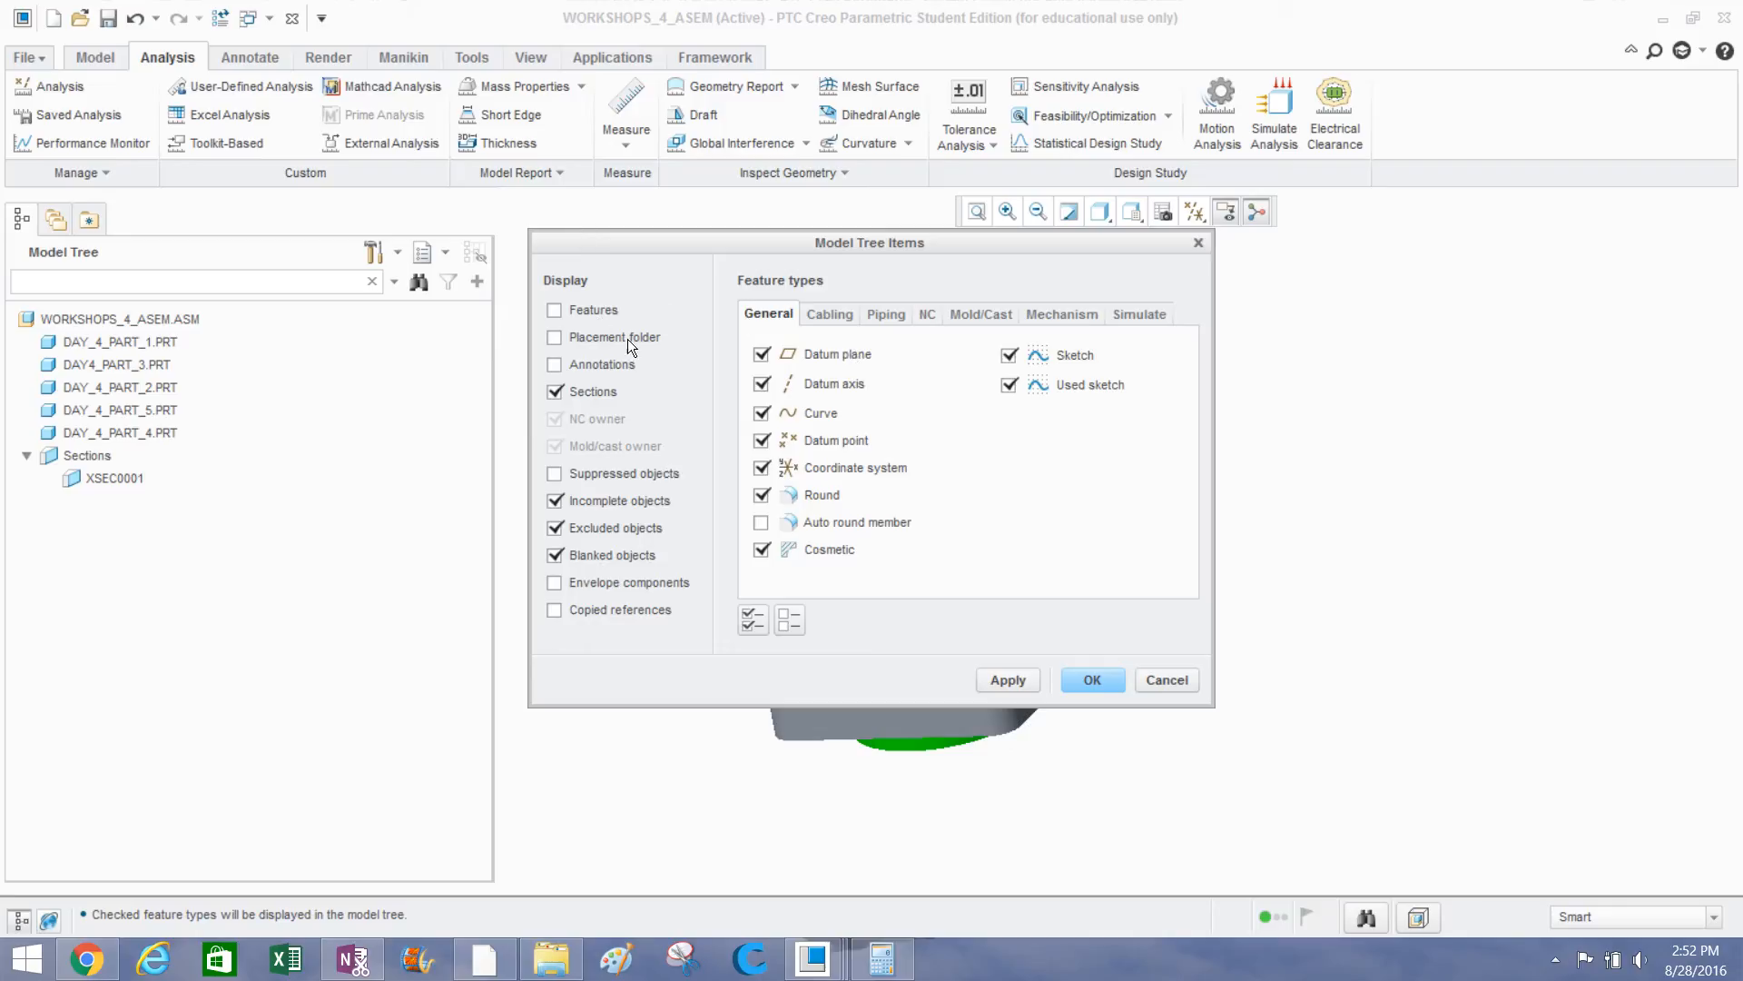
click(575, 310)
click(999, 678)
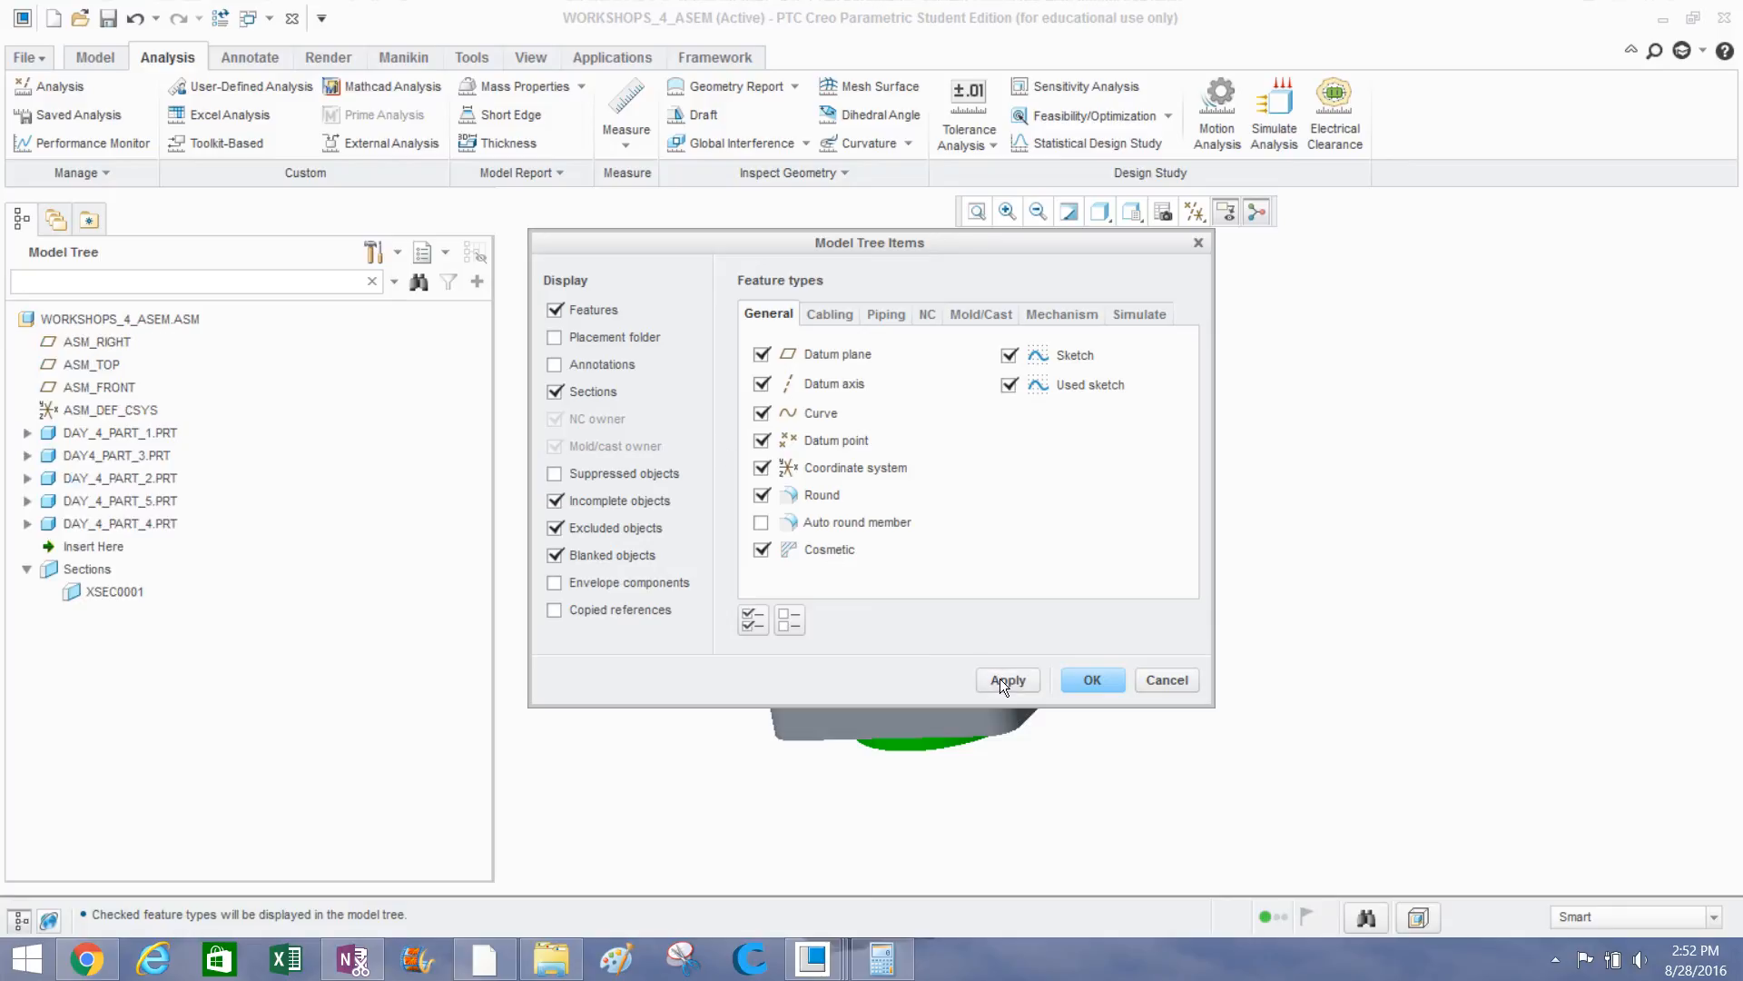
click(1081, 674)
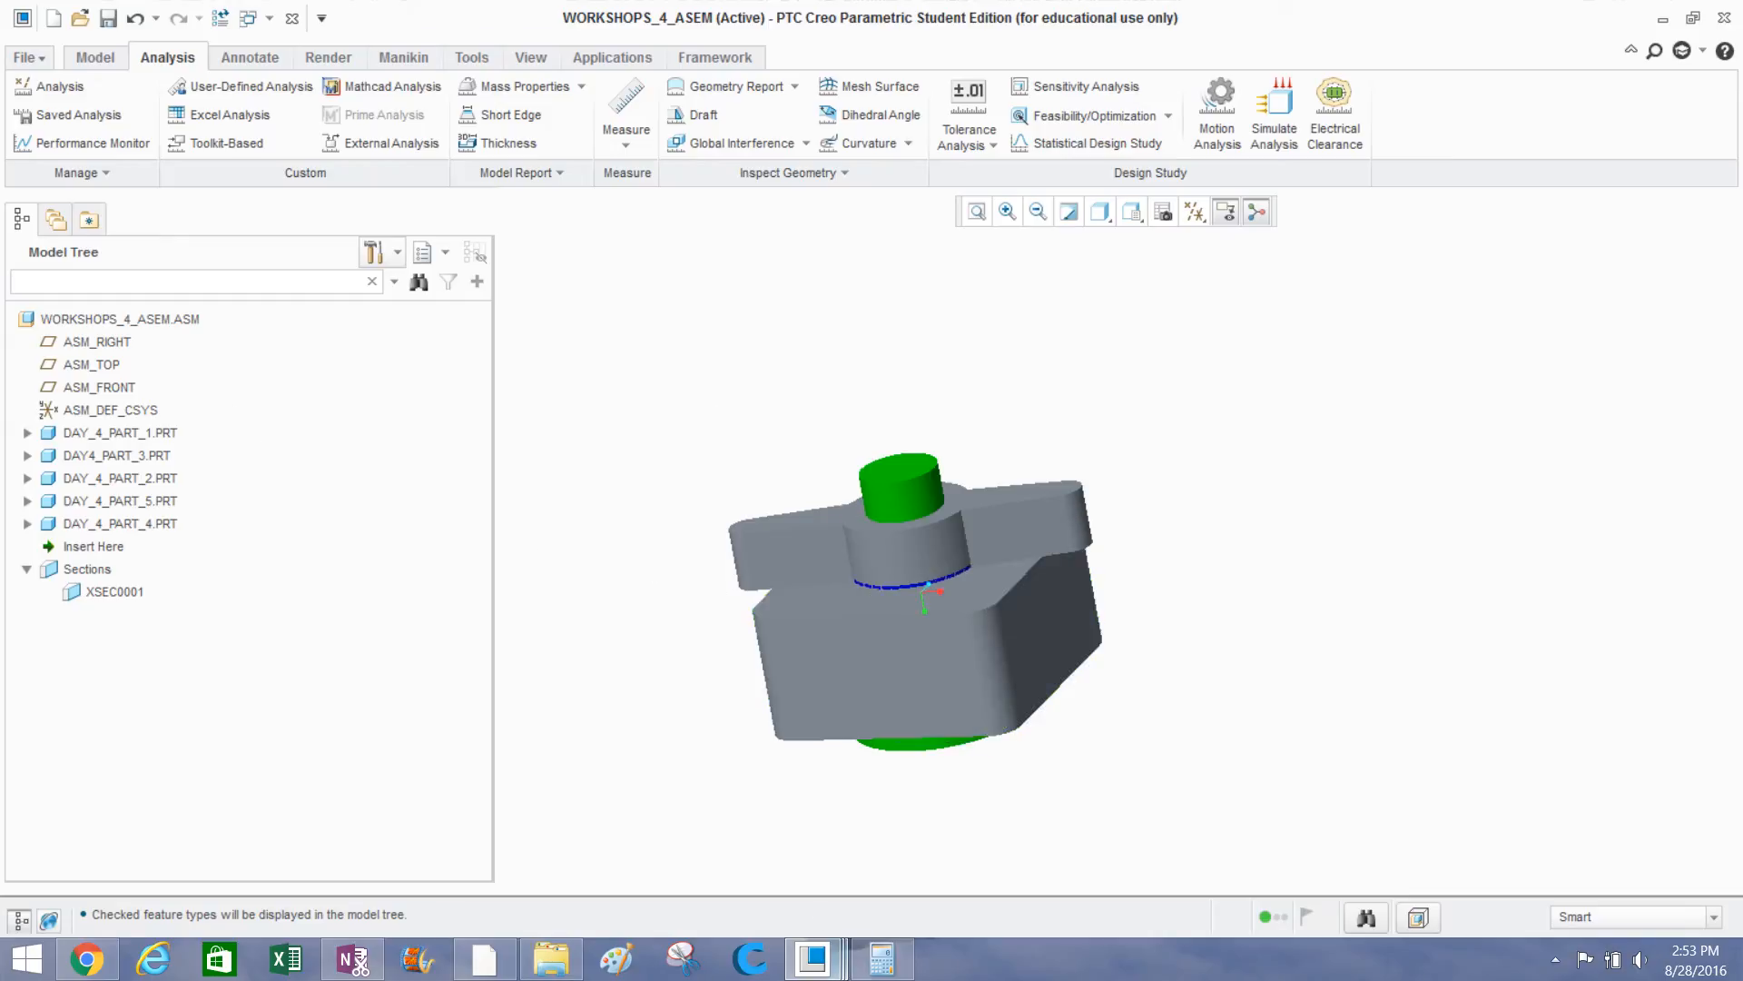
View the DAY_4_PART_1 window and its model tree, and return to the WORKSHOPS_4_ASEM window.
click(813, 957)
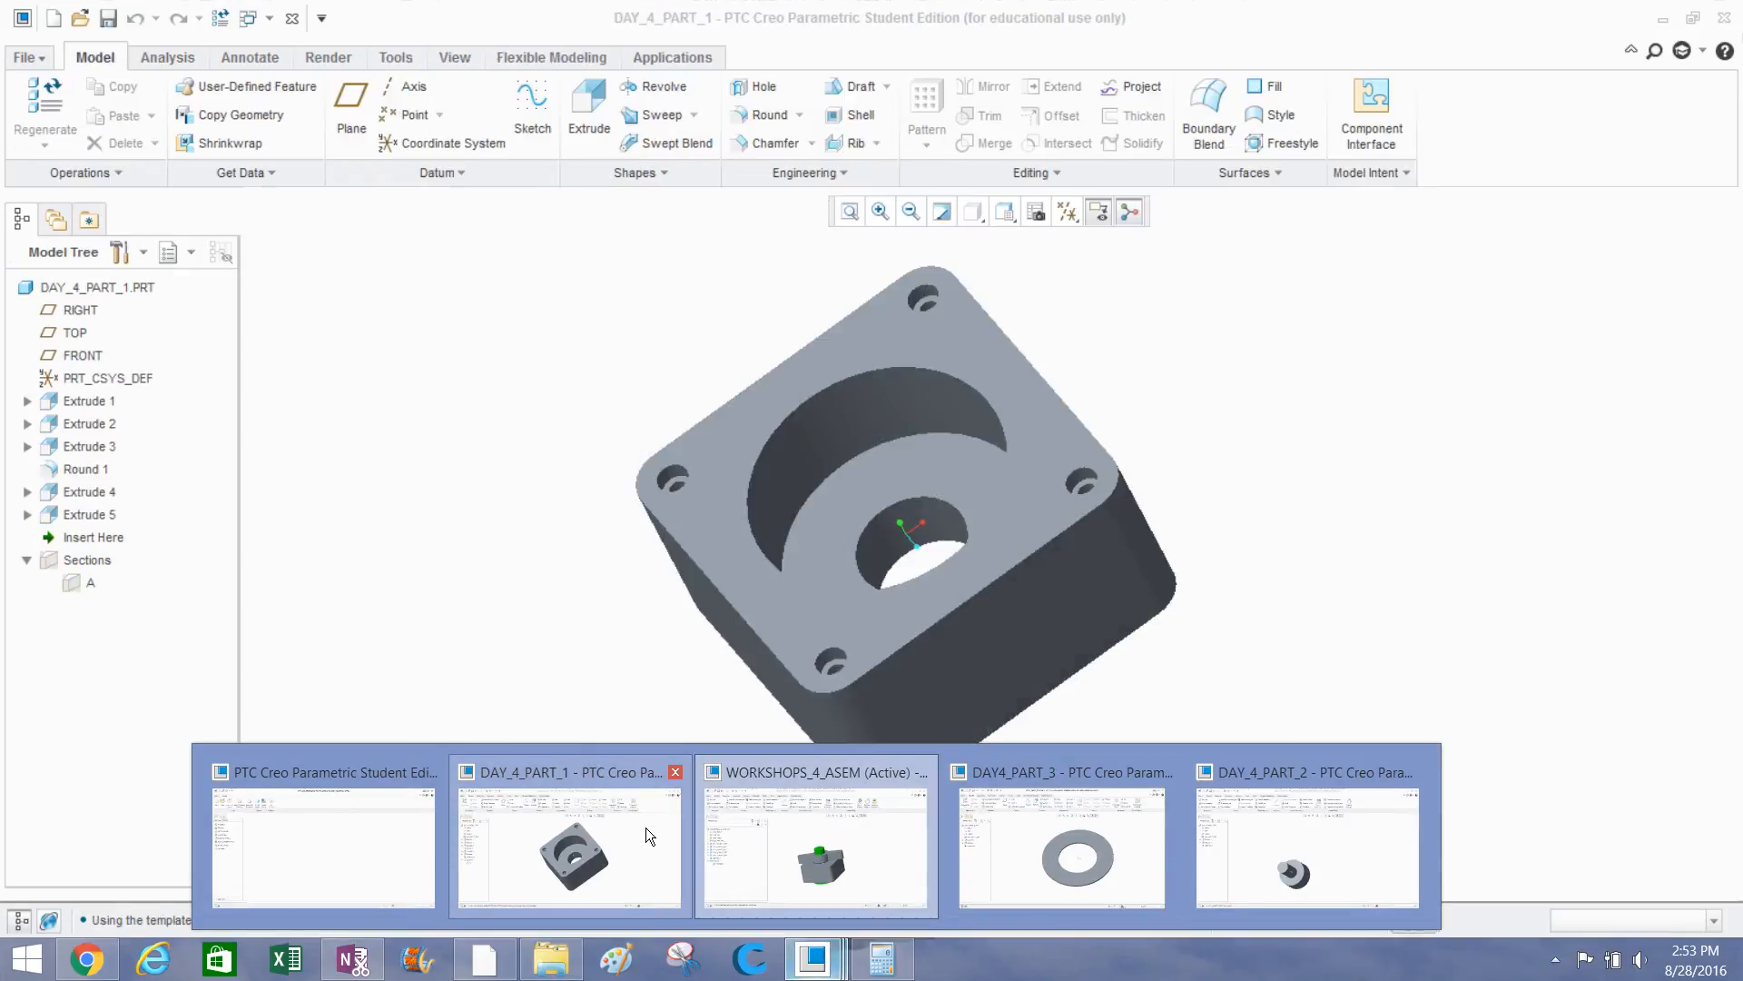
click(645, 826)
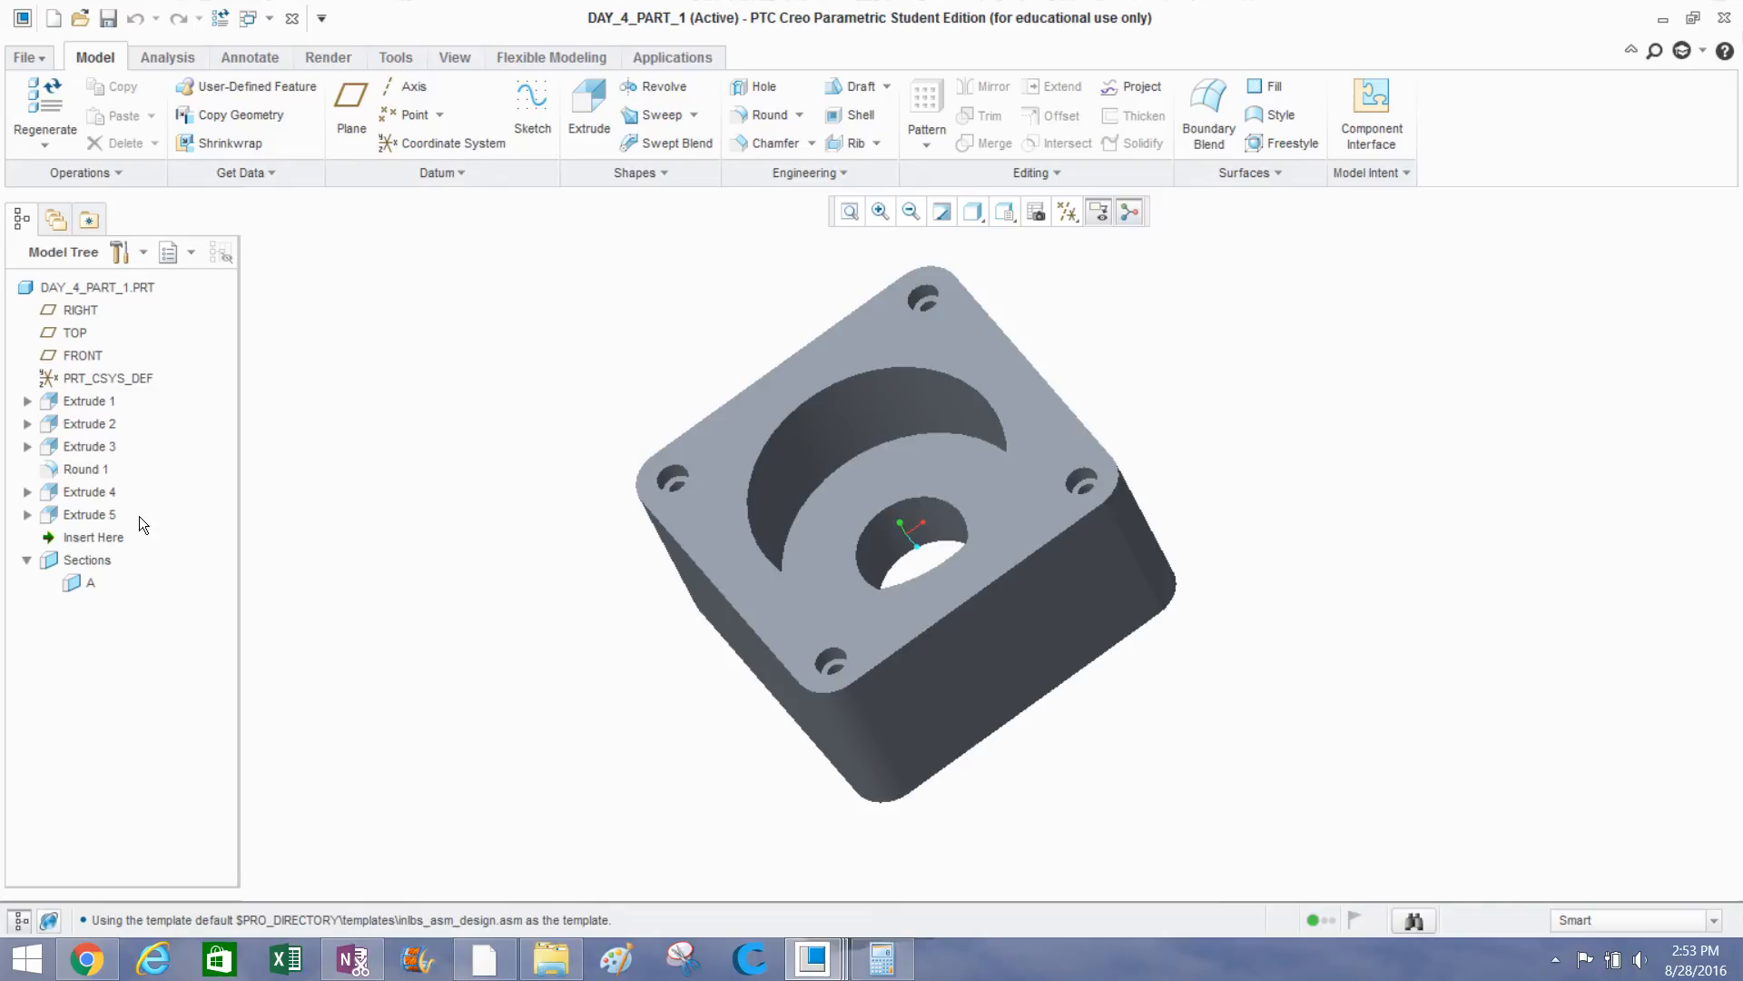
click(808, 964)
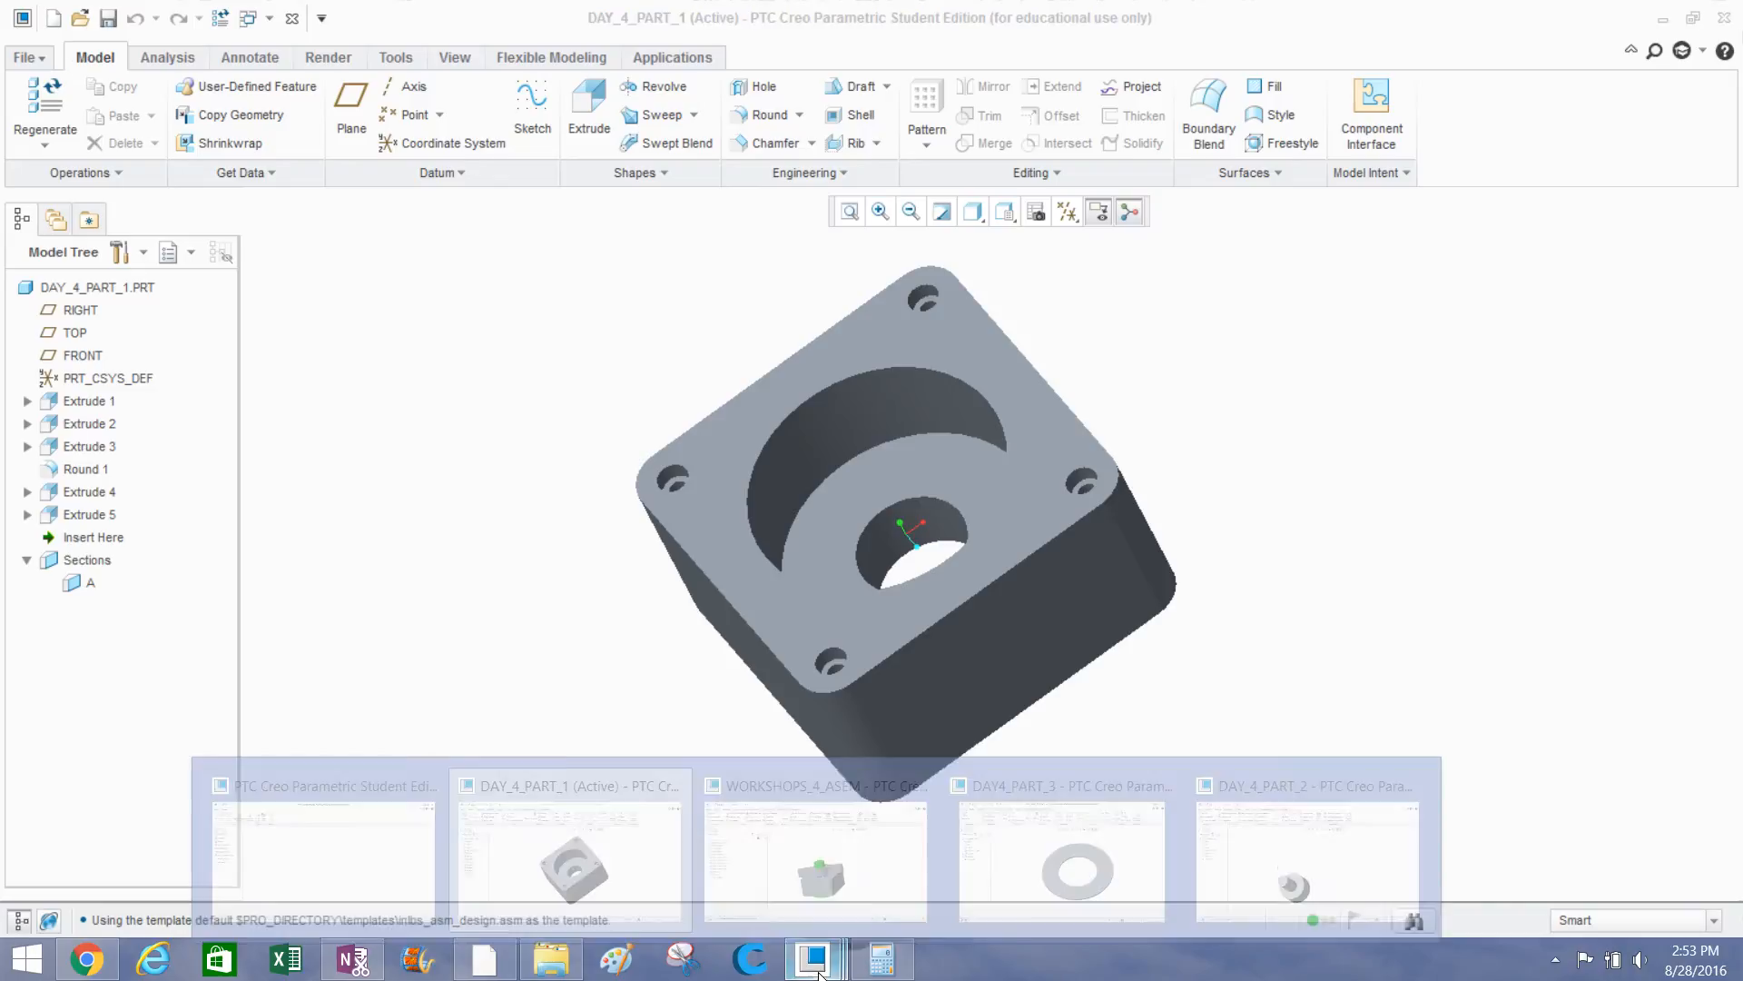
click(876, 831)
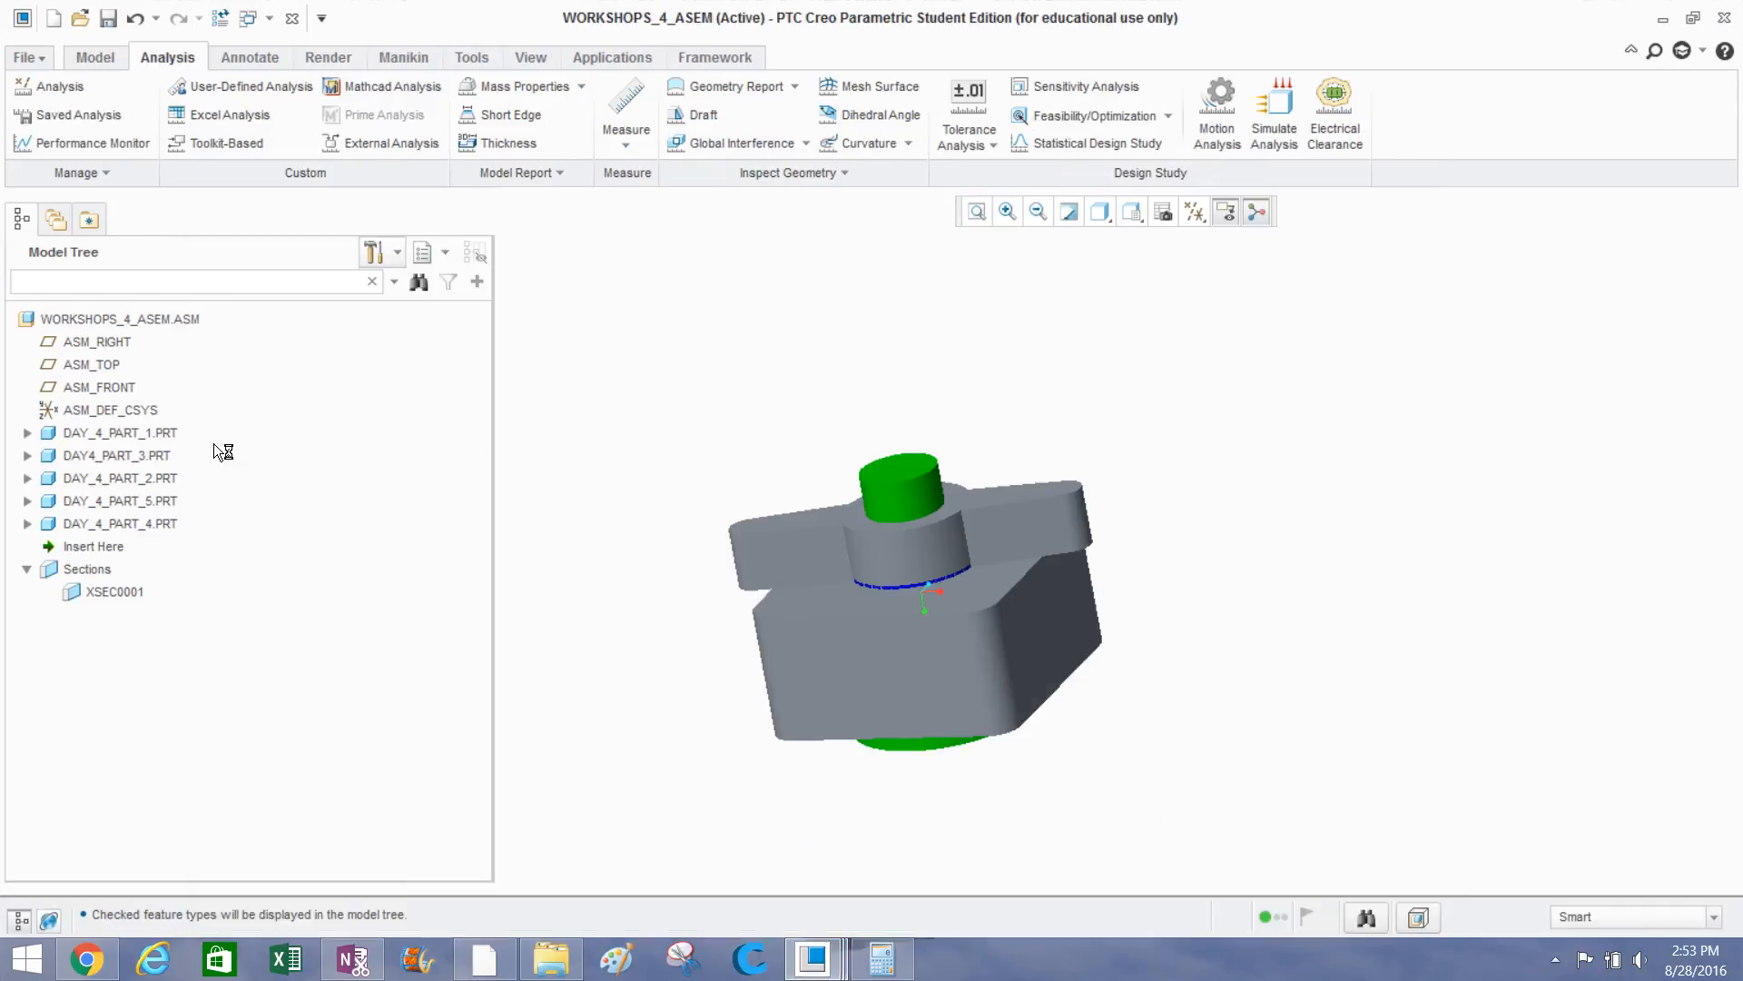
Expand DAY_4_PART_1 in the assembly's model tree, open its first extrusion for redefinition, and accept it without changes.
click(27, 433)
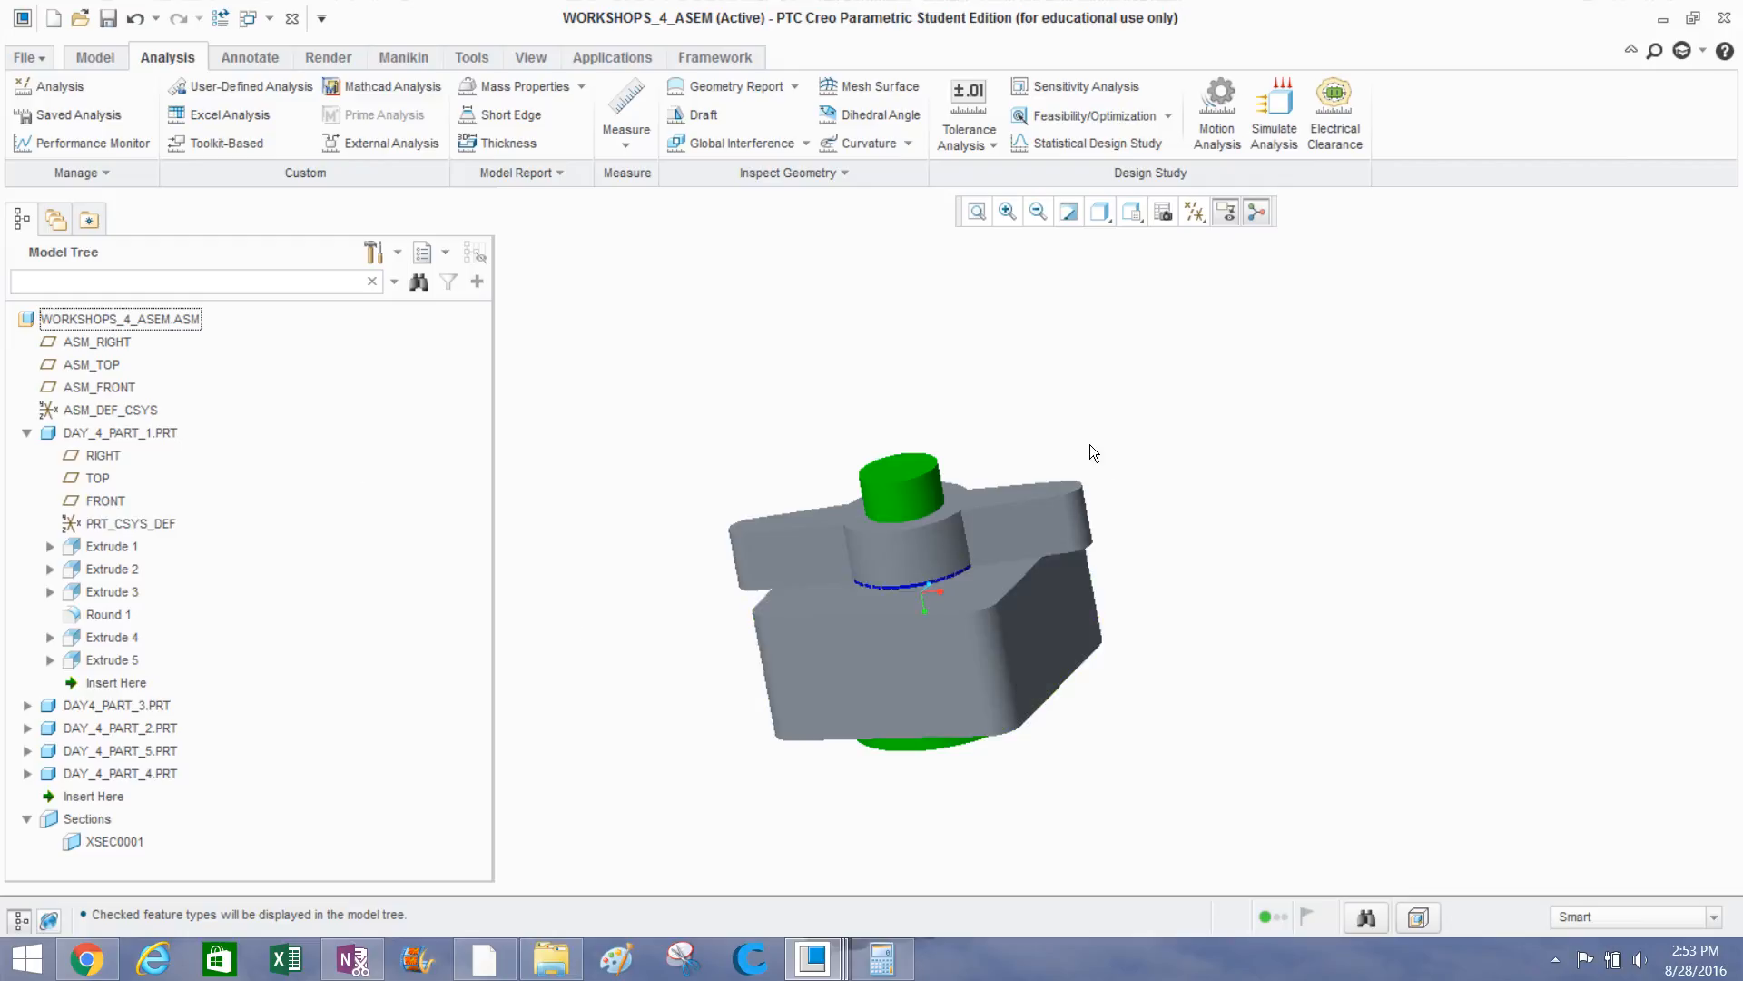
mouse_move(1002, 512)
middle_down()
mouse_move(1020, 432)
mouse_move(988, 488)
middle_up()
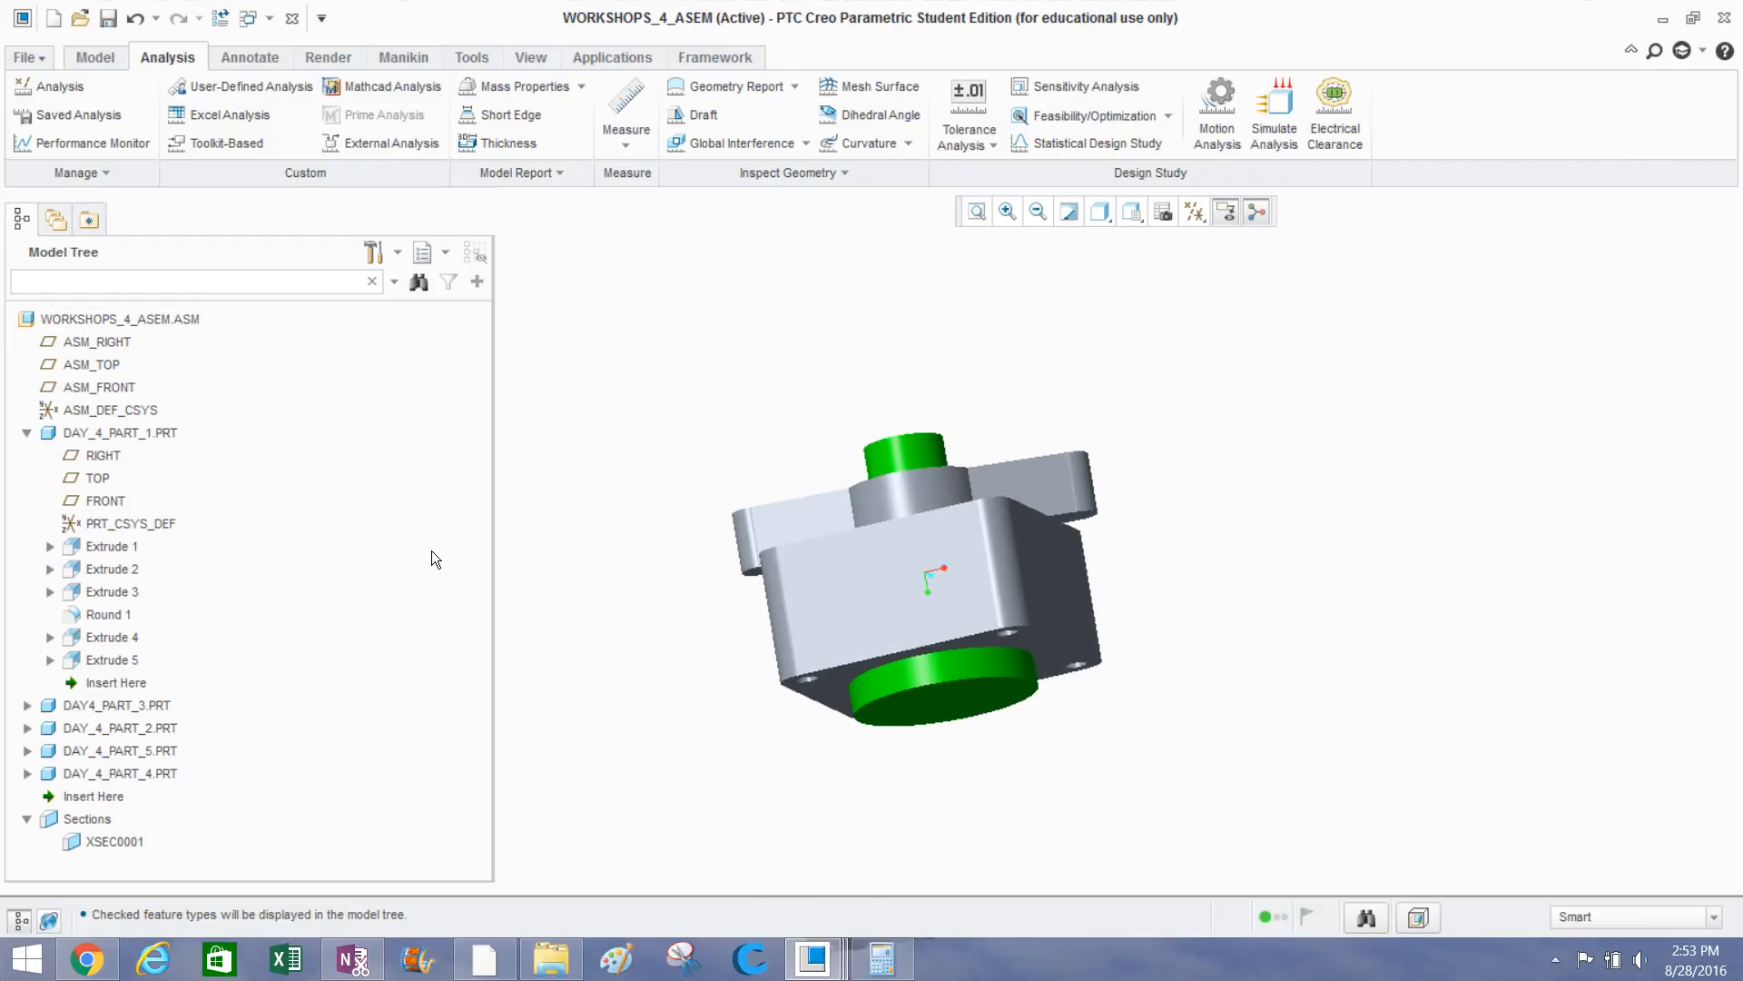
click(117, 548)
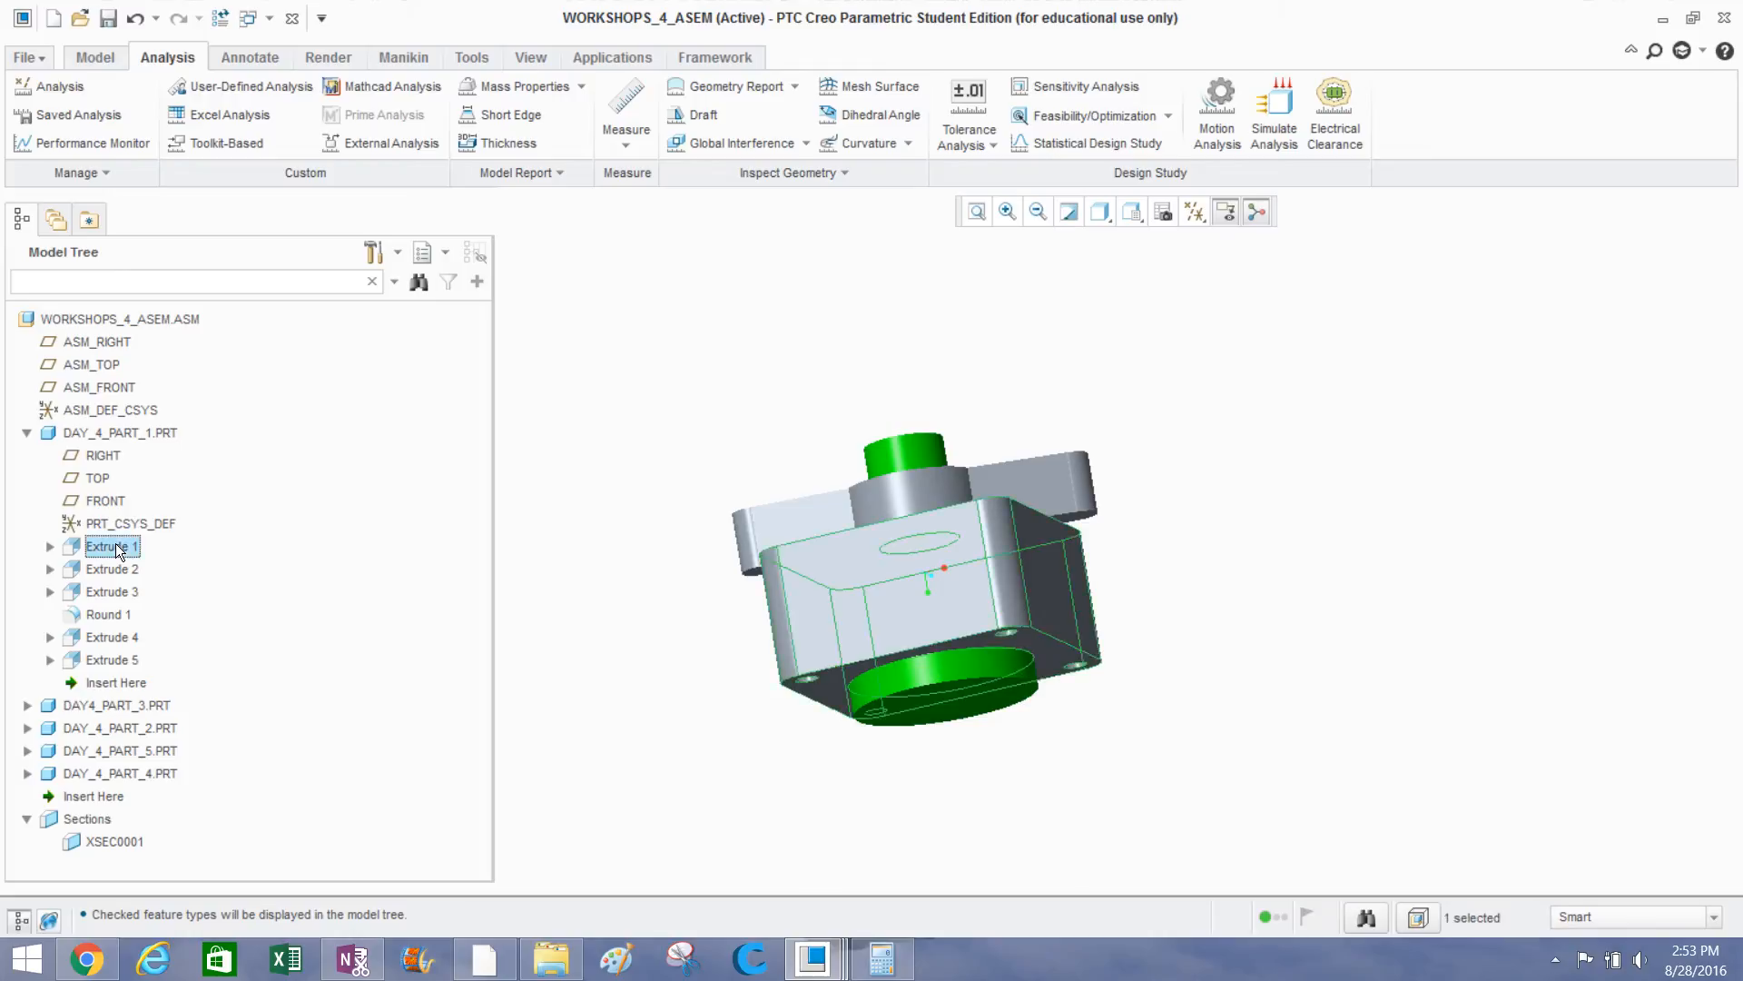
right_click(116, 551)
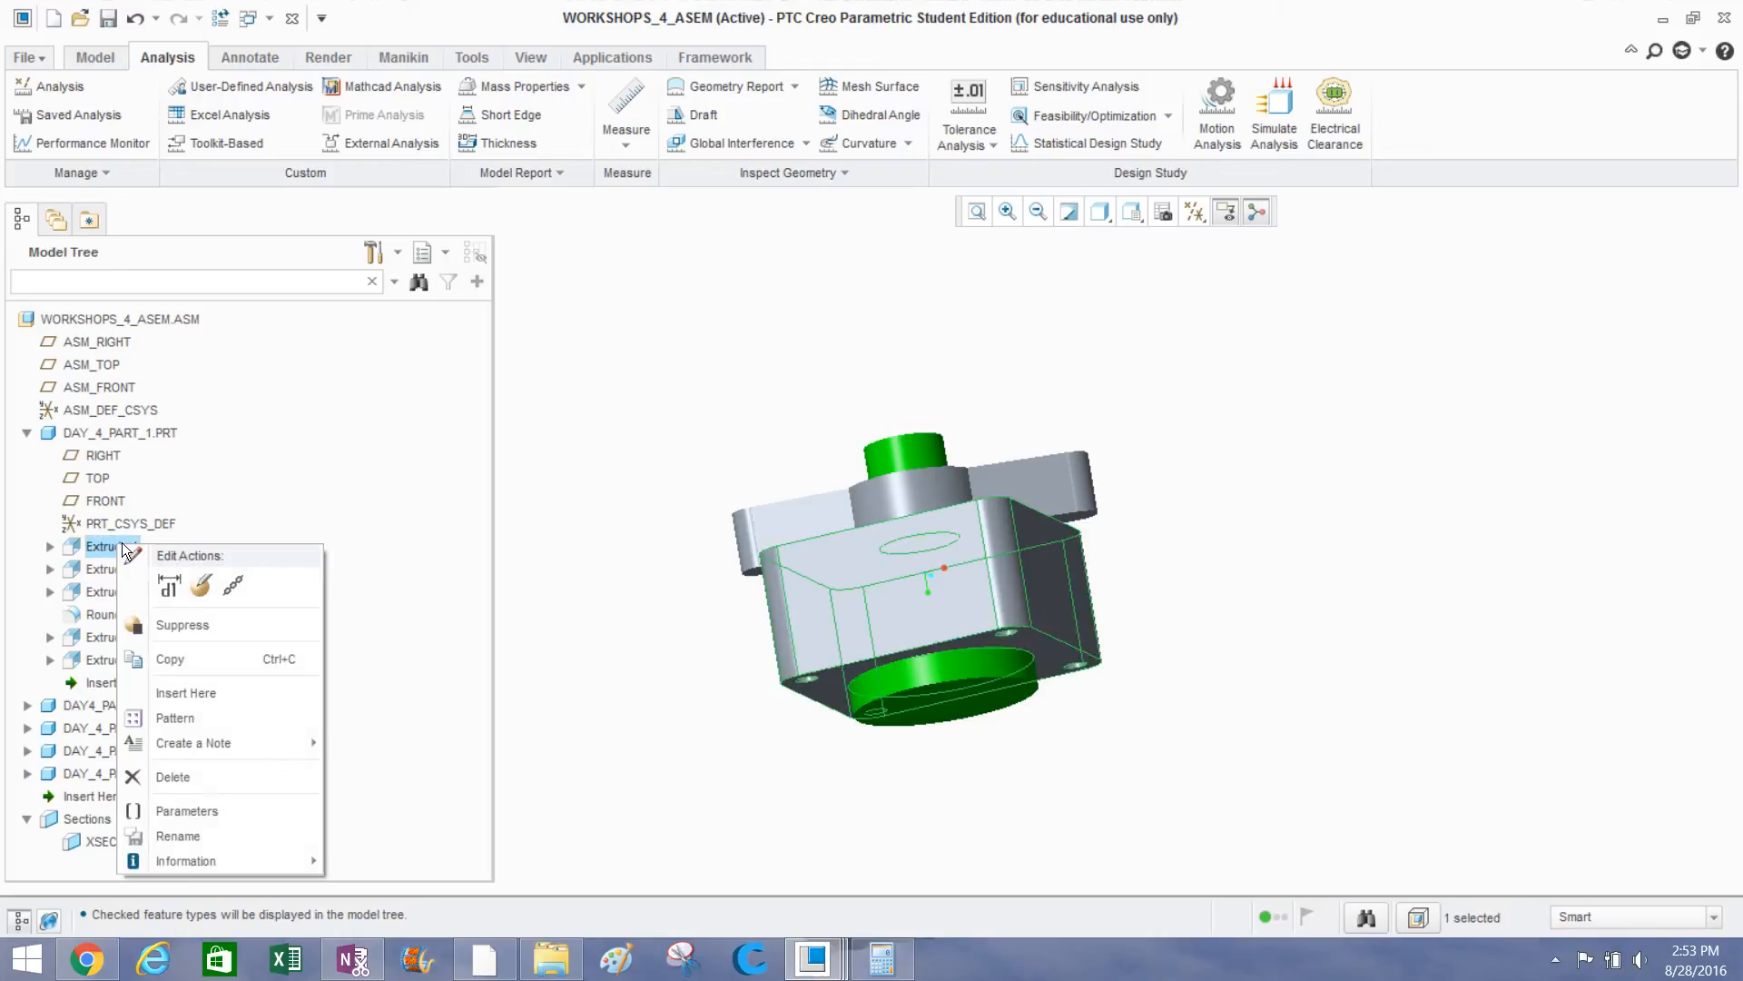
click(202, 586)
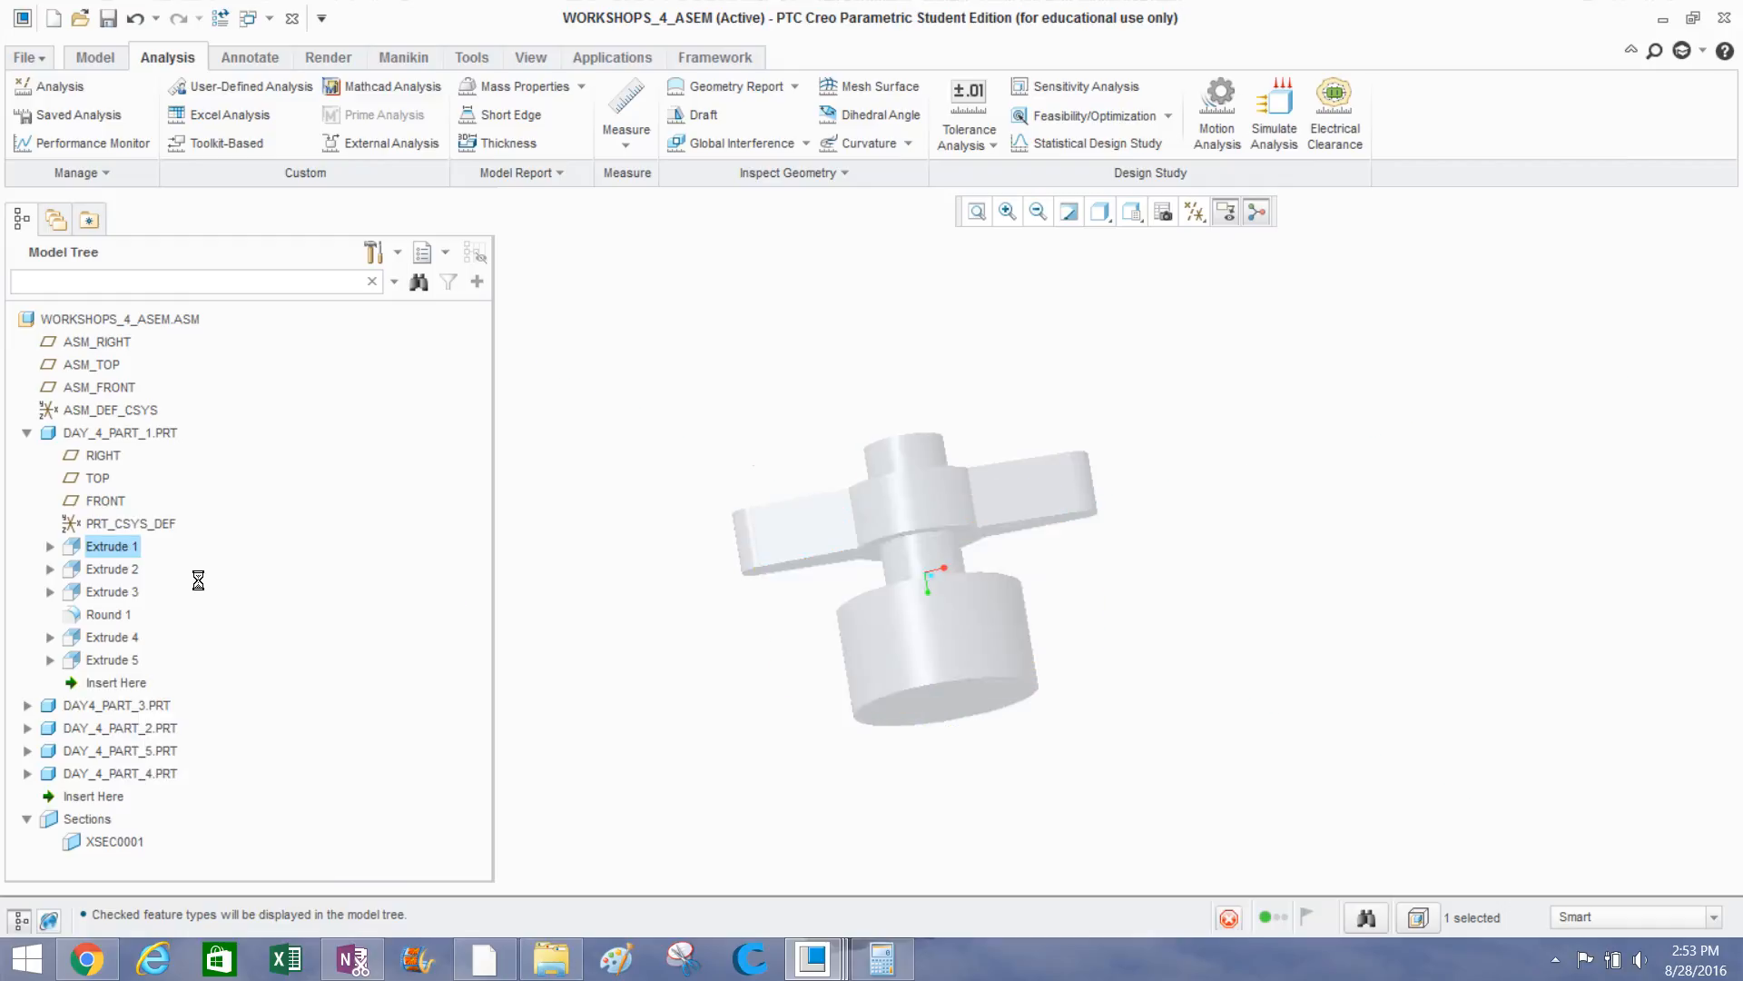
middle_drag(852, 447, 938, 423)
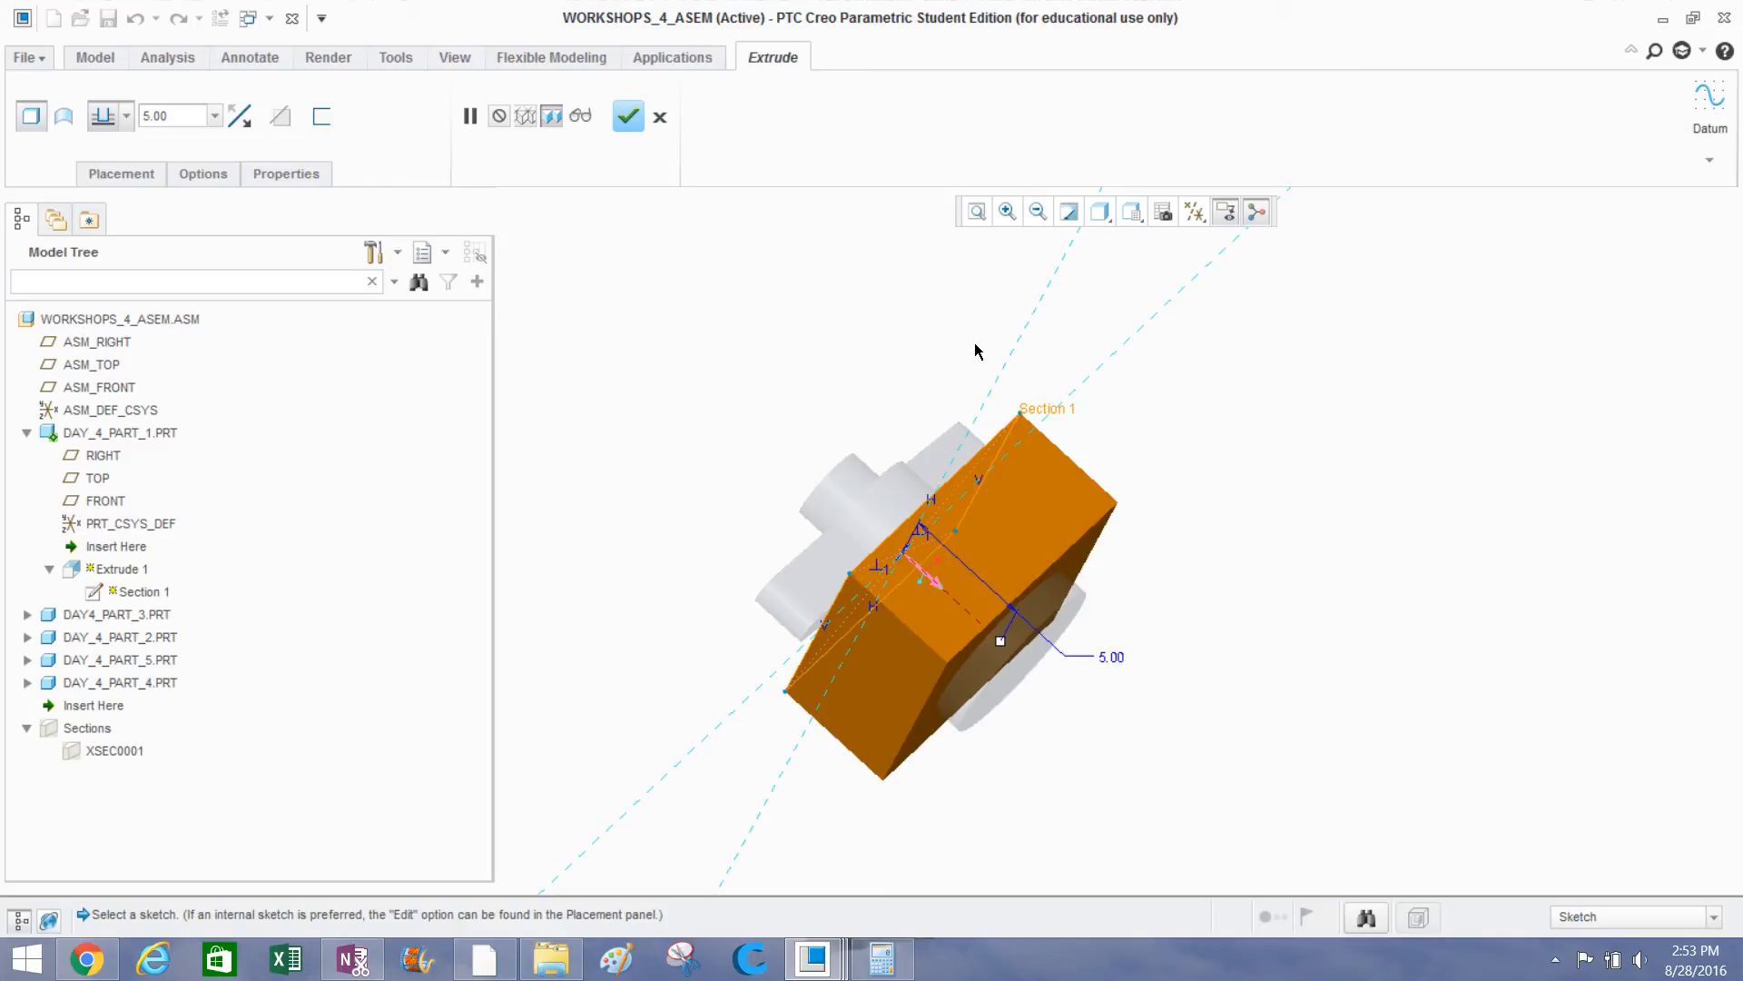
click(627, 115)
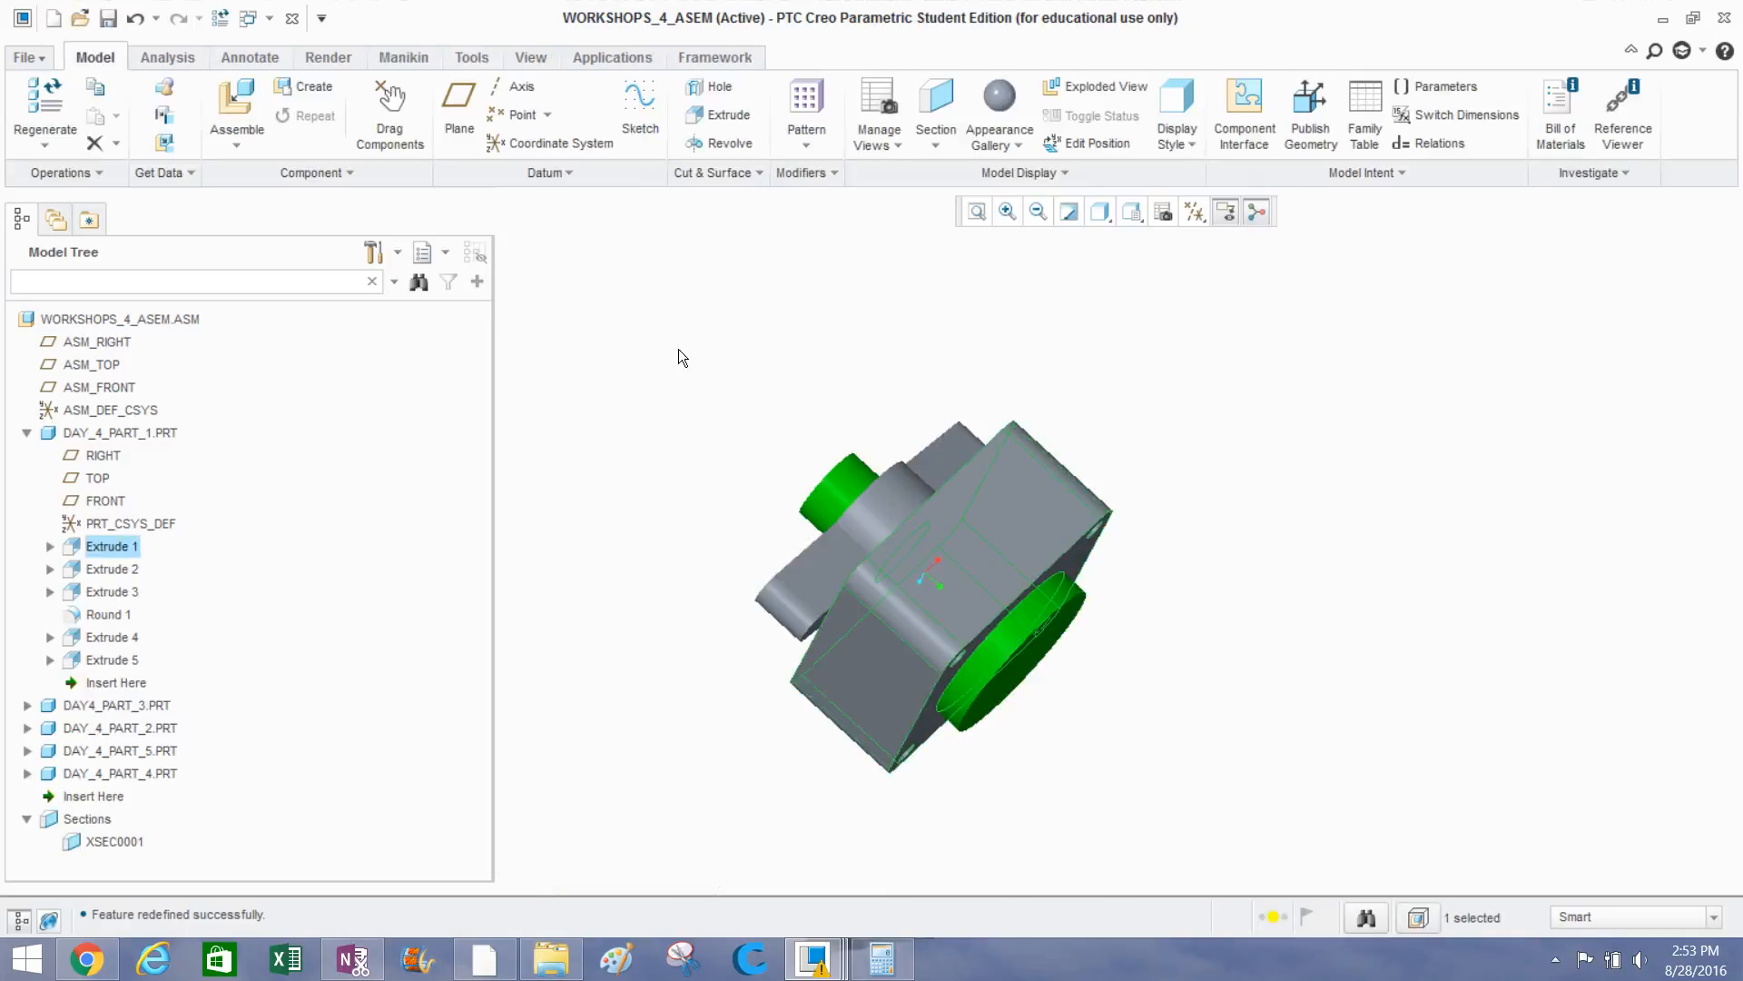
Collapse the DAY_4_PART_1 features in the model tree and view the assembly from several directions.
middle_drag(743, 490, 690, 300)
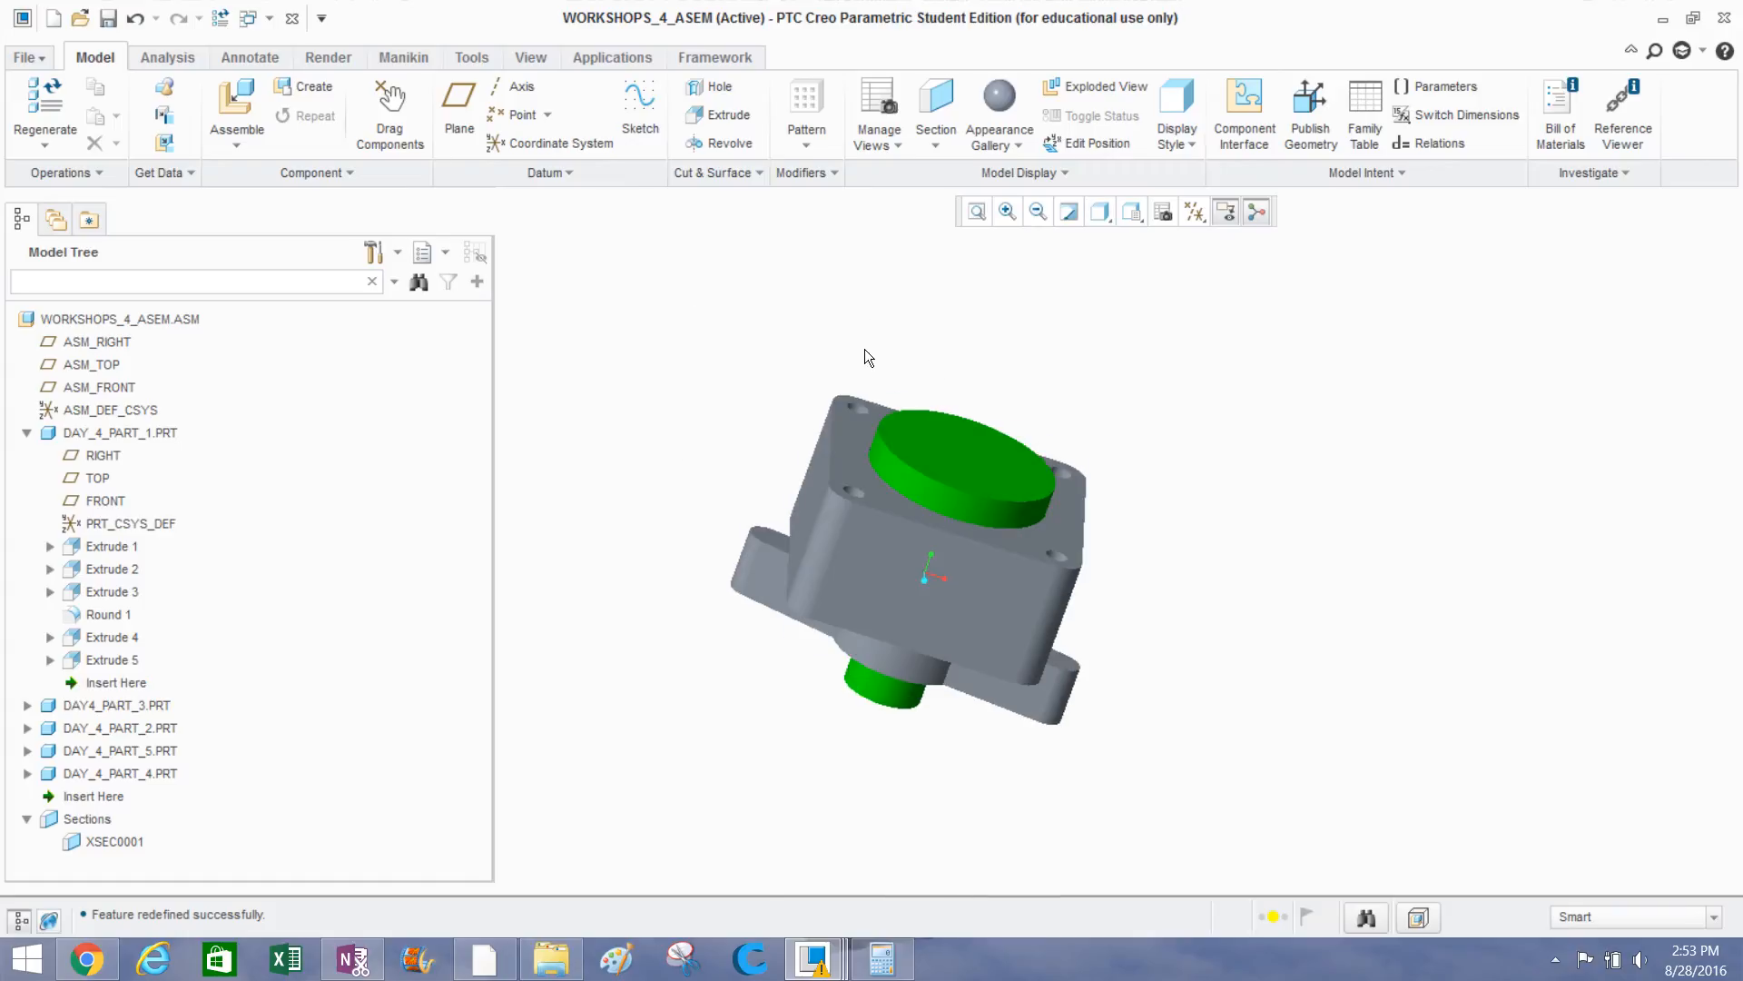
middle_drag(864, 349, 1091, 460)
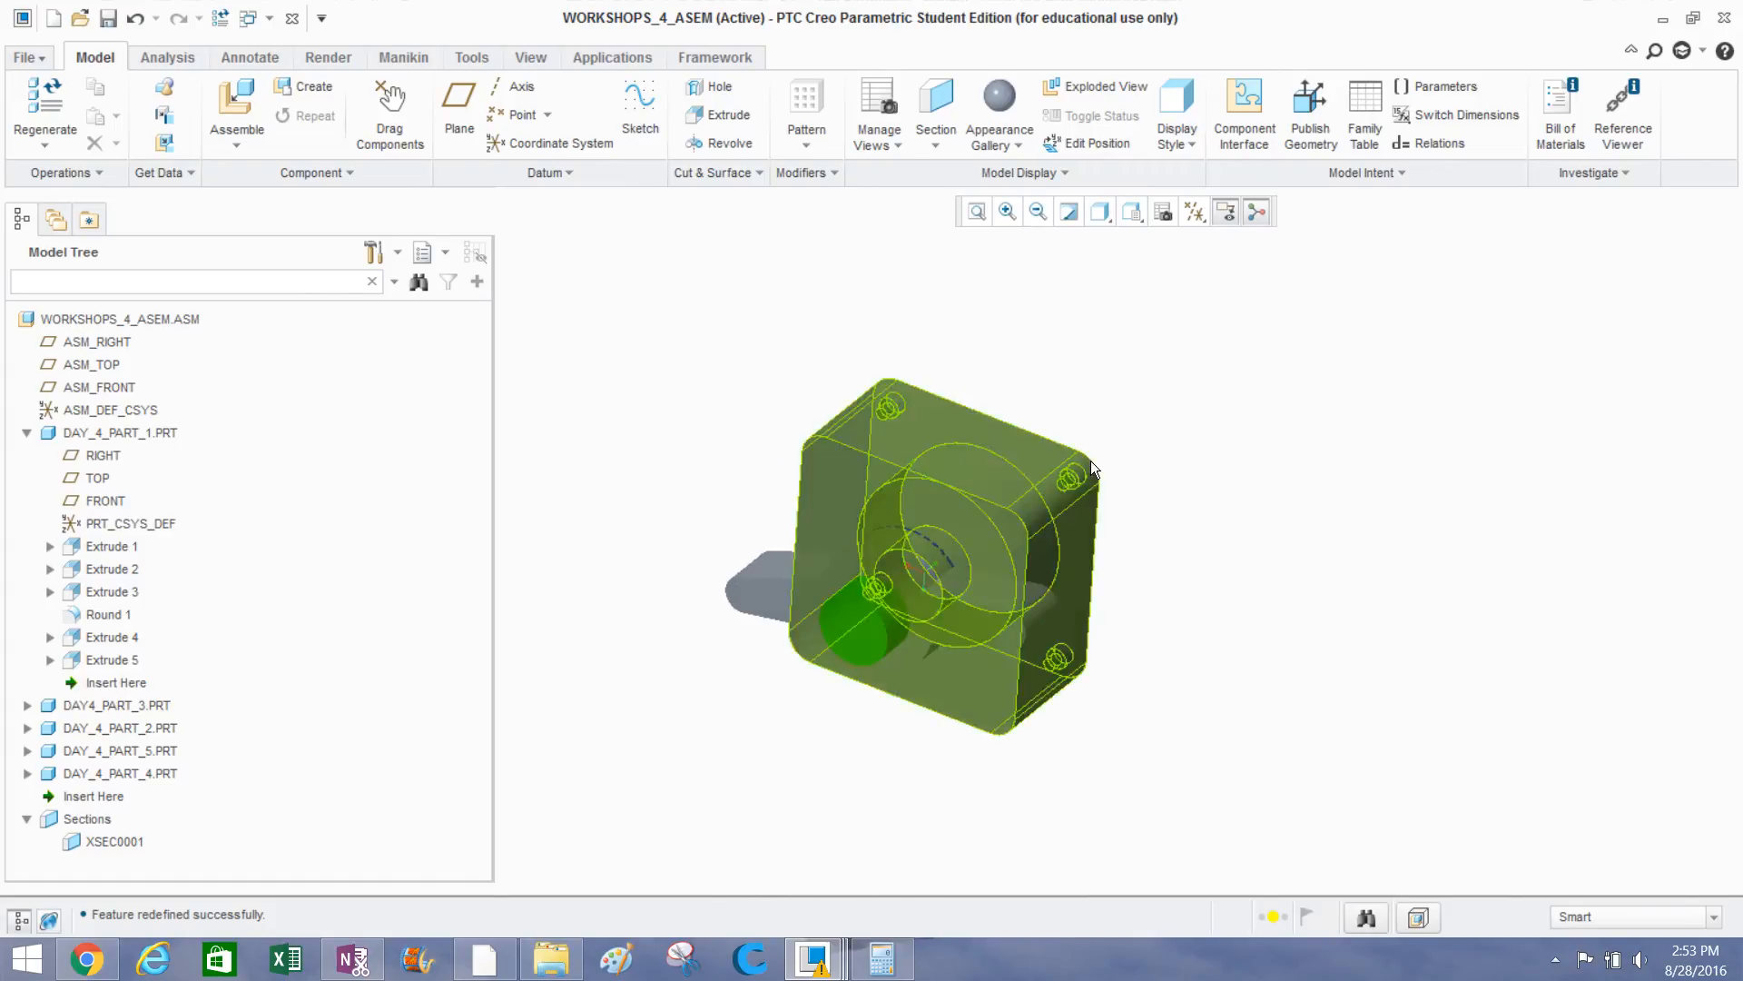
click(27, 434)
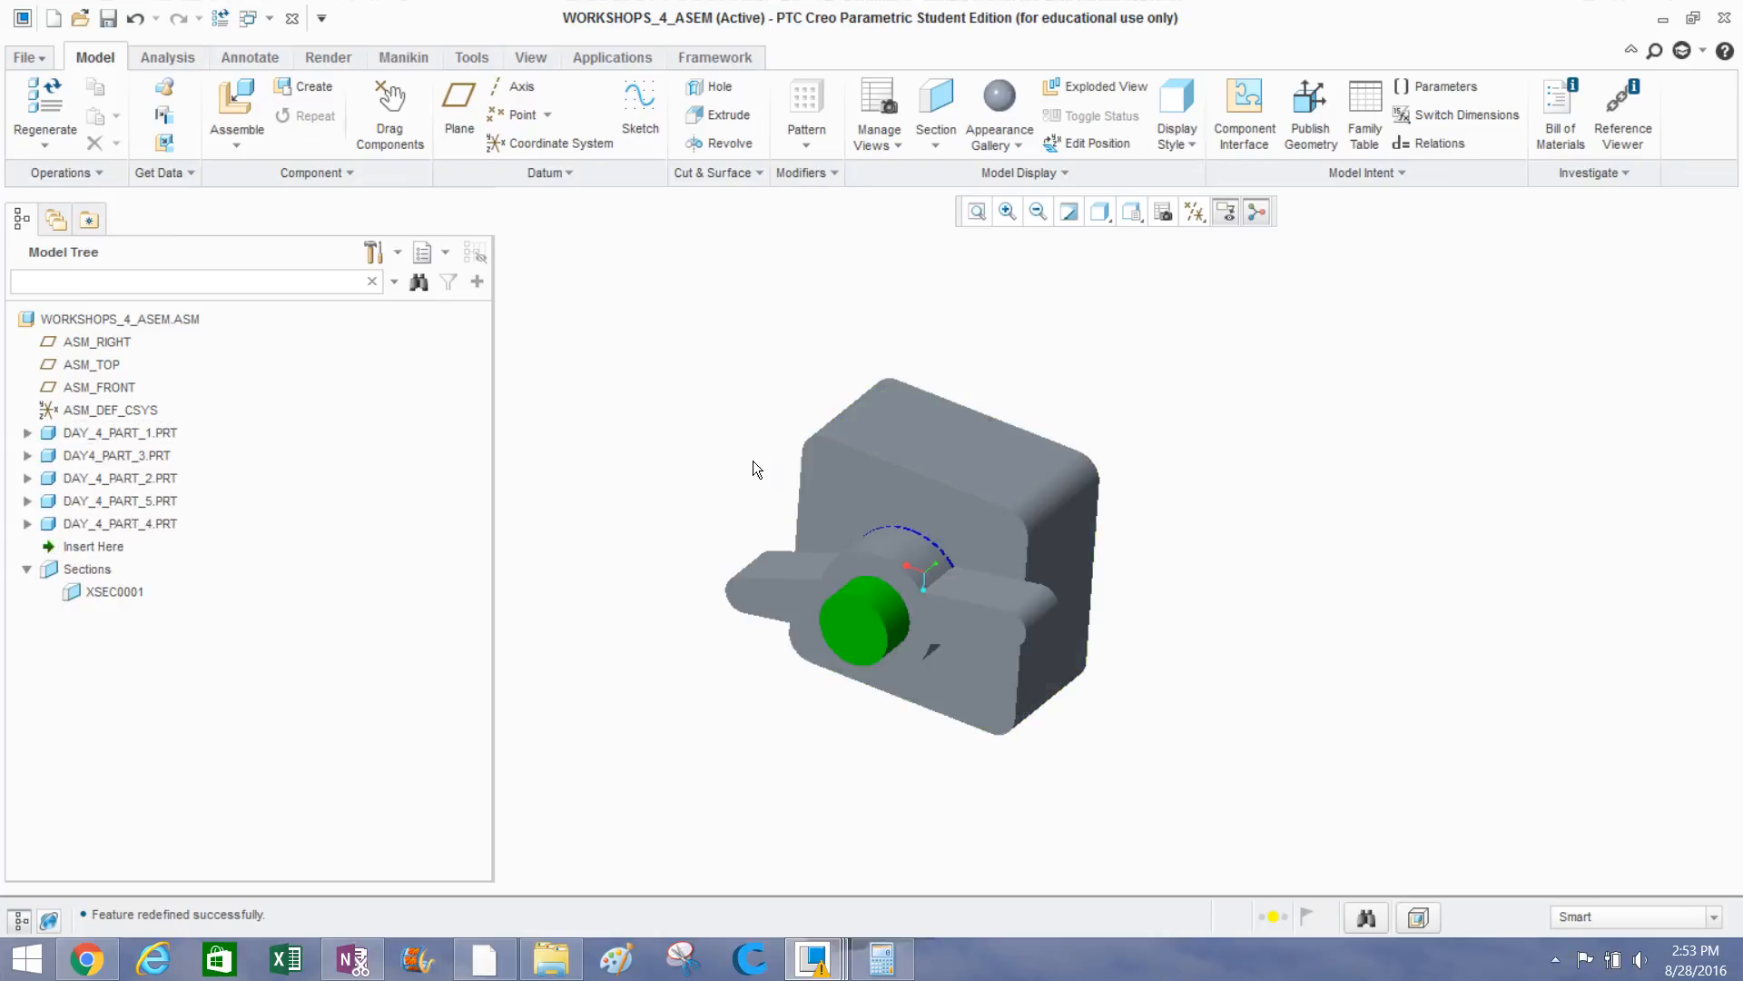
middle_drag(739, 427, 743, 300)
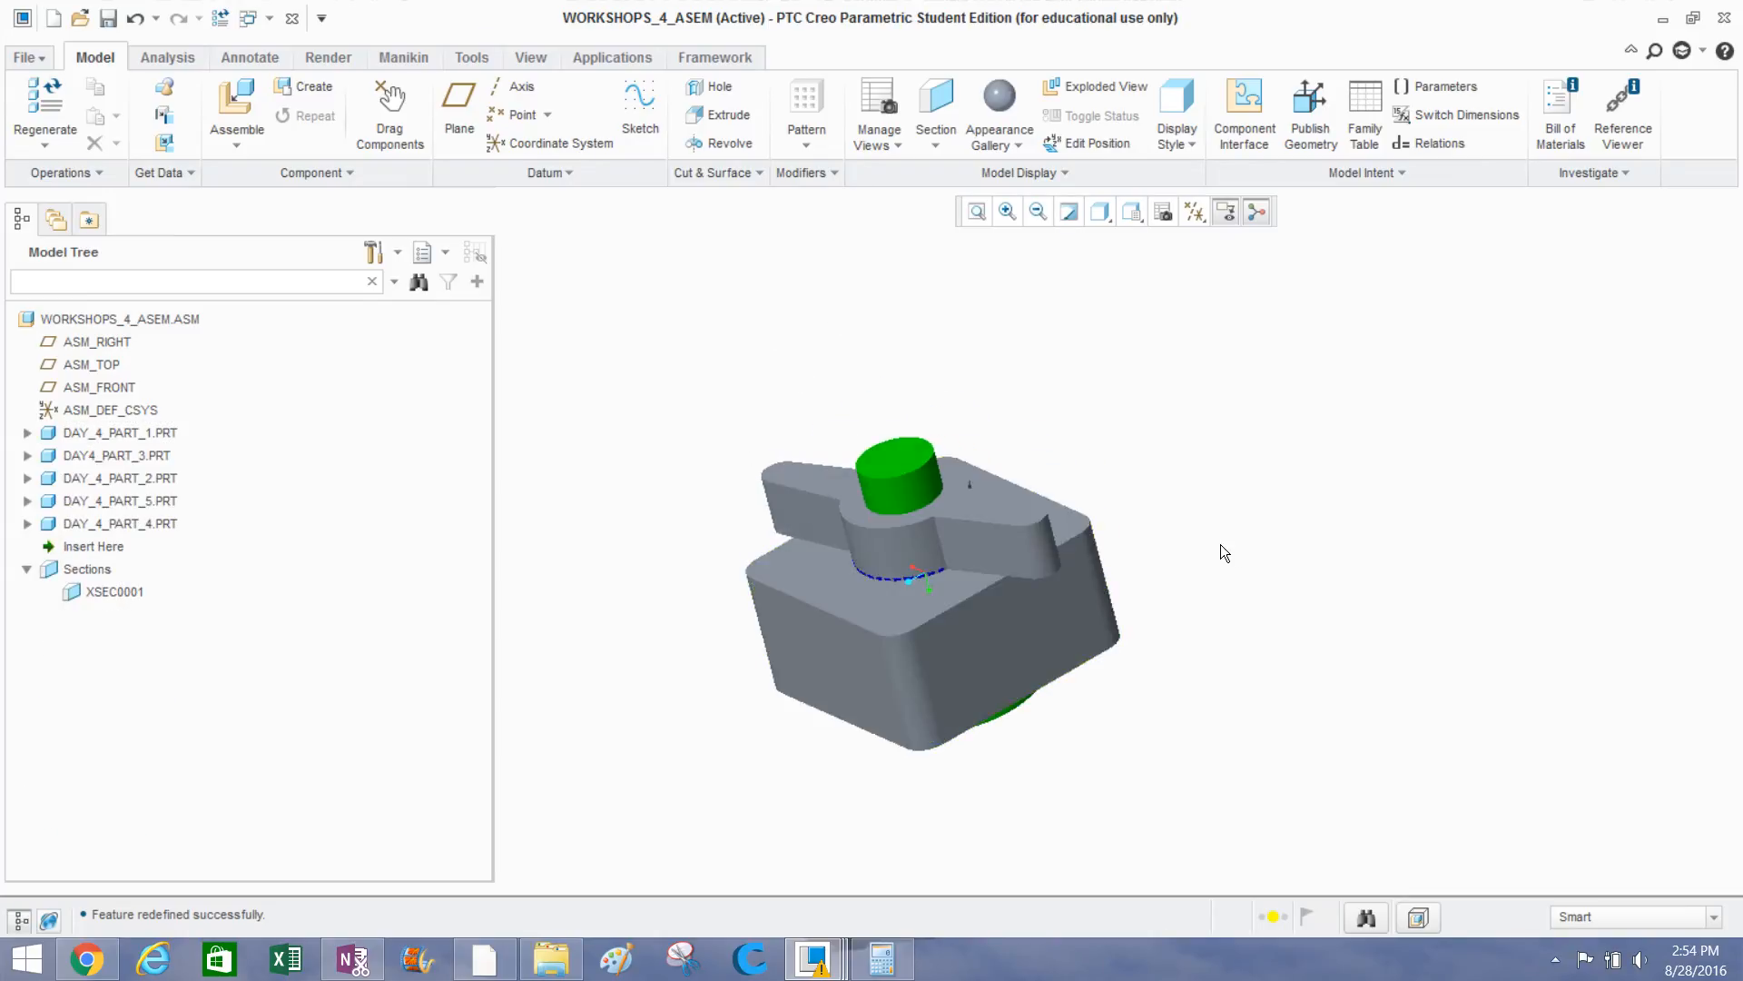
middle_drag(1221, 548, 1275, 564)
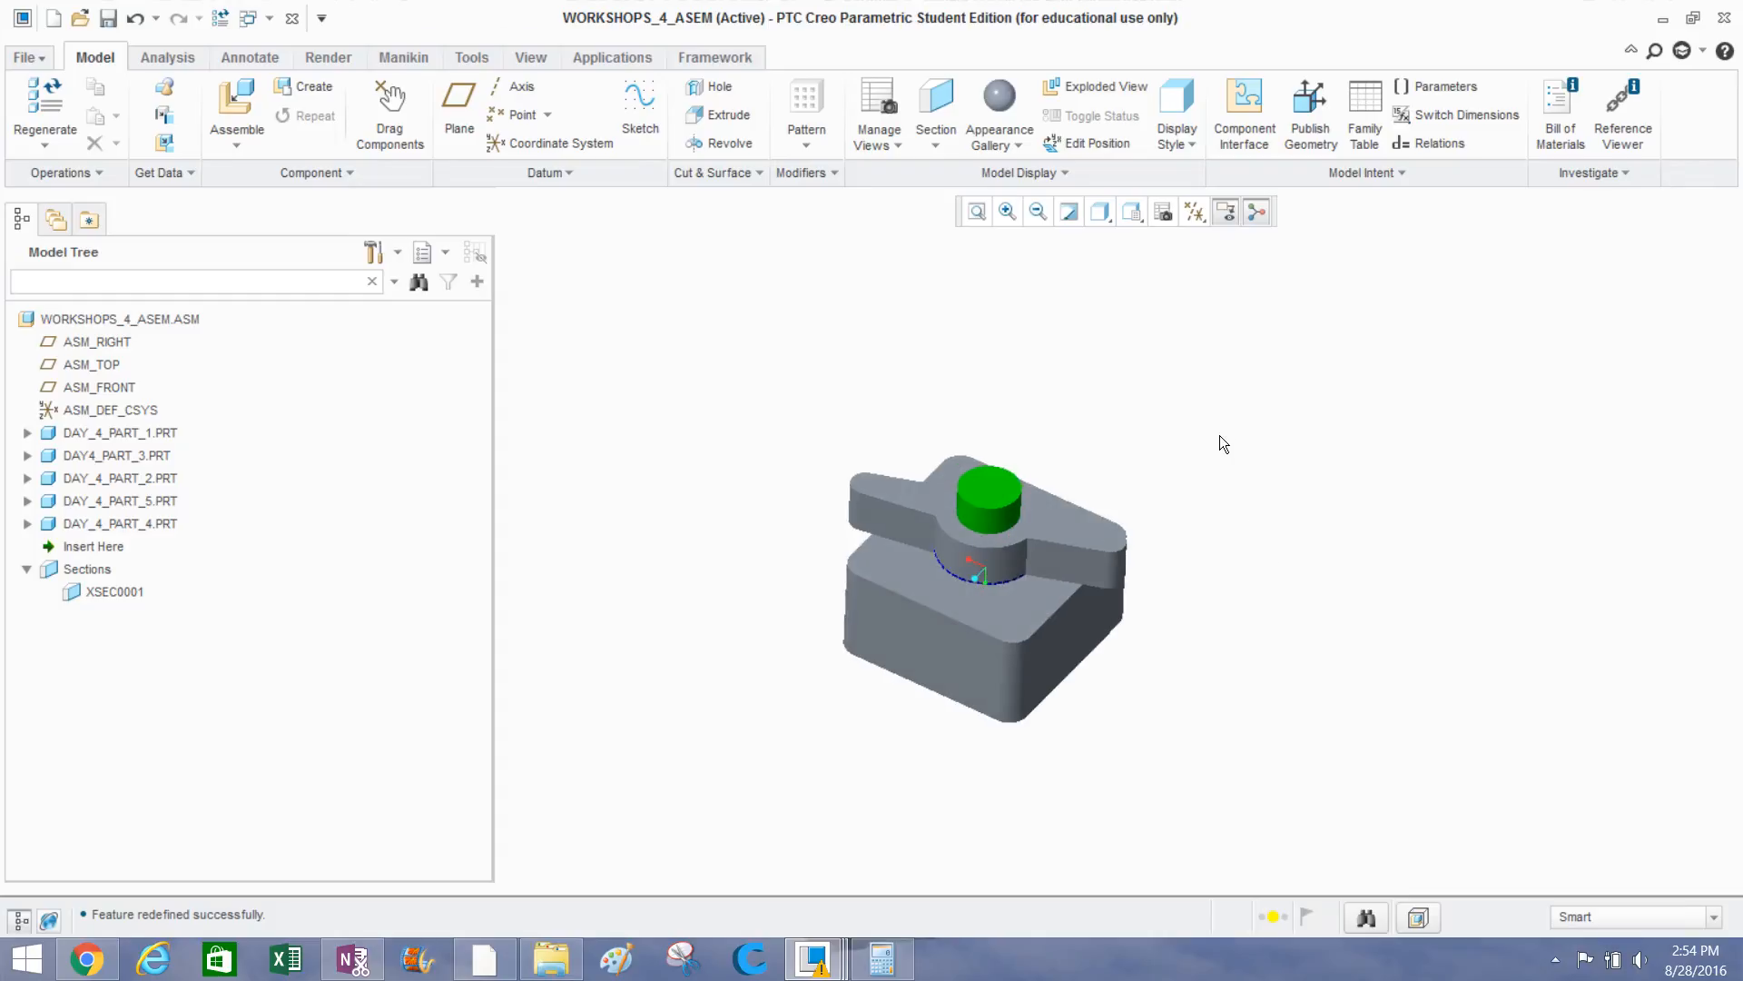
Create a new solid part named Extra_day_4 with the default template and maximize its window.
click(52, 17)
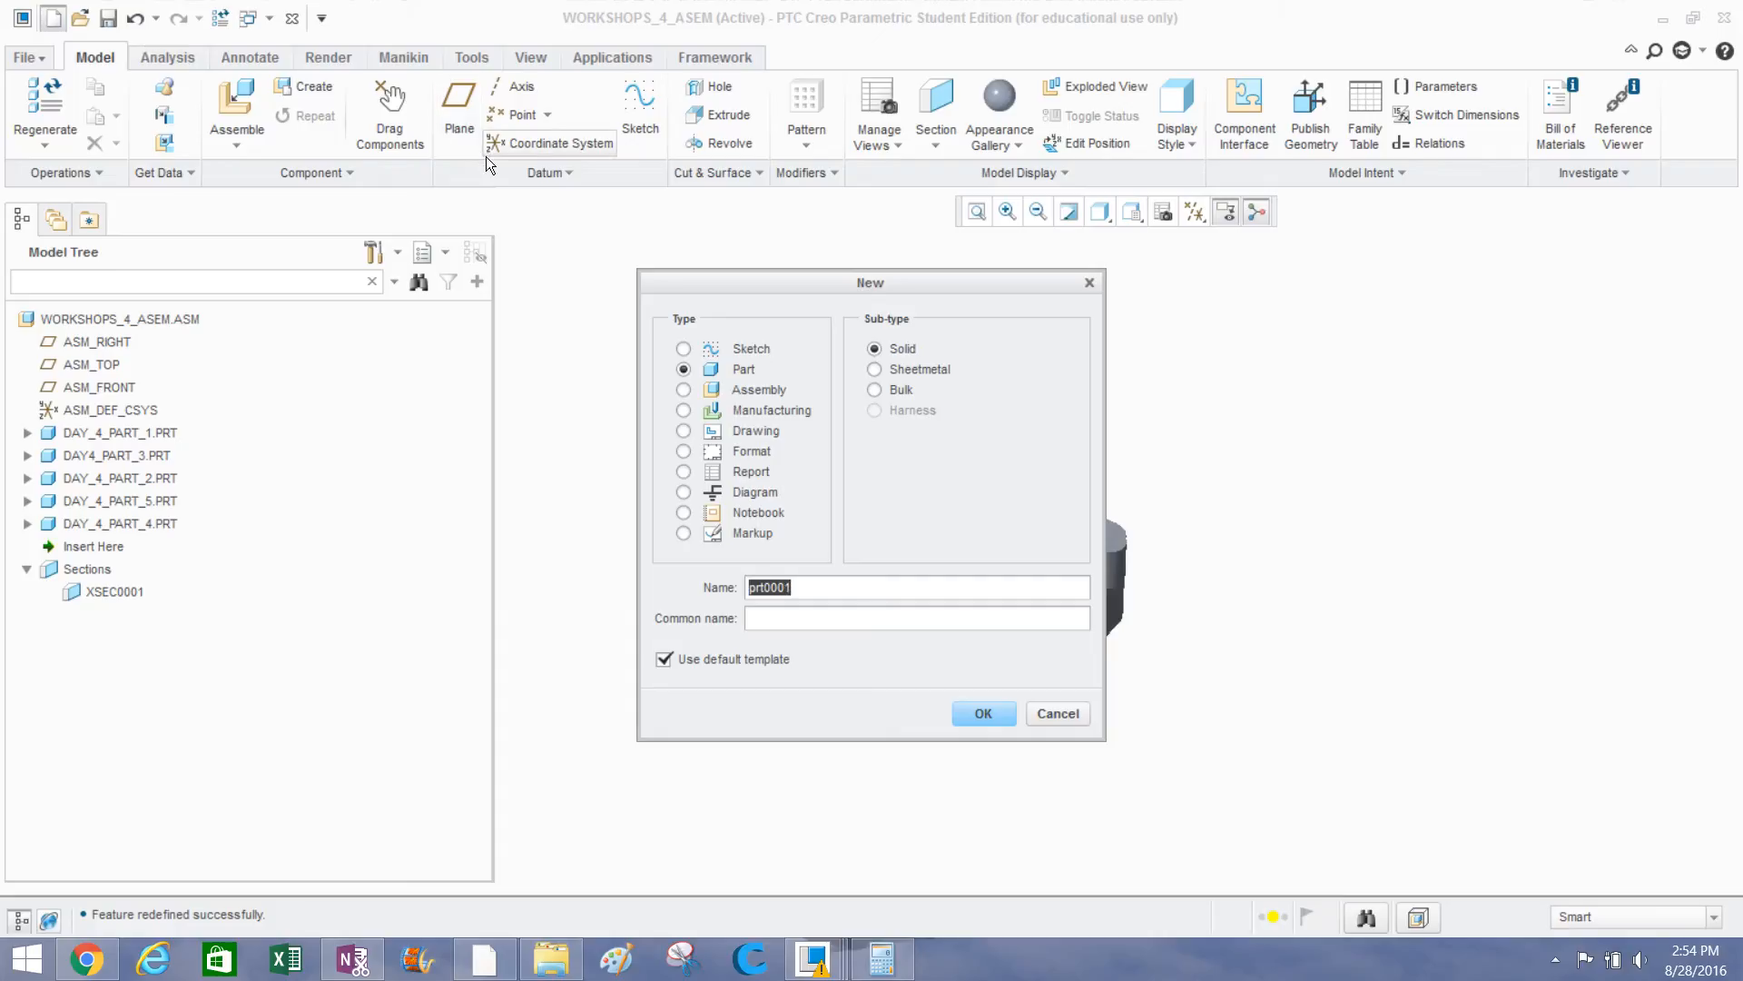
text(Extra_day_4)
click(964, 714)
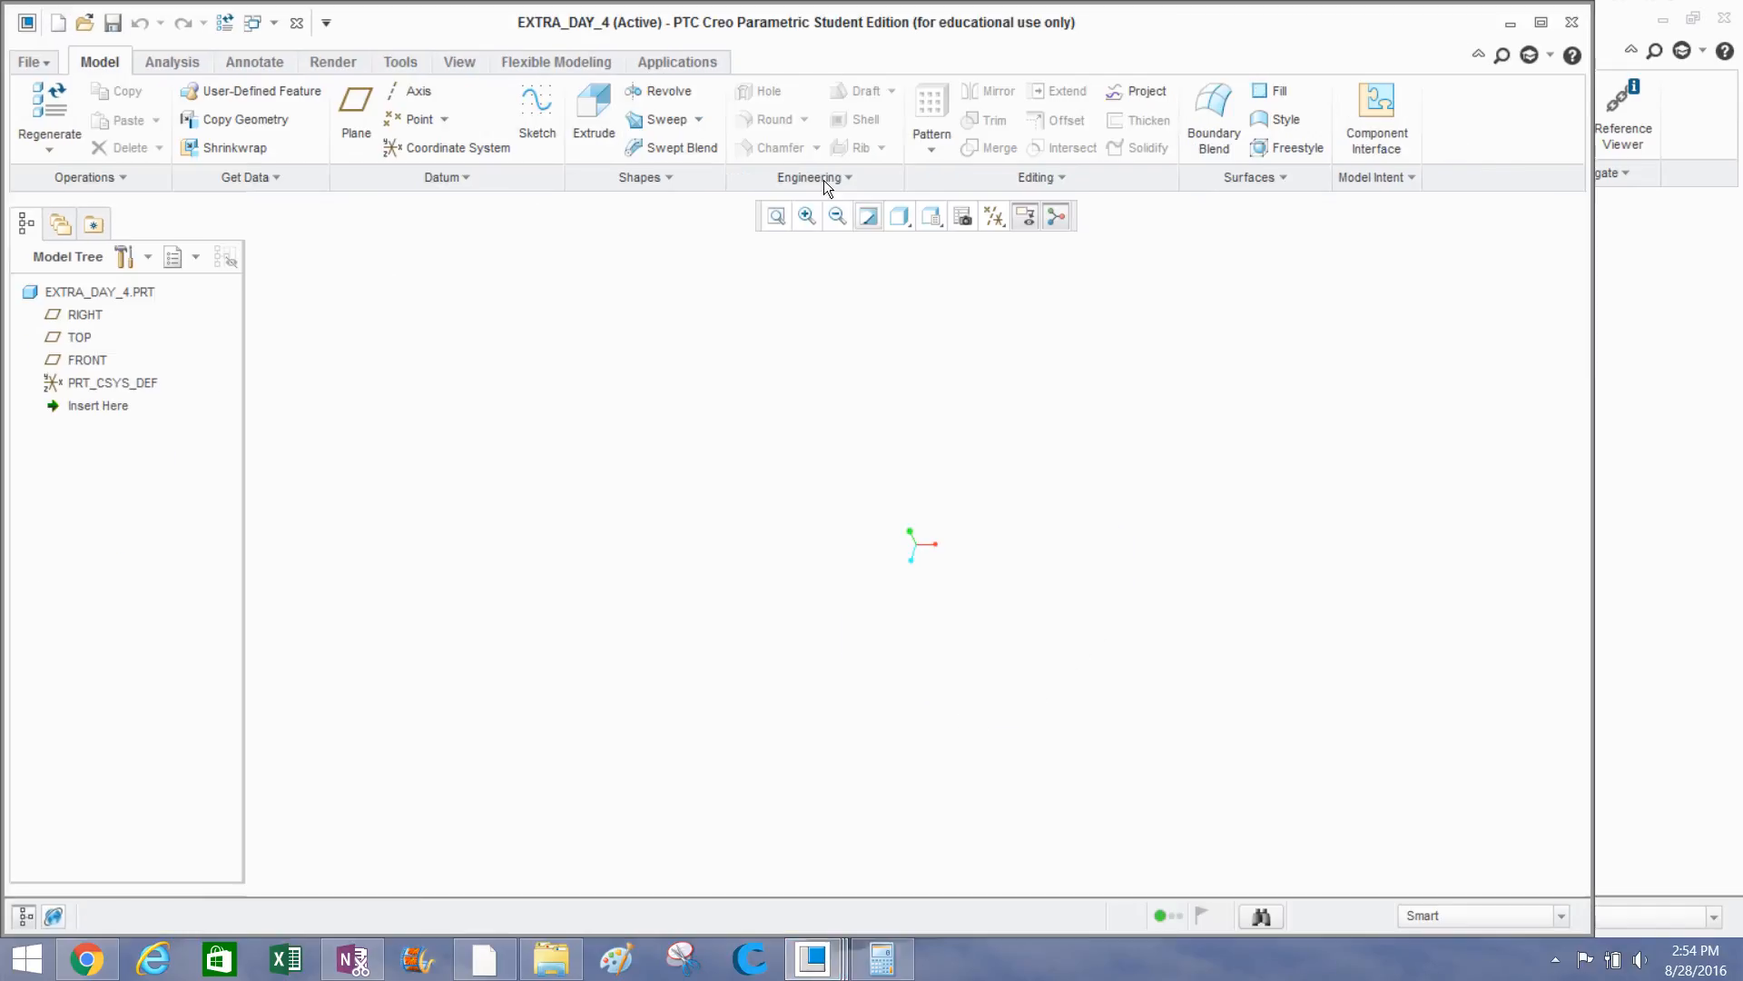
double_click(1338, 15)
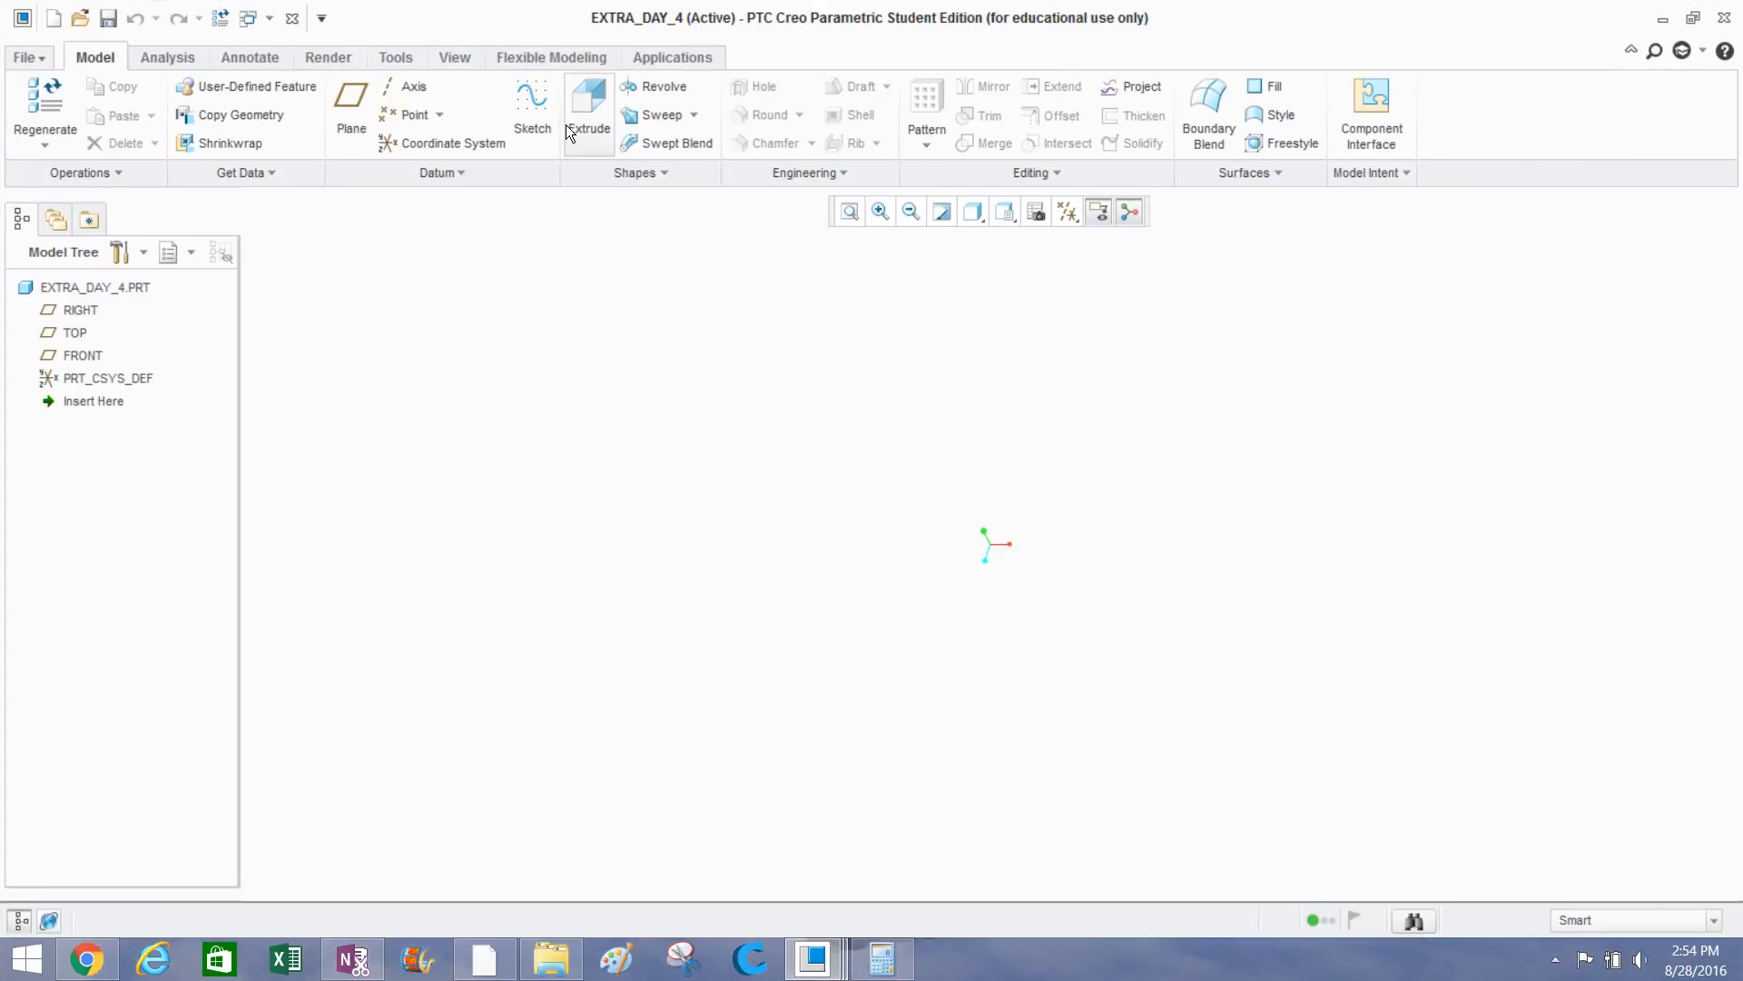
Start an Extrude on the TOP plane and sketch a right triangle with its right-angle corner at the origin and a base about 43 long.
click(567, 127)
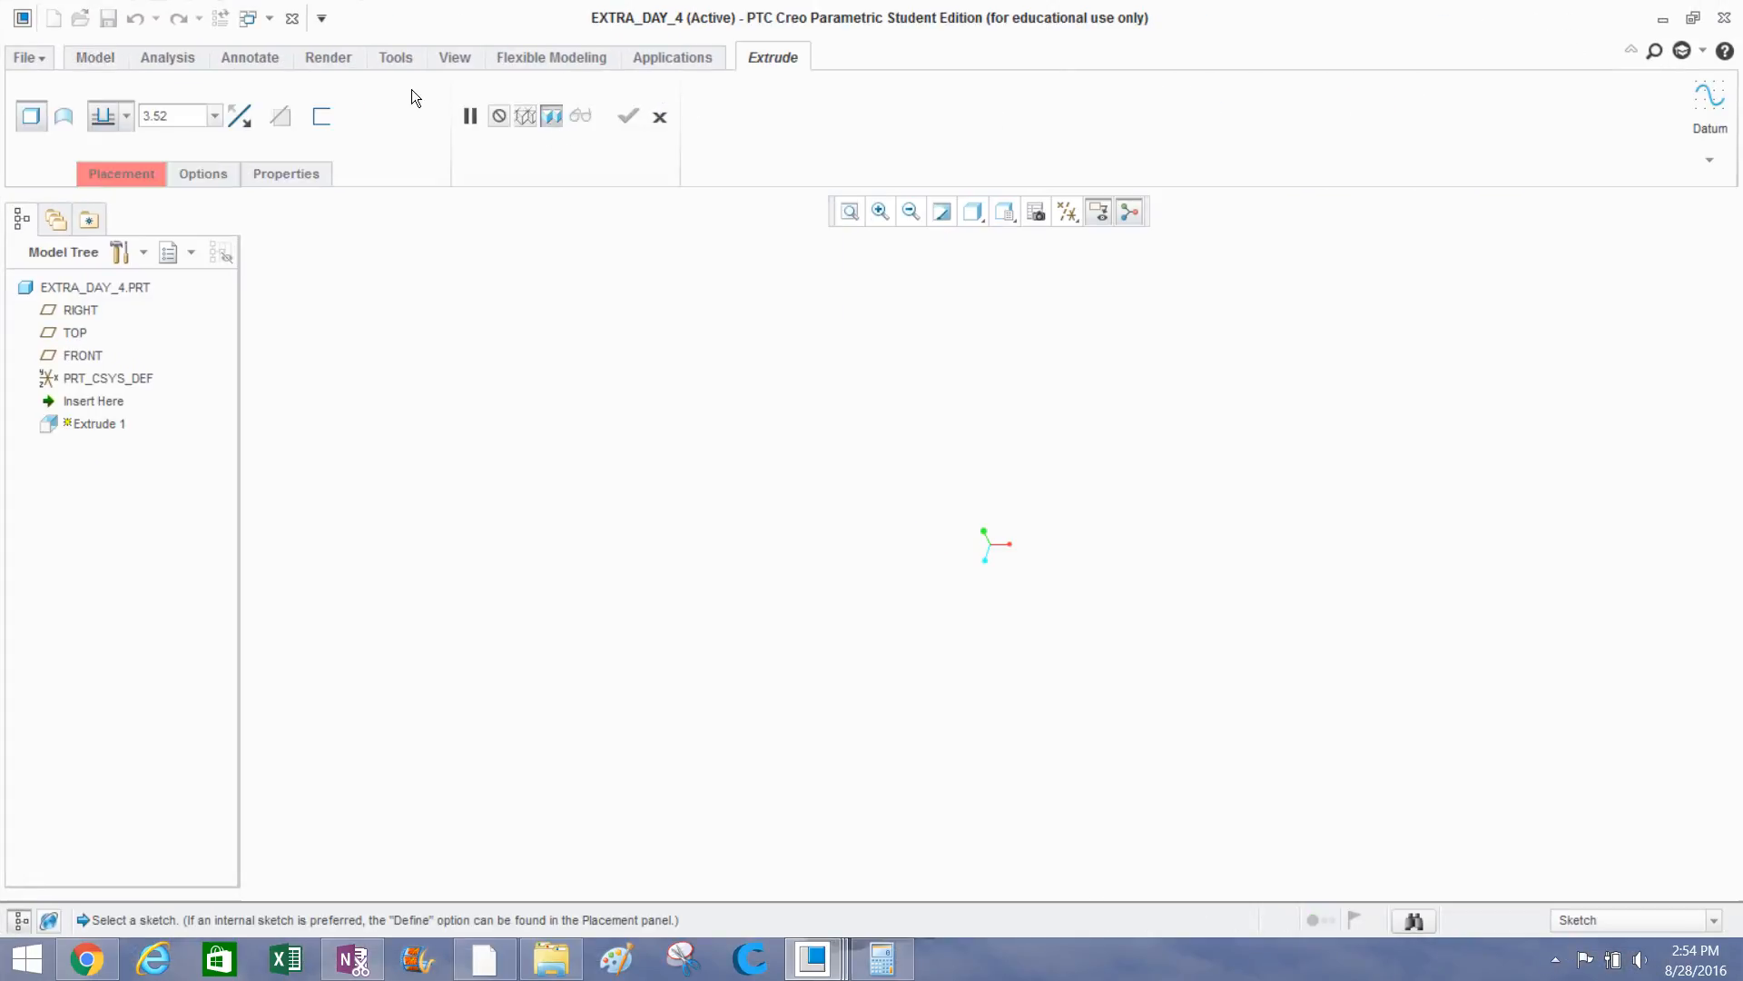
click(74, 333)
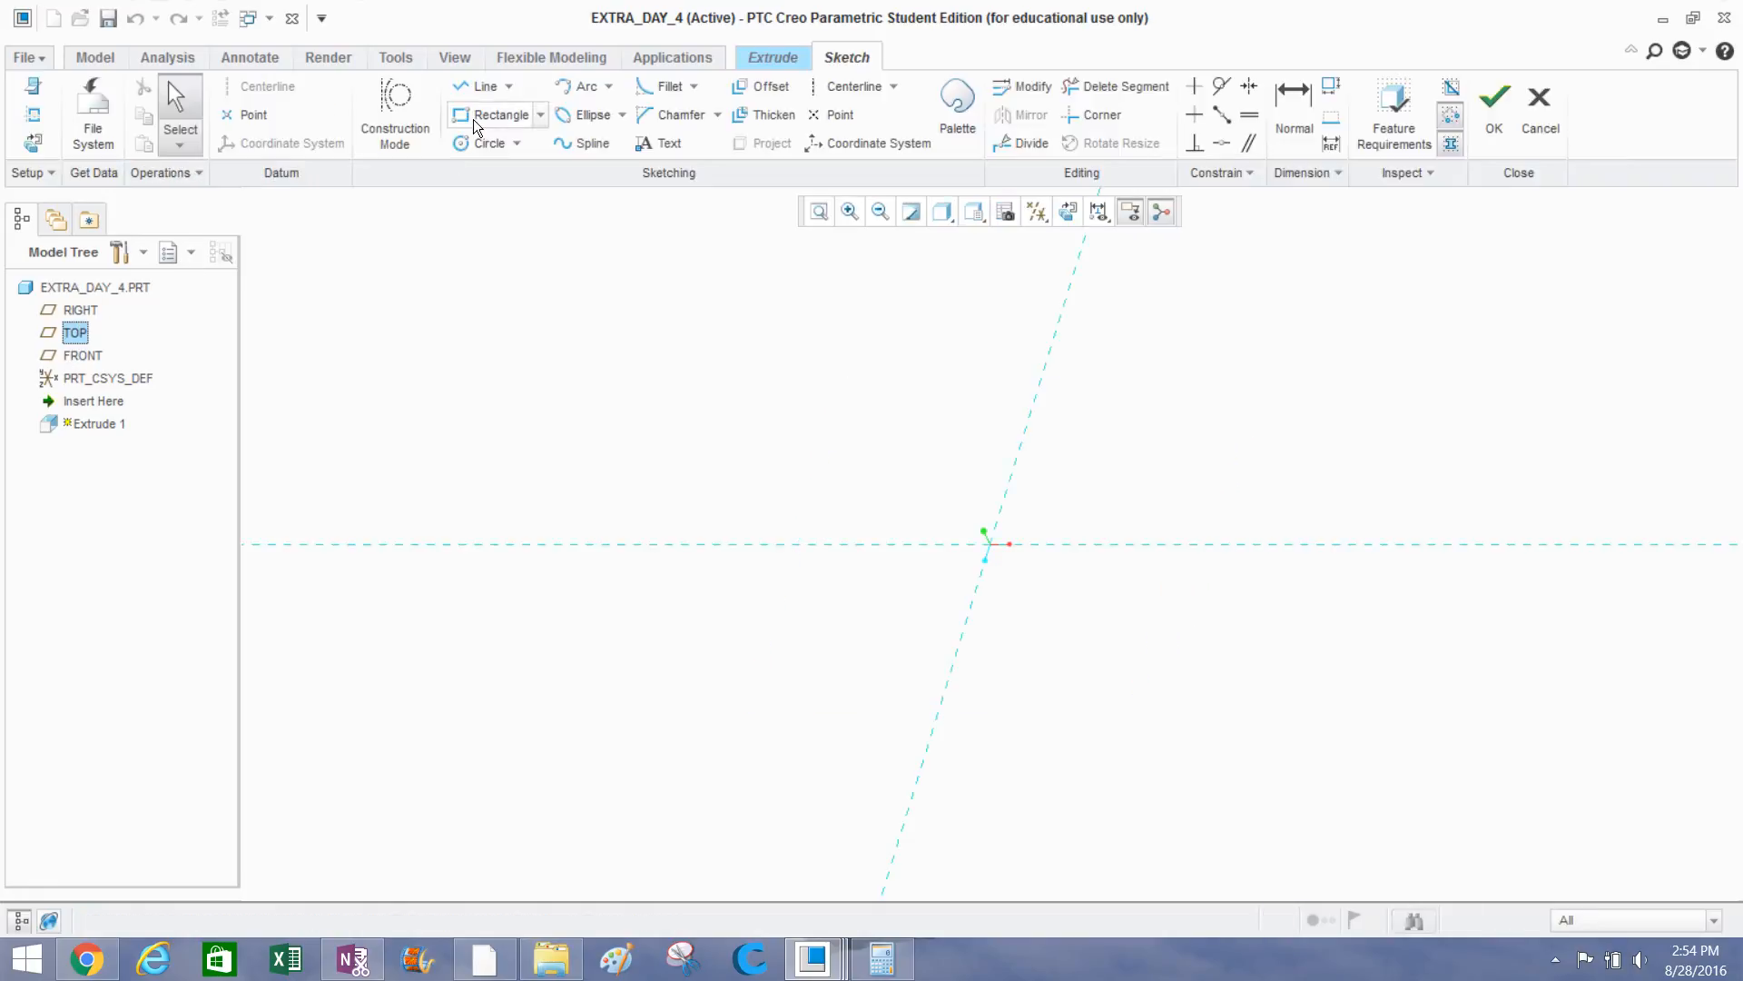
click(1069, 213)
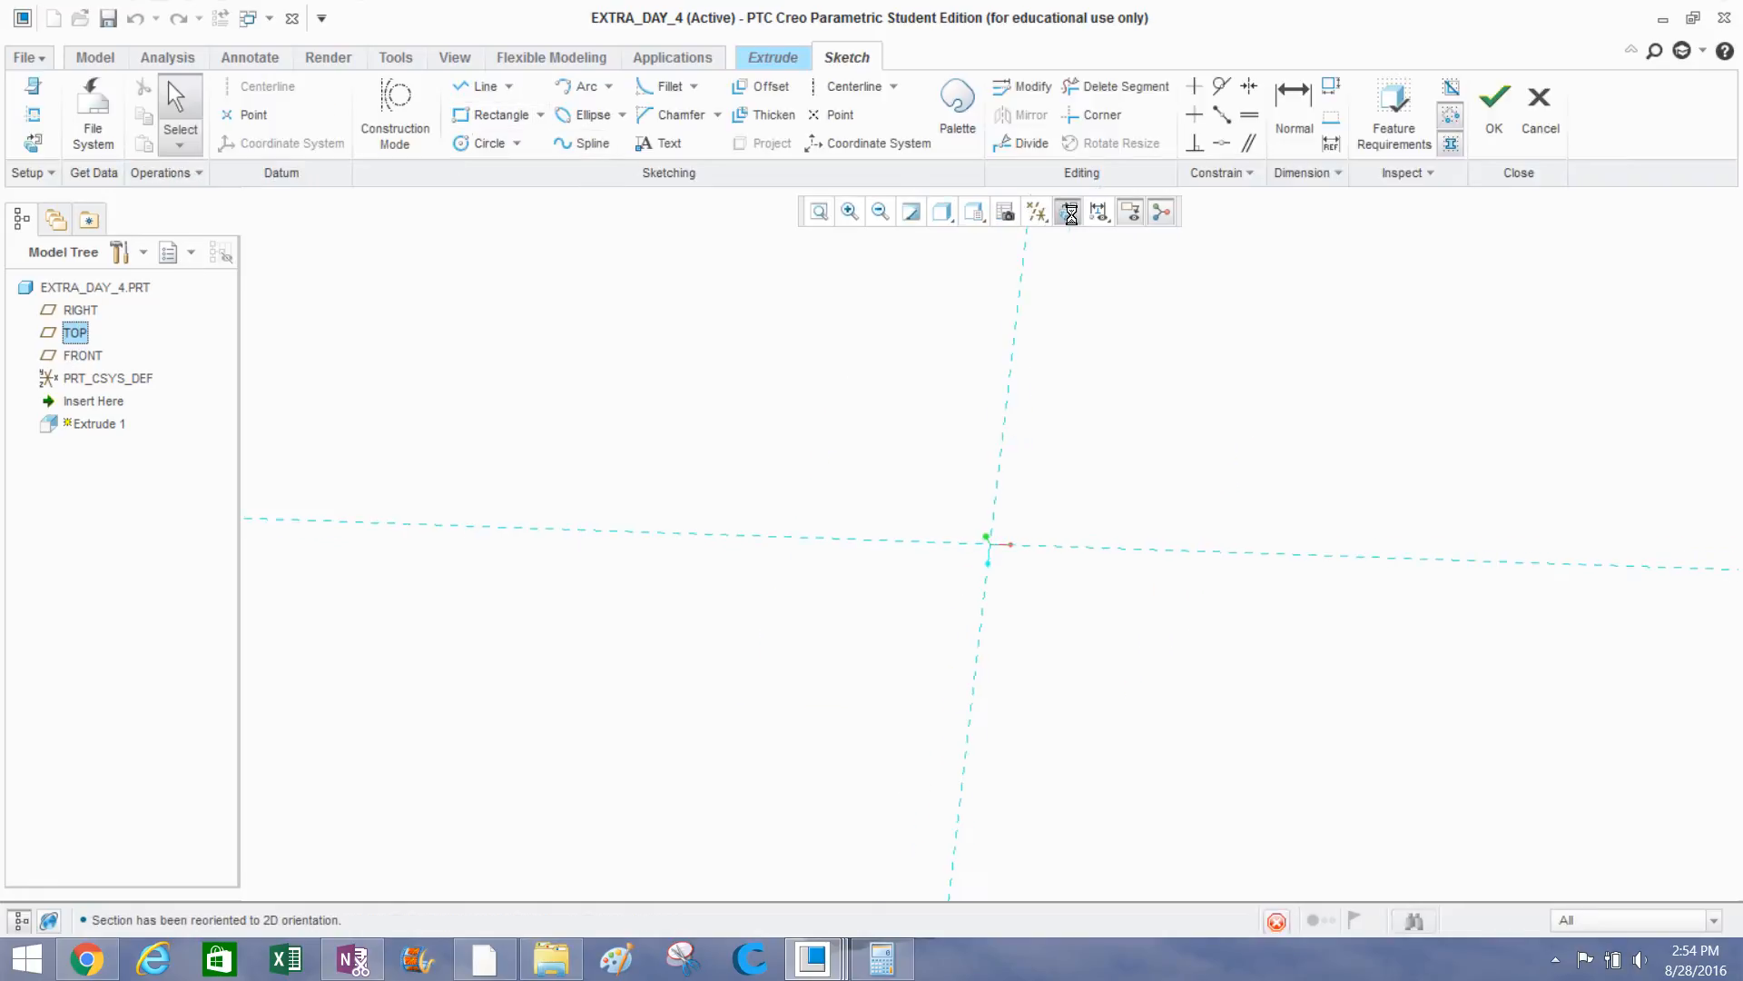
scroll(1000, 672, down, 5)
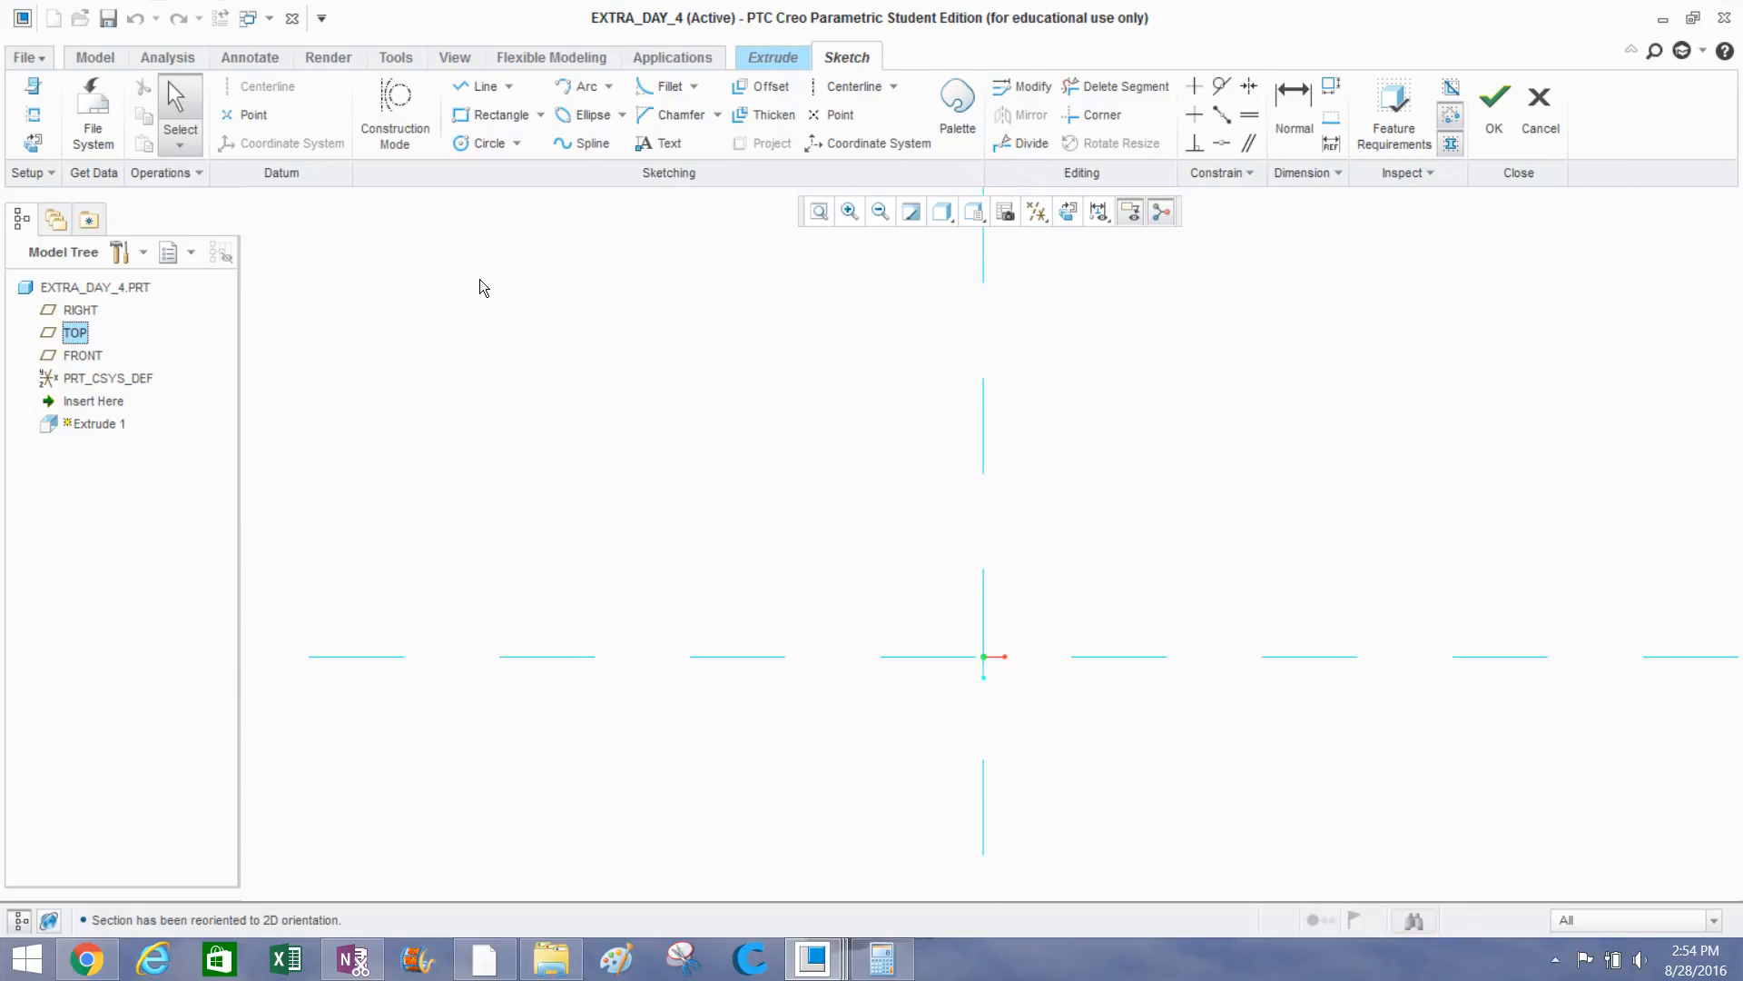
click(466, 94)
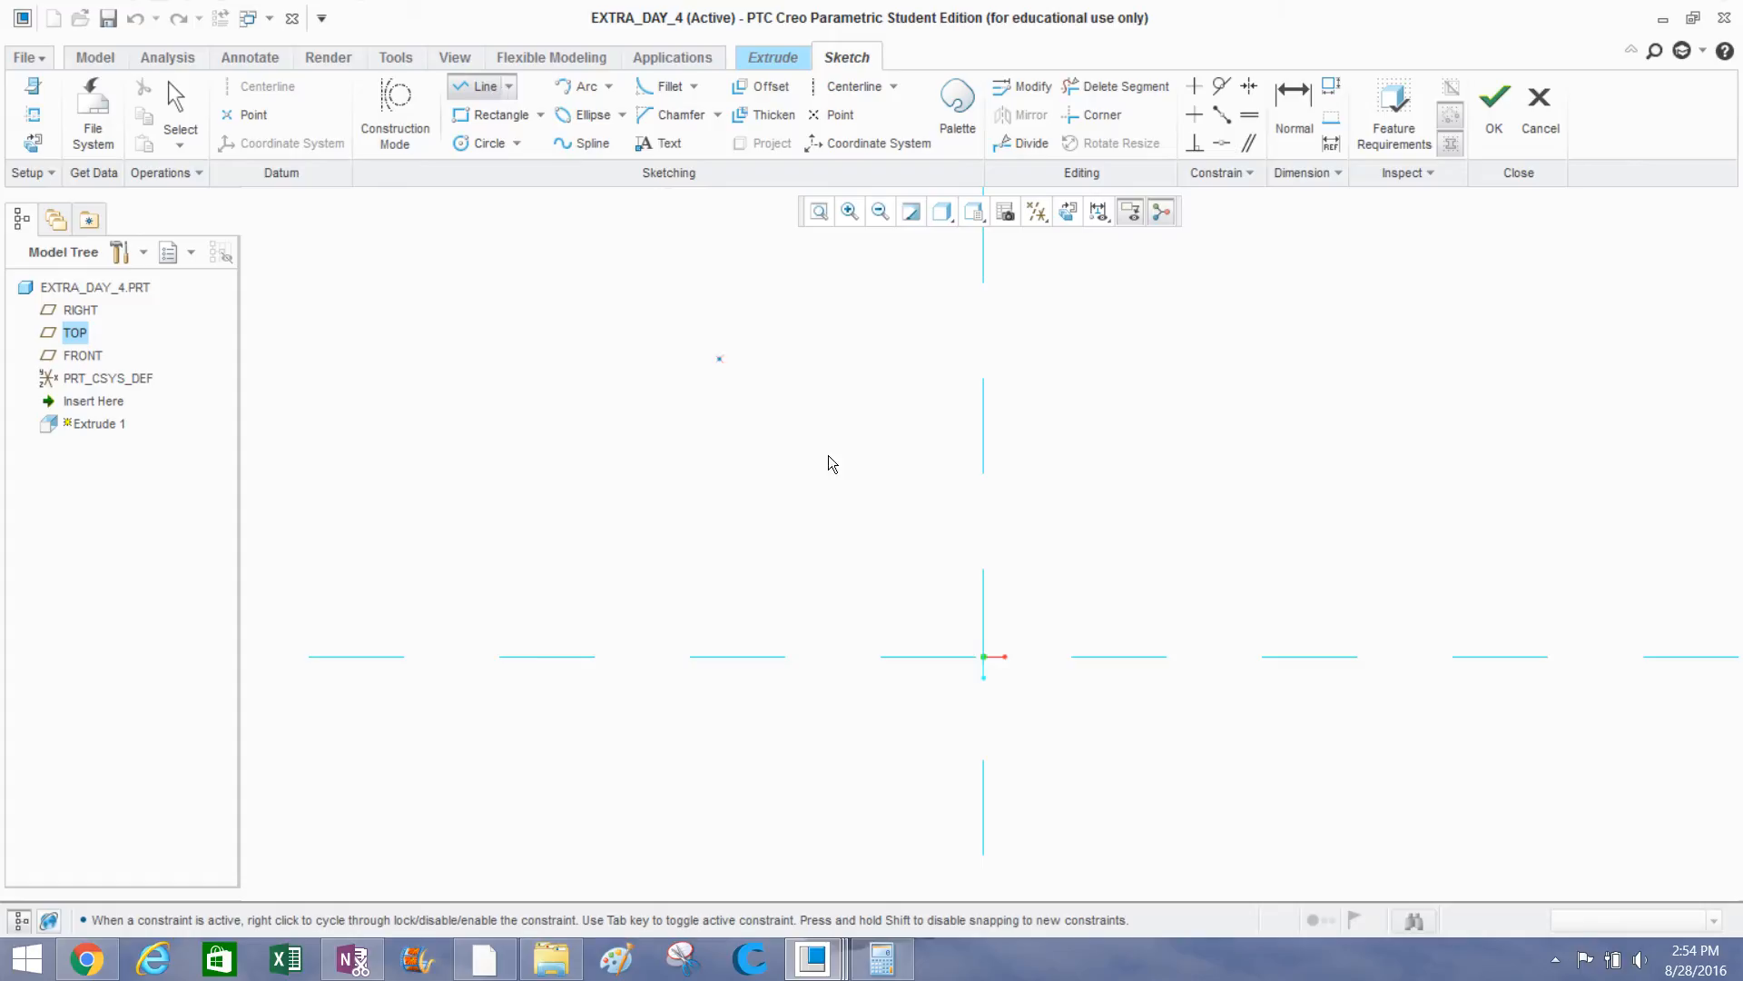
click(984, 657)
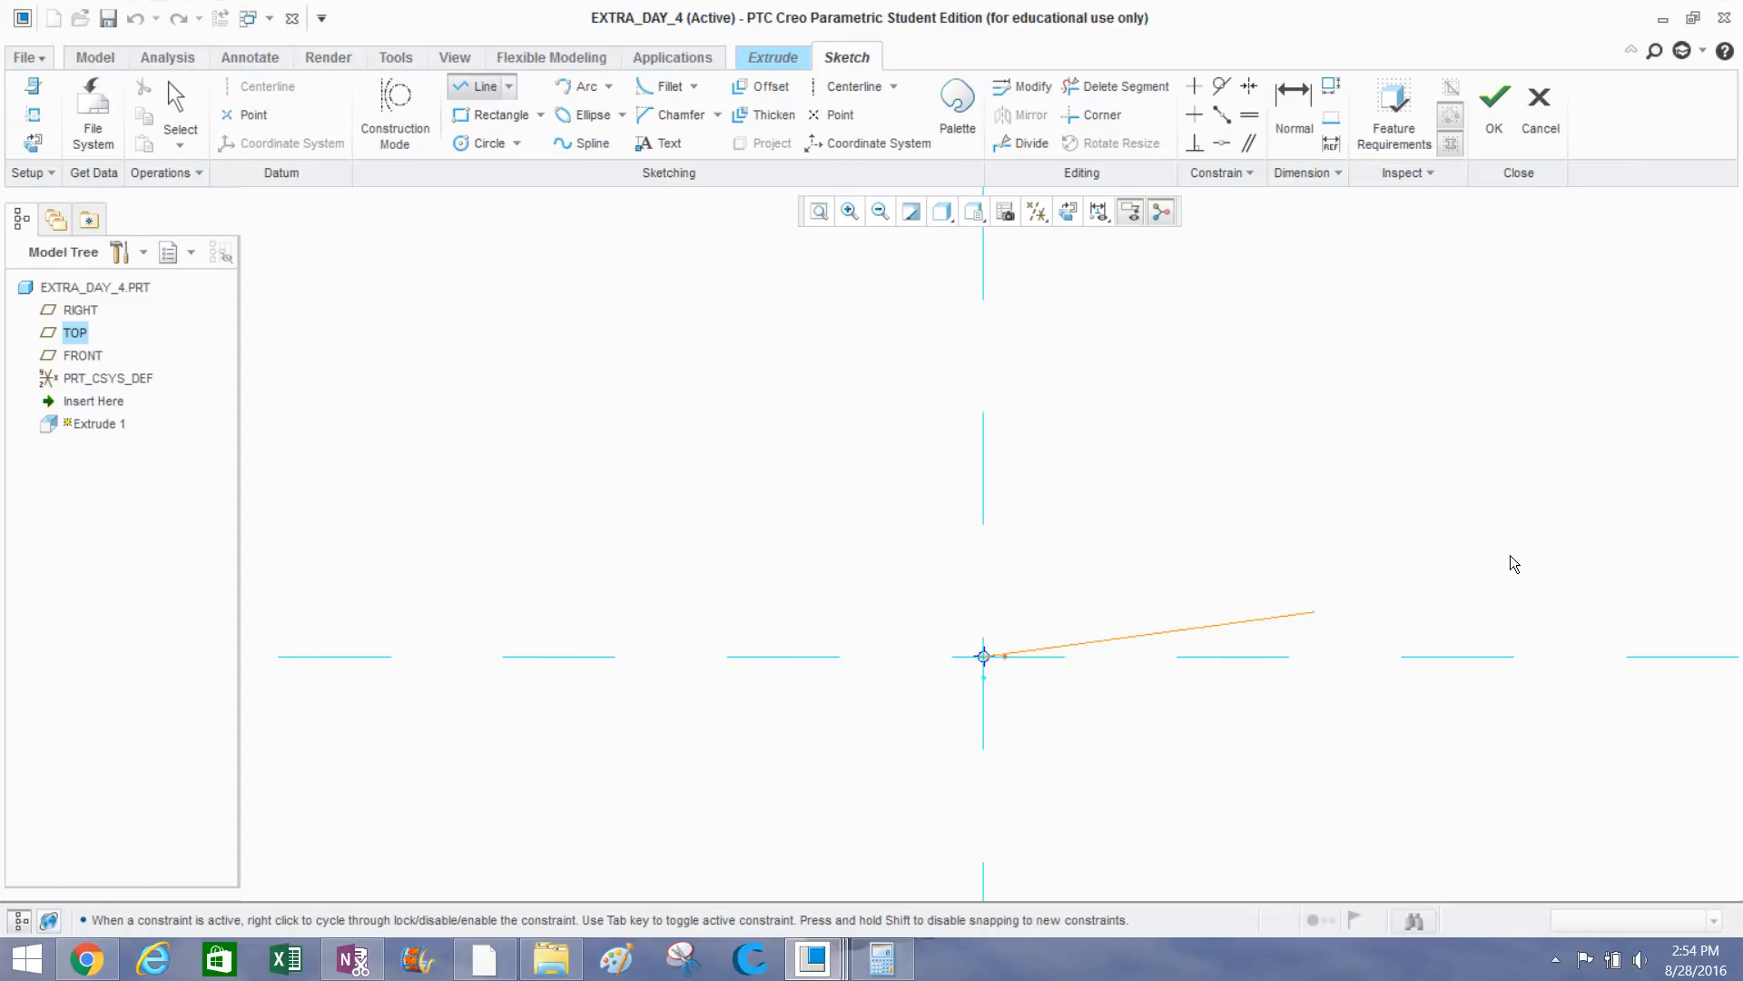
click(1542, 657)
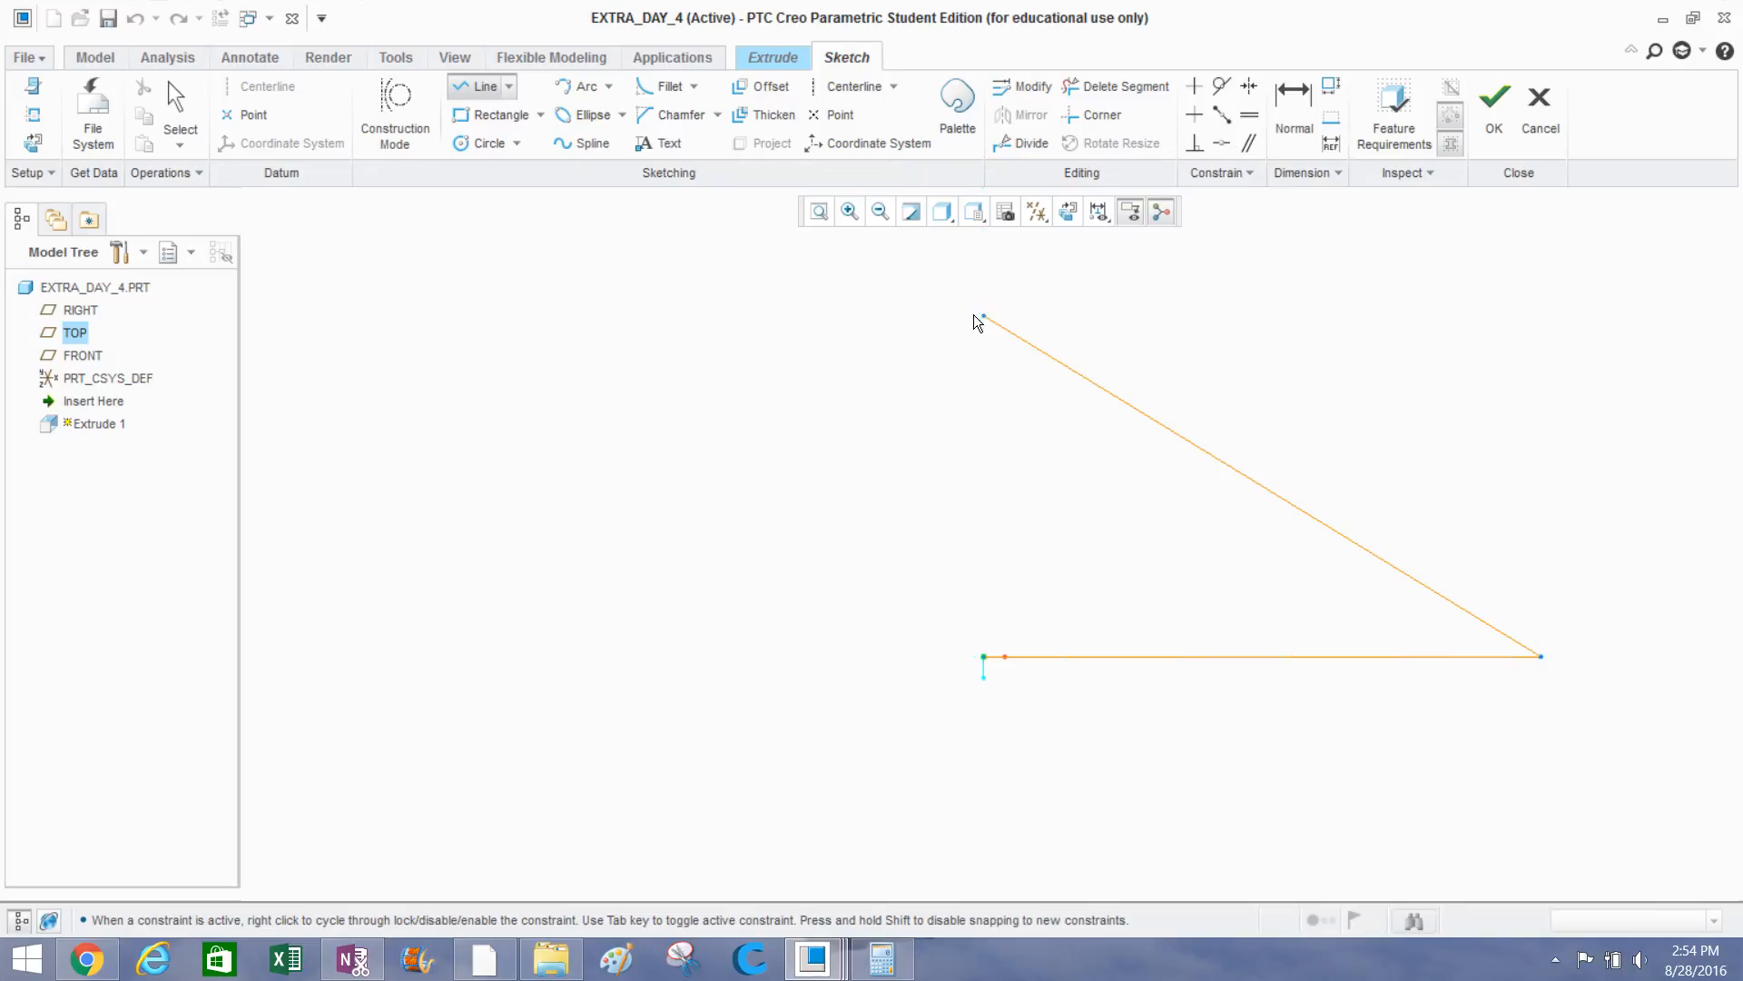
click(977, 320)
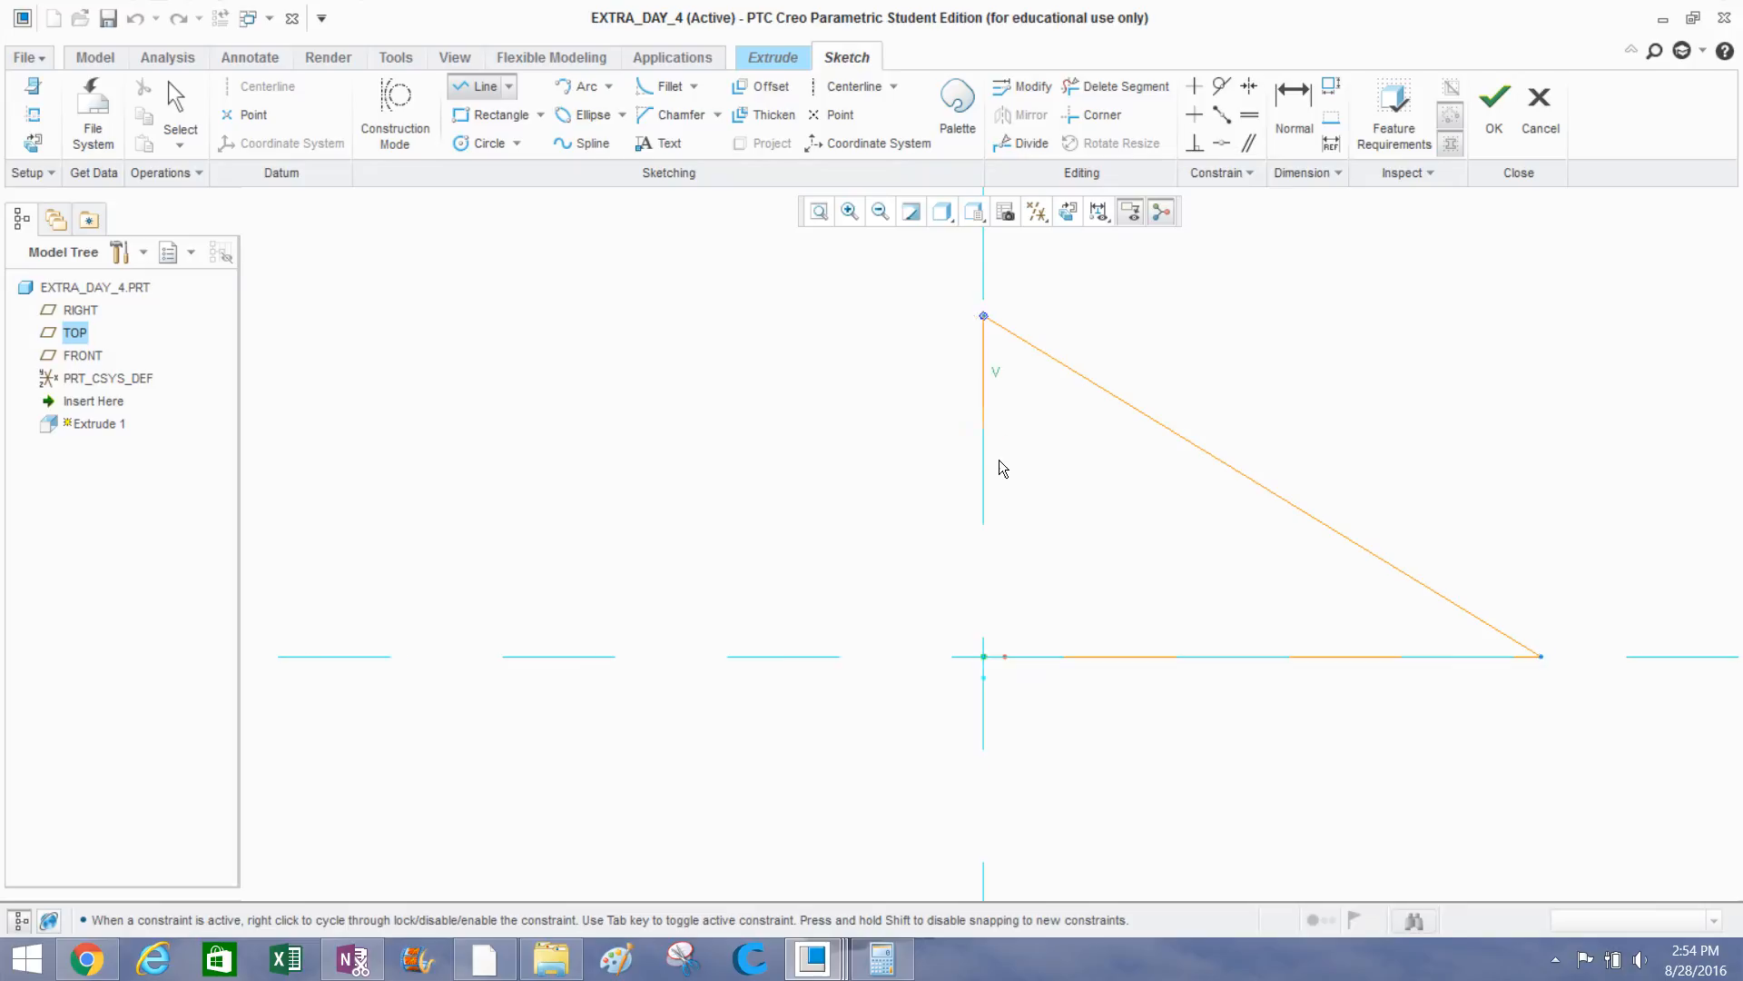
click(984, 656)
middle_click(985, 656)
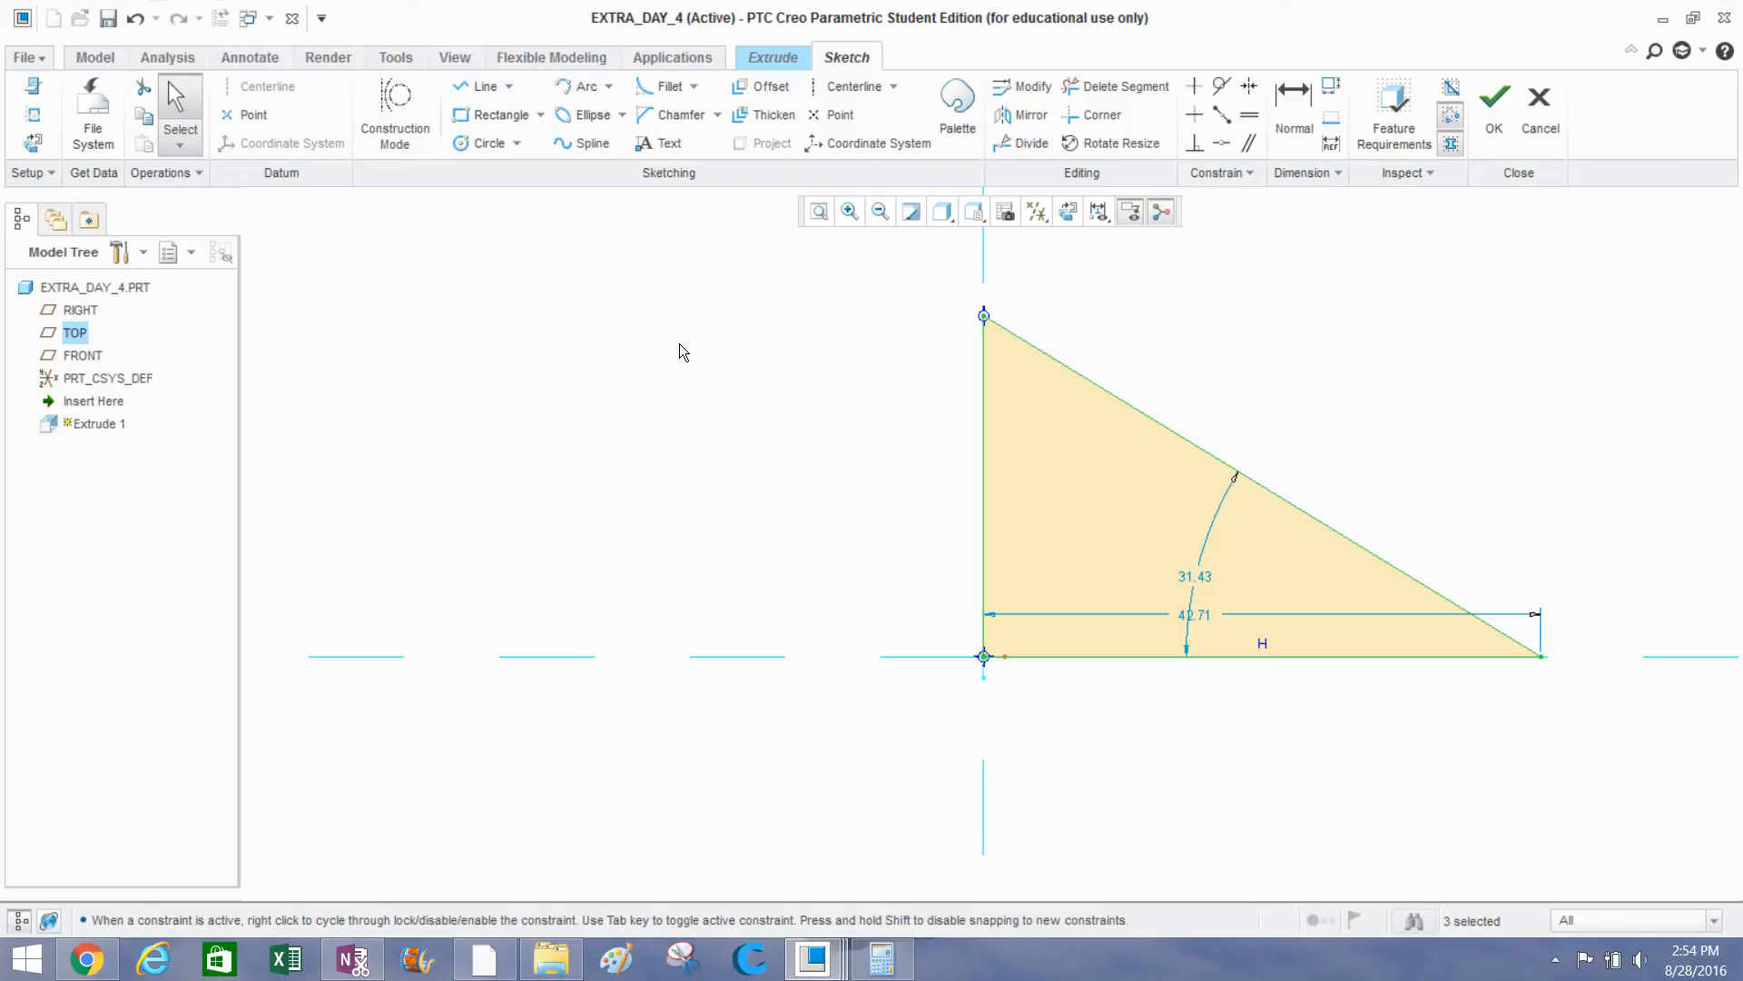
Place the base dimension below the triangle and set the base length to 10.
drag(1201, 617, 1194, 746)
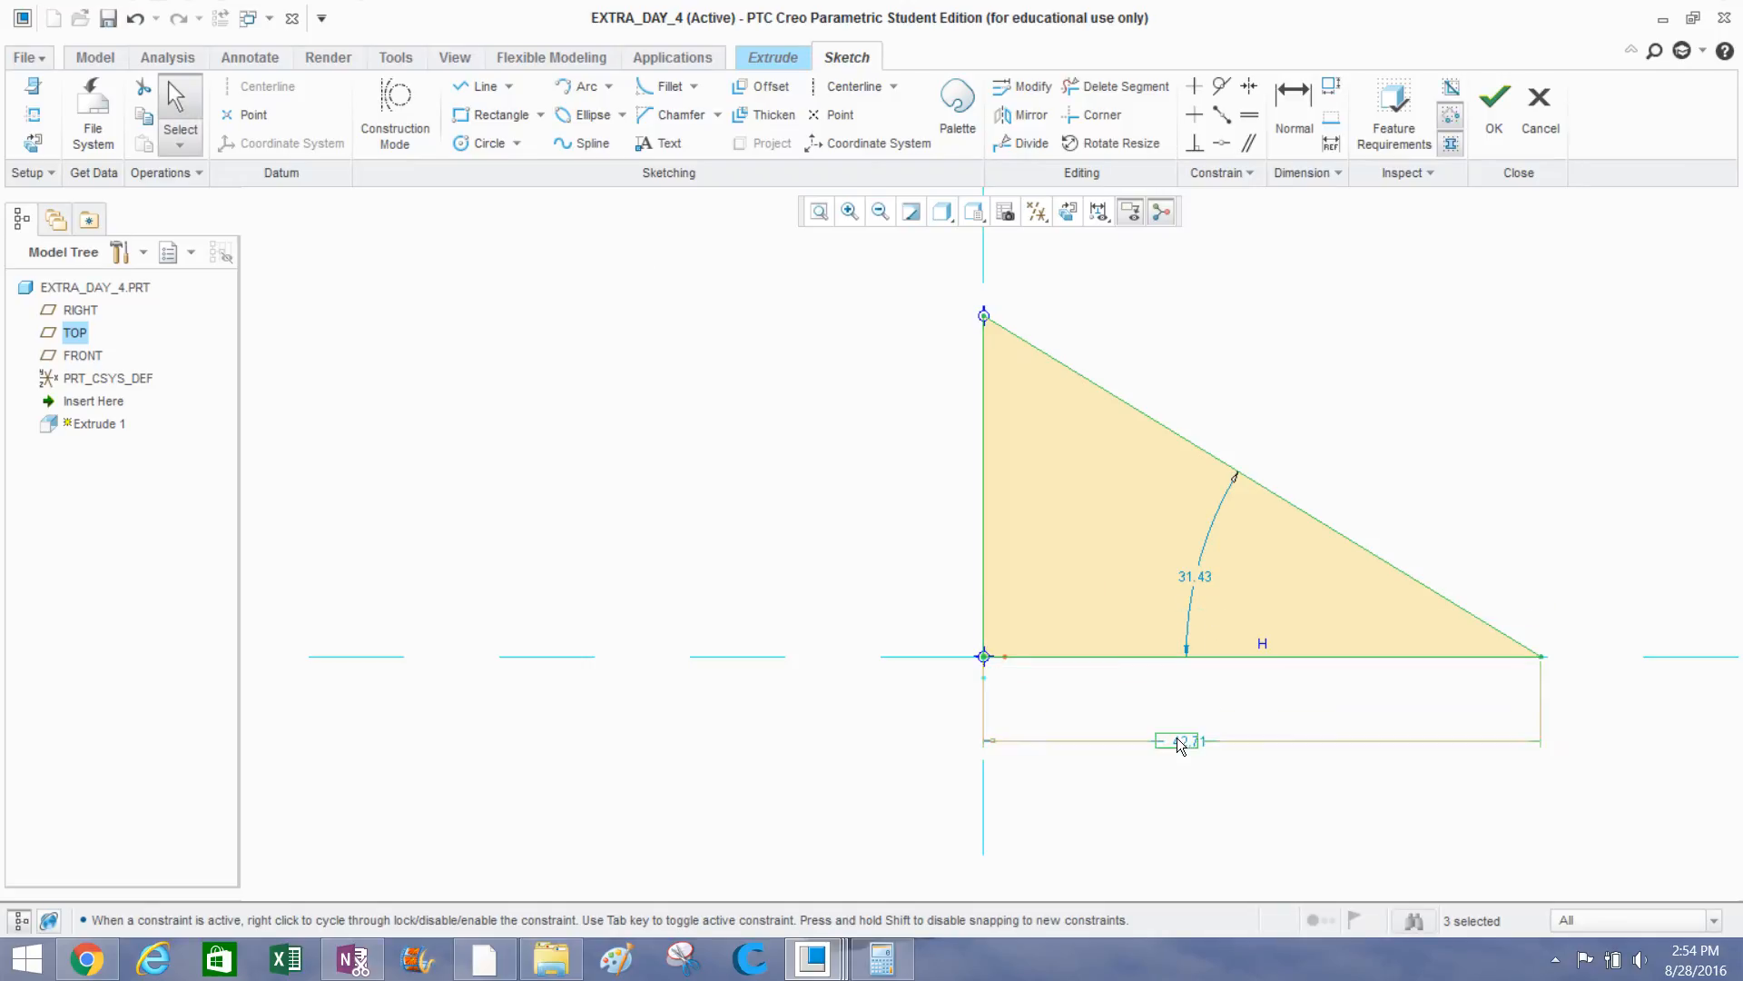
double_click(1177, 738)
text(10)
key(Return)
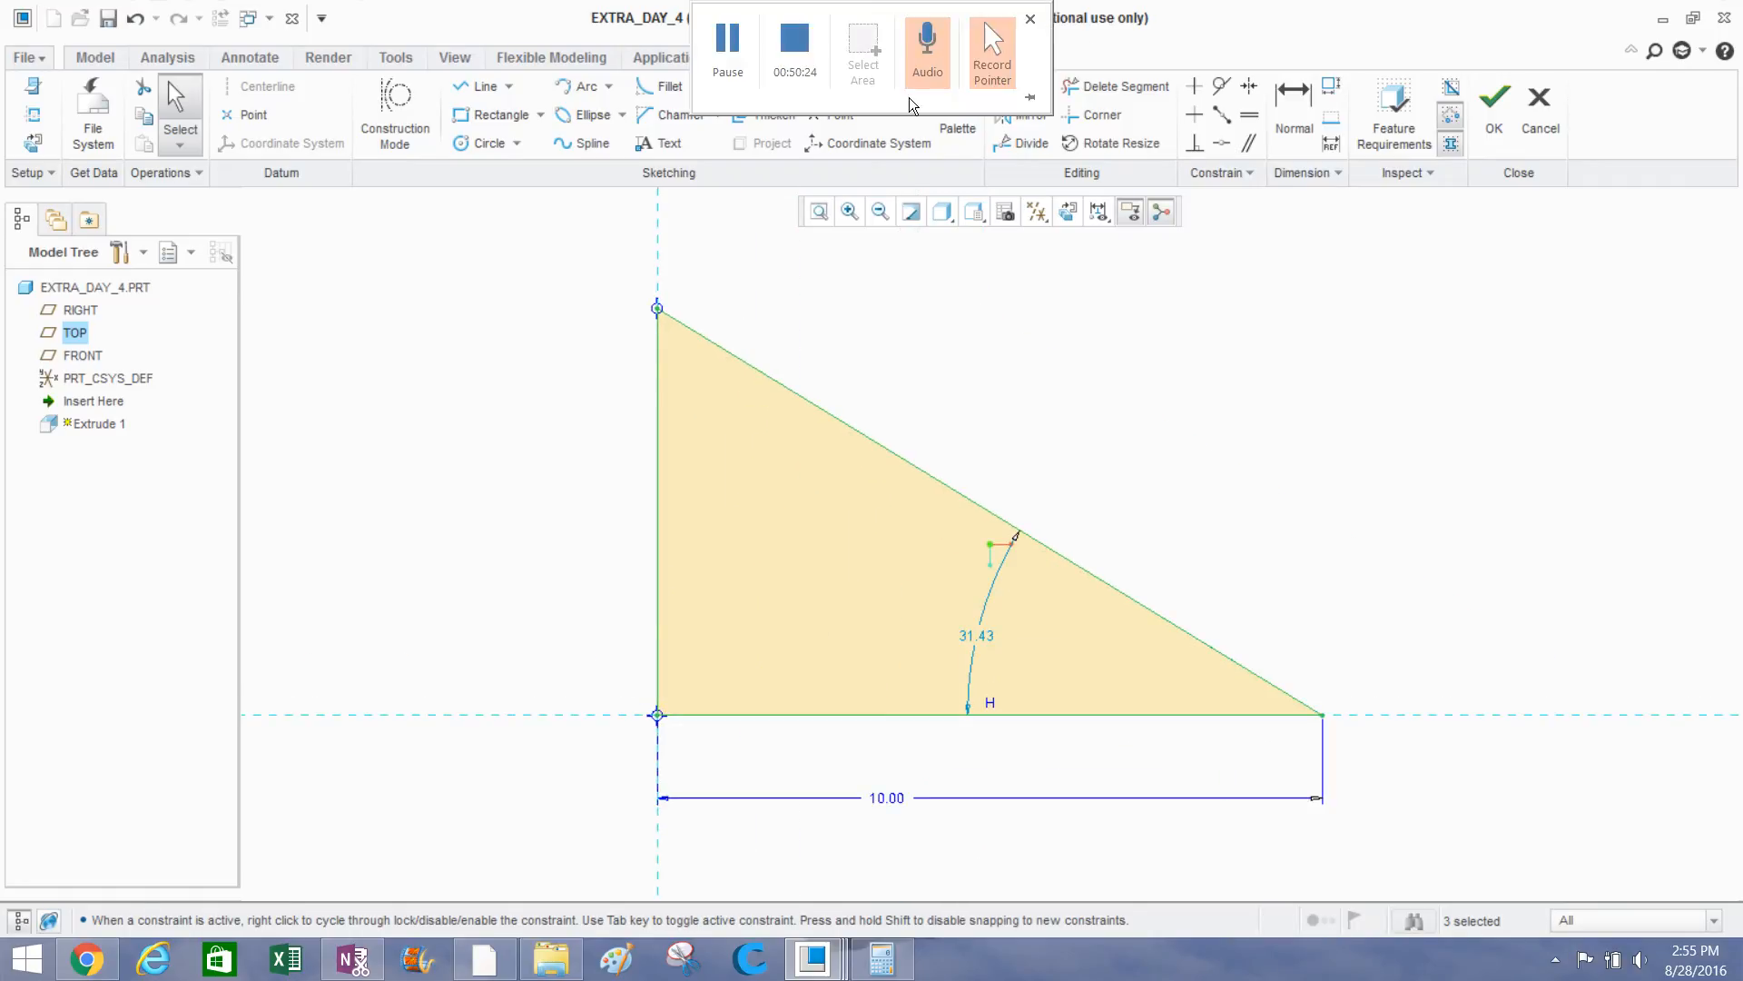
Add a length dimension to the triangle's vertical side and set it to 10.
click(1294, 105)
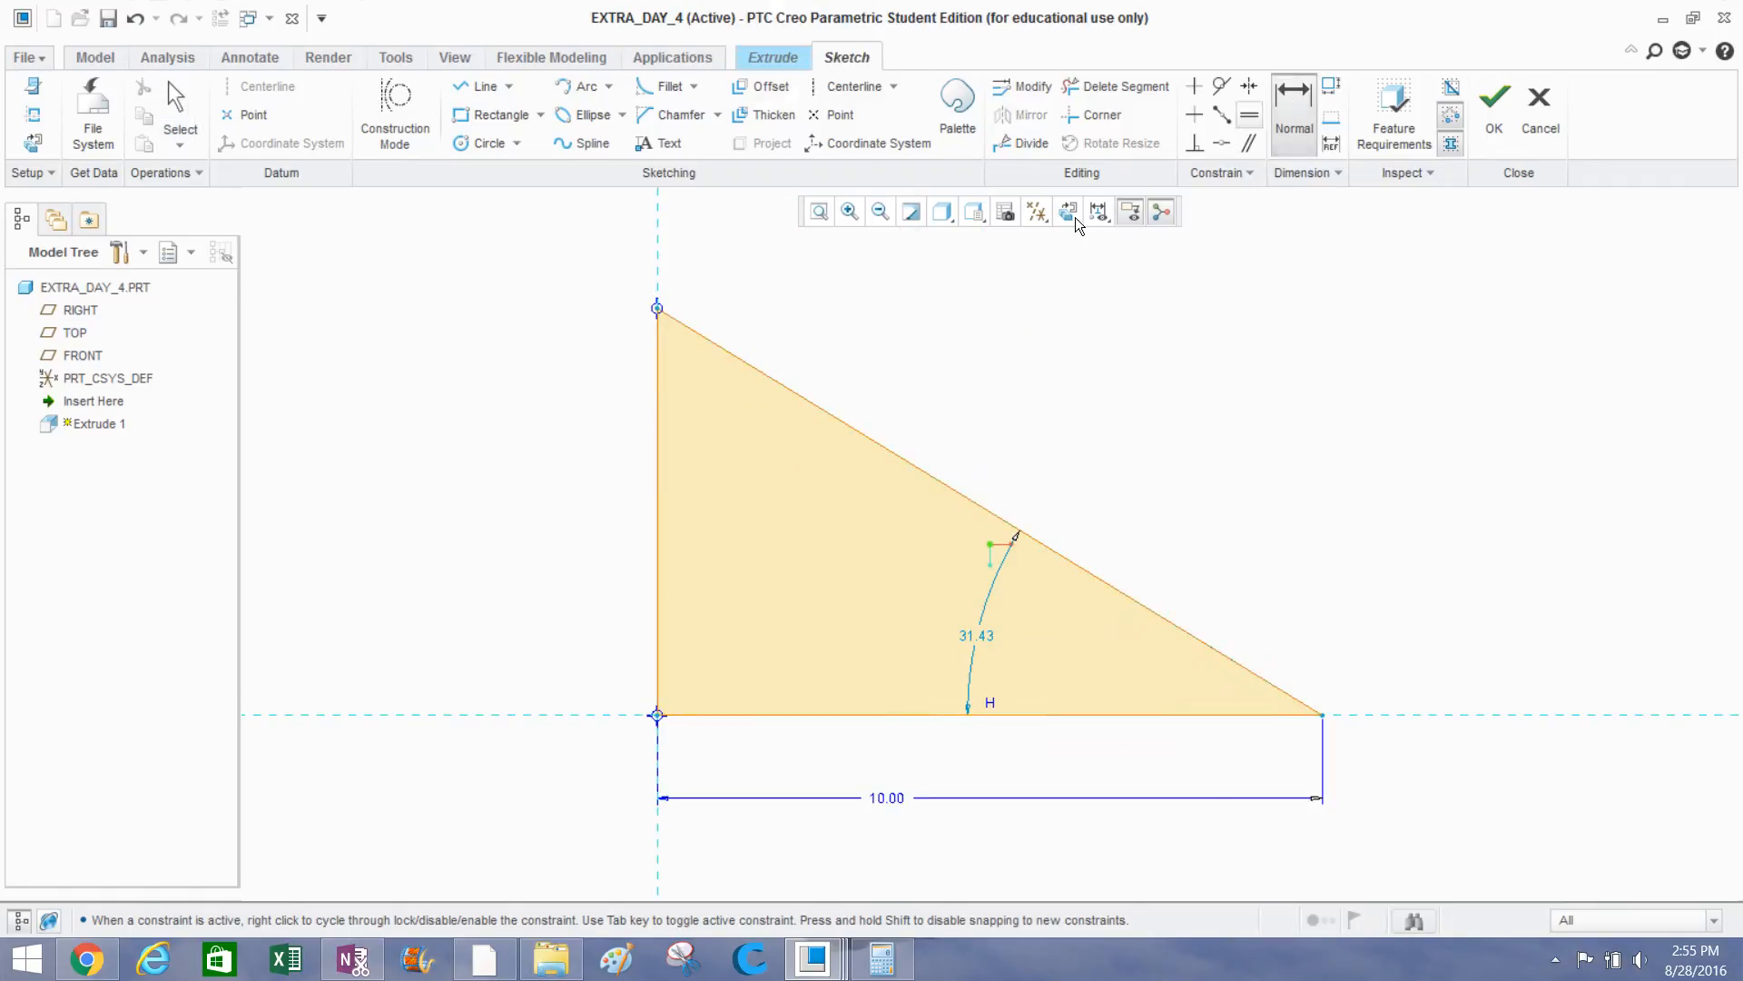
click(658, 381)
middle_click(571, 418)
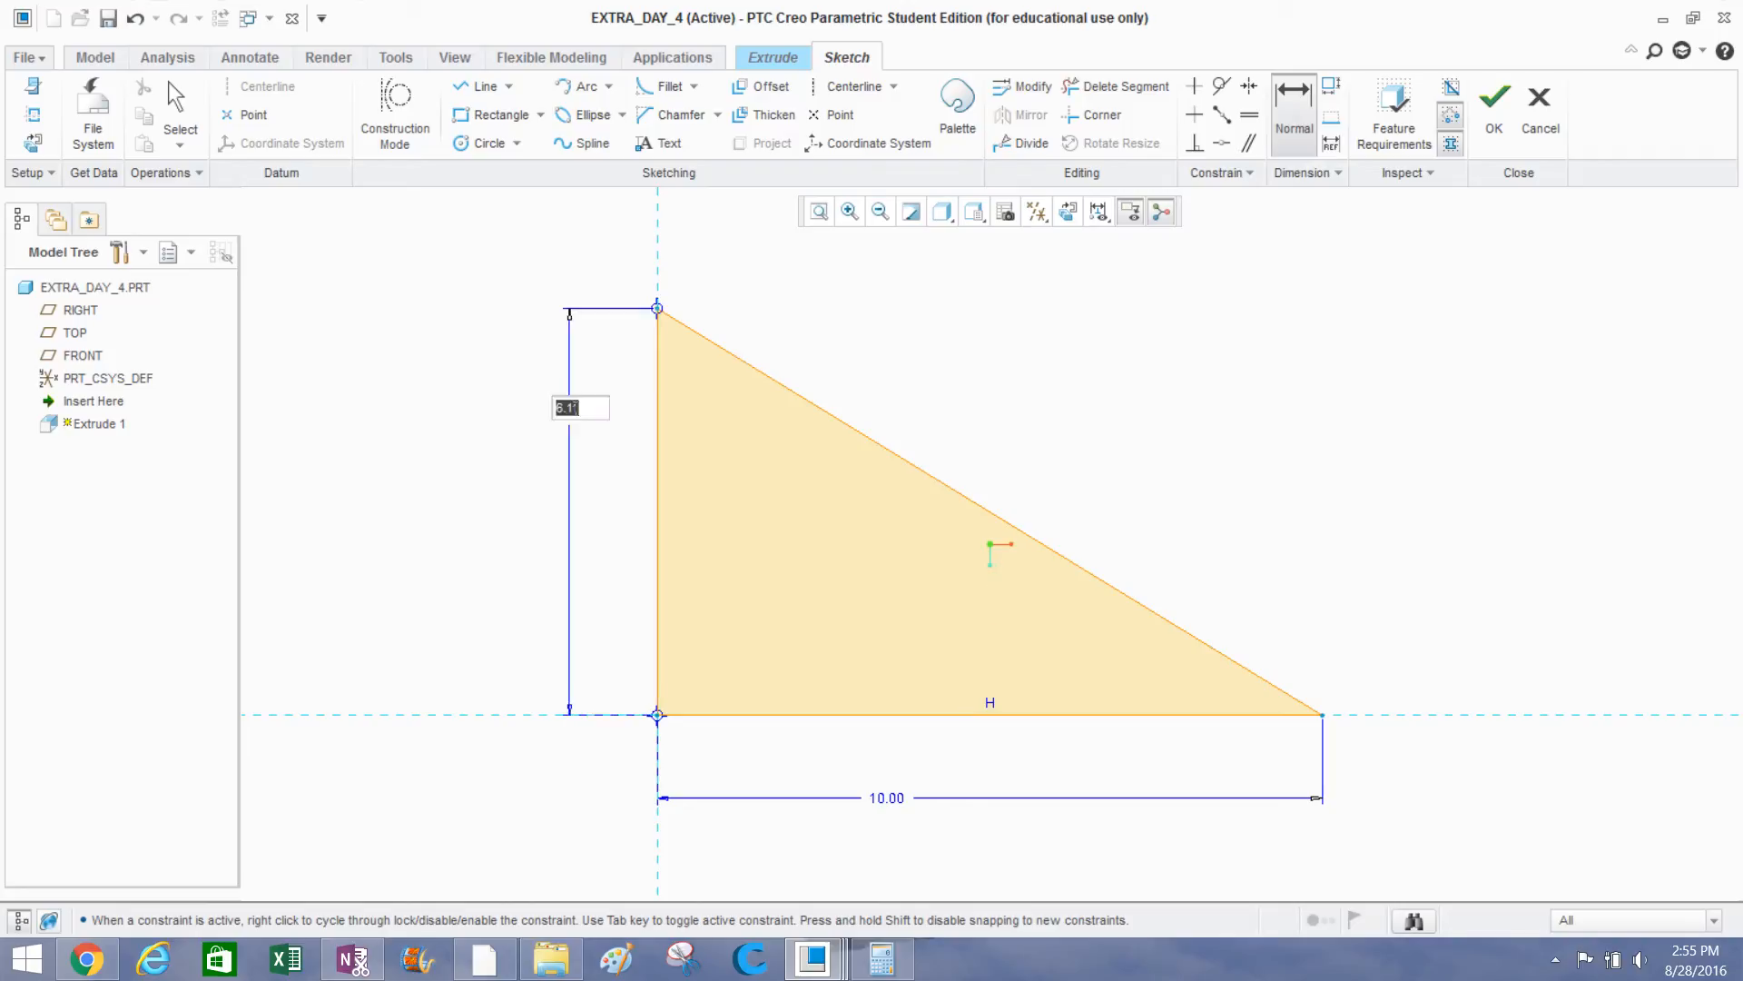
key(Return)
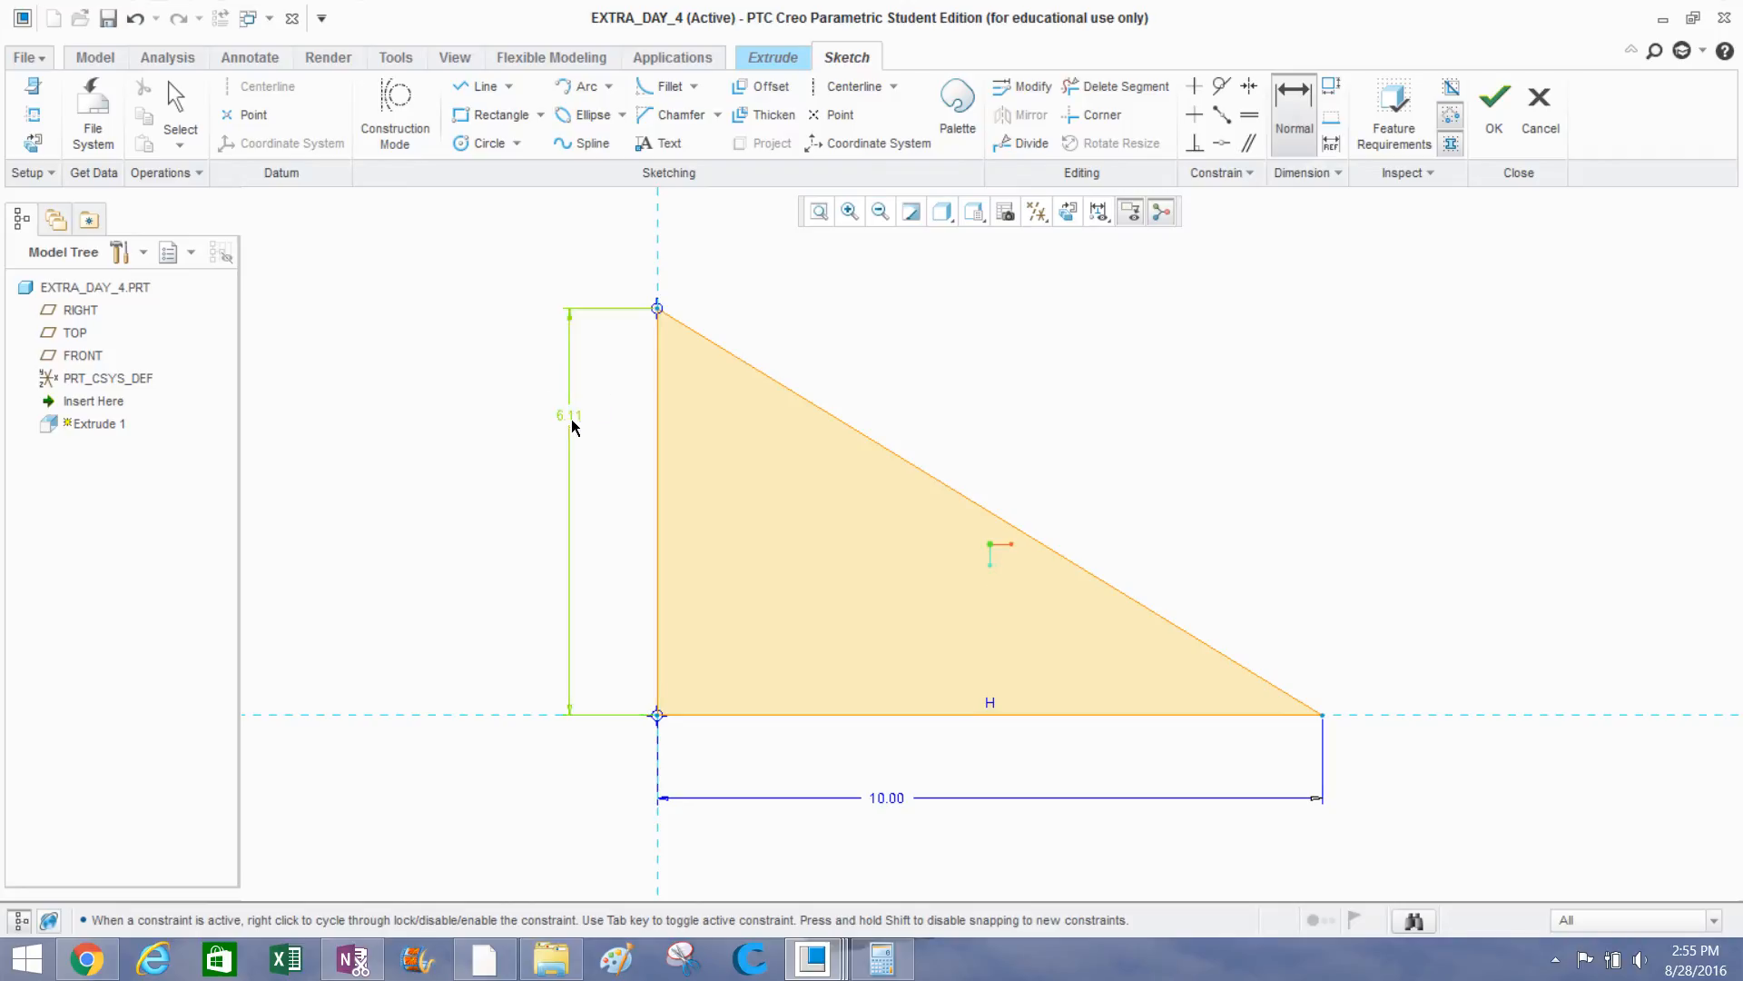
double_click(569, 417)
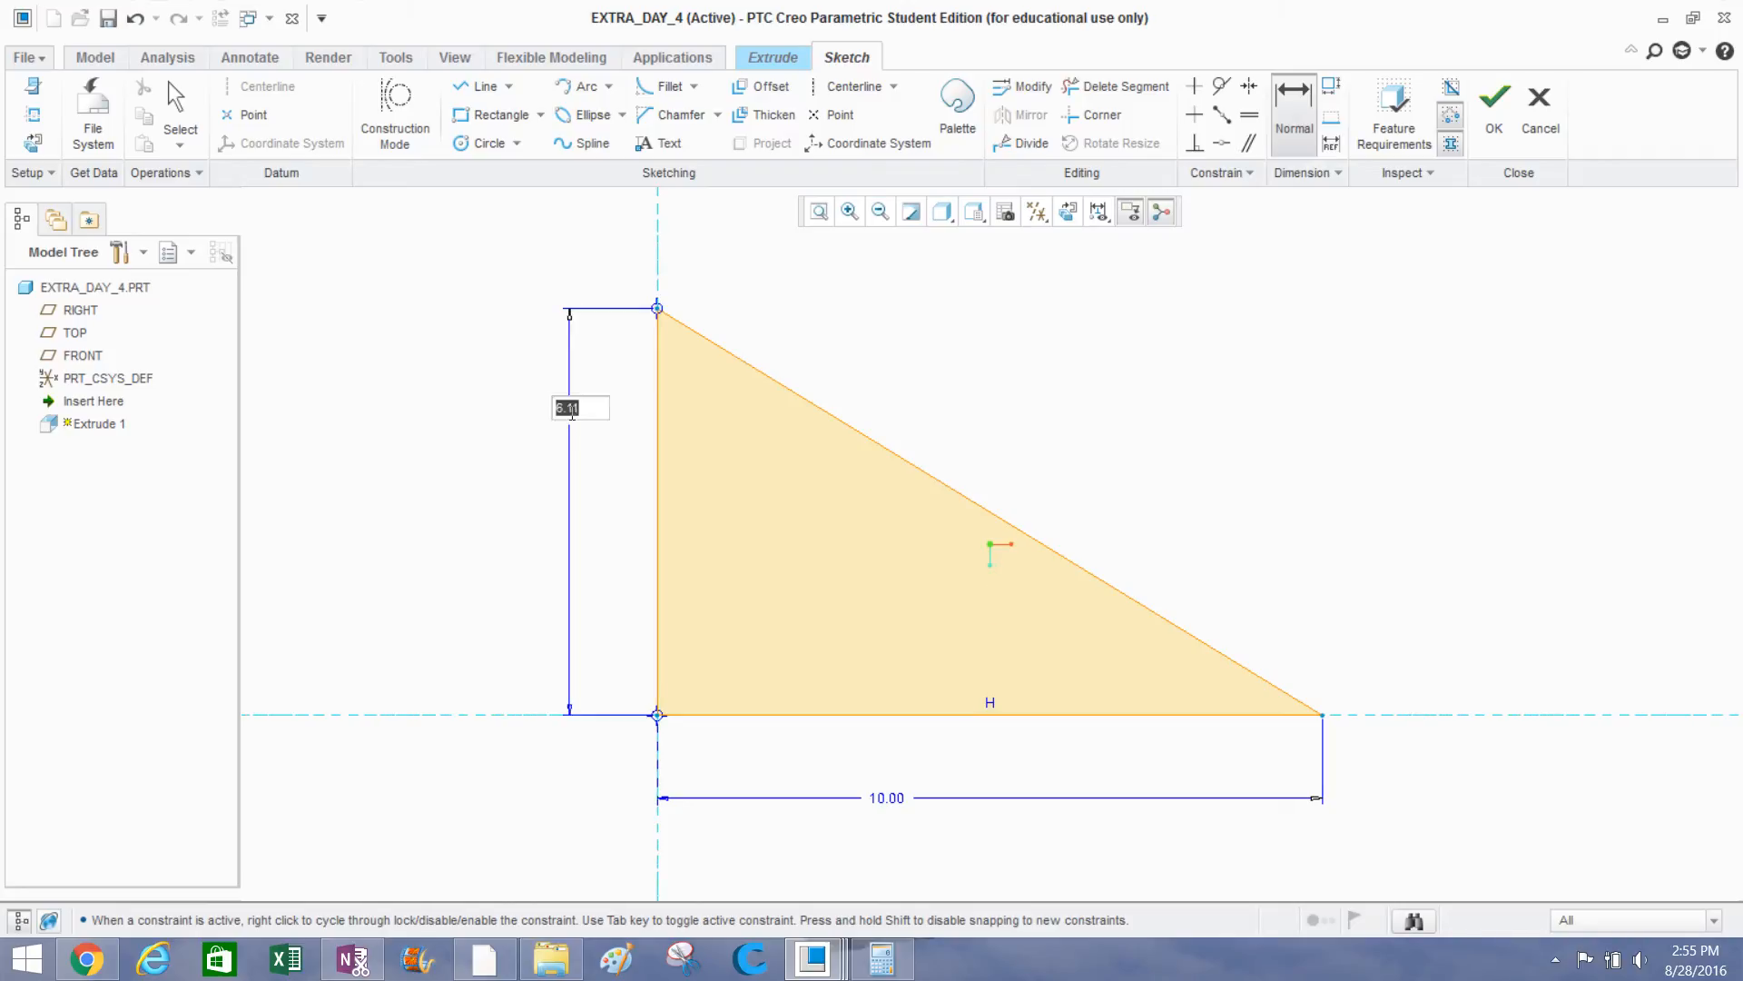
text(10)
key(Return)
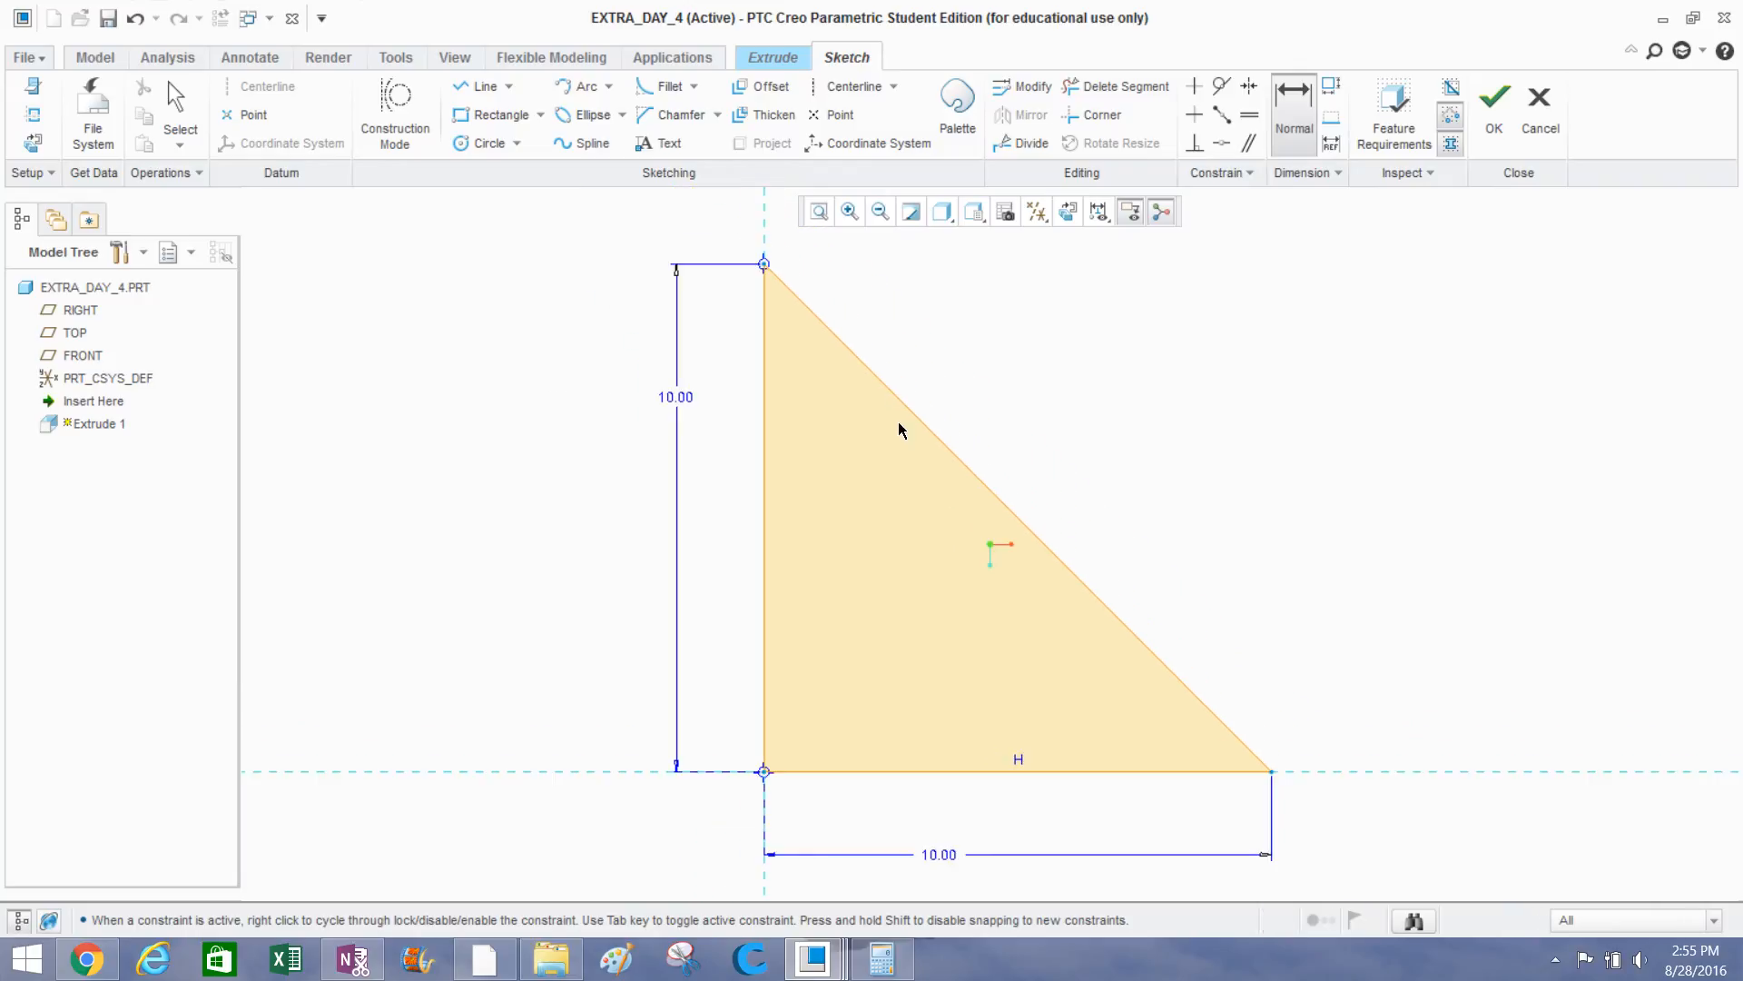
middle_click(498, 286)
scroll(499, 284, down, 1)
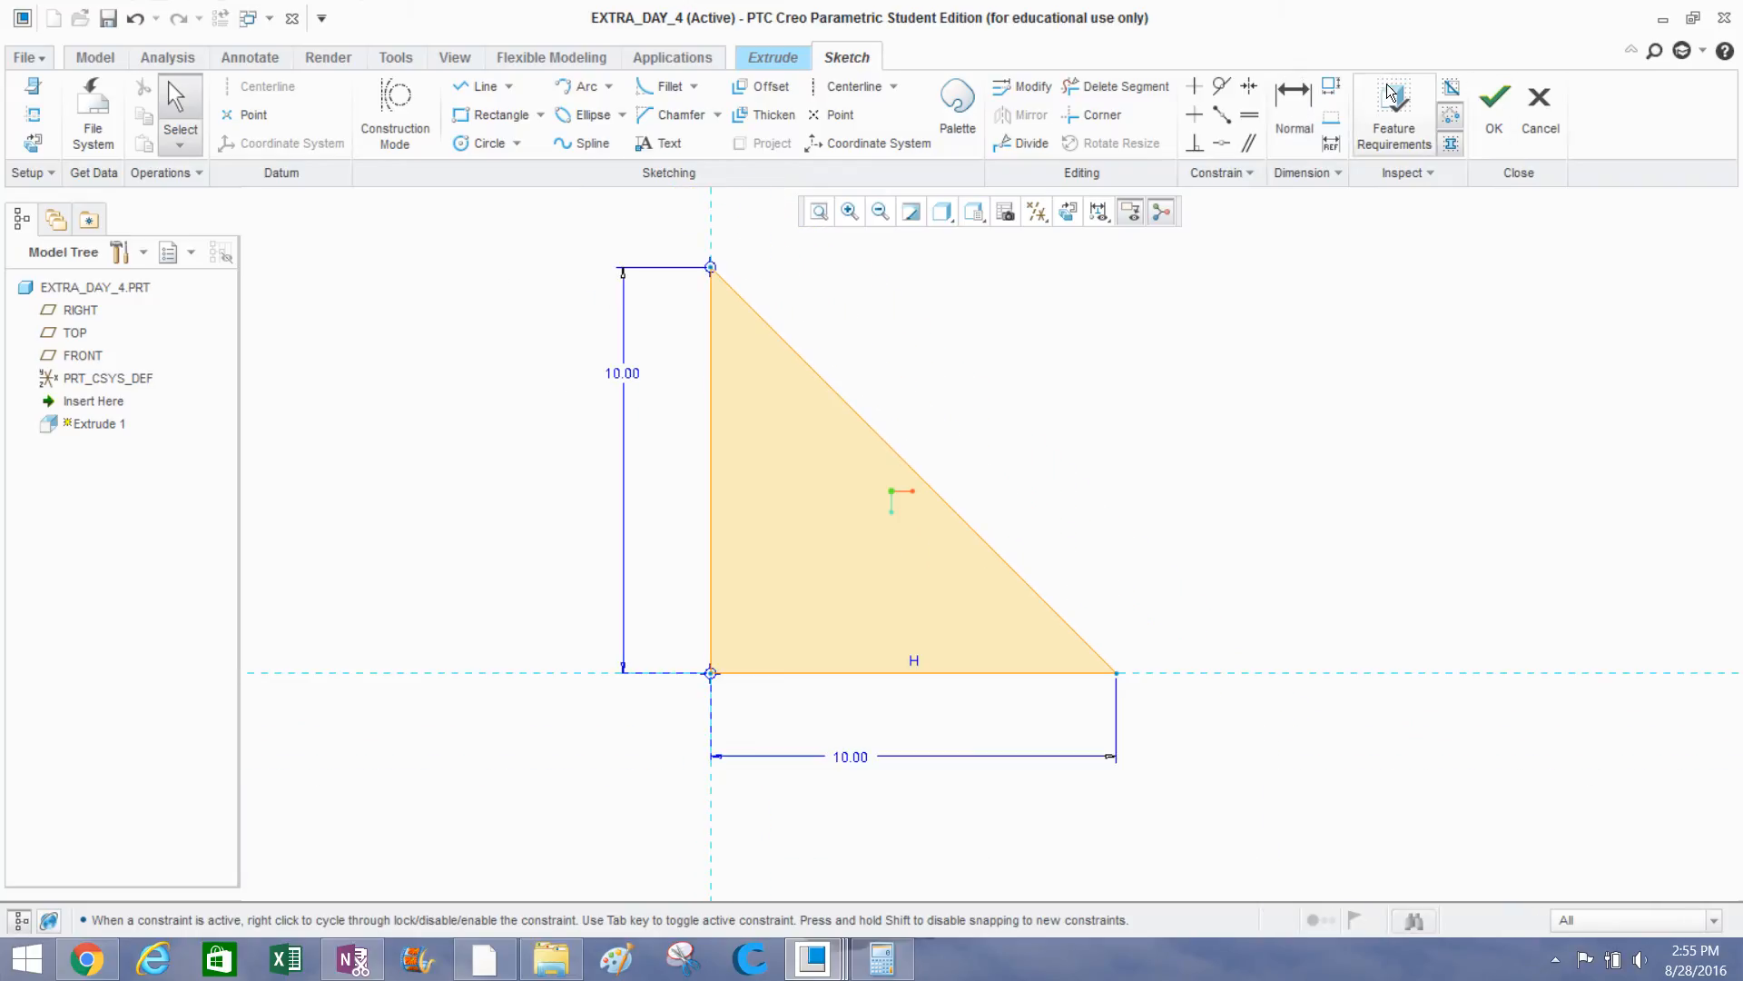
Try to add a length dimension to the triangle's hypotenuse, and delete the conflicting dimension.
click(1299, 86)
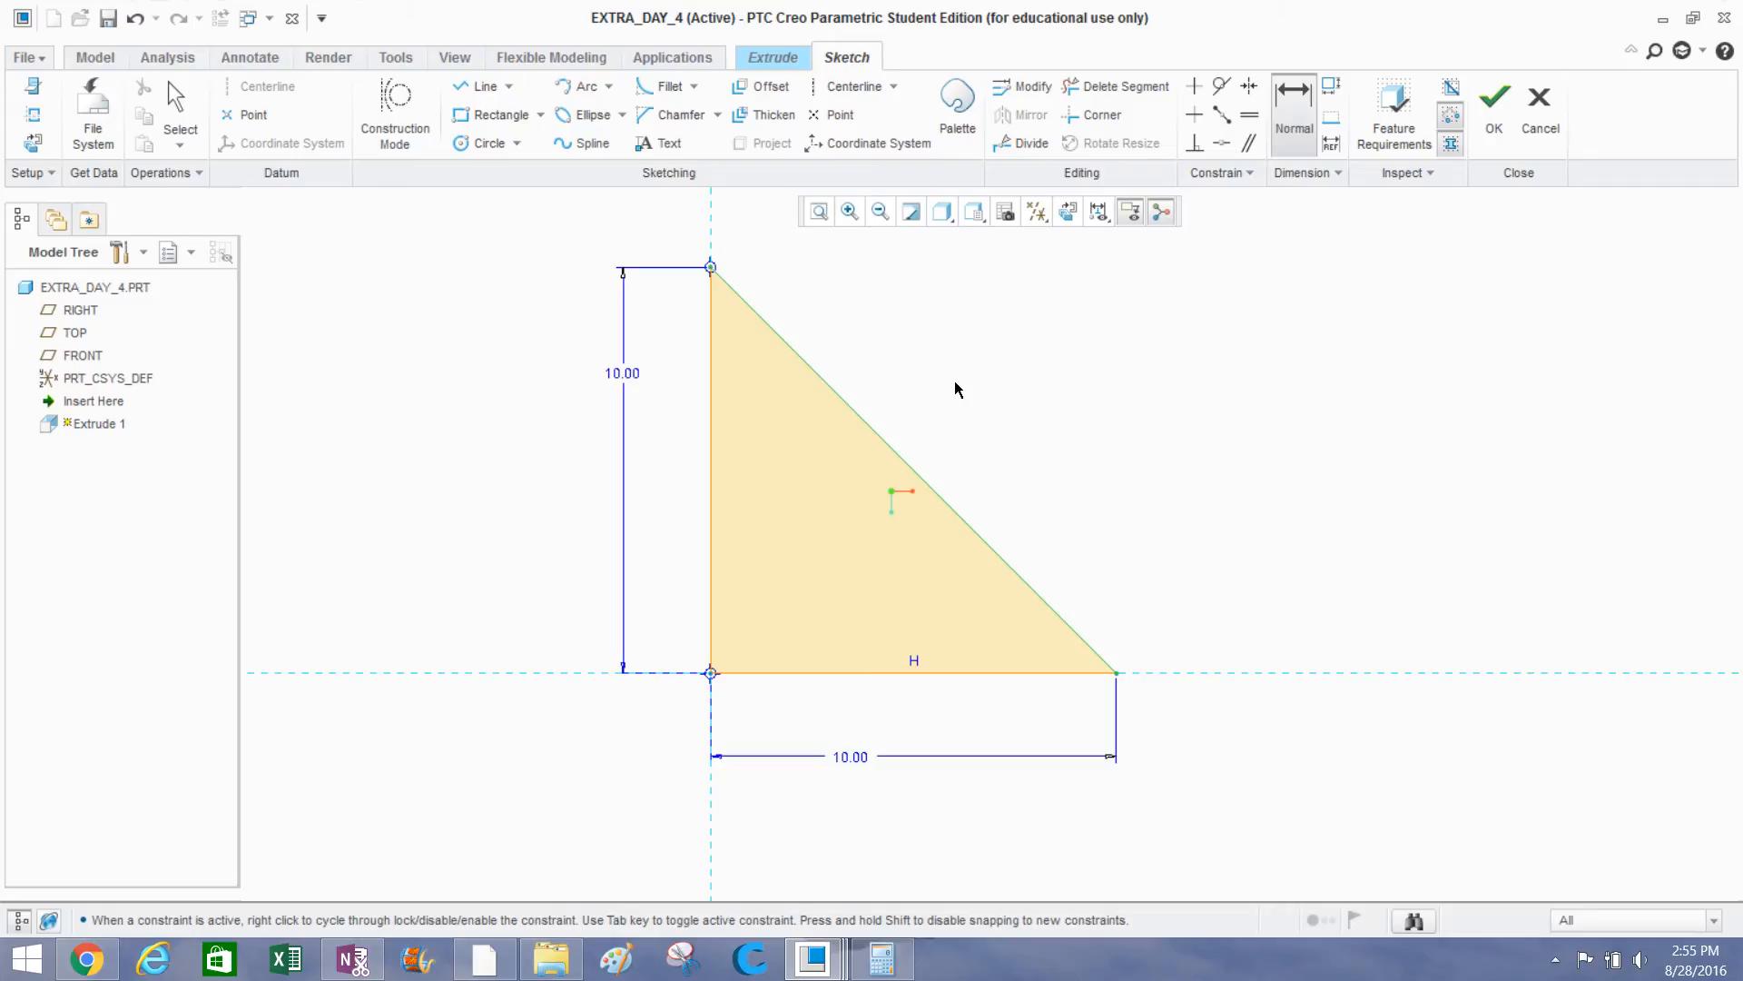
middle_click(1124, 302)
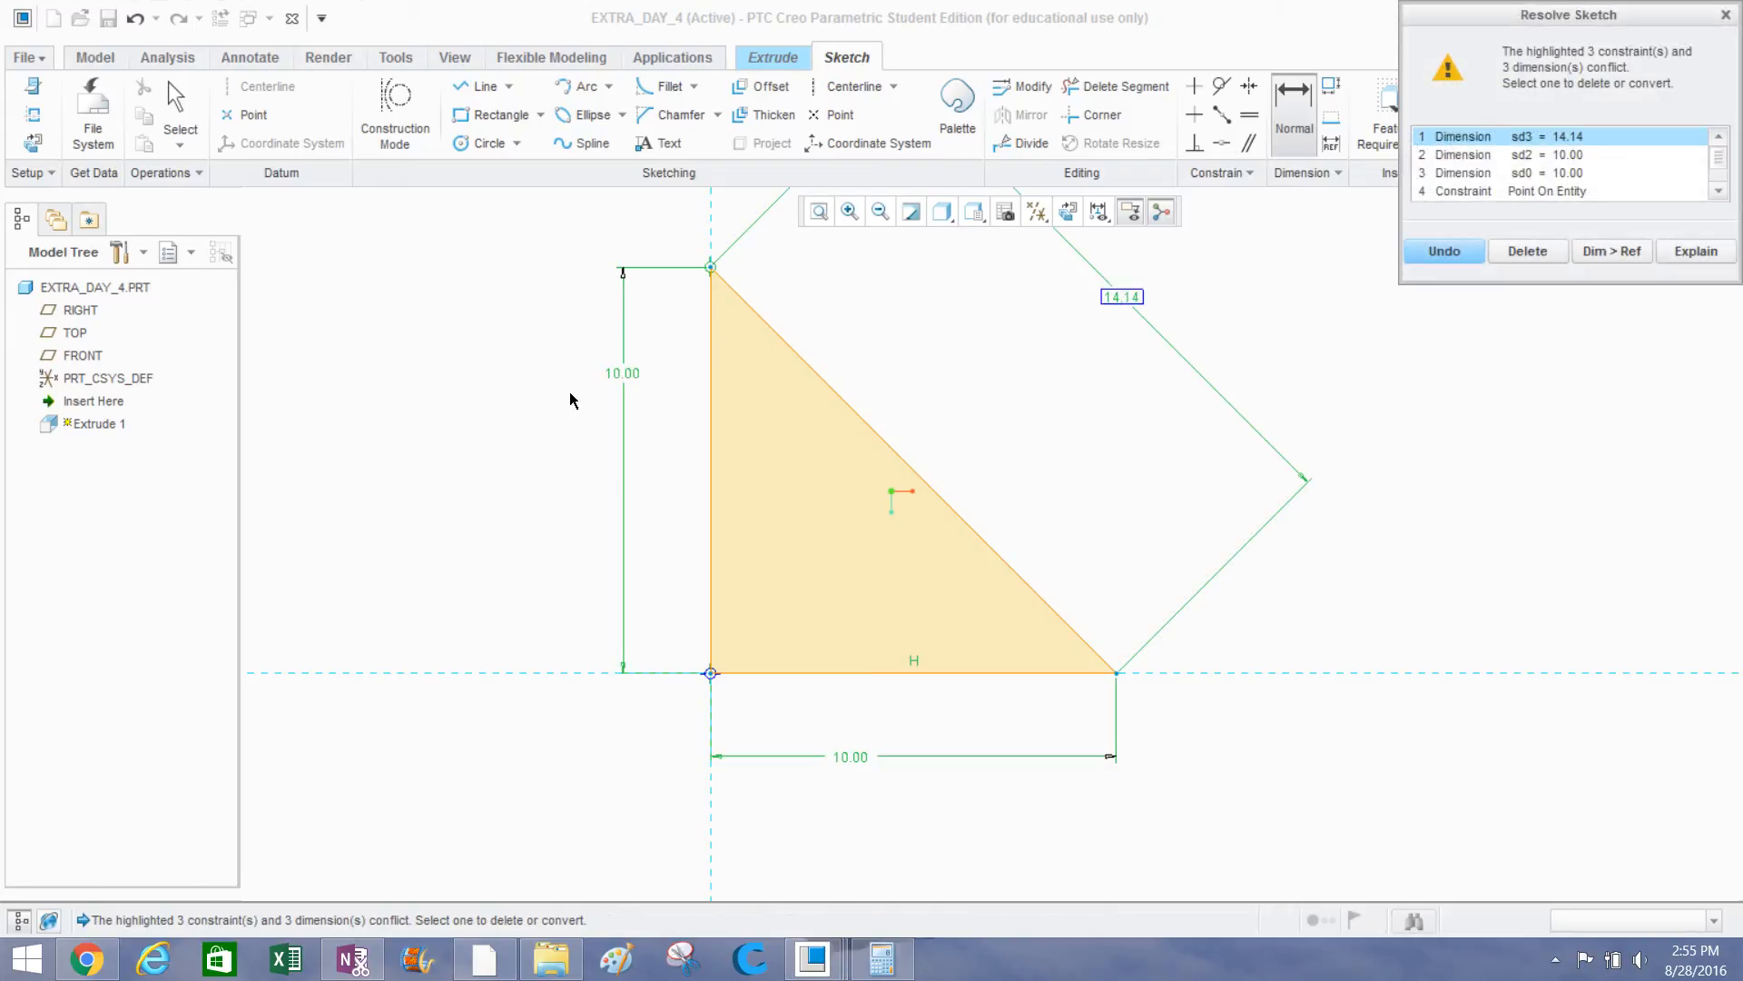
click(688, 783)
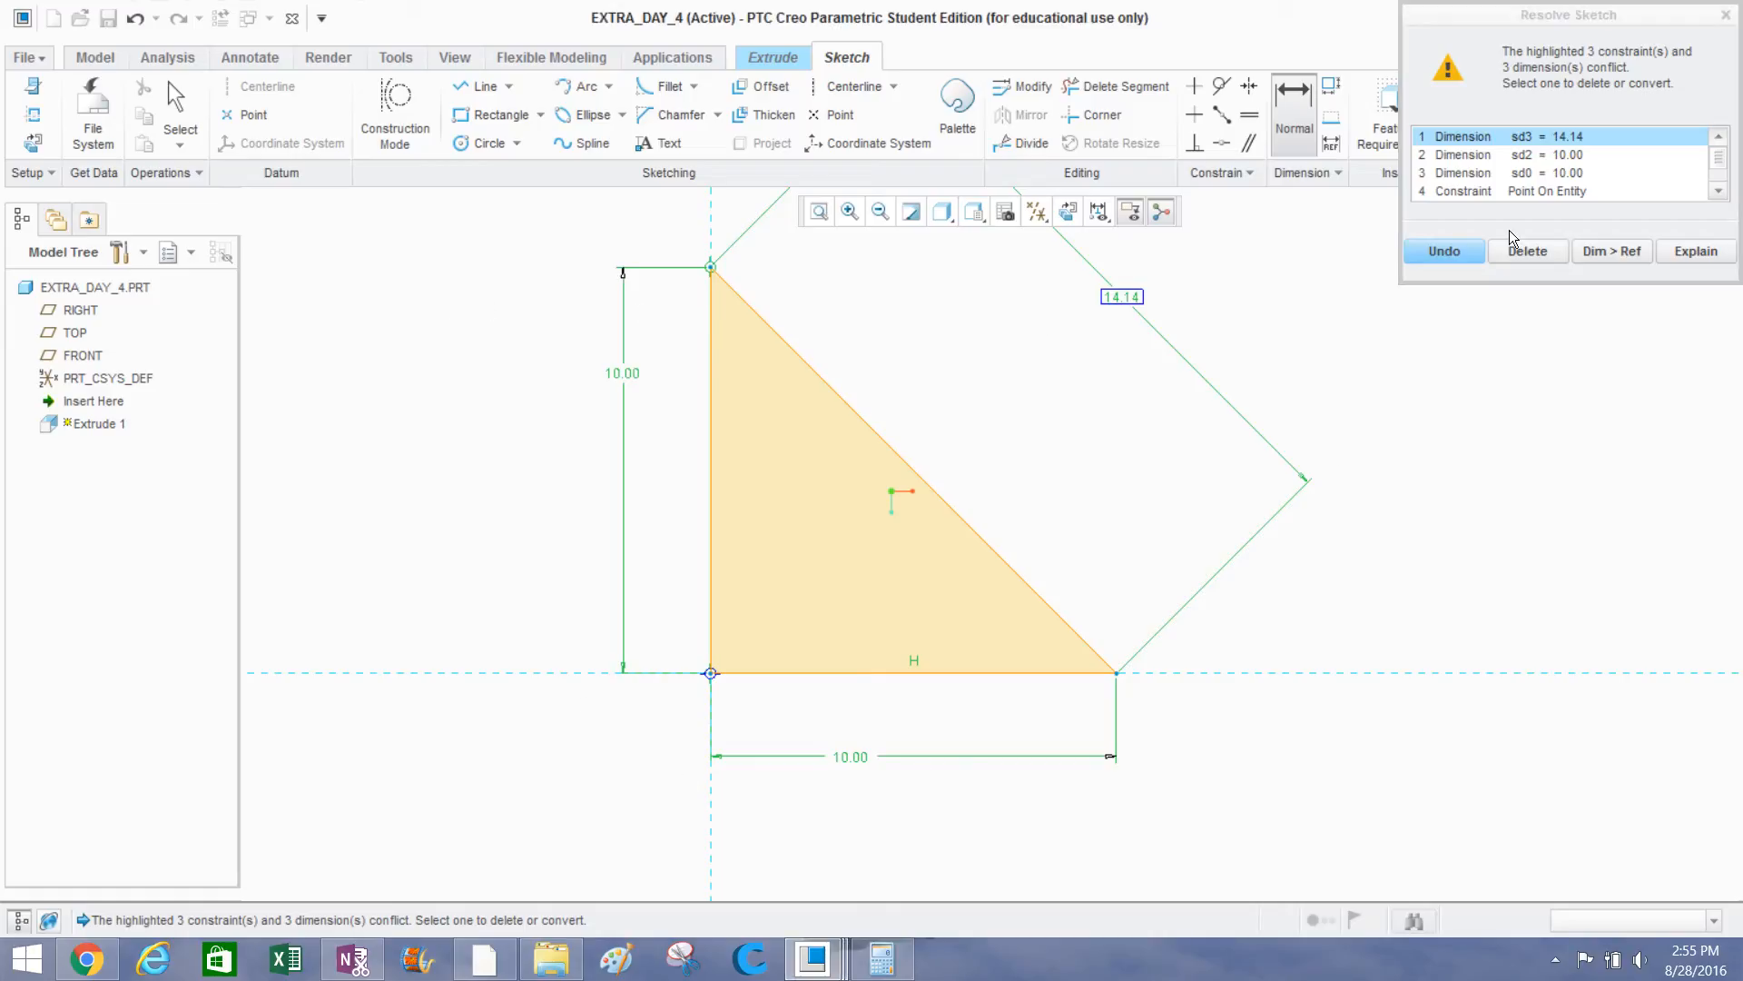
click(1520, 252)
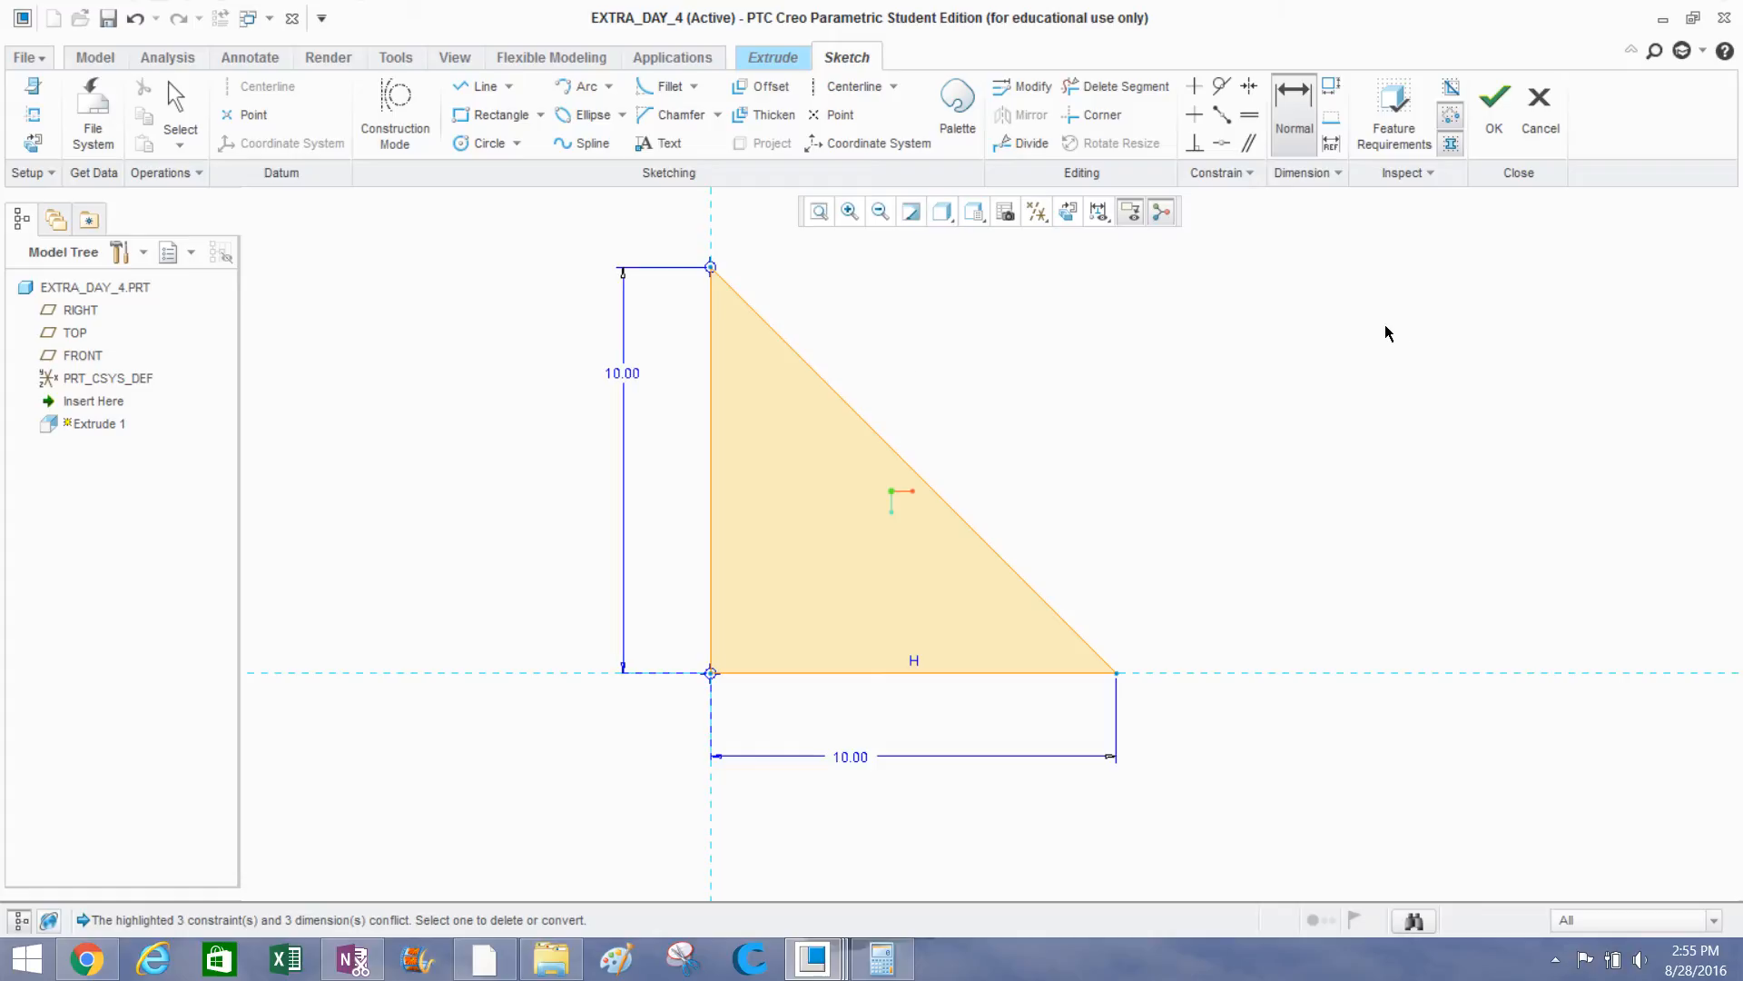
Finish the triangle sketch and complete the extrusion with a depth of 4.
click(1494, 109)
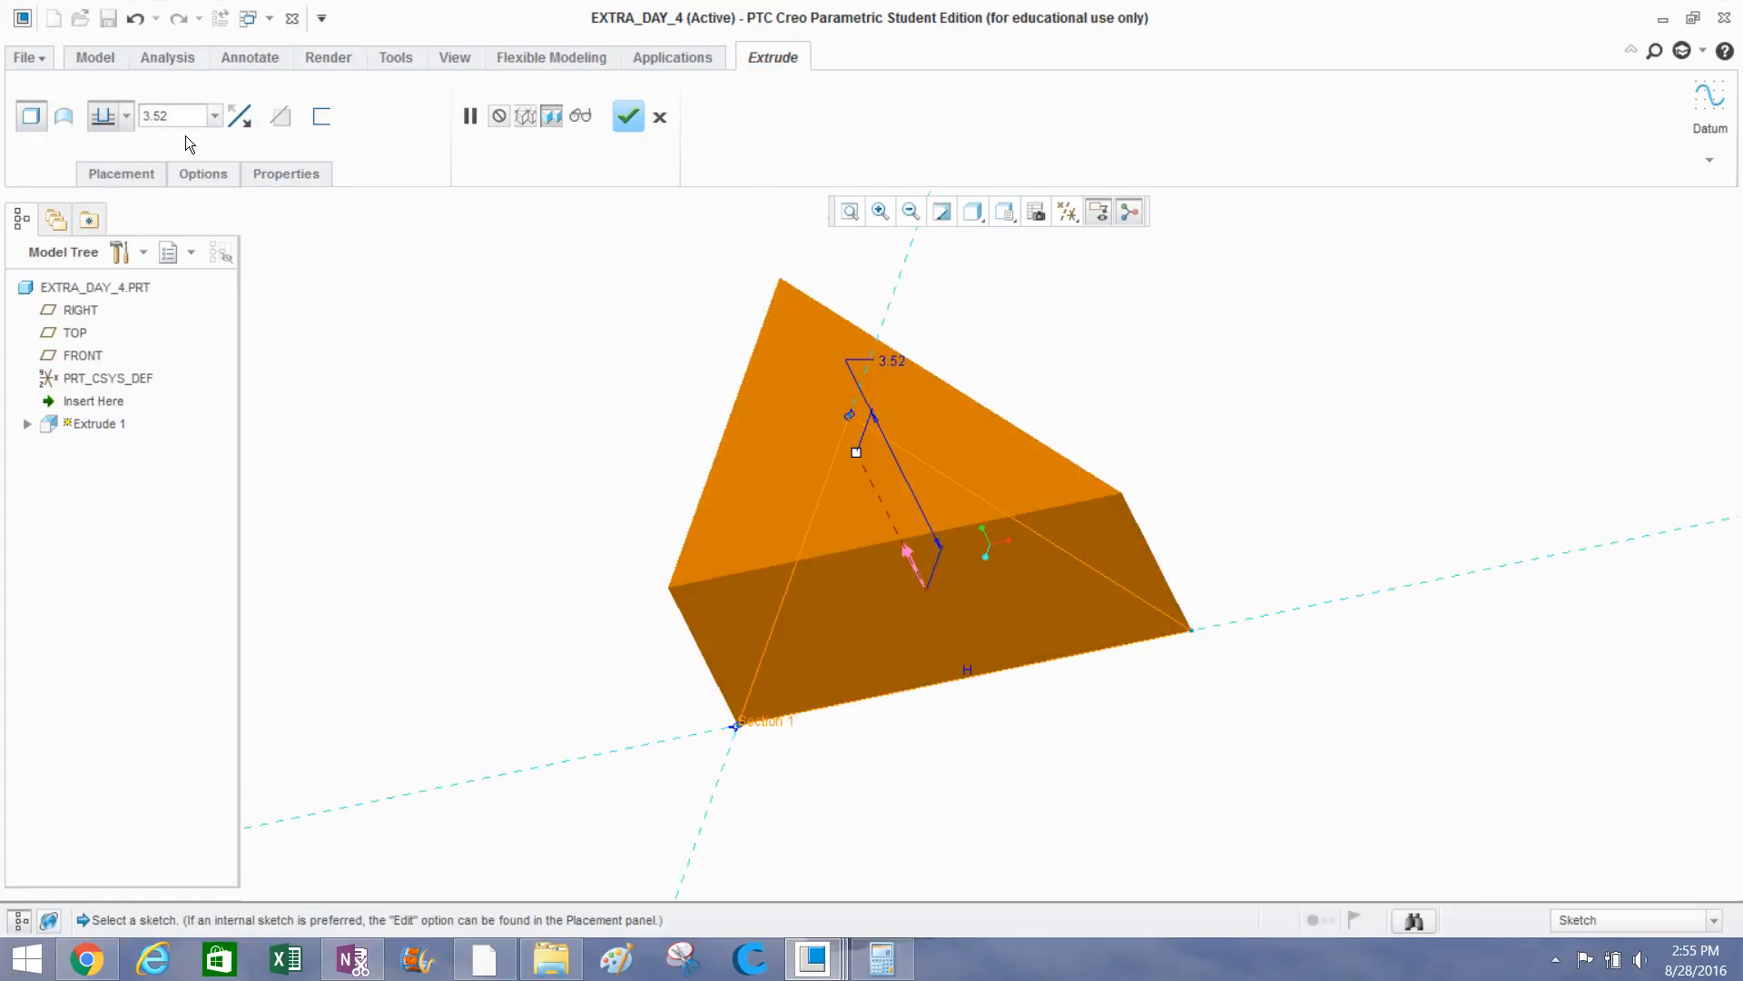
double_click(193, 121)
text(4)
key(Return)
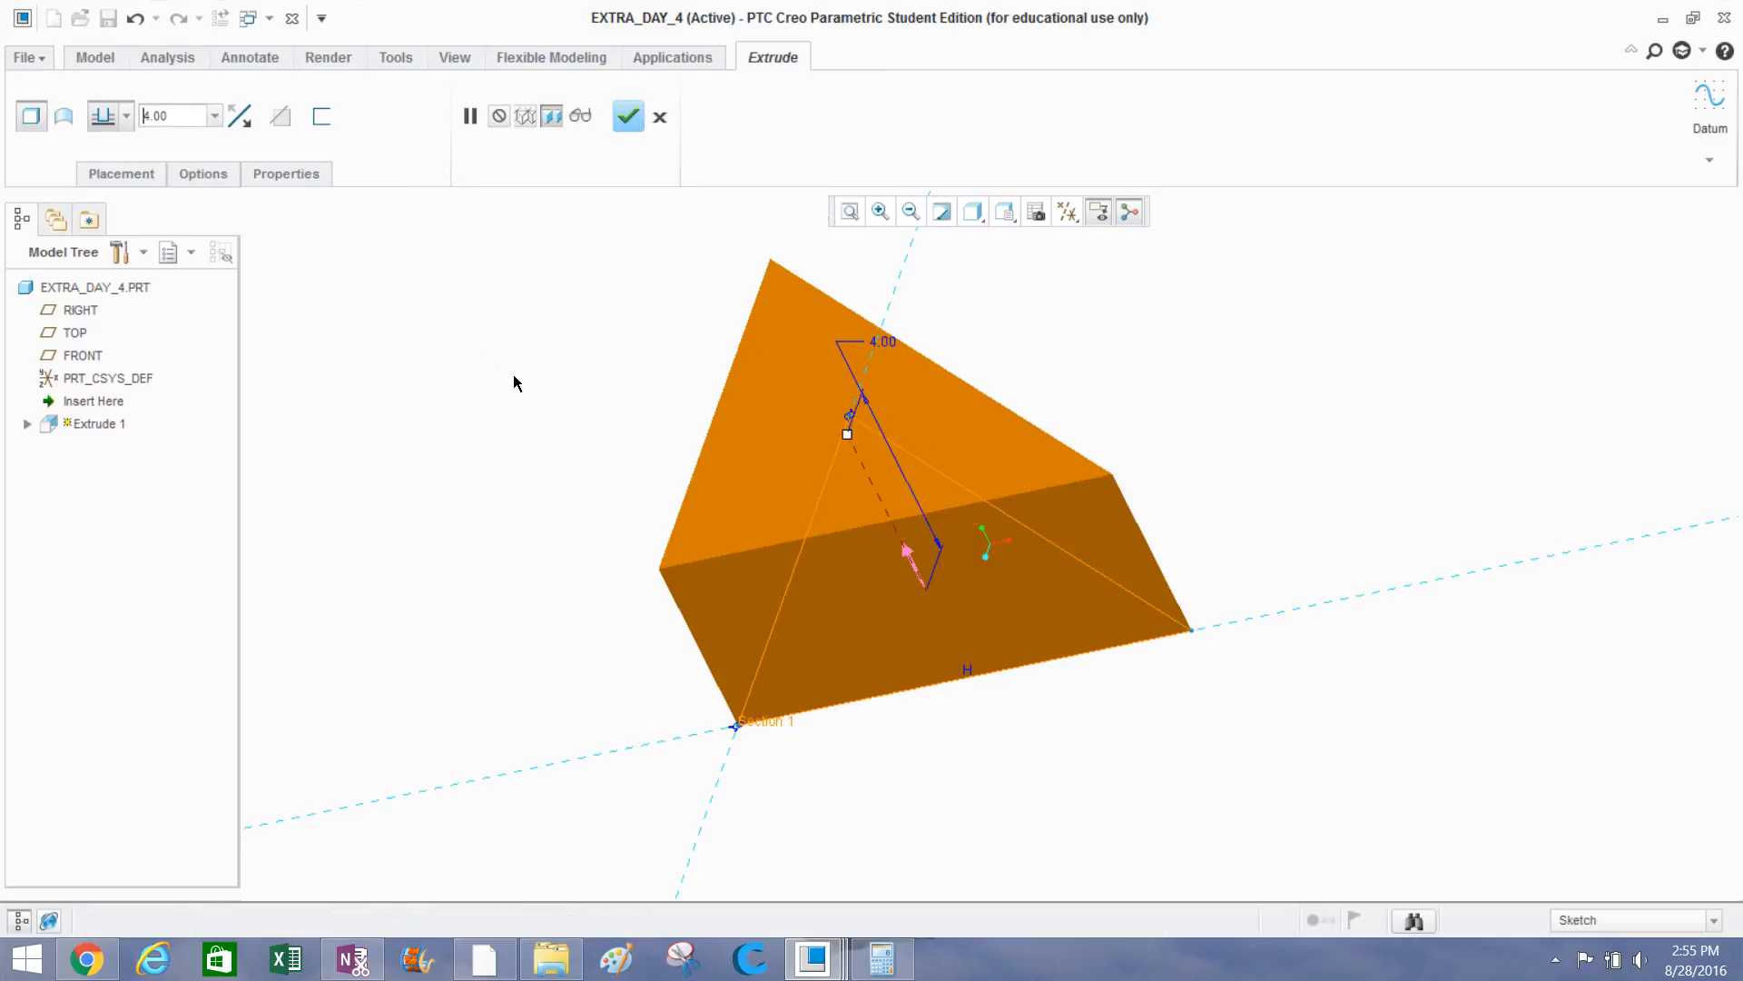
click(629, 116)
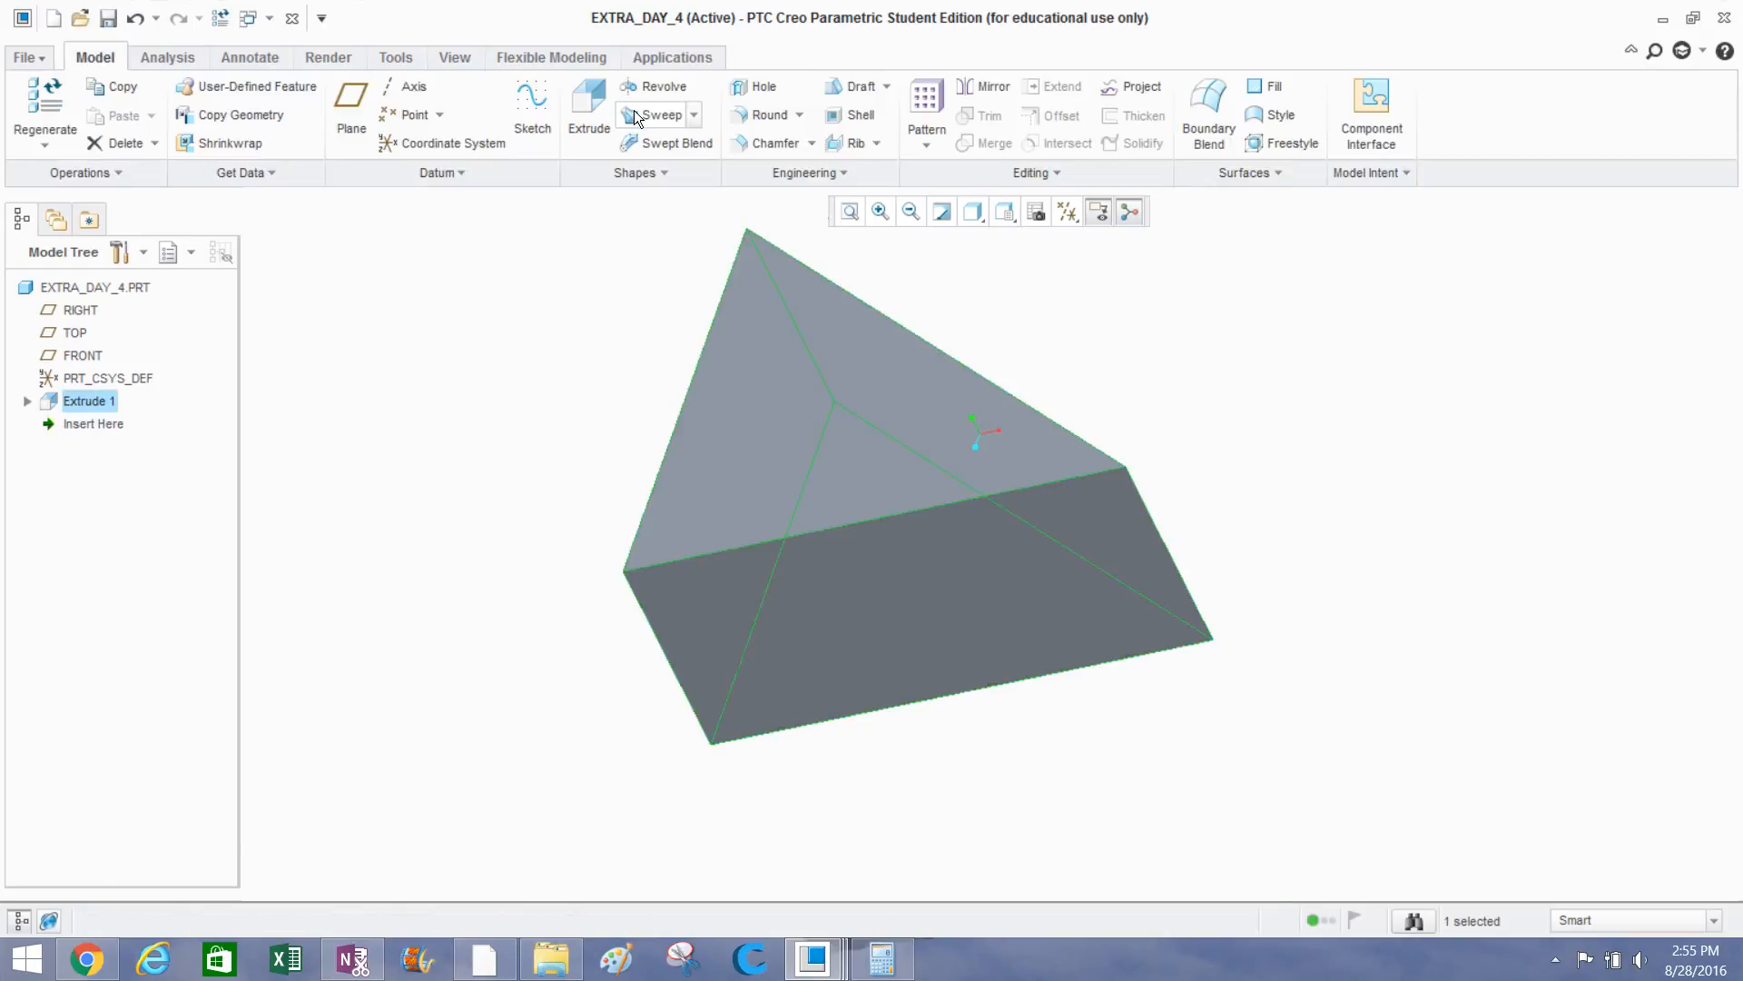
click(547, 335)
middle_drag(515, 327, 548, 362)
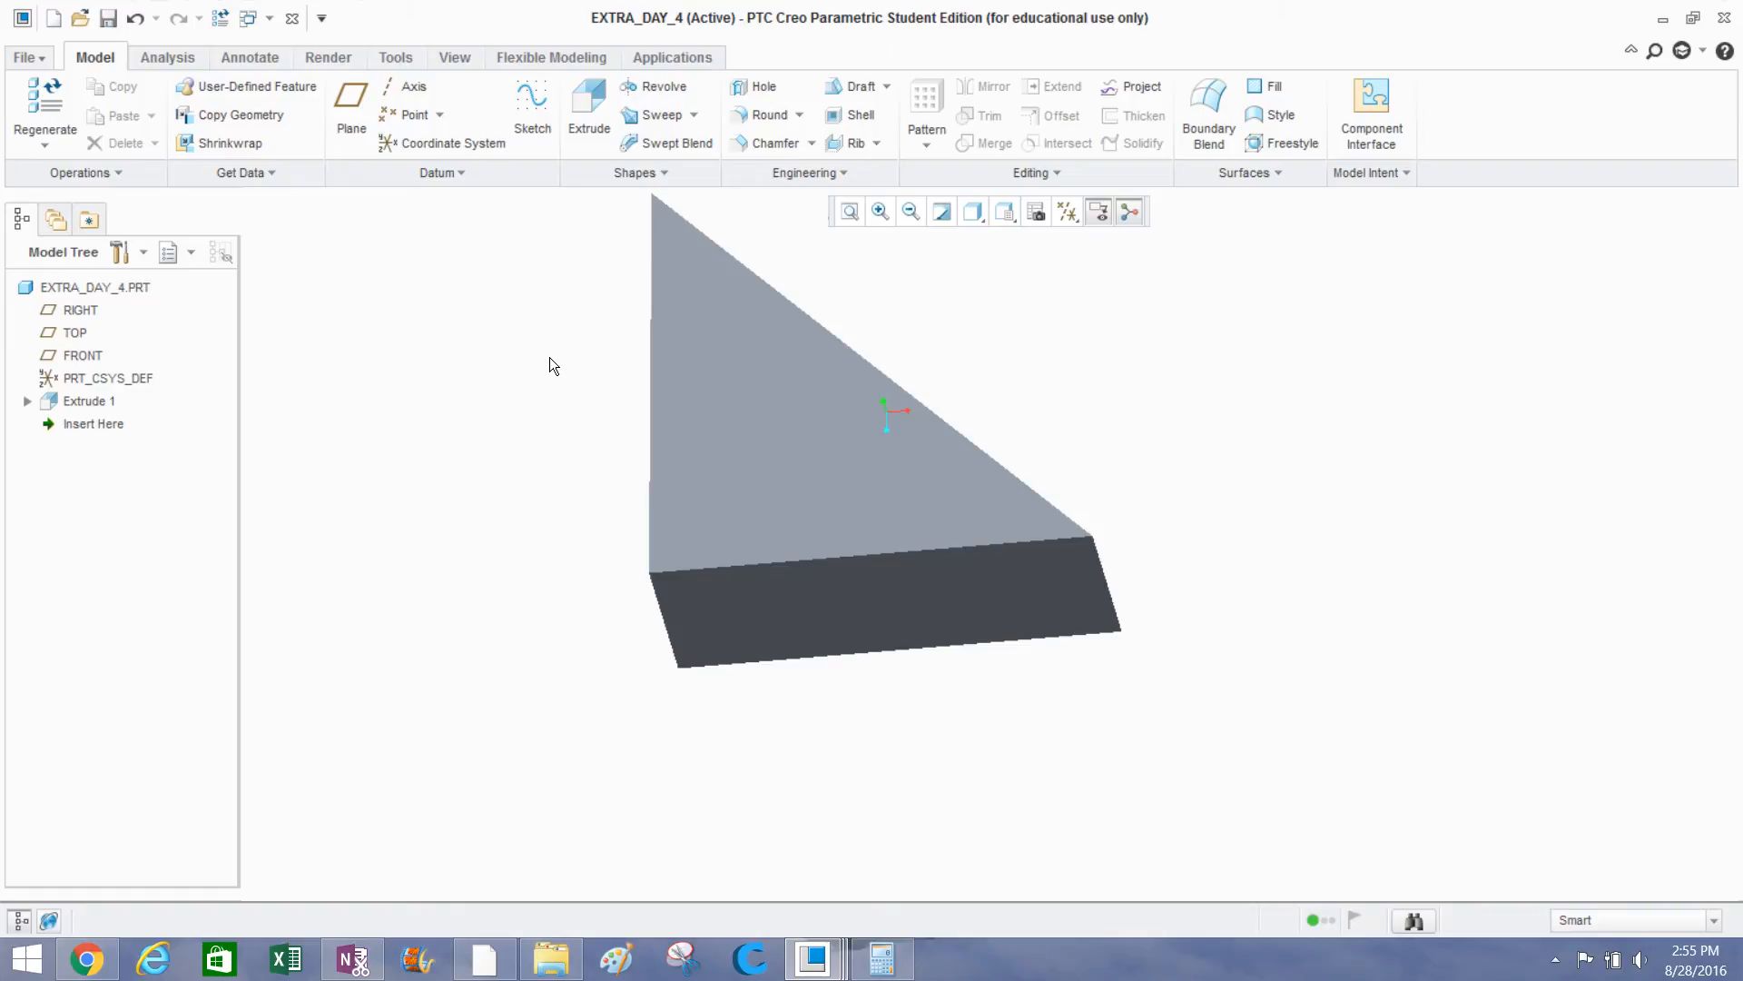
Switch to the WORKSHOPS_4_ASEM assembly and insert the in-session part extra_day_4.prt as a component.
click(814, 958)
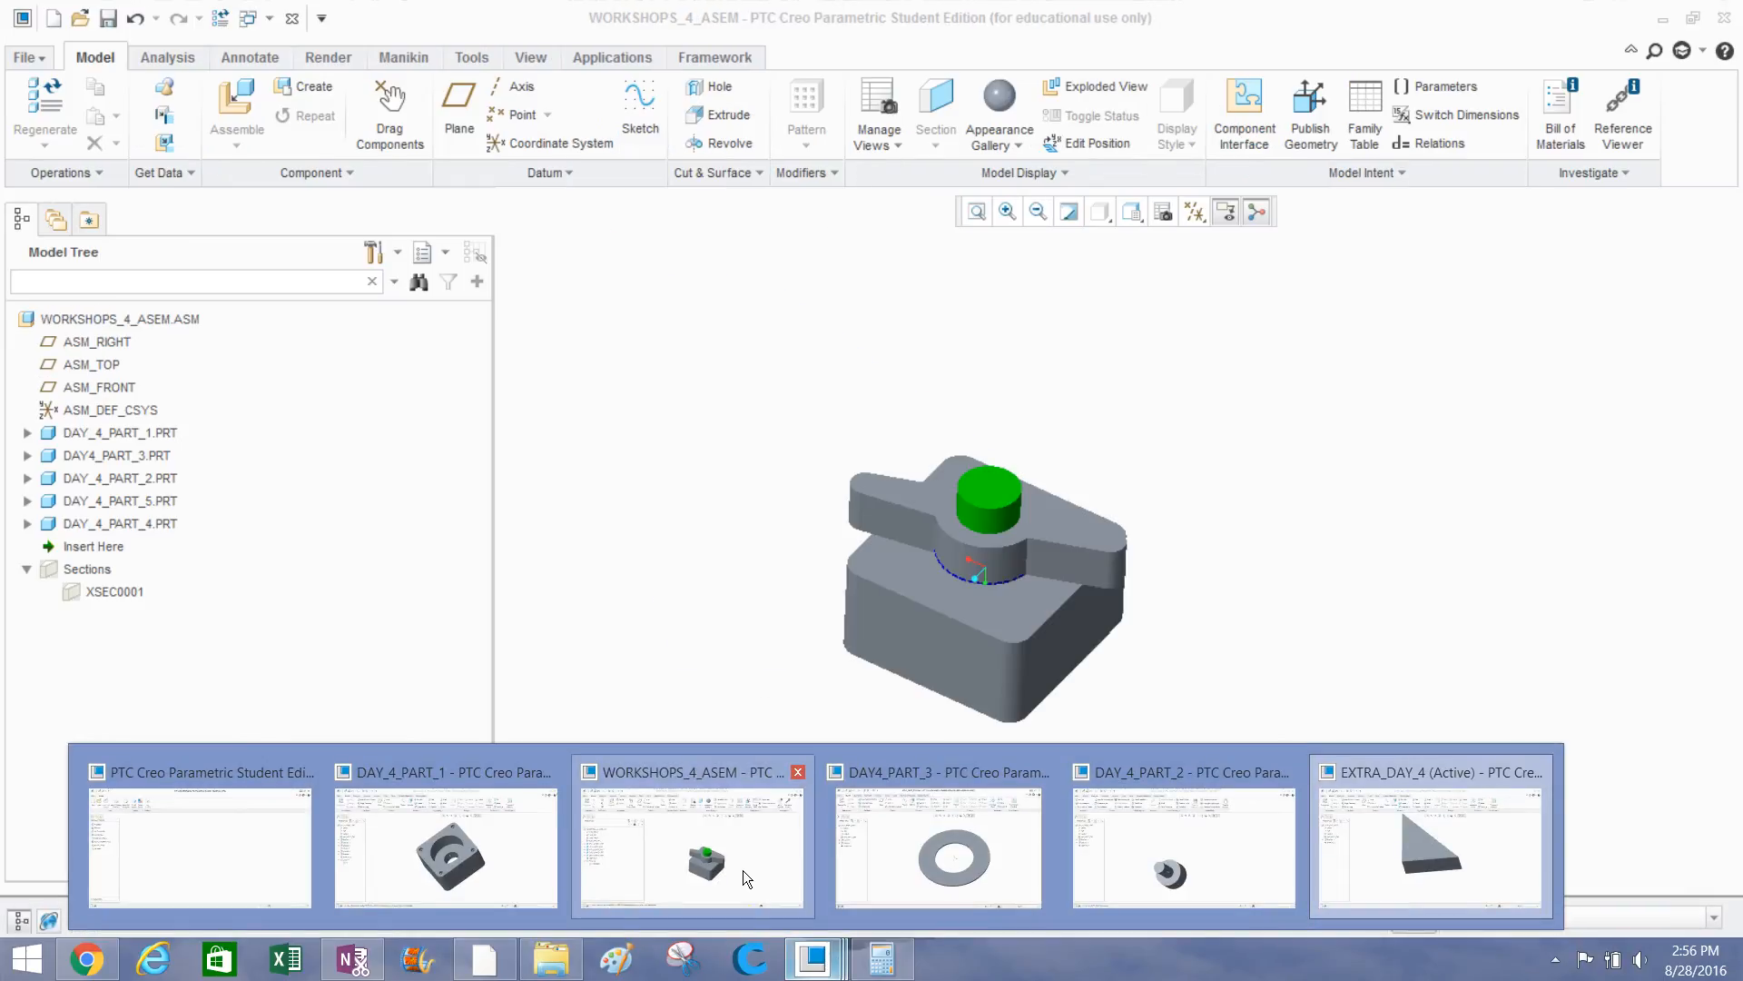
click(743, 870)
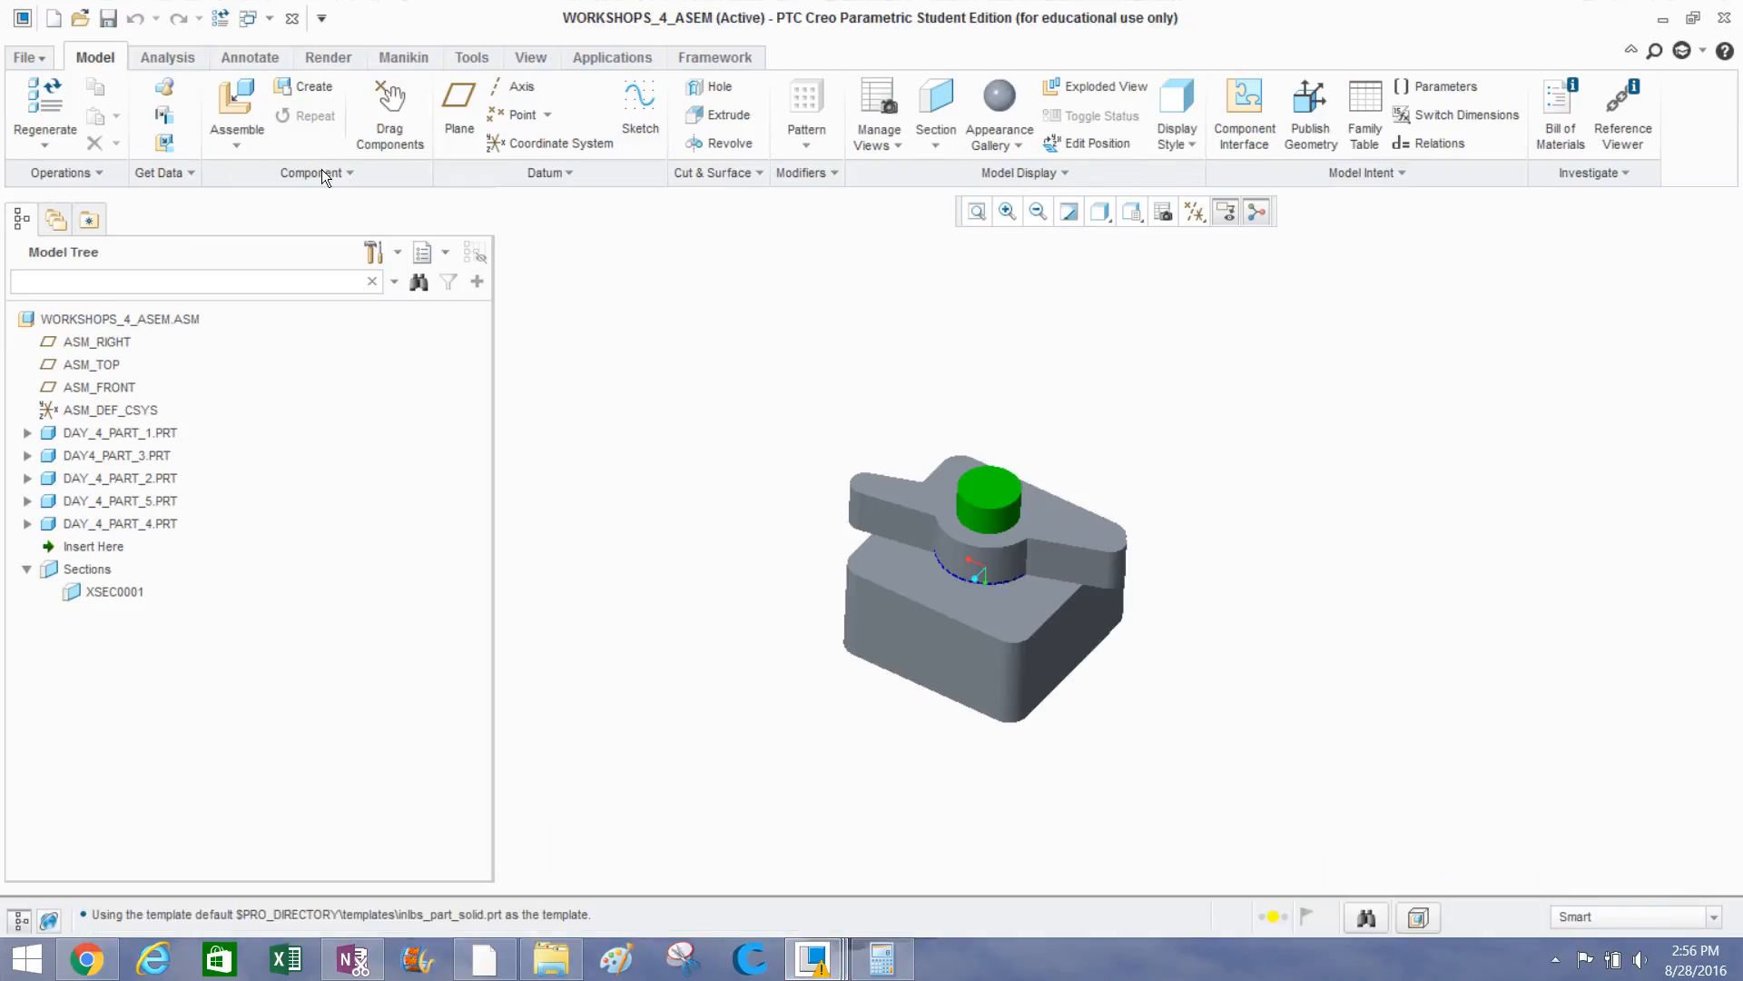
click(238, 105)
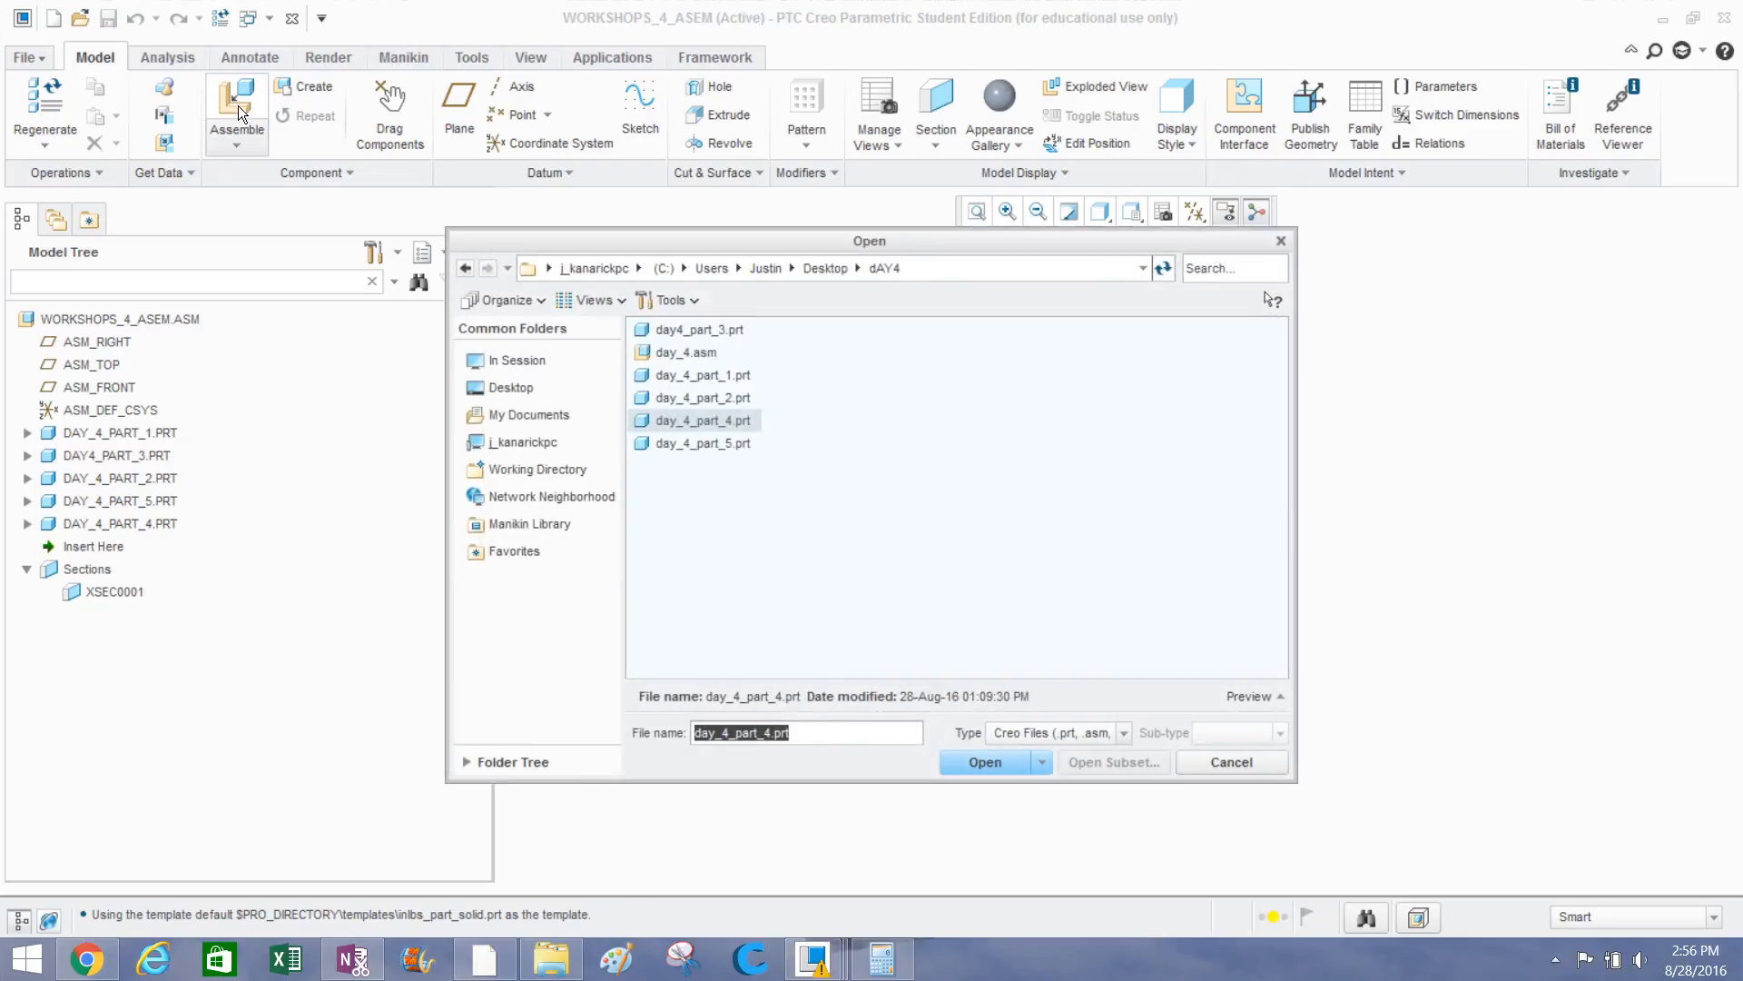
click(557, 365)
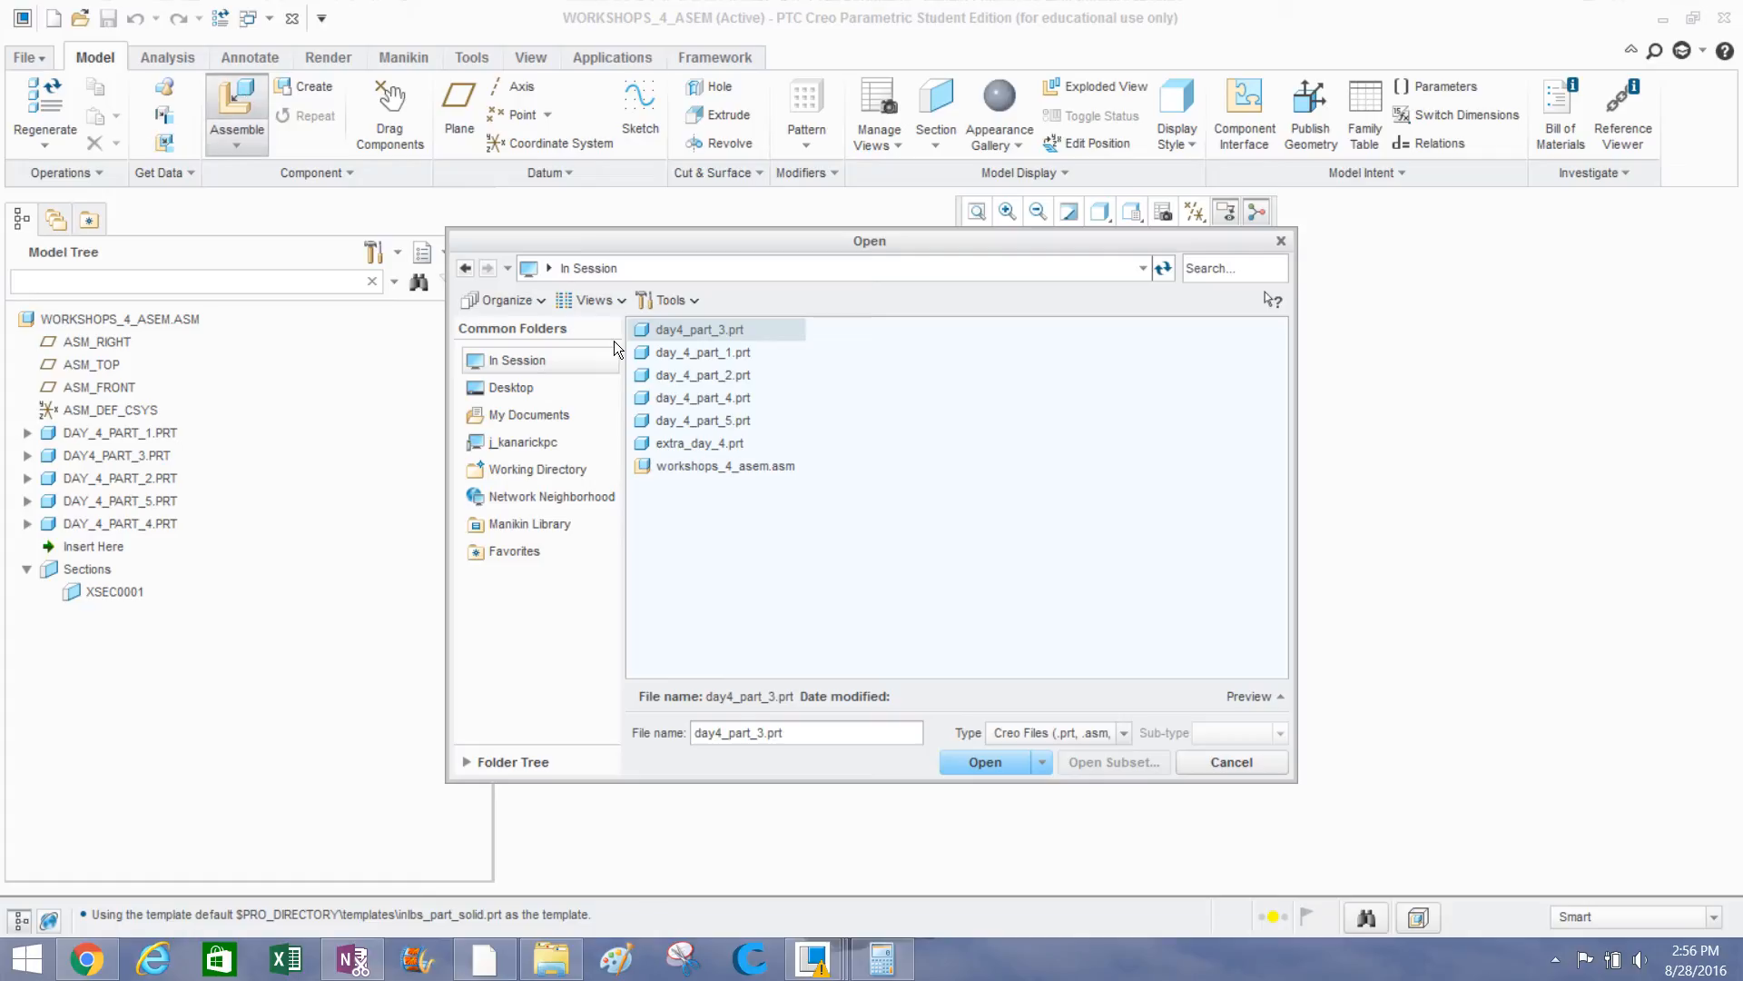
double_click(662, 450)
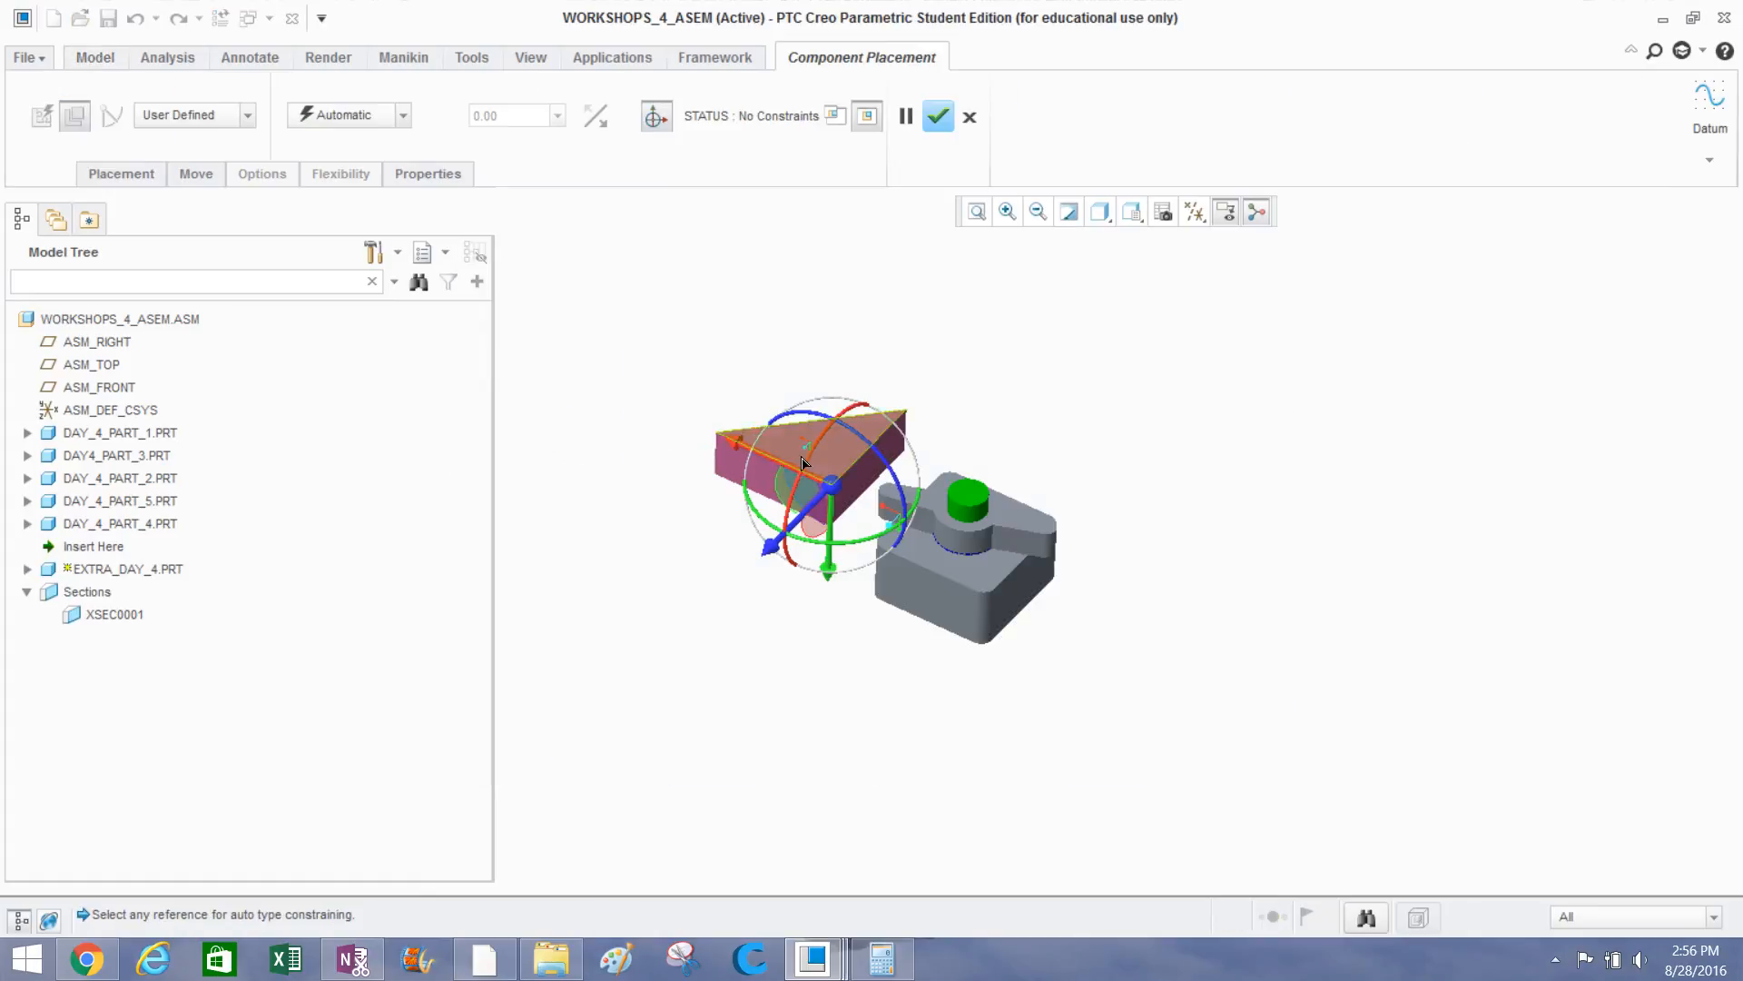
Constrain a rectangular leg face of the triangular part coincident with a side face of DAY_4_PART_1.
middle_drag(802, 463, 972, 501)
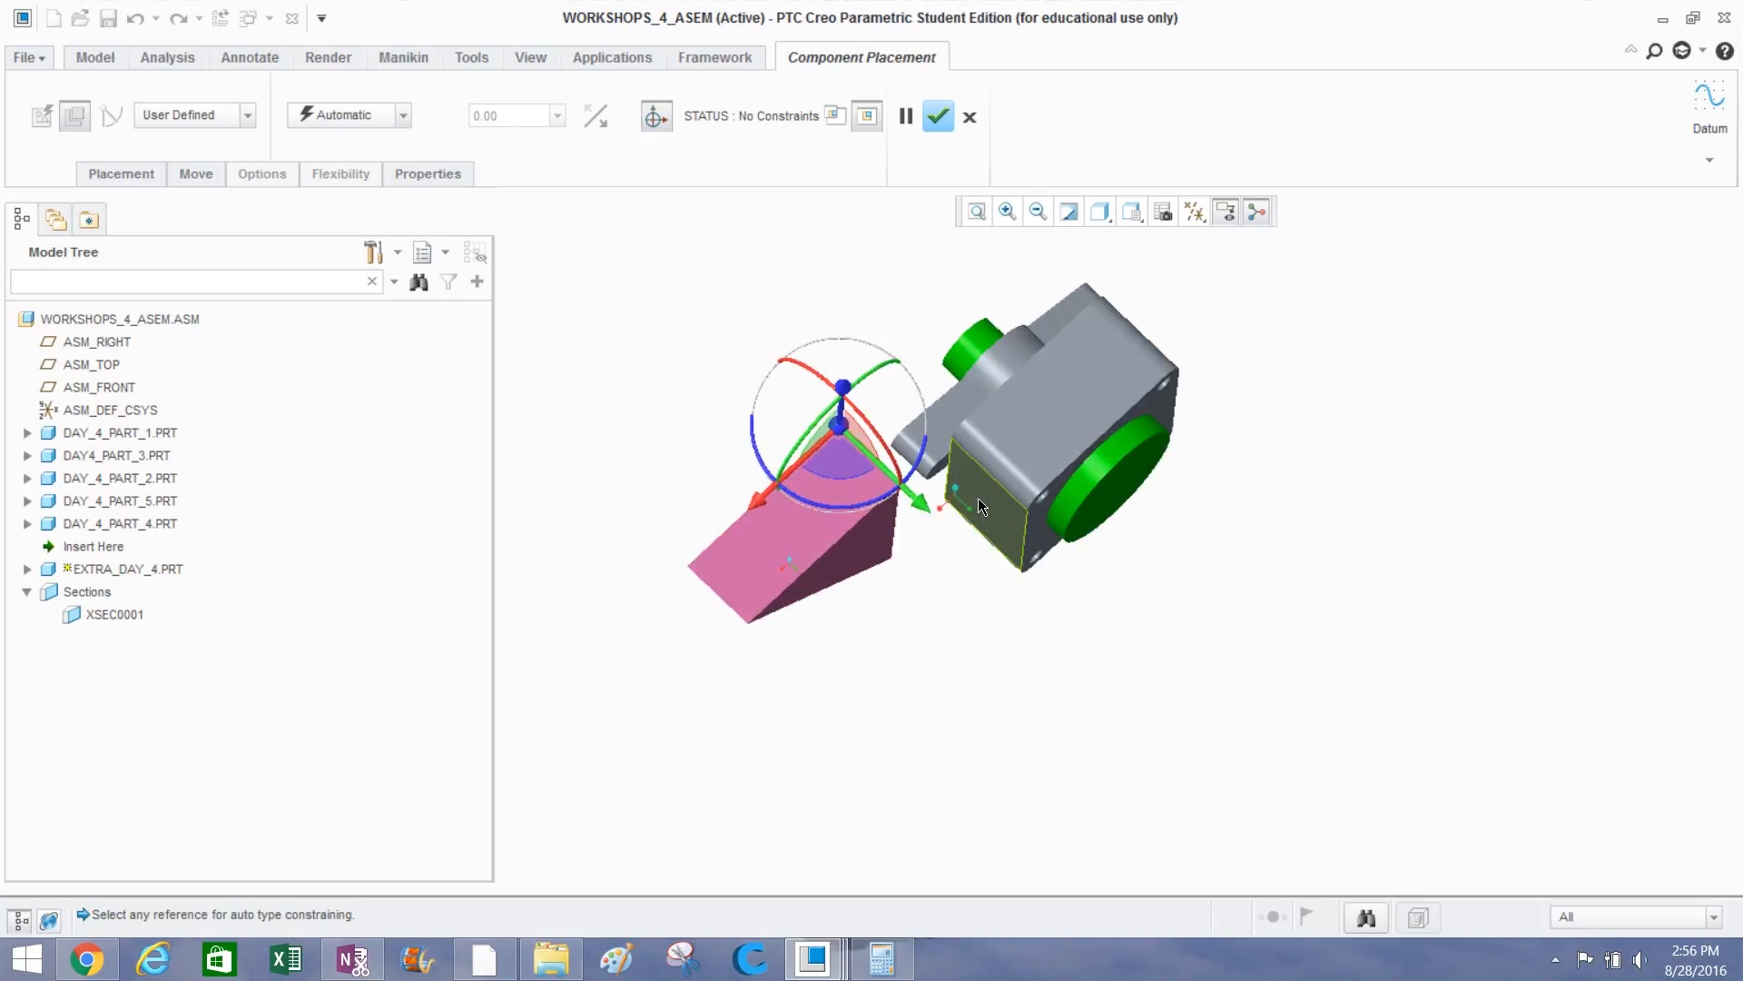
click(147, 176)
middle_drag(982, 273, 945, 417)
click(236, 269)
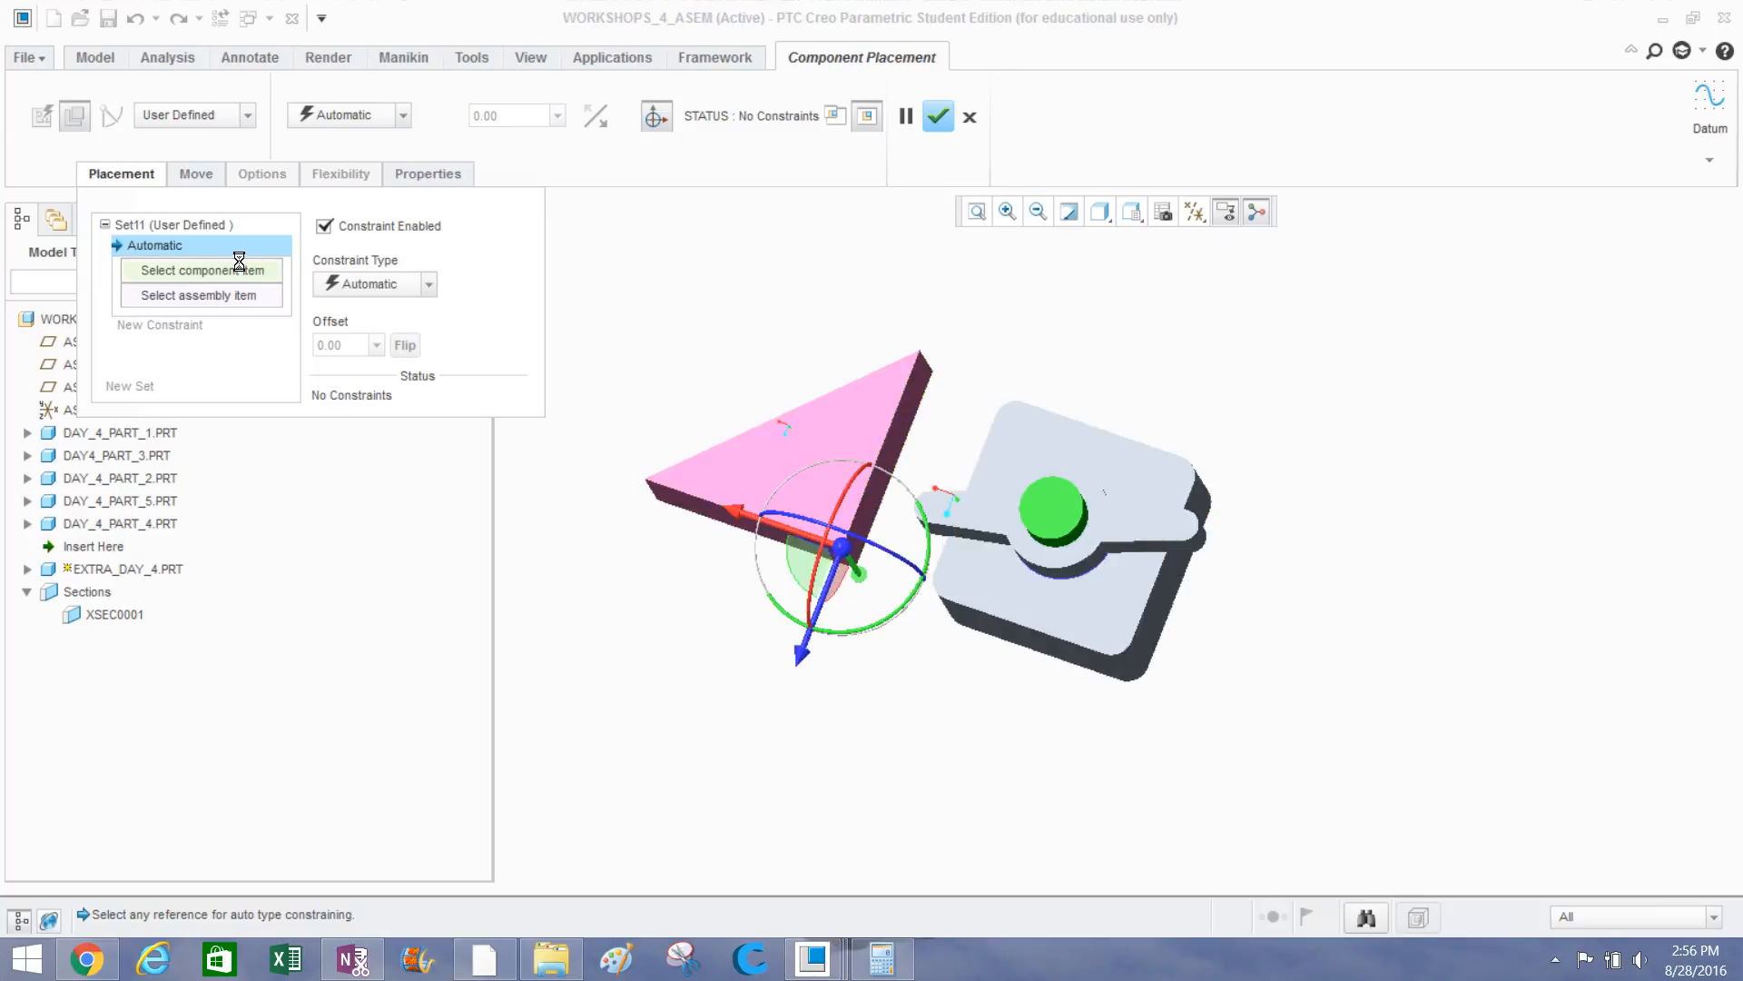
click(903, 418)
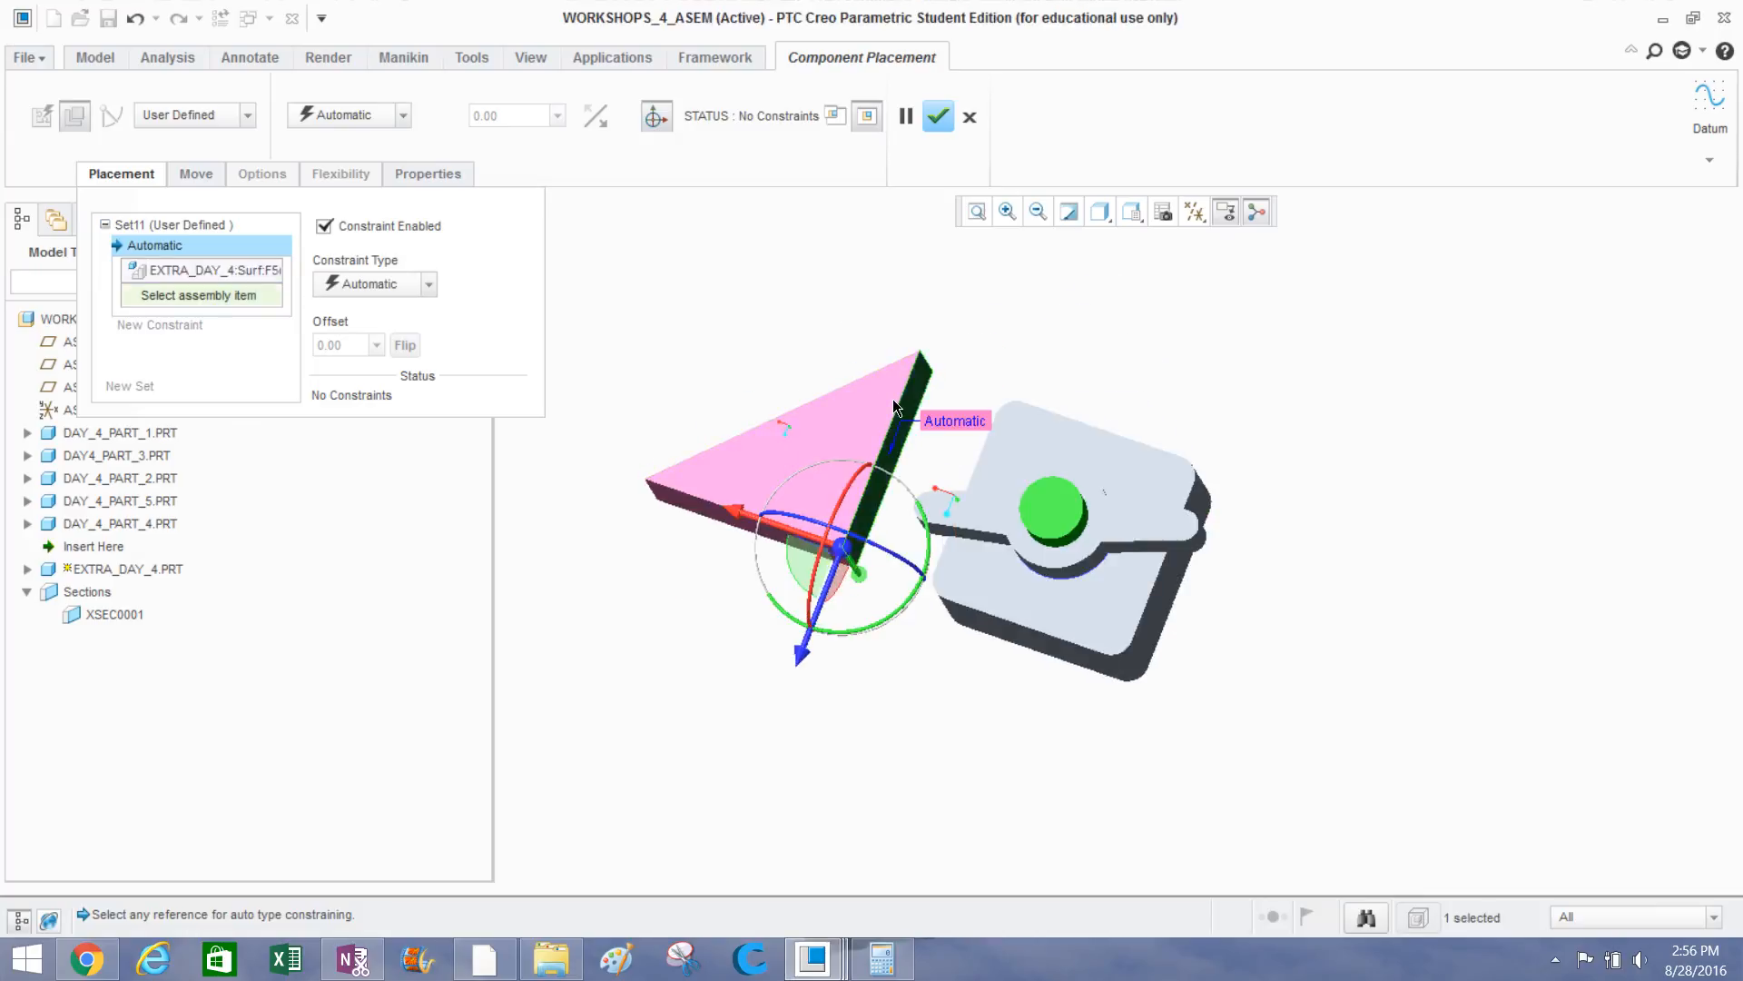
middle_drag(902, 419, 1008, 526)
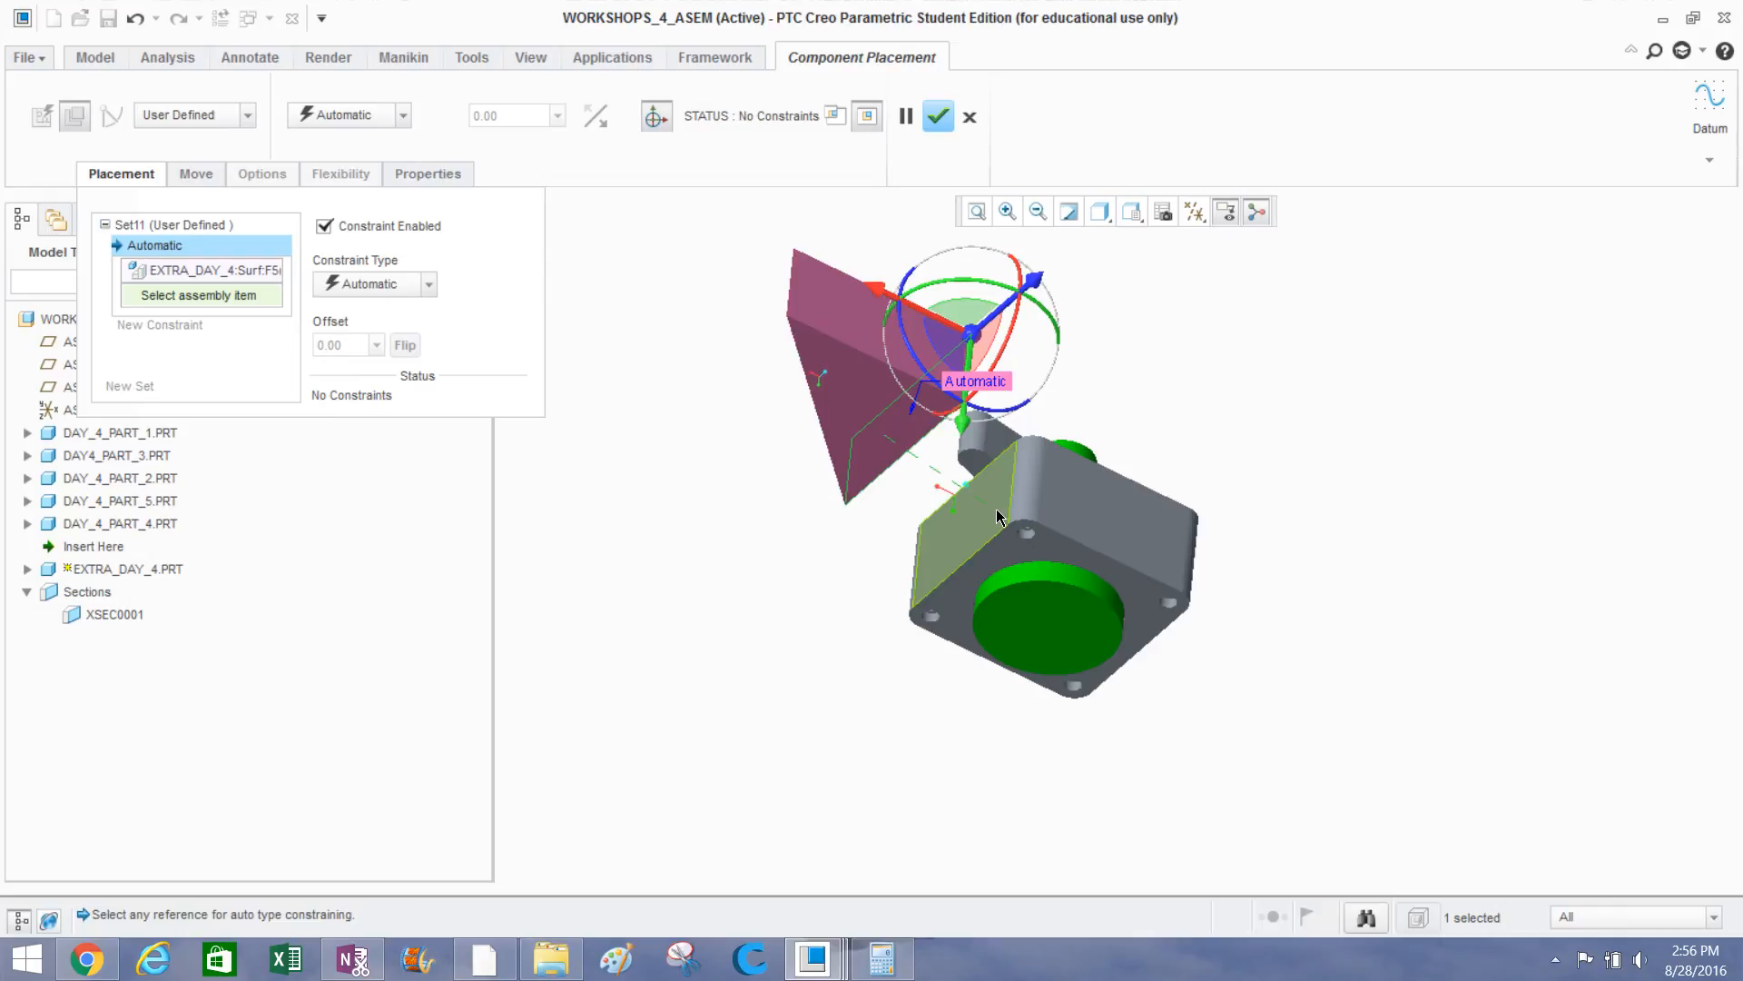
click(1011, 535)
middle_drag(993, 392, 873, 490)
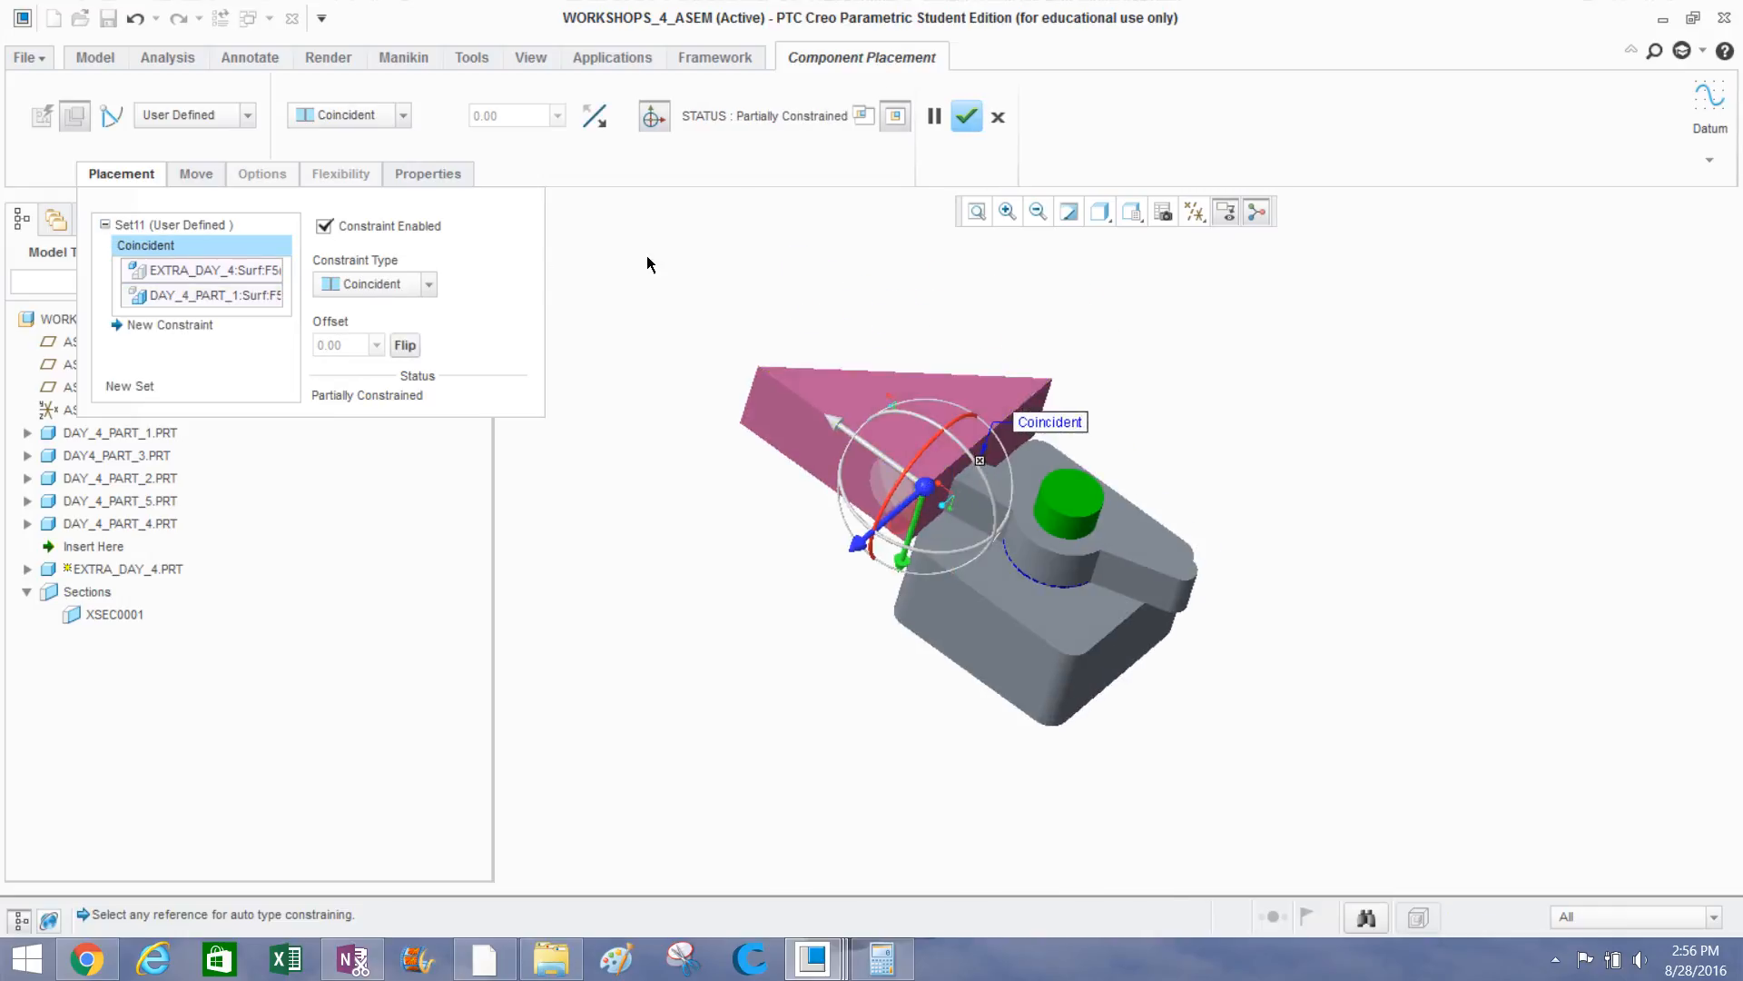
Change the face constraint to Parallel and move the triangular part away from the block.
click(429, 284)
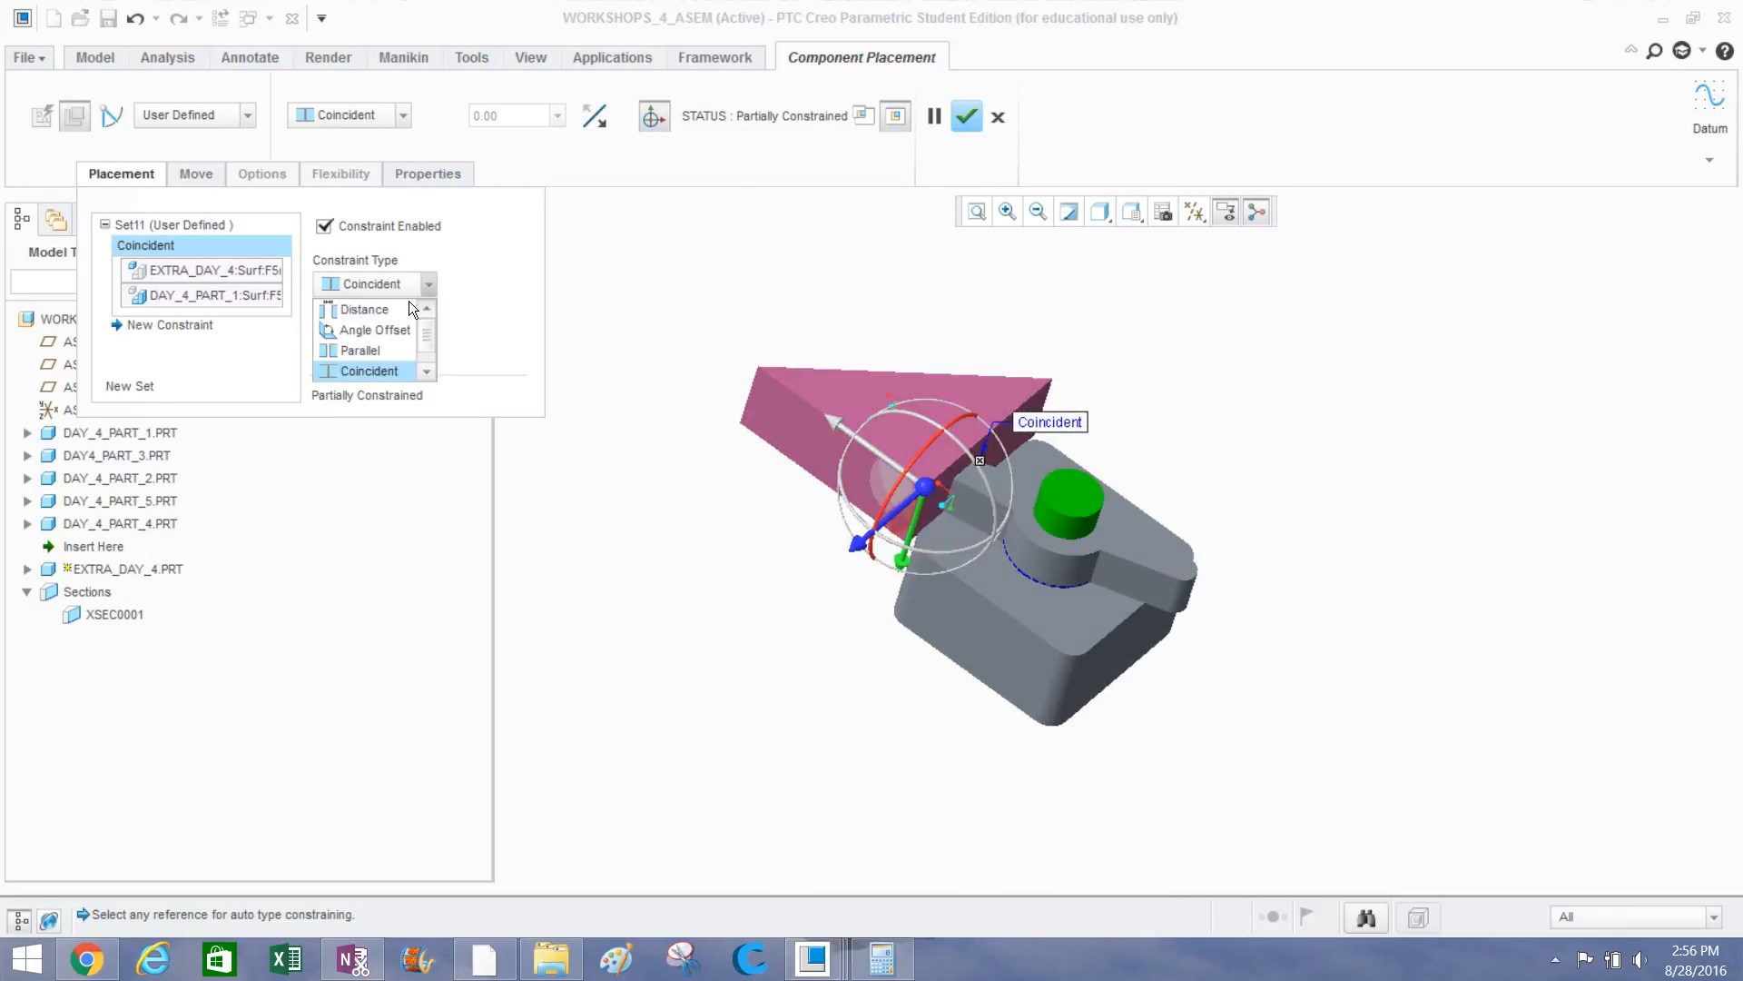
scroll(396, 319, down, 1)
click(384, 331)
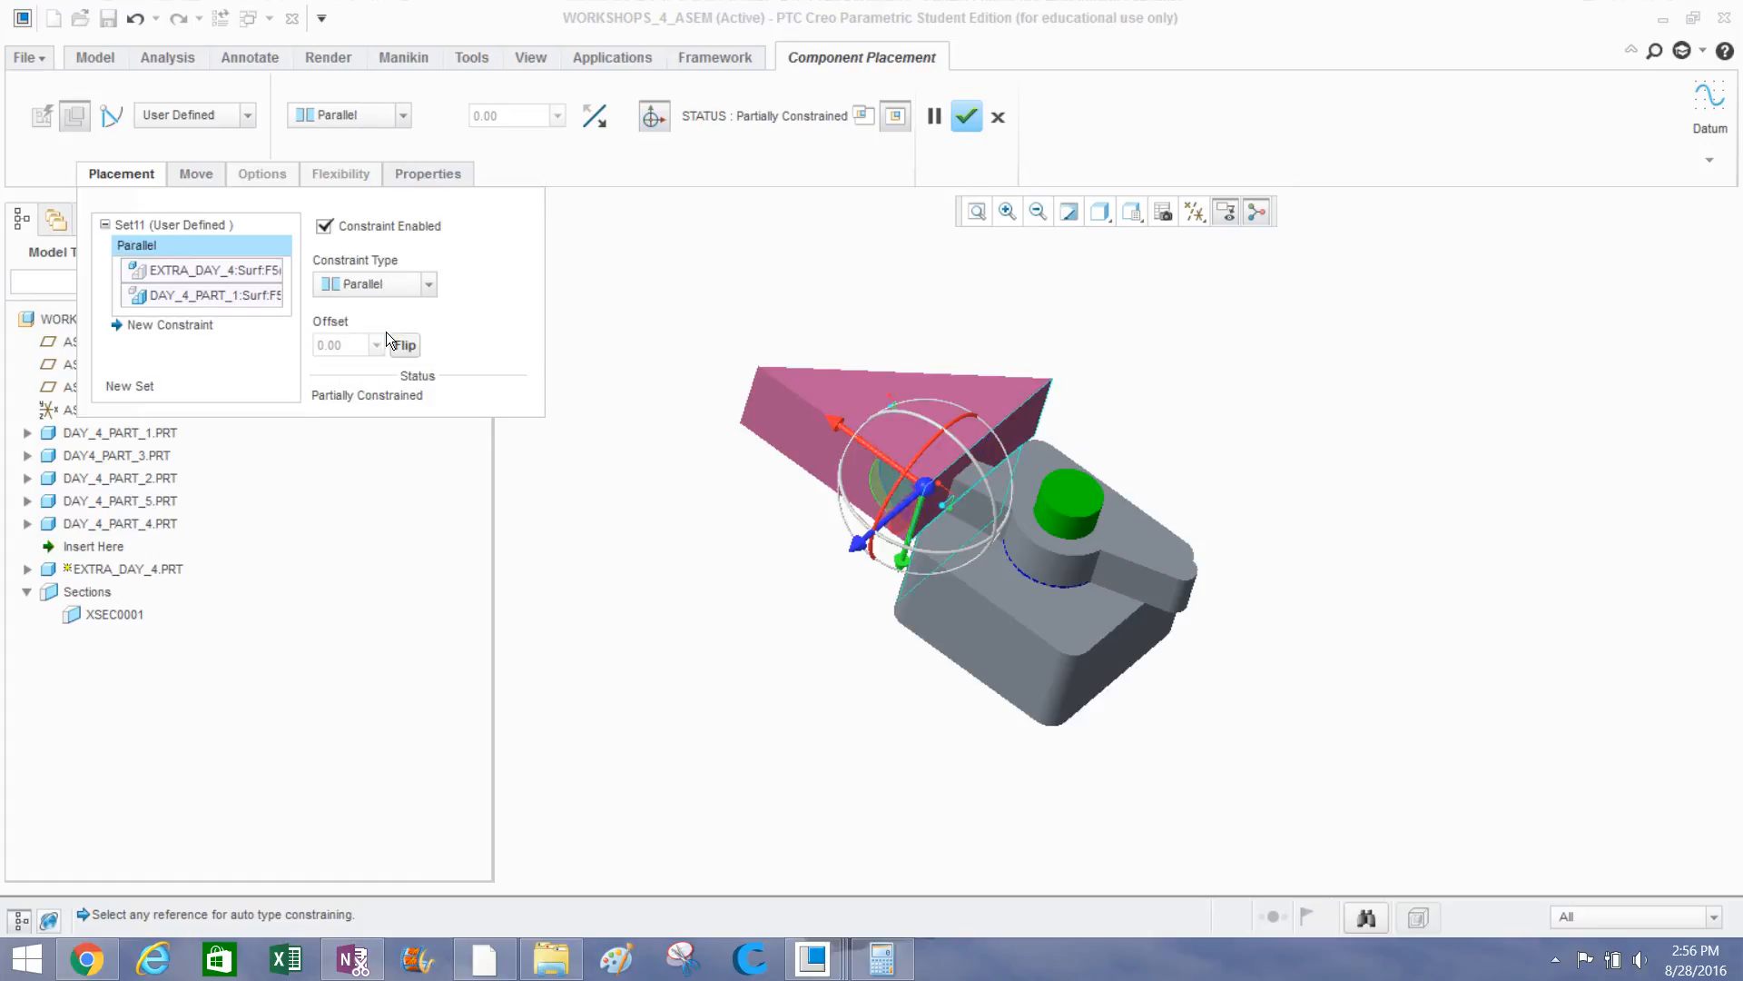
drag(832, 426, 798, 468)
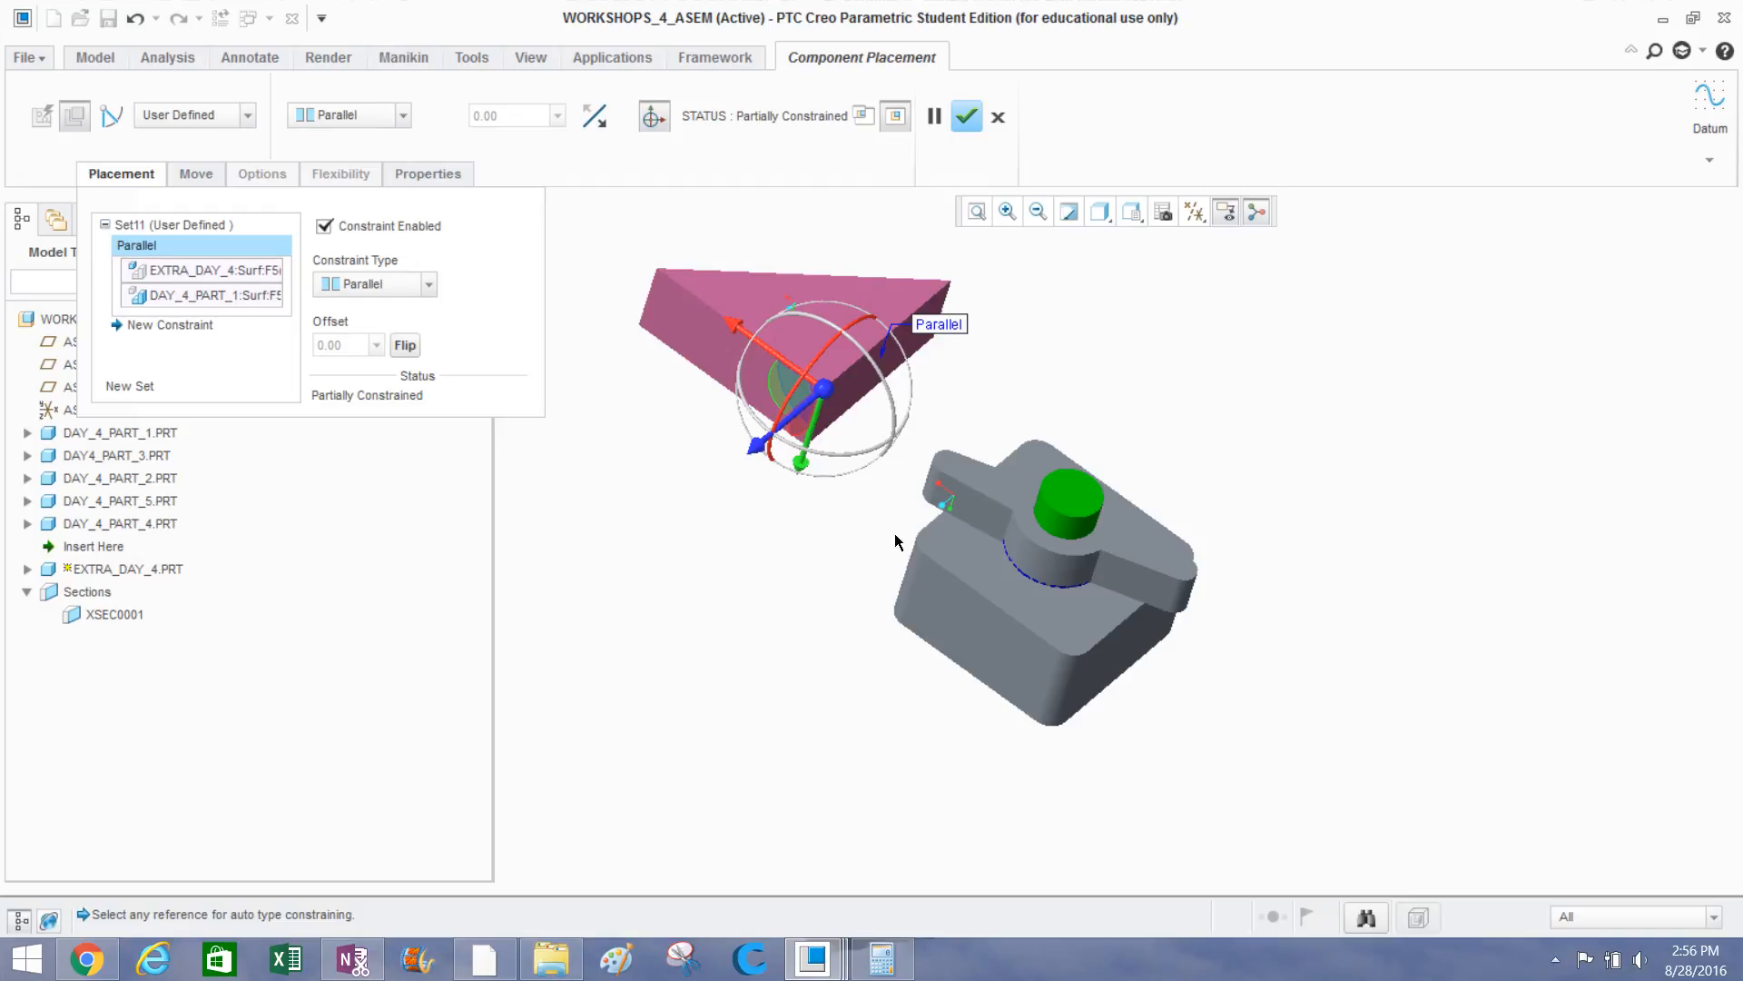
Change the face constraint to Angle Offset with an offset of 10.
click(430, 289)
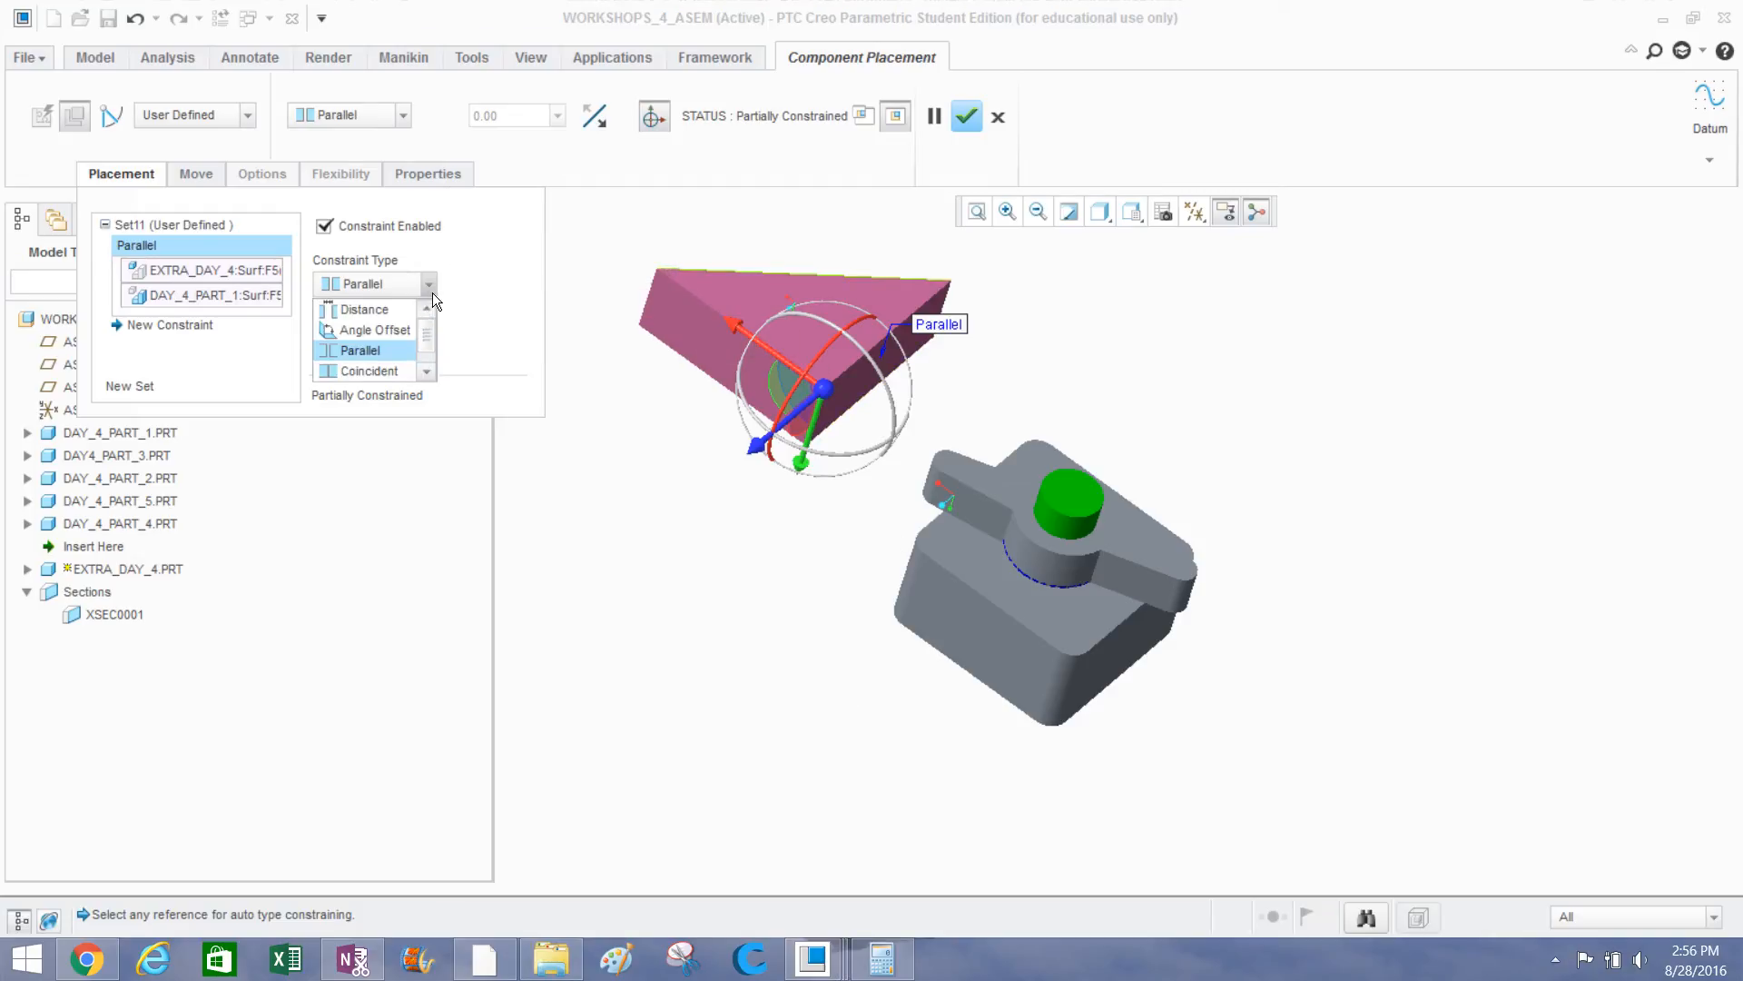
click(342, 331)
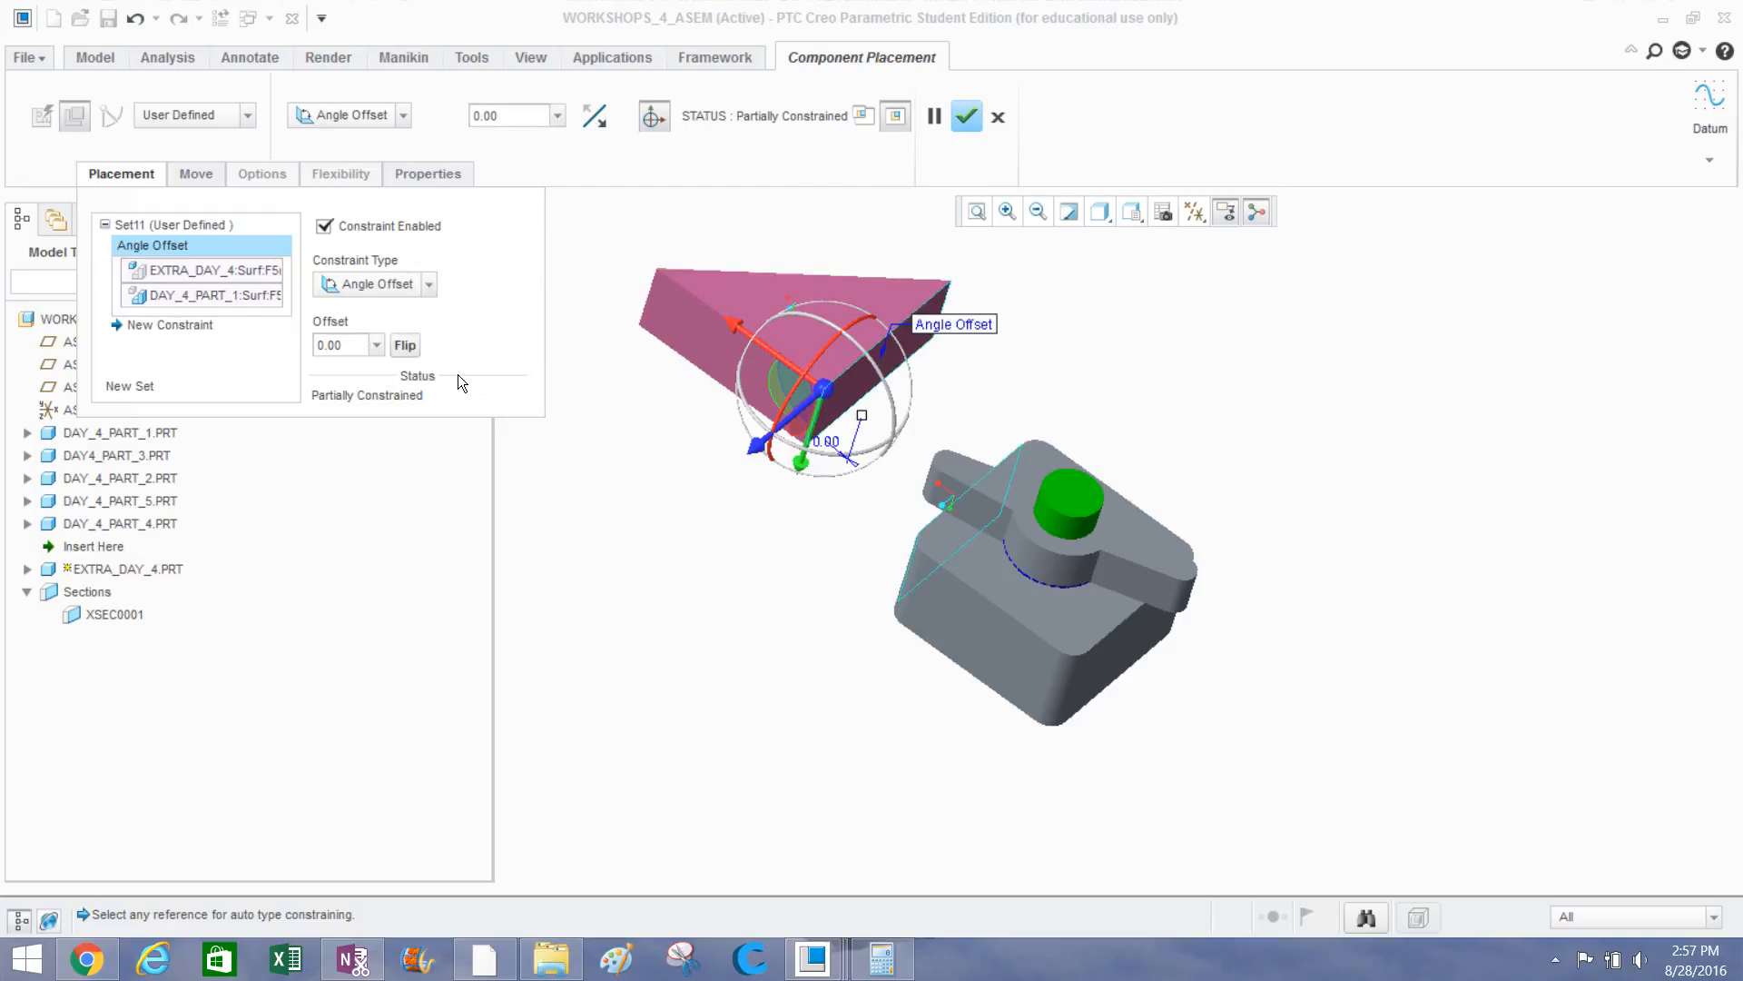
click(360, 343)
text(10)
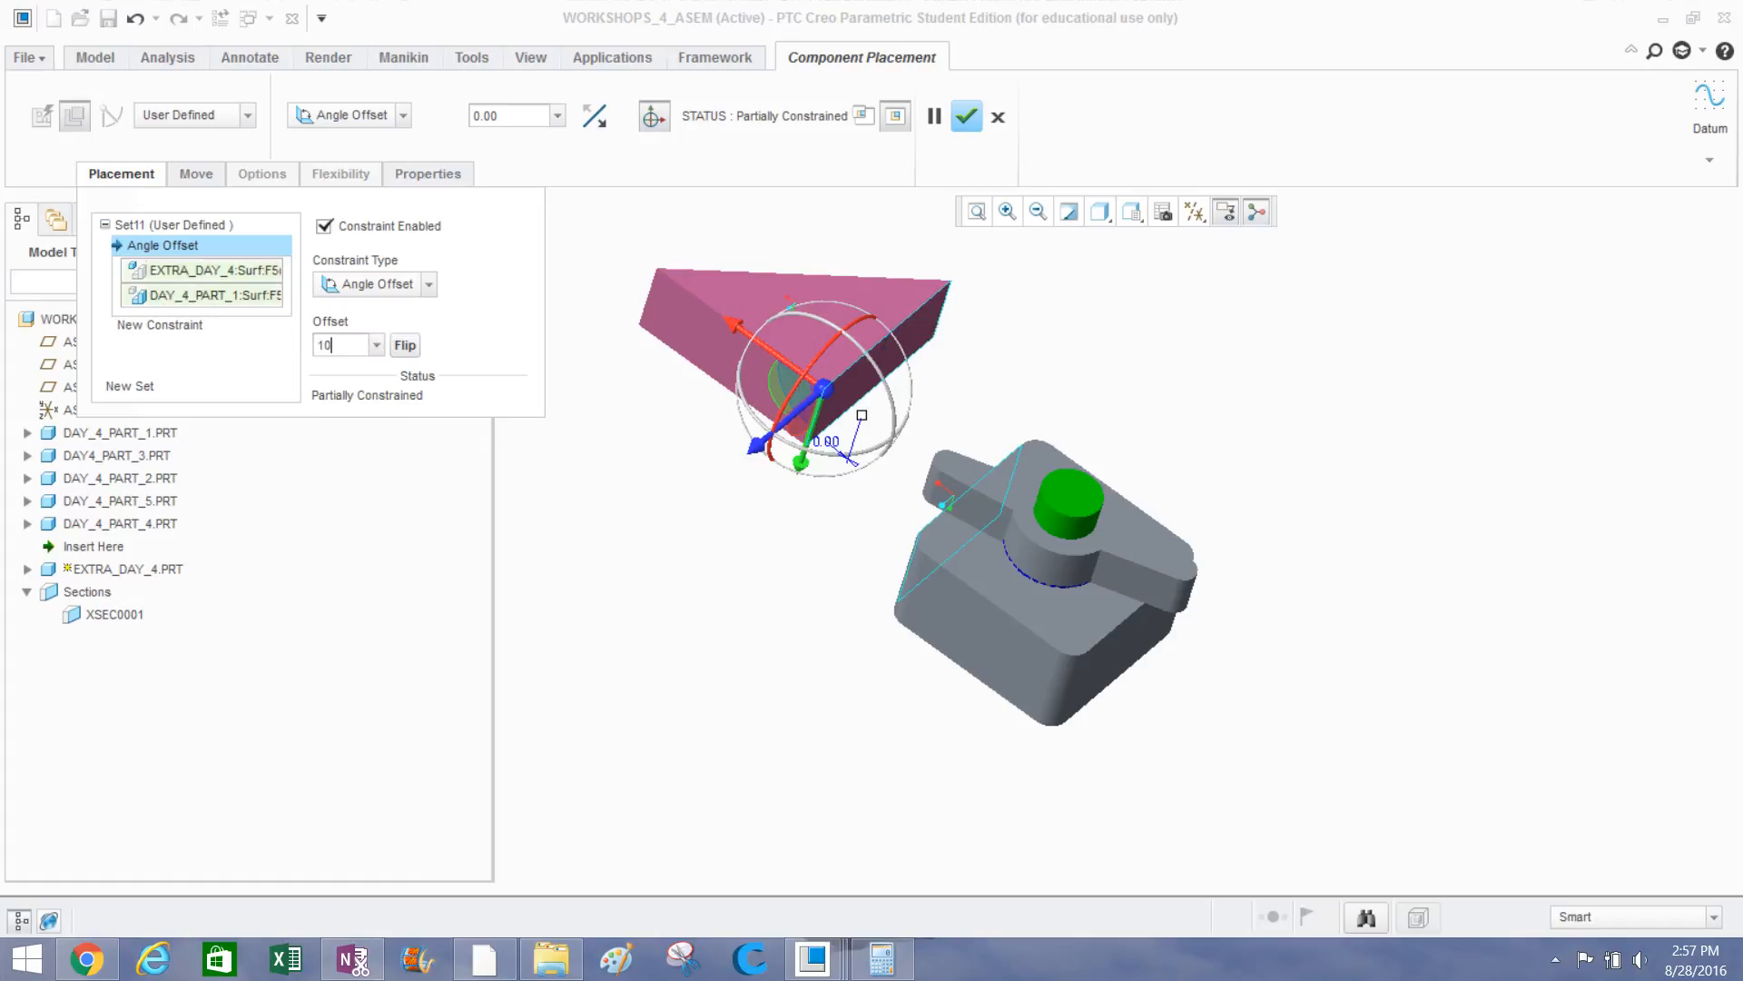
key(Return)
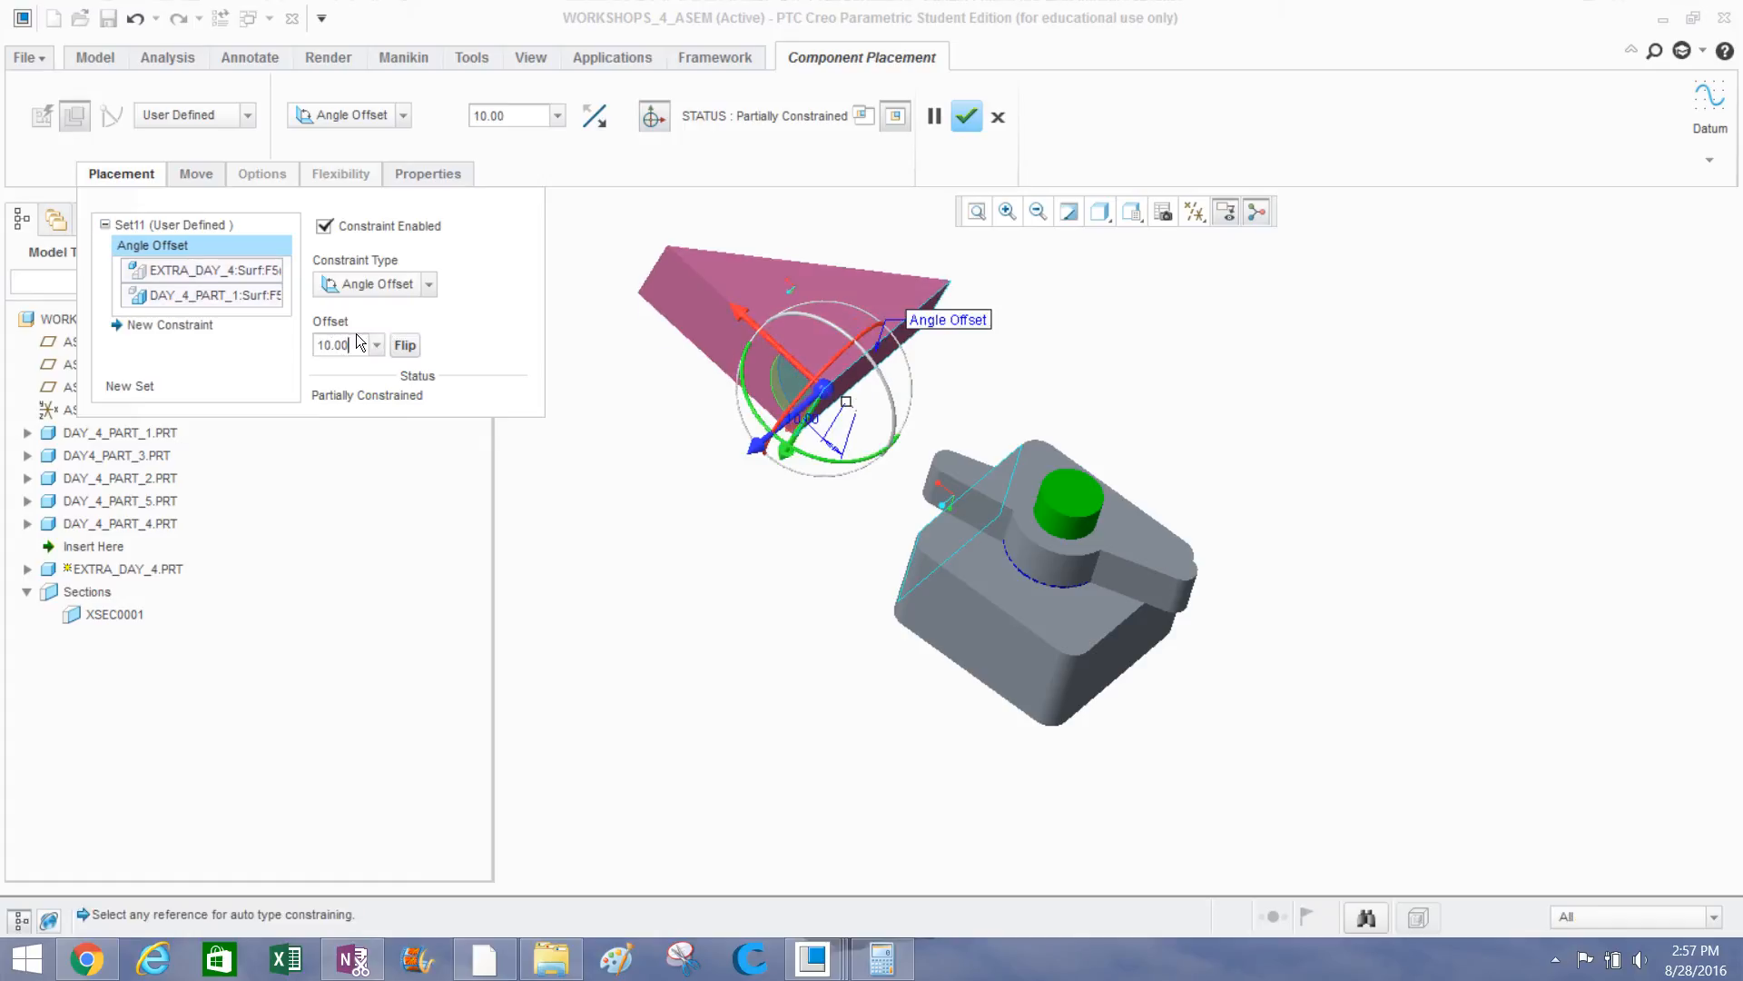
Return the first constraint to Coincident and make the part's triangular face coincident with DAY_4_PART_1's face with the bolt holes.
click(405, 285)
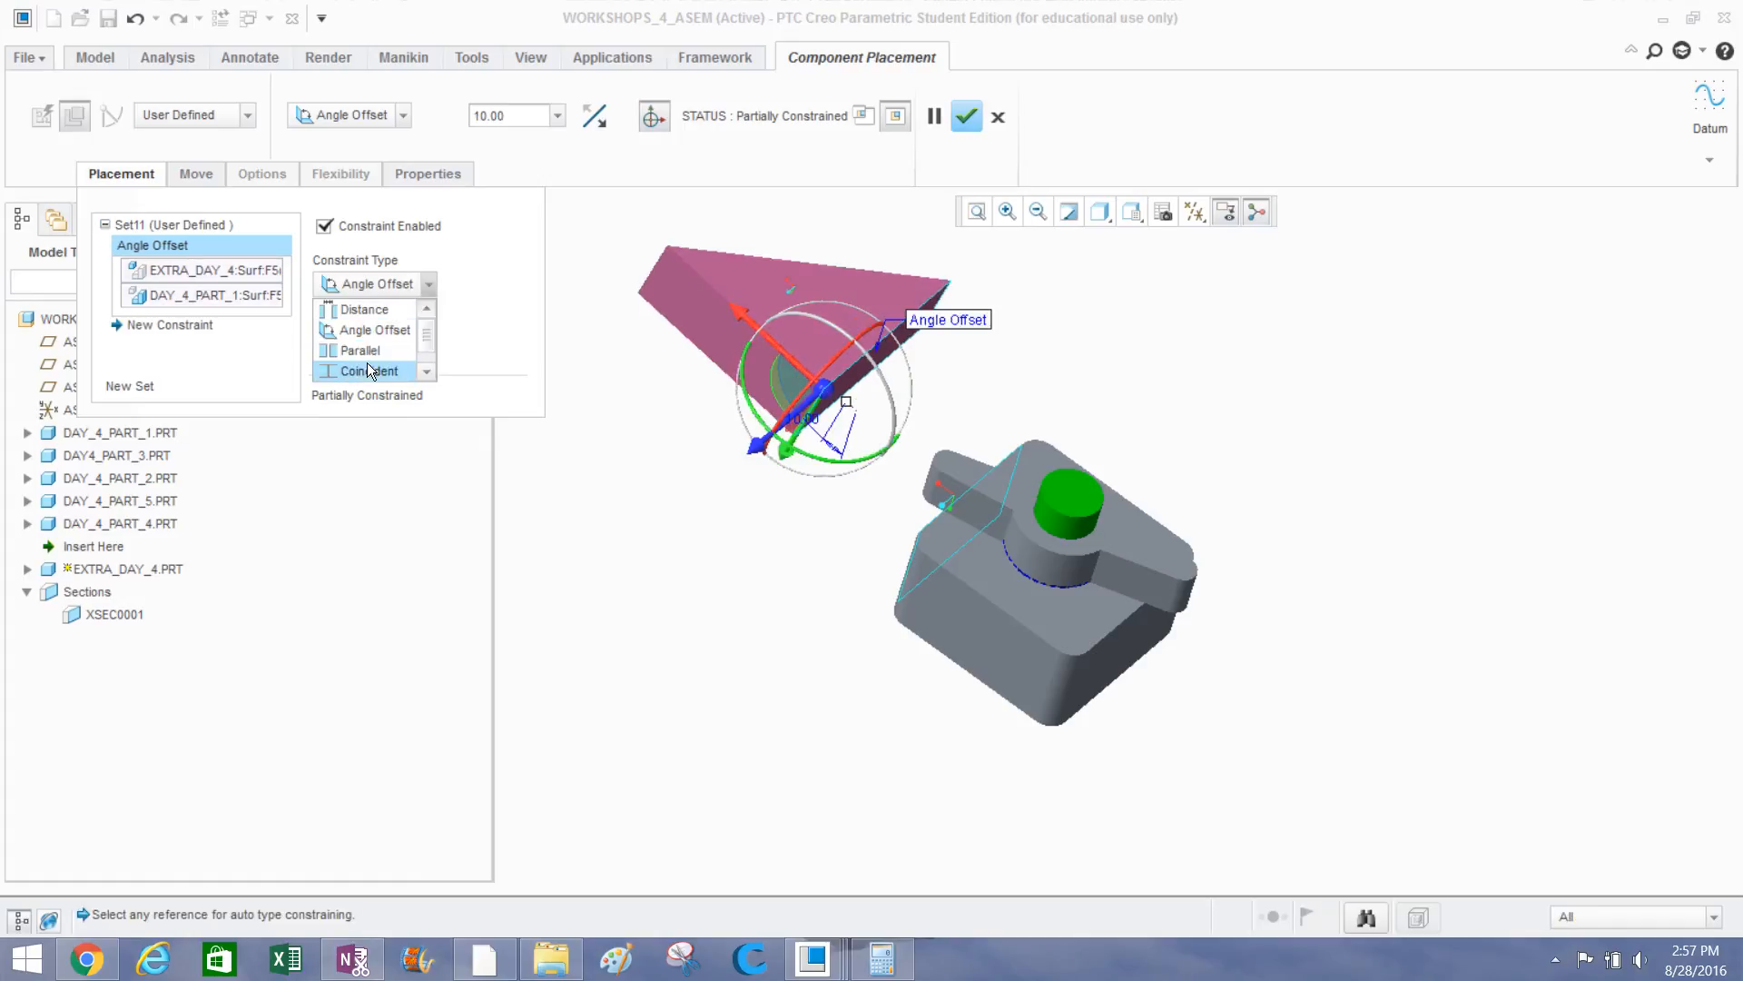
click(368, 369)
middle_drag(824, 433, 879, 300)
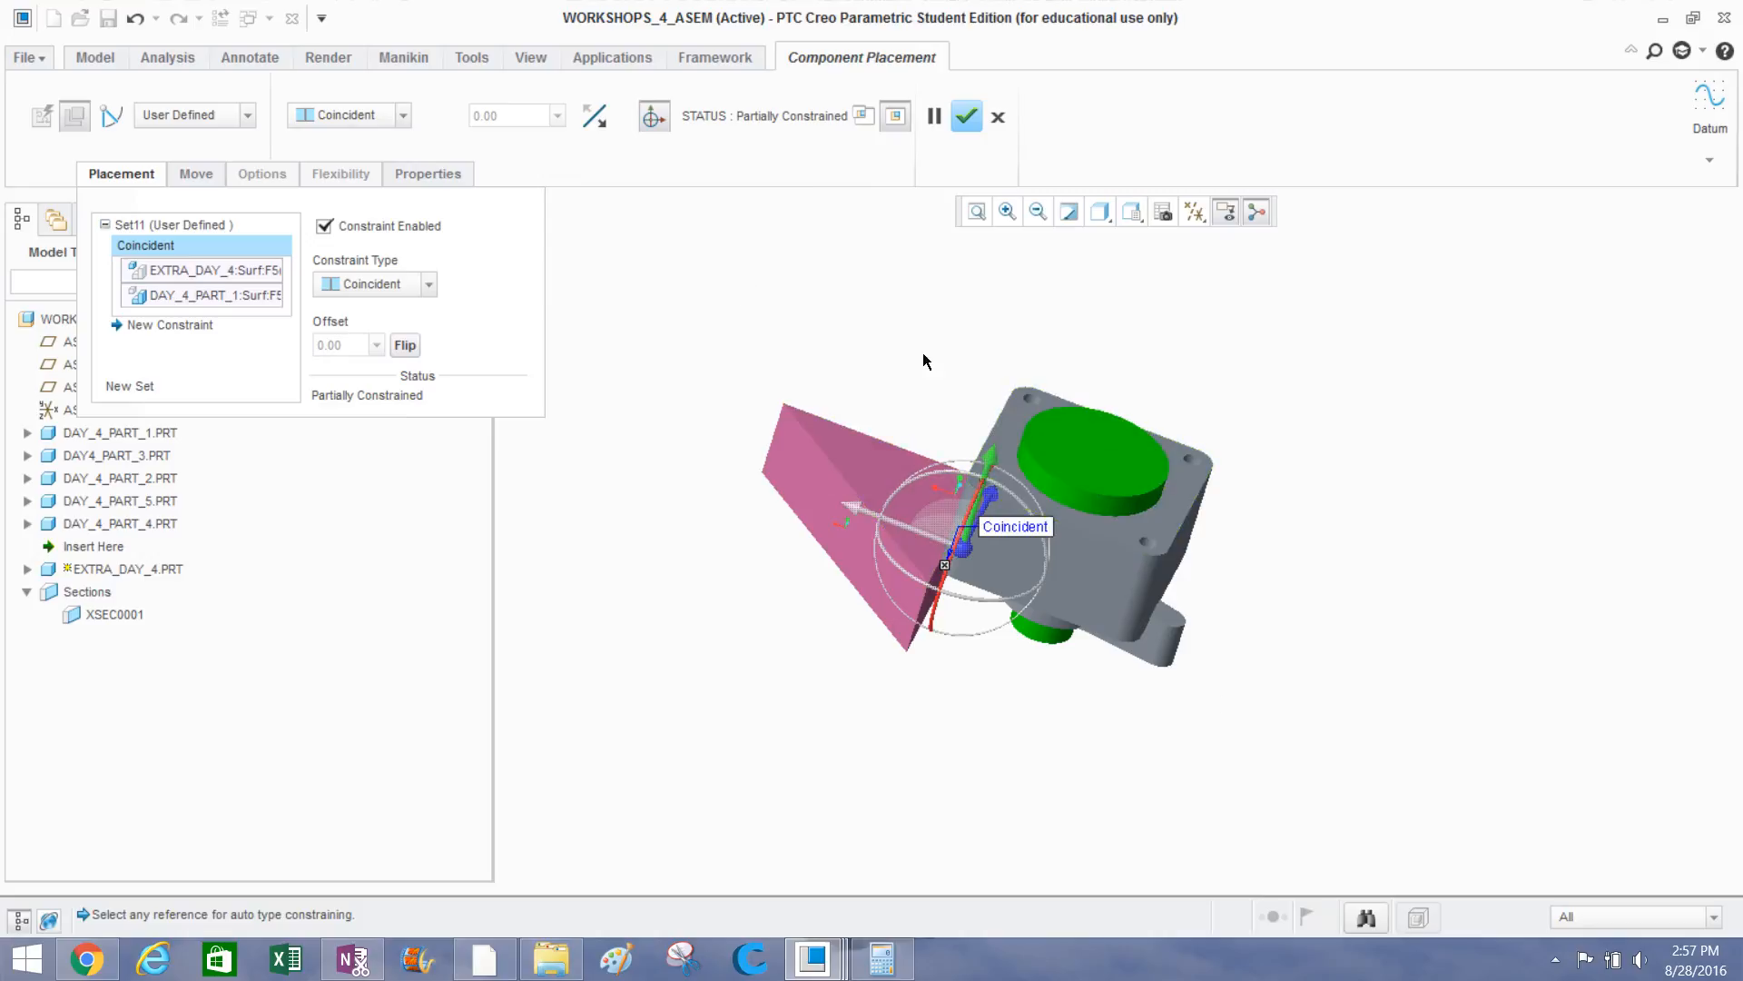
click(203, 325)
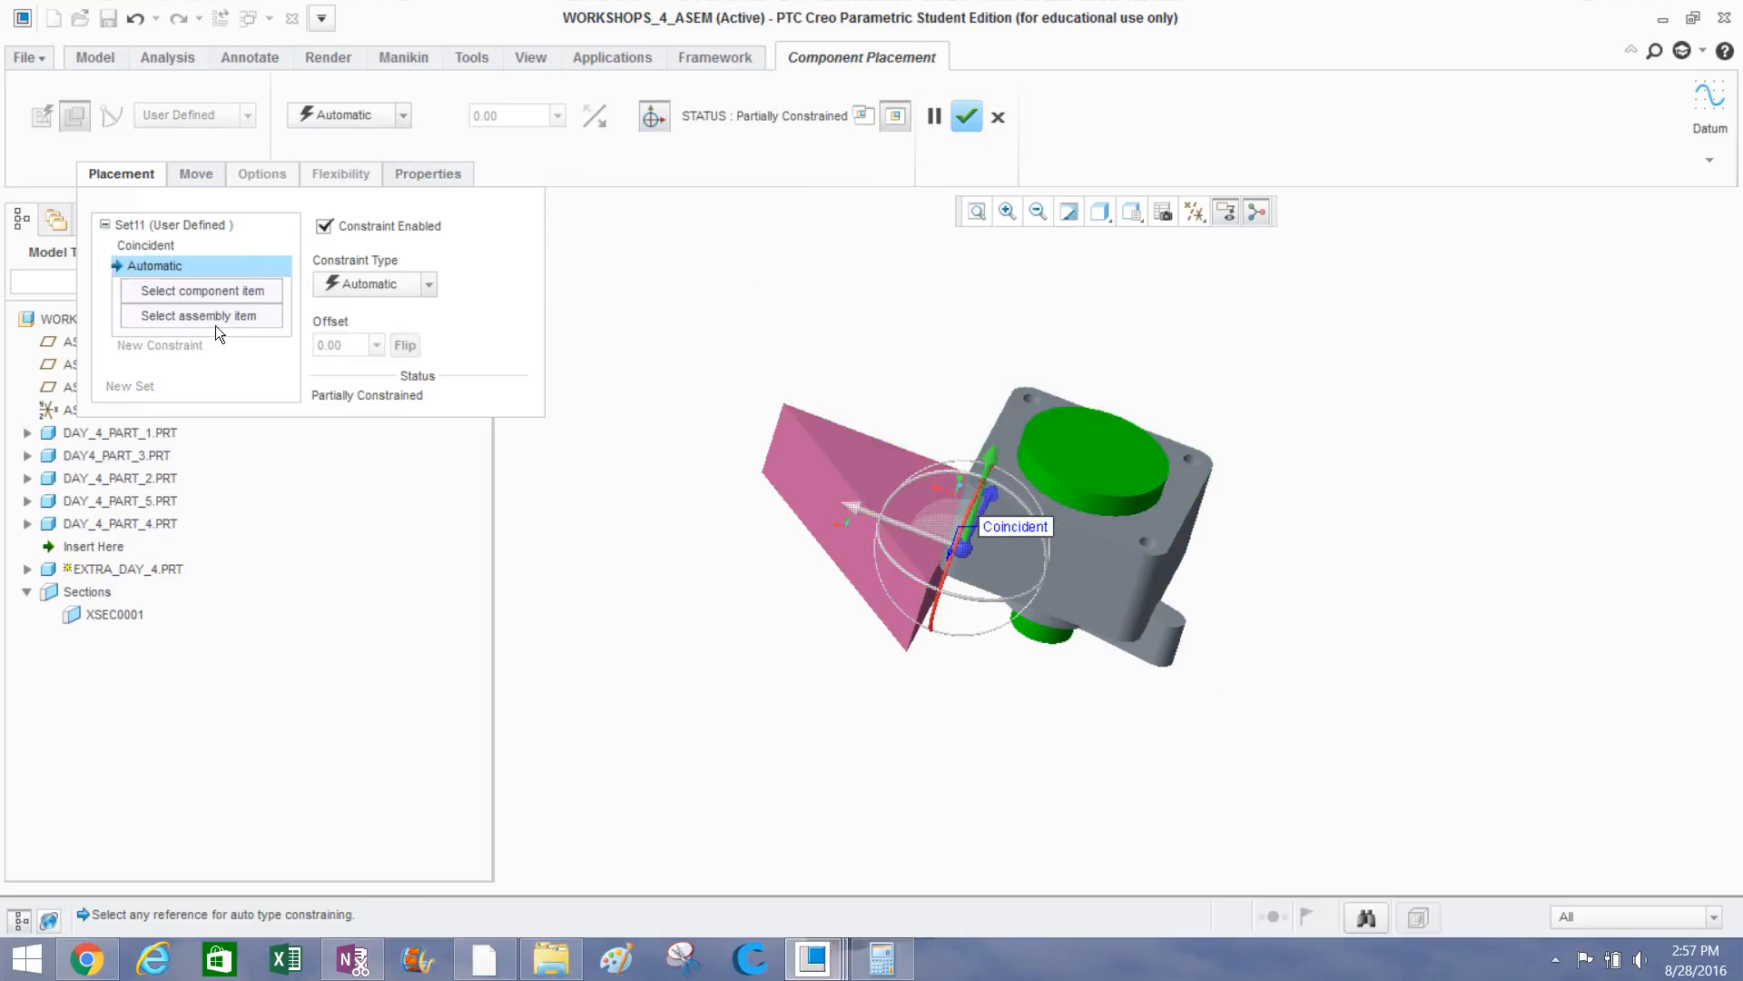
click(870, 459)
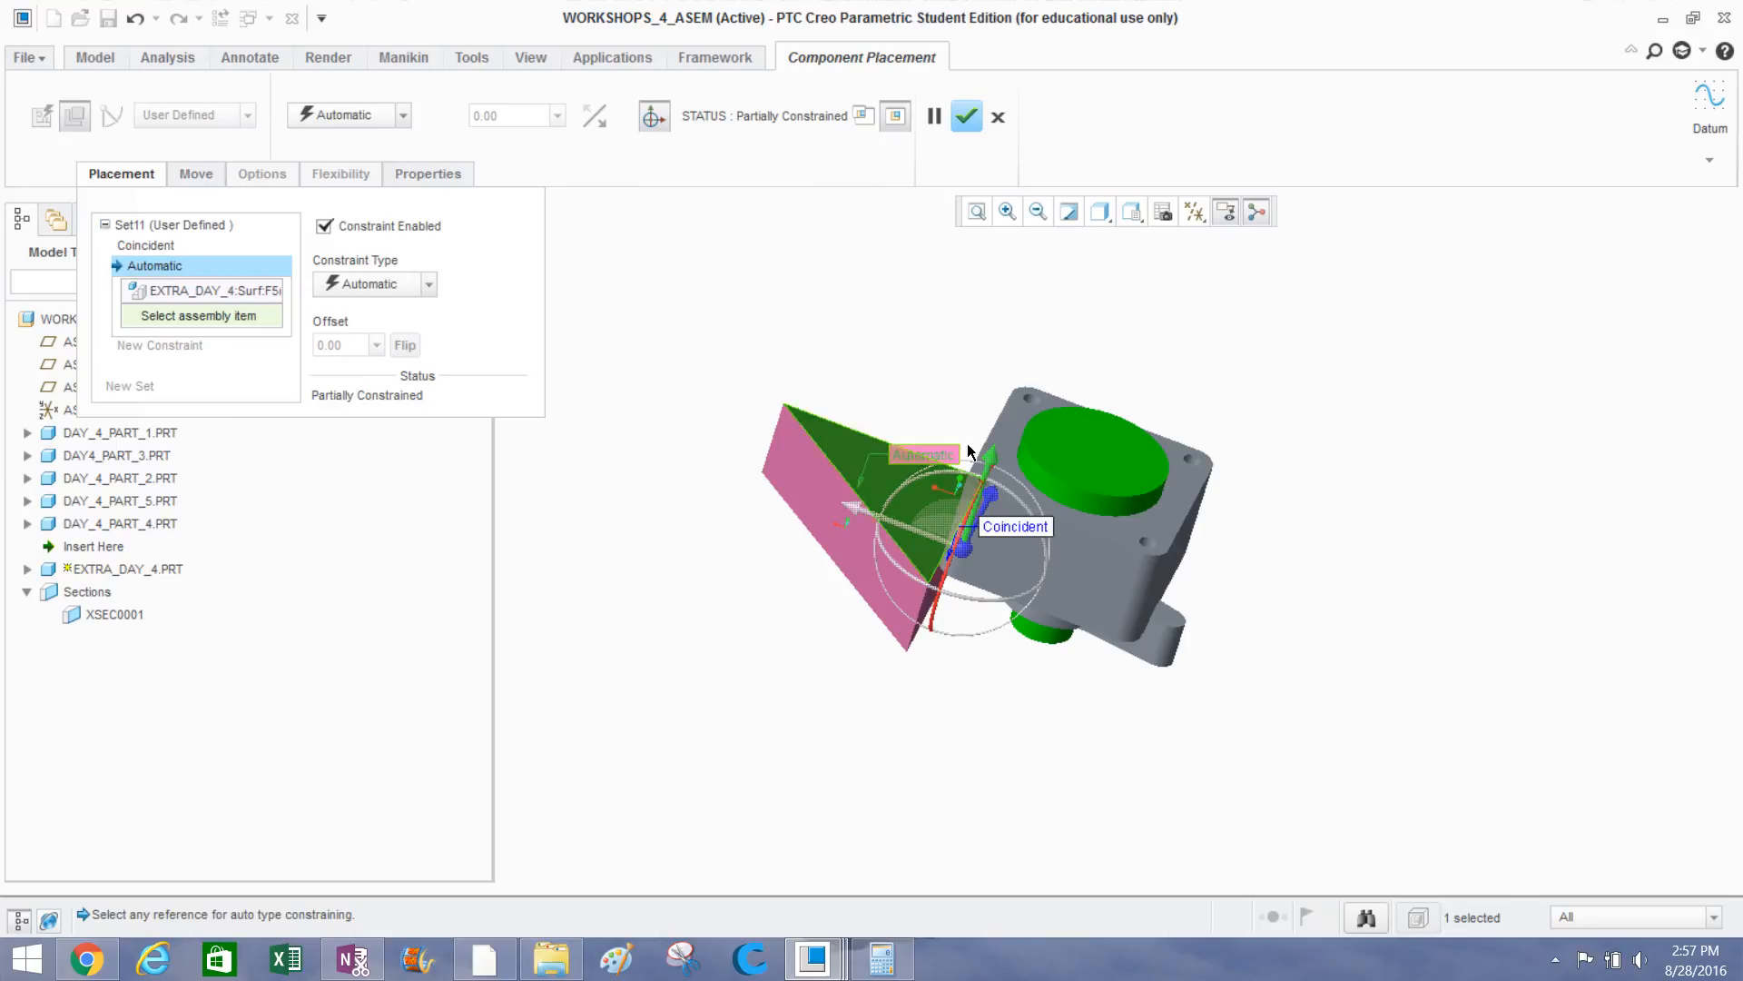
click(1021, 418)
Add a third coincident constraint between the part's other rectangular leg face and the adjacent side face of DAY_4_PART_1.
scroll(999, 449, down, 5)
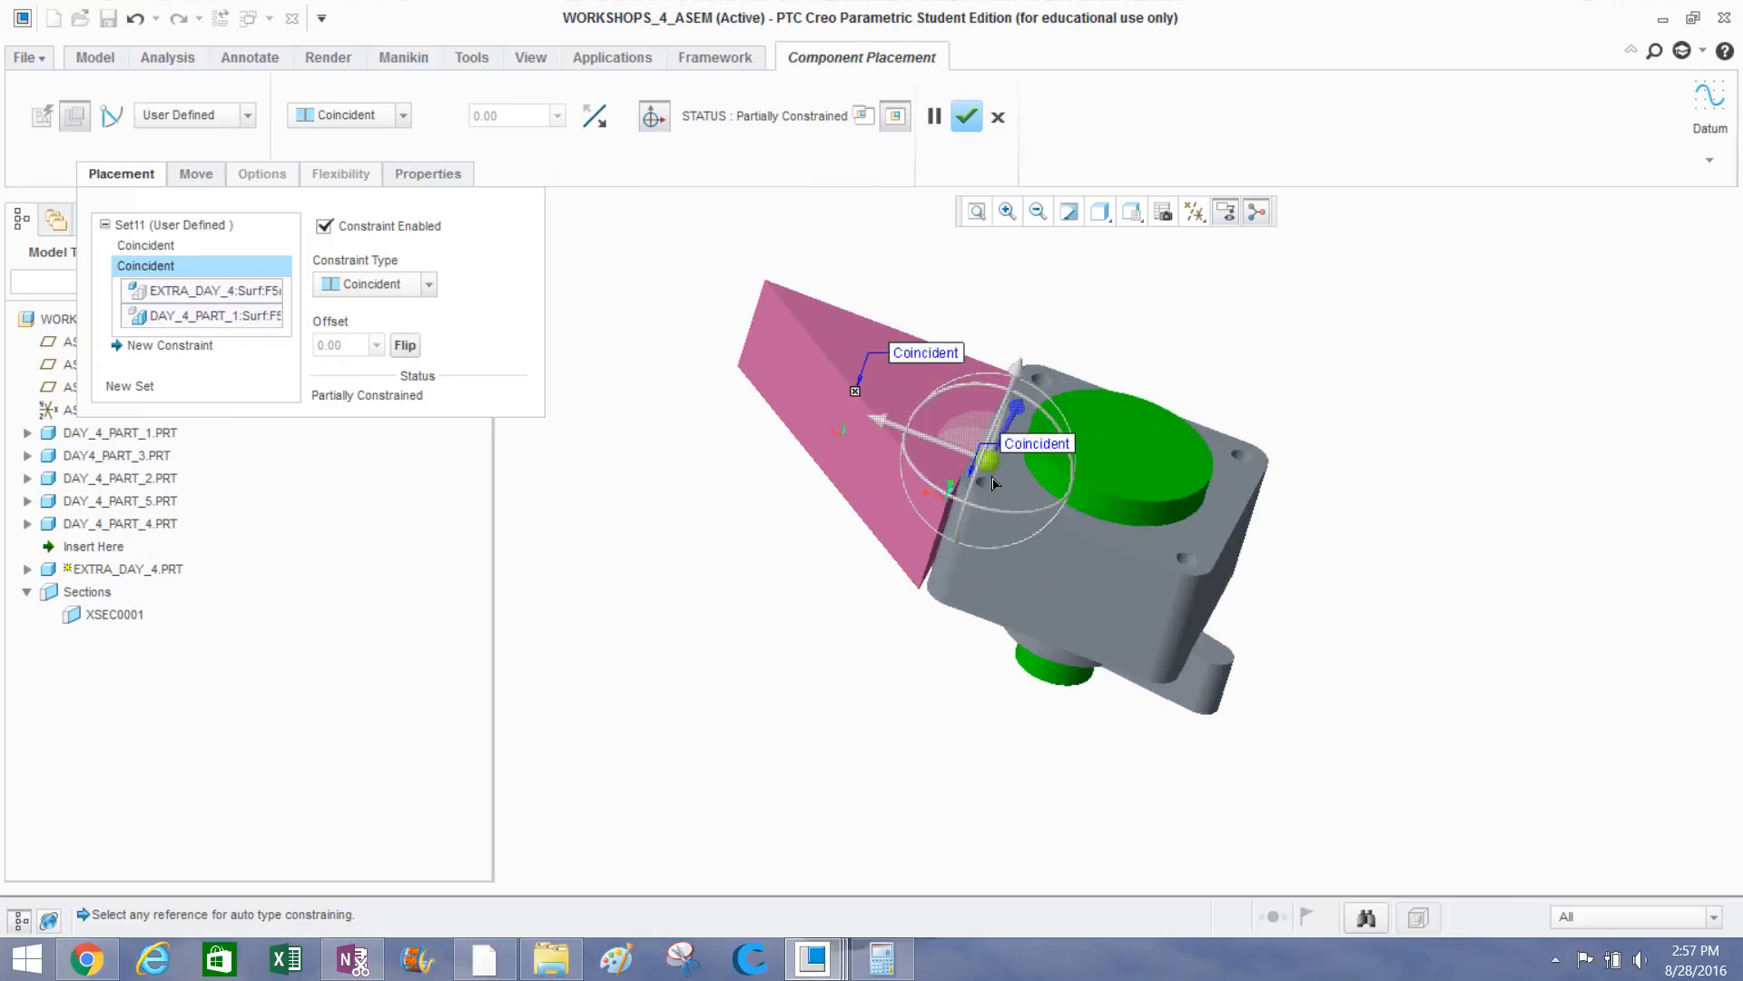
scroll(1022, 411, up, 3)
middle_drag(1022, 411, 1032, 276)
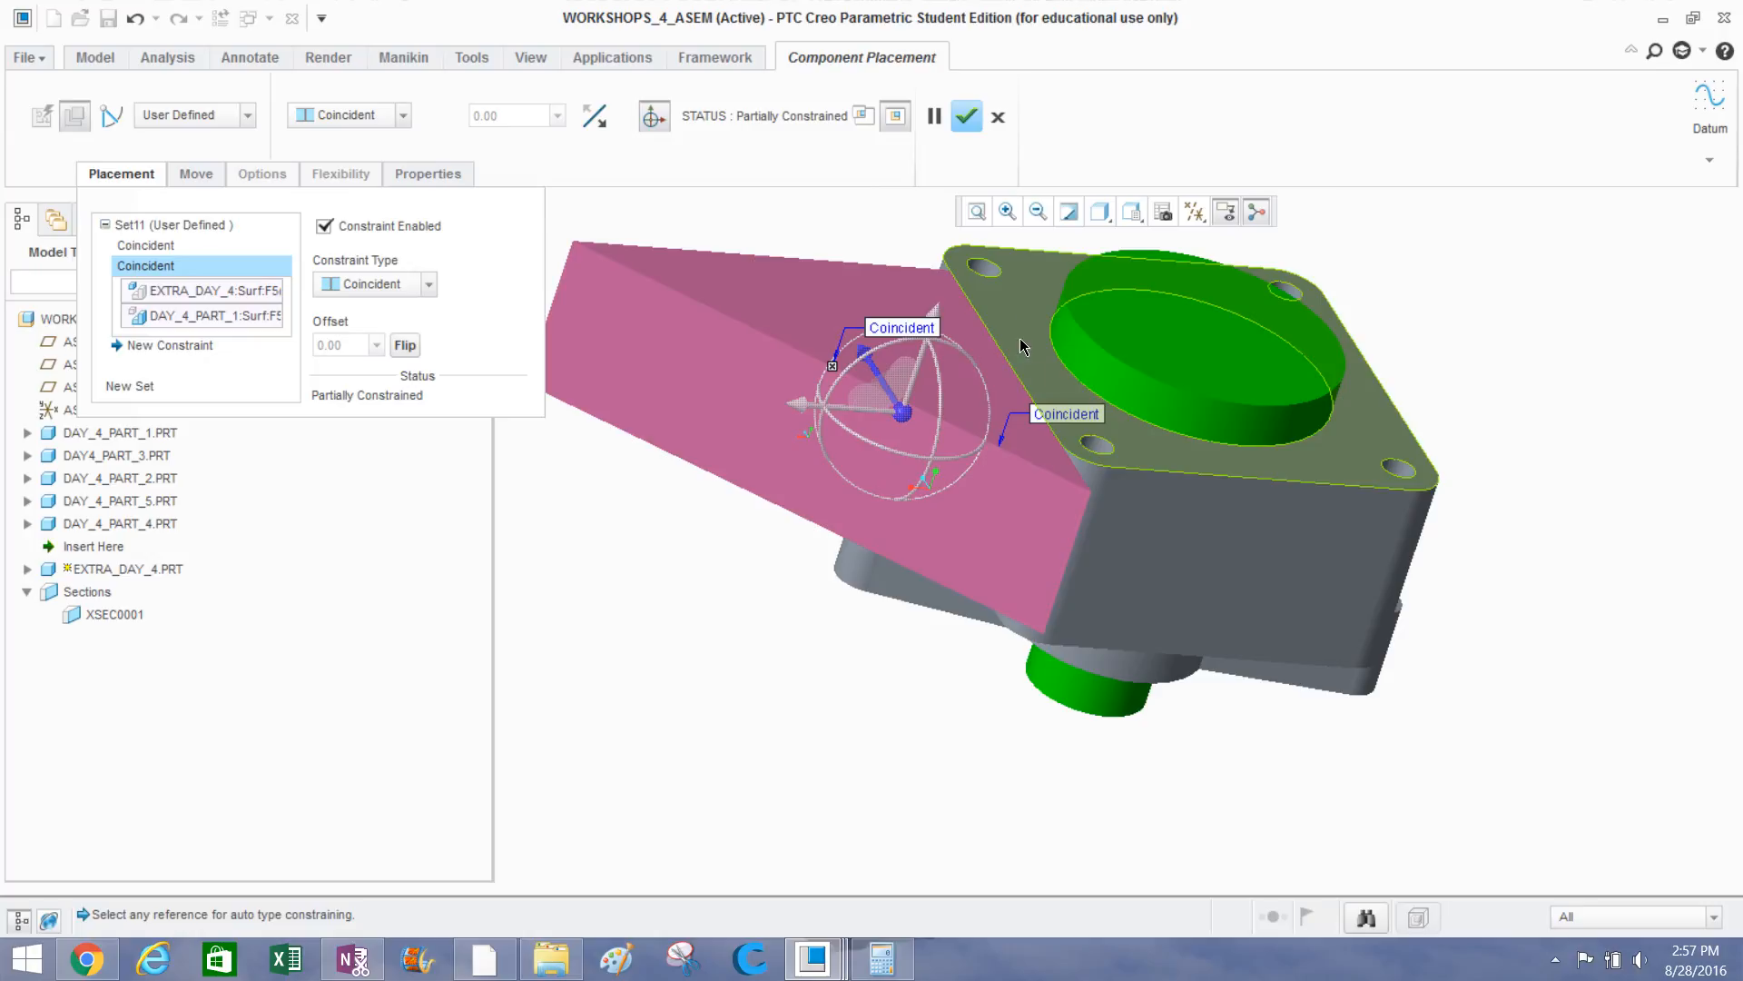
scroll(1006, 315, down, 2)
scroll(1006, 315, down, 3)
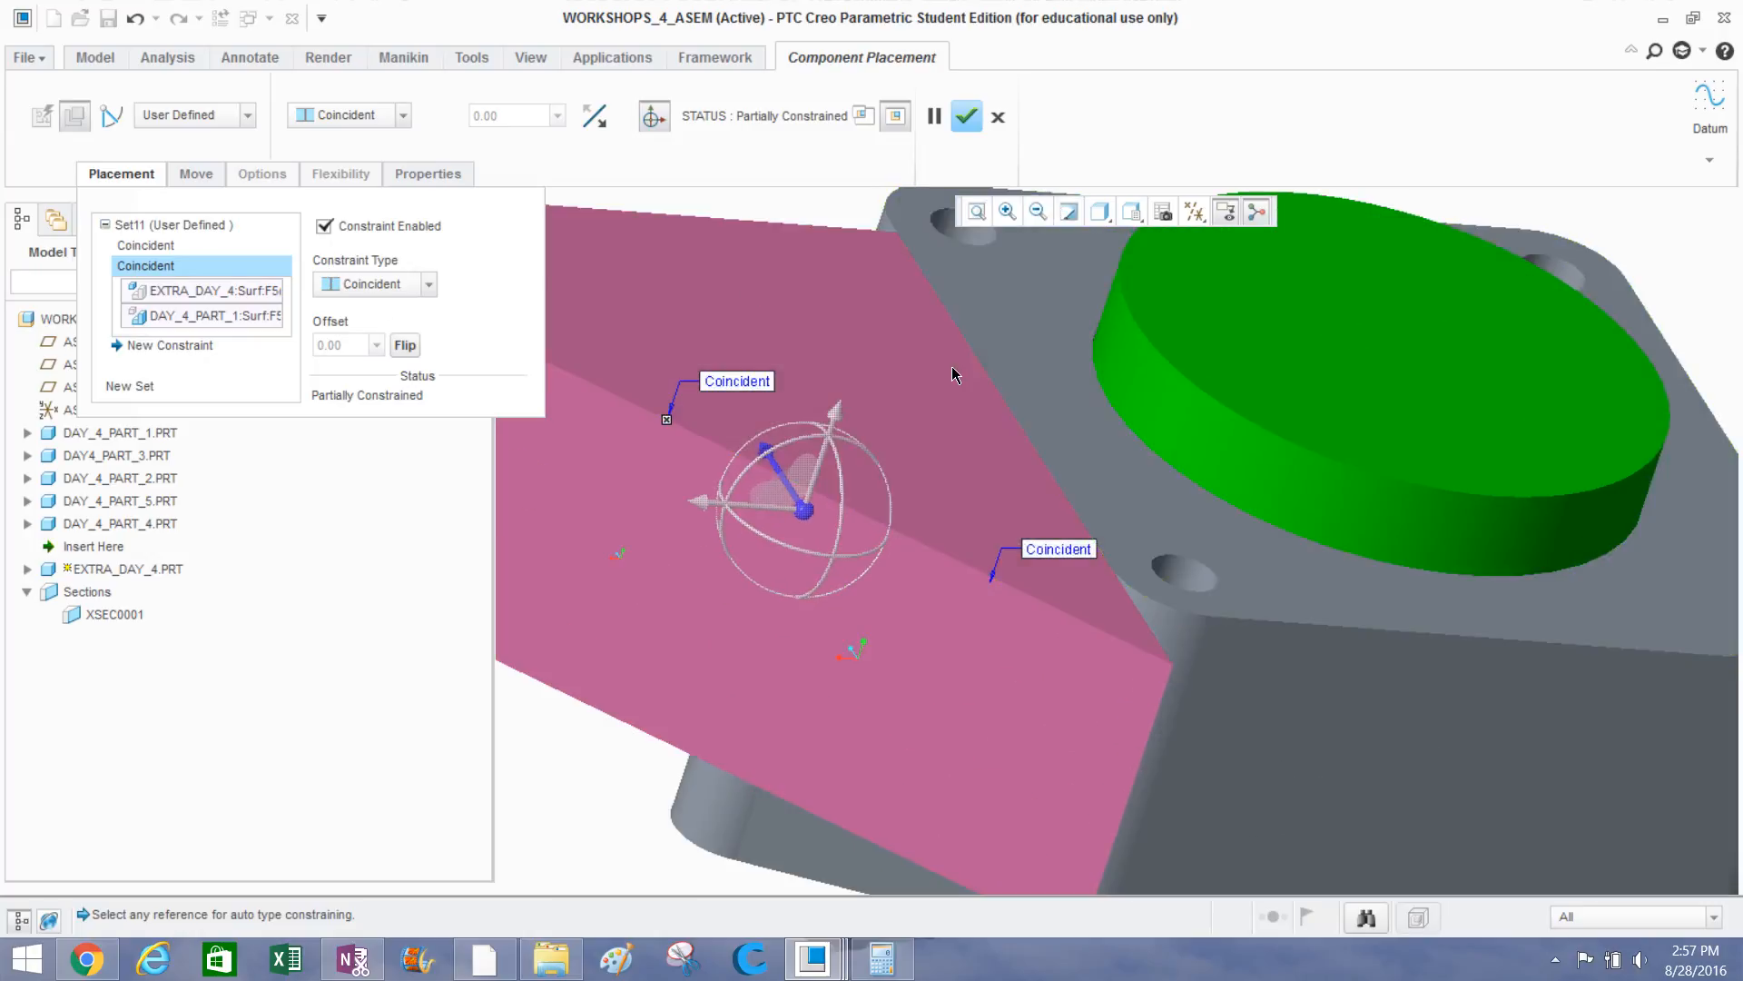
scroll(963, 354, up, 4)
middle_drag(988, 316, 924, 291)
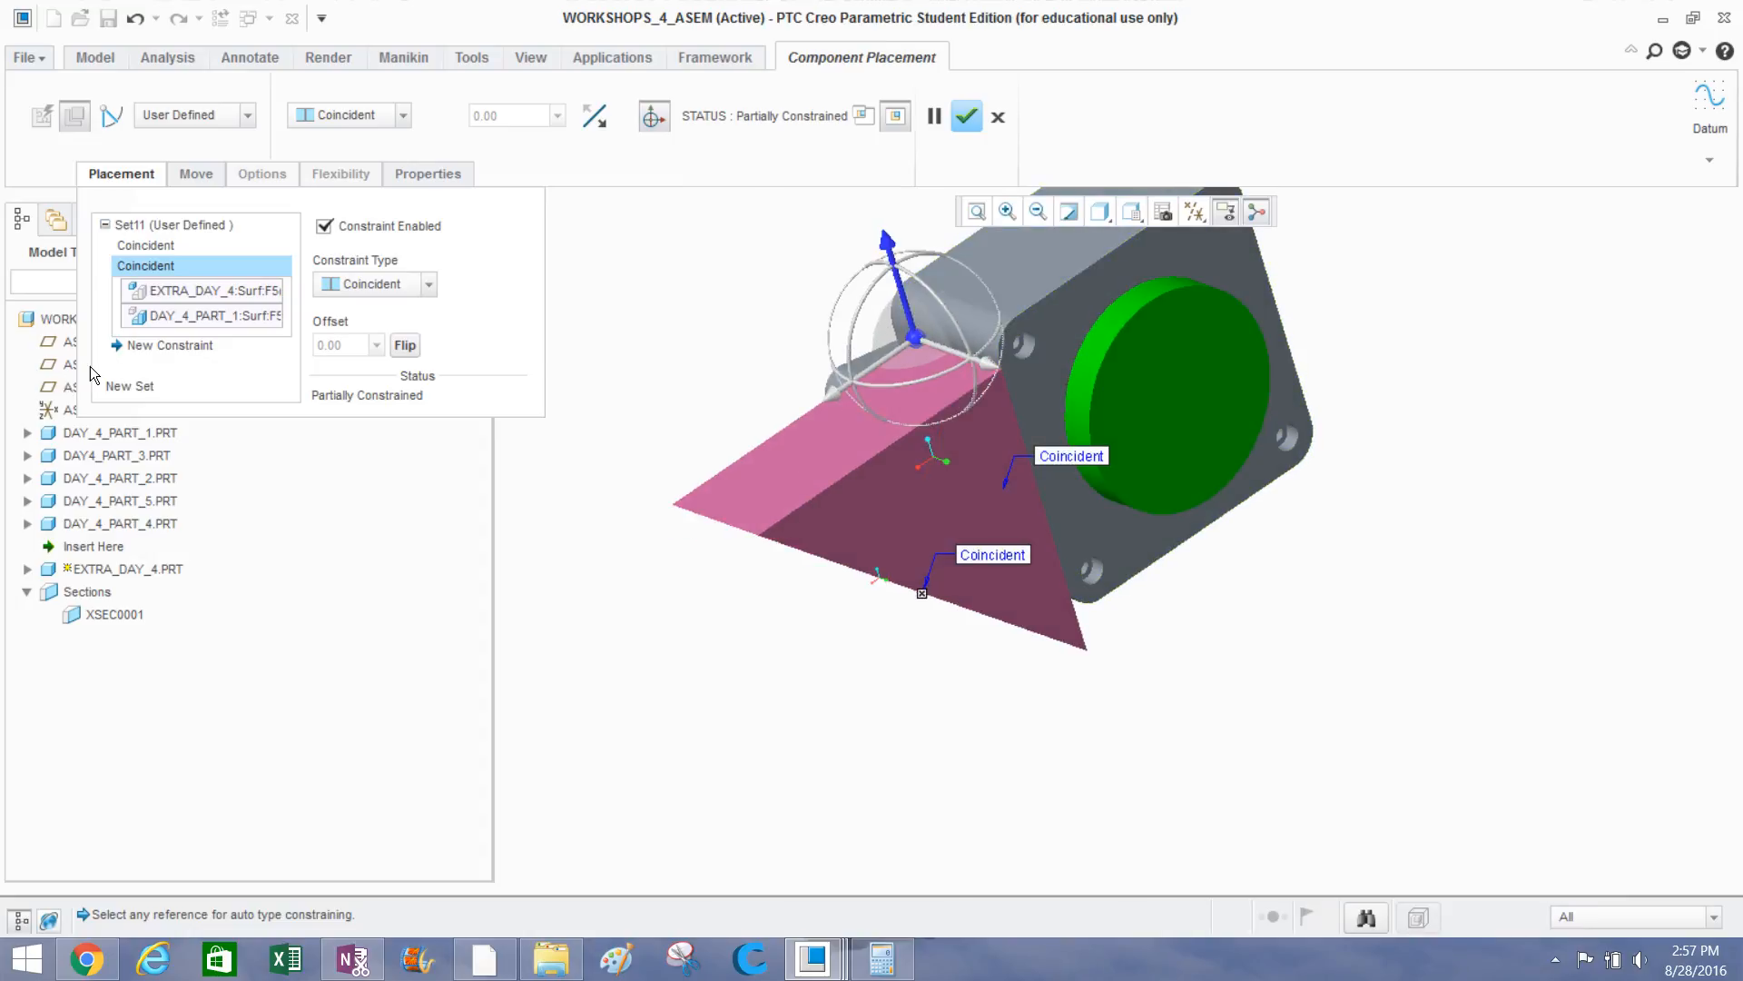
click(143, 348)
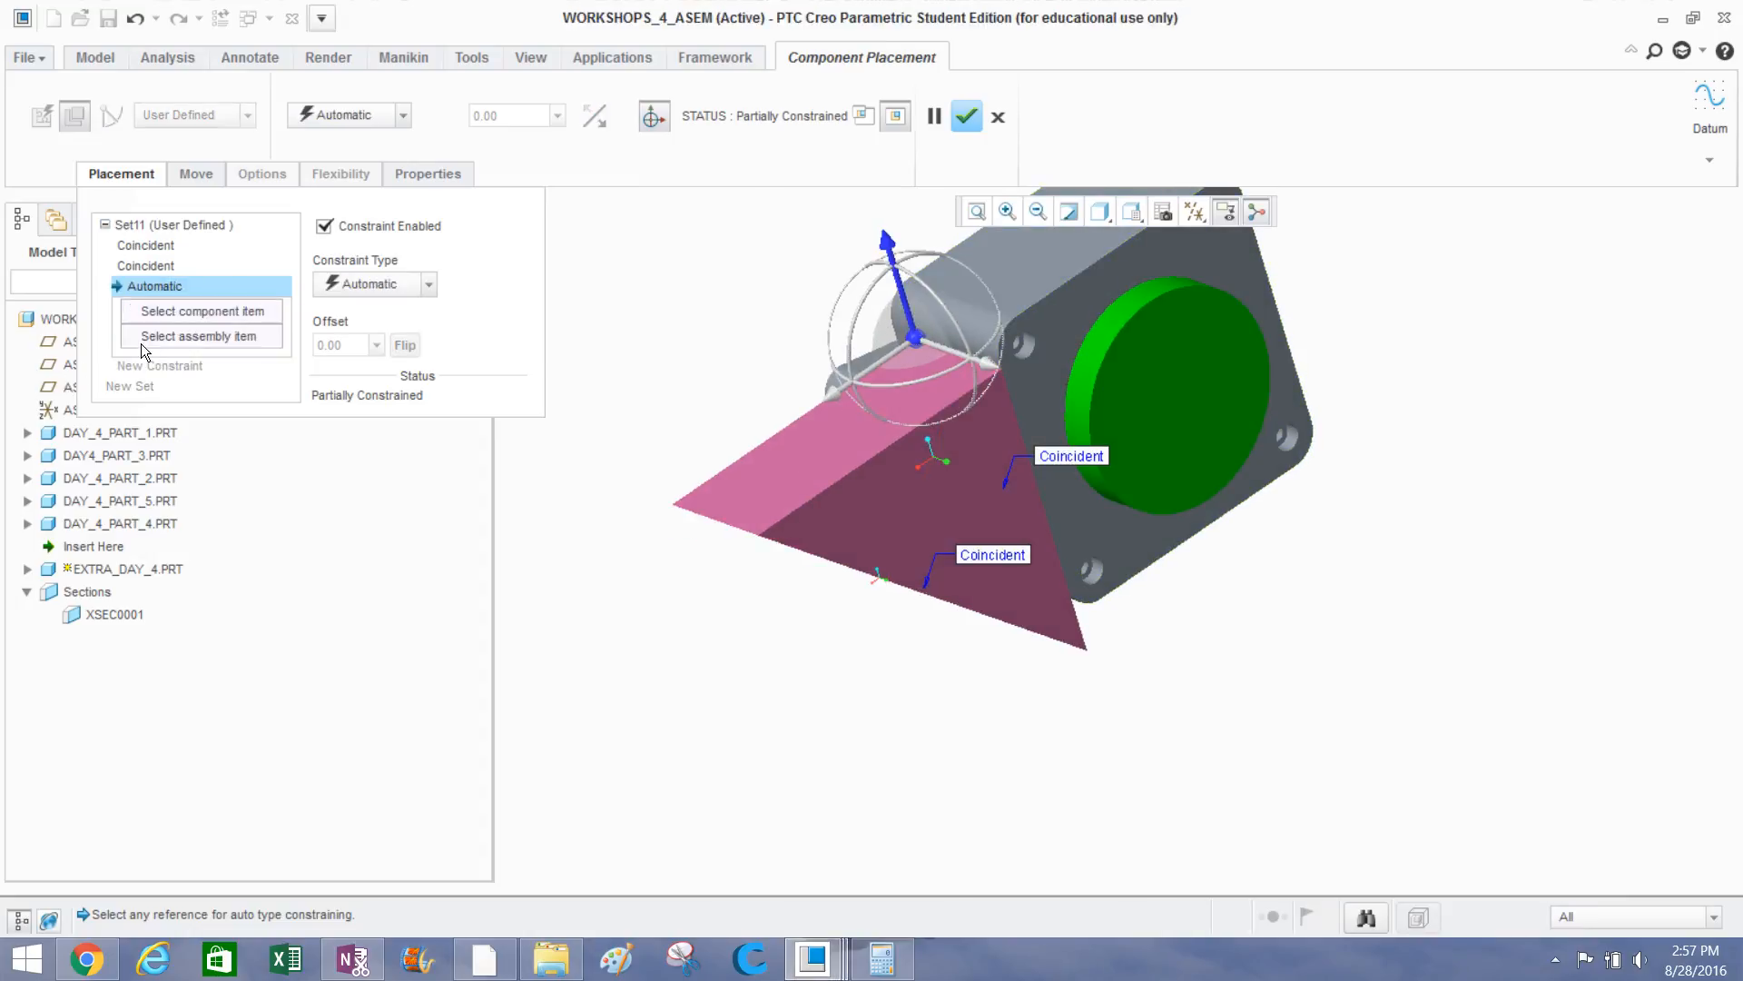
click(847, 427)
click(1044, 254)
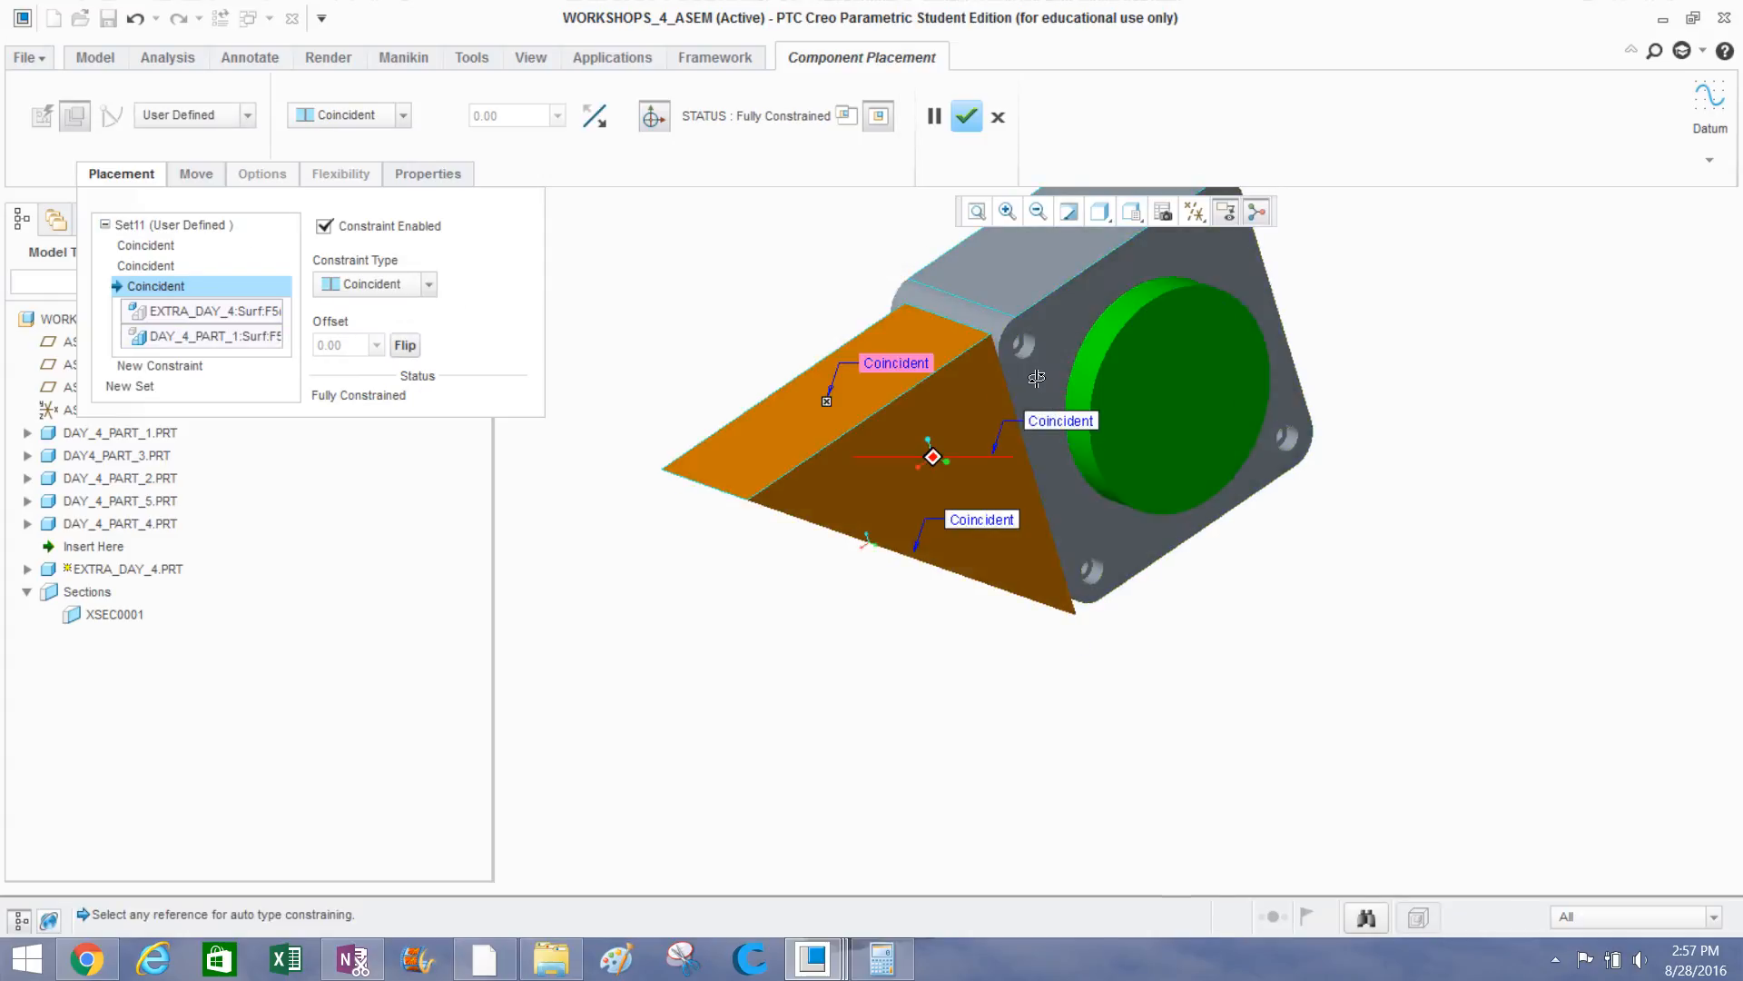
Accept the placement of the triangular part EXTRA_DAY_4 with its three coincident constraints.
middle_drag(933, 458, 982, 336)
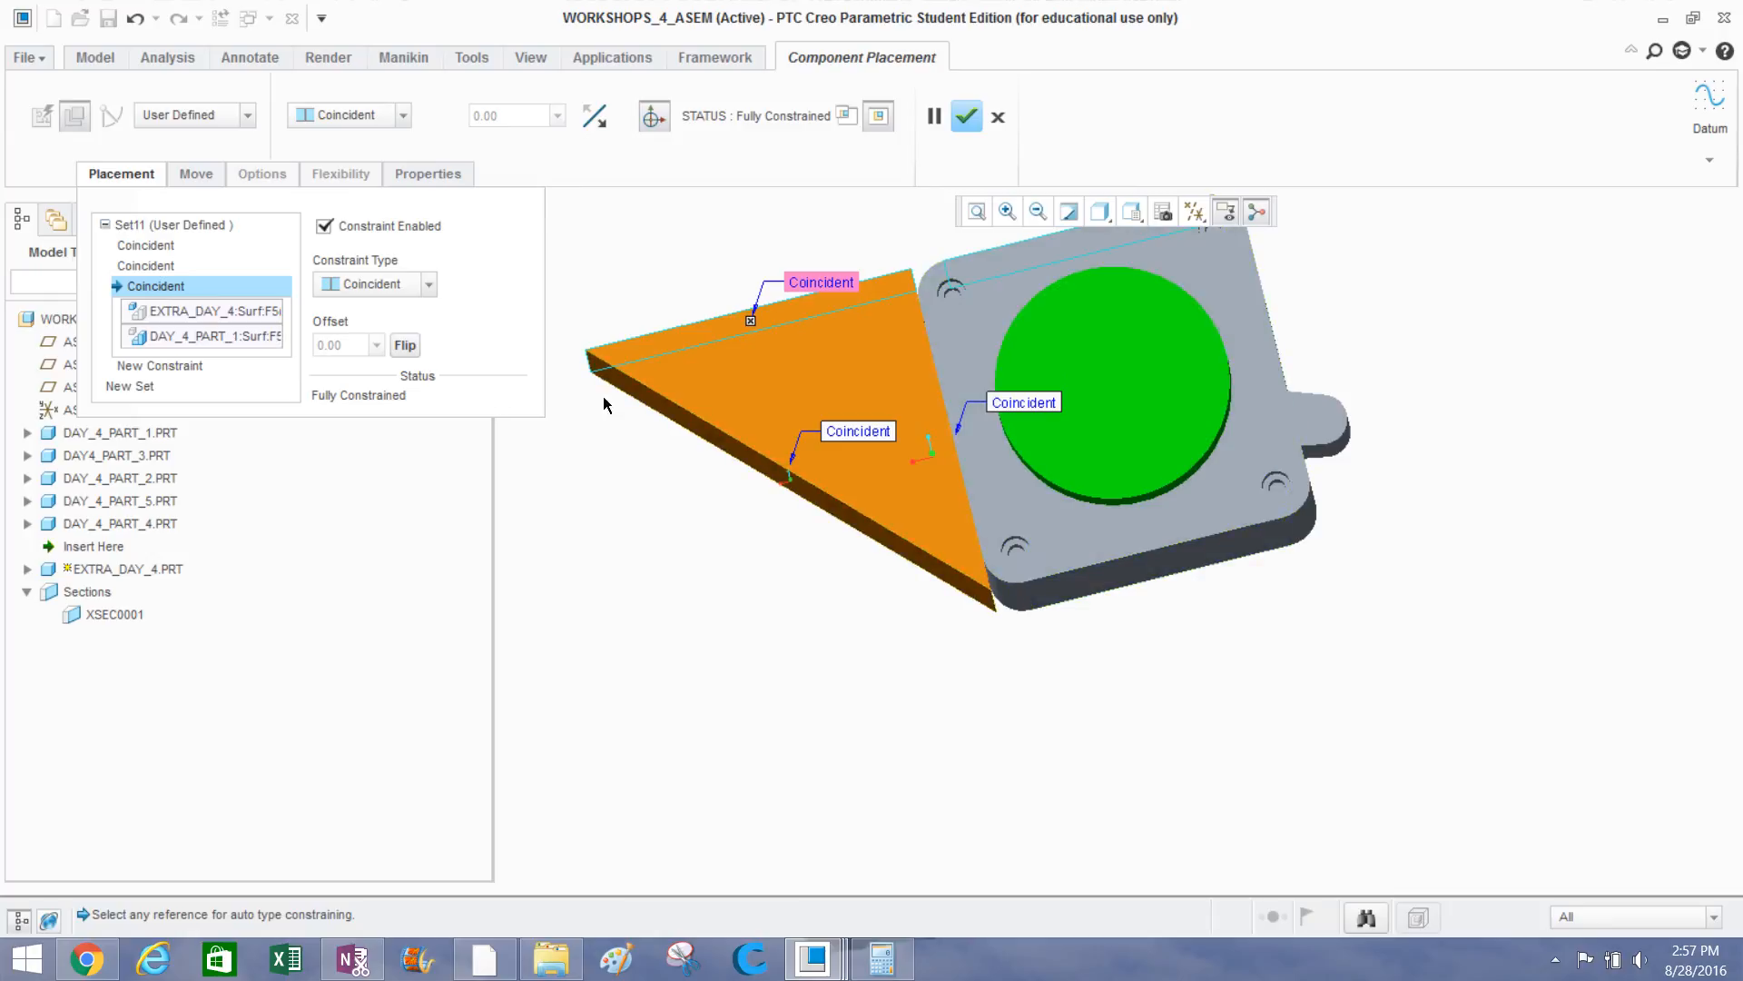
middle_drag(635, 404, 935, 305)
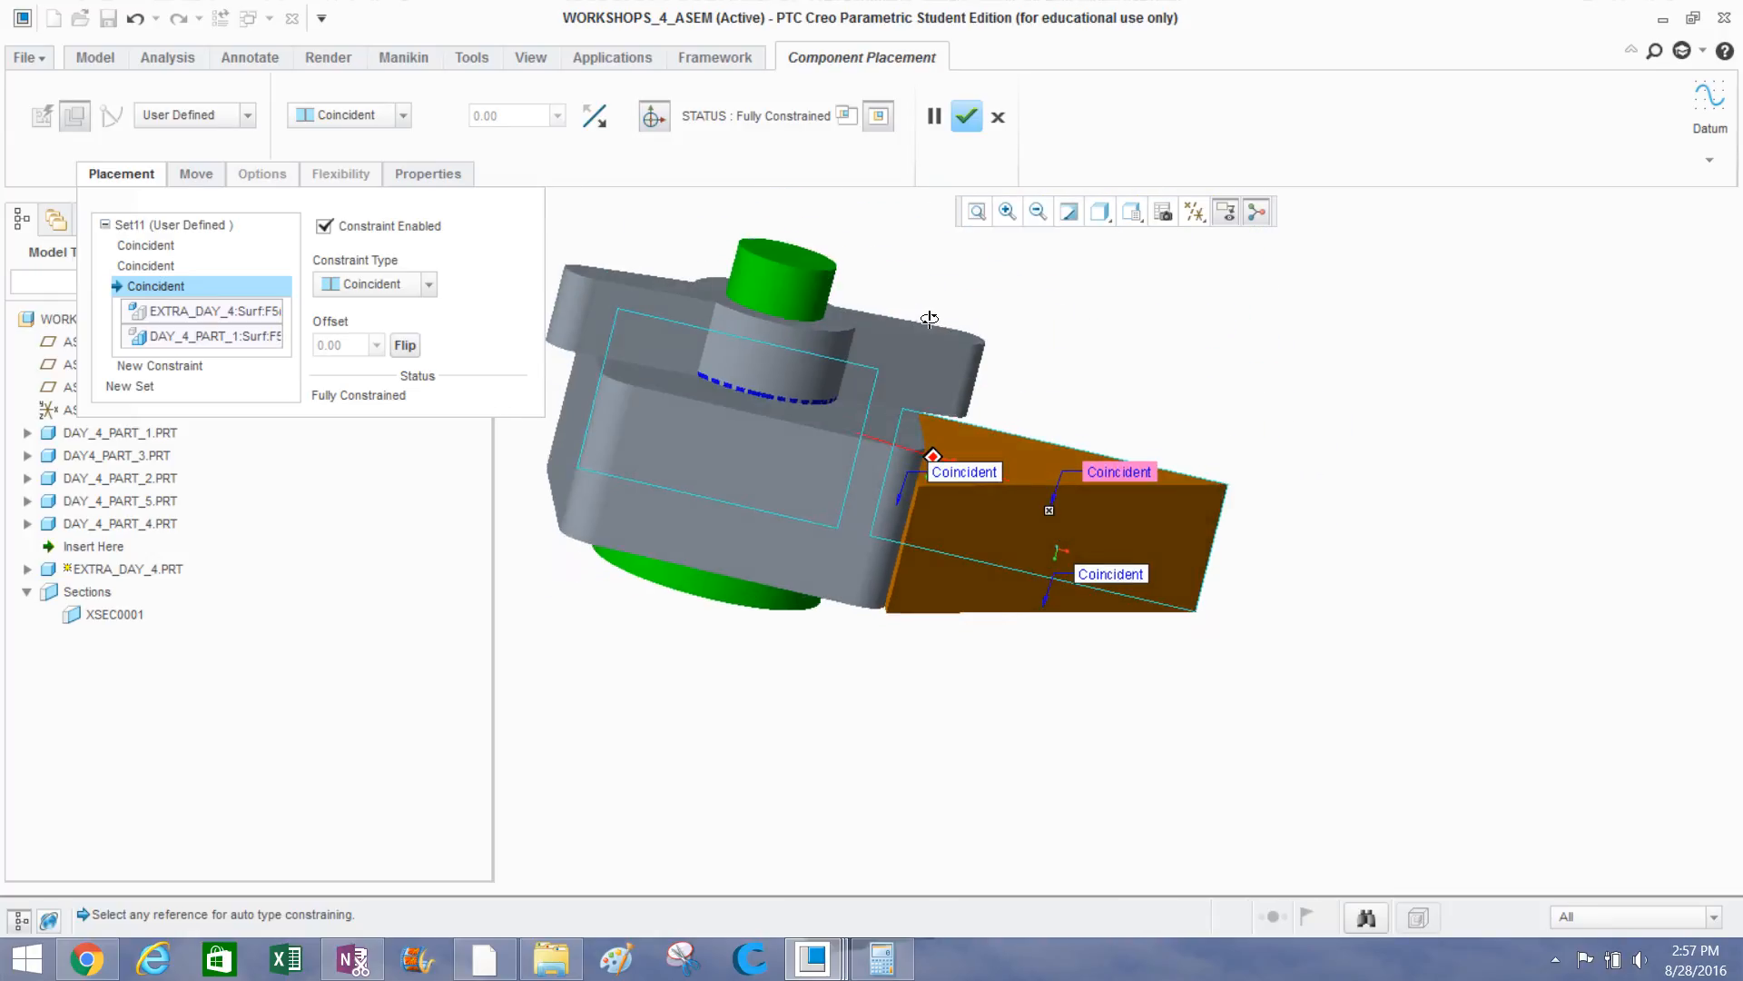
click(985, 109)
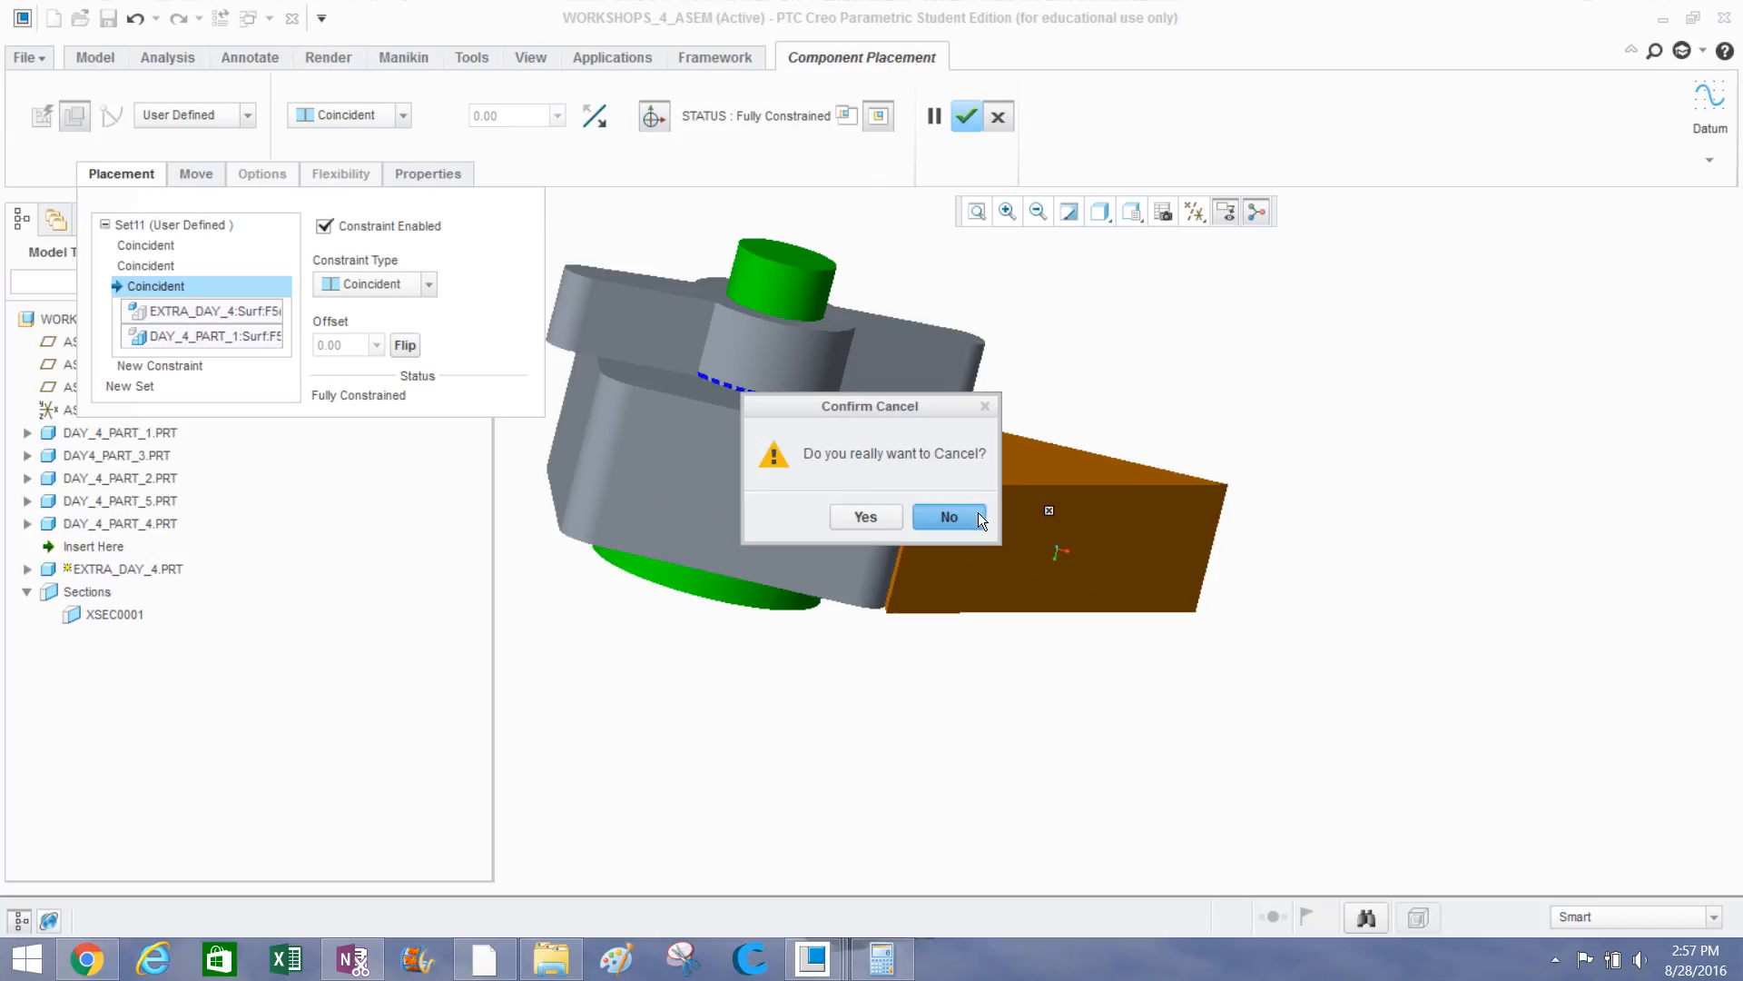
click(970, 515)
click(964, 118)
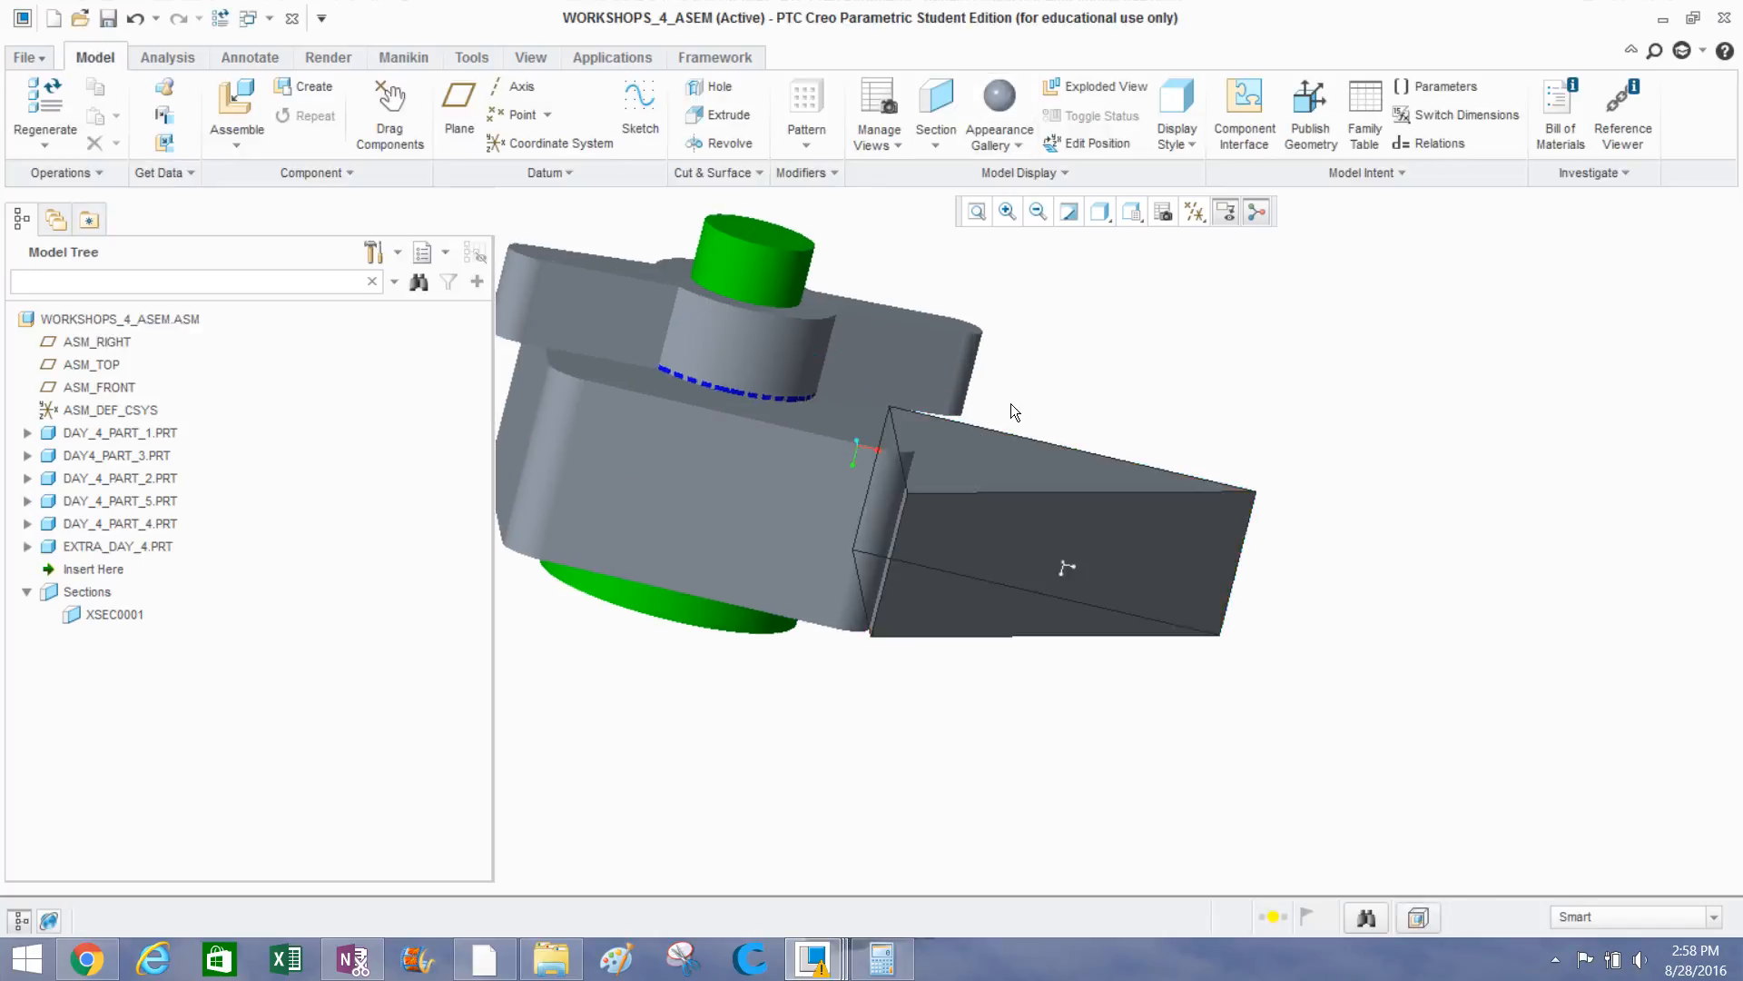
Open the placement definition of the handle part DAY_4_PART_4 for editing and display its constraint set.
key(ctrl+d)
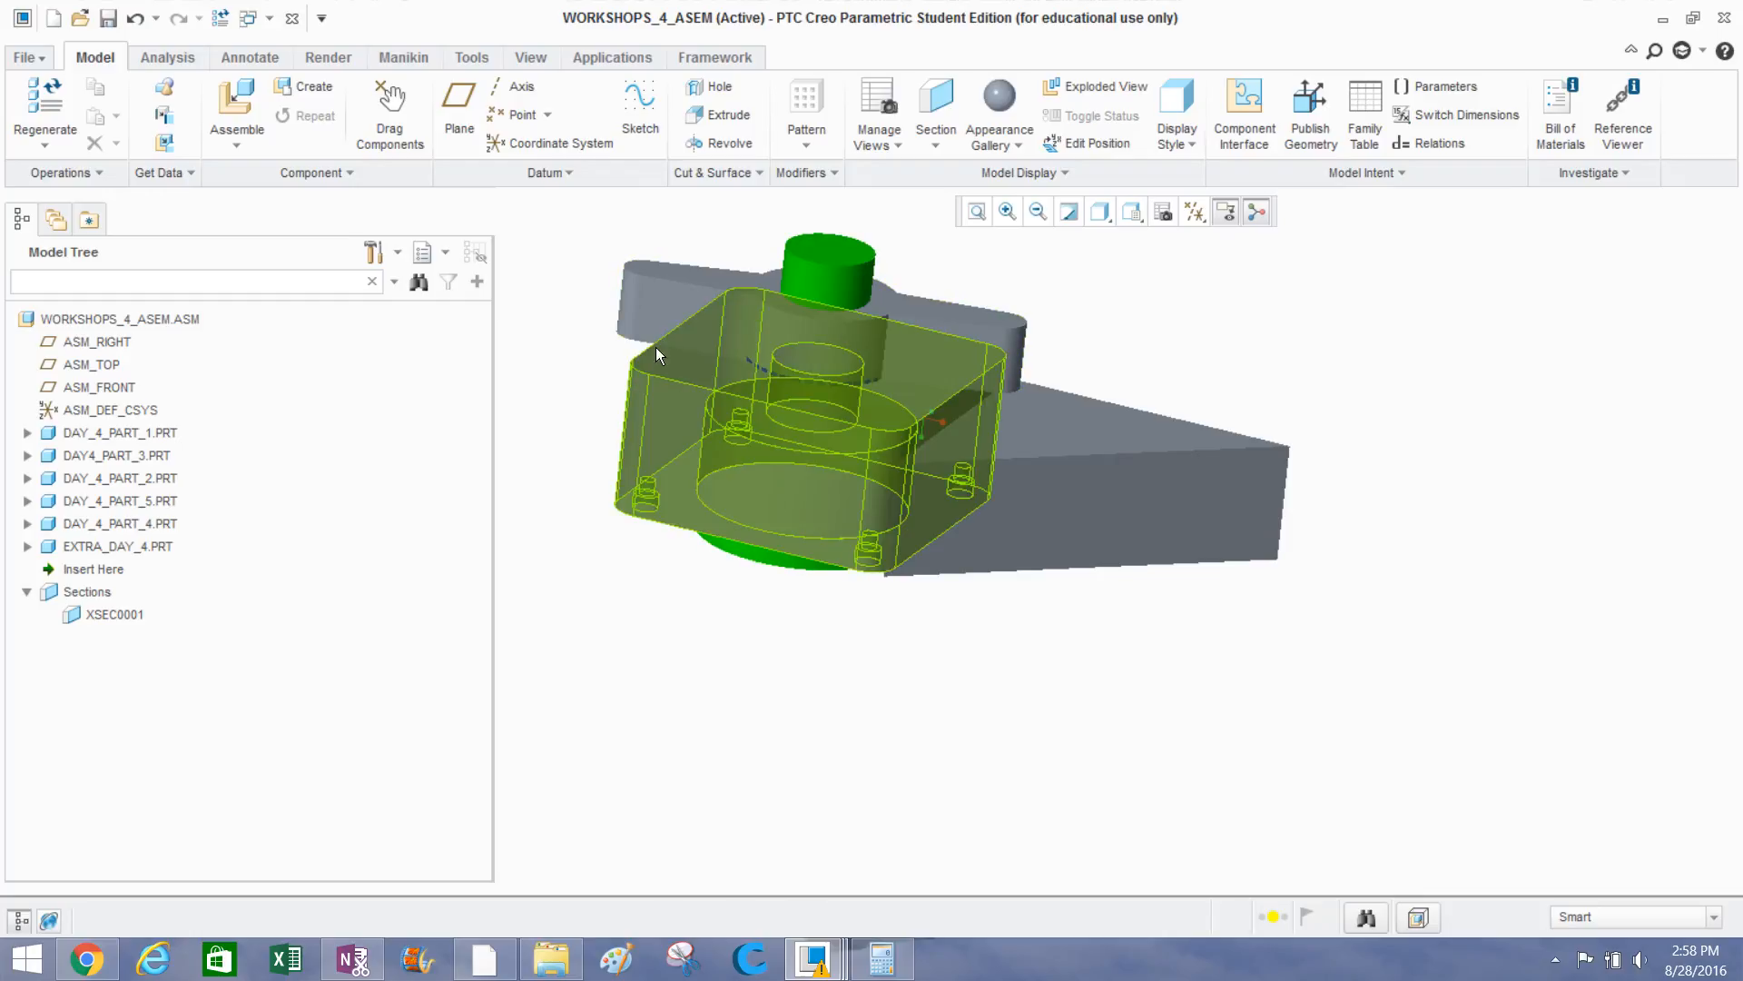
scroll(803, 368, up, 8)
middle_drag(803, 345, 932, 529)
scroll(932, 532, down, 5)
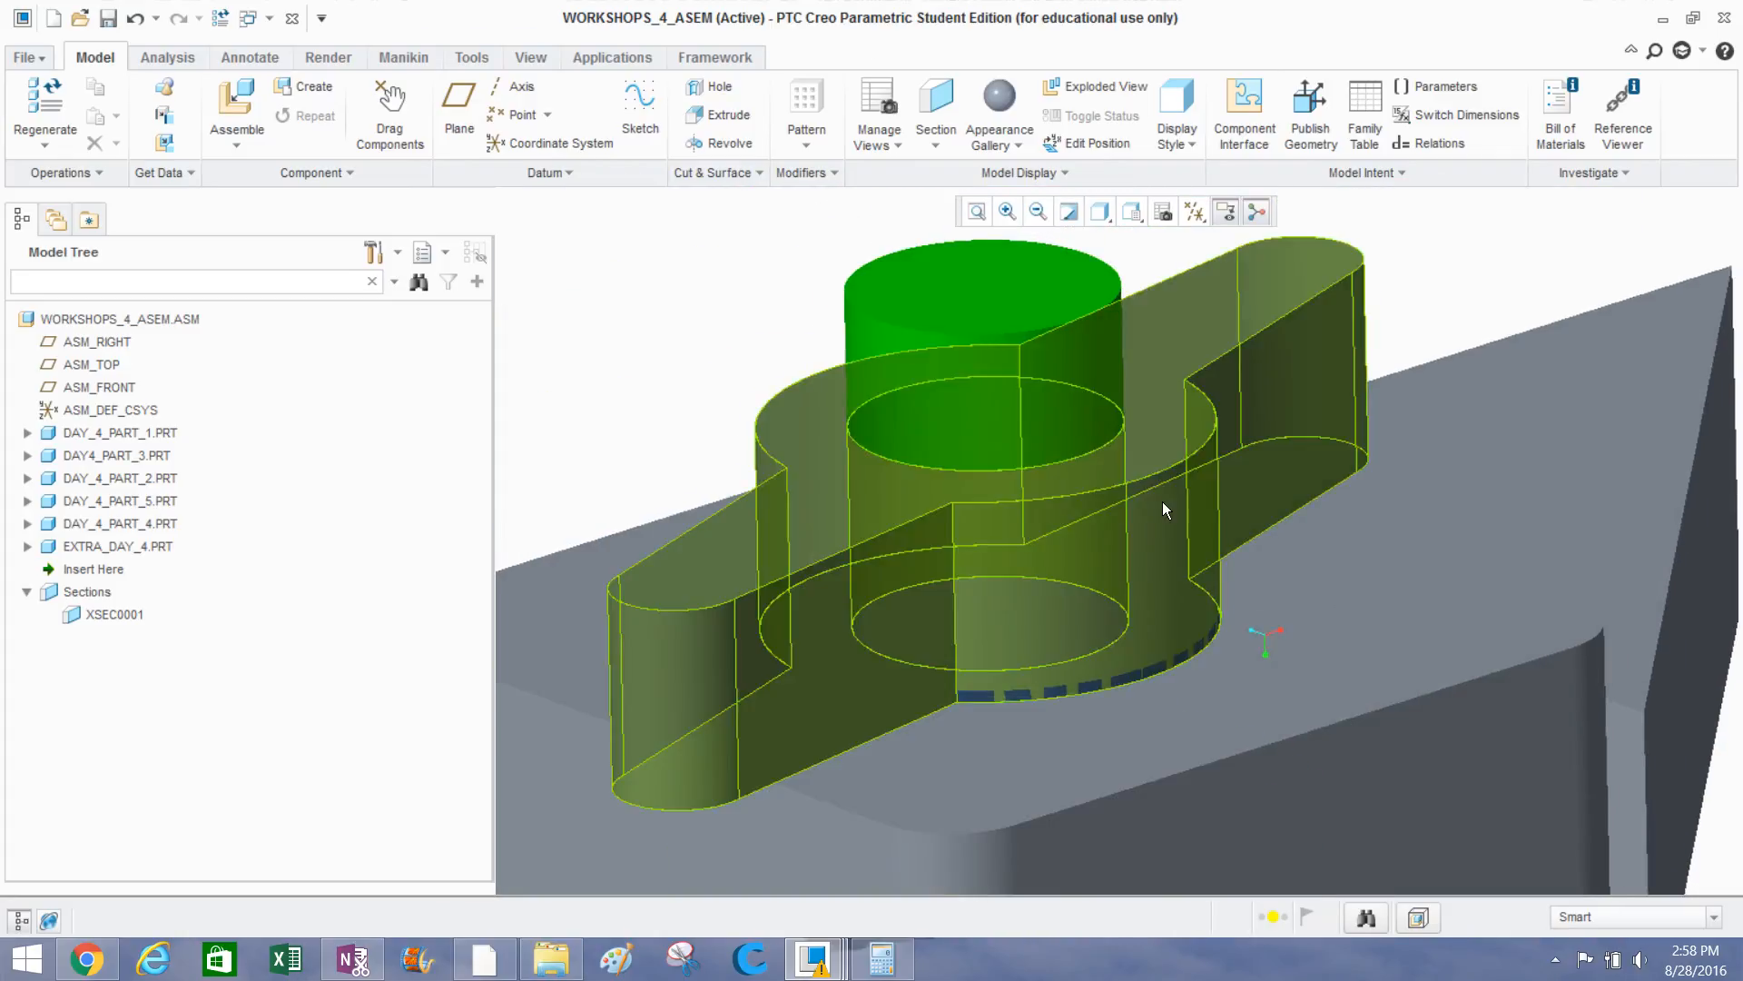
middle_drag(1359, 630, 1271, 372)
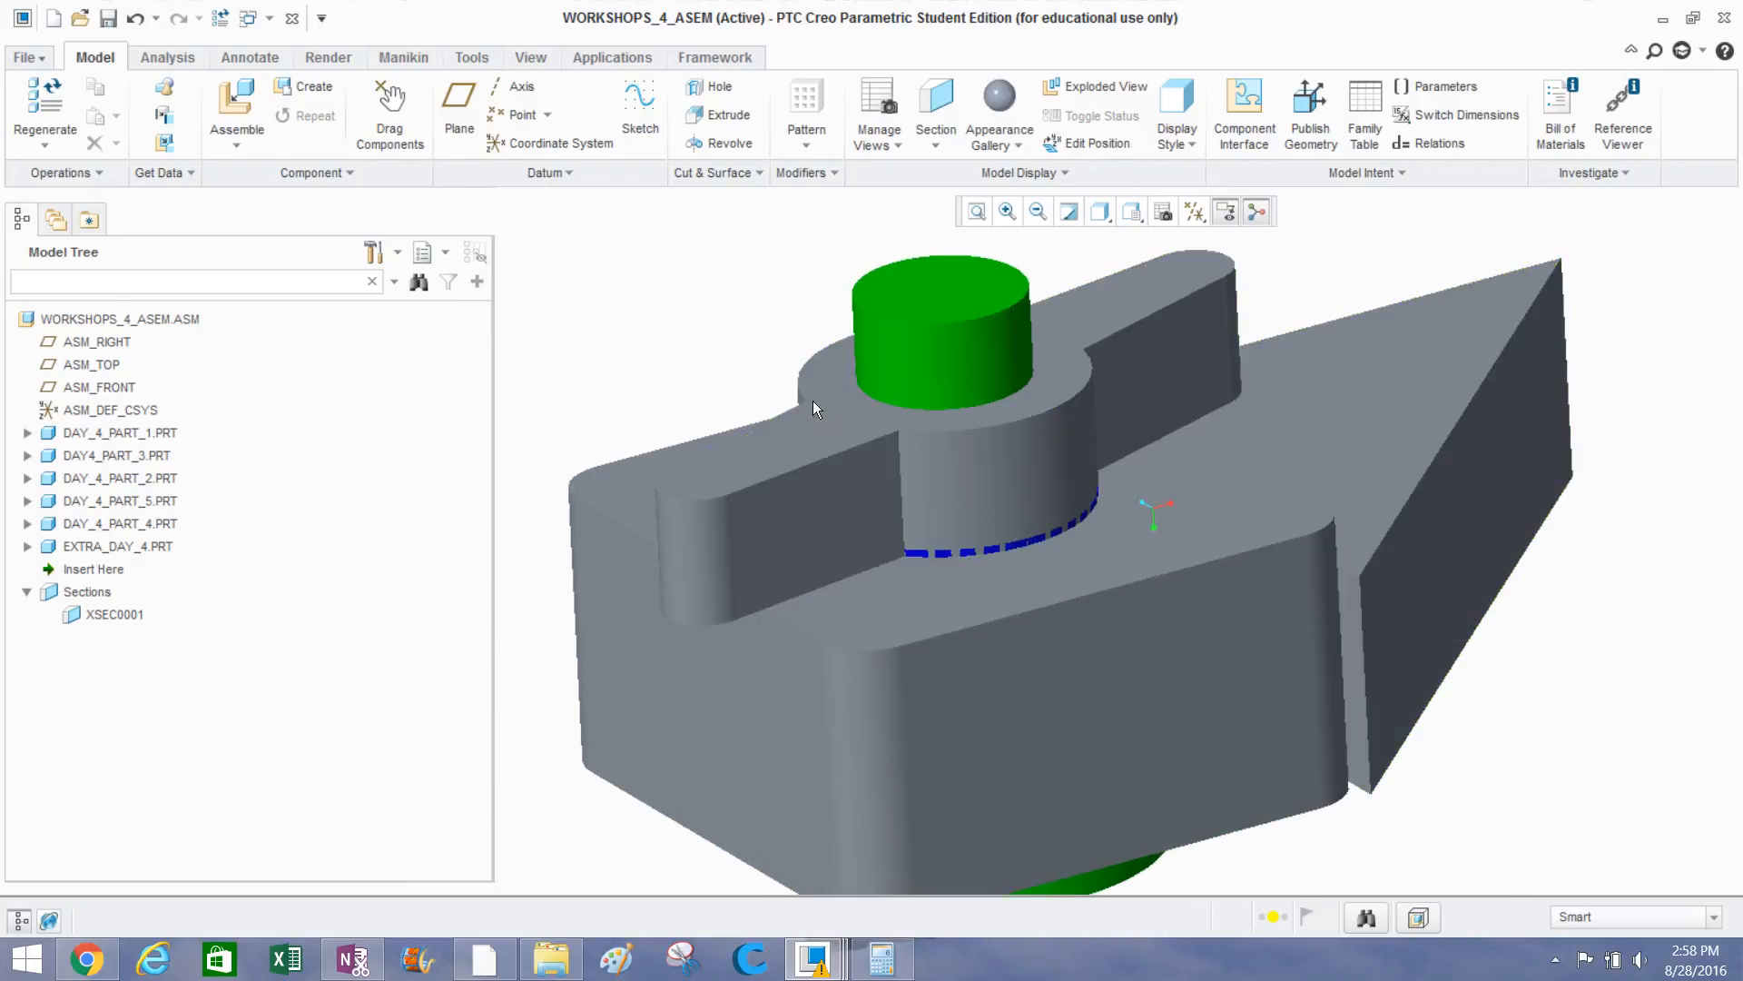
click(755, 471)
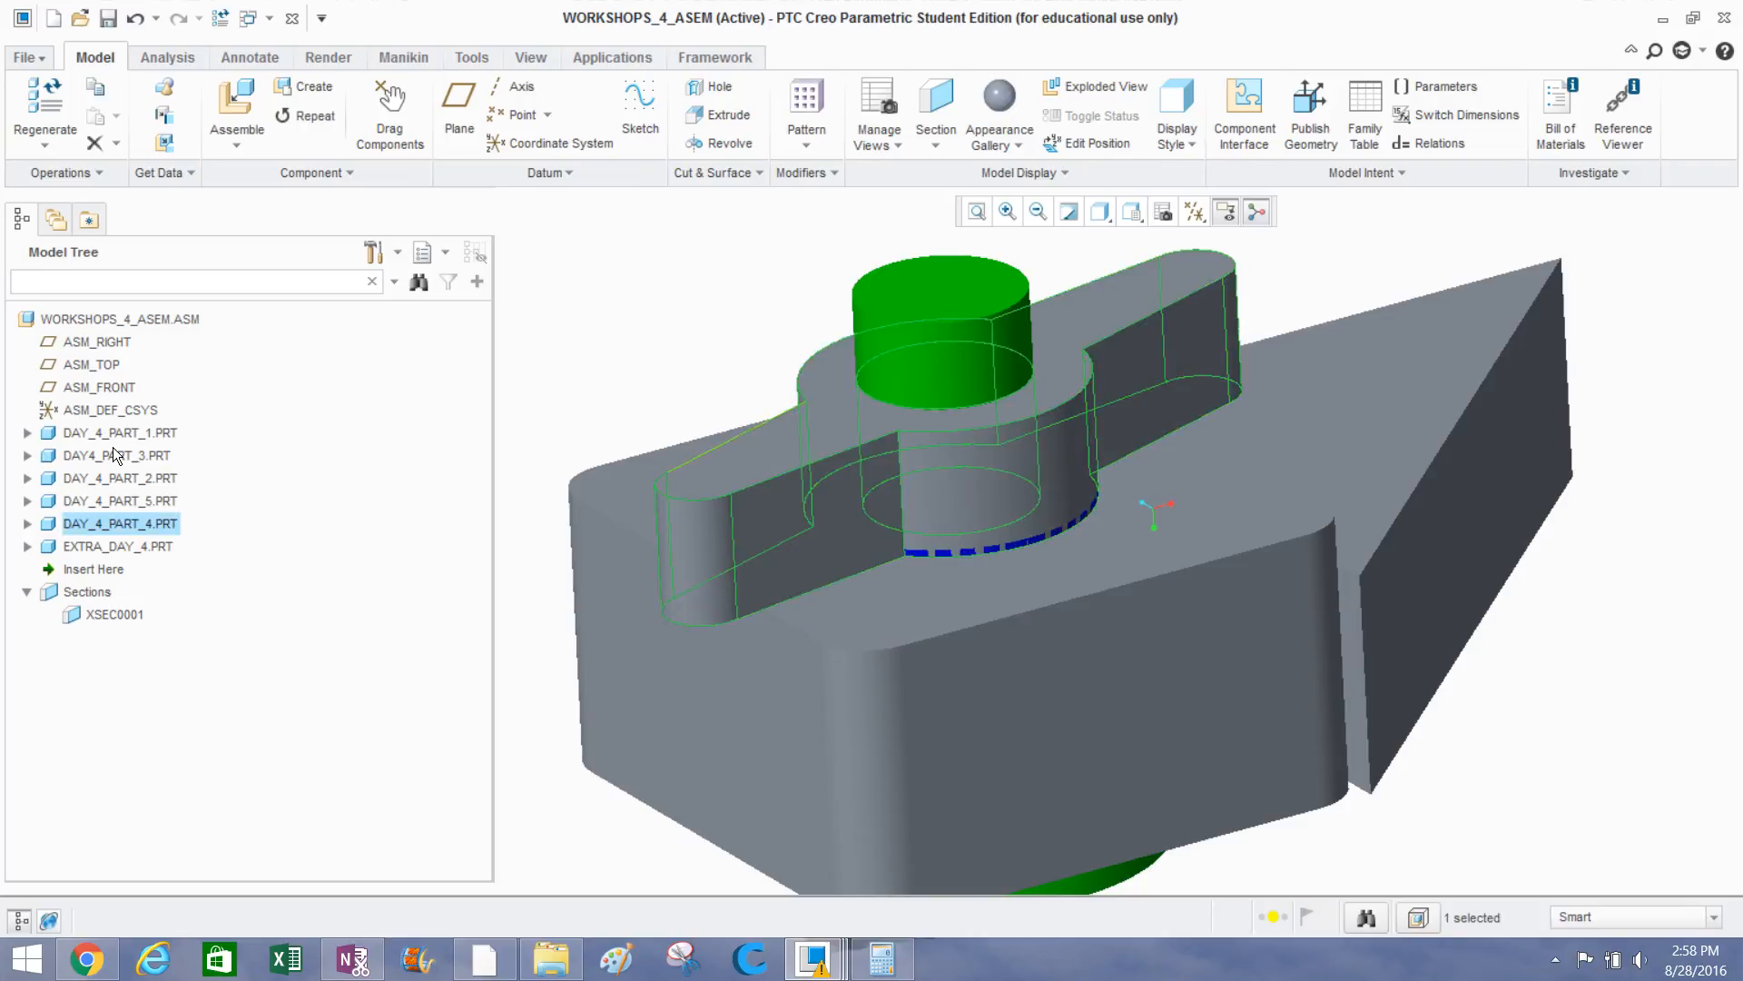
right_click(759, 465)
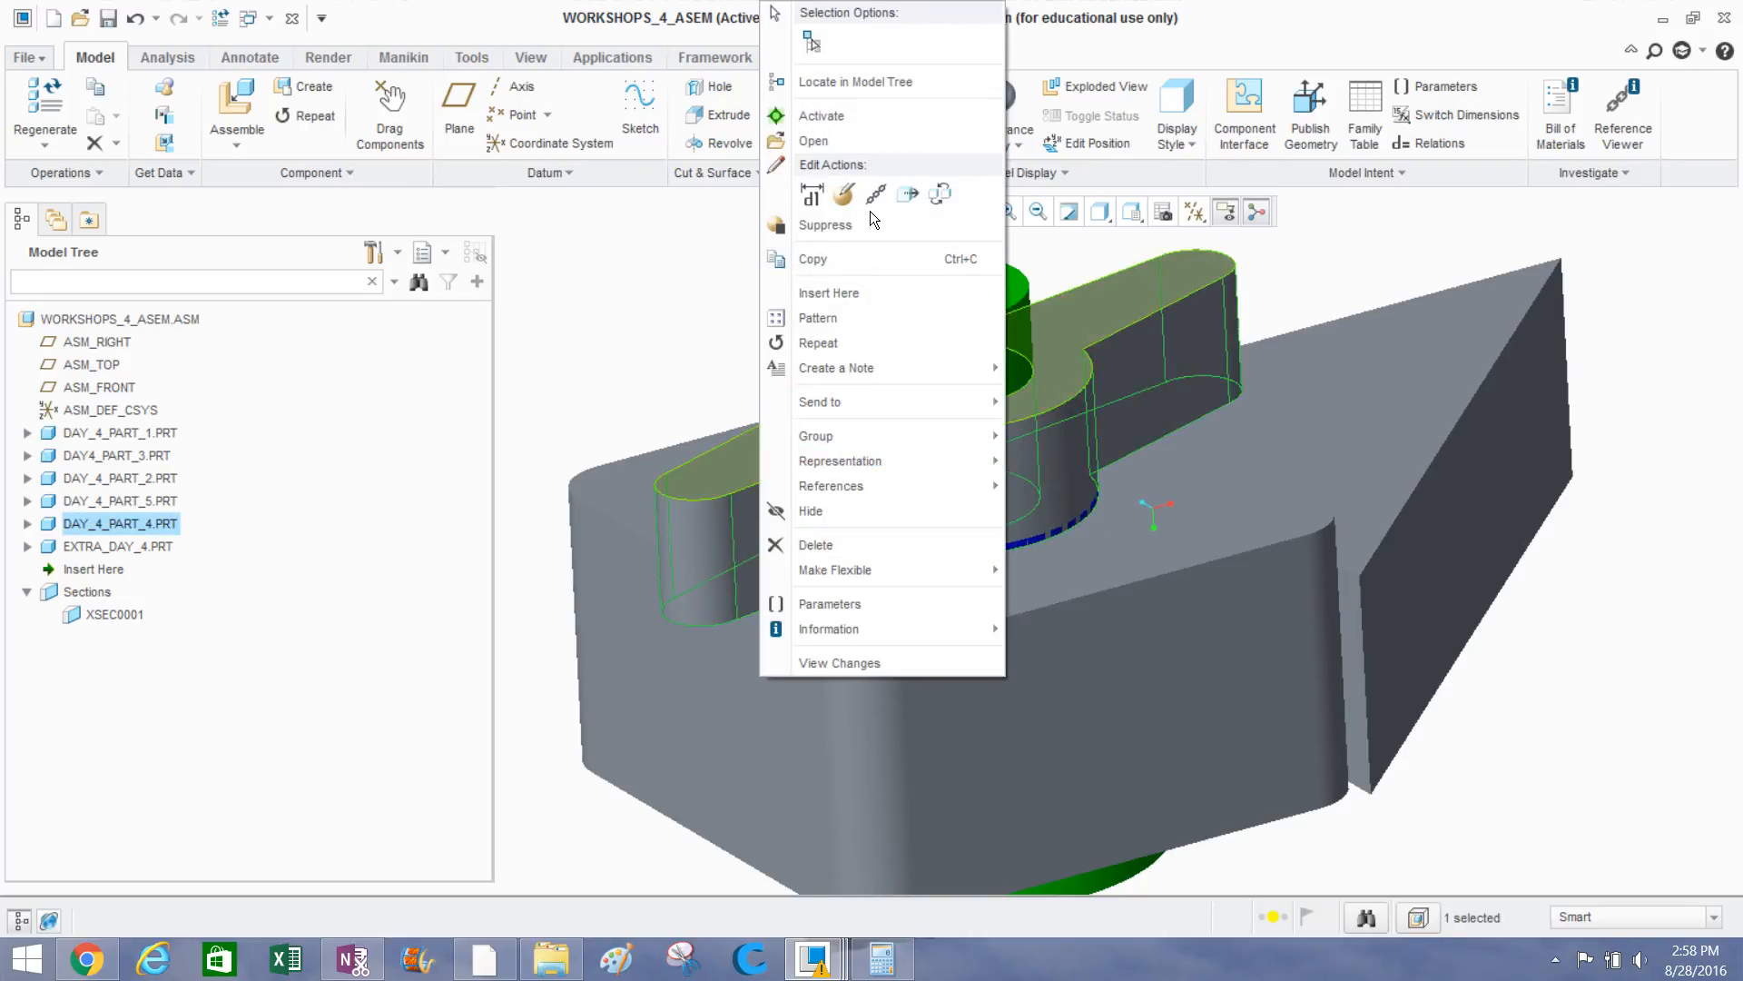
click(846, 195)
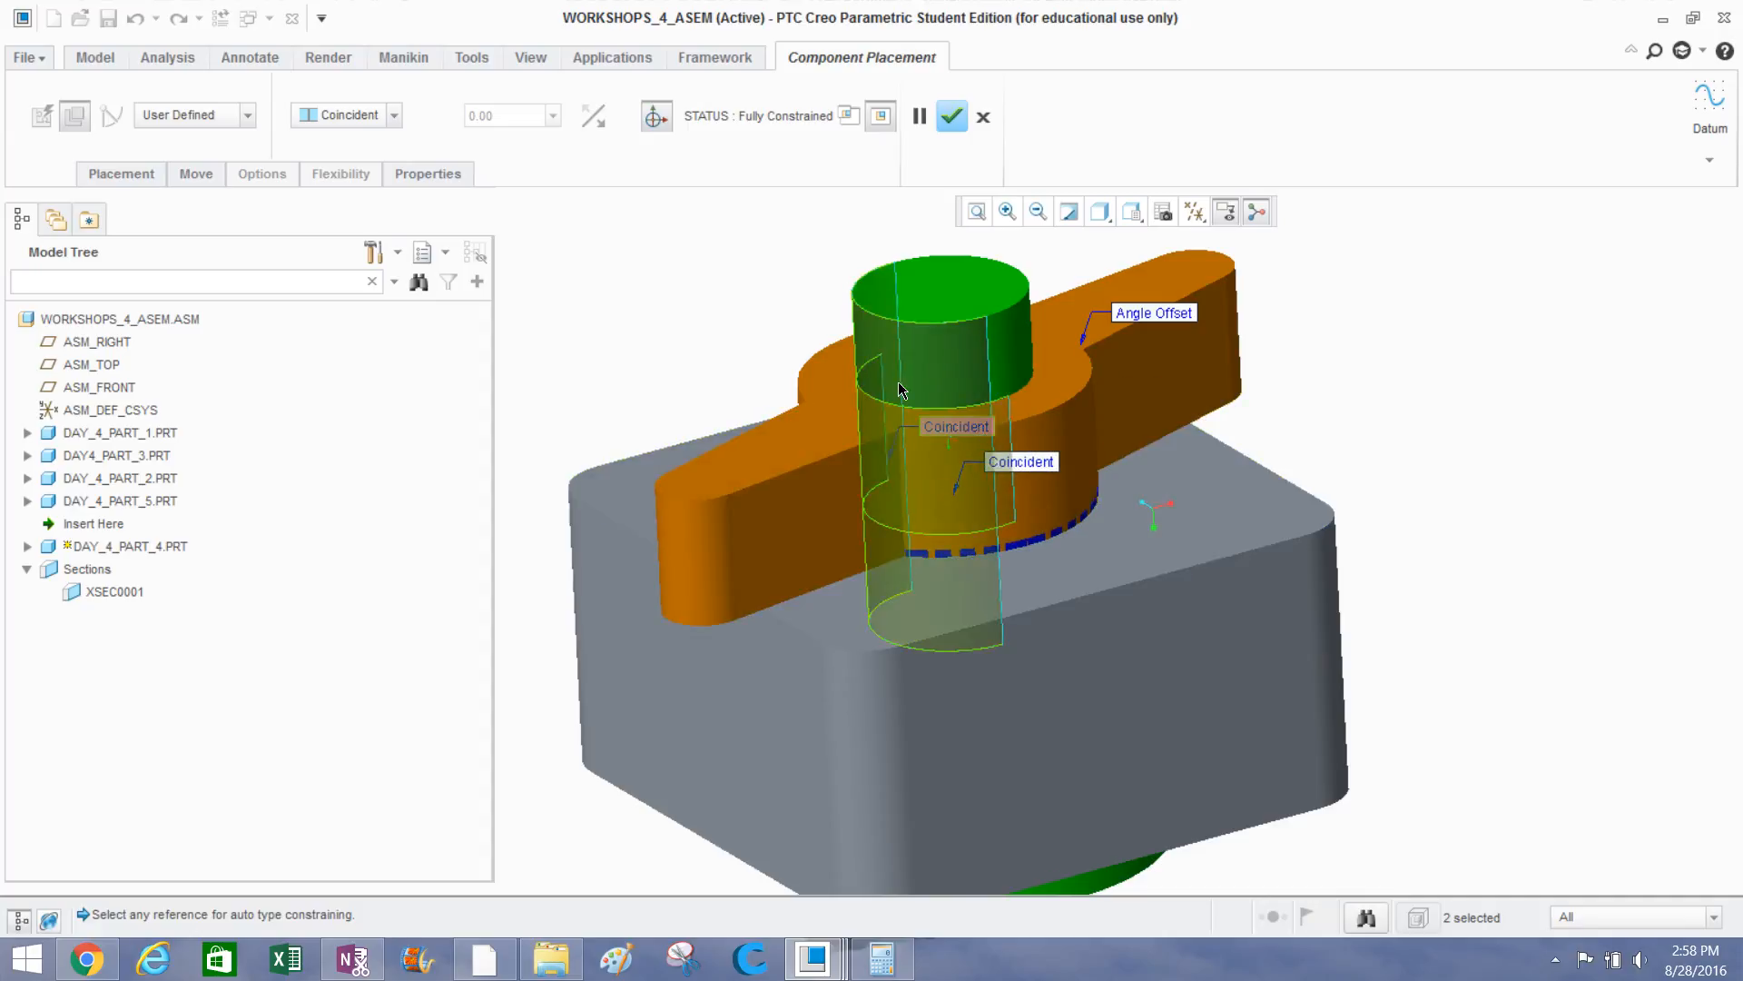
scroll(989, 445, down, 2)
middle_drag(990, 445, 933, 428)
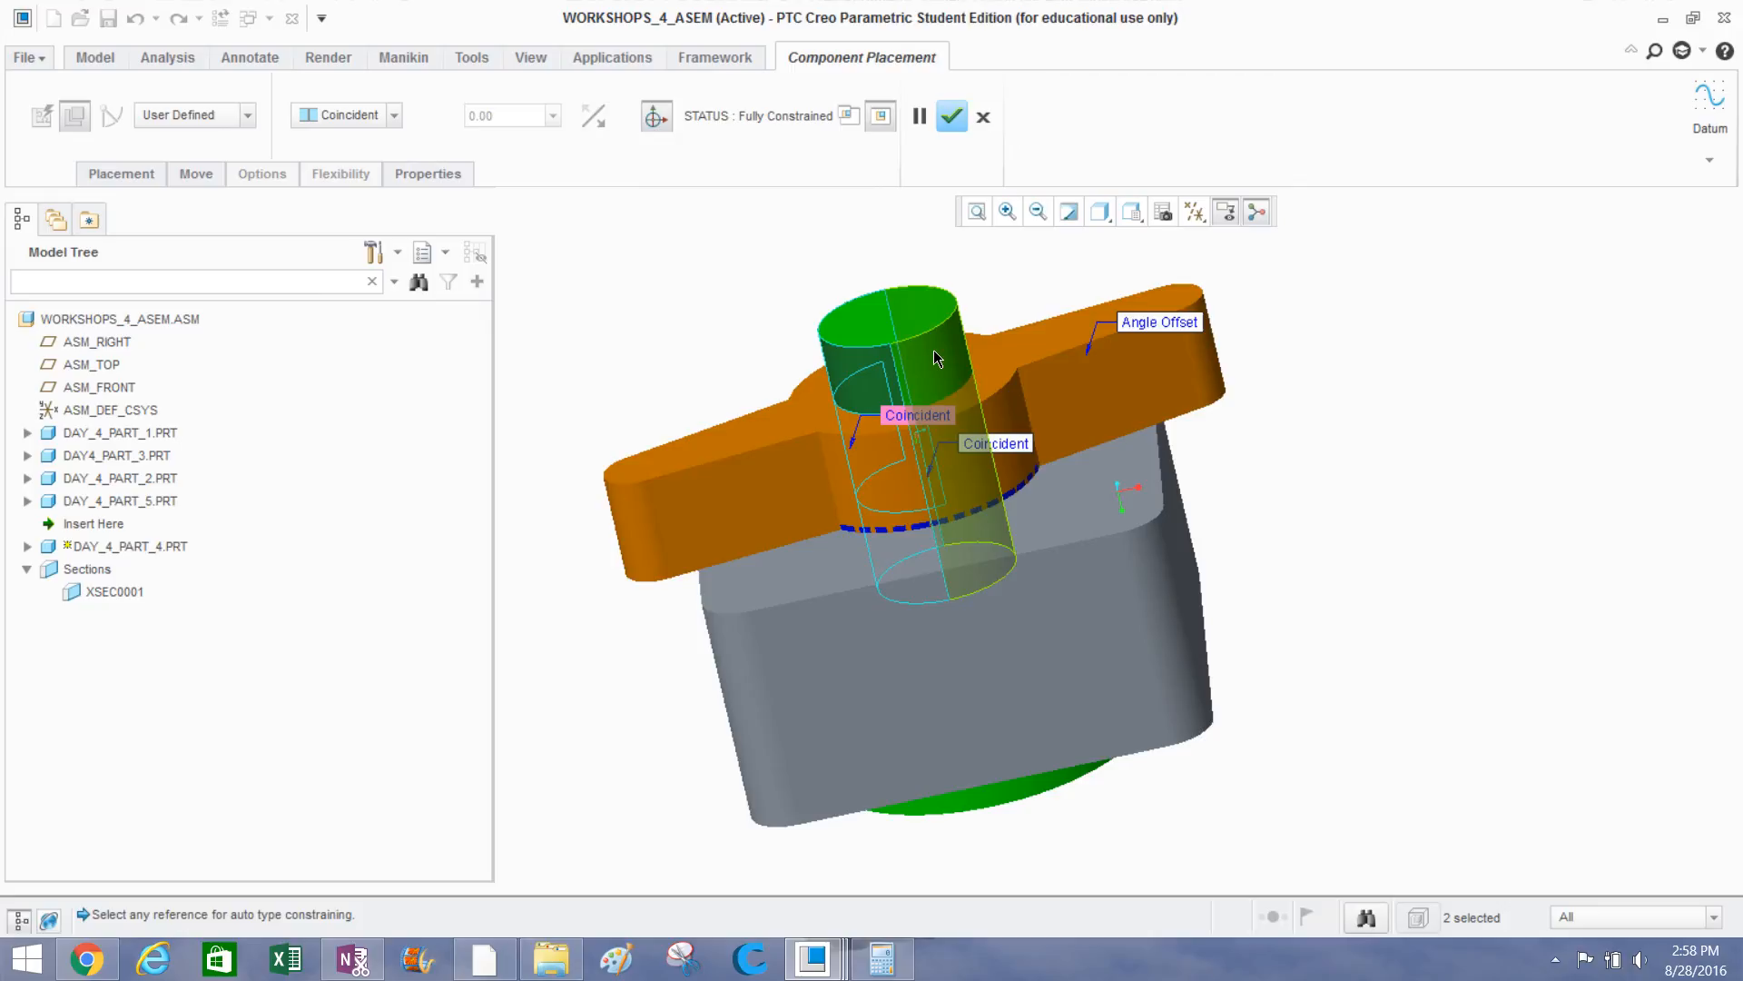
click(128, 176)
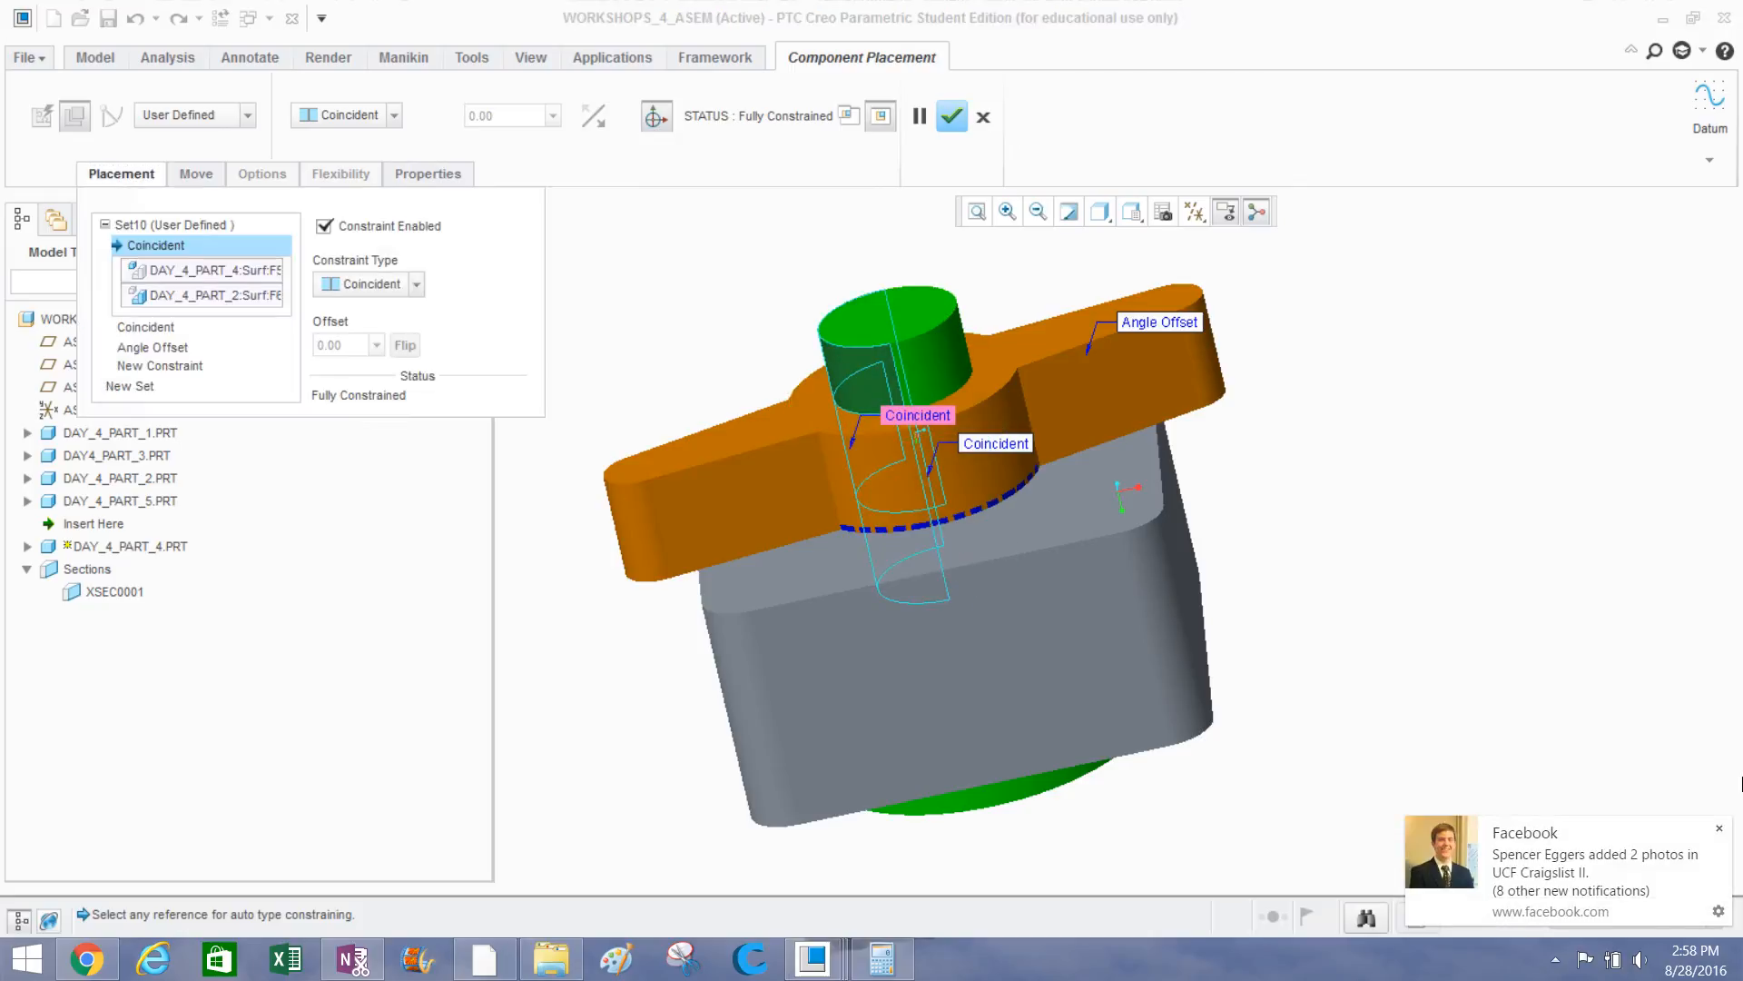
click(1719, 825)
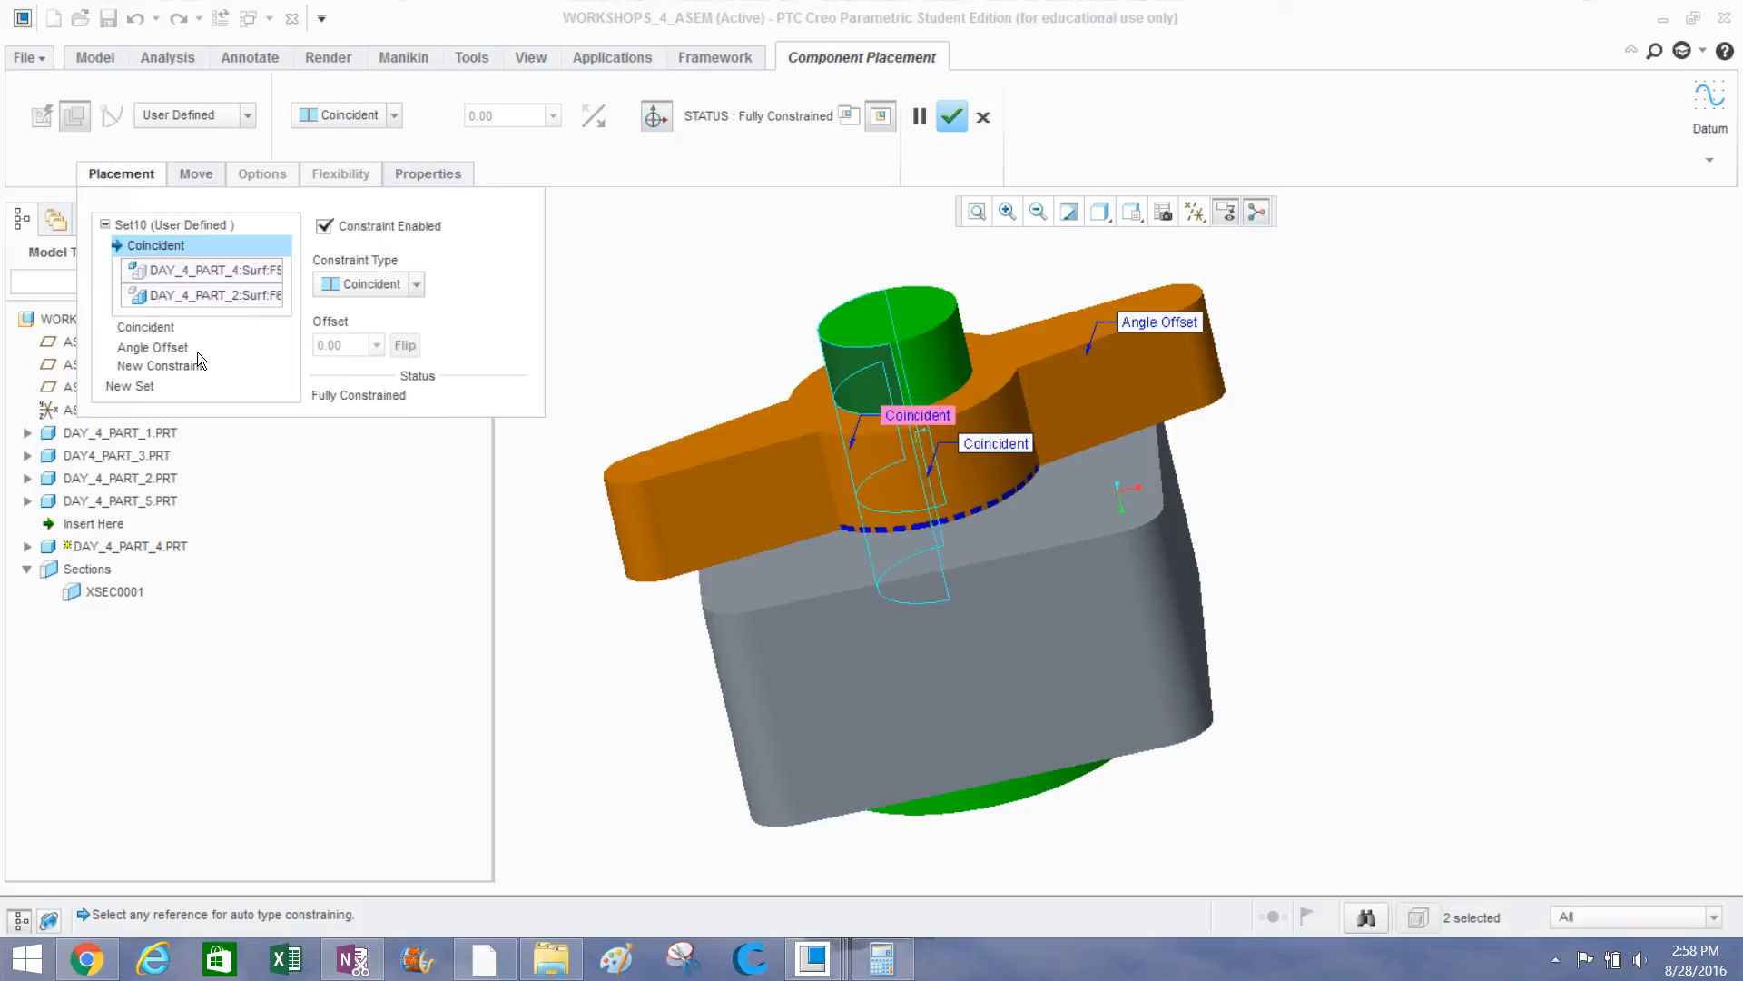
In DAY_4_PART_4's second Coincident constraint, replace the DAY_4_PART_1 surface reference with DAY_4_PART_5's flat face and accept the redefinition.
click(154, 328)
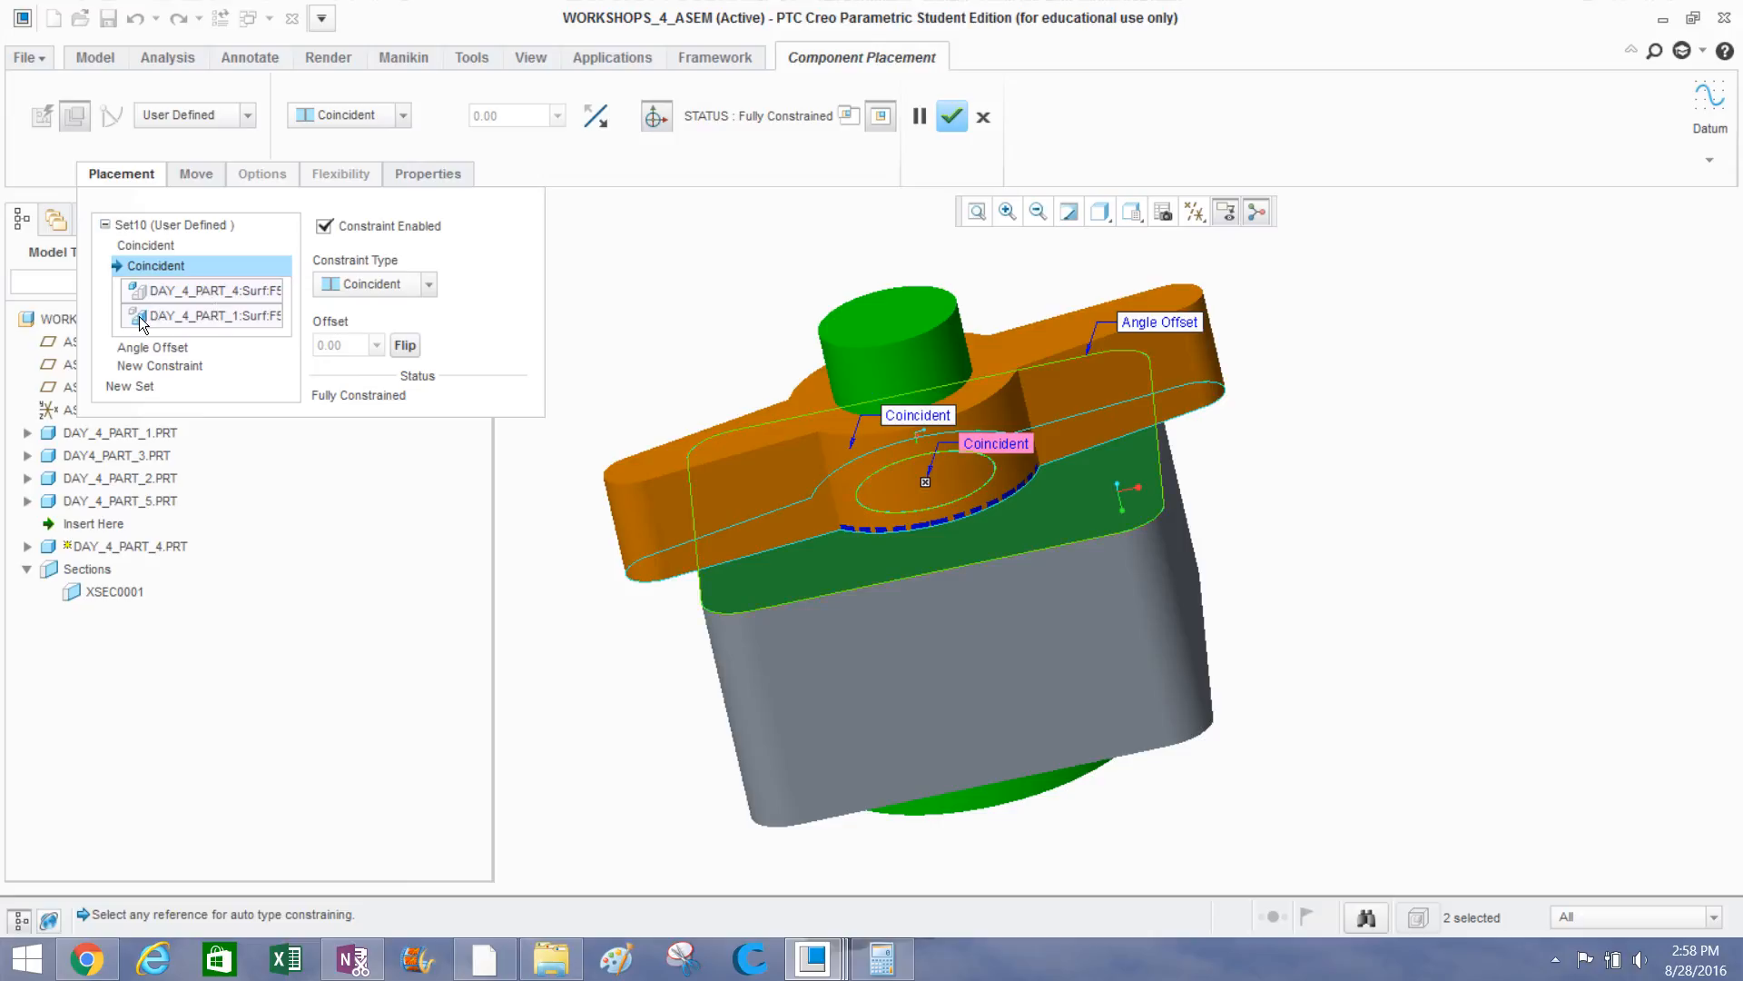
click(209, 318)
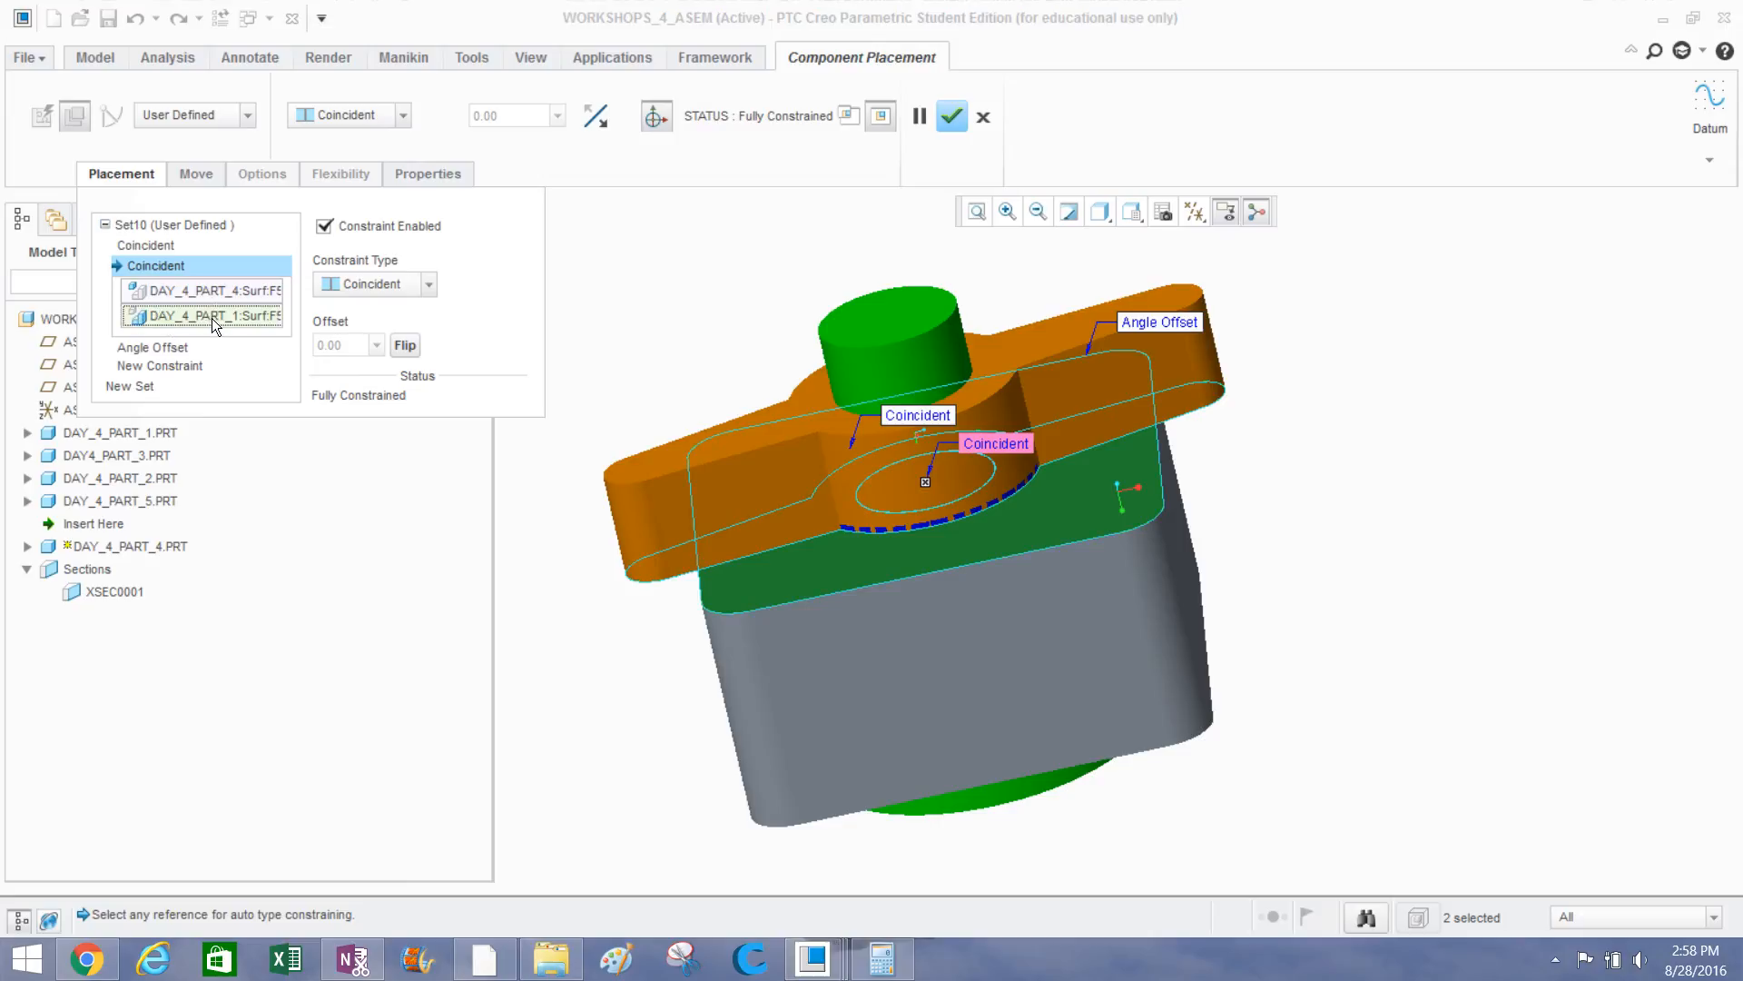
right_click(212, 318)
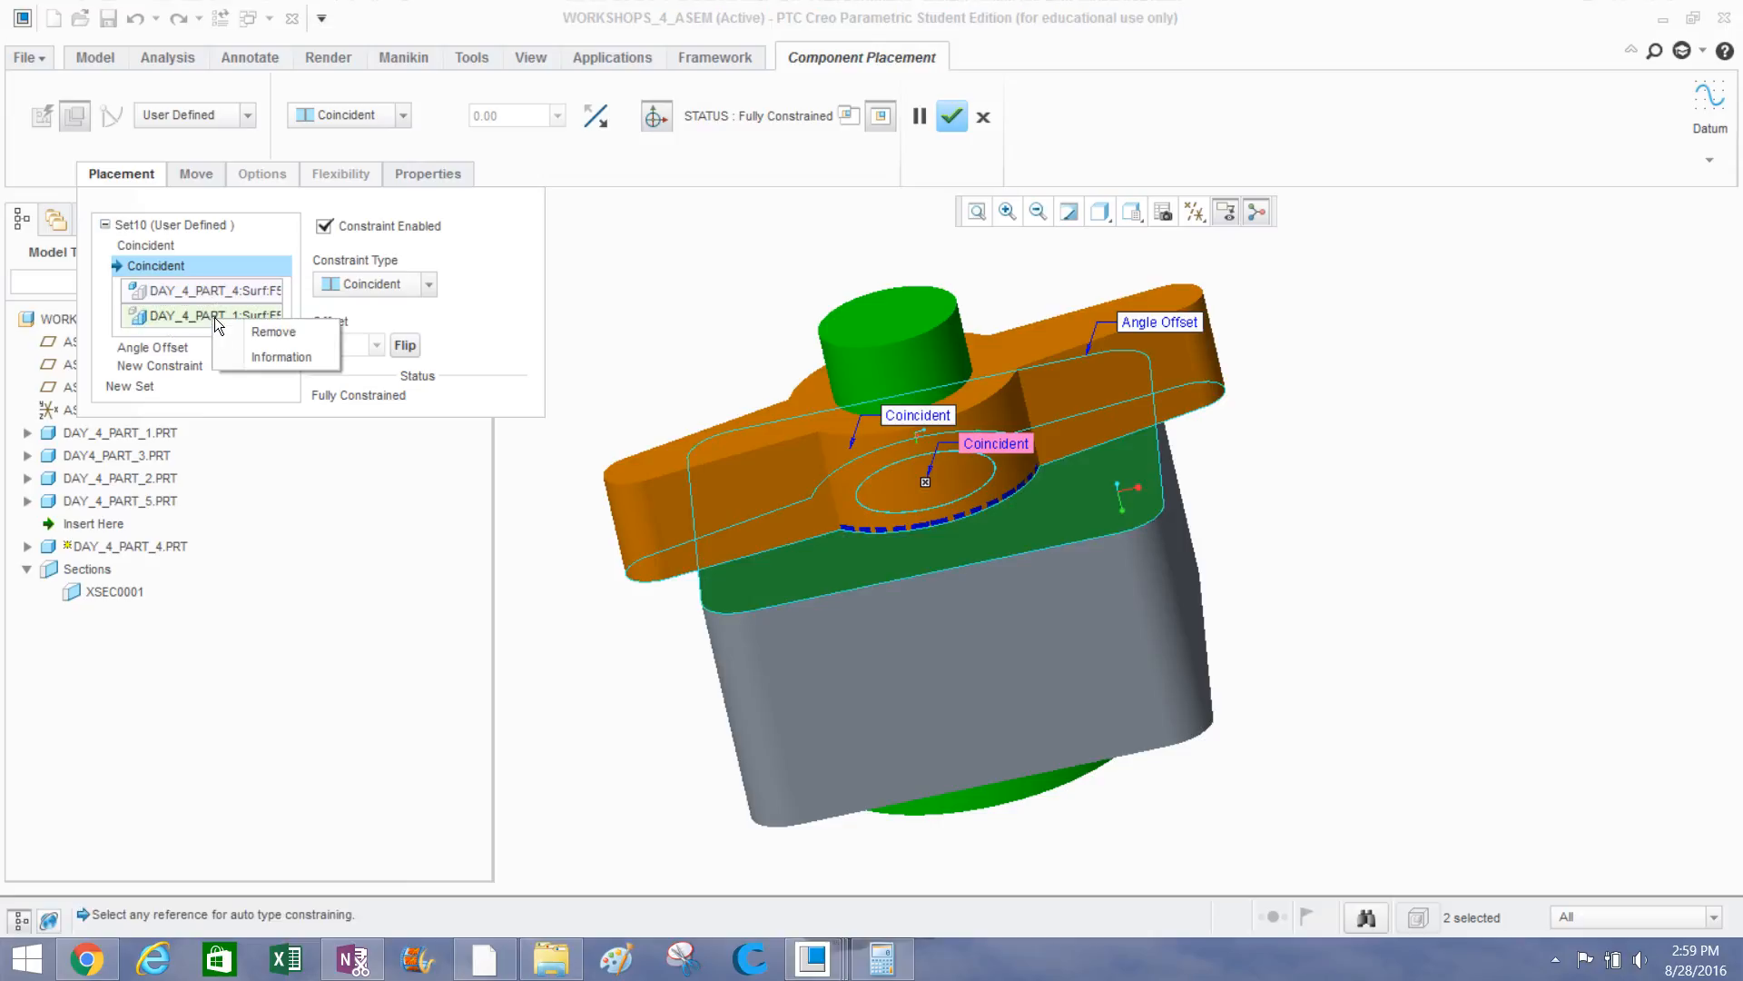
click(226, 329)
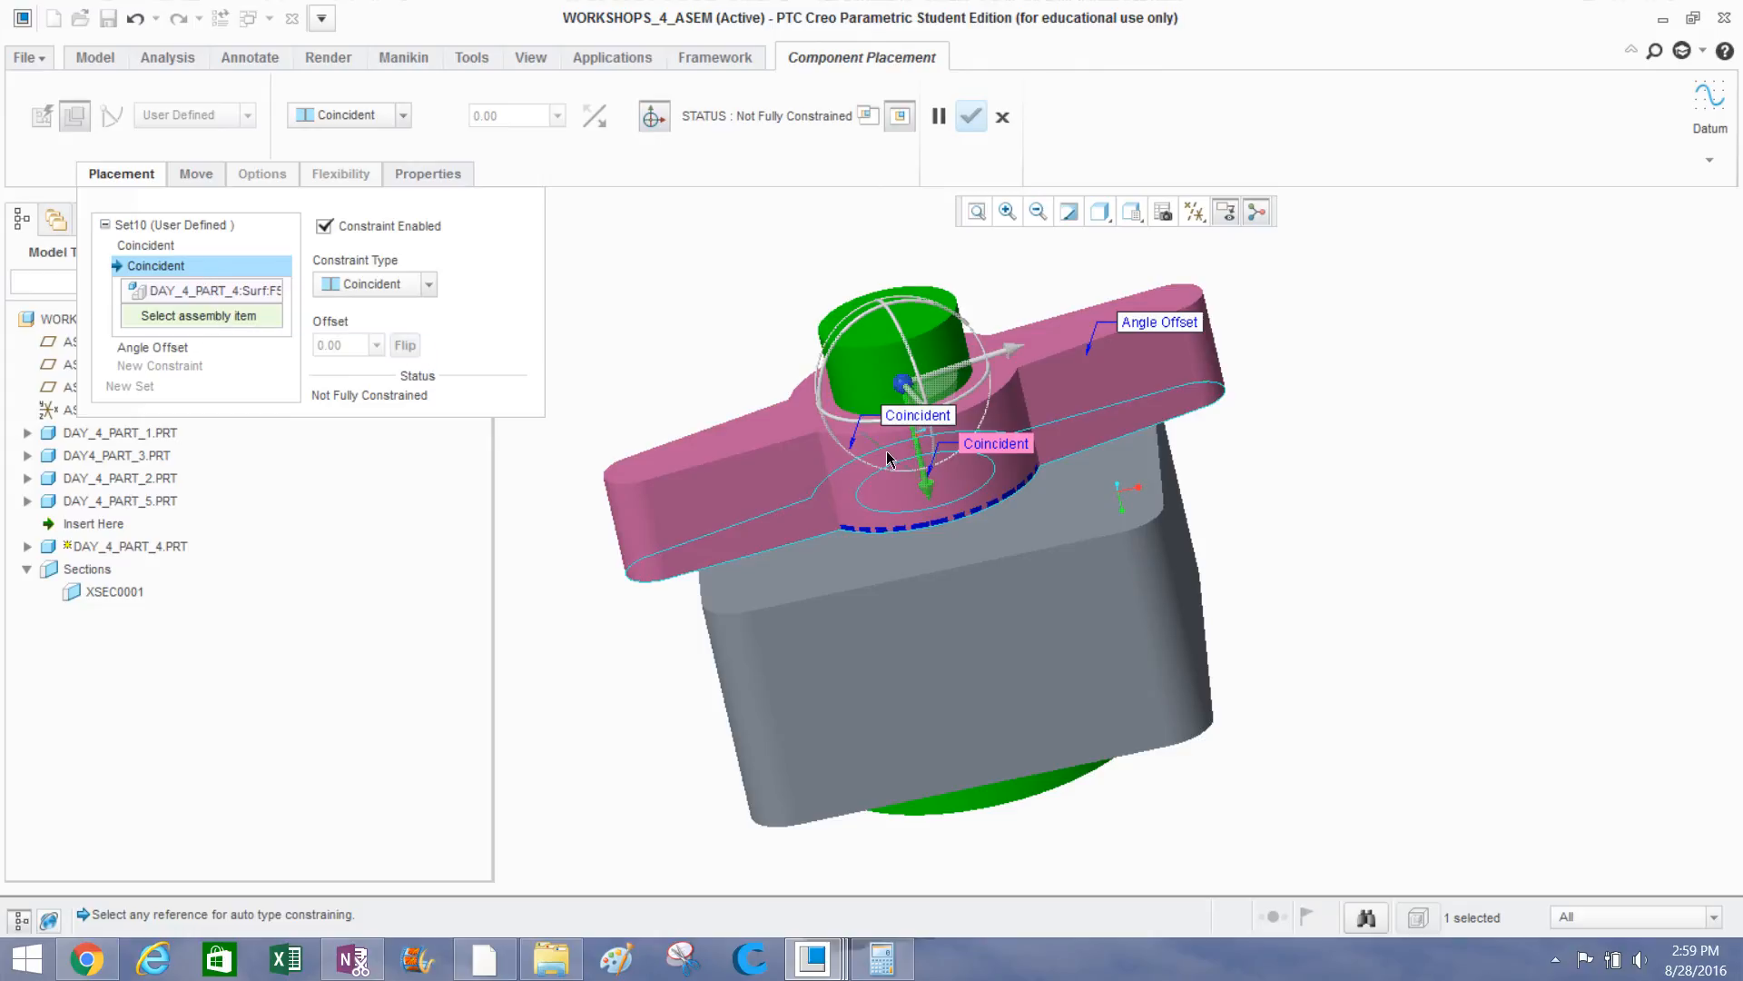
scroll(860, 493, up, 3)
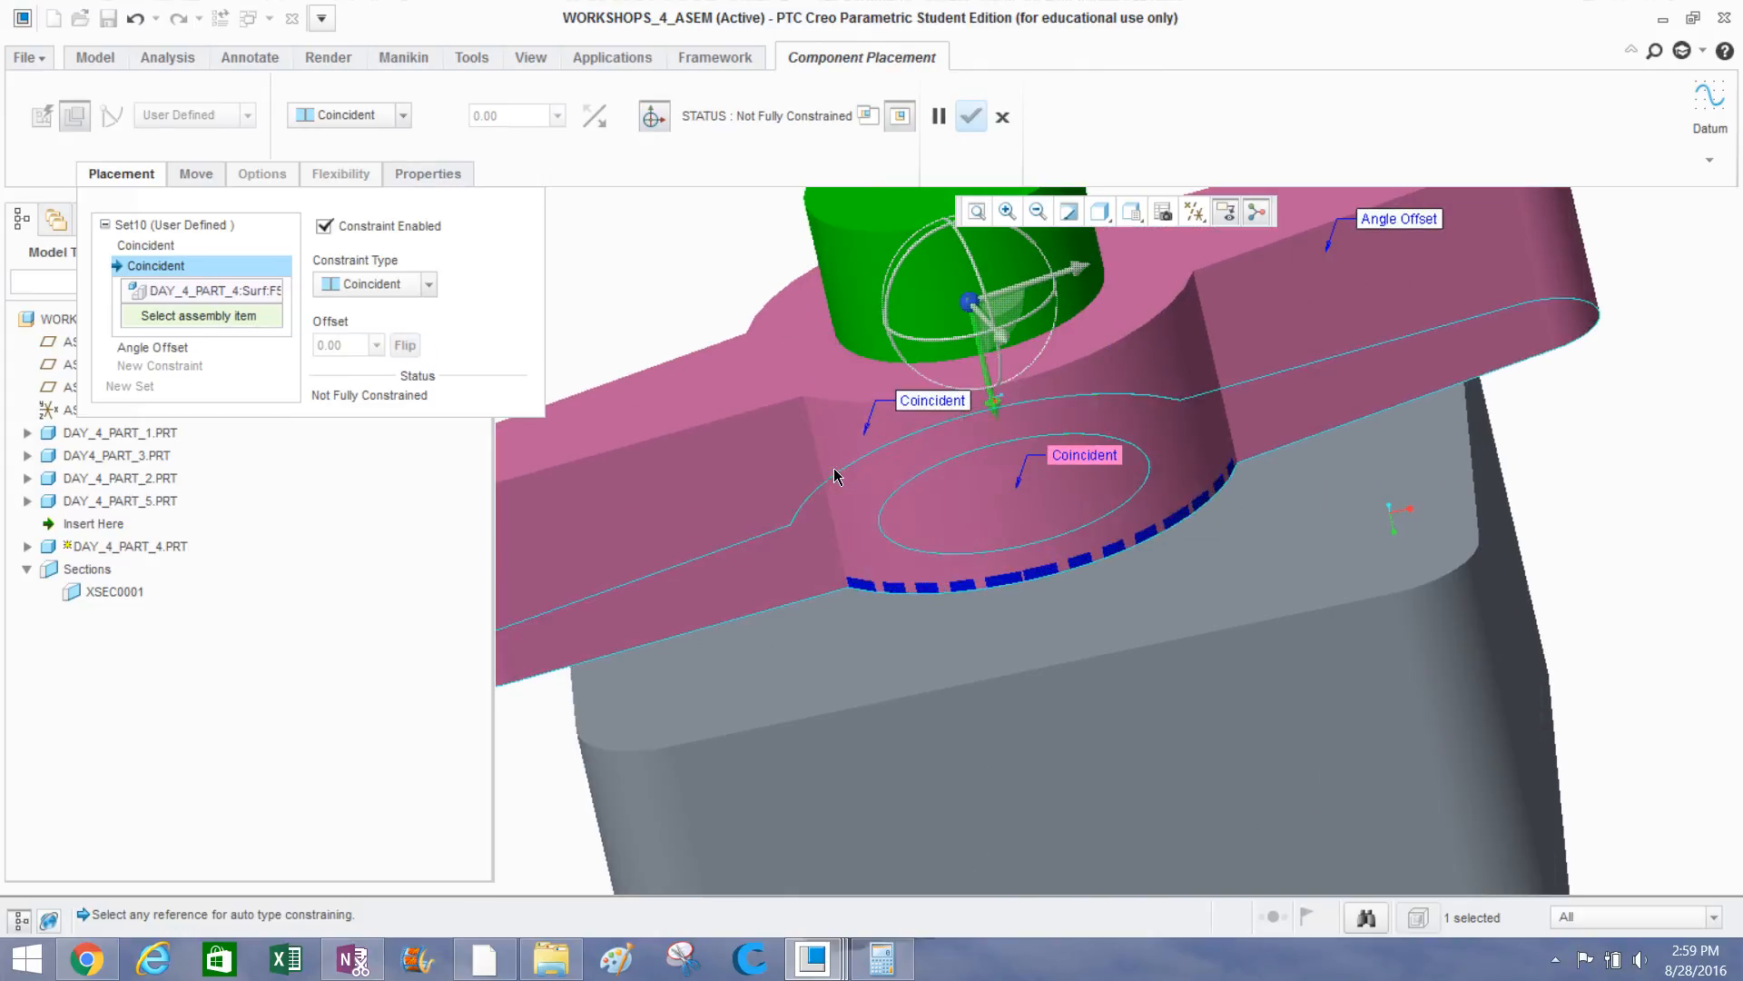
click(846, 518)
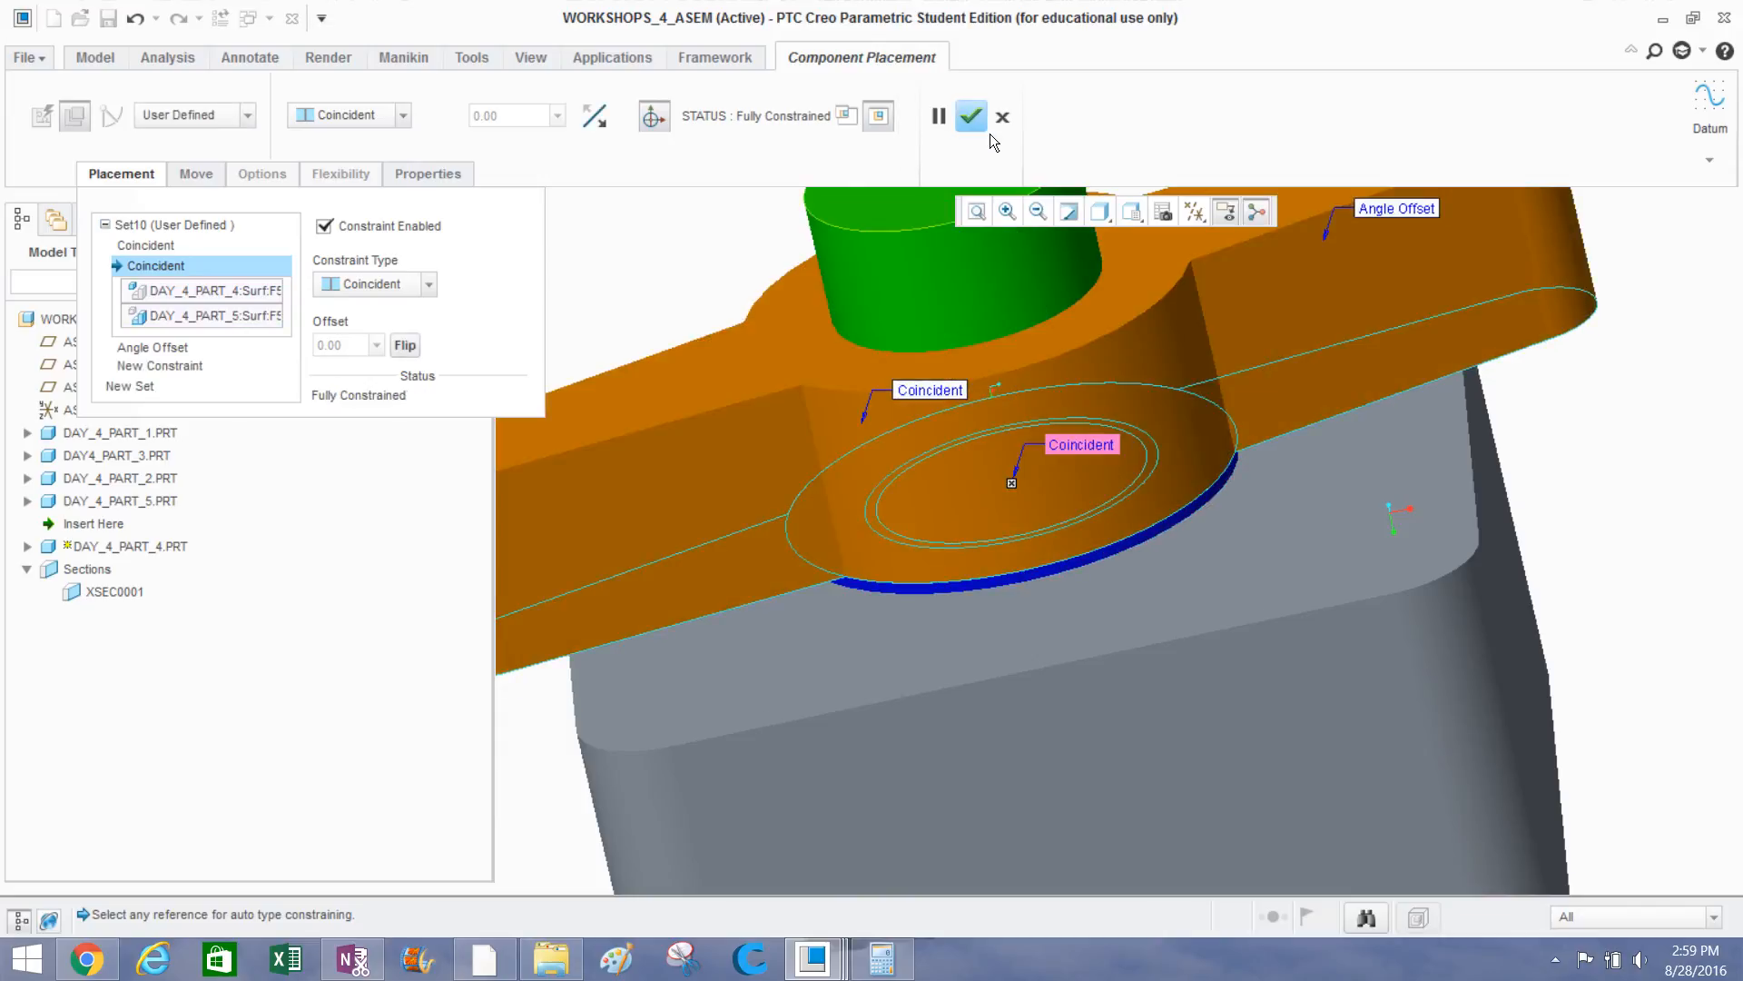
click(971, 117)
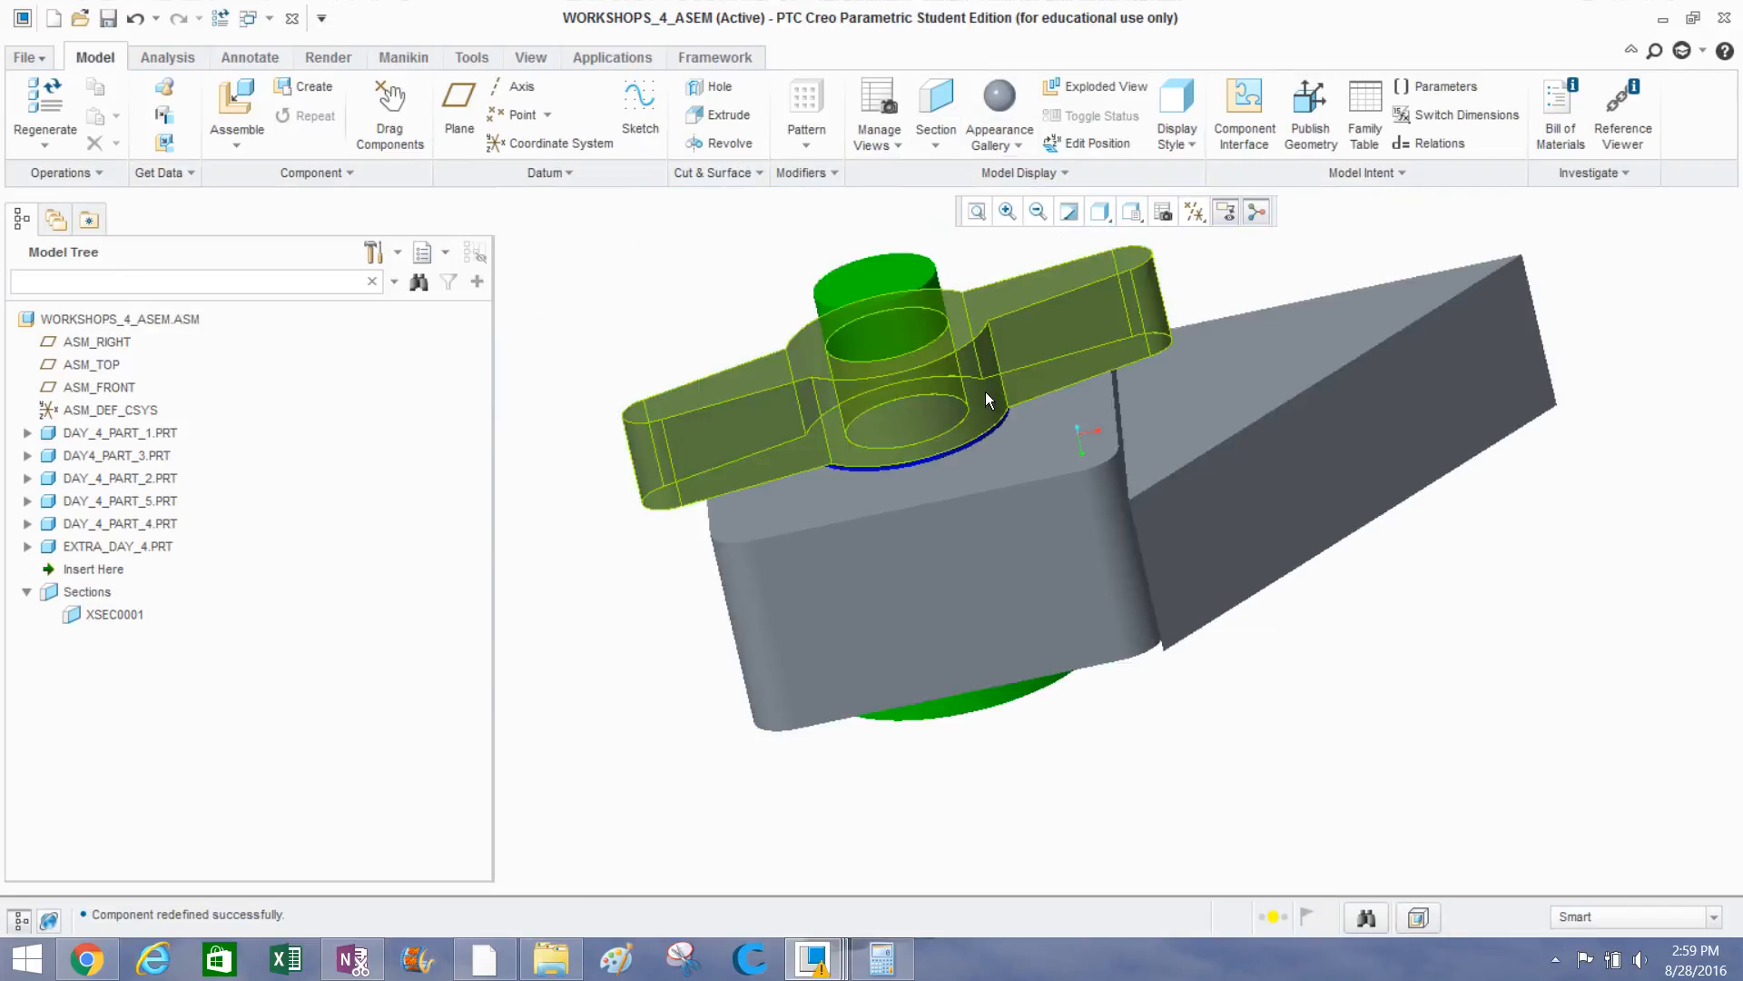
Create a planar cross section parallel to DAY_4_PART_1's flat side face, offset about 4.75 to cut through the green shaft.
middle_drag(974, 384, 1008, 356)
scroll(973, 444, down, 5)
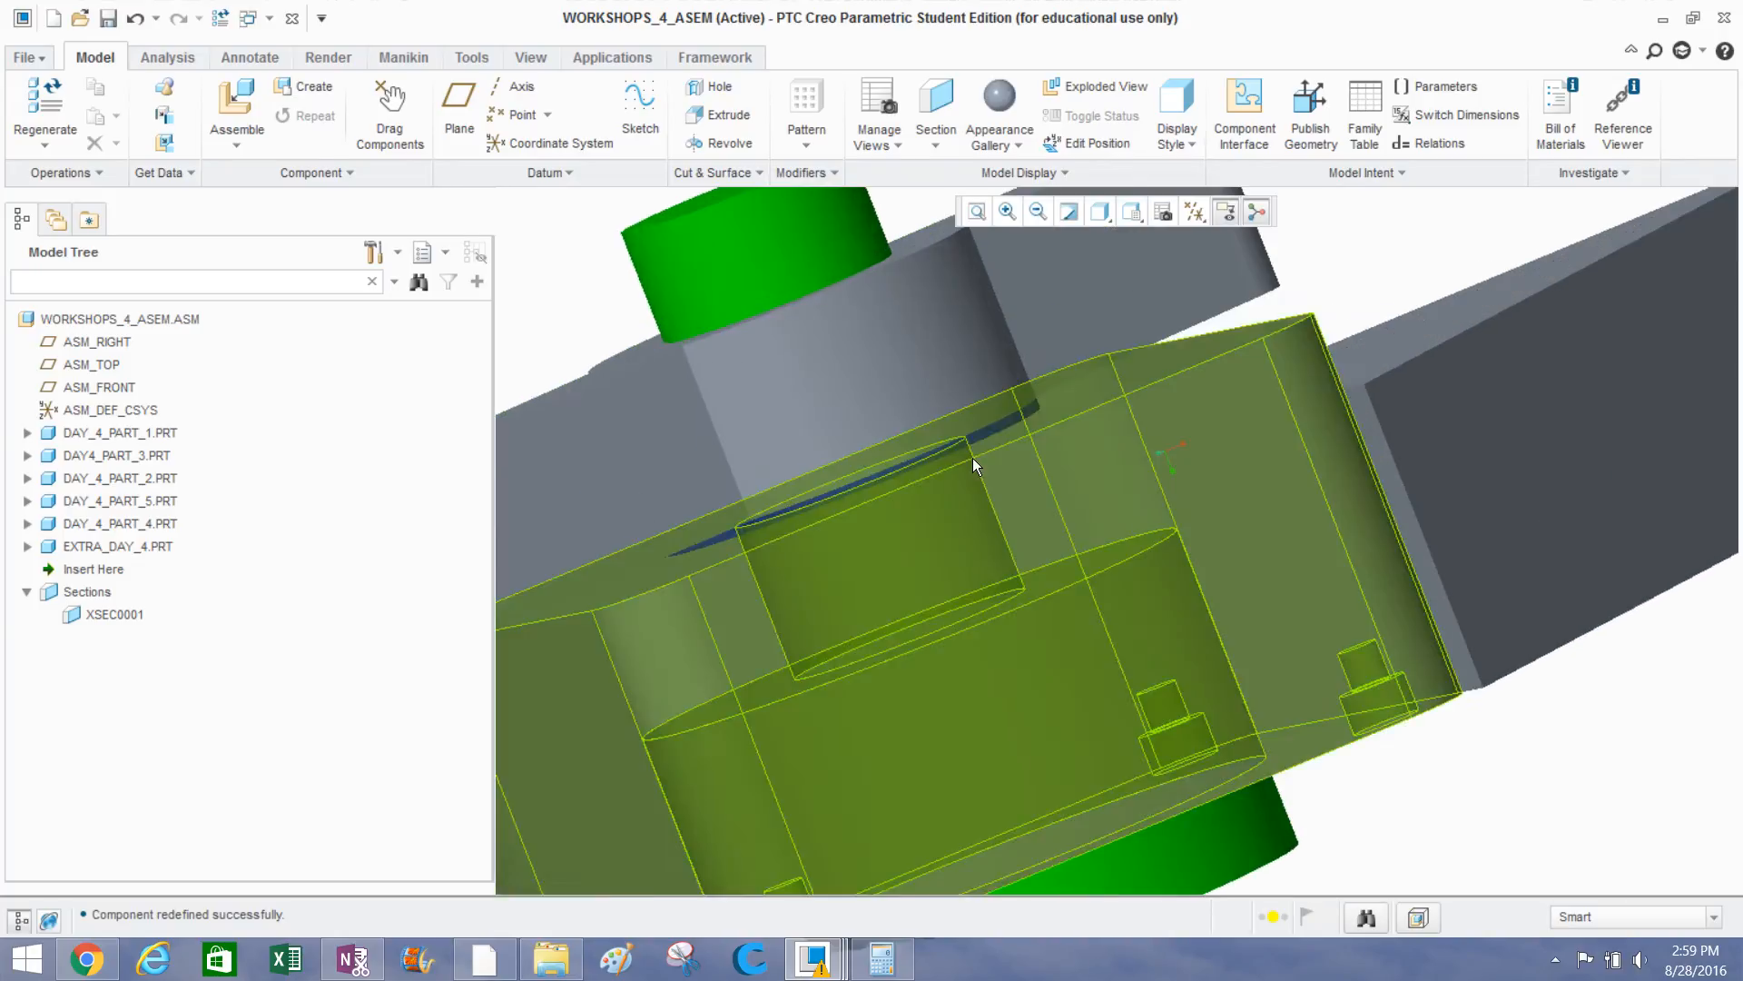
scroll(973, 457, up, 2)
scroll(972, 433, up, 4)
middle_drag(973, 432, 966, 380)
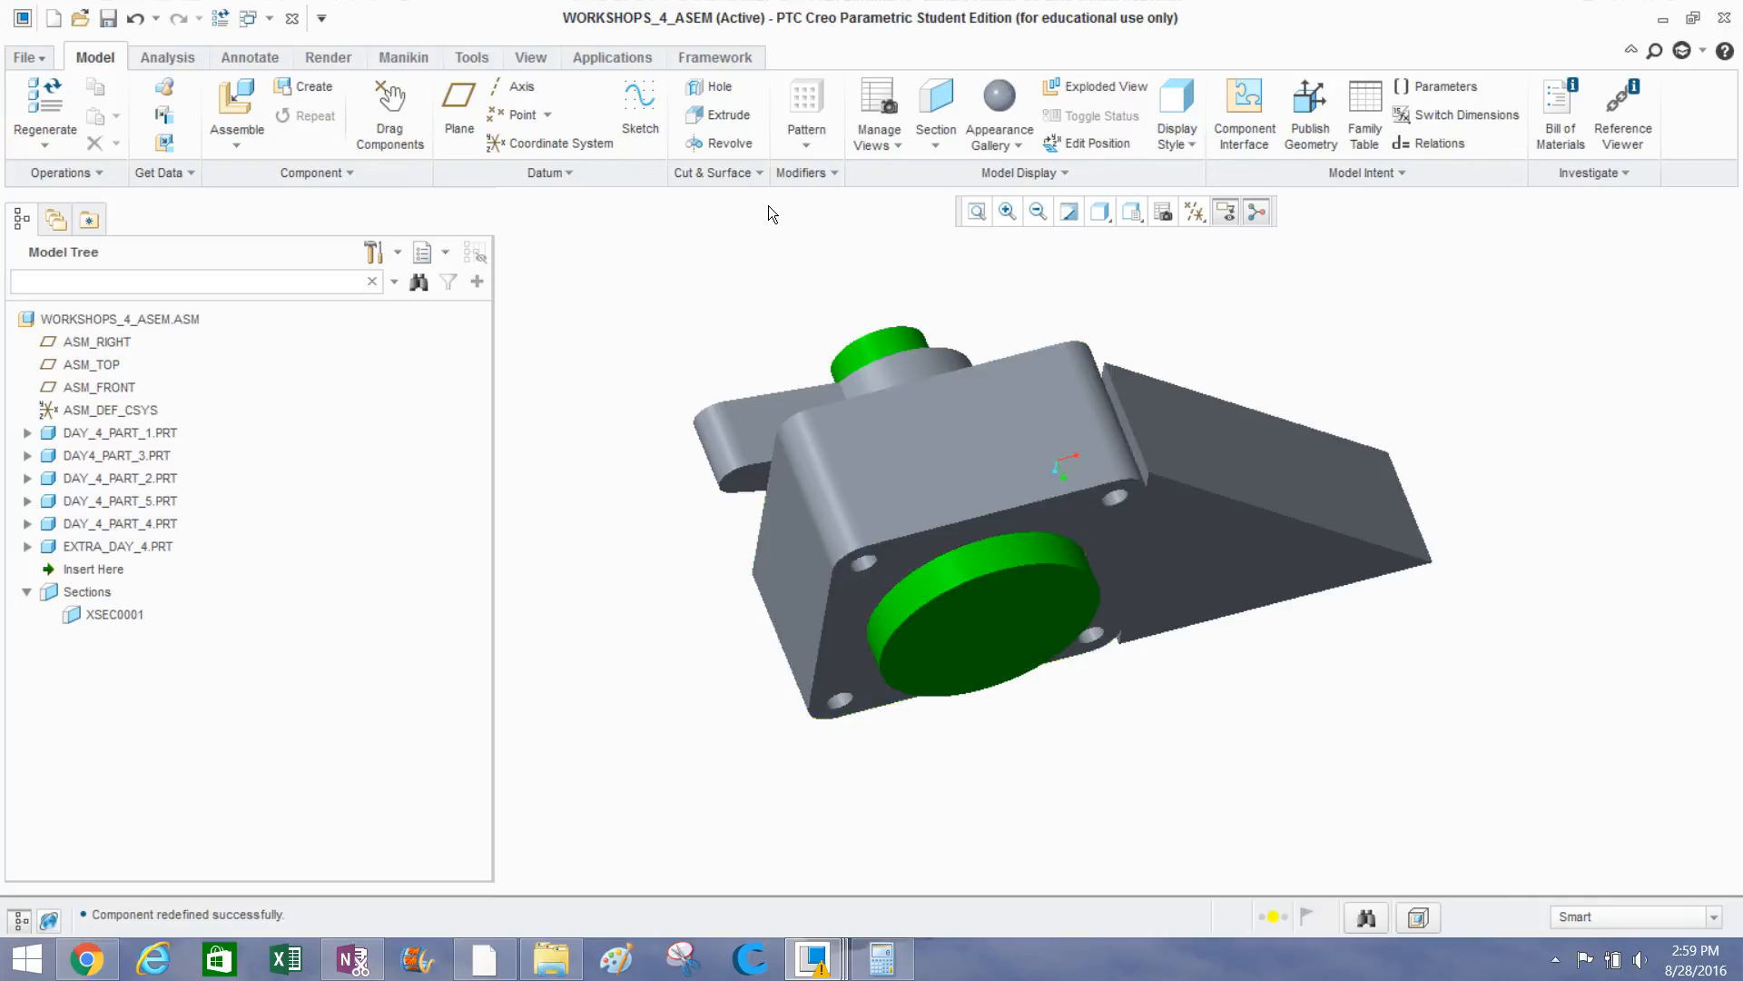
click(940, 100)
click(968, 444)
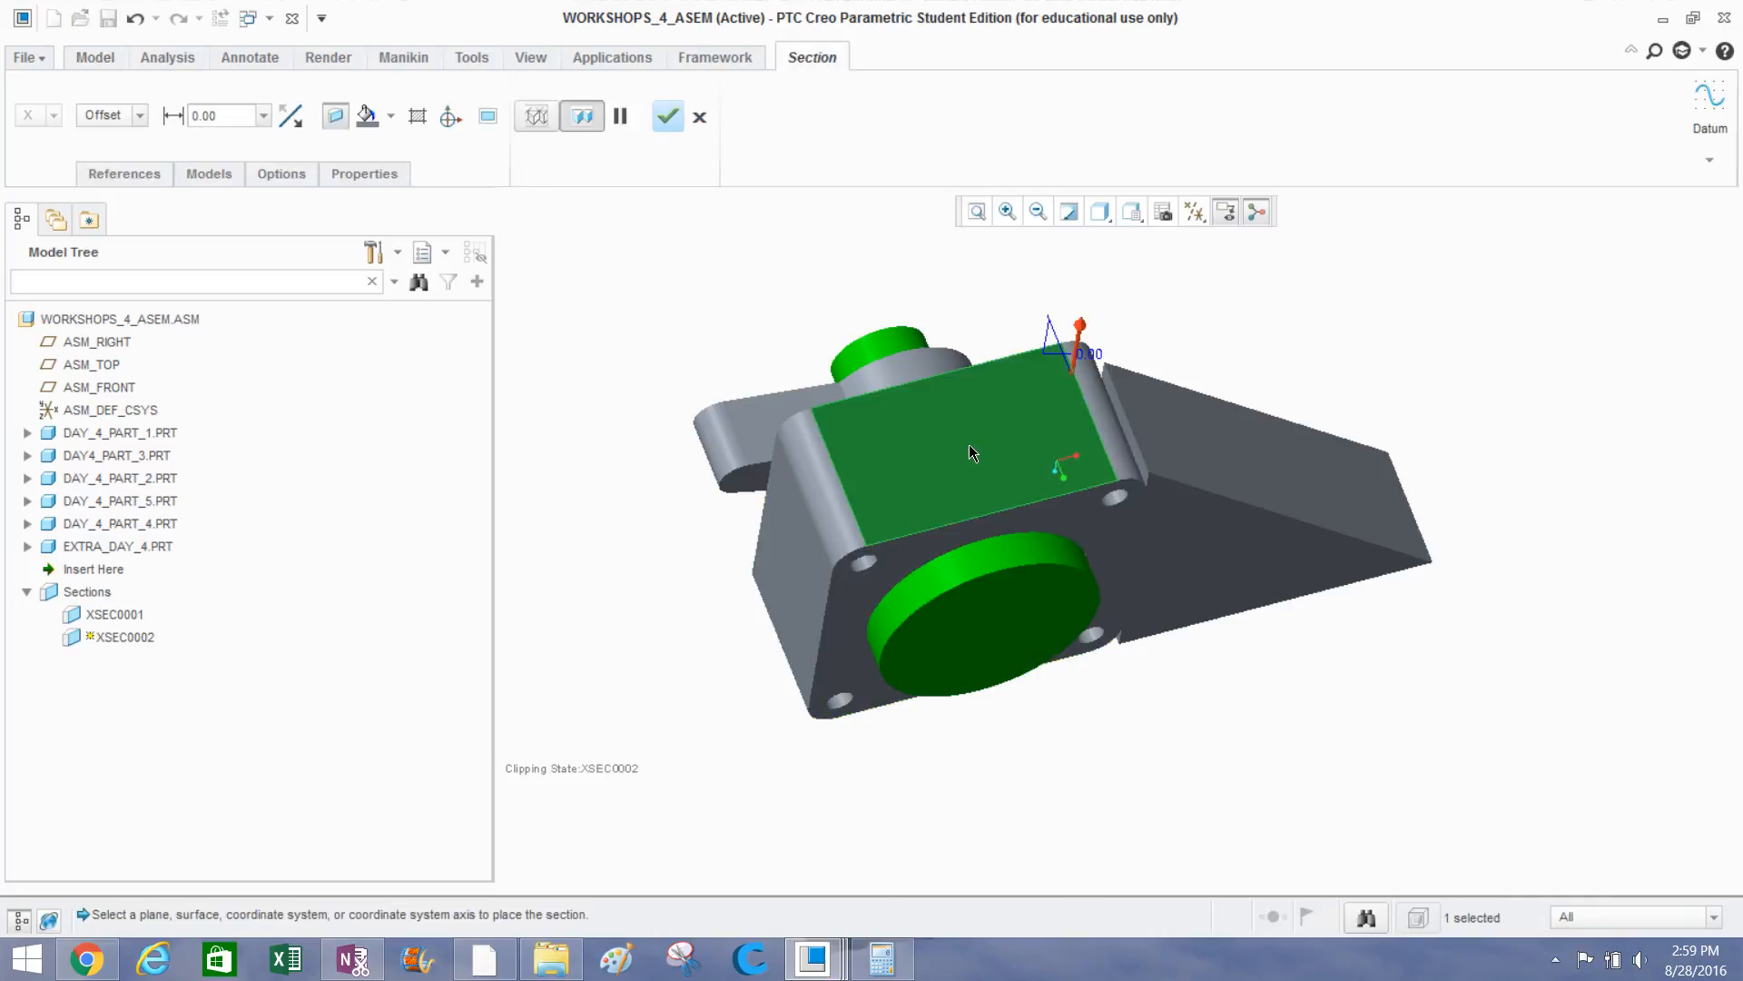
drag(1078, 326, 1072, 420)
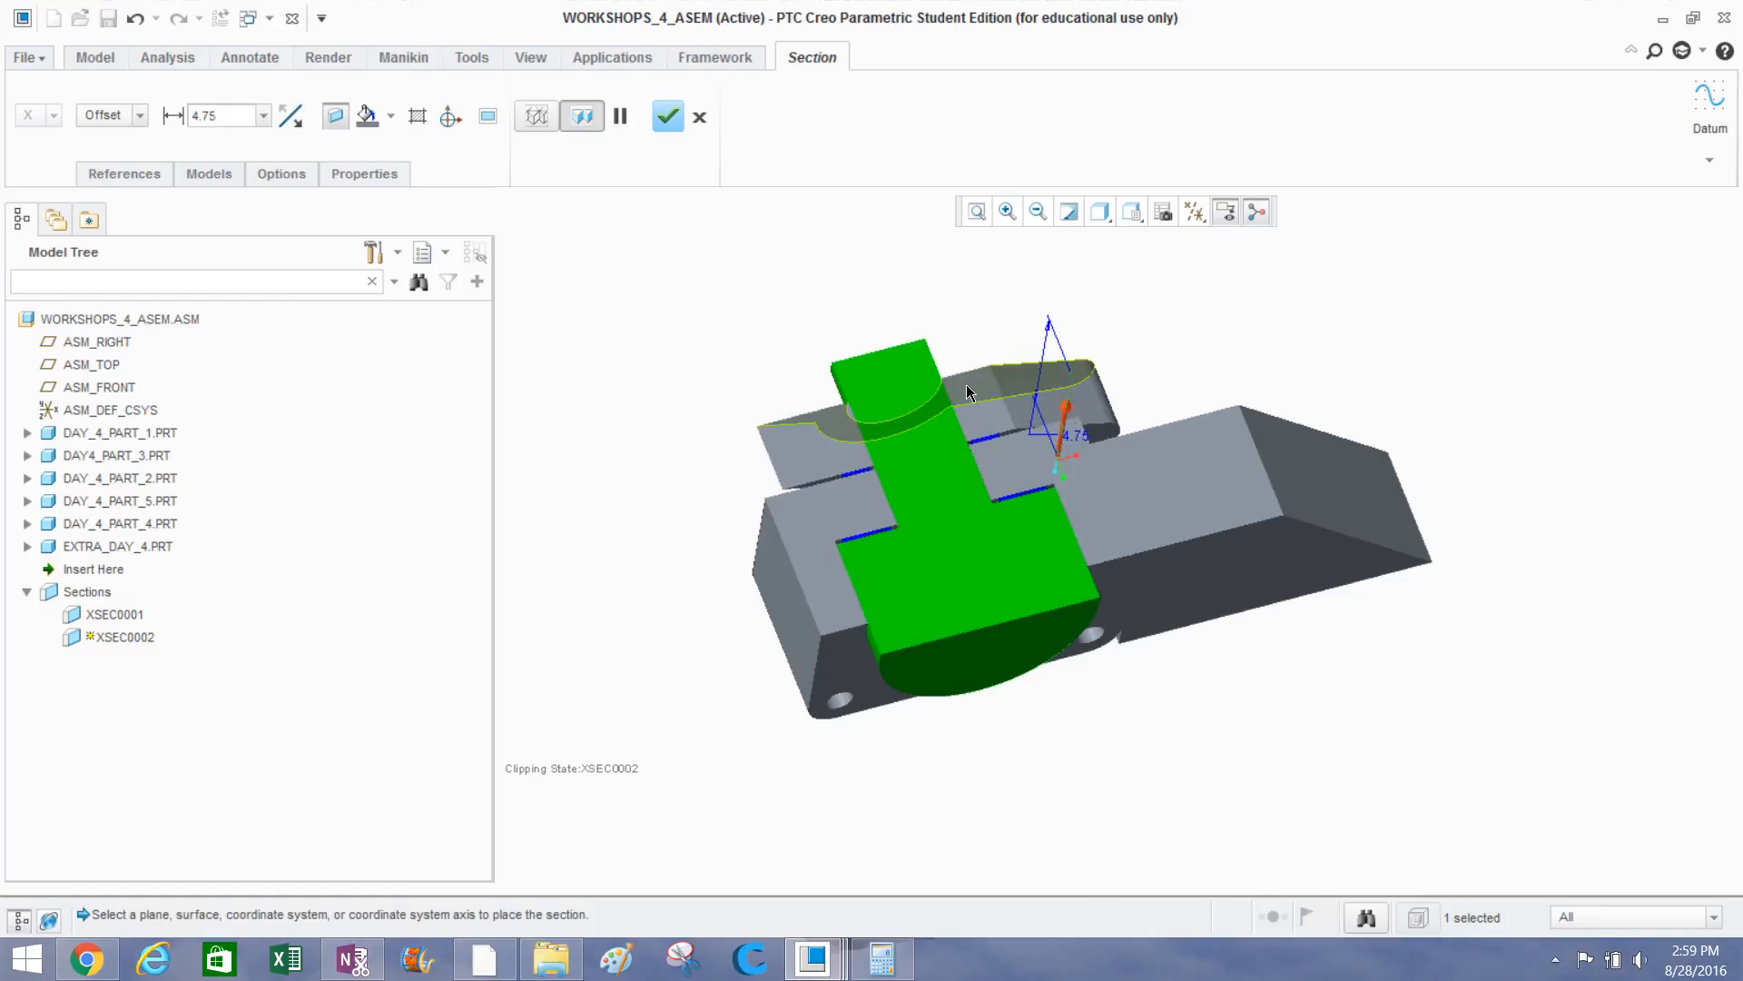
click(665, 127)
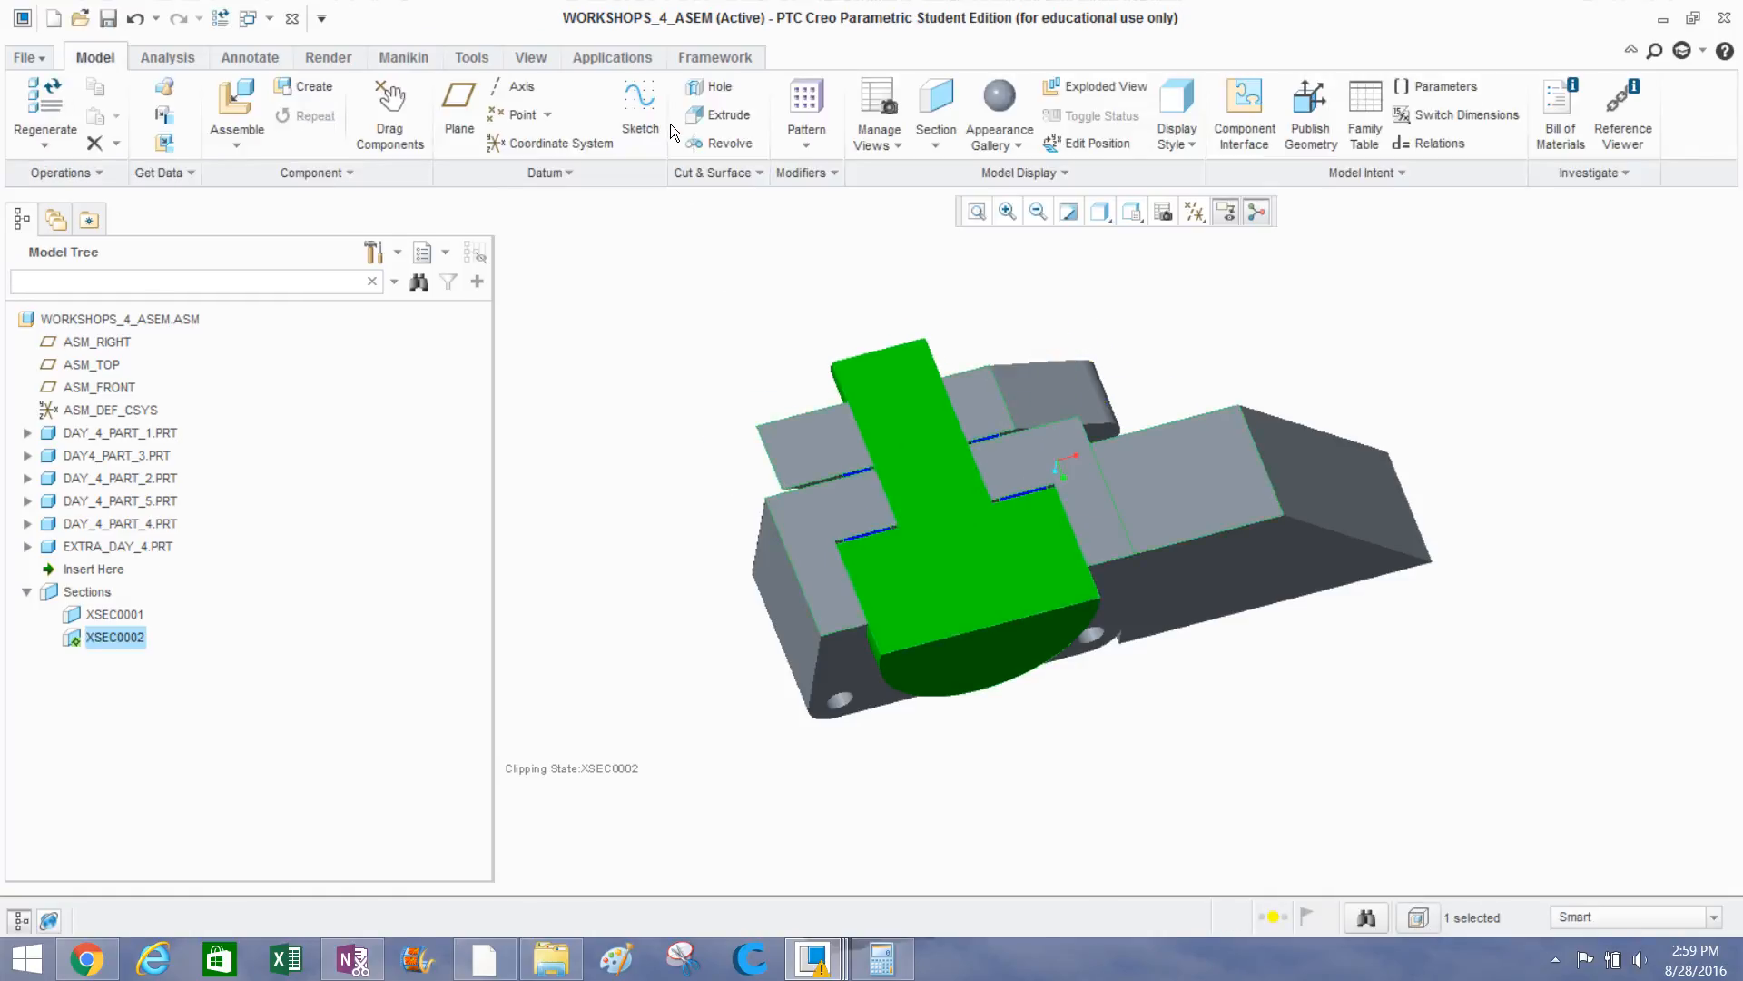
Examine the sectioned assembly up close for gaps between the green shaft, the blue washers, the block and the handle.
middle_drag(727, 372, 726, 414)
scroll(901, 530, down, 4)
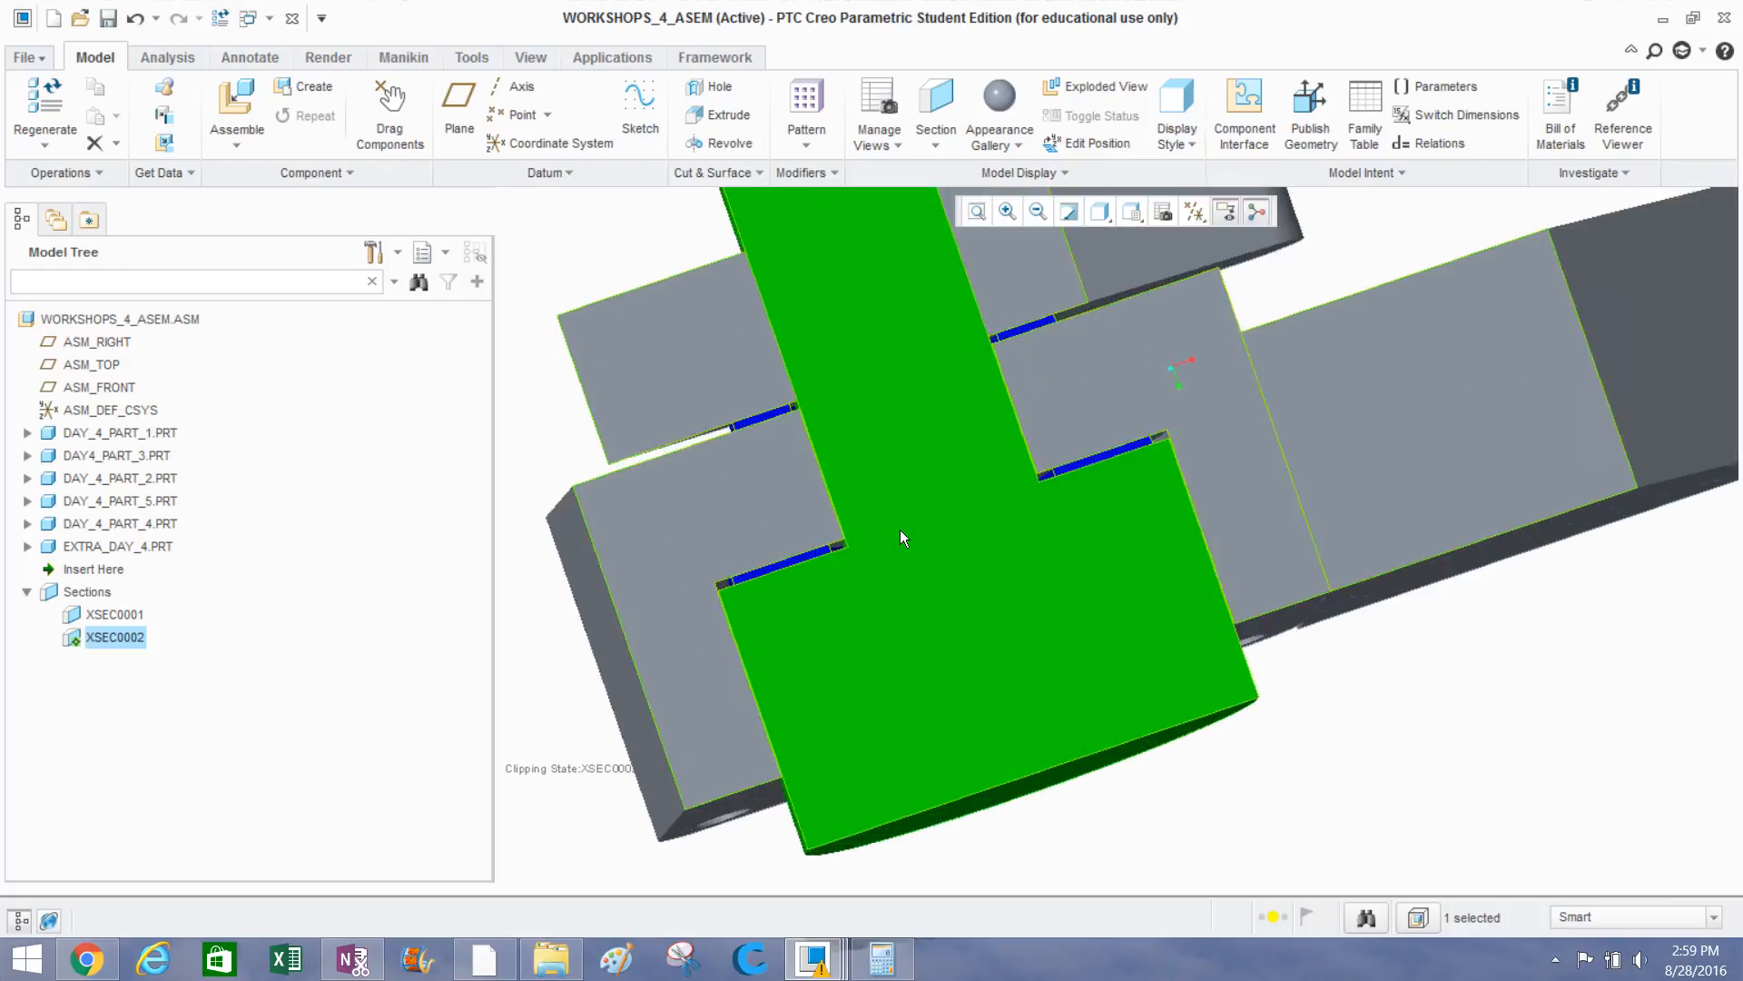
mouse_move(832, 491)
middle_down()
mouse_move(809, 486)
mouse_move(802, 506)
mouse_move(827, 492)
middle_up()
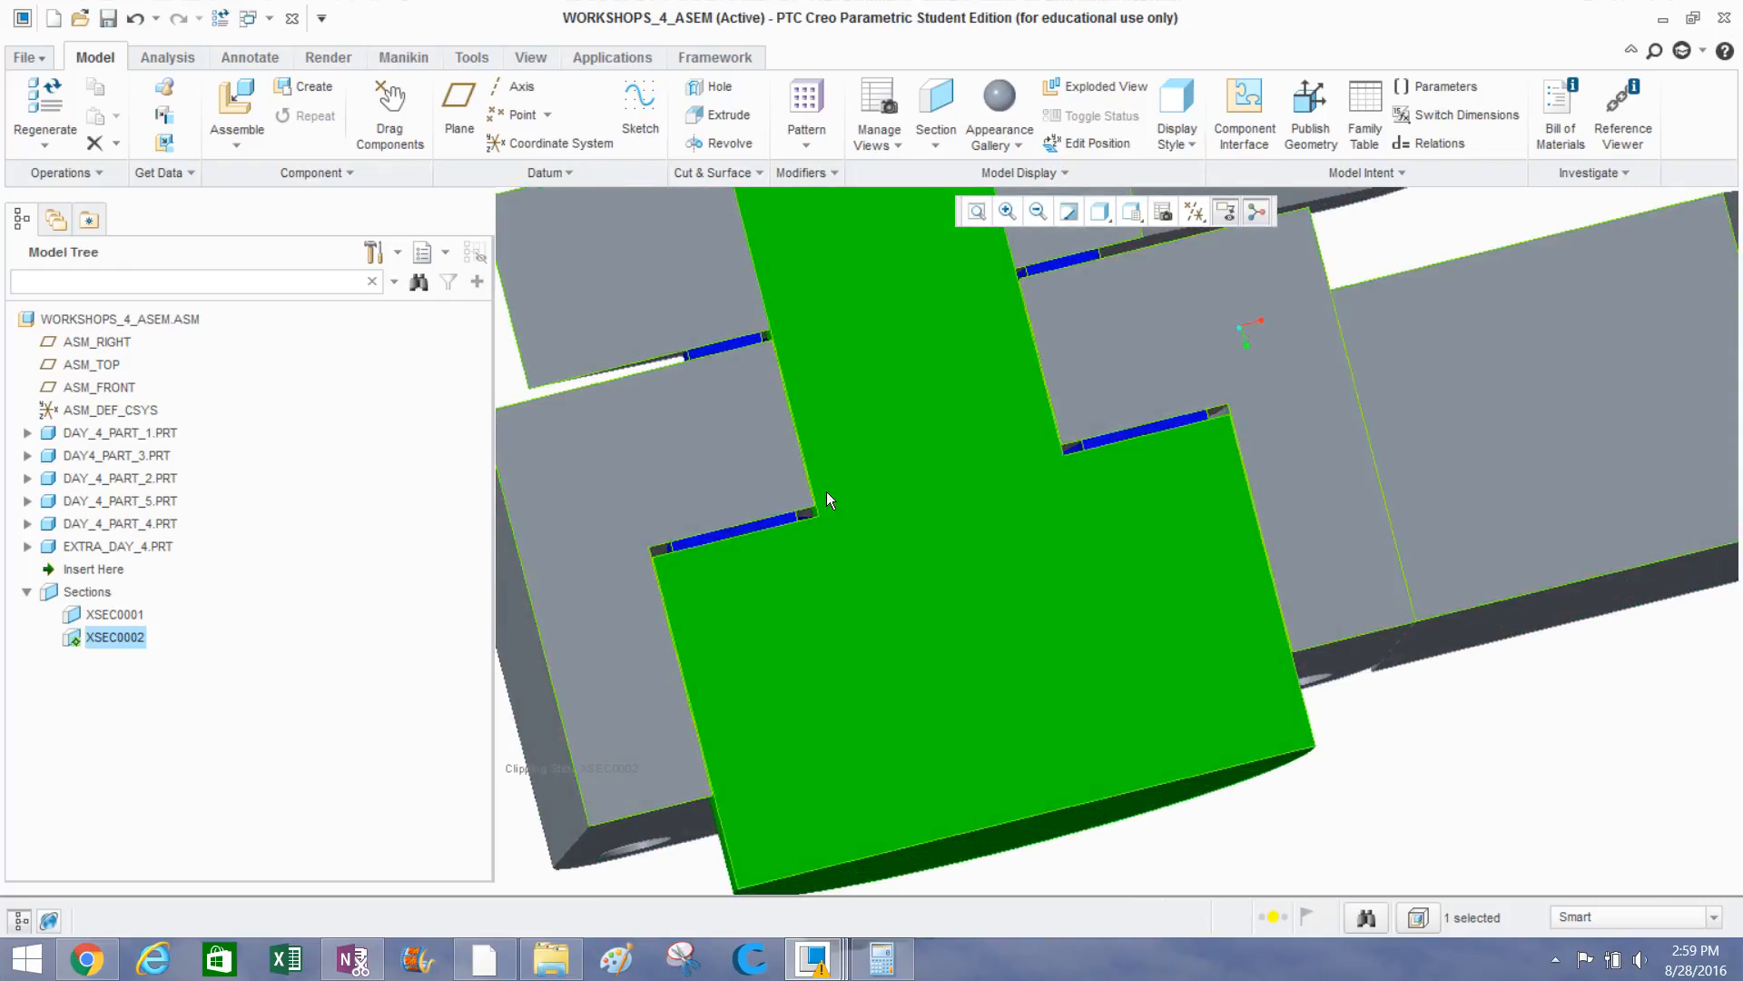
scroll(821, 488, down, 6)
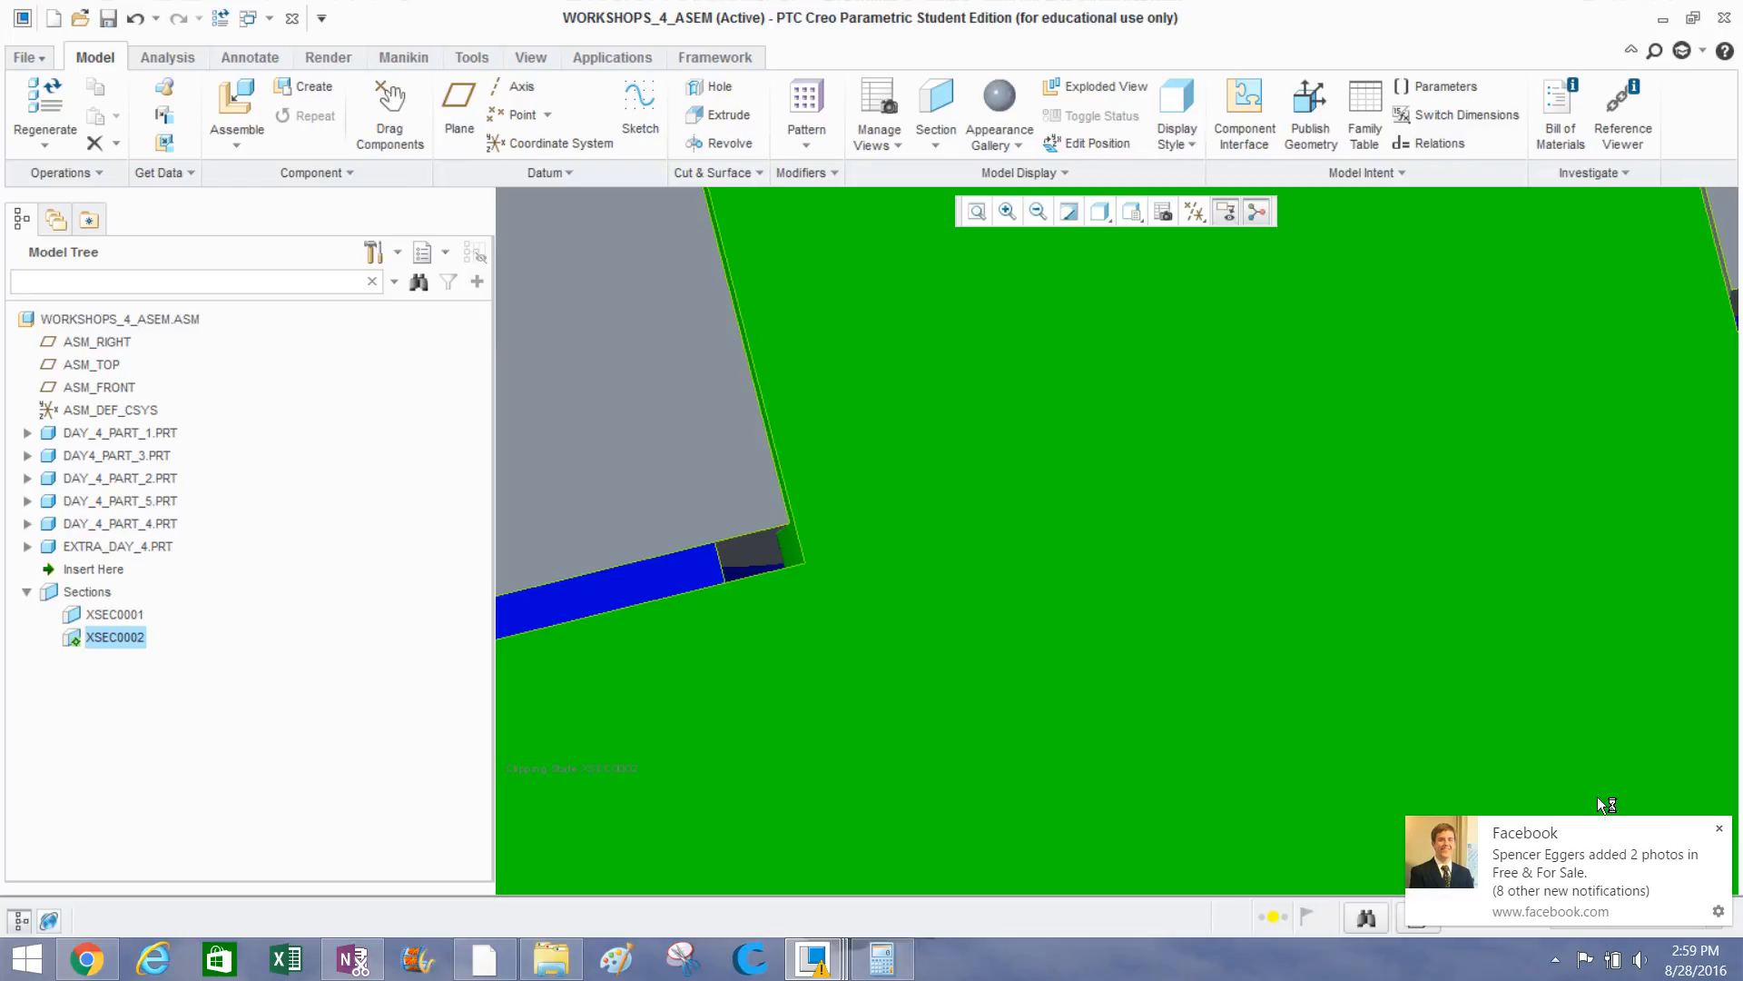
click(1719, 828)
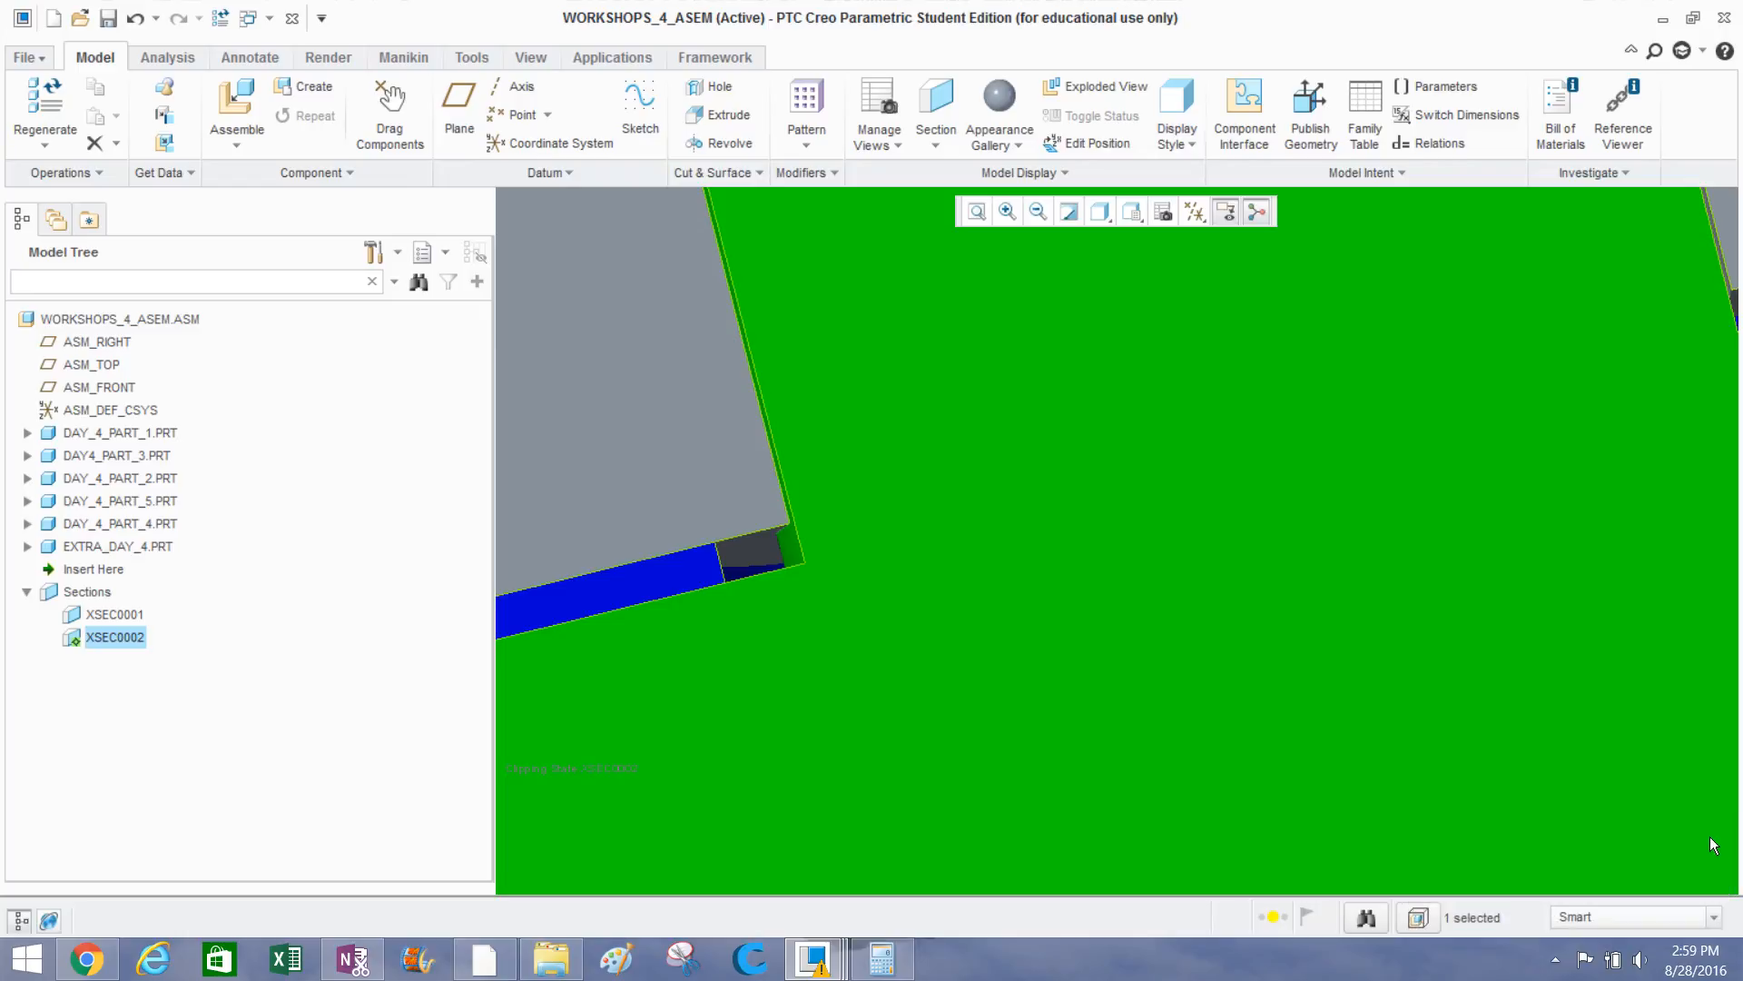
scroll(1032, 830, up, 6)
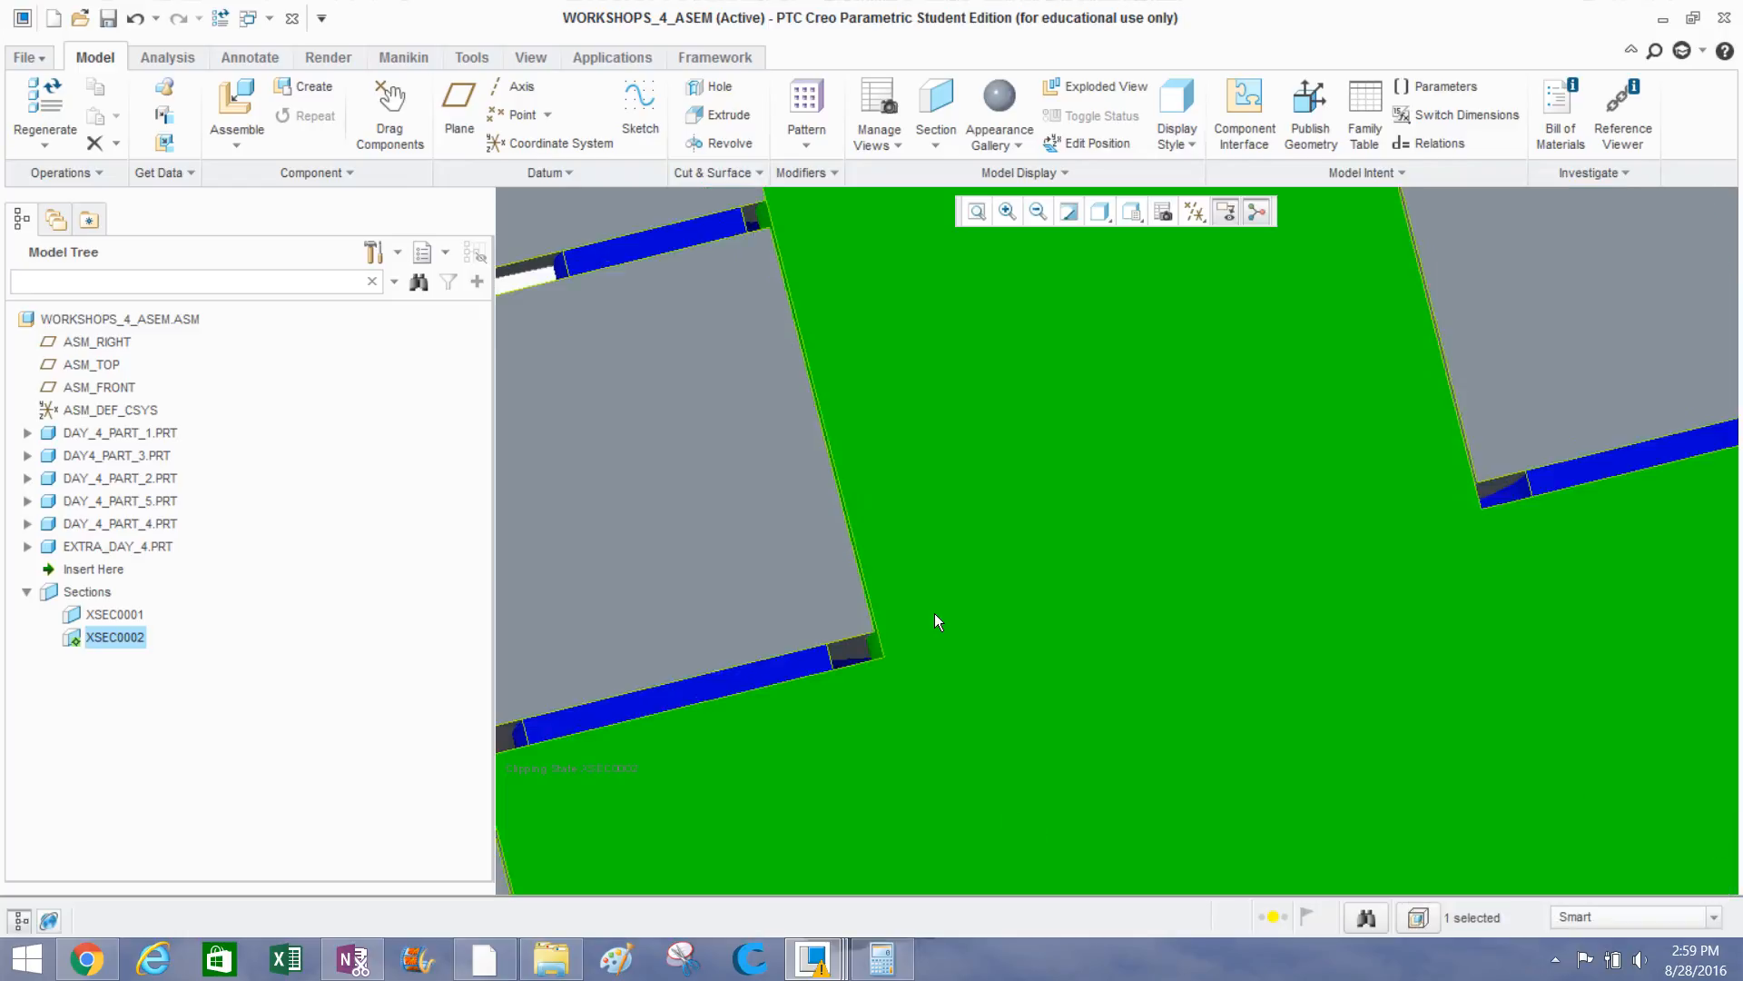
scroll(936, 503, down, 2)
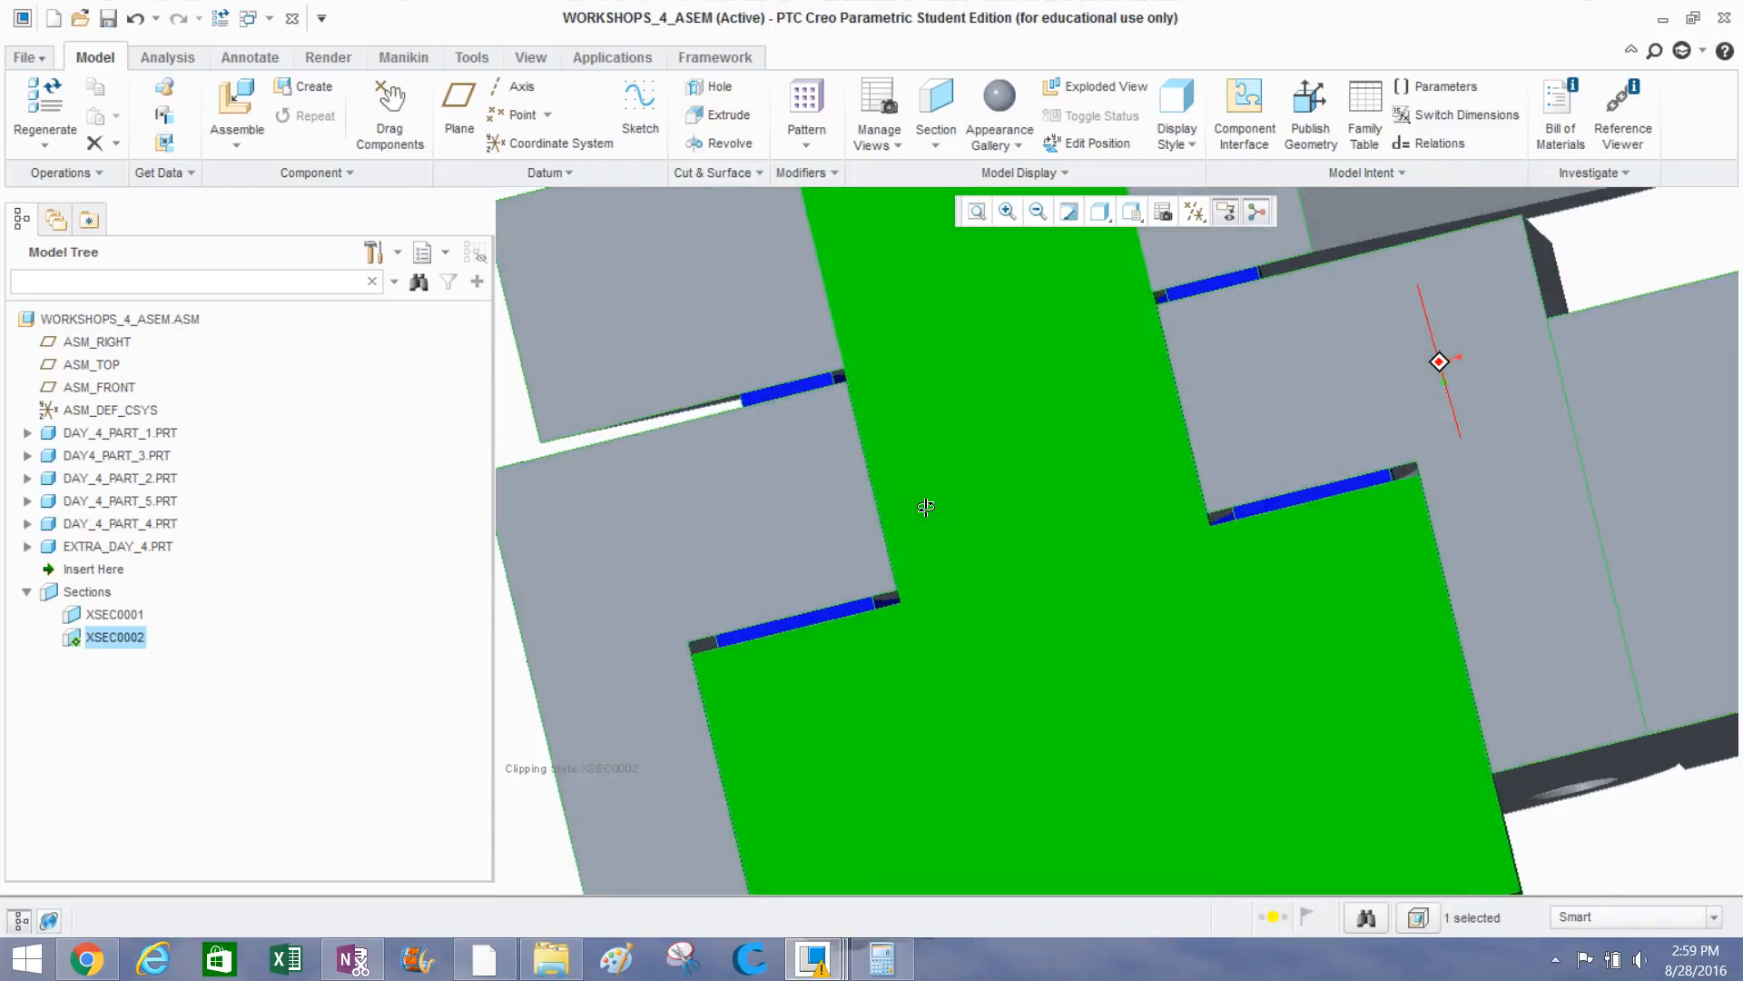
scroll(1180, 377, down, 4)
scroll(1171, 373, down, 3)
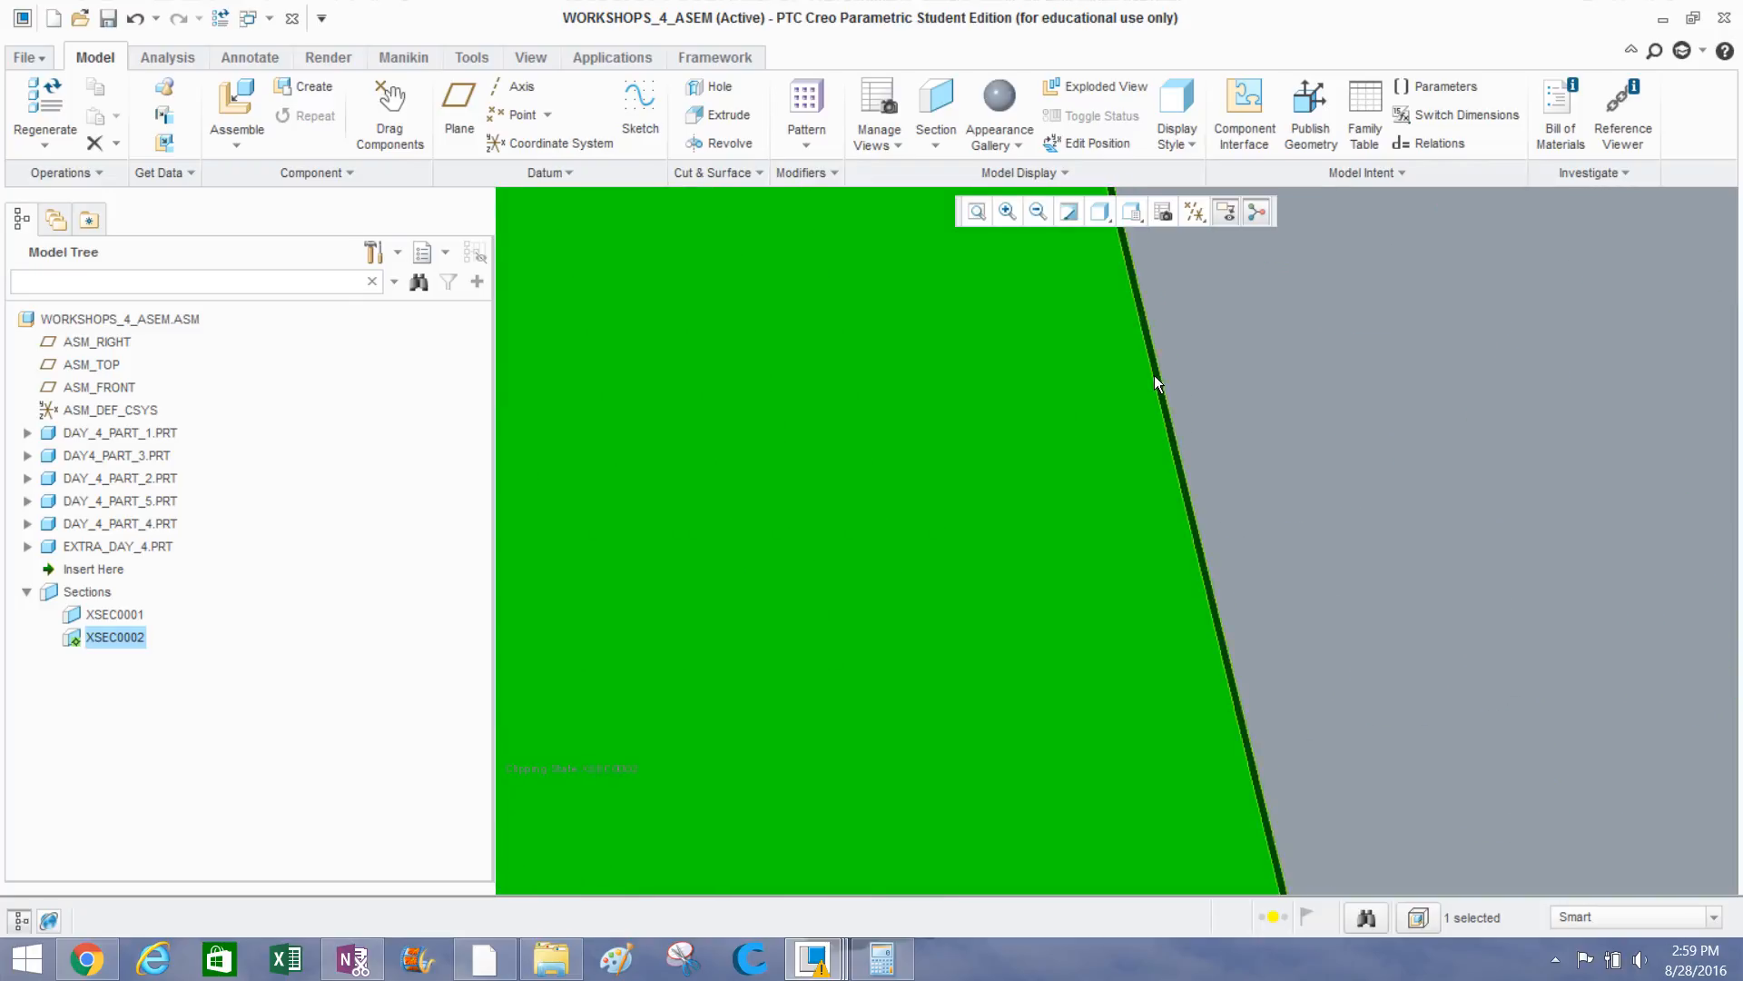
scroll(1250, 299, up, 6)
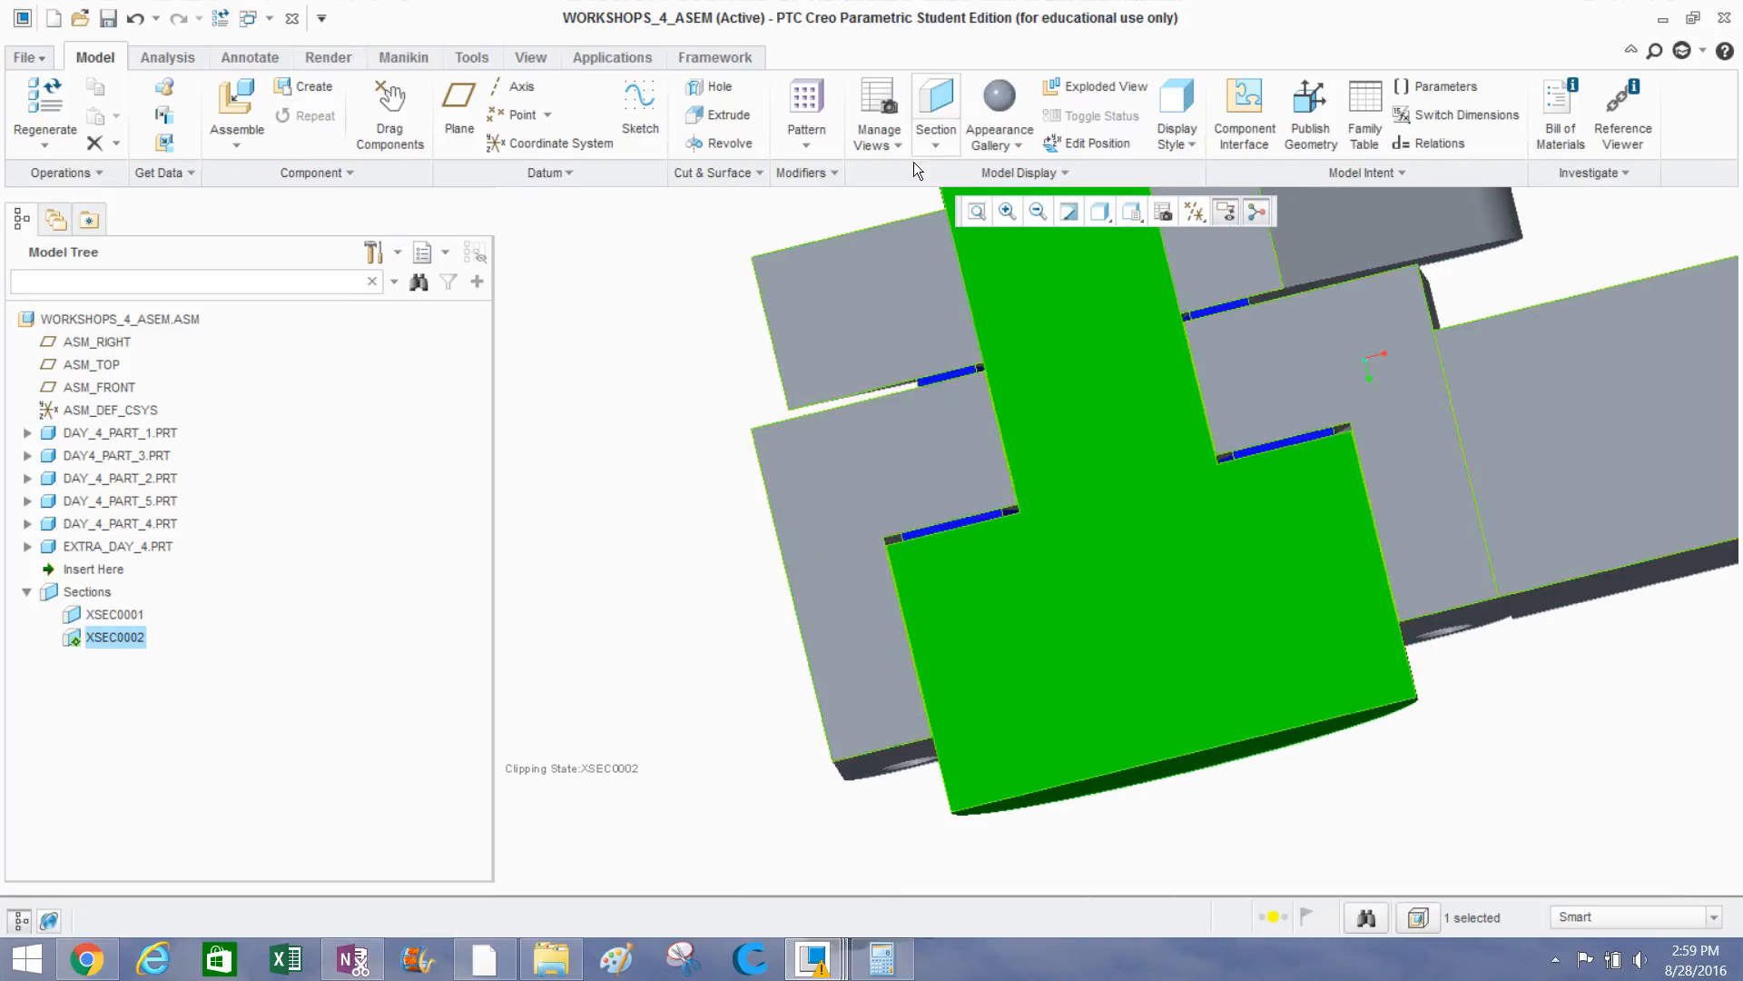
scroll(961, 303, down, 4)
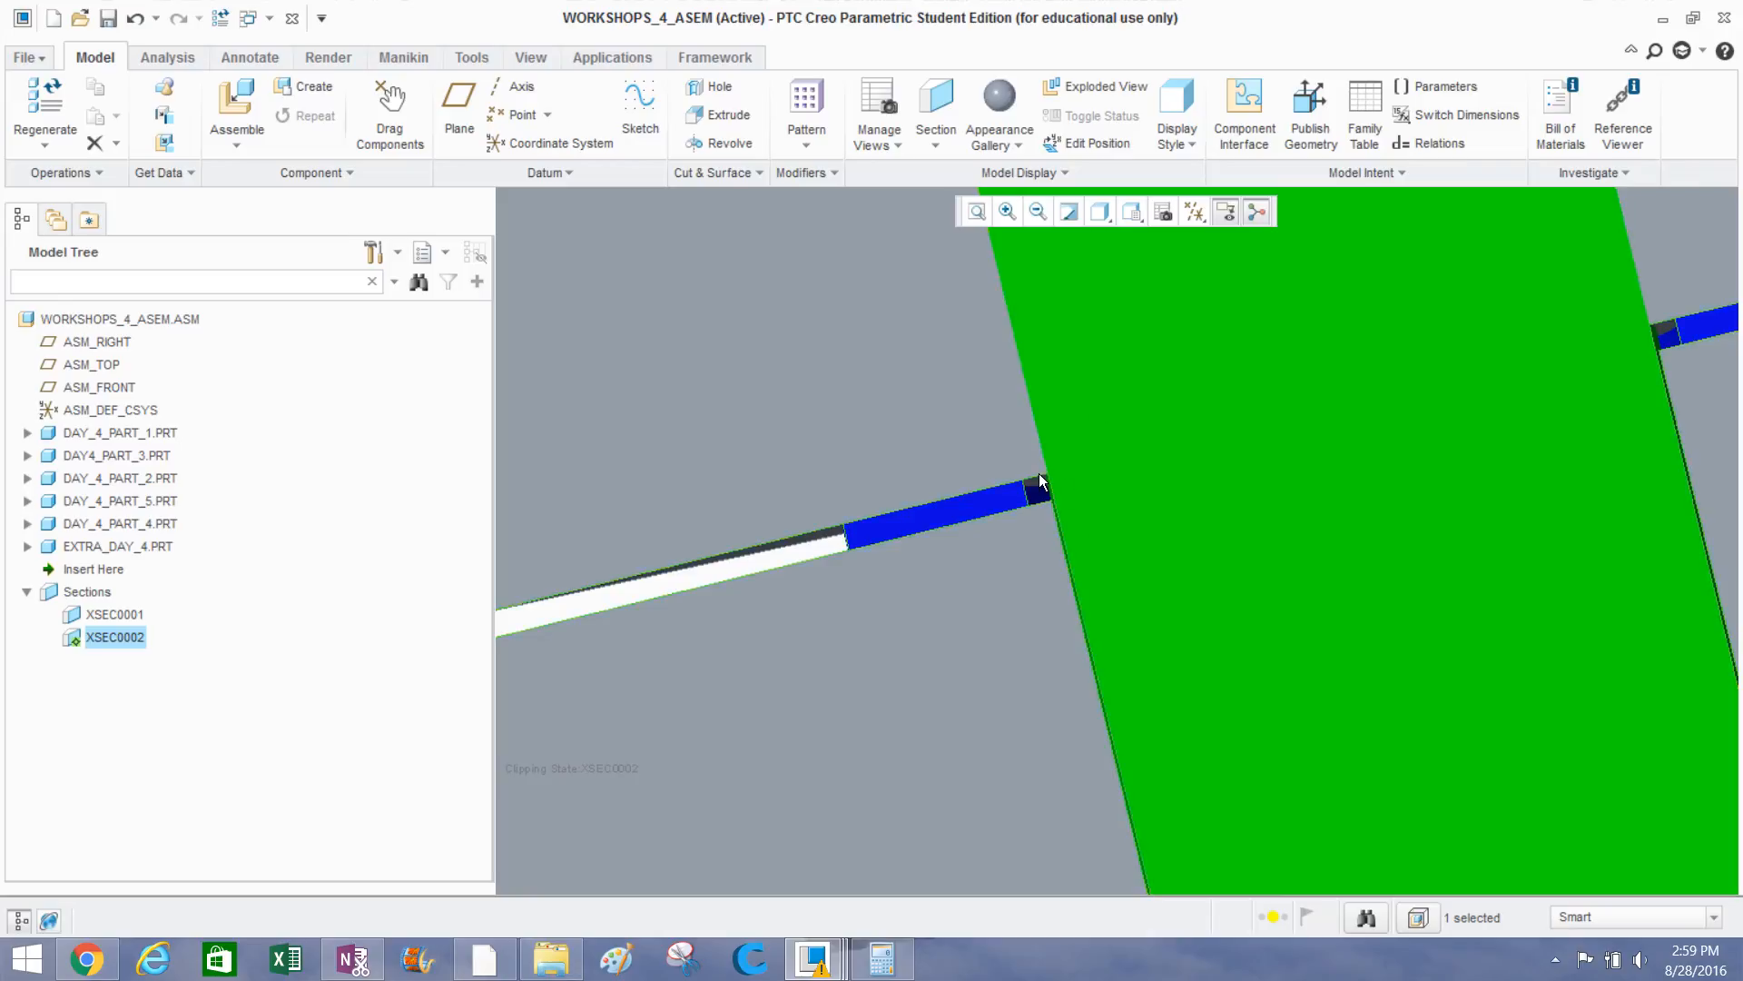
scroll(1074, 509, down, 5)
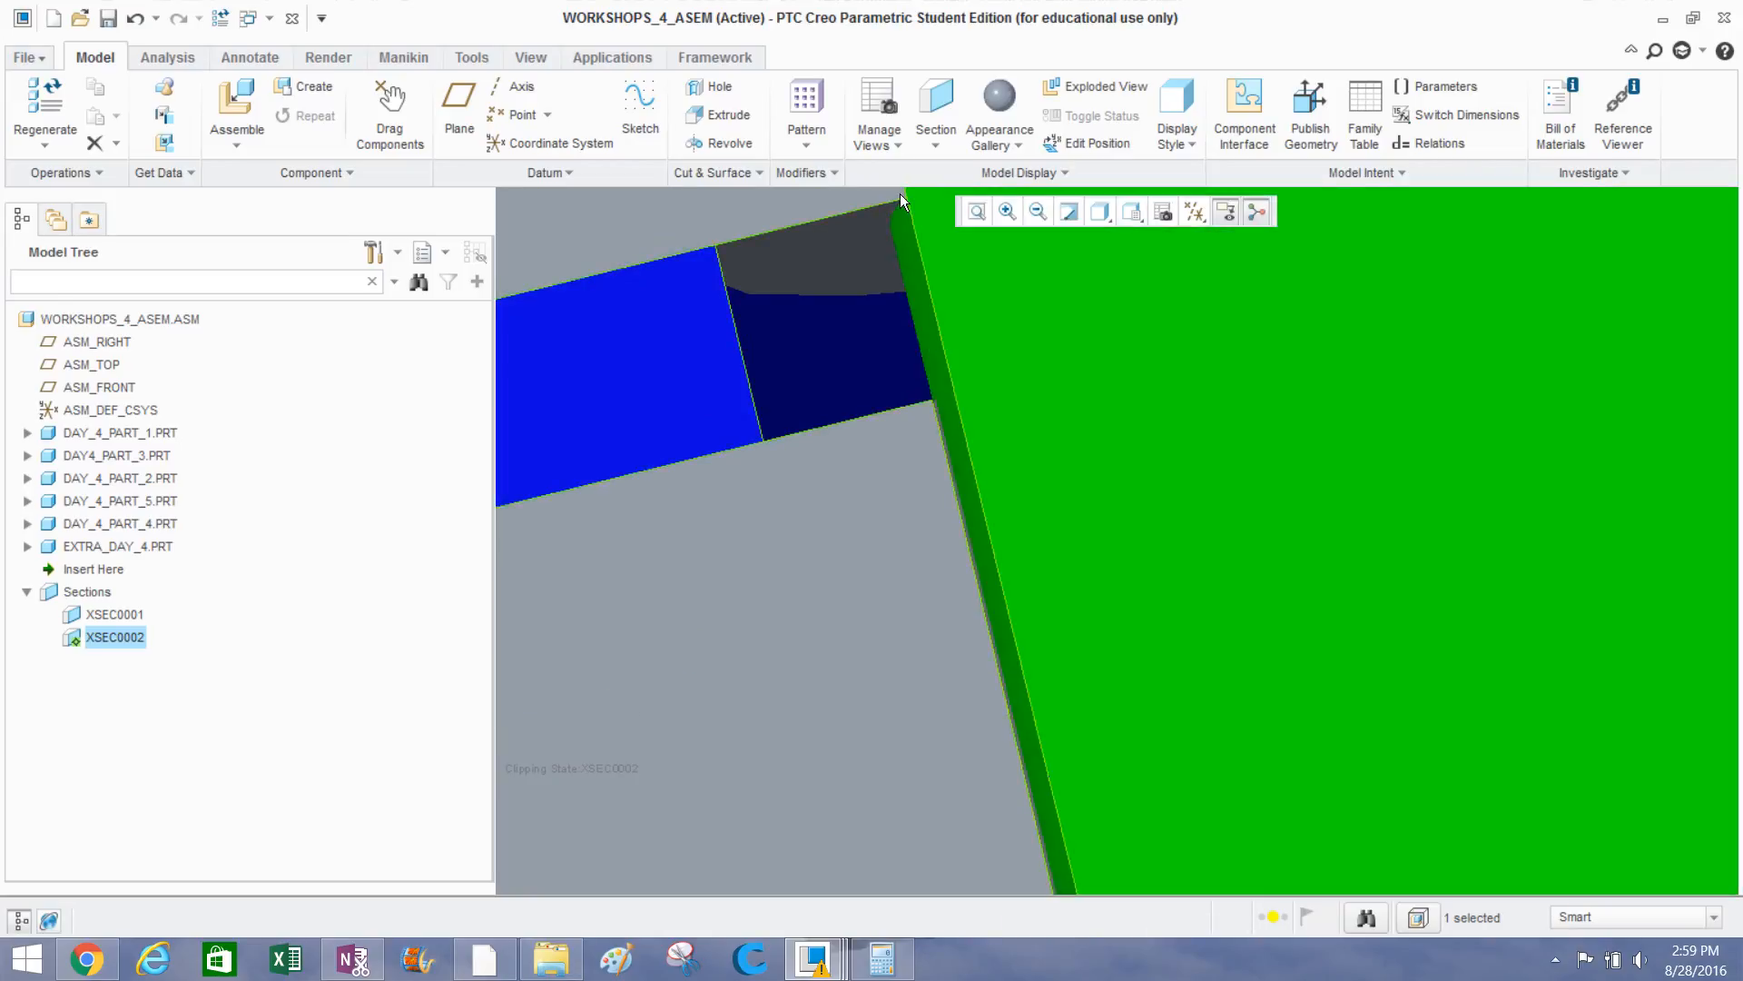
Deactivate the cross section XSEC0002 to restore the unclipped view of the assembly.
scroll(885, 202, up, 4)
scroll(791, 356, up, 6)
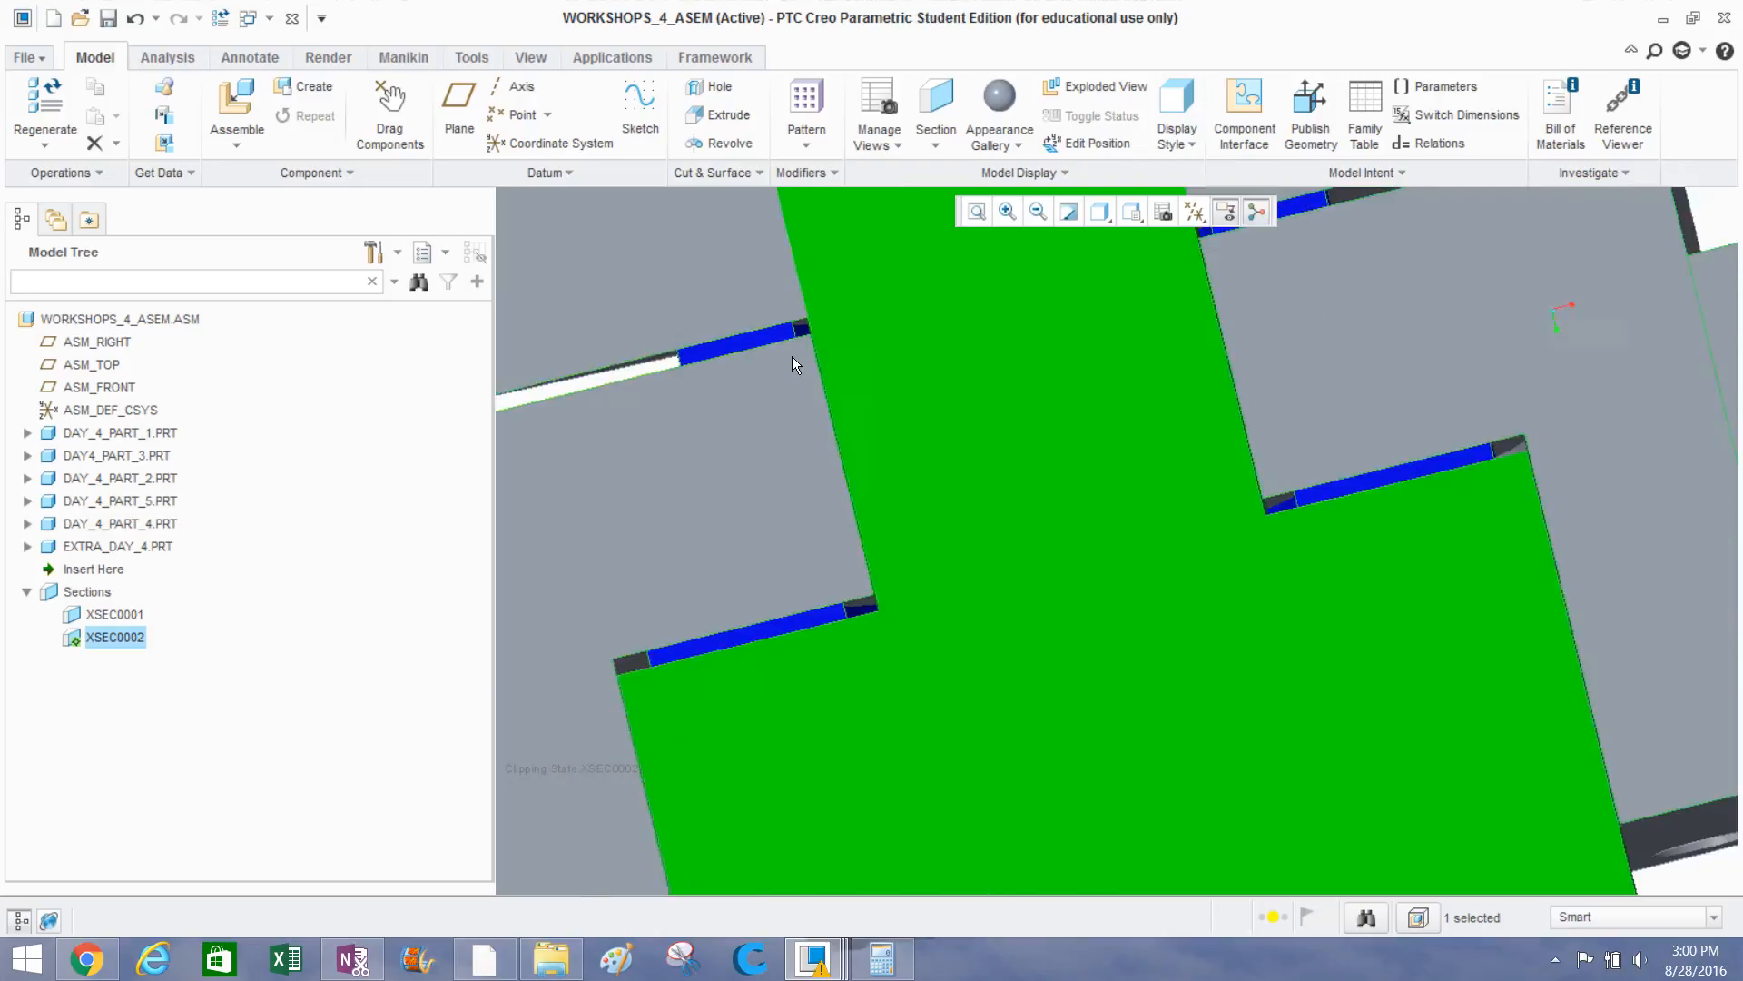
middle_drag(803, 354, 794, 237)
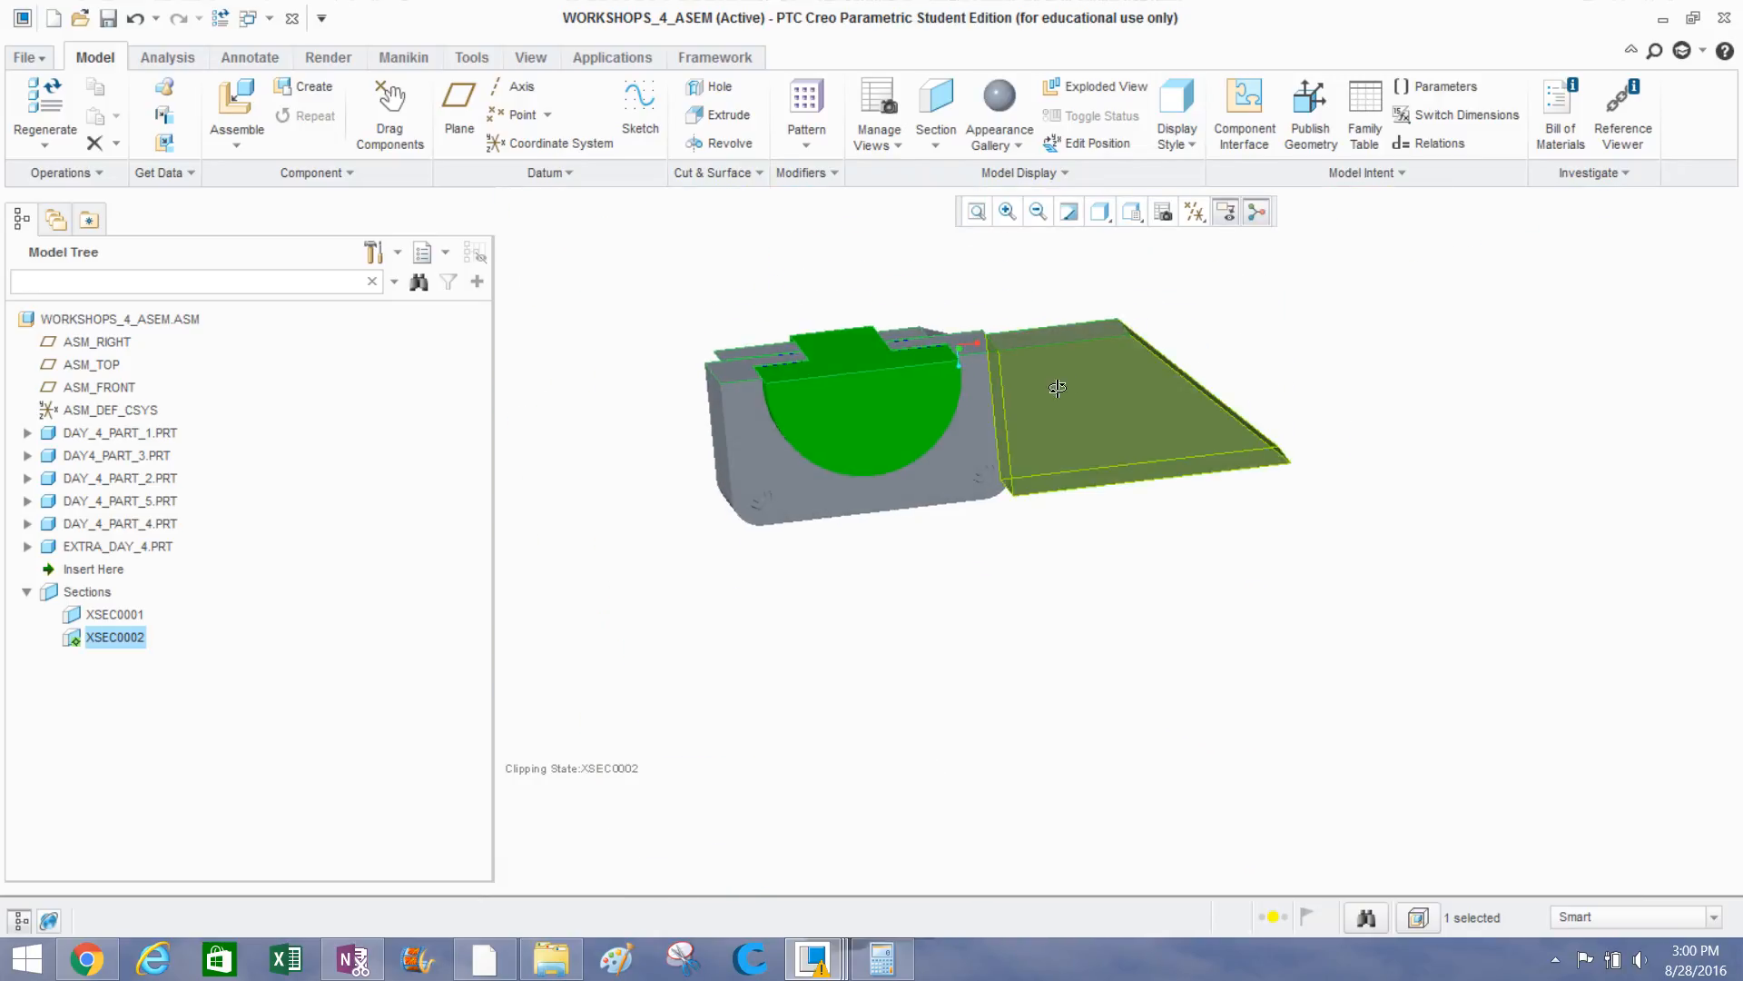
middle_drag(1054, 385, 1097, 400)
scroll(1148, 305, down, 3)
middle_drag(1151, 311, 1370, 362)
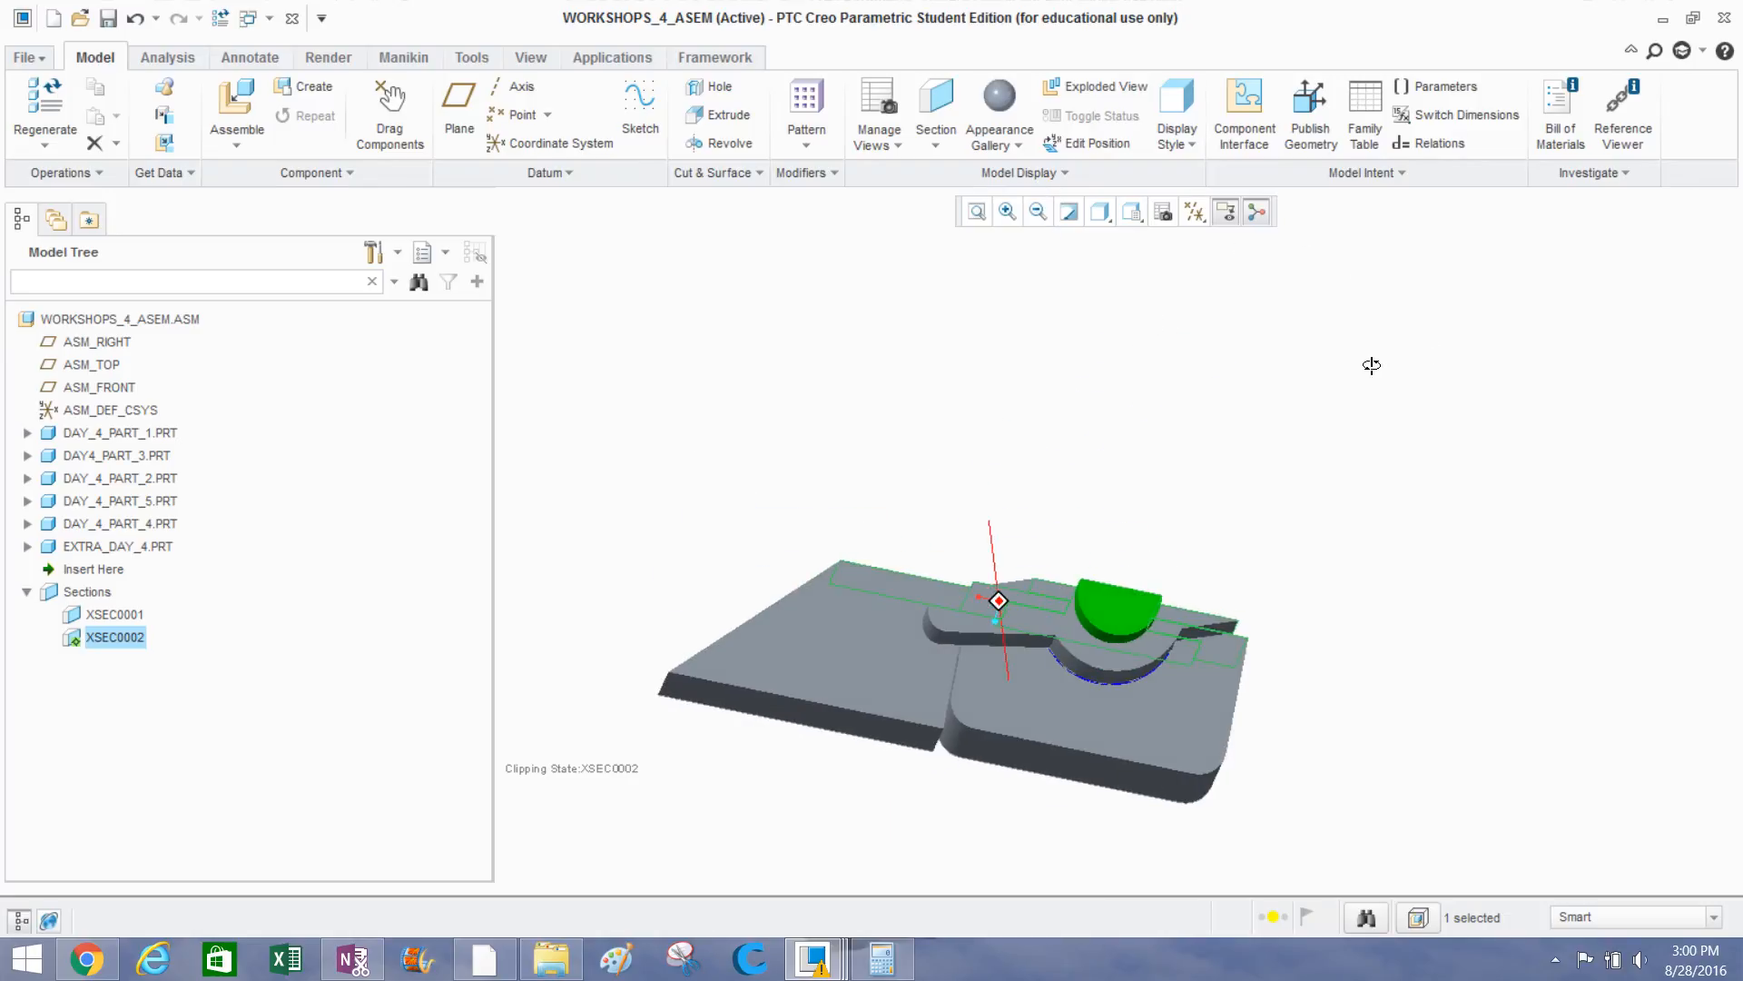
click(553, 484)
click(164, 319)
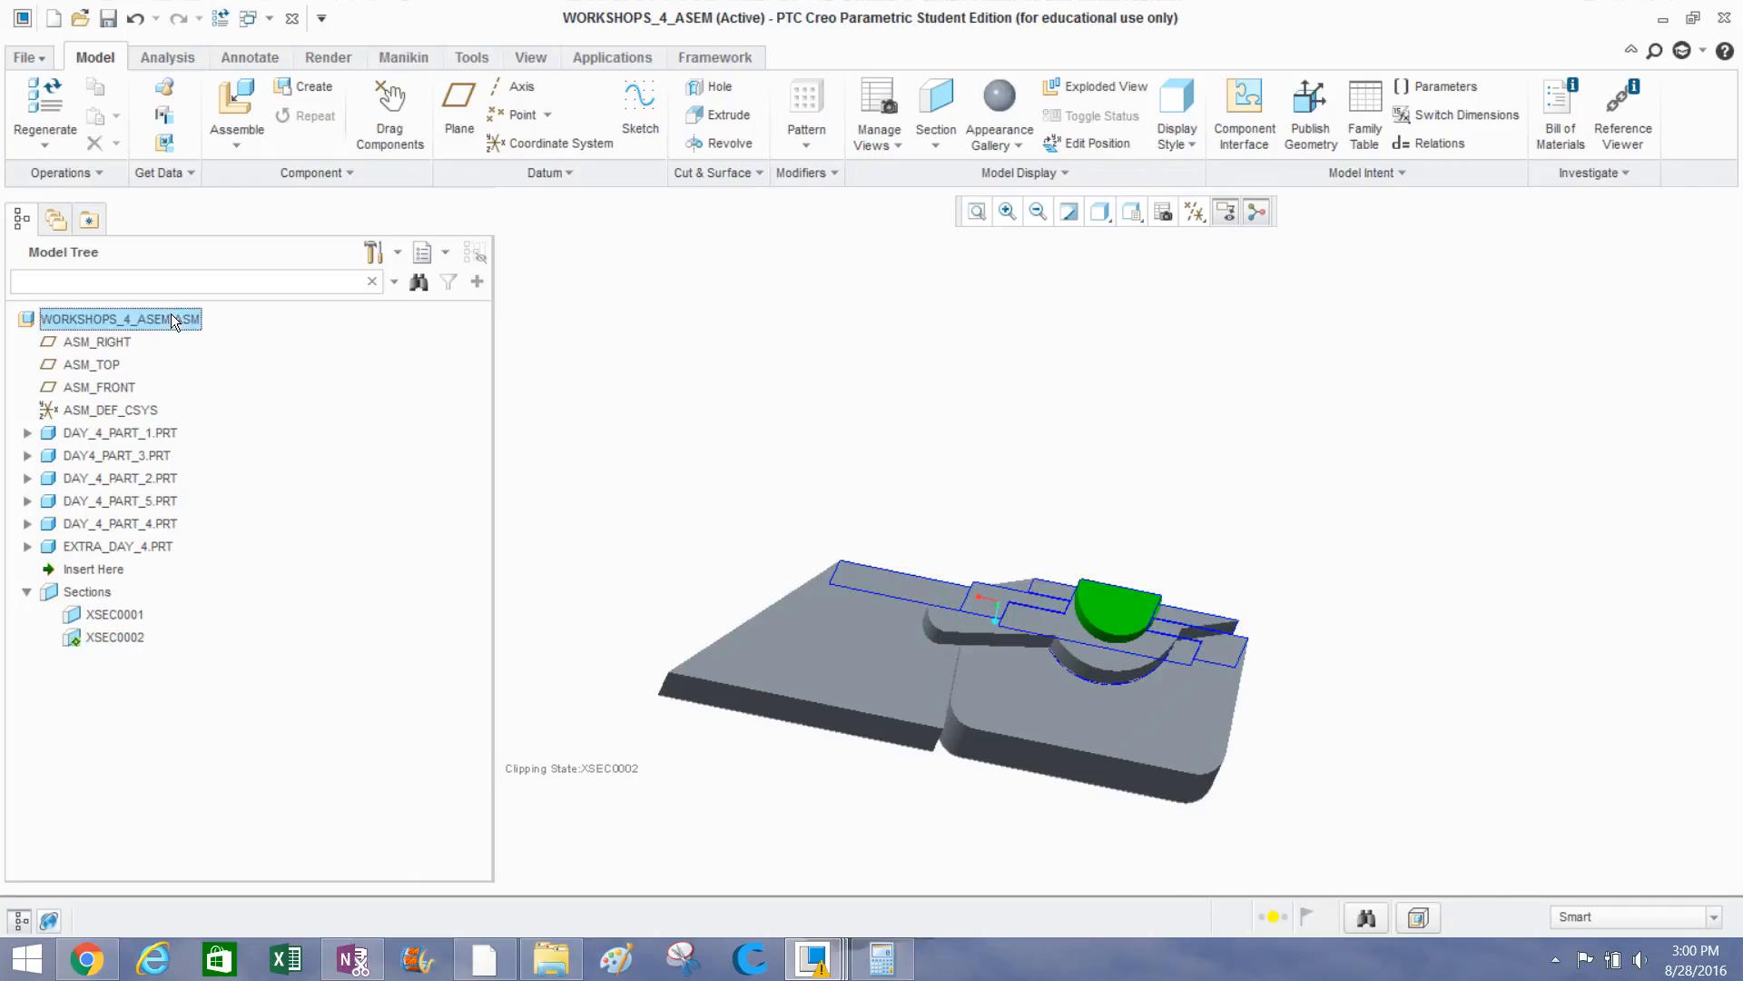
click(127, 636)
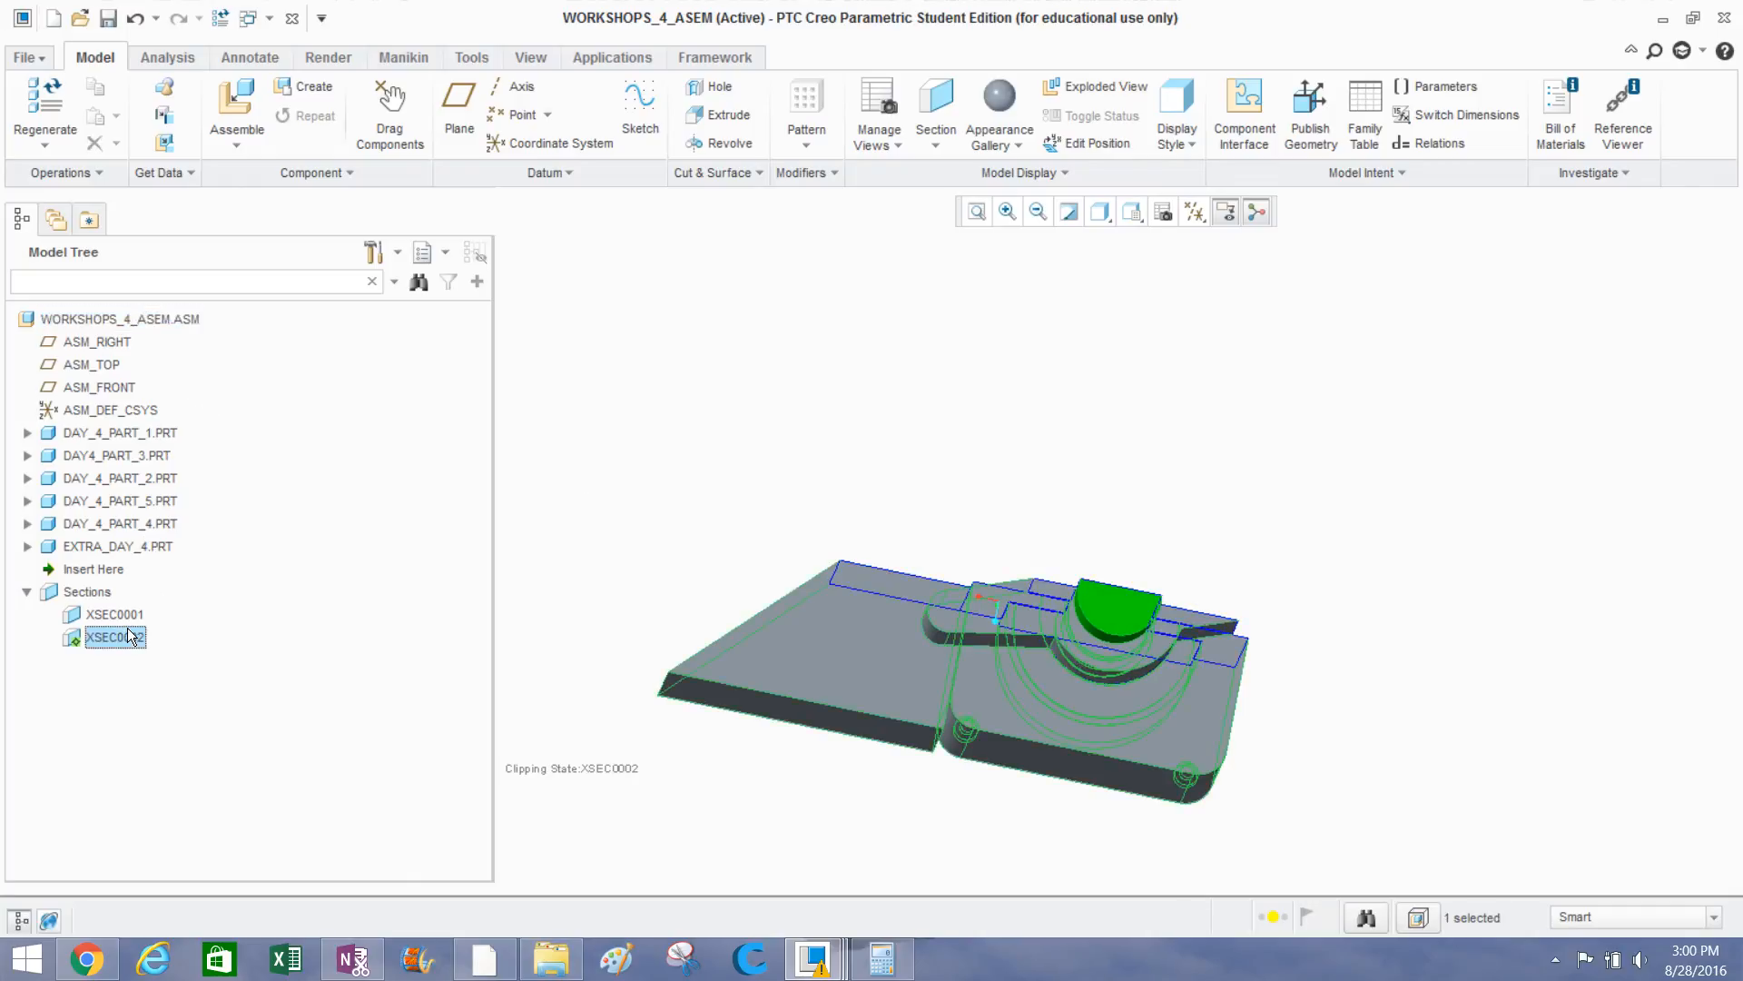
right_click(127, 637)
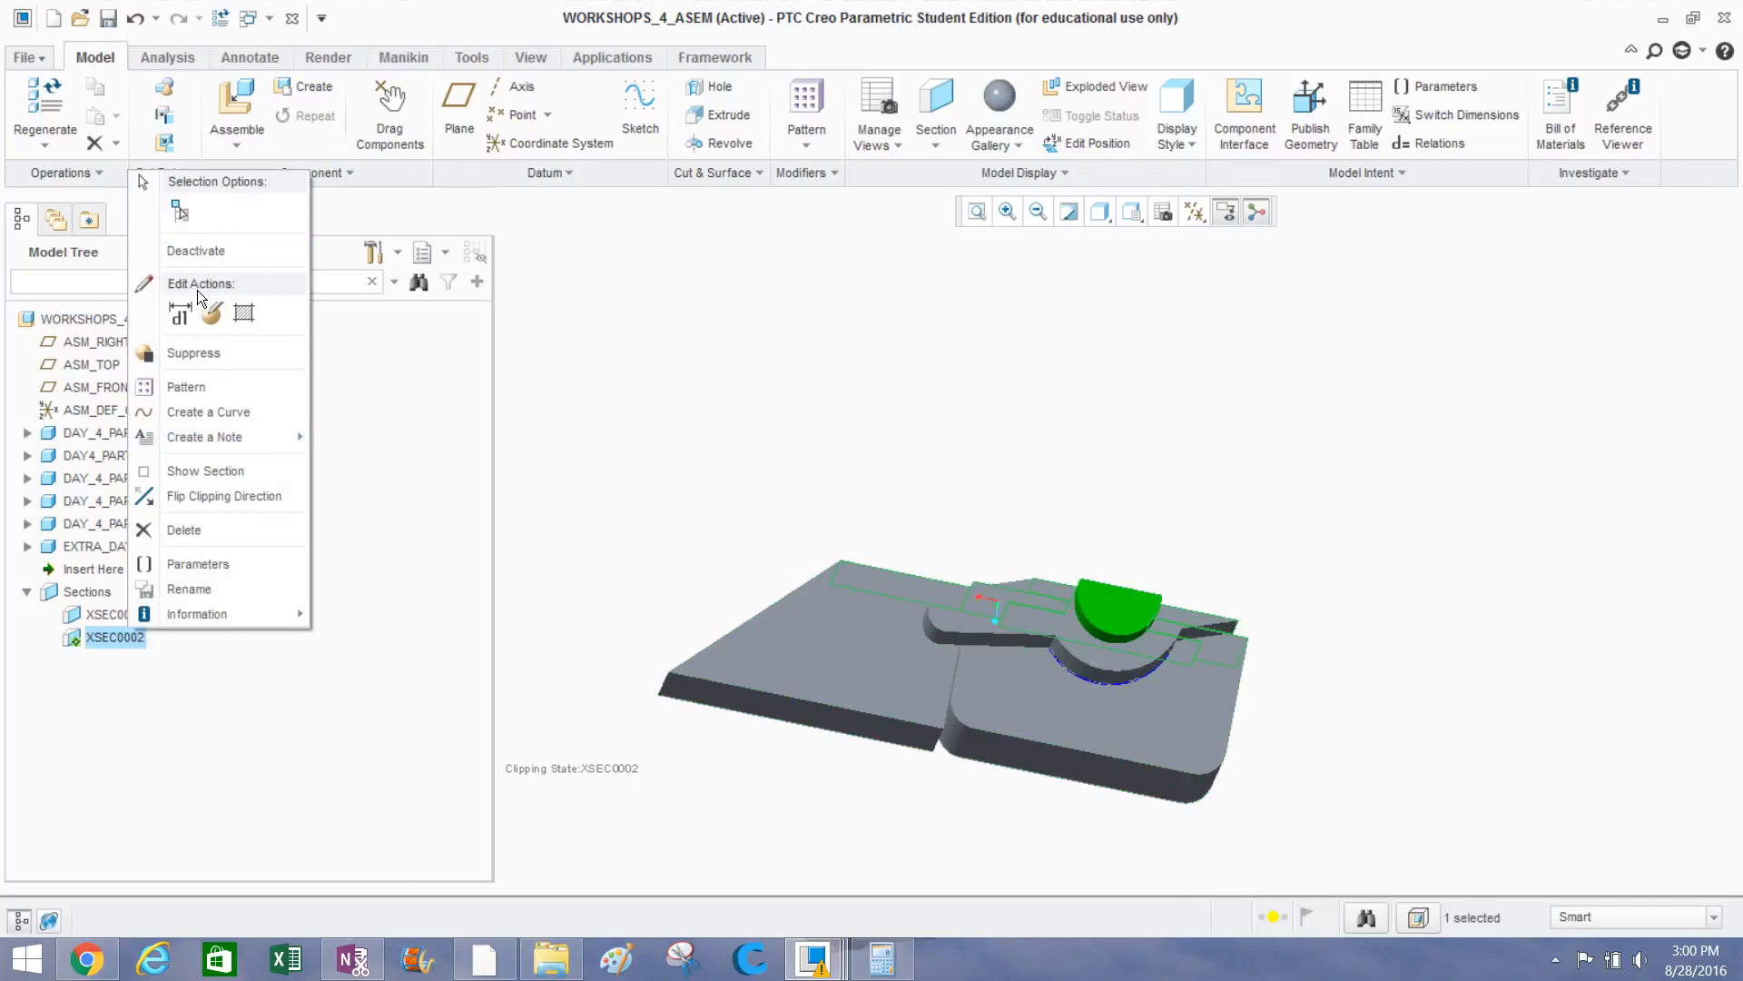
click(211, 252)
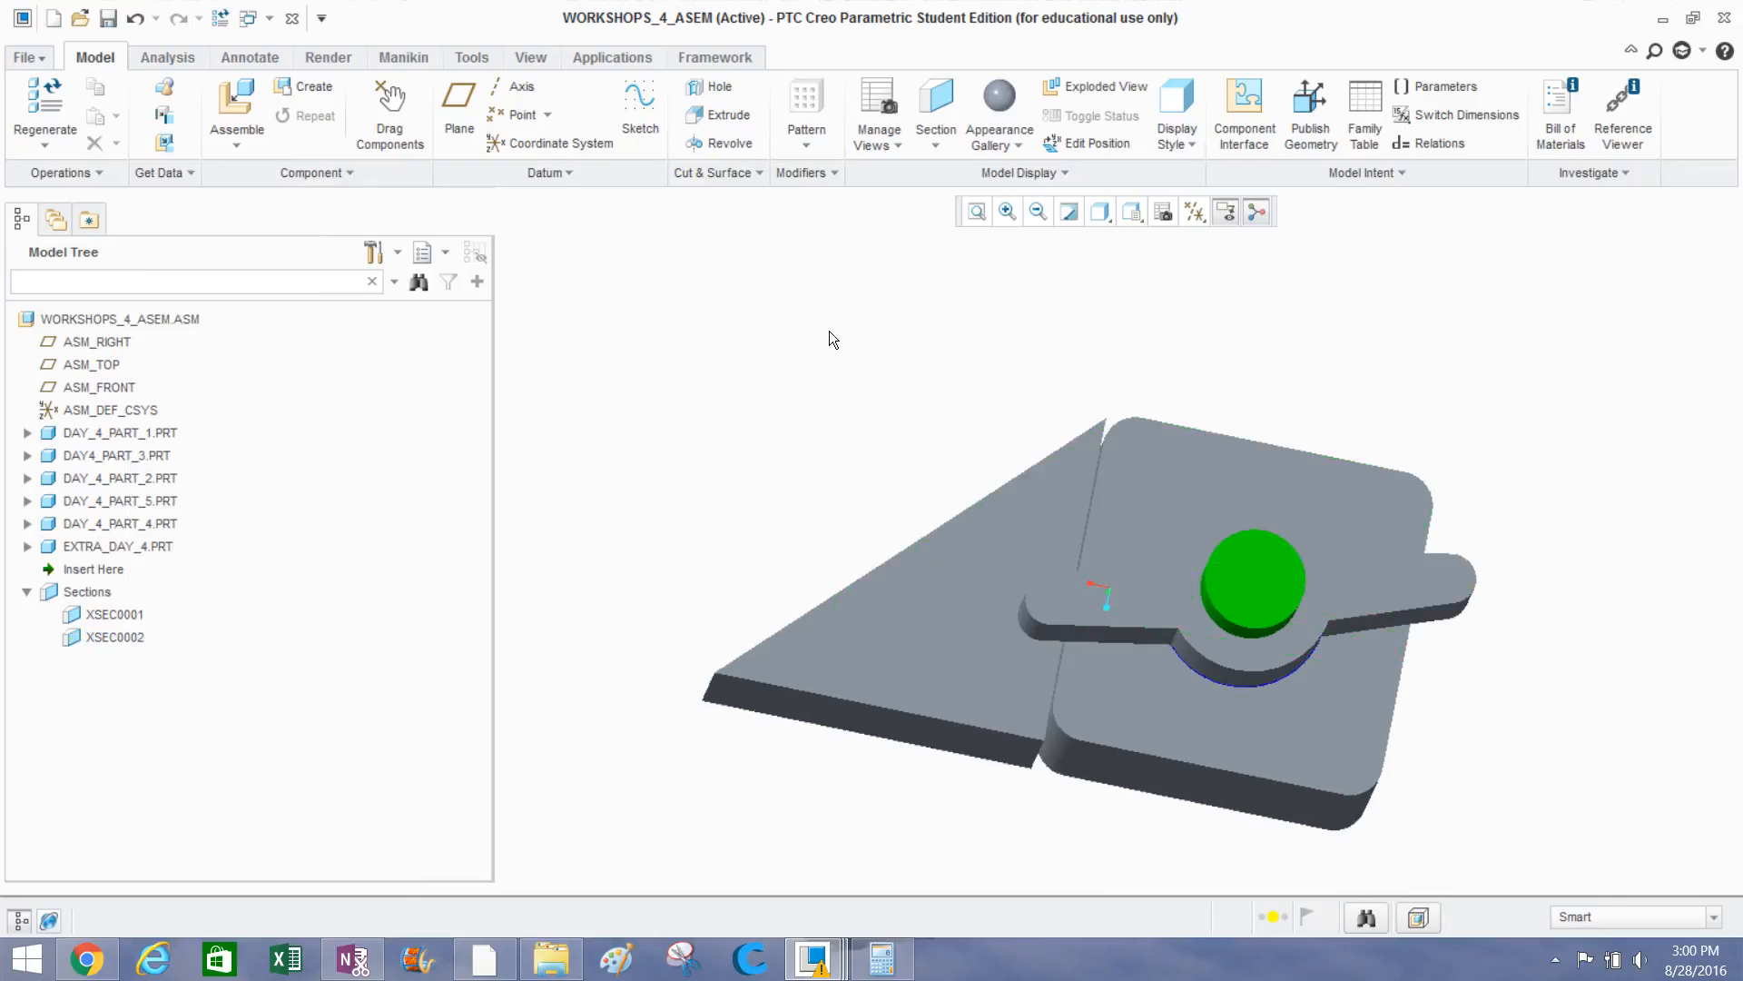
Delete the wedge-shaped component EXTRA_DAY_4 from the assembly and confirm the deletion.
middle_drag(829, 330, 880, 465)
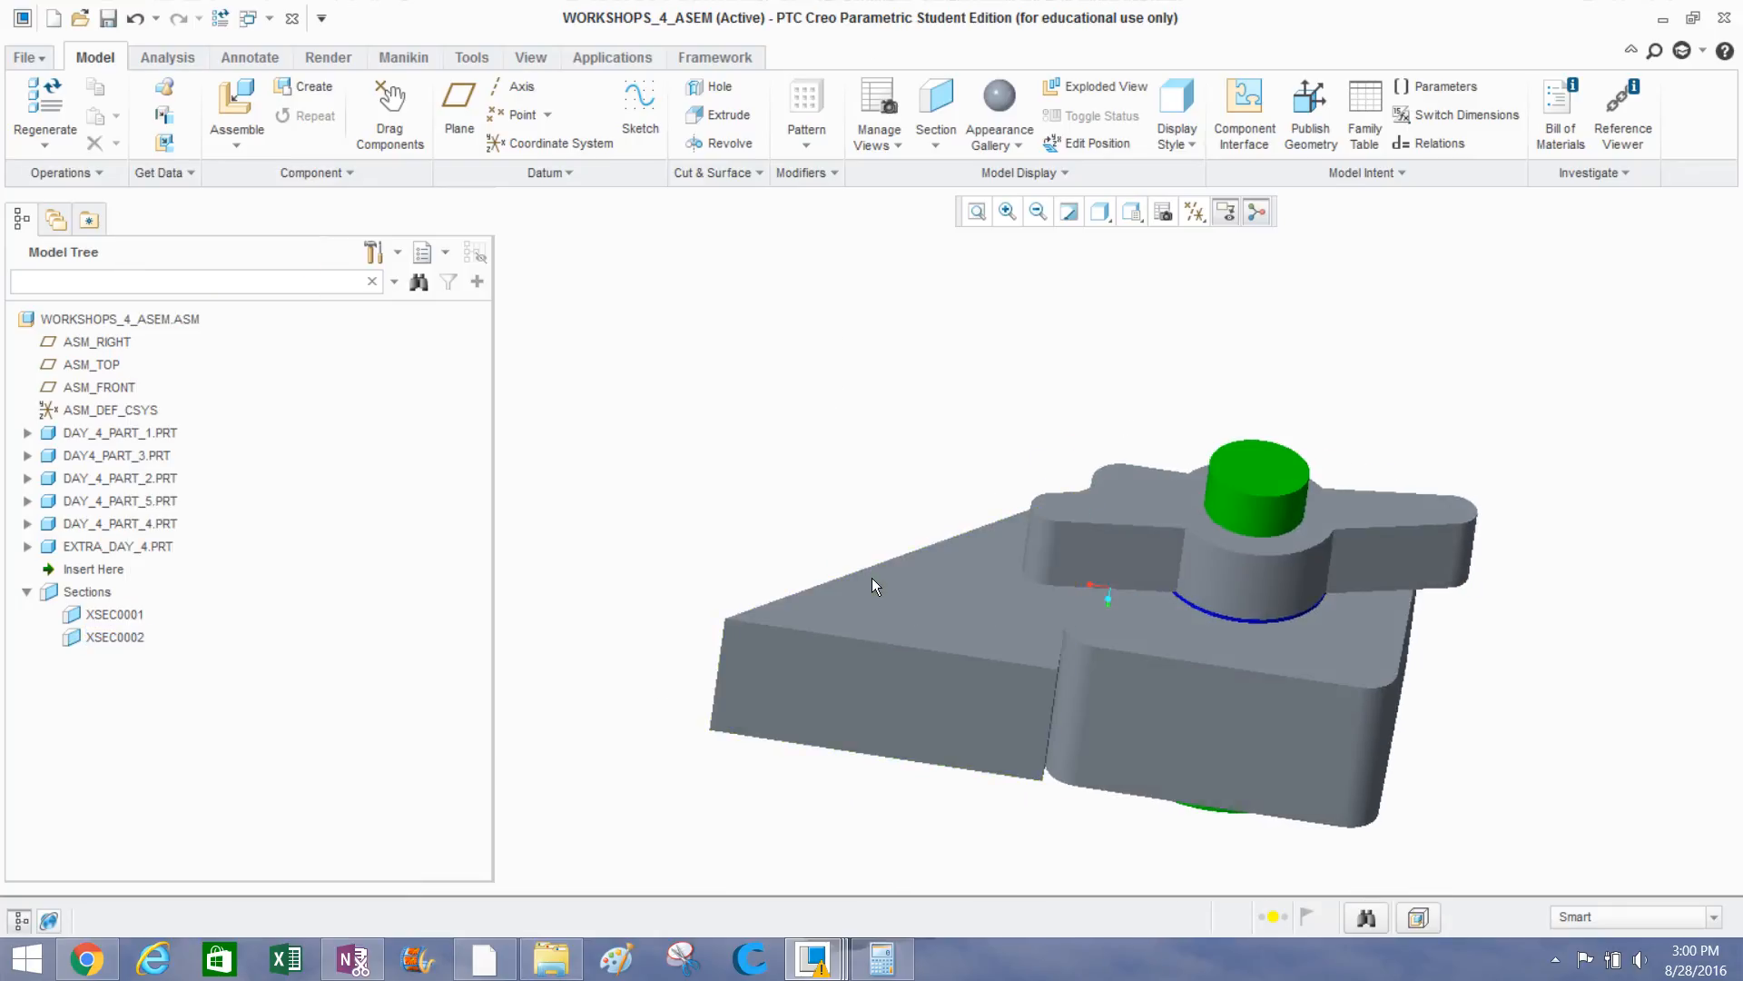
click(145, 541)
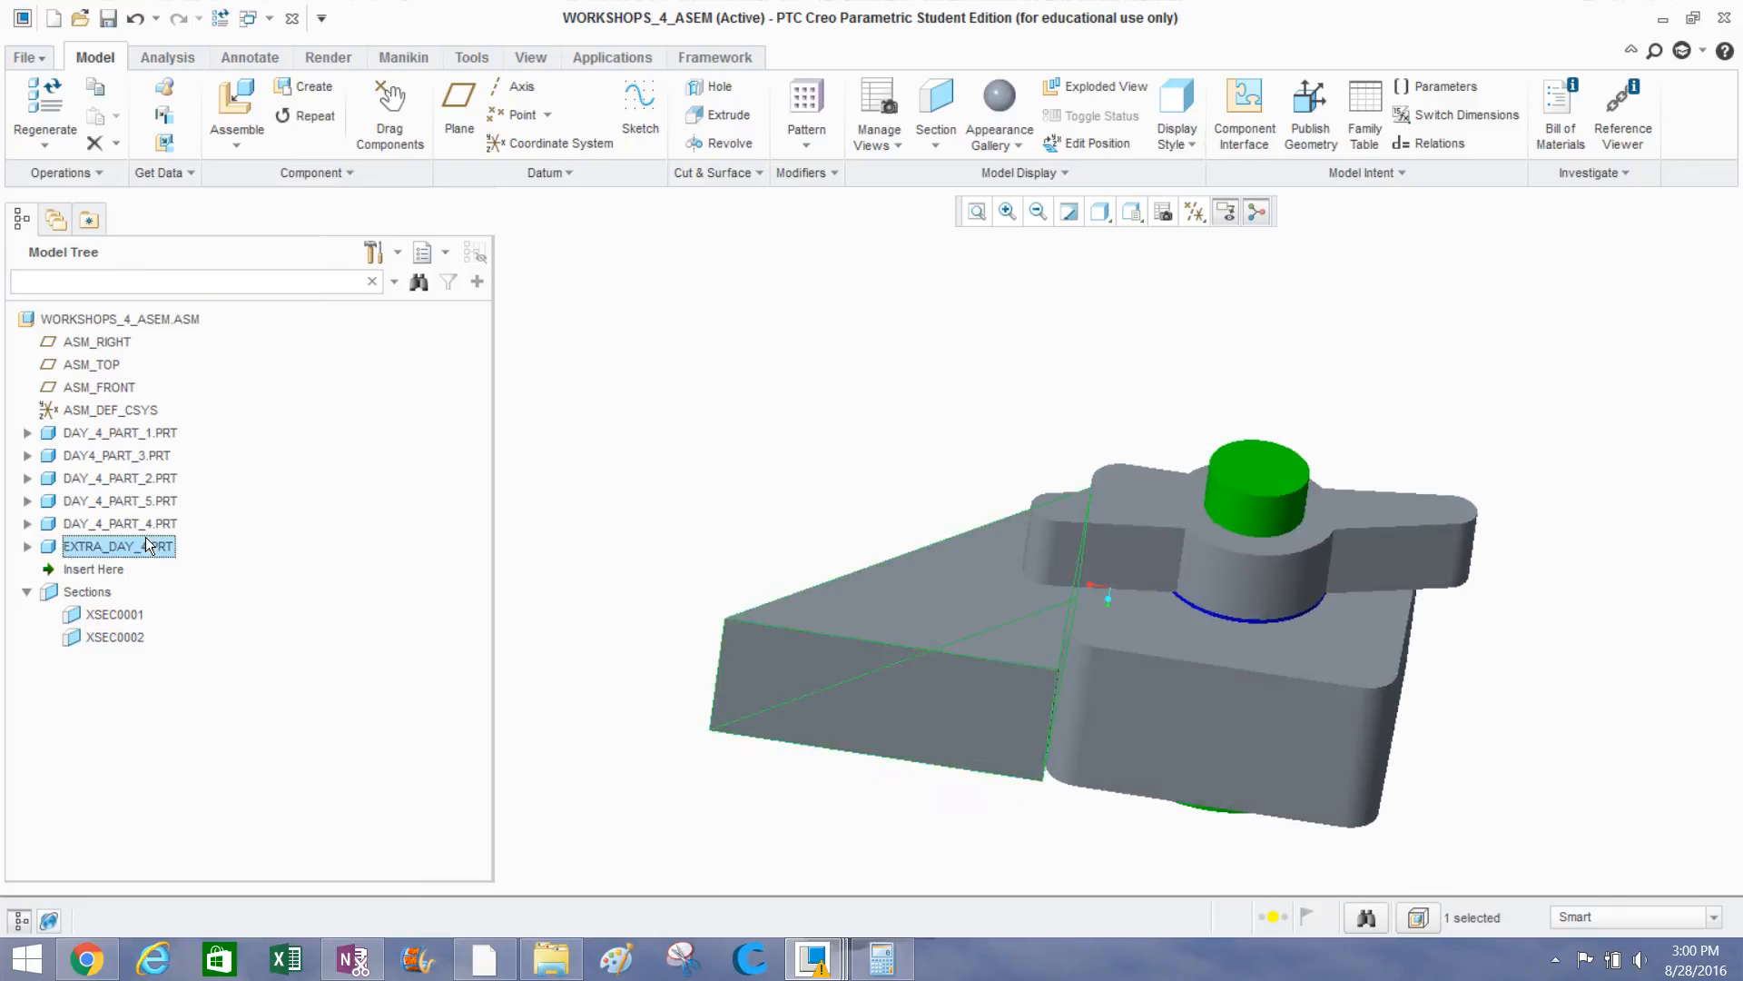
right_click(146, 541)
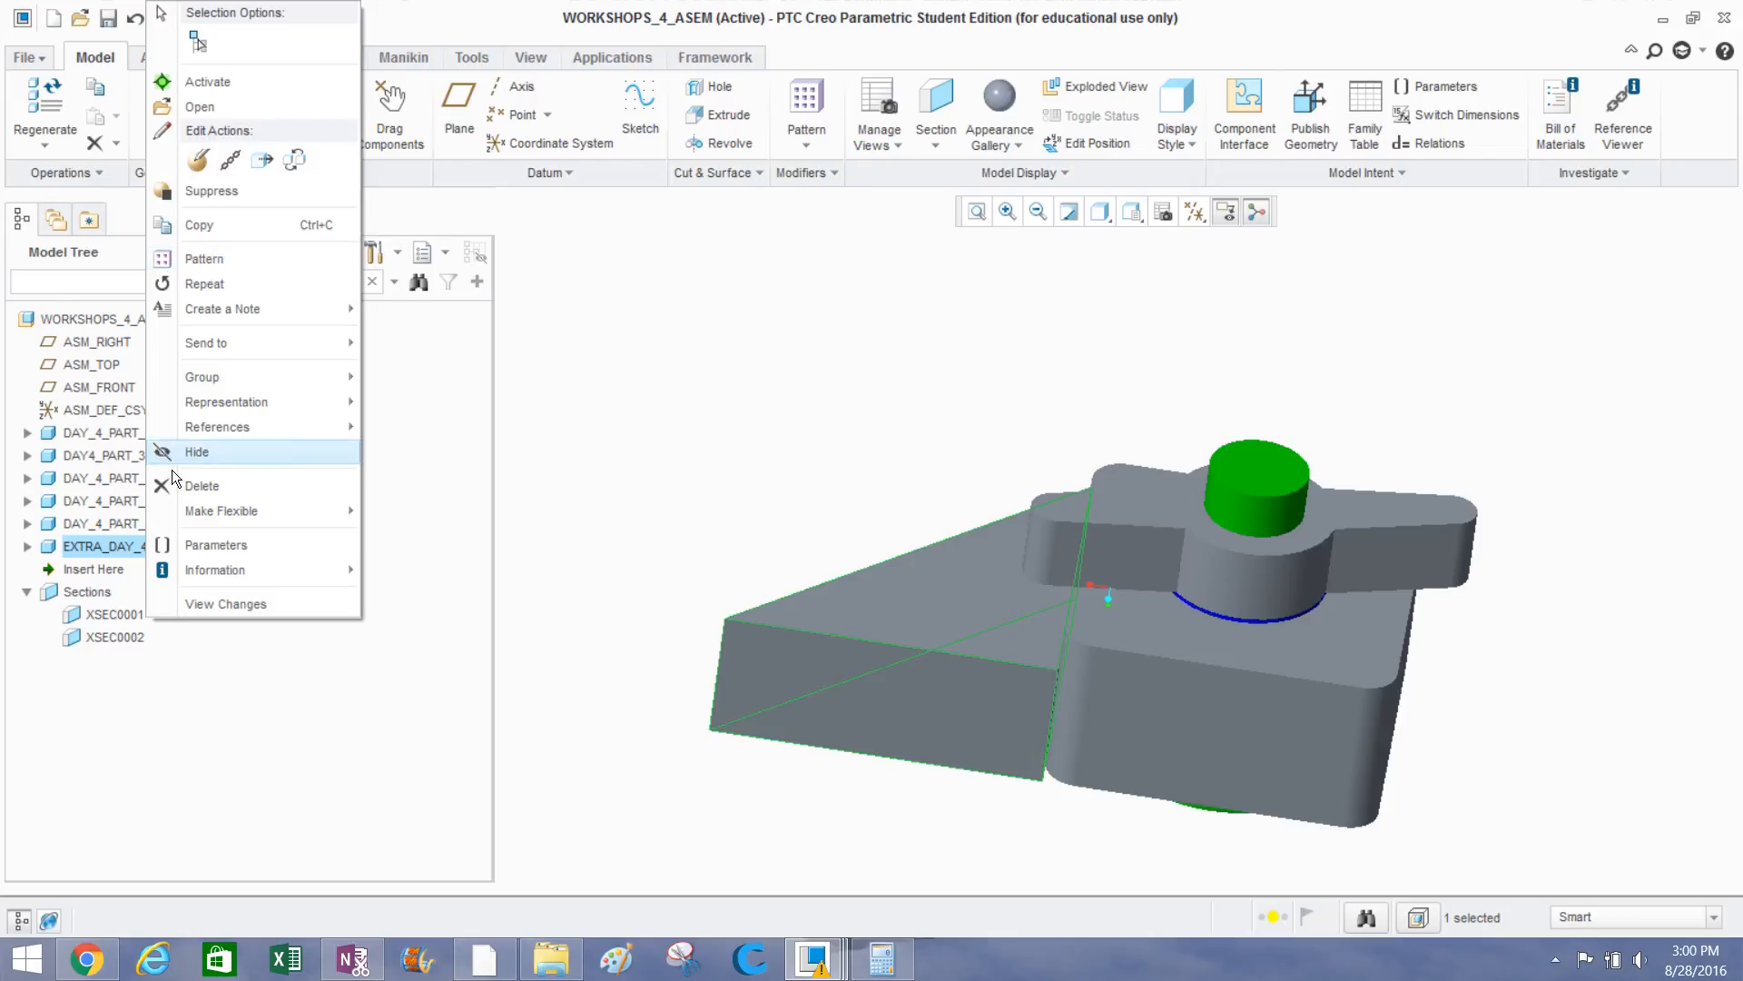
click(206, 490)
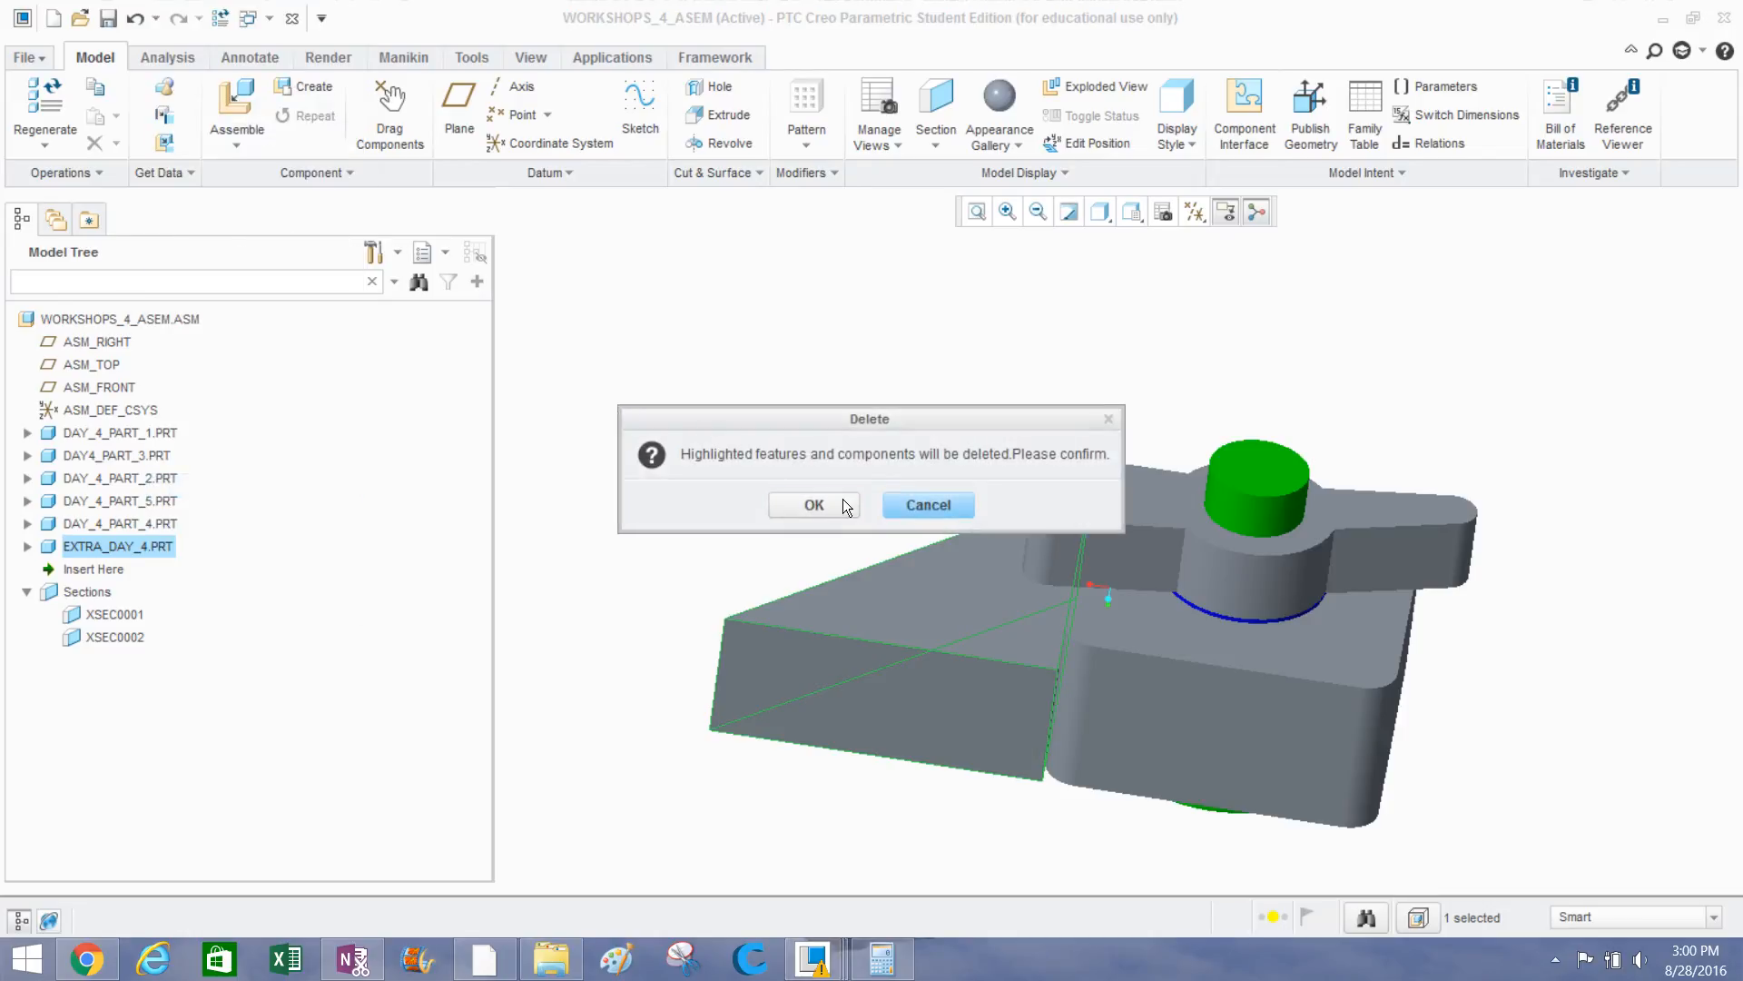
click(814, 505)
middle_drag(864, 541, 1103, 554)
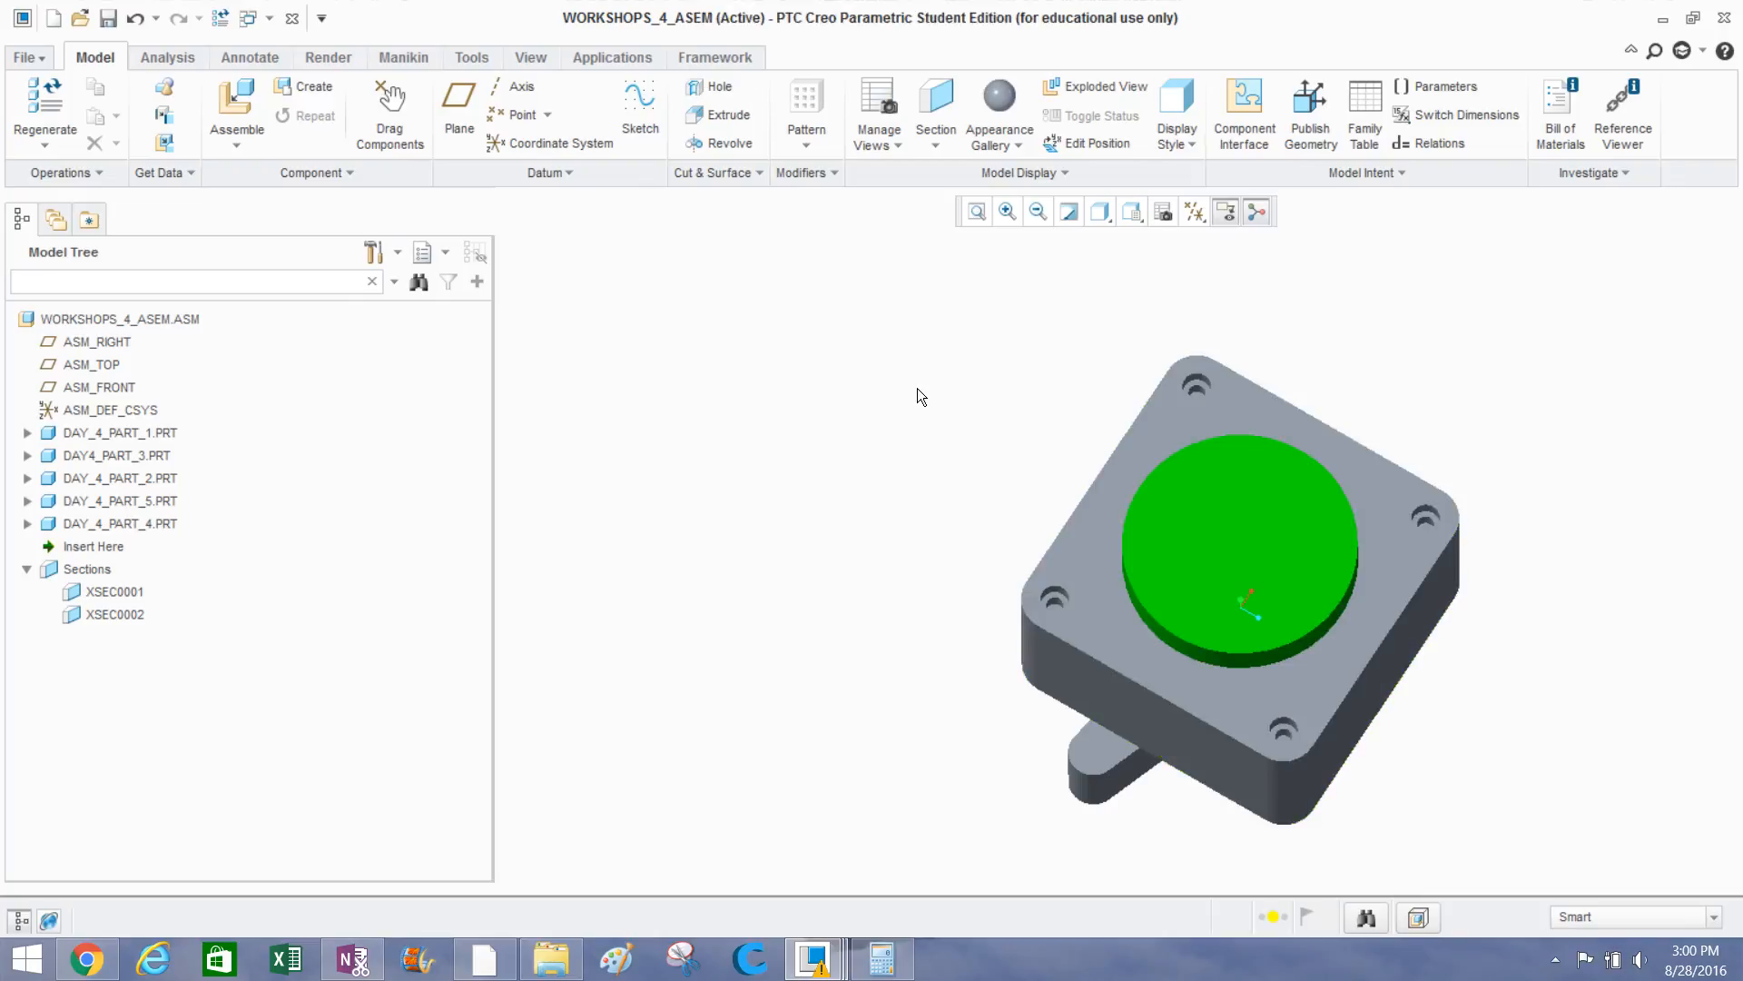
middle_drag(909, 381, 878, 303)
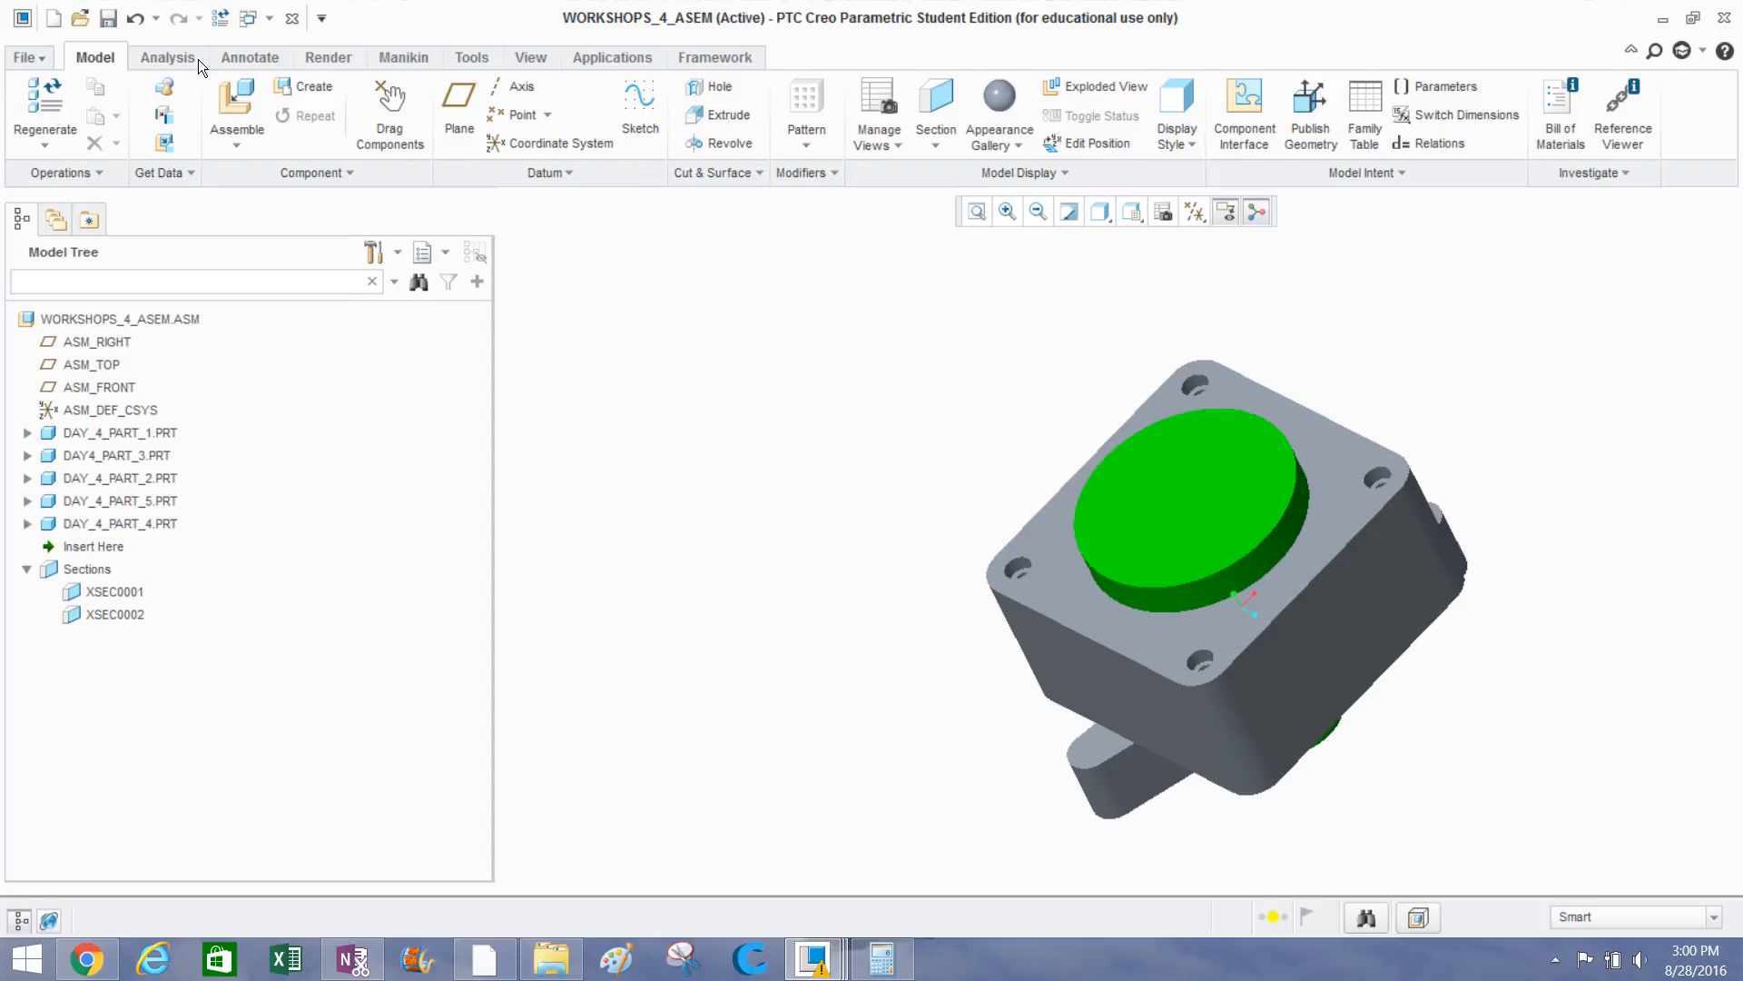
Close the WORKSHOPS_4_ASEM assembly and the open part windows EXTRA_DAY_4, DAY_4_PART_2, DAY4_PART_3 and DAY_4_PART_1.
click(27, 57)
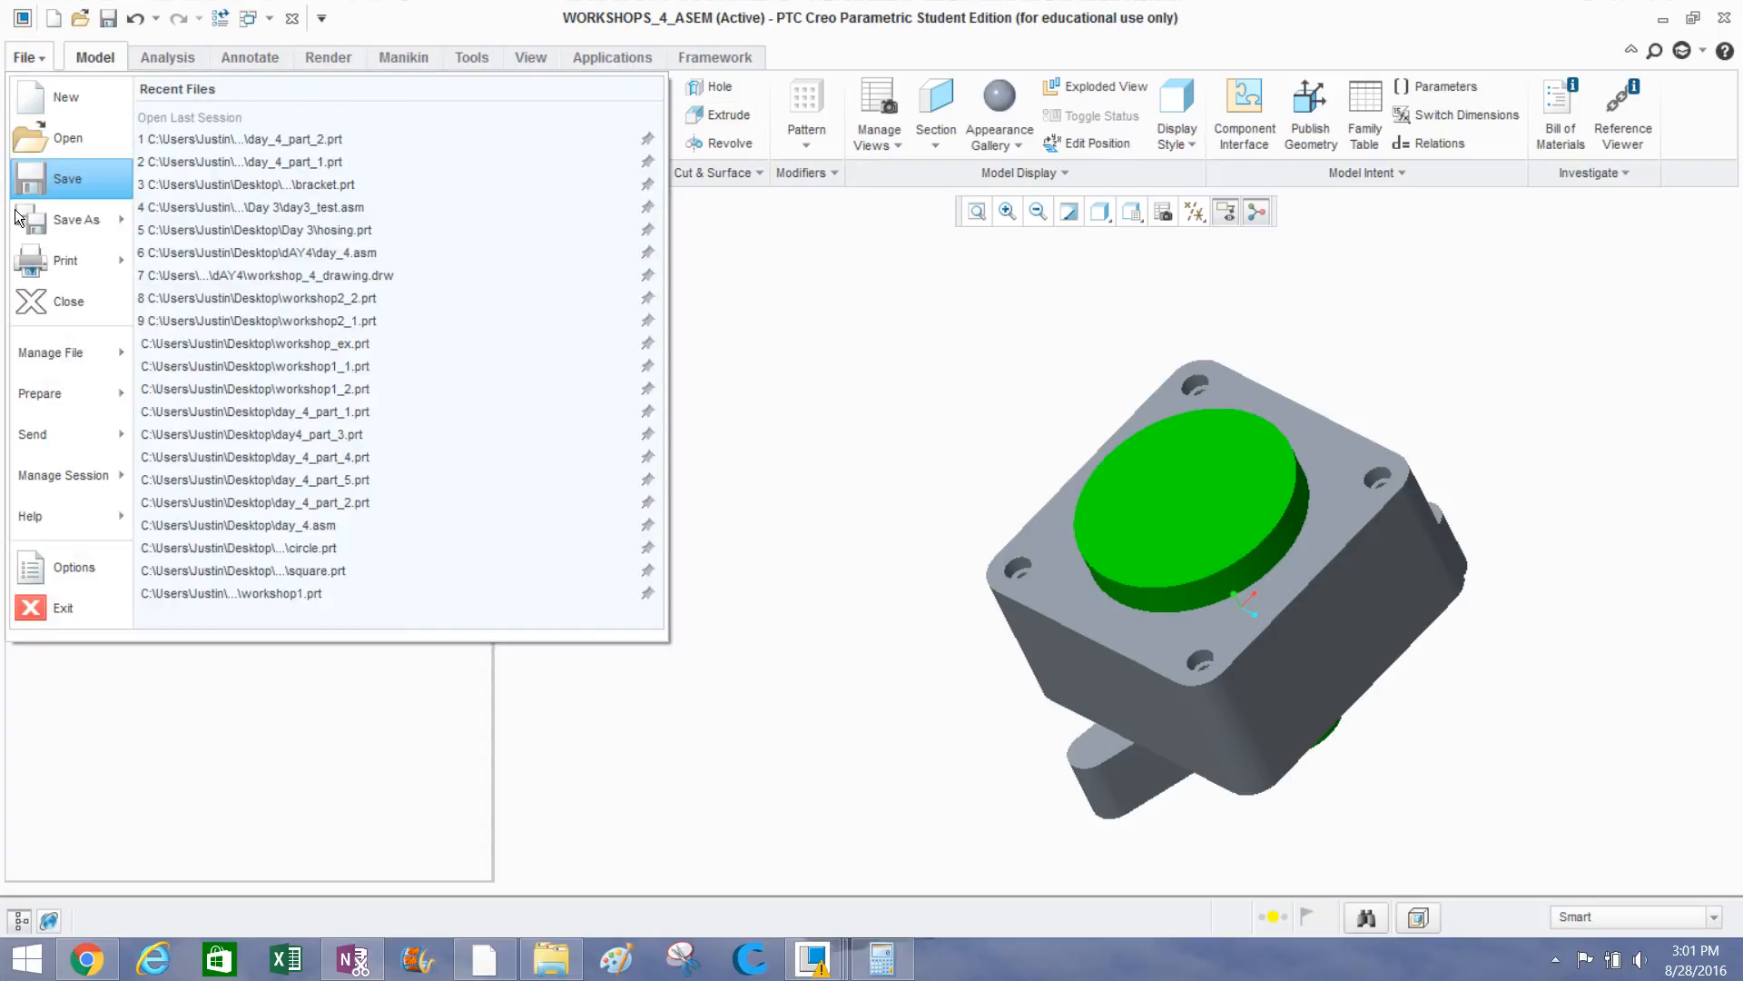
click(54, 318)
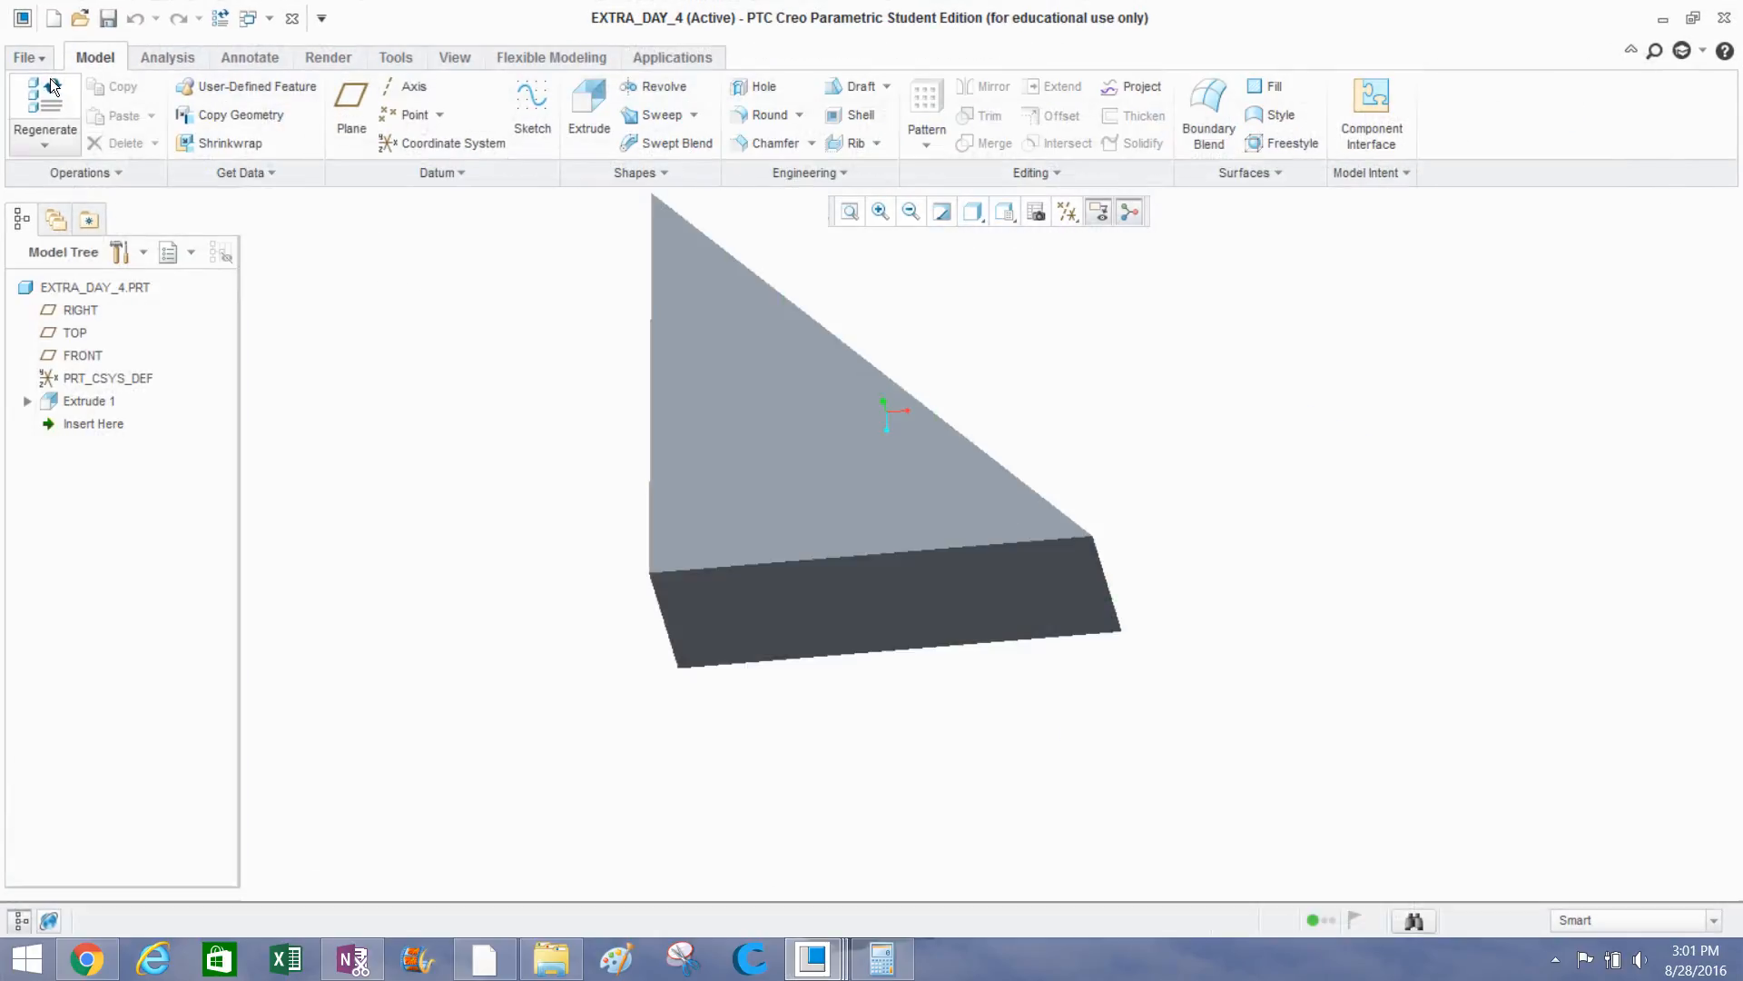
click(42, 54)
click(49, 295)
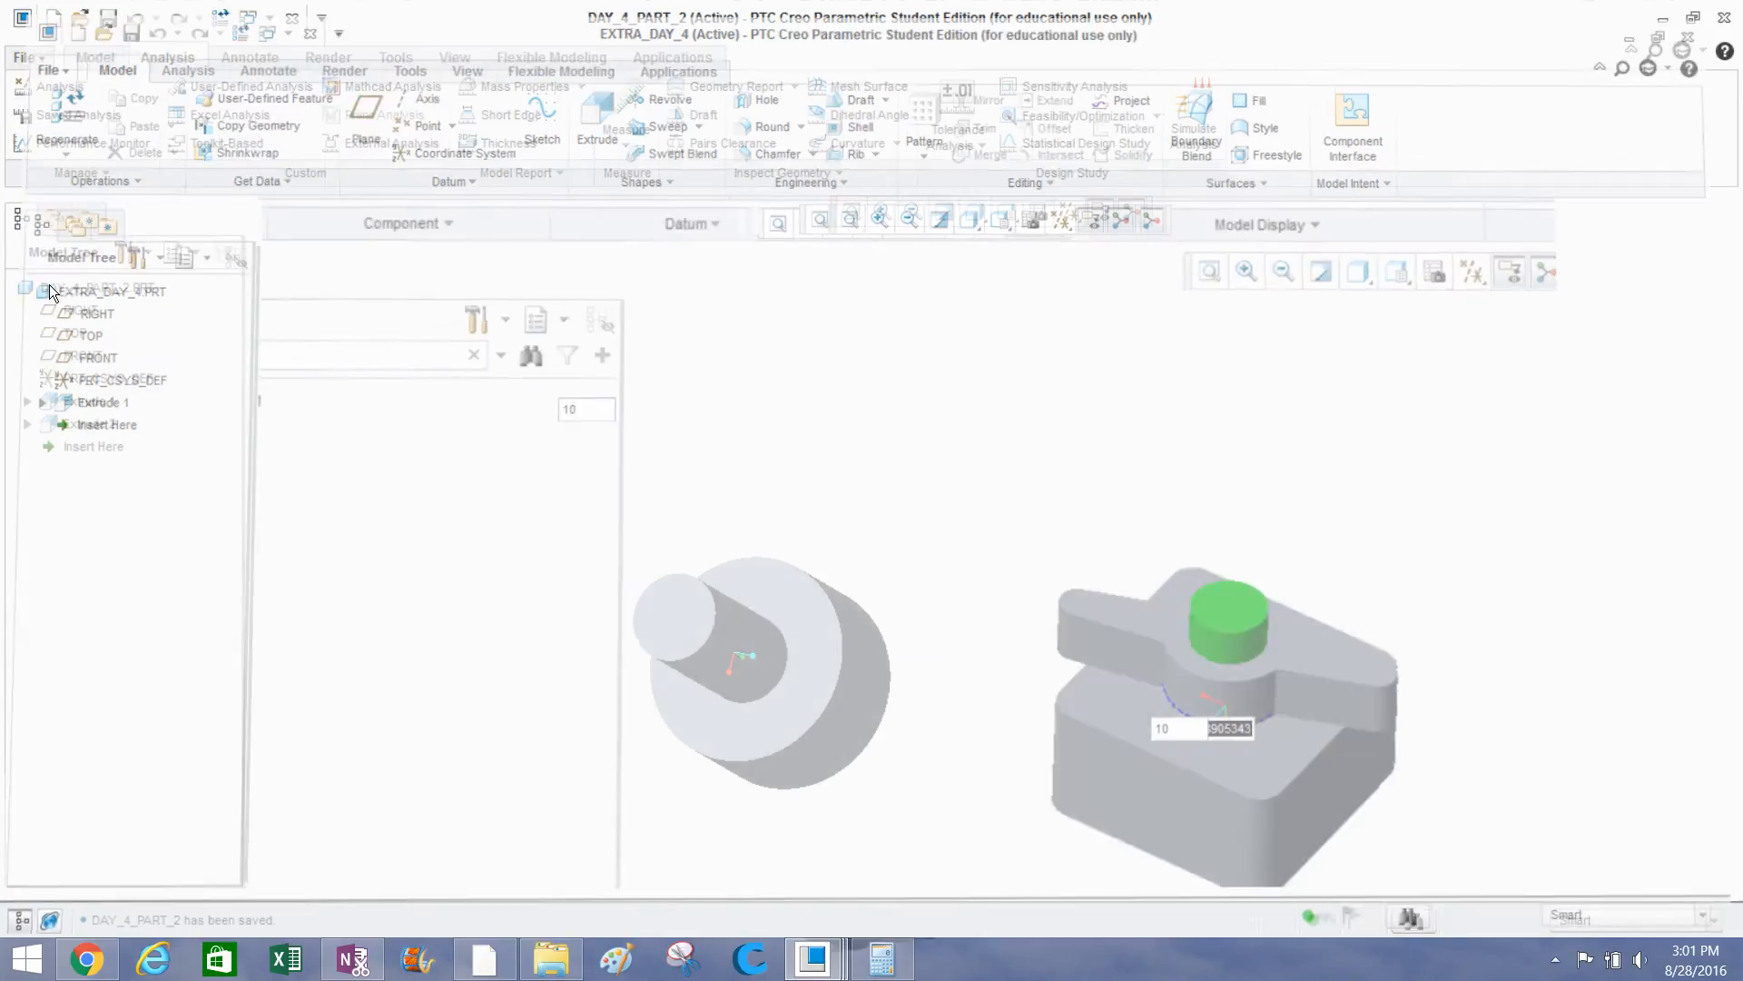
click(41, 55)
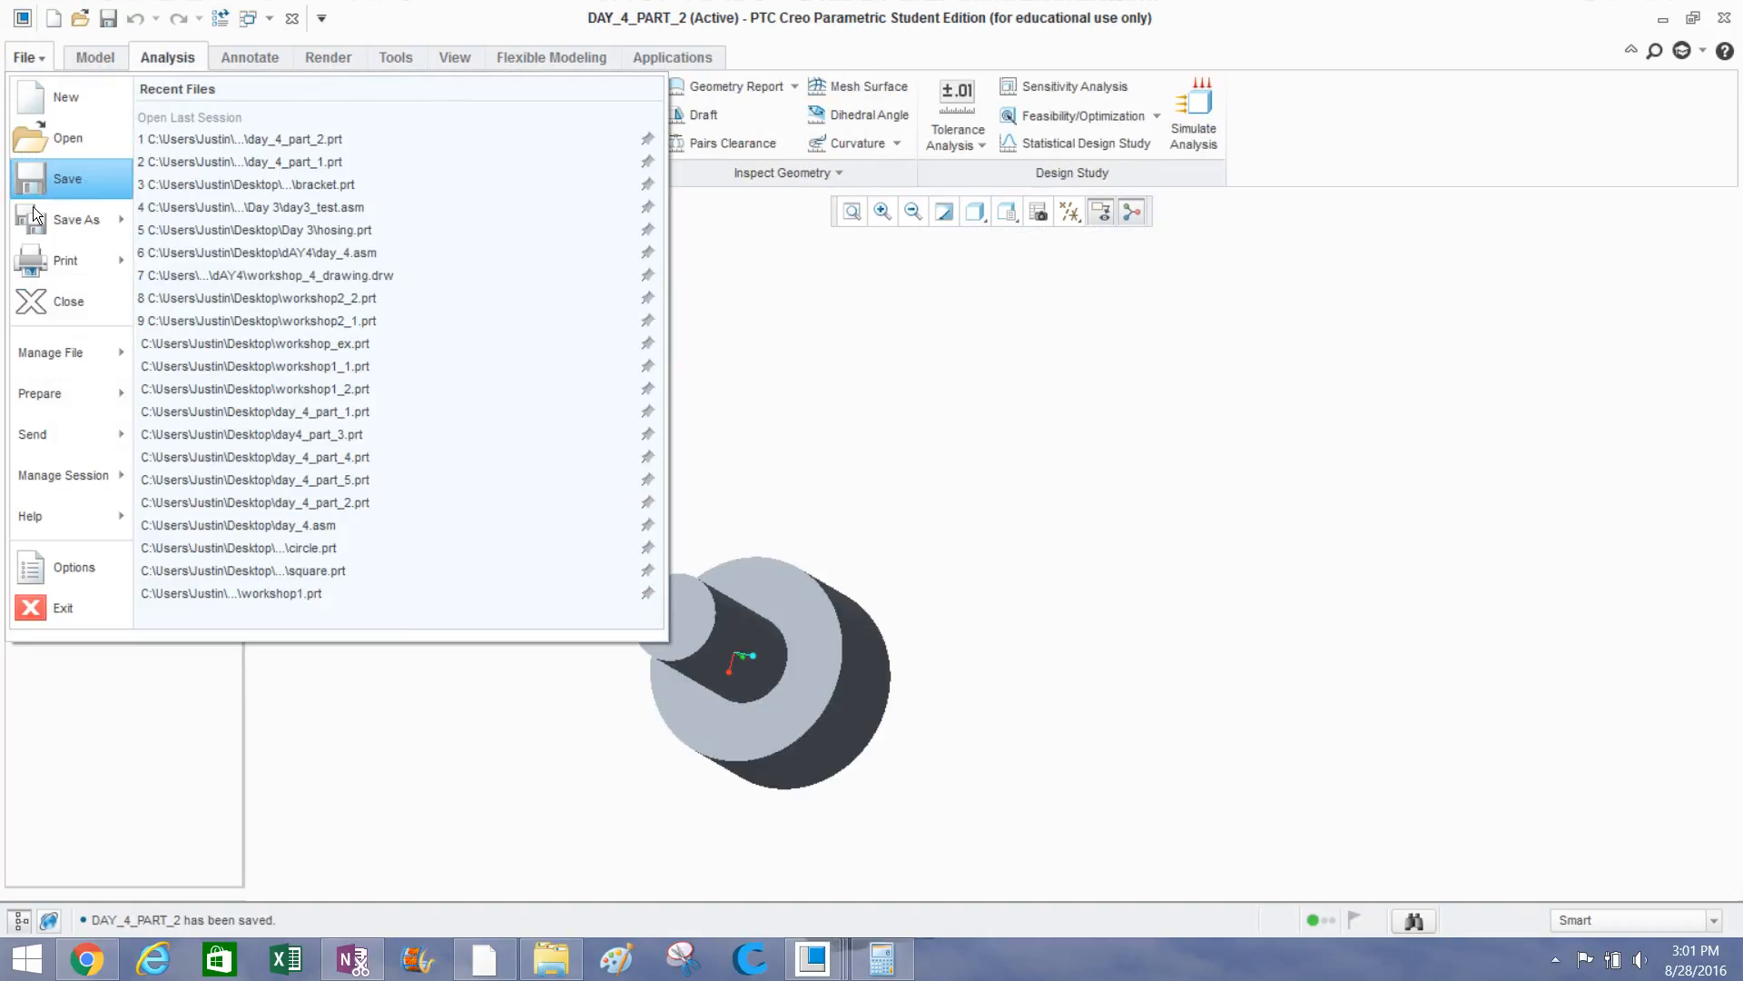
click(26, 300)
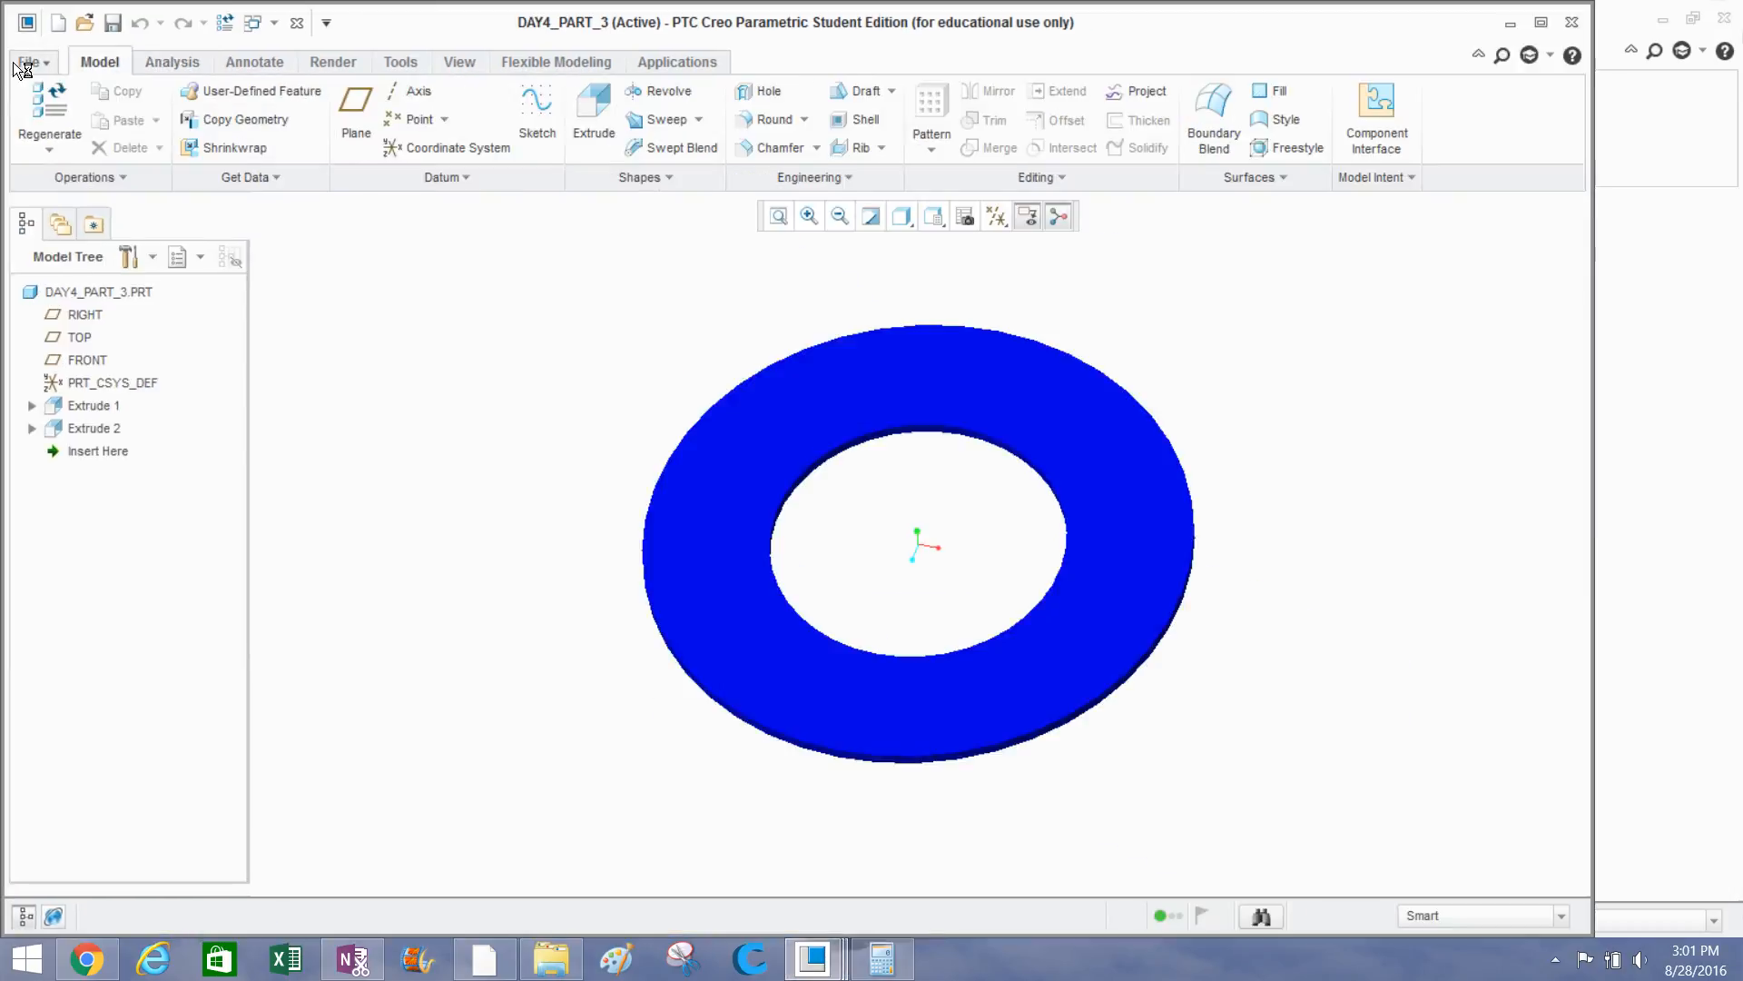
click(25, 63)
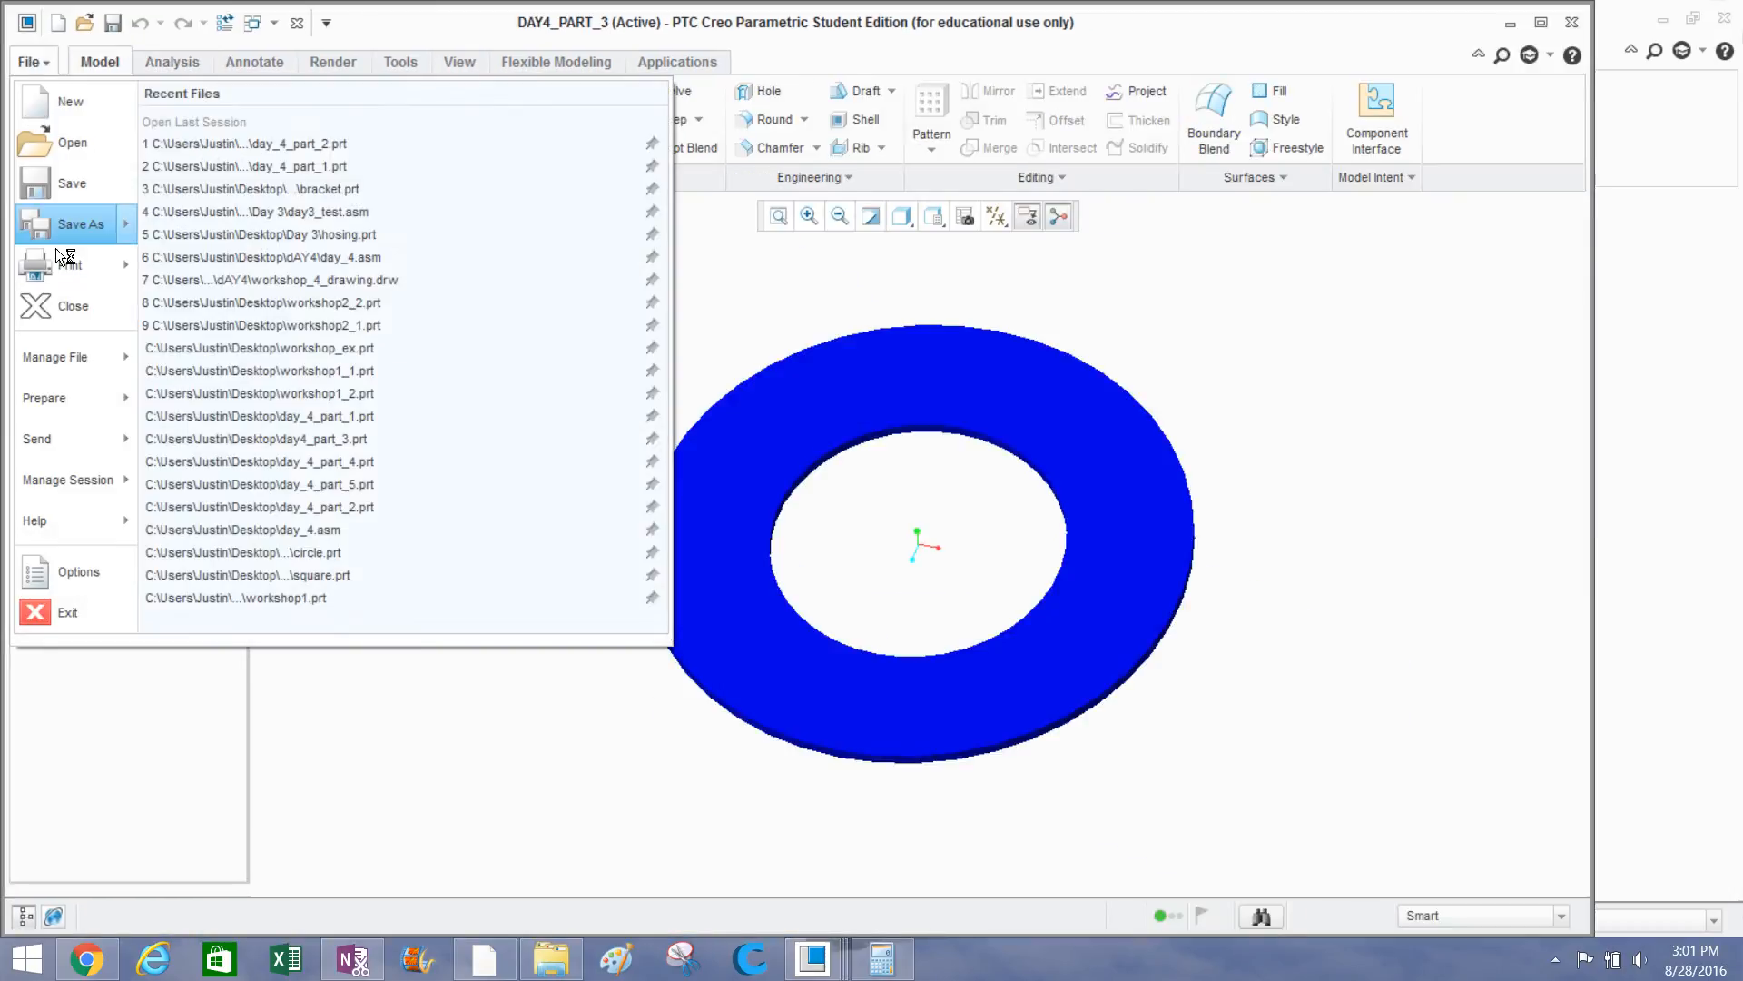
click(72, 304)
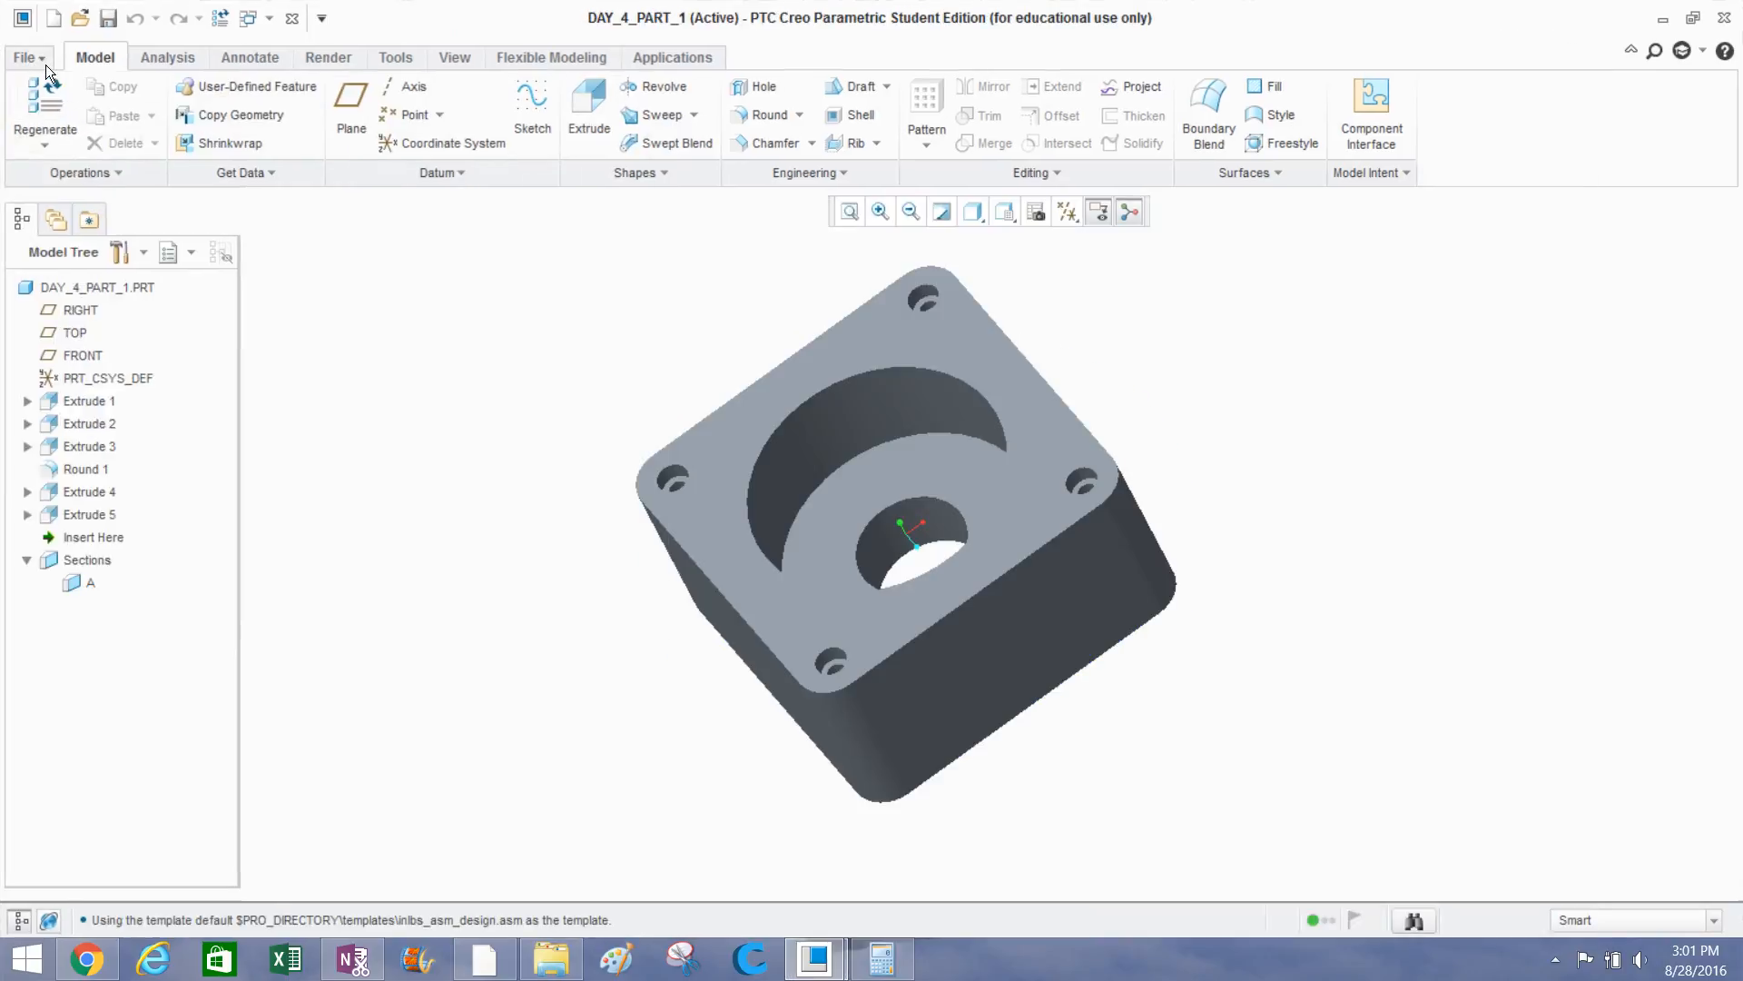
click(45, 64)
click(85, 307)
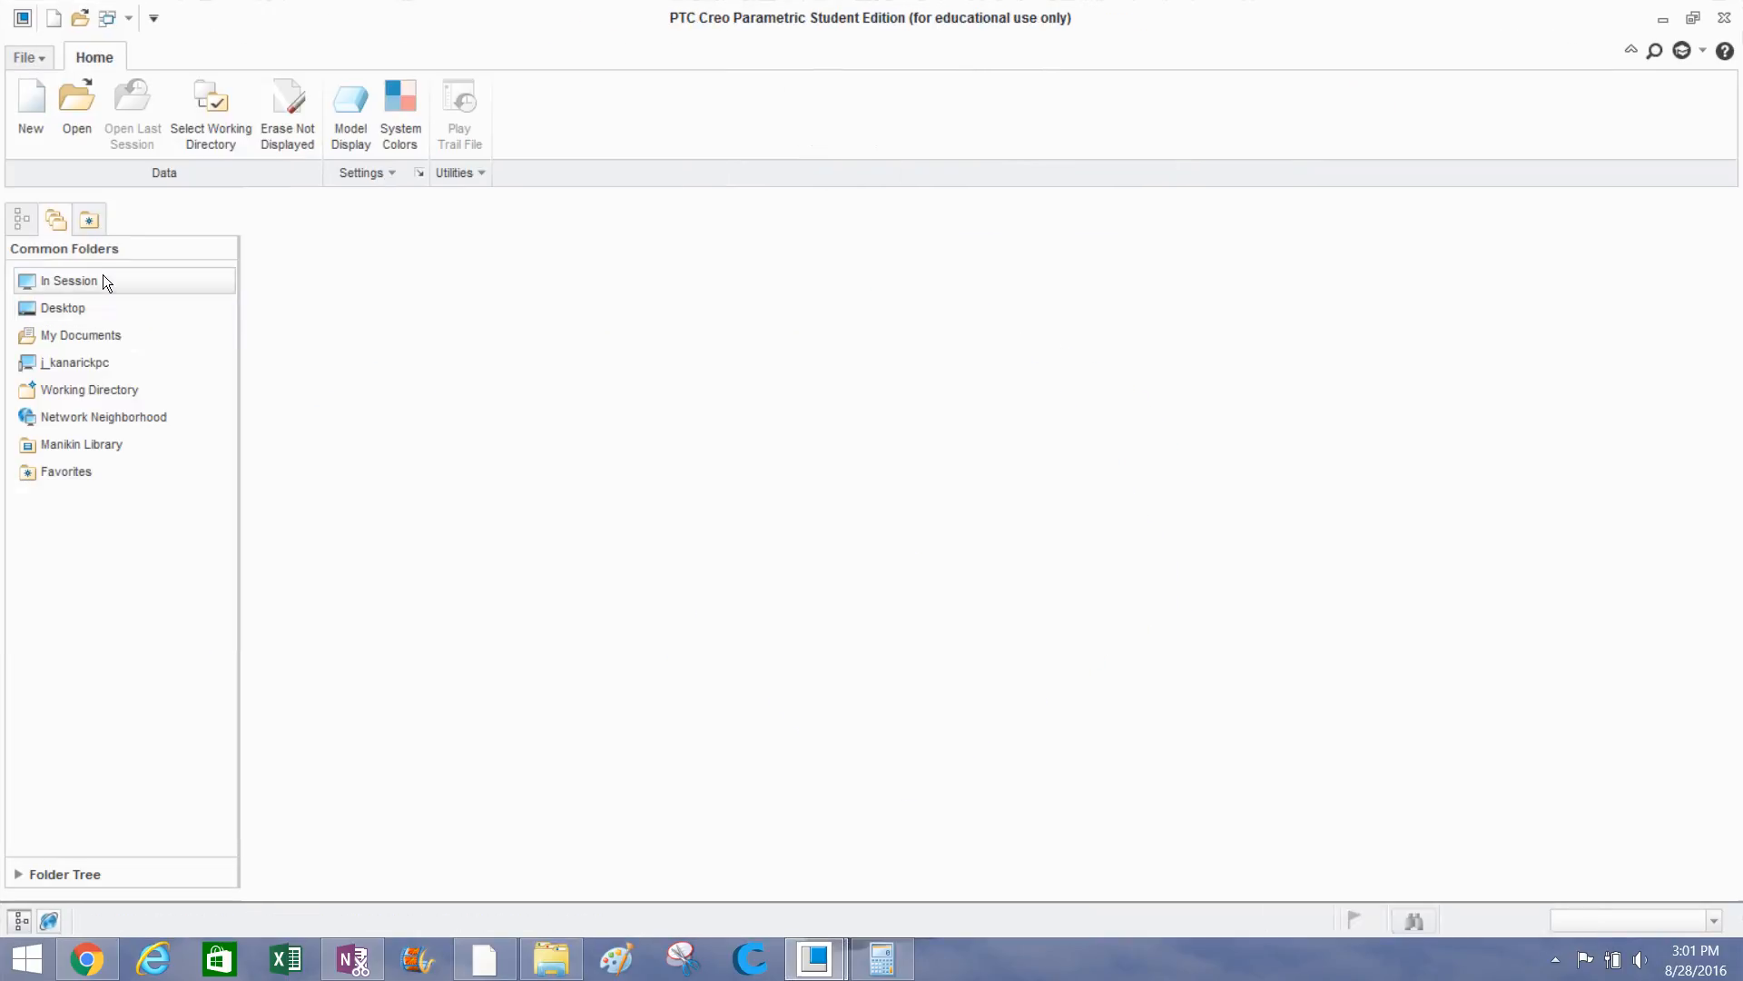
Minimize the Creo and browser windows, close the open dAY4 folder window and reopen the dAY4 folder from the desktop.
mouse_move(1353, 8)
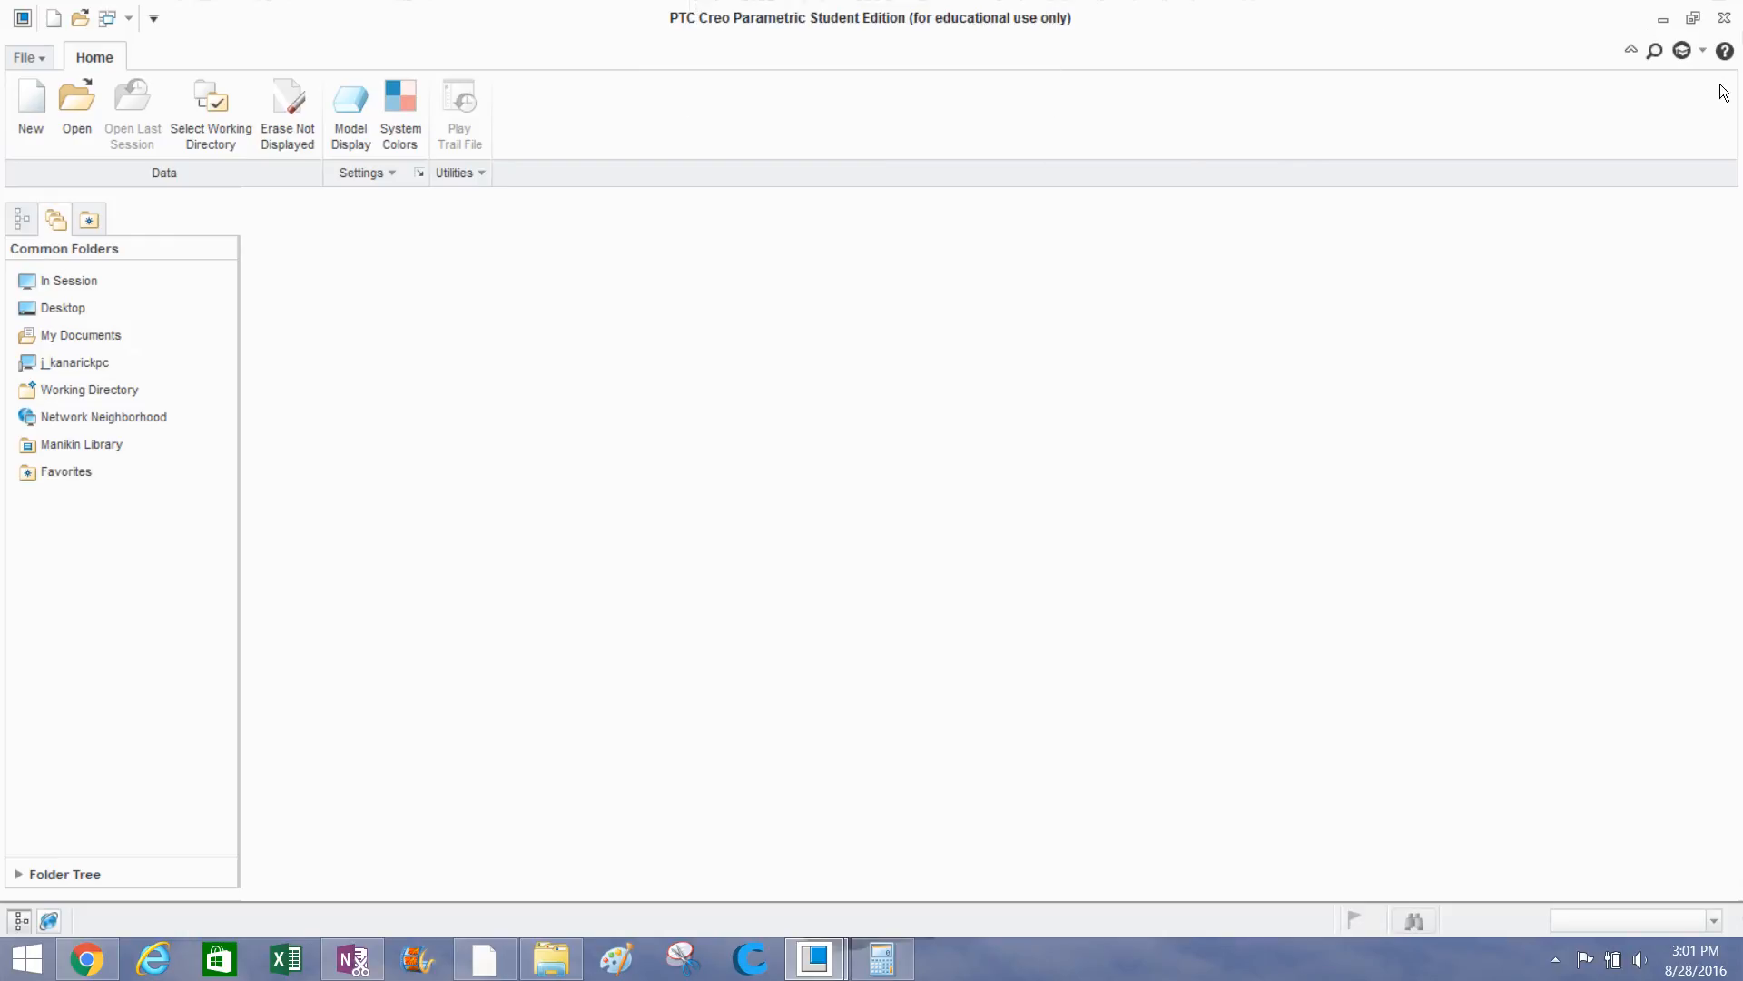
click(1662, 17)
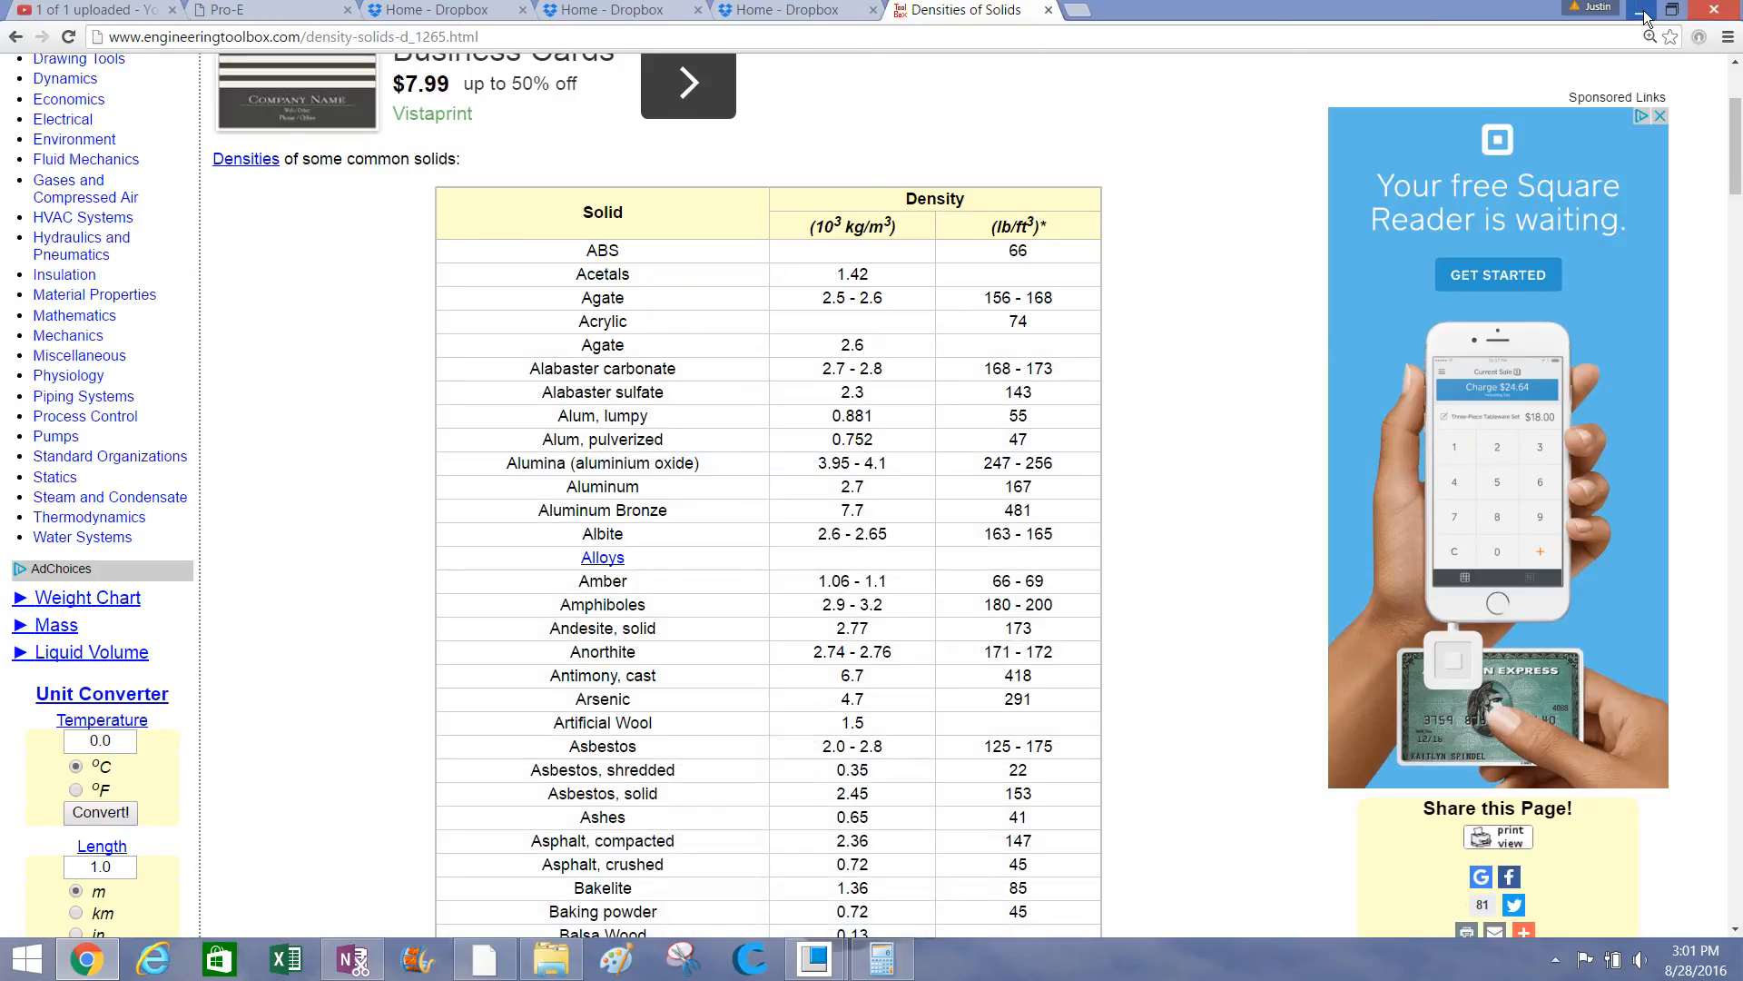
click(1645, 16)
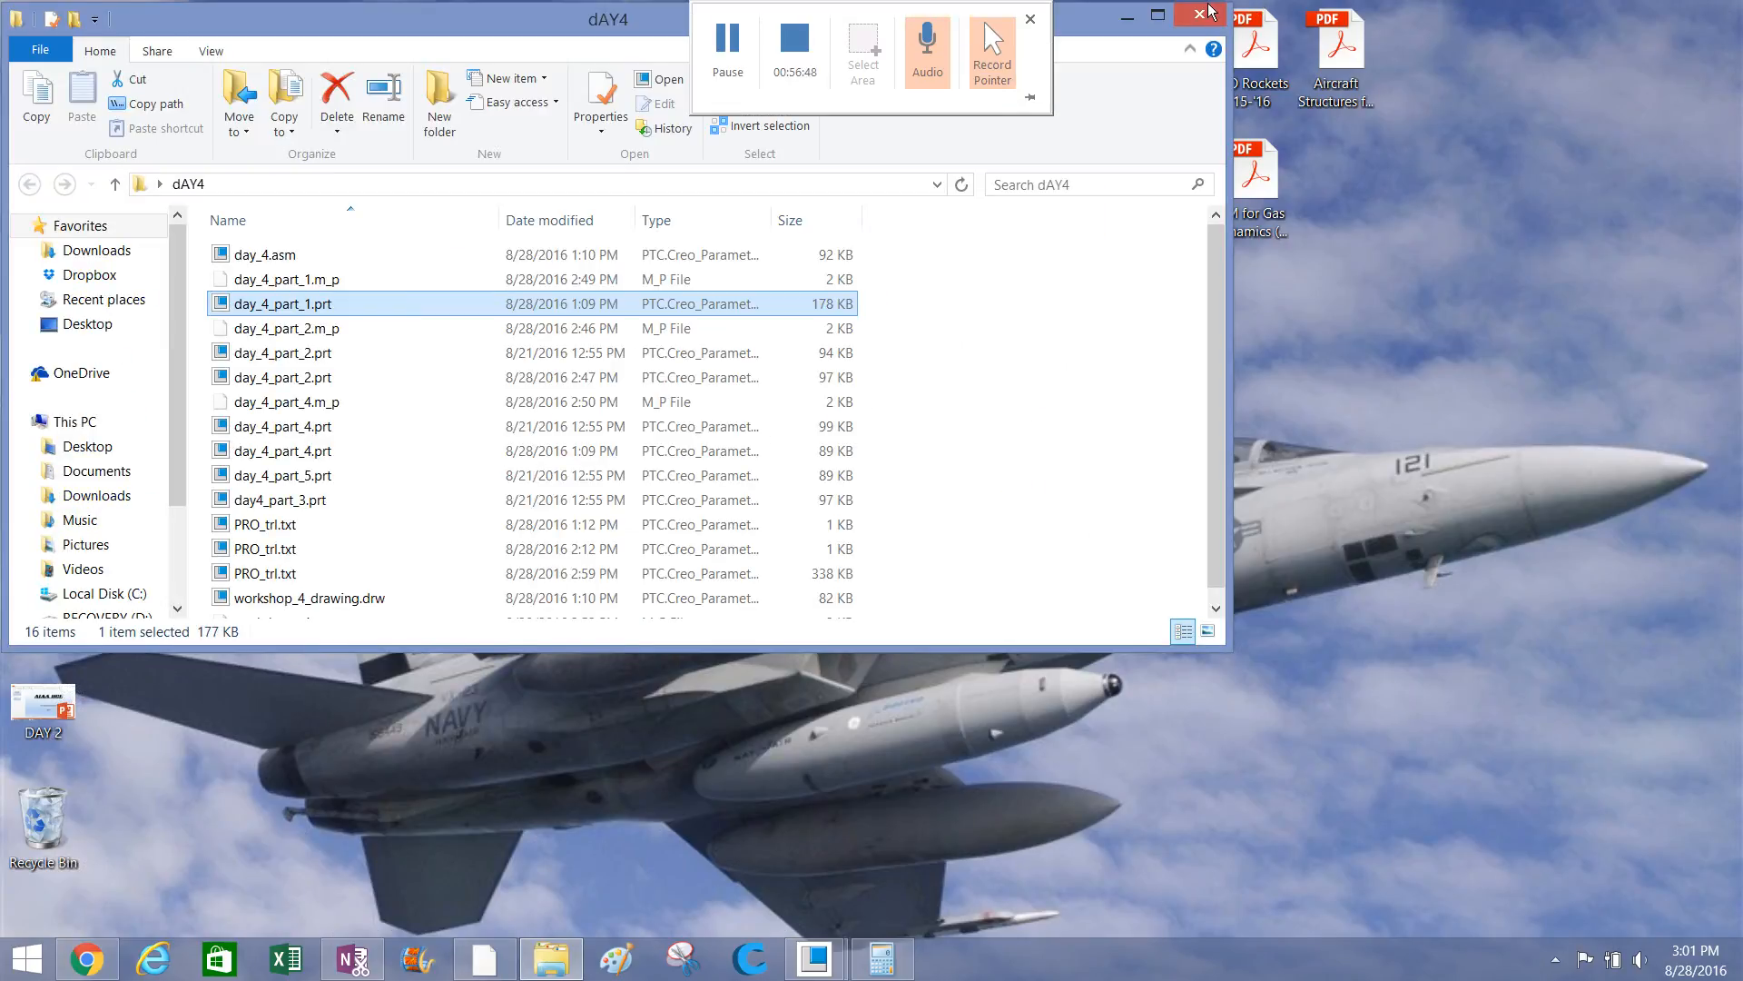
click(1206, 14)
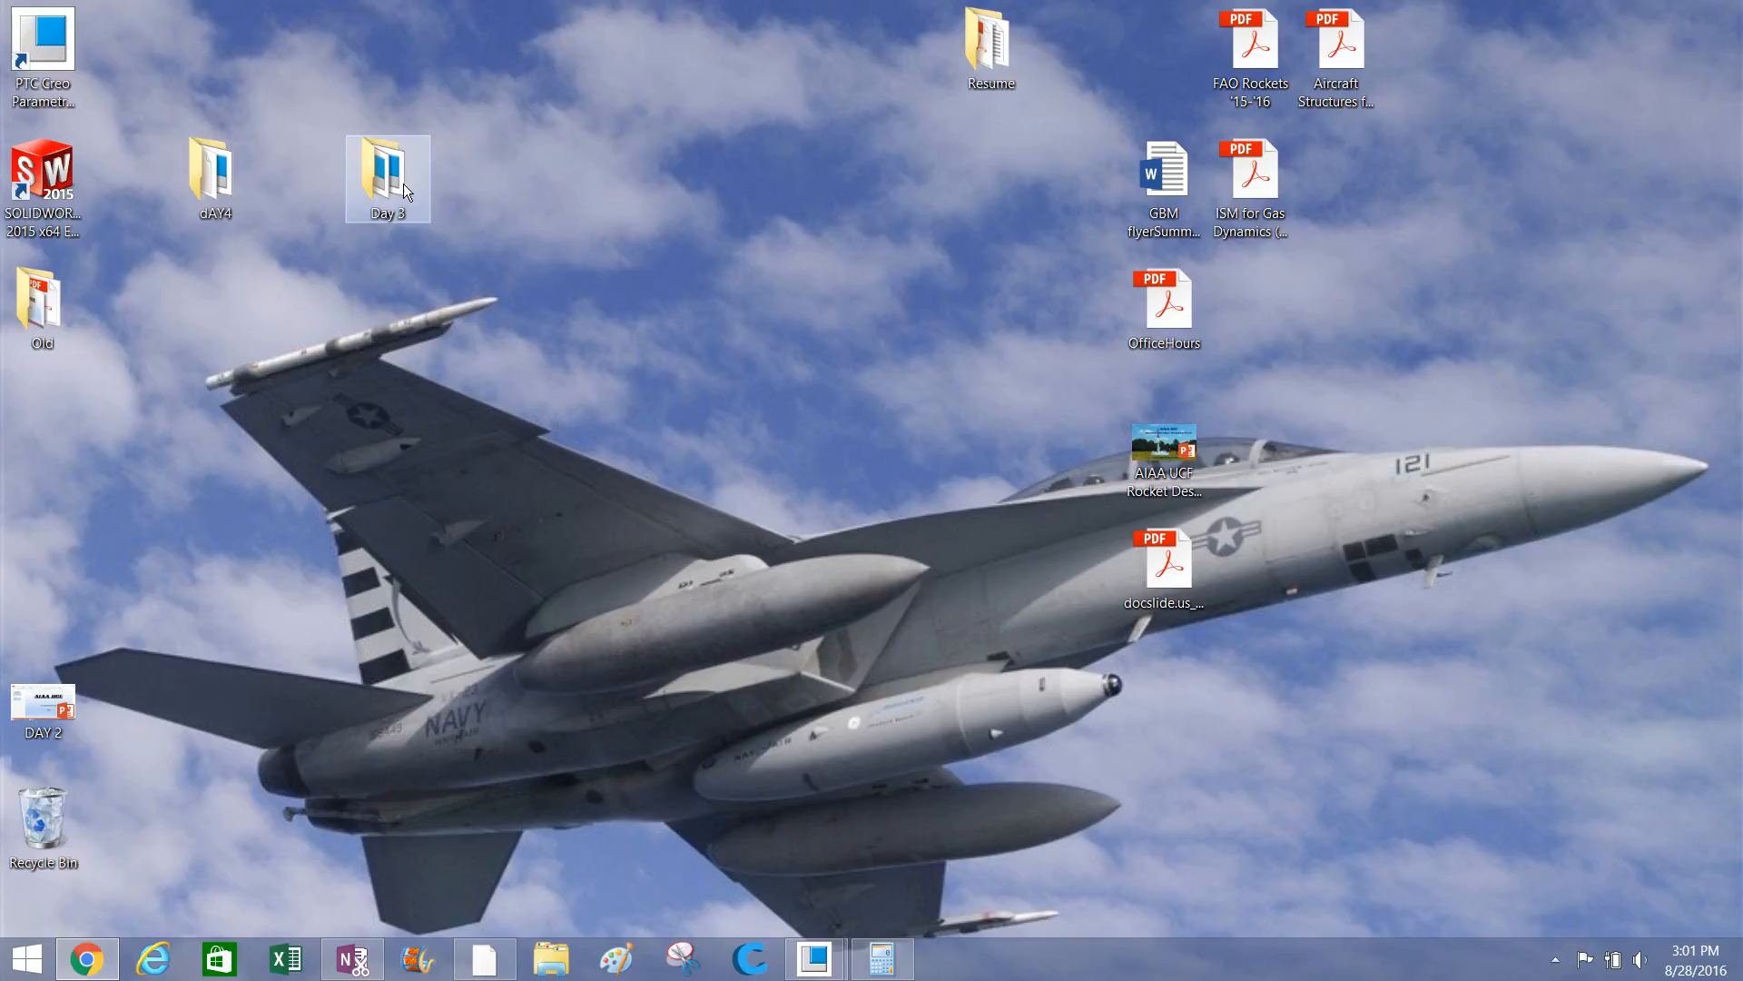
double_click(210, 183)
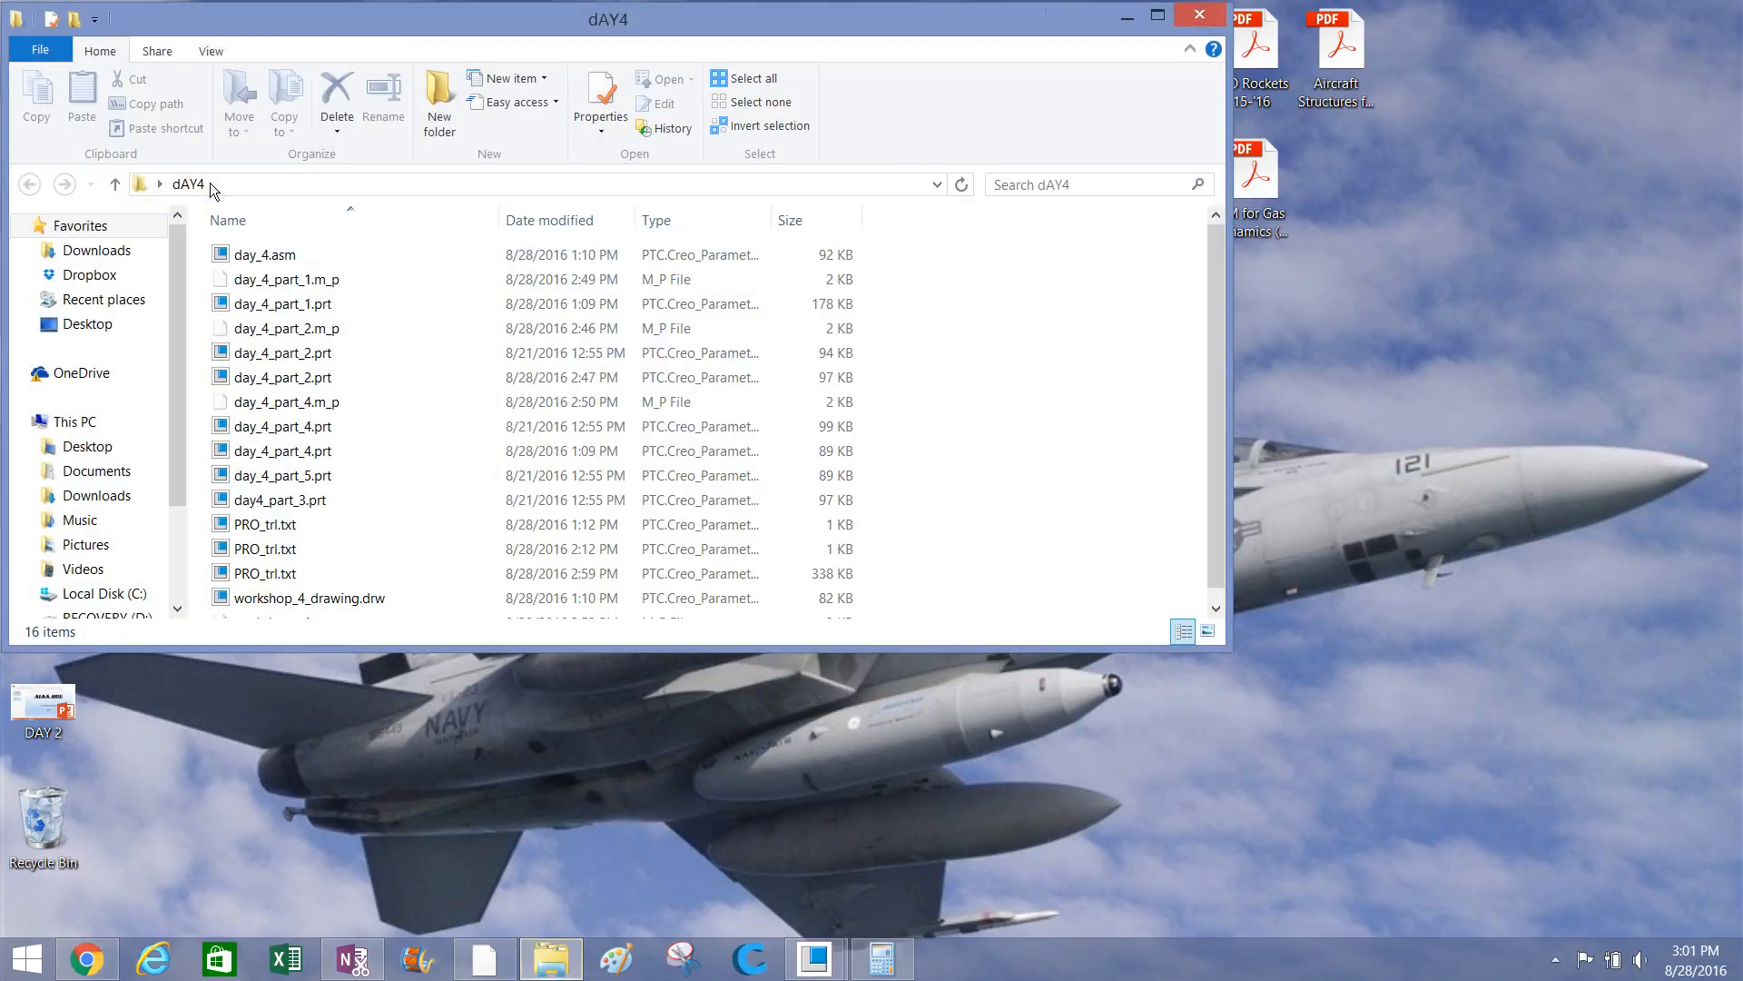
Close the dAY4 folder and open hosing.prt from the Day 3 folder on the desktop.
click(1200, 16)
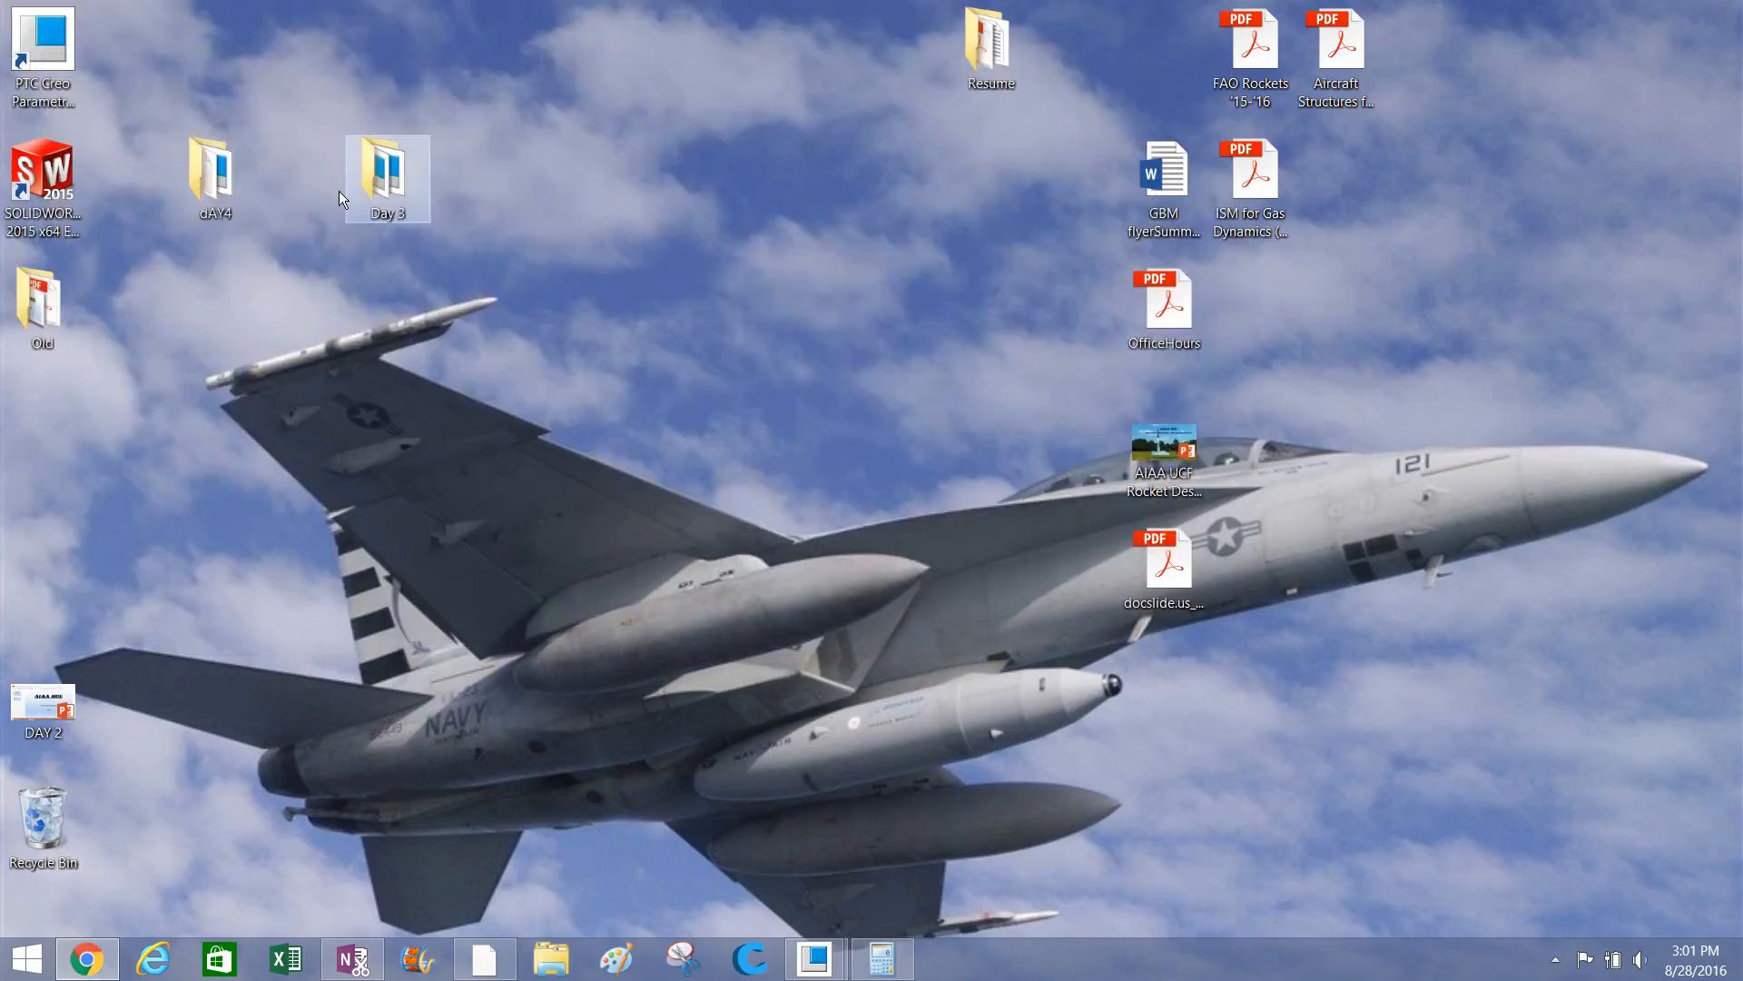
double_click(367, 172)
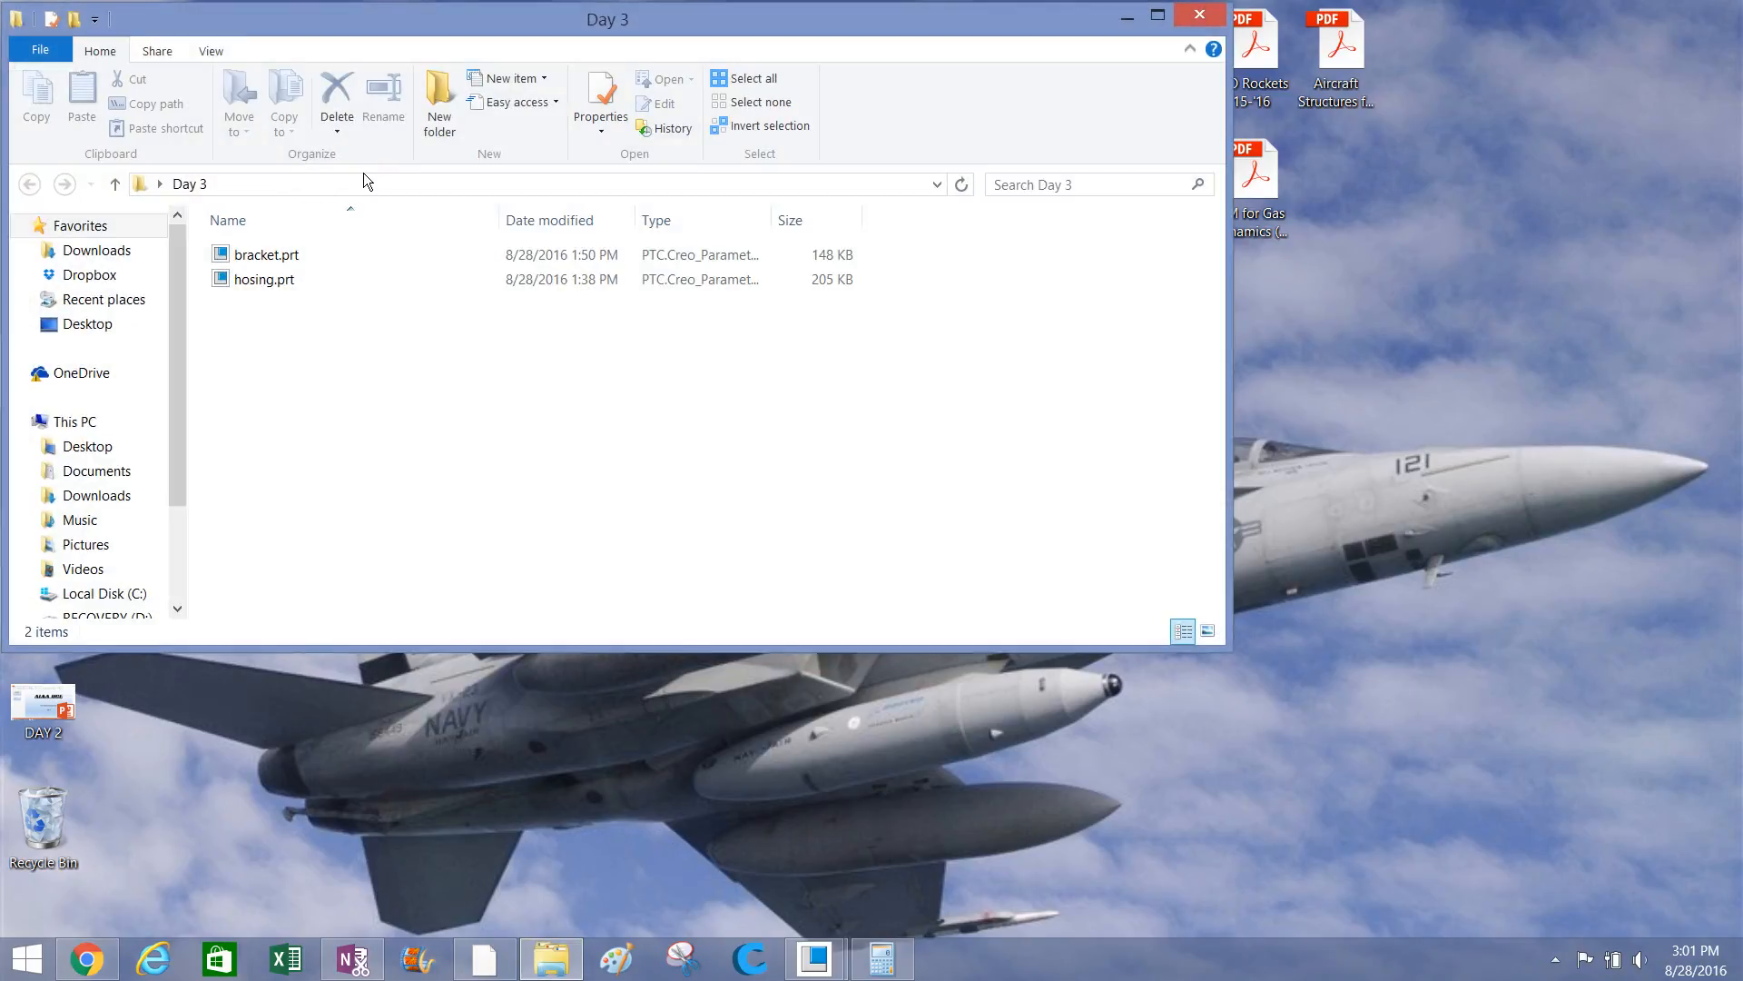
click(279, 280)
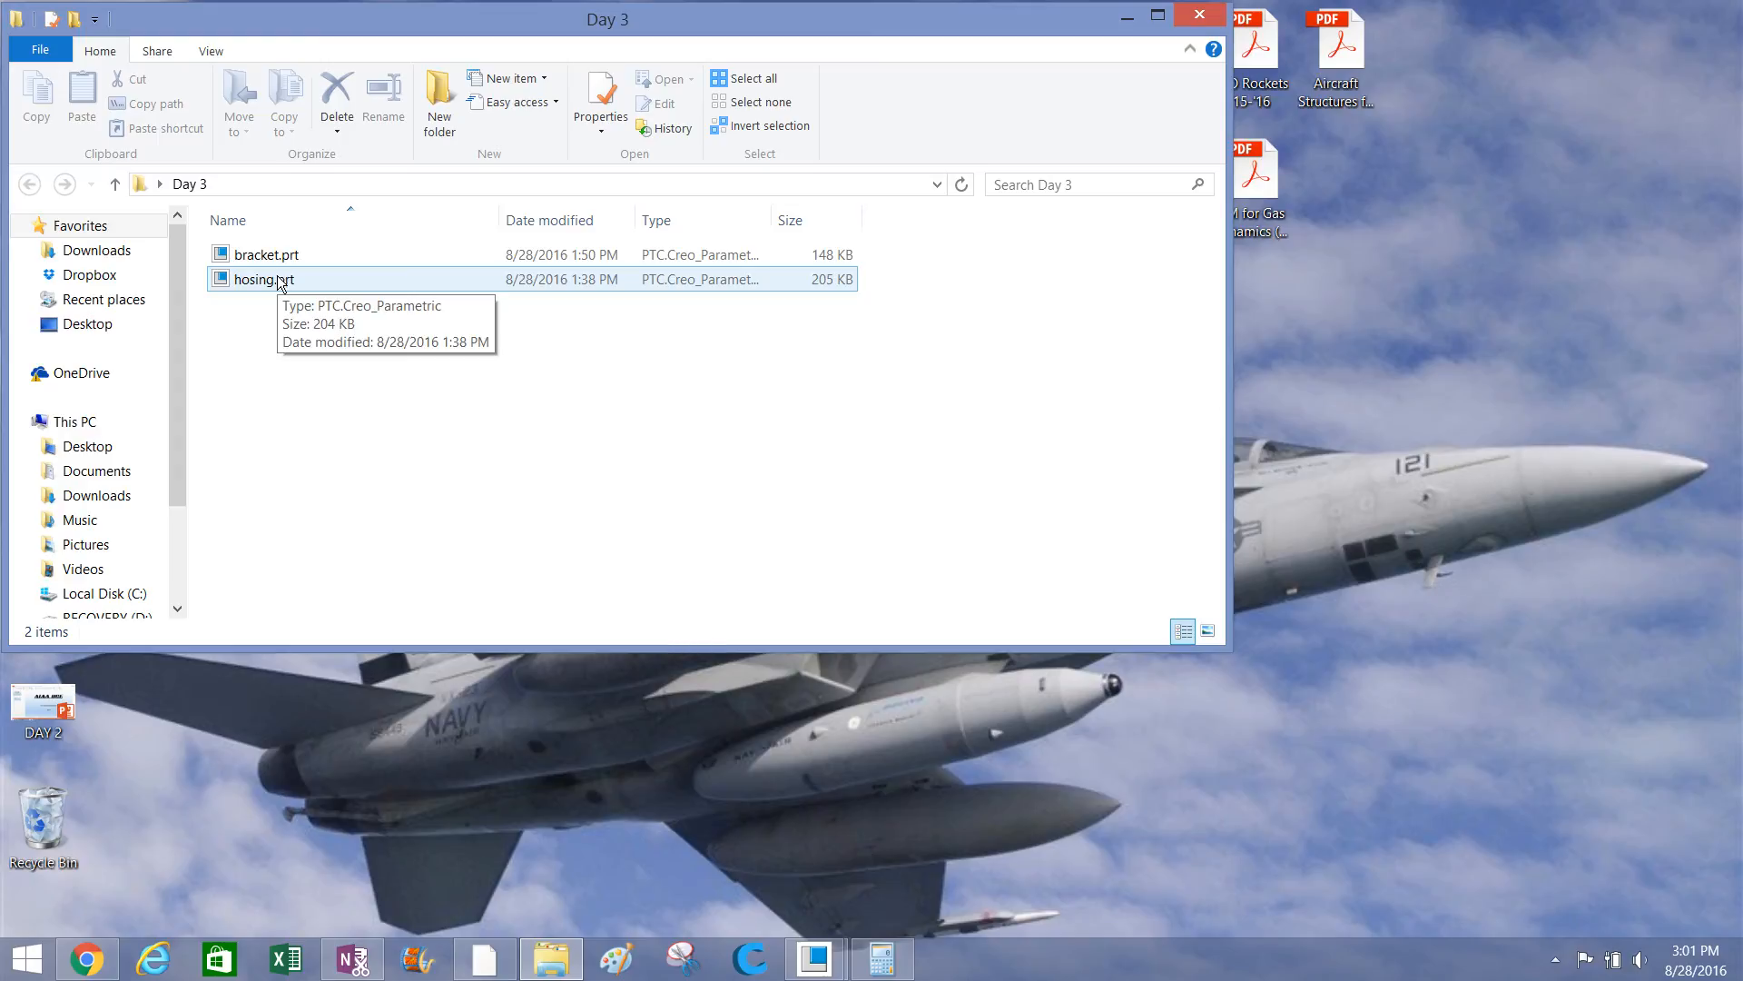
double_click(280, 281)
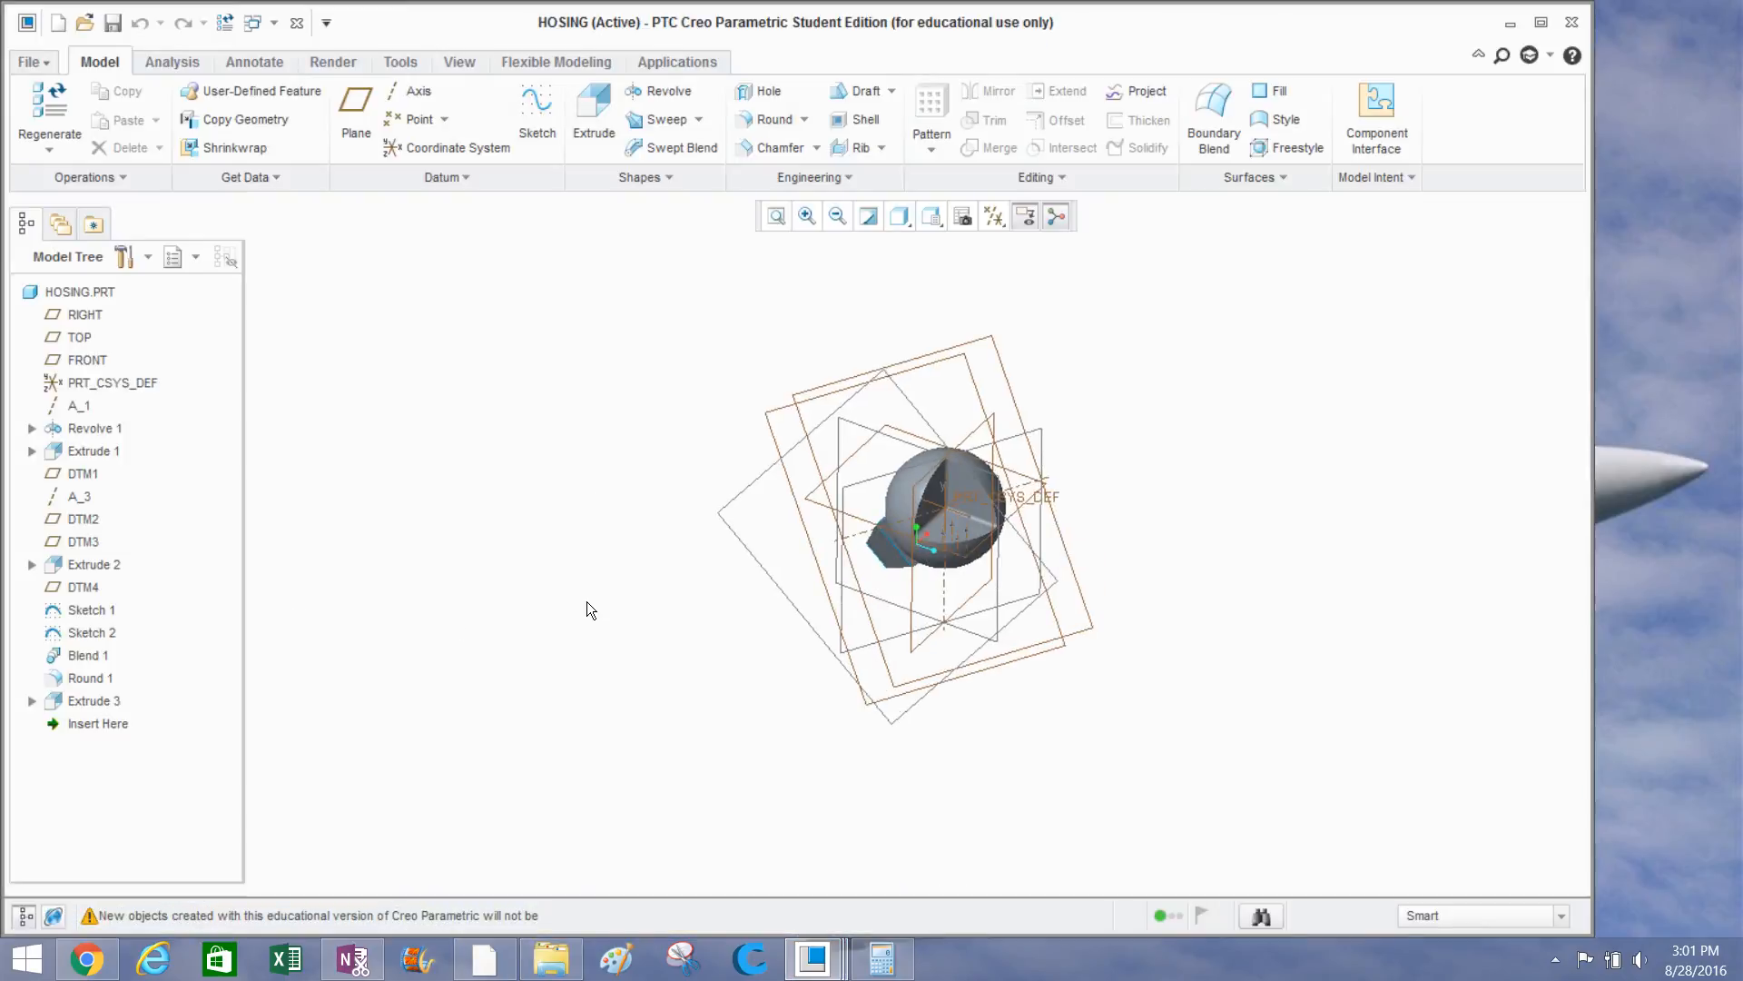
Turn off the display of all datum axes, points, coordinate systems and planes, and maximize the part window.
click(994, 218)
click(994, 245)
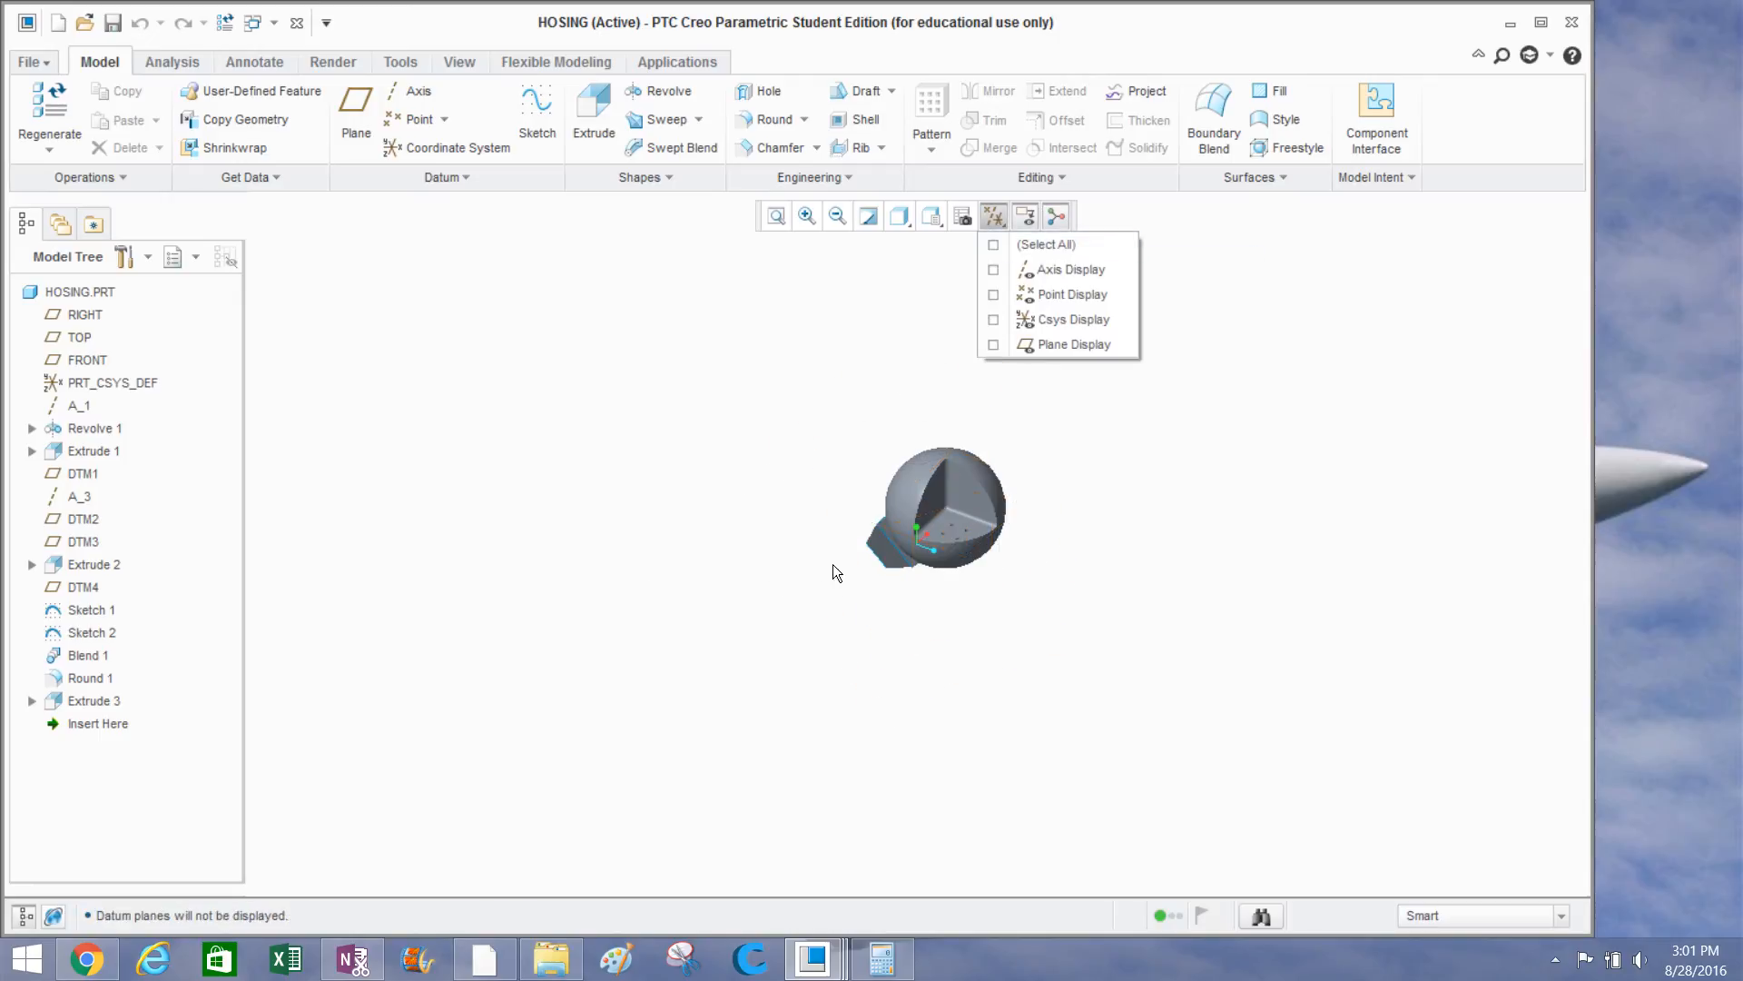
click(833, 565)
scroll(1065, 492, down, 2)
double_click(1096, 19)
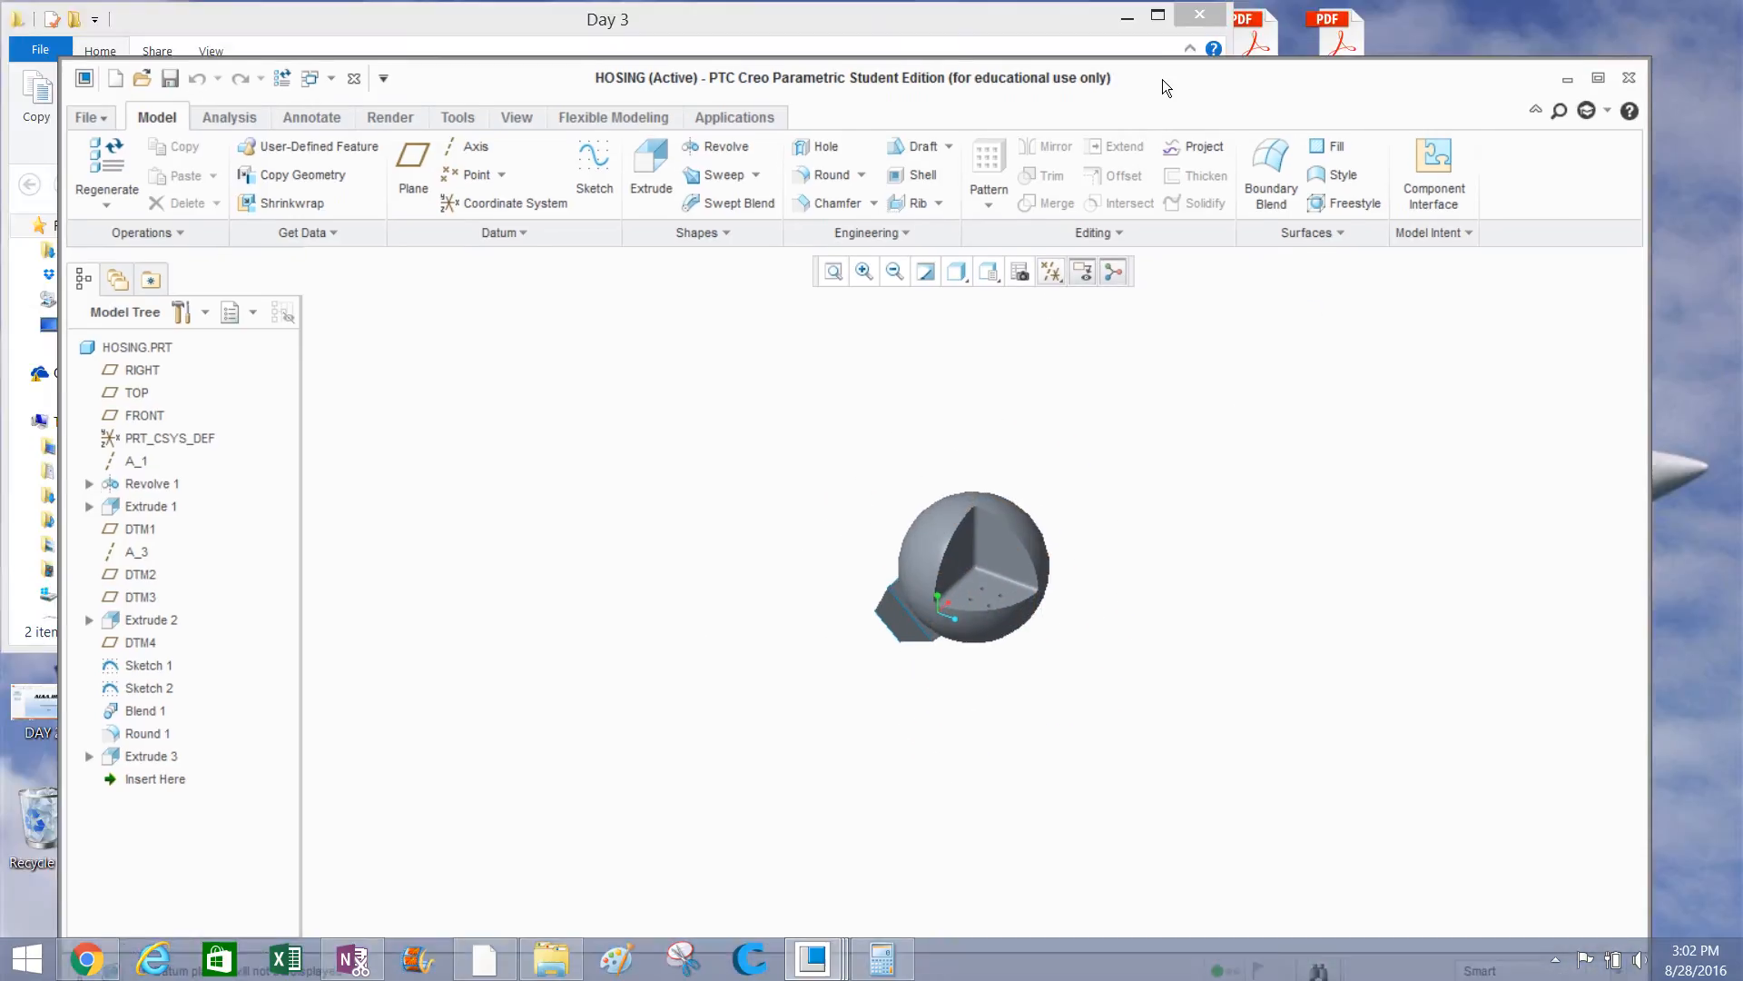
scroll(1044, 526, down, 4)
middle_drag(1044, 522, 912, 423)
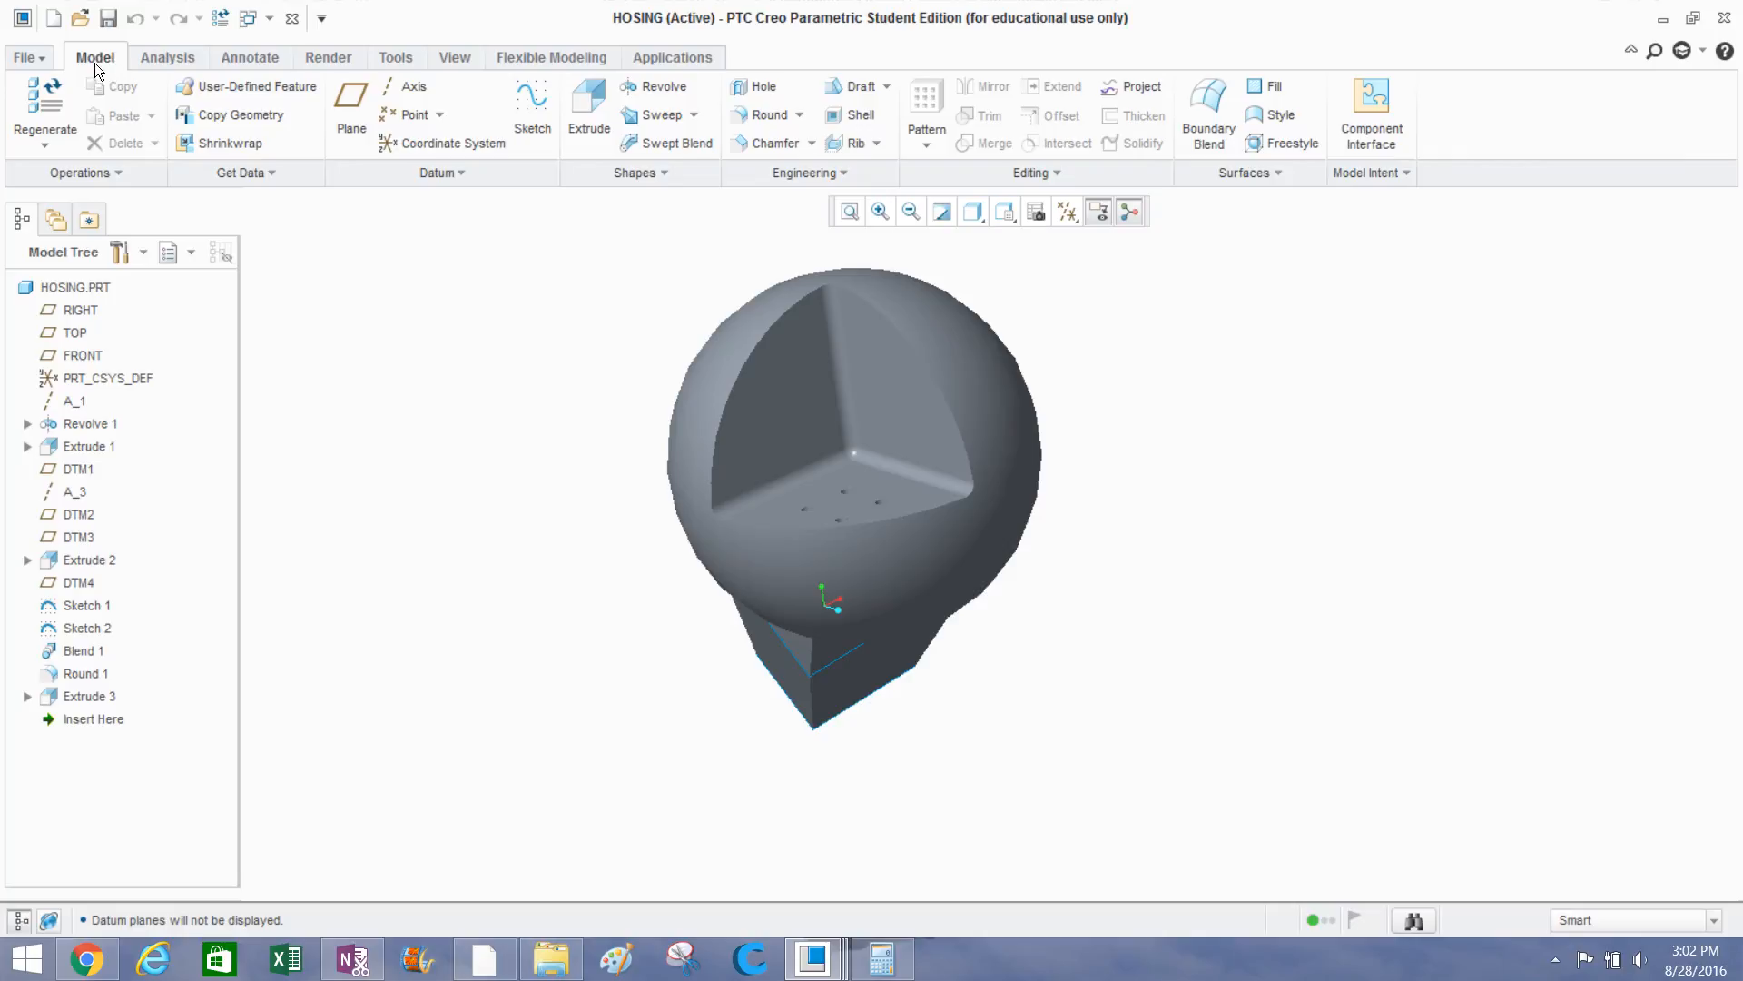
Create a new Design assembly named WORKSHOP_DAY4 with the default template and maximize its window.
click(53, 18)
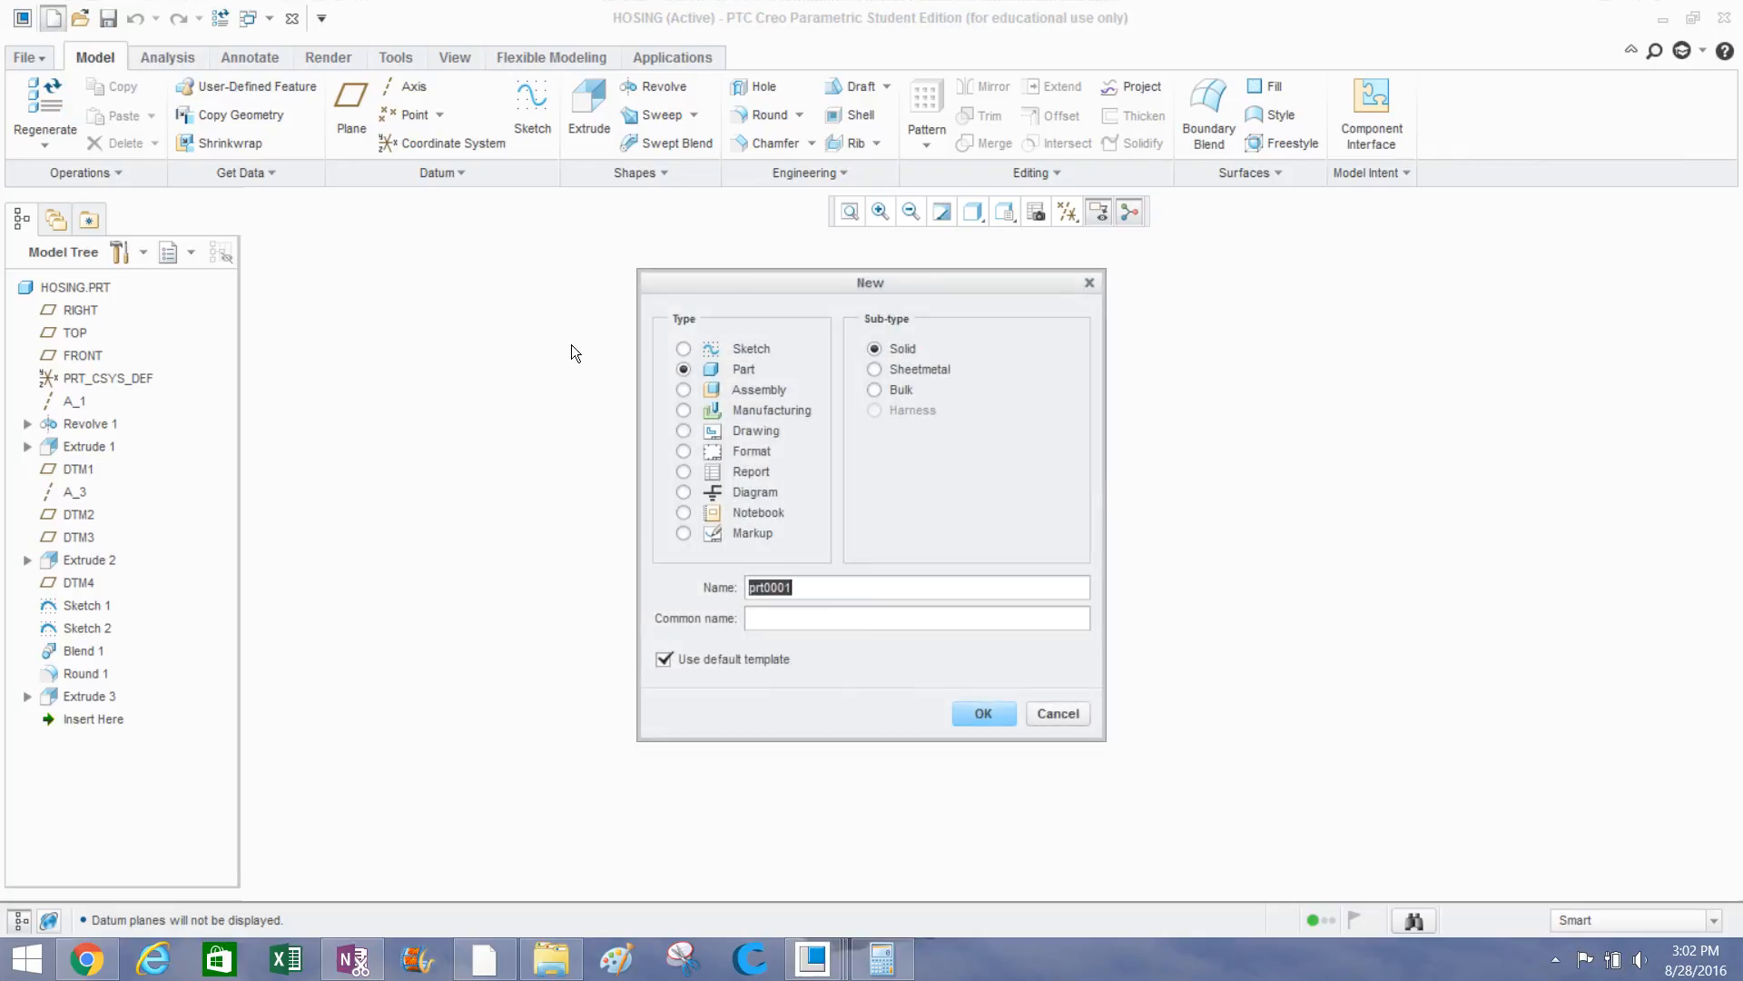
click(684, 390)
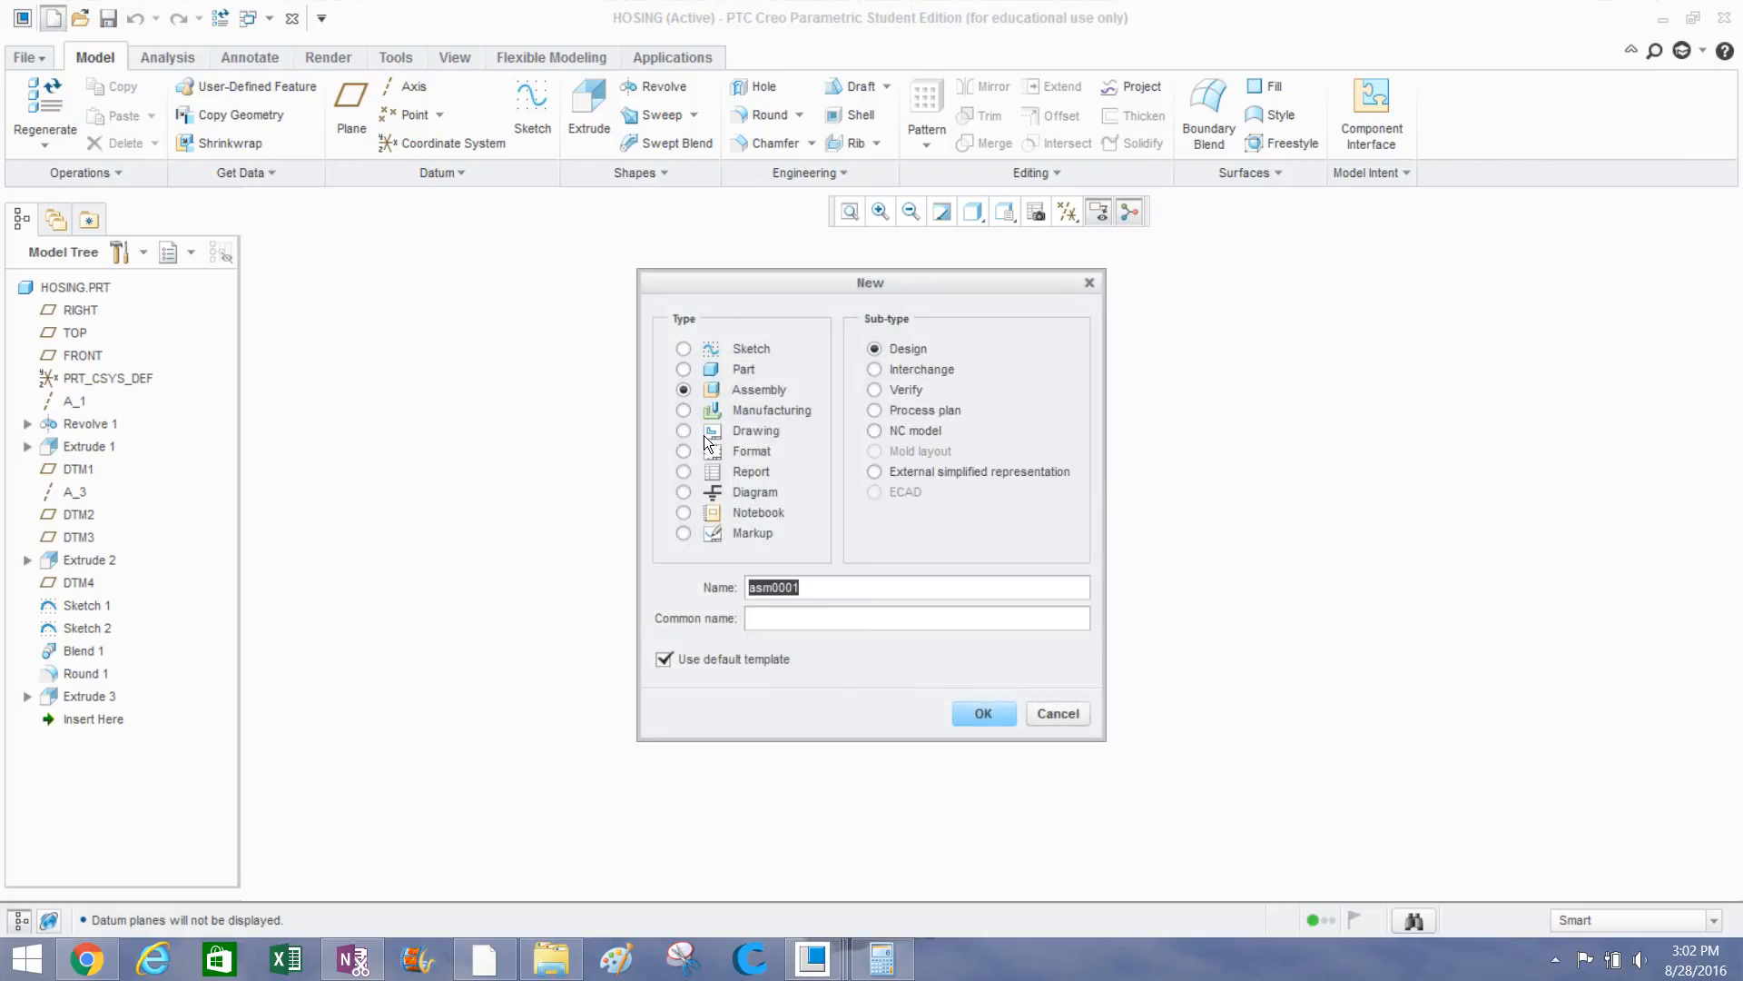
text(da)
key(BackSpace)
key(BackSpace)
text(Wo)
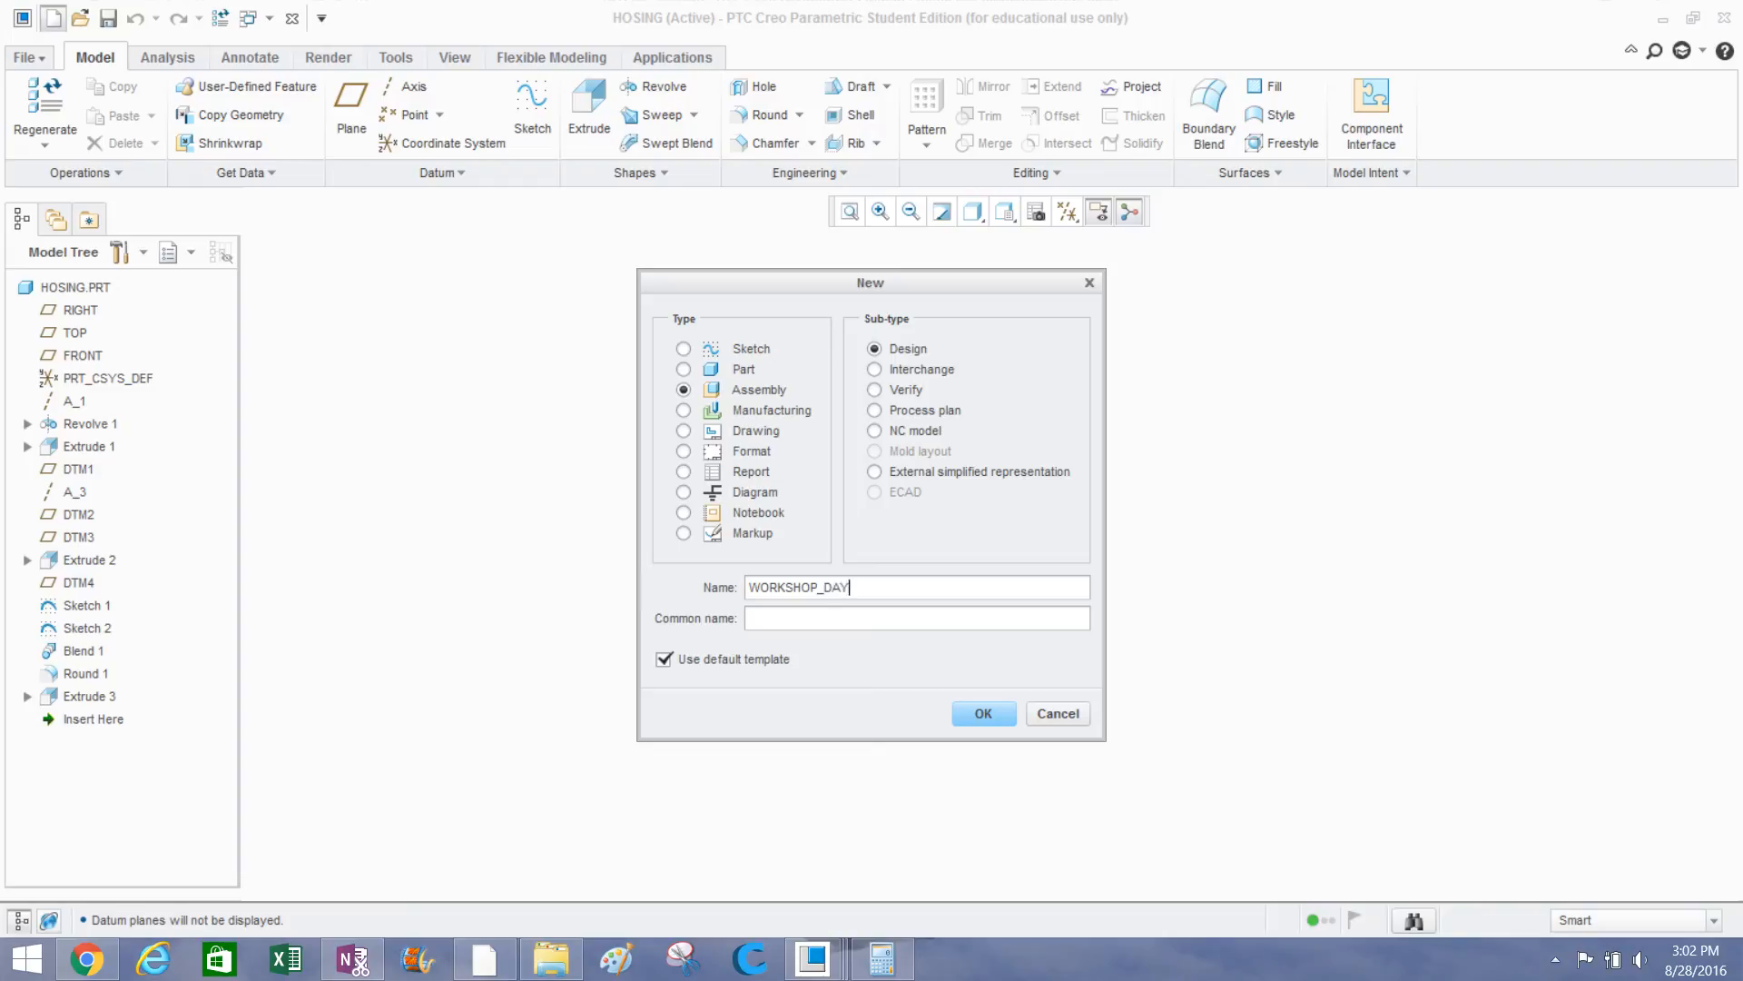
click(965, 708)
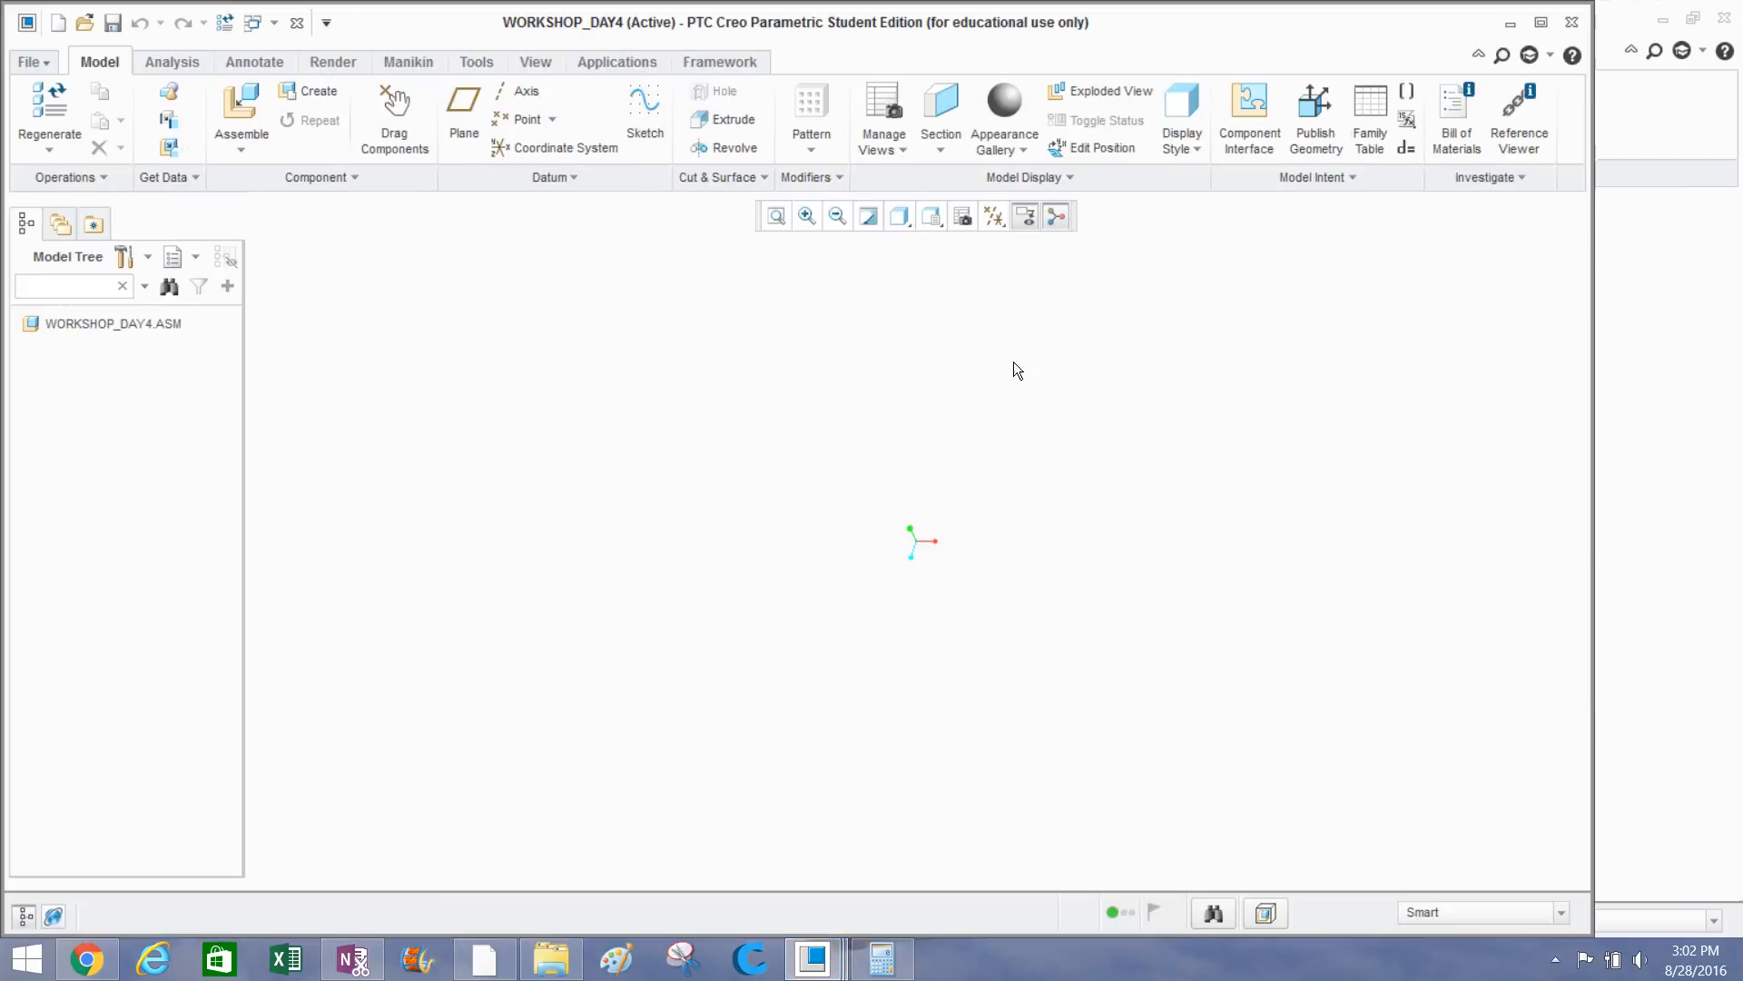
drag(940, 23, 908, 2)
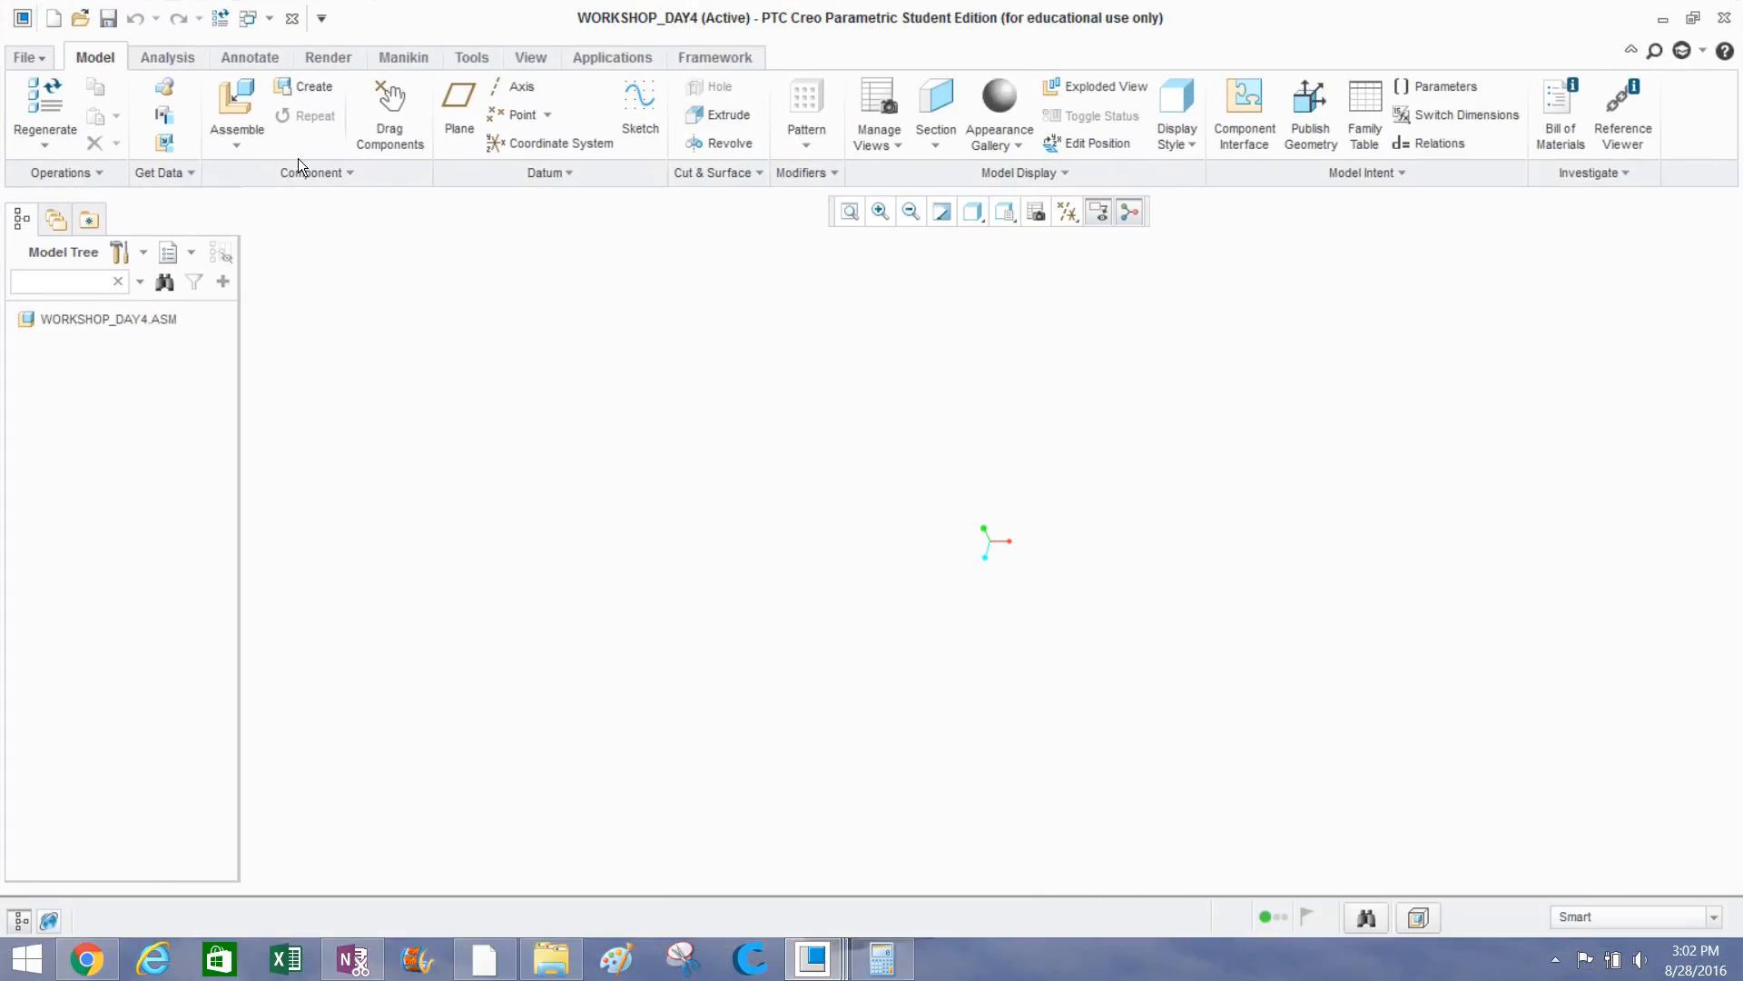
Bring hosing.prt from the desktop's Day 3 folder into the assembly as its first component.
click(237, 96)
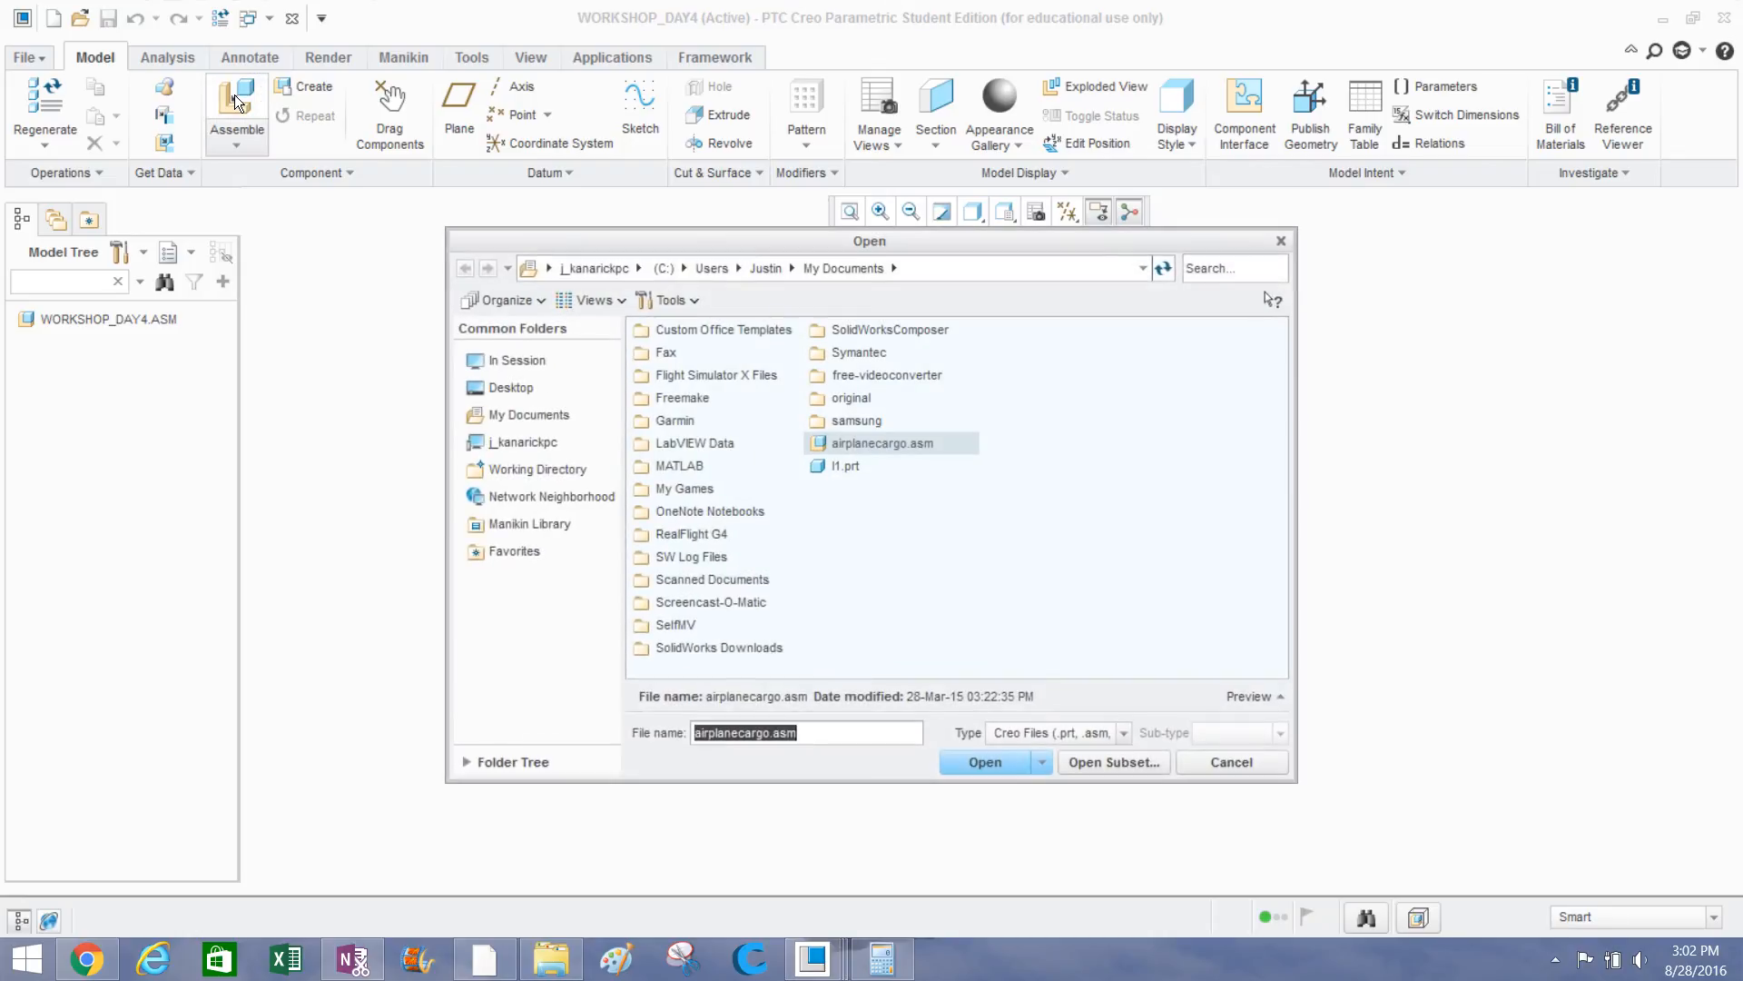
click(498, 385)
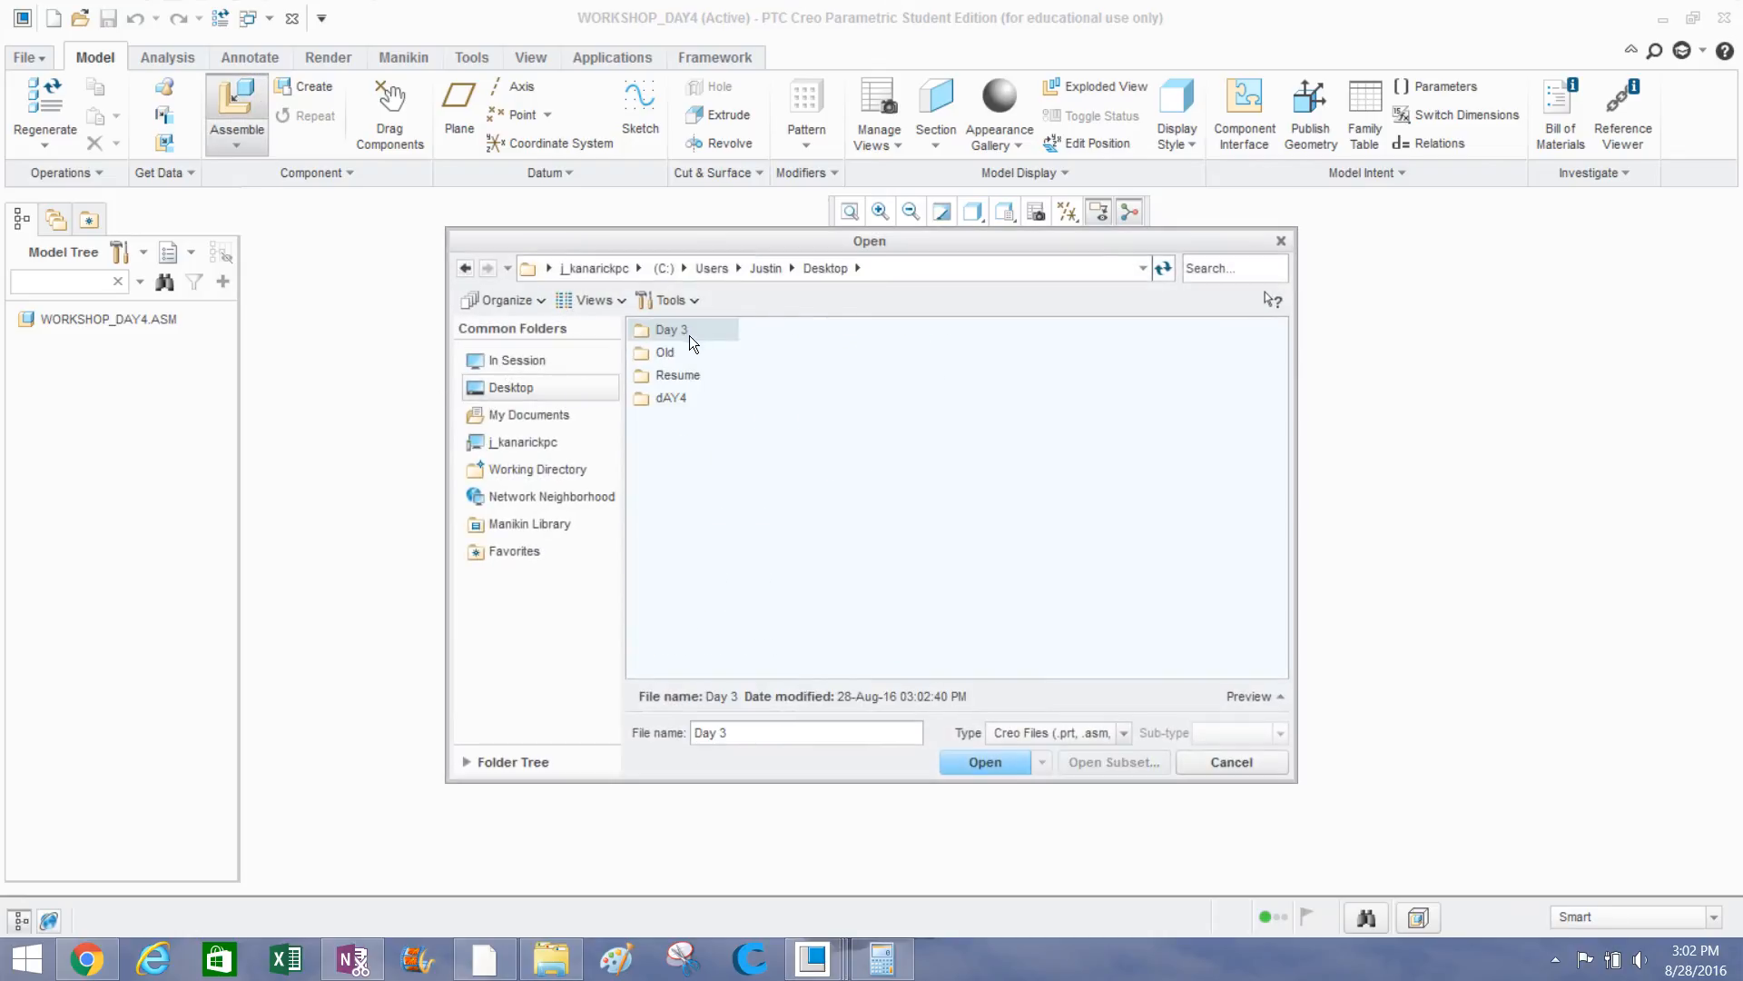
double_click(690, 334)
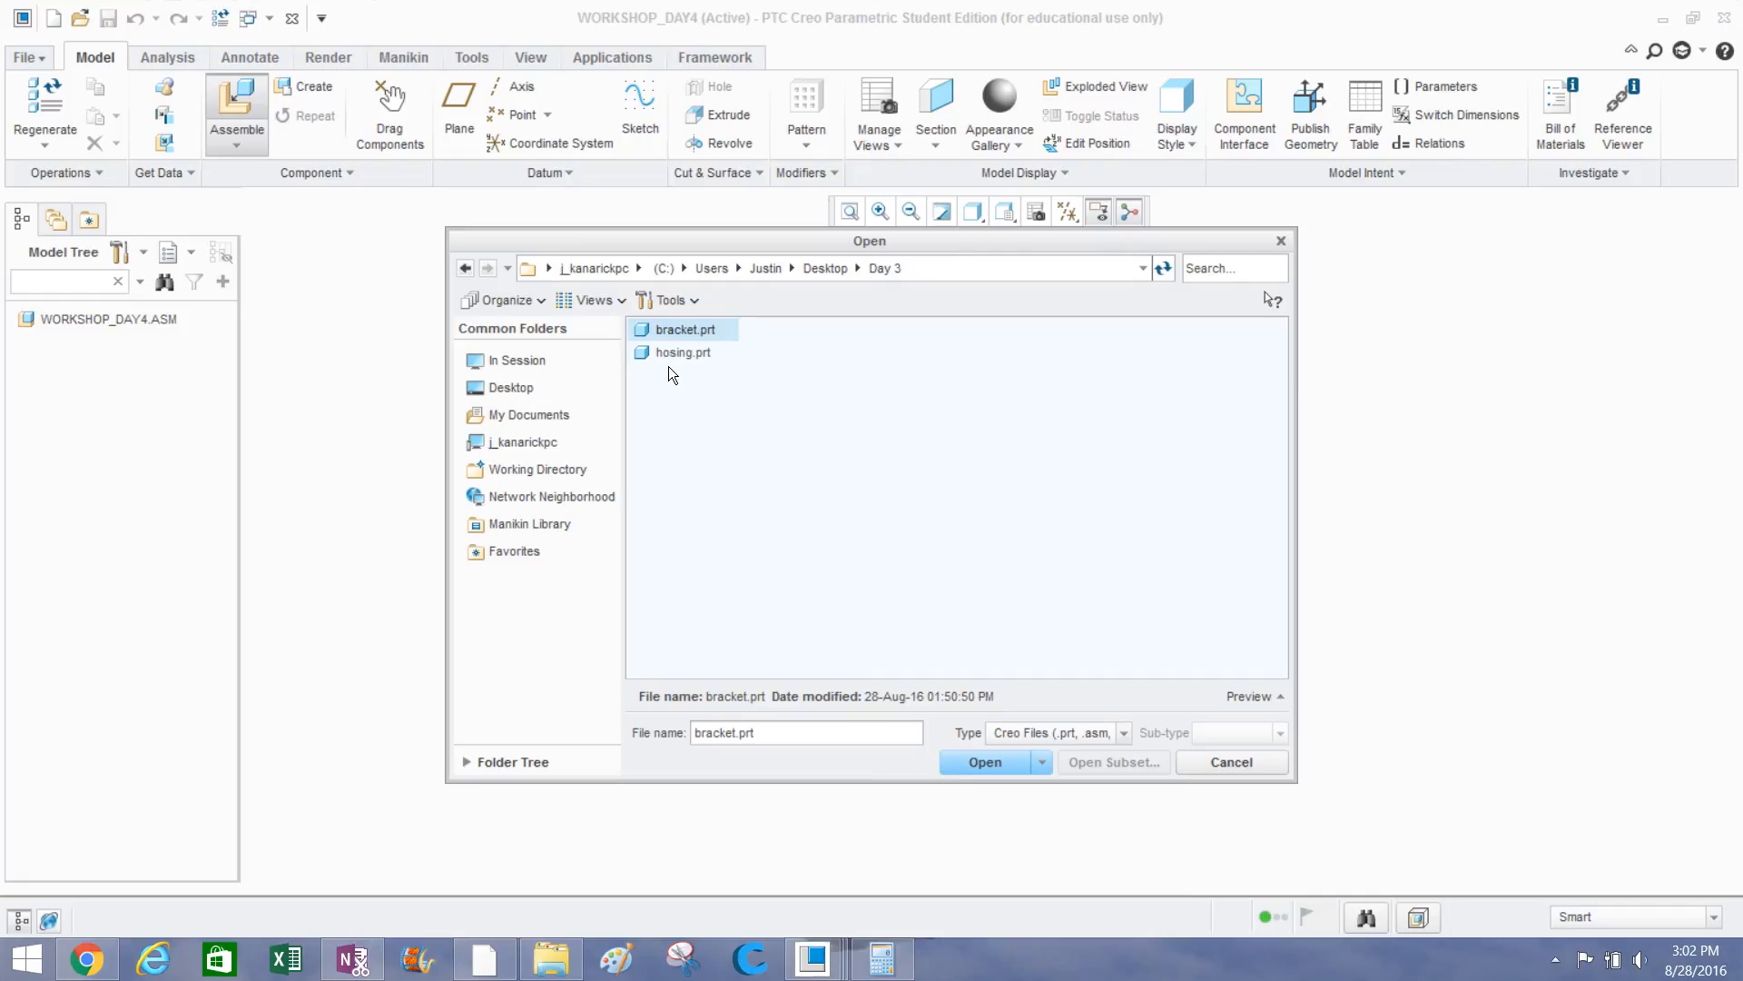
double_click(672, 354)
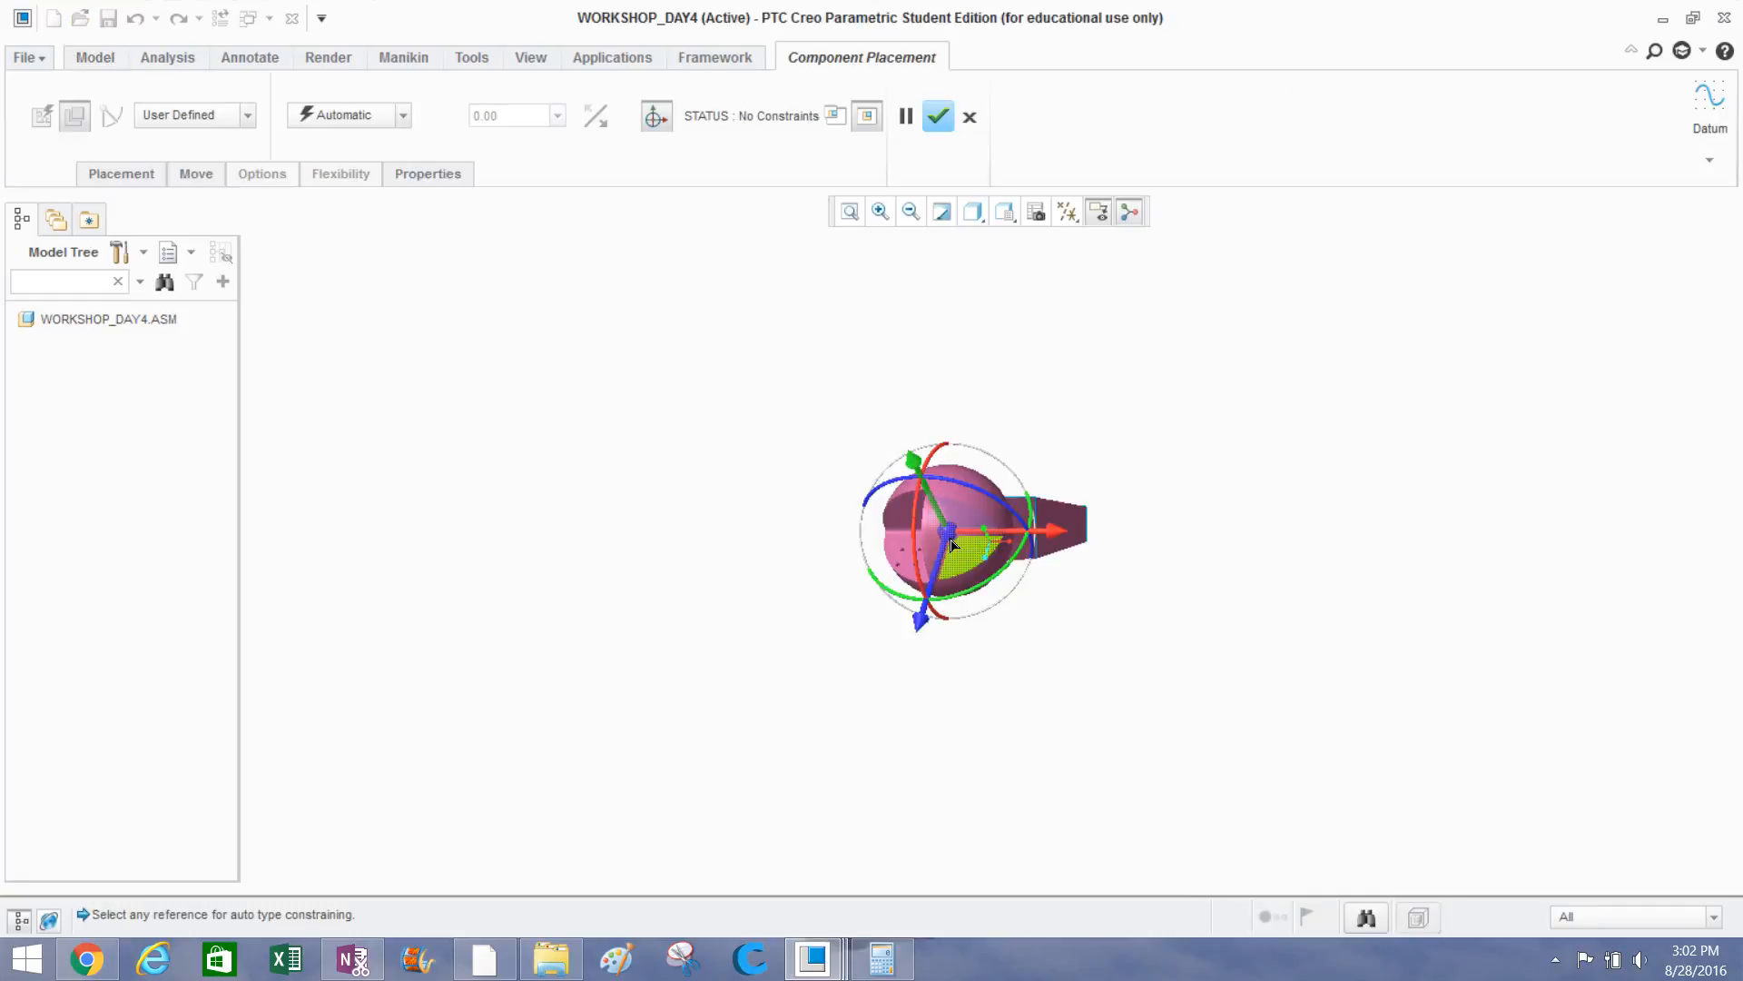
Fix the housing in the assembly with the Default constraint and accept its placement.
middle_drag(952, 544, 1015, 474)
click(406, 124)
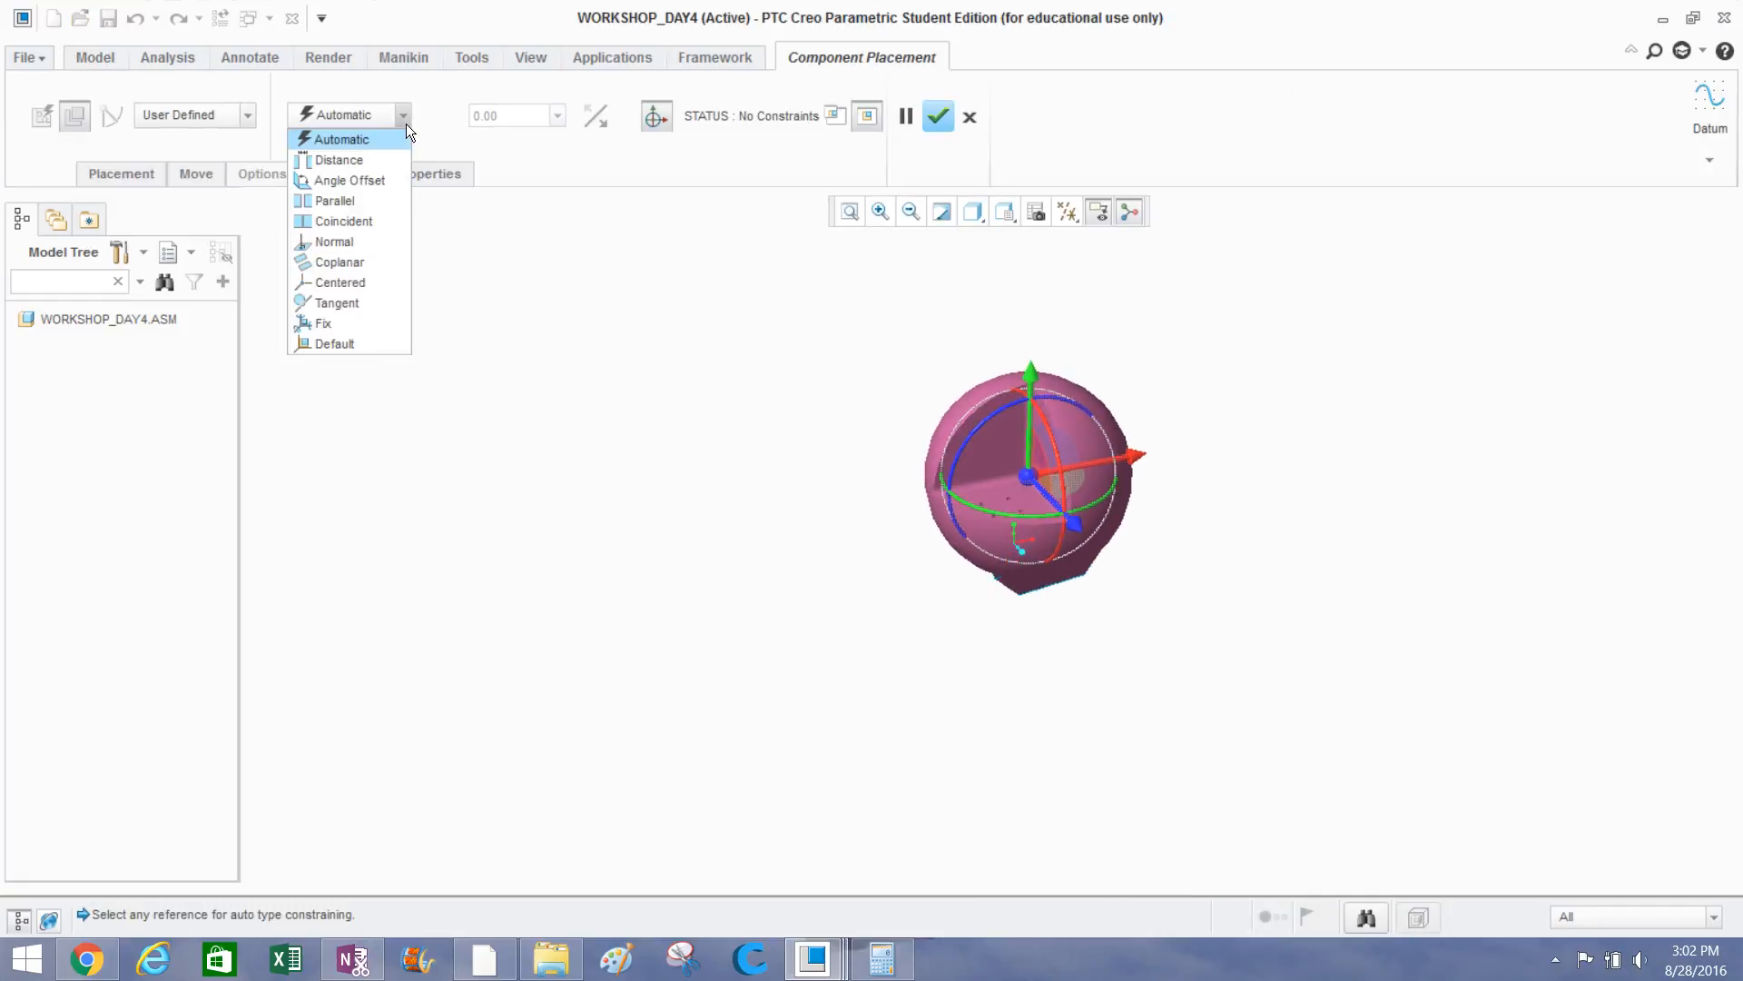
click(307, 344)
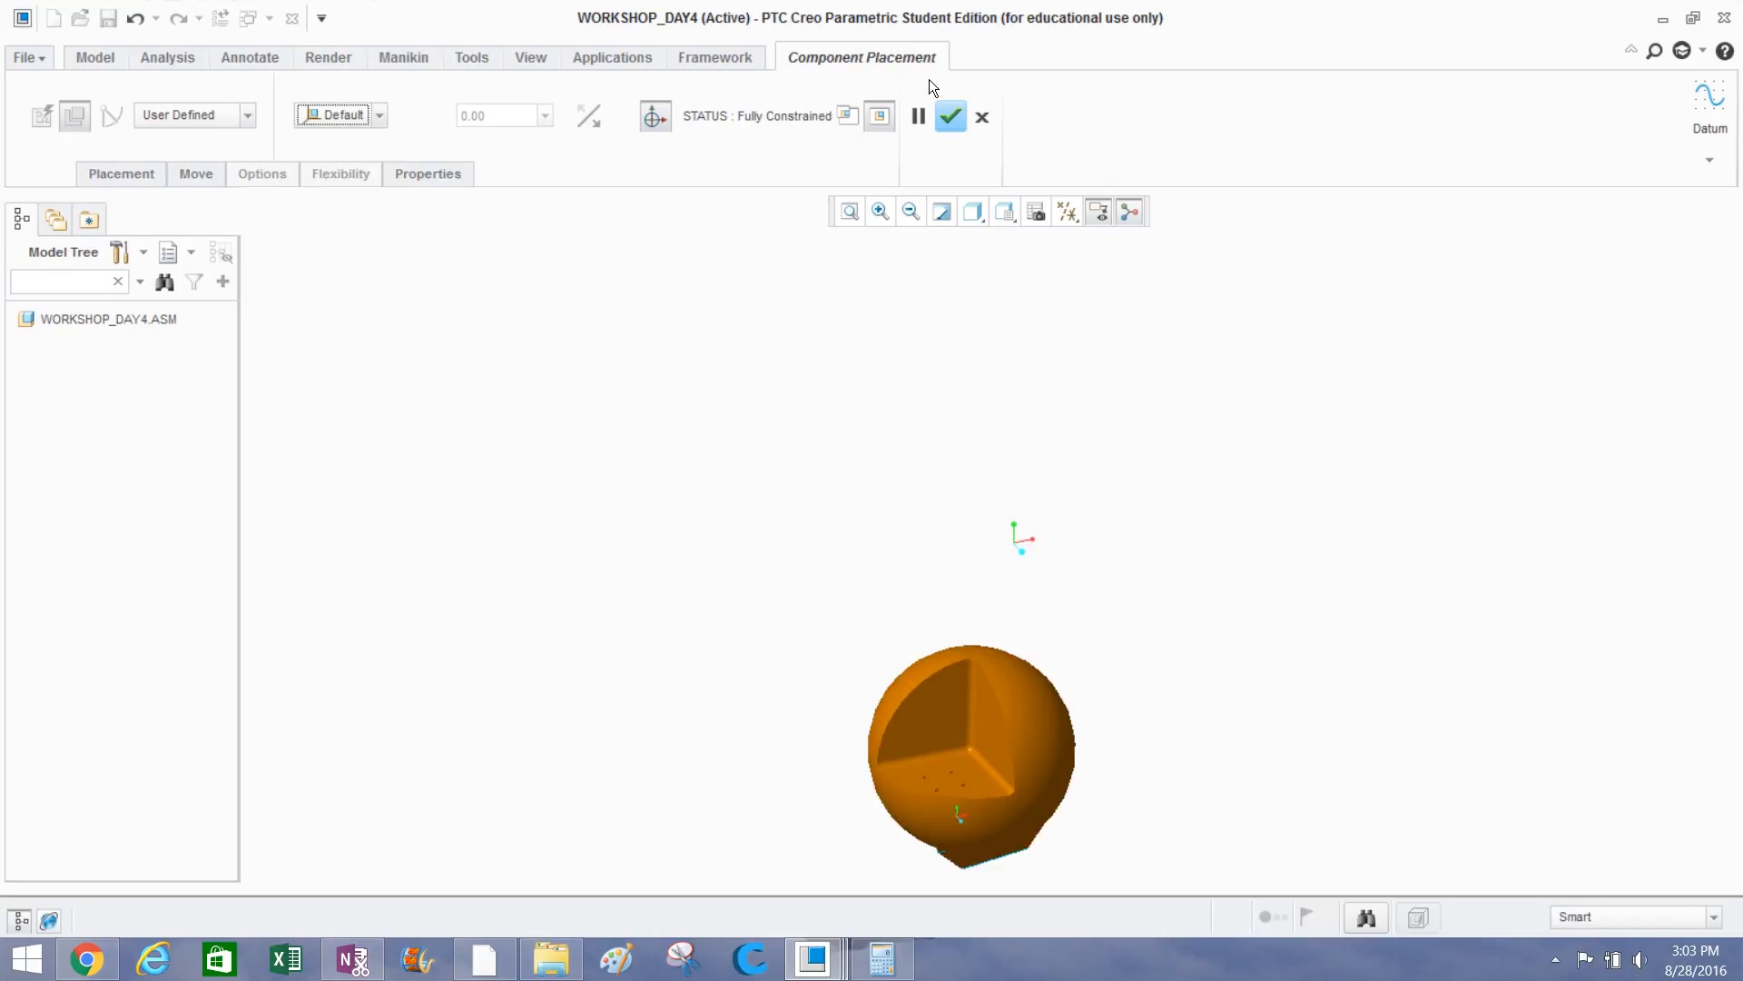
click(949, 116)
scroll(758, 581, down, 2)
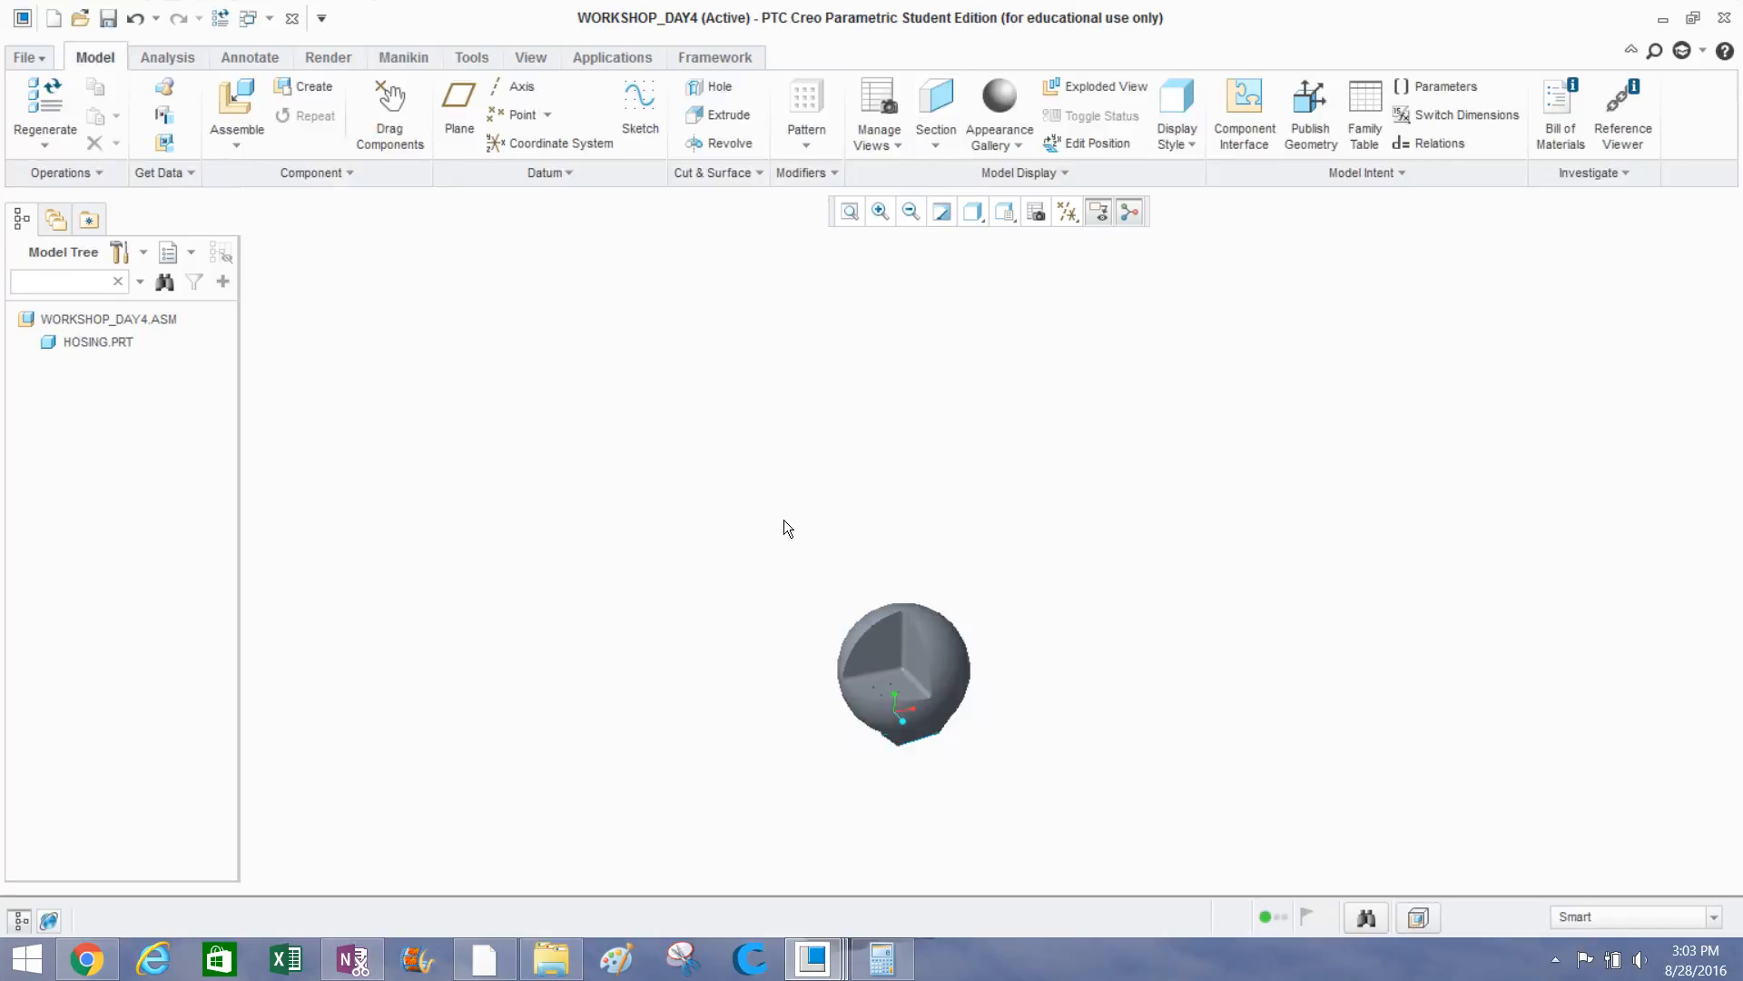
Bring bracket.prt from the Day 3 folder into the assembly as the second component.
scroll(934, 701, down, 1)
mouse_move(938, 685)
middle_down()
mouse_move(952, 626)
mouse_move(983, 668)
mouse_move(972, 677)
middle_up()
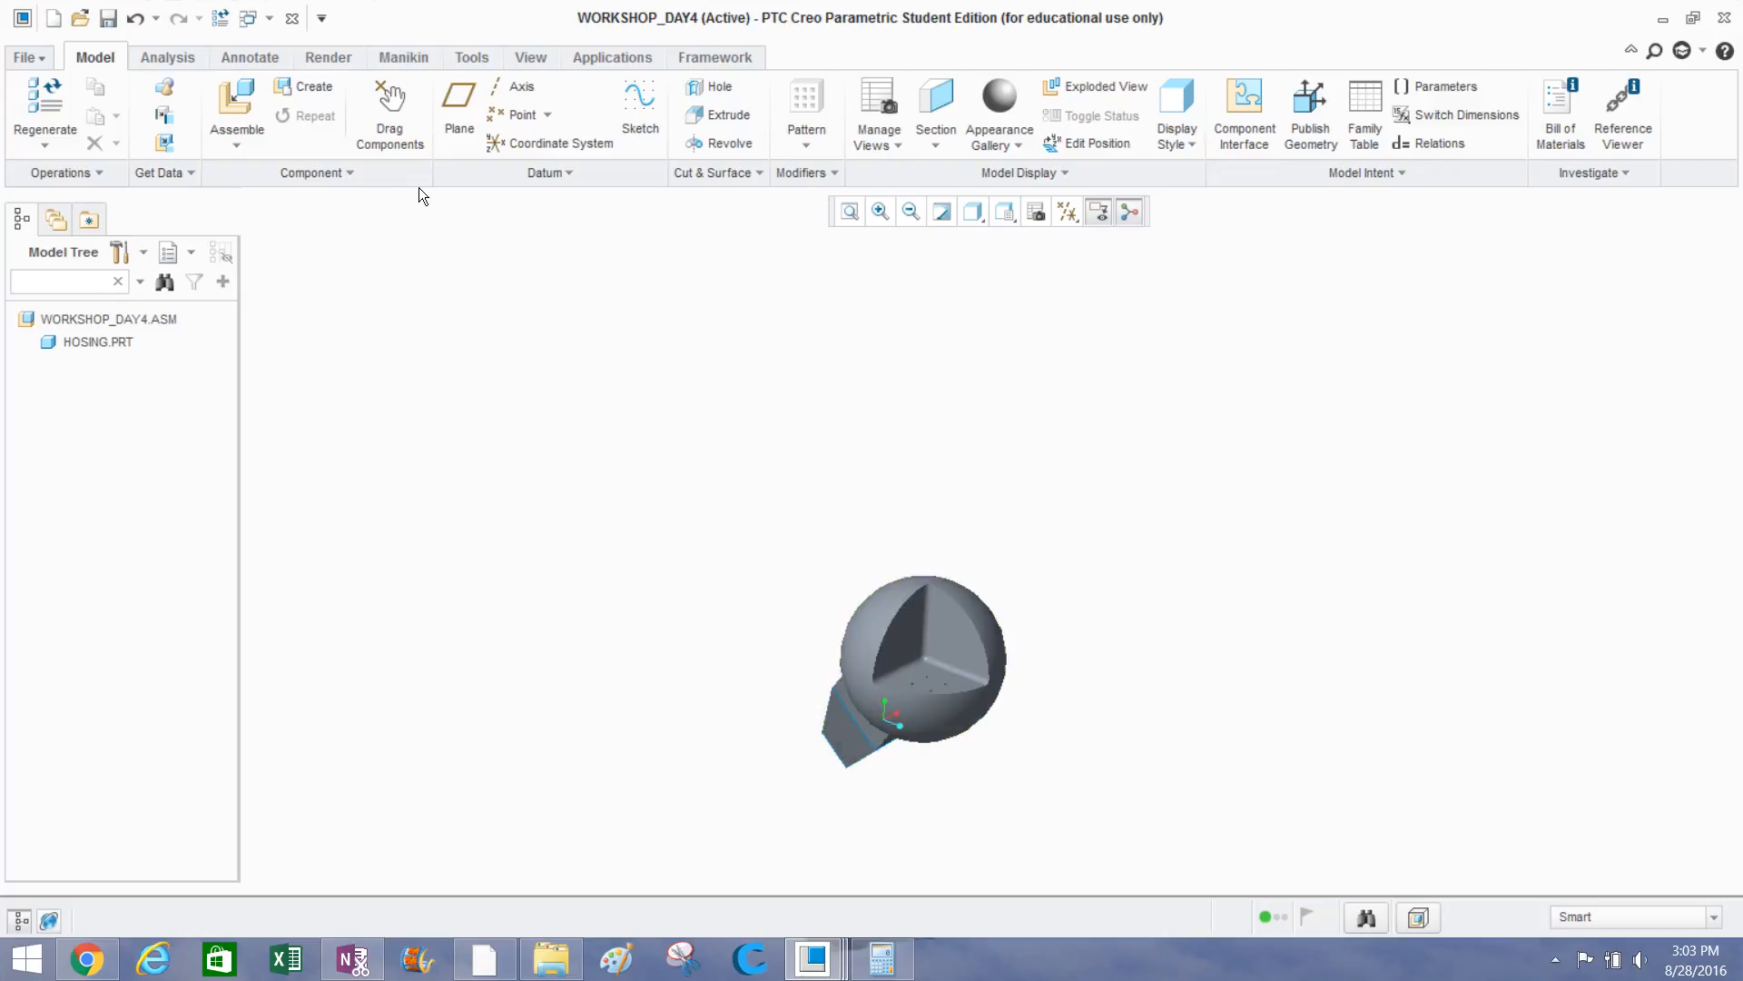
click(235, 104)
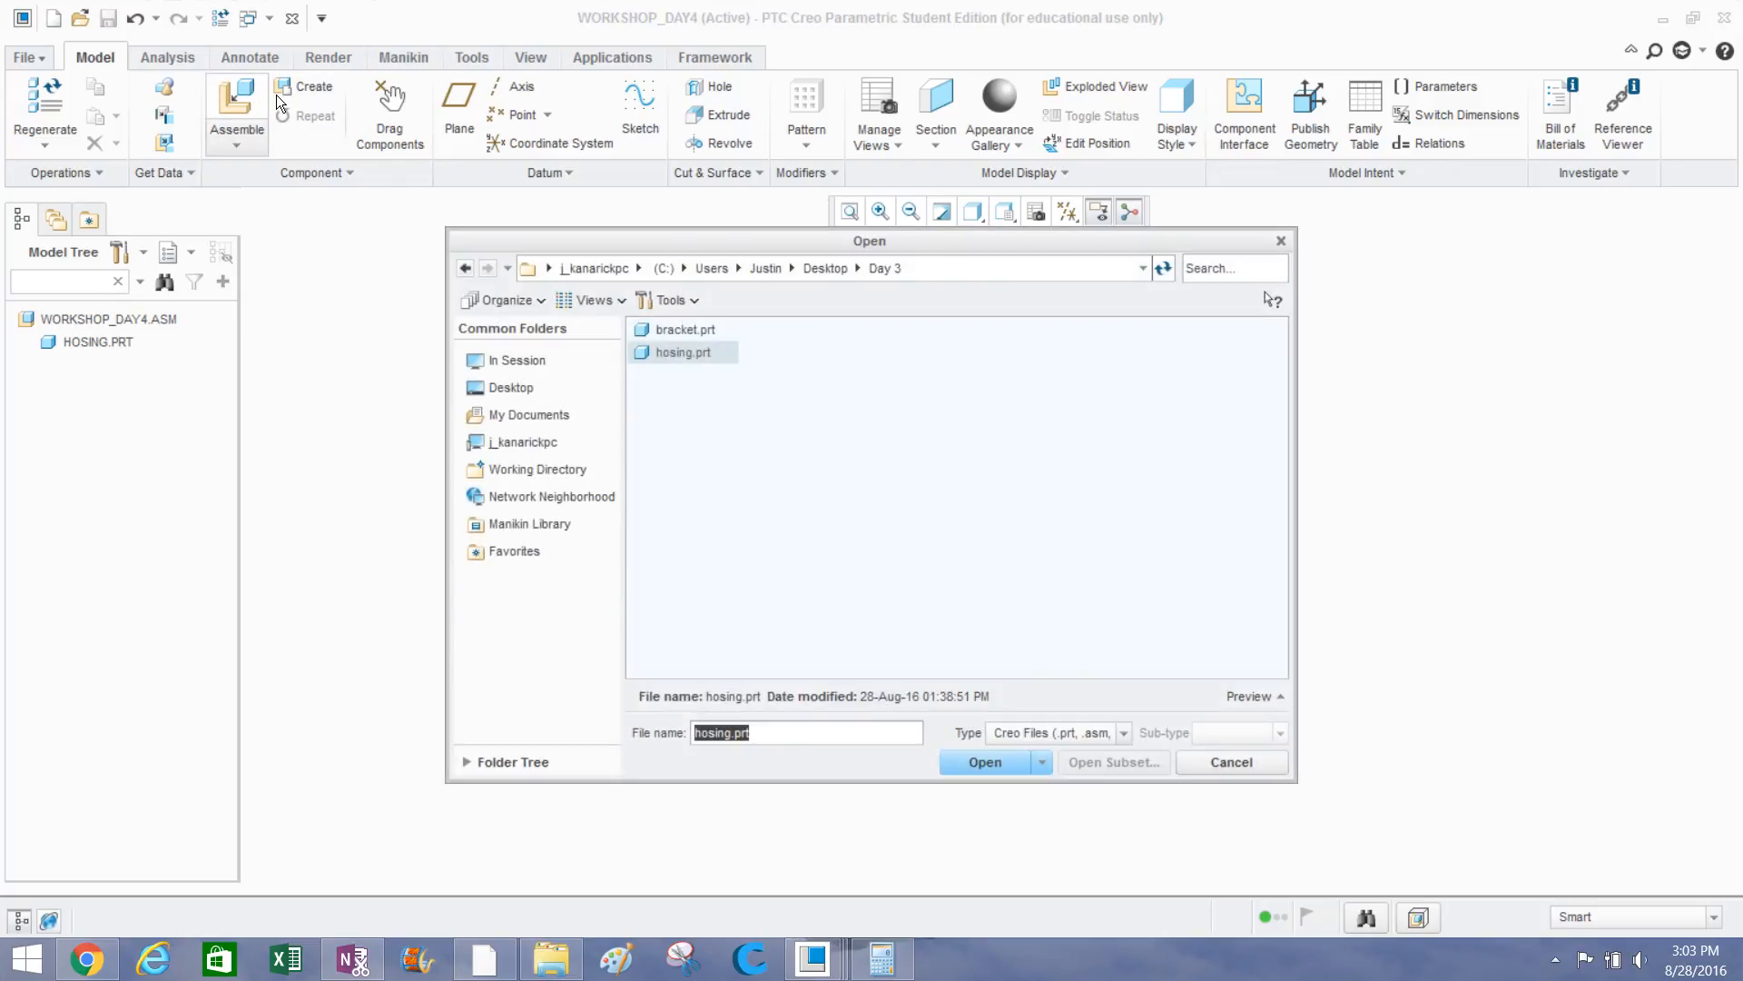
double_click(686, 328)
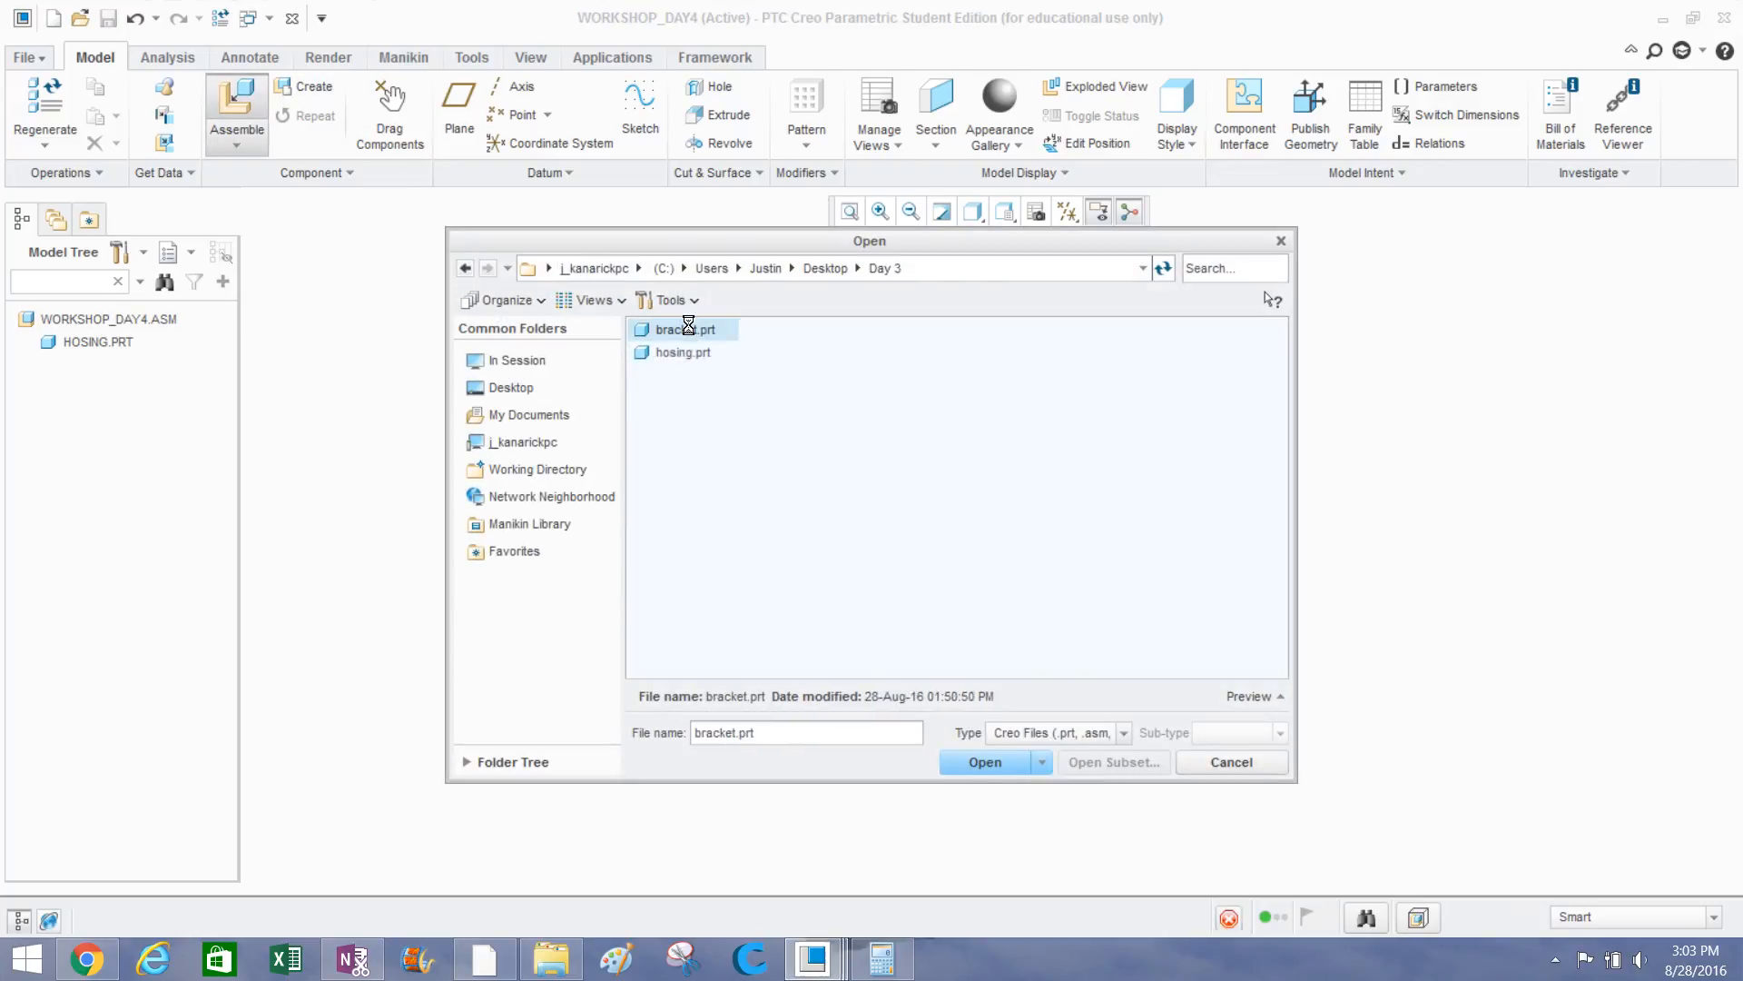
Rotate the bracket about its vertical axis to match the housing's corner cutout and move it closer to the housing.
scroll(1039, 724, down, 3)
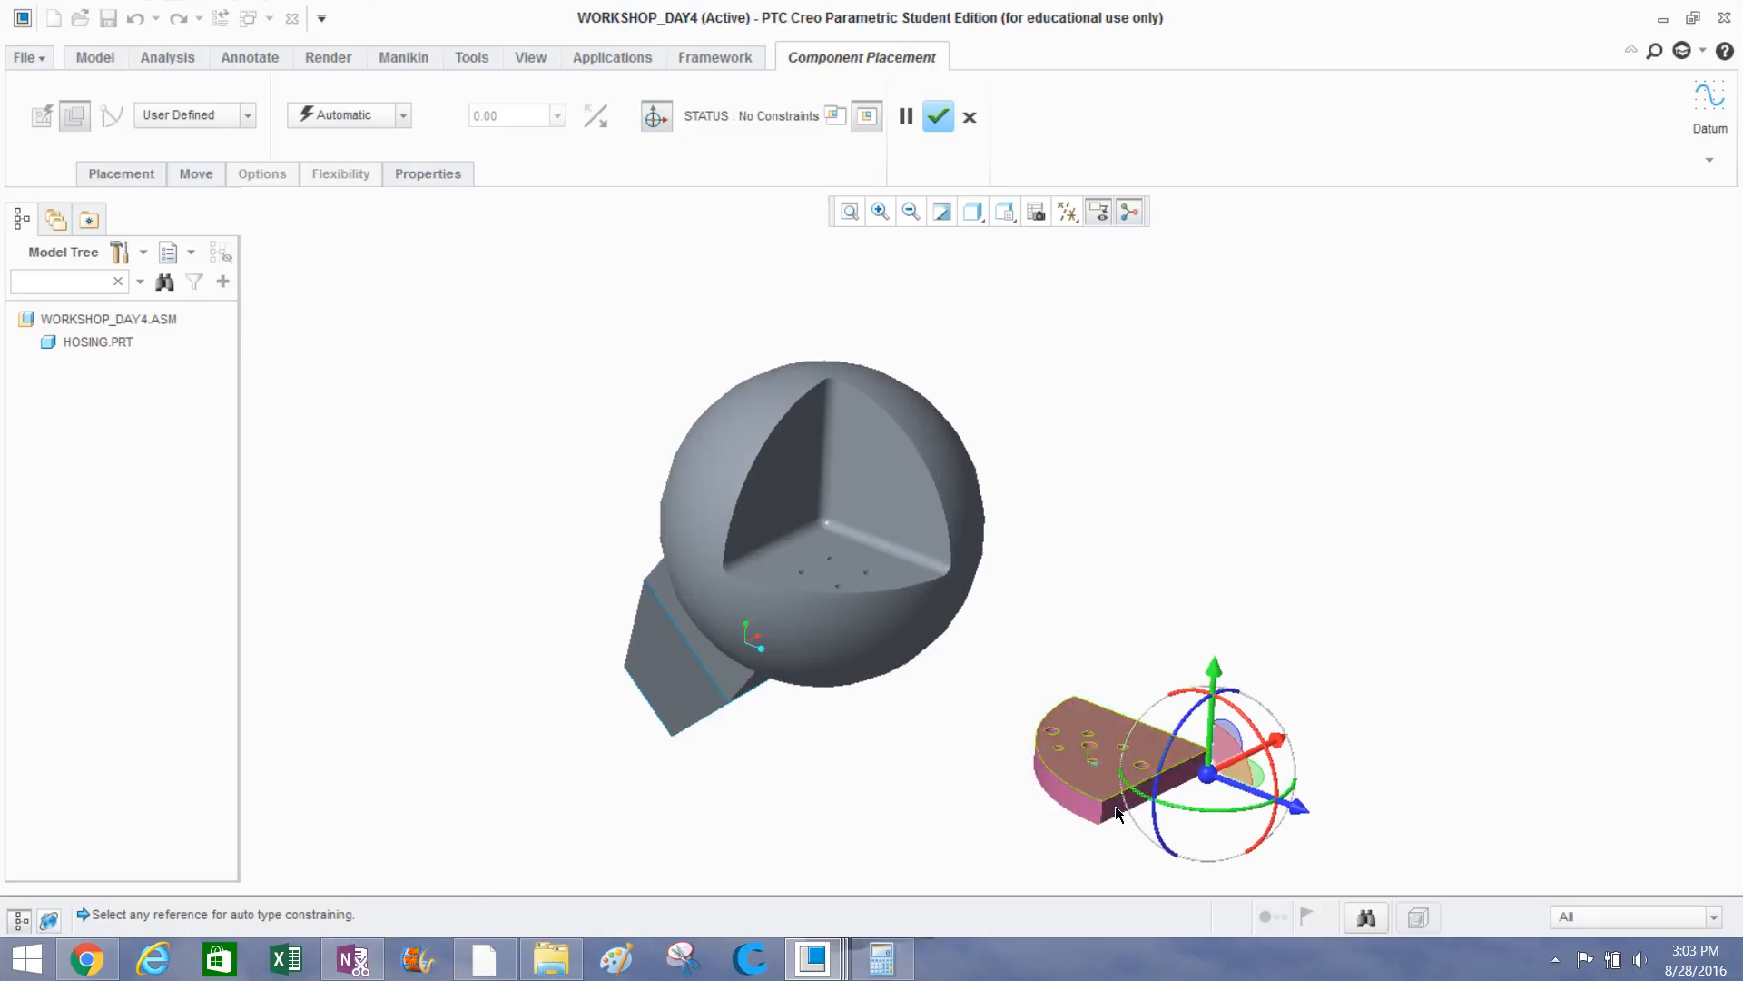
scroll(964, 586, up, 1)
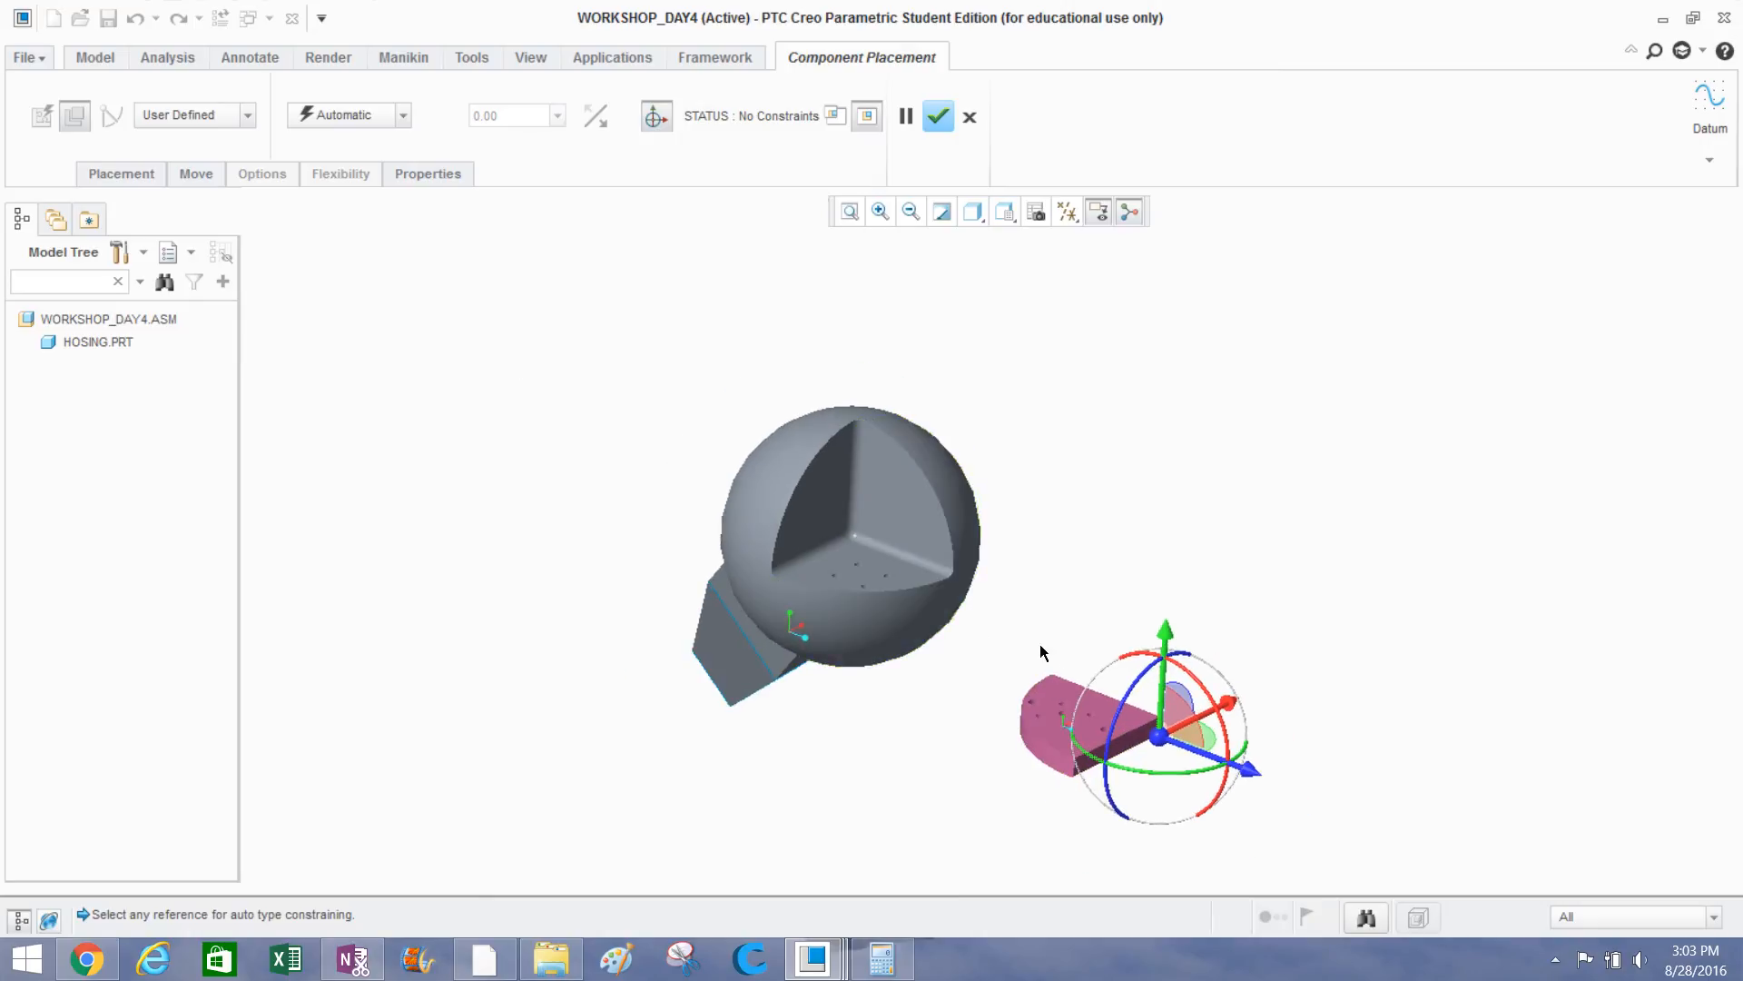
drag(1151, 782, 1211, 748)
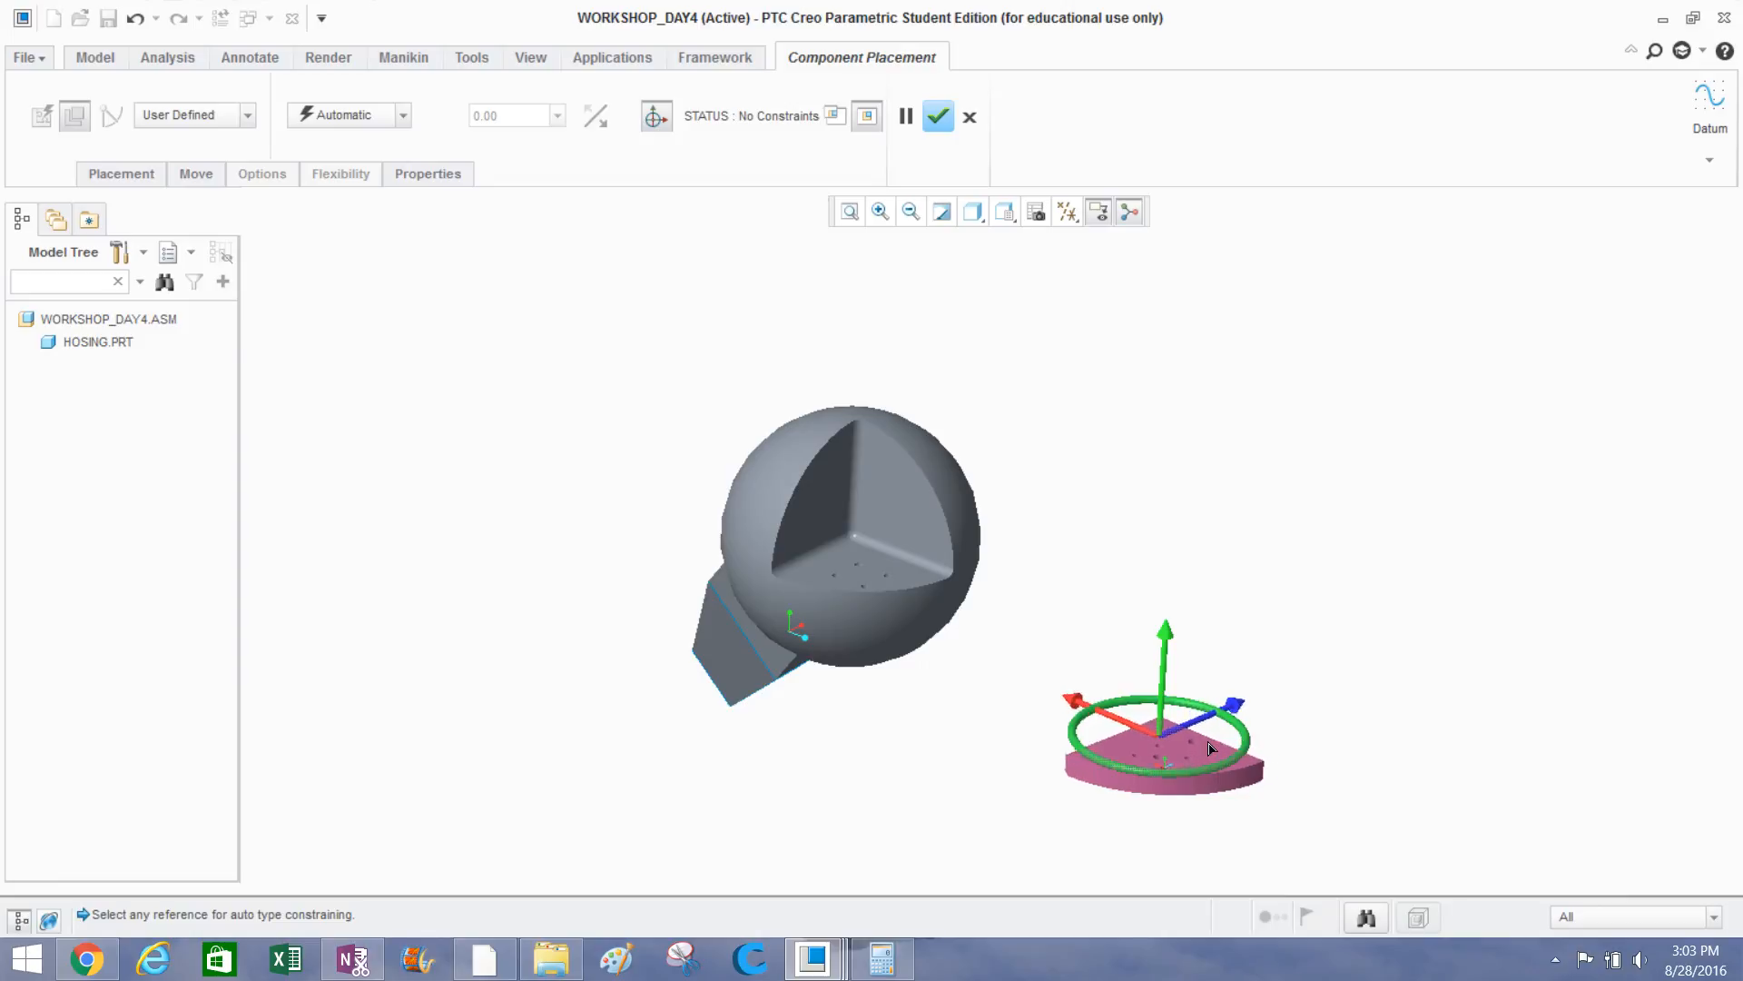
middle_drag(857, 750, 963, 745)
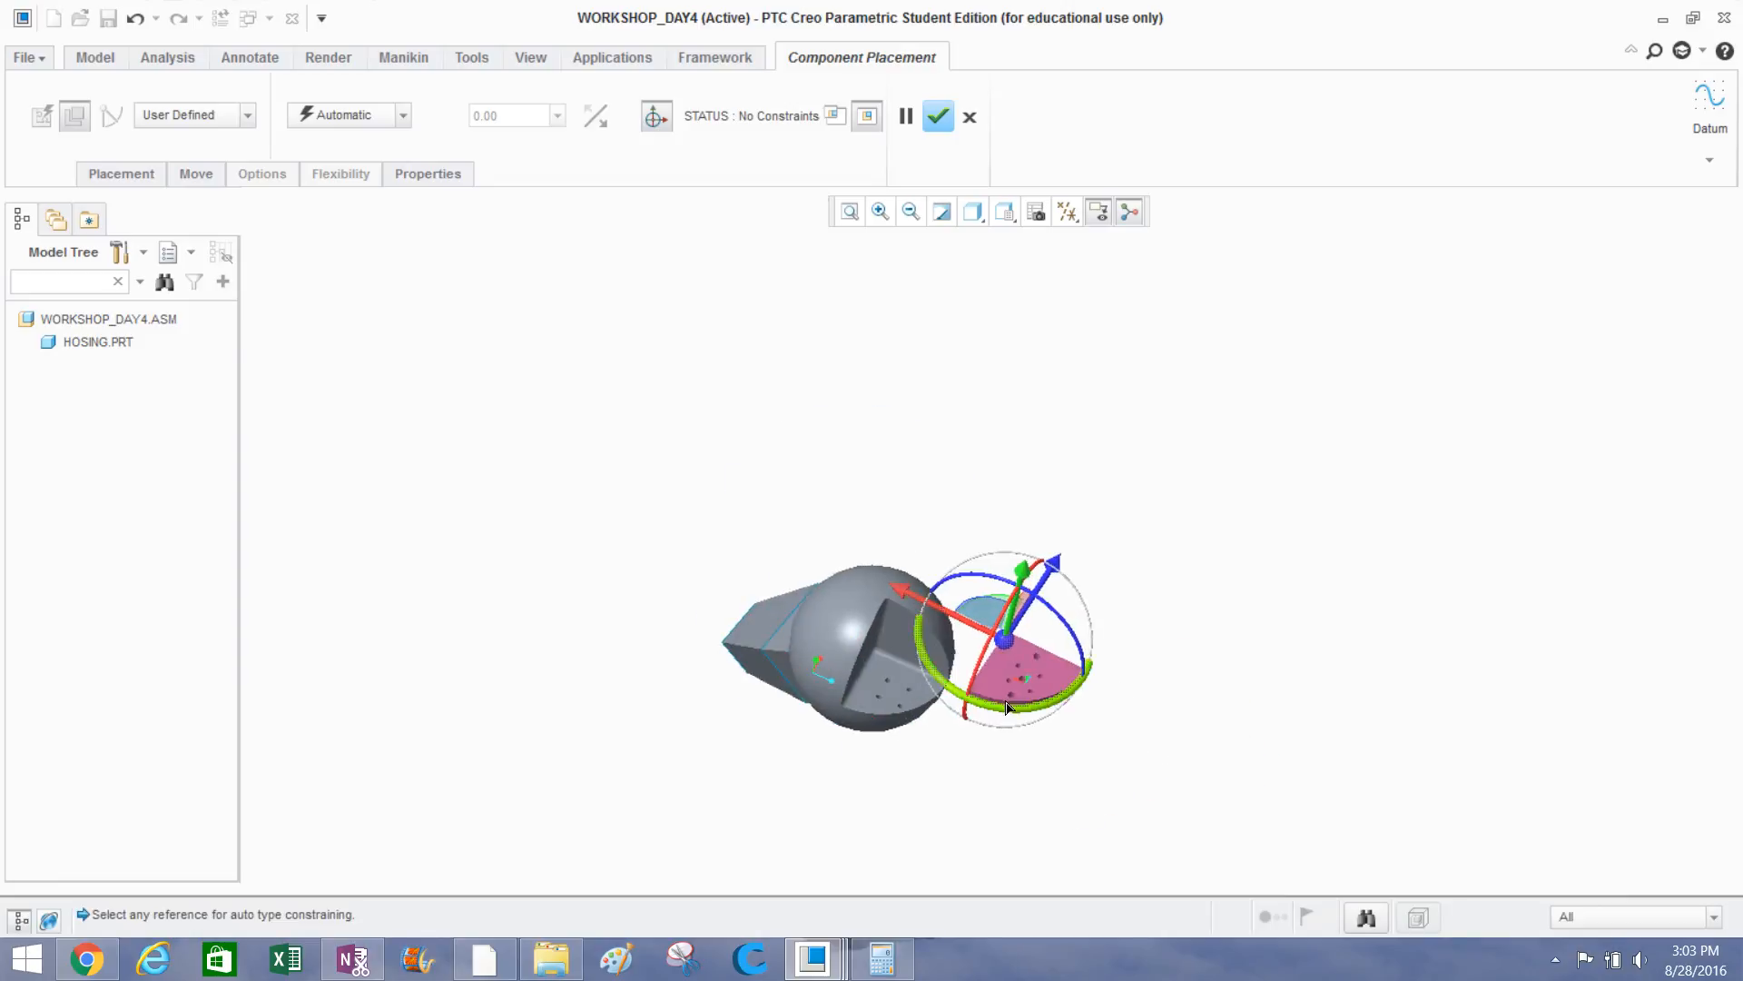
scroll(1012, 701, up, 5)
middle_drag(997, 685, 982, 678)
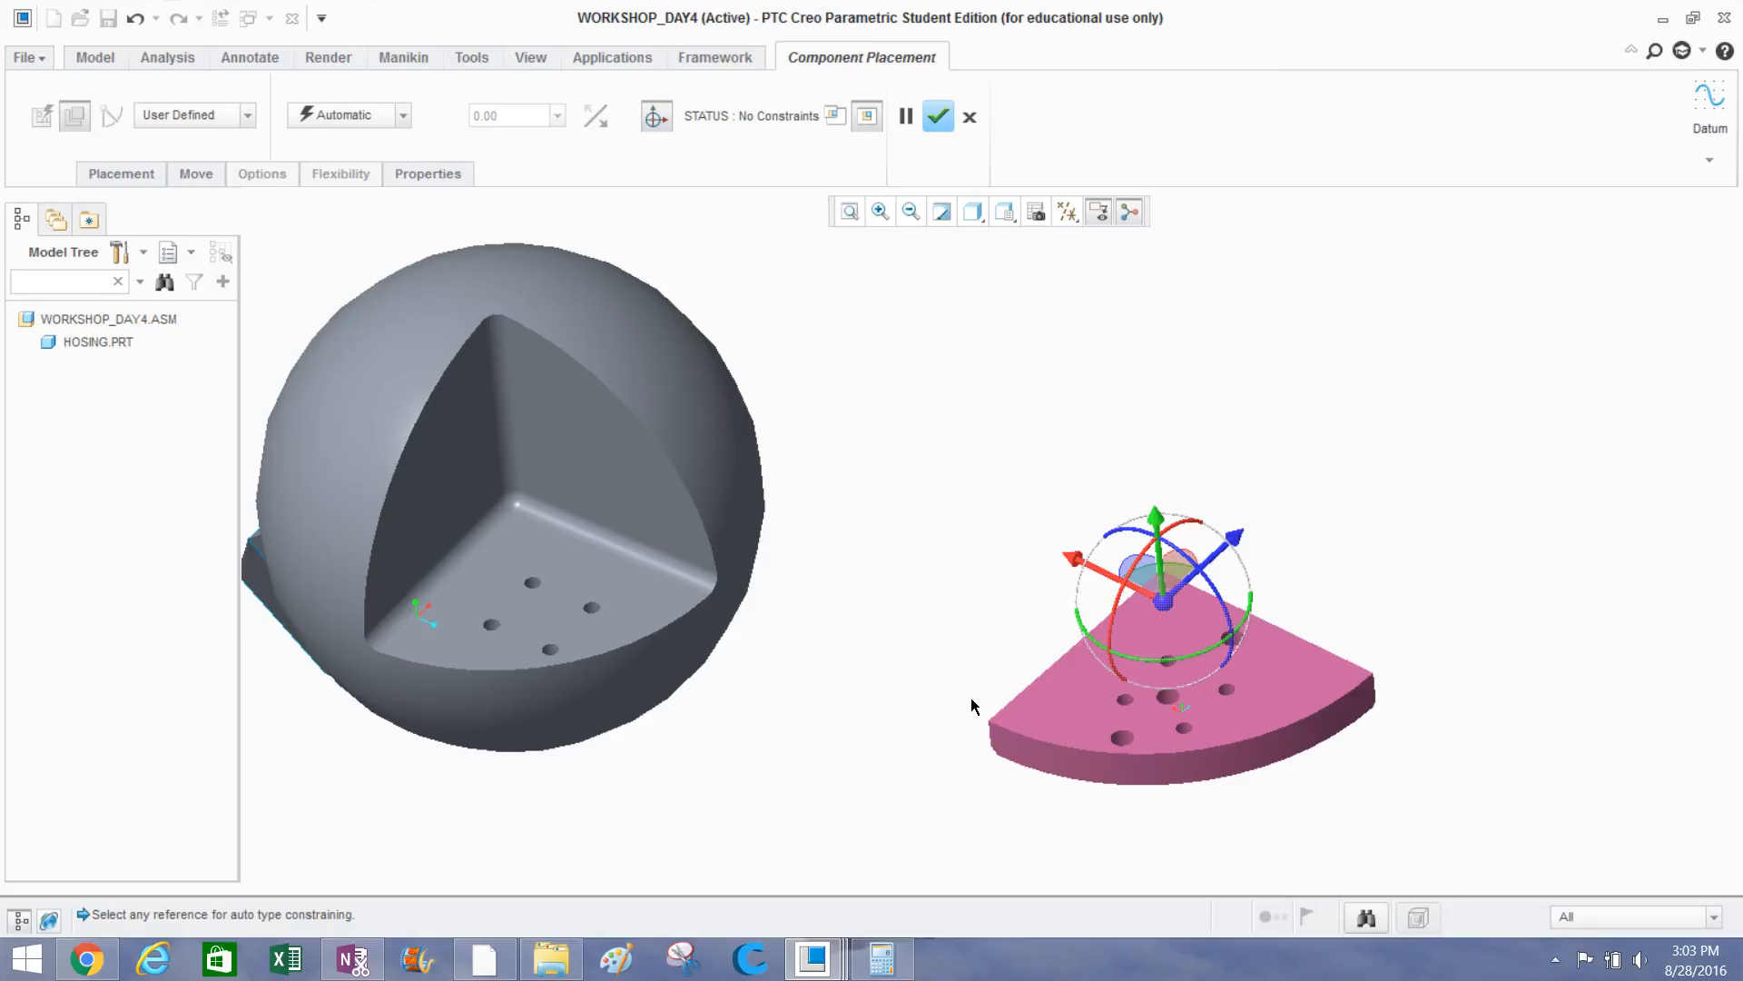
mouse_move(971, 706)
middle_down()
mouse_move(984, 642)
mouse_move(961, 689)
middle_up()
drag(1088, 649, 874, 654)
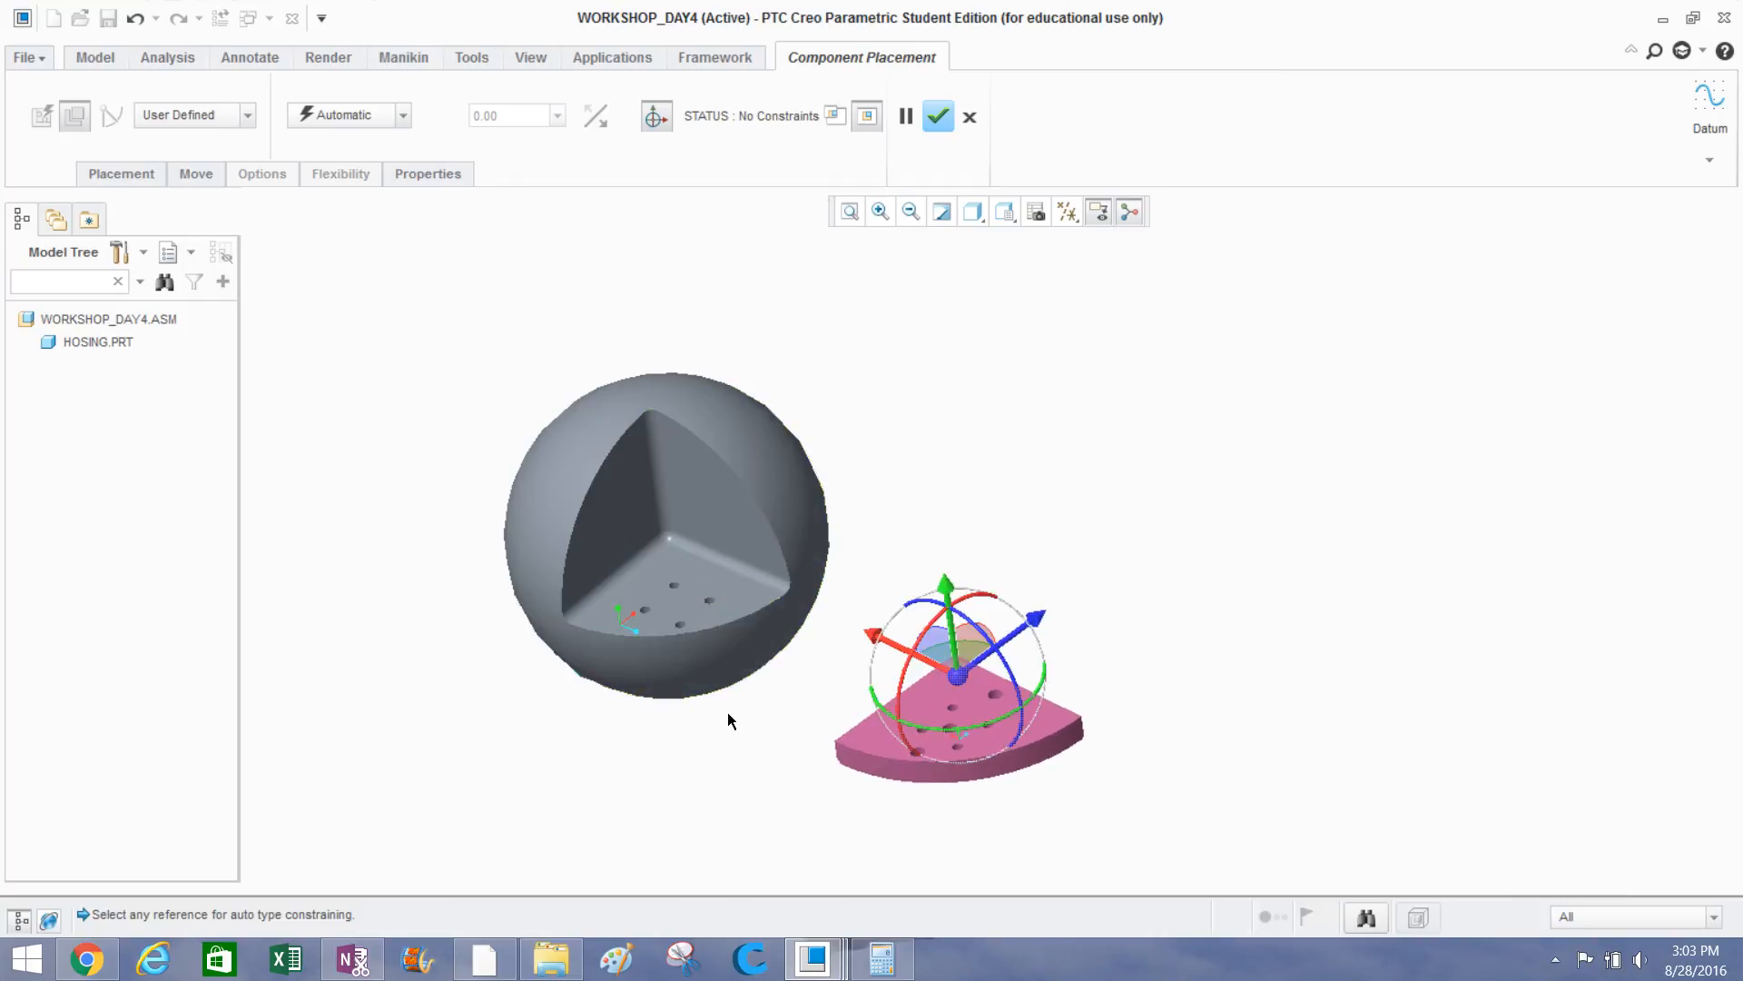
mouse_move(727, 713)
middle_down()
mouse_move(723, 666)
mouse_move(781, 642)
mouse_move(732, 724)
middle_up()
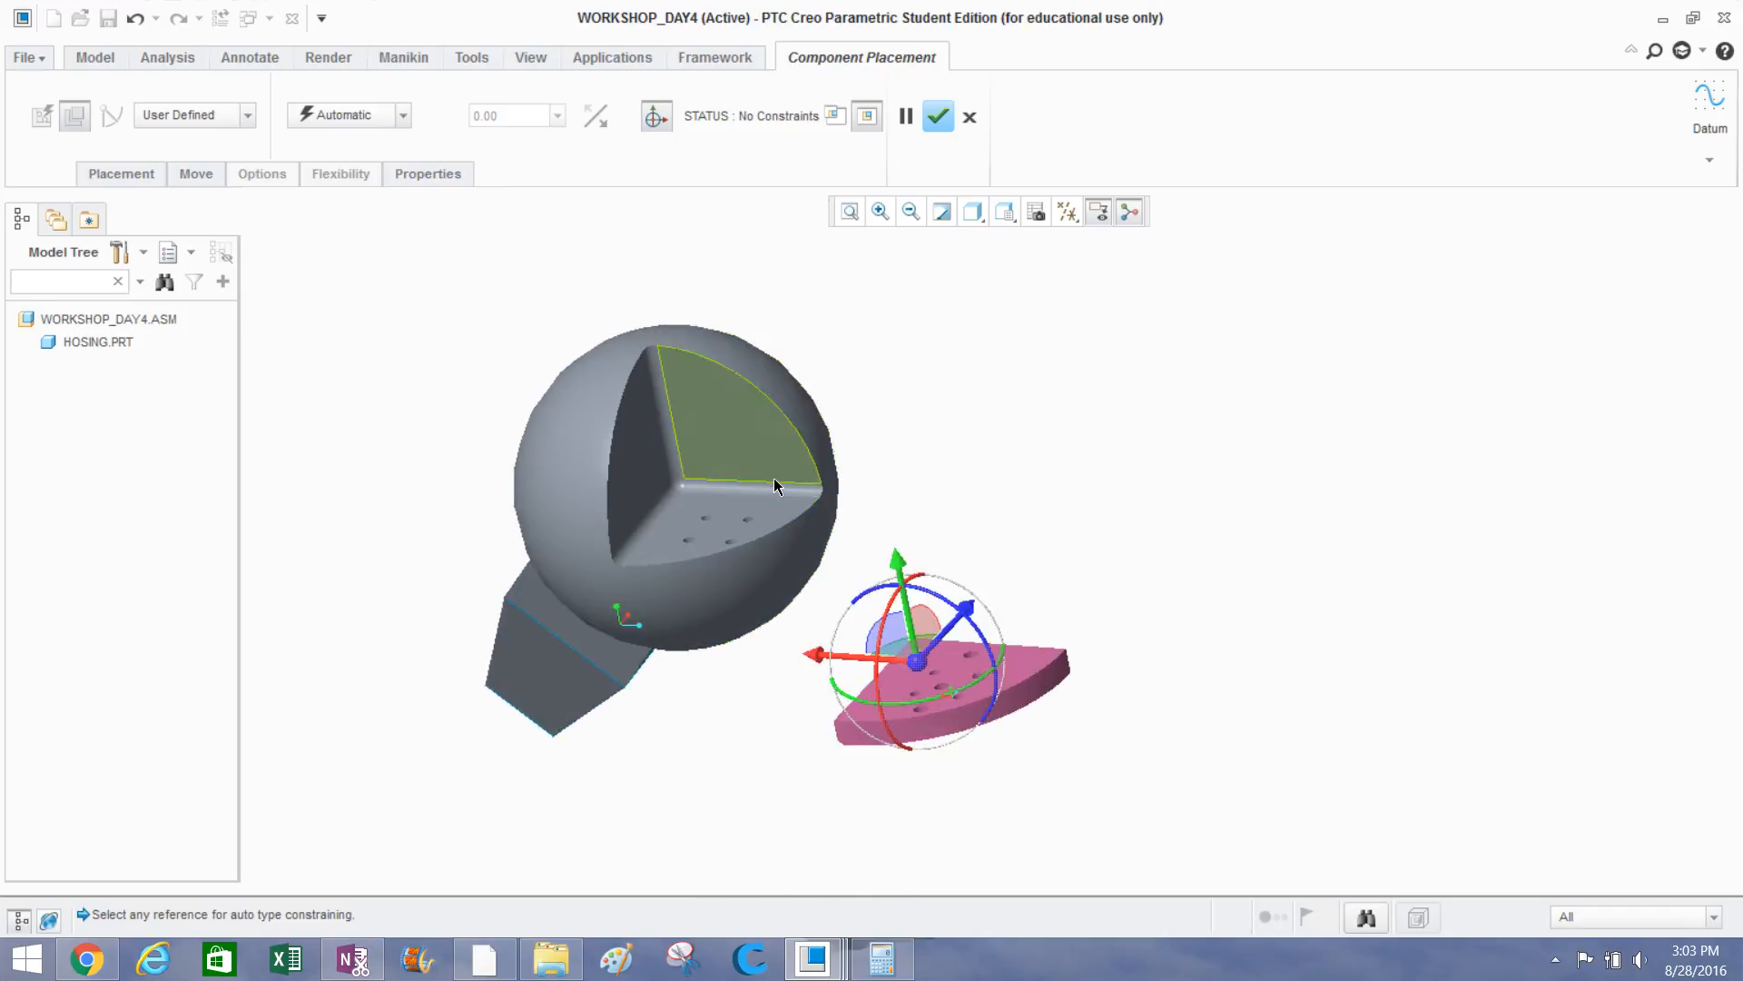
middle_drag(618, 623, 877, 647)
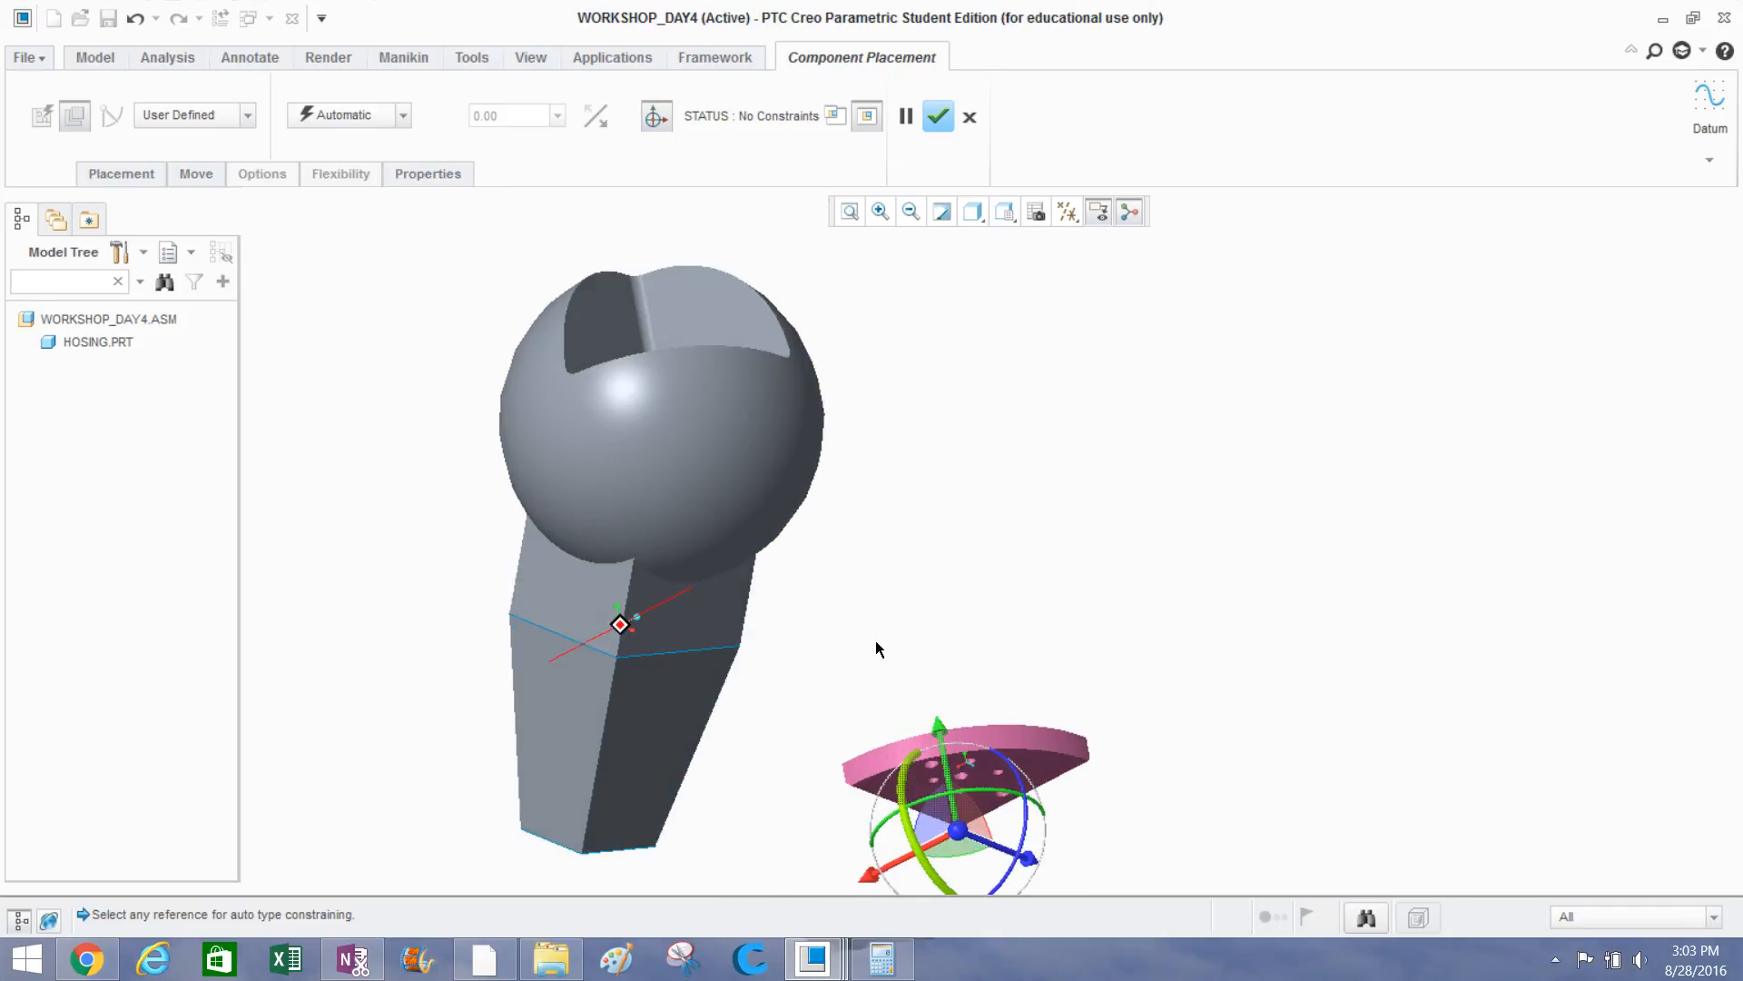
Make the bracket's underside coincident with the floor of the housing's corner cutout.
click(135, 174)
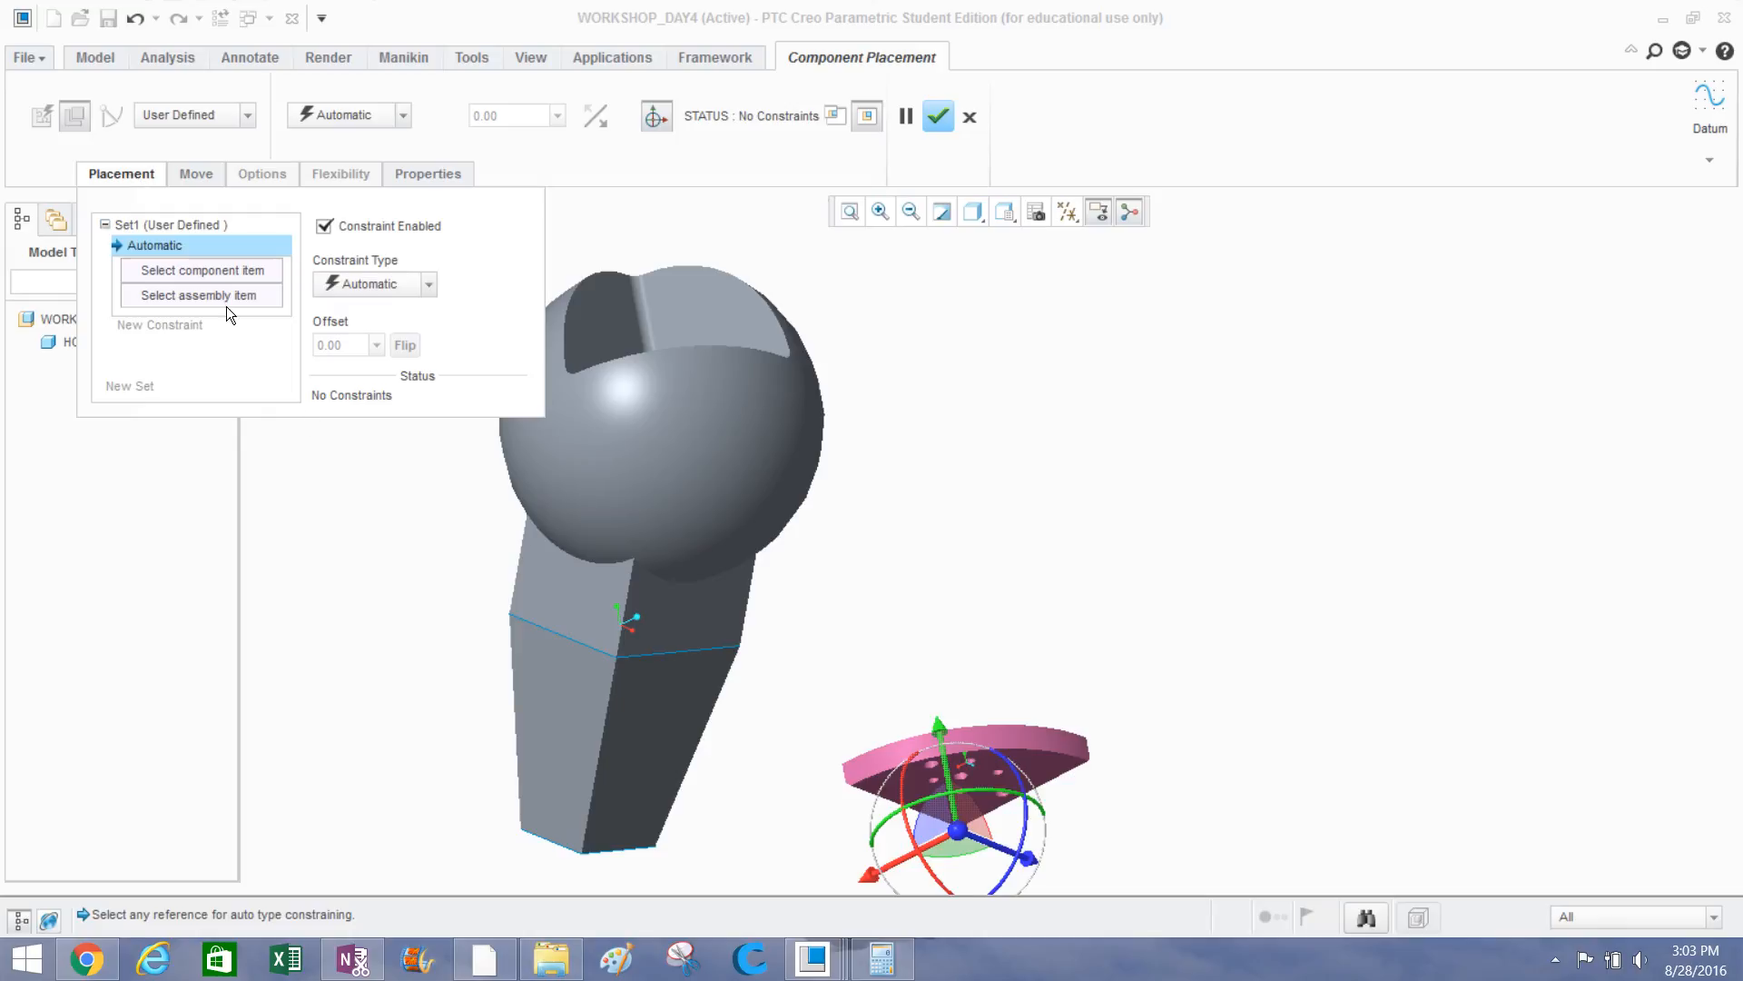
click(1035, 757)
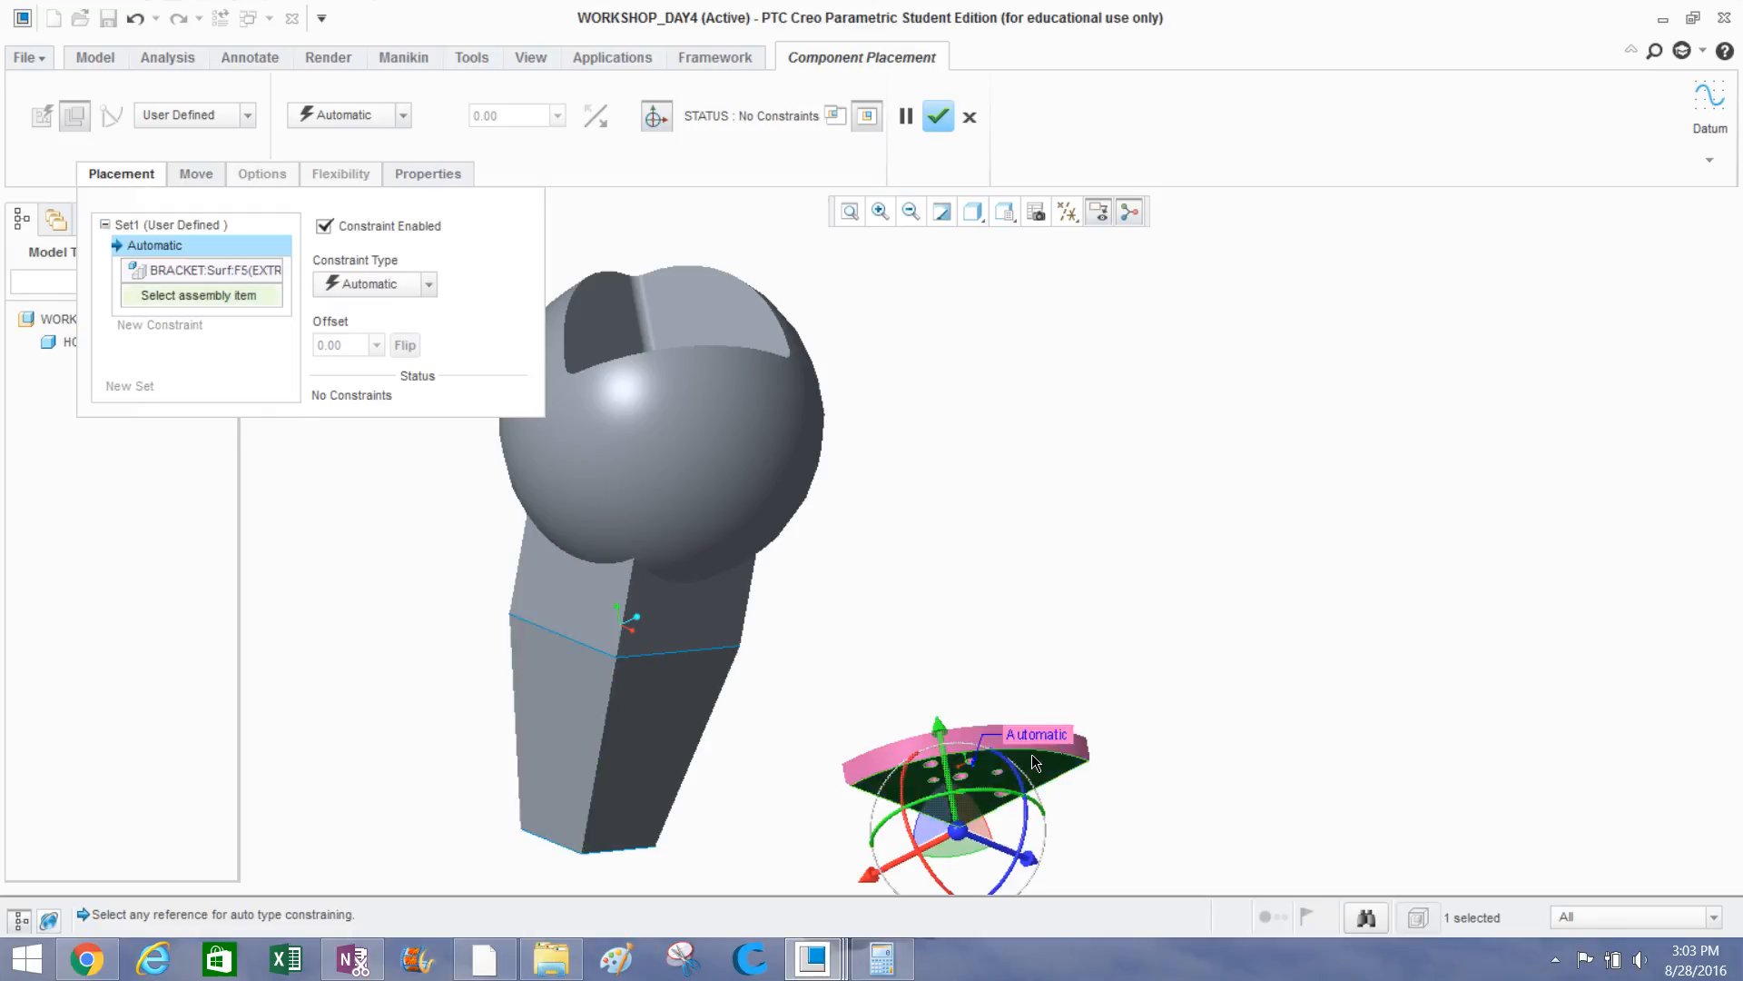
scroll(978, 679, up, 3)
middle_drag(977, 680, 874, 686)
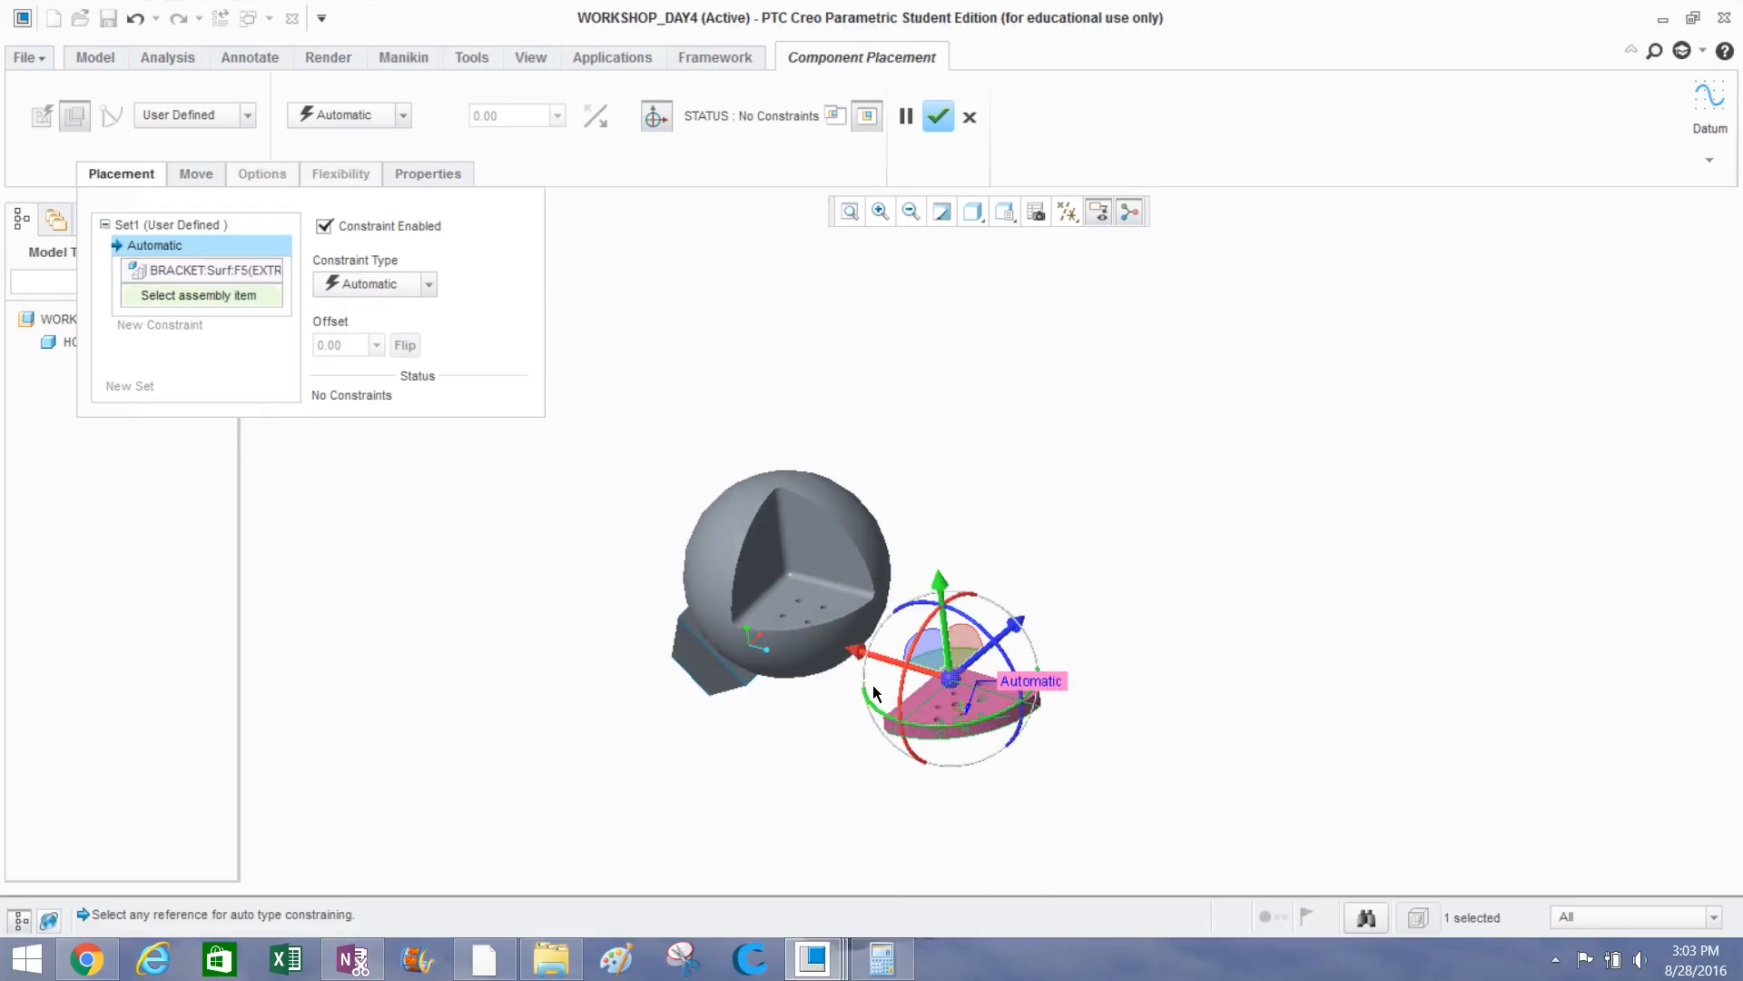
scroll(837, 610, down, 3)
click(835, 568)
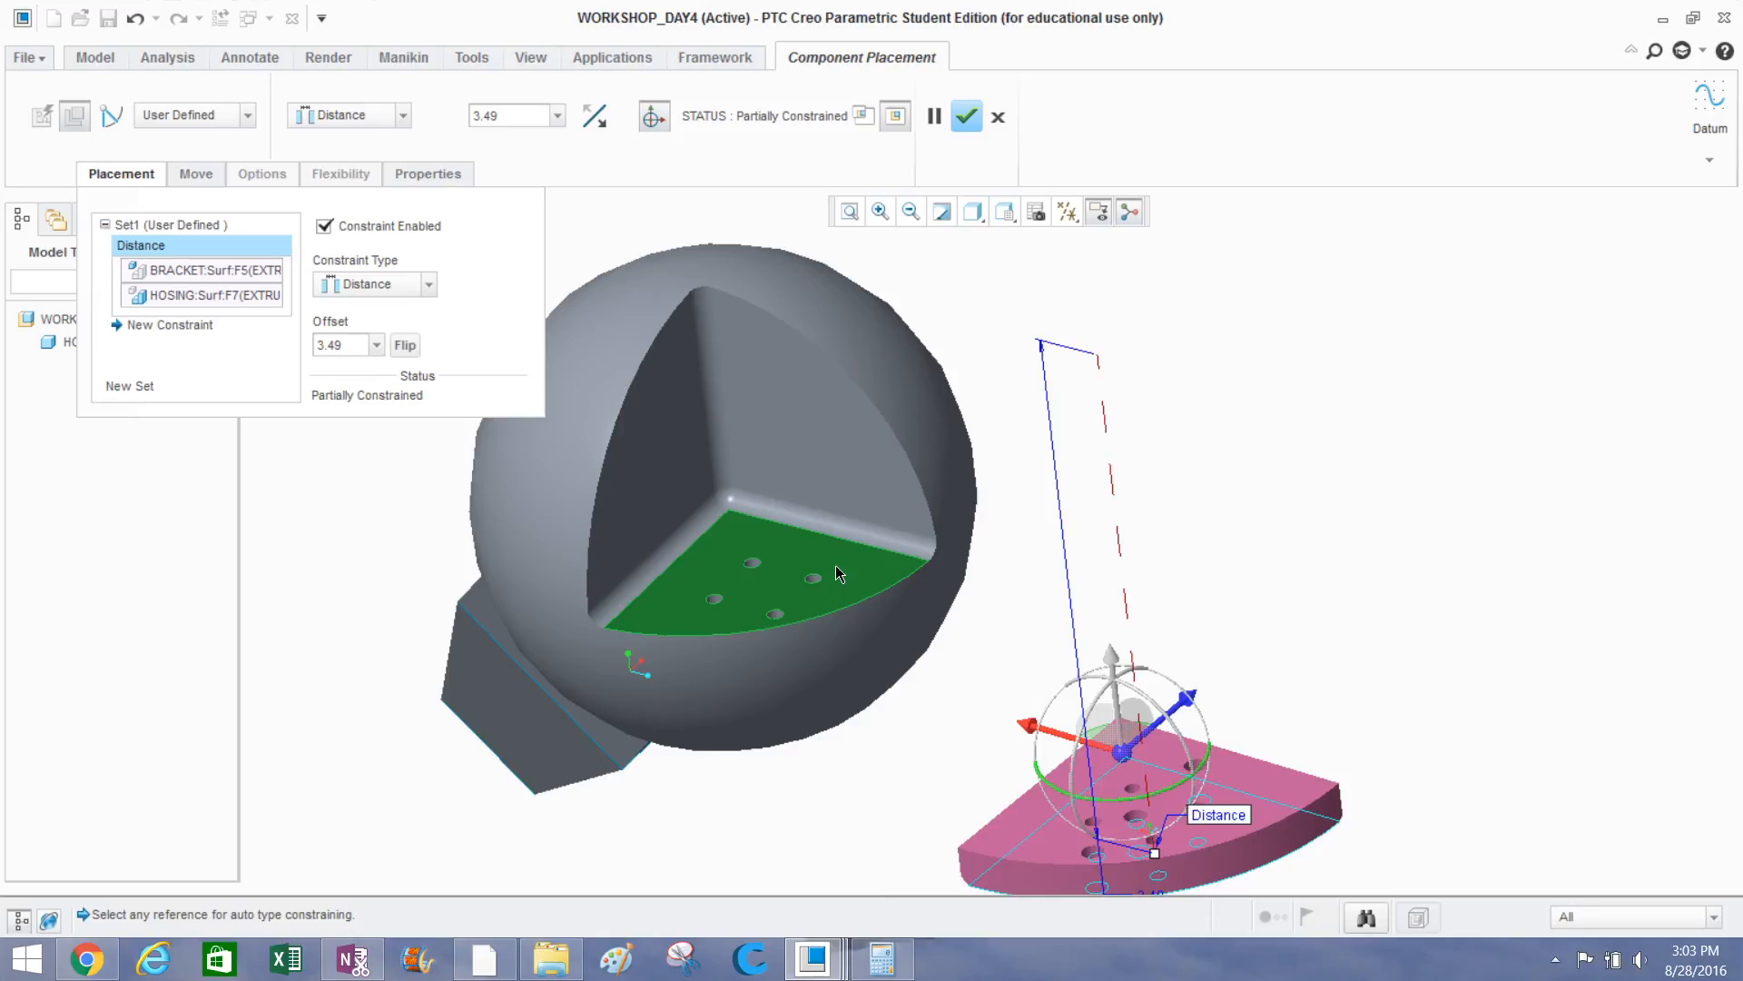
click(428, 285)
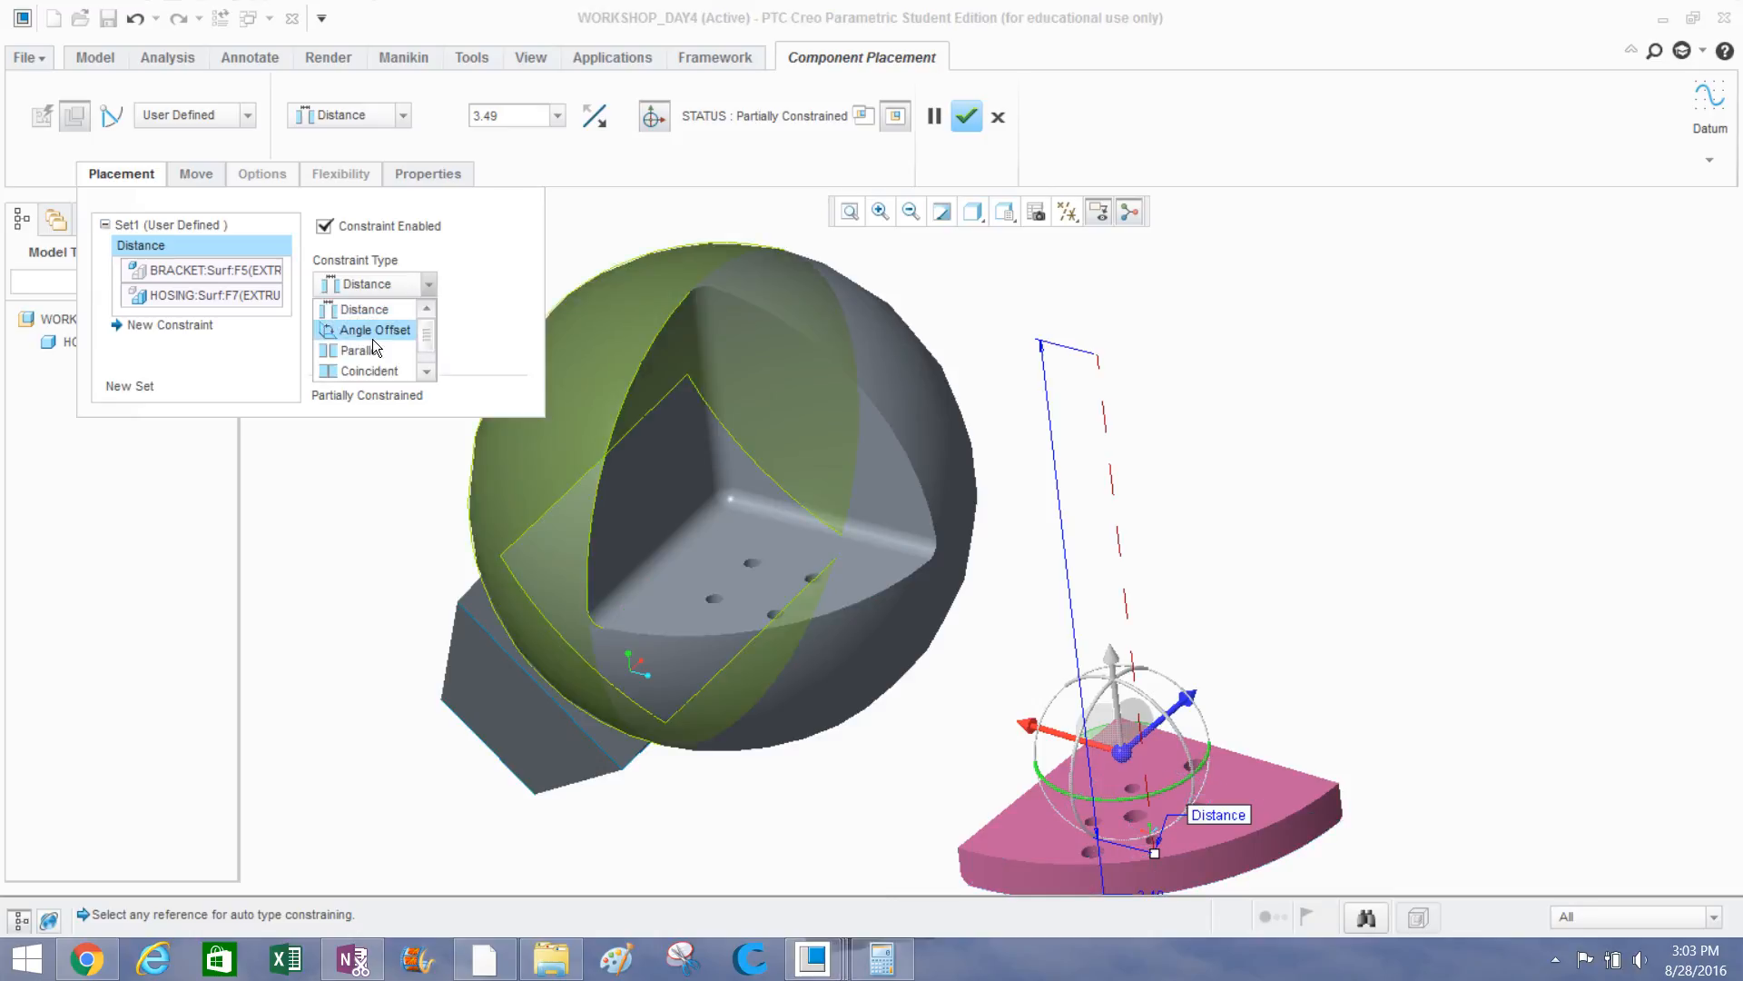
click(356, 367)
Slide the bracket along the cutout floor's plane and constrain one straight side face to the matching cutout wall at a 0.00 distance.
middle_drag(771, 472, 825, 463)
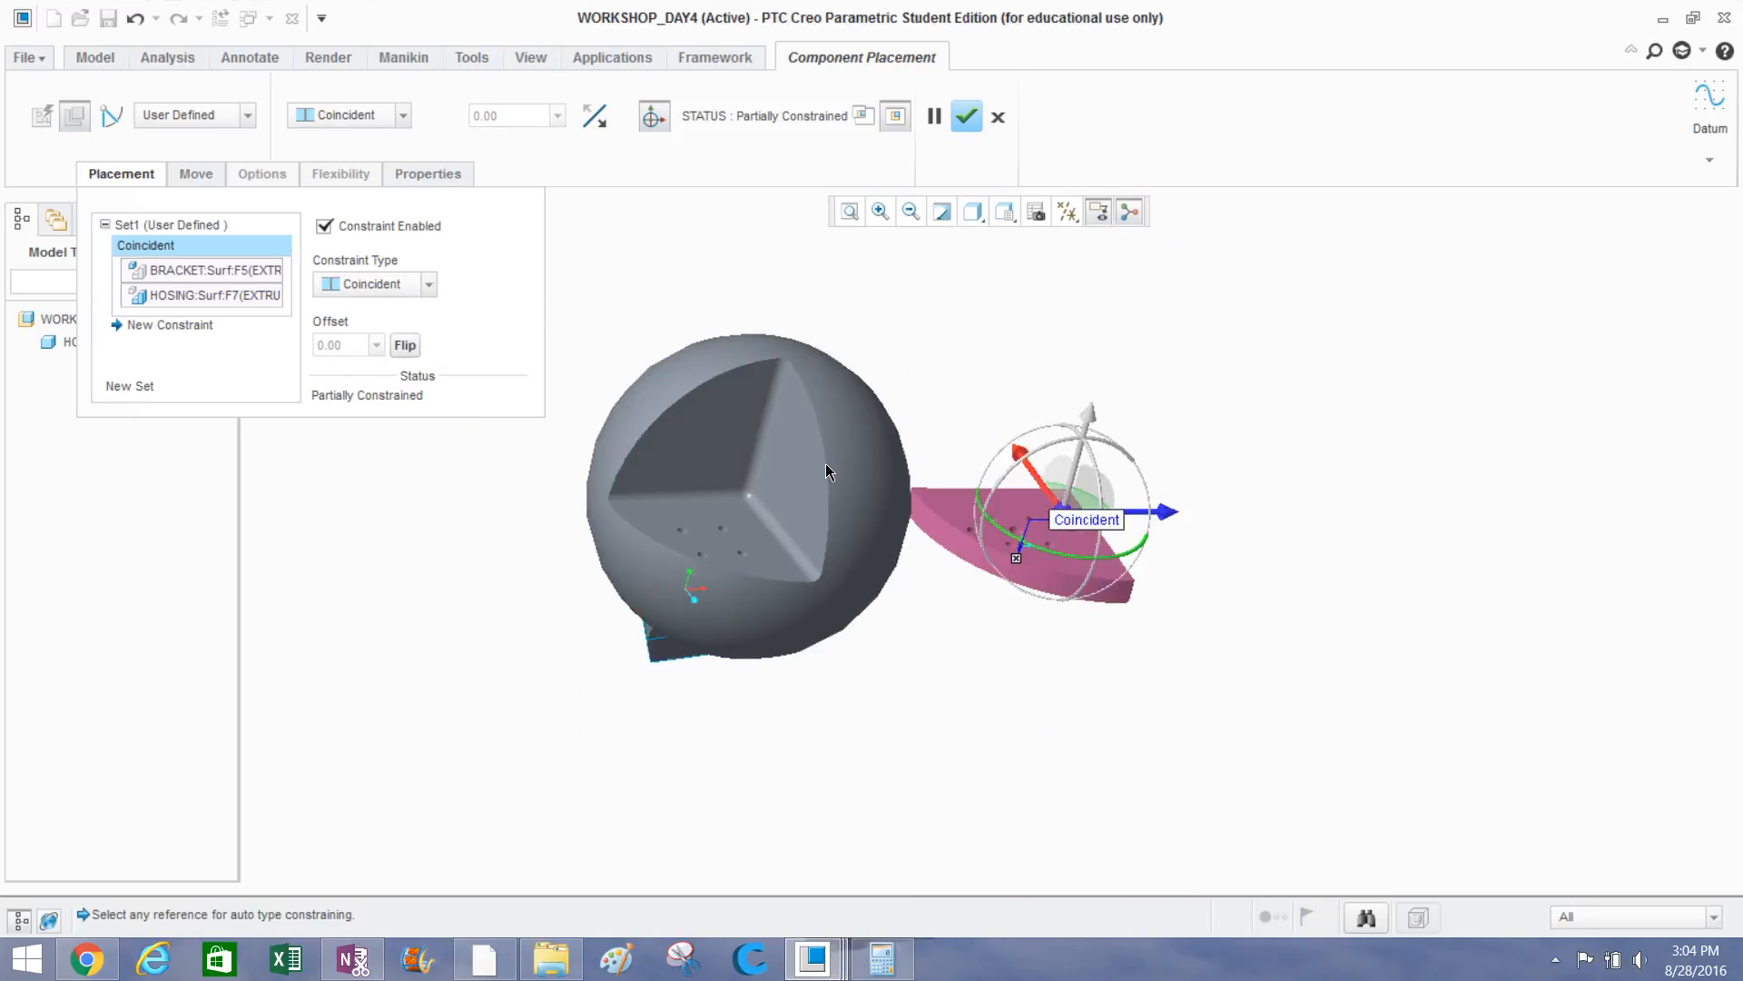
drag(1066, 500, 779, 585)
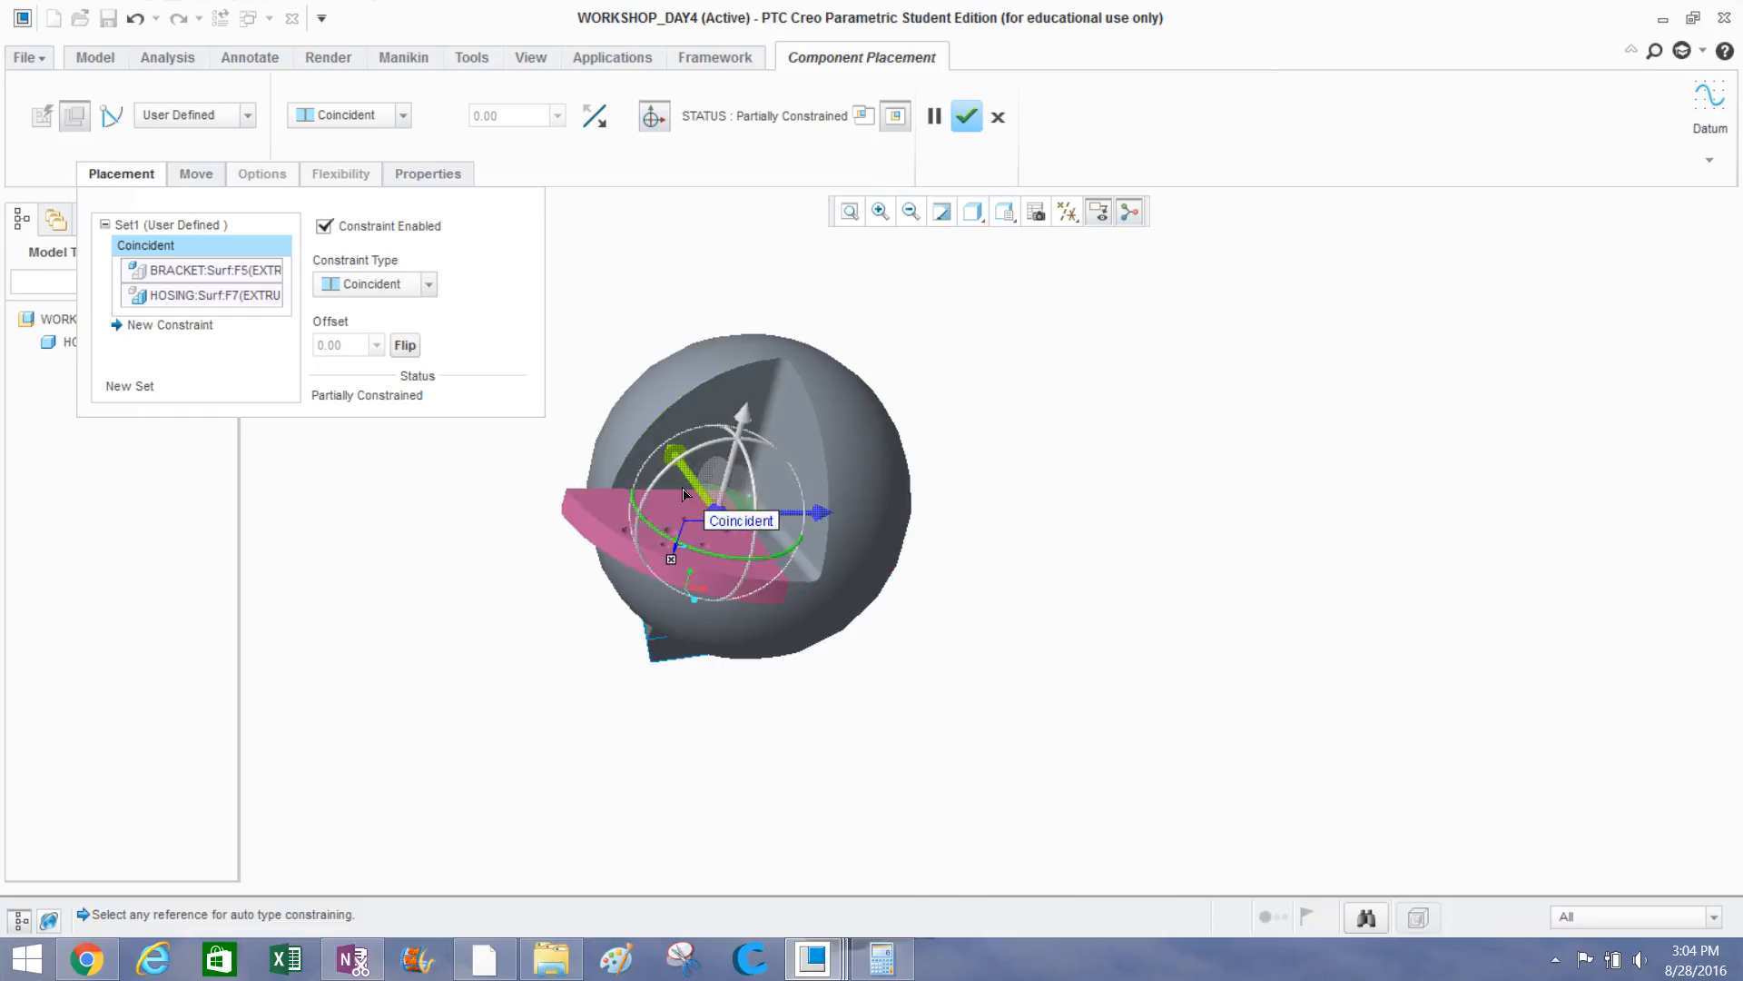
middle_drag(691, 491, 890, 640)
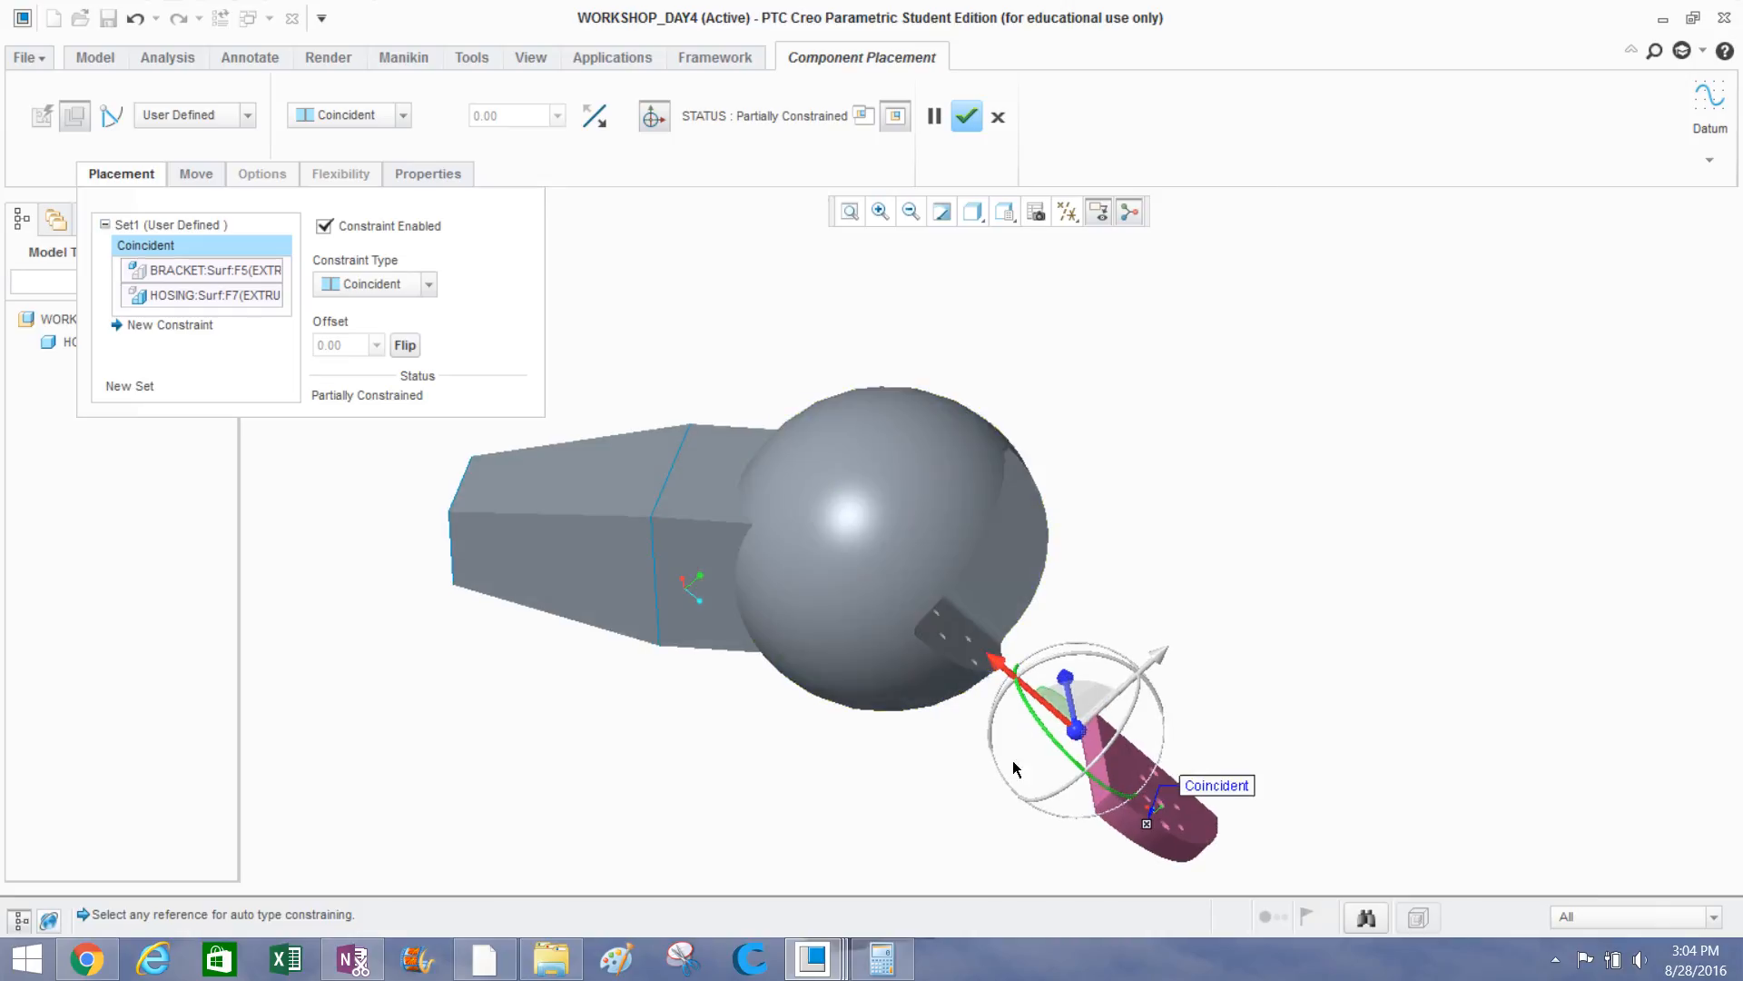
scroll(1100, 780, down, 3)
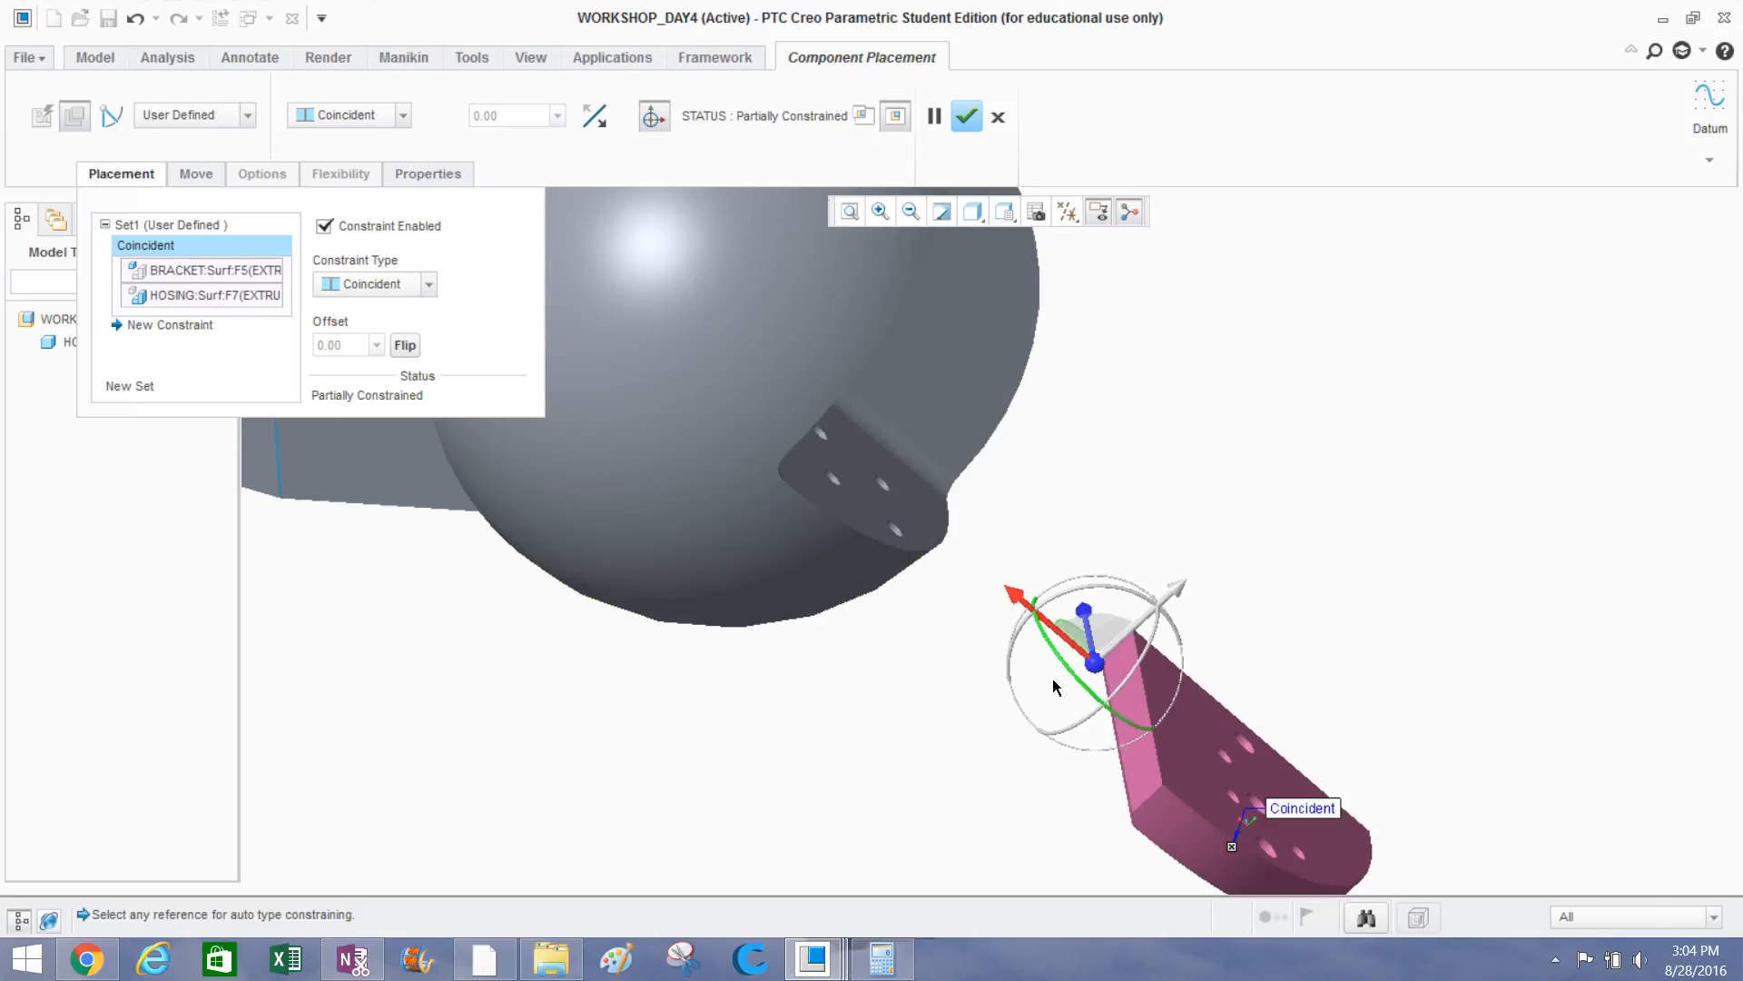
middle_drag(1141, 747, 1079, 753)
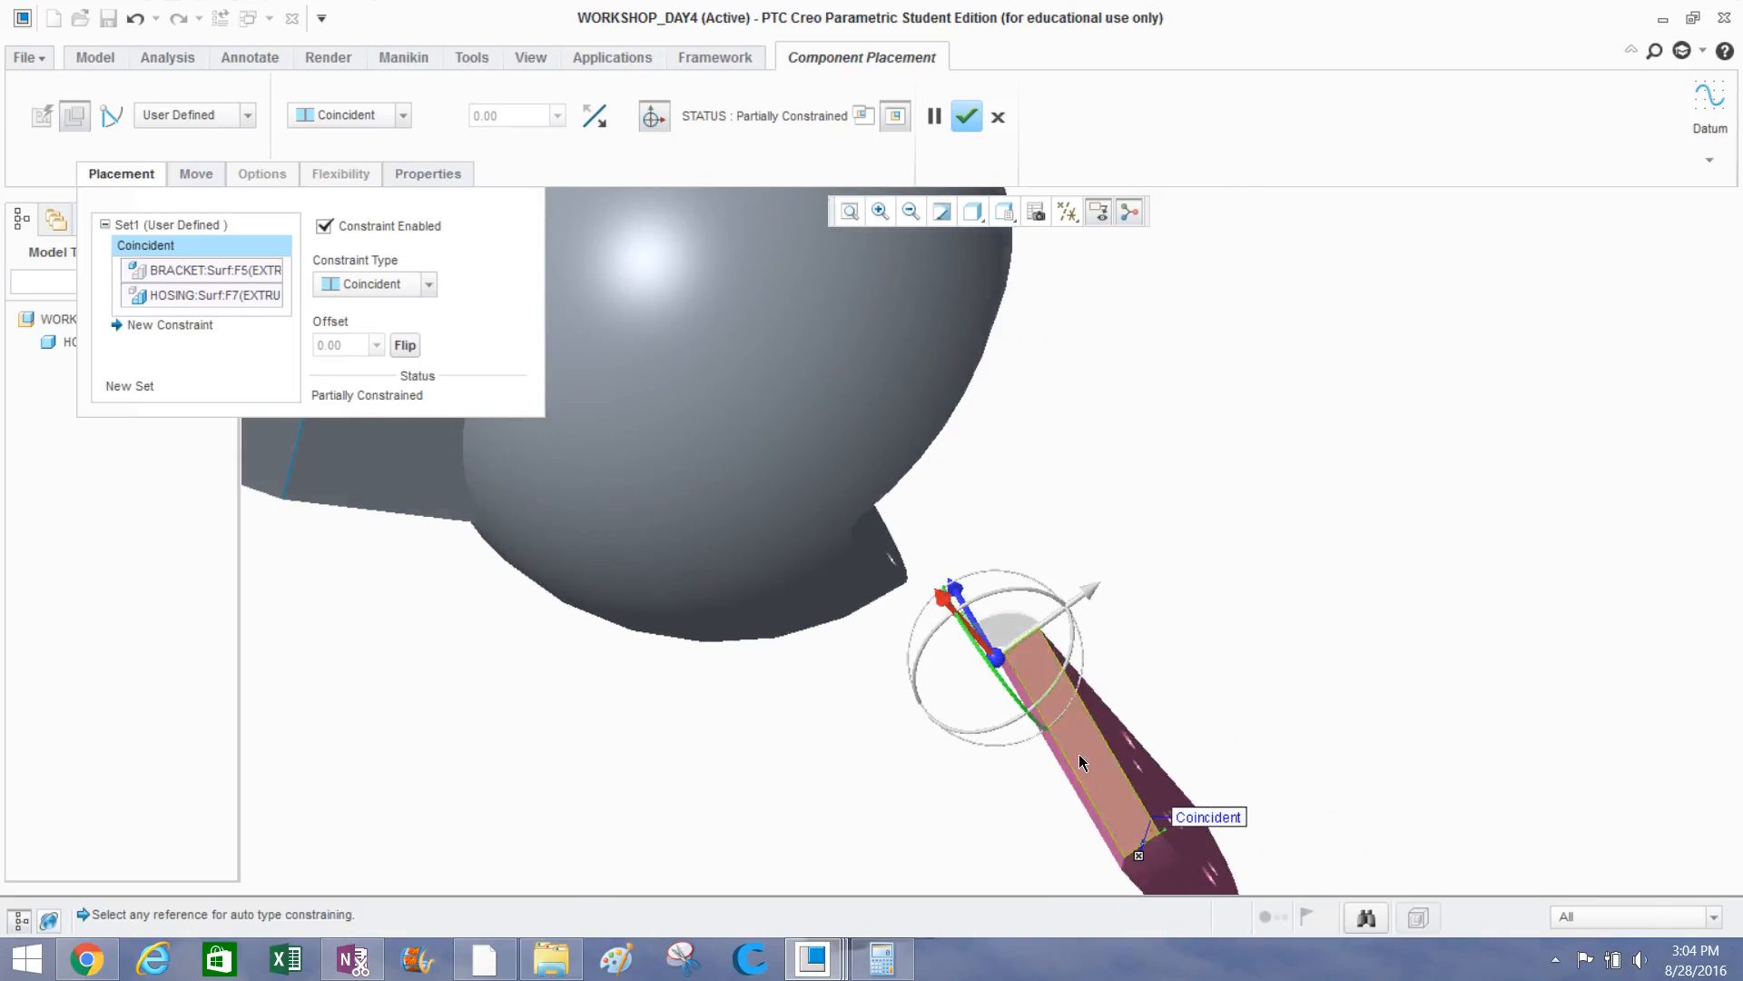
click(198, 324)
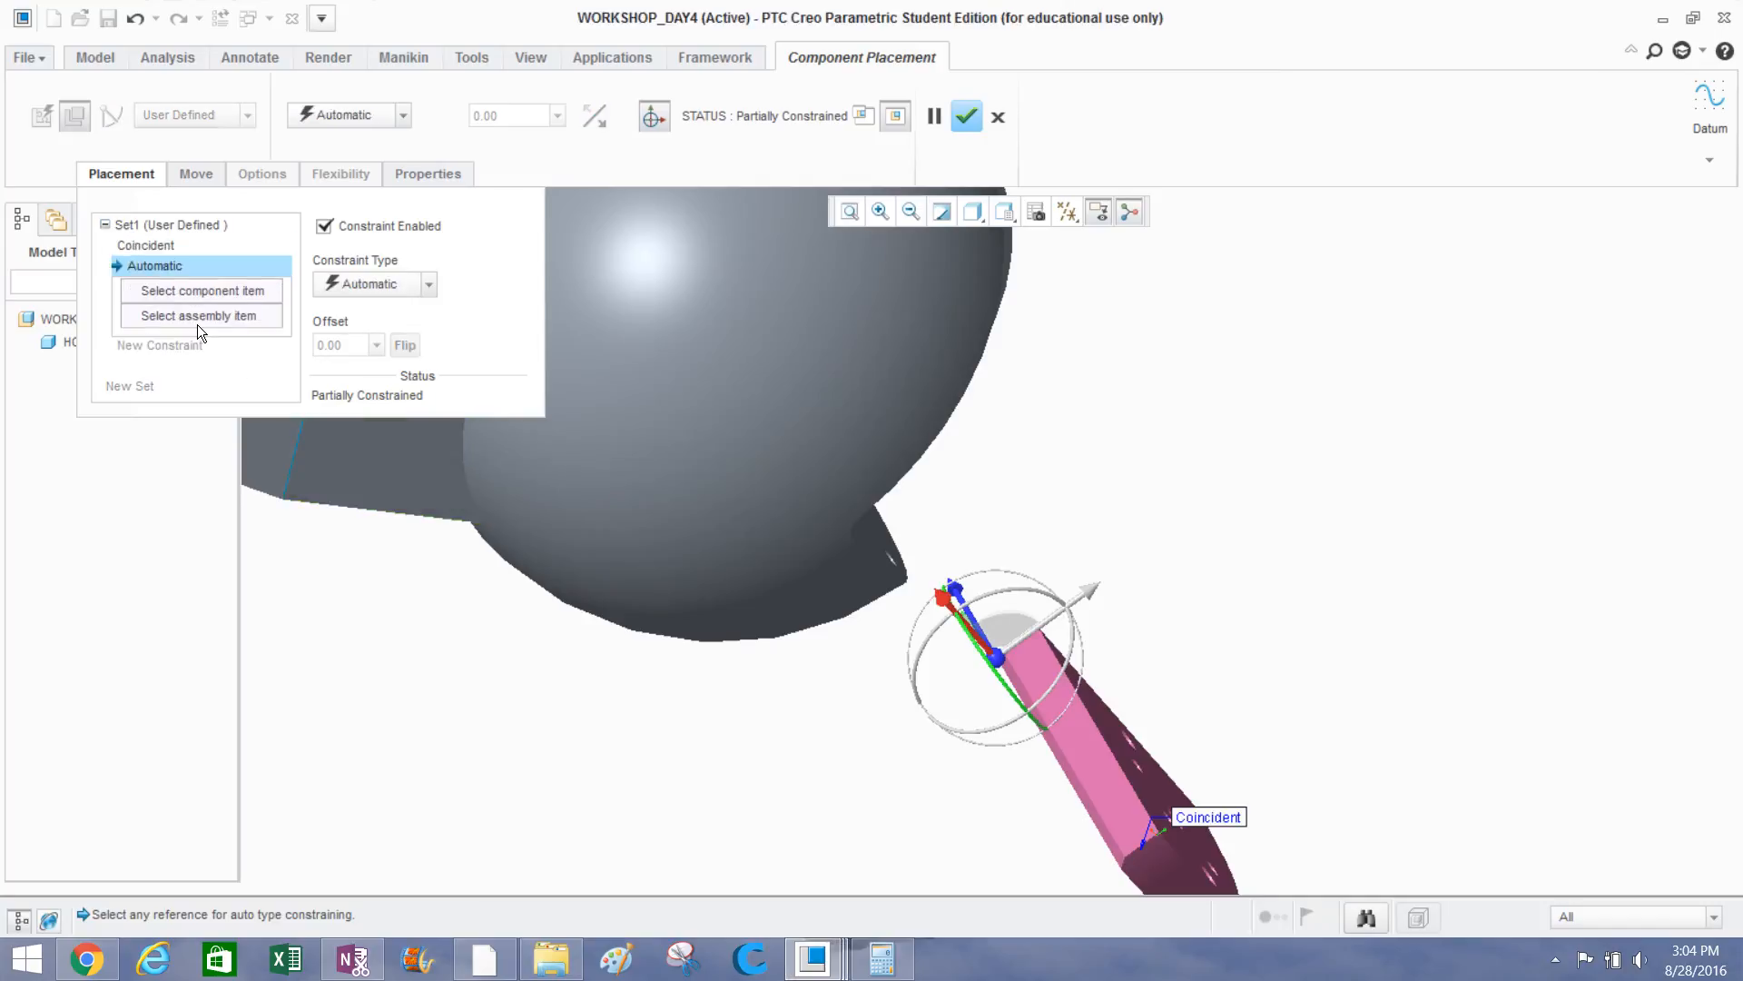
click(1081, 745)
middle_drag(1081, 743, 862, 699)
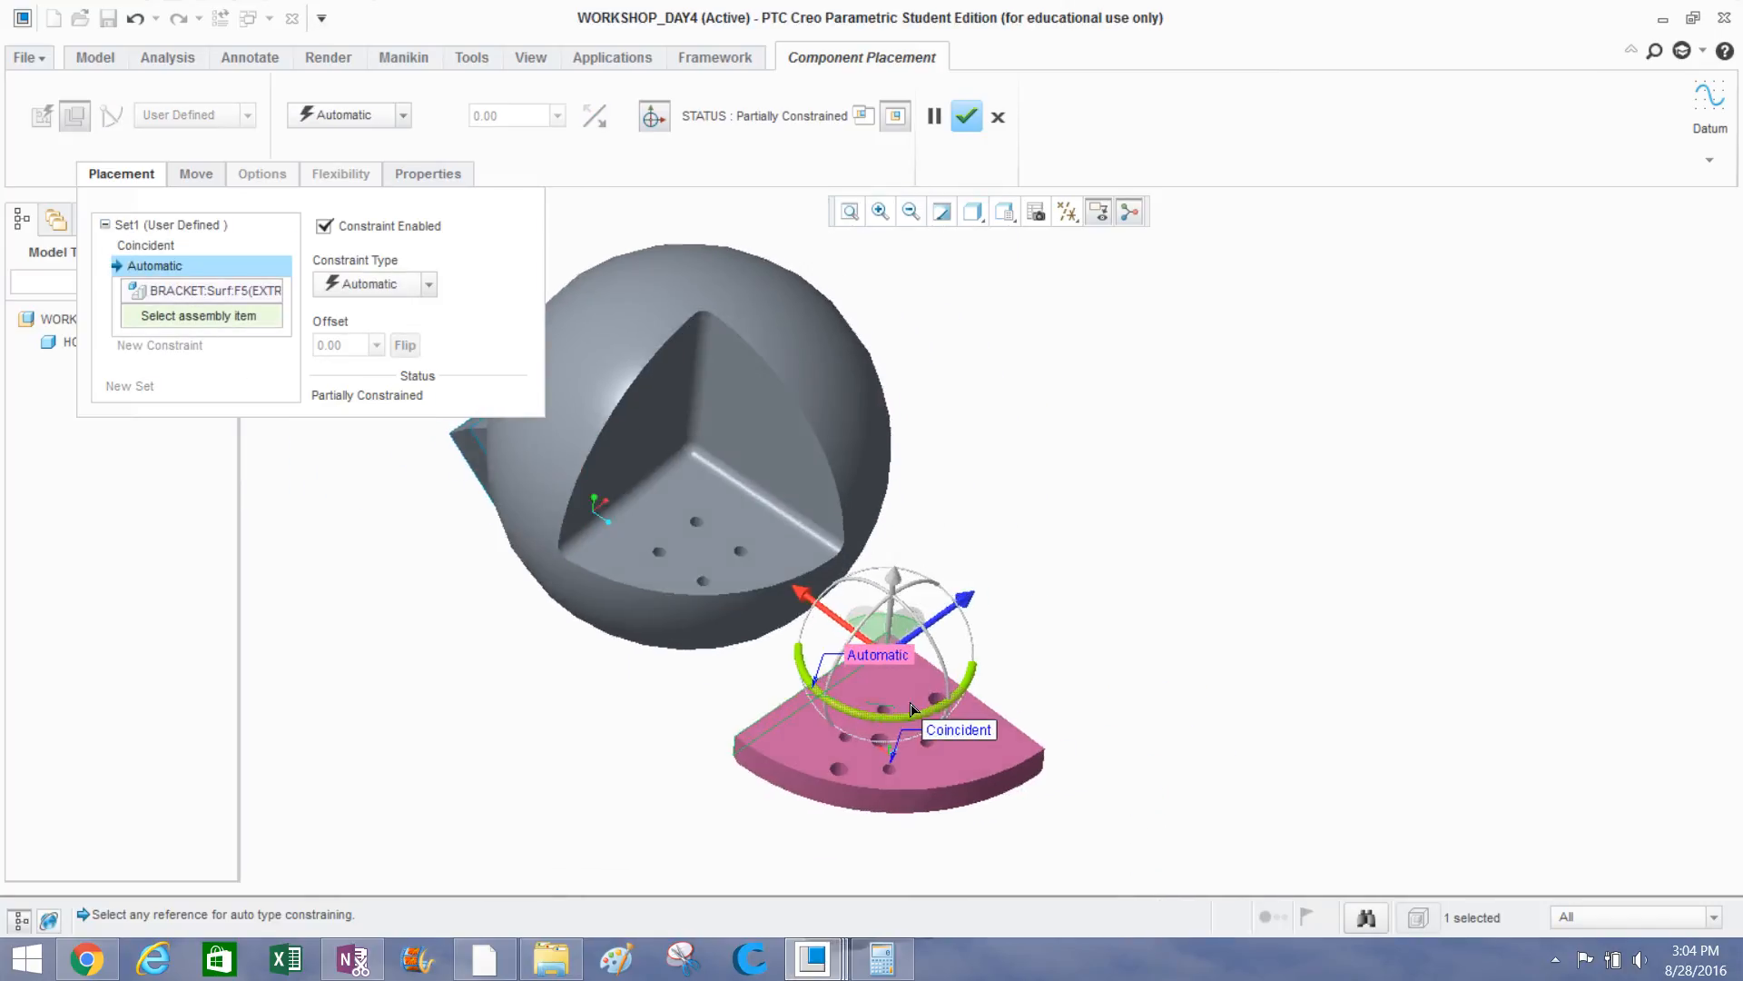
click(620, 477)
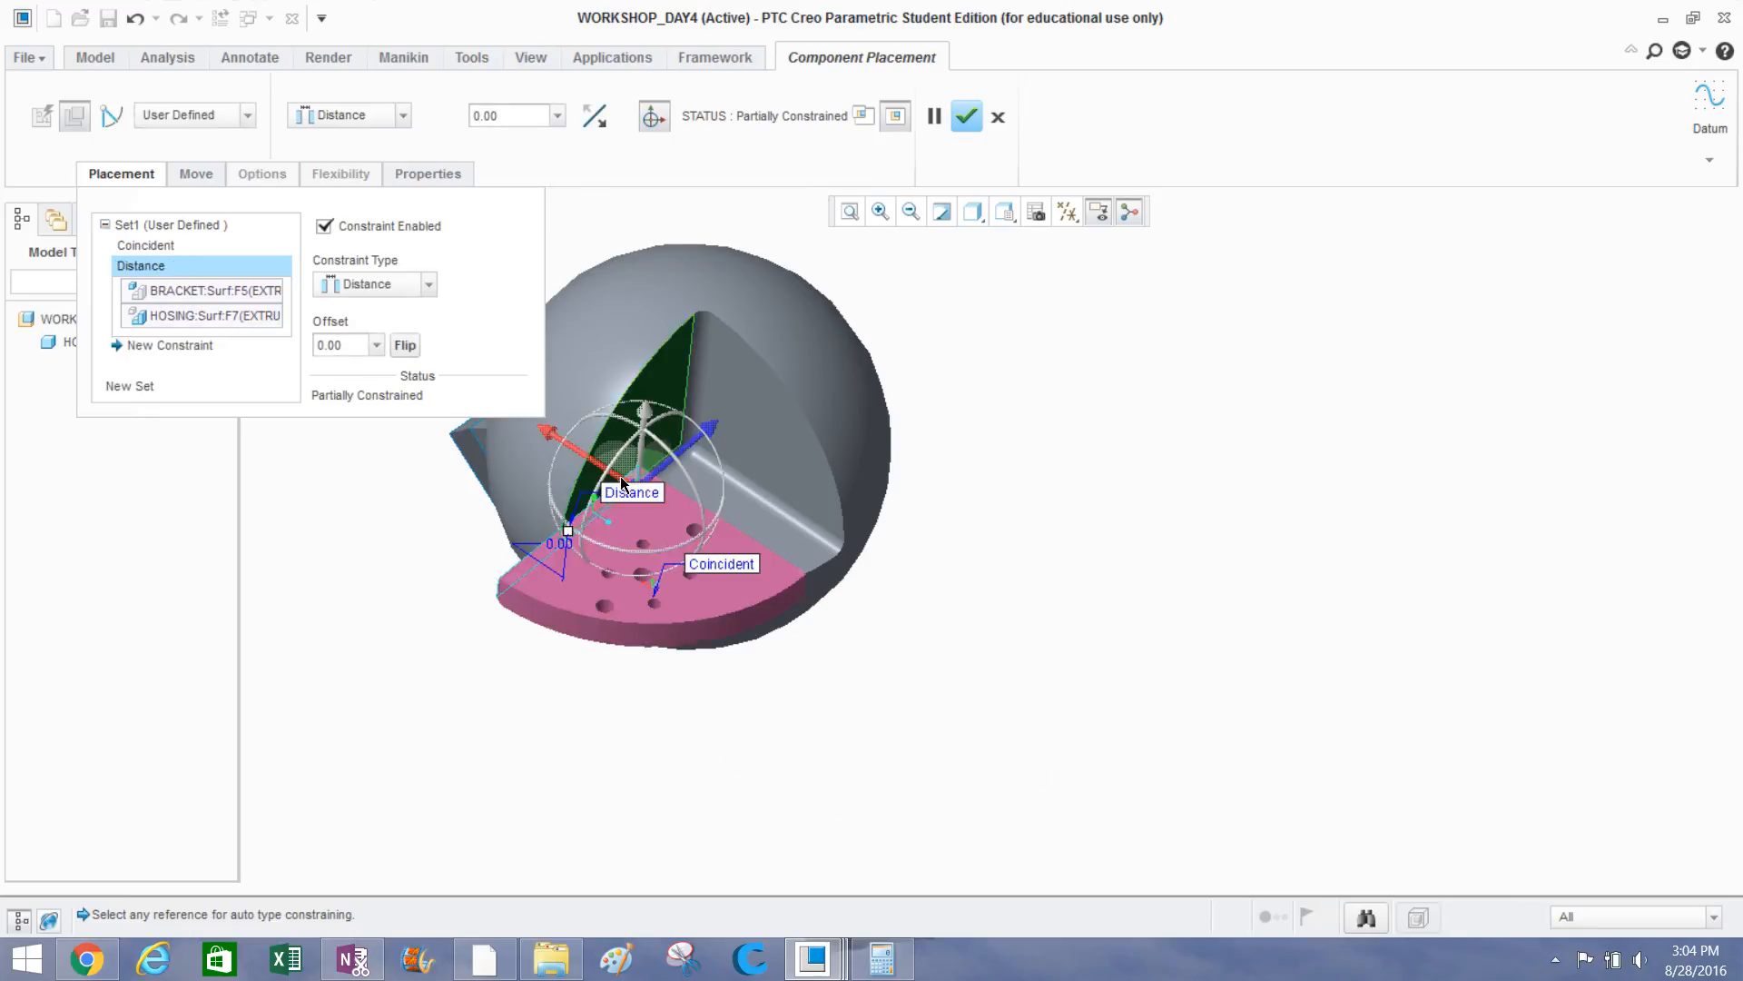
Try to make the bracket's other straight side face coincident with the remaining wall of the housing cutout.
middle_drag(748, 683, 724, 717)
scroll(704, 623, down, 3)
scroll(602, 630, up, 5)
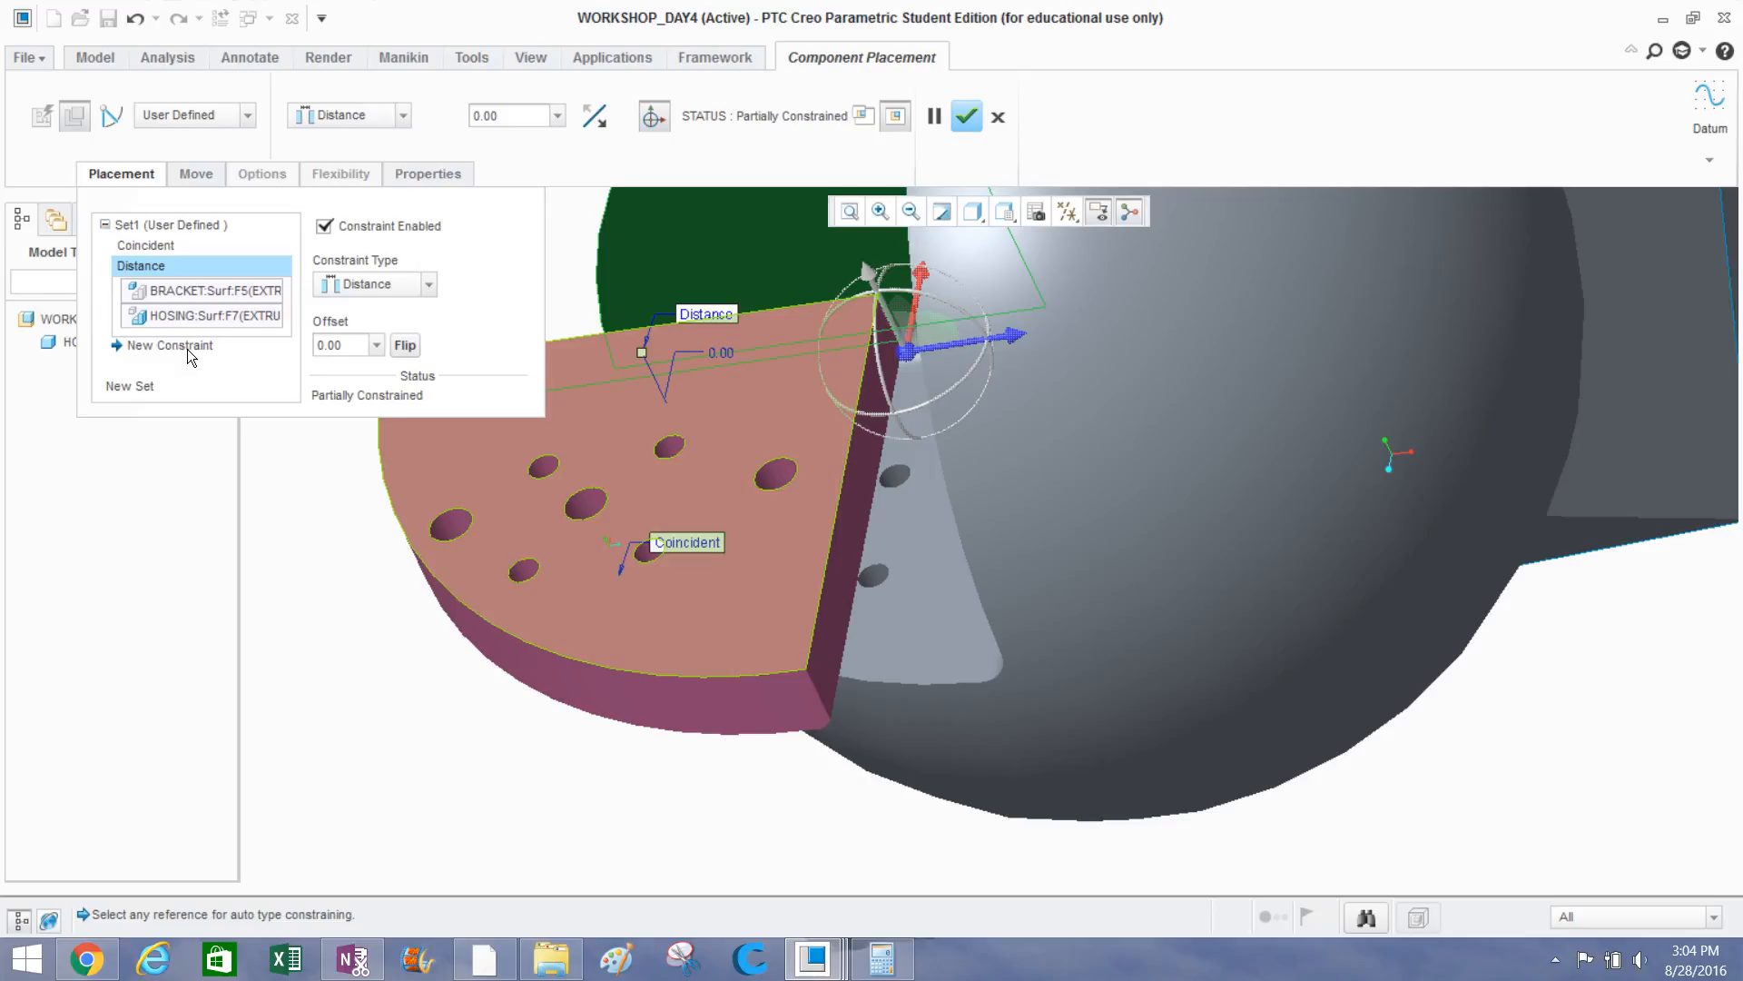
click(187, 348)
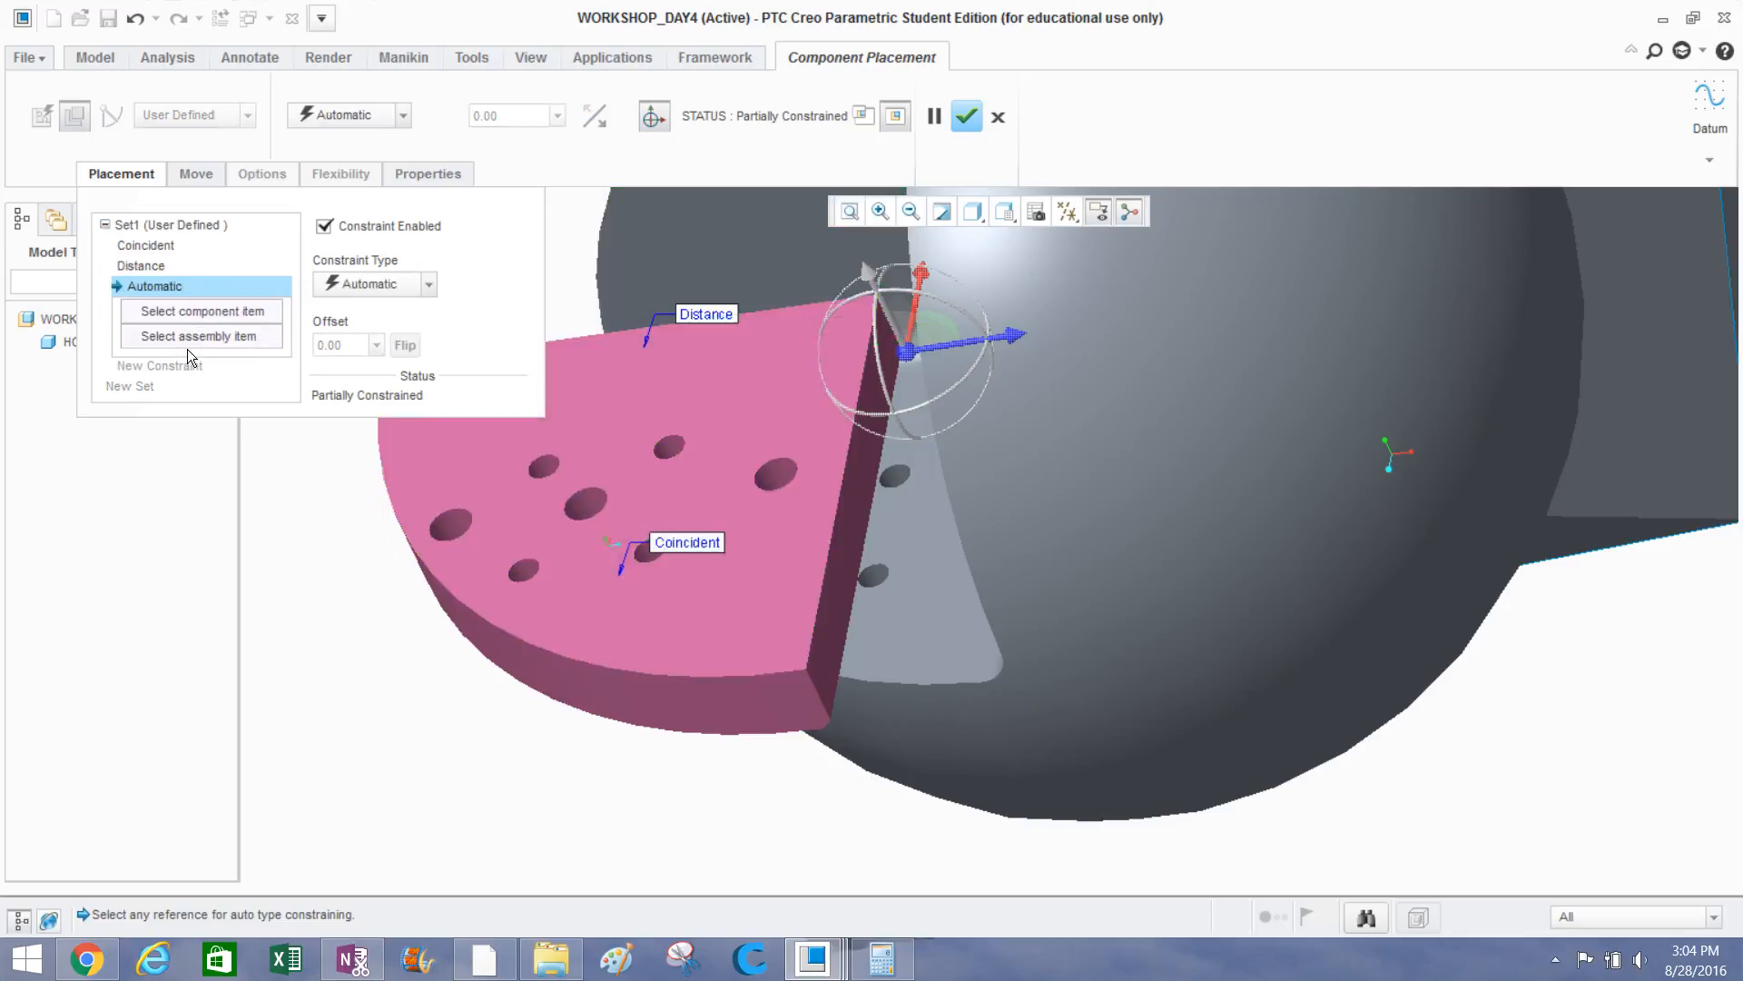
click(826, 592)
middle_drag(866, 579, 990, 509)
click(1395, 260)
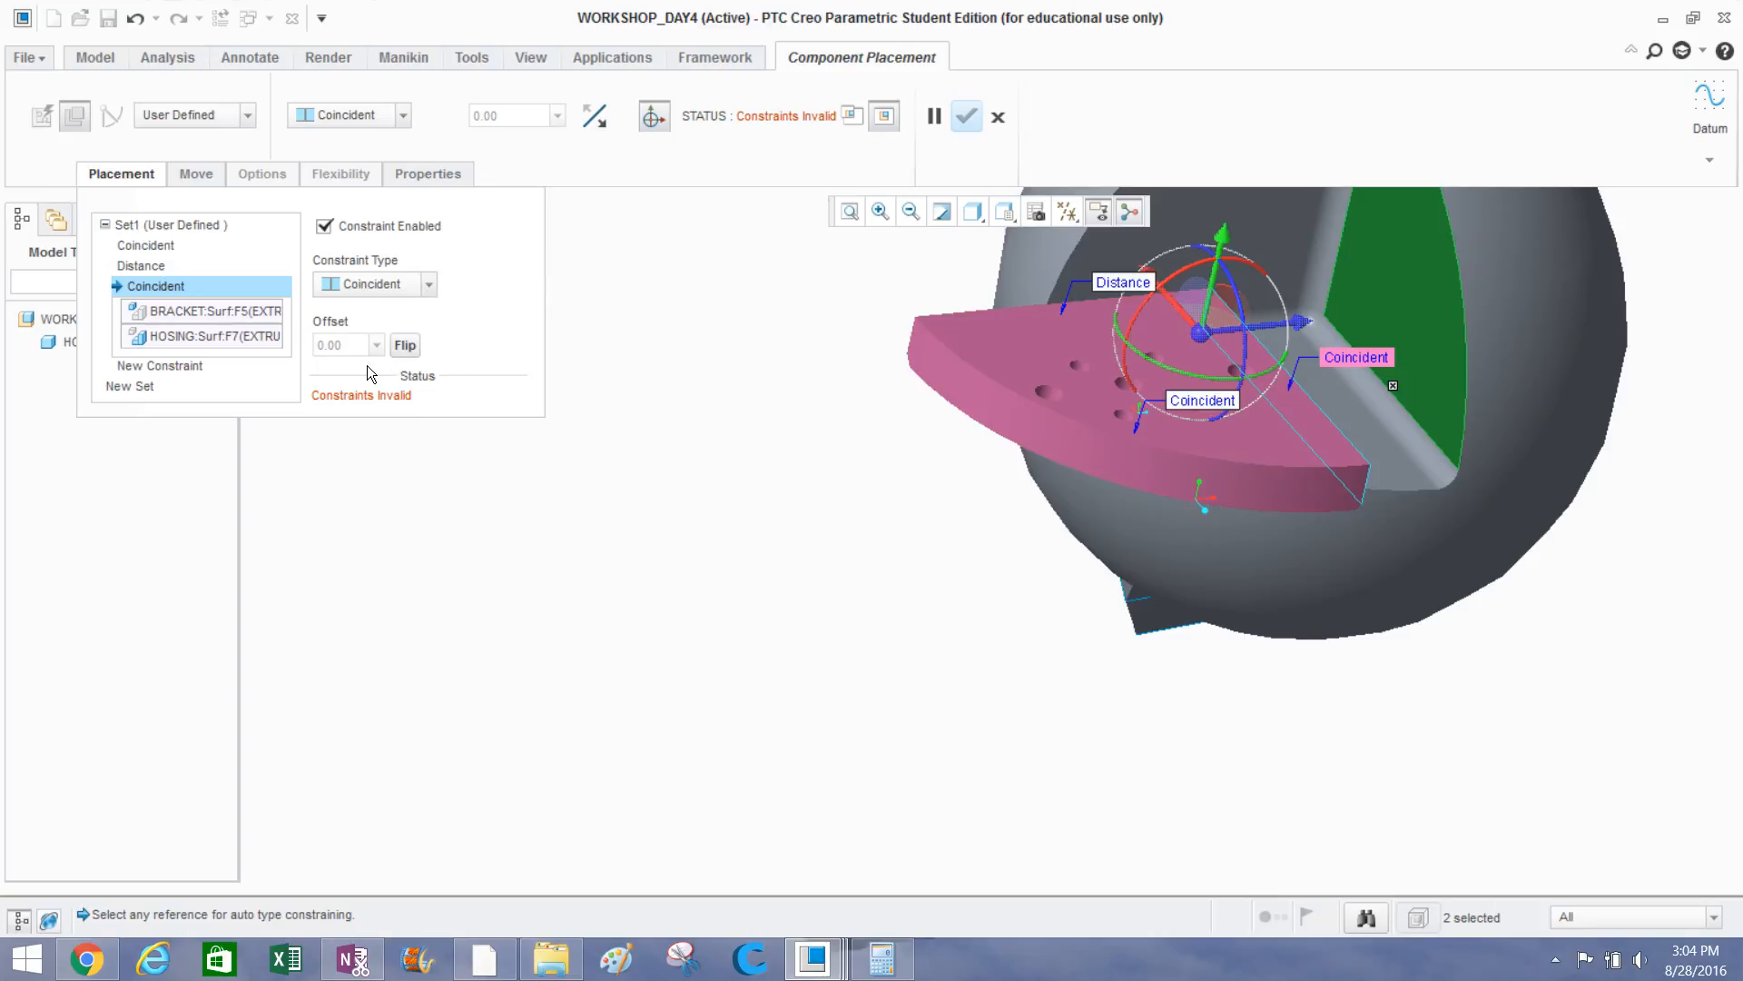
Delete the third constraint, between the bracket and the remaining cutout wall, and accept the bracket's placement.
scroll(915, 472, up, 3)
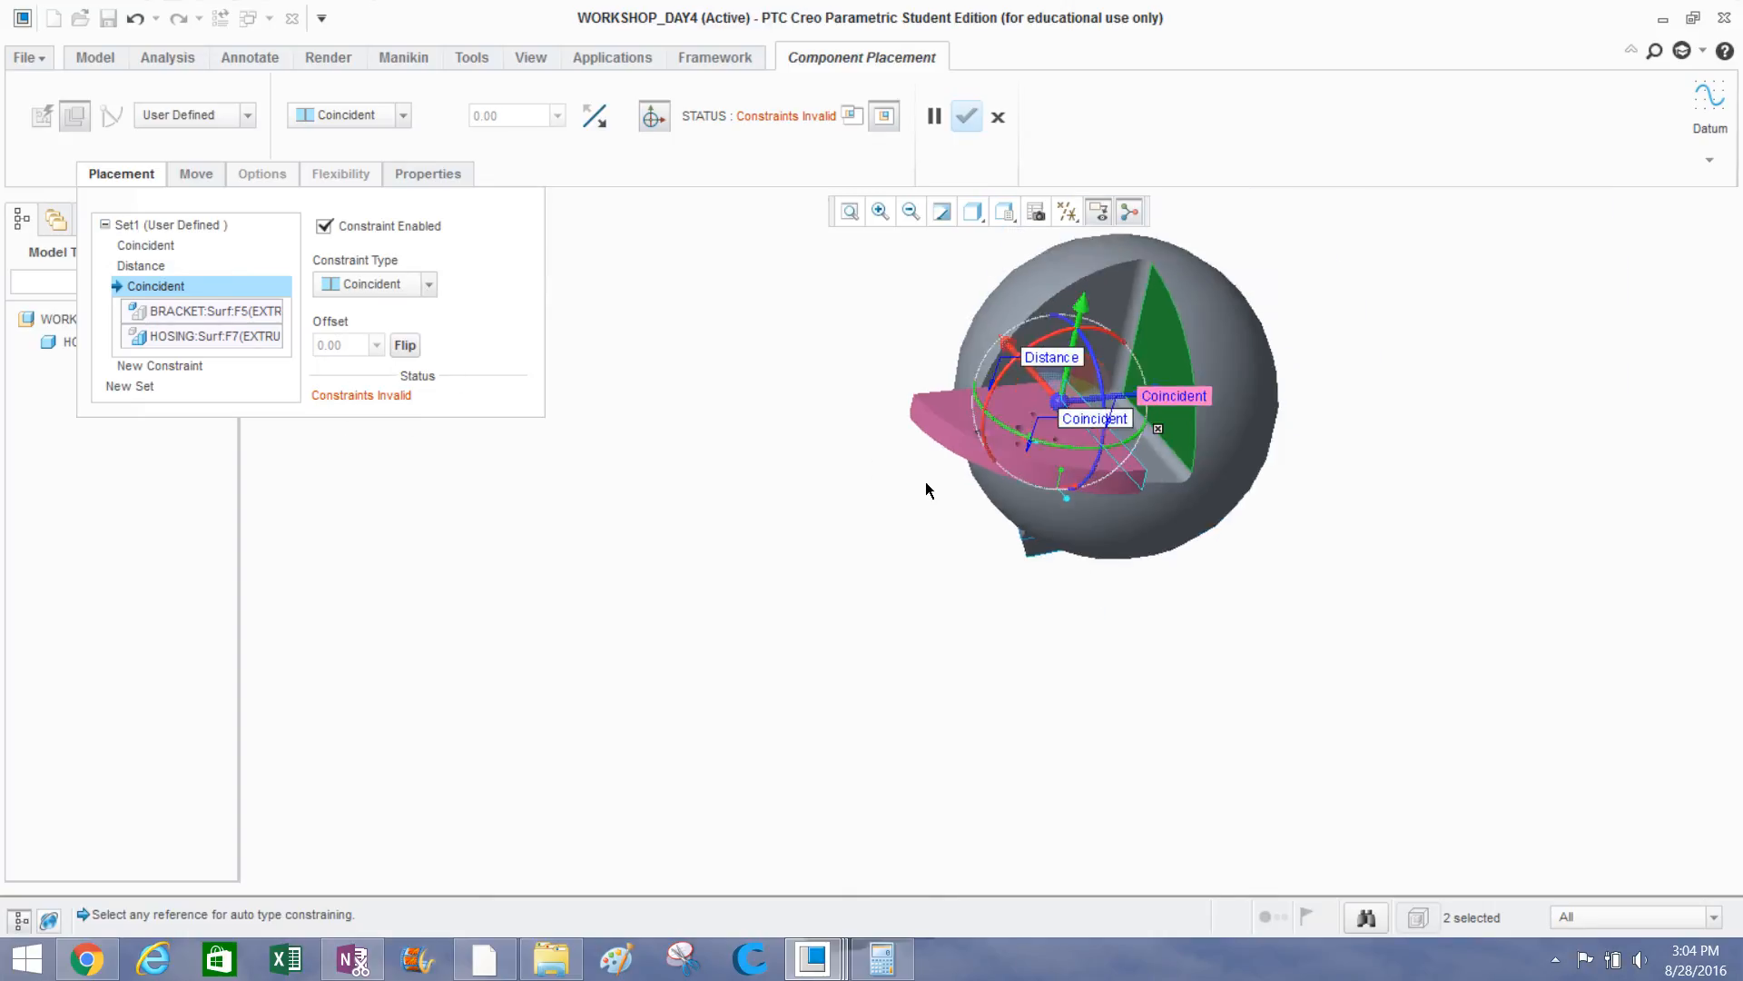
middle_drag(924, 481, 1016, 530)
scroll(1016, 531, down, 4)
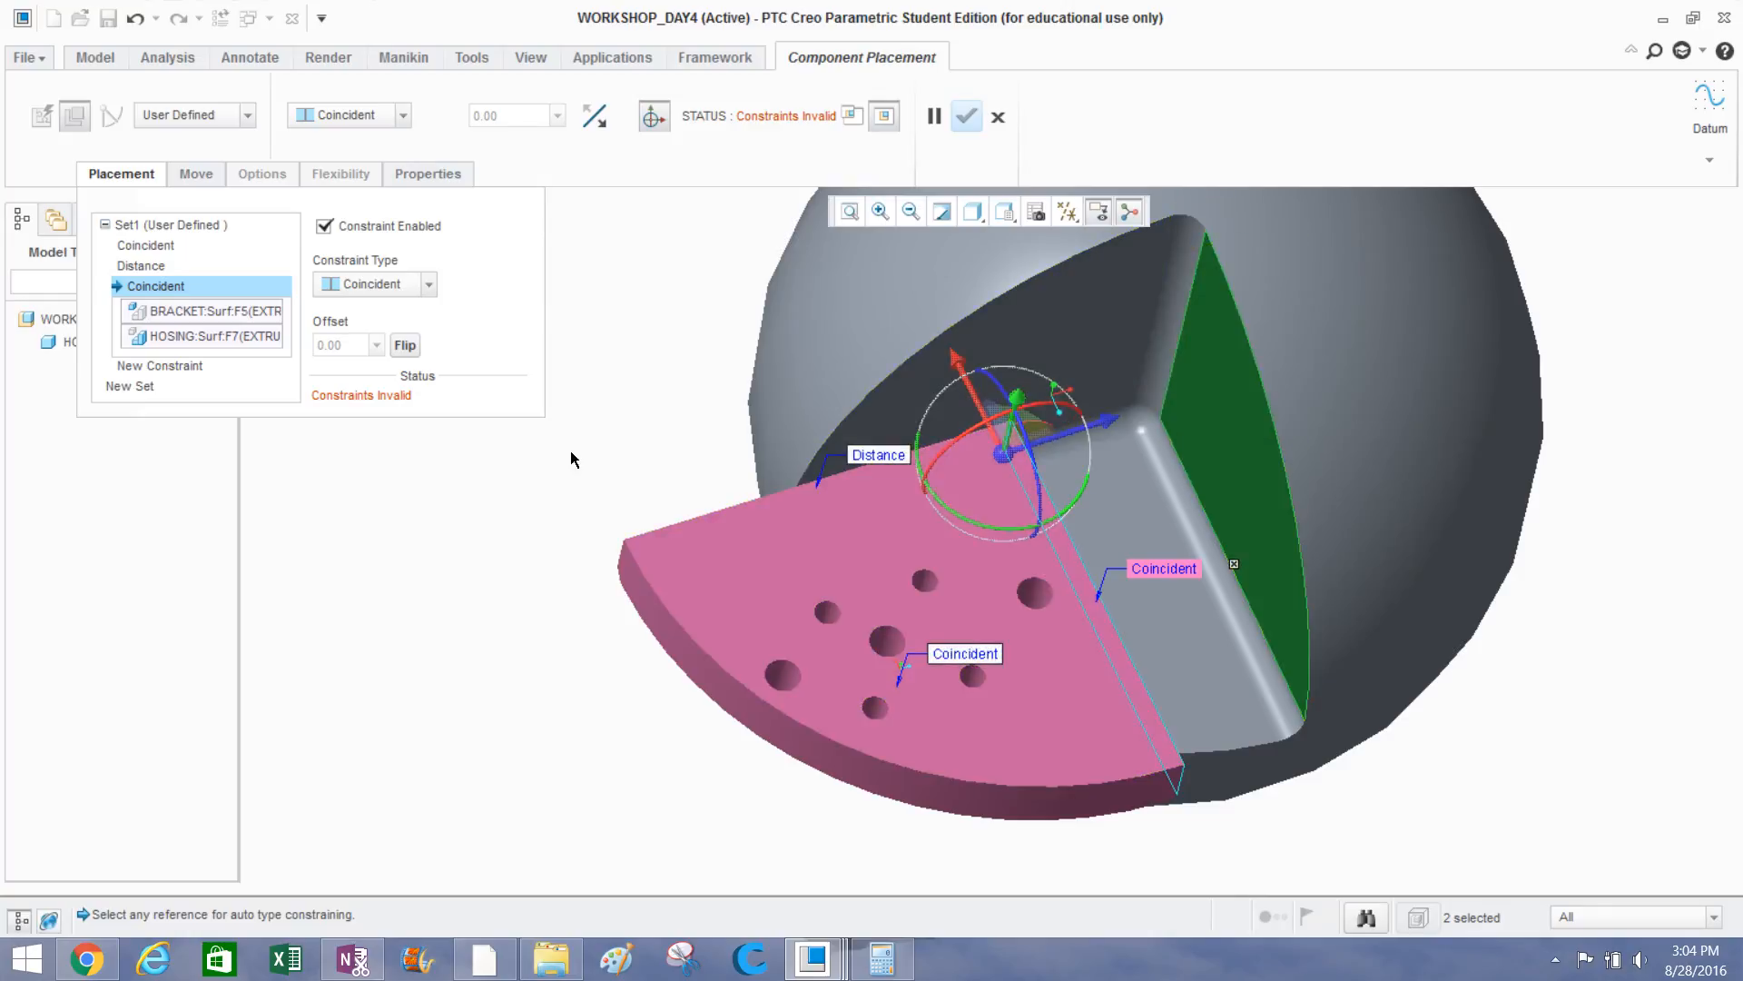
right_click(216, 287)
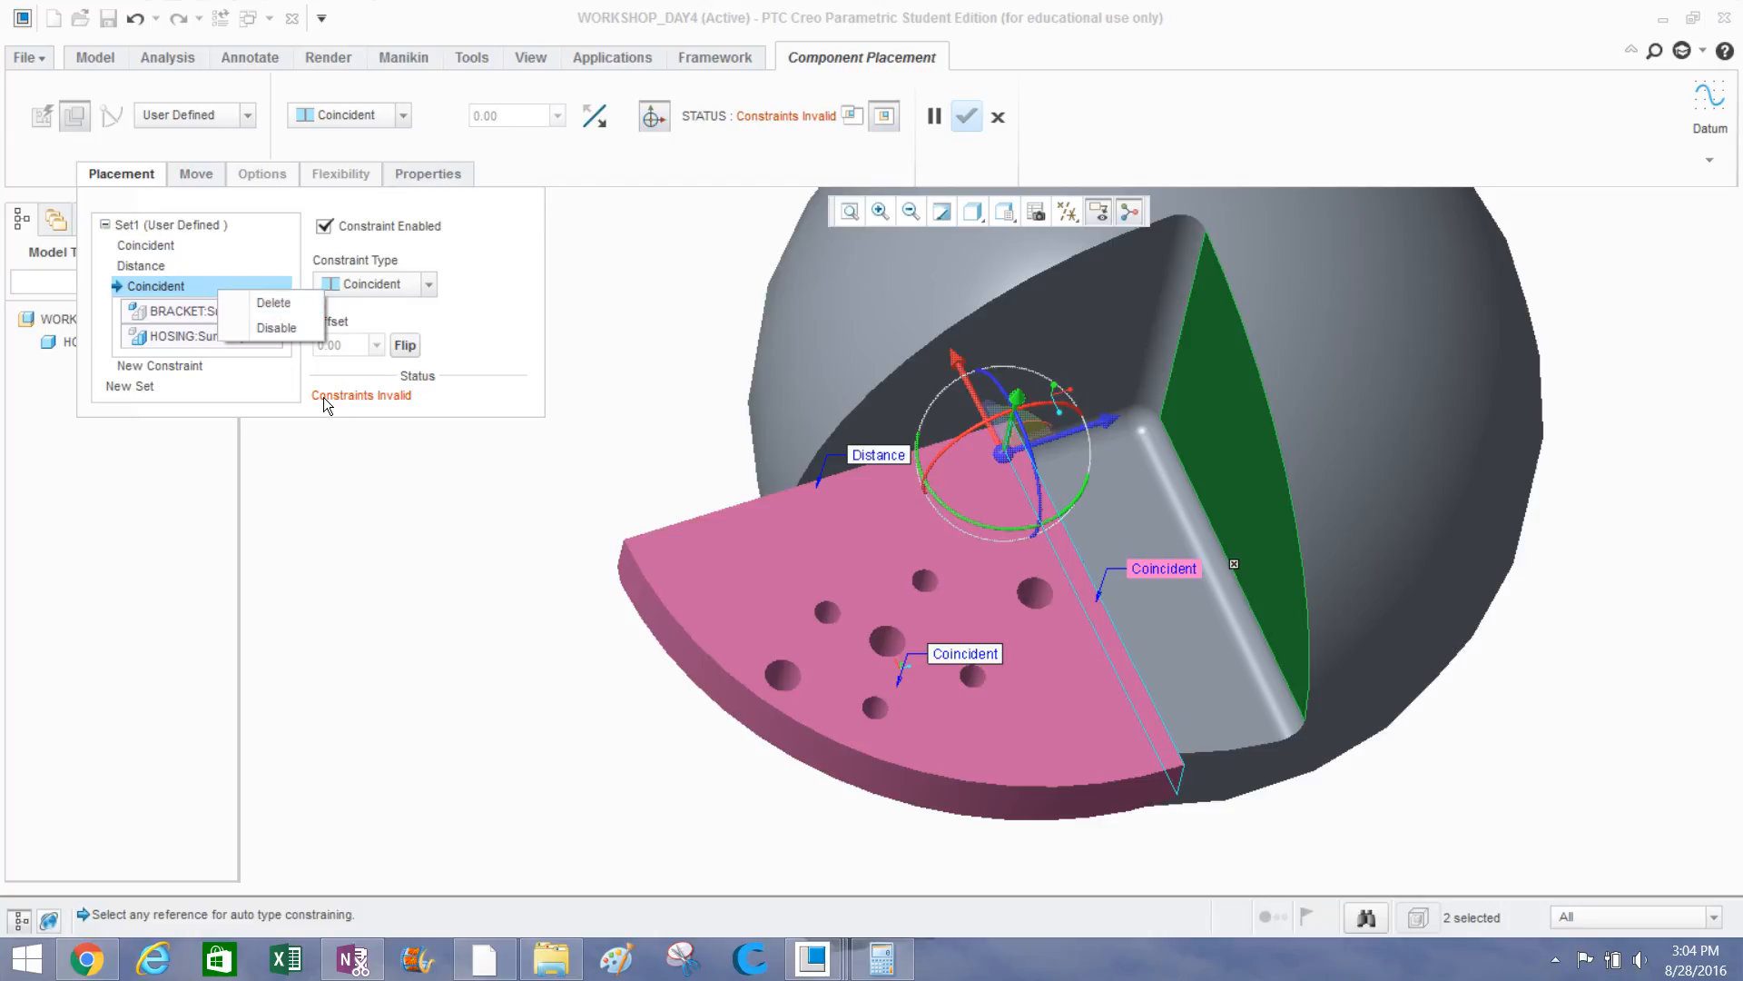
click(264, 310)
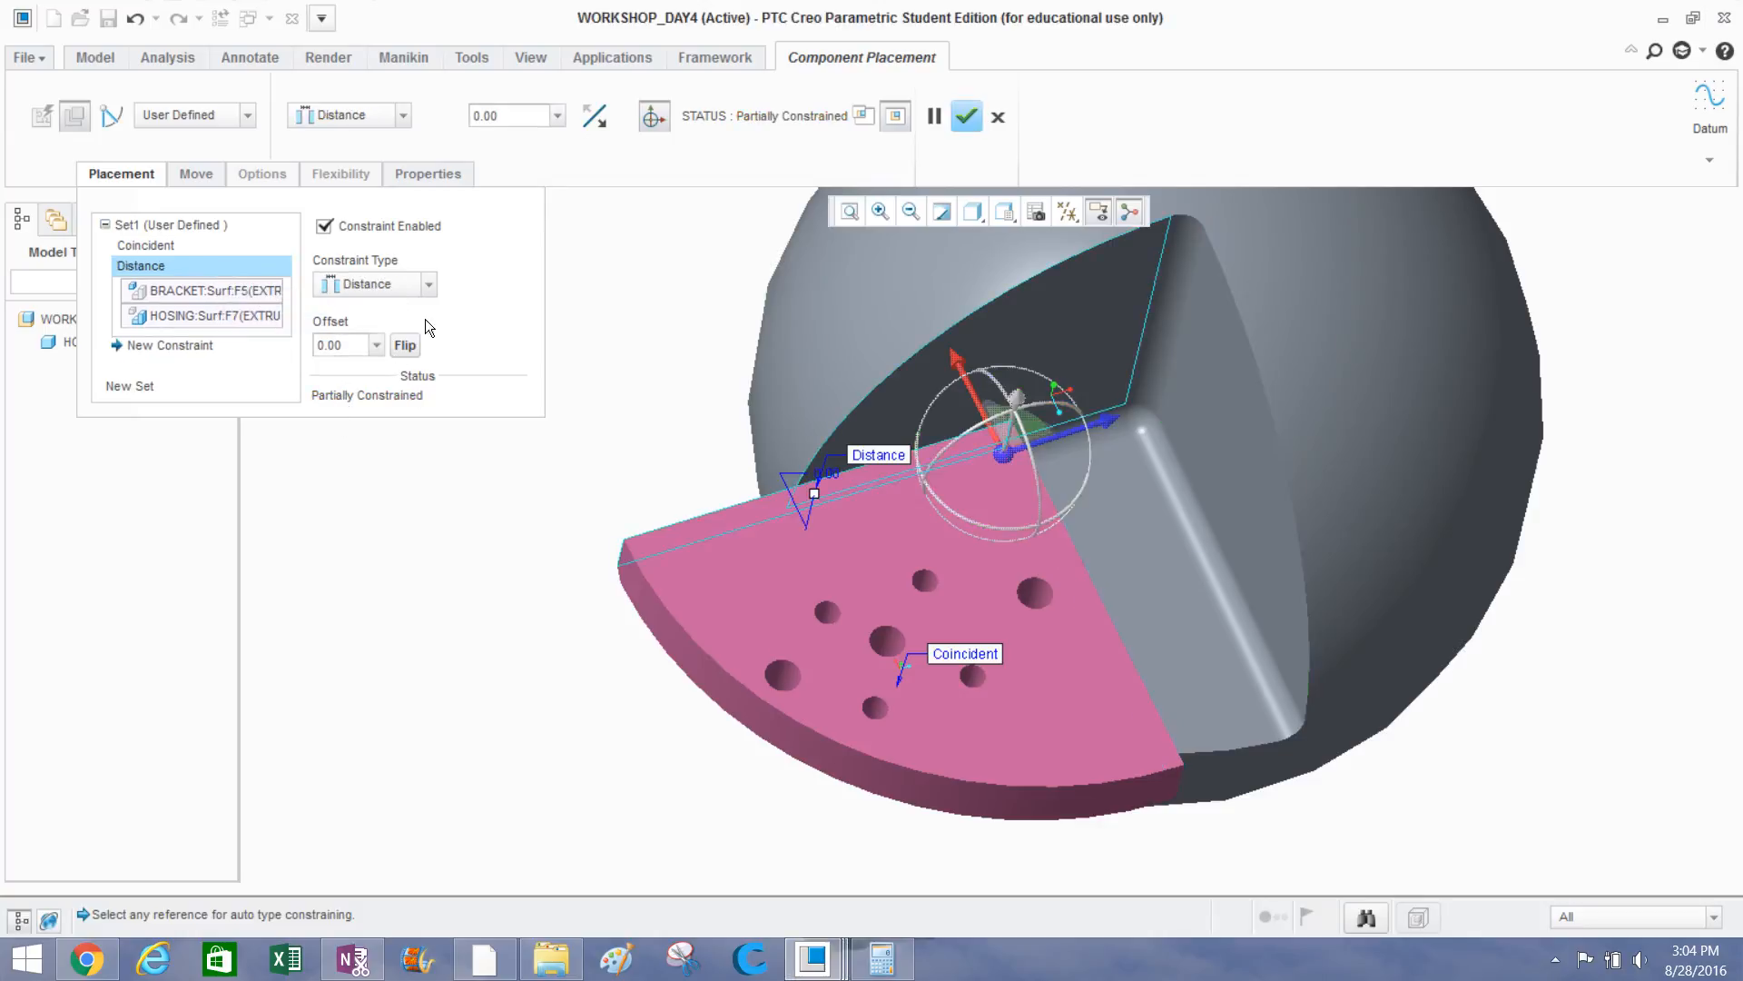
click(964, 120)
Examine from several sides how the bracket sits against the walls and floor of the housing cutout.
scroll(499, 356, up, 1)
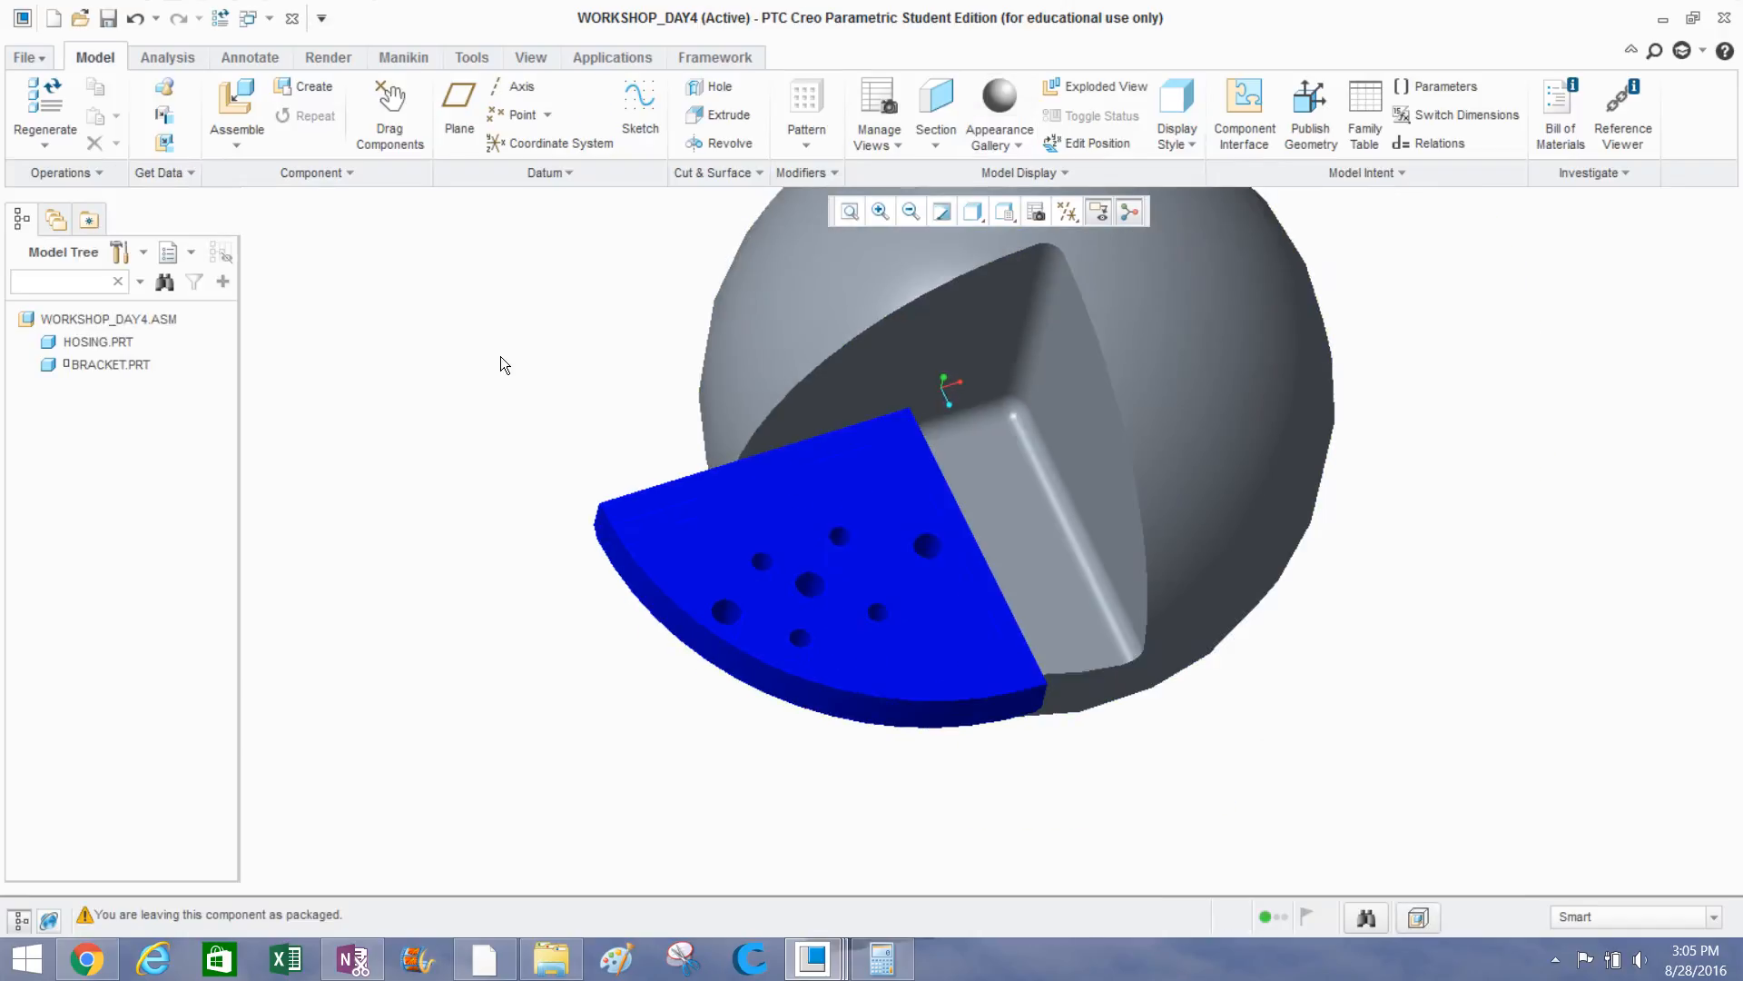
middle_drag(499, 356, 451, 293)
scroll(463, 310, up, 4)
scroll(523, 219, down, 10)
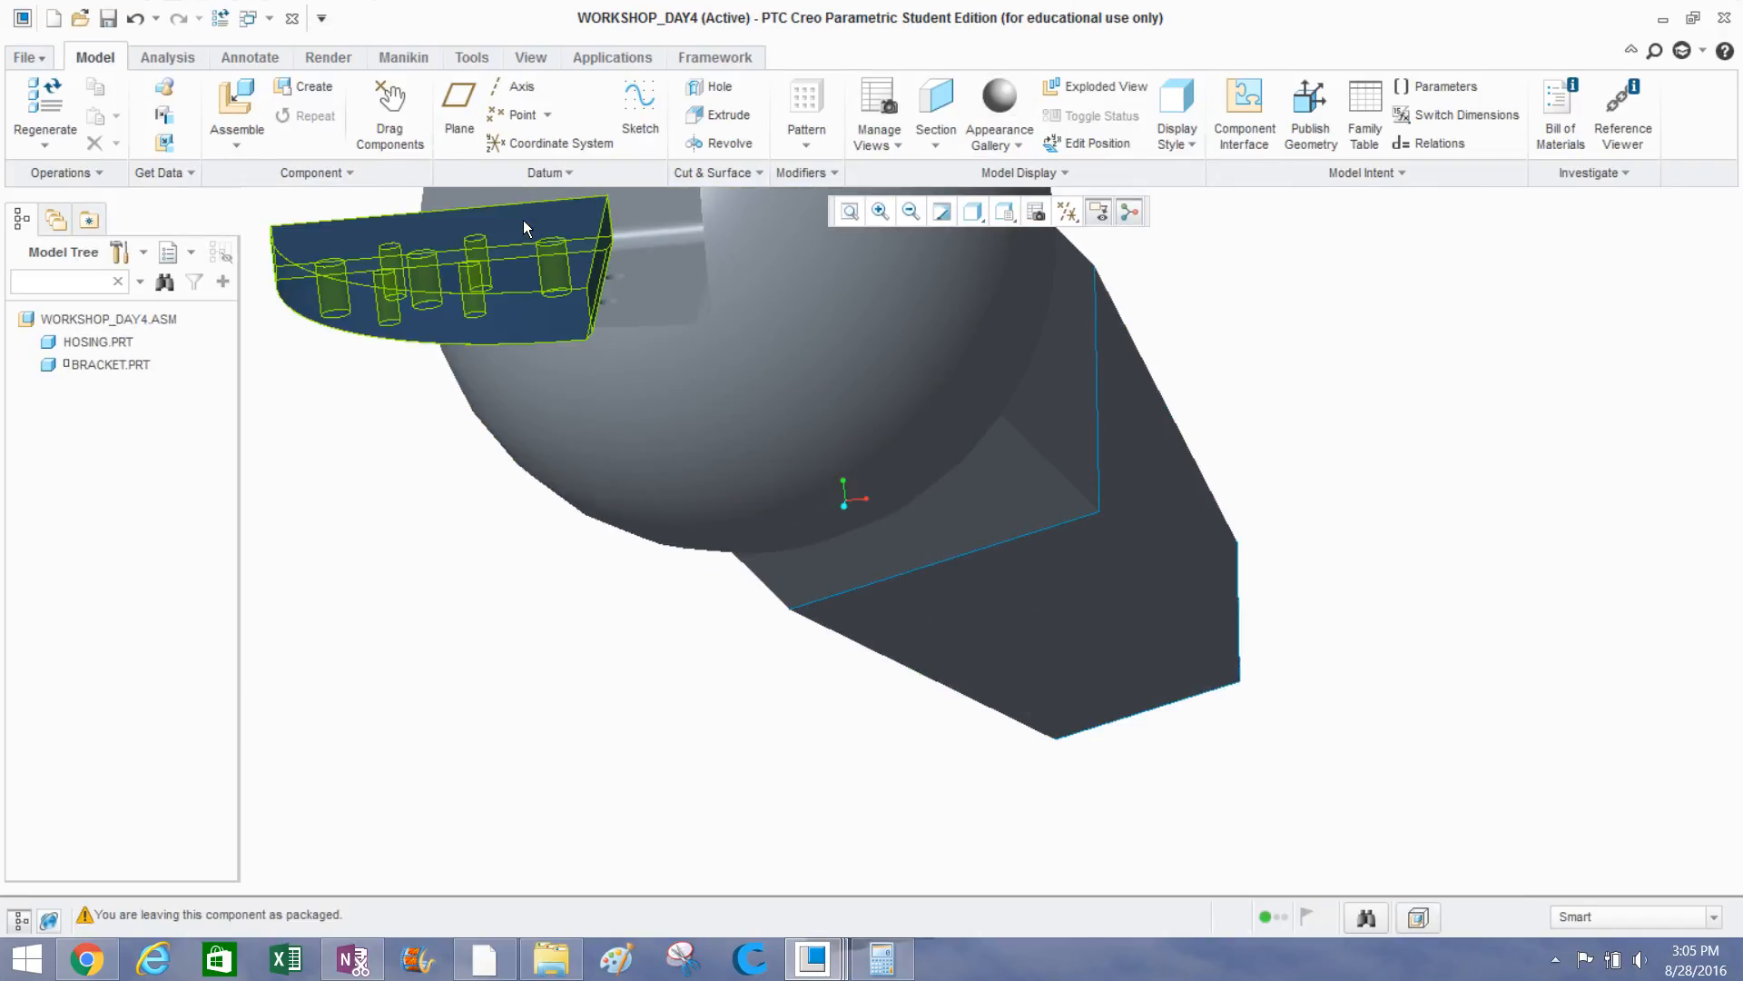
scroll(604, 352, up, 8)
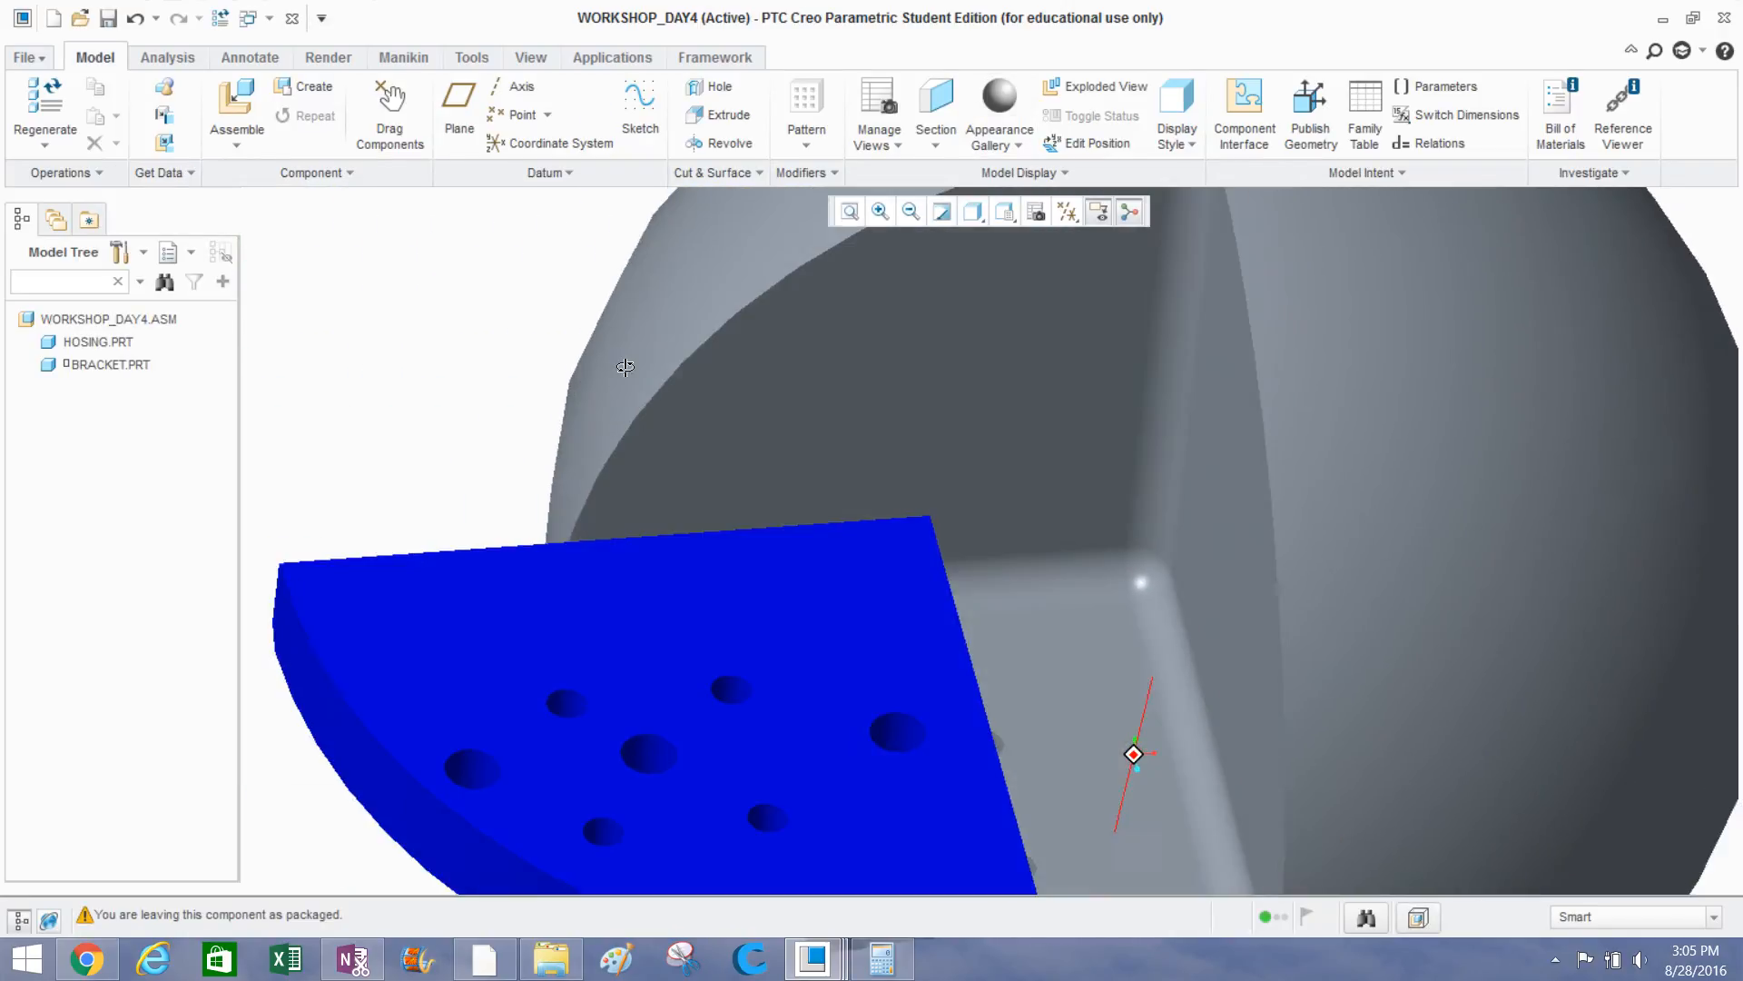
key(ctrl+d)
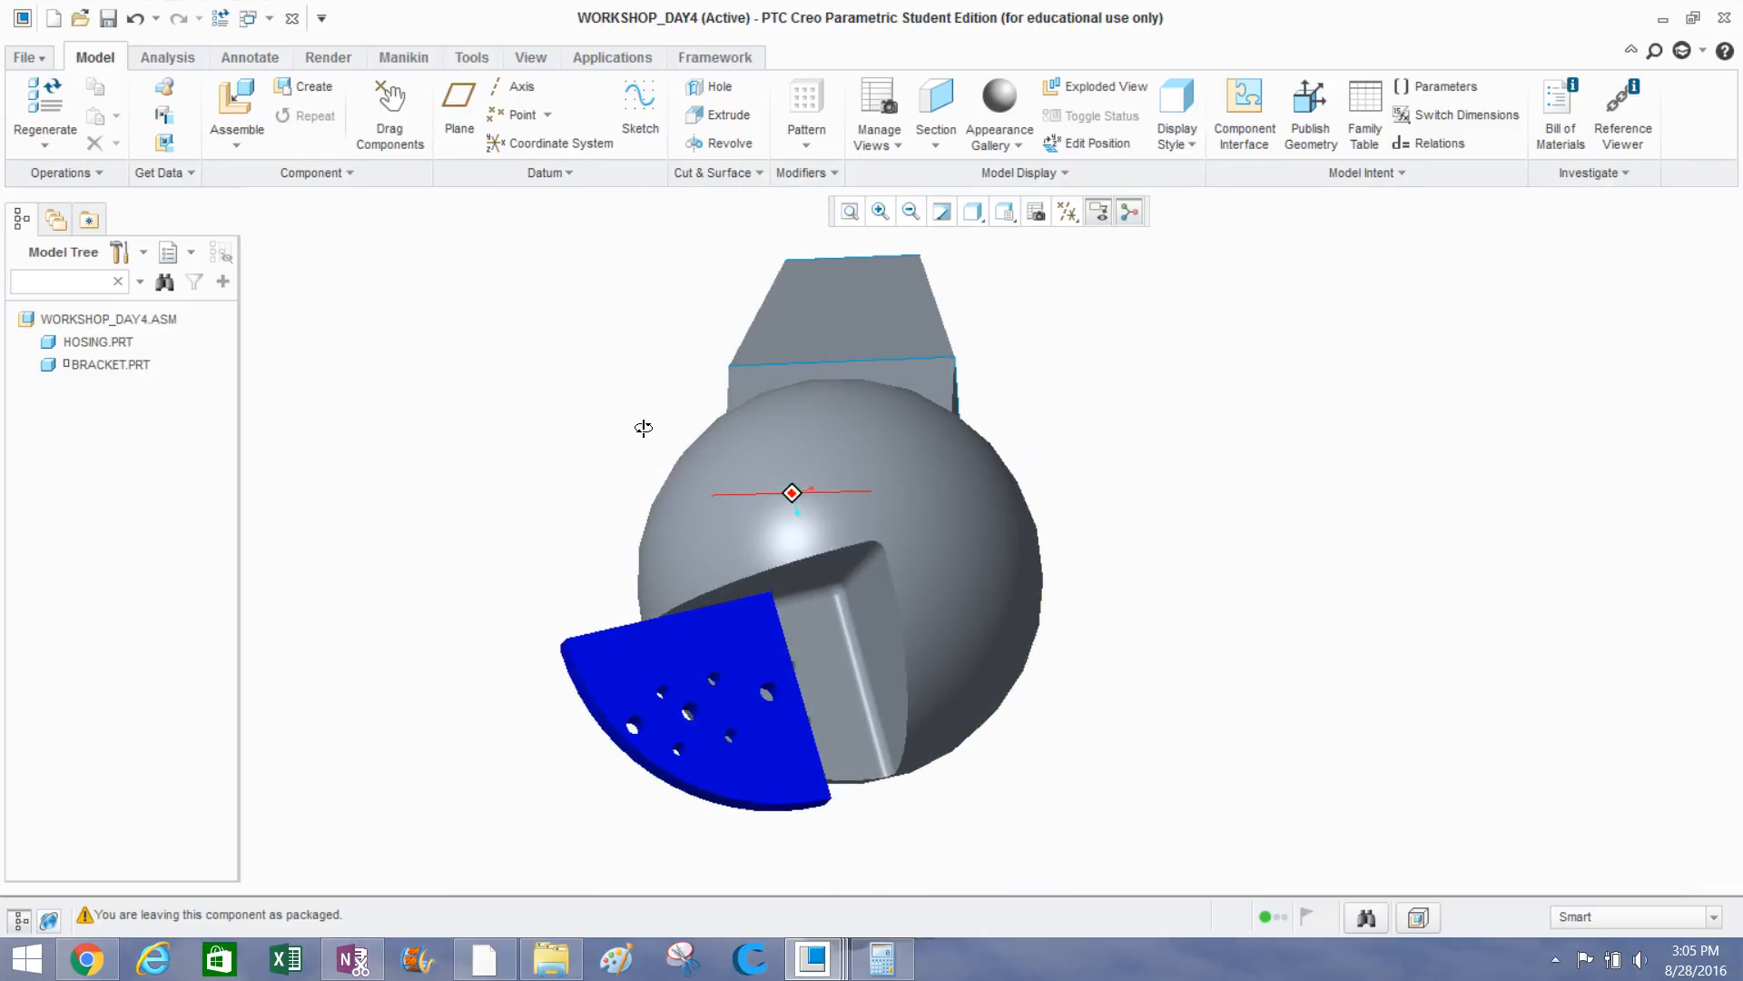
scroll(664, 610, down, 4)
middle_drag(664, 609, 689, 589)
click(689, 588)
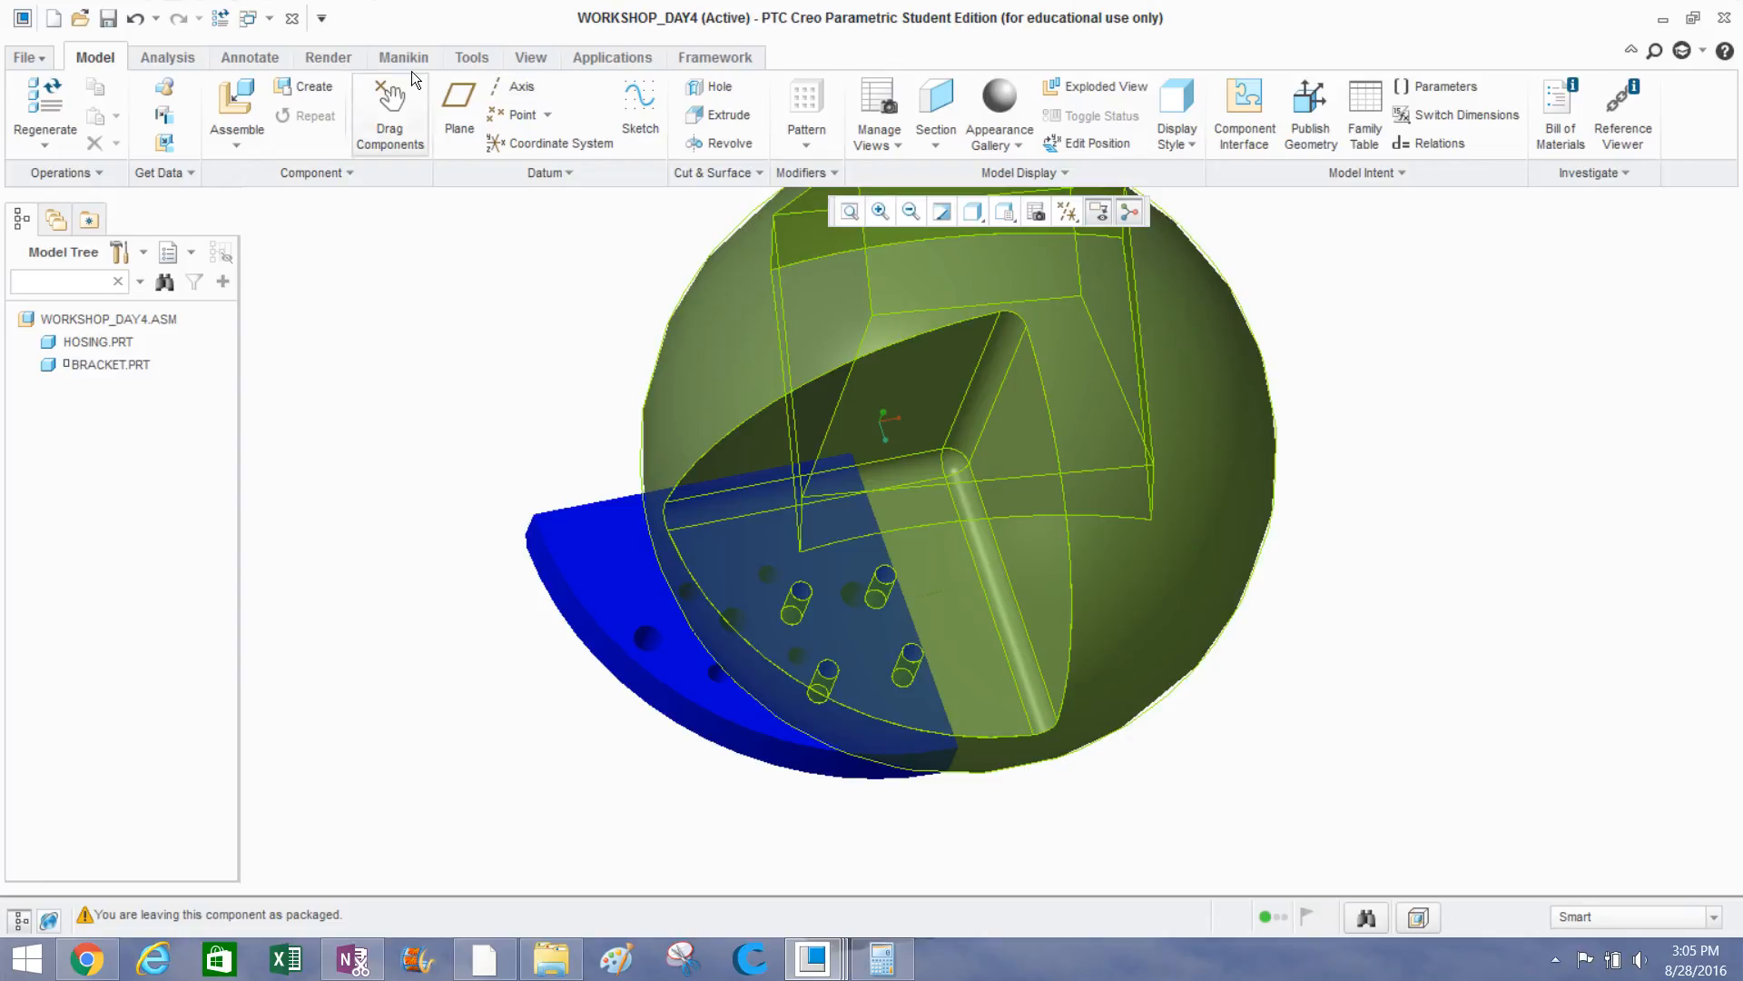
Measure the angle between the two side walls of the housing's corner cutout and close the measurement.
click(174, 57)
click(625, 108)
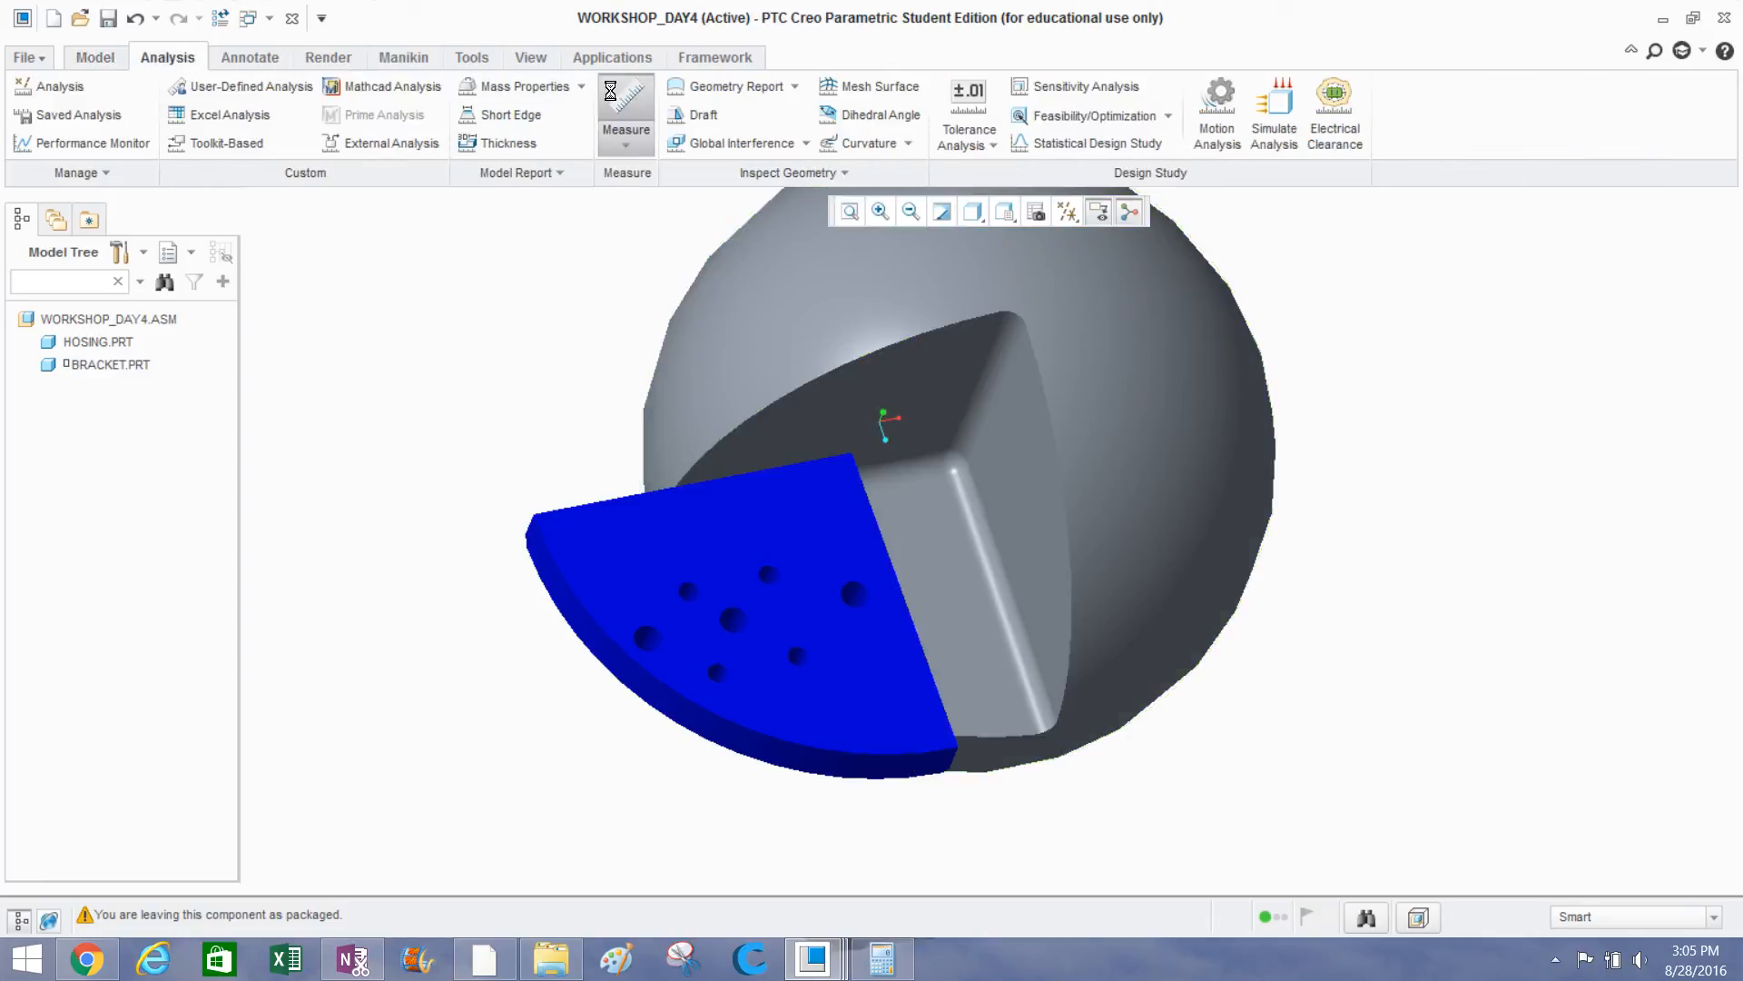
click(910, 388)
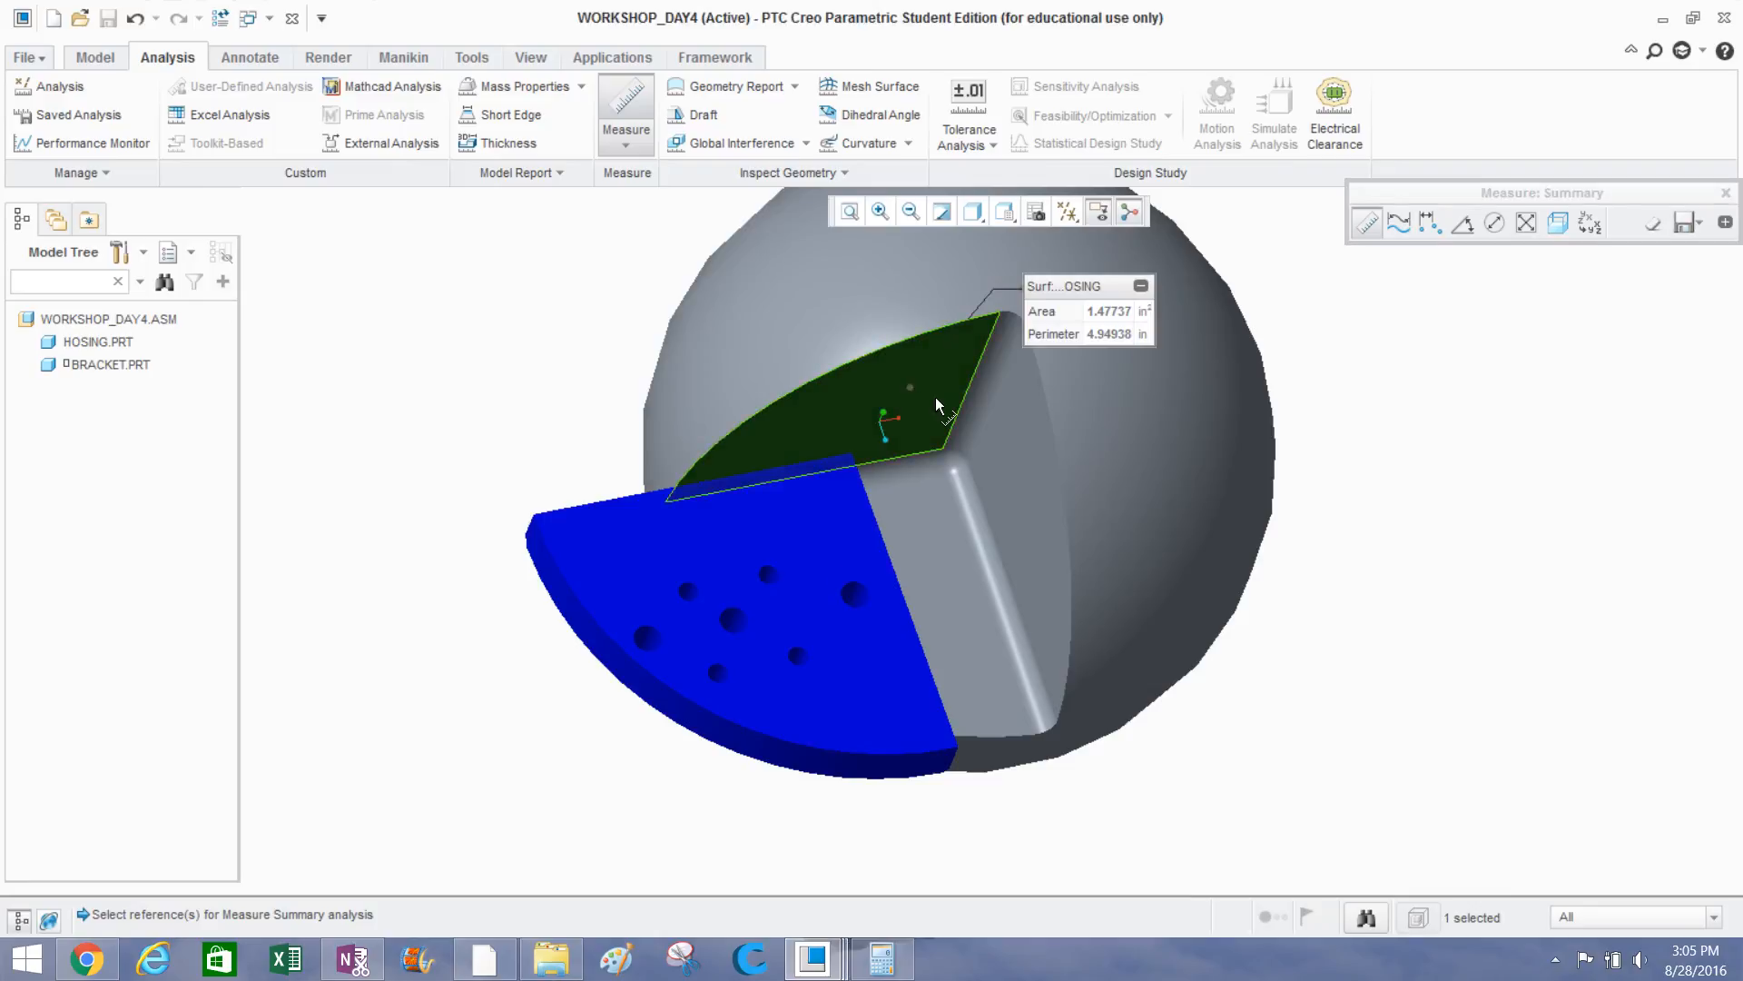
ctrl+click(1026, 463)
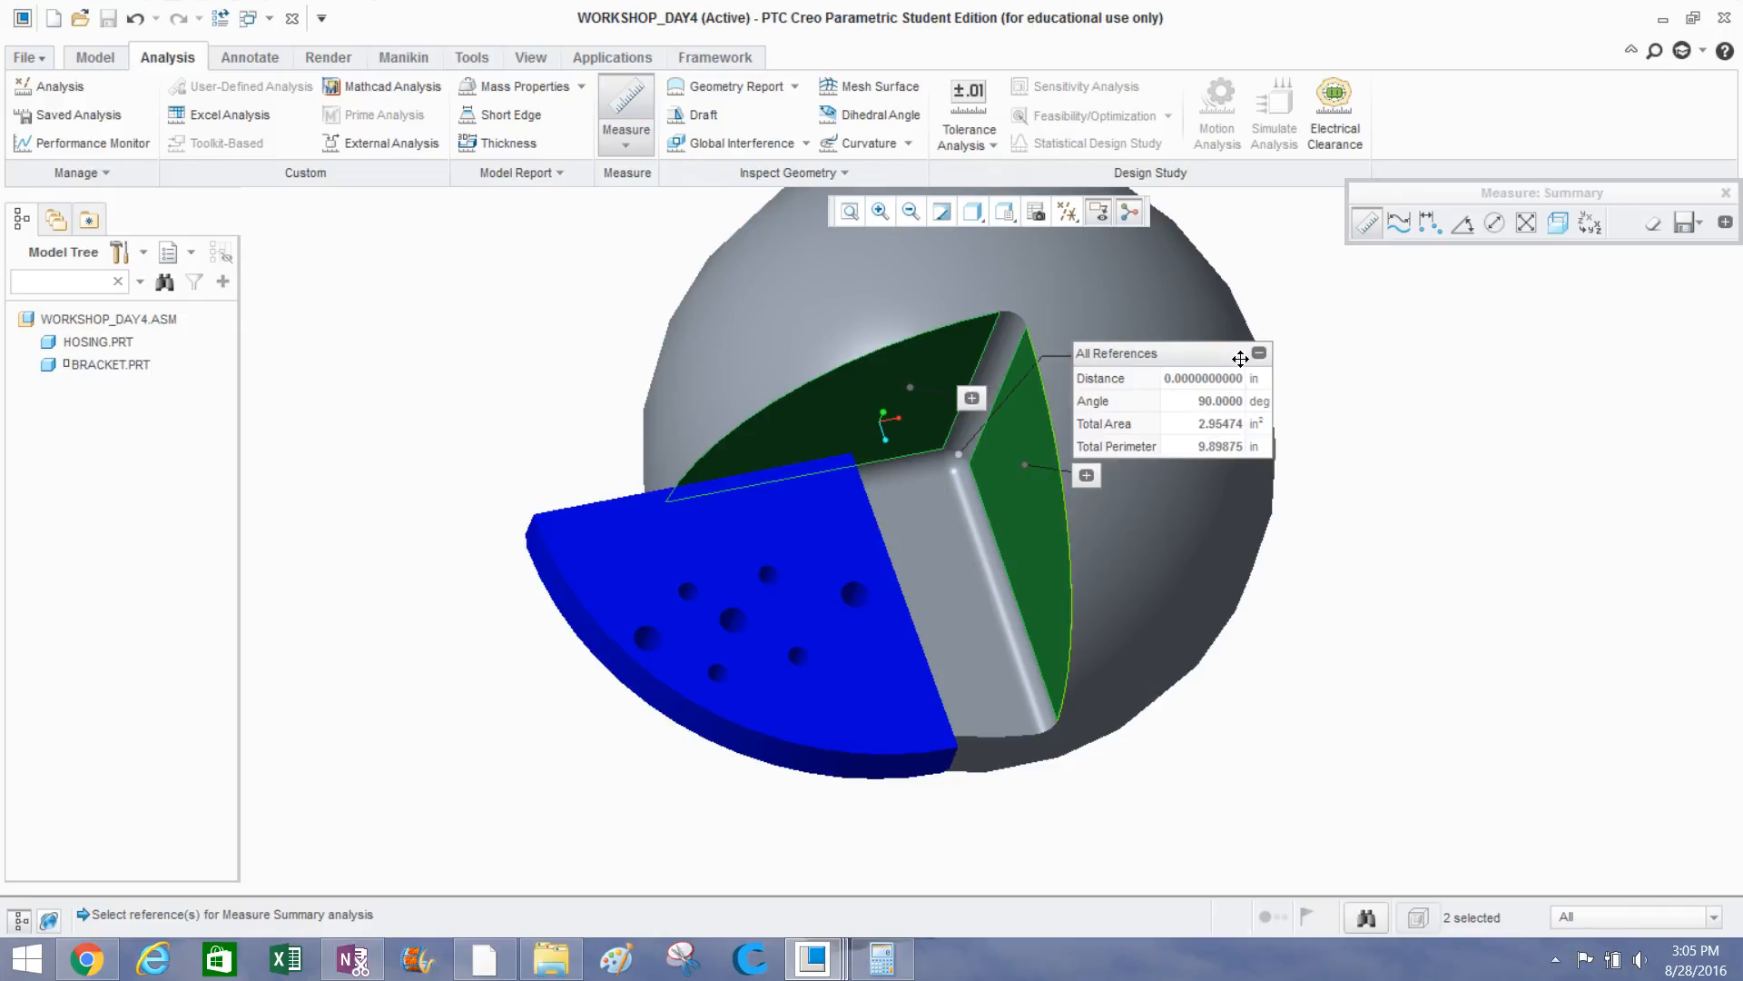
click(1726, 193)
Measure the angle between the bracket's two straight side faces.
middle_drag(1412, 400, 1047, 600)
scroll(818, 569, up, 3)
scroll(830, 592, down, 5)
scroll(1047, 600, up, 1)
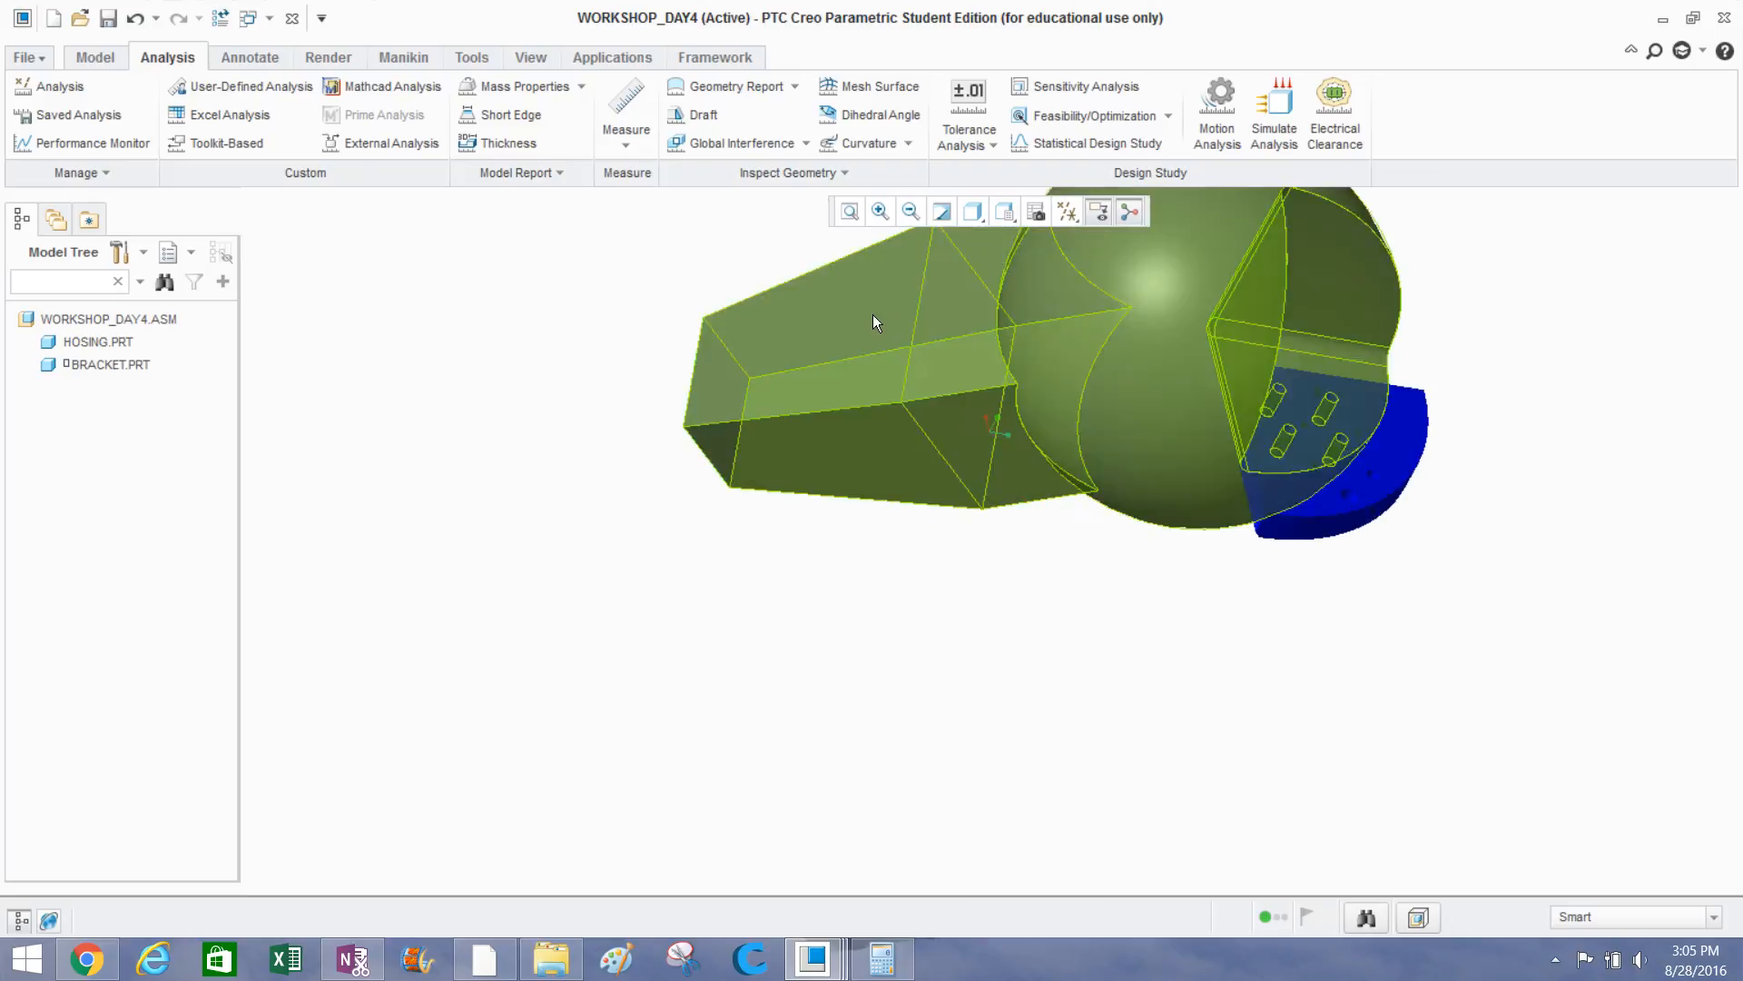
click(636, 84)
scroll(1222, 495, up, 5)
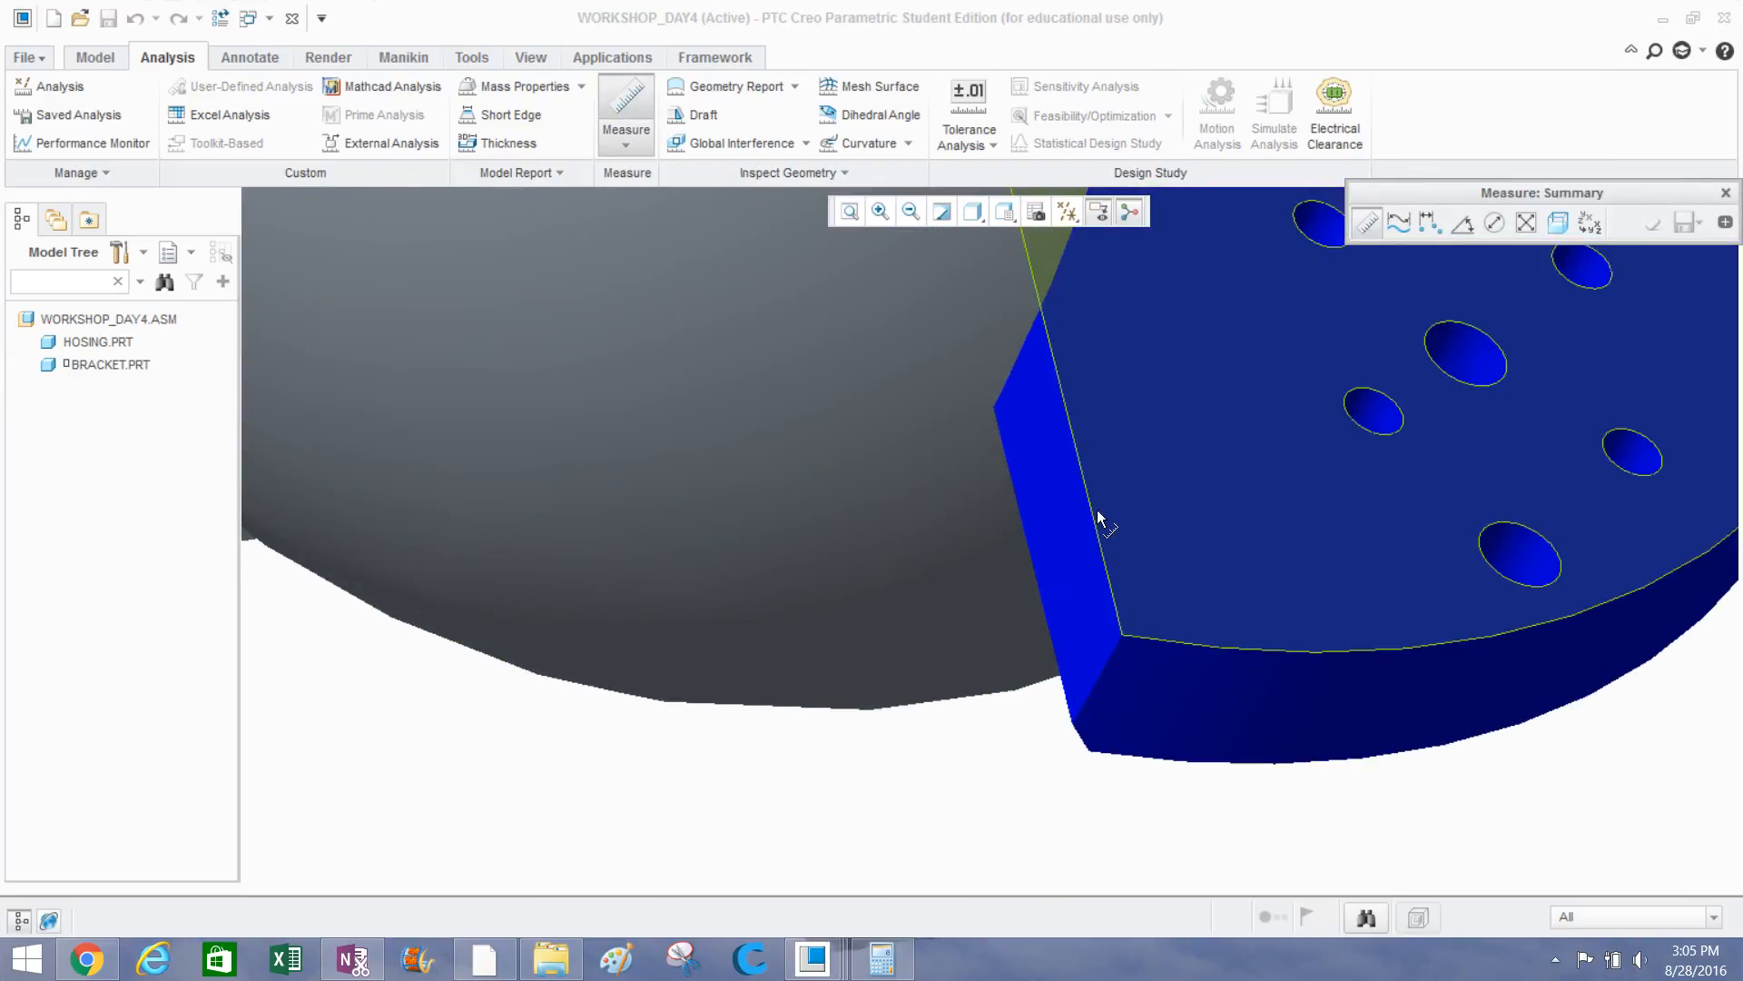
click(1064, 498)
scroll(1064, 498, down, 6)
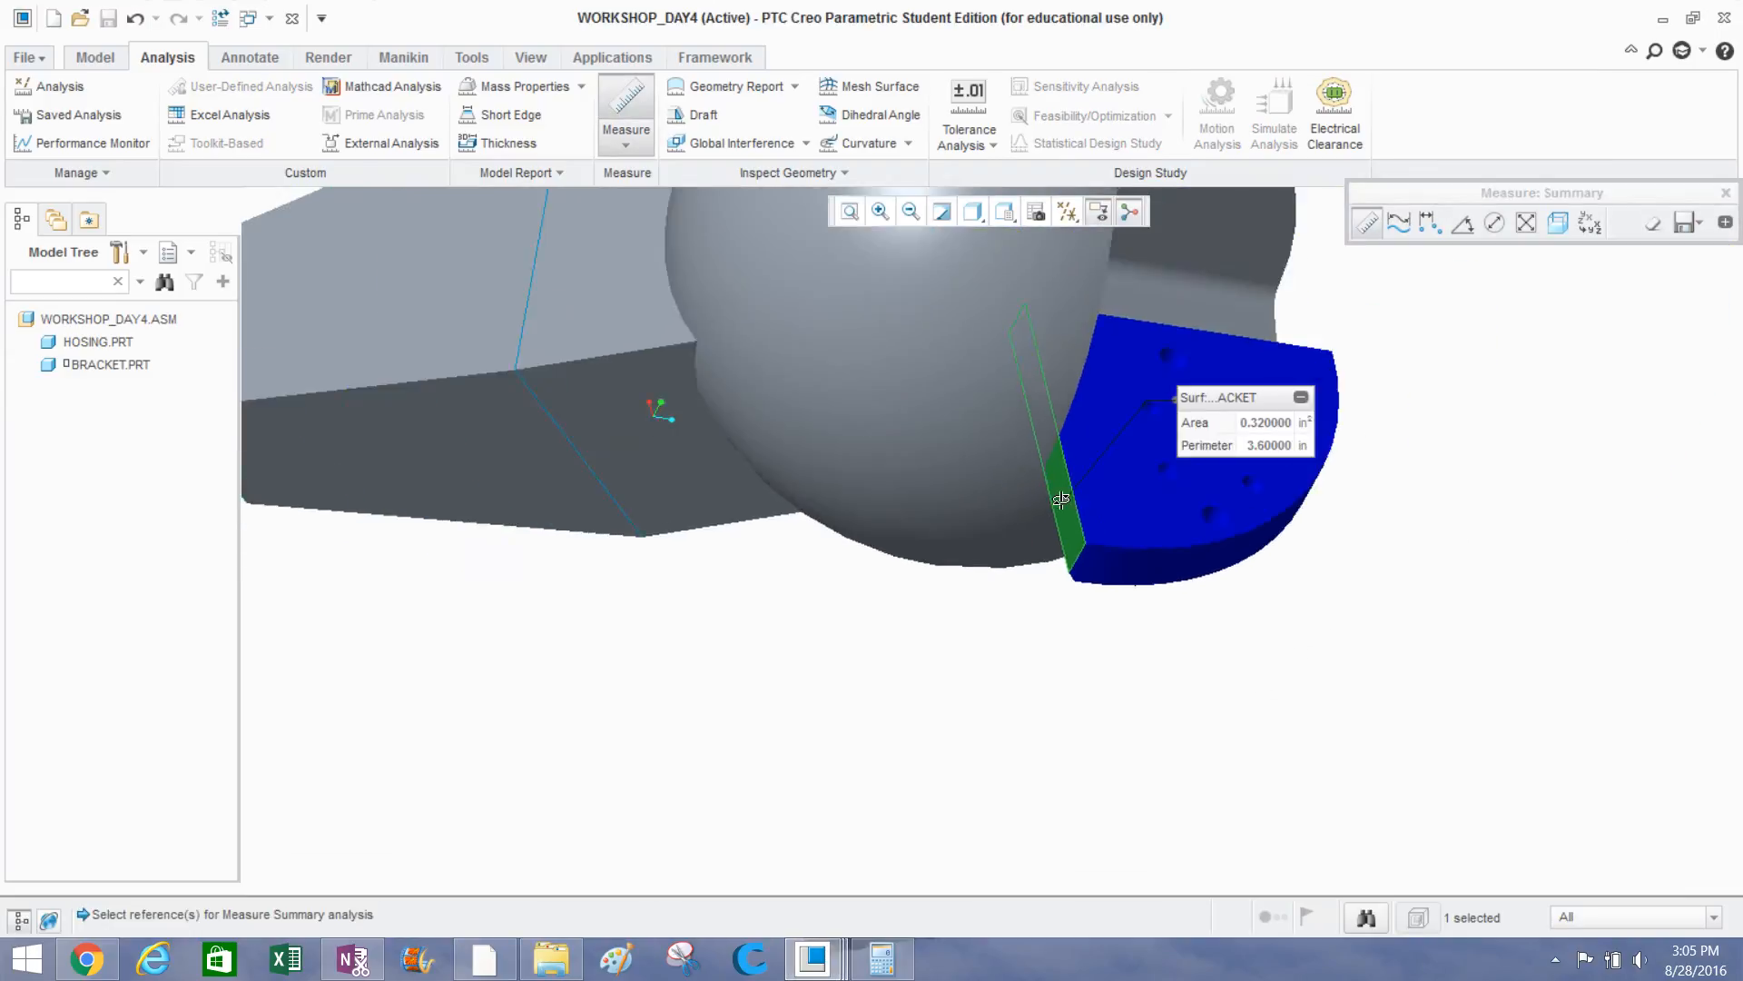
middle_drag(1010, 498, 743, 664)
scroll(957, 552, down, 3)
scroll(754, 648, up, 5)
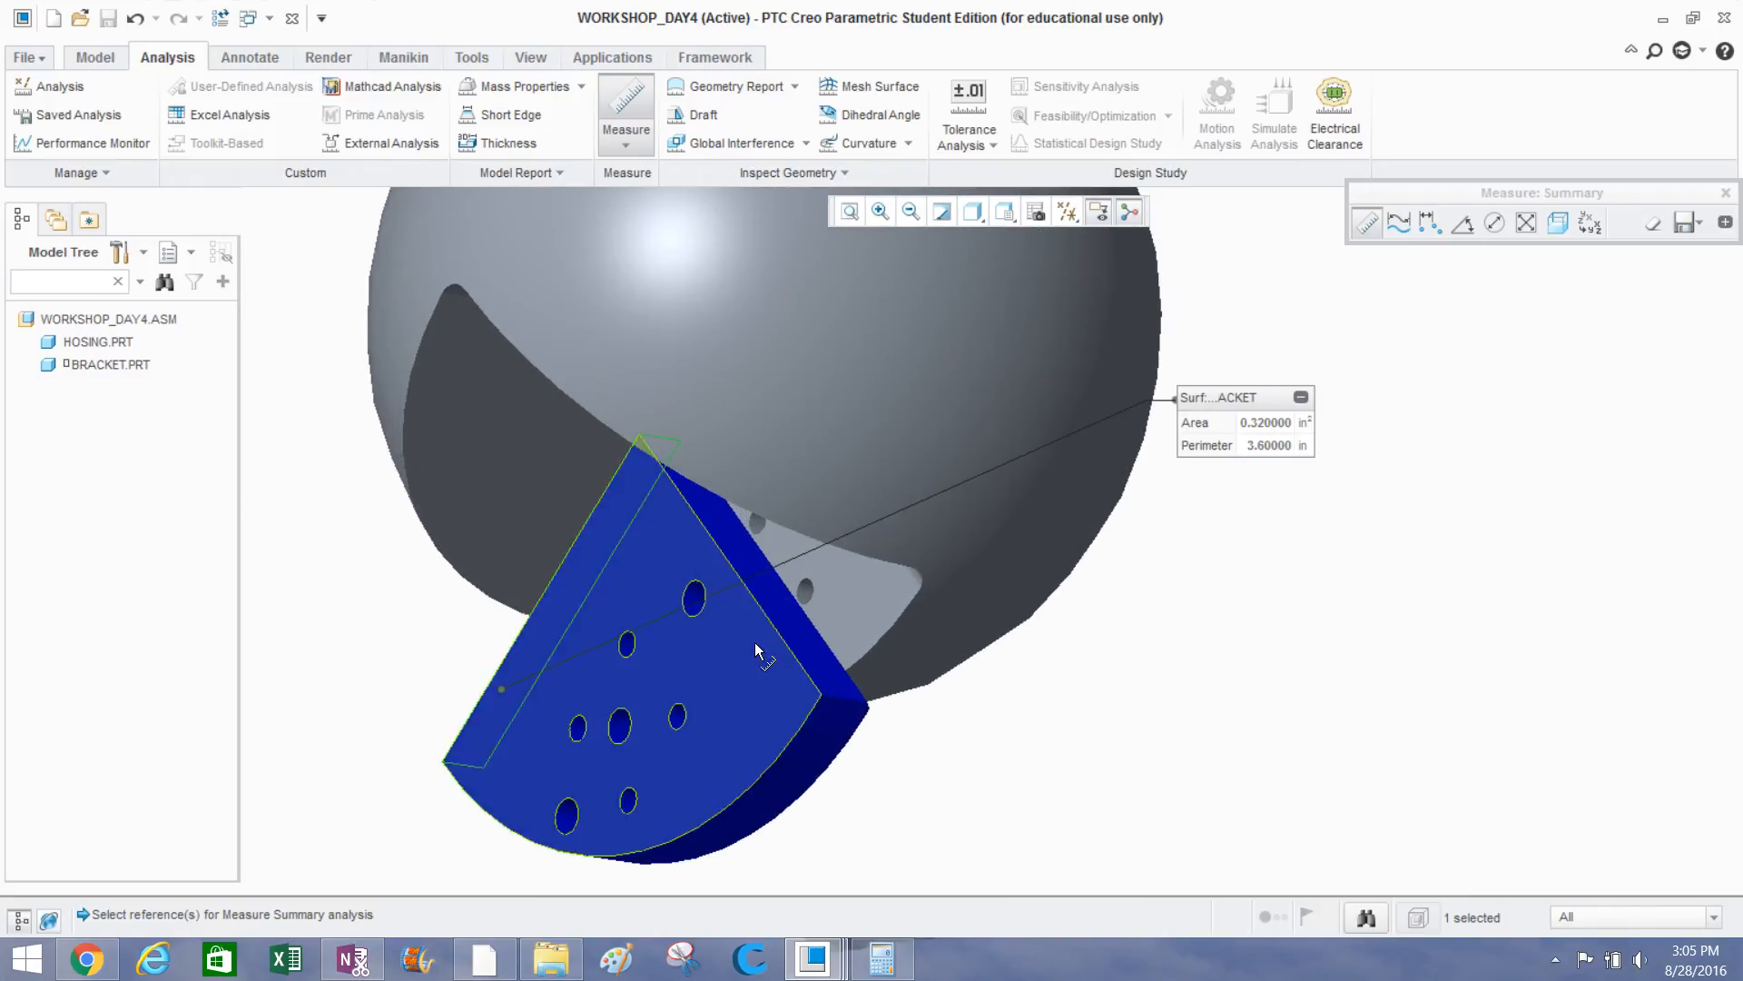
ctrl+click(792, 625)
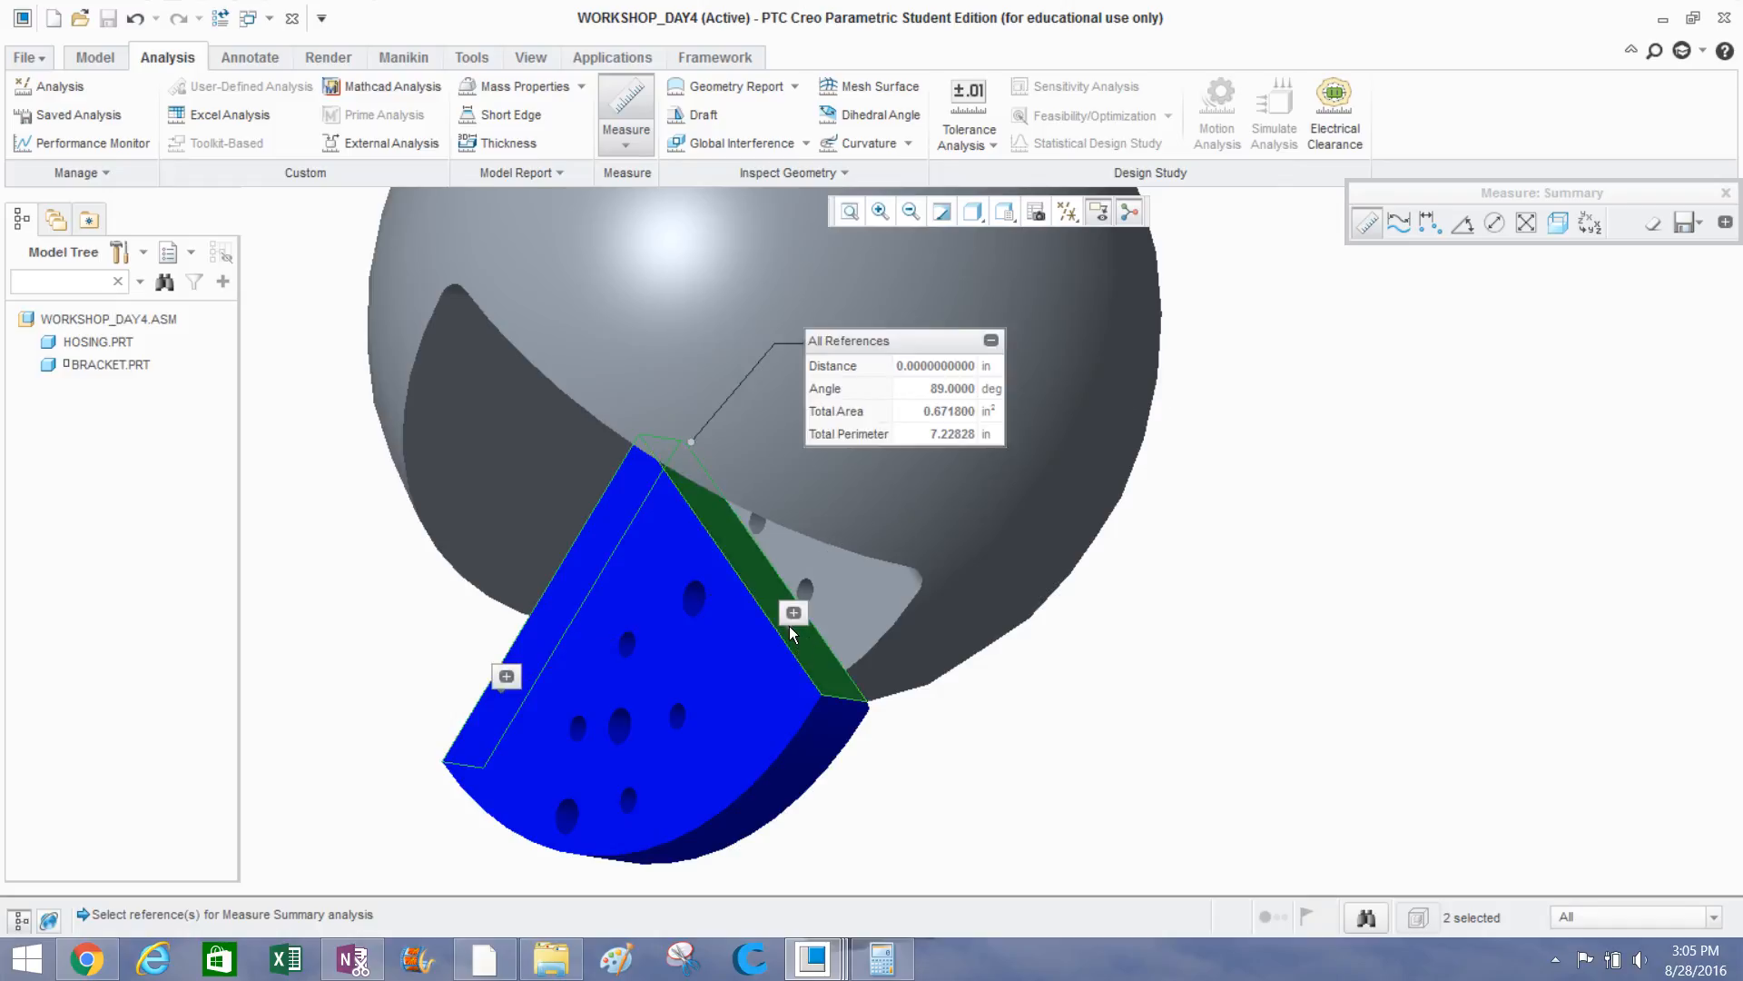
middle_drag(862, 632, 1015, 454)
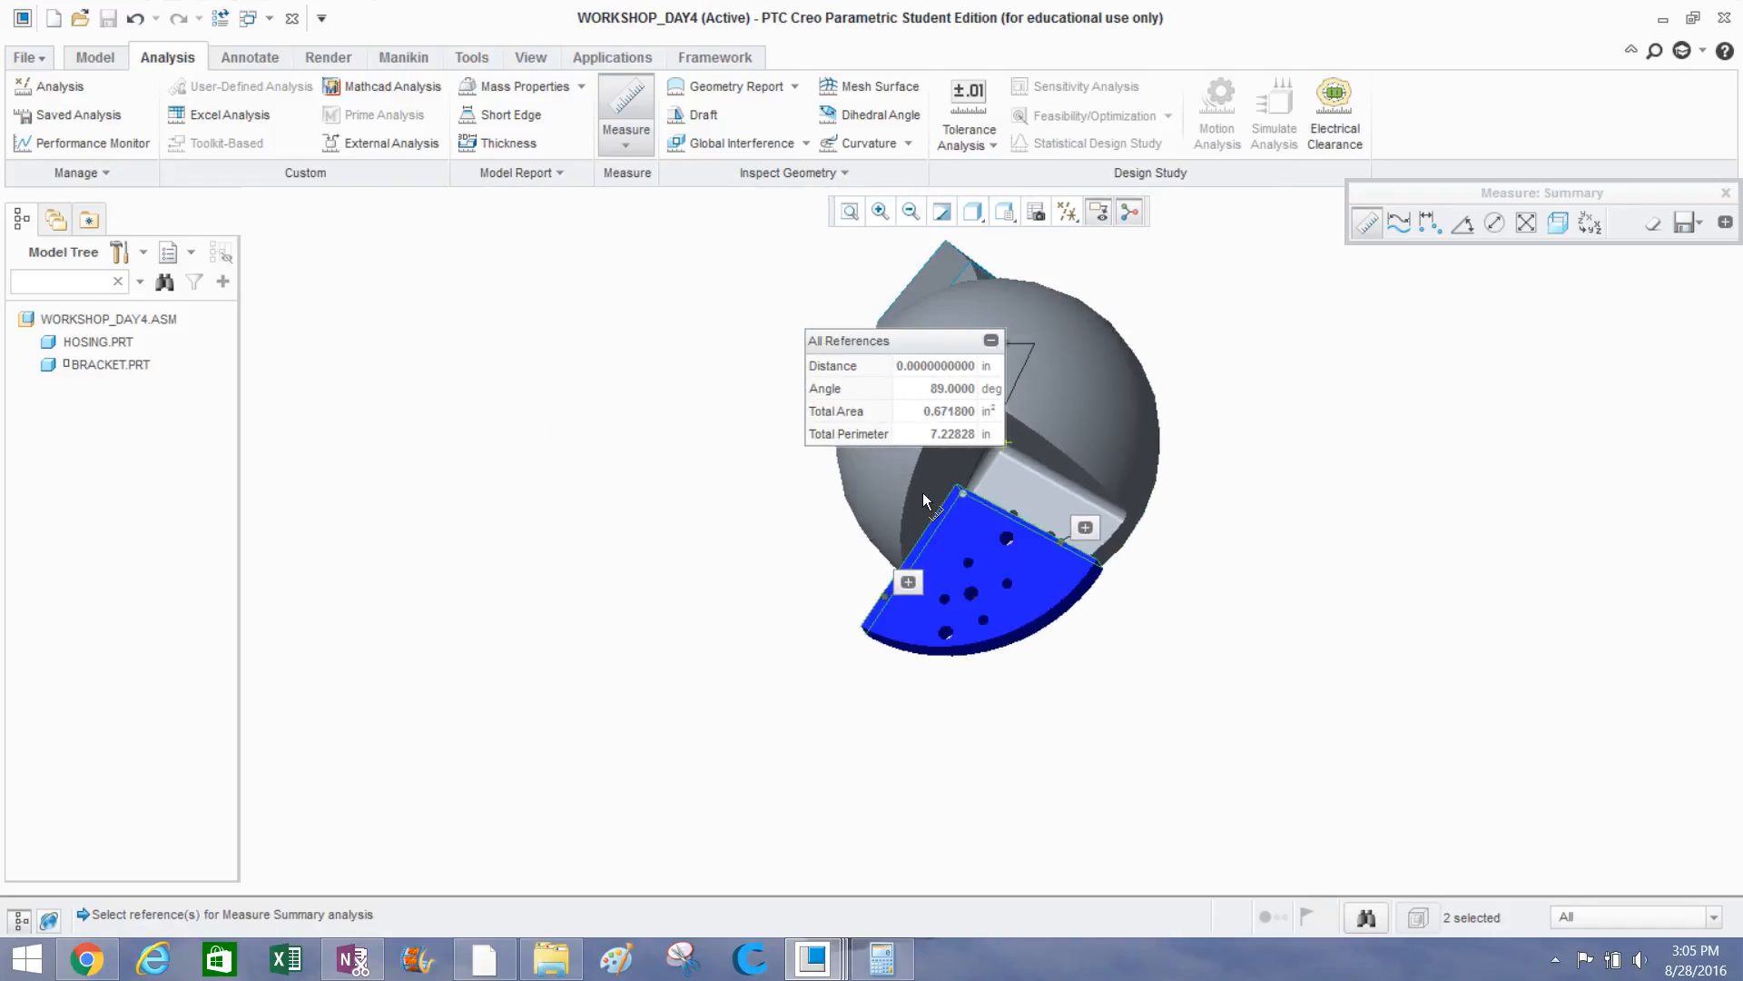
scroll(939, 537, down, 5)
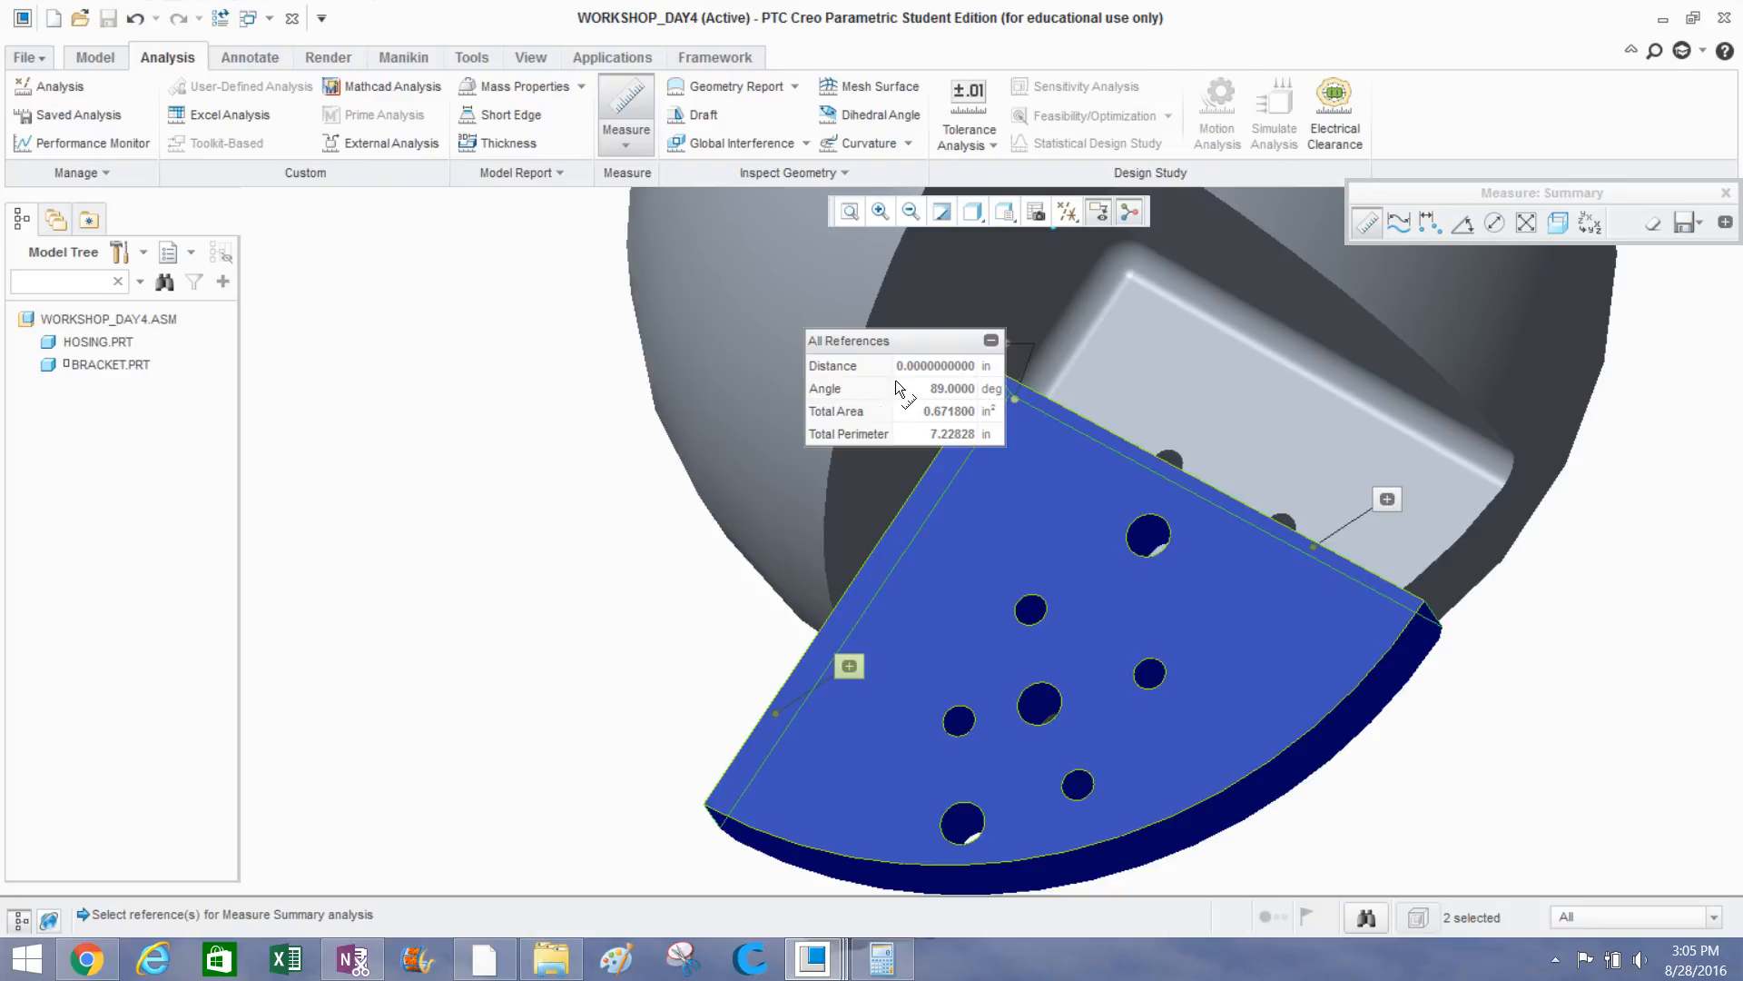
Move the bracket's angle measurement results clear of the part, collapse them and close the measurement.
drag(888, 339, 667, 329)
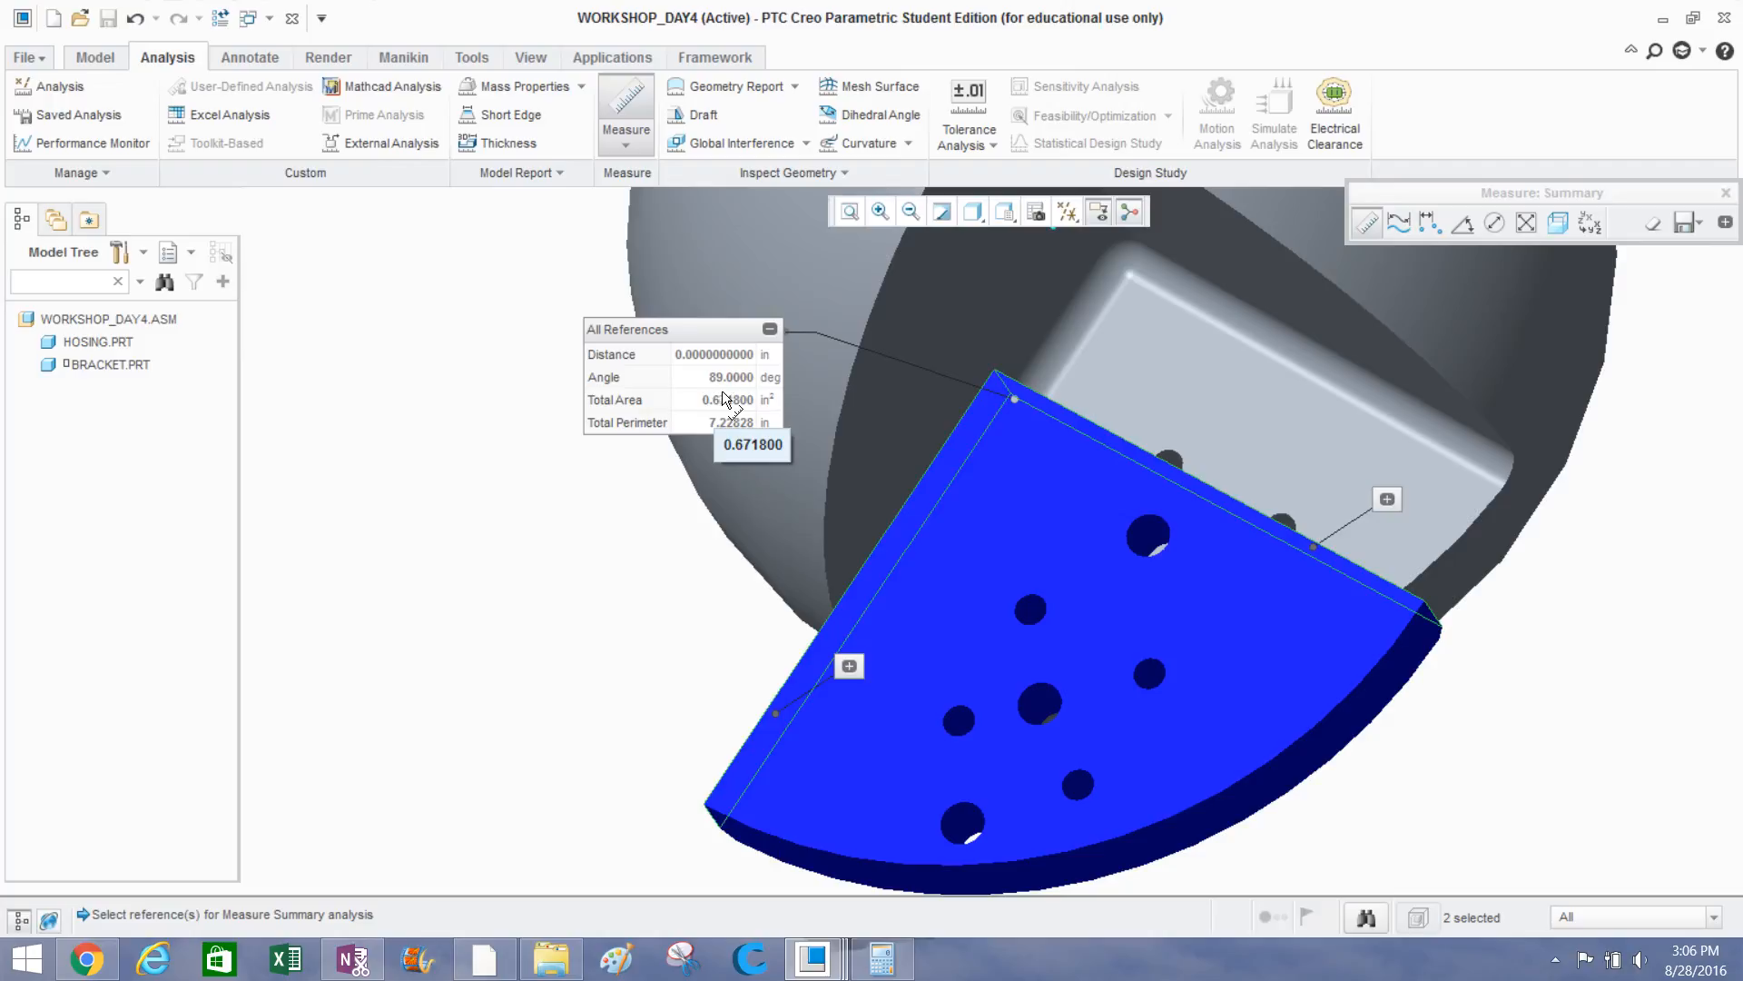
click(769, 331)
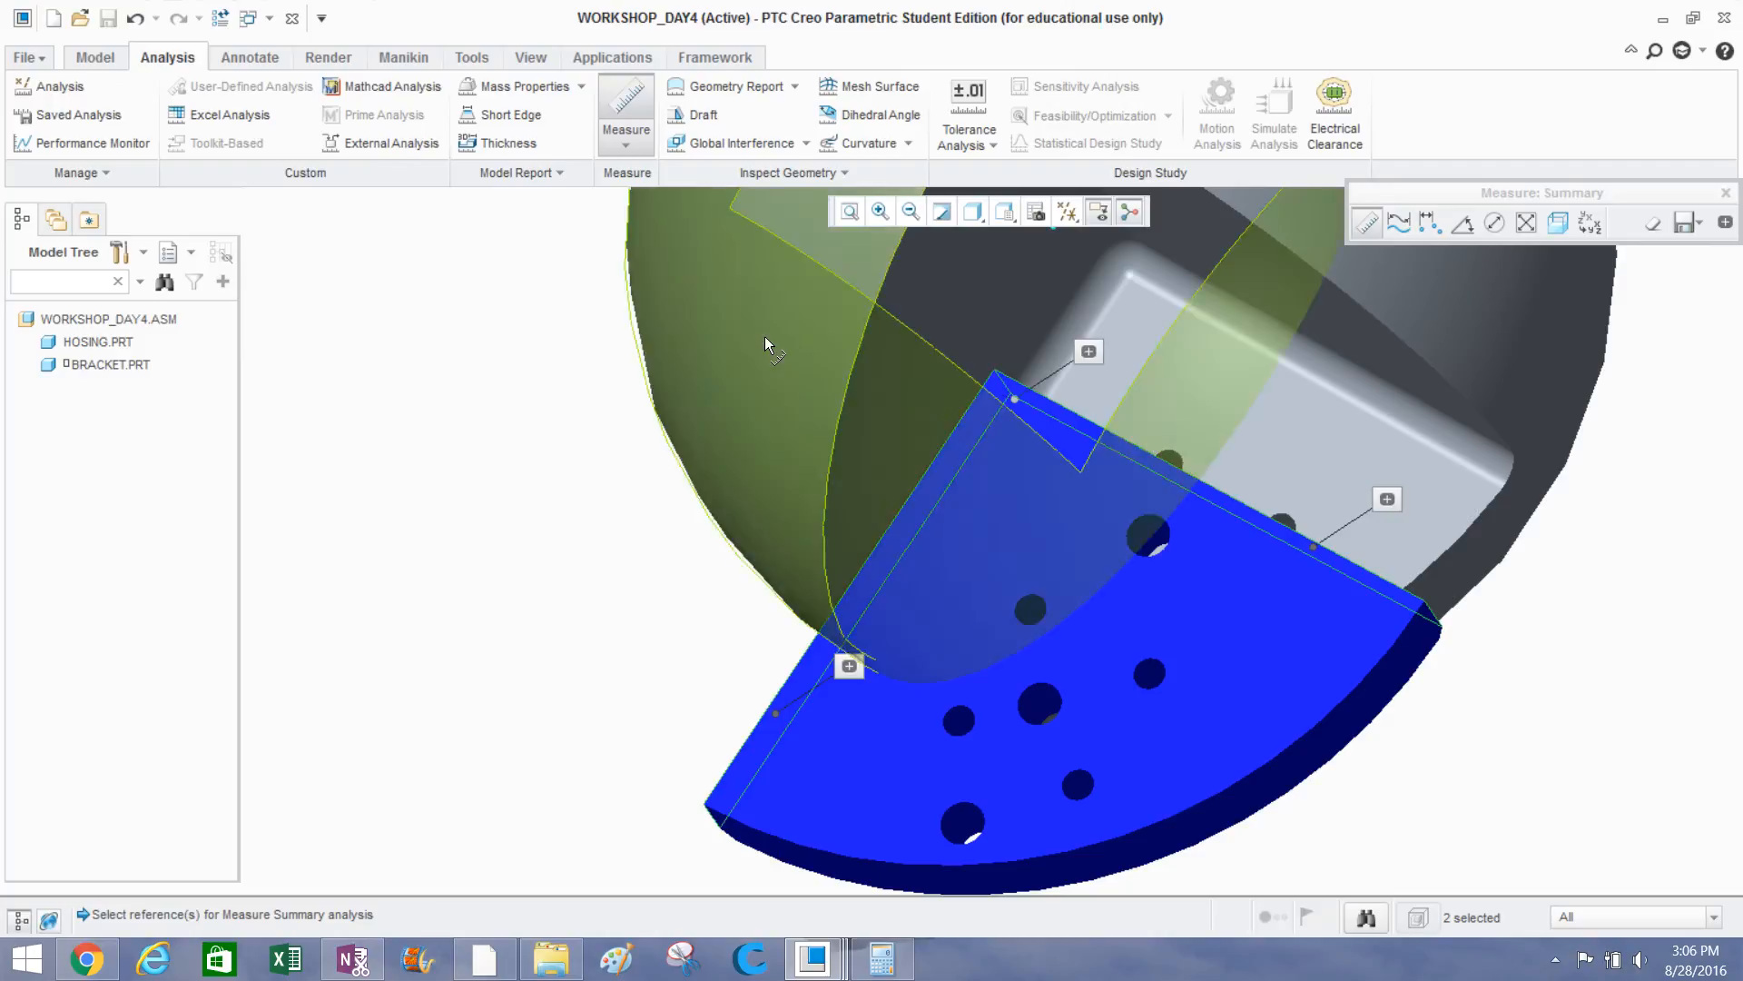
click(1725, 192)
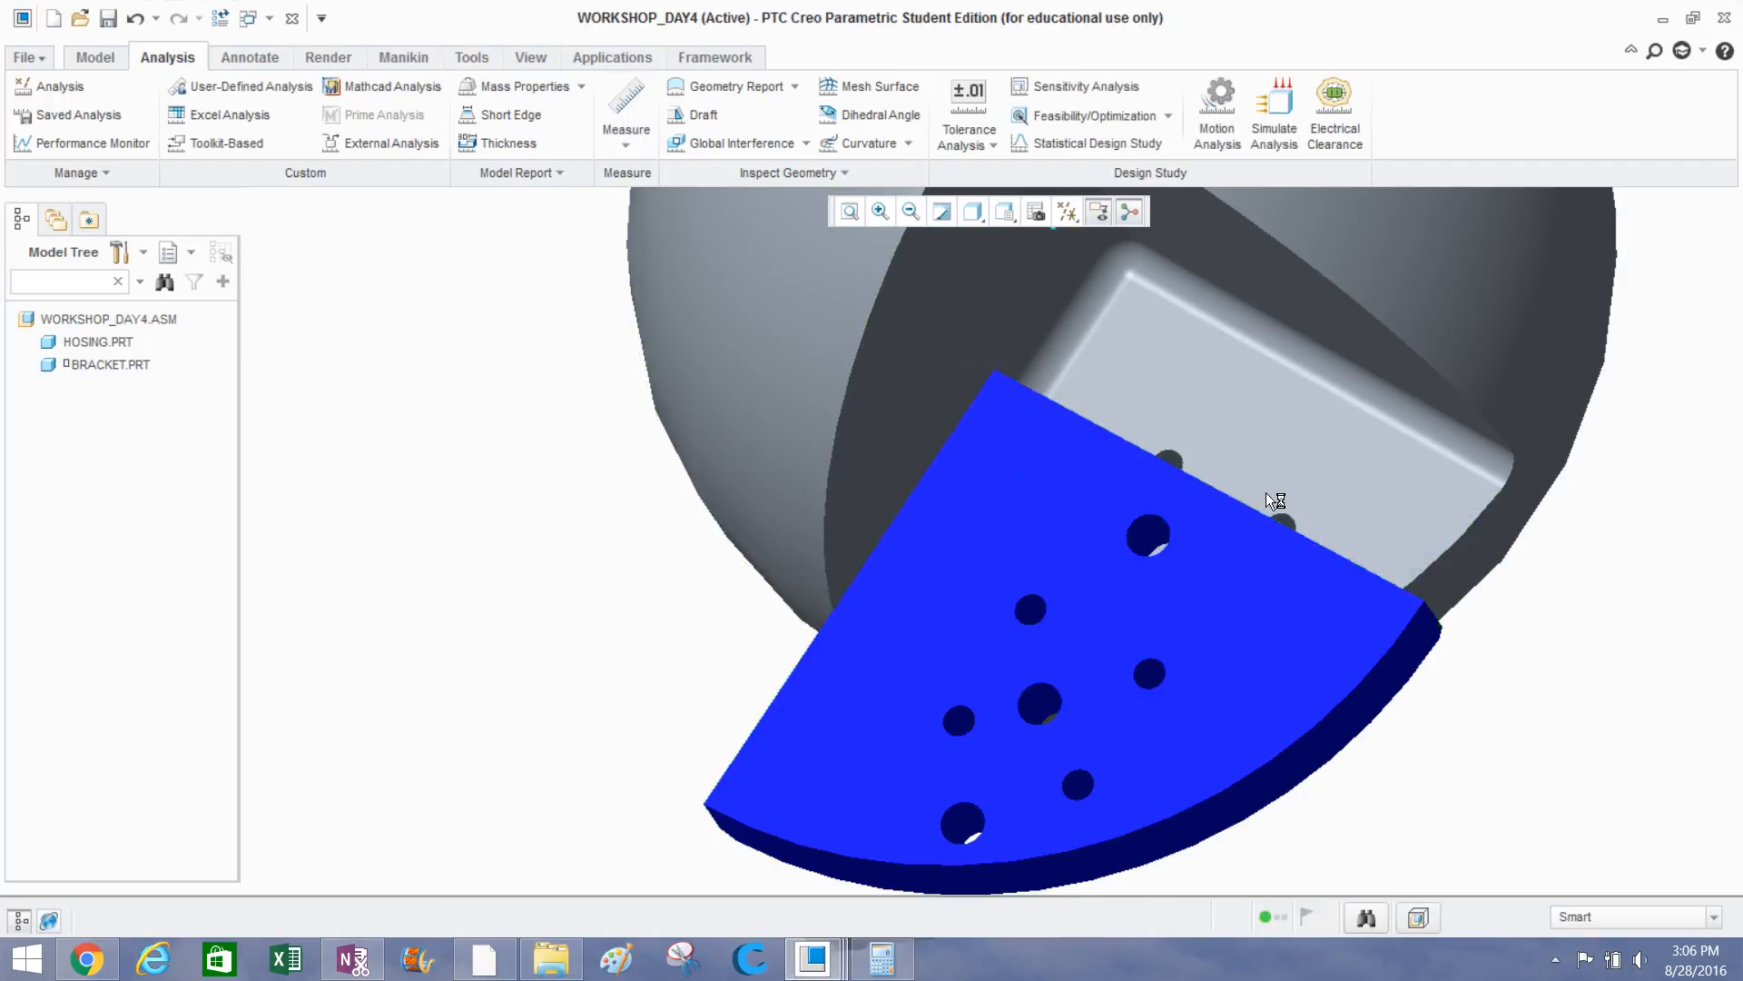
scroll(599, 577, down, 4)
middle_drag(547, 543, 581, 563)
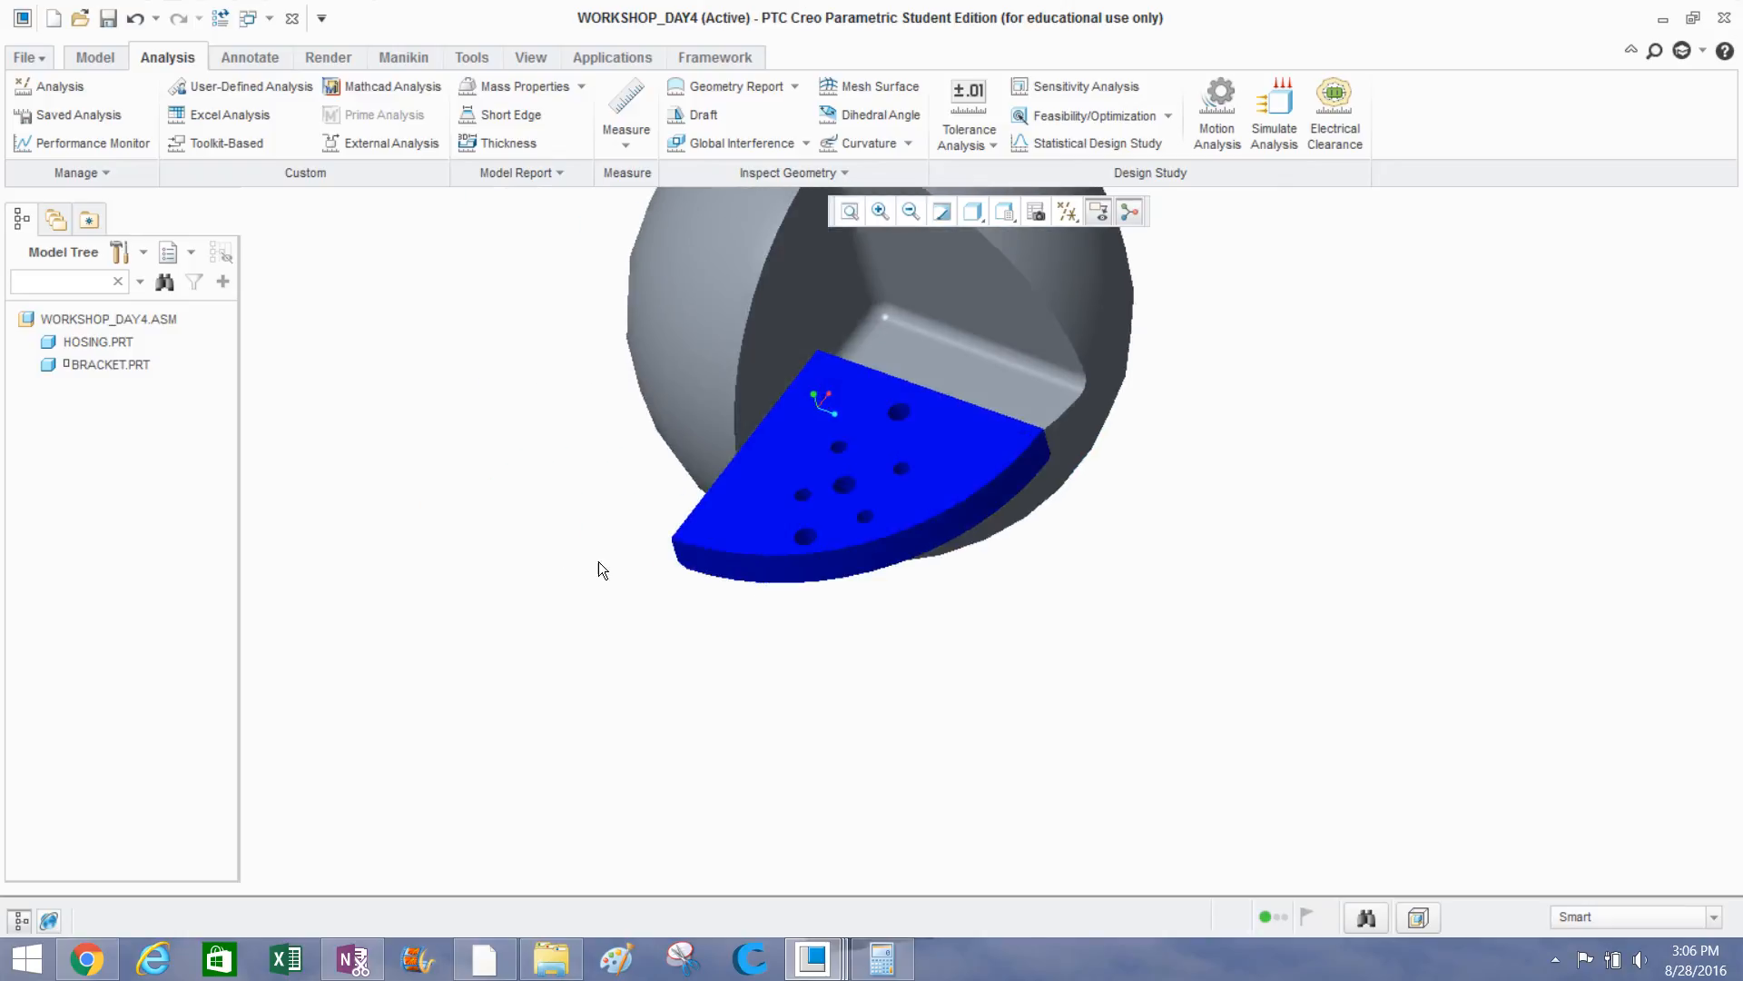
Turn on the display of features in the model tree and apply the tree item settings.
click(118, 247)
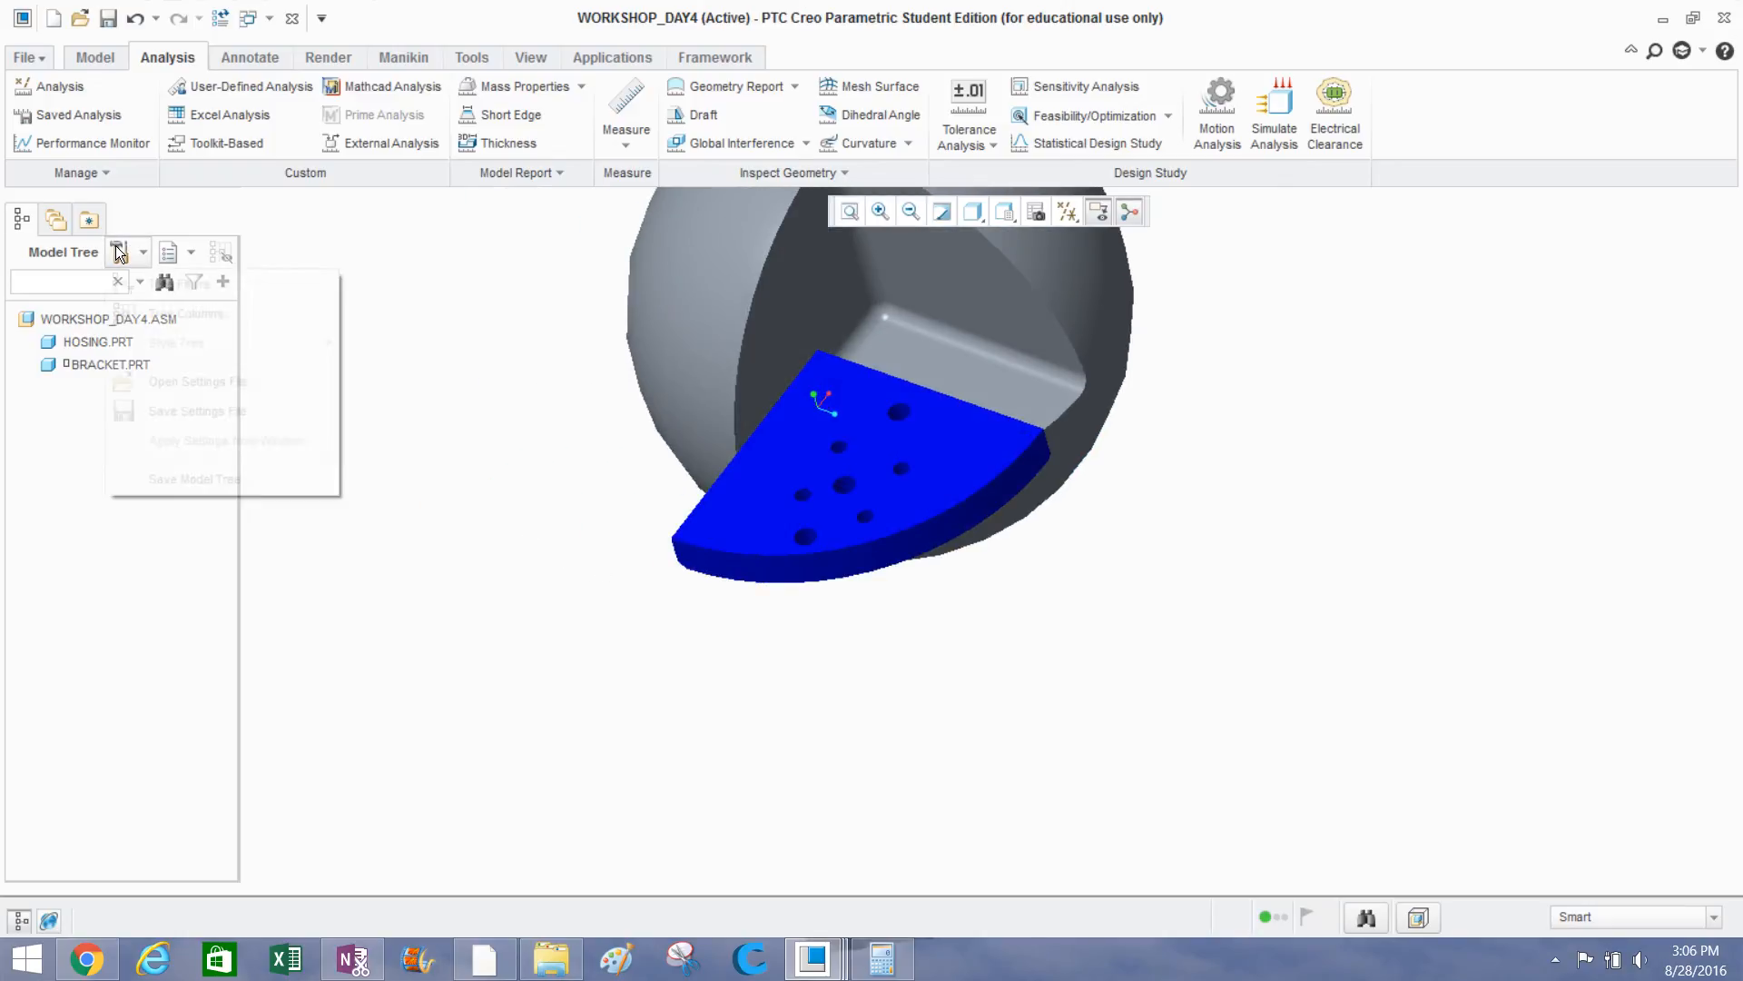
click(155, 287)
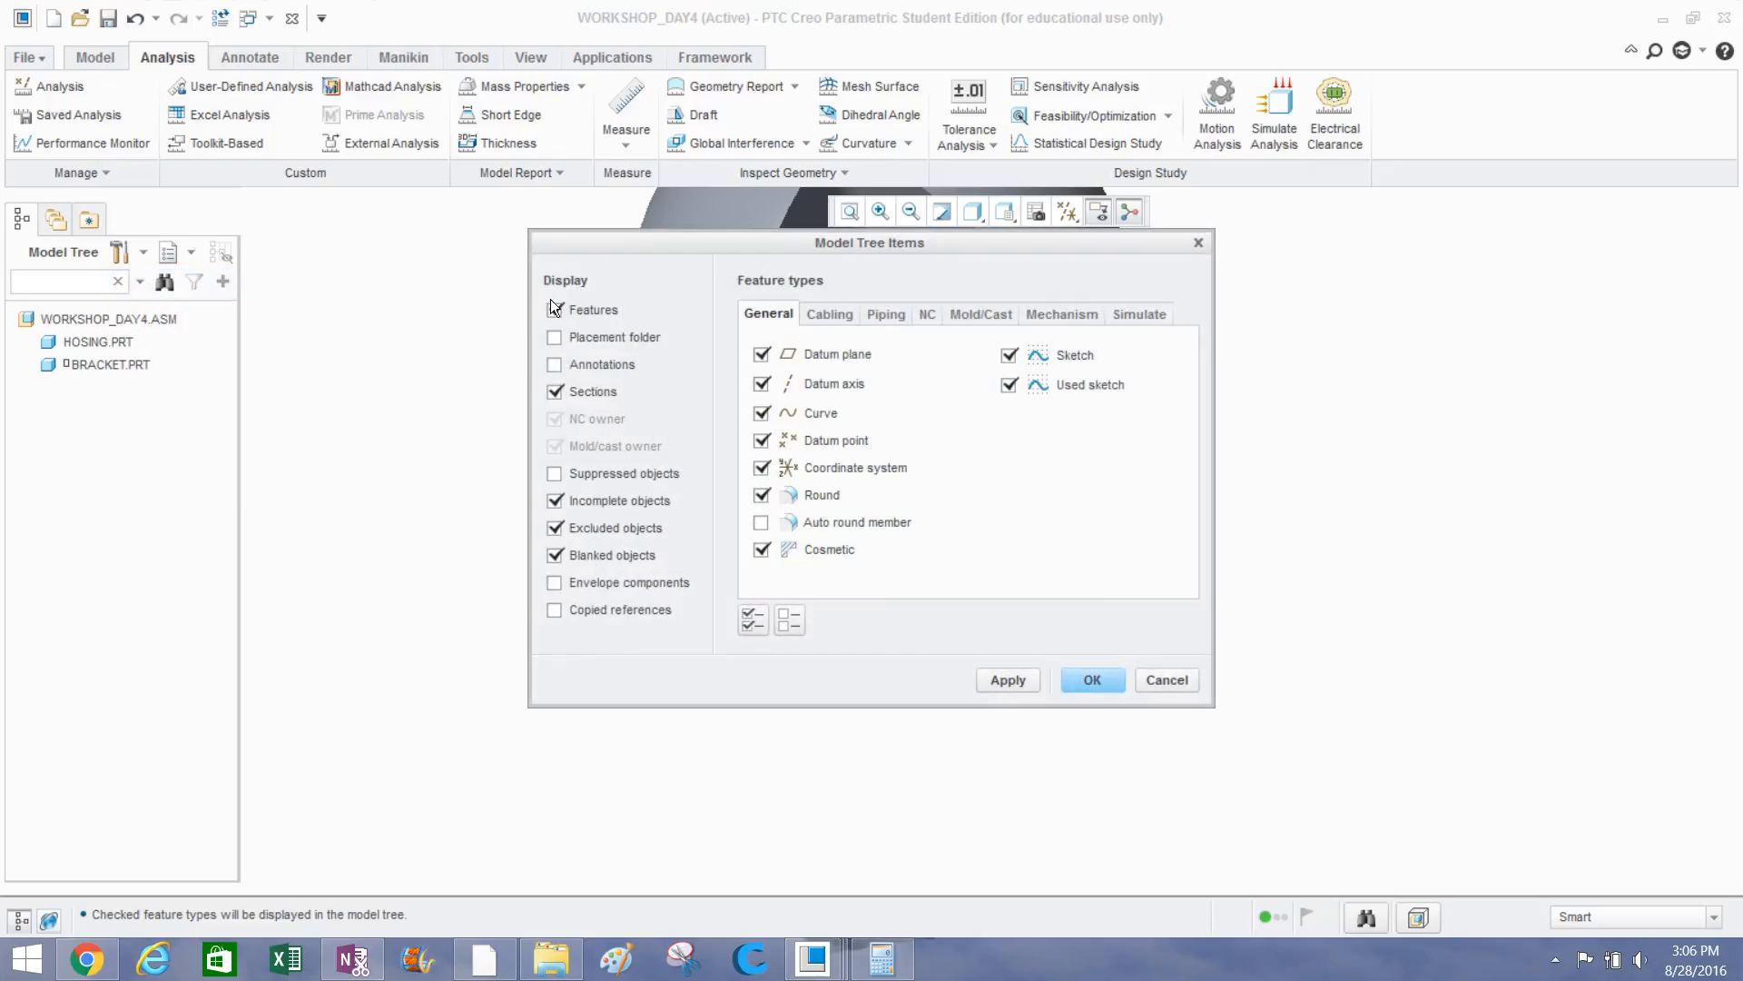
click(1008, 679)
click(1092, 680)
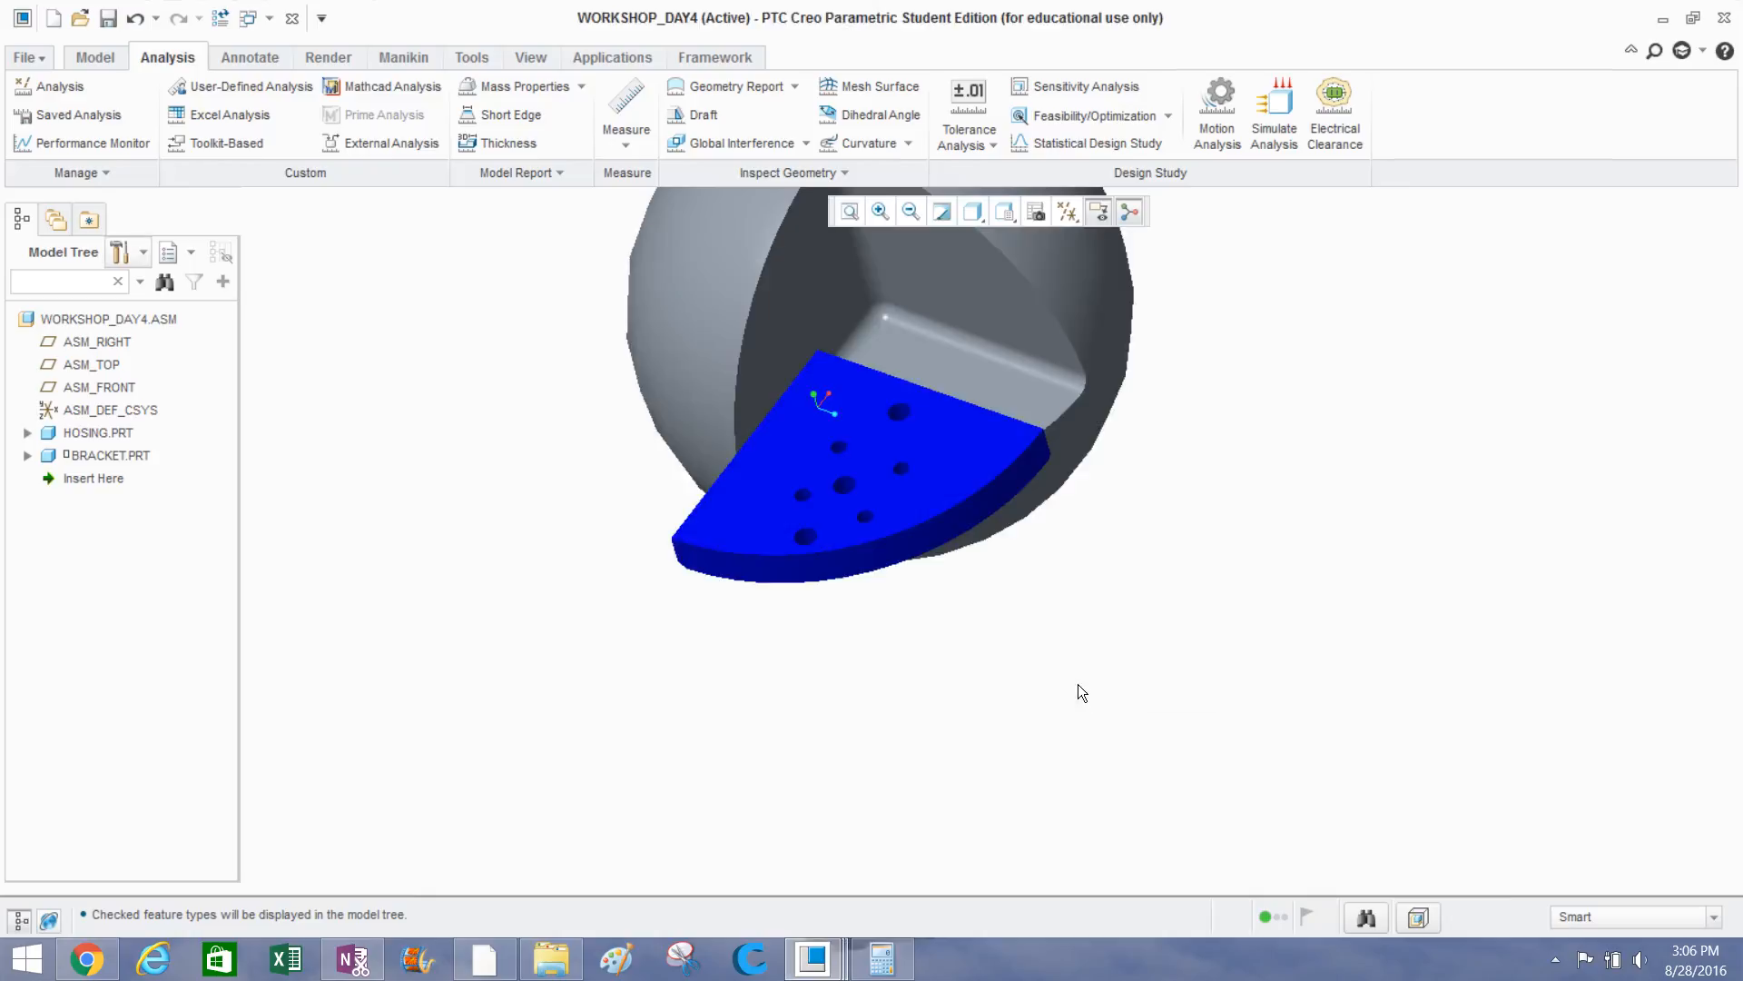
Open Section 1 of the bracket's Extrude 1 for editing and orient the sketch plane parallel to the screen.
click(135, 459)
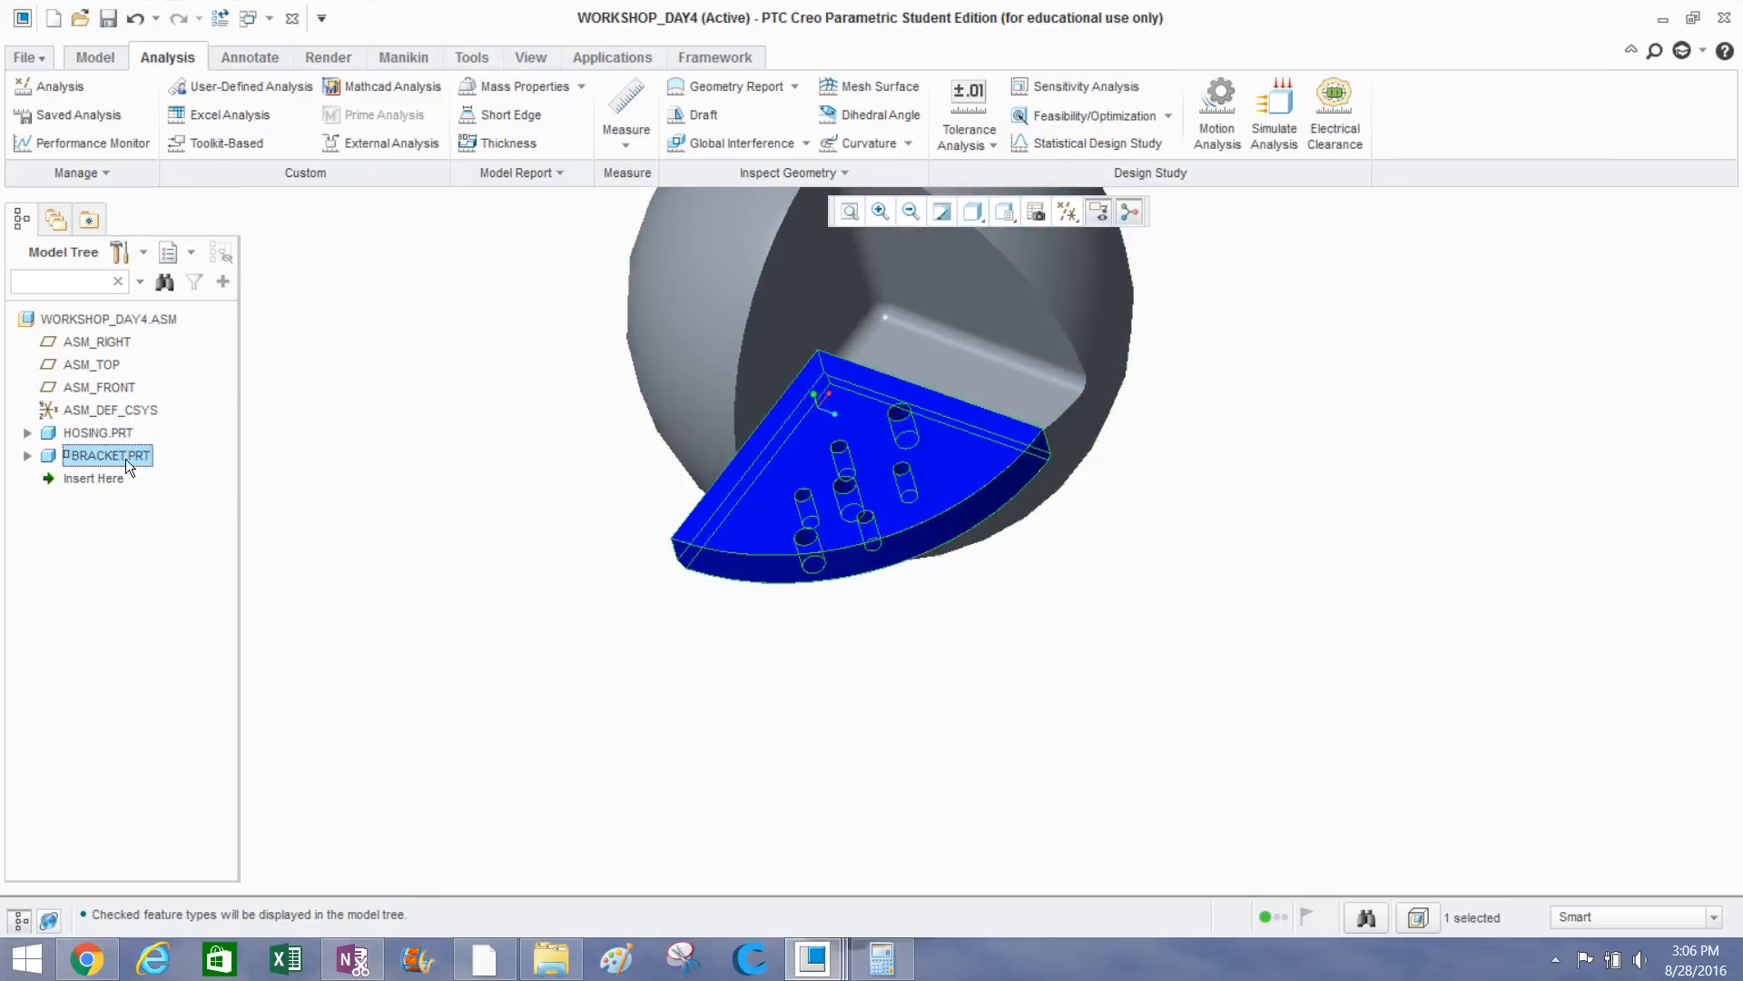
click(26, 455)
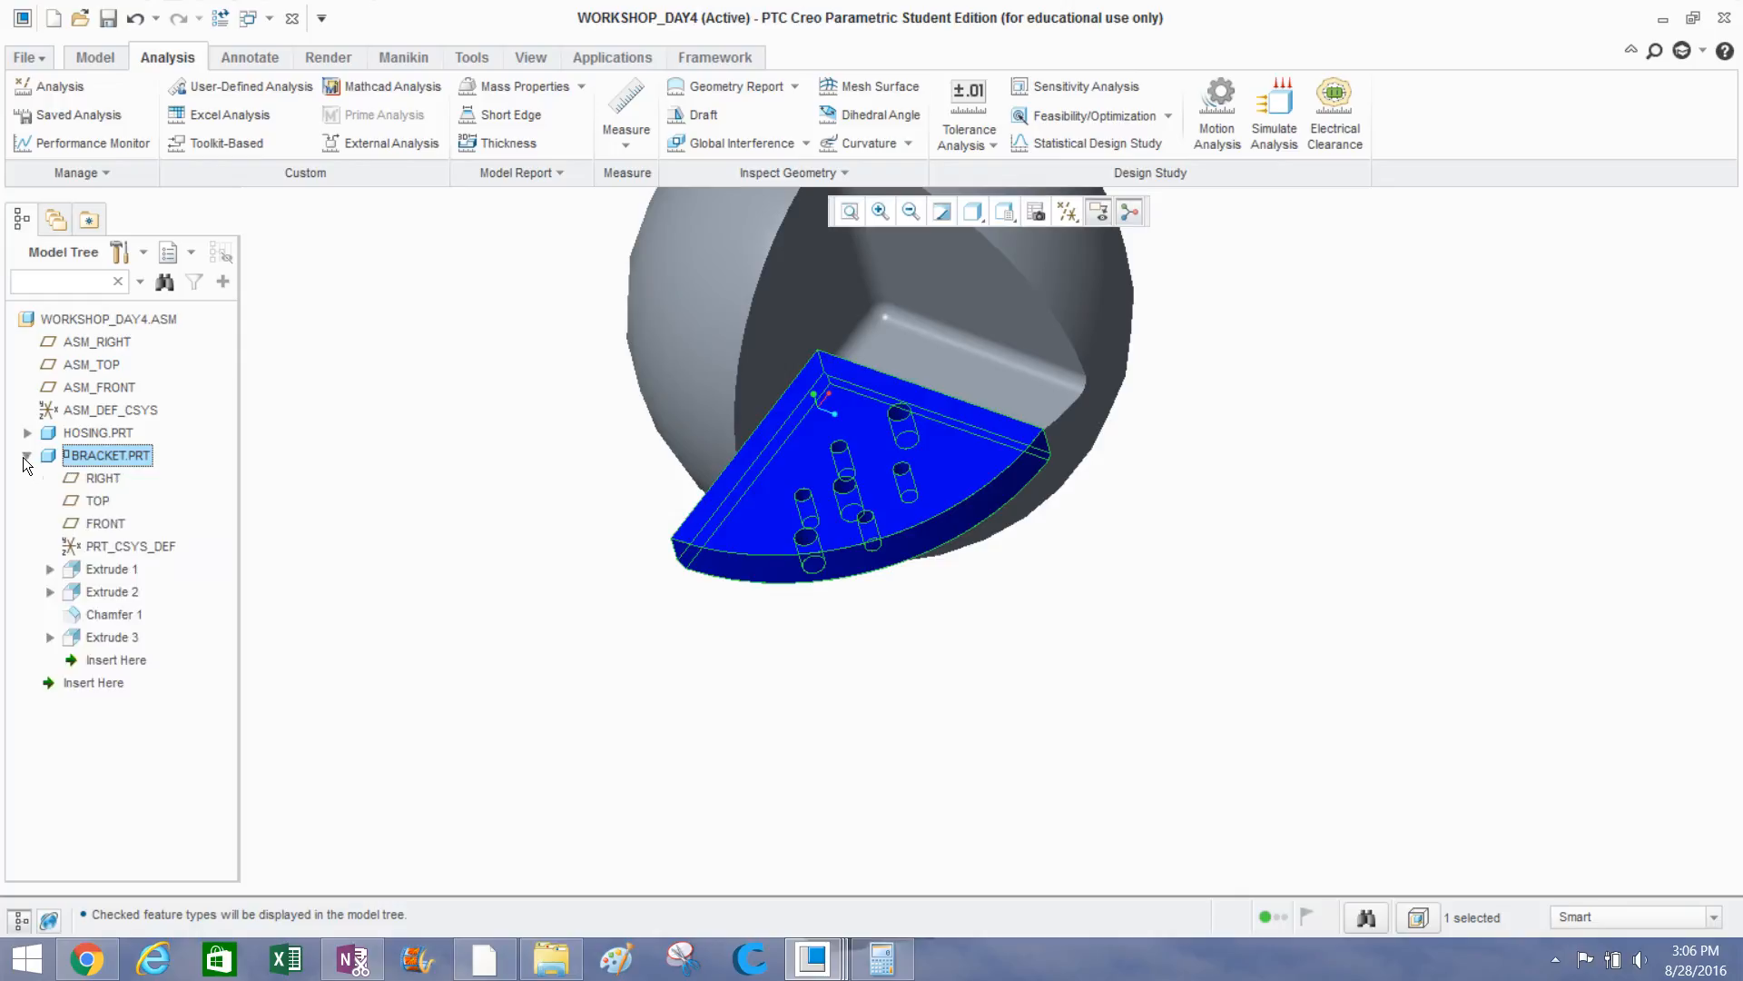
click(400, 694)
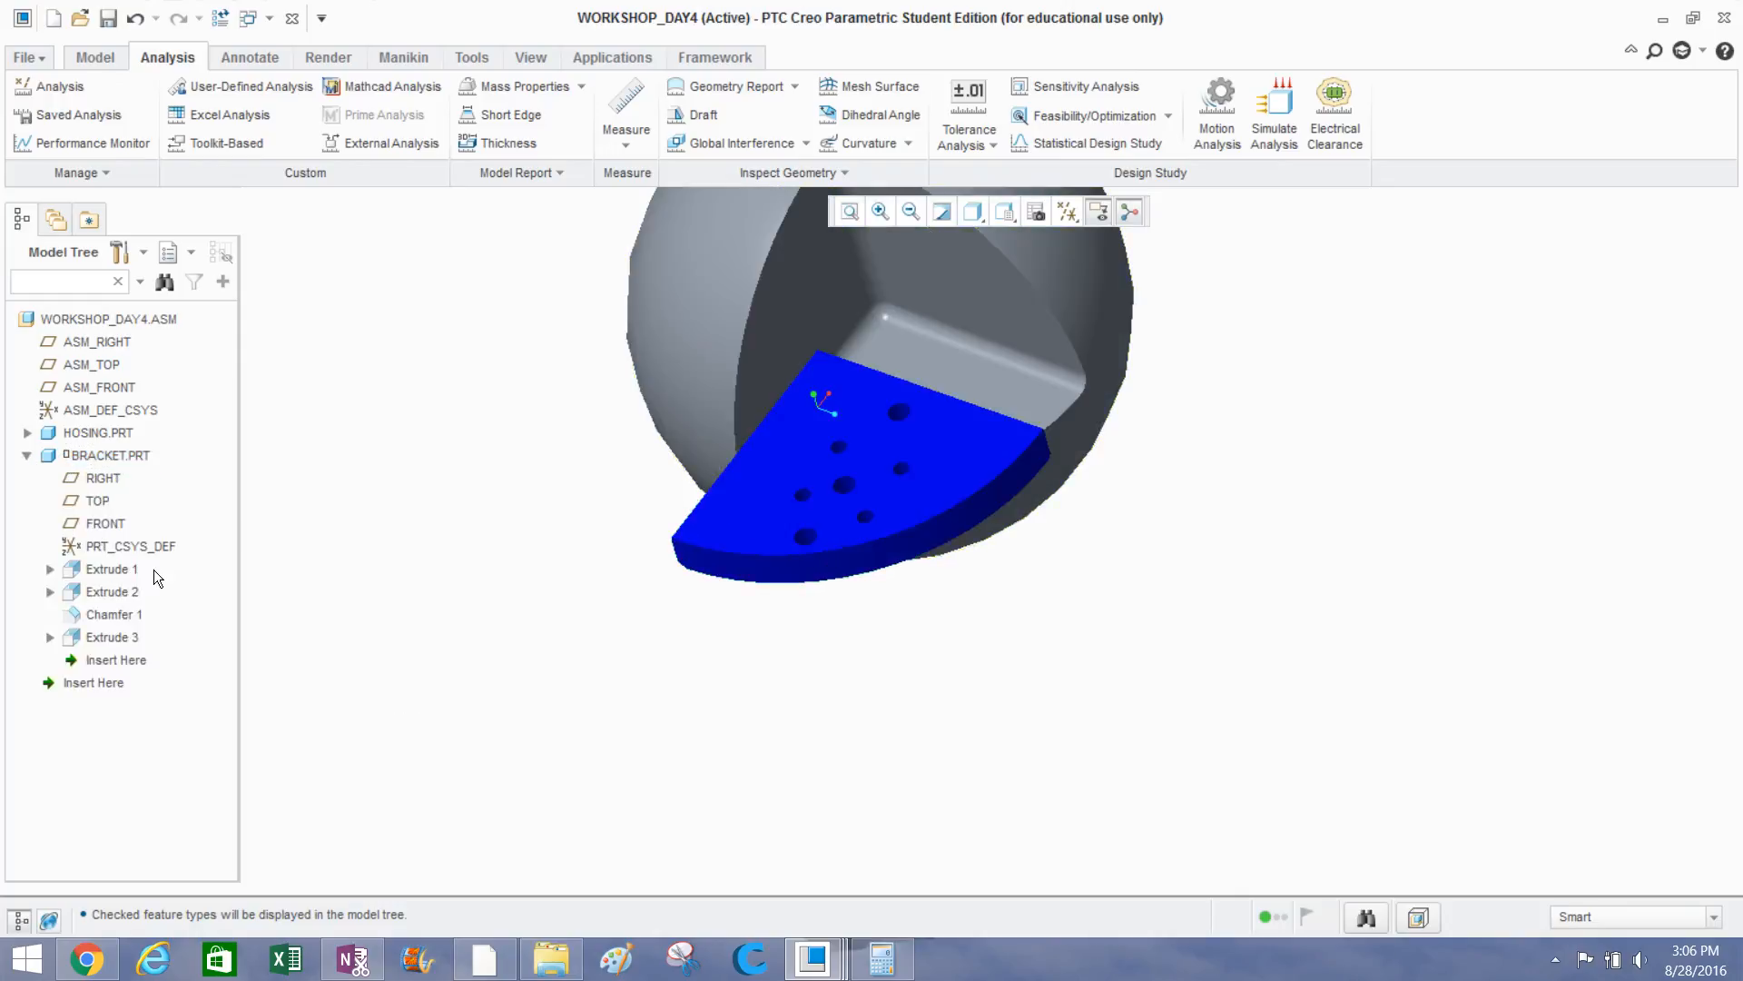
click(130, 569)
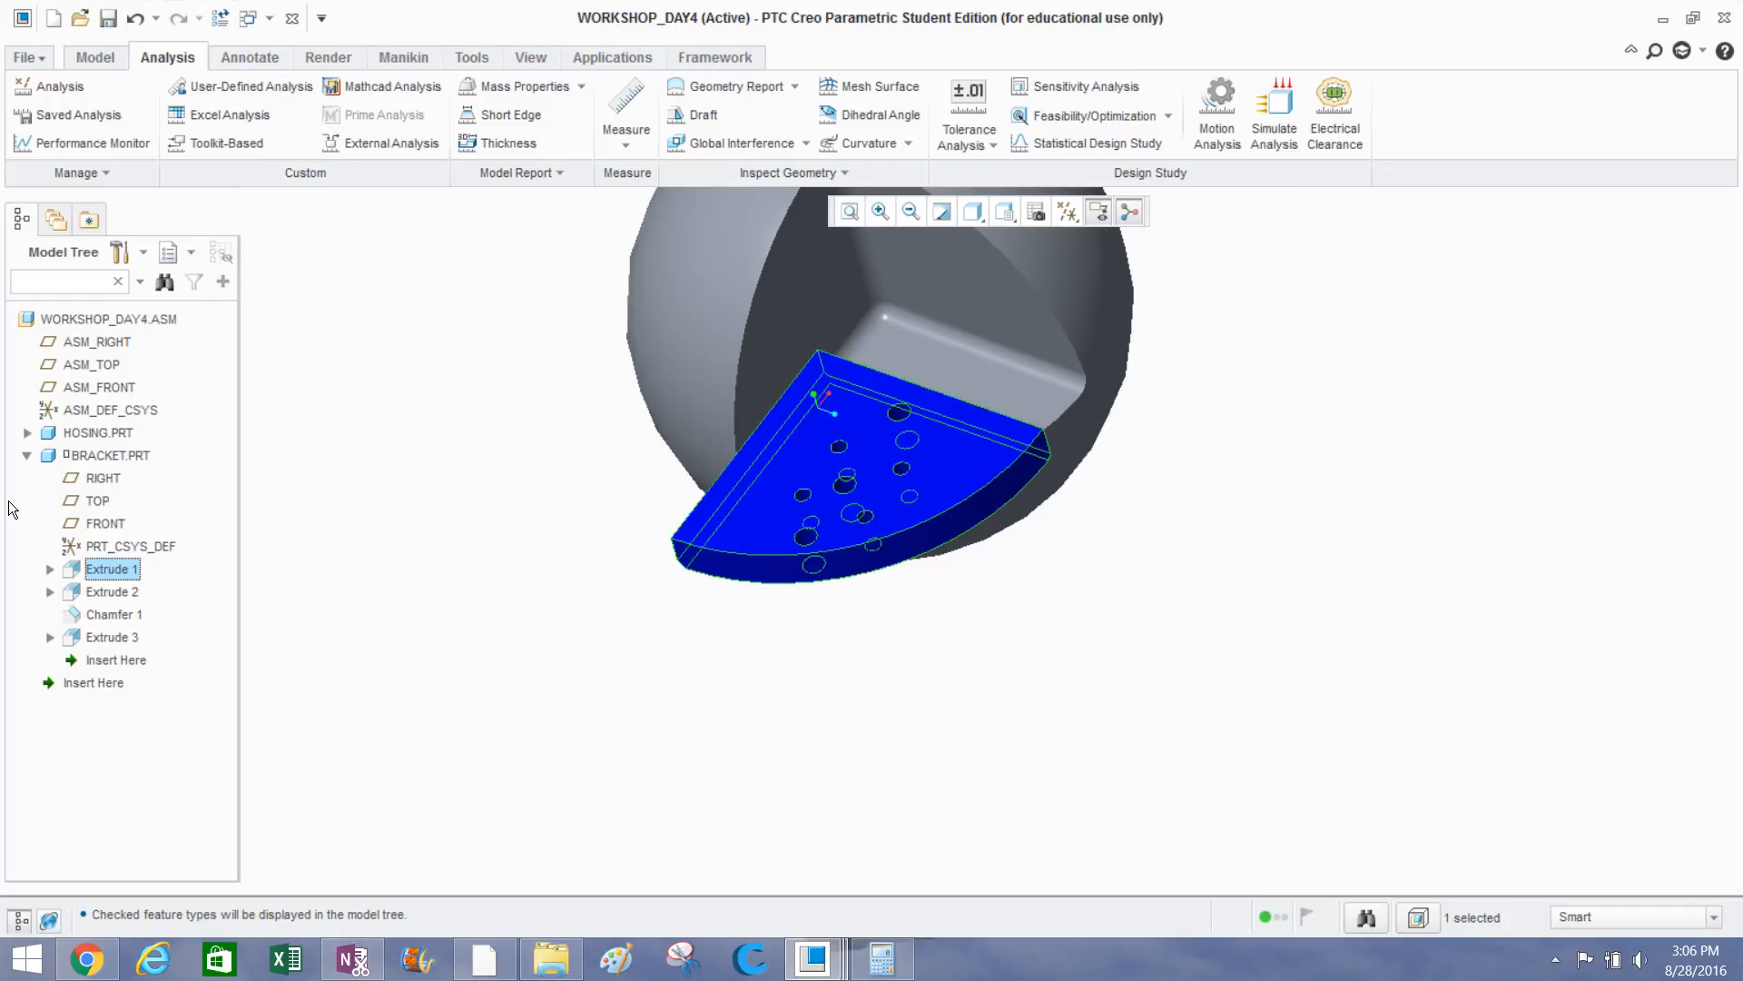
click(49, 569)
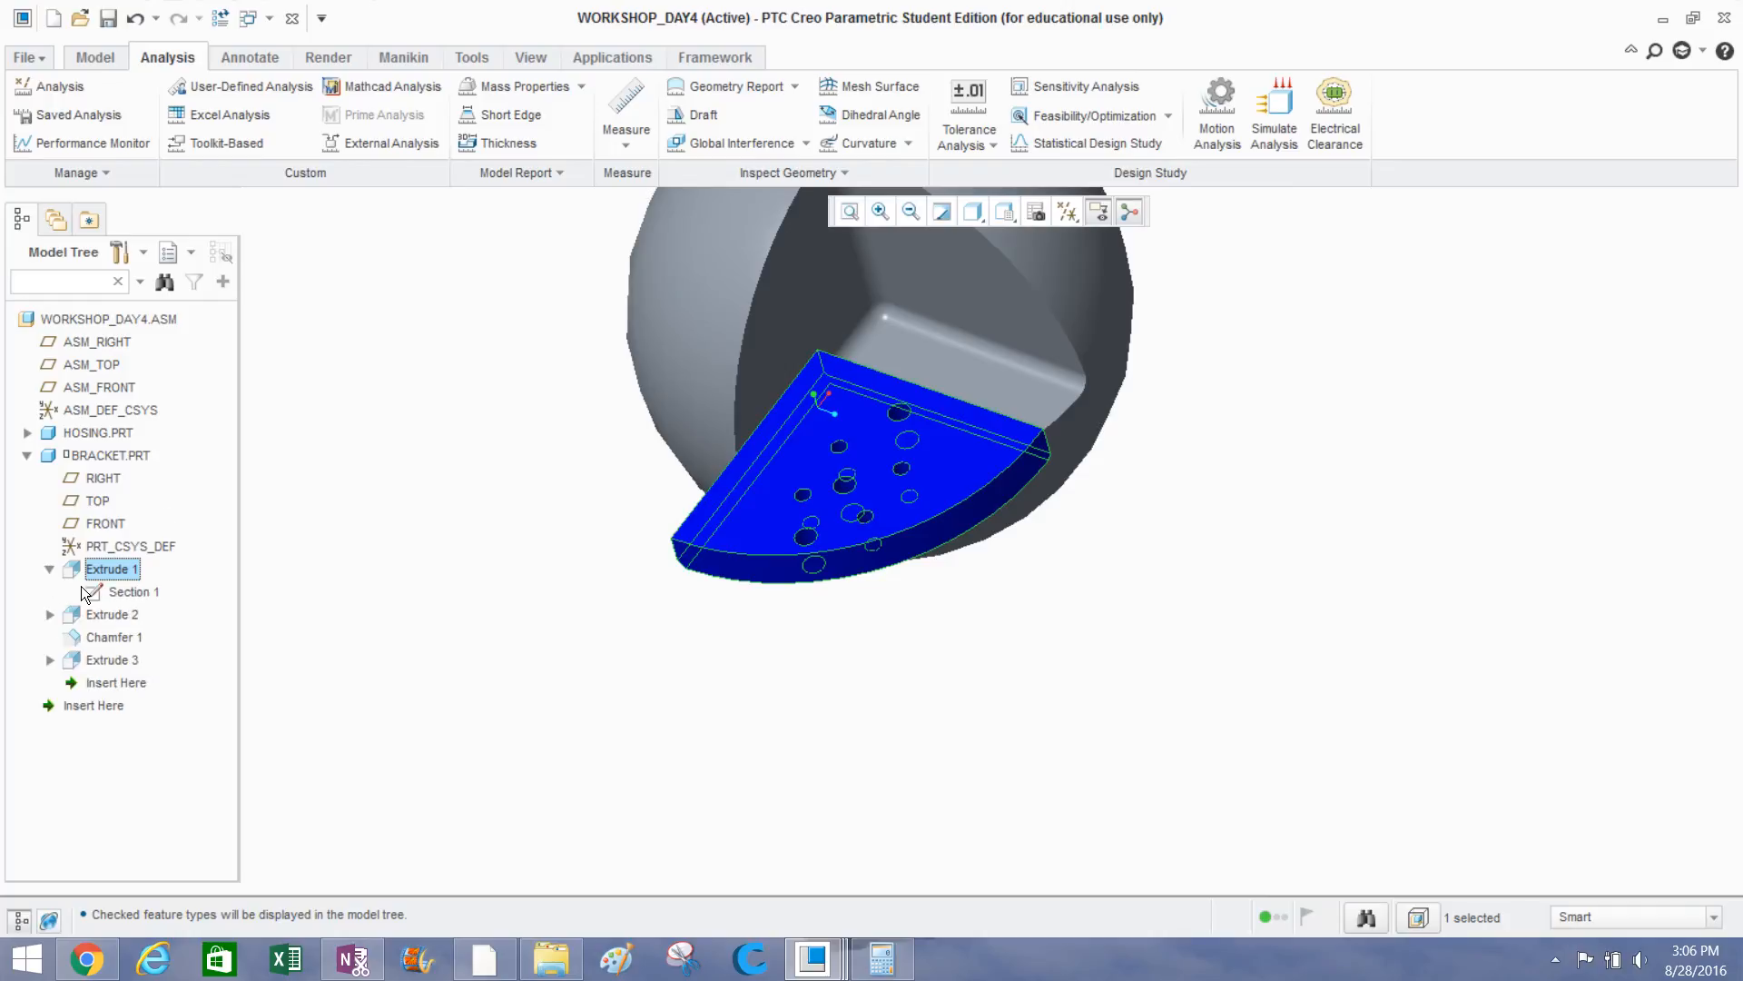
click(105, 590)
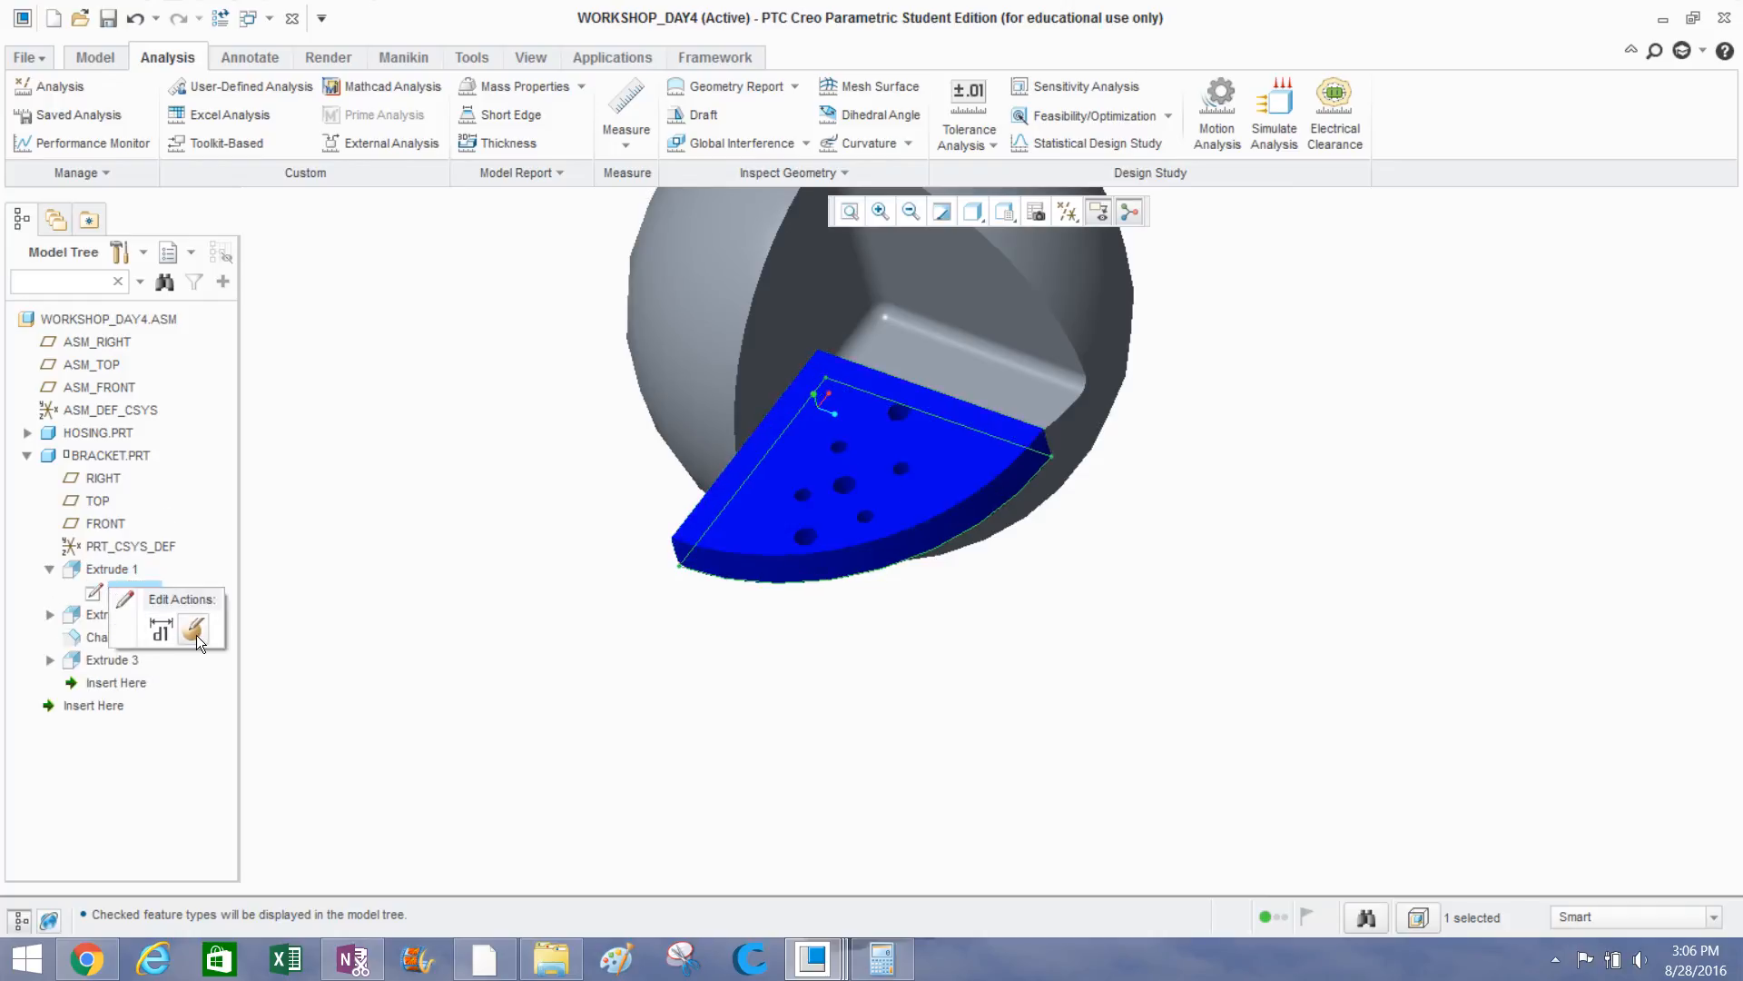
click(196, 635)
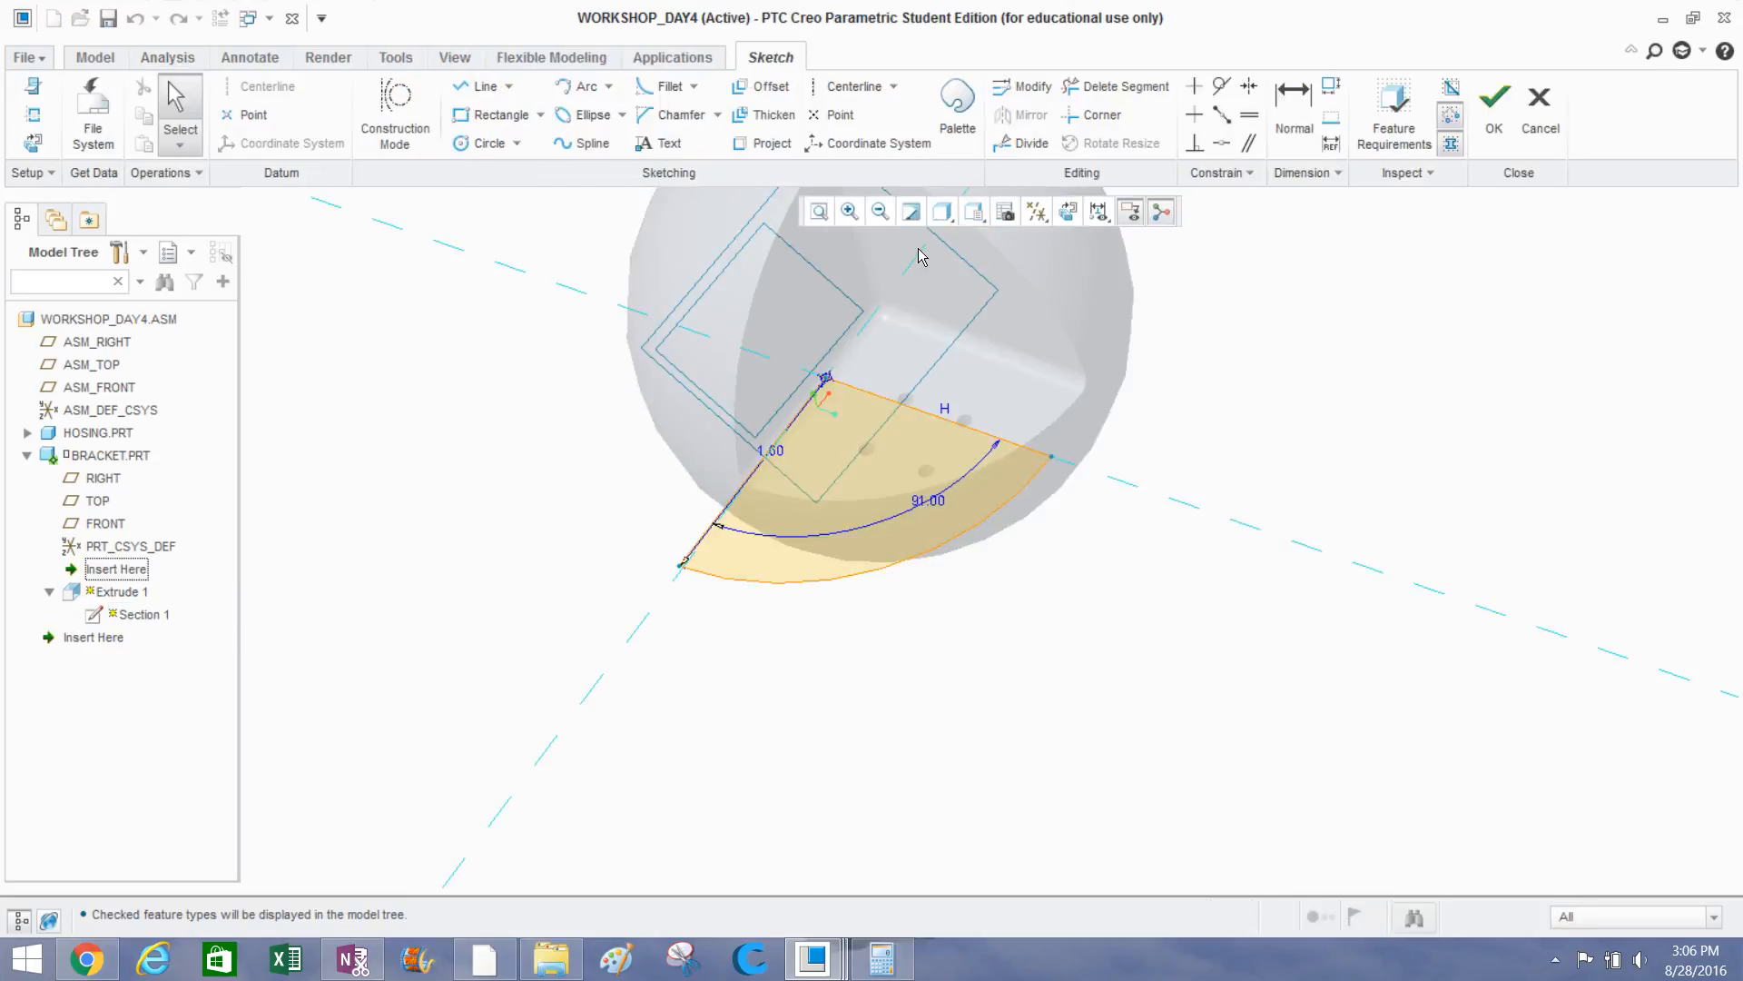
click(1068, 213)
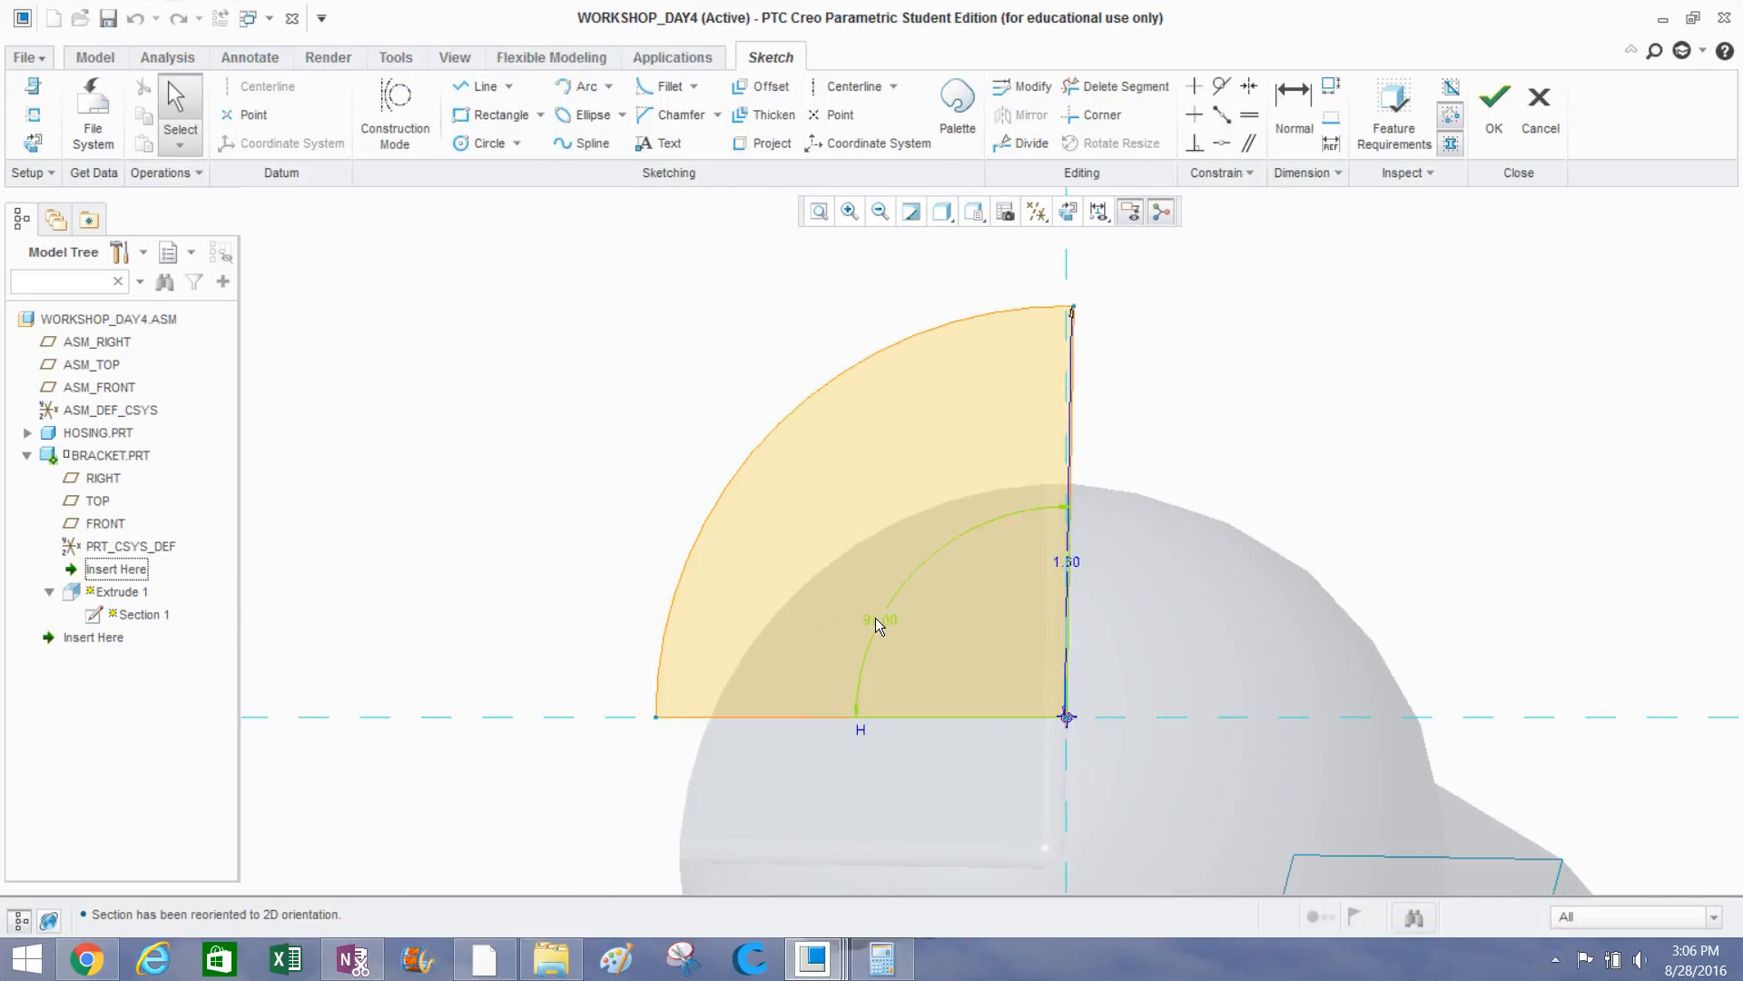
Set the angle between the bracket sketch's two straight sides to 90 degrees and accept the sketch.
scroll(877, 674, up, 3)
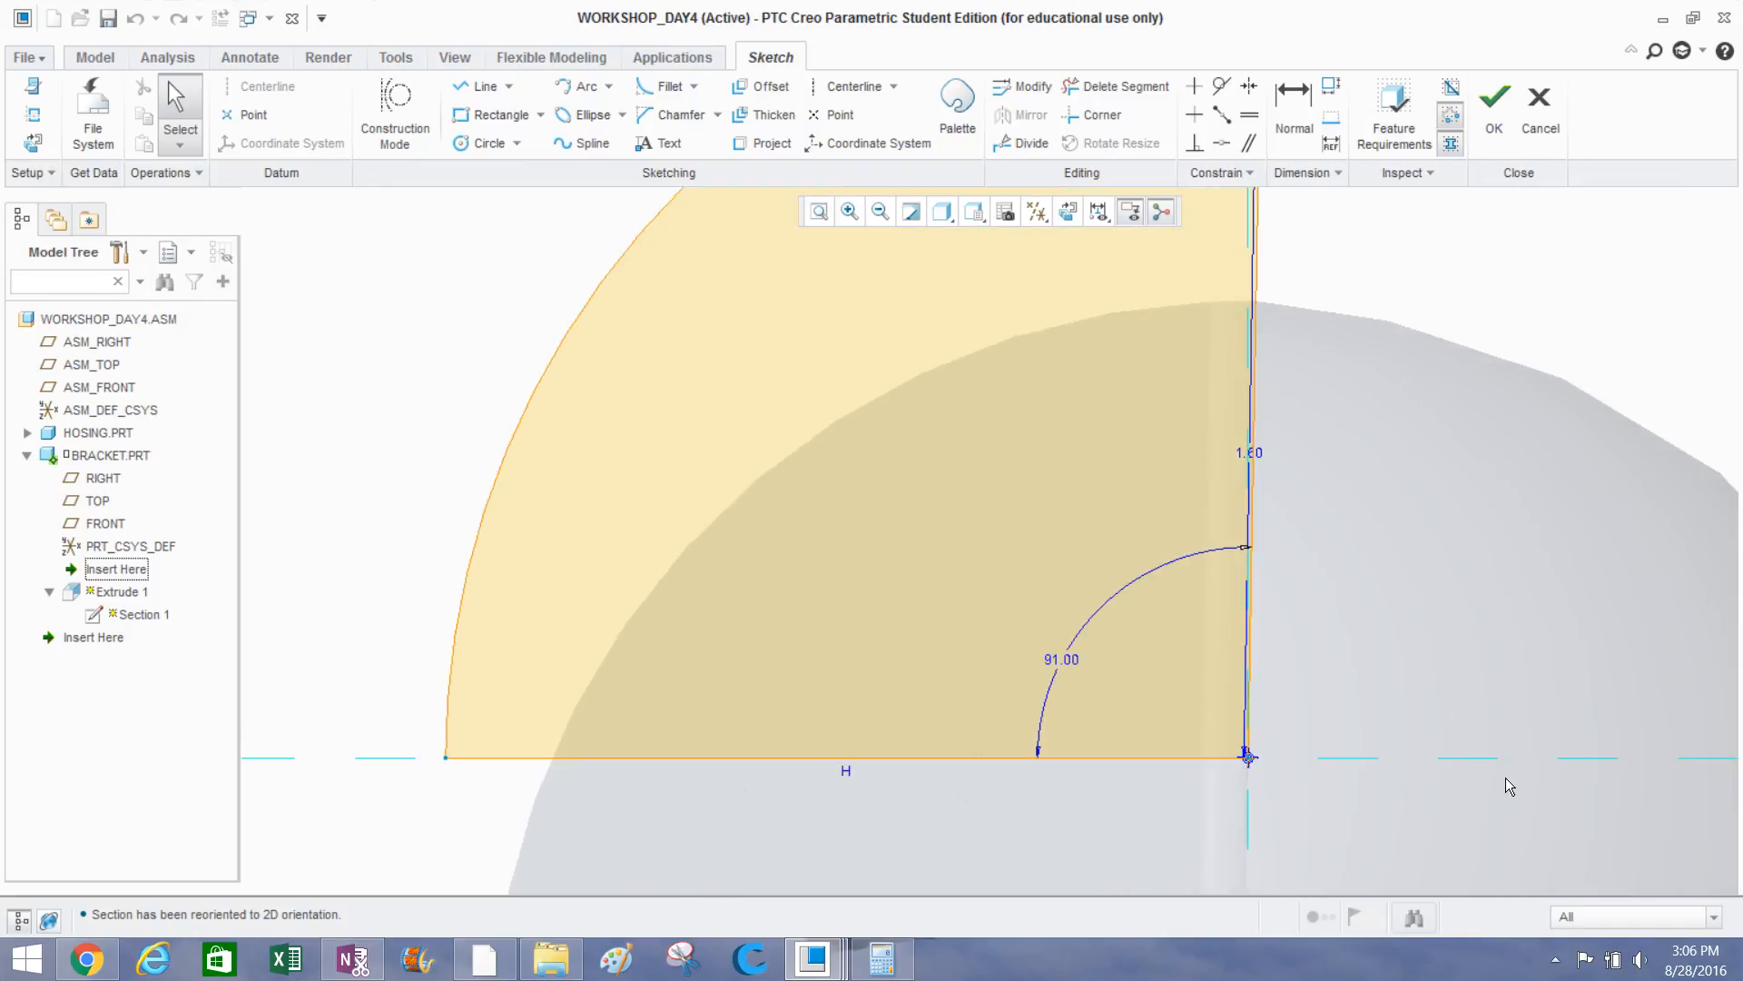
double_click(1060, 661)
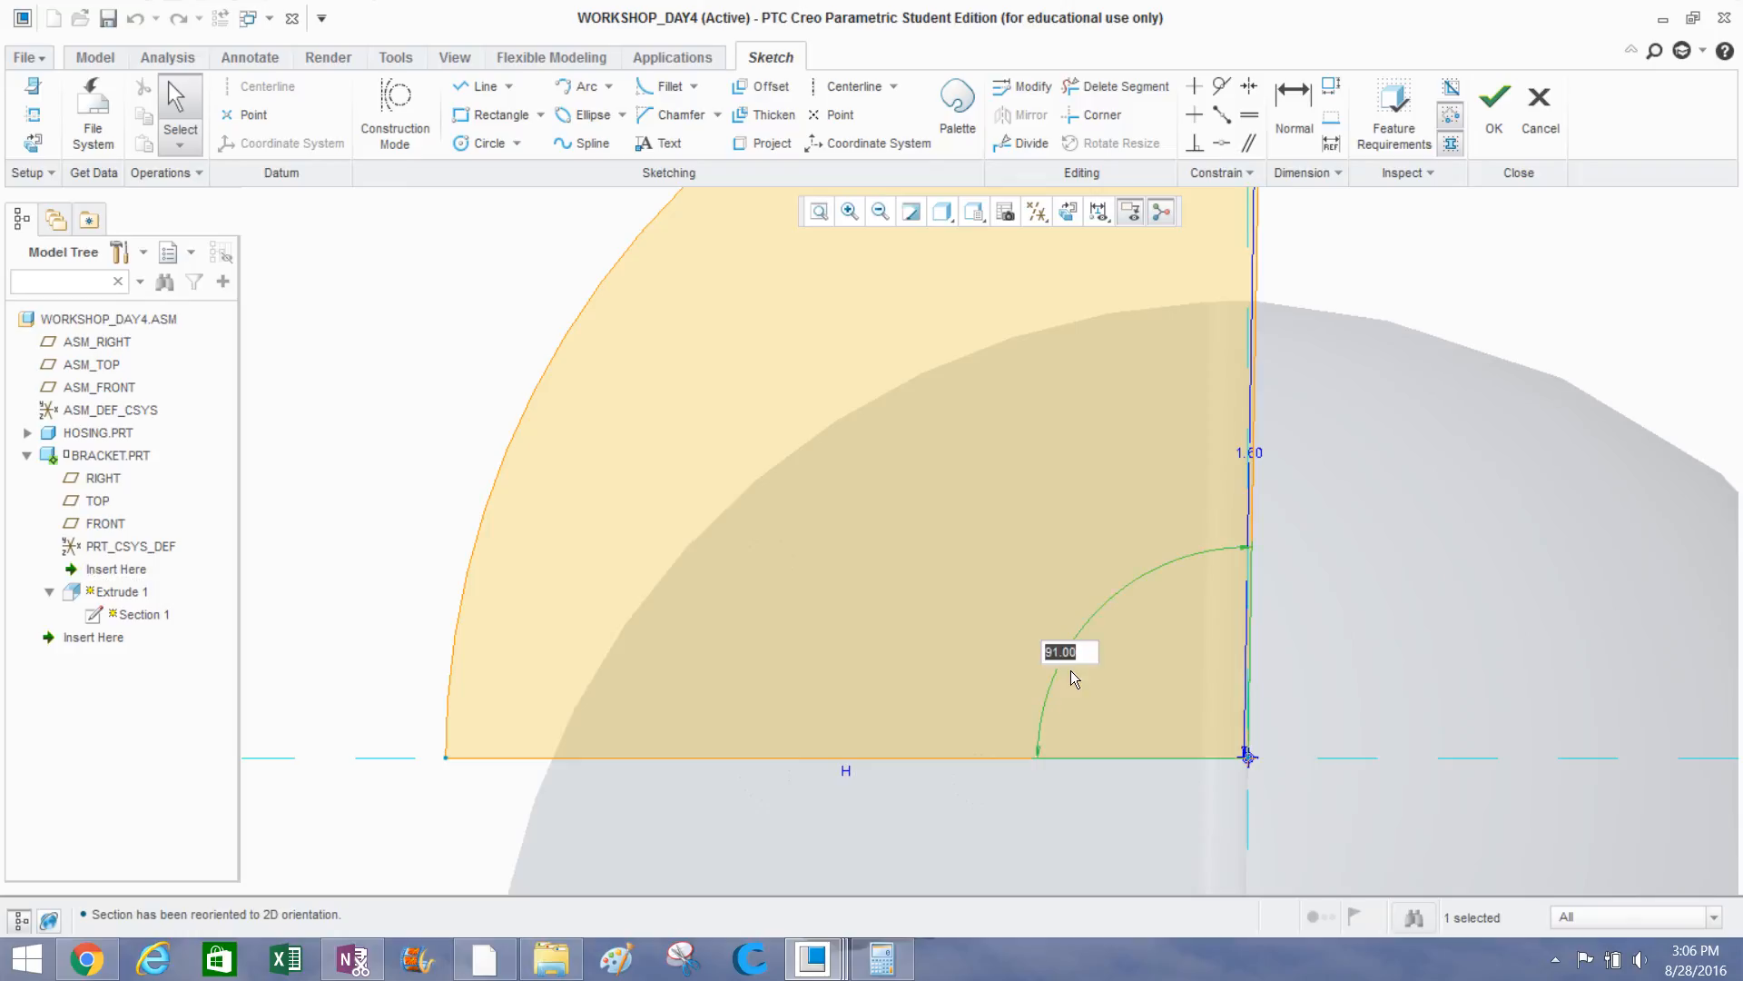
text(90)
key(Return)
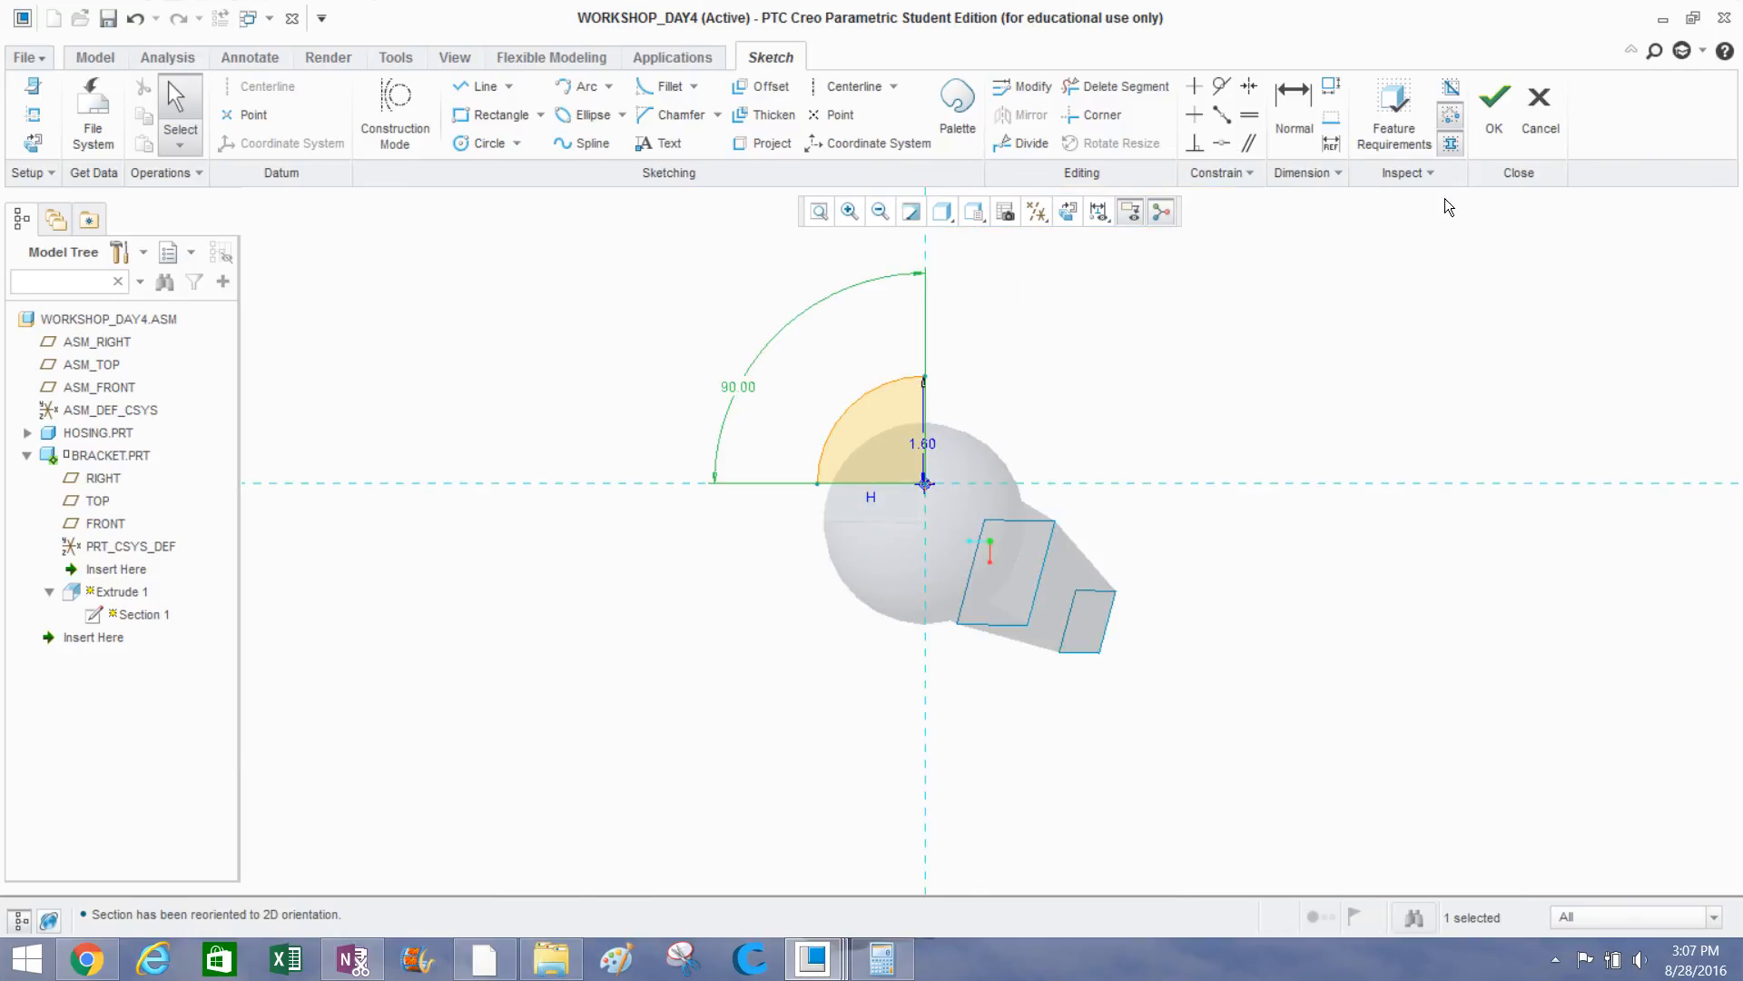
click(1489, 146)
Select the bracket in the assembly and reopen its placement definition for editing.
mouse_move(736, 552)
middle_down()
mouse_move(842, 386)
mouse_move(944, 413)
mouse_move(1000, 463)
mouse_move(989, 514)
mouse_move(932, 555)
middle_up()
scroll(917, 557, up, 6)
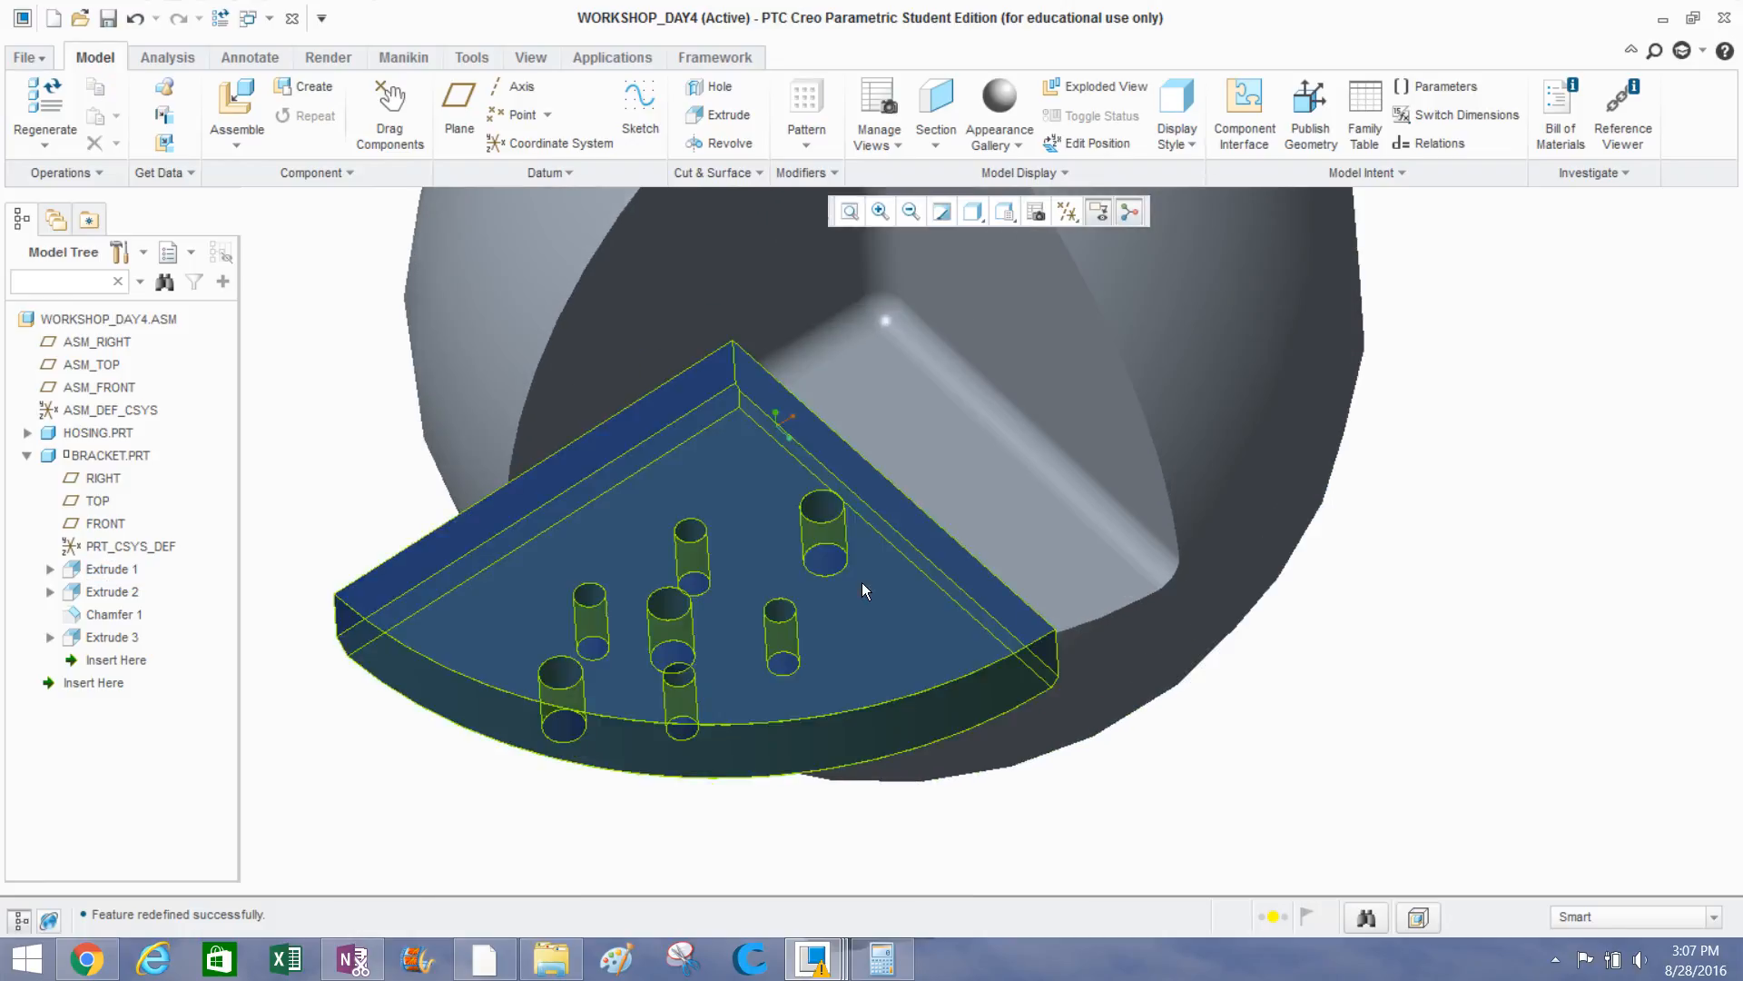
click(862, 581)
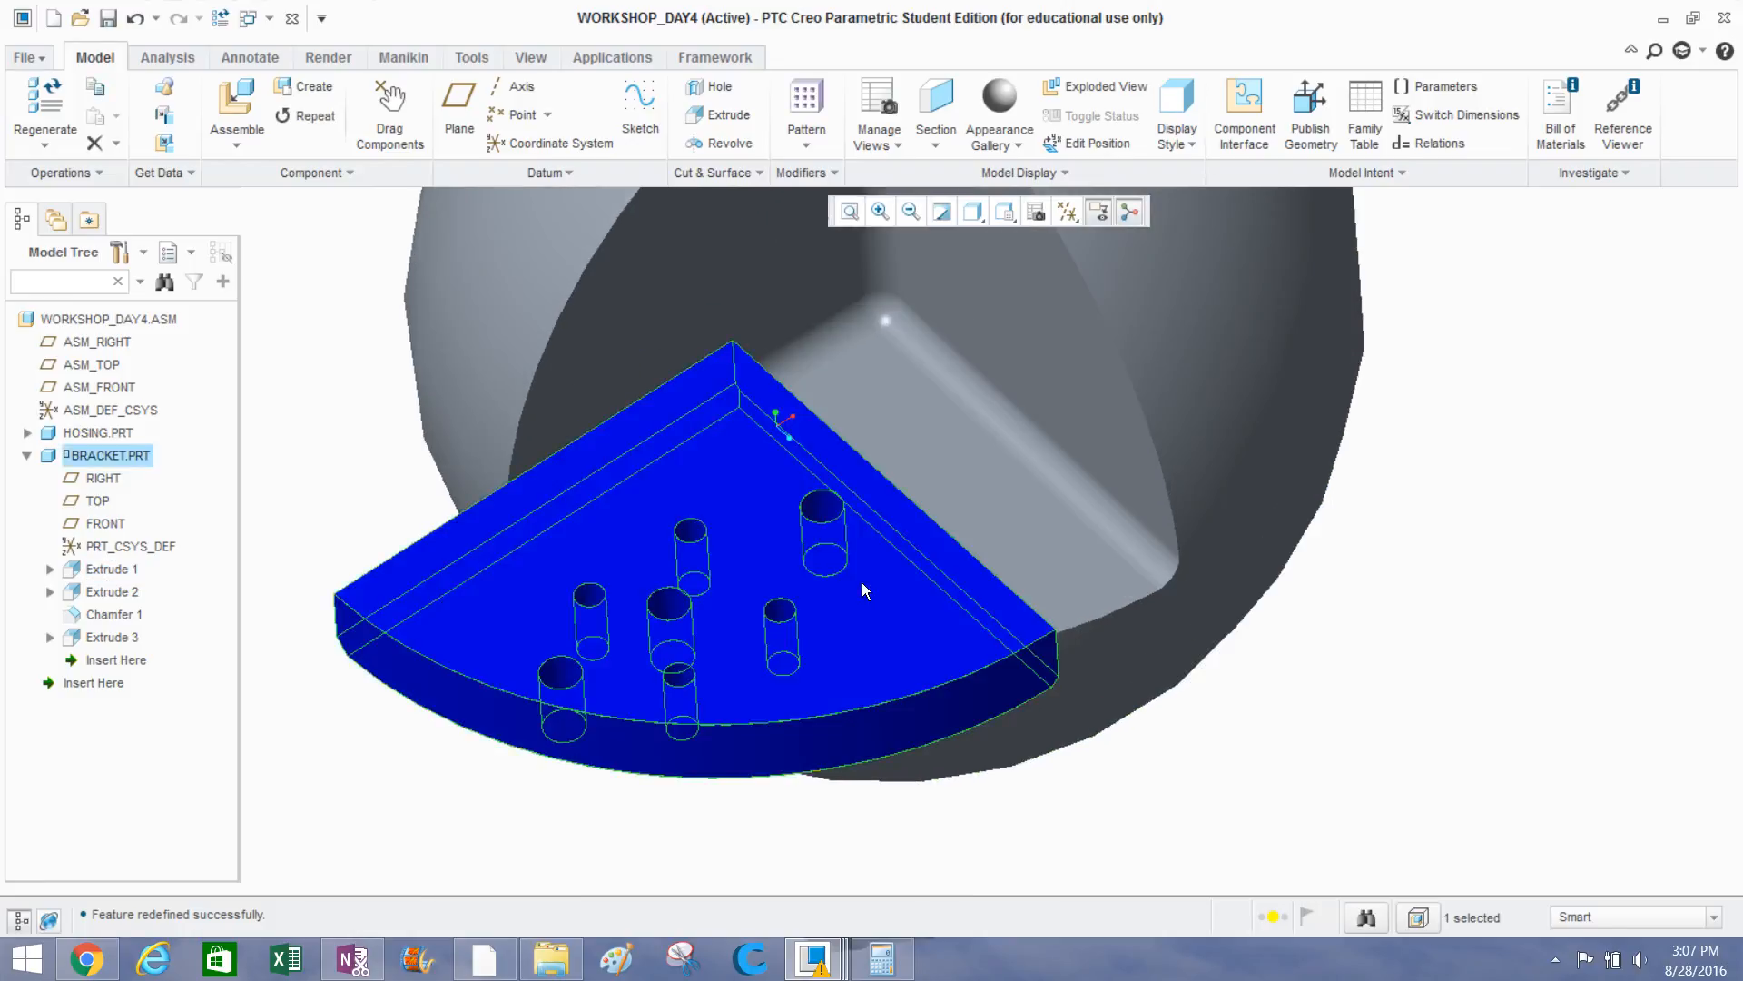
right_click(124, 456)
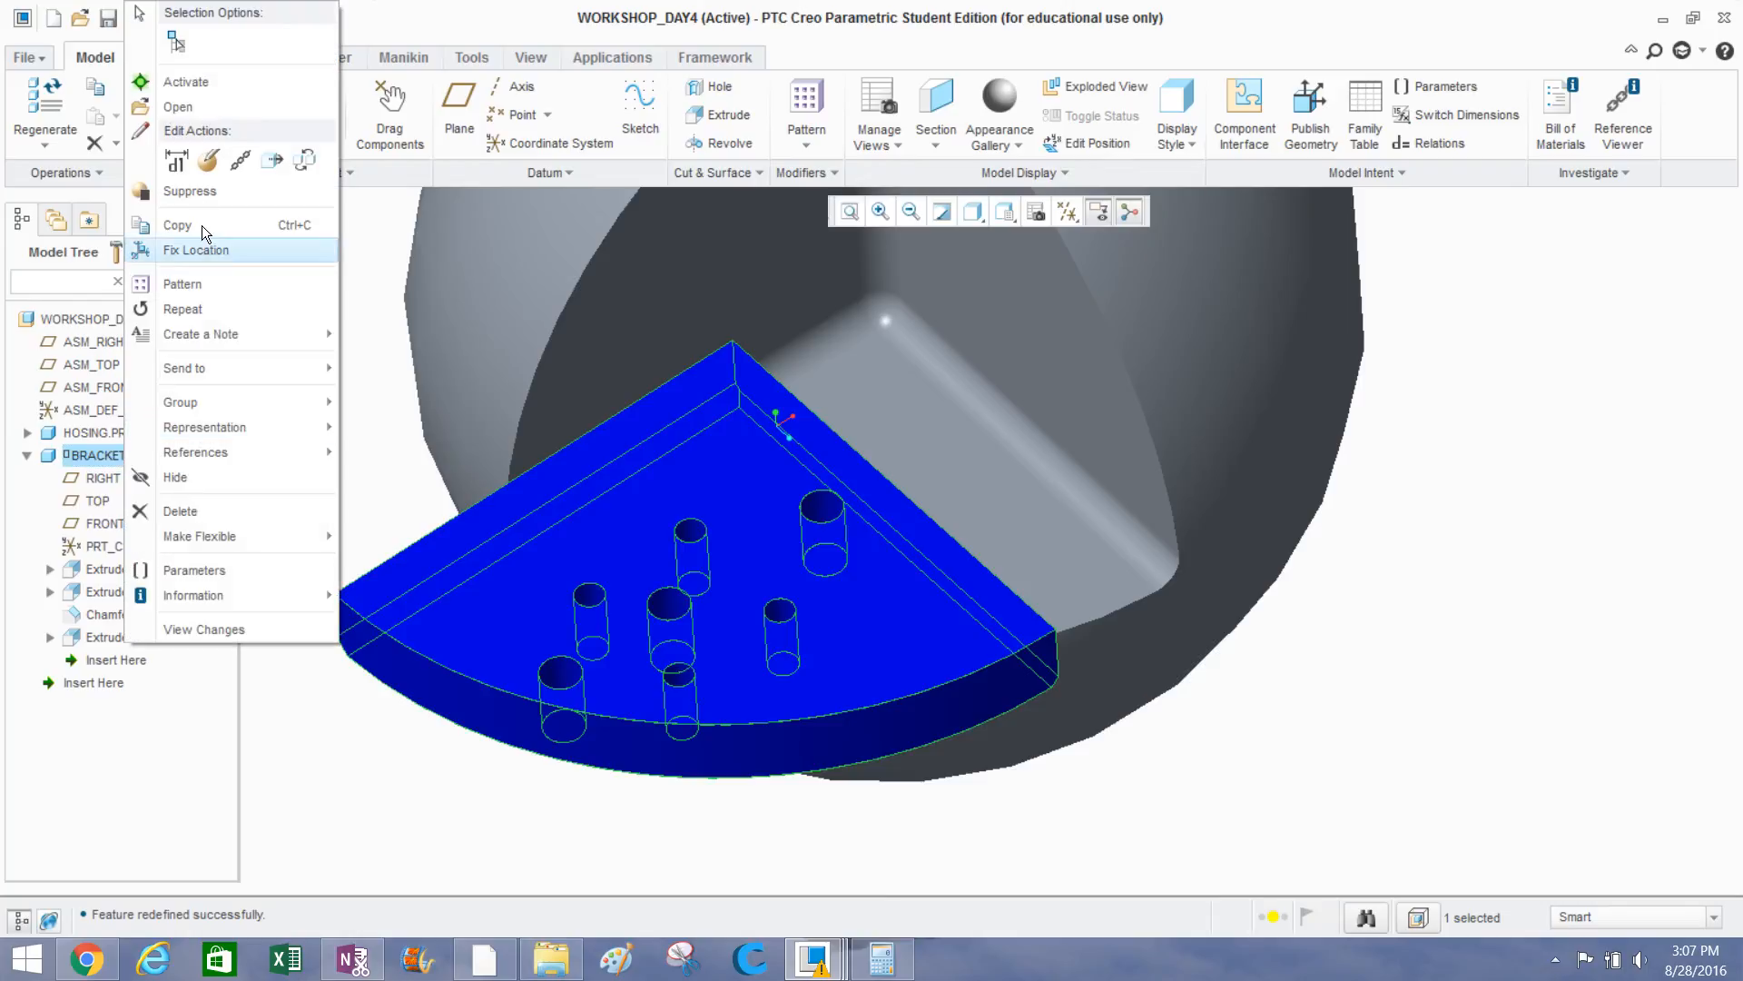
click(210, 161)
scroll(652, 472, up, 3)
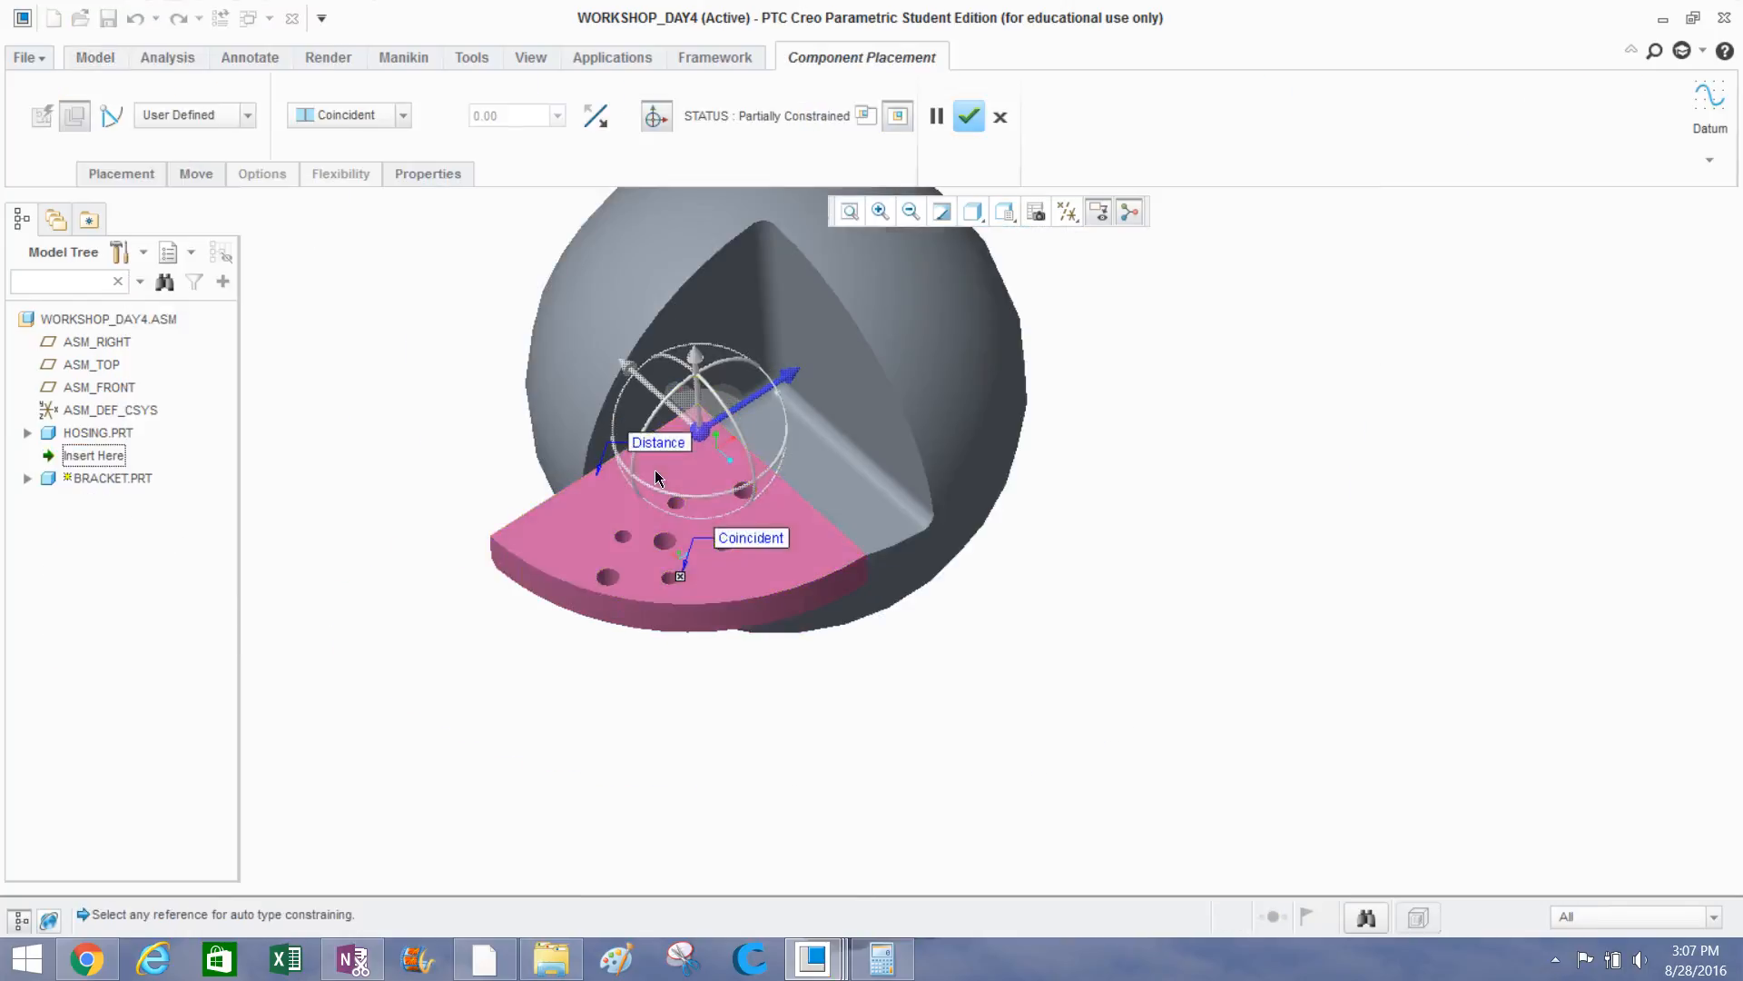
middle_drag(652, 471, 545, 427)
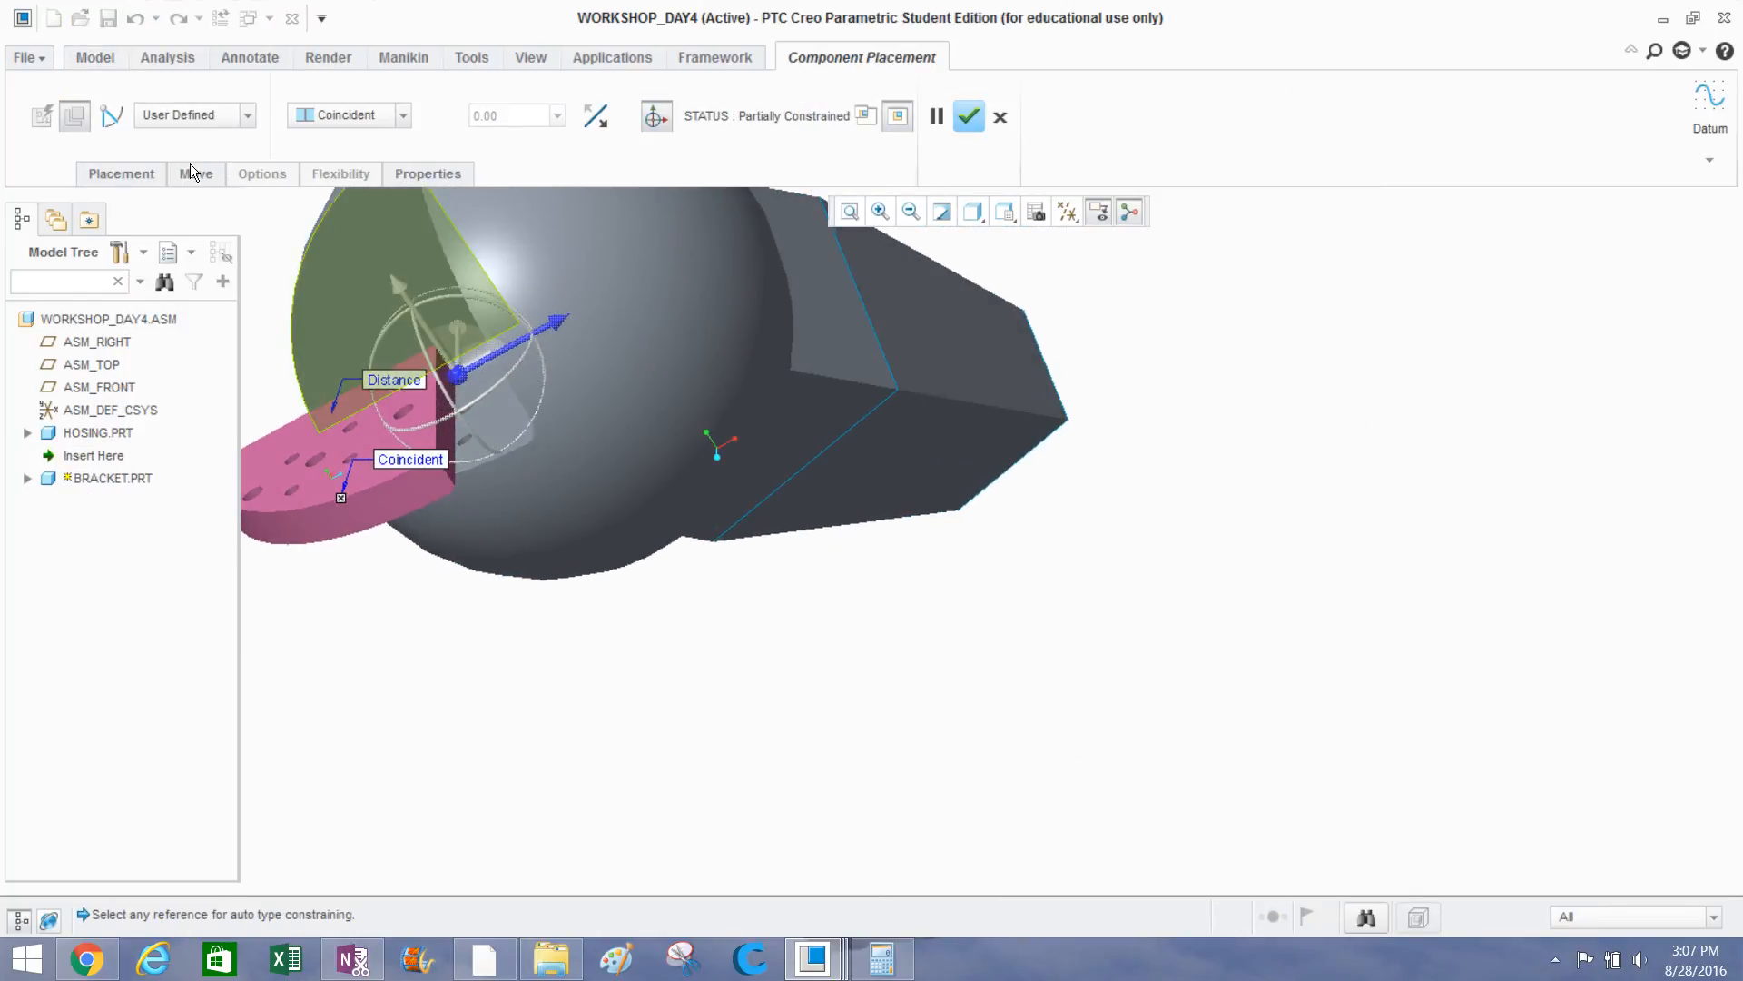
Change the bracket's existing Distance constraint against the housing's cutout wall to Coincident.
click(145, 173)
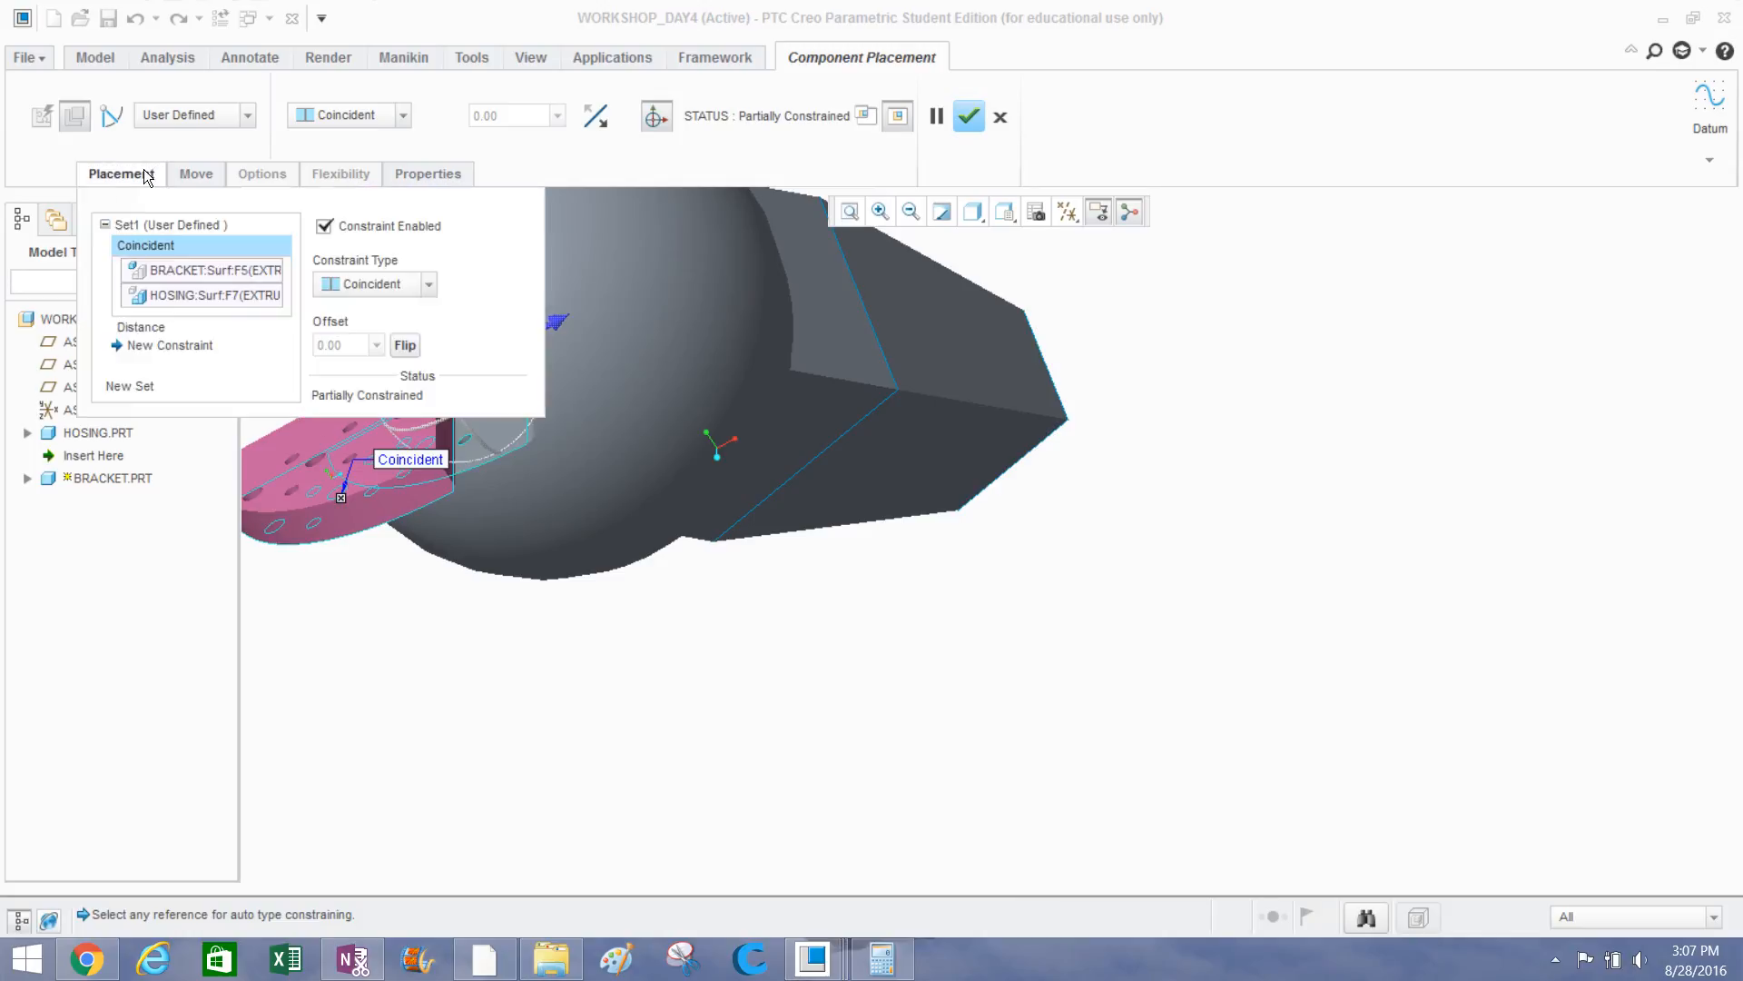
click(137, 329)
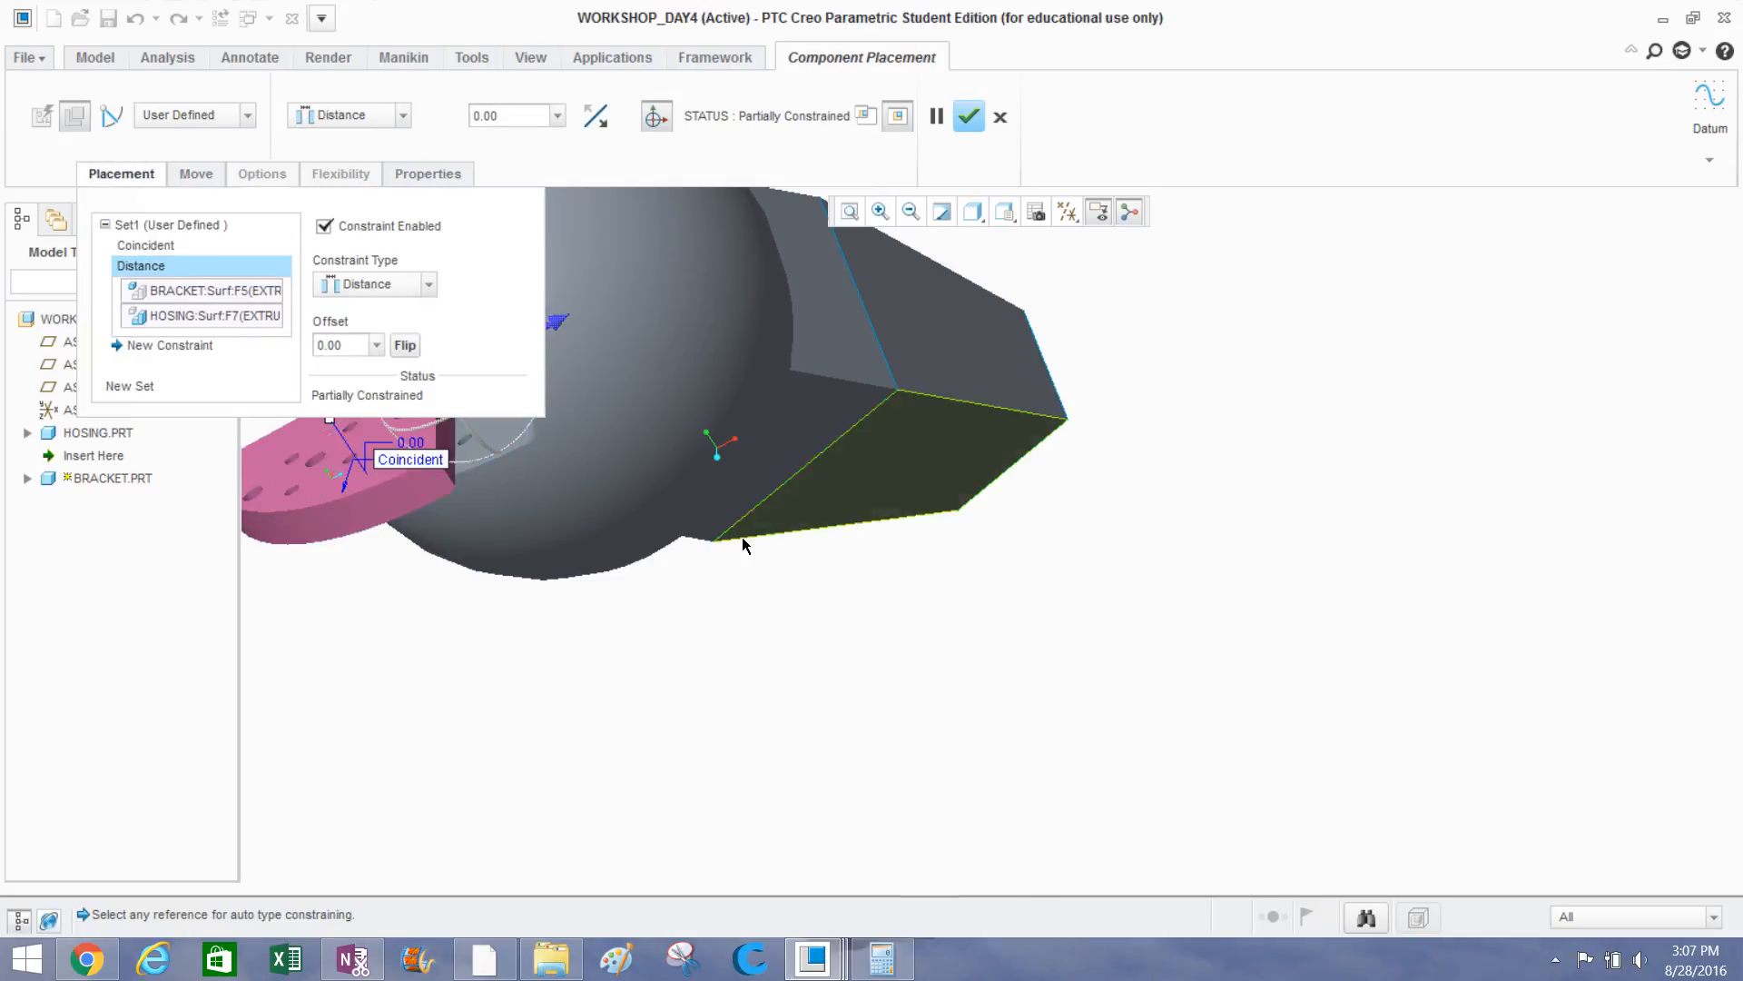
scroll(743, 536, up, 3)
mouse_move(864, 494)
middle_down()
mouse_move(919, 506)
mouse_move(899, 495)
middle_up()
scroll(708, 454, down, 6)
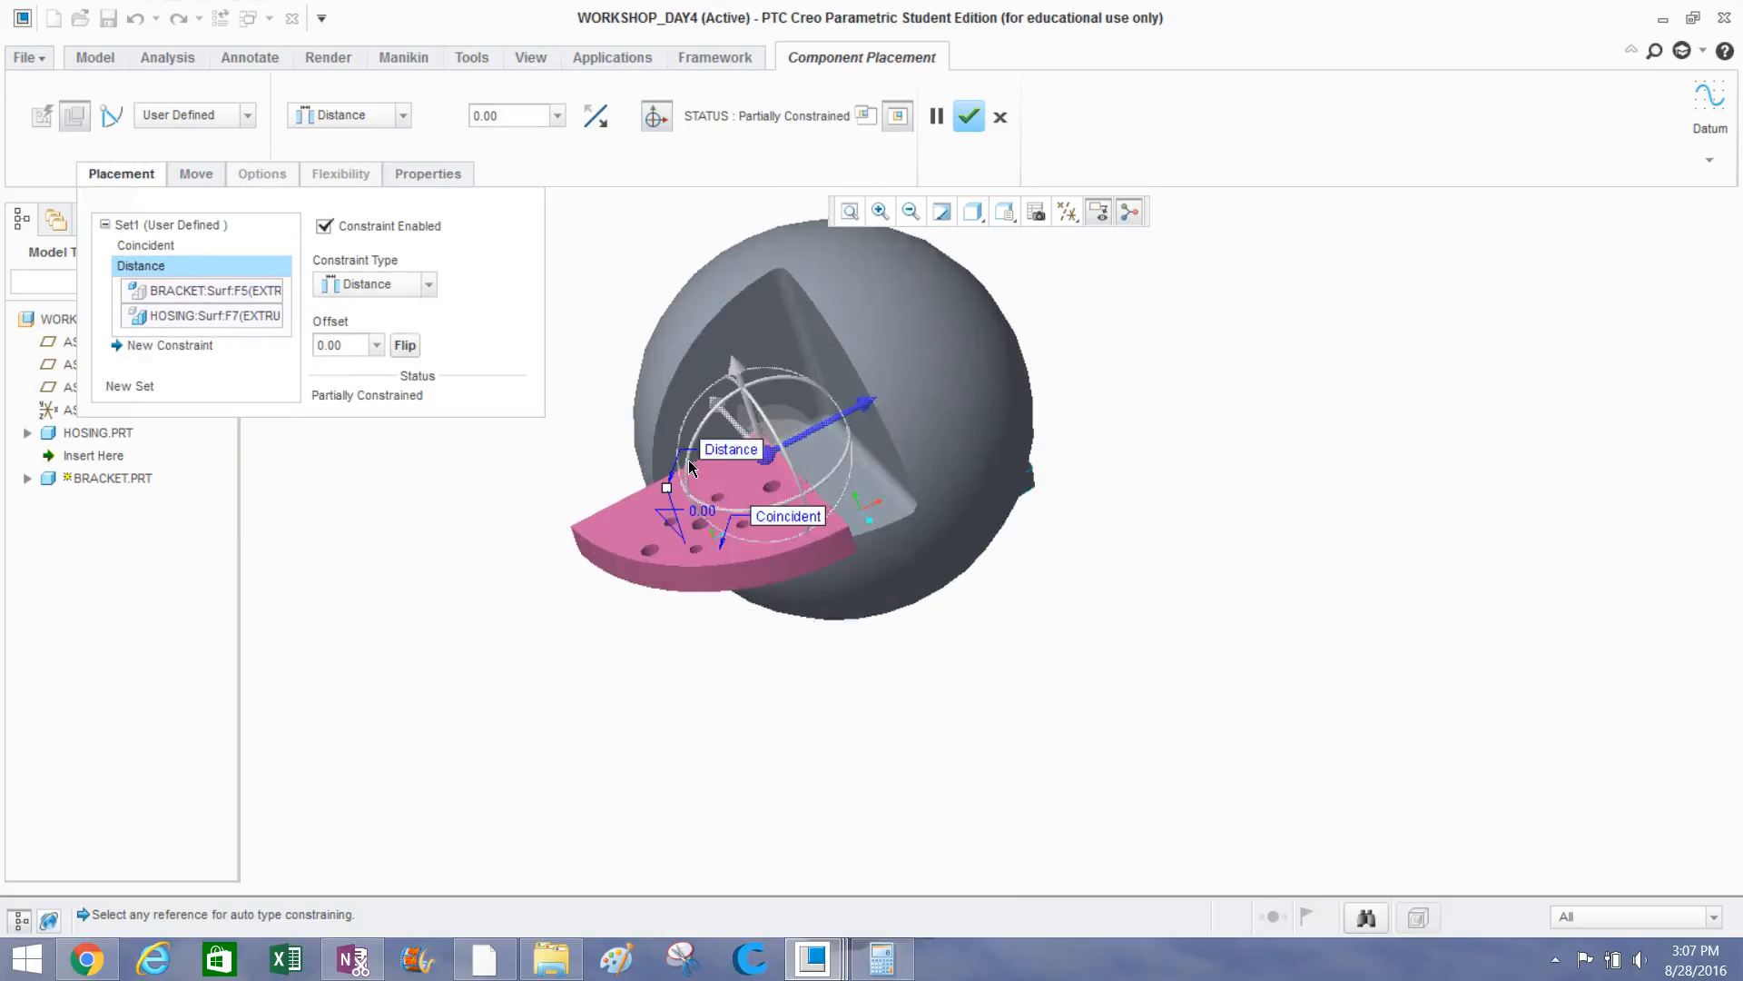
click(428, 284)
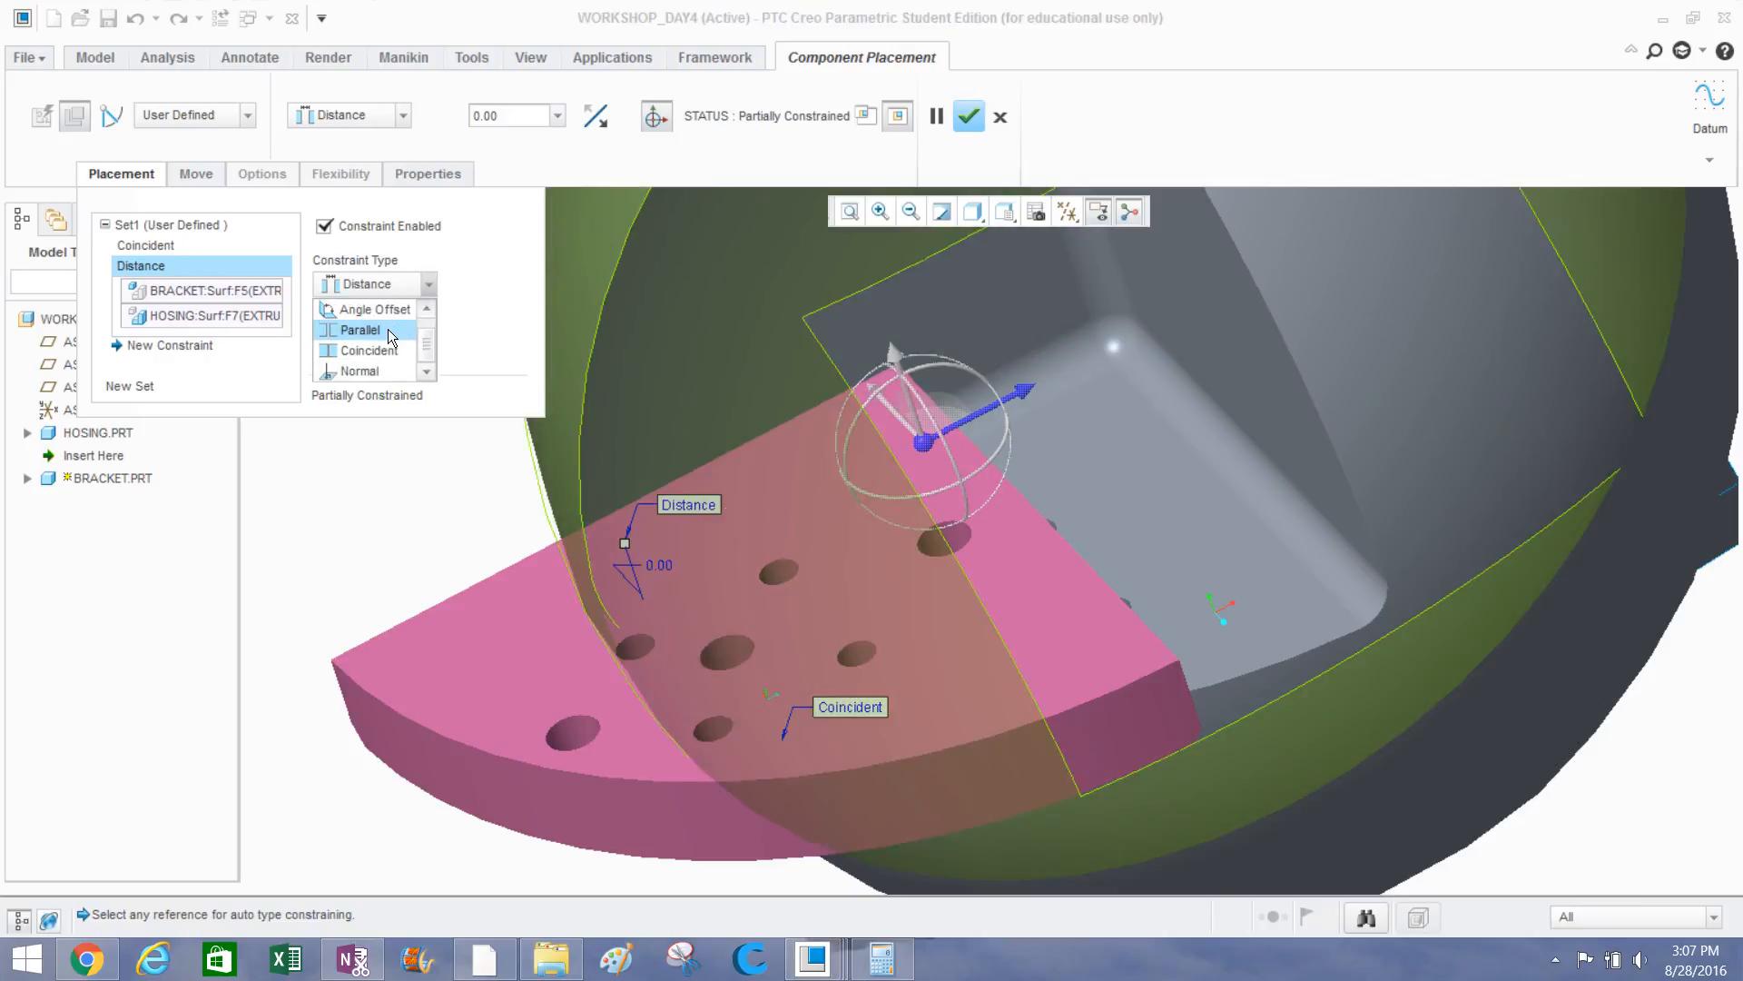
click(385, 348)
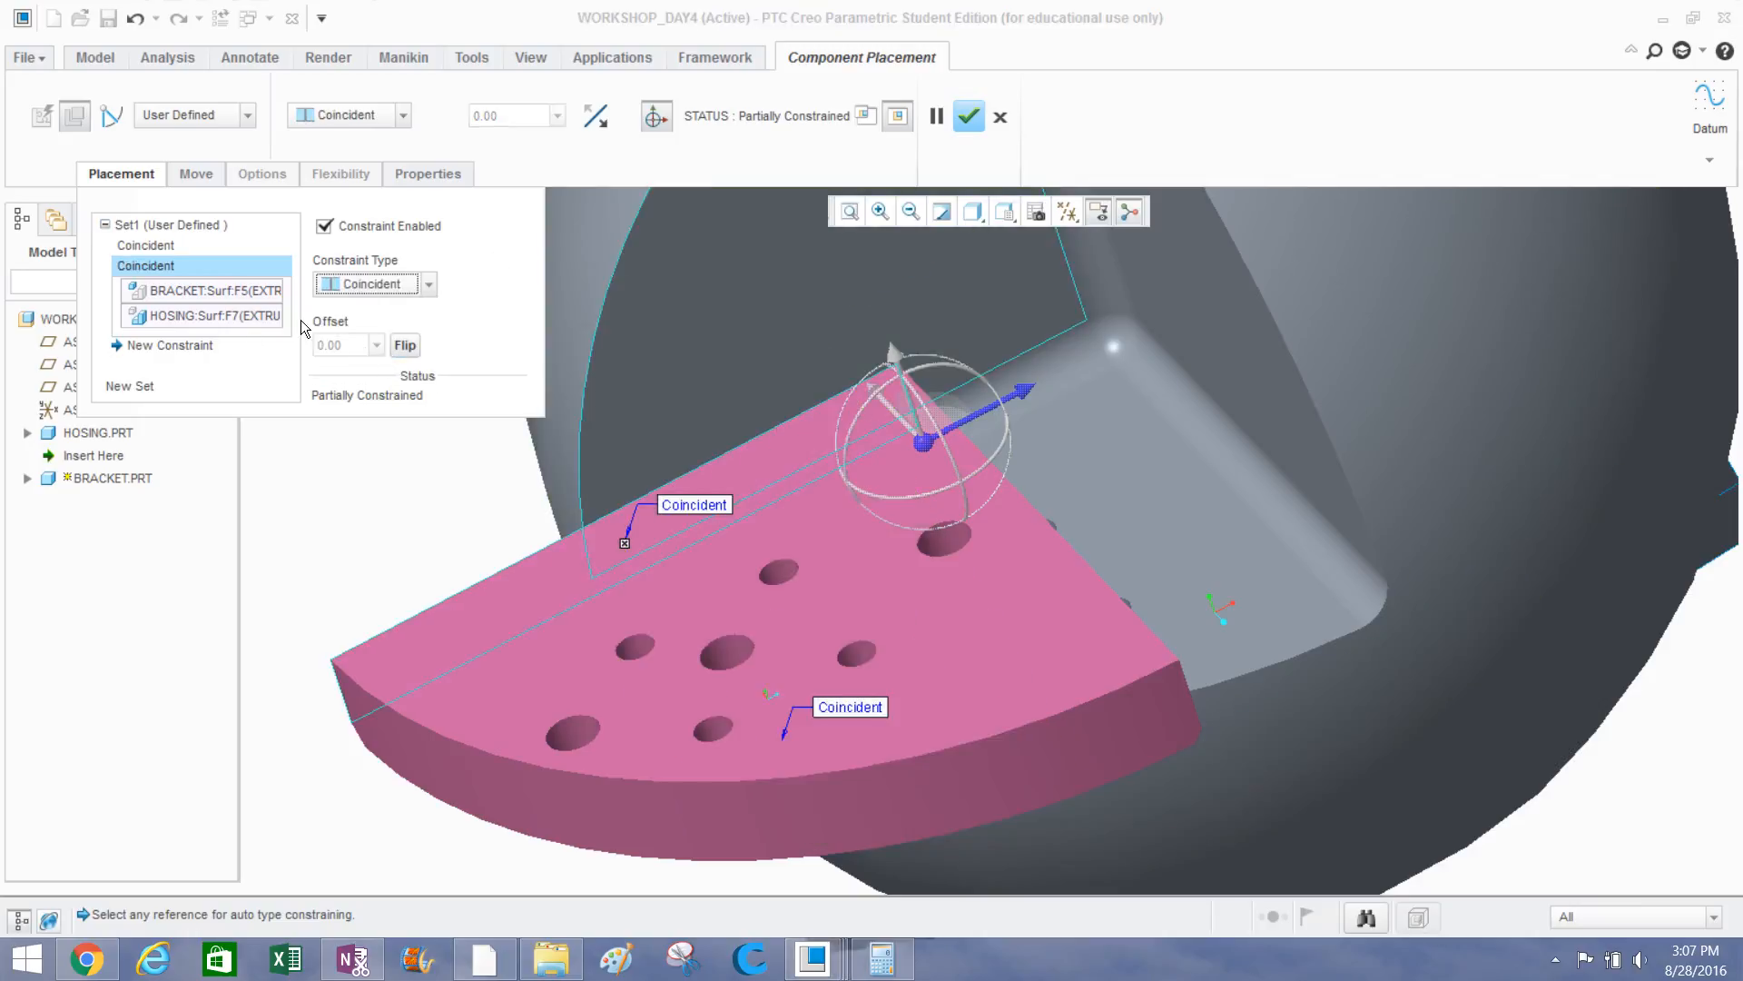
Add a third constraint mating the bracket's other straight side face with the housing's remaining cutout wall, and accept the placement.
click(170, 345)
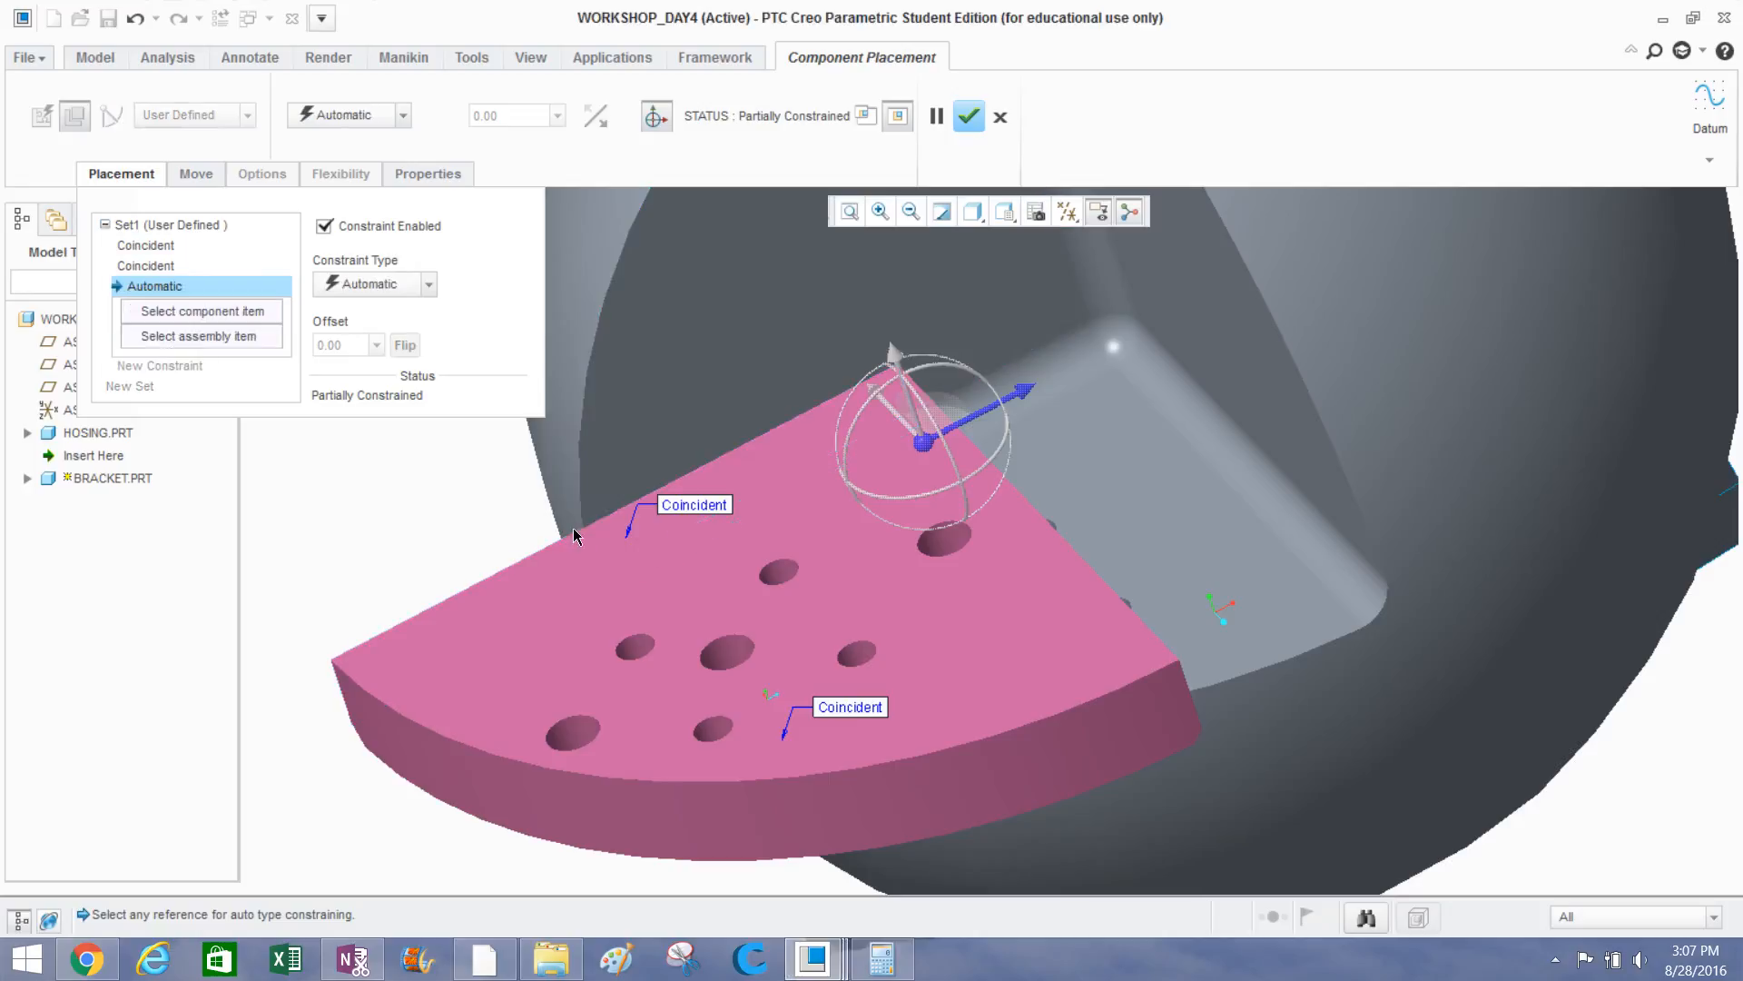
scroll(573, 527, up, 3)
middle_drag(574, 527, 921, 397)
click(389, 591)
click(1004, 394)
scroll(928, 497, down, 5)
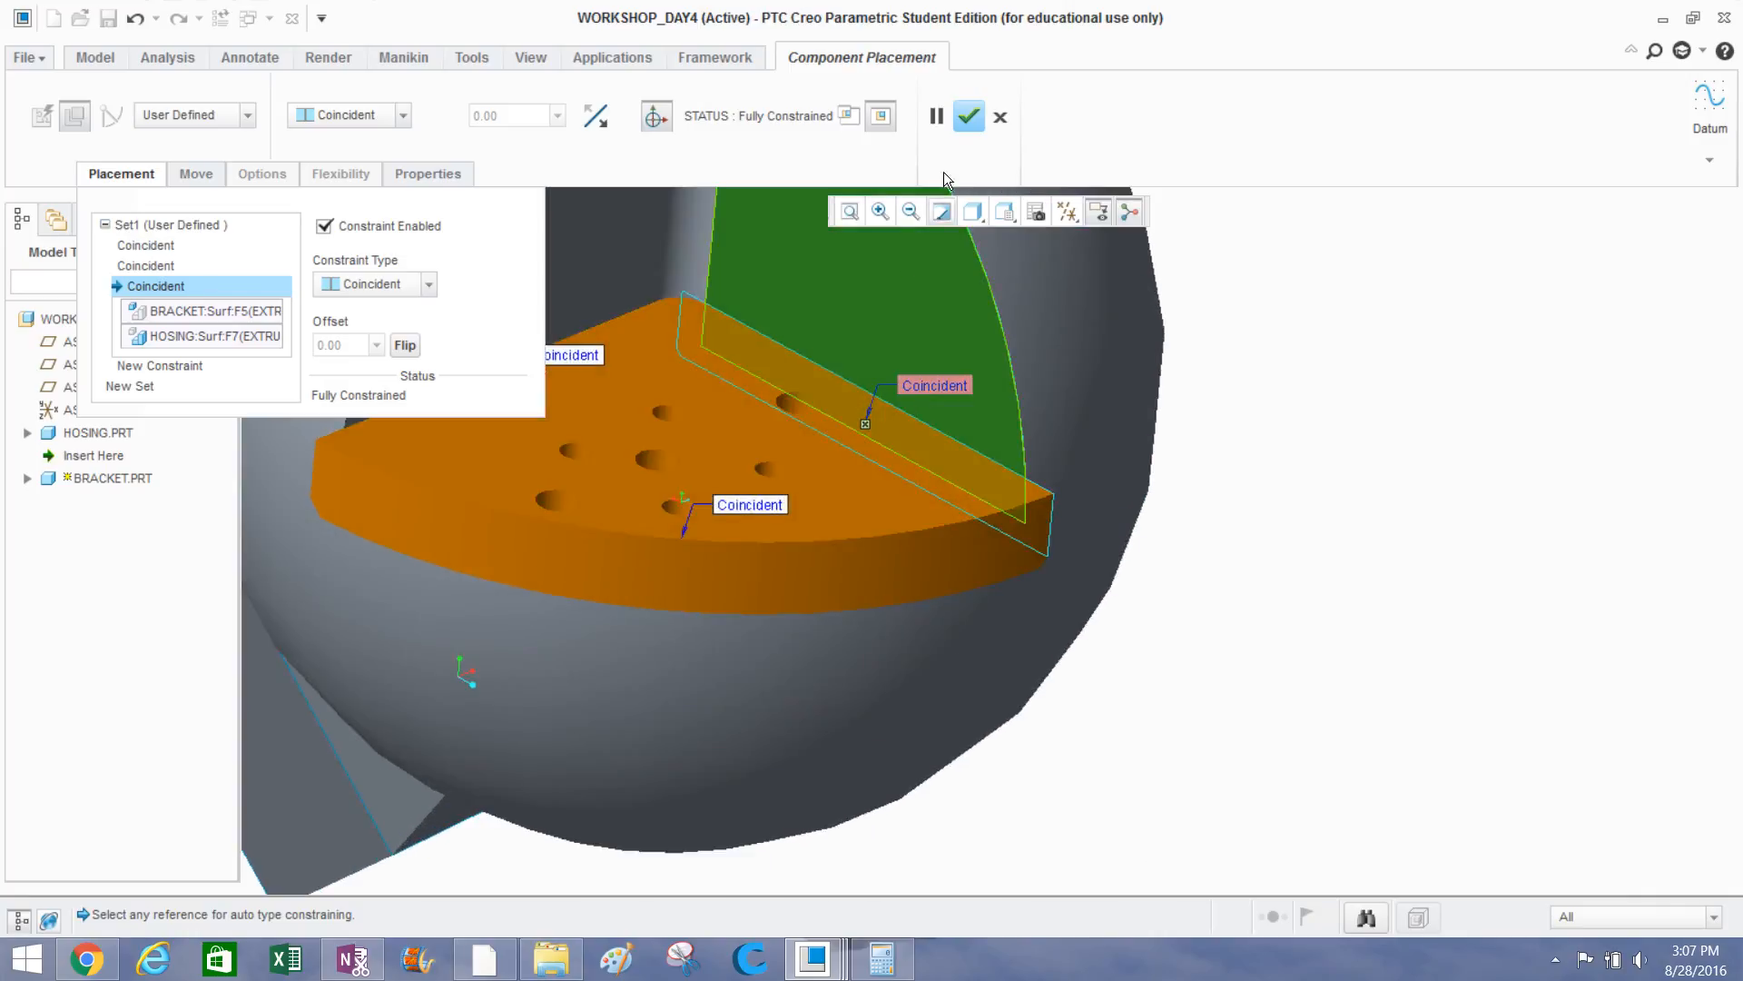
click(966, 116)
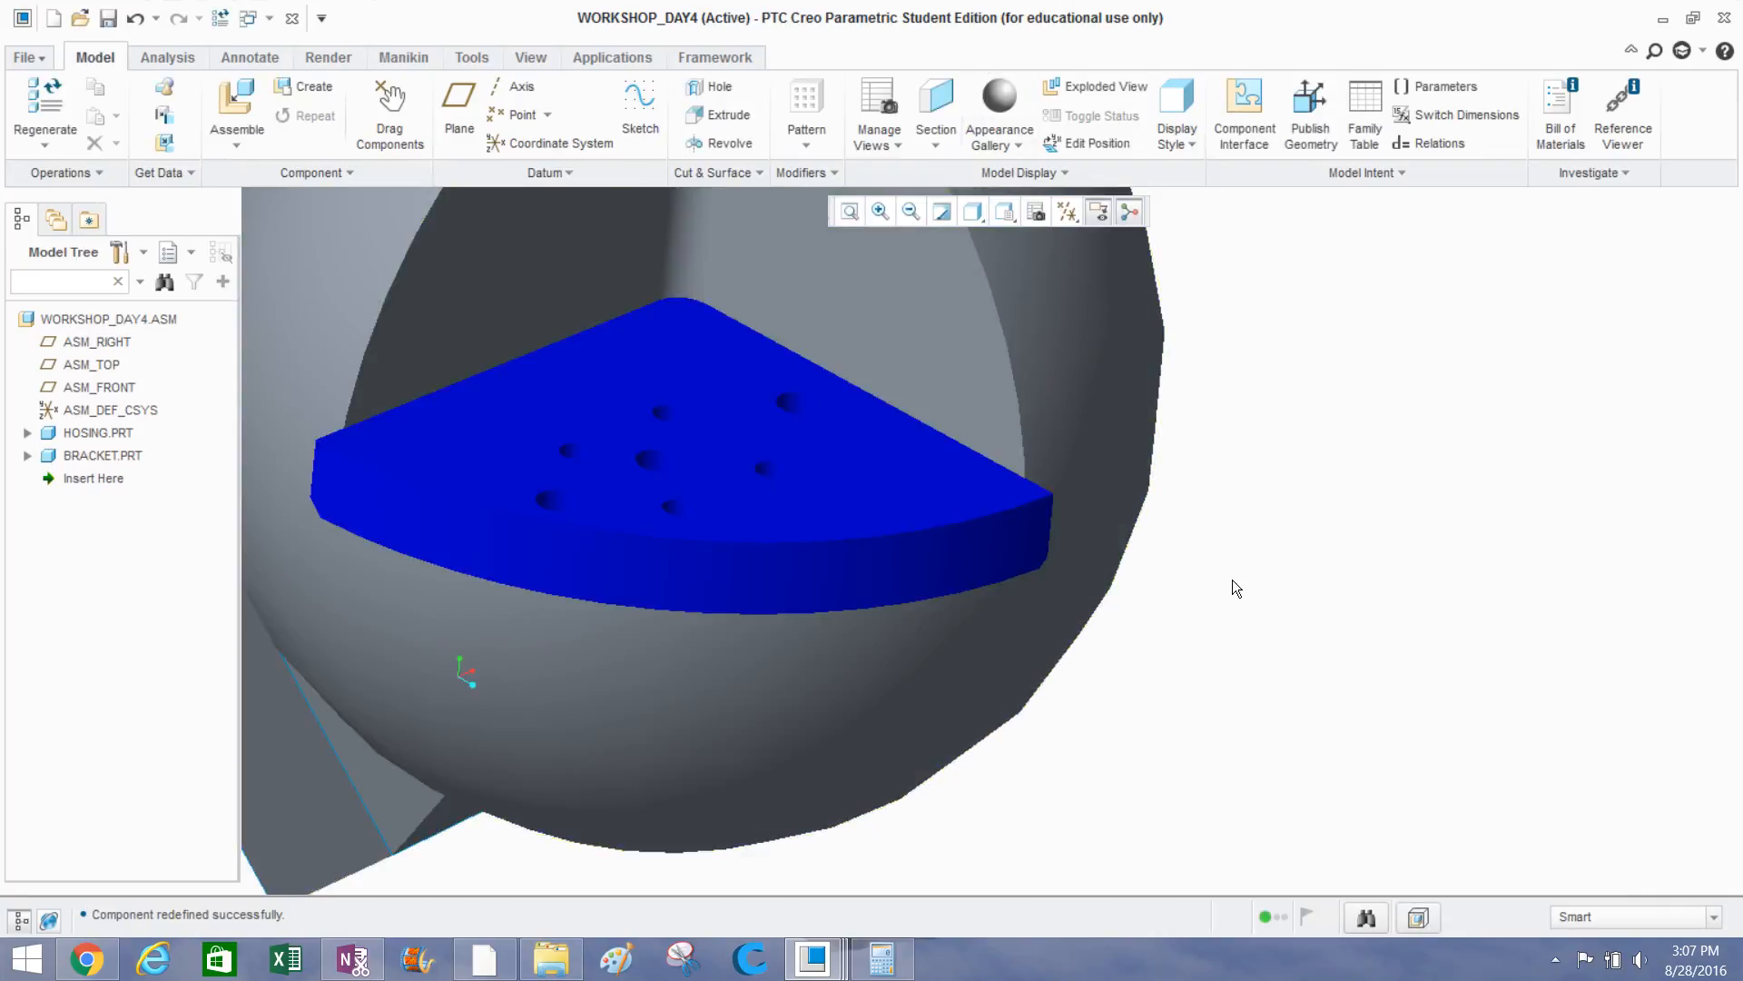
Examine from several sides how the bracket fits against both walls of the housing's corner cutout.
middle_drag(1212, 552, 1176, 569)
scroll(1199, 455, up, 5)
scroll(1053, 456, down, 5)
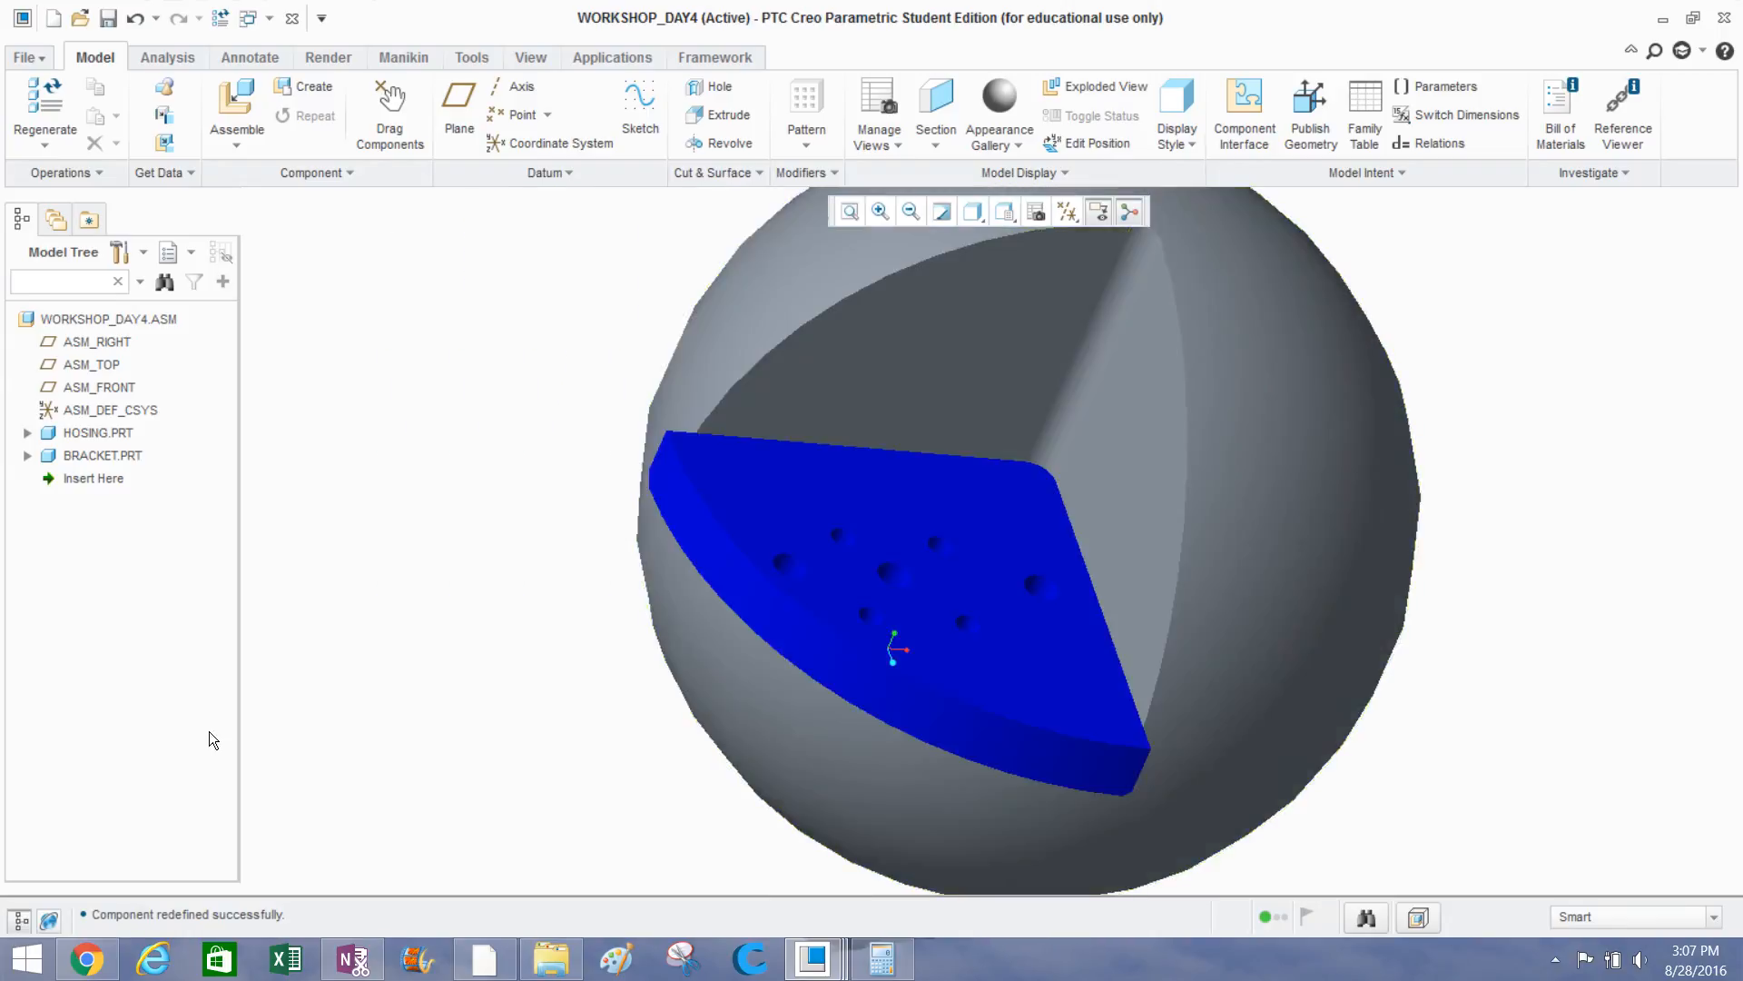
middle_drag(475, 440, 572, 410)
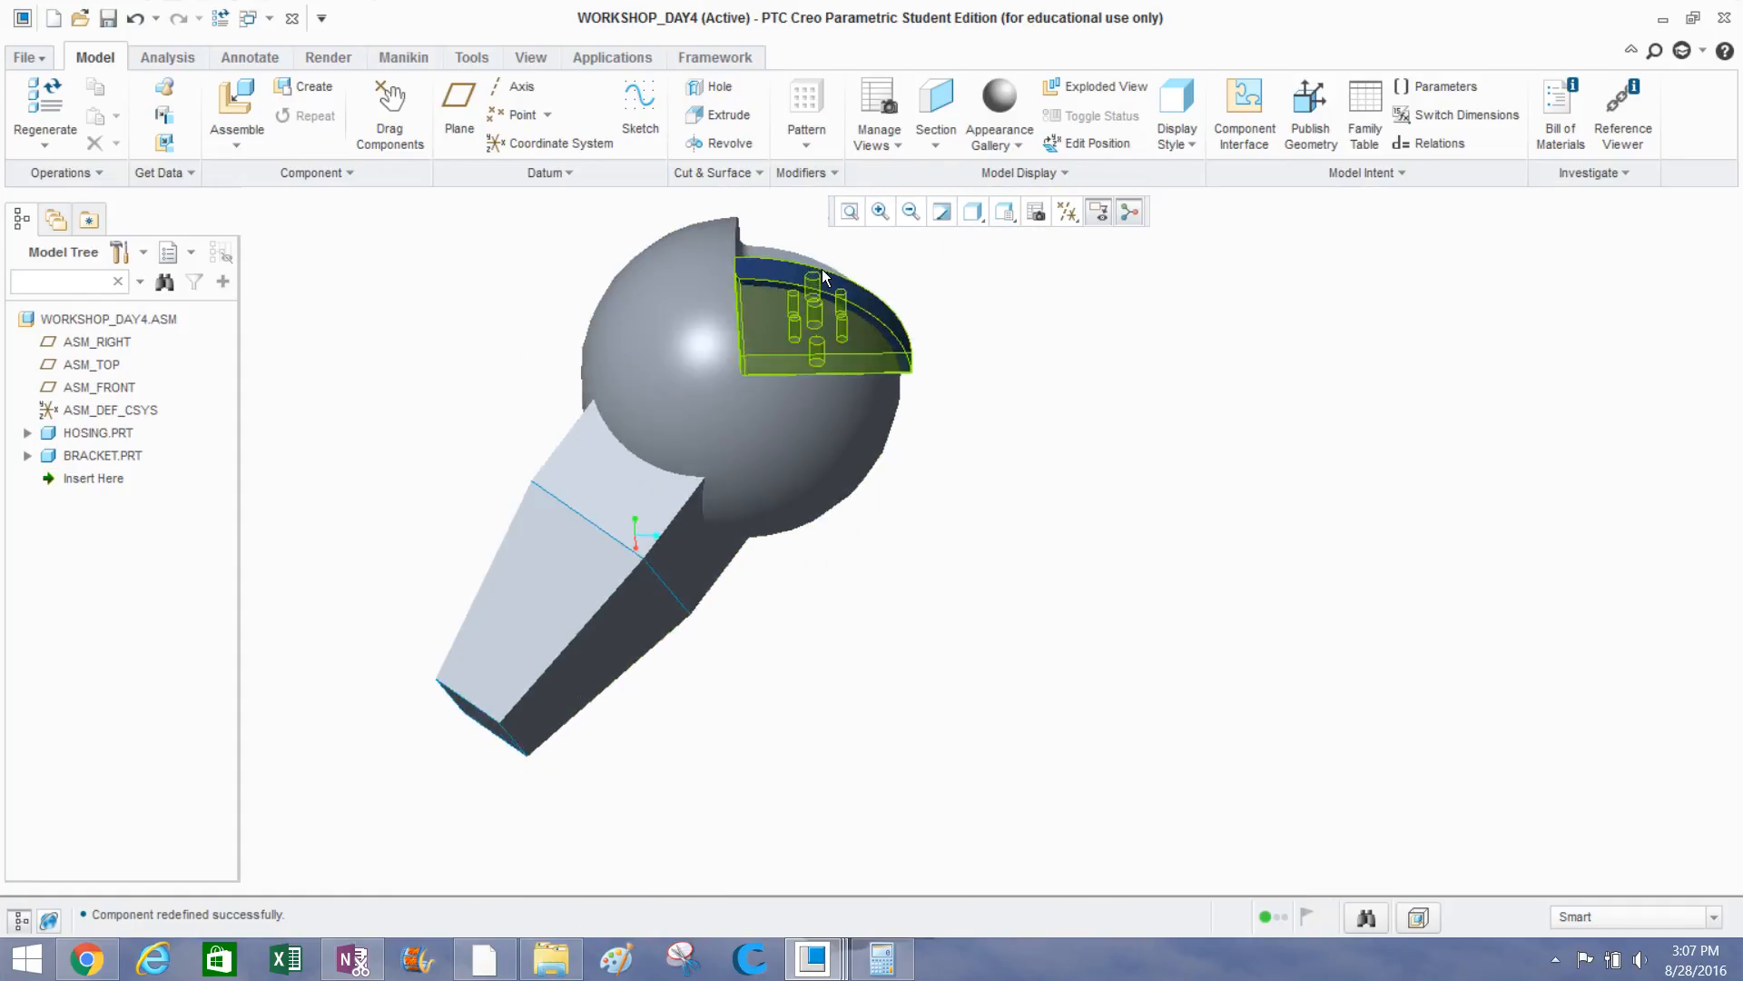
scroll(828, 269, up, 4)
middle_drag(828, 269, 640, 531)
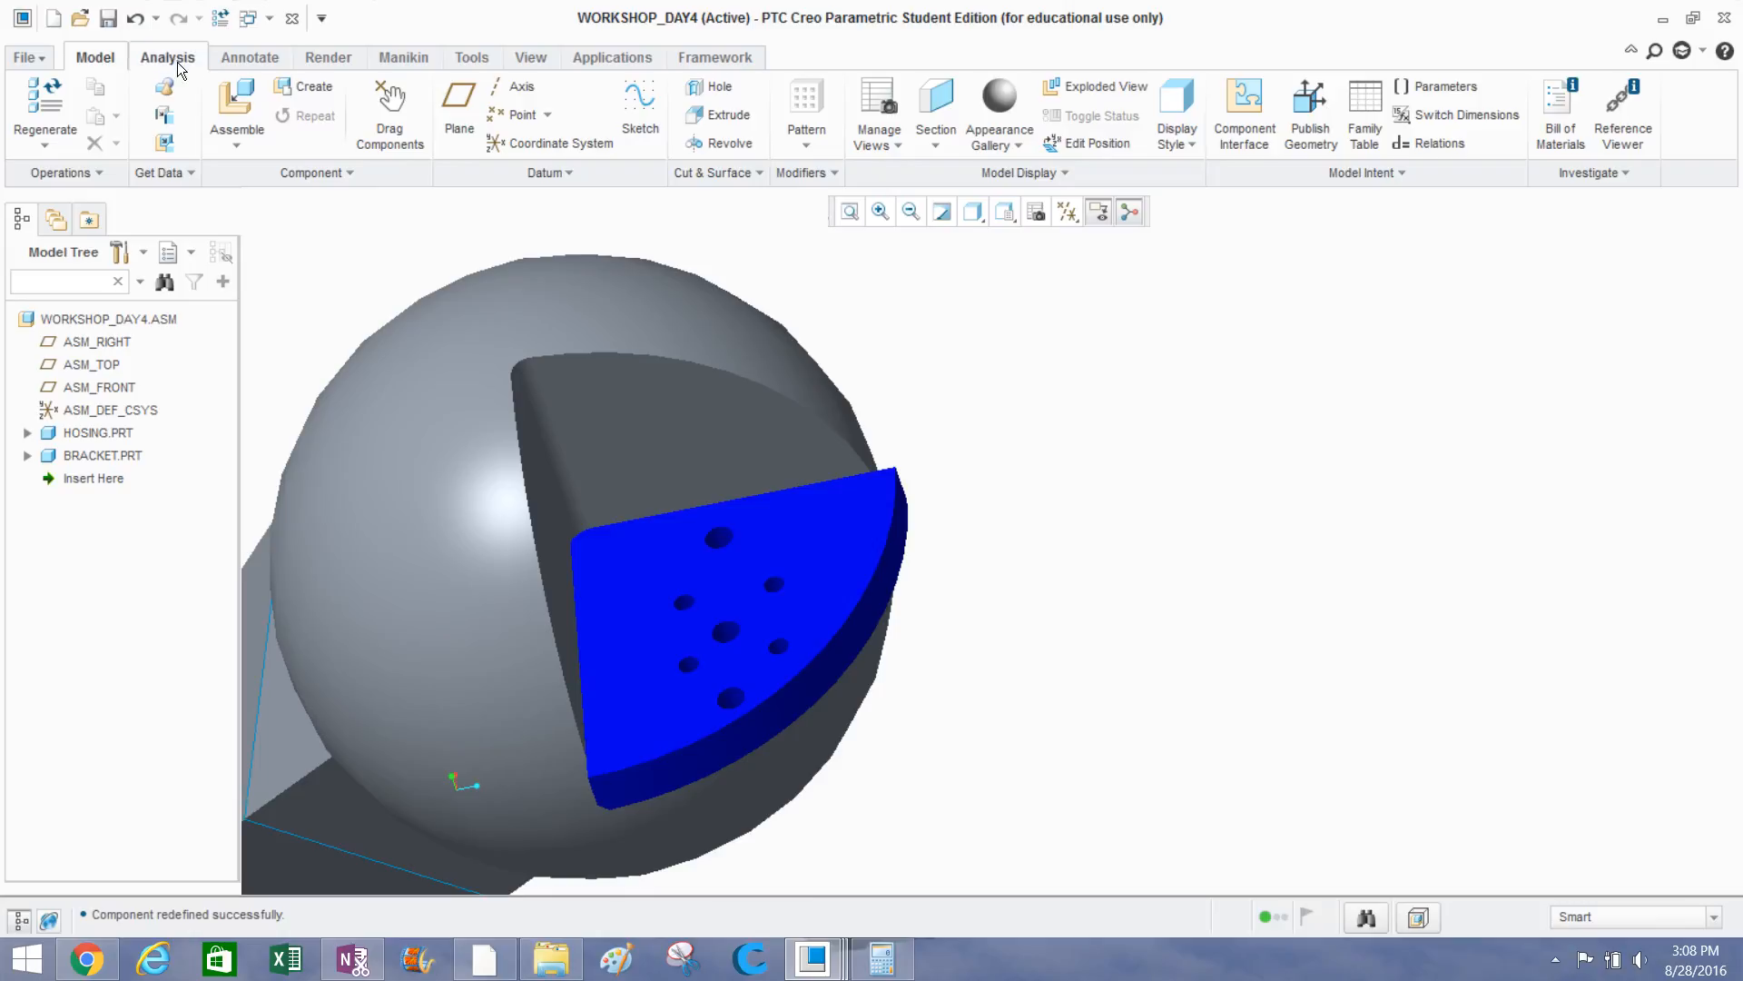
Measure the housing's spherical outer surface with the summary measurement, then close the measurement.
click(177, 62)
click(612, 98)
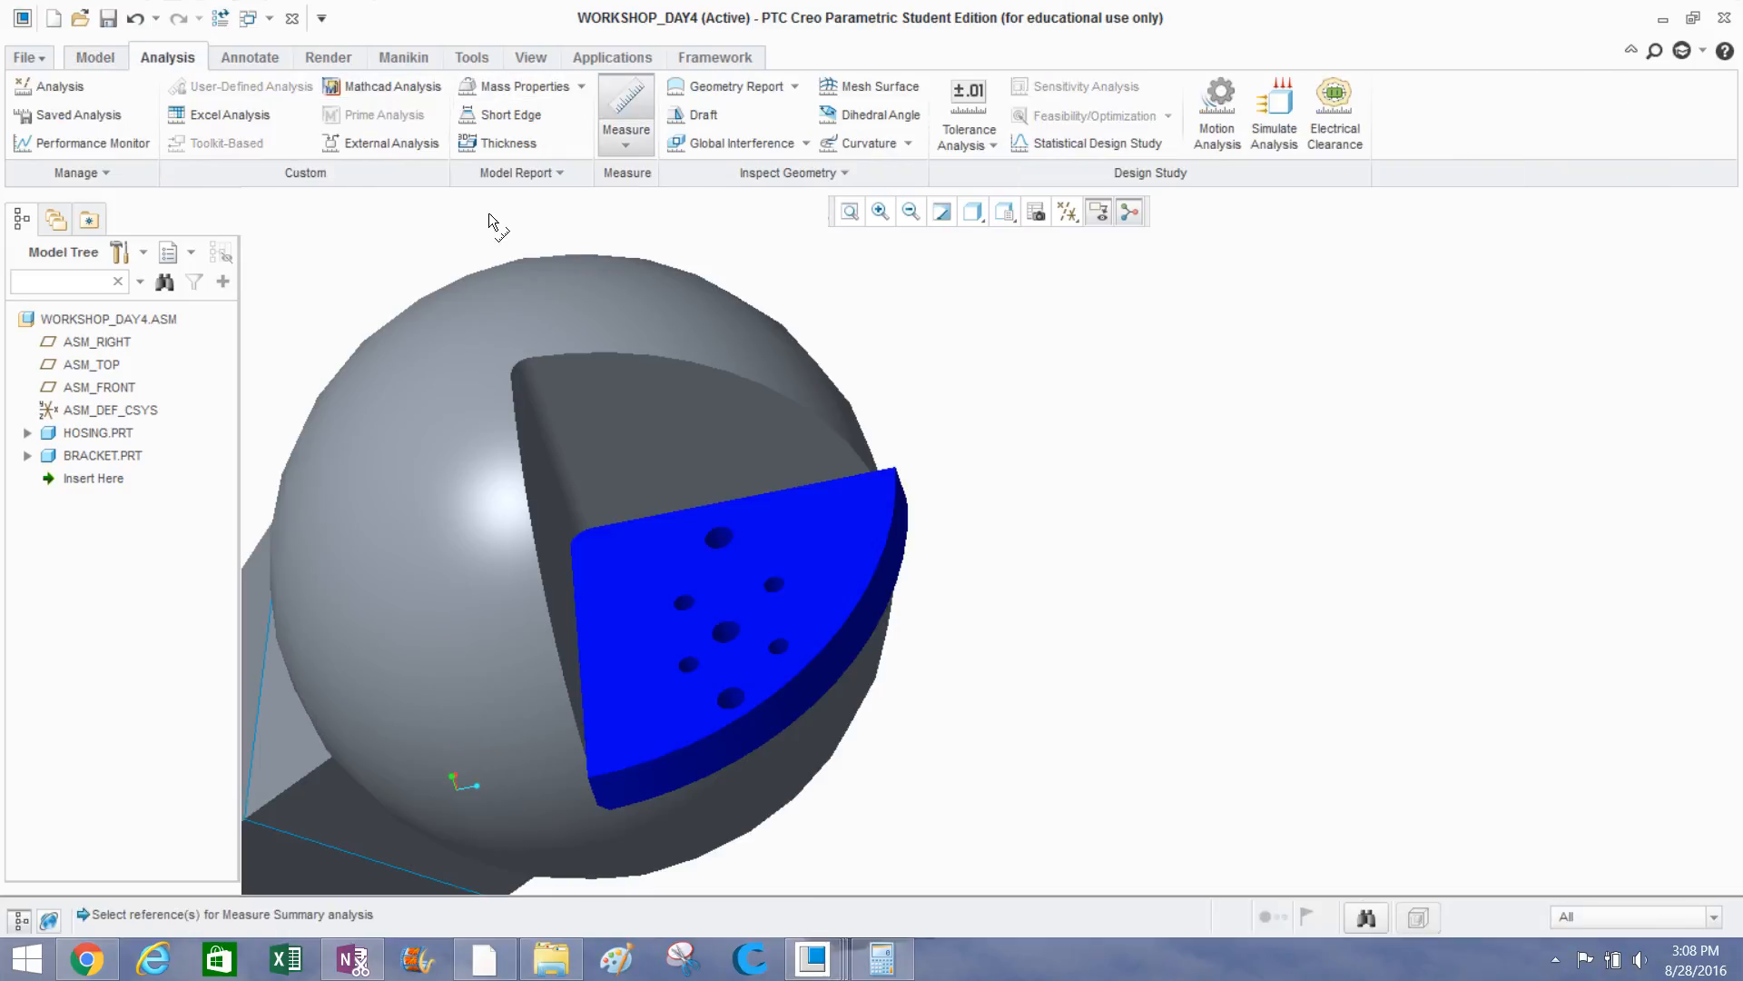
click(424, 372)
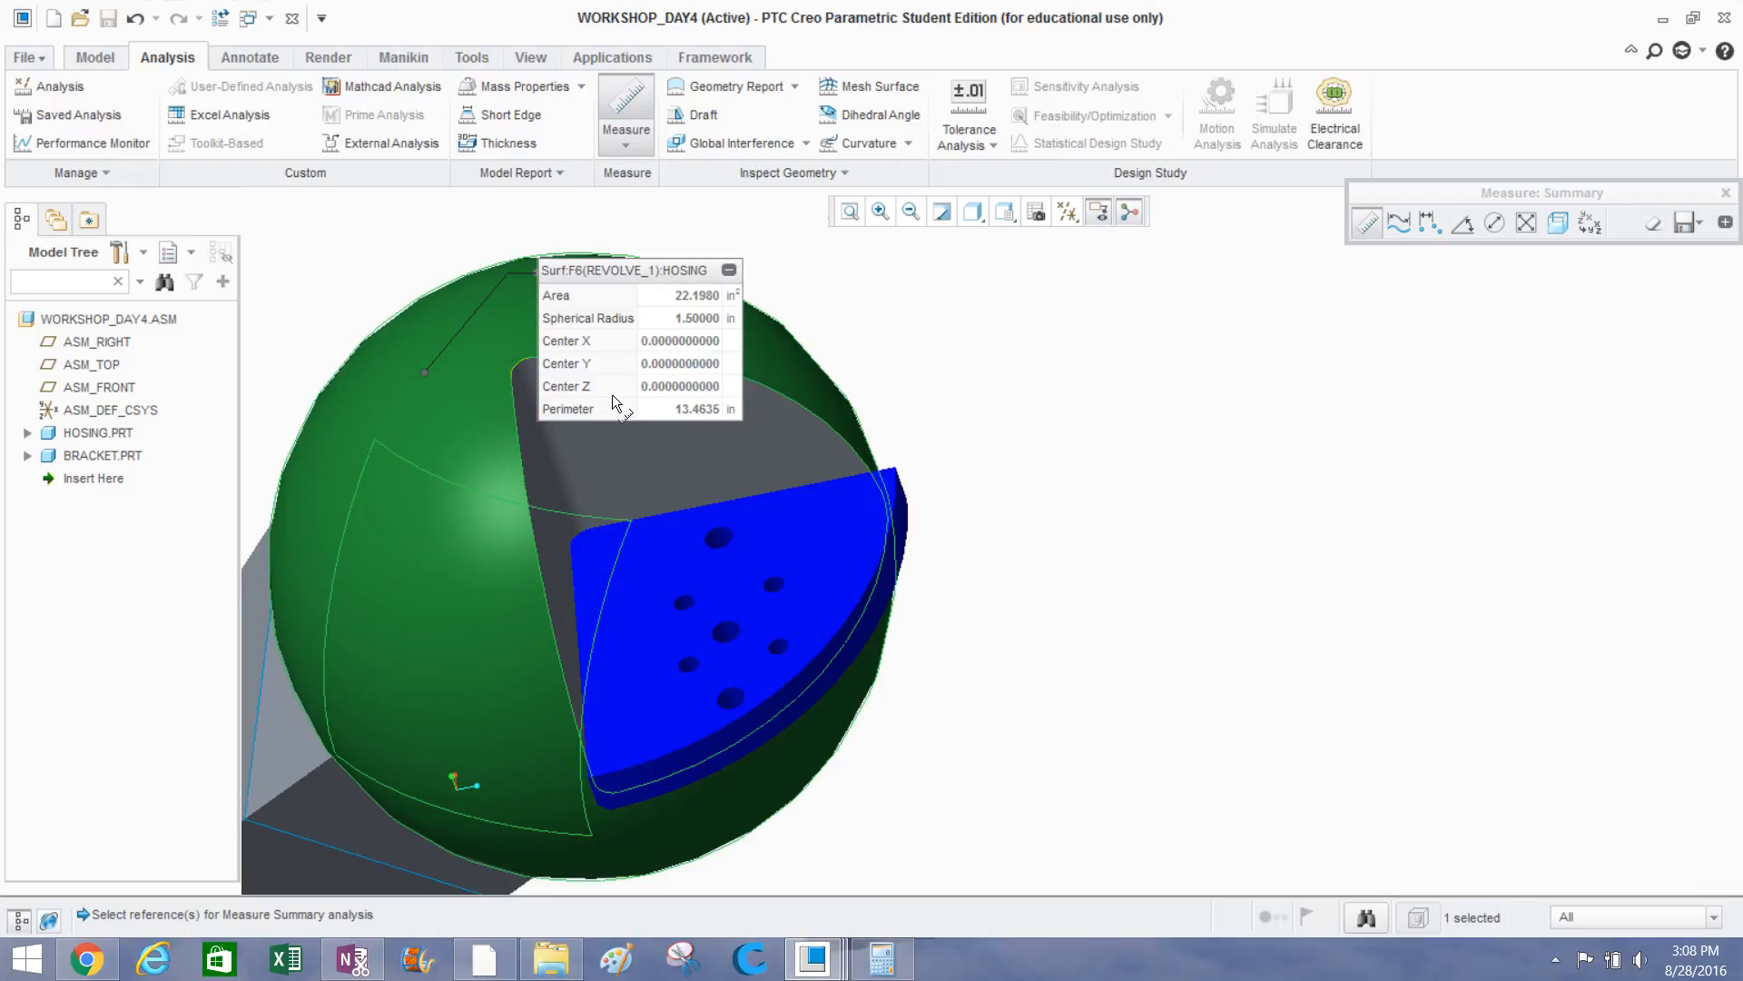
click(729, 269)
middle_drag(723, 272, 721, 717)
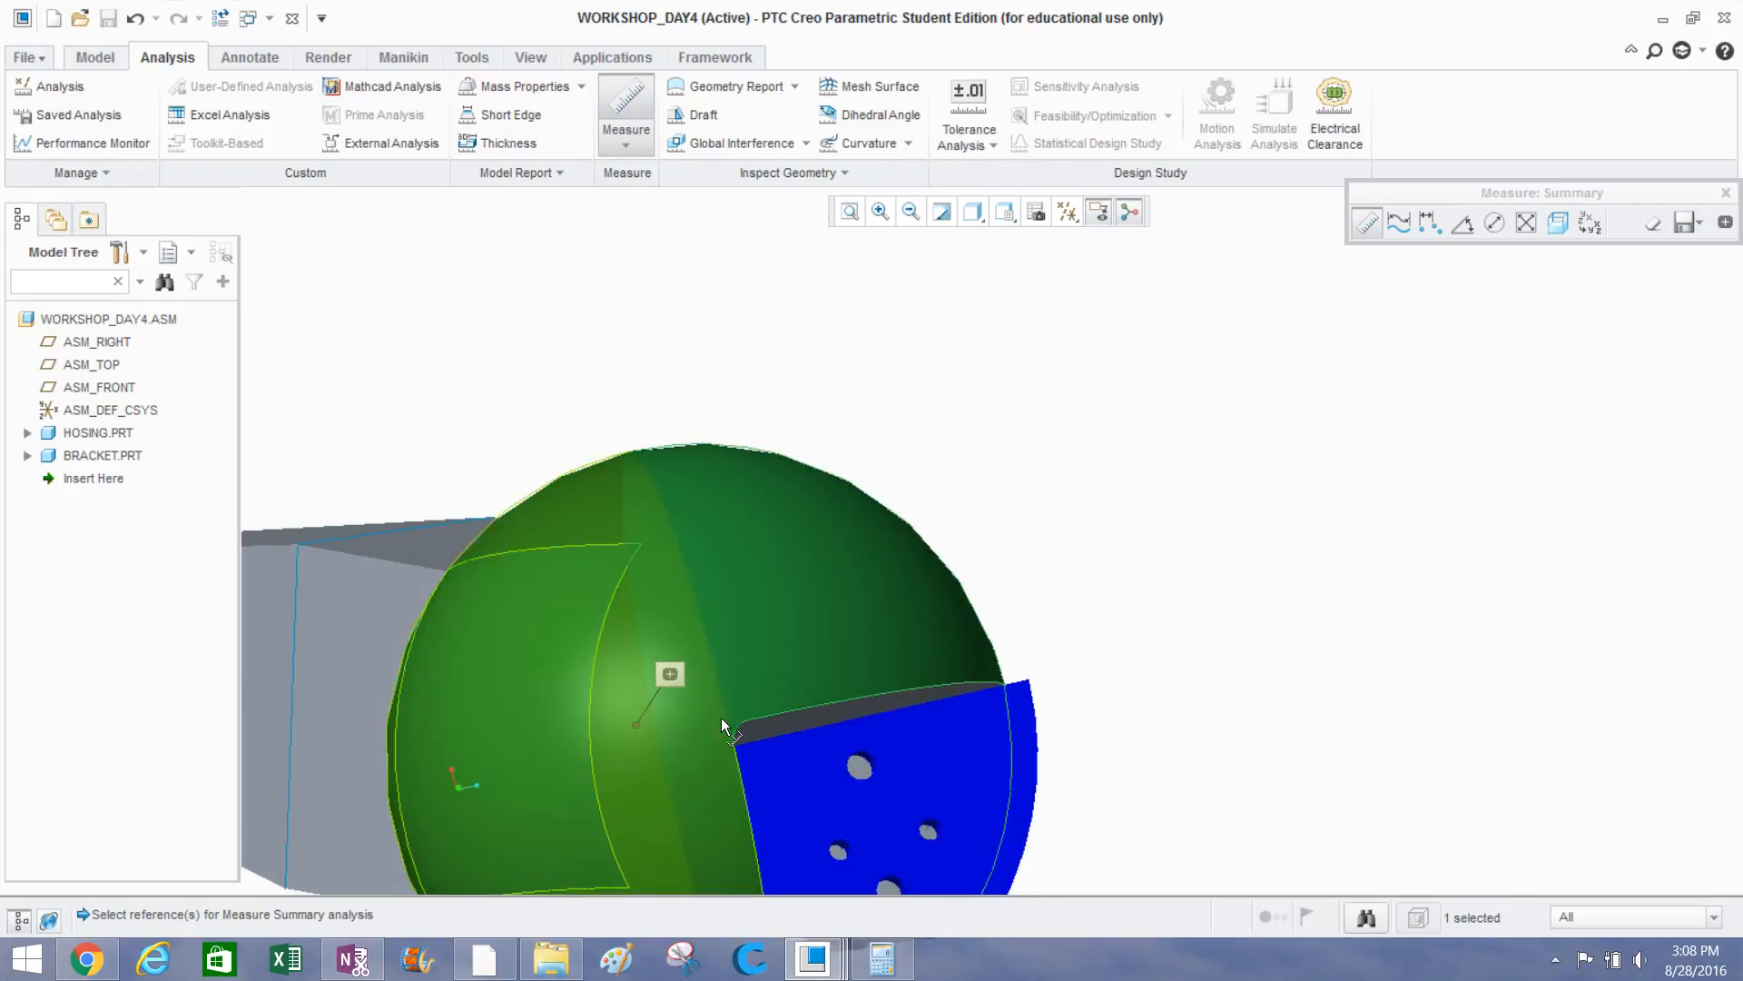
scroll(681, 522, down, 3)
middle_drag(681, 521, 669, 505)
scroll(668, 505, up, 1)
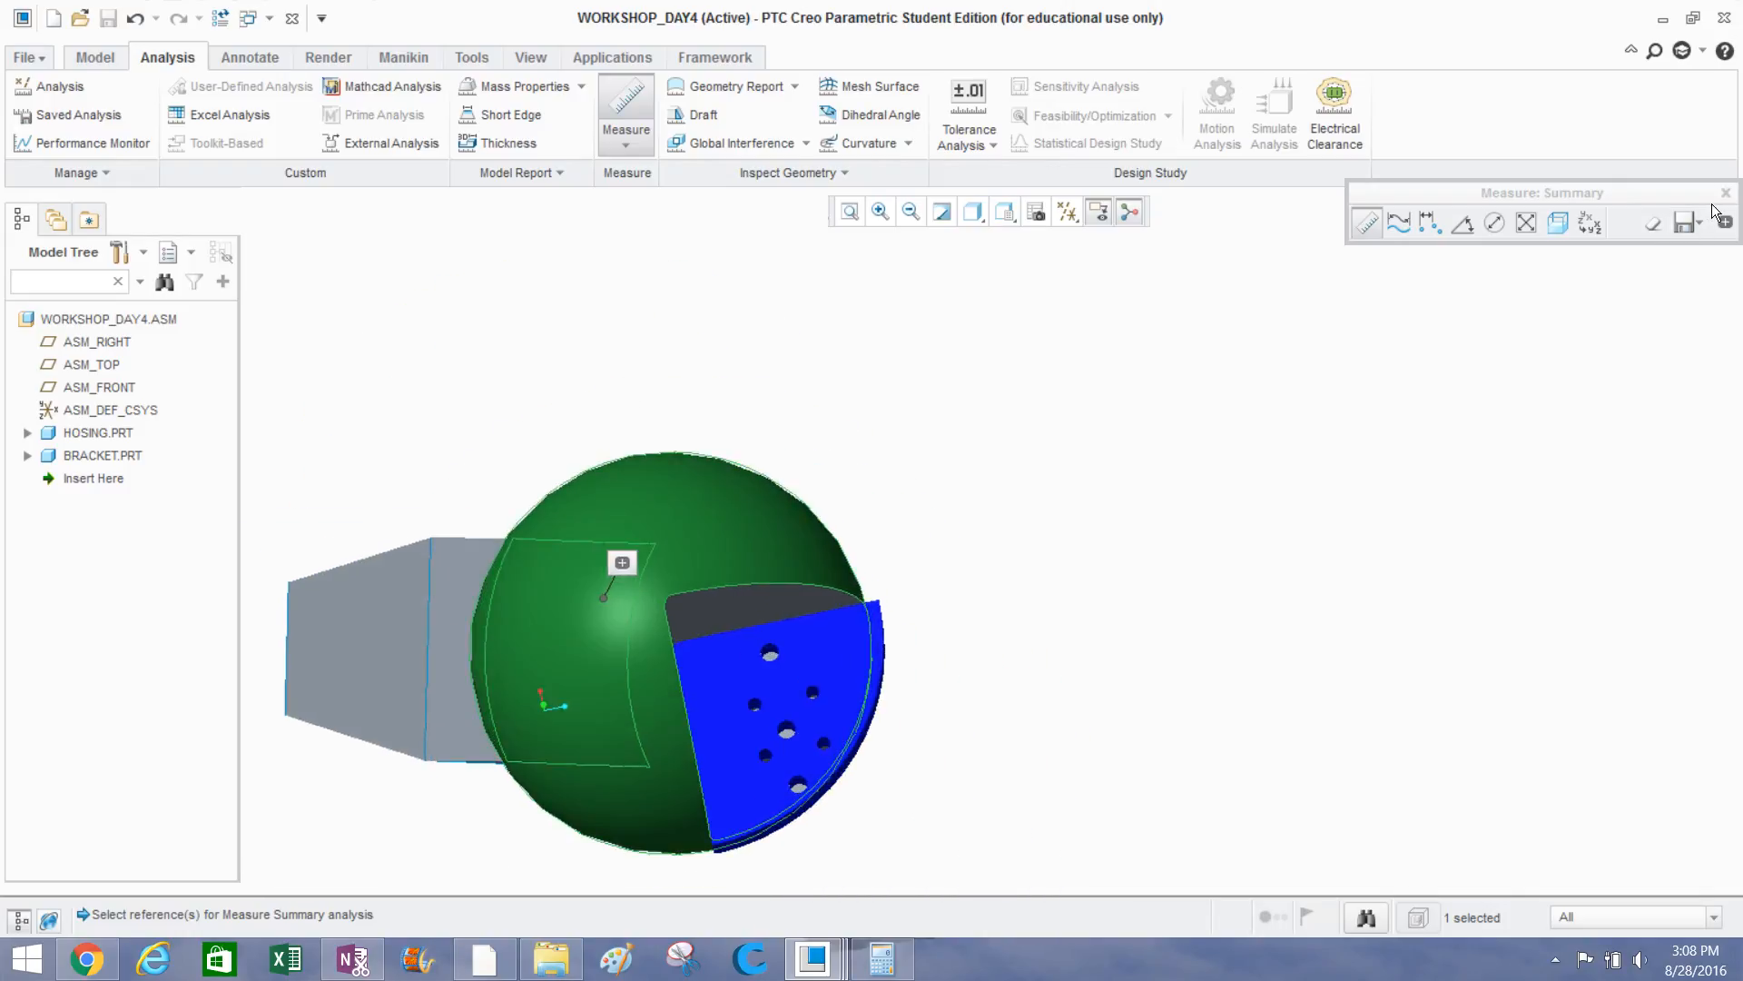
click(1725, 193)
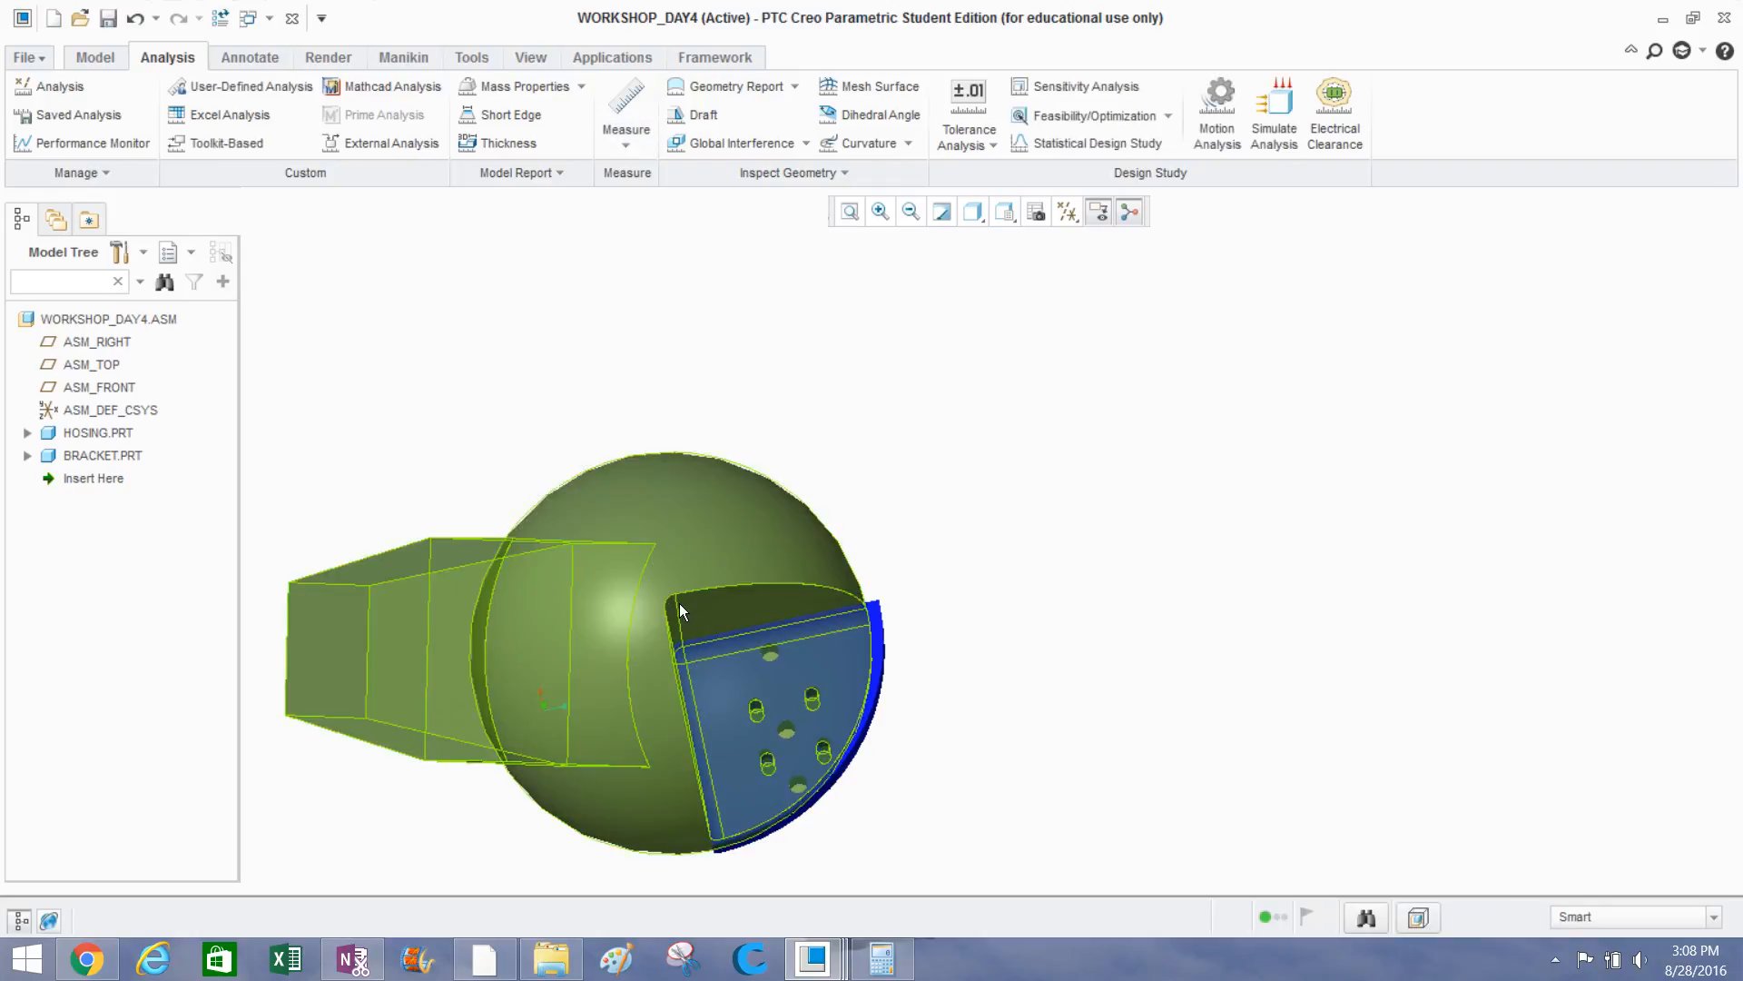
List the housing's features and highlight Extrude 2, Extrude 3 and Round 1 to identify the geometry each one makes.
click(107, 429)
click(27, 433)
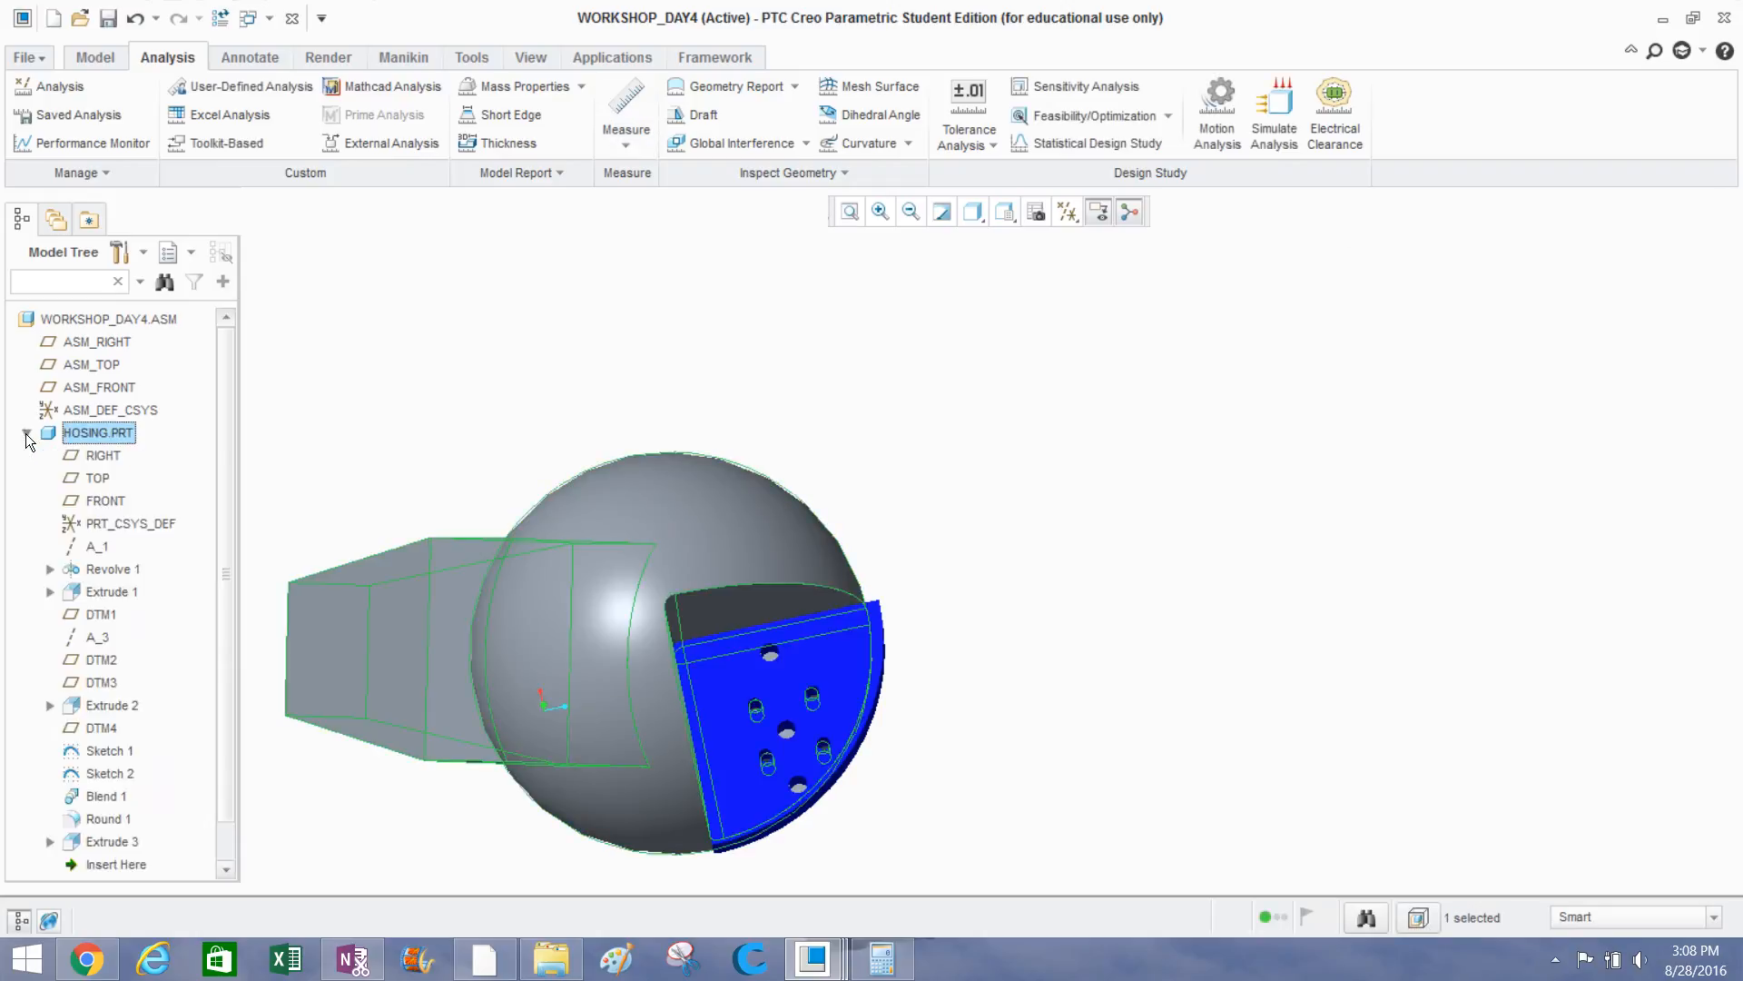
scroll(82, 552, down, 1)
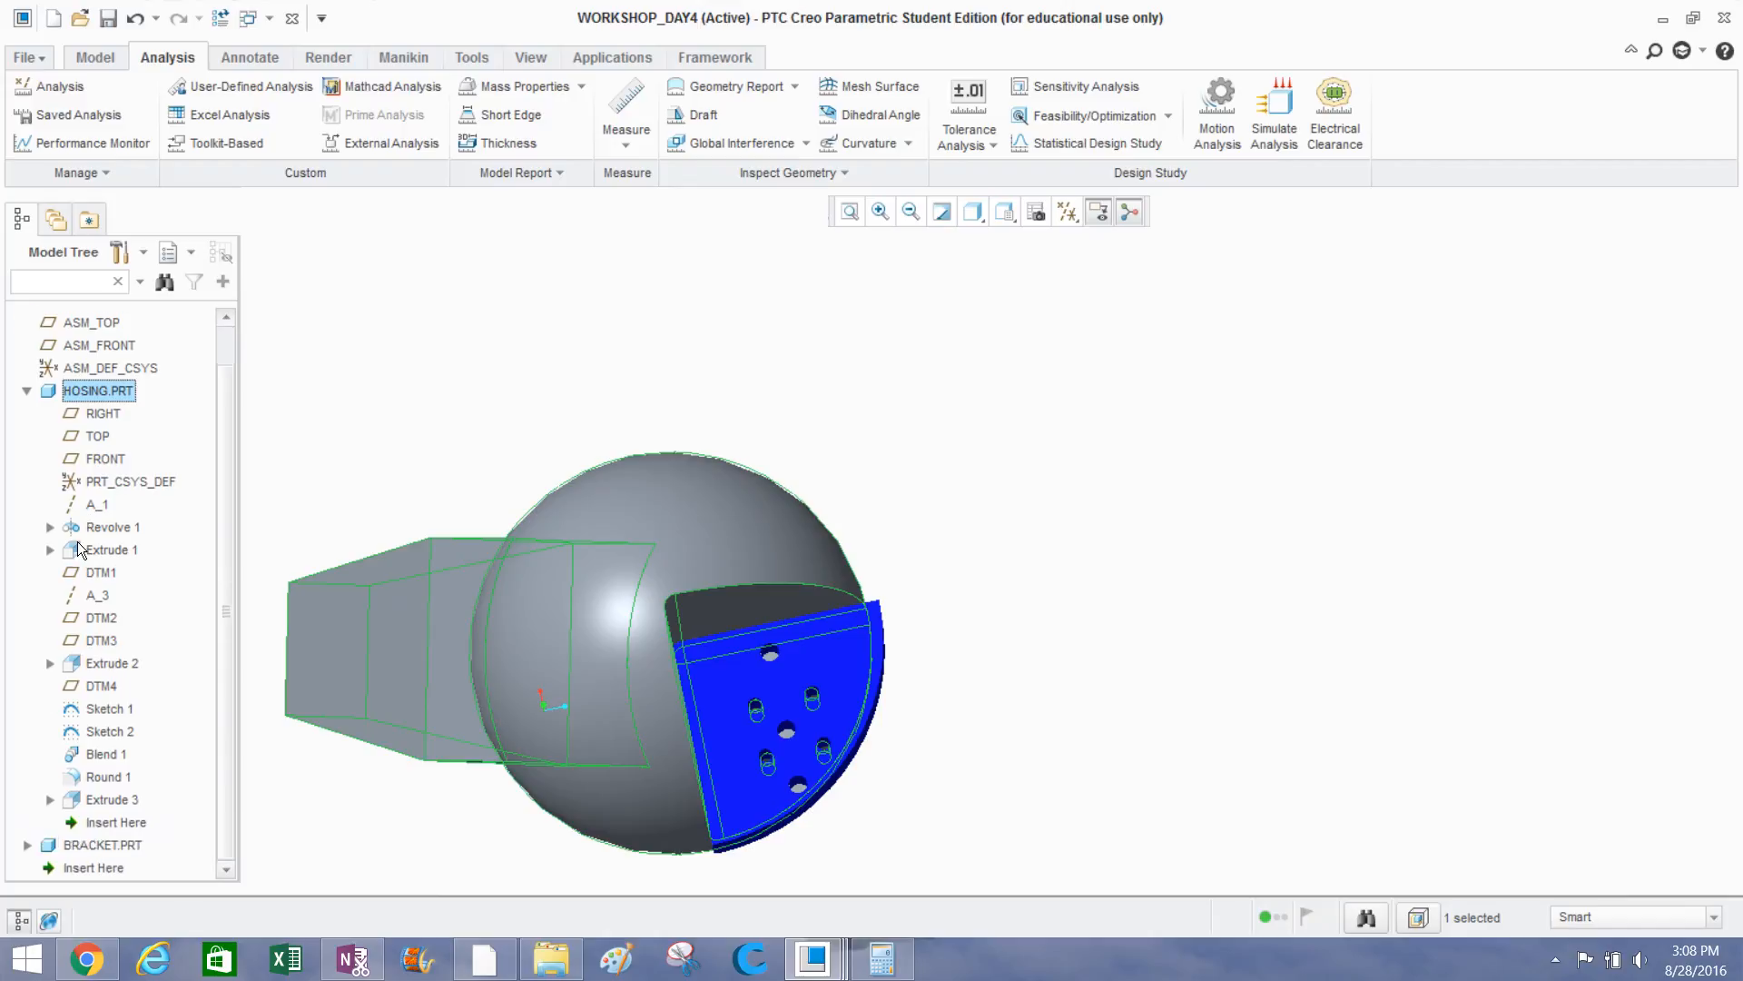
click(936, 456)
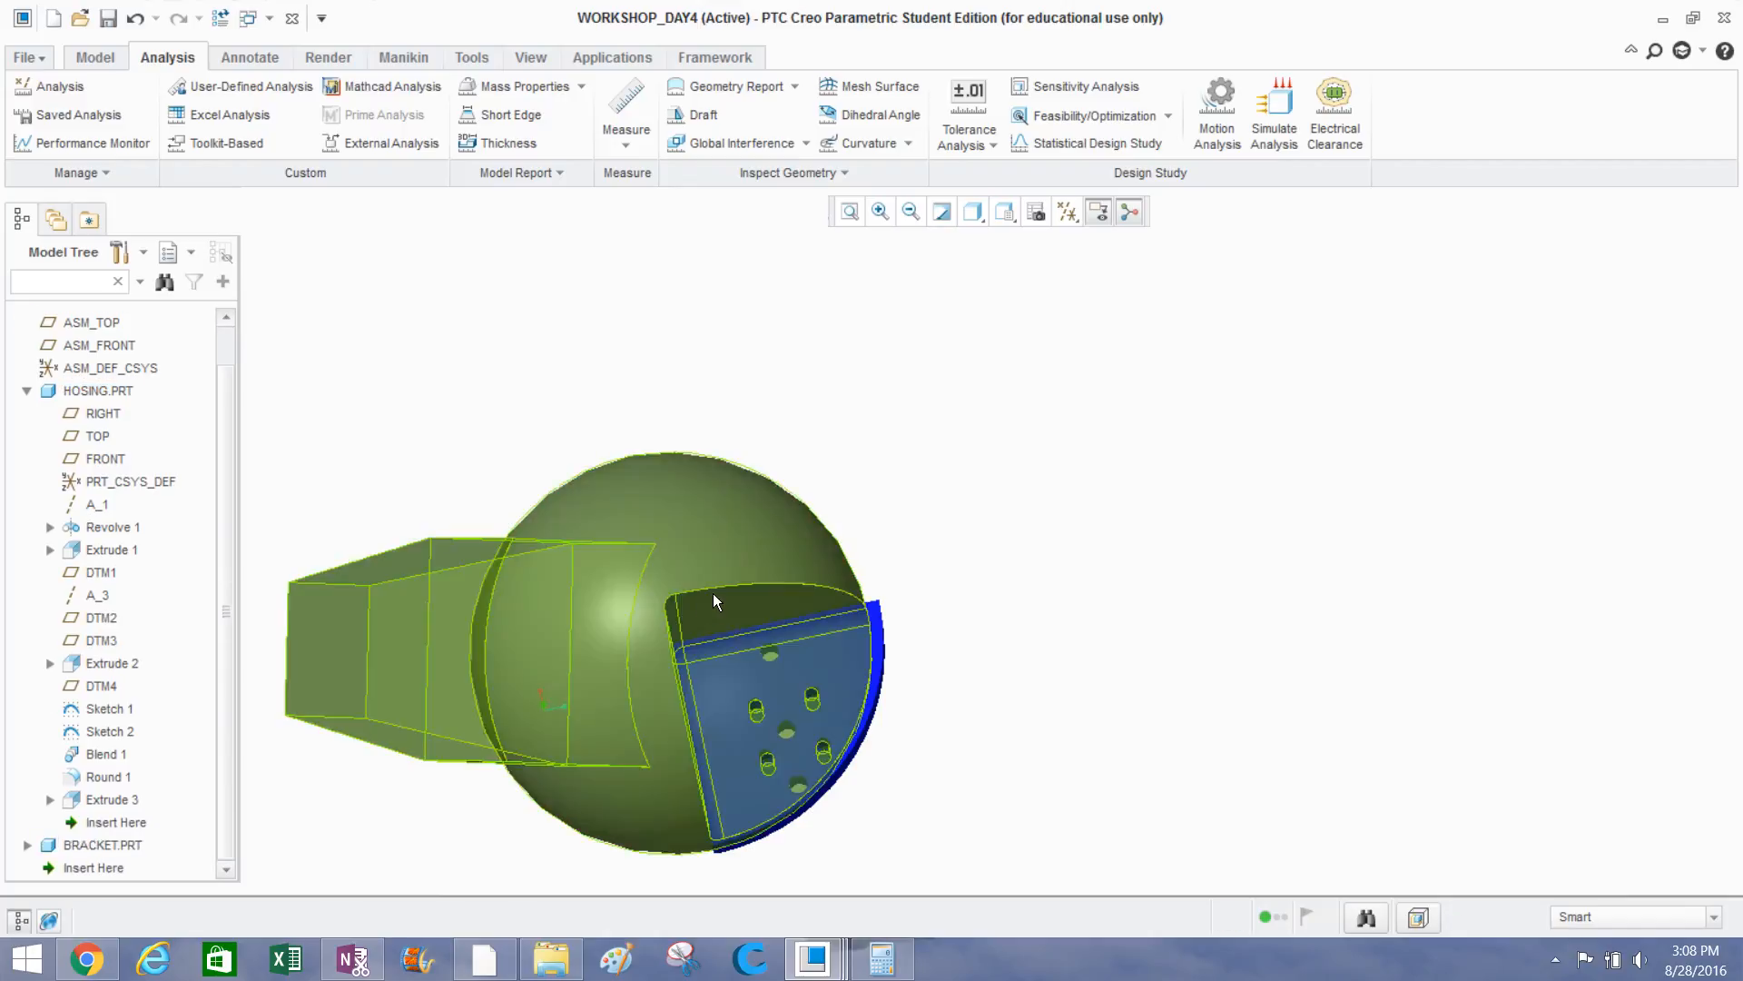
click(101, 664)
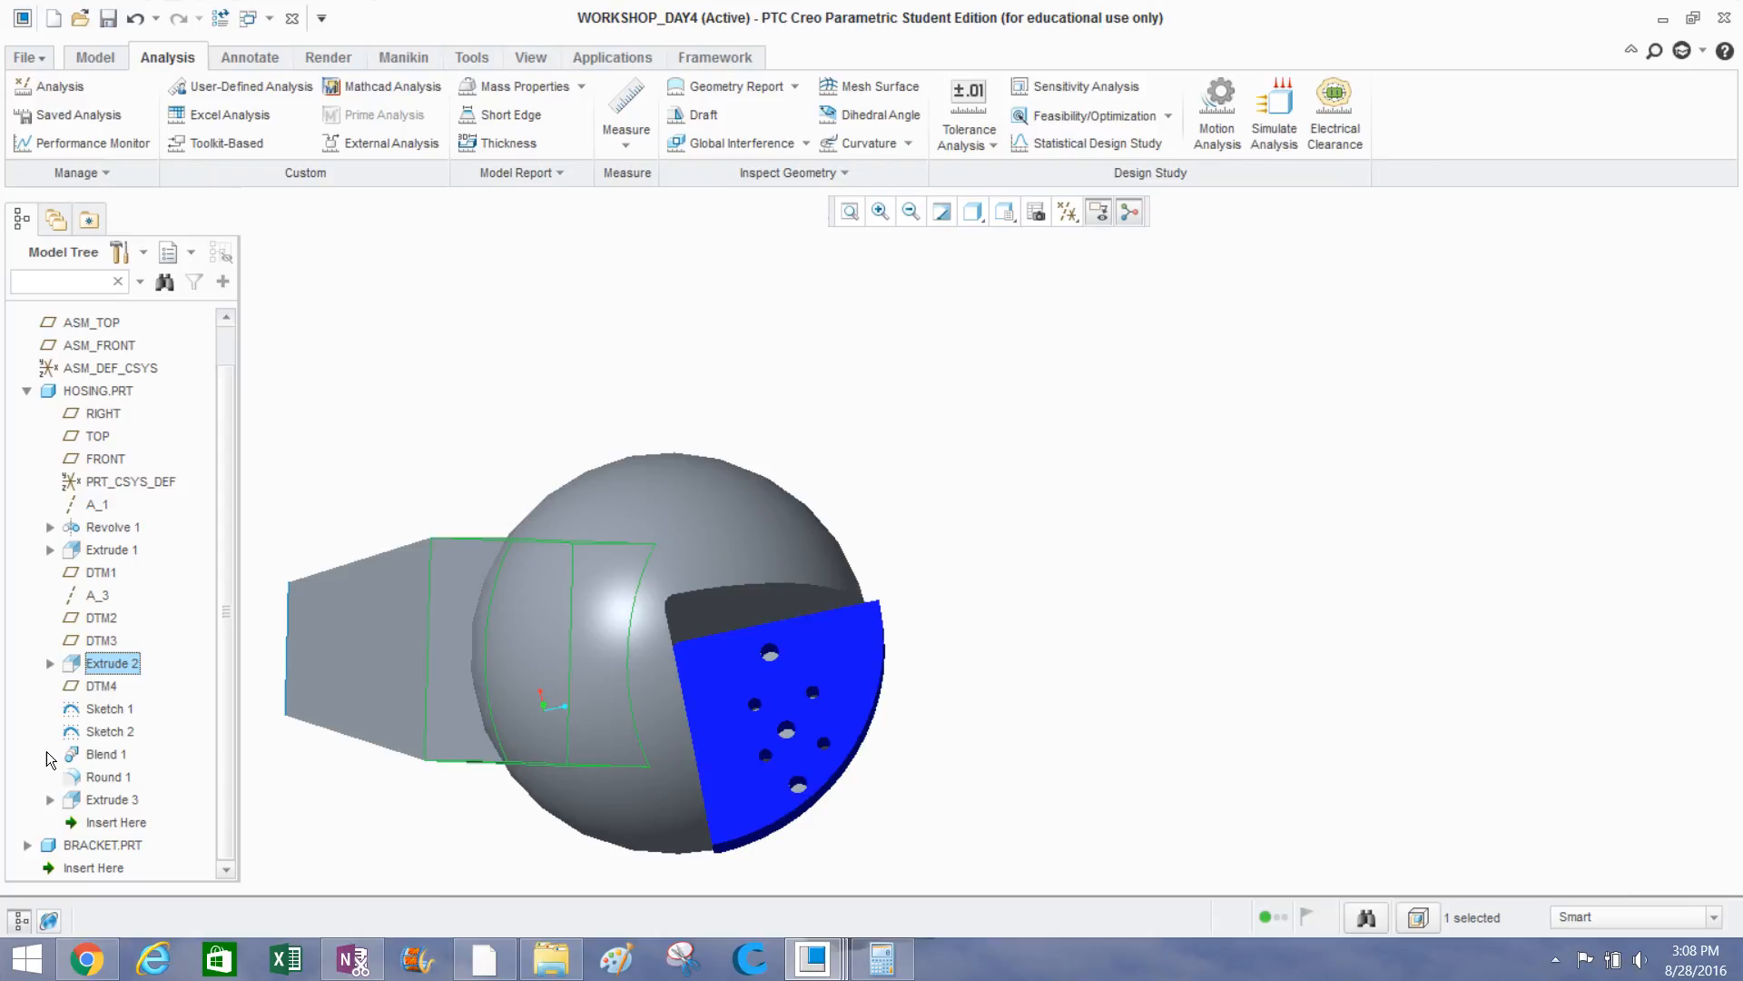
click(90, 799)
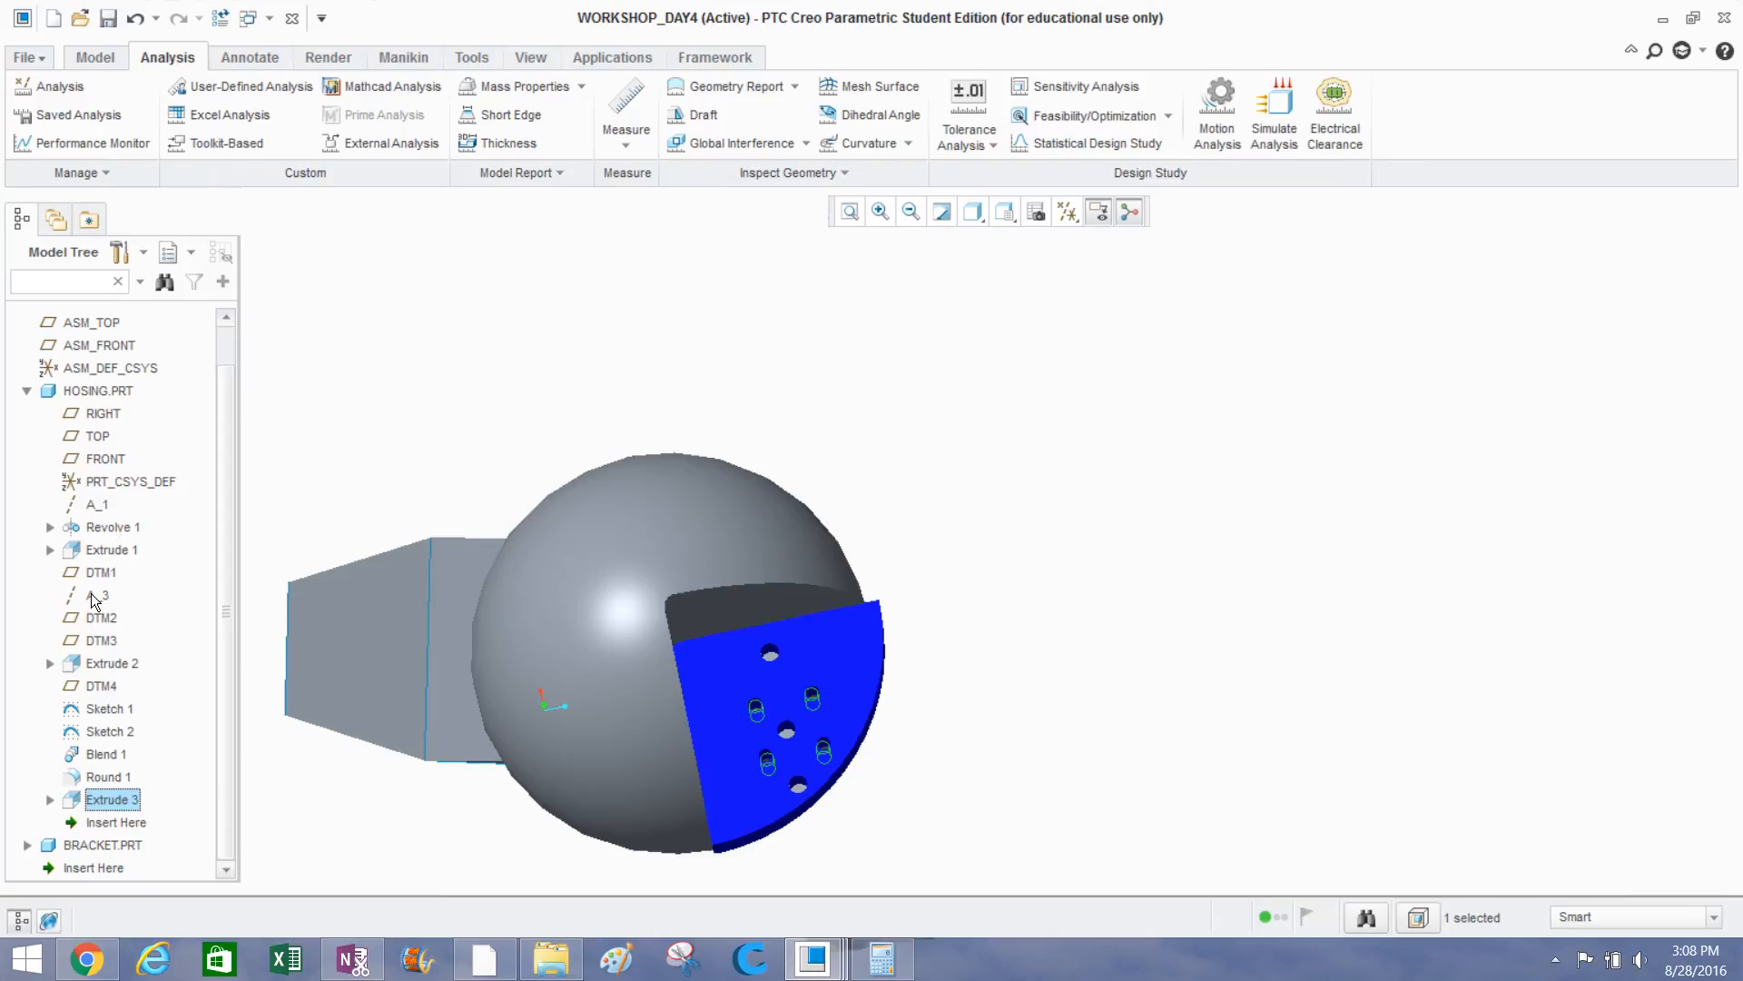
key(Up)
key(Up)
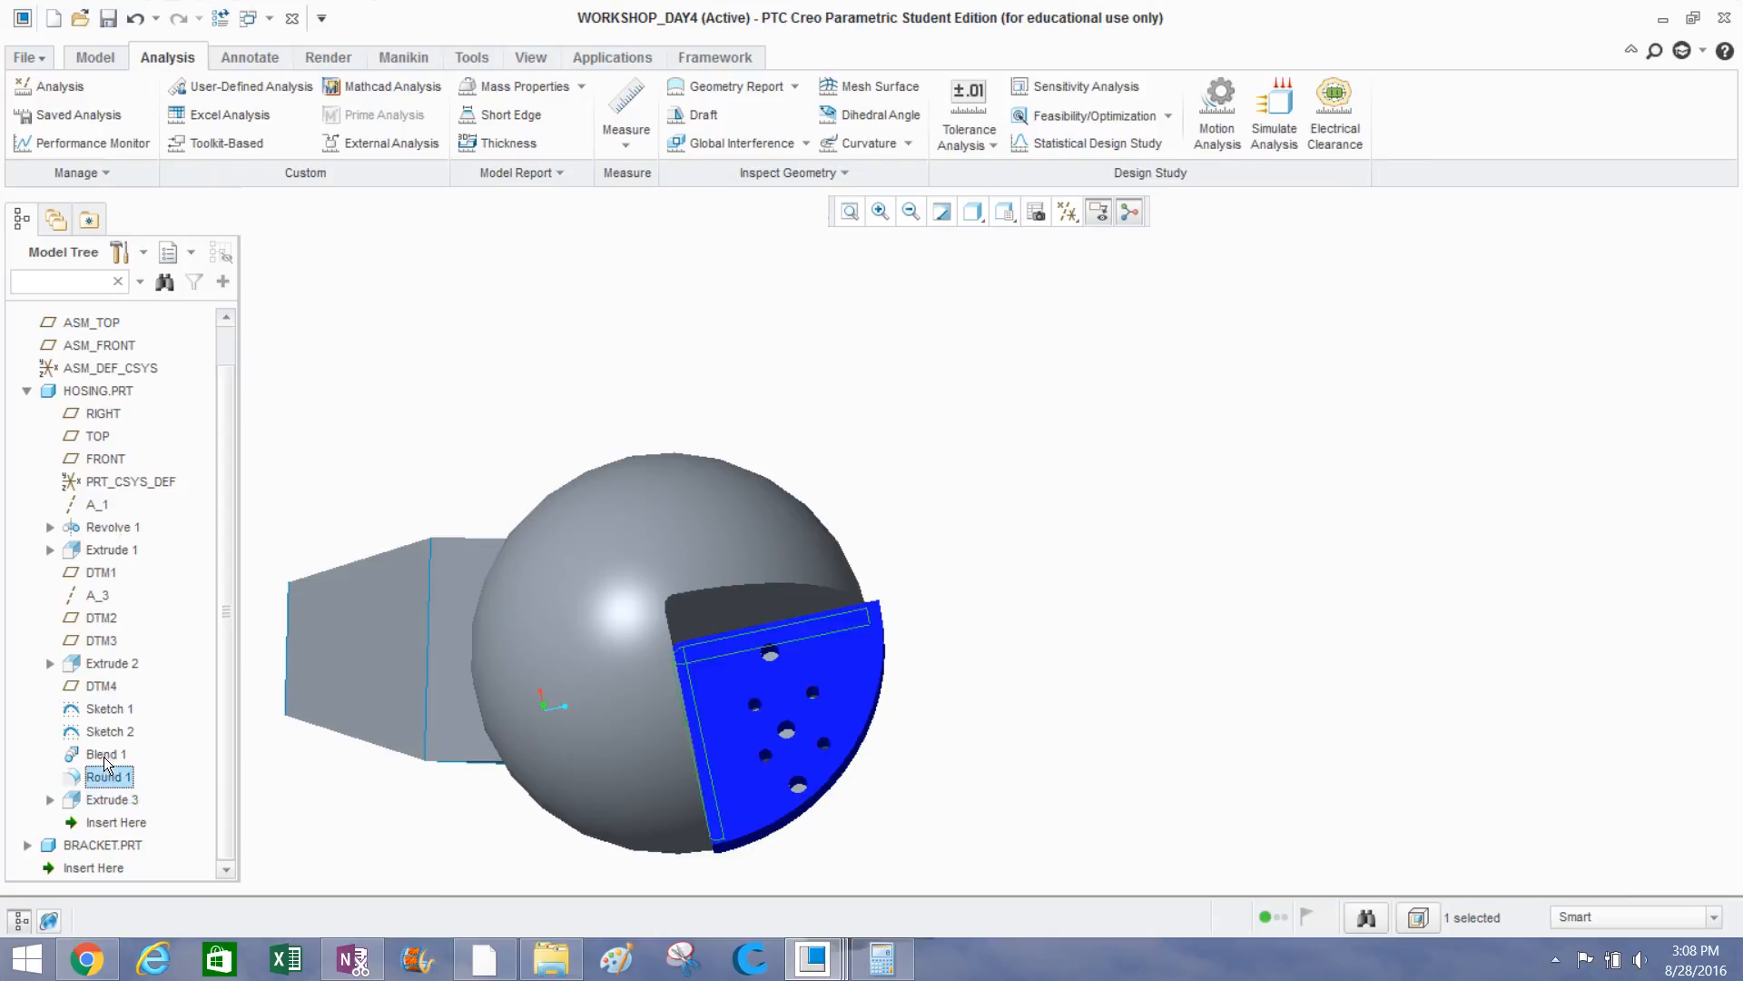
Open the definition of the housing's Extrude 3 hole cut, accept it without changes, and highlight Extrude 2.
click(103, 799)
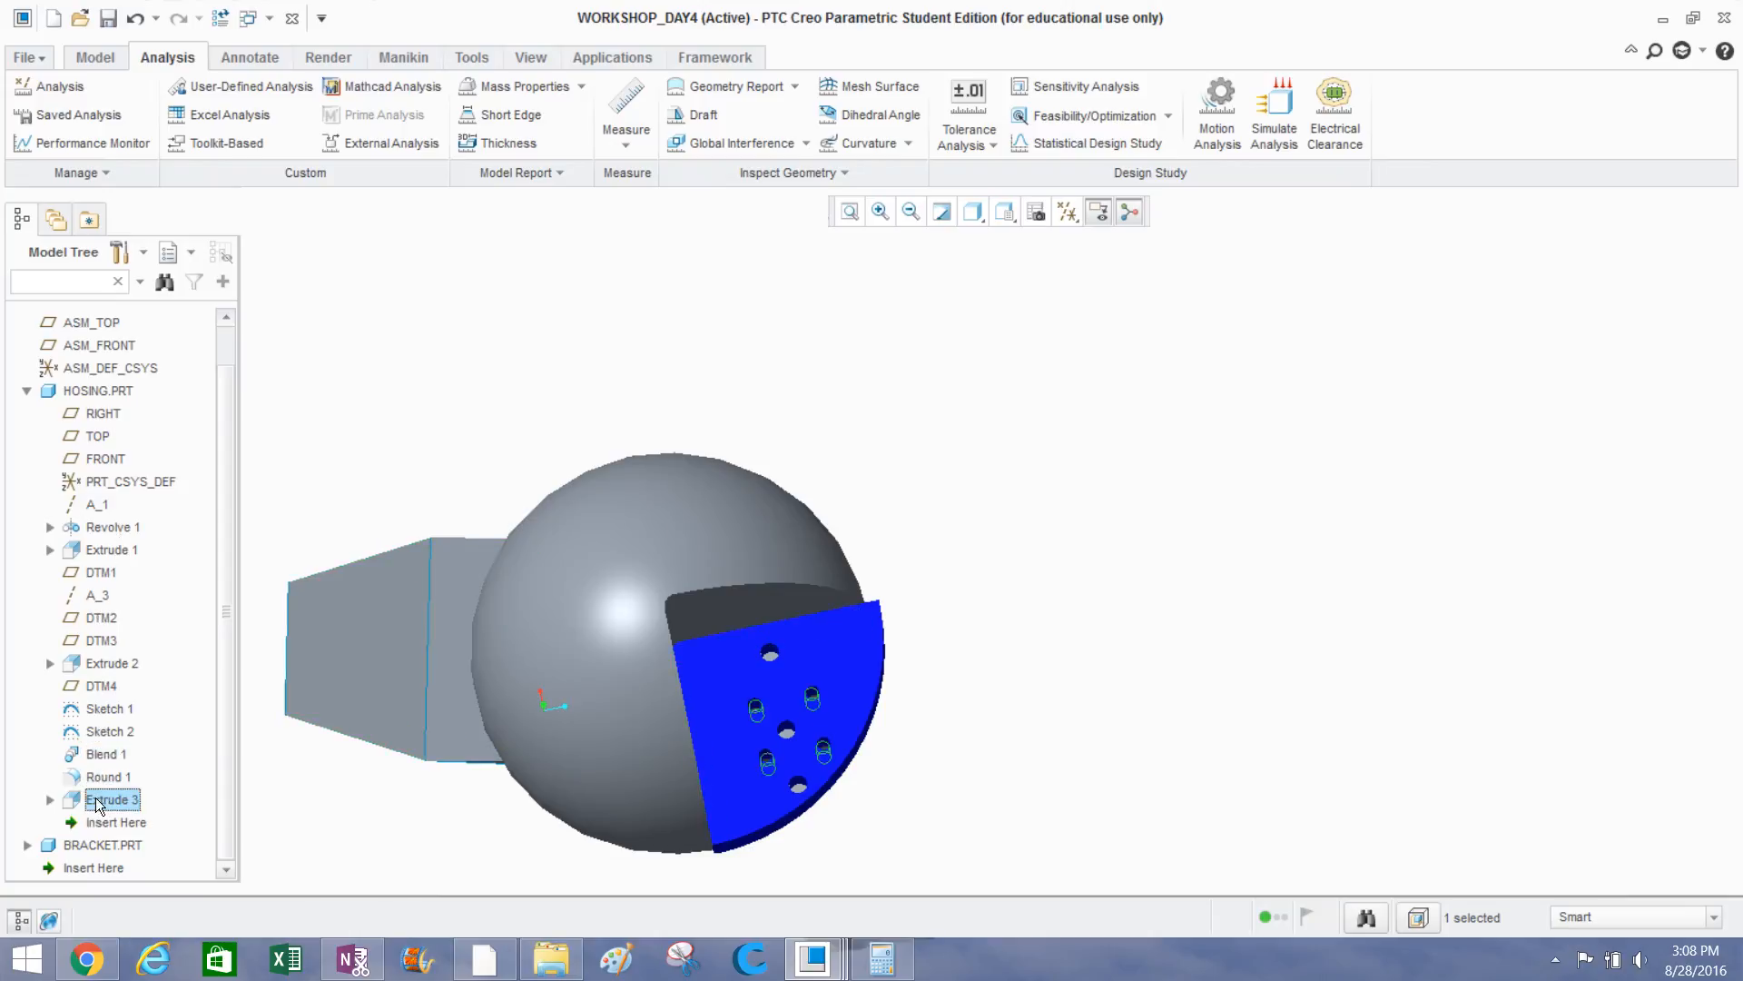
right_click(96, 798)
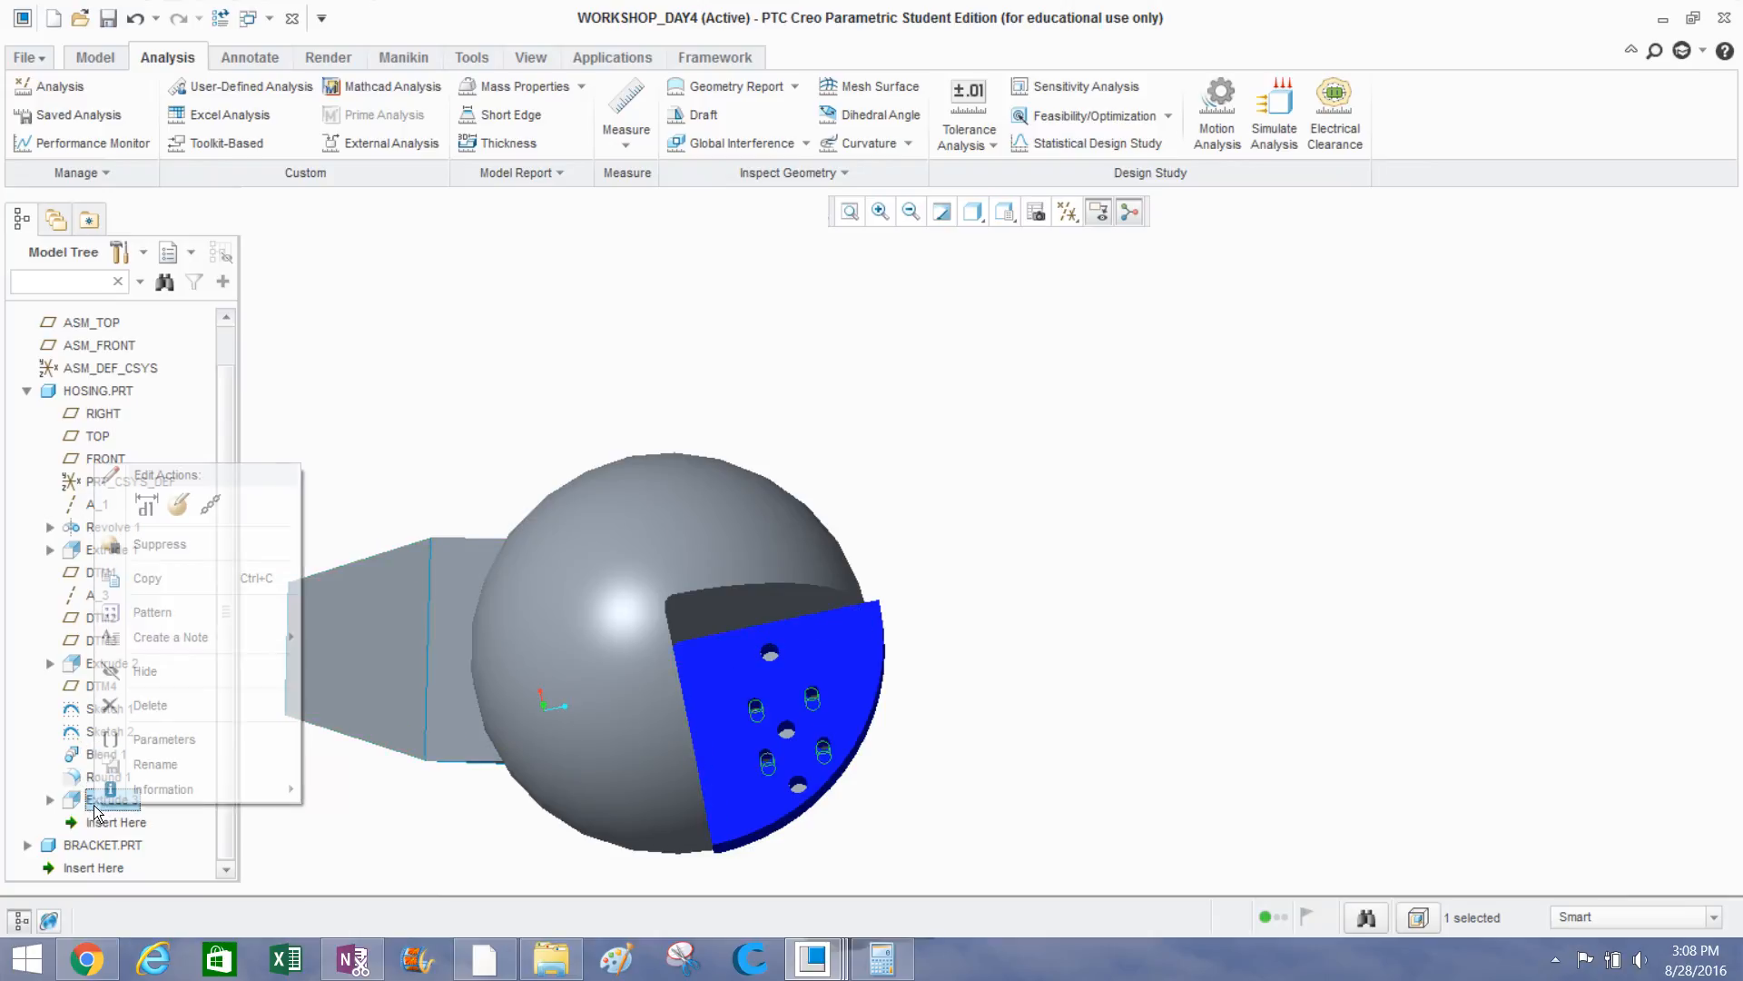
click(178, 504)
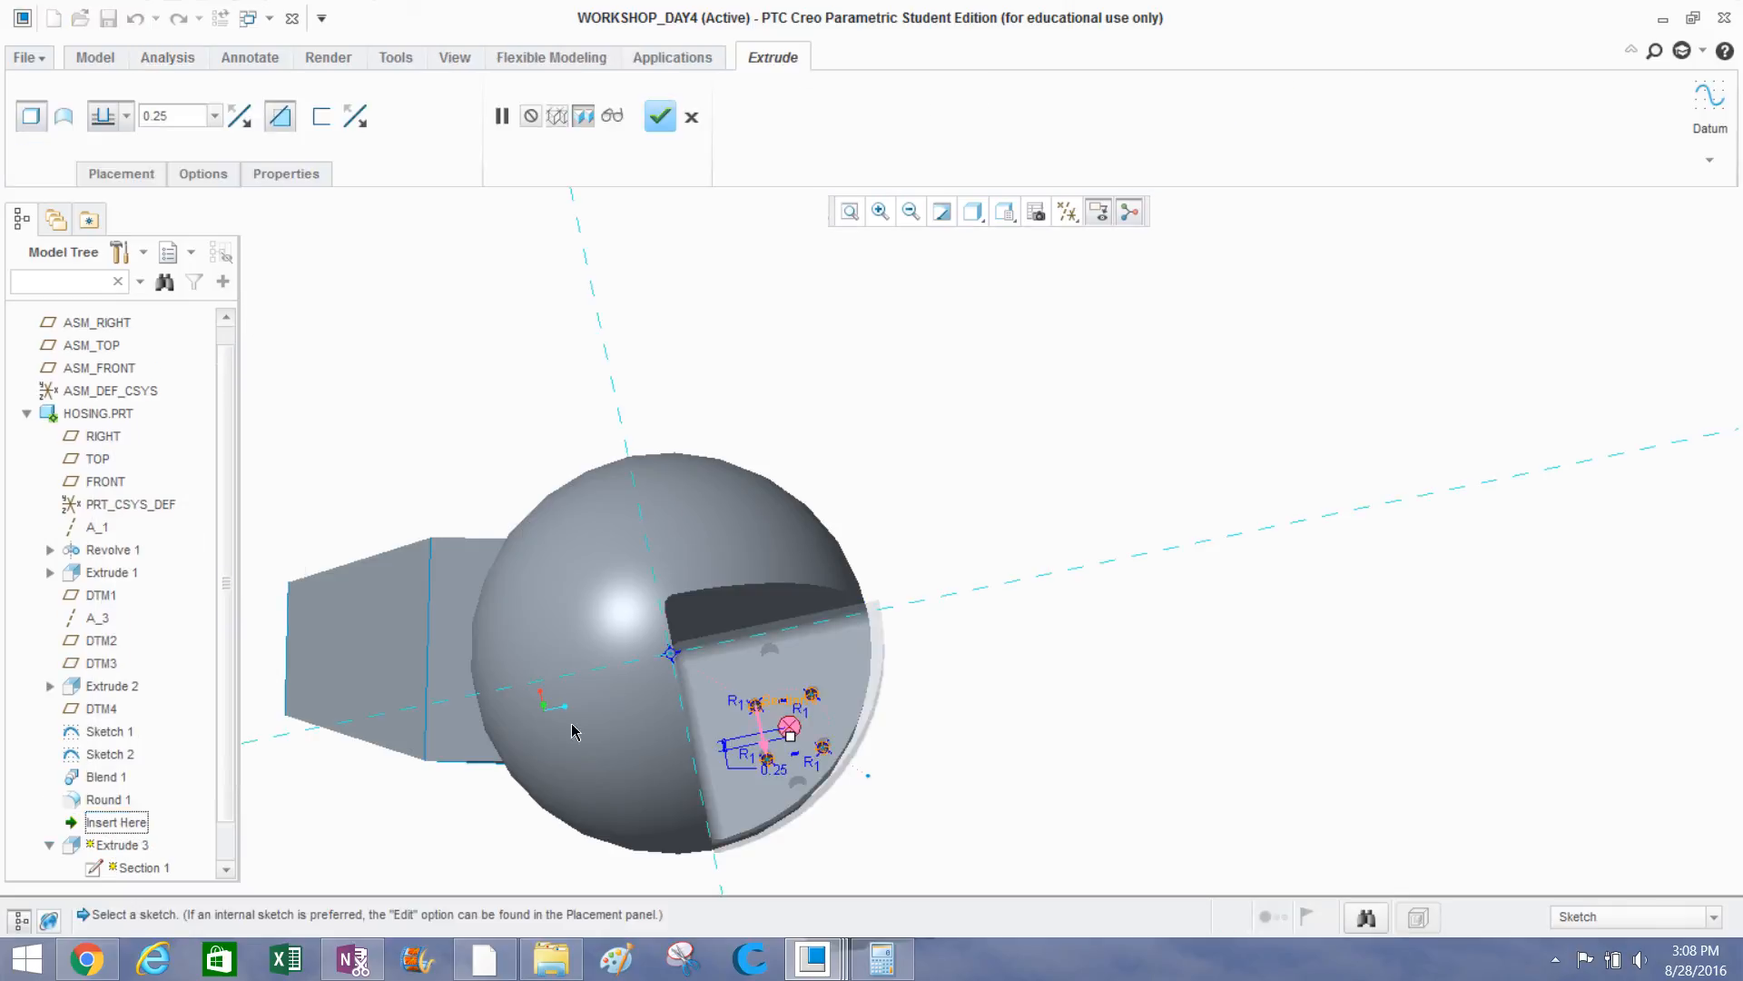
click(660, 116)
click(131, 687)
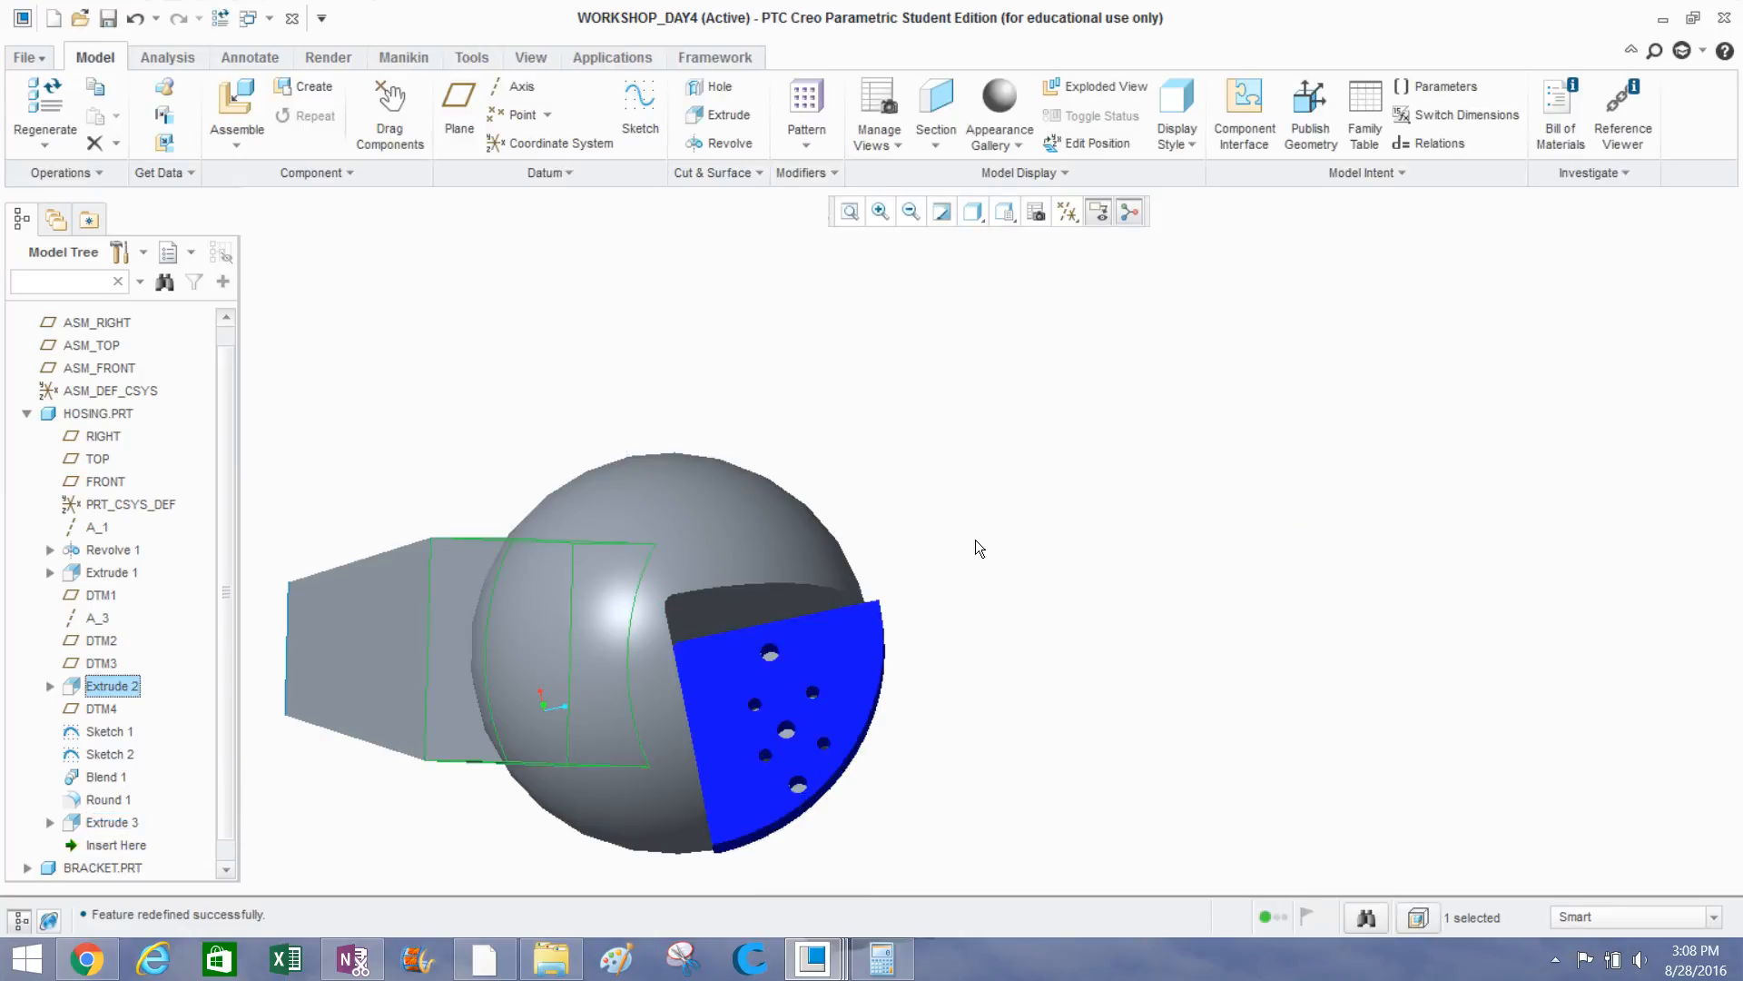
click(984, 477)
Roll the housing's feature history back to after Extrude 1, forward to after DTM4, and return it to the end.
middle_drag(984, 477, 953, 389)
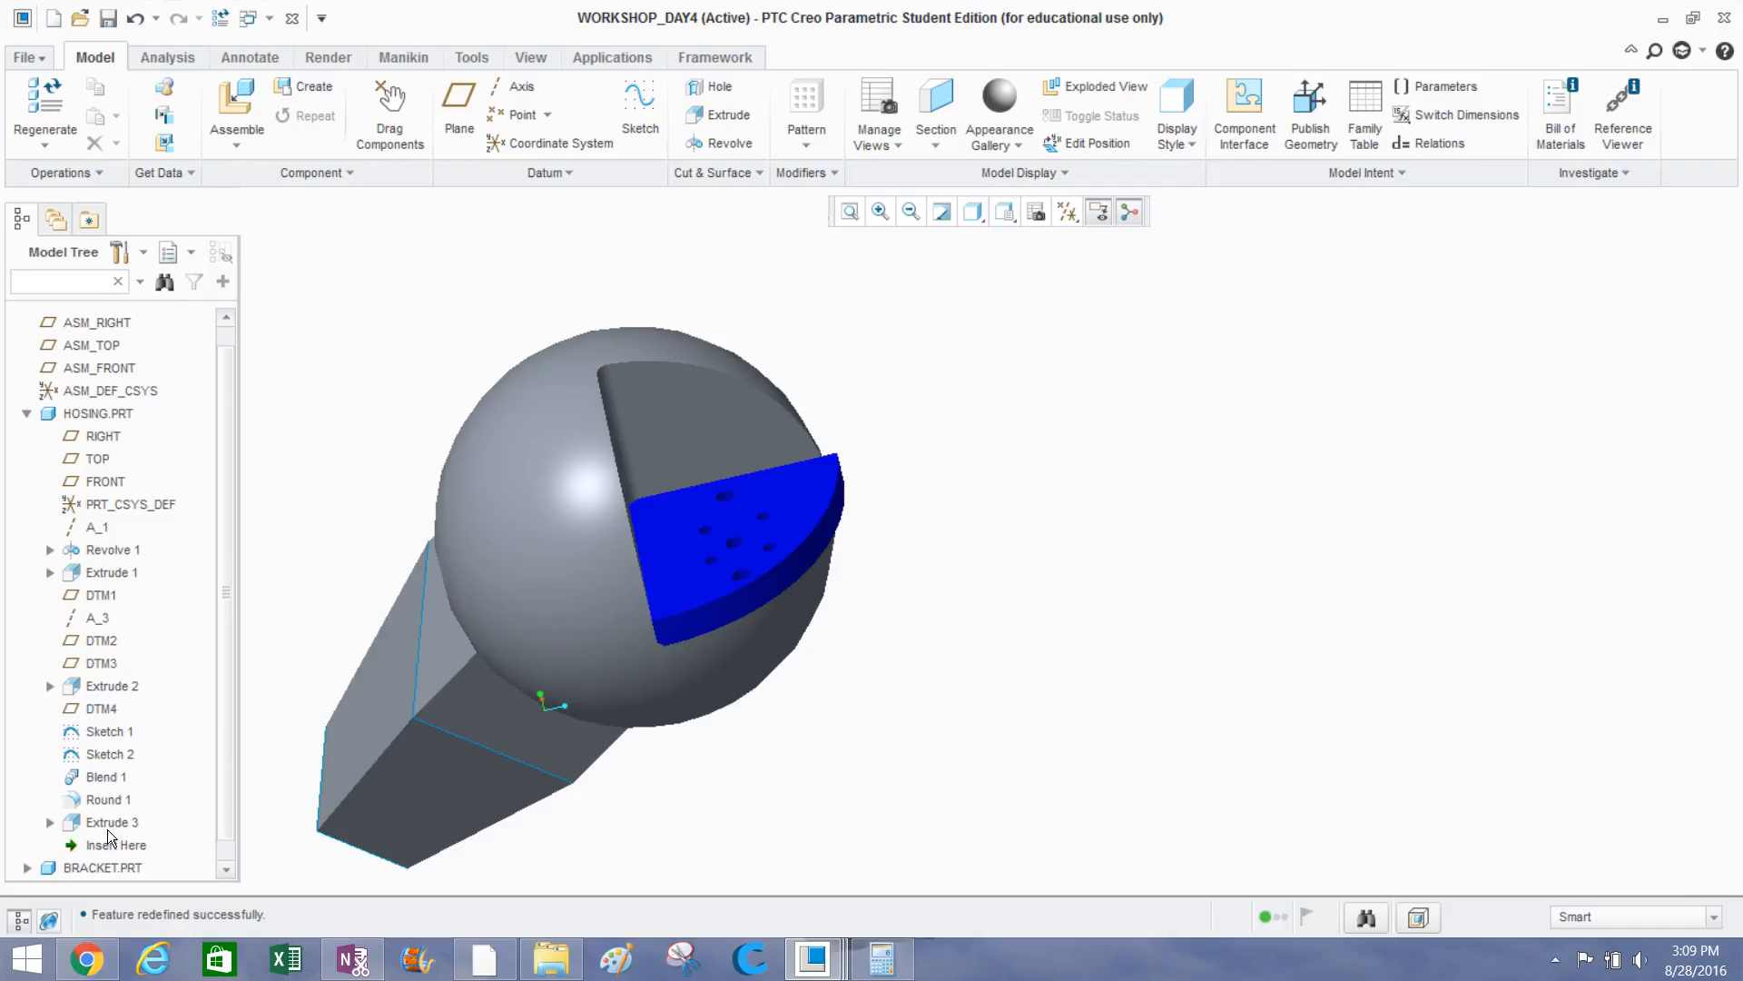
drag(111, 846, 124, 603)
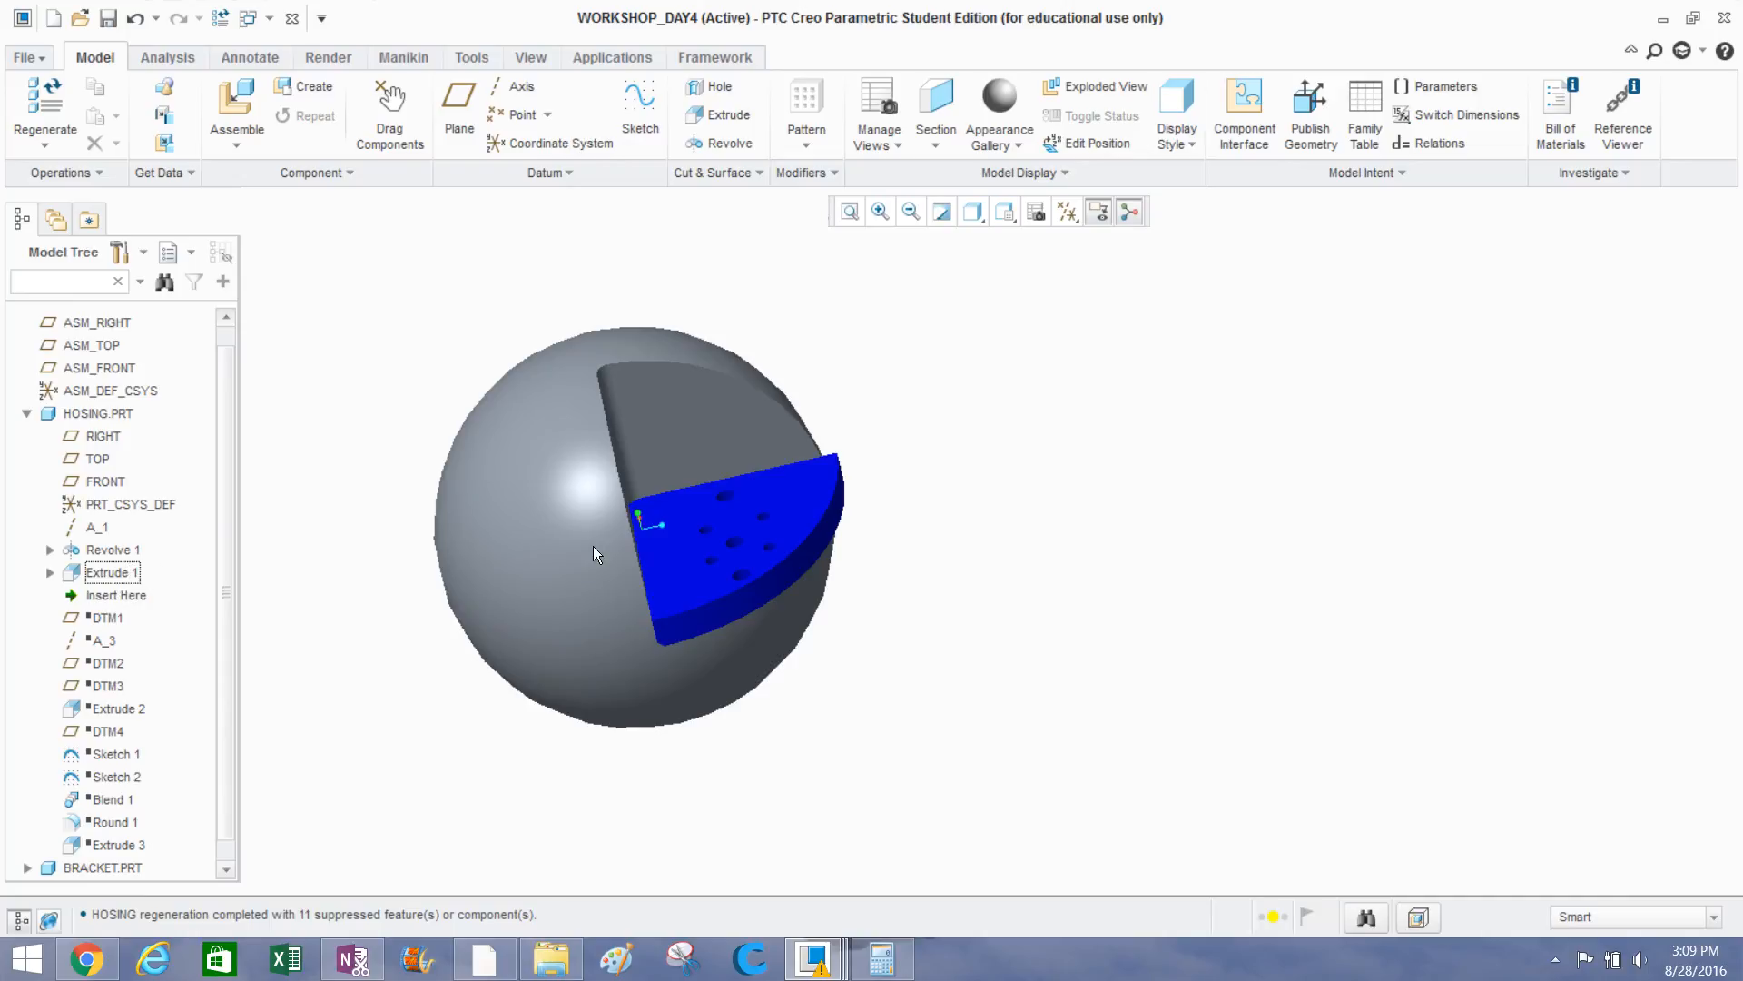
drag(133, 595, 165, 717)
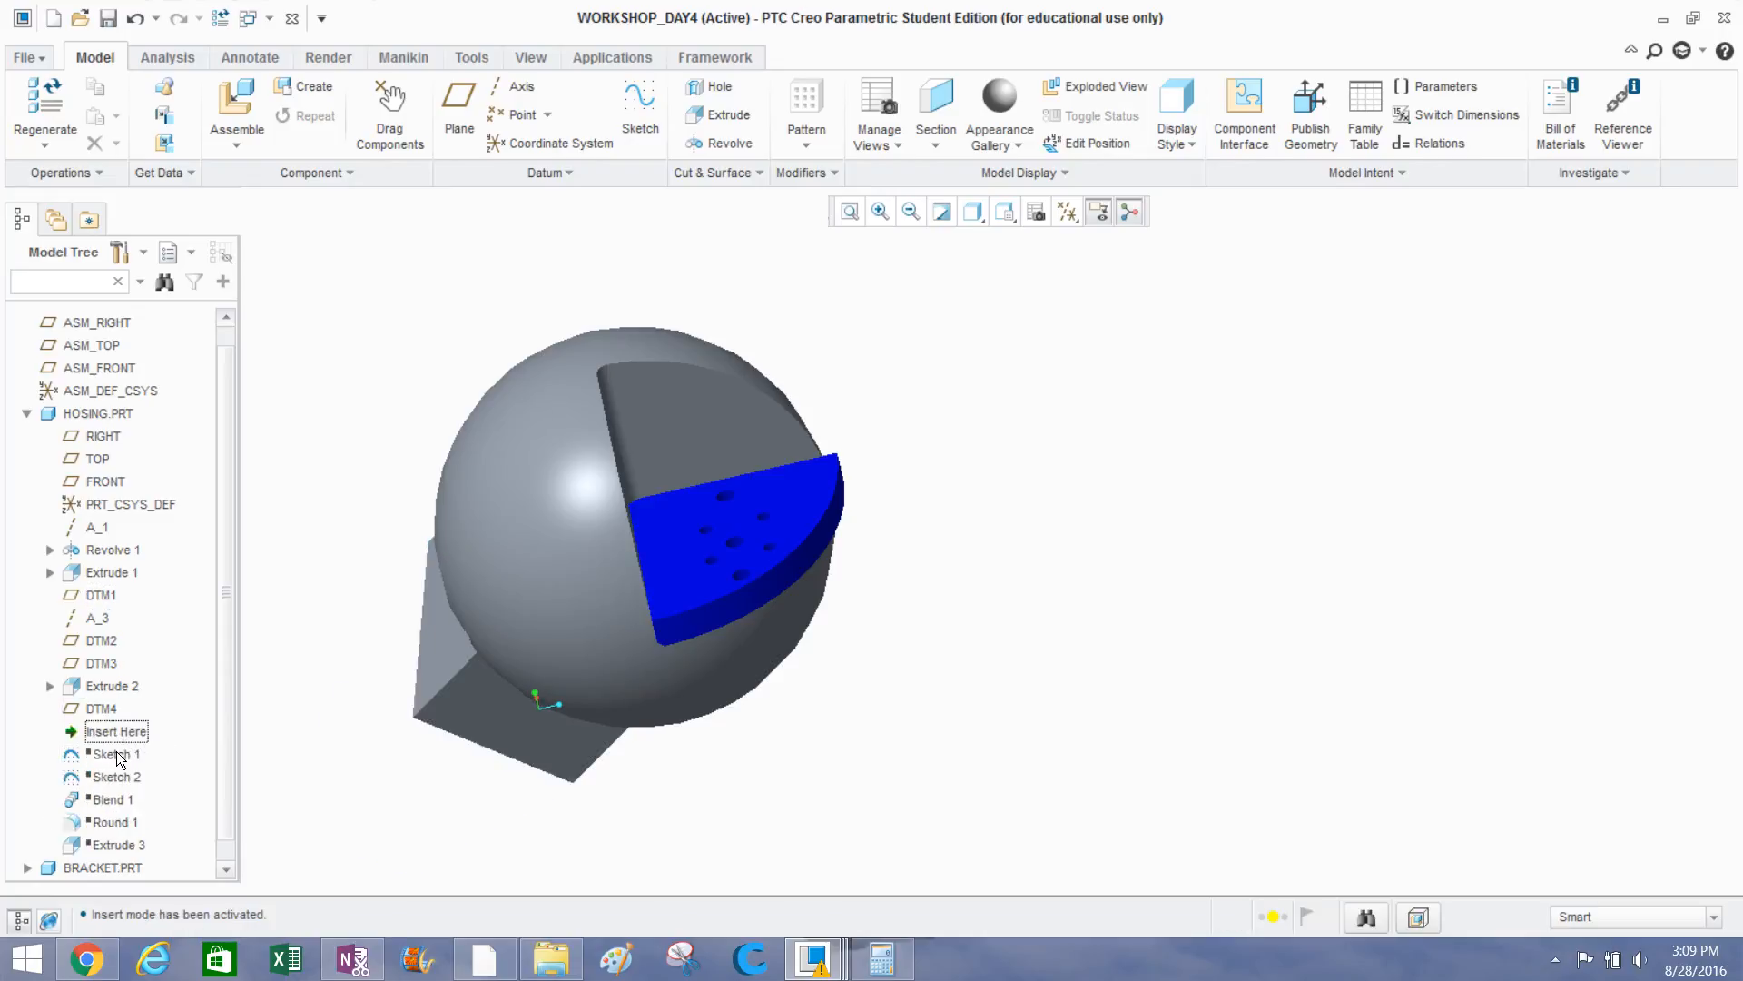
mouse_move(389, 742)
middle_down()
mouse_move(499, 673)
mouse_move(405, 689)
mouse_move(373, 731)
middle_up()
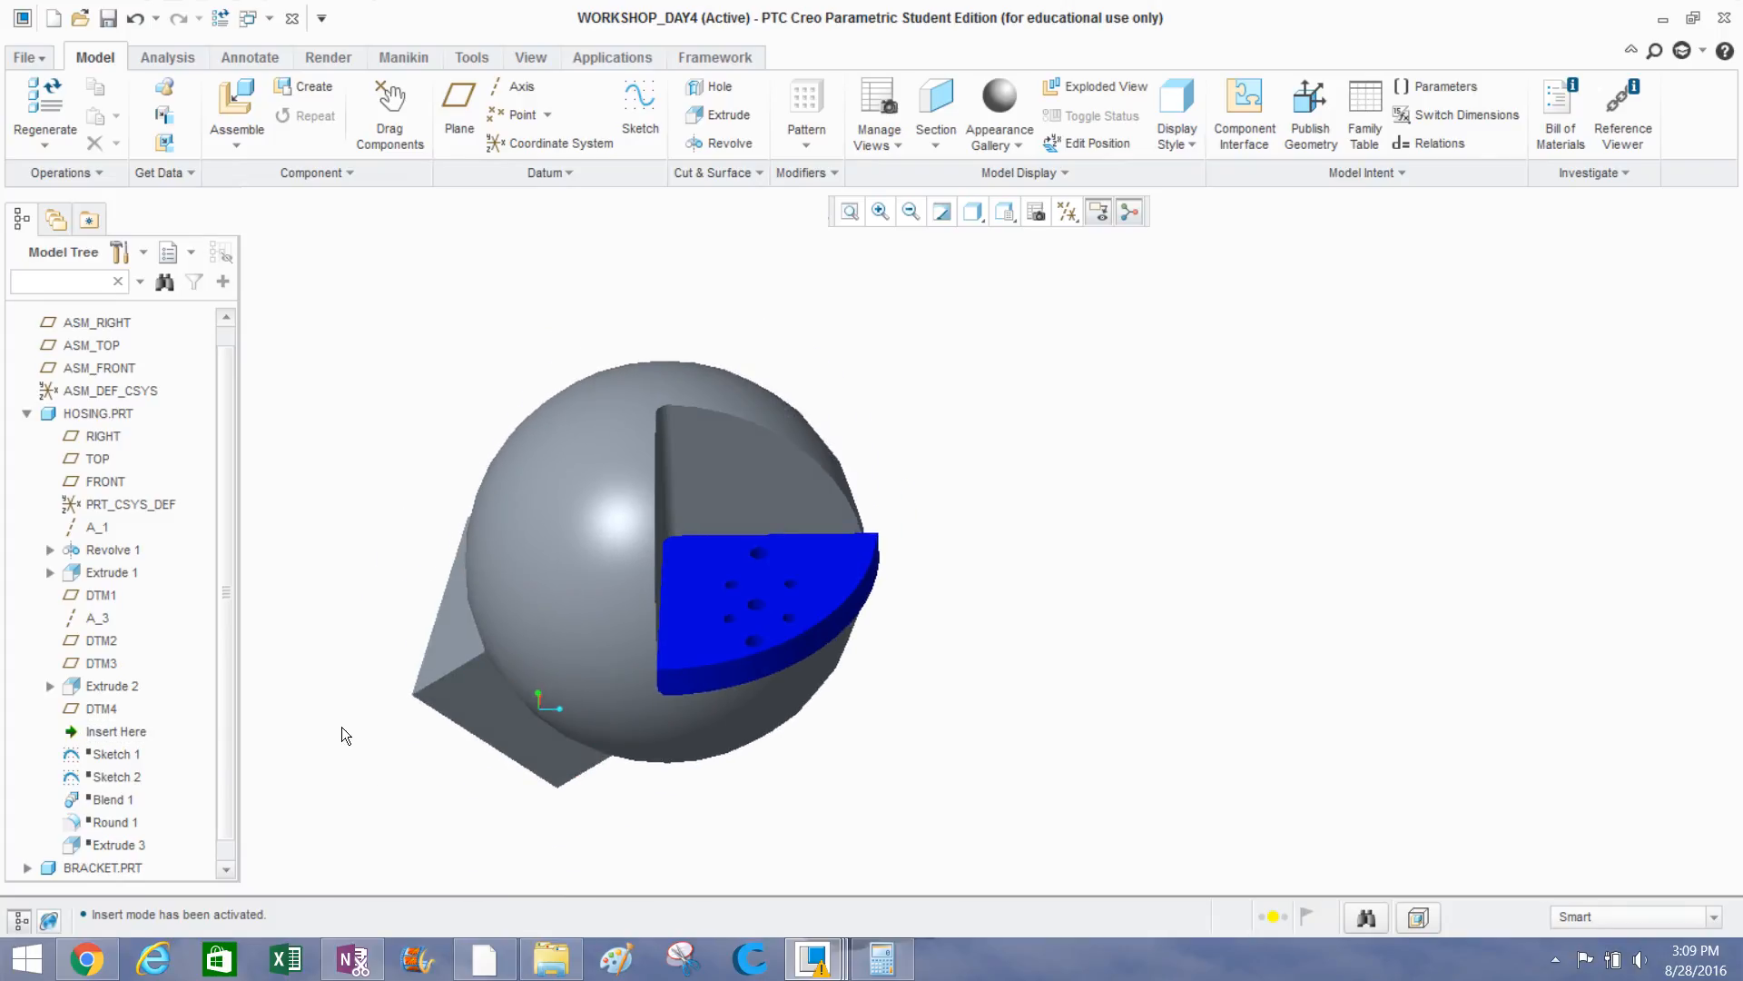
drag(117, 732, 99, 837)
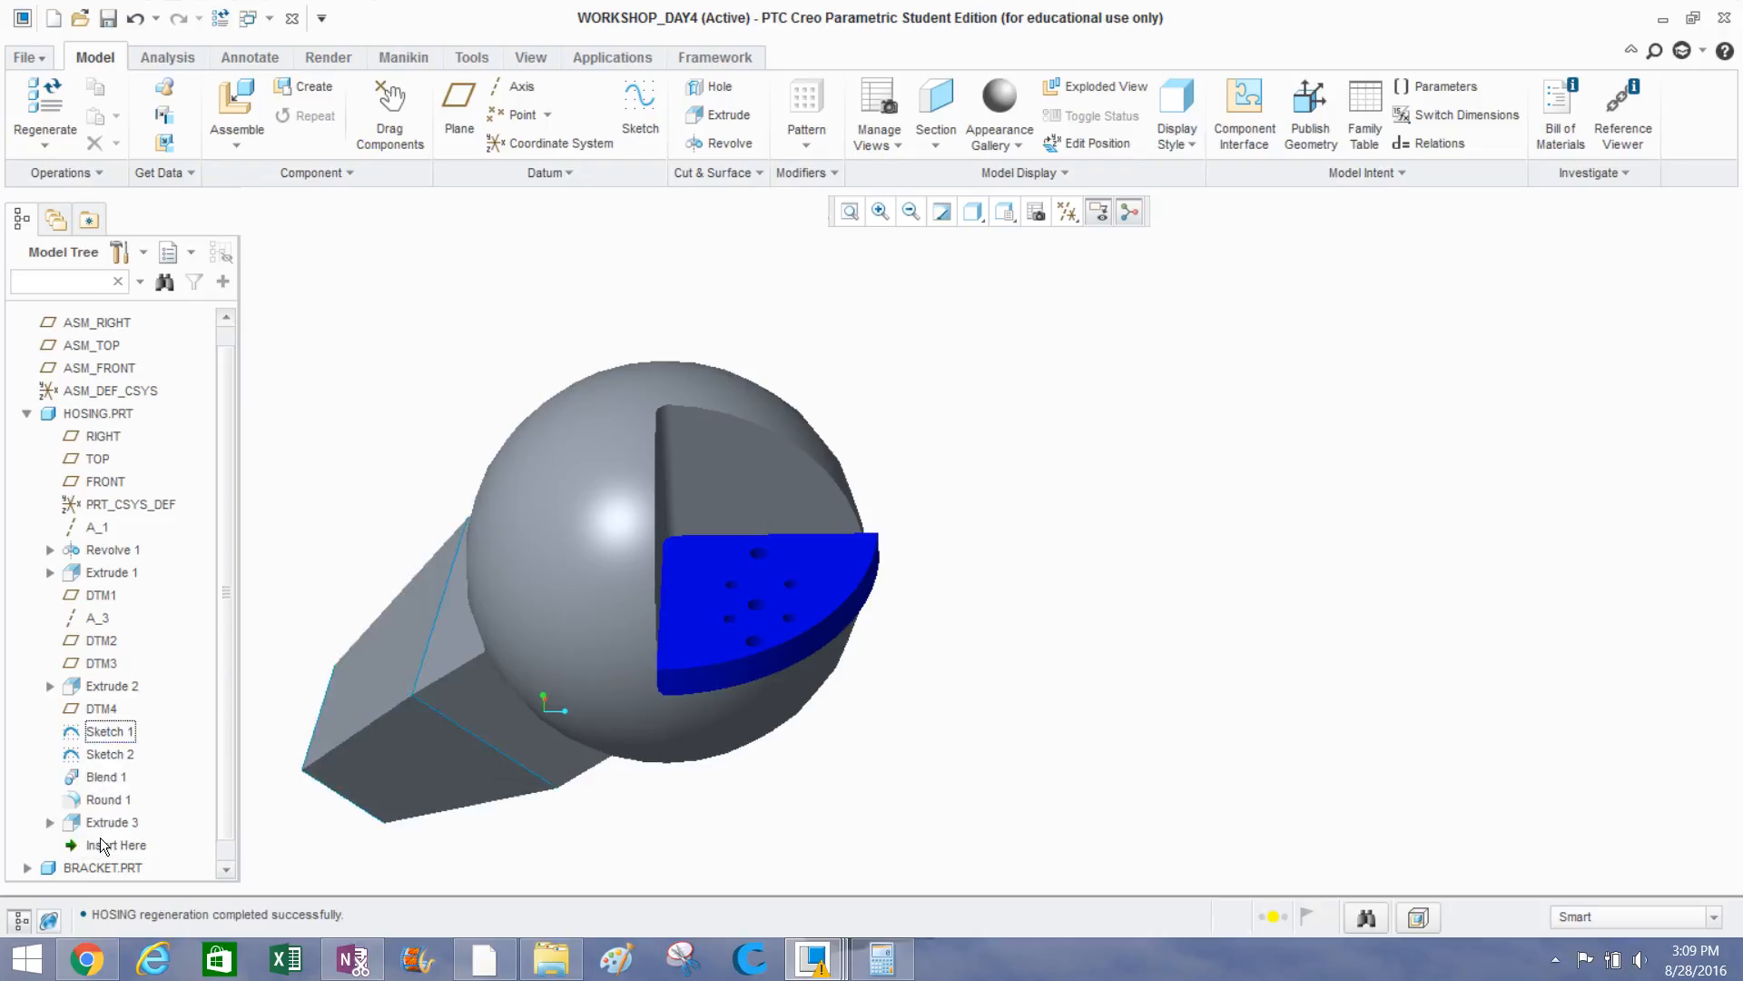
Open the section sketch of the housing's Extrude 1 cutout, view it in 2D orientation, and close it without changes.
click(111, 579)
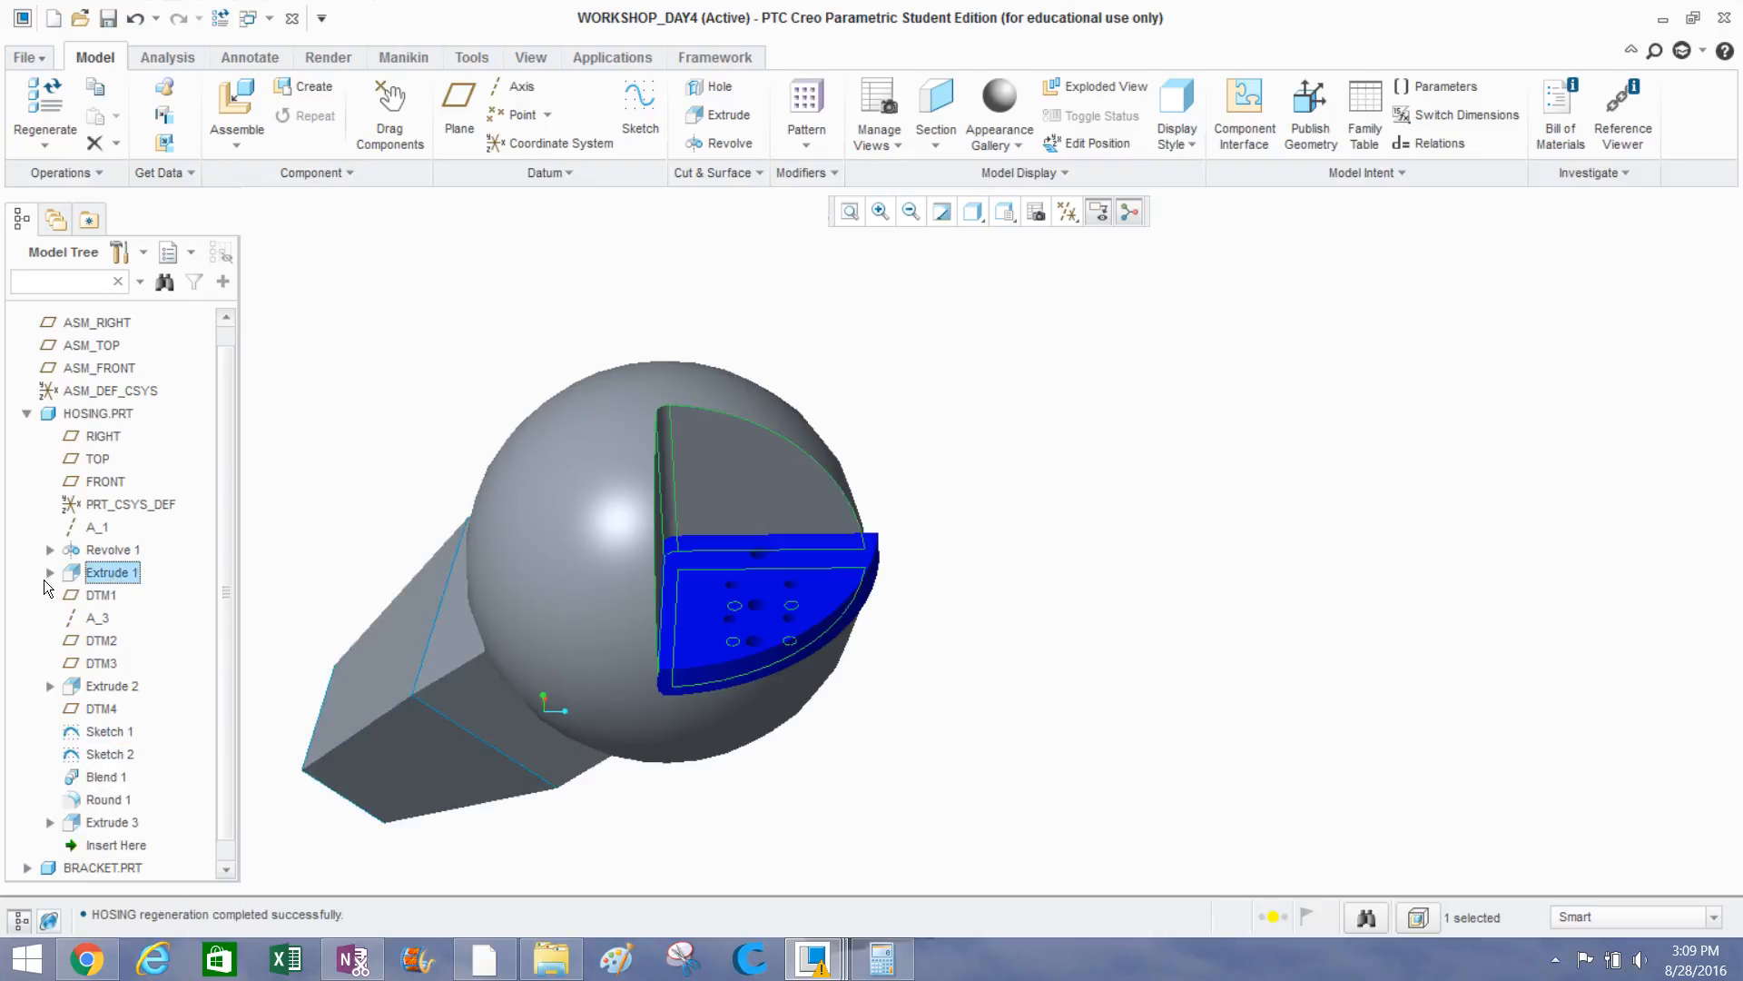
click(49, 572)
click(122, 595)
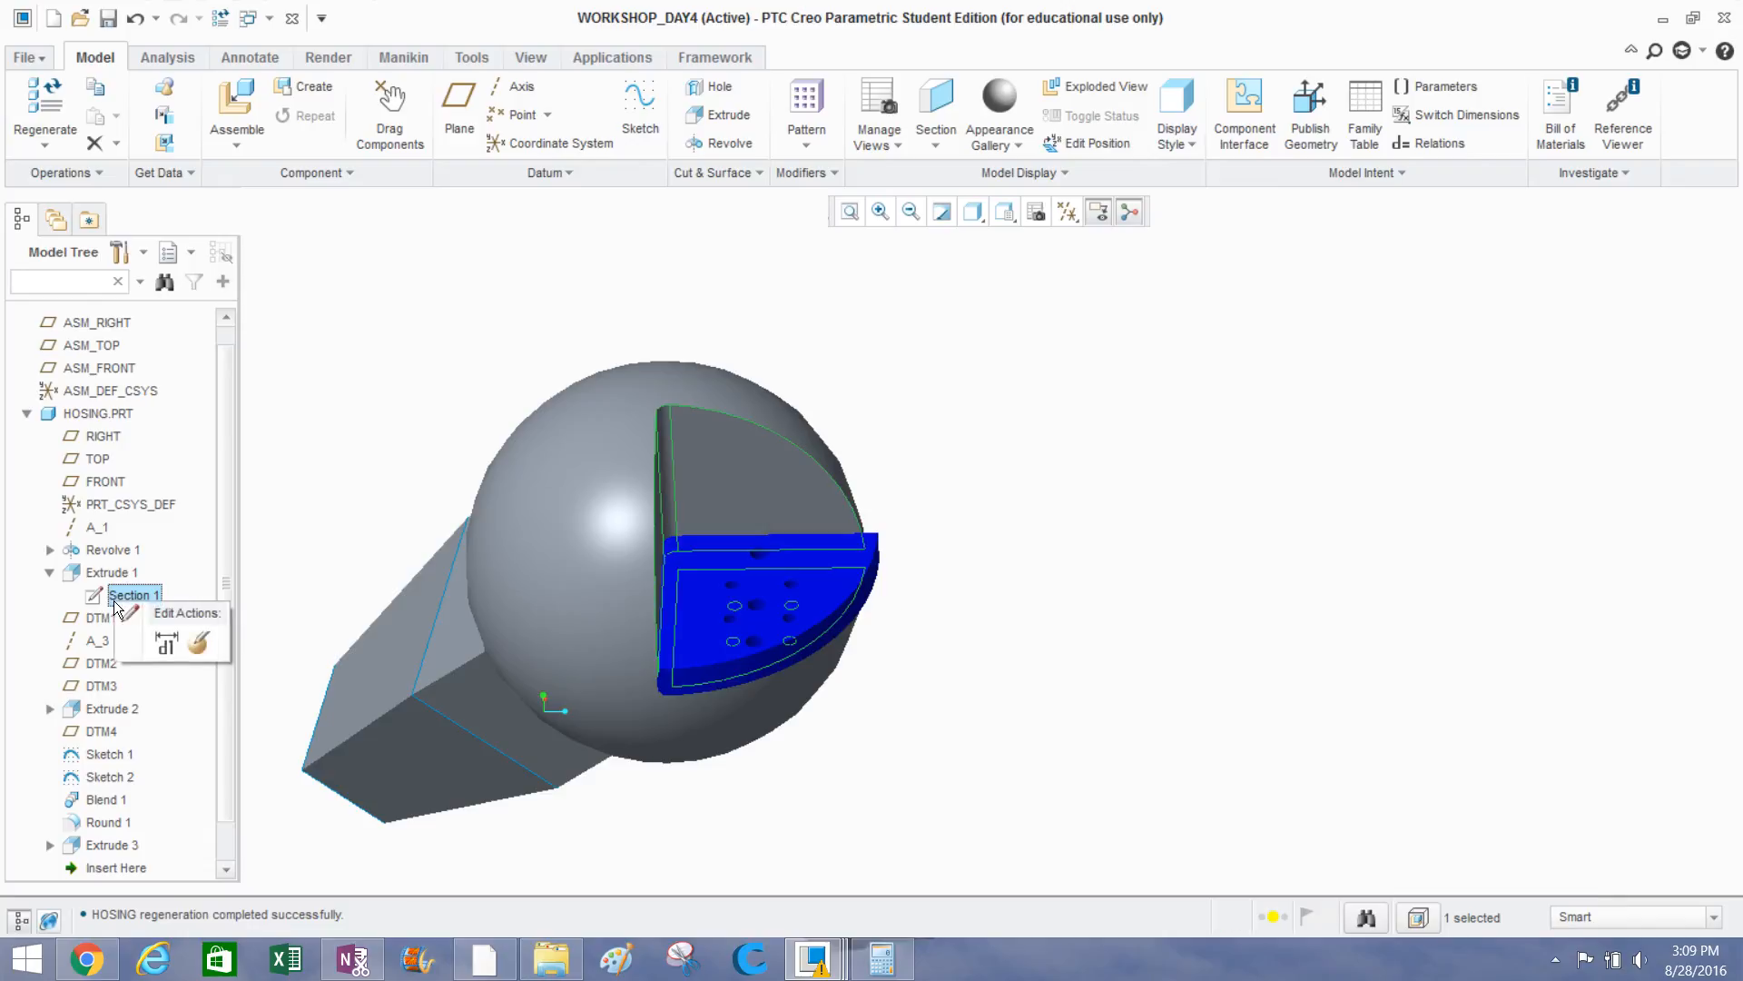
click(198, 643)
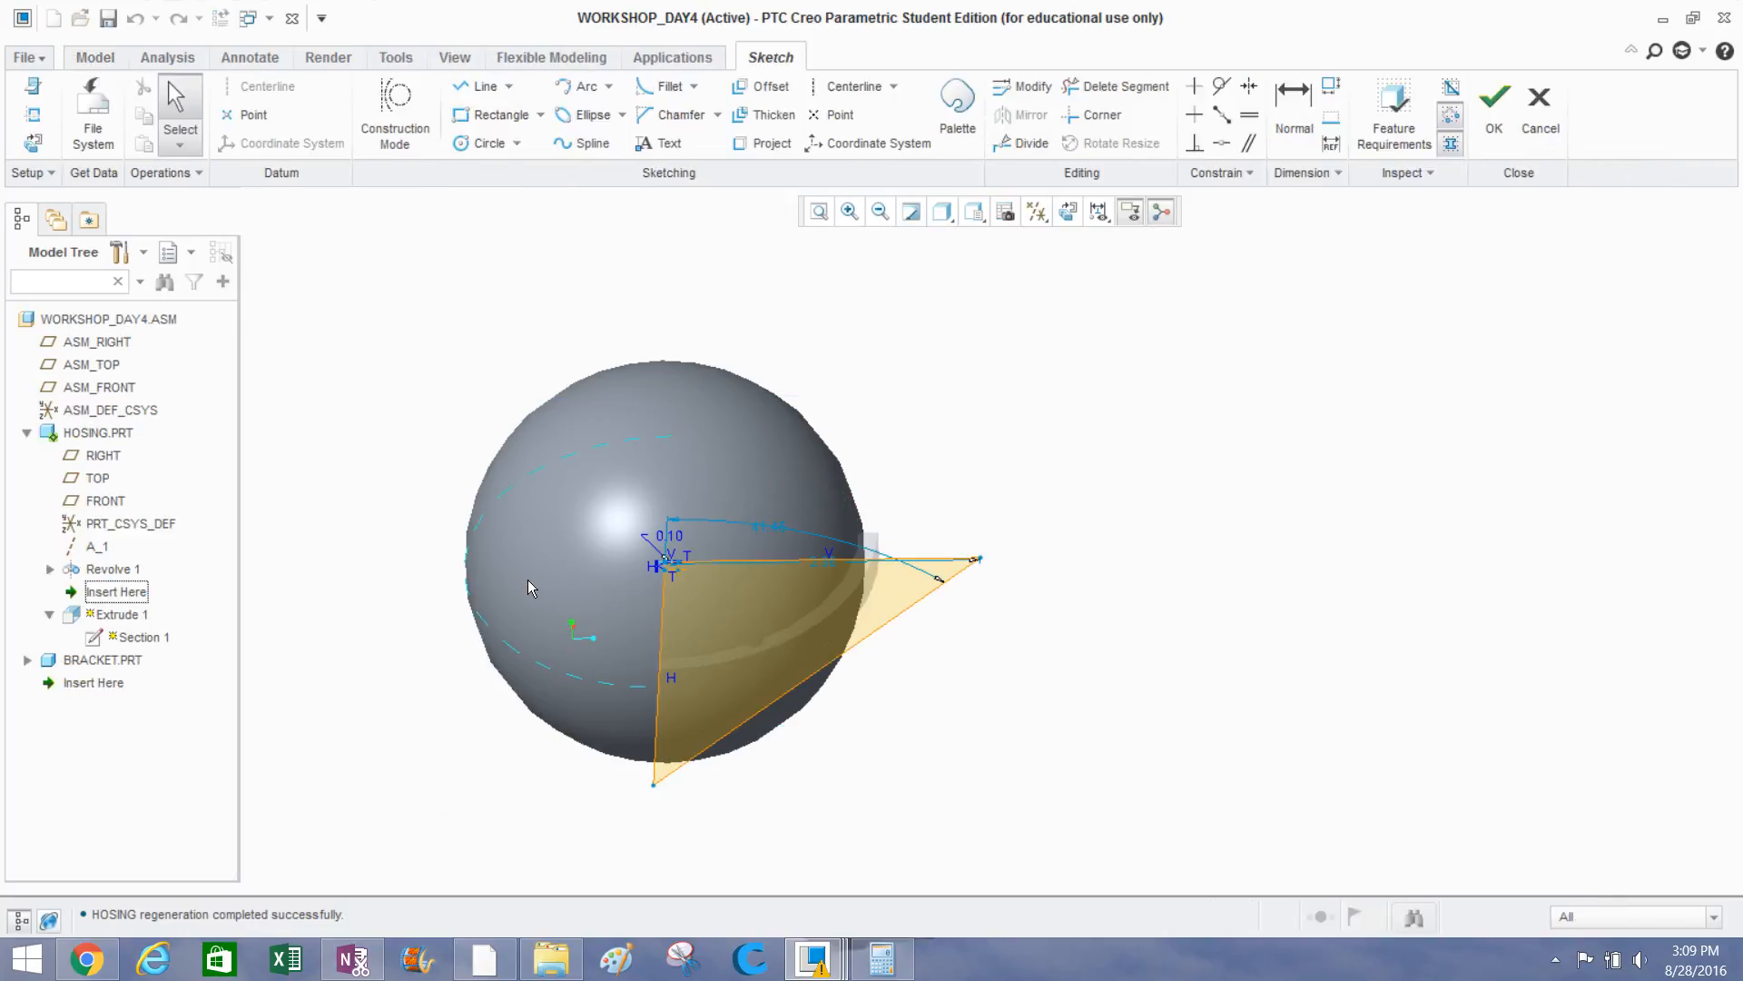
click(1069, 212)
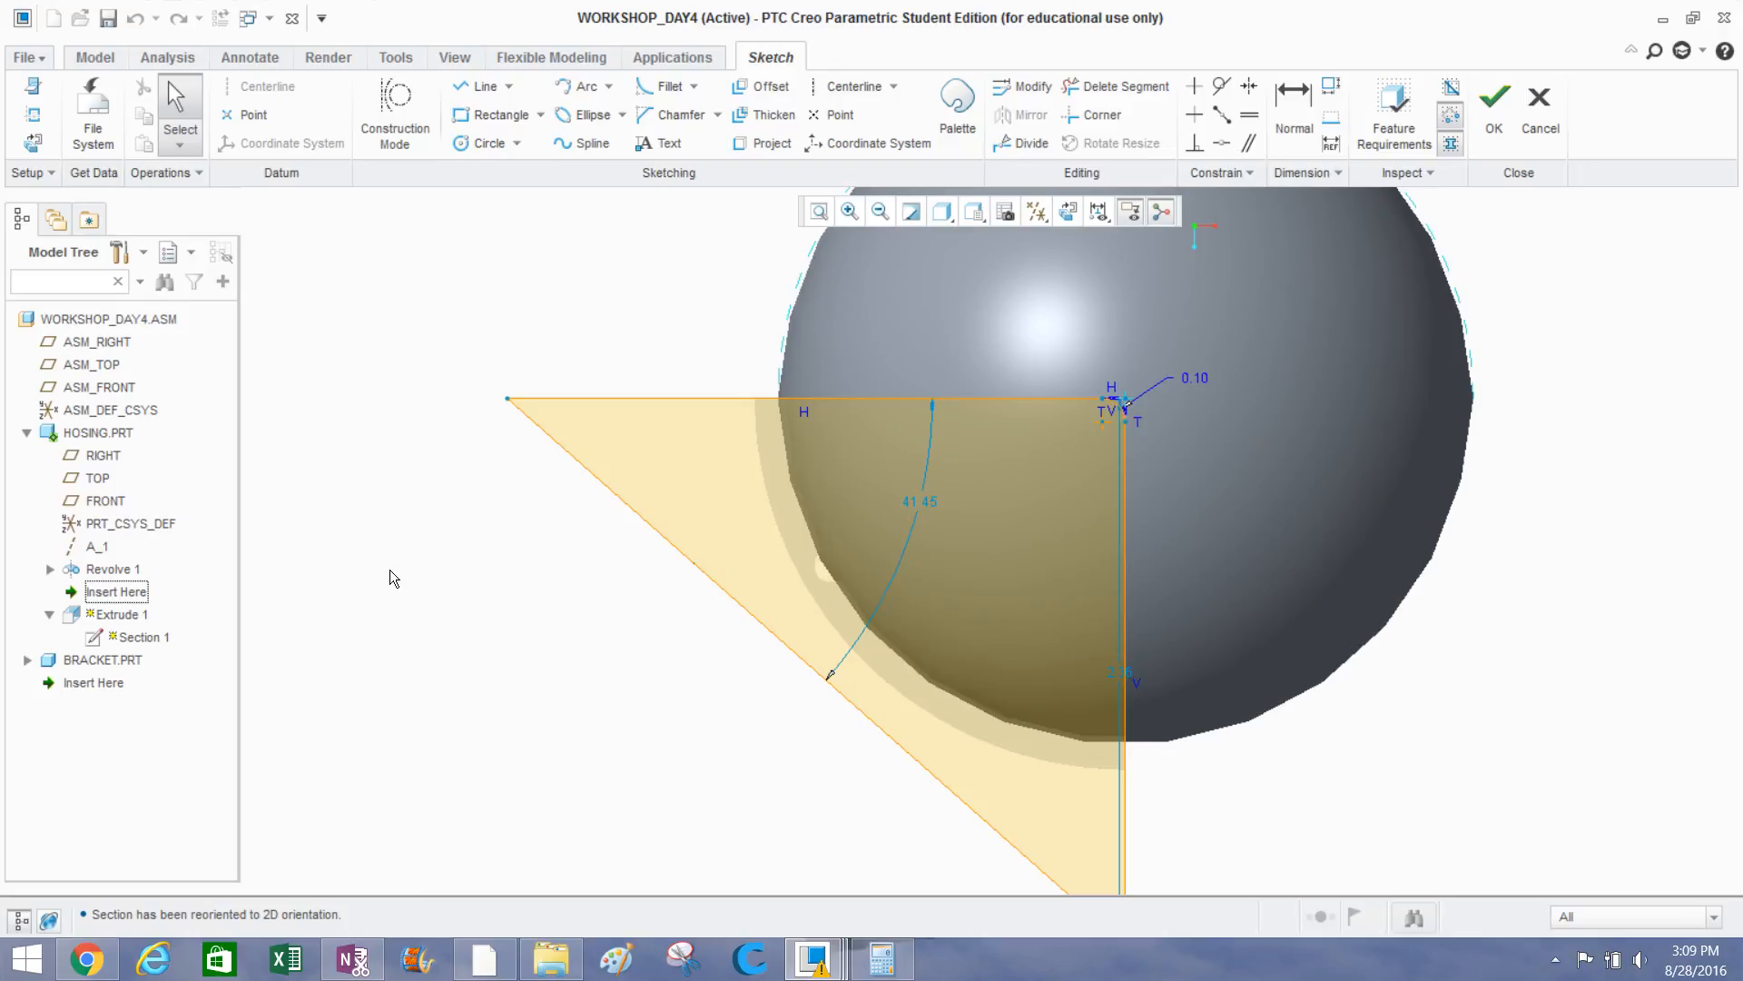
mouse_move(390, 569)
middle_down()
mouse_move(463, 506)
mouse_move(474, 467)
middle_up()
mouse_move(807, 612)
middle_down()
mouse_move(791, 624)
mouse_move(815, 600)
middle_up()
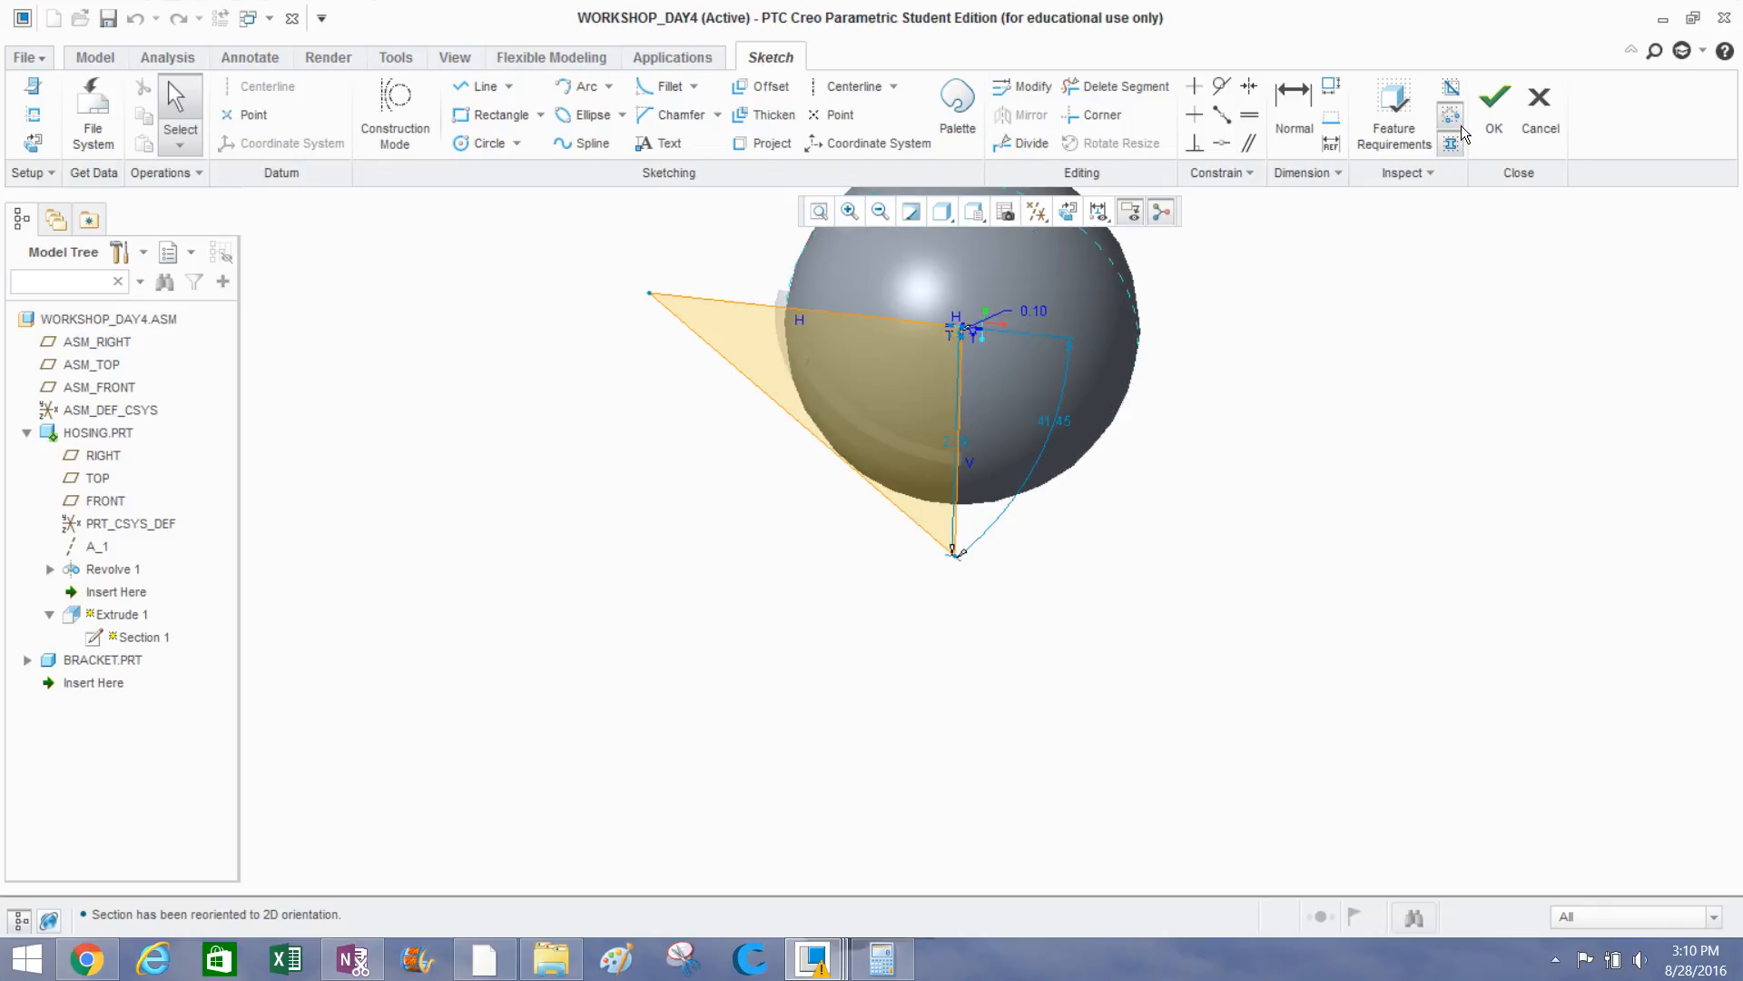
click(1491, 112)
Examine from several sides how the bracket's curved outer edge lines up with the housing's spherical surface.
middle_drag(937, 442, 895, 460)
click(747, 481)
scroll(982, 403, up, 5)
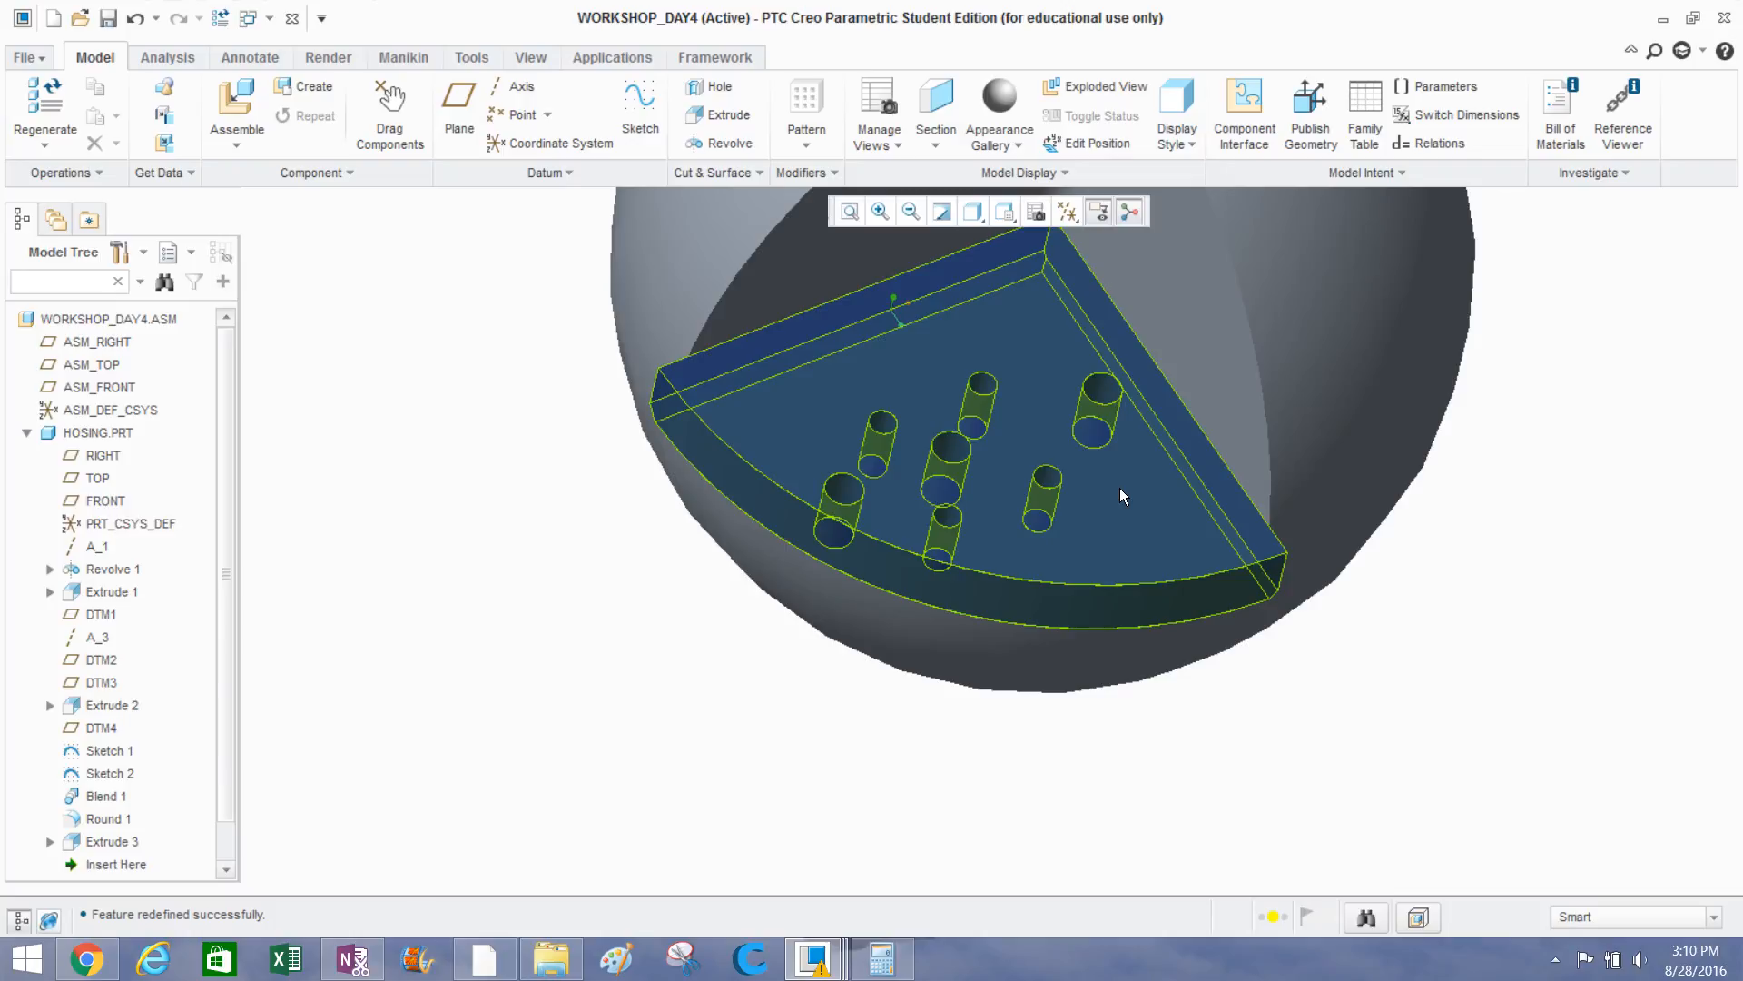
click(1119, 495)
middle_drag(1089, 494, 789, 443)
scroll(497, 681, down, 4)
scroll(789, 443, up, 4)
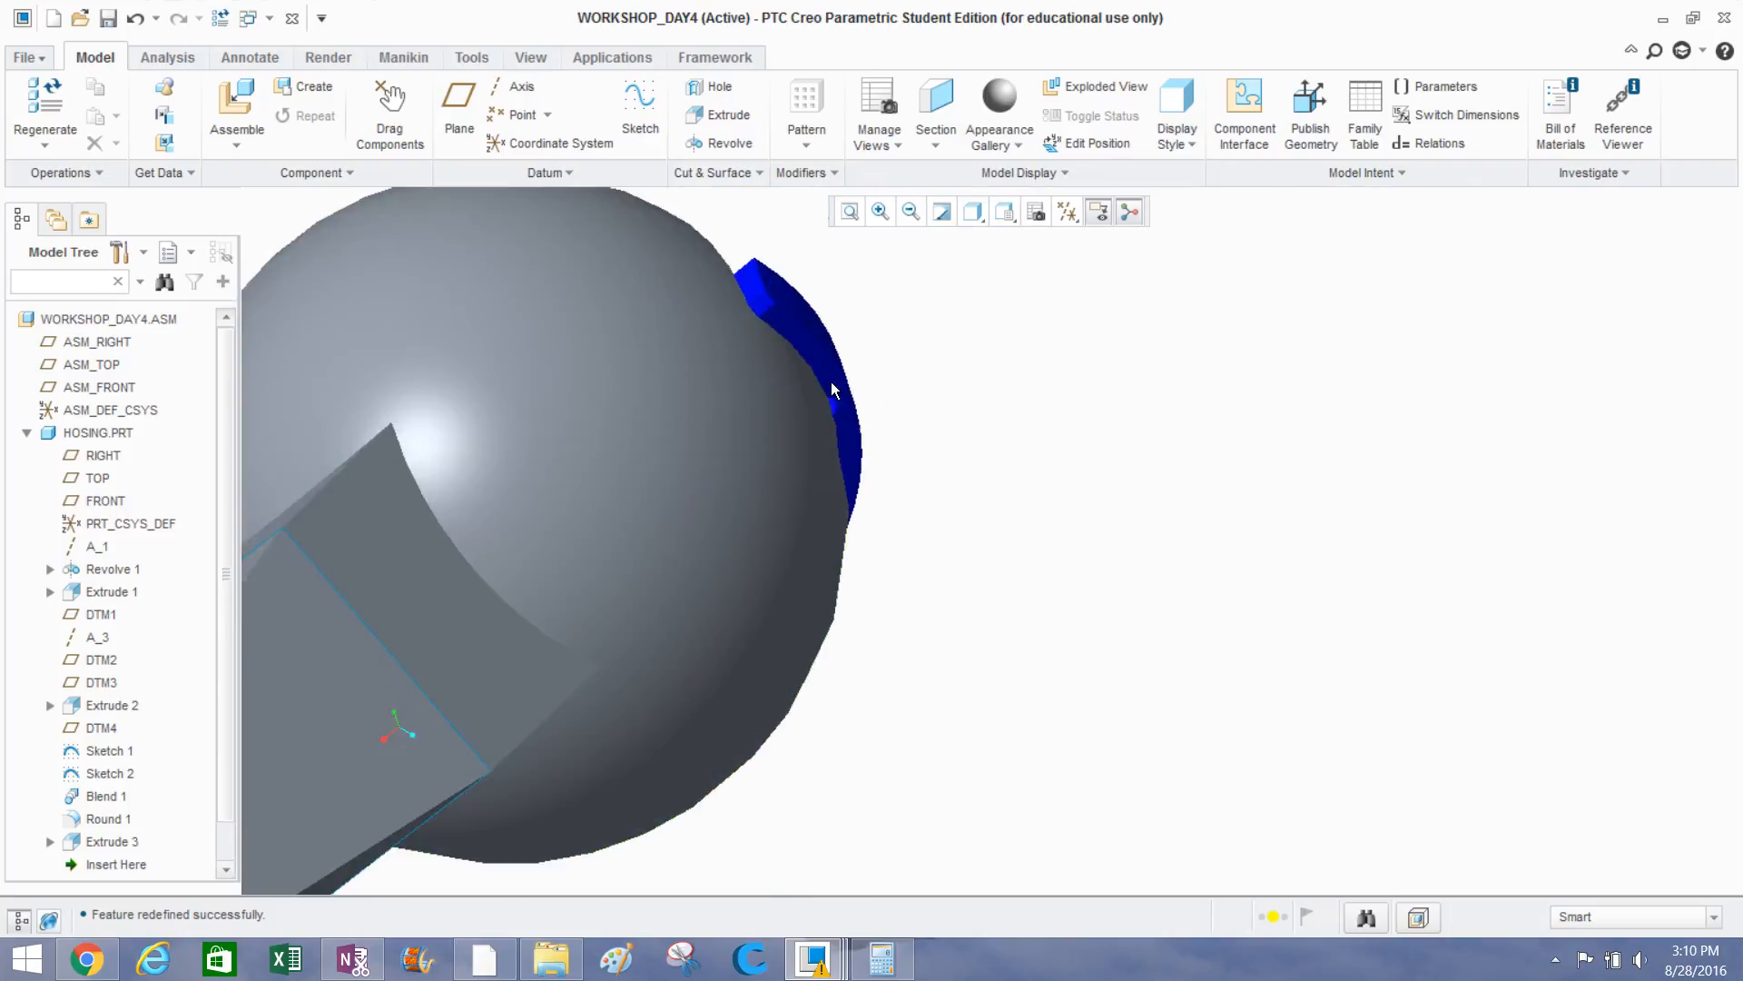
scroll(832, 377, down, 6)
middle_drag(832, 377, 775, 615)
scroll(815, 460, up, 3)
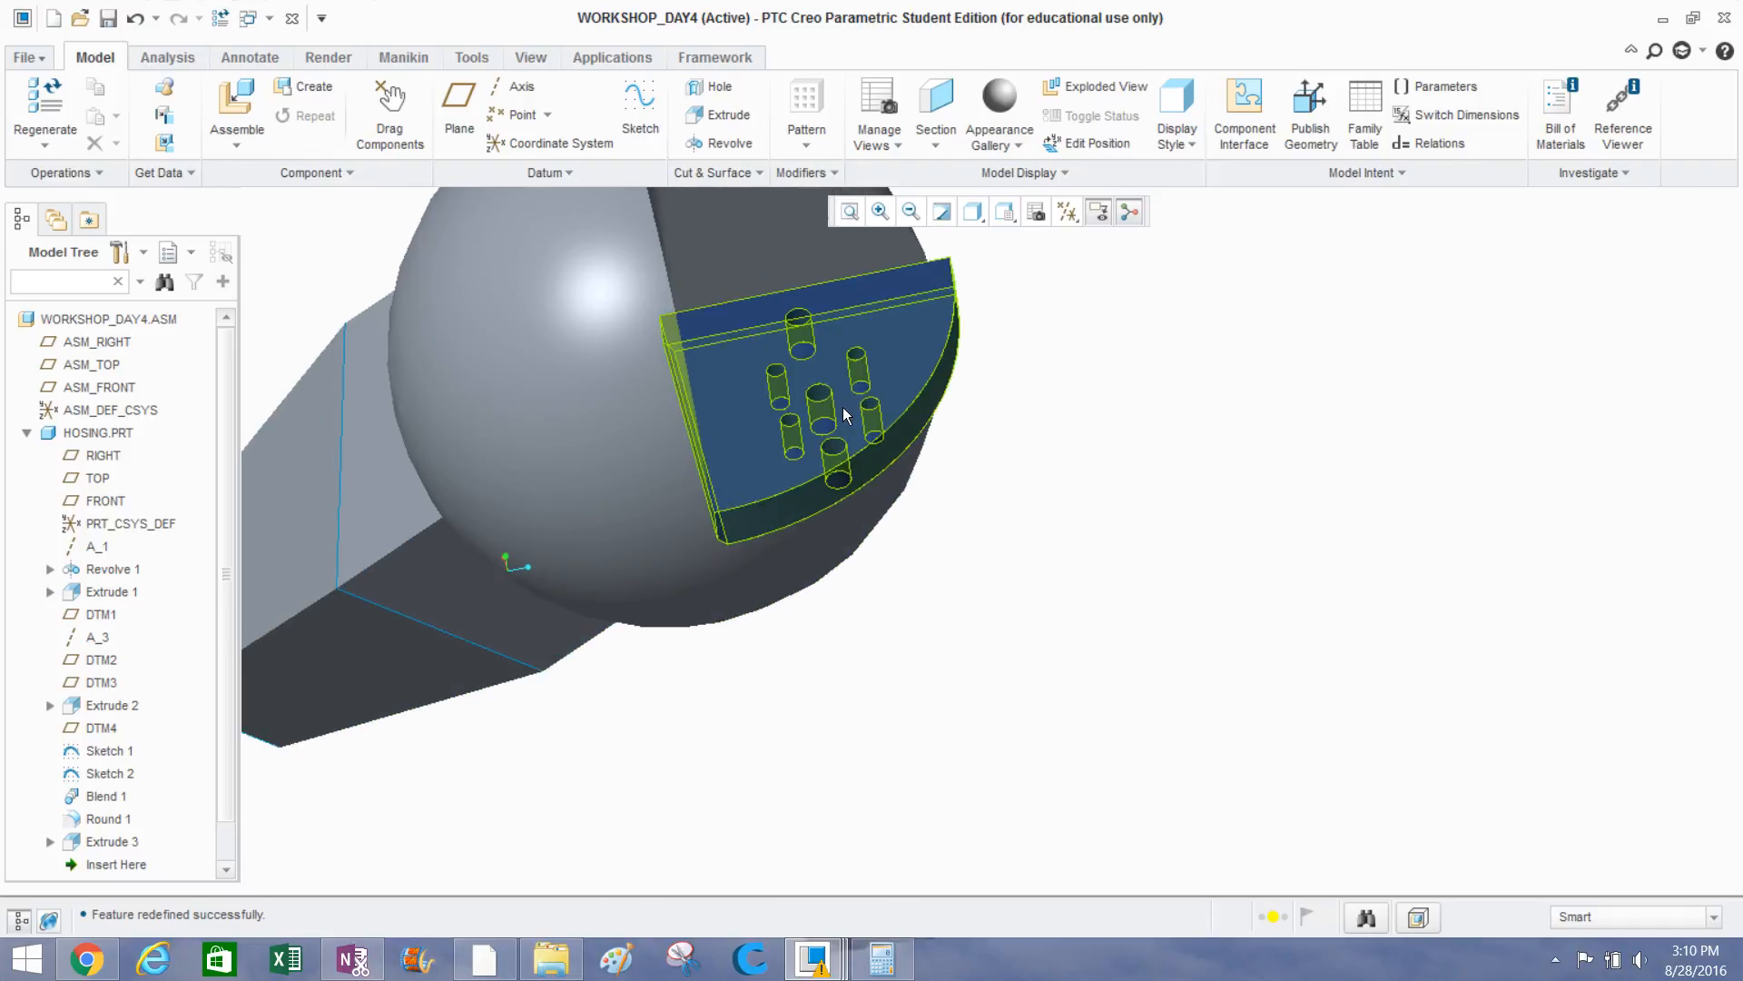
click(889, 340)
click(1013, 495)
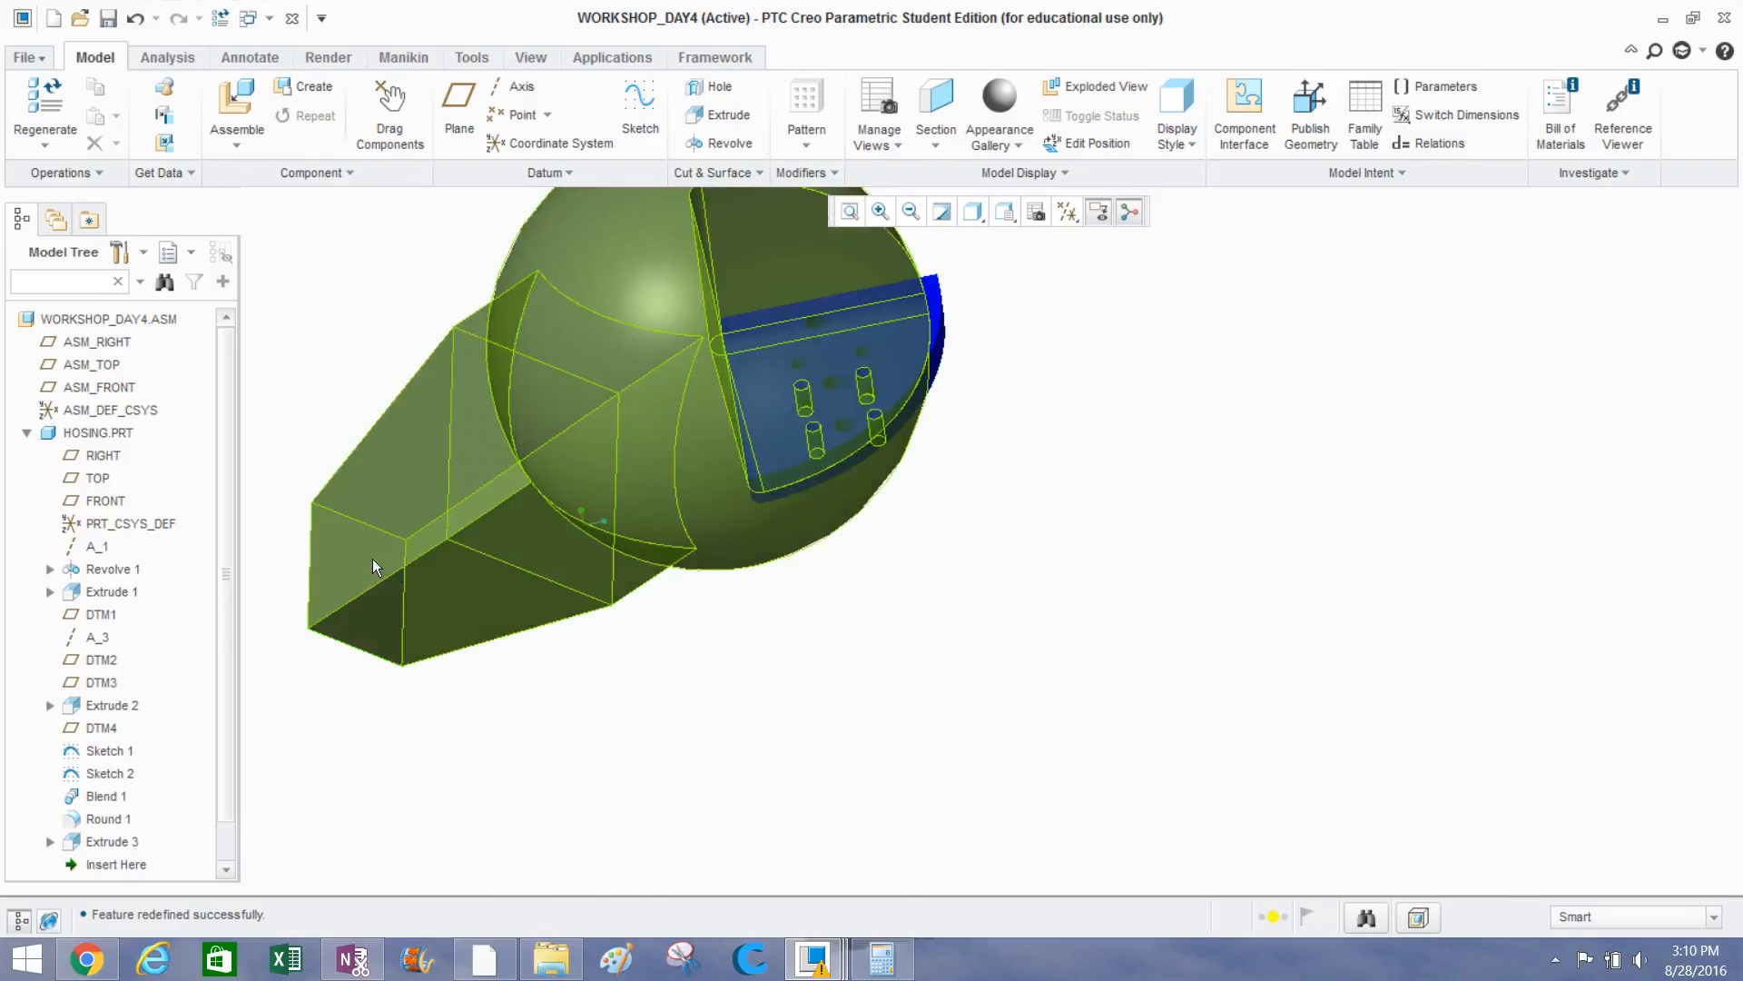
Collapse the housing's features, expand the bracket's, and open the section sketch of the bracket's Extrude 1 for editing.
scroll(226, 549, down, 2)
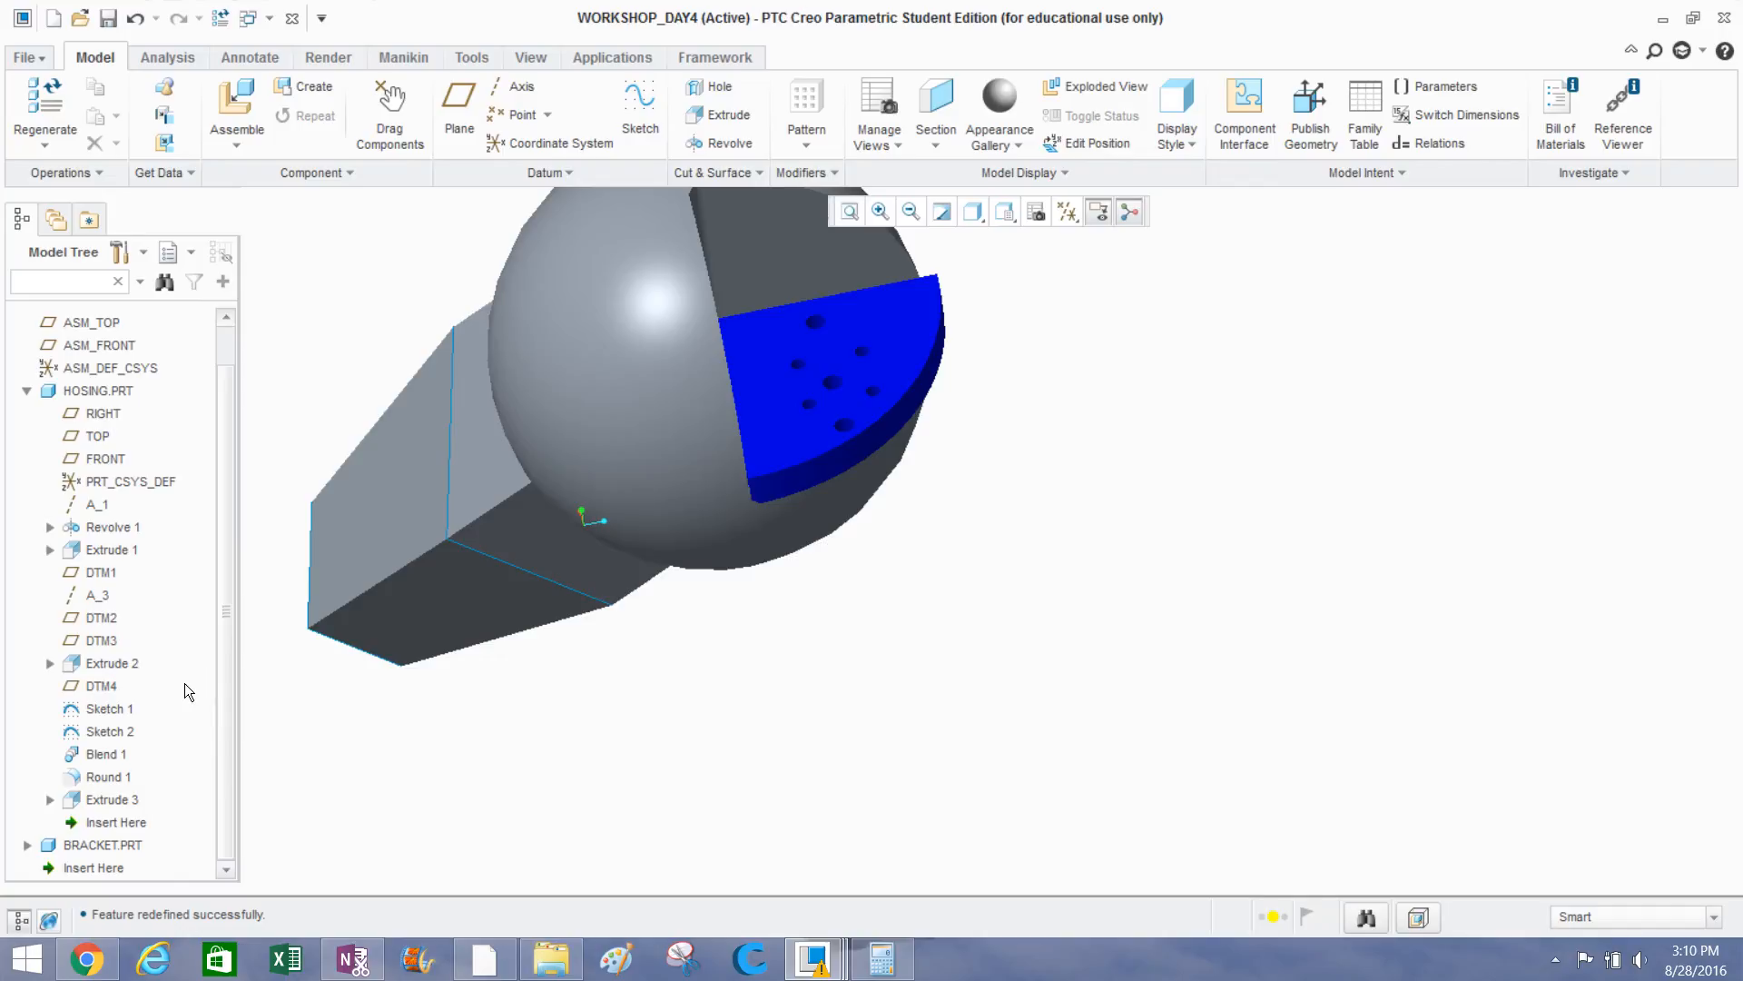
click(24, 384)
click(25, 389)
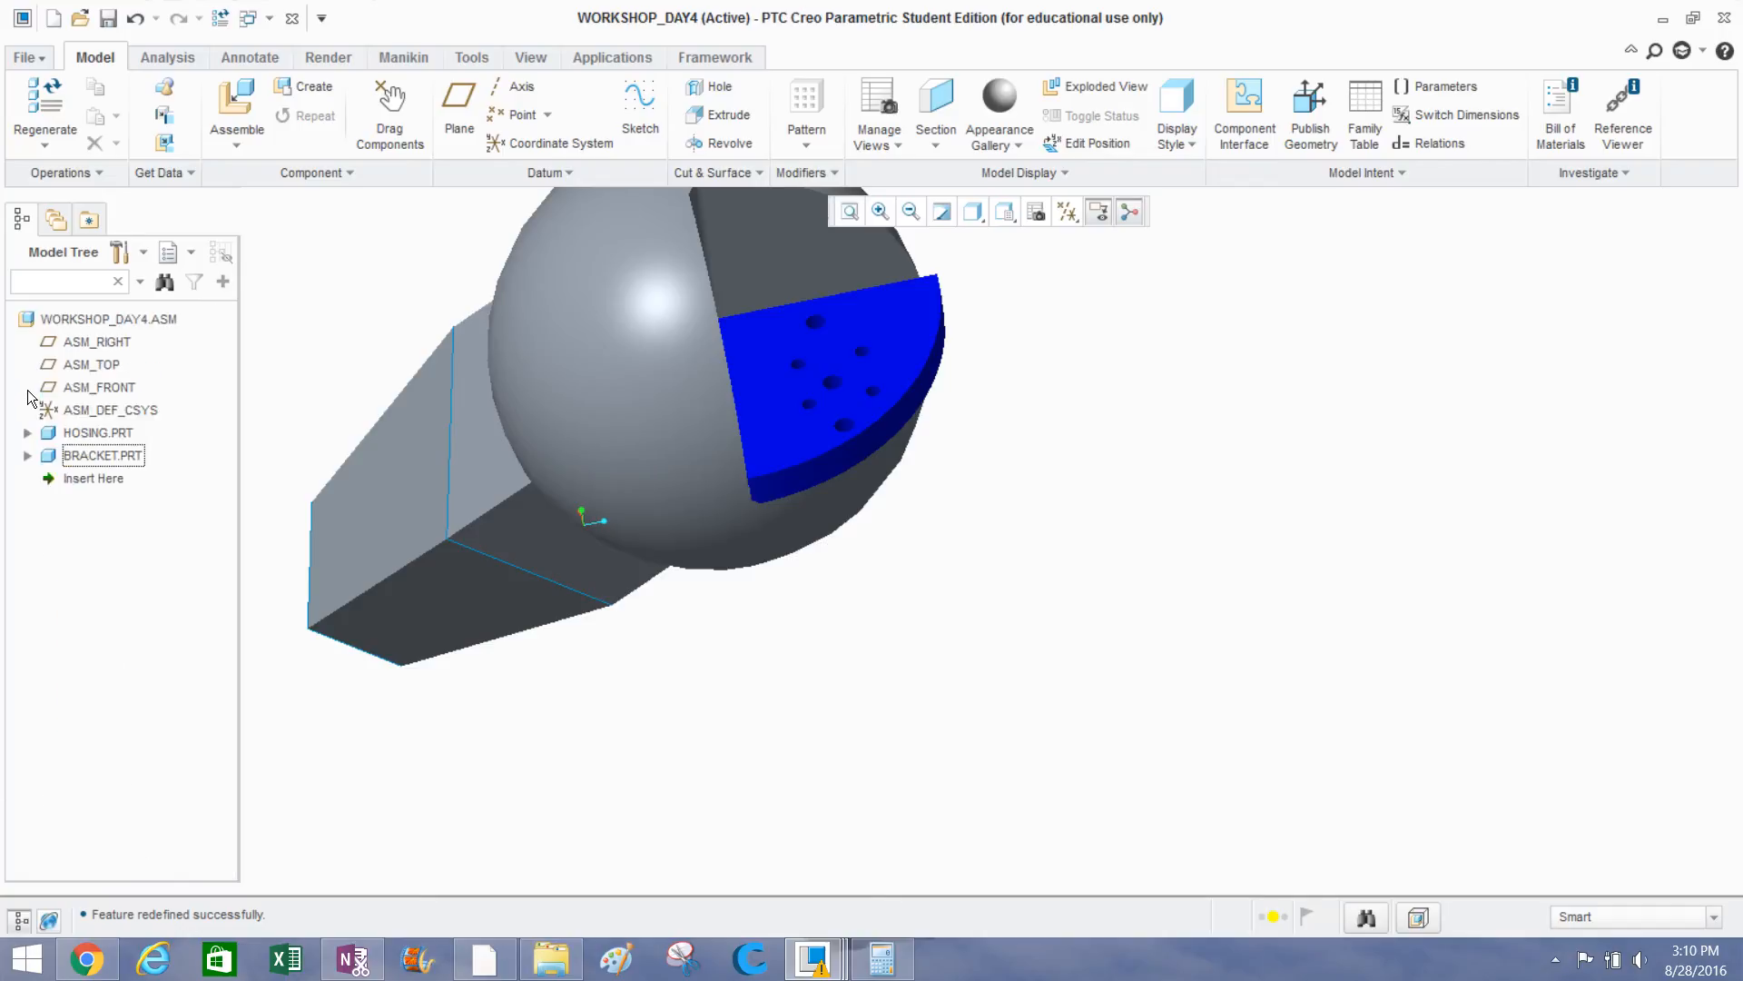
click(27, 456)
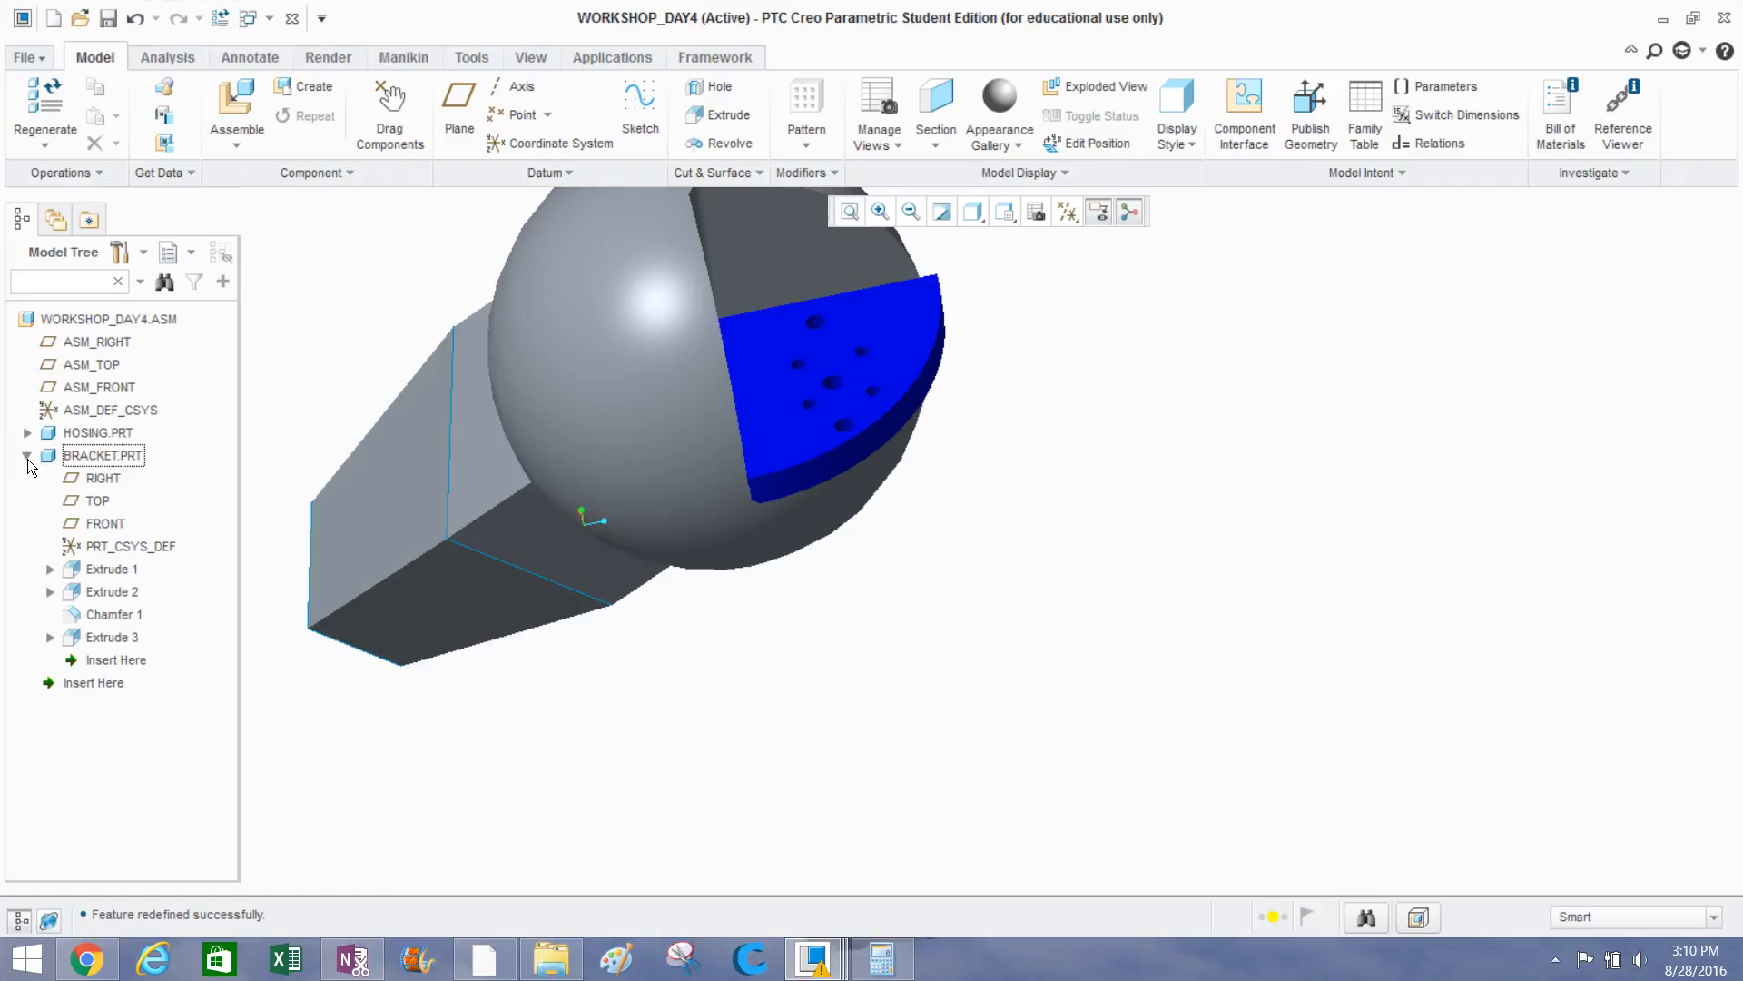
click(109, 569)
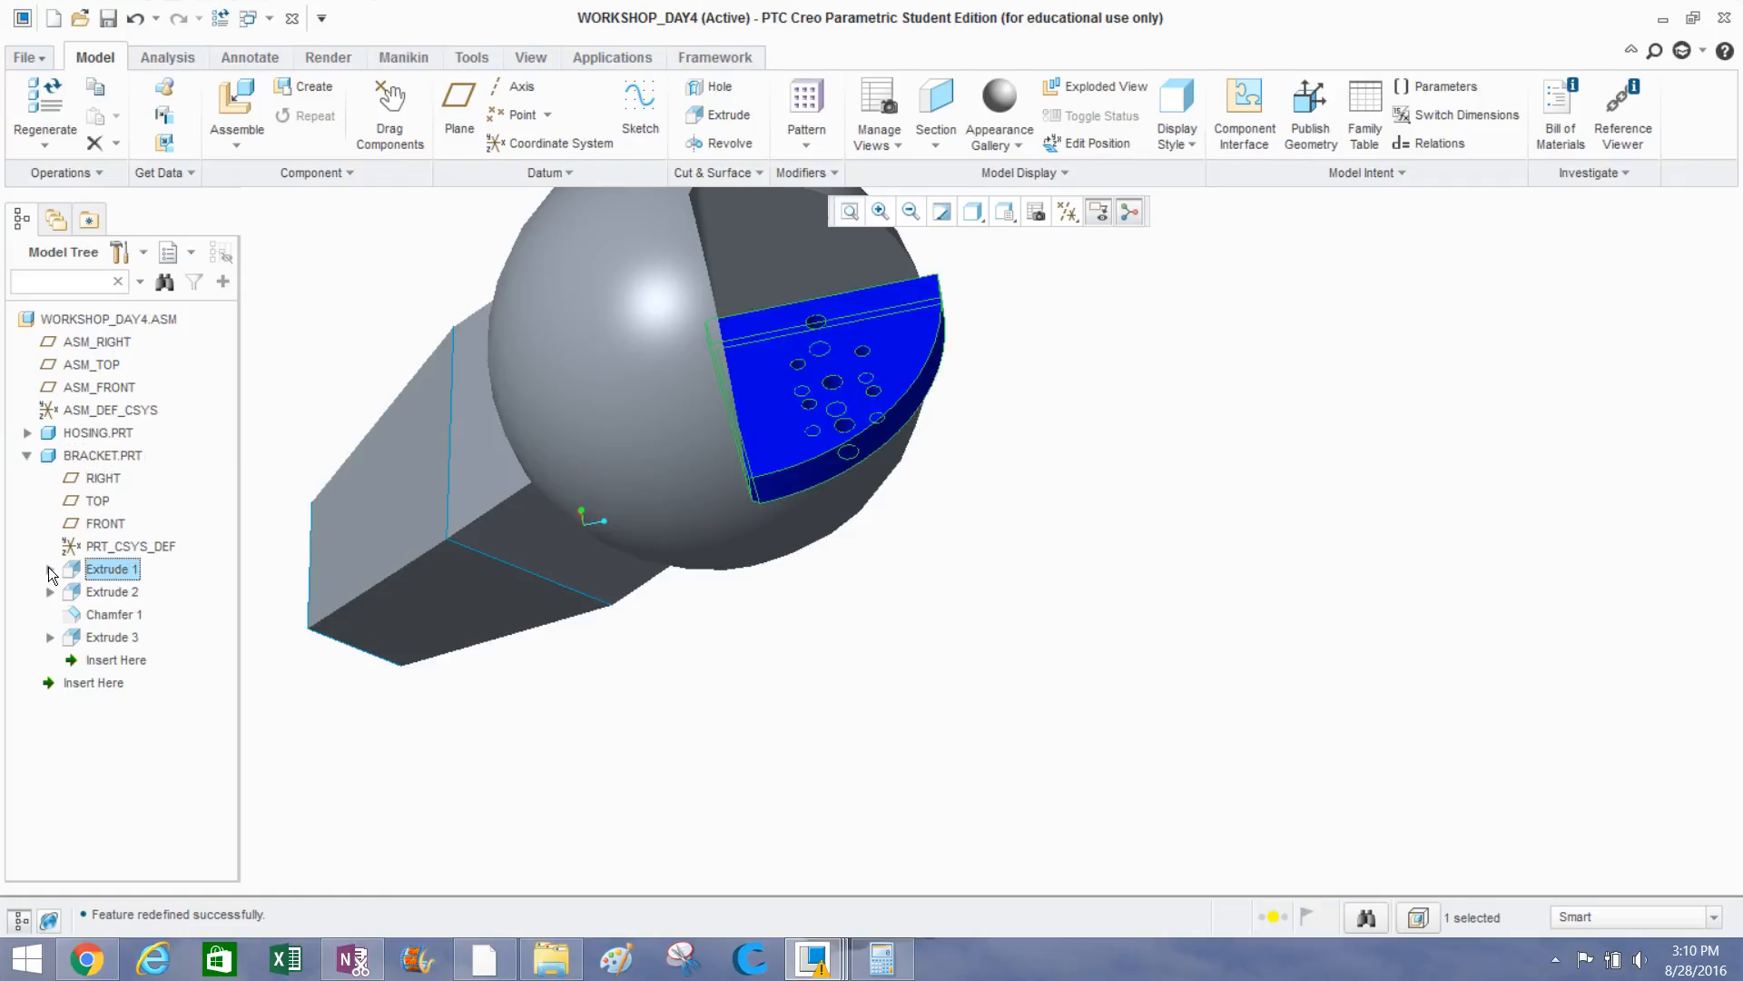
click(50, 569)
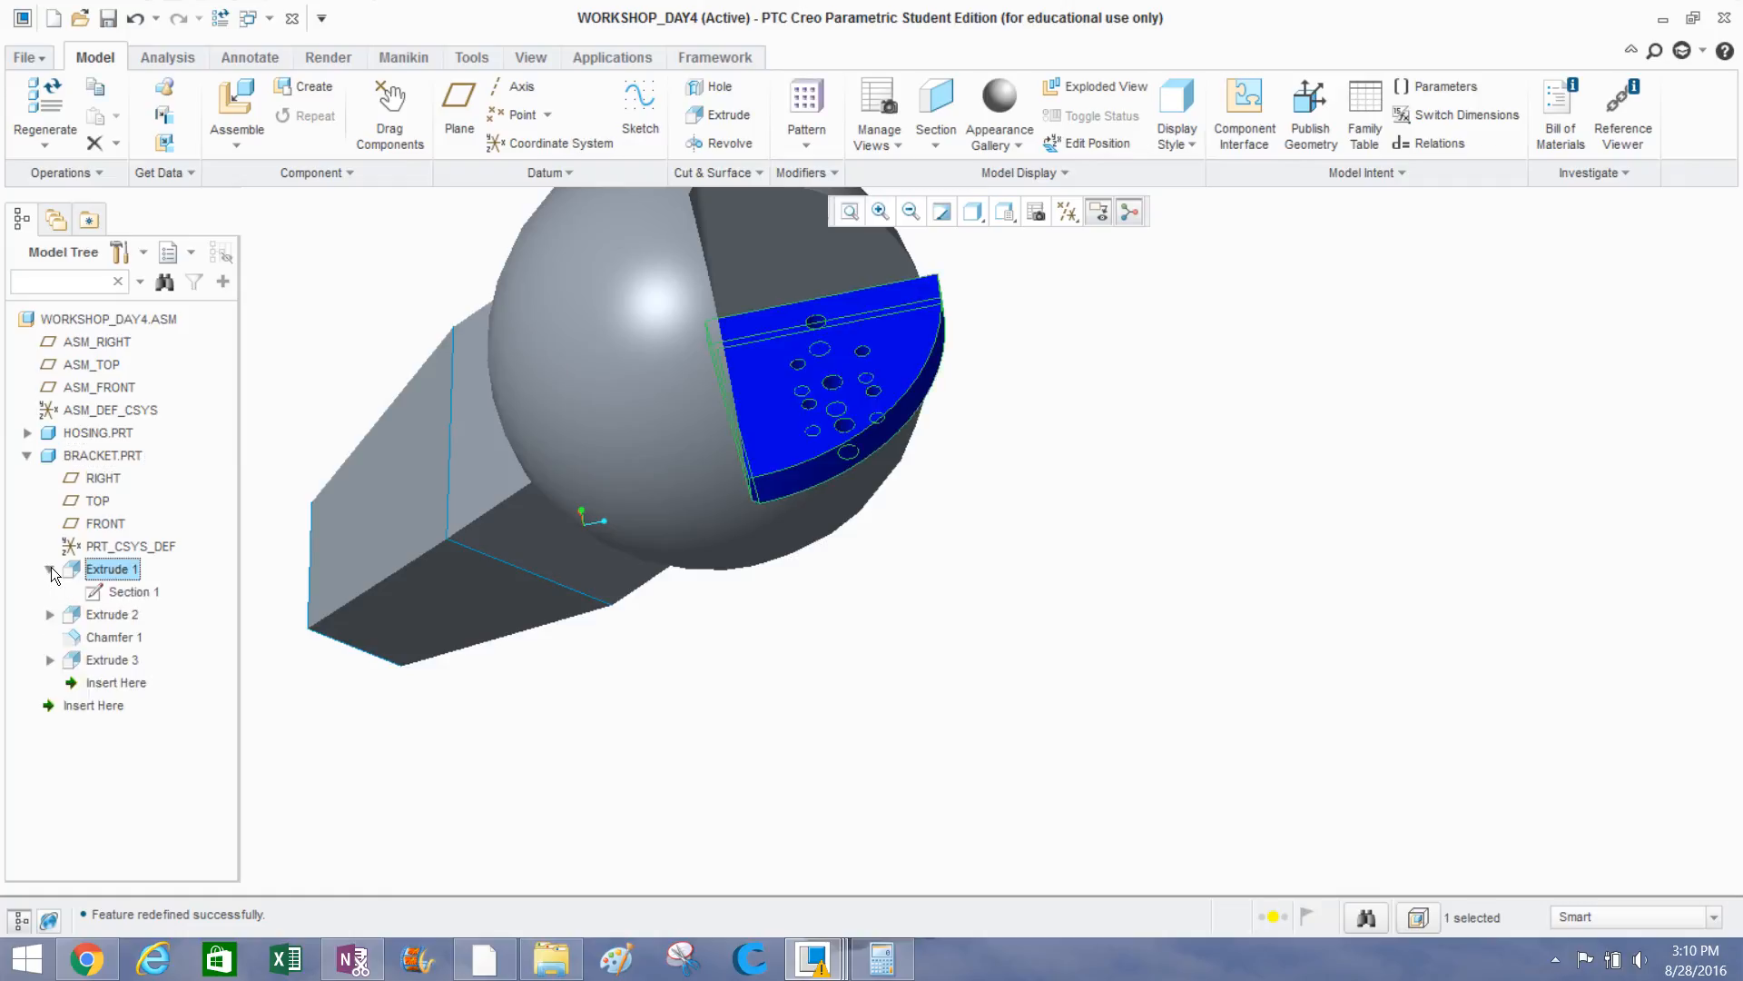
click(112, 590)
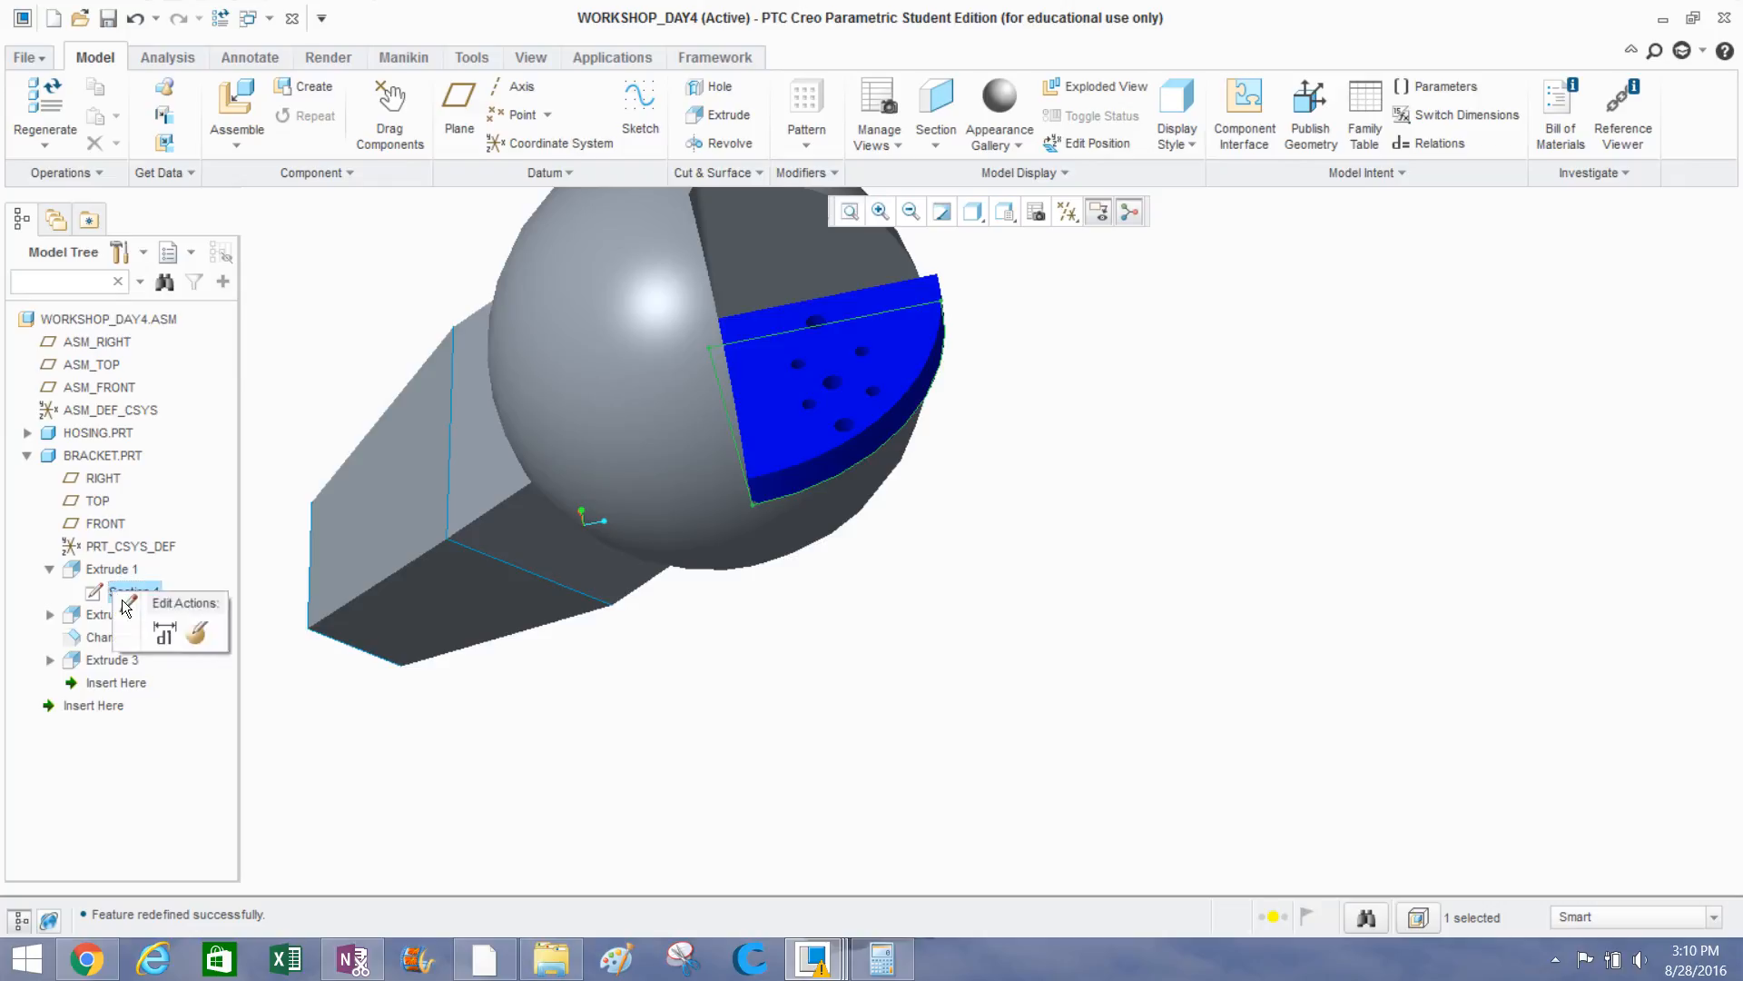
click(196, 633)
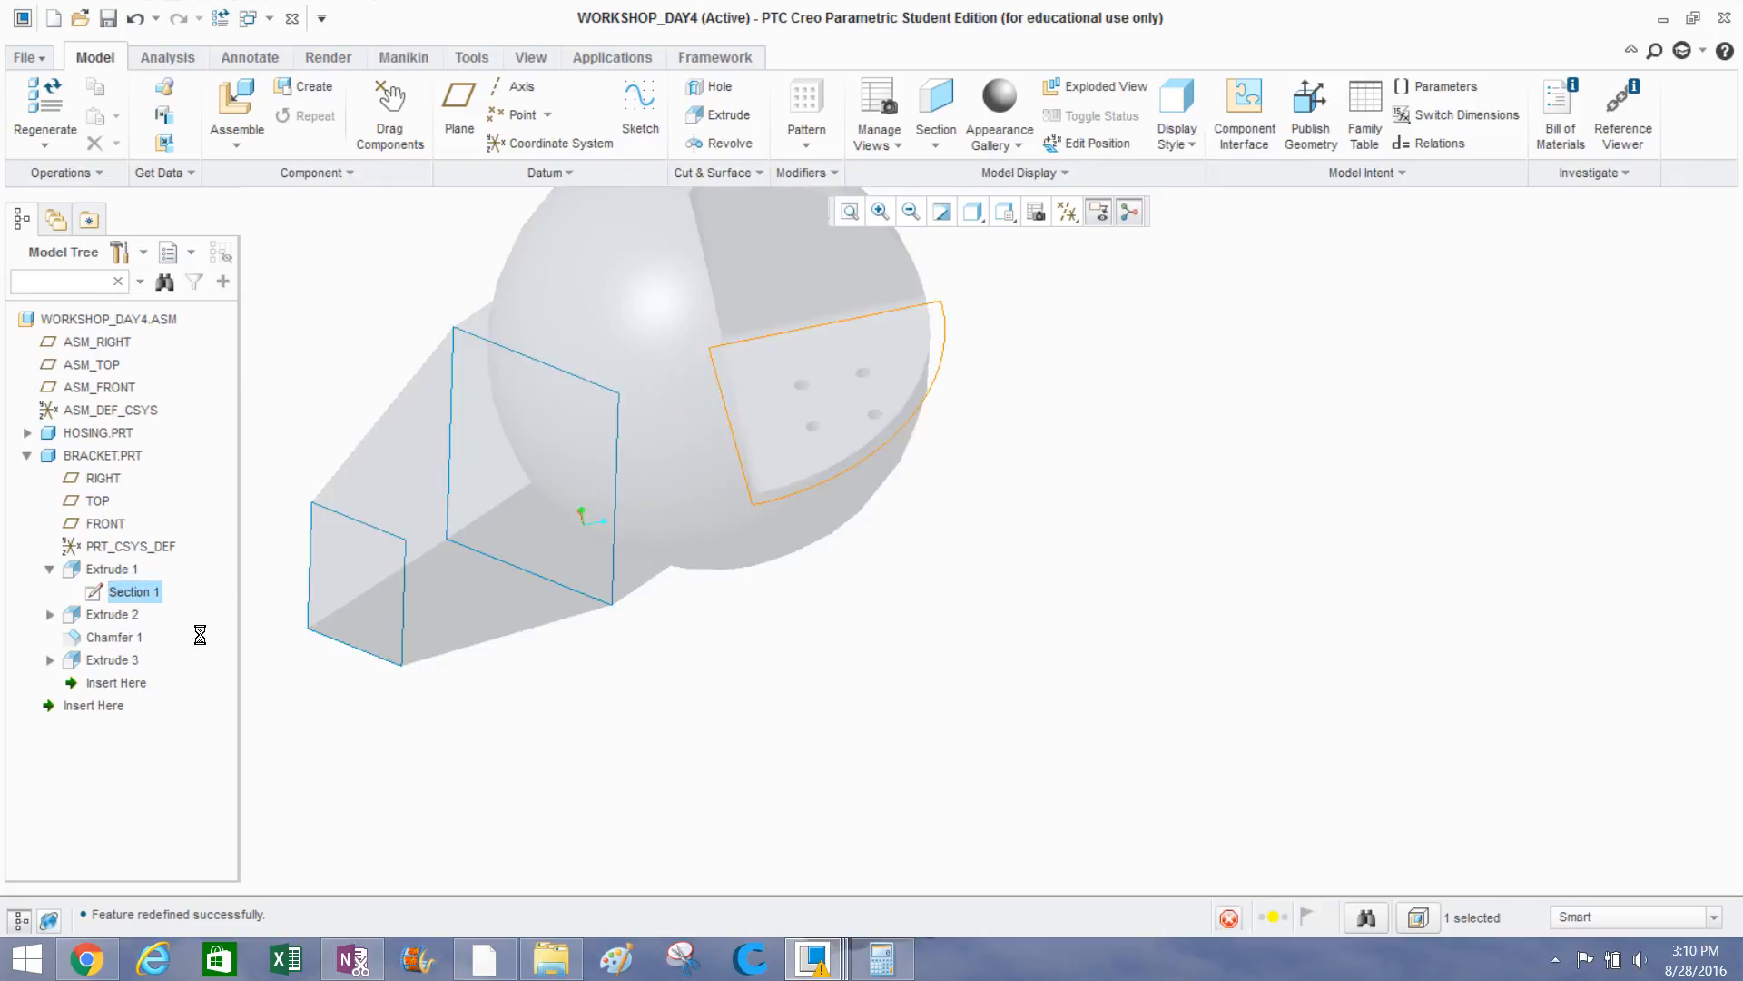
Set the radius of the bracket's quarter-circle profile to 1.5 and accept the sketch.
click(735, 413)
double_click(733, 410)
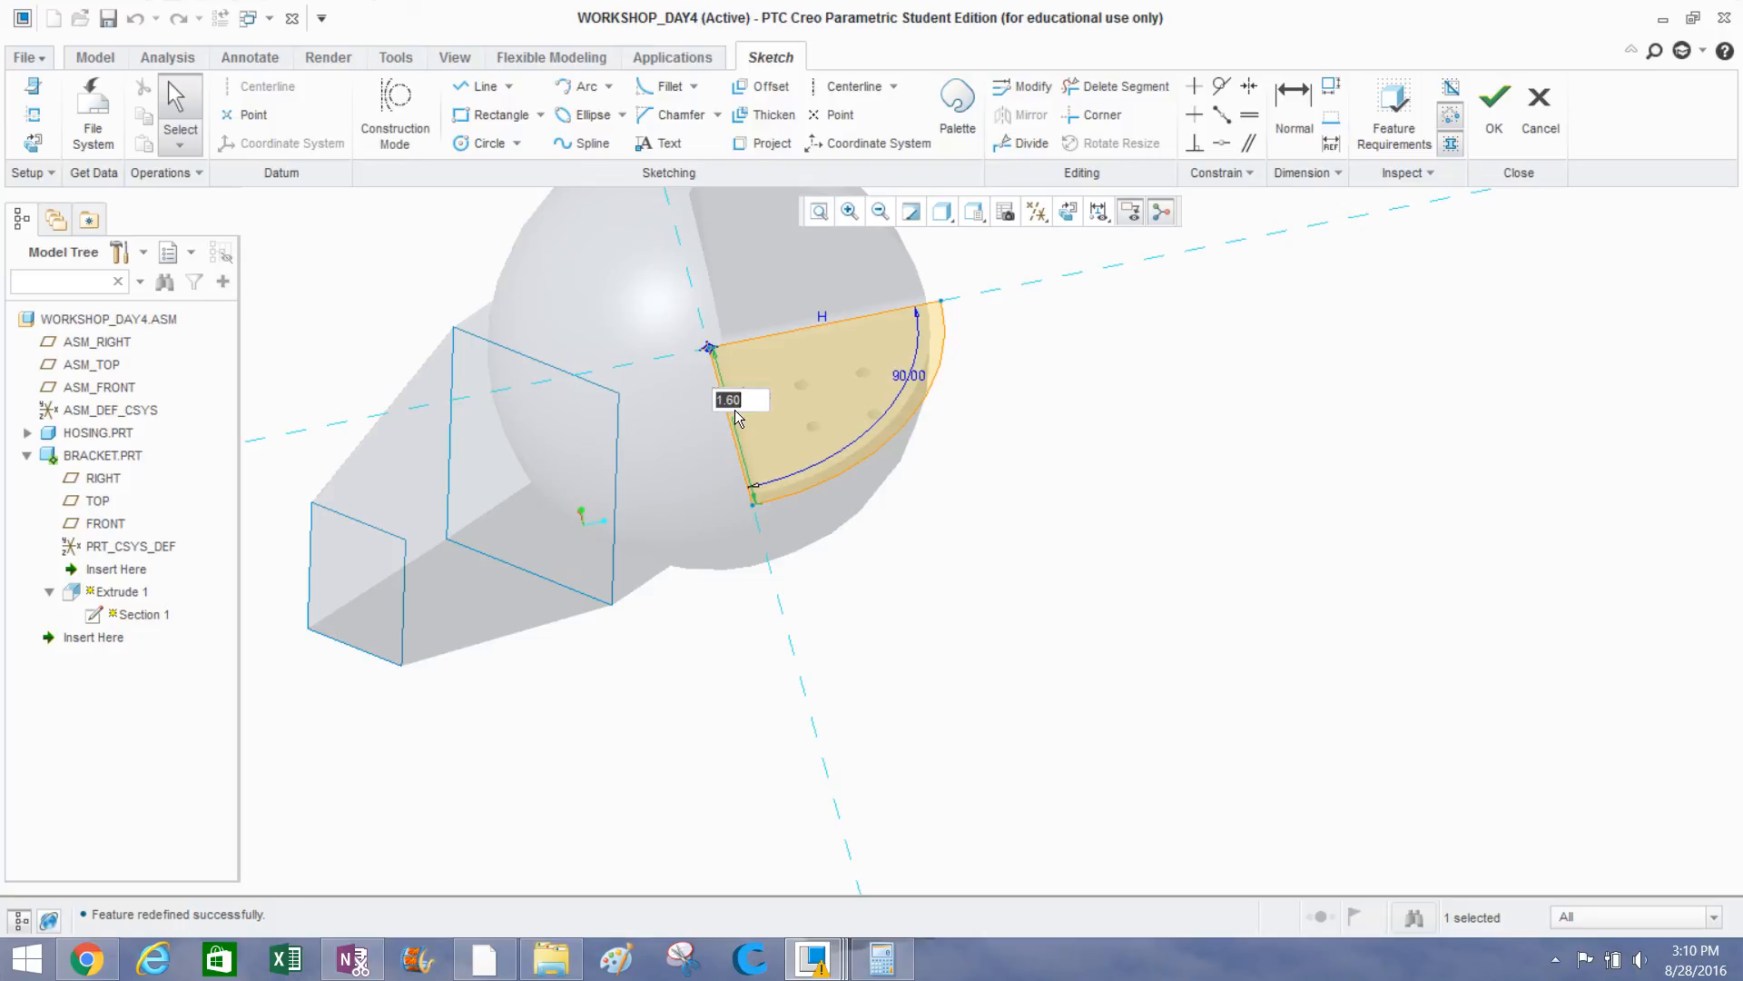
text(1.5)
key(Return)
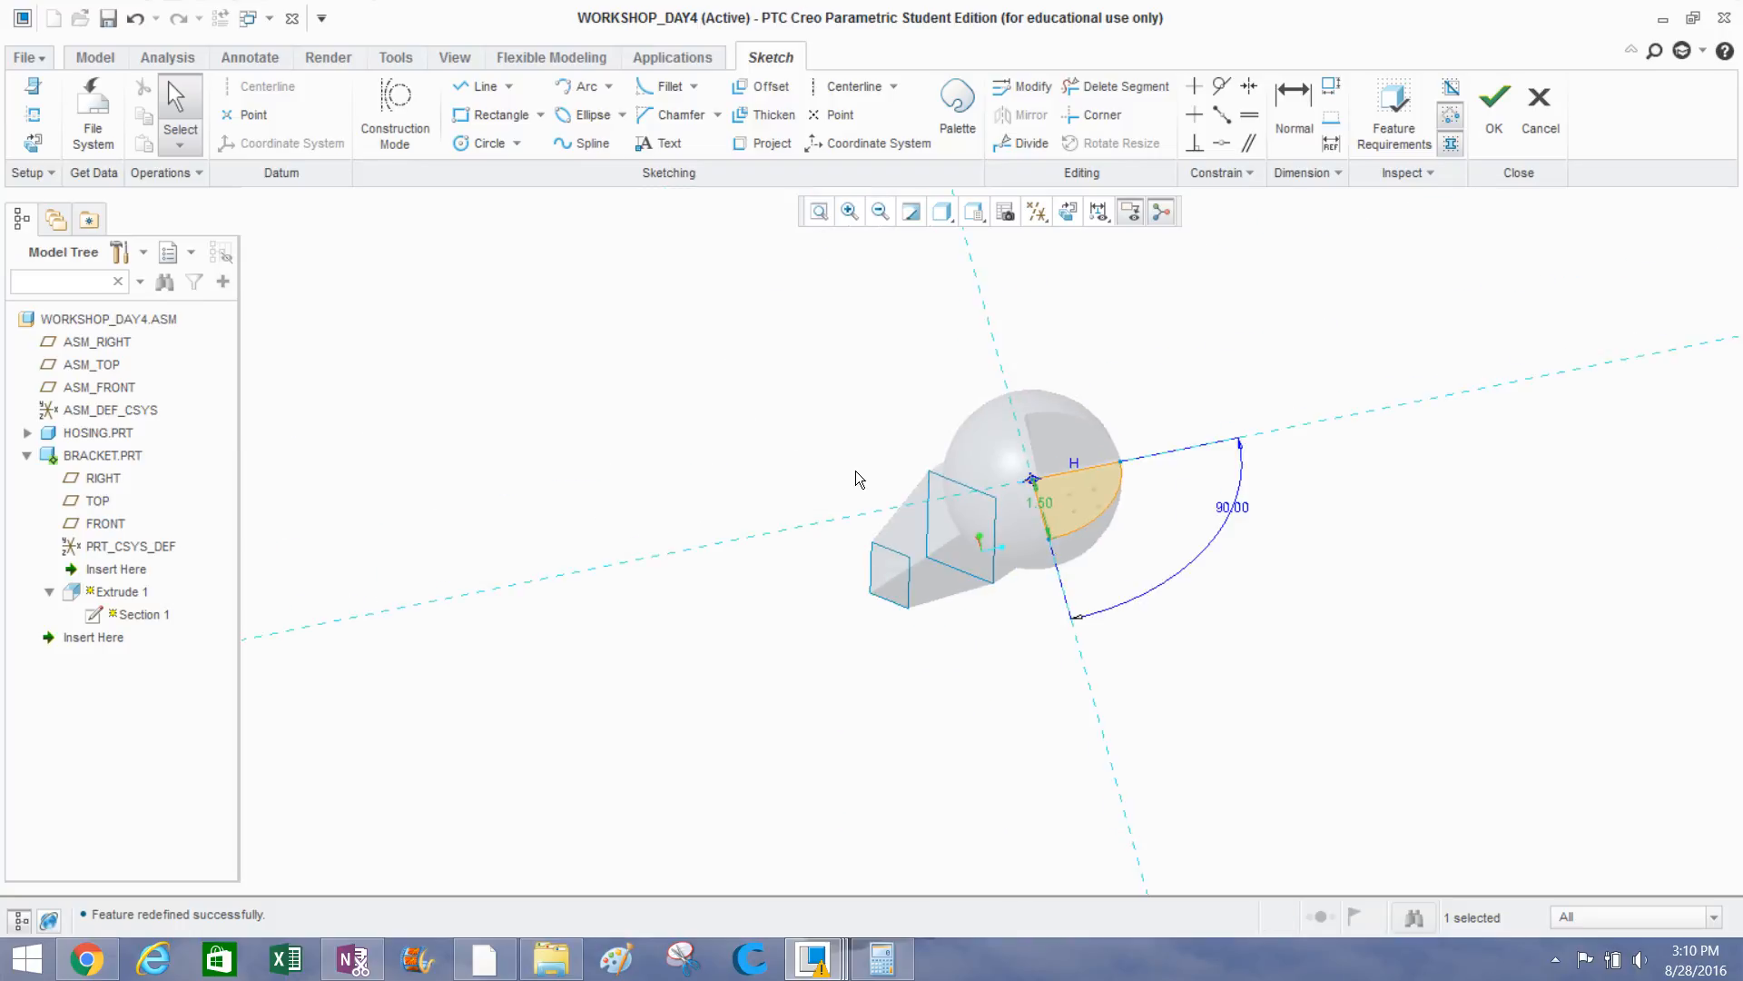
scroll(1000, 503, down, 4)
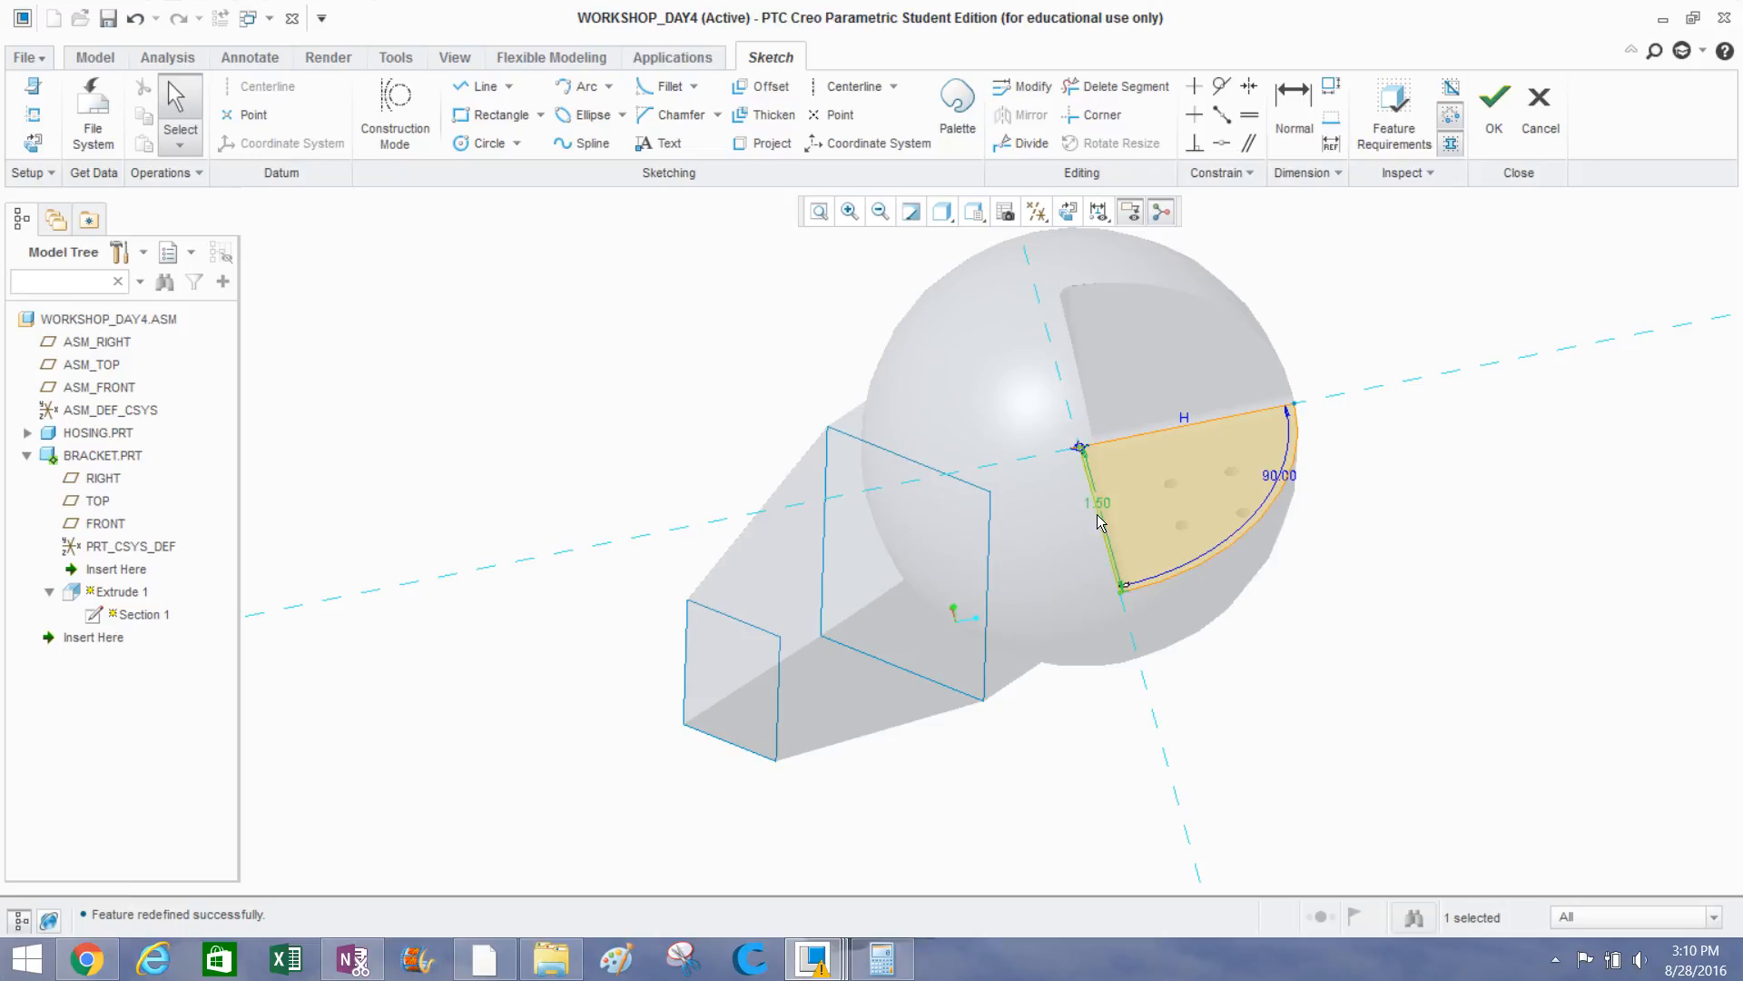
click(1500, 134)
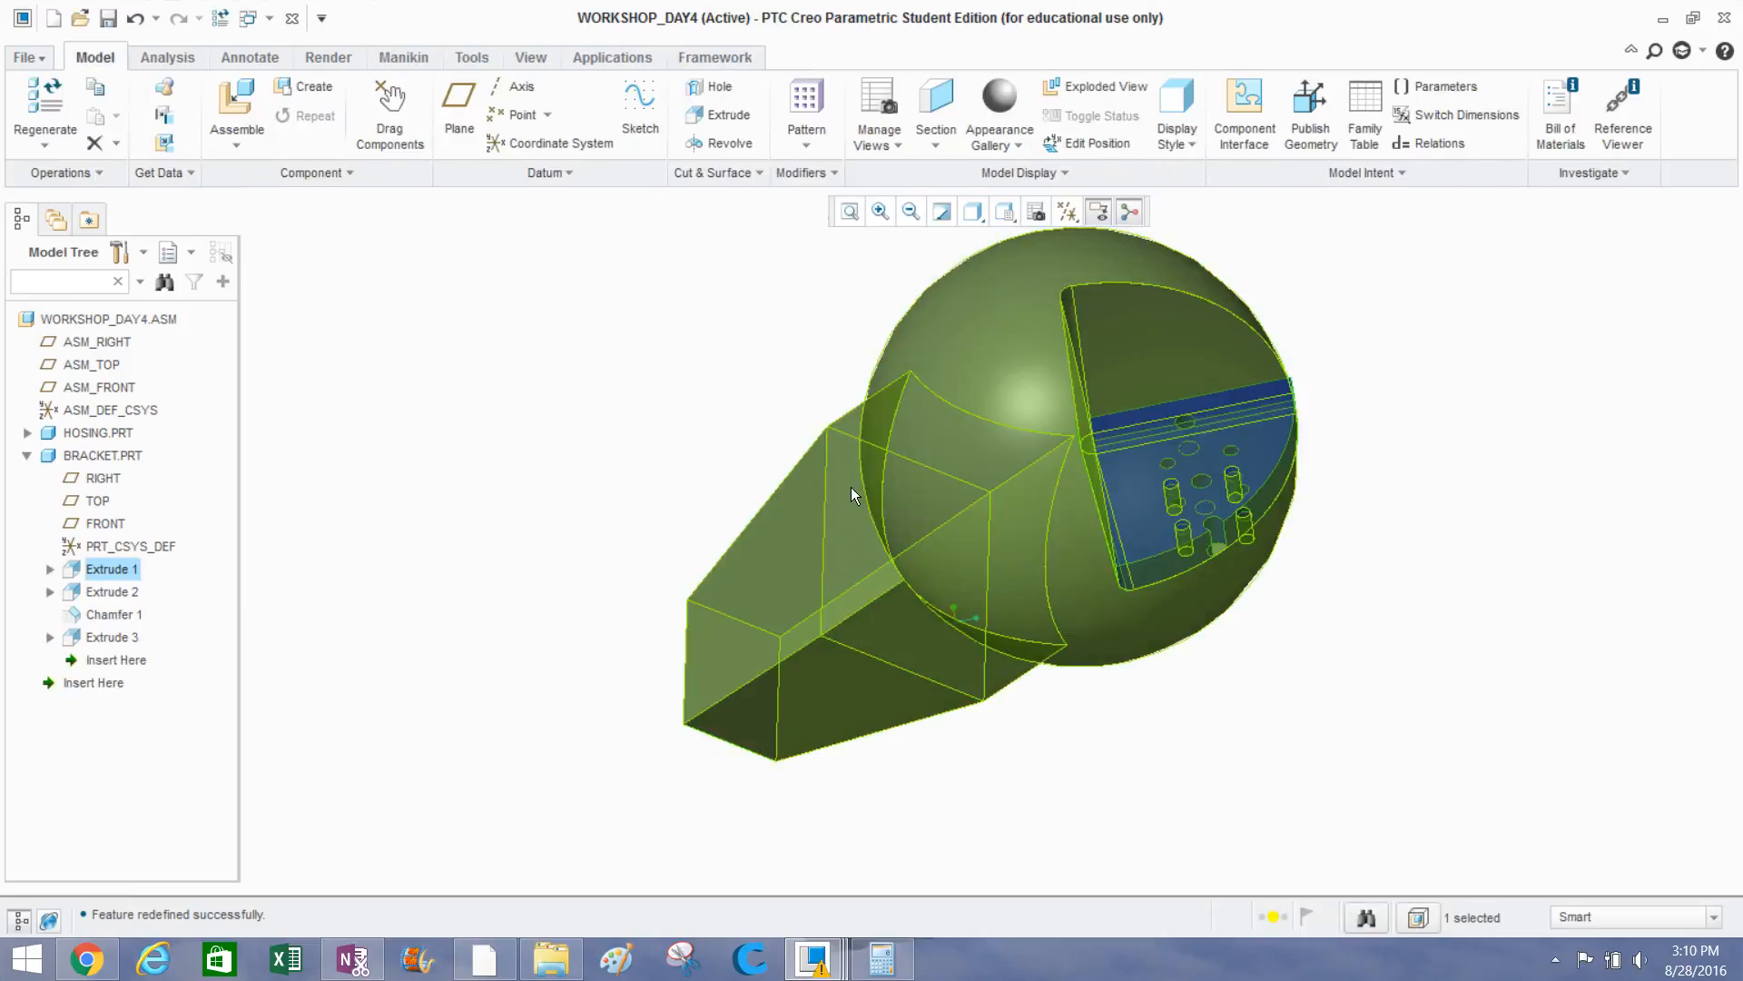
Examine how the resized bracket's curved edge fits against the housing's spherical surface.
middle_drag(677, 514, 757, 434)
scroll(1073, 357, down, 10)
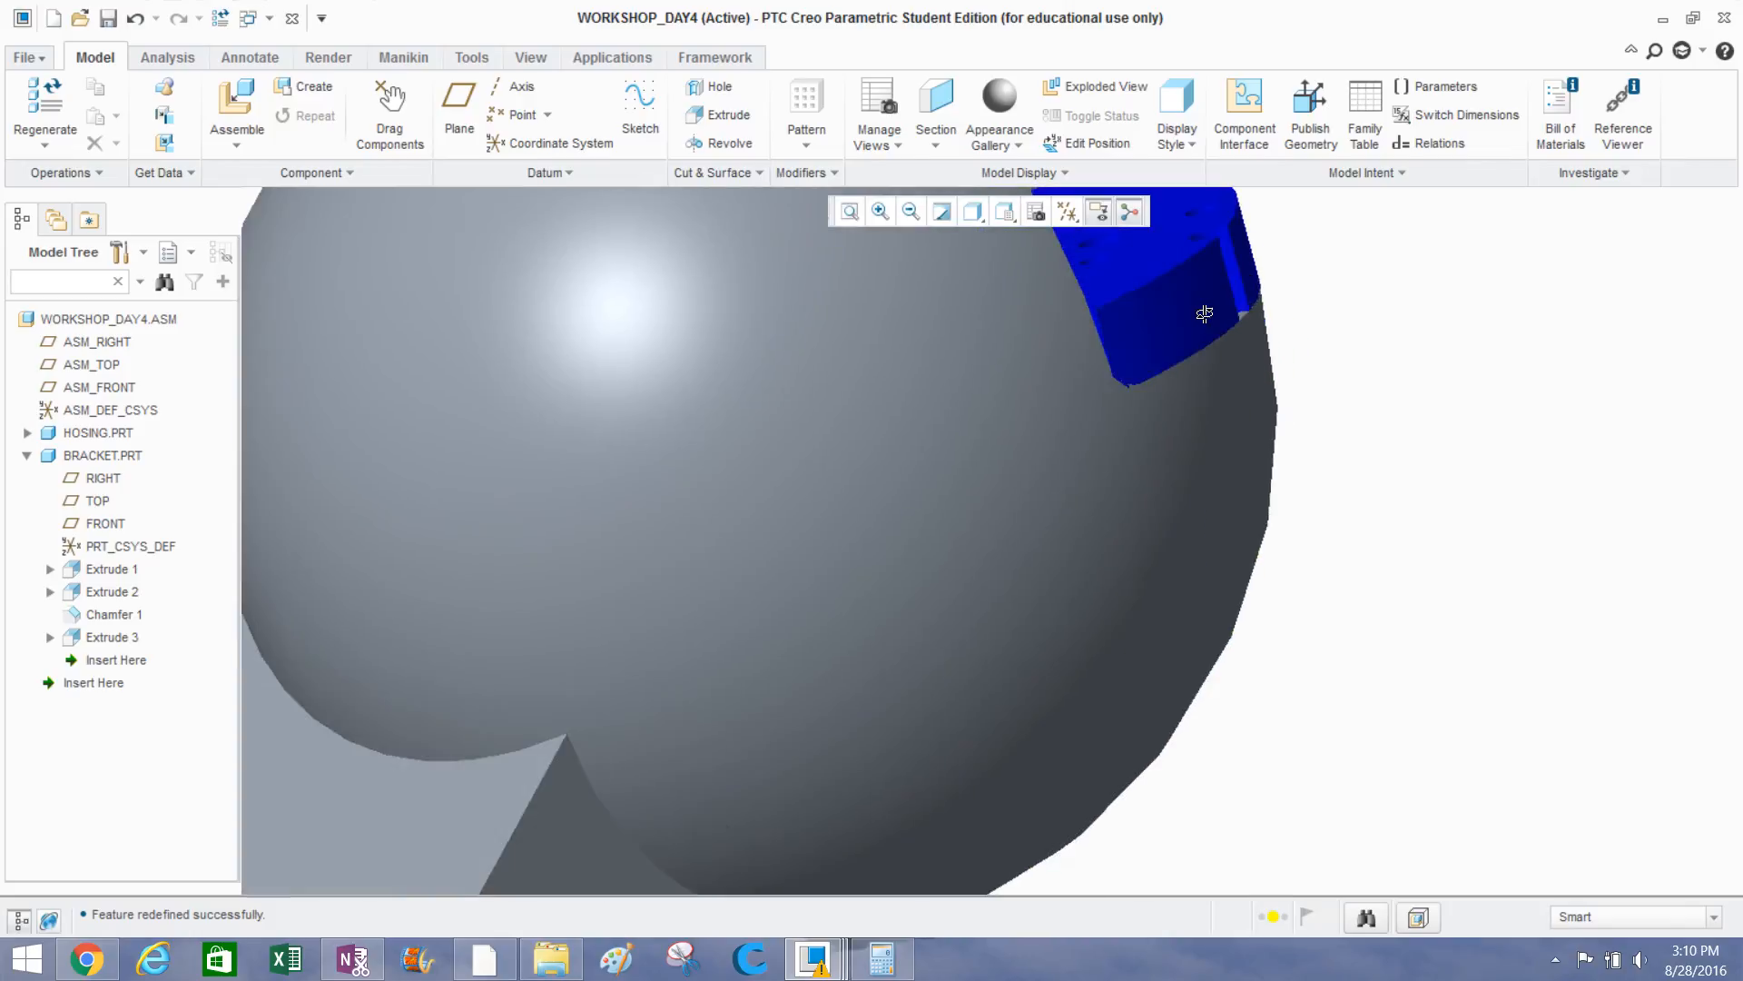
middle_drag(1178, 335, 1058, 463)
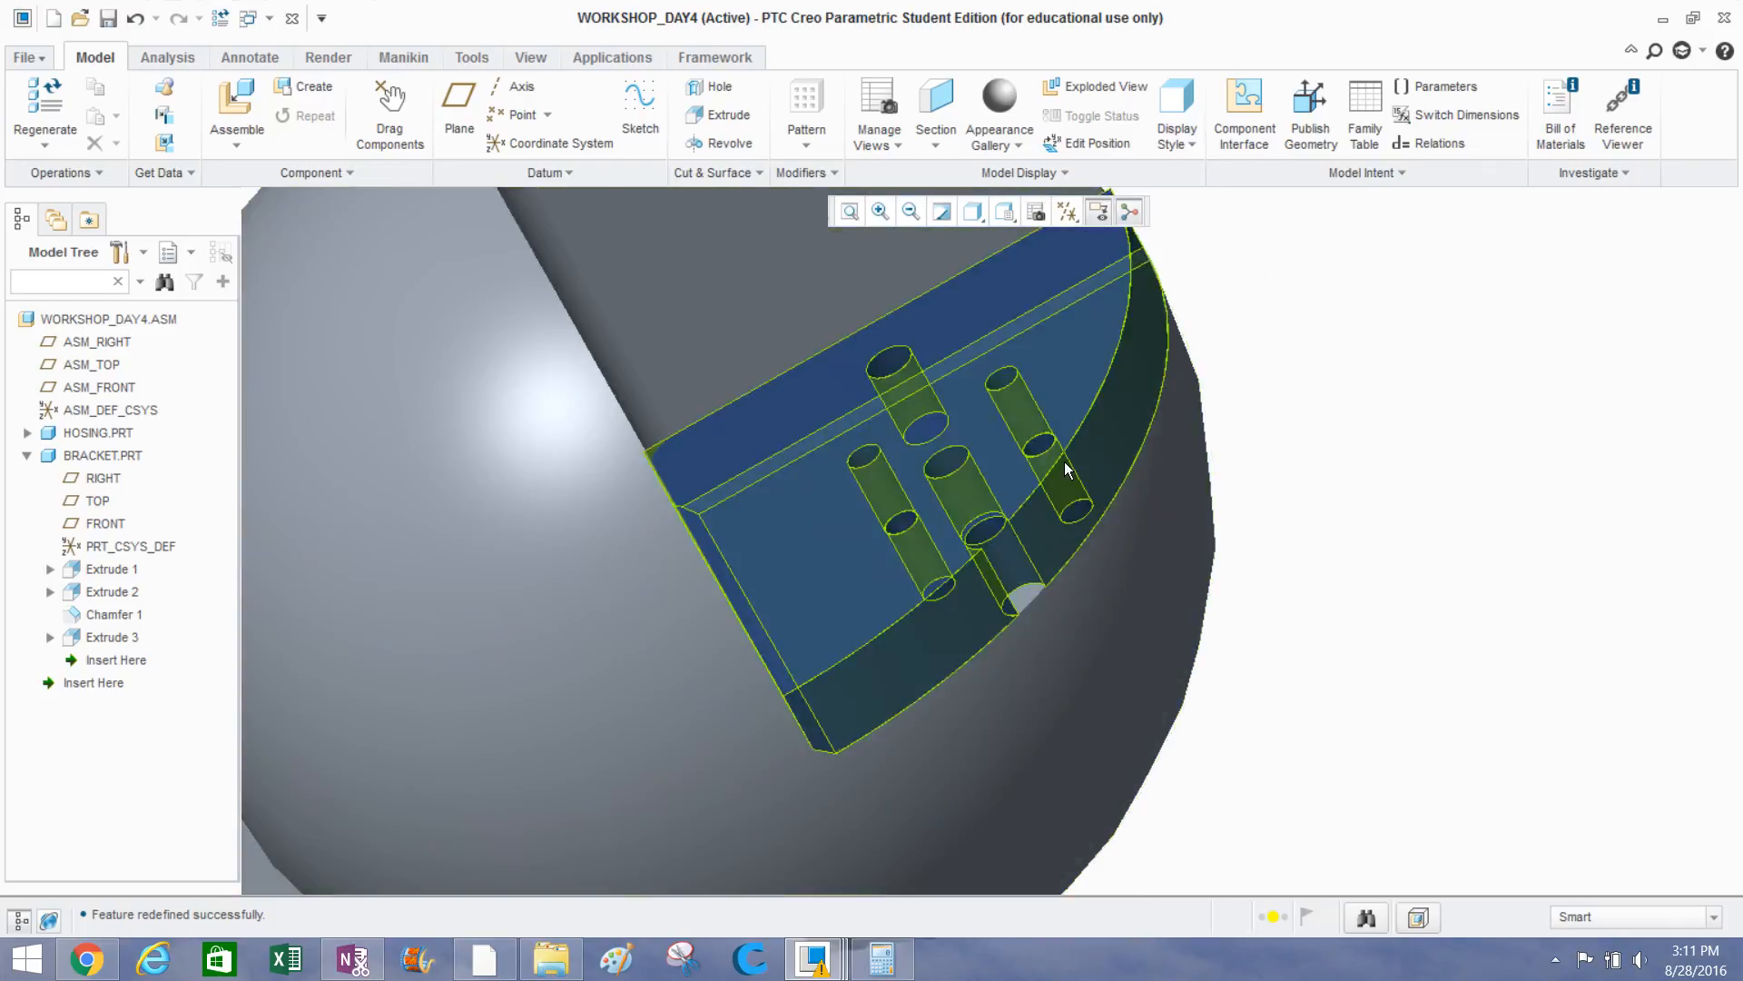
scroll(1351, 476, up, 5)
middle_drag(1335, 449, 1362, 502)
scroll(1276, 666, down, 3)
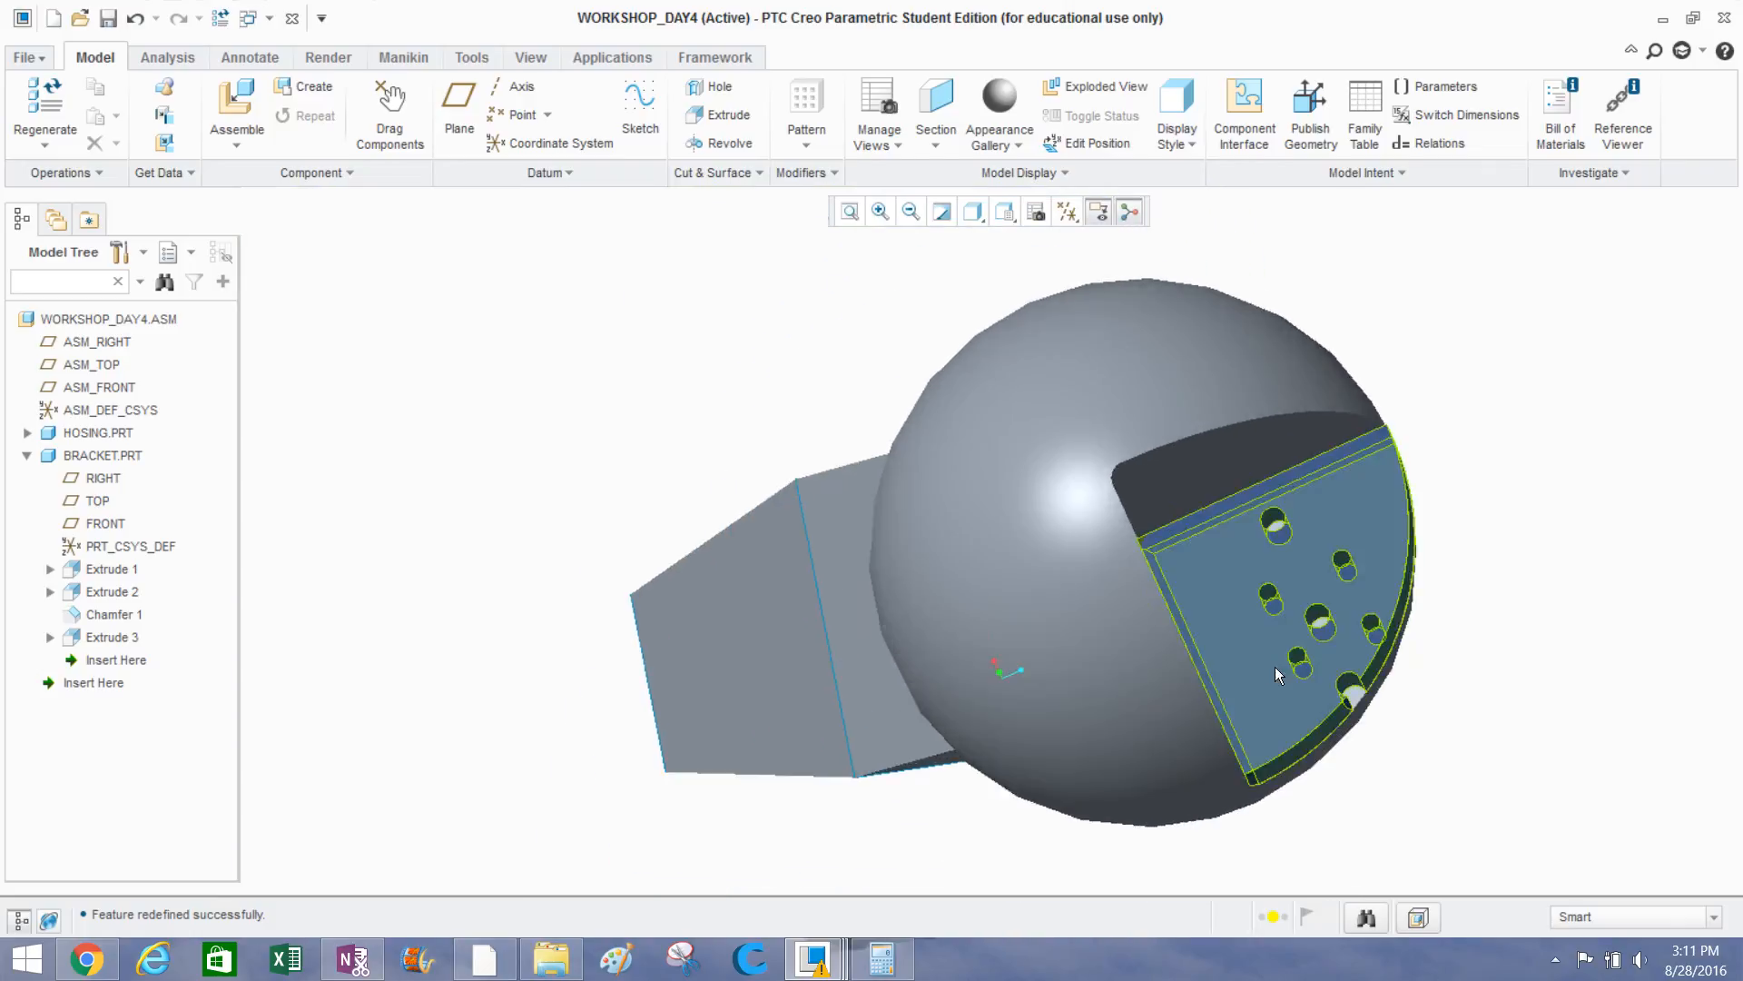
Examine up close and from several angles how the bracket's holes line up with the holes in the housing.
middle_drag(1275, 667, 1282, 673)
scroll(1282, 672, down, 10)
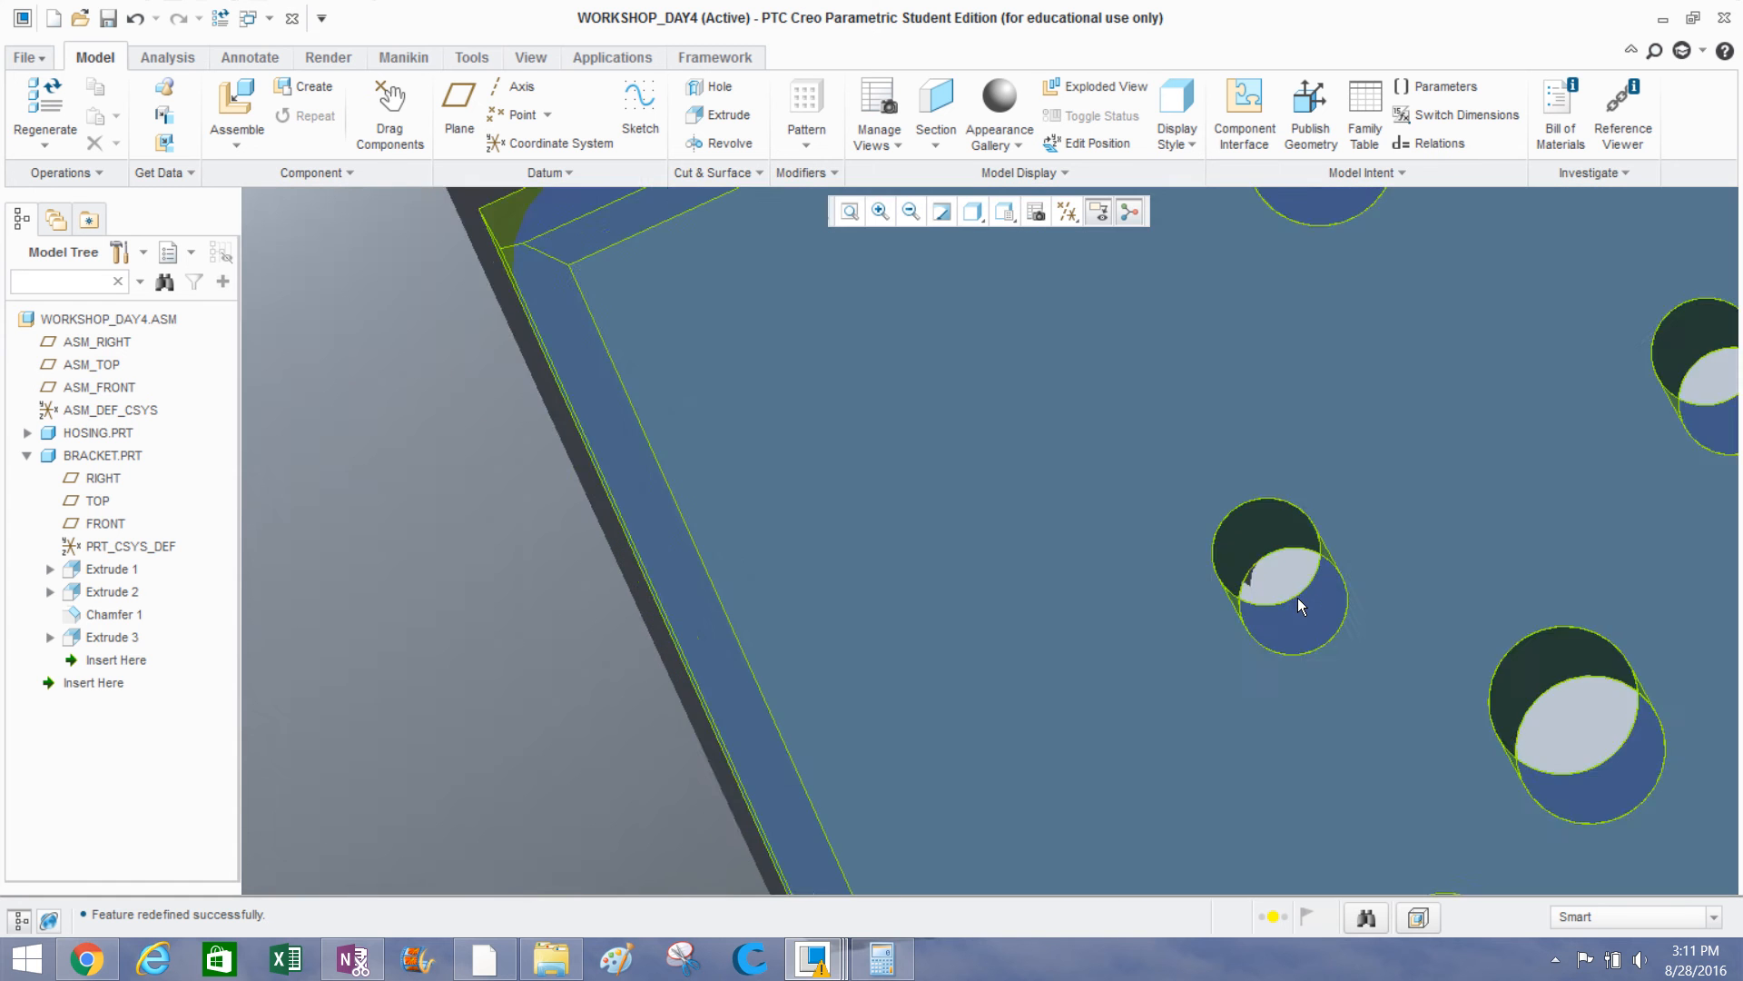
scroll(1226, 569, up, 10)
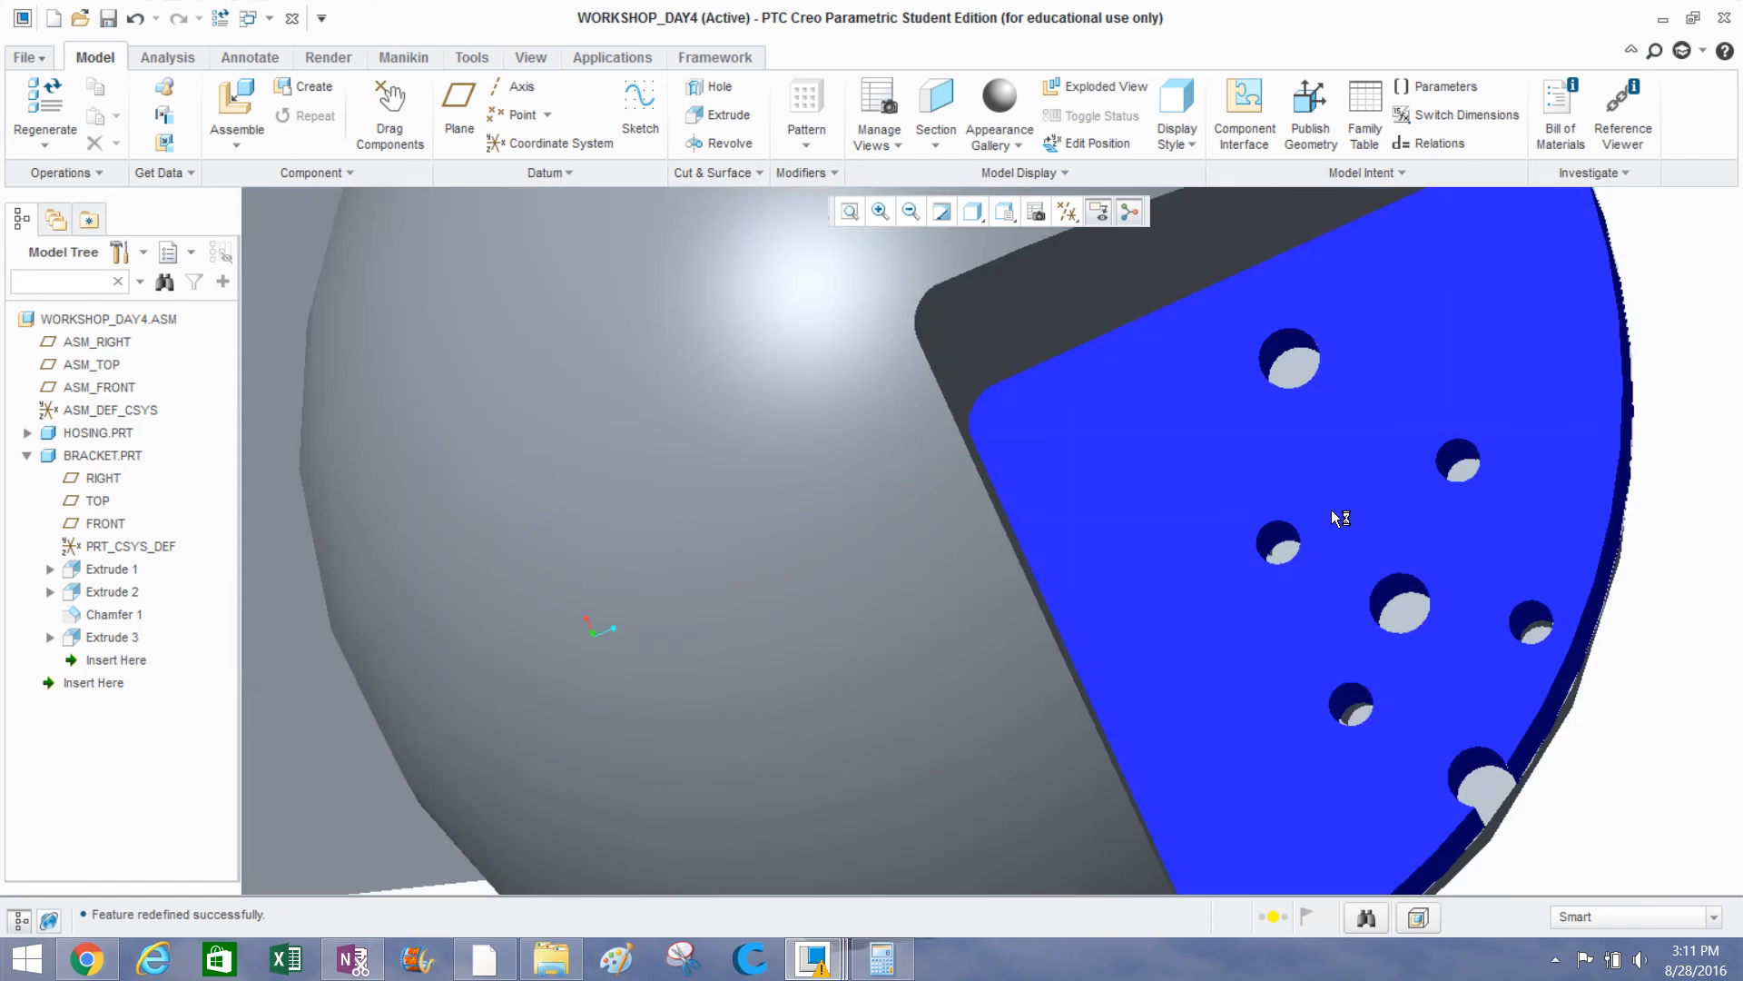
scroll(1331, 716, up, 6)
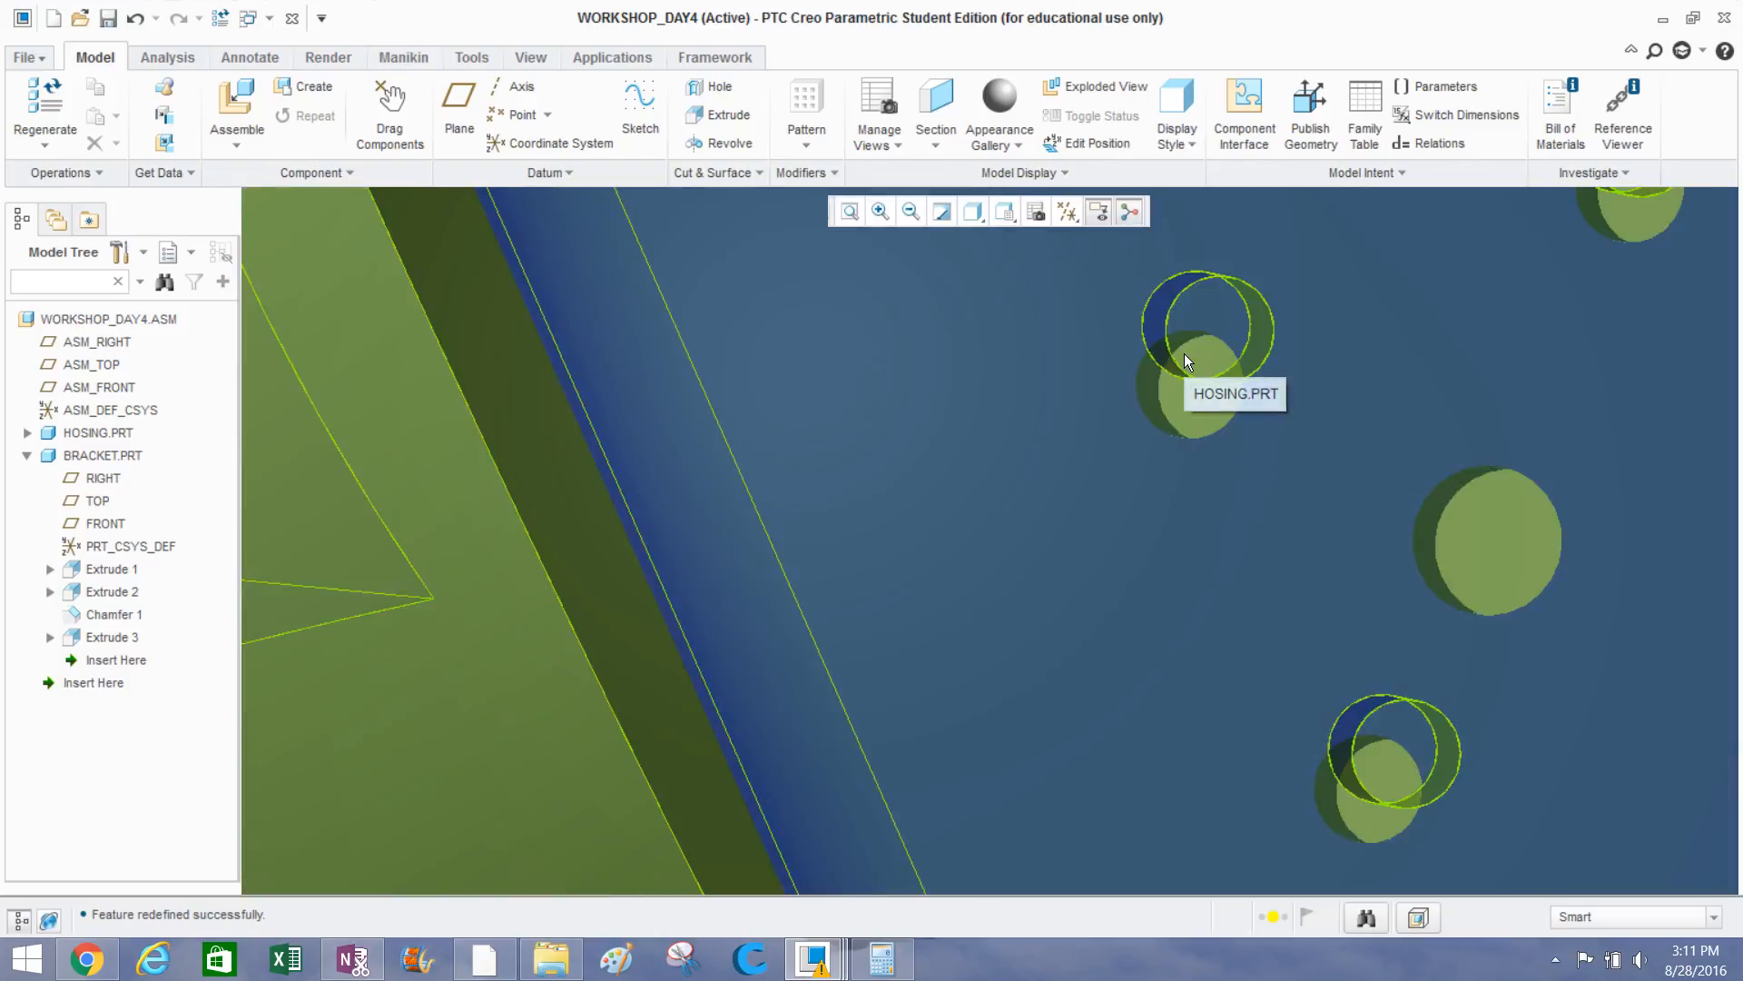
middle_drag(1190, 345, 1240, 352)
scroll(1242, 352, up, 4)
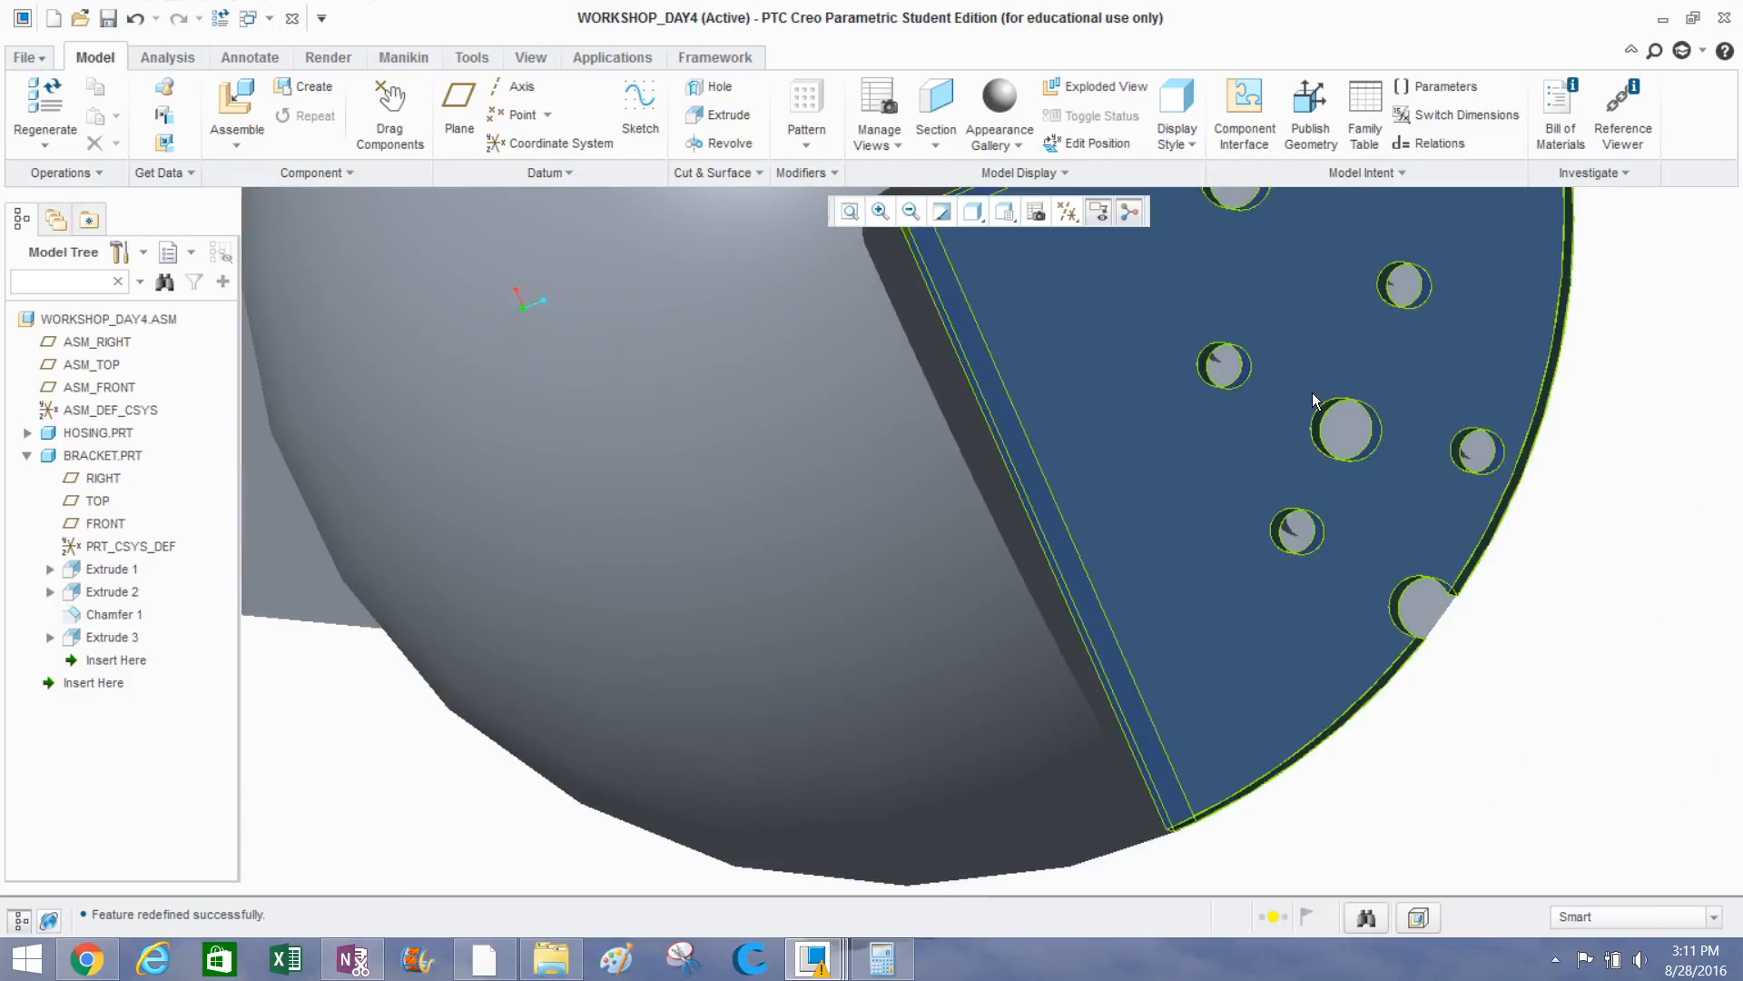
middle_drag(1316, 400, 1318, 287)
scroll(1316, 386, up, 5)
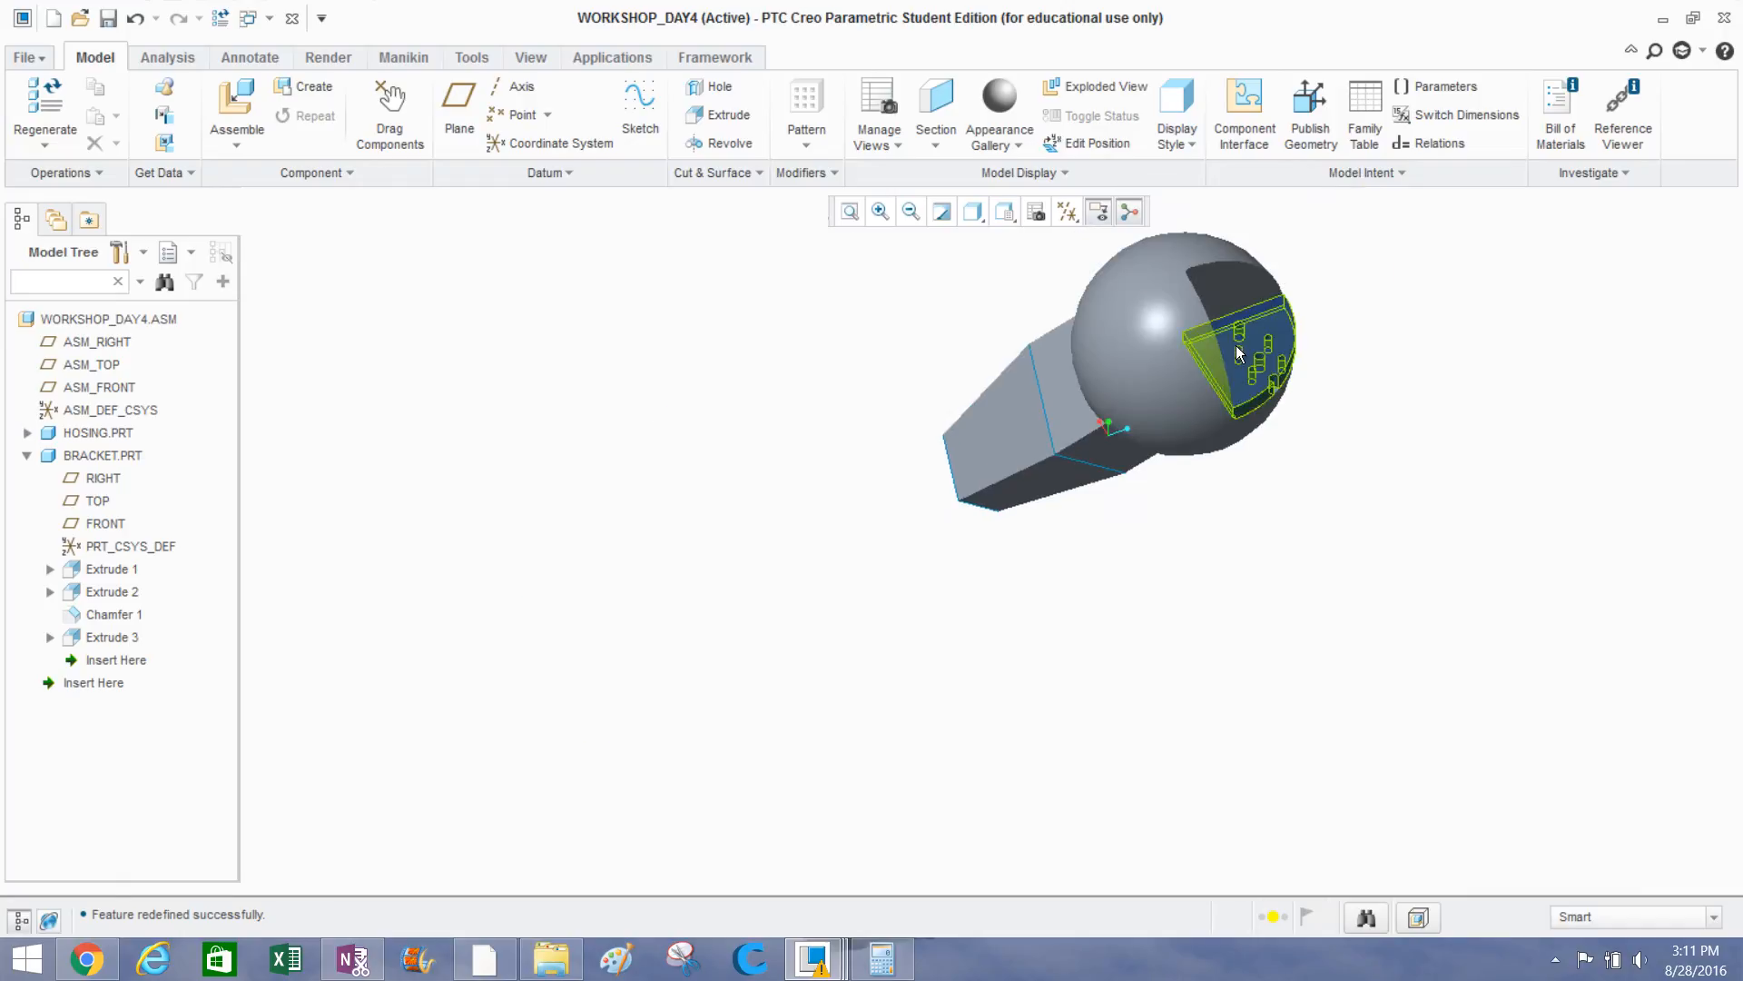
scroll(1262, 379, down, 5)
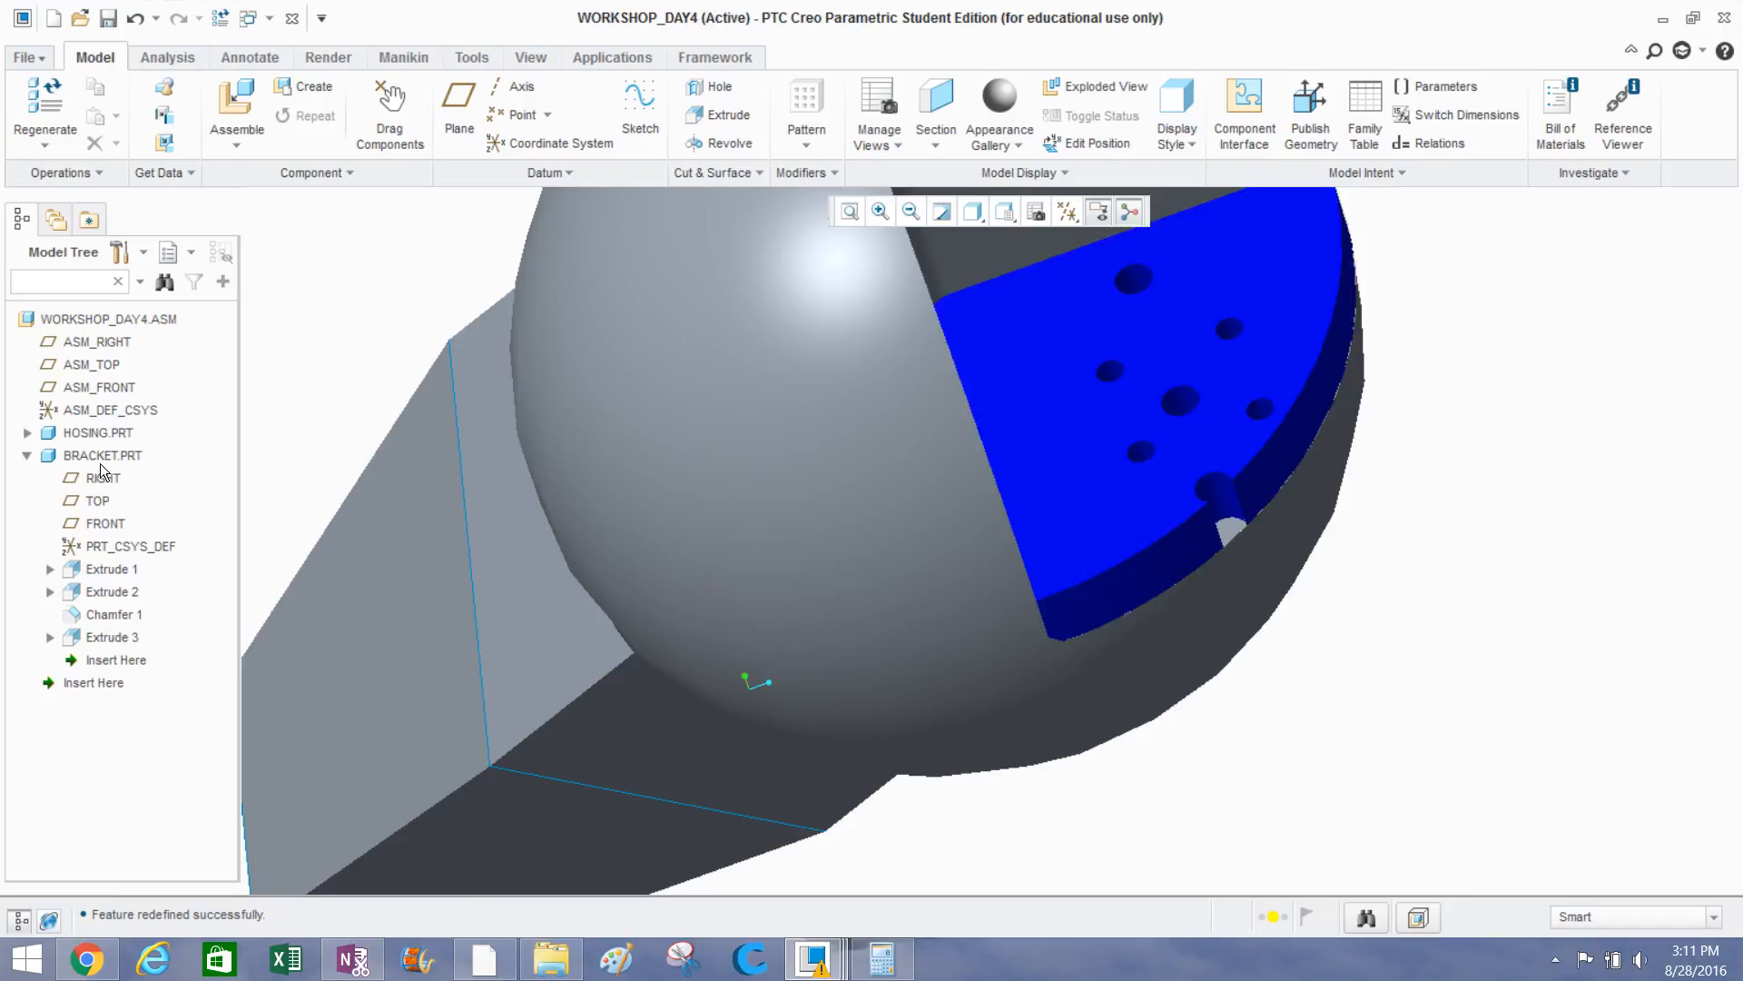
Delete the bracket's Extrude 3, the cut with the row of three larger holes.
click(97, 640)
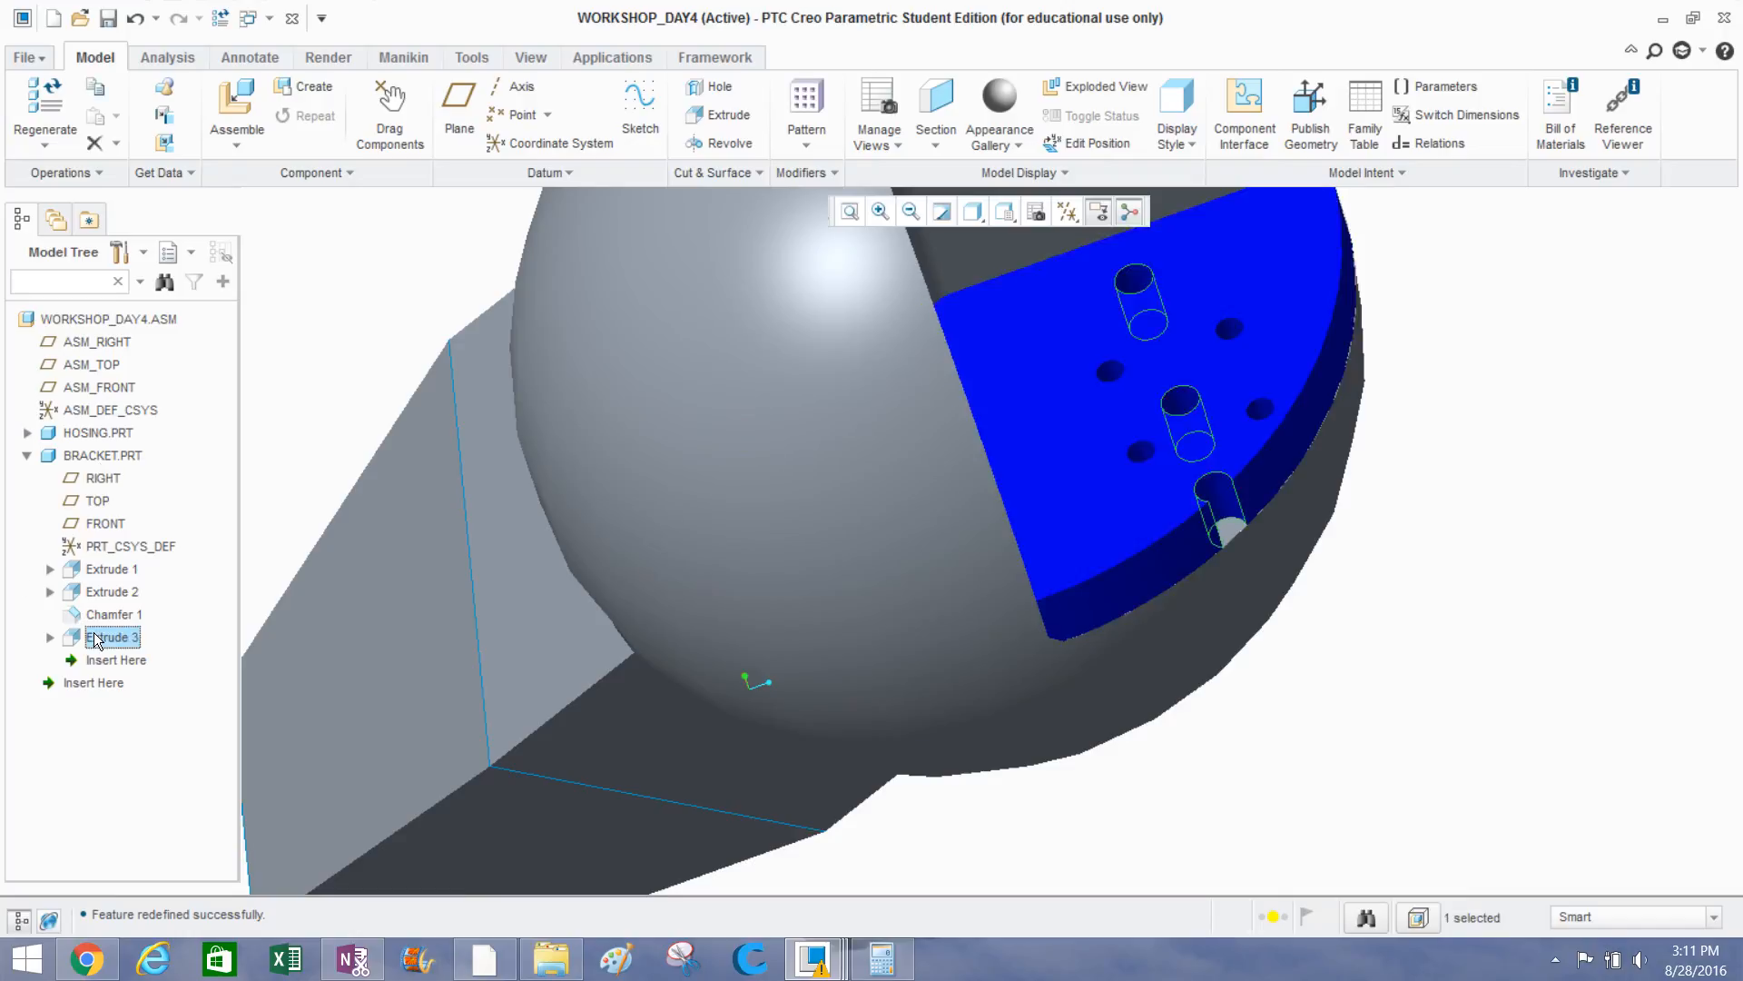
right_click(96, 640)
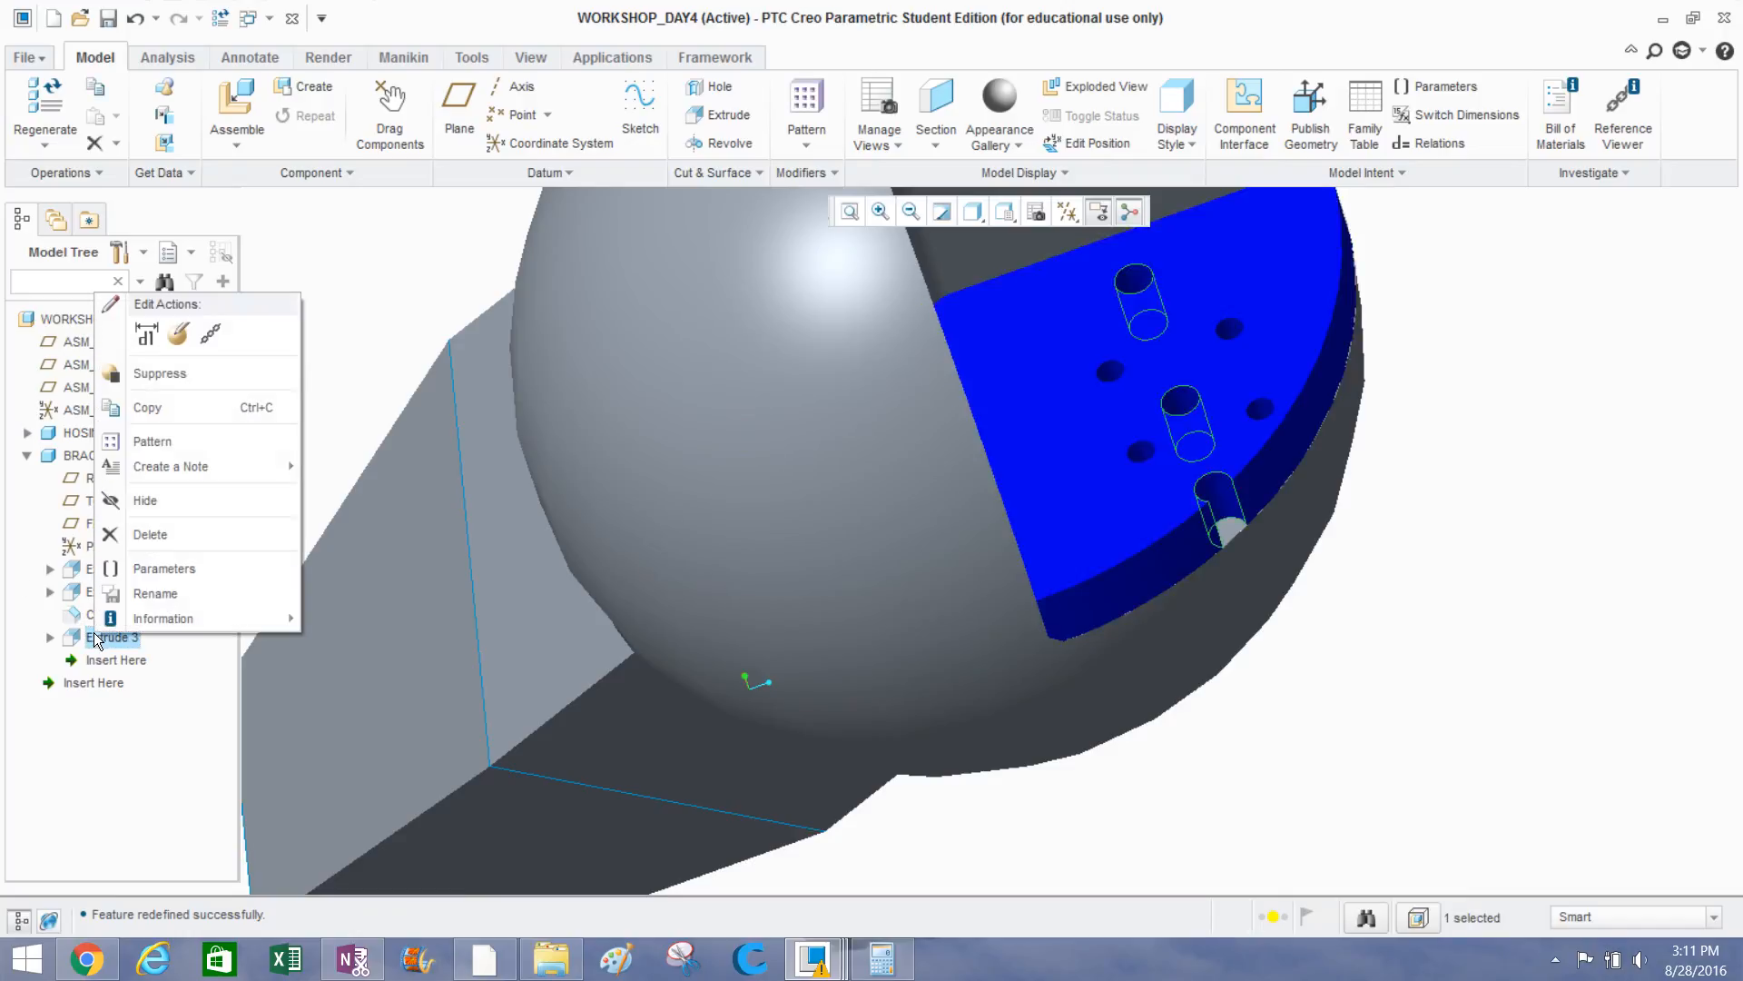
click(148, 534)
click(778, 513)
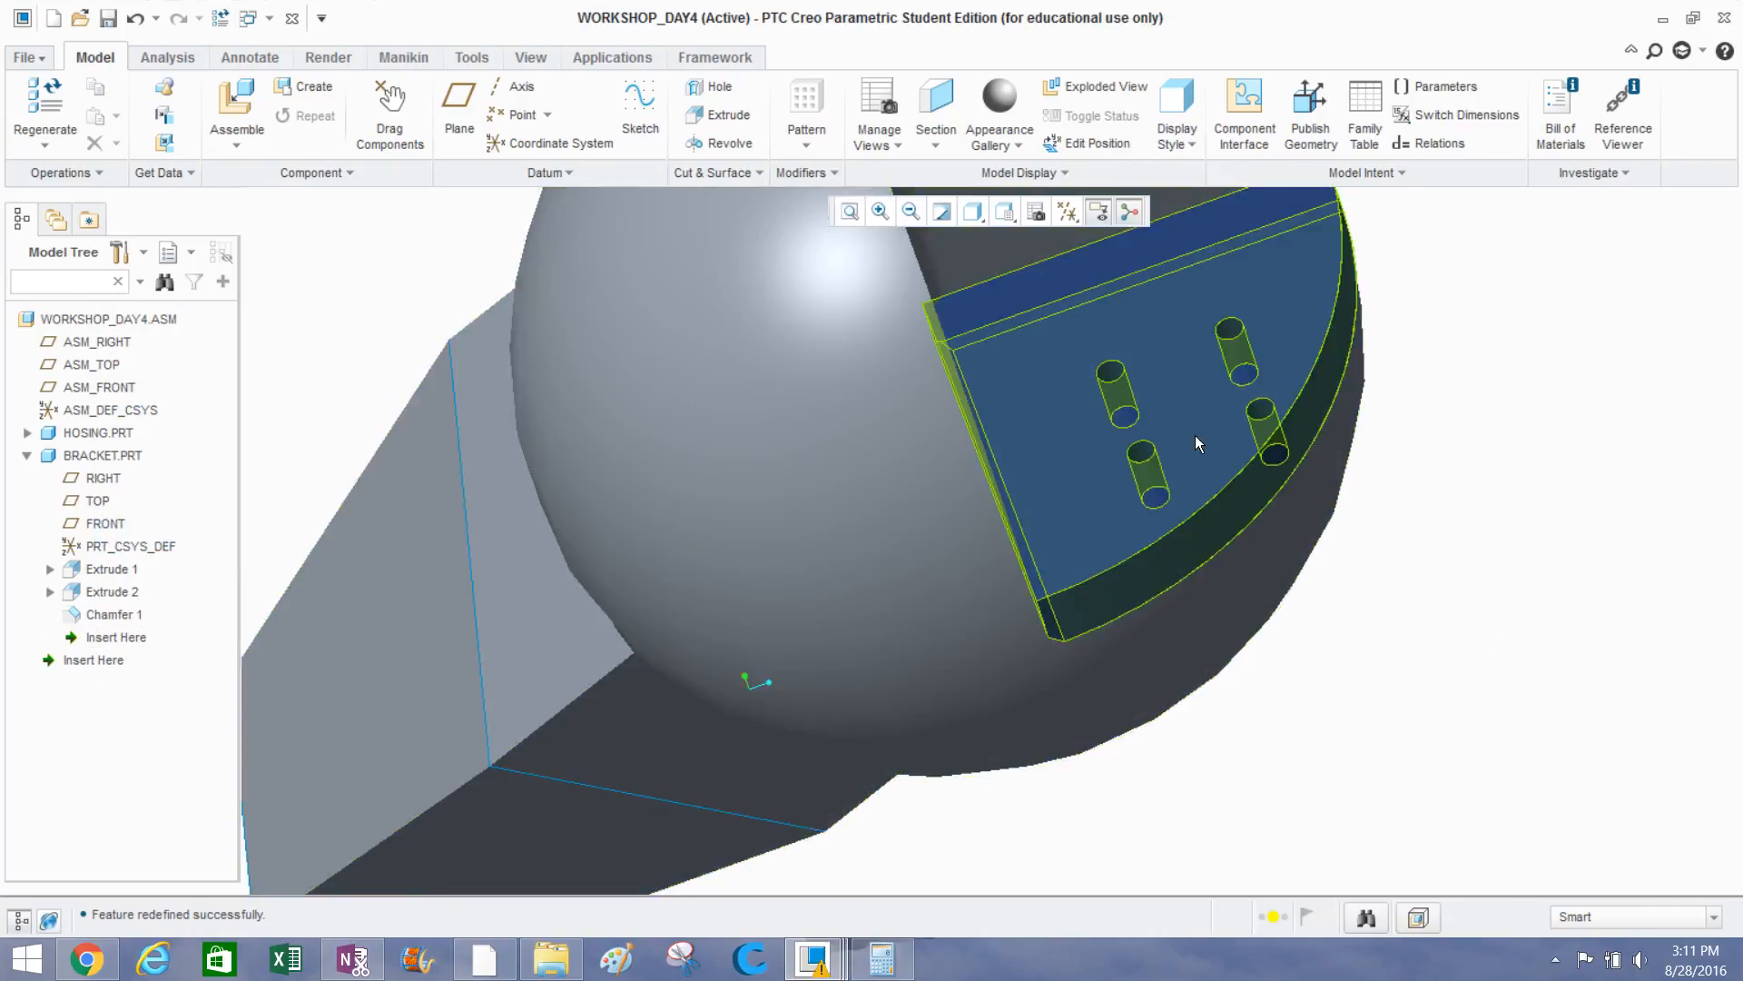
Examine how the bracket's four remaining small holes line up with the housing's holes beneath them.
scroll(1264, 689, down, 3)
middle_drag(1256, 632, 1225, 688)
scroll(1226, 688, up, 6)
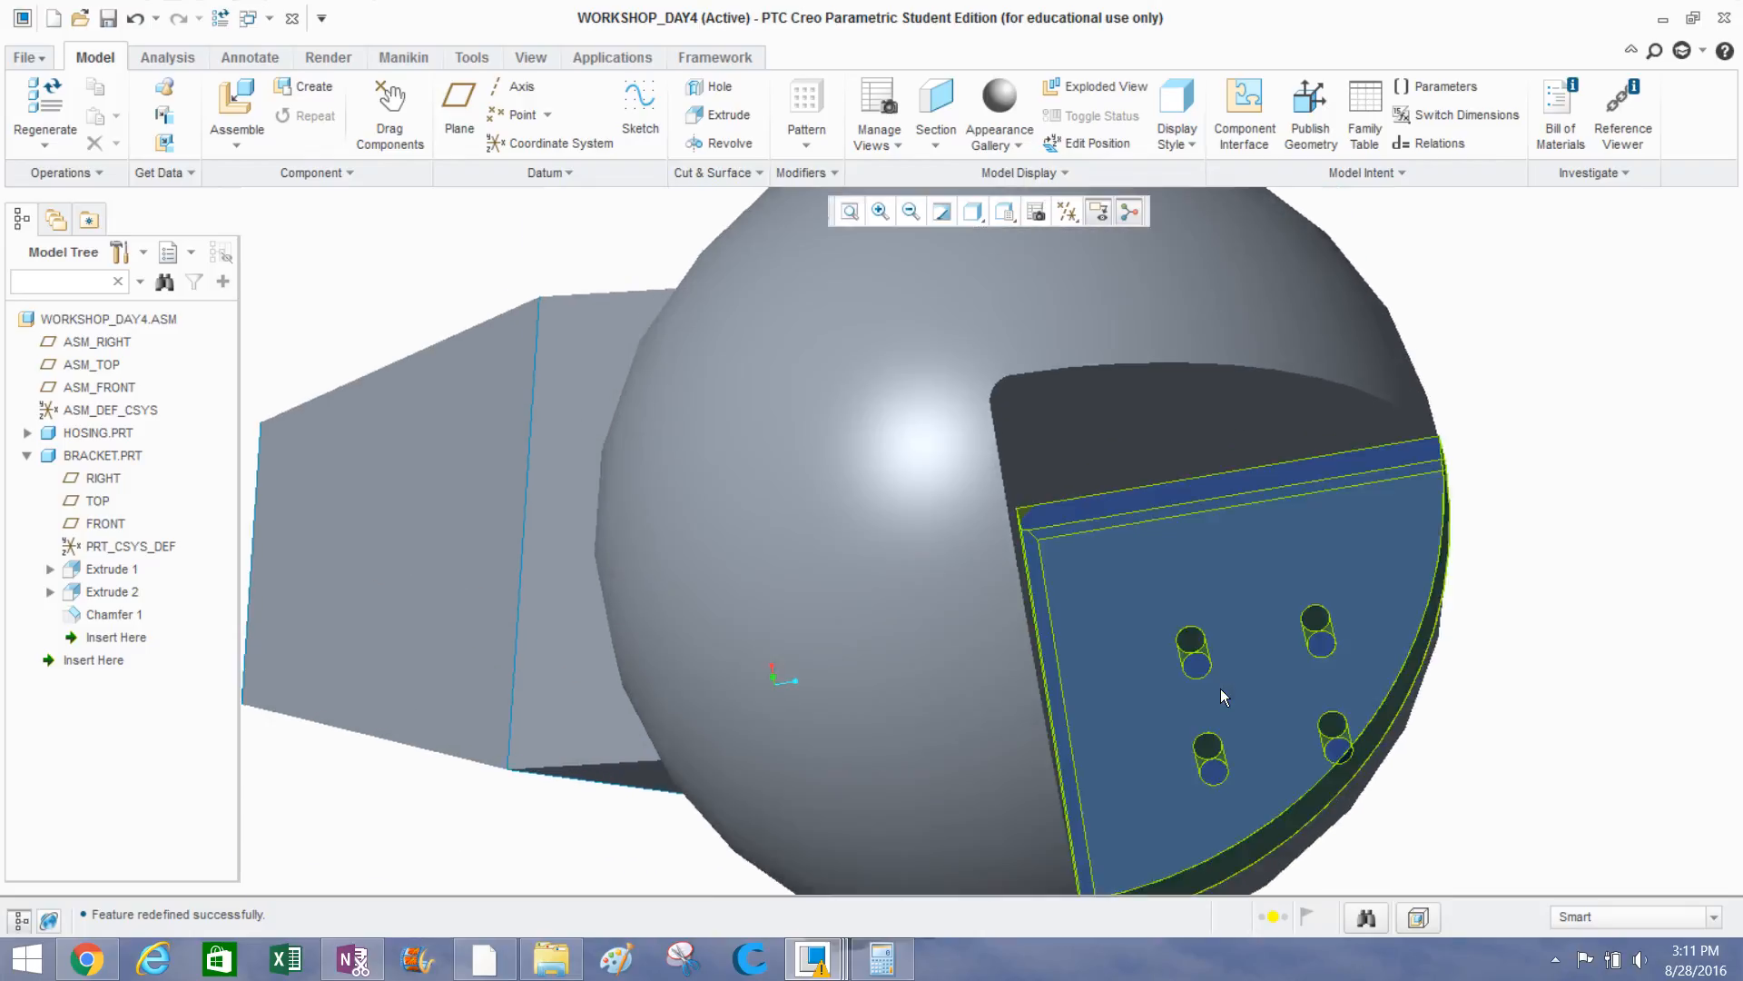
scroll(1180, 516, up, 4)
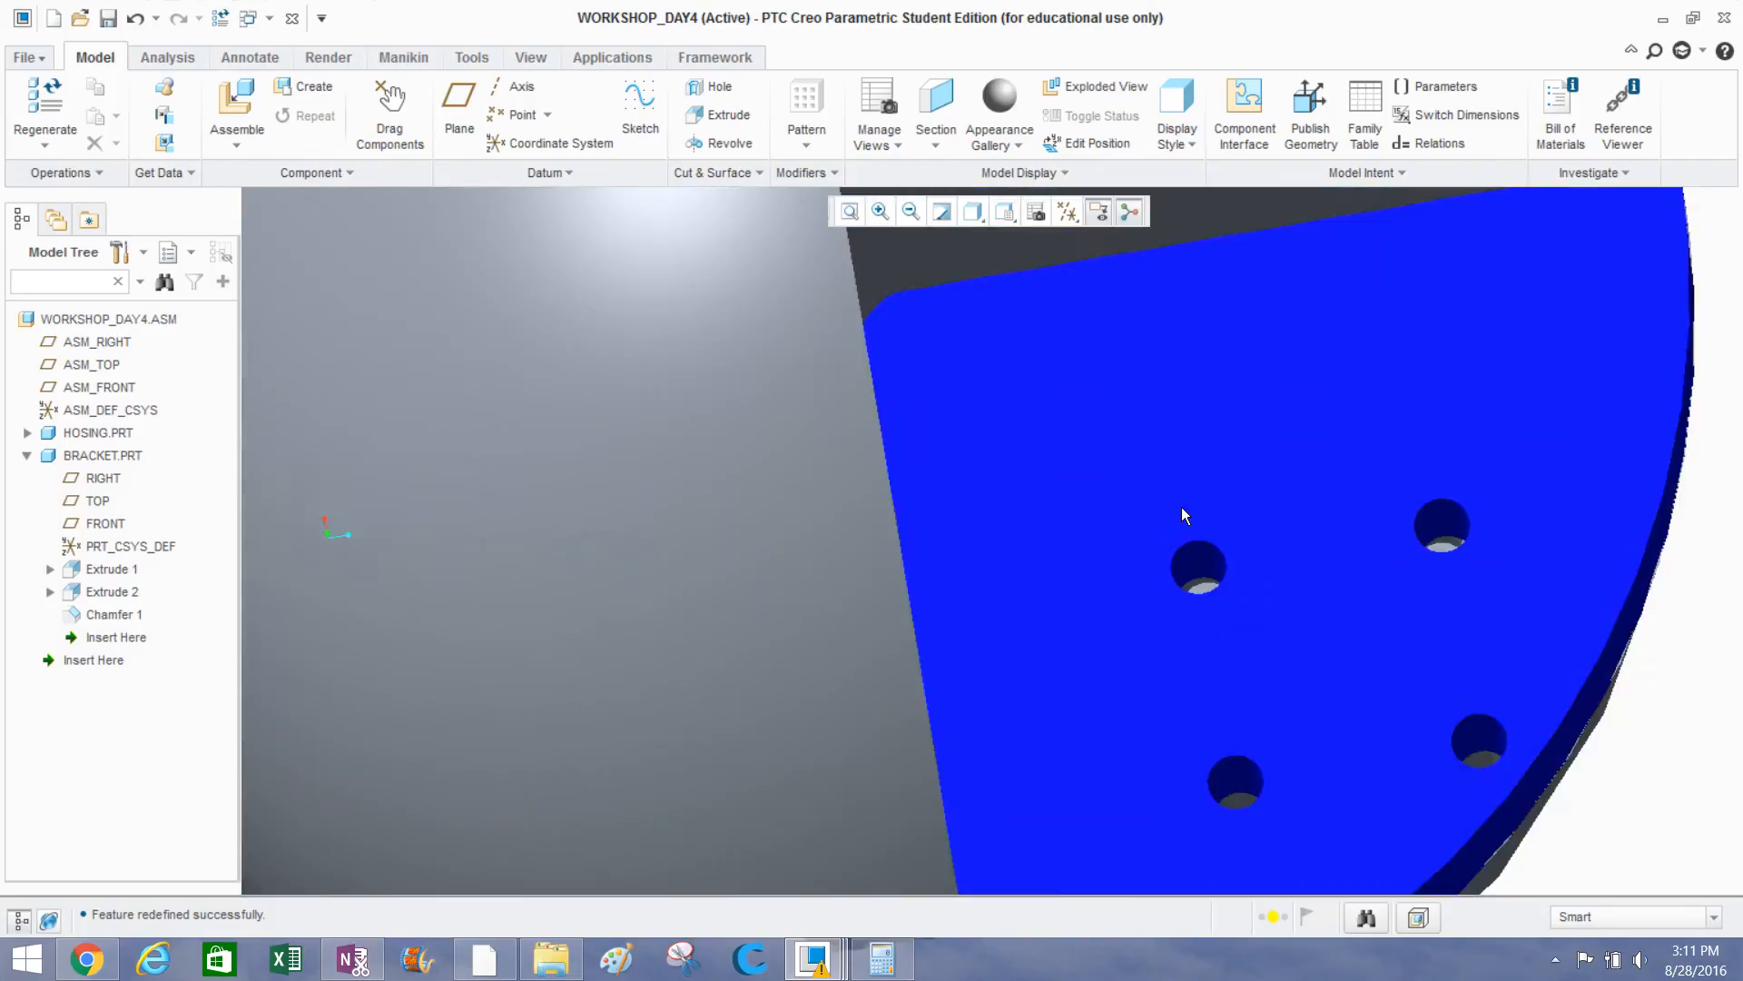
scroll(1203, 727, down, 2)
middle_drag(1203, 727, 1209, 733)
scroll(1214, 732, down, 4)
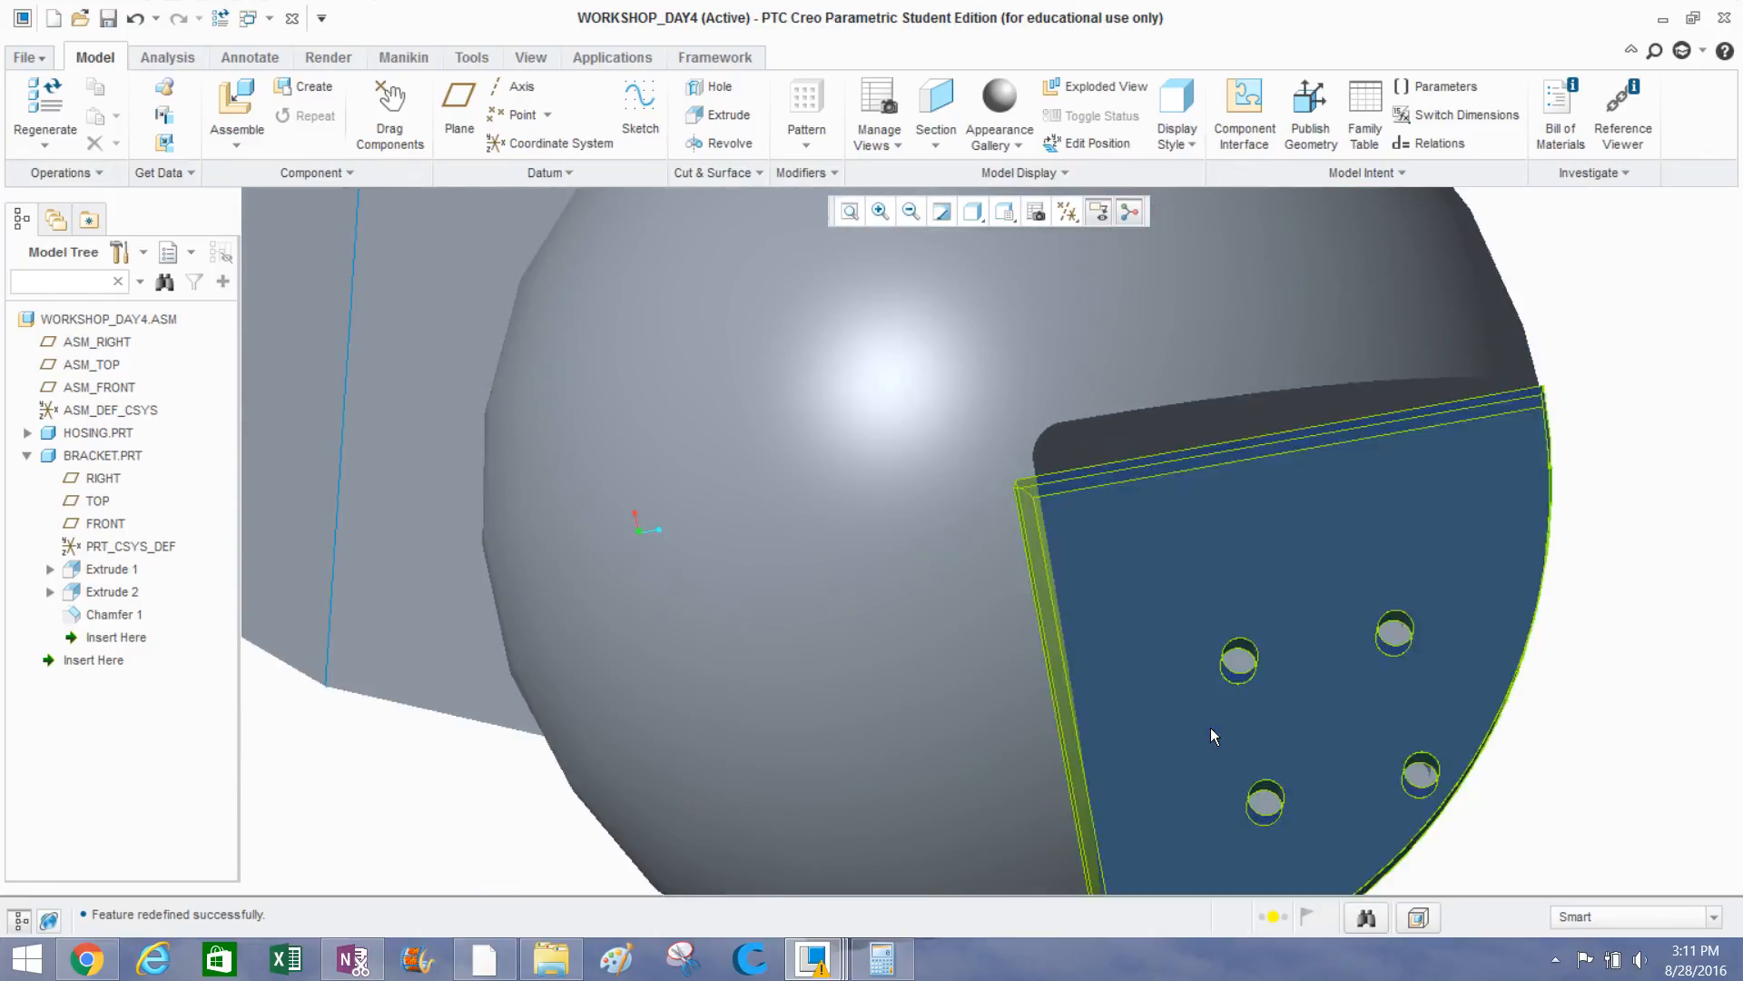
scroll(1428, 774, up, 6)
click(1560, 836)
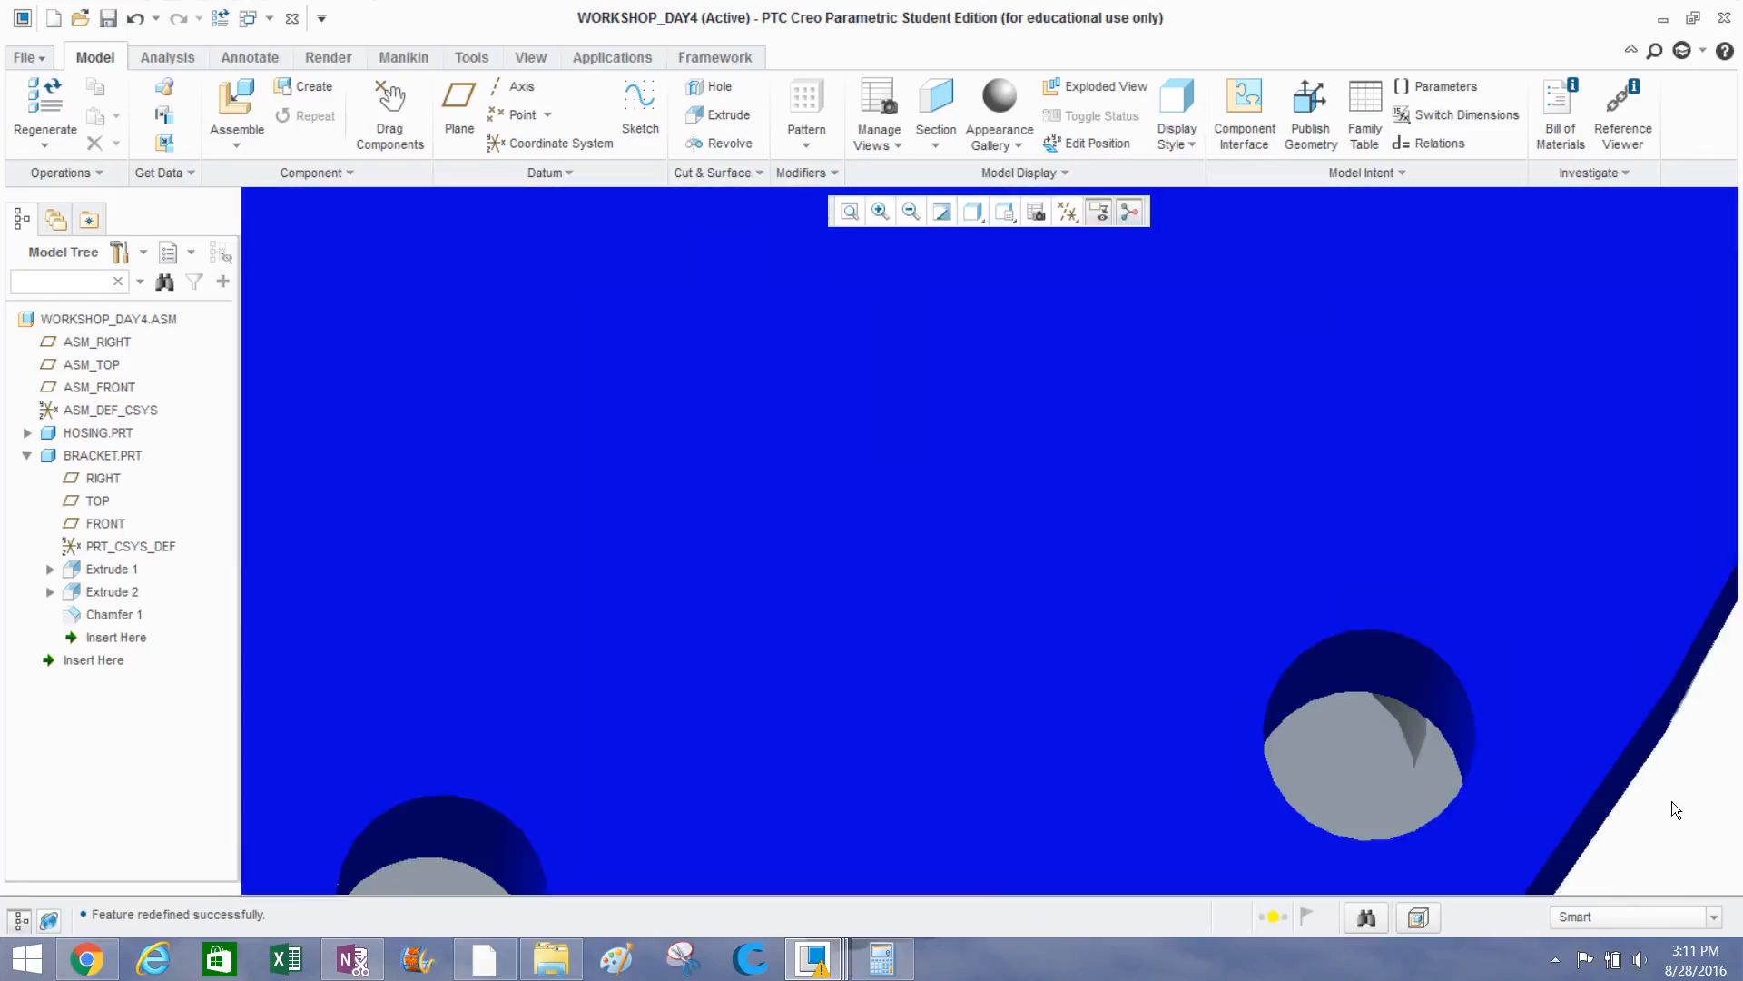
click(1675, 806)
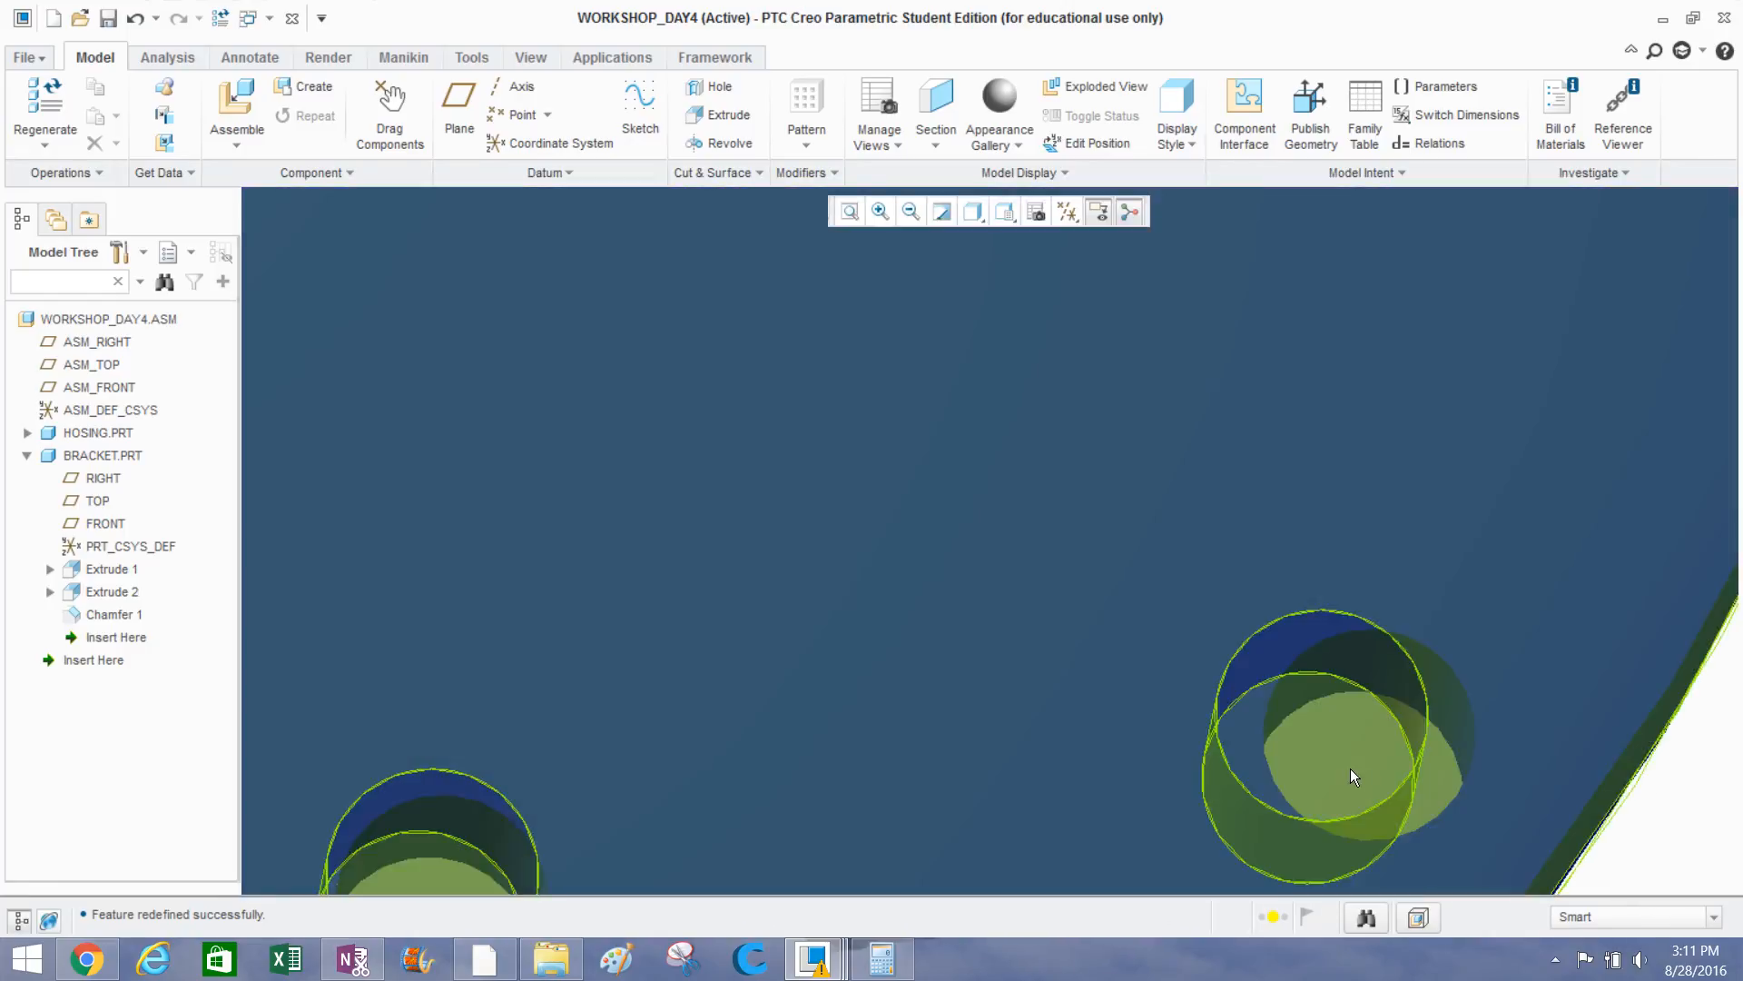
click(1659, 829)
click(1543, 797)
middle_drag(1453, 765, 1376, 576)
scroll(1414, 700, up, 4)
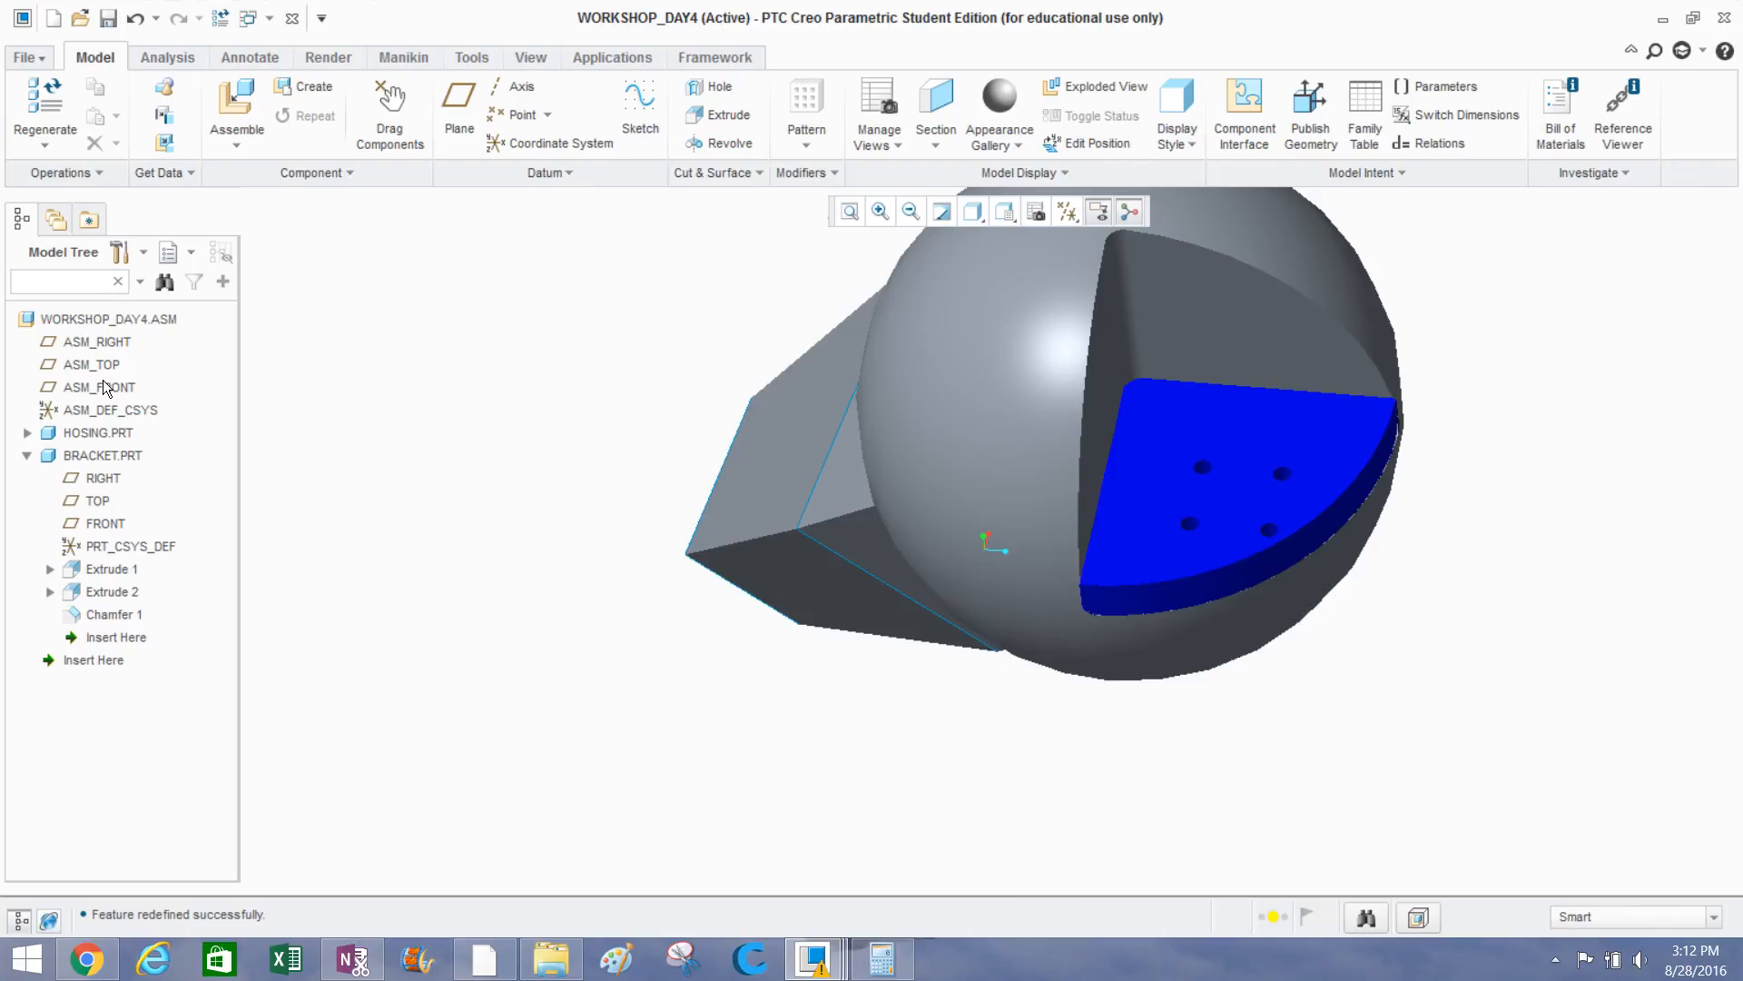
Open the bracket part in its own window and view it at an angle.
click(96, 457)
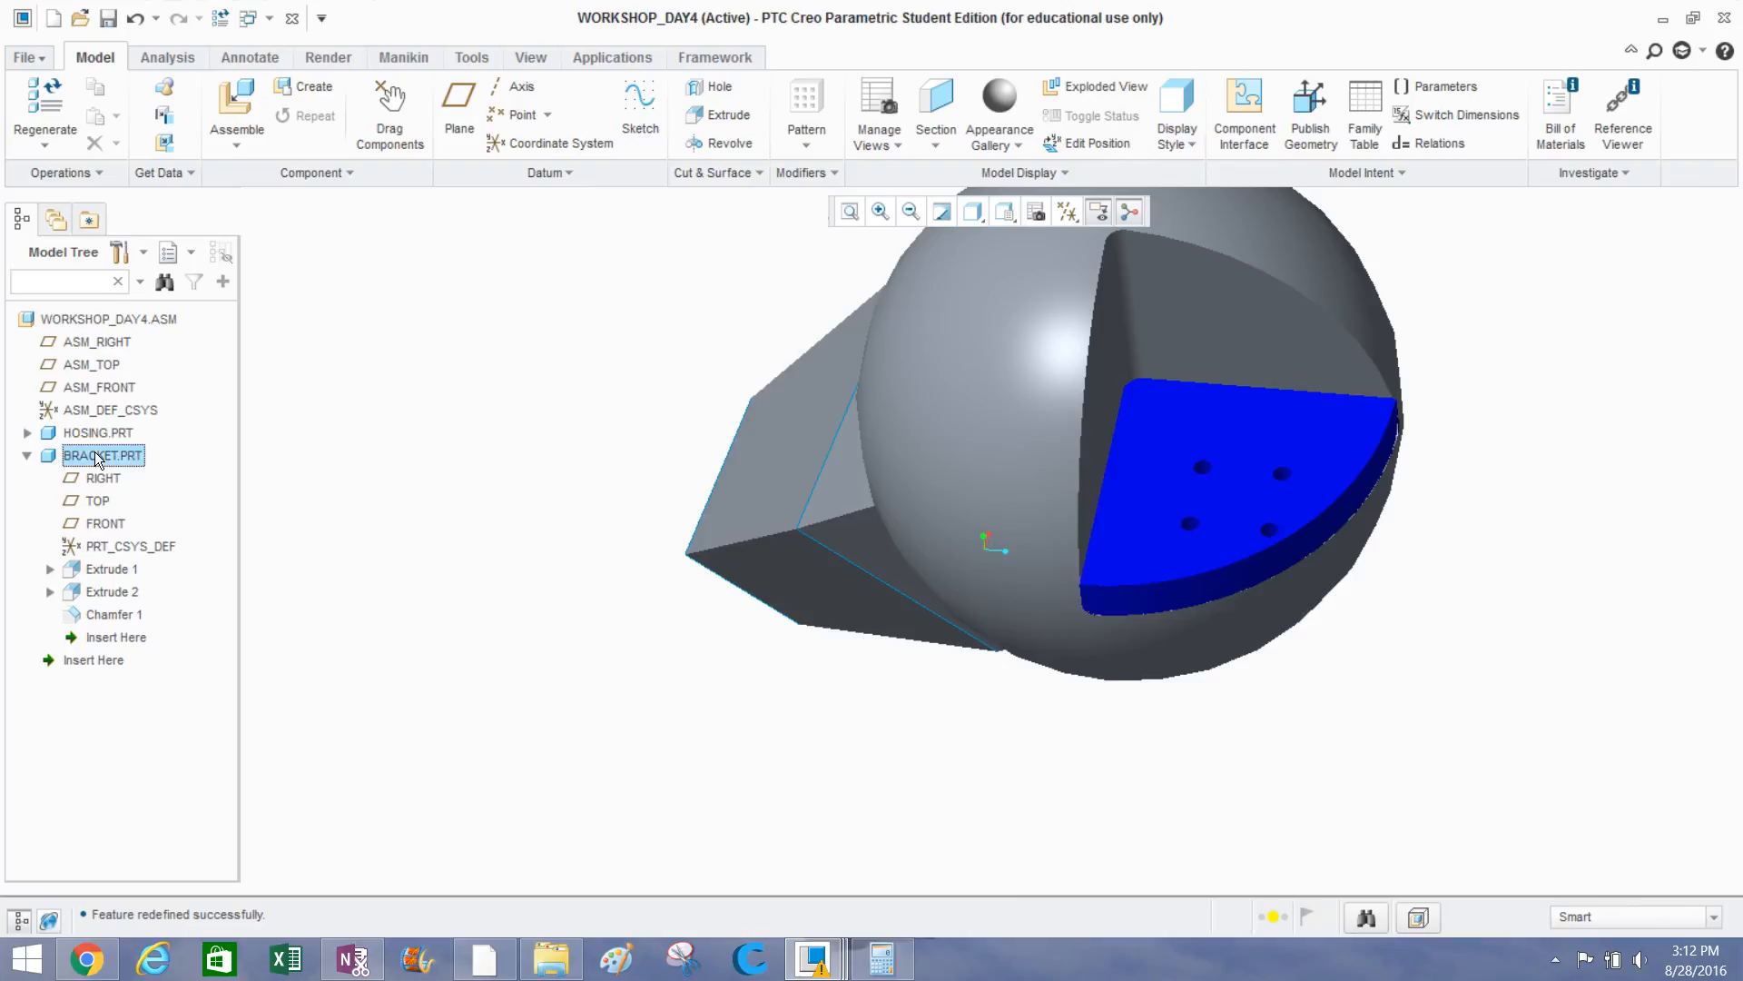
right_click(99, 458)
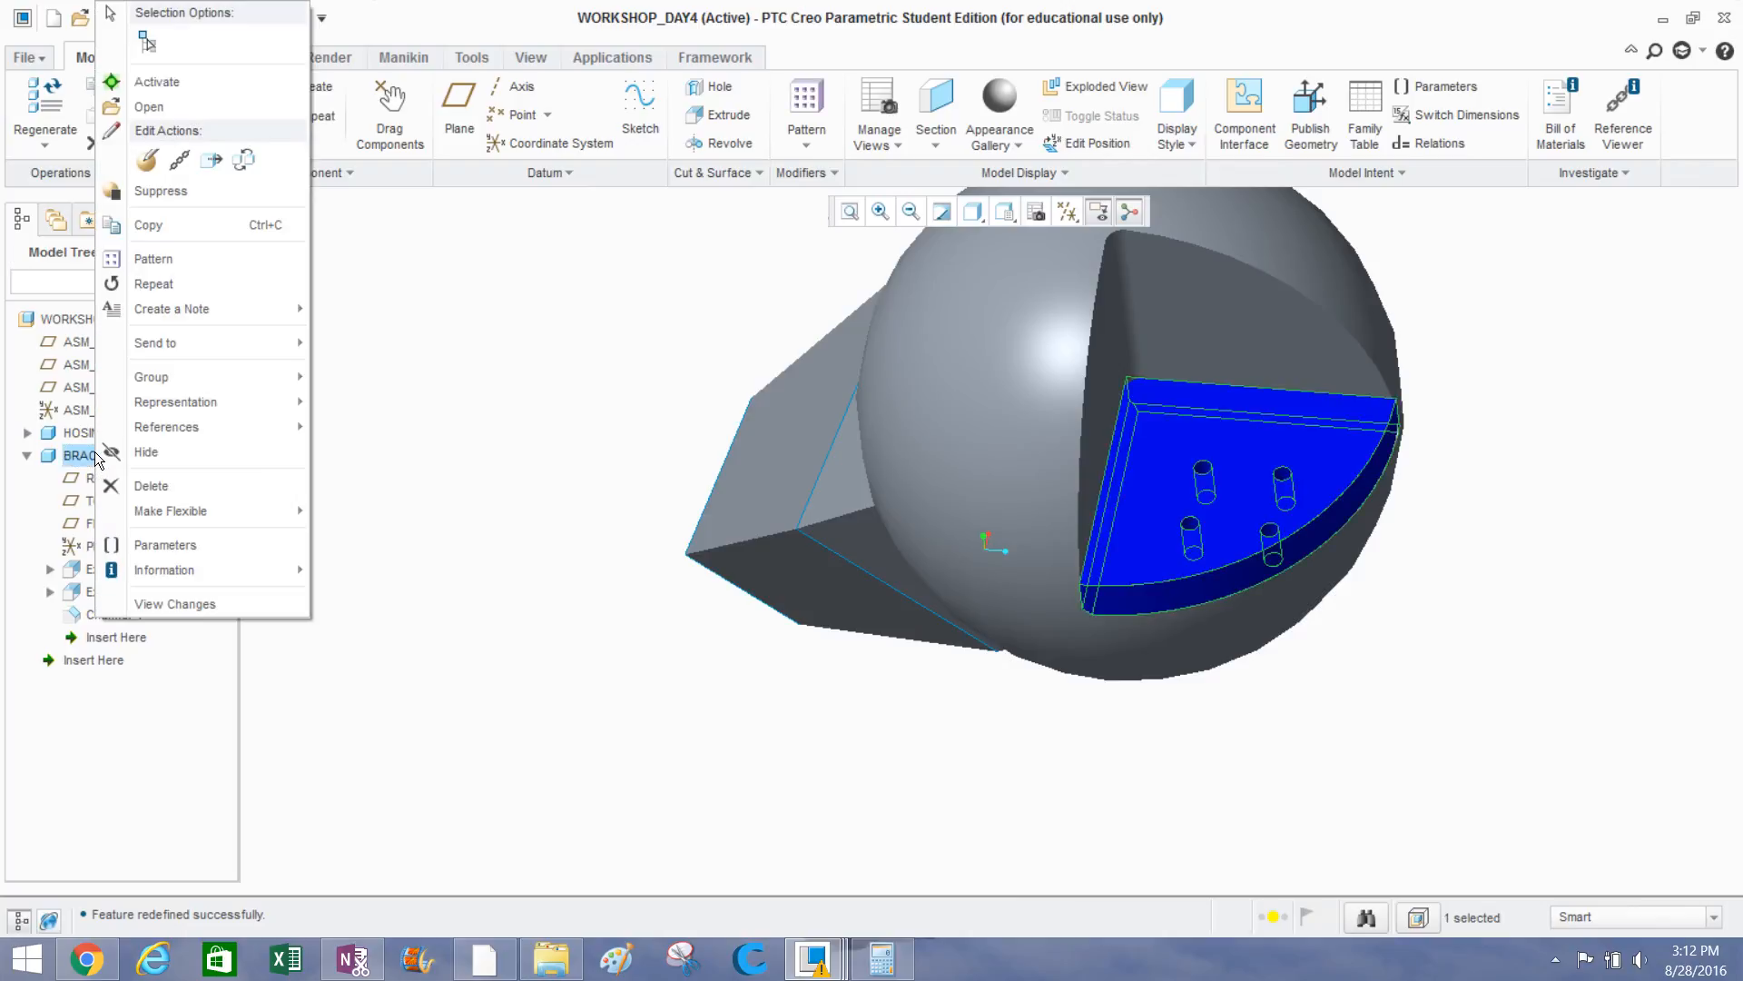
click(150, 107)
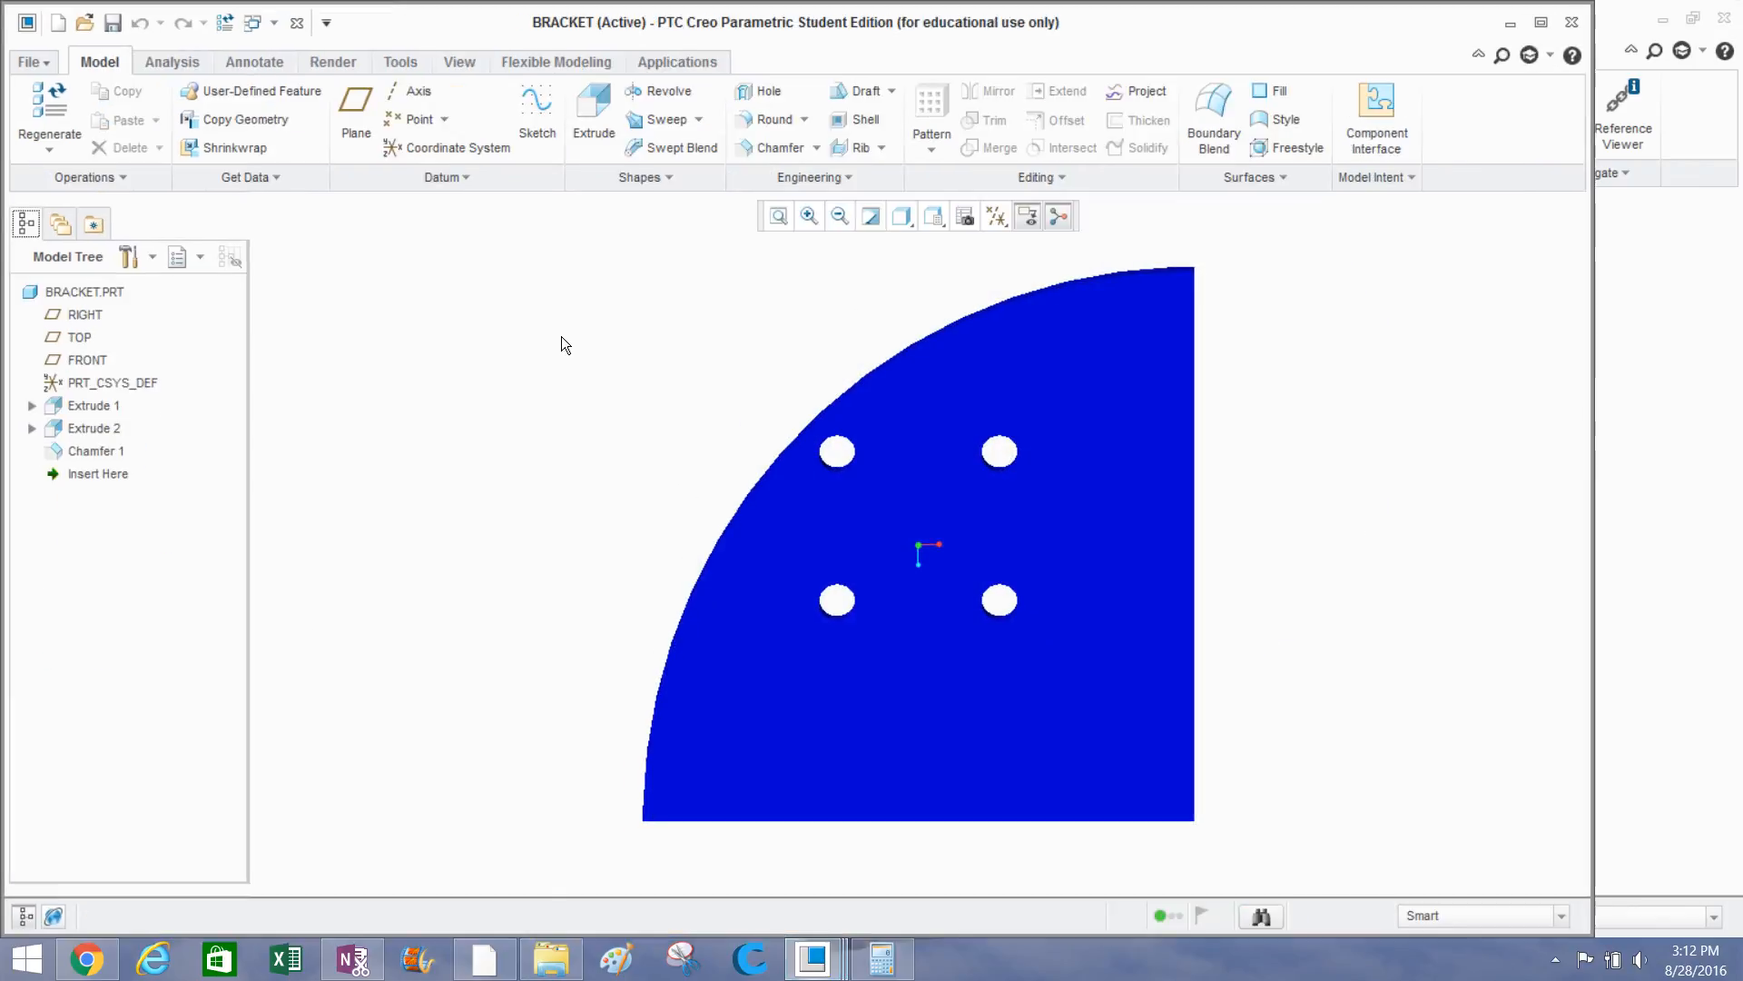
mouse_move(603, 368)
middle_down()
mouse_move(606, 296)
mouse_move(635, 327)
mouse_move(591, 338)
middle_up()
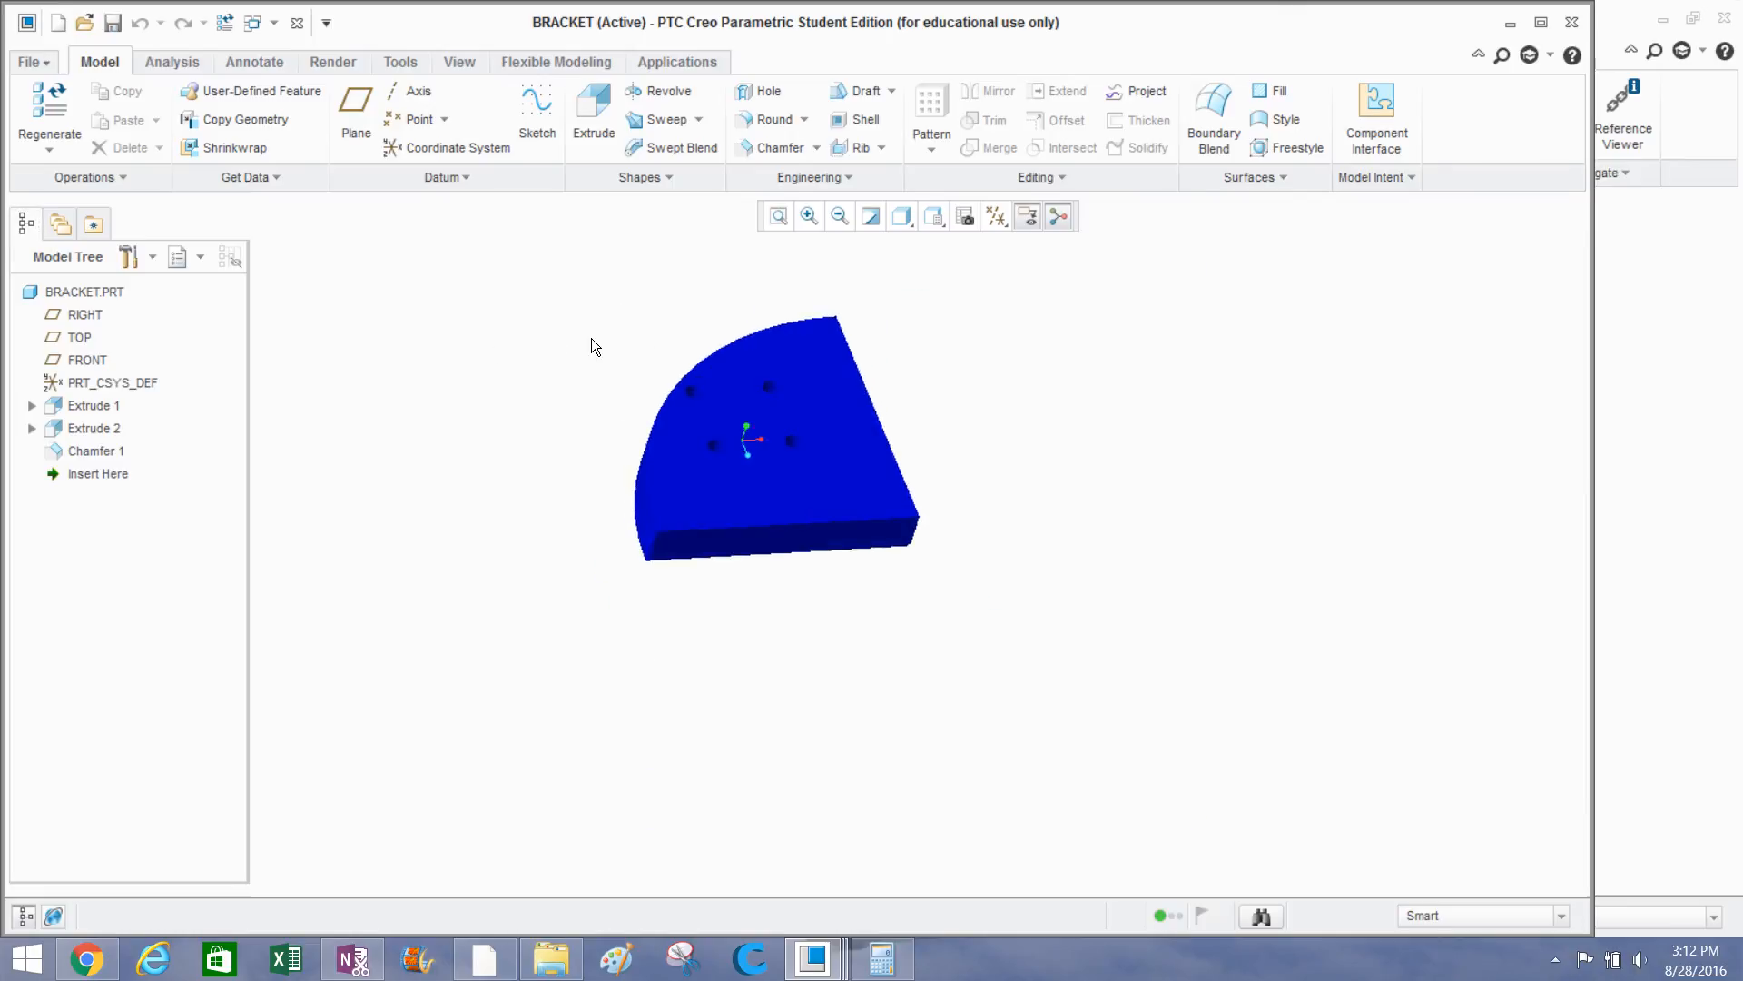
Open the sketch of Extrude 2, the cut with four small holes, examine the hole layout and close it.
click(65, 406)
click(80, 430)
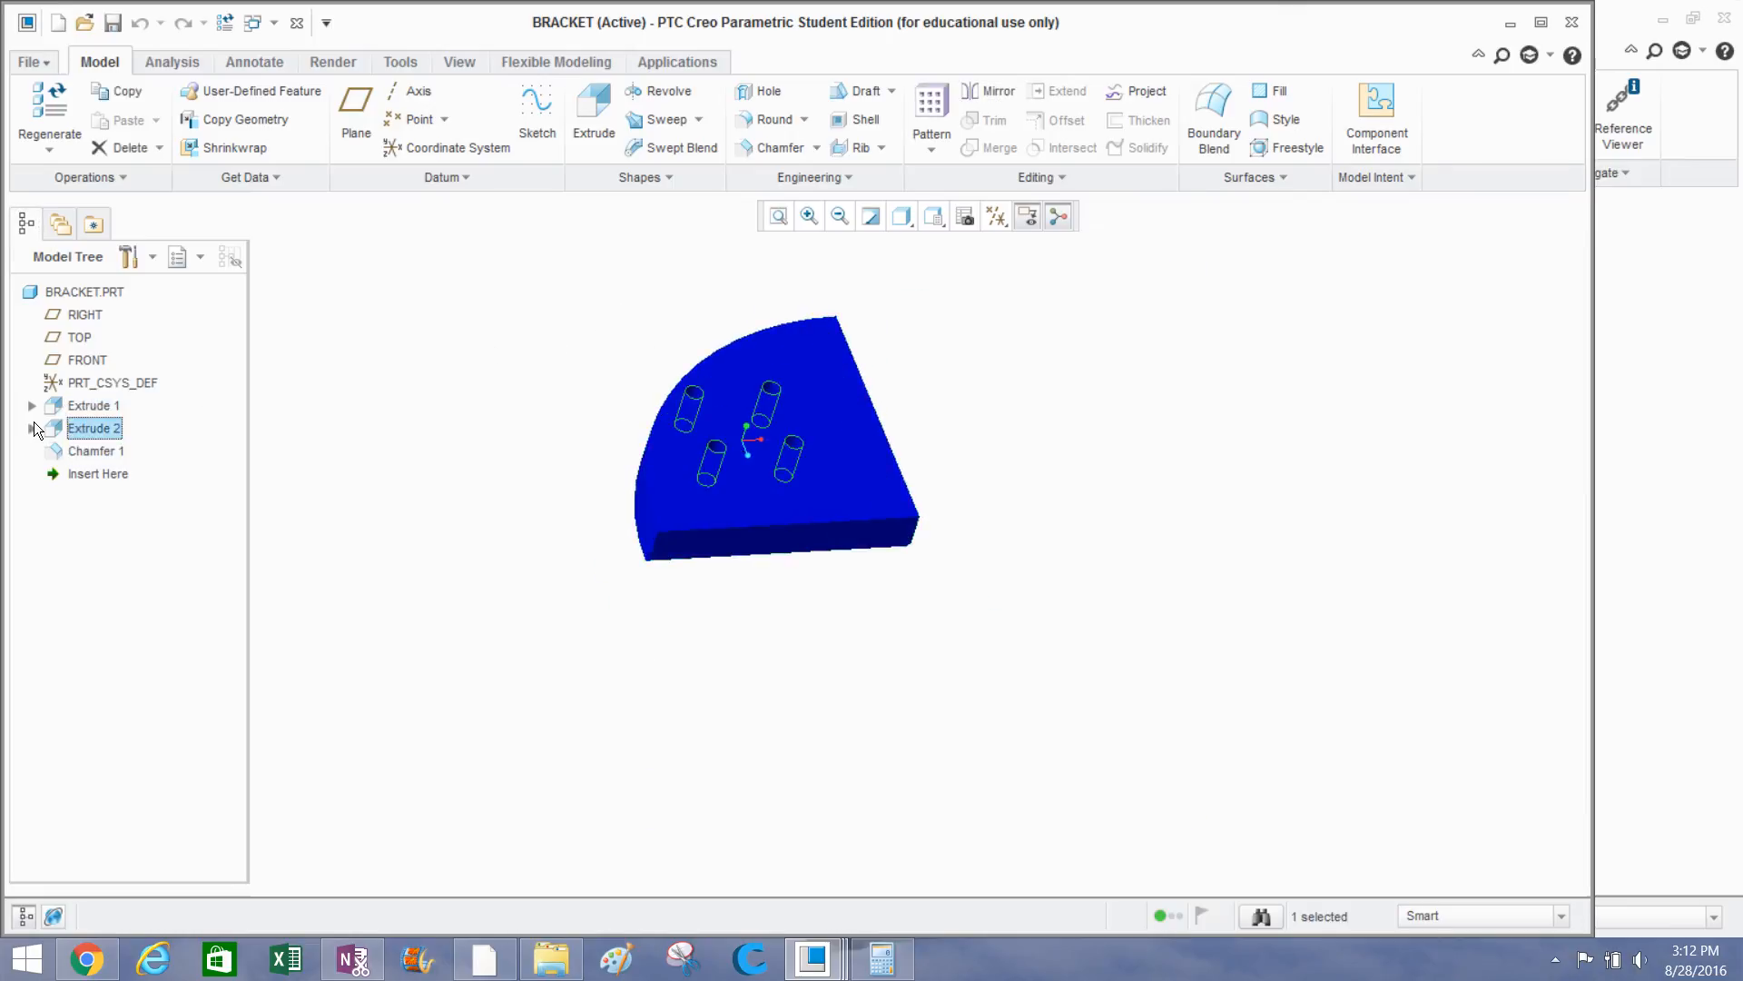
click(31, 427)
click(90, 450)
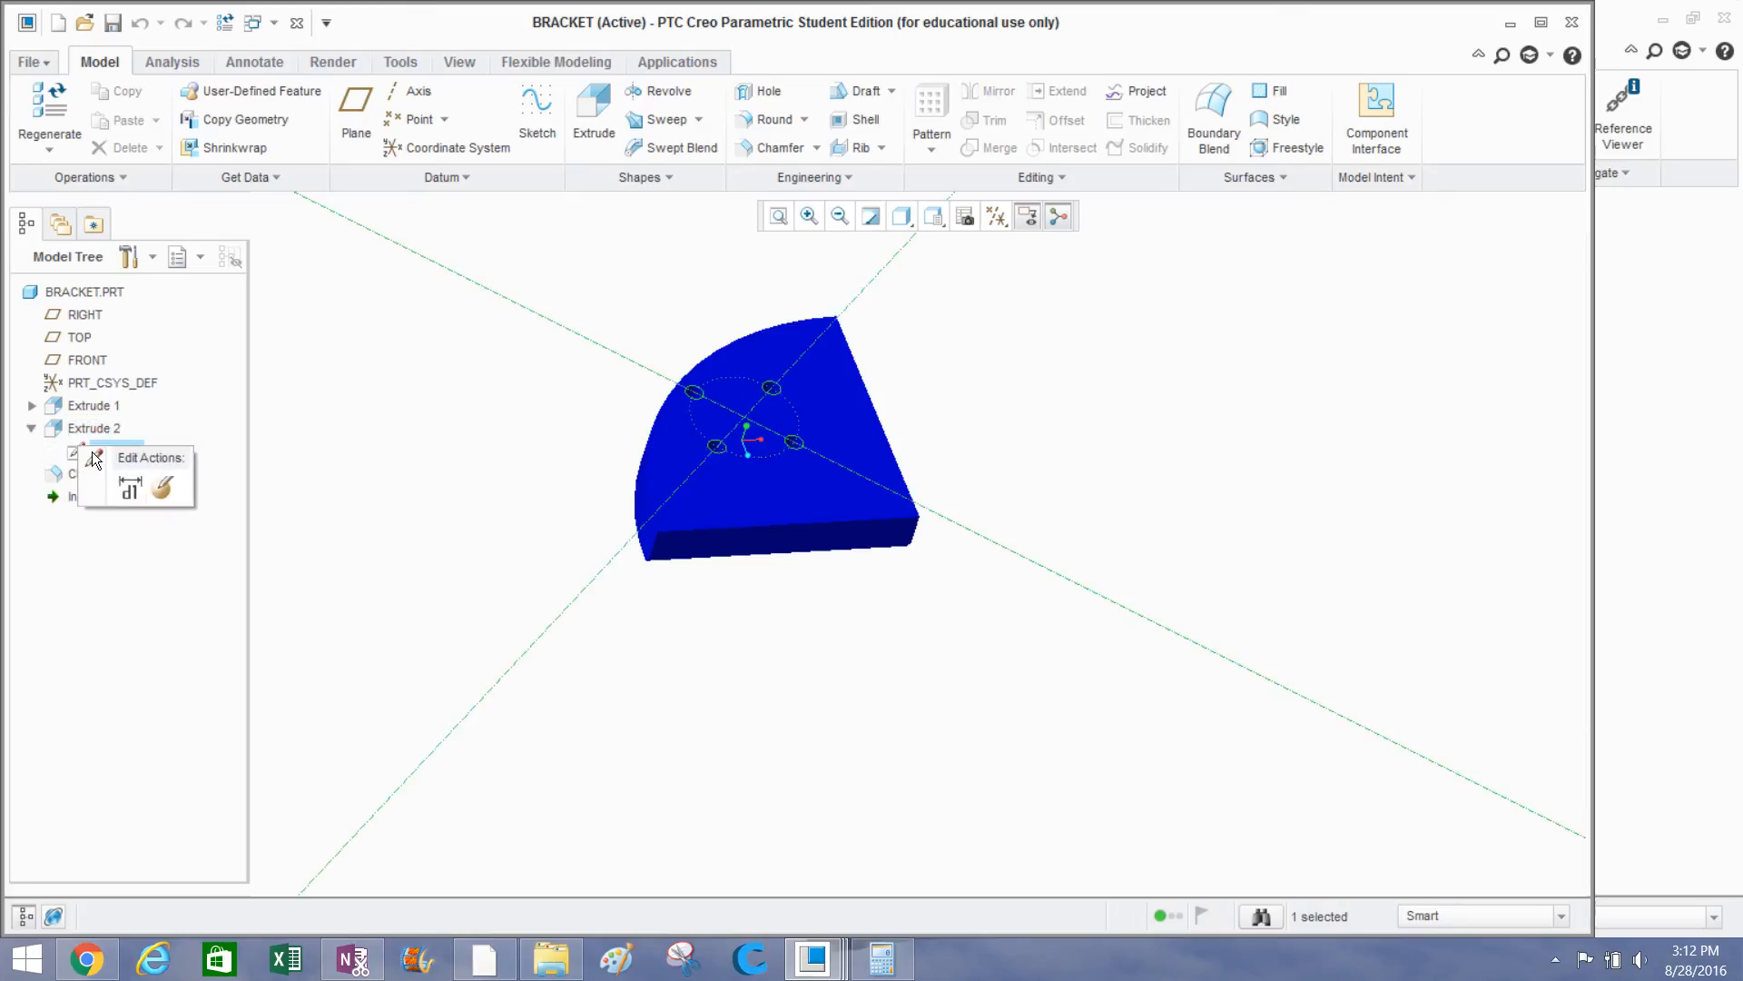
click(165, 490)
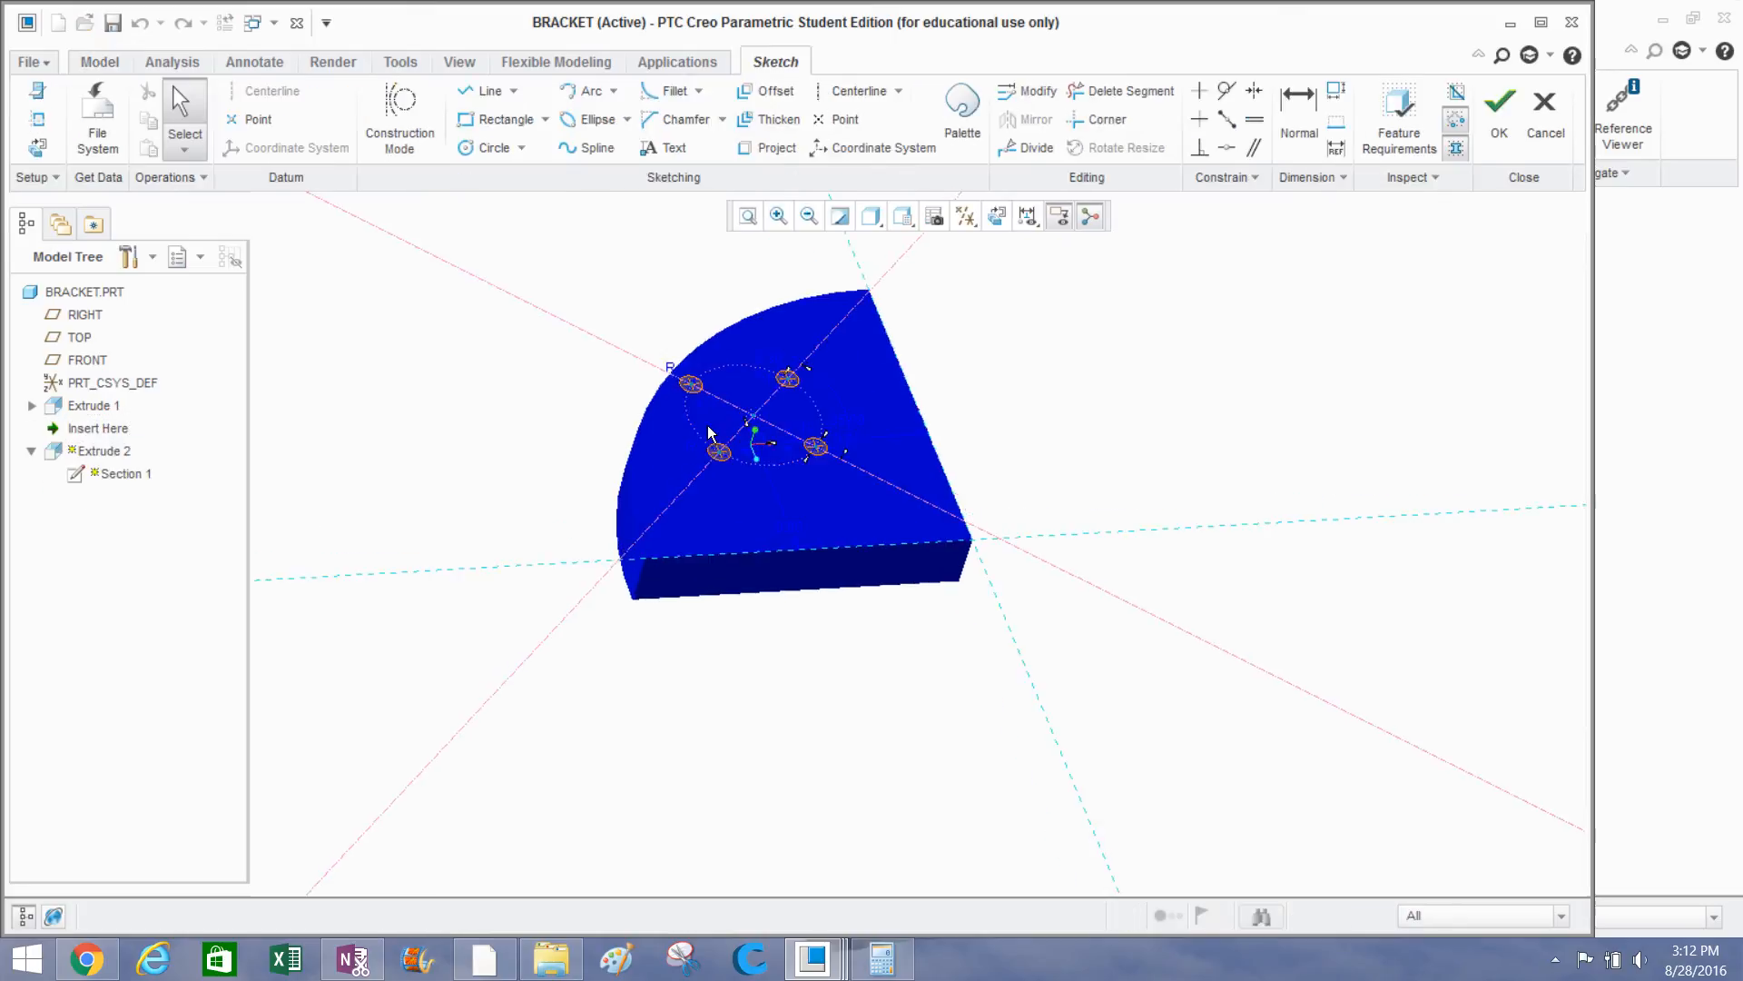
scroll(763, 436, down, 5)
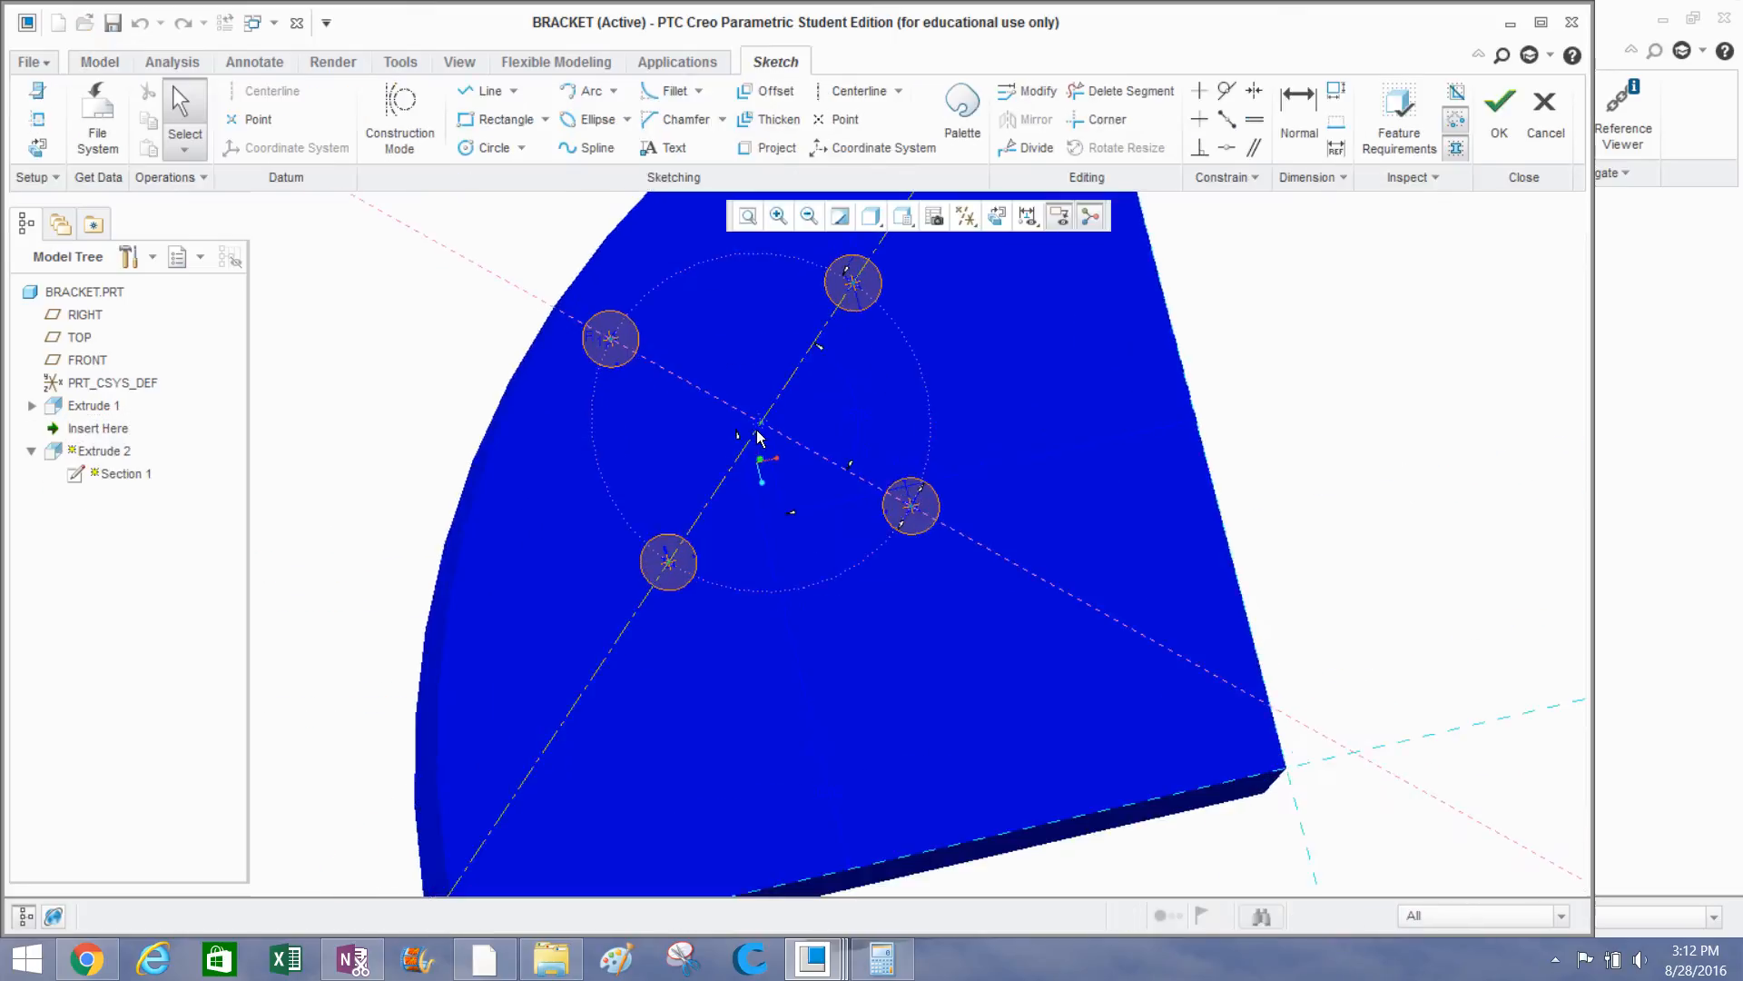
middle_drag(768, 436, 826, 402)
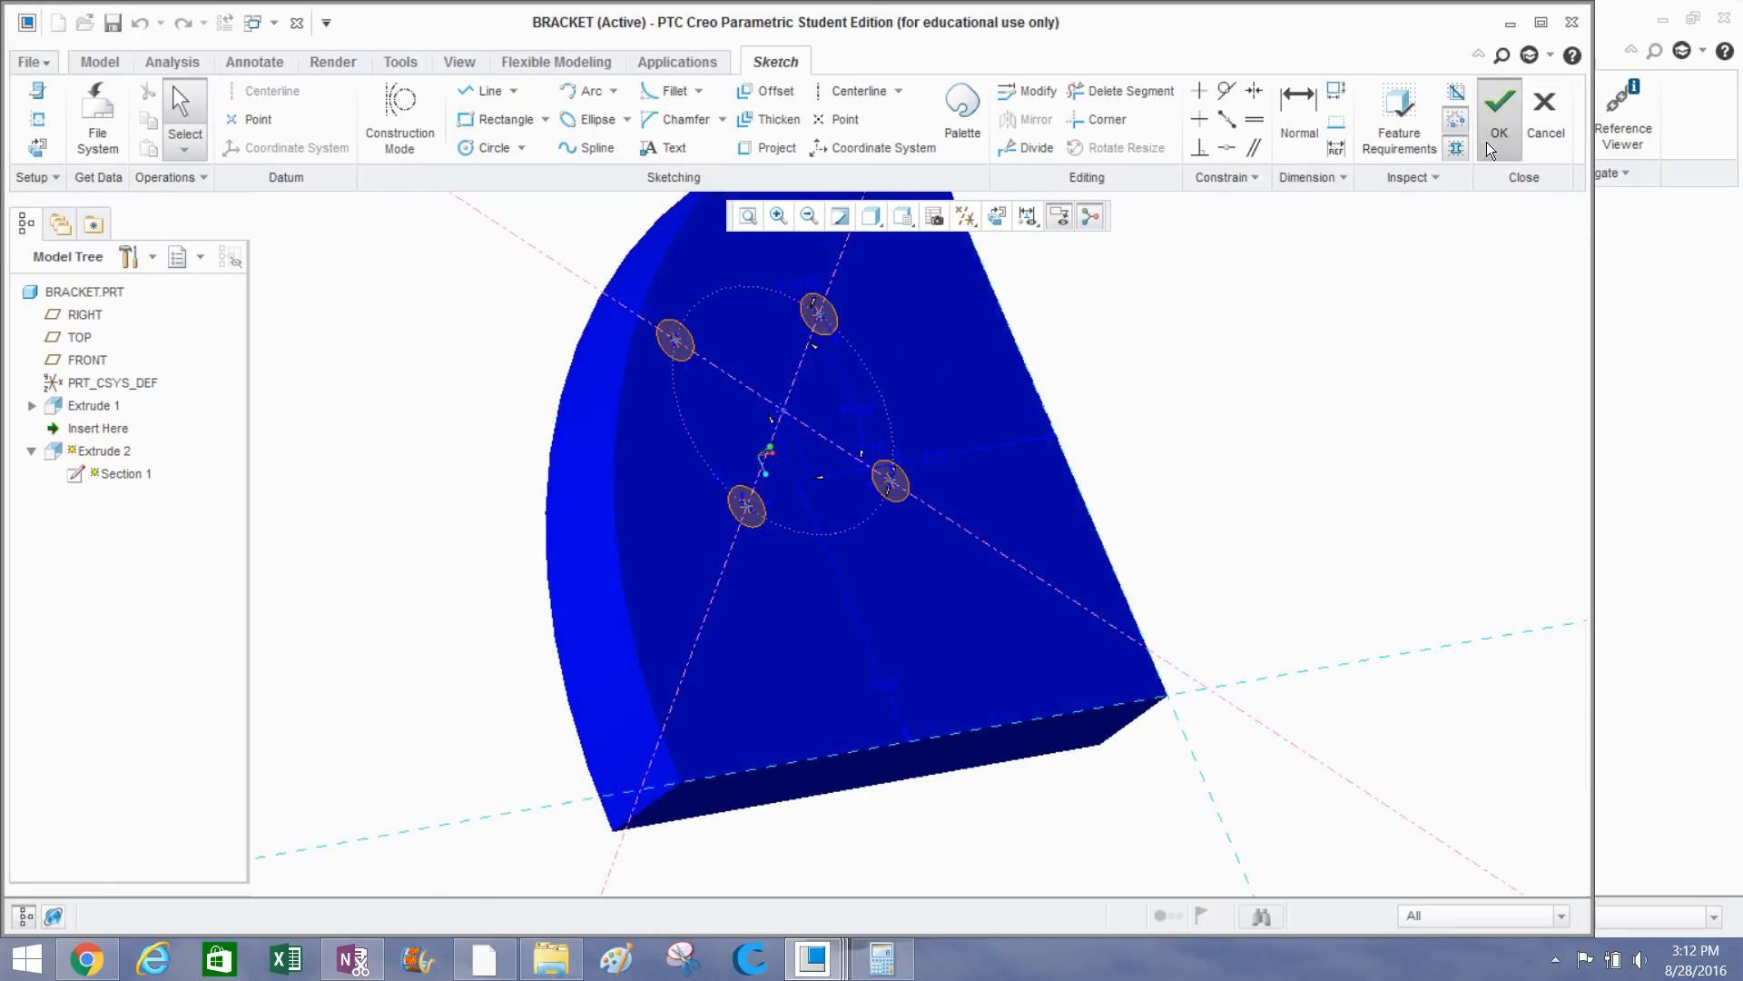
click(1499, 113)
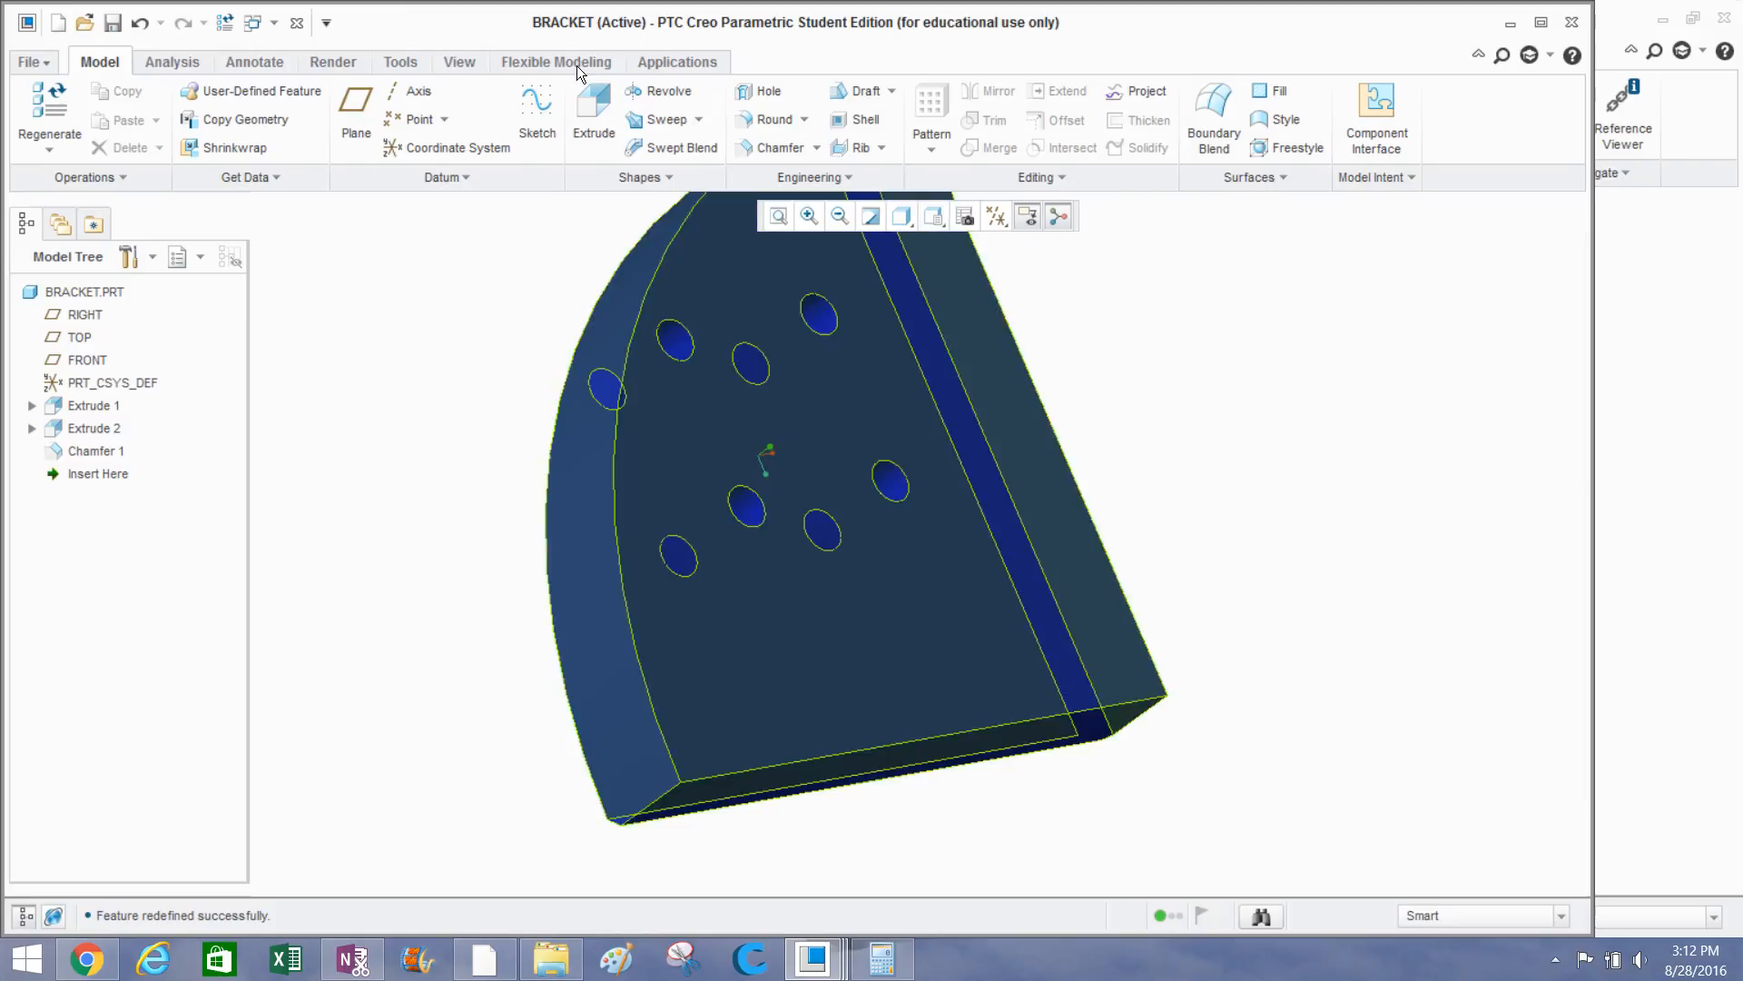
Apply the yellow appearance from My Appearances to the whole bracket part.
click(468, 63)
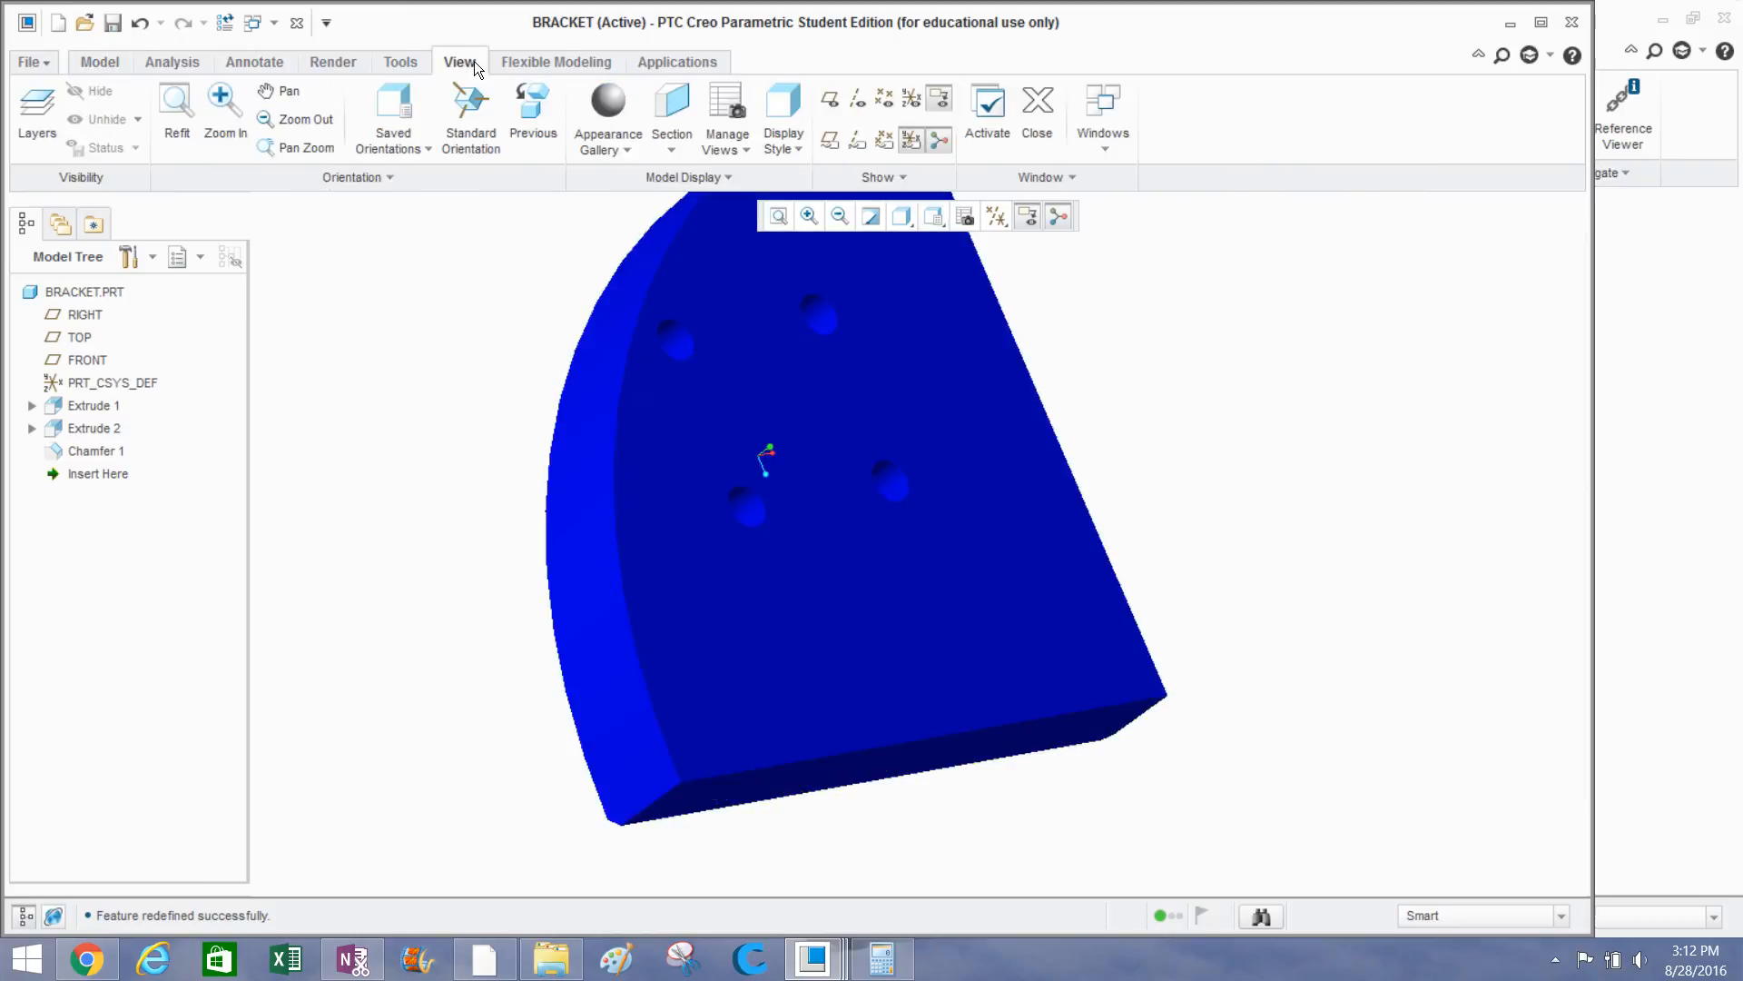
click(597, 138)
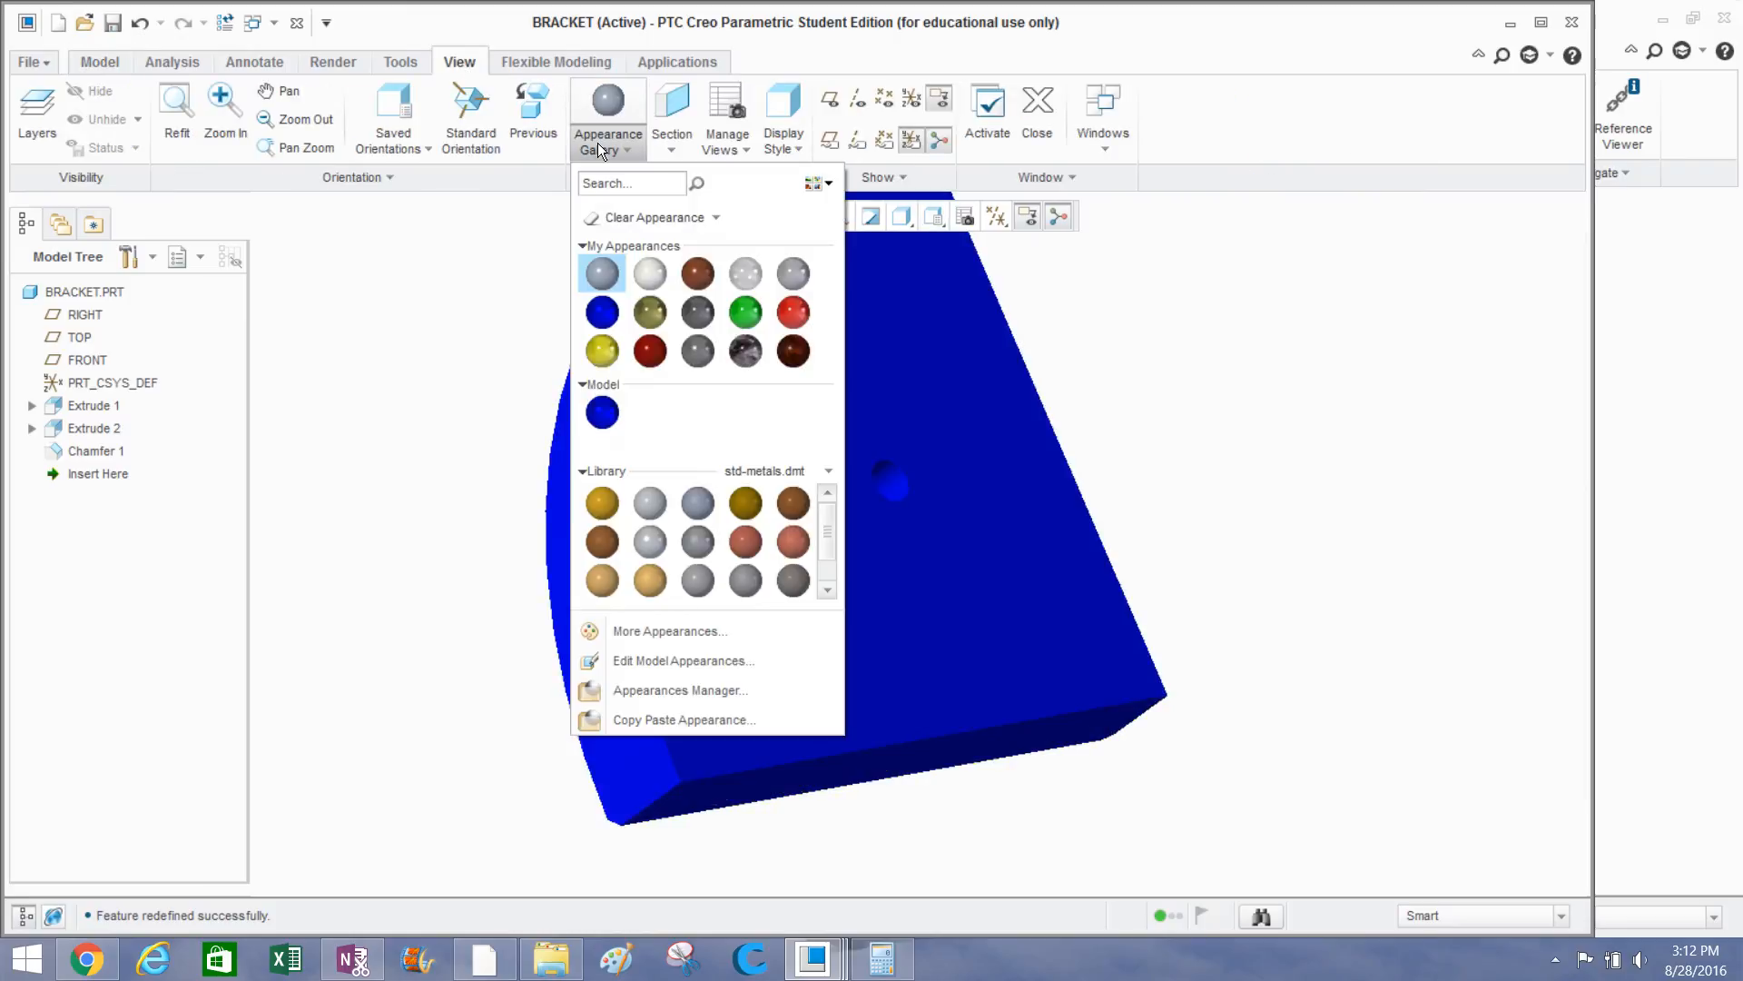
click(602, 352)
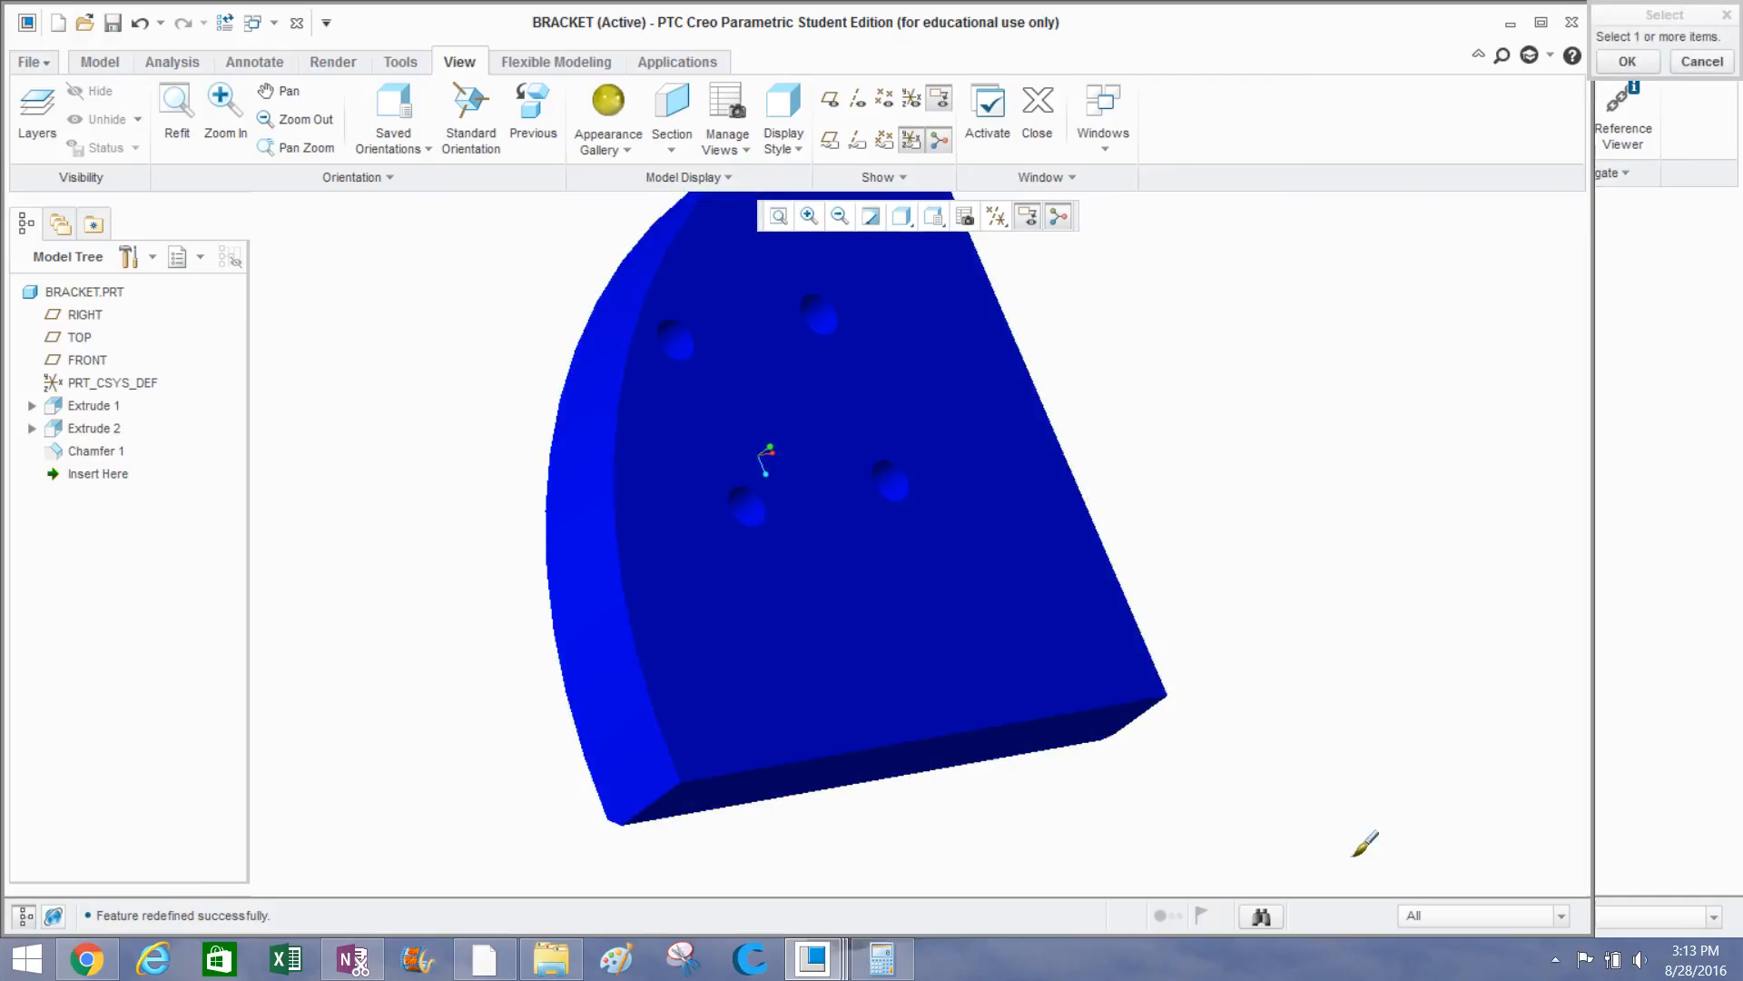
click(1409, 916)
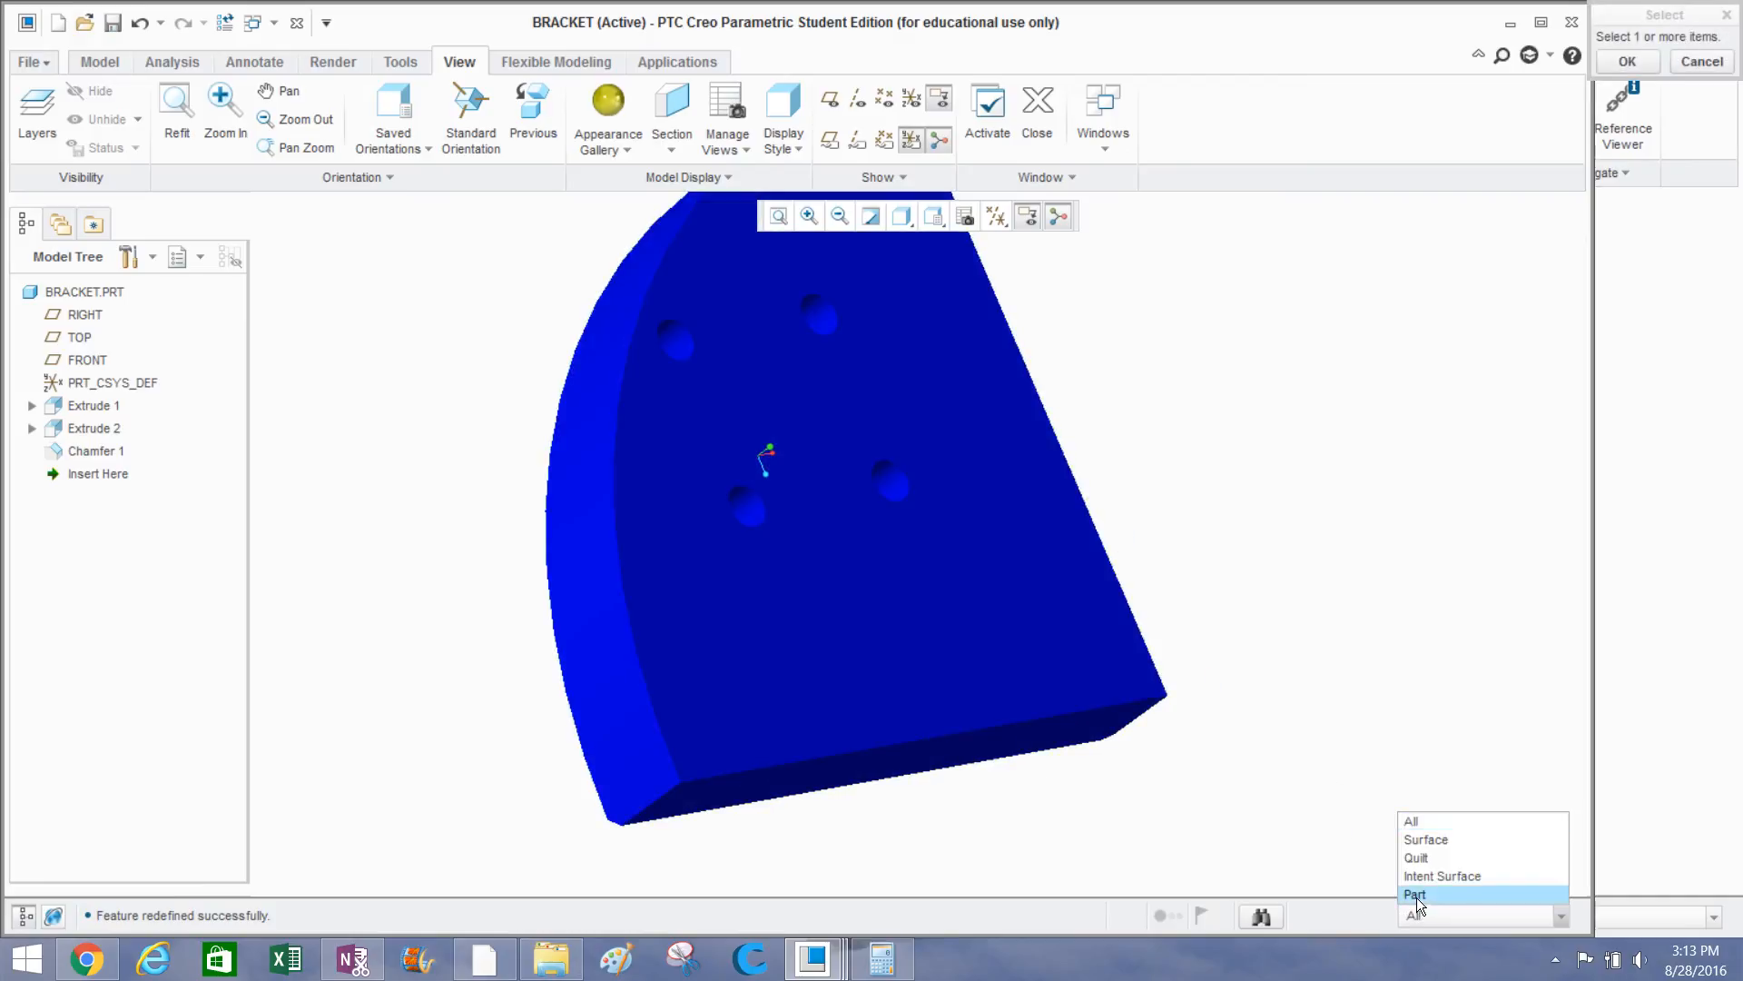
click(1414, 894)
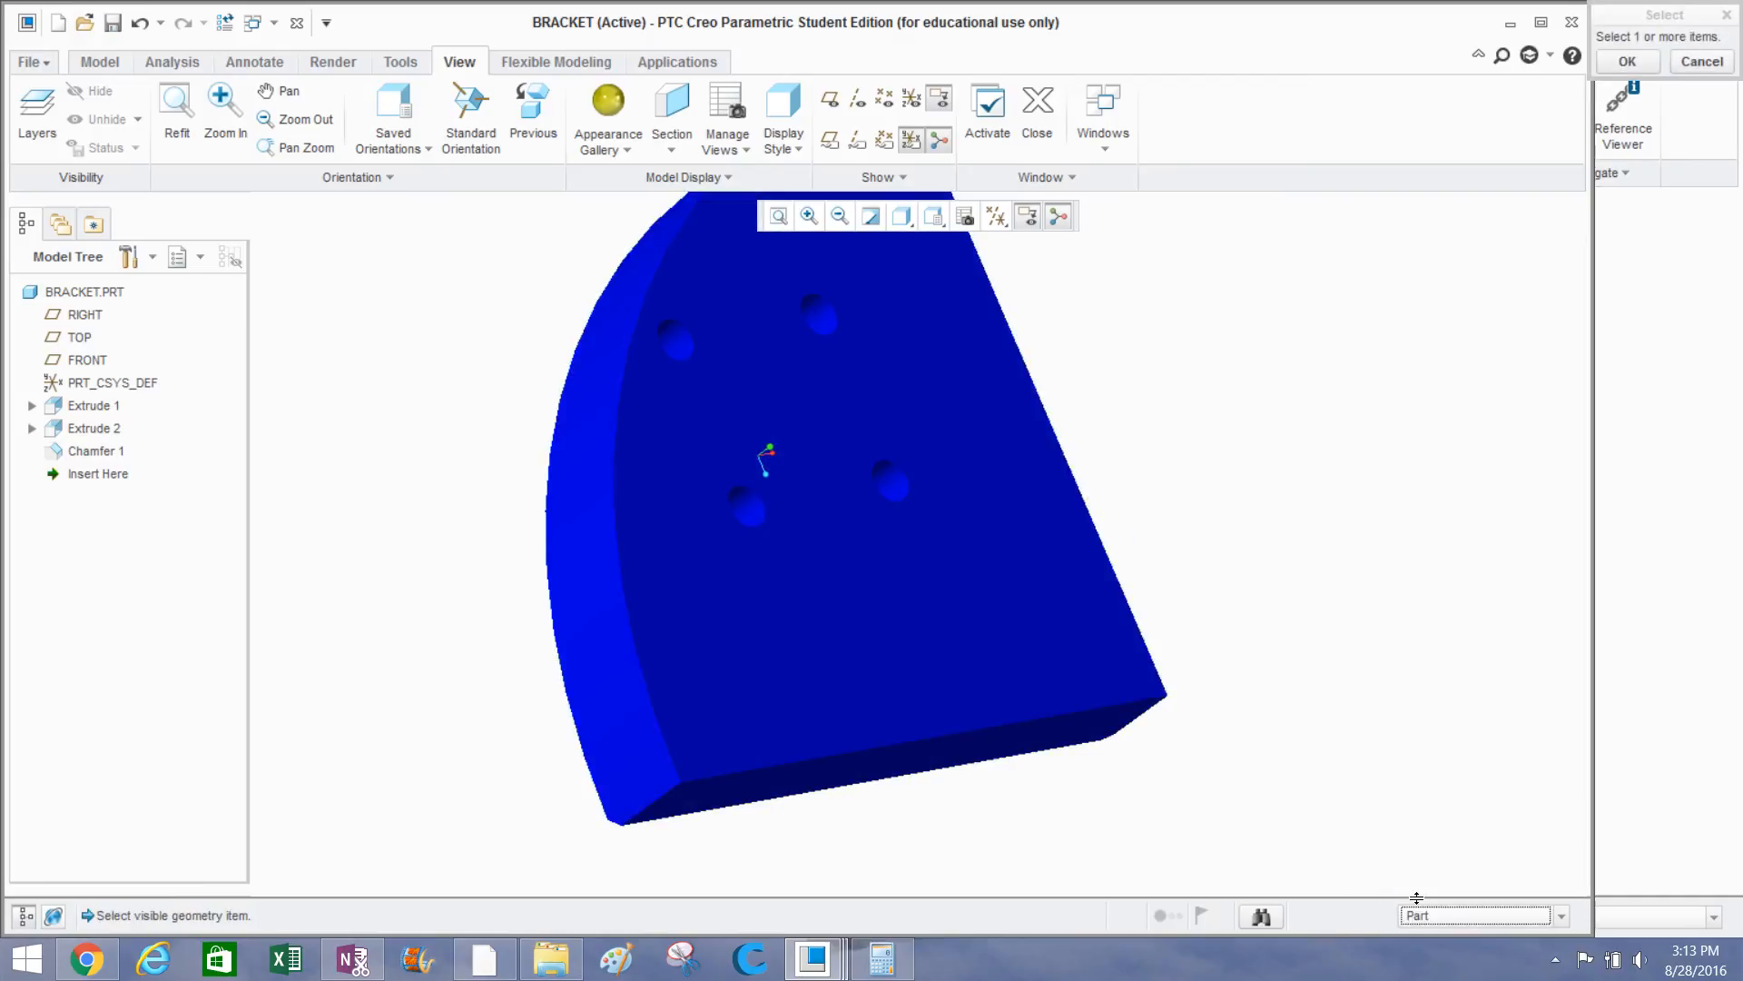
click(1036, 669)
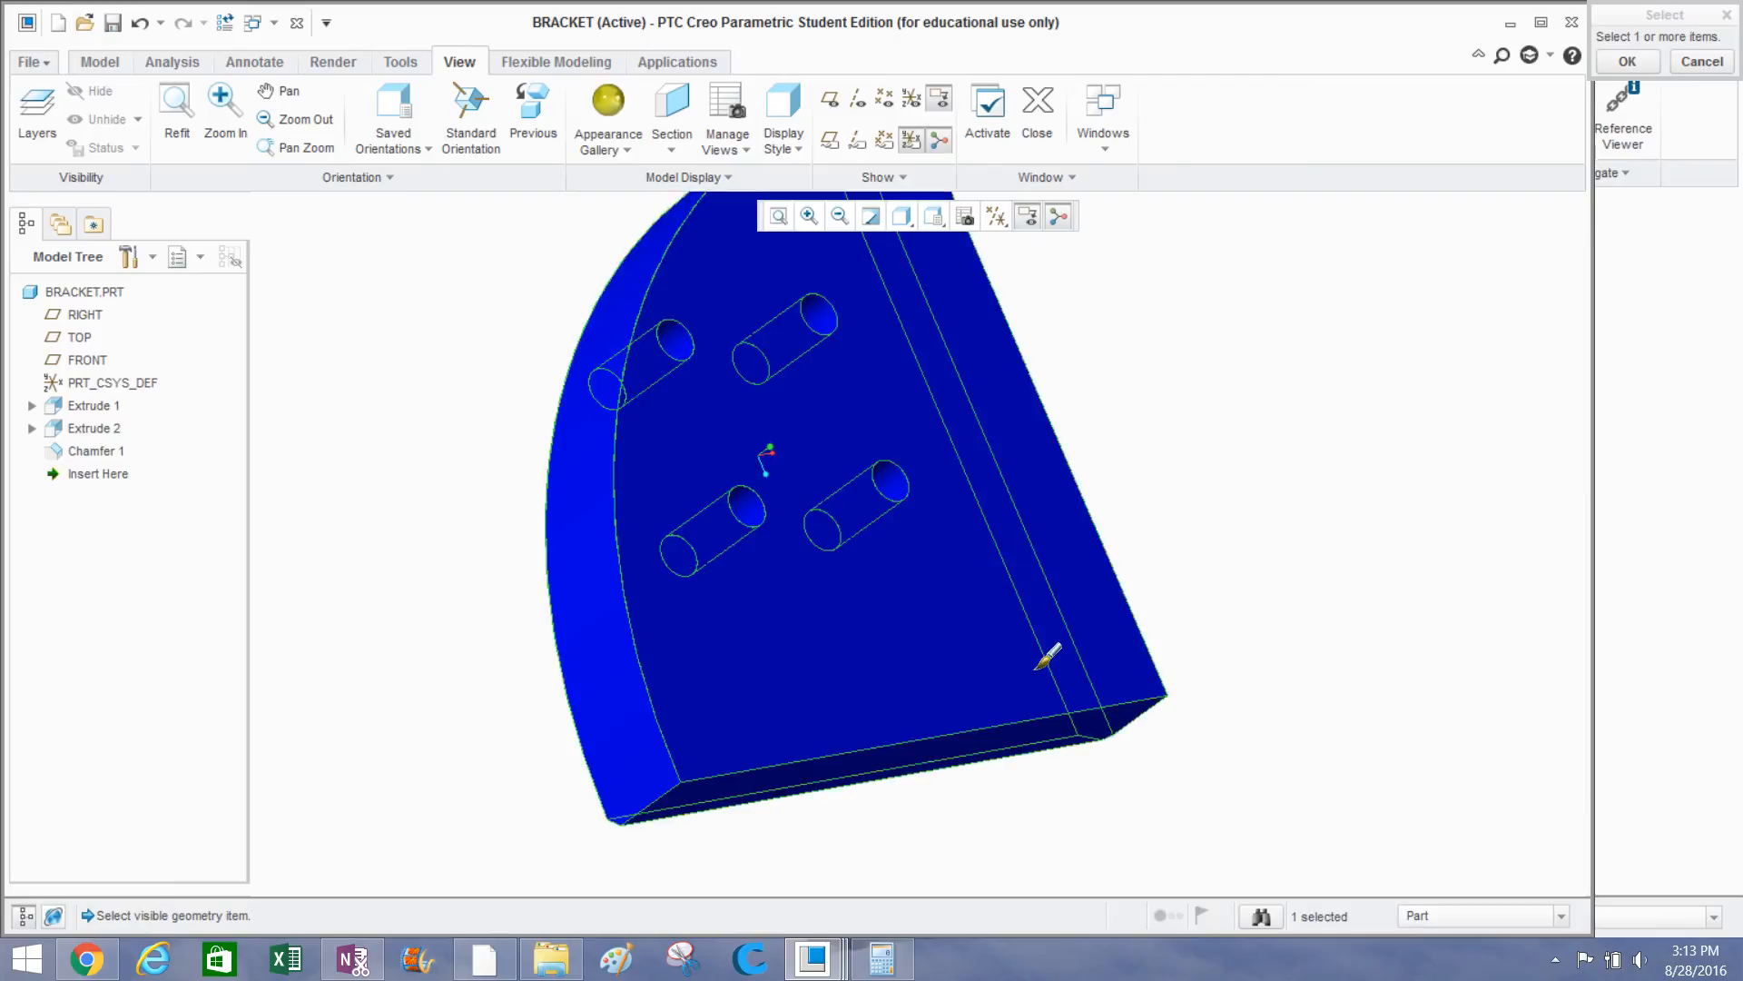
middle_click(1191, 570)
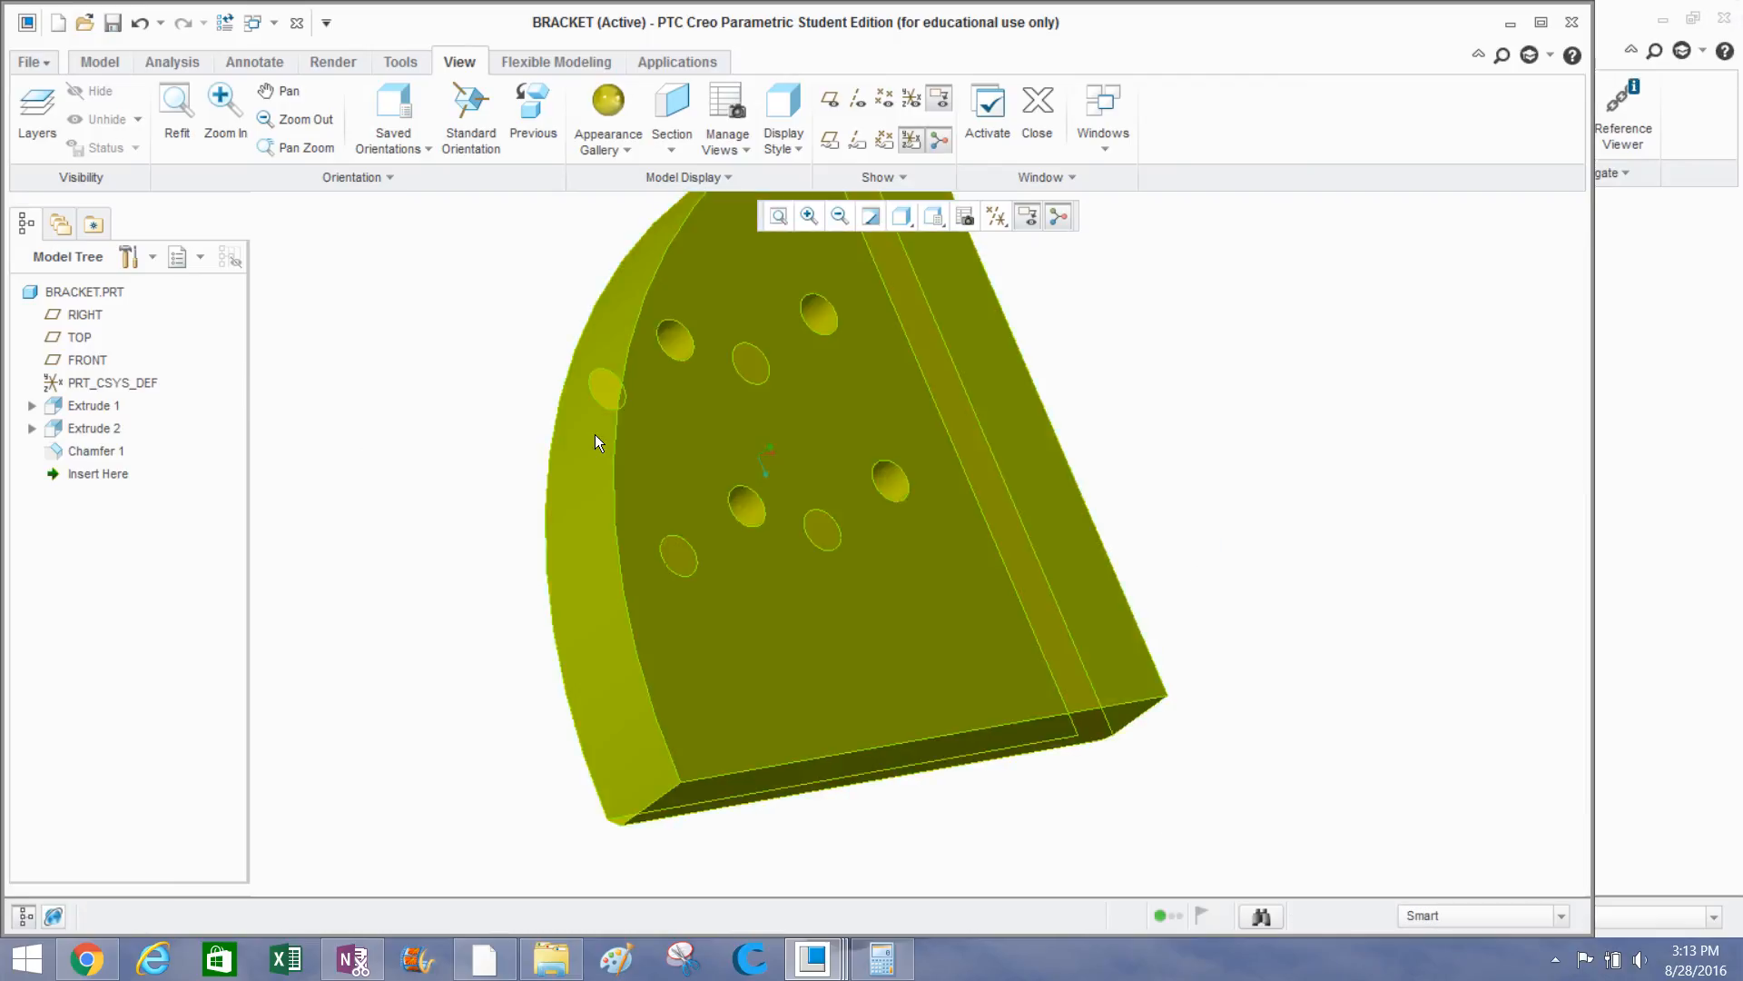
Reopen Extrude 2's sketch, examine the dimensions that locate and size the four hole circles, and exit the sketch.
middle_drag(595, 434, 504, 394)
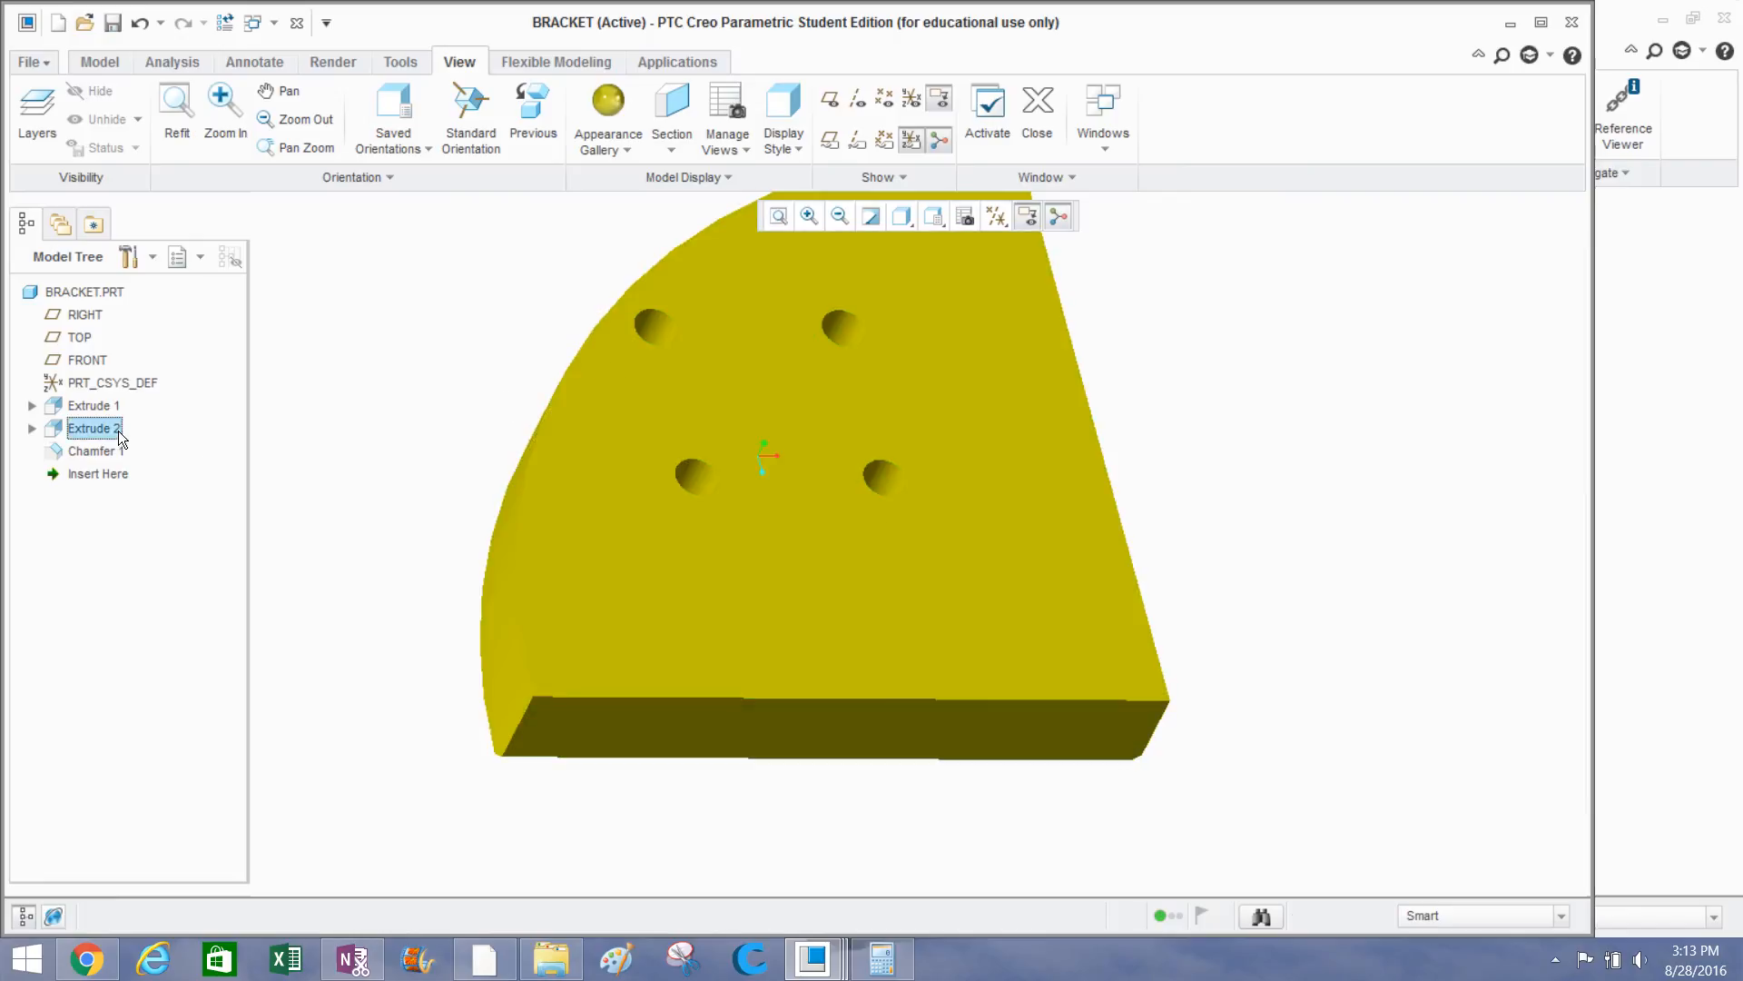
click(118, 430)
click(31, 429)
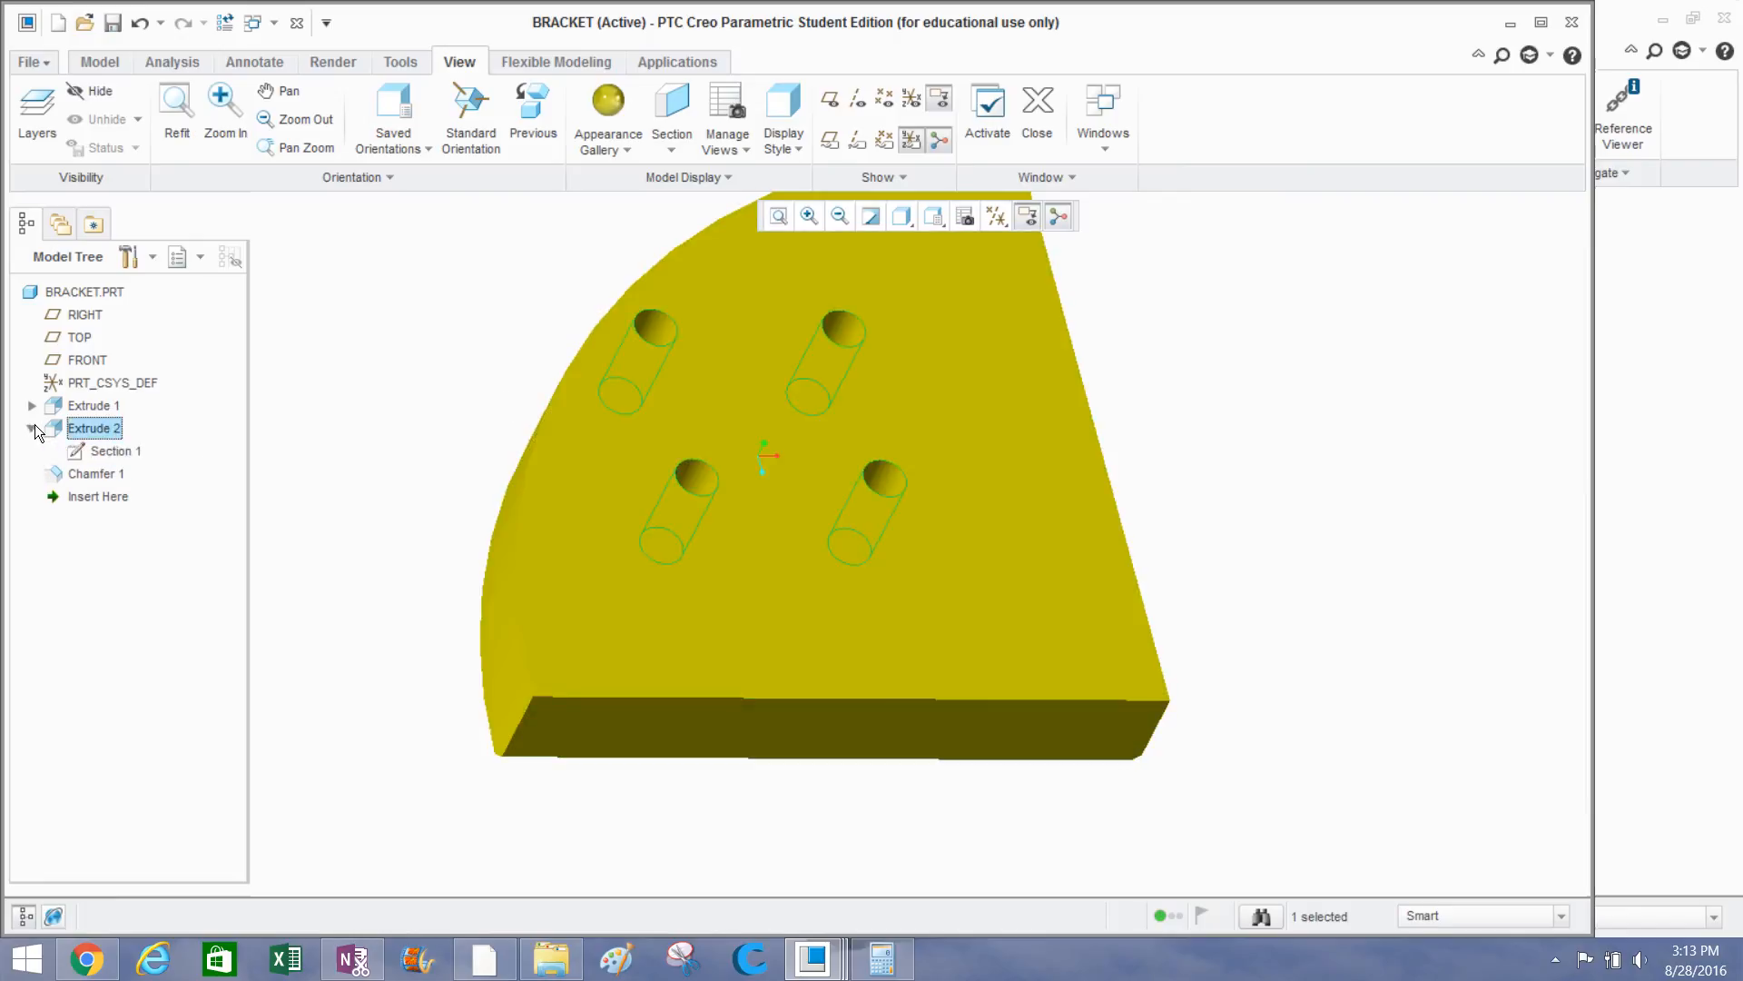
click(98, 451)
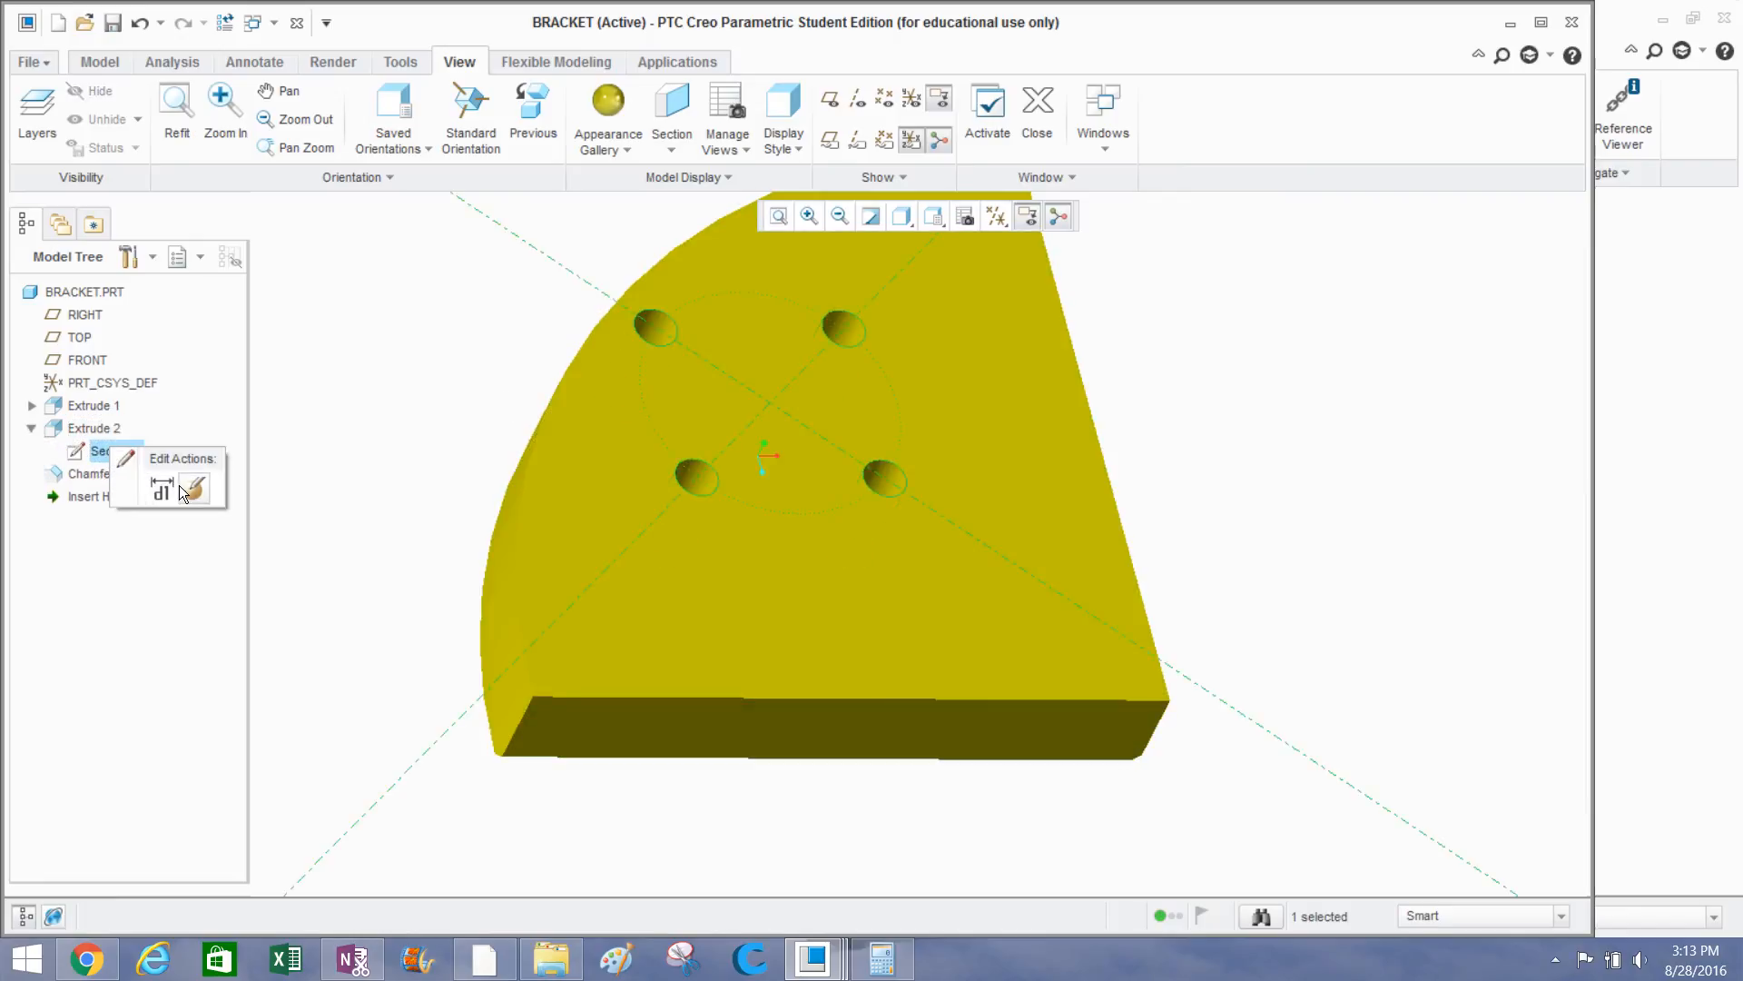
click(186, 490)
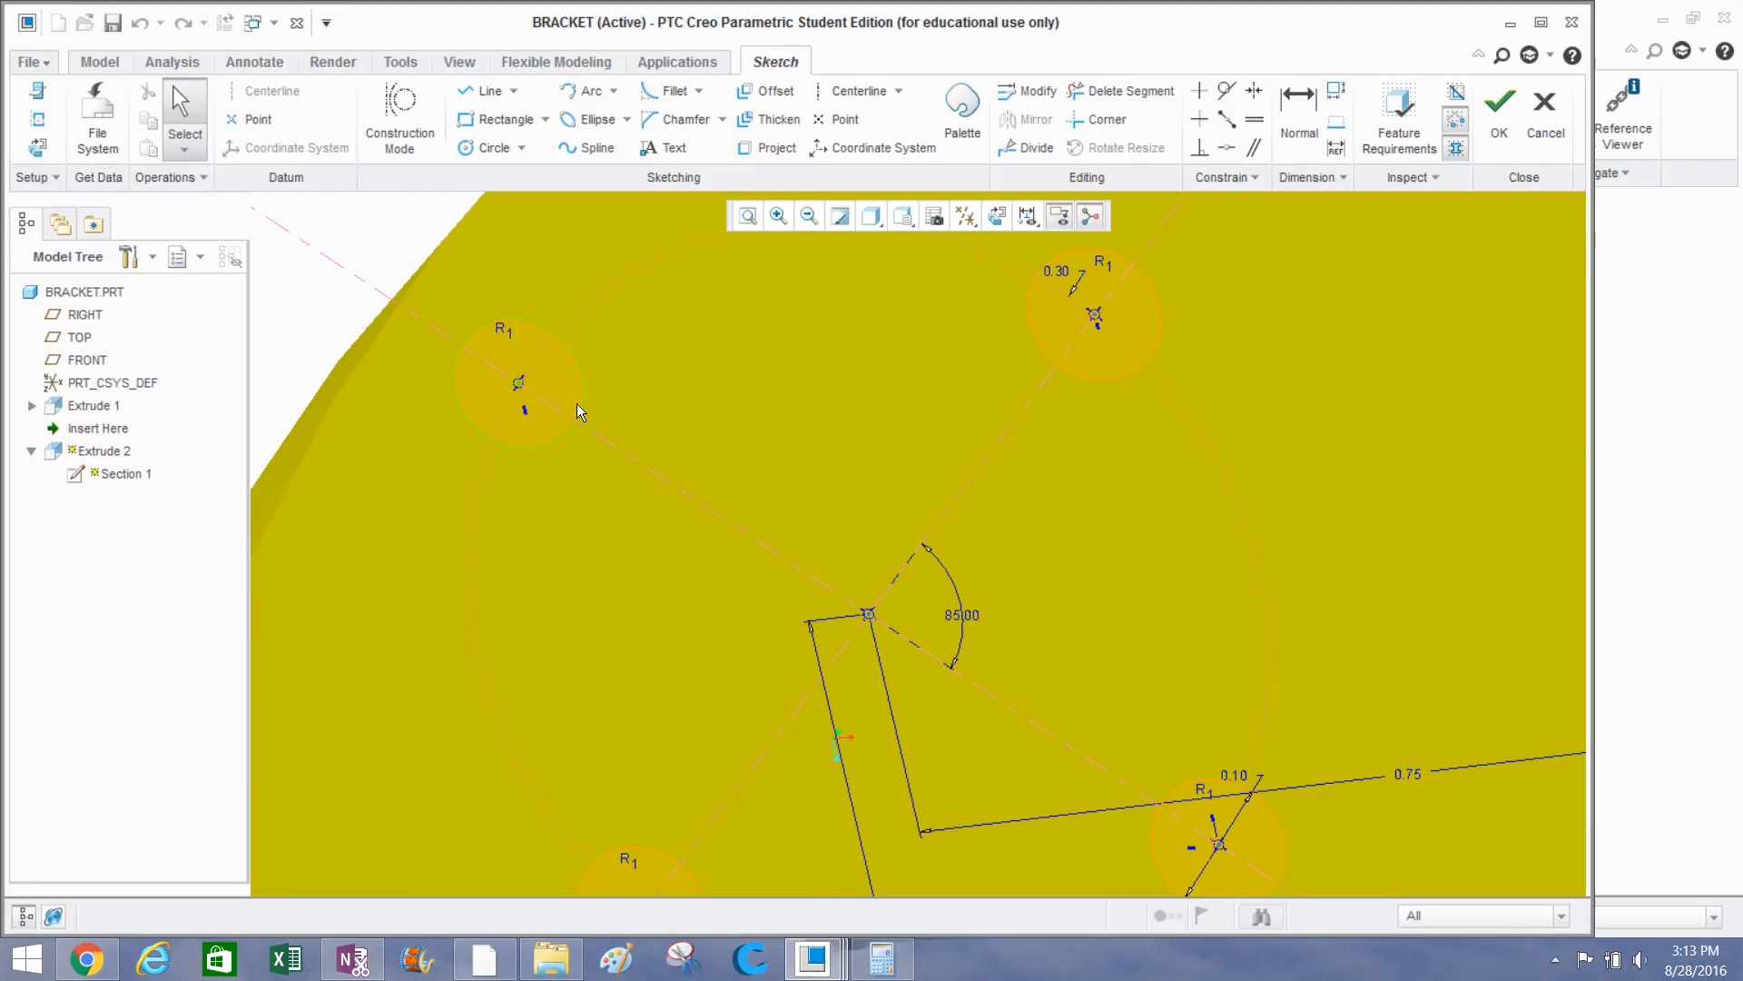
scroll(577, 406, up, 2)
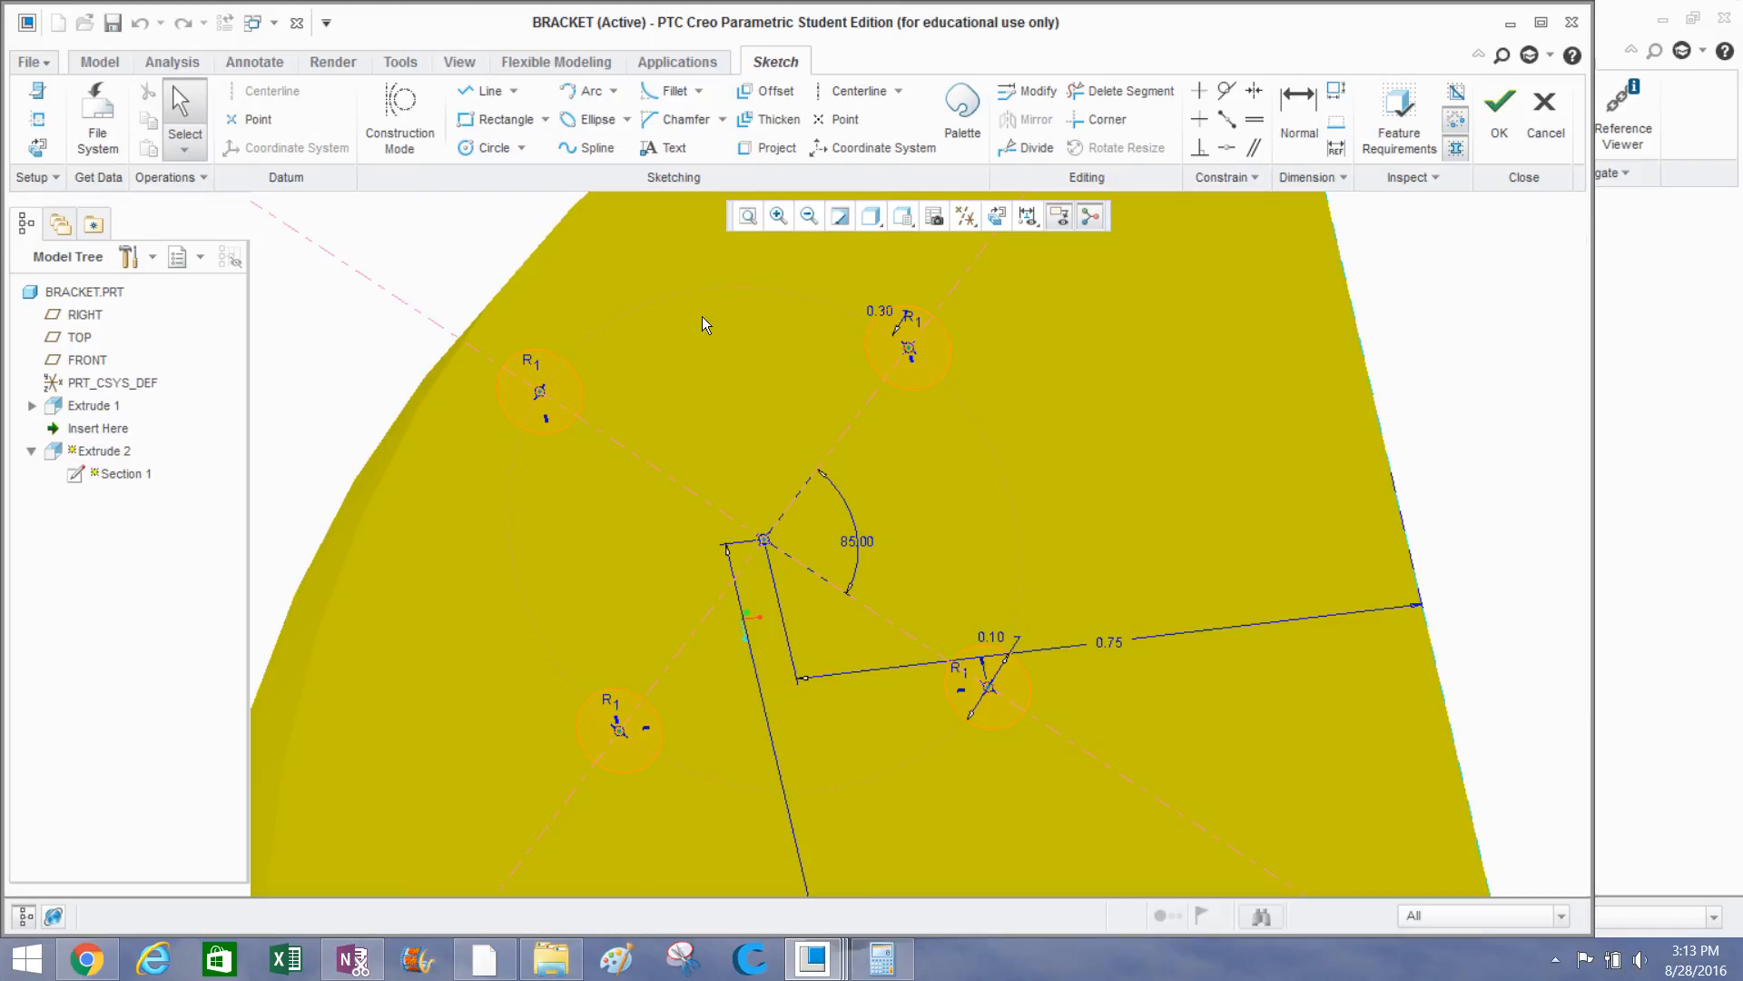
scroll(739, 366, up, 3)
middle_click(802, 804)
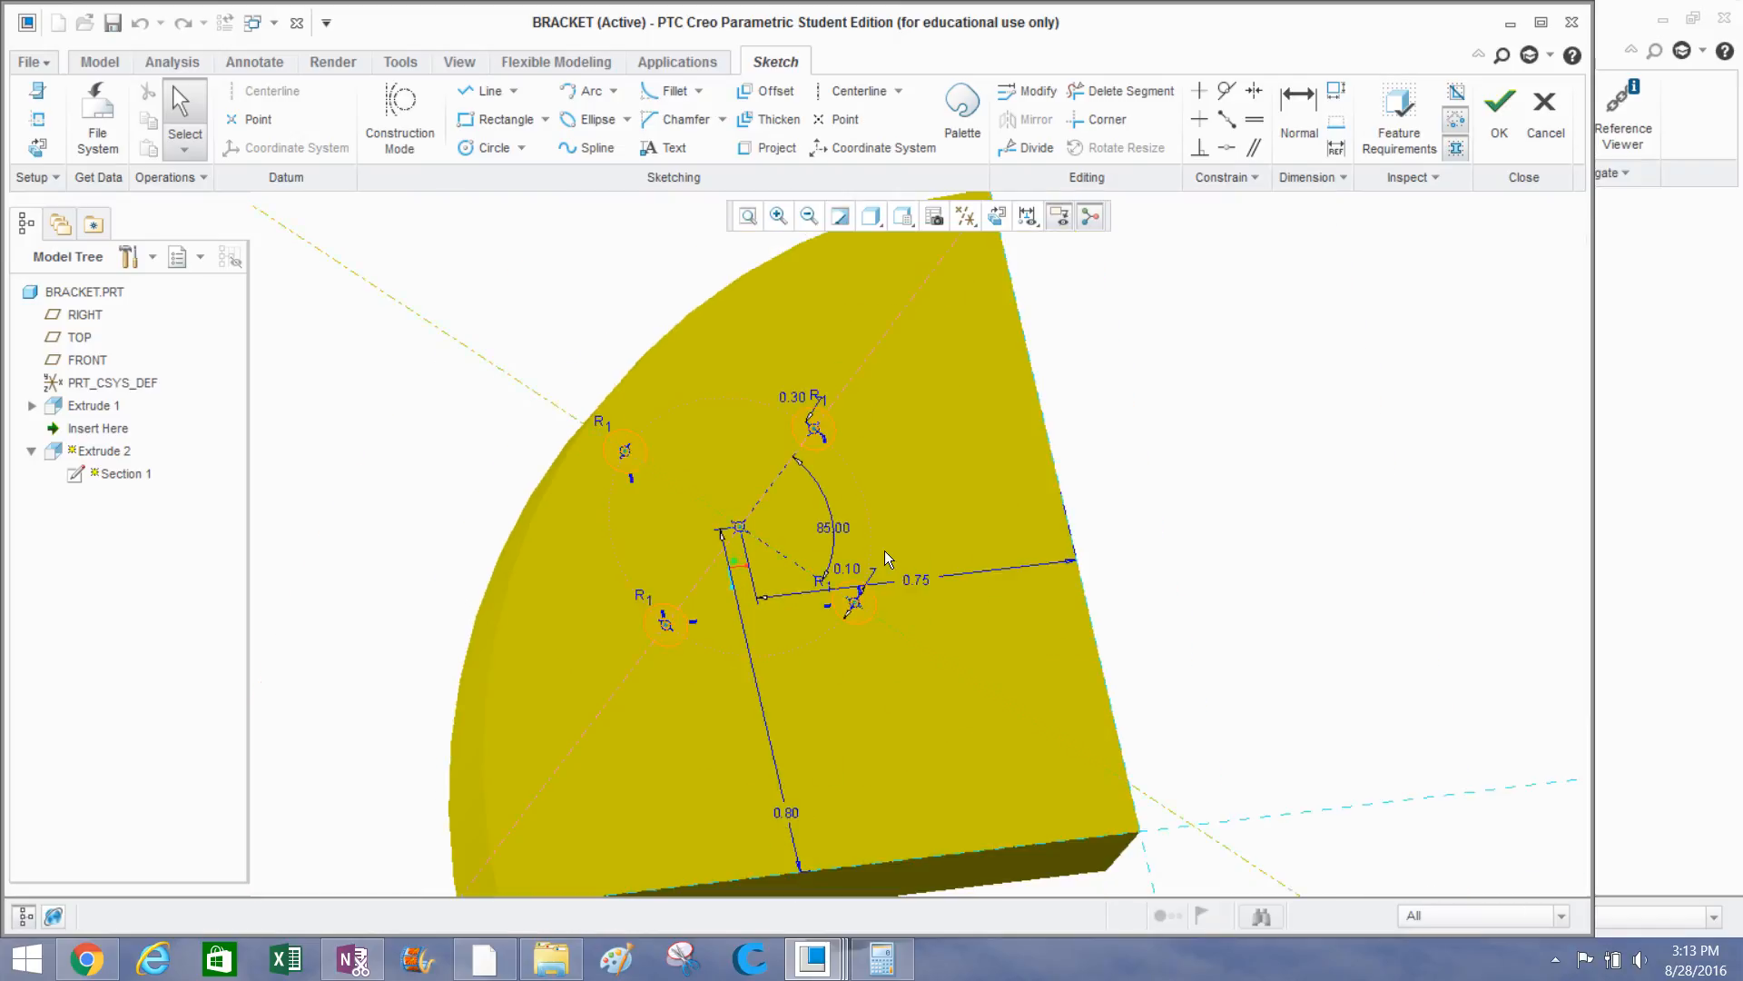
scroll(821, 474, down, 3)
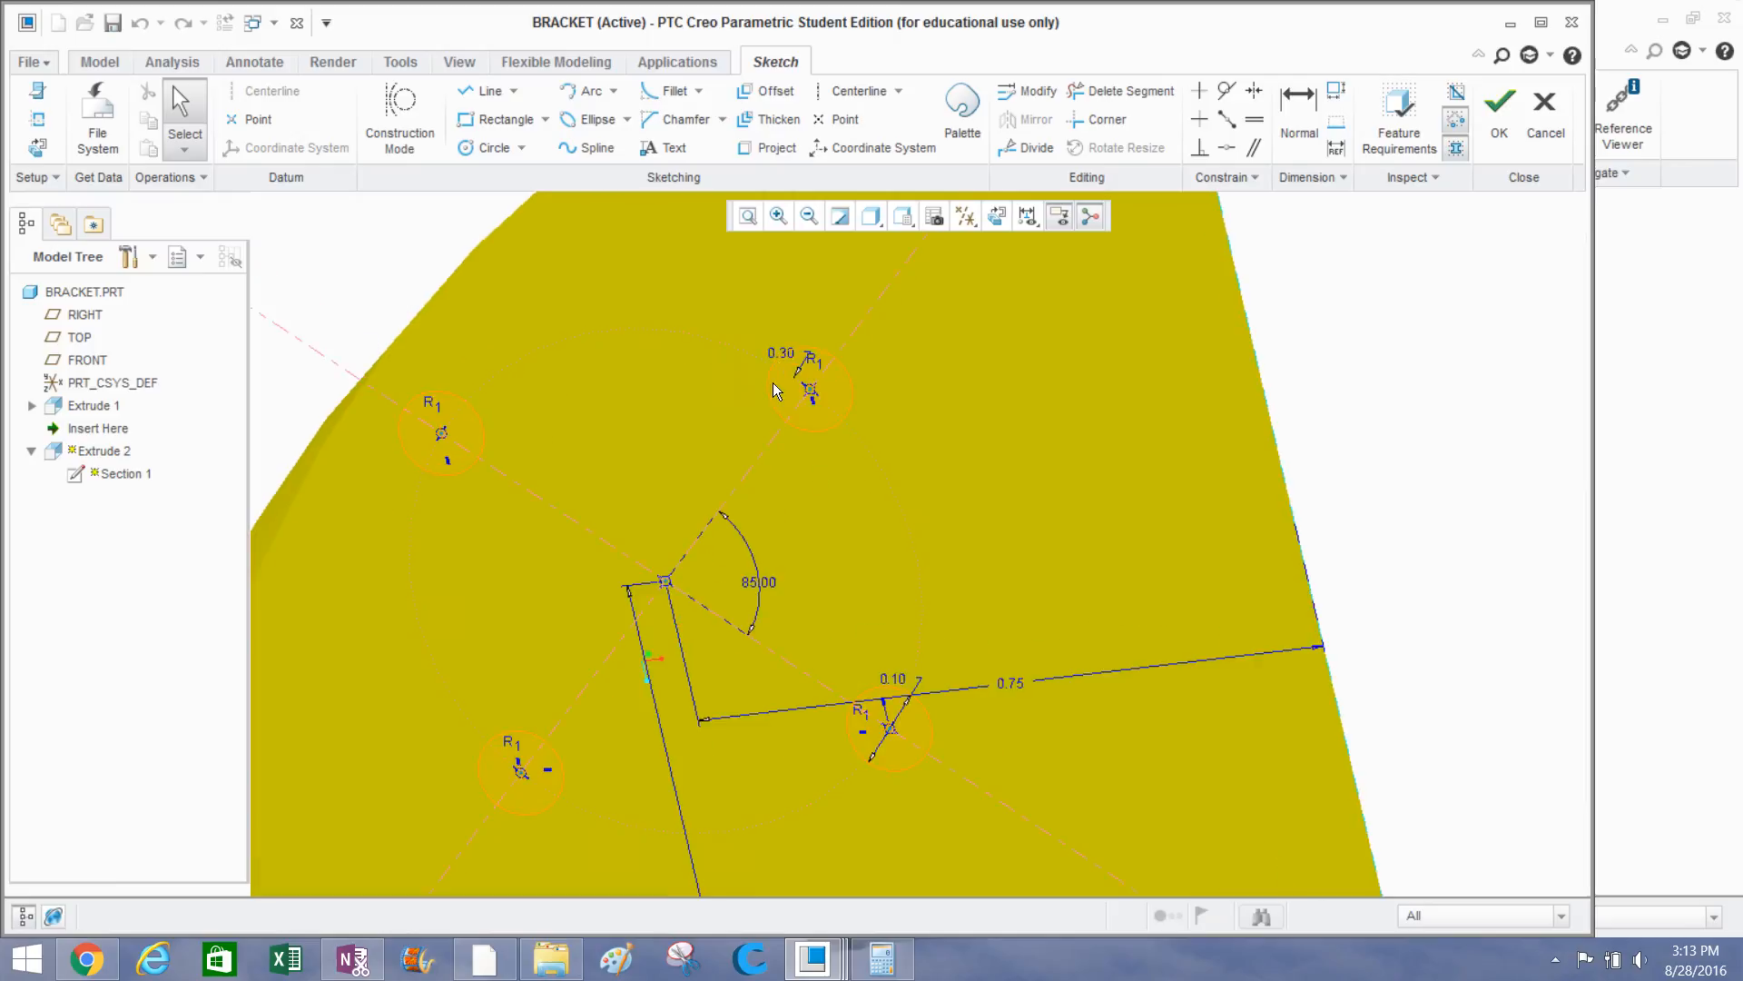
scroll(813, 395, up, 3)
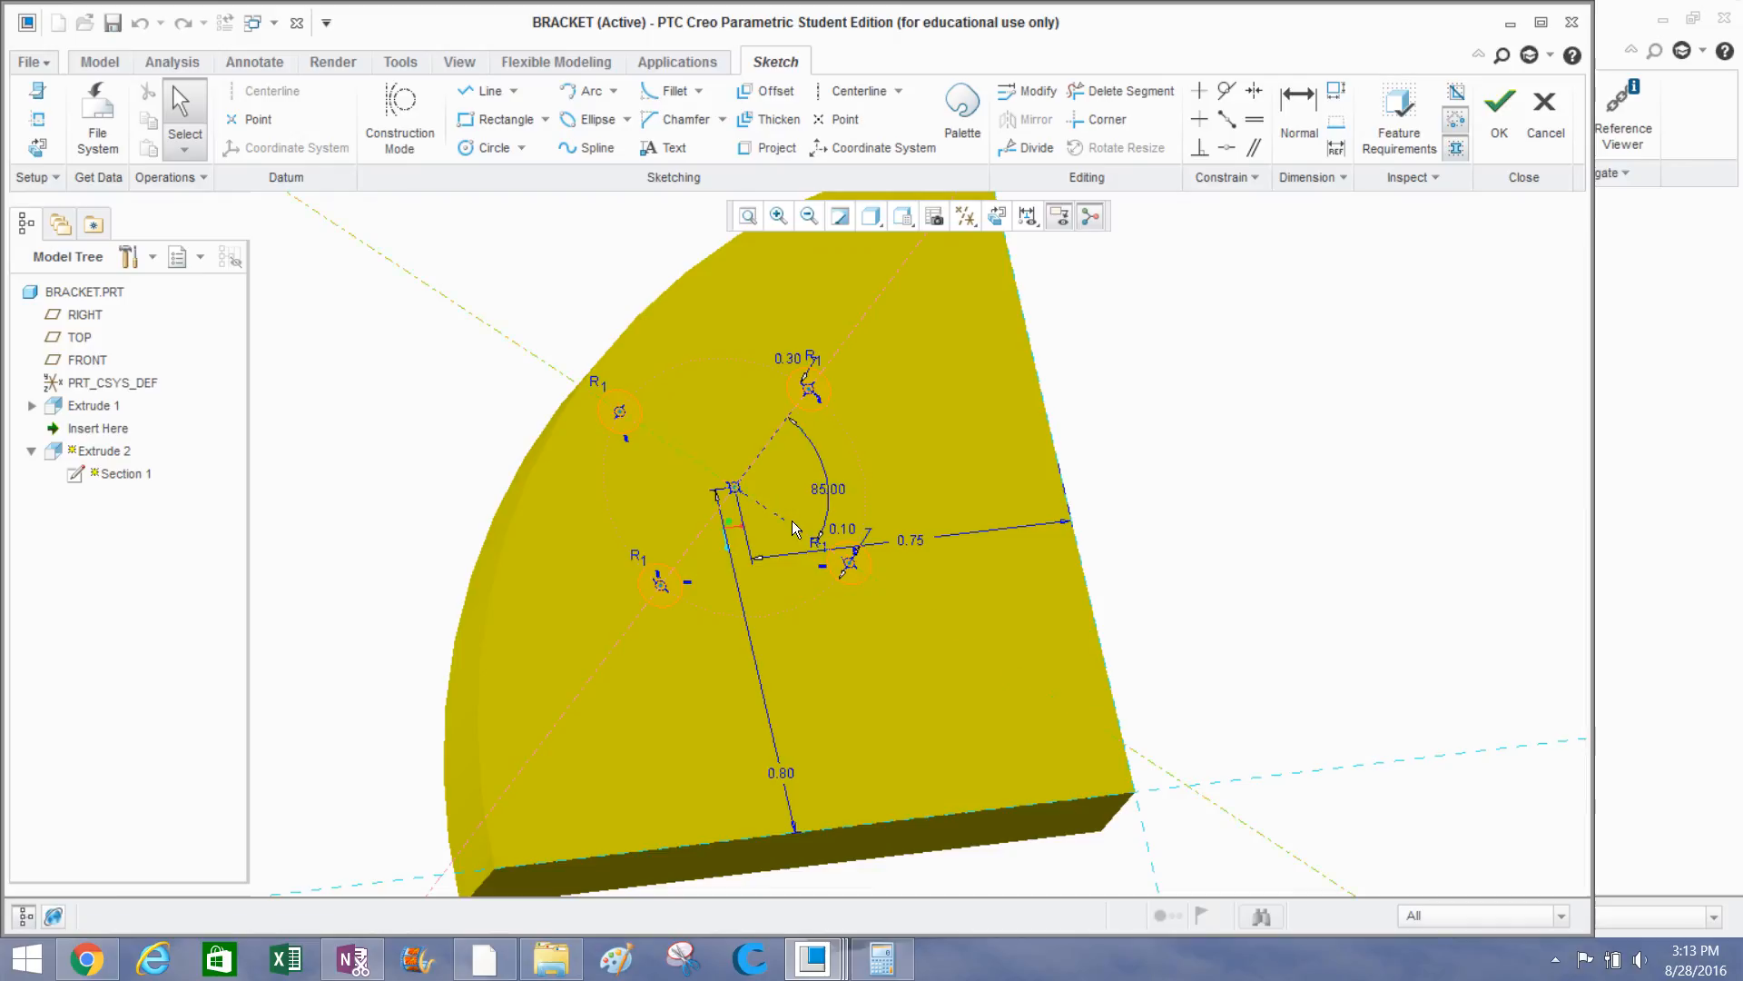
middle_drag(547, 468, 533, 420)
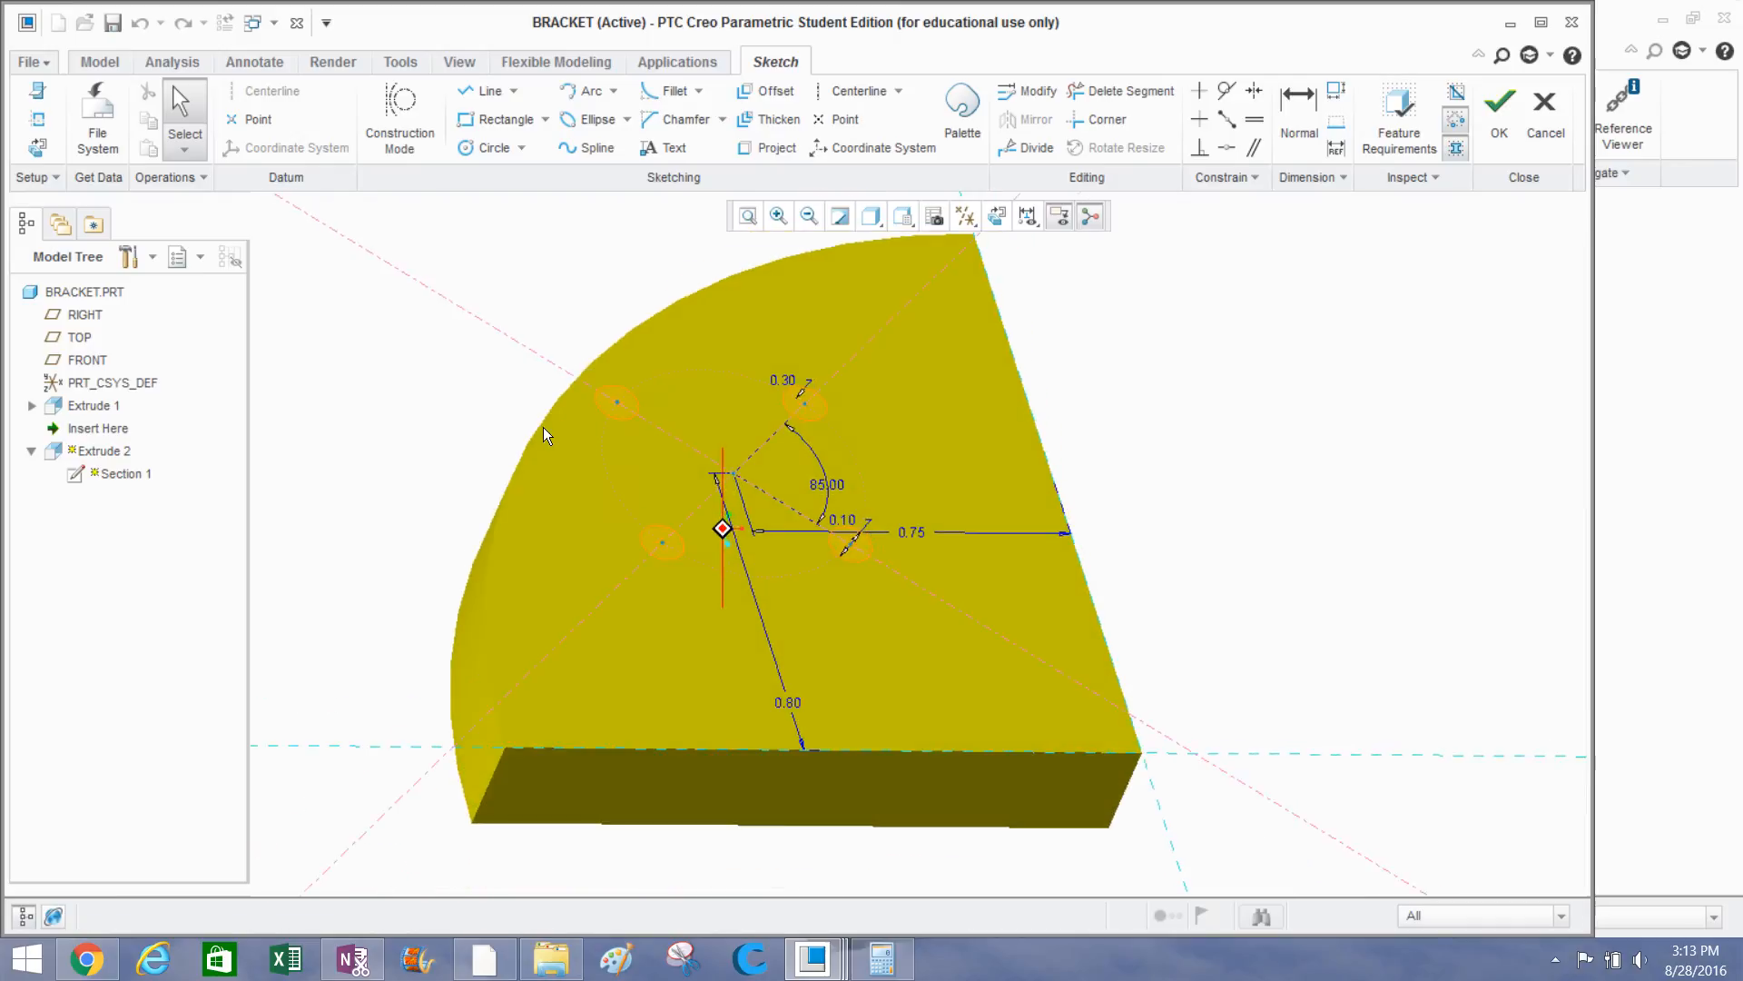
click(1499, 109)
click(1167, 363)
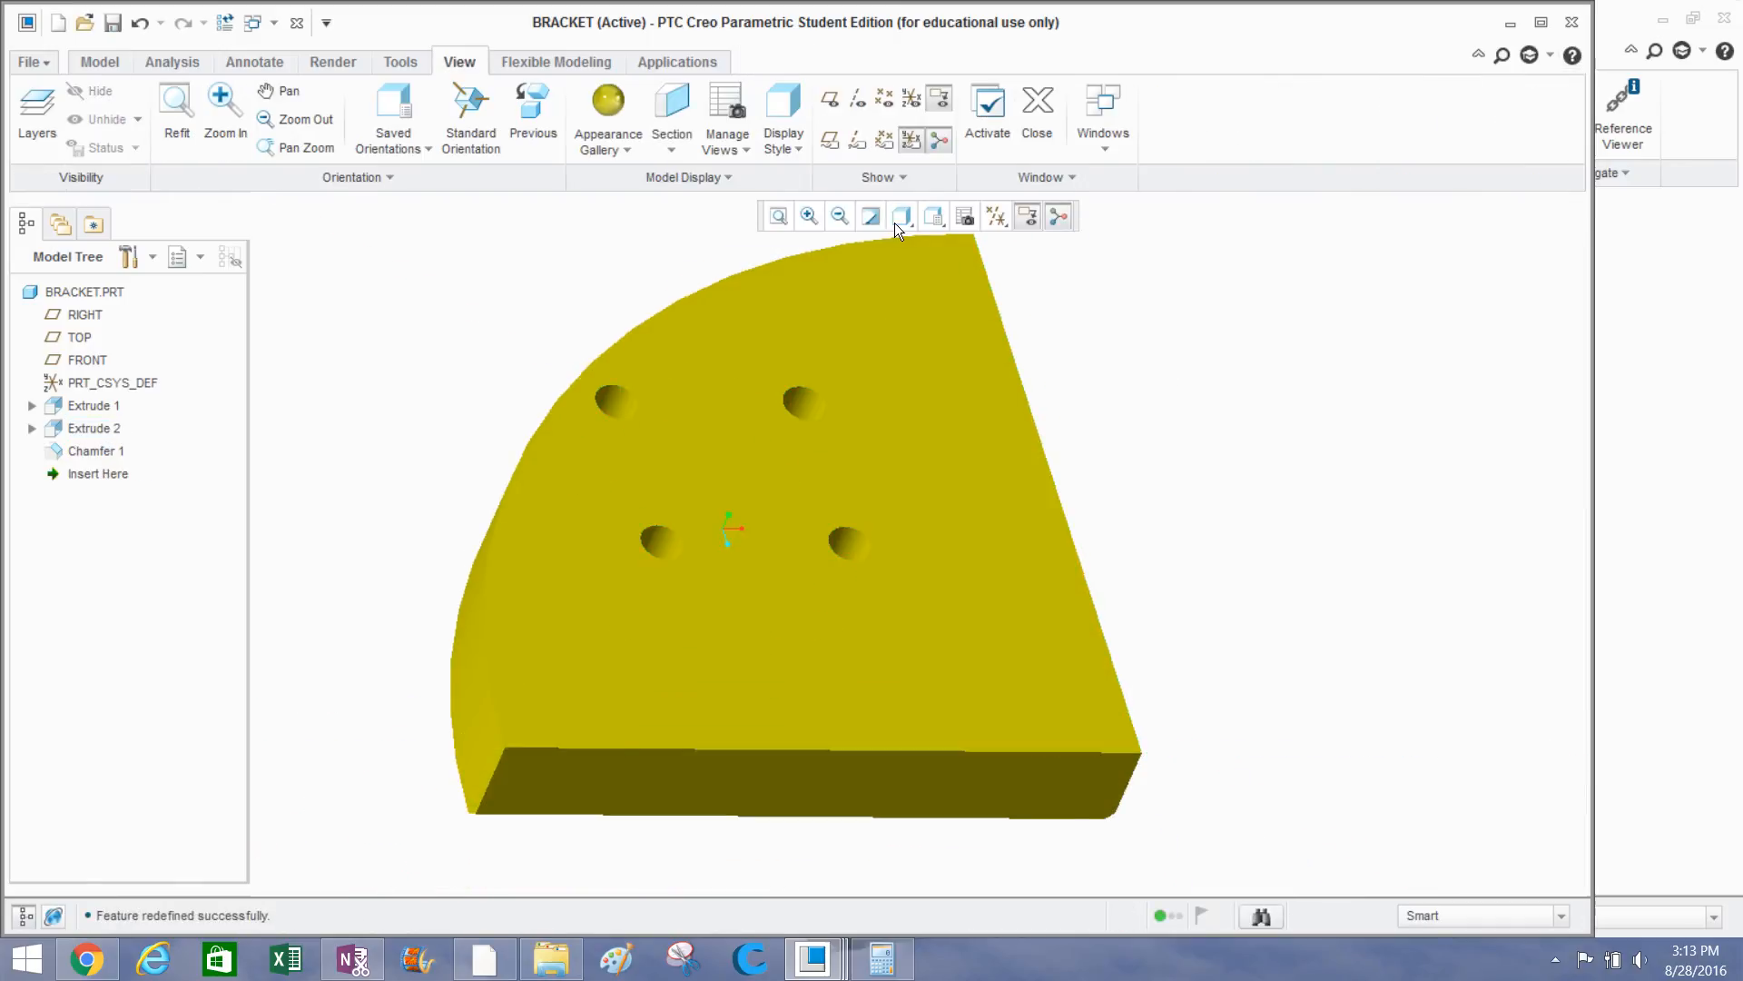
Apply the green appearance from My Appearances to the whole bracket part.
click(613, 138)
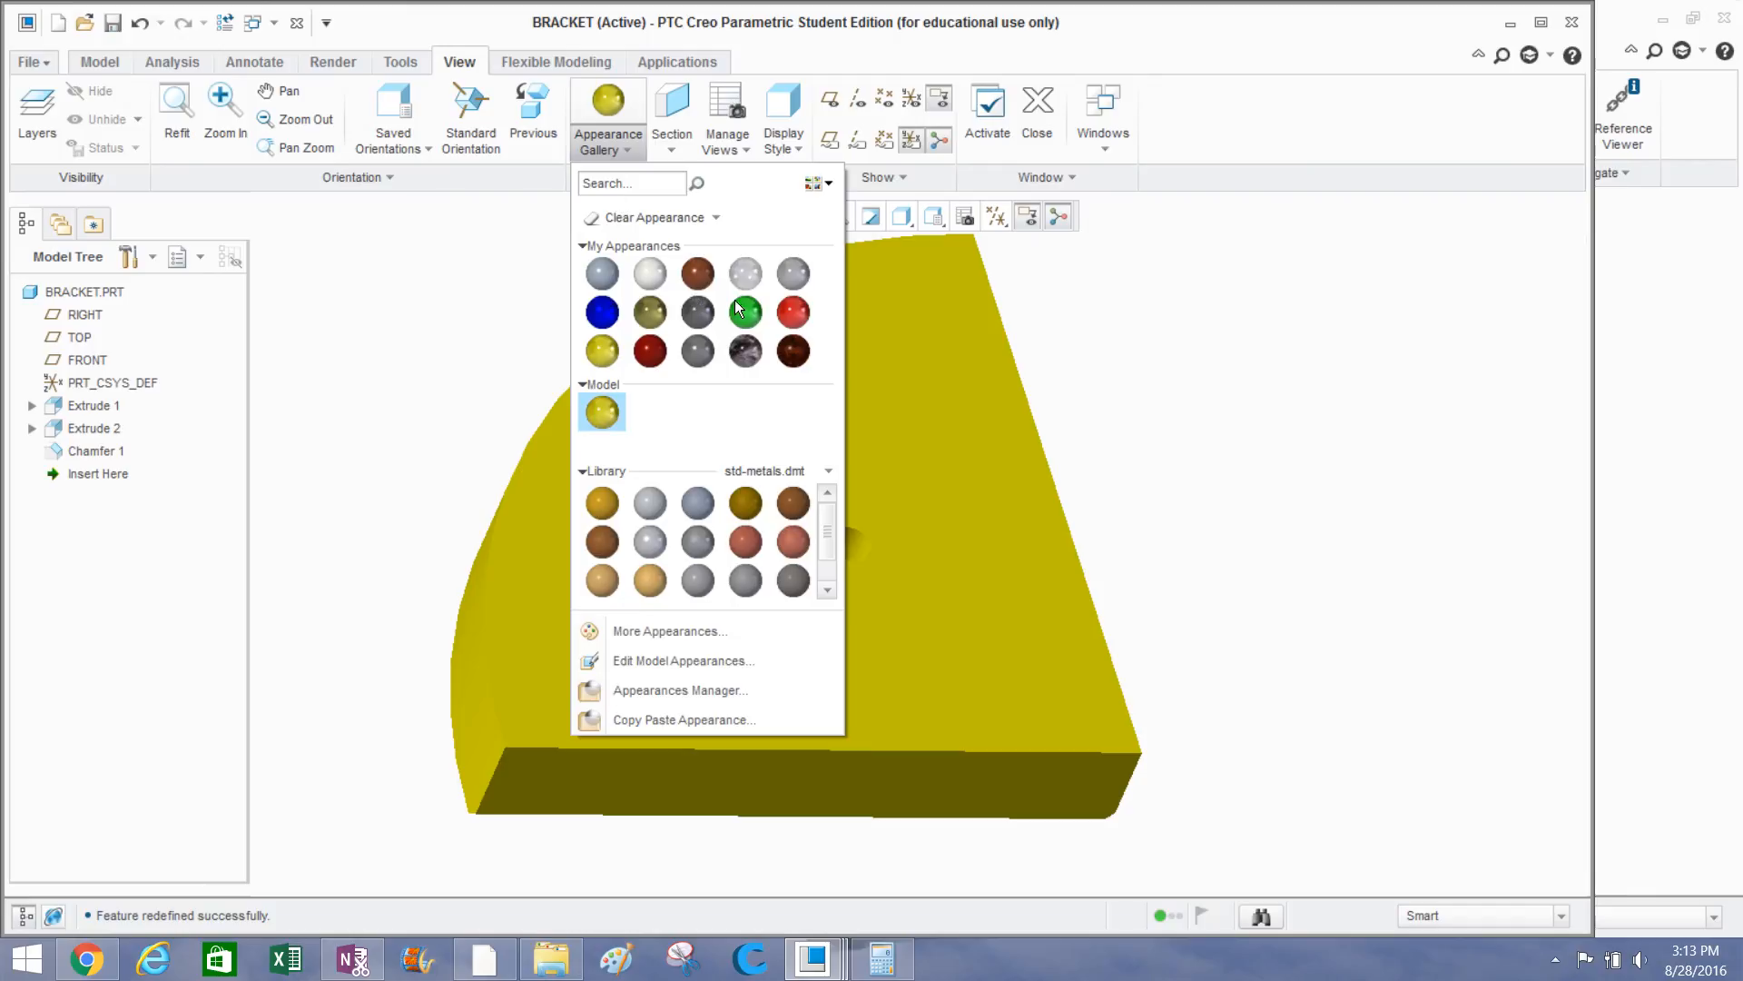
click(743, 307)
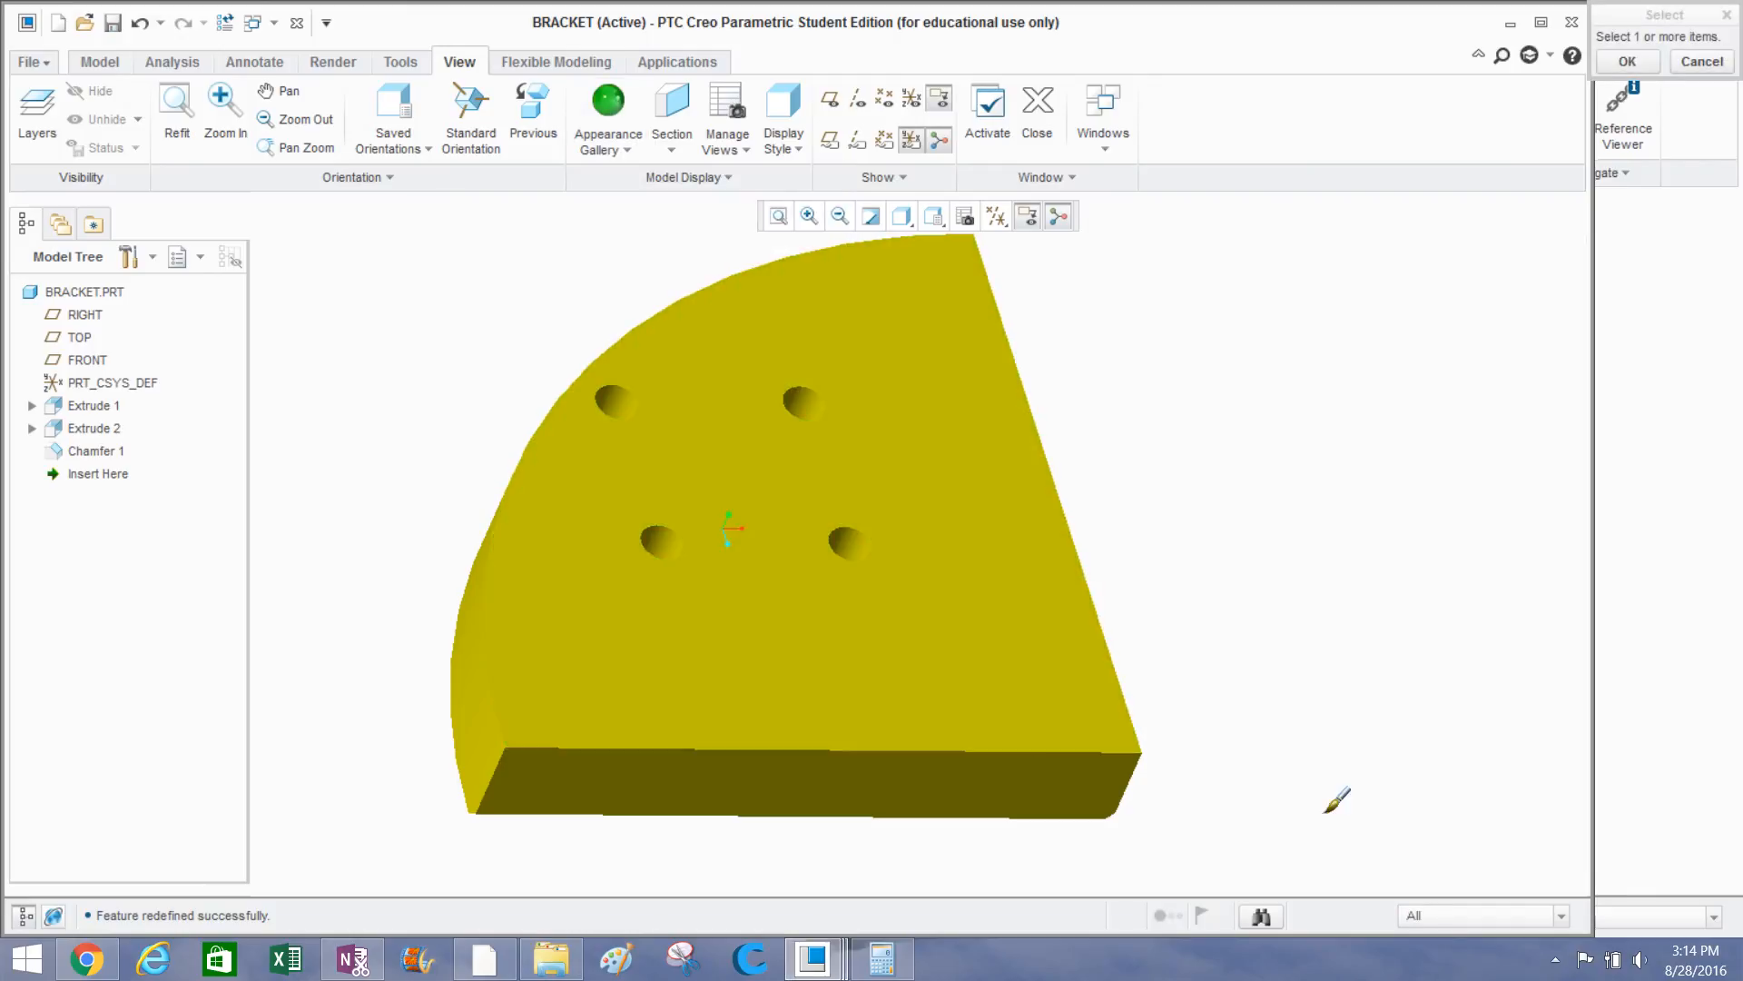
click(1433, 917)
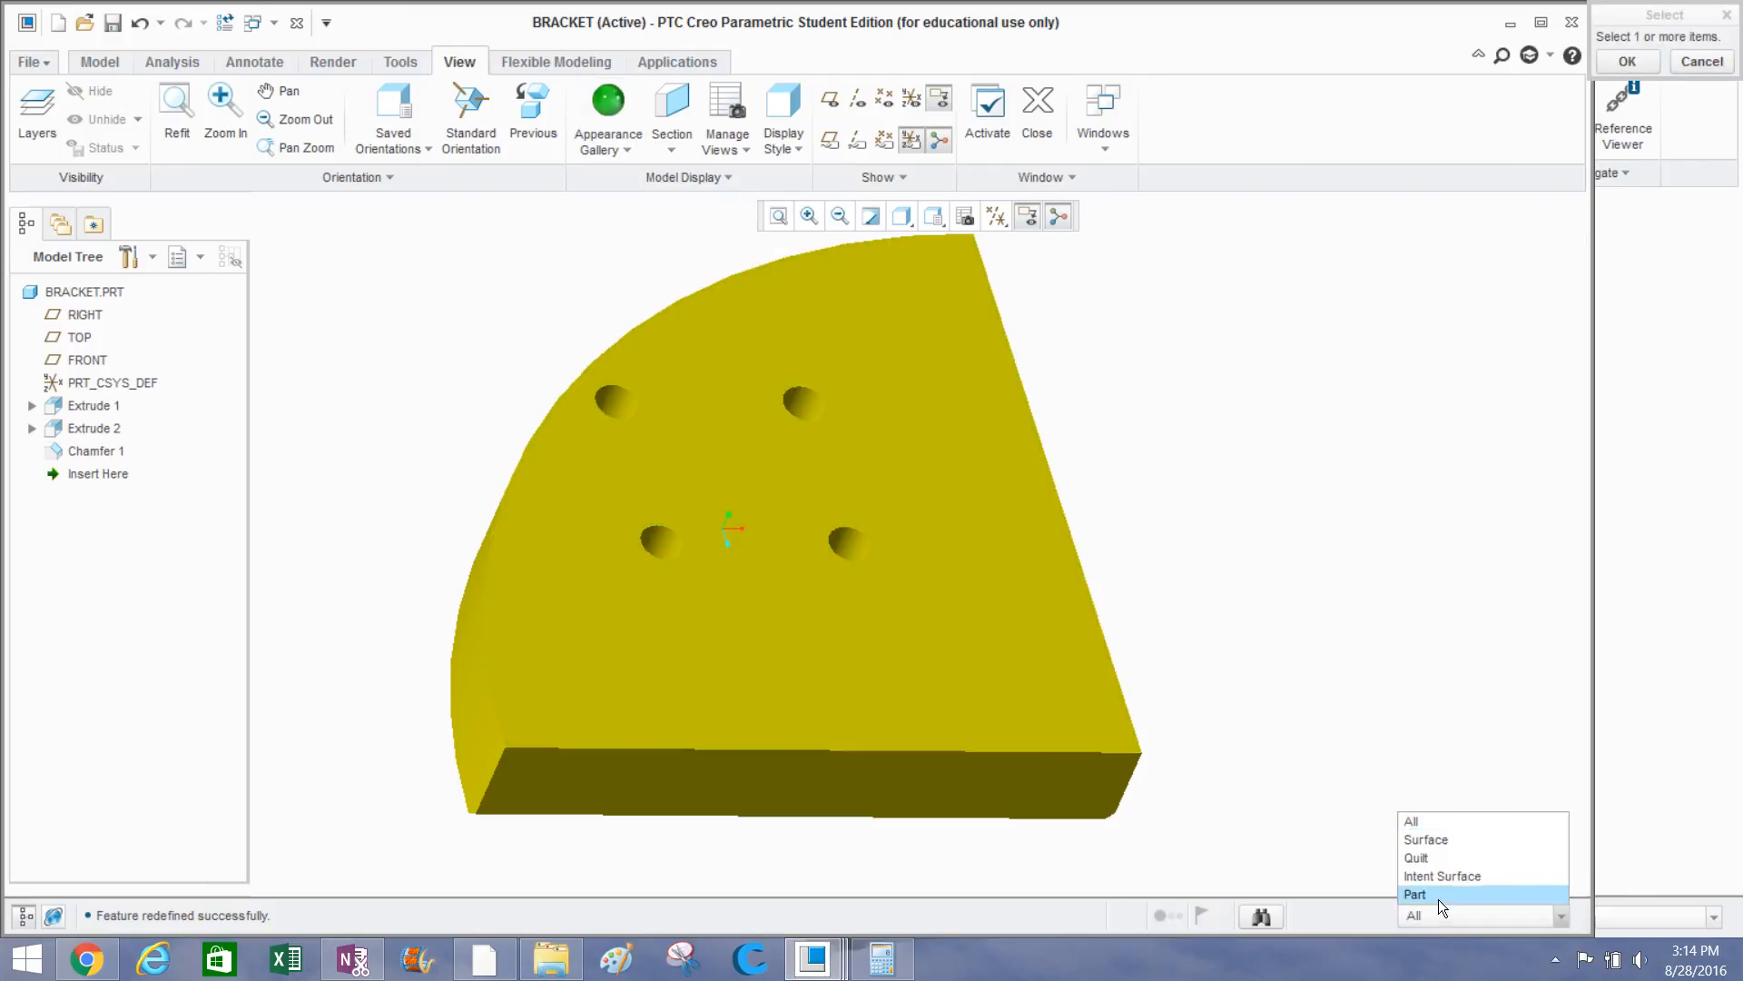
click(1439, 894)
click(1076, 677)
middle_click(1192, 505)
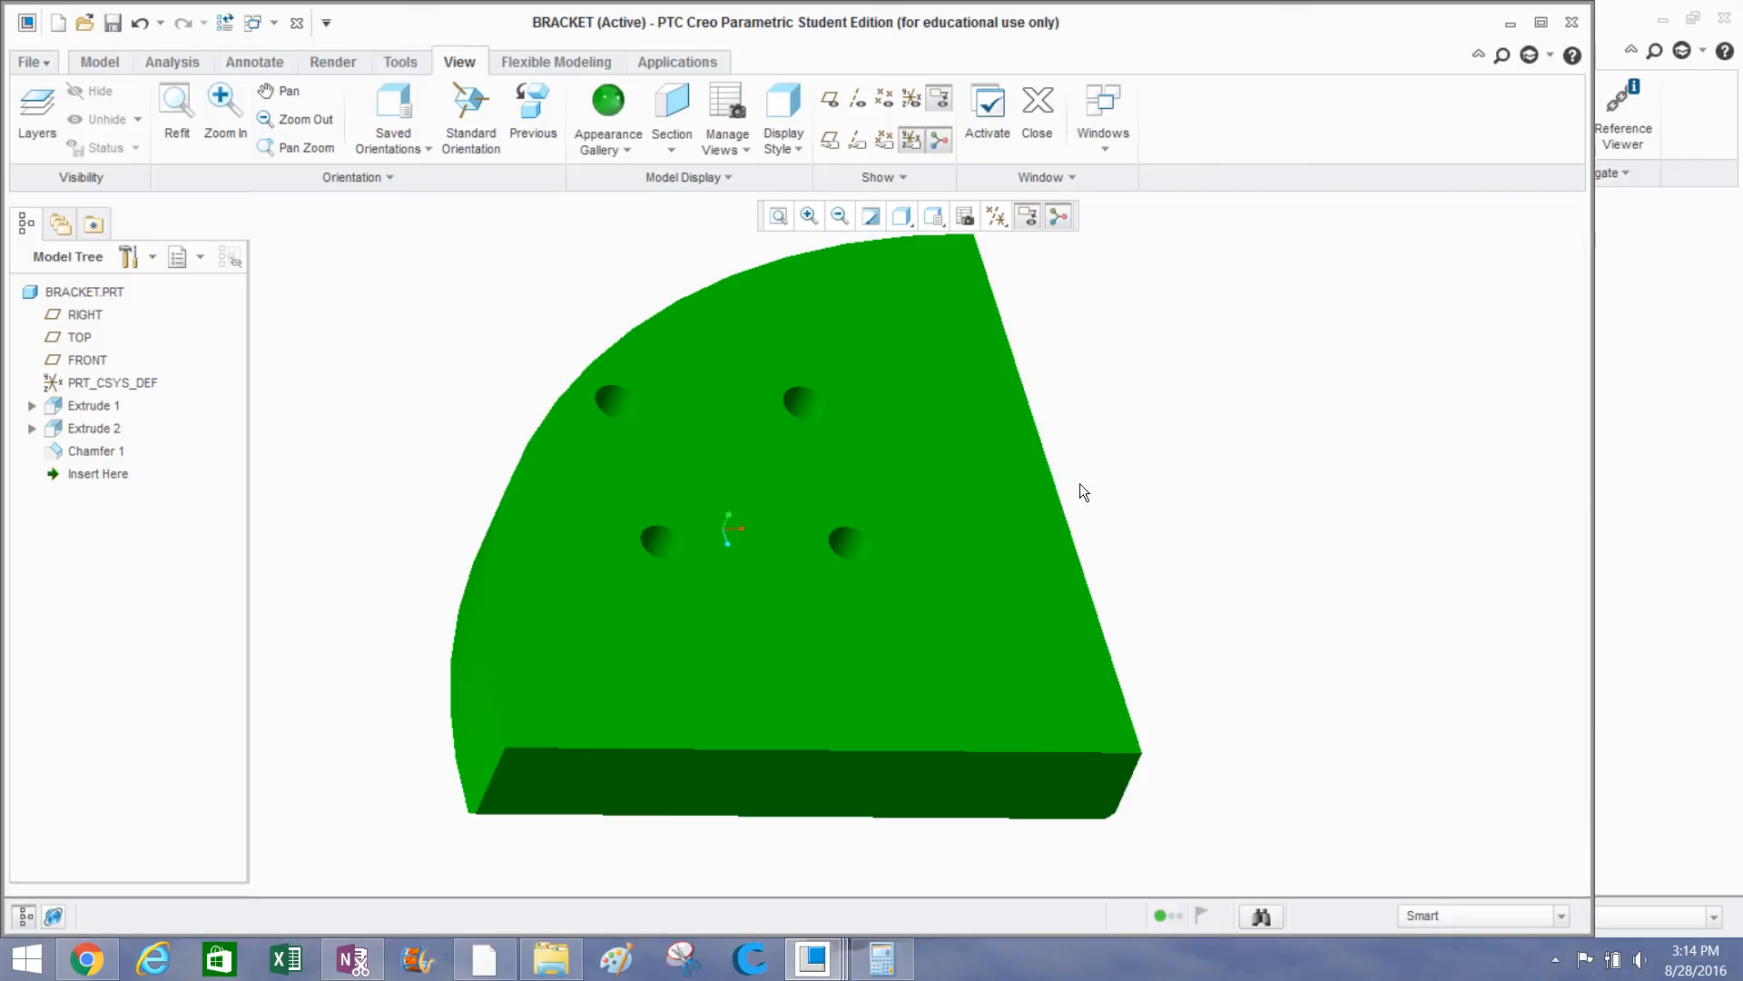
Open the section sketch of Extrude 2 and examine the four hole circles, their shared construction circle and the centerlines.
click(64, 428)
right_click(63, 428)
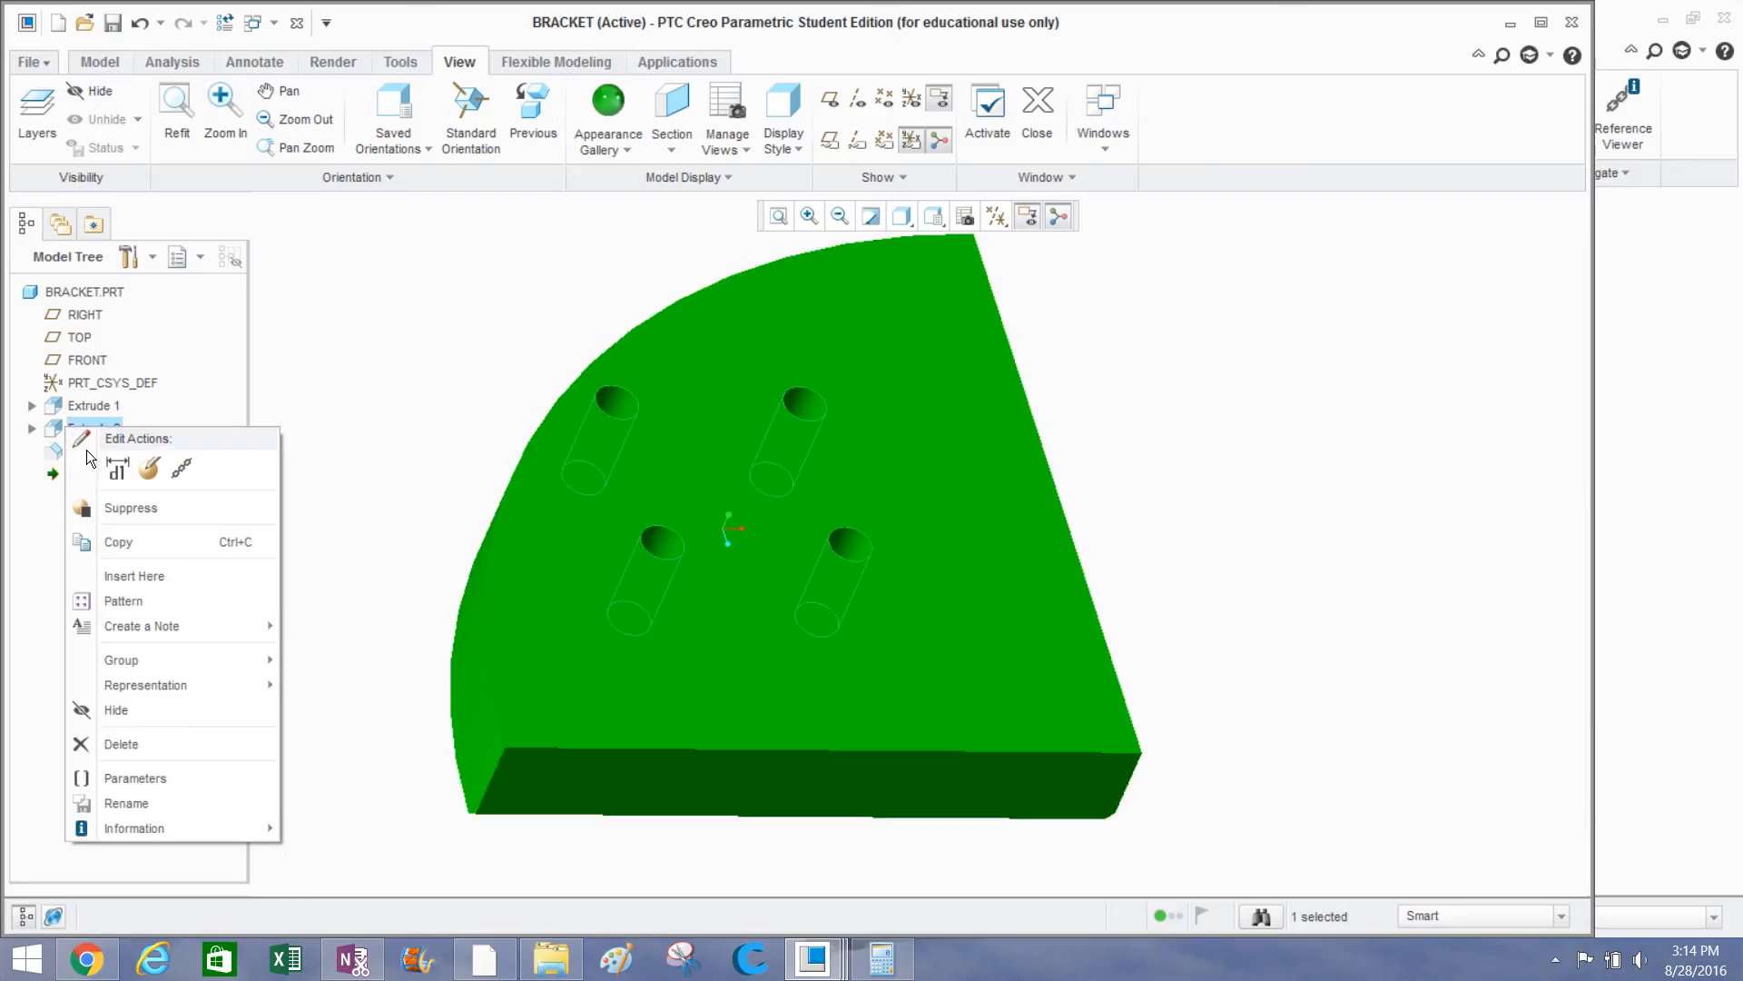
click(42, 428)
click(31, 428)
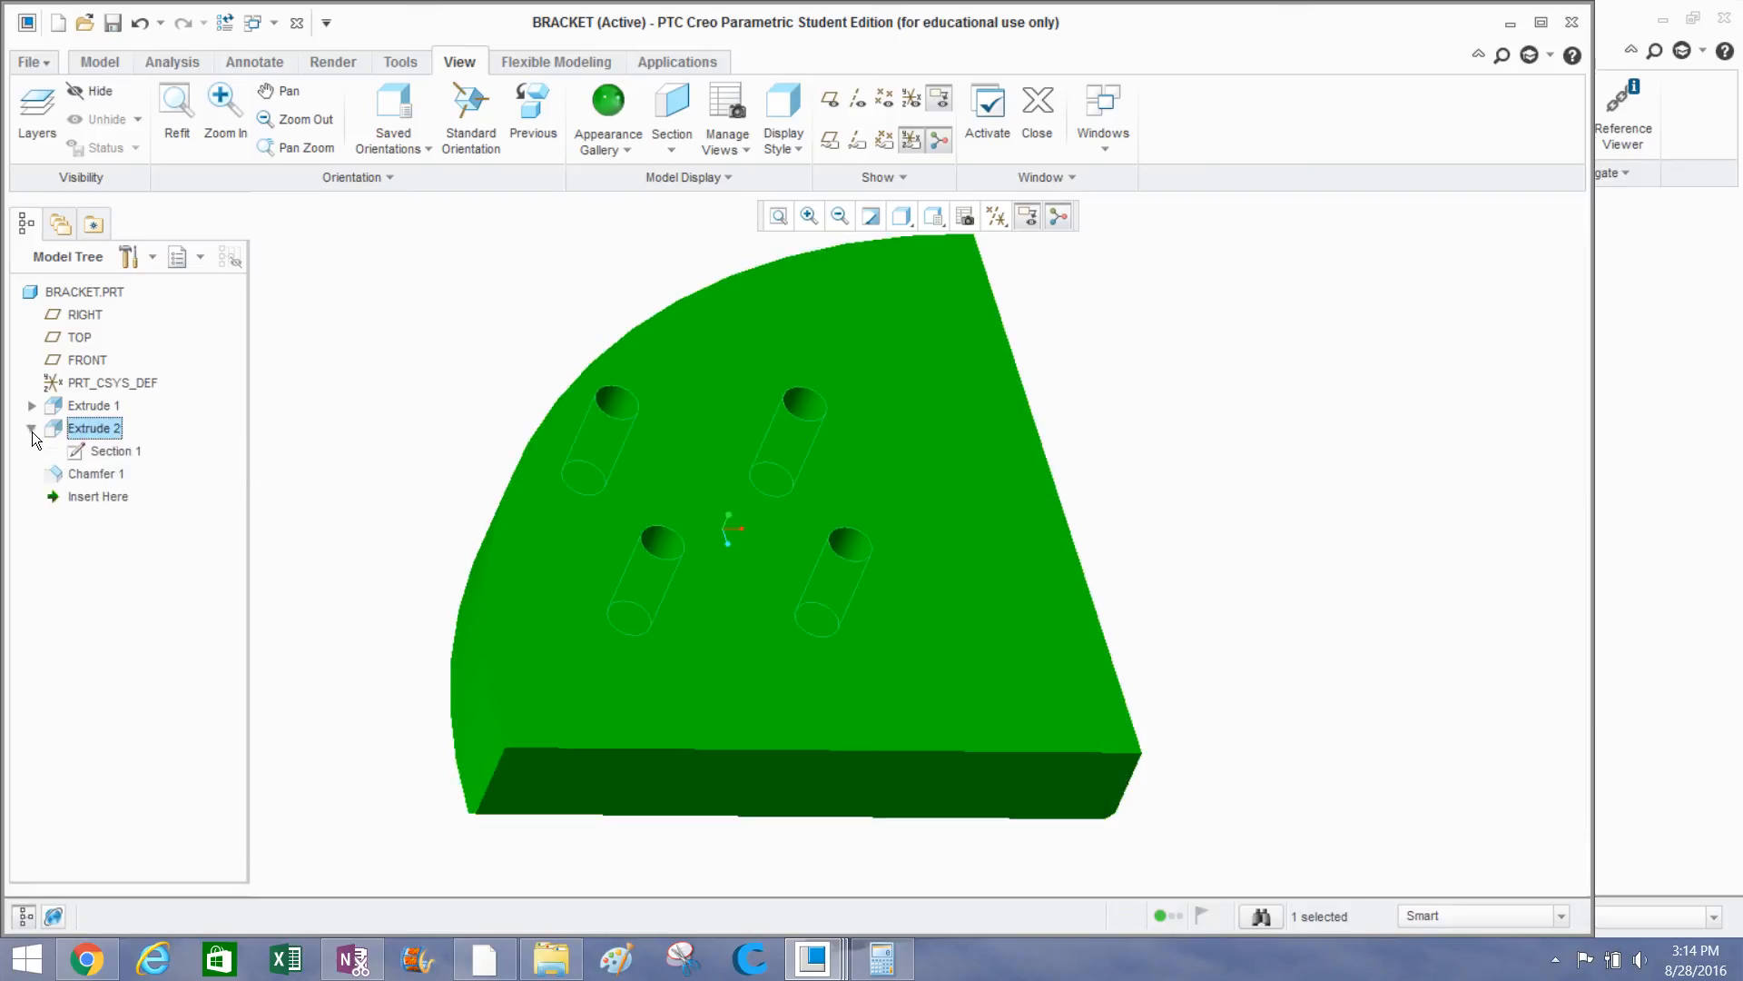
click(79, 450)
click(165, 492)
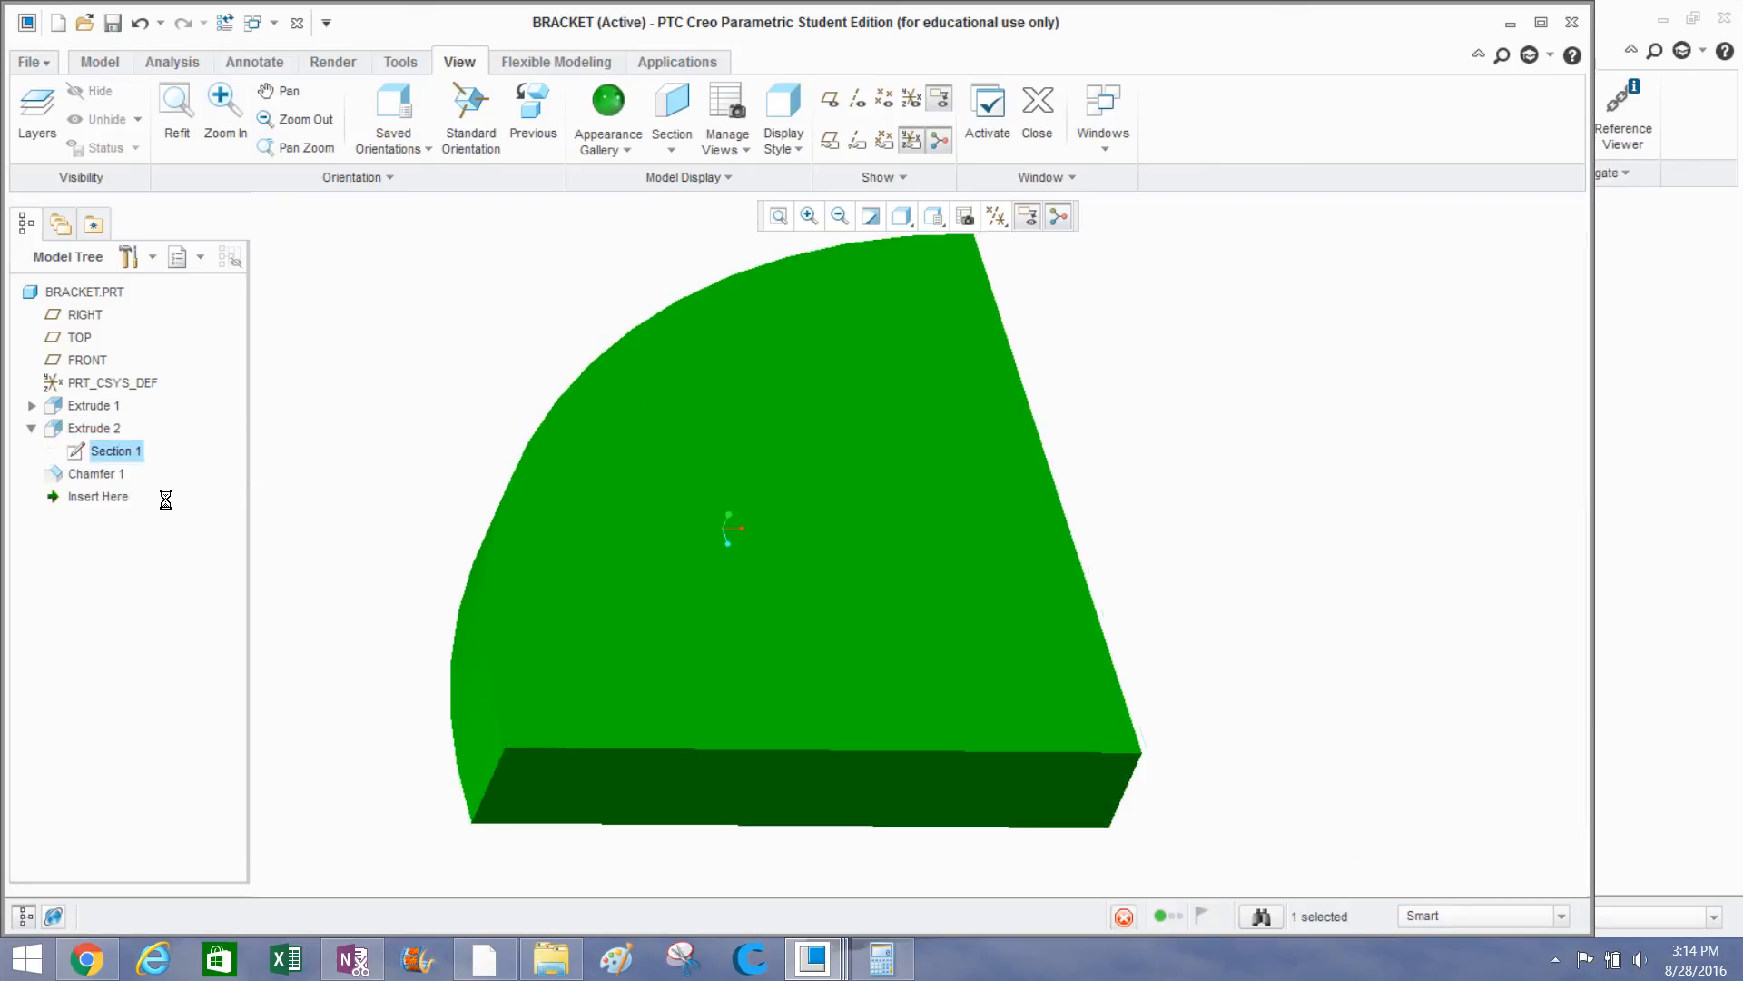
middle_drag(610, 581, 590, 623)
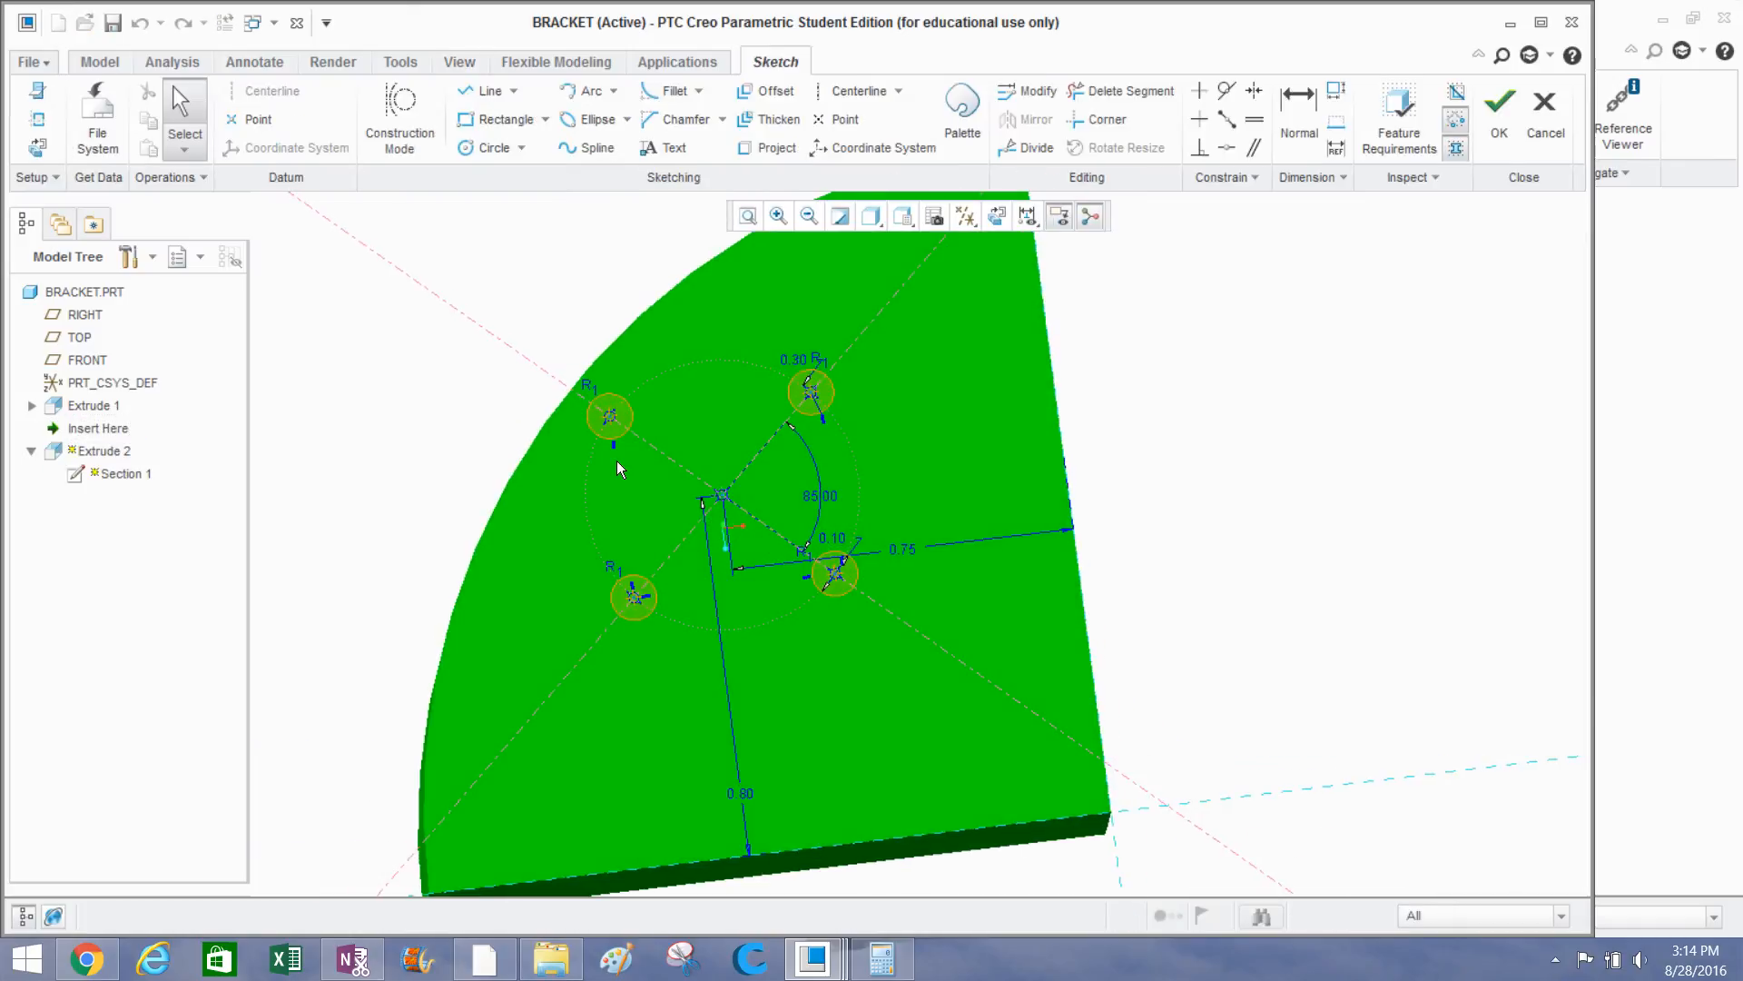
scroll(618, 461, down, 2)
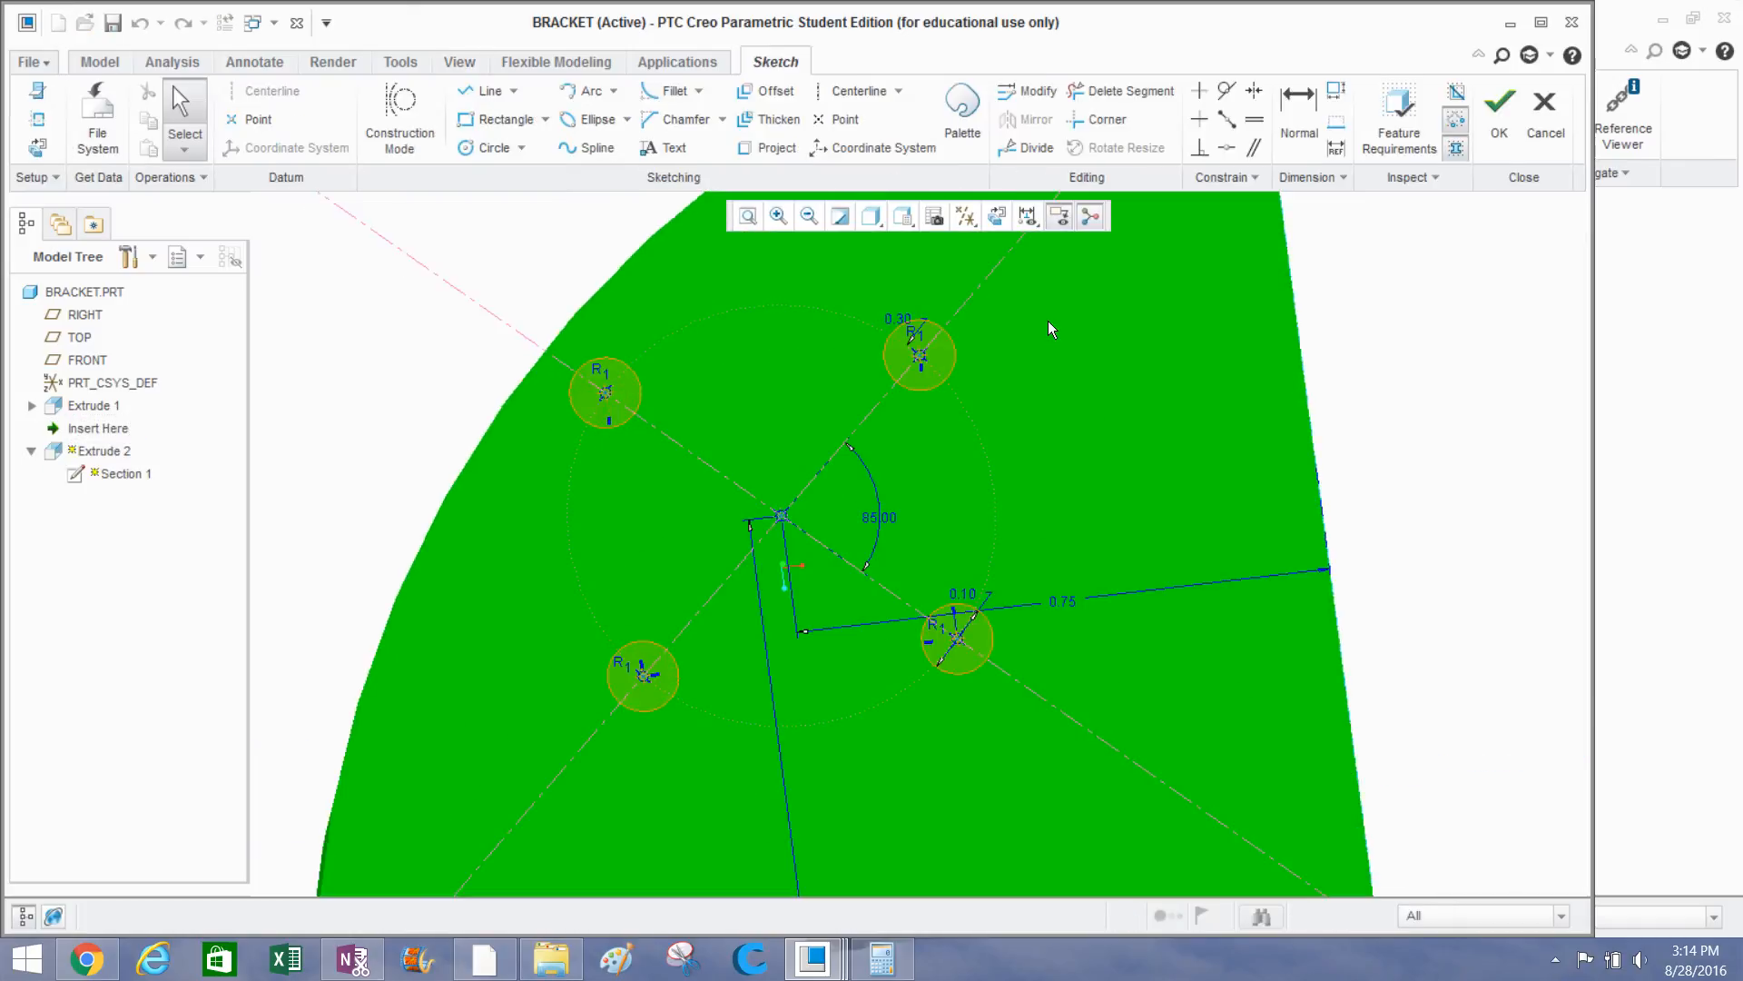
scroll(836, 559, up, 2)
middle_drag(836, 550, 862, 517)
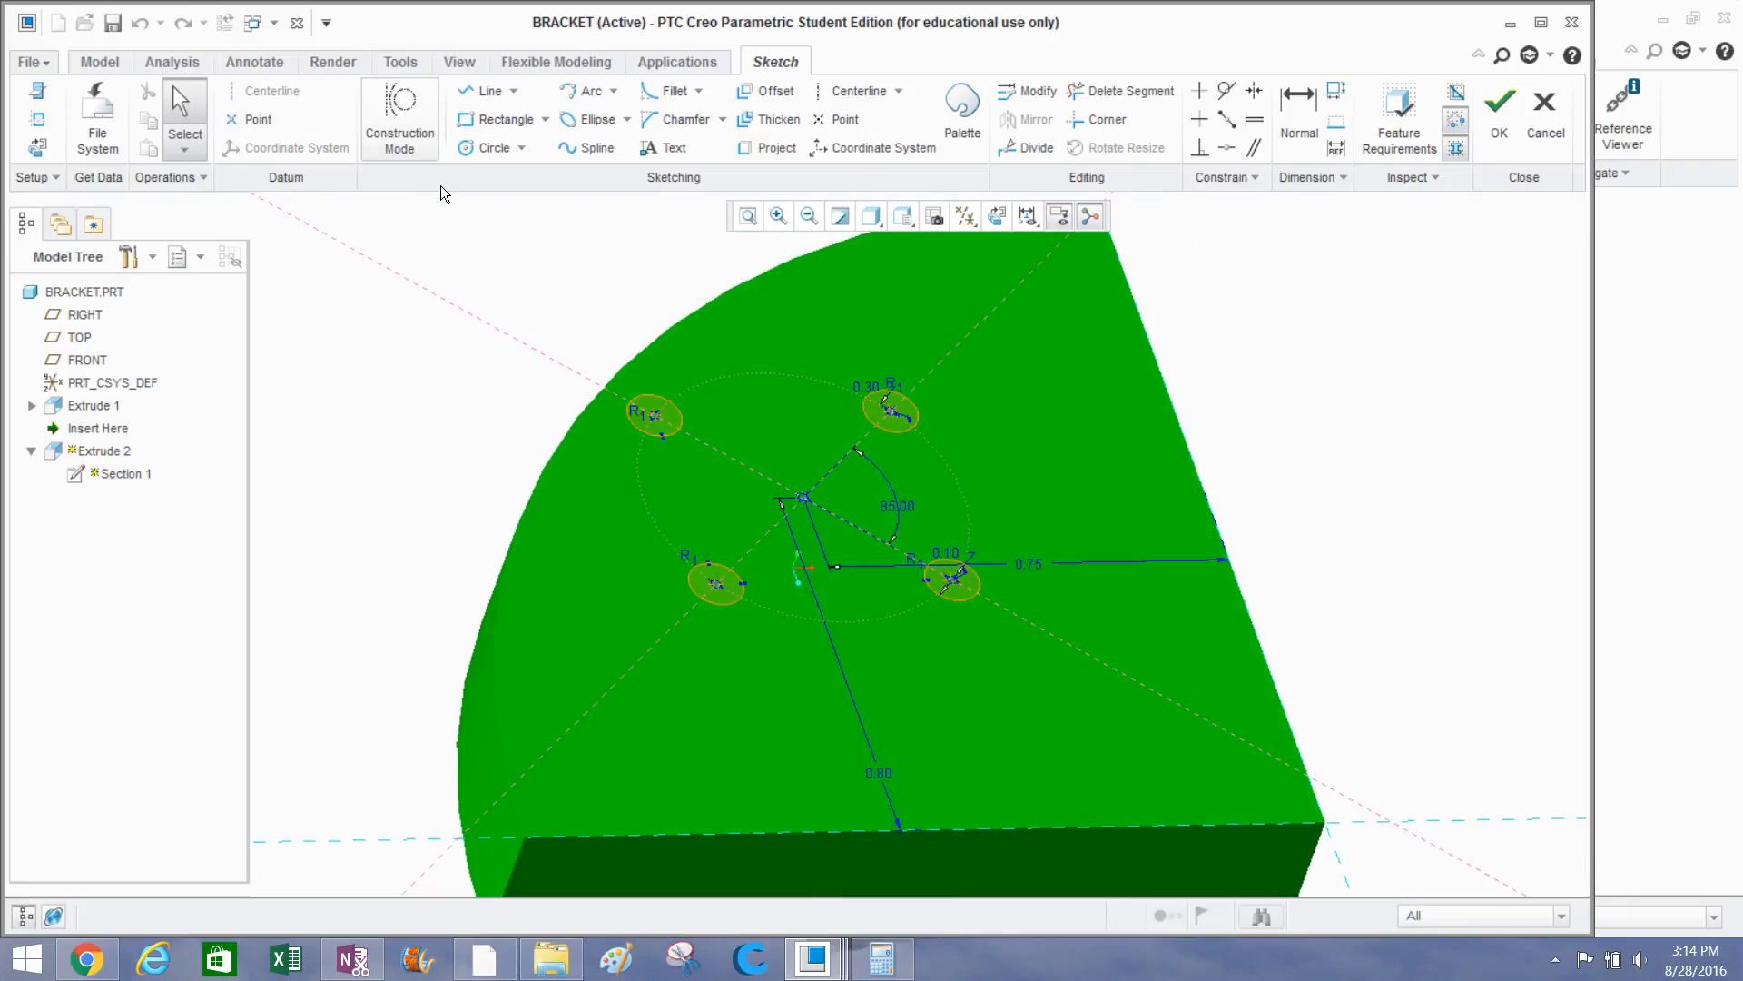
middle_drag(401, 455, 399, 471)
scroll(563, 458, up, 2)
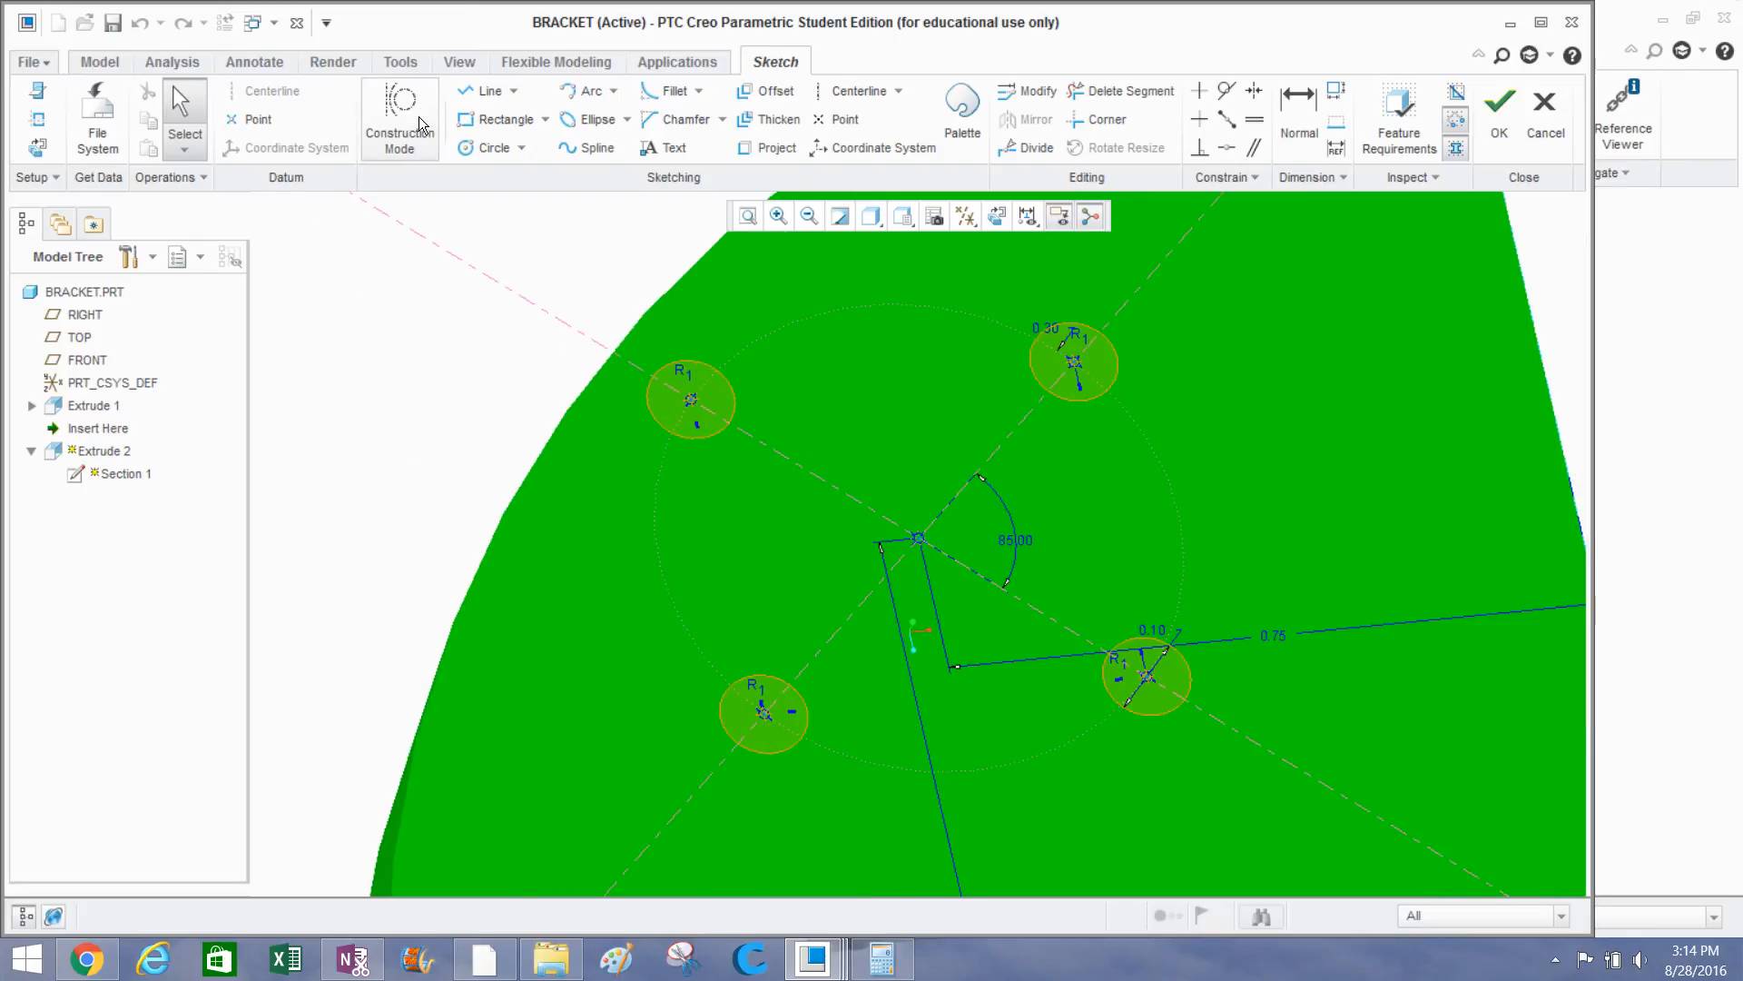
Convert the hole circle nearest the bracket's curved edge, at the upper end of the centerline, to construction geometry.
click(648, 396)
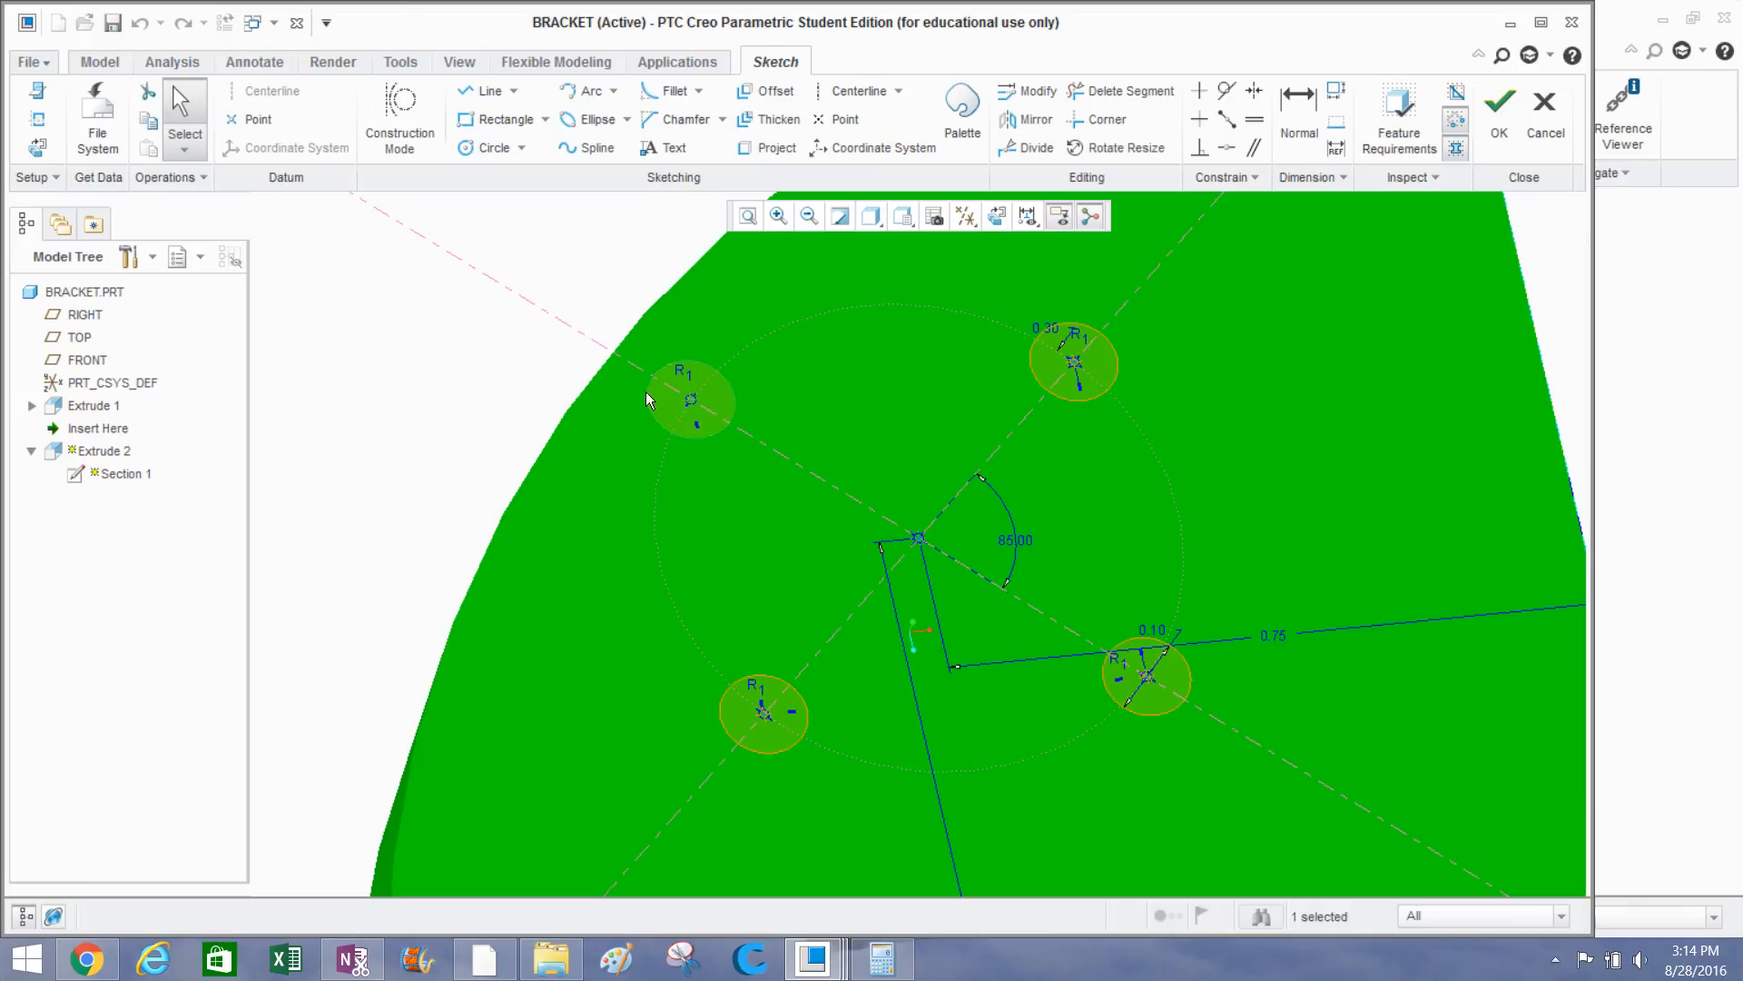
click(592, 388)
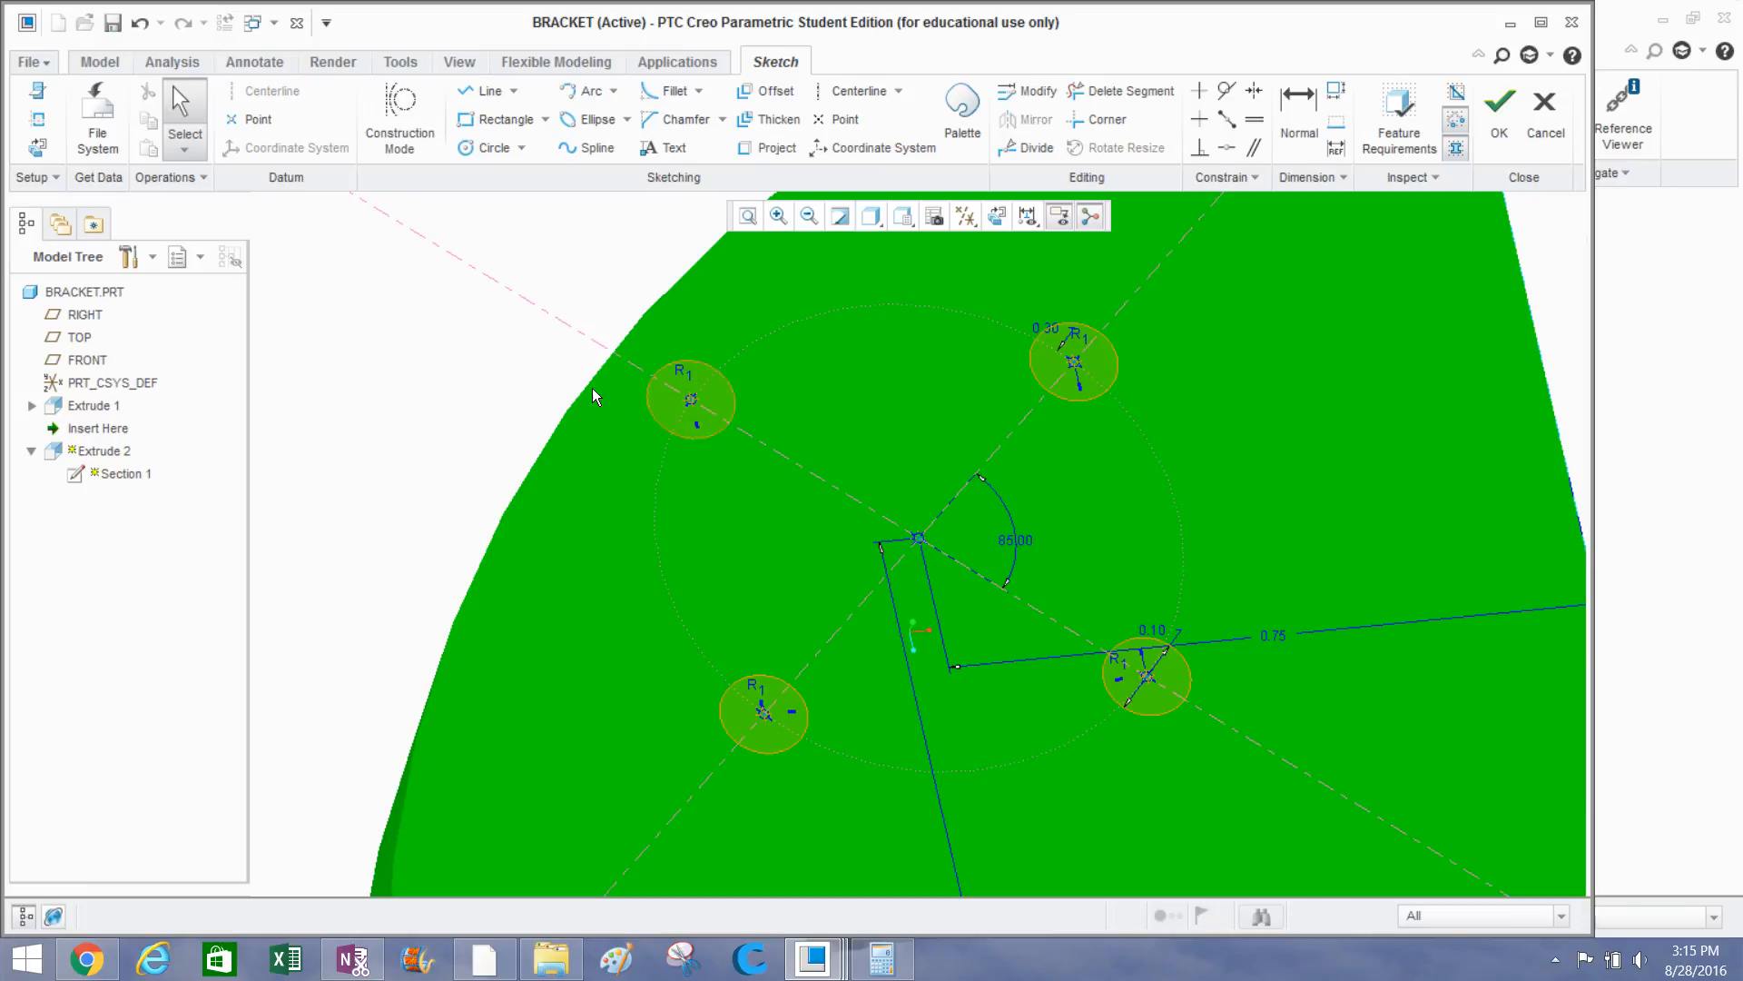
right_click(647, 395)
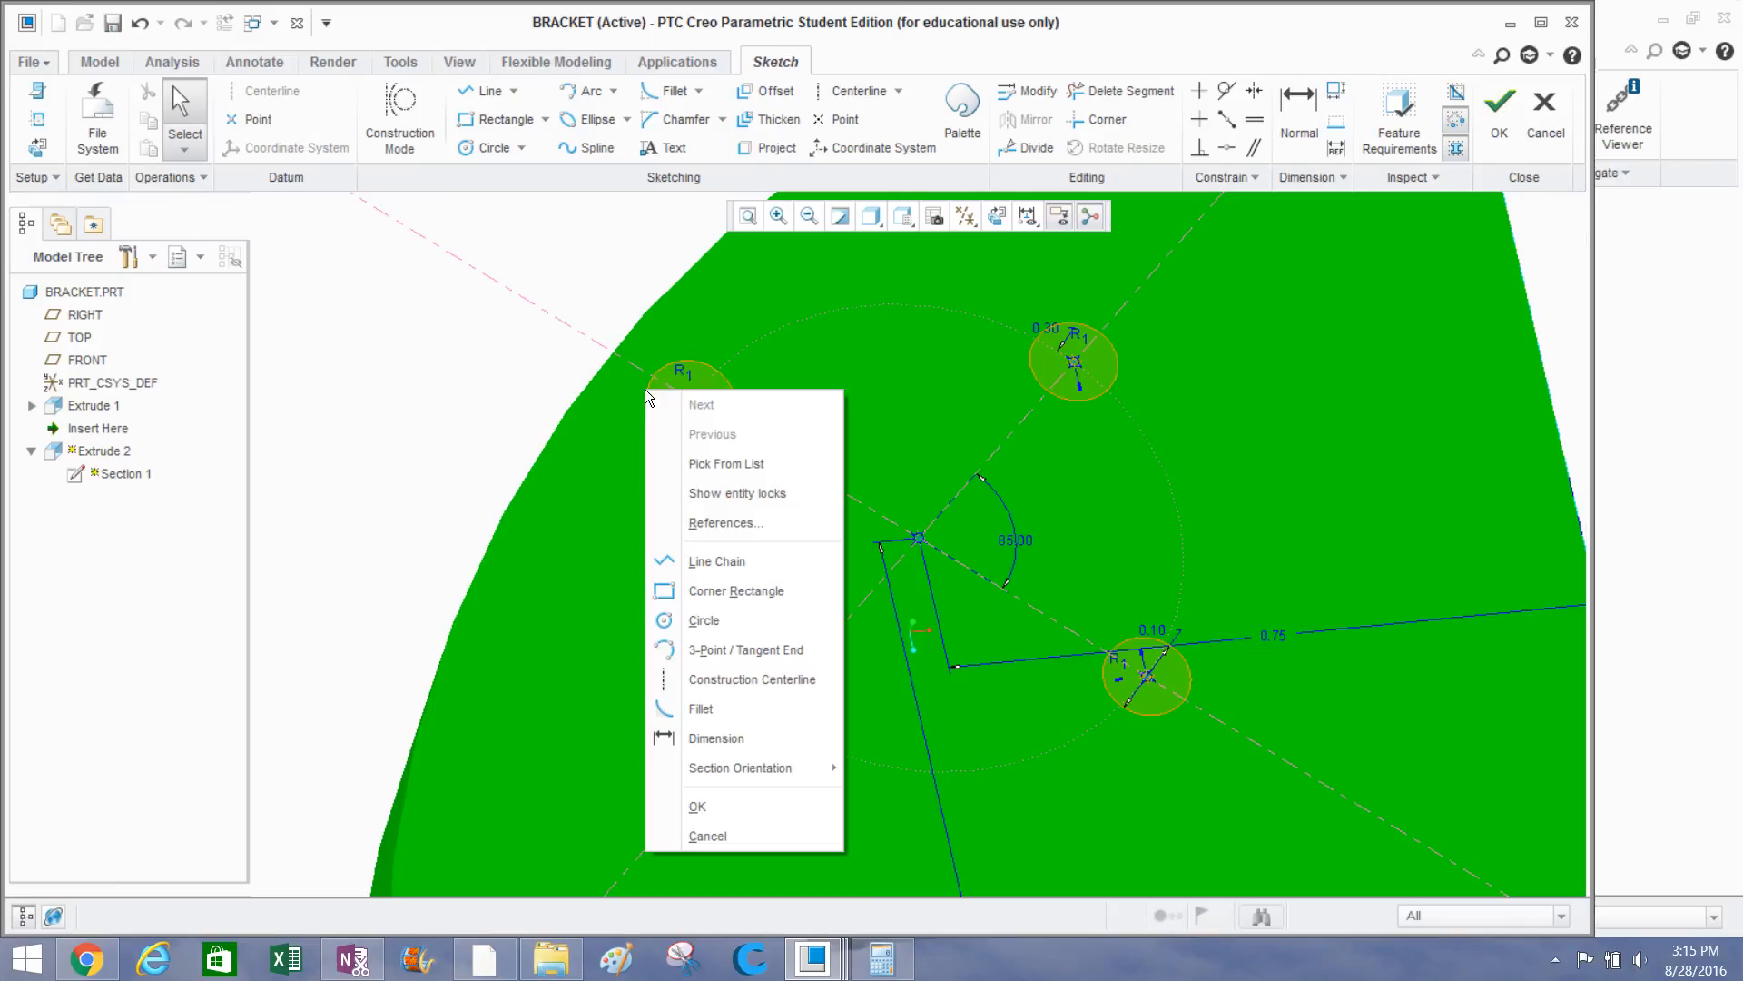
click(510, 426)
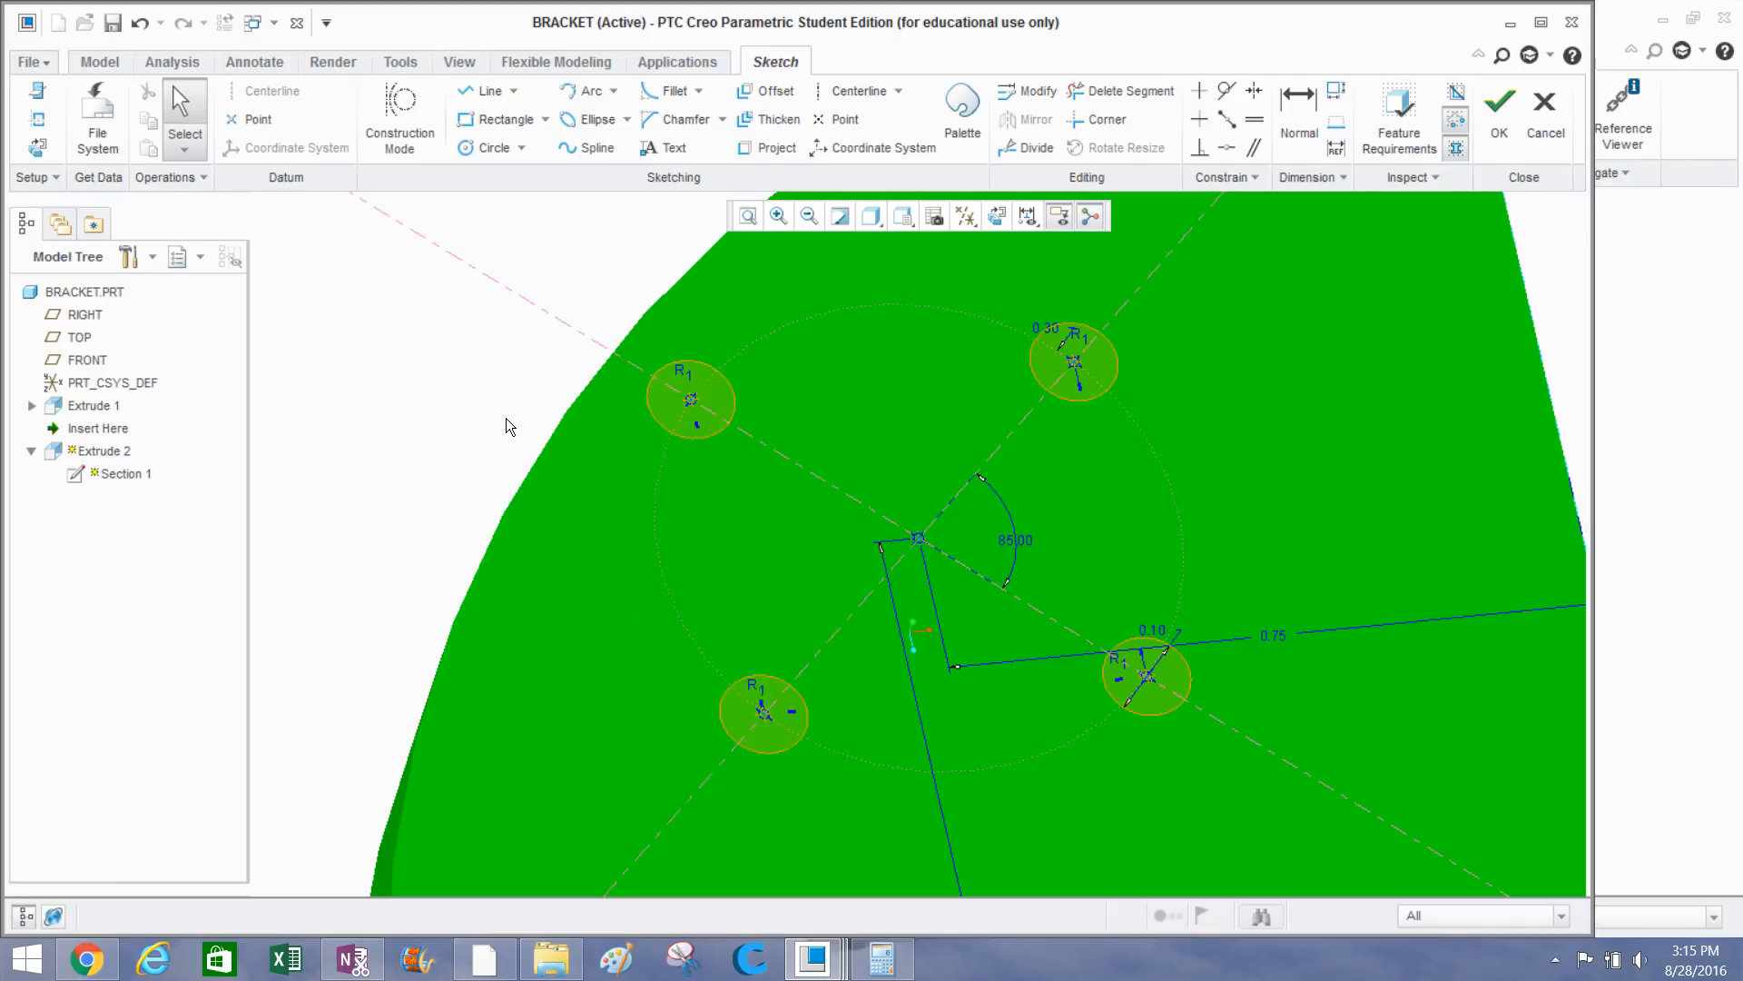
click(652, 420)
right_click(652, 420)
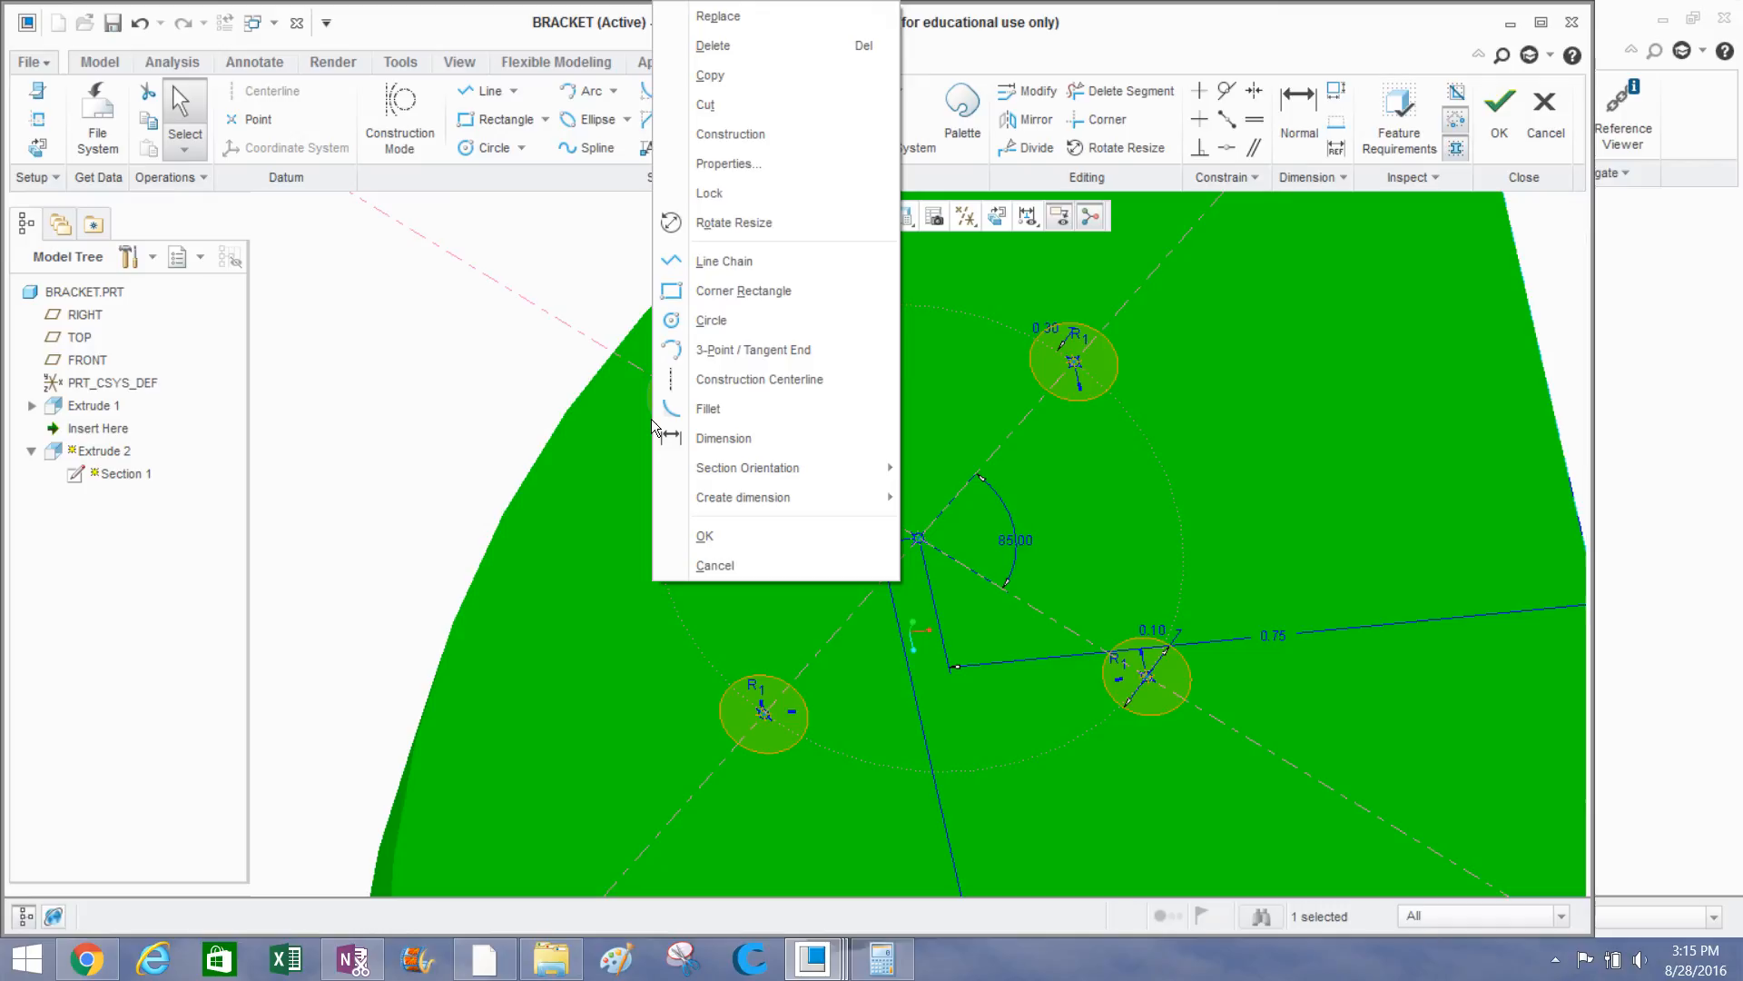
click(798, 138)
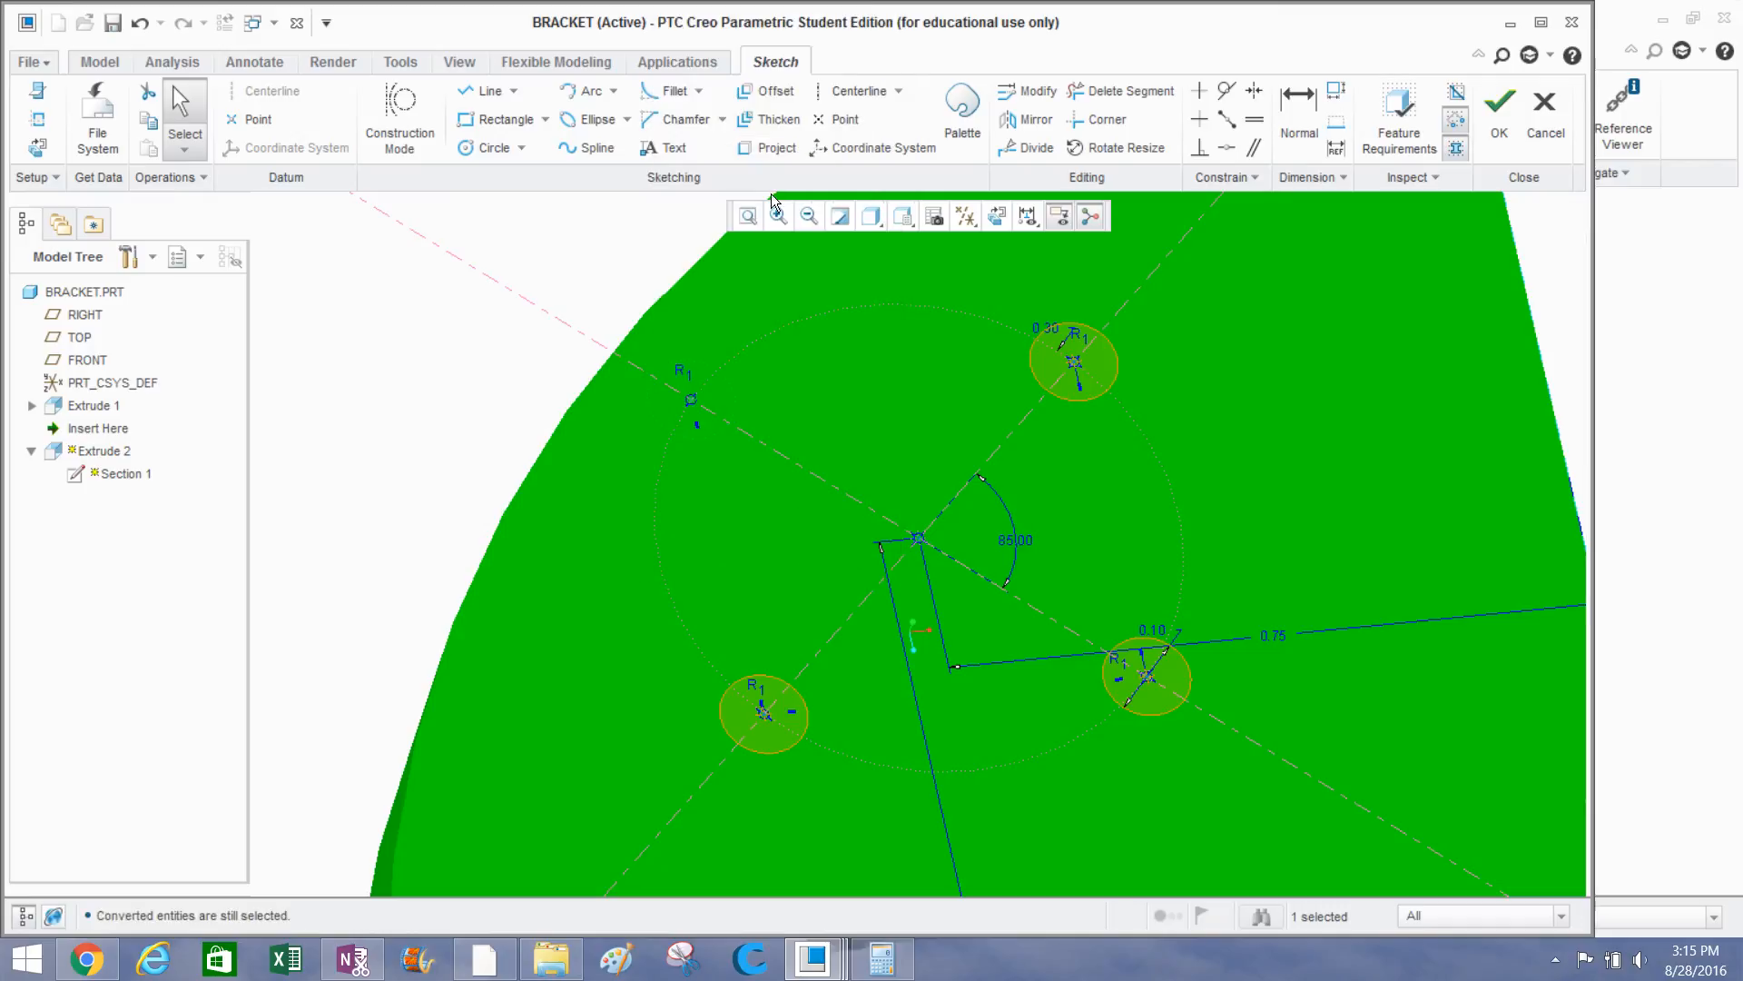
Convert the dotted construction circle near the curved edge back to regular sketch geometry.
scroll(581, 392, up, 2)
scroll(451, 372, up, 4)
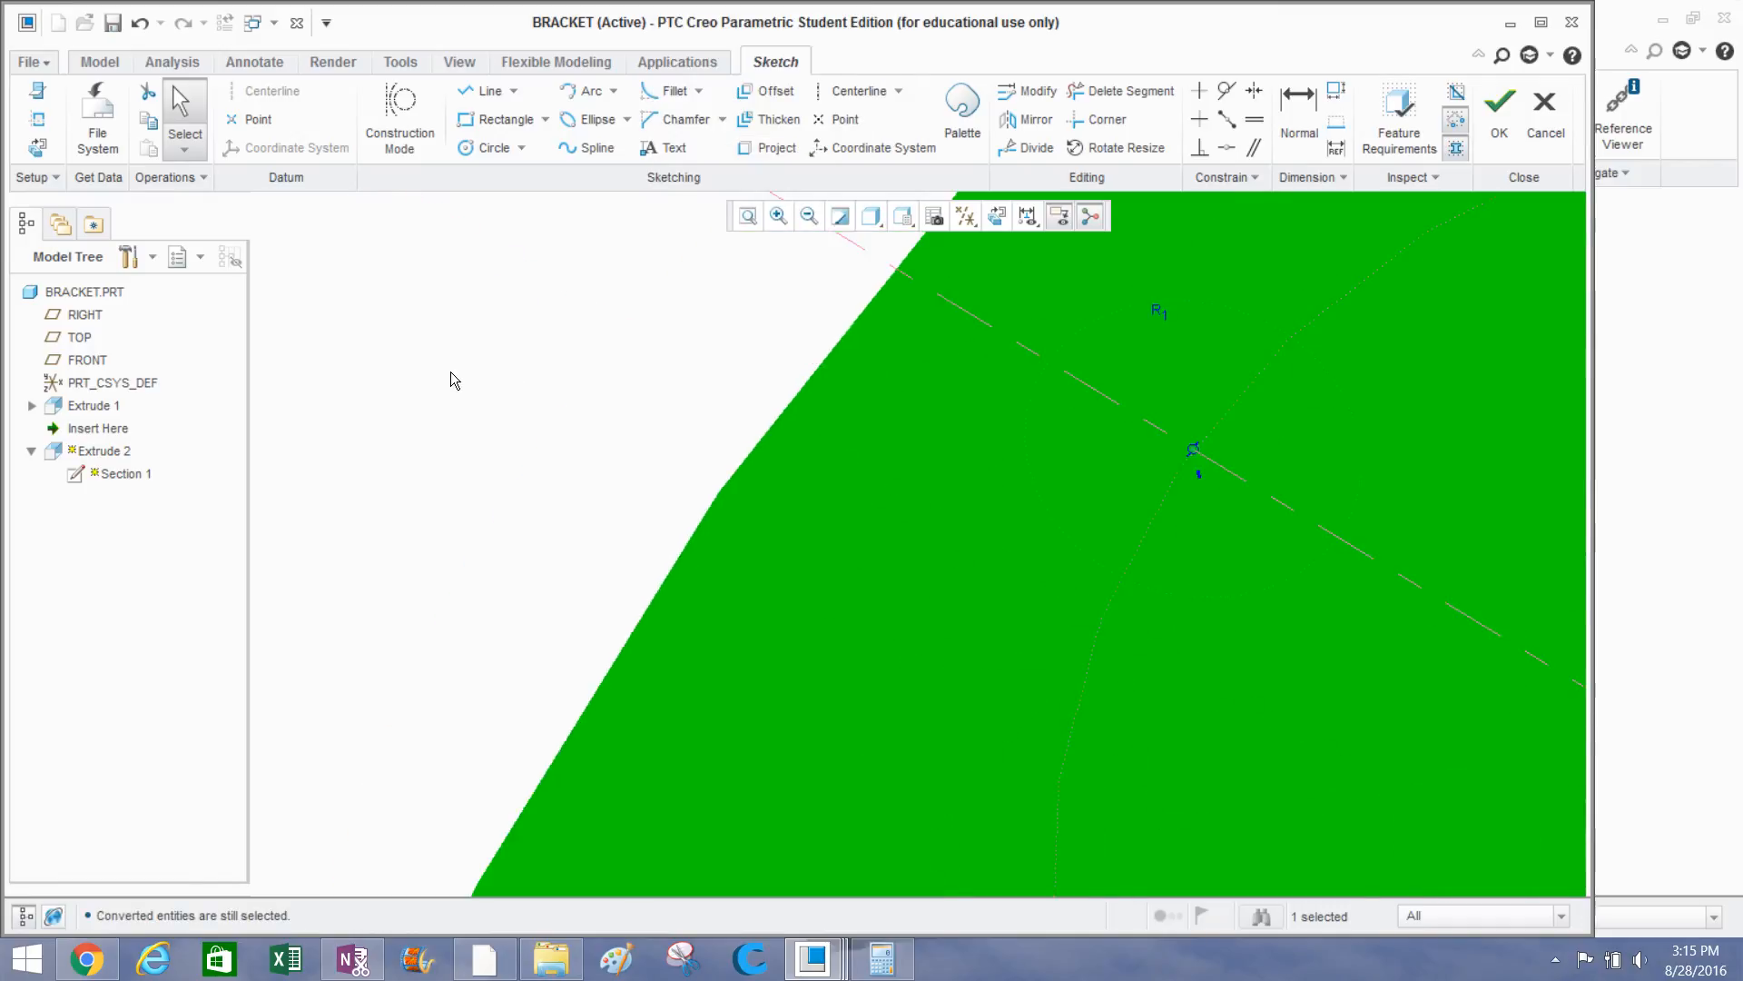
scroll(1090, 308, up, 5)
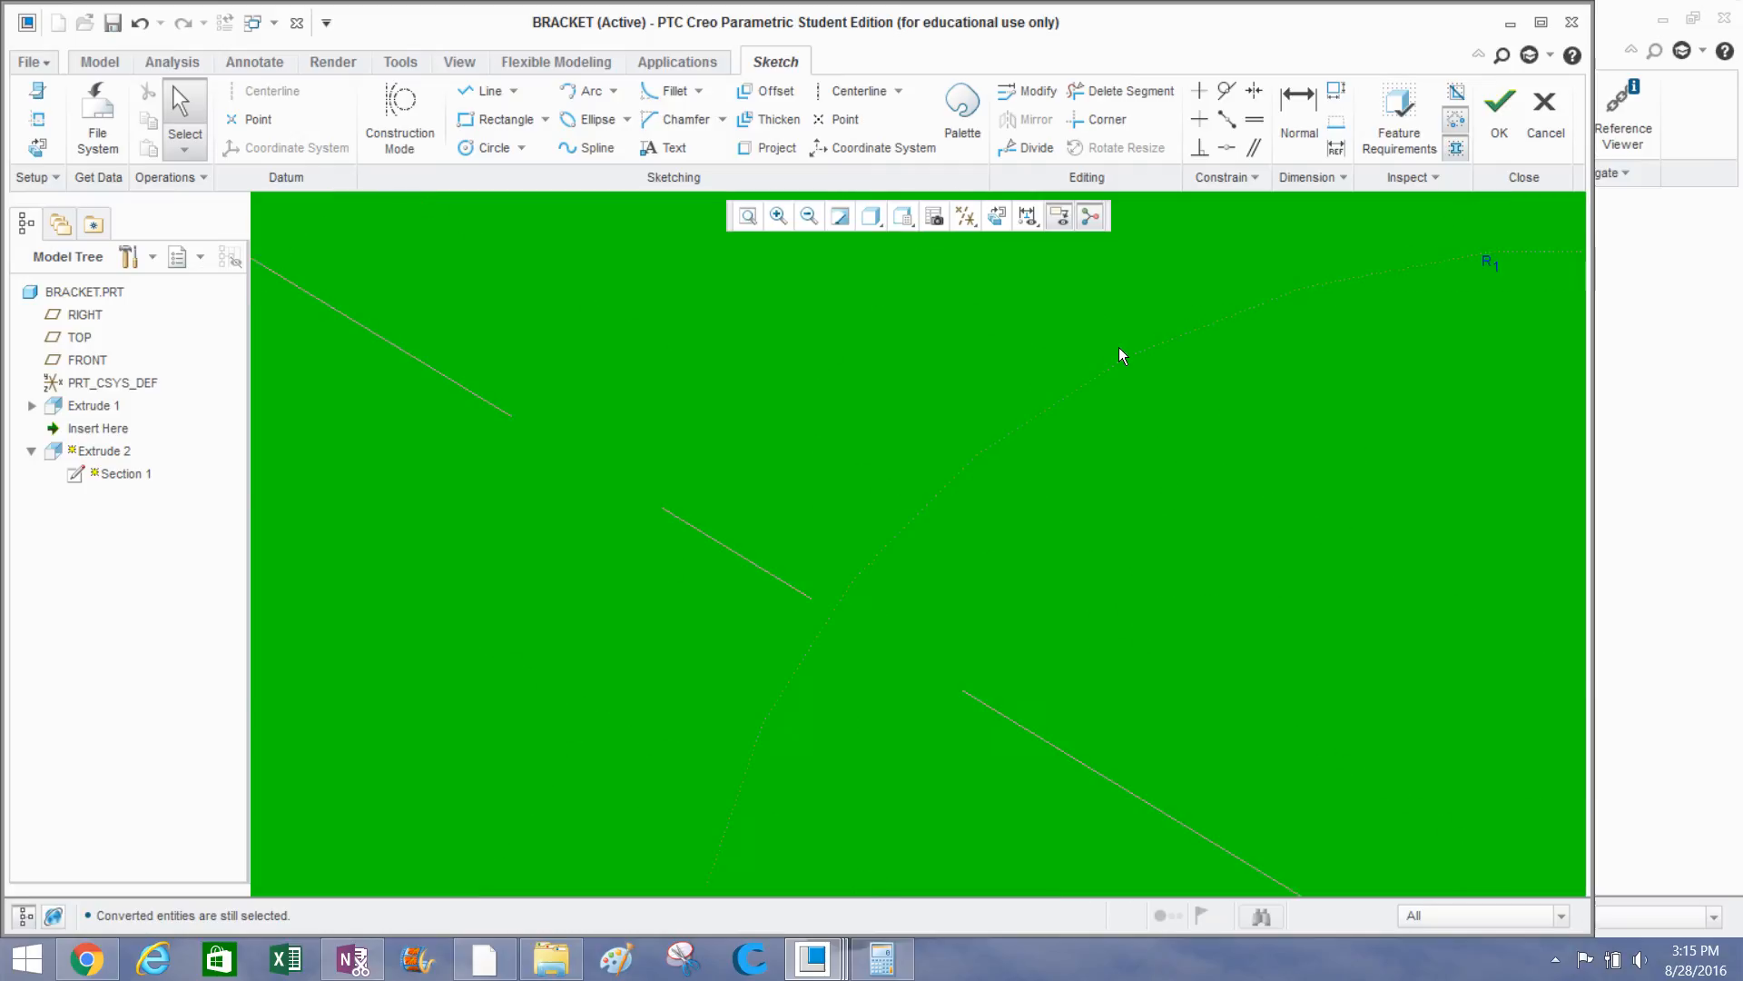
scroll(1067, 417, down, 4)
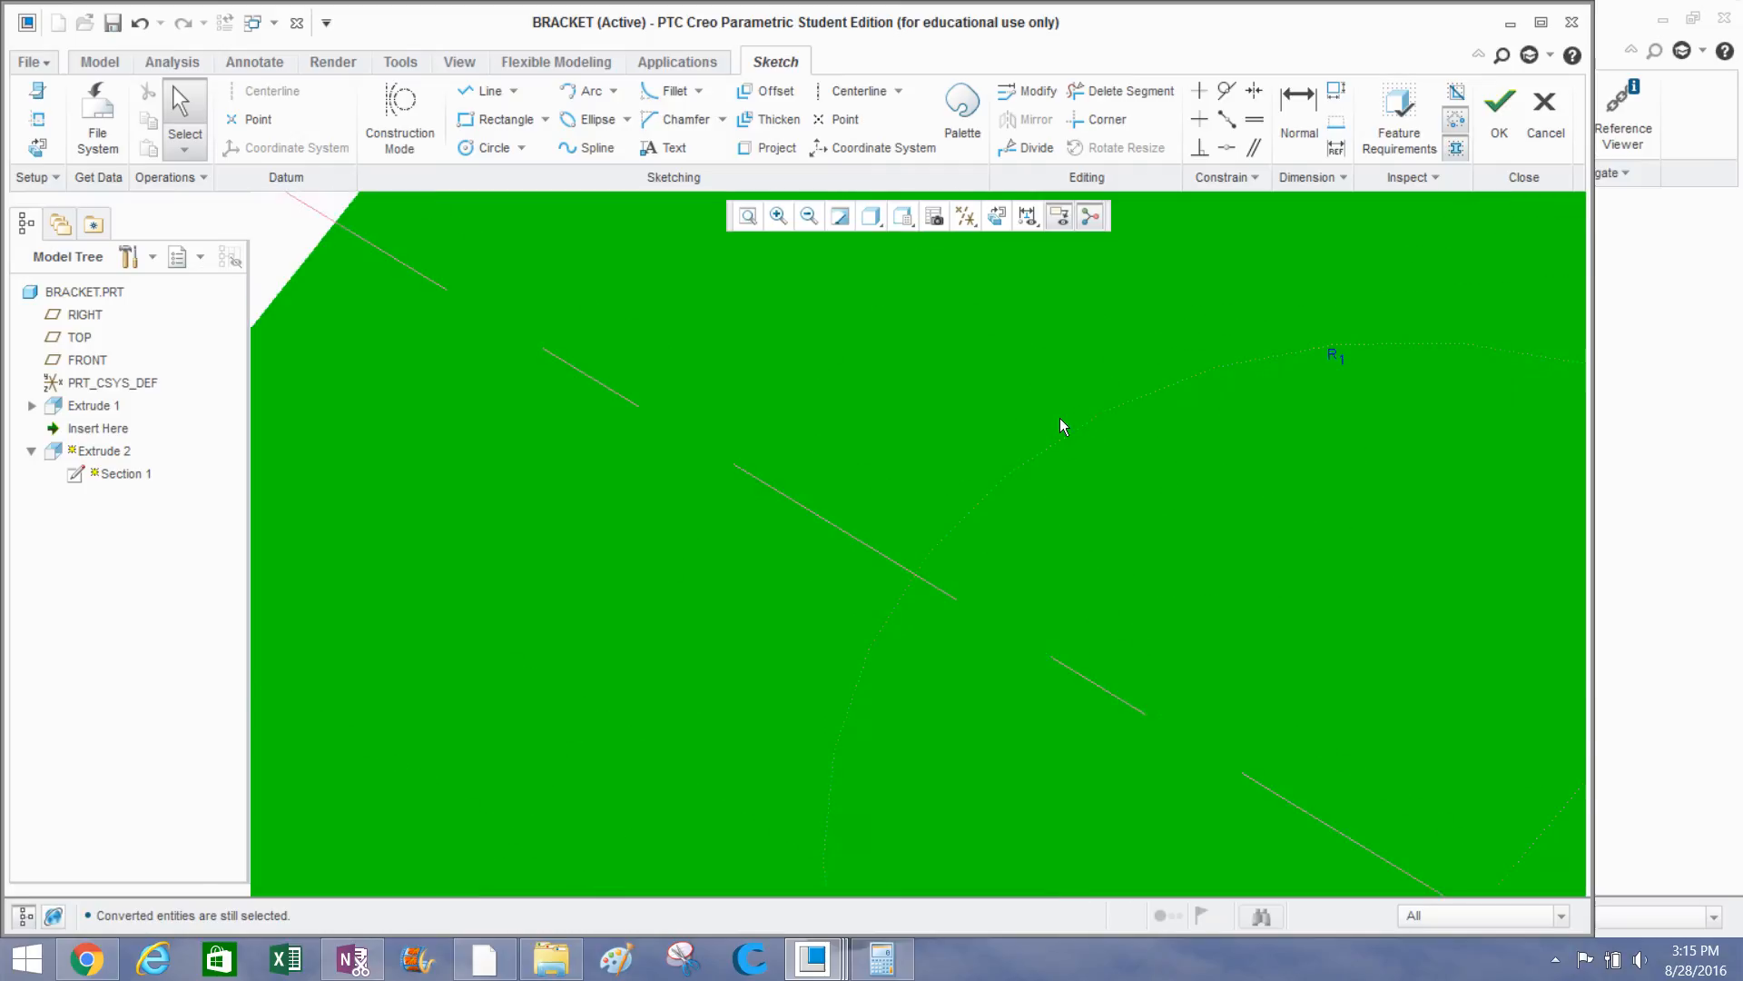
right_click(1053, 406)
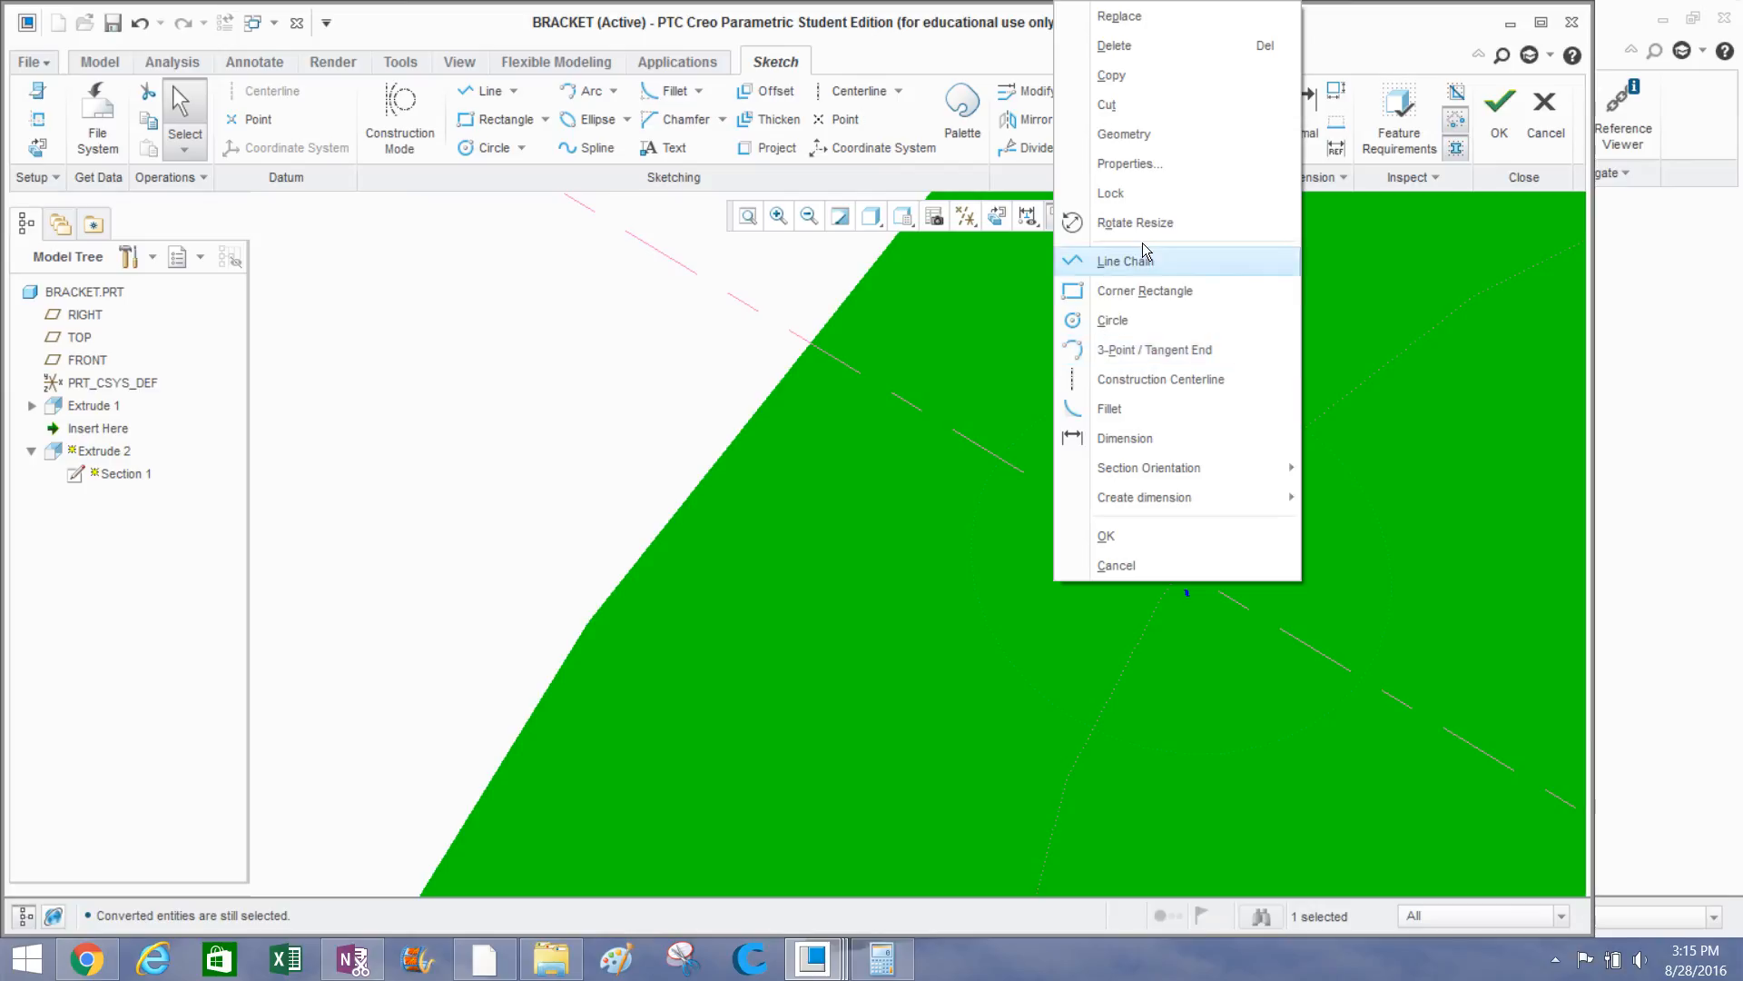
click(1173, 136)
scroll(669, 490, down, 2)
click(509, 440)
scroll(635, 478, down, 3)
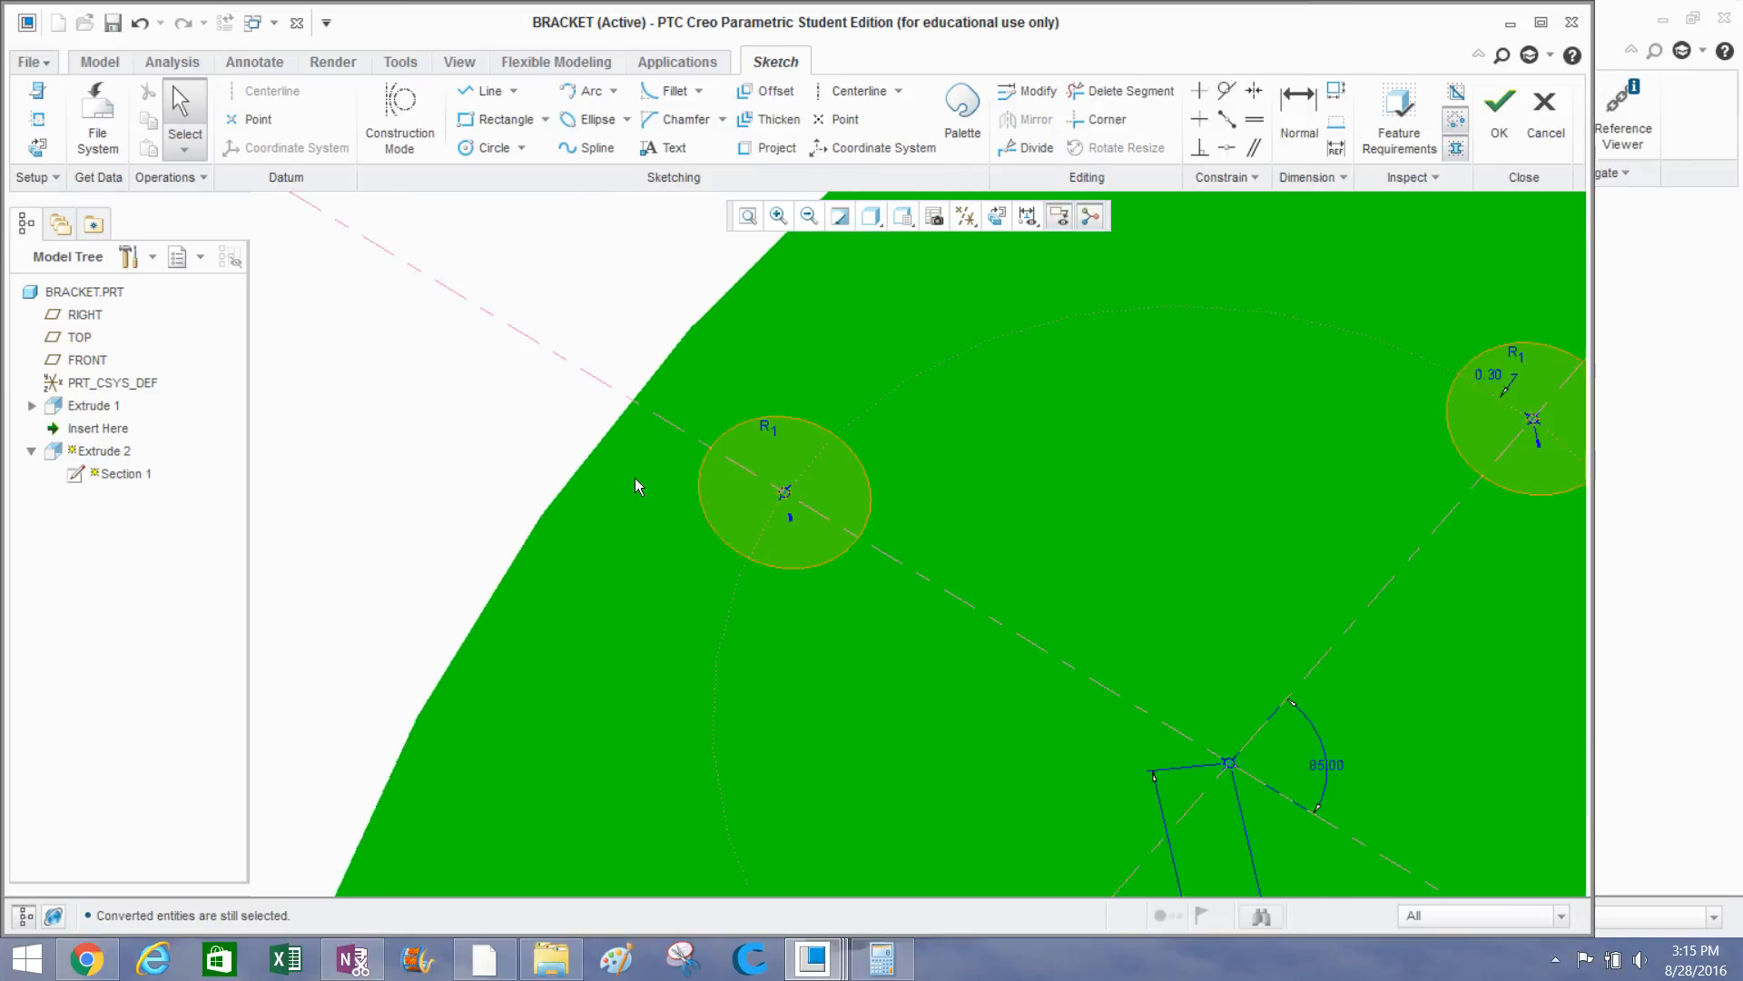
Set the distance from the hole pattern's center to the bracket's lower straight edge to 0.75 and finish the sketch.
scroll(618, 424, down, 3)
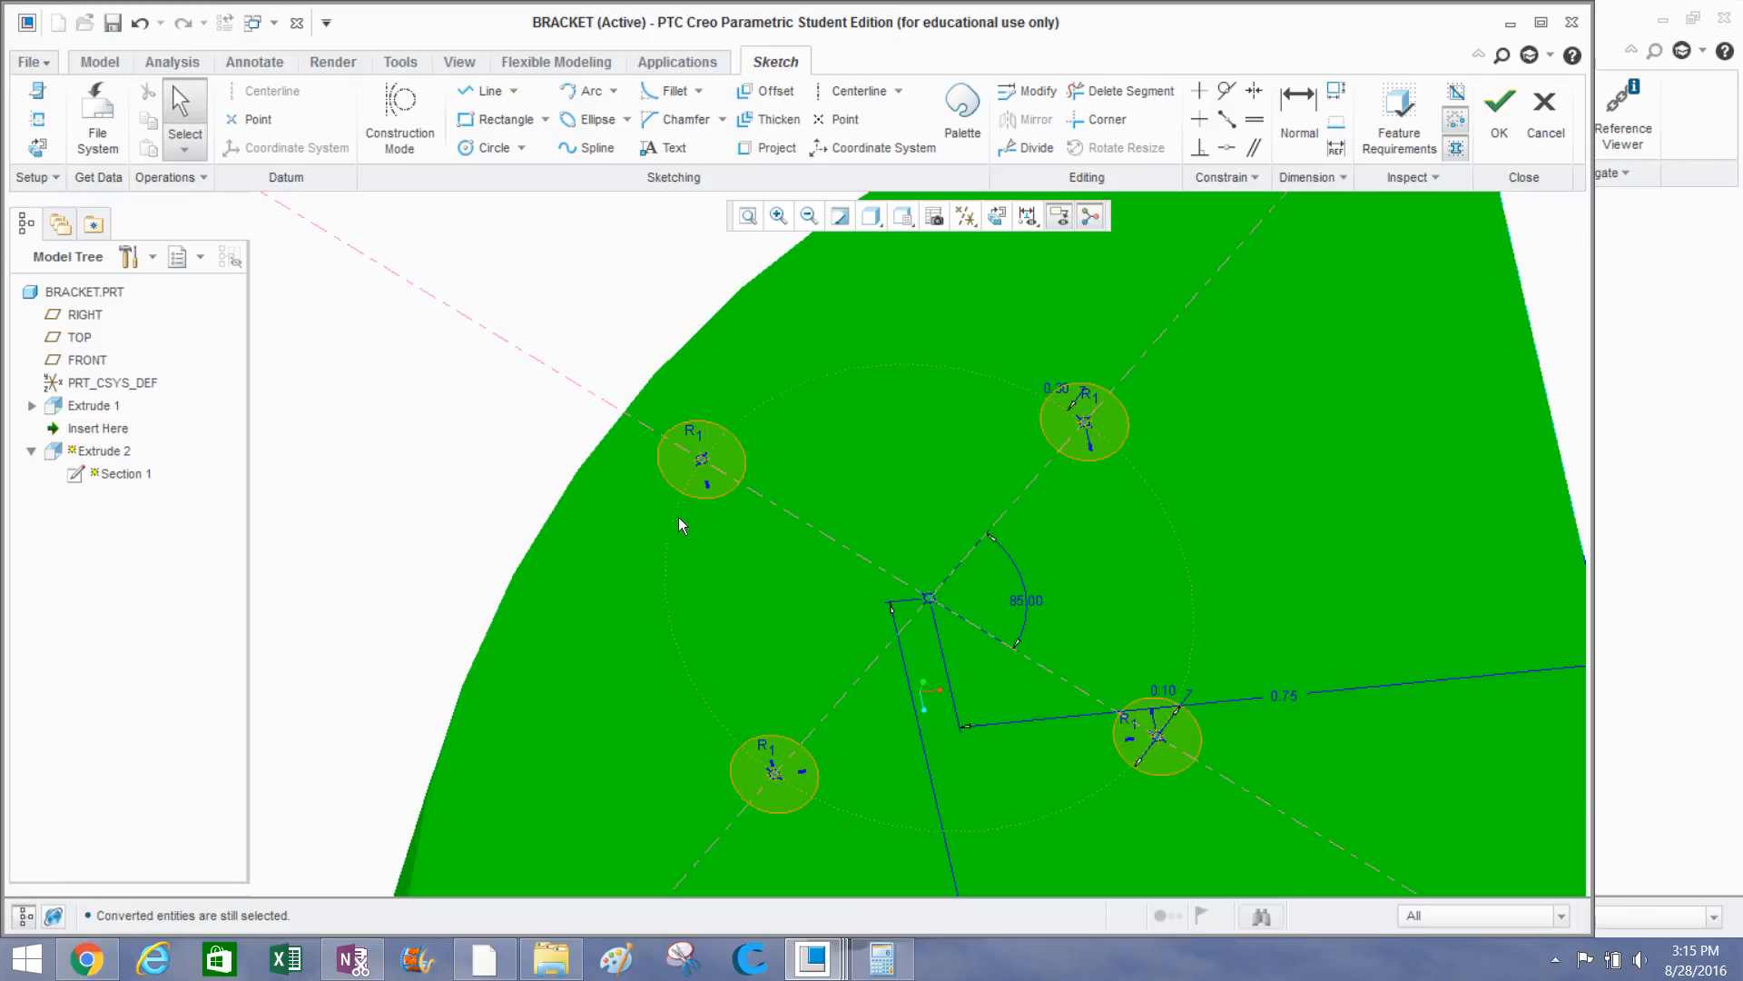
scroll(989, 495, down, 2)
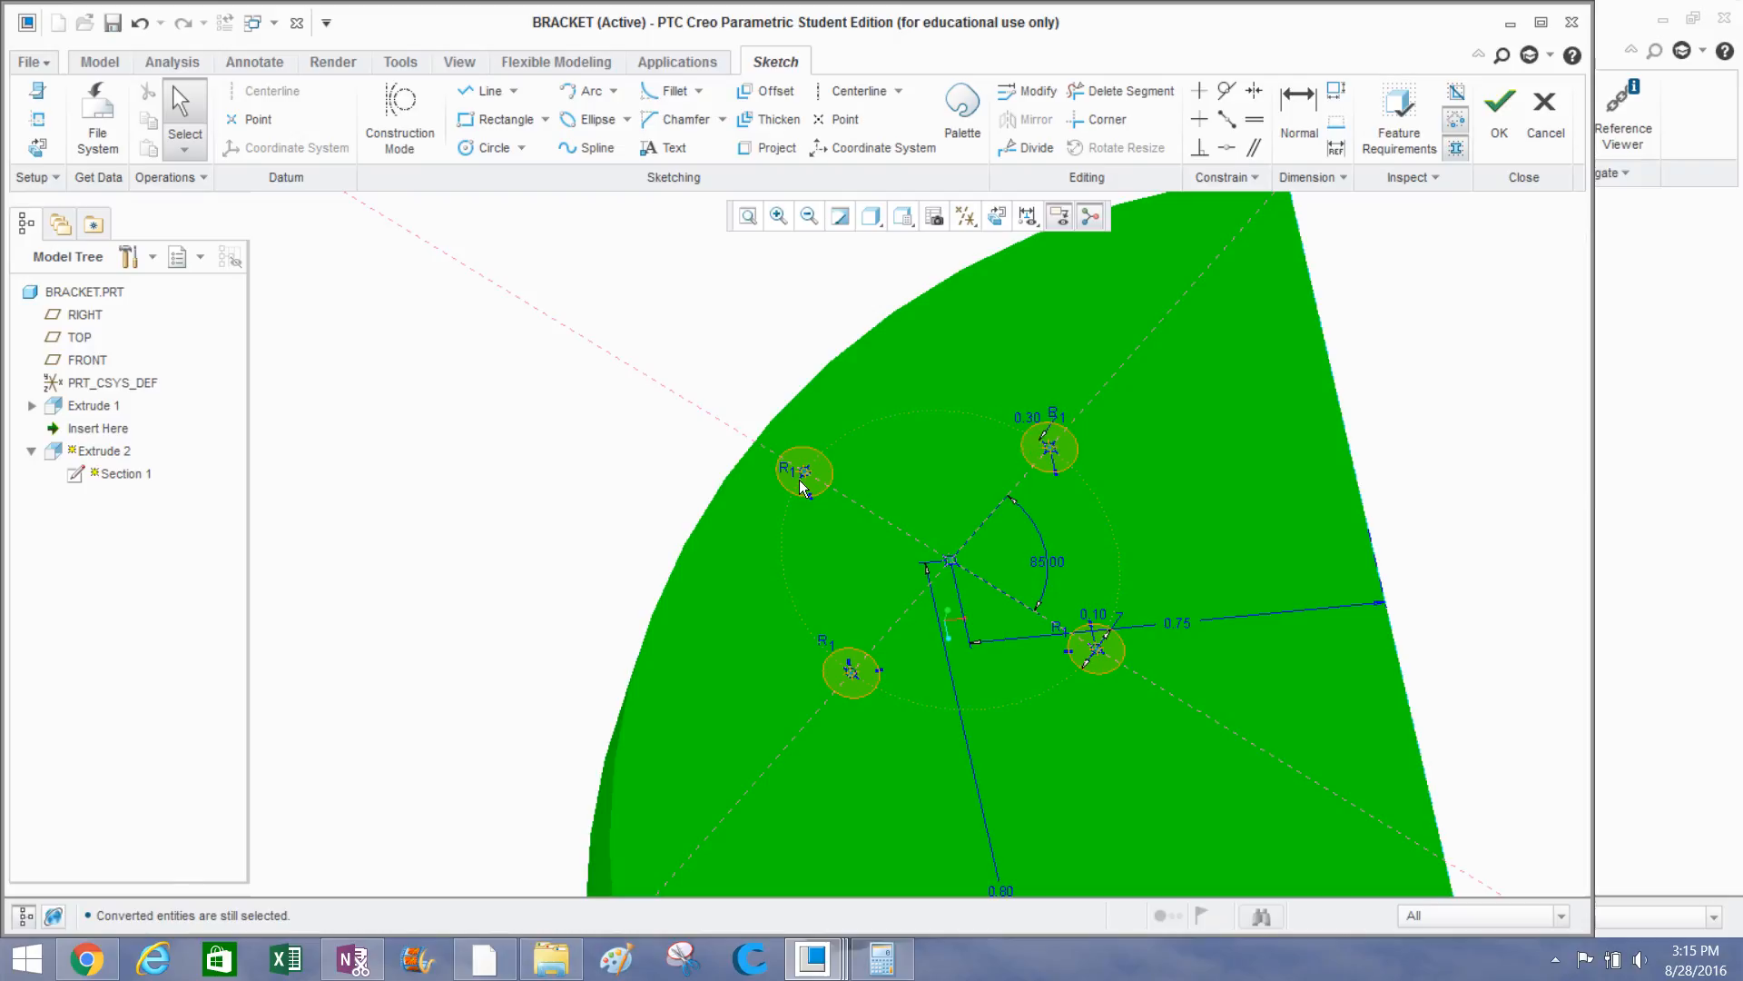
scroll(799, 481, down, 3)
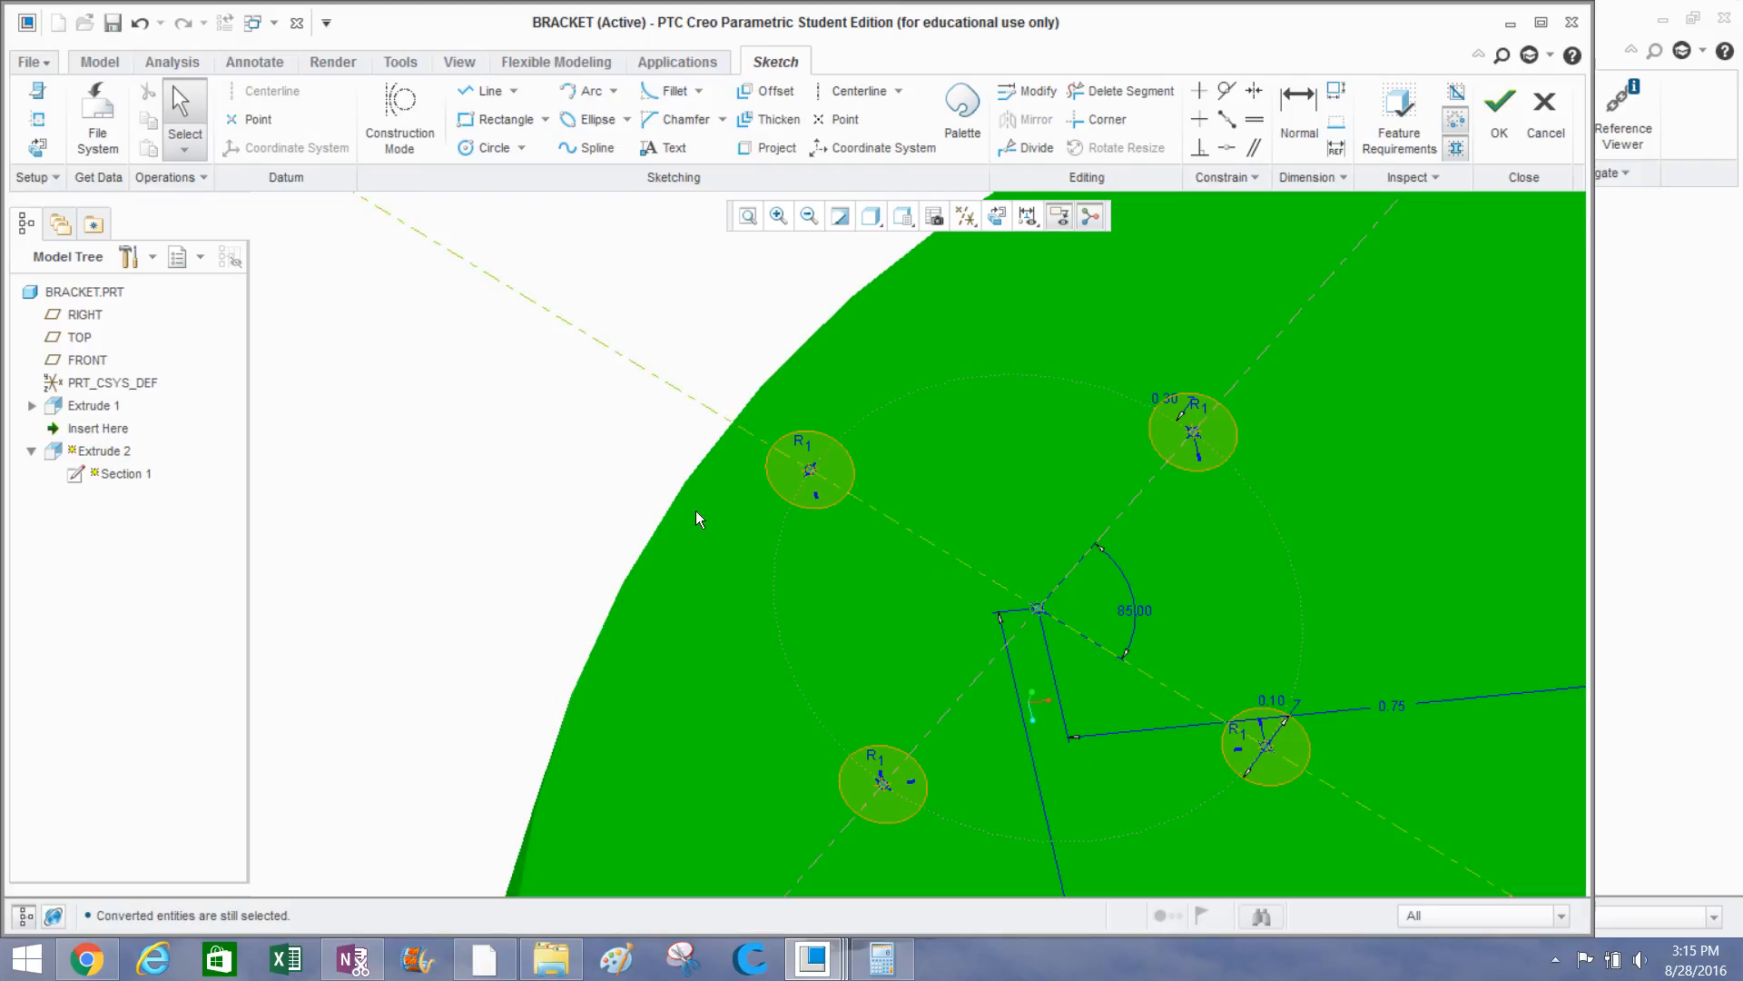
scroll(666, 477, down, 3)
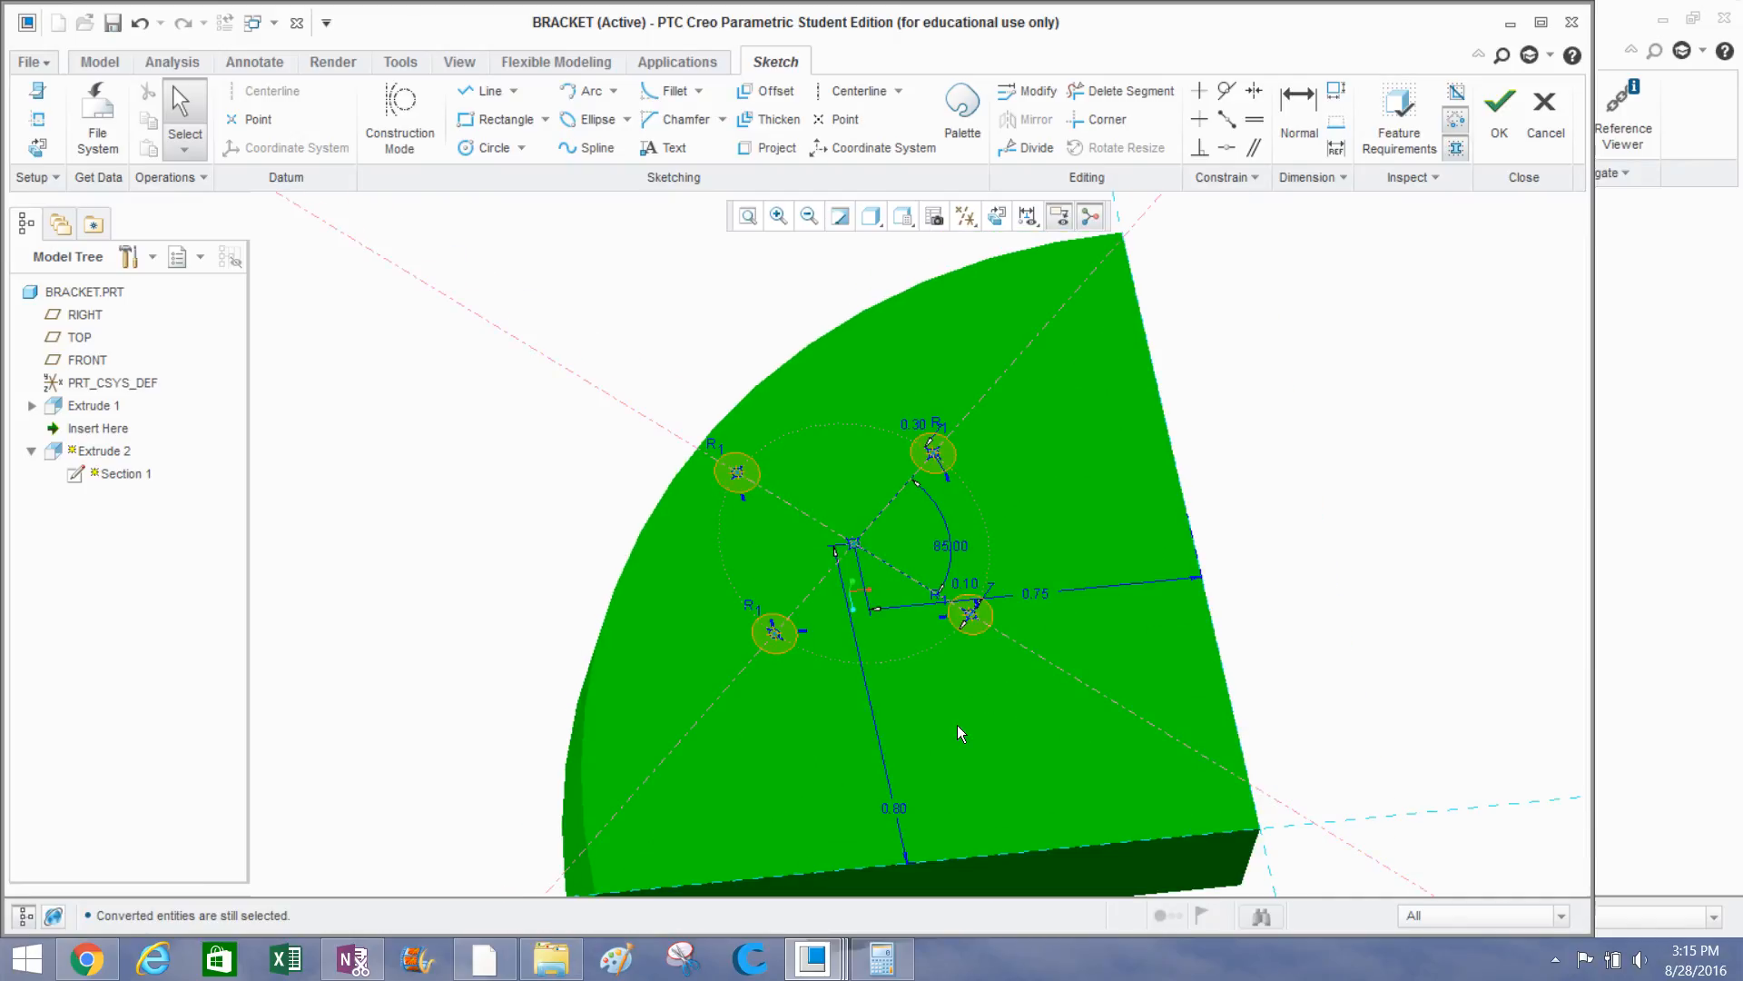
double_click(904, 813)
text(.7)
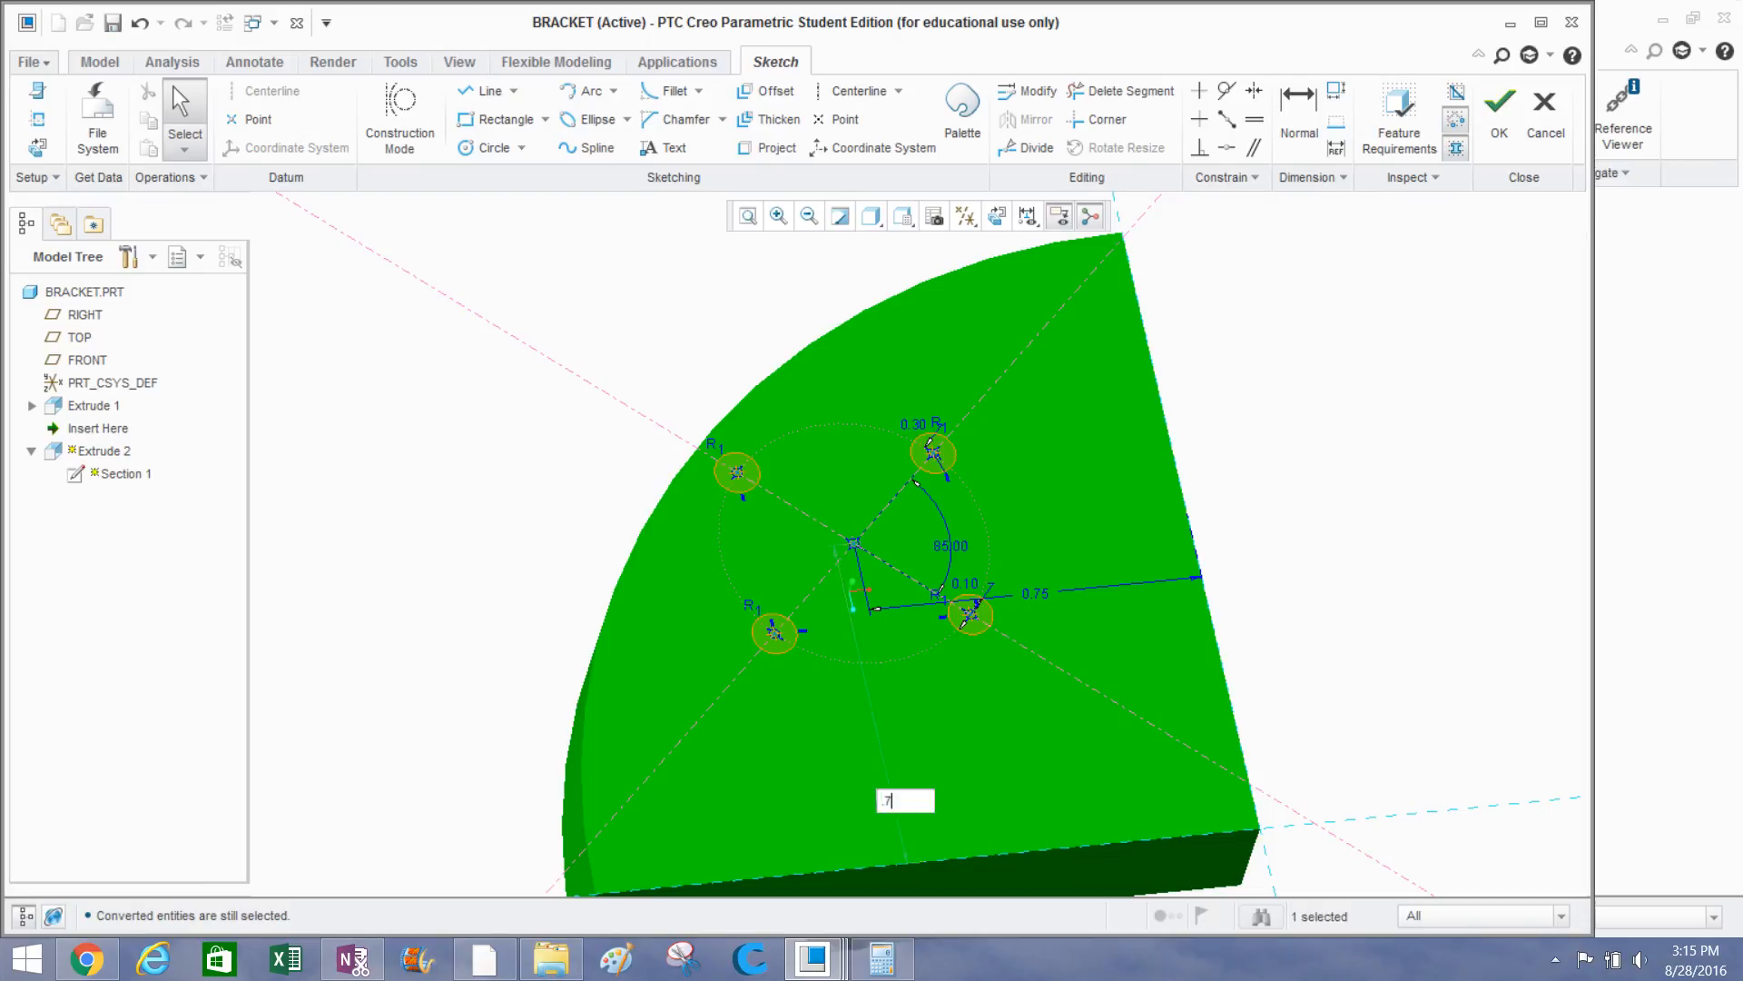
text(5)
key(Return)
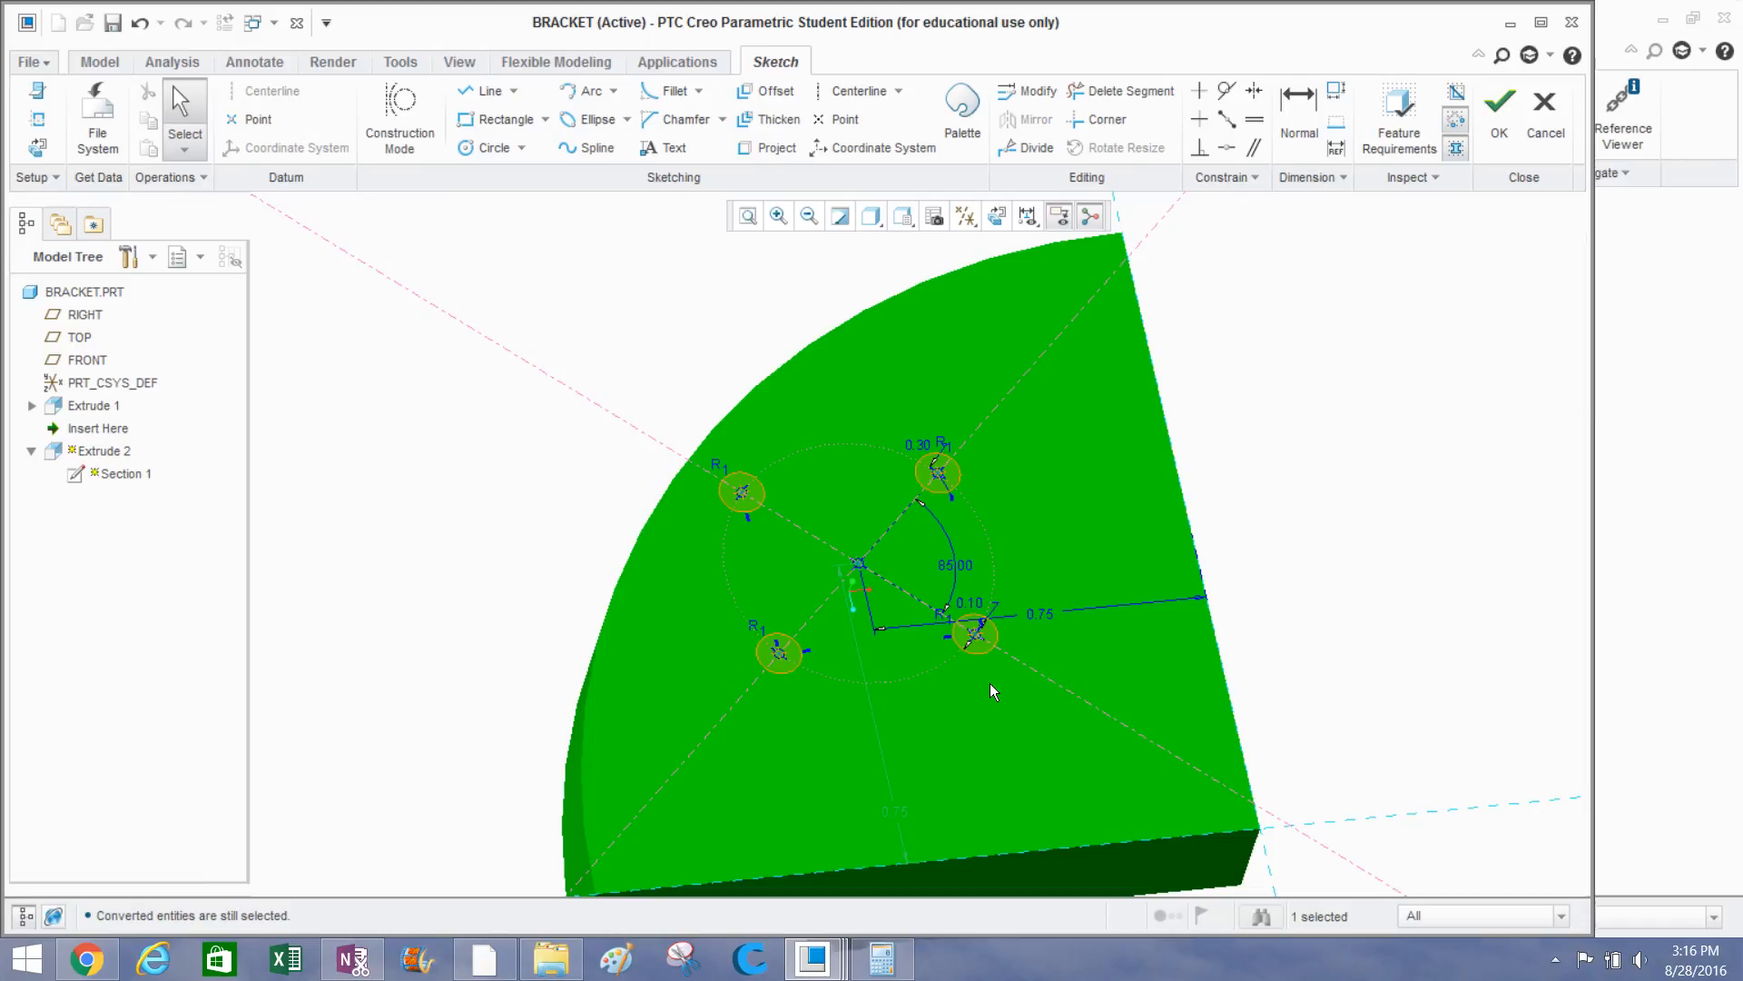
click(1498, 113)
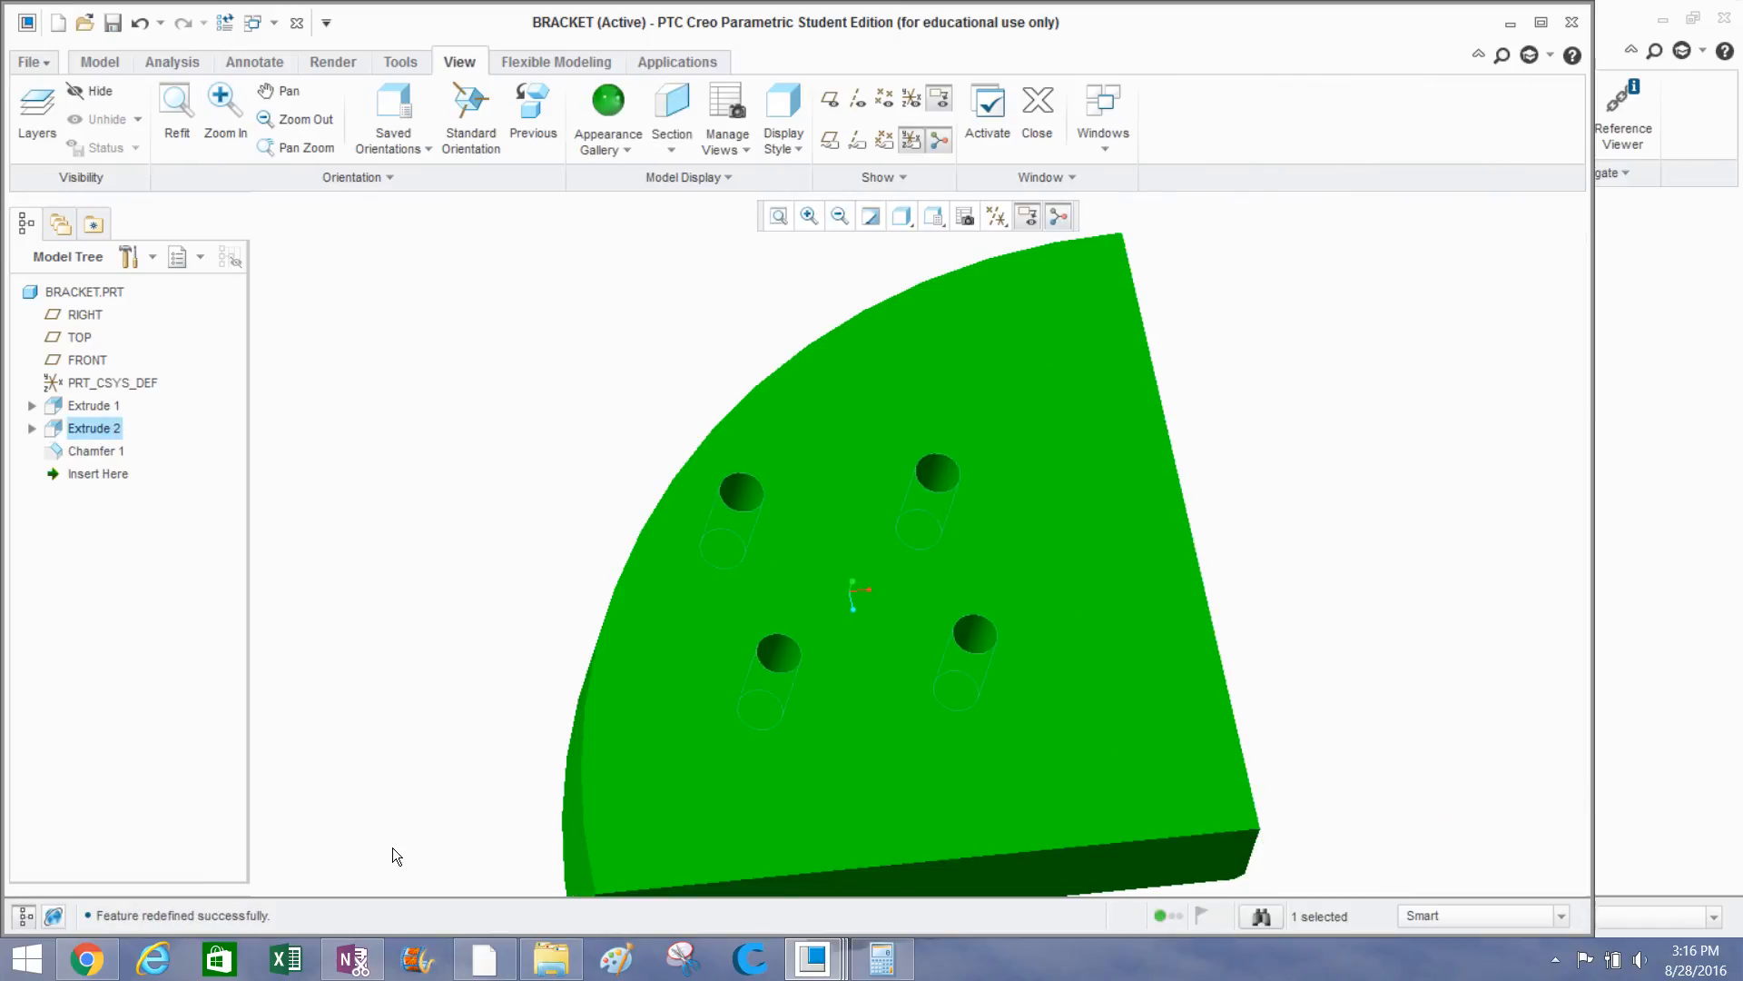
Switch to the WORKSHOP_DAY4 assembly and examine the bracket's four holes and its fit in the housing's cutout.
click(807, 968)
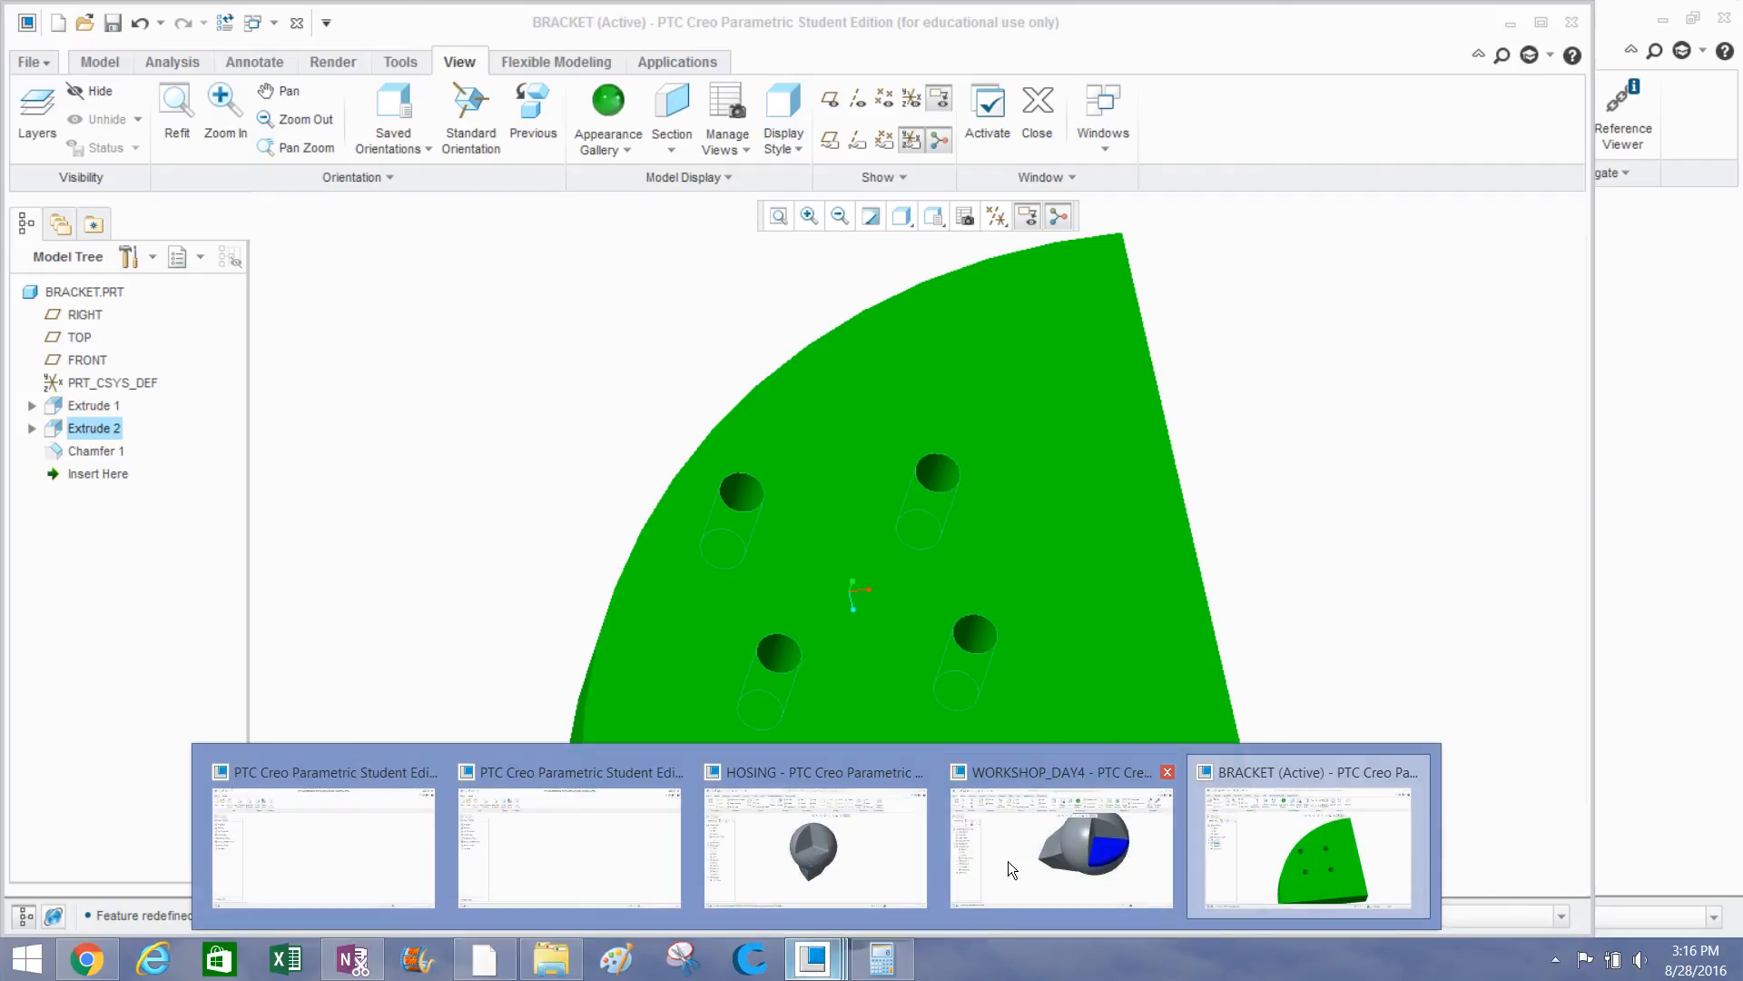
click(1040, 834)
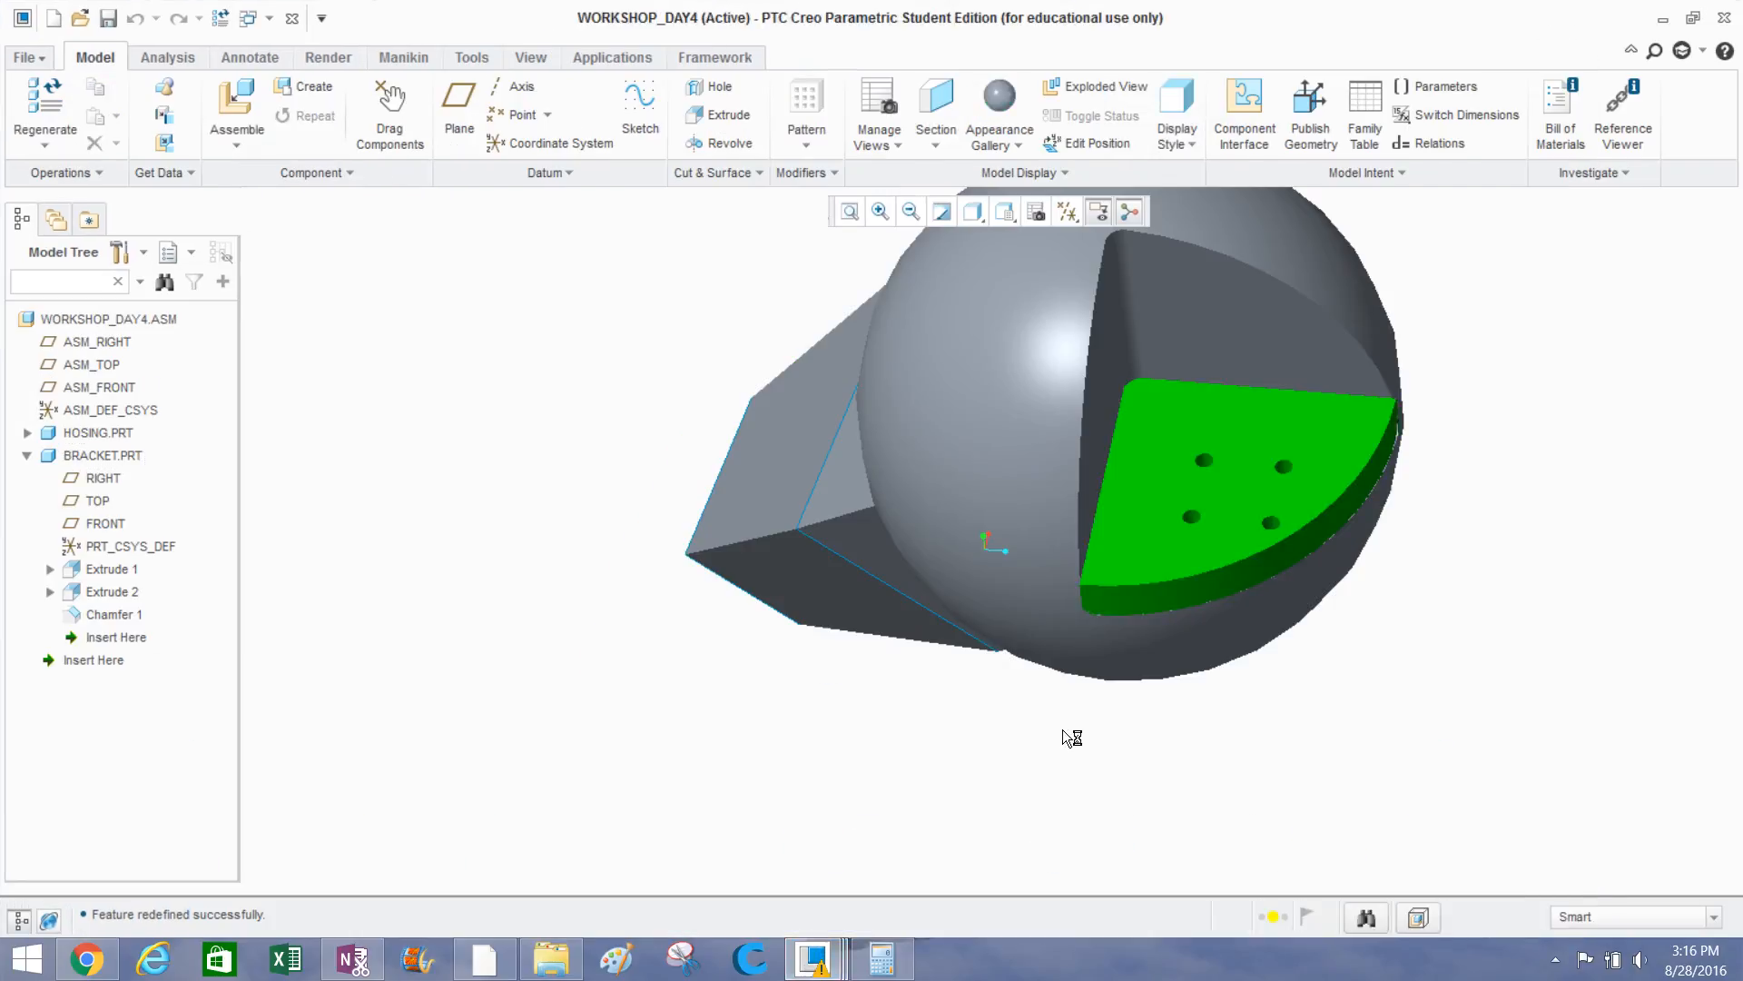
mouse_move(1067, 737)
middle_down()
mouse_move(1027, 724)
mouse_move(1063, 731)
middle_up()
scroll(1059, 724, down, 6)
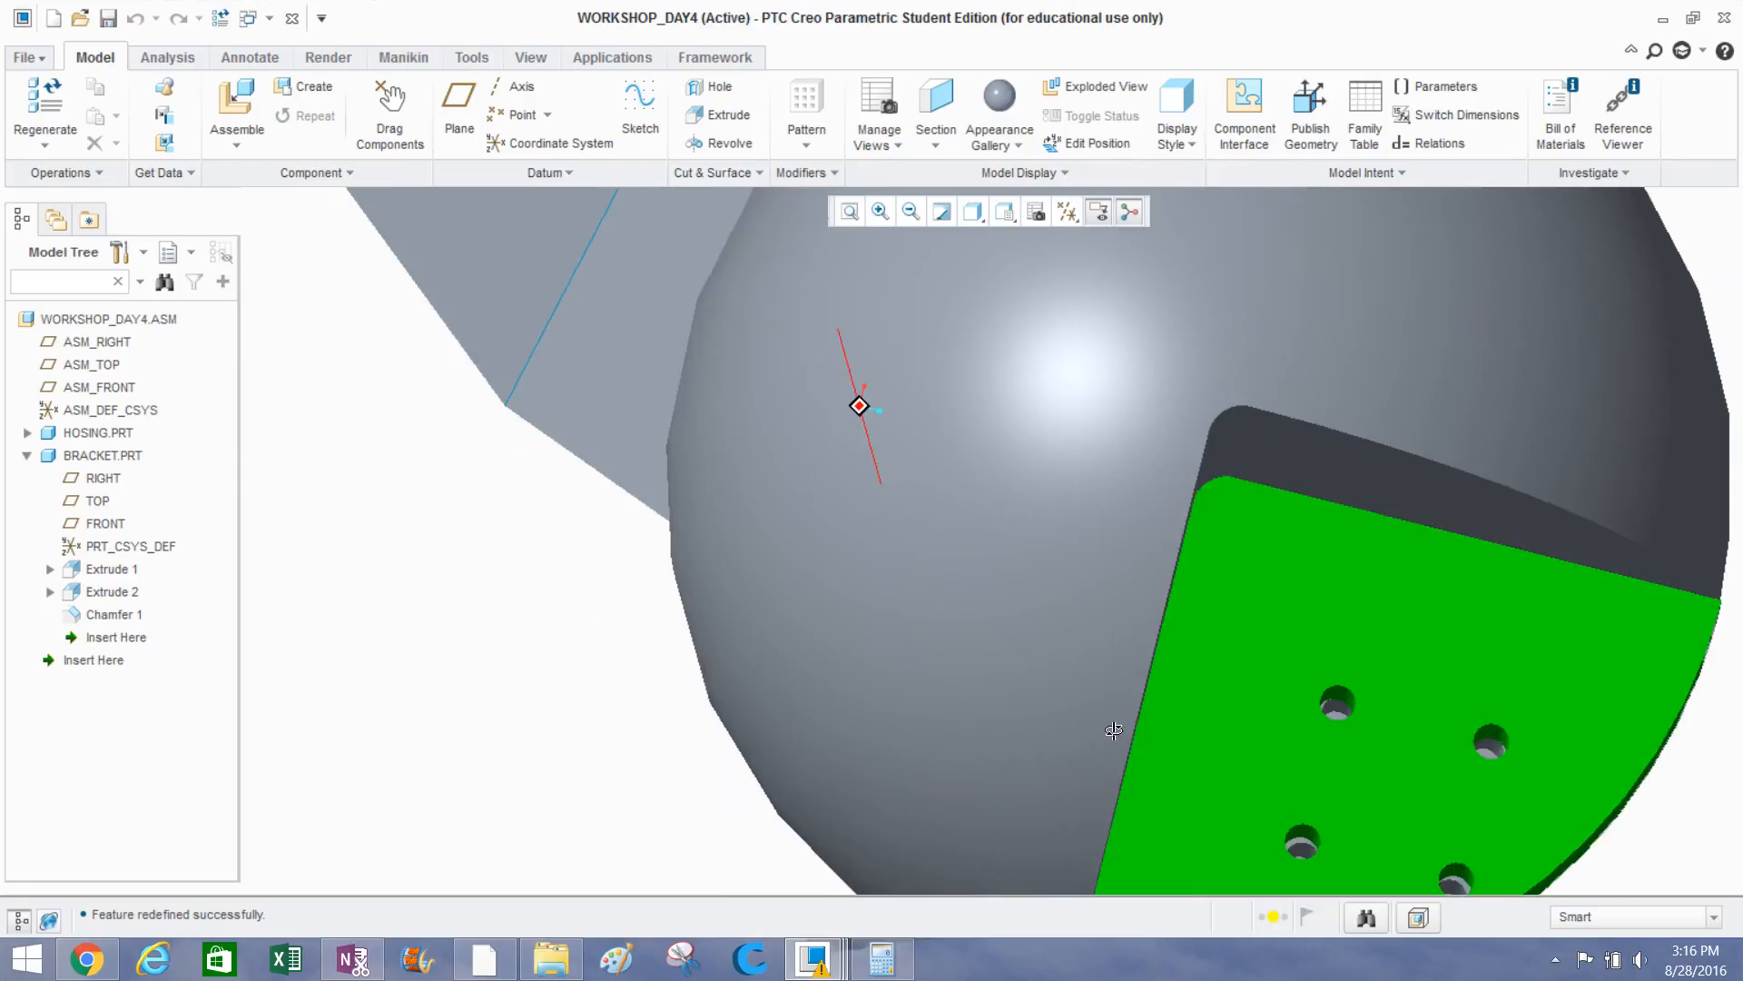
scroll(1255, 770, up, 5)
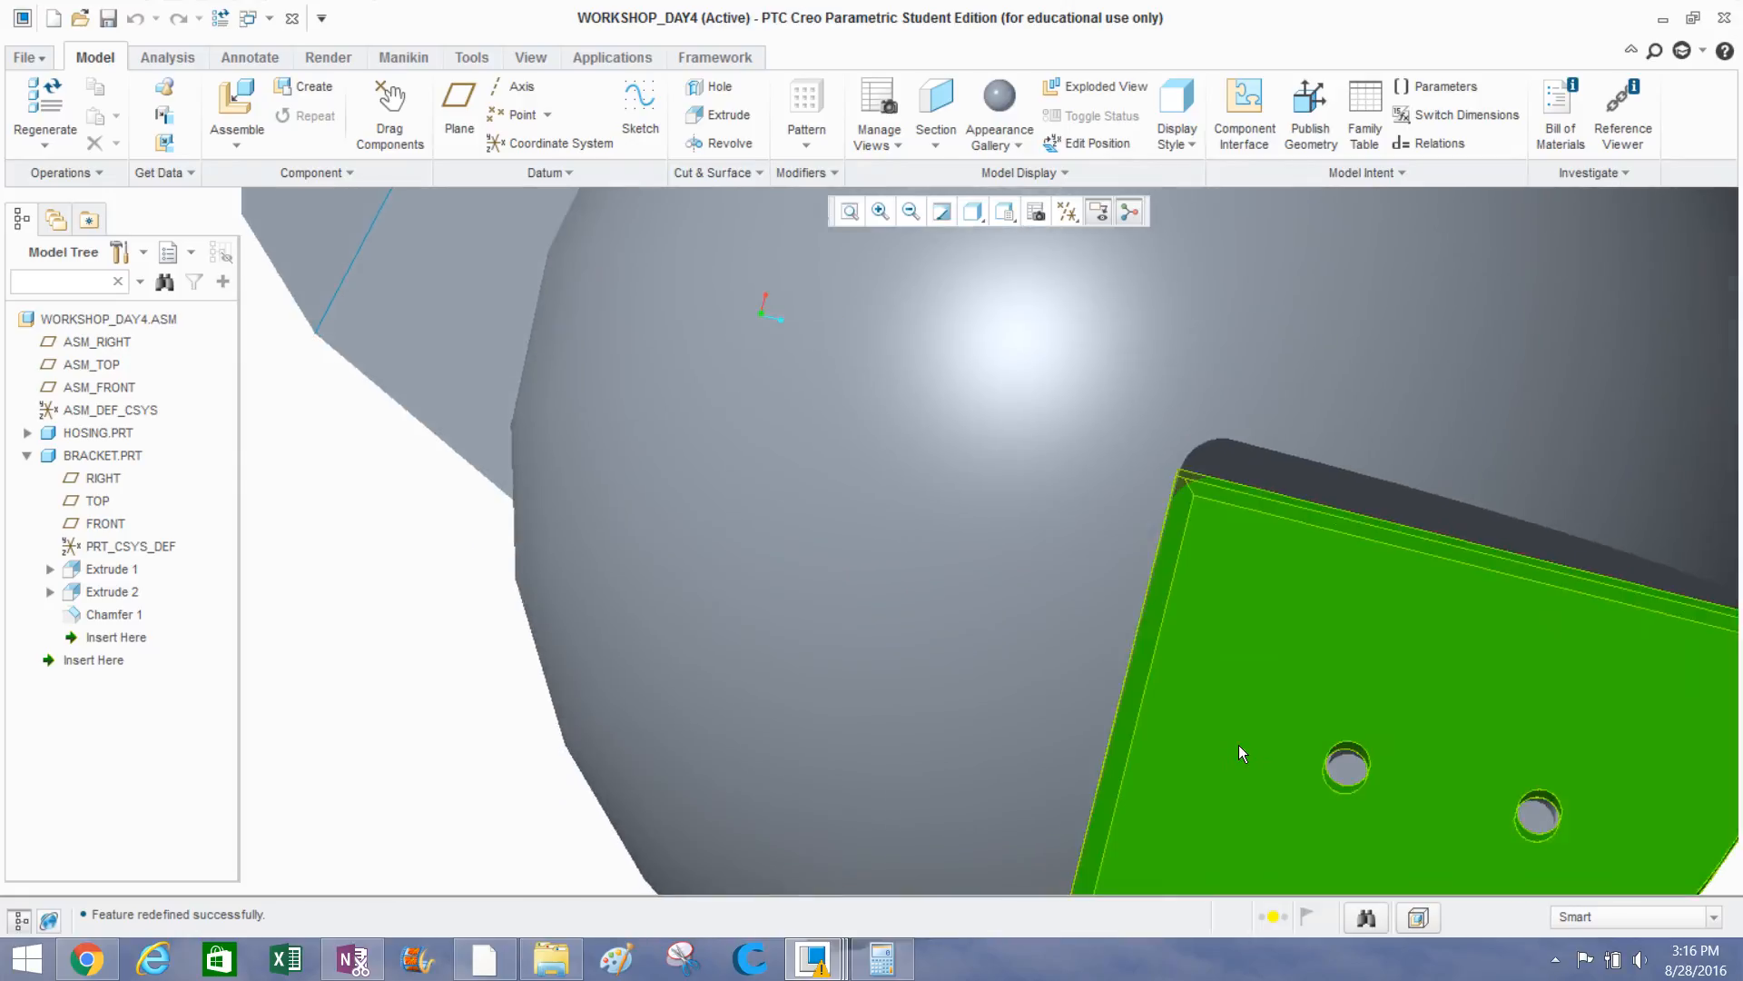
scroll(1262, 817, down, 8)
scroll(1271, 853, down, 4)
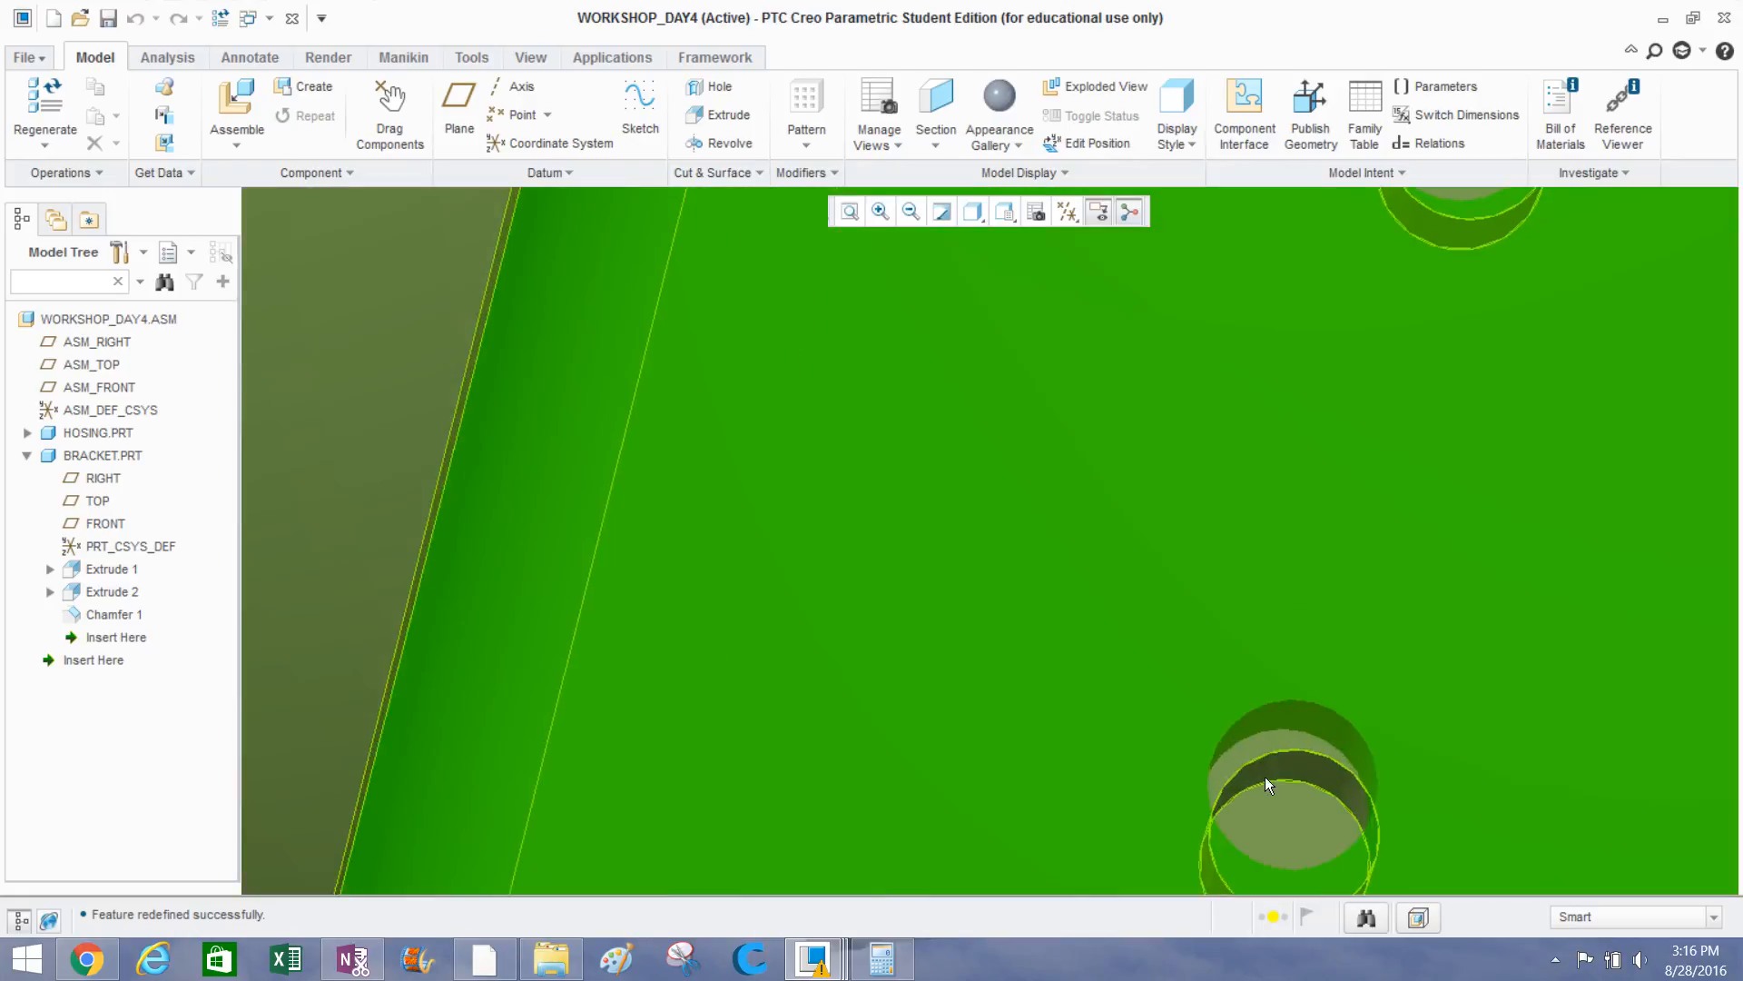
scroll(1262, 753, up, 5)
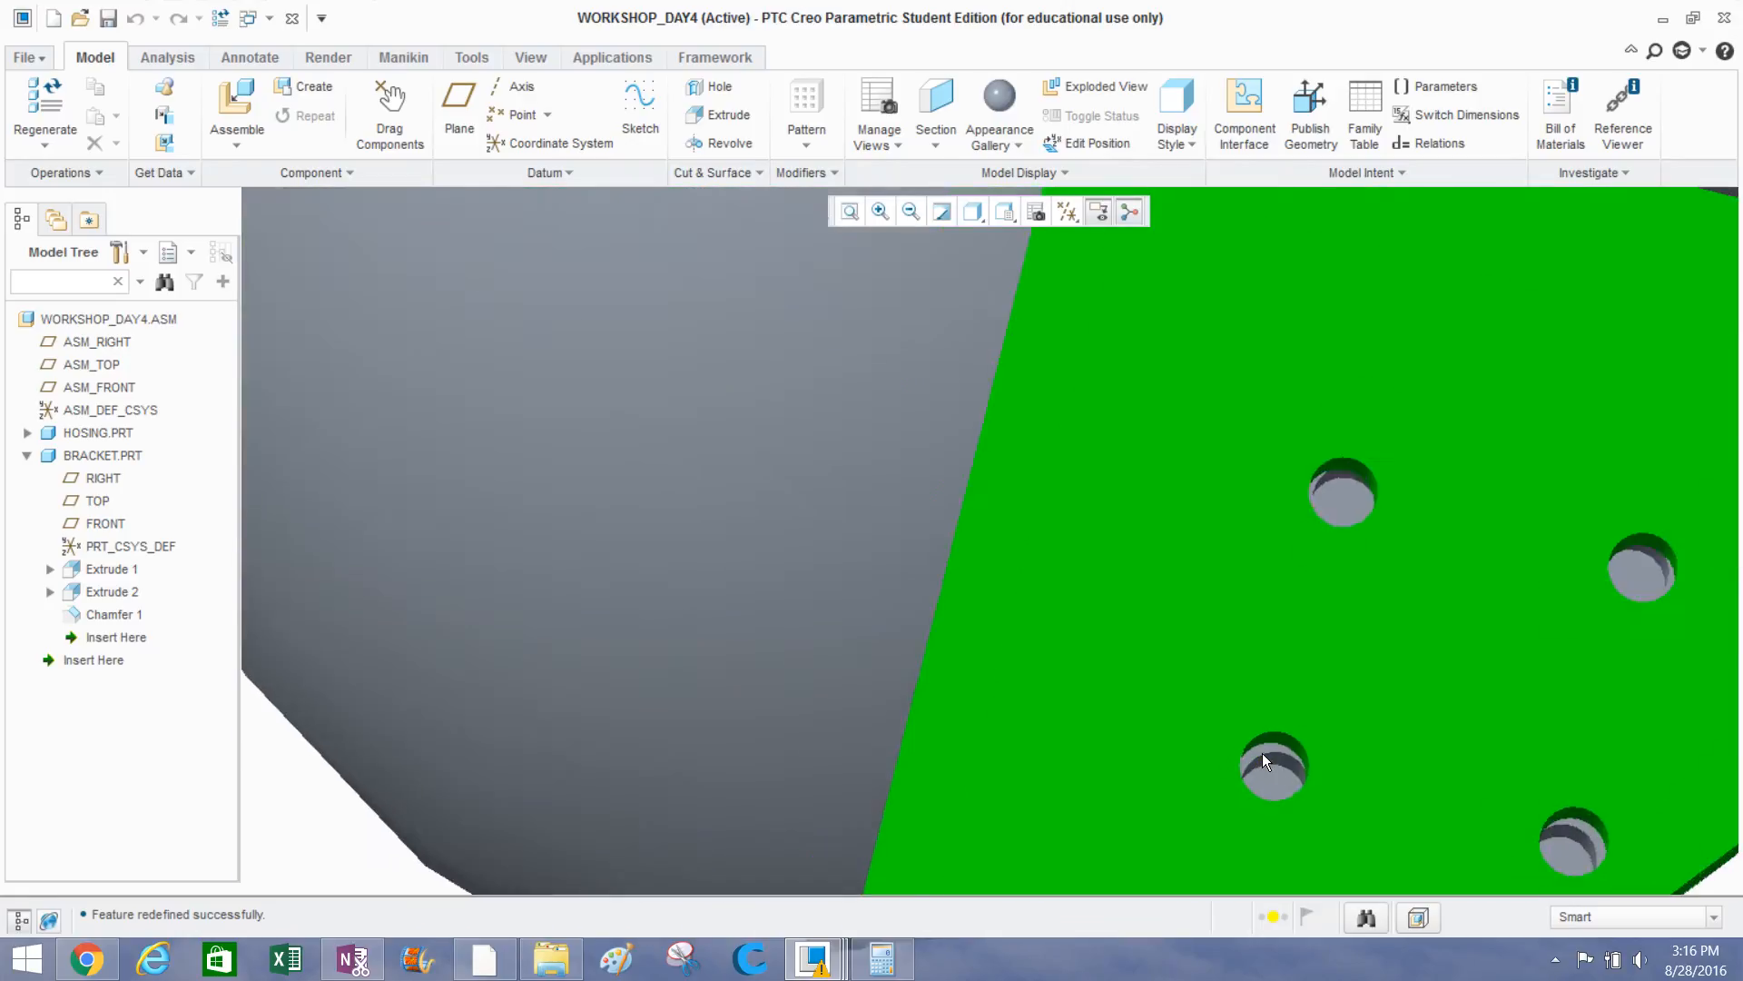
middle_drag(1262, 754, 1224, 512)
scroll(1236, 486, down, 4)
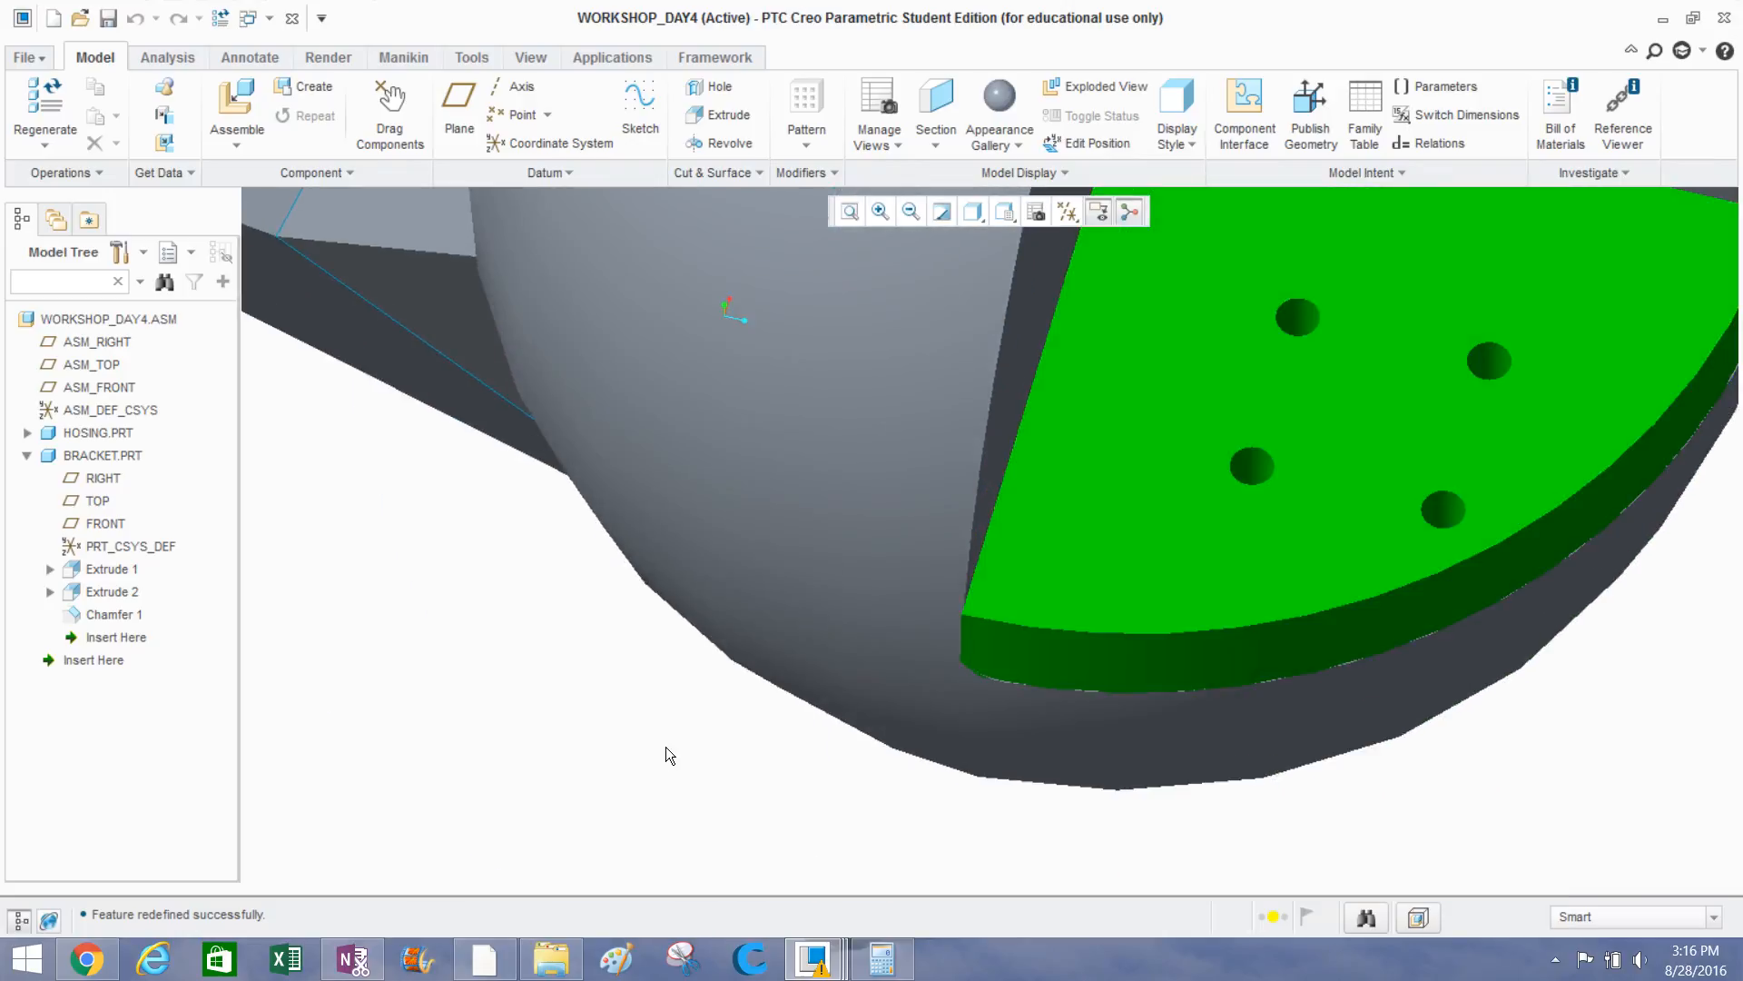
scroll(574, 764, up, 3)
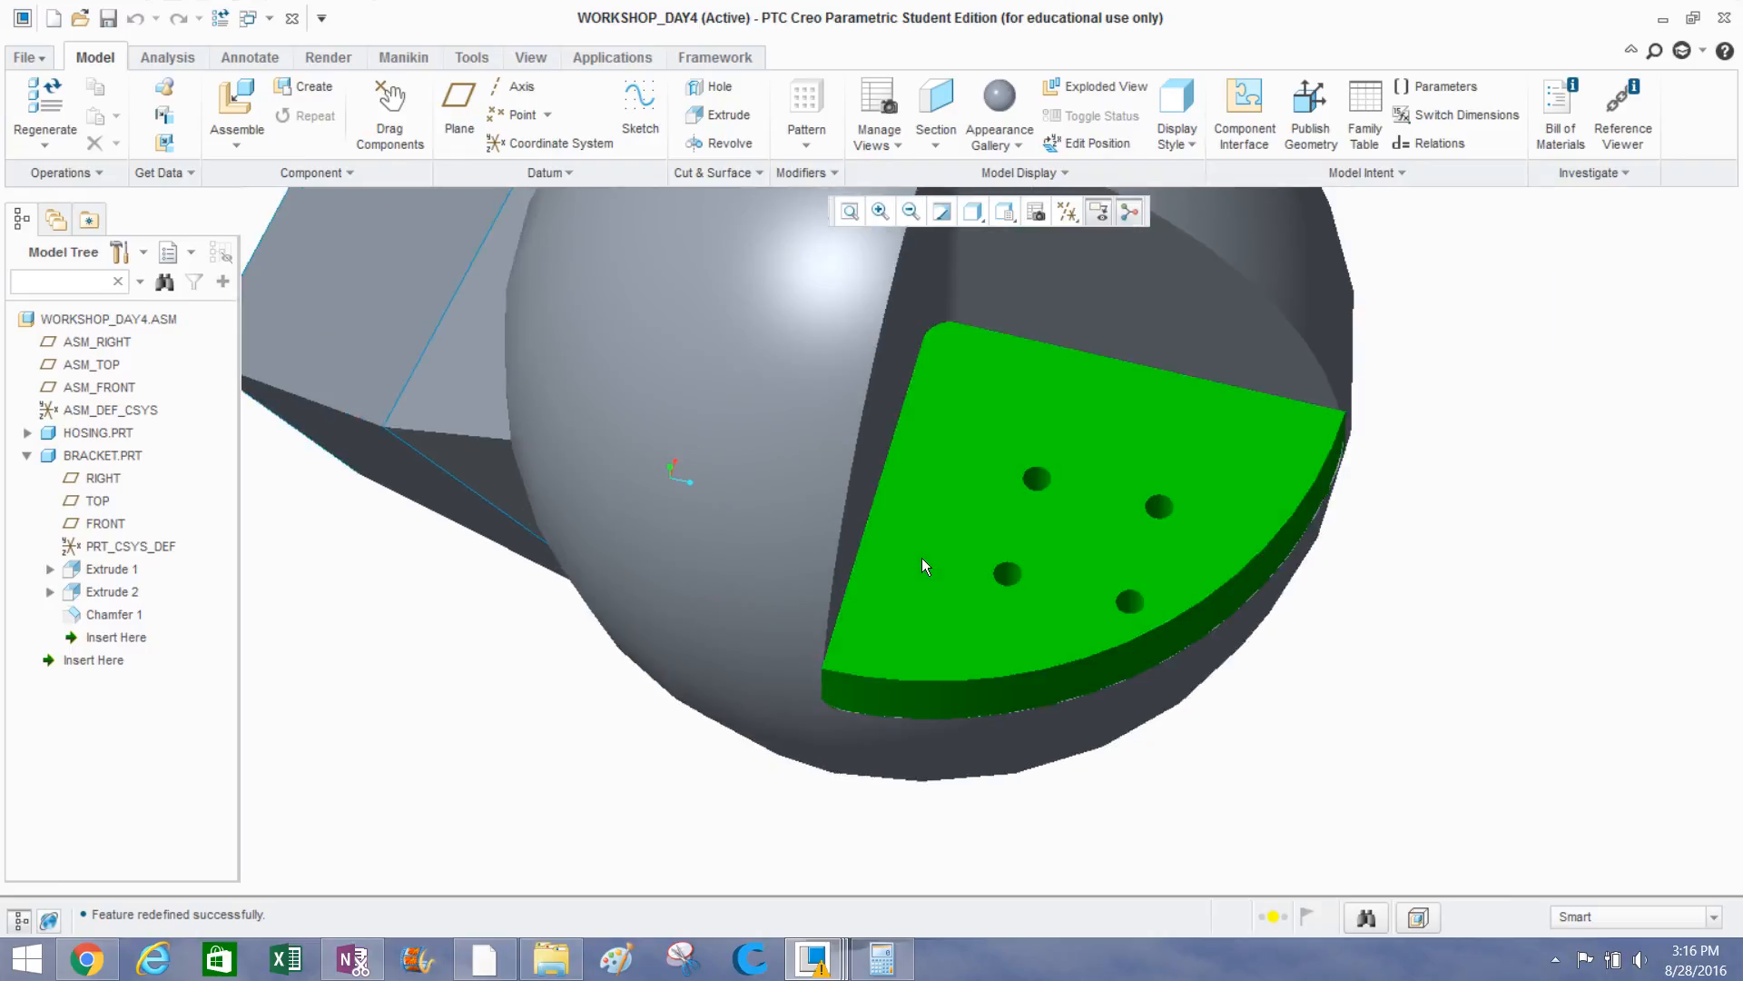
Activate the bracket part within the assembly and open the section sketch of its hole cut, Extrude 2, for editing.
click(1009, 521)
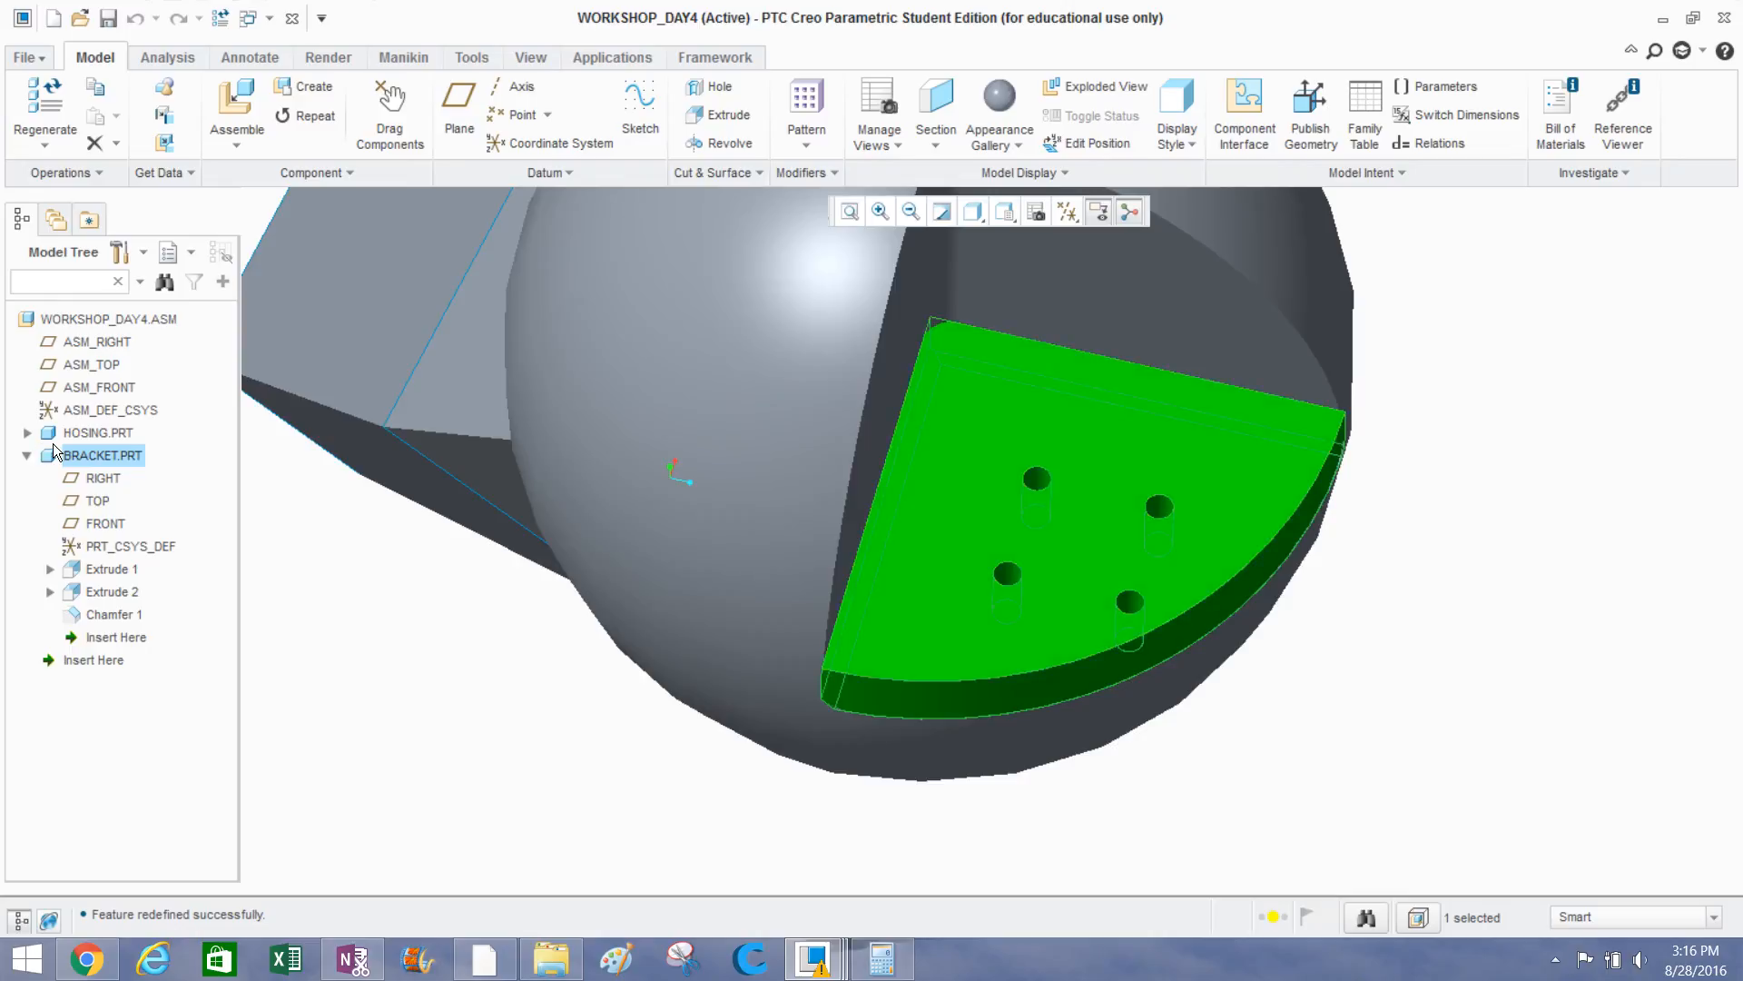
right_click(75, 462)
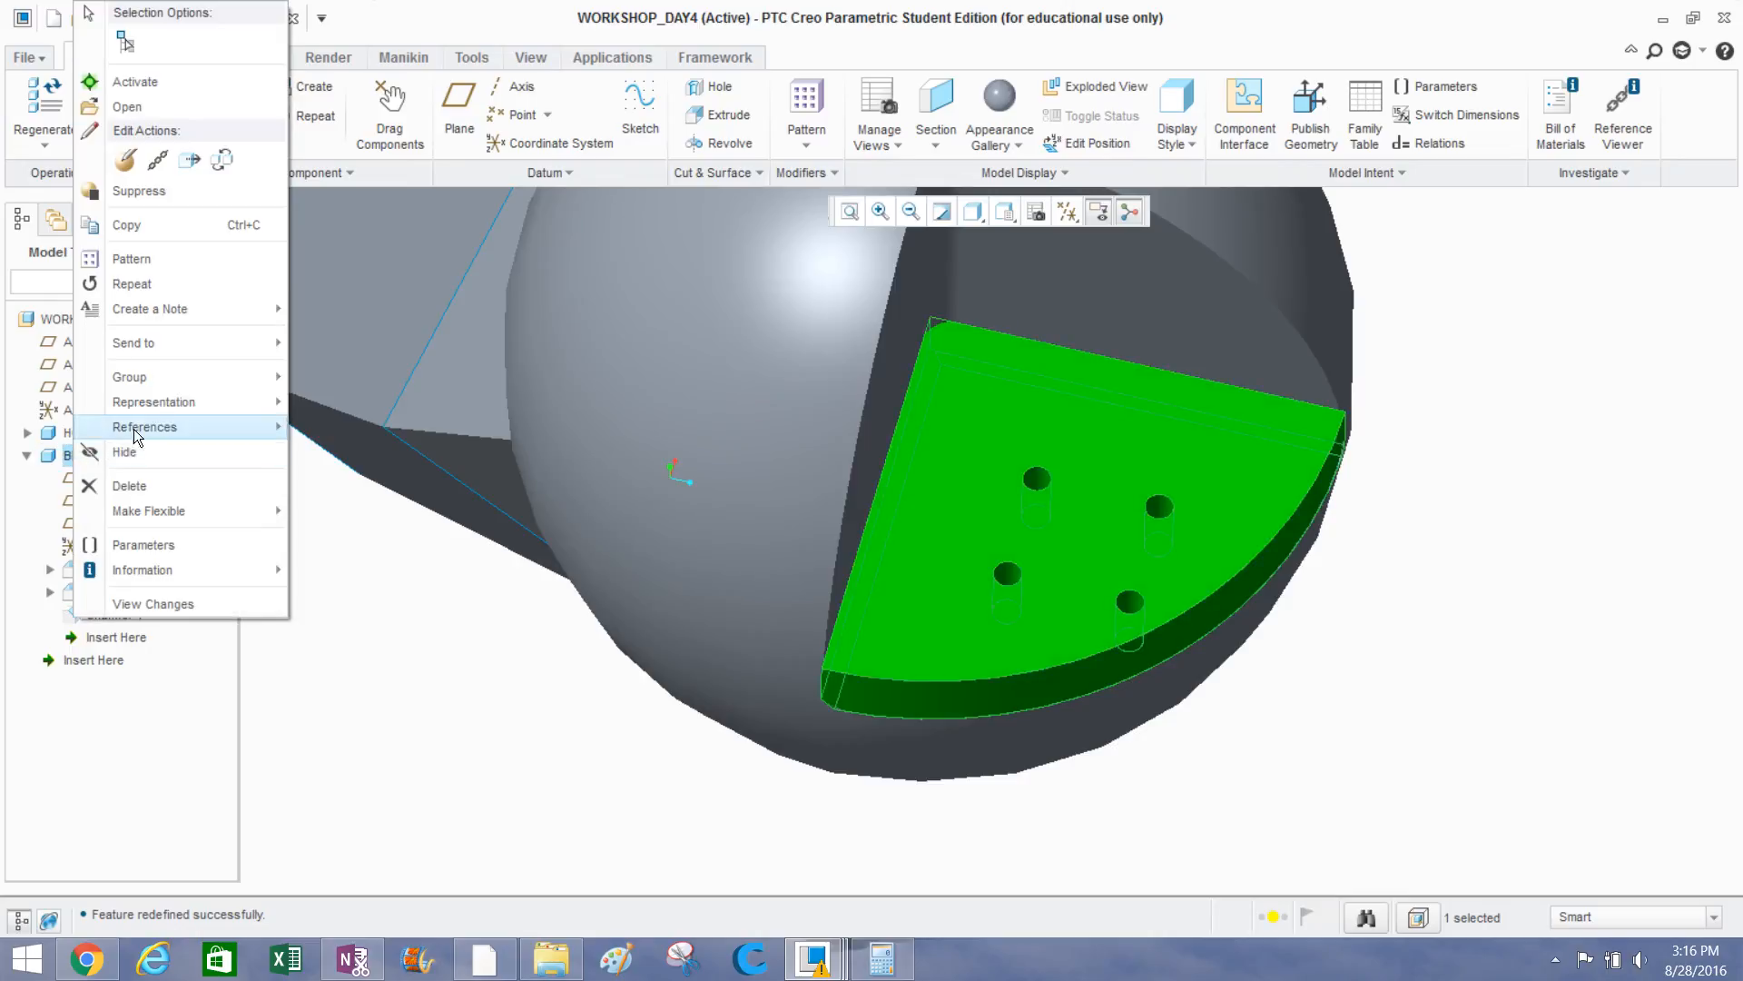
click(239, 82)
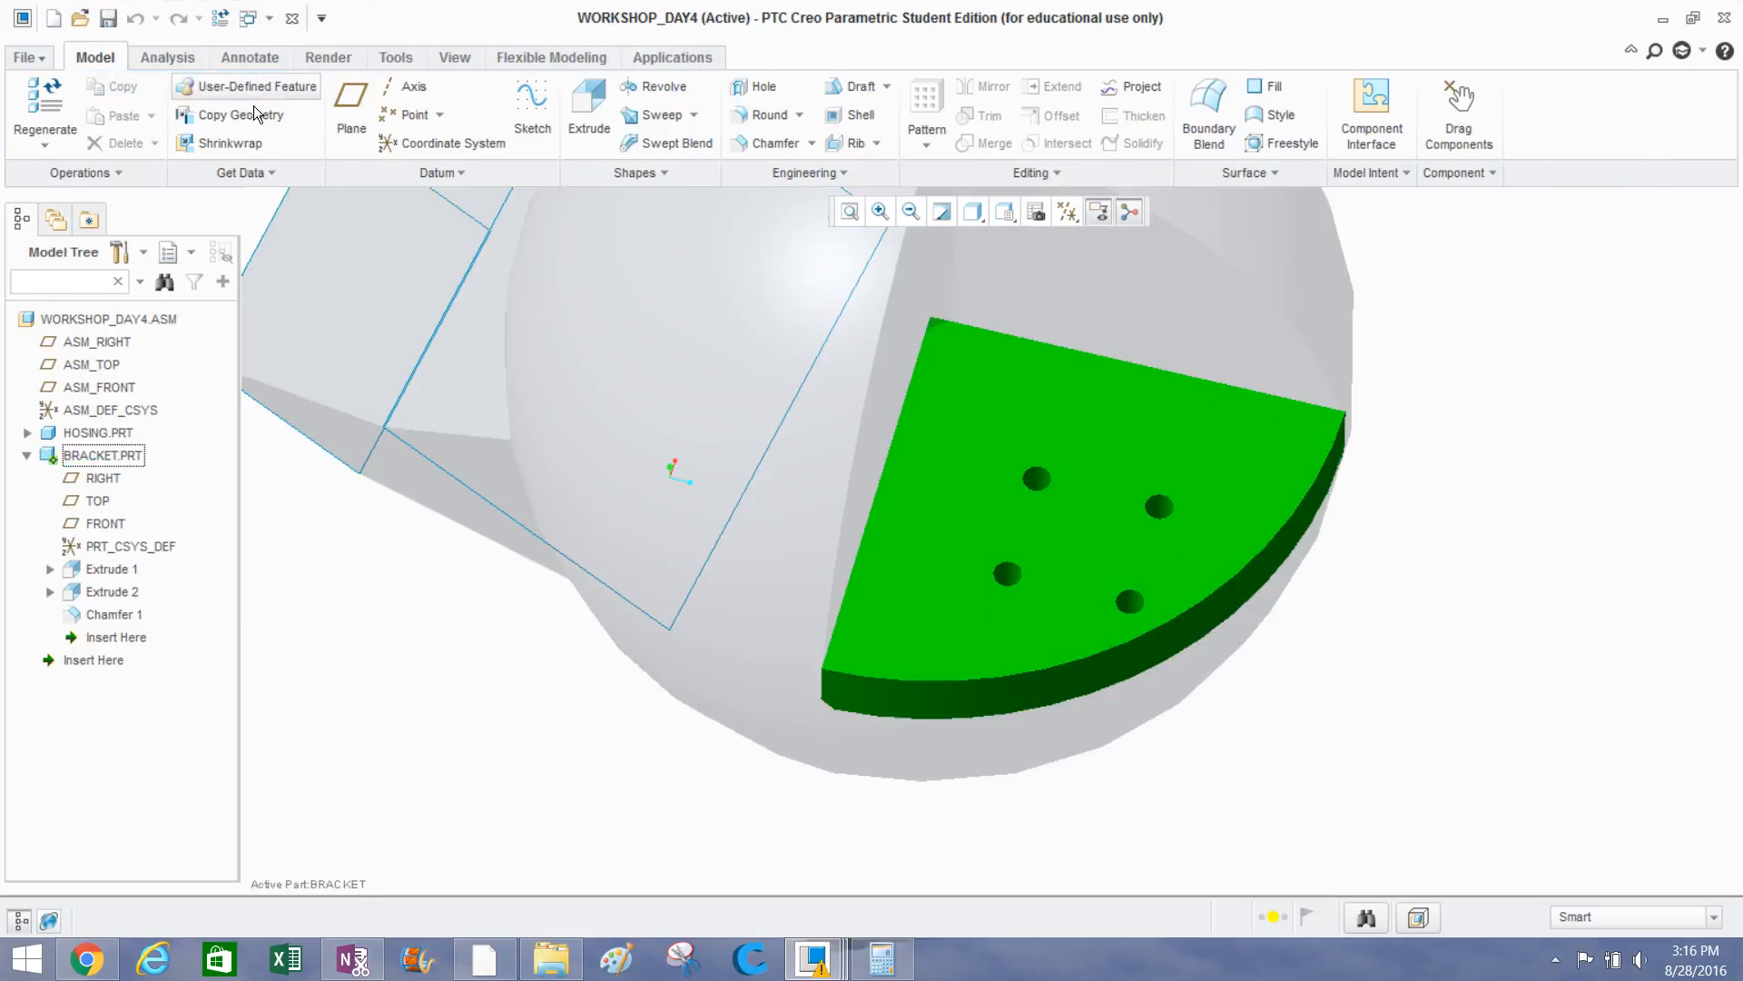
click(80, 595)
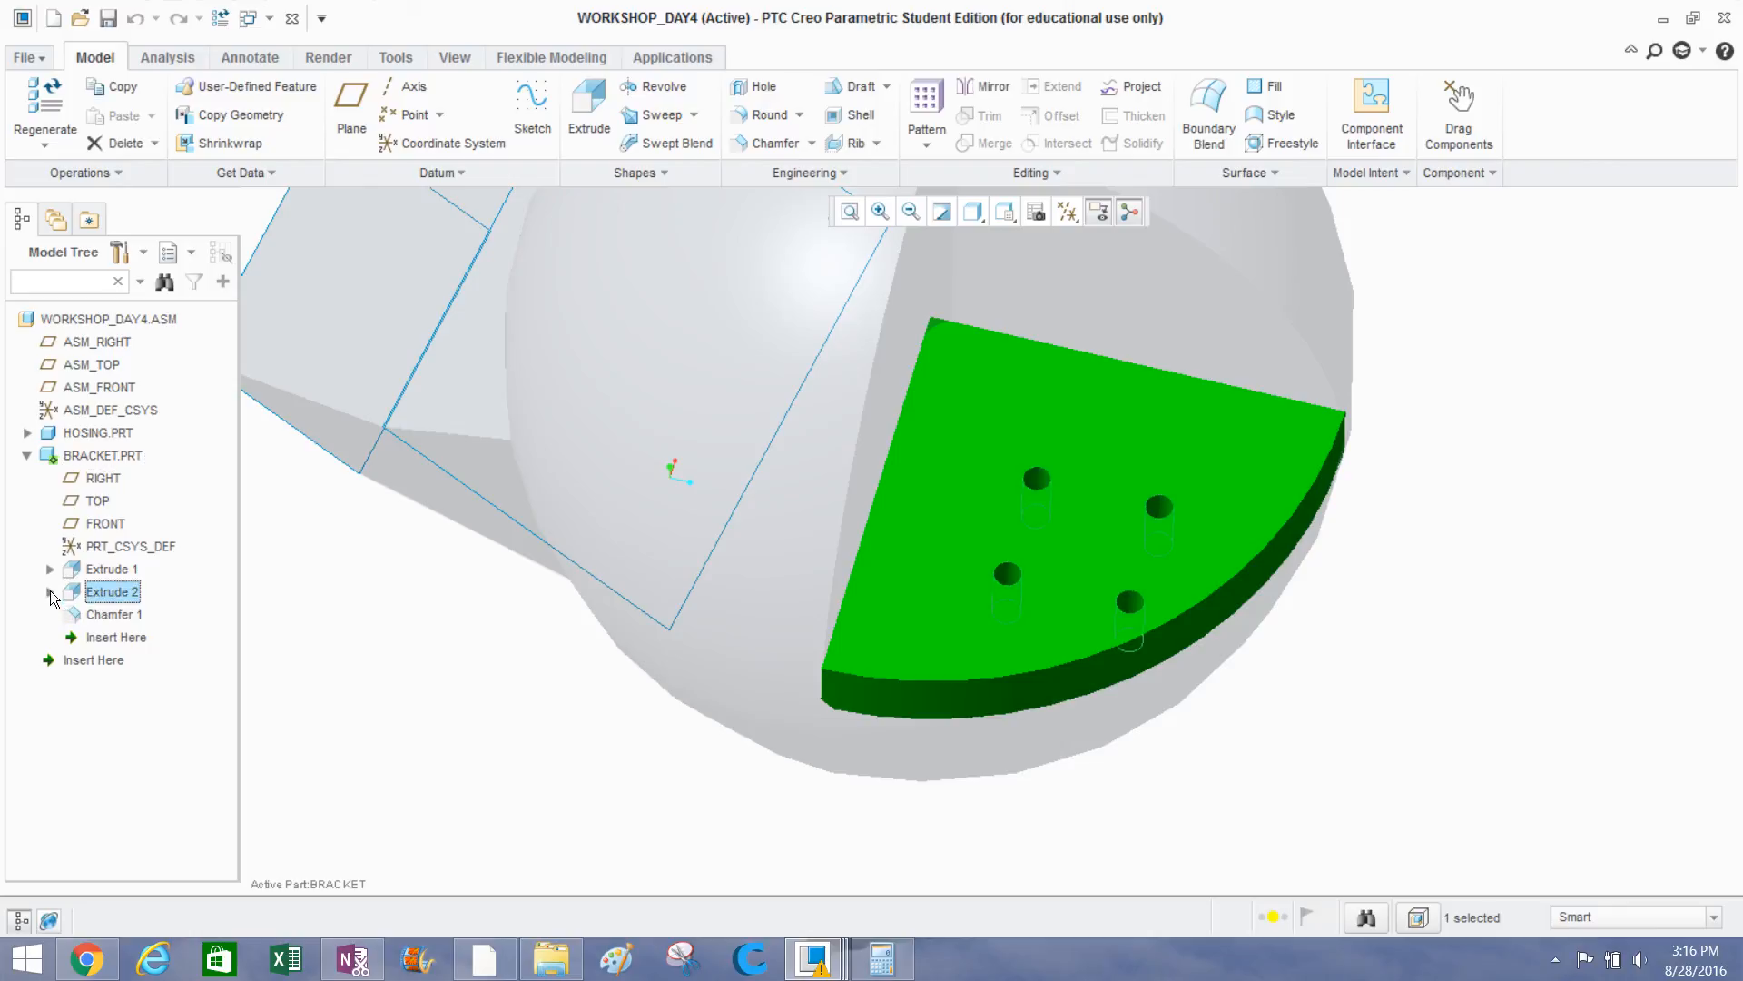
click(50, 592)
click(109, 614)
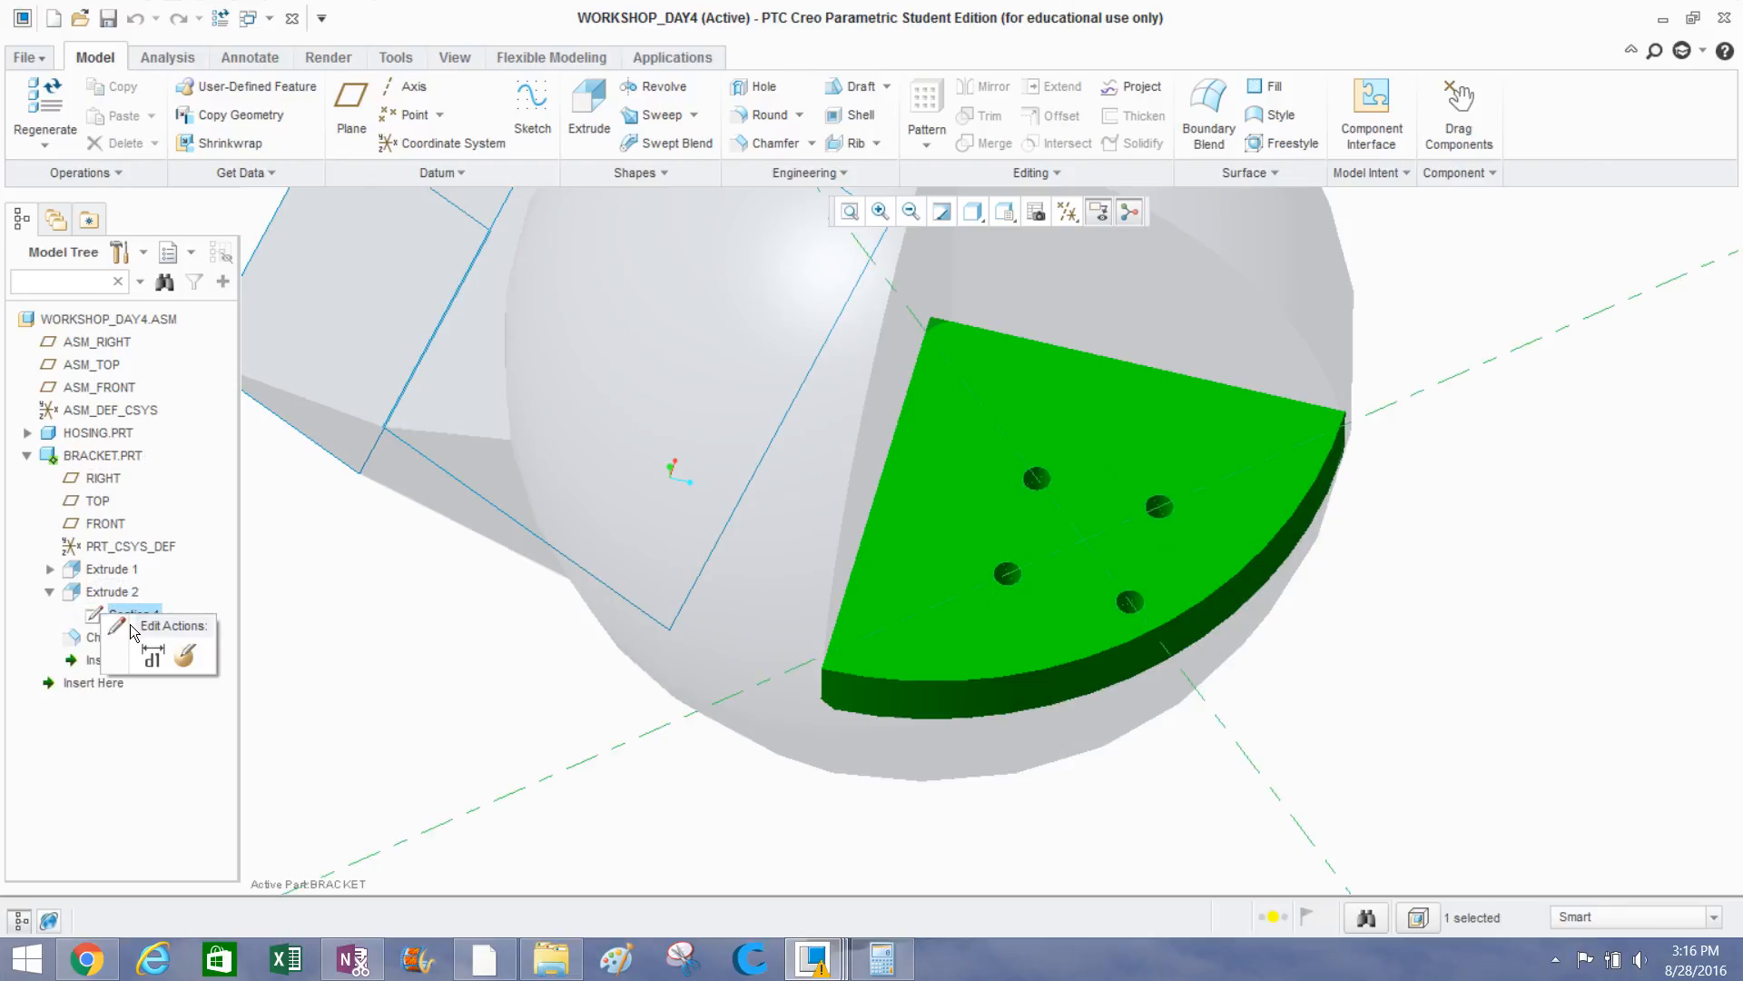
click(186, 654)
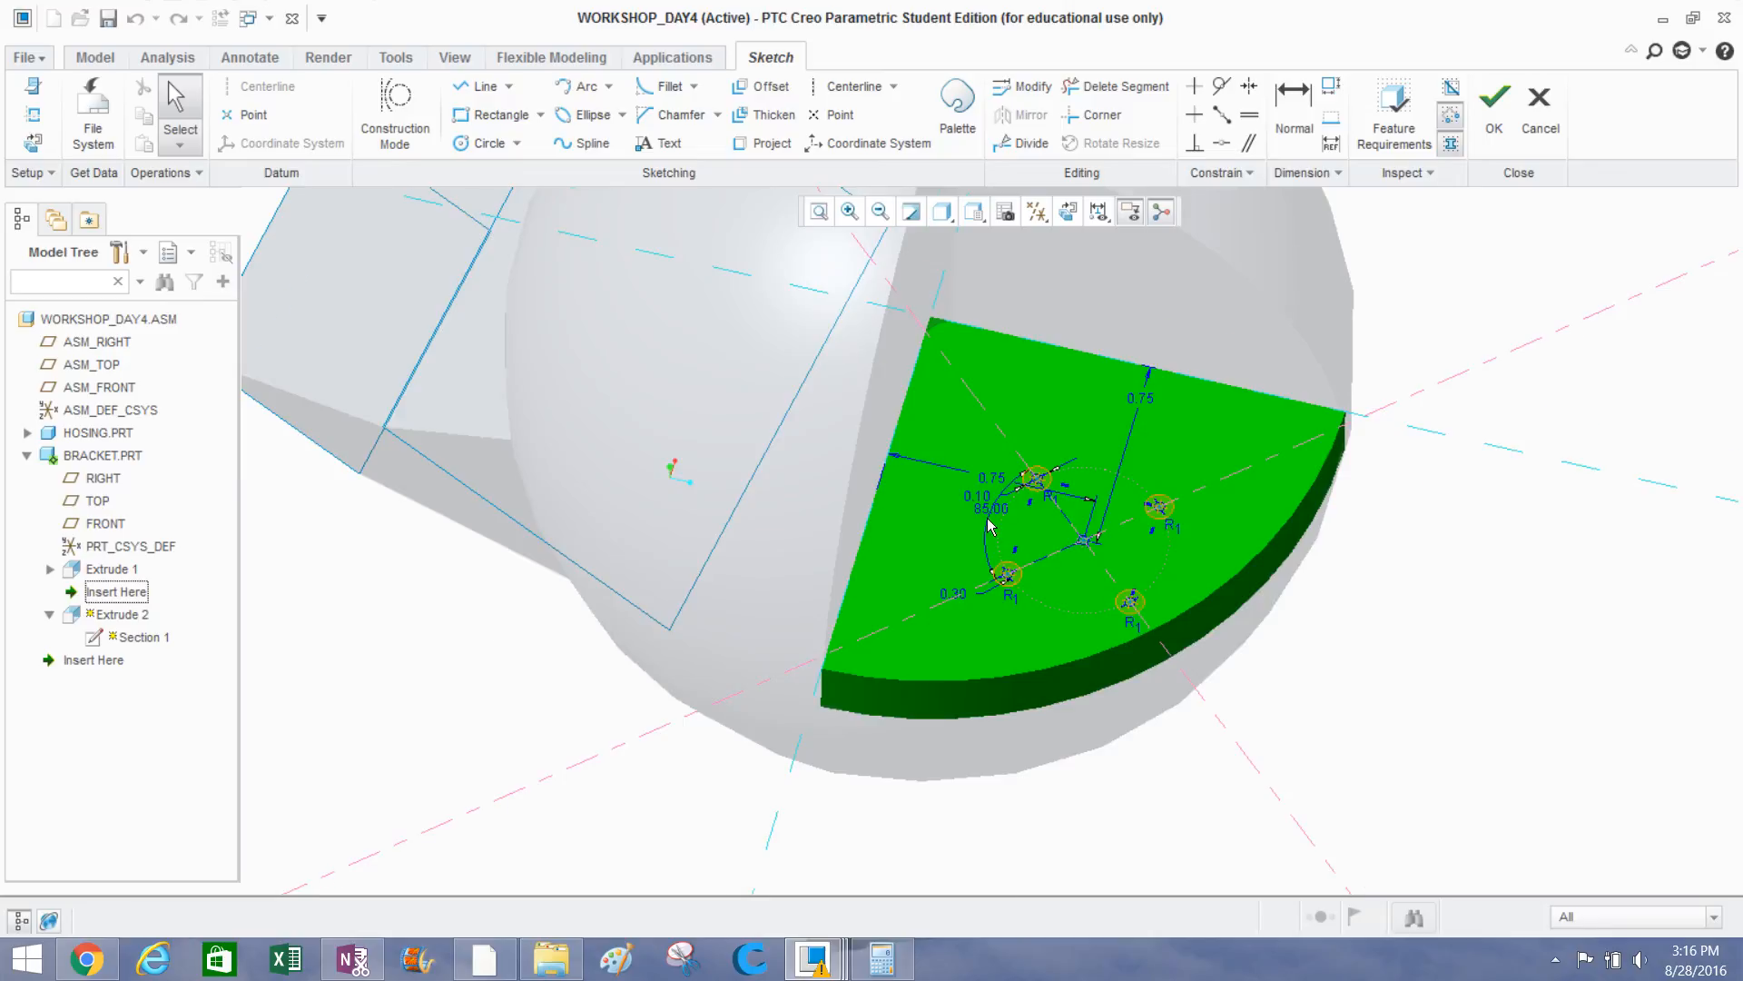
Set the angle between the hole pattern's two centerlines to 90 degrees and finish the sketch.
scroll(990, 525, up, 4)
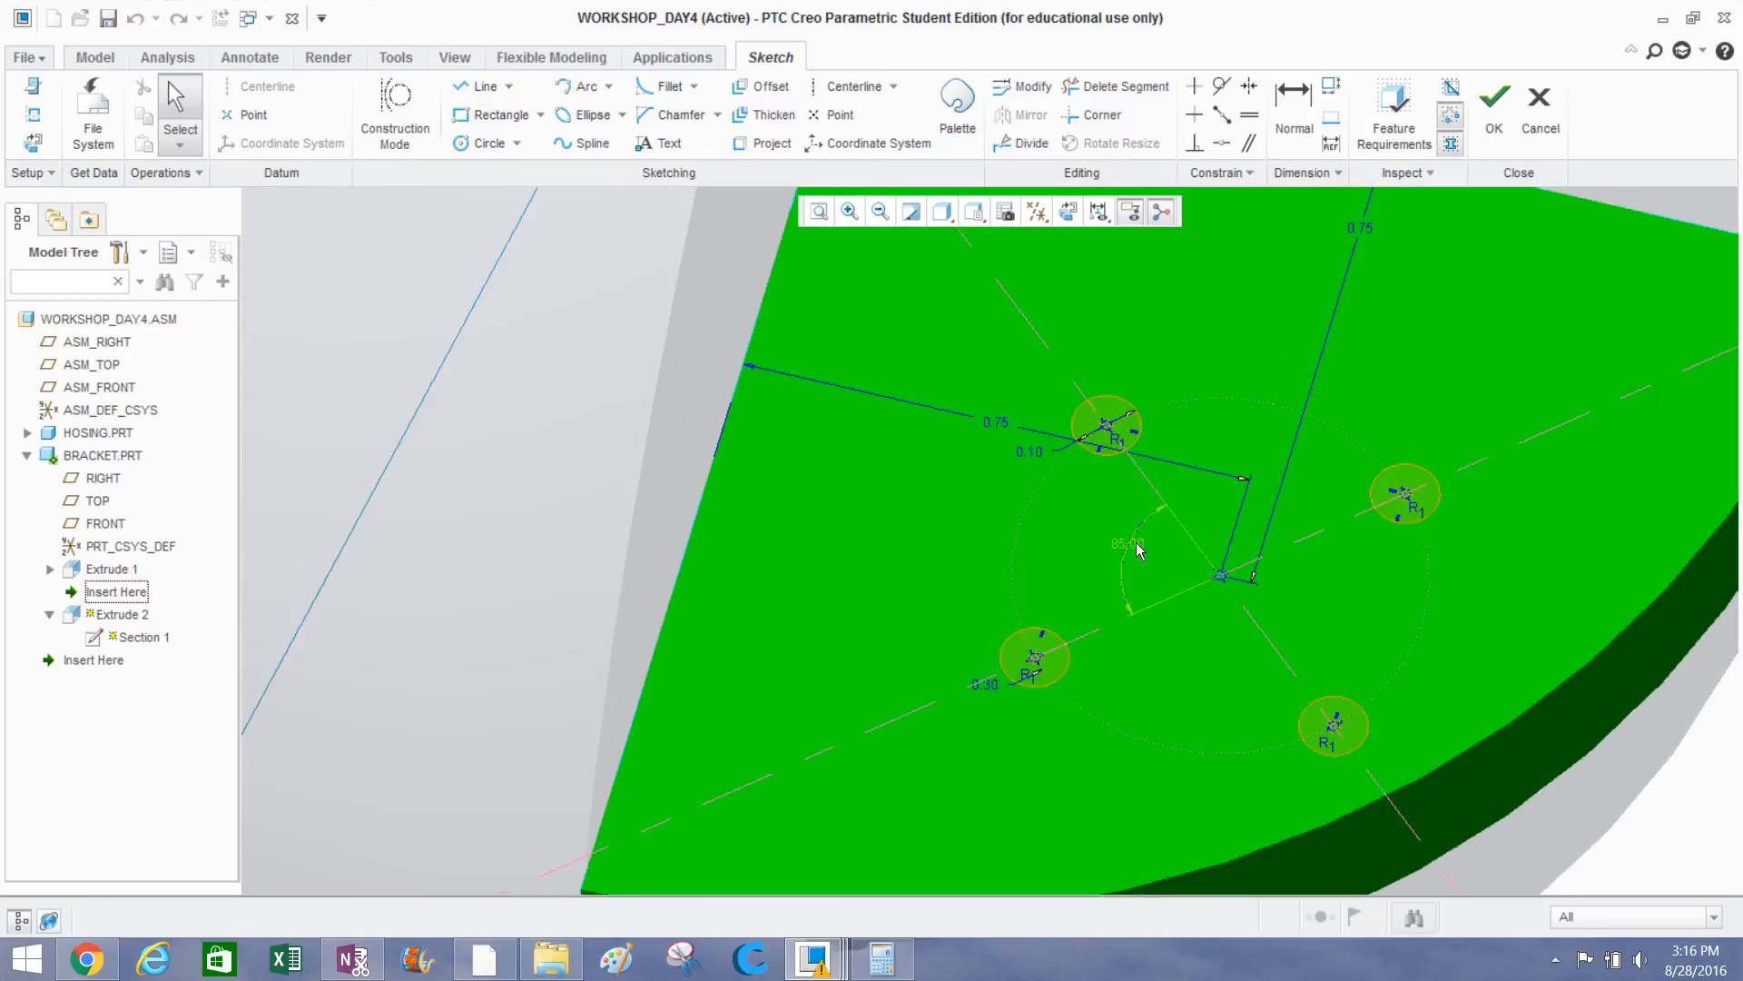
double_click(1128, 542)
text(90)
key(Return)
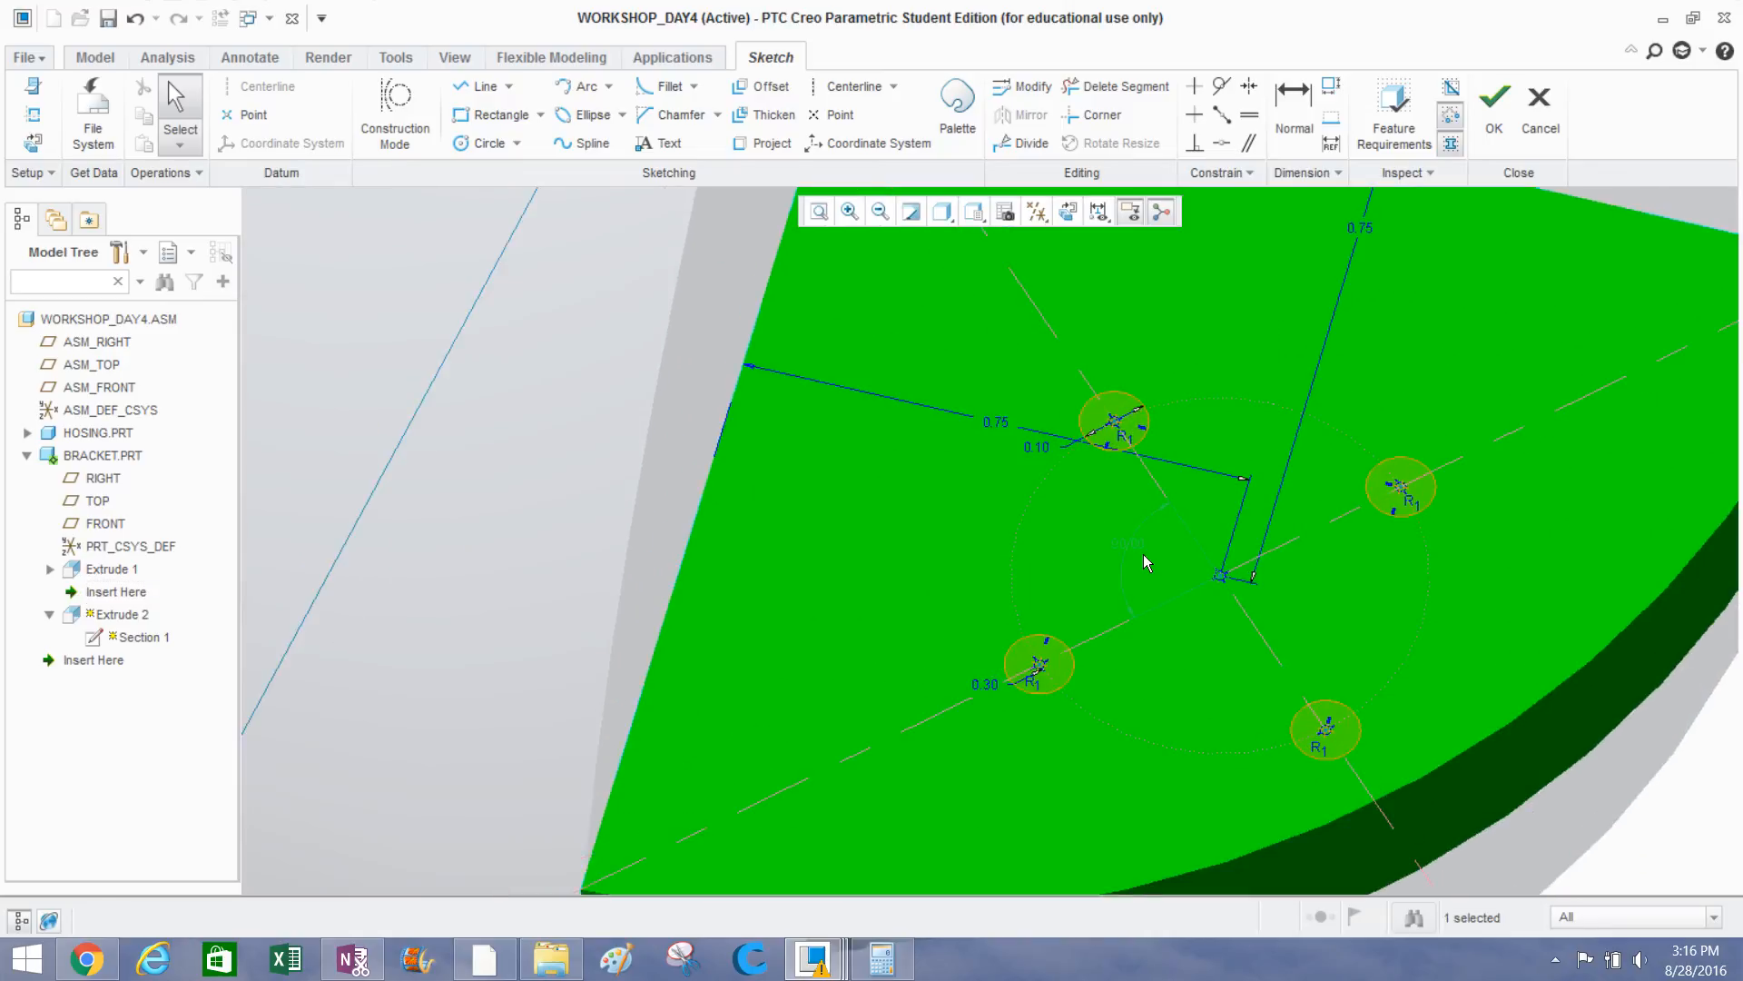
scroll(1142, 554, down, 5)
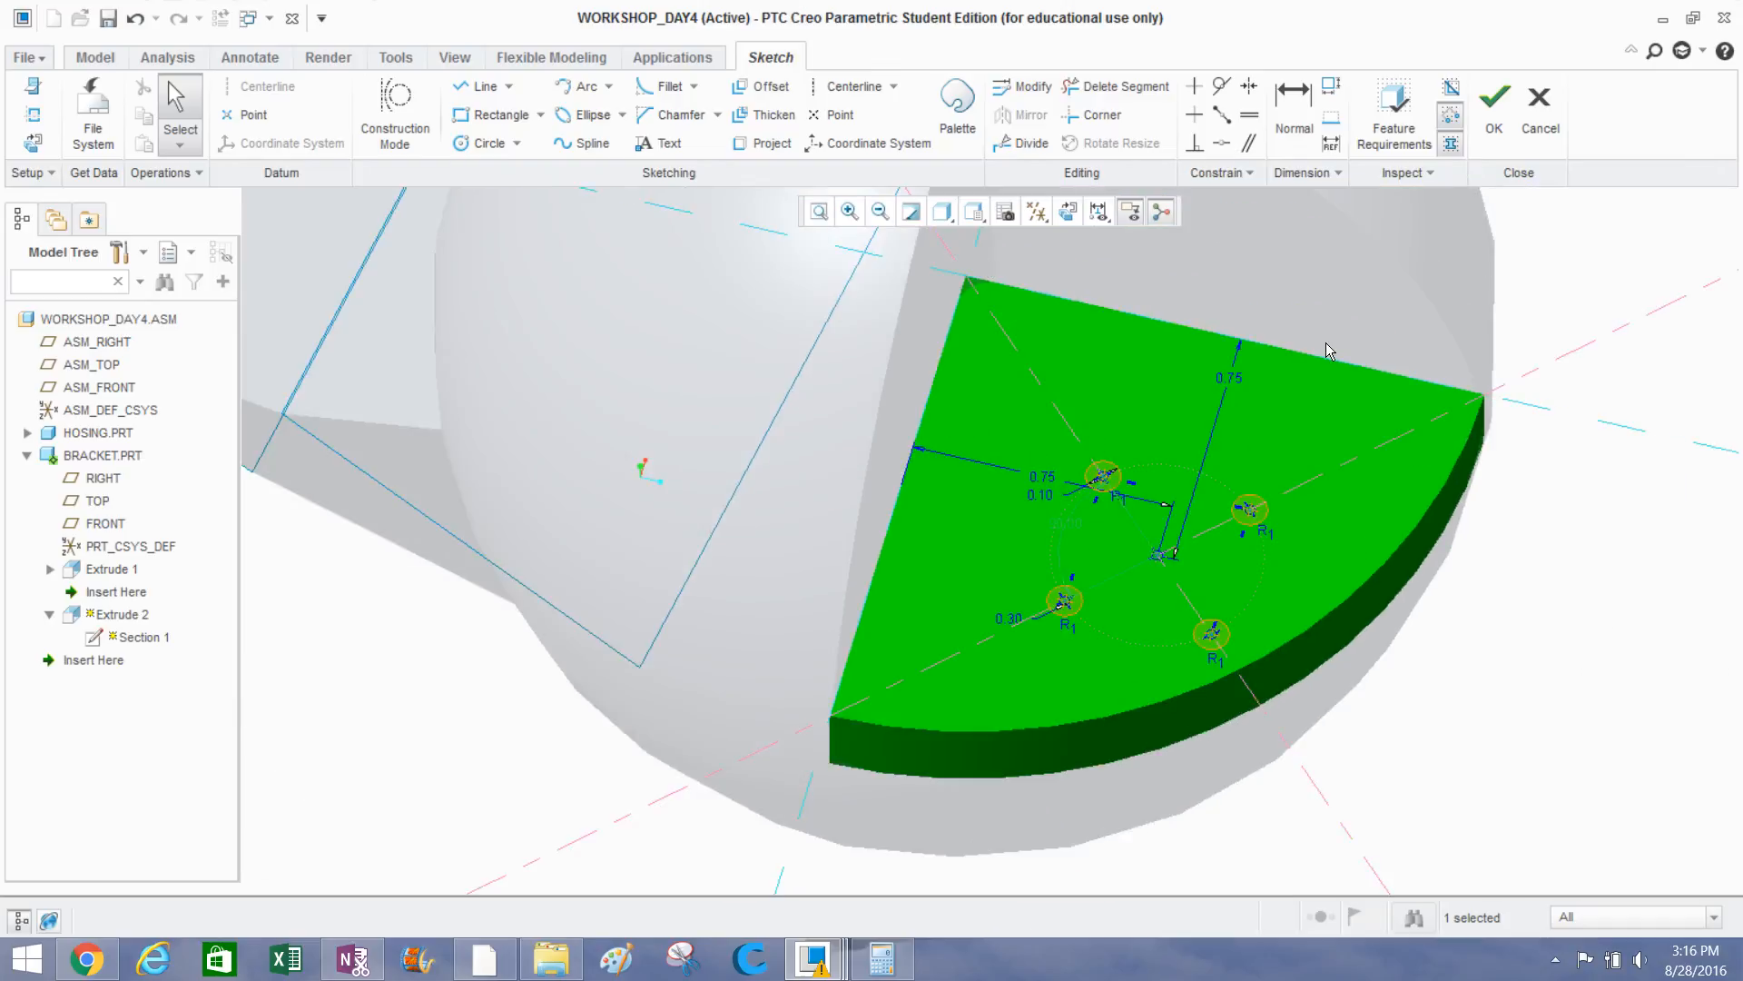
click(1493, 109)
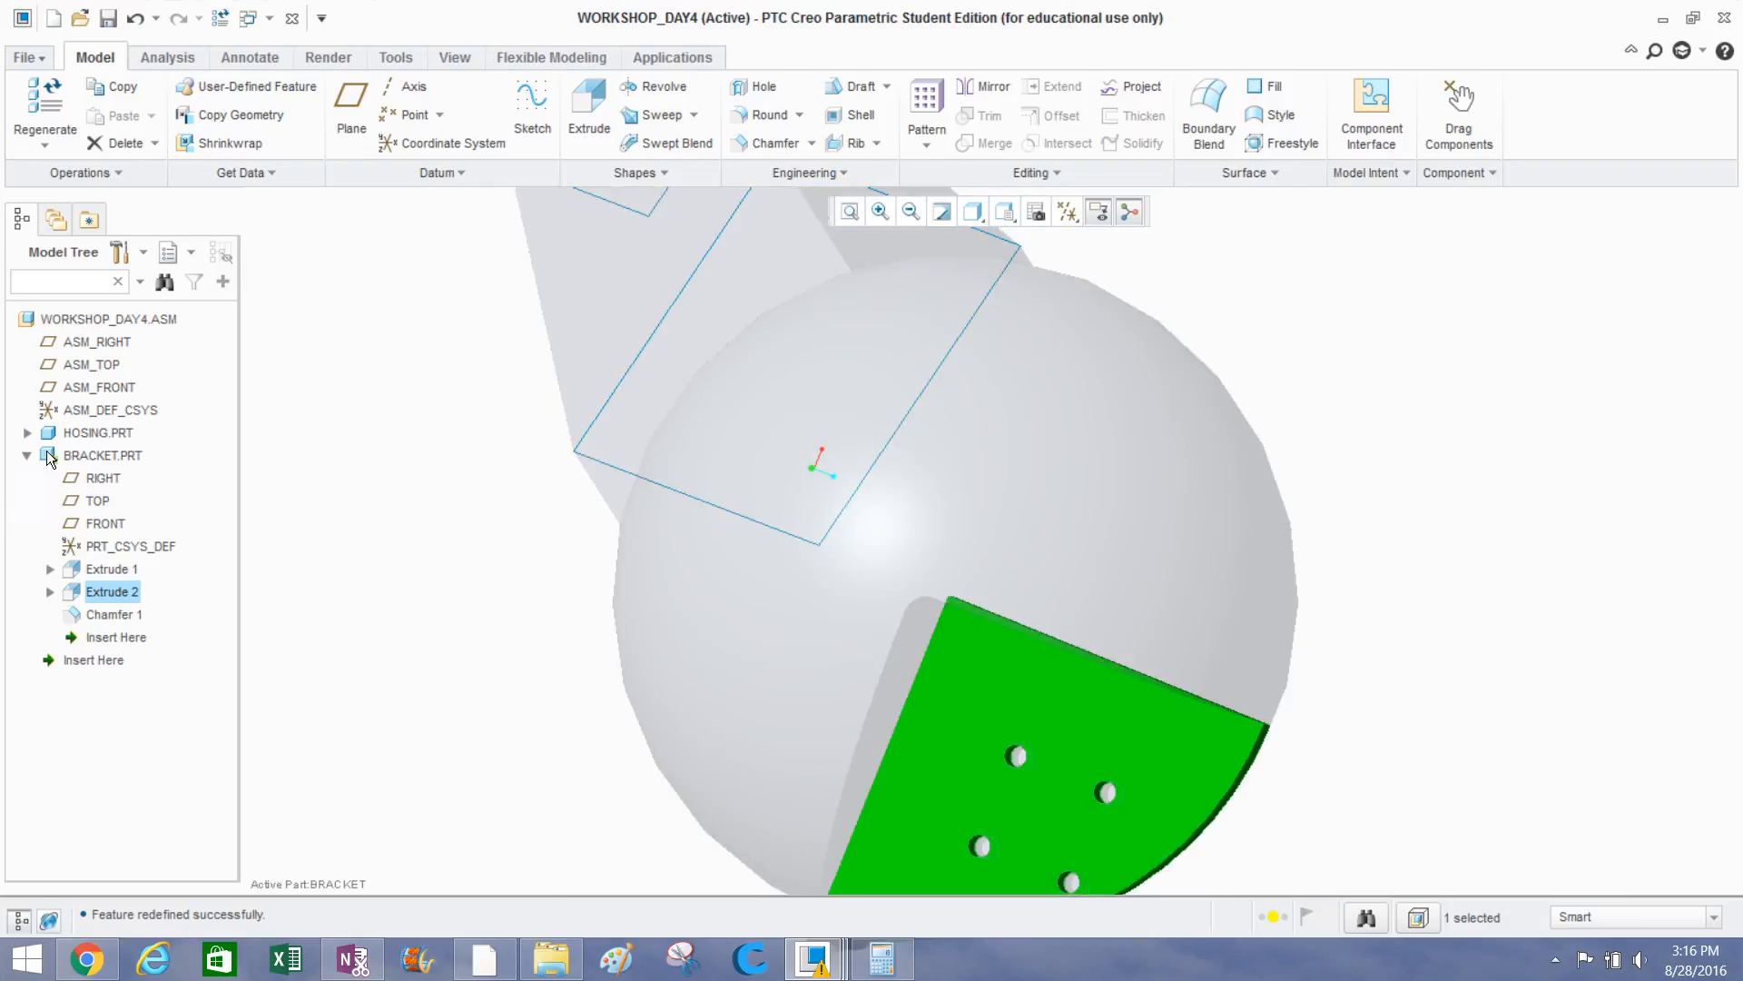
Make the top-level WORKSHOP_DAY4 assembly the active model again.
click(79, 319)
right_click(82, 322)
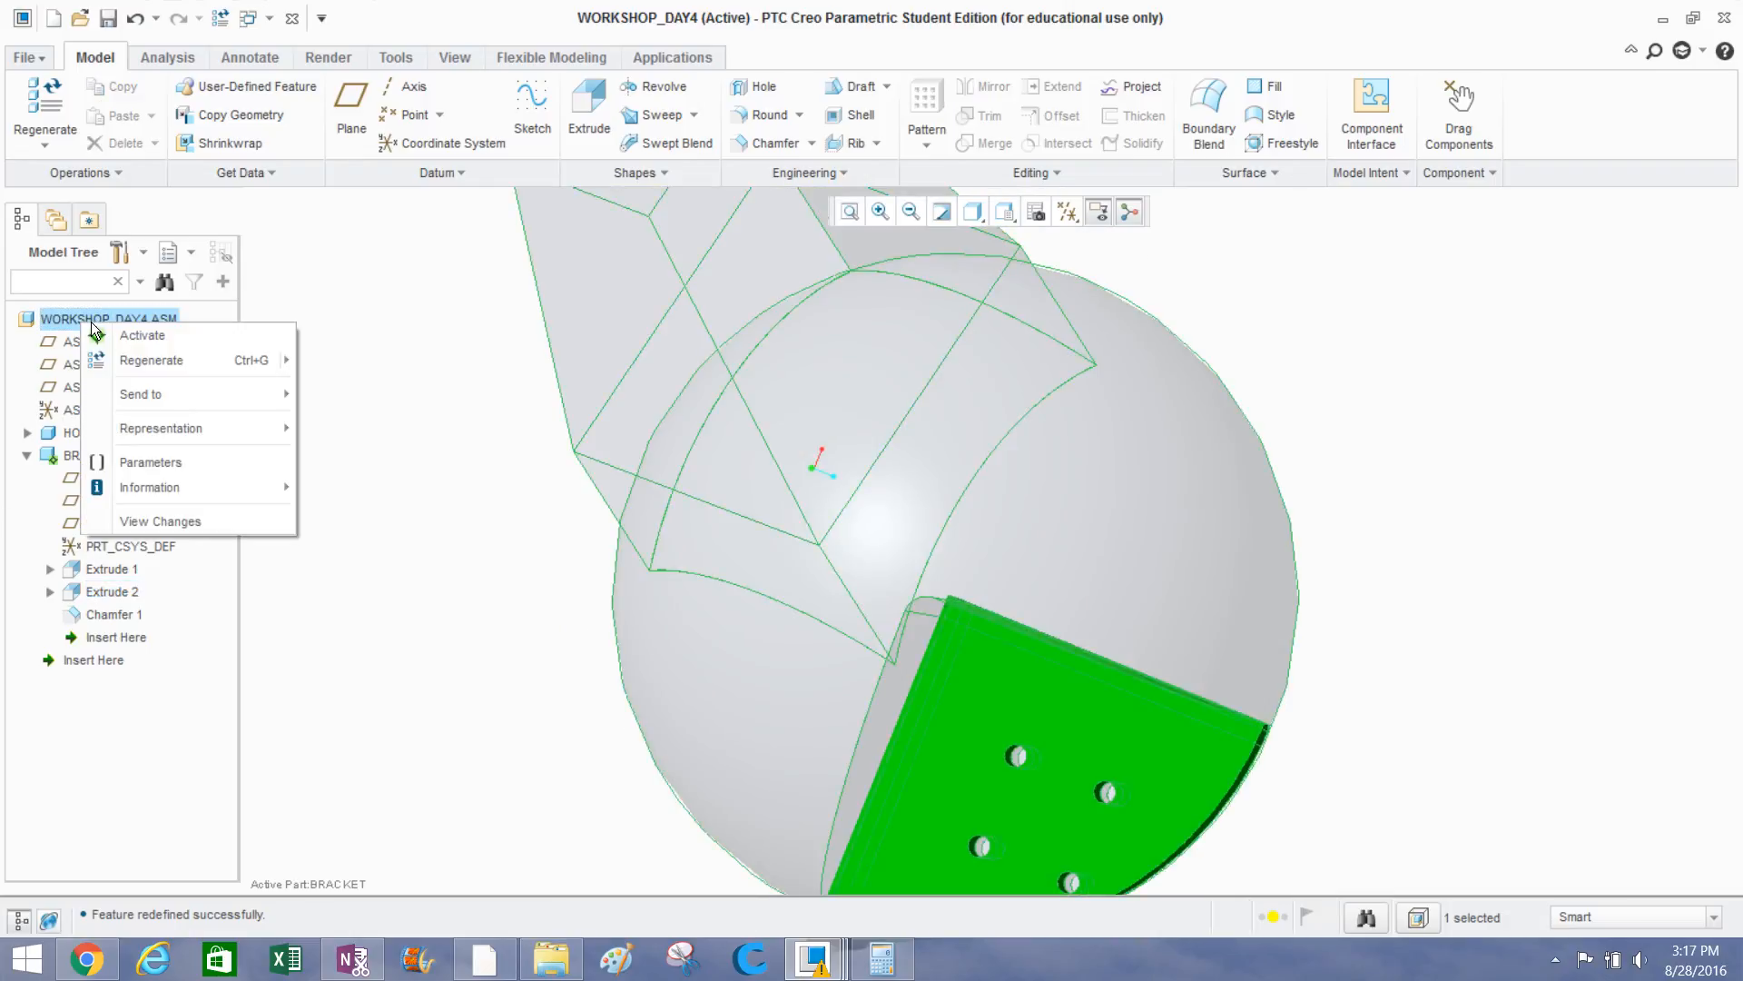
click(96, 334)
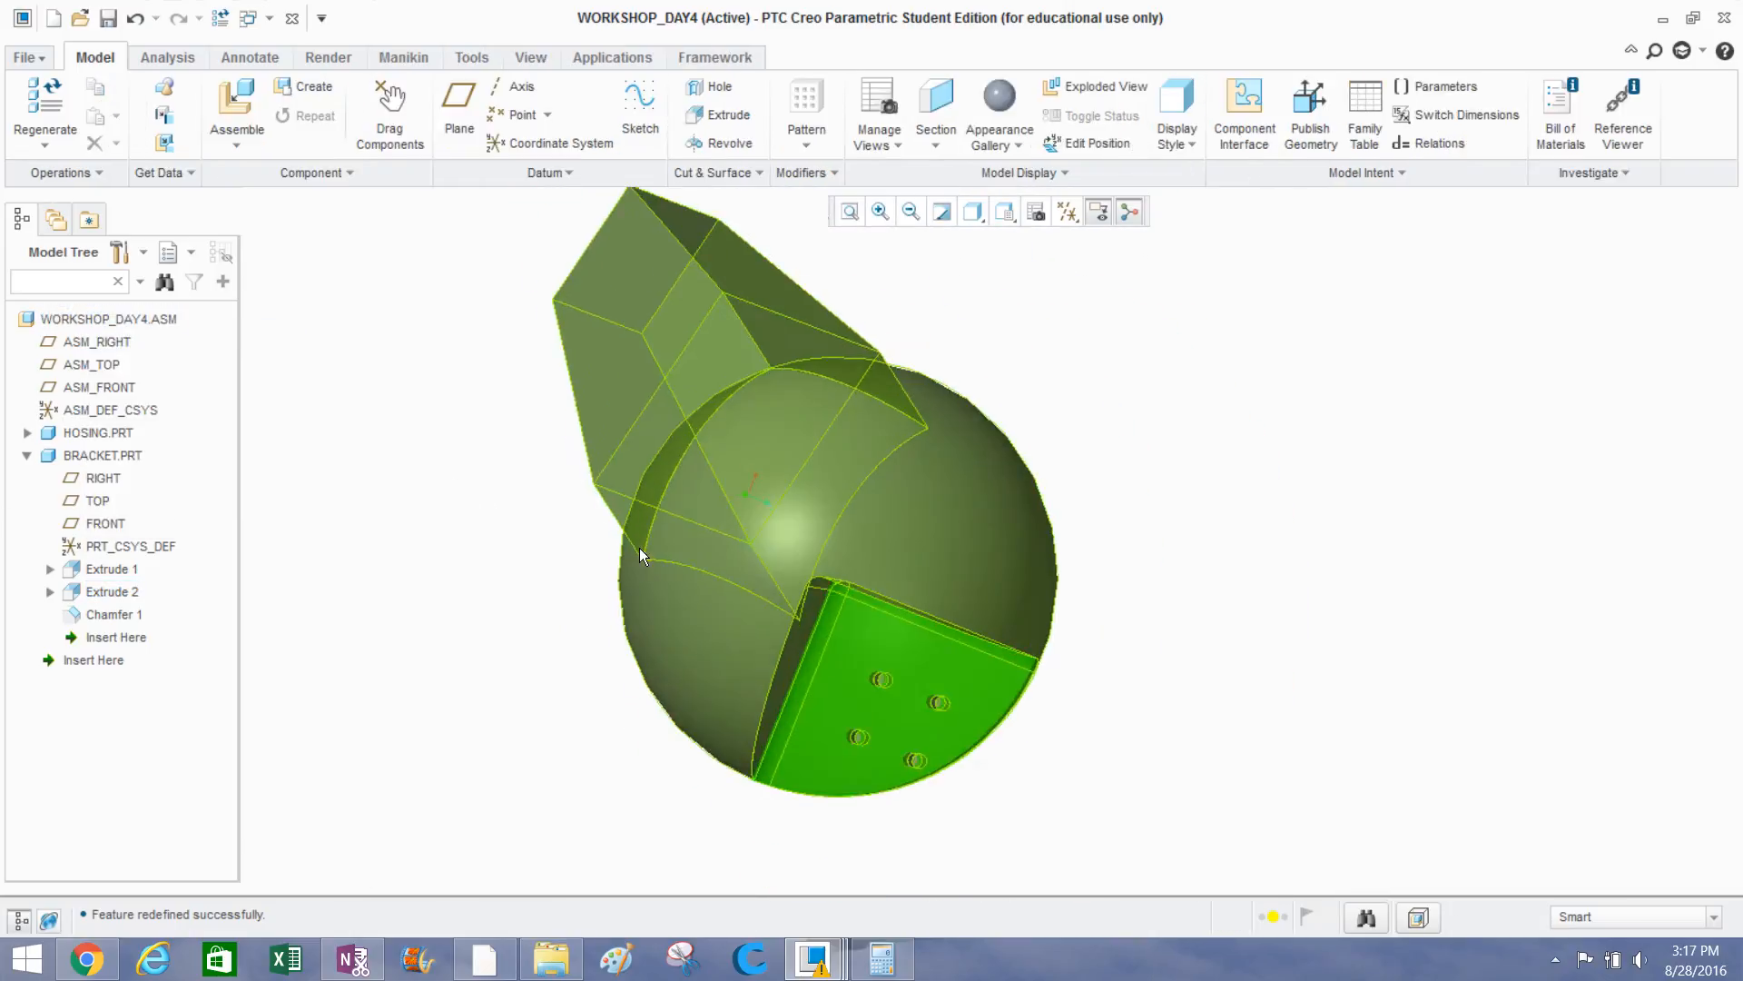
scroll(640, 556, up, 1)
middle_drag(640, 556, 666, 503)
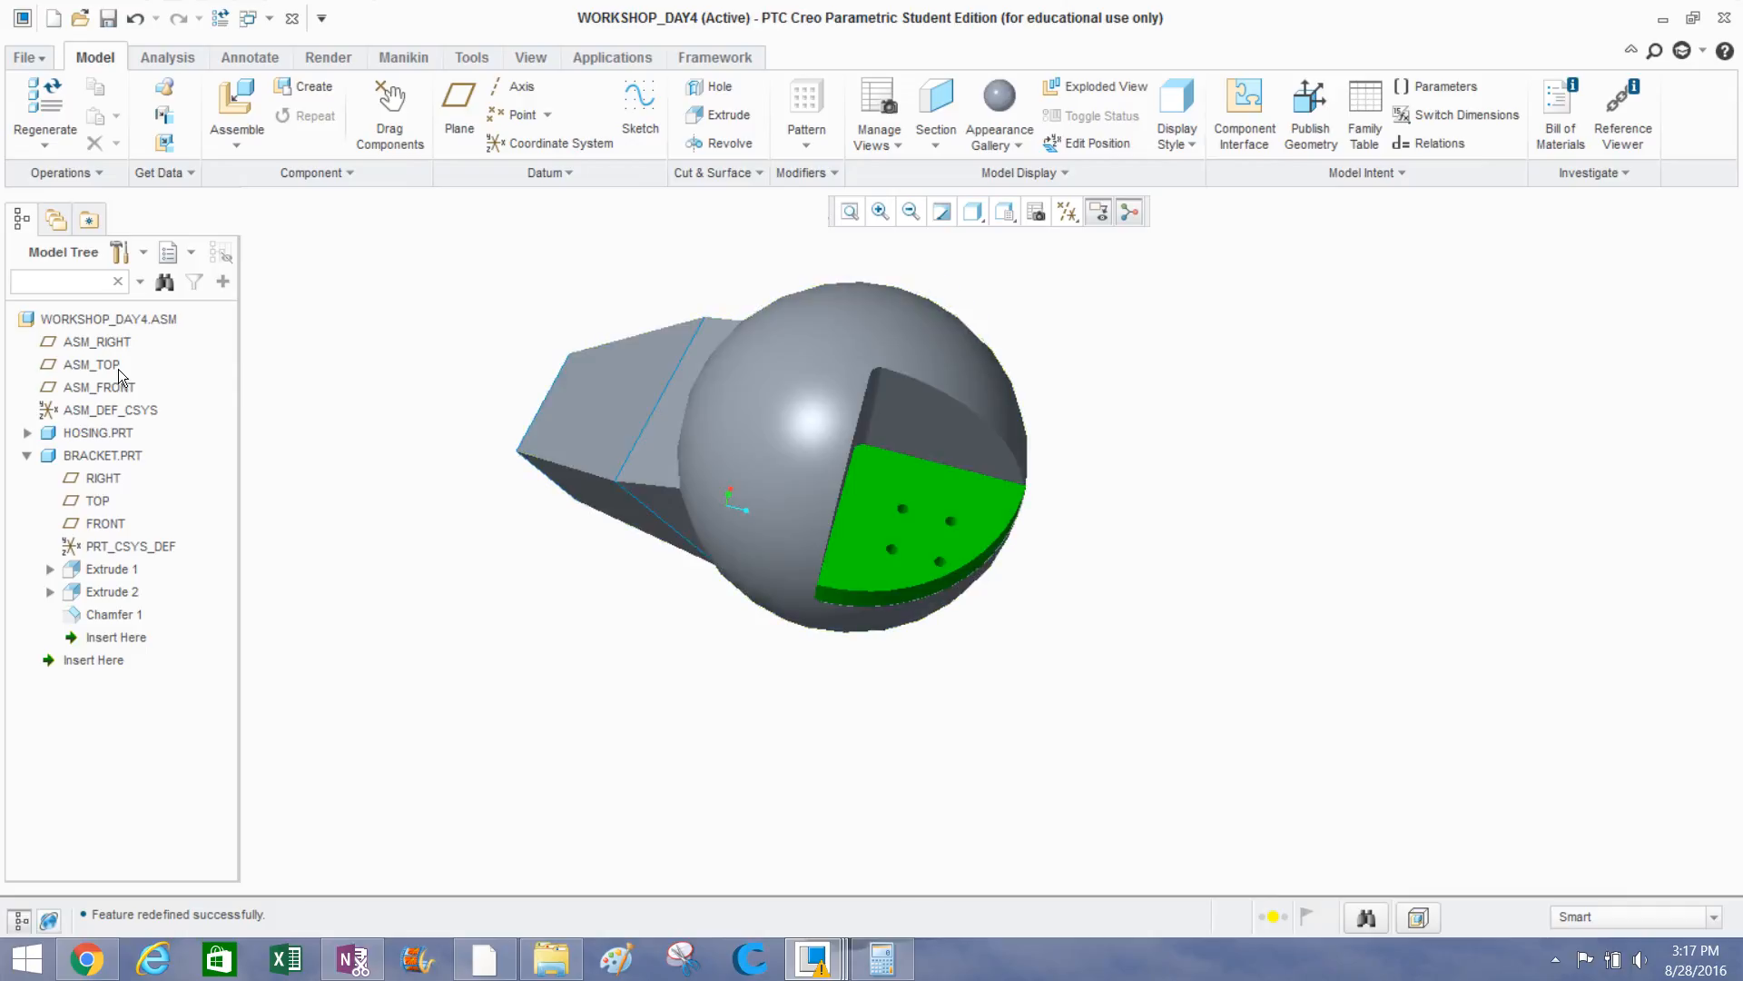
Switch the active model to the housing, to the bracket, and back to the WORKSHOP_DAY4 assembly.
click(94, 435)
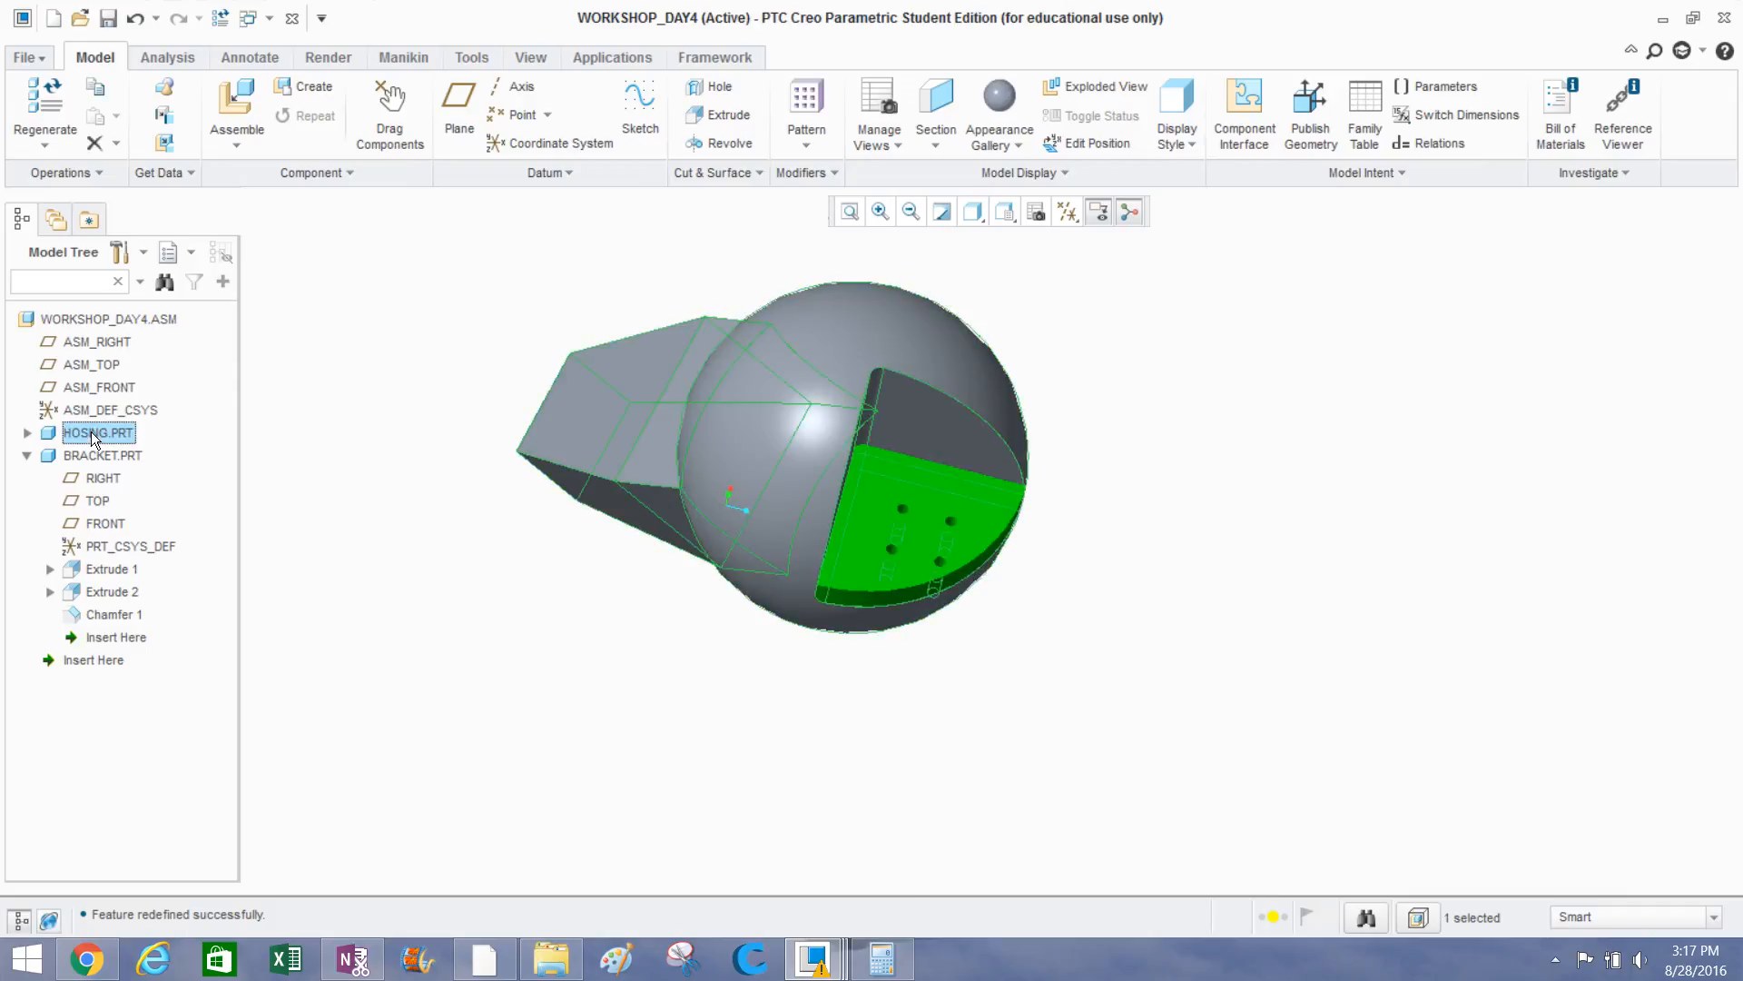
right_click(95, 437)
click(197, 86)
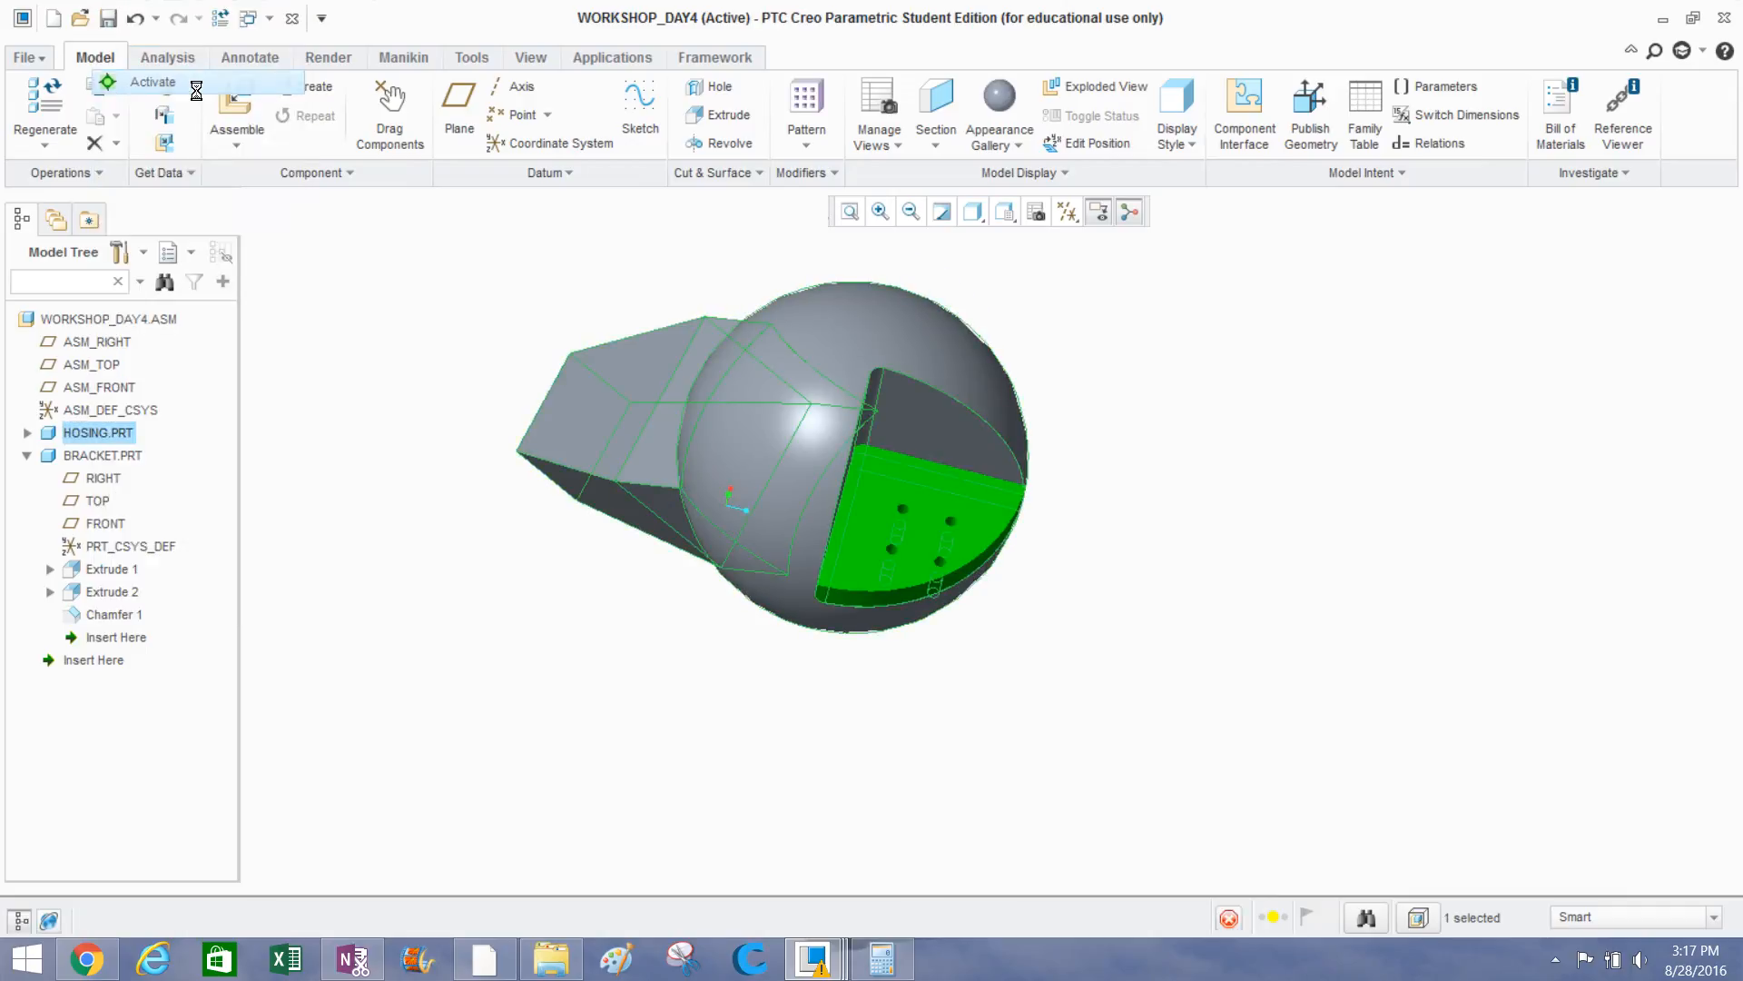
right_click(87, 453)
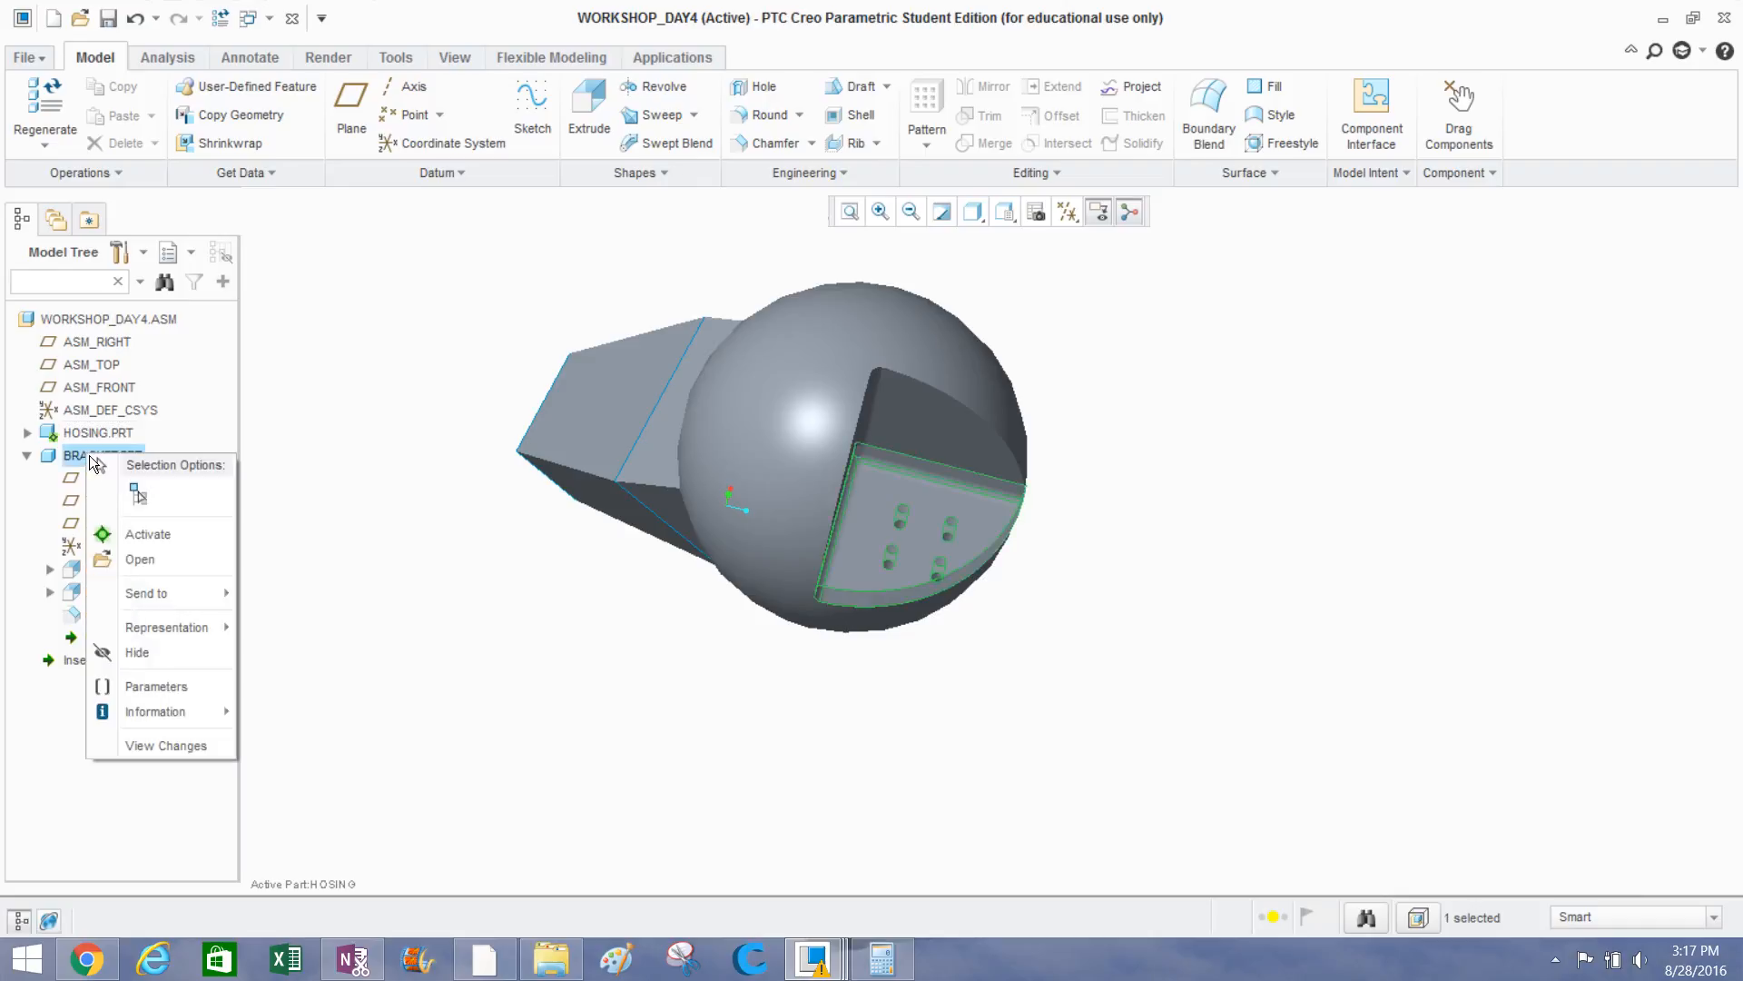
click(113, 534)
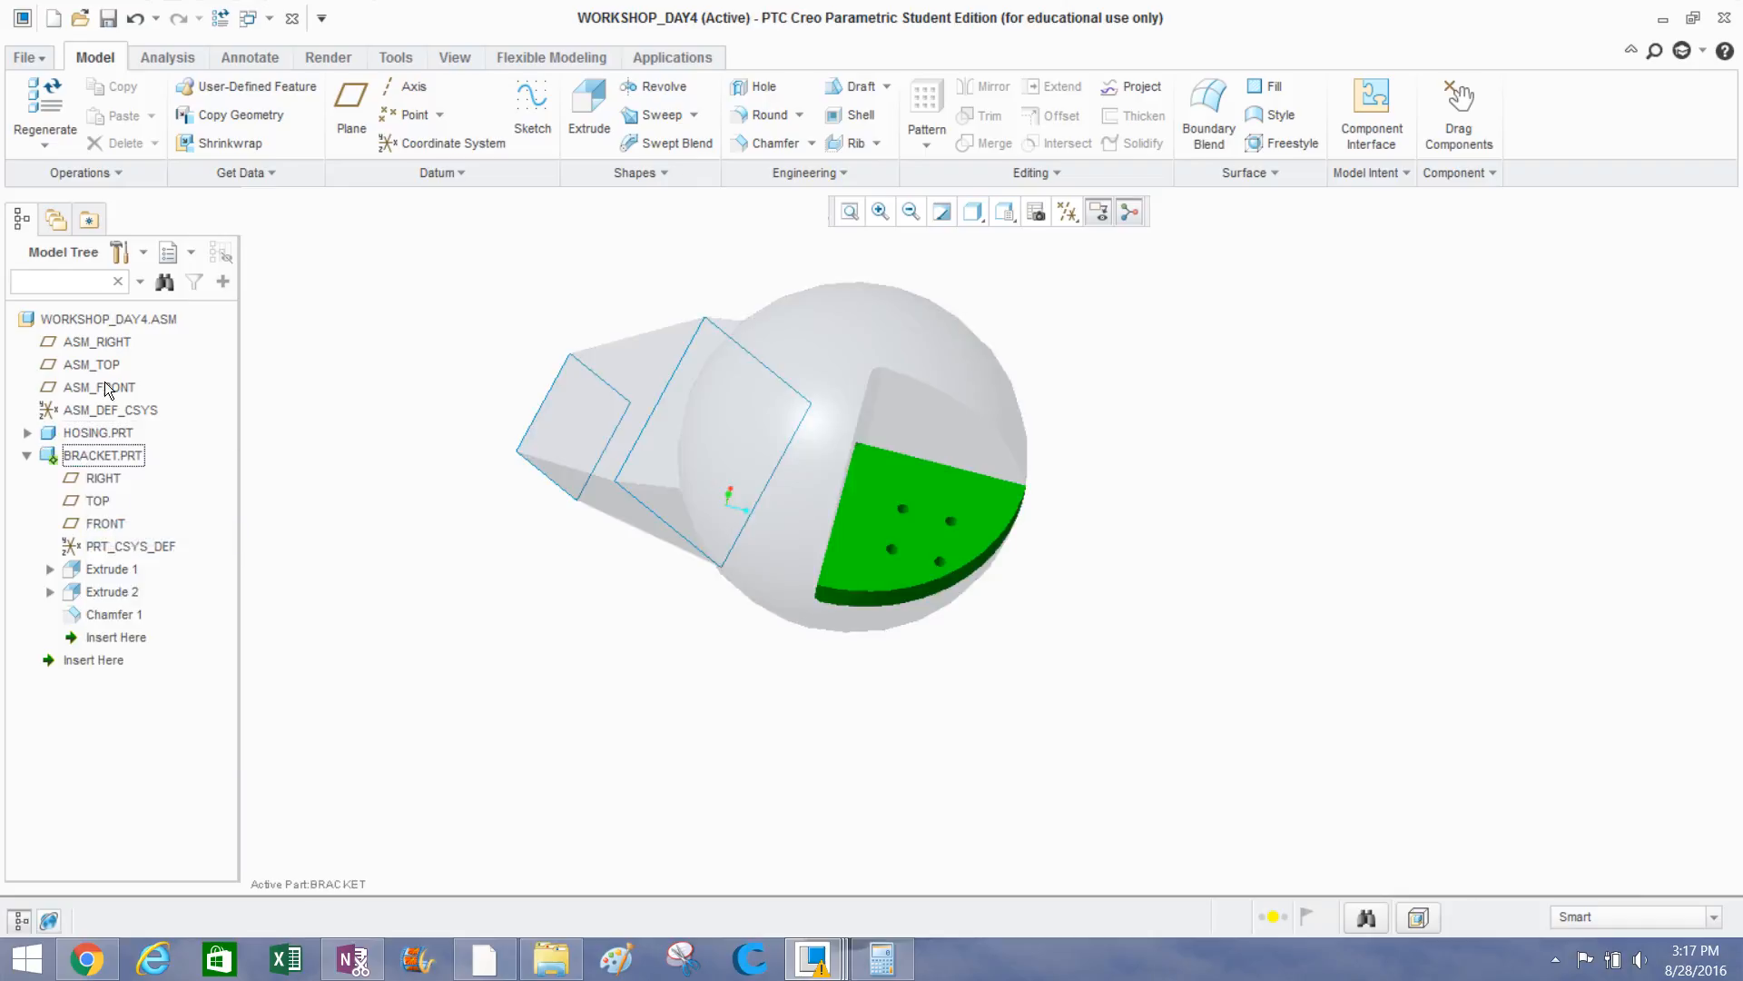
right_click(94, 321)
click(136, 332)
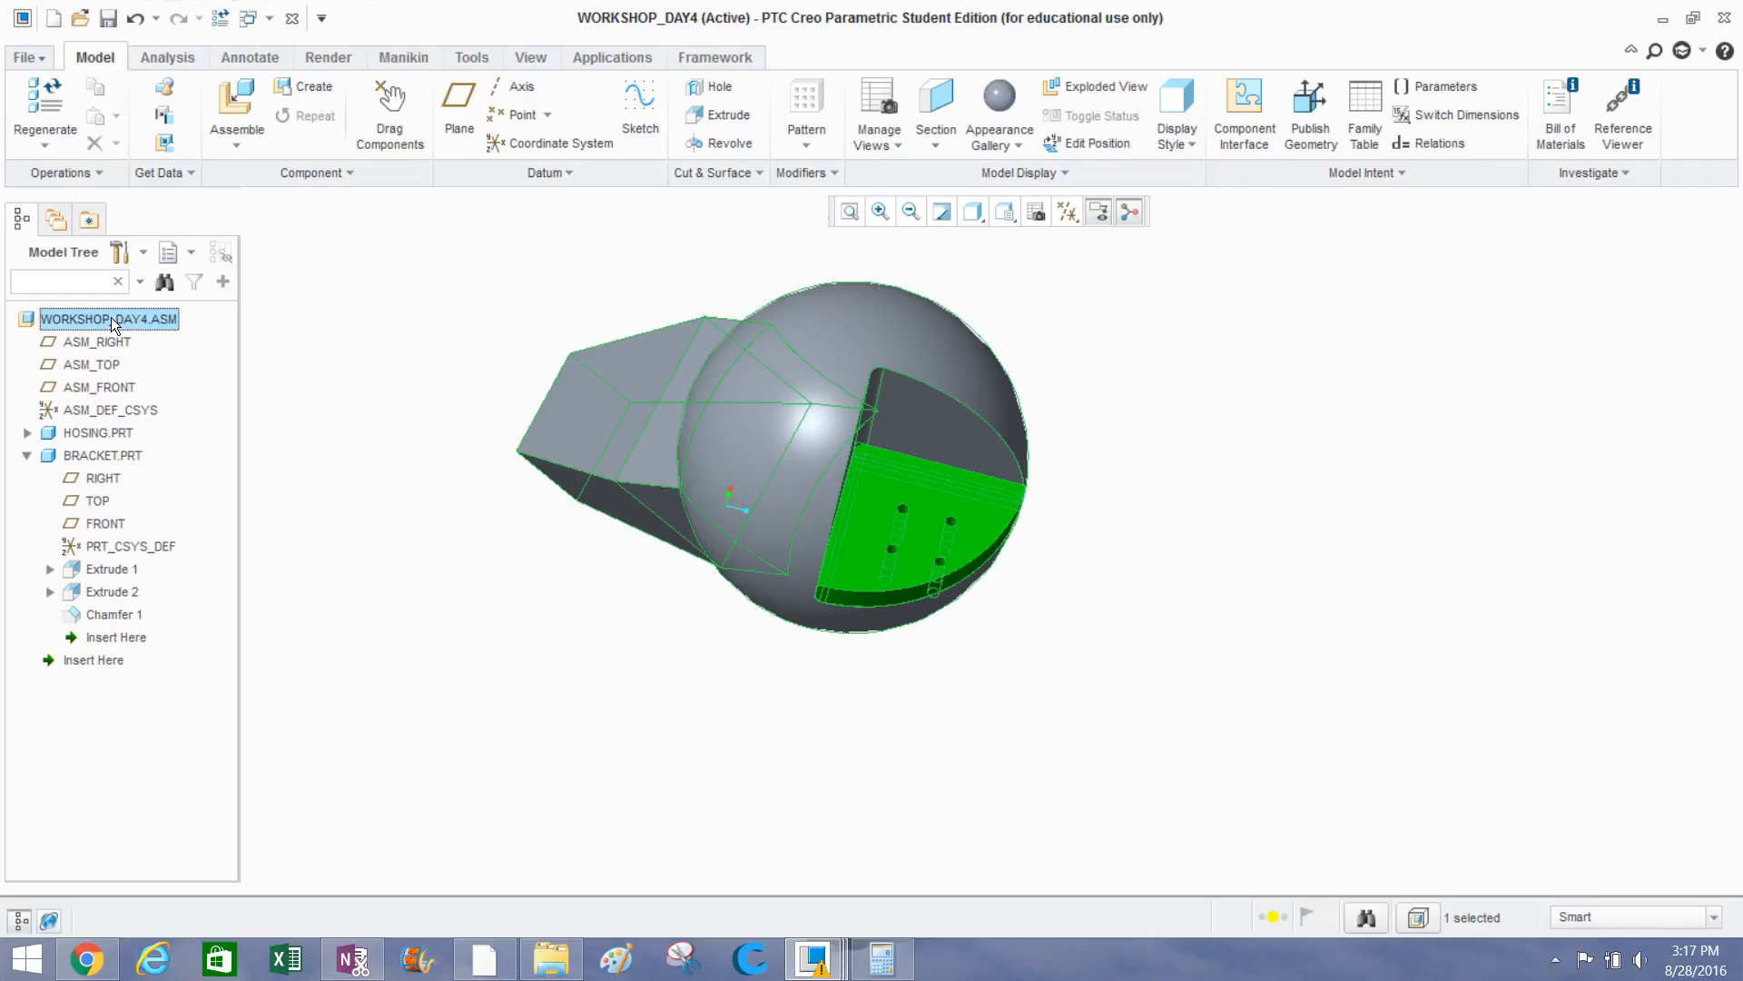
Examine the bracket's holes against the housing and how the bracket's inner corner fits the cutout's rounded corner.
click(433, 465)
middle_drag(912, 535, 860, 637)
scroll(890, 641, down, 5)
scroll(949, 575, down, 5)
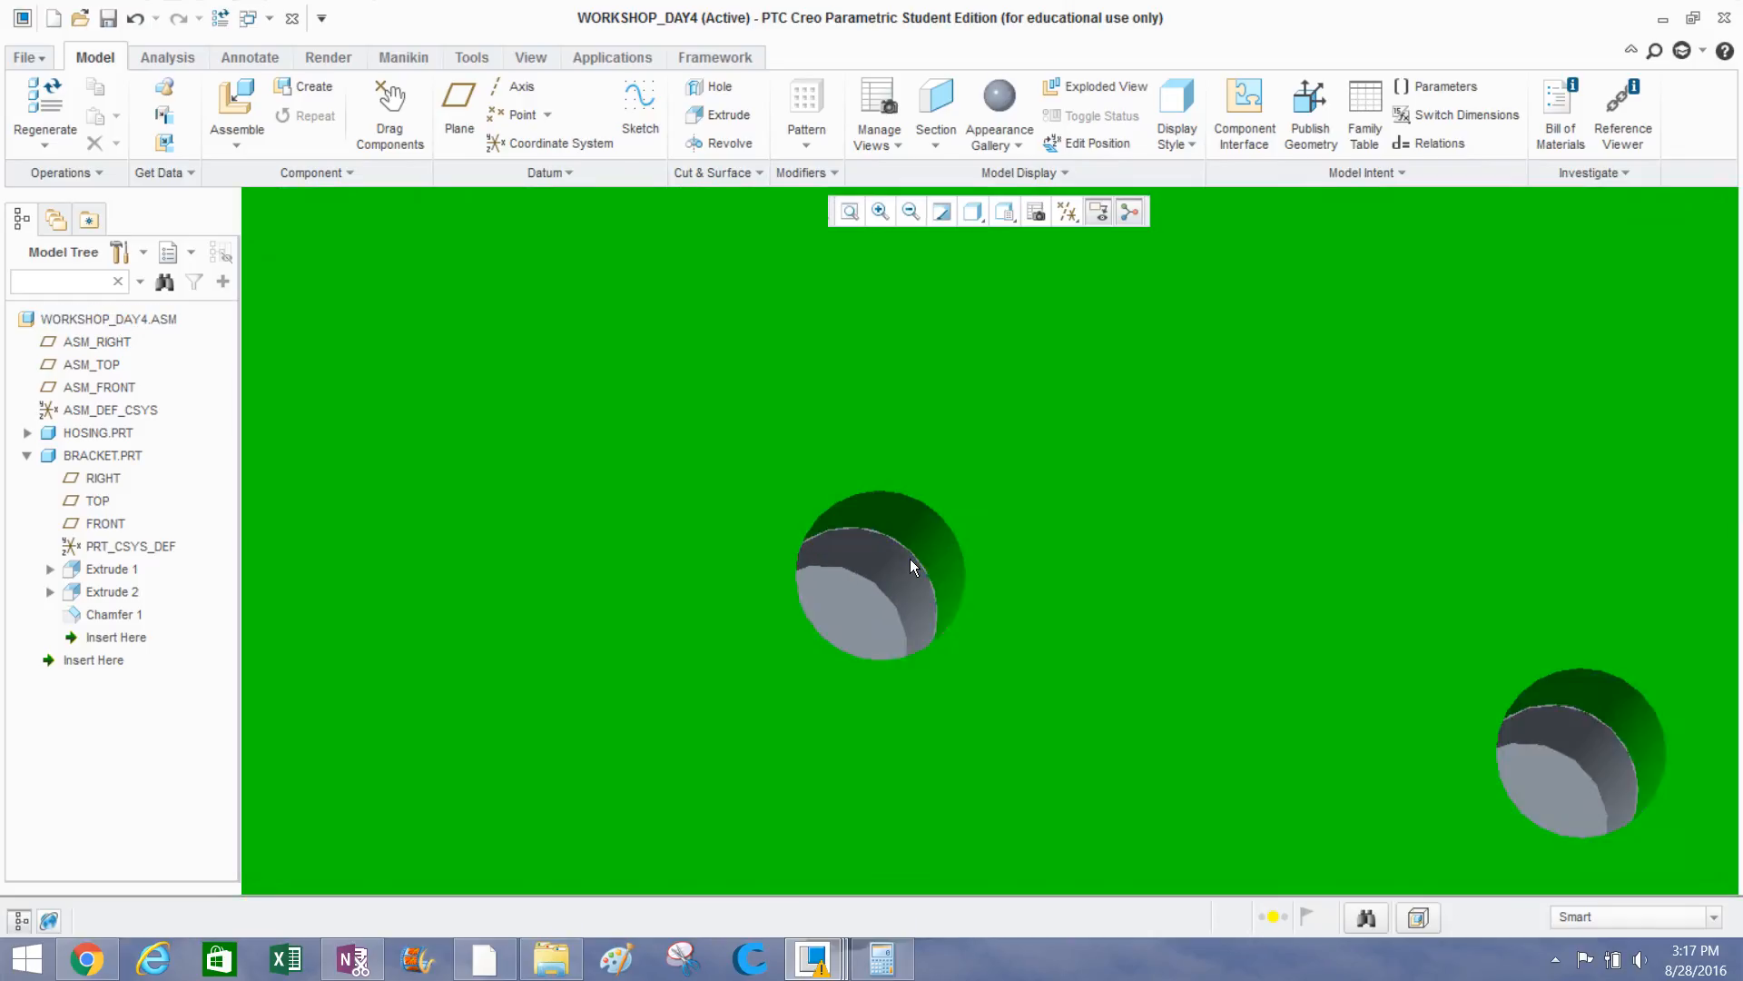
scroll(849, 499, up, 10)
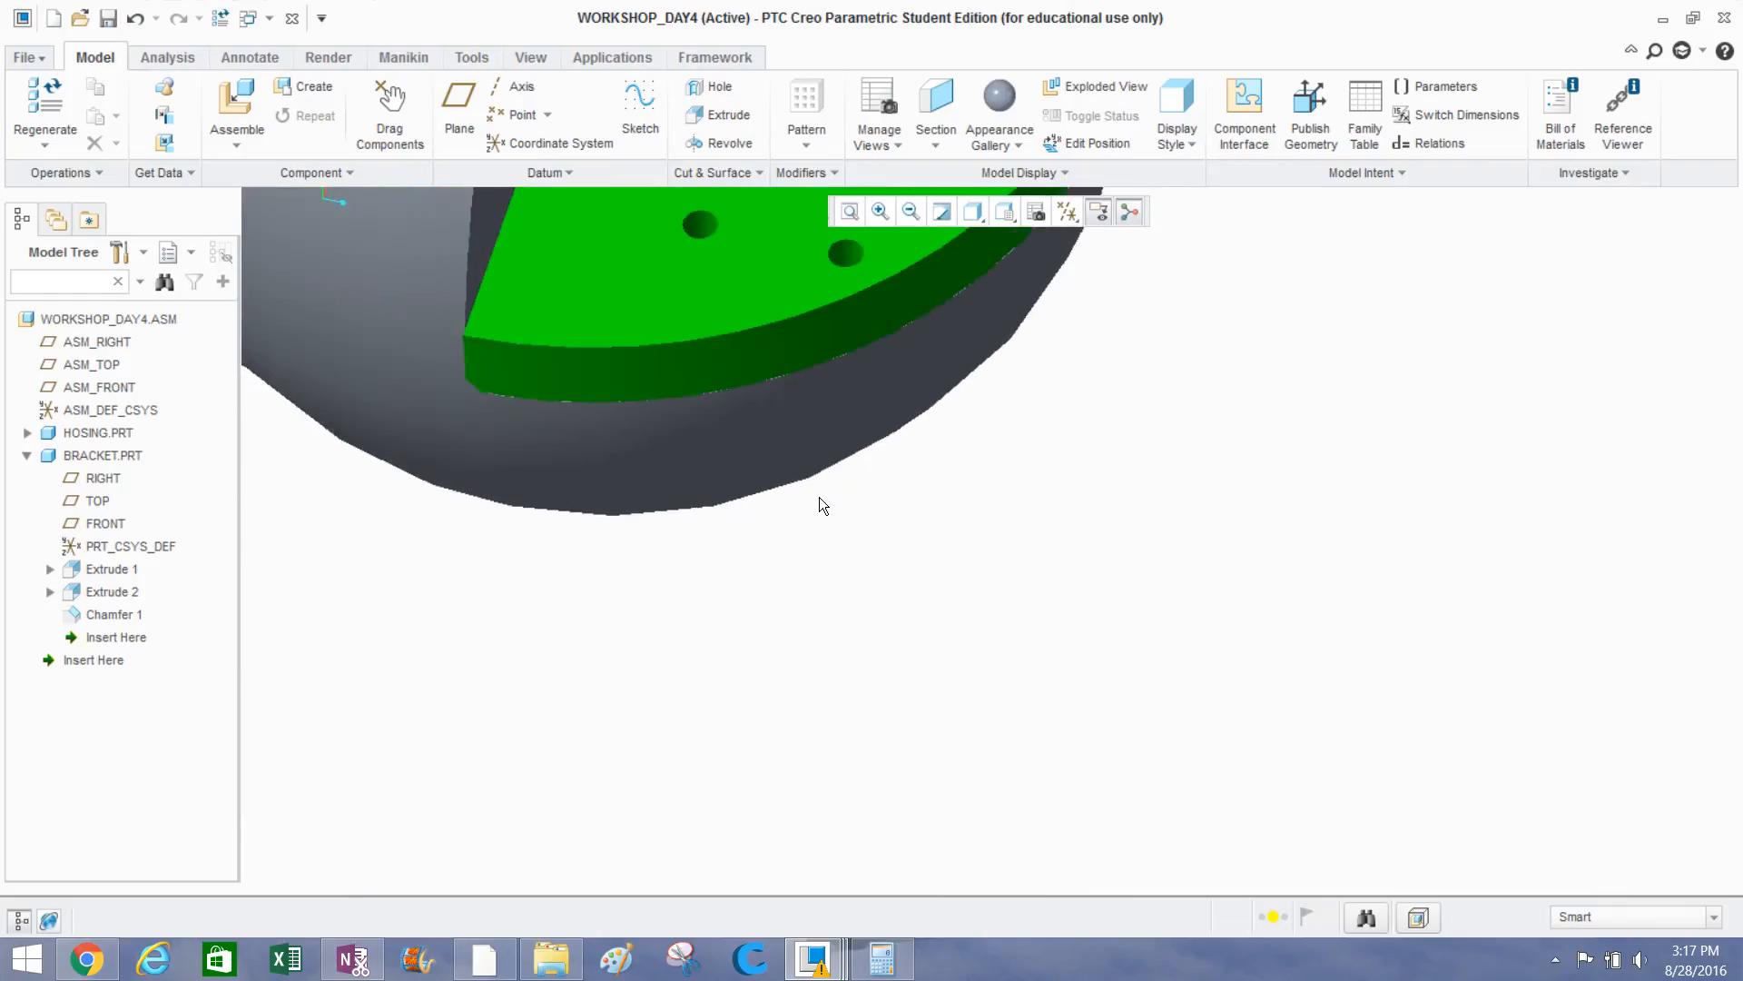
scroll(819, 495, up, 5)
middle_drag(820, 494, 667, 378)
scroll(659, 381, down, 3)
scroll(576, 294, up, 3)
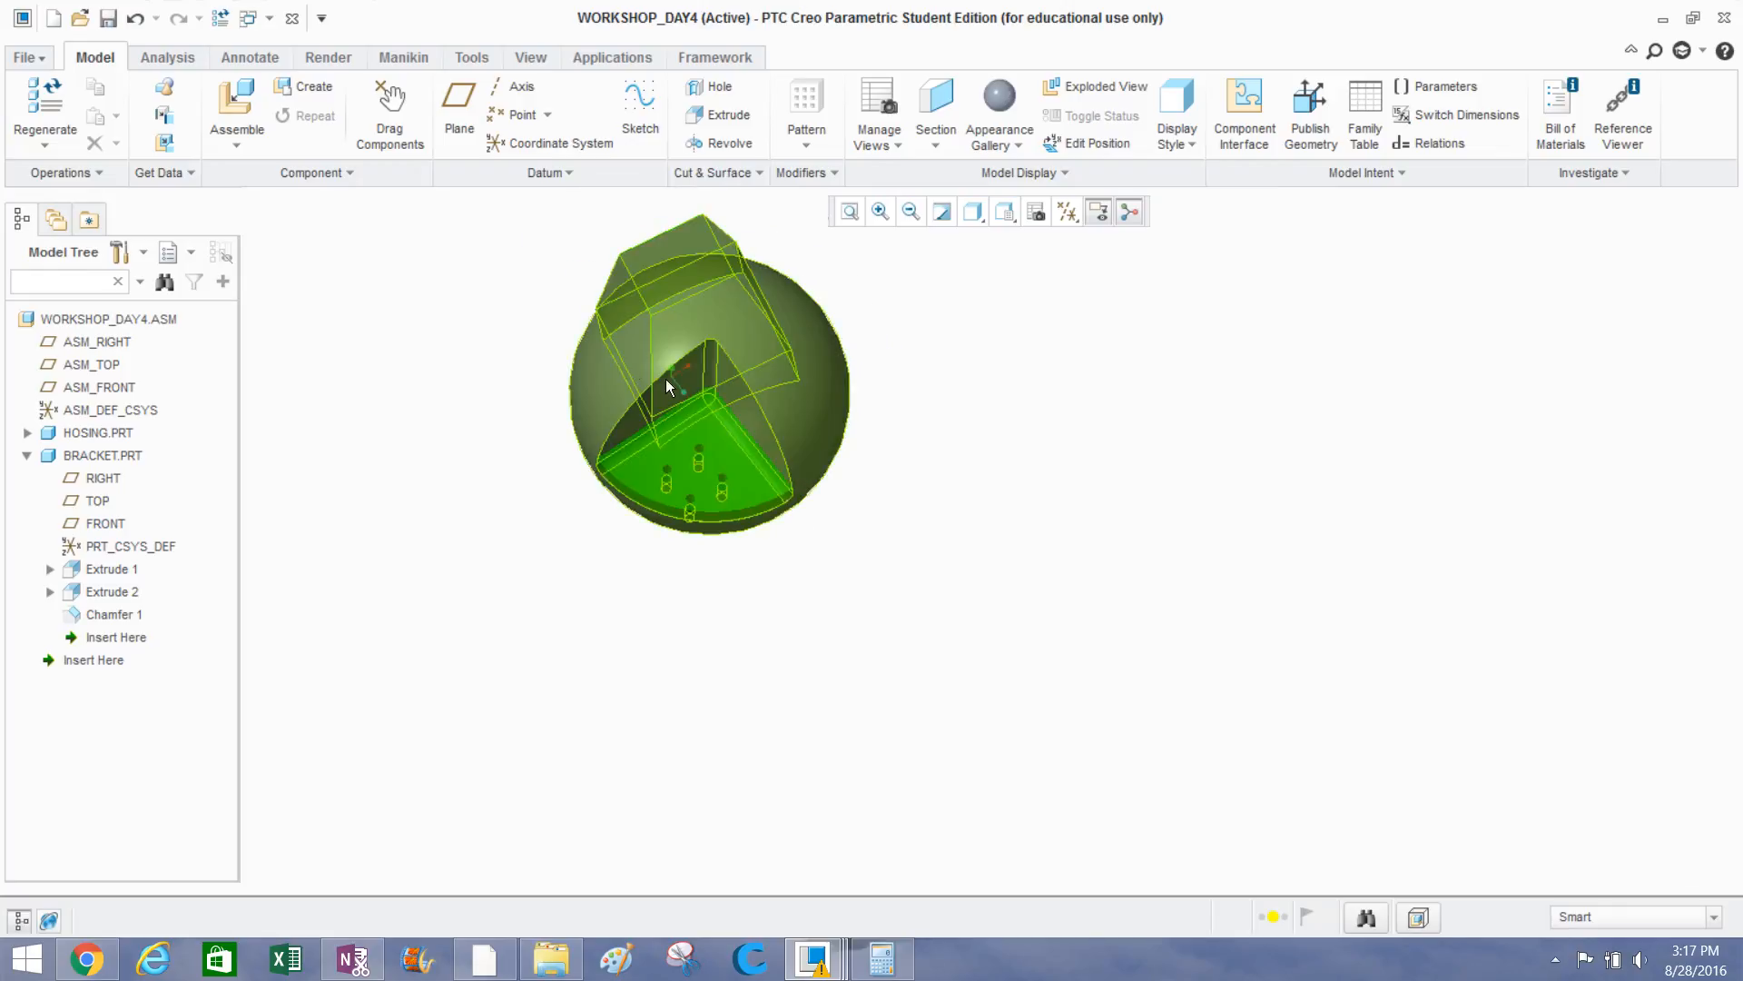
scroll(712, 377, down, 4)
scroll(712, 378, down, 3)
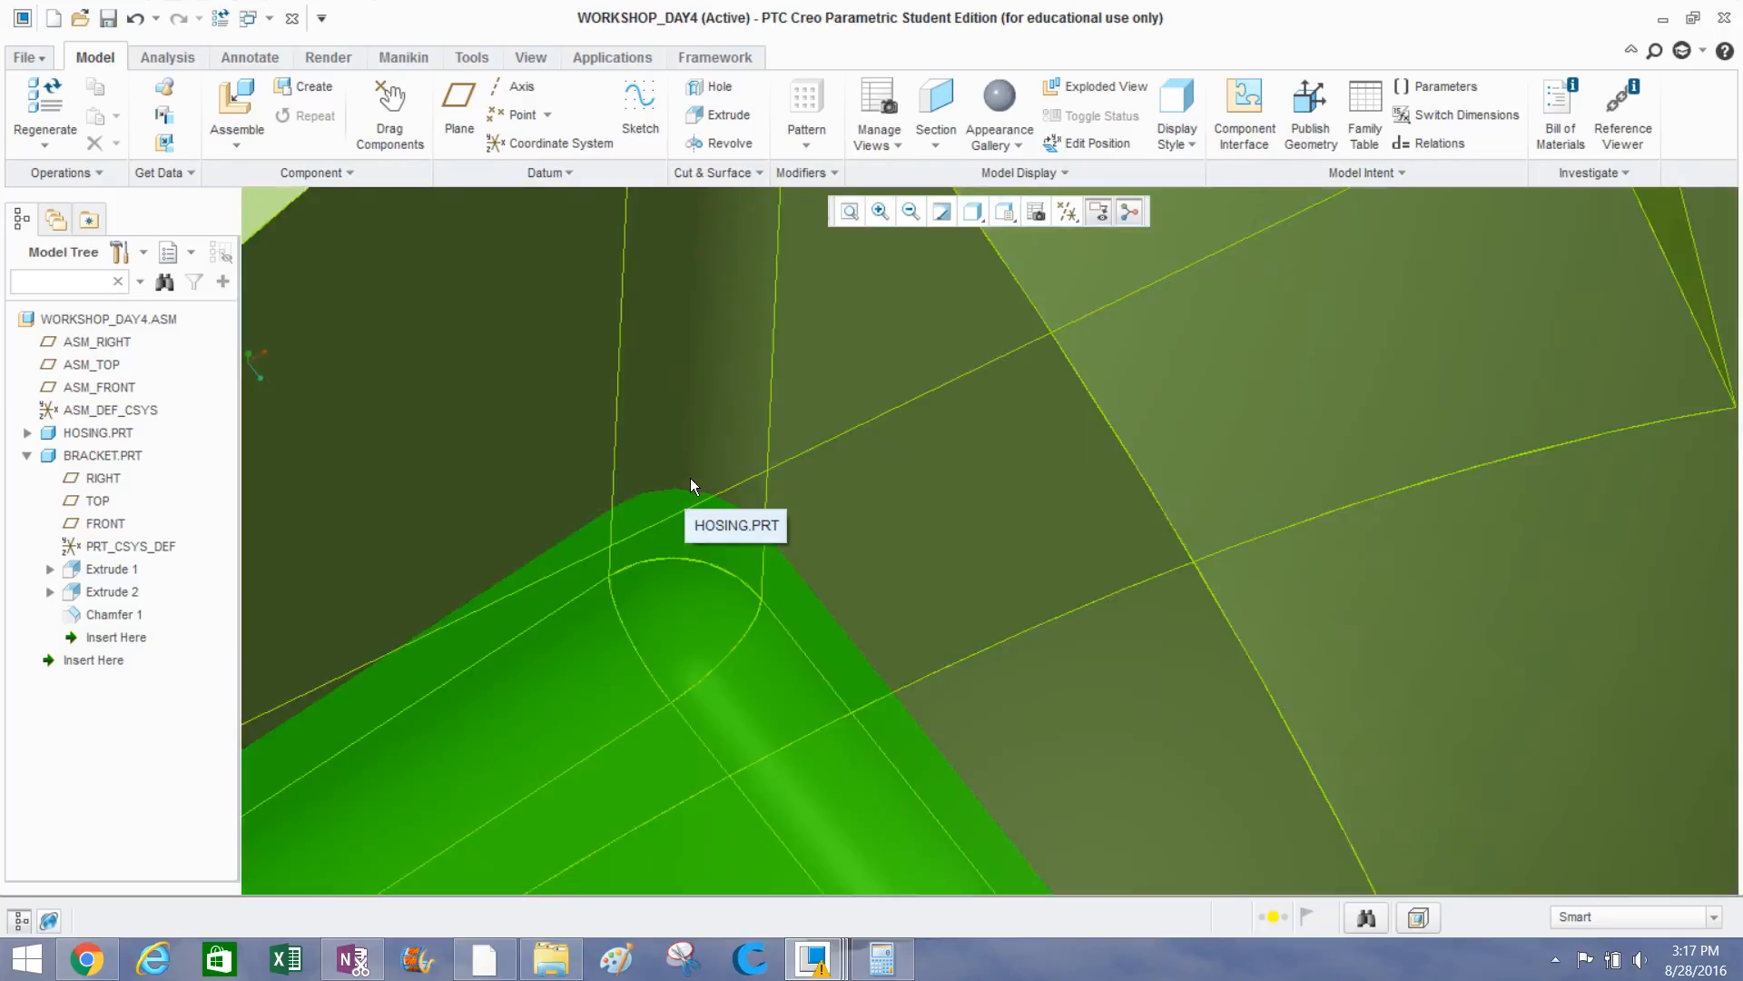
scroll(663, 498, up, 1)
scroll(663, 497, up, 5)
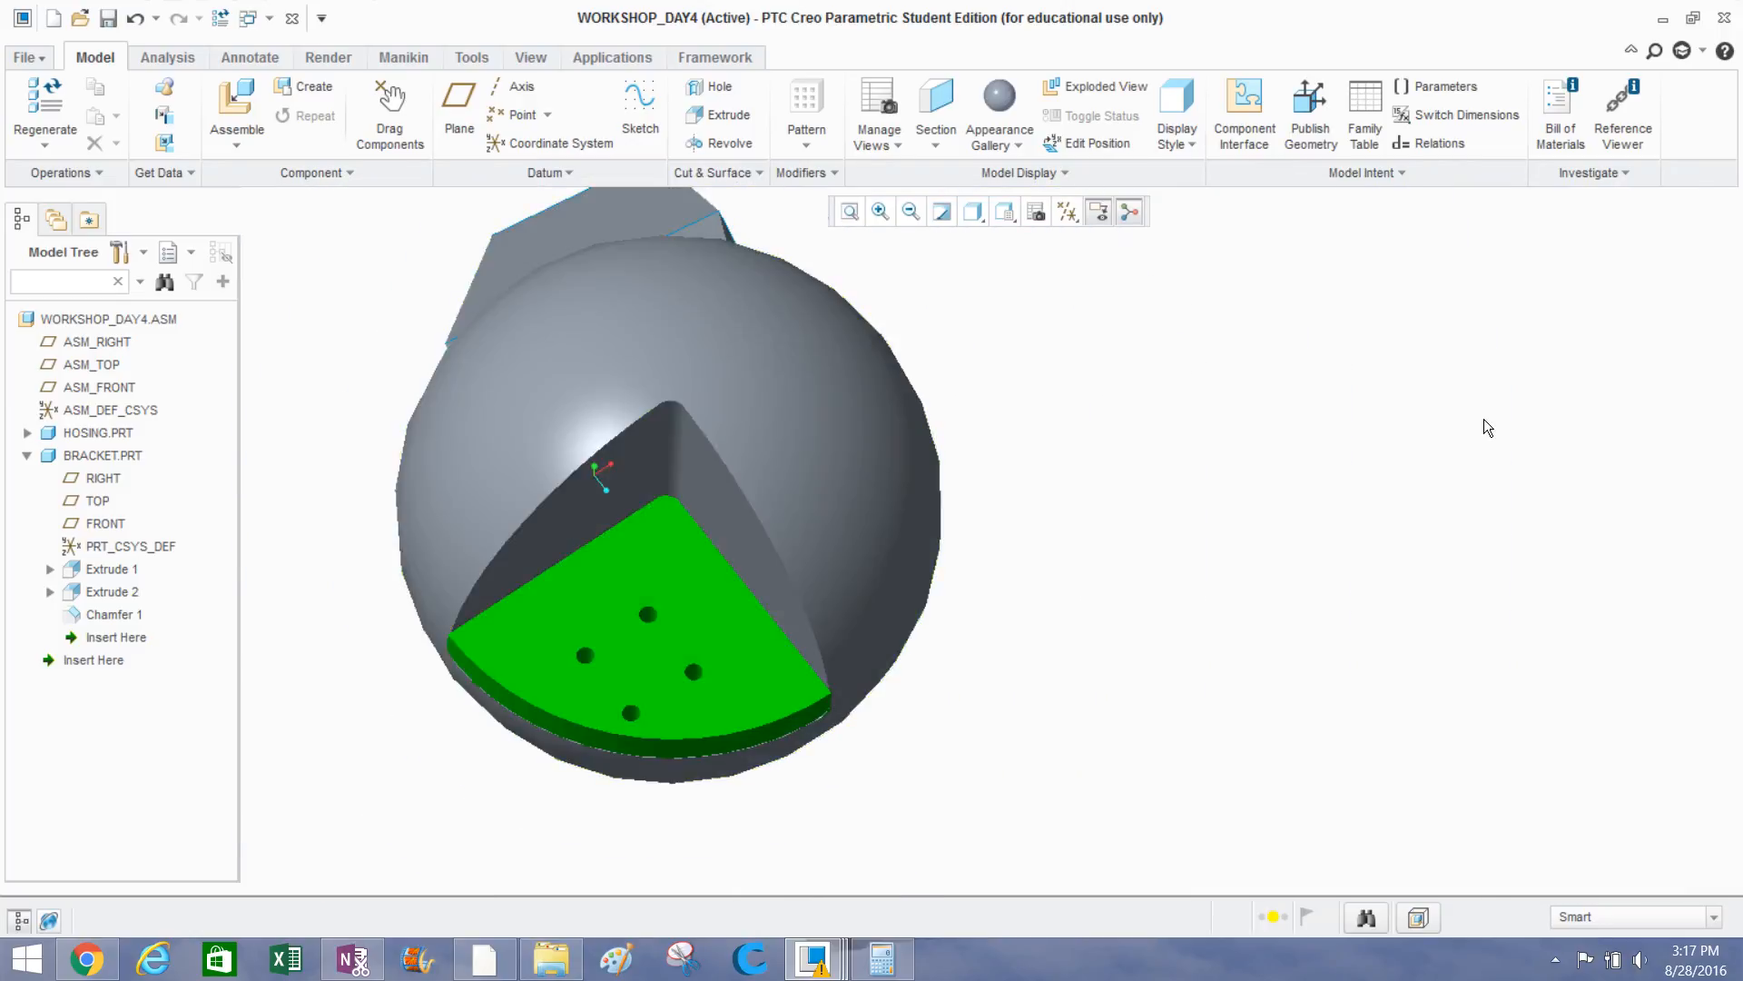
middle_drag(1385, 509, 1384, 452)
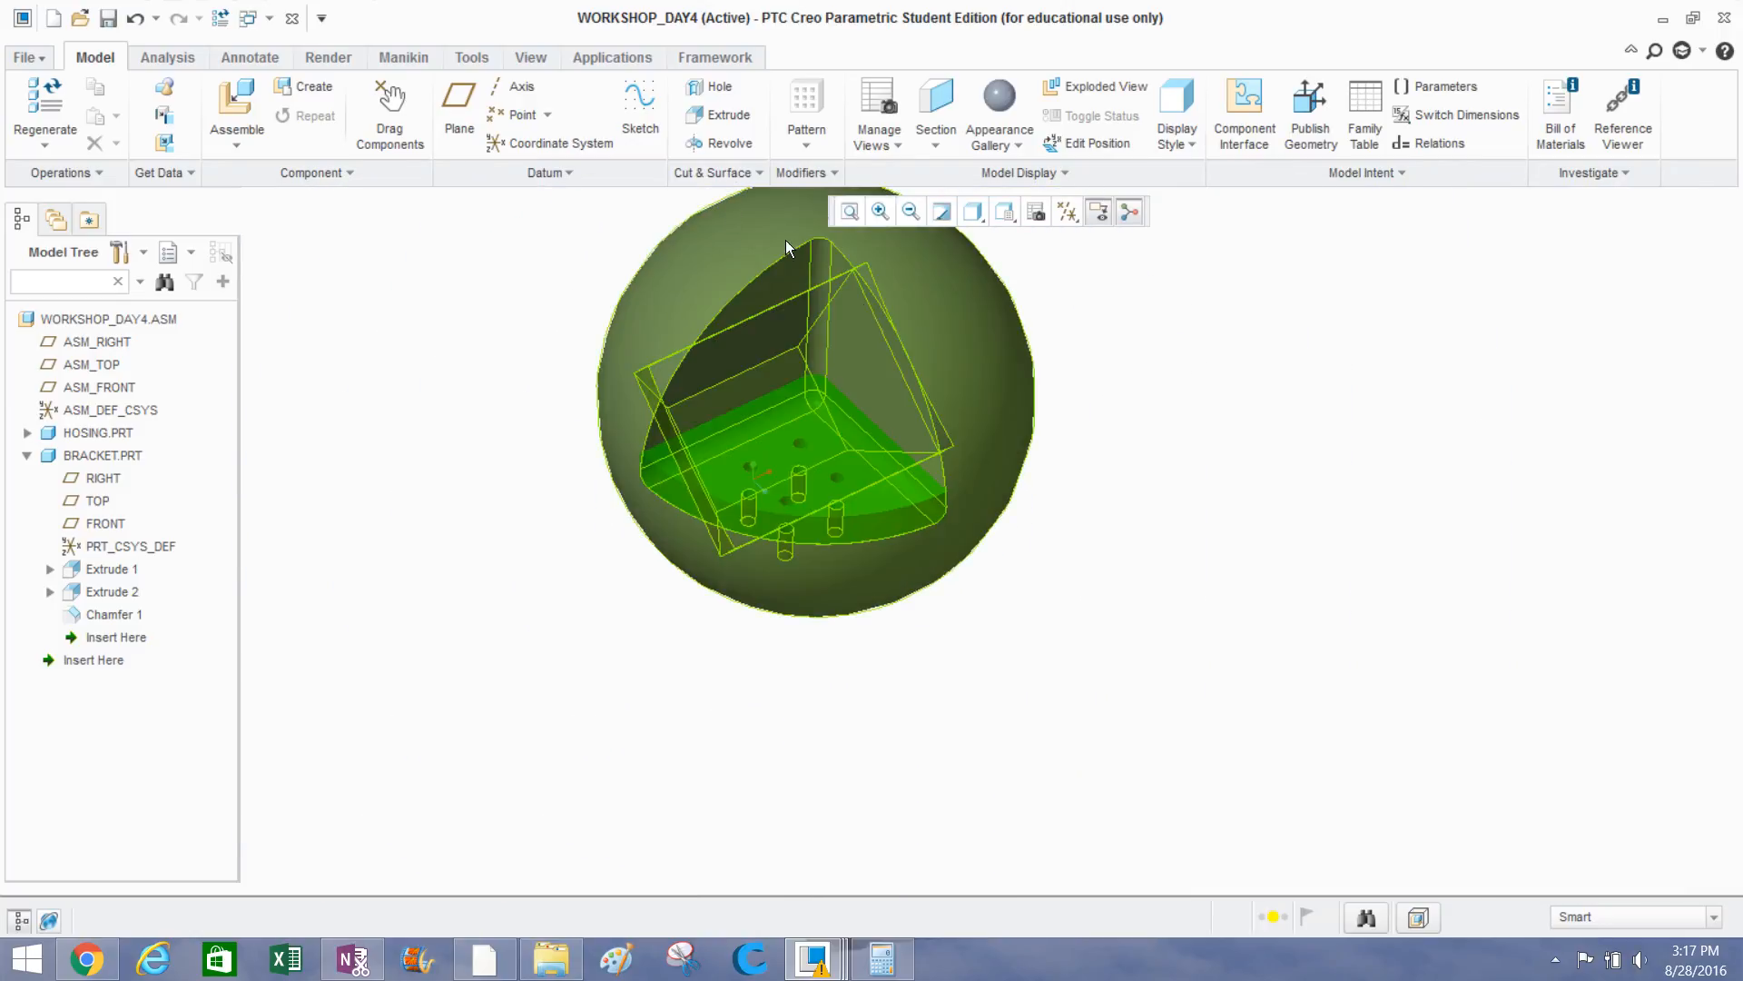
Measure the rounded vertical corner surface of the housing's cutout and close the measurement.
click(165, 58)
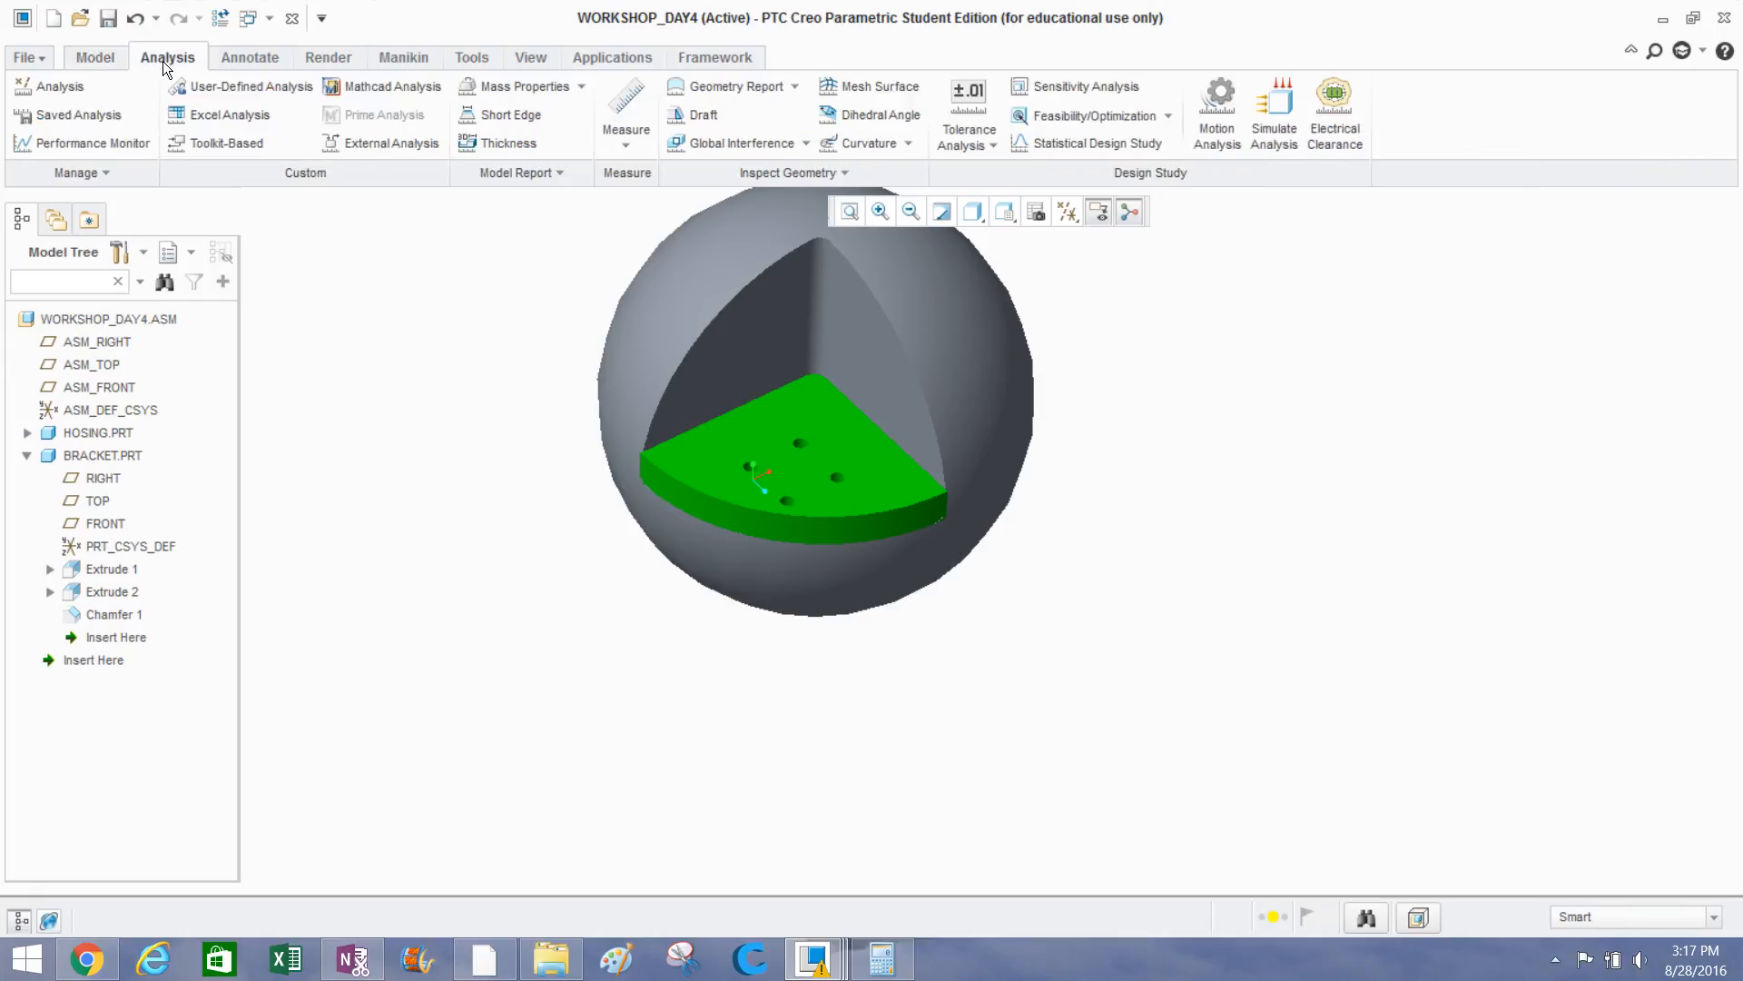
click(626, 104)
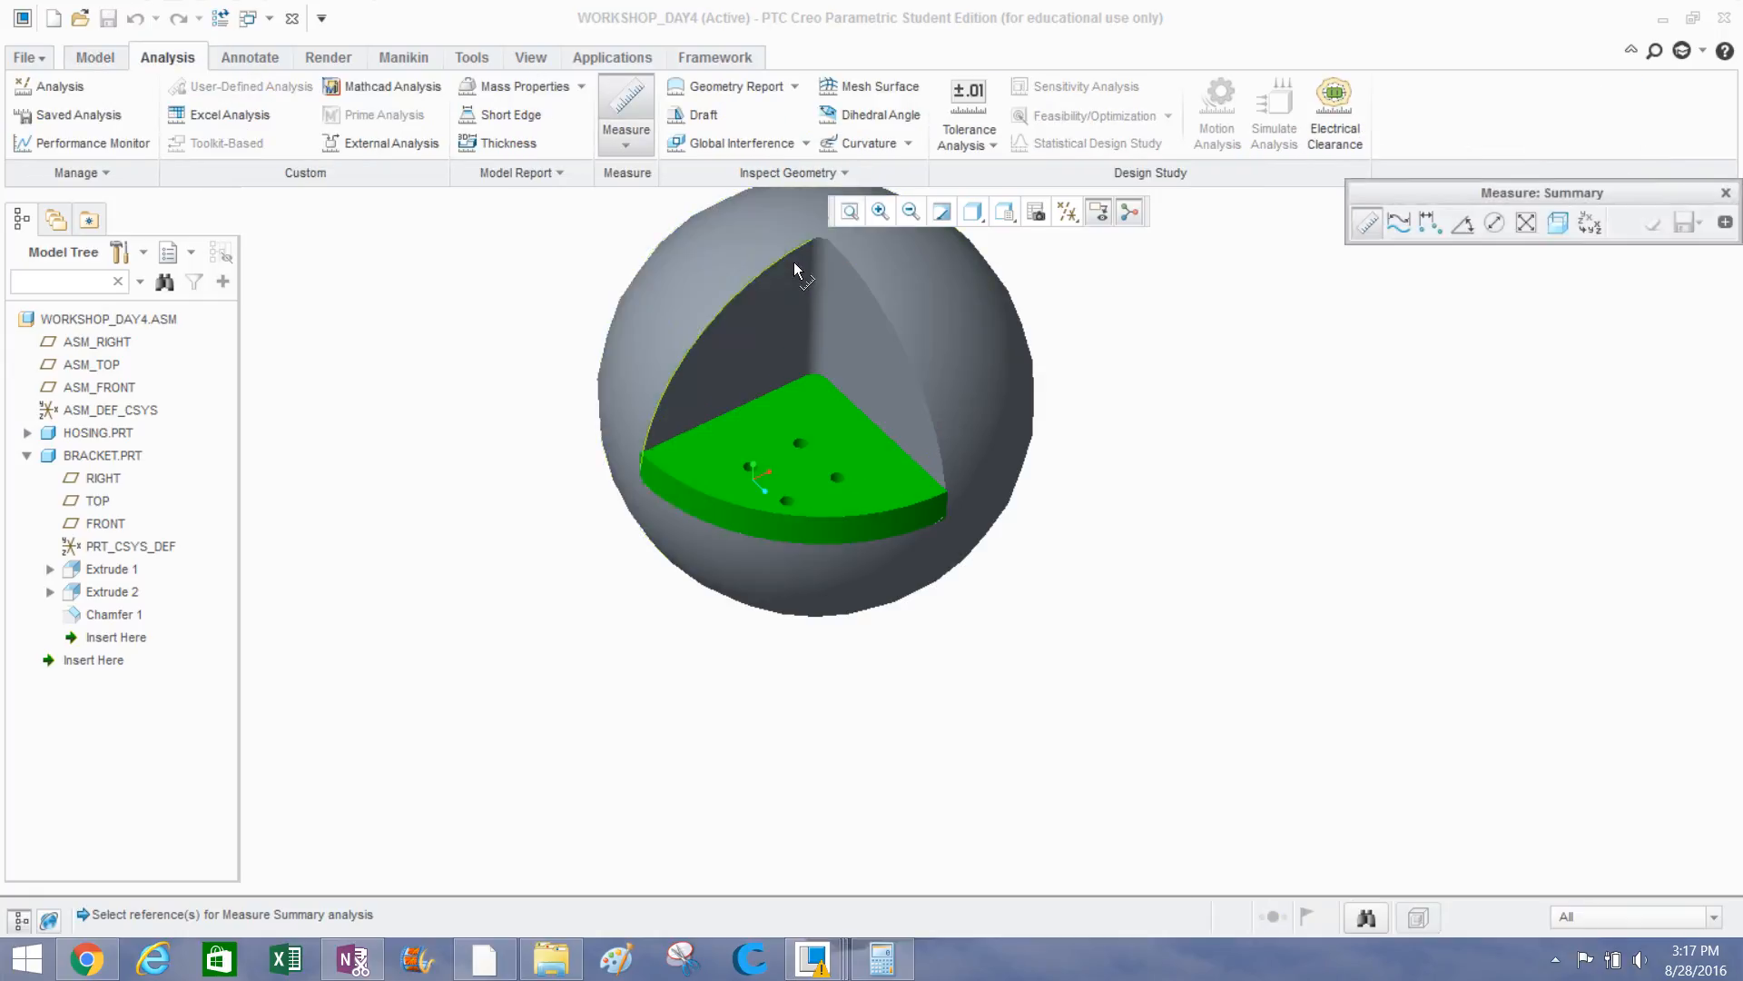
scroll(821, 265, down, 6)
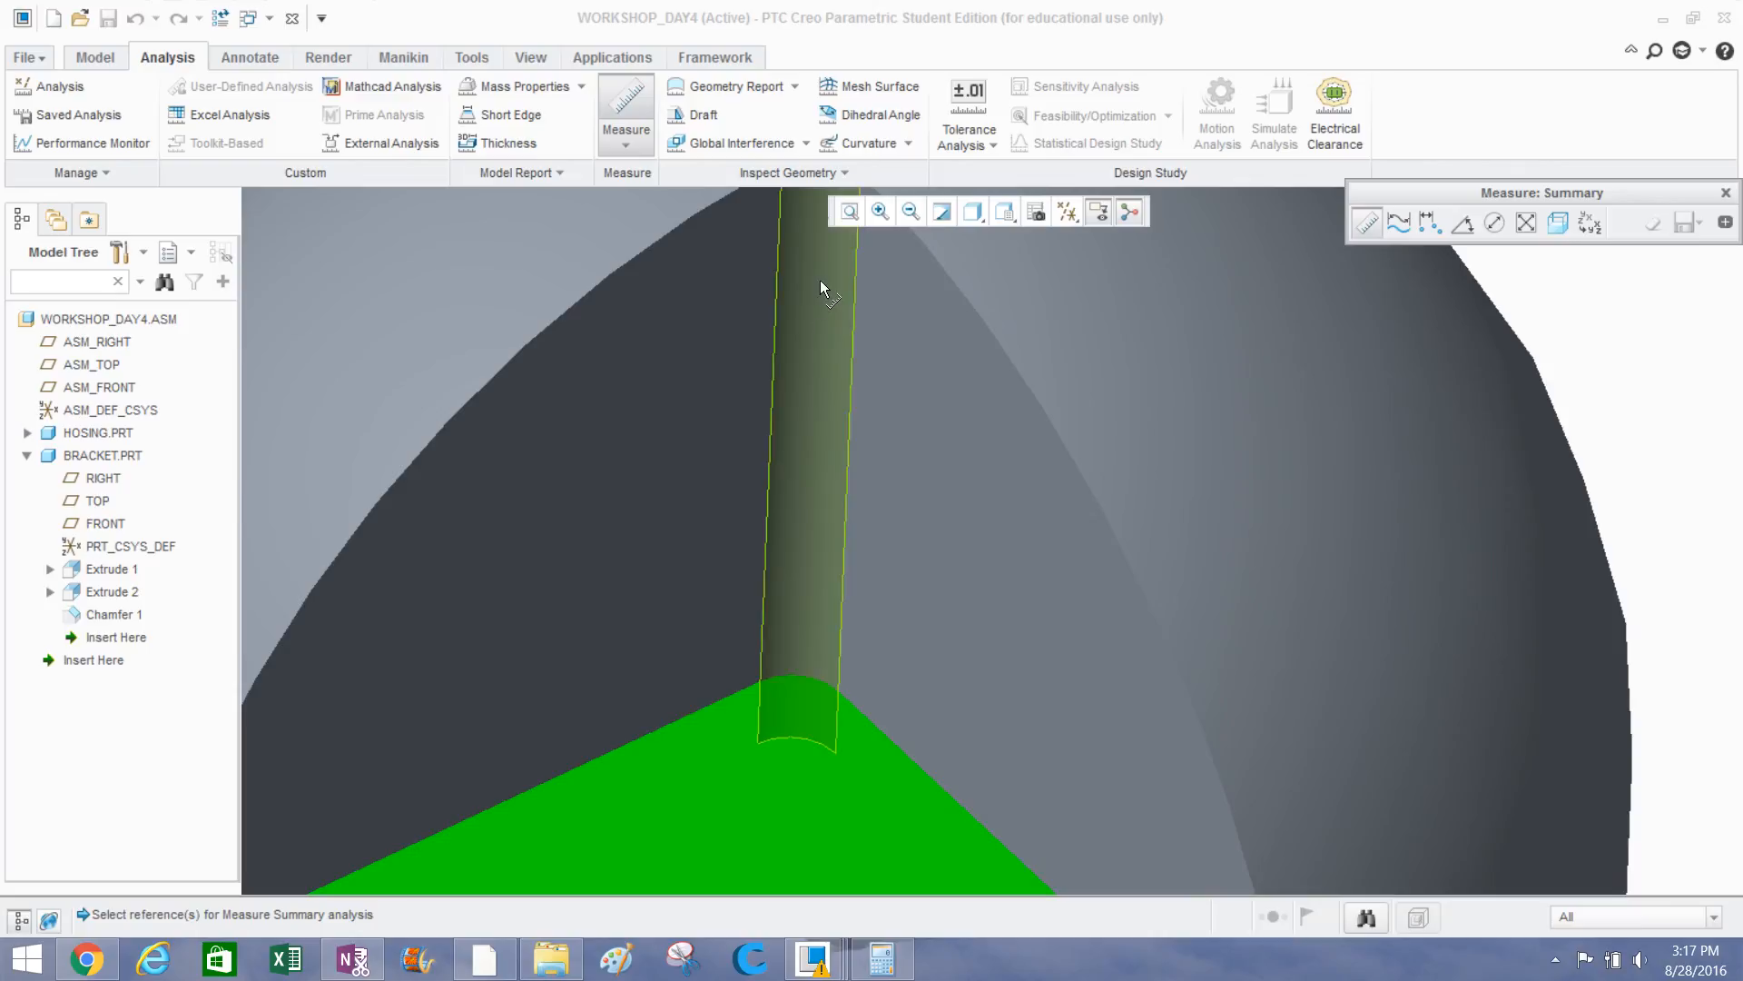
click(815, 320)
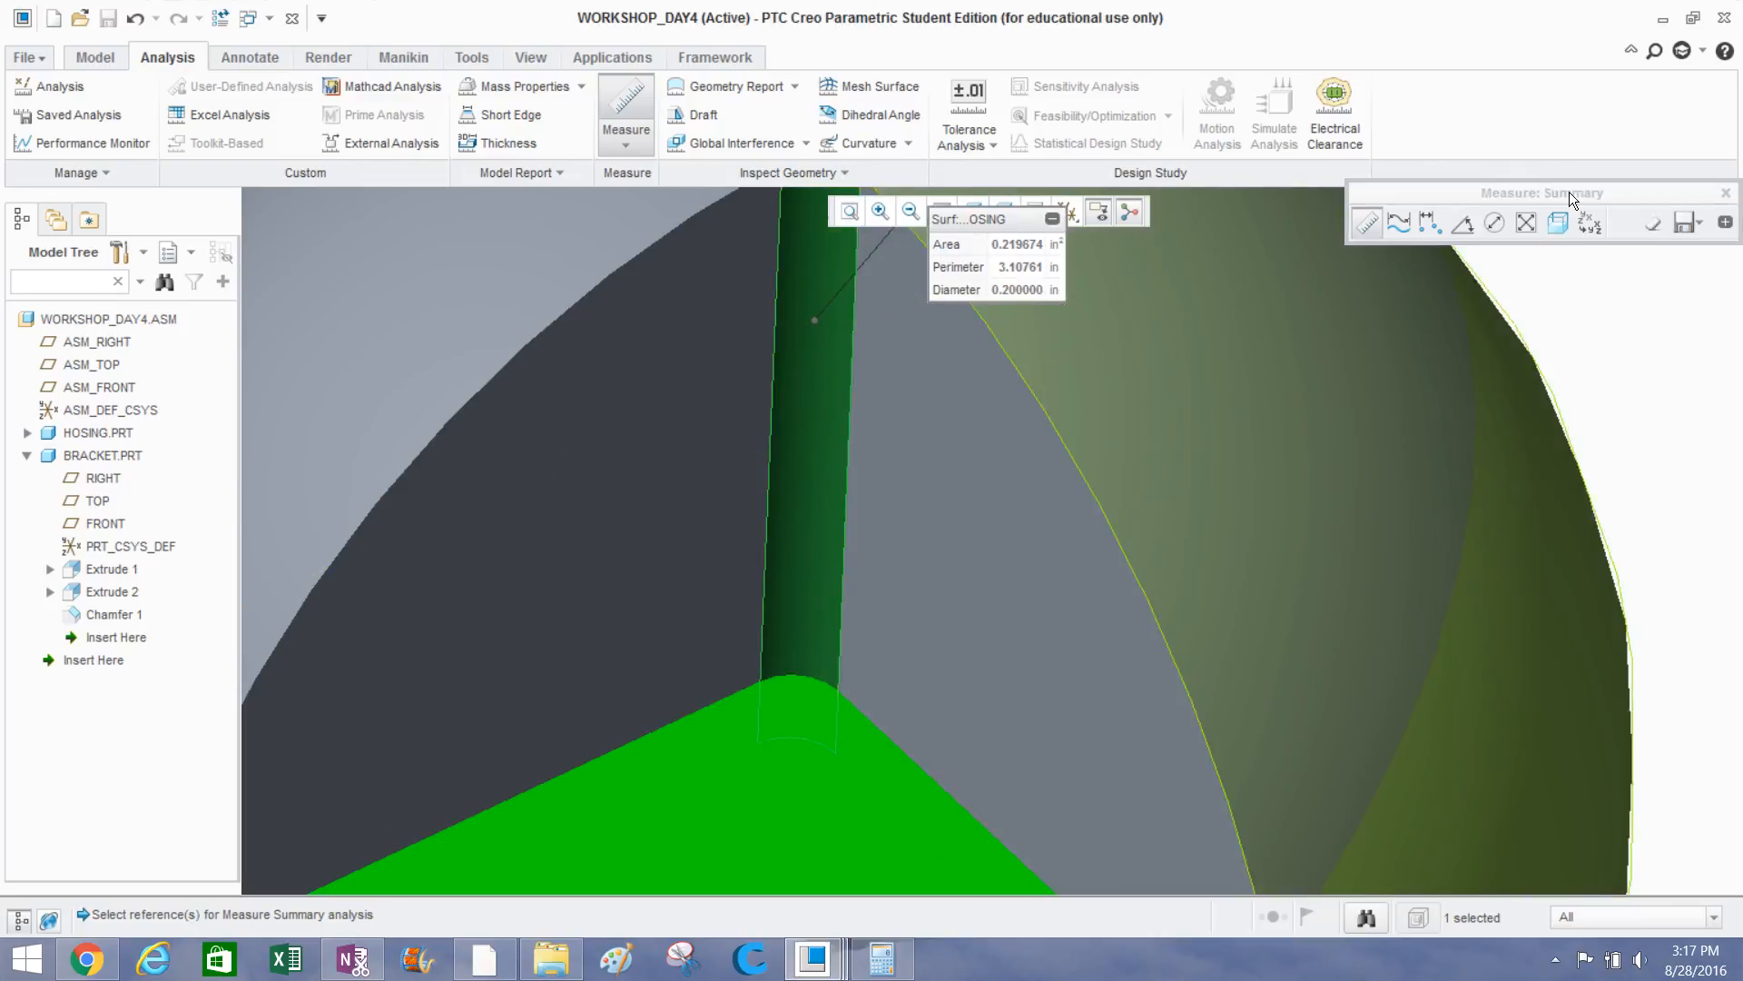
click(1725, 193)
Activate the bracket part for editing in the context of the assembly.
scroll(865, 510, down, 10)
middle_drag(866, 511, 685, 564)
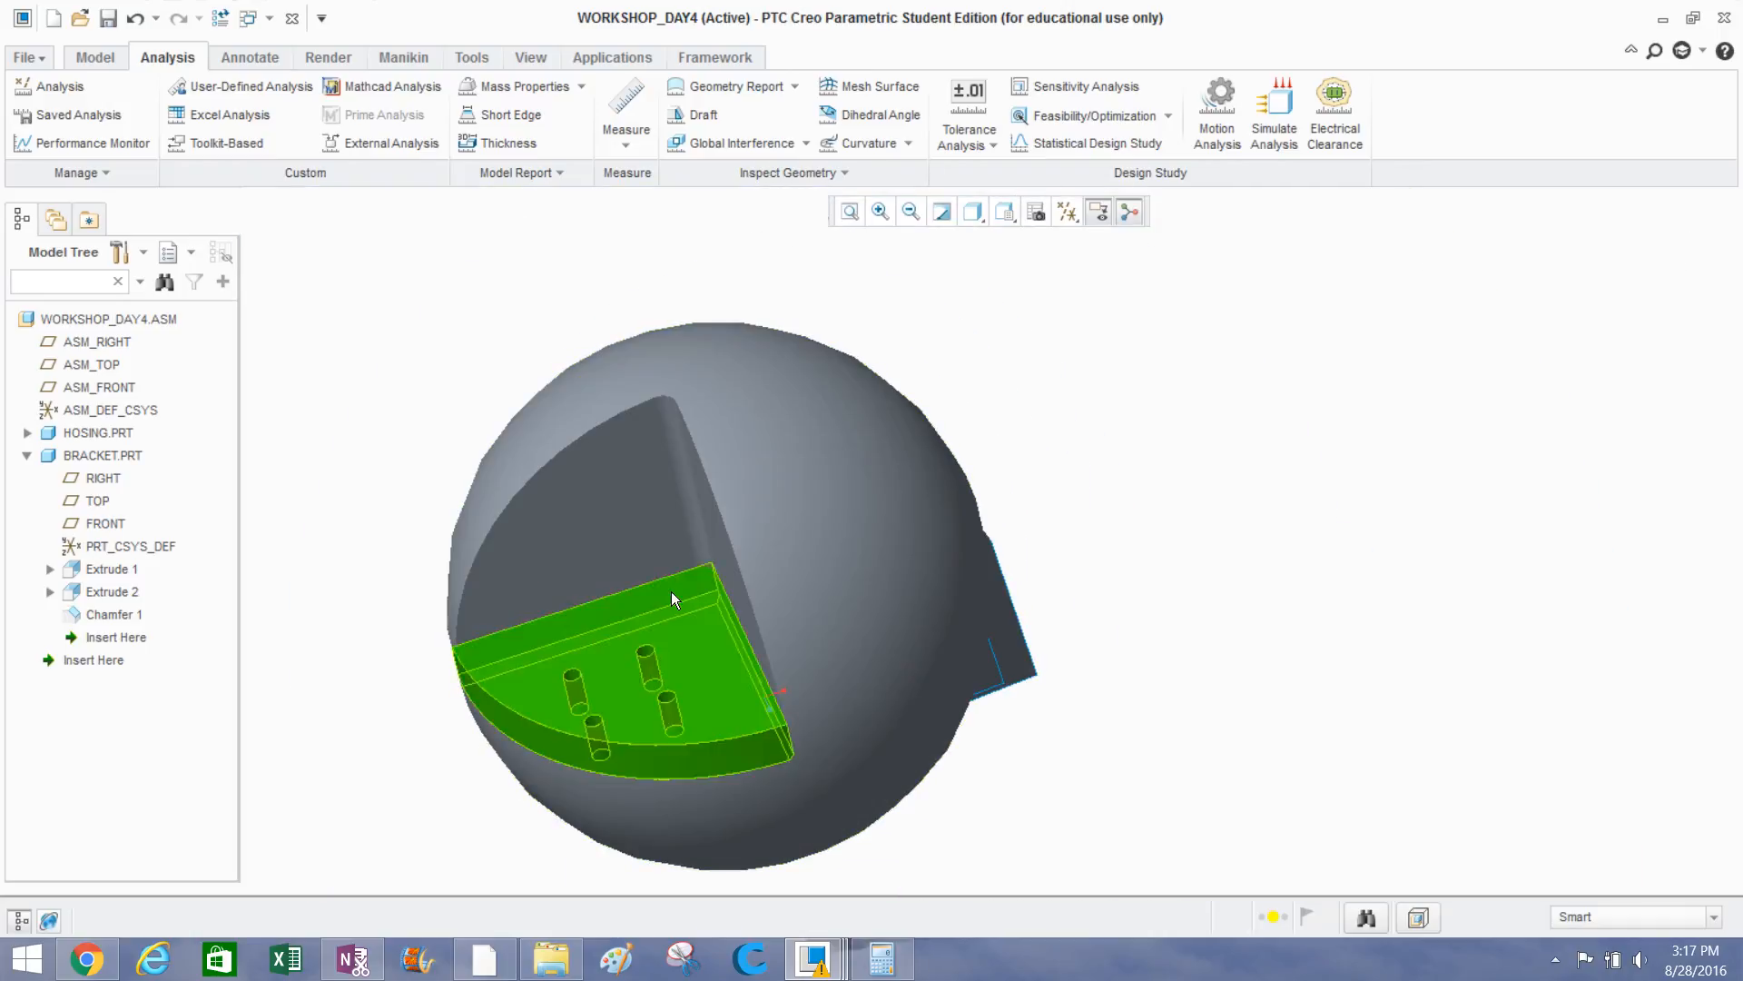
click(672, 592)
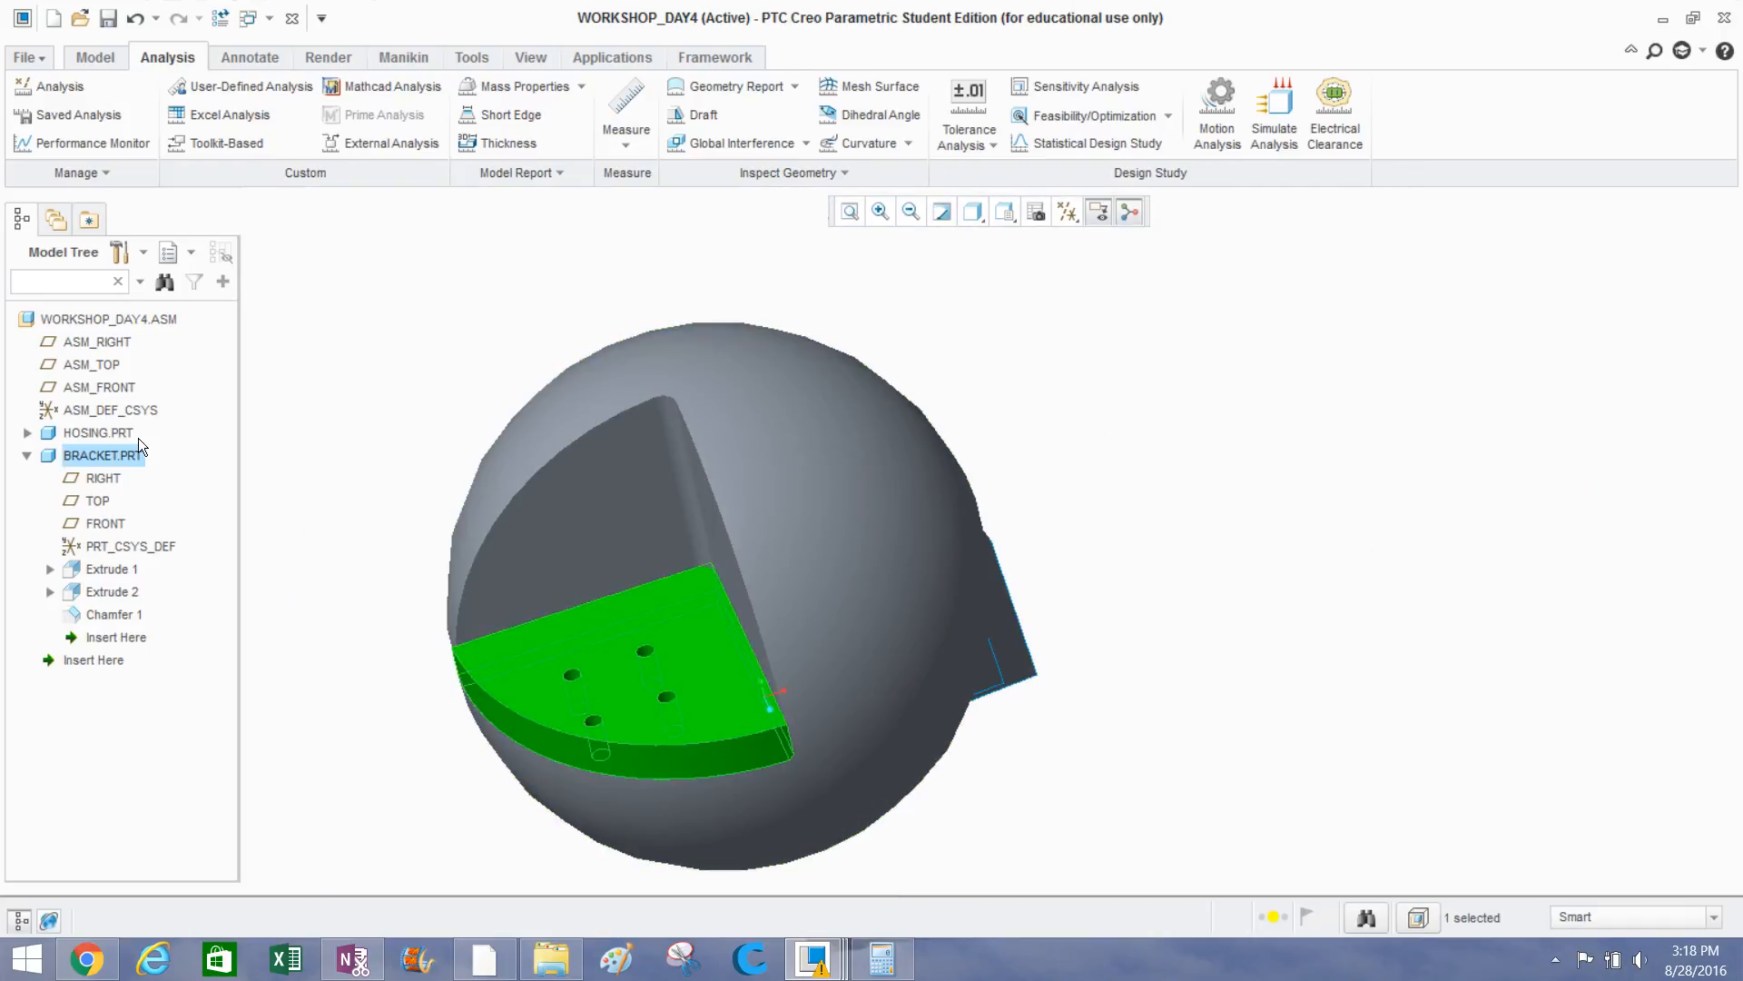
right_click(116, 452)
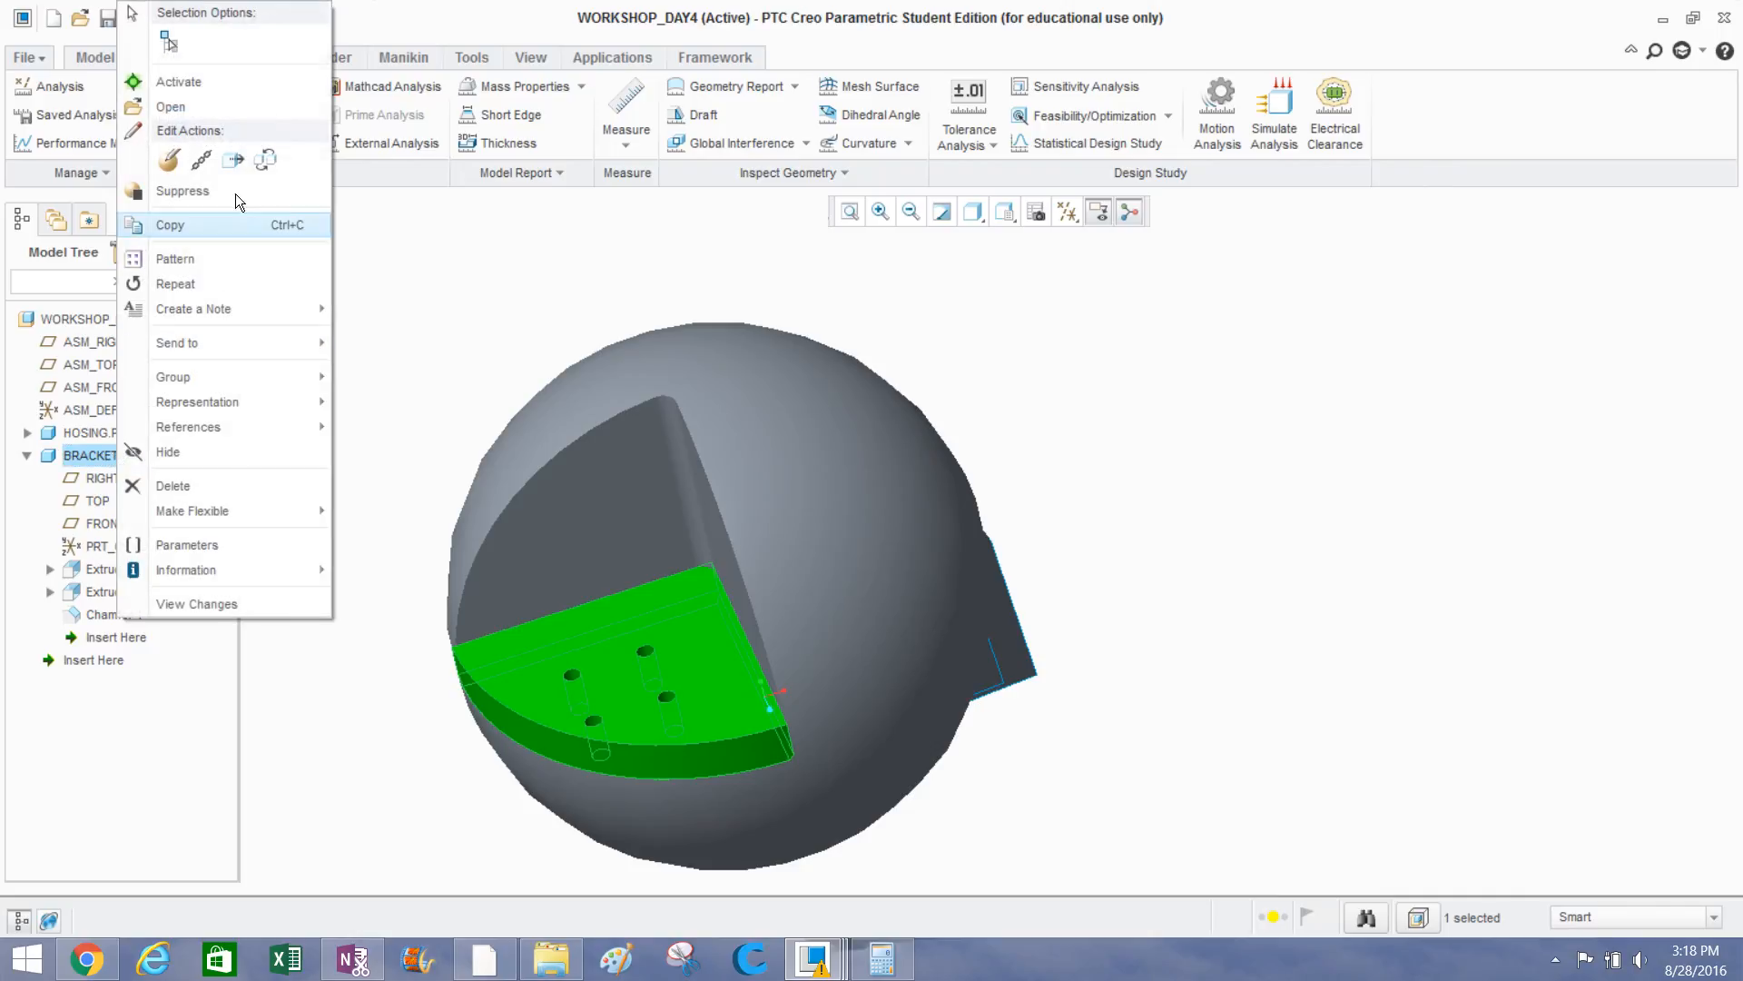
click(279, 80)
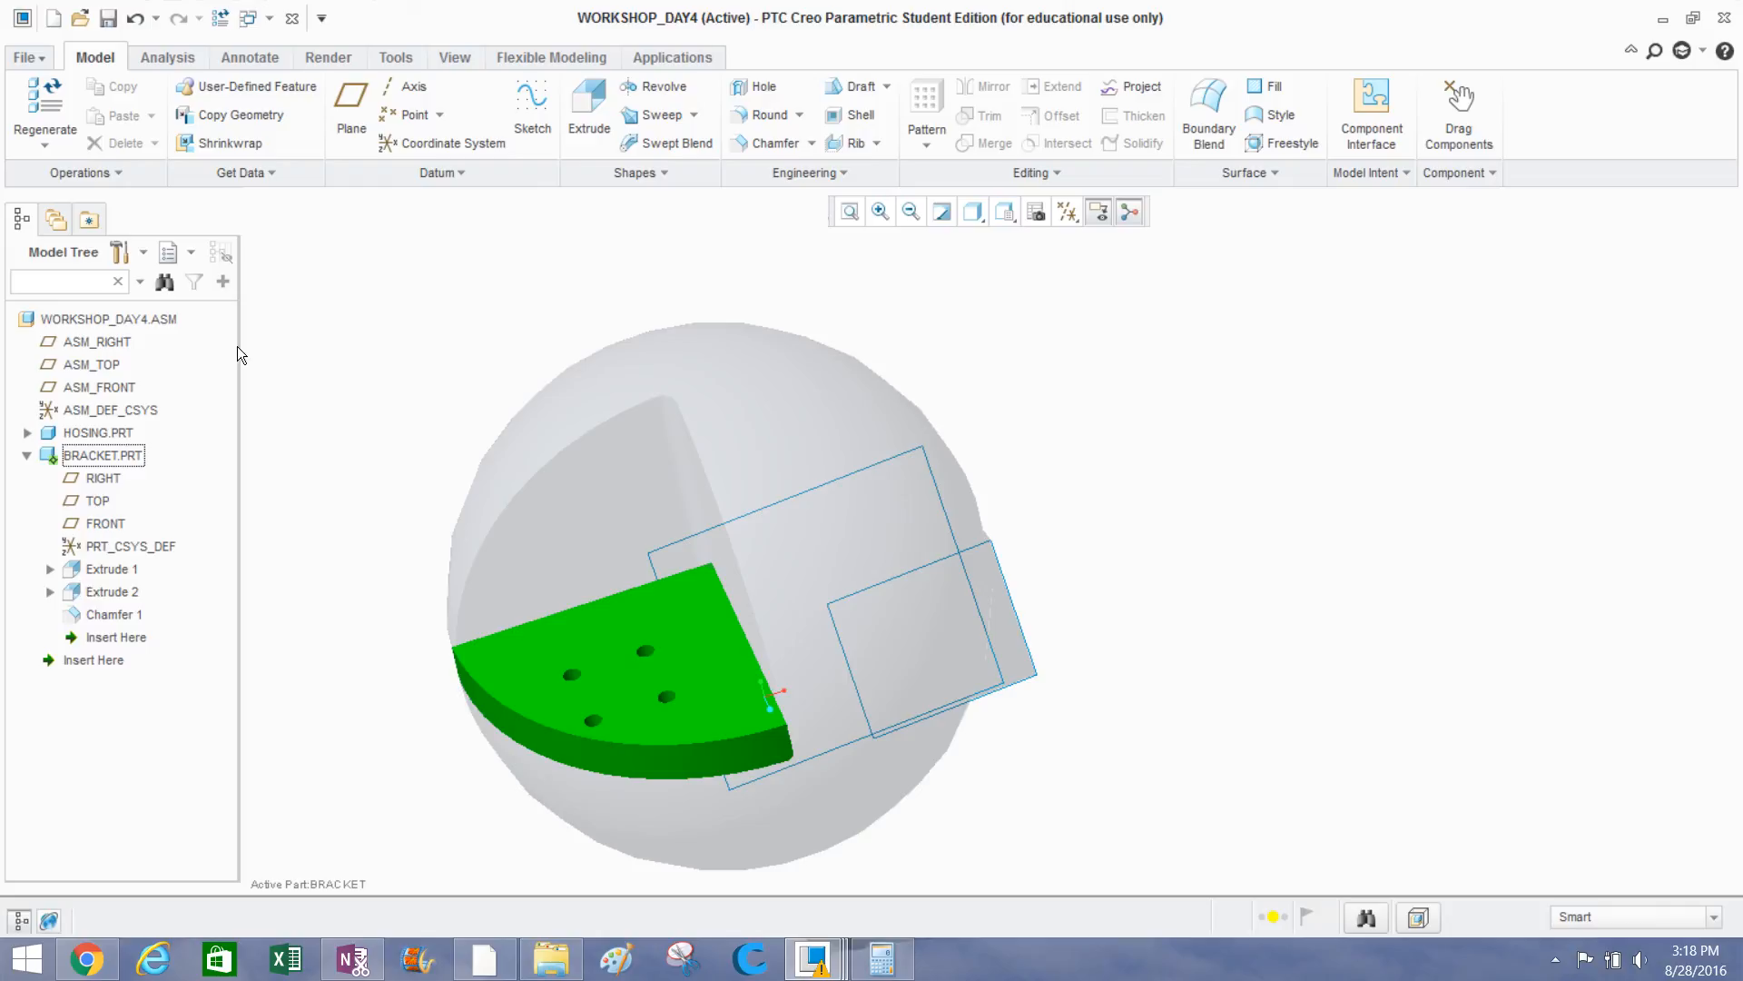
Round the vertical edge at the bracket's inner corner with a 0.20 radius, and make the WORKSHOP_DAY4 assembly active again.
click(759, 115)
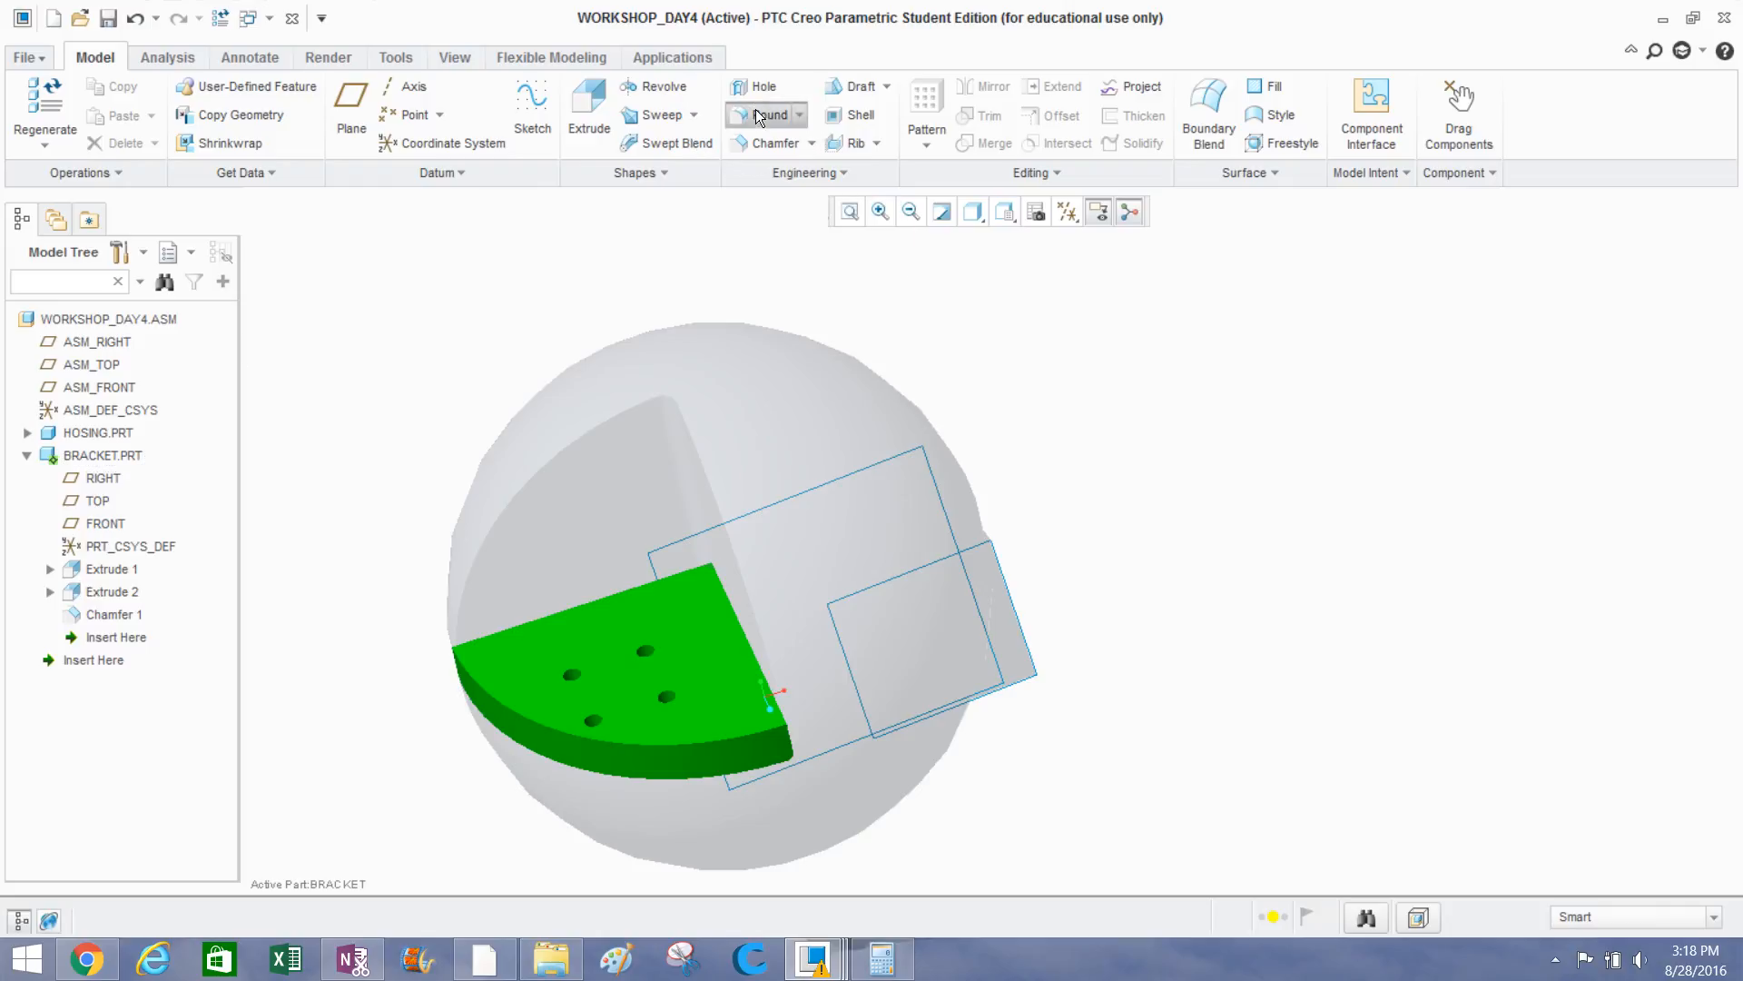
middle_drag(572, 494, 455, 442)
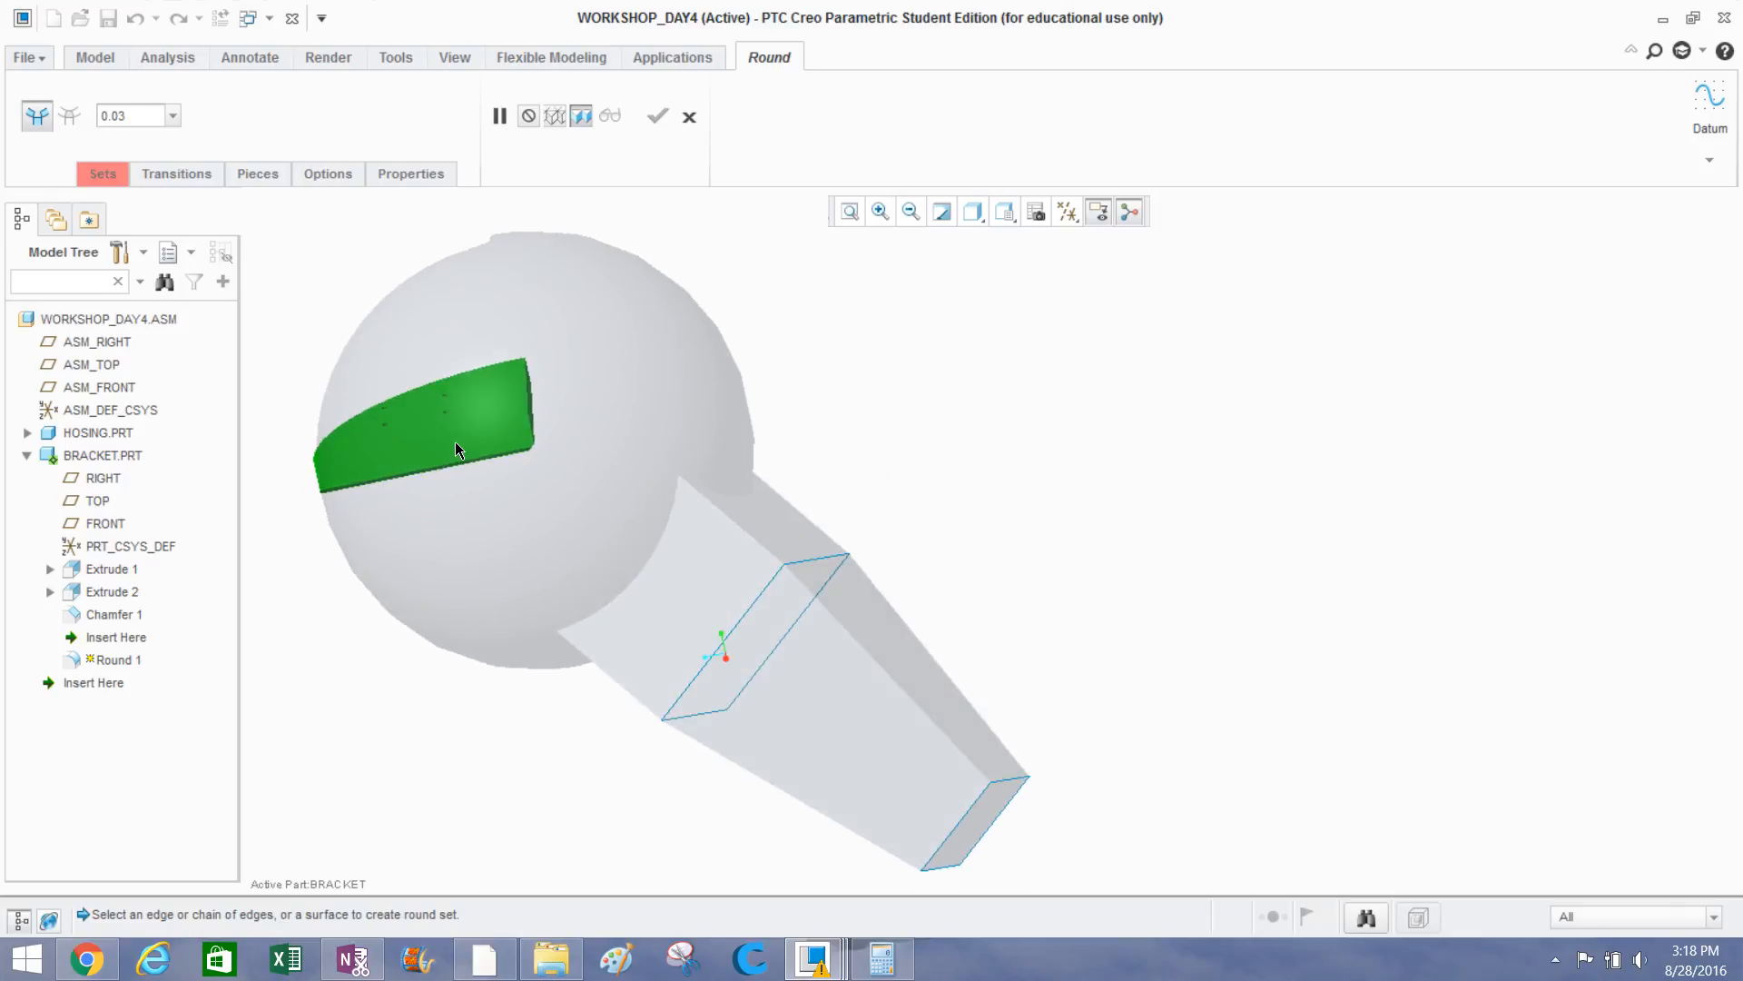
scroll(516, 436, down, 3)
scroll(545, 434, down, 4)
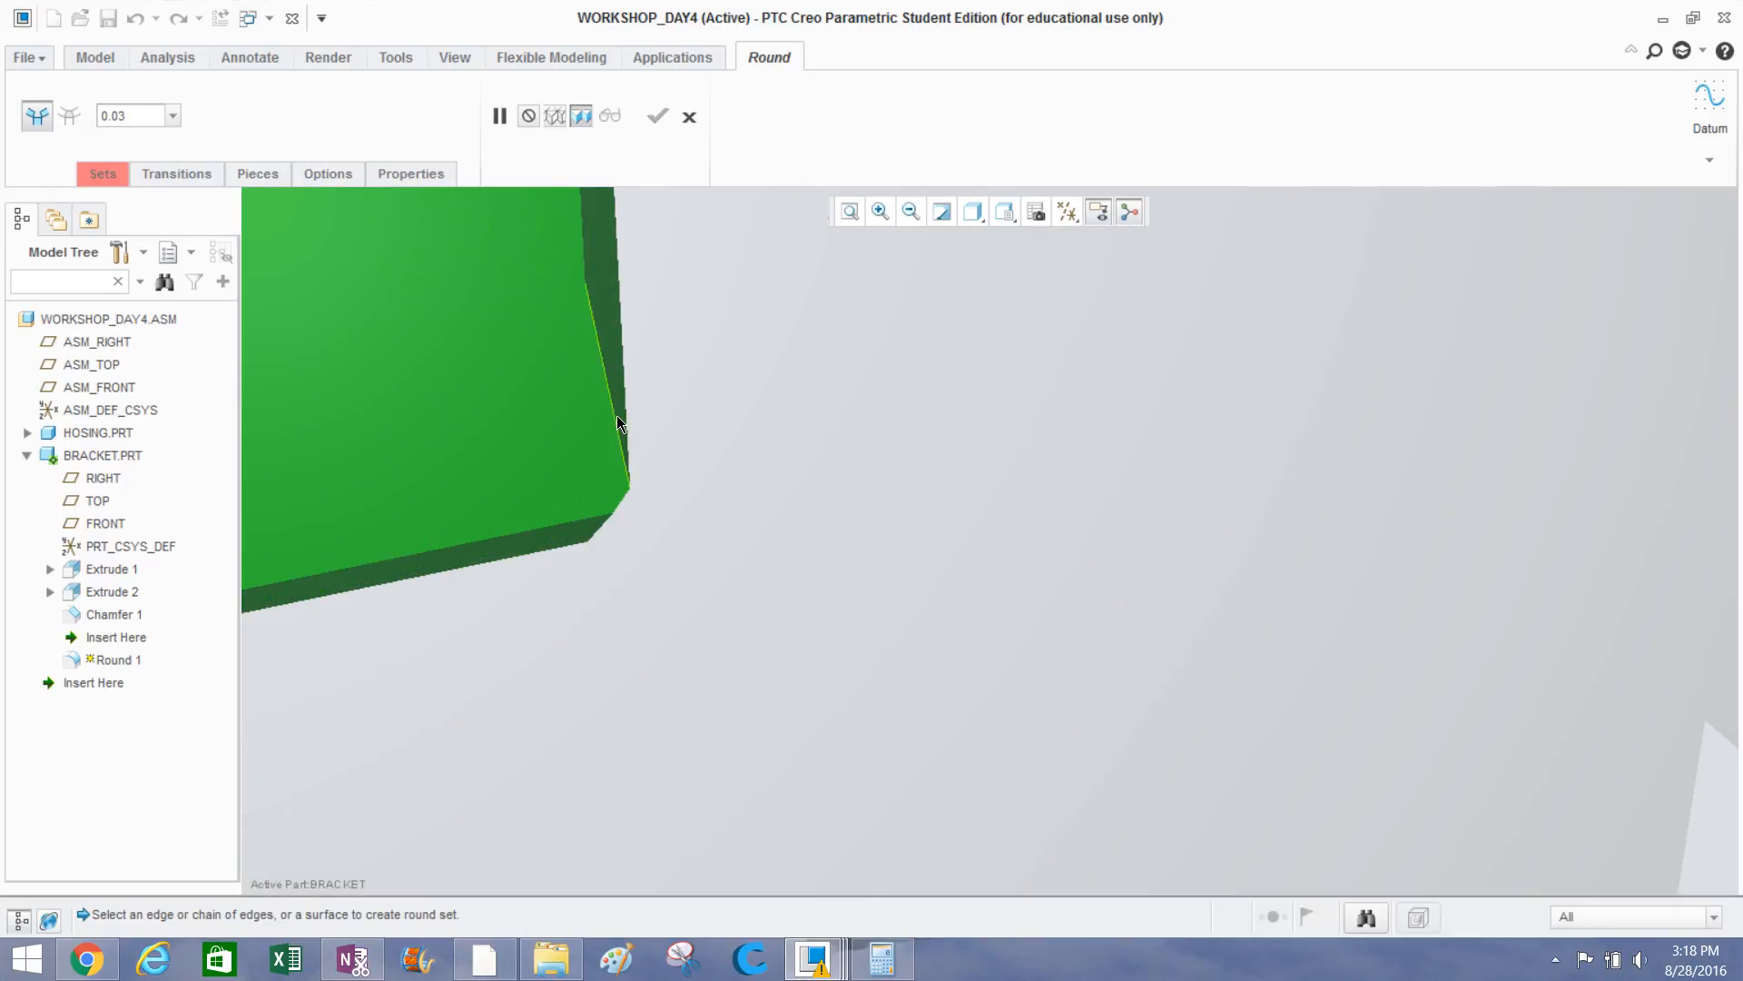
click(619, 420)
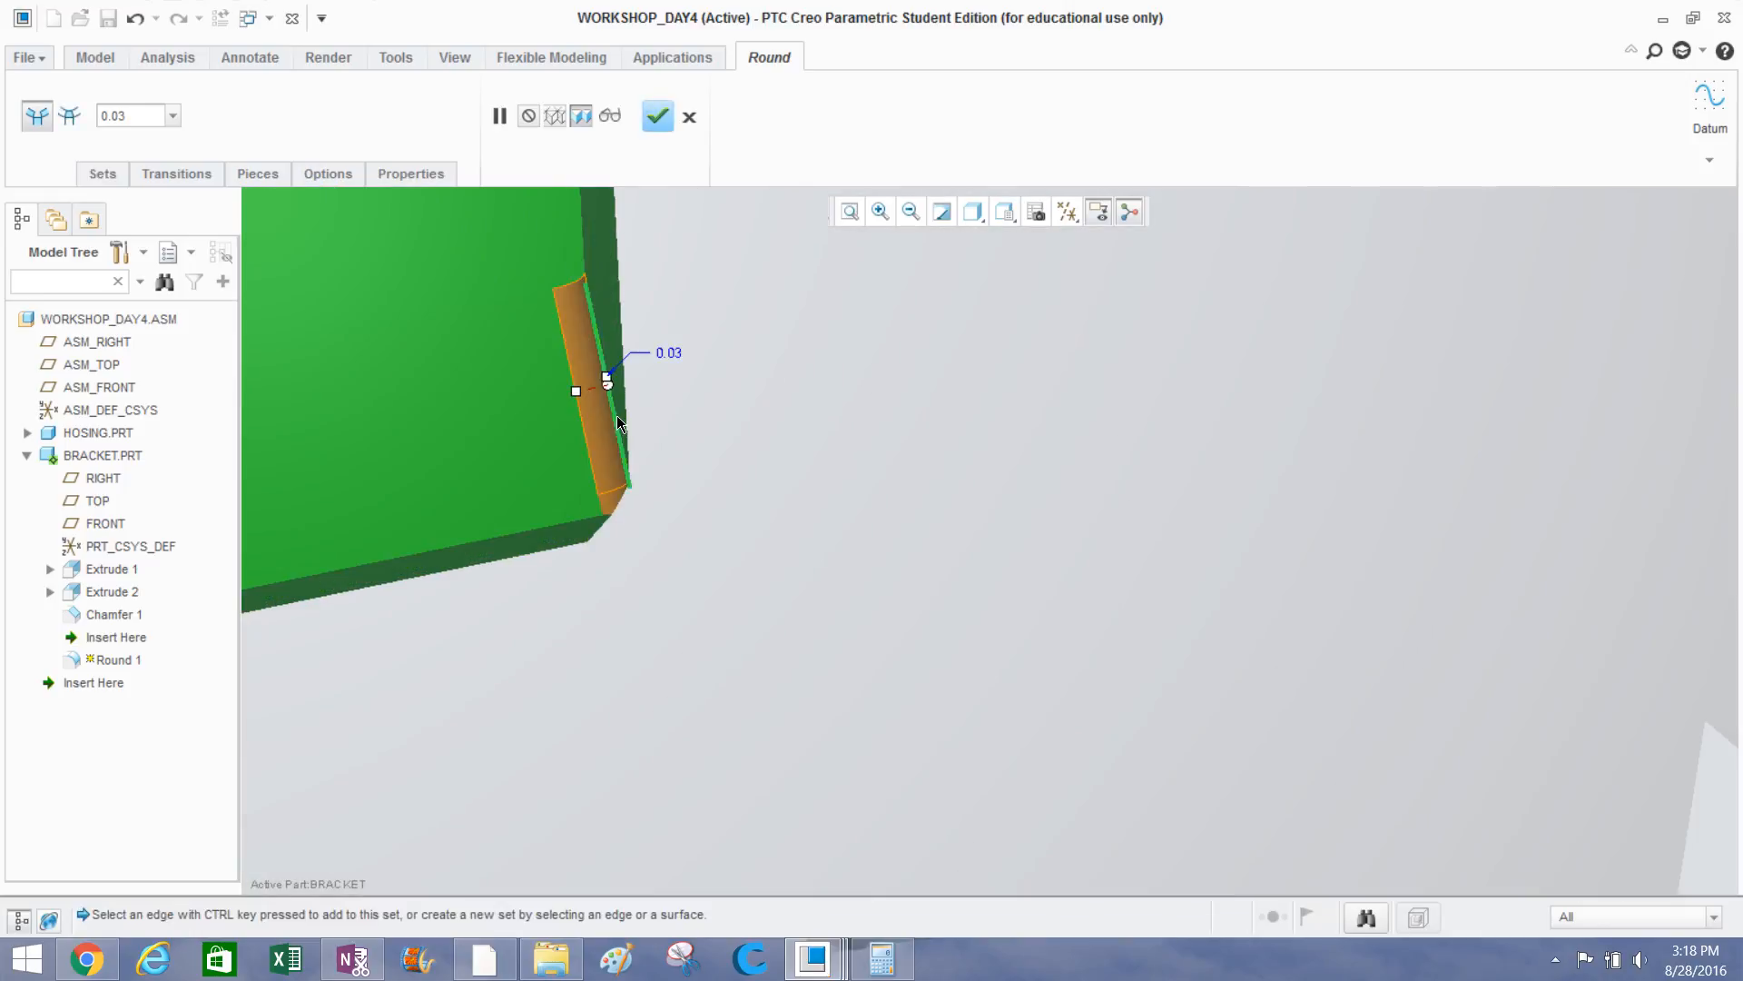
click(137, 110)
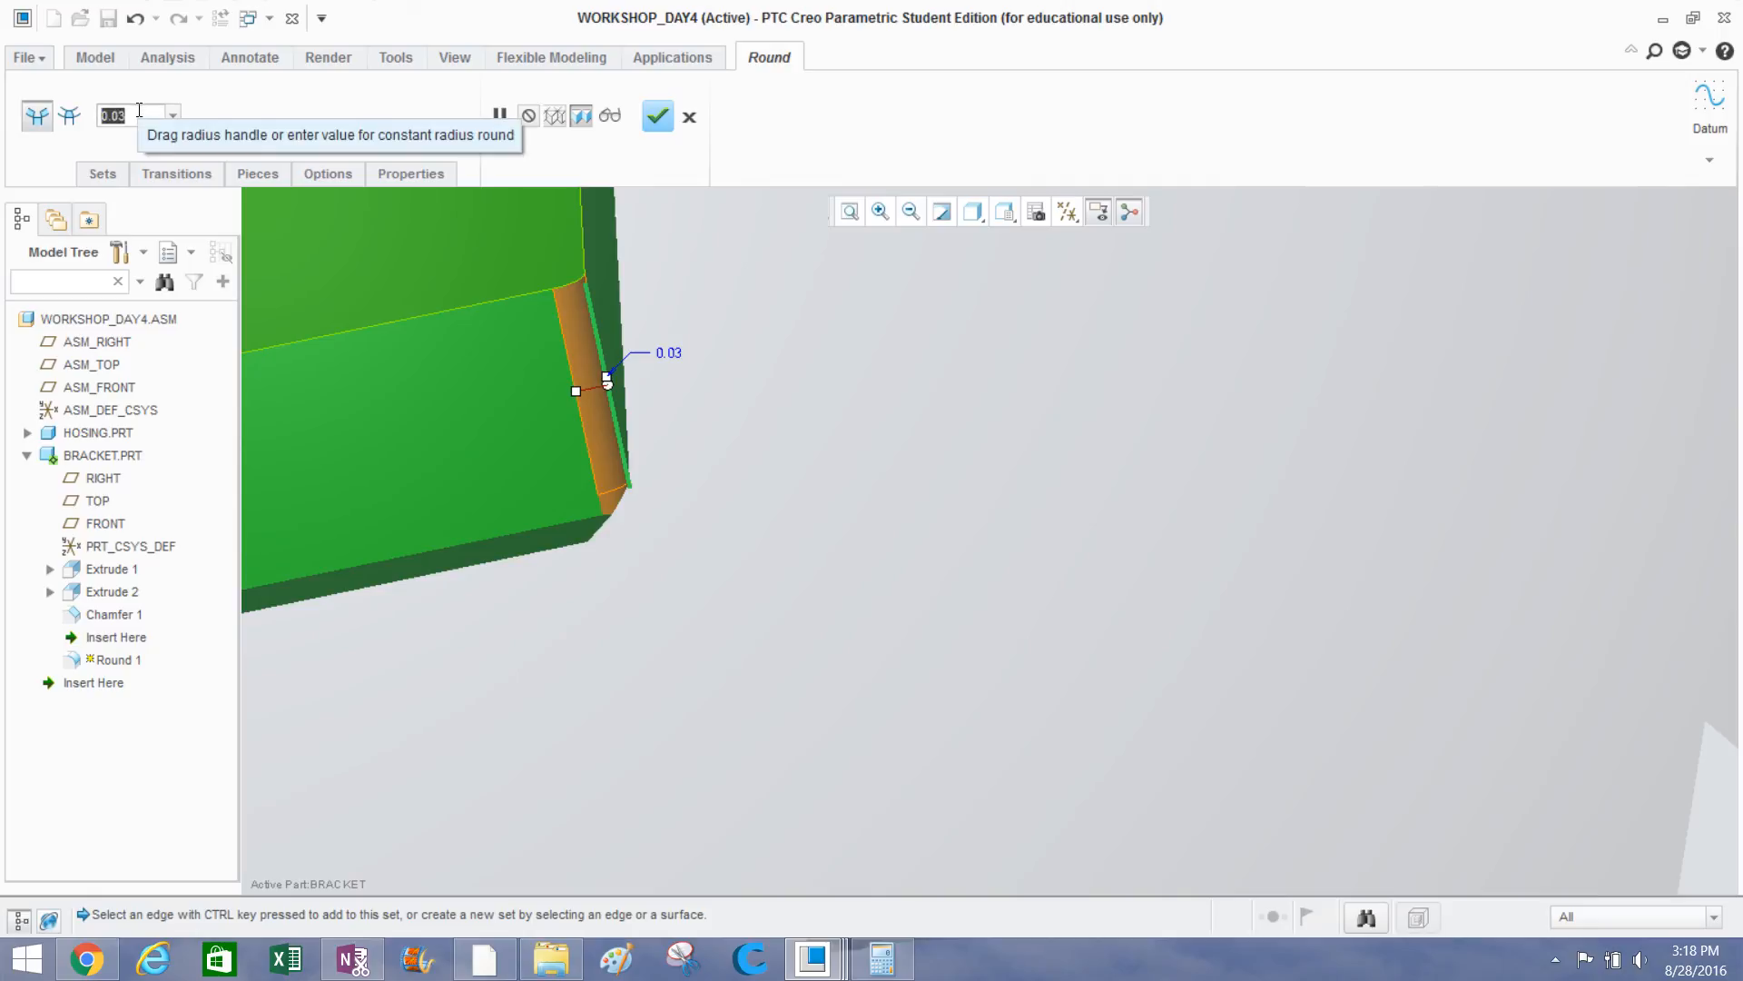
text(0.2)
key(Return)
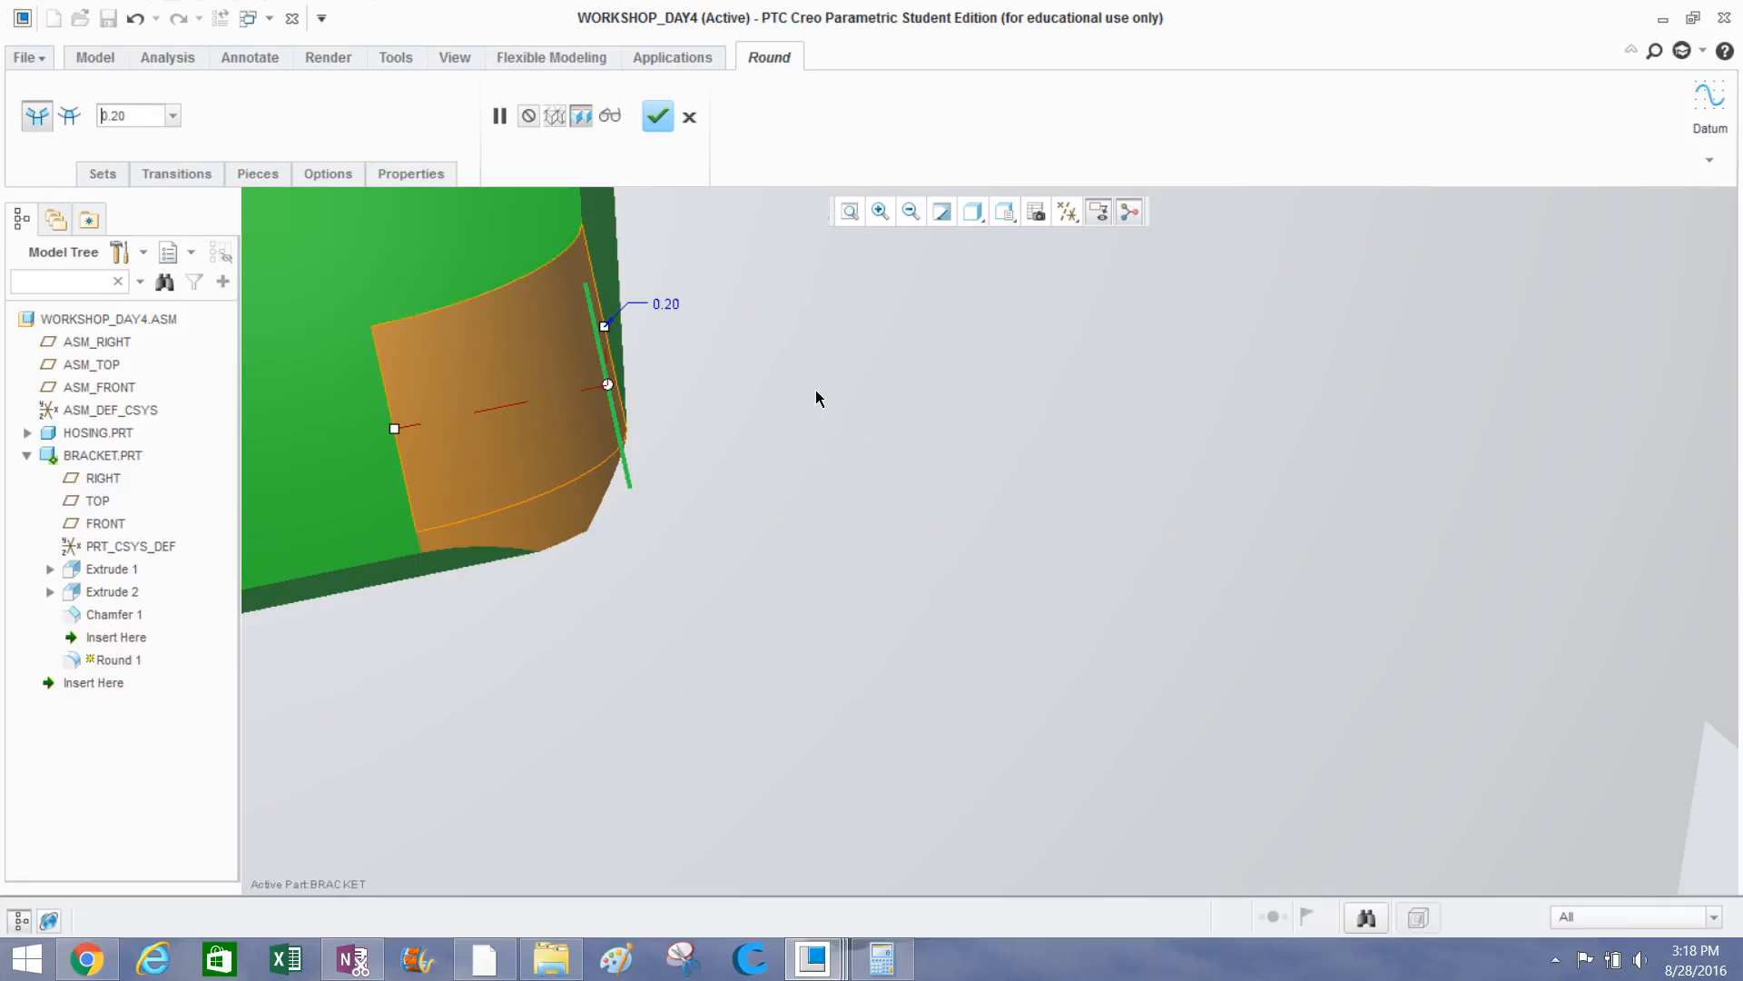
scroll(826, 395, up, 4)
middle_drag(828, 396, 955, 423)
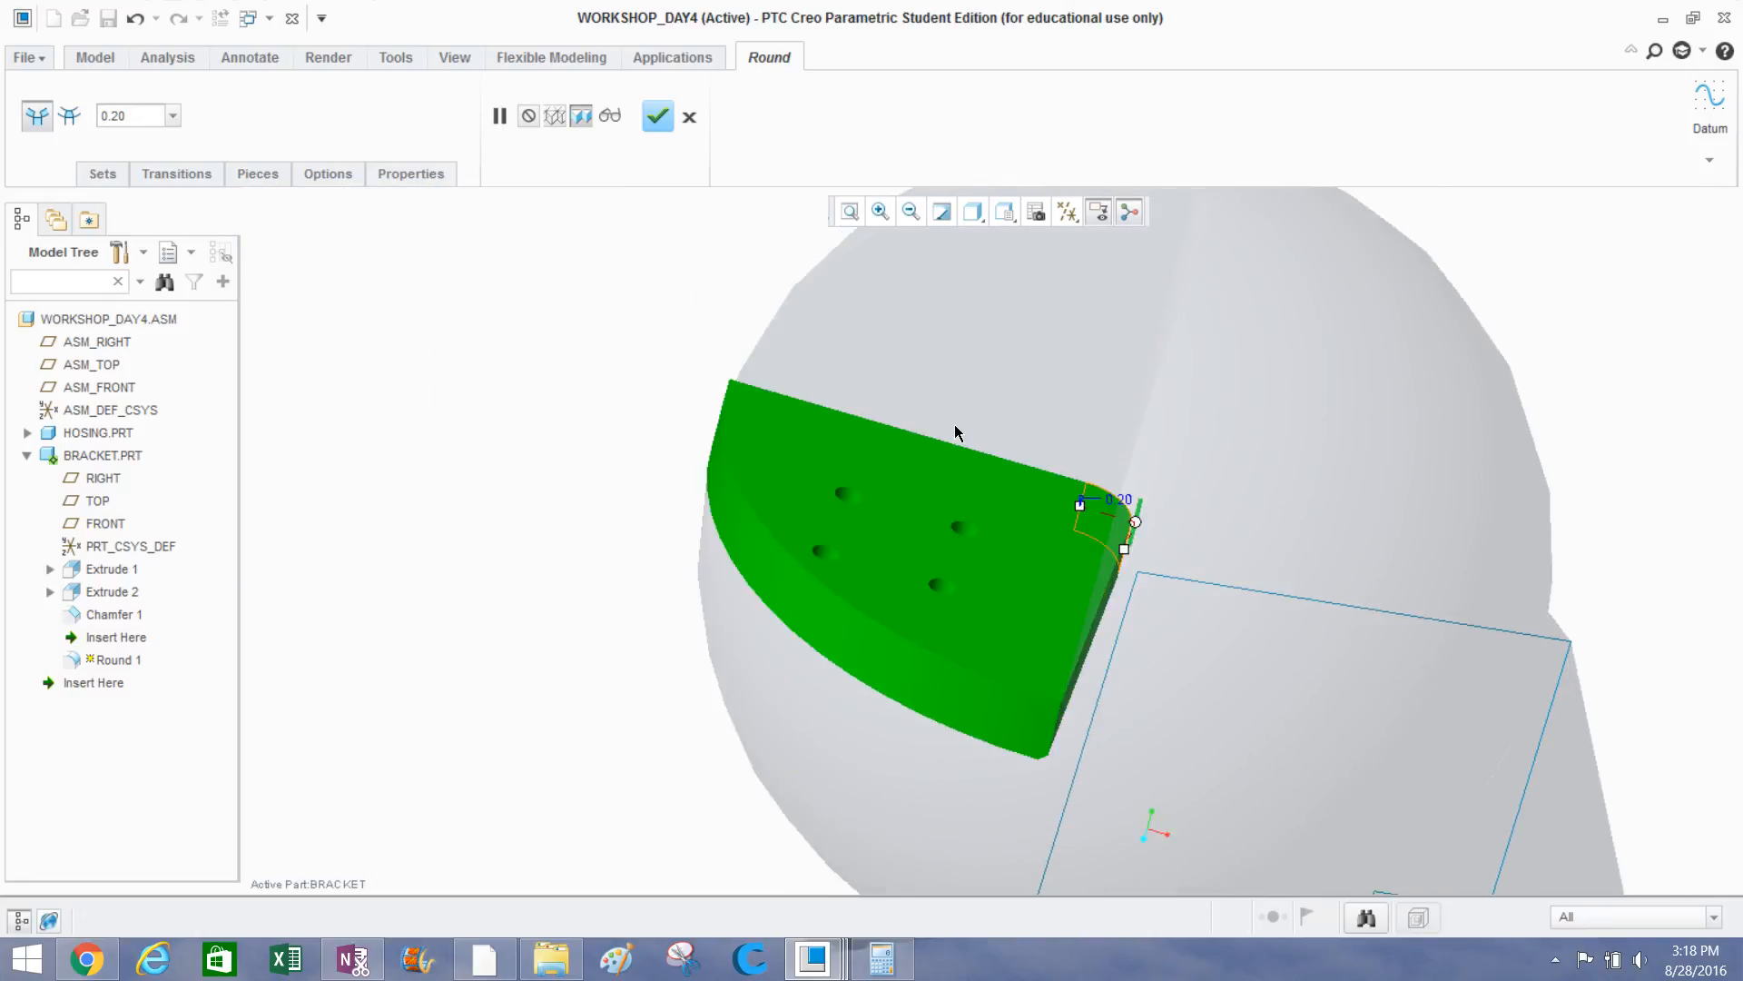
click(658, 115)
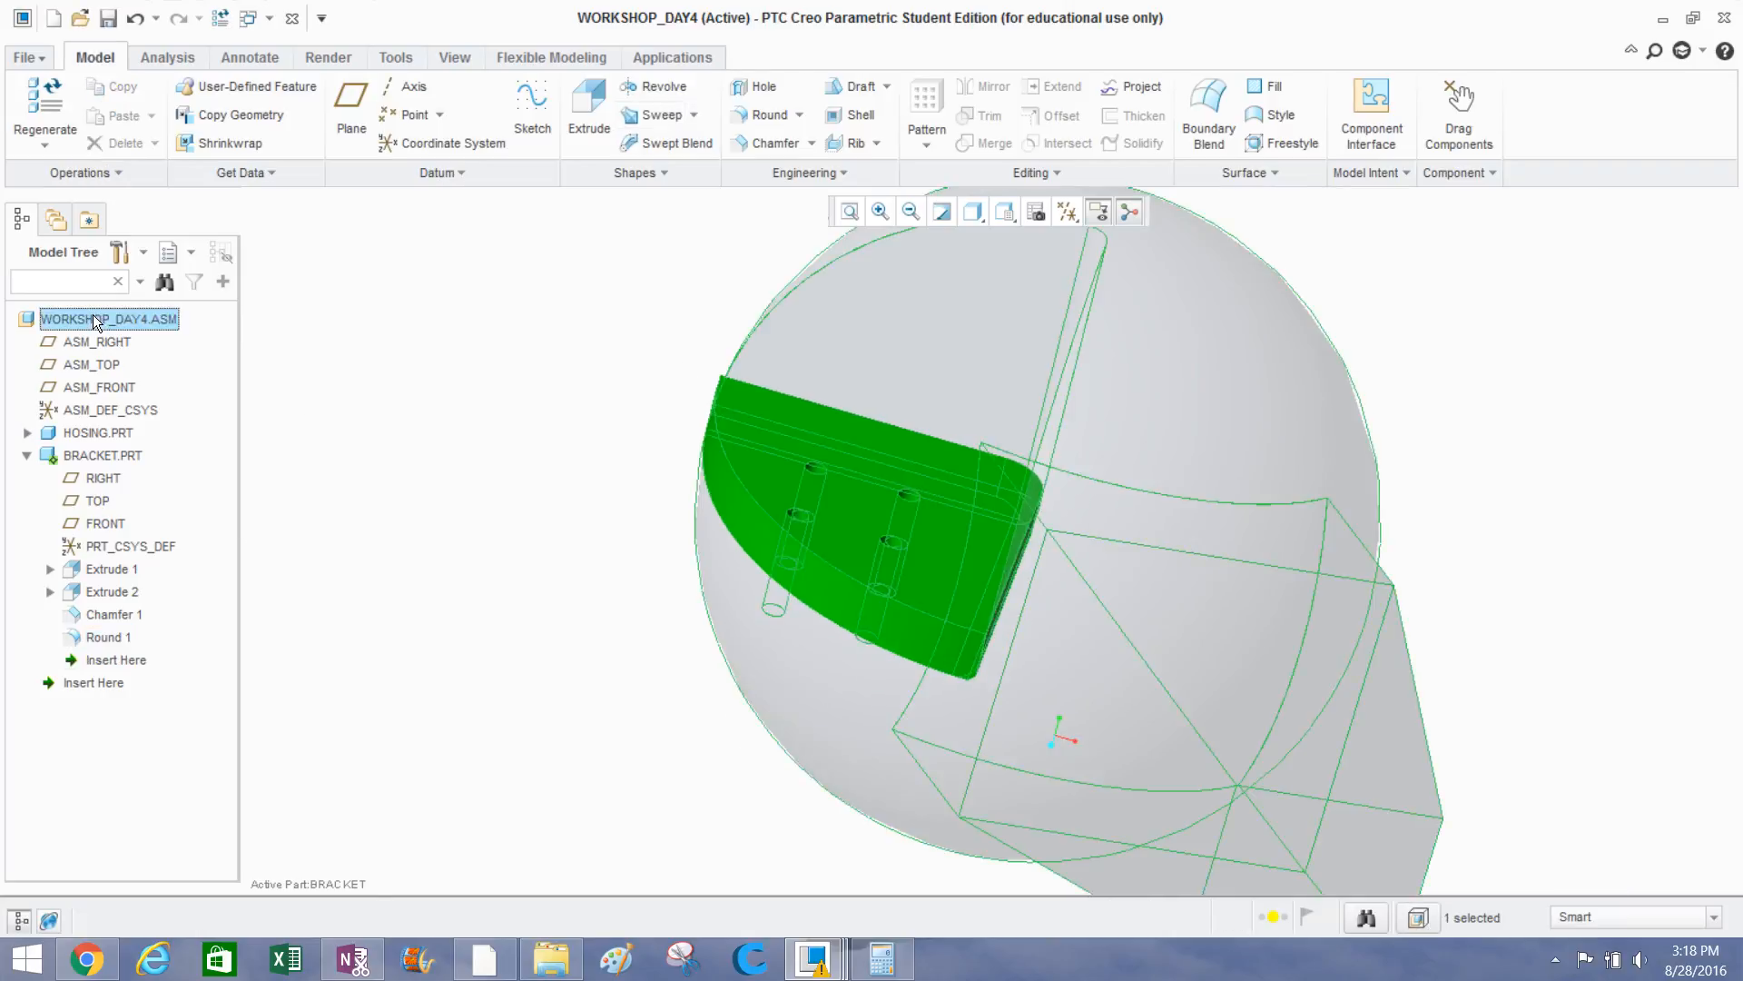
right_click(94, 318)
click(136, 329)
Examine how the bracket's rounded inner corner and lower edges fit against the walls of the housing's cutout.
middle_drag(543, 451, 824, 716)
scroll(825, 716, up, 3)
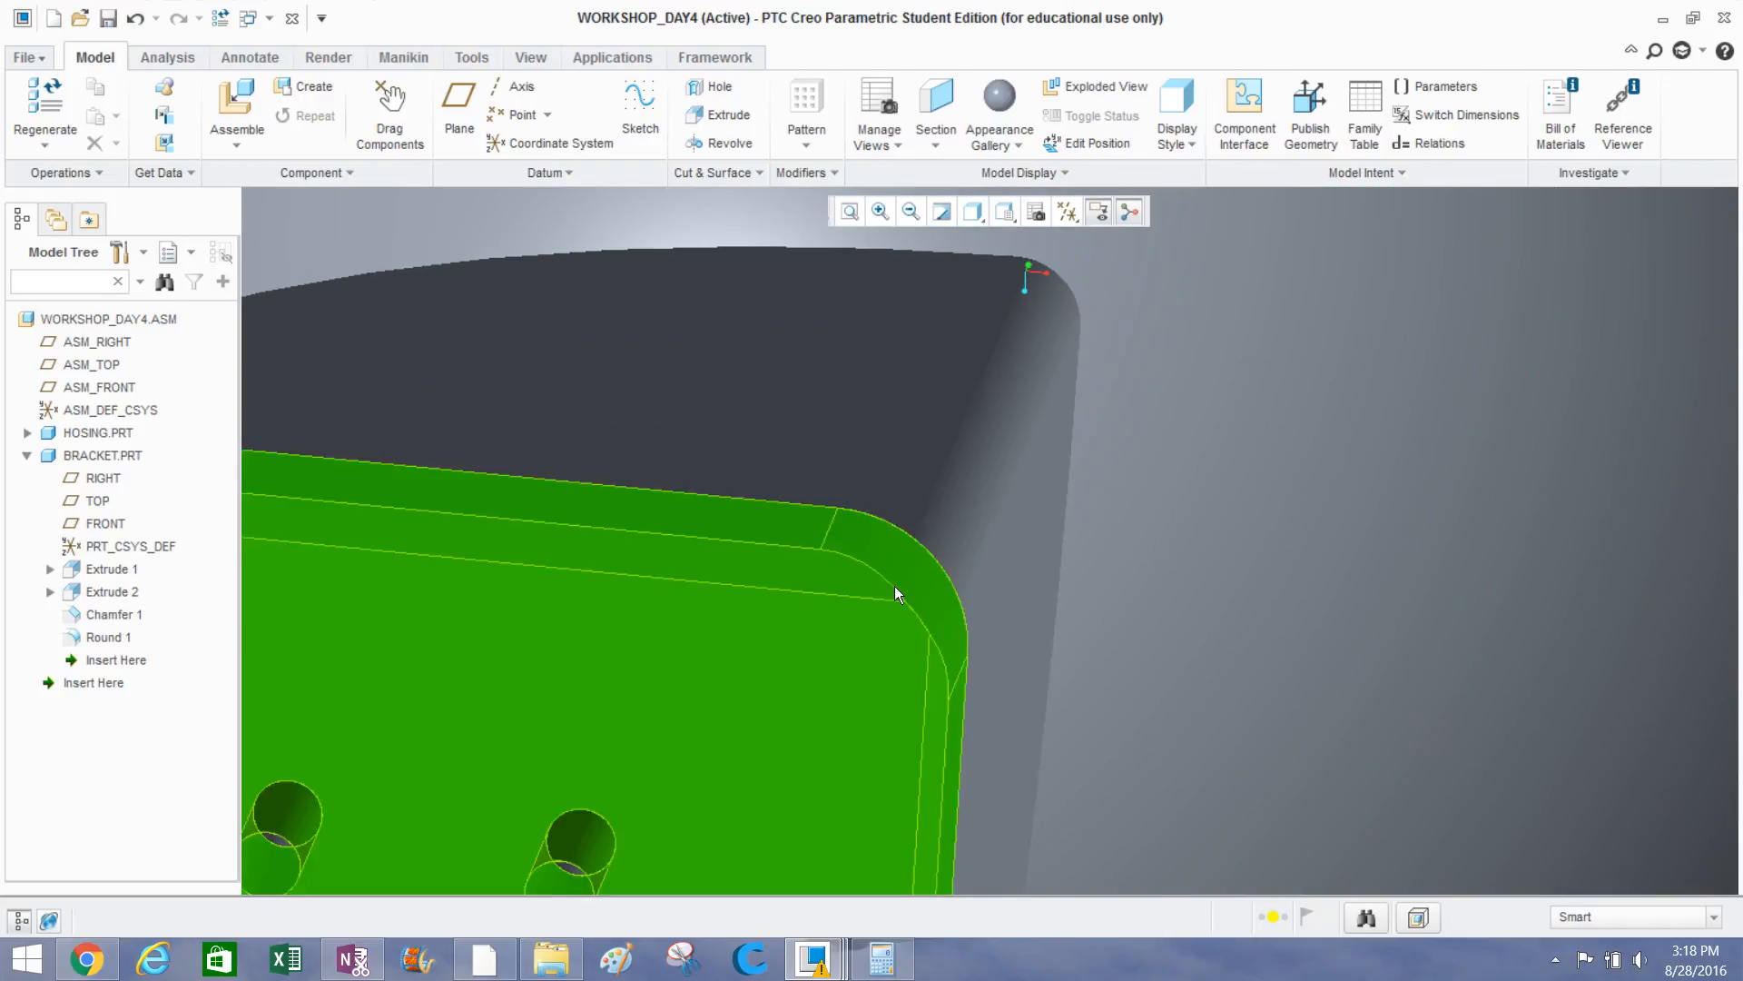
scroll(911, 536, up, 2)
scroll(917, 550, down, 5)
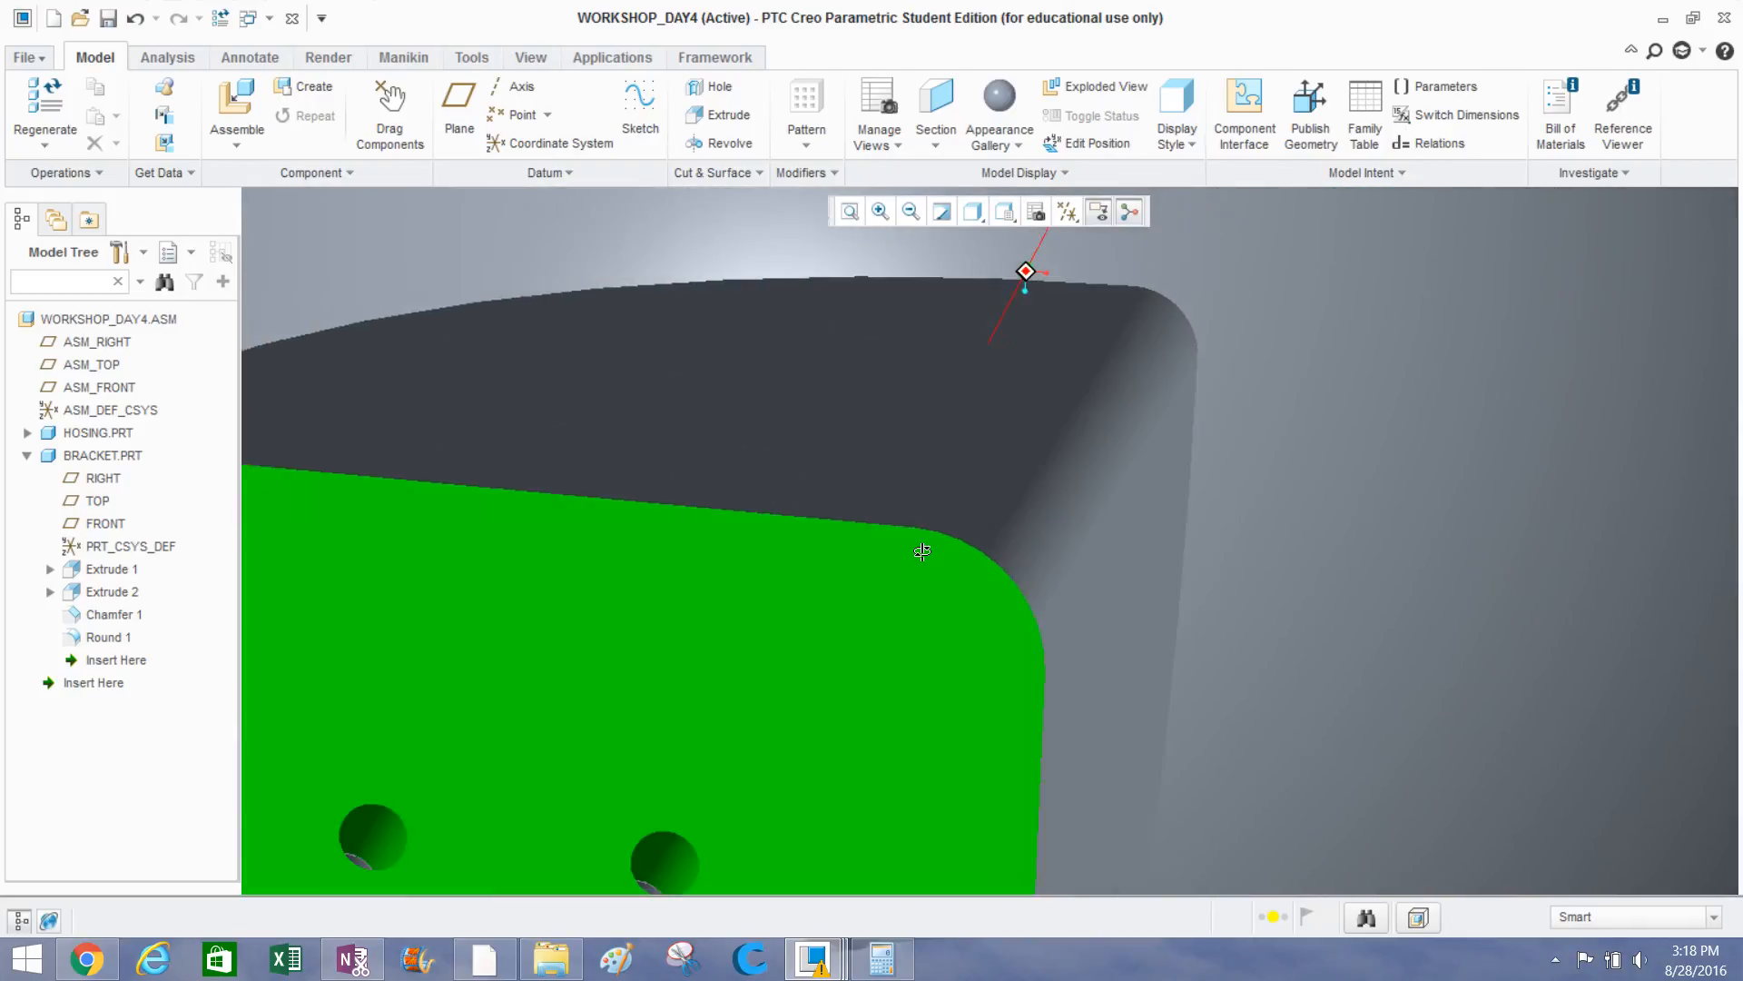
middle_drag(919, 554, 911, 487)
scroll(945, 500, down, 3)
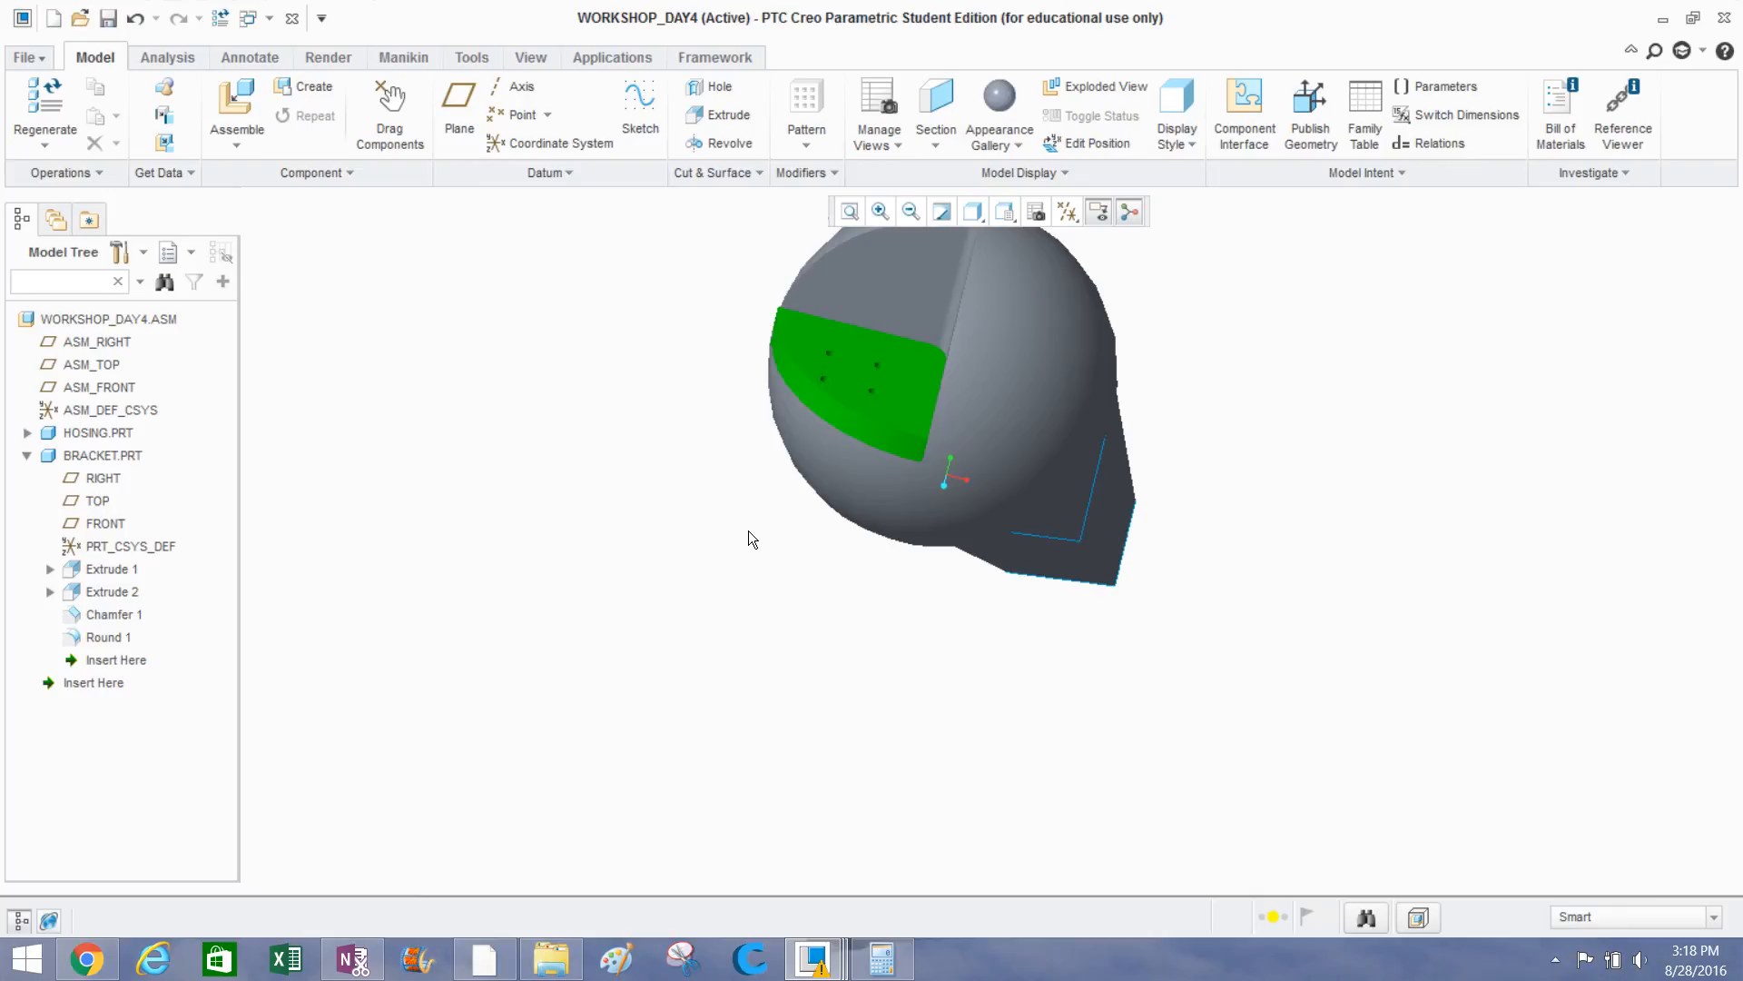
middle_drag(754, 531, 689, 436)
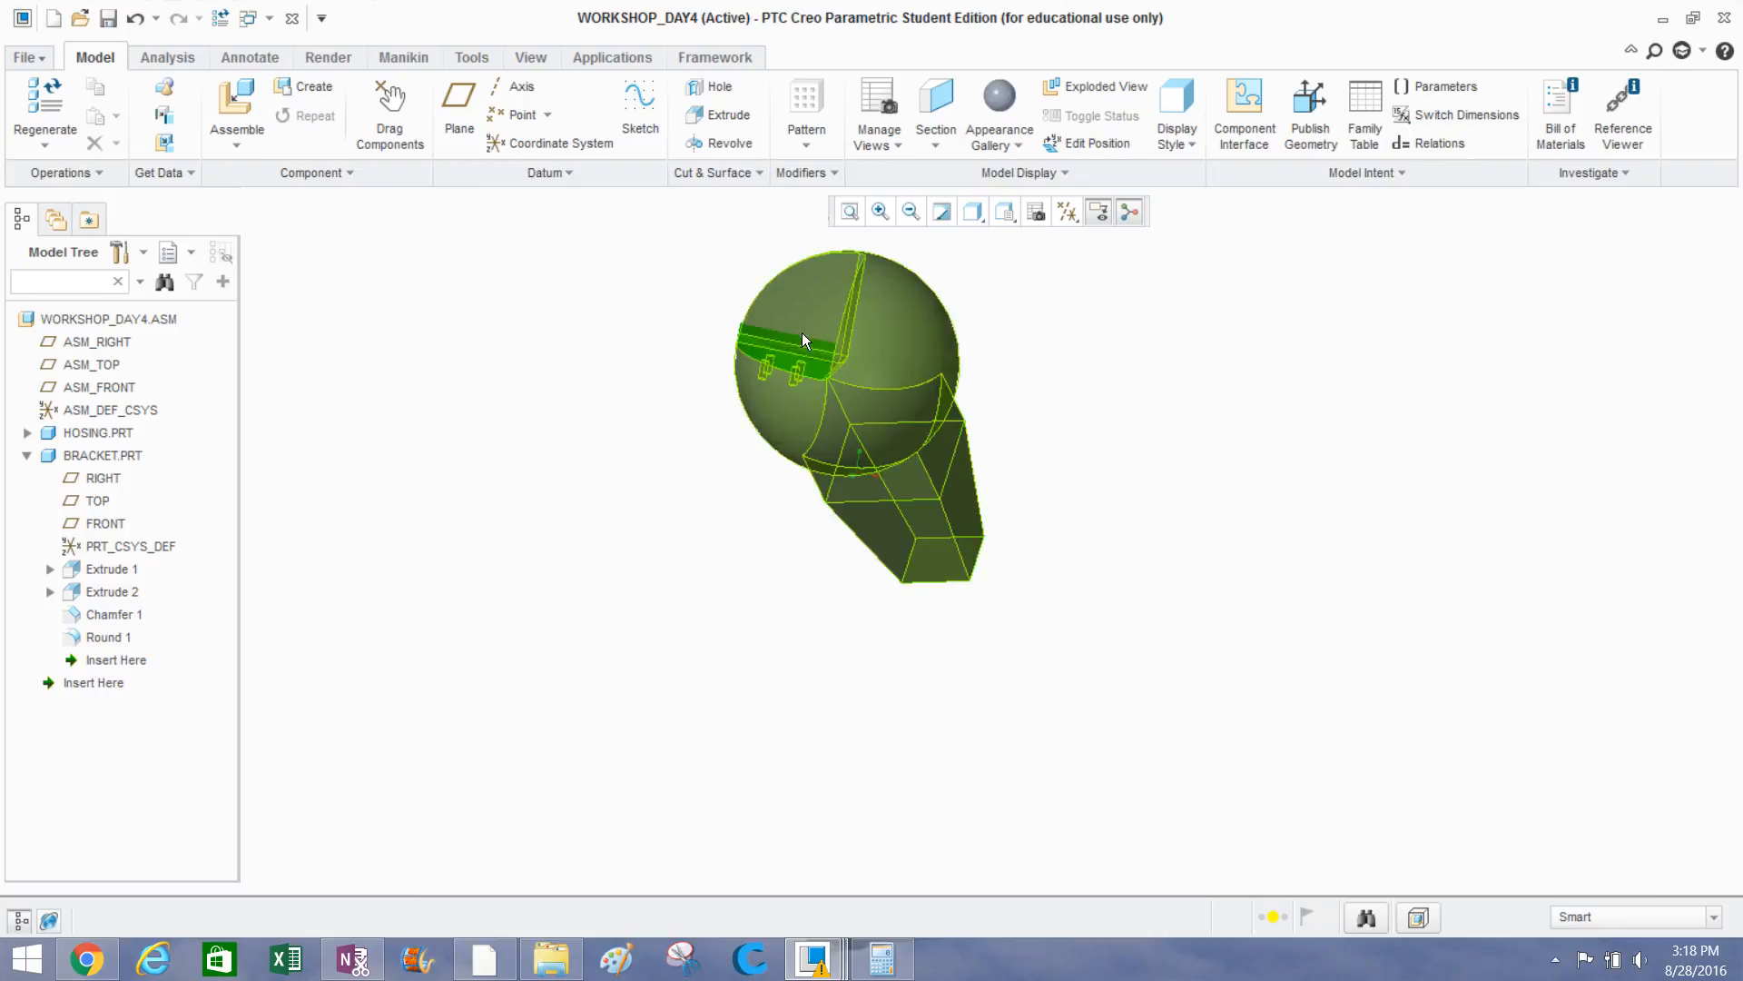
scroll(855, 376, up, 10)
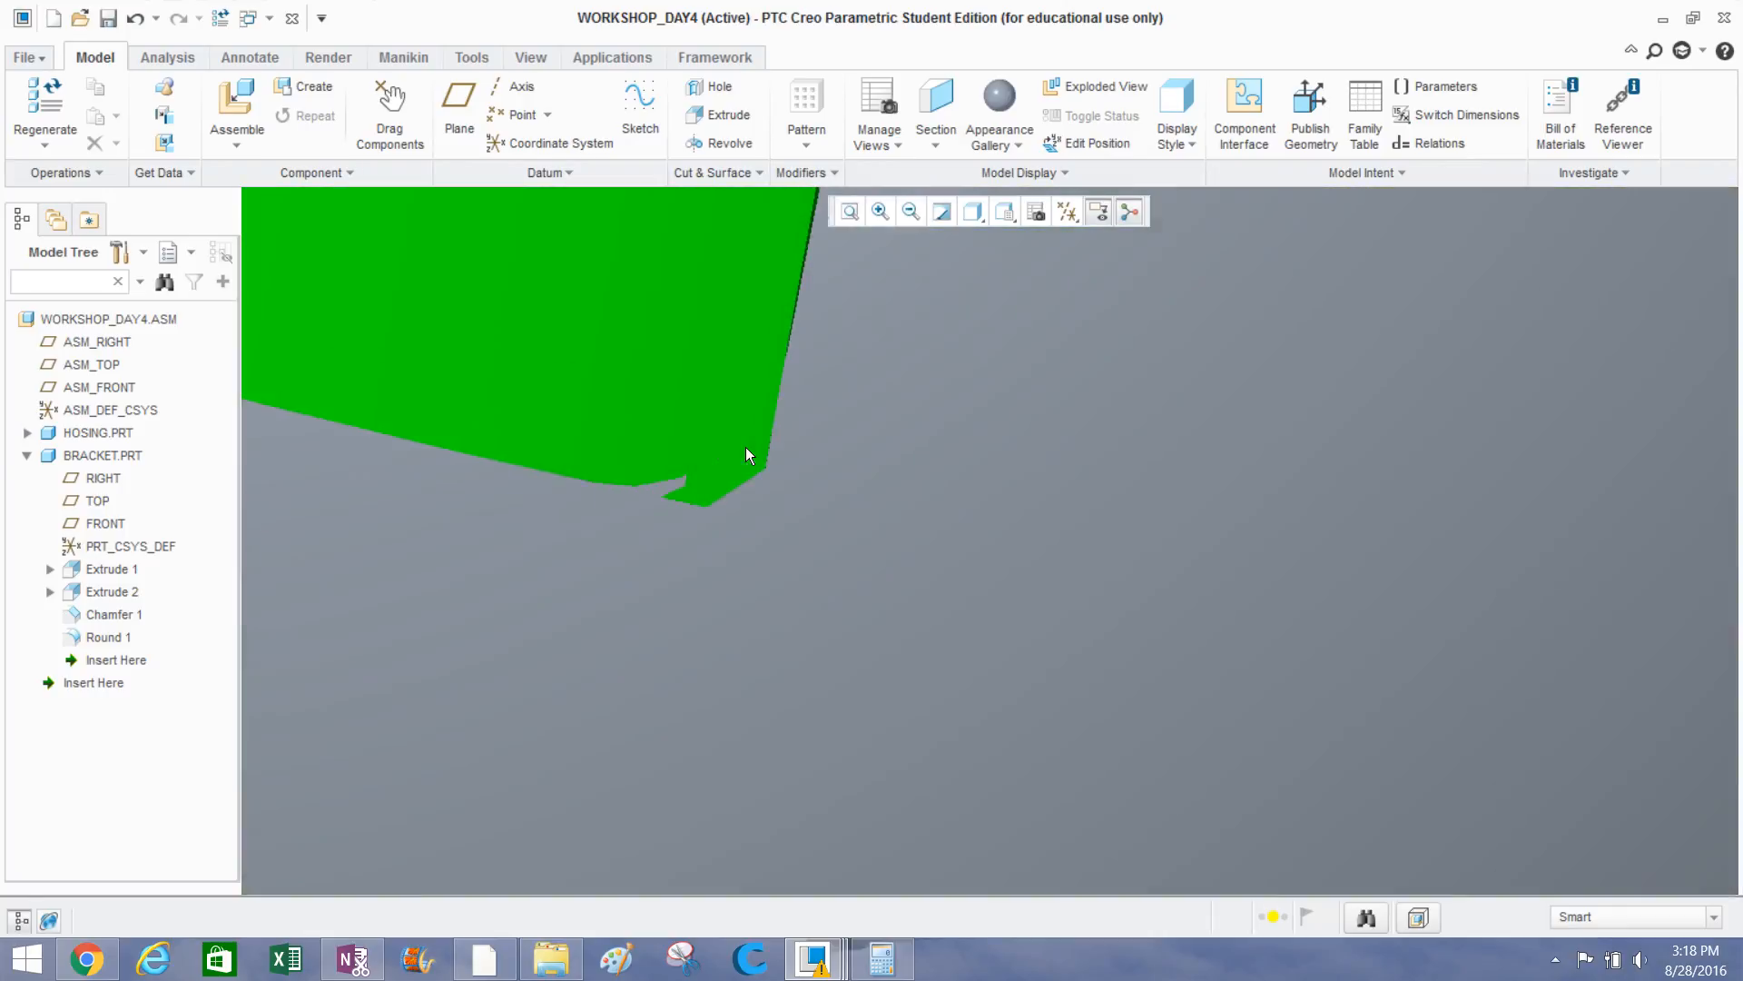
scroll(744, 447, down, 10)
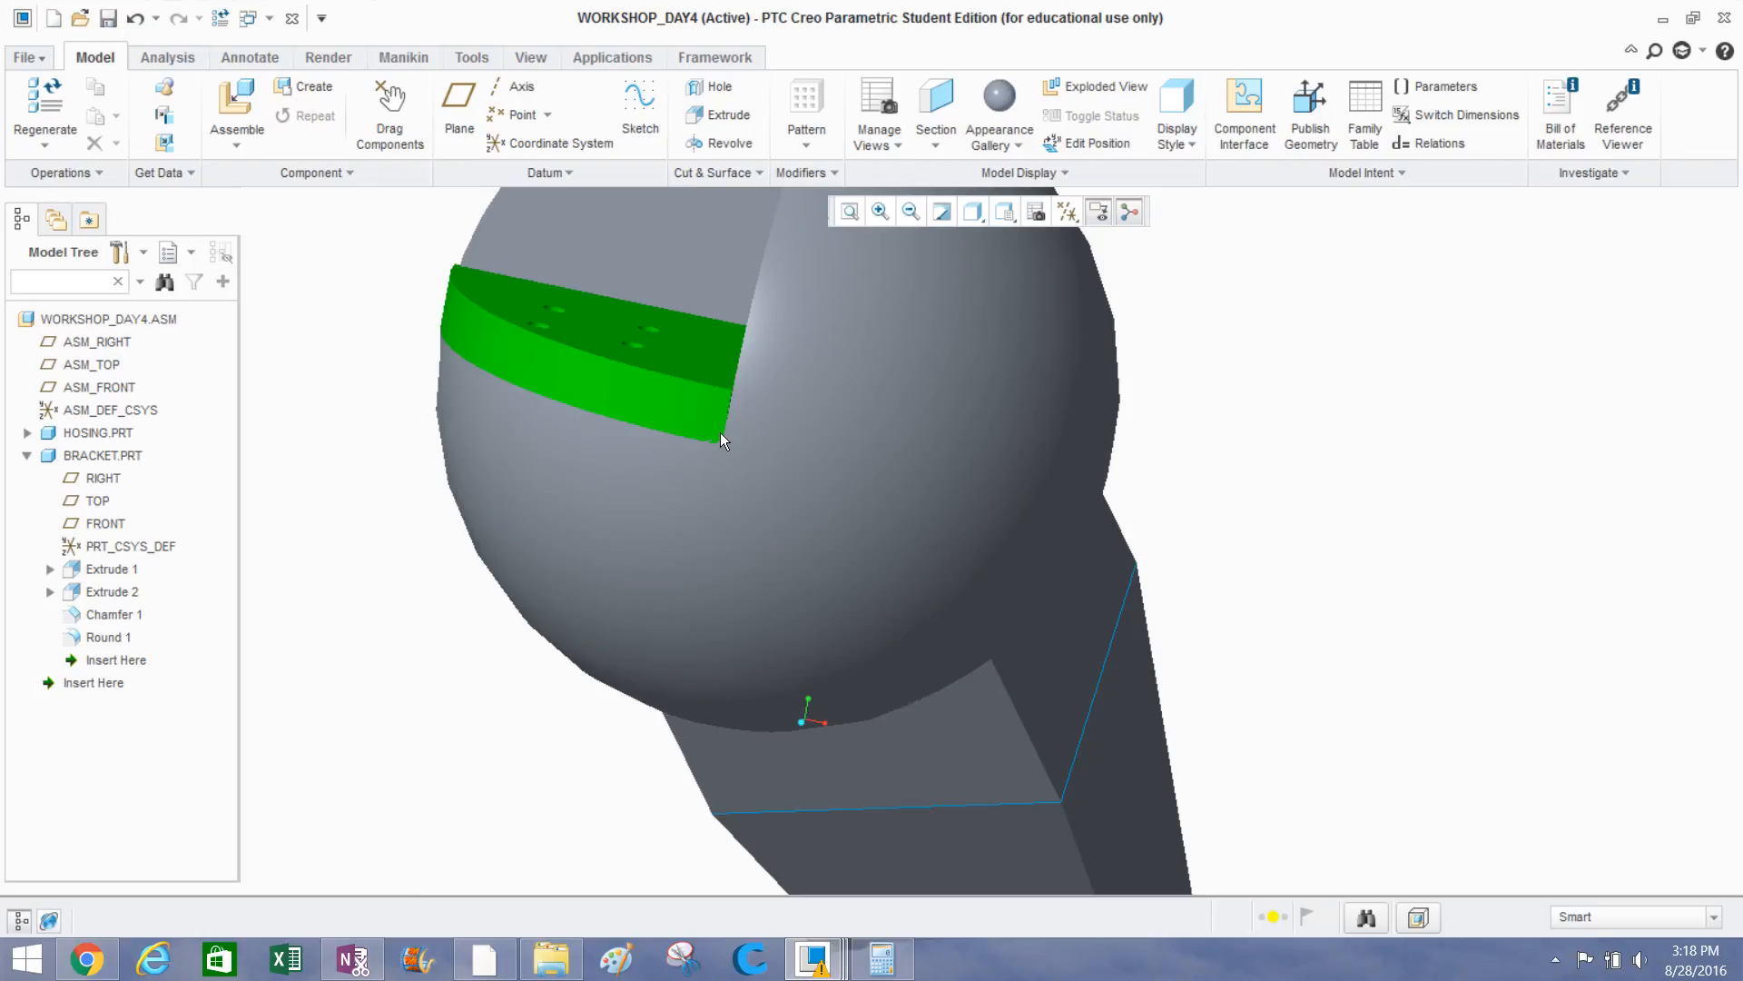
mouse_move(721, 432)
middle_down()
mouse_move(867, 403)
mouse_move(931, 499)
middle_up()
scroll(867, 403, down, 4)
scroll(943, 506, up, 5)
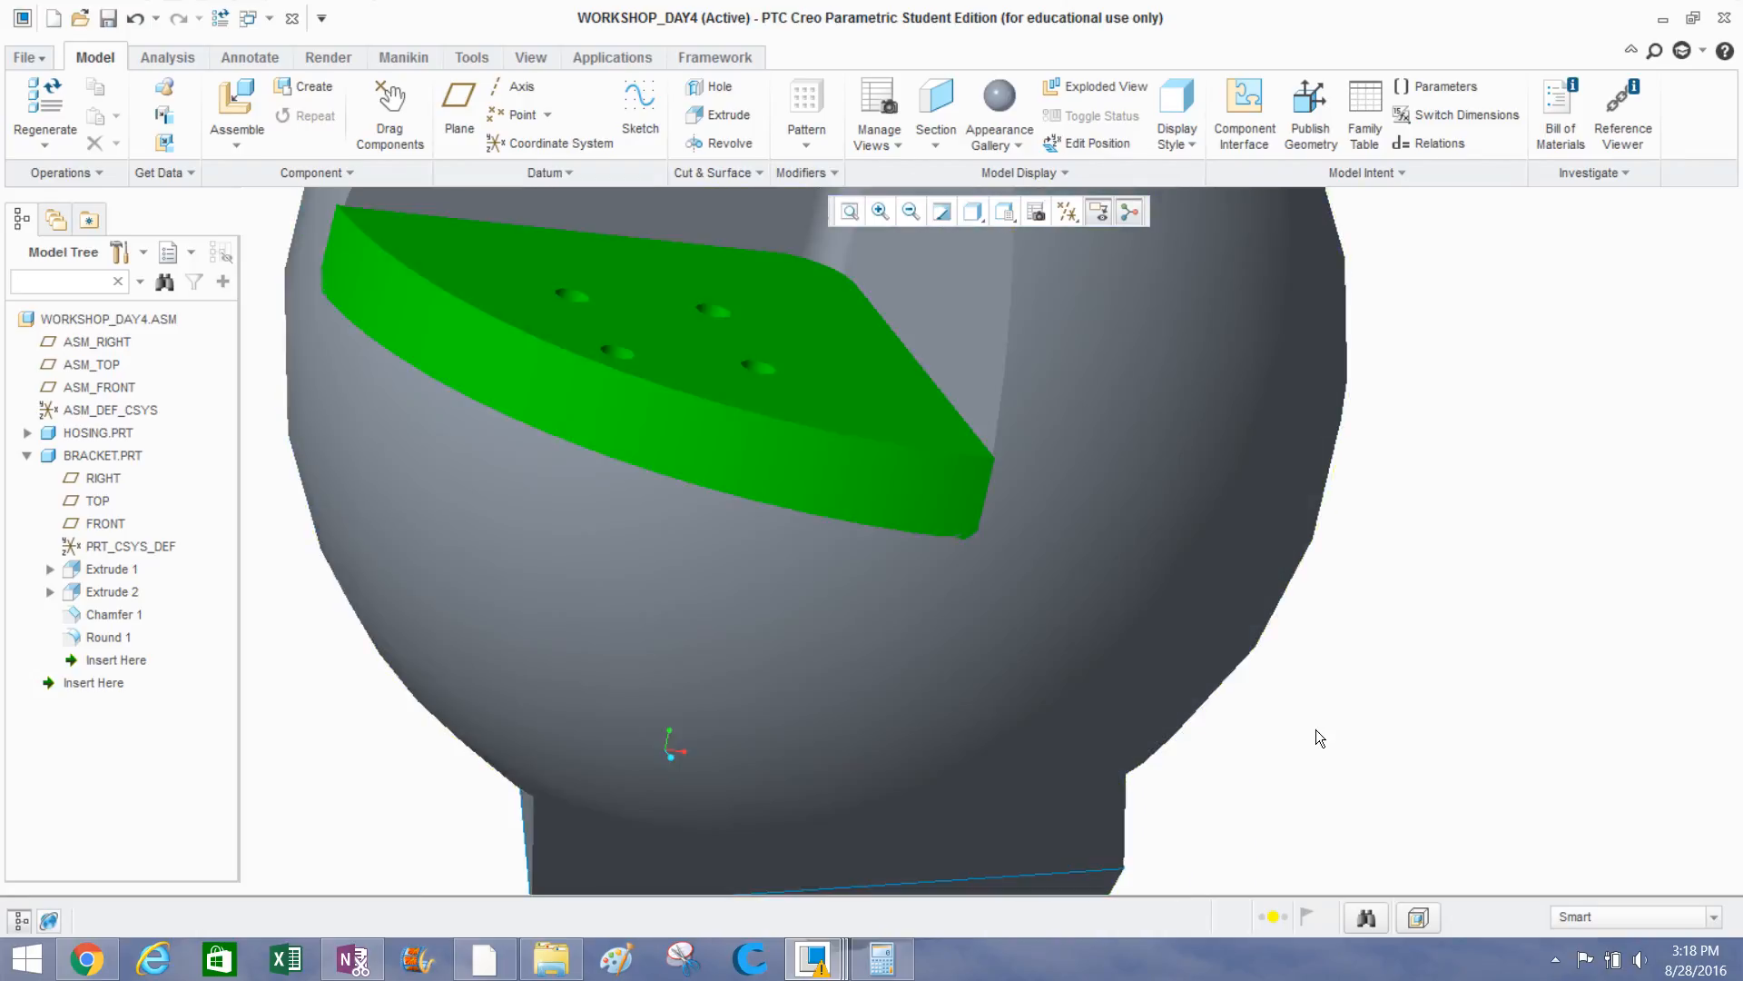
scroll(1316, 728, down, 3)
mouse_move(1253, 684)
middle_down()
mouse_move(1226, 763)
mouse_move(1177, 539)
mouse_move(1206, 525)
mouse_move(1238, 557)
mouse_move(1098, 575)
middle_up()
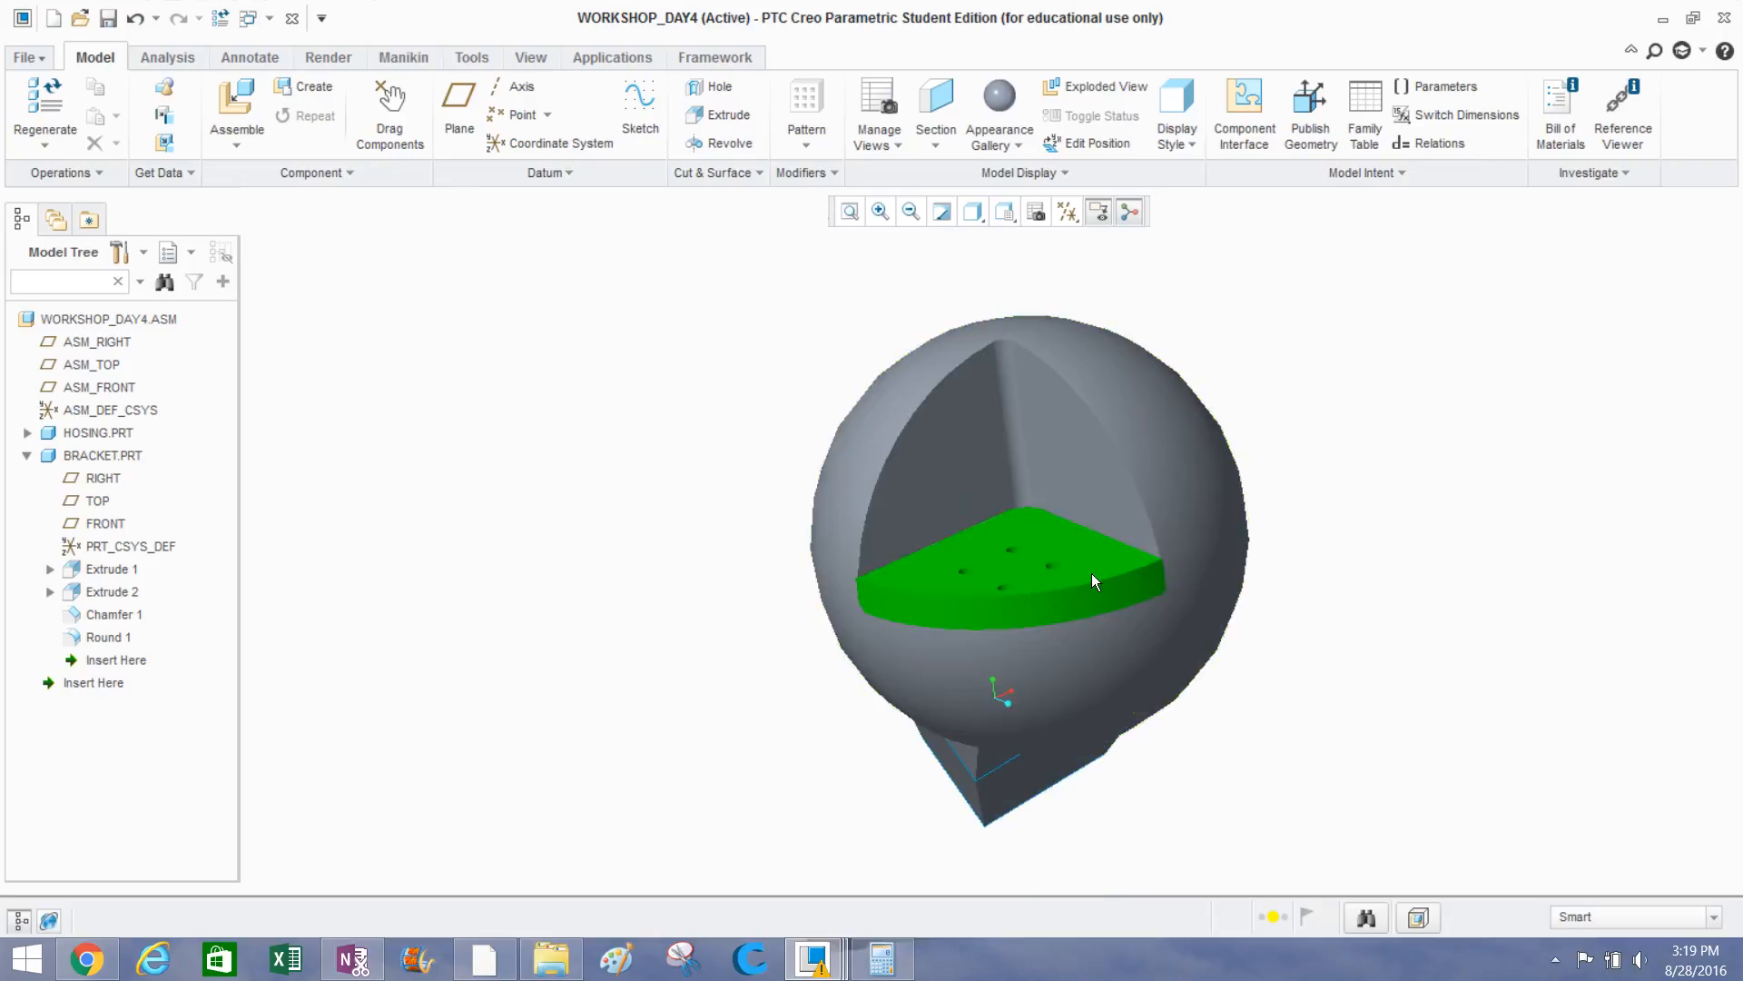
Redefine the round on the bracket's inner corner with a radius of 0.10.
click(998, 543)
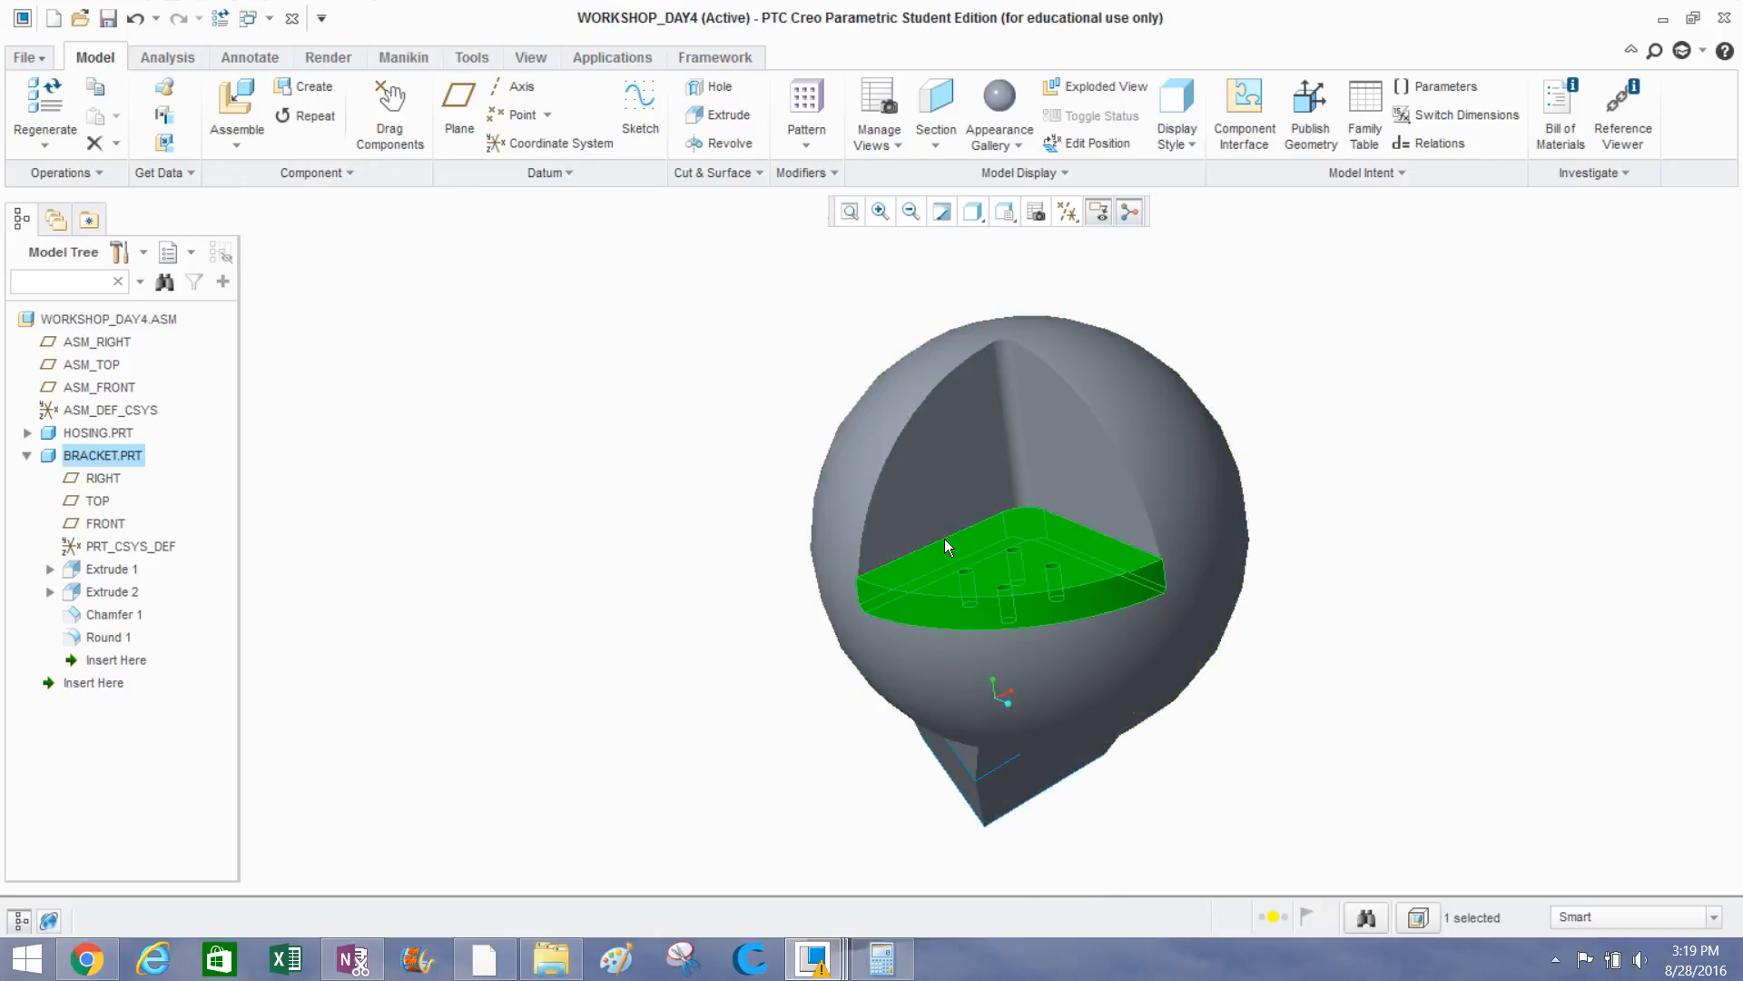
click(102, 638)
scroll(845, 506, down, 5)
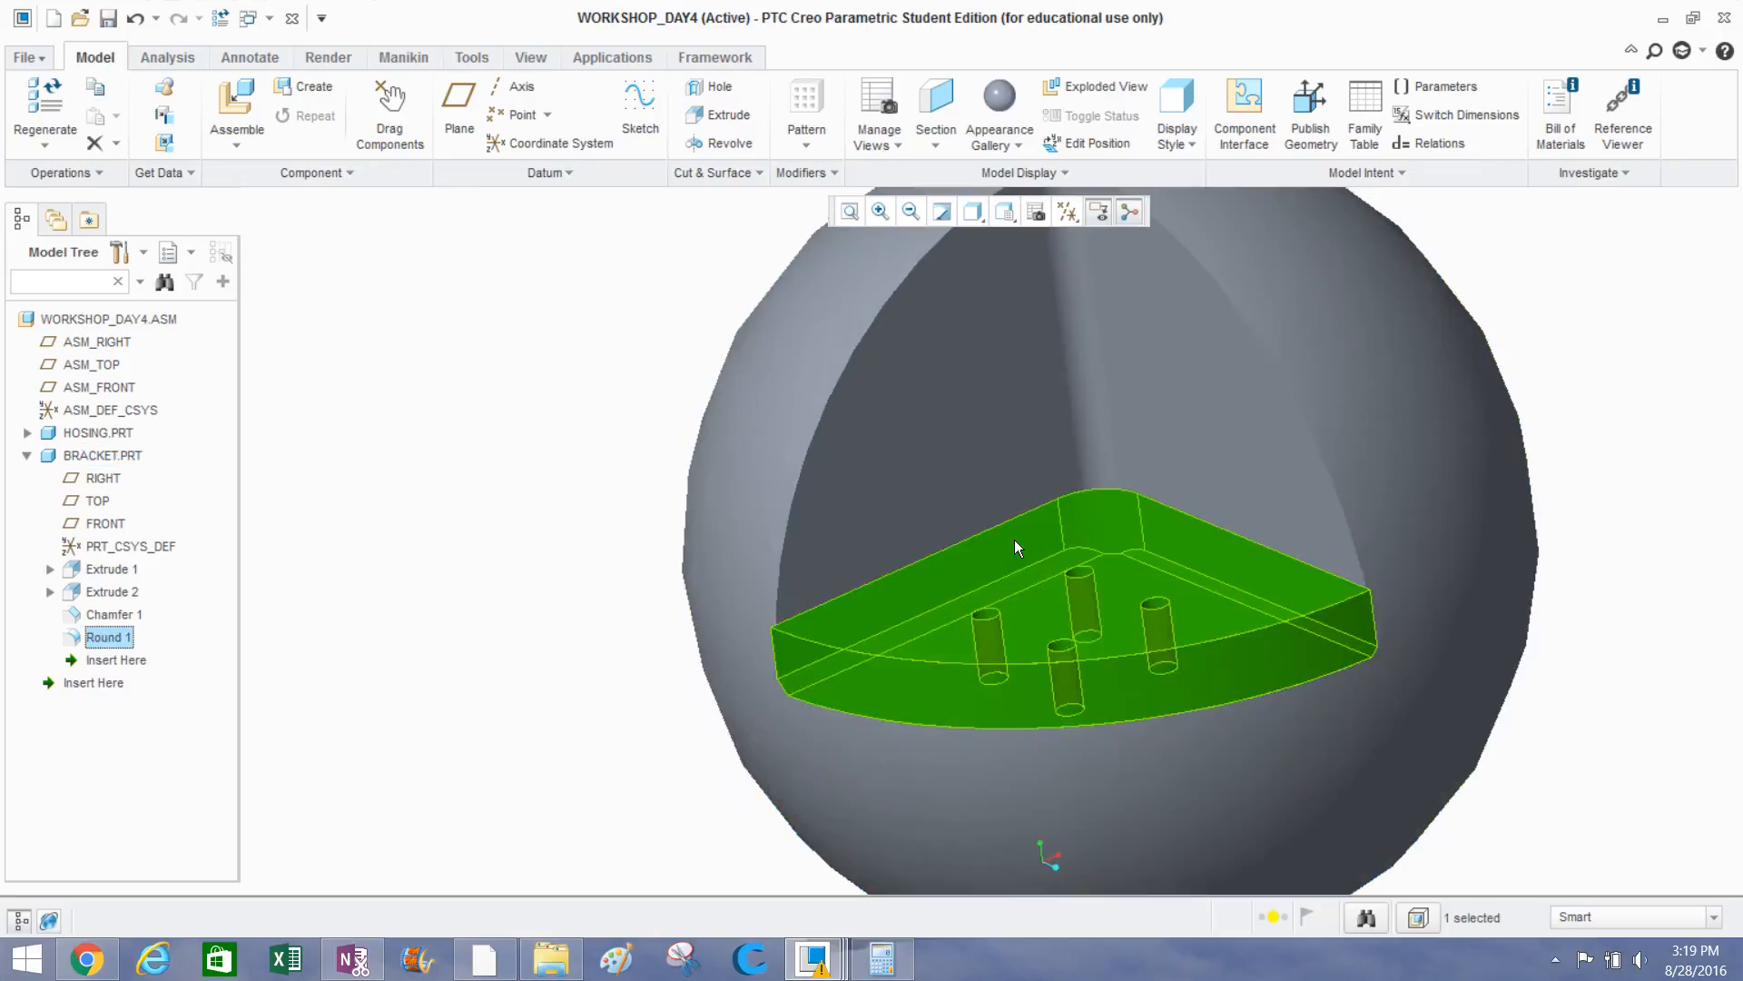
scroll(1017, 544, down, 2)
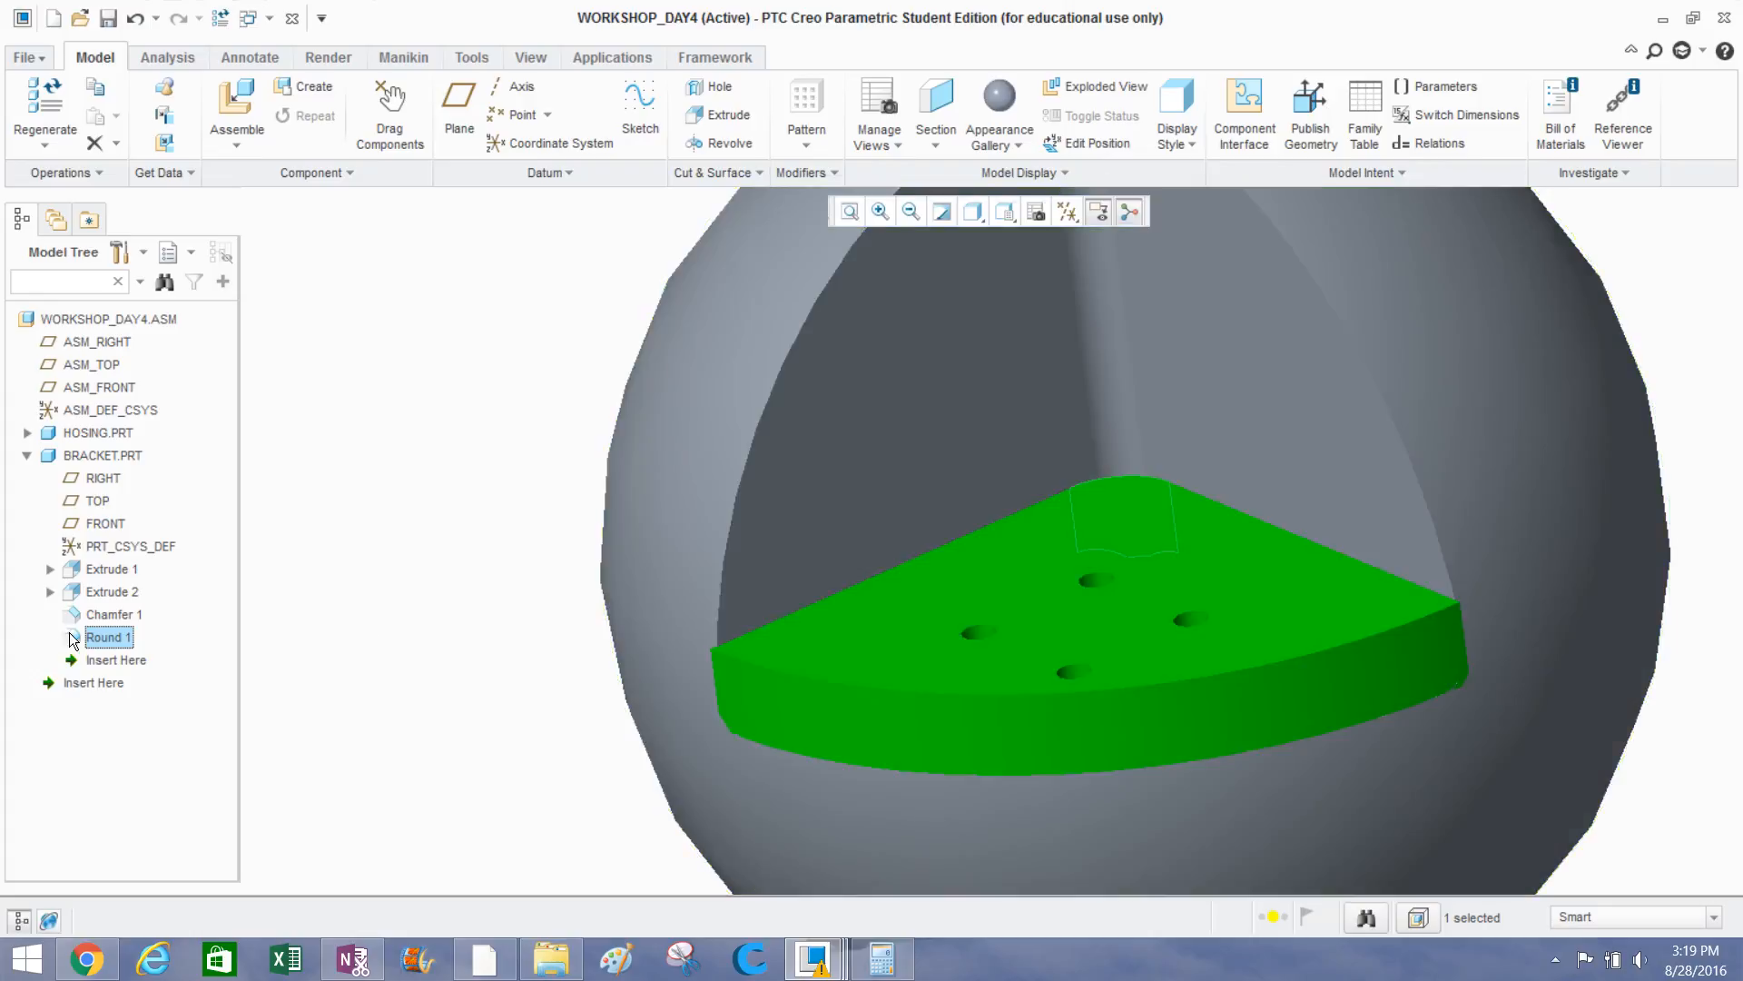
right_click(73, 640)
click(166, 663)
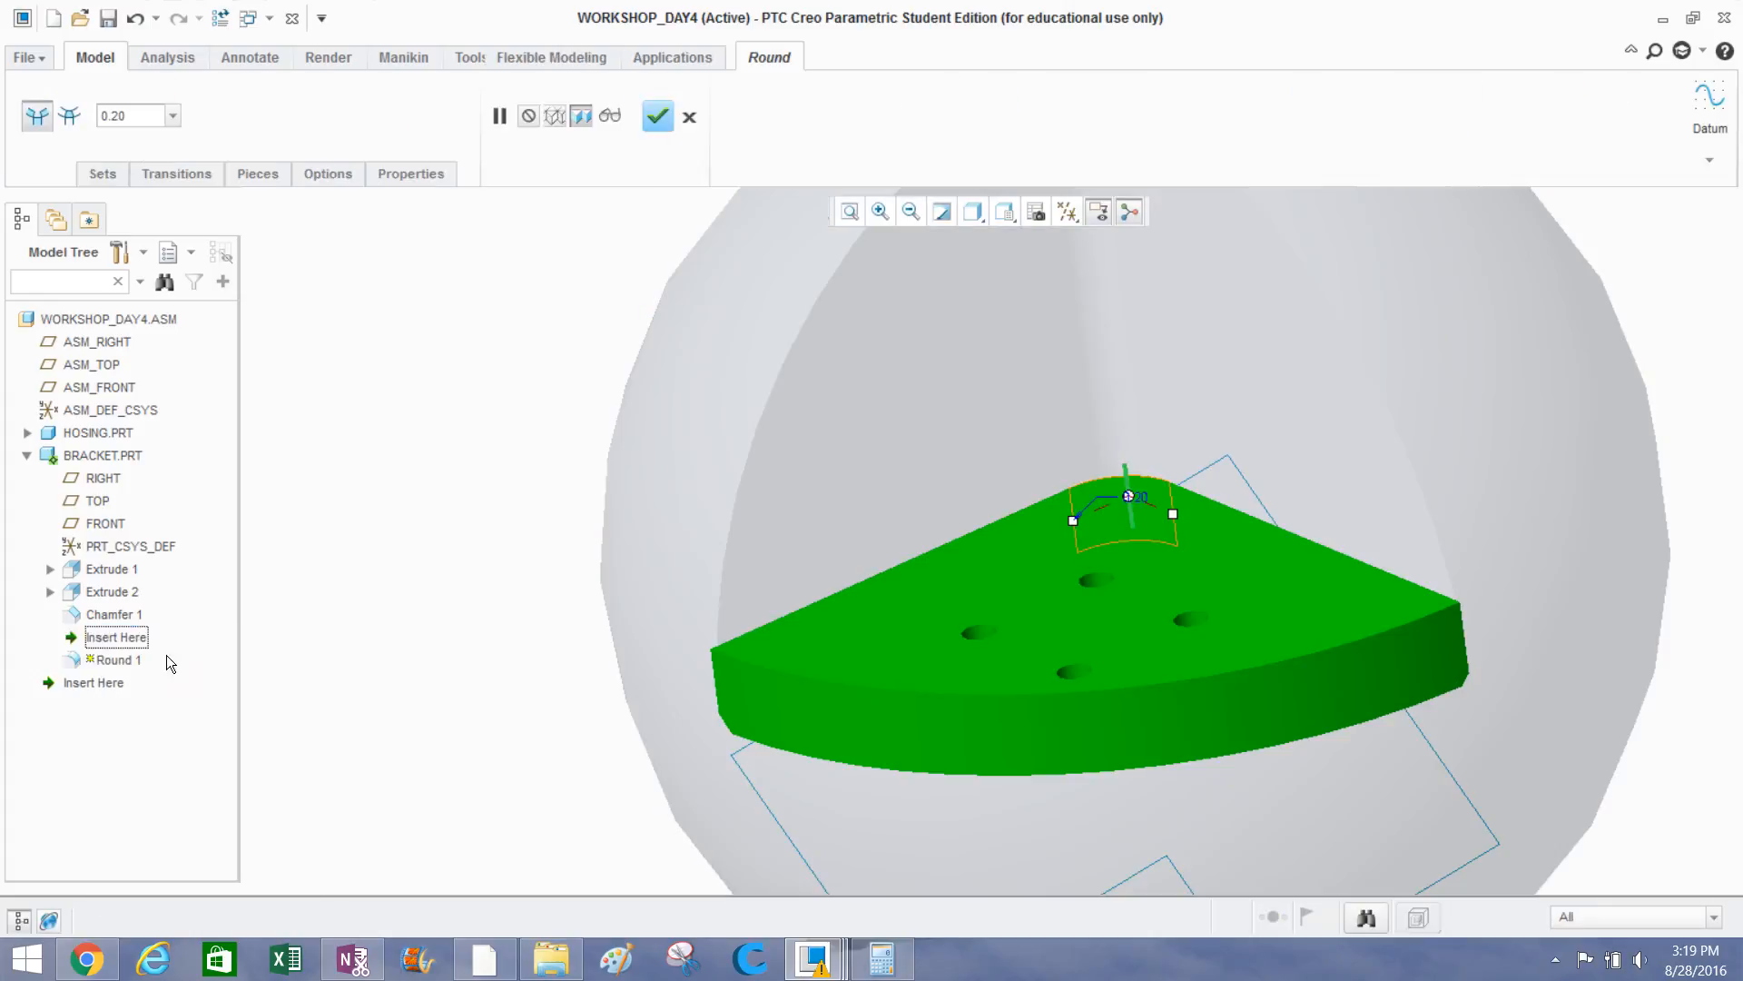
double_click(145, 117)
text(0.10)
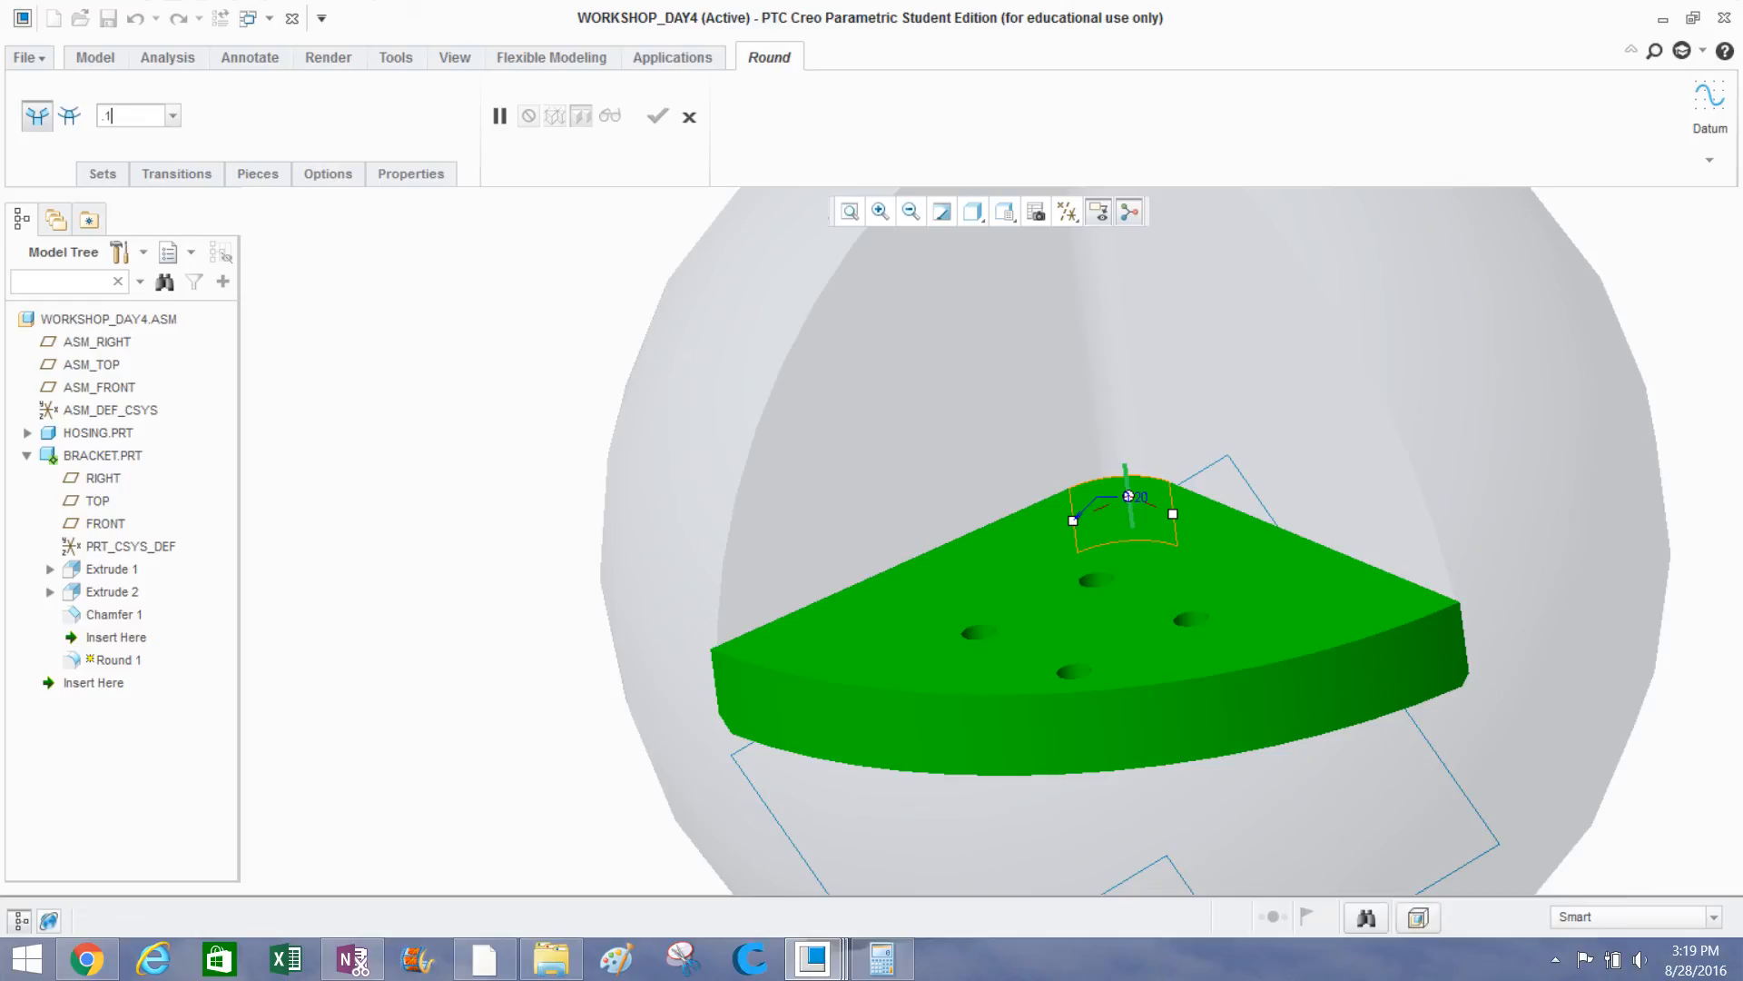
key(Return)
click(642, 117)
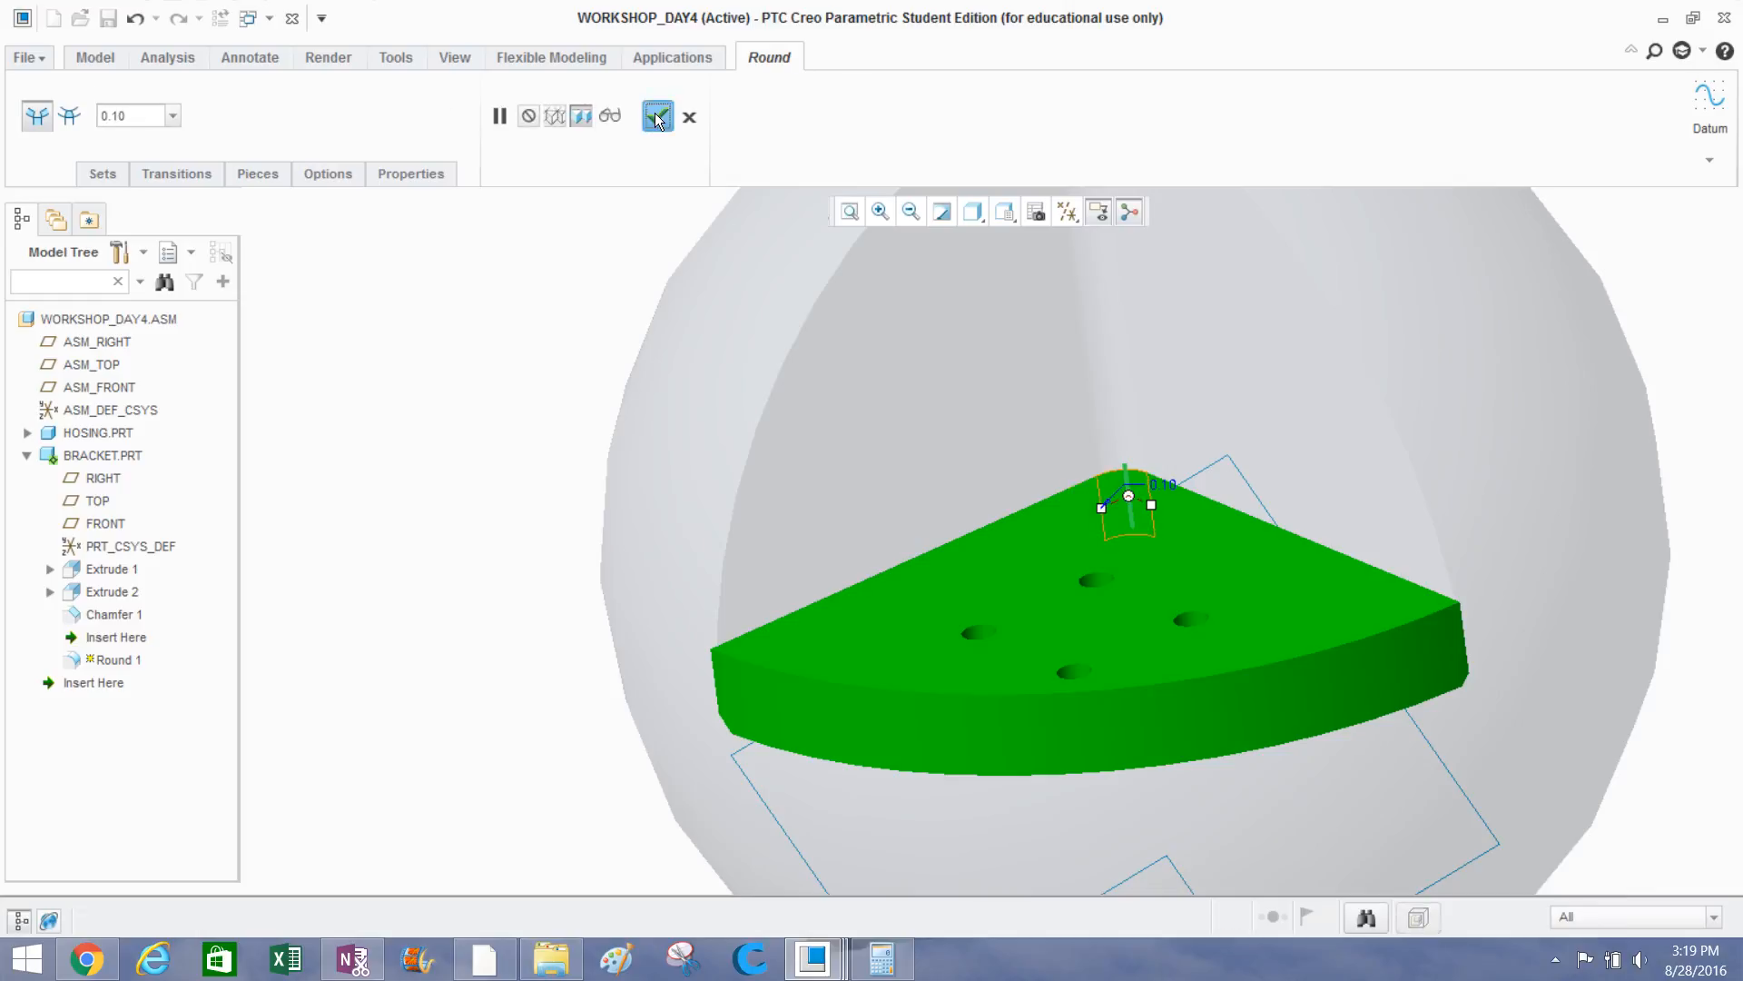
Run a Pairs Clearance analysis from the bracket part to the housing part, with selection limited to parts, and inspect the highlighted region.
middle_drag(492, 347, 522, 505)
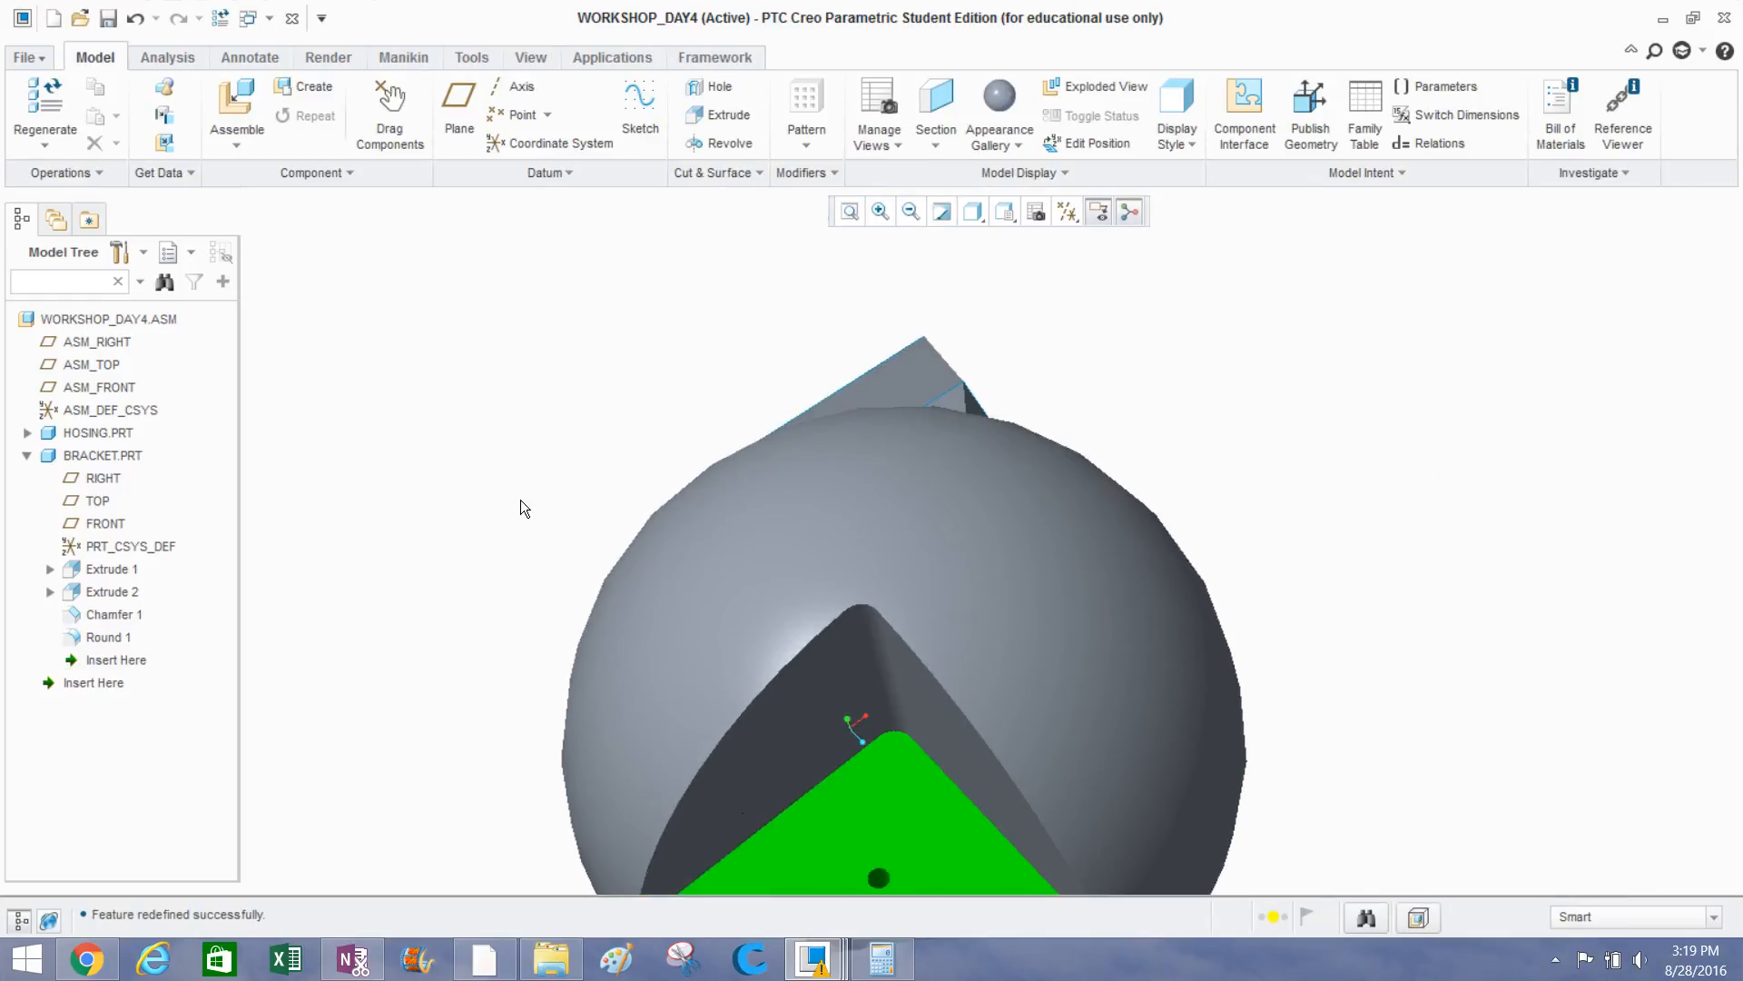
scroll(891, 724, down, 3)
scroll(889, 759, up, 5)
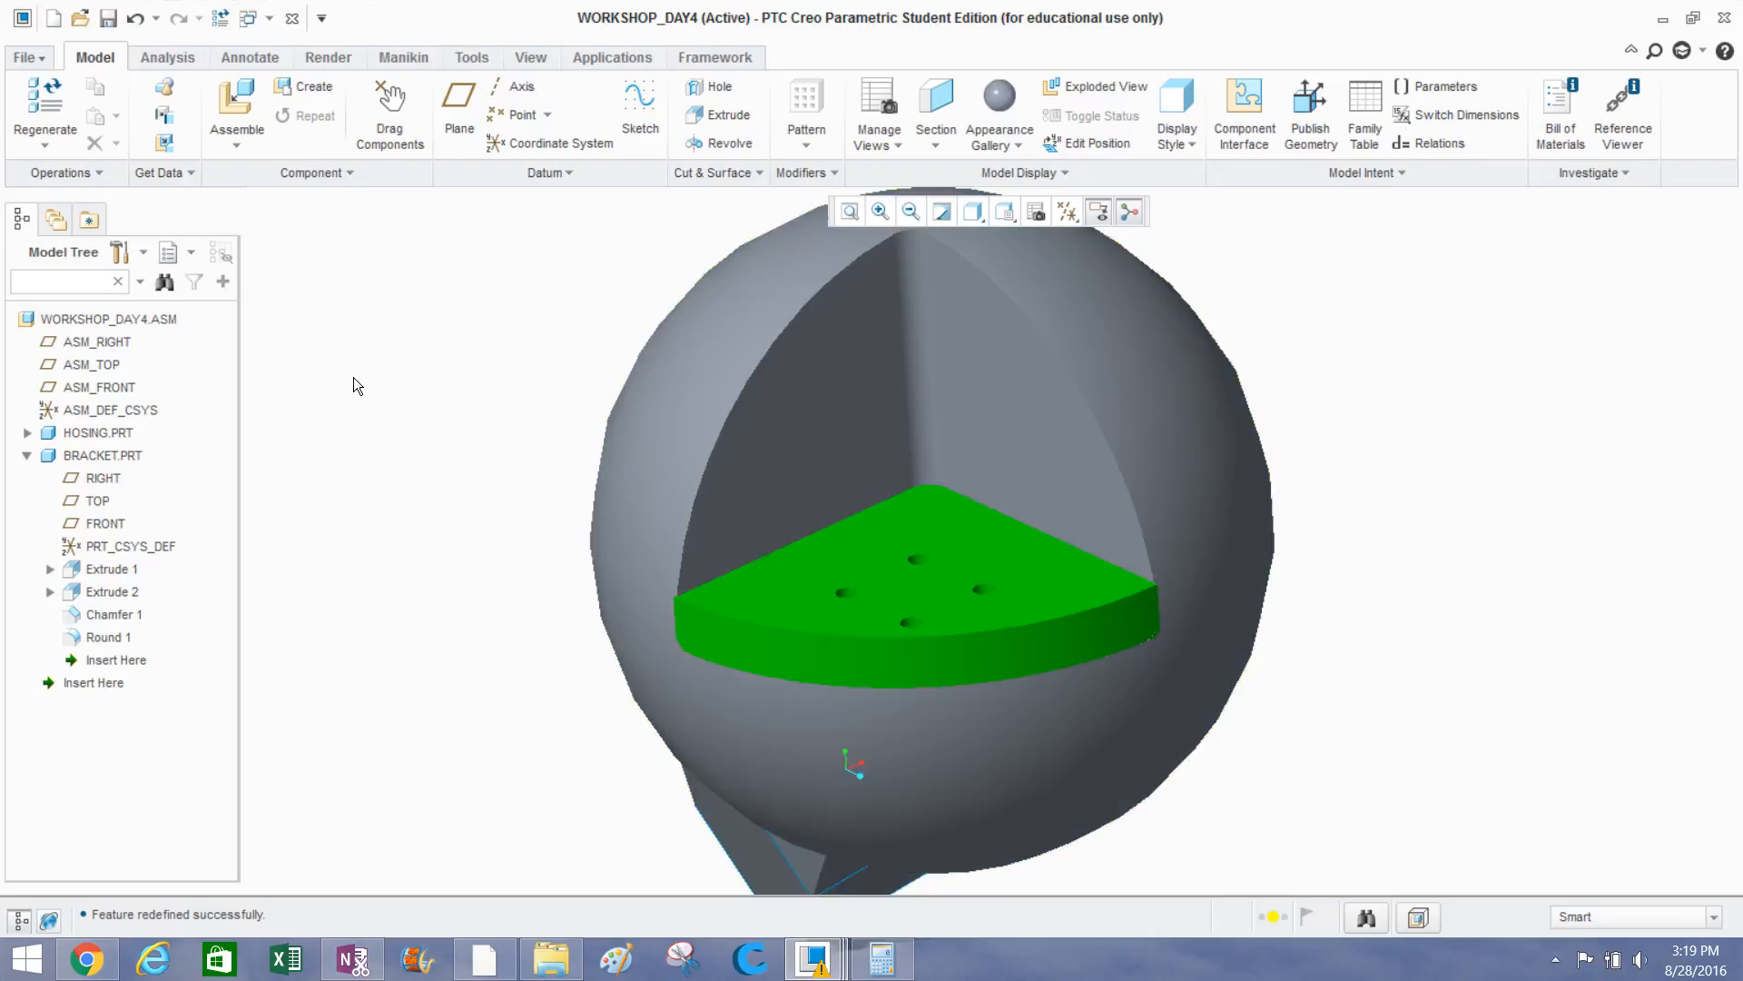
mouse_move(411, 360)
middle_down()
mouse_move(383, 343)
mouse_move(396, 376)
middle_up()
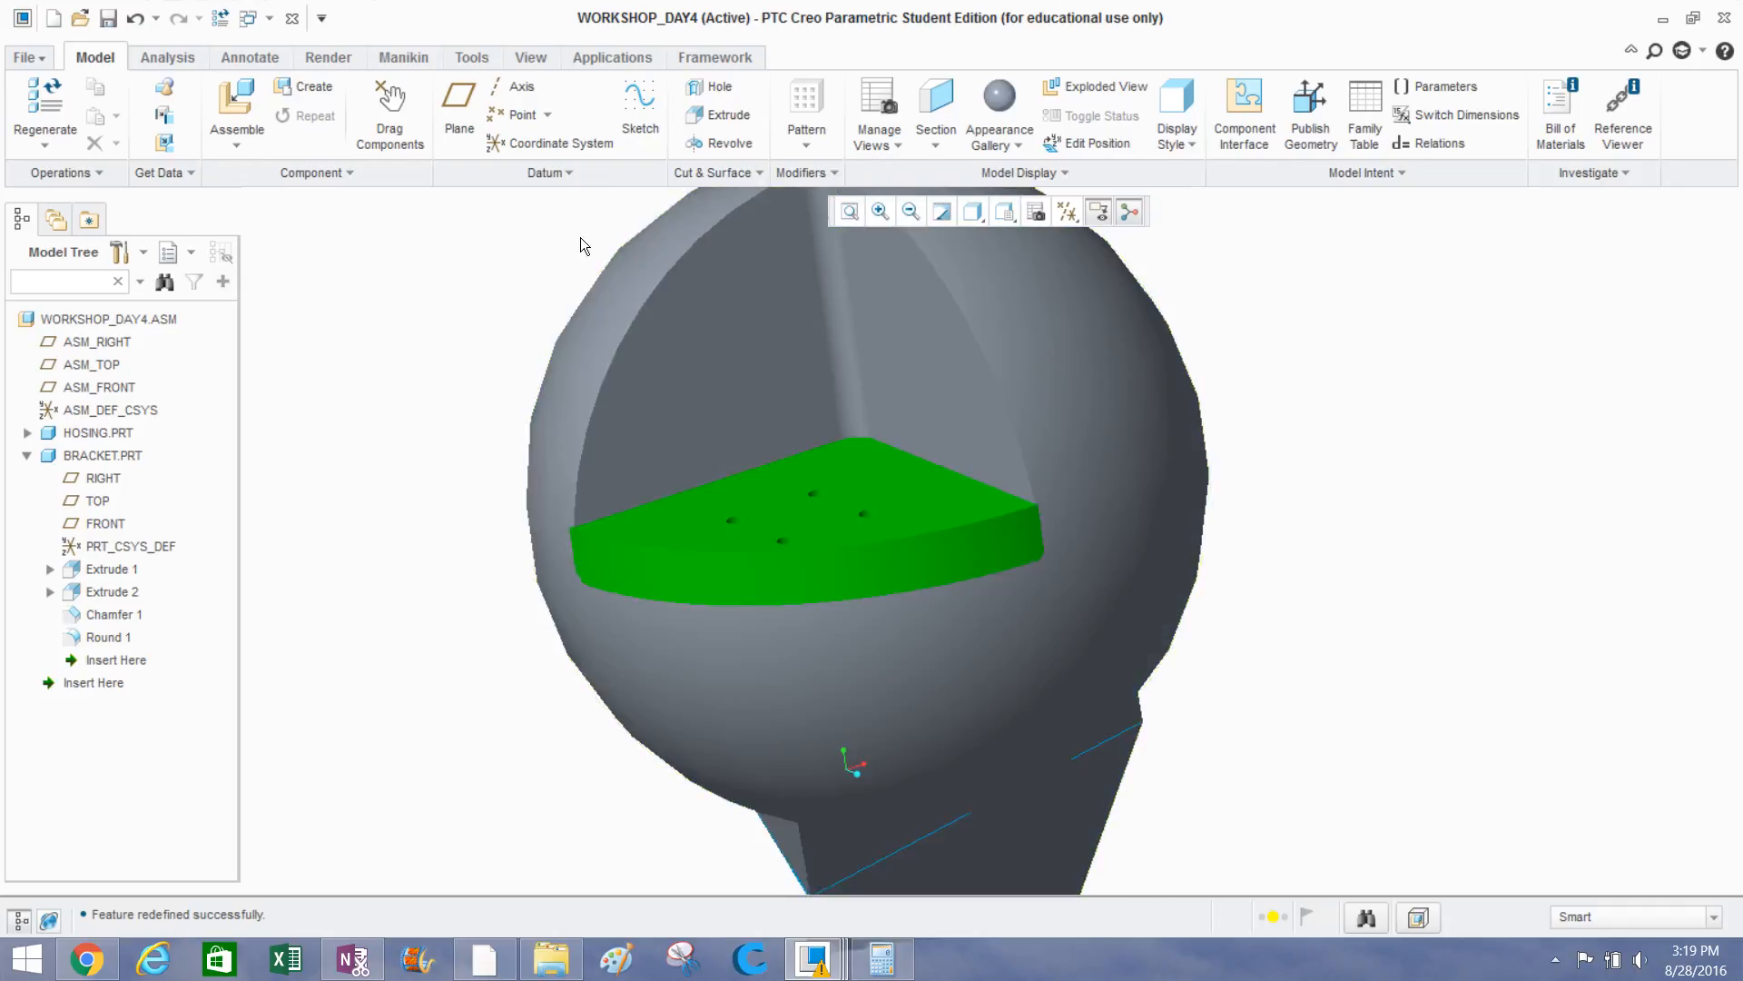
click(166, 58)
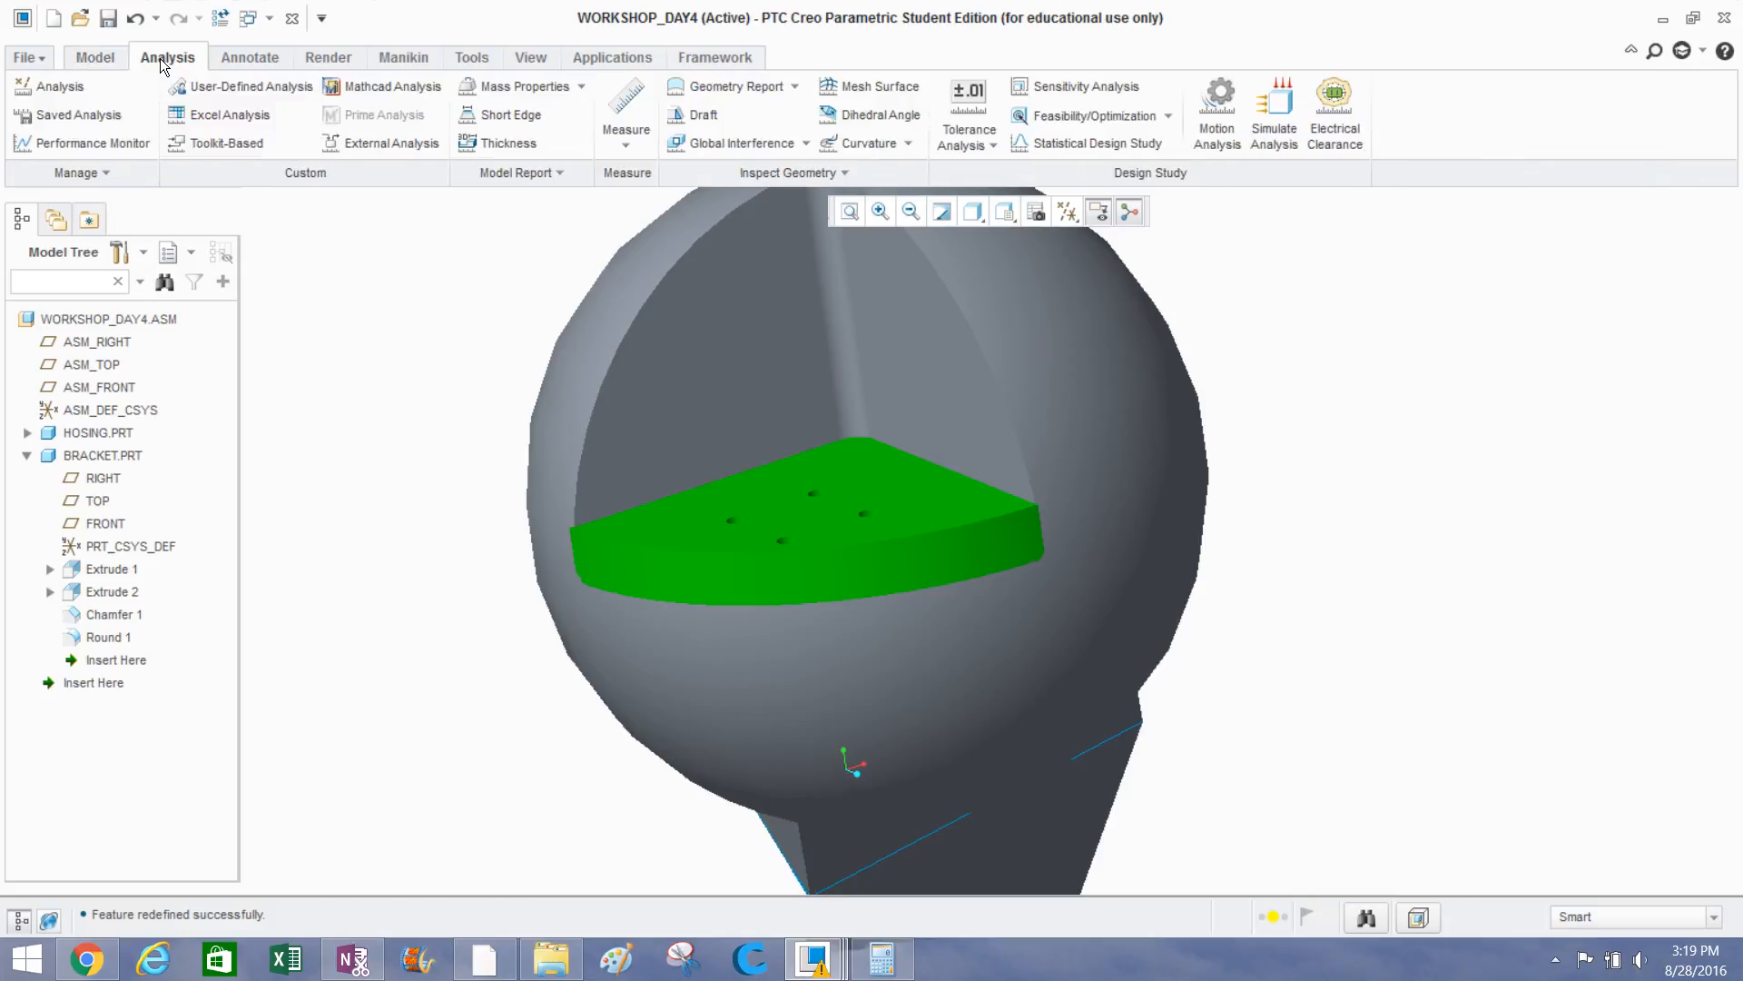
click(805, 144)
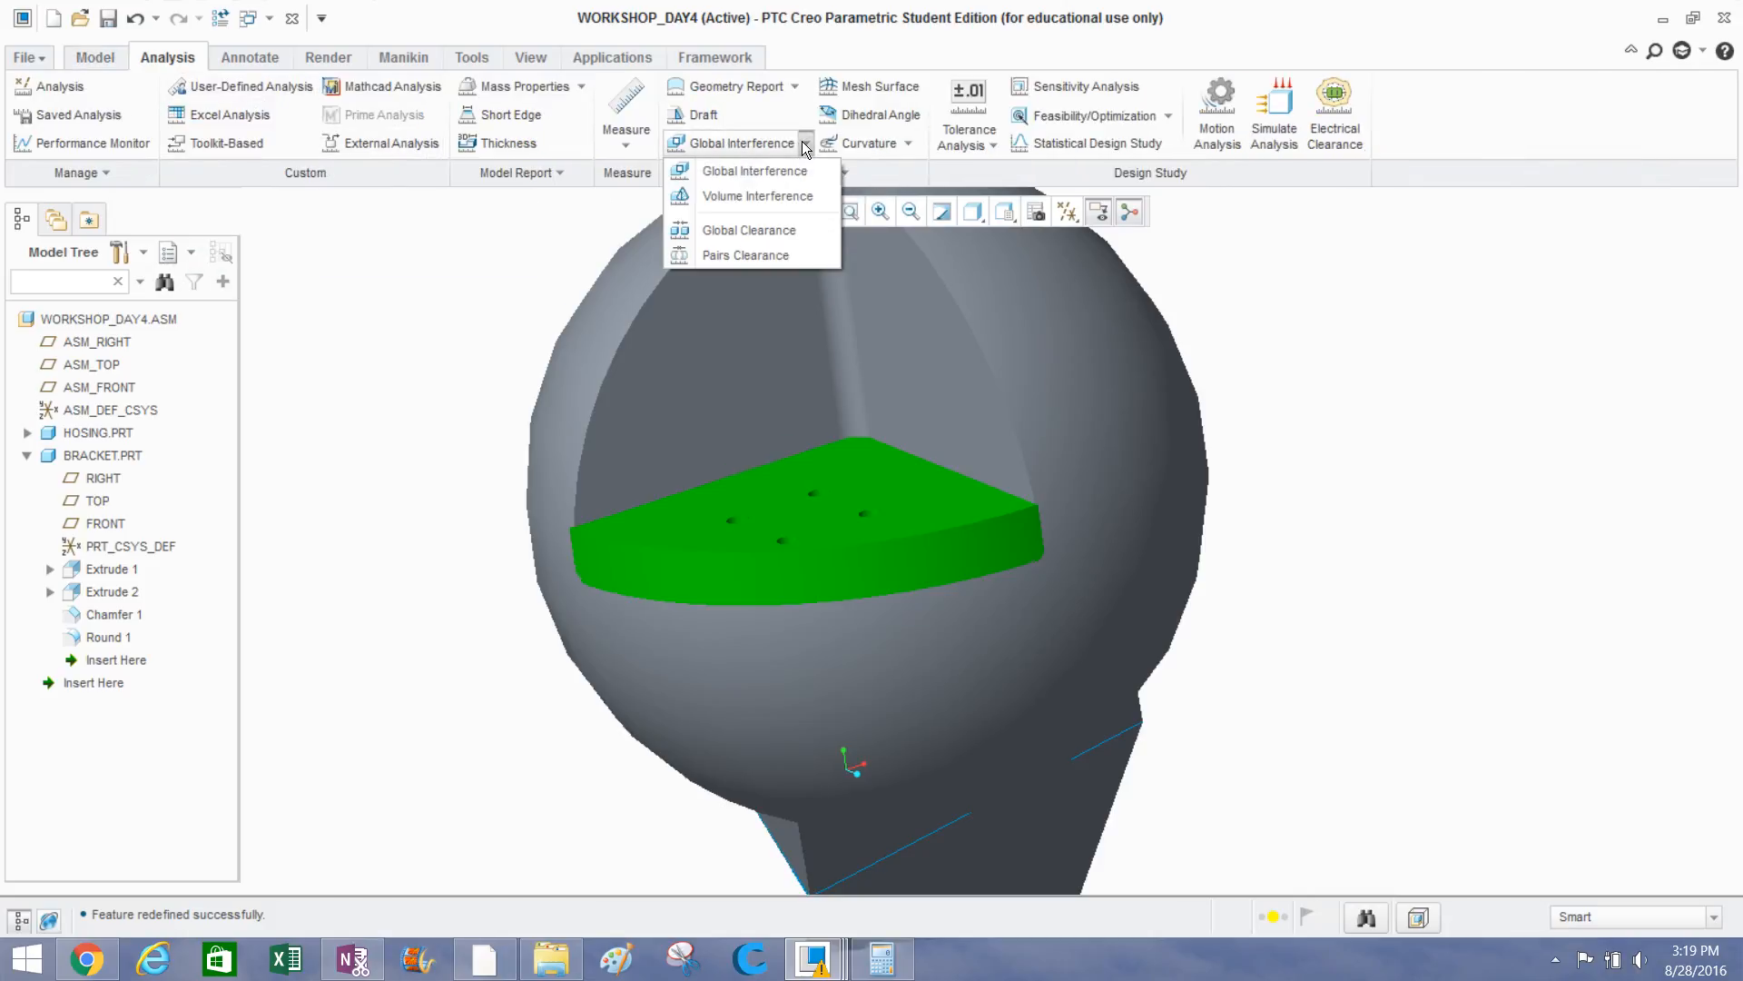
click(723, 255)
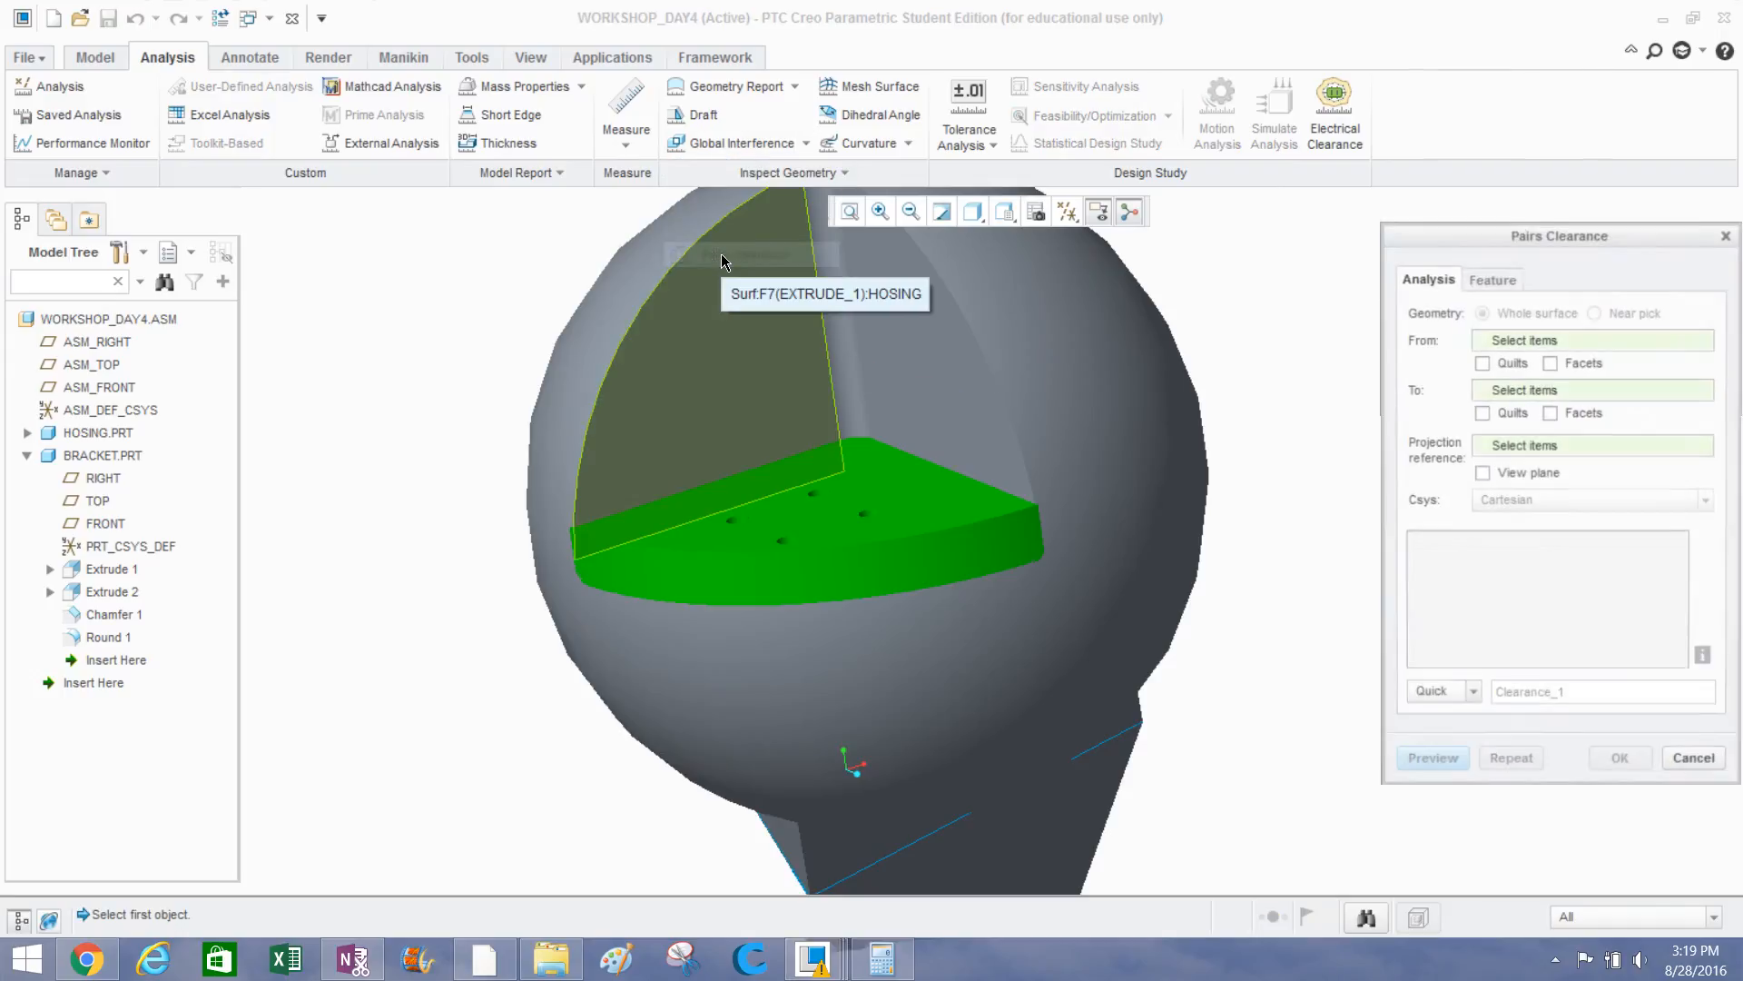
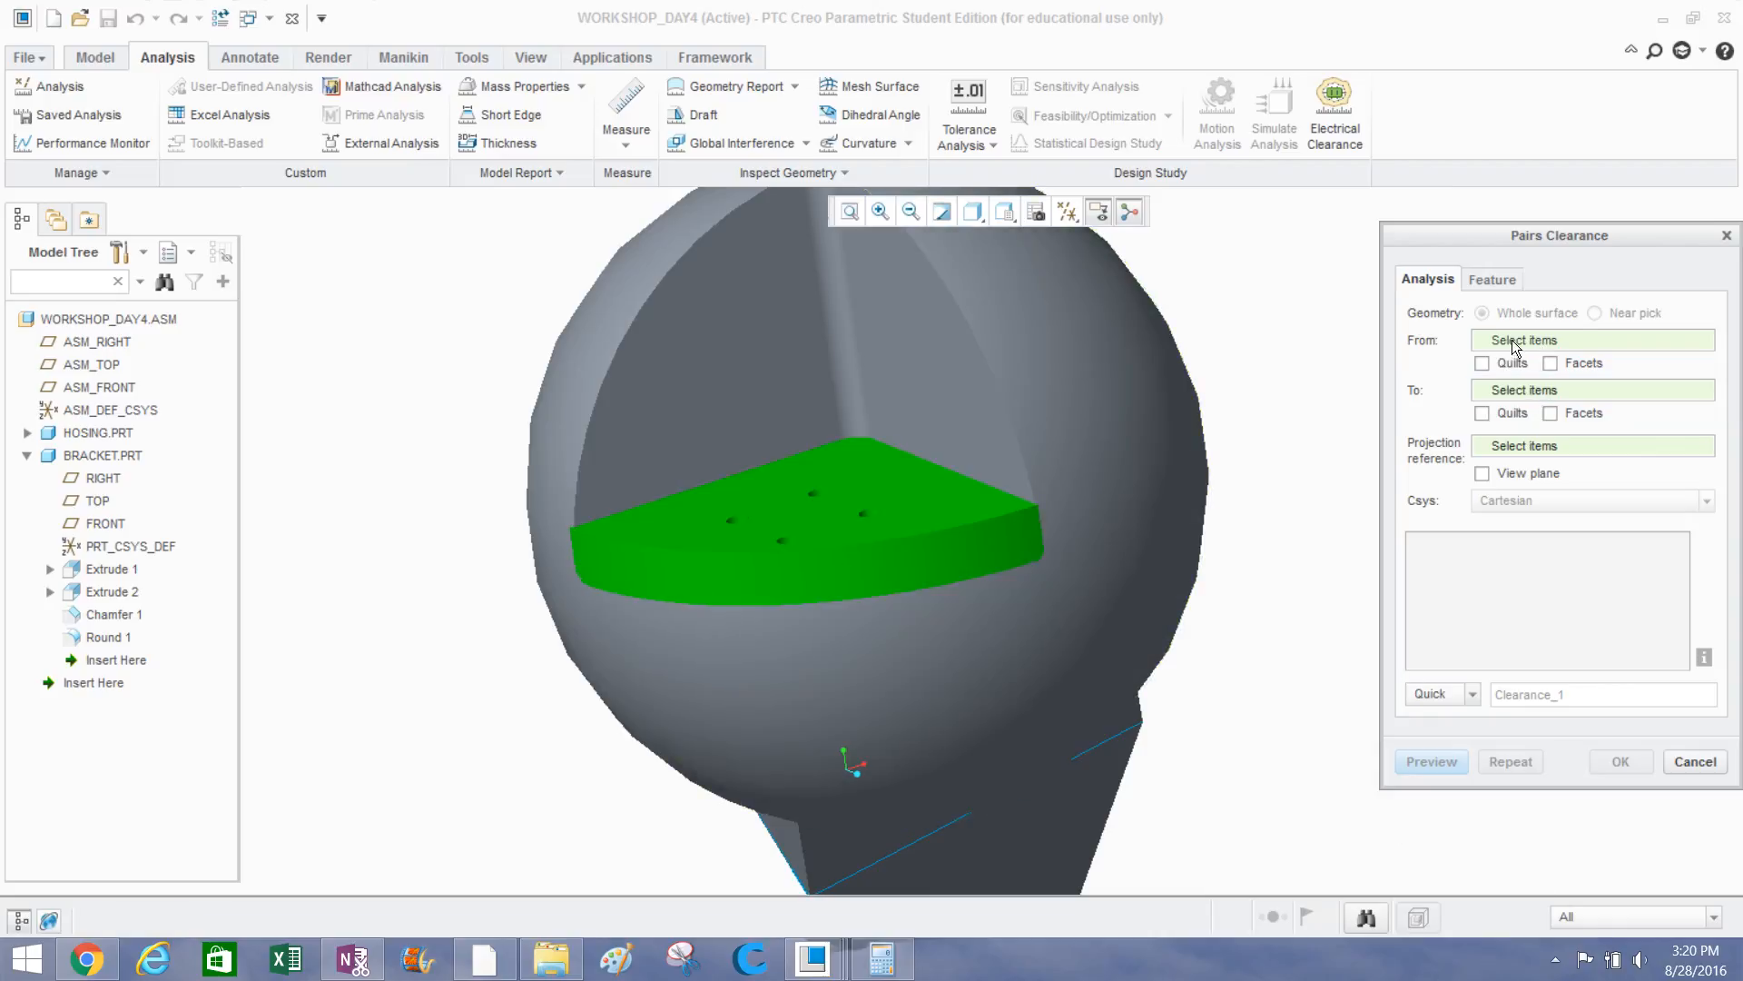
click(1563, 917)
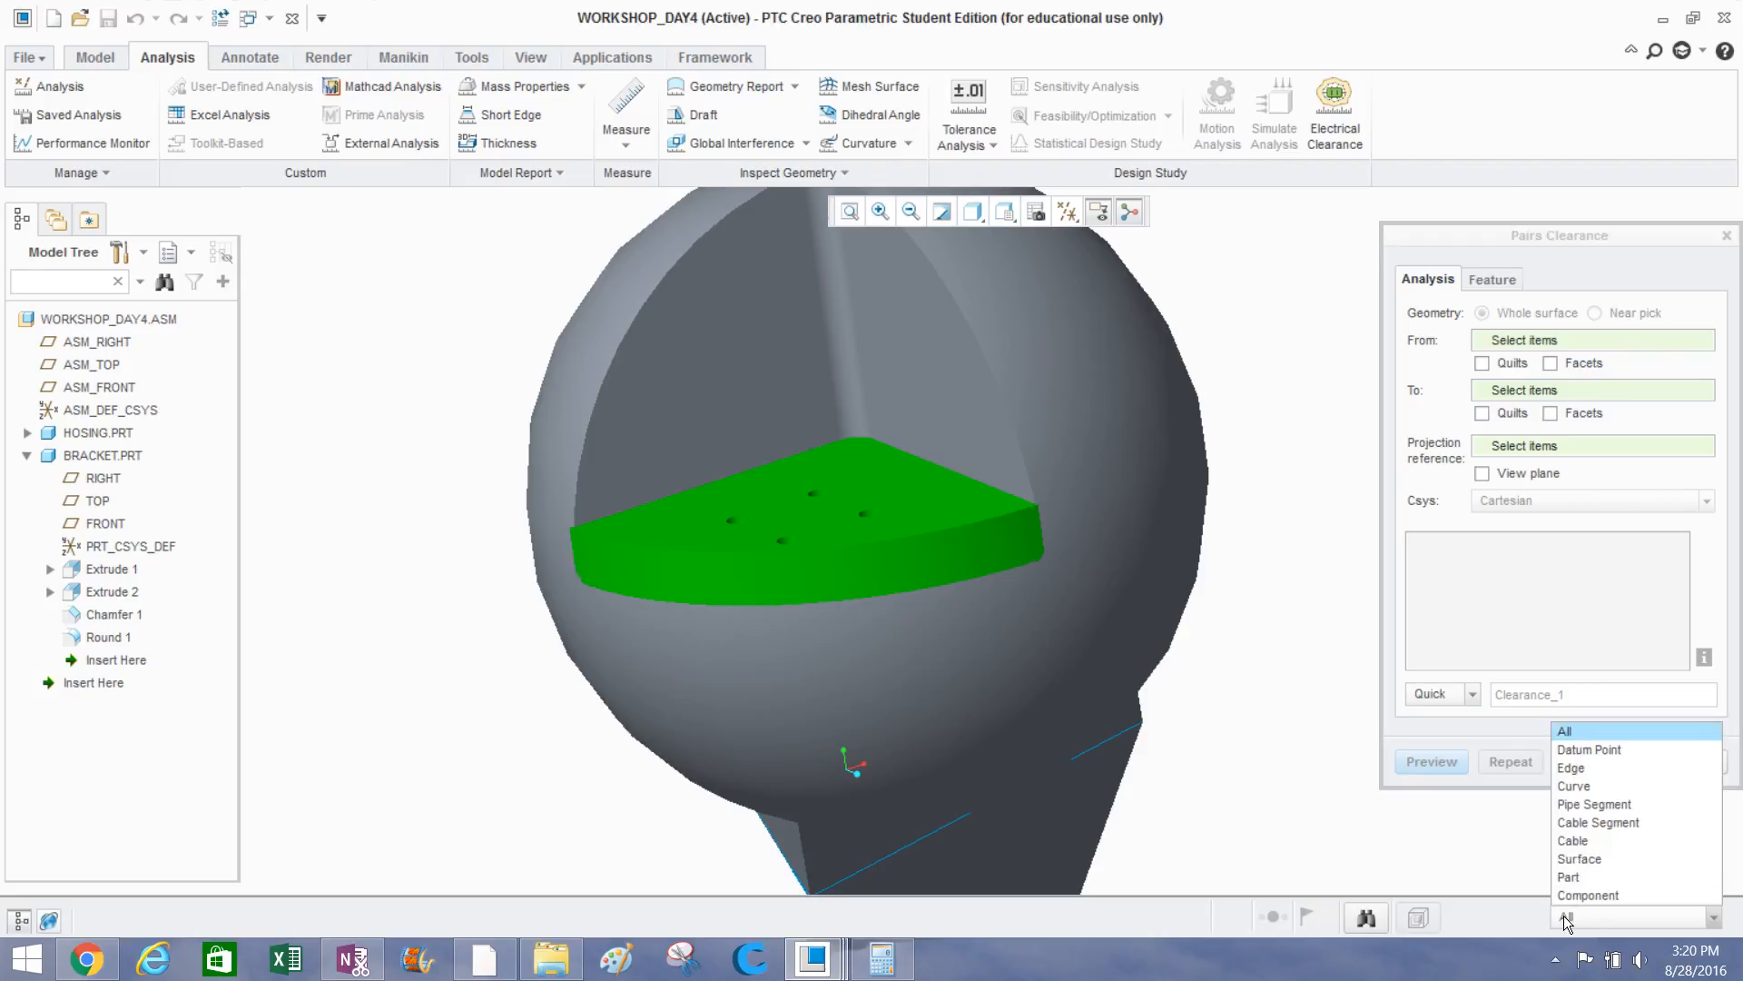
click(1580, 877)
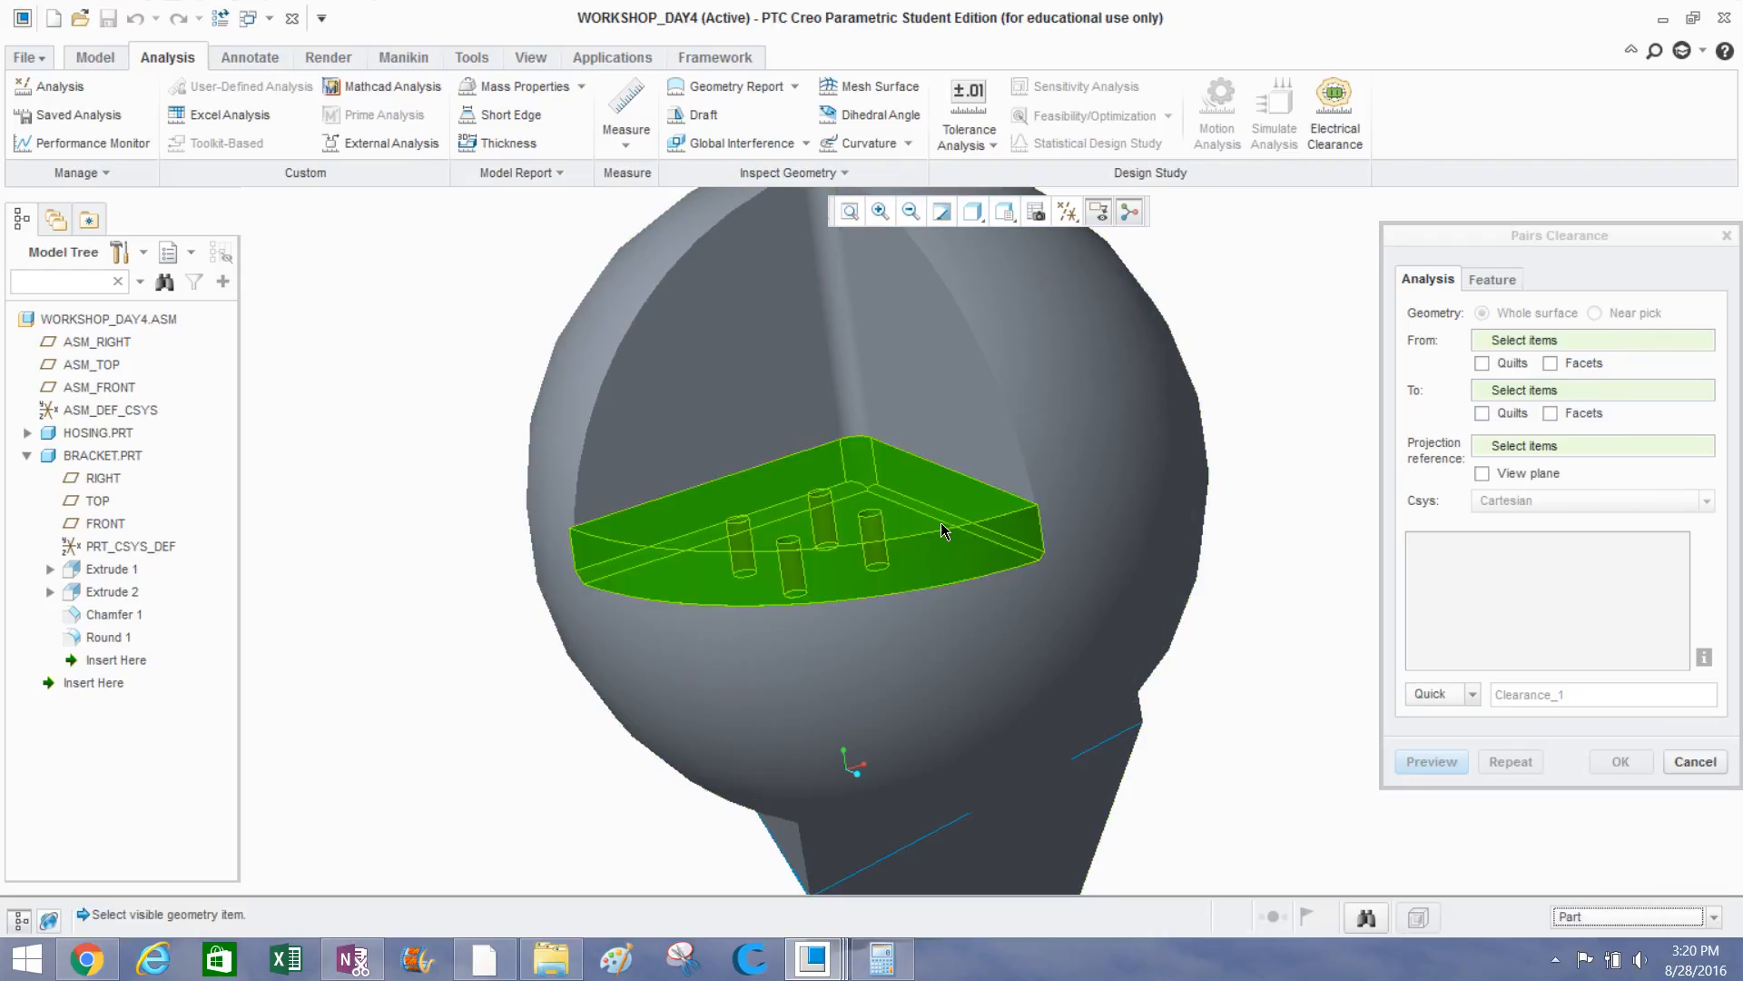
click(940, 522)
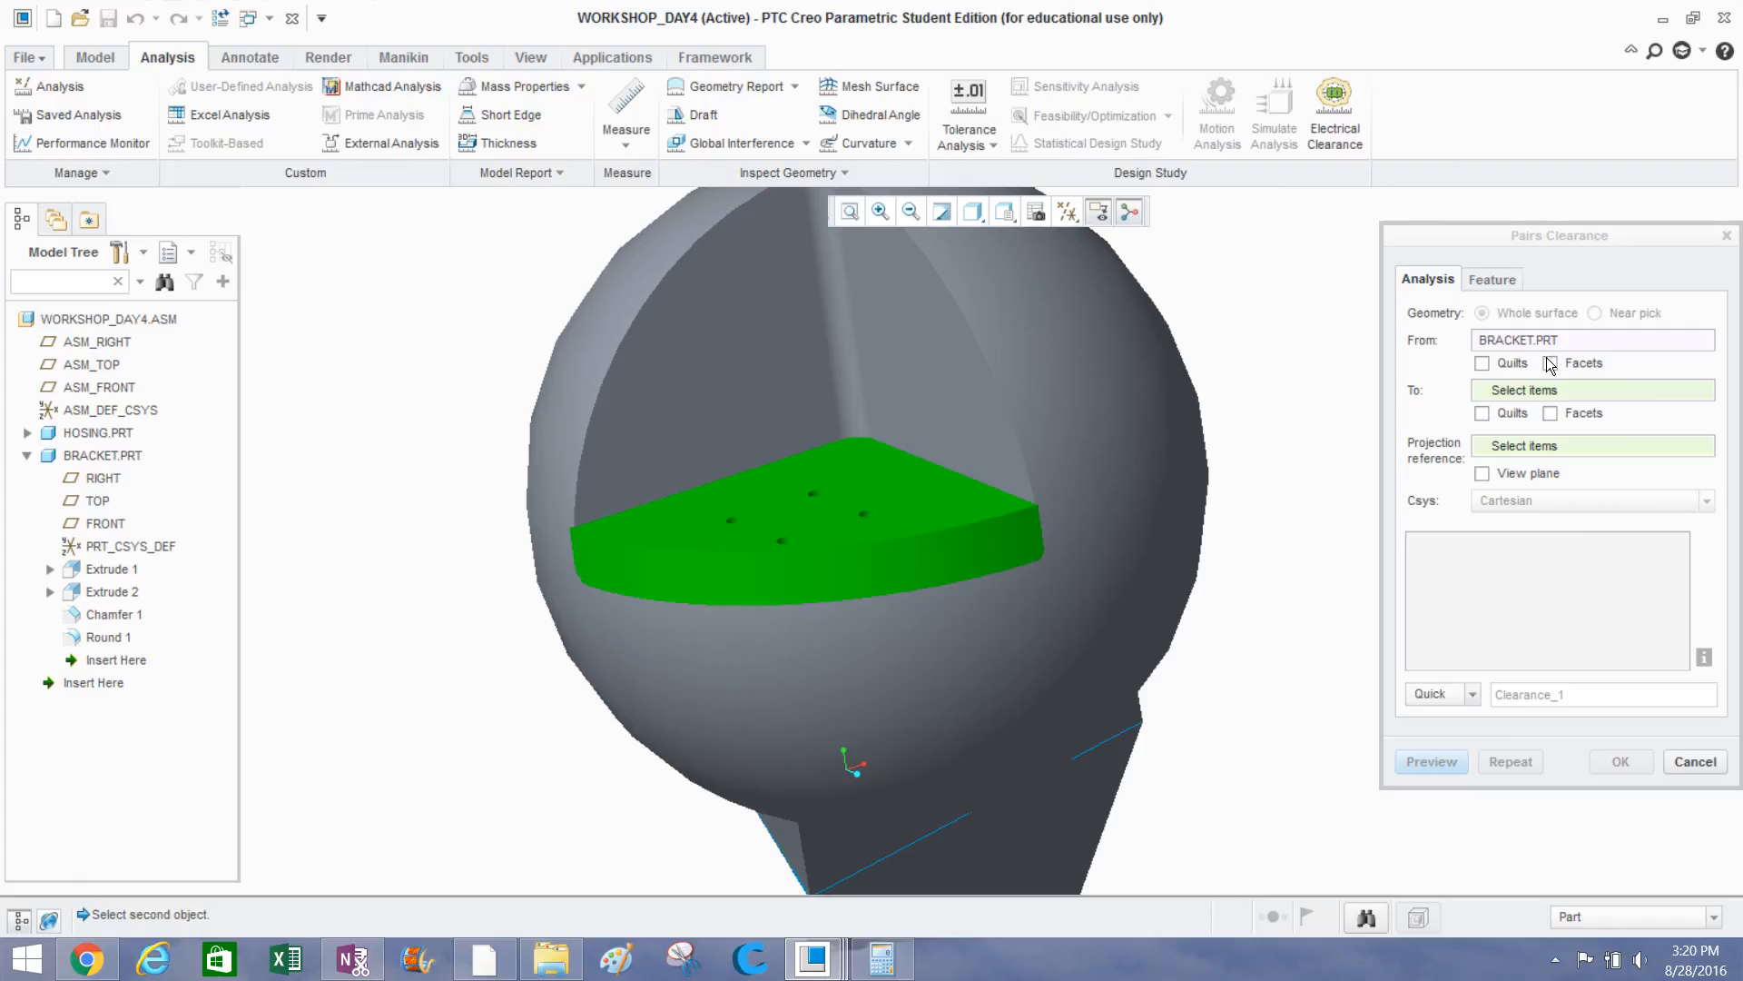
click(1490, 389)
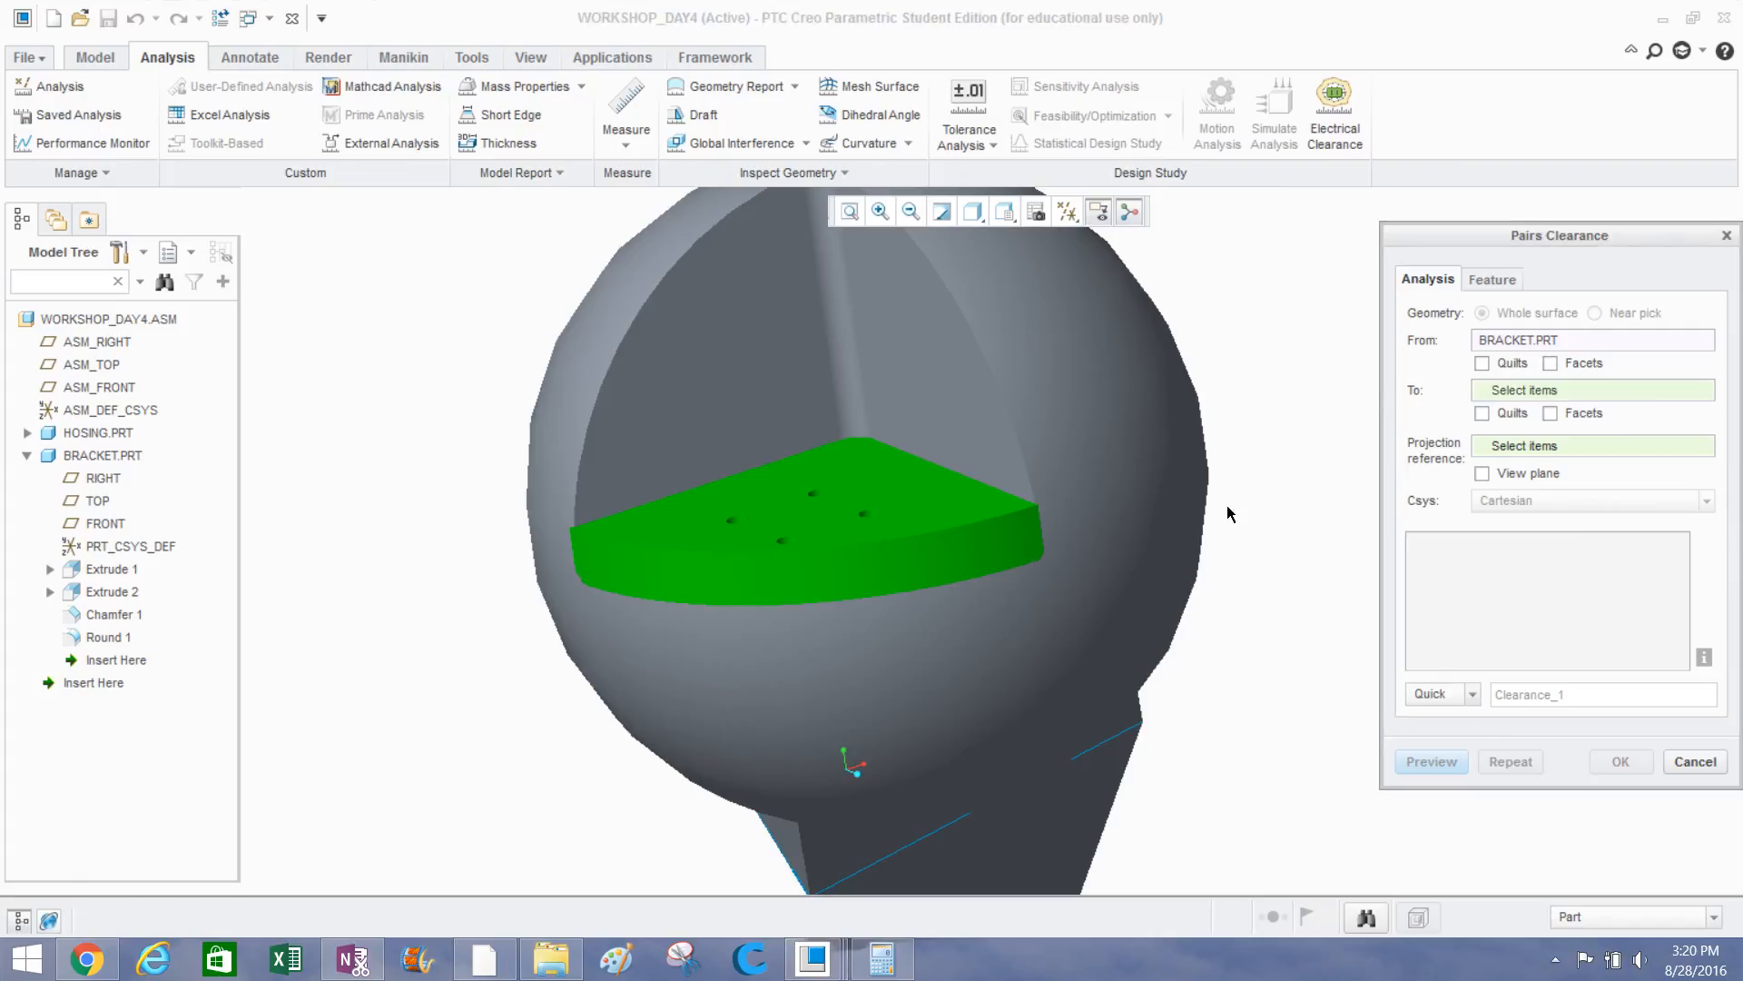
click(962, 384)
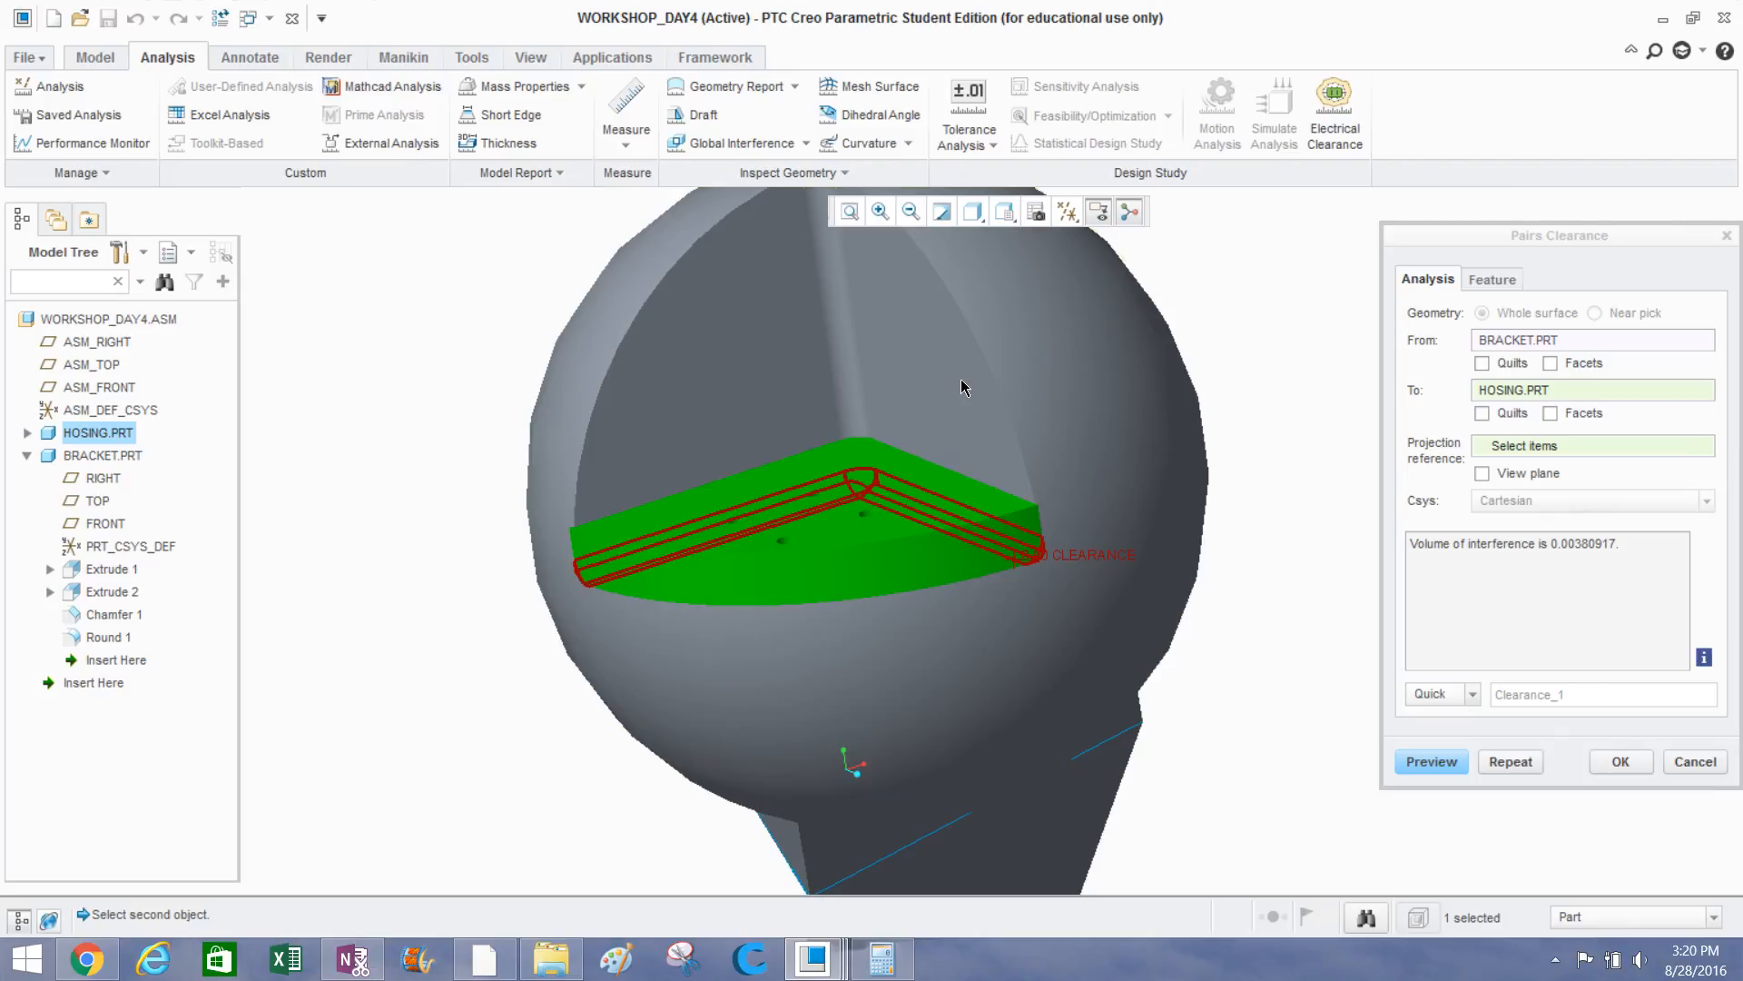
mouse_move(1289, 509)
middle_down()
mouse_move(1272, 474)
mouse_move(1183, 458)
middle_up()
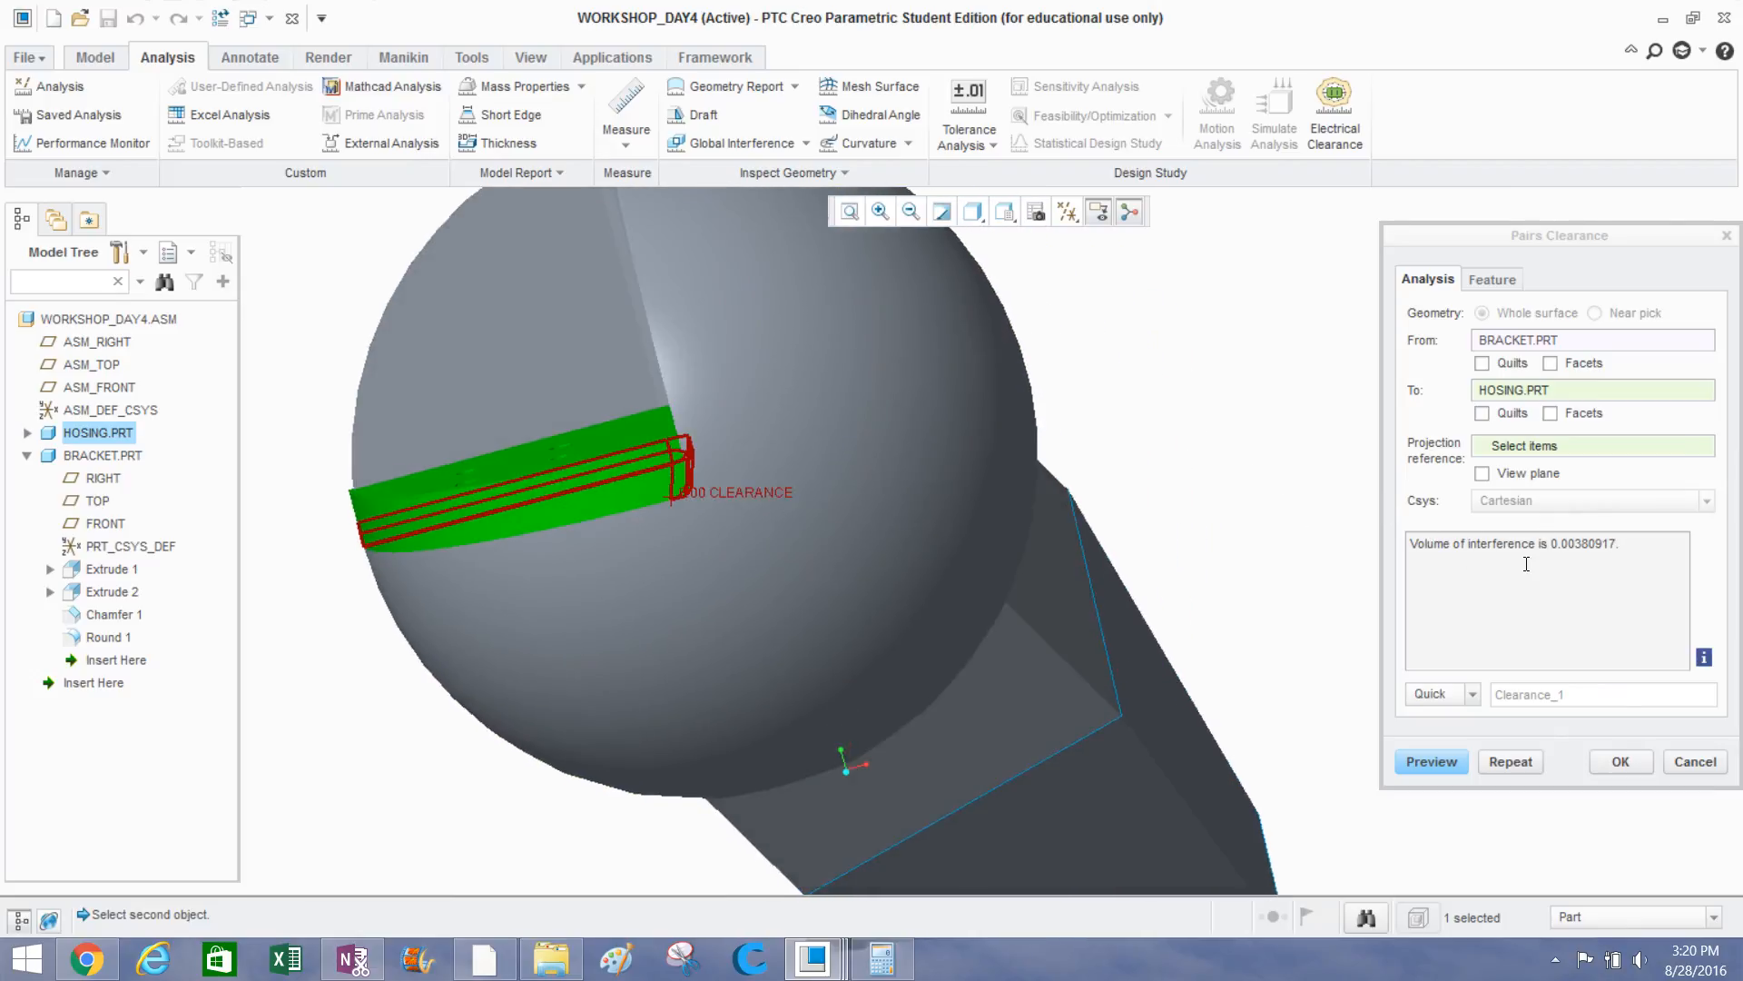
Examine the highlighted interference at the bracket's inner corner and lower edges, then close the Pairs Clearance analysis.
middle_drag(1043, 504, 1066, 506)
scroll(815, 541, down, 3)
middle_drag(819, 538, 1165, 588)
scroll(1164, 586, down, 4)
scroll(1094, 546, up, 2)
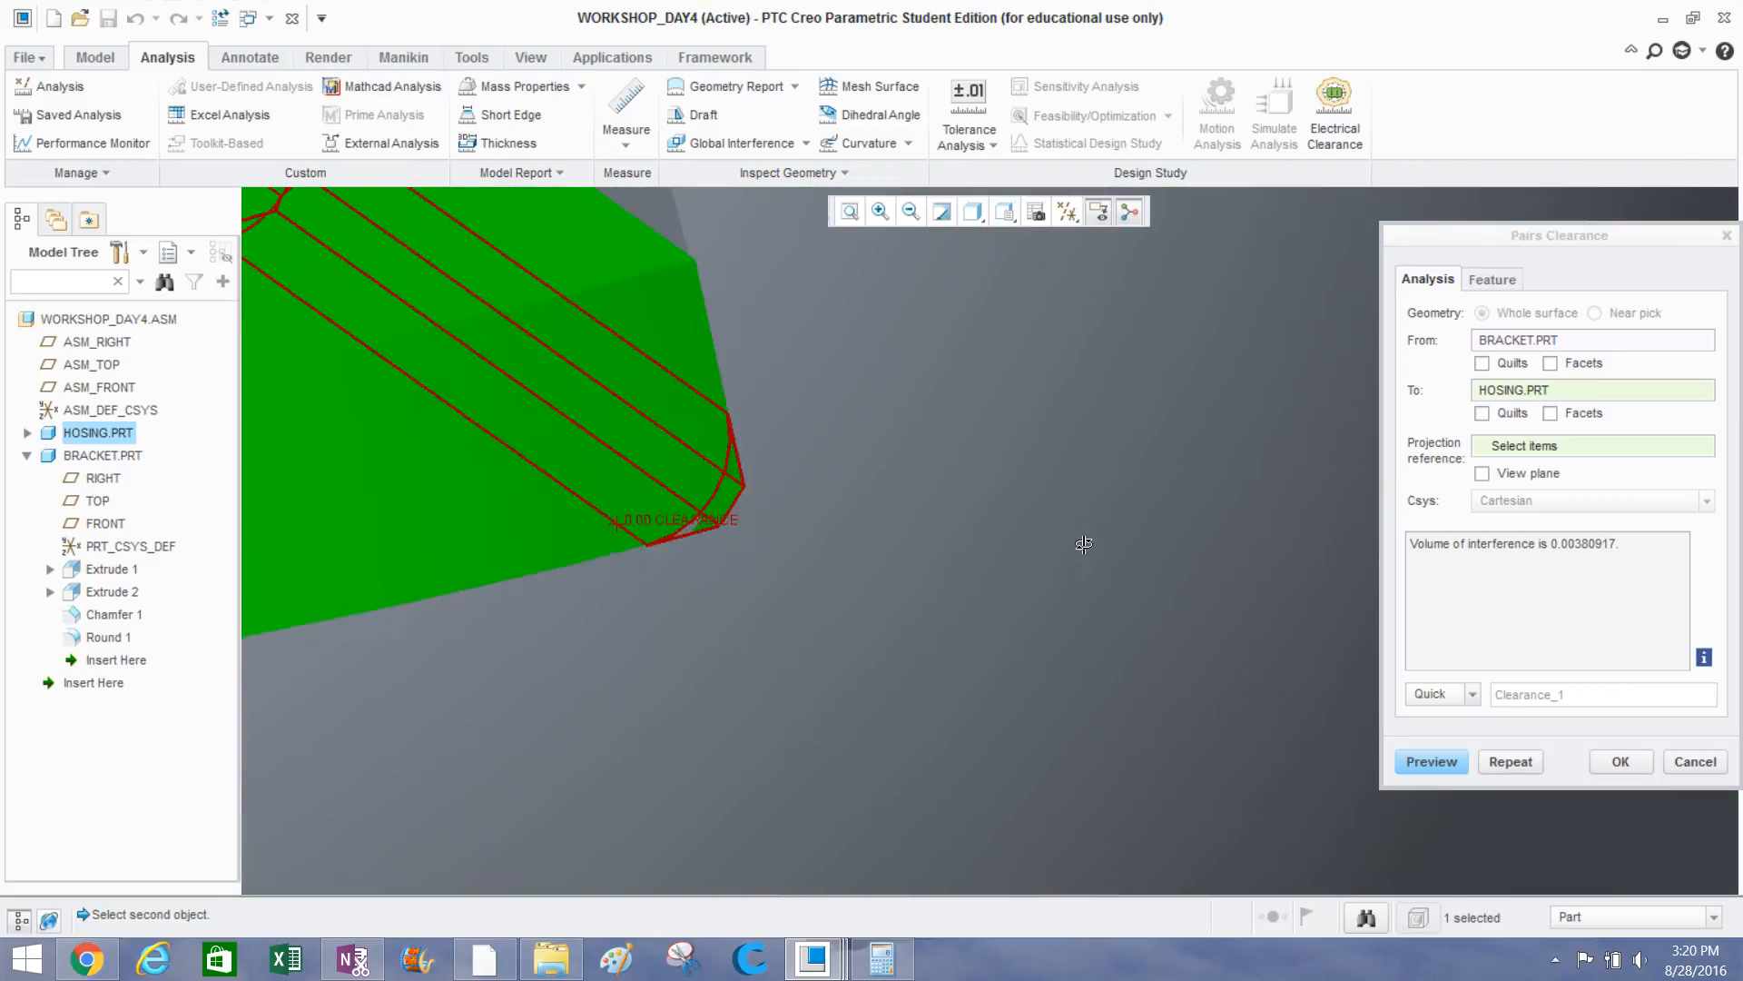
scroll(1082, 540, down, 5)
scroll(1071, 535, up, 4)
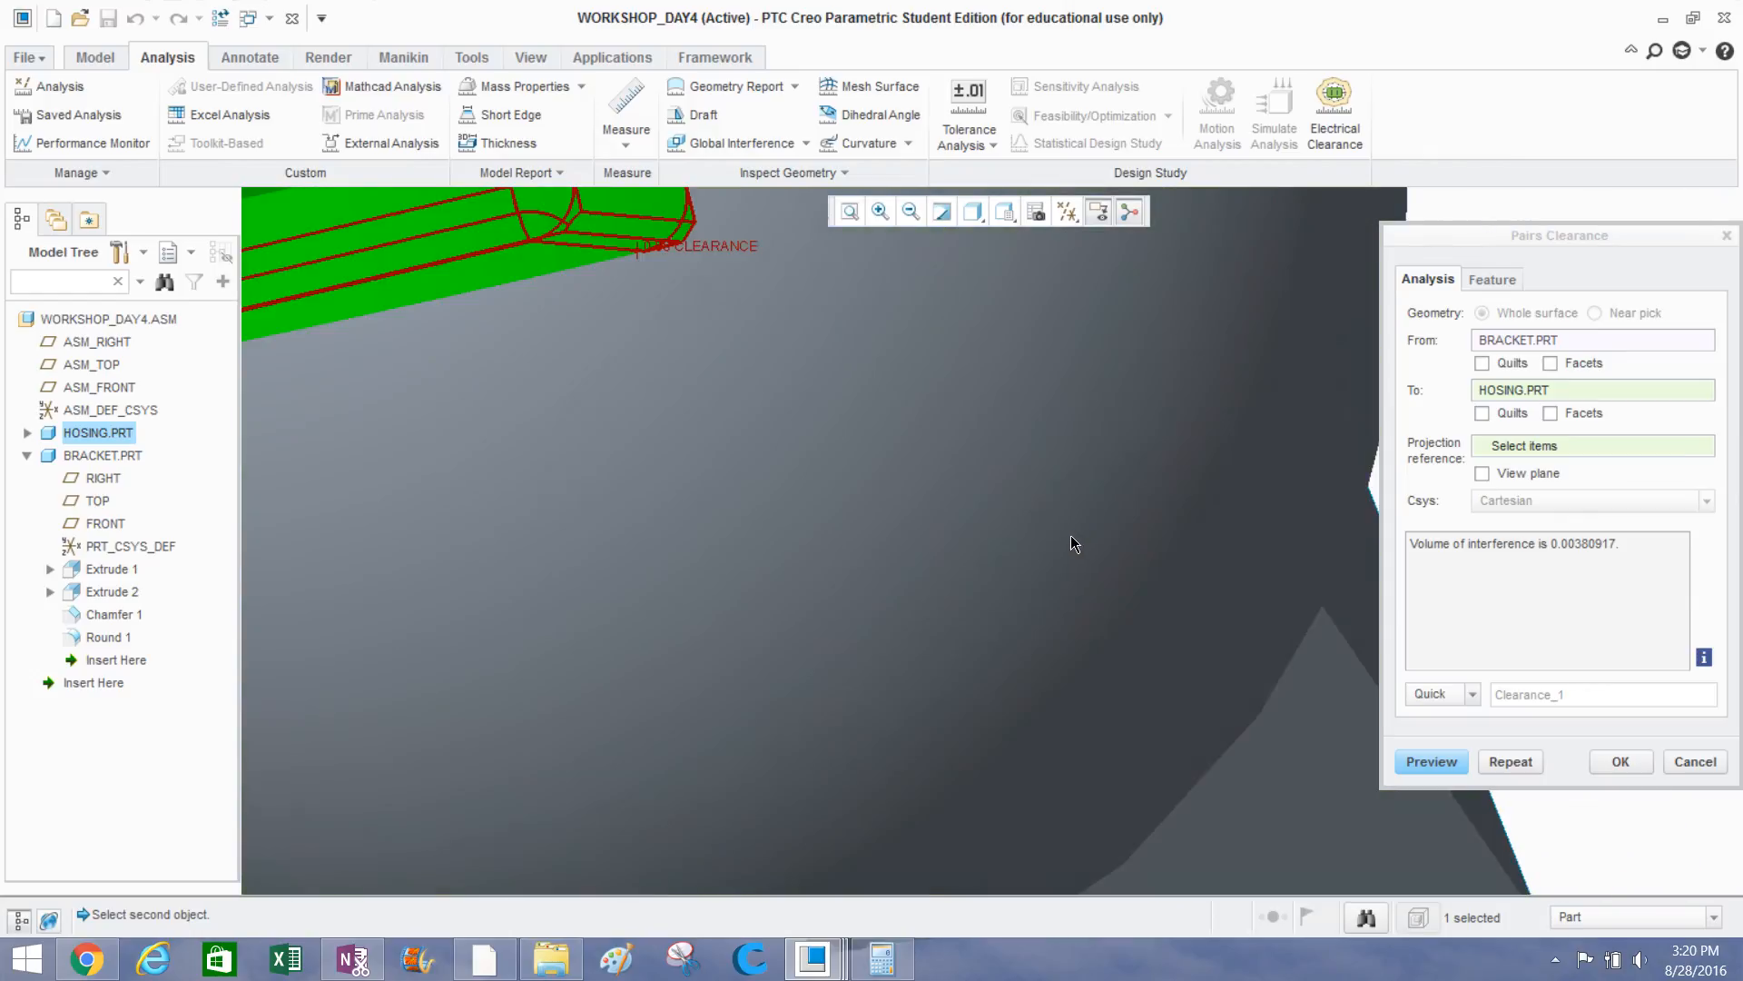
scroll(636, 418, down, 6)
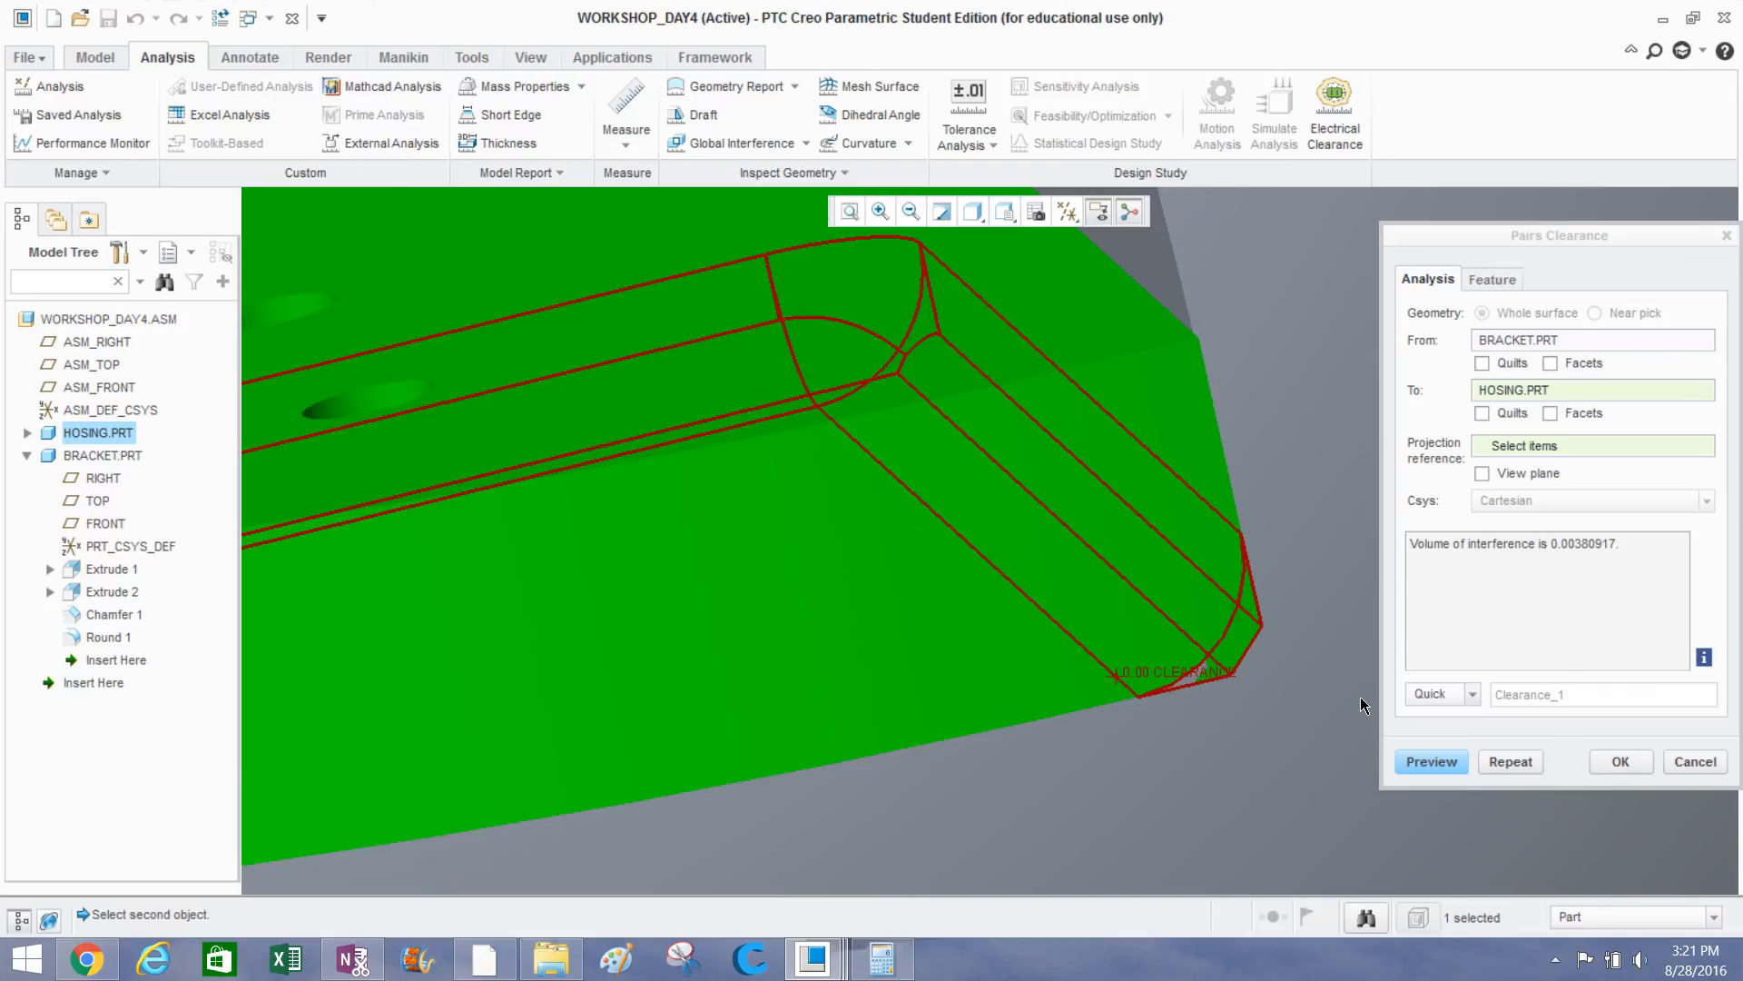
click(1599, 761)
scroll(1595, 745, down, 8)
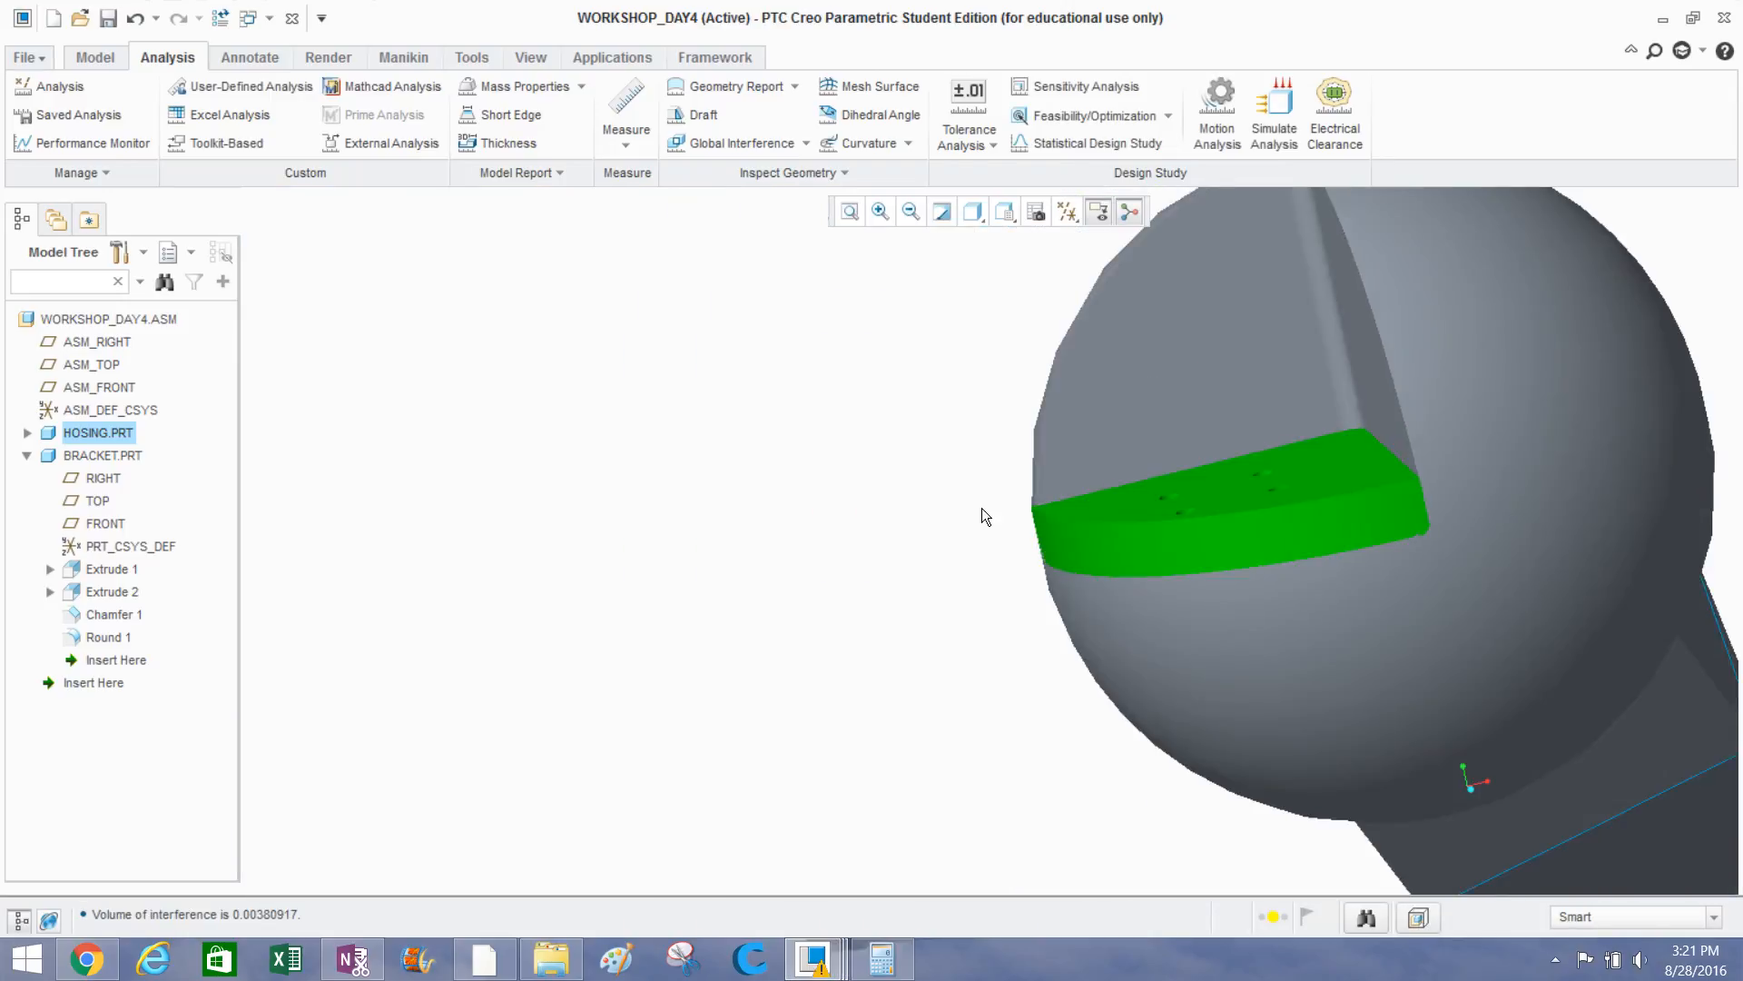
click(936, 507)
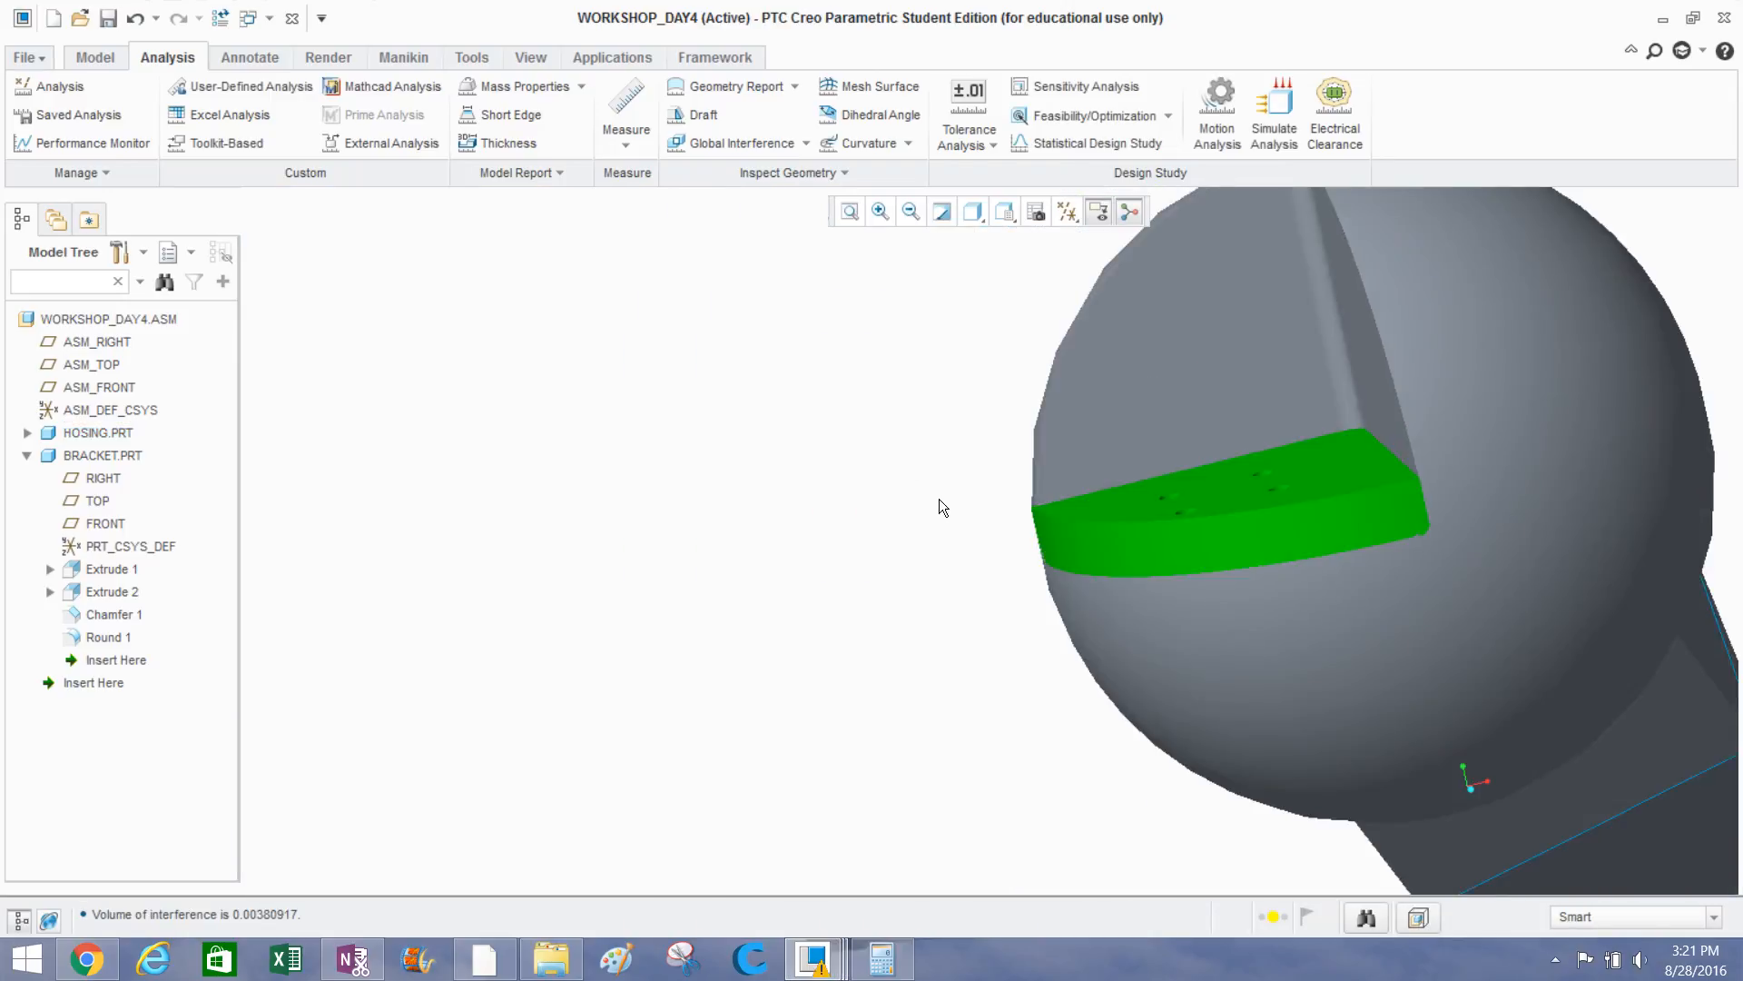
Make the housing the active part and inspect the rounded inner edges of its cutout.
click(103, 429)
right_click(104, 429)
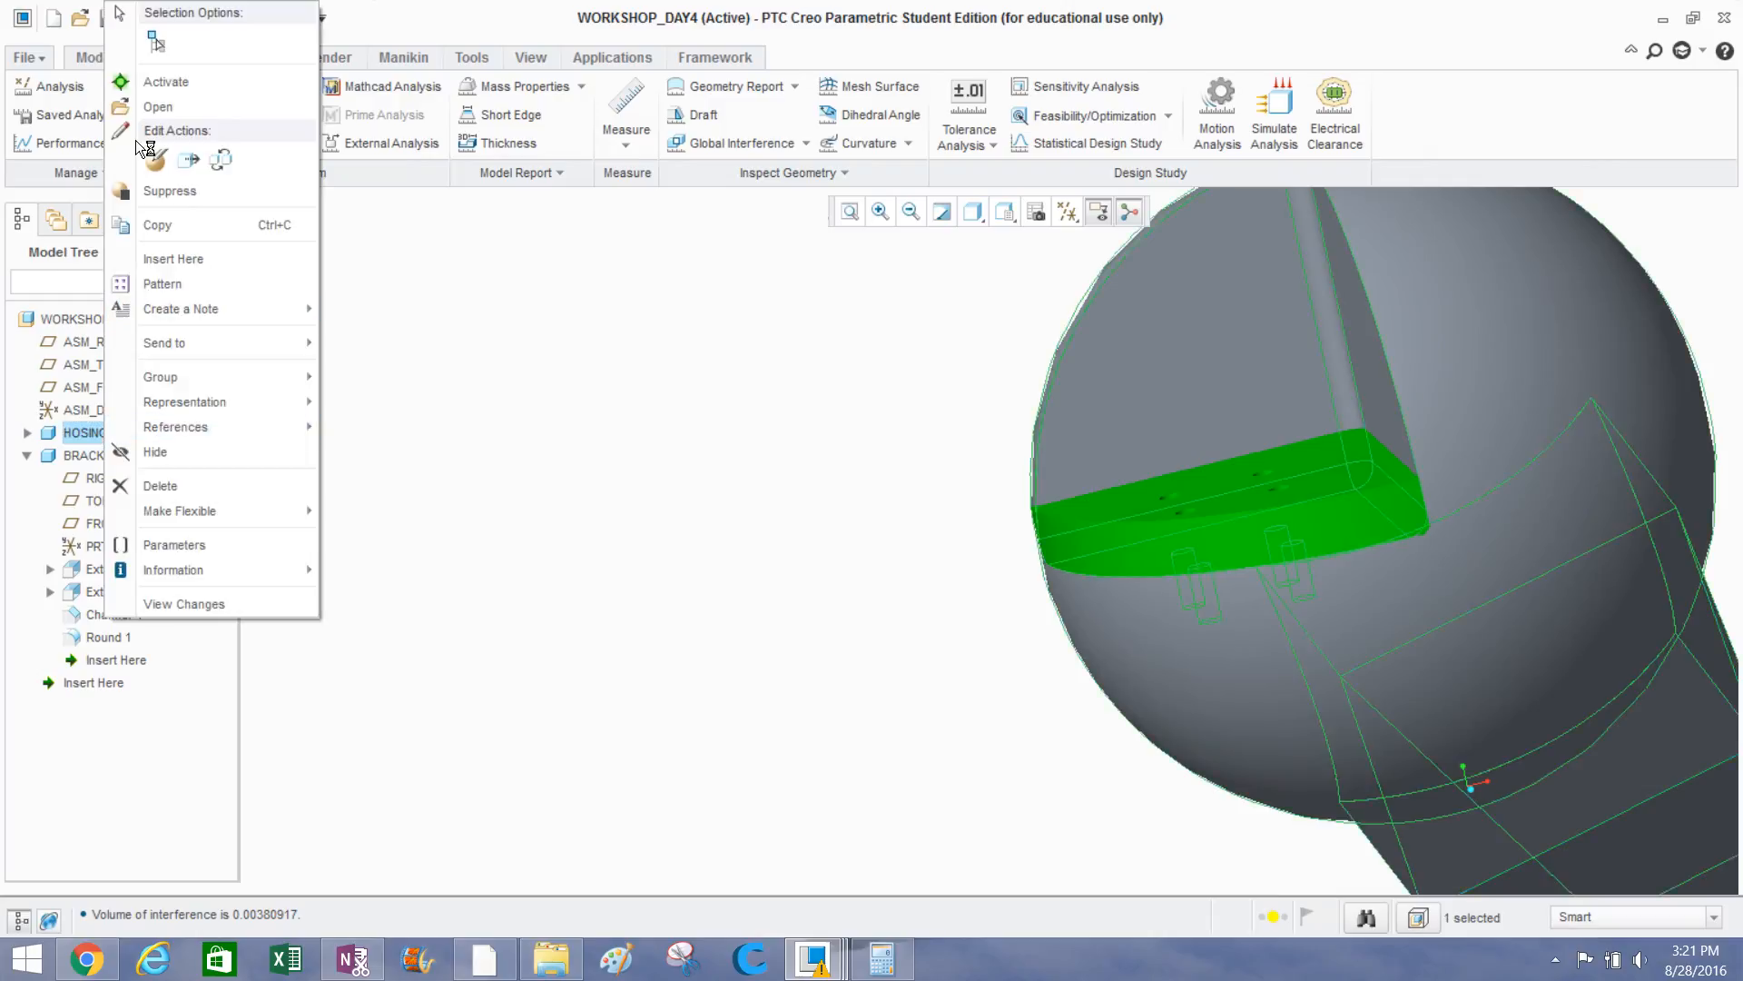
click(130, 84)
click(411, 300)
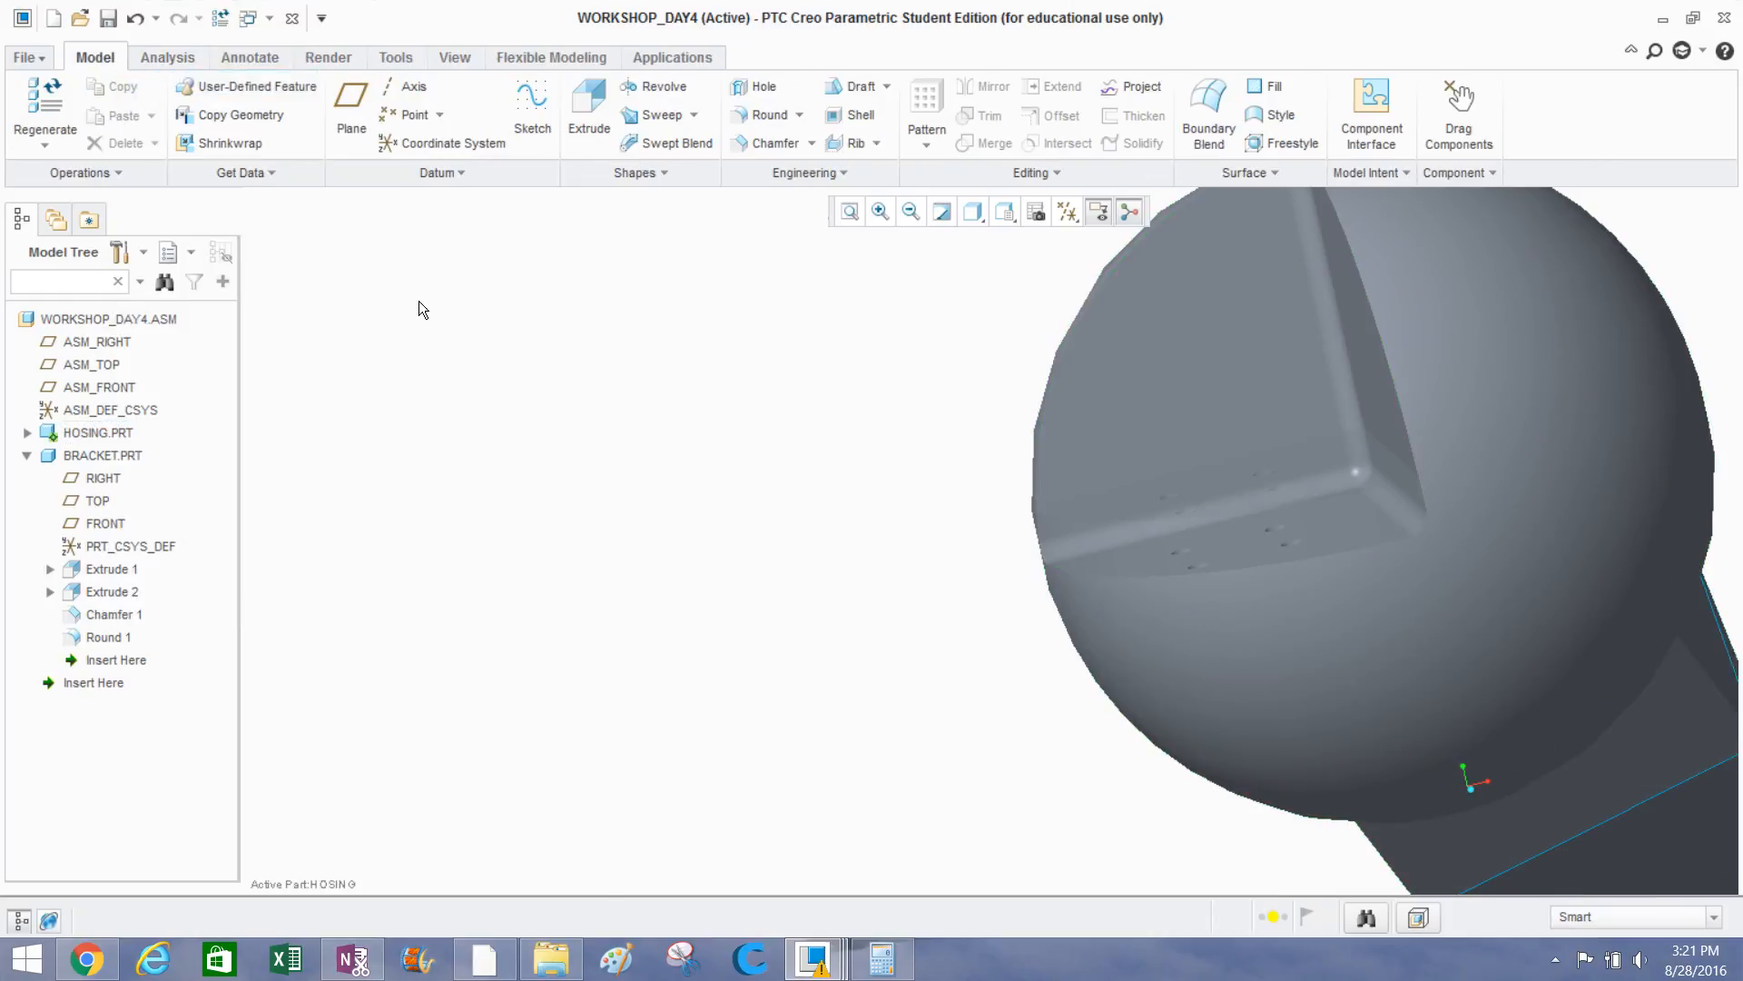
key(ctrl+d)
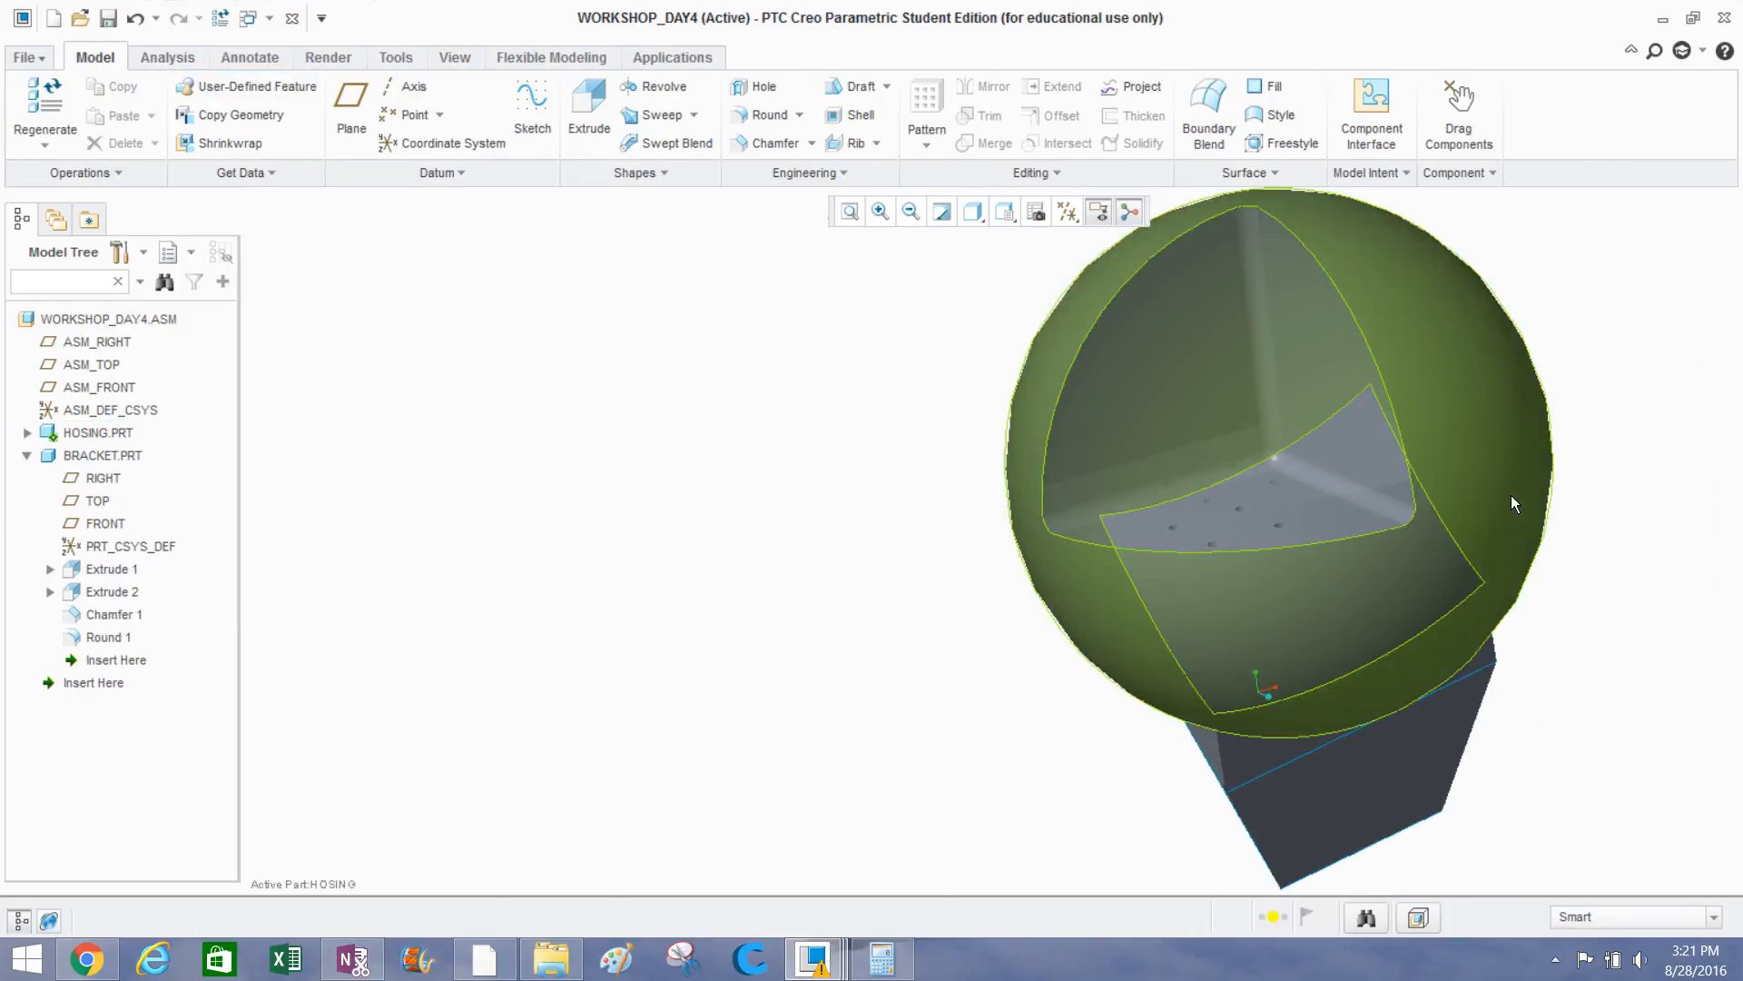
scroll(1398, 504, up, 5)
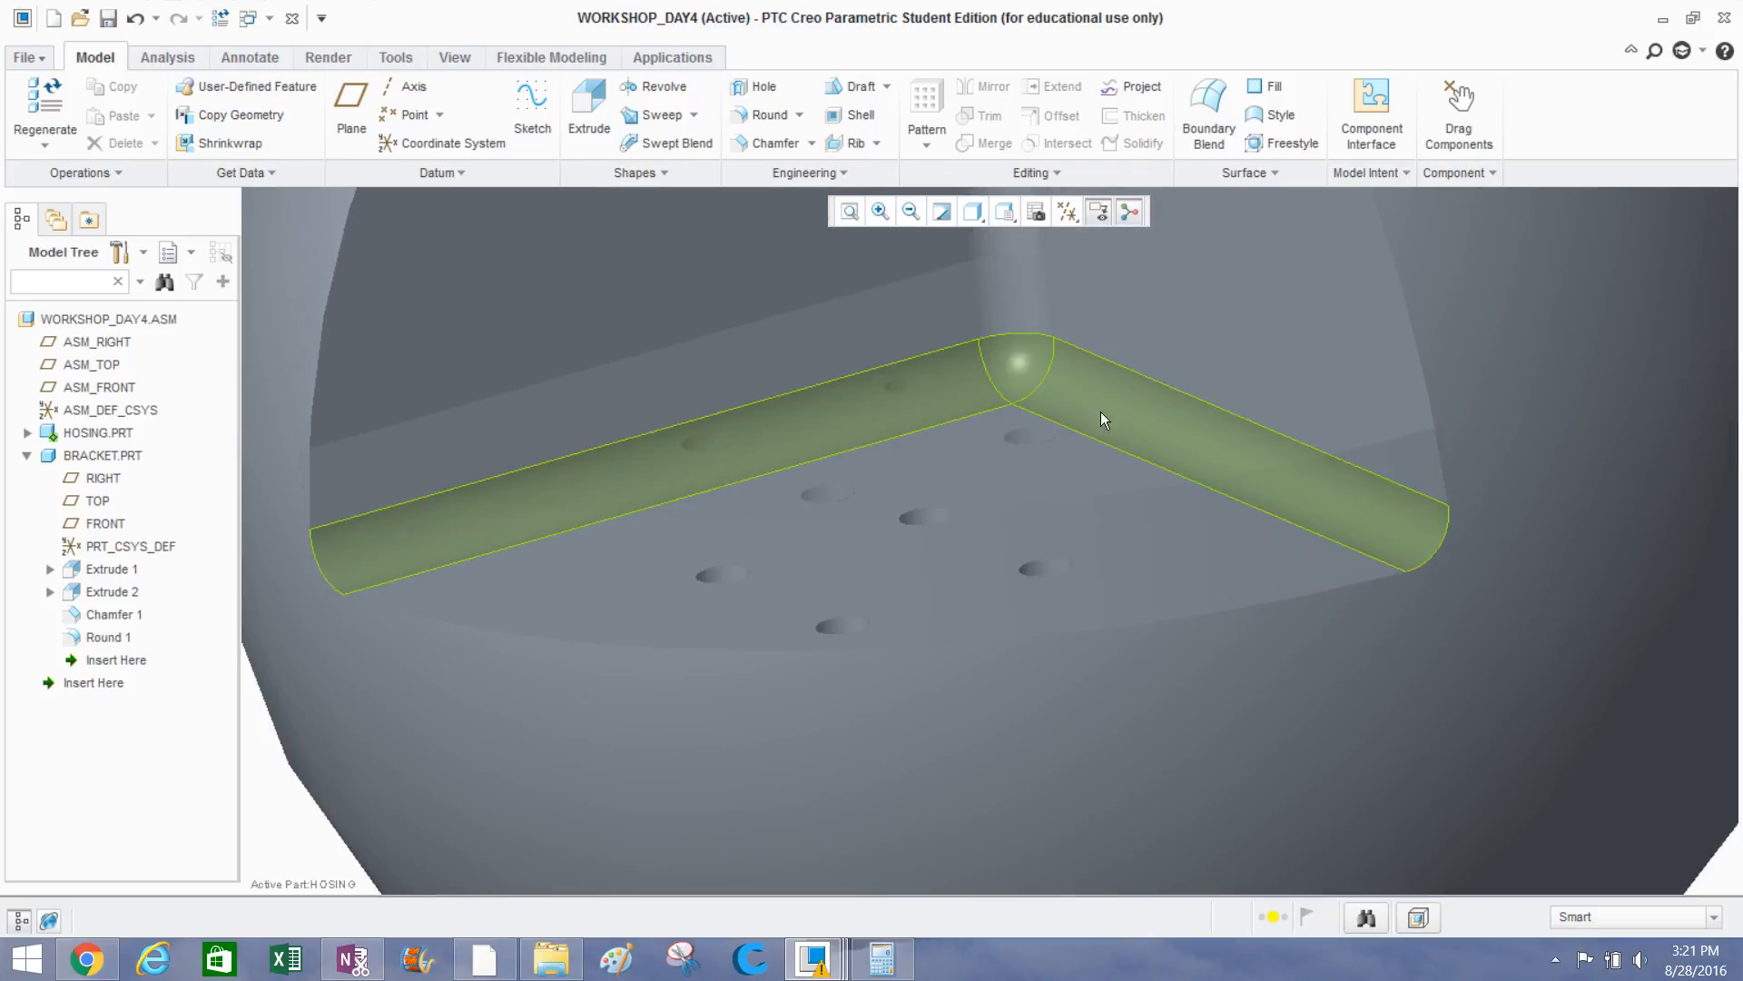
Measure the fillet surface along the lower edge of the housing's cutout, then close the measurement.
click(195, 58)
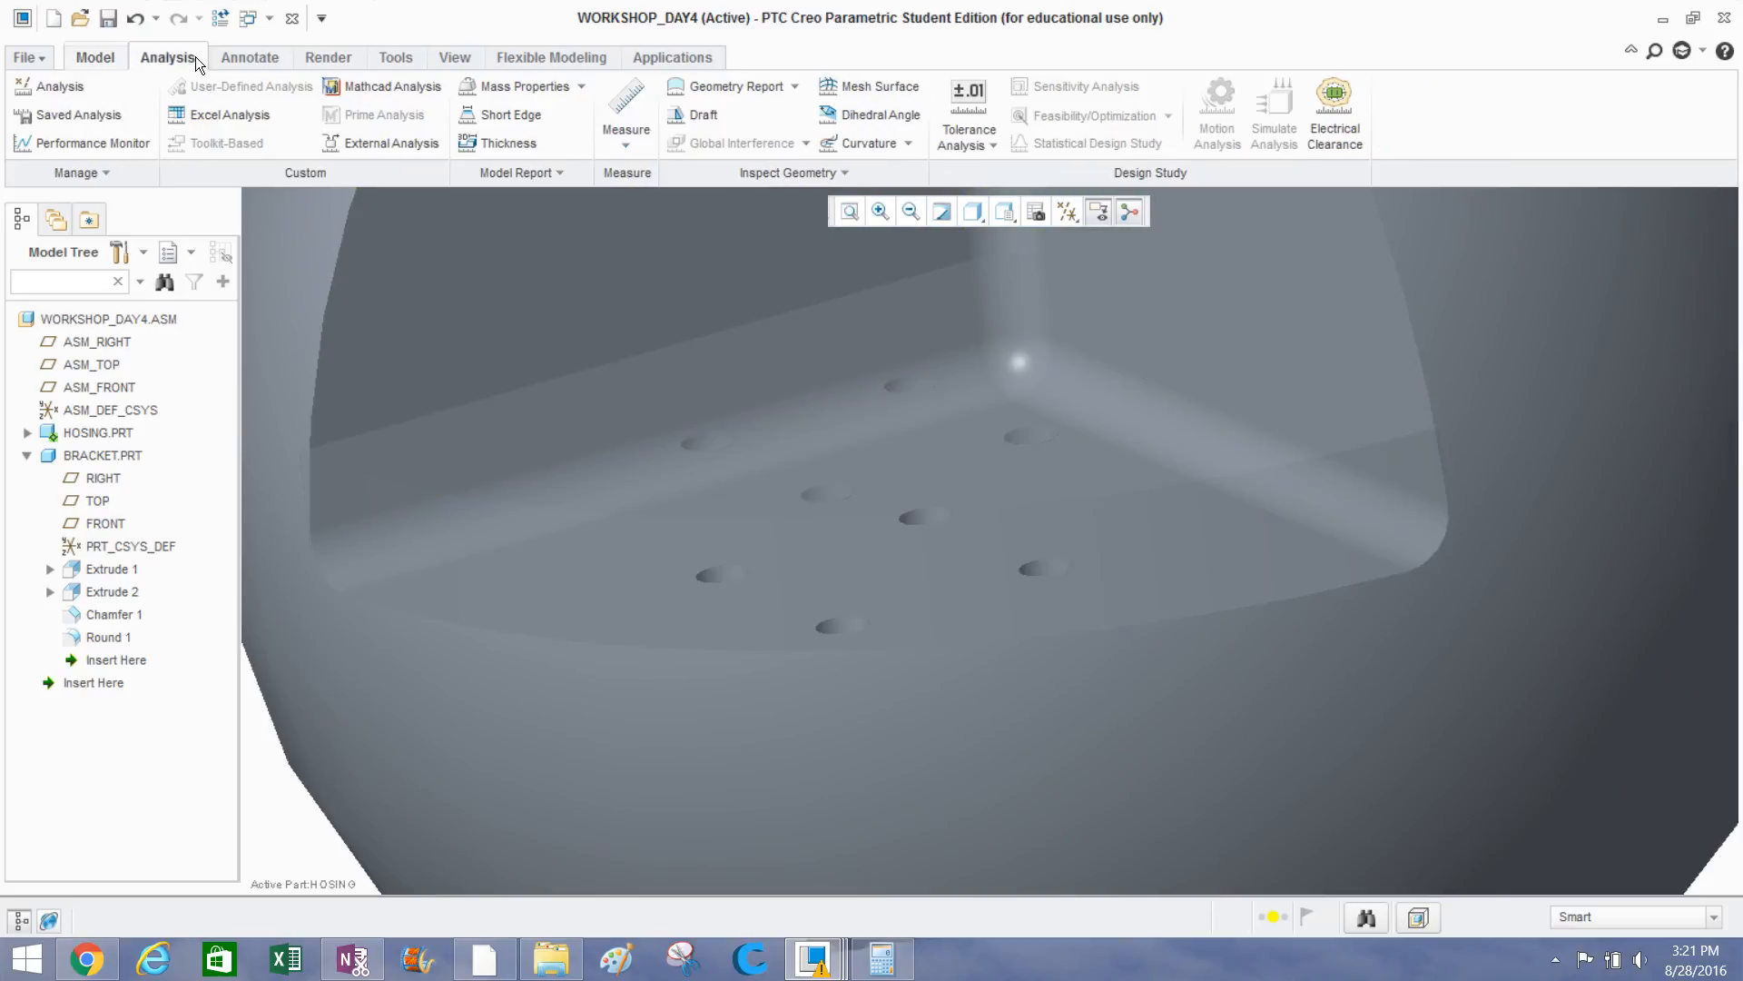
click(627, 105)
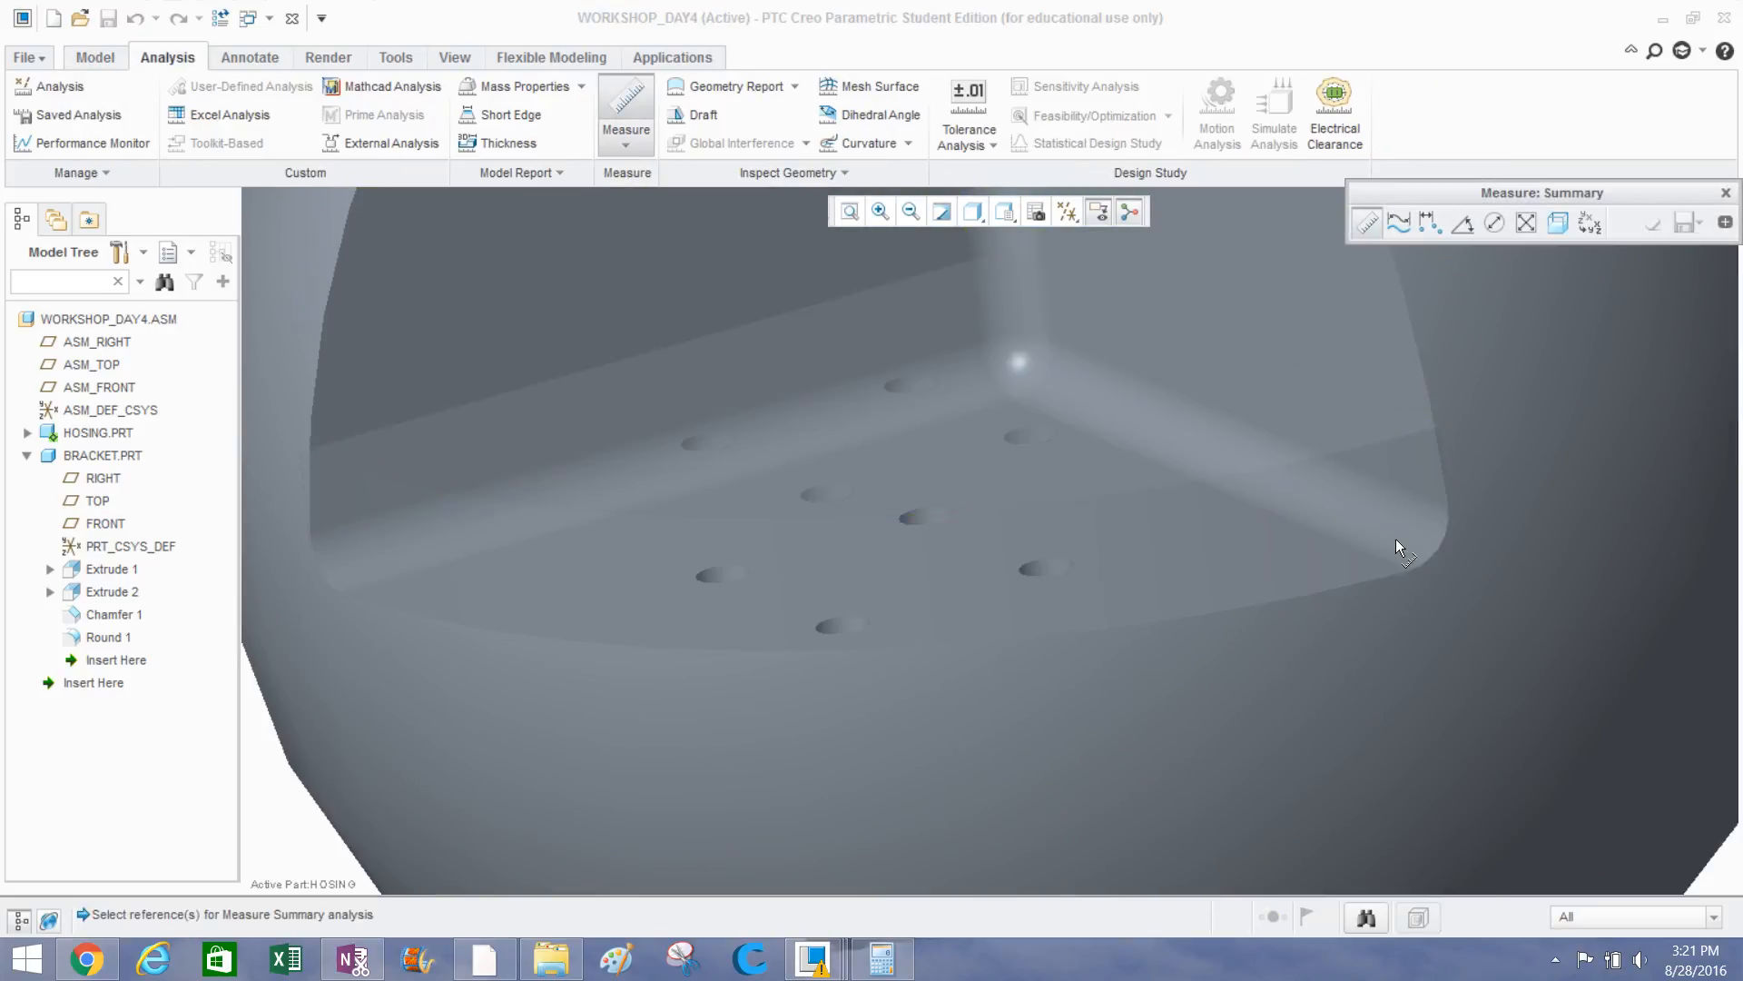
scroll(1418, 524, up, 3)
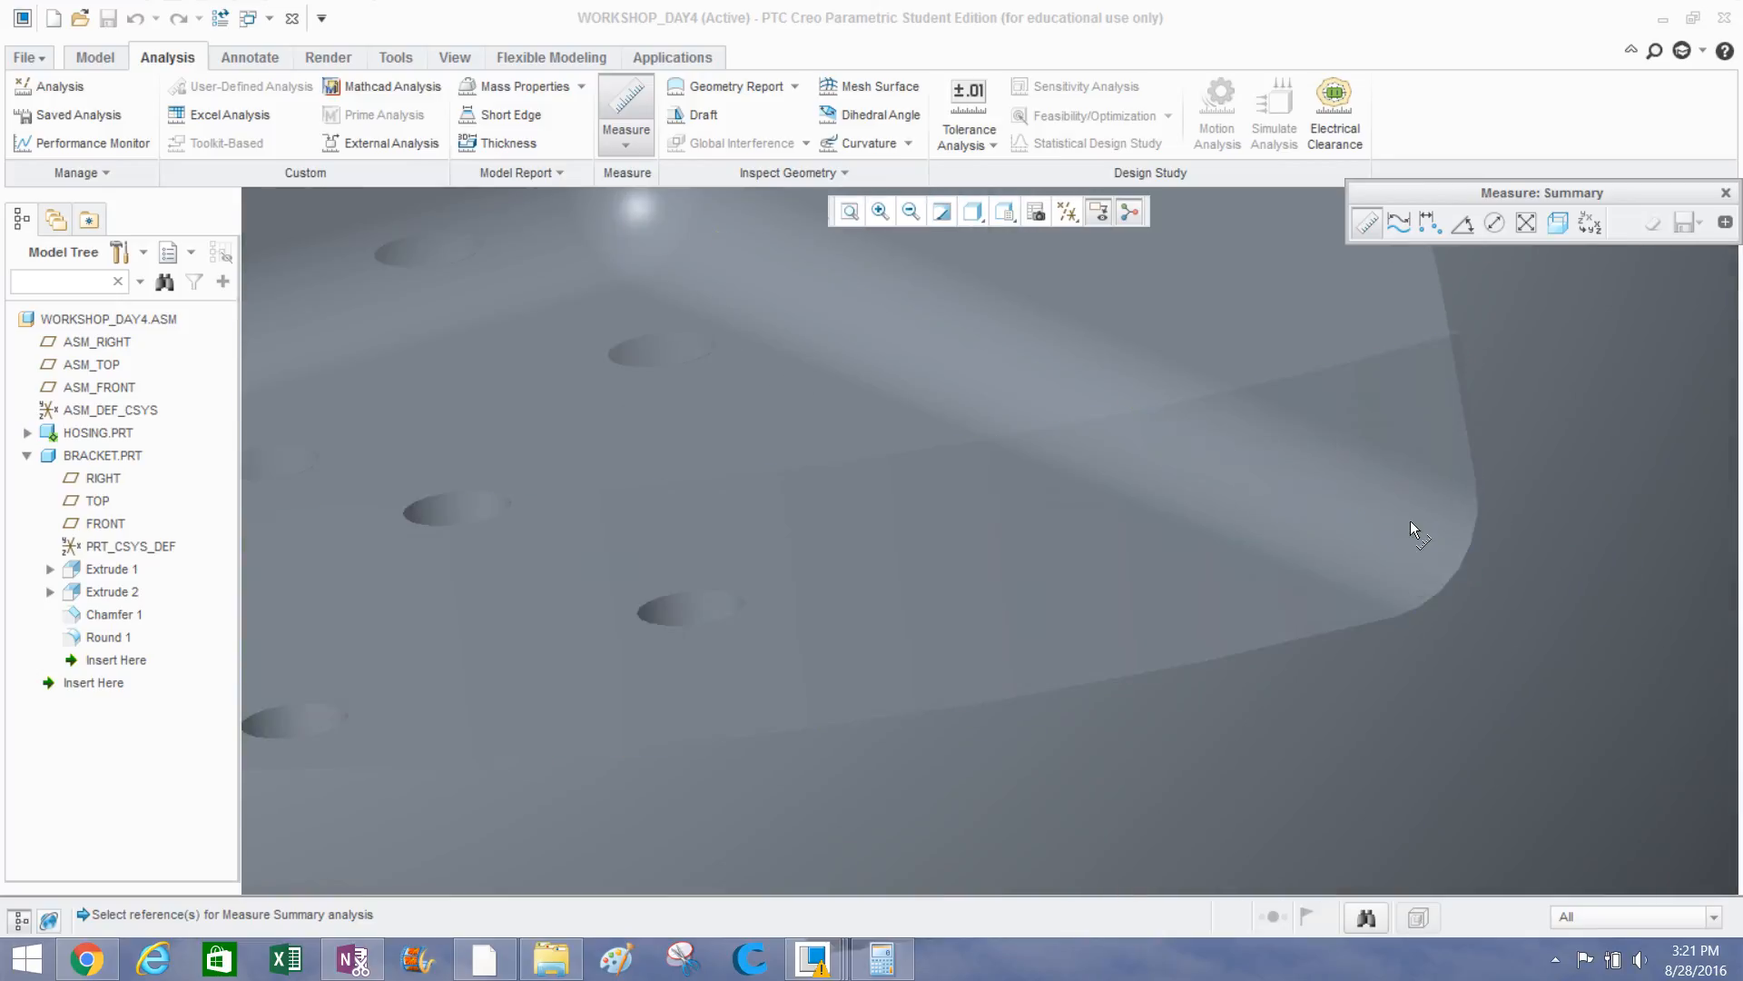
click(1404, 514)
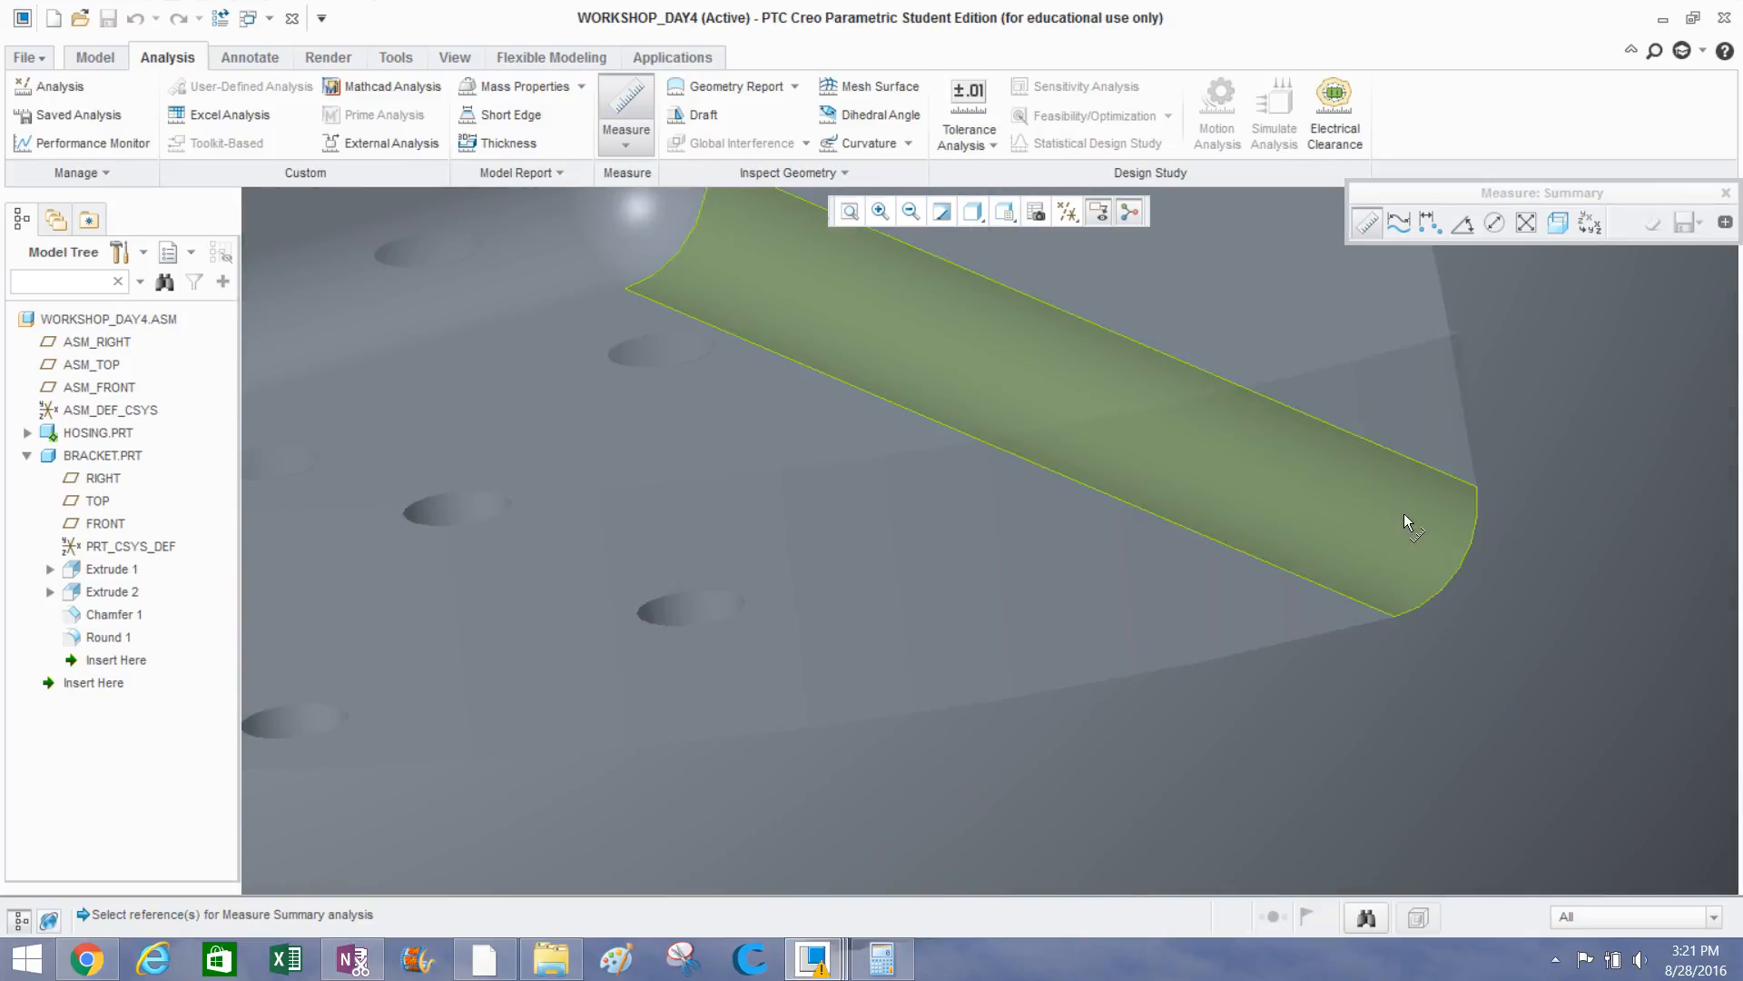
click(1411, 514)
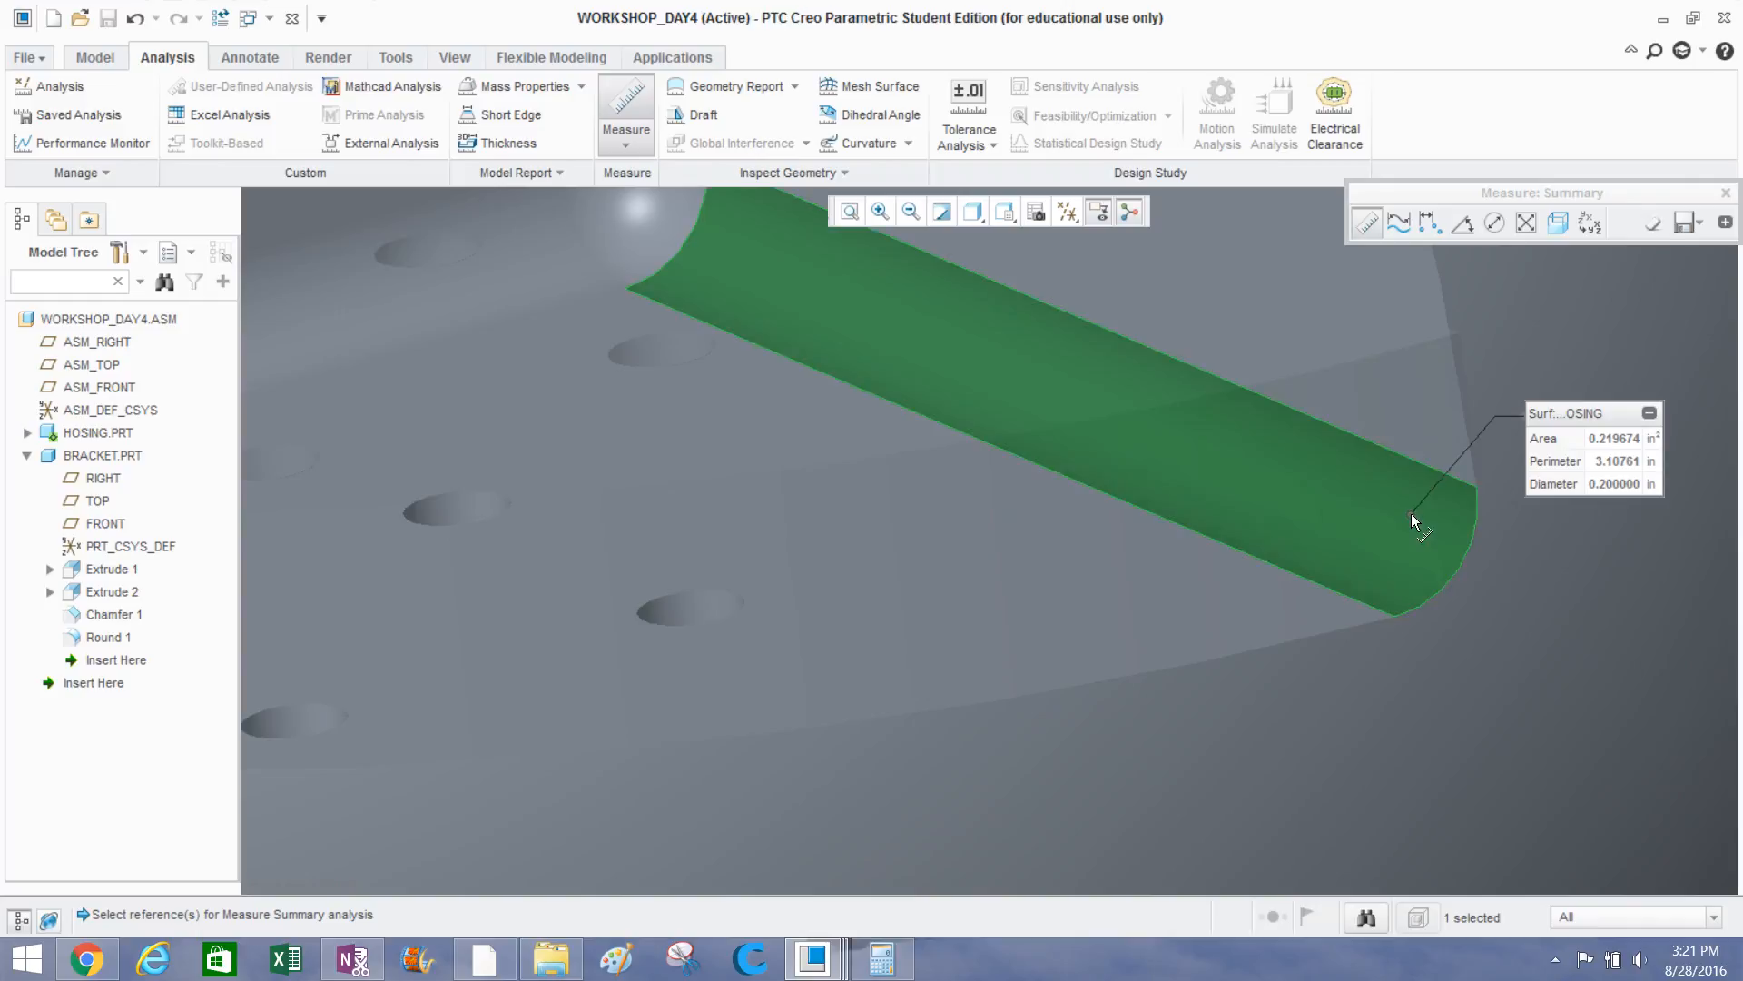
click(1649, 413)
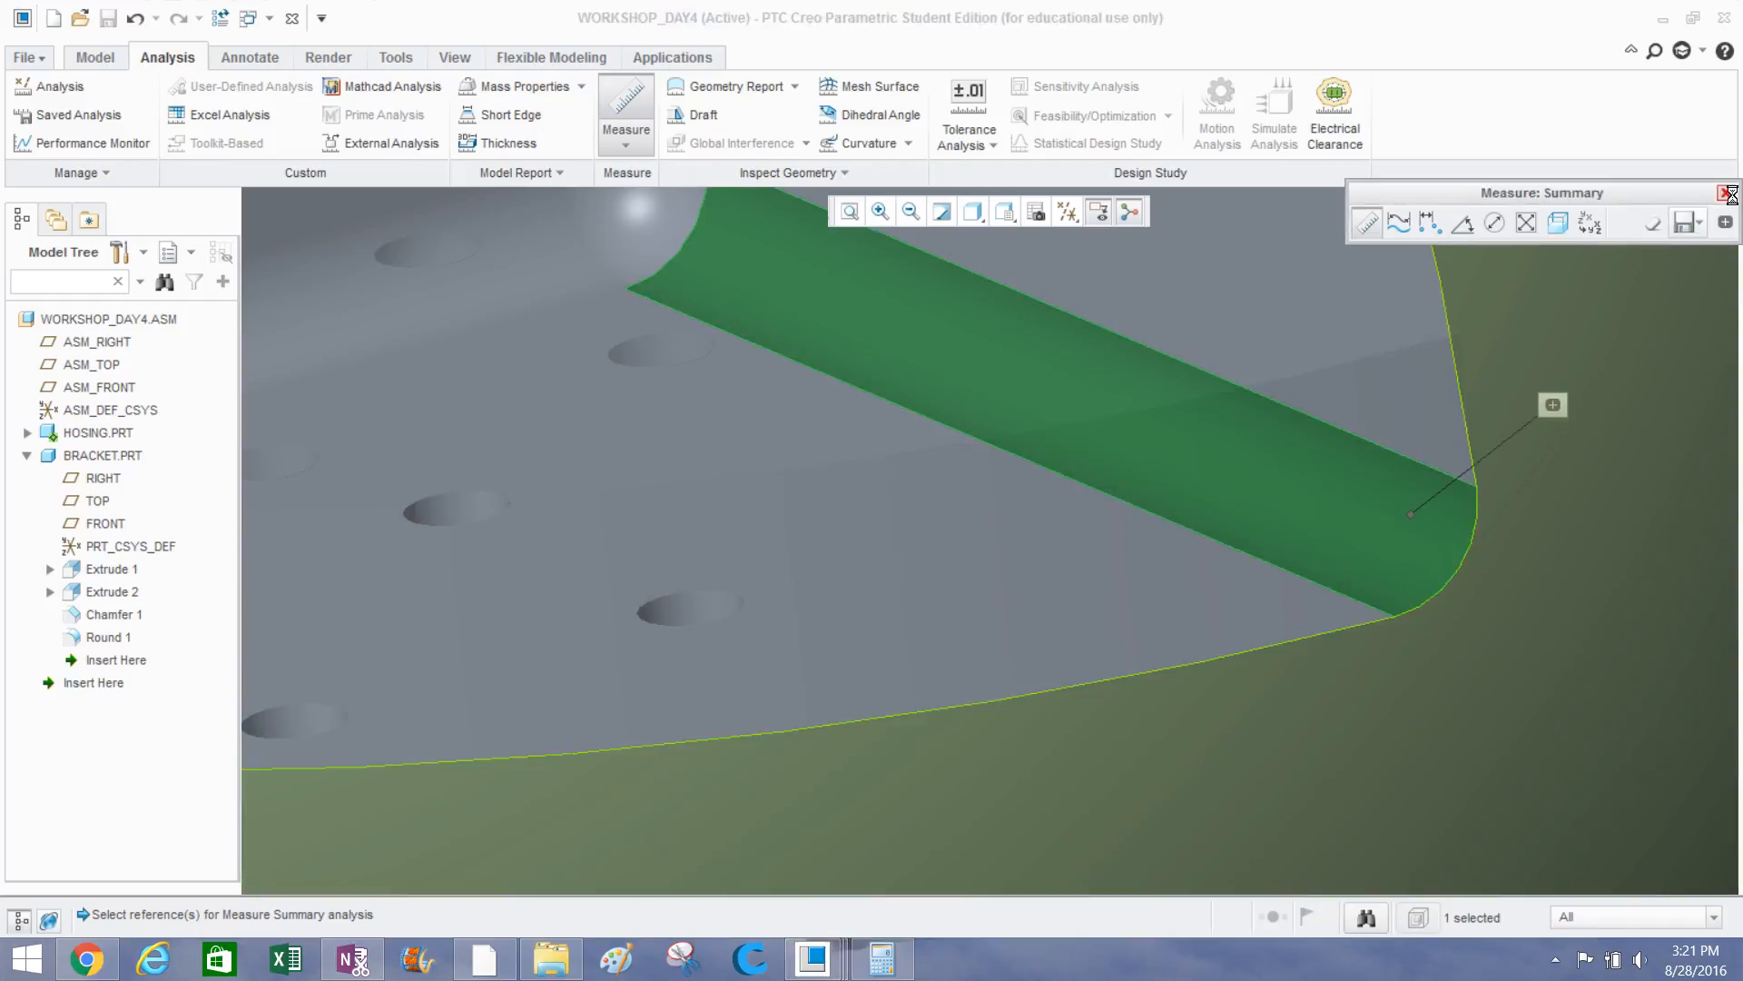
click(1729, 194)
scroll(1538, 305, up, 5)
scroll(628, 624, up, 3)
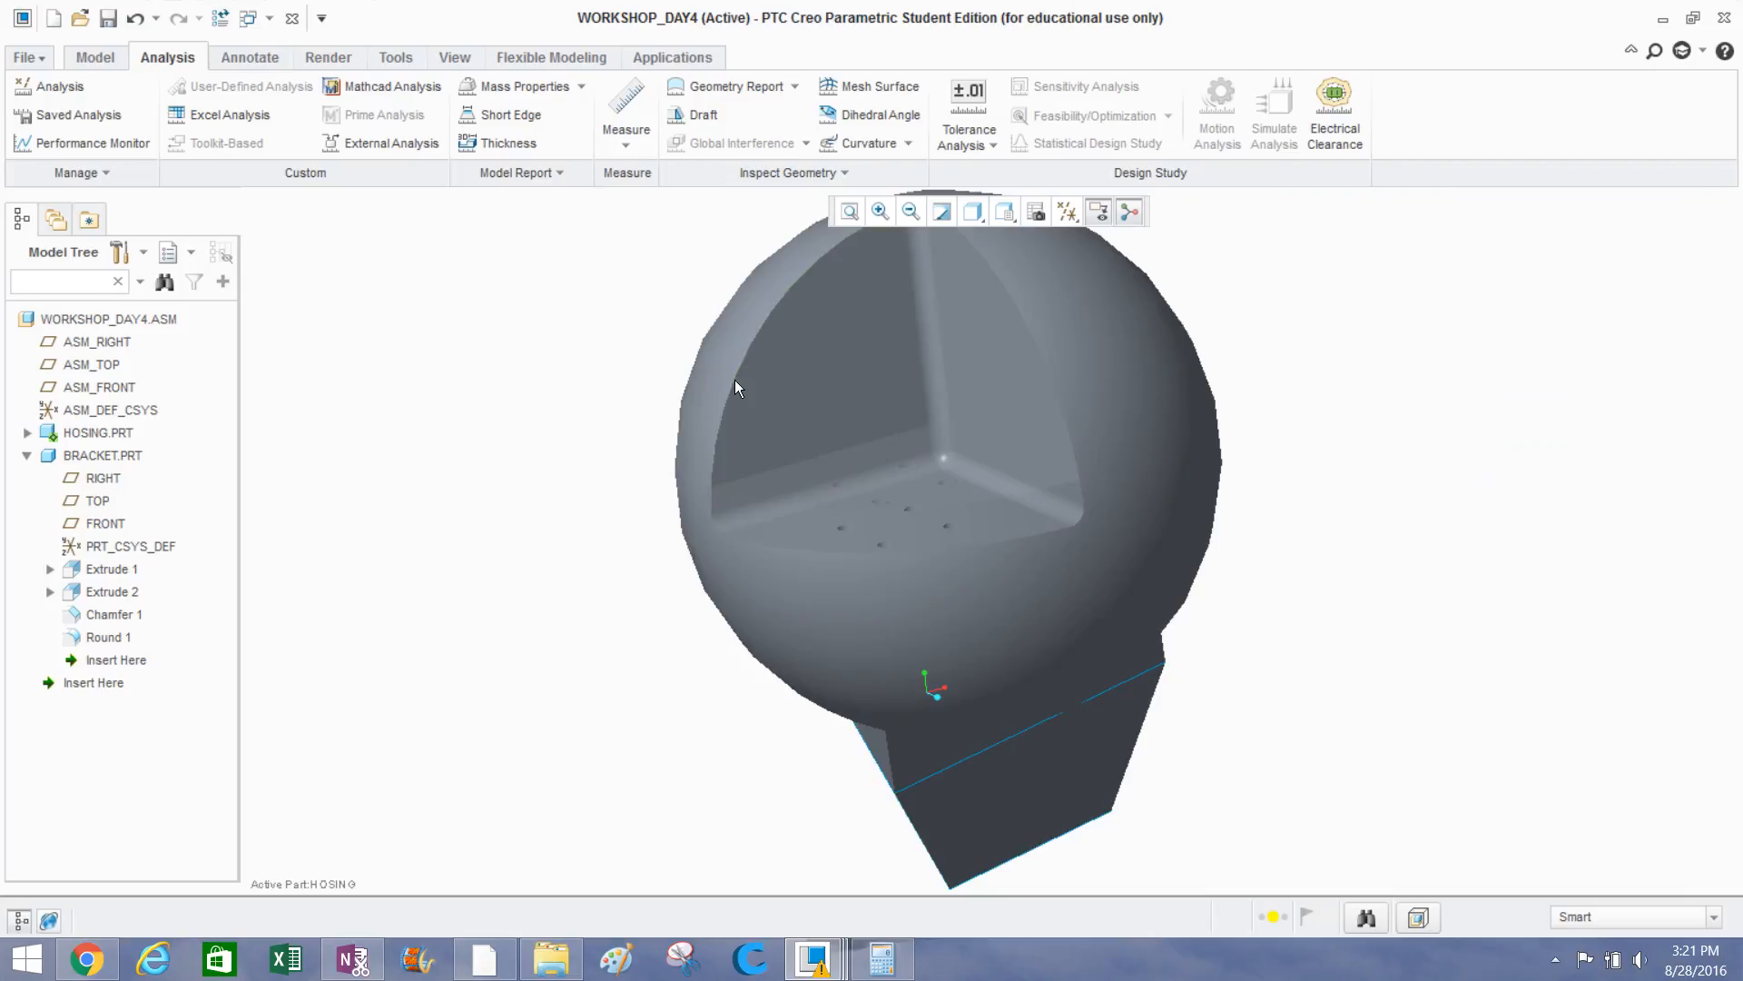
Repeat the measurement of the cutout's lower fillet to check its diameter, then close the Measure tool.
click(627, 107)
scroll(999, 477, down, 5)
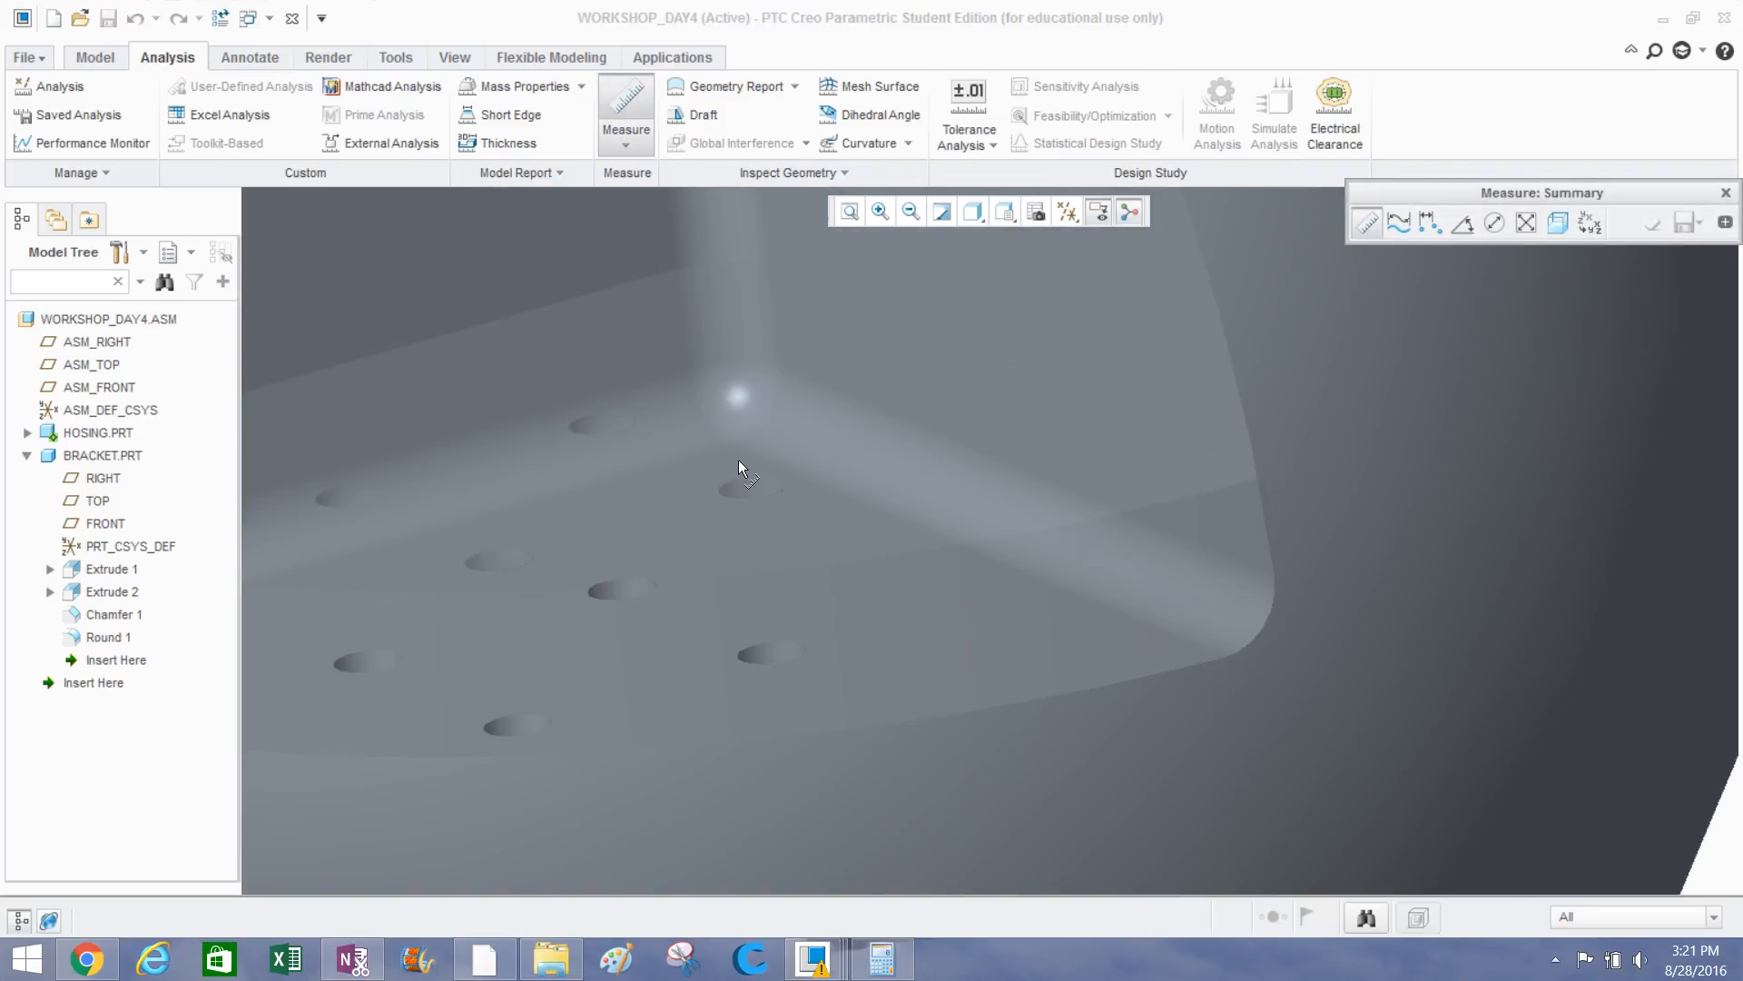
click(1201, 575)
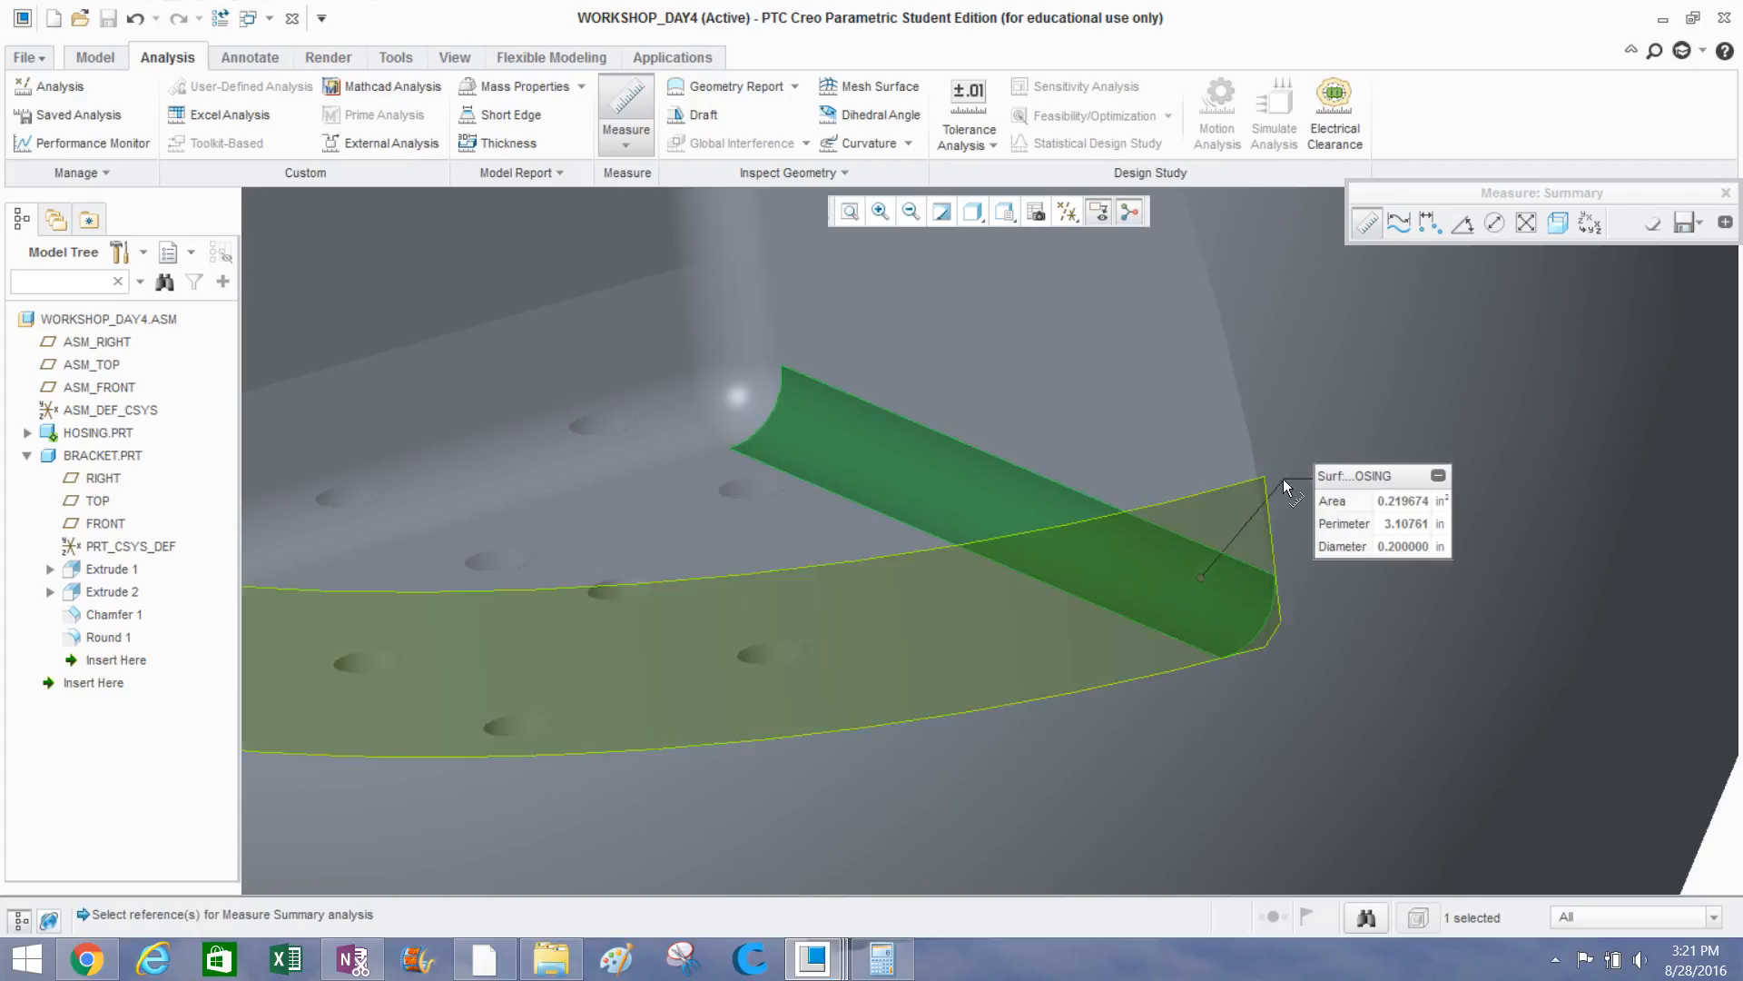
click(1725, 193)
scroll(753, 565, up, 5)
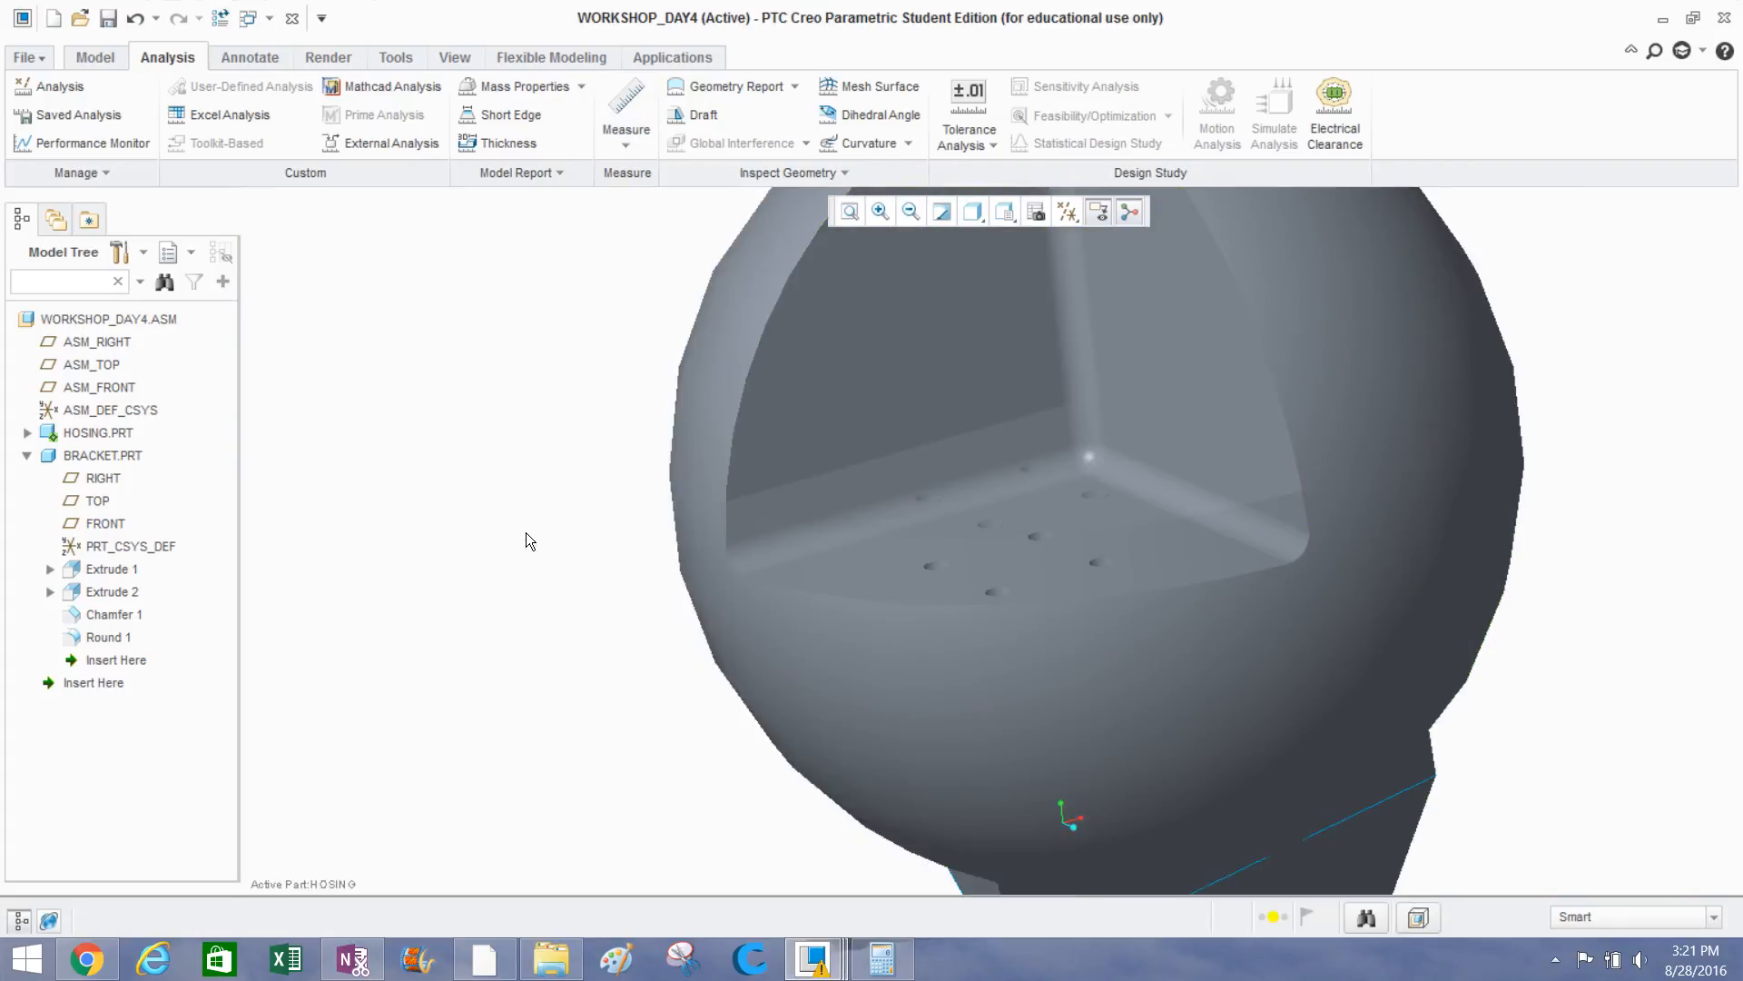
Make the bracket the active part and inspect the chamfer at its inner corner from below.
right_click(111, 455)
click(159, 535)
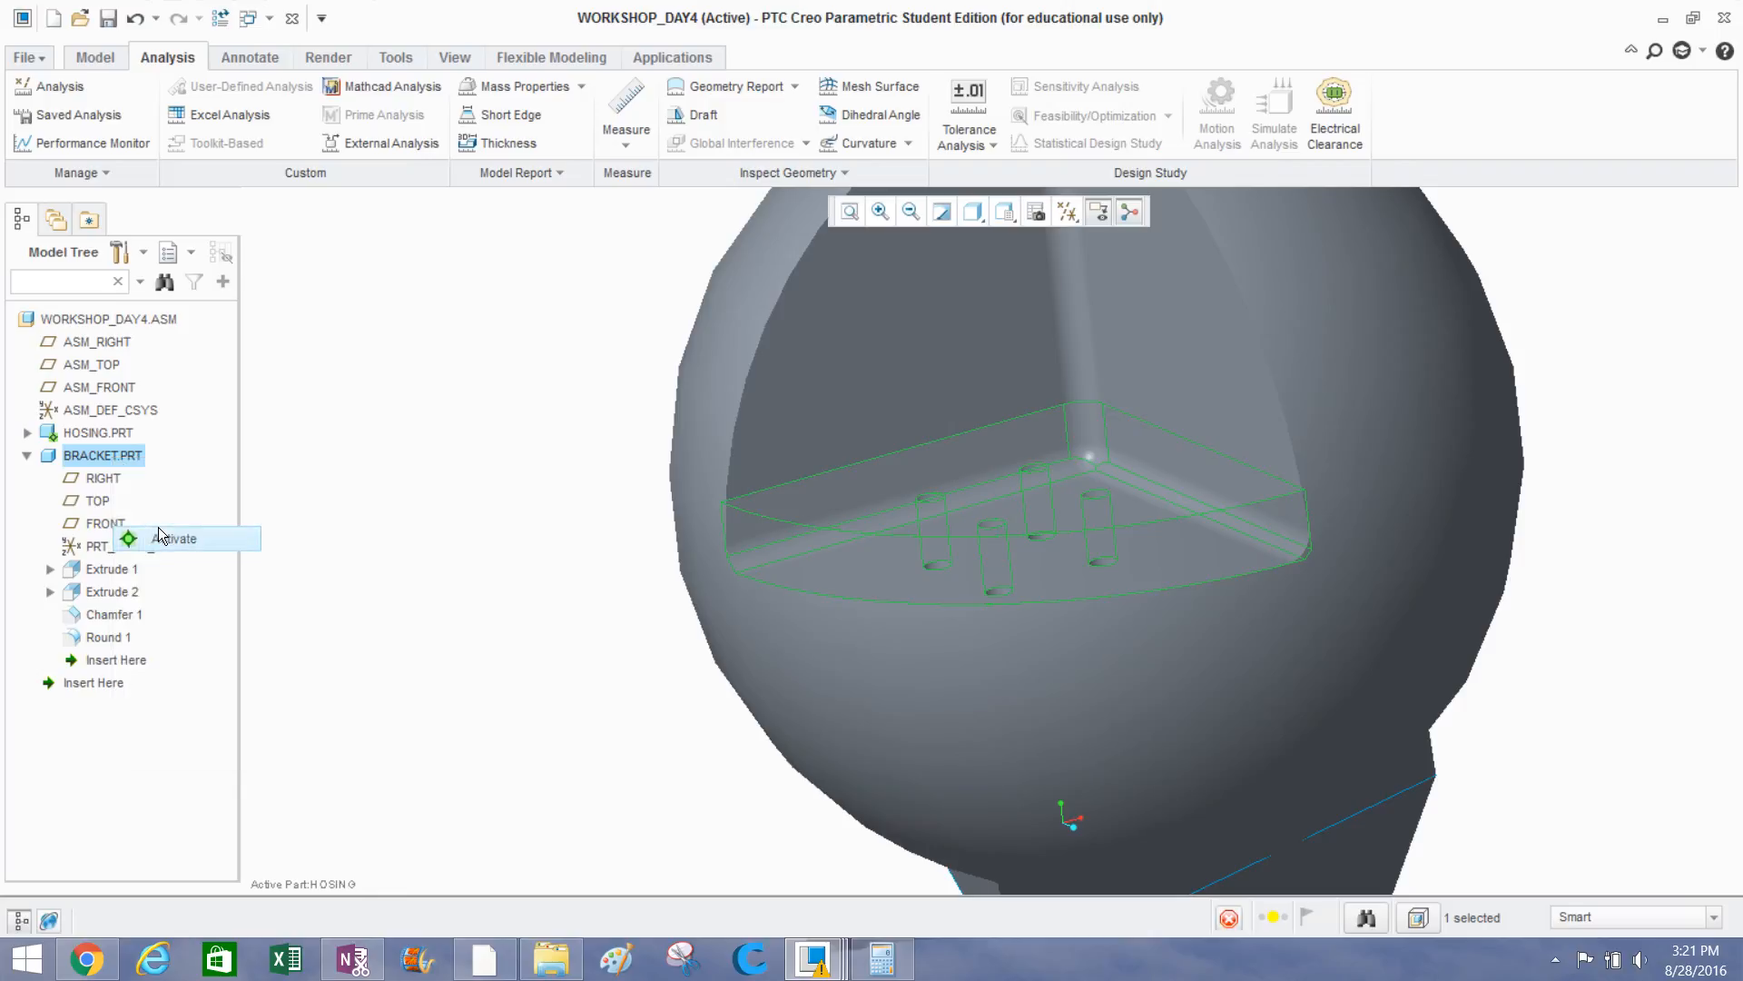
middle_drag(1069, 548, 866, 425)
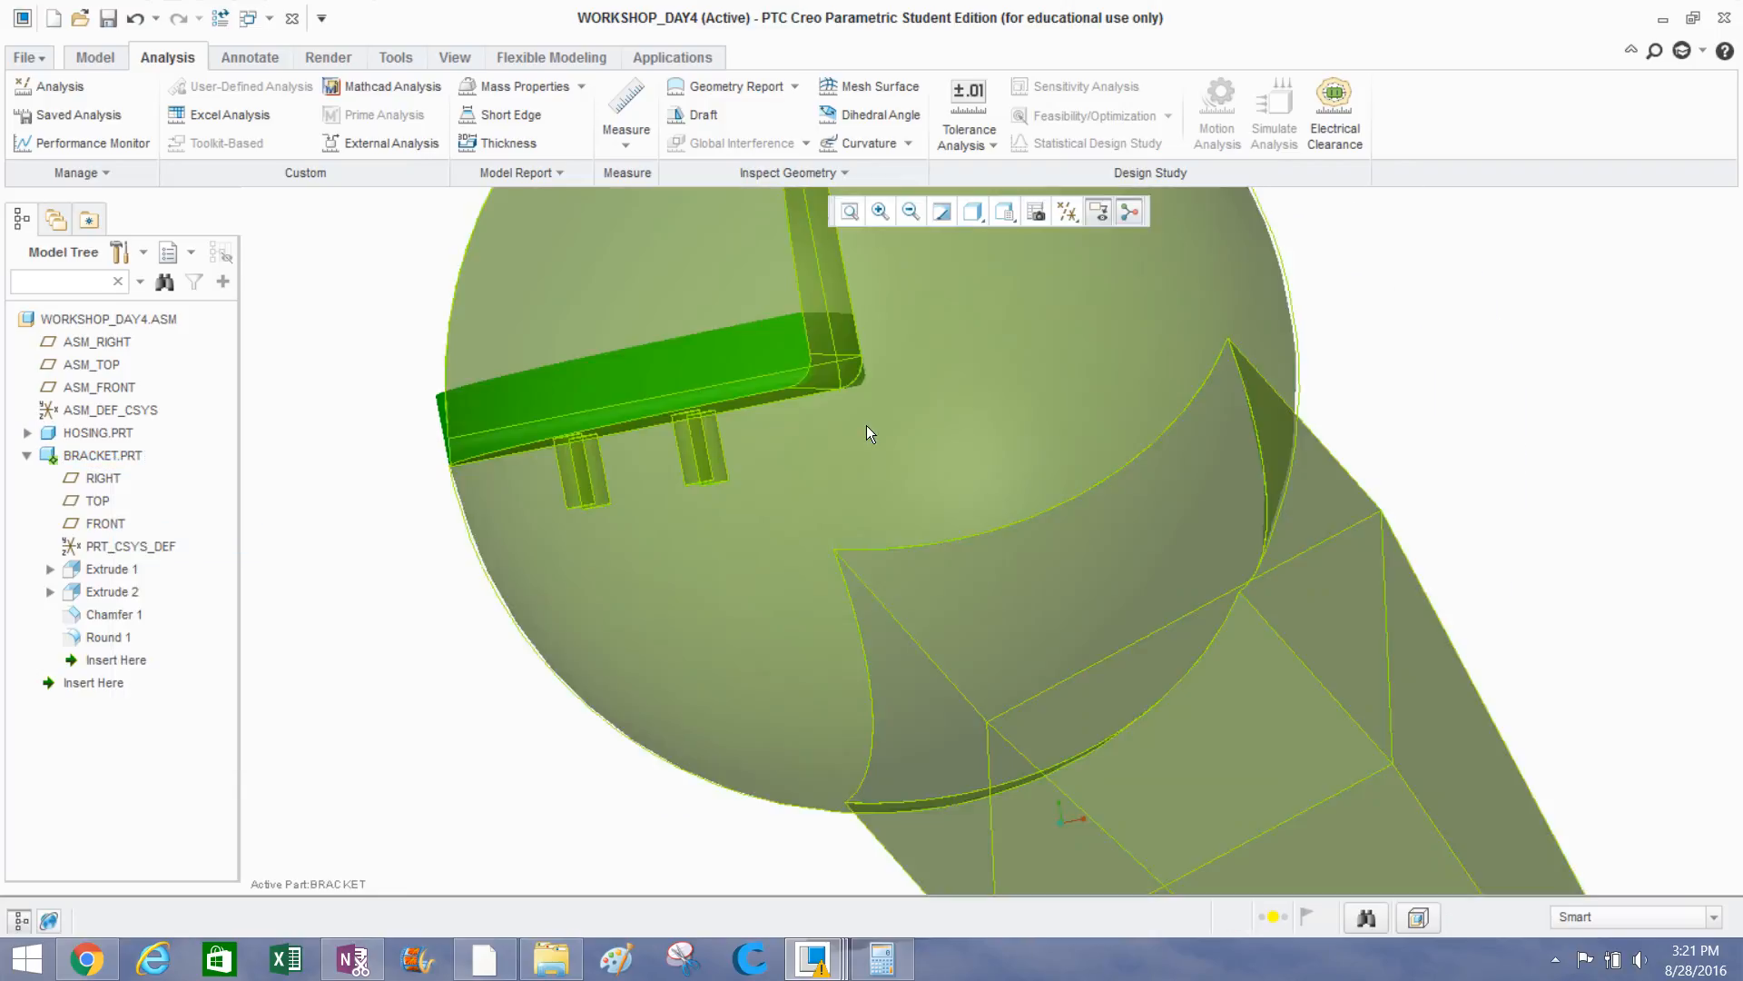
scroll(867, 425, down, 6)
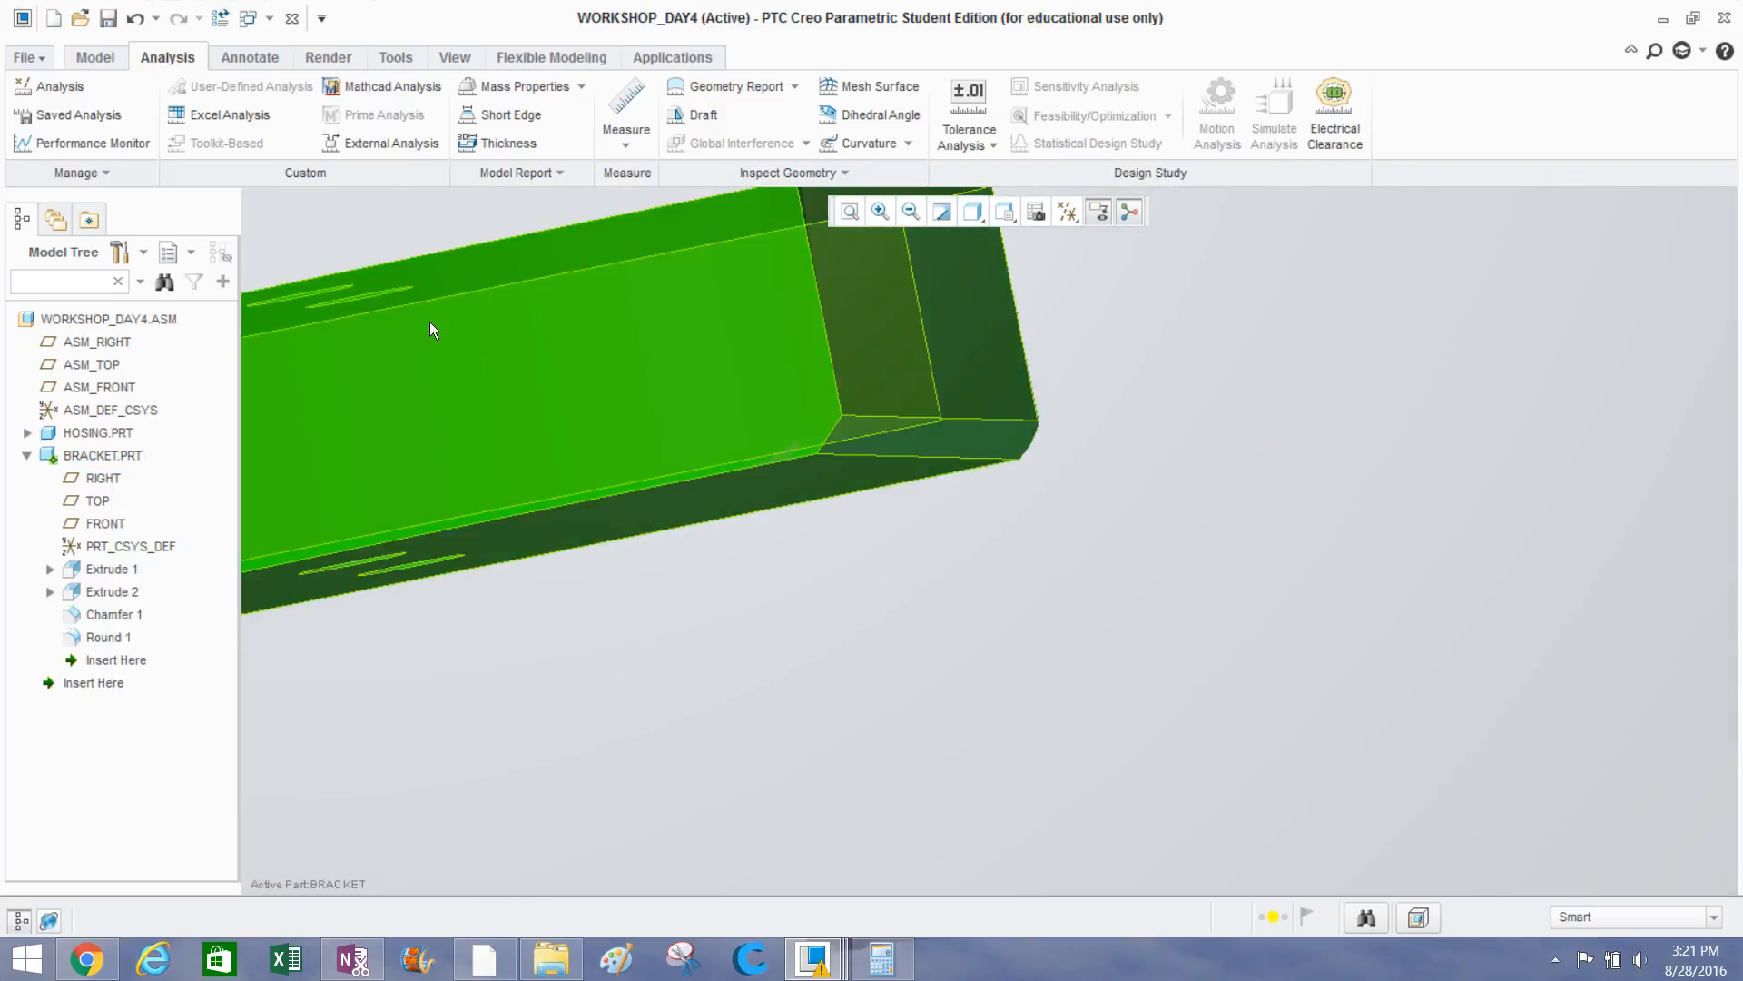
Delete the bracket's Chamfer 1 together with its dependent Round 1.
click(96, 617)
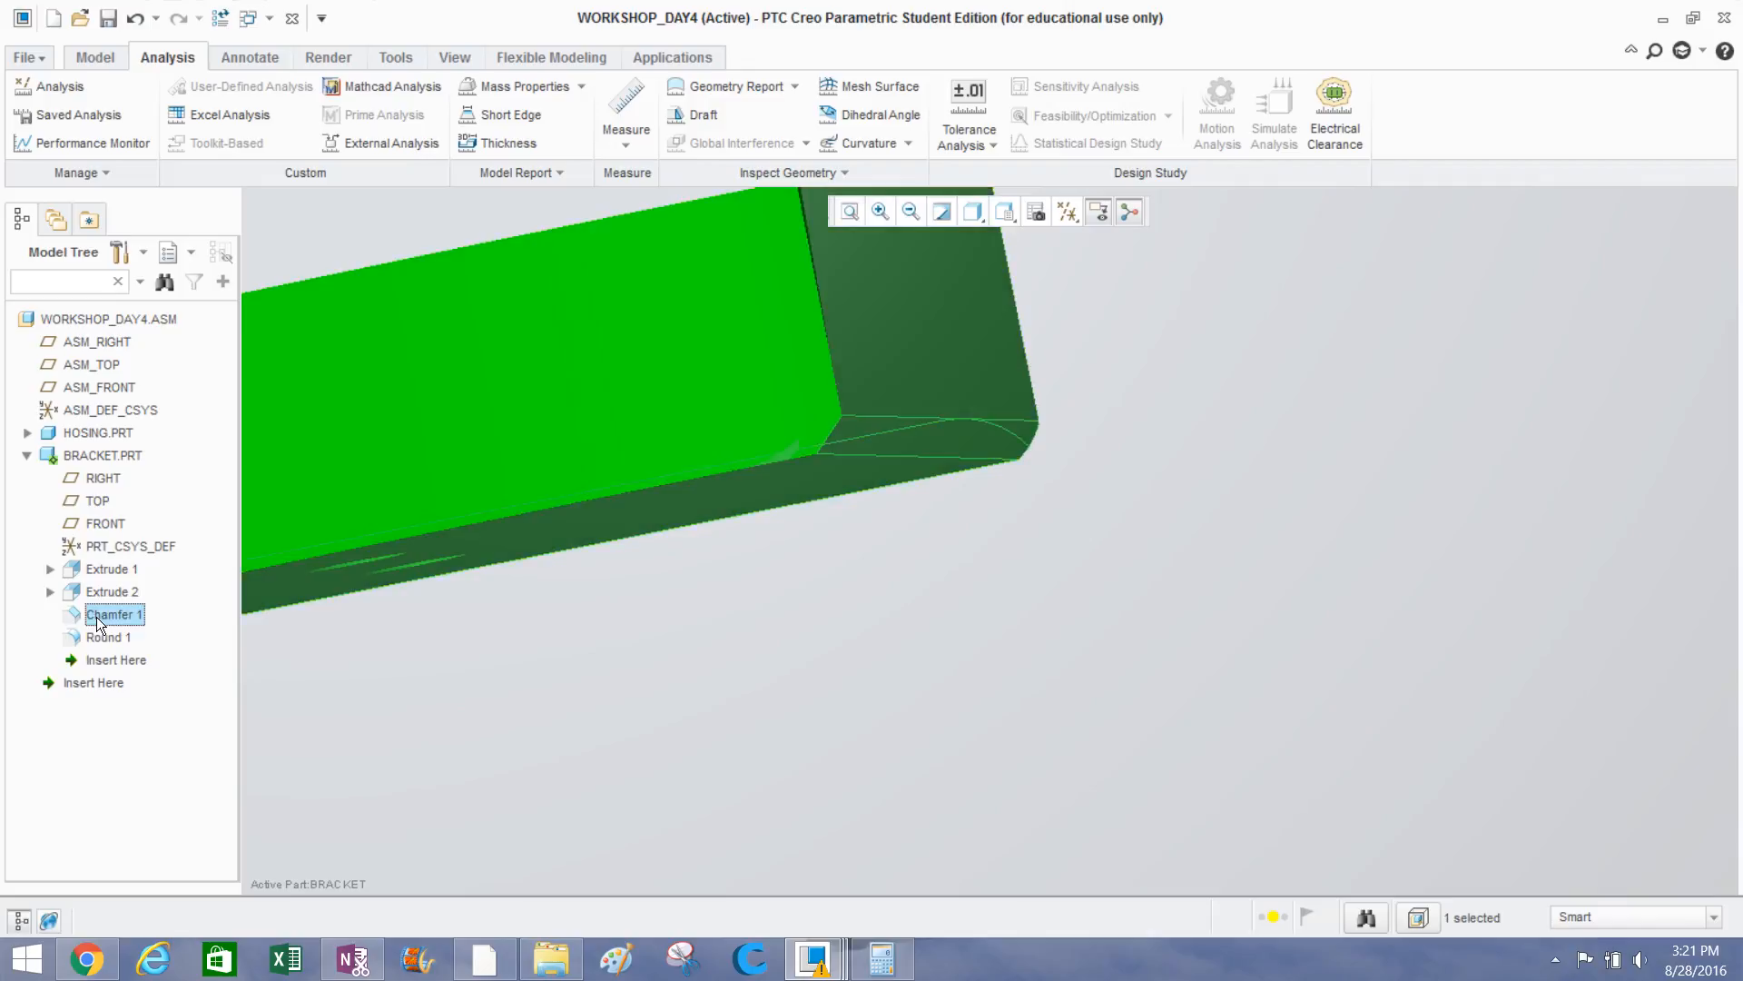
right_click(111, 617)
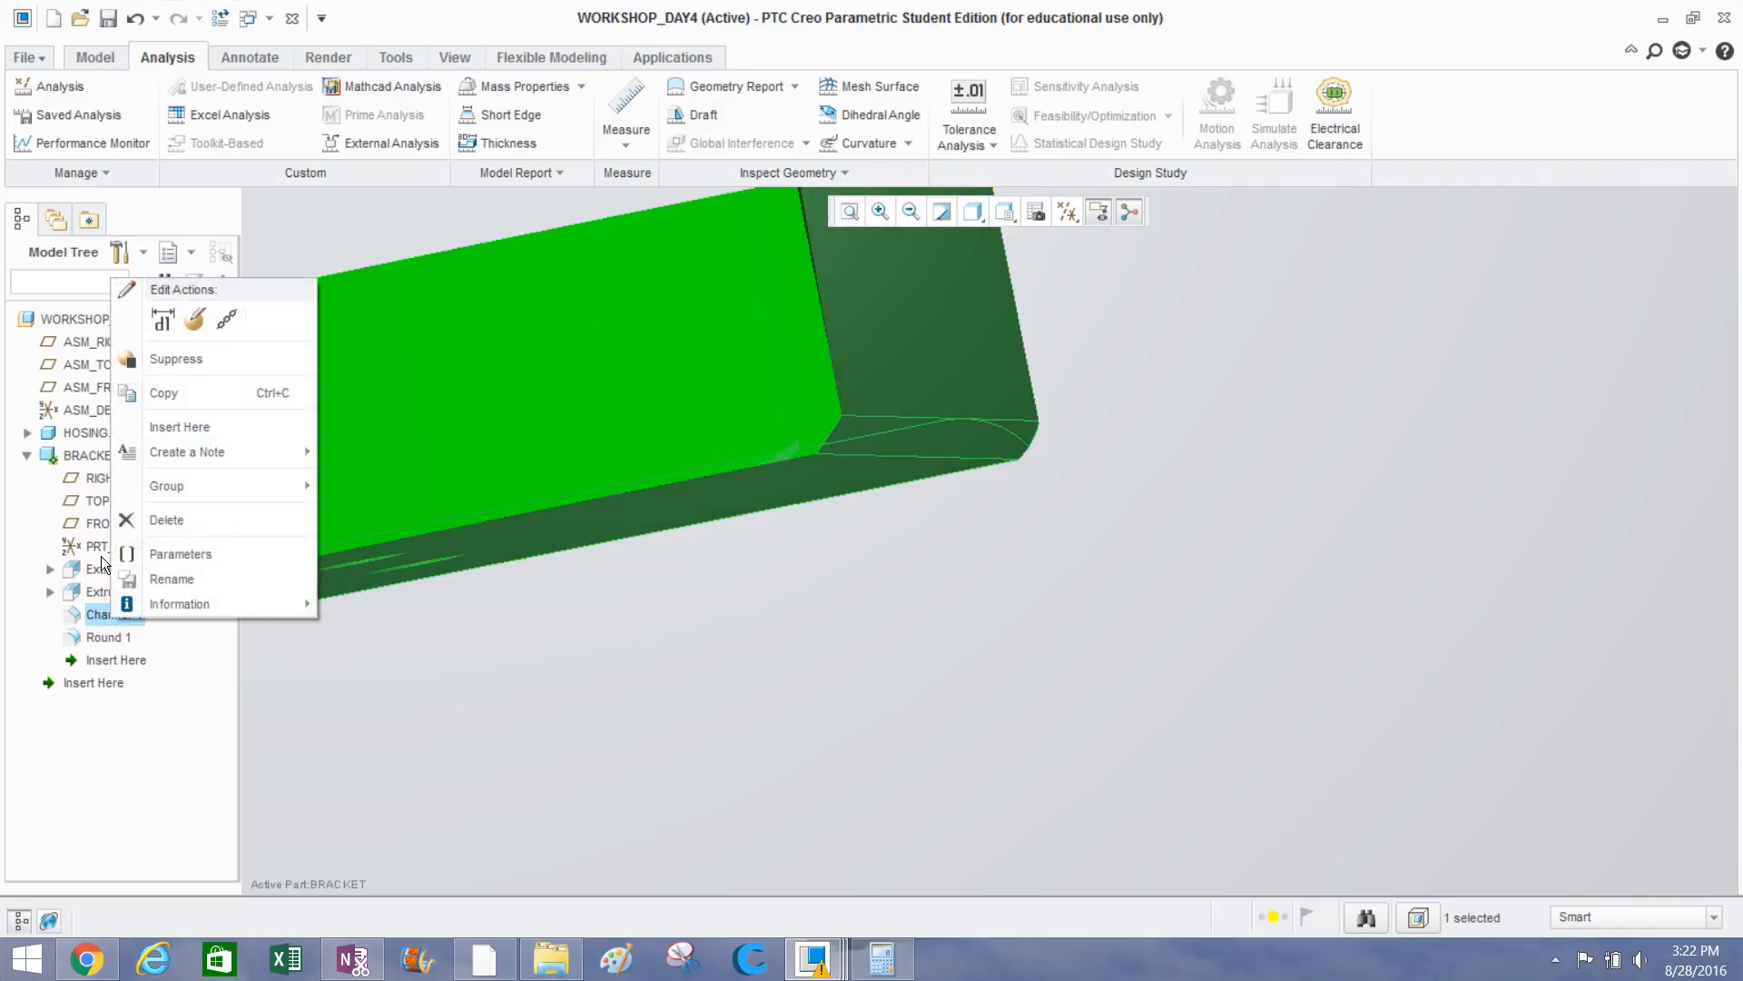
click(130, 519)
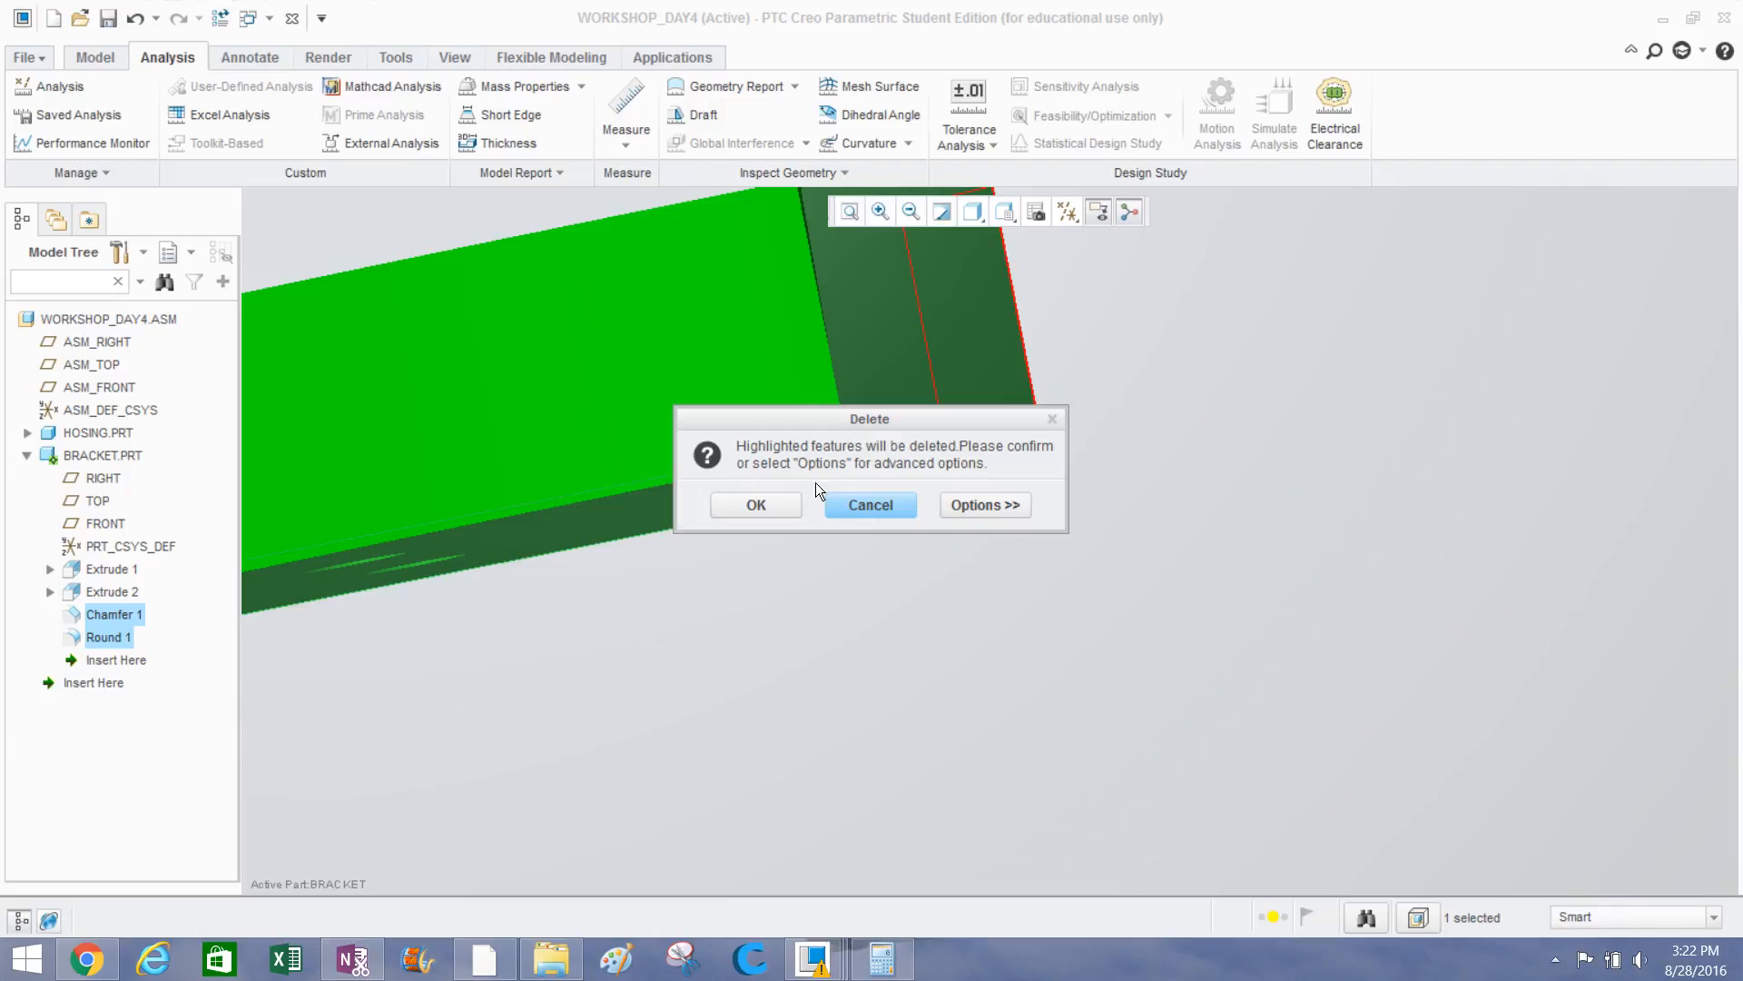
click(777, 503)
key(ctrl+d)
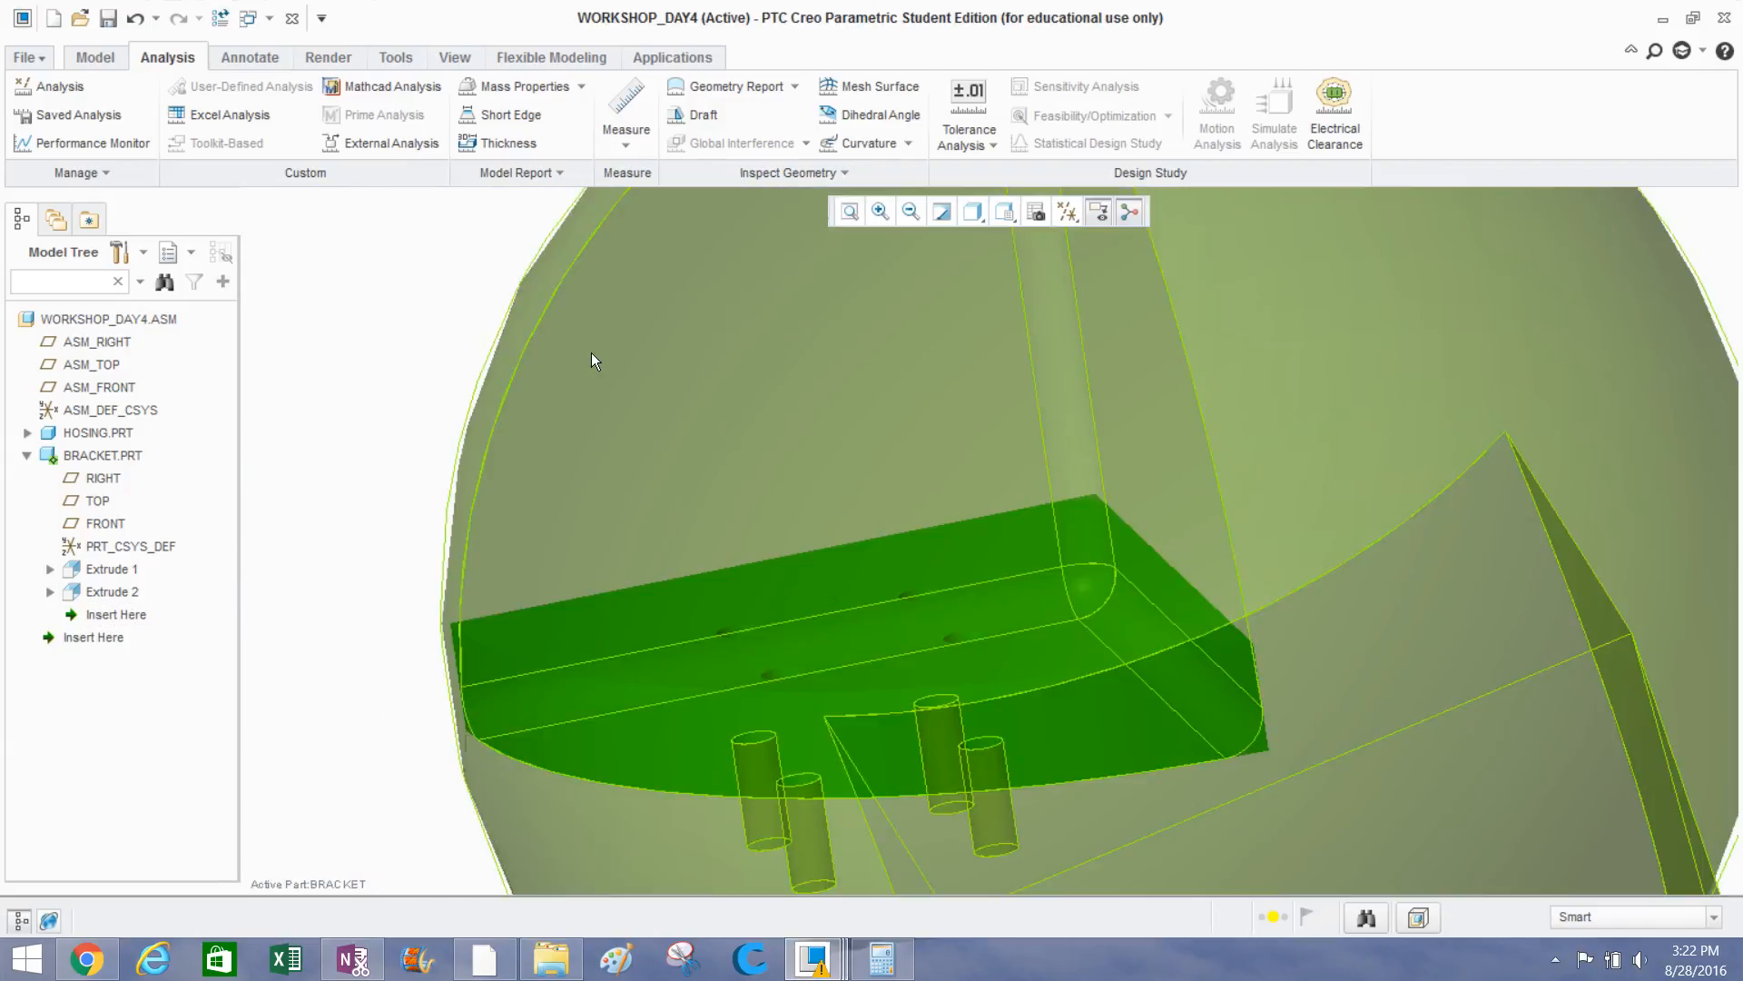
click(361, 323)
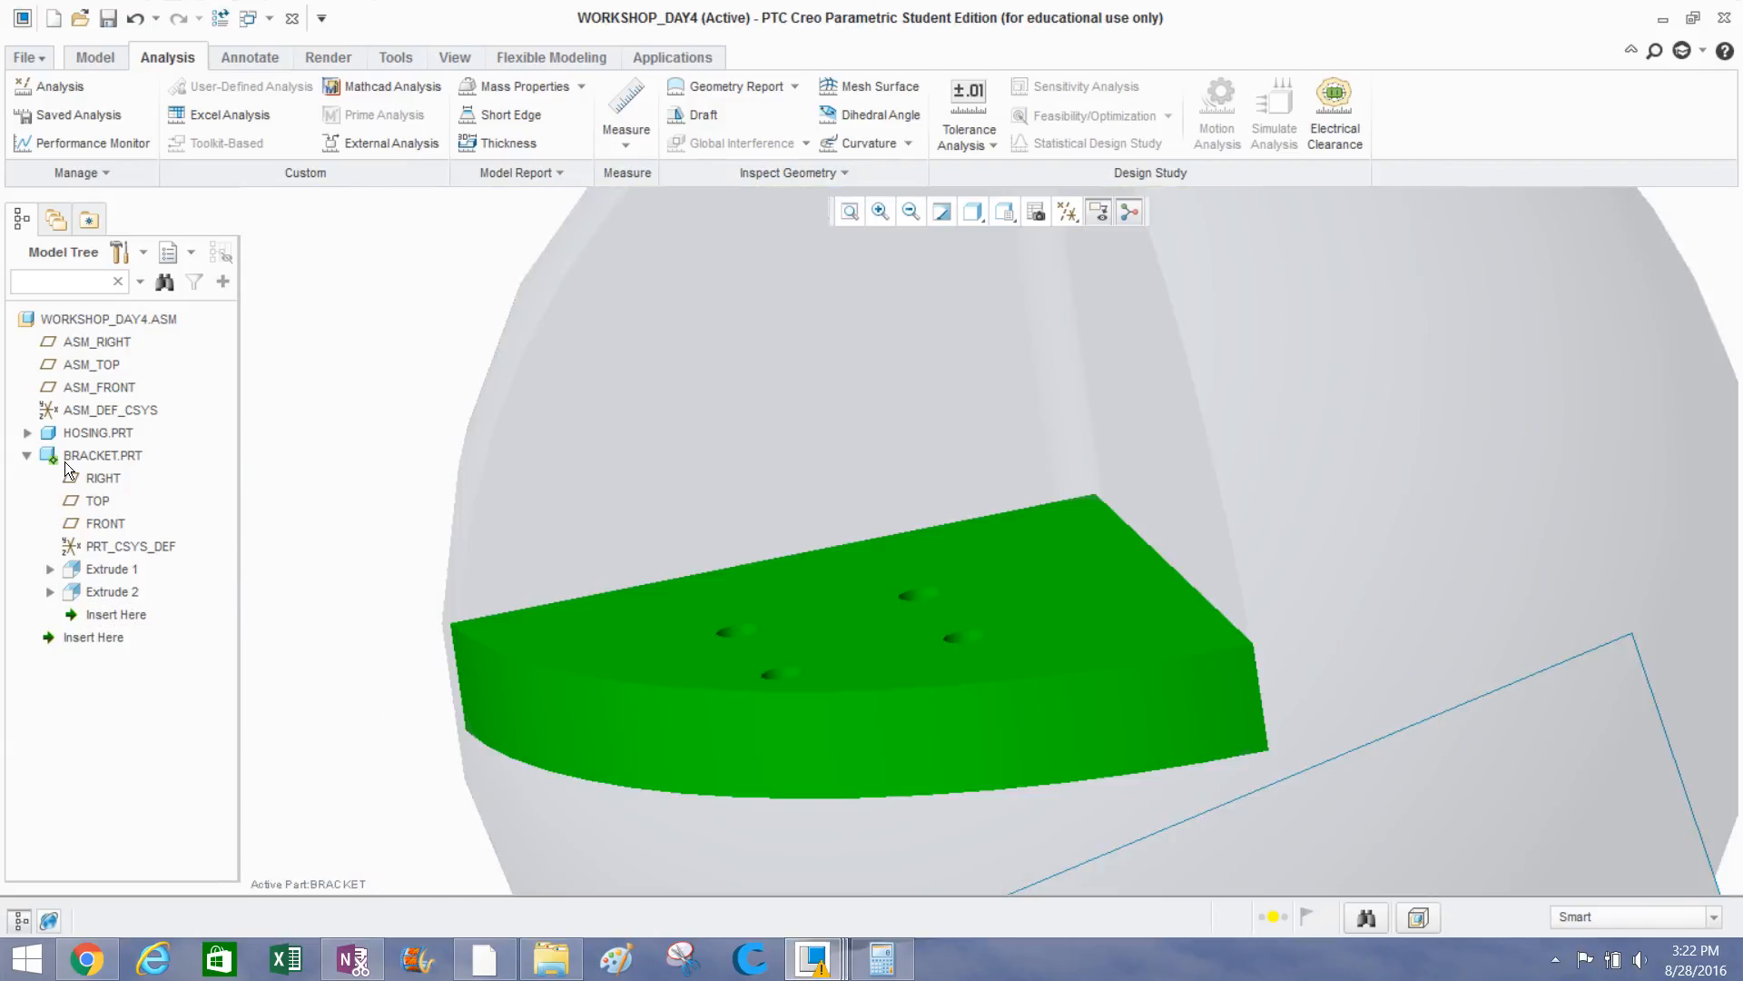
Start a 0.10 round on the bracket's two straight inner edges along its underside, both in one set.
click(95, 59)
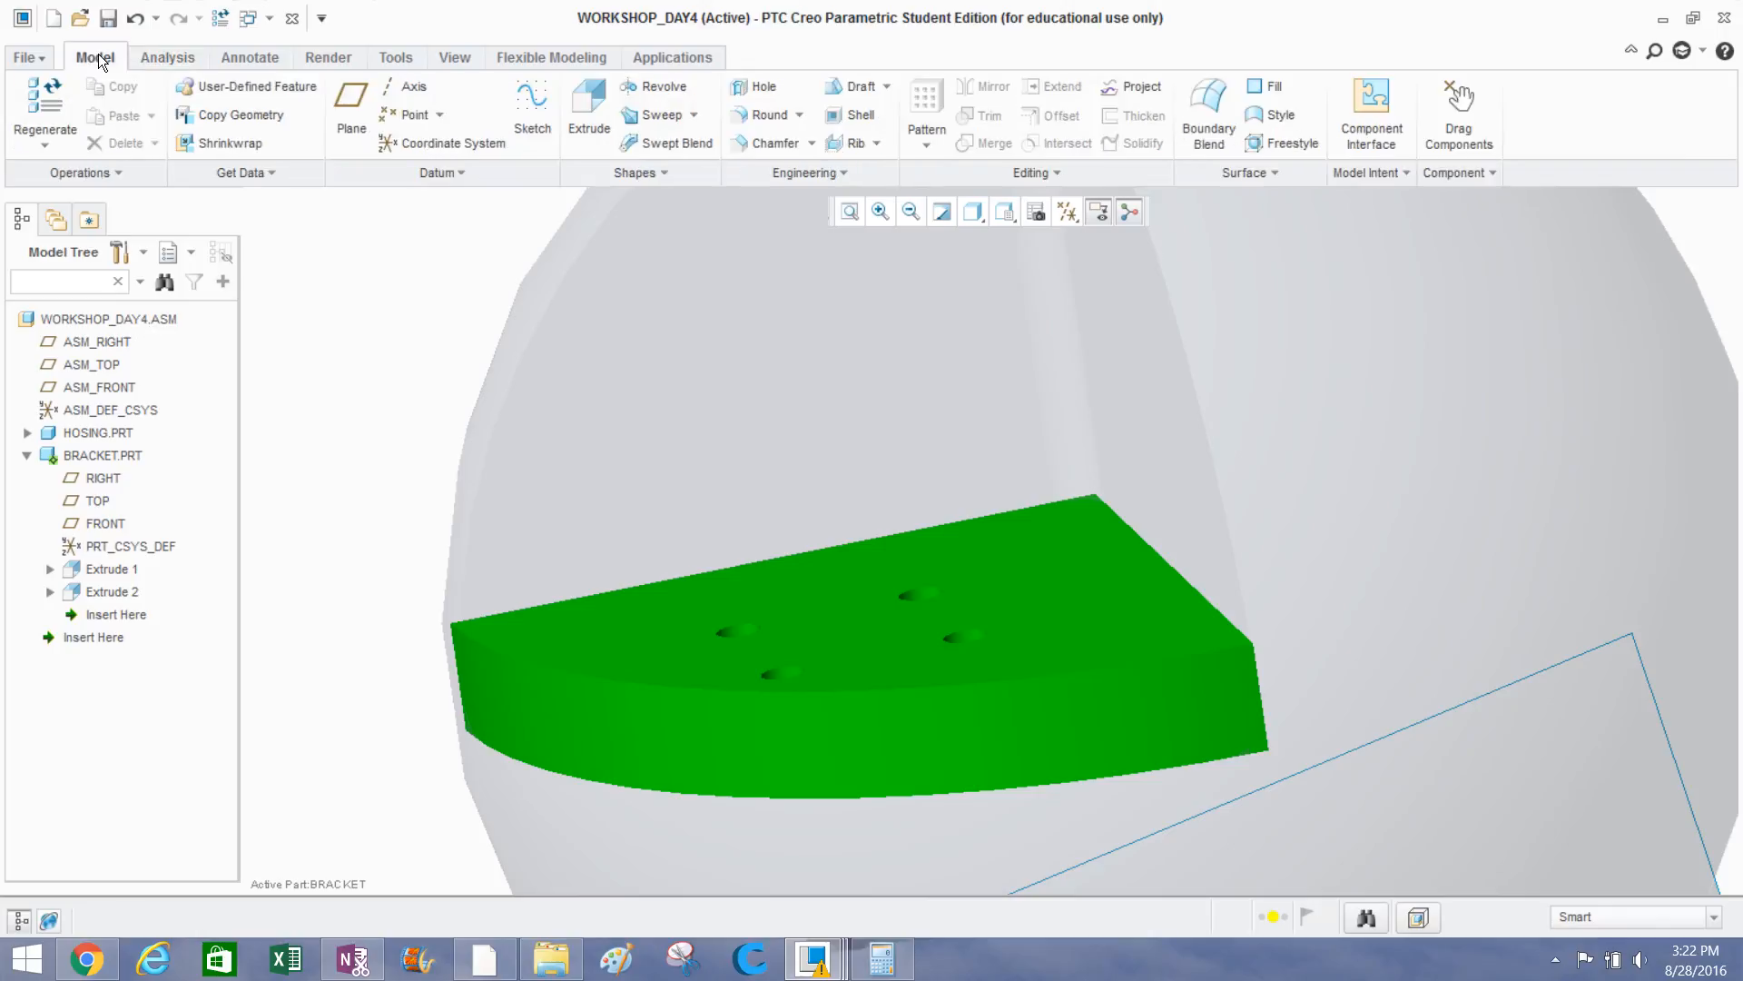
click(754, 114)
middle_drag(817, 394, 745, 426)
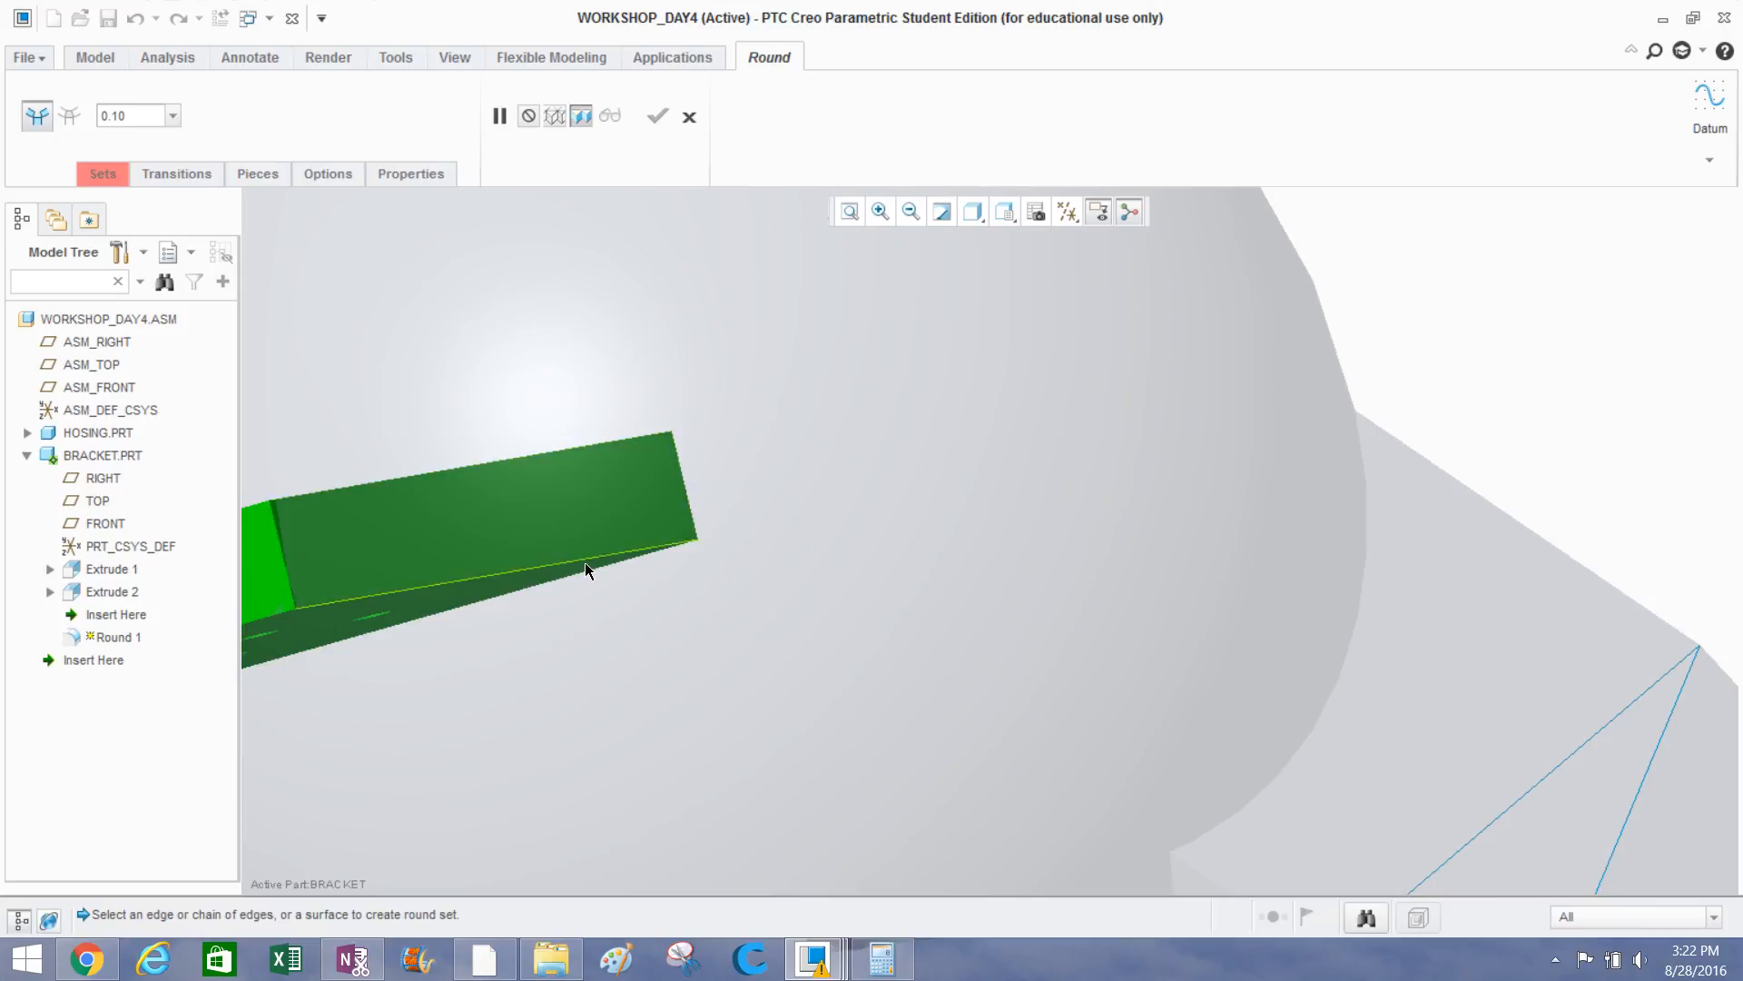
click(585, 561)
middle_drag(639, 548, 499, 588)
scroll(676, 588, down, 4)
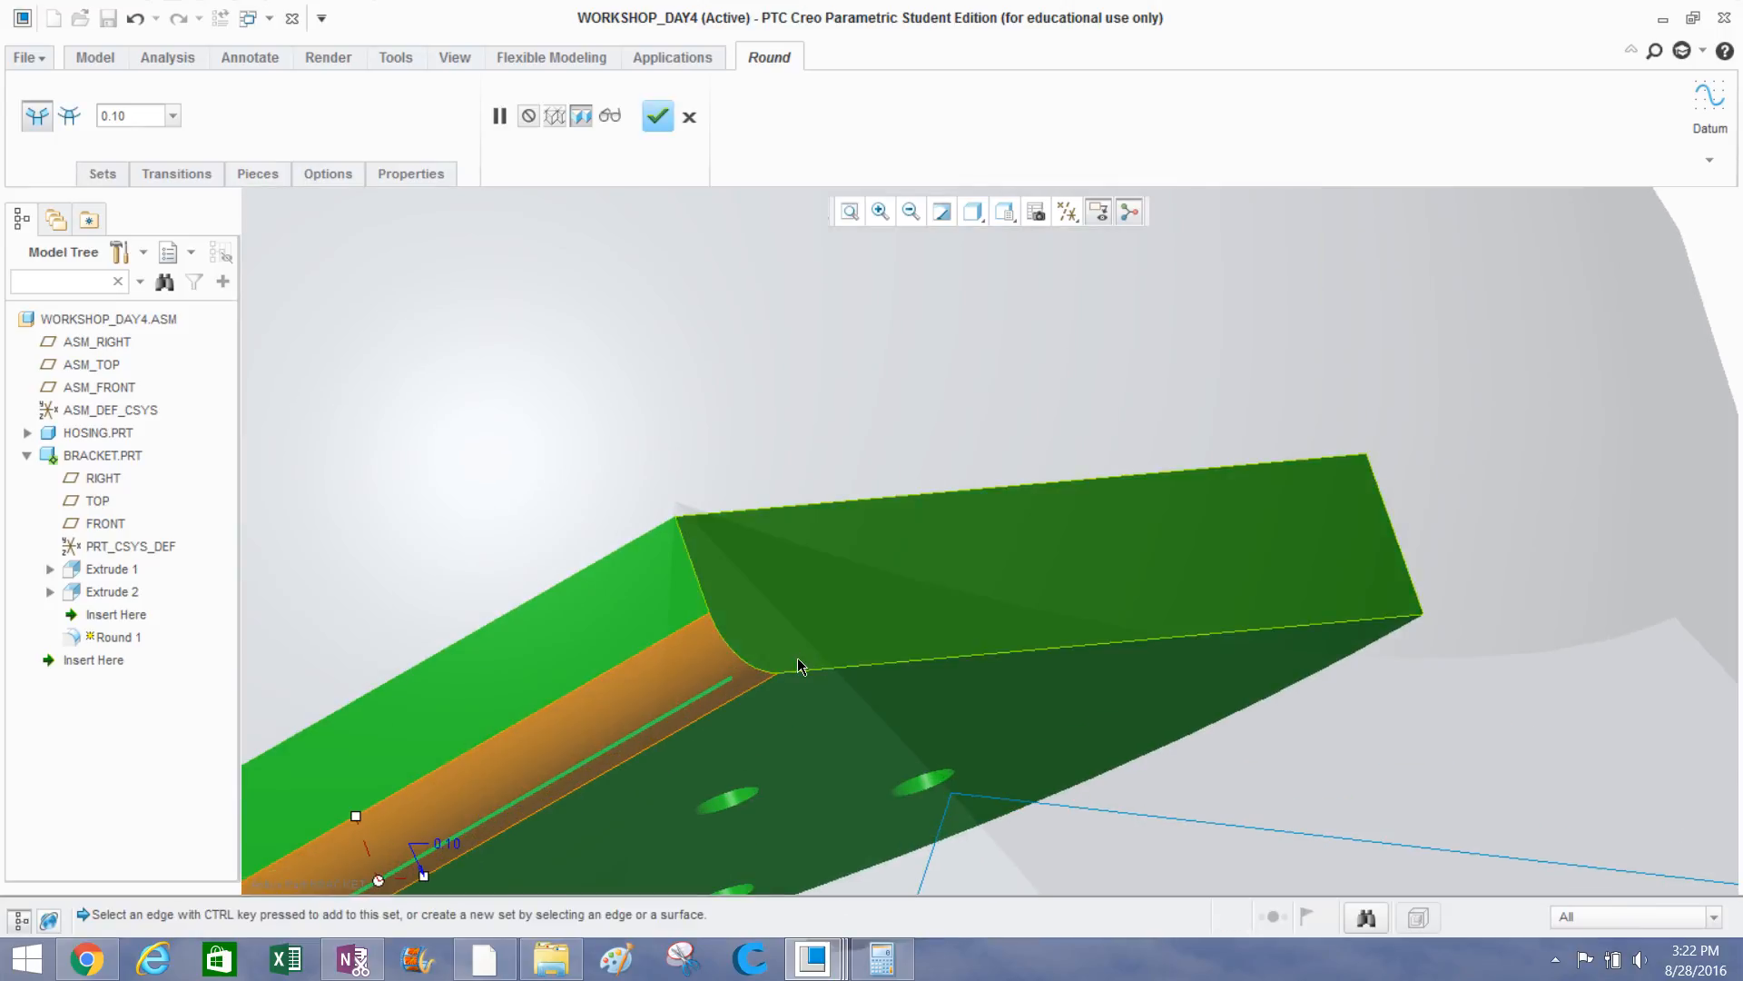
ctrl+click(918, 666)
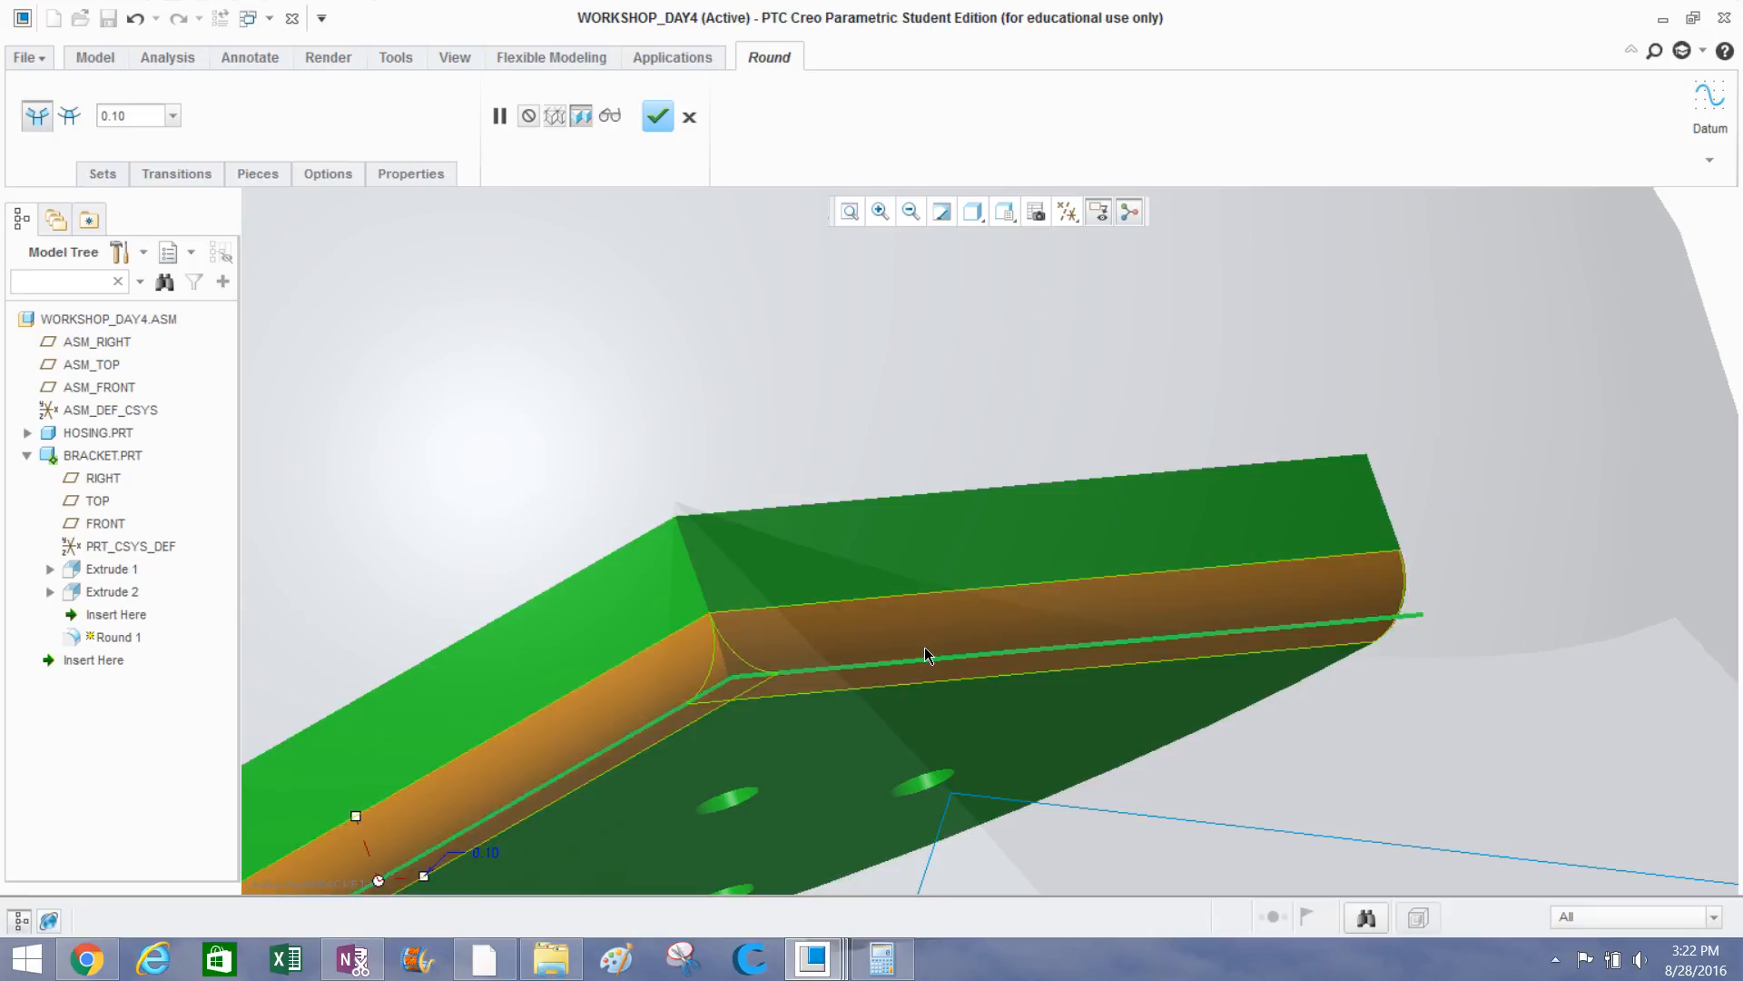
scroll(925, 646, up, 3)
middle_drag(925, 646, 1000, 630)
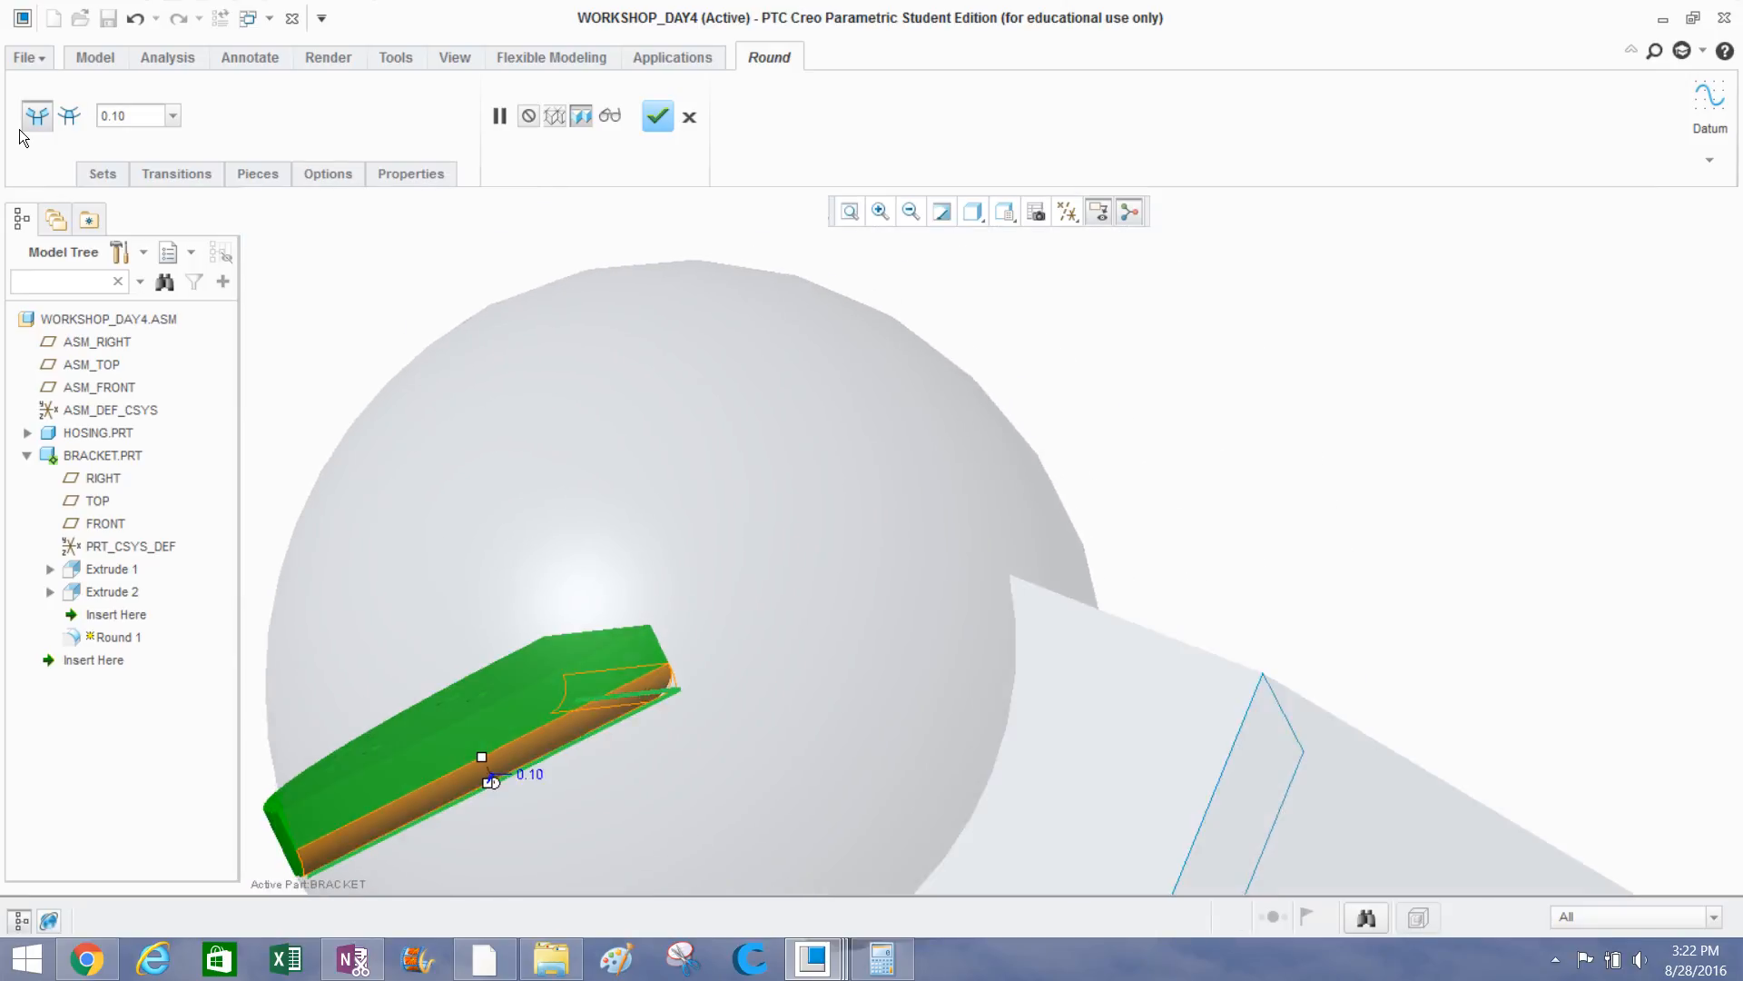
Check the 0.10 round preview along both of the bracket's lower inner edges and accept the round.
click(131, 116)
scroll(854, 690, up, 3)
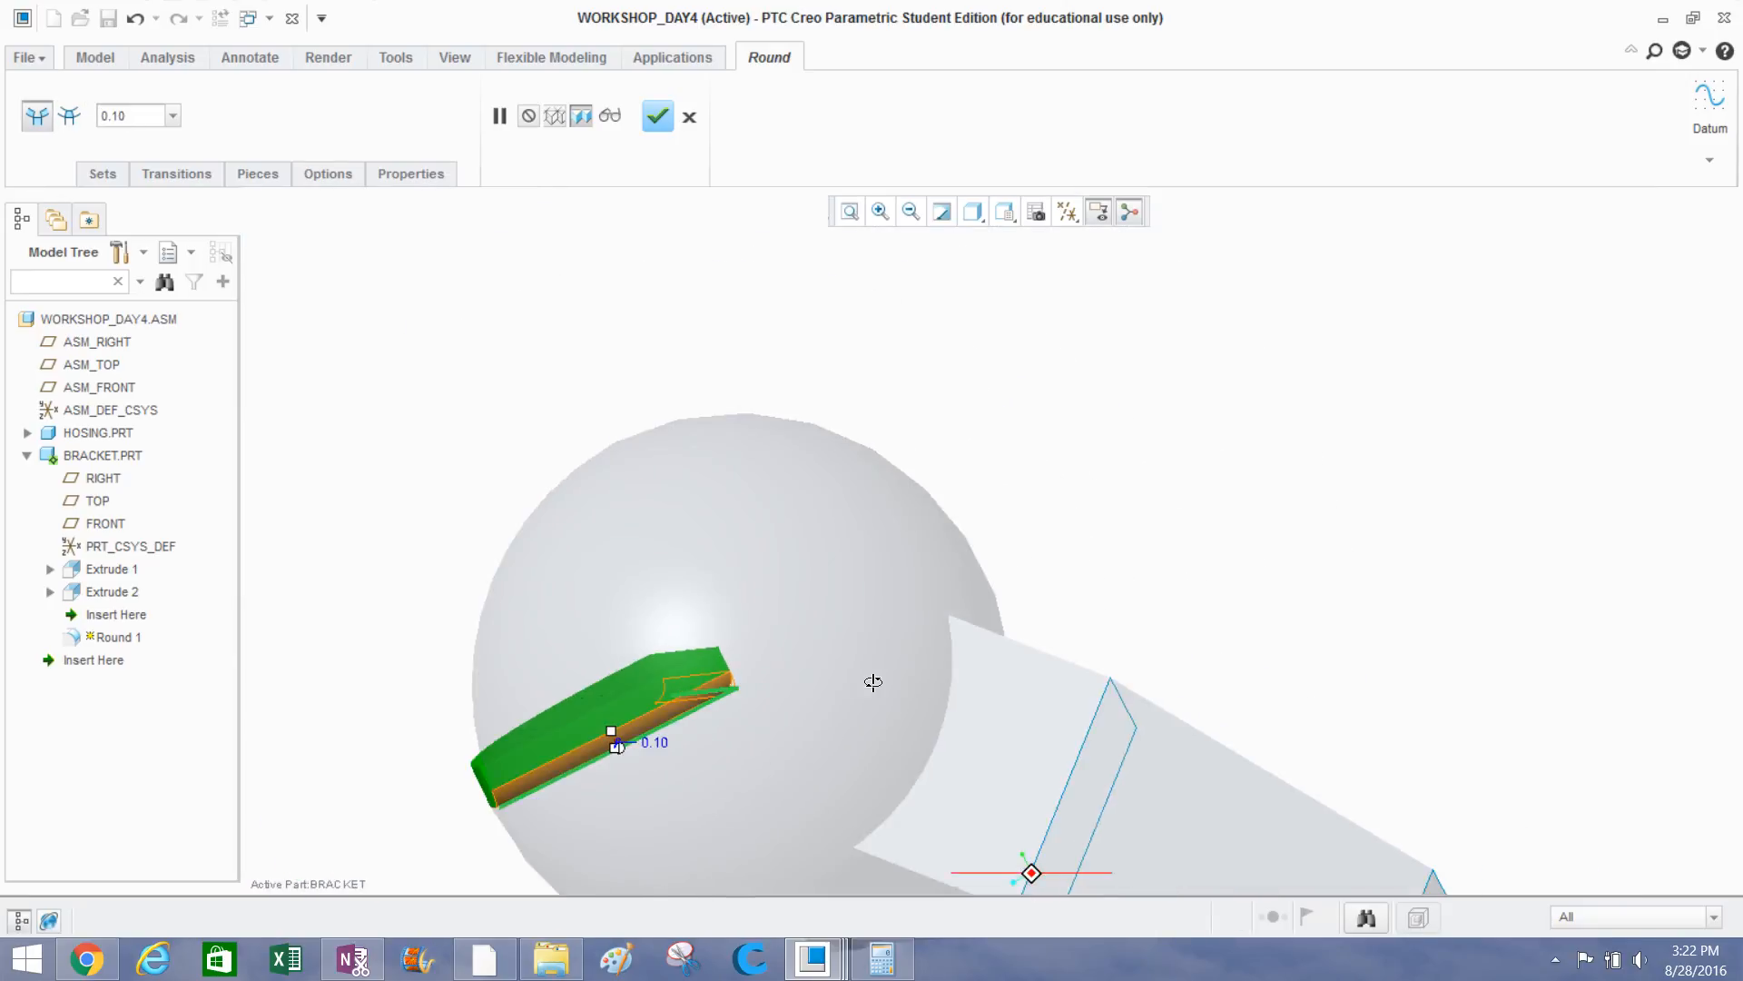
middle_drag(872, 681, 926, 673)
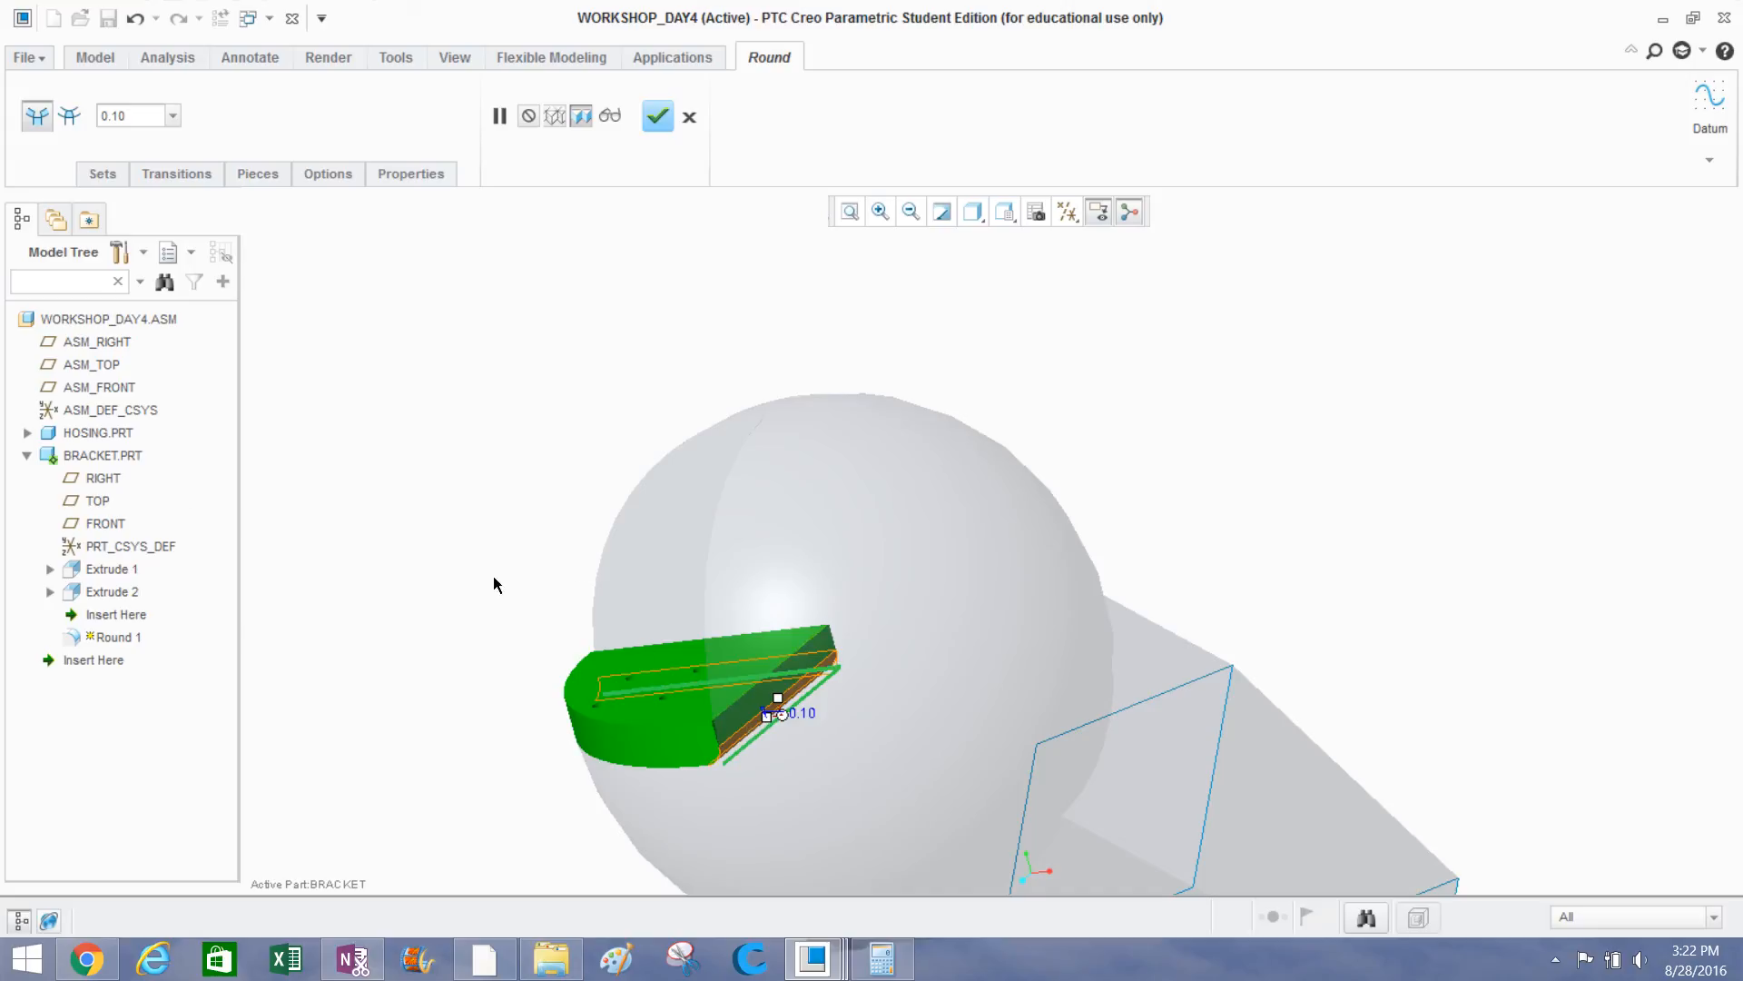
scroll(772, 683, down, 4)
scroll(841, 624, down, 2)
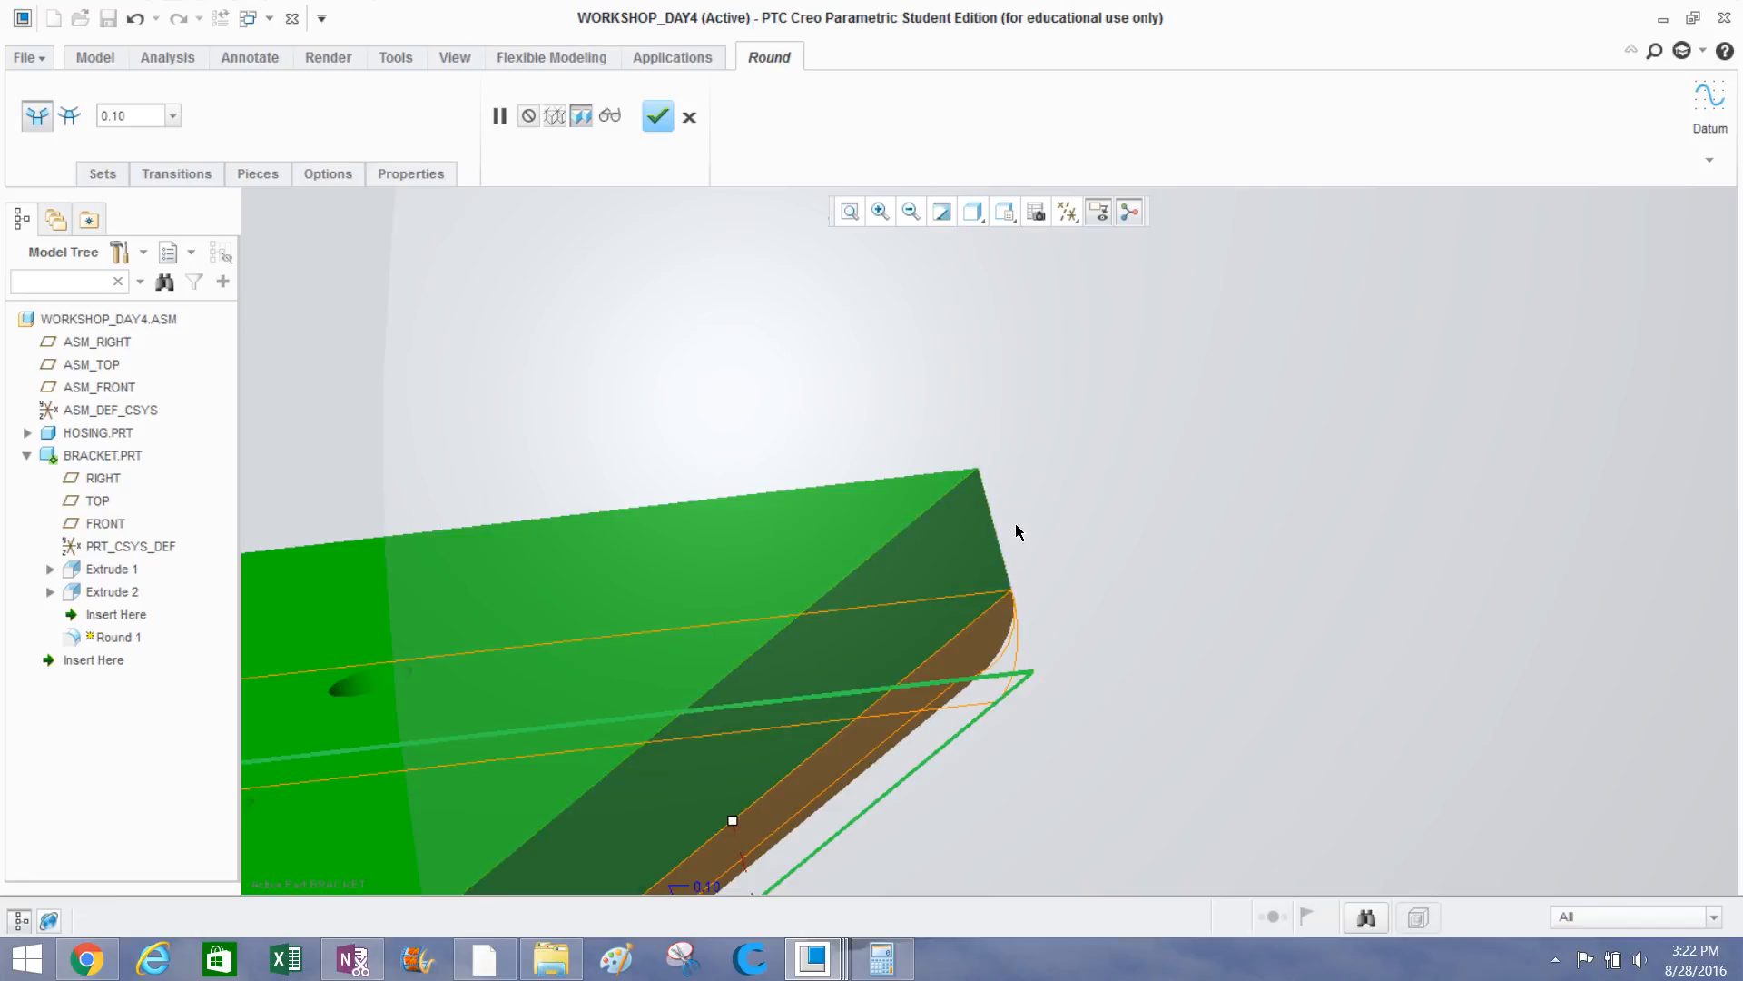
scroll(1008, 517, up, 6)
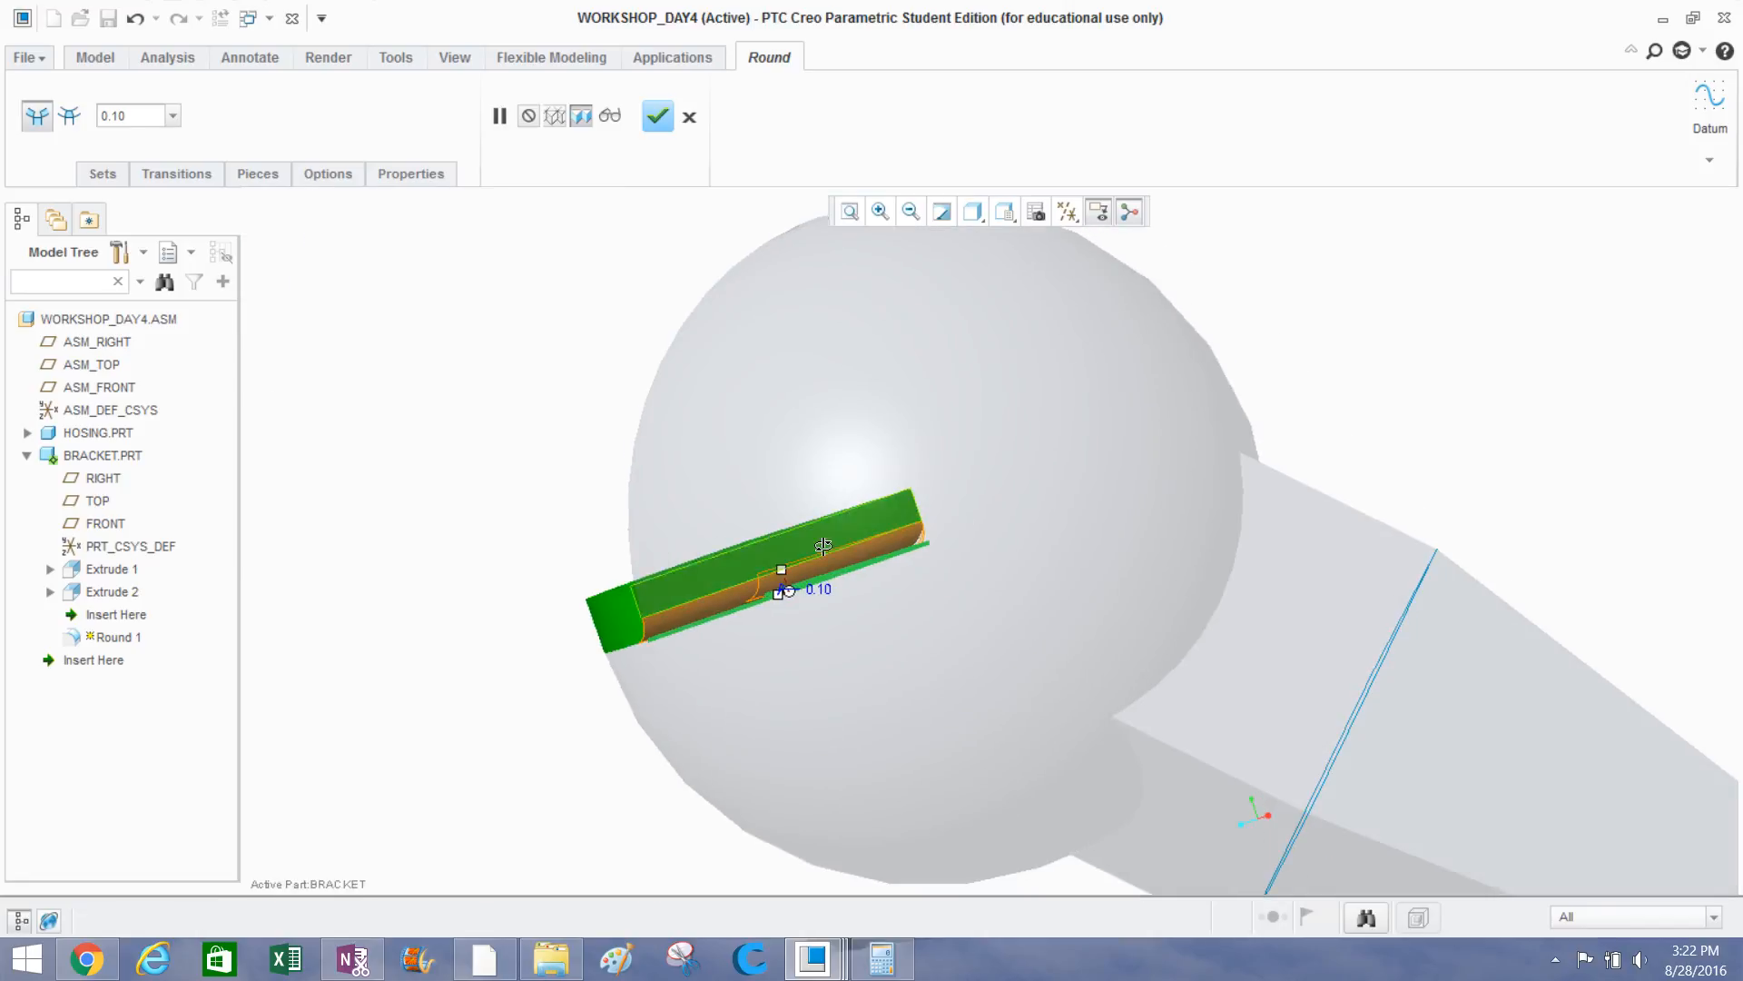
middle_drag(774, 416, 736, 354)
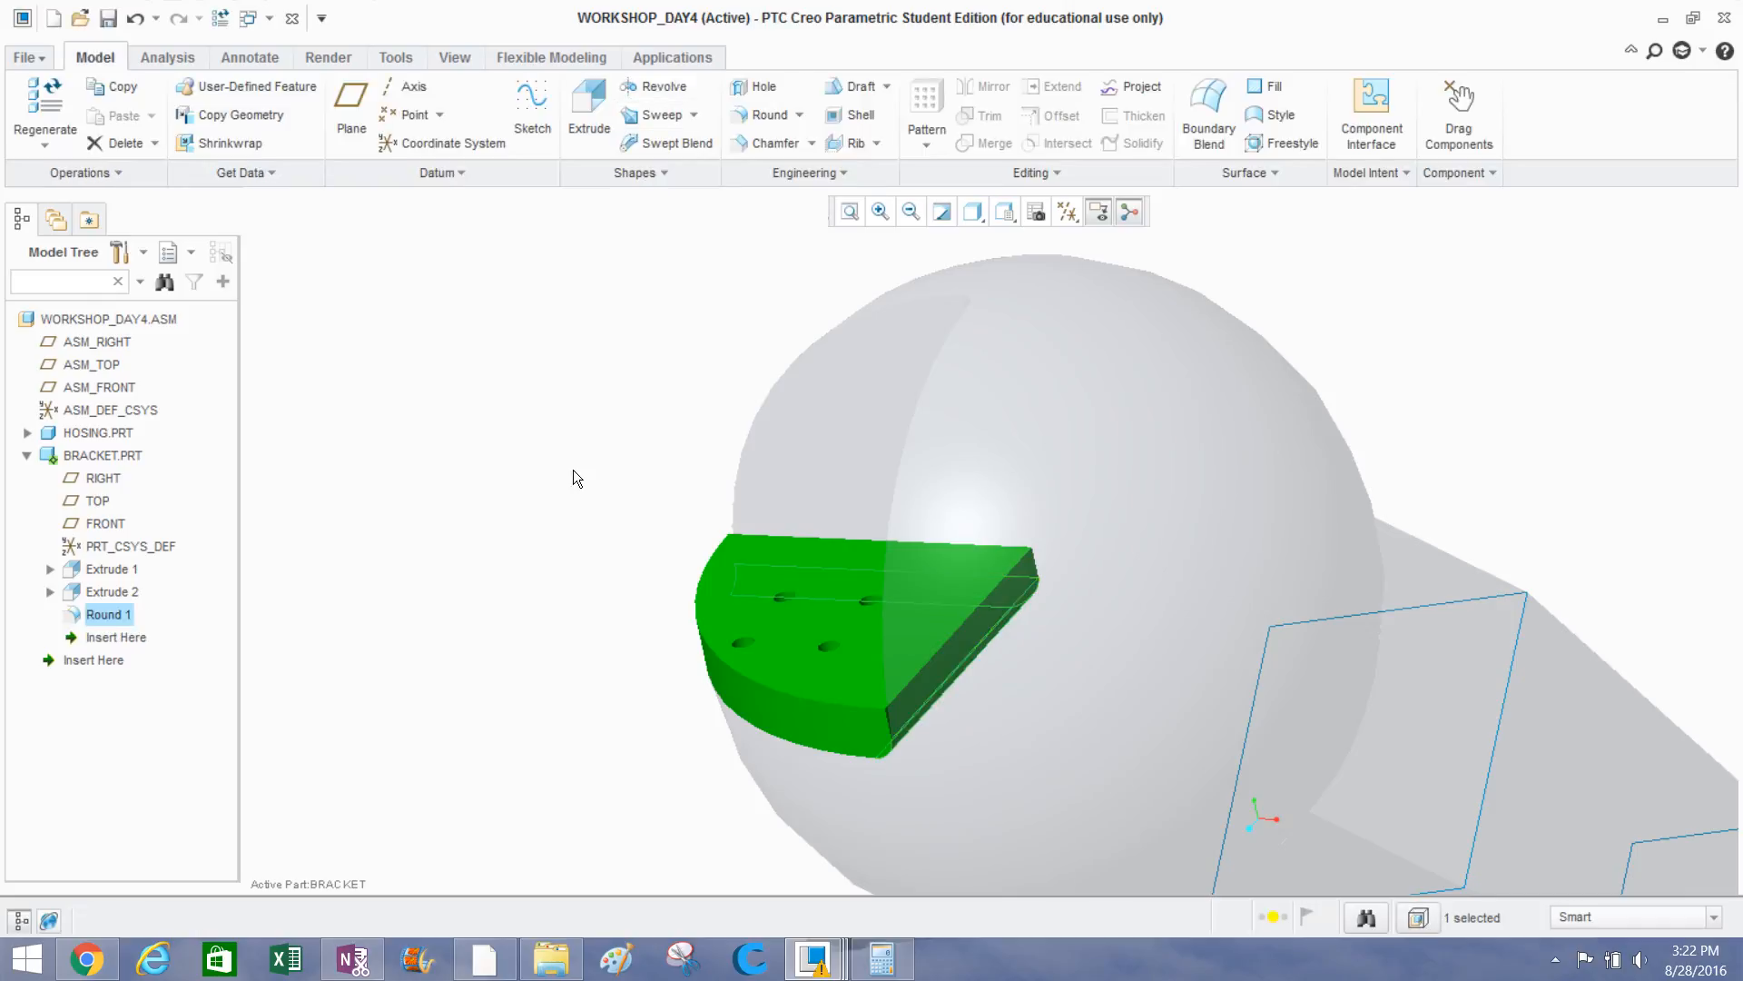
middle_drag(891, 652, 972, 633)
scroll(1048, 694, down, 5)
scroll(972, 634, up, 8)
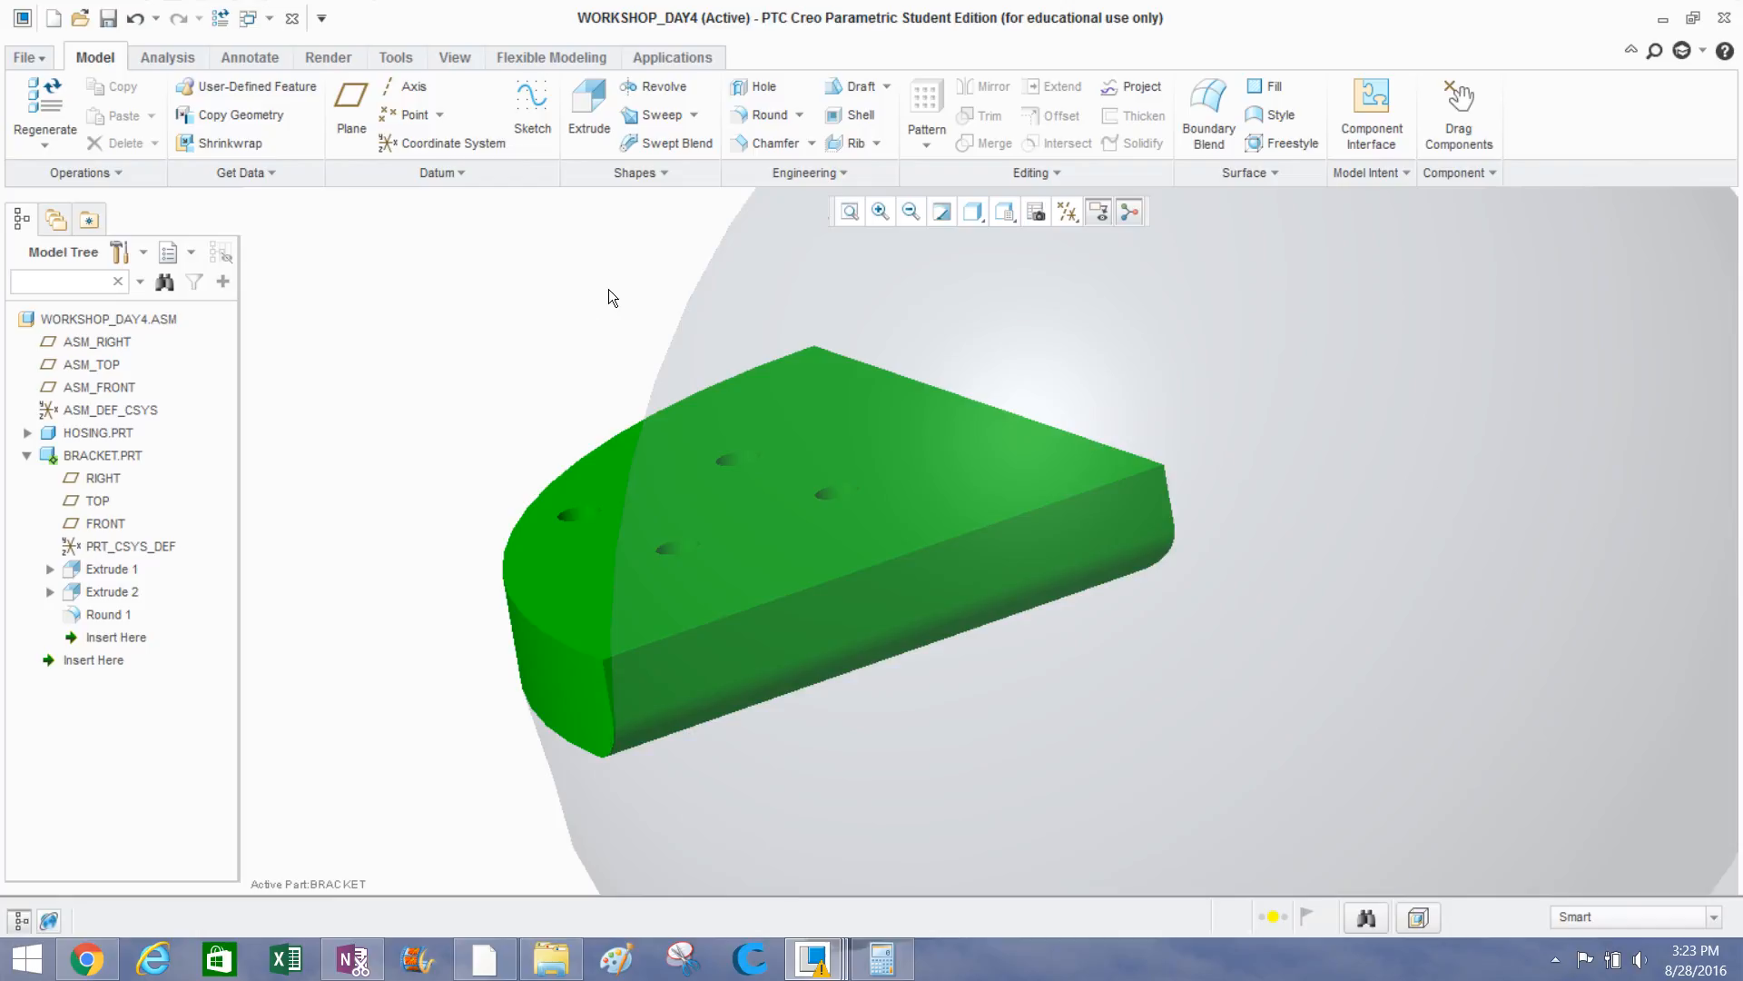
Round the bracket's vertical inner corner edge, where the two straight sides meet, with a 0.10 radius.
click(767, 116)
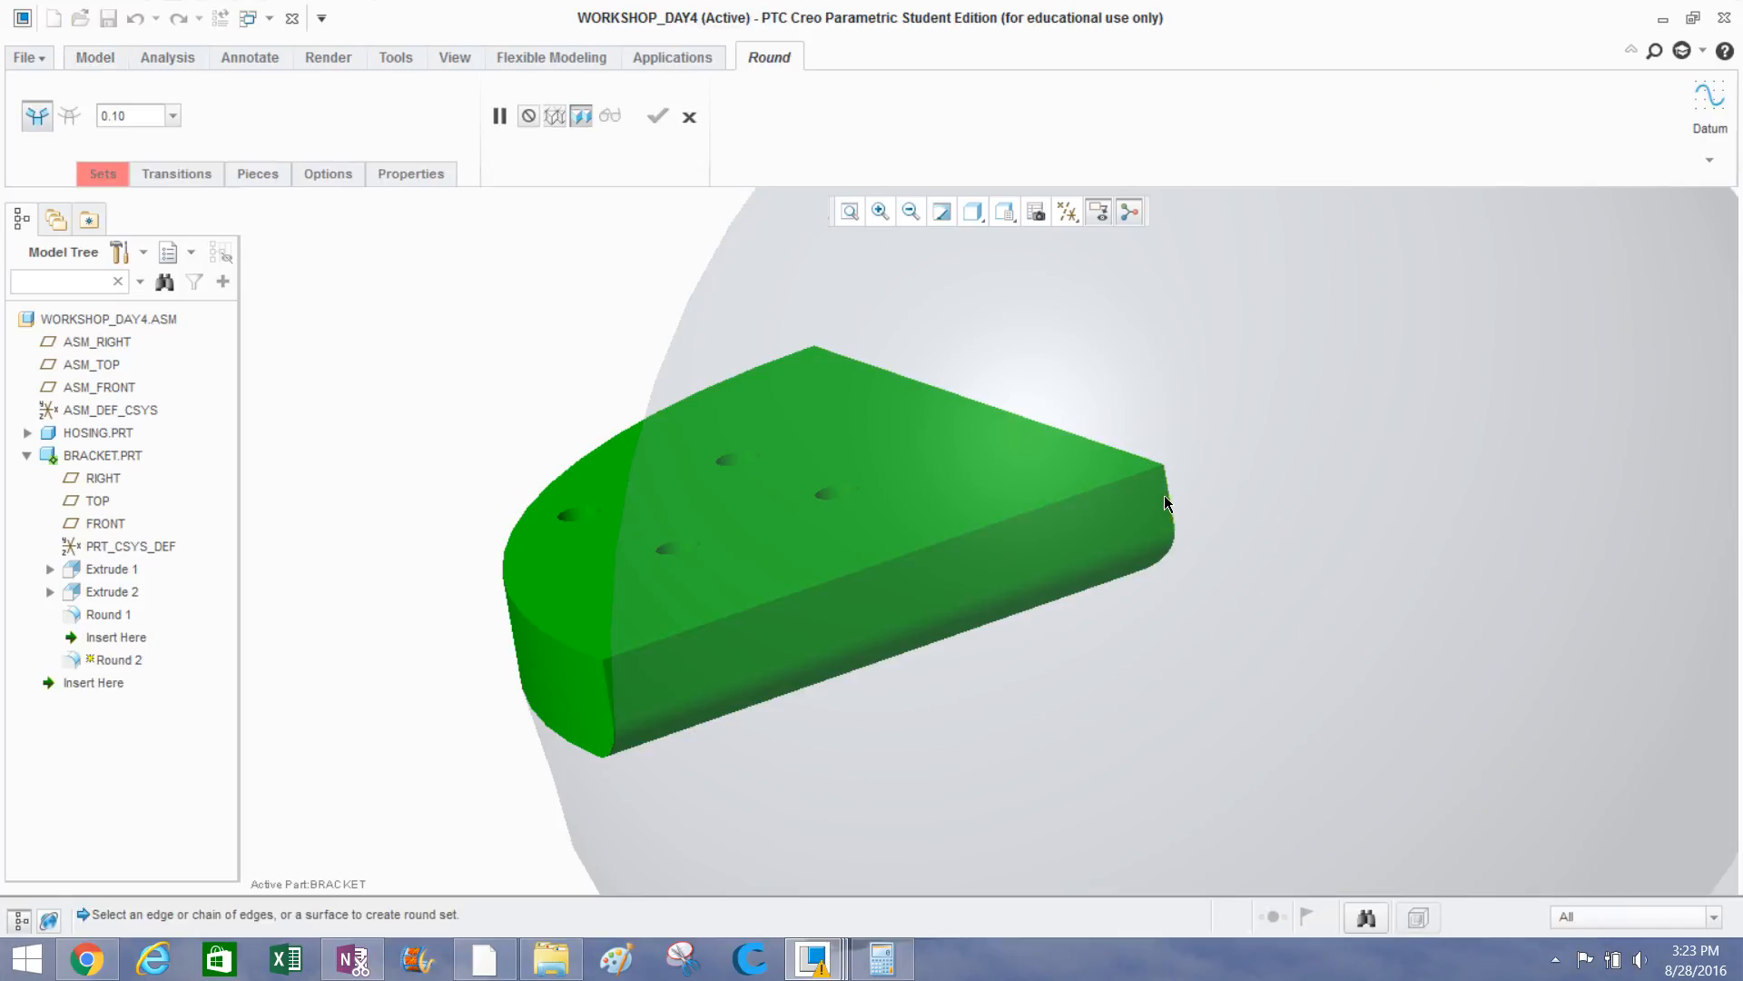
mouse_move(1164, 494)
middle_down()
mouse_move(1079, 487)
mouse_move(1153, 509)
middle_up()
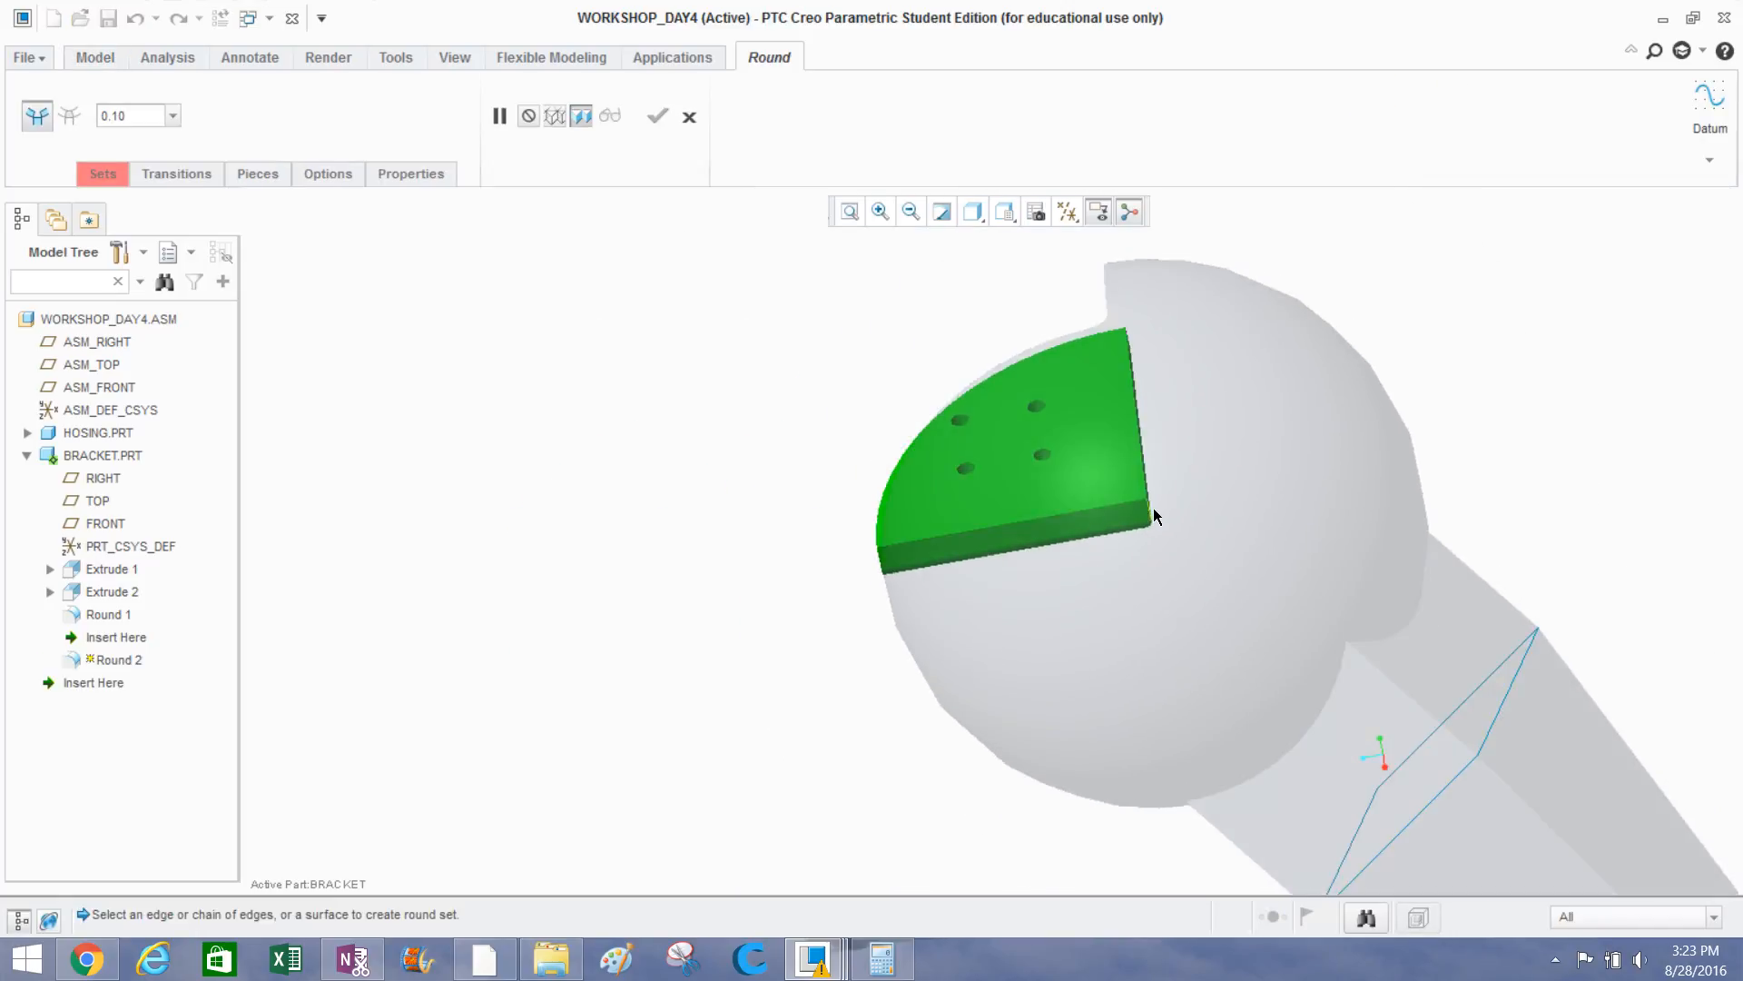
scroll(1153, 509, down, 5)
click(1125, 495)
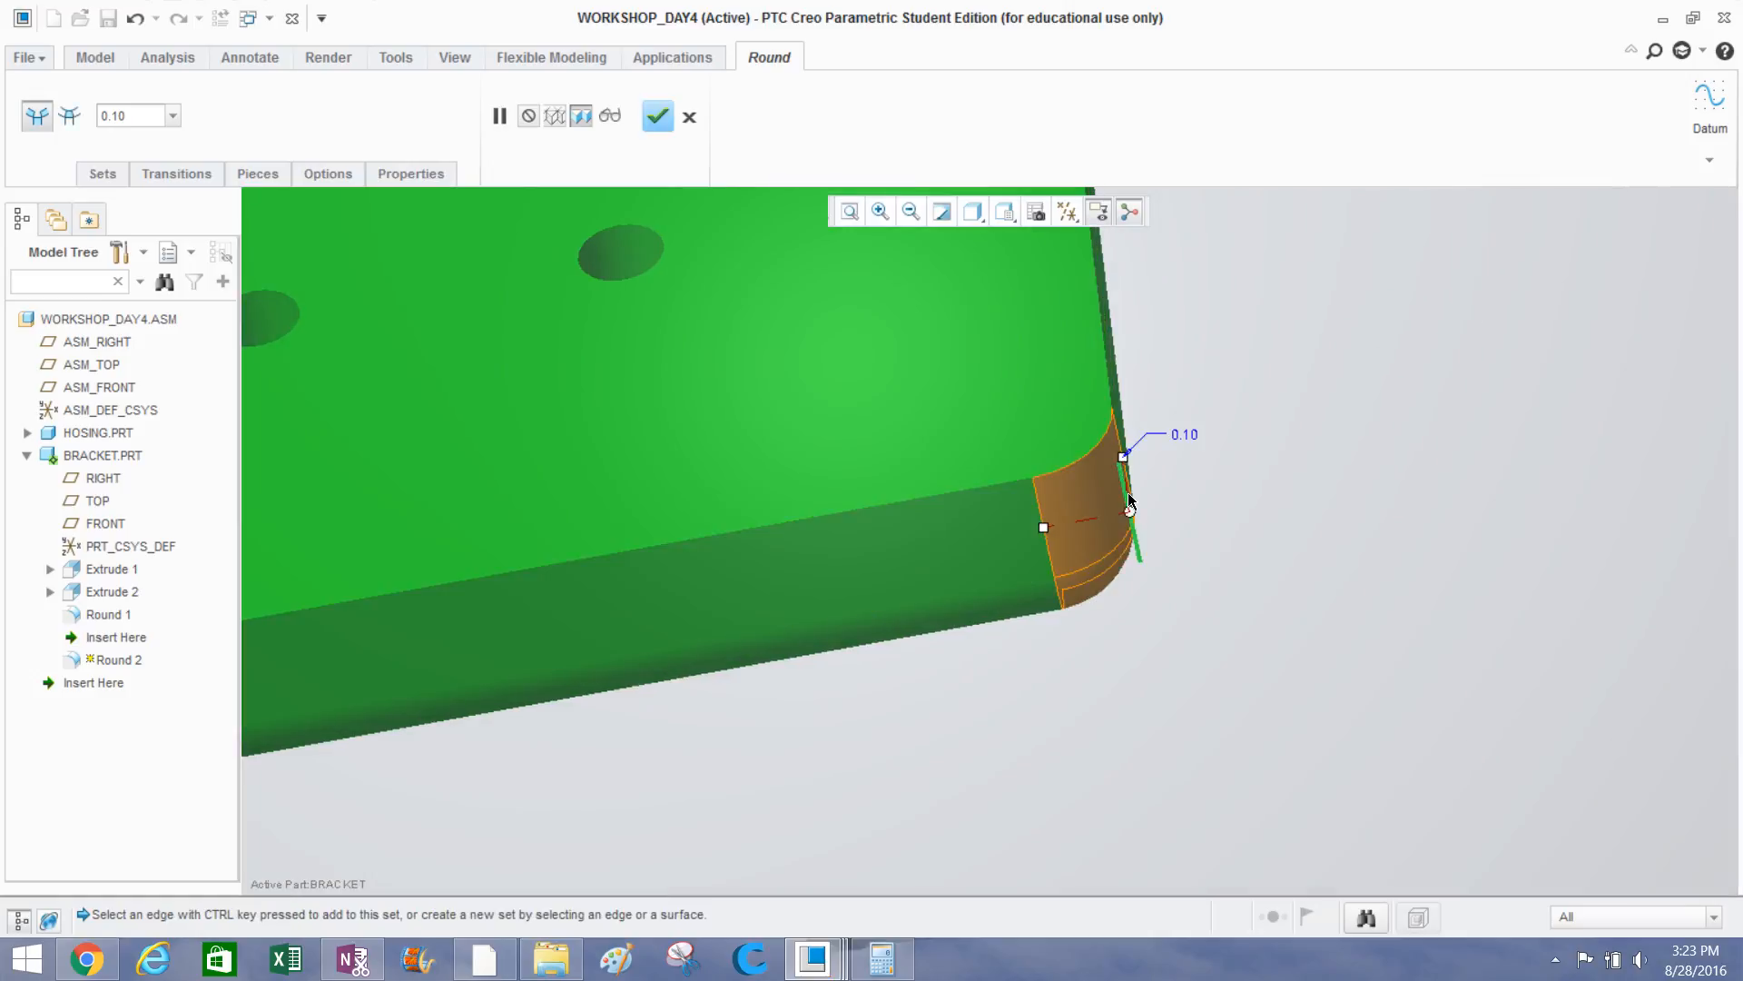
scroll(1118, 500, up, 4)
middle_drag(1115, 494, 1144, 410)
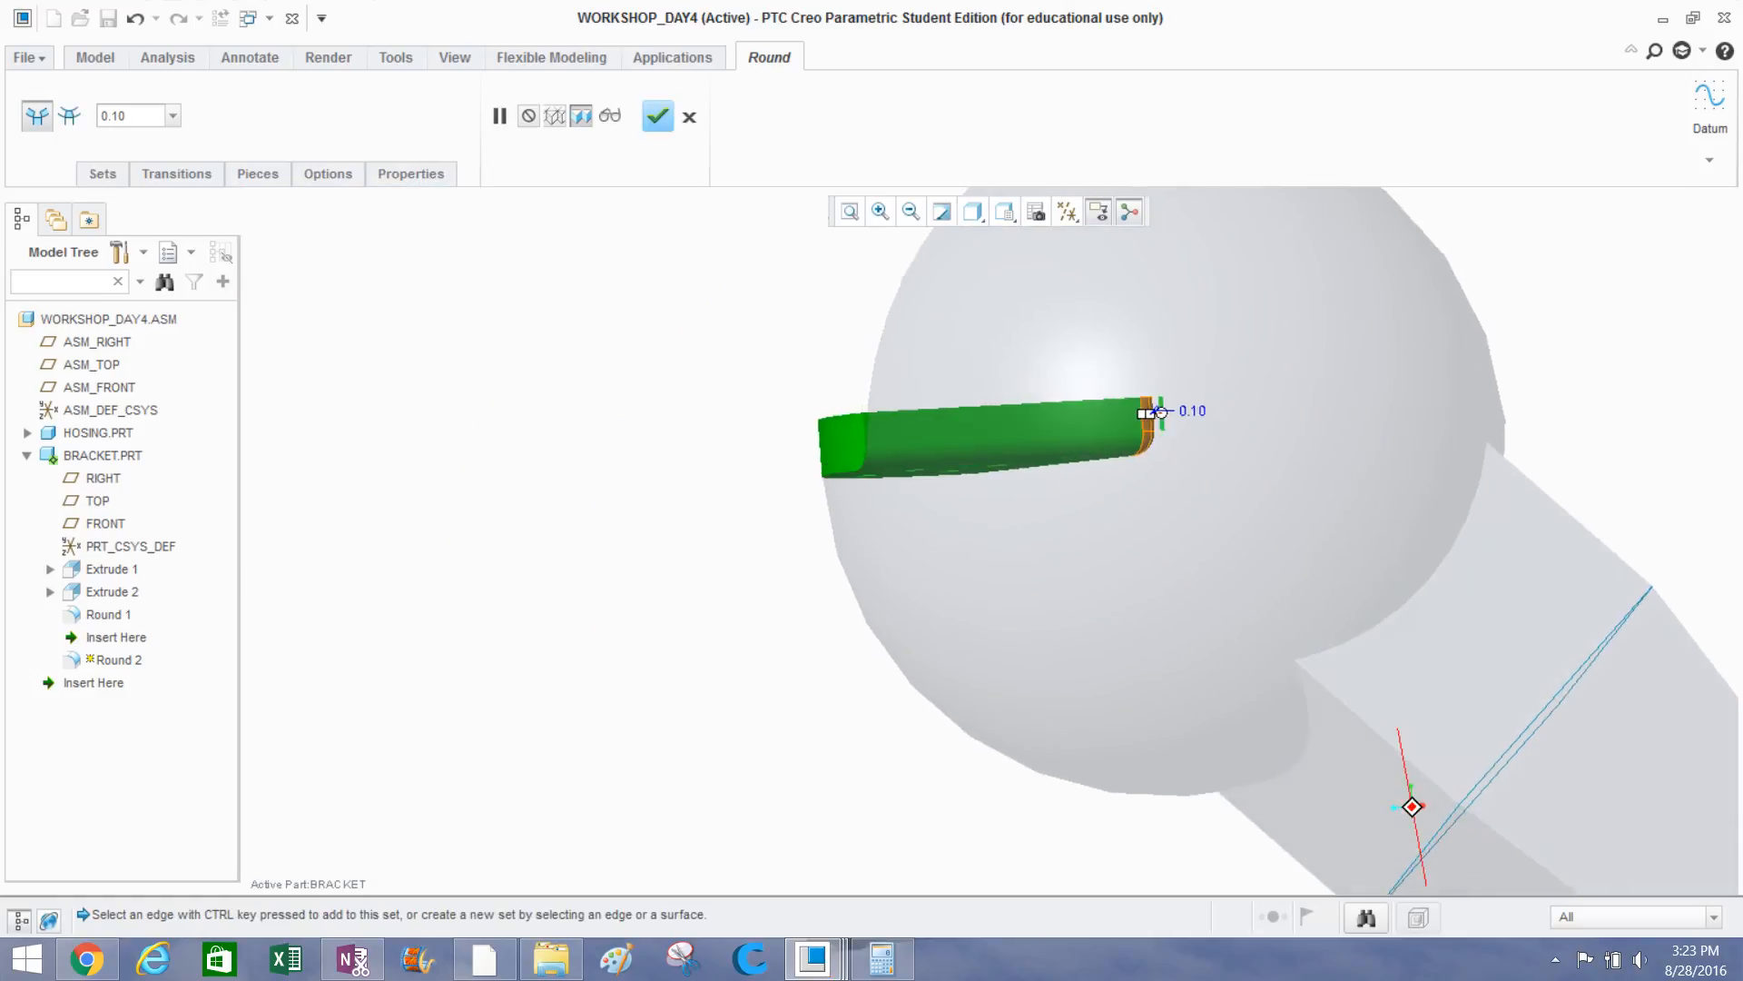
scroll(1135, 418, down, 4)
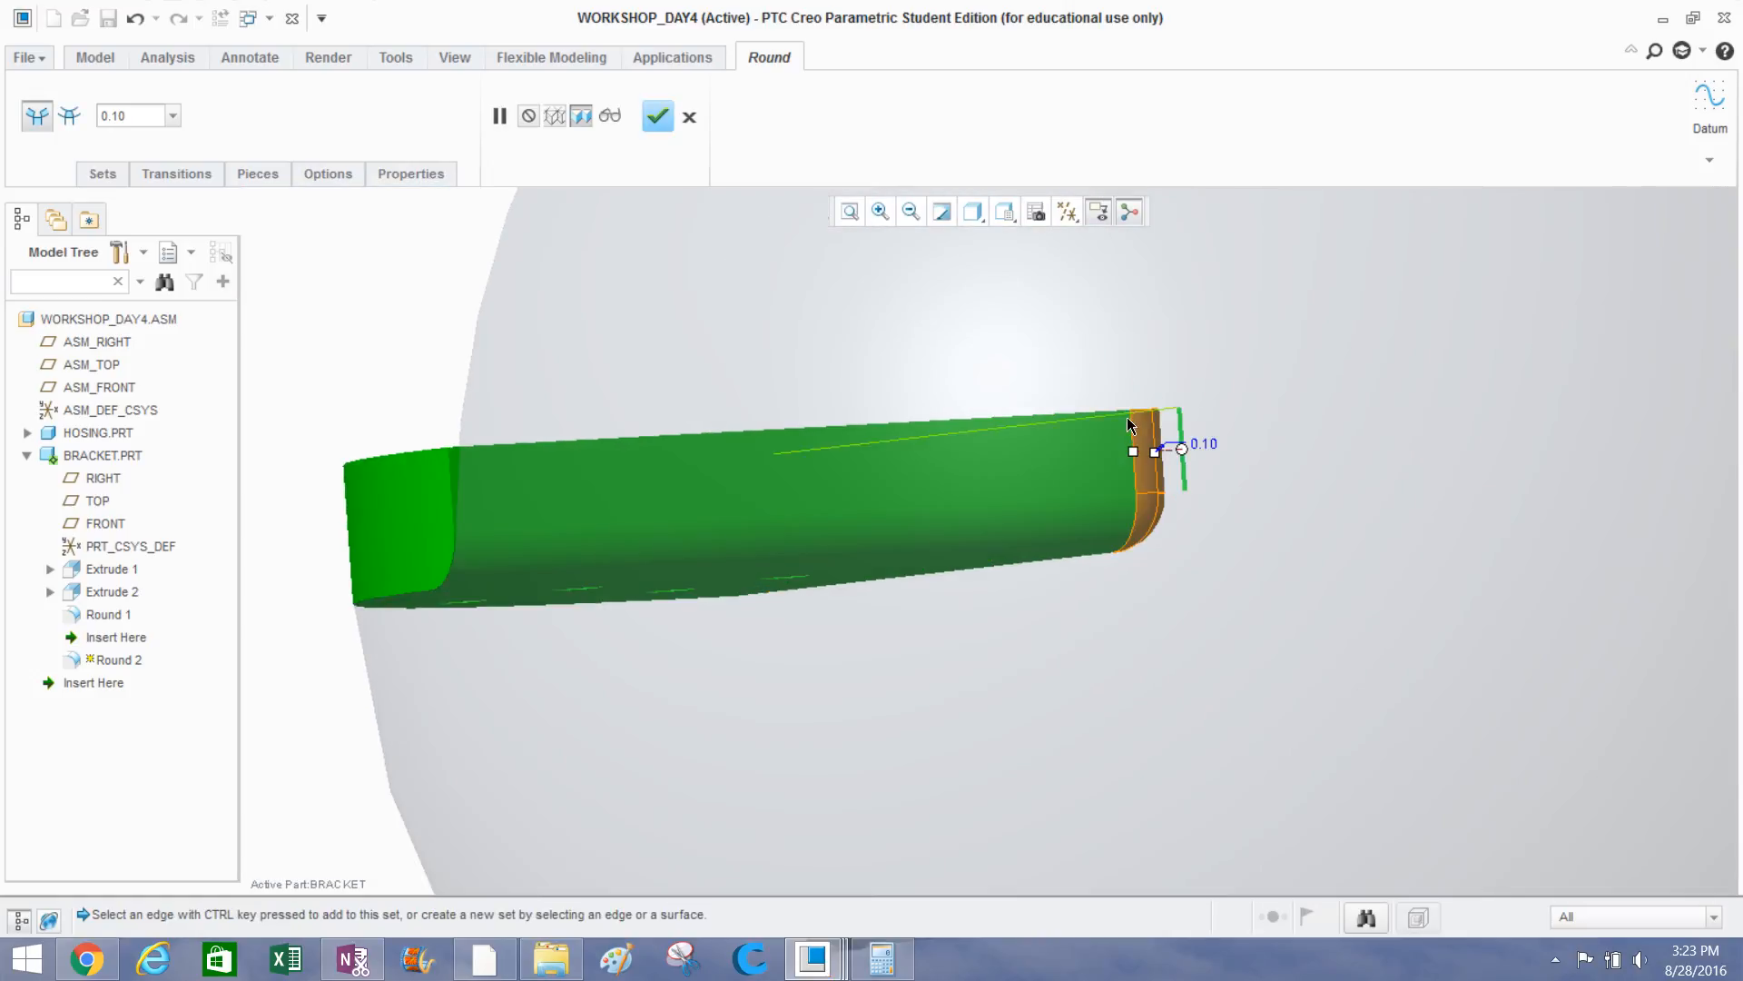
click(658, 117)
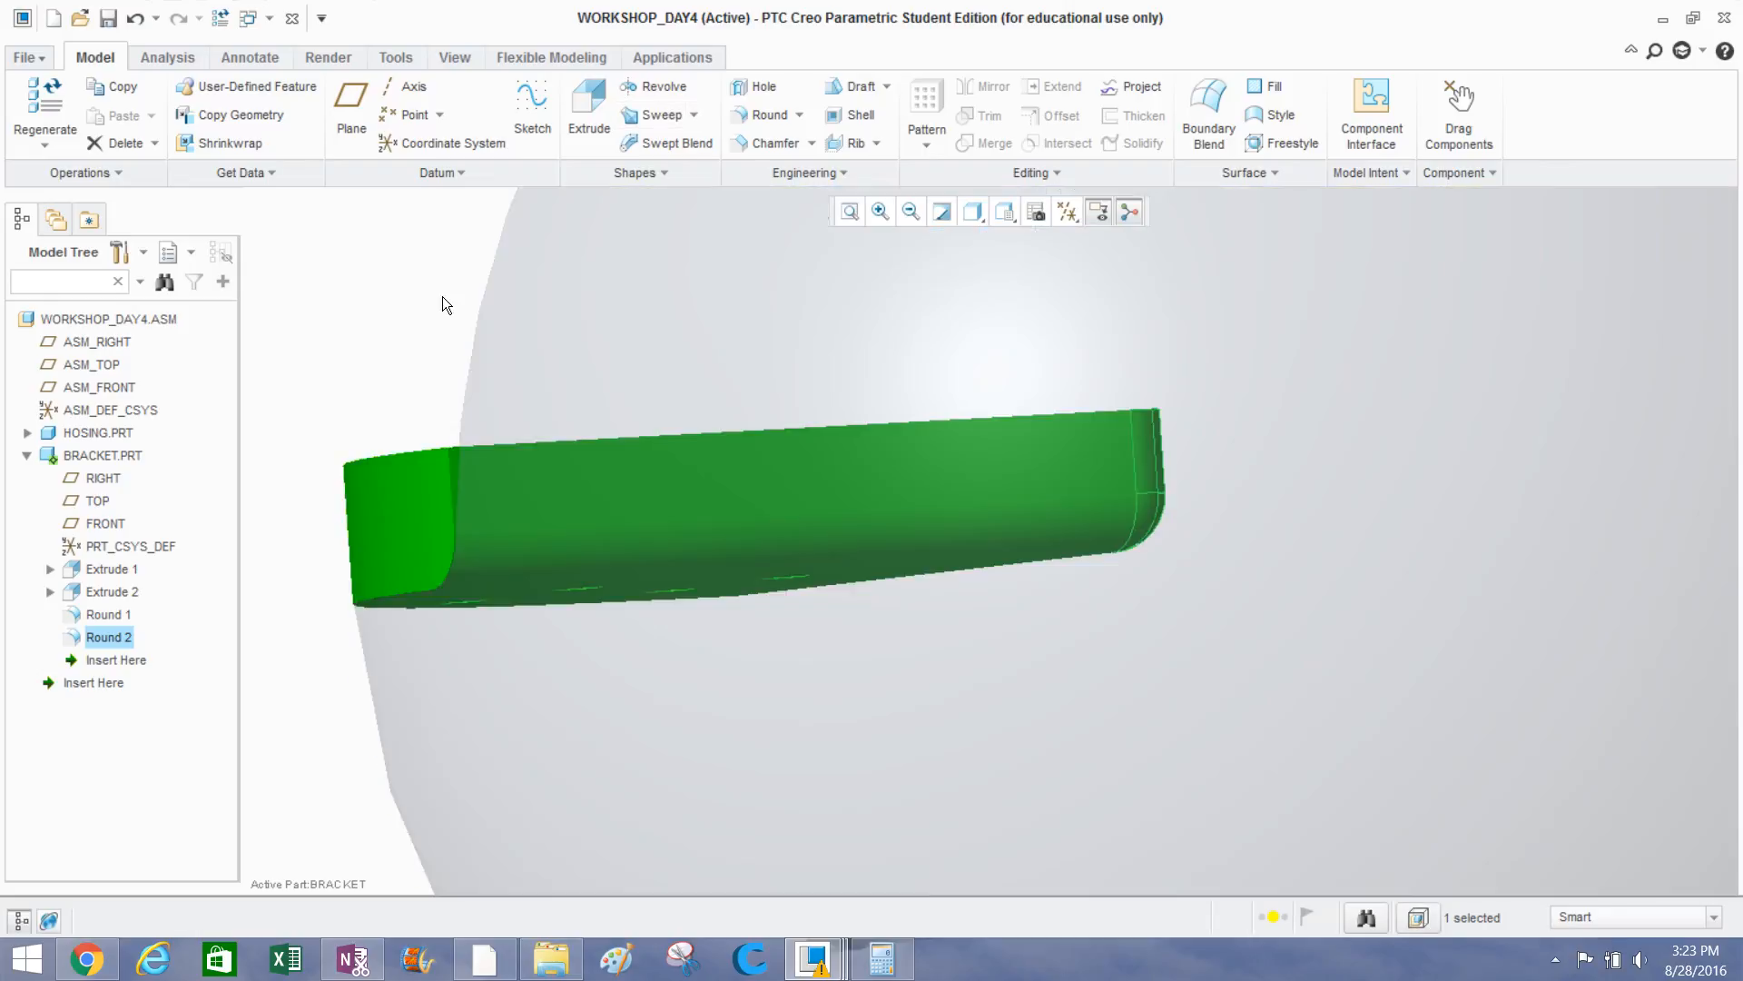
click(443, 296)
Make the top-level WORKSHOP_DAY4 assembly active again.
scroll(526, 350, up, 4)
middle_drag(601, 408, 659, 467)
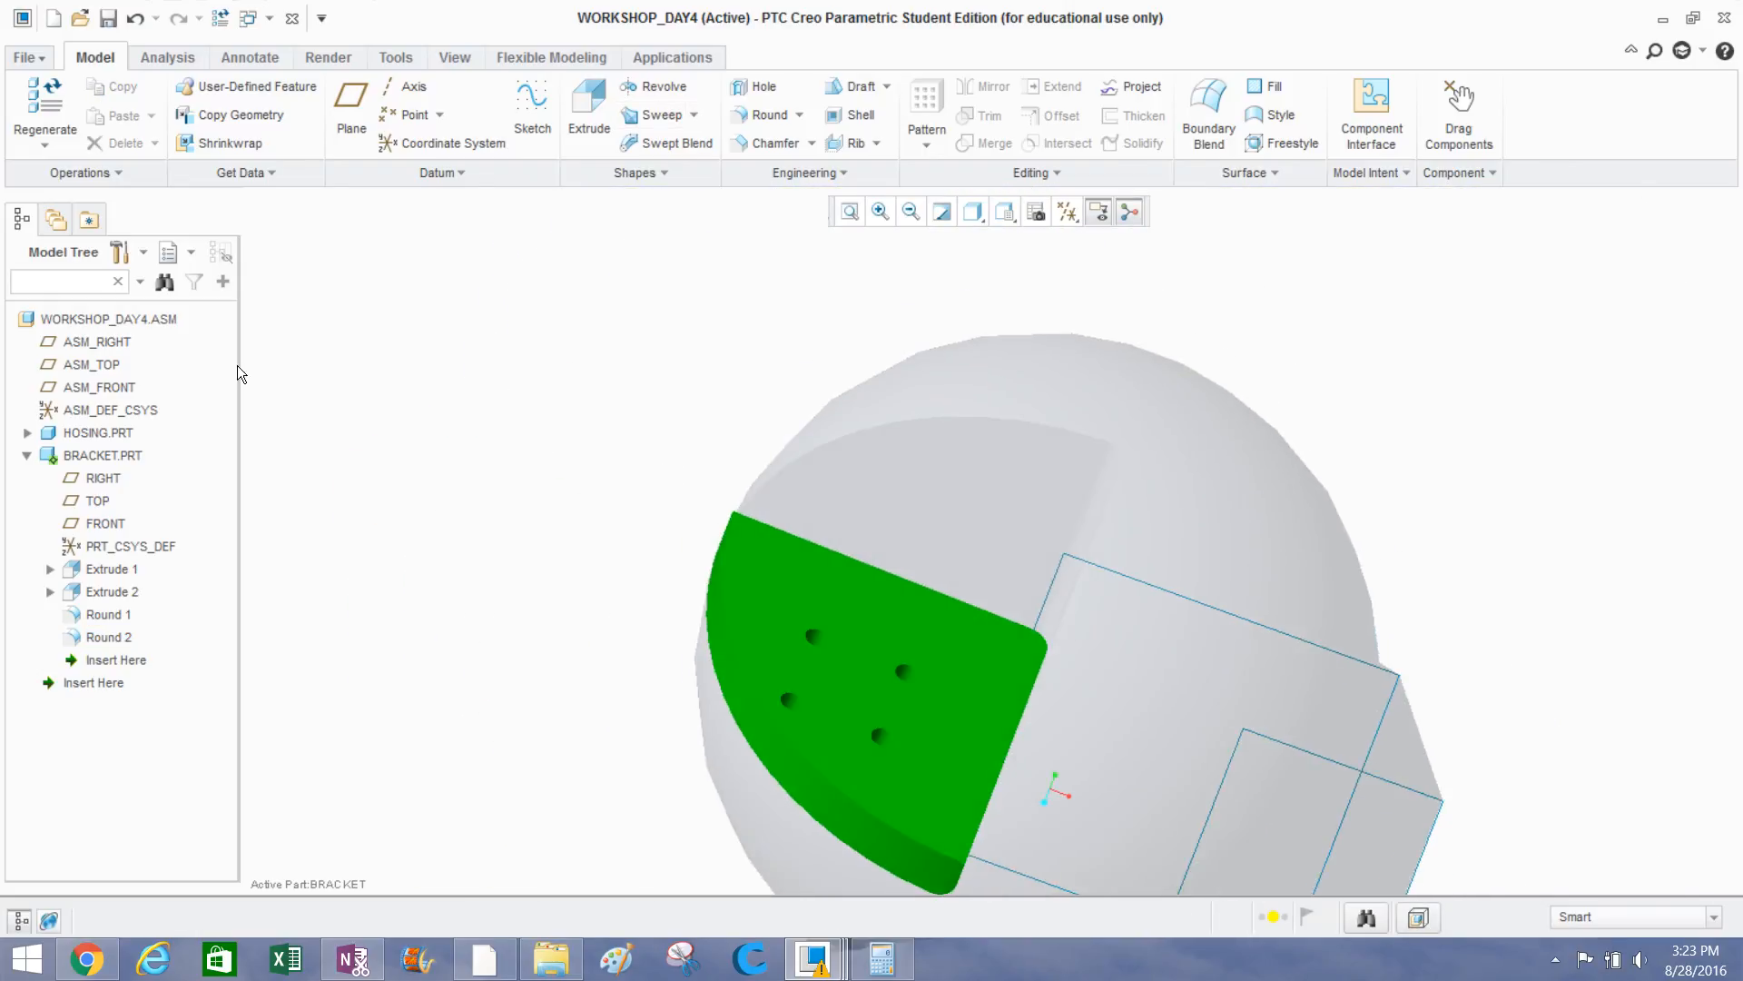
click(171, 321)
right_click(177, 327)
click(224, 327)
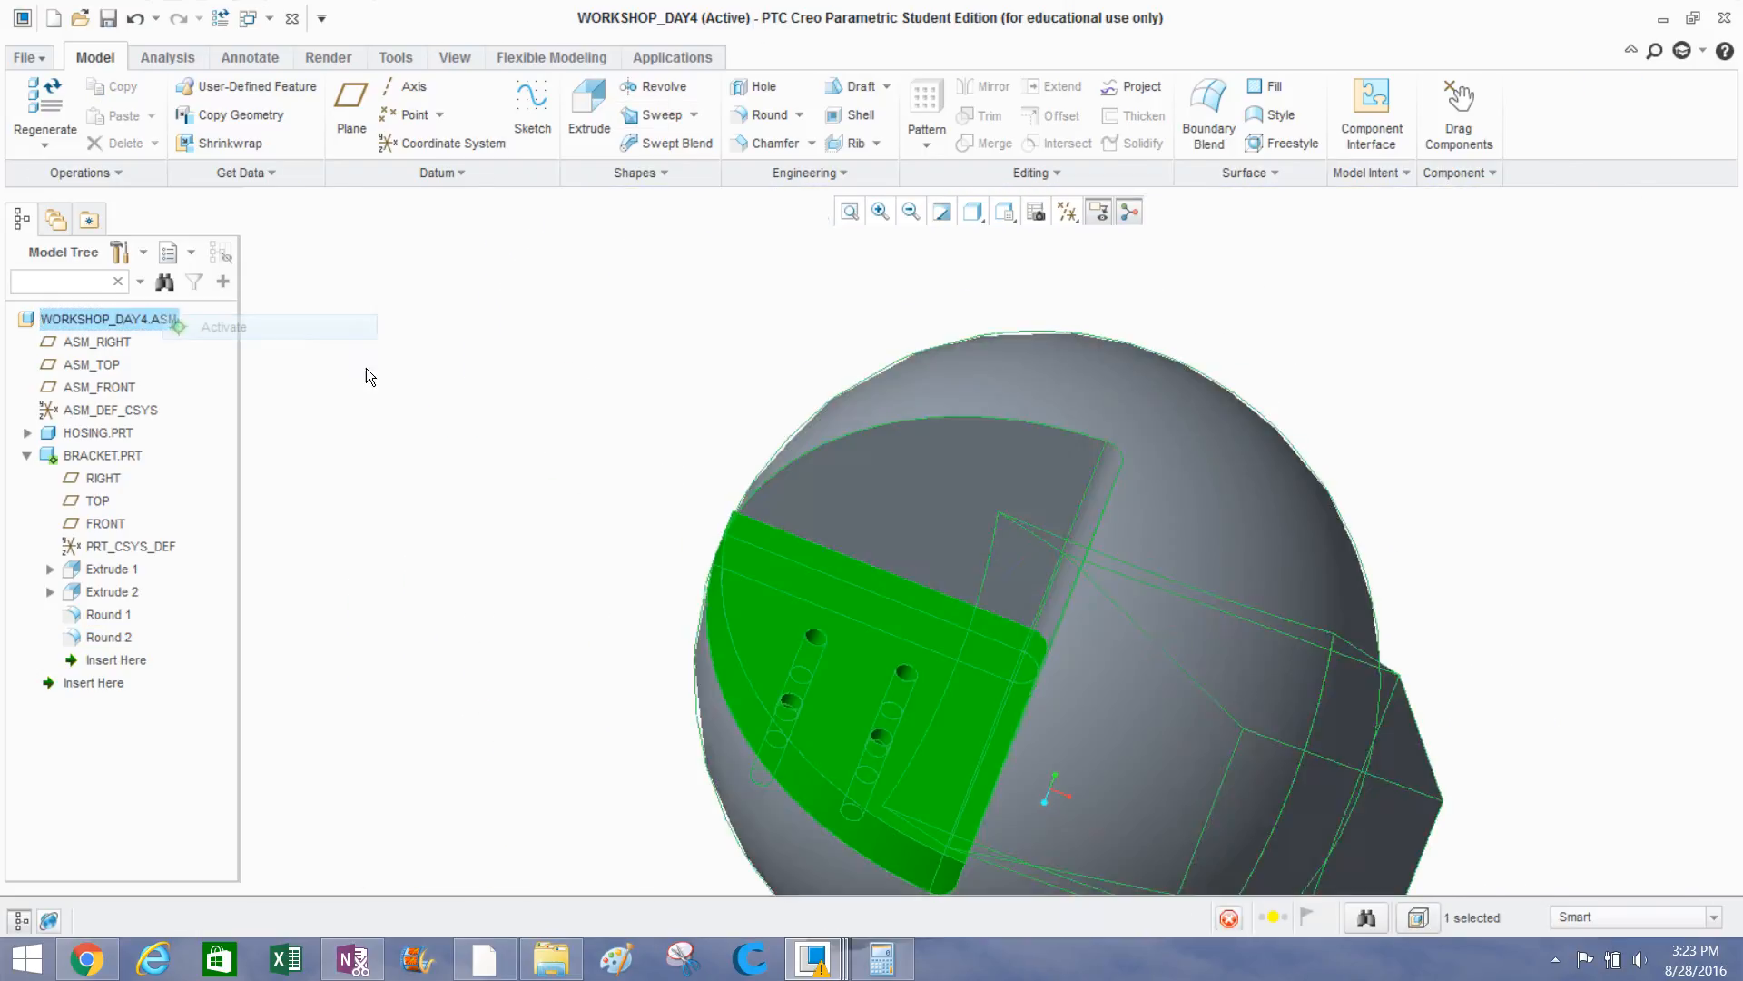
scroll(607, 380, up, 3)
middle_drag(603, 382, 632, 598)
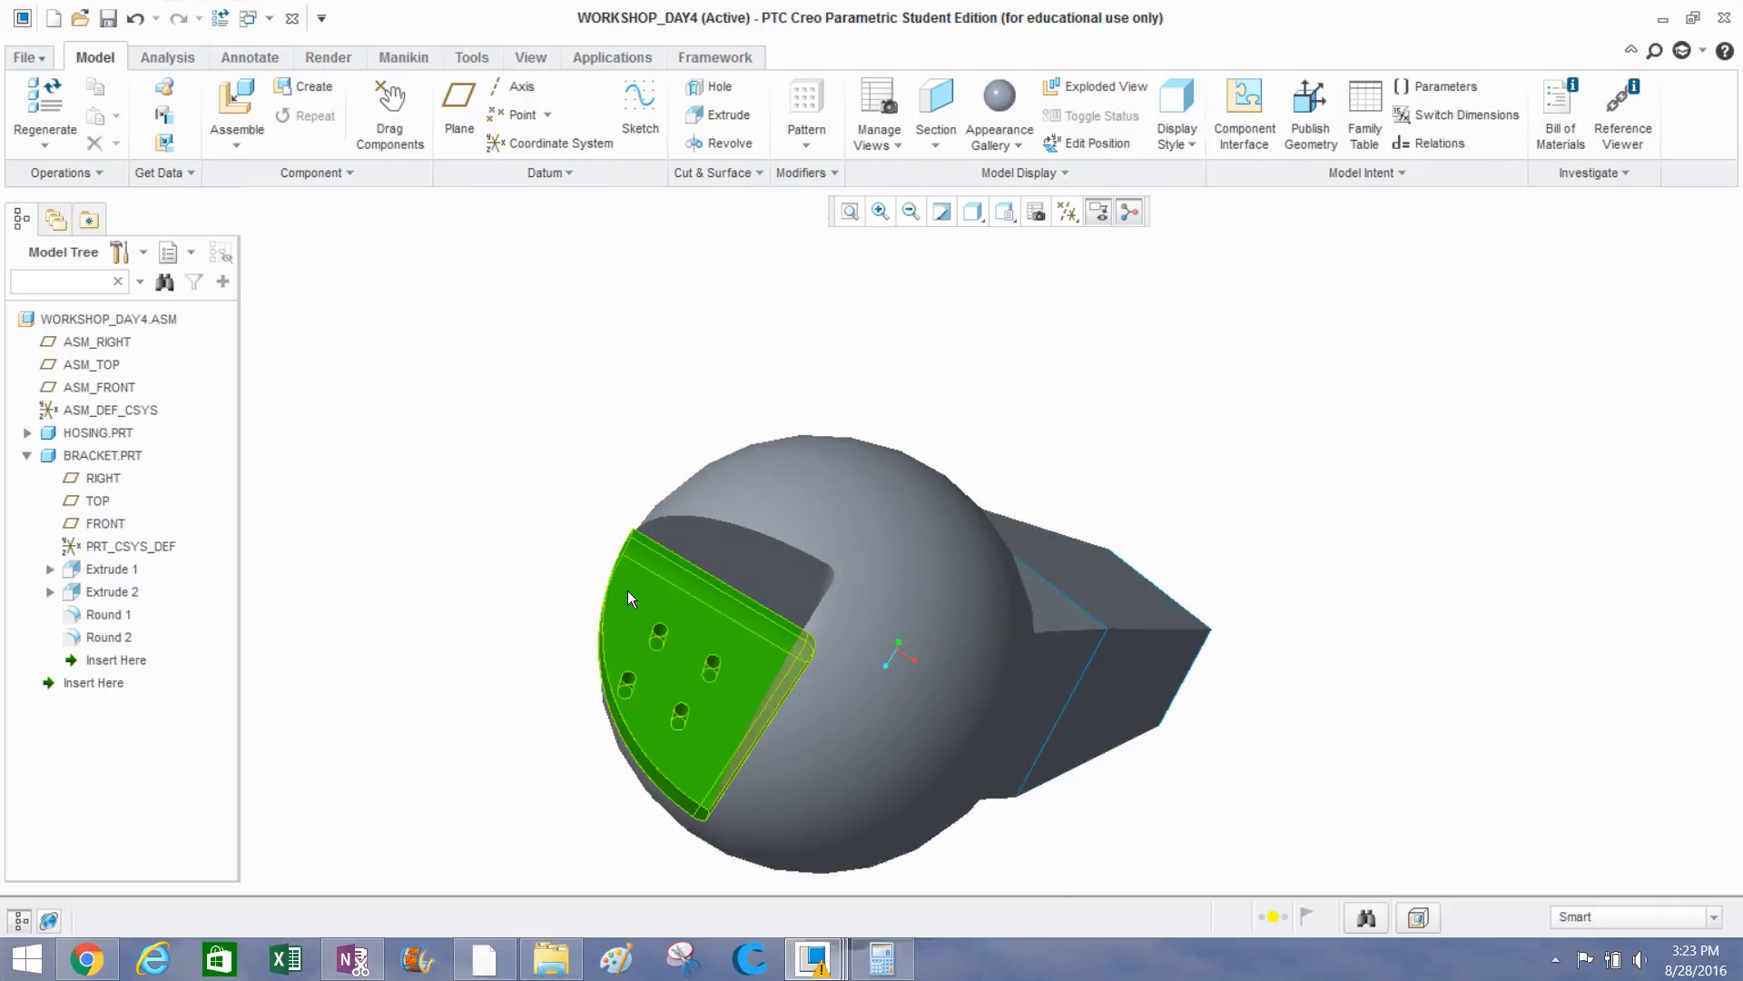
Examine how the bracket's rounded edges and corner sit against the housing's cutout from several angles.
scroll(626, 717, down, 5)
scroll(623, 752, up, 2)
middle_drag(622, 752, 591, 718)
scroll(643, 760, down, 5)
middle_drag(666, 778, 731, 647)
scroll(692, 764, up, 3)
scroll(694, 758, down, 4)
scroll(696, 661, up, 4)
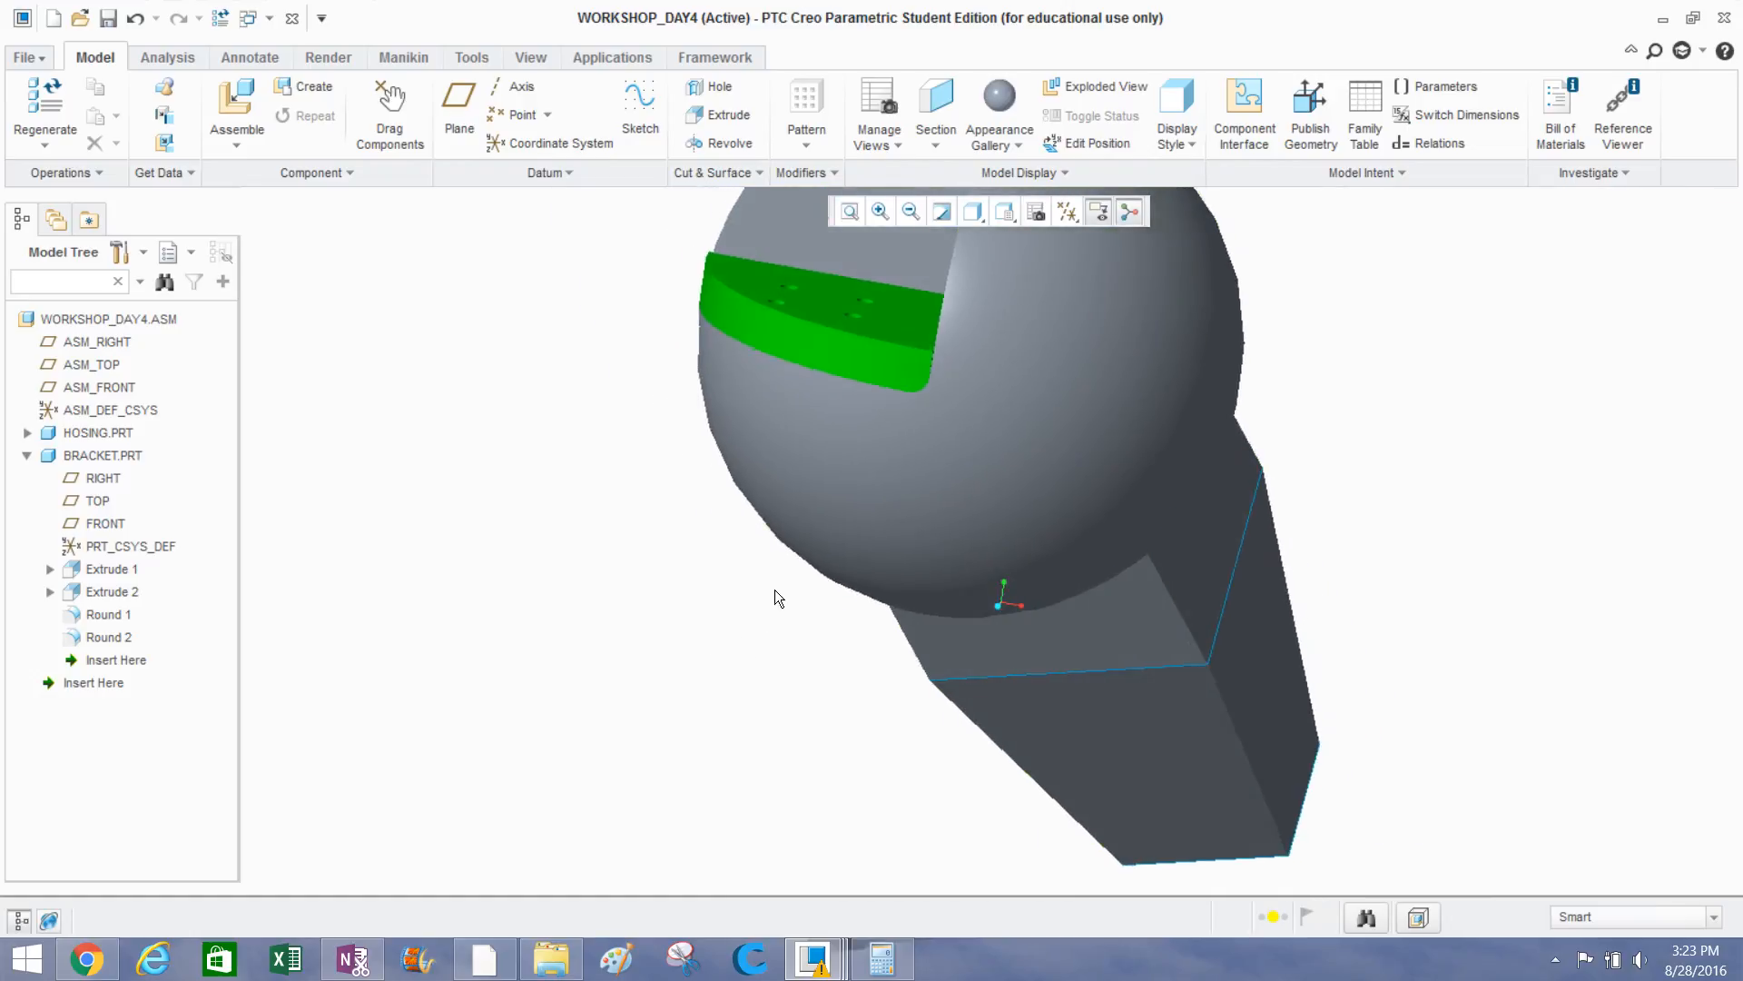
scroll(779, 591, down, 6)
scroll(929, 359, up, 5)
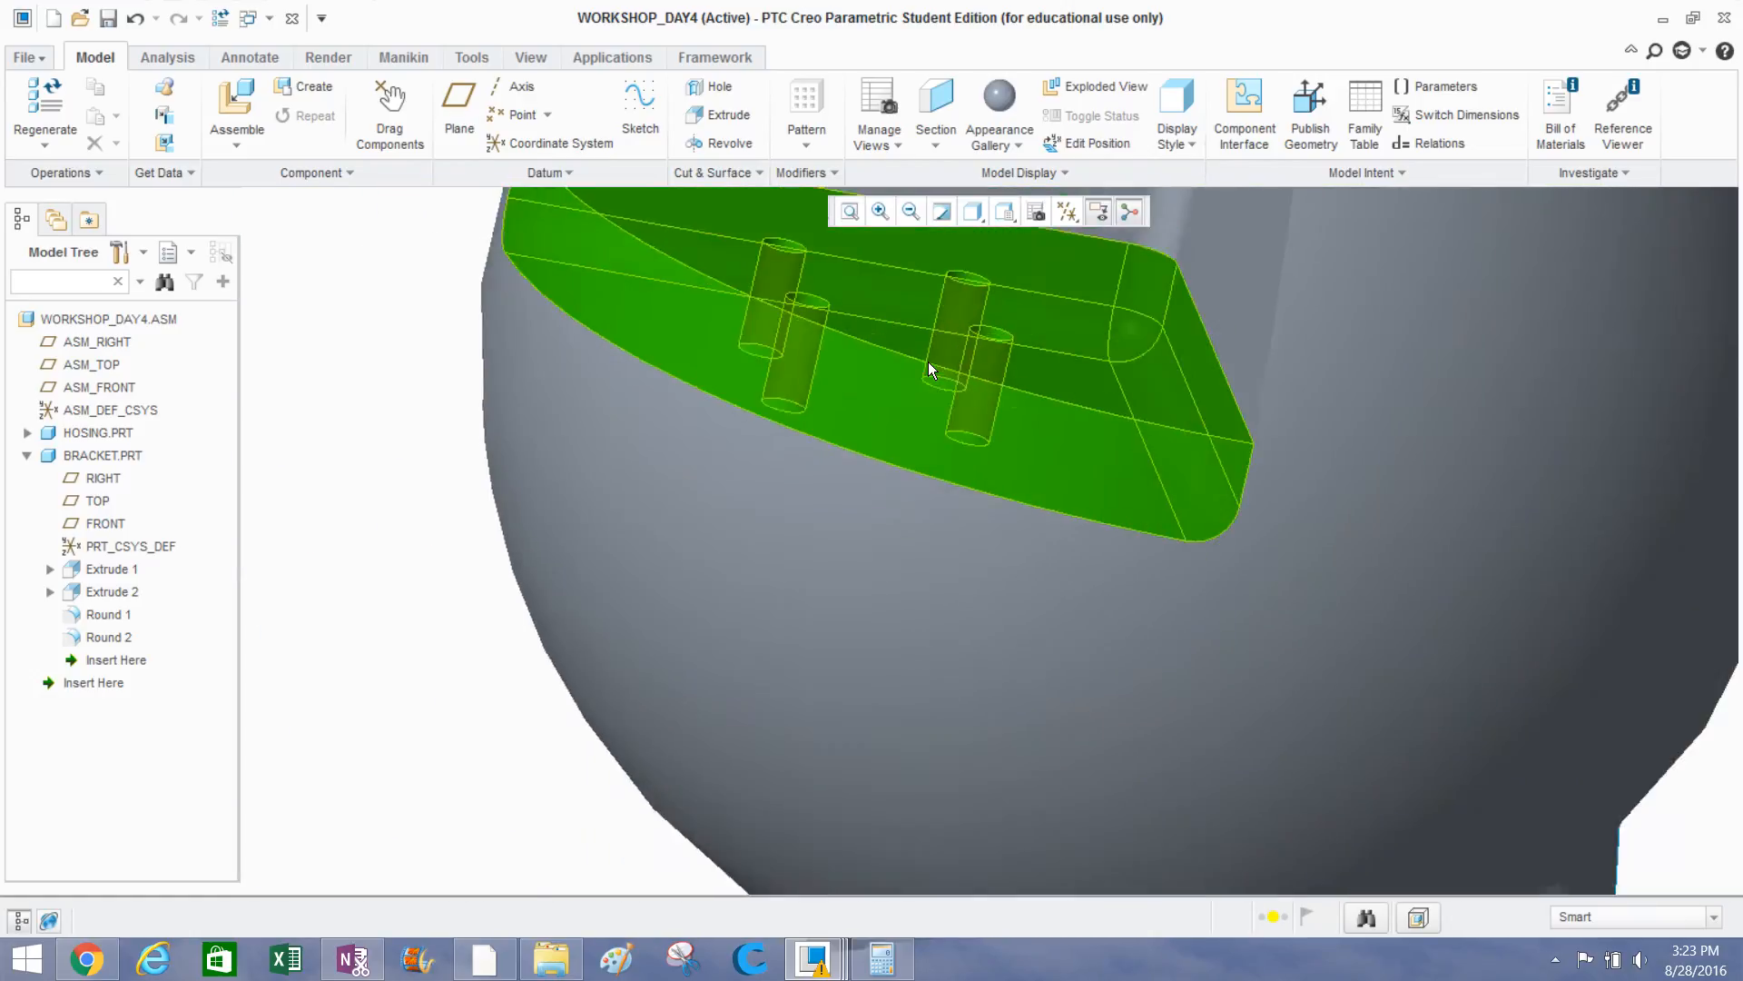
middle_drag(928, 360, 683, 479)
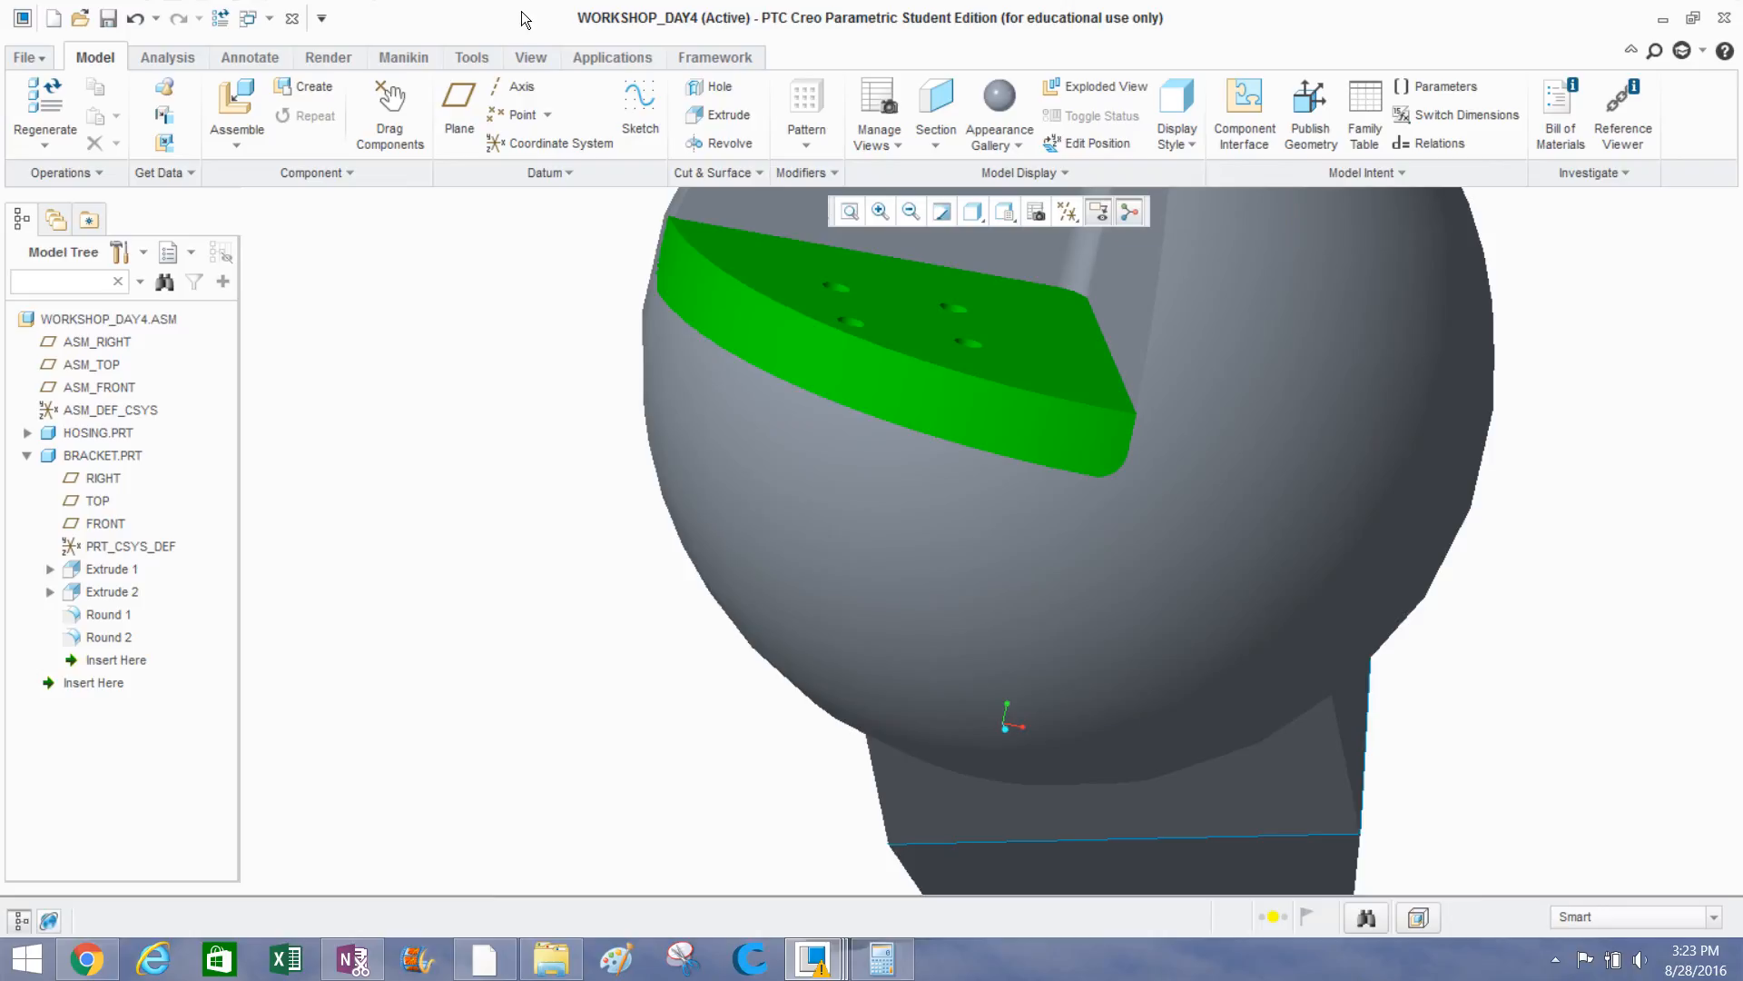
Run a Pairs Clearance analysis from the bracket to the housing, with the selection filter set to Part.
click(529, 57)
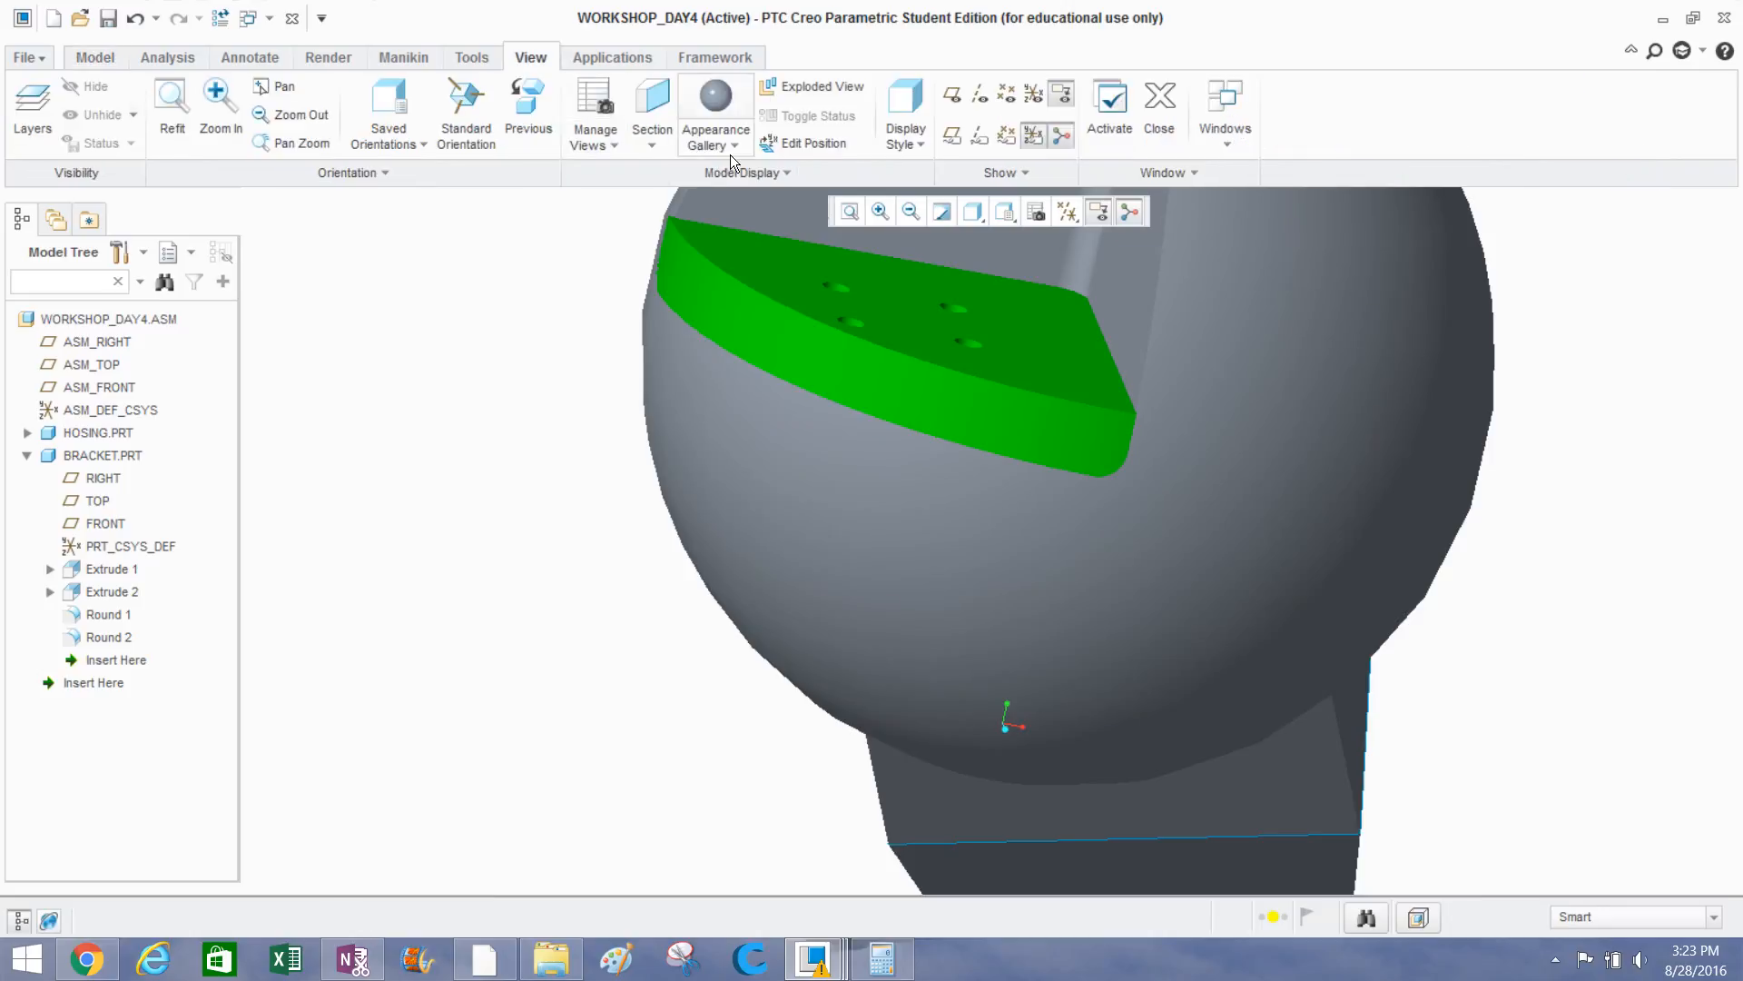
click(167, 58)
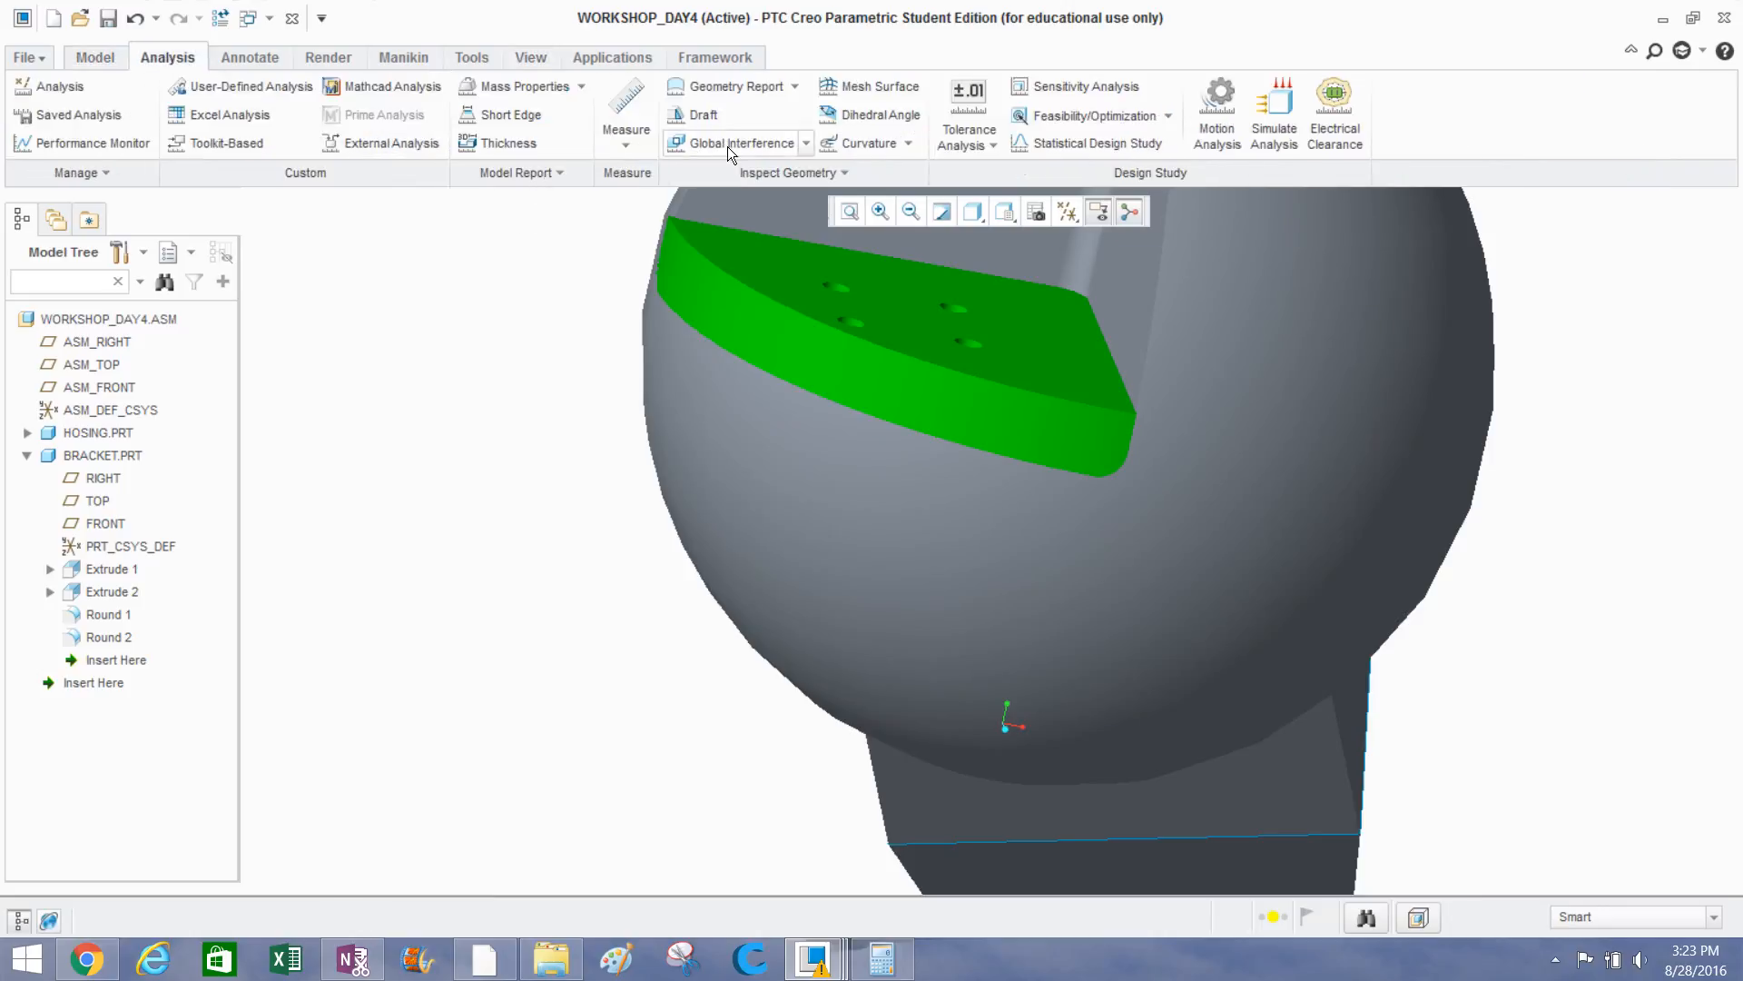
click(805, 143)
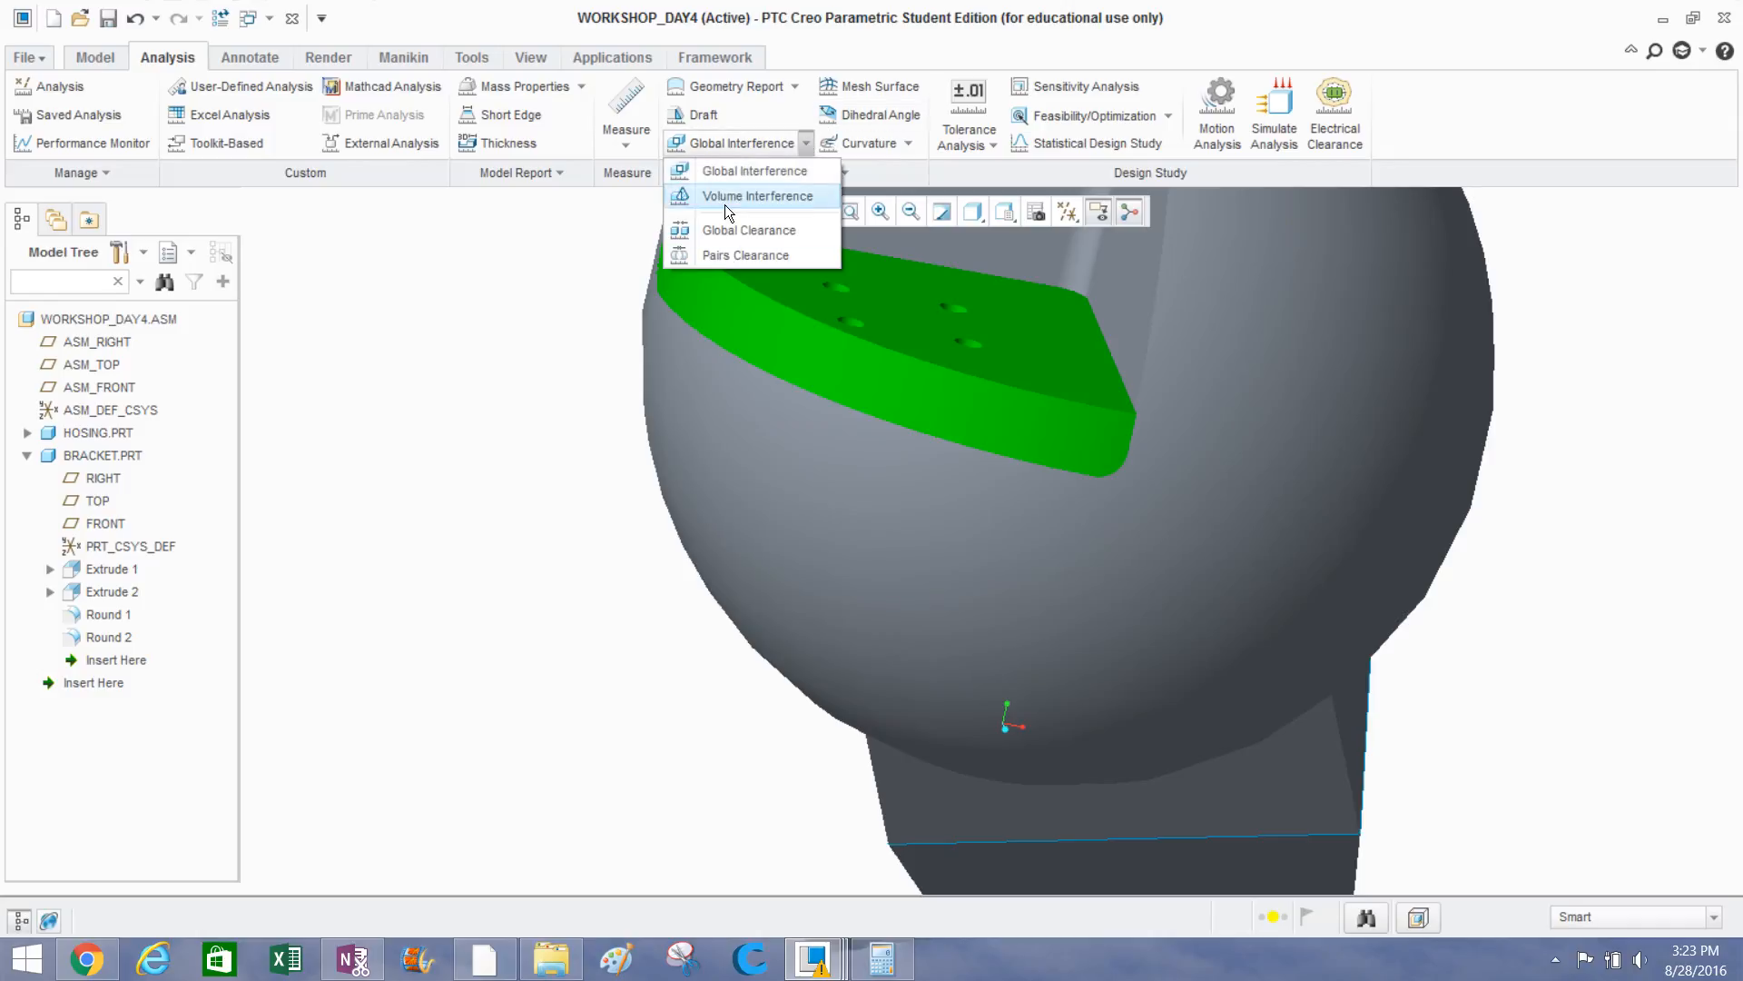
click(708, 257)
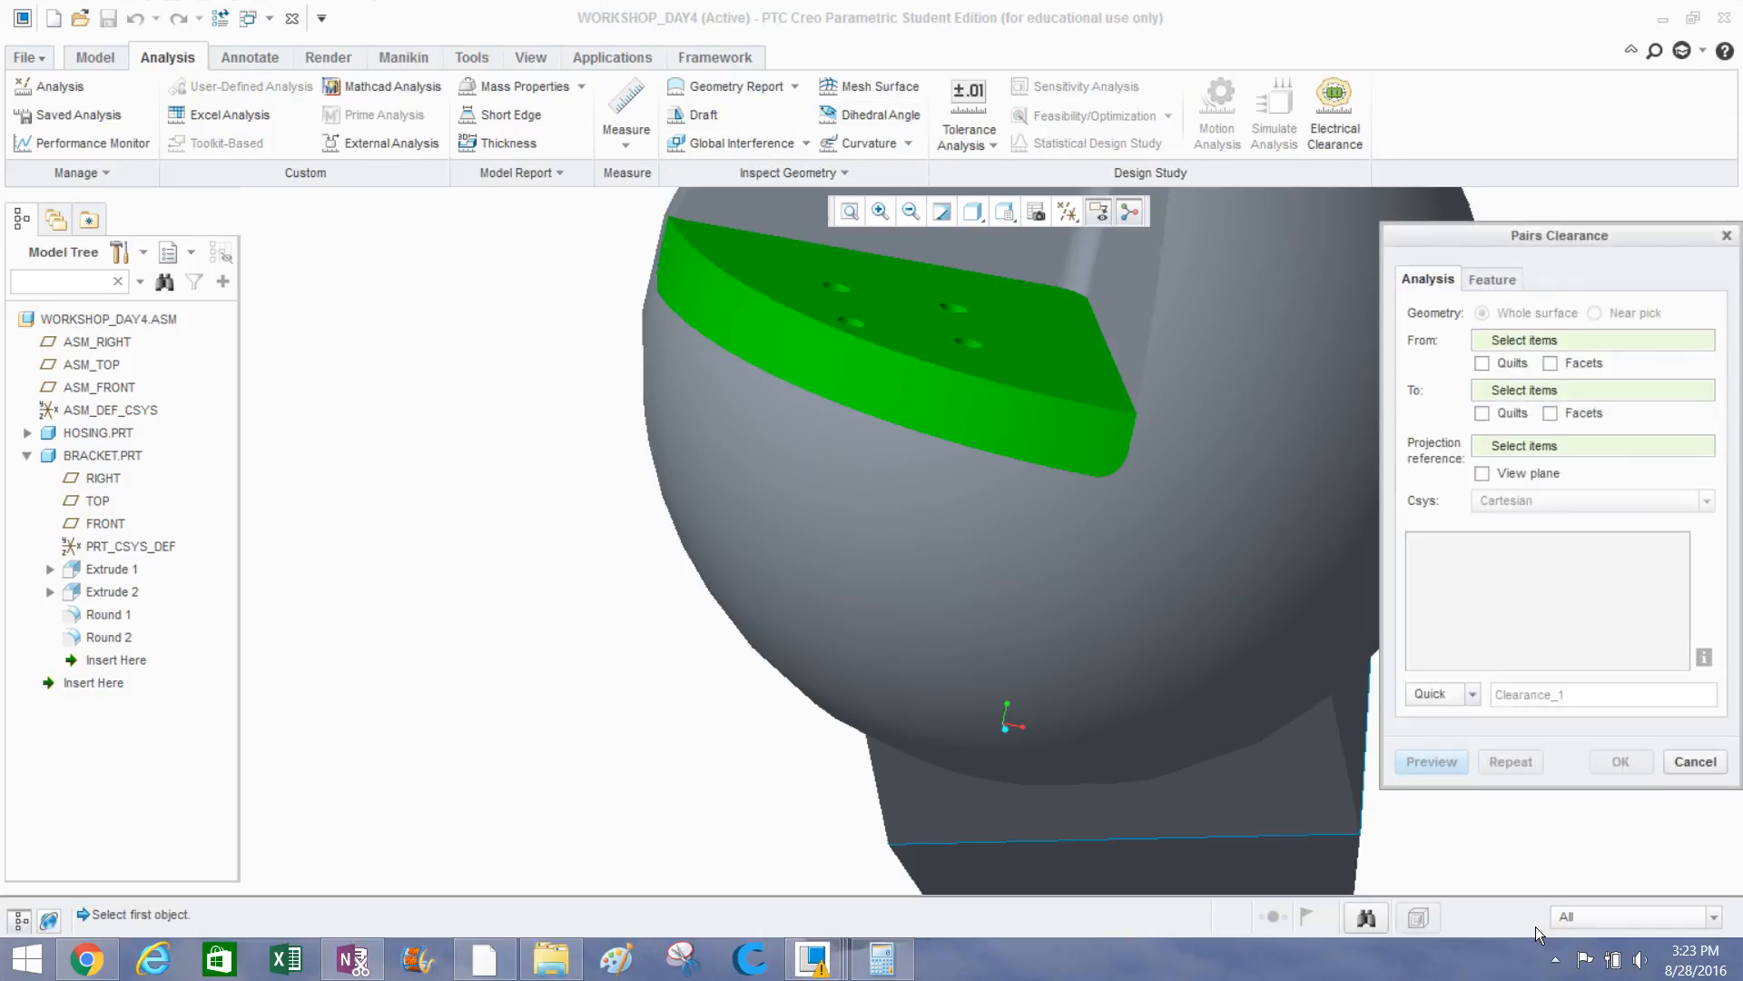
click(1564, 917)
click(1575, 879)
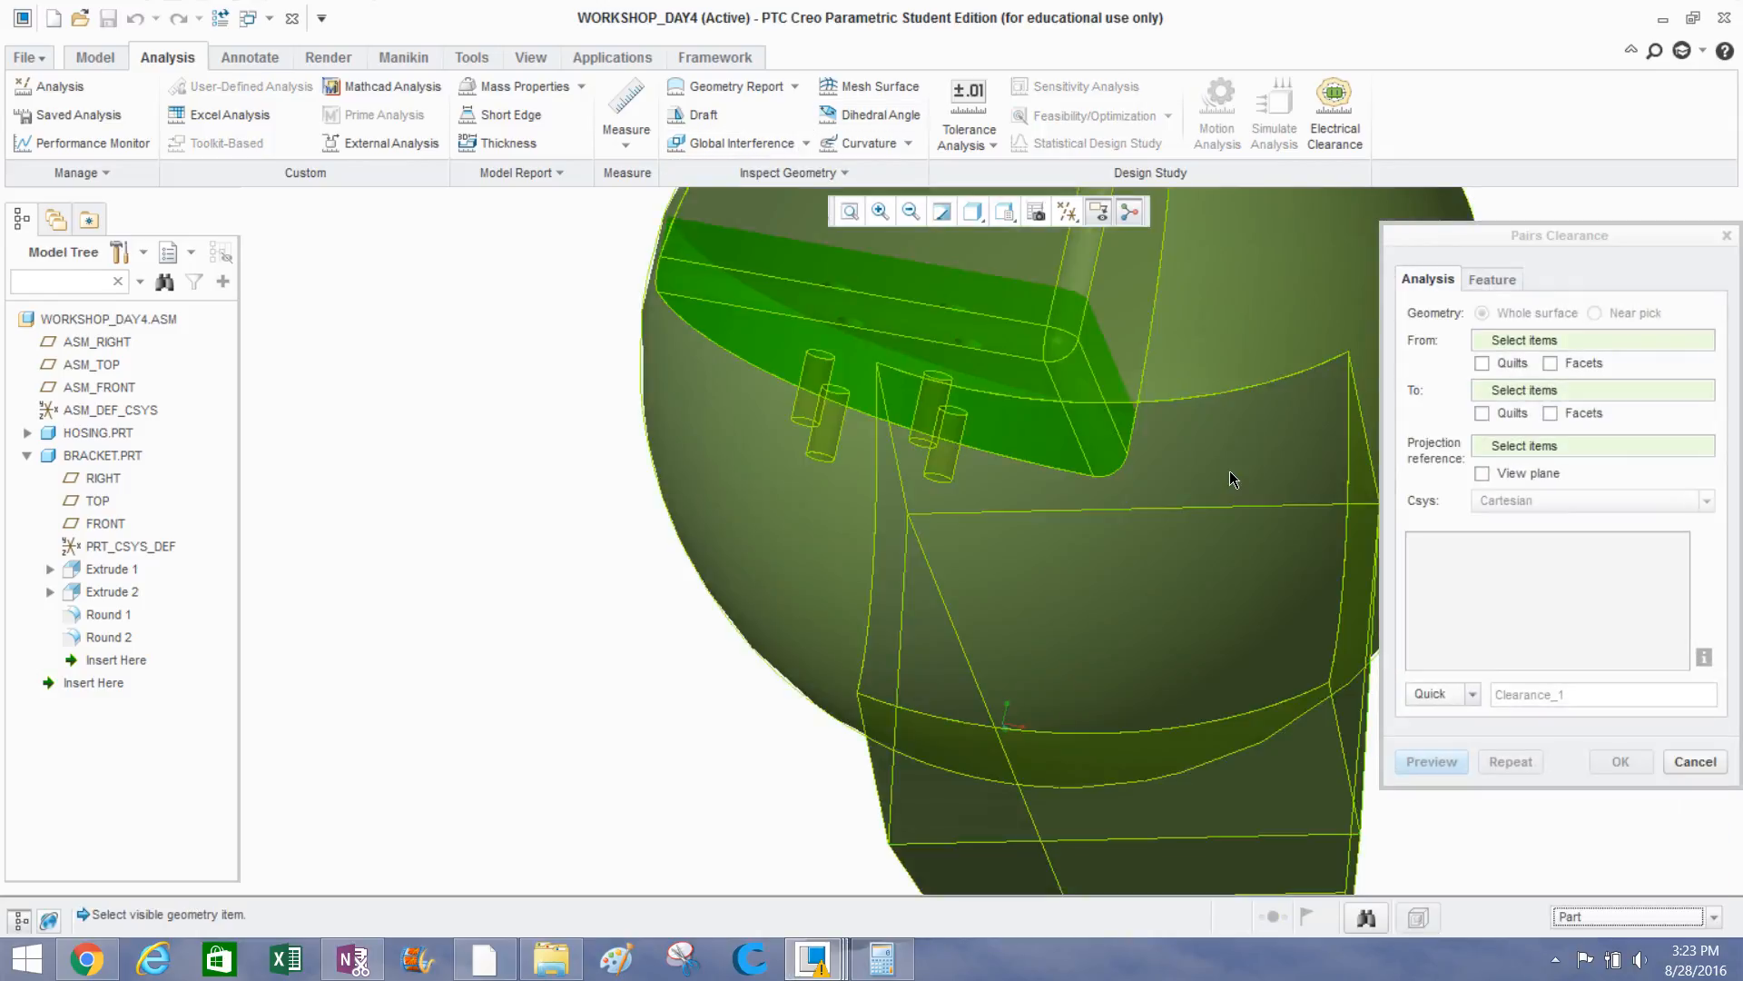
click(1052, 379)
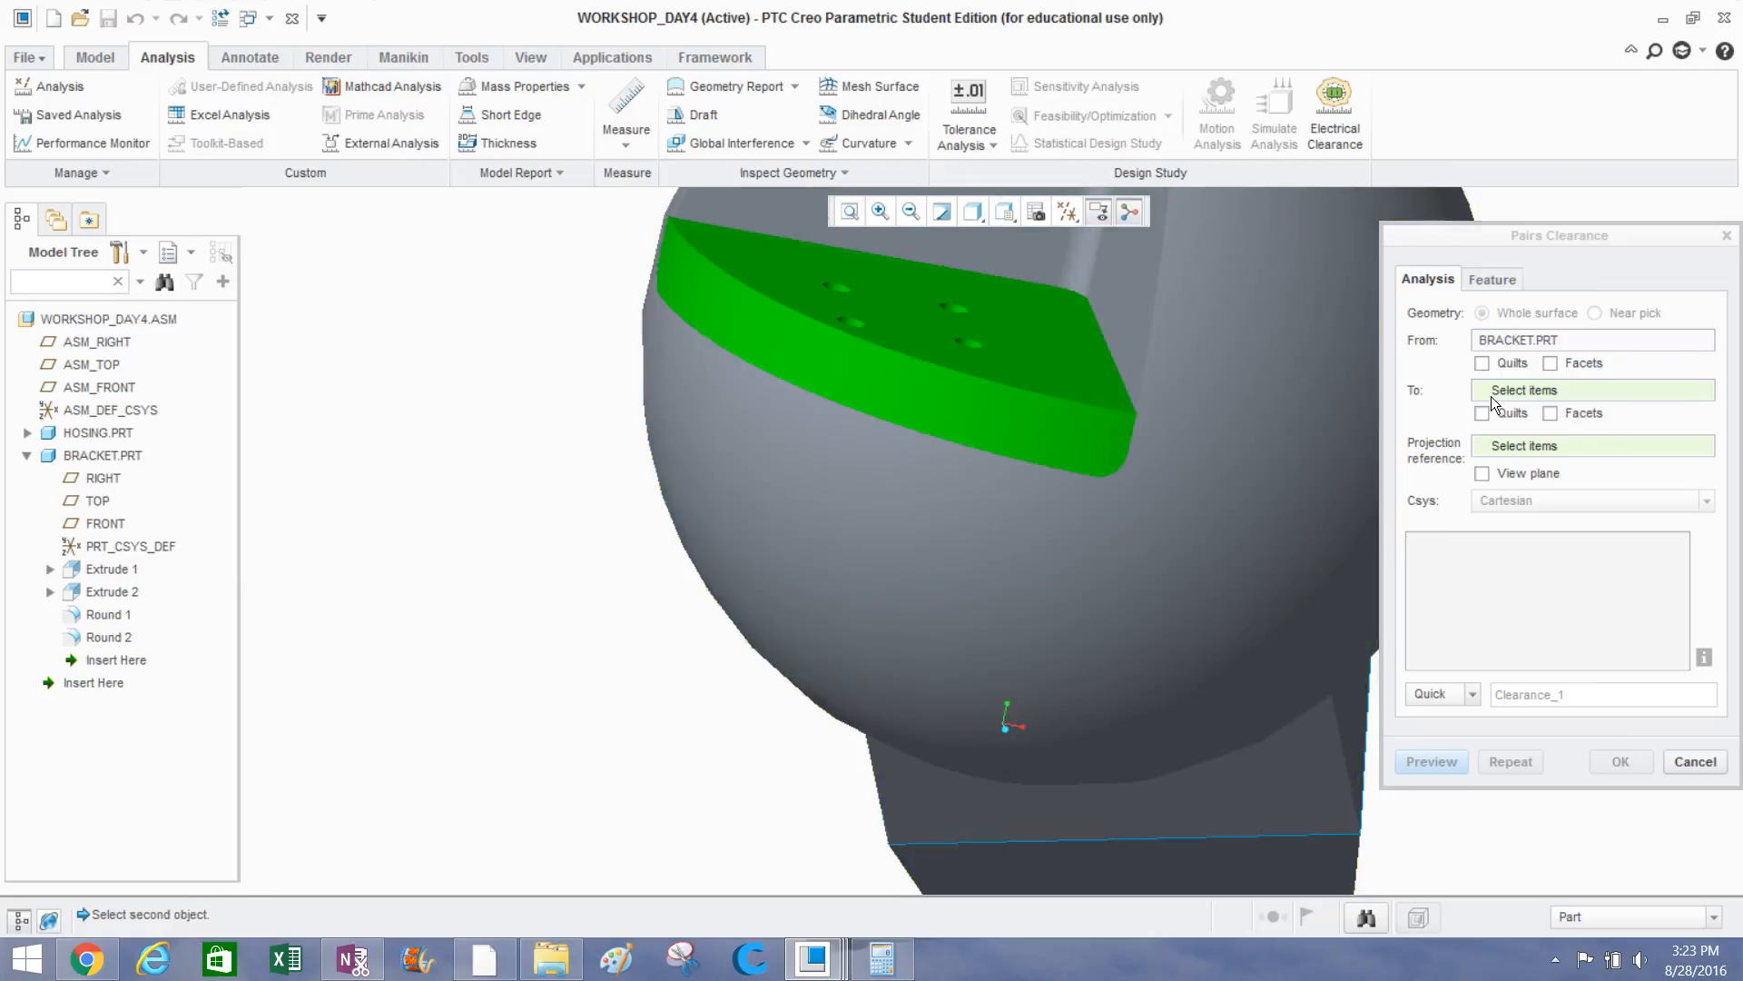
click(1293, 305)
Examine the marked clearance location between the bracket and the housing, then accept the analysis.
scroll(1051, 369, up, 2)
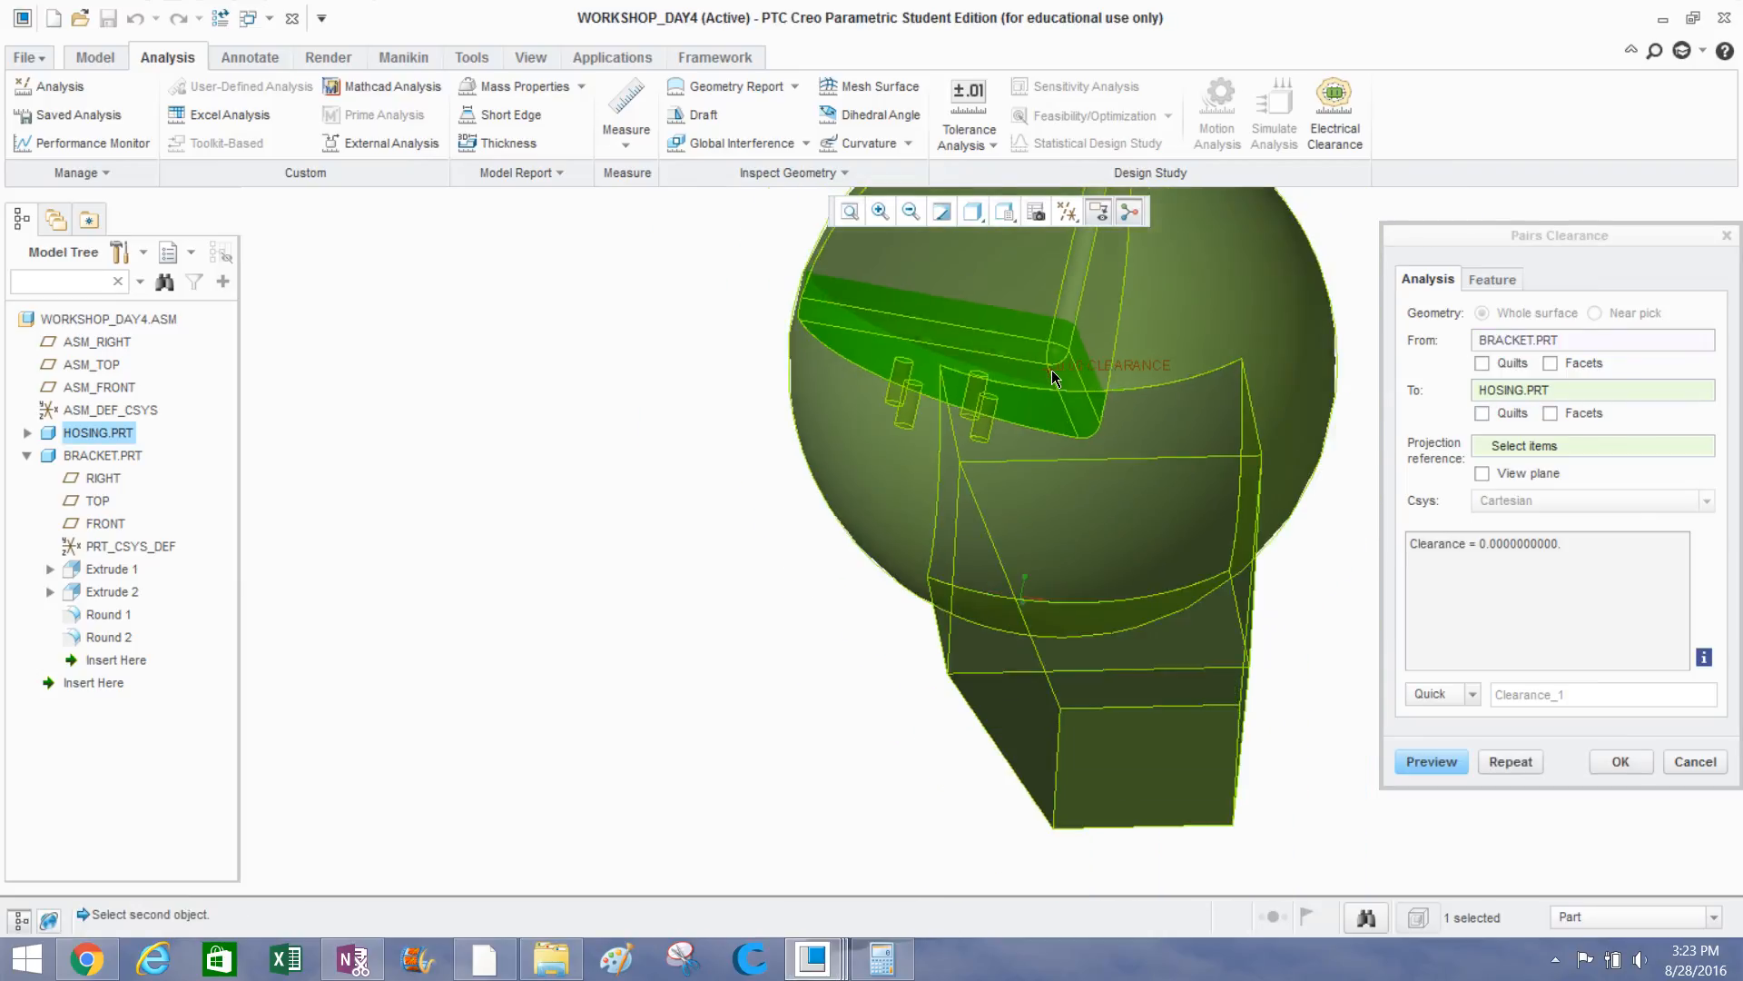
middle_drag(1052, 369, 960, 479)
scroll(950, 525, down, 4)
scroll(934, 501, up, 2)
scroll(961, 481, up, 2)
scroll(1058, 383, down, 2)
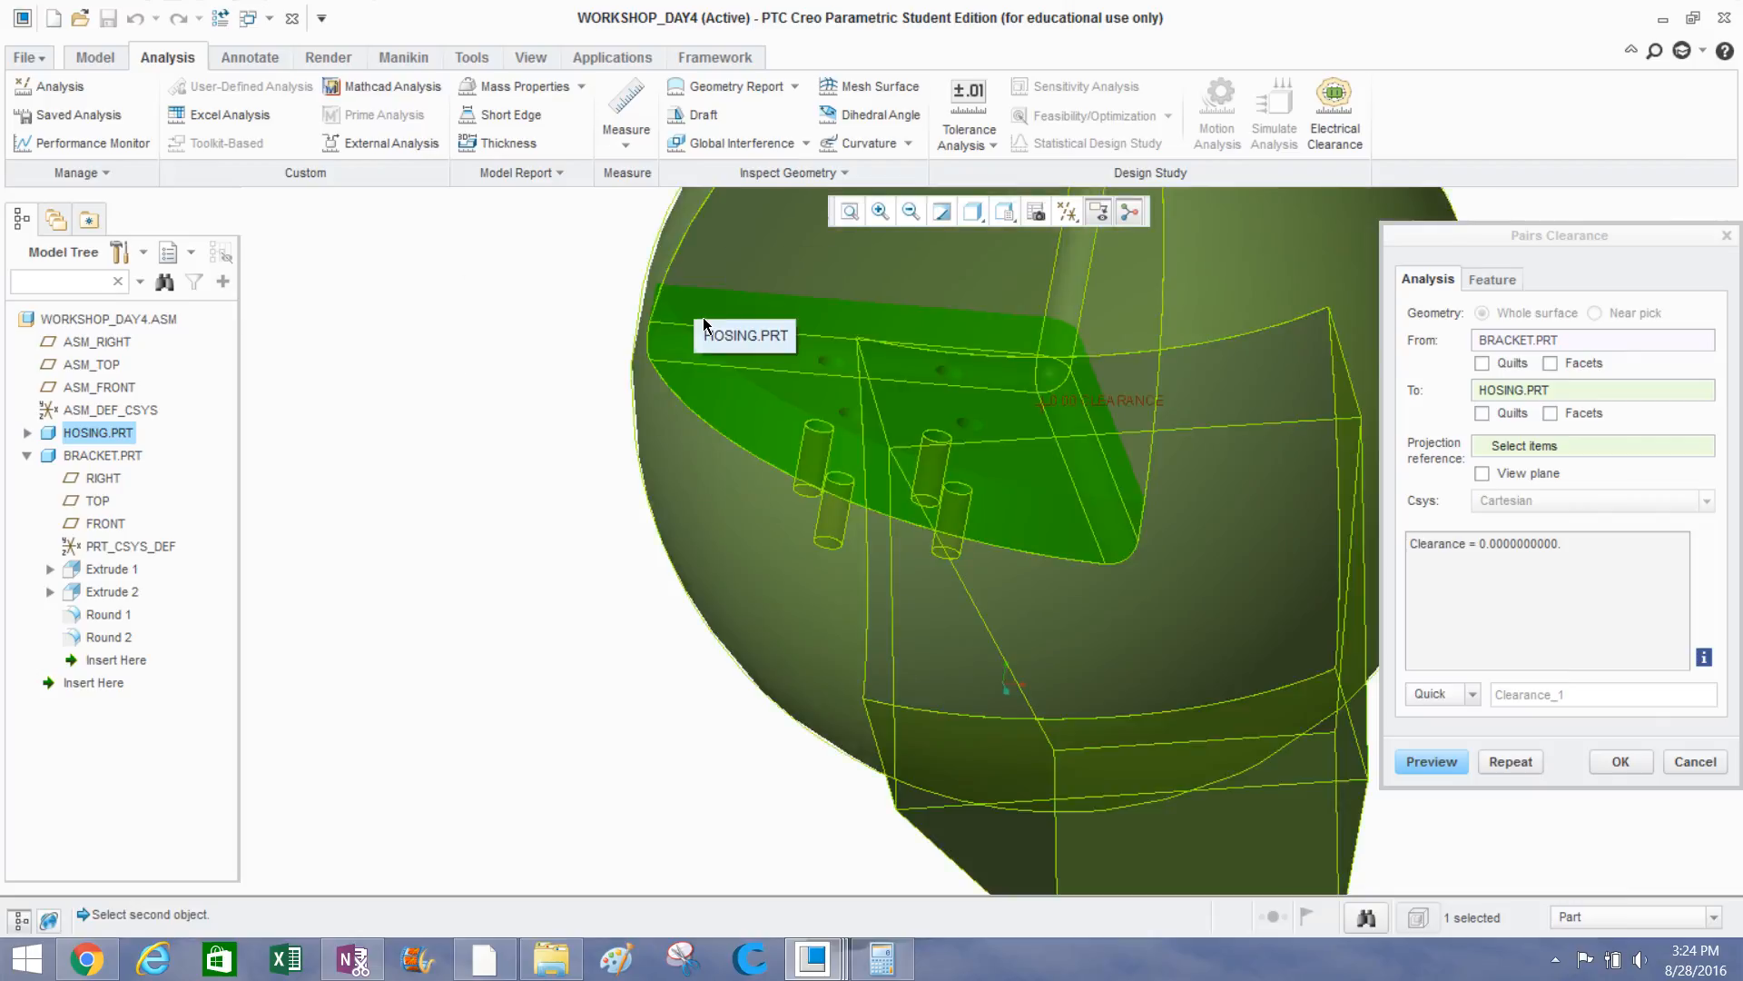
click(1617, 762)
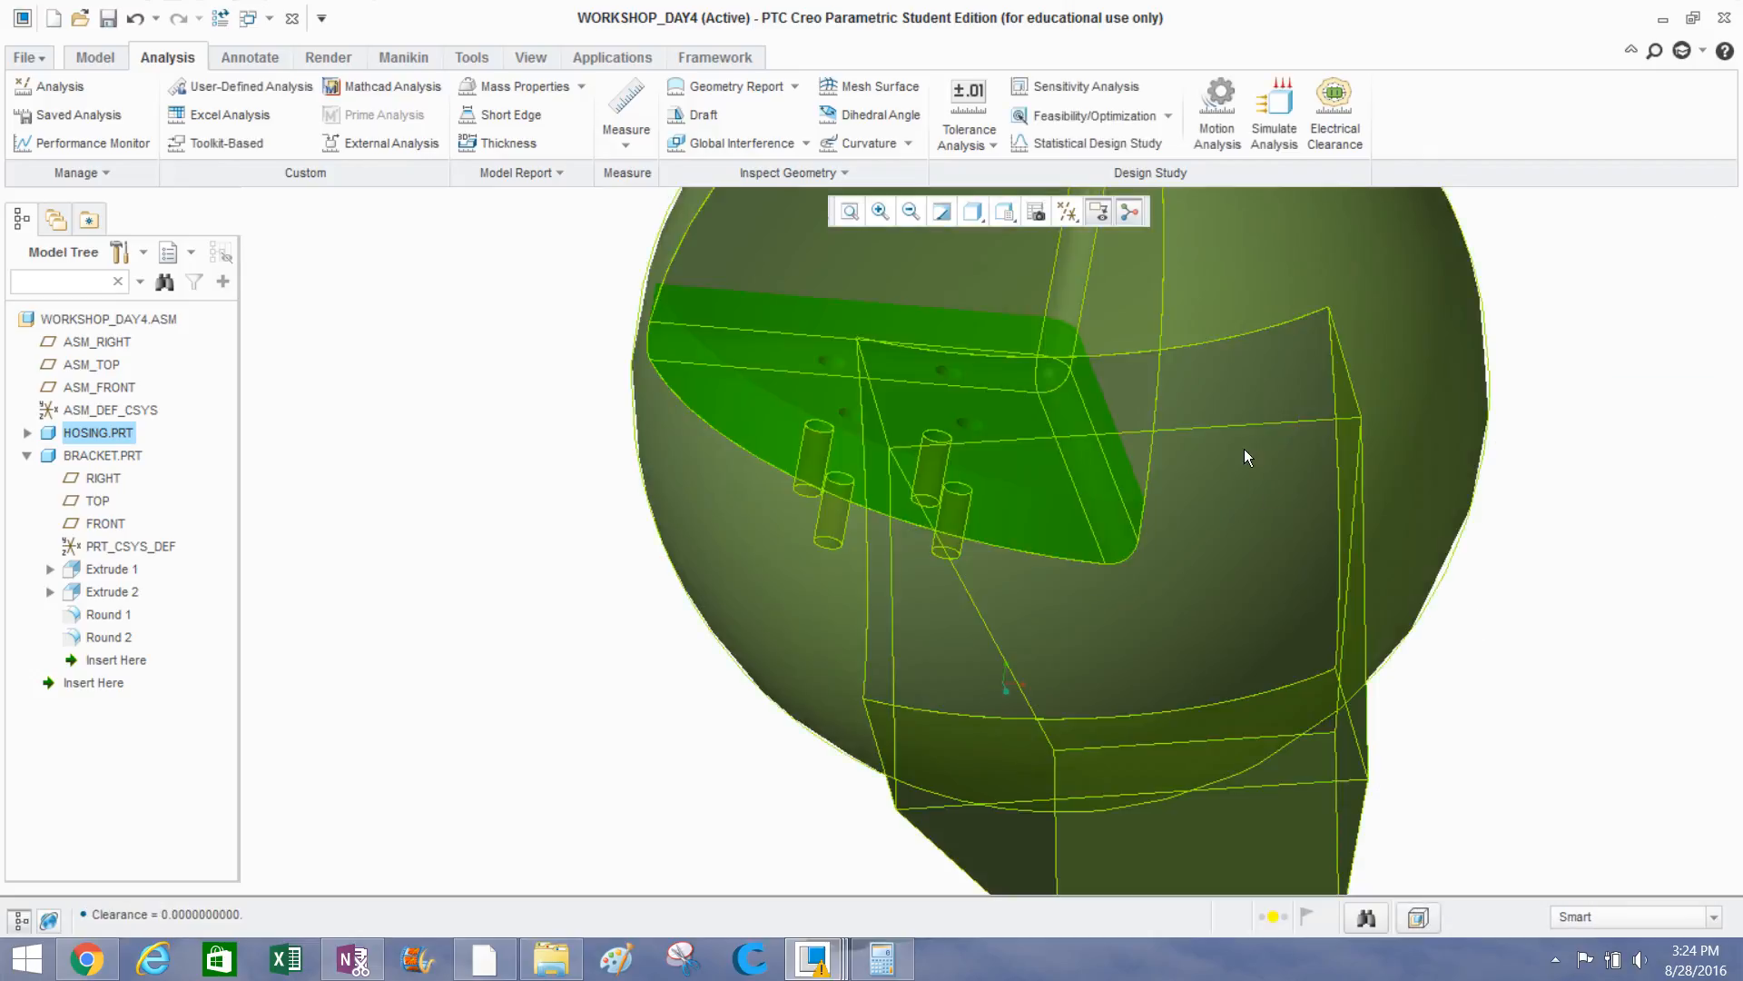
Clear the selection and inspect the whole assembly with the bracket seated in the housing's cutout.
click(357, 471)
key(ctrl+d)
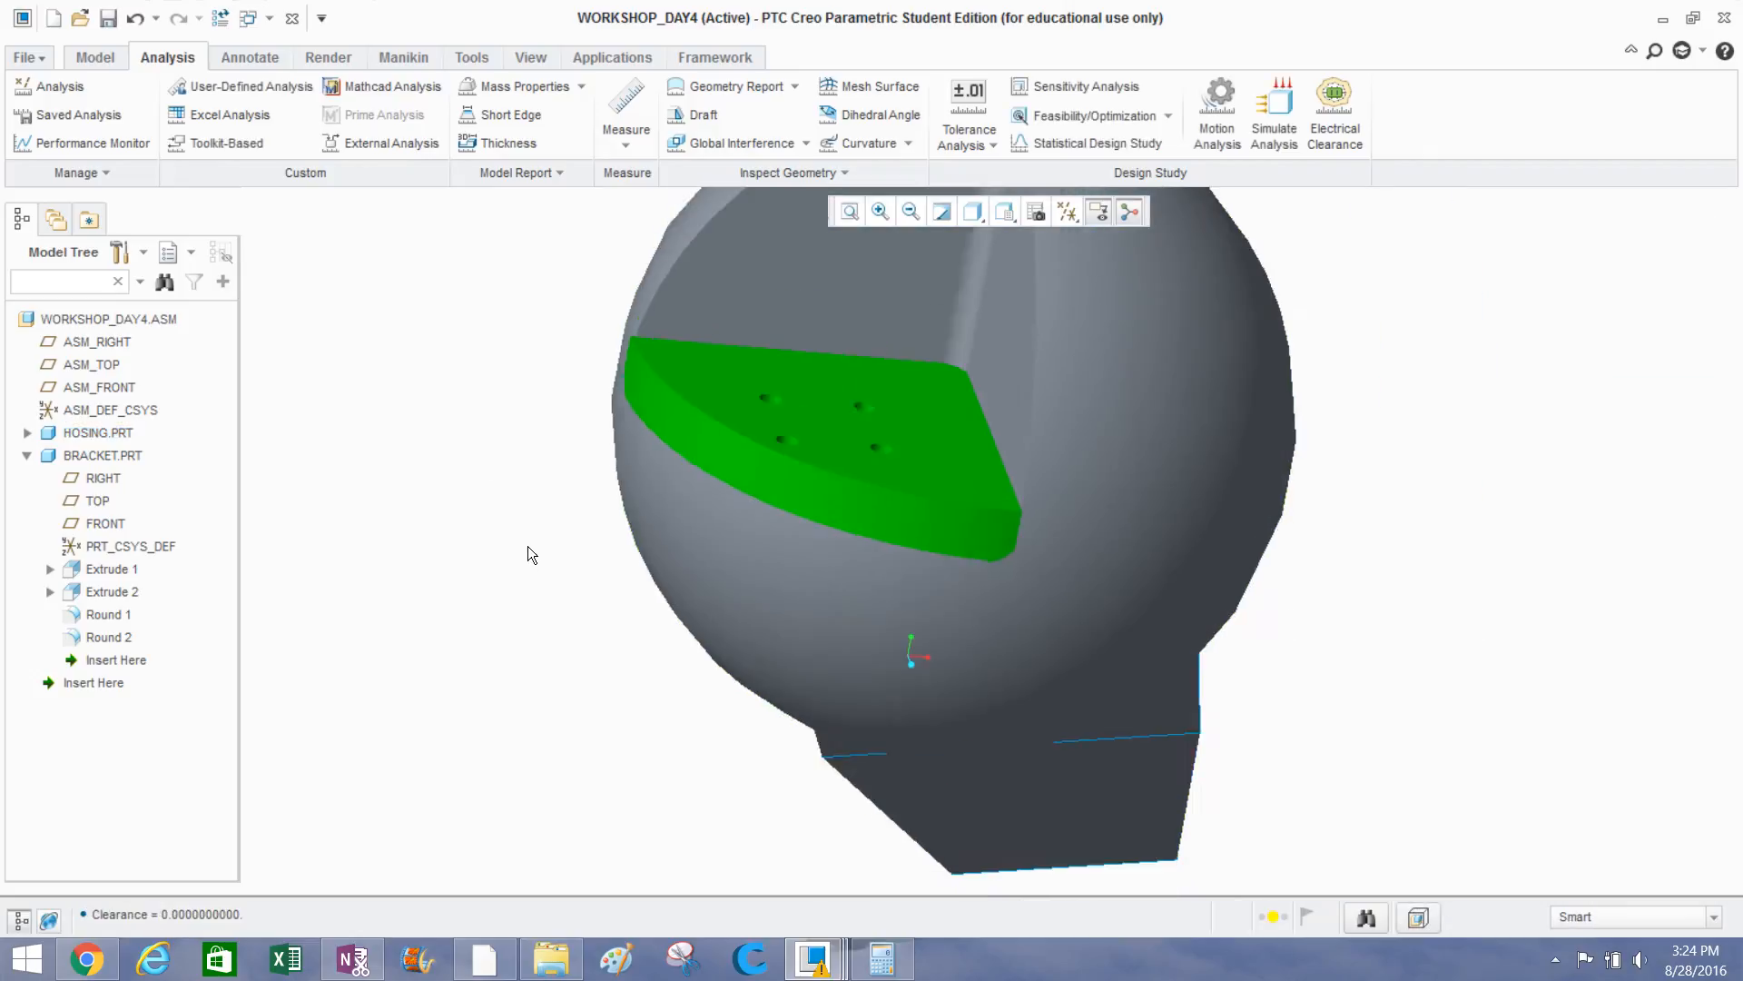
middle_drag(499, 575, 655, 628)
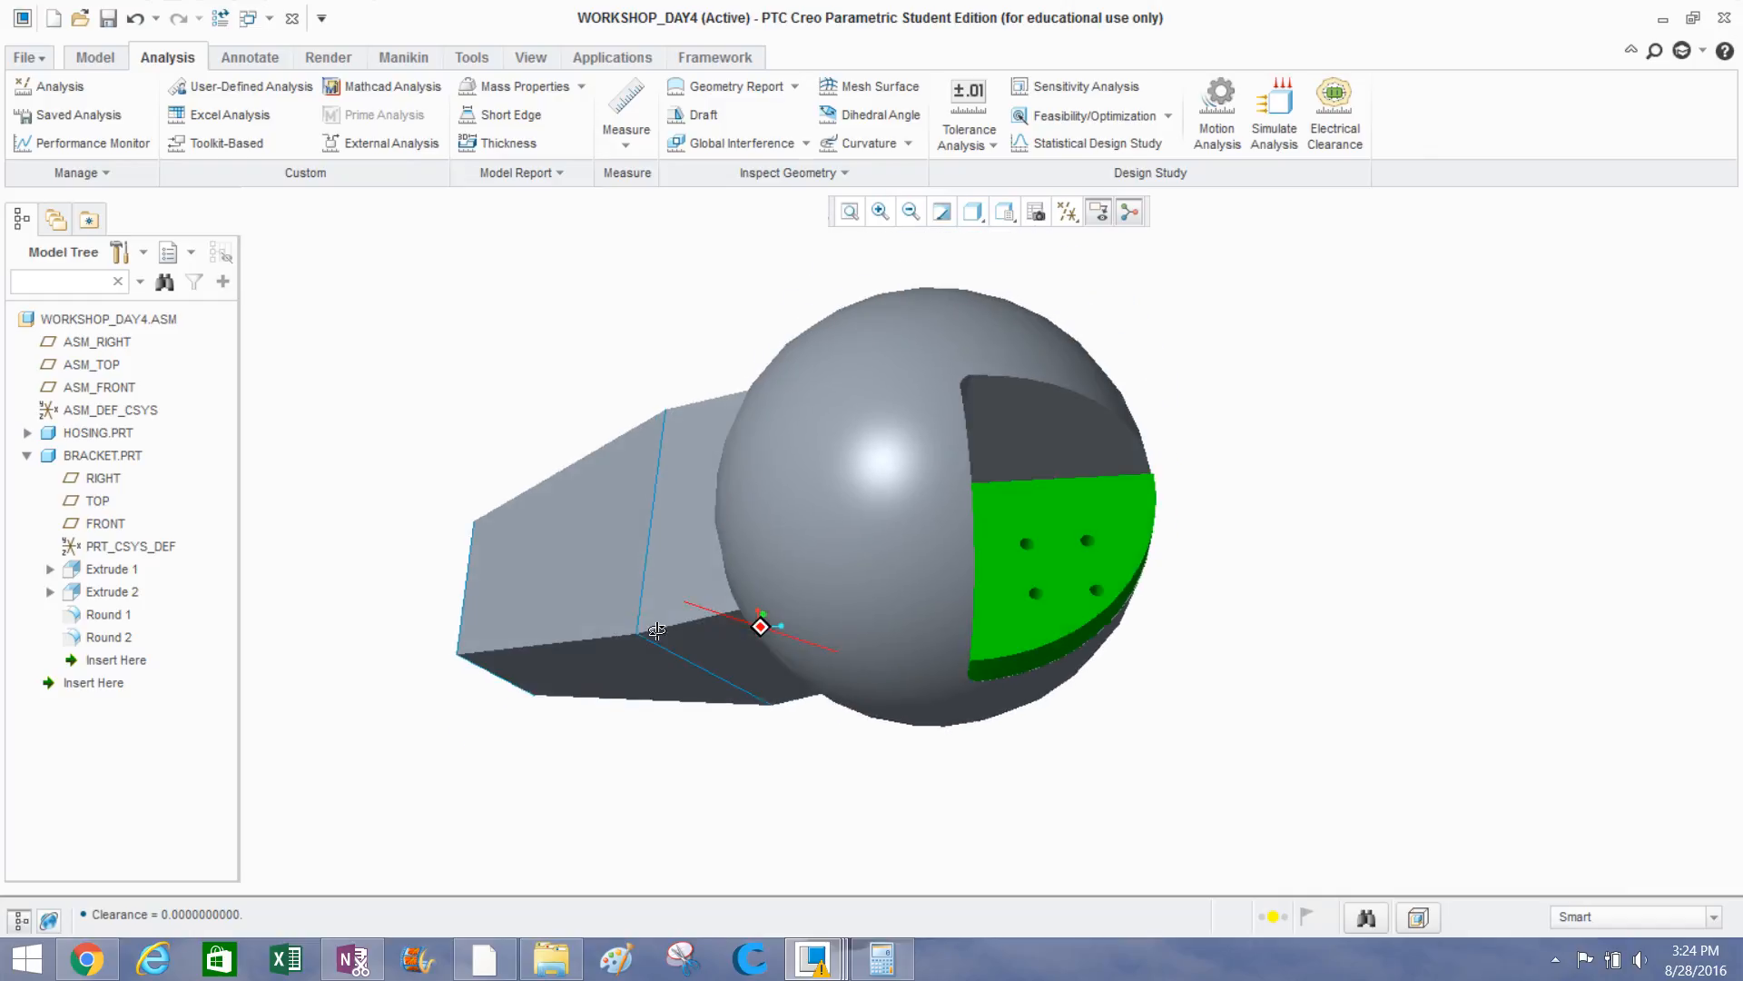
scroll(1108, 623, up, 3)
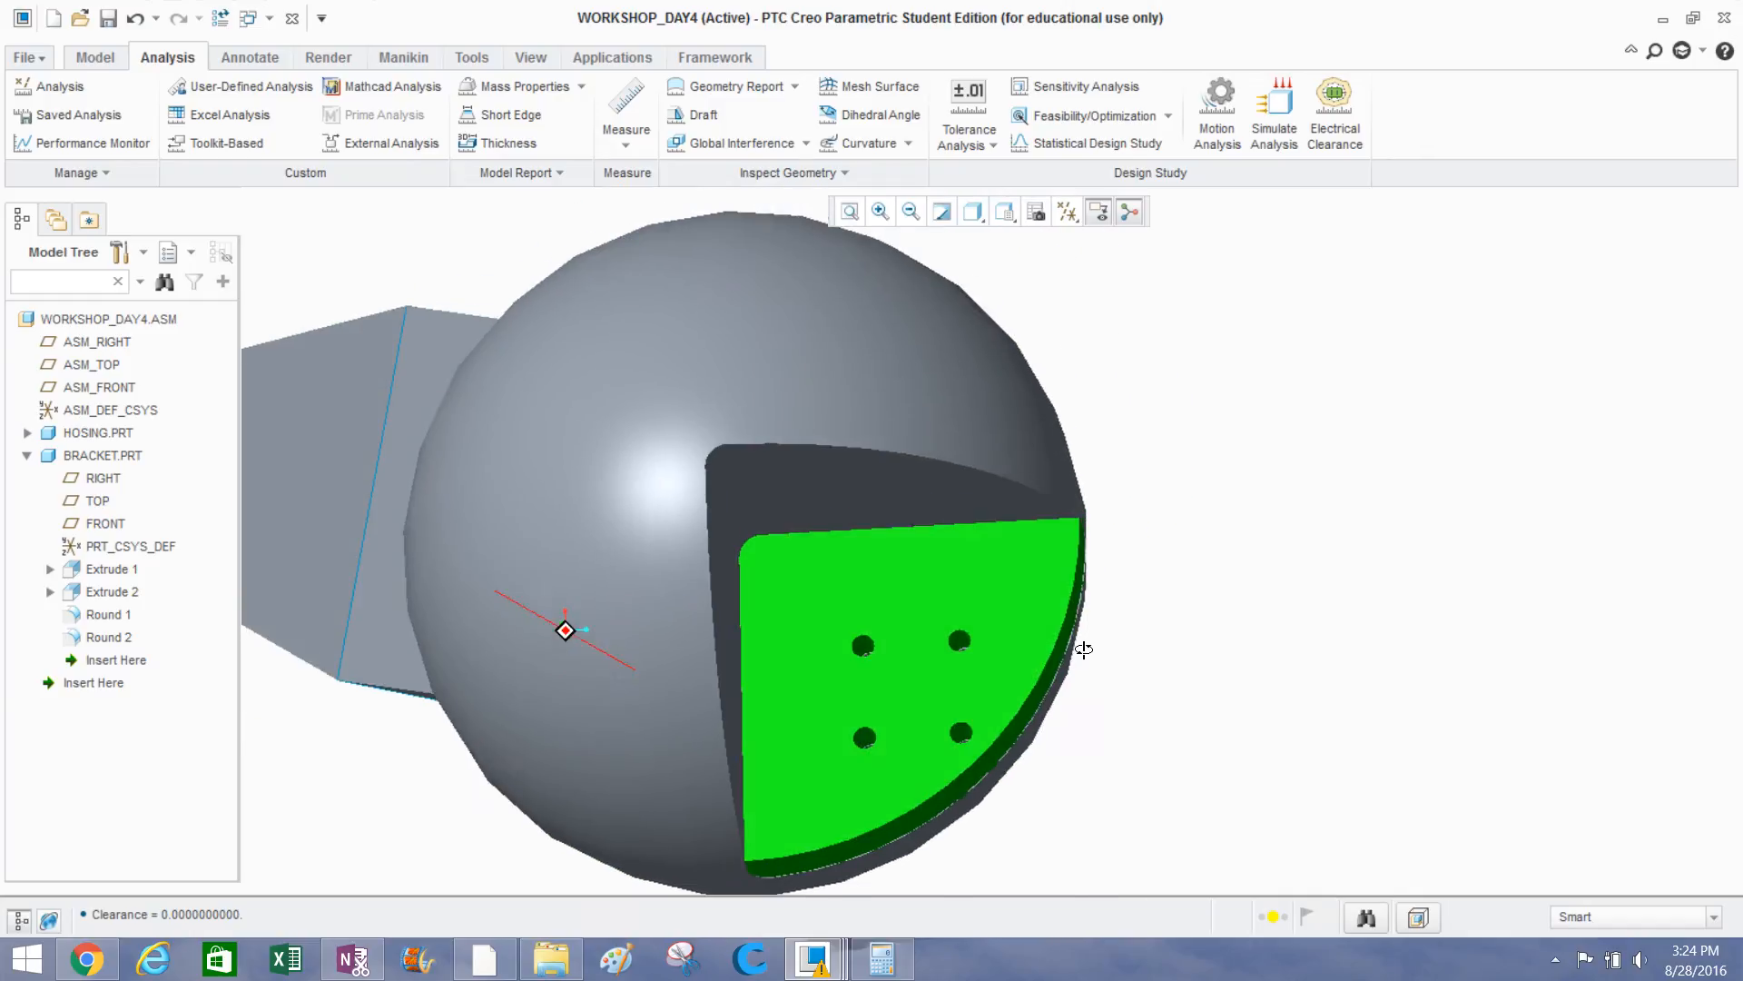
scroll(862, 693, up, 5)
scroll(877, 693, down, 8)
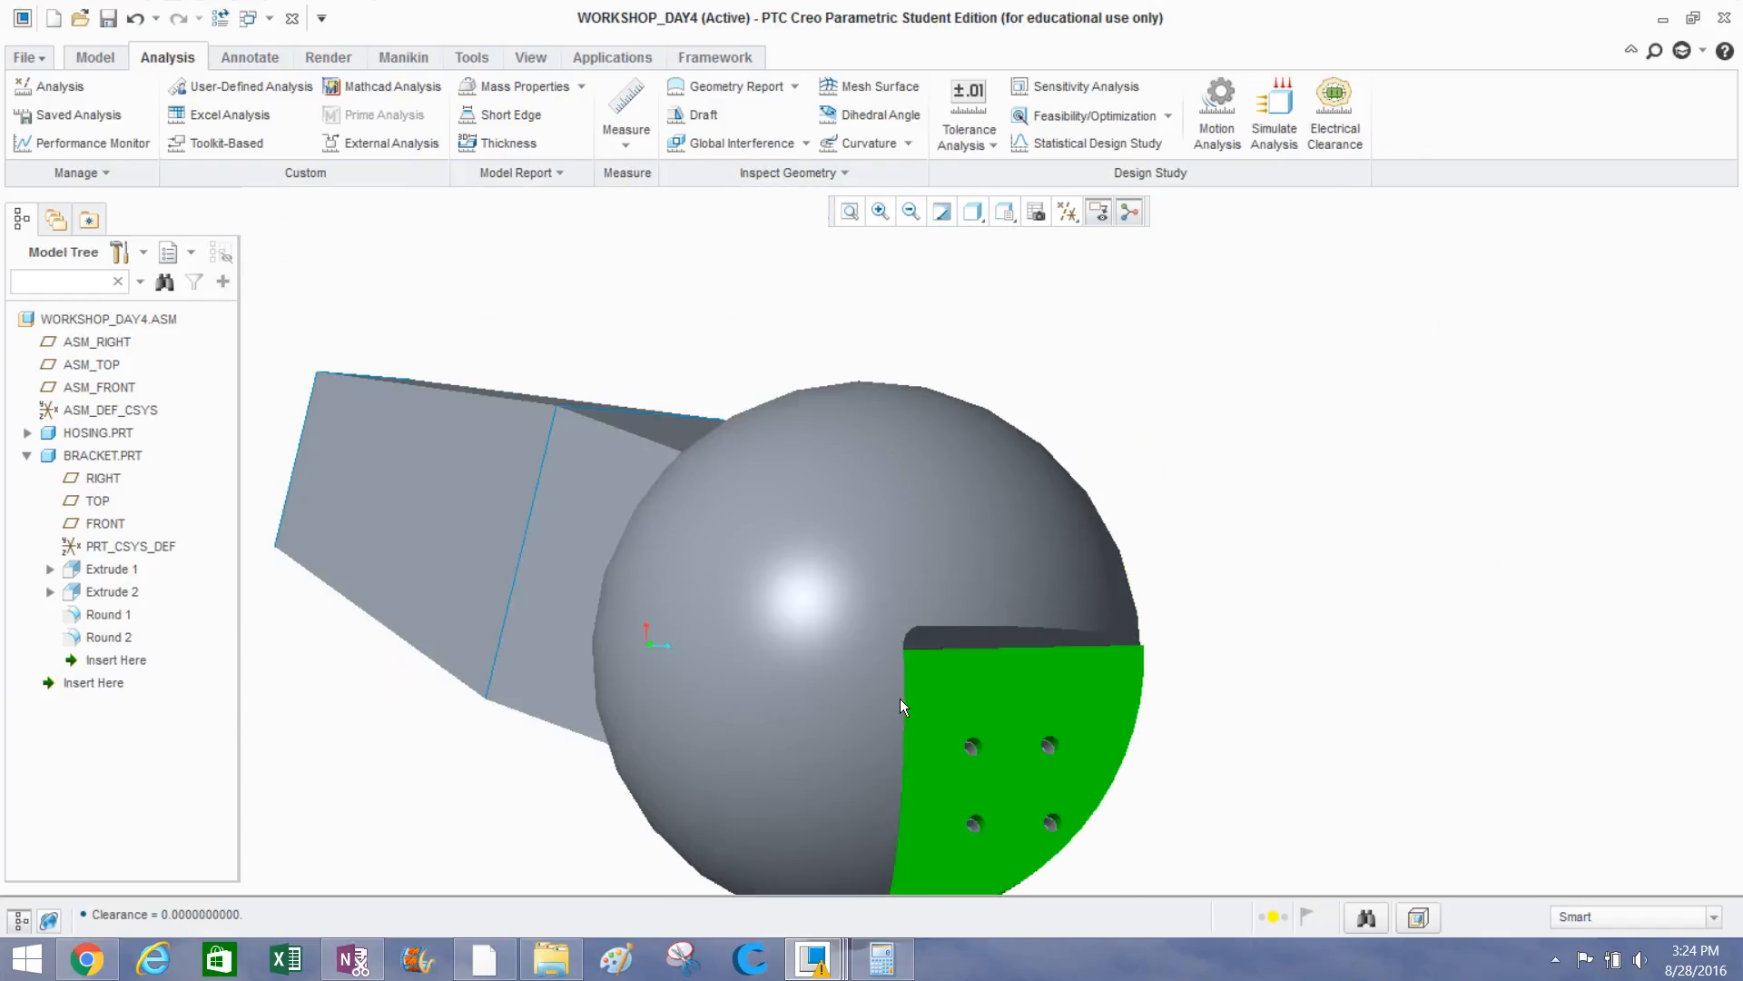
middle_drag(901, 699, 929, 547)
scroll(930, 551, up, 2)
mouse_move(825, 7)
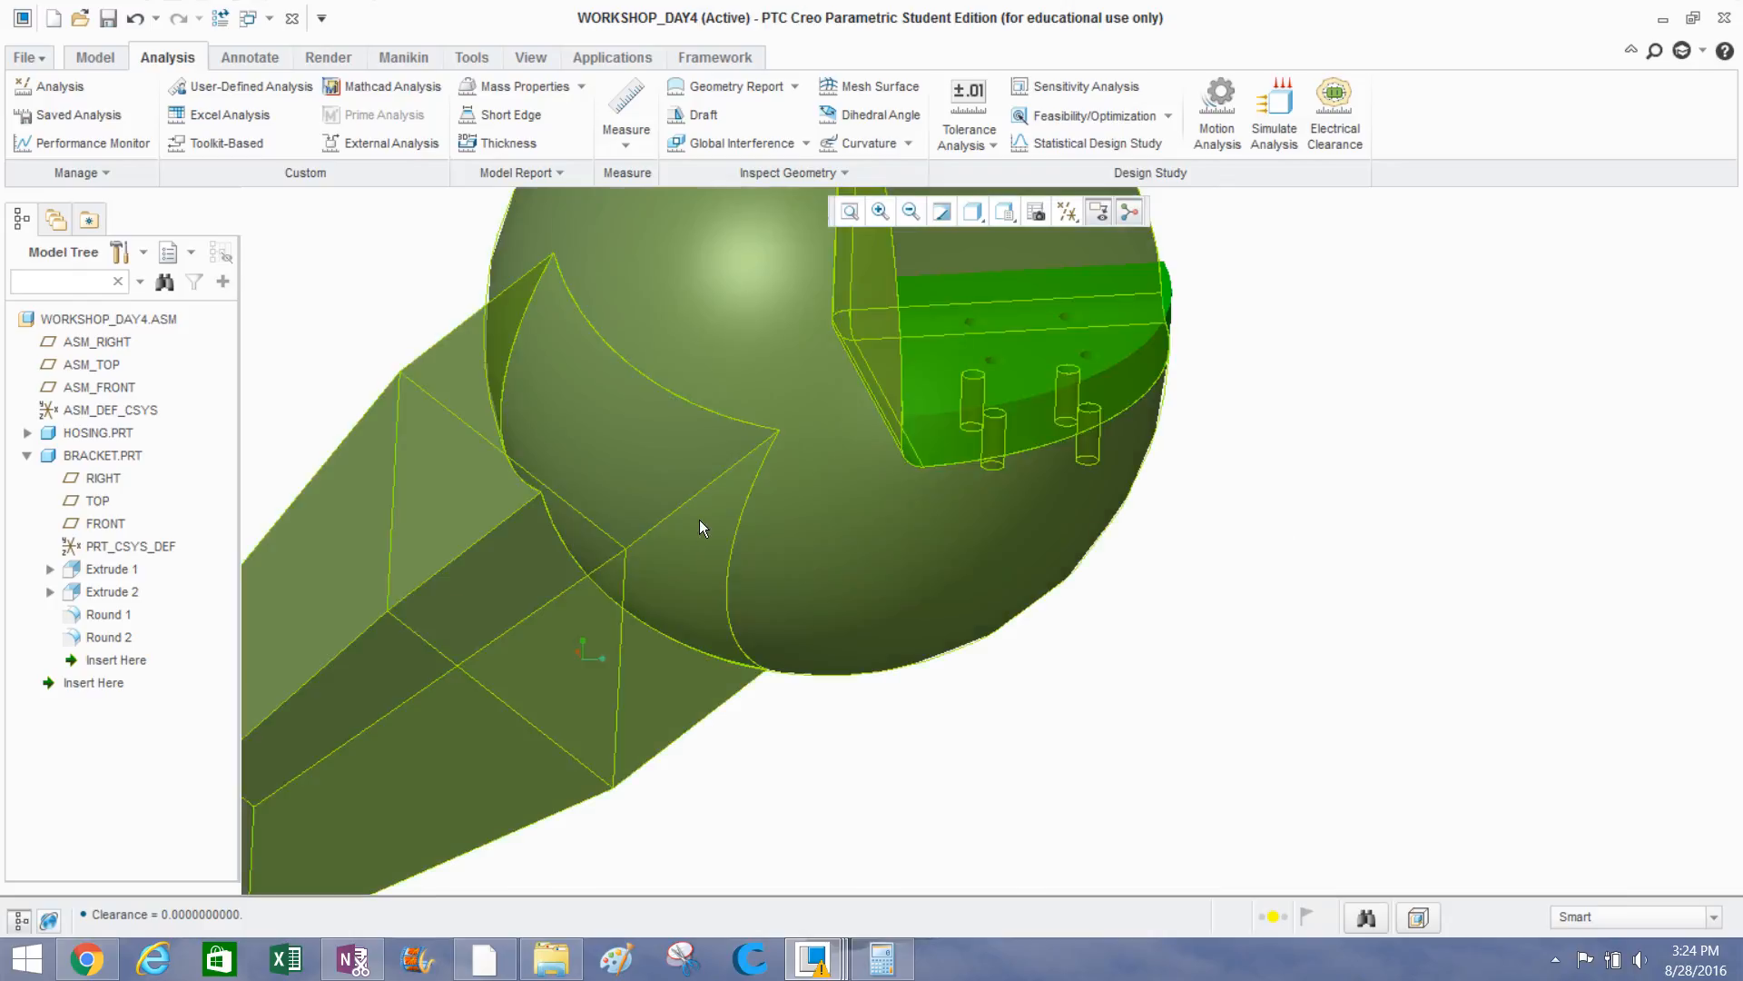
Switch to Chrome and open Solution_What is whrong!.txt from the Bad Bracket Example solution folder on Dropbox.
click(104, 959)
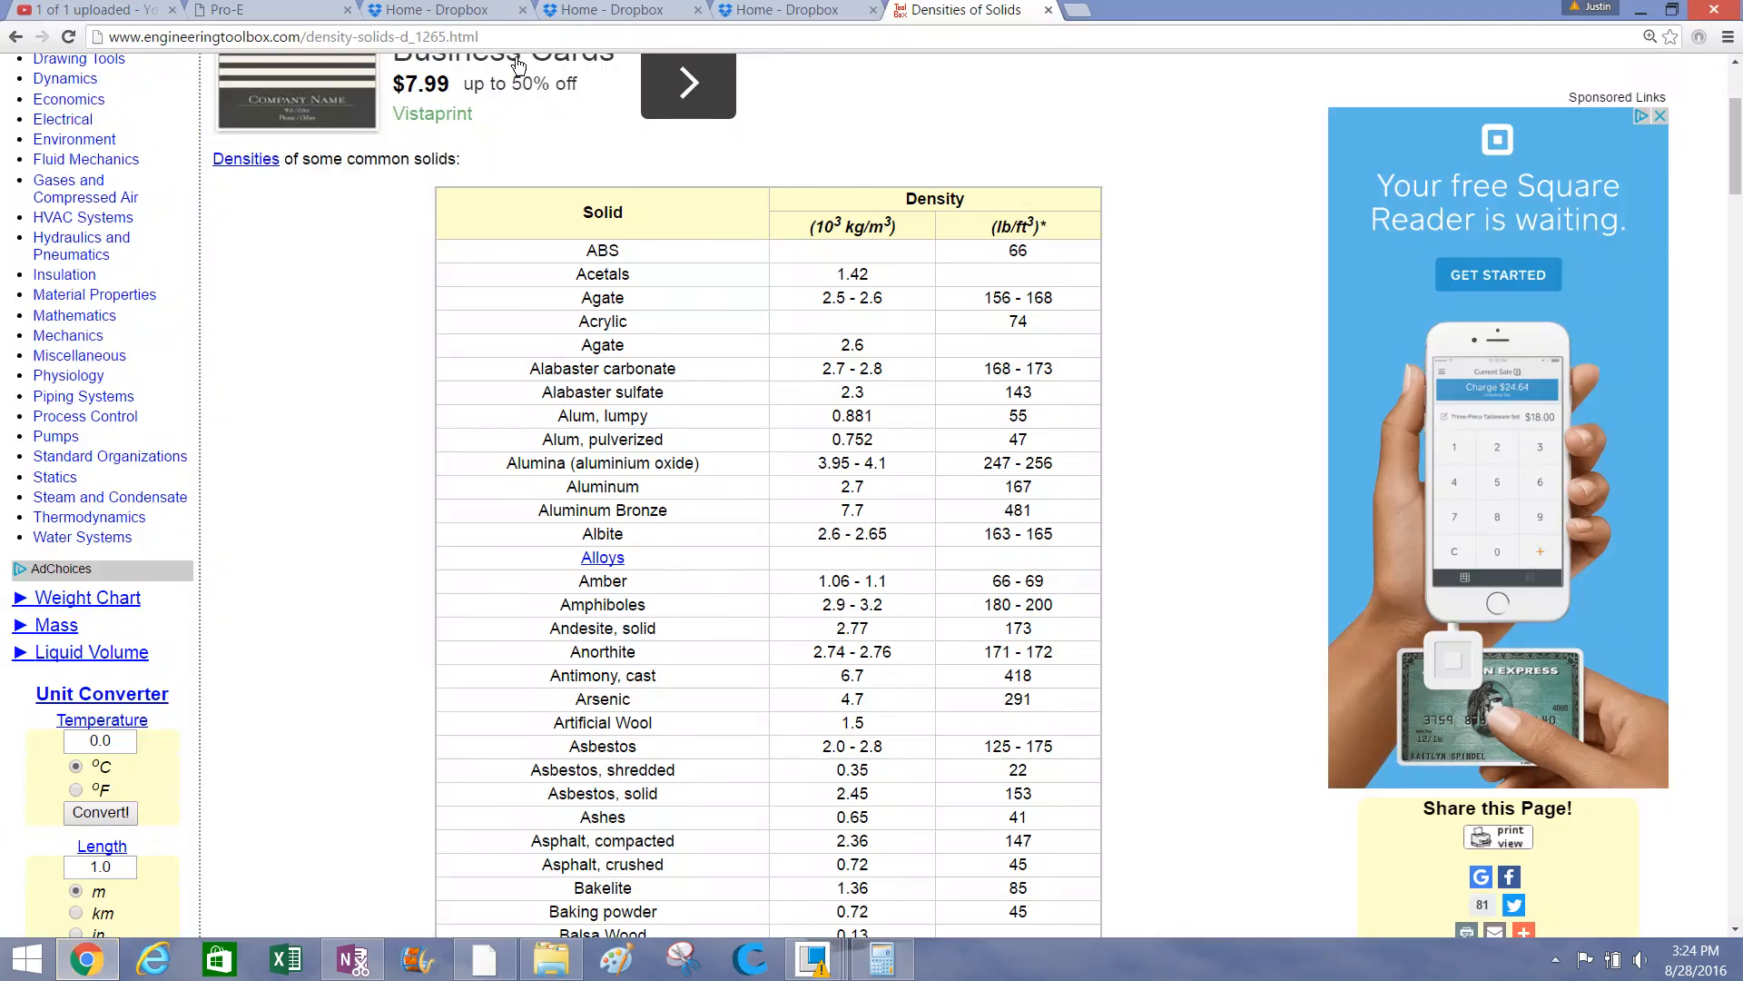
click(618, 11)
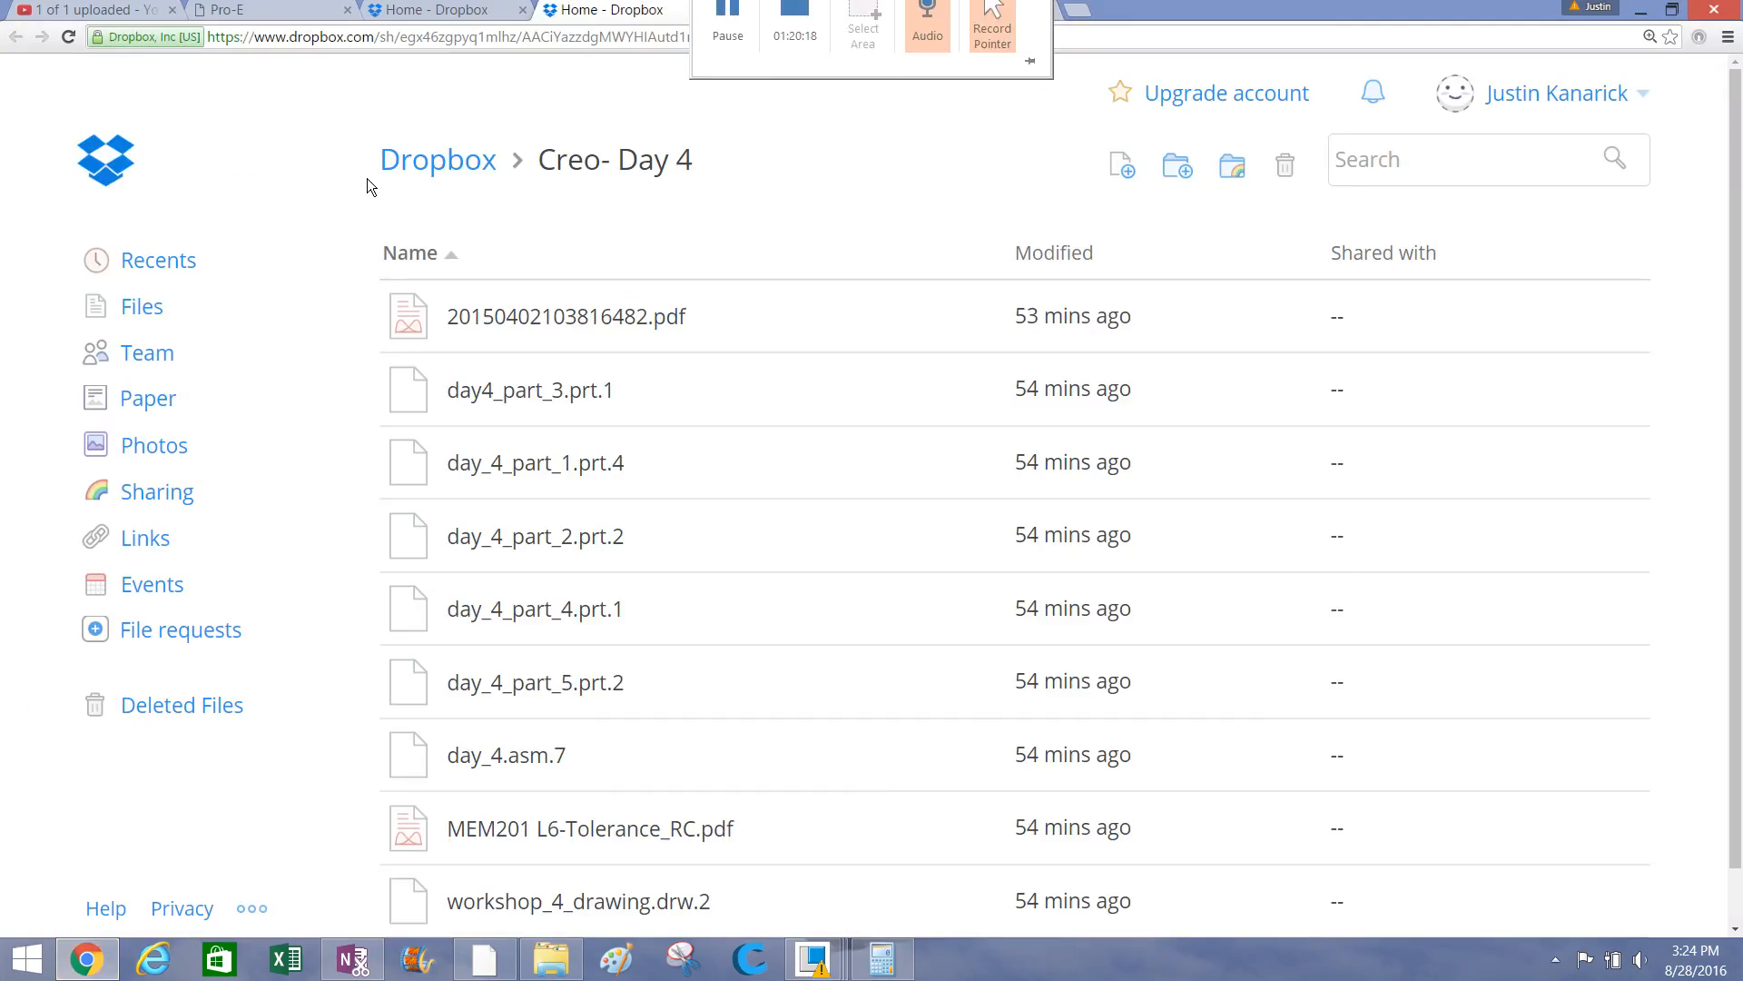
click(738, 15)
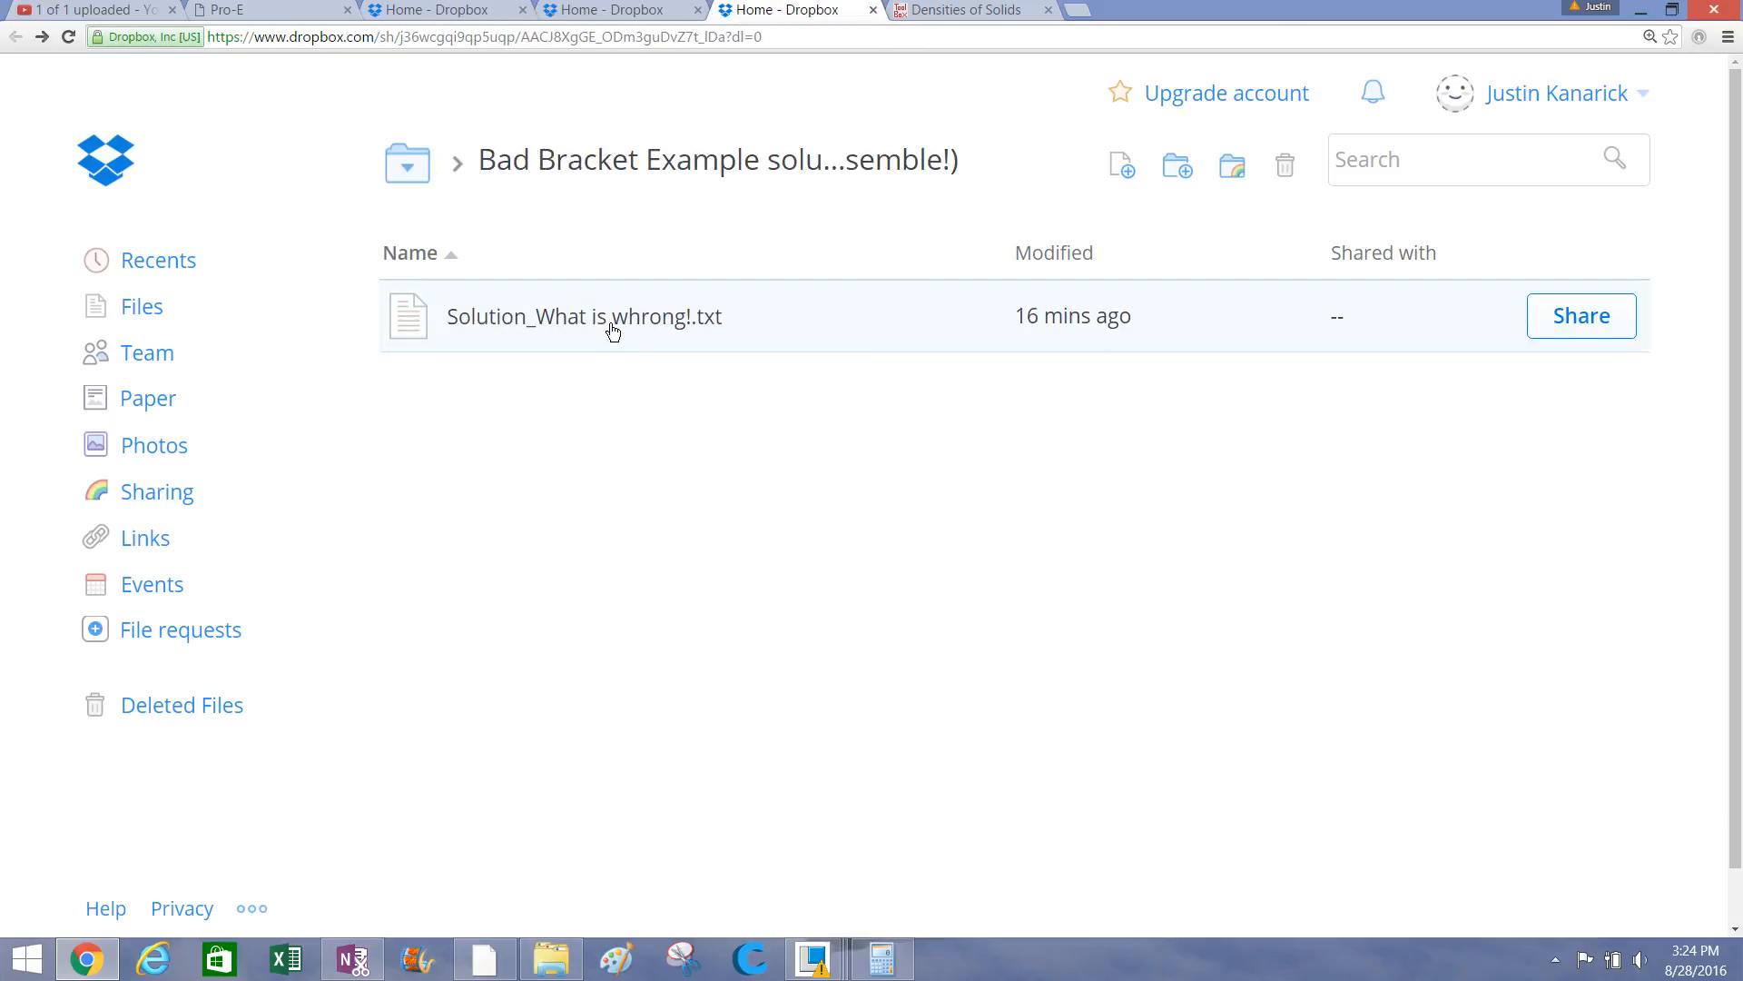
click(581, 325)
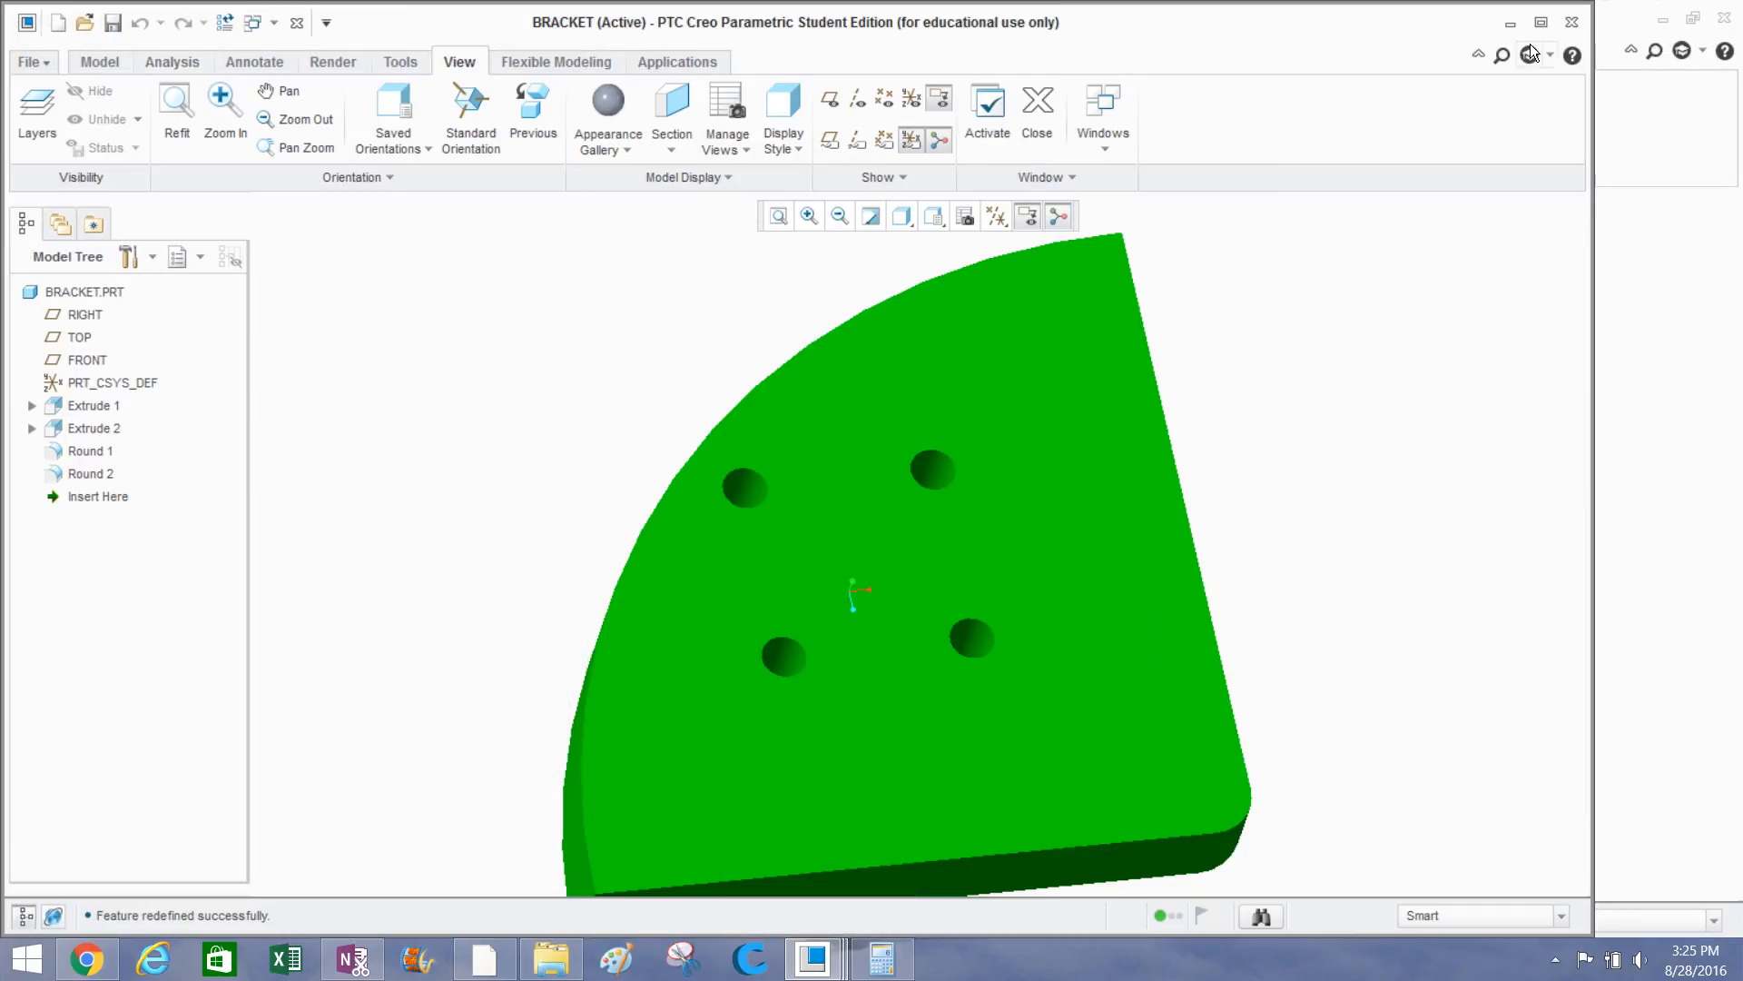
Minimize the bracket, assembly and Day 3 folder windows, and switch to PowerPoint to present the DAY 2 Overview slide full screen.
click(1509, 22)
click(1663, 18)
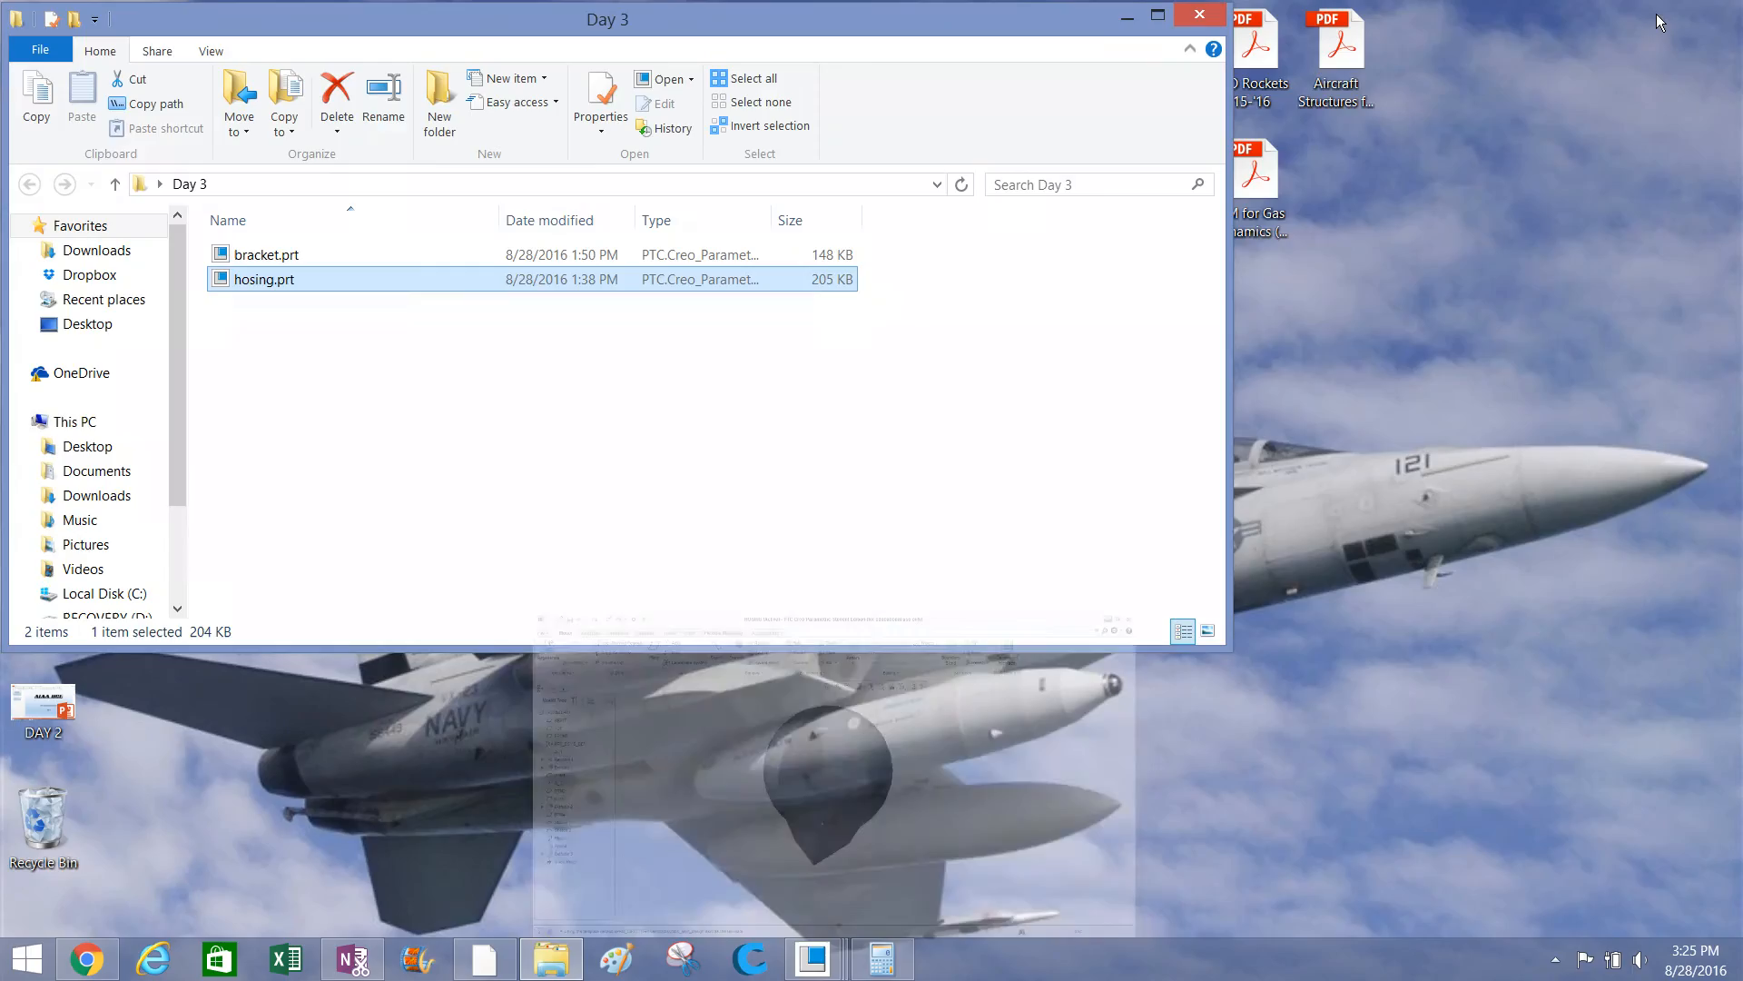
click(1127, 20)
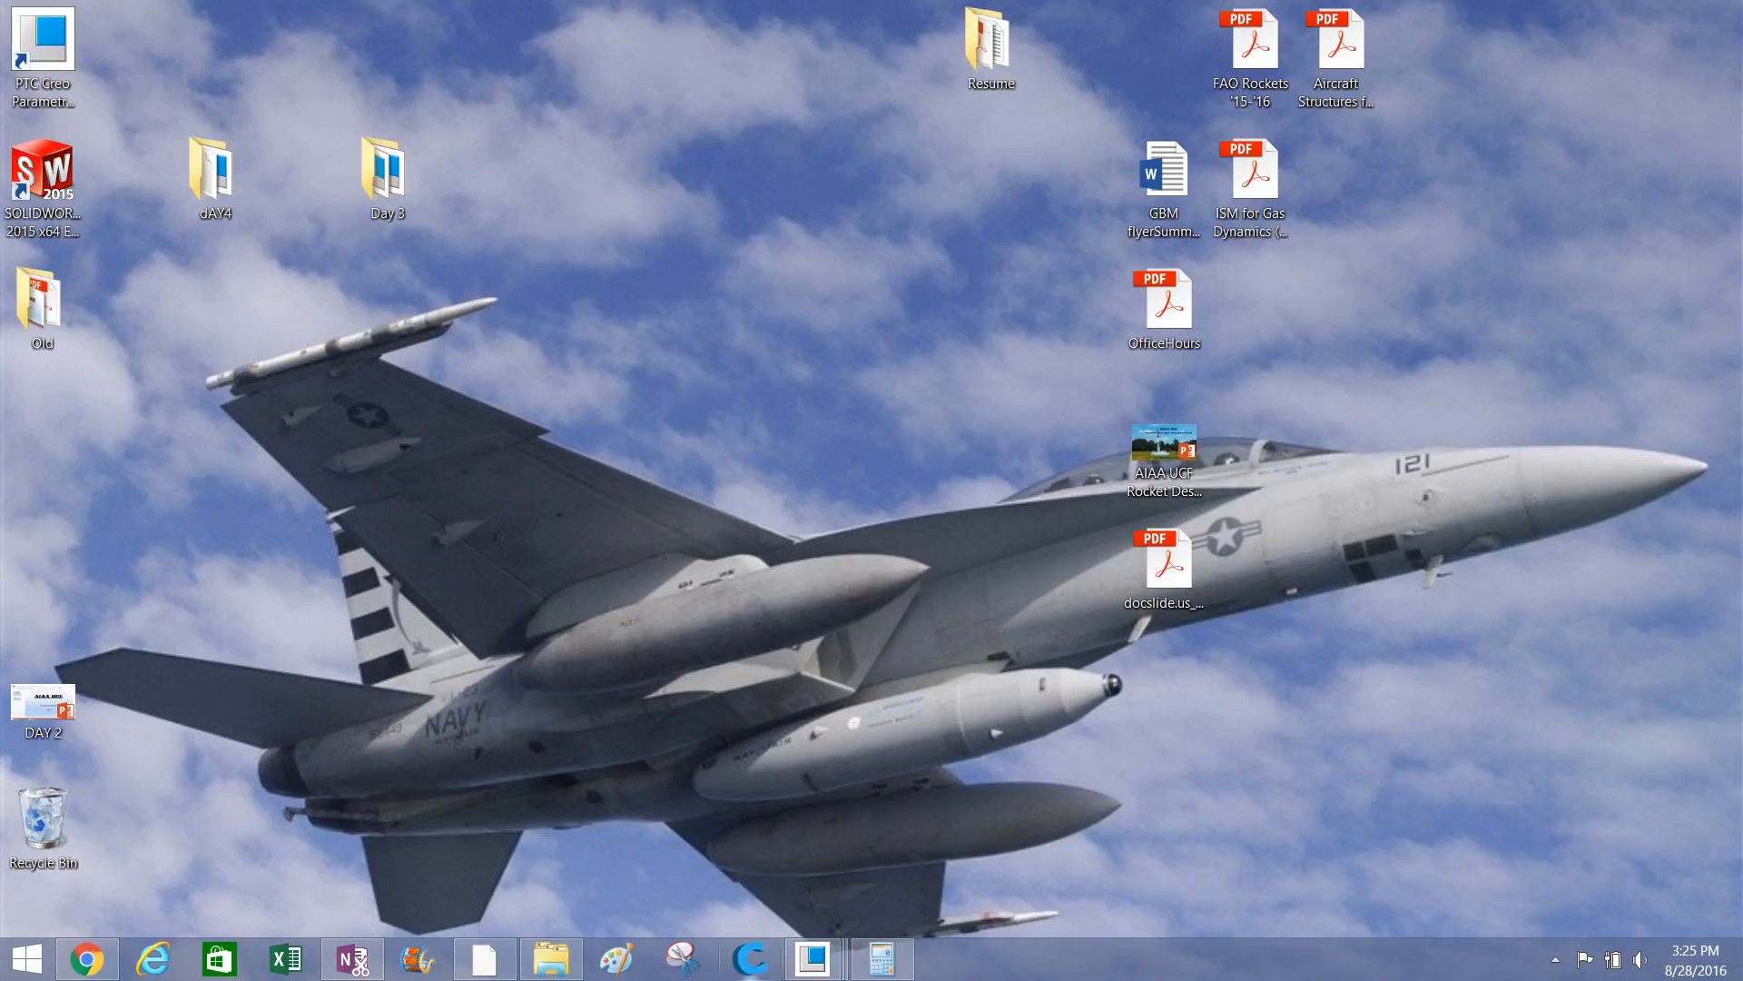
click(484, 959)
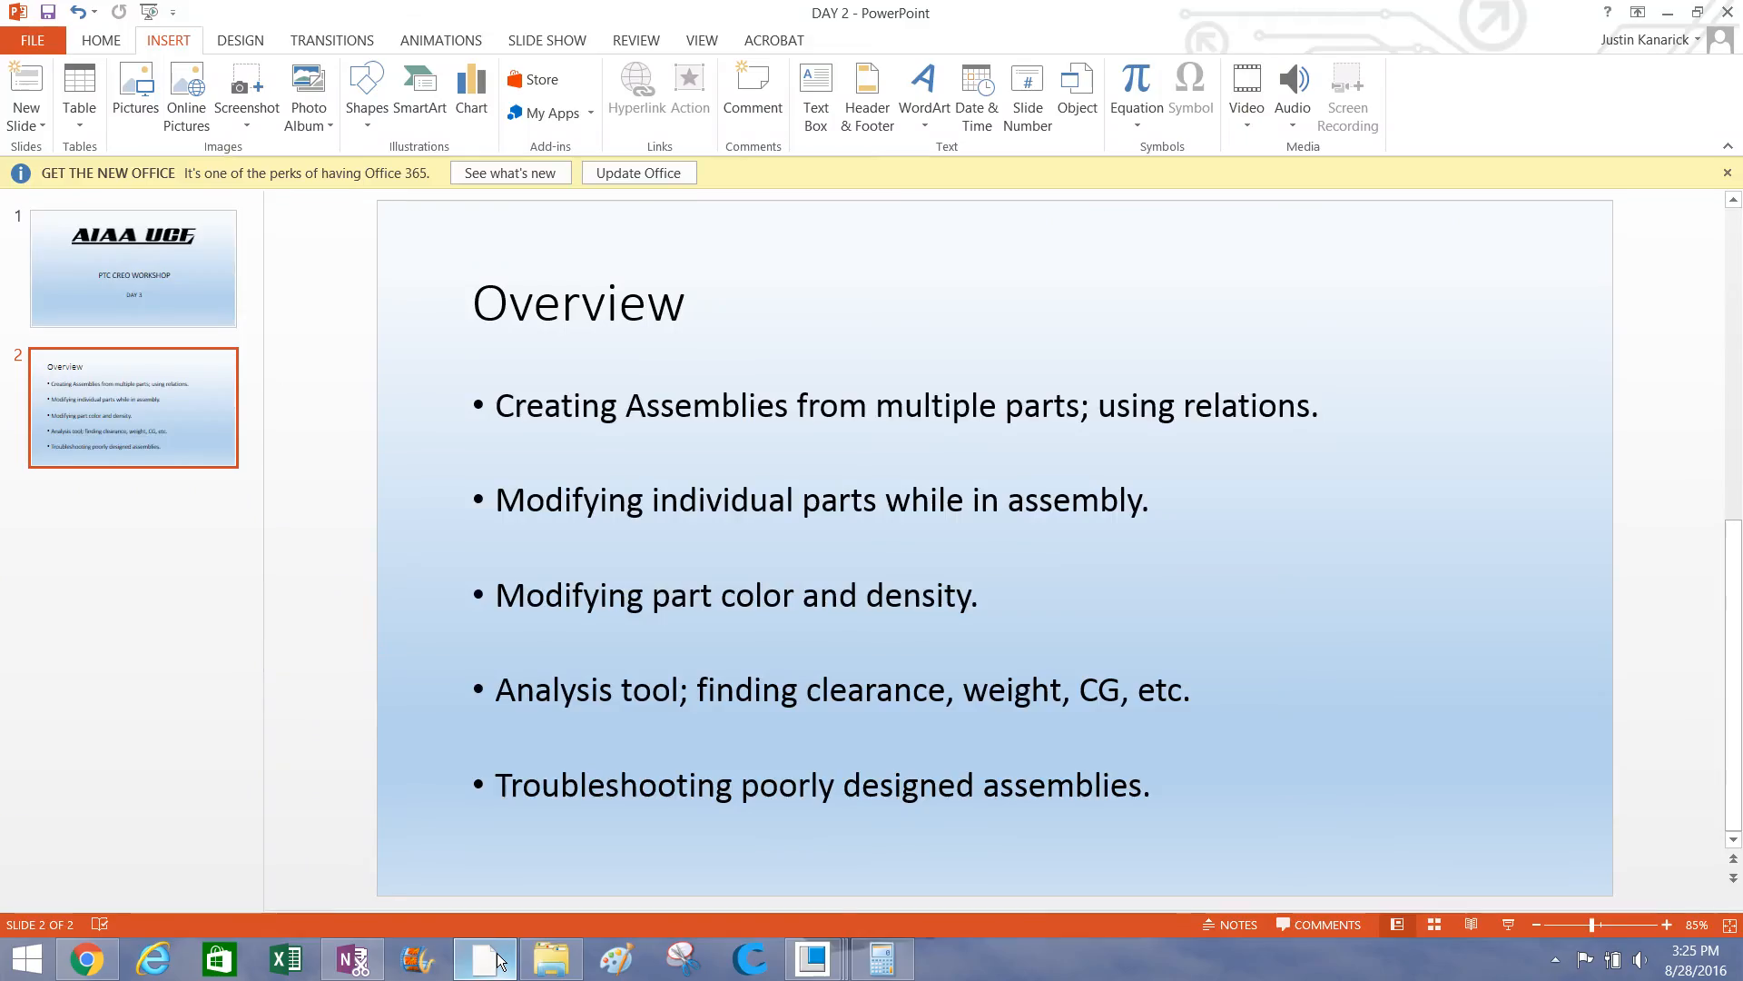
click(1508, 924)
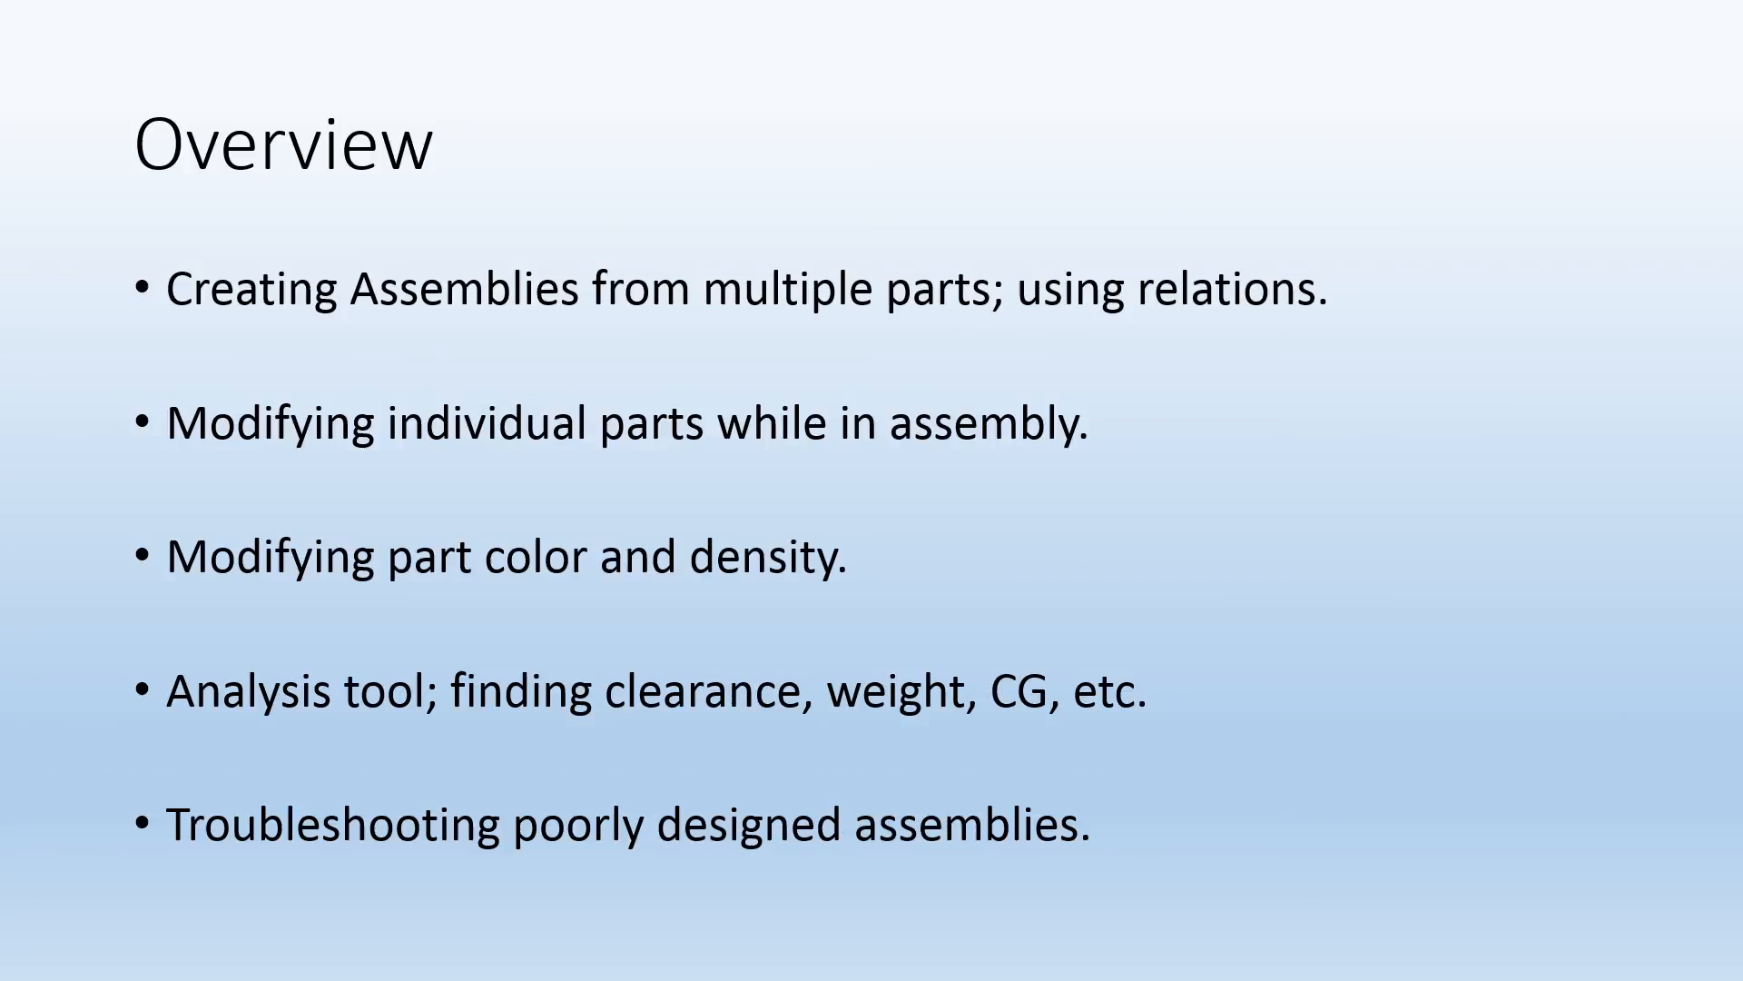